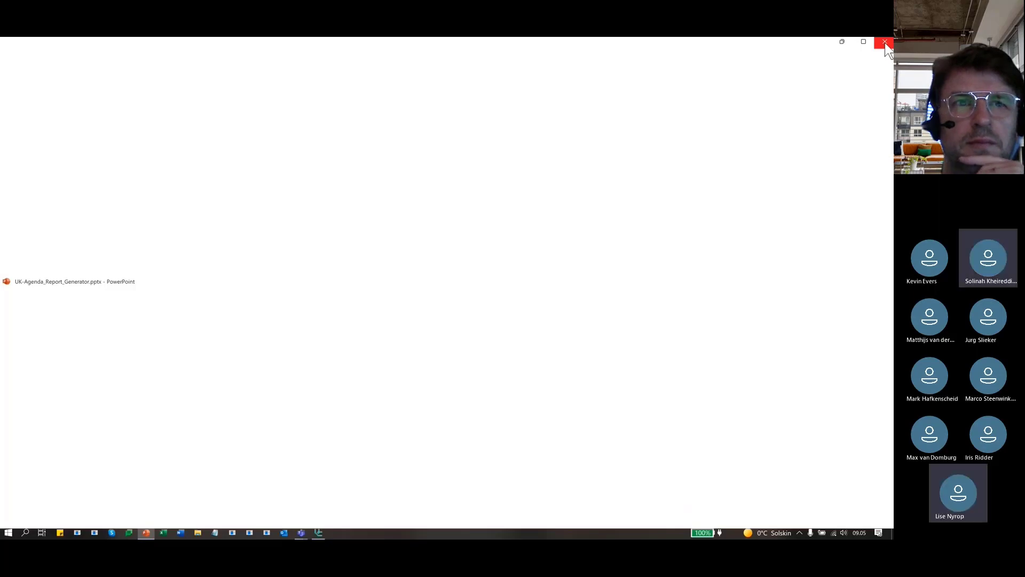
Close the PowerPoint presentation and list the Invoice reports of the Report Generator in Uniconta.
left_click(885, 42)
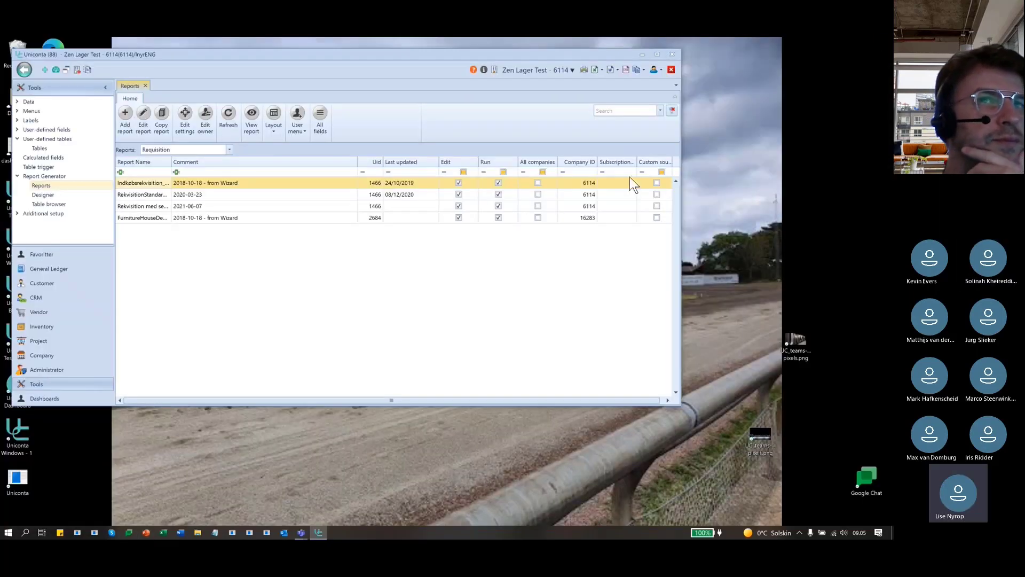
double_click(624, 56)
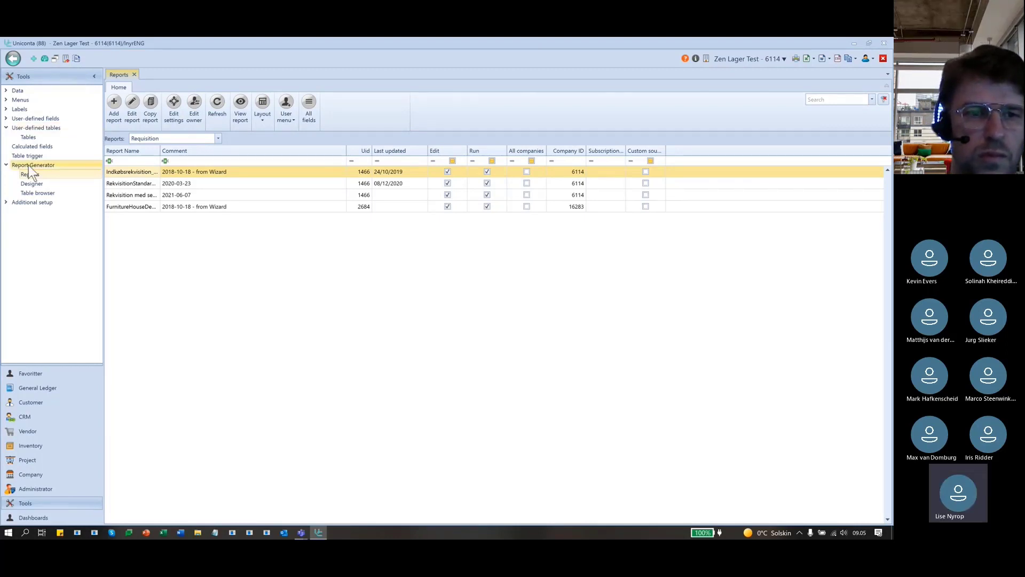
left_click(70, 176)
left_click(218, 140)
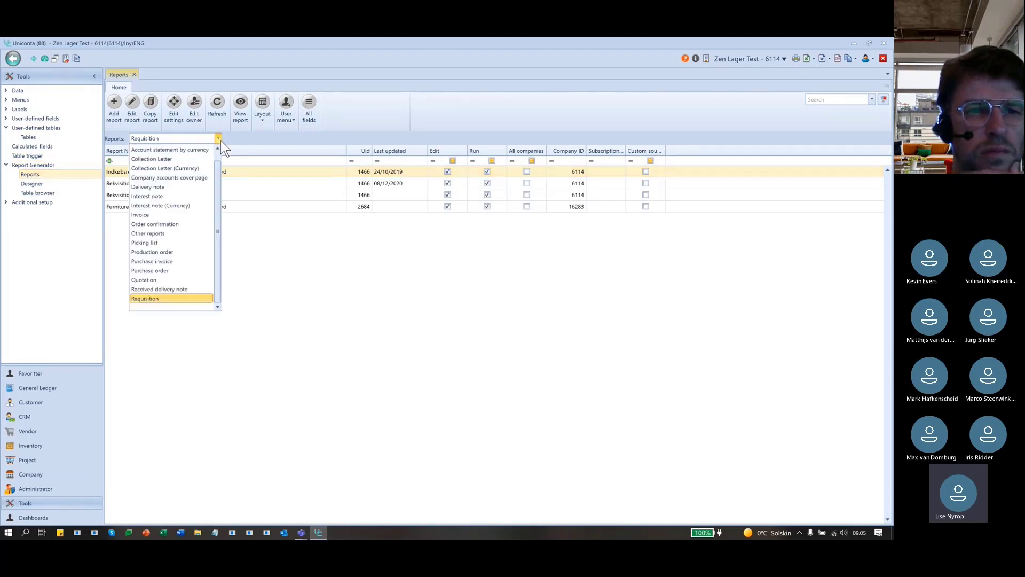
left_click(180, 214)
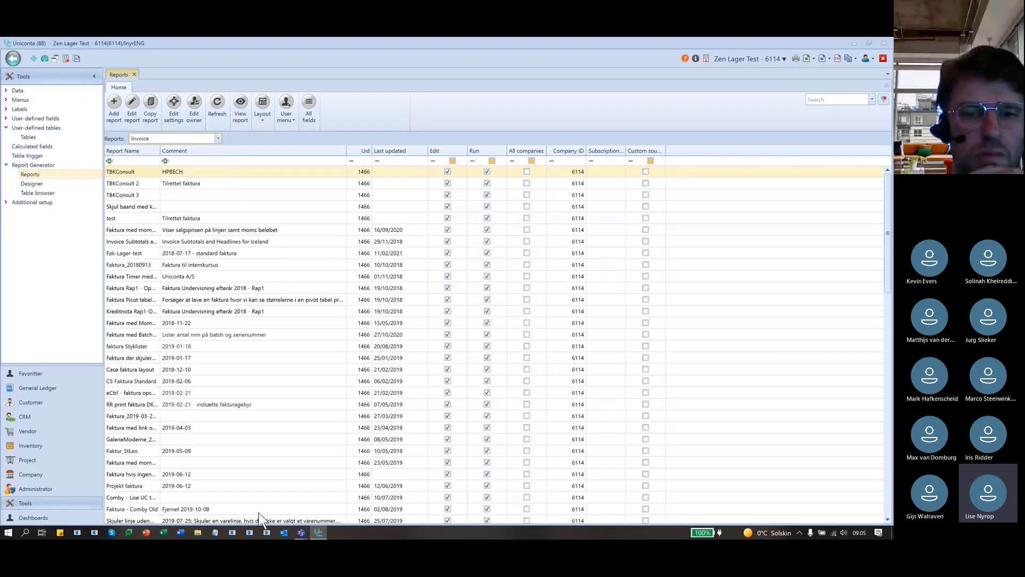
Look through the Invoice reports and switch the list to the Other reports type.
scroll(648, 307, "down", 3)
scroll(662, 300, "up", 3)
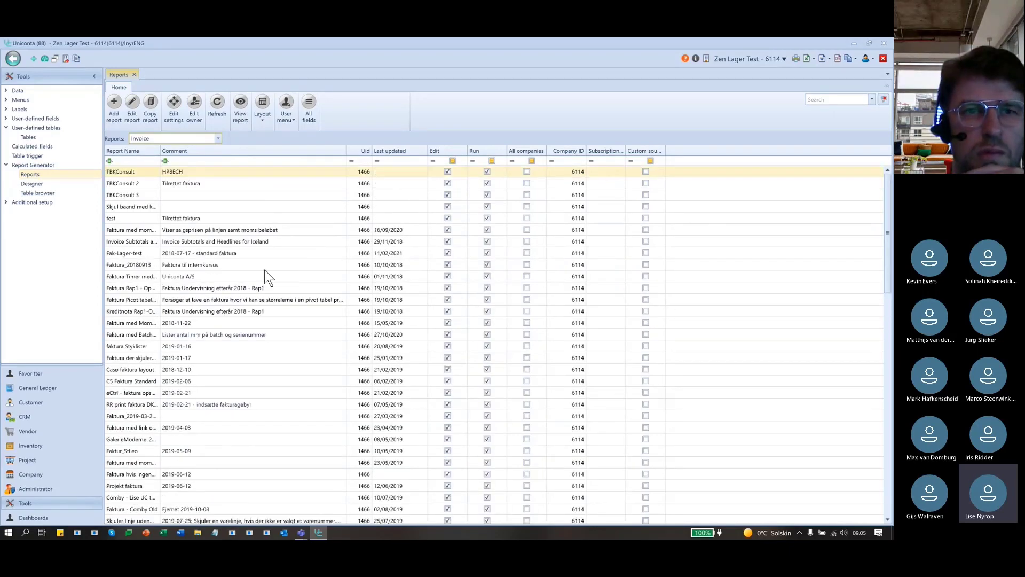
left_click(175, 140)
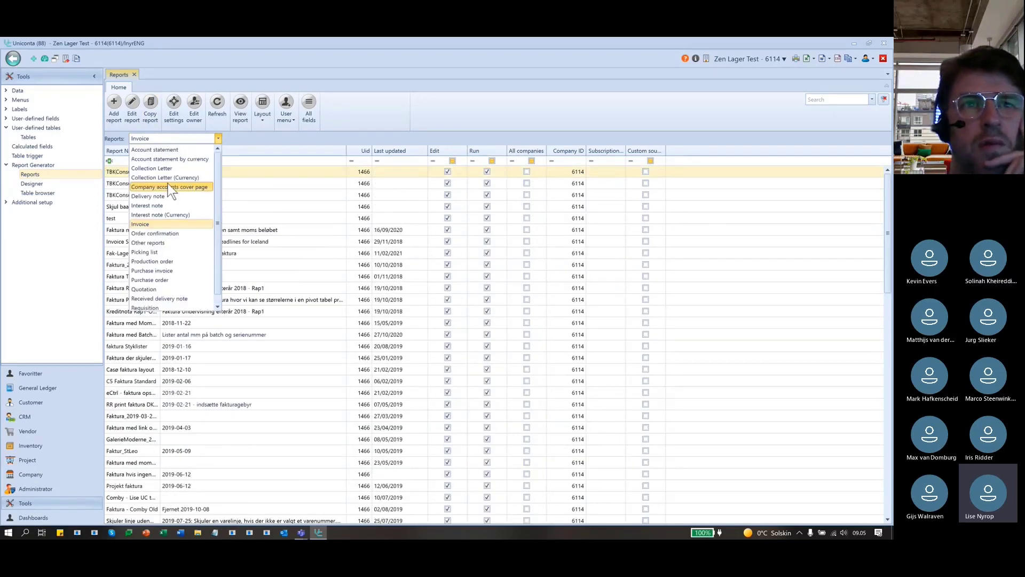
left_click(163, 243)
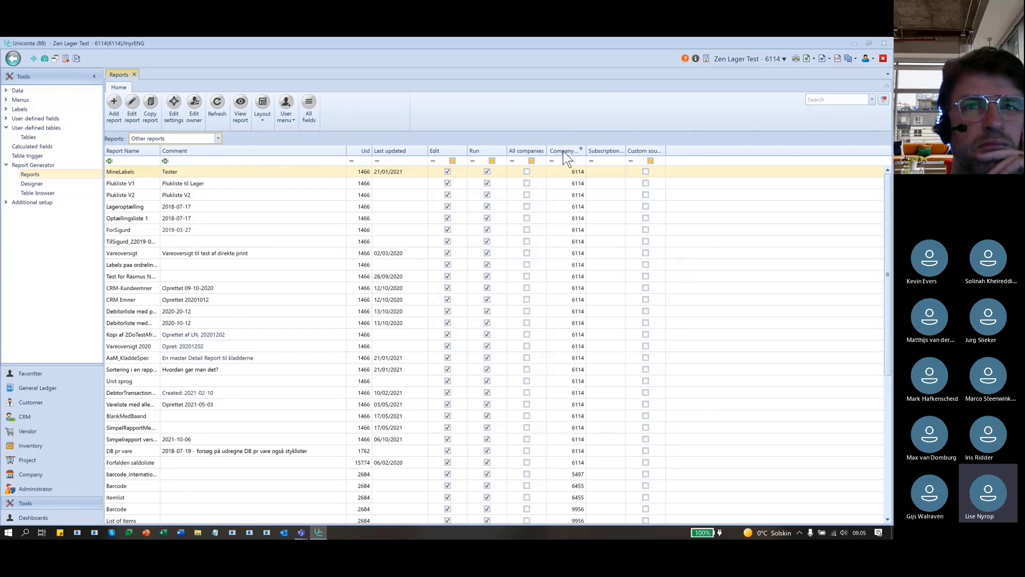
Open the Uniconta Demo Version 88 UK company from the favourites in its own full-size window.
left_click(25, 385)
left_click(25, 374)
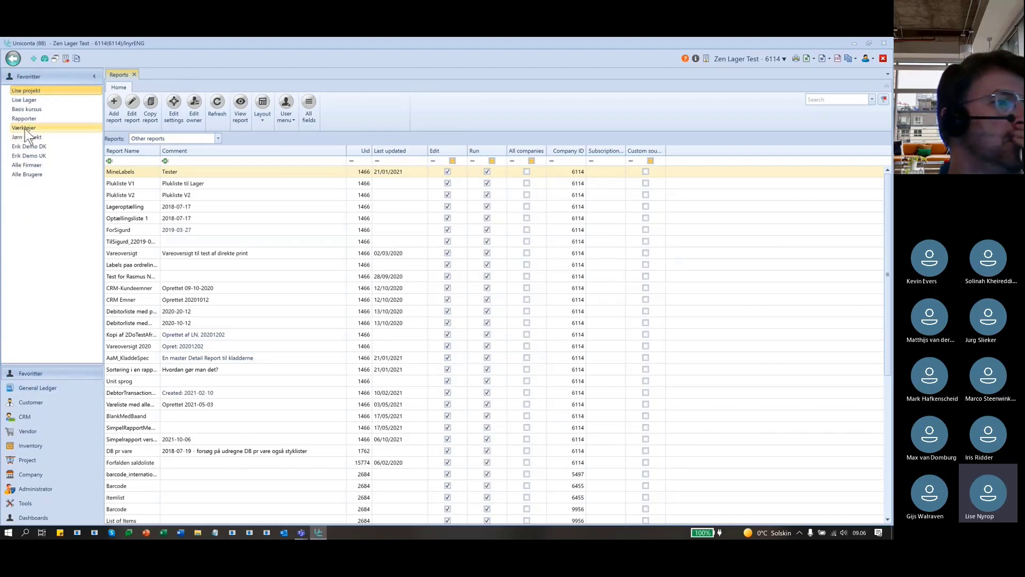
left_click(23, 156)
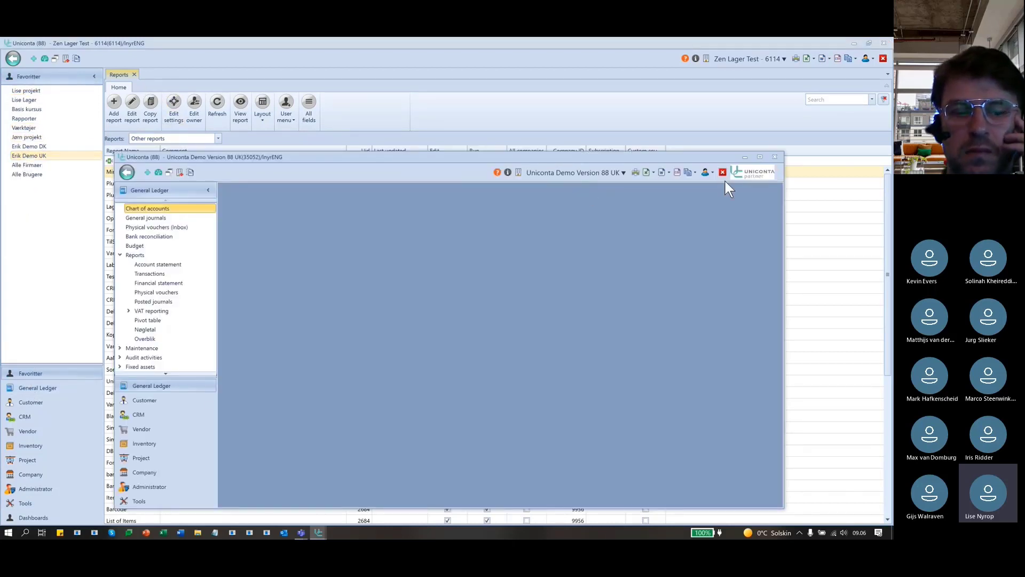
left_click(759, 157)
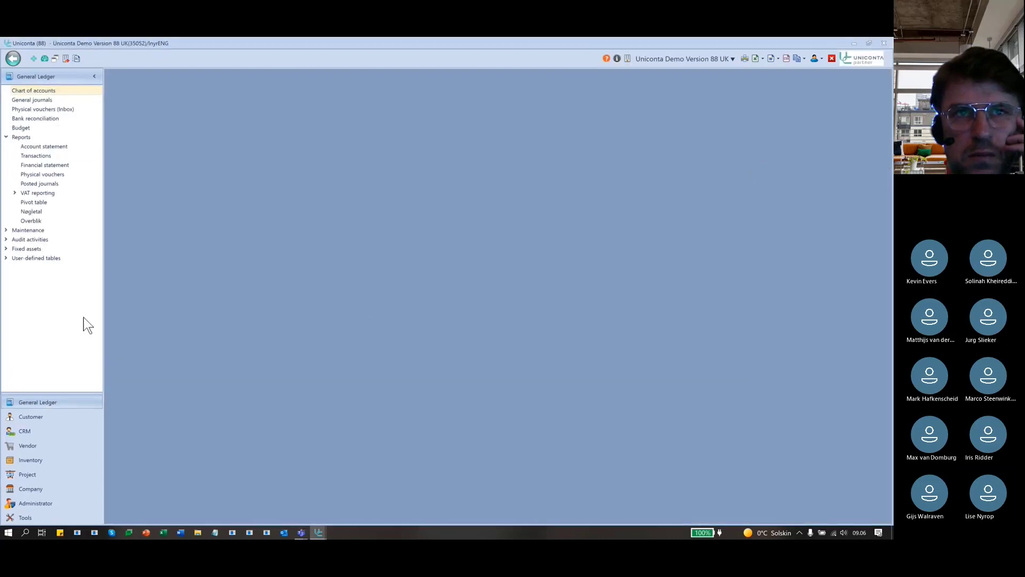
List the demo company's Invoice reports and add a new invoice report, with the Report Designer at full size.
left_click(32, 516)
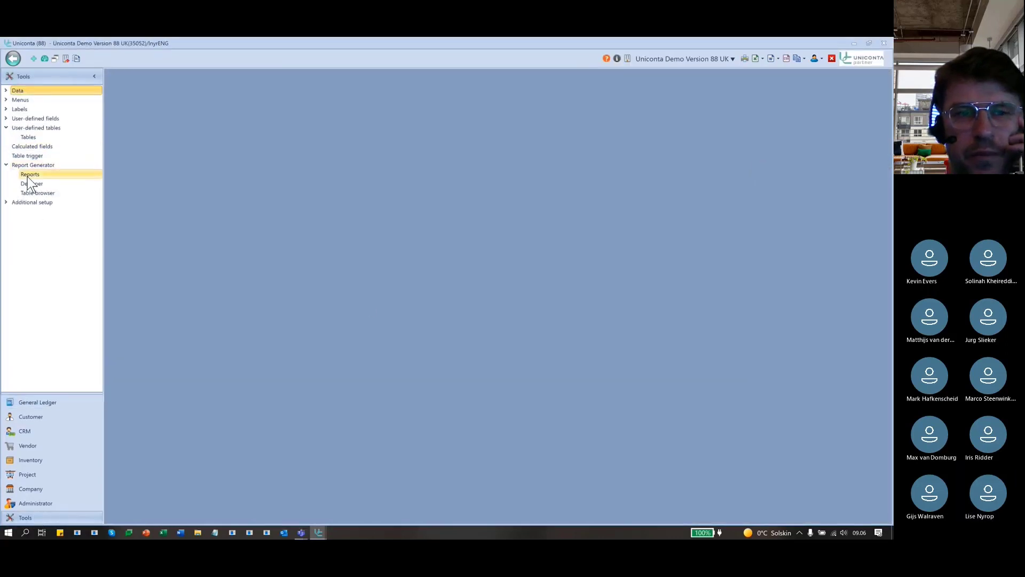
left_click(30, 175)
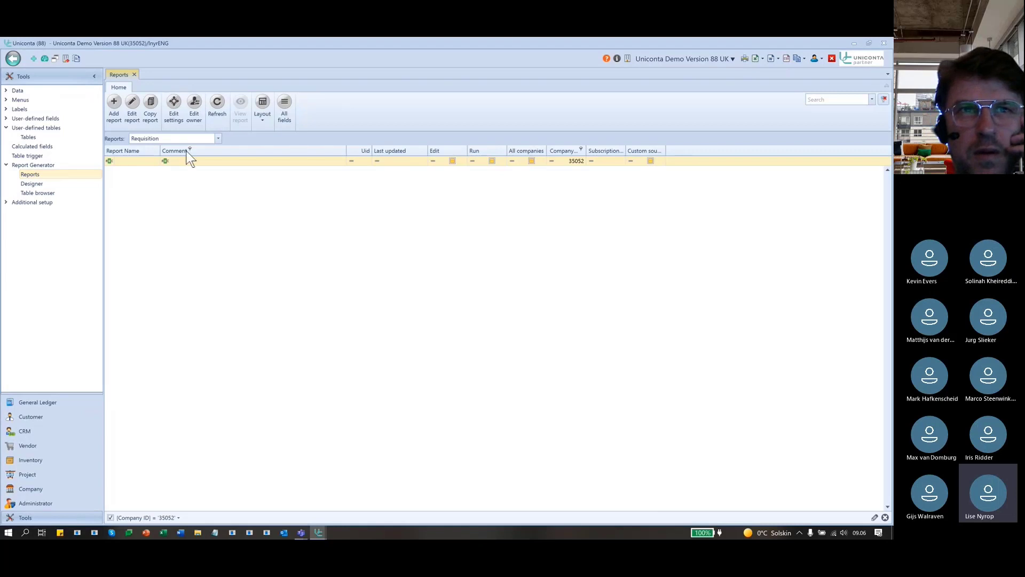
left_click(218, 139)
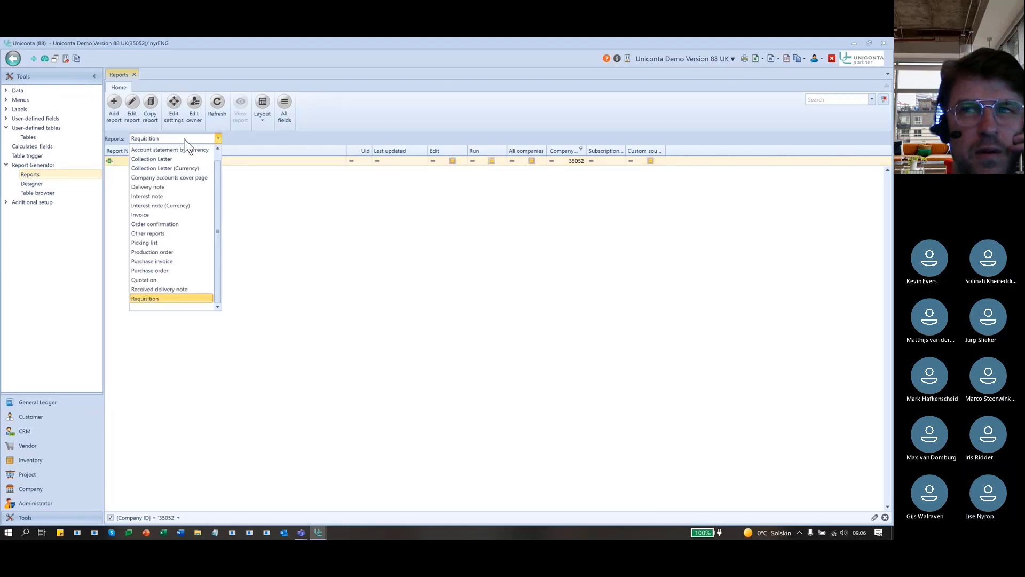
left_click(161, 215)
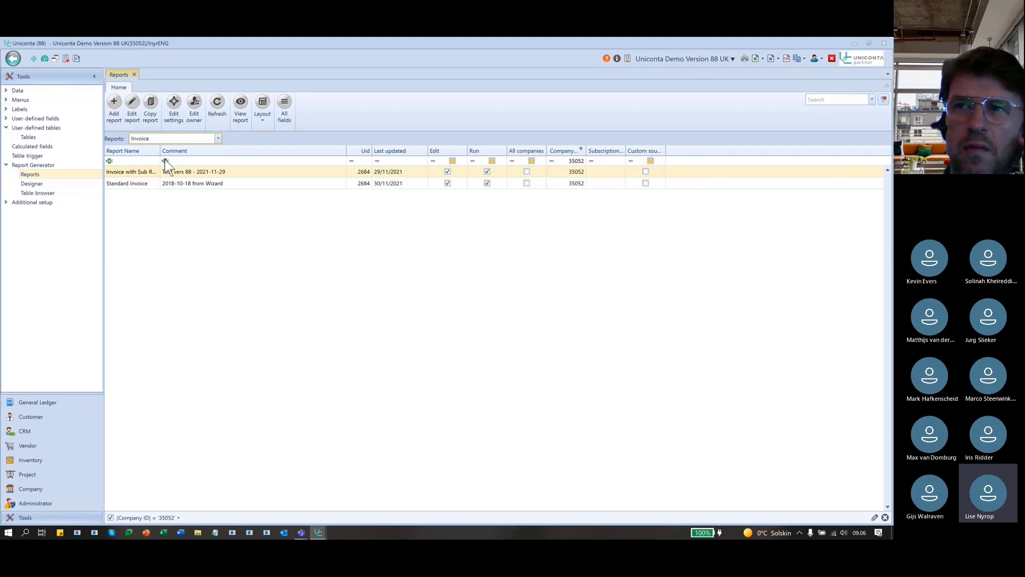
left_click(115, 104)
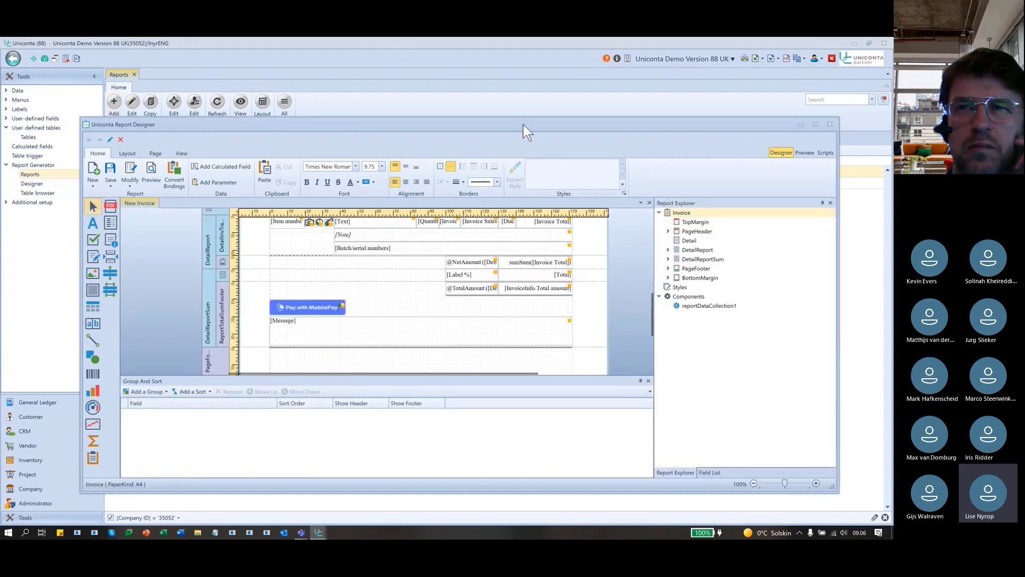
double_click(591, 124)
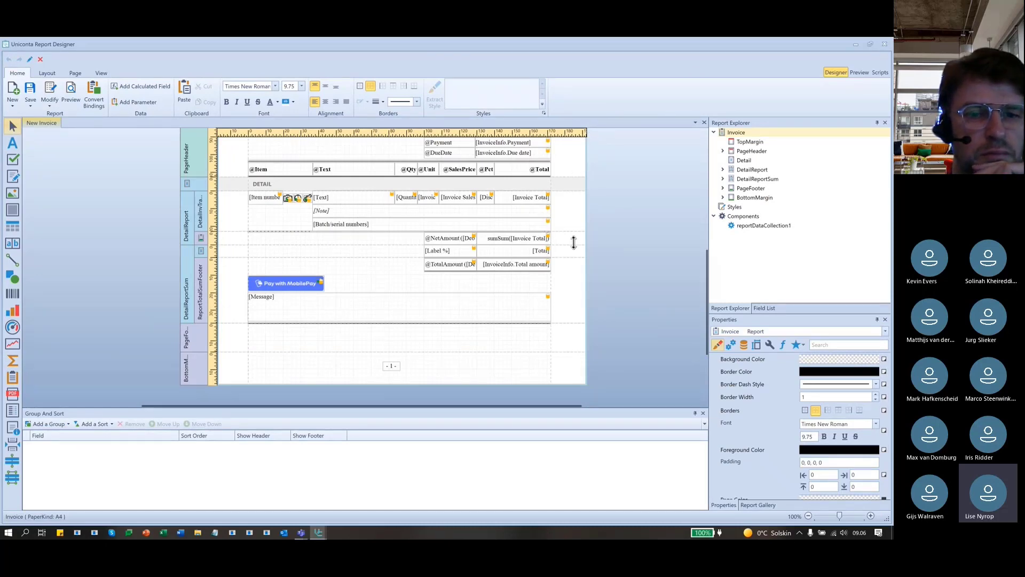
Examine the new invoice layout from the company and customer header through the item lines to the totals and page footer.
scroll(647, 320, "up", 3)
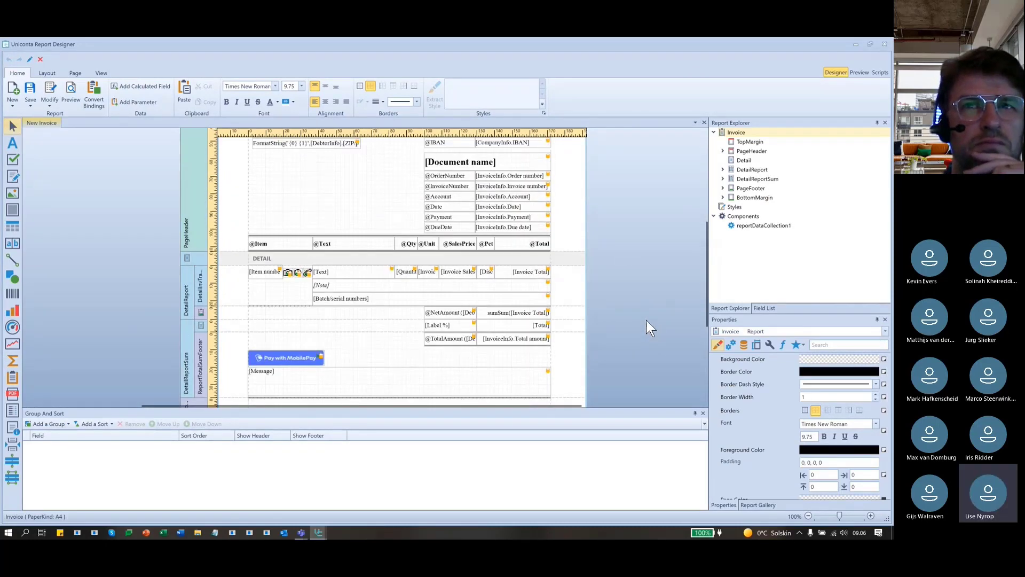
scroll(646, 319, "up", 5)
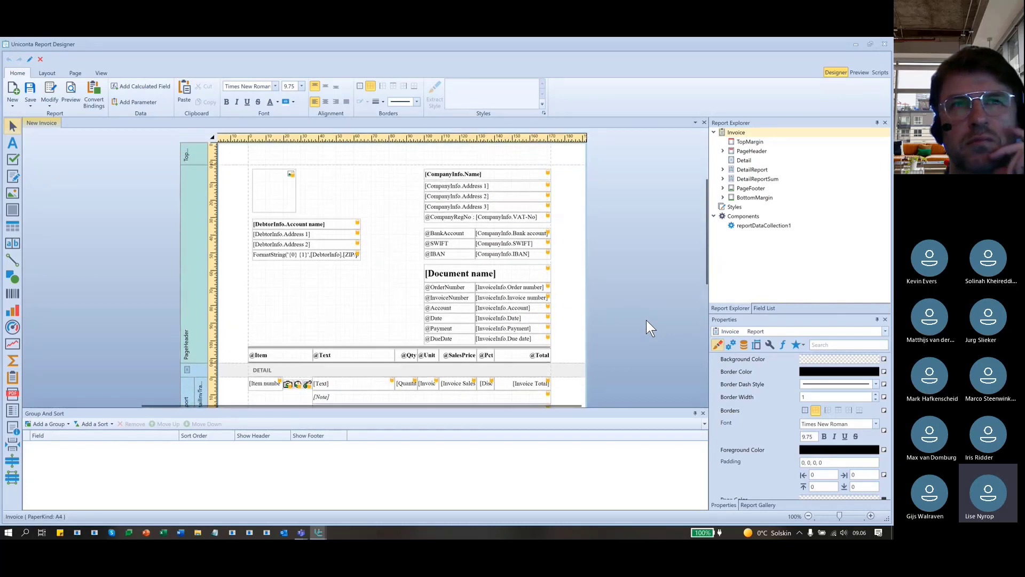
scroll(646, 319, "down", 5)
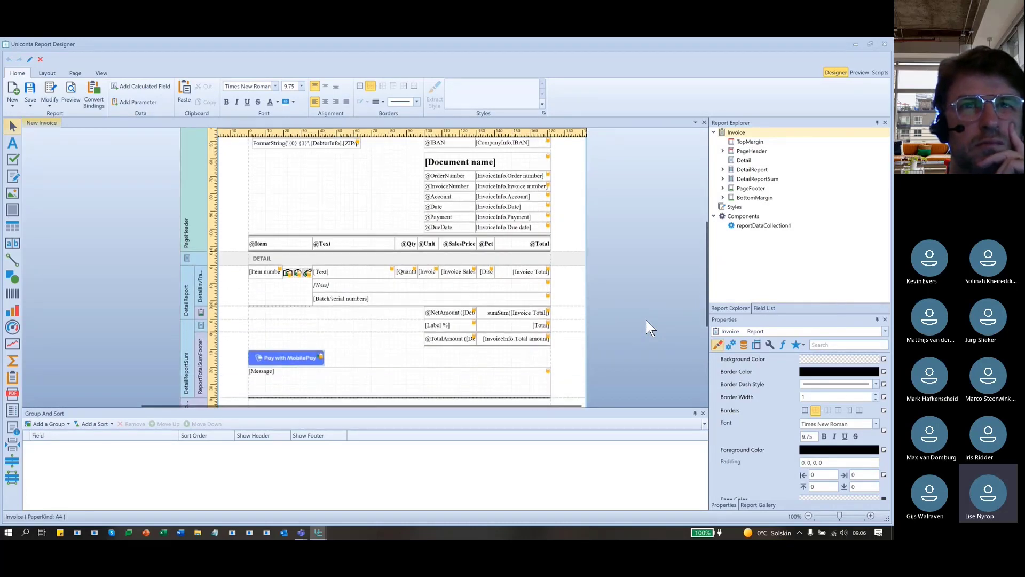
scroll(646, 319, "down", 2)
scroll(646, 320, "up", 2)
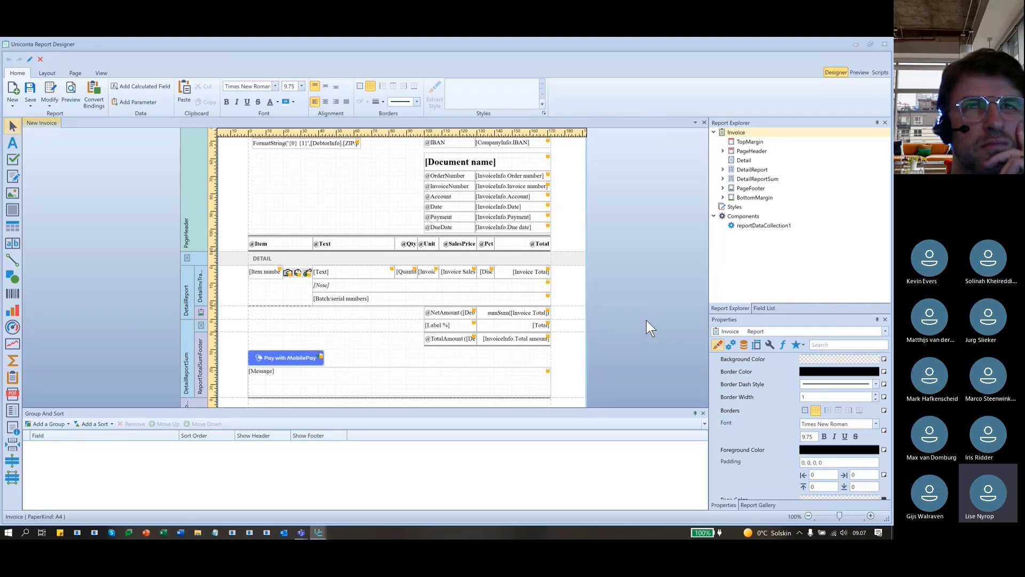
scroll(656, 319, "down", 1)
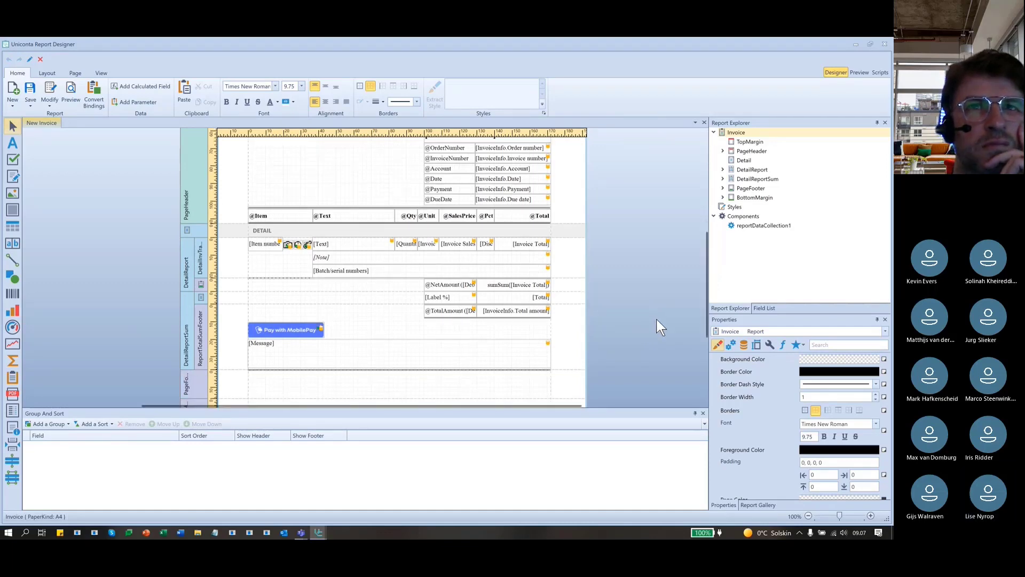
scroll(658, 324, "down", 1)
scroll(640, 325, "up", 2)
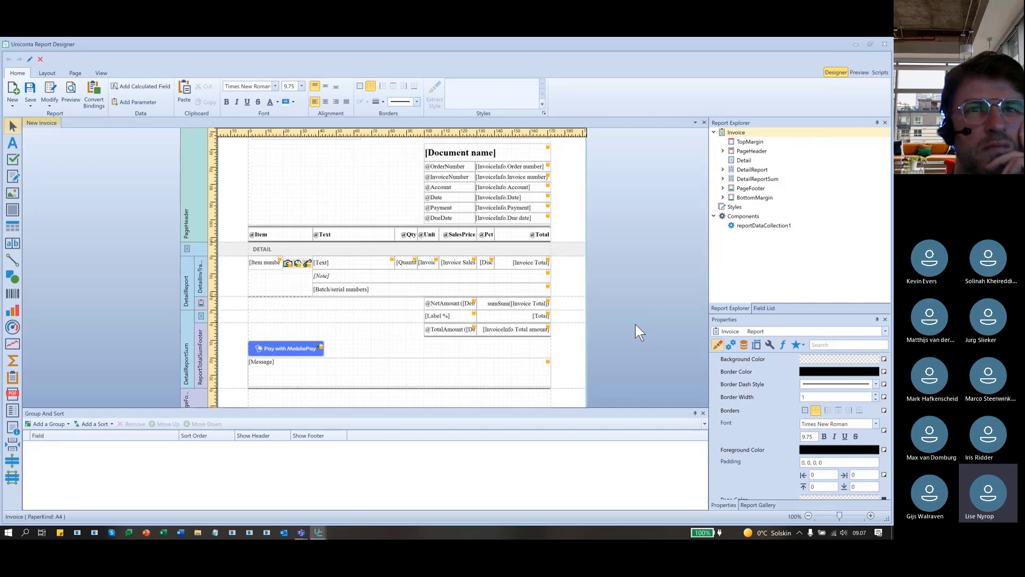
scroll(632, 322, "up", 1)
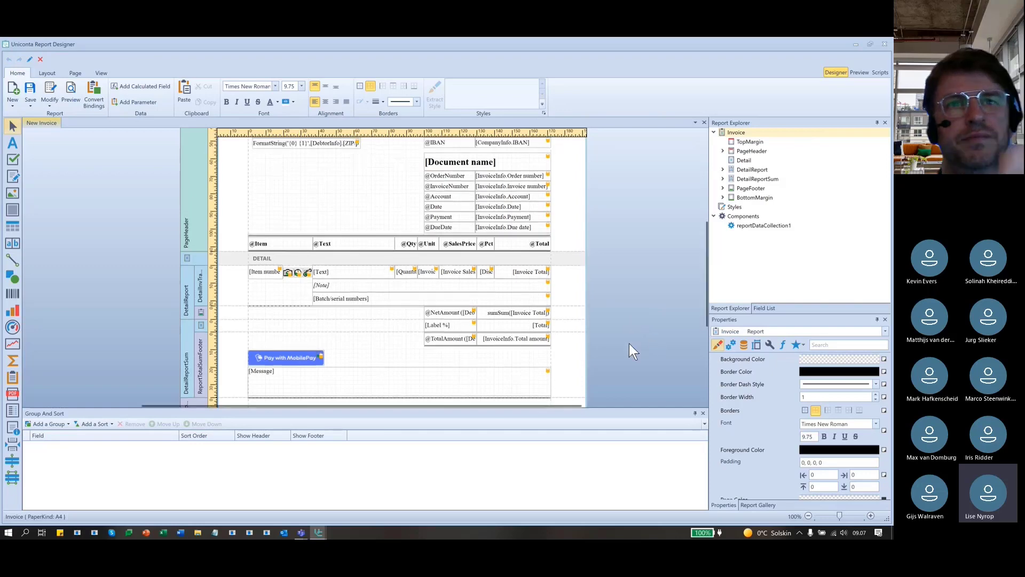
scroll(629, 341, "up", 4)
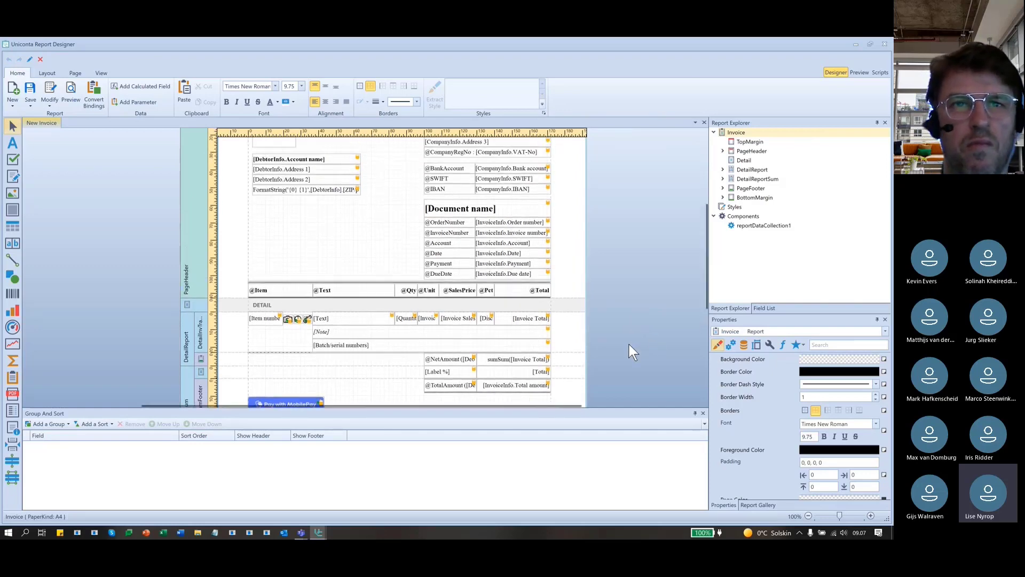
Inspect the TopMargin, BottomMargin and Detail bands of the invoice layout.
scroll(626, 343, "up", 2)
left_click(199, 162)
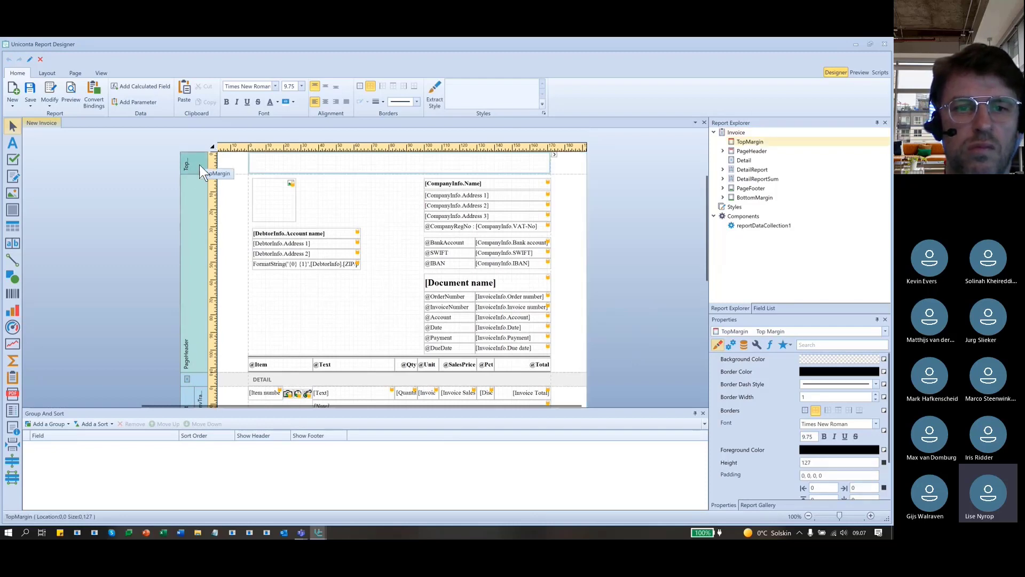
scroll(239, 243, "down", 3)
scroll(239, 243, "down", 7)
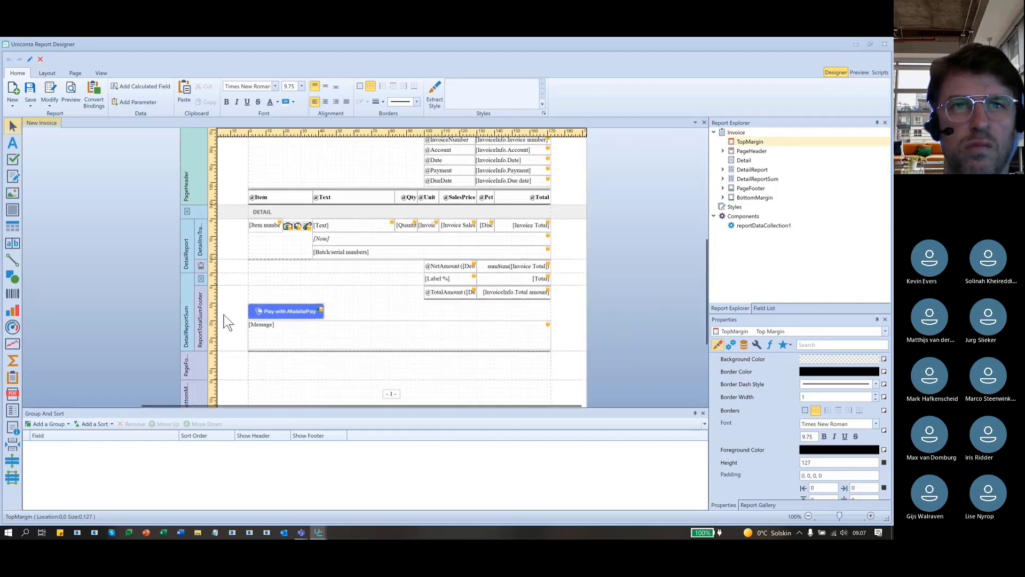
left_click(203, 350)
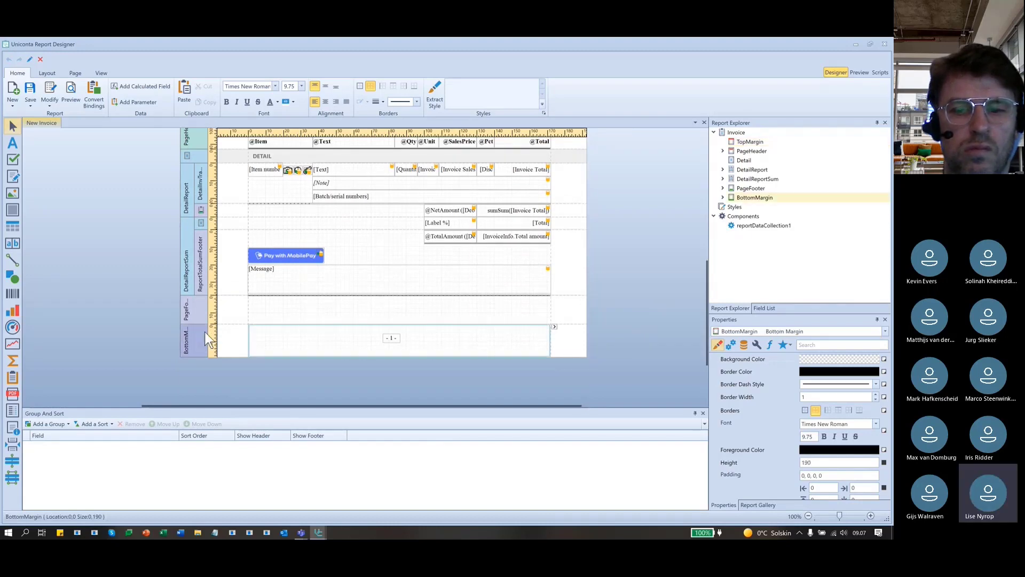
scroll(201, 334, "up", 2)
scroll(203, 321, "up", 2)
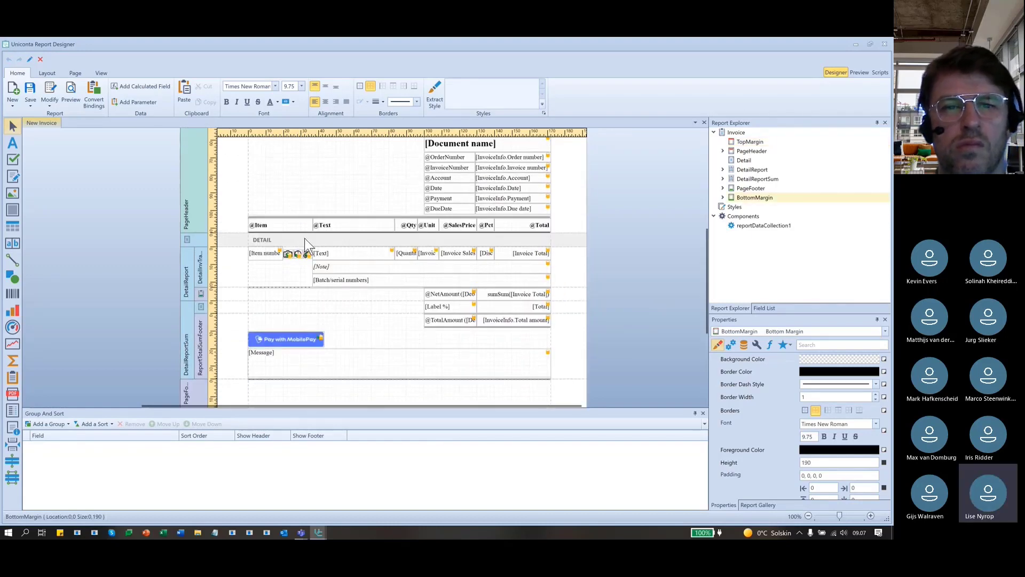
left_click(304, 239)
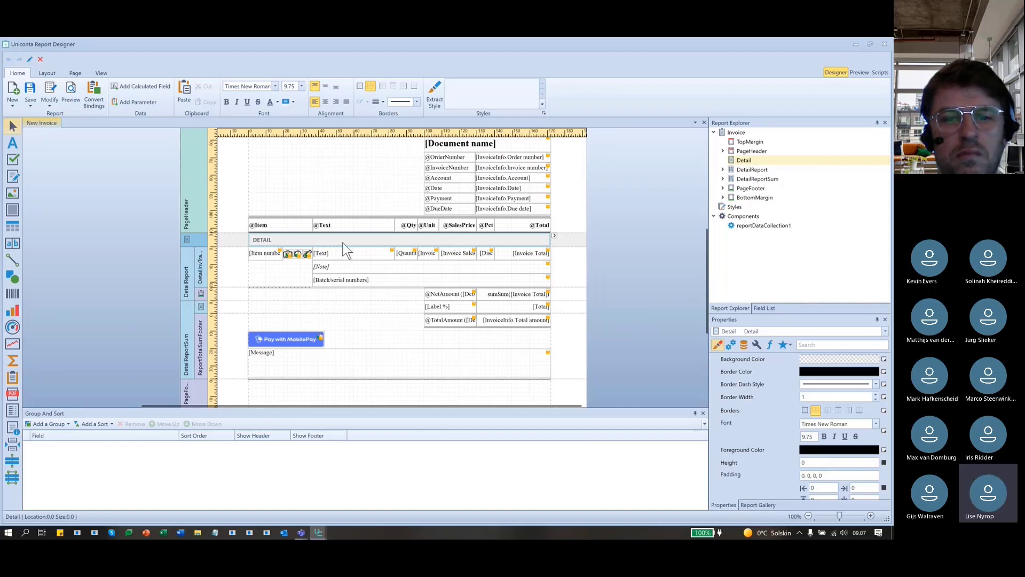
Inspect the data properties of the DetailReport band and of its Text and Quantity labels.
left_click(187, 267)
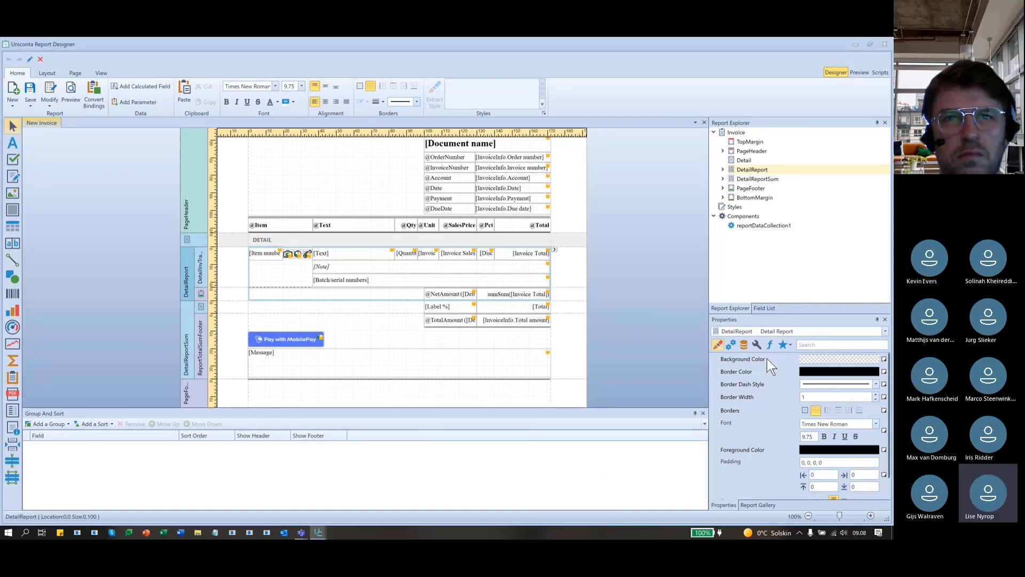
left_click(743, 345)
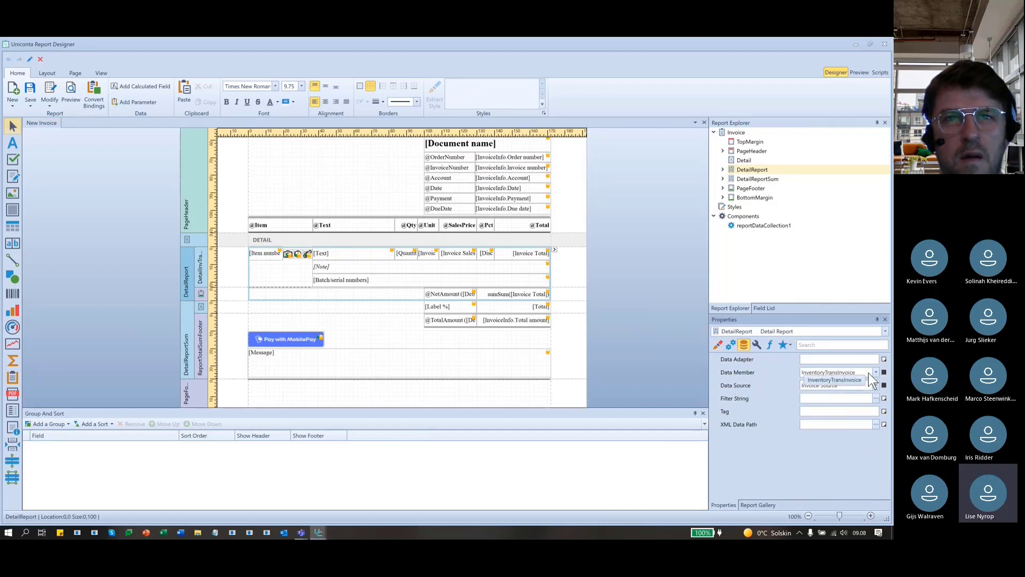
left_click(357, 257)
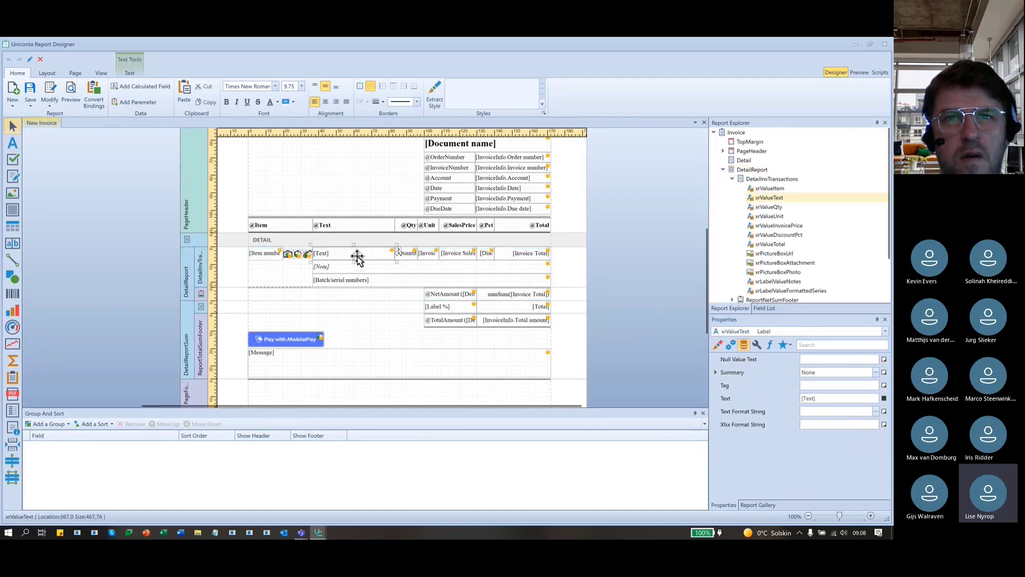
left_click(412, 254)
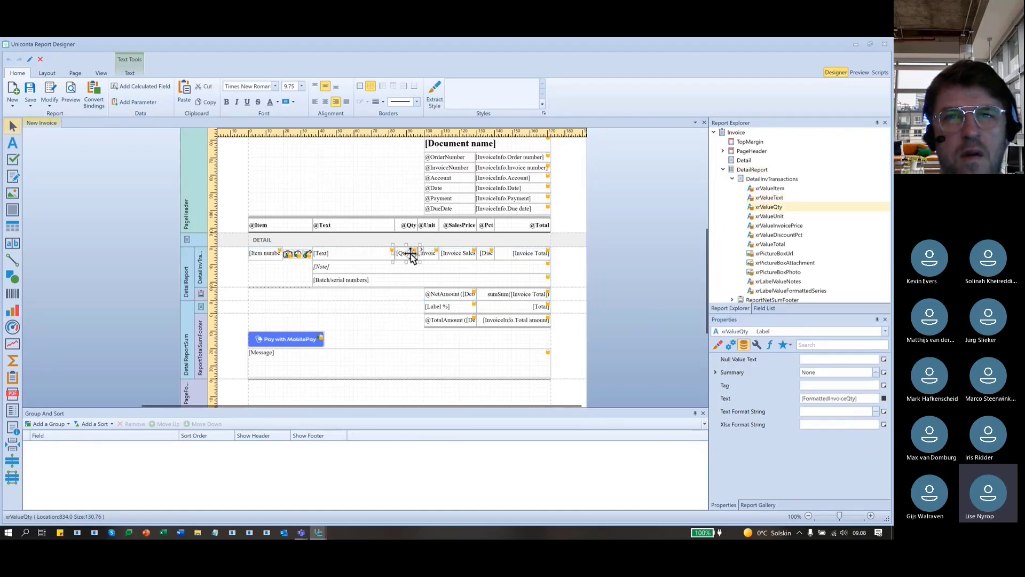
Browse the report's available data fields up to the InventoryTransInvoice table under DebtorInfo.
left_click(769, 308)
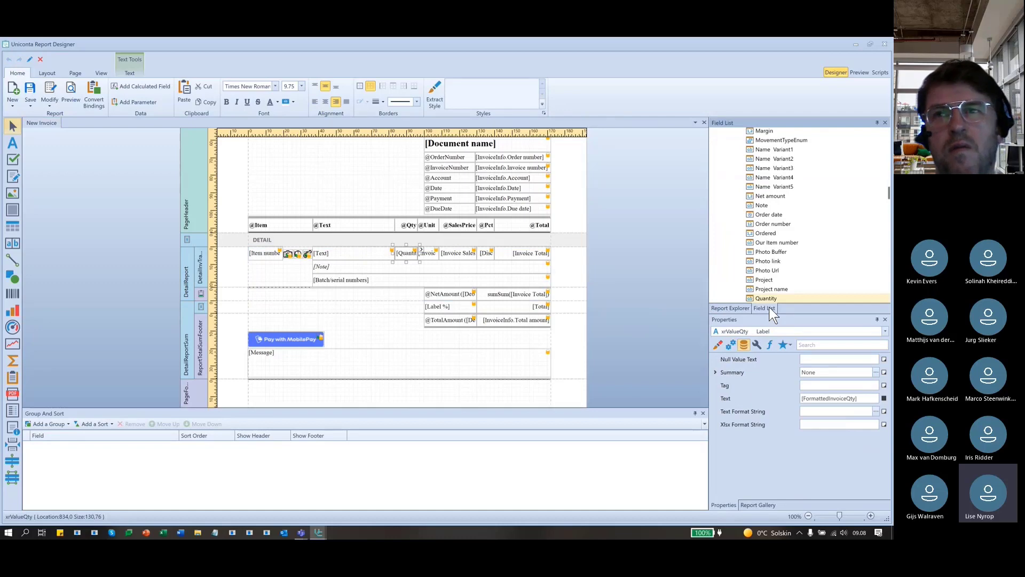
scroll(731, 258, "up", 4)
scroll(732, 259, "up", 10)
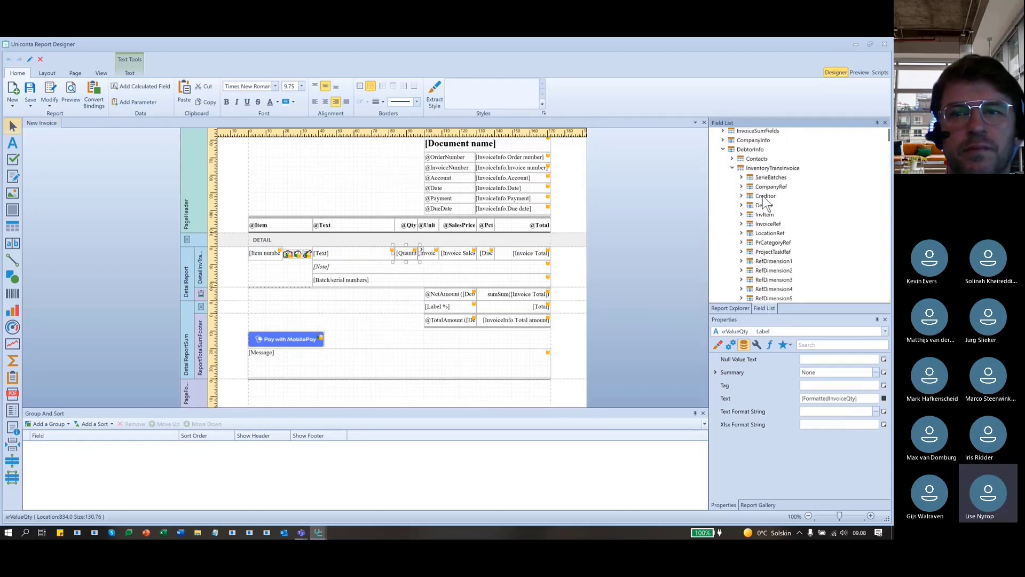
Examine the DetailReport band and its nested elements in the report structure, starting from the InventoryTransInvoice table.
left_click(790, 169)
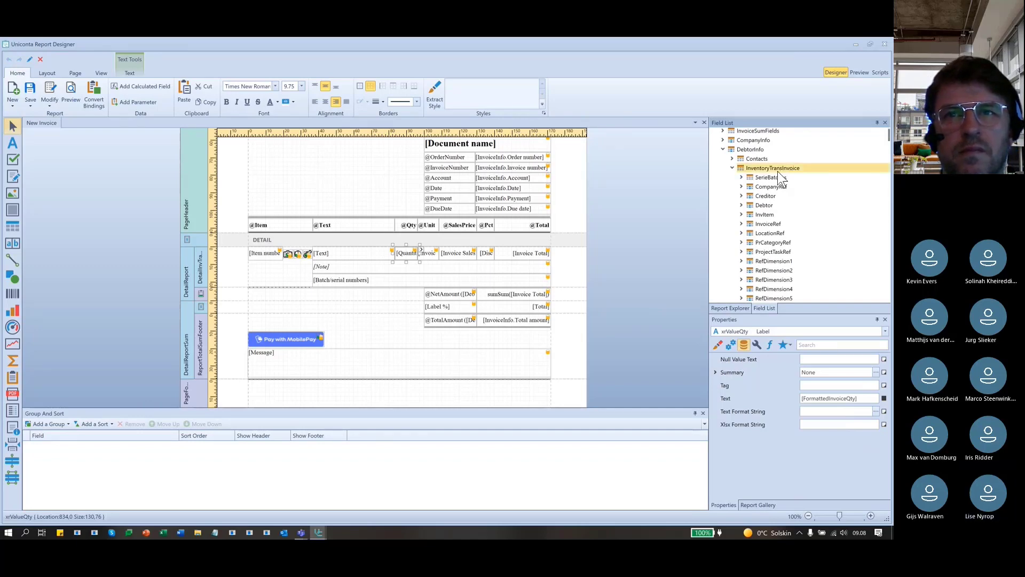
left_click(729, 308)
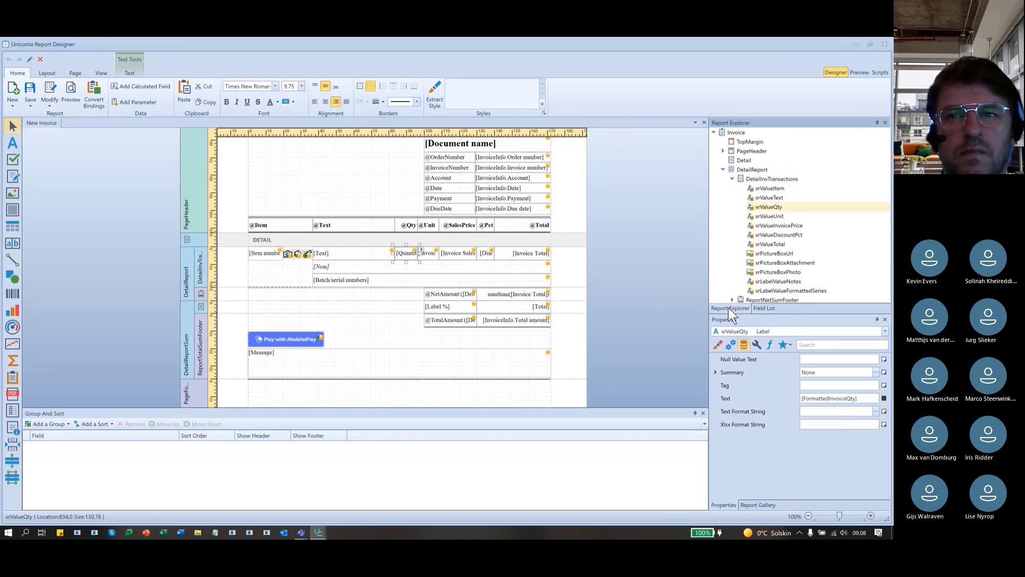
left_click(187, 252)
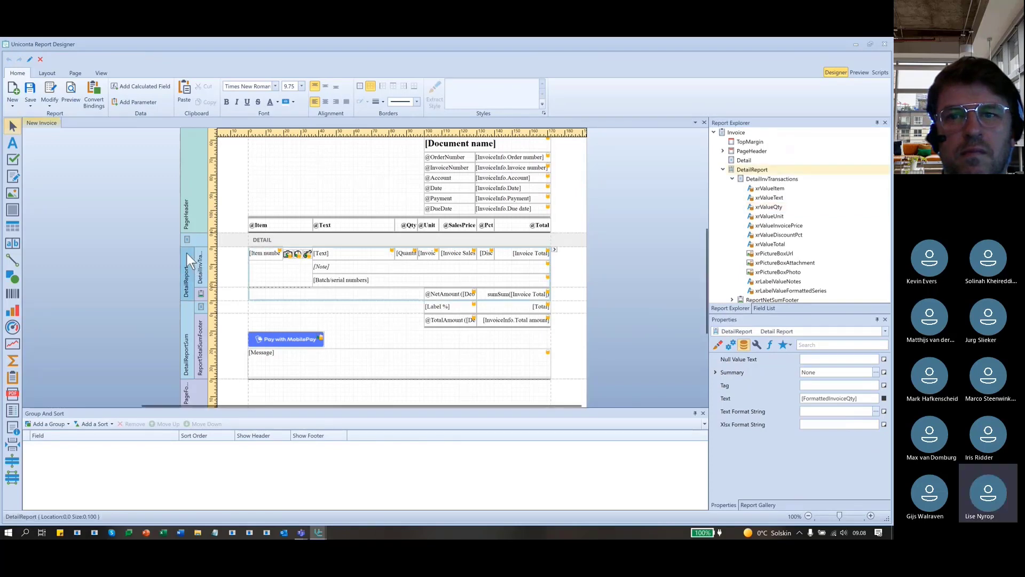
left_click(725, 169)
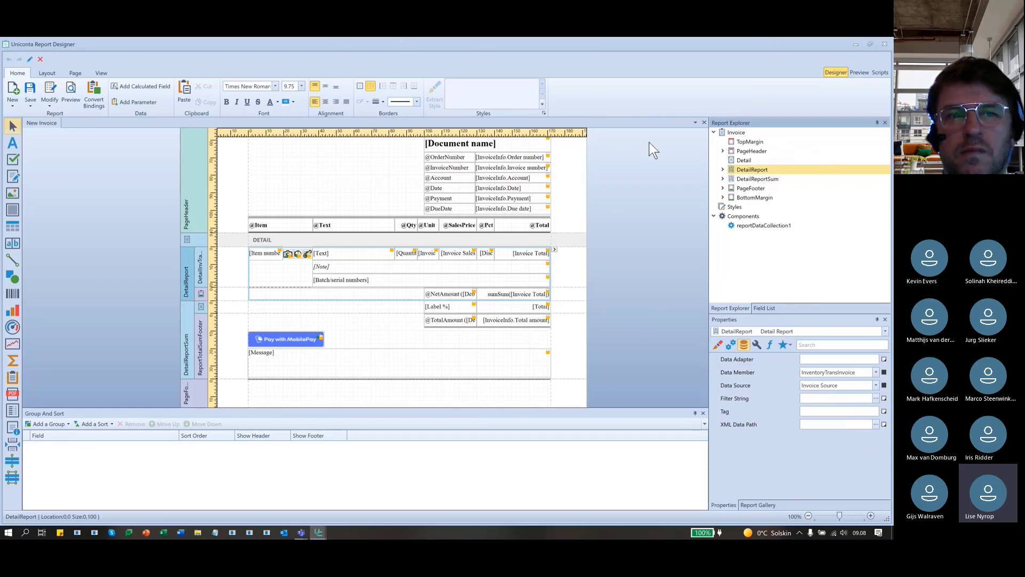
left_click(723, 170)
scroll(757, 283, "down", 2)
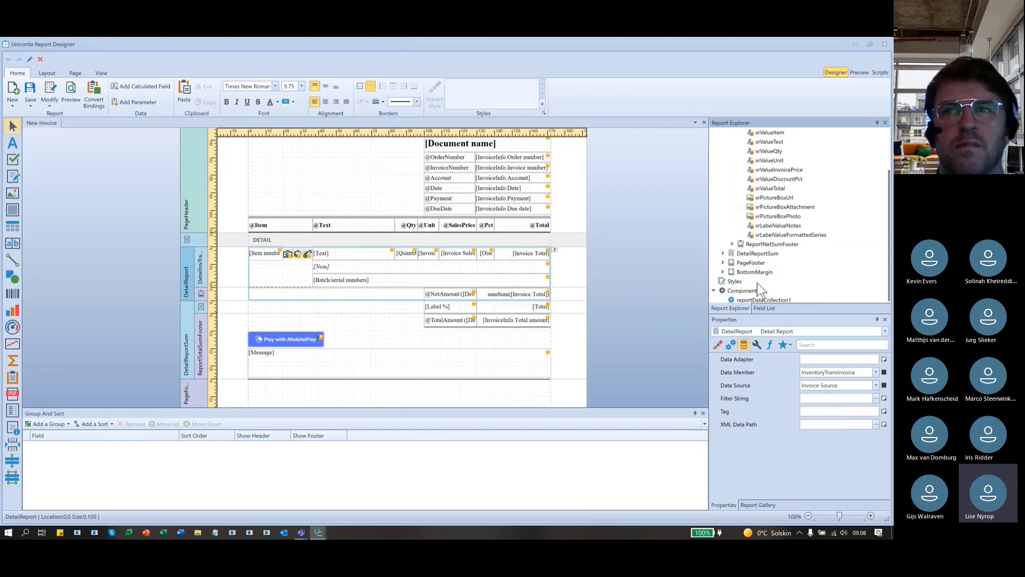
scroll(771, 270, "up", 2)
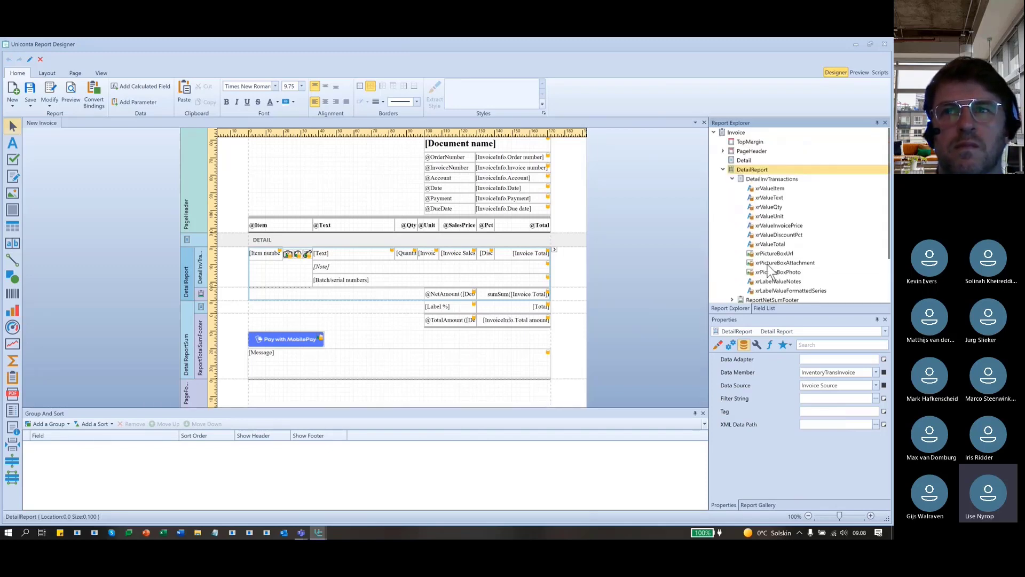
left_click(723, 170)
left_click(723, 169)
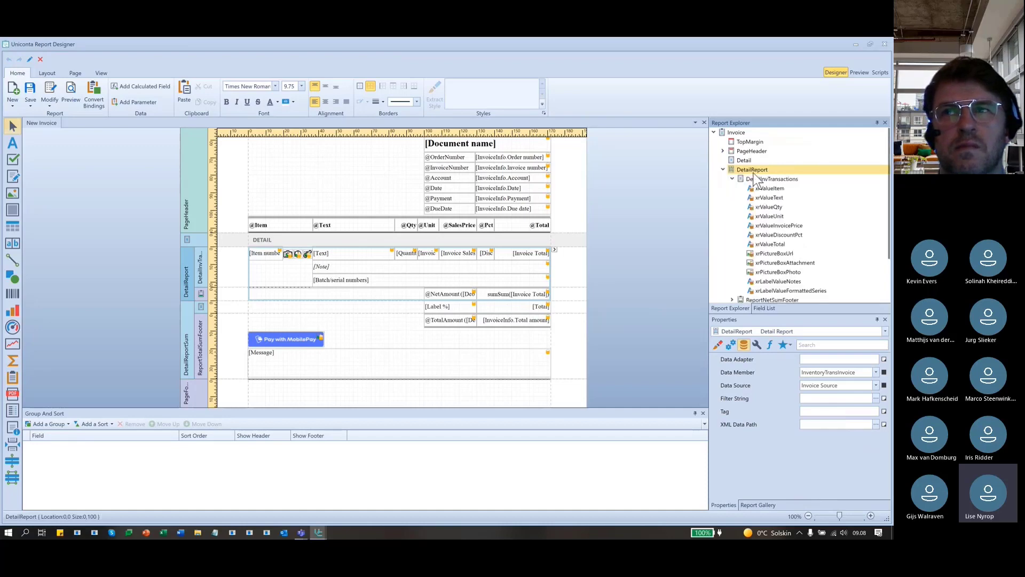
Inspect the picture boxes and value labels of the DetailInvTransactions band, including attachment, URL, notes, price, text, total and quantity.
left_click(754, 263)
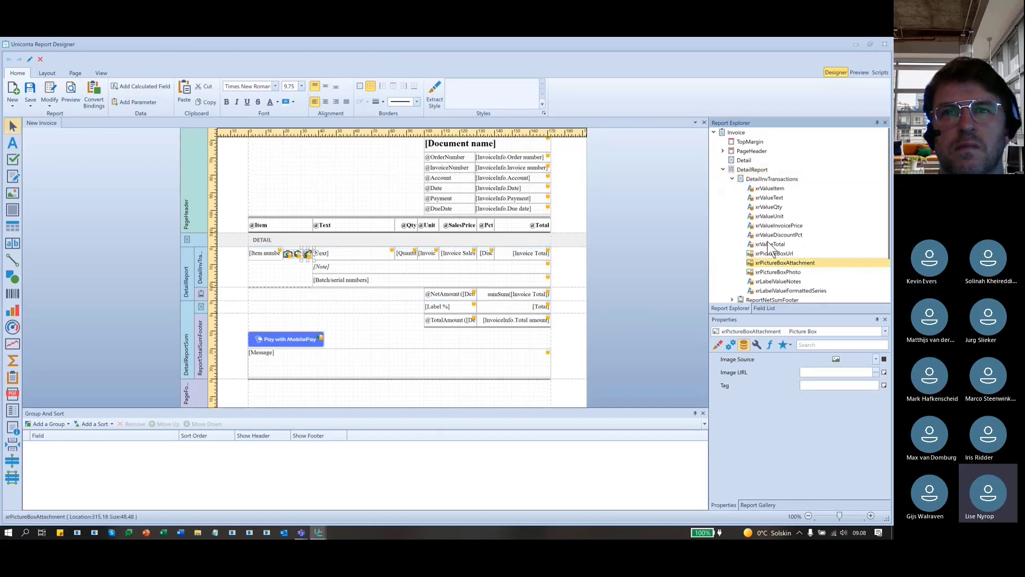
left_click(771, 253)
left_click(767, 242)
left_click(767, 225)
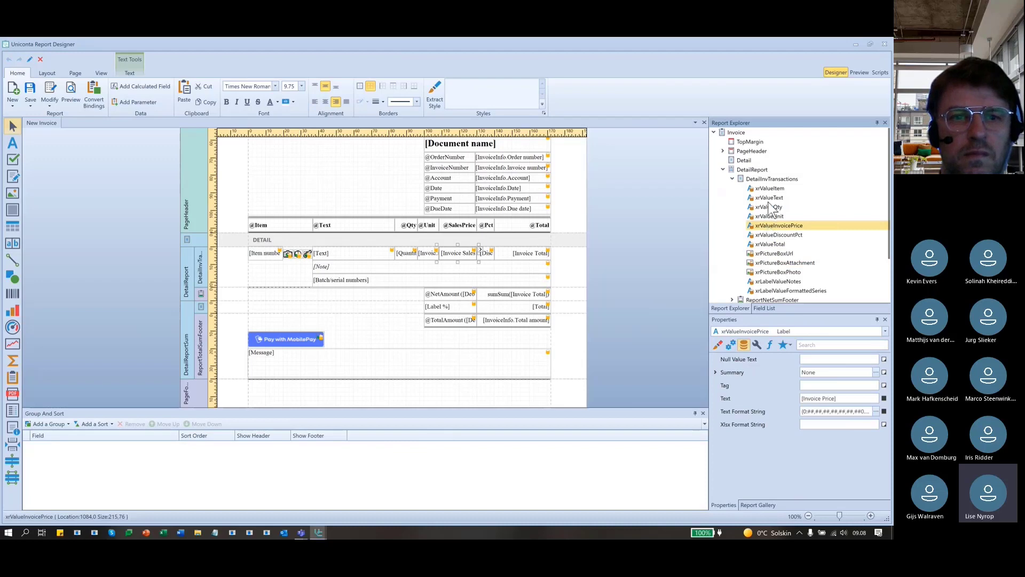
left_click(767, 200)
left_click(764, 245)
left_click(769, 262)
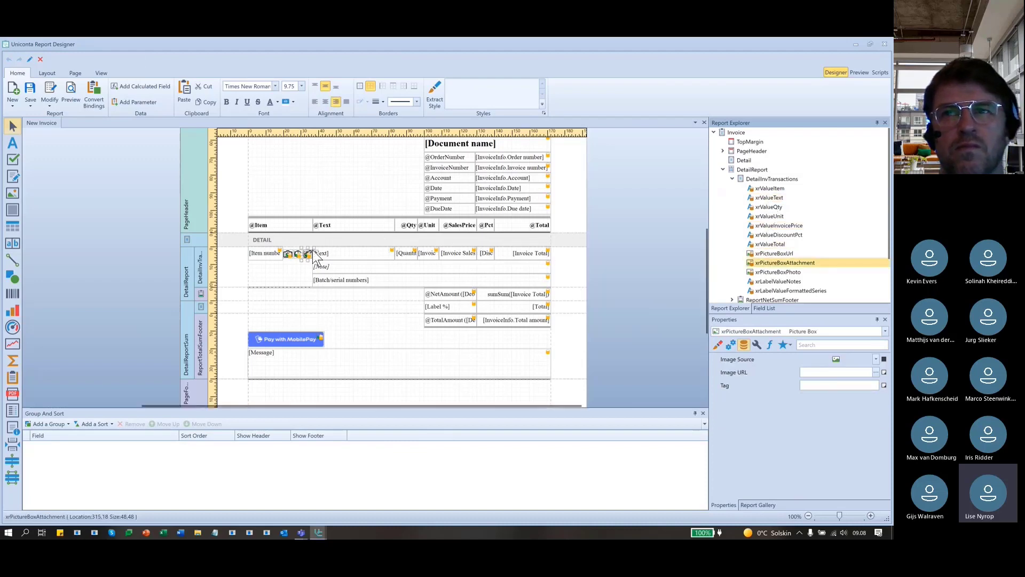
left_click(779, 282)
left_click(774, 255)
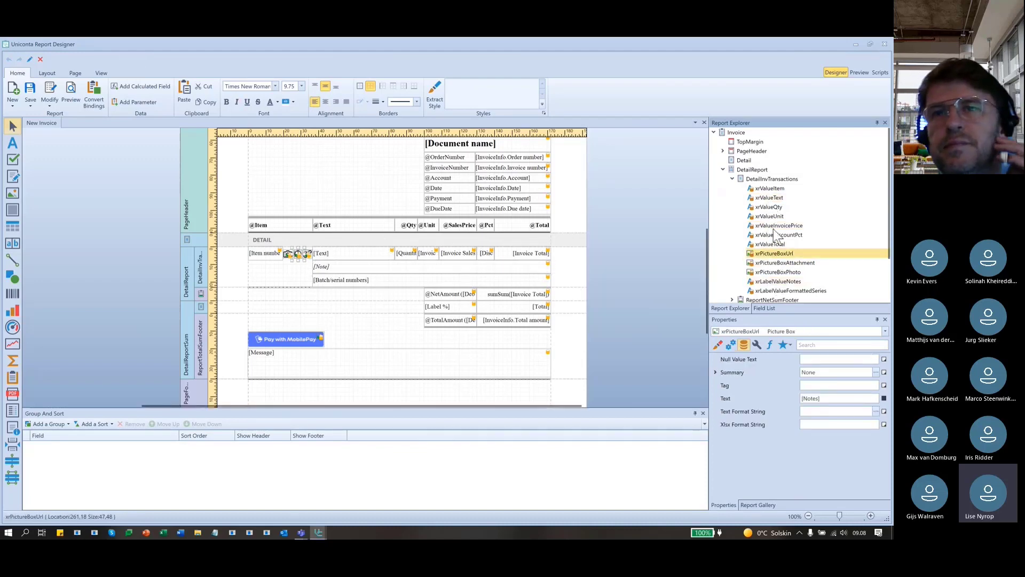
left_click(775, 226)
left_click(777, 209)
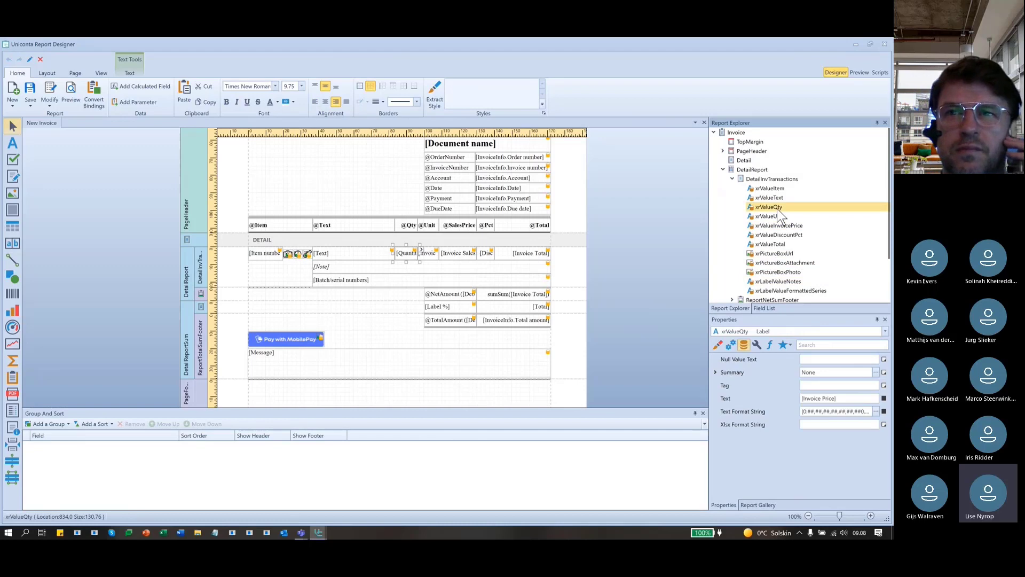
Examine the DetailReport band's data binding and browse the Invoice Source tables, including those under DebtorInfo.
left_click(734, 178)
left_click(765, 308)
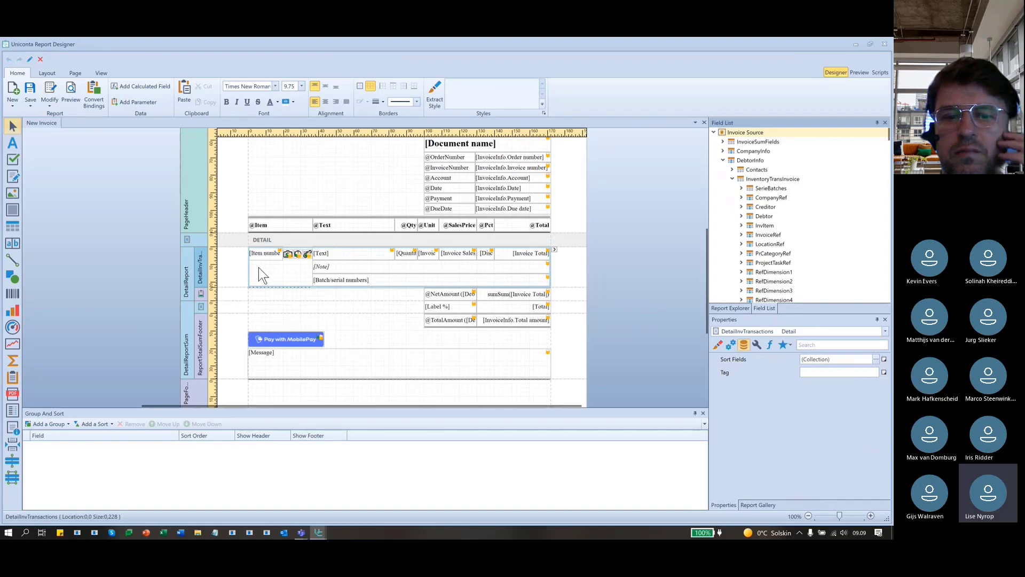
left_click(186, 261)
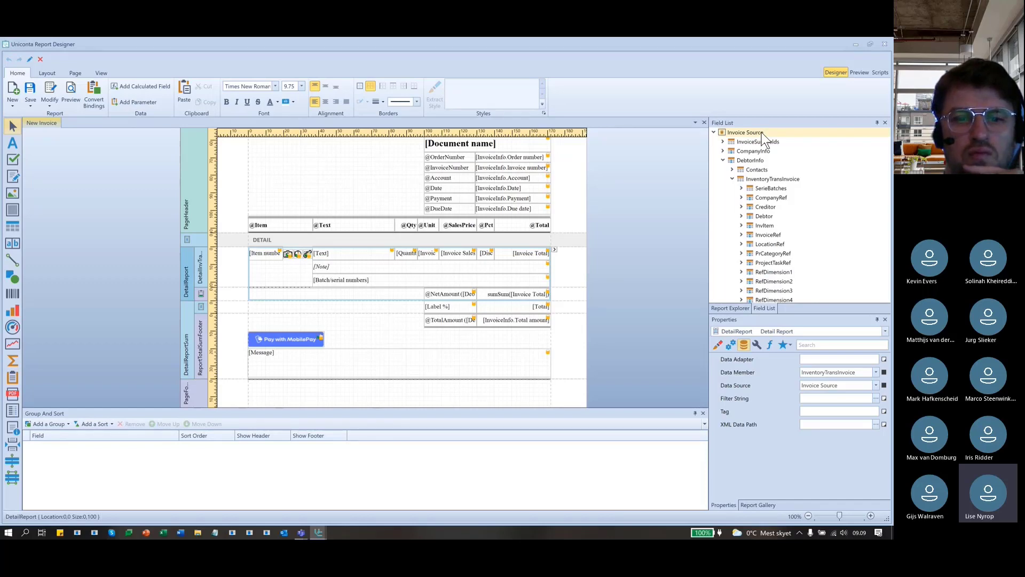
left_click(723, 160)
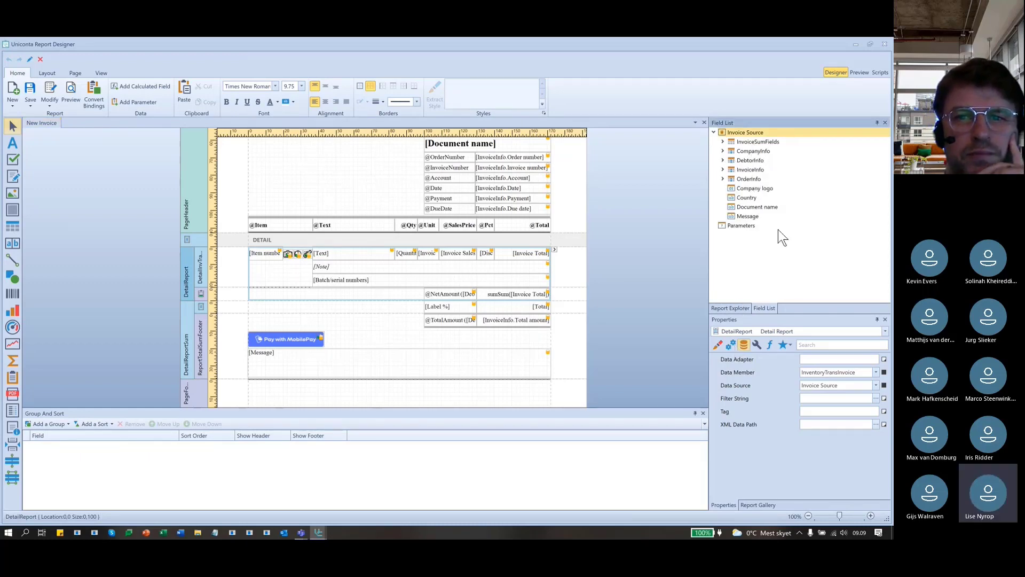
key("Down")
key("Down")
key("Down")
key("Down")
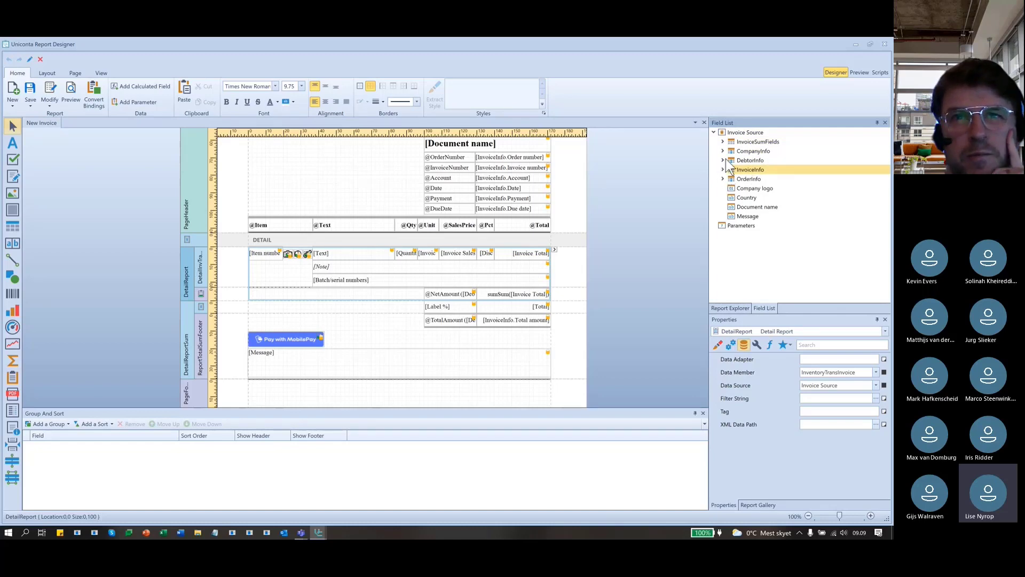
left_click(723, 160)
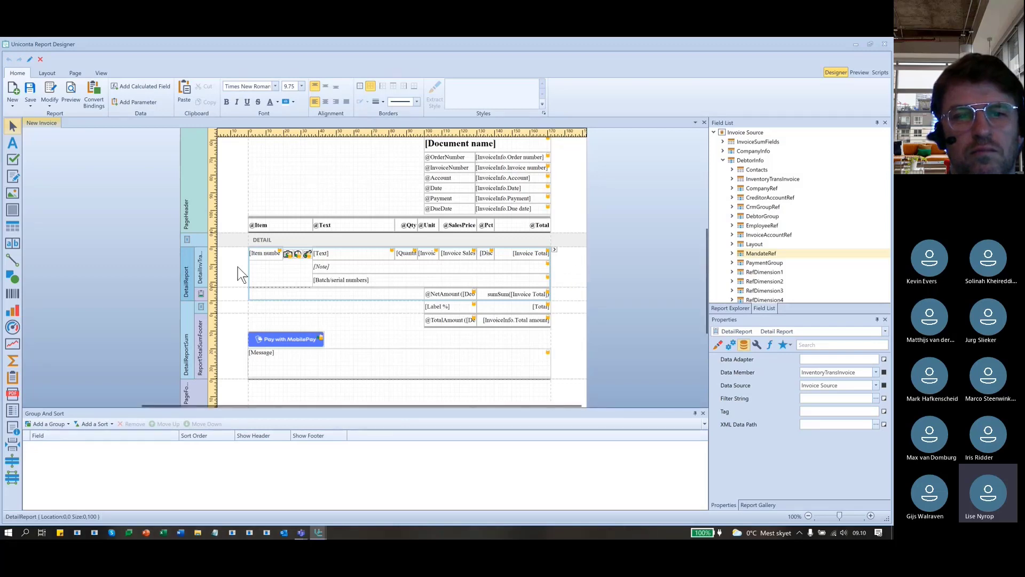
Compare the DetailInvTransactions detail band with the ReportNetSumFooter band and check the InventoryTransInvoice table behind the item lines.
left_click(202, 262)
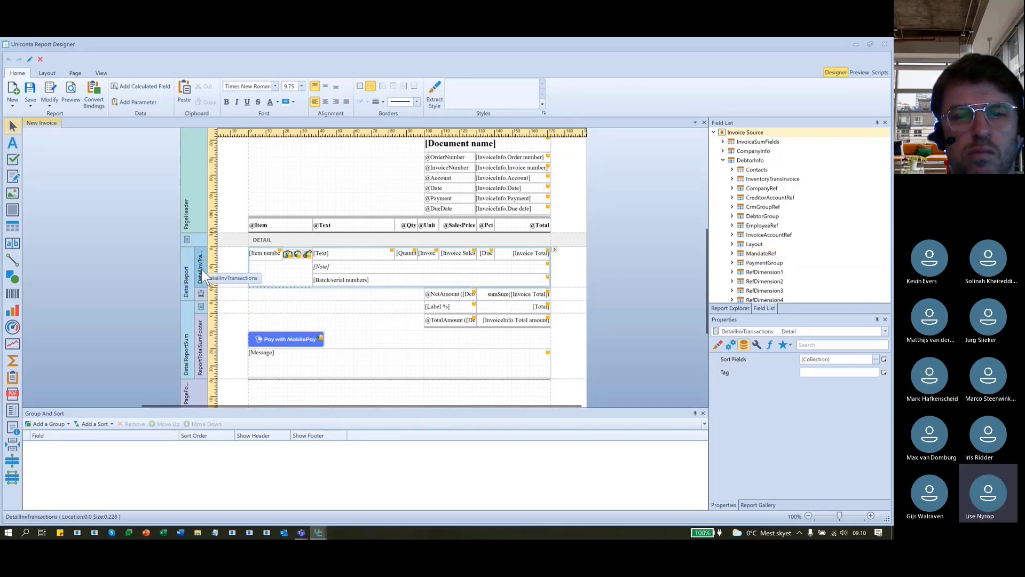
left_click(759, 180)
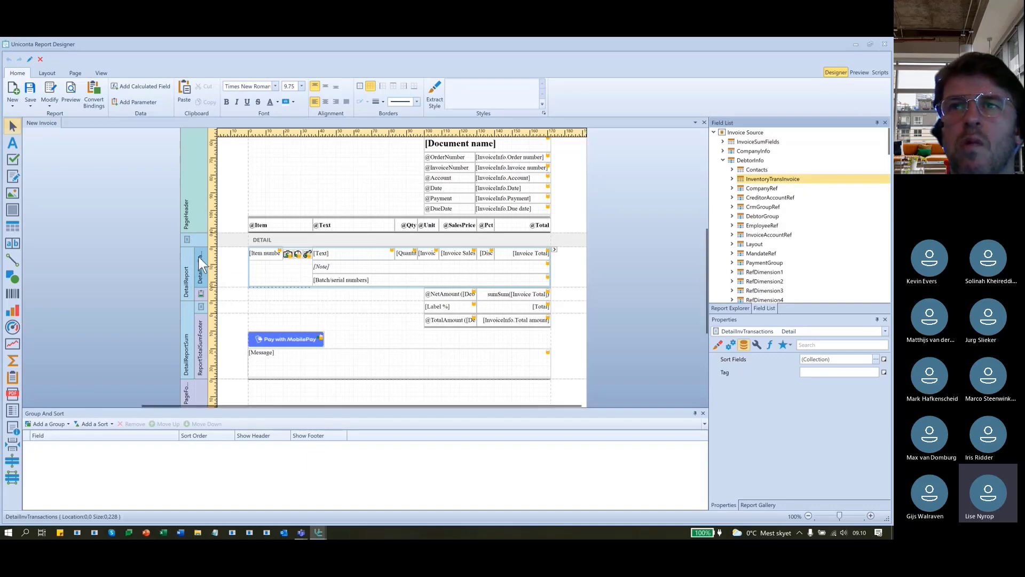
left_click(200, 294)
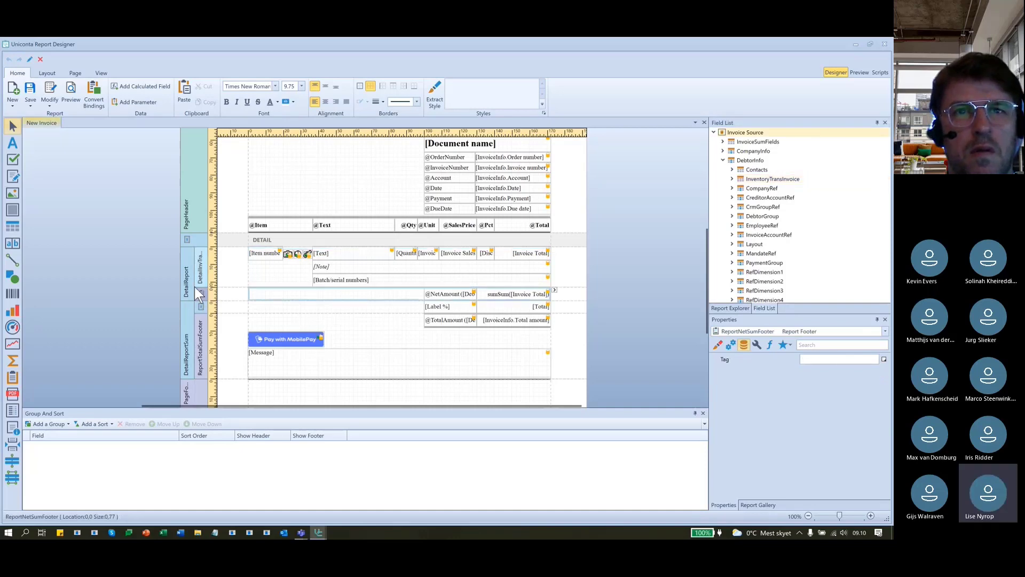
left_click(206, 267)
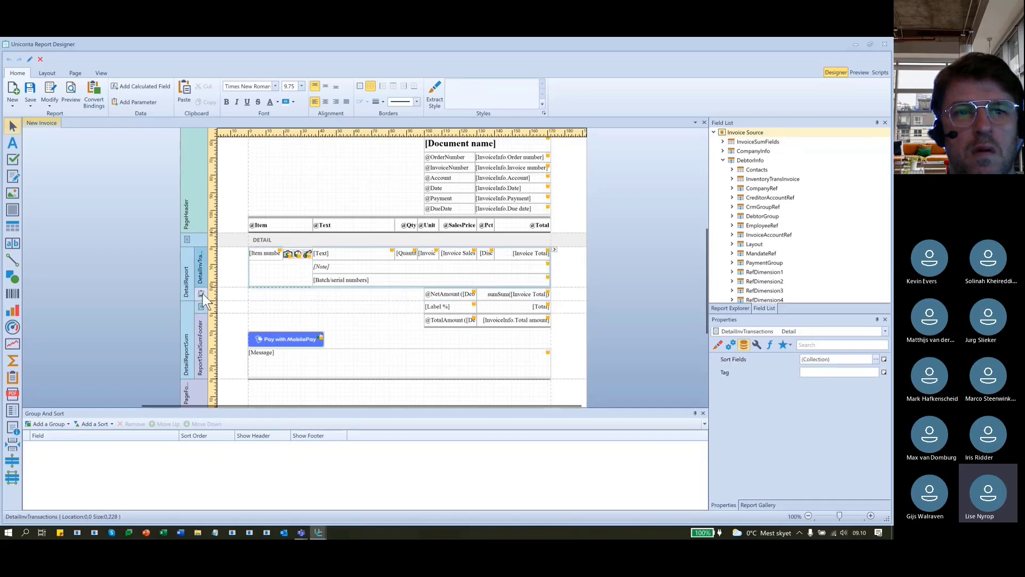
left_click(204, 293)
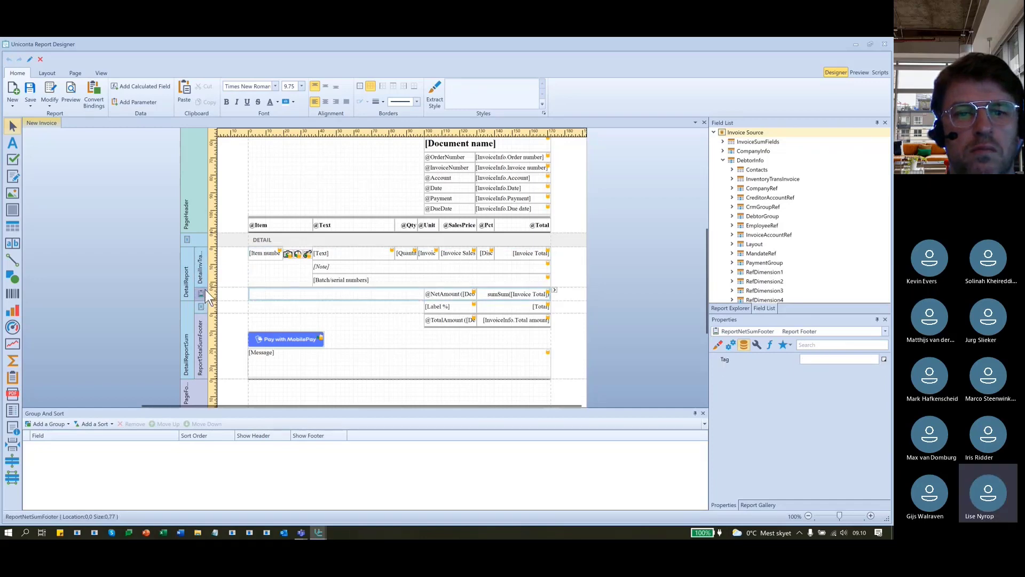
left_click(205, 265)
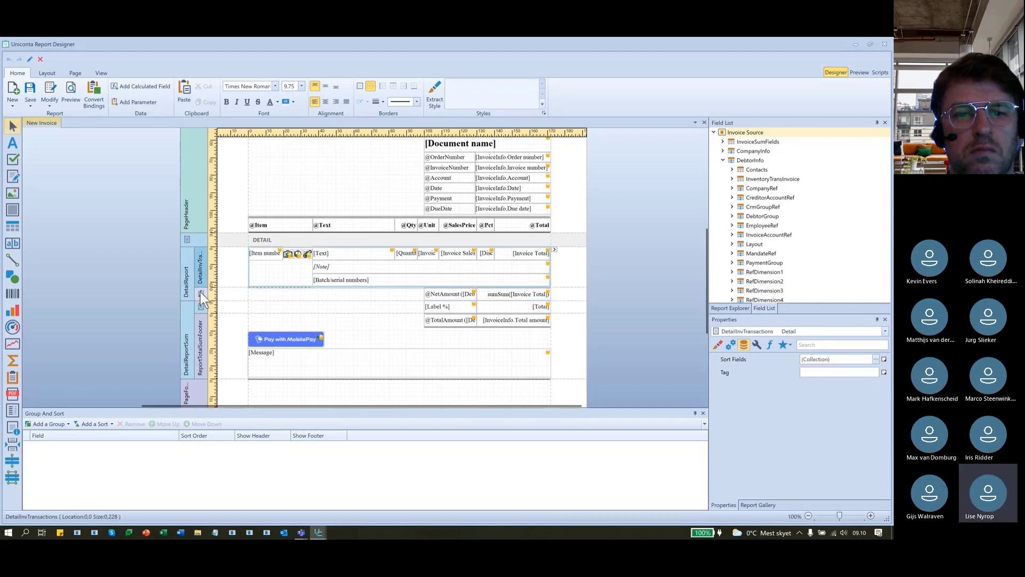
left_click(201, 294)
left_click(206, 268)
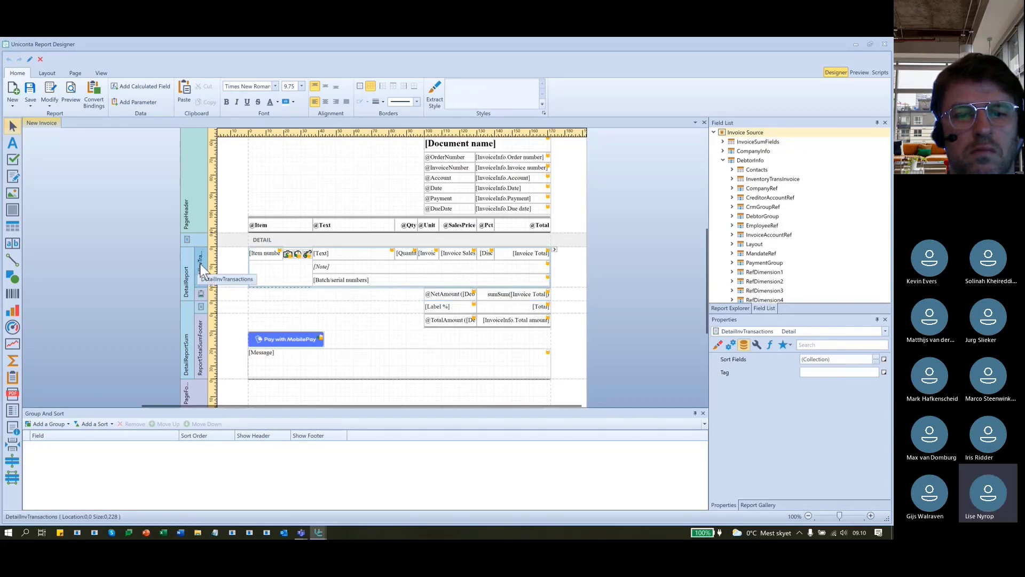
left_click(200, 292)
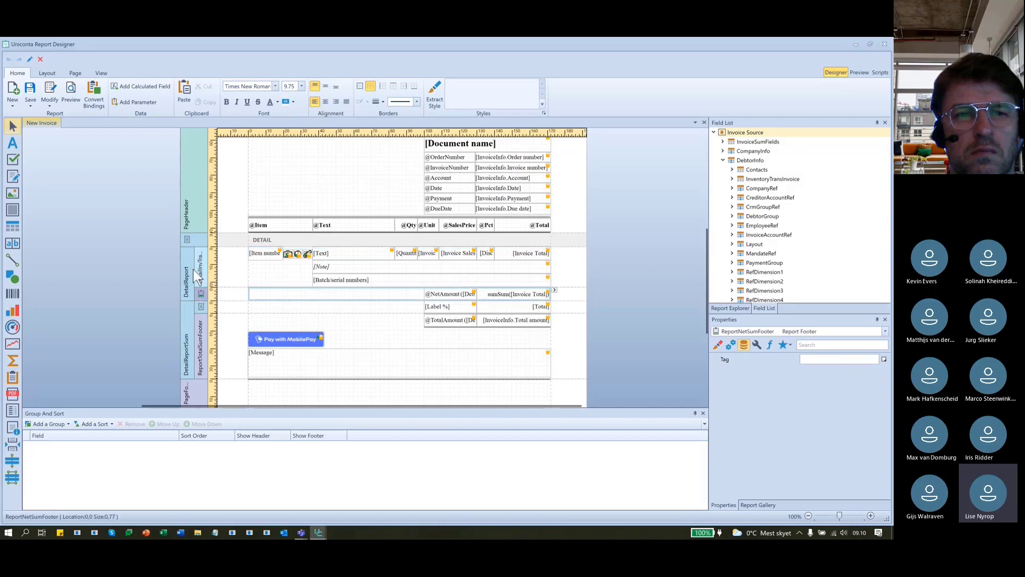
left_click(194, 271)
left_click(201, 267)
right_click(200, 267)
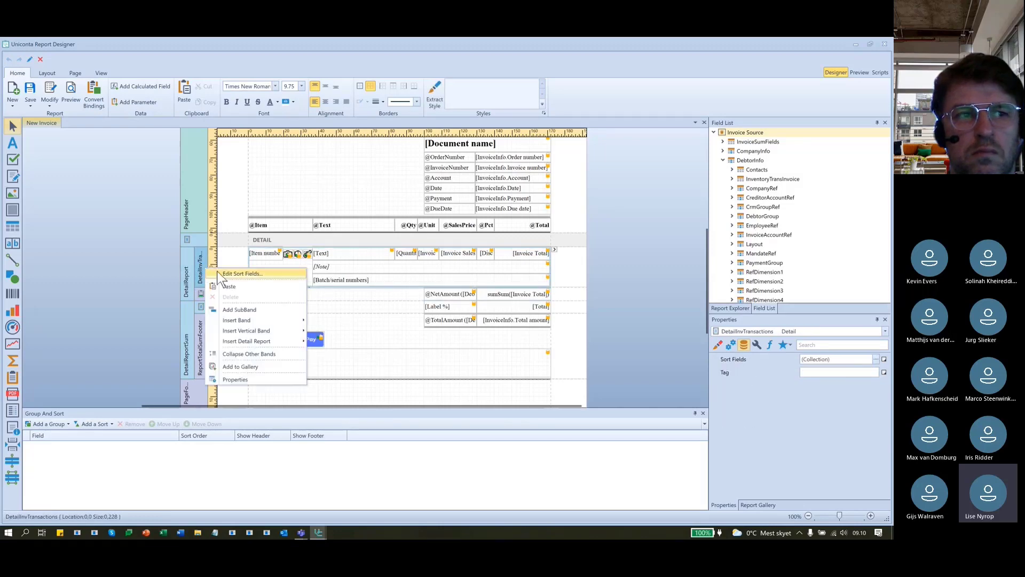
left_click(200, 283)
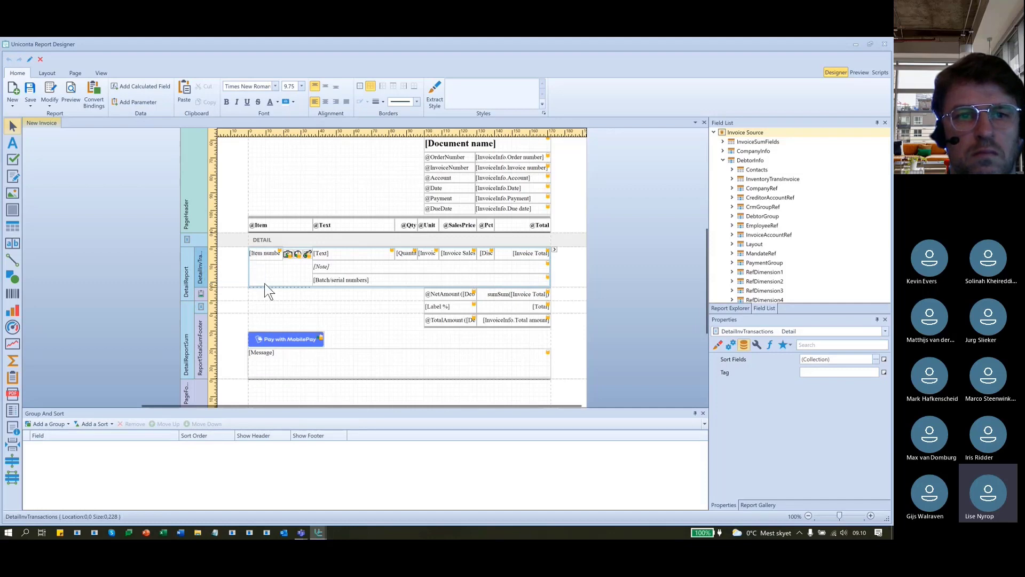
left_click(199, 294)
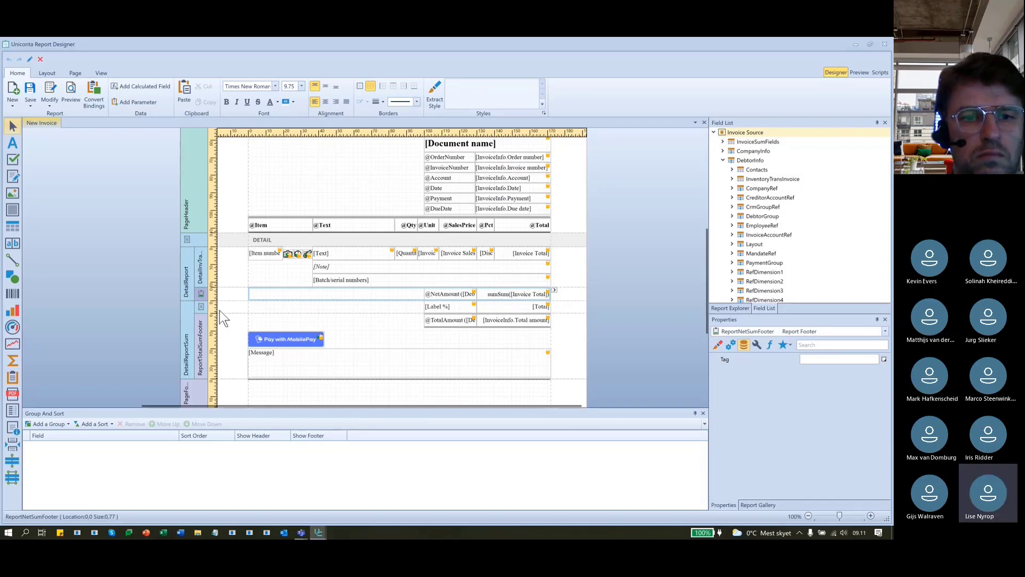
Inspect the data properties of the DetailReportSum band, its Label % and Total labels, and the DetailInvoiceFields band.
left_click(187, 318)
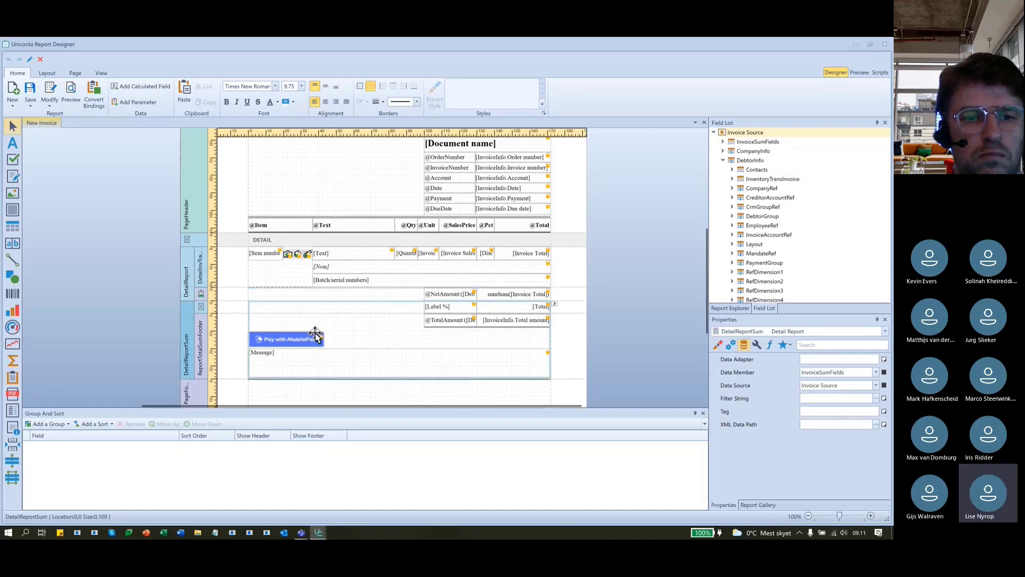
left_click(462, 308)
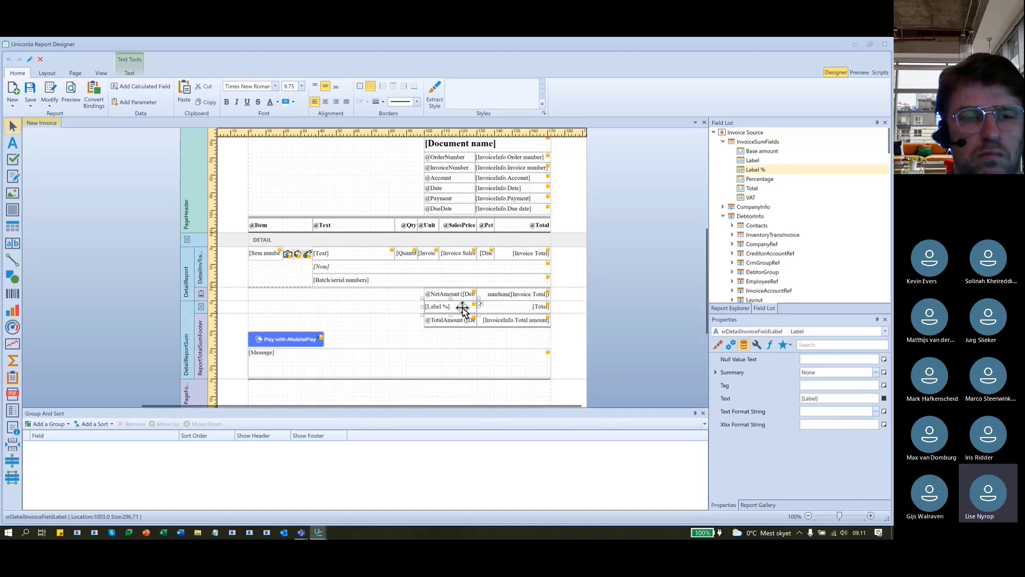
left_click(501, 306)
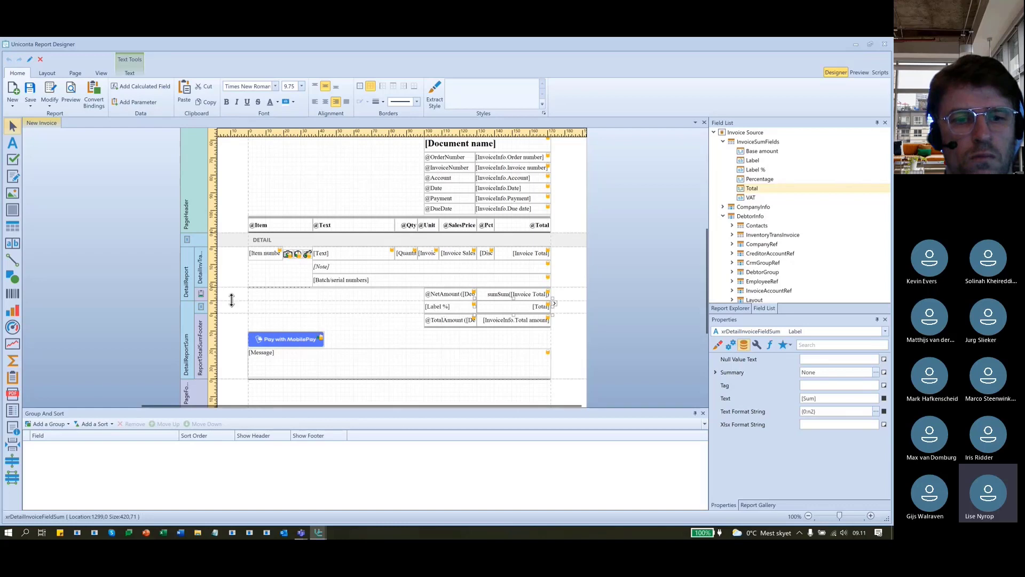
left_click(202, 307)
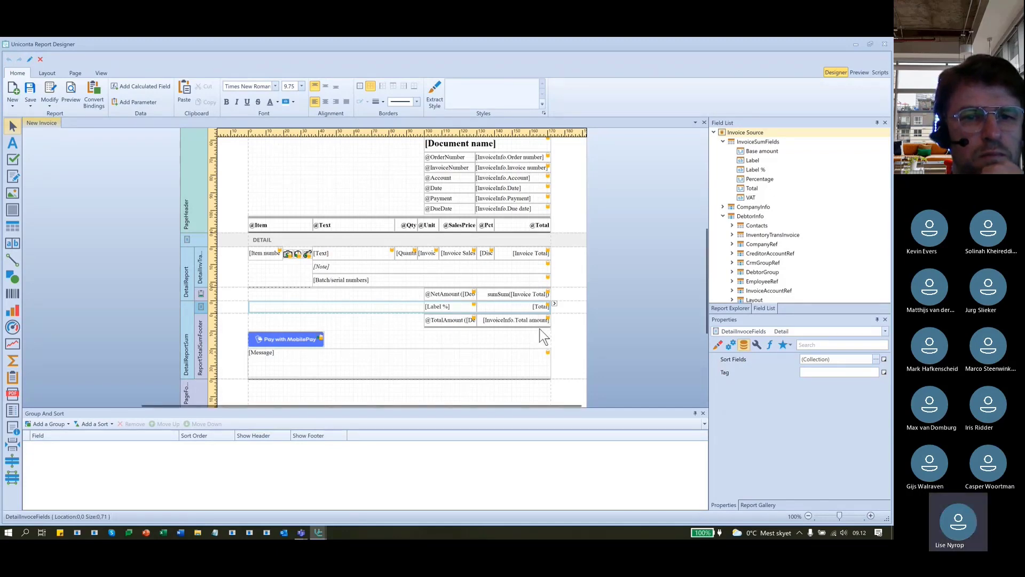
Compare the data members of the DetailReport and DetailReportSum bands and collapse the InvoiceSumFields table.
left_click(187, 267)
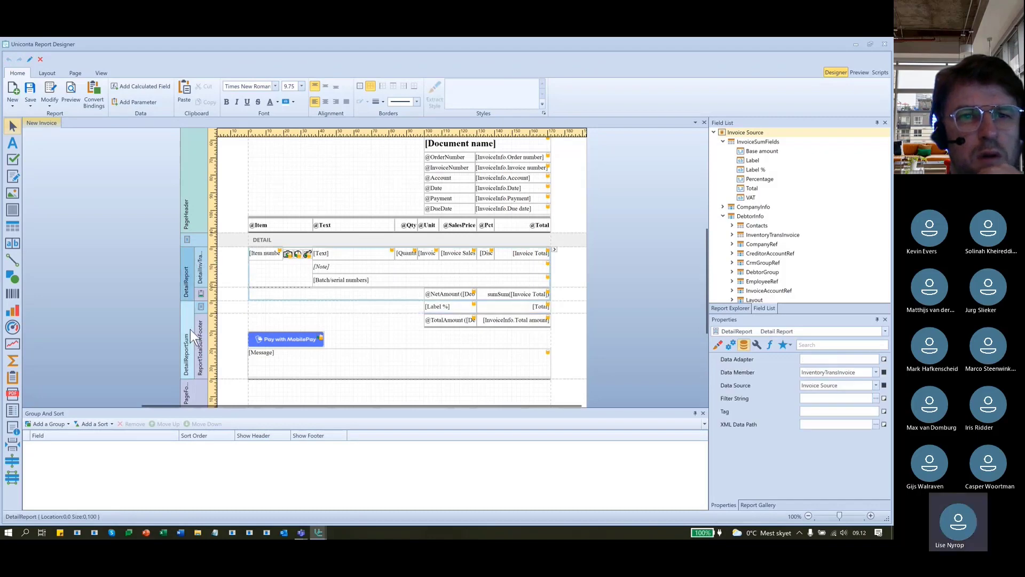
left_click(187, 329)
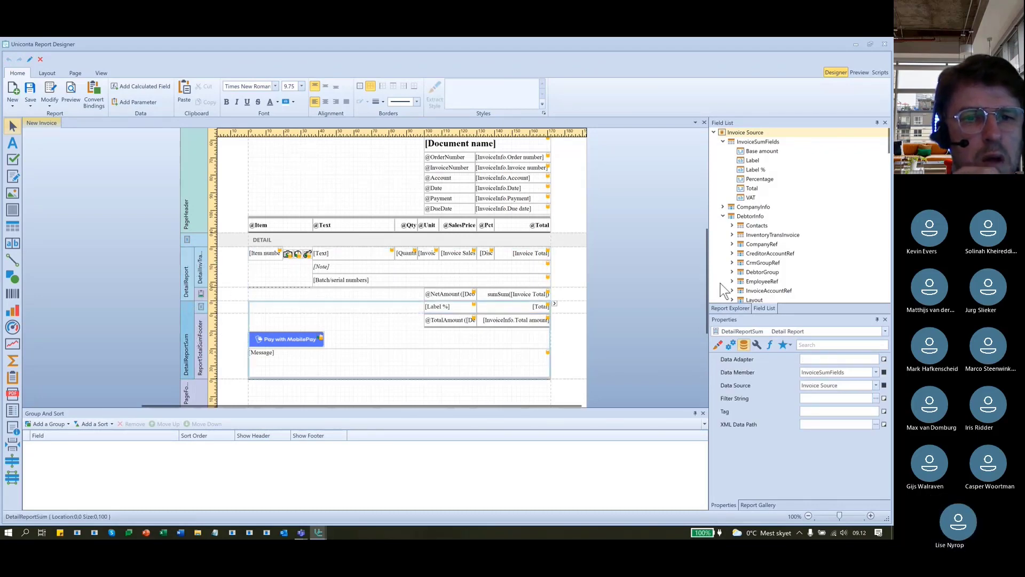
left_click(723, 142)
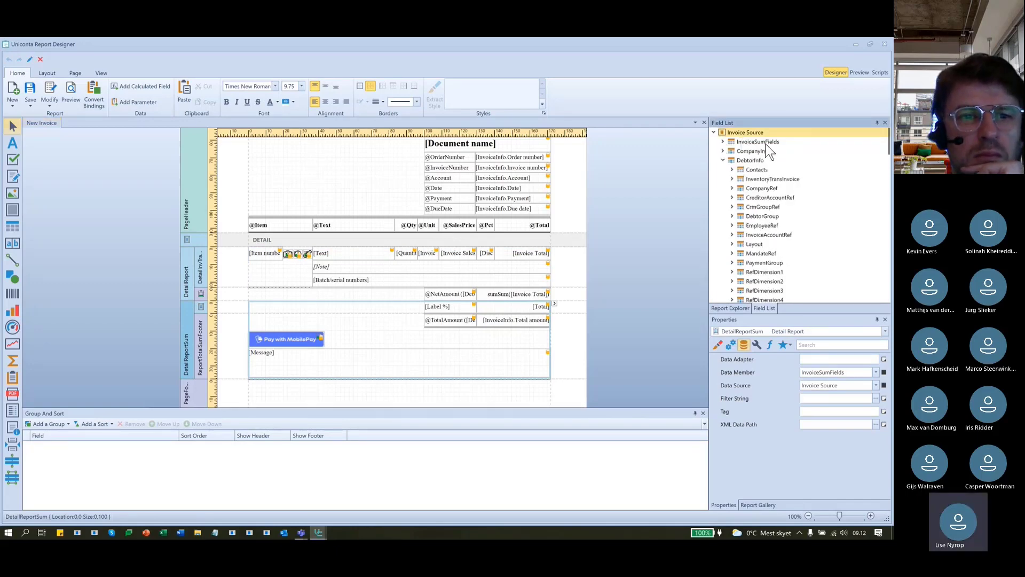
Expand the InvoiceSumFields table and go through its Base amount, Label, Label %, Percentage, Total and VAT fields.
left_click(723, 141)
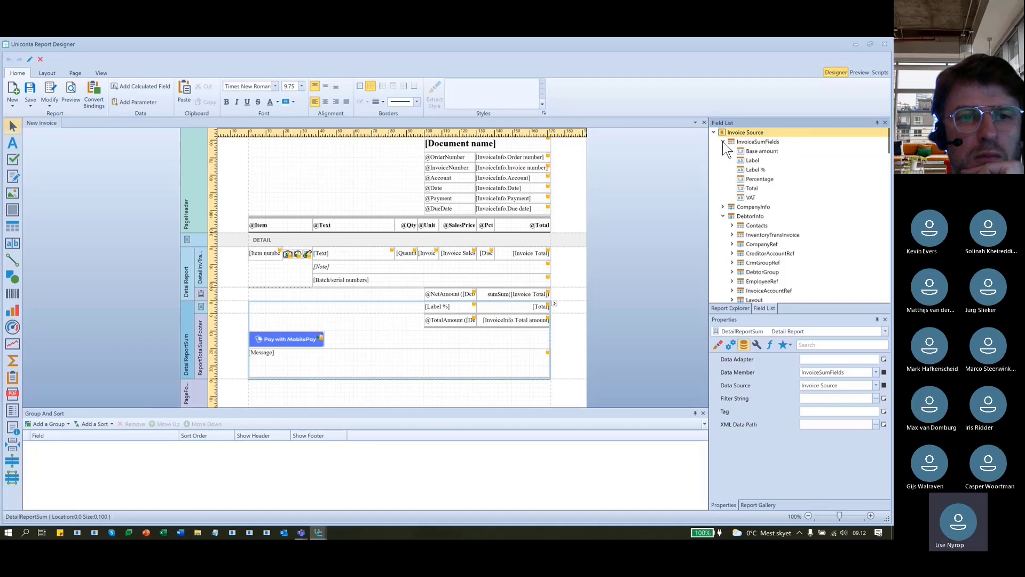
left_click(764, 153)
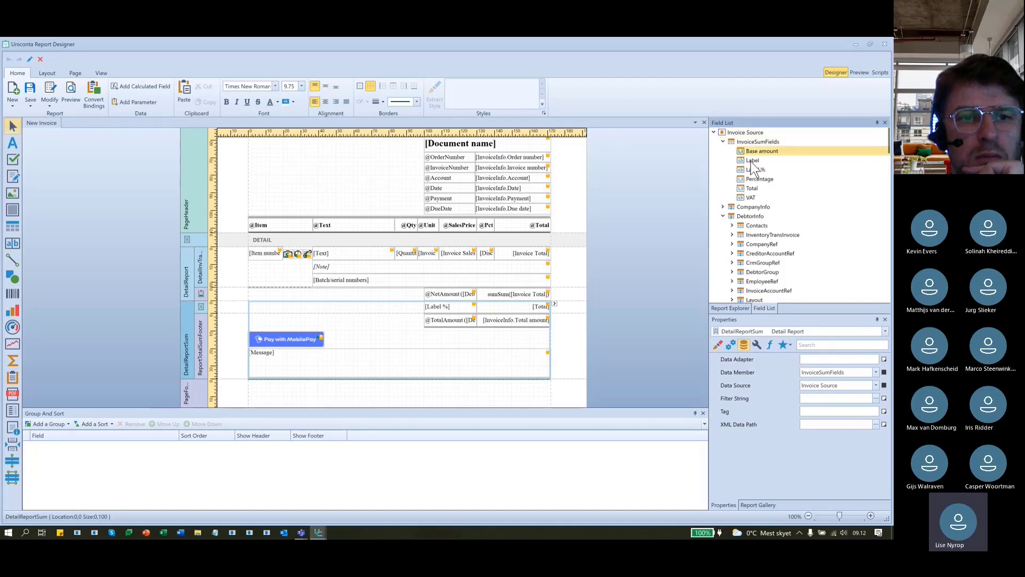
left_click(752, 162)
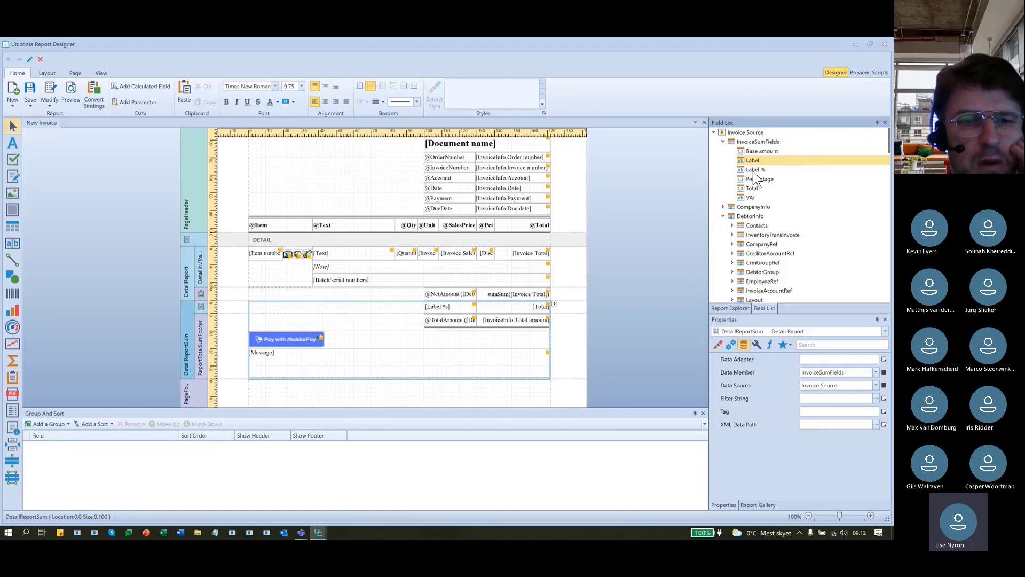
left_click(753, 171)
left_click(751, 178)
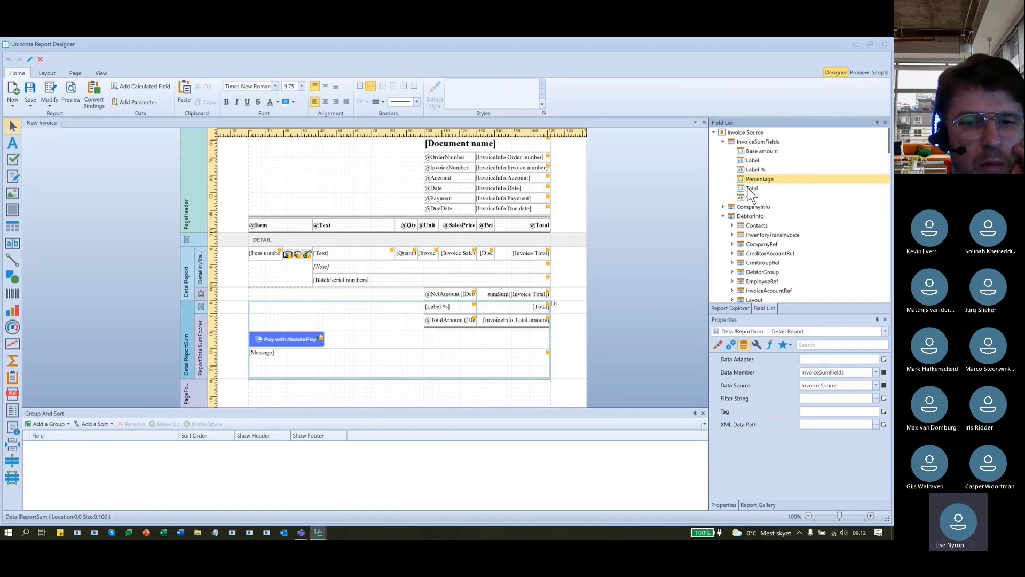
left_click(749, 189)
left_click(753, 195)
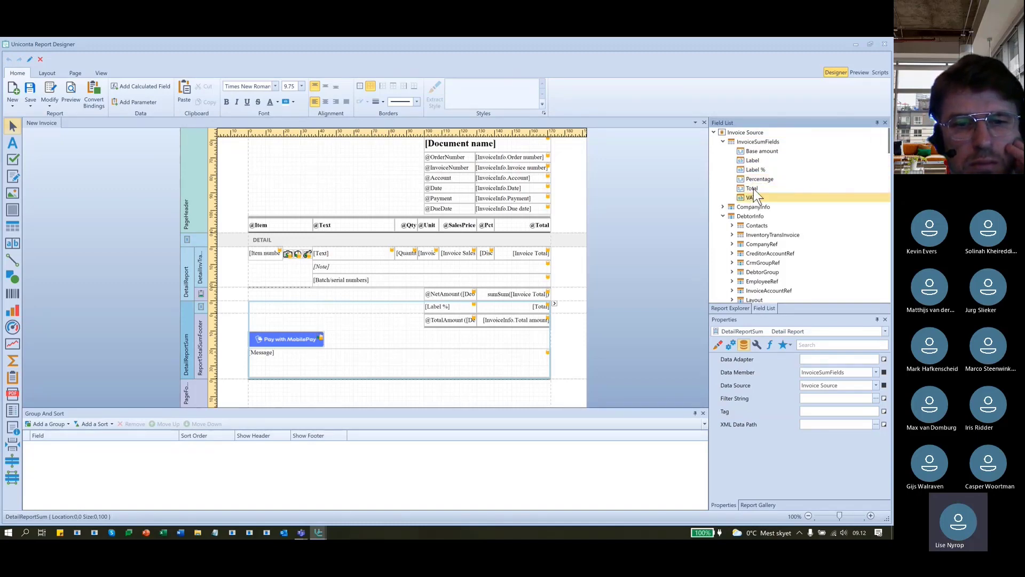
left_click(751, 186)
left_click(753, 176)
left_click(755, 170)
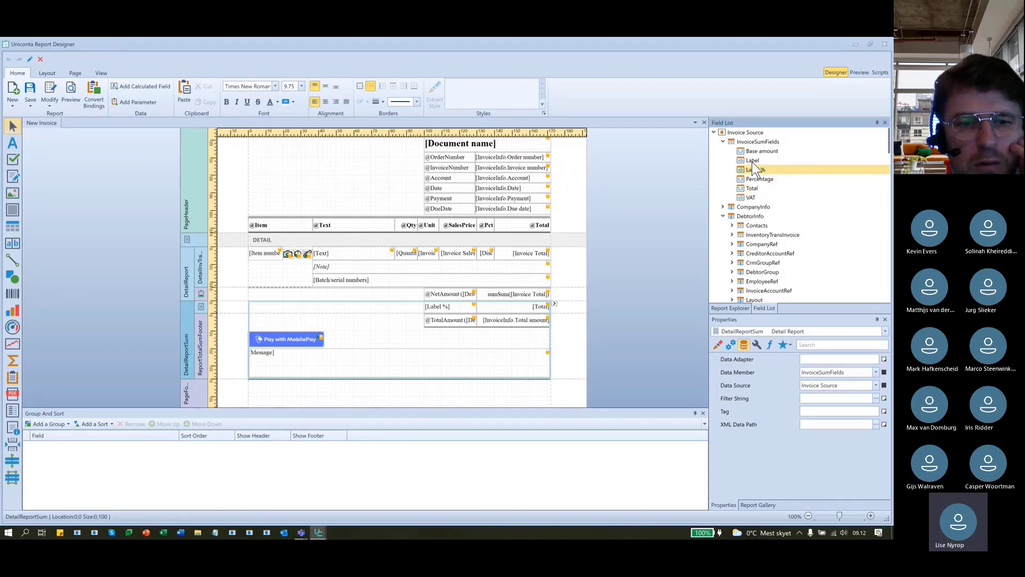
left_click(753, 161)
left_click(755, 151)
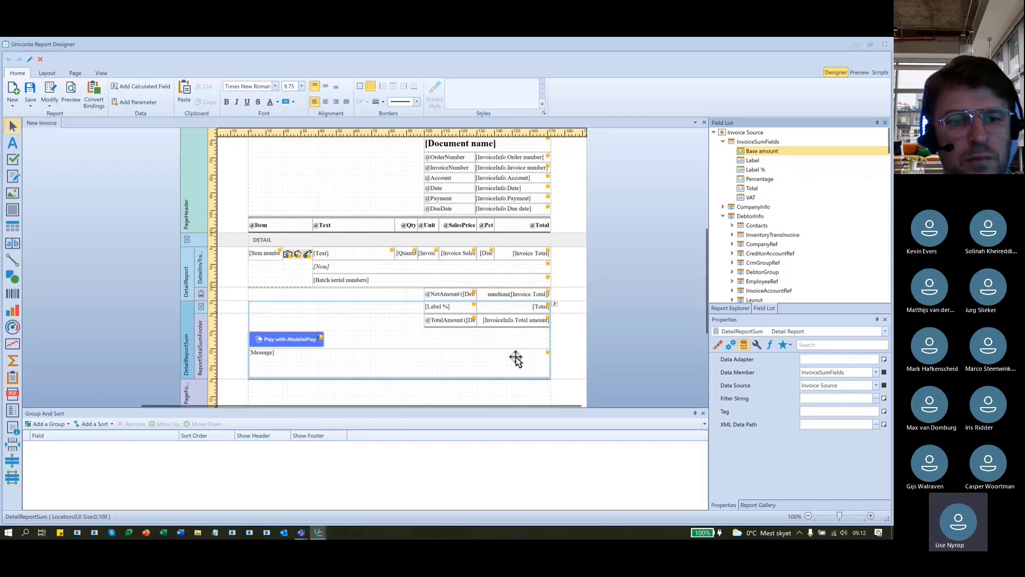
left_click(751, 161)
left_click(764, 142)
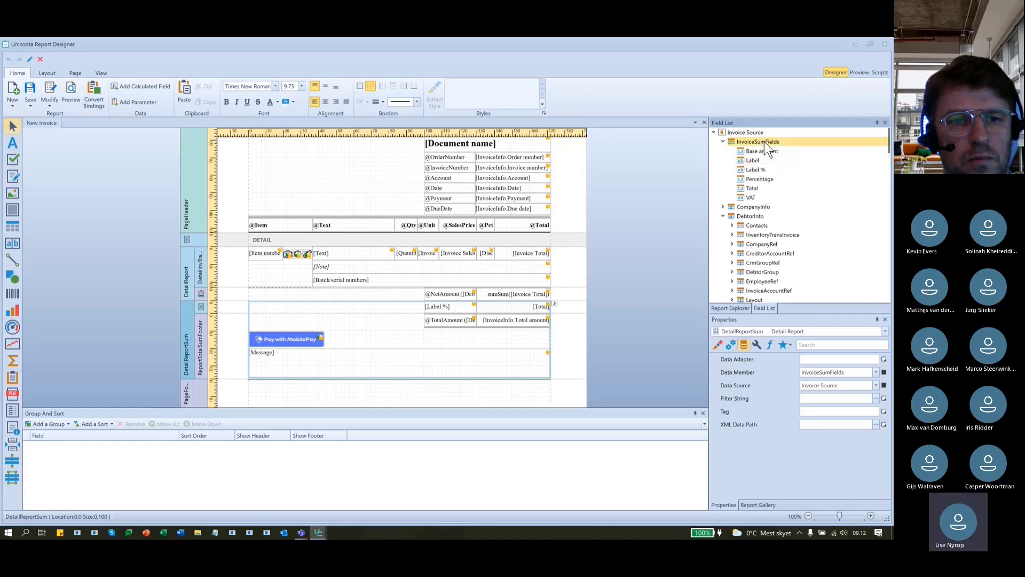
Check the DetailReportSum band's data member and relate it to the individual fields of the InvoiceSumFields table.
left_click(187, 311)
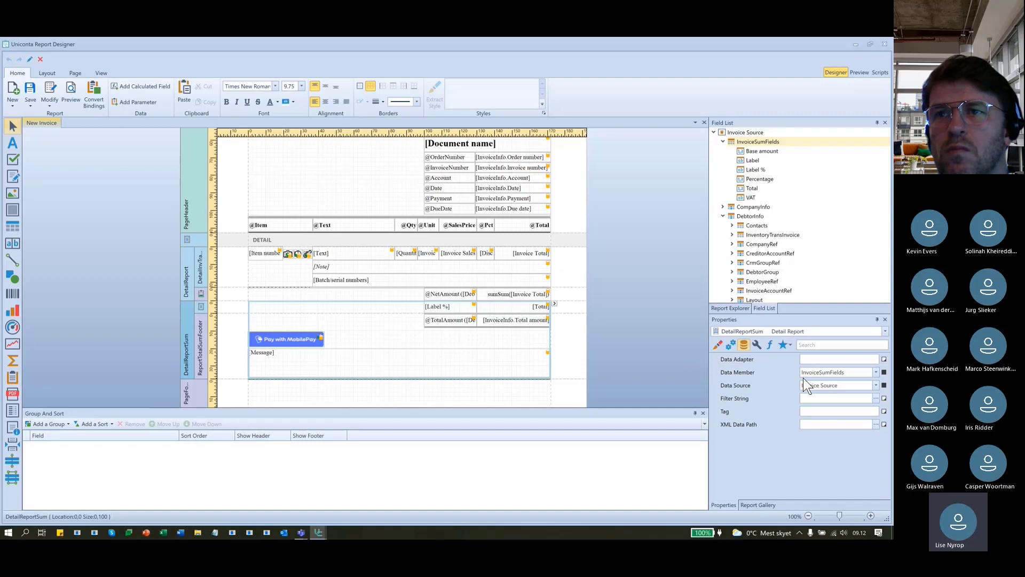
left_click(858, 371)
left_click(858, 371)
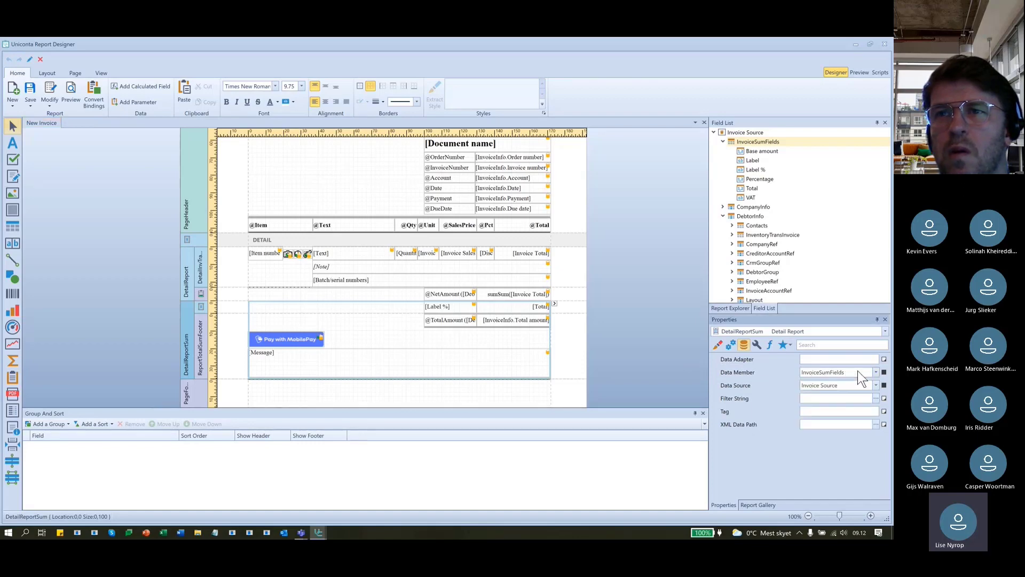
left_click(741, 142)
left_click(748, 152)
left_click(749, 162)
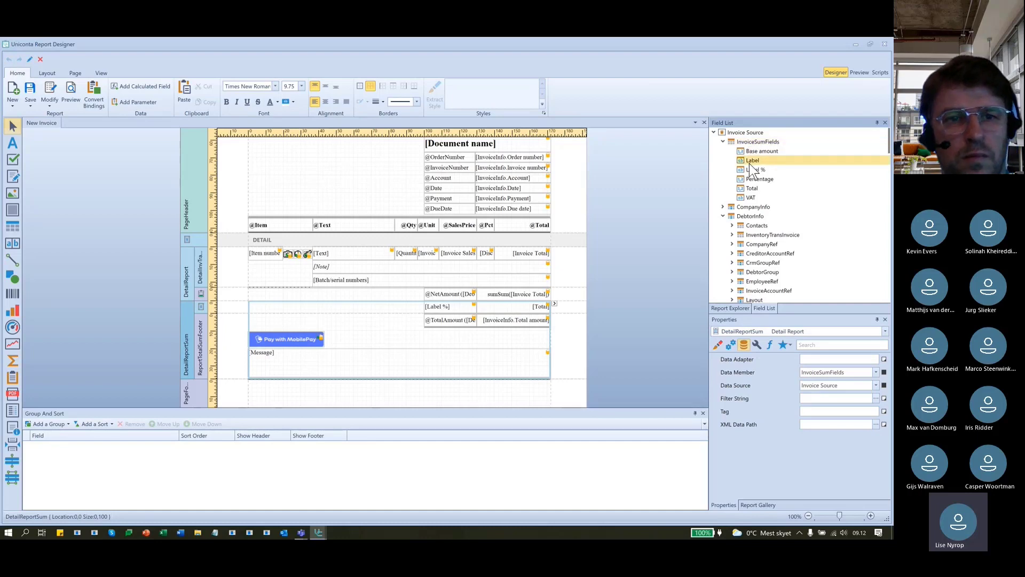
left_click(750, 171)
left_click(751, 179)
left_click(750, 188)
left_click(751, 198)
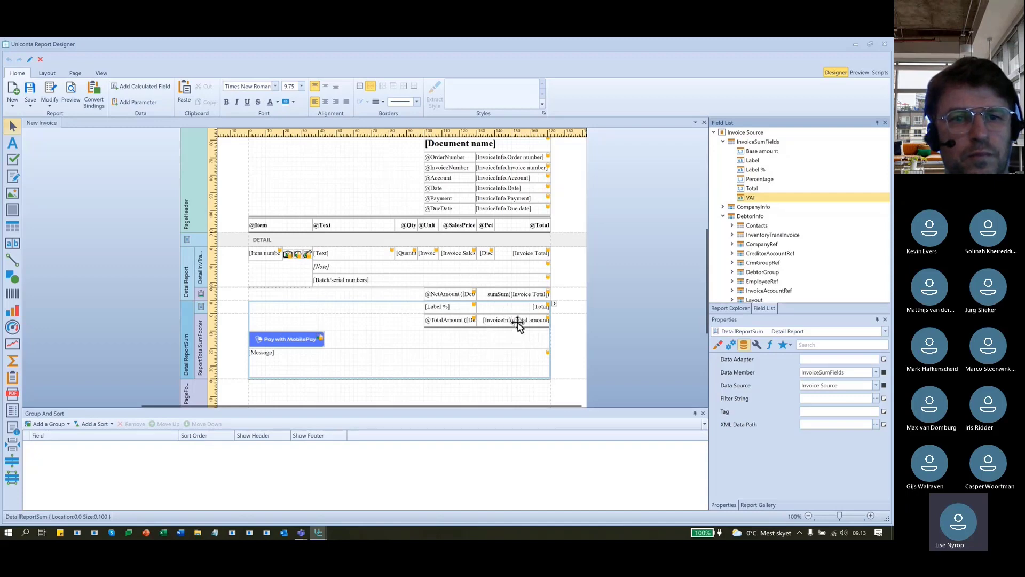
left_click(750, 188)
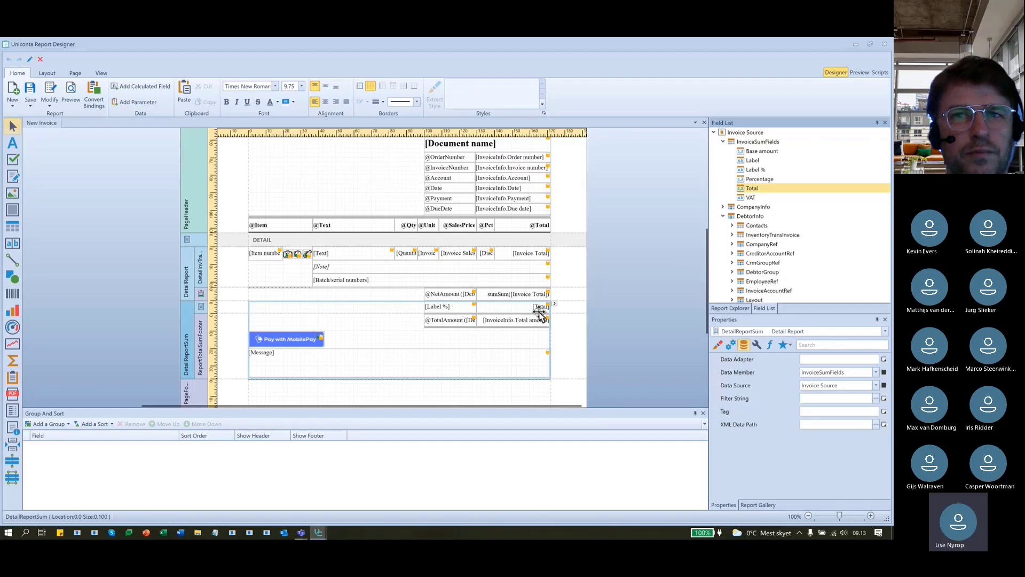
left_click(751, 161)
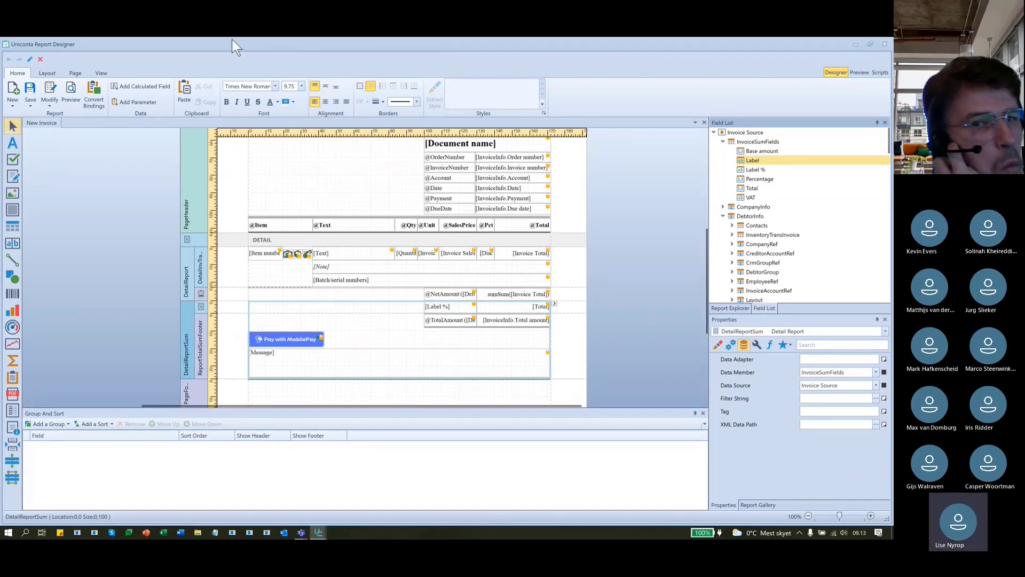
Open the Standard Invoice report from the reports list for editing and maximize the report designer window.
left_click_drag(226, 41, 340, 308)
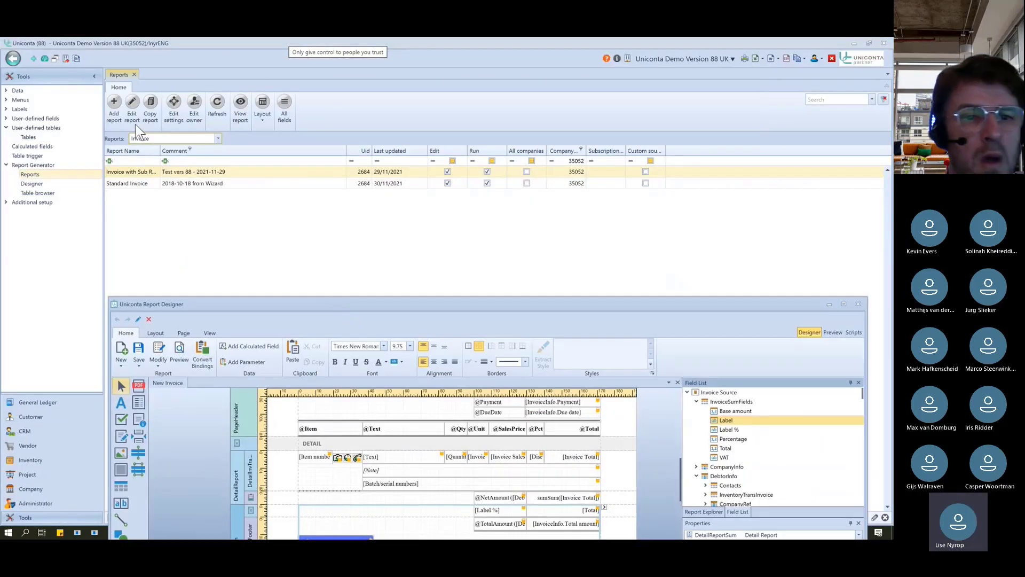
left_click(132, 183)
left_click(132, 107)
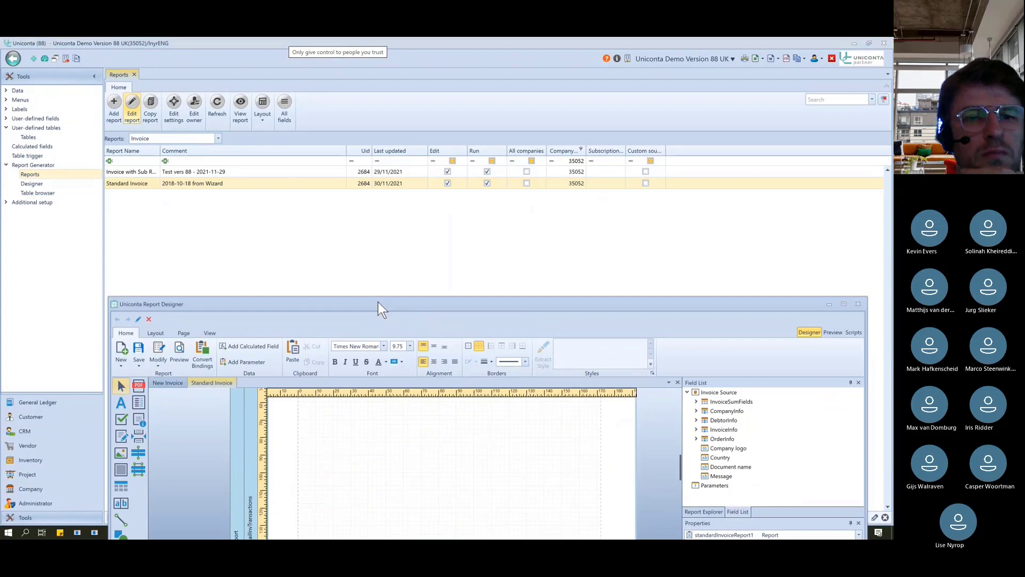
left_click_drag(378, 303, 327, 111)
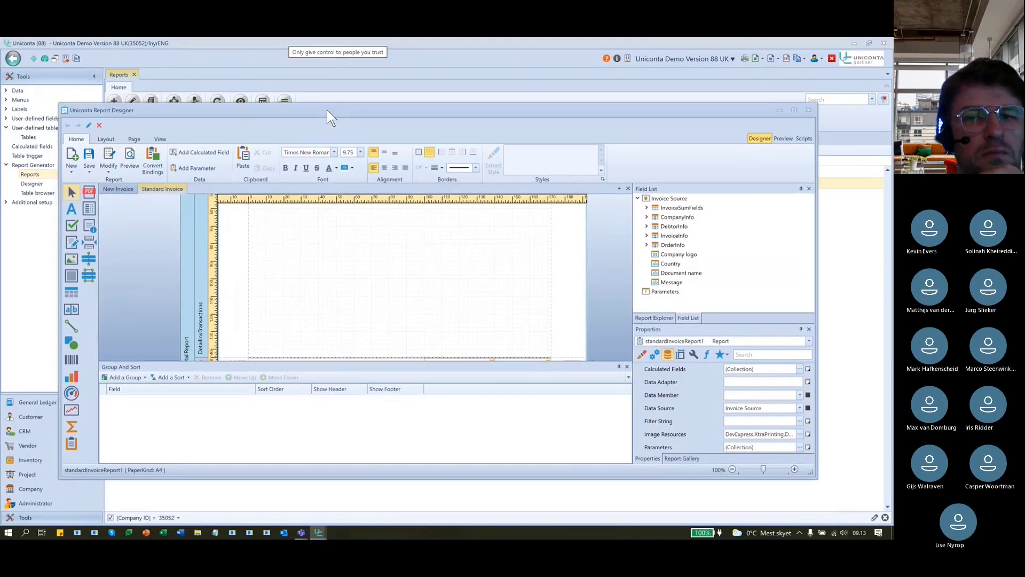
double_click(361, 107)
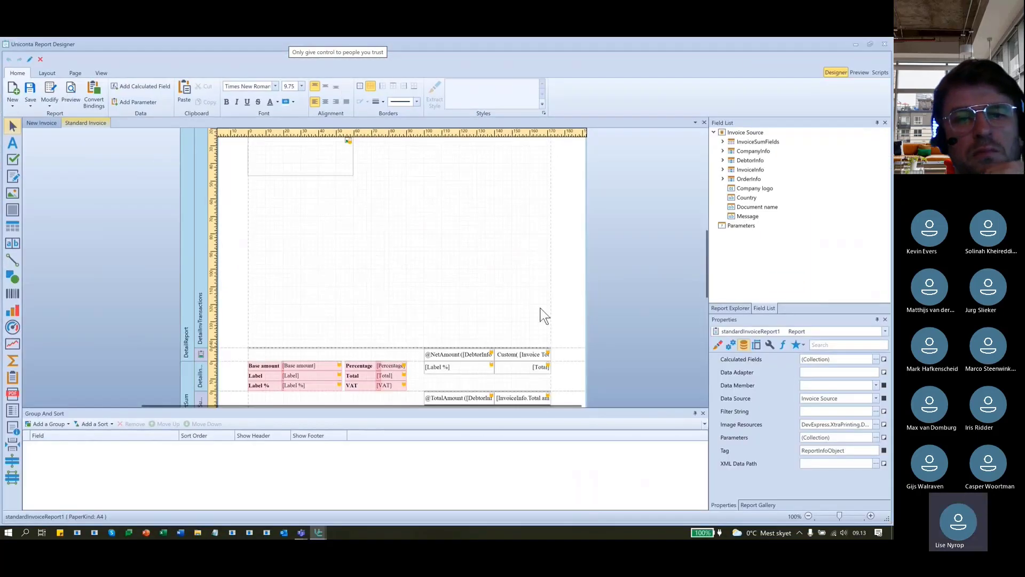
Look over the detail and sum bands of Standard Invoice and expand the InvoiceSumFields table.
scroll(515, 303, "up", 3)
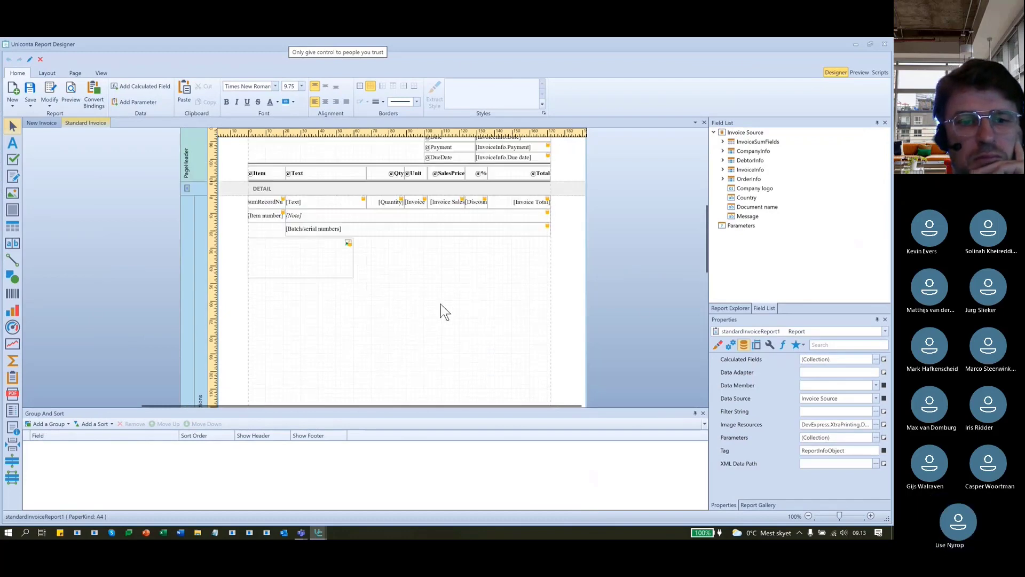
left_click(415, 360)
scroll(416, 360, "down", 3)
scroll(418, 347, "down", 7)
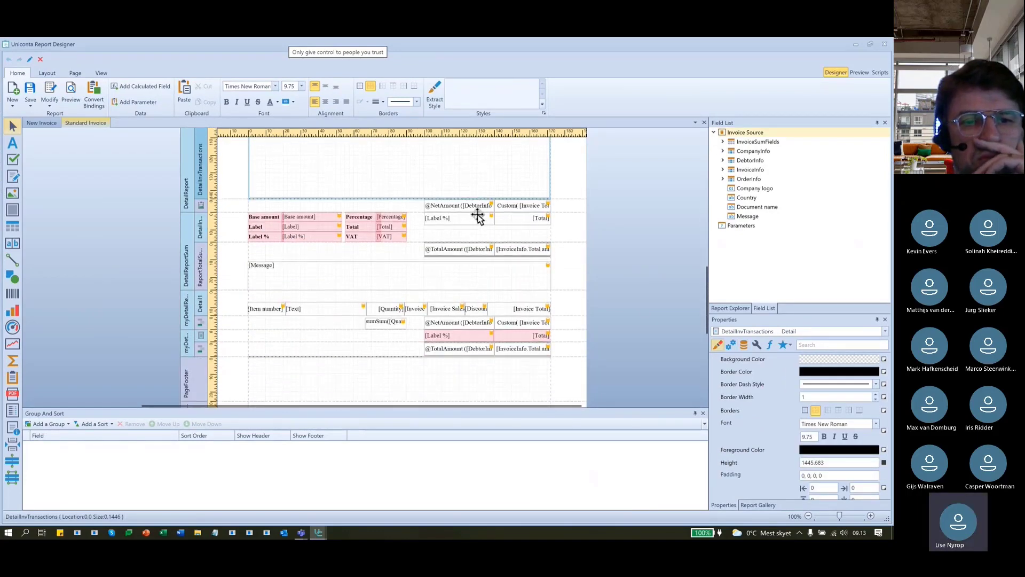
left_click(724, 143)
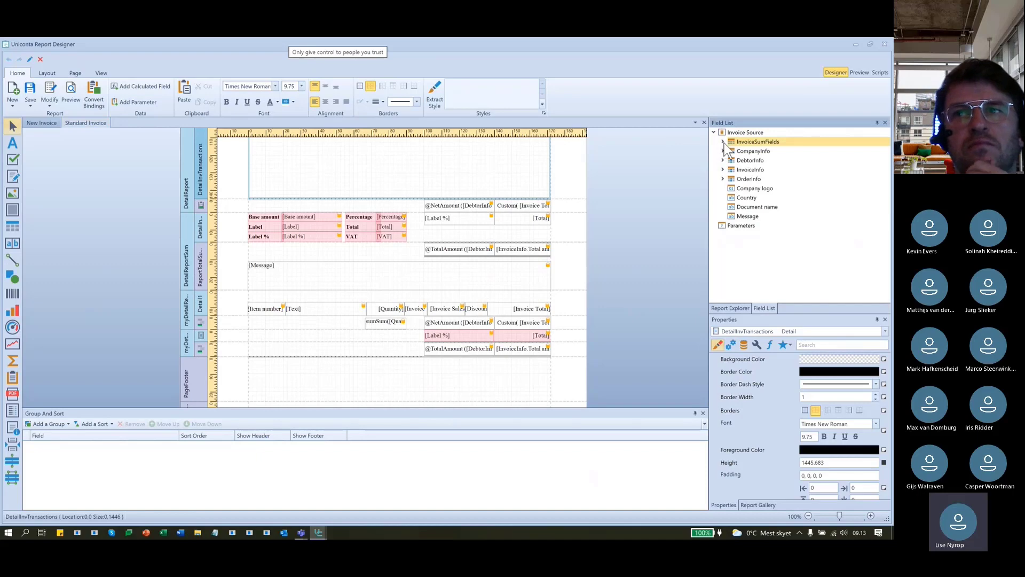
left_click(723, 142)
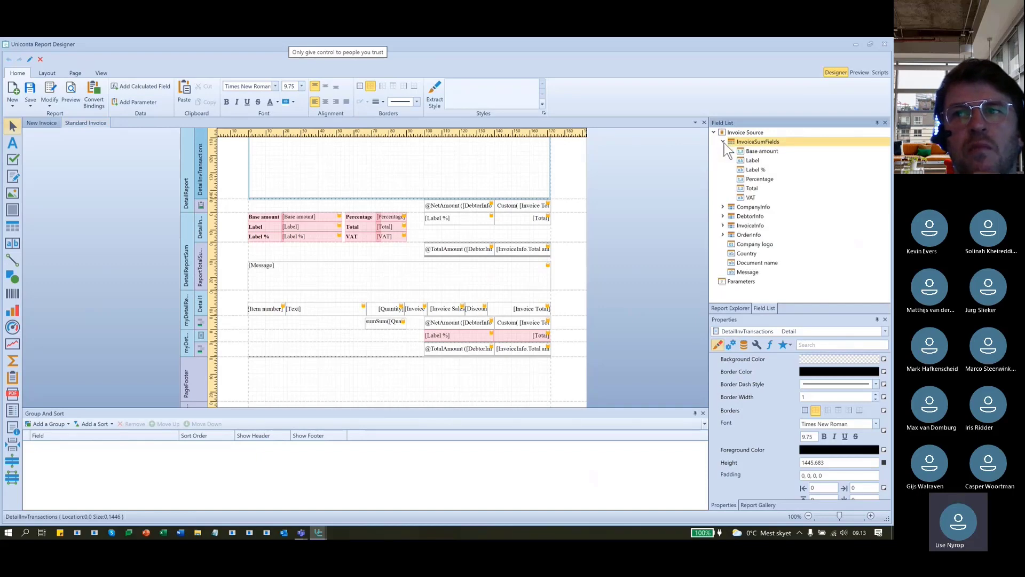
Check the field bindings of the Base amount, Label, Label %, Percentage, Total and VAT labels, undoing any accidental label move.
left_click(332, 222)
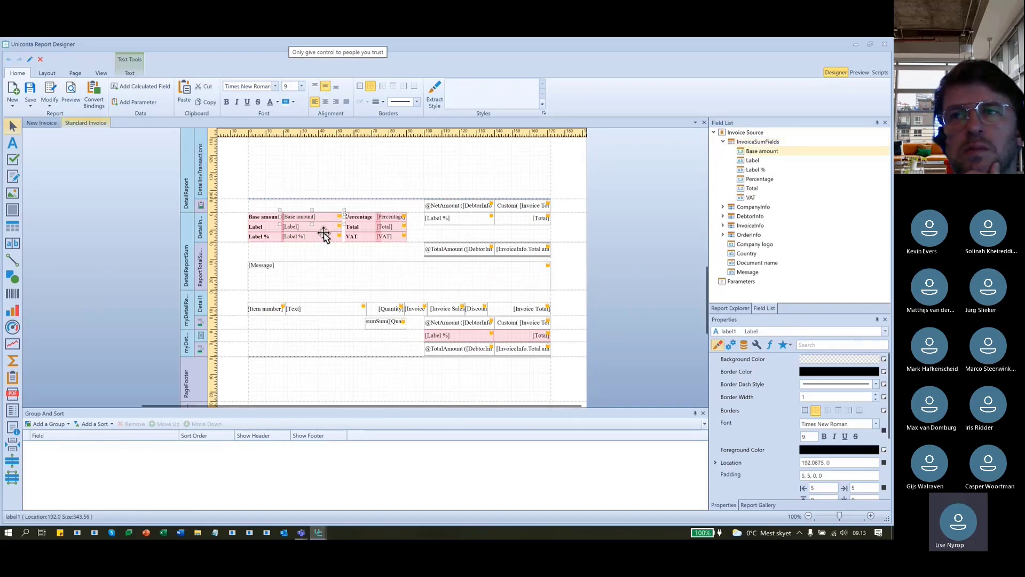
left_click(324, 228)
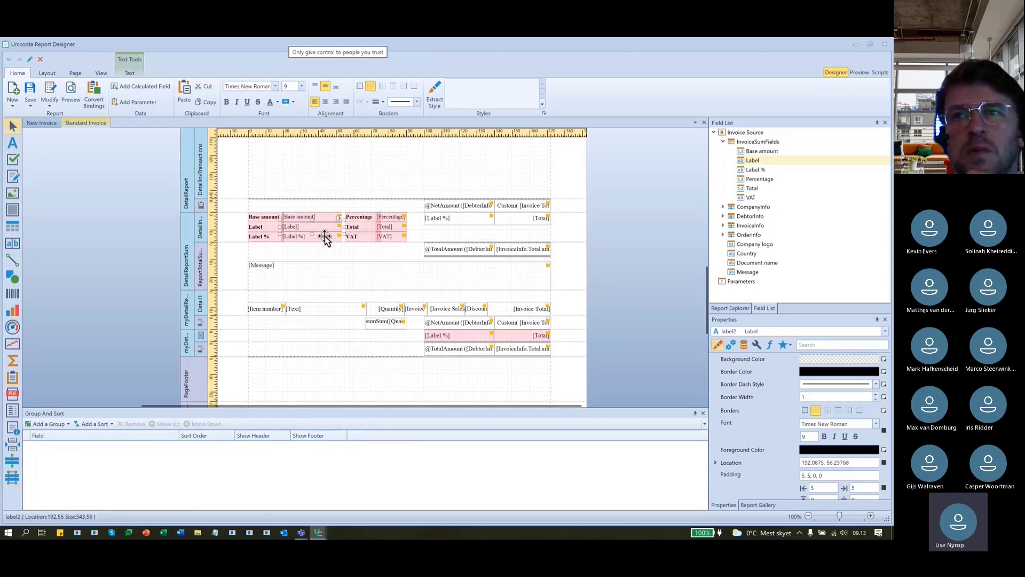
left_click(325, 236)
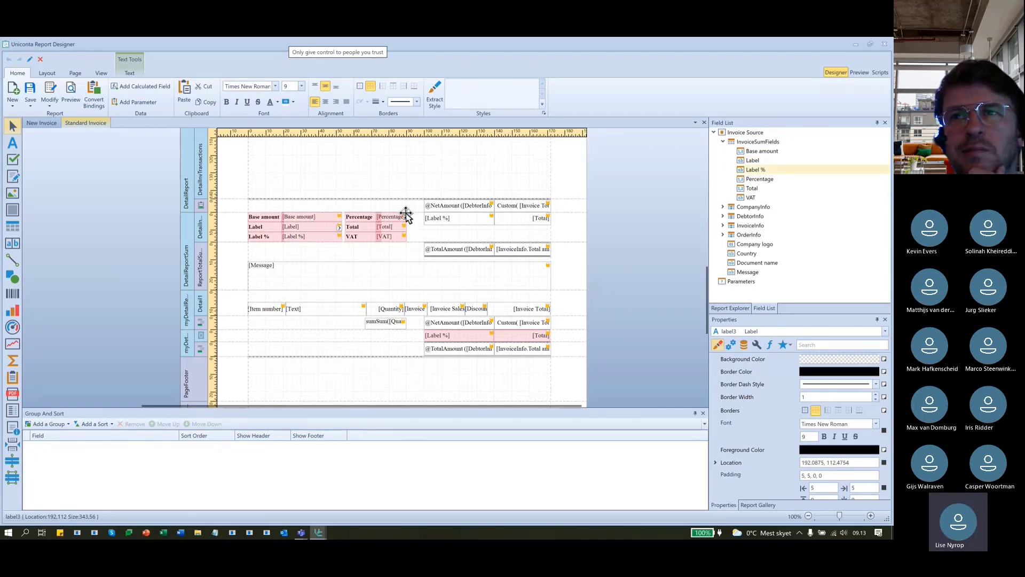
left_click_drag(406, 213, 405, 206)
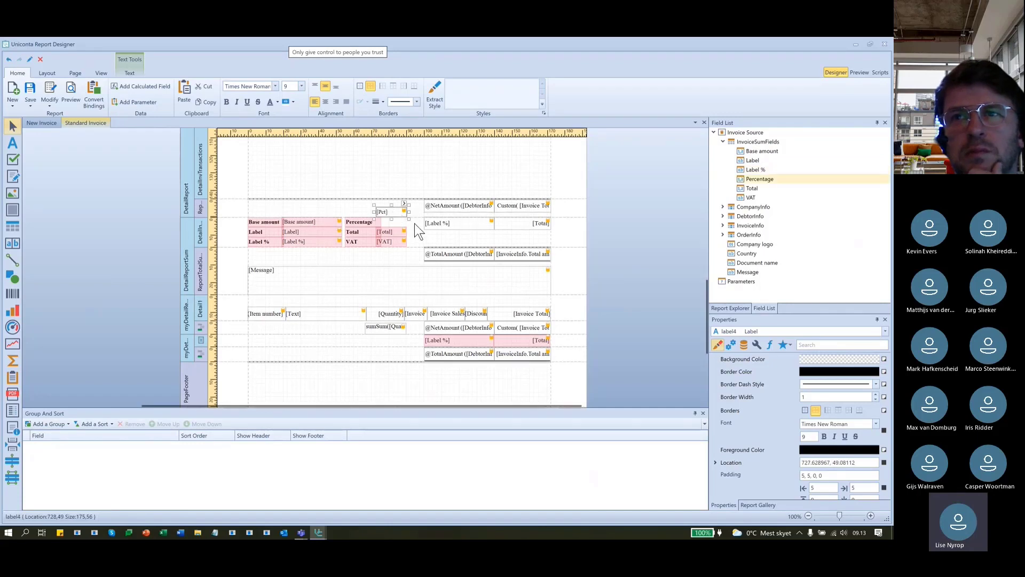
key("ctrl+z")
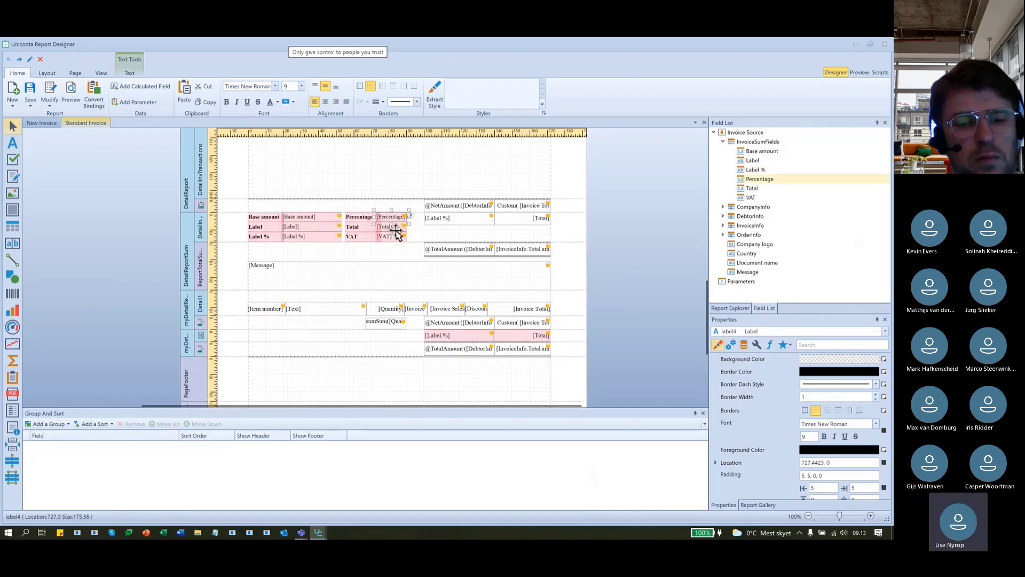
left_click(394, 227)
left_click(394, 236)
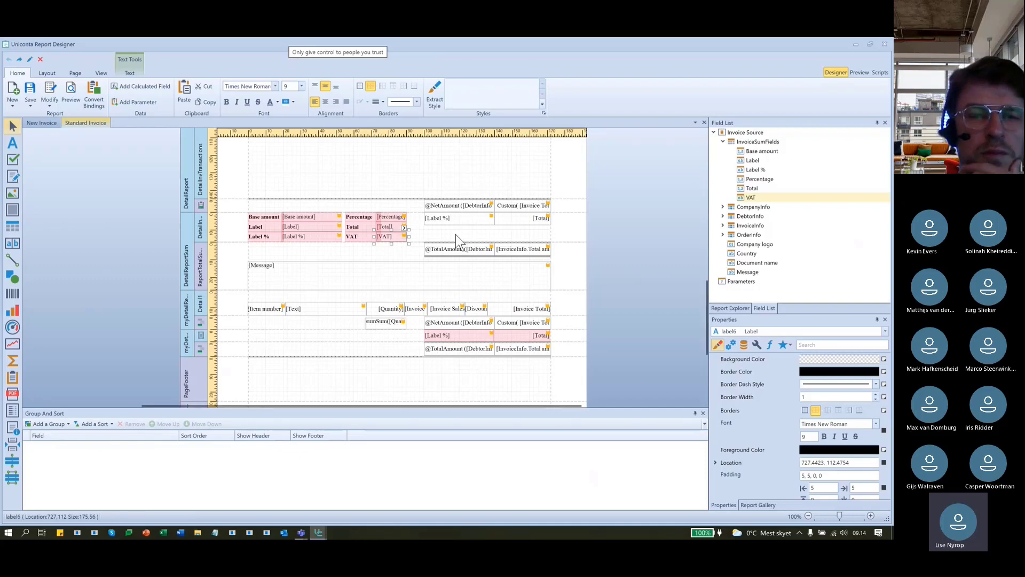
Open the customer Sales orders list and move the report designer window clear of it.
left_click_drag(162, 45, 343, 187)
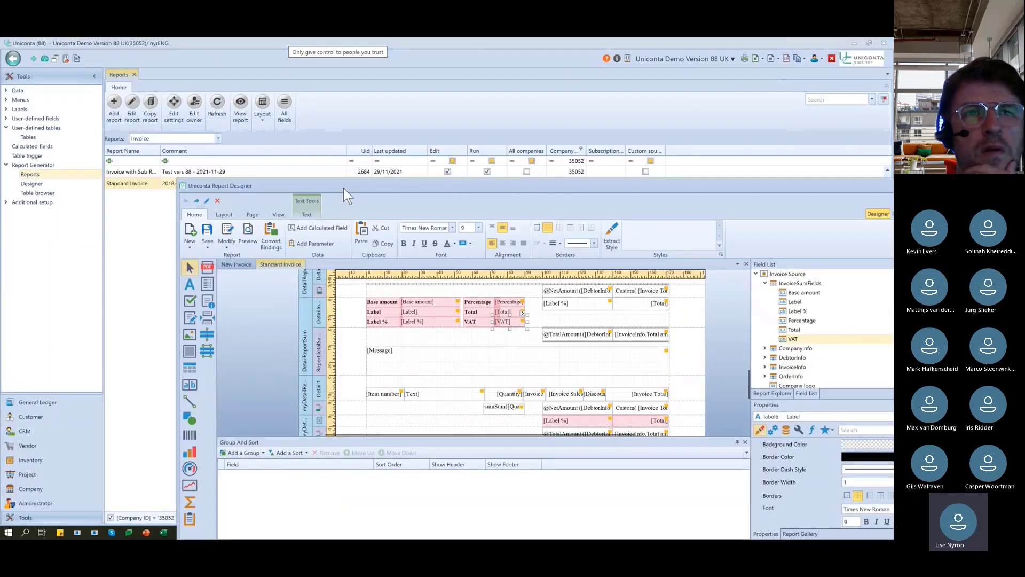
left_click(26, 417)
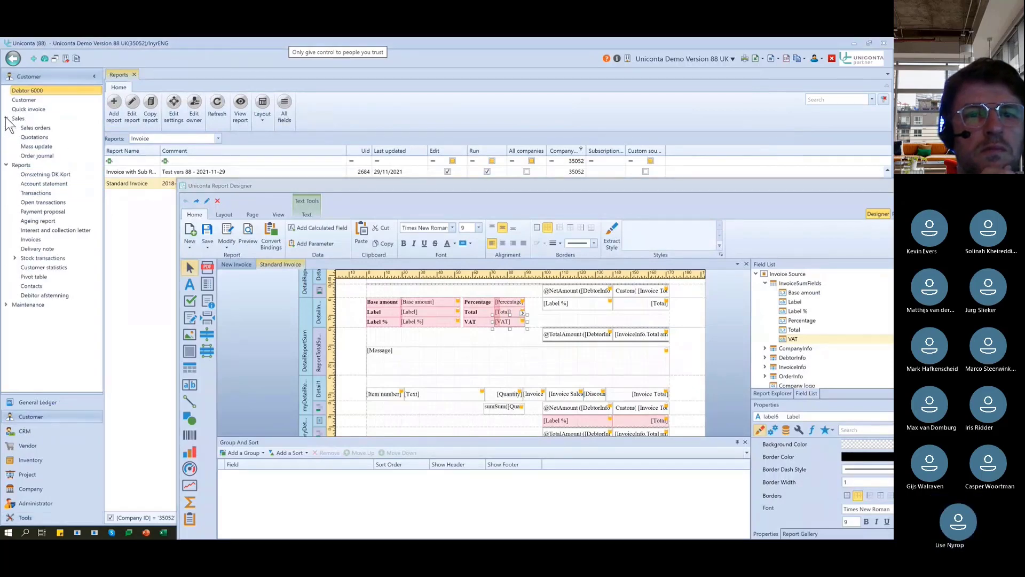
left_click(40, 128)
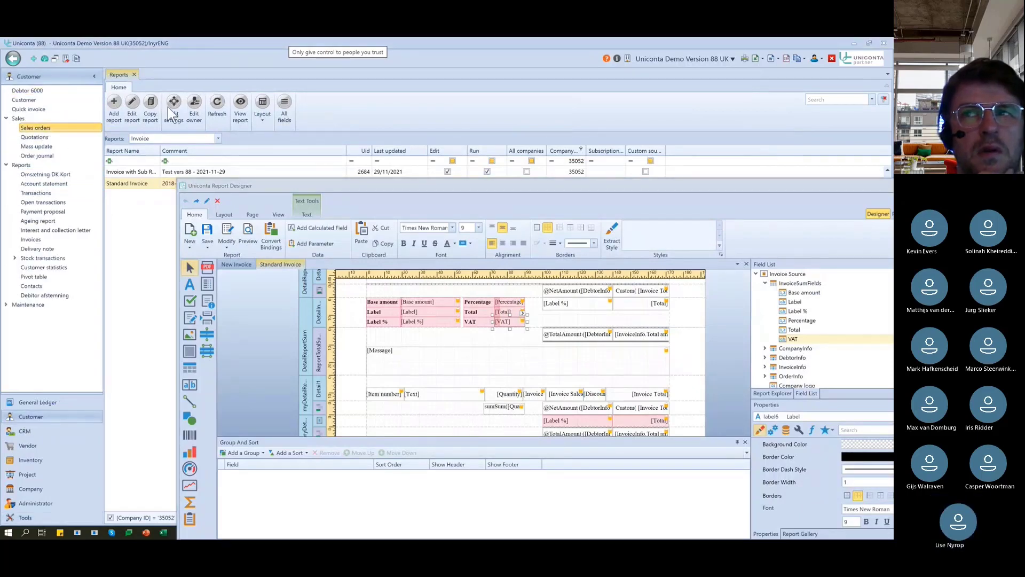
left_click_drag(363, 188, 298, 326)
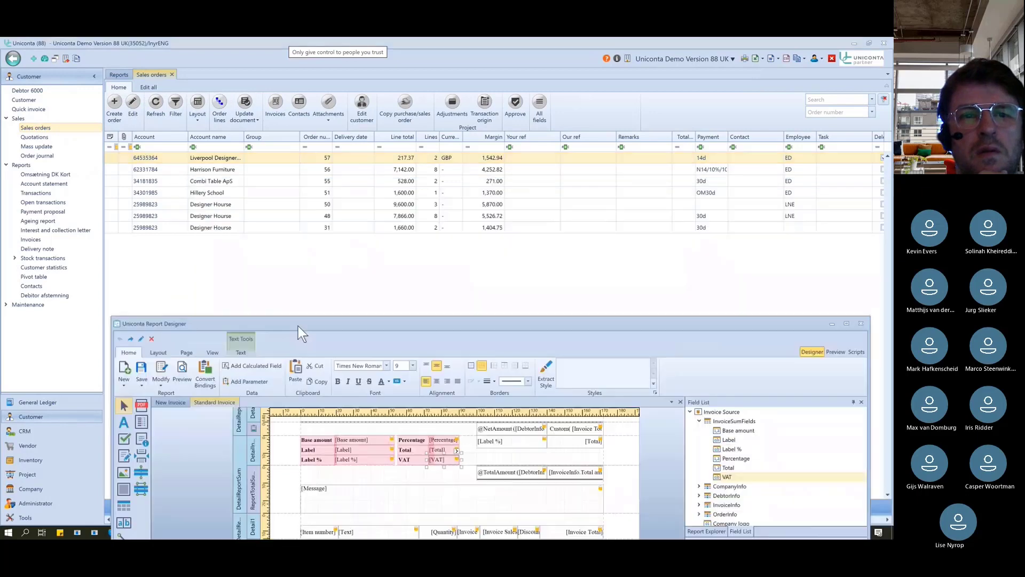
Open the order lines of the Liverpool Designer House sales order and generate a pro forma invoice preview.
left_click(220, 106)
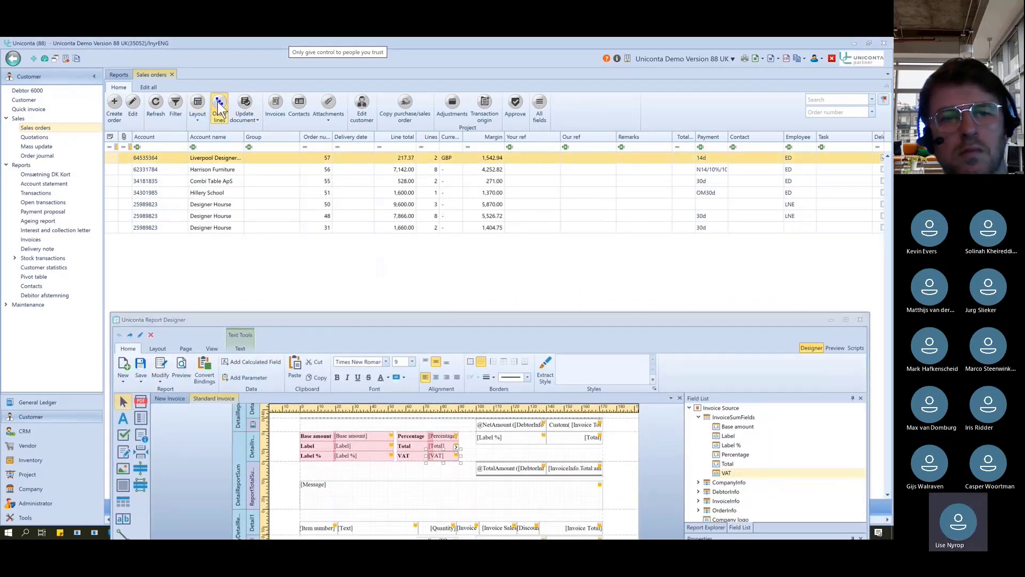
left_click(220, 106)
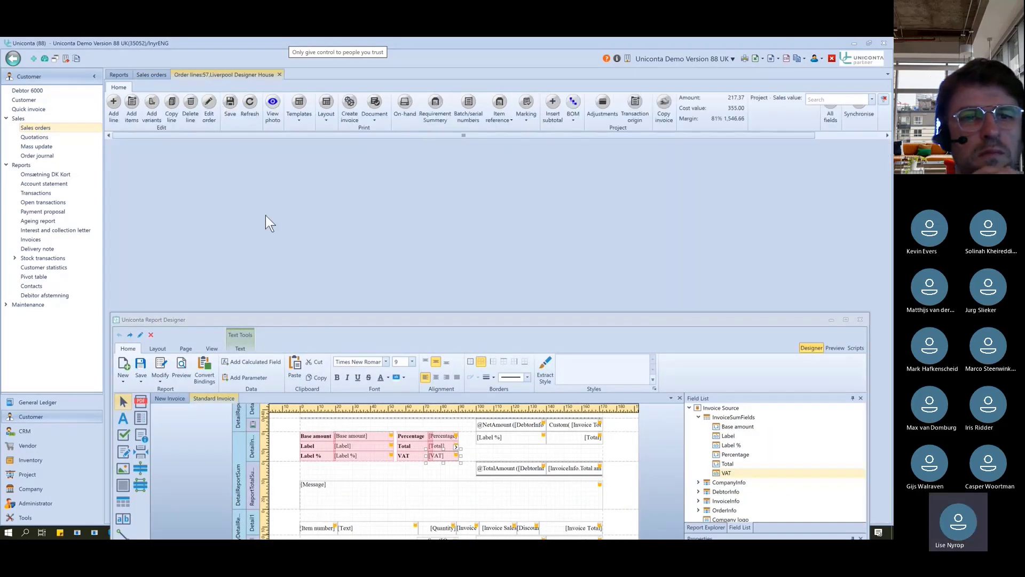
left_click_drag(386, 324, 383, 335)
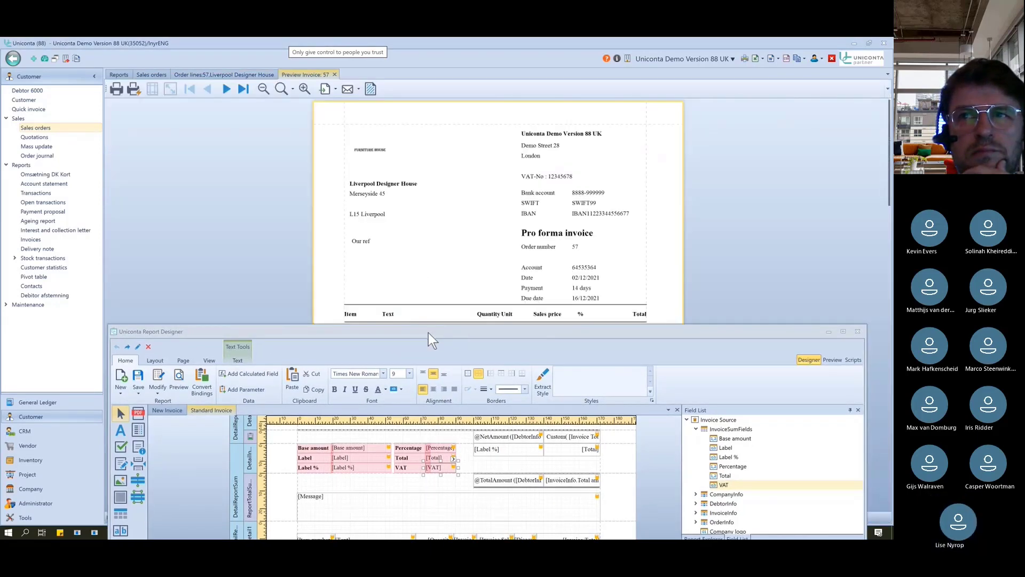
Move the report designer window clear of the pro forma invoice preview and examine the sum field values on its last page.
left_click_drag(429, 332, 409, 455)
scroll(405, 384, "down", 4)
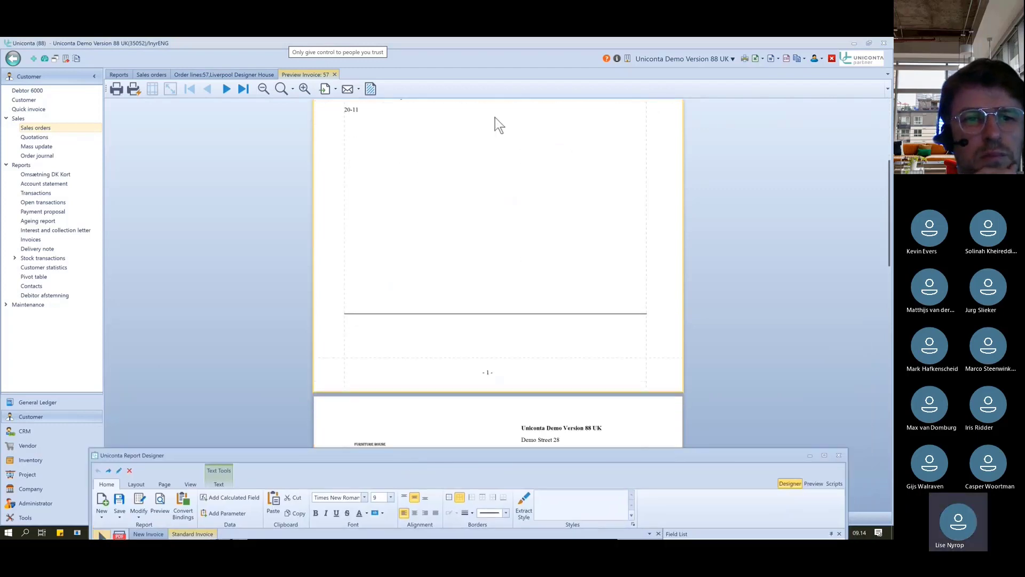
scroll(508, 233, "down", 2)
scroll(505, 232, "down", 6)
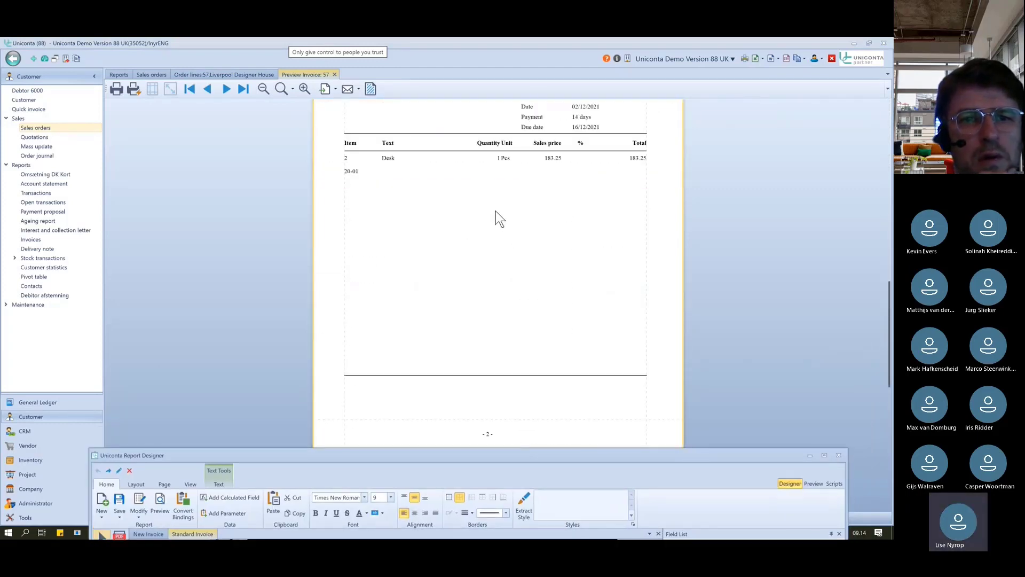
scroll(492, 206, "down", 2)
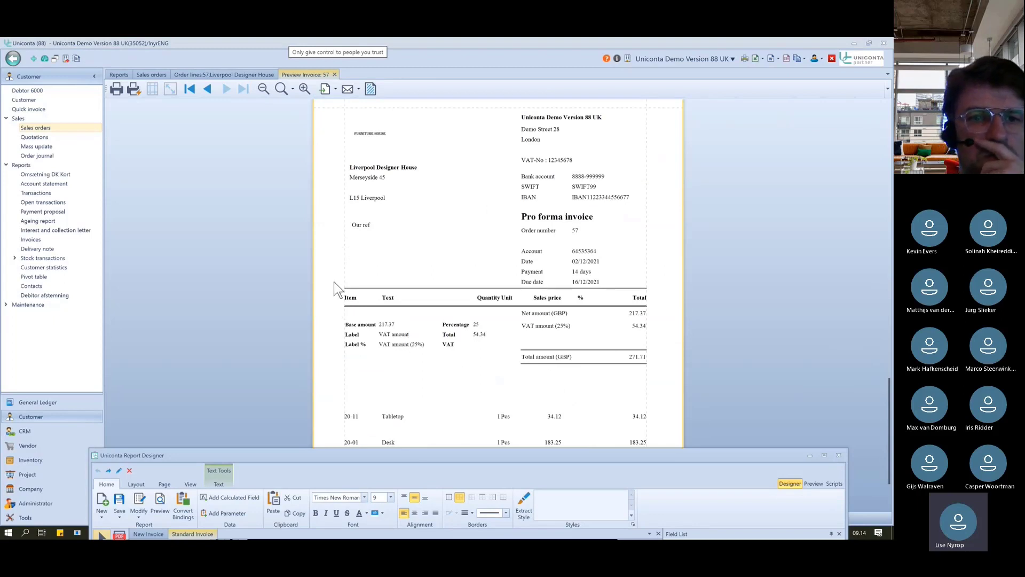
left_click_drag(334, 281, 568, 373)
left_click(375, 365)
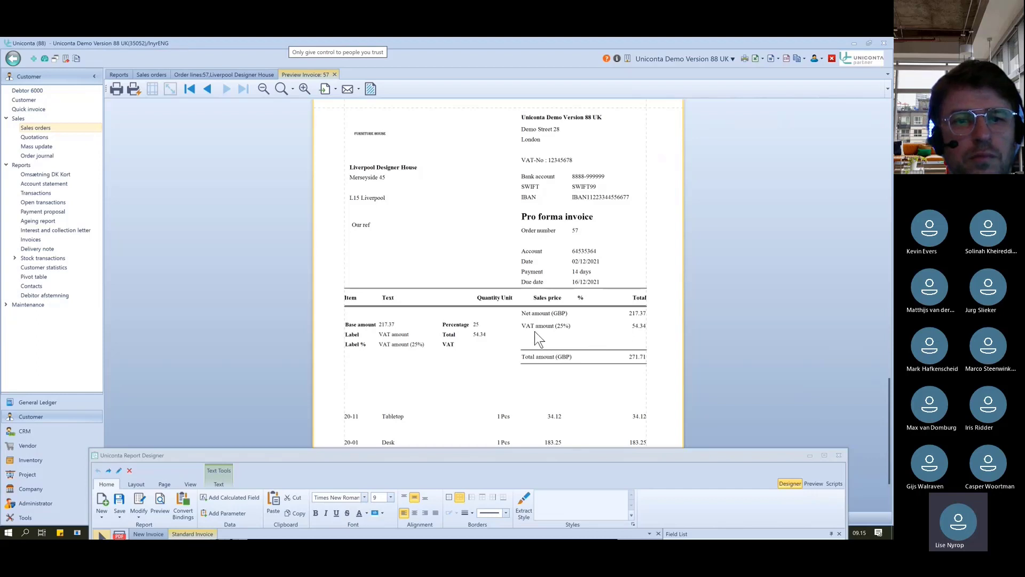
Close the preview, set the sales order's Total discount % to 10, and save the order, going on to its lines.
left_click(333, 75)
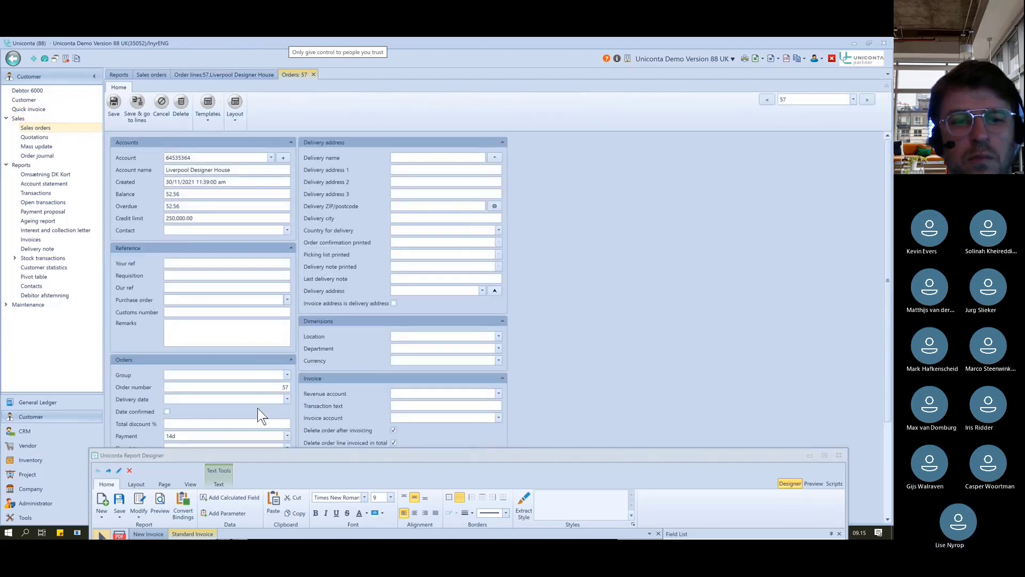
left_click(248, 422)
type("10")
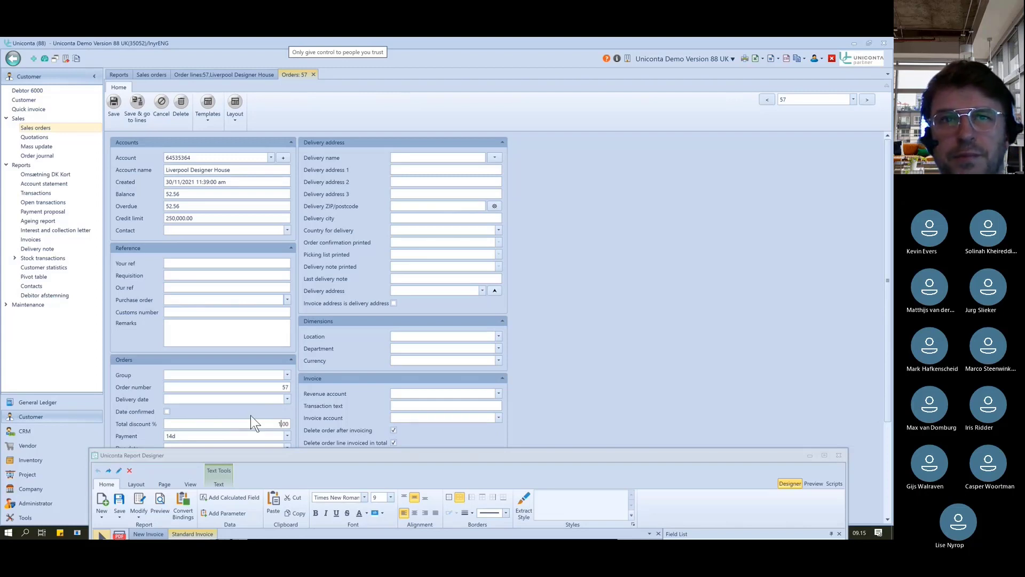
key("Tab")
left_click(137, 104)
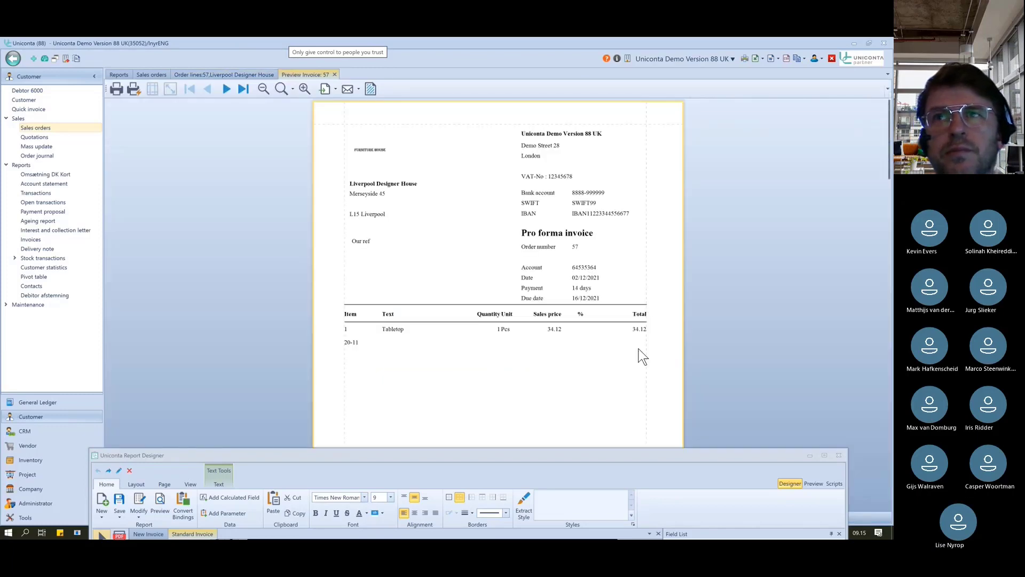
Examine the discount, net and VAT rows of the sum fields on the last page of the discounted invoice preview.
scroll(631, 347, "down", 5)
scroll(634, 350, "down", 10)
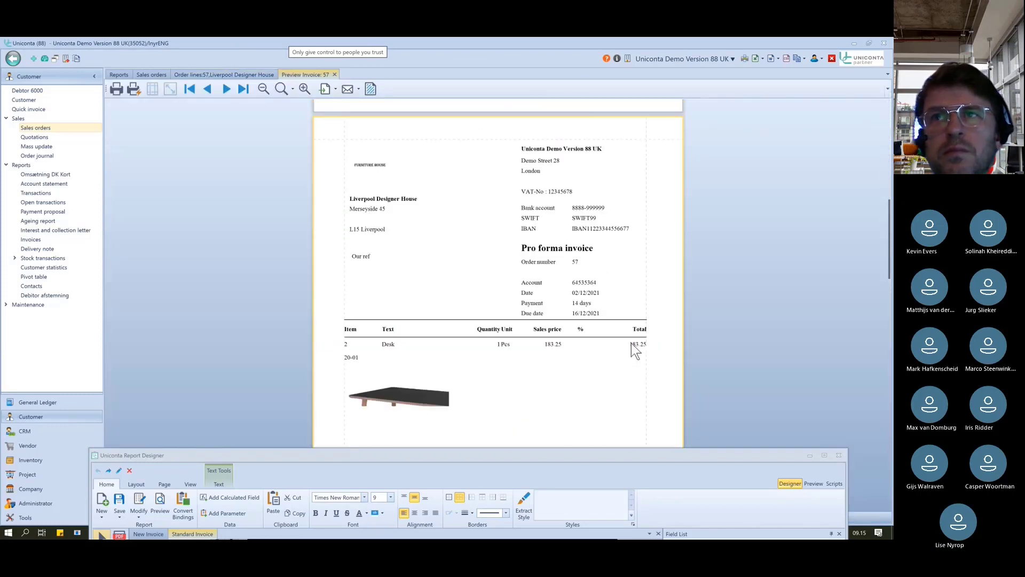
scroll(631, 347, "down", 5)
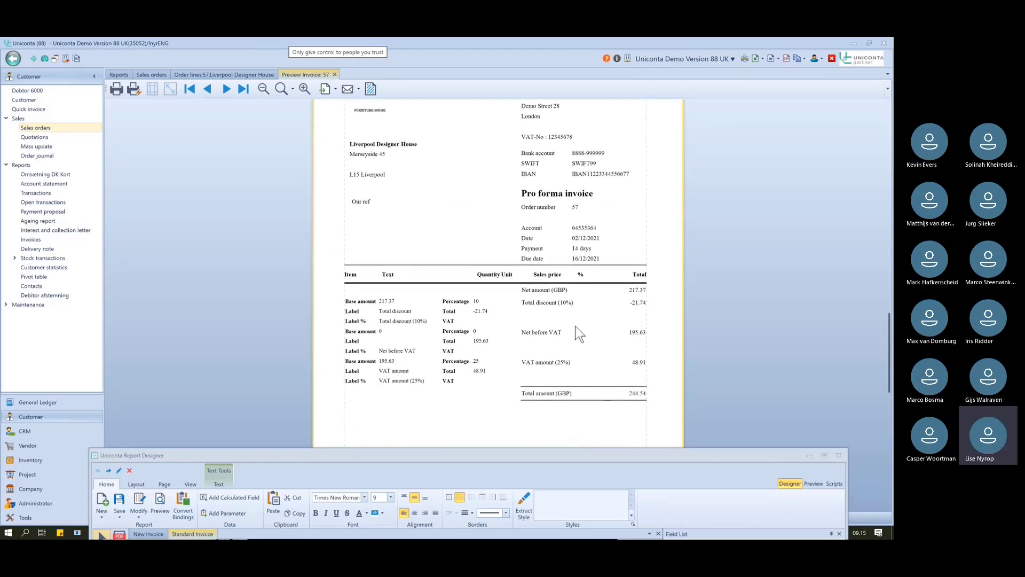
left_click_drag(348, 303, 647, 327)
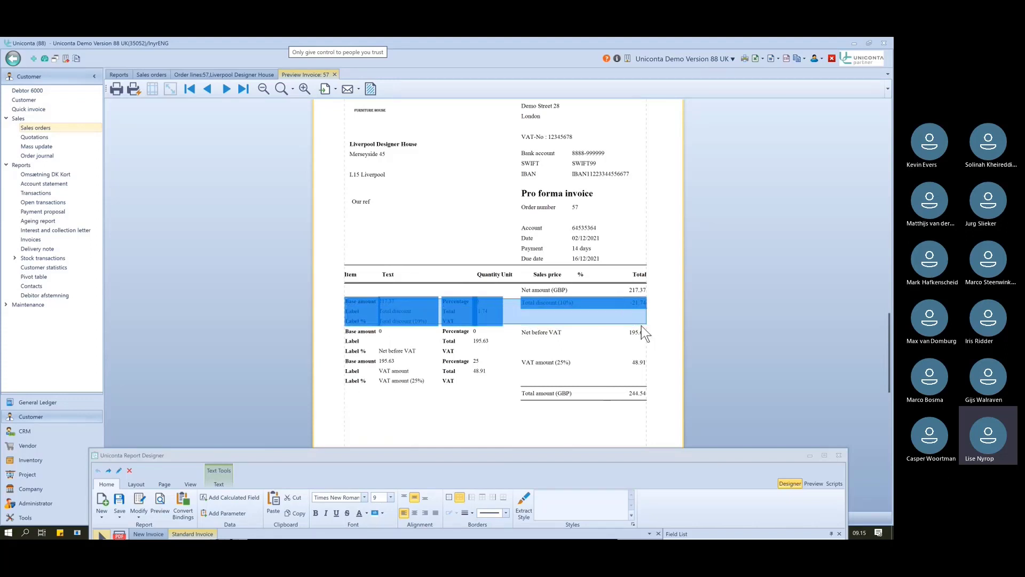
left_click(590, 328)
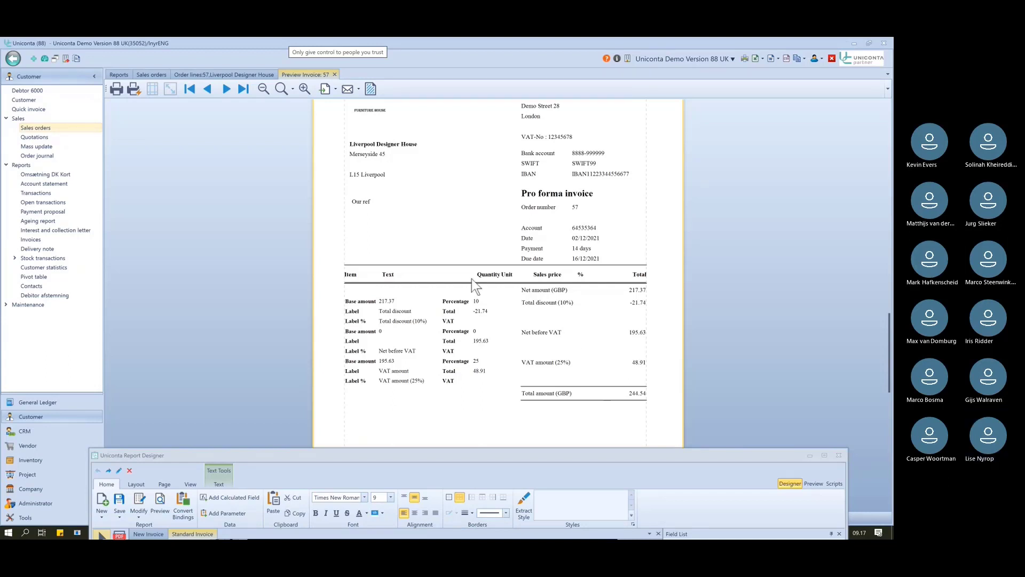
Close the invoice preview and bring the report designer back to full-screen size.
left_click(336, 75)
left_click_drag(427, 456, 410, 133)
double_click(410, 133)
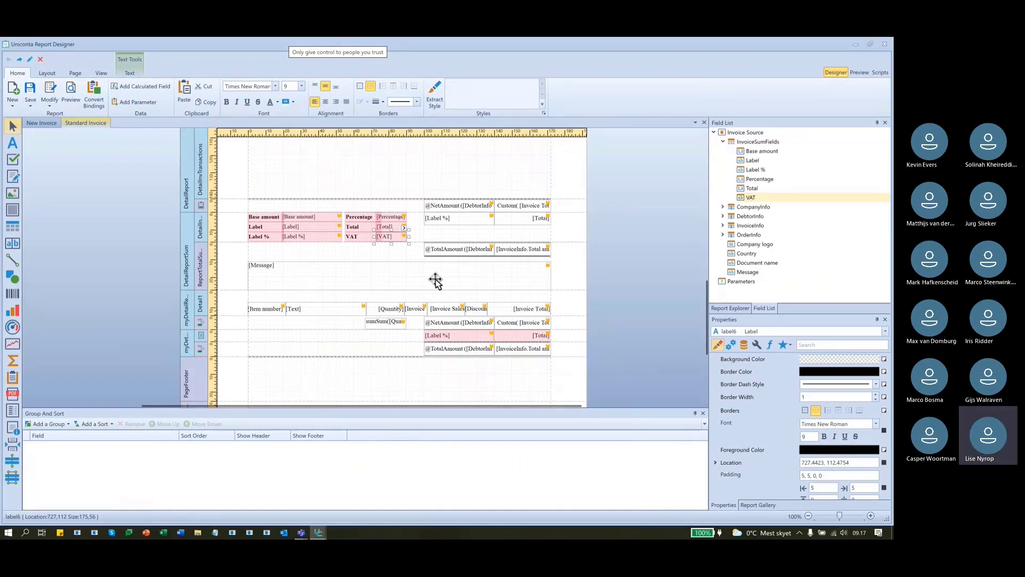
Shrink the DetailInvTransactions band of Standard Invoice to a height of about 477.
scroll(348, 269, "up", 3)
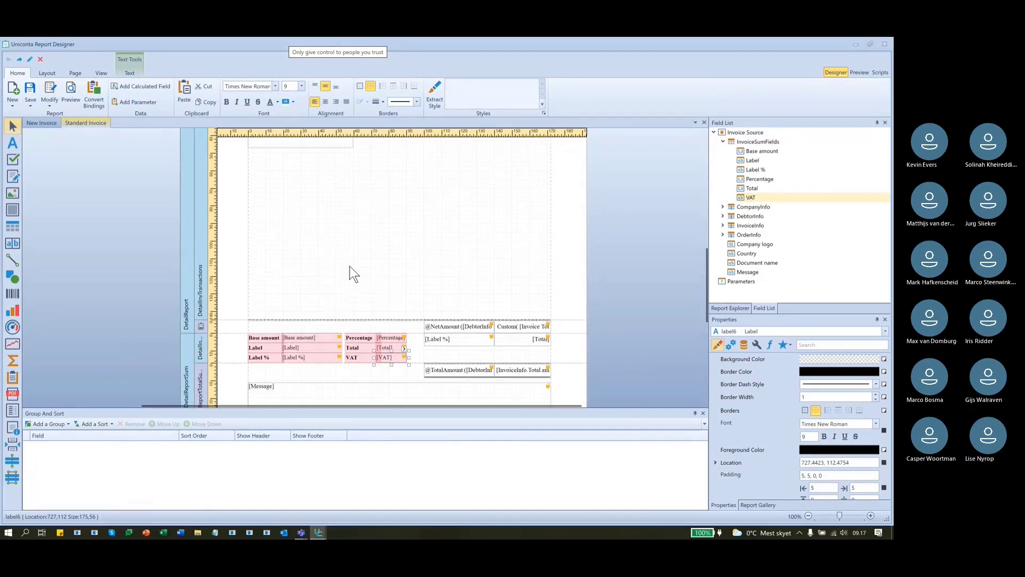
left_click(328, 300)
left_click_drag(332, 318, 334, 142)
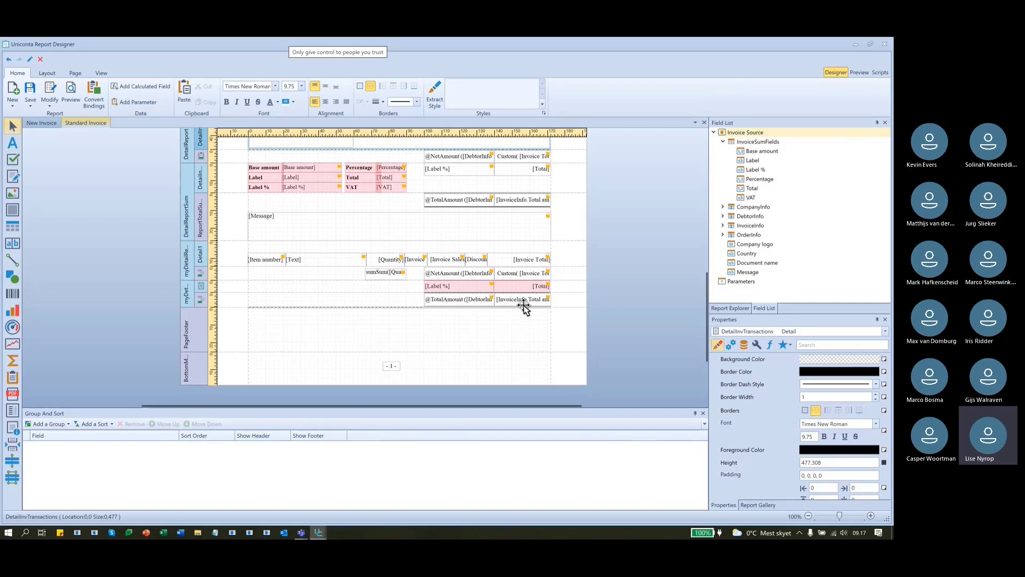
scroll(558, 303, "up", 1)
scroll(557, 303, "up", 3)
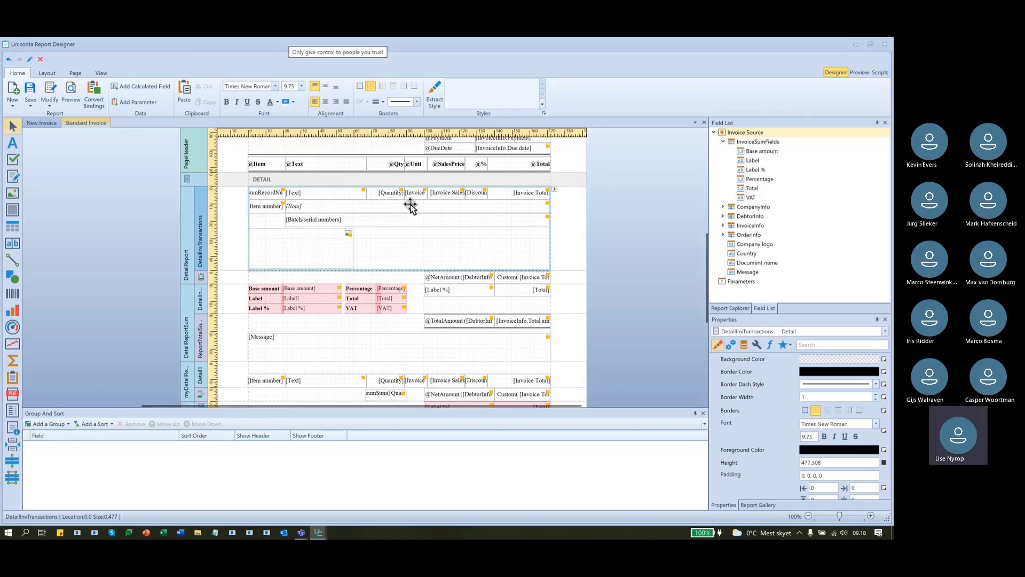
Insert an unbound detail report just above the page footer of Standard Invoice.
scroll(408, 210, "down", 5)
scroll(411, 204, "down", 2)
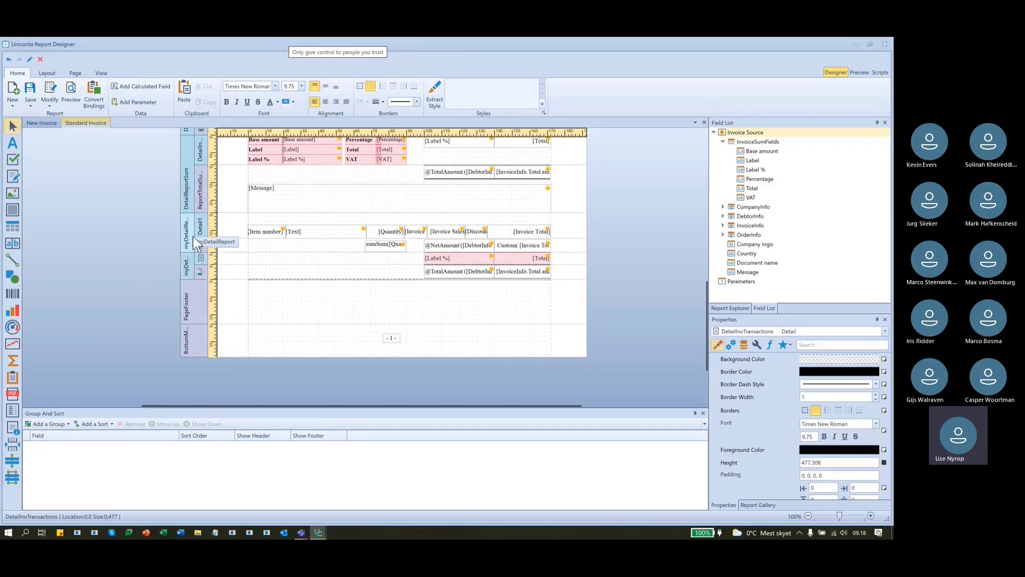
left_click(200, 293)
right_click(200, 293)
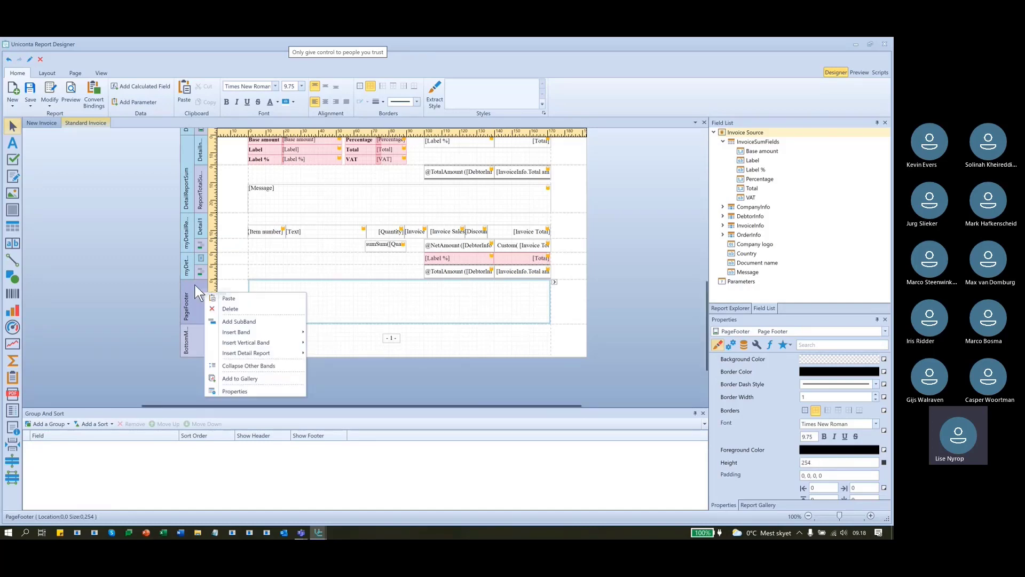
mouse_move(233, 336)
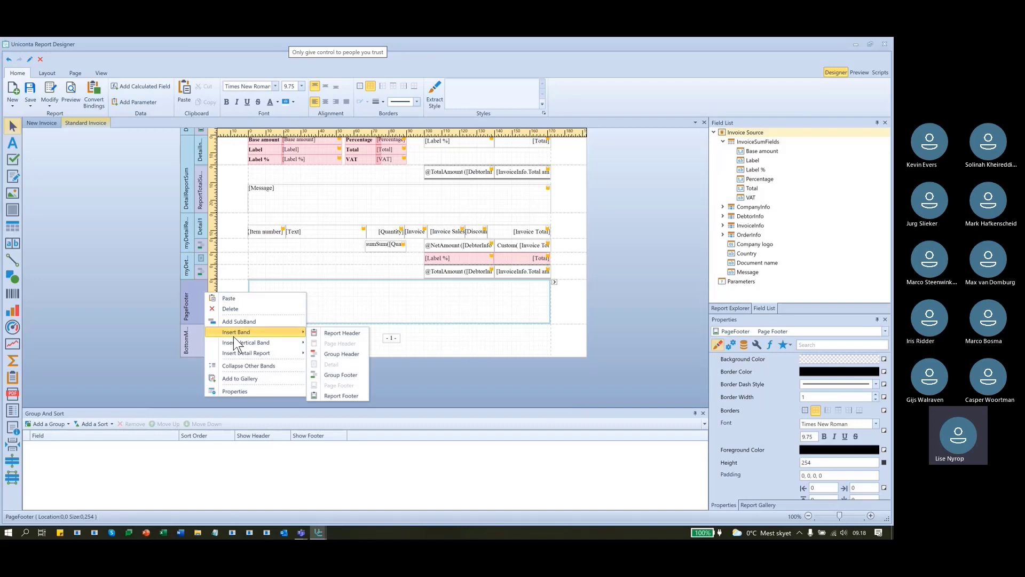
mouse_move(243, 354)
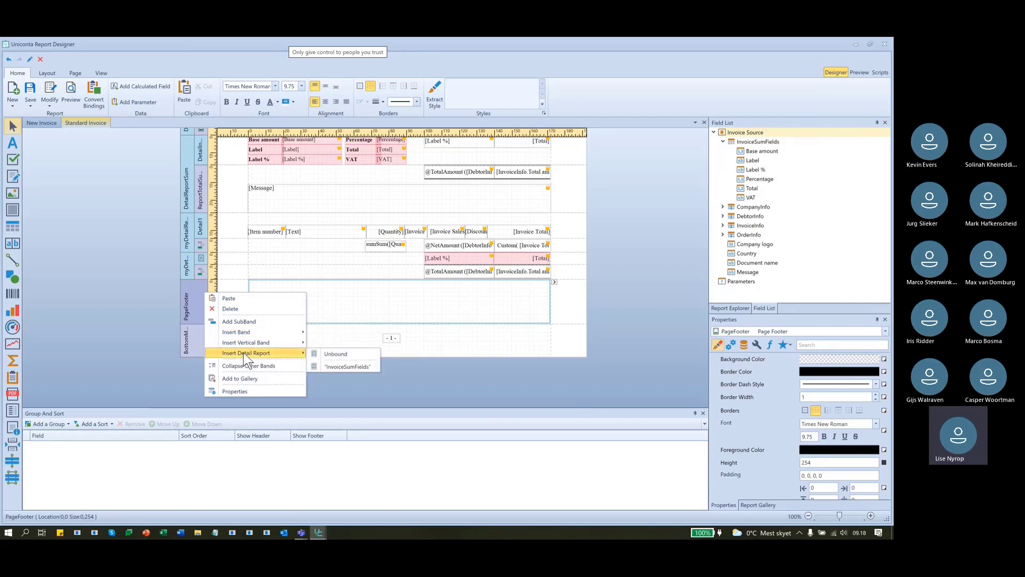
left_click(363, 354)
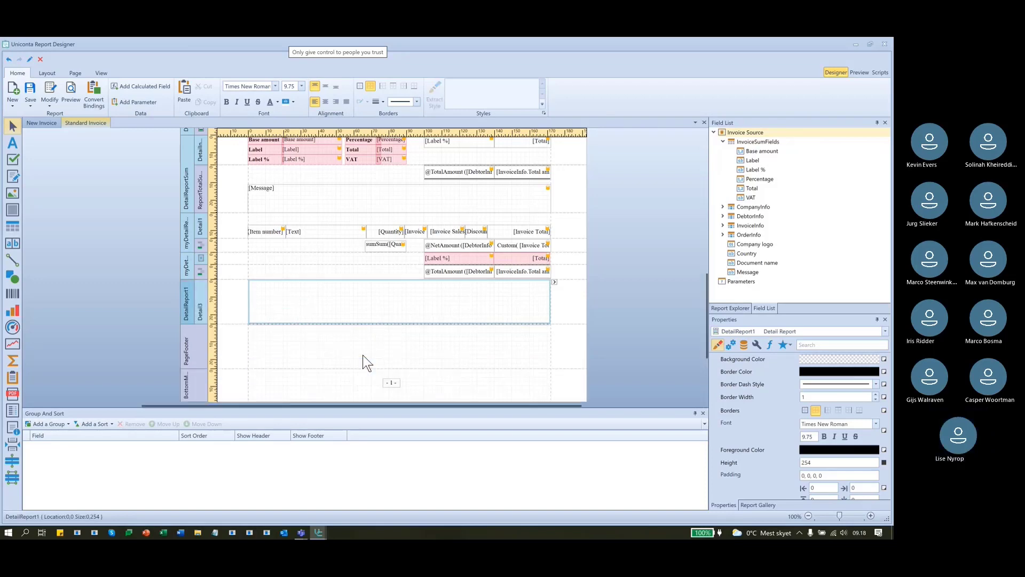
Rename the new detail report as DetailReportInvoiceLines.
left_click(290, 288)
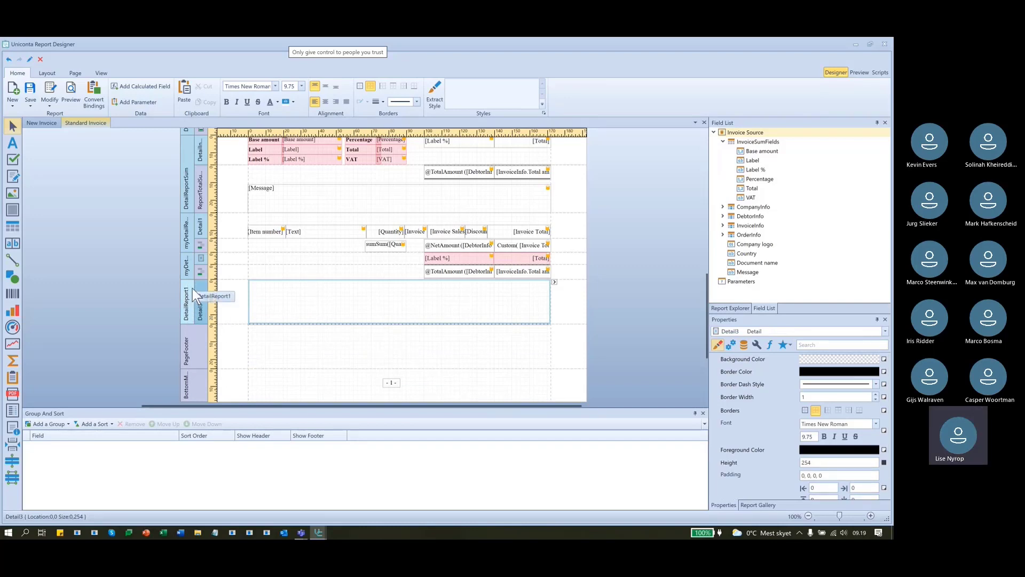
left_click(192, 289)
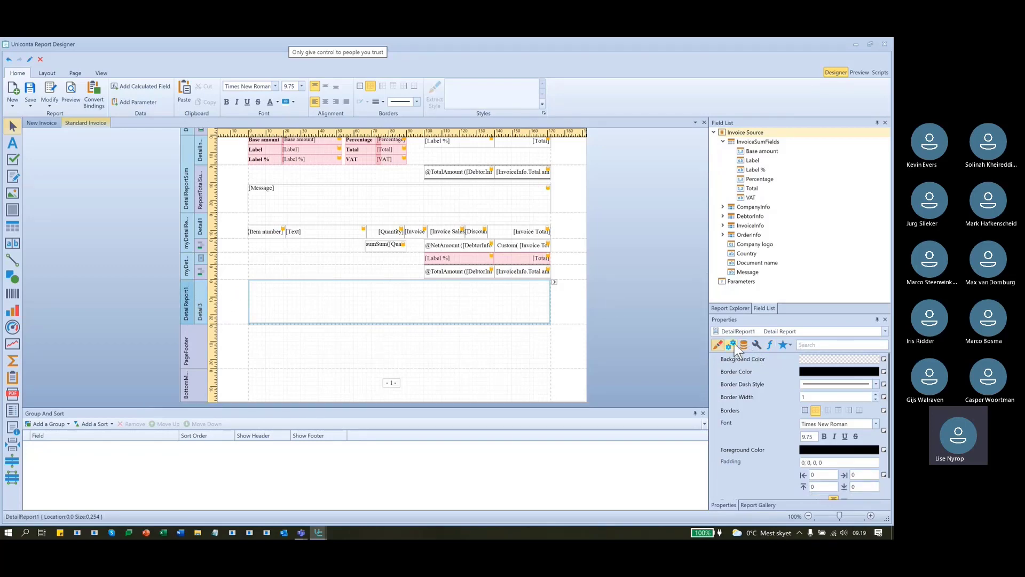
left_click(757, 344)
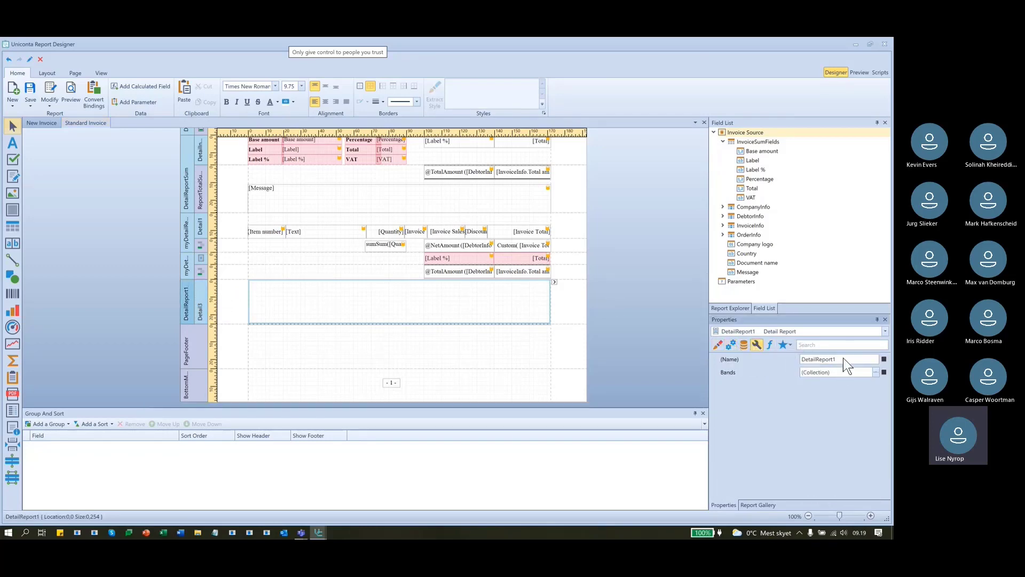
key("BackSpace")
type("Invoice")
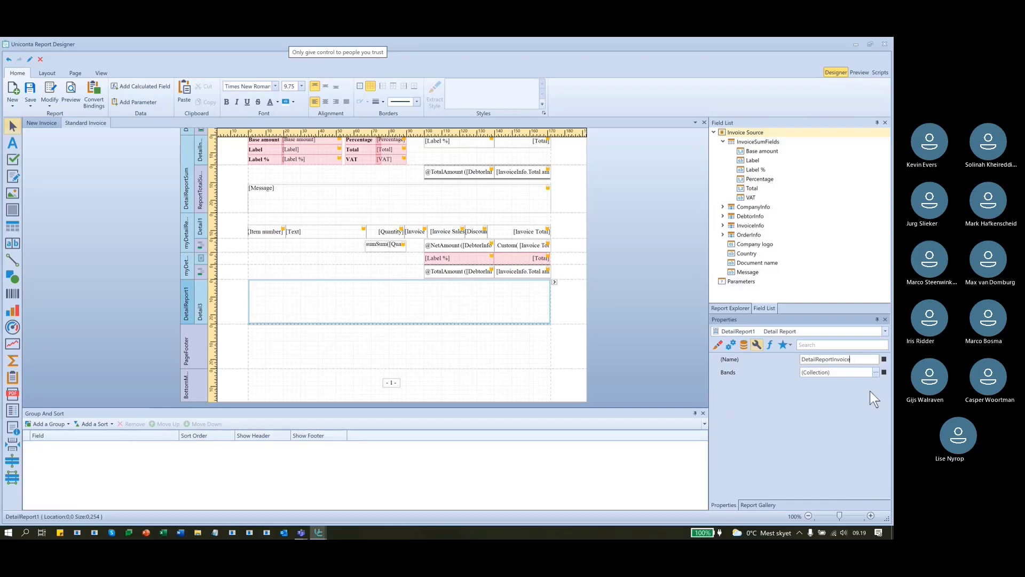
key("Return")
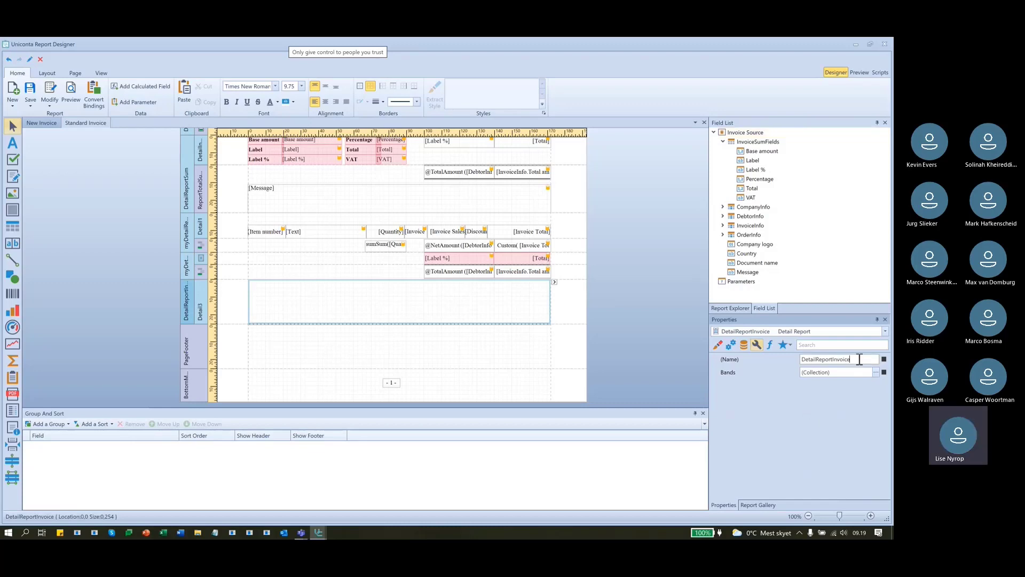
type("Lines")
key("Return")
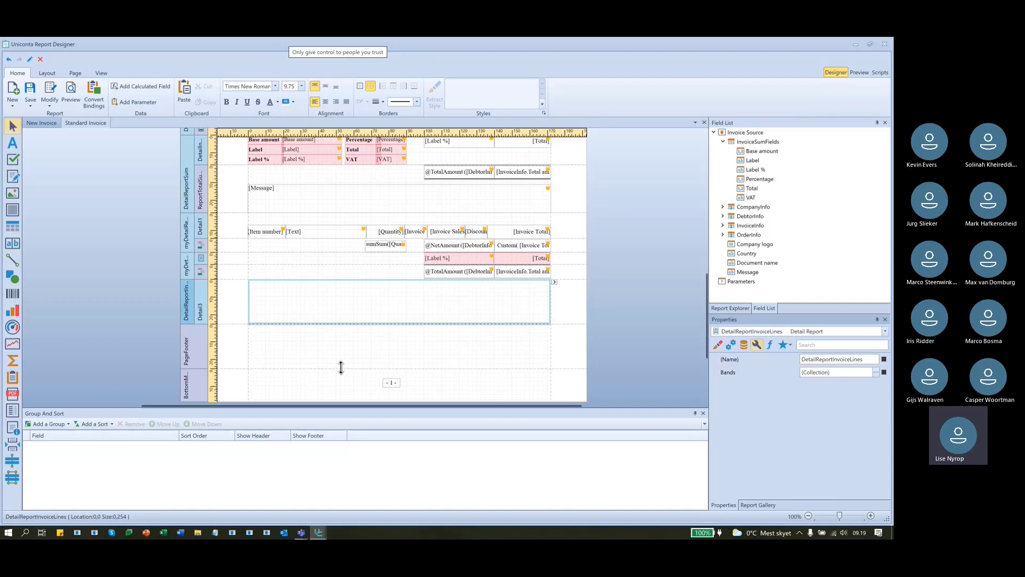
Bind the DetailReportInvoiceLines band to data member InventoryTransInvoice under DebtorInfo, with Invoice Source as its data source.
left_click(202, 296)
left_click(188, 296)
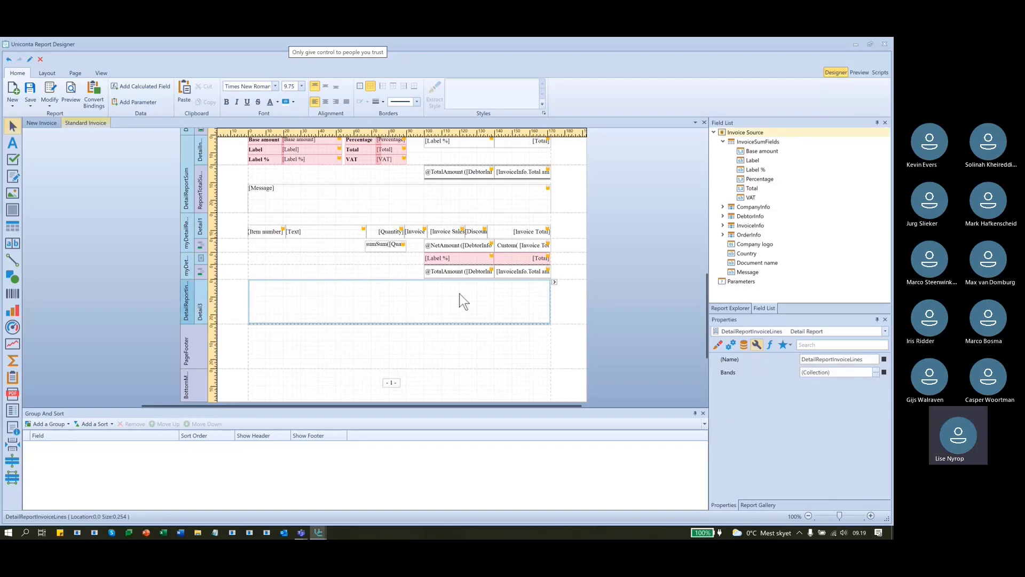
left_click(742, 342)
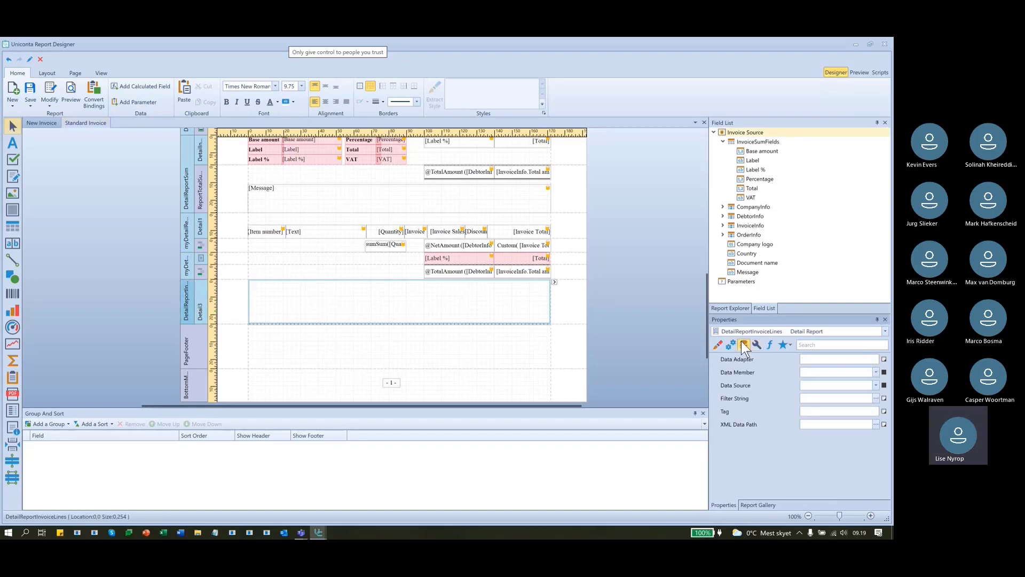
left_click(876, 372)
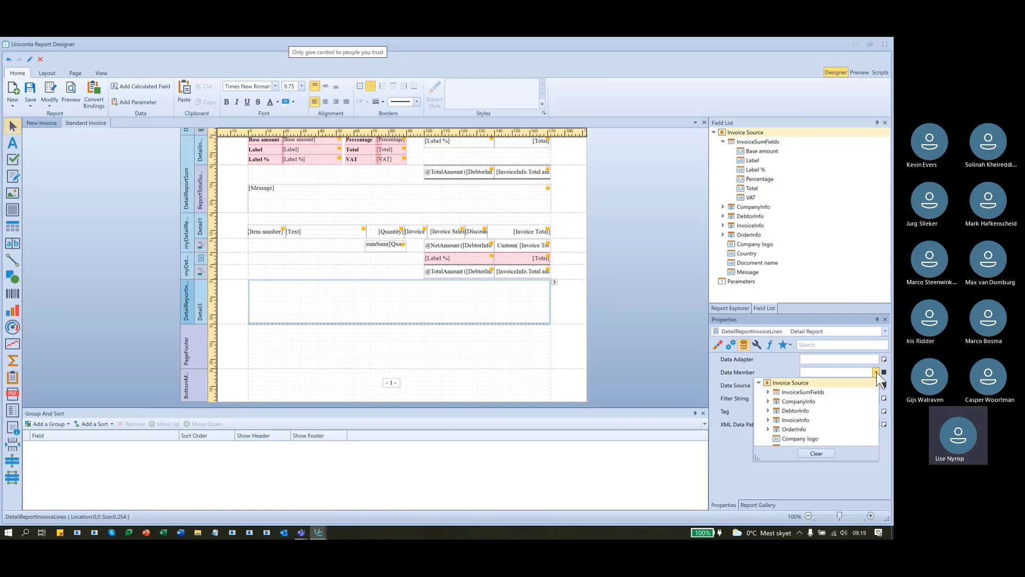
left_click(768, 411)
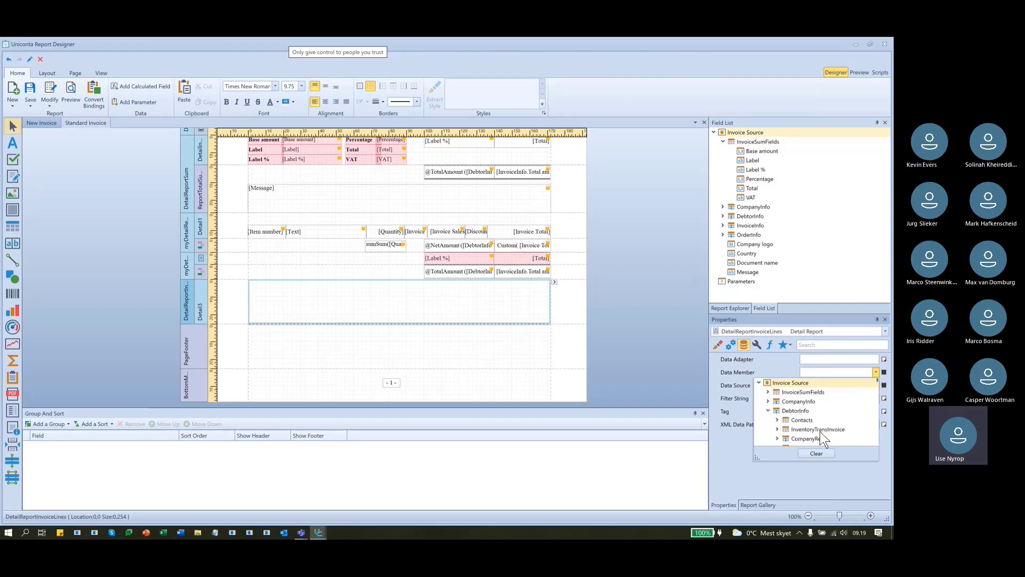
left_click(839, 429)
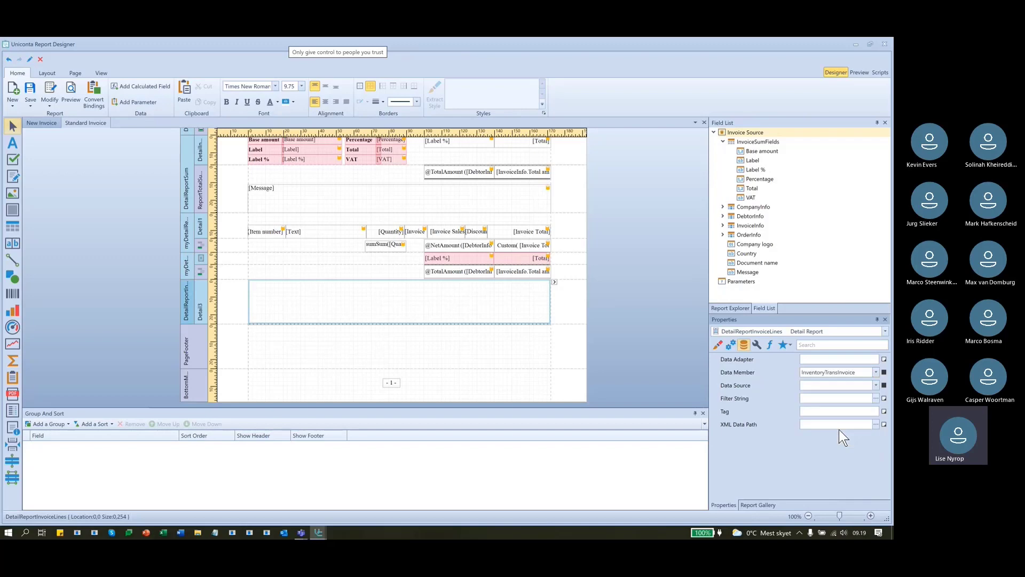
left_click(876, 386)
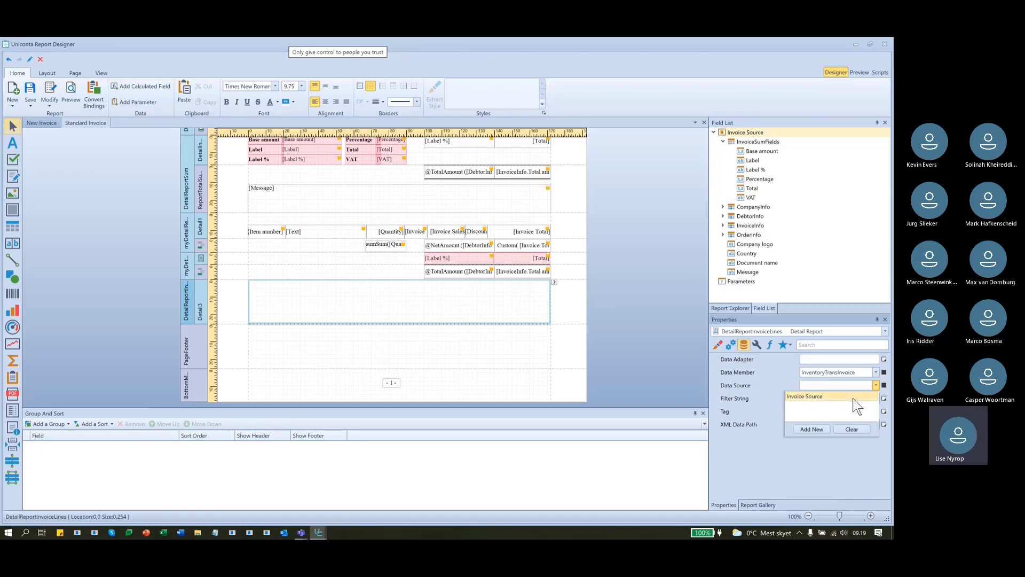
left_click(825, 394)
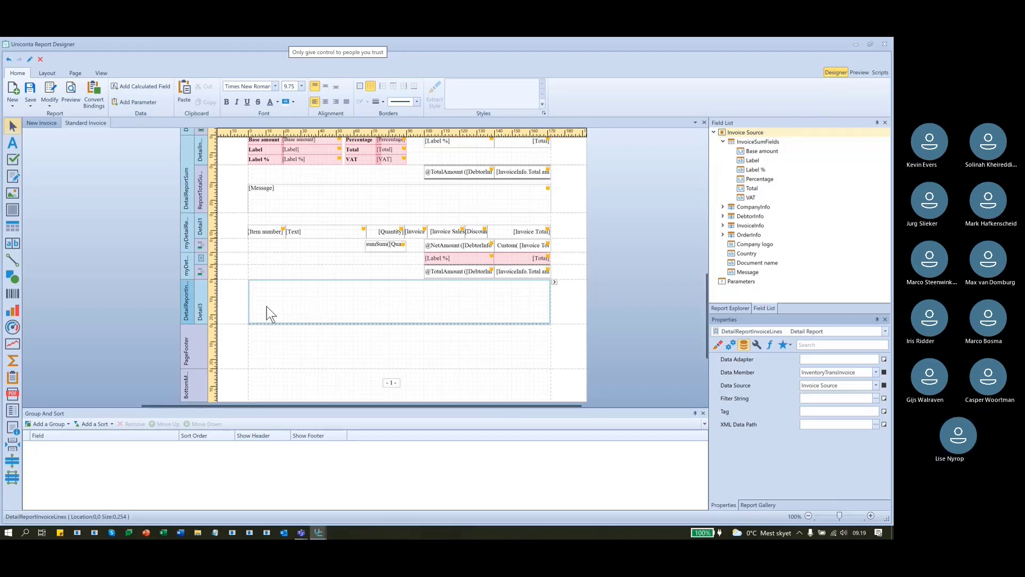
Draw a label about 318 by 70 near the upper-left corner of the Detail3 band under DetailReportInvoiceLines.
left_click(298, 309)
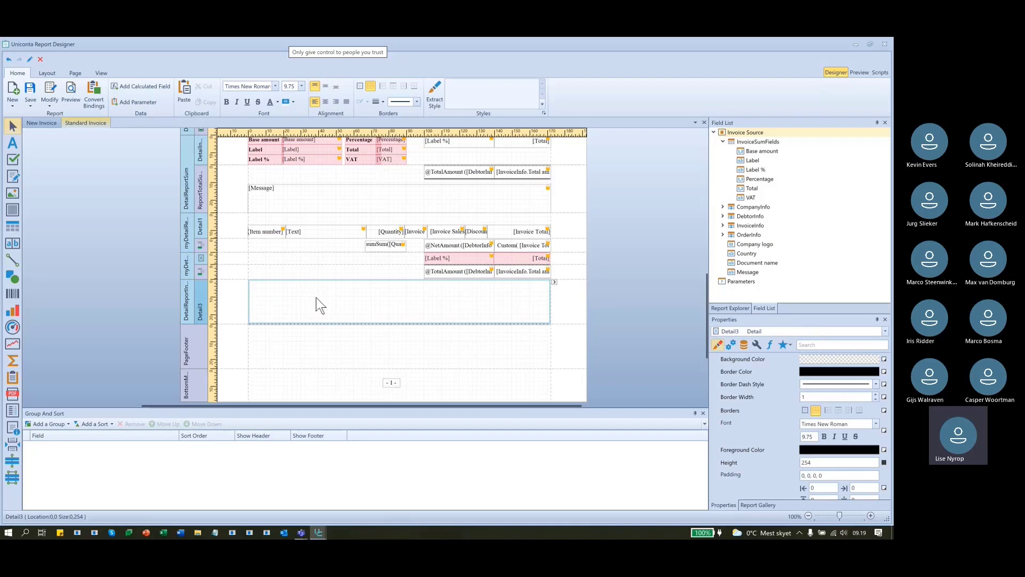
left_click(723, 216)
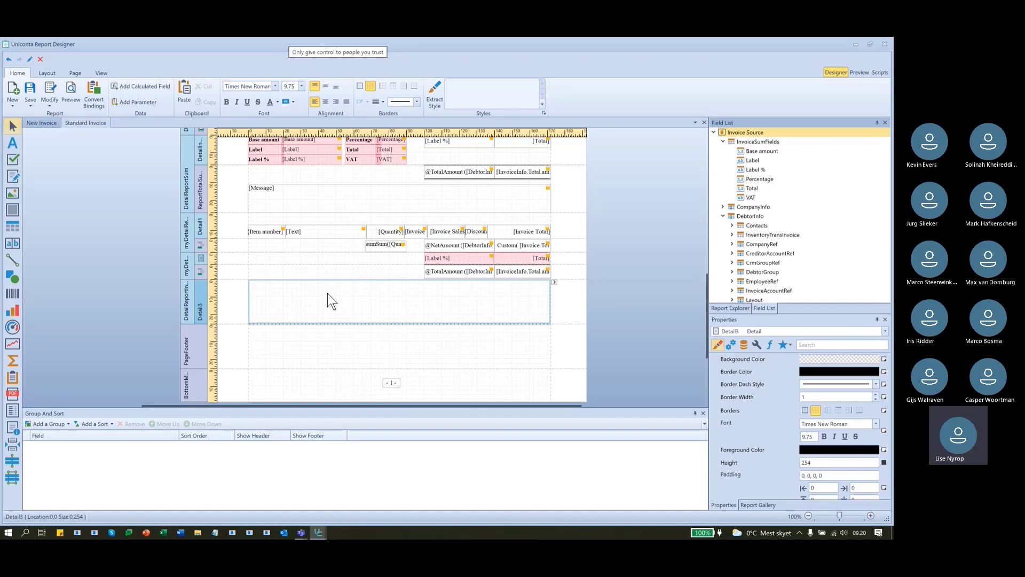
left_click(16, 141)
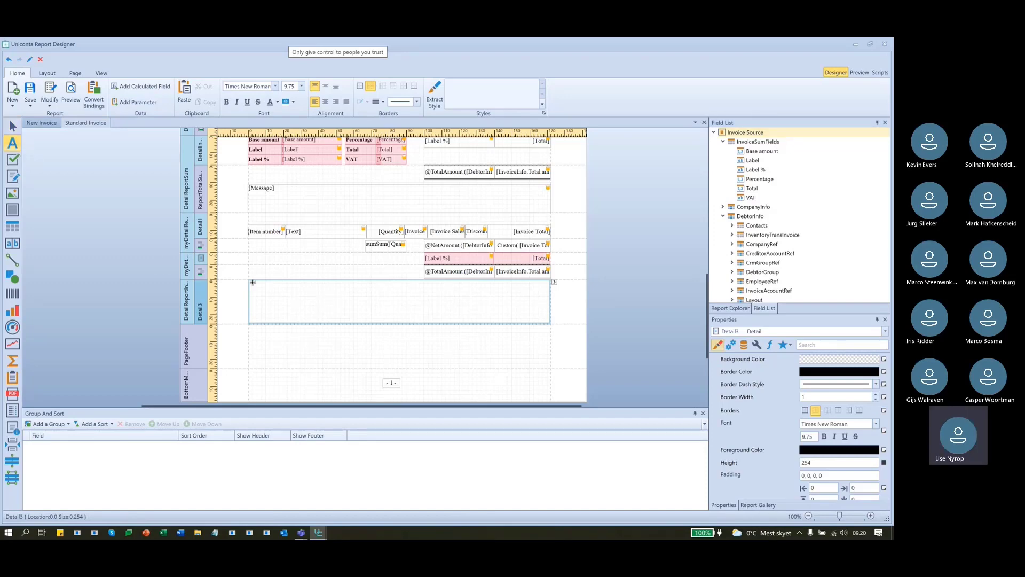
left_click_drag(252, 282, 309, 296)
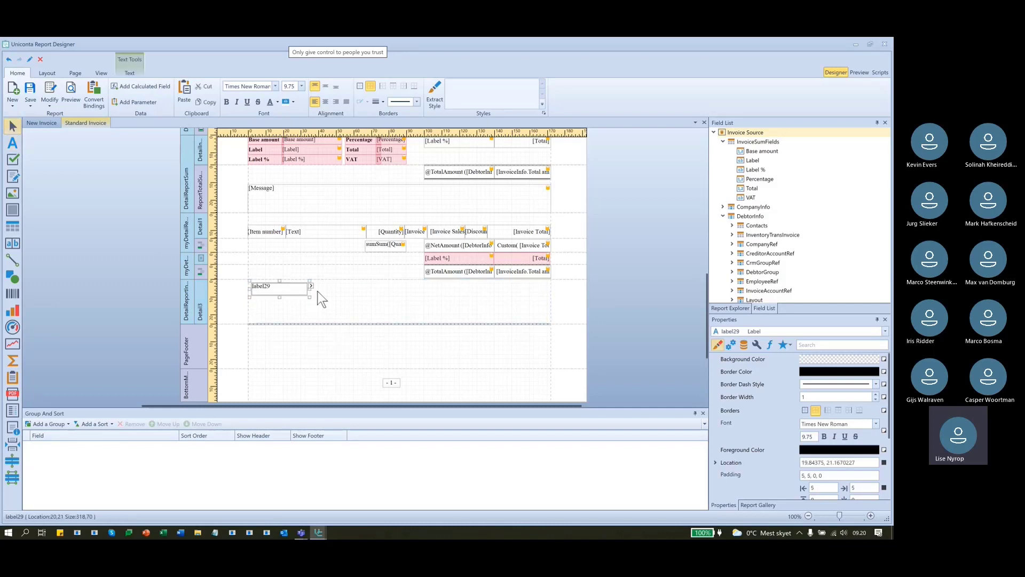
Set the new label's expression to the Item number field of InventoryTransInvoice, [Item], using the Expression Editor.
left_click(311, 285)
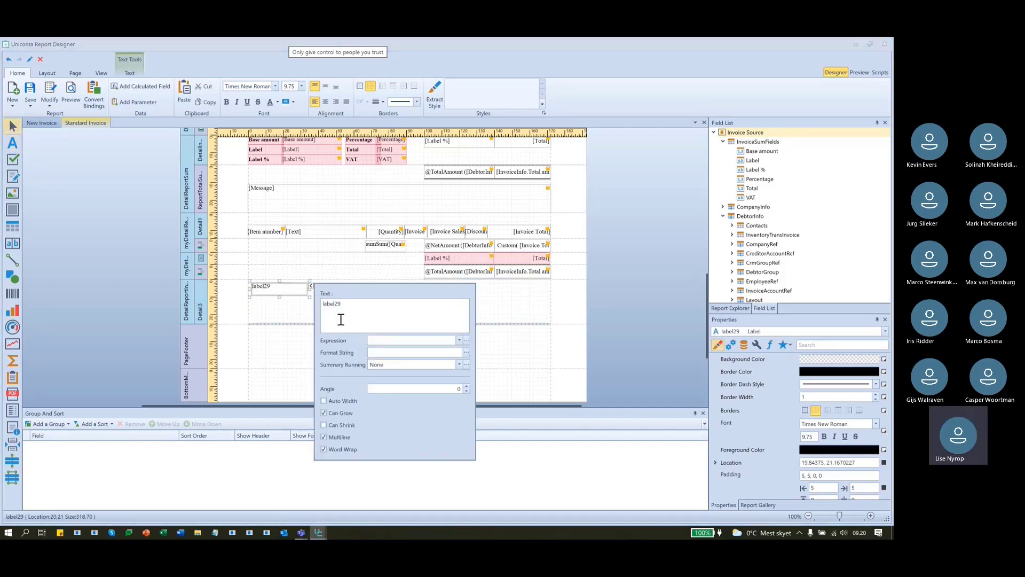
left_click(466, 340)
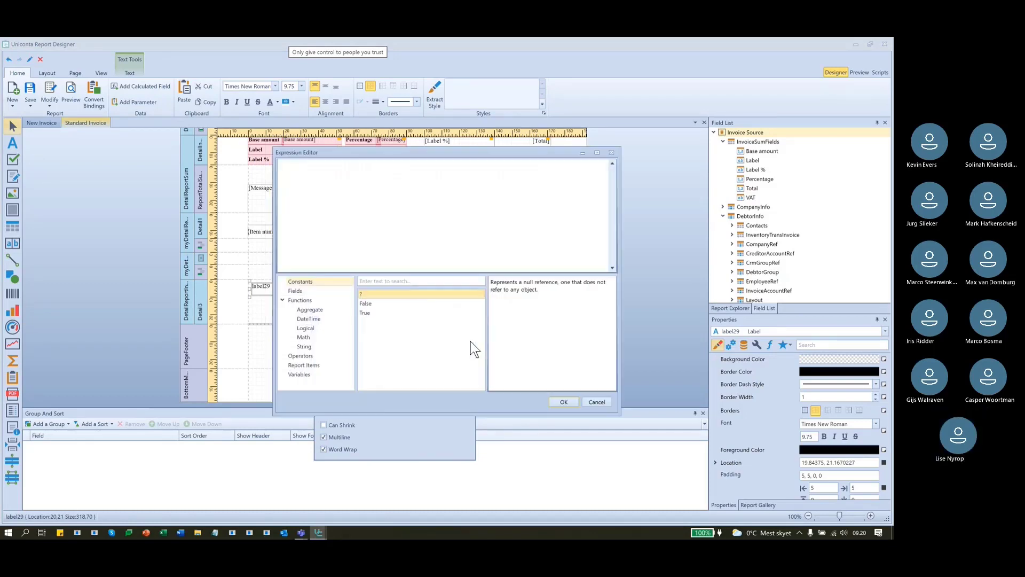
left_click(293, 289)
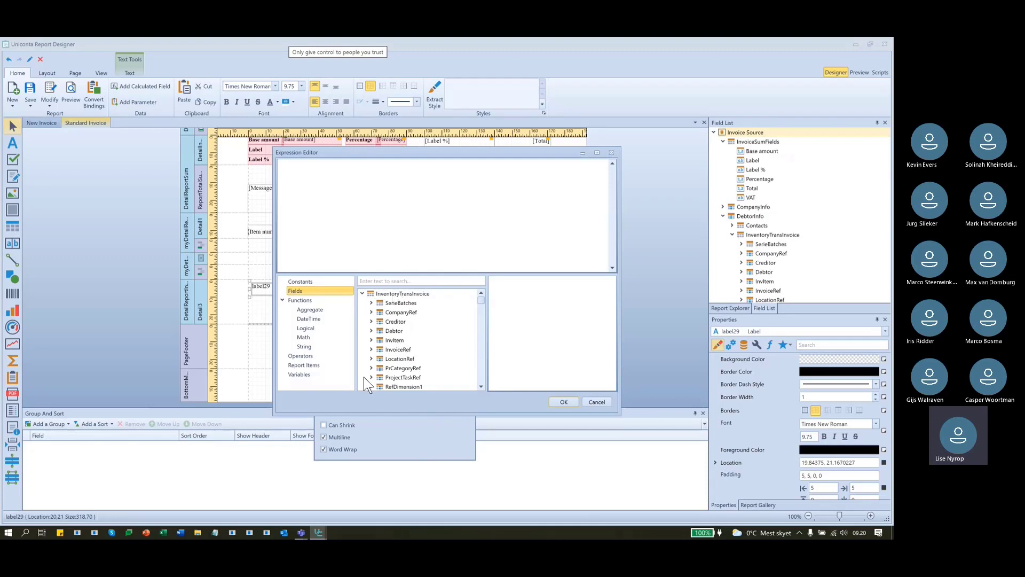
scroll(404, 353, "down", 4)
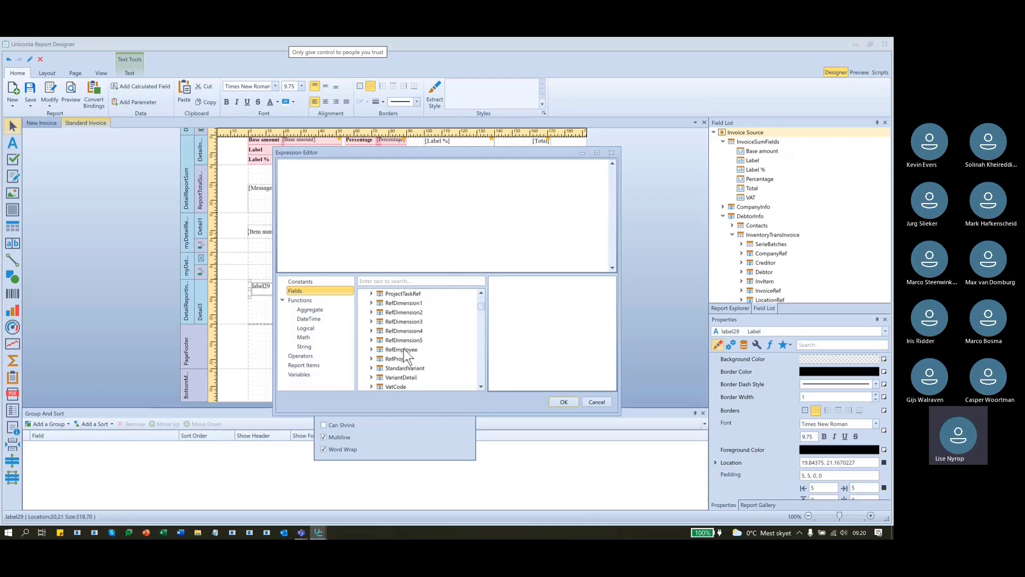
scroll(407, 354, "down", 2)
scroll(408, 351, "down", 5)
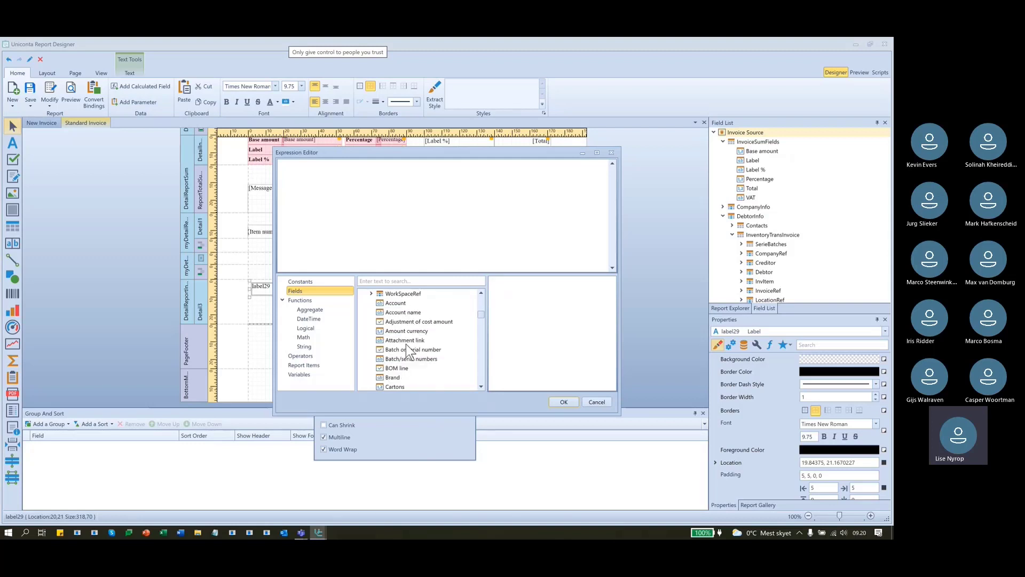
scroll(412, 341, "down", 2)
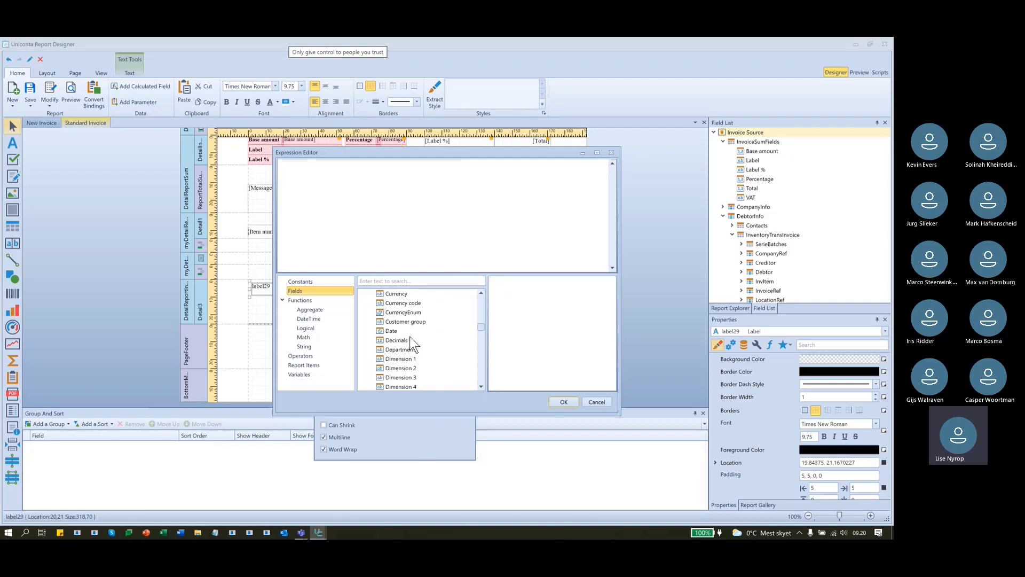
scroll(409, 335, "down", 8)
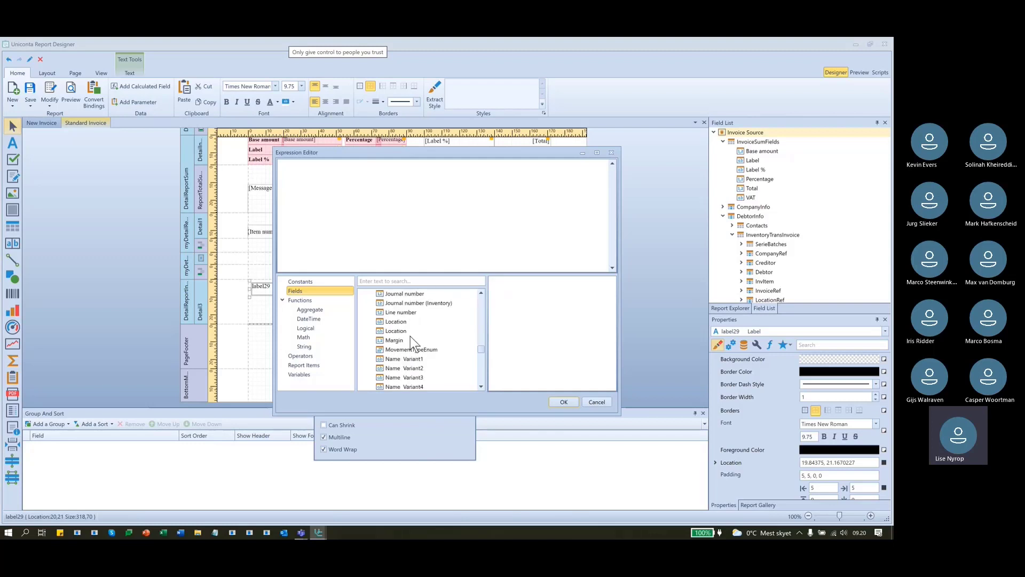
left_click(394, 332)
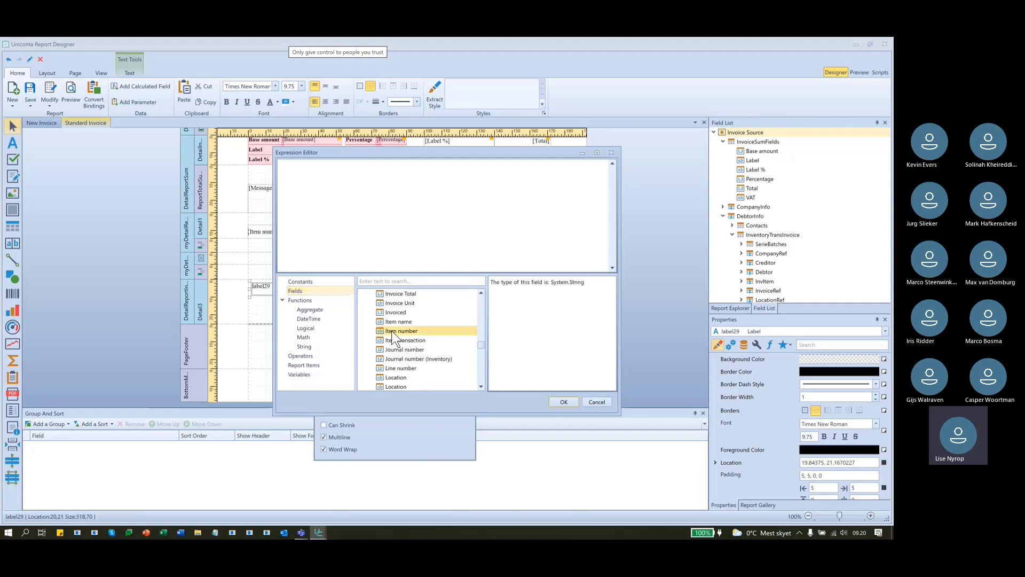
double_click(394, 332)
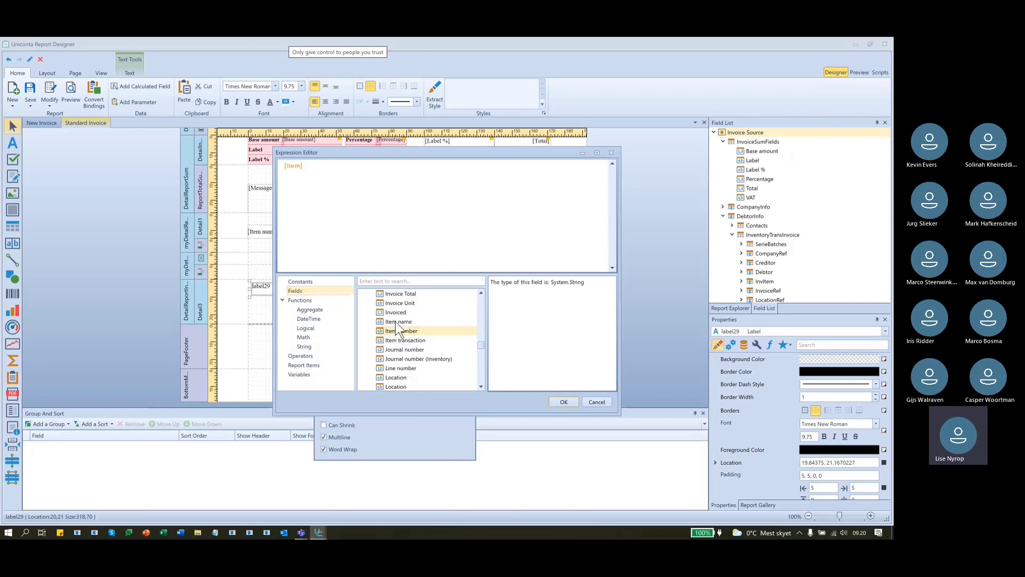
left_click(564, 403)
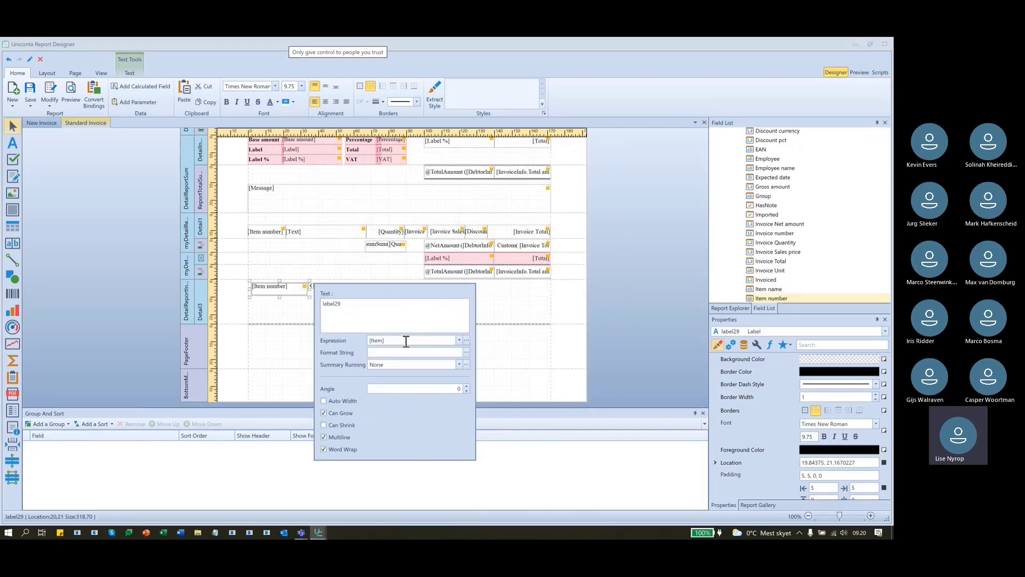
left_click(280, 287)
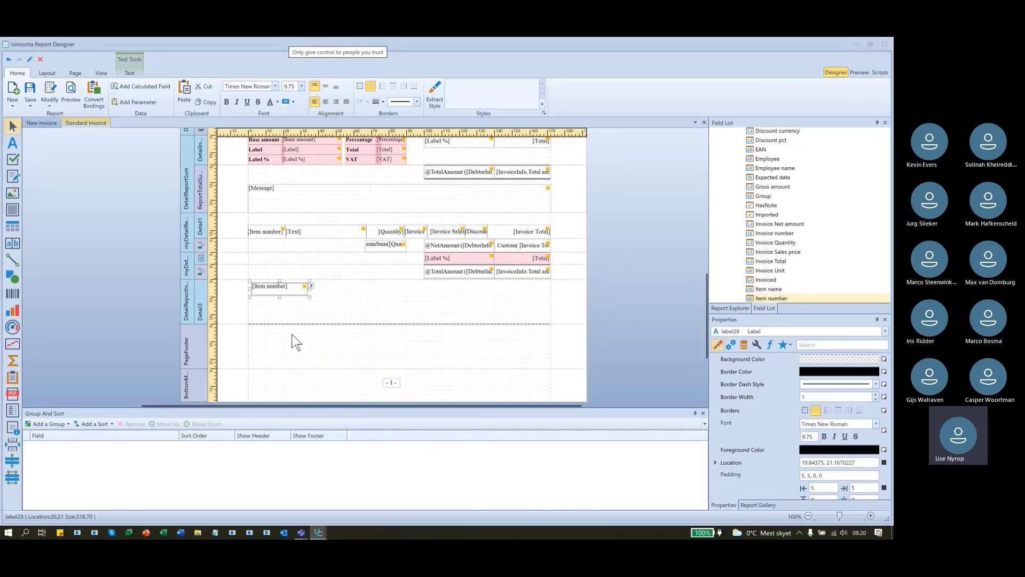
Add a label about 361 by 89 beside the Item number label in Detail3 and bind it to the Item name field.
left_click(13, 142)
left_click_drag(317, 280, 383, 298)
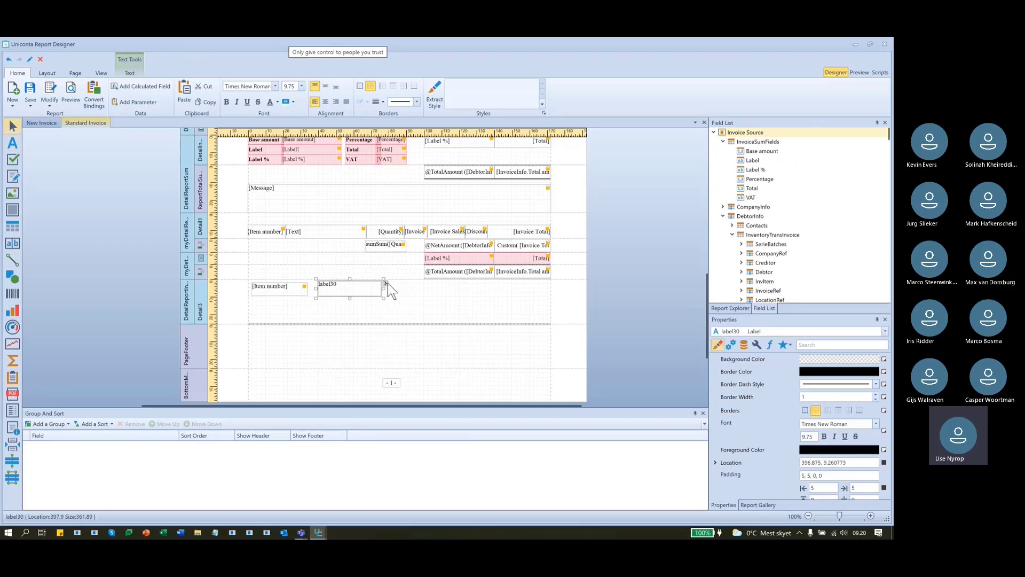
left_click(385, 283)
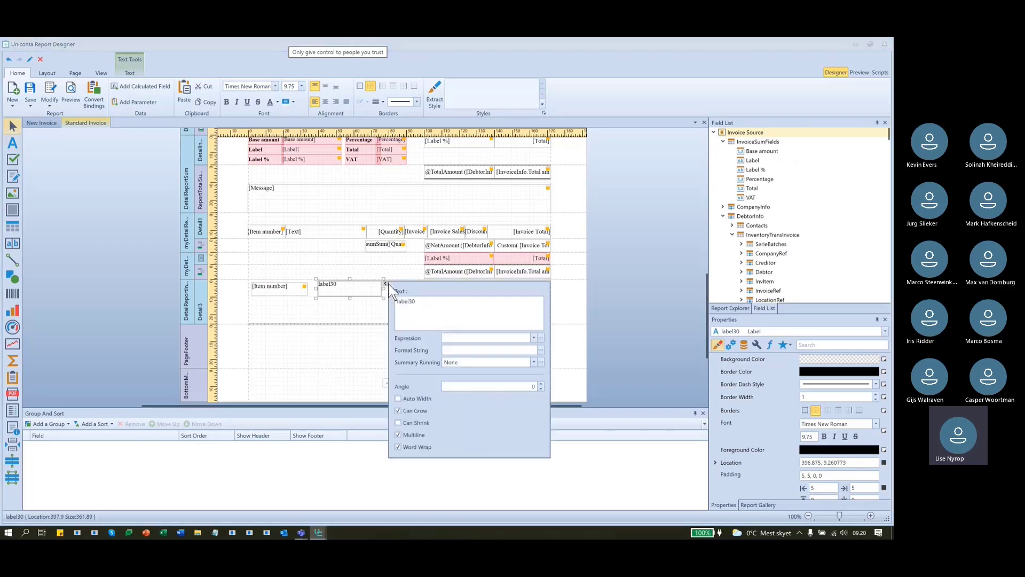
left_click(533, 337)
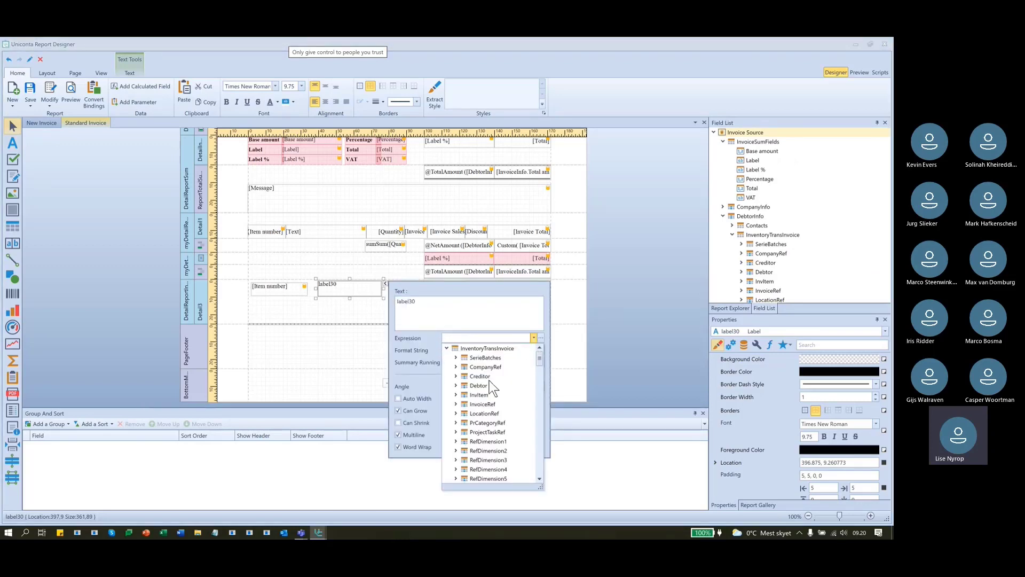
scroll(489, 381, "down", 10)
scroll(487, 388, "down", 8)
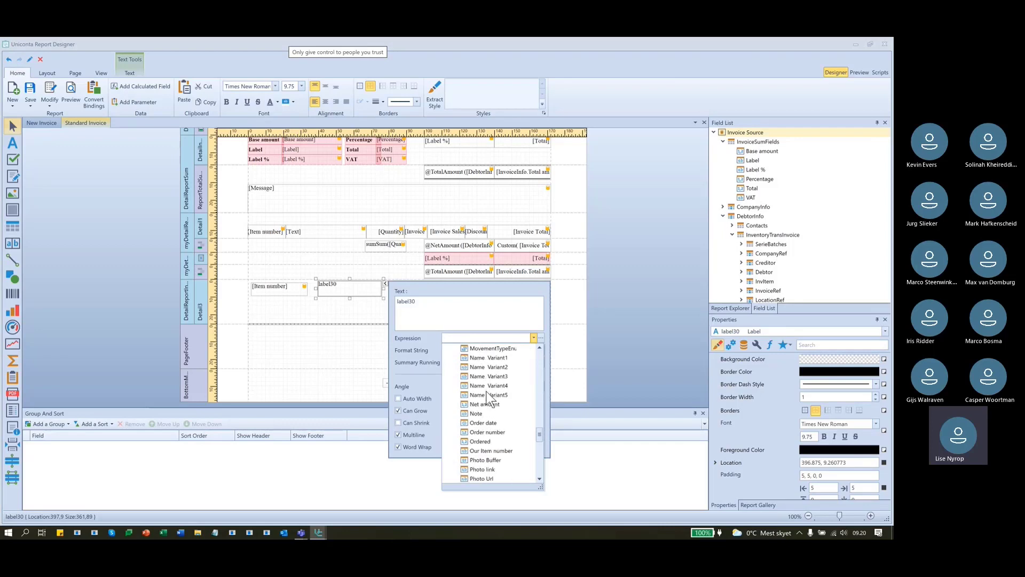
scroll(480, 424, "up", 9)
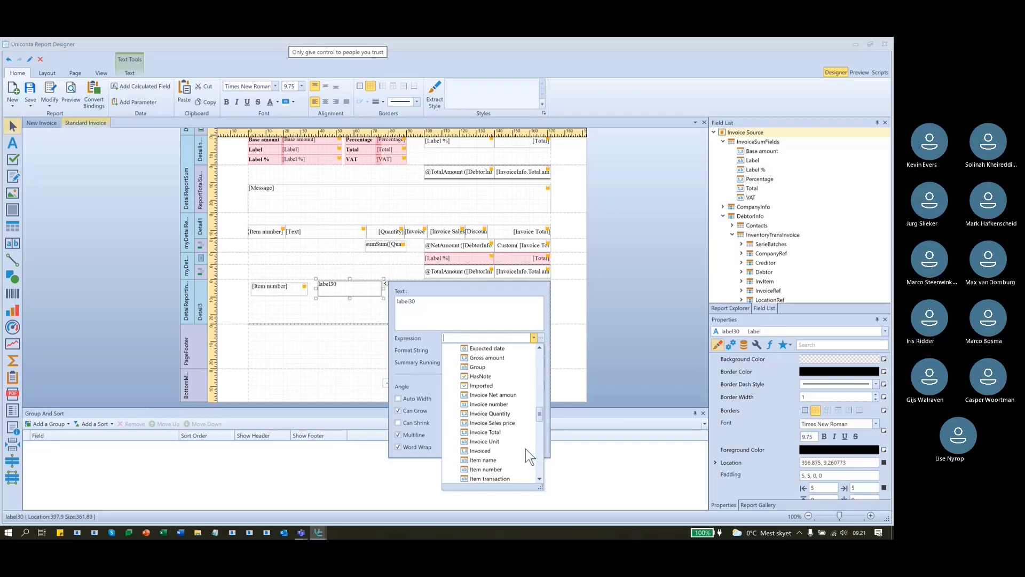
scroll(529, 456, "down", 1)
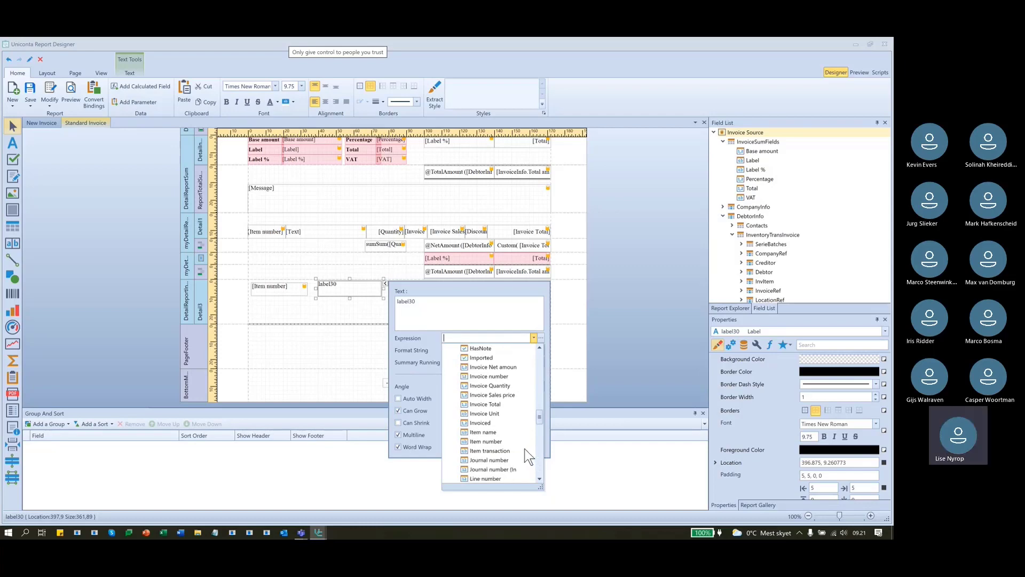
left_click(492, 431)
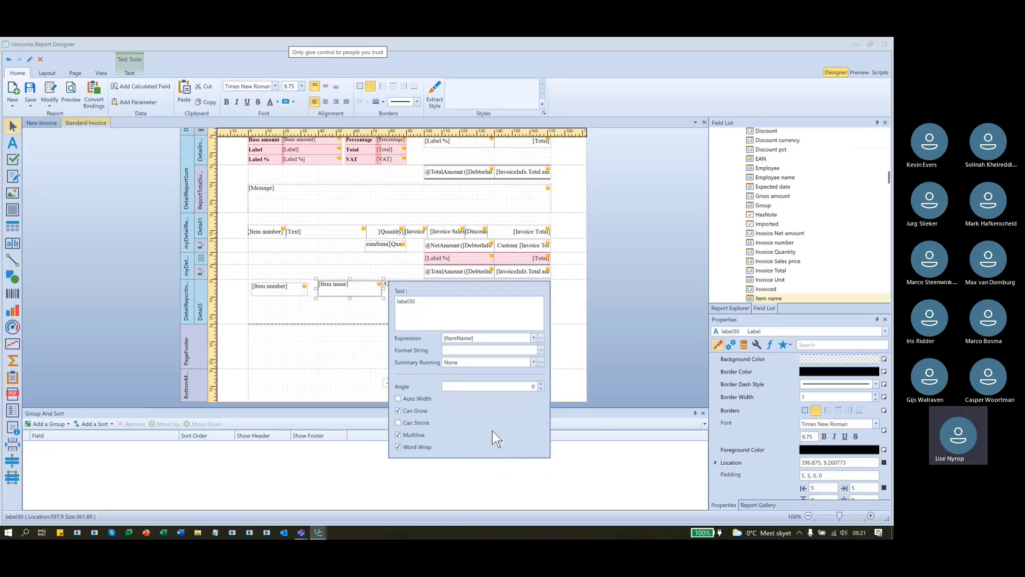
left_click(296, 306)
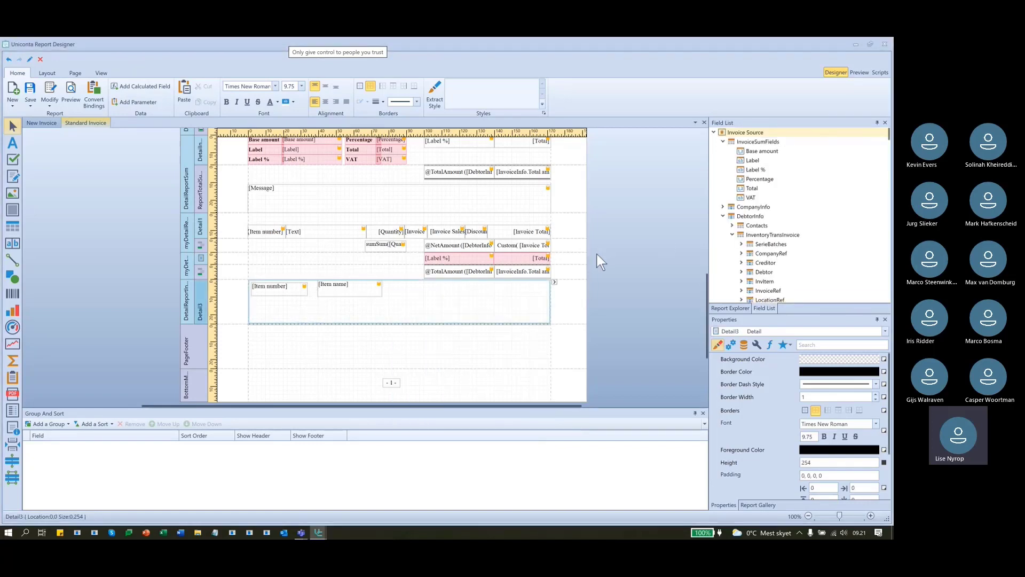
Place the first of the two Quantity fields under InventoryTransInvoice in the Detail3 band, beside the Item name label.
left_click(347, 292)
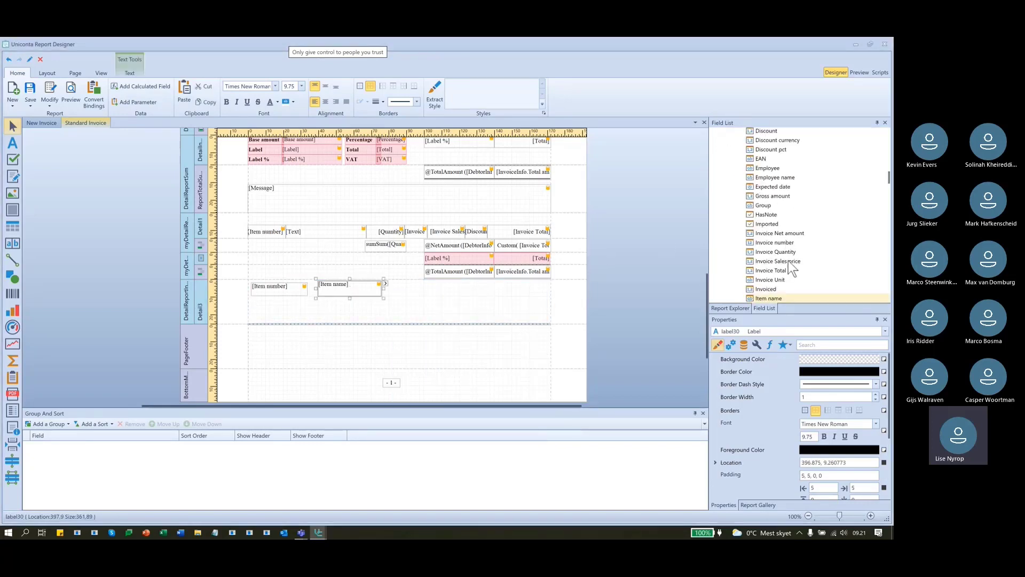
scroll(788, 260, "up", 10)
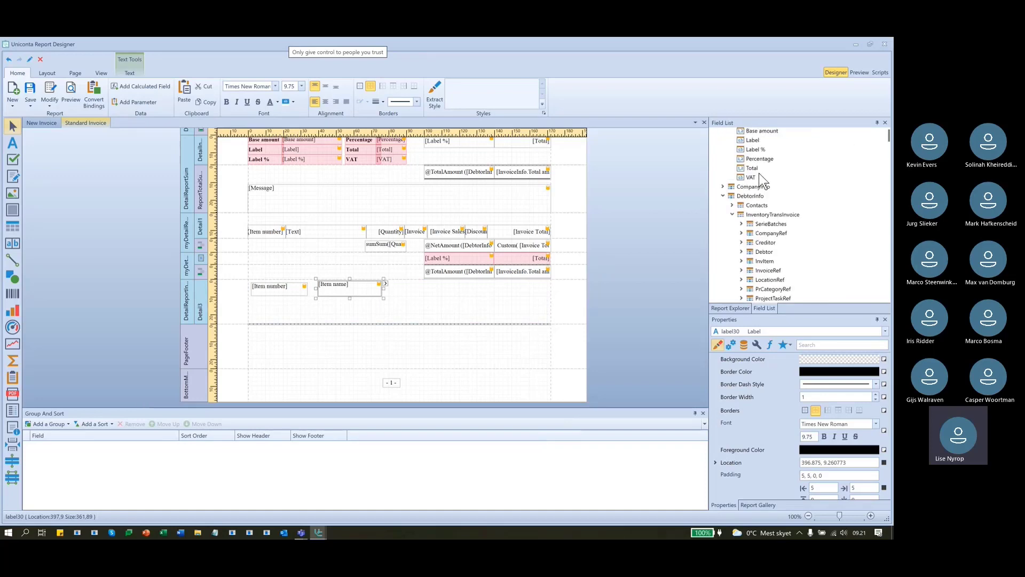
left_click(780, 215)
scroll(809, 239, "down", 8)
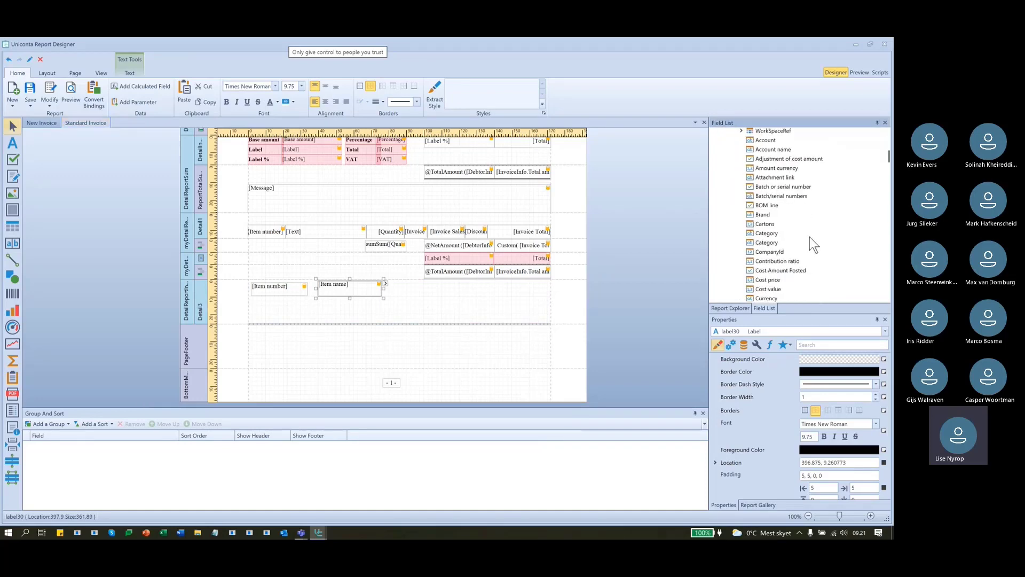
scroll(810, 236, "down", 8)
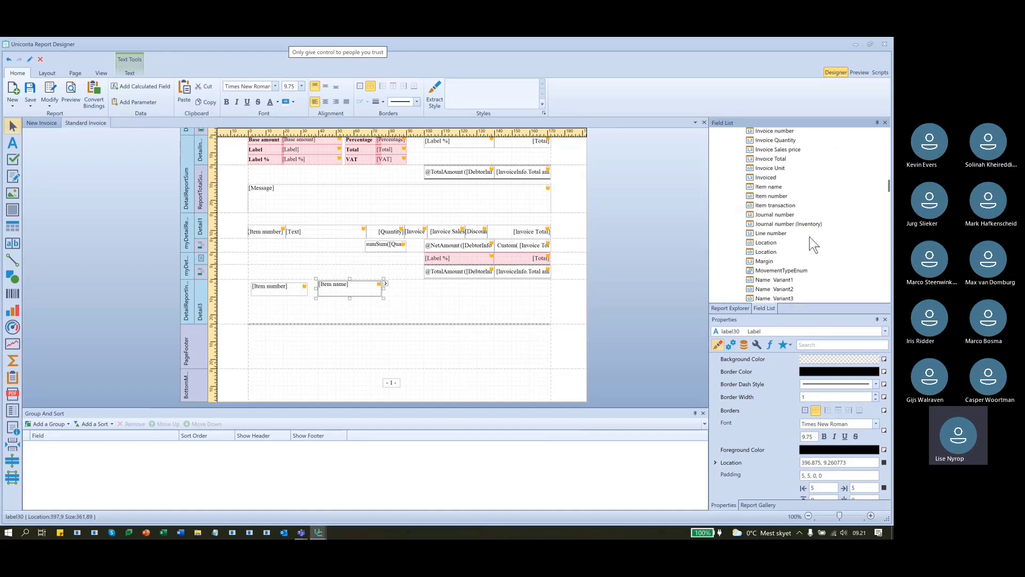
scroll(810, 236, "down", 1)
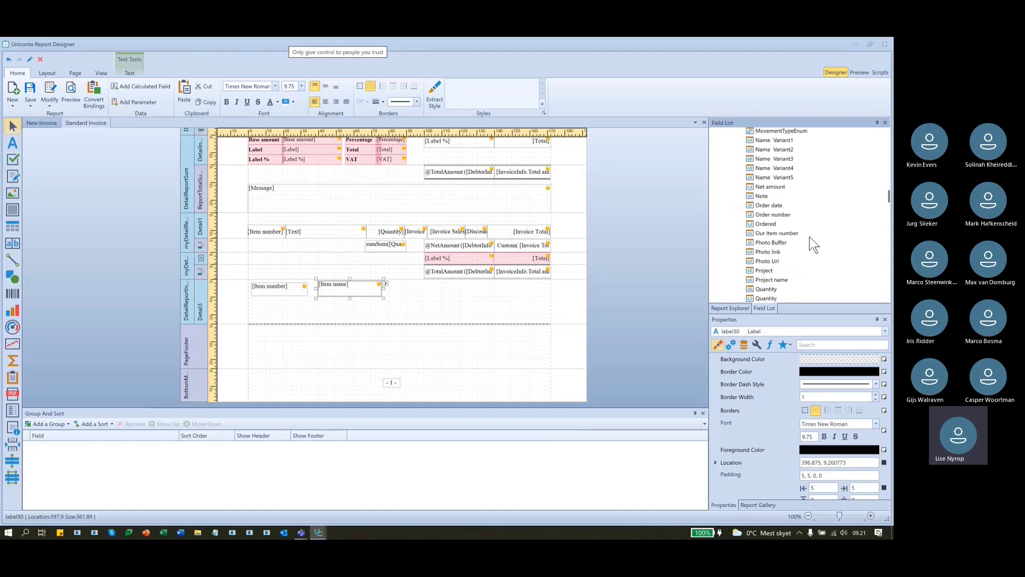
scroll(809, 236, "down", 1)
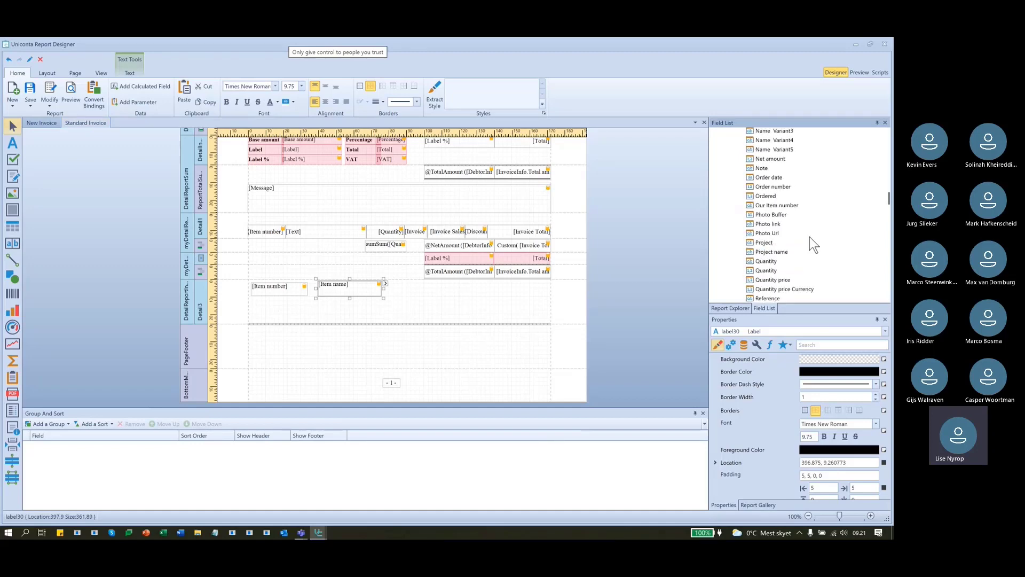
left_click(767, 261)
left_click(774, 270)
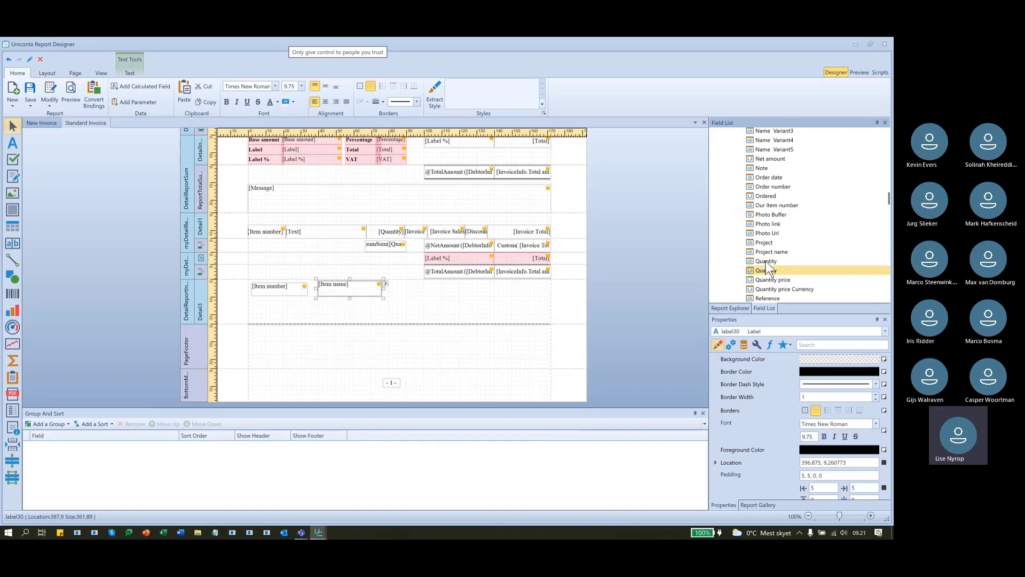
left_click(768, 262)
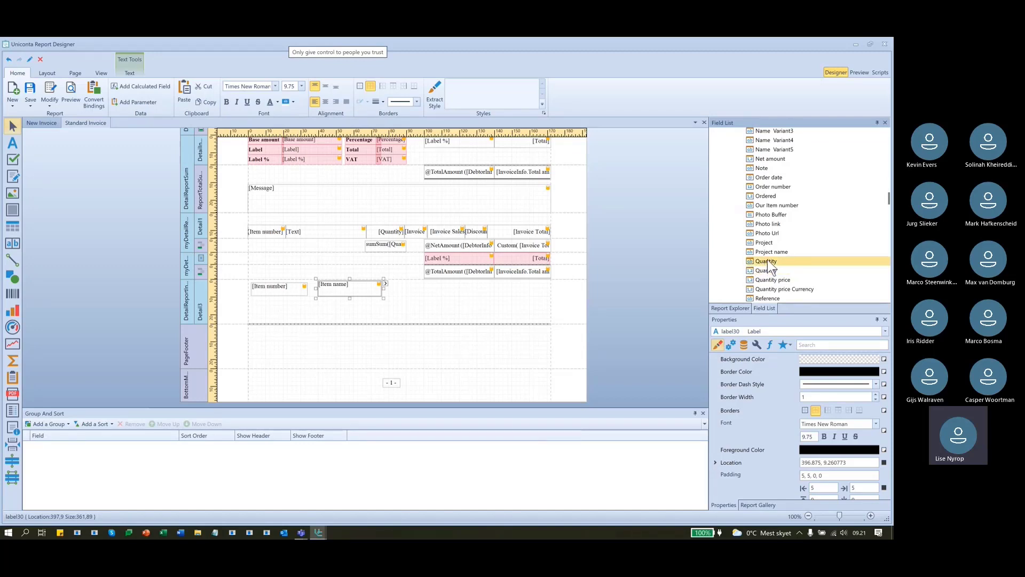
left_click(773, 270)
left_click_drag(767, 263, 420, 289)
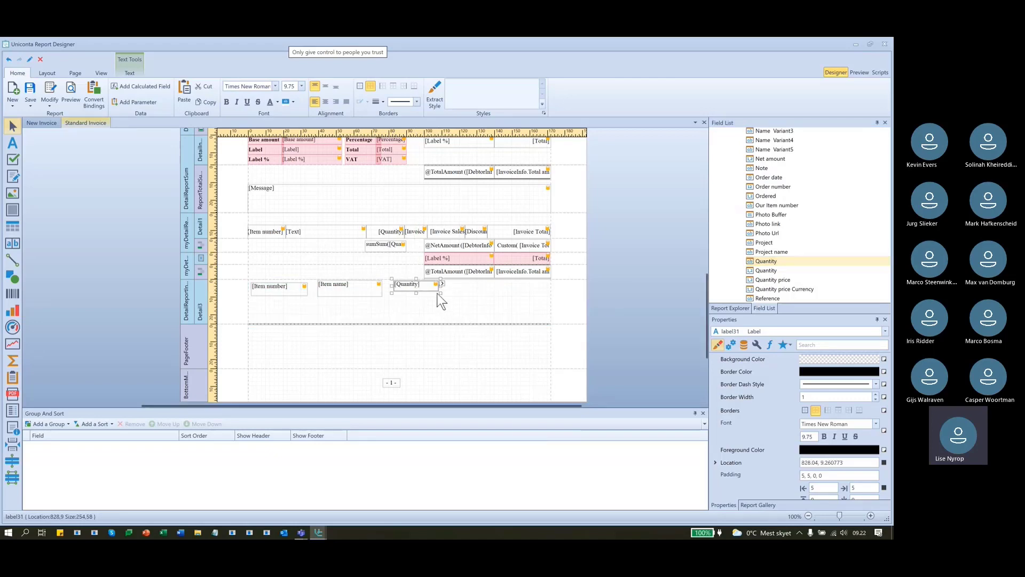
Place the second Quantity field below the first one in Detail3, and the Quantity price field to the right of the first.
left_click_drag(768, 271, 494, 321)
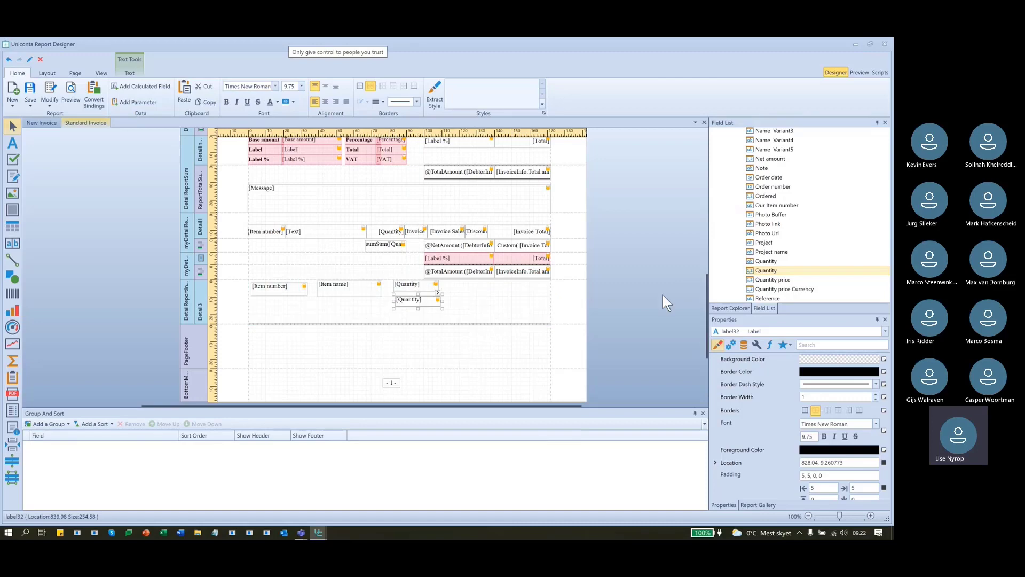
left_click(800, 278)
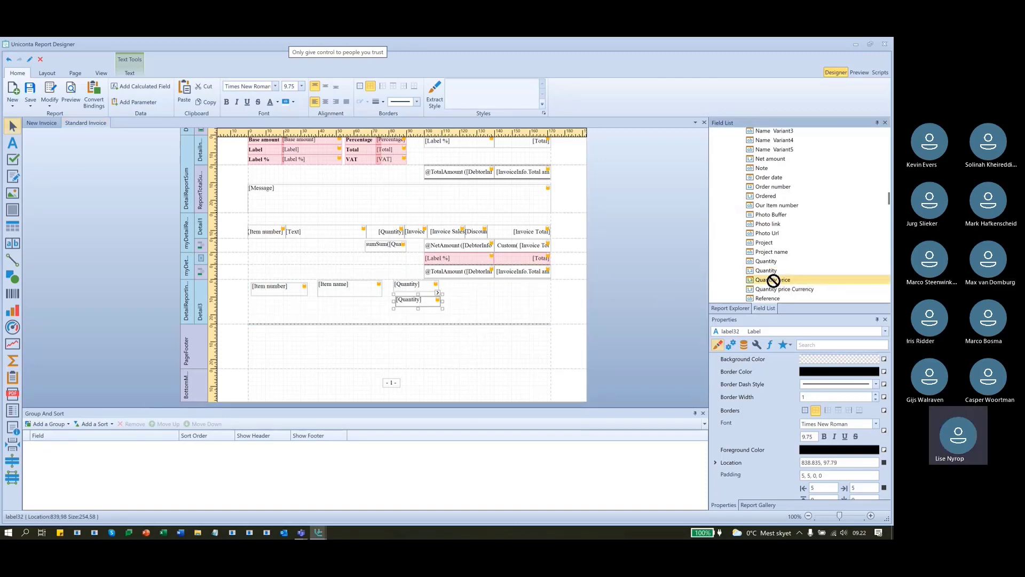
left_click_drag(773, 280, 474, 288)
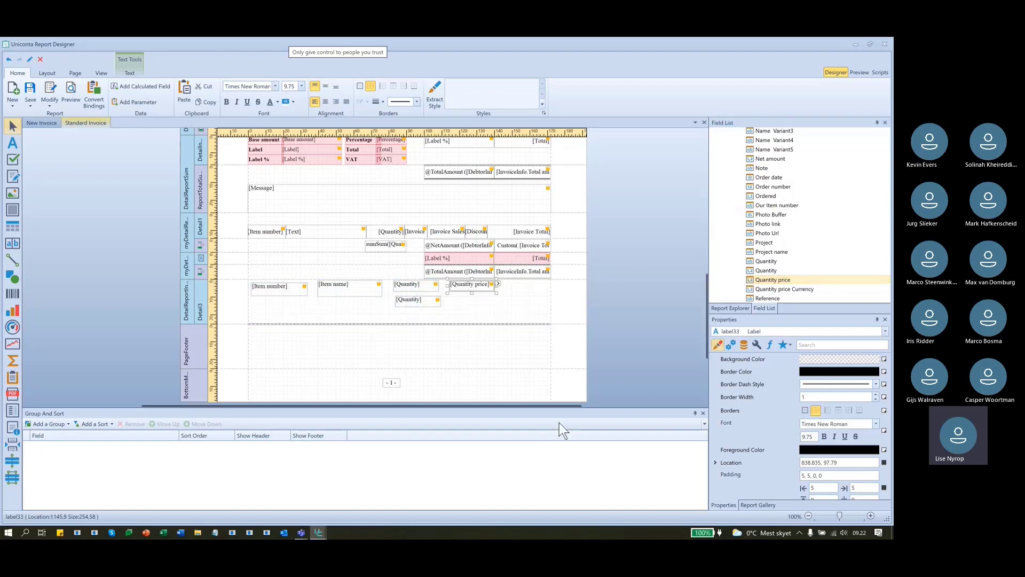
Shrink the Detail3 band to a height of about 167, just below its lowest label, and save the changed report.
left_click(396, 312)
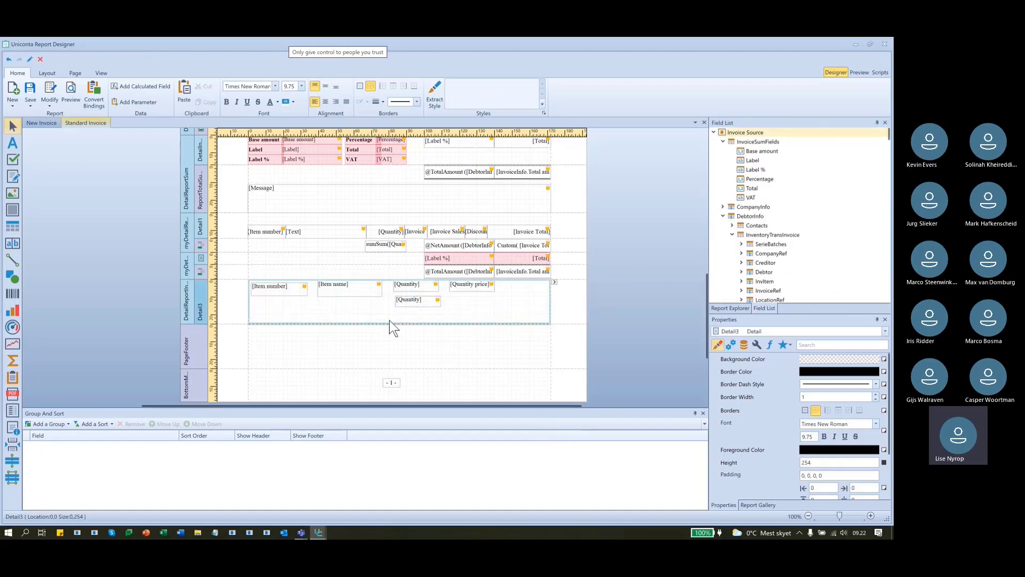
left_click_drag(384, 307, 384, 308)
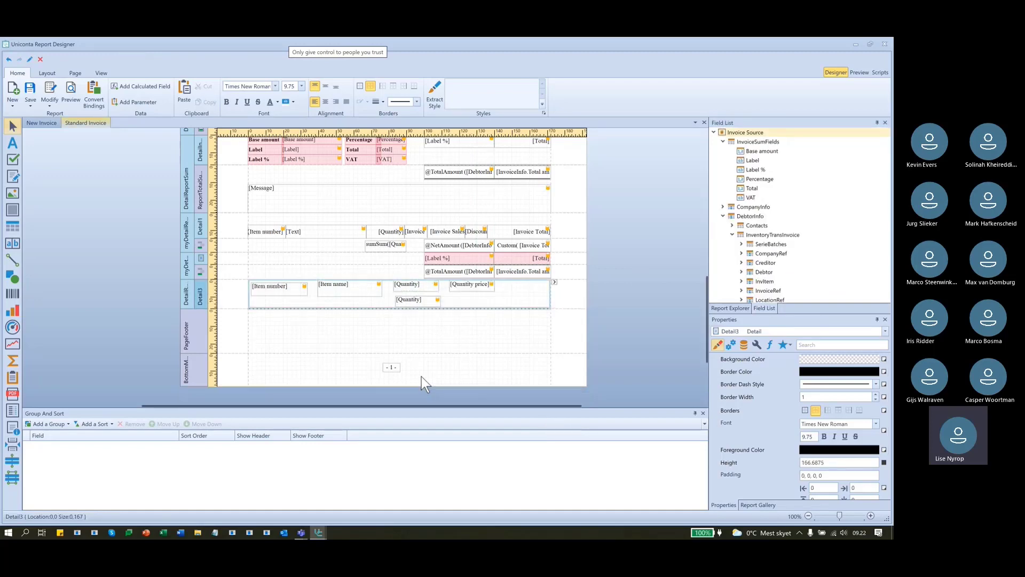
left_click(30, 90)
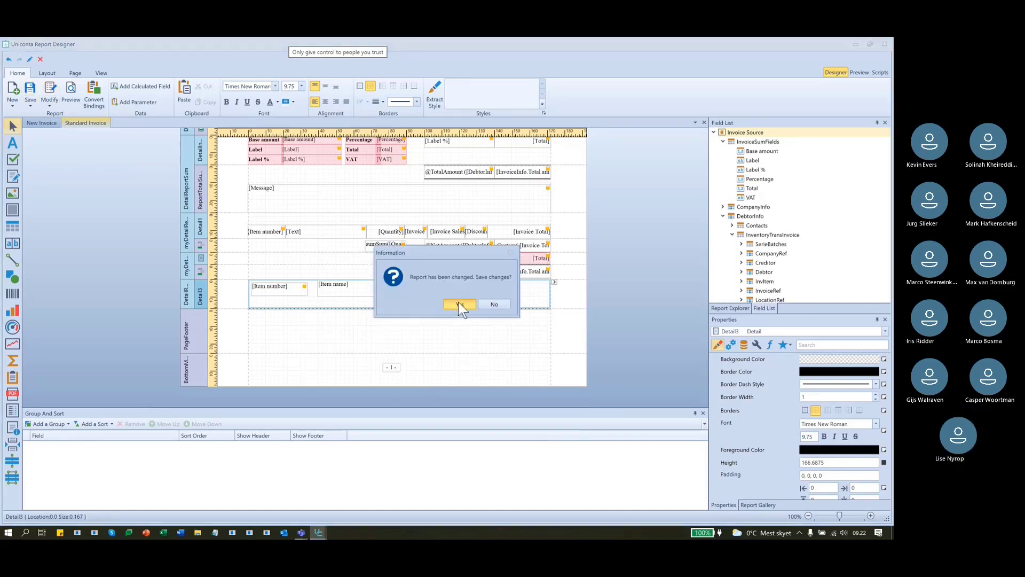
left_click(462, 304)
left_click(487, 304)
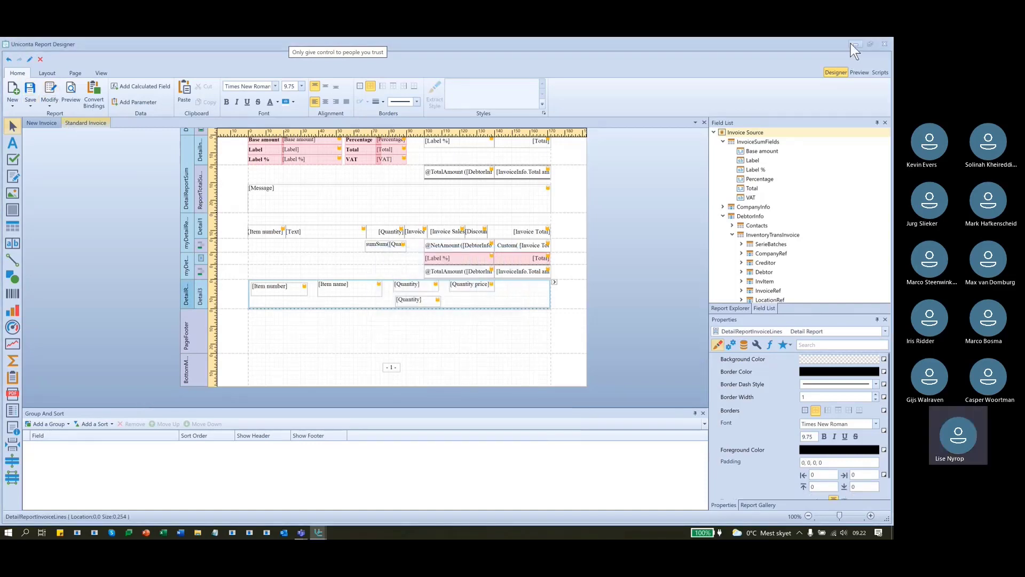
Switch to the Uniconta invoice preview and examine the Detail3 item lines on pages 2 and 3 of the pro forma invoice.
left_click(854, 44)
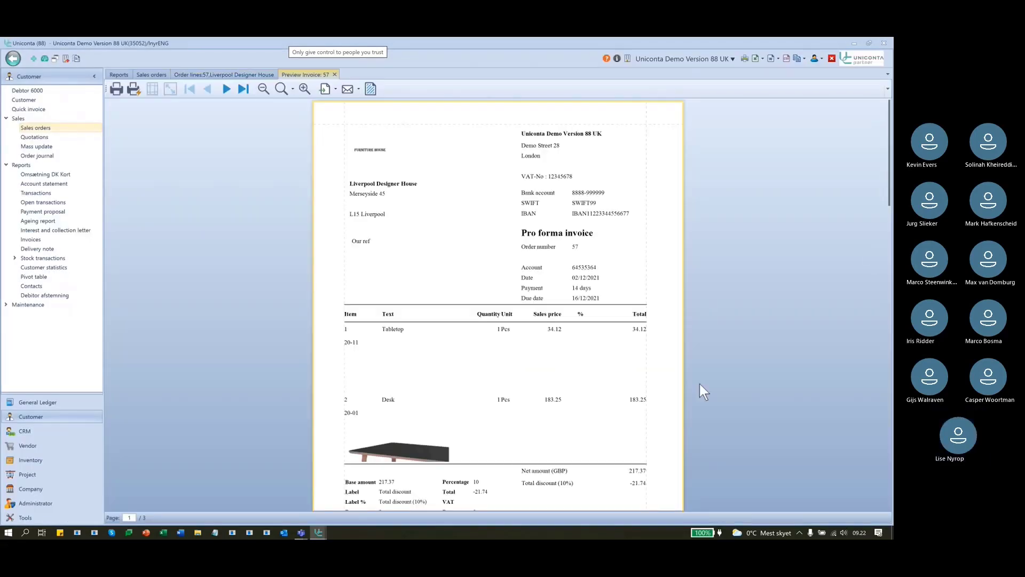
scroll(743, 353, "down", 5)
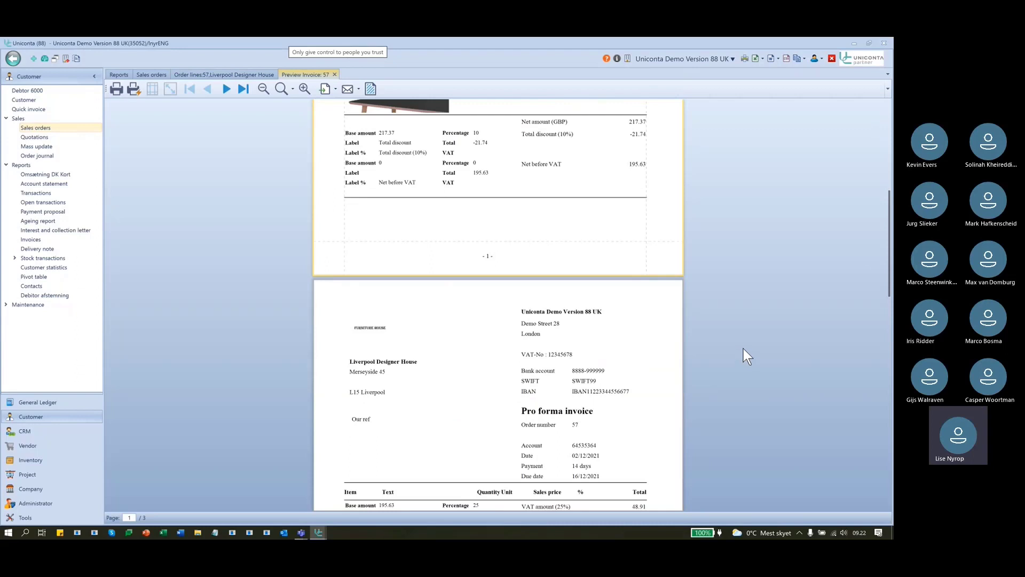
scroll(744, 347, "down", 5)
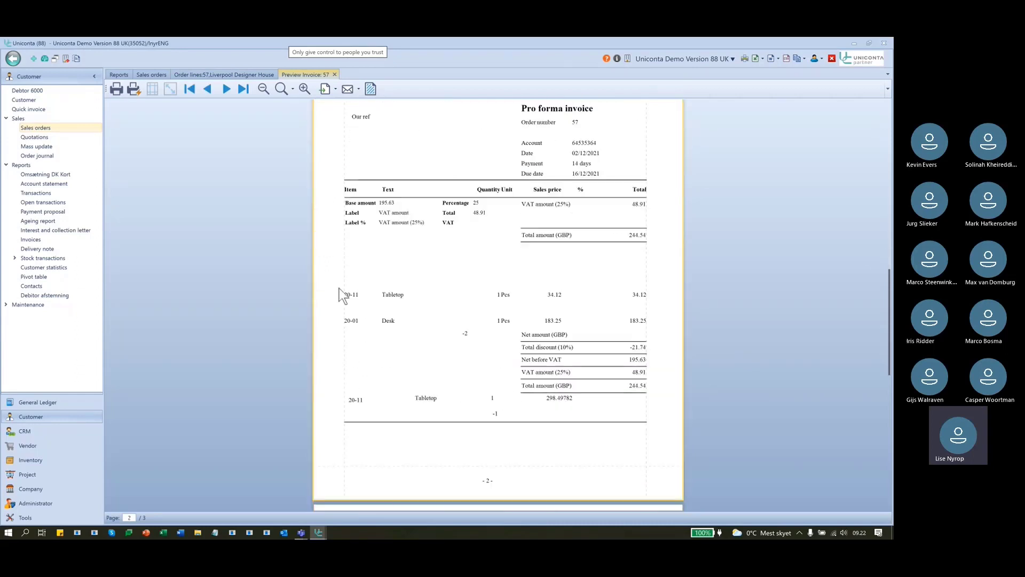
left_click_drag(355, 288, 620, 364)
scroll(572, 329, "down", 5)
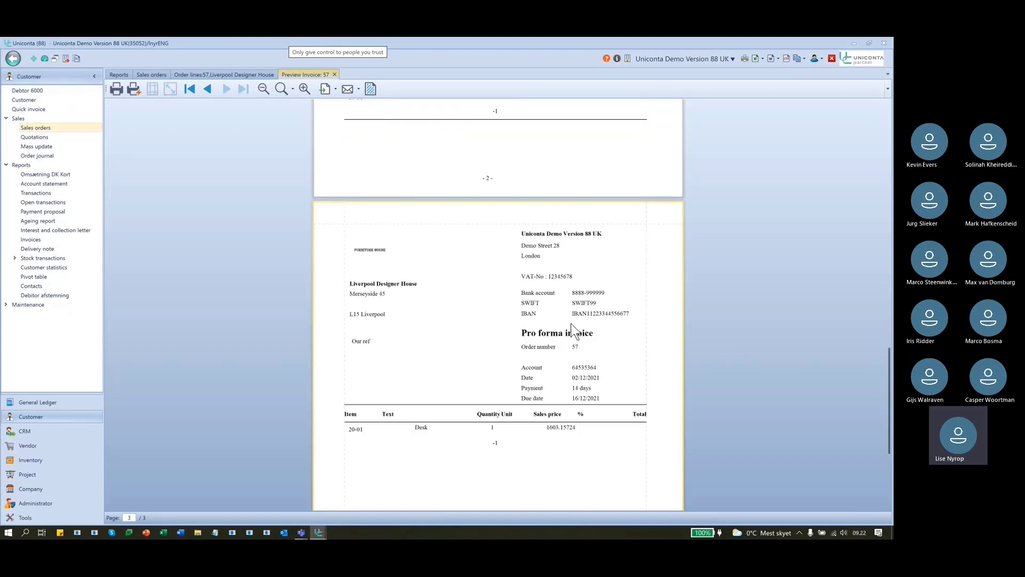
scroll(571, 324, "down", 5)
scroll(571, 319, "up", 2)
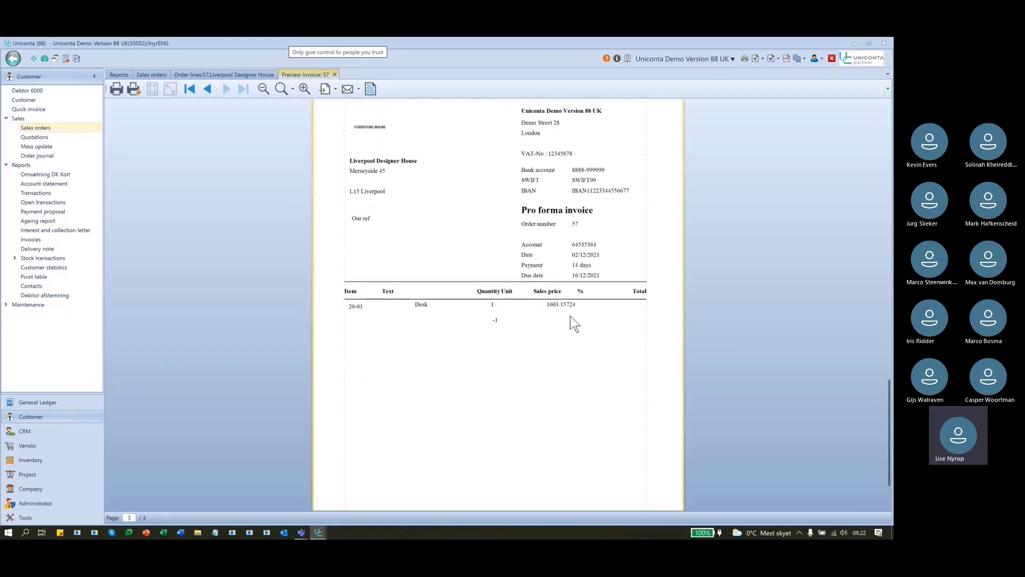
scroll(572, 315, "up", 4)
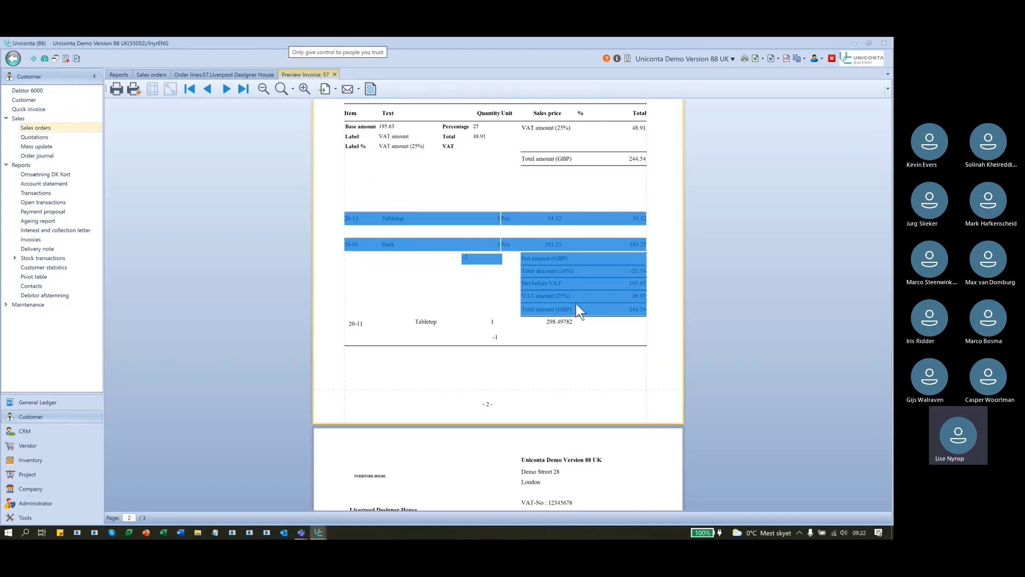
Examine the Tabletop and Desk lines above the totals on page 2 of the invoice preview.
left_click(323, 294)
scroll(433, 308, "up", 4)
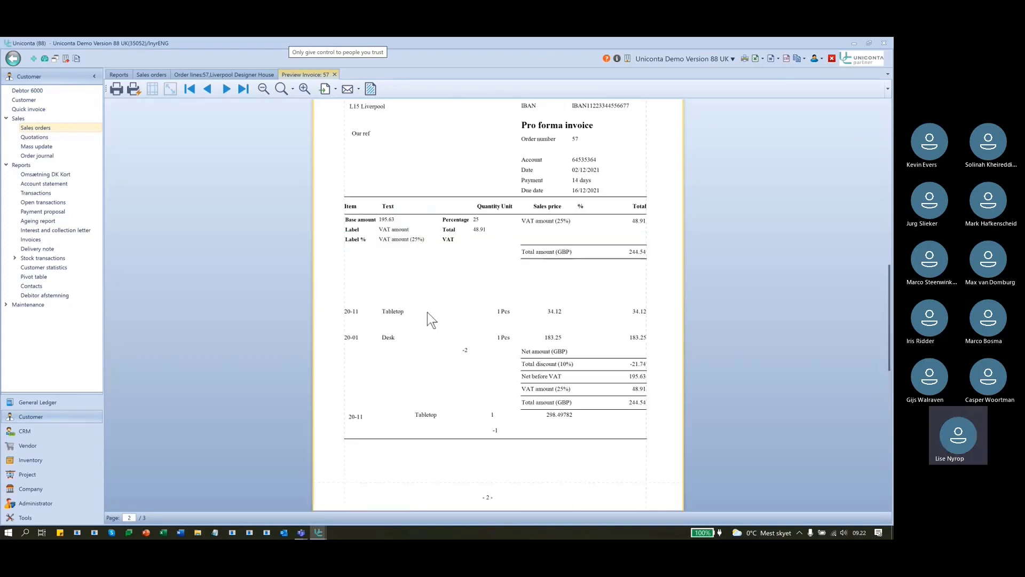
scroll(381, 291, "up", 1)
scroll(380, 293, "down", 2)
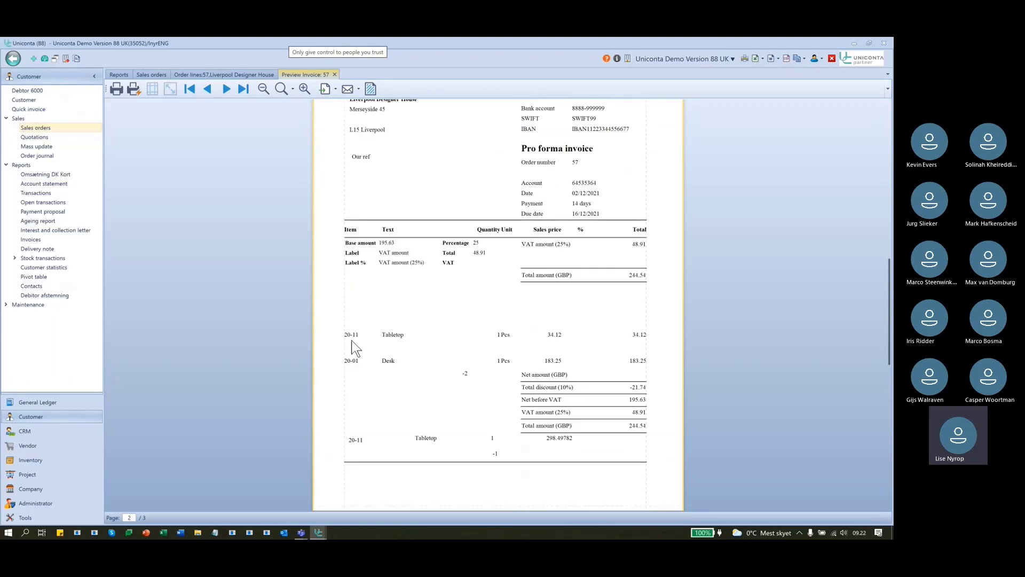
left_click_drag(346, 335, 420, 343)
left_click(418, 343)
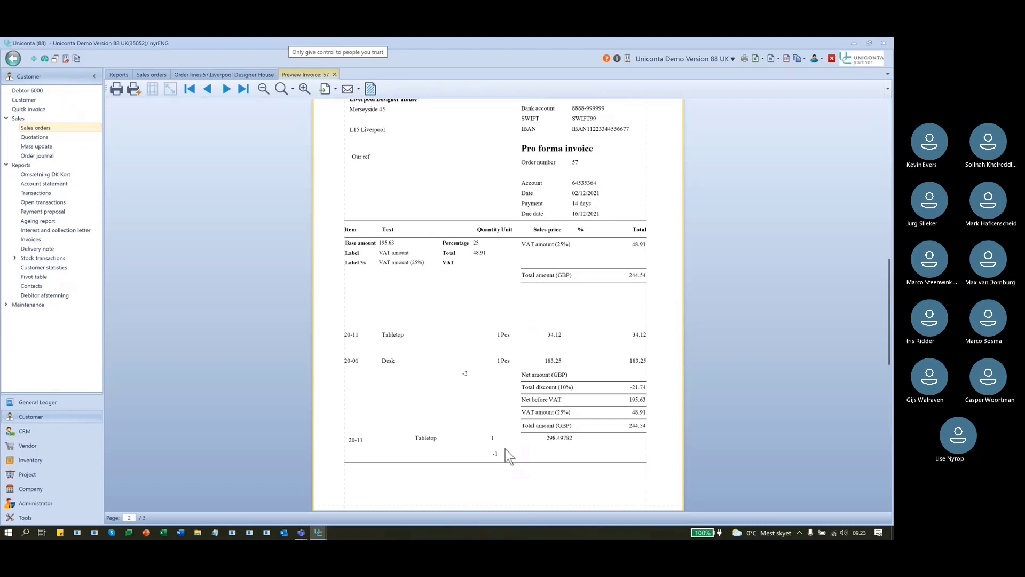
Compare the two quantity values and the quantity price of the Detail3 Tabletop and Desk lines on pages 2 and 3.
scroll(509, 456, "down", 3)
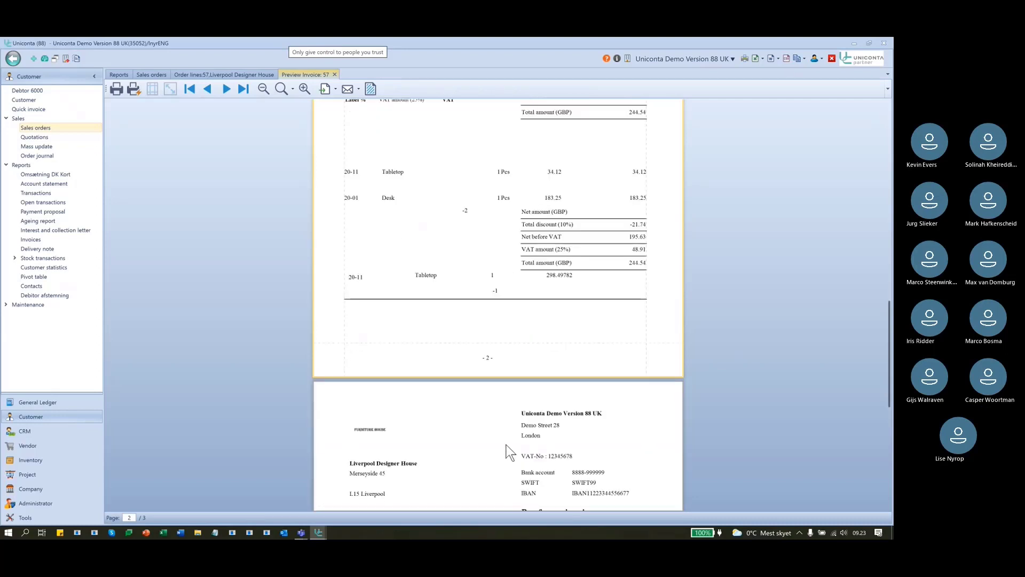
left_click_drag(346, 276, 511, 299)
left_click(492, 275)
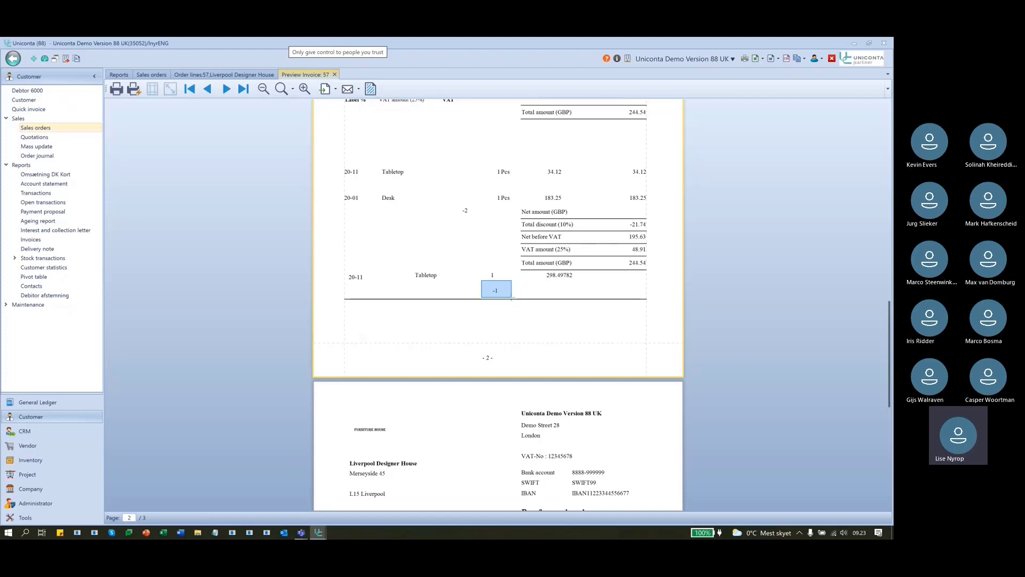
left_click_drag(477, 262, 513, 284)
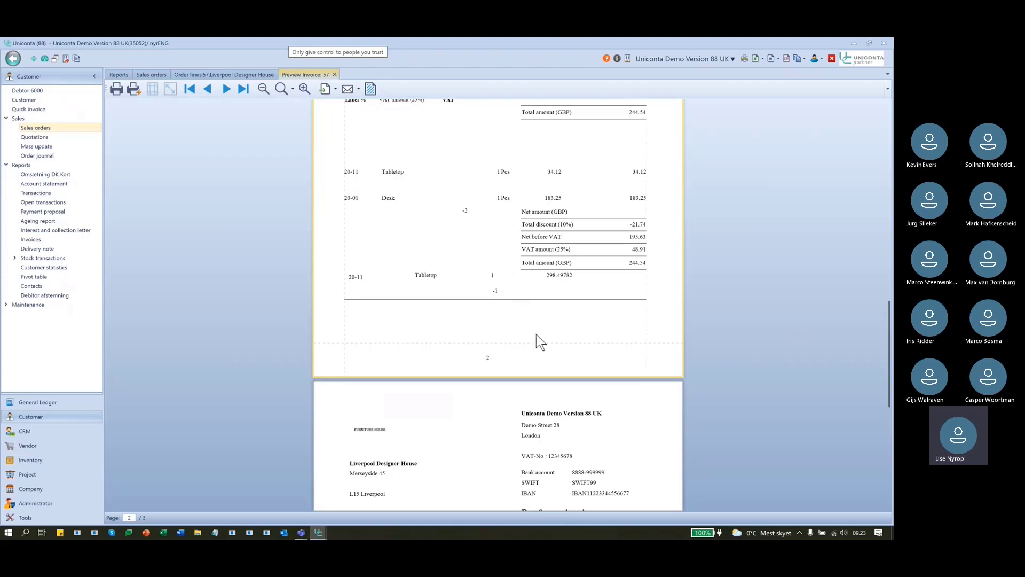
scroll(536, 334, "down", 5)
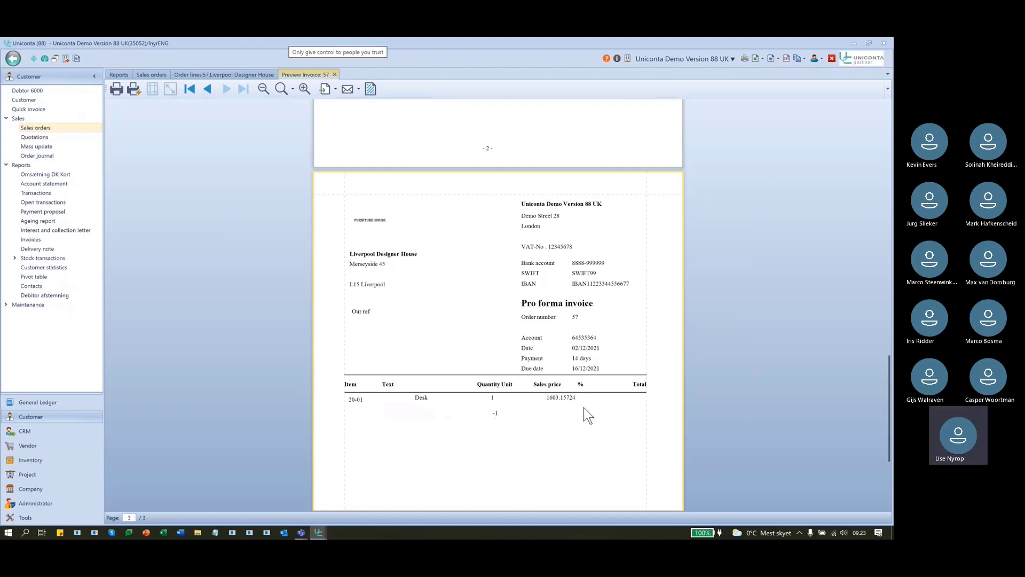
scroll(530, 396, "up", 5)
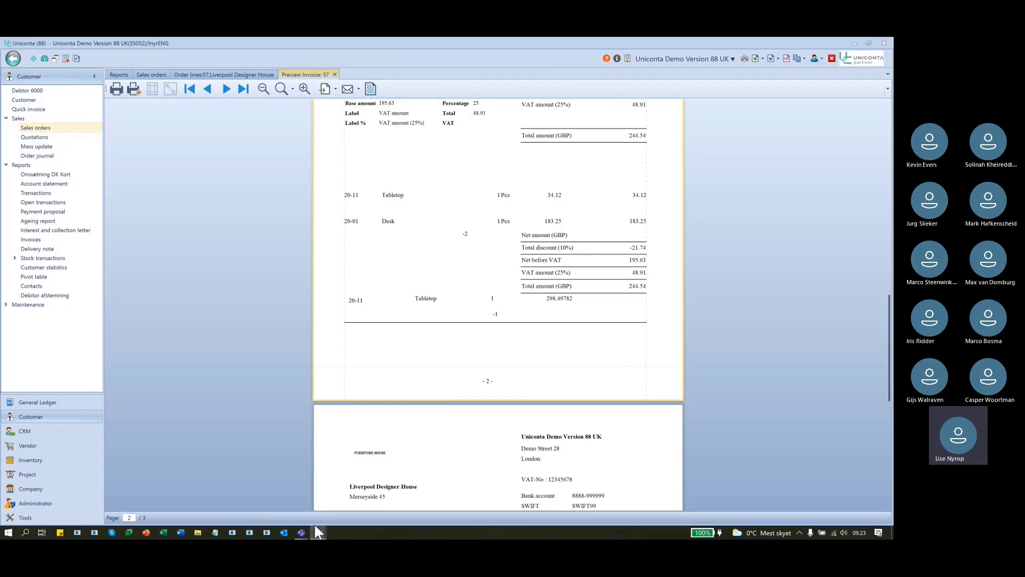
Switch back to the Report Designer and move the lower Quantity label in Detail3 to about 828, 108, beneath the first Quantity label.
mouse_move(316, 526)
left_click(432, 497)
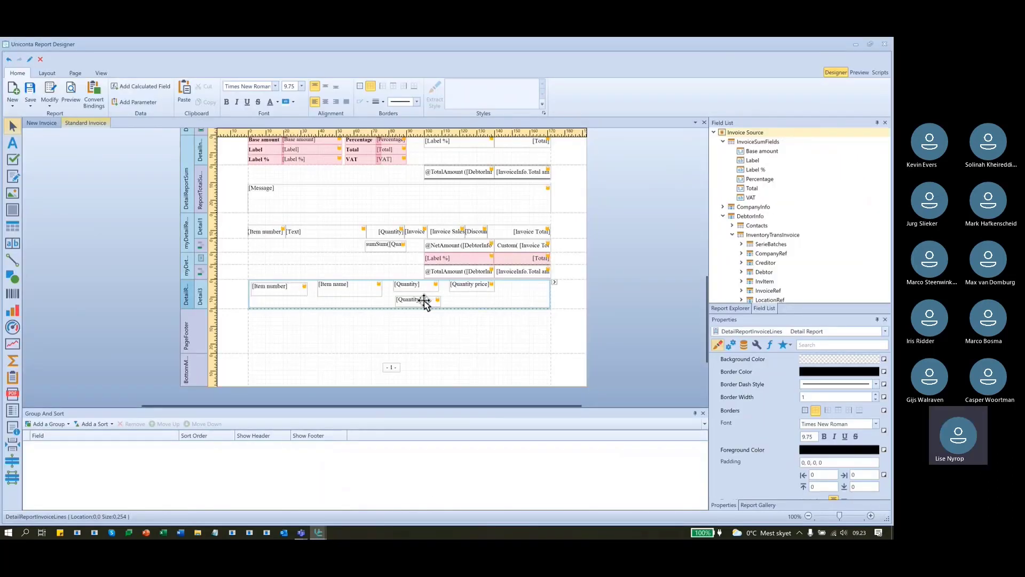
left_click(425, 302)
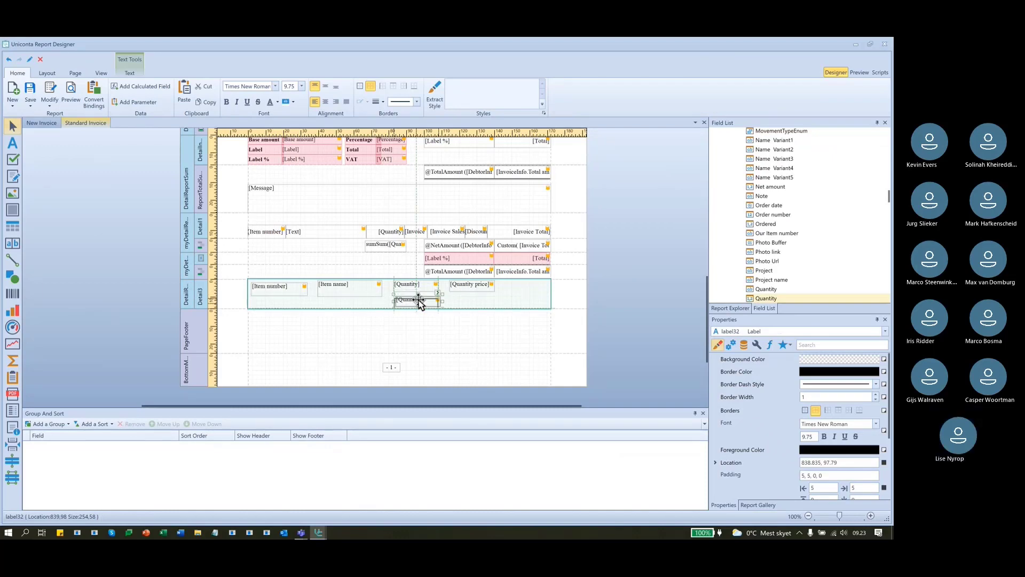
left_click_drag(419, 302, 416, 307)
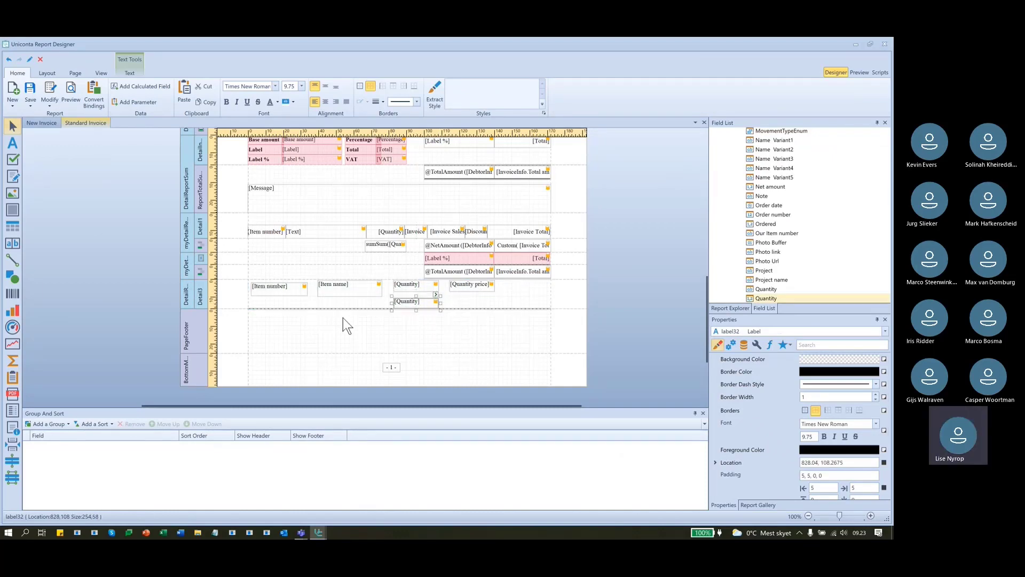
Fit the Item number label at Detail3's origin, about 232 by 47, and align the tops of Item name, Quantity and Quantity price with it.
left_click(284, 291)
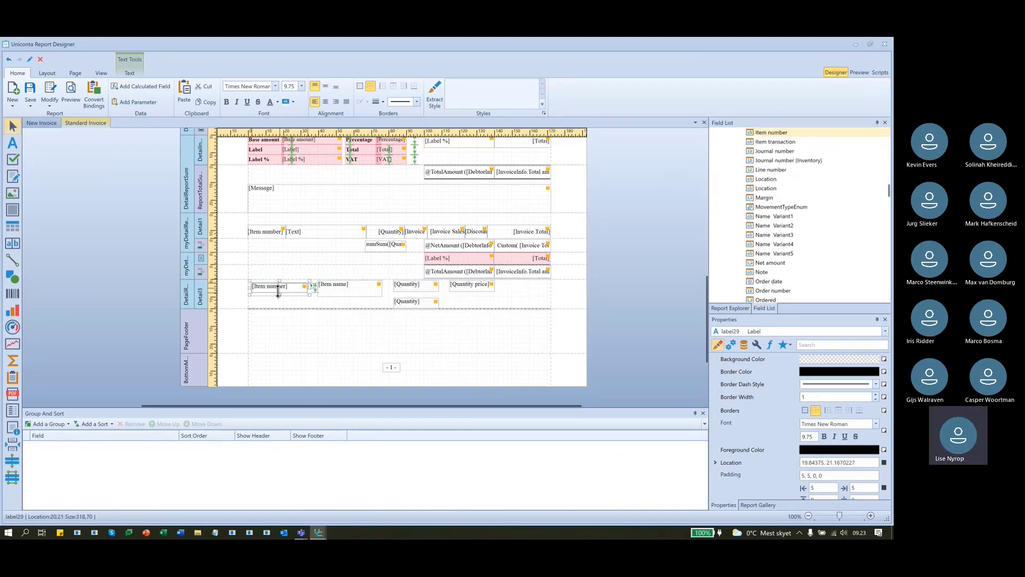
left_click_drag(278, 292, 289, 284)
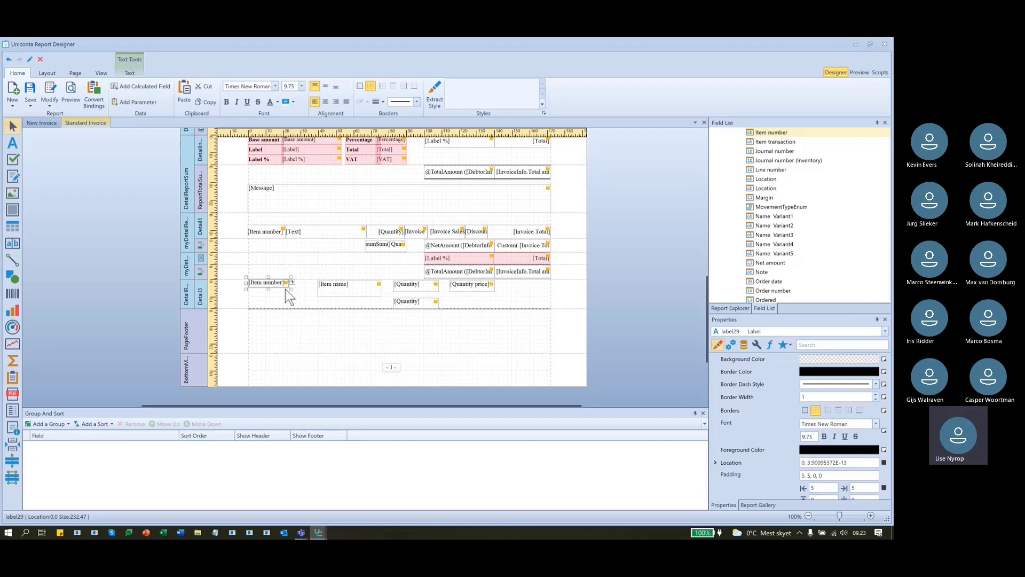
left_click(332, 289, "ctrl")
left_click(406, 286, "ctrl")
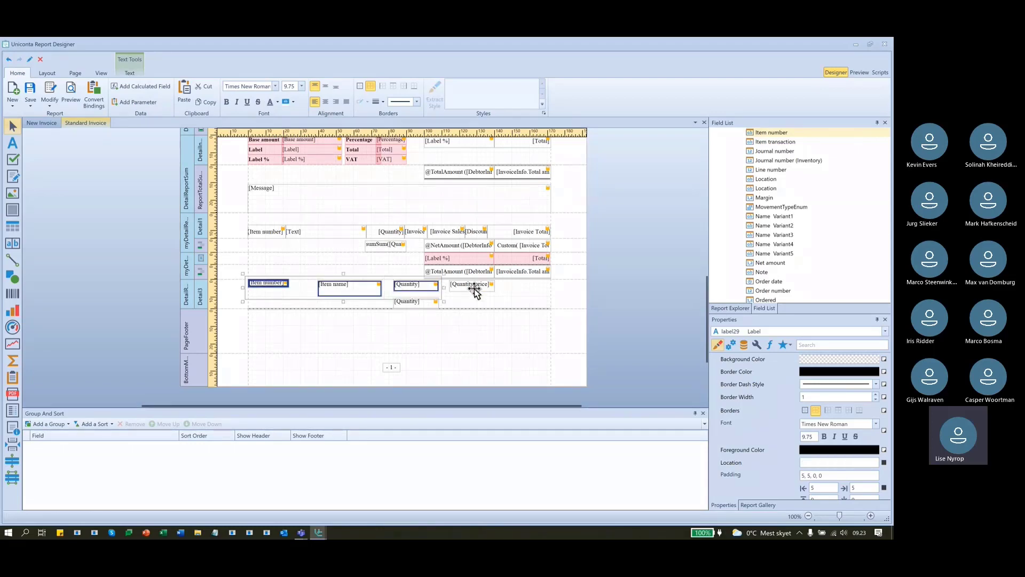
left_click(474, 290, "ctrl")
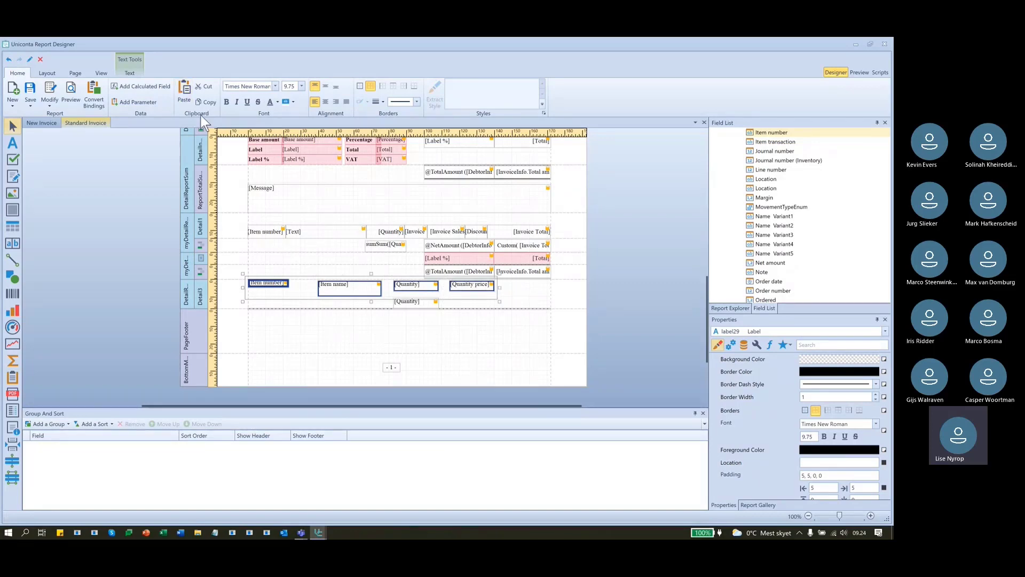
left_click(49, 73)
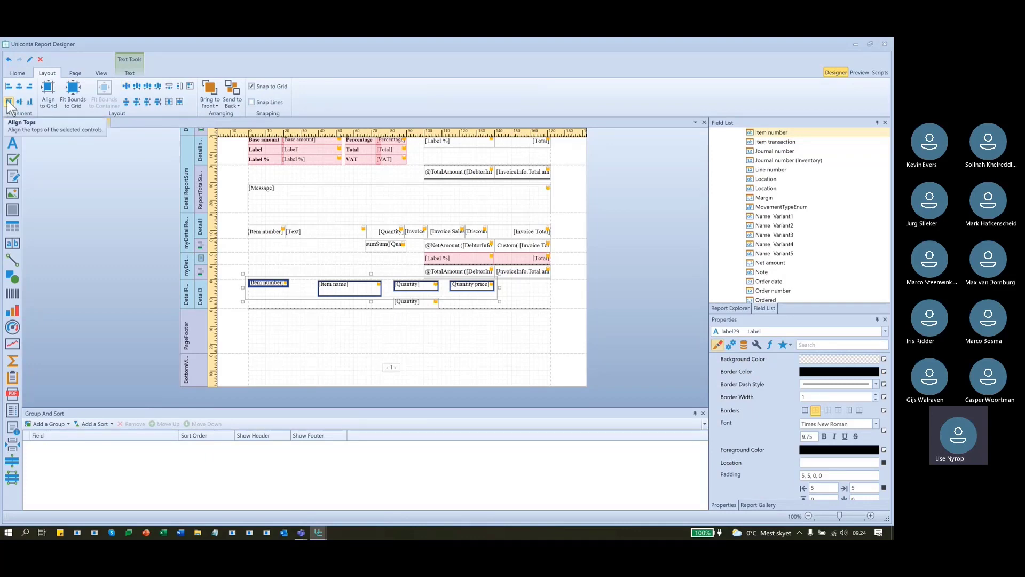
left_click(8, 101)
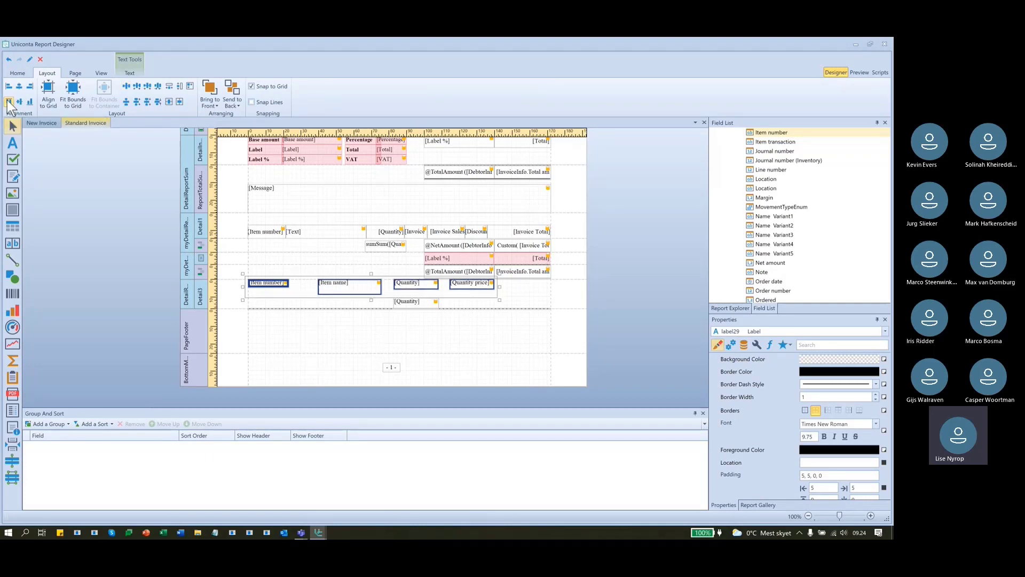
Give the four selected Detail3 labels the same width and height as Item number and remove the horizontal spacing between them.
left_click(168, 86)
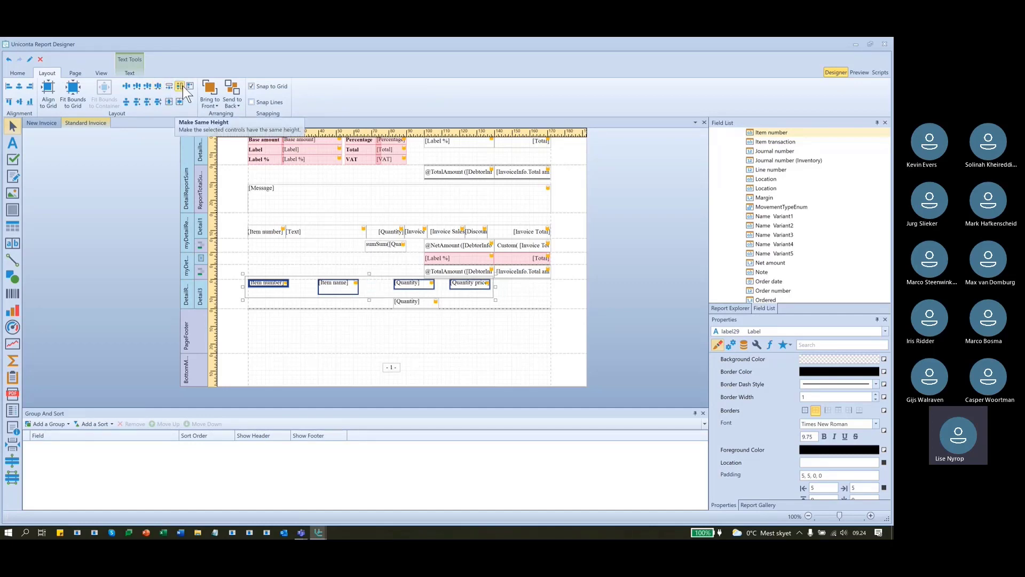
left_click(183, 86)
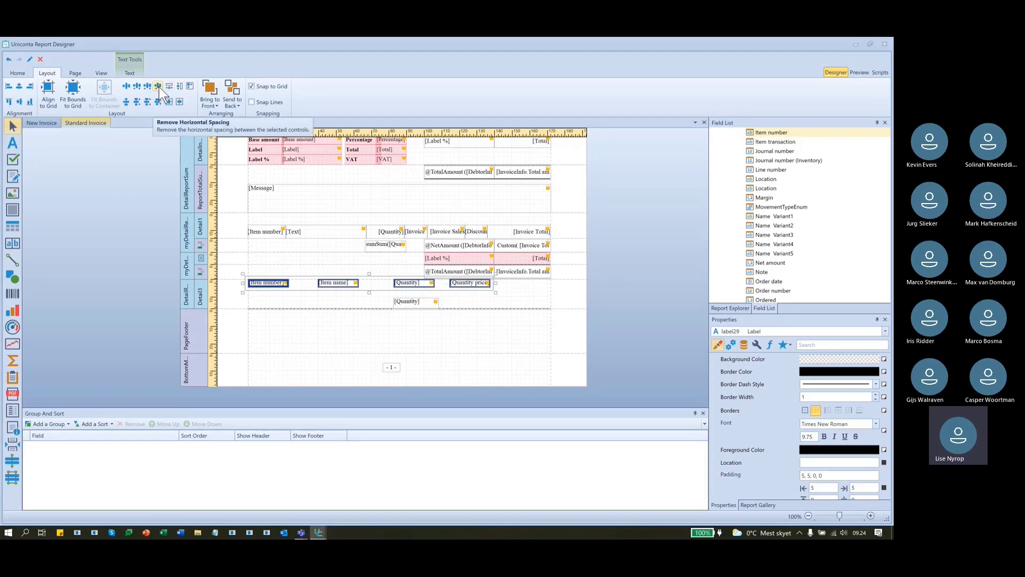
left_click(158, 87)
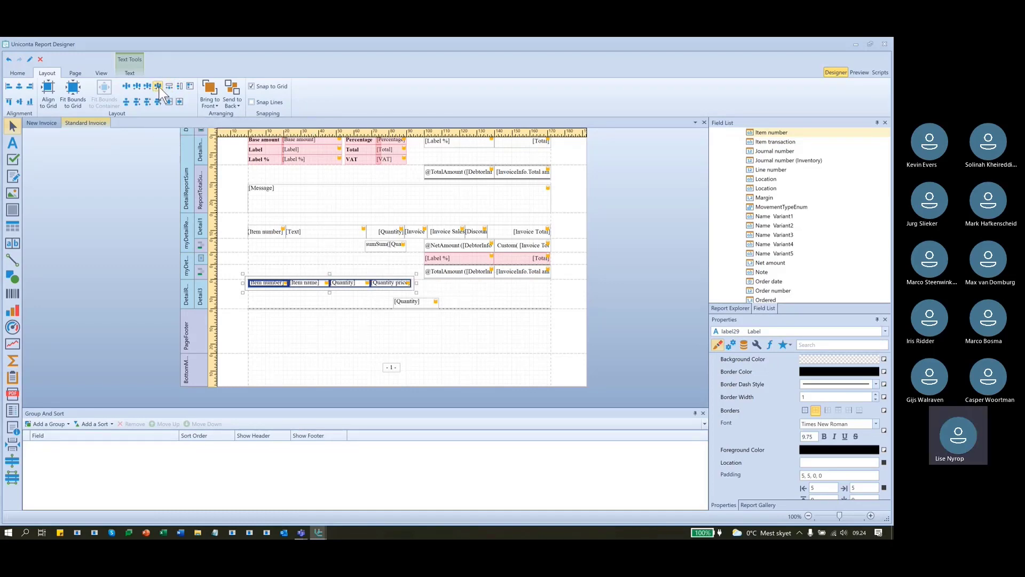
left_click(473, 285)
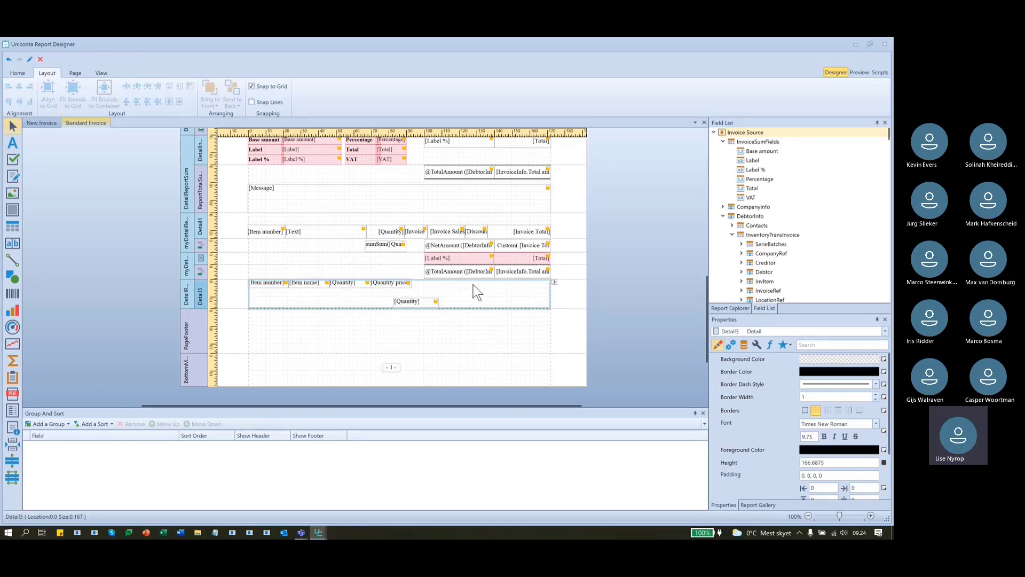
Delete the lower Quantity label from Detail3, and select the sumSum quantity label in the band below Detail1.
left_click(431, 302)
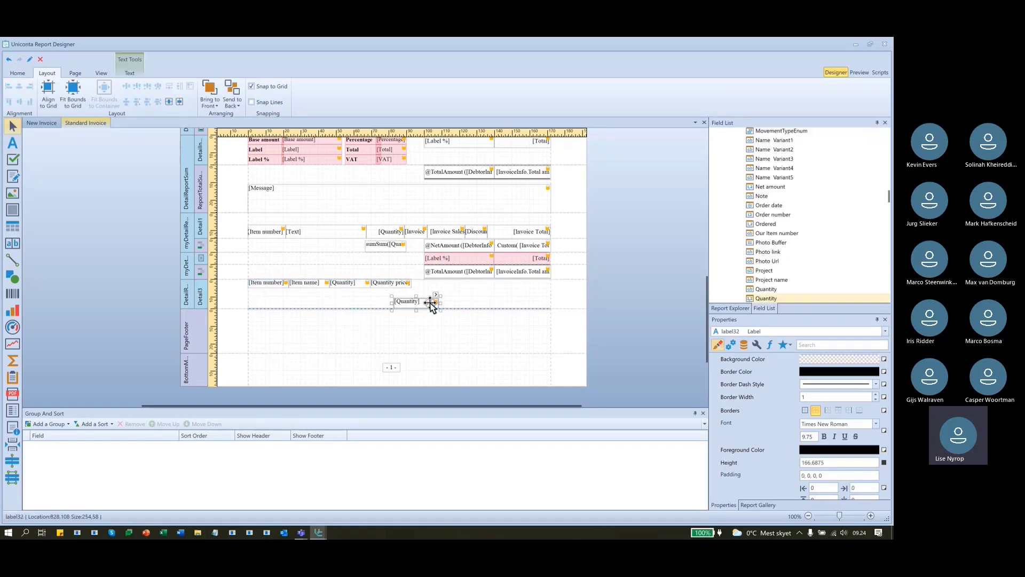
key("Delete")
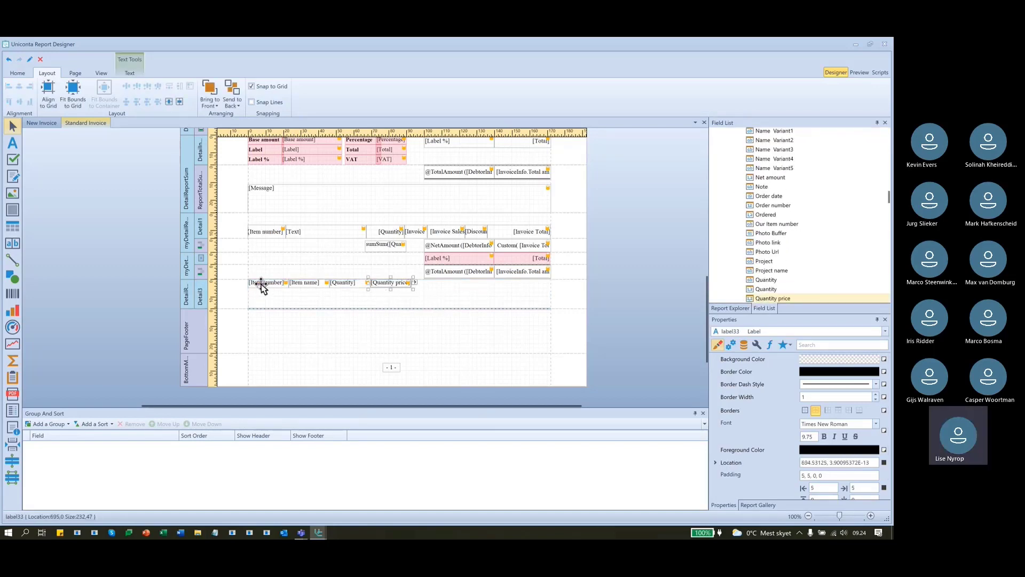
left_click(446, 302)
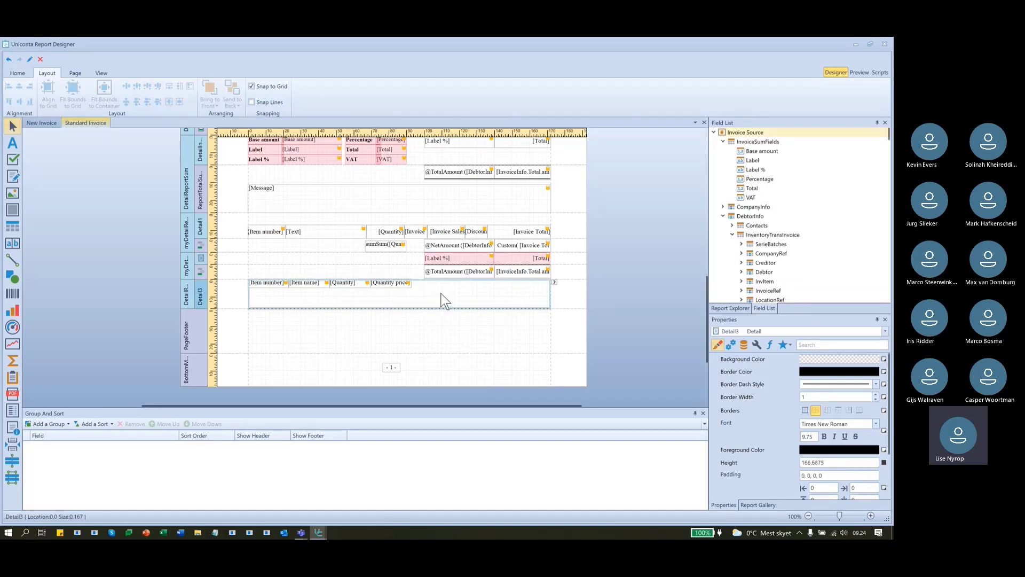
left_click(388, 250)
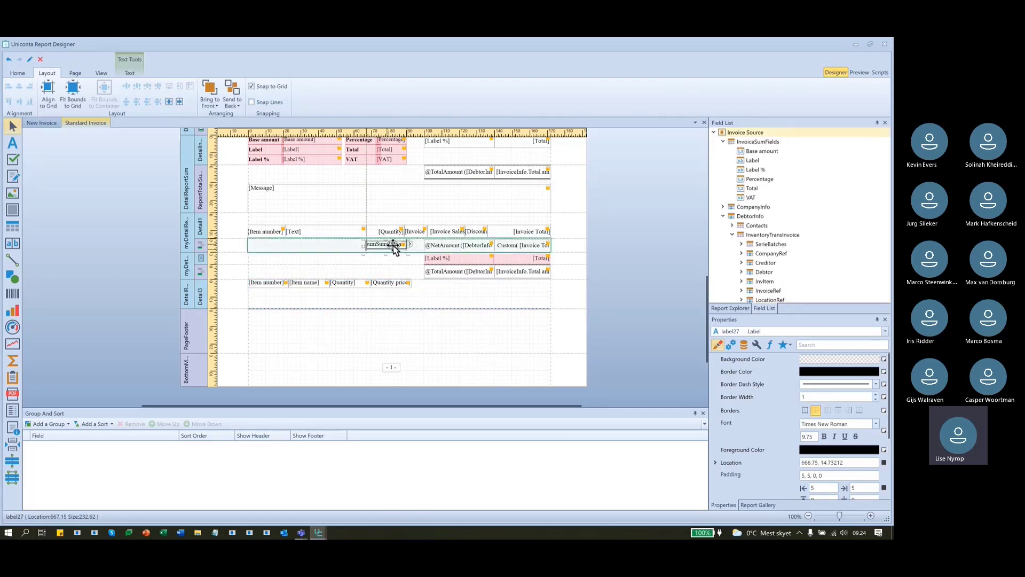
Move the sumSum quantity label to the top of GroupFooter1, about 671, 0, and shrink the Detail3 band to about 54 high.
left_click_drag(392, 248, 394, 242)
left_click(412, 300)
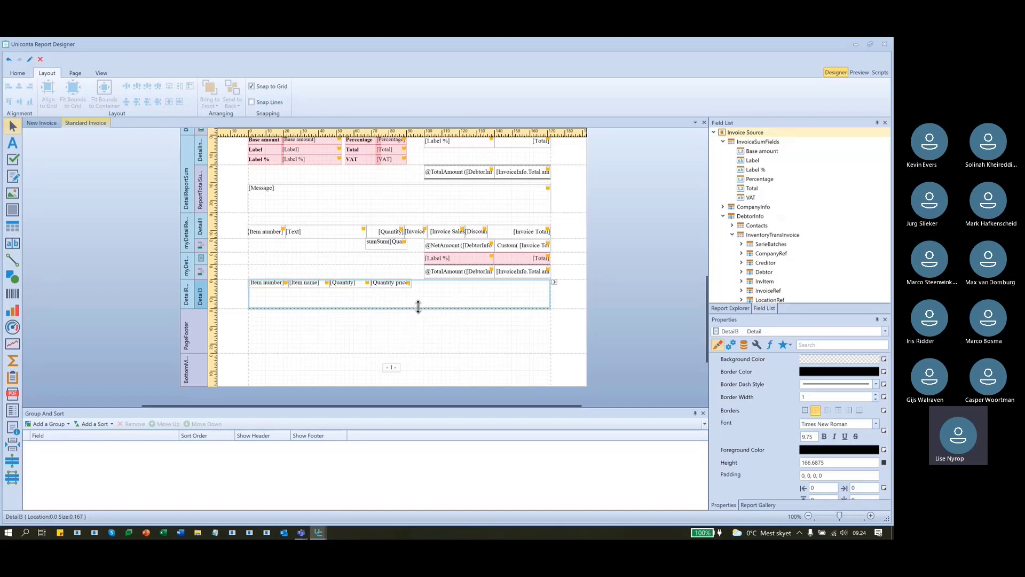
left_click_drag(416, 308, 417, 289)
Give the Item number, Item name, Quantity and Quantity price labels in Detail3 a light beige background.
left_click(391, 283)
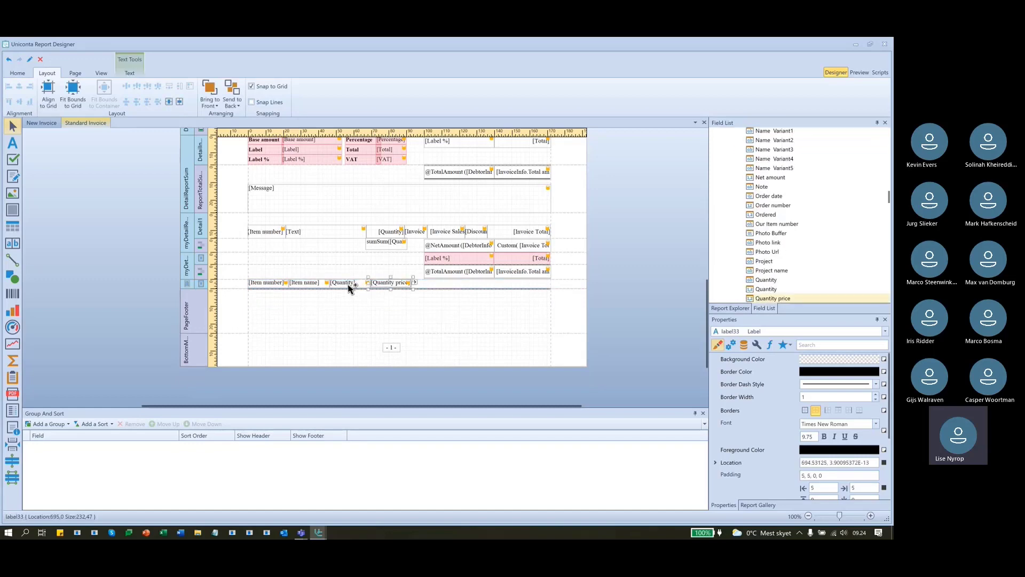
left_click(346, 284, "ctrl")
left_click(297, 283, "ctrl")
left_click(259, 284, "ctrl")
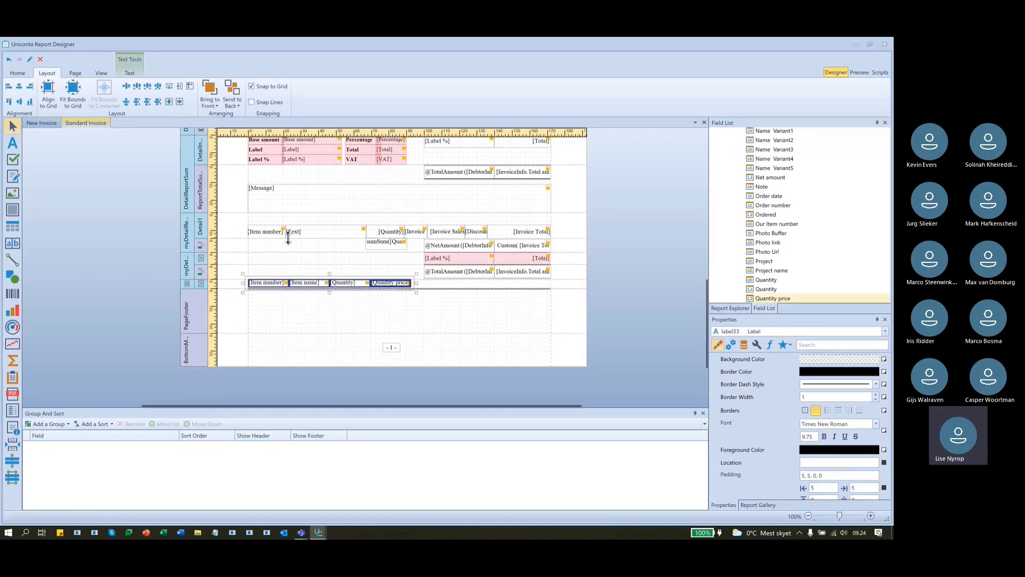
left_click(17, 73)
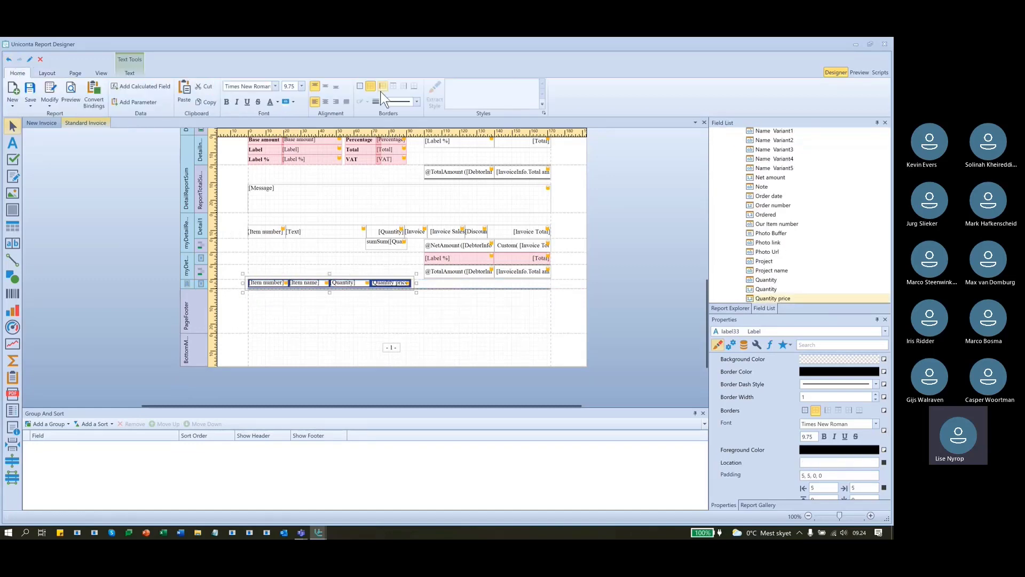
left_click(293, 102)
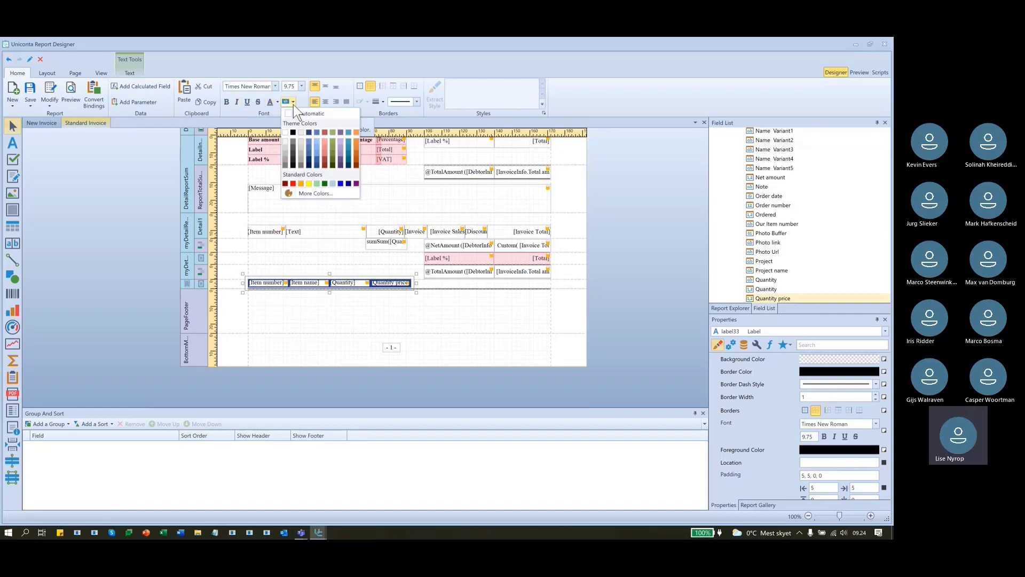
left_click(326, 165)
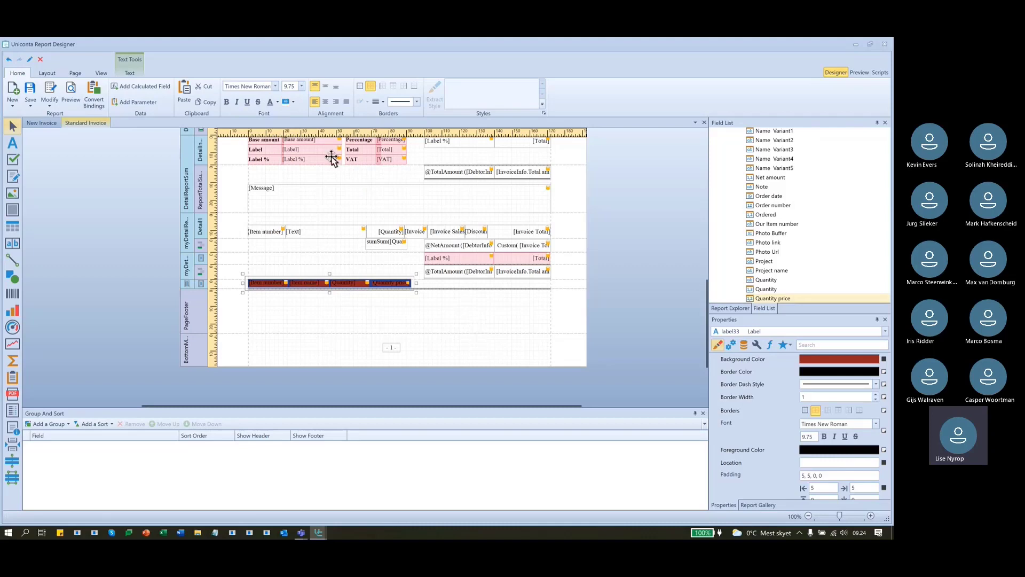
left_click(292, 102)
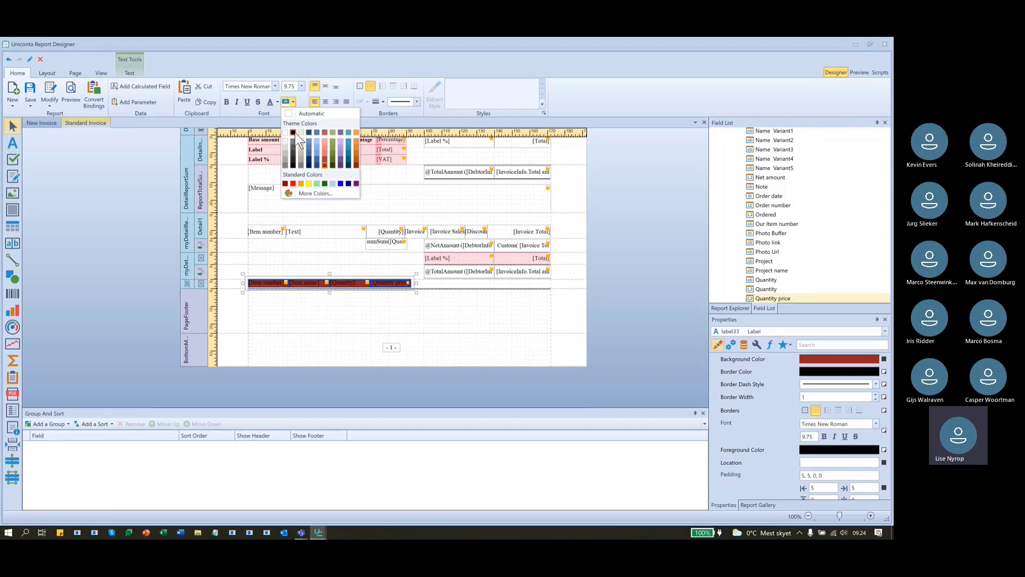
left_click(303, 133)
left_click(427, 304)
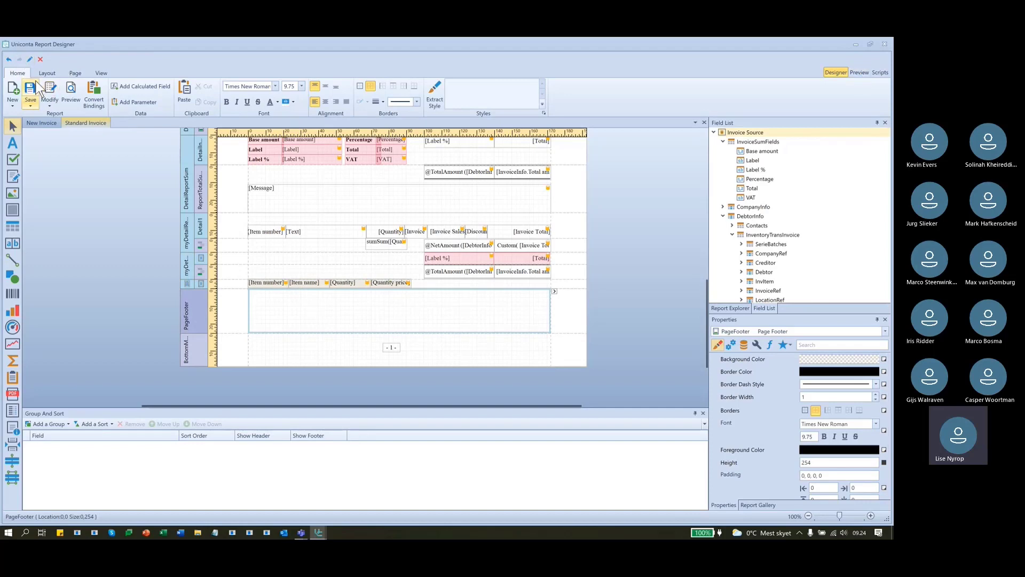
Save the changes to the Standard Invoice report and dismiss the confirmation.
left_click(51, 101)
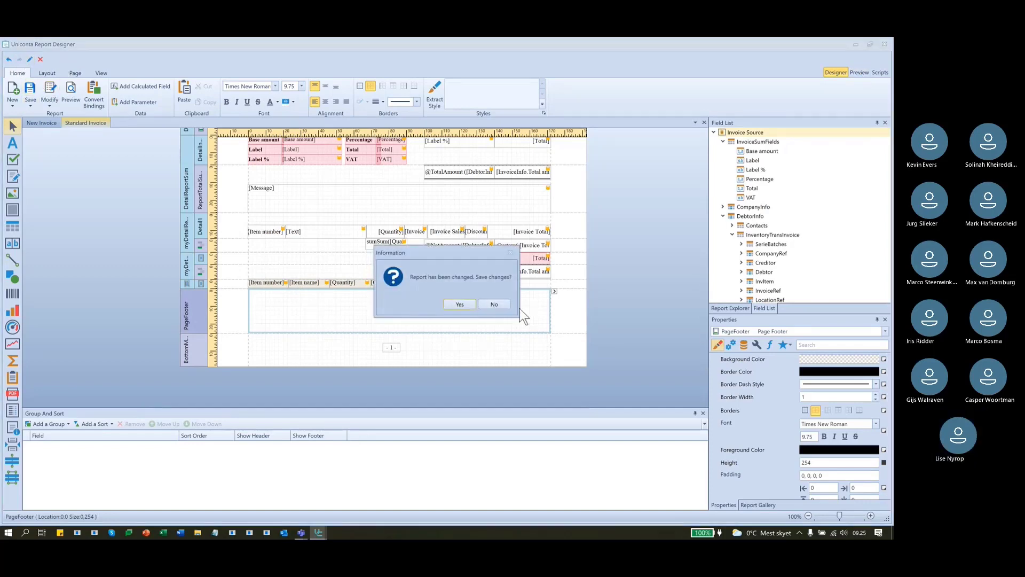
left_click(460, 301)
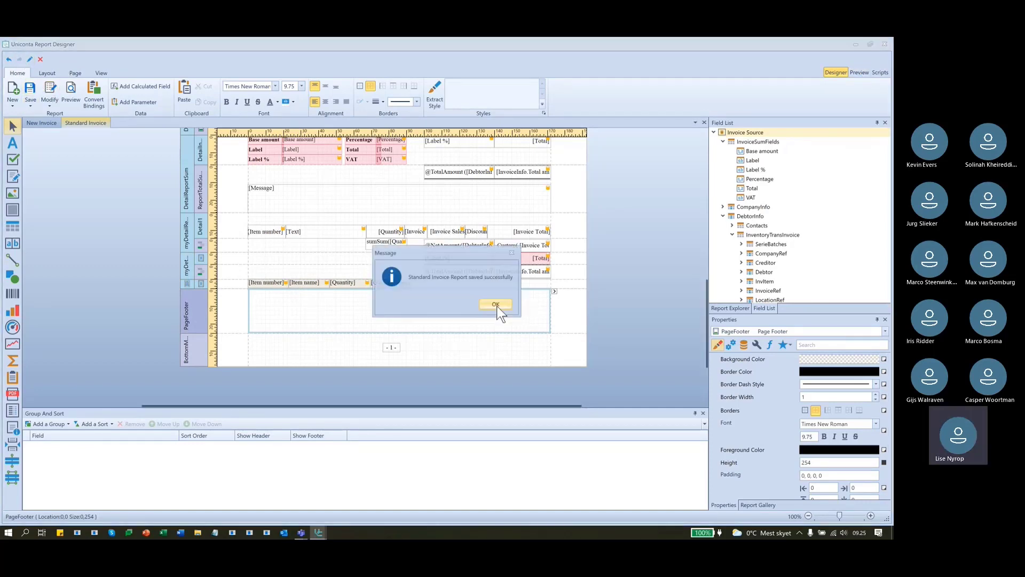
left_click(496, 304)
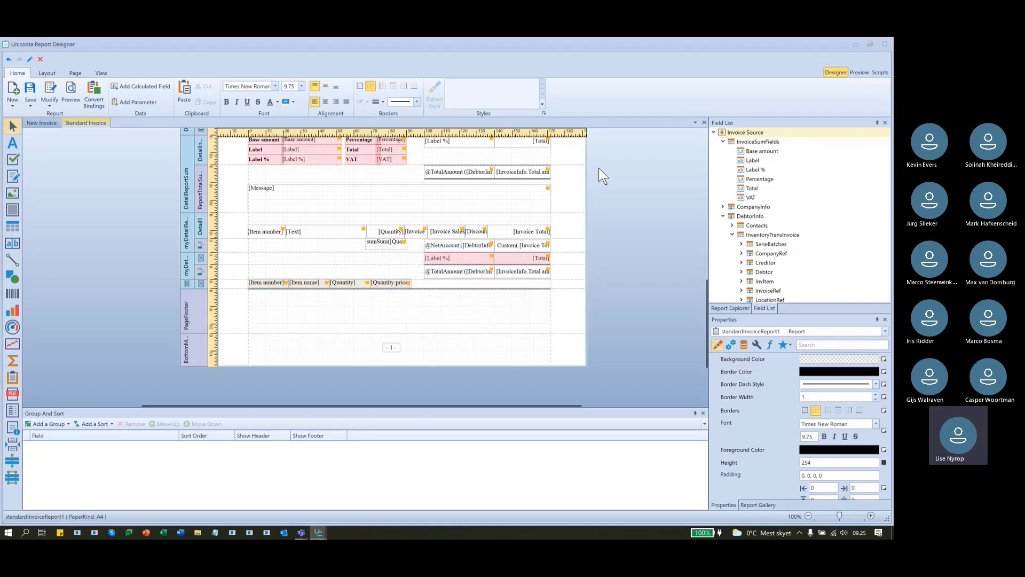
Switch to Uniconta, regenerate the invoice preview for order 57, check the shaded item lines on page 2 and close the preview.
left_click(854, 44)
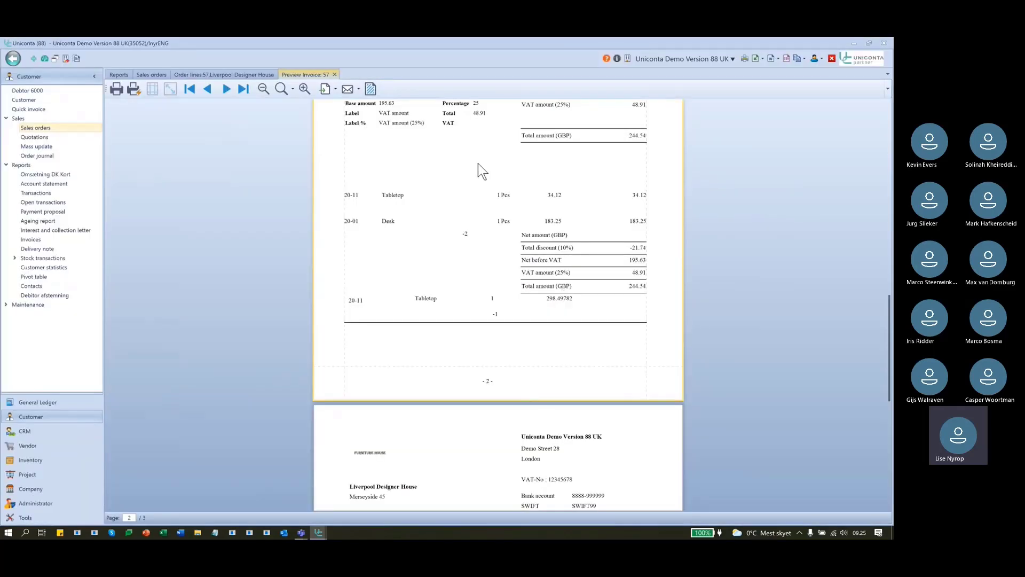
key("Escape")
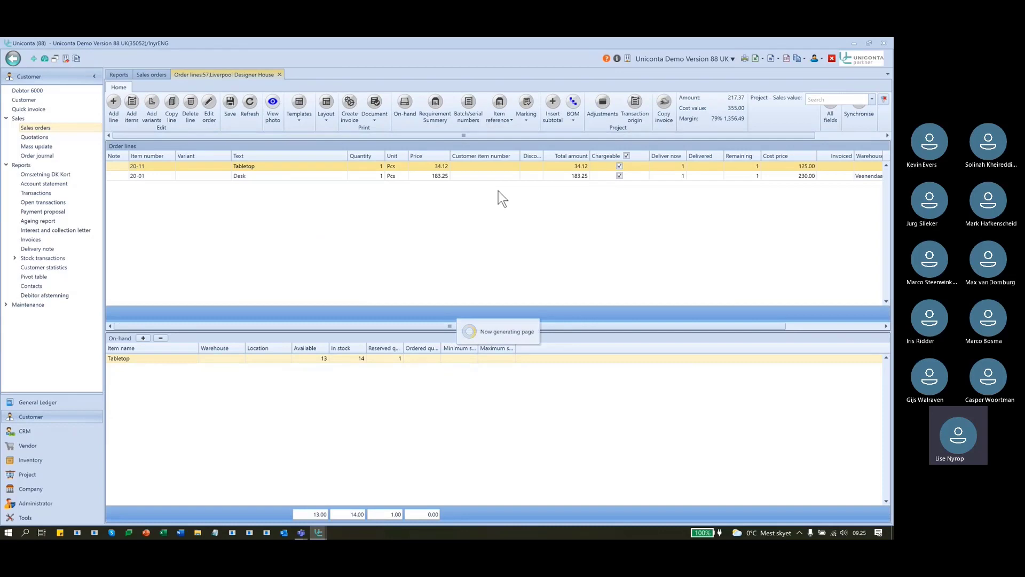
scroll(747, 391, "down", 2)
scroll(754, 389, "down", 5)
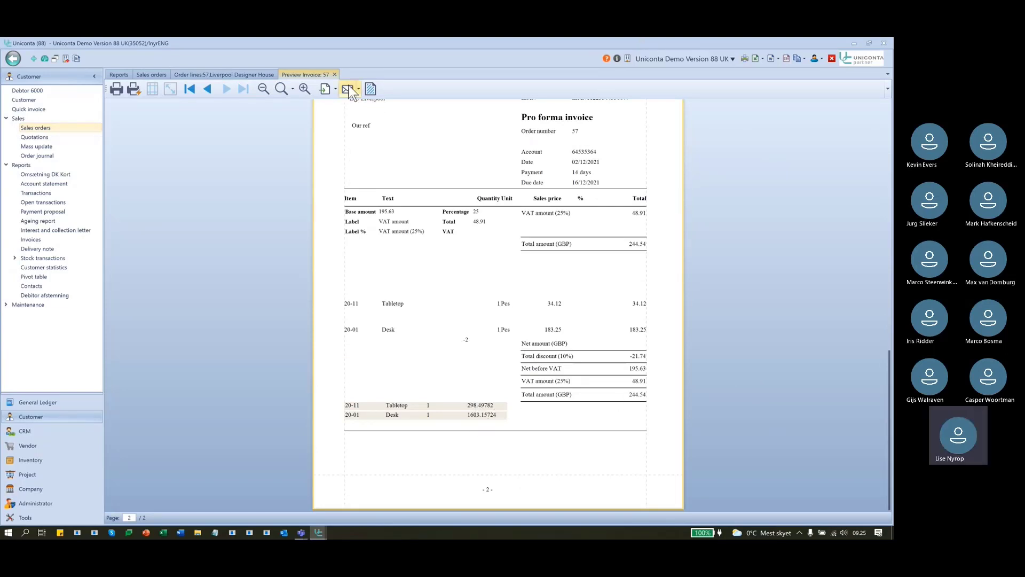
left_click(335, 73)
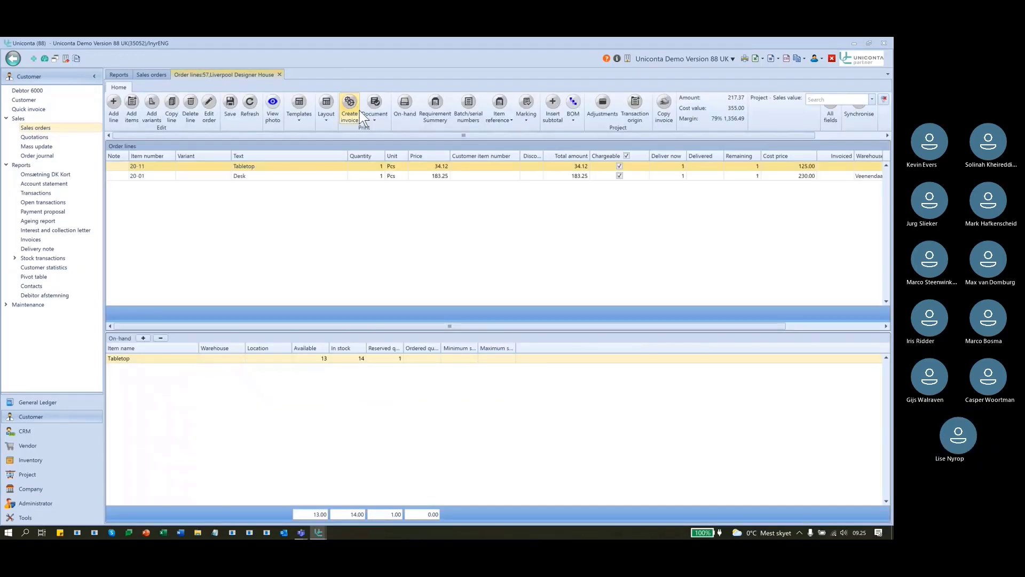
Switch back to the Report Designer and insert a Group Footer band beneath Detail3.
key("alt+Tab")
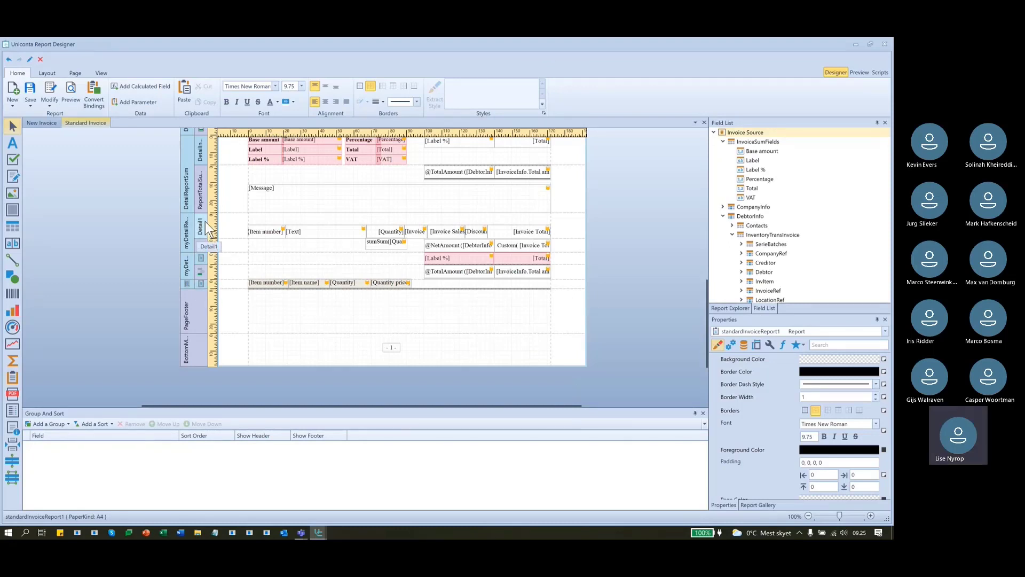
left_click(203, 242)
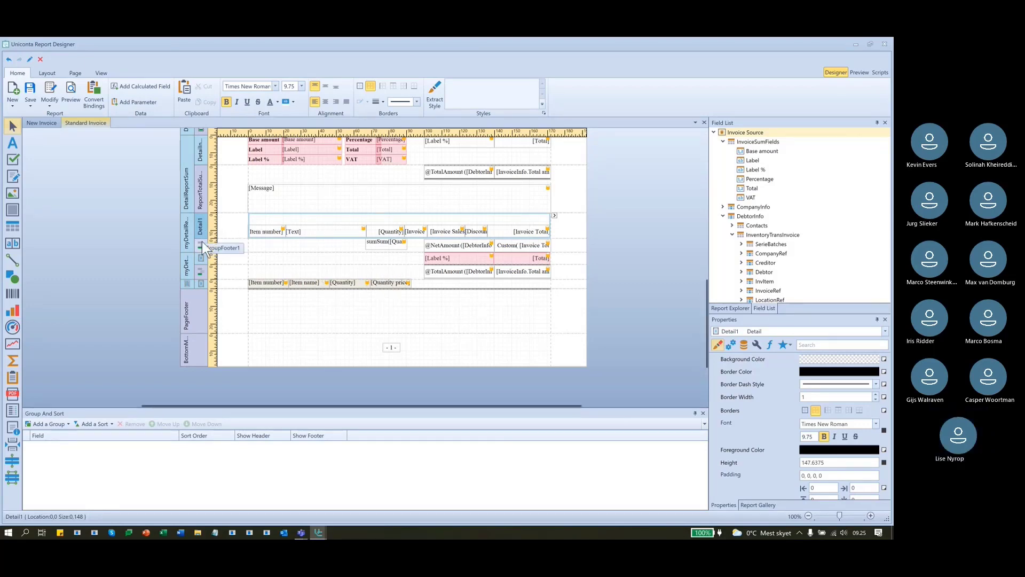
right_click(201, 282)
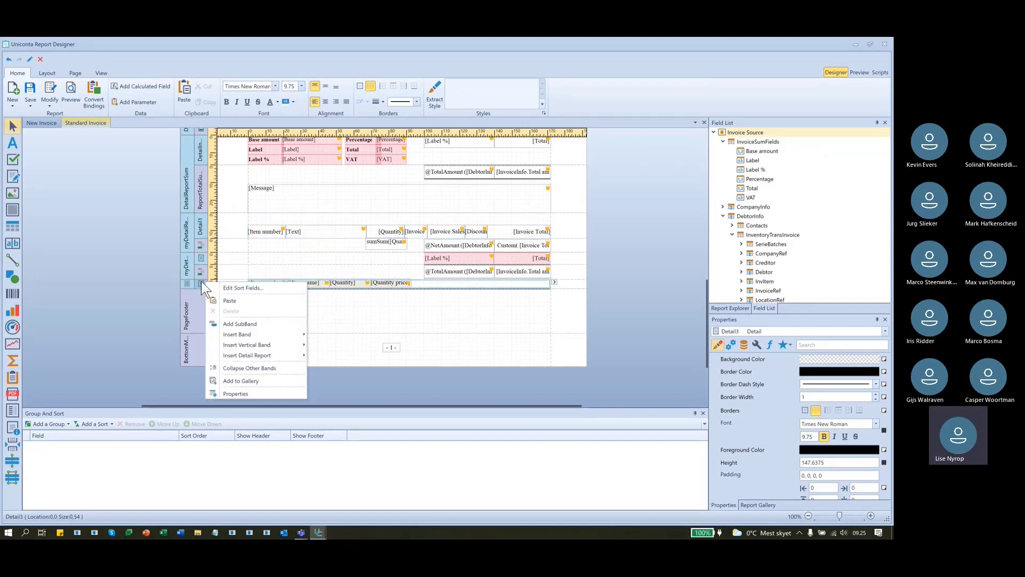
mouse_move(250, 334)
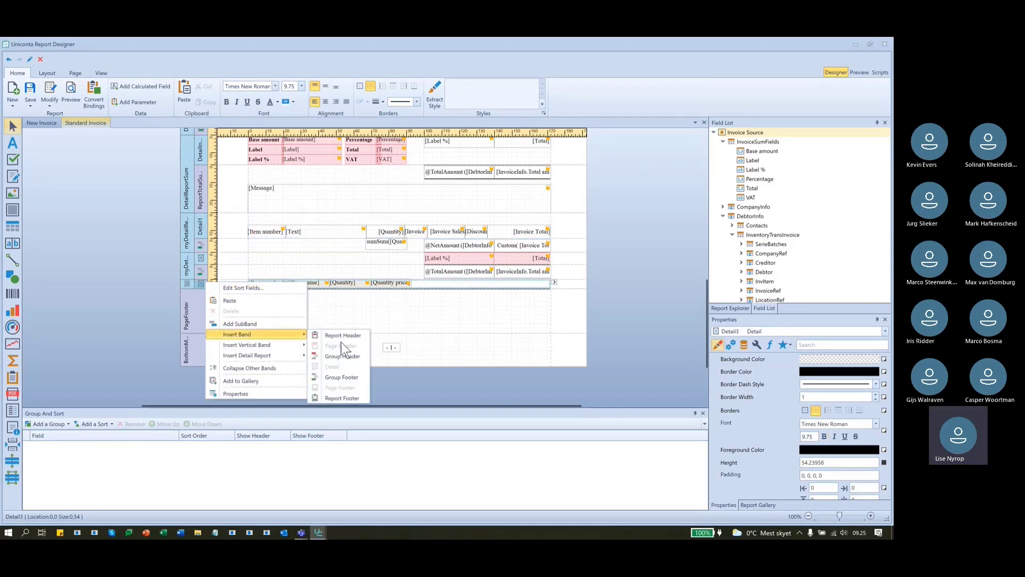
left_click(347, 376)
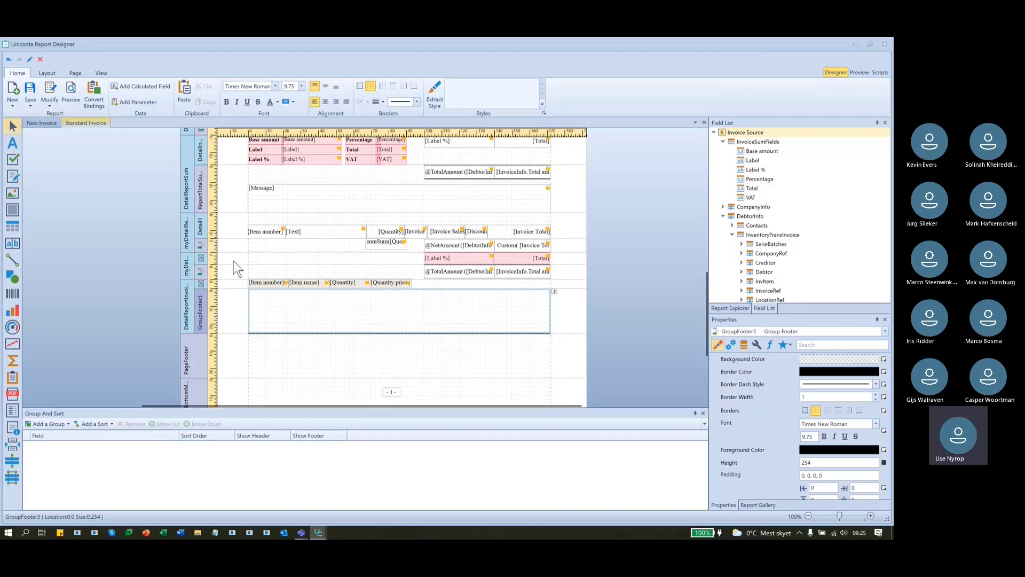
Examine the sumSum quantity, NetAmount and total labels in the existing group footers against the empty GroupFooter3 band.
left_click(396, 243)
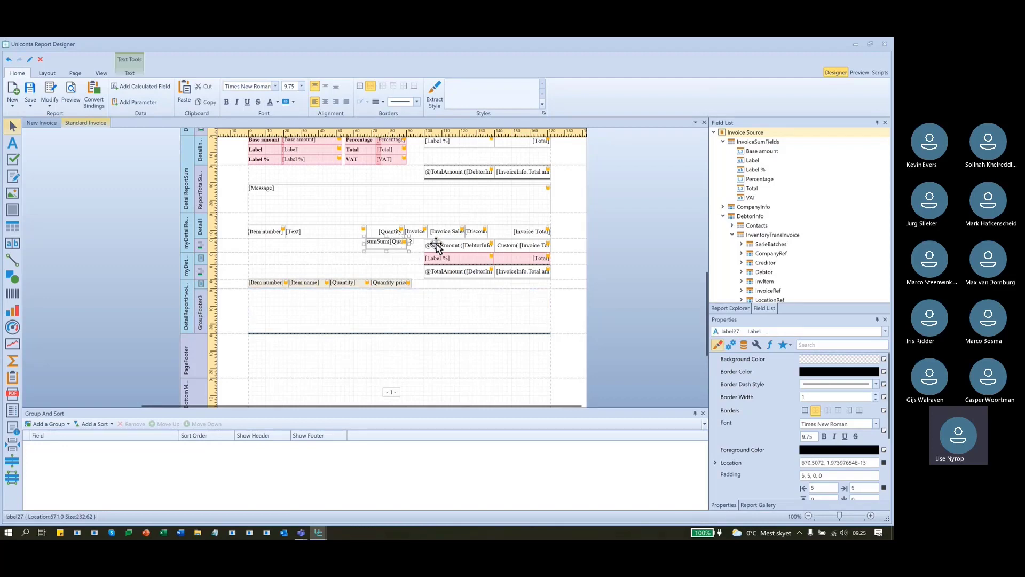
left_click(499, 243)
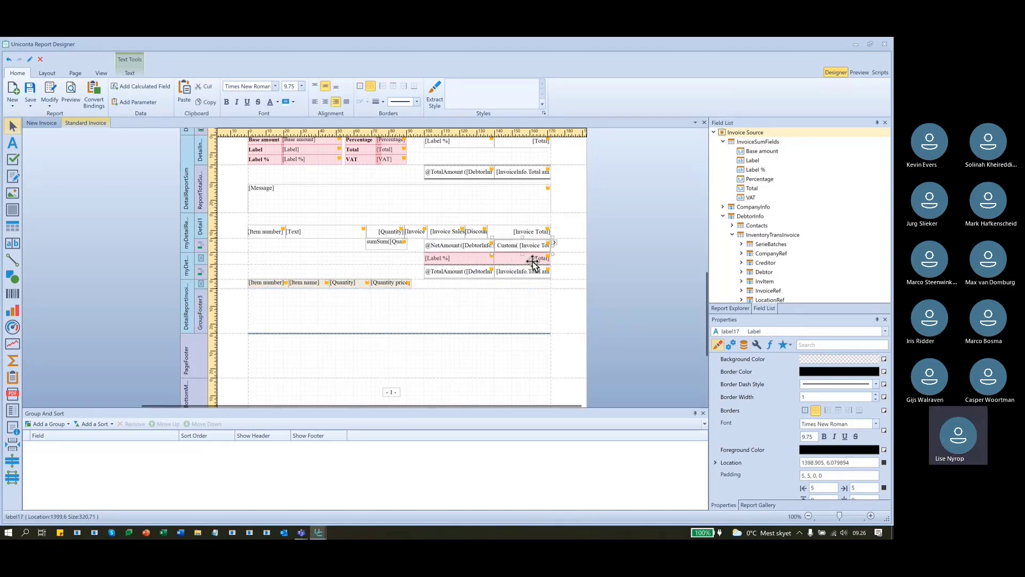
left_click(412, 300)
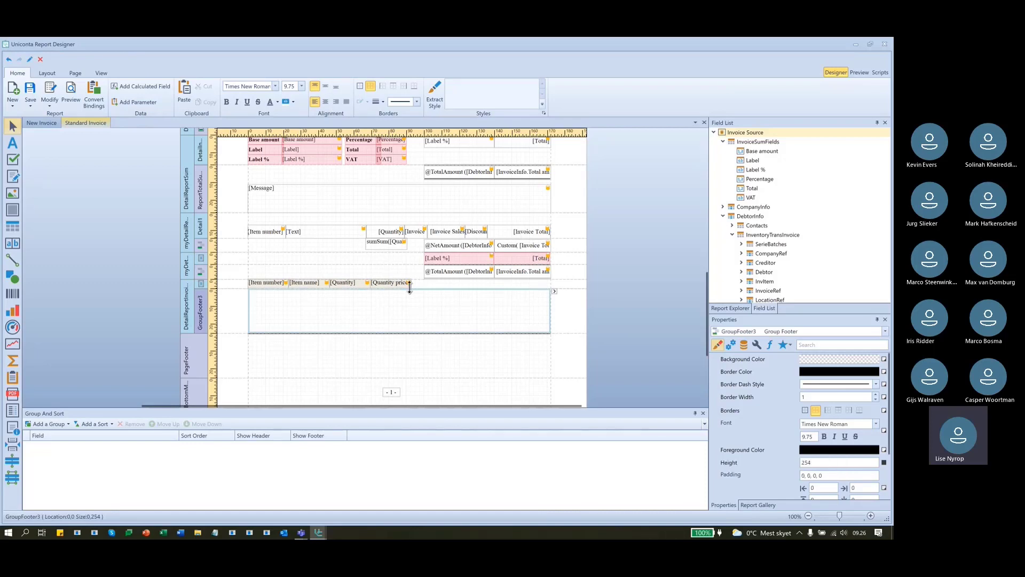
scroll(431, 303, "up", 3)
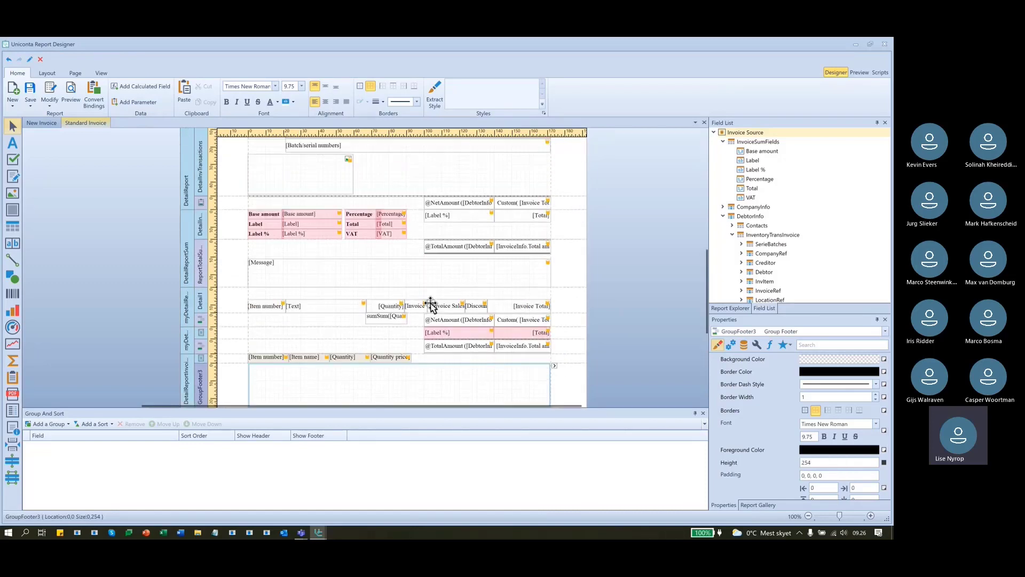
scroll(431, 304, "up", 4)
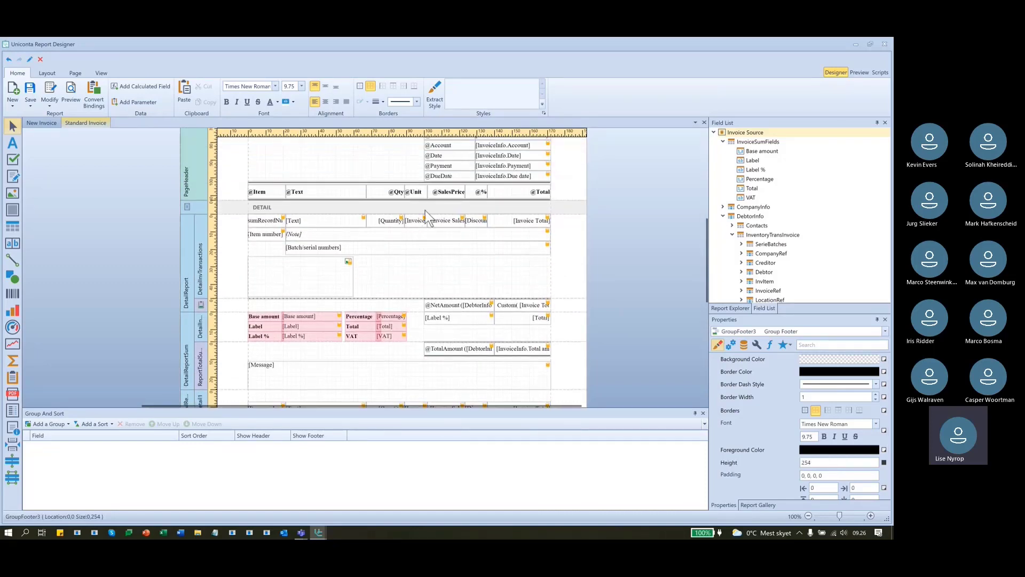
left_click(435, 305)
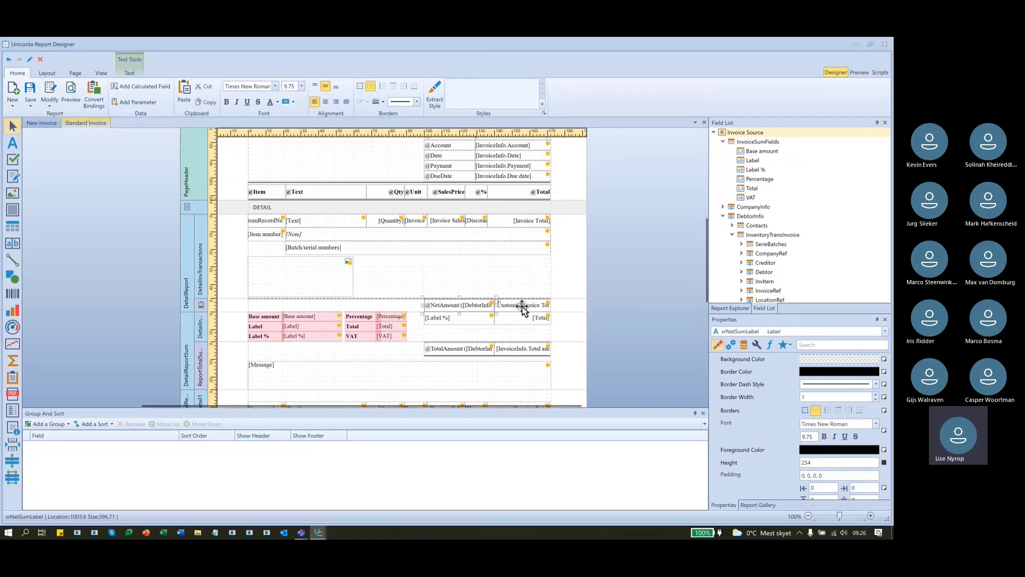
left_click(522, 309)
scroll(481, 369, "down", 5)
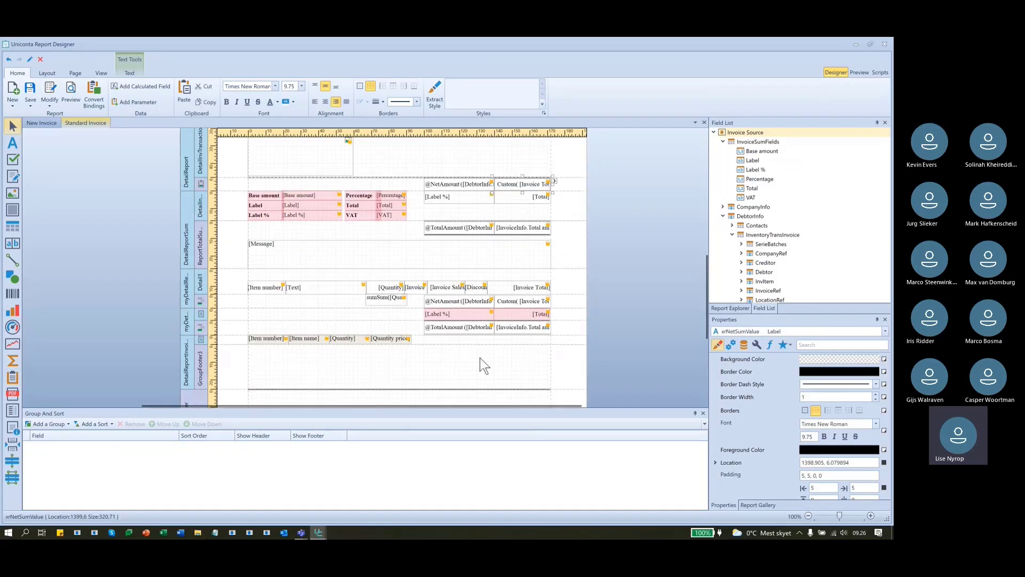
left_click(458, 300)
left_click(534, 302)
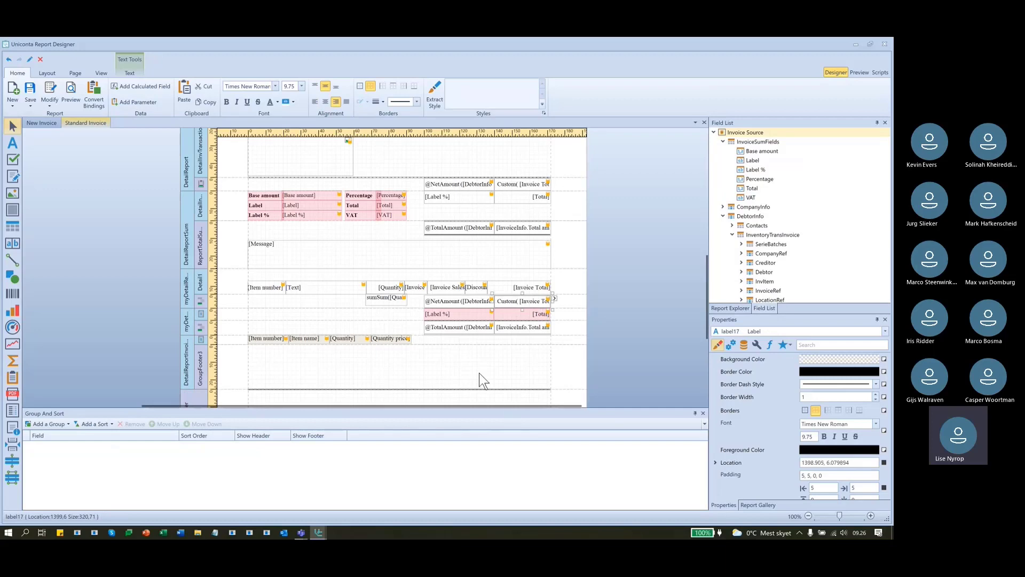
left_click(450, 357)
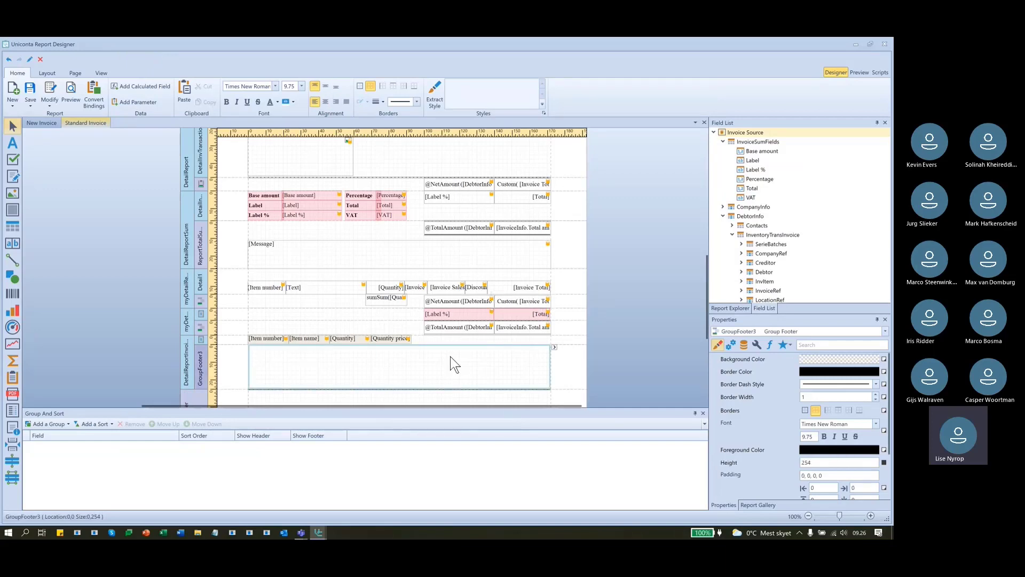
left_click(396, 302)
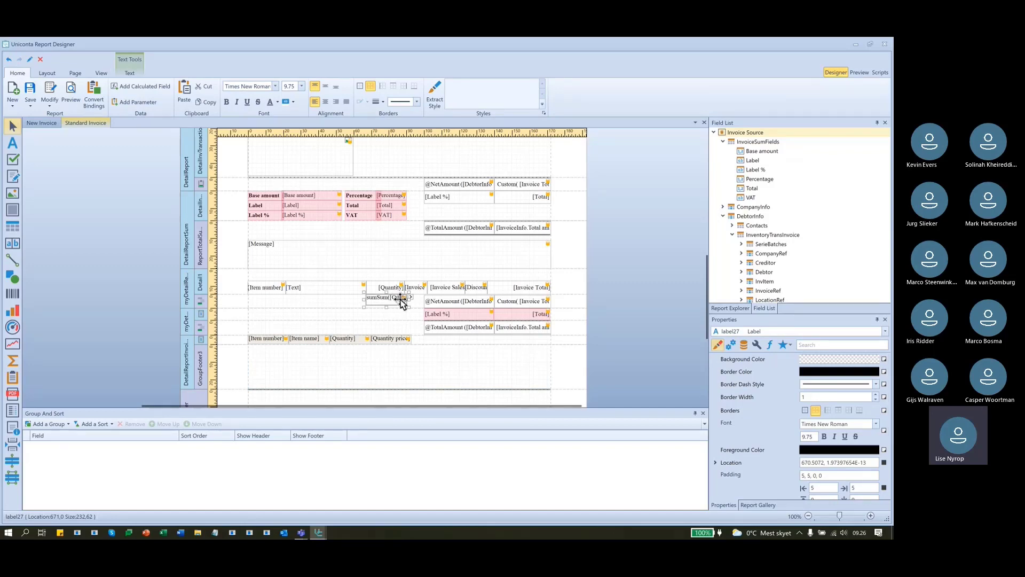
left_click(420, 339)
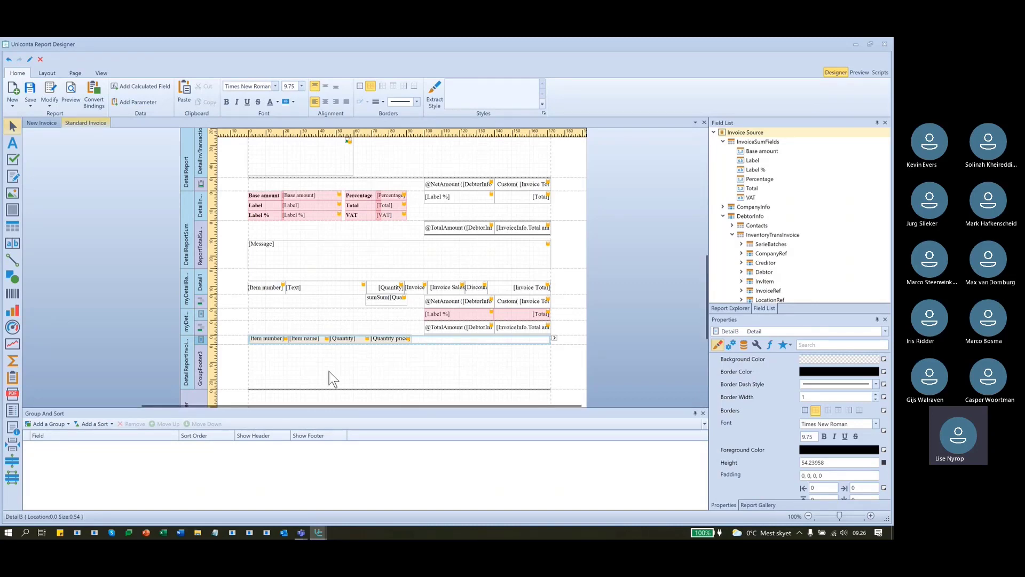
left_click(367, 354)
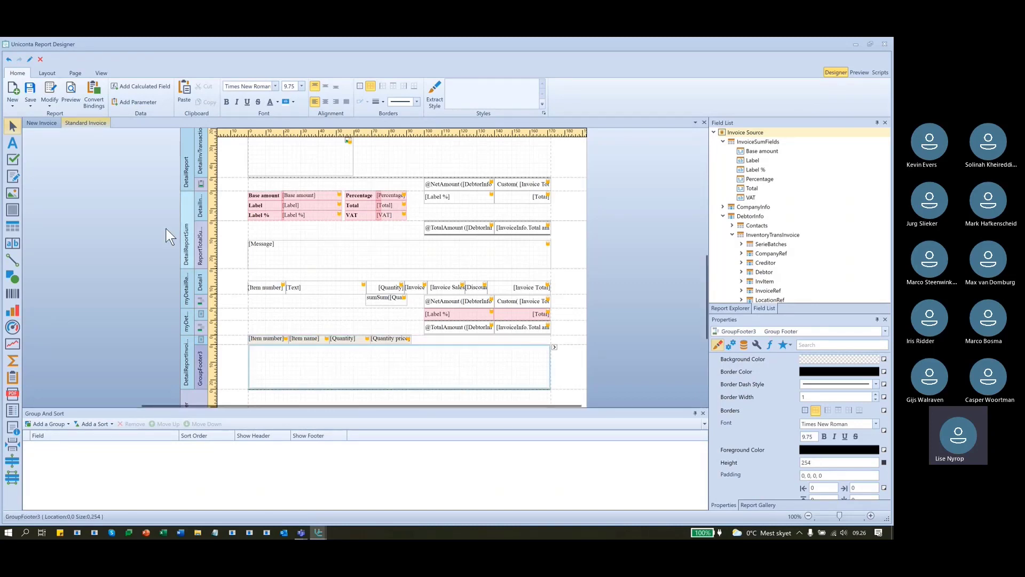
Copy the Item number label from Detail3 into the GroupFooter3 band at its origin.
left_click(285, 344)
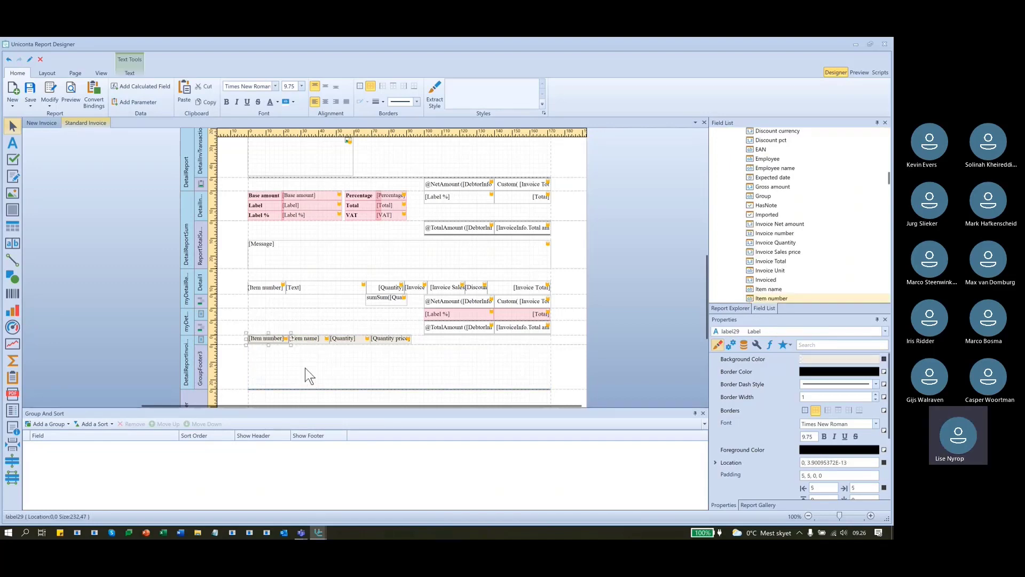
left_click(278, 358)
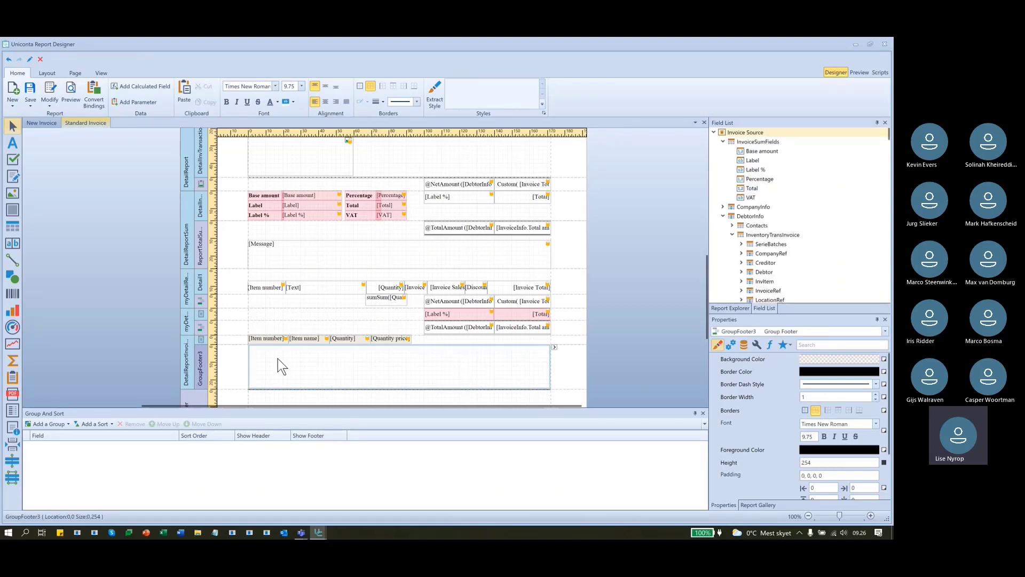
key("ctrl+v")
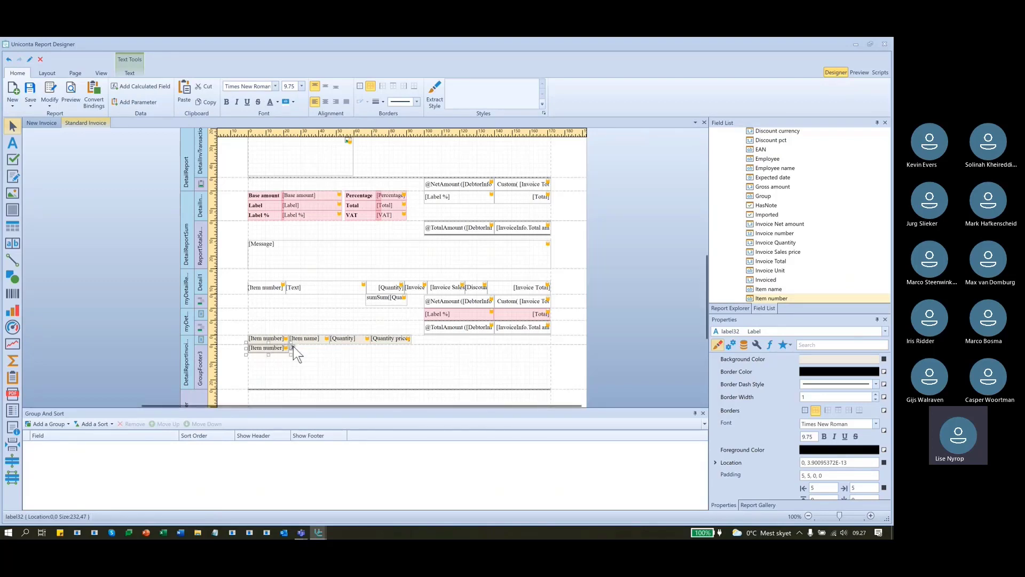
Examine the expression function categories and the Summary Running options of the Item number label in GroupFooter3.
left_click(293, 347)
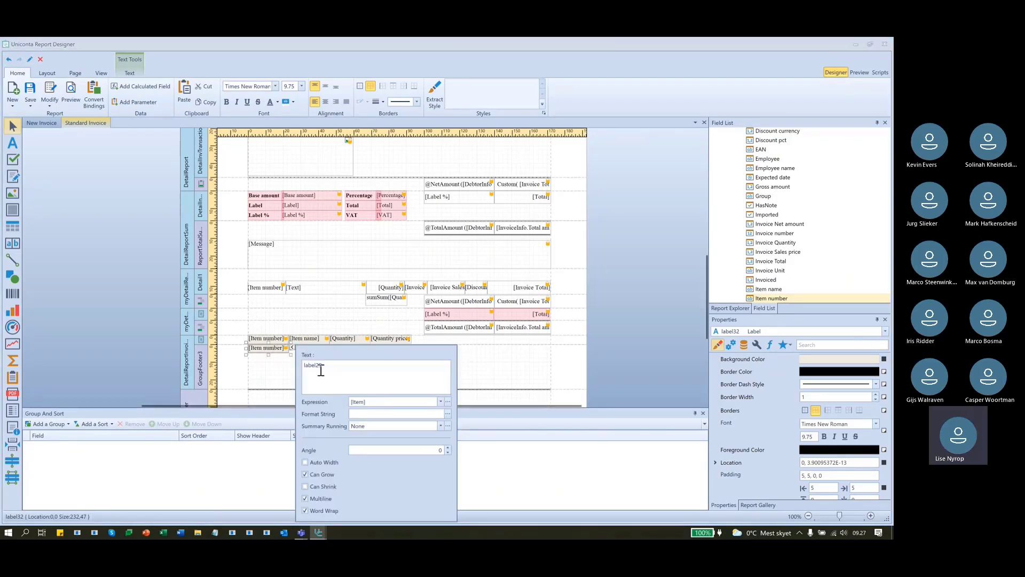
left_click(447, 402)
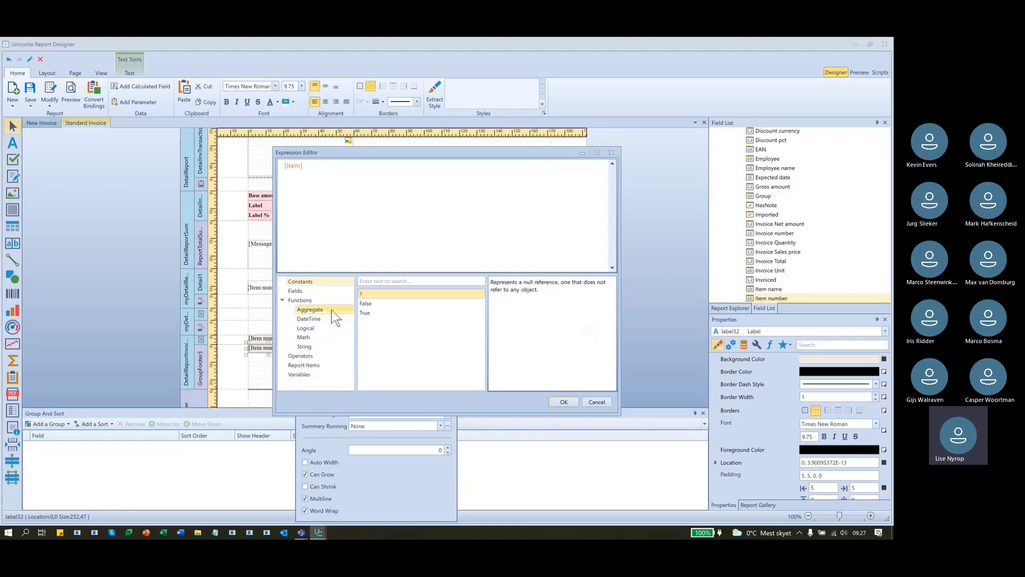
left_click(611, 153)
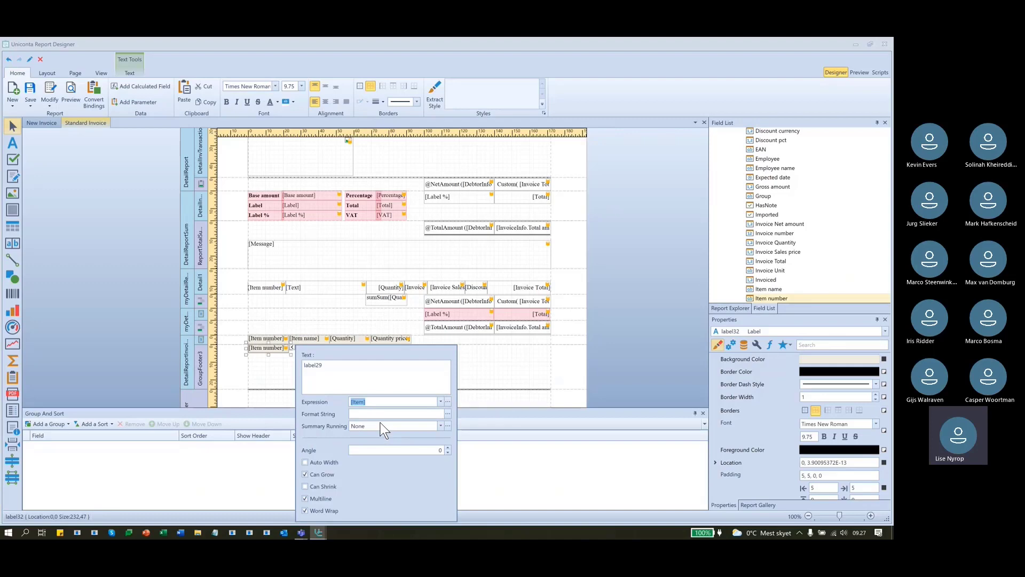
left_click(440, 426)
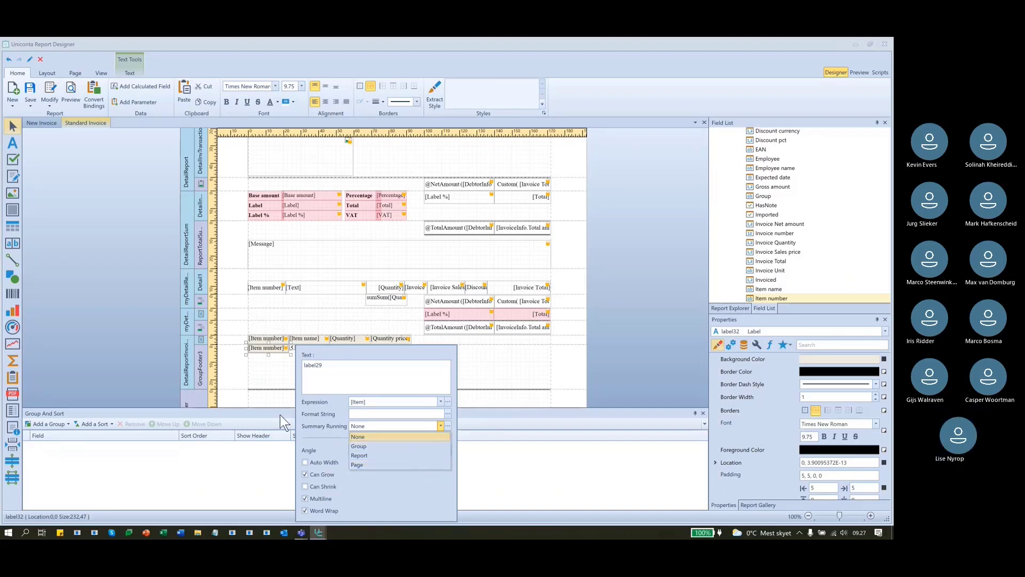
left_click(265, 365)
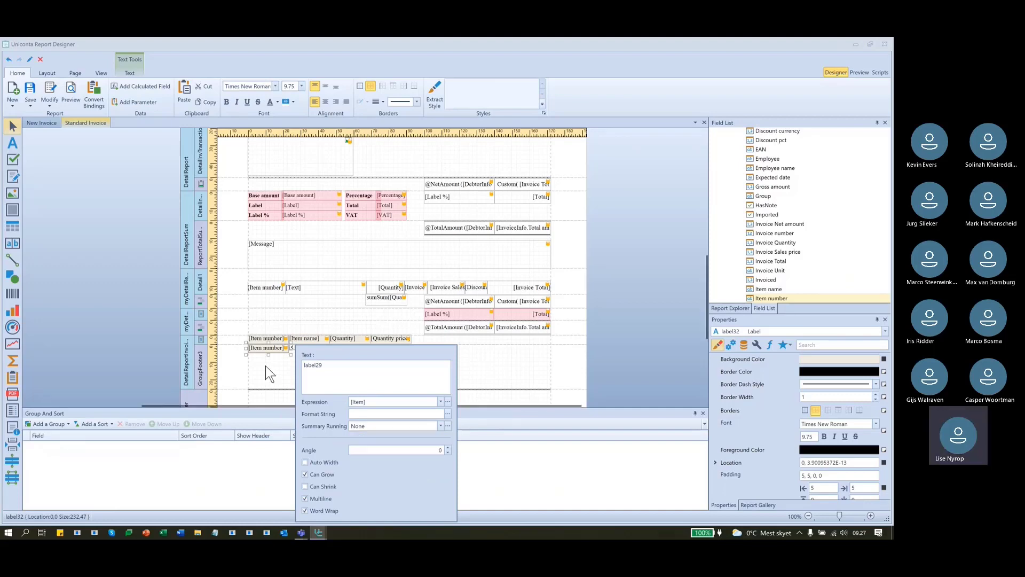
left_click(183, 356)
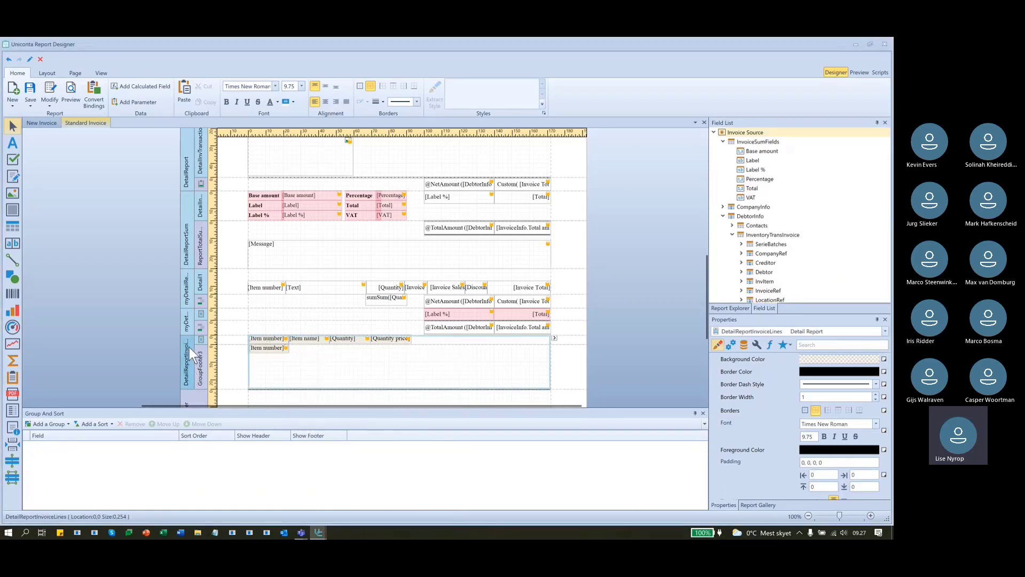
left_click(269, 353)
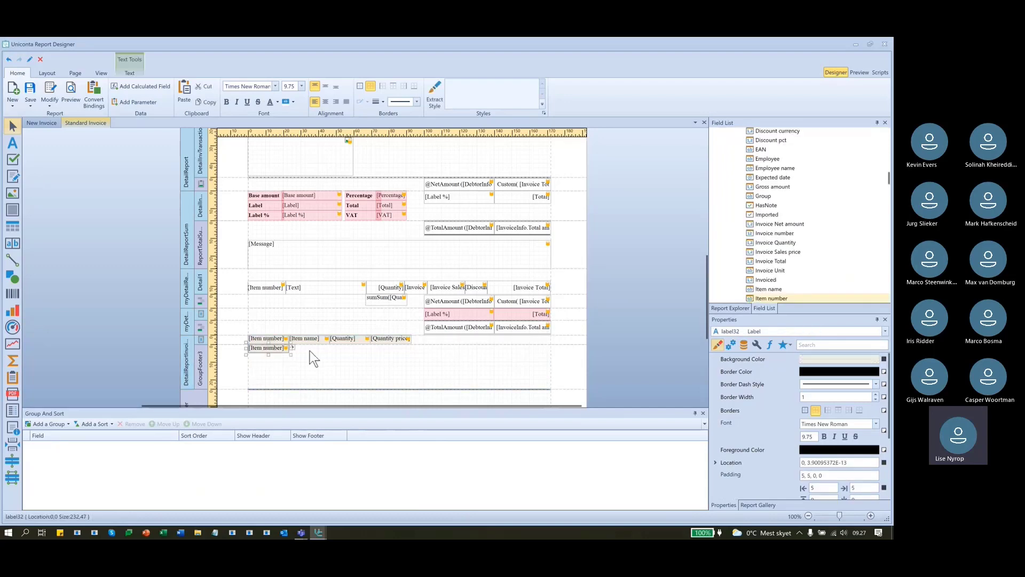
Set Summary Running to Report for the Item number label in the GroupFooter3 band.
left_click(293, 348)
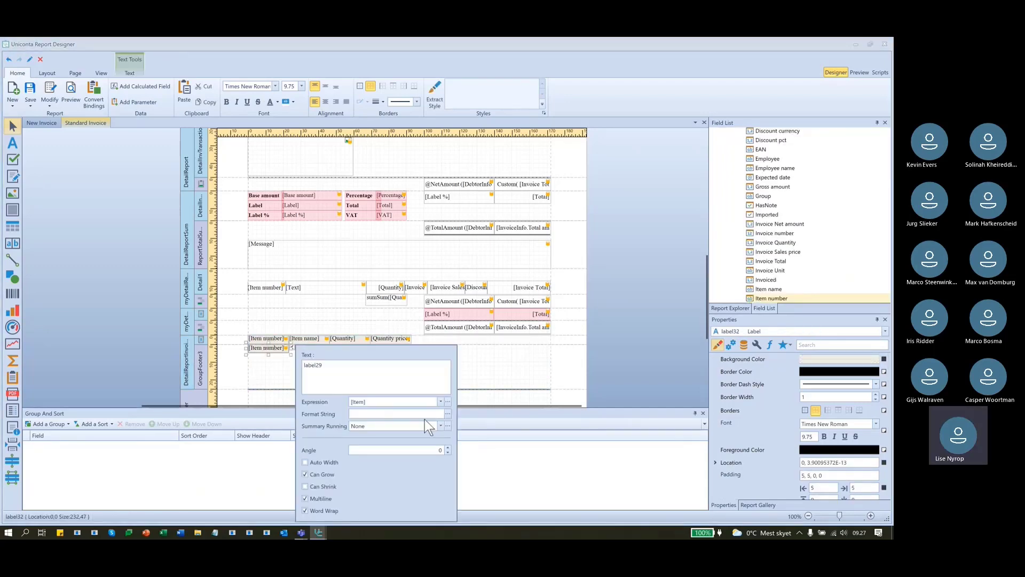
left_click(440, 425)
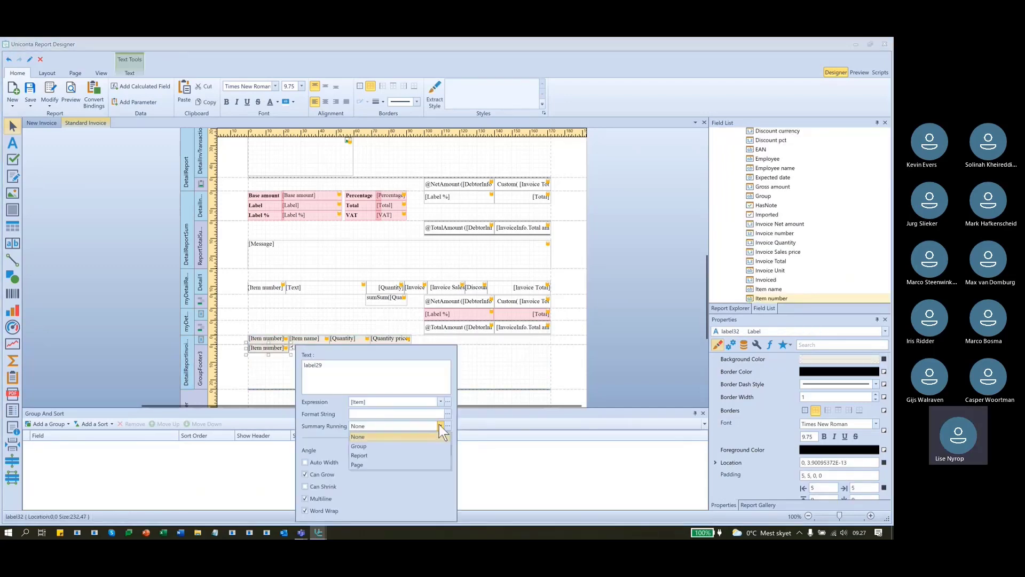
left_click(387, 454)
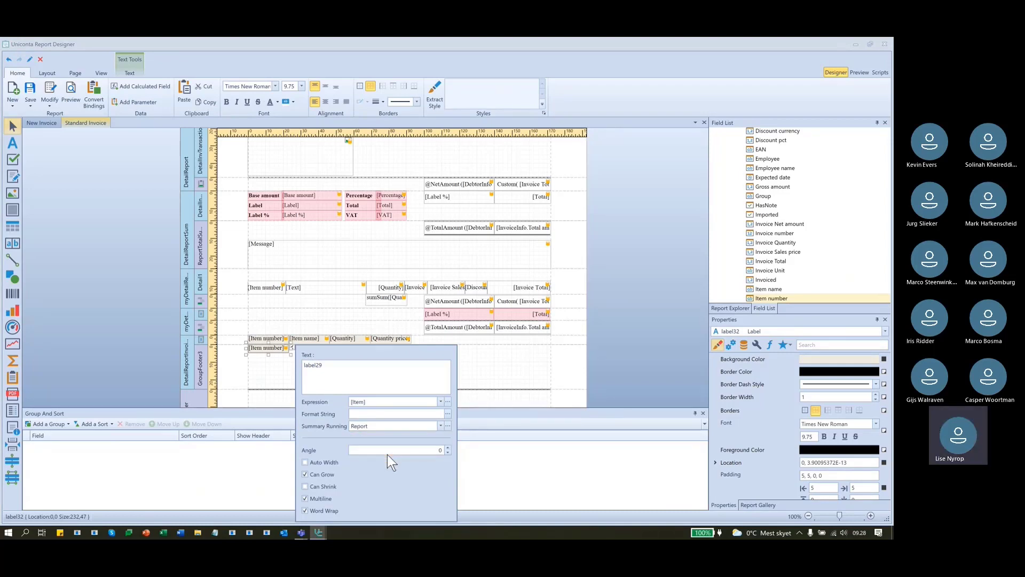
left_click(440, 425)
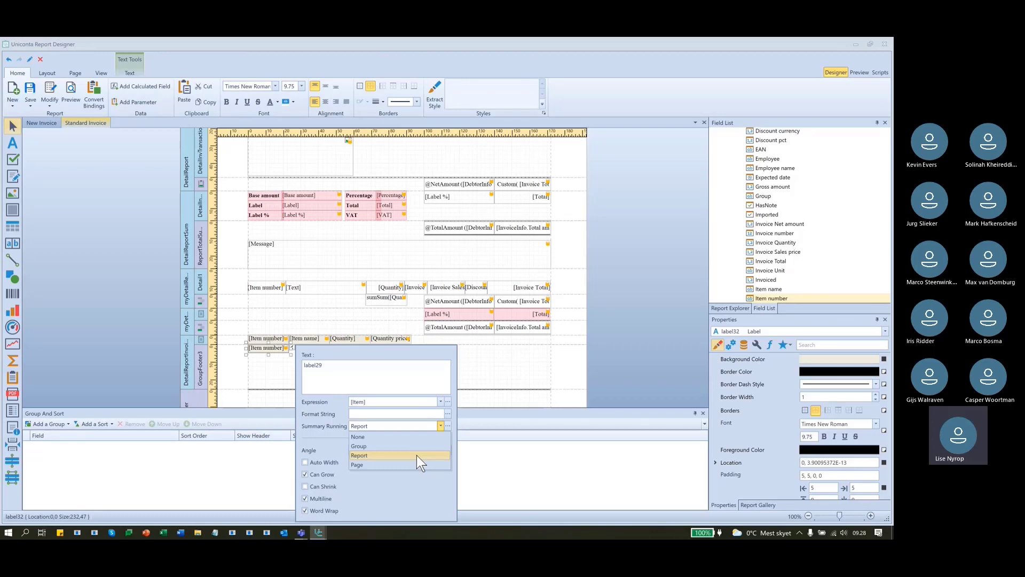
left_click(371, 464)
left_click(376, 427)
left_click(362, 455)
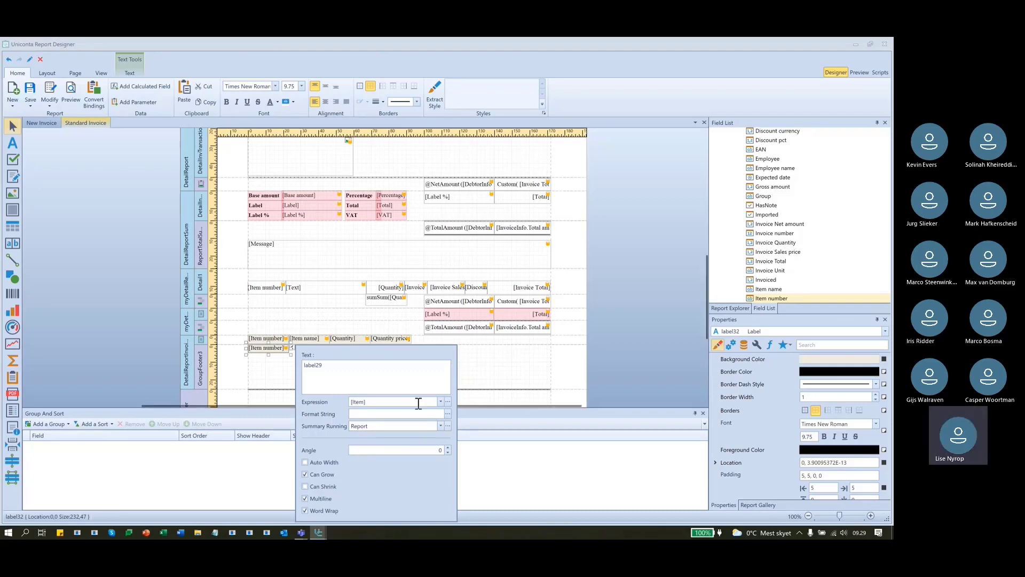
Examine the Summary functions available for the GroupFooter3 label's expression, including the description of sumCount.
left_click(448, 402)
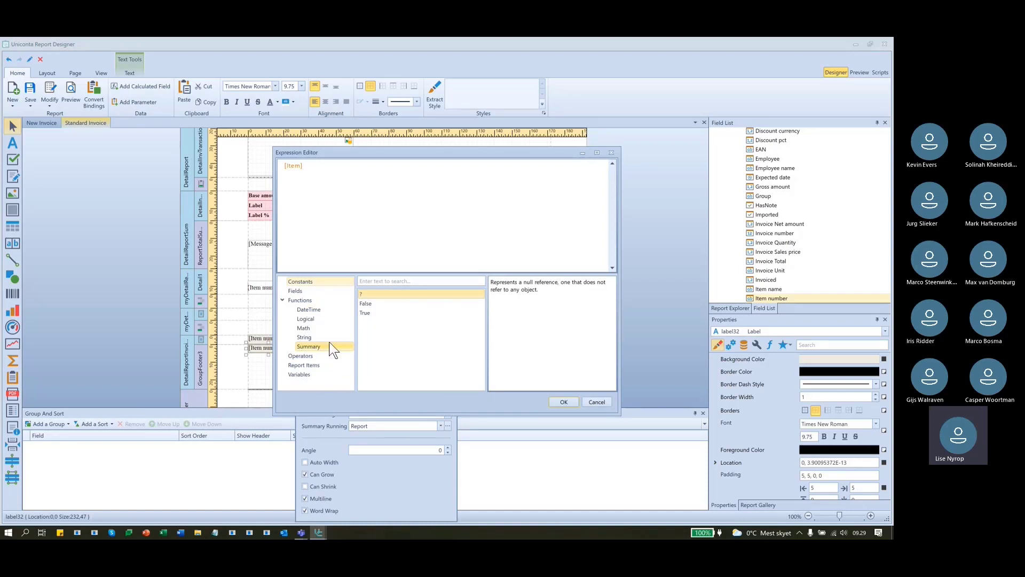
left_click(329, 346)
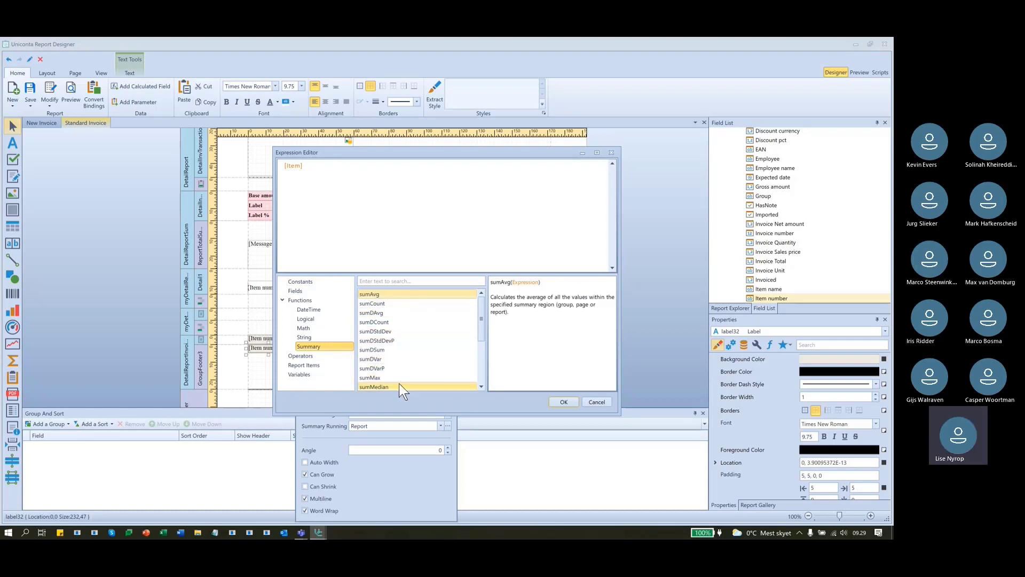
scroll(398, 384, "down", 1)
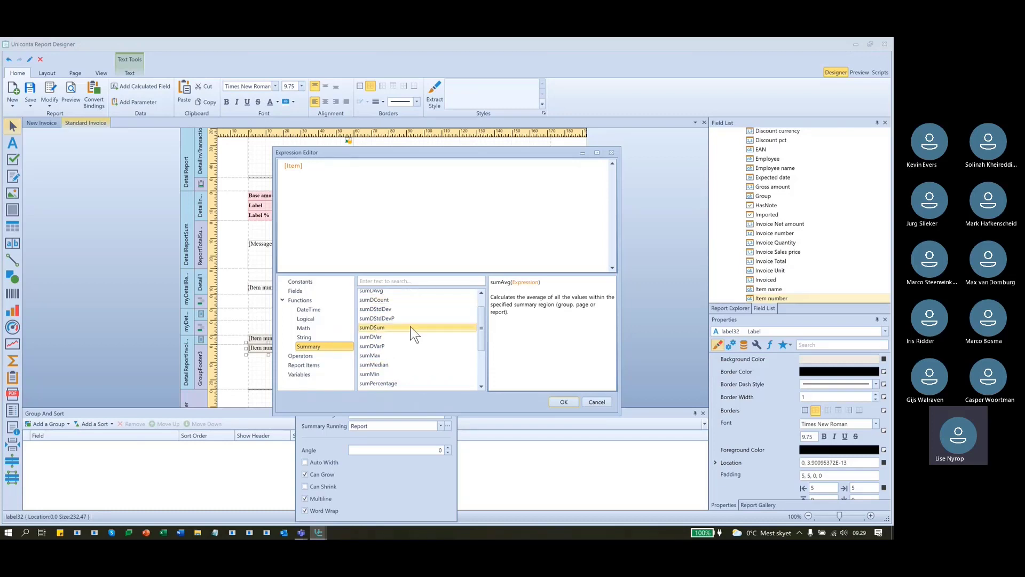
scroll(411, 333, "down", 2)
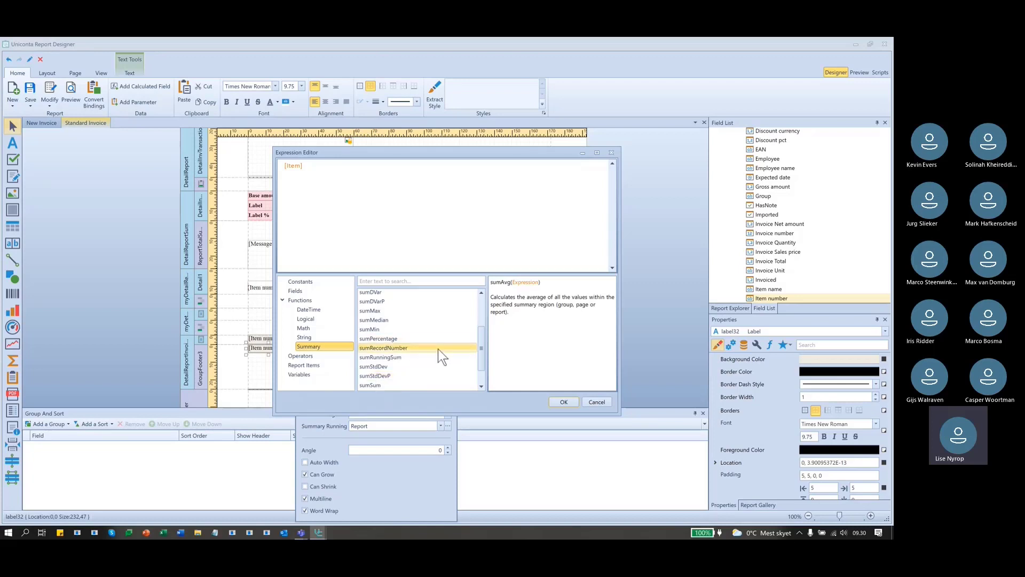
scroll(414, 347, "up", 2)
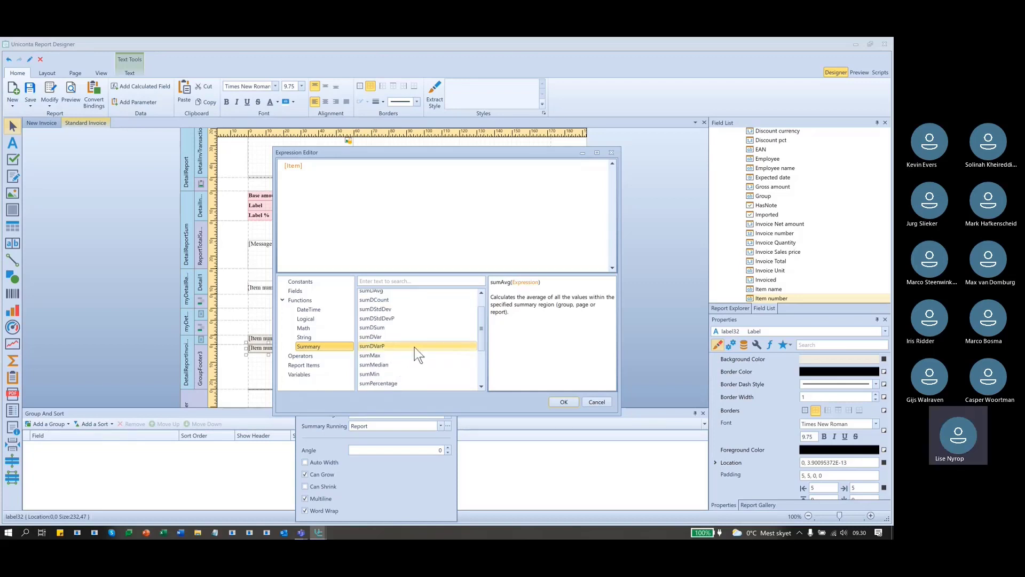
scroll(415, 347, "up", 1)
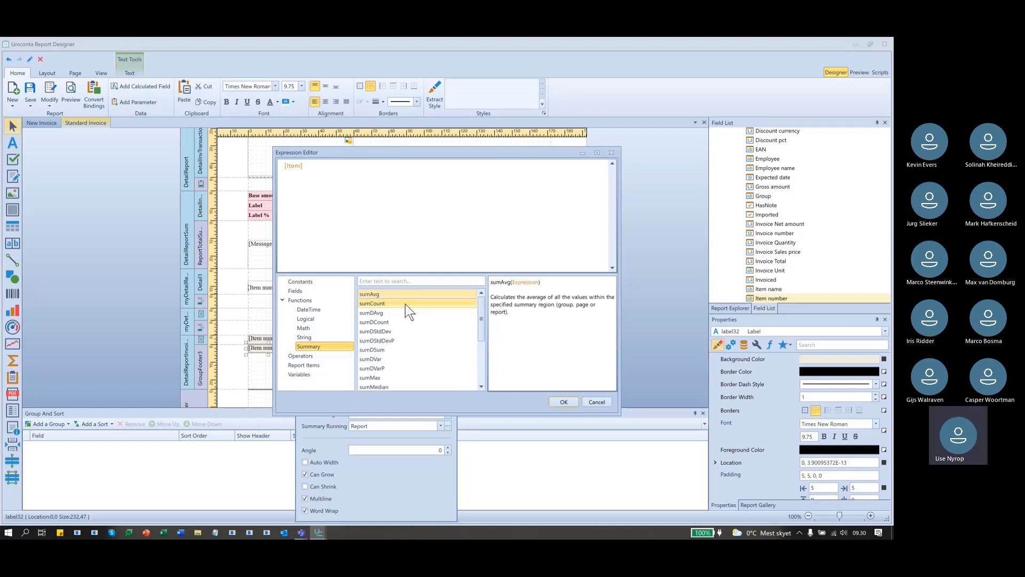
left_click(405, 303)
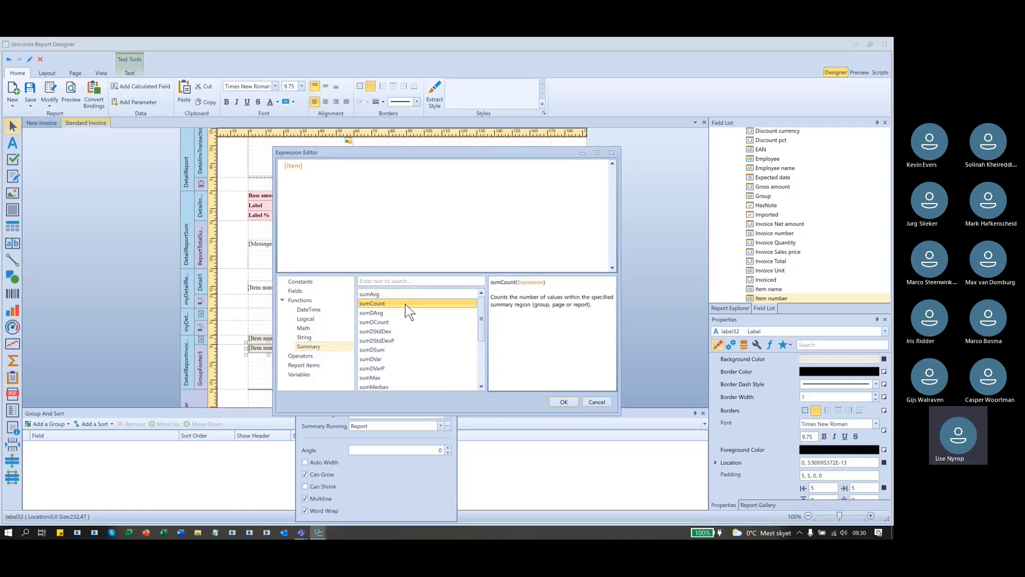
left_click(565, 402)
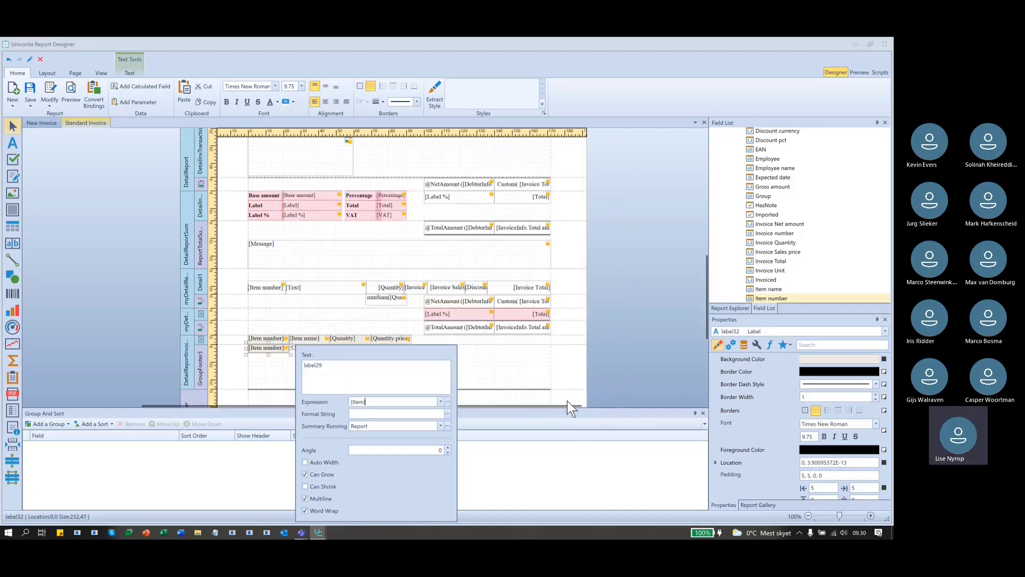
Replace the GroupFooter3 label's expression with sumCount([Item]).
left_click(448, 401)
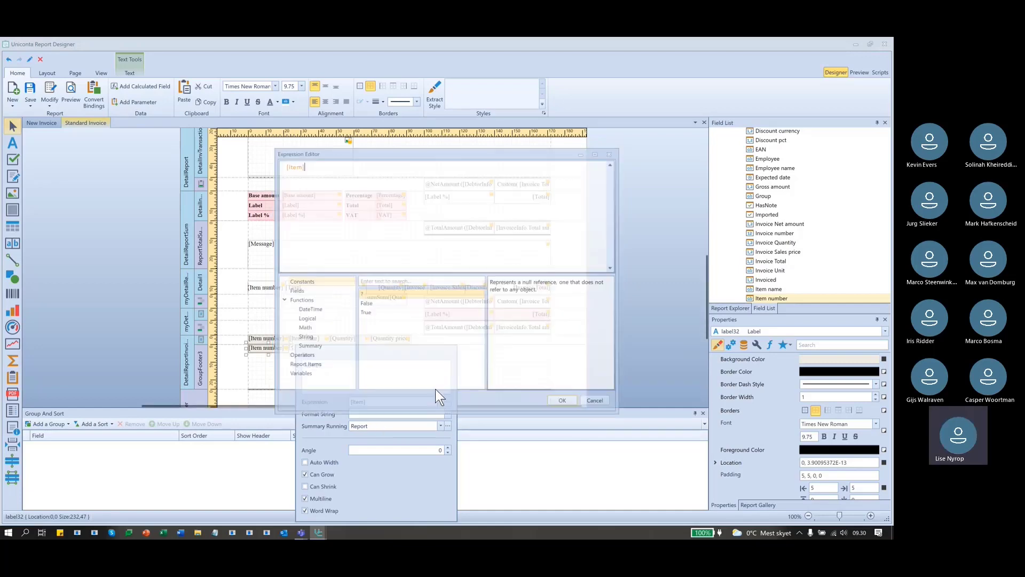
left_click(305, 345)
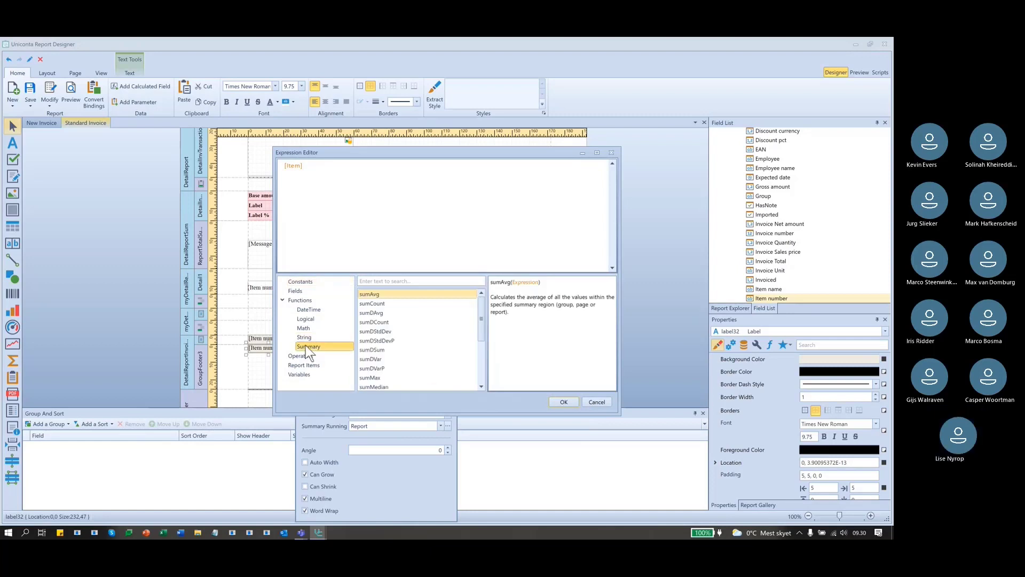
left_click(380, 304)
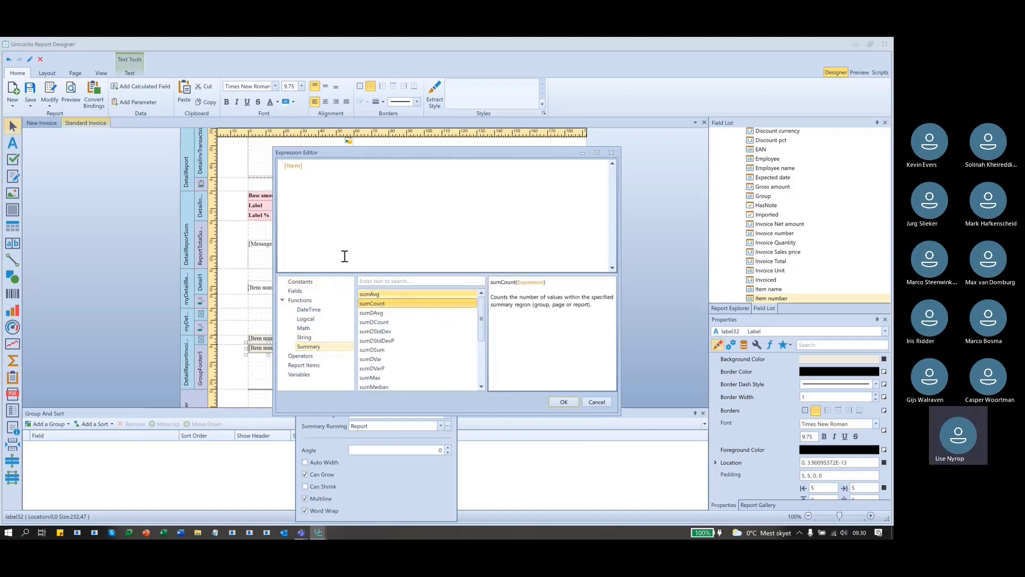
double_click(373, 303)
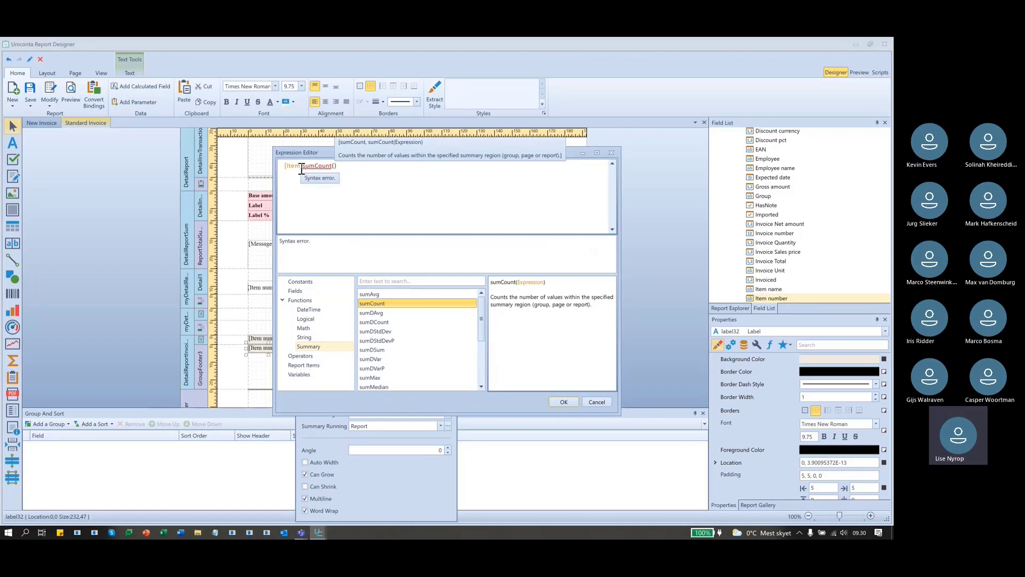
left_click_drag(302, 168, 218, 169)
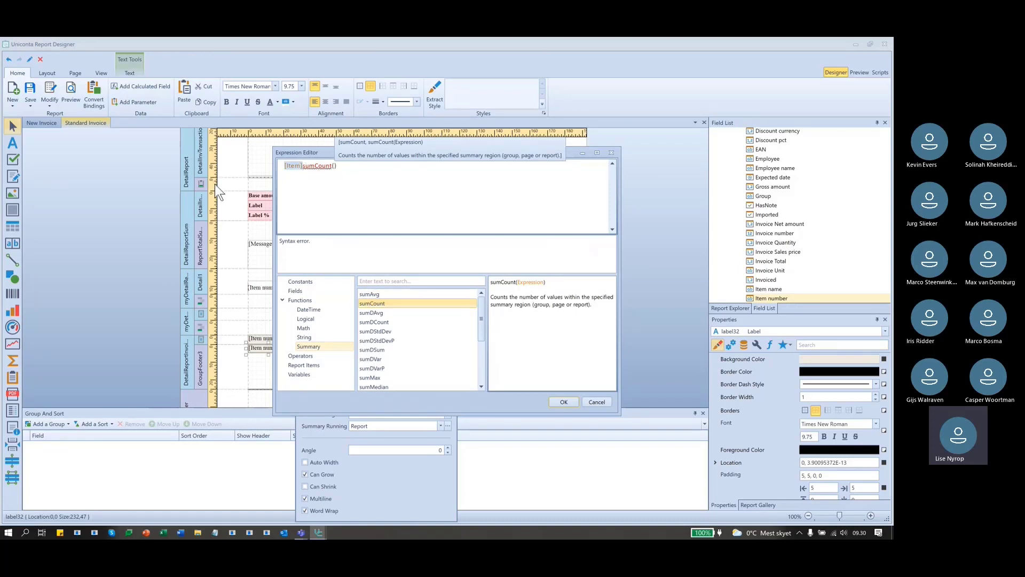
key("Delete")
left_click(316, 166)
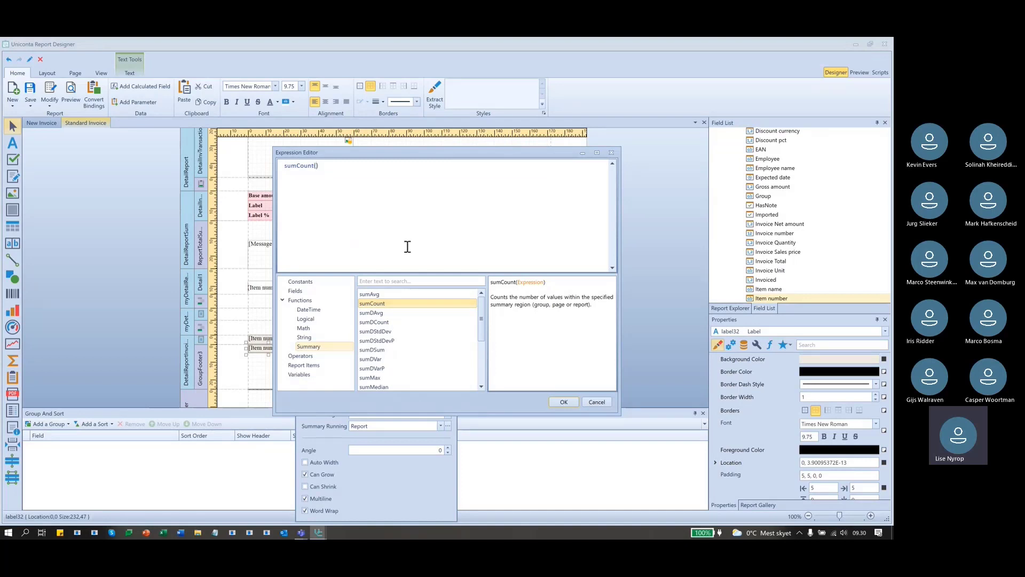
type("[Item]")
left_click(564, 402)
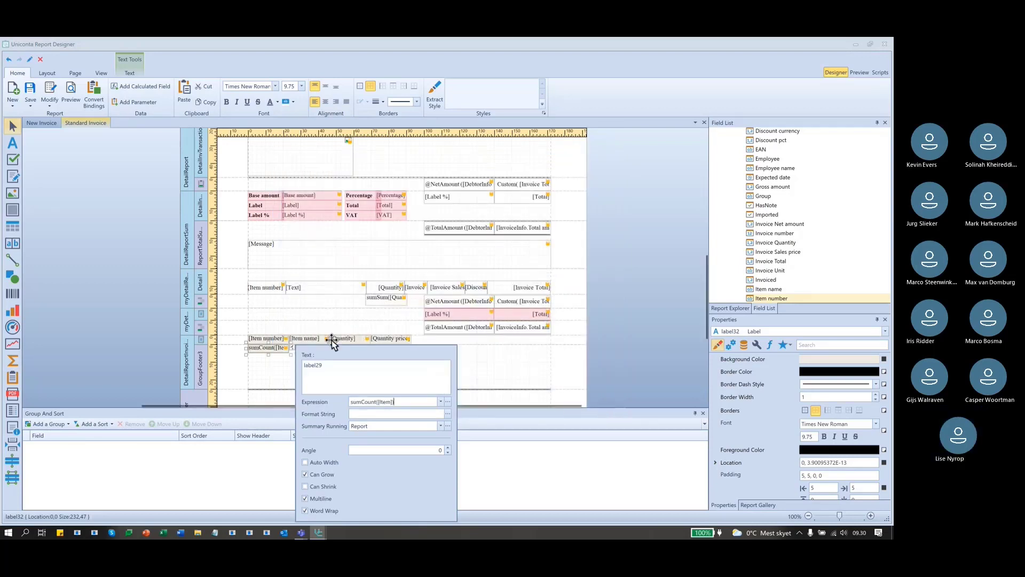
Check the GroupFooter3 label's expression and summary settings, and save the changed report.
left_click(262, 361)
left_click(272, 348)
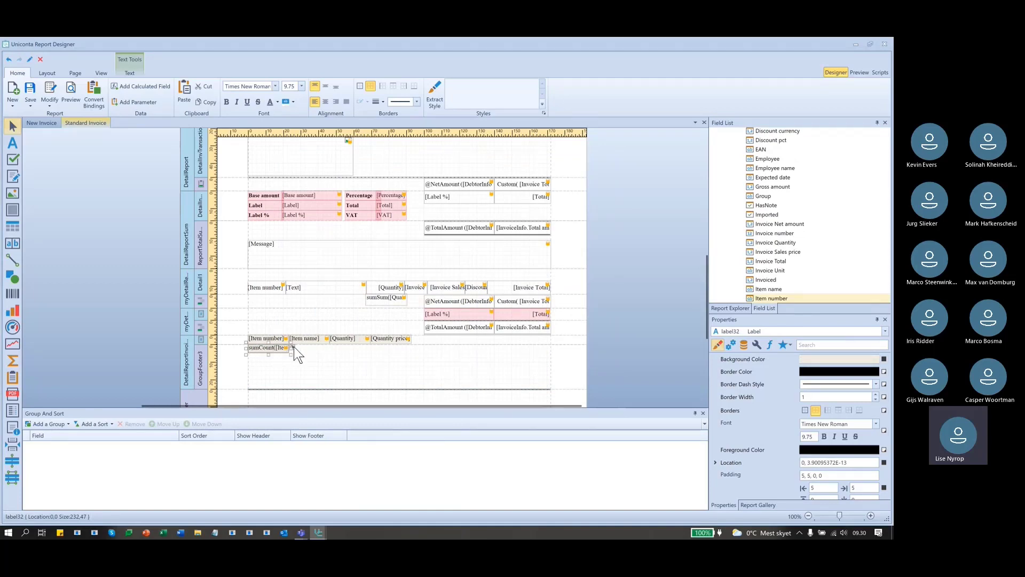
left_click(293, 348)
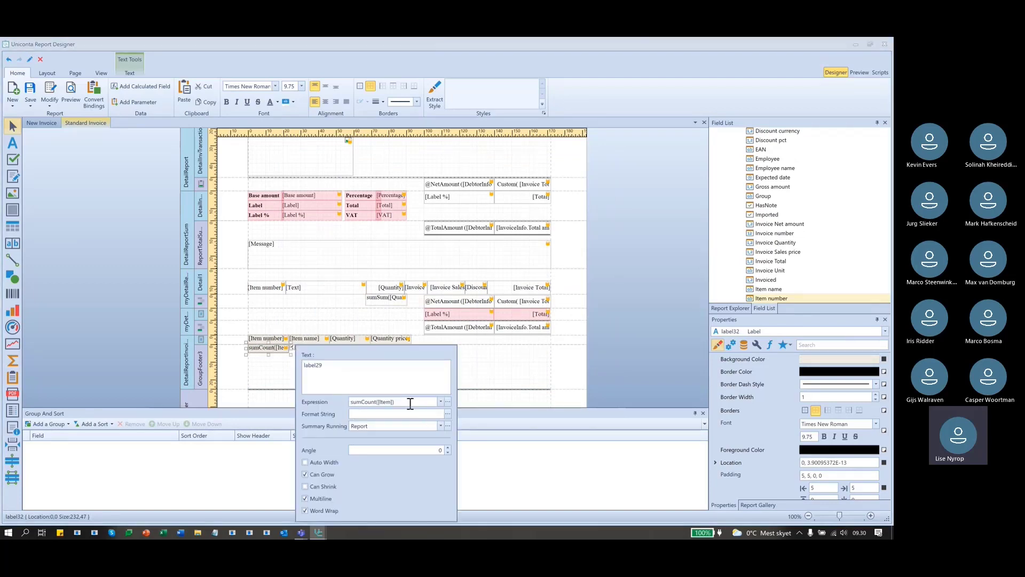
left_click(524, 370)
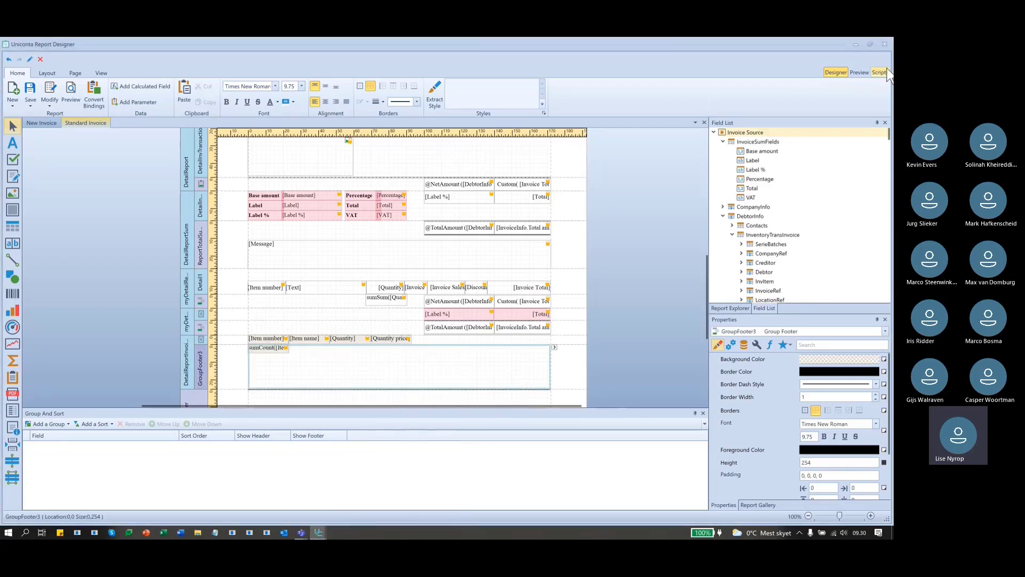
left_click(31, 92)
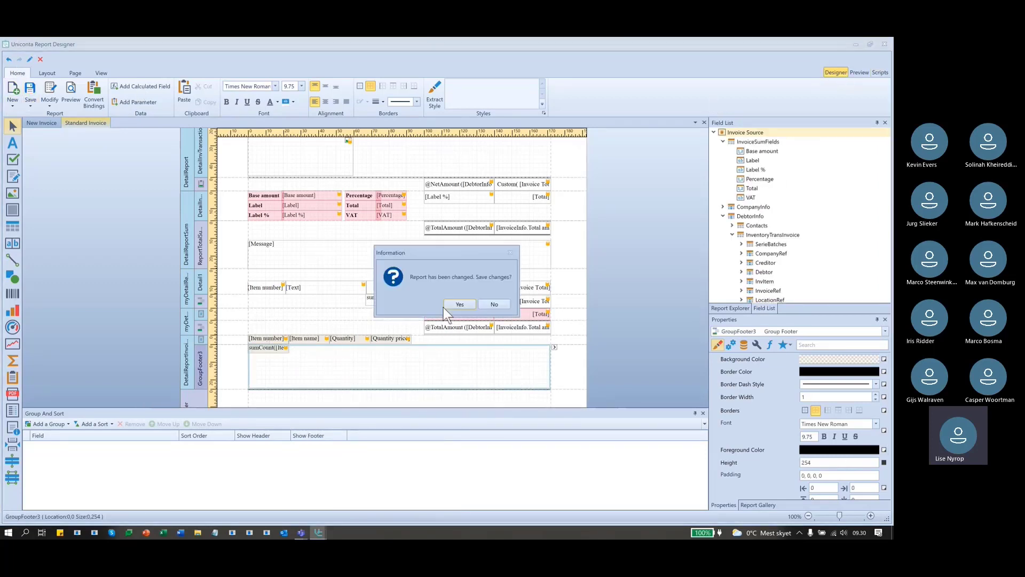
left_click(451, 303)
left_click(493, 304)
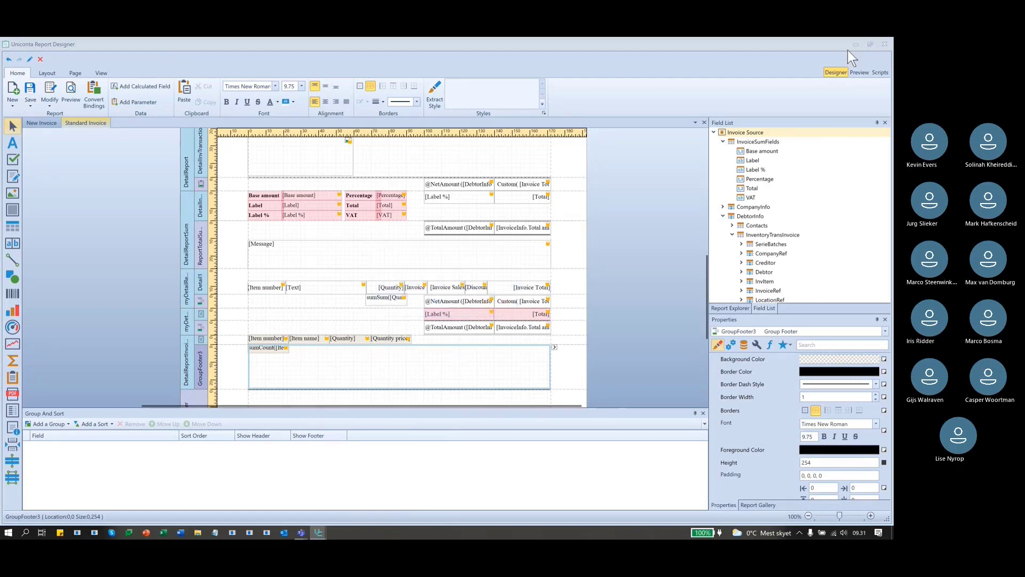
Switch to Uniconta, regenerate the invoice preview for order 57 and check the item count beneath the shaded lines on page 2.
left_click(853, 45)
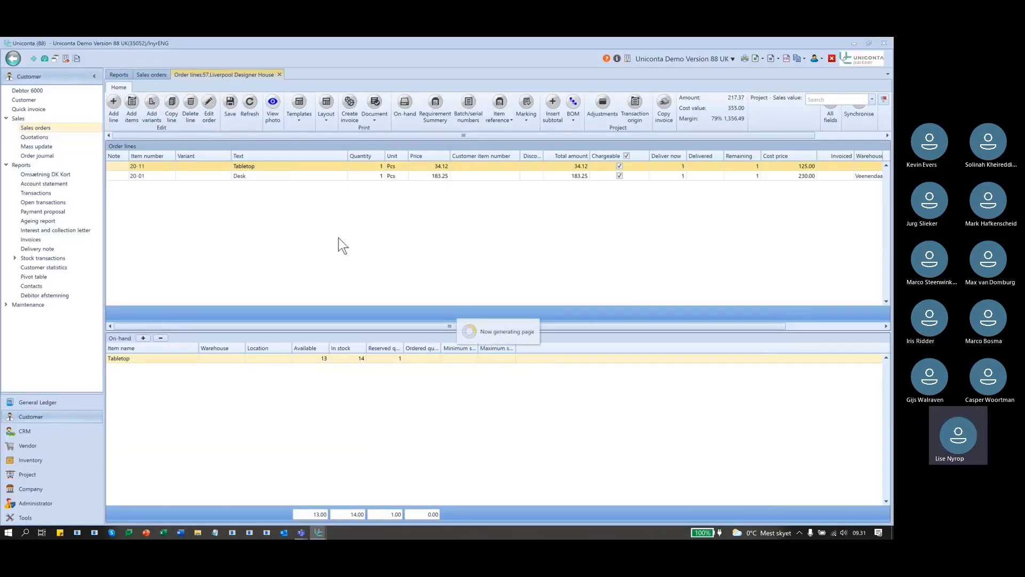
scroll(625, 323, "down", 4)
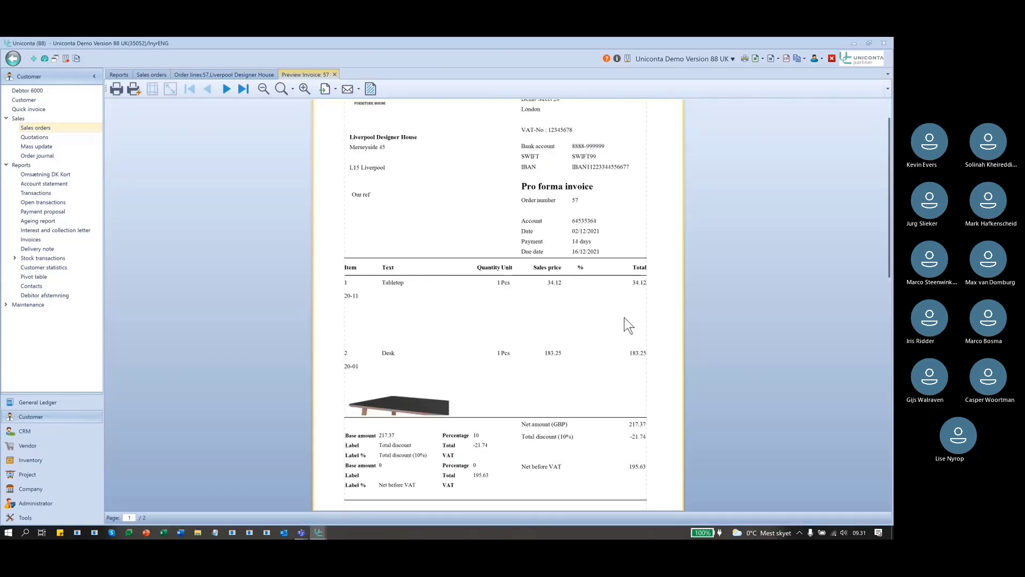
scroll(625, 323, "down", 4)
scroll(626, 323, "down", 5)
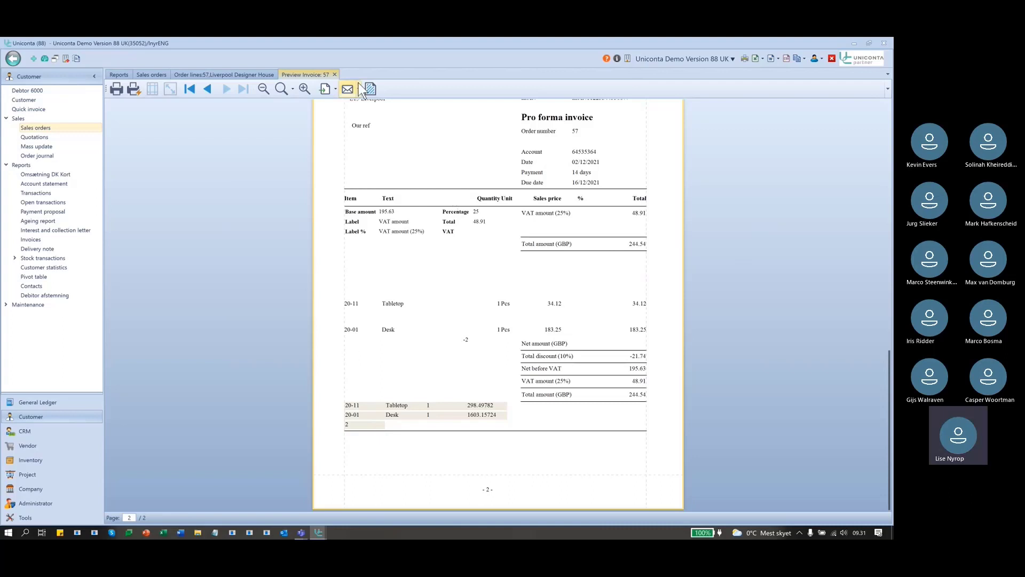
Close the invoice preview, set the order quantities to 10 for Tabletop and 15 for Desk, and save the order lines.
left_click(335, 74)
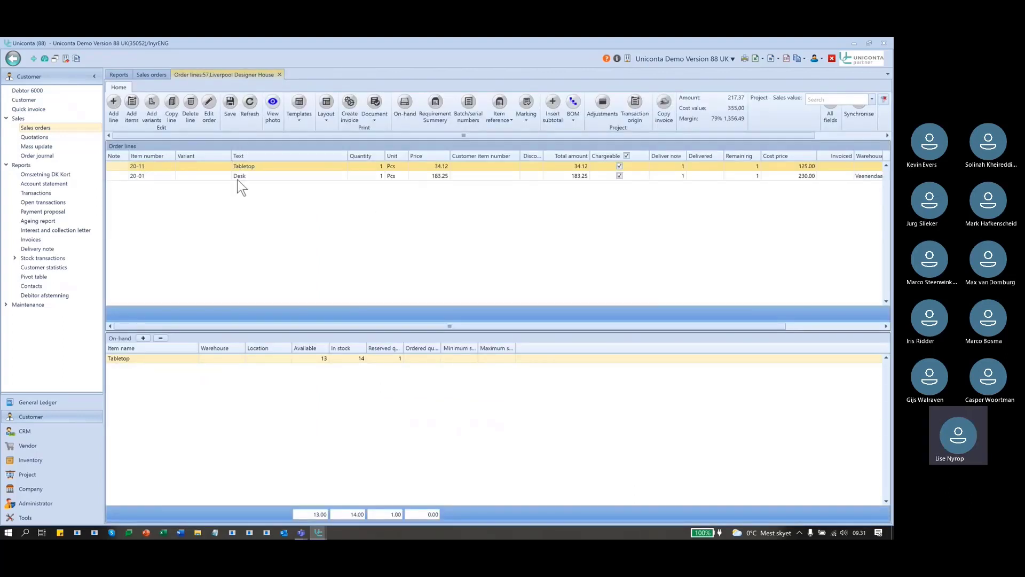
left_click(371, 167)
left_click(374, 174)
type("15")
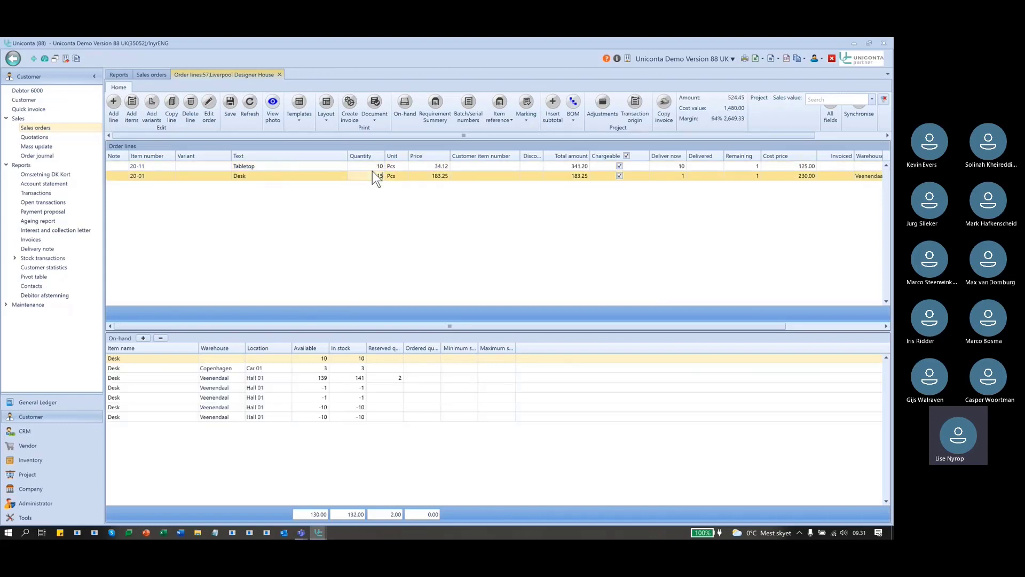
key("Tab")
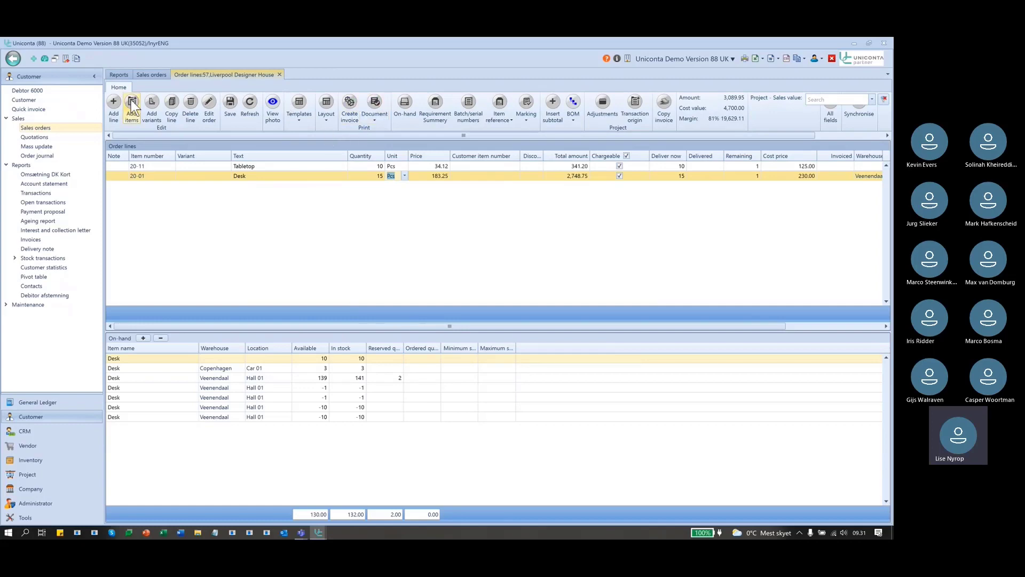
left_click(237, 104)
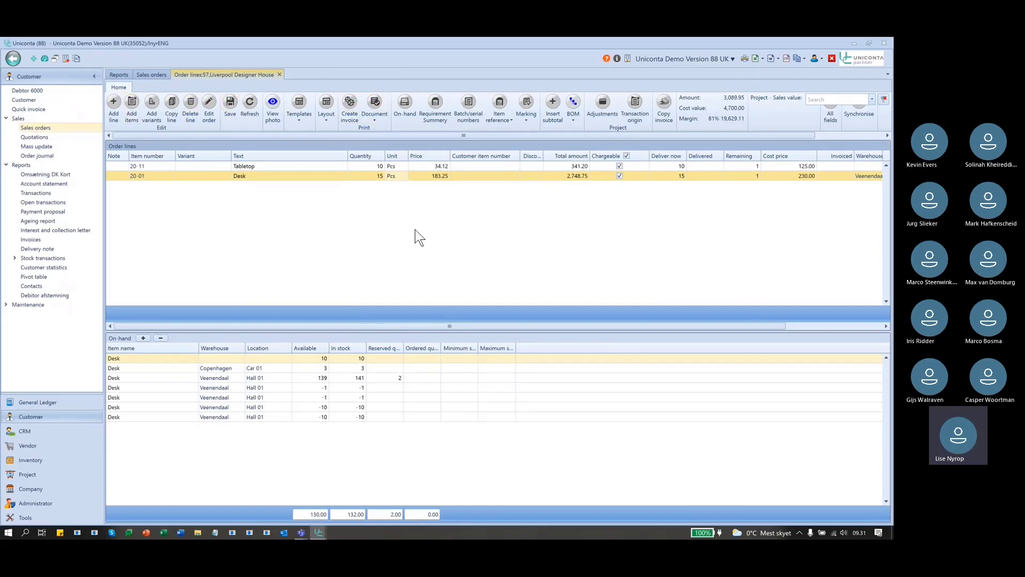
Switch to the Report Designer and select the shaded detail line's [Quantity] label, followed by the GroupFooter3 band beneath it.
key("alt+Tab")
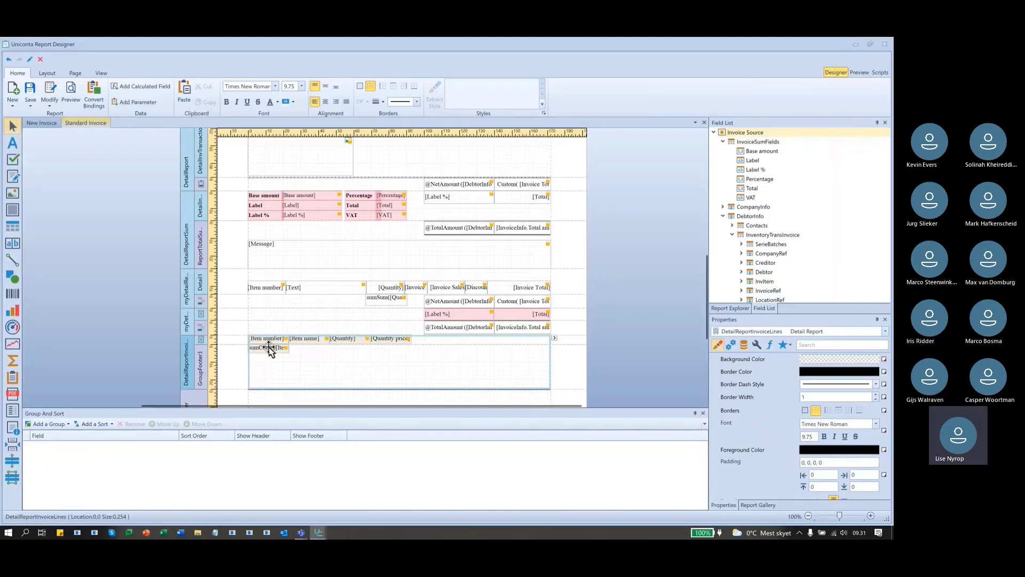
left_click(358, 339)
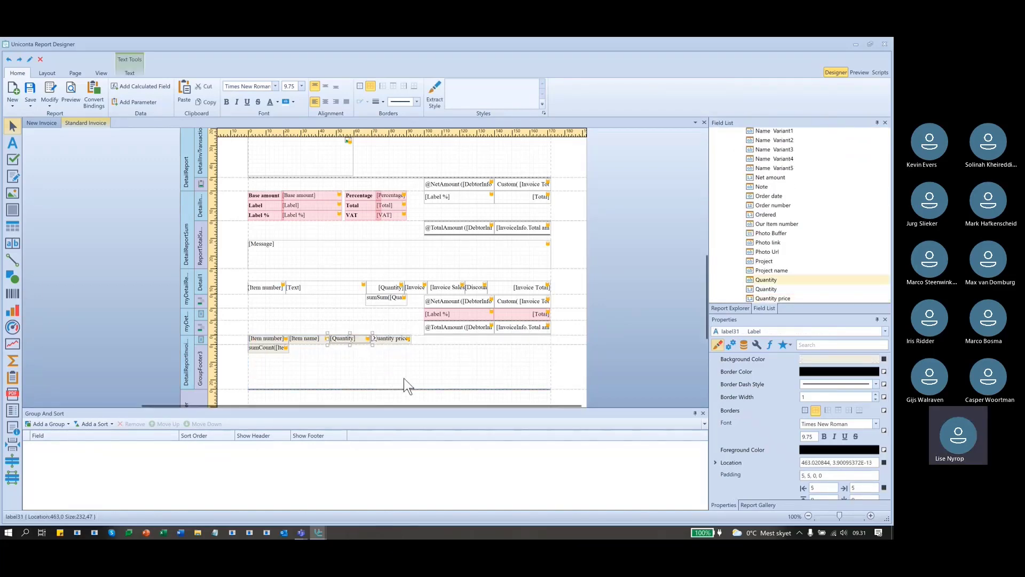
left_click(353, 361)
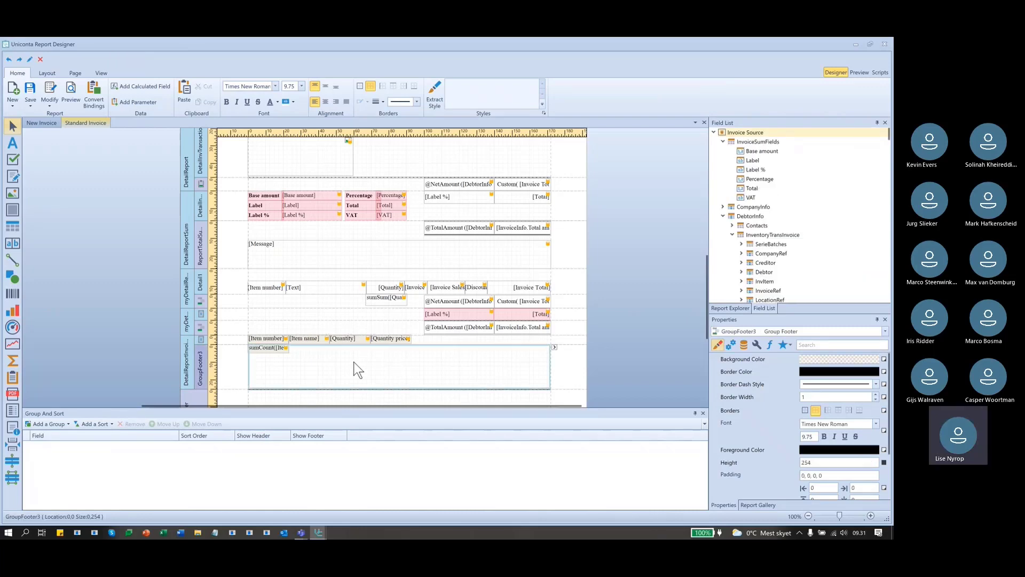
left_click(427, 337)
left_click(419, 360)
left_click(428, 338)
left_click(421, 356)
left_click_drag(353, 338, 352, 355)
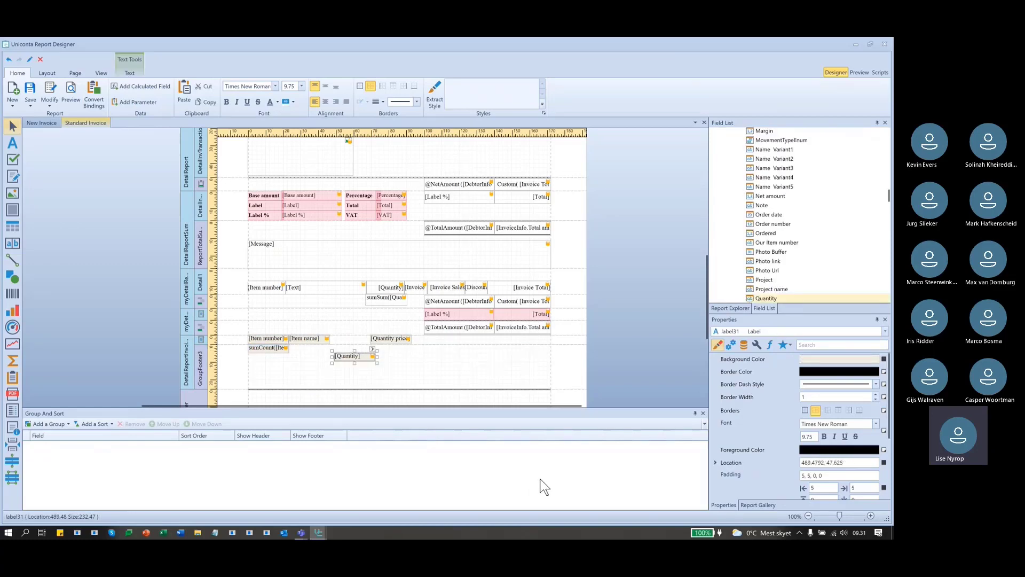
key("ctrl+z")
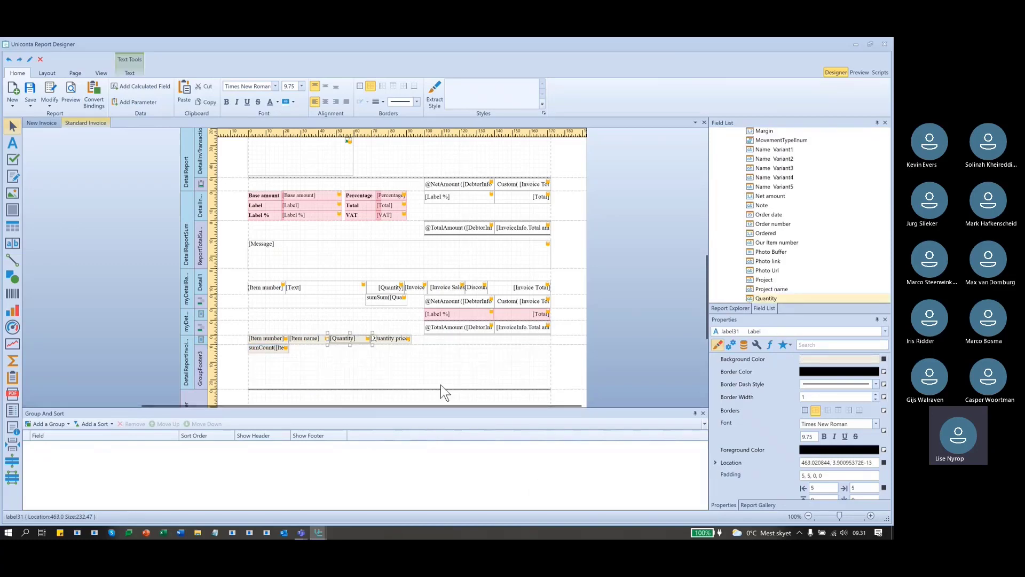
Paste a copy of the [Quantity] label into GroupFooter3 directly beneath the original and set its Summary Running to Report.
left_click(387, 362)
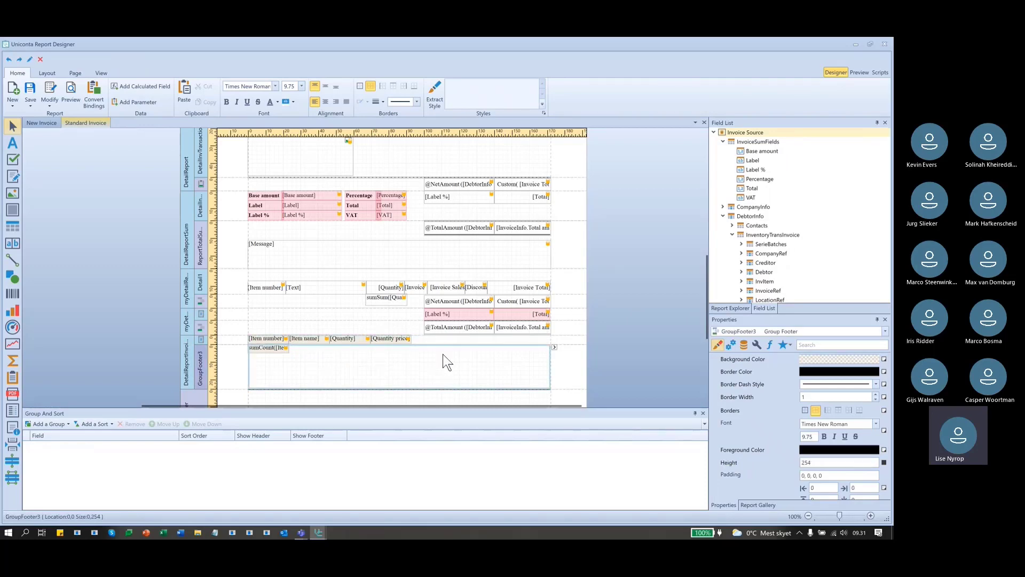
key("ctrl+v")
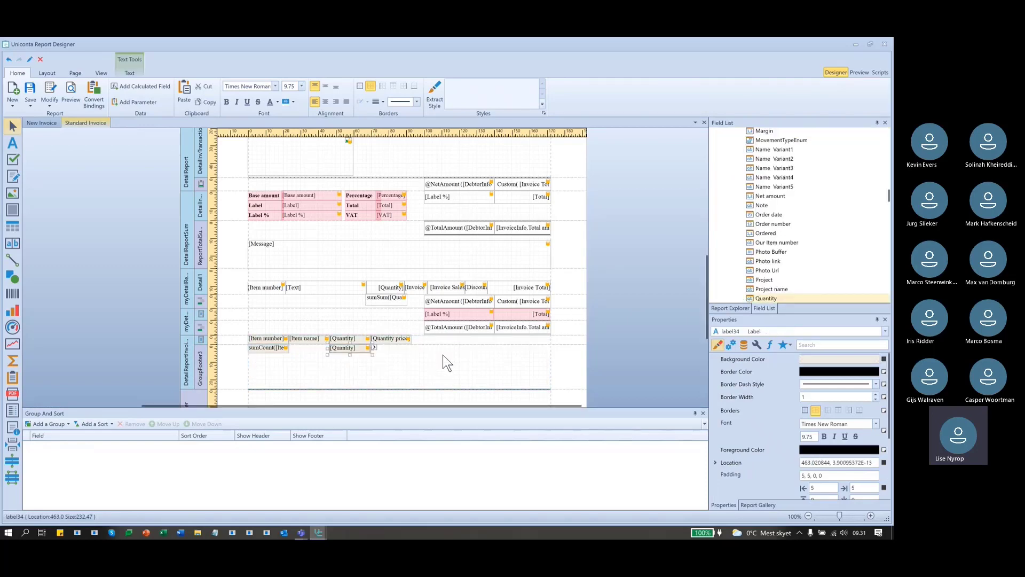
left_click(375, 346)
left_click(462, 426)
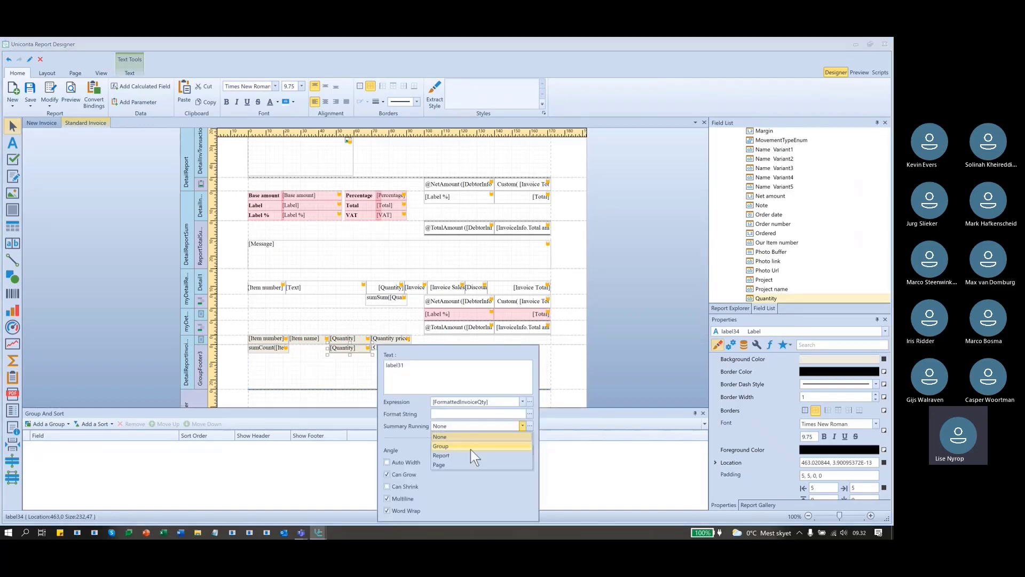
left_click(470, 447)
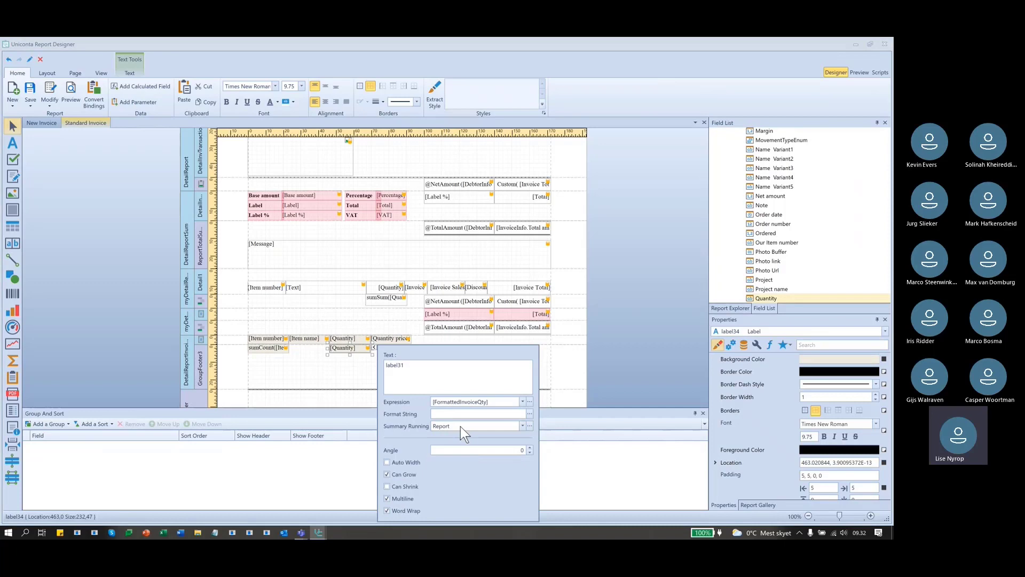
Change the copied GroupFooter3 label's expression to sumCount([FormattedInvoiceQty]) and close its settings.
left_click(530, 401)
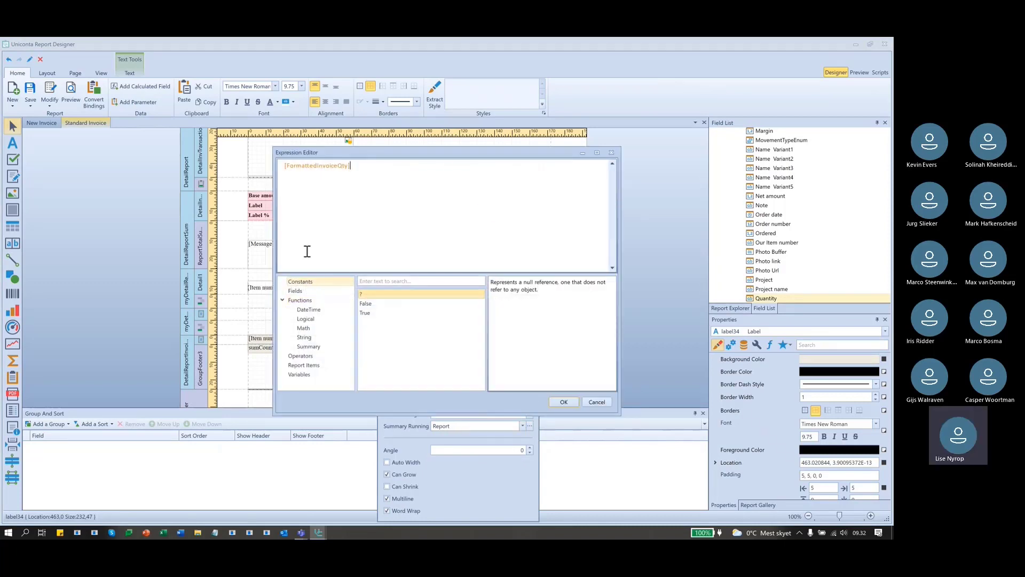
left_click(301, 347)
scroll(386, 377, "down", 1)
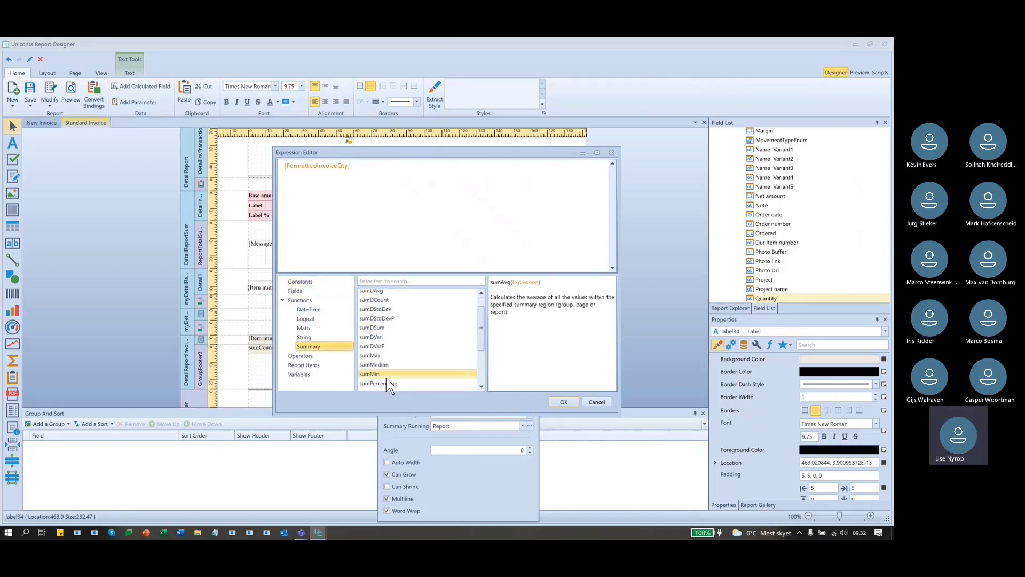
scroll(392, 331, "up", 1)
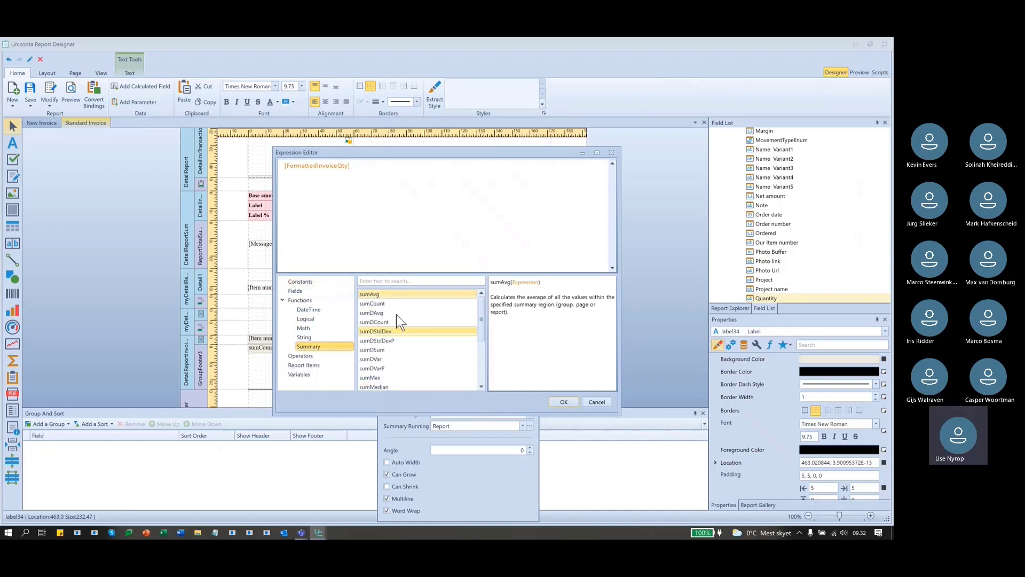
left_click(364, 167)
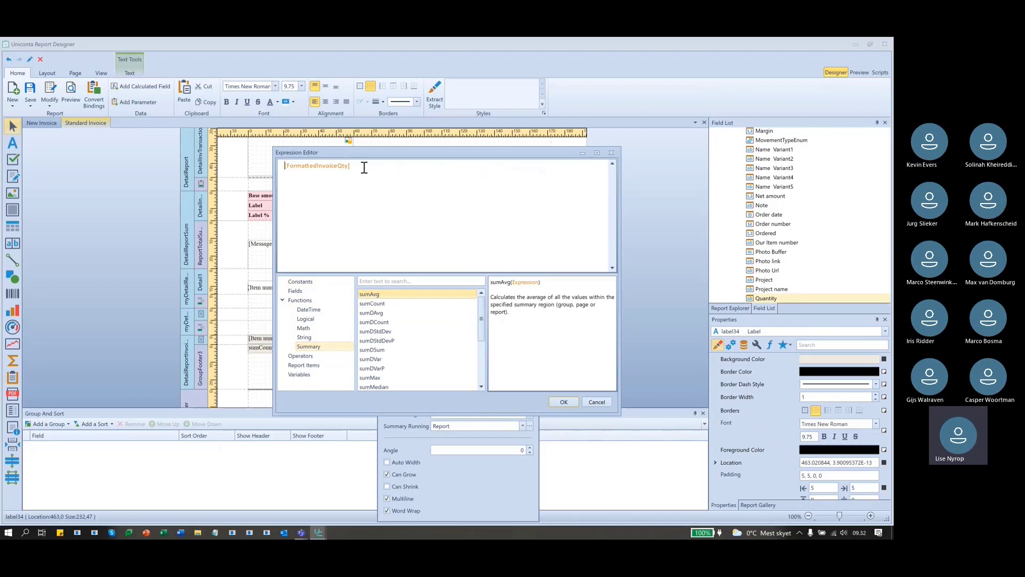
key("Home")
type("sumco")
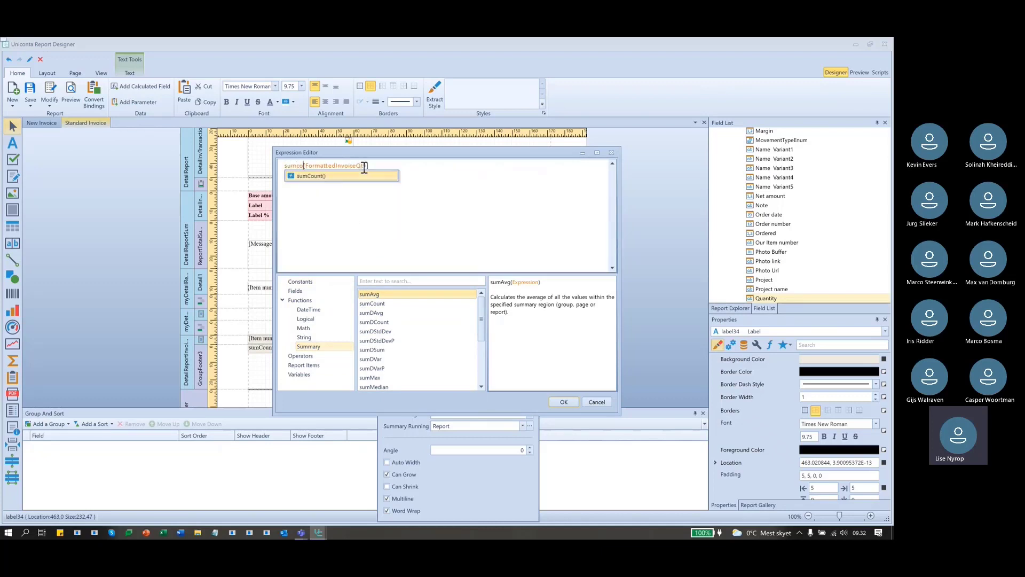
key("Return")
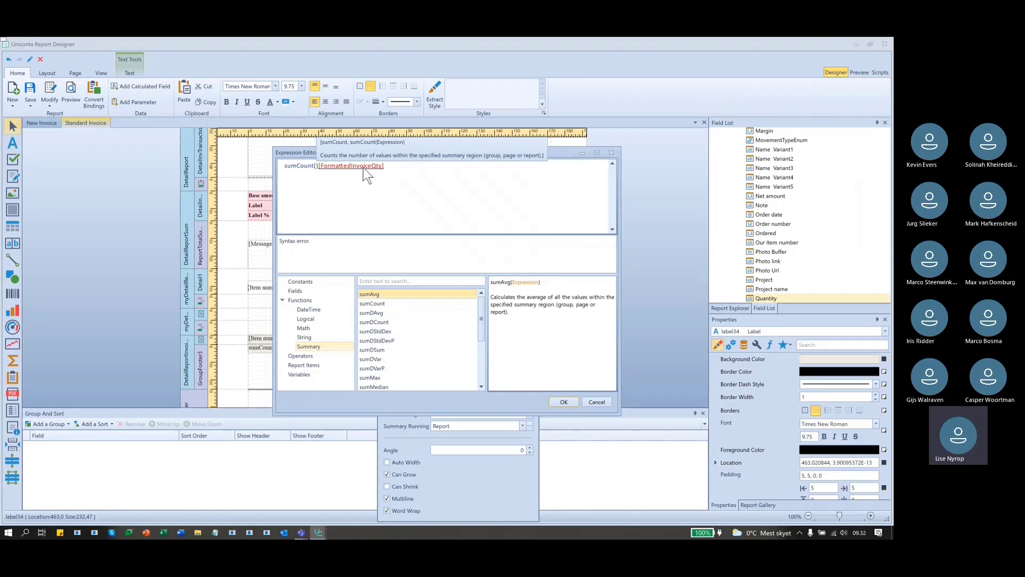
key("Delete")
key("End")
type(")")
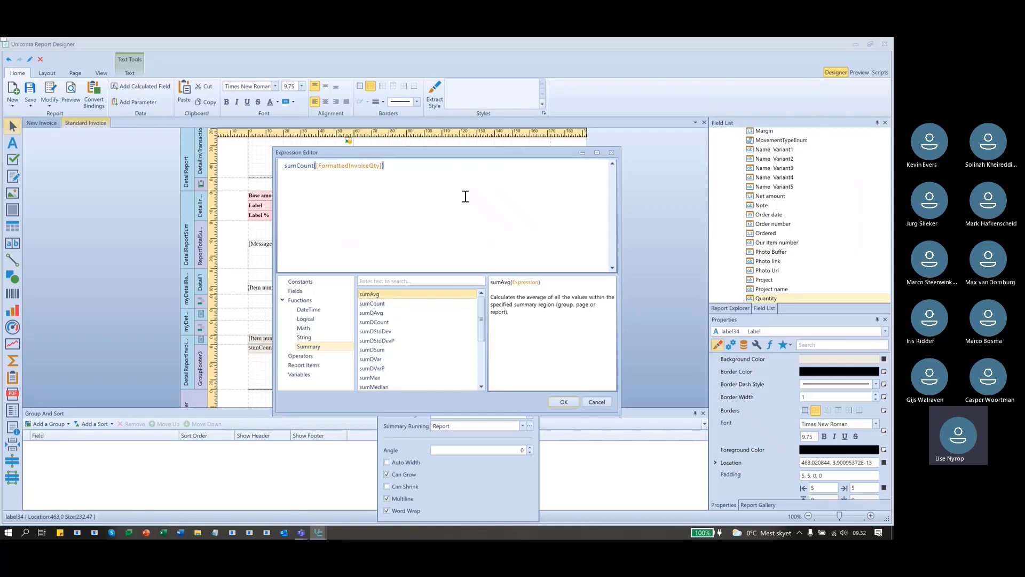
left_click(565, 402)
left_click(608, 349)
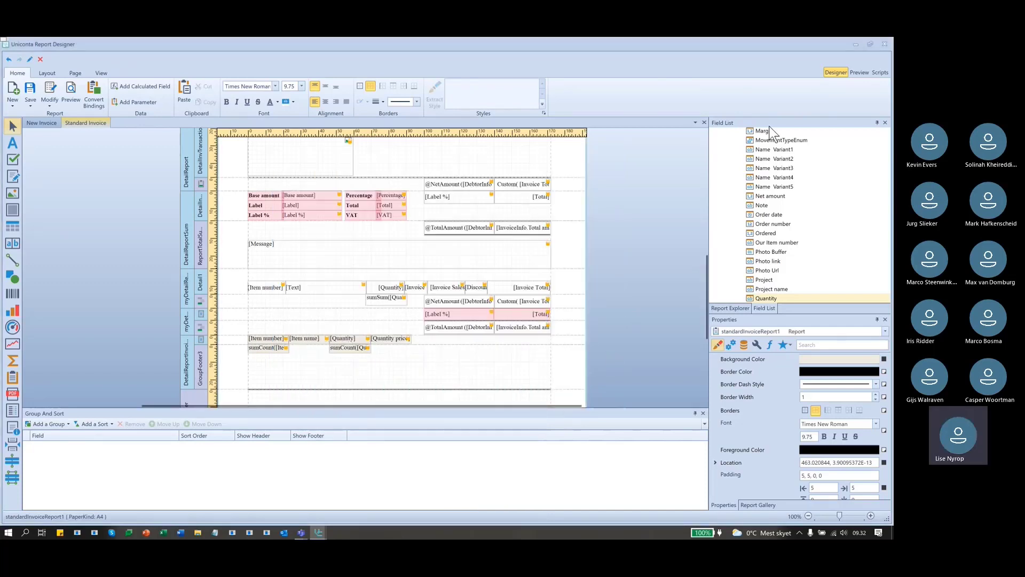
Save the changed Standard Invoice report.
left_click(30, 91)
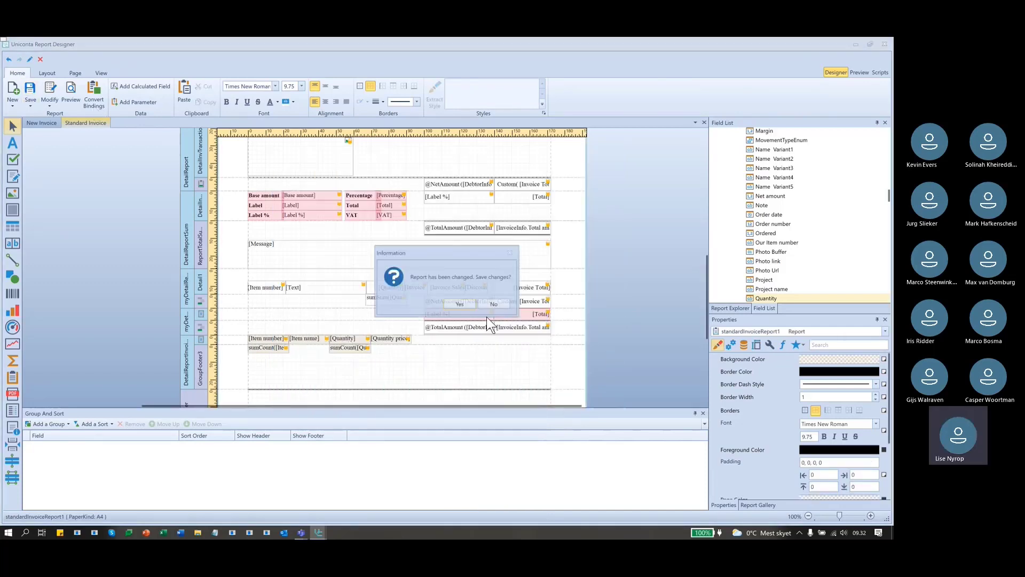
left_click(463, 302)
left_click(550, 301)
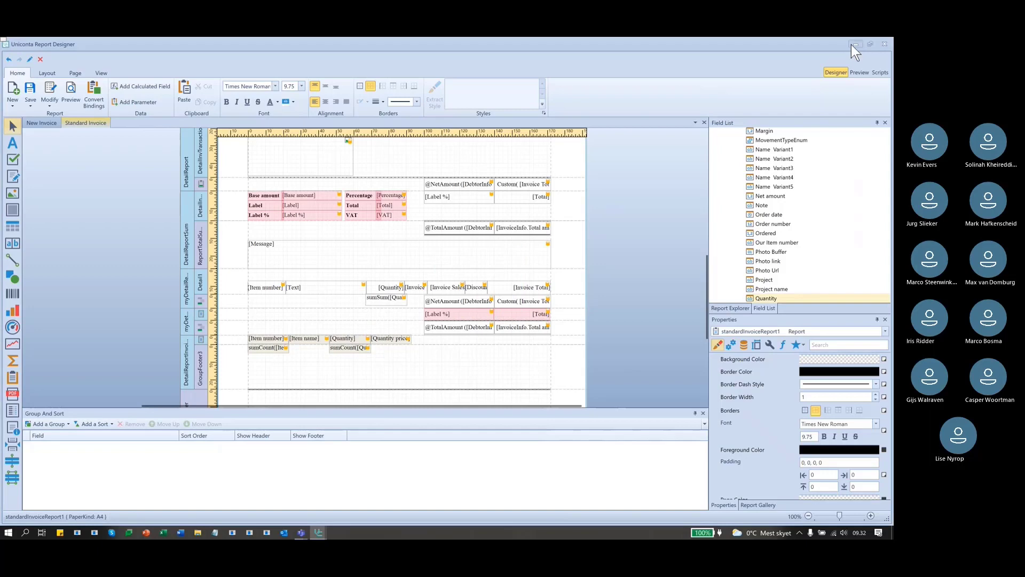
Switch to Uniconta, regenerate the invoice preview for order 57 and check the footer value beneath the shaded quantities on page 2.
left_click(852, 44)
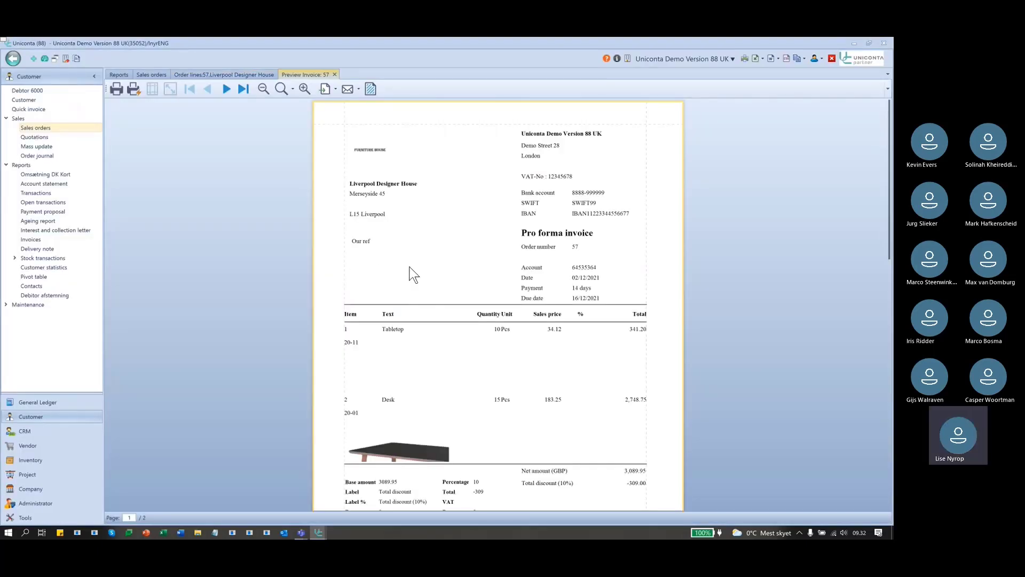
scroll(682, 352, "down", 10)
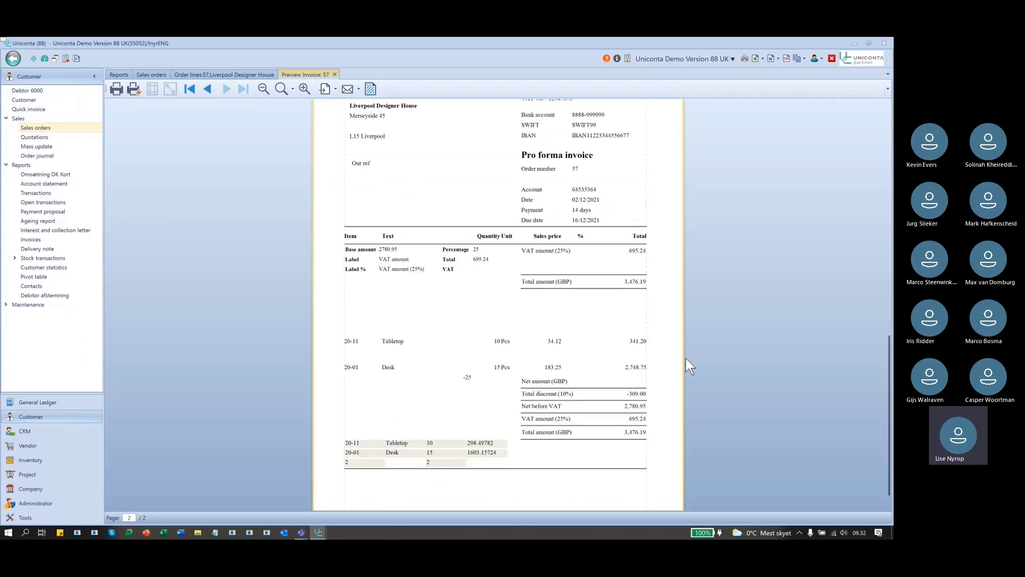
scroll(689, 366, "down", 1)
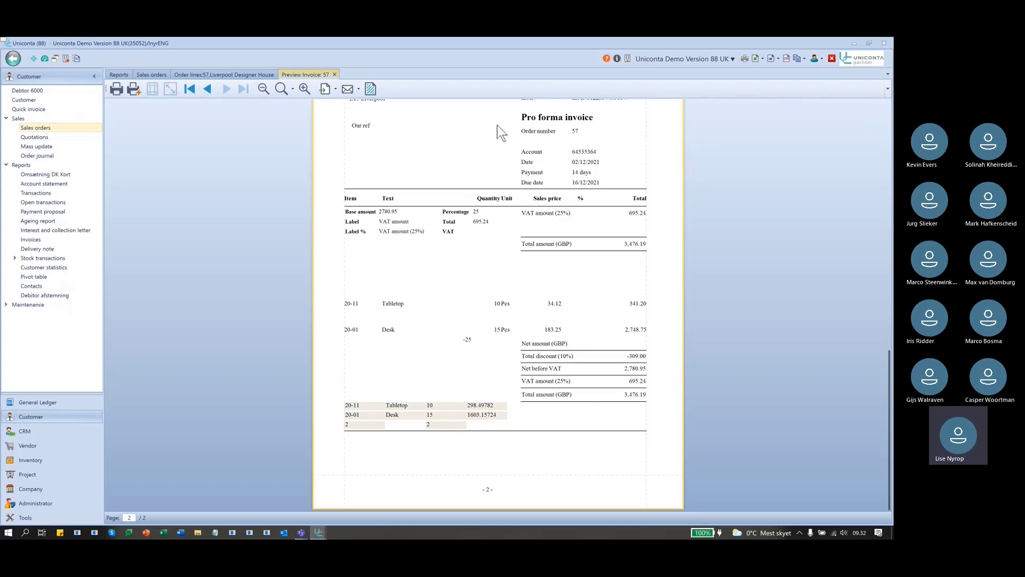
Close the preview, return to the Report Designer and change the footer quantity label's expression to sumSum([FormattedInvoiceQty]).
left_click(334, 75)
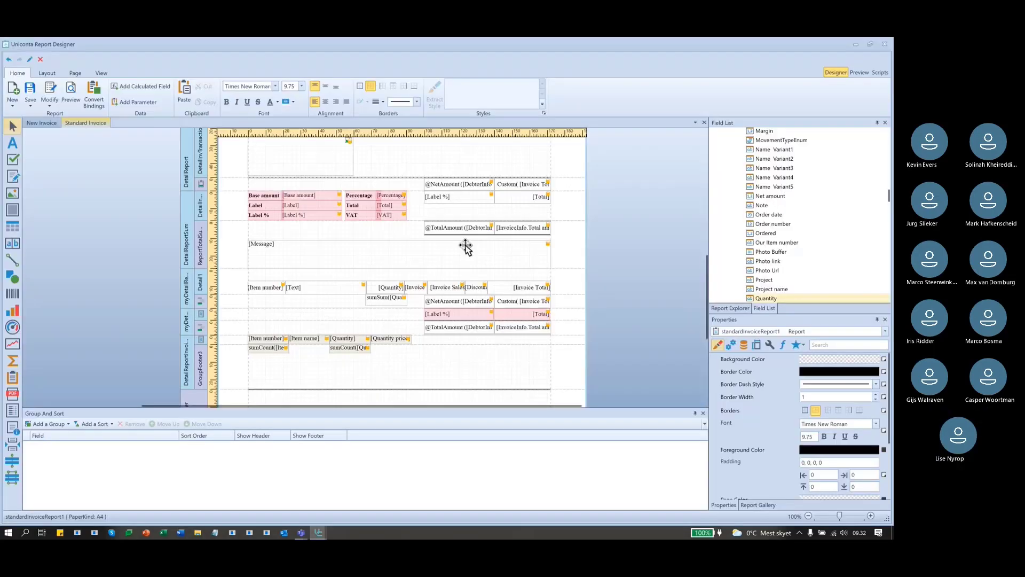
left_click(357, 349)
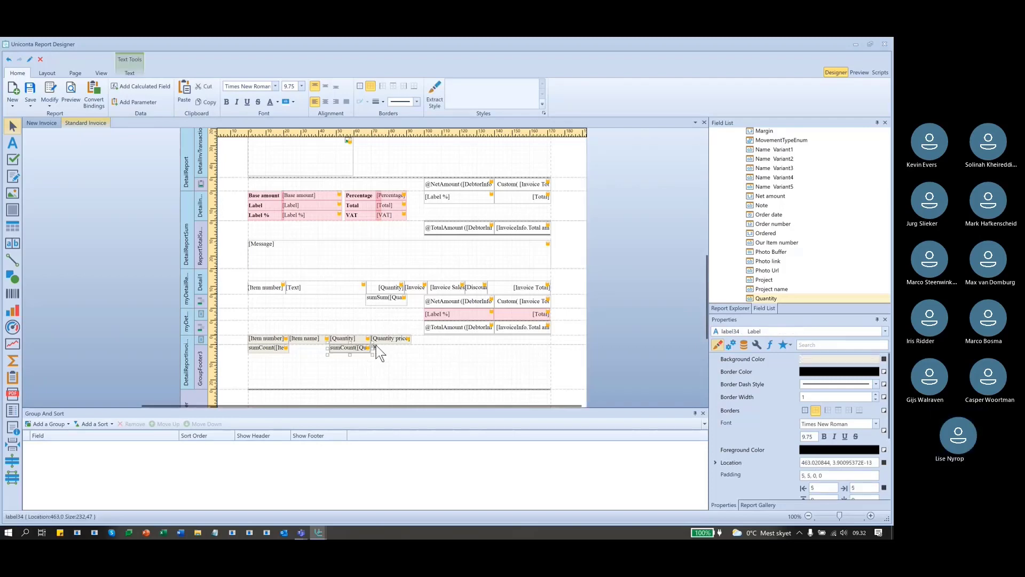
left_click(375, 346)
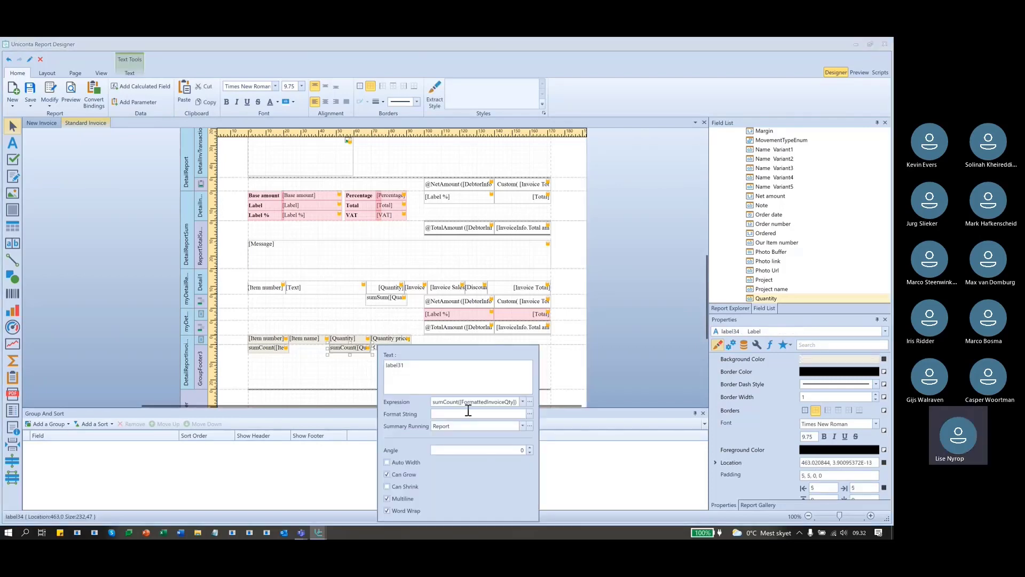
left_click(530, 401)
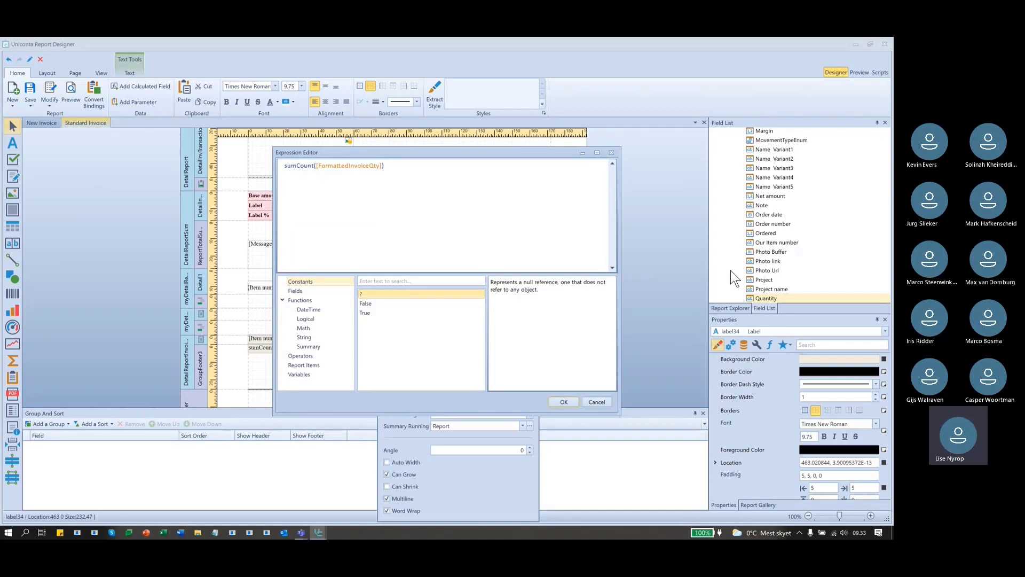
key("shift+Right")
key("shift+Right")
key("shift+Right")
key("shift+Right")
key("shift+Right")
type("sum")
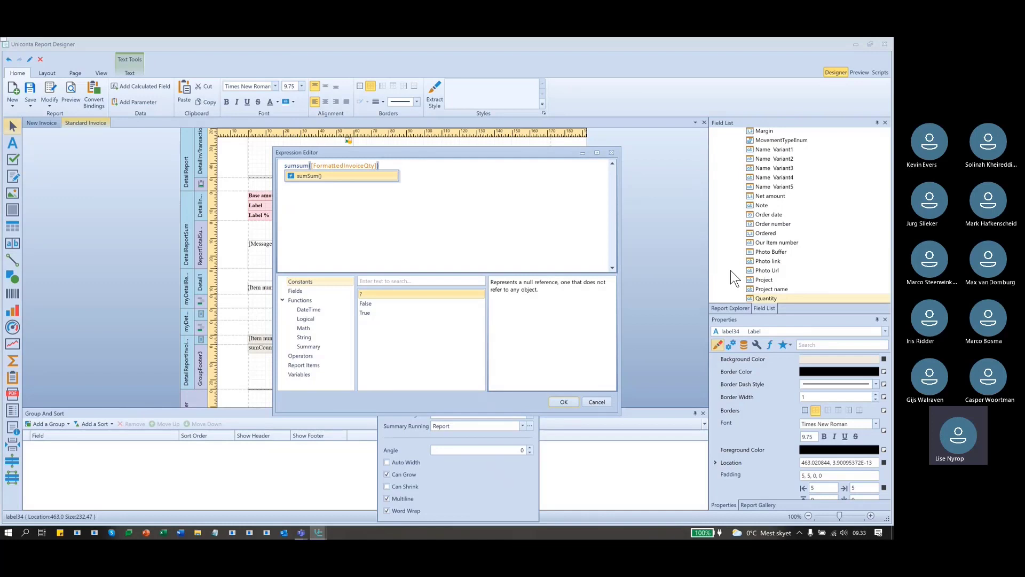
double_click(324, 176)
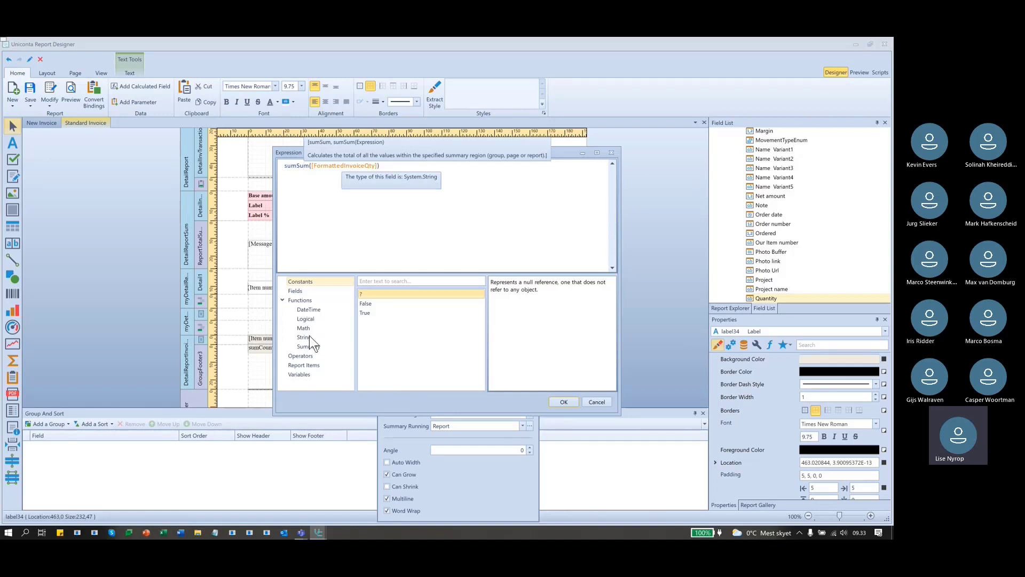
Read the descriptions of the summary functions sumSum, sumStdDevP, sumRunningSum, sumRecordNumber and sumPercentage in the expression editor.
left_click(300, 347)
scroll(439, 338, "down", 5)
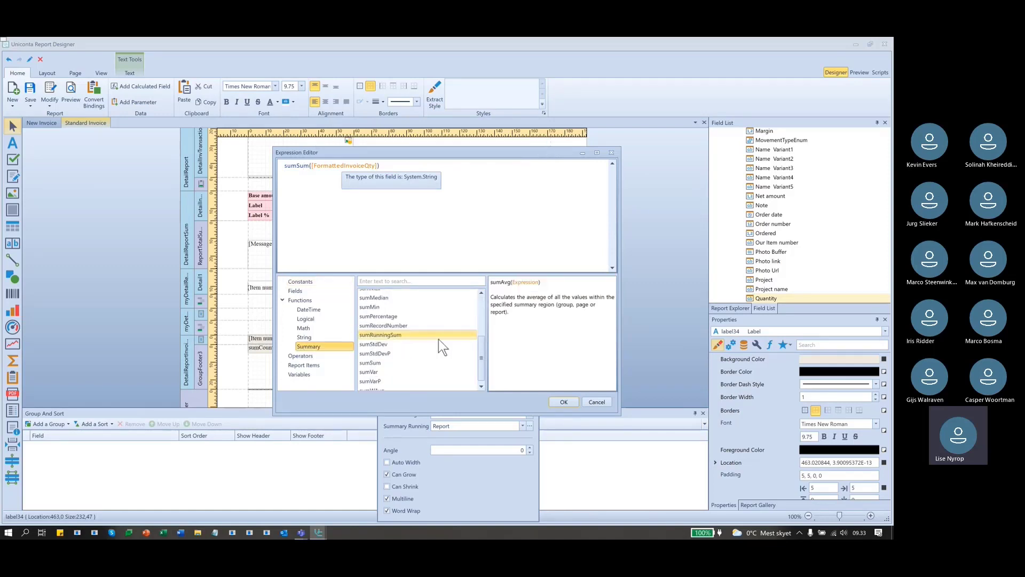
left_click(382, 357)
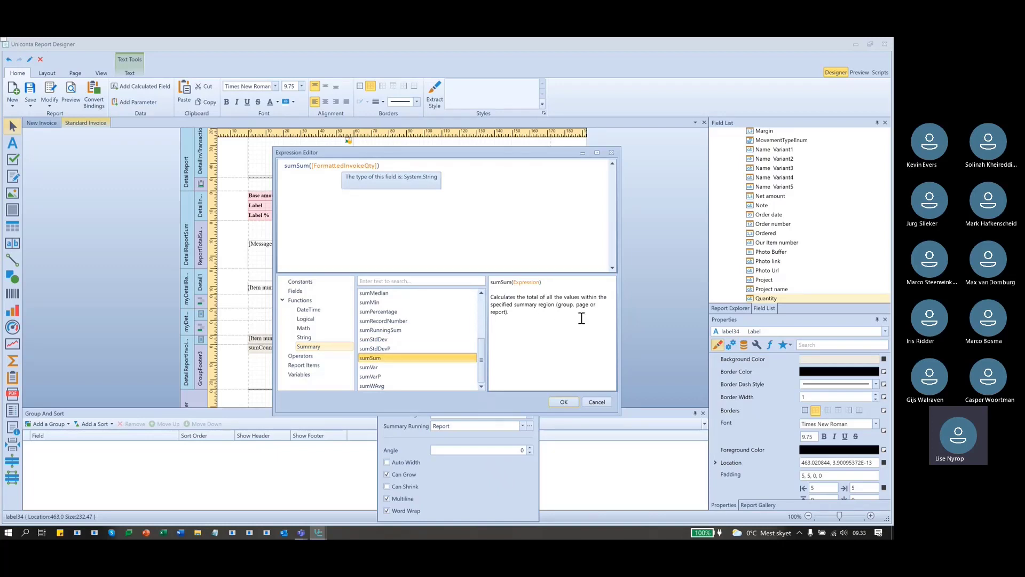
left_click(382, 348)
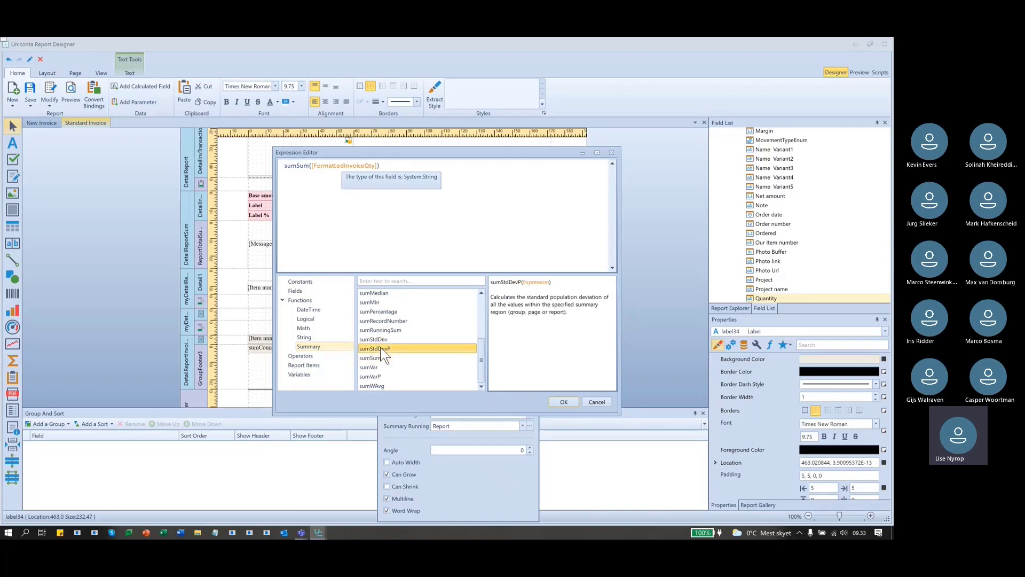
left_click(380, 330)
left_click(387, 320)
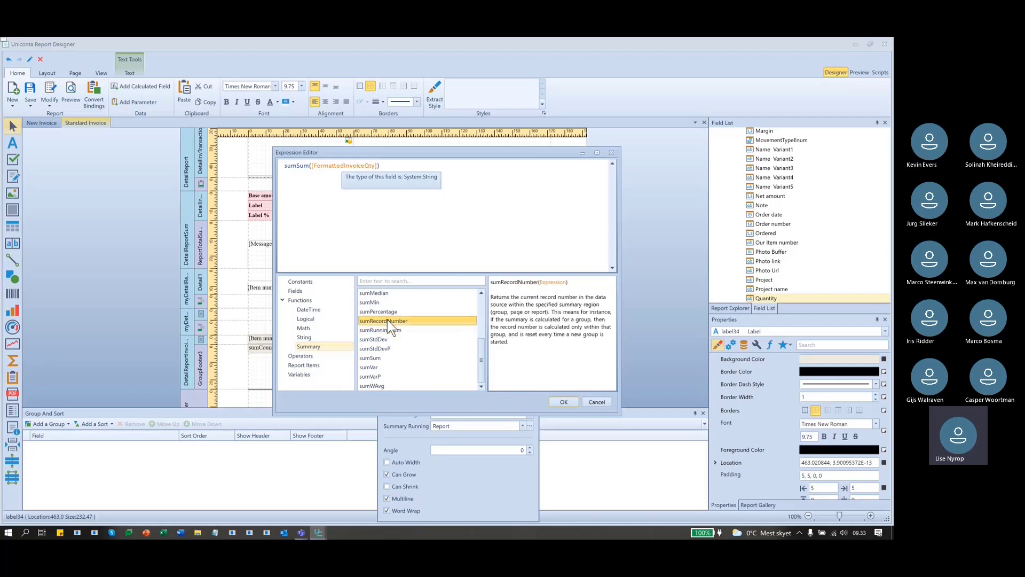
left_click(389, 309)
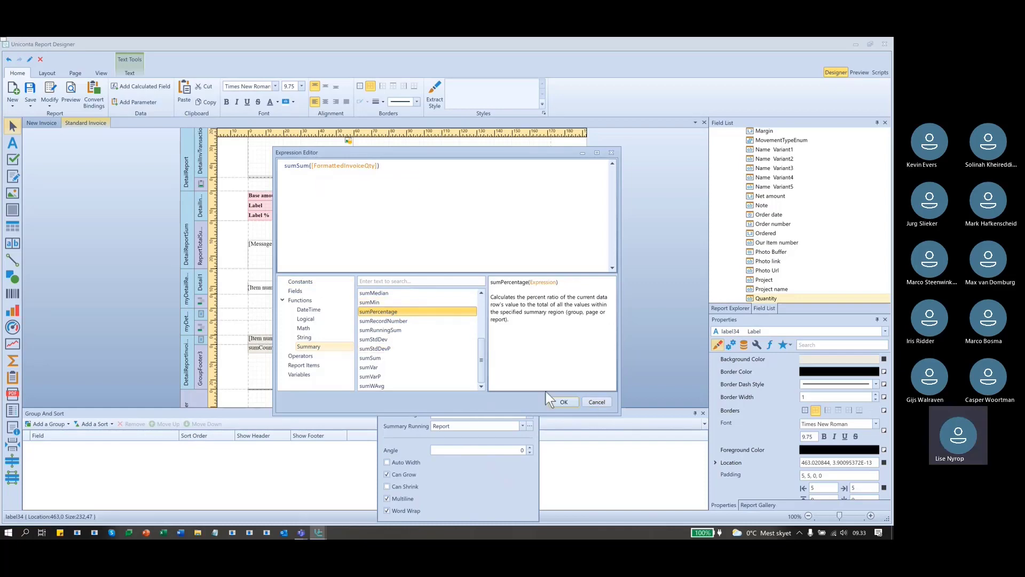
Confirm the footer quantity label's sumSum expression, close its settings and save the Standard Invoice report.
left_click(565, 402)
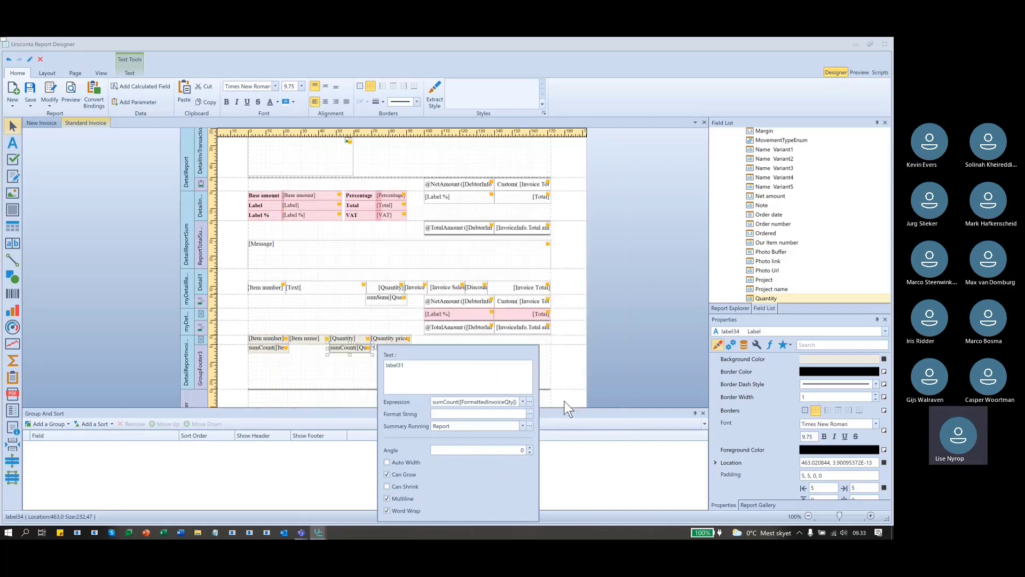
left_click(638, 282)
left_click(31, 90)
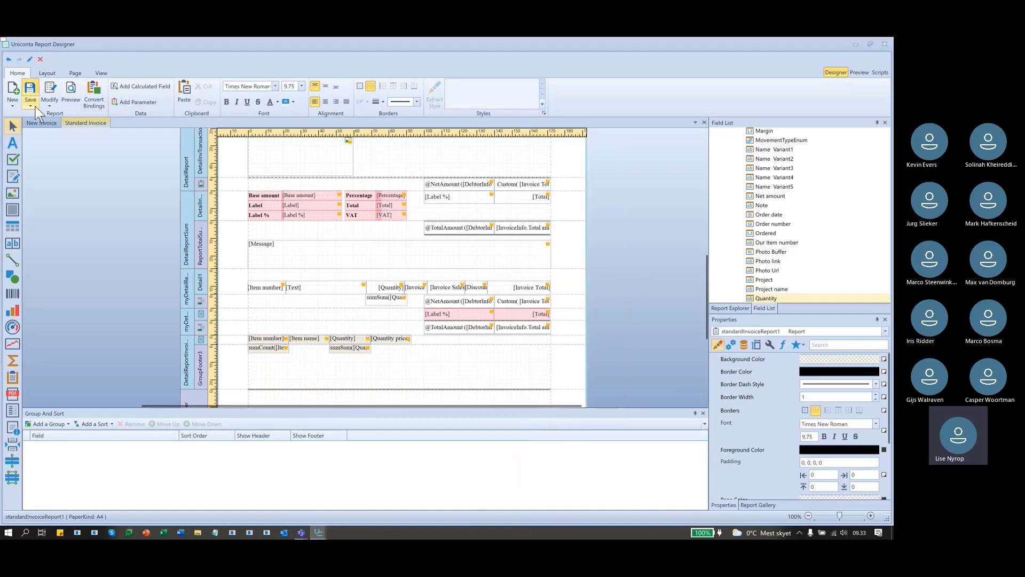
left_click(458, 304)
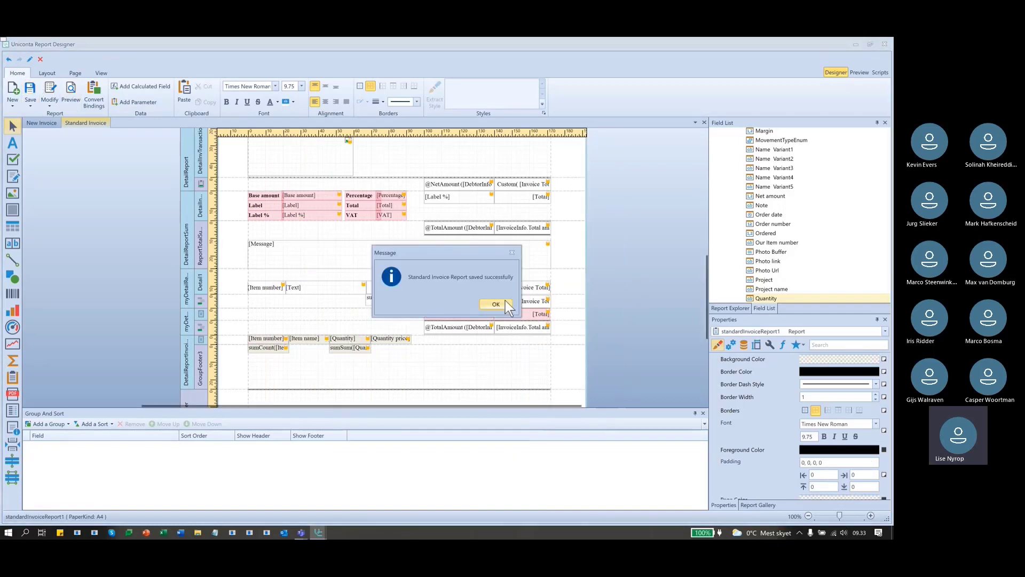
left_click(496, 303)
Switch to Uniconta, regenerate order 57's invoice preview and check the summed quantity in the page 2 group footer.
left_click(854, 45)
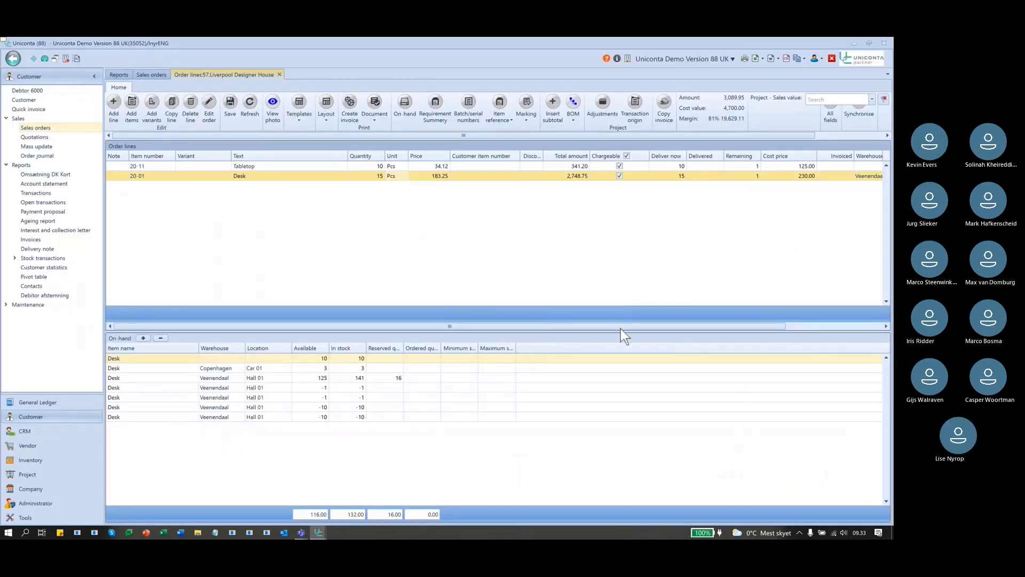
scroll(622, 342, "down", 10)
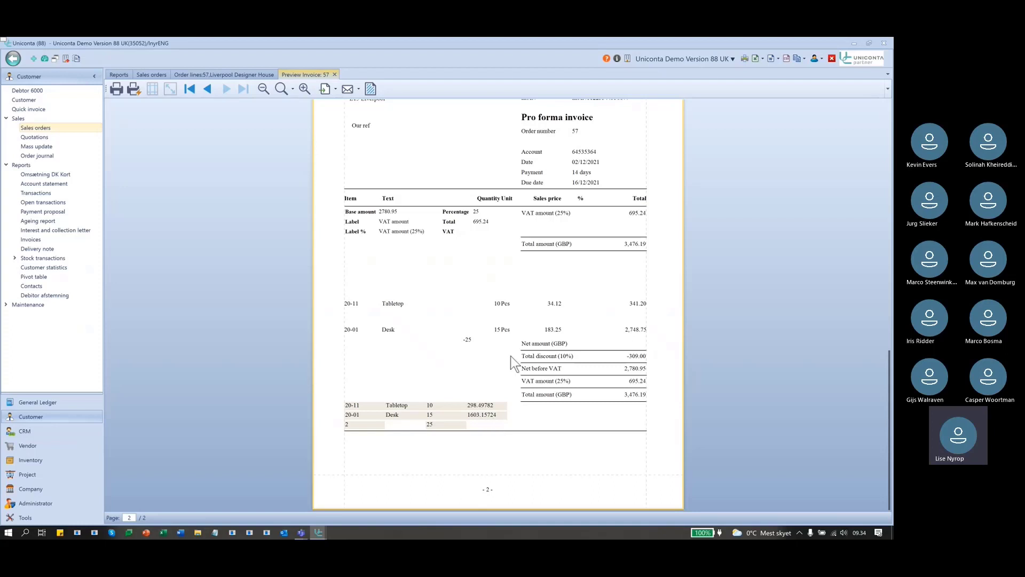
left_click(335, 74)
Return to the Report Designer and copy the net amount label and its value label from beneath the invoice lines into GroupFooter3.
key("alt+Tab")
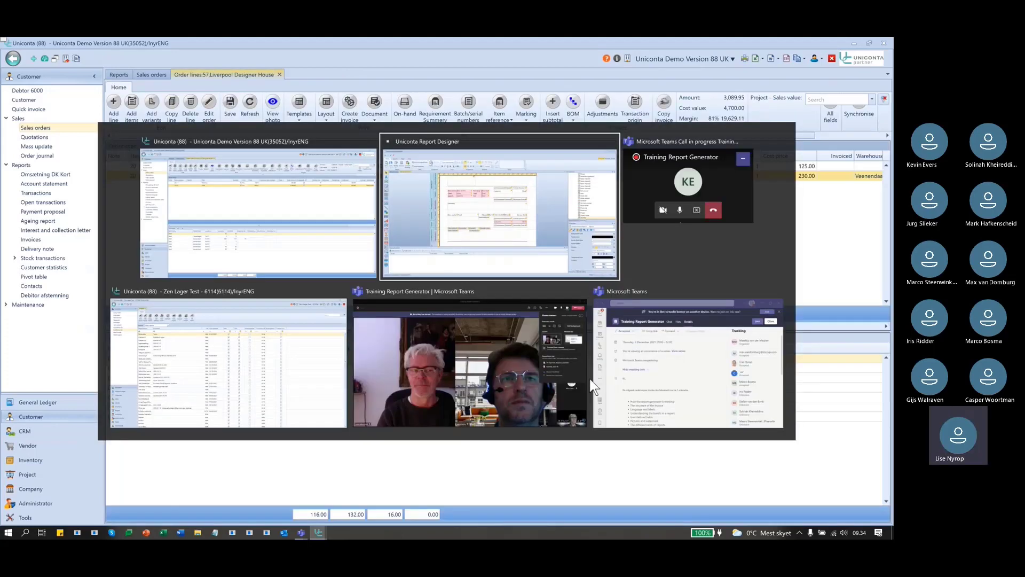
scroll(455, 373, "down", 1)
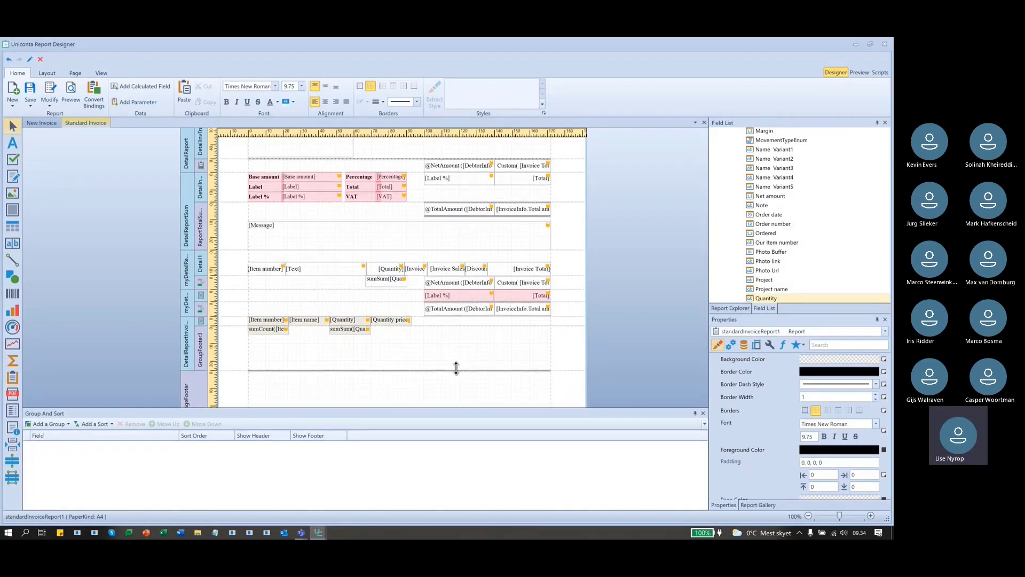
left_click(422, 354)
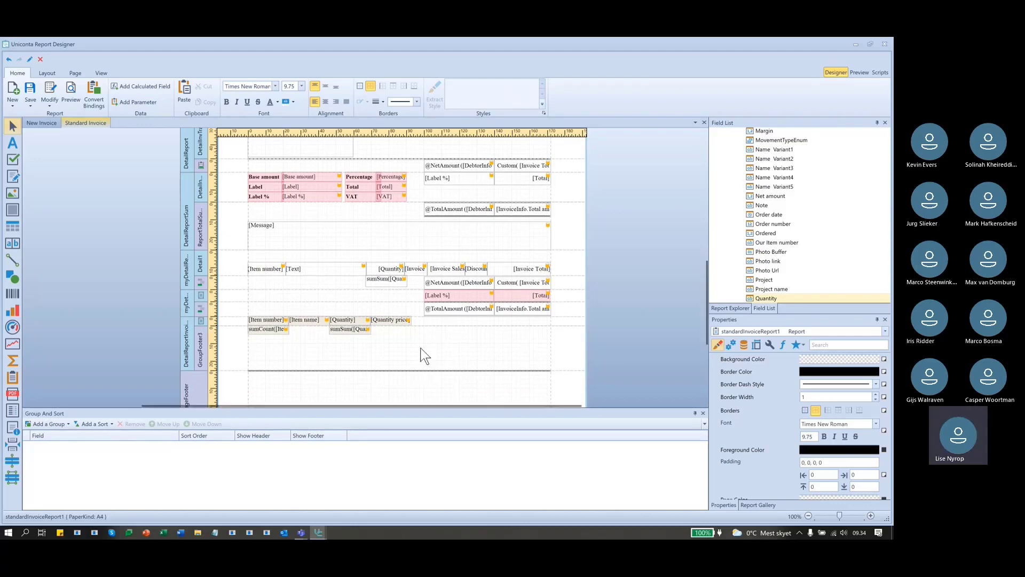
left_click(439, 284)
left_click(538, 284, "ctrl")
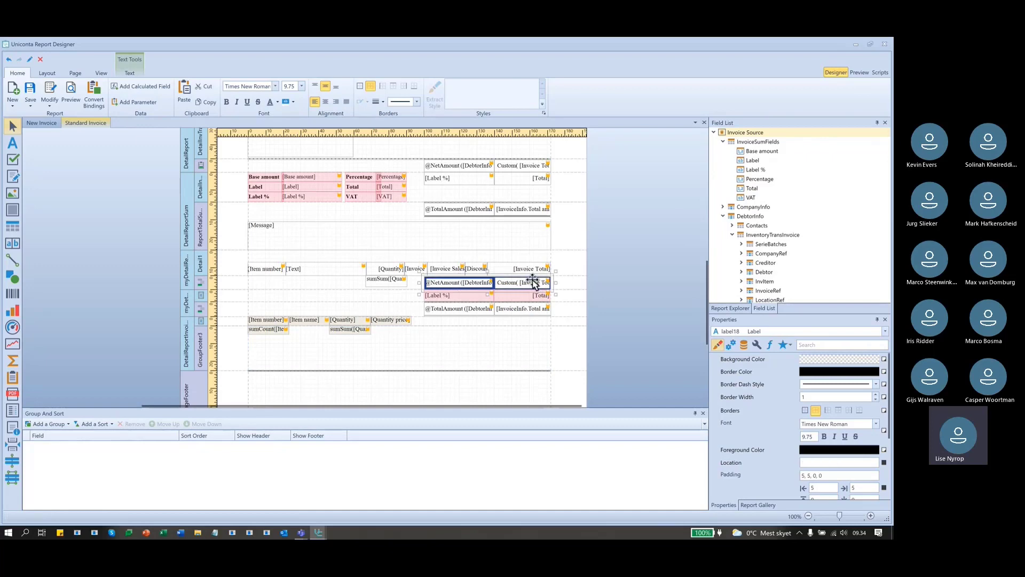
left_click(494, 332)
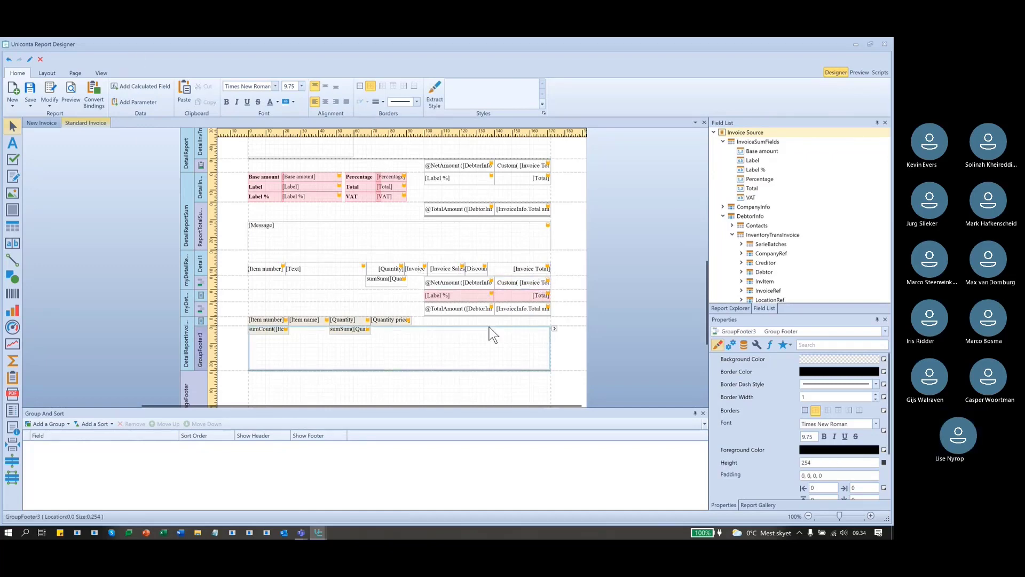
key("ctrl+v")
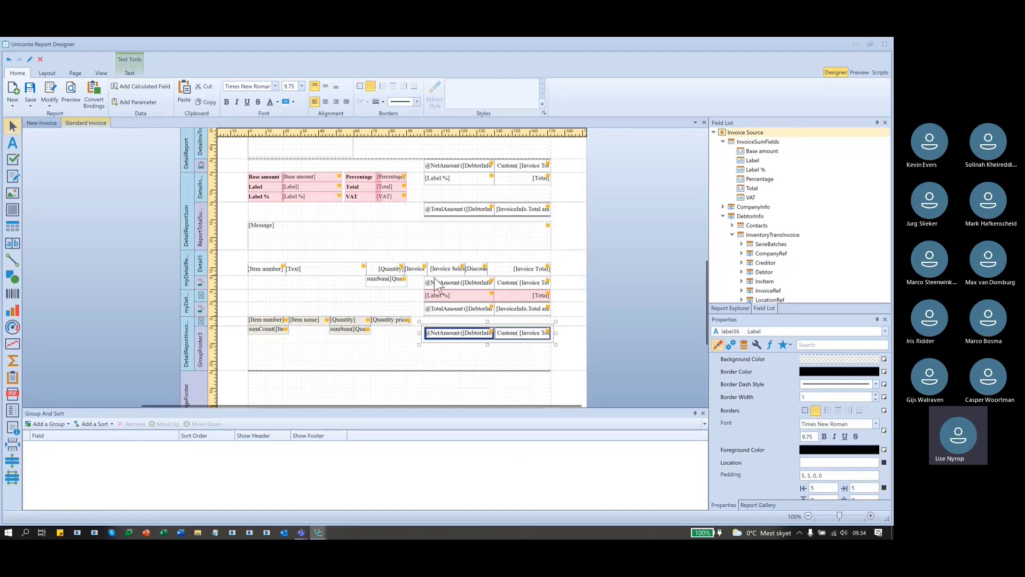
left_click(518, 281)
left_click(461, 284)
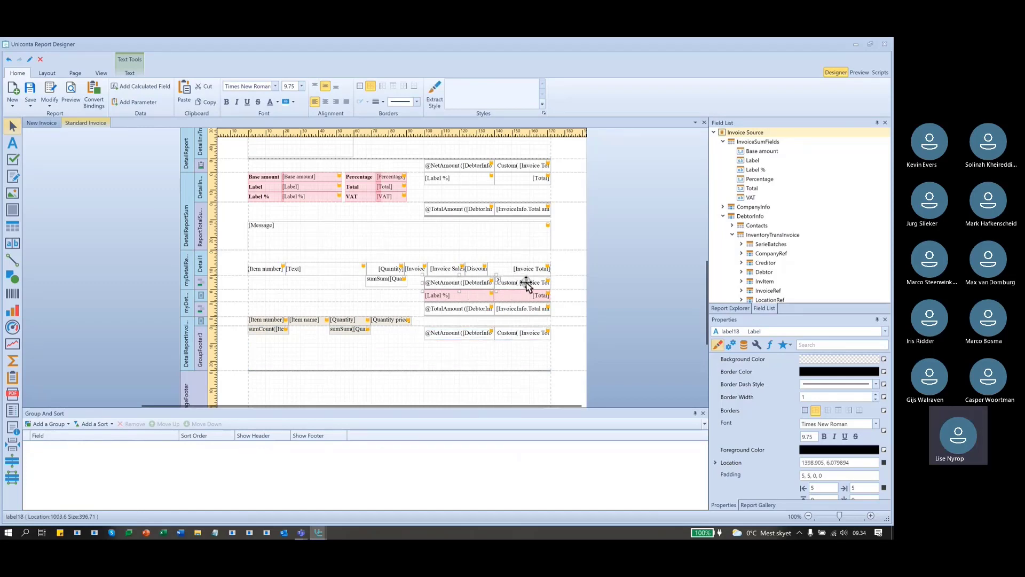
left_click(527, 284)
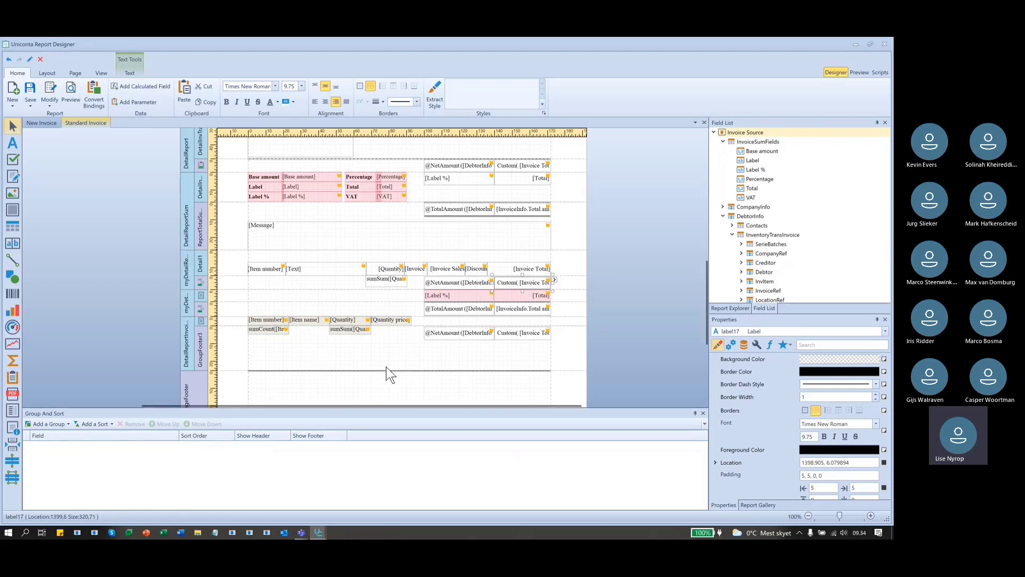
Select the Detail3 band and show its expression properties.
left_click(202, 320)
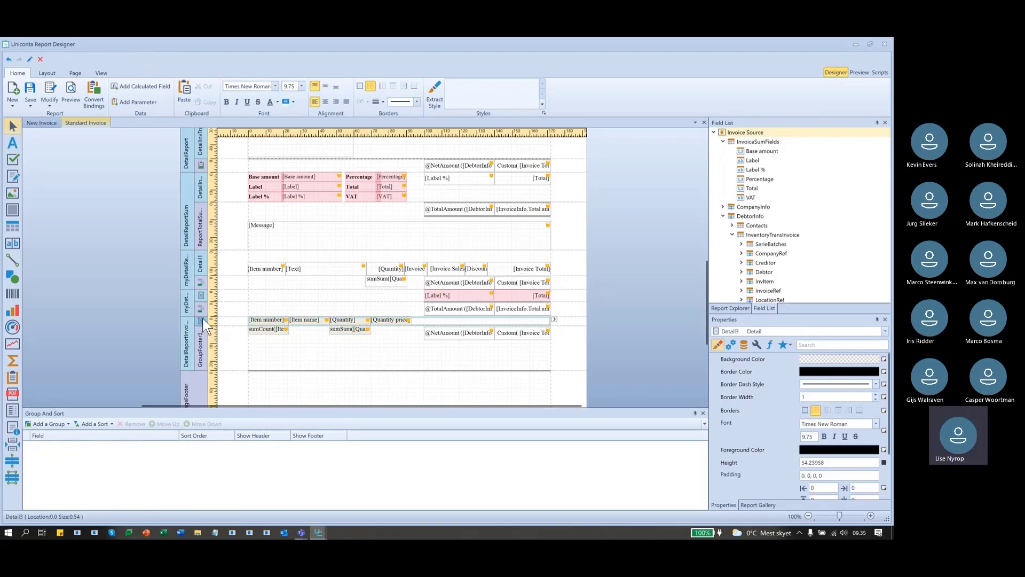
left_click(555, 318)
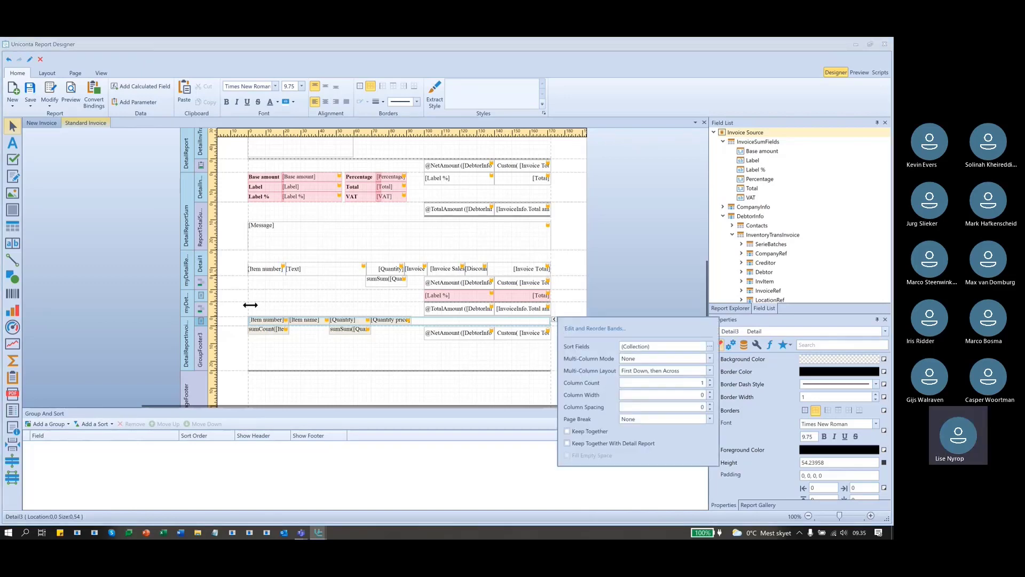
left_click(204, 320)
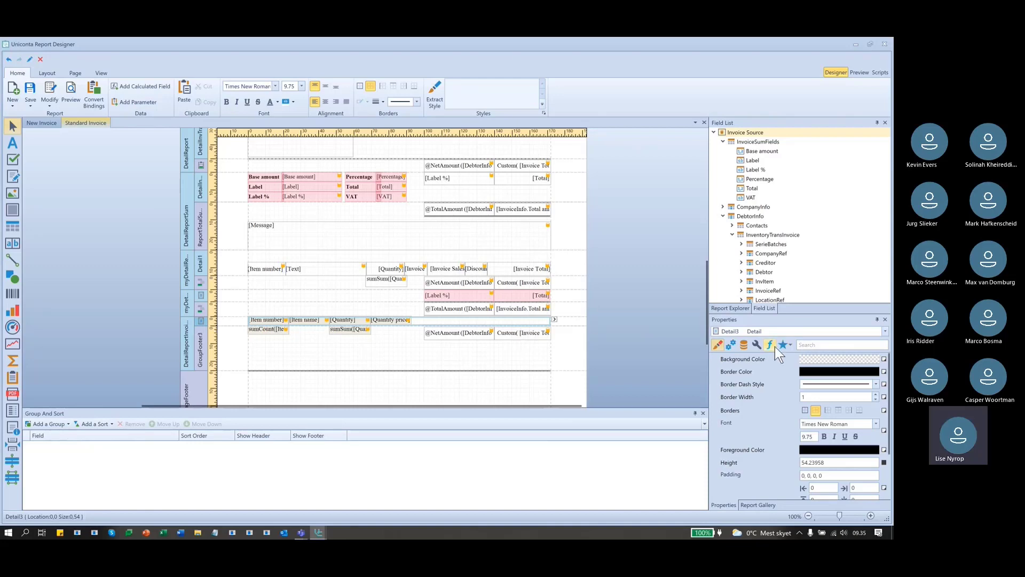
left_click(772, 343)
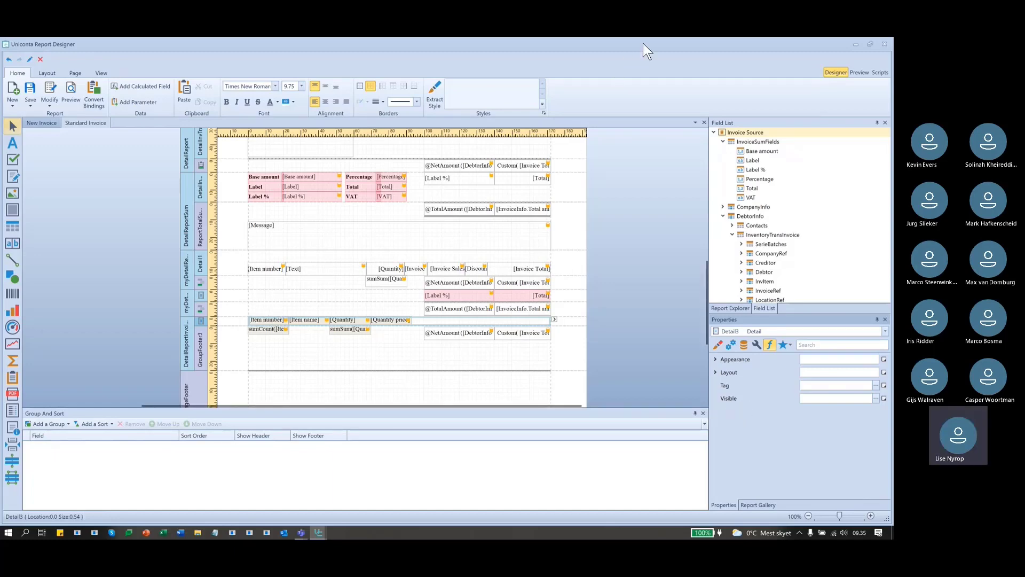
Move the Report Designer aside and examine the inventory item groups in Uniconta, including the Freight group.
left_click_drag(643, 42, 668, 284)
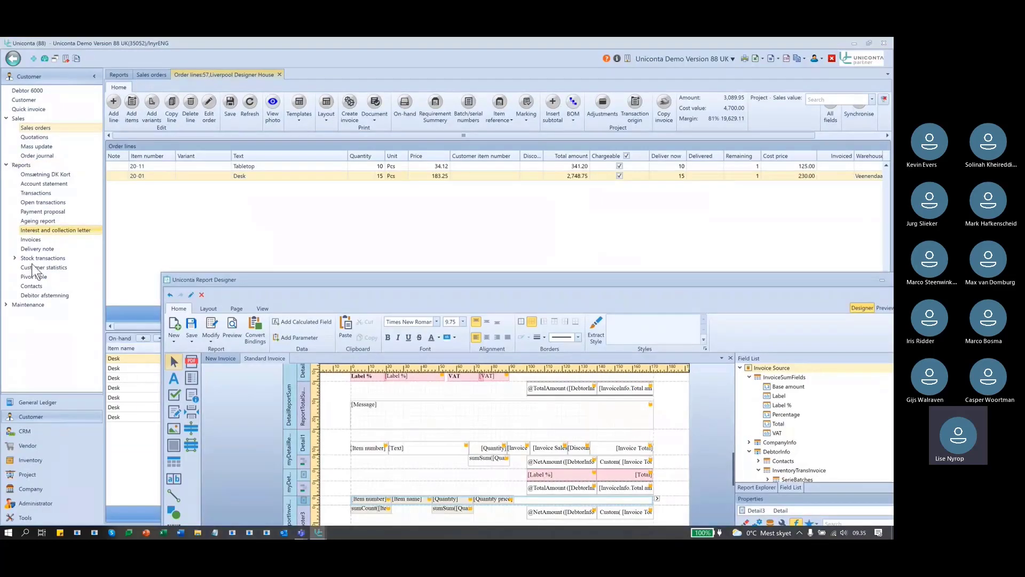
left_click(24, 460)
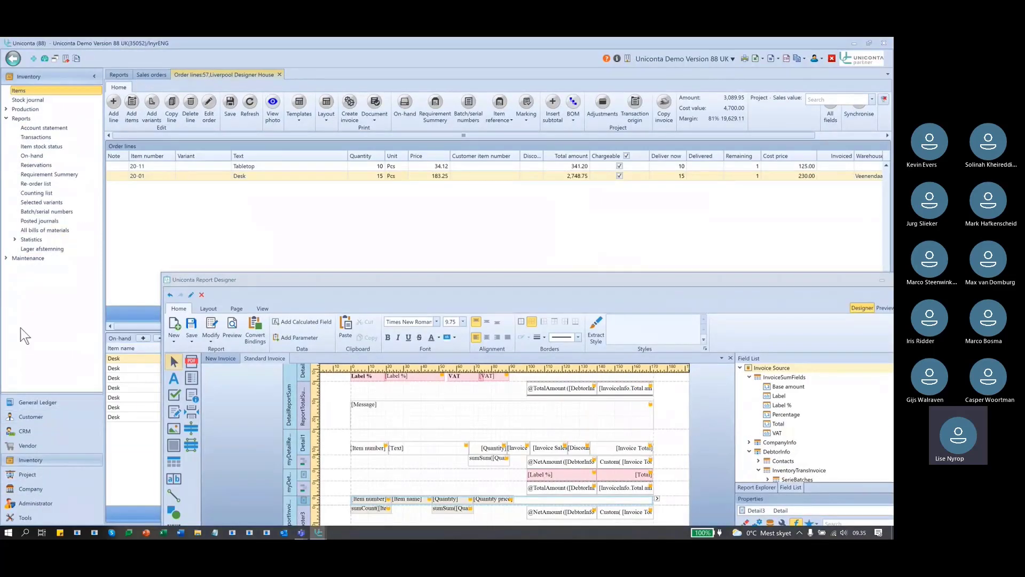
left_click(8, 257)
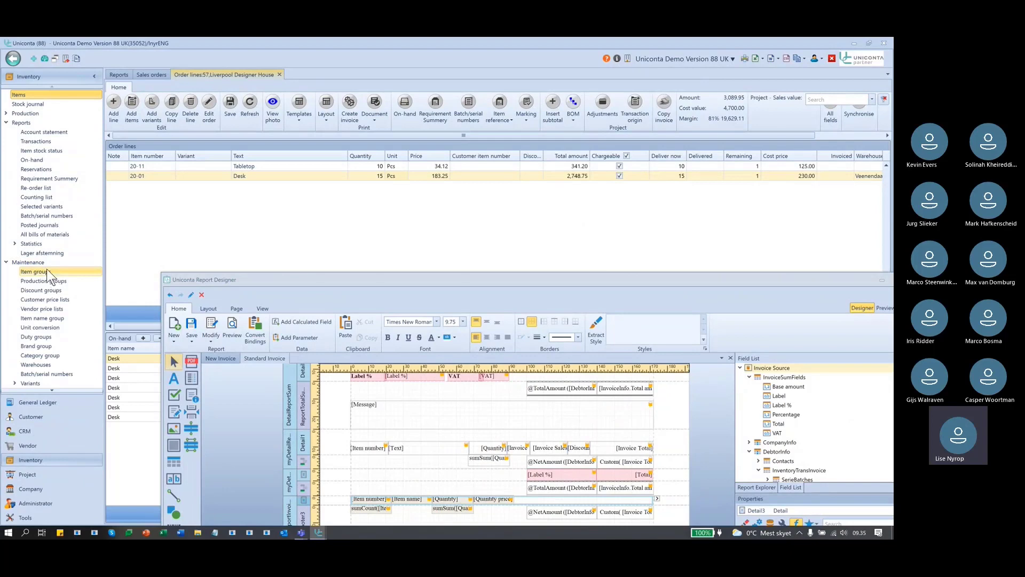
left_click(47, 271)
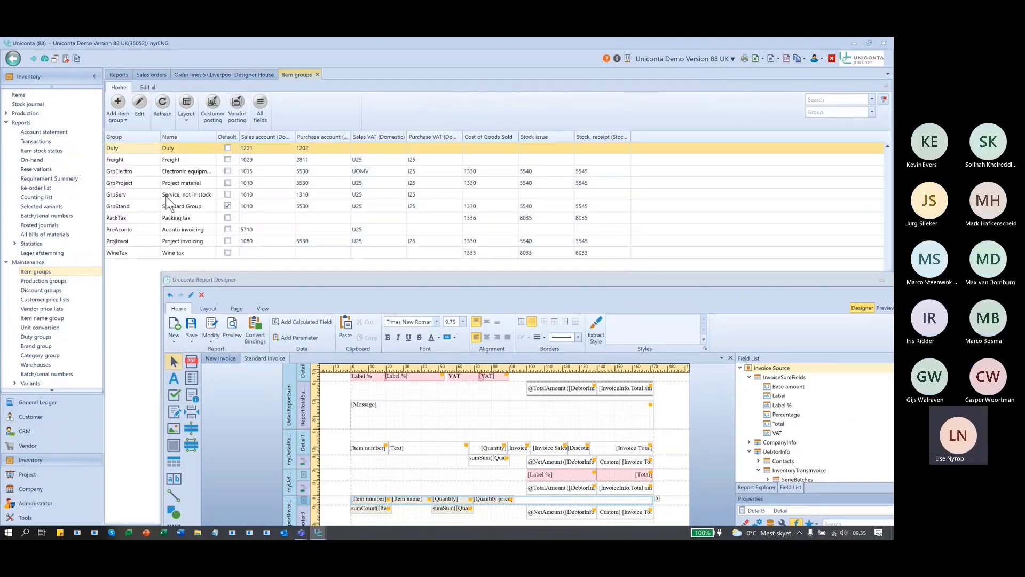
left_click(136, 160)
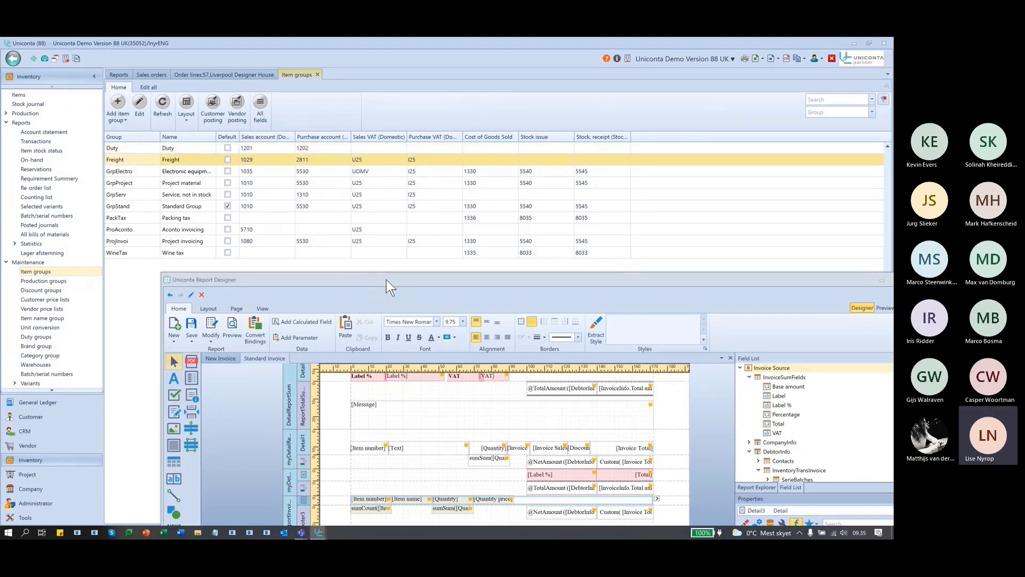
Bring the Report Designer back into view and open the expression editor for the Detail3 band's Visible property.
left_click_drag(386, 280, 386, 92)
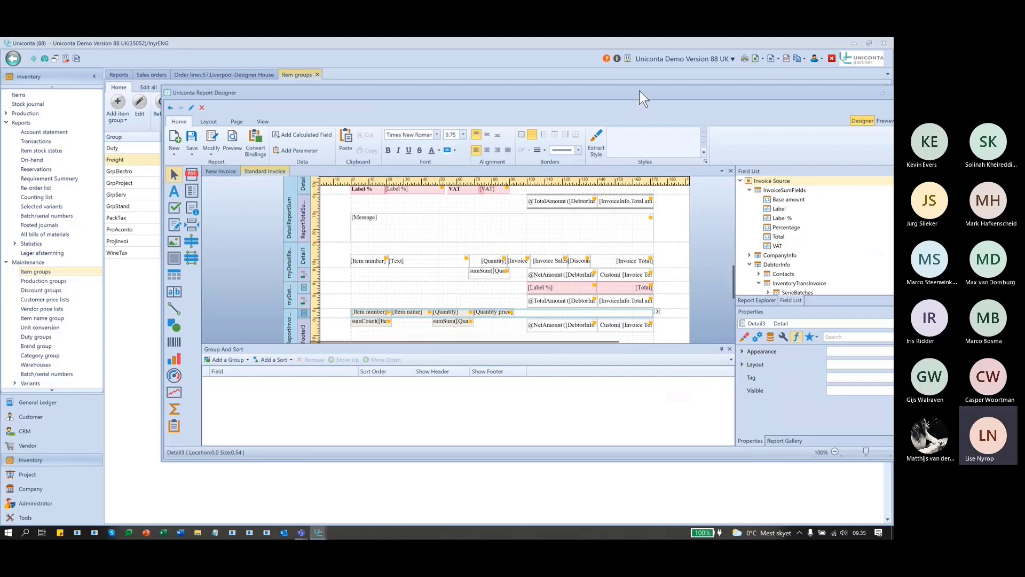
left_click_drag(636, 91, 527, 110)
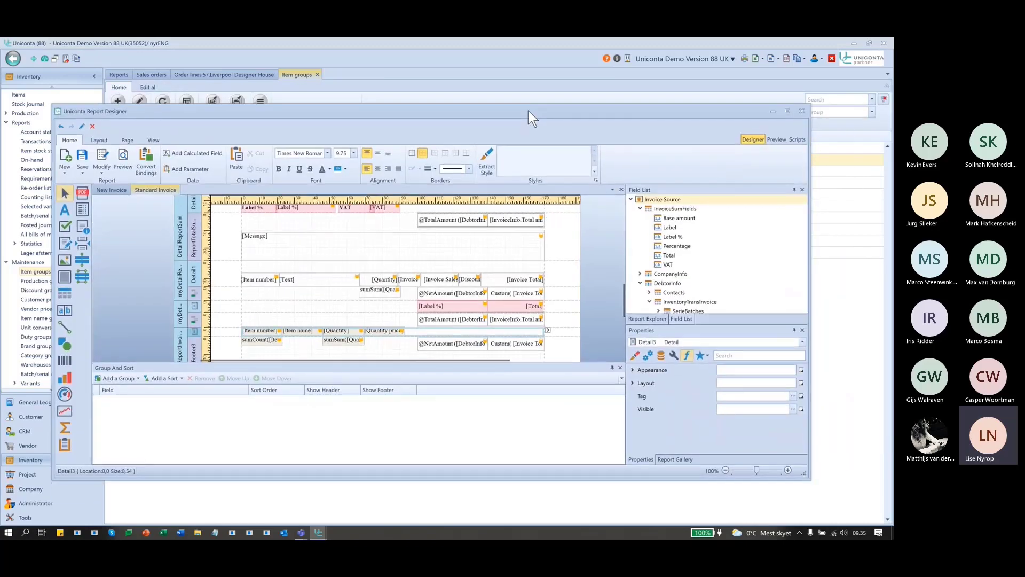
left_click(759, 409)
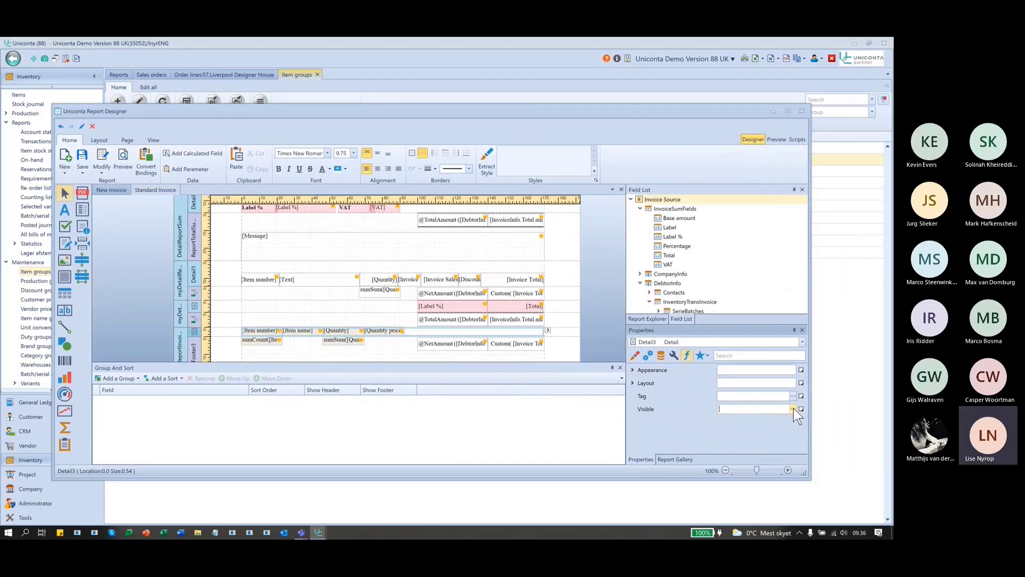
left_click(794, 408)
left_click_drag(462, 152, 465, 131)
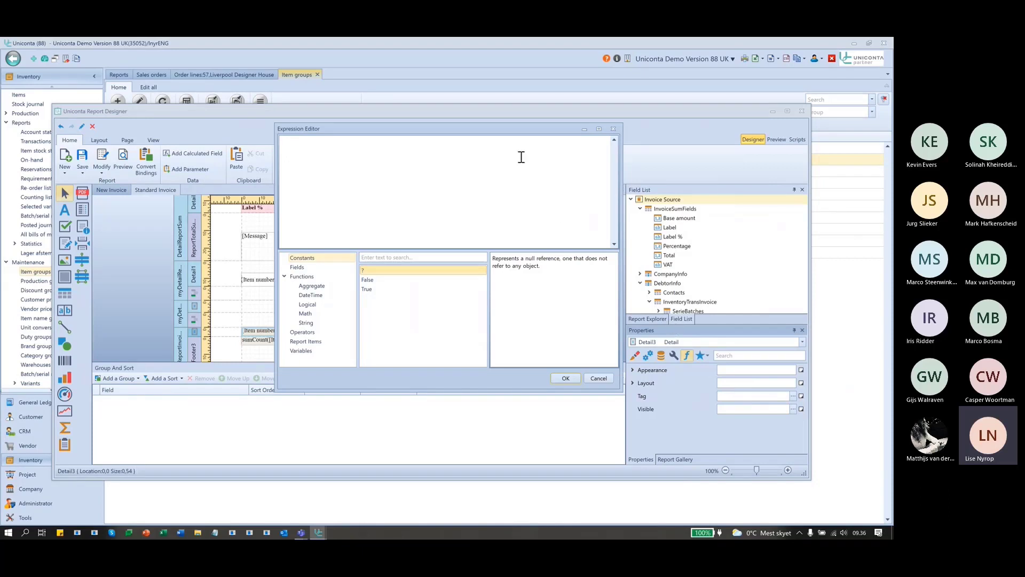
left_click_drag(498, 132, 610, 134)
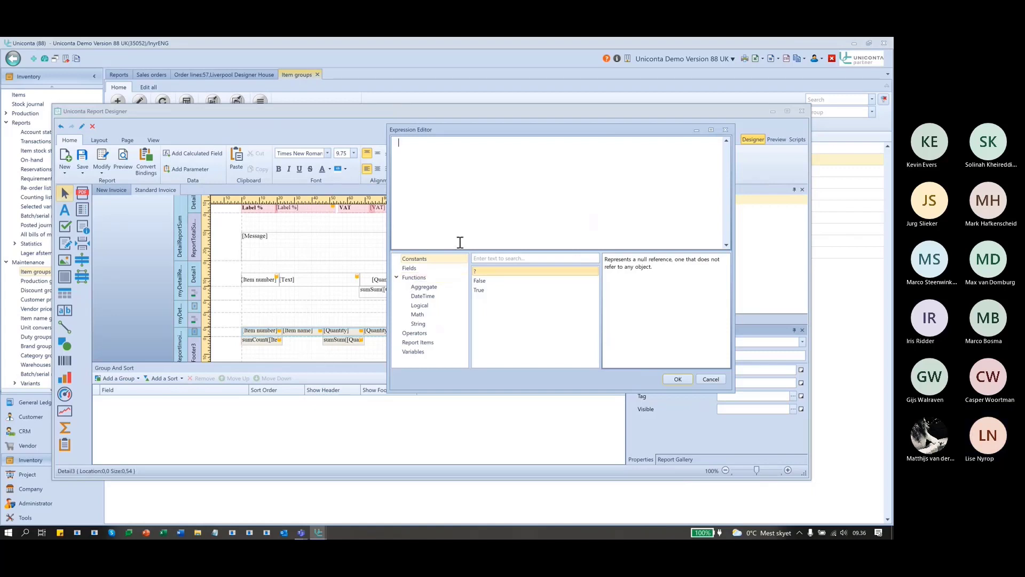
Insert the logical Iif function into the Detail3 band's Visible expression.
left_click(431, 304)
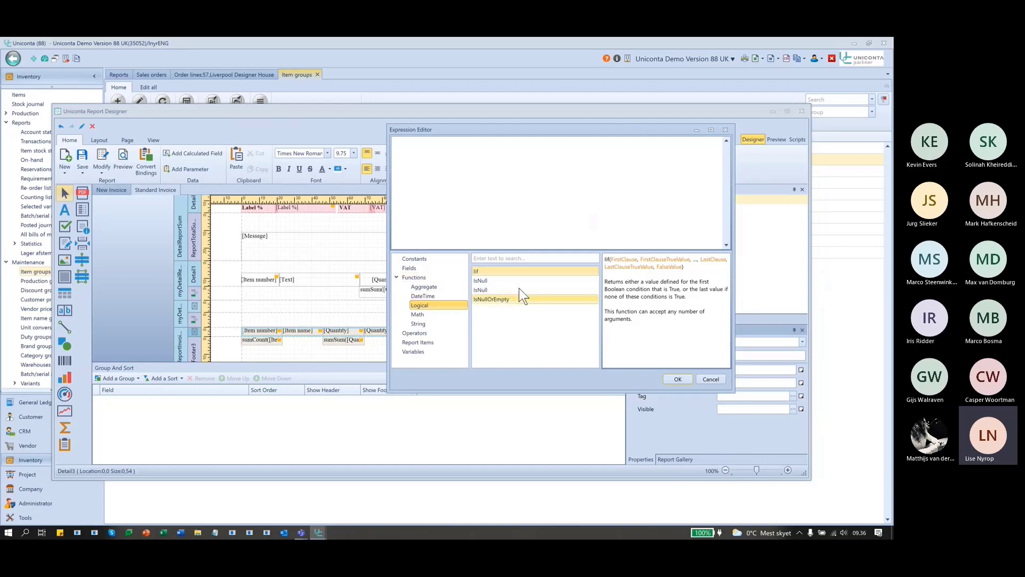
left_click(495, 273)
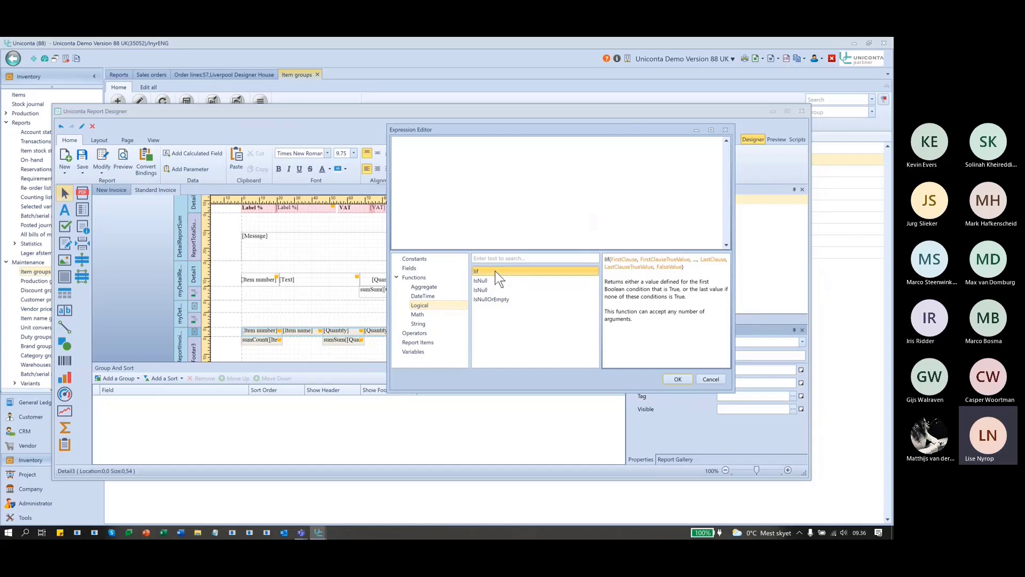
double_click(495, 270)
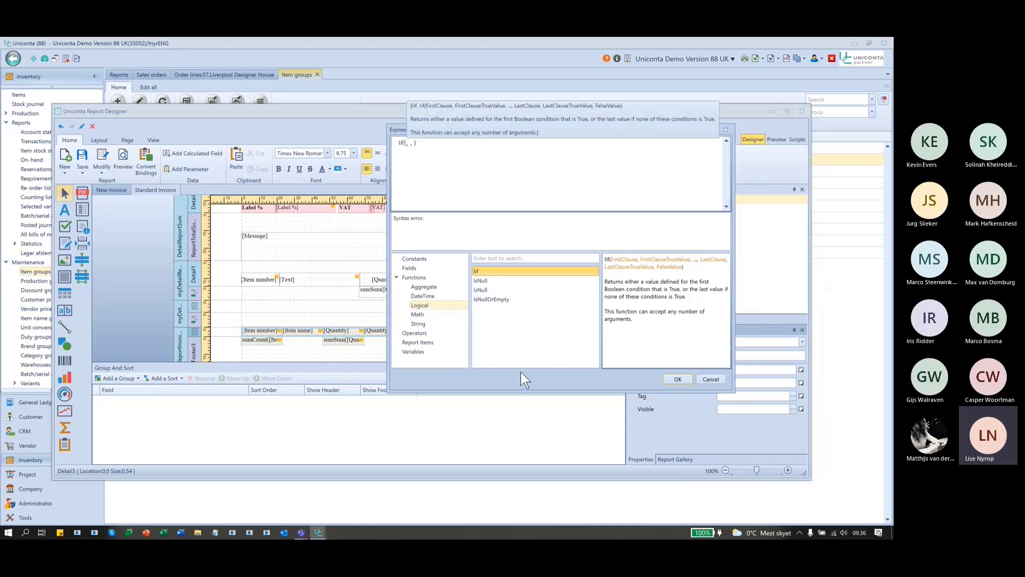
Enter [Group]='Freight' as the condition of the Iif function in the Detail3 band's Visible expression.
left_click(409, 143)
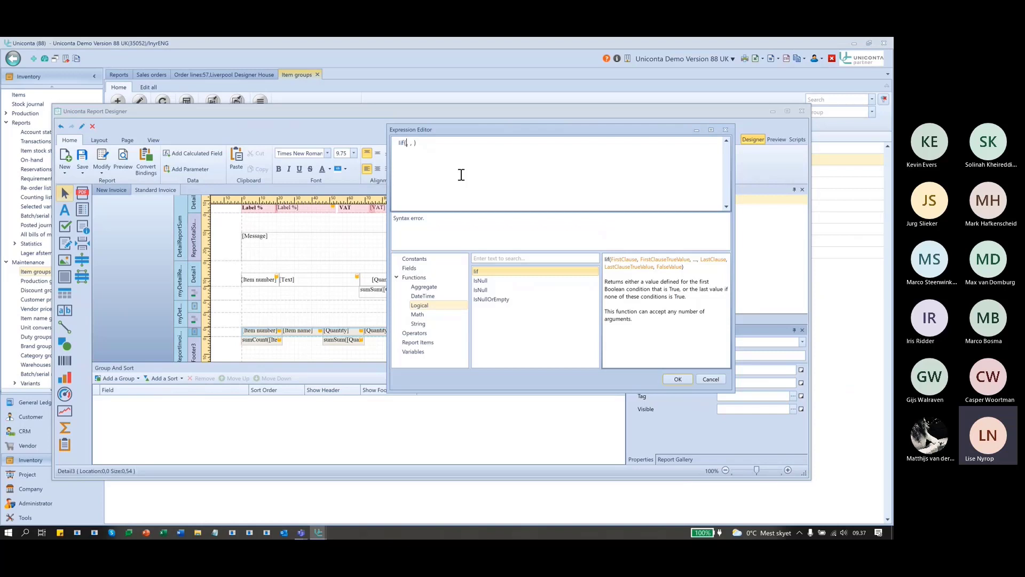
type("grou")
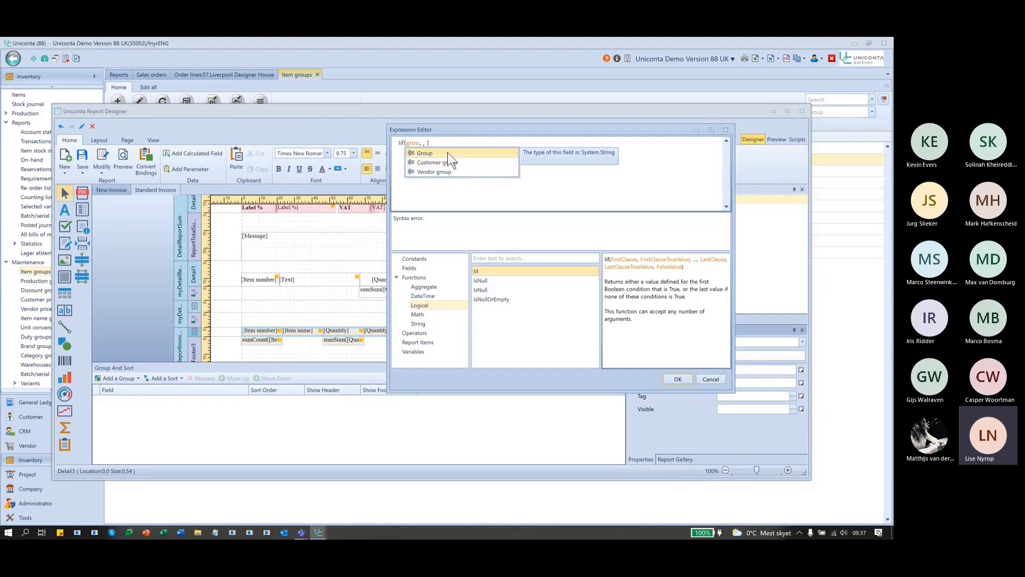
left_click(447, 153)
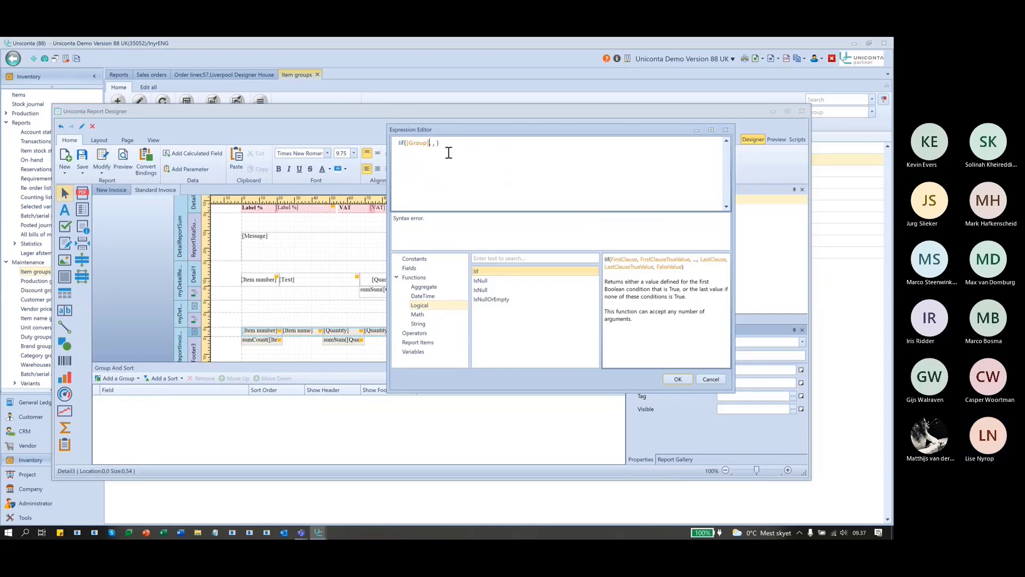
type("=")
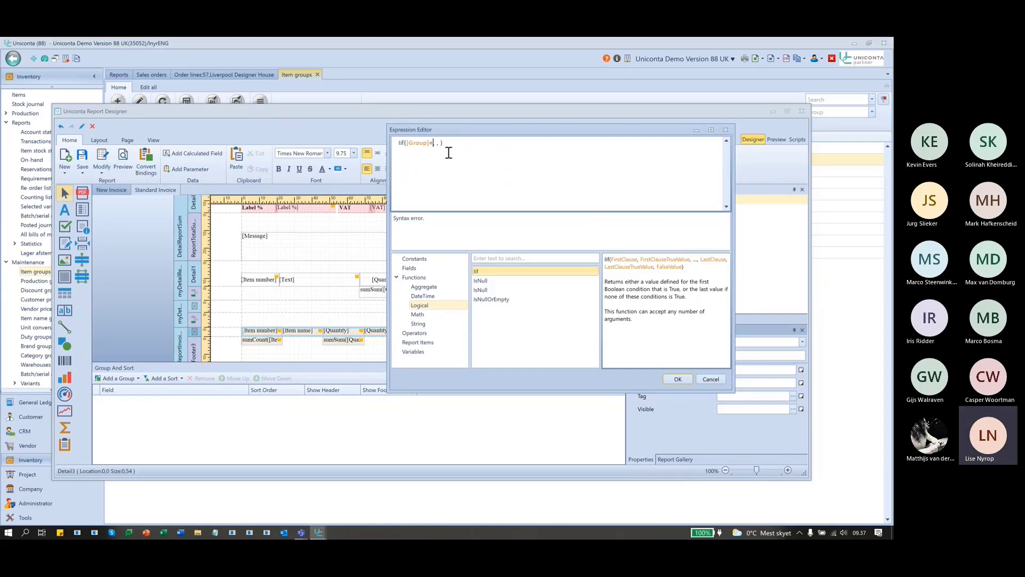
type("'Freig")
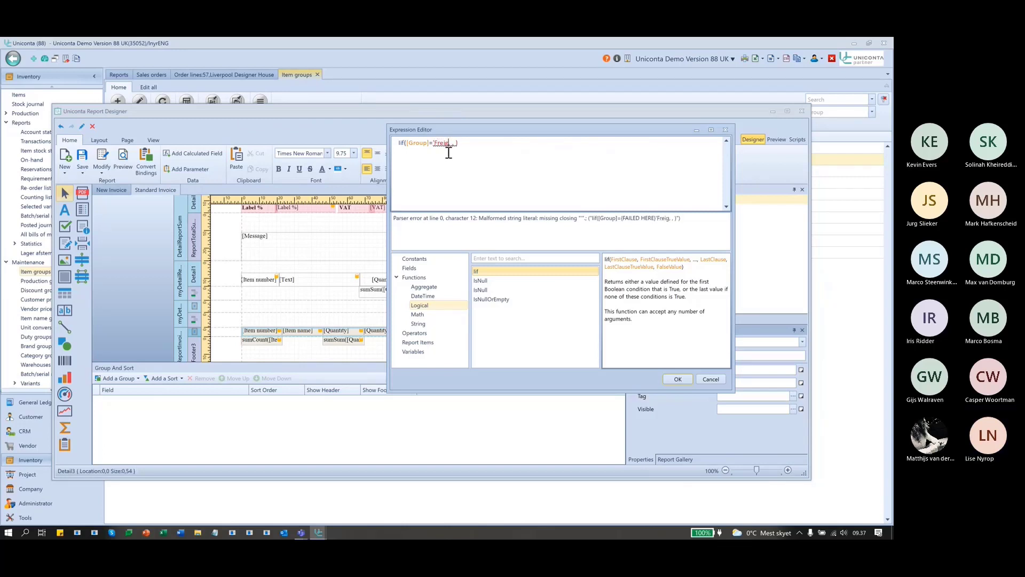
type("ht'")
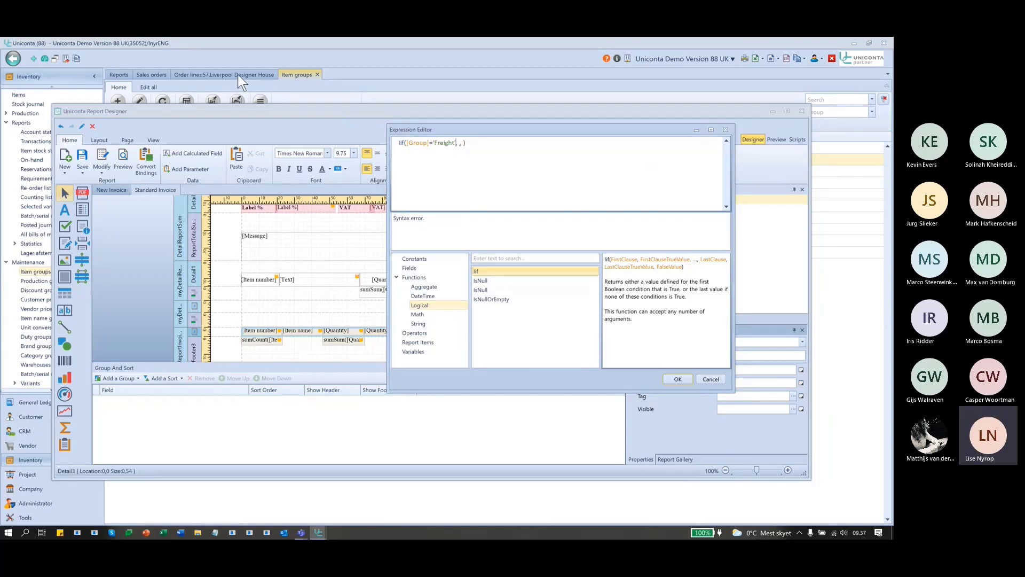
Make the Iif expression return True for a match and False otherwise, and apply it to the Detail3 band.
type(", )")
left_click(461, 142)
type(", True, False")
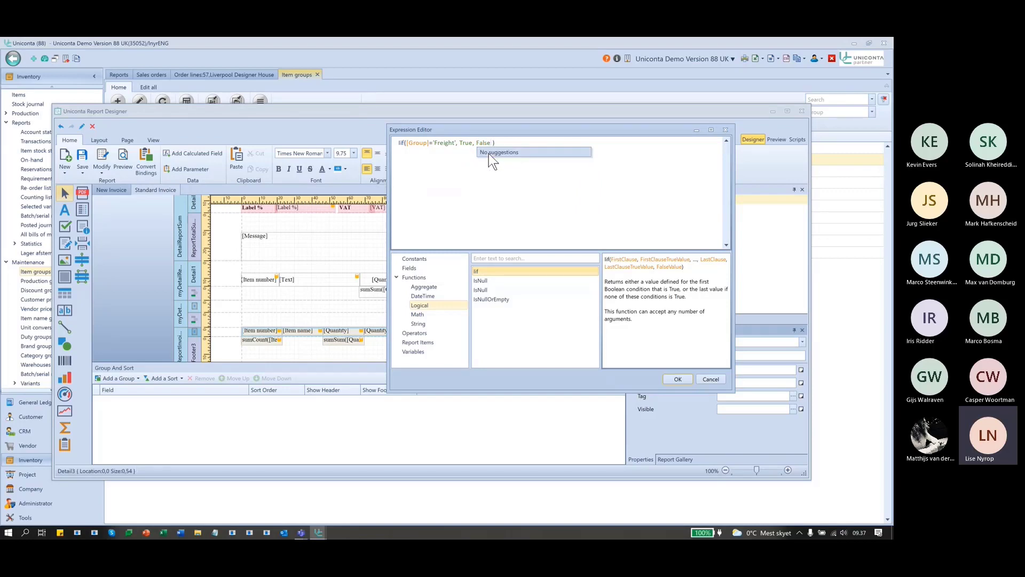
left_click(499, 198)
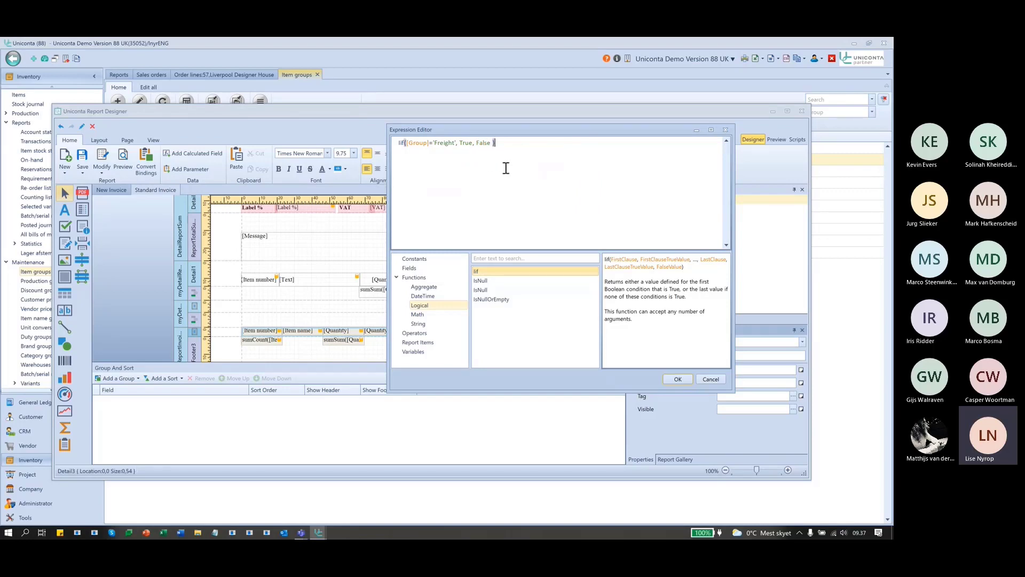
left_click(677, 380)
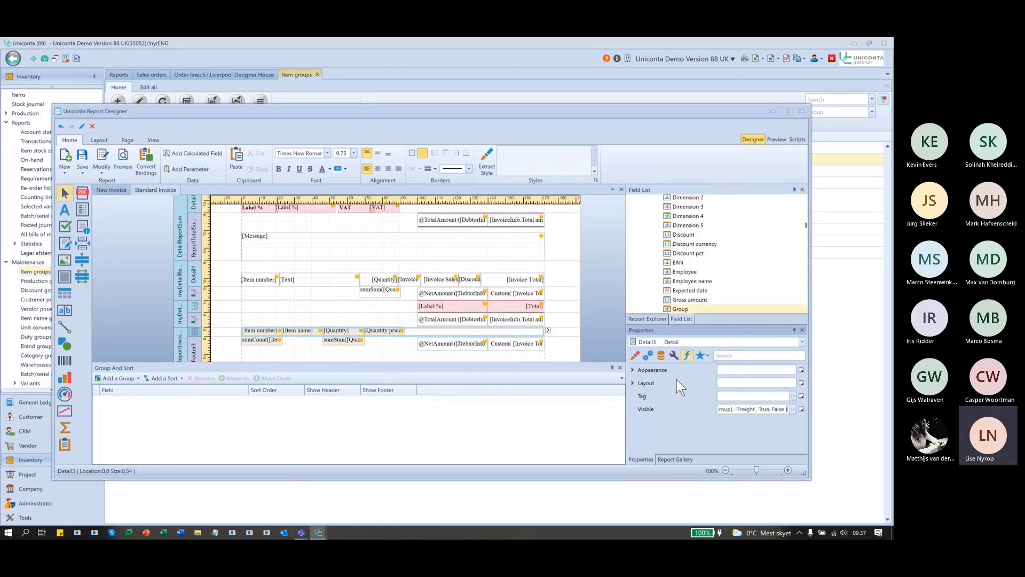
Save the changes to the Standard Invoice report.
left_click_drag(347, 116, 345, 176)
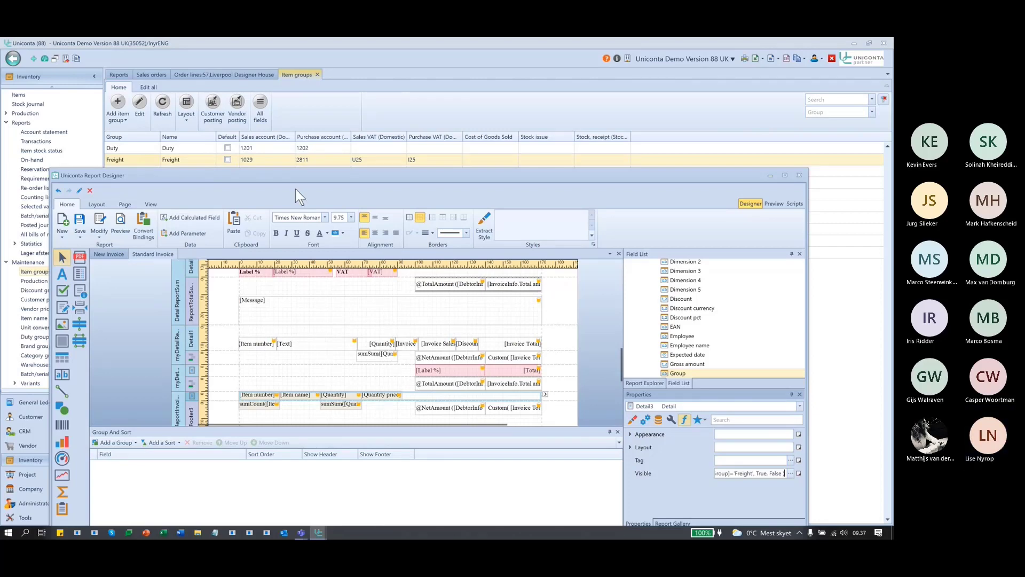
left_click(80, 226)
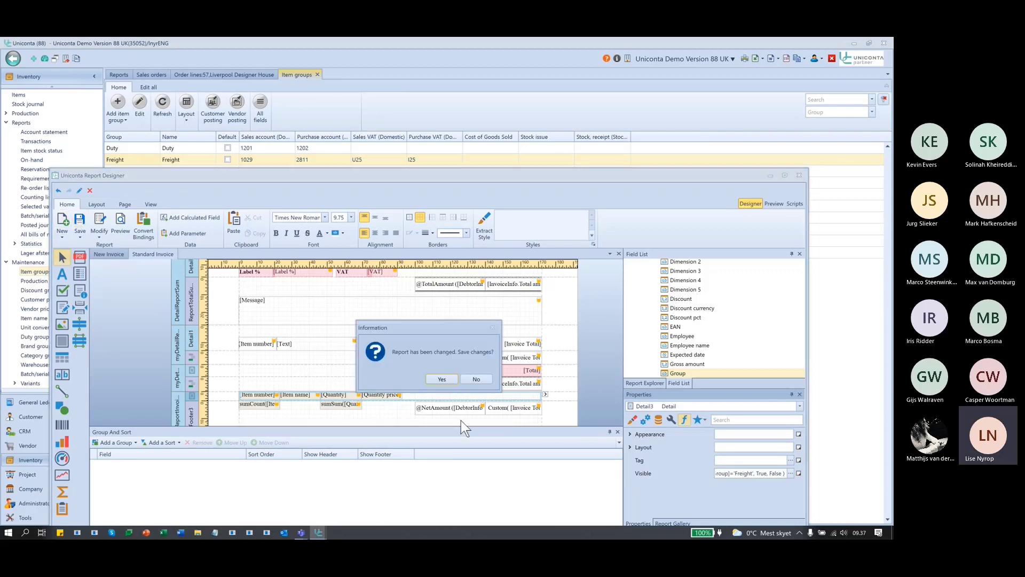
left_click(437, 379)
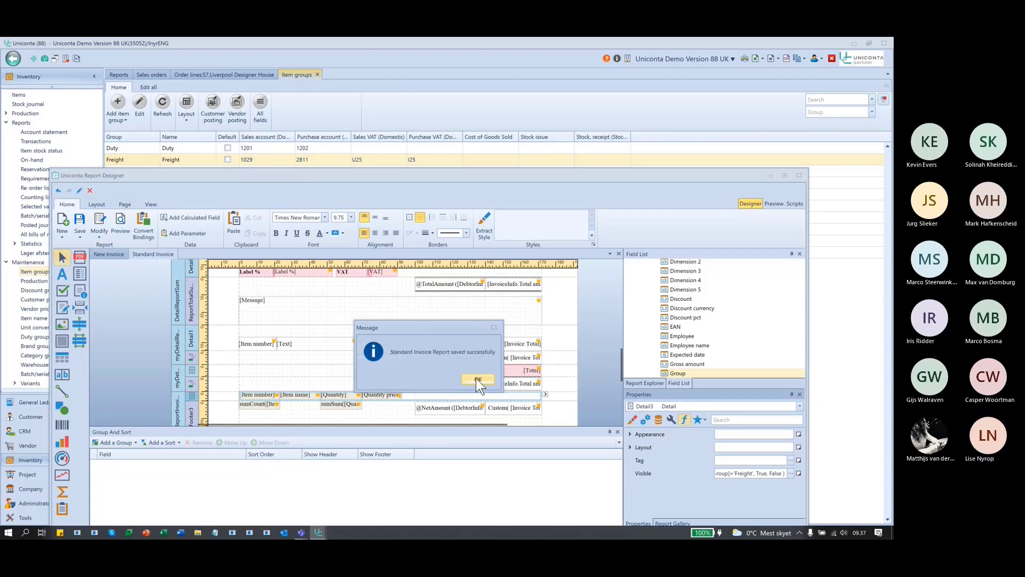
left_click(478, 379)
Add a Freight line, item 99-99, to the Liverpool Designer House order lines with a price of 100.
left_click_drag(412, 177, 438, 345)
left_click(214, 75)
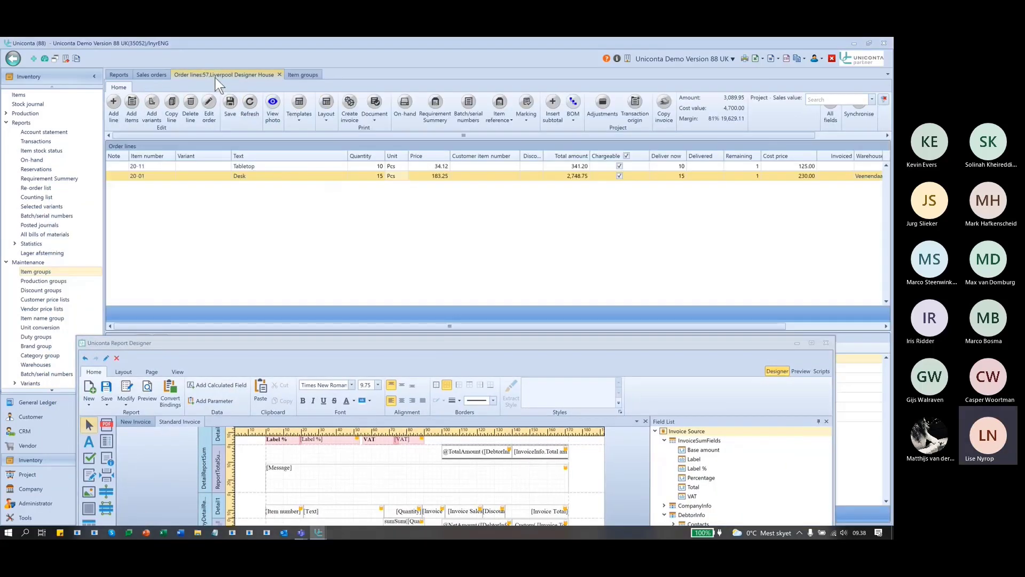
left_click(114, 104)
left_click(164, 185)
type("fre")
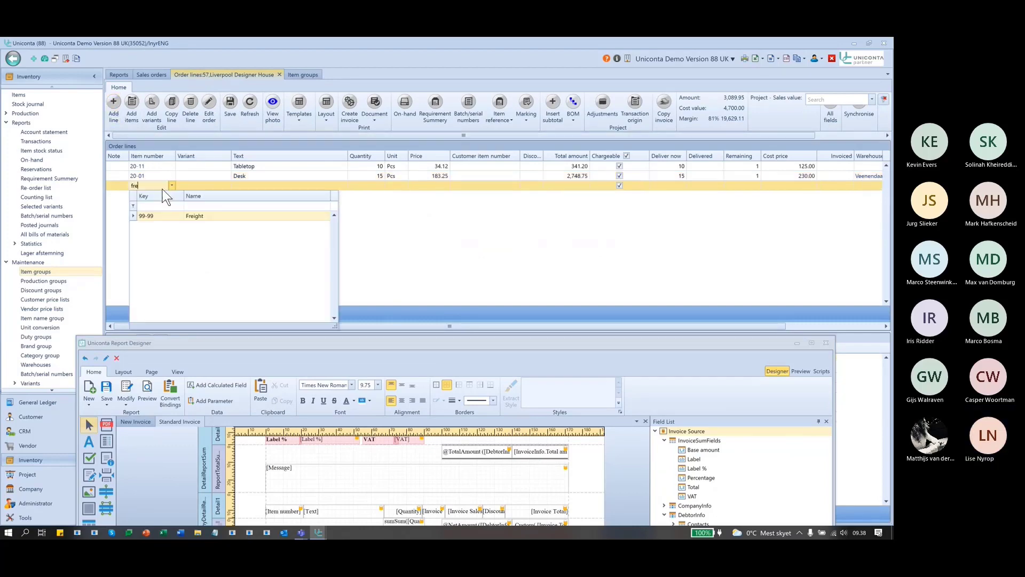
key("Tab")
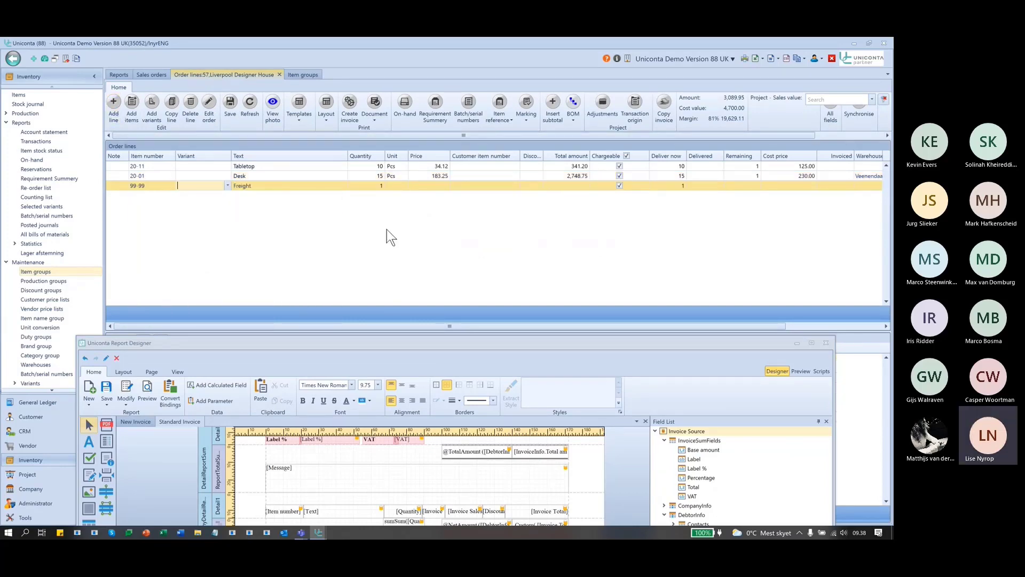
left_click(441, 186)
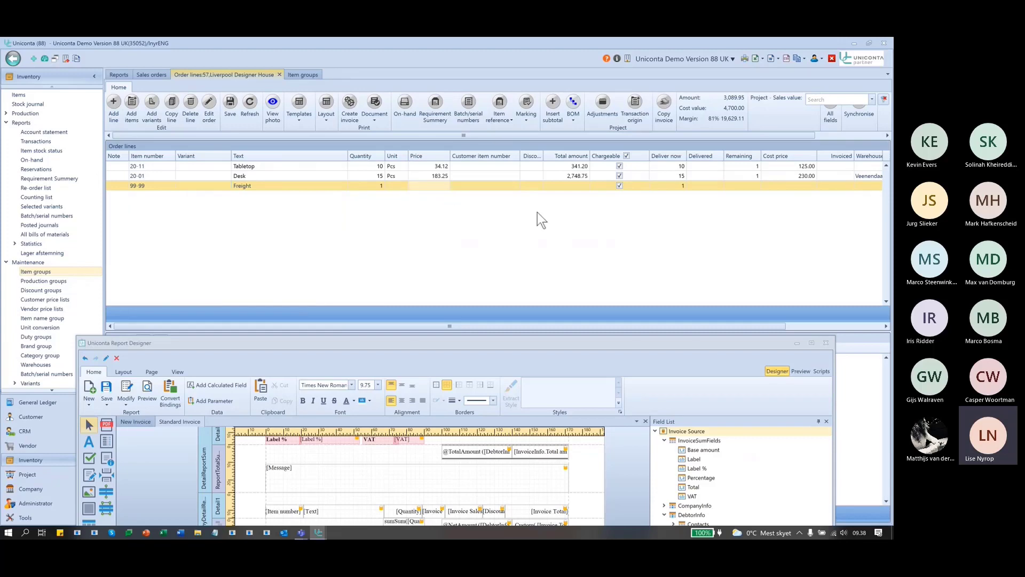
type("100")
key("Tab")
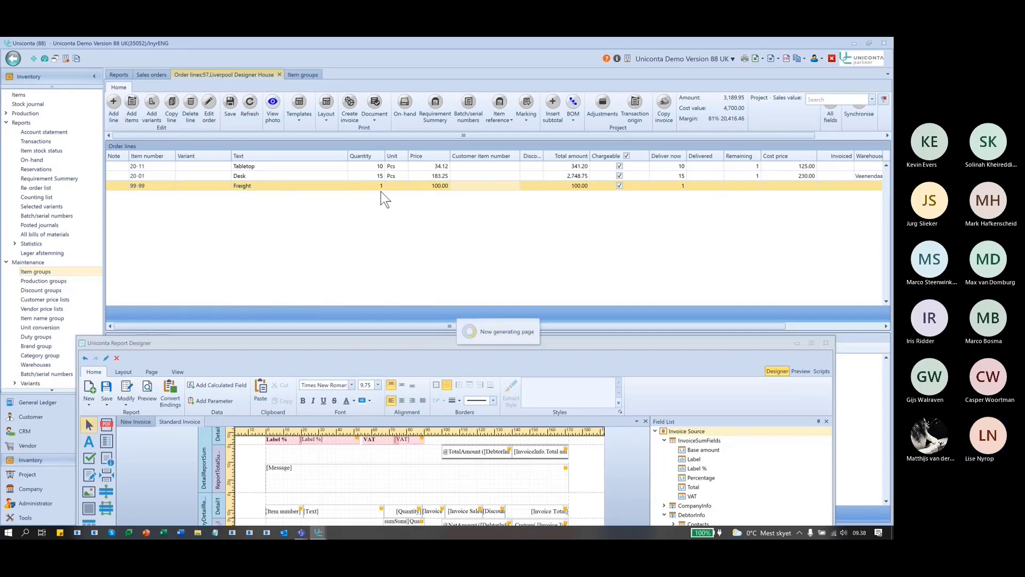
Examine the pro forma invoice preview through its last page, checking the conditional Freight line and the counts and totals beneath it.
scroll(575, 252, "down", 5)
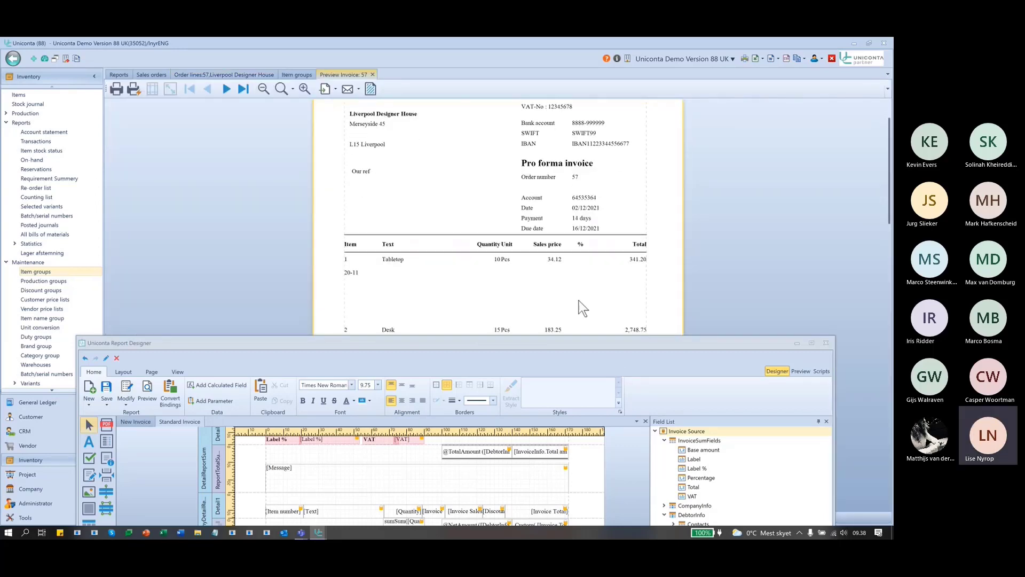
scroll(600, 206, "down", 2)
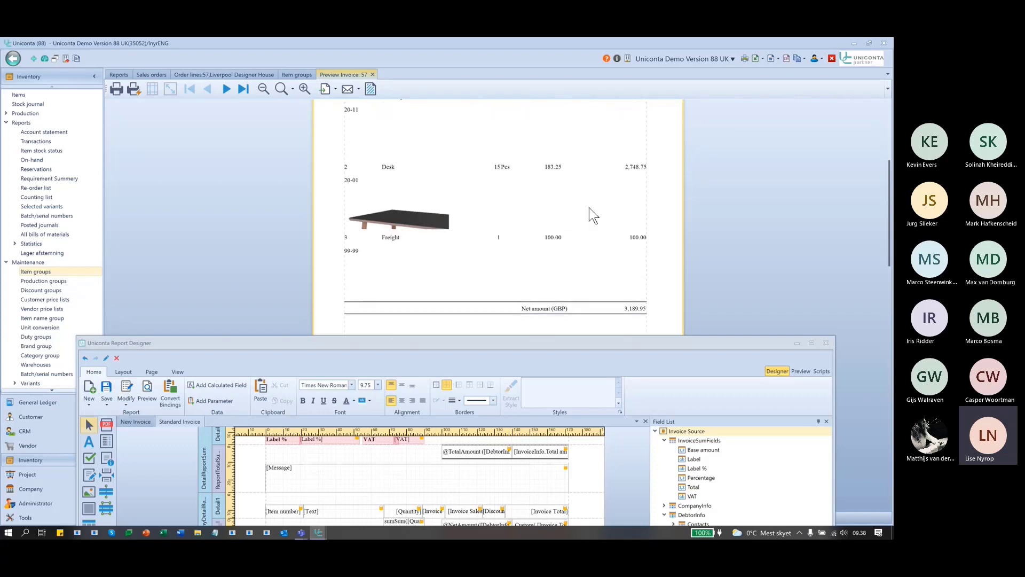
scroll(589, 207, "up", 1)
scroll(621, 254, "down", 3)
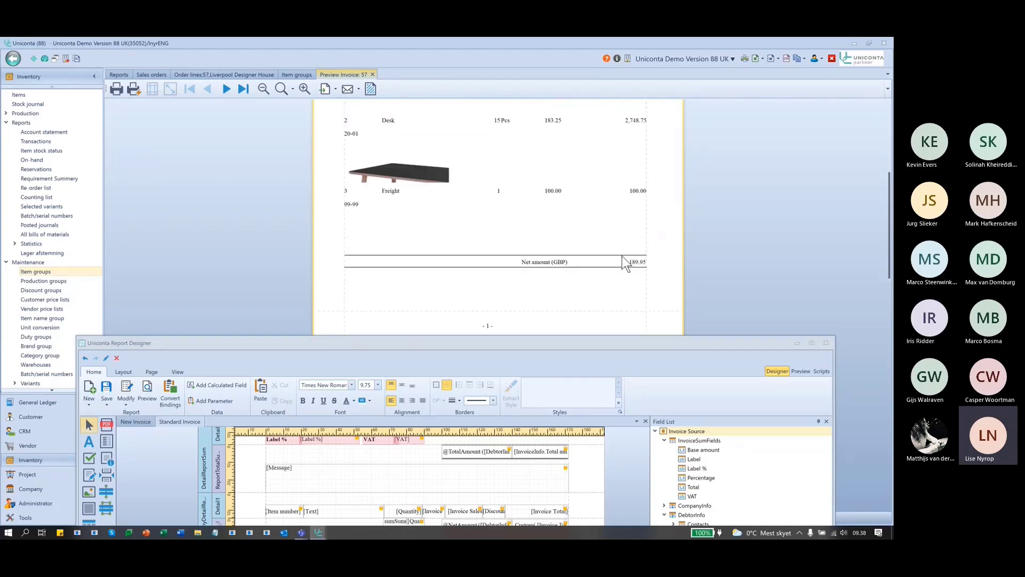
scroll(620, 247, "down", 8)
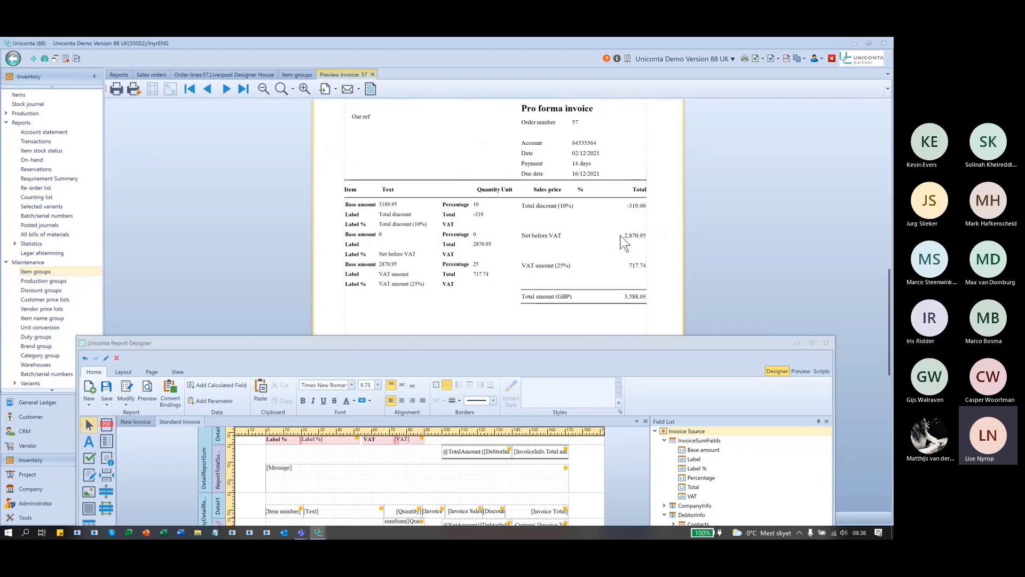
scroll(618, 231, "down", 5)
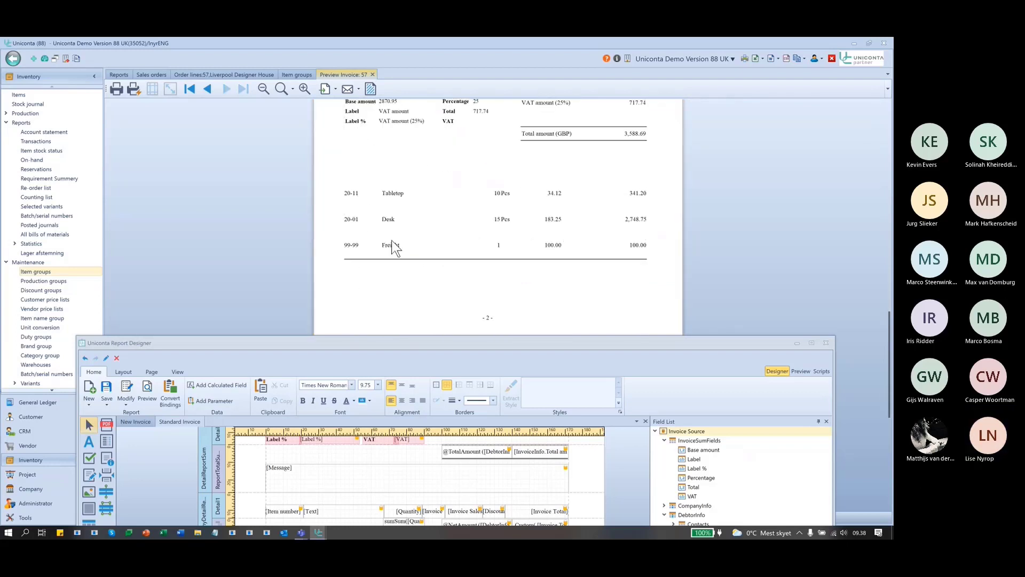
scroll(627, 247, "down", 1)
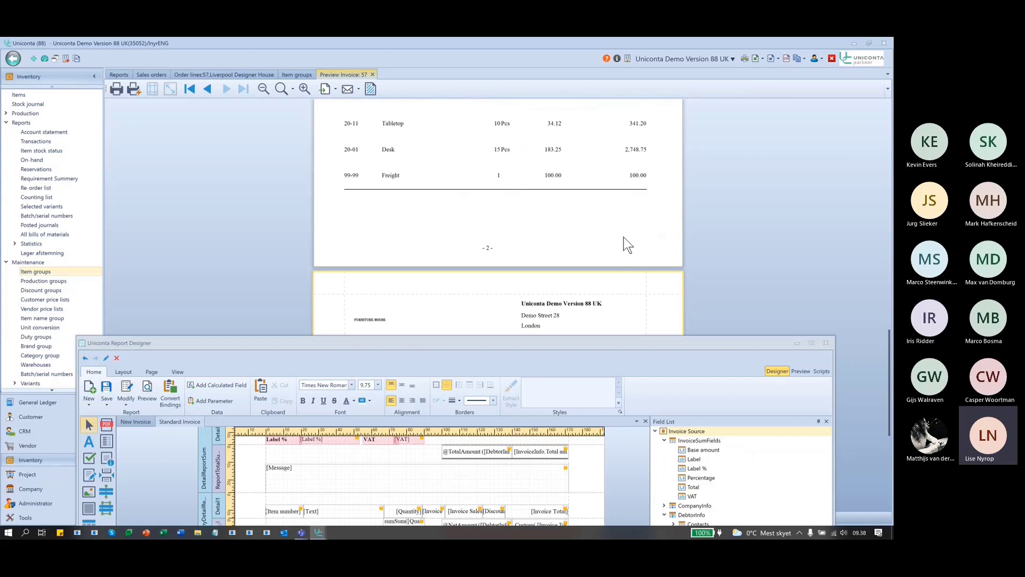
scroll(626, 240, "down", 8)
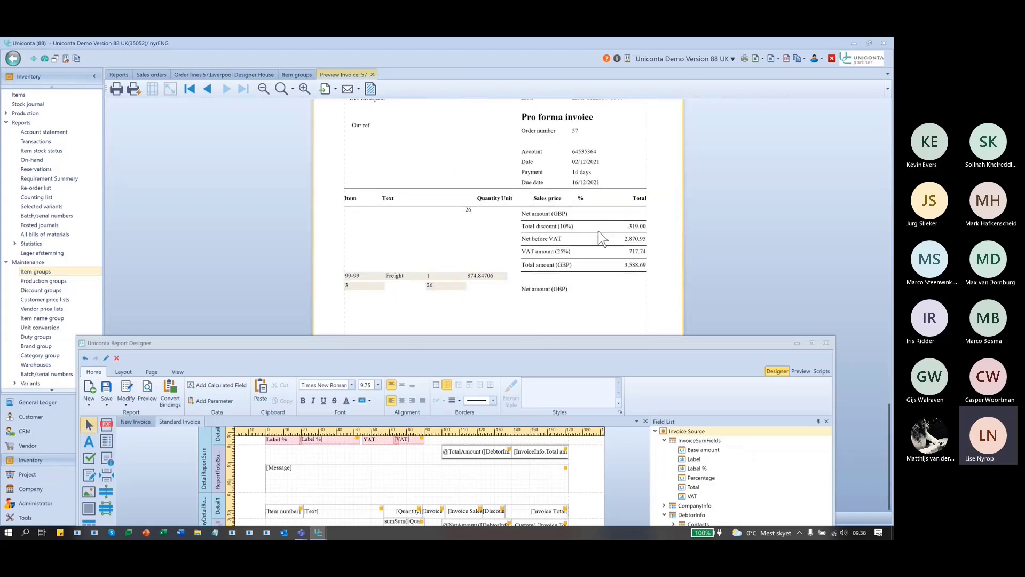
left_click_drag(515, 342, 497, 422)
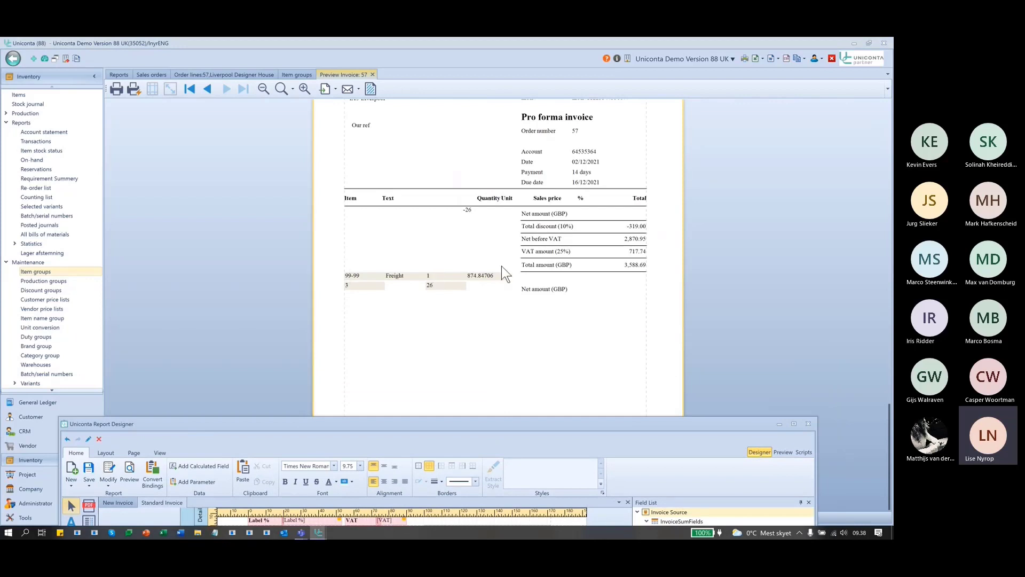
left_click(345, 283)
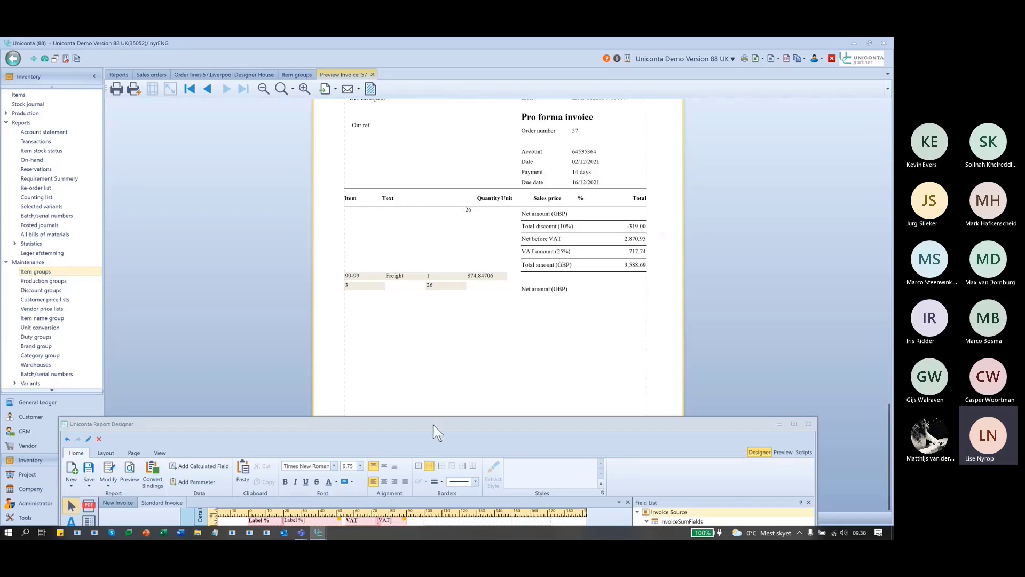
Return to the Report Designer and inspect the Detail3 band's Visible expression and the item count label's summary settings in GroupFooter3.
left_click_drag(434, 425, 443, 124)
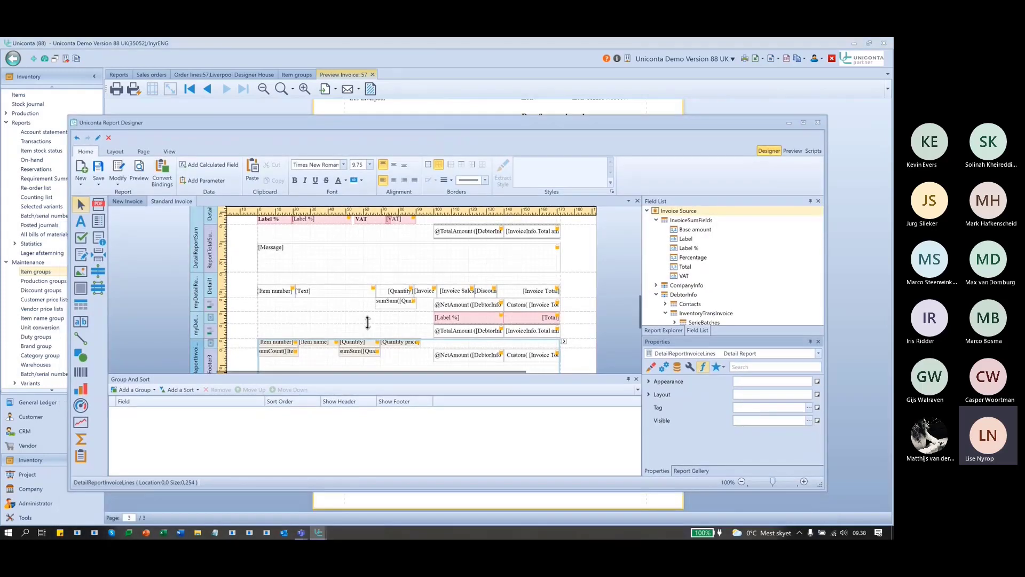
scroll(368, 322, "down", 1)
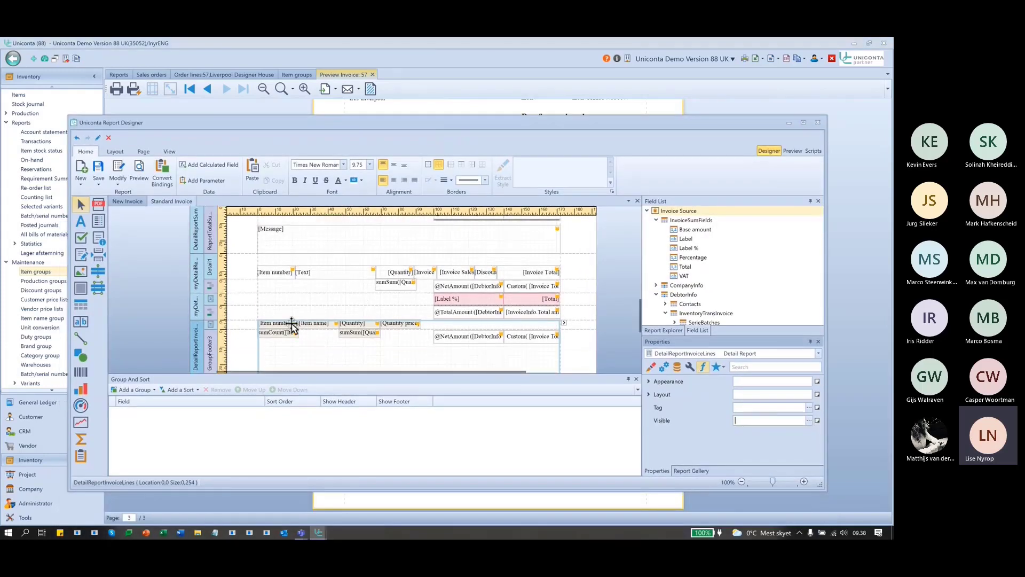
left_click(210, 325)
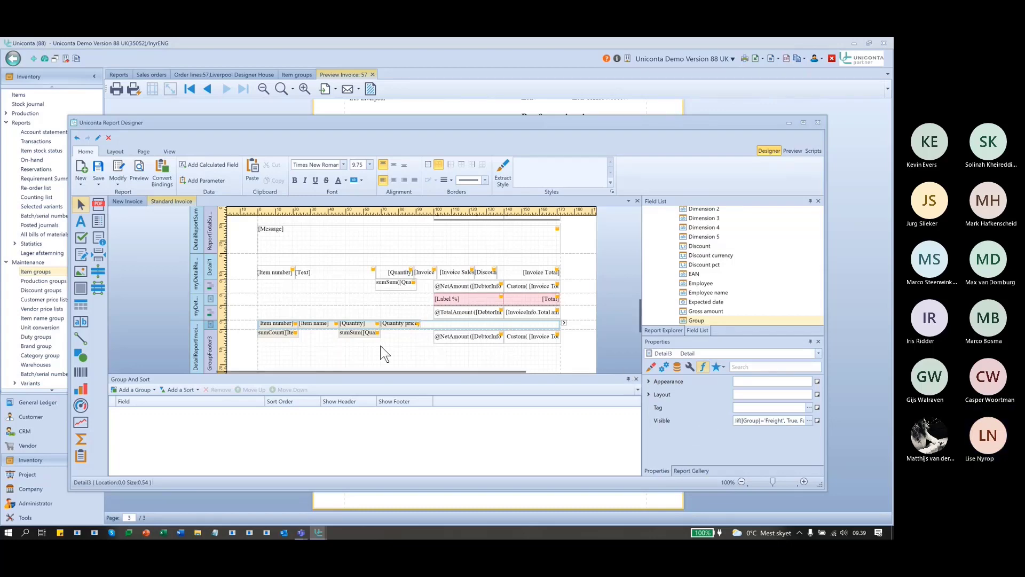
left_click(286, 334)
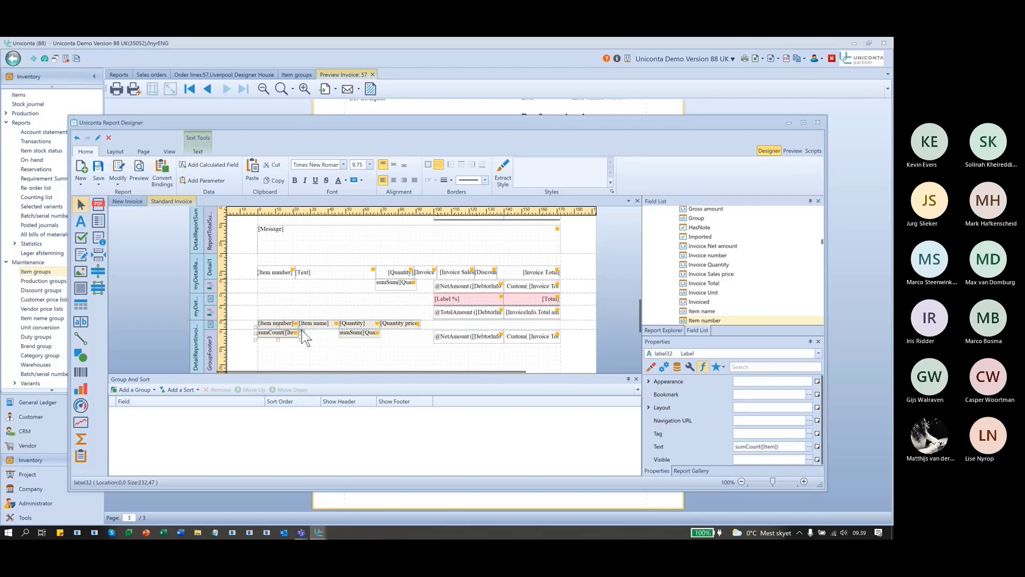
left_click(302, 331)
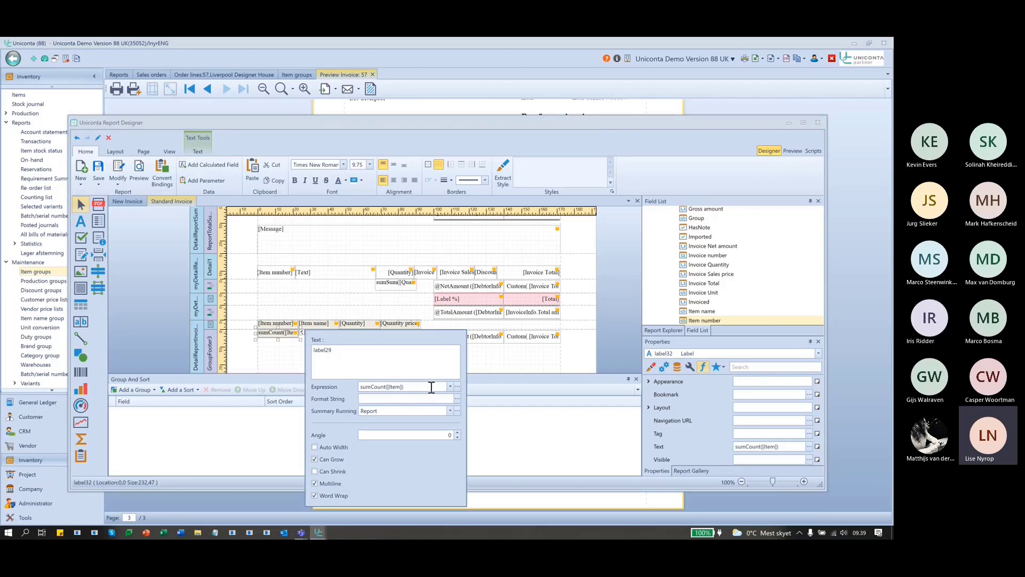
left_click(483, 362)
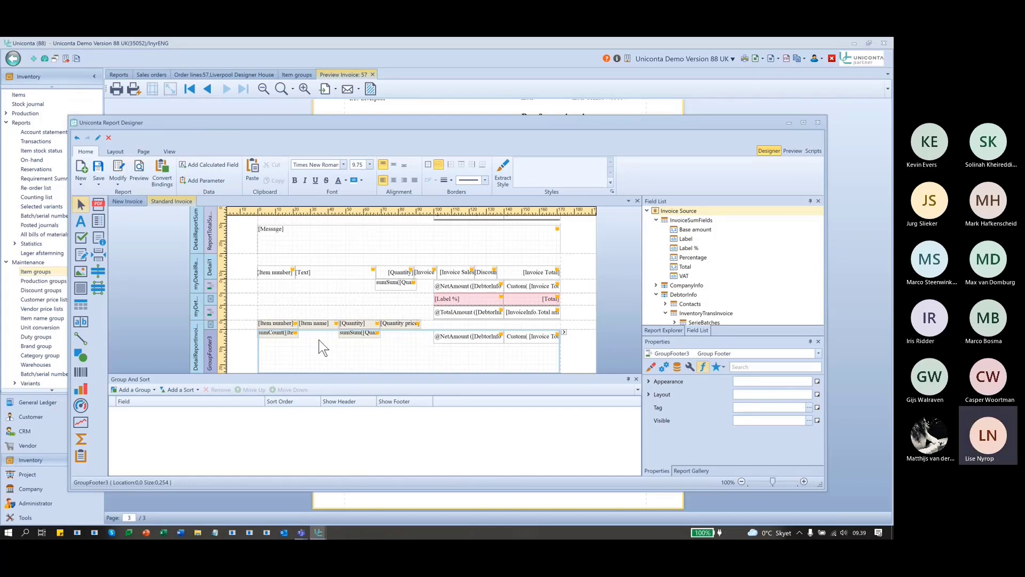
Select the PageFooter band below GroupFooter3 to view its properties.
scroll(314, 308, "down", 1)
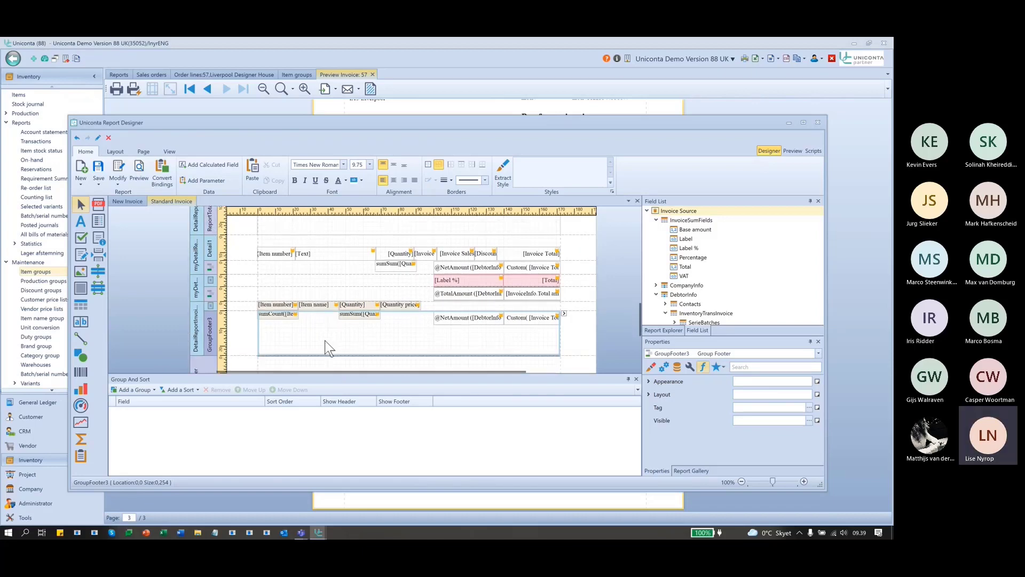
scroll(329, 334, "down", 4)
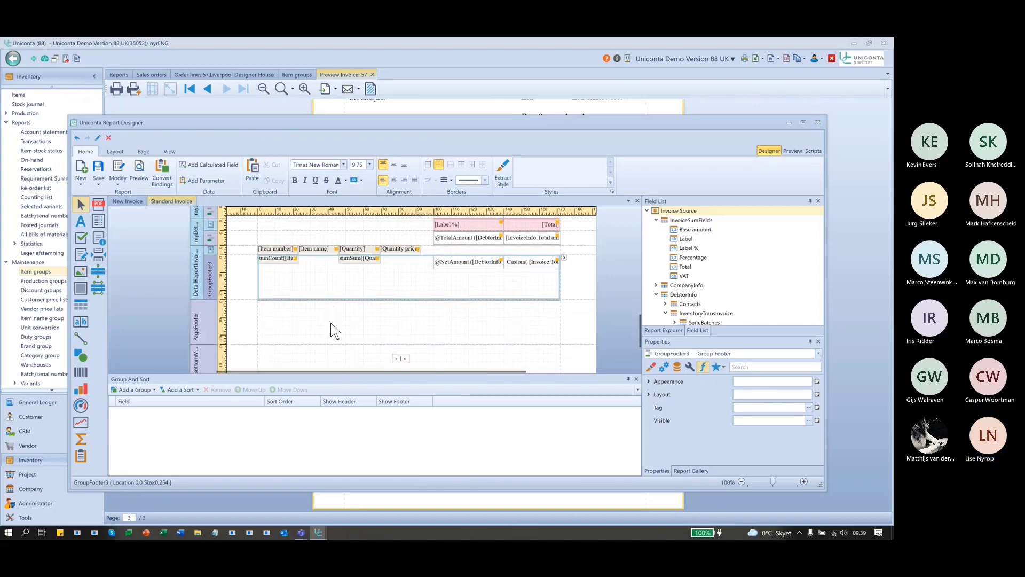
left_click(204, 303)
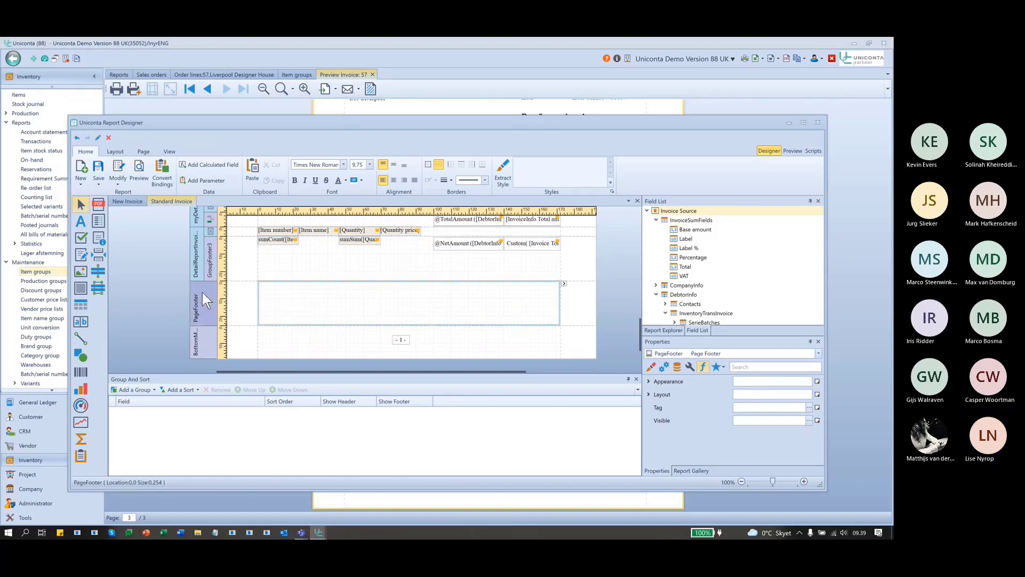
Insert a Report Footer band into the Standard Invoice layout, above the PageFooter band.
right_click(204, 293)
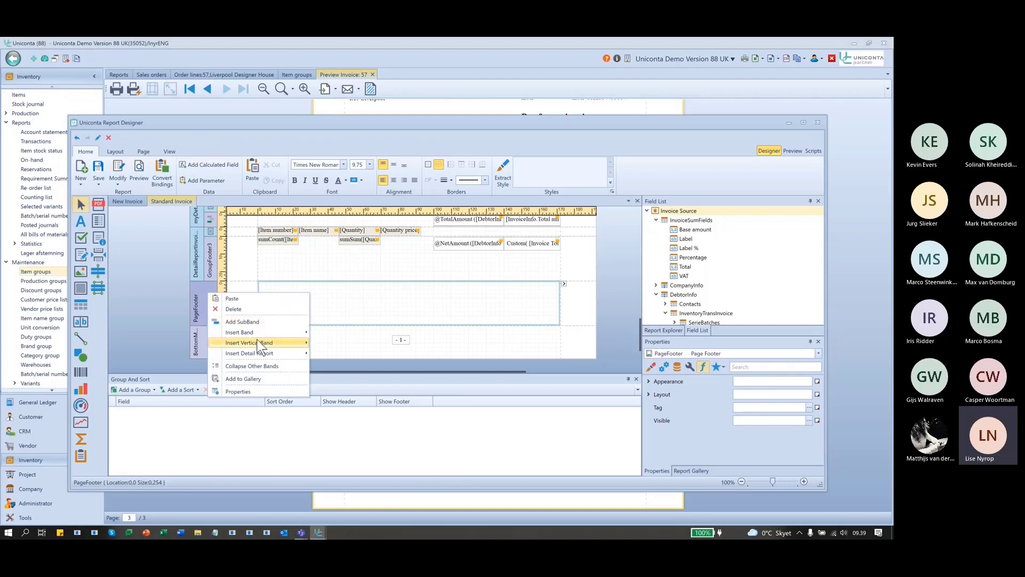
mouse_move(252, 332)
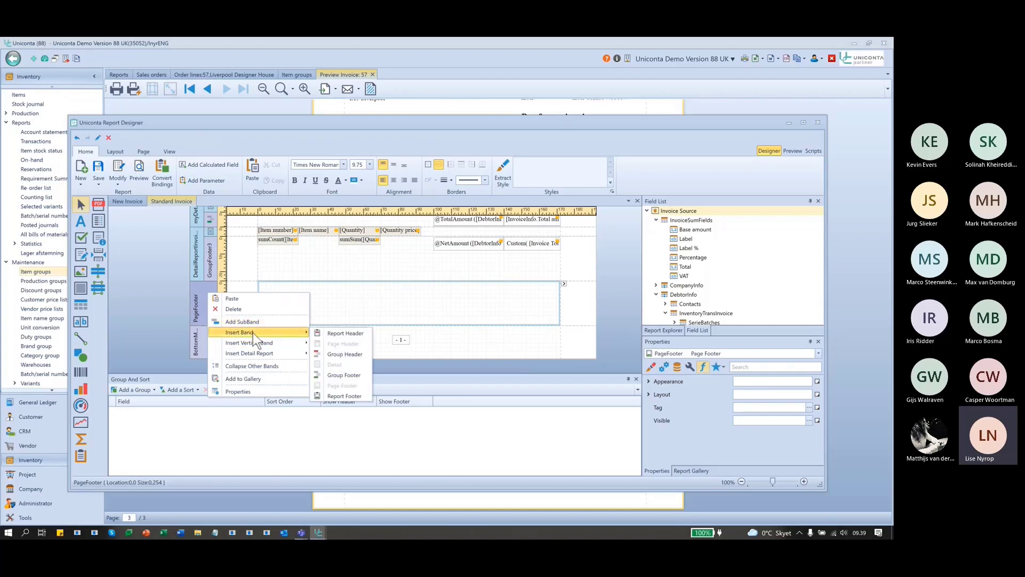
left_click(345, 396)
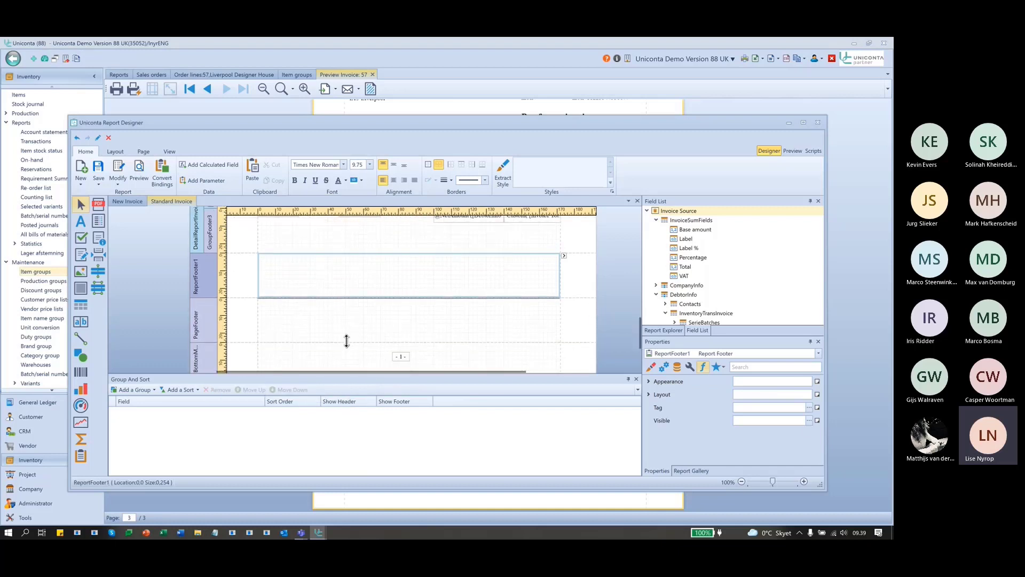
Review the PageFooter band's properties in the Band Collection Editor, then close the editor without making changes.
left_click(206, 312)
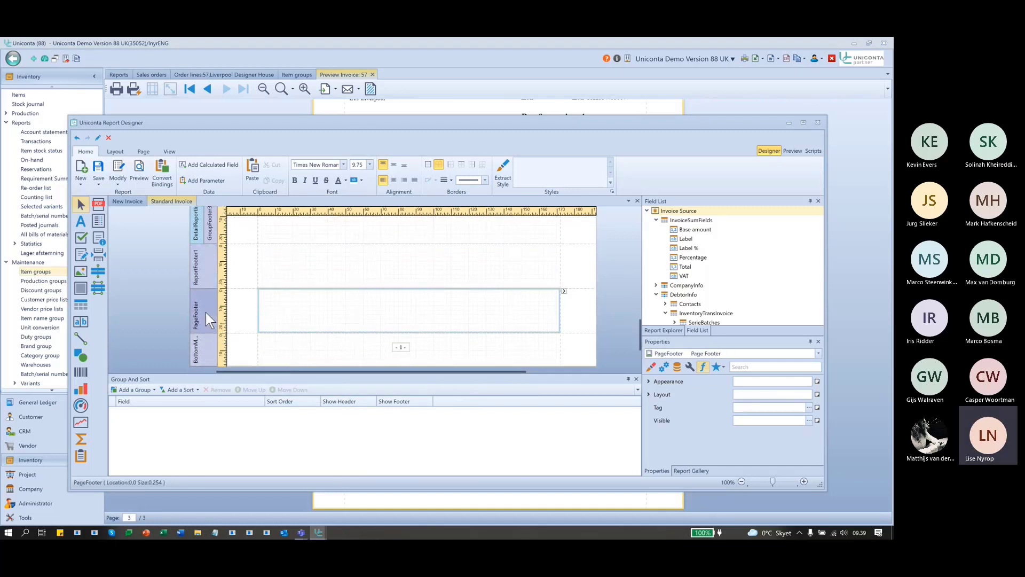
left_click(563, 291)
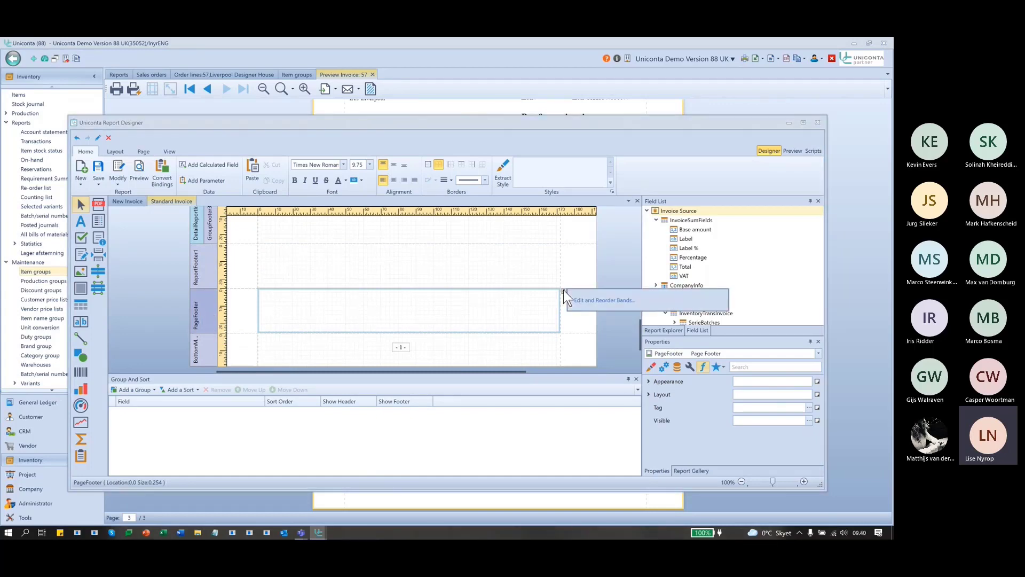
left_click(619, 300)
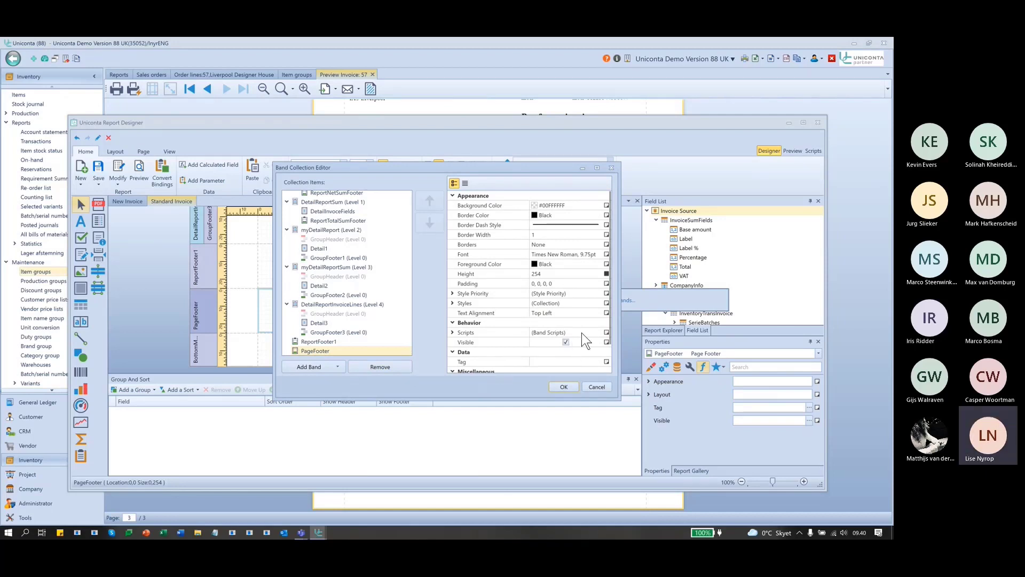
scroll(586, 341, "down", 1)
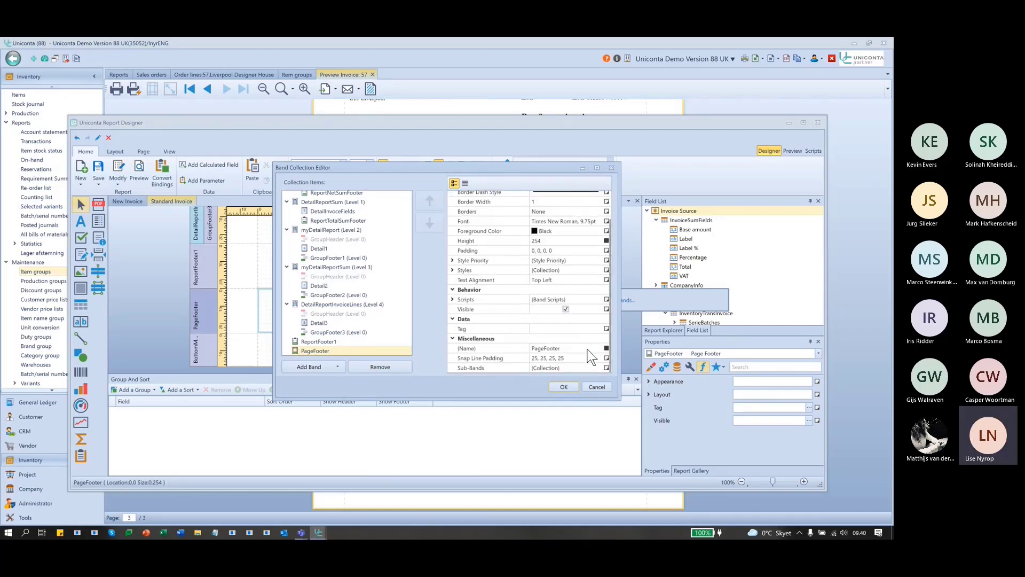
left_click(589, 348)
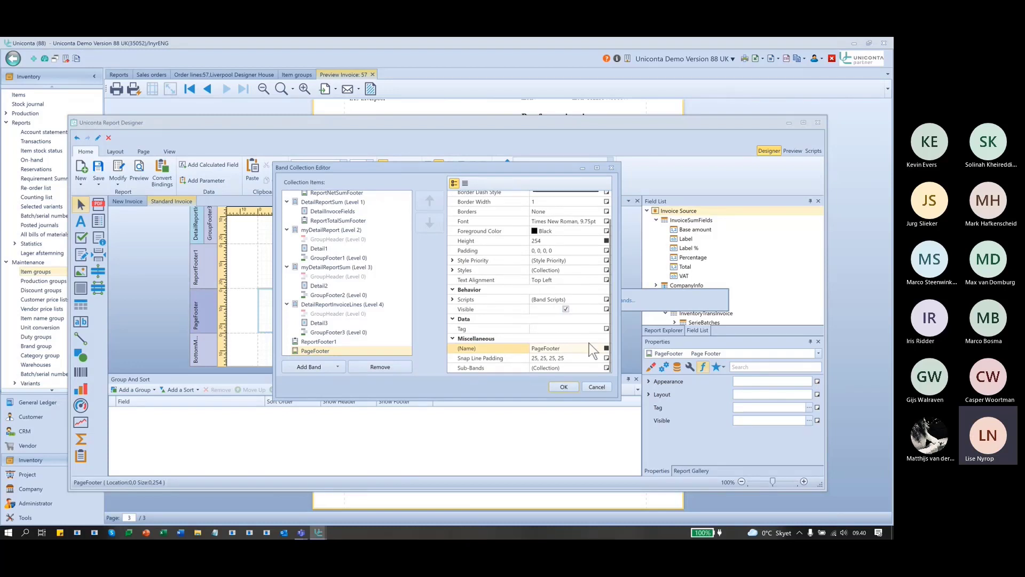
left_click(609, 170)
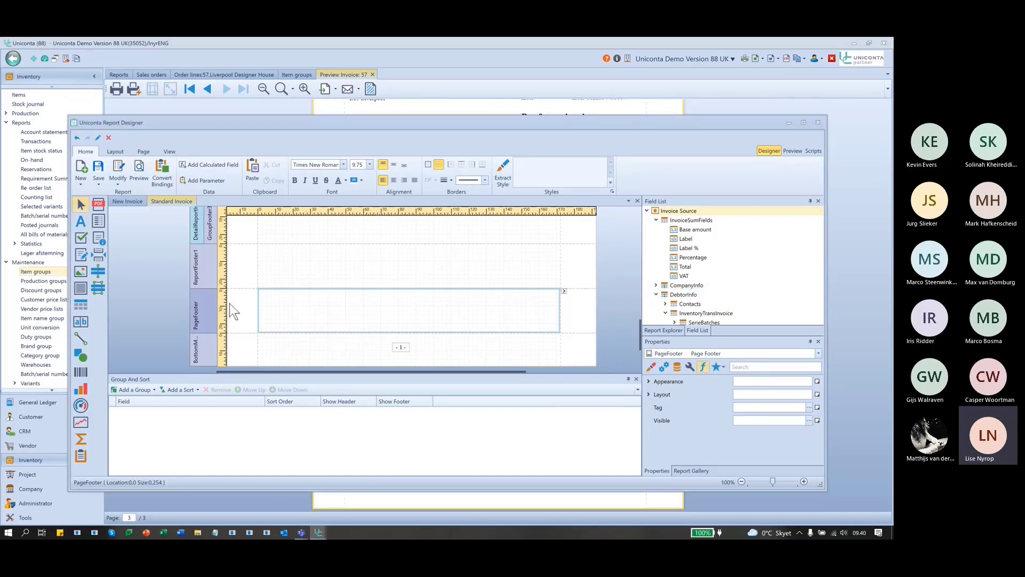
Look through the PageFooter band's appearance properties, including its border, font and height settings.
left_click(565, 292)
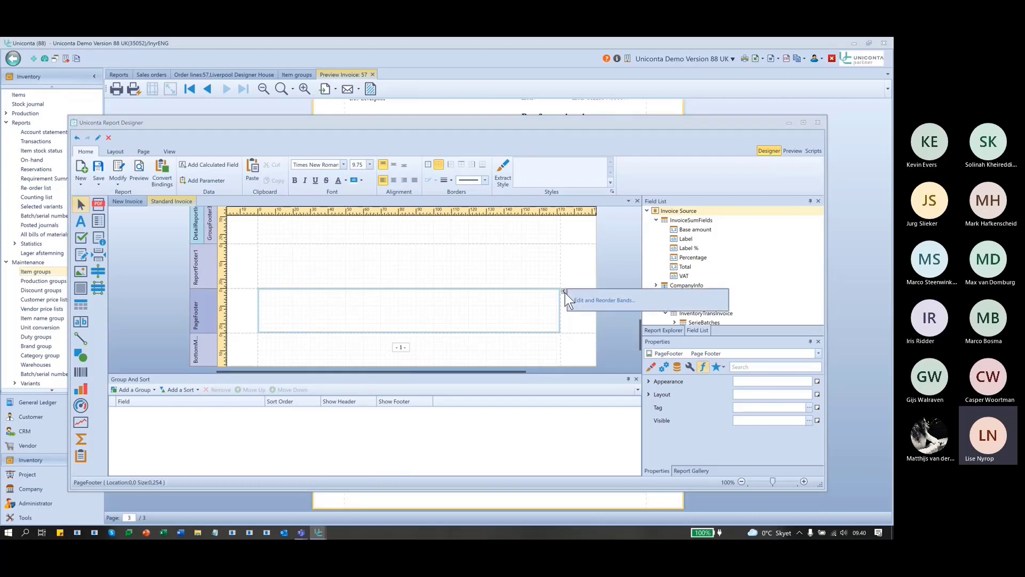
left_click(651, 367)
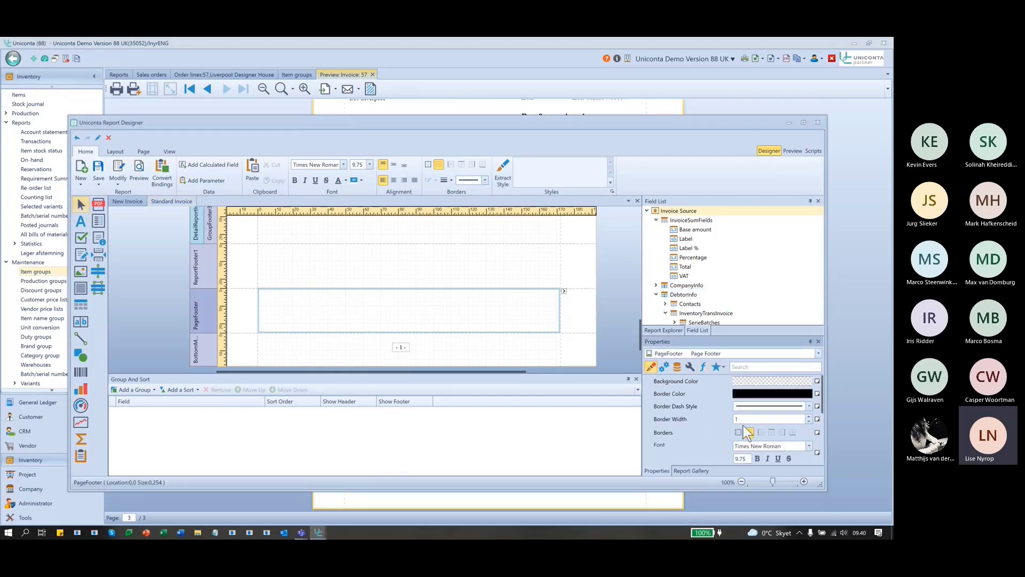
scroll(713, 429, "down", 2)
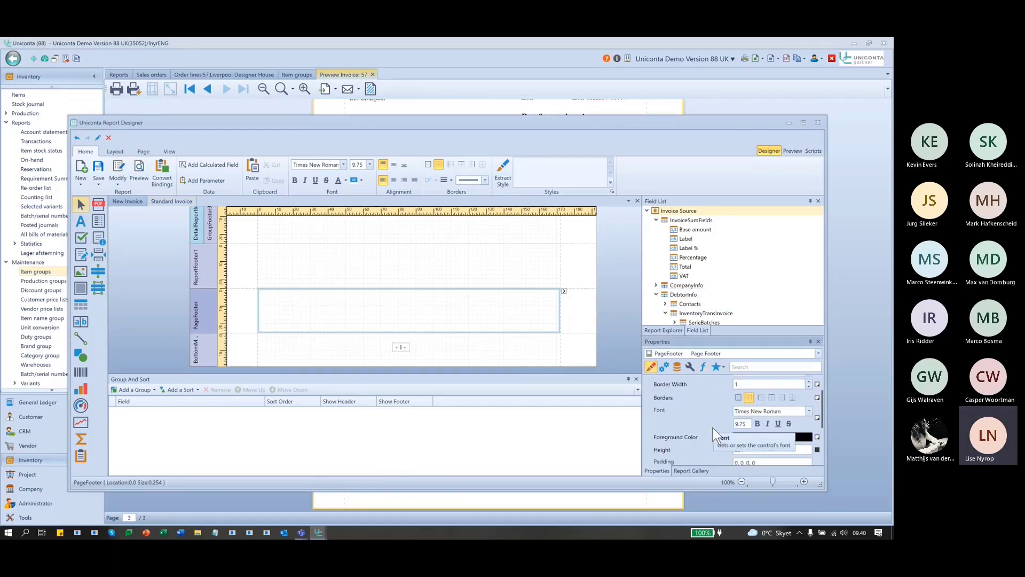
Look through the page footer's properties and the page break options of the report footer band.
scroll(713, 427, "down", 3)
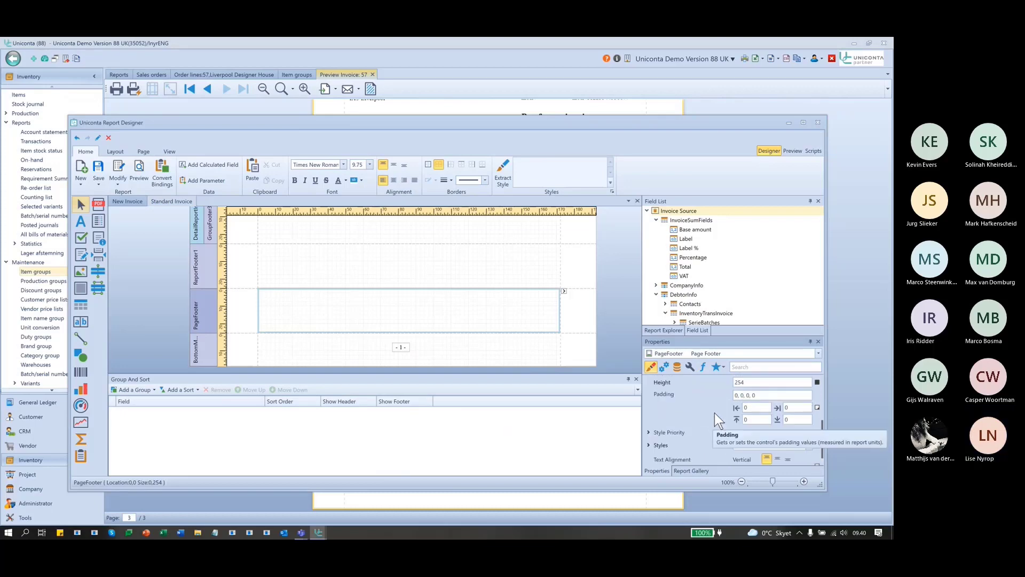
scroll(713, 411, "up", 3)
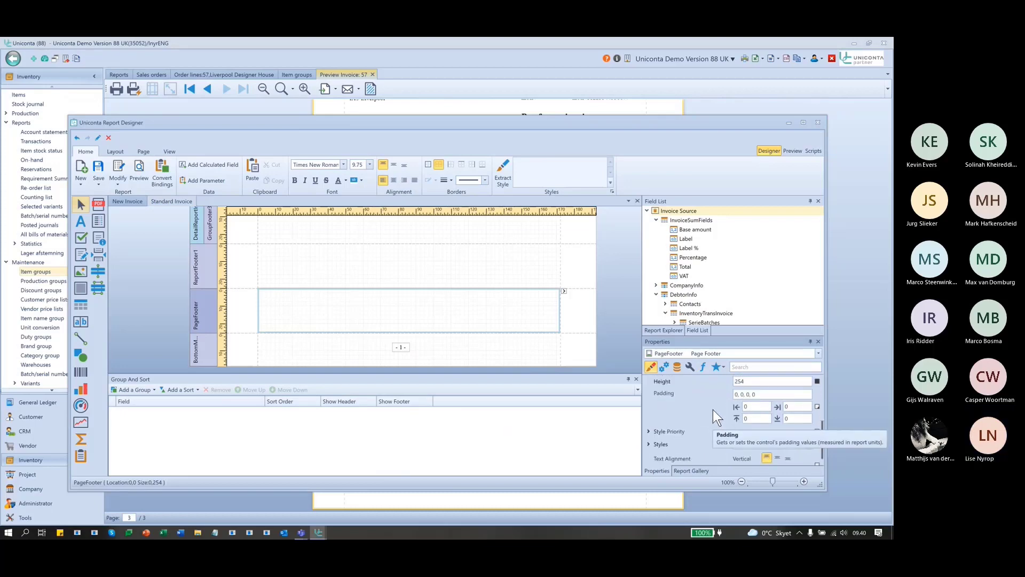
scroll(710, 407, "up", 2)
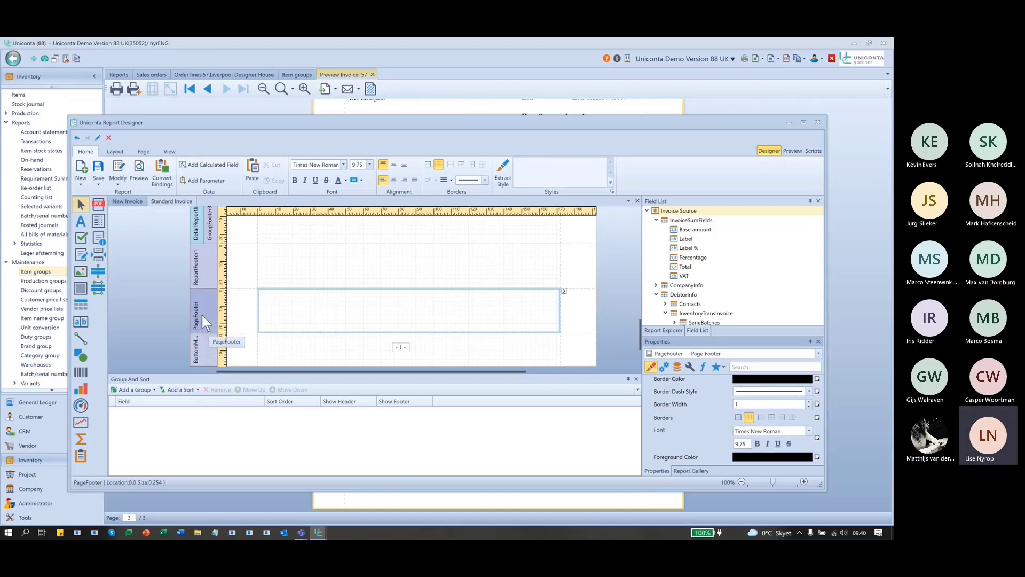
left_click(203, 260)
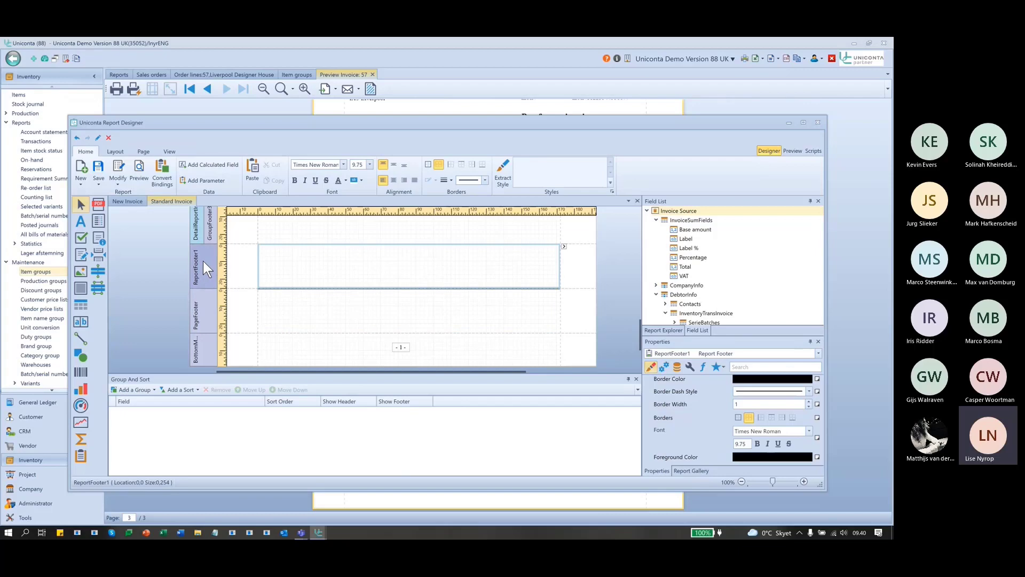
left_click(563, 245)
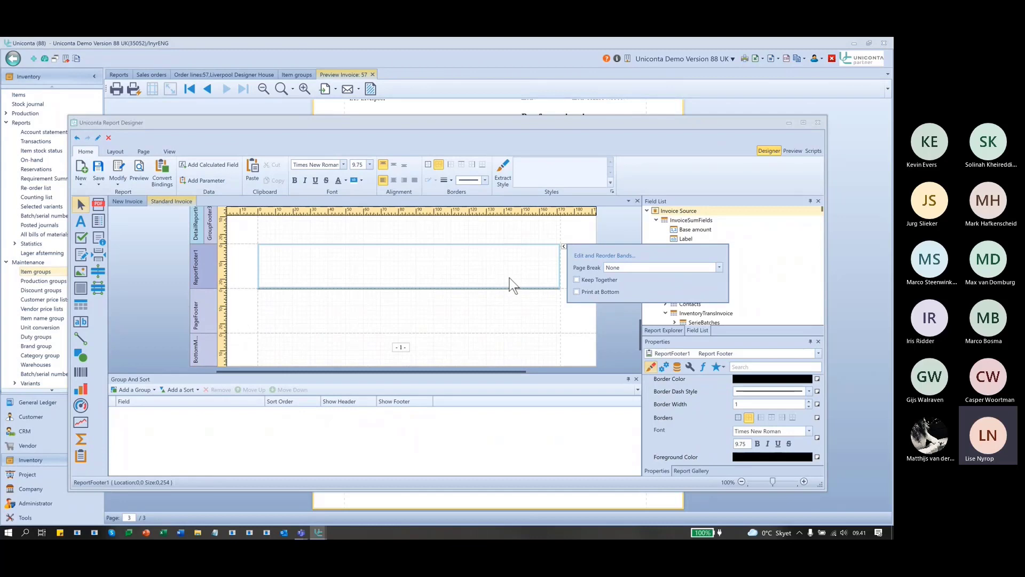
left_click(708, 265)
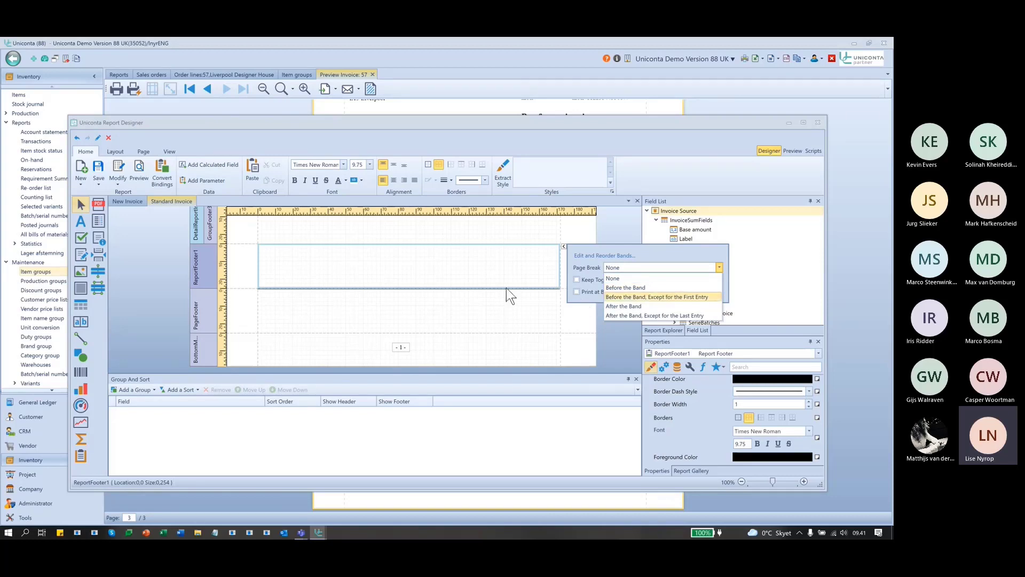
left_click(519, 316)
left_click(611, 340)
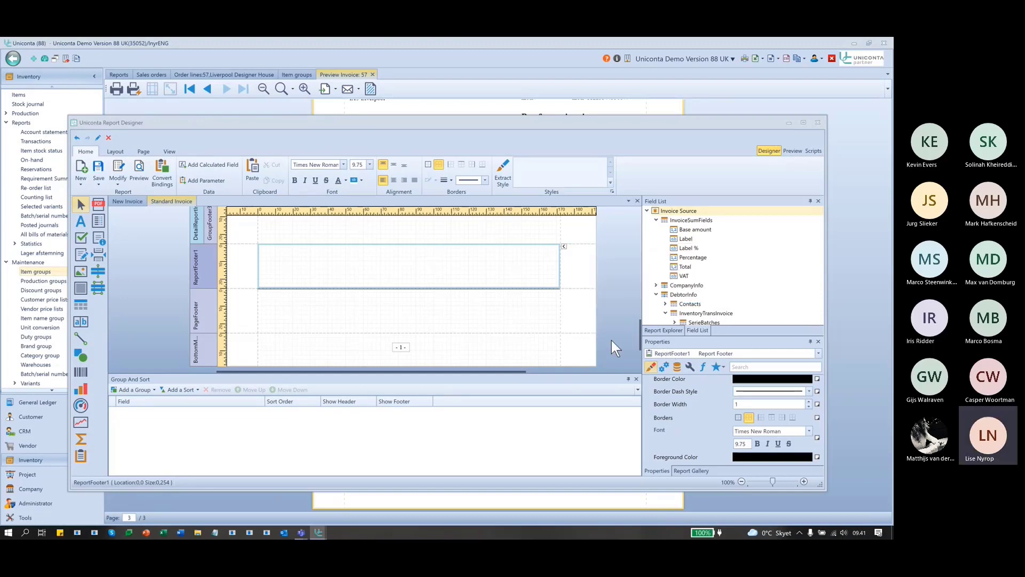
Go to the start of the Standard Invoice layout and select the top margin band.
scroll(605, 309, "up", 3)
scroll(610, 308, "up", 5)
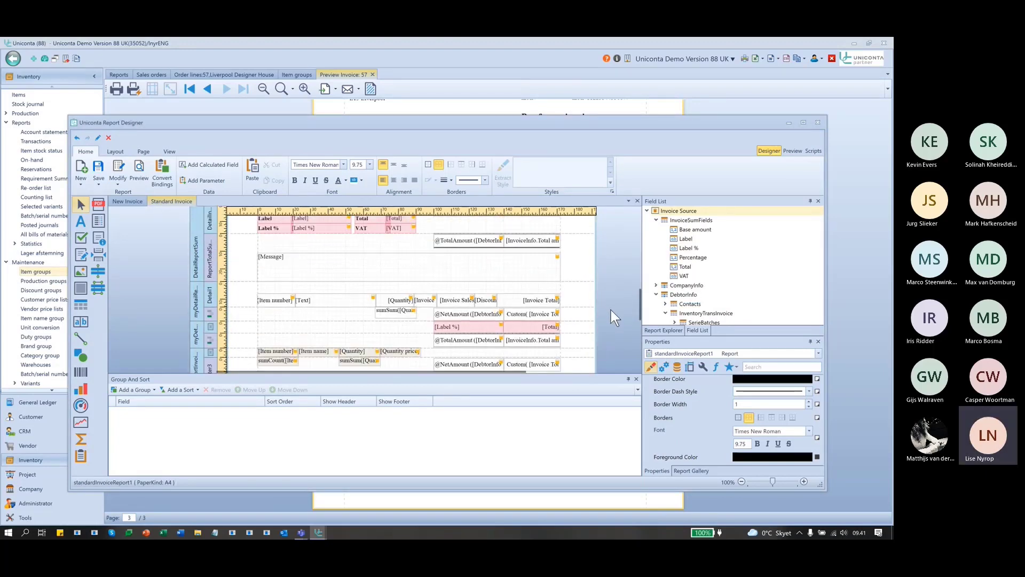
scroll(610, 306, "up", 5)
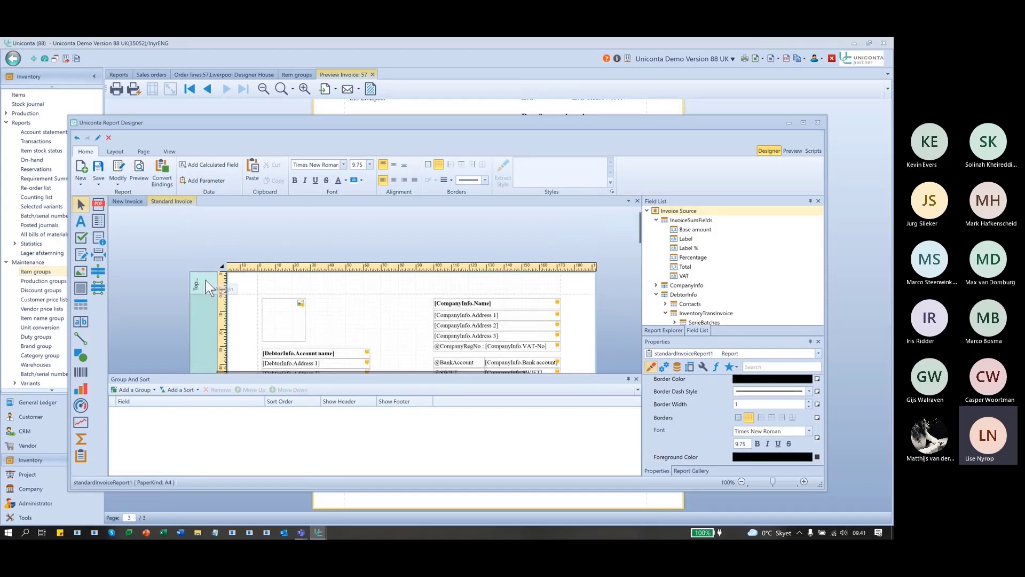
left_click(209, 280)
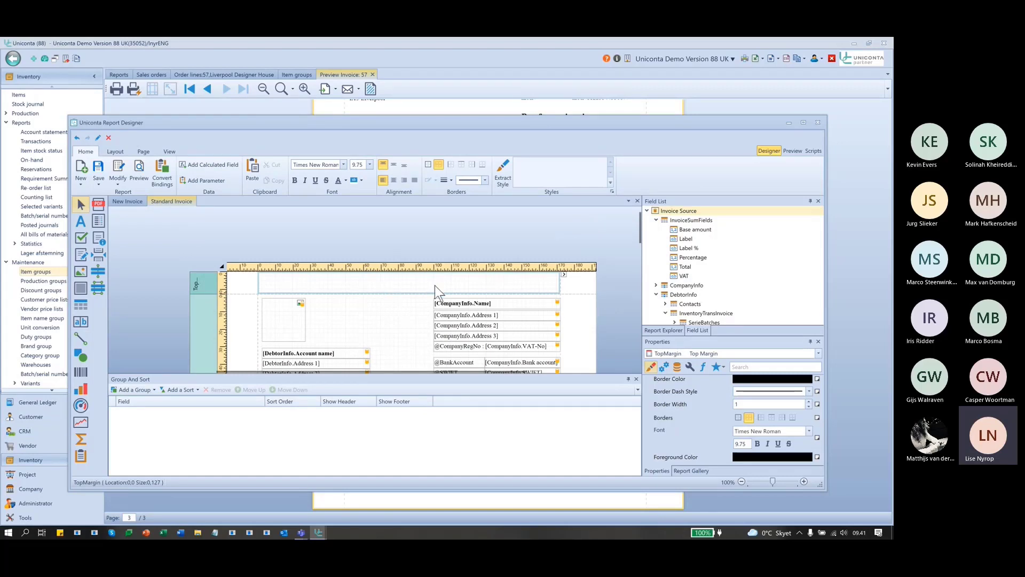
Examine the page header band and its Print On options.
scroll(331, 323, "down", 4)
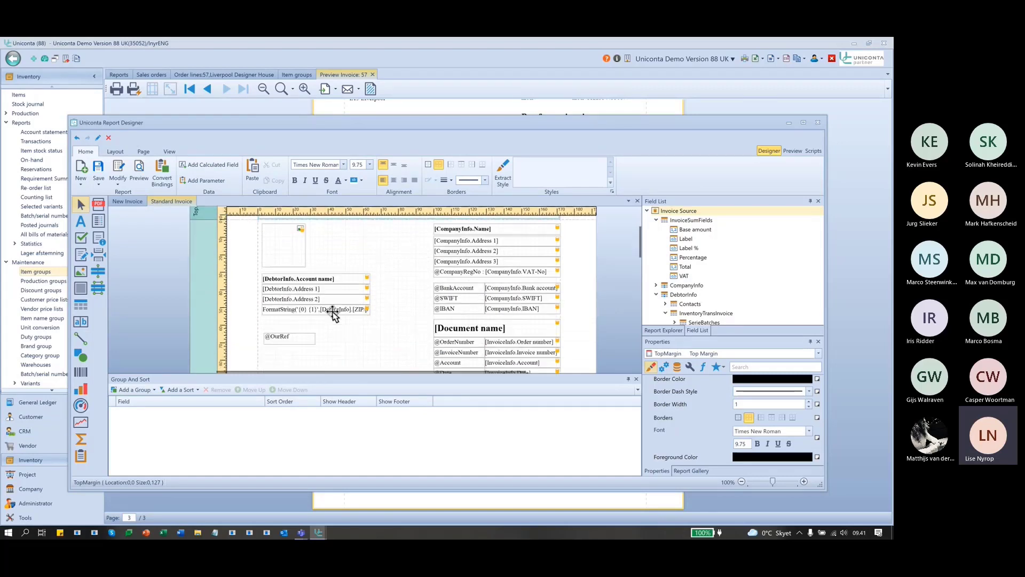
scroll(217, 297, "down", 1)
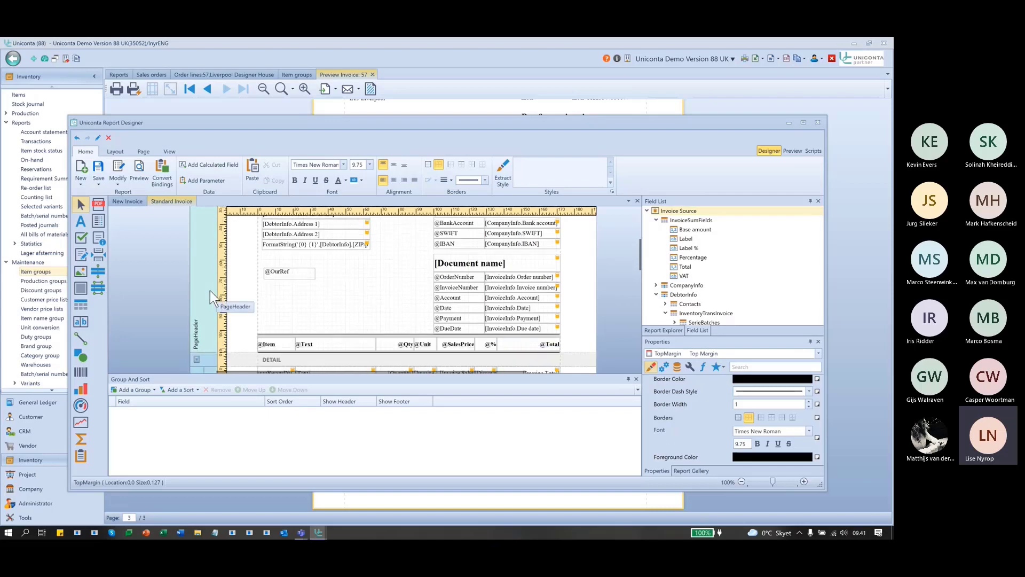
left_click(210, 290)
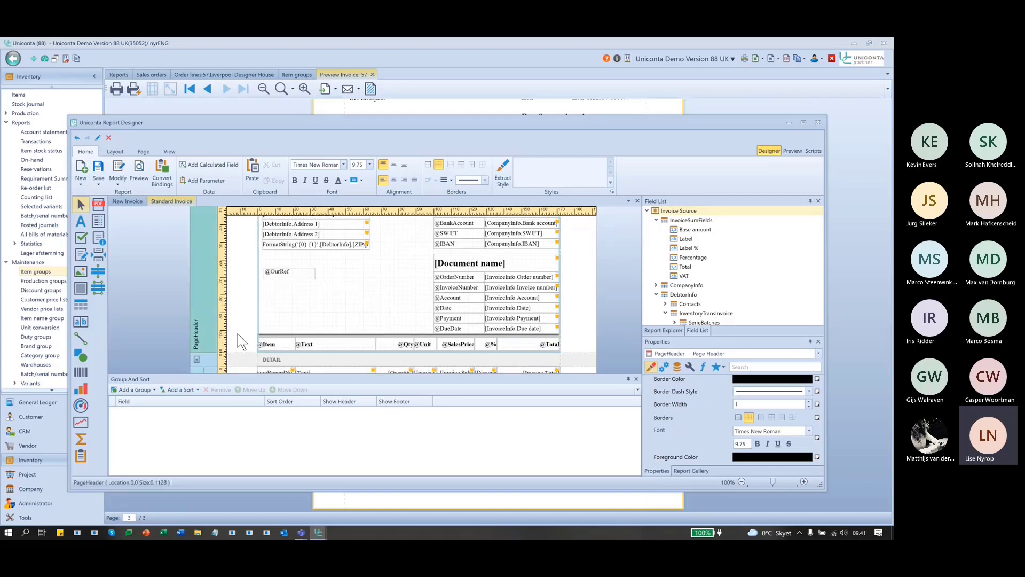
scroll(255, 333, "up", 3)
scroll(256, 333, "up", 2)
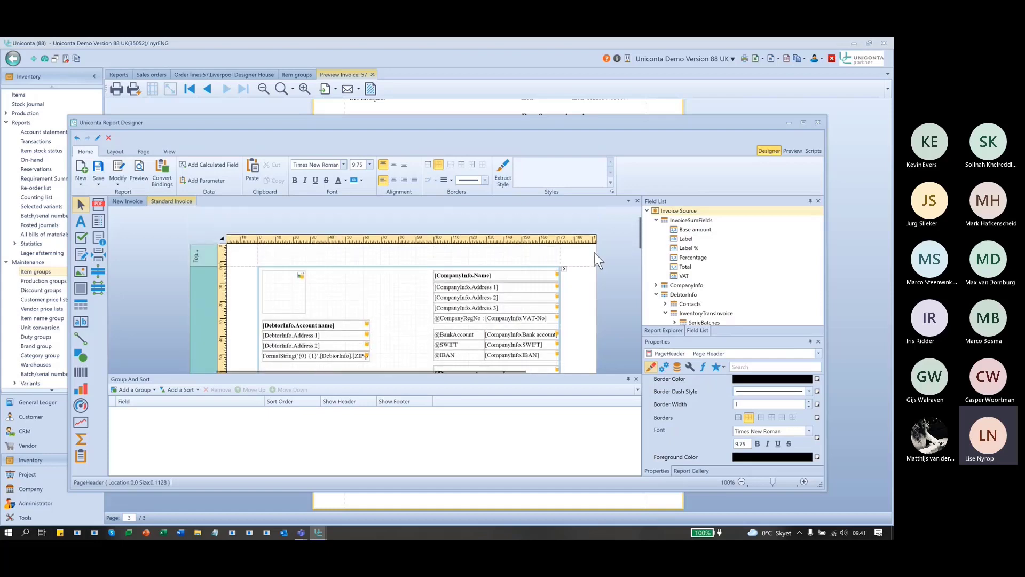
left_click(564, 268)
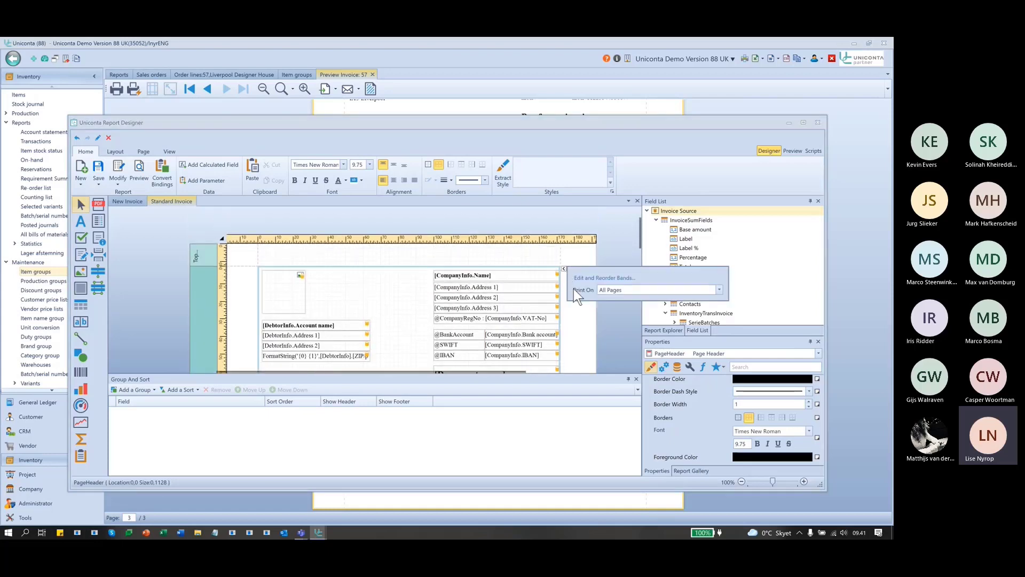
left_click(643, 291)
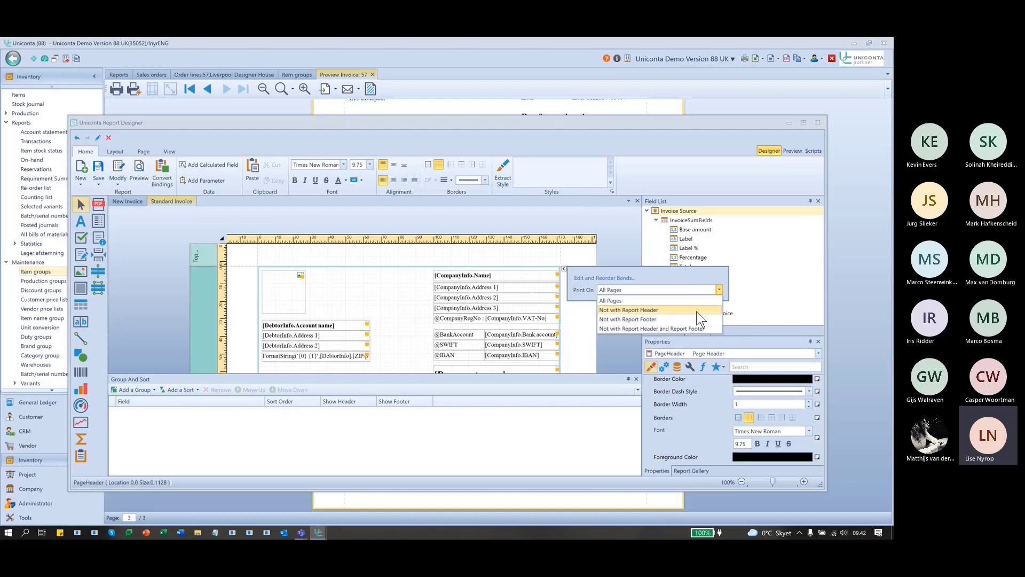
left_click(201, 277)
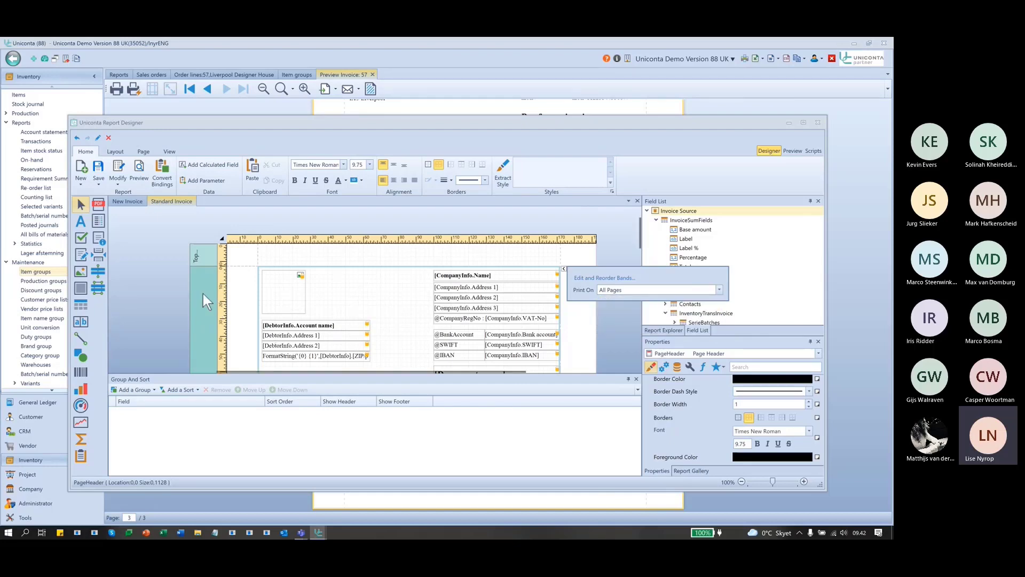
Insert a group header band from the page header of the Standard Invoice layout.
right_click(203, 293)
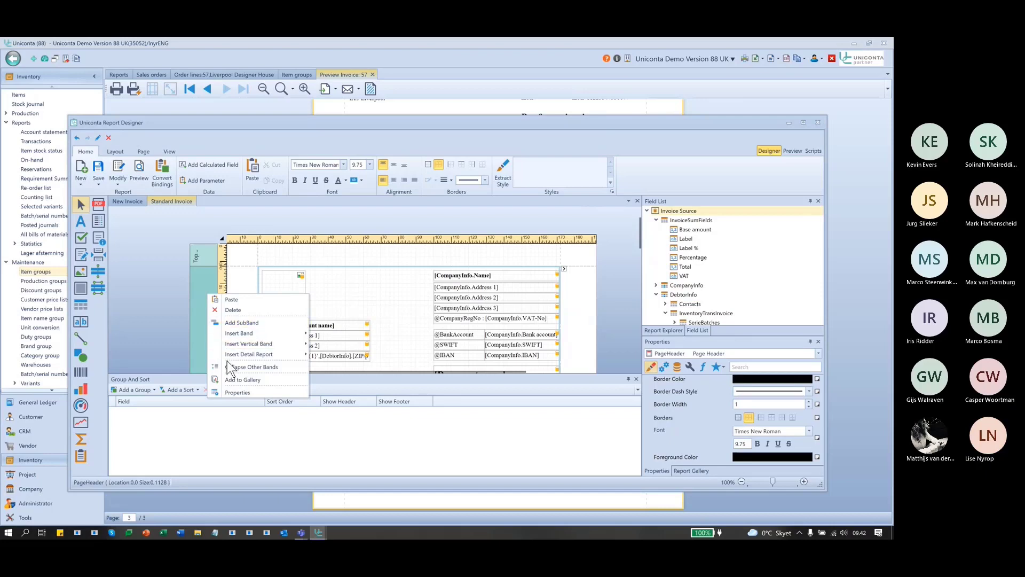
mouse_move(230, 332)
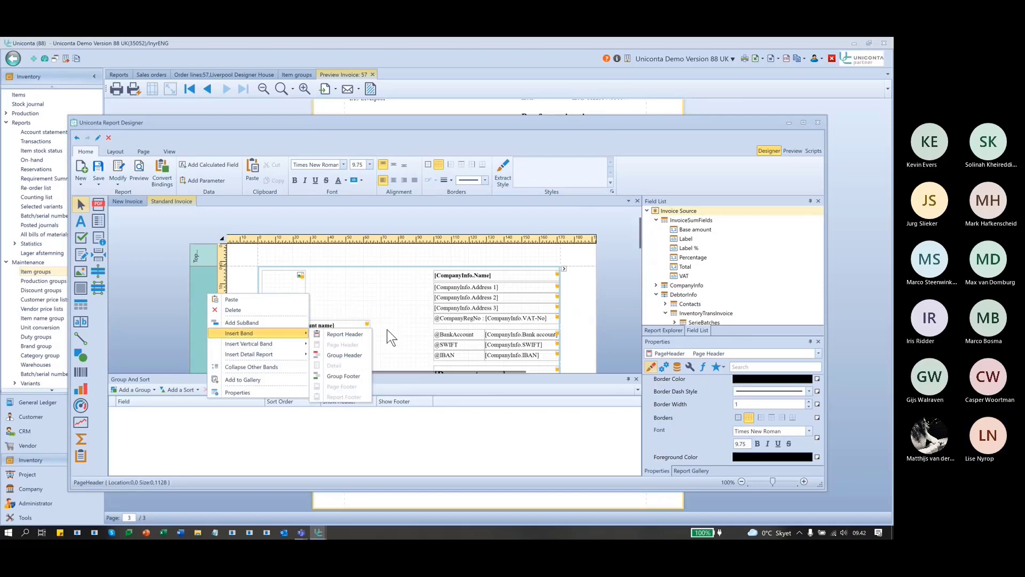
left_click(347, 355)
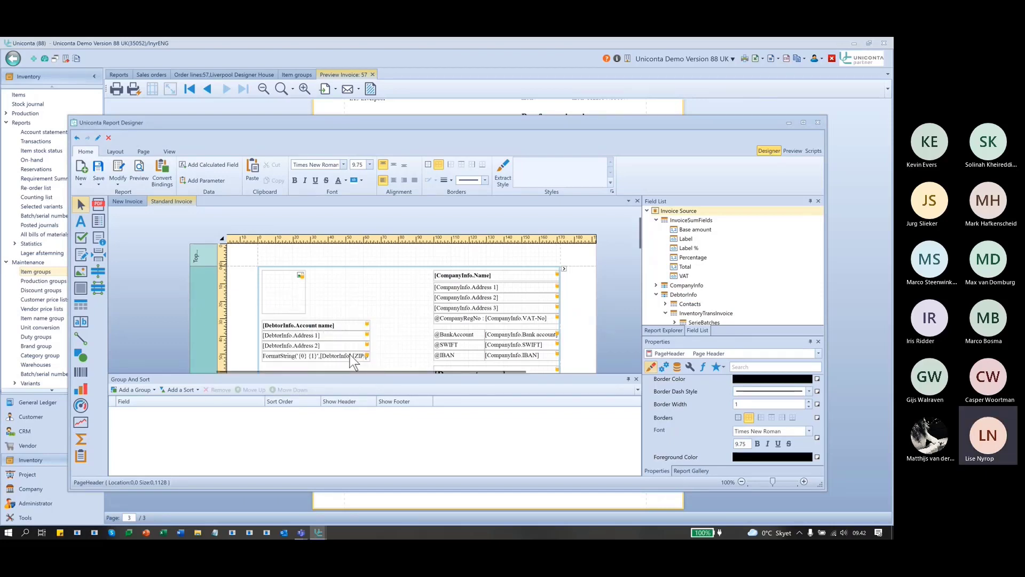
Check the page header's Print On choices once more and close the list without picking one.
left_click(369, 292)
left_click(564, 269)
left_click(634, 292)
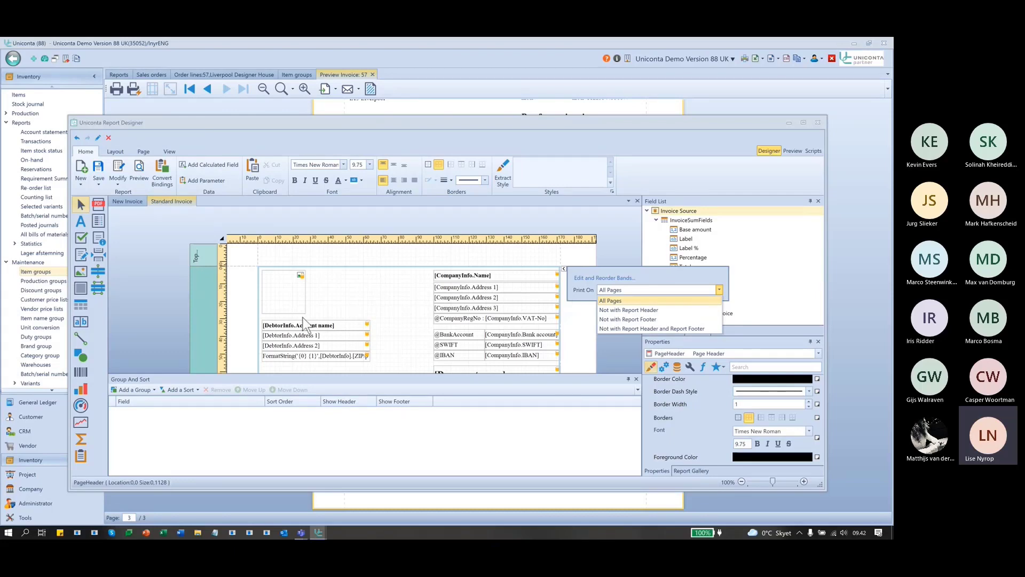
left_click(189, 293)
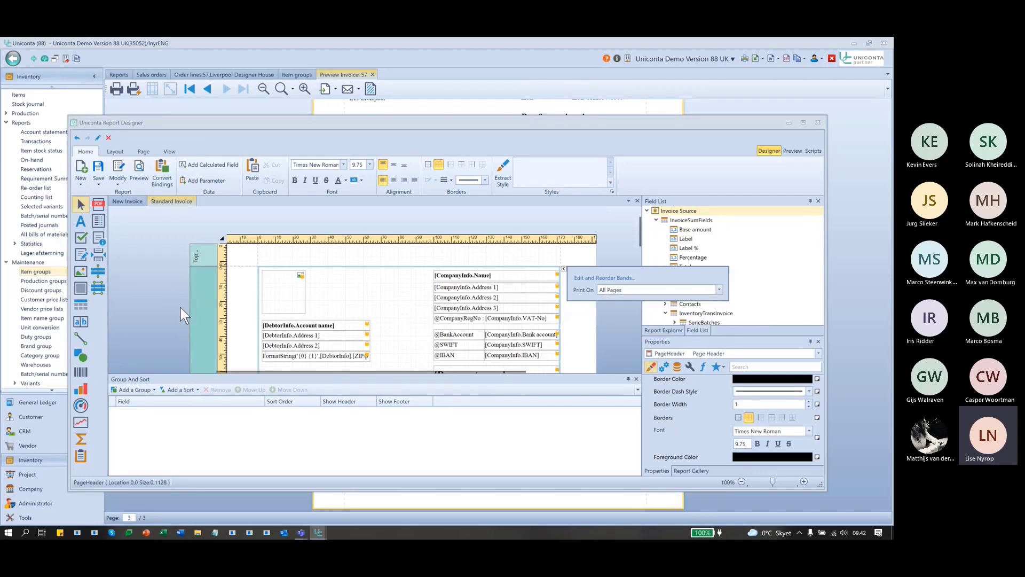
Maximize the report designer window and select the new group header band above the detail section.
double_click(361, 123)
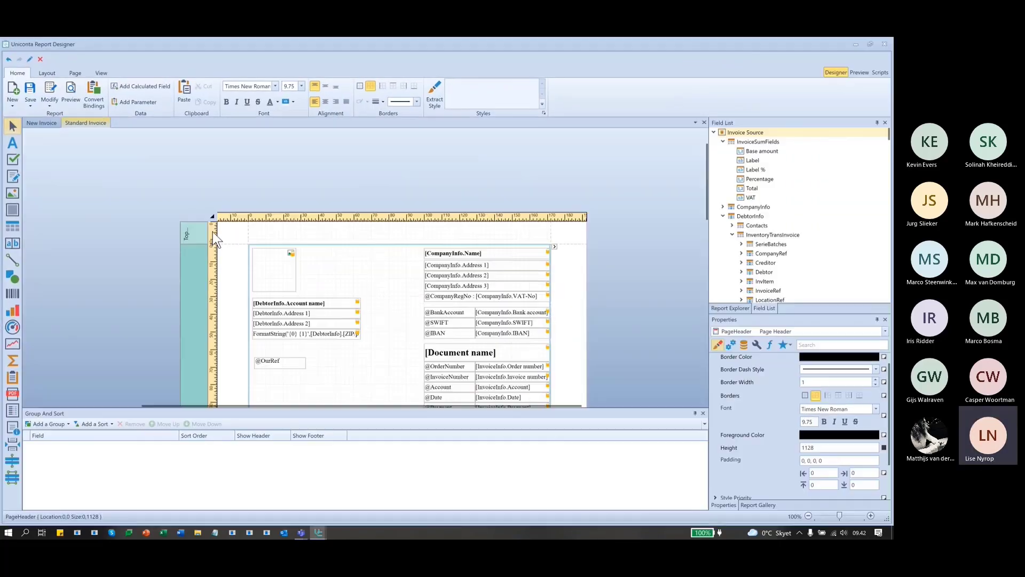
scroll(161, 287, "down", 2)
scroll(161, 288, "down", 3)
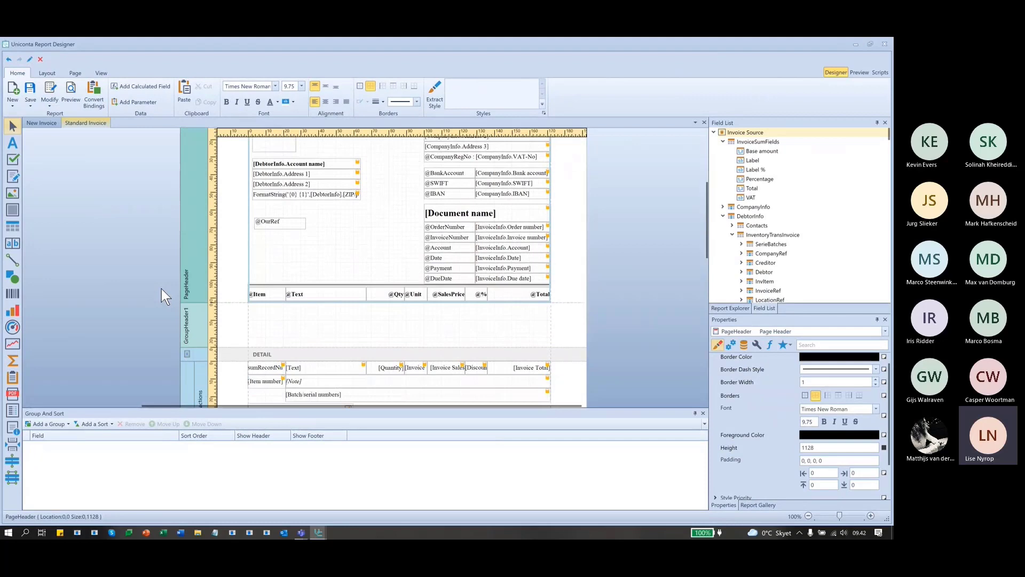
left_click(307, 313)
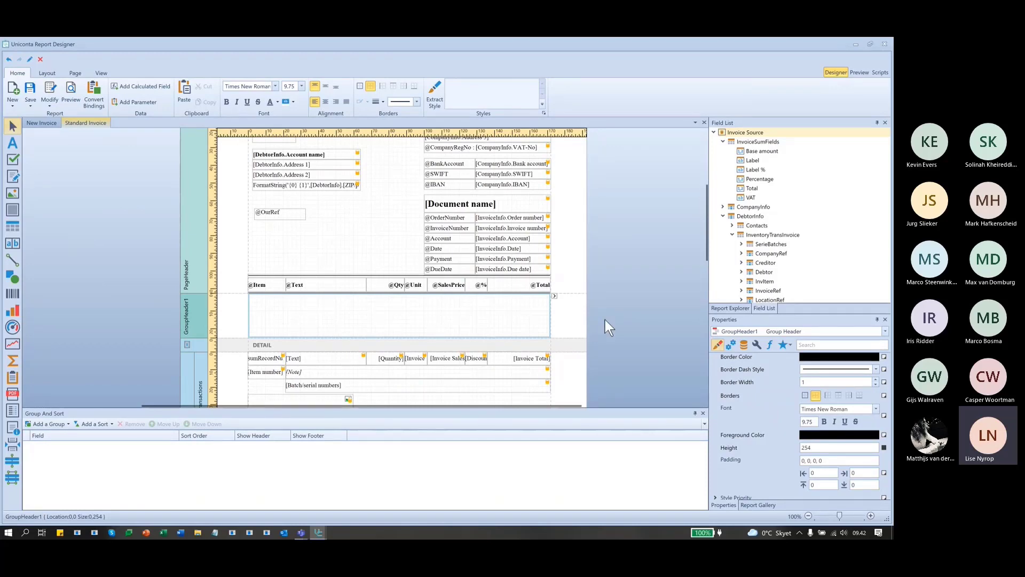
Examine the group header's band options, including Repeat Every Page and Print Across Bands.
left_click(554, 295)
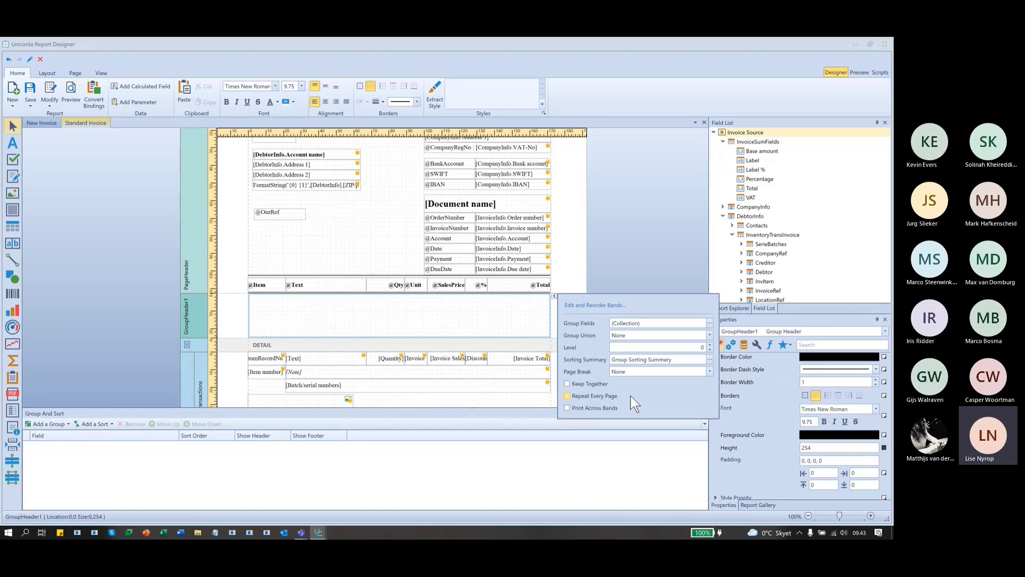
left_click(194, 313)
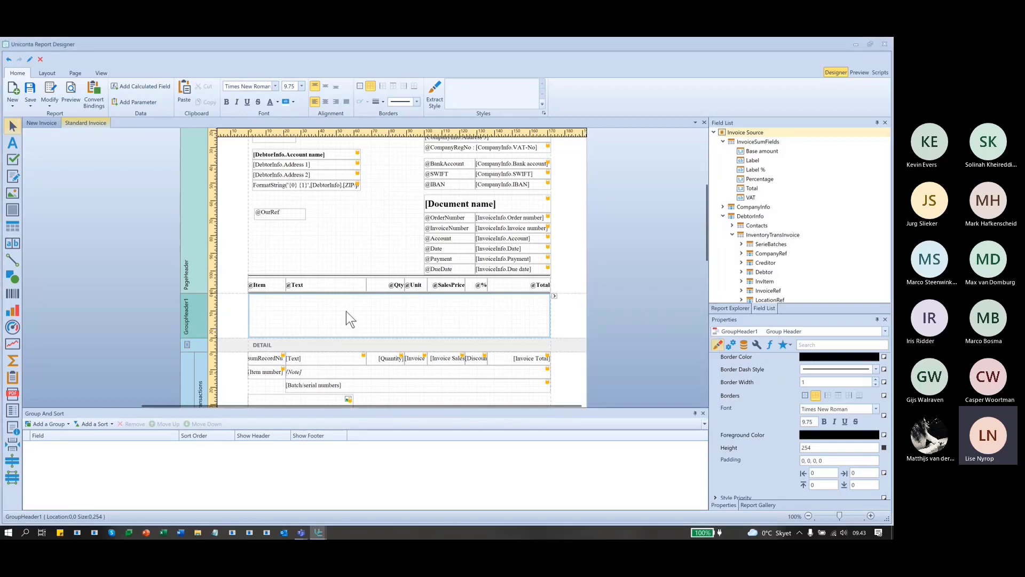
left_click(554, 295)
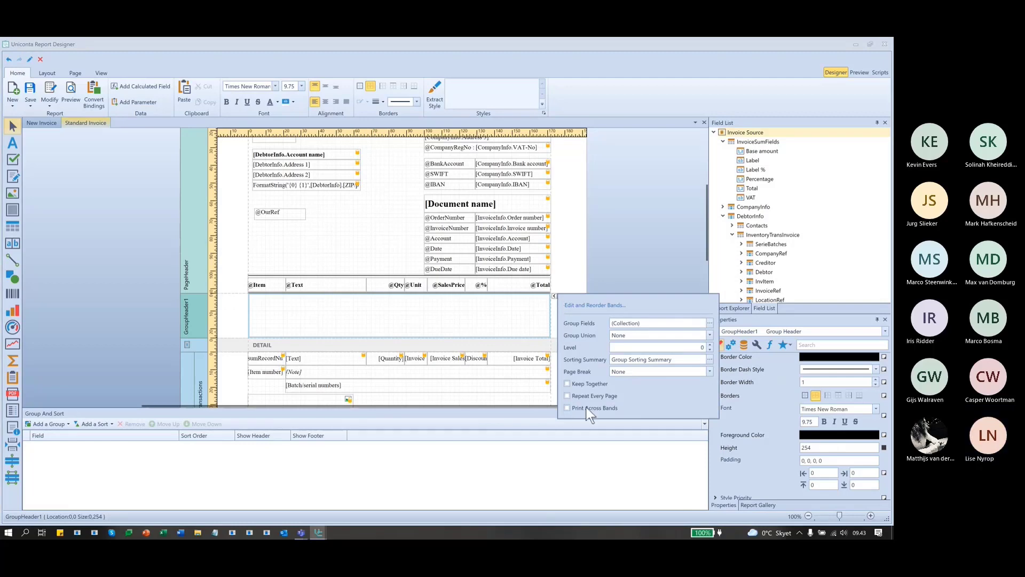
left_click(622, 239)
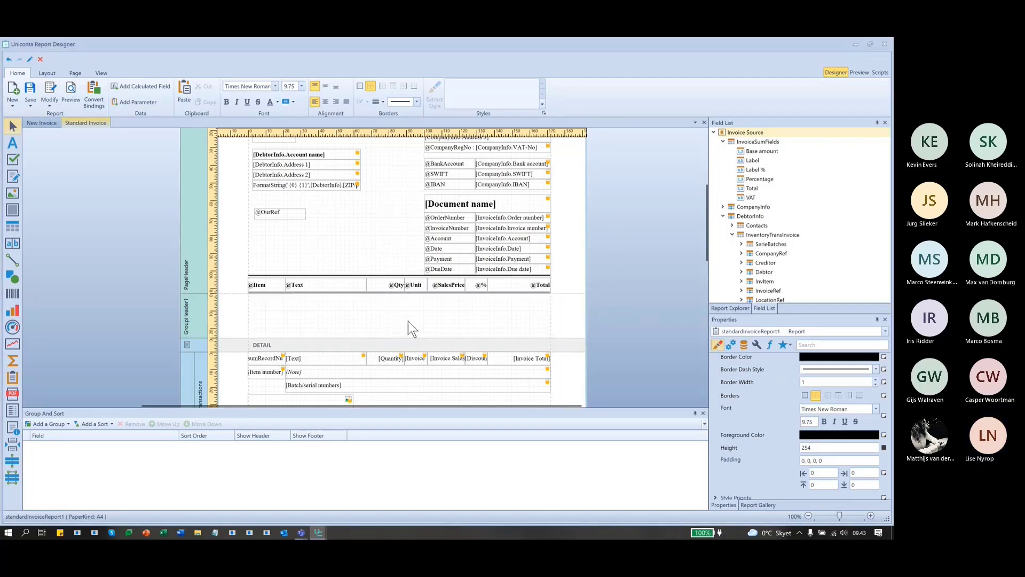
Draw an ellipse shape about 505 by 172 report units in the middle of the group header band.
left_click(418, 316)
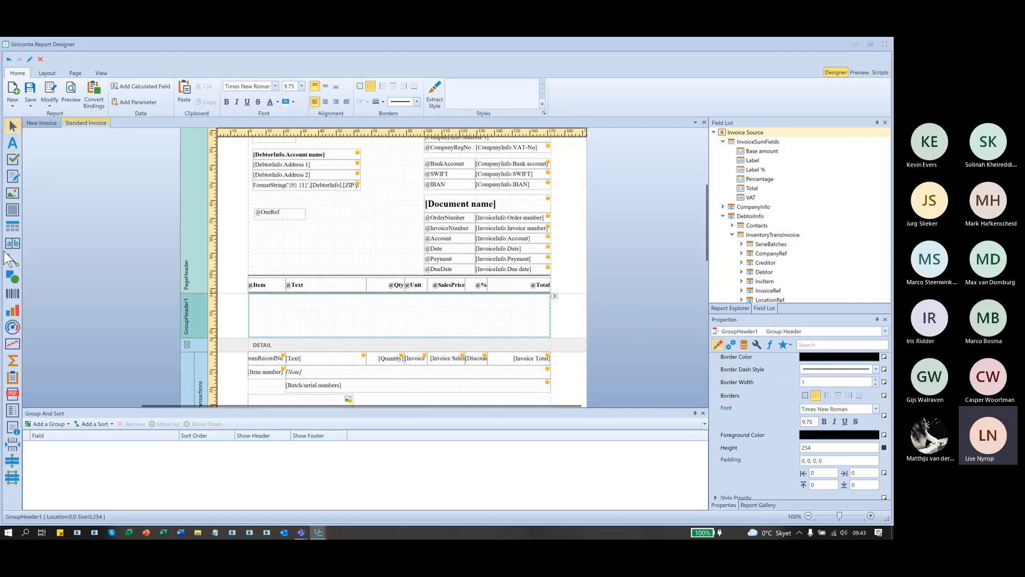
left_click(12, 276)
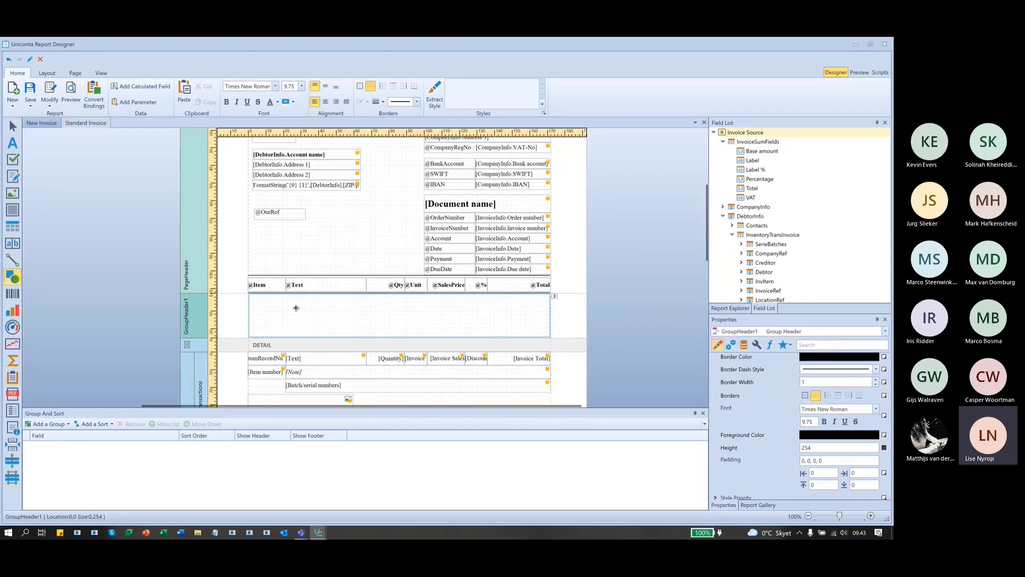
left_click_drag(353, 302, 441, 332)
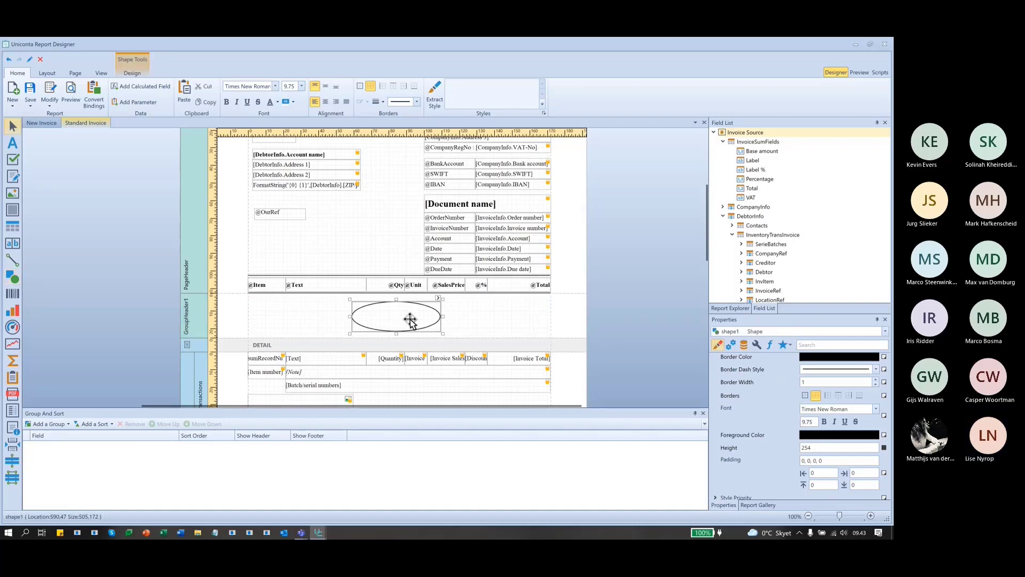
left_click(625, 295)
Select the page header band above the group header and view its full content.
scroll(286, 277, "up", 1)
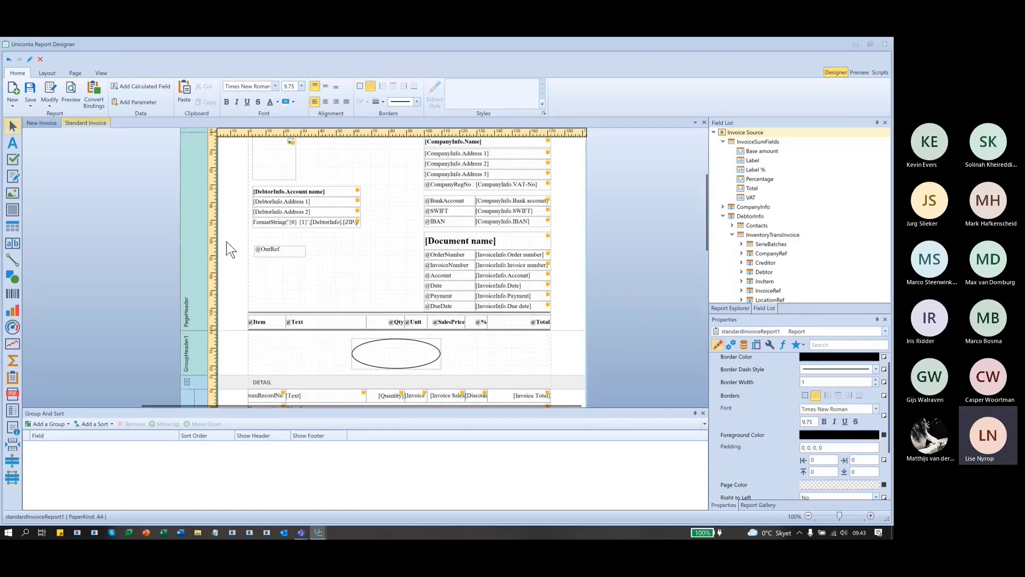
left_click(198, 228)
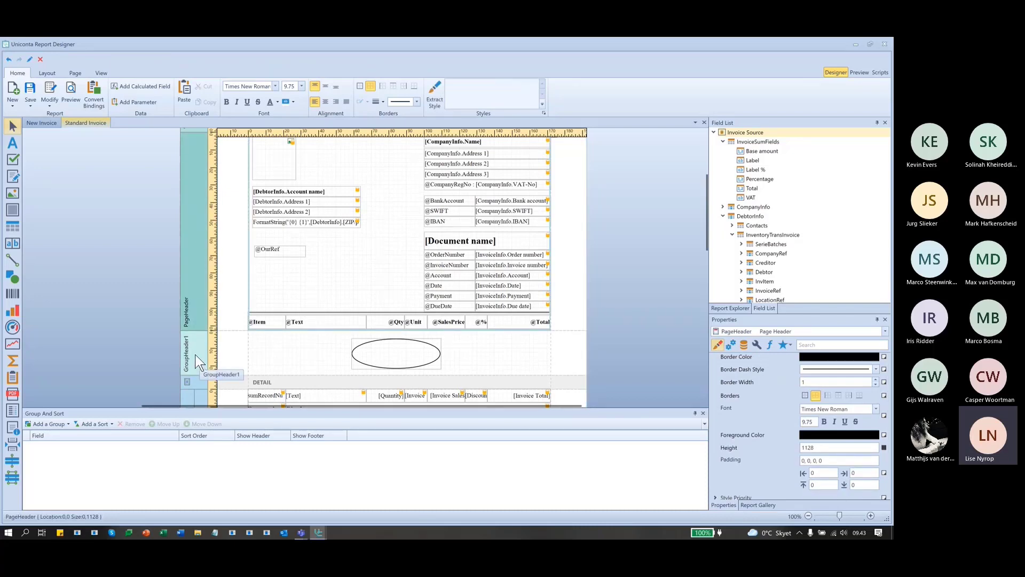
scroll(391, 296, "up", 1)
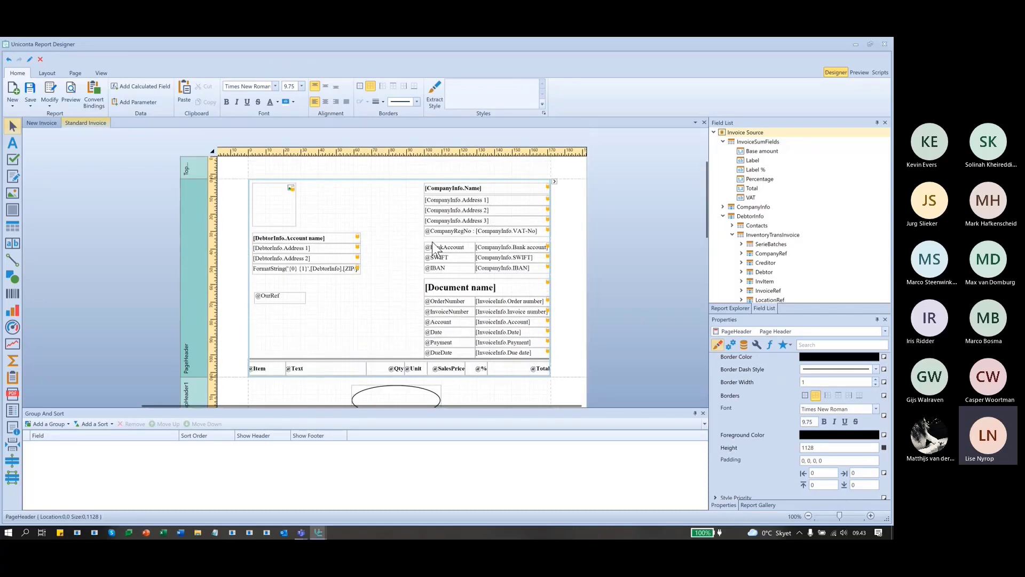
Set the page header band's Print On option to Not with Report Header.
left_click(554, 182)
left_click(639, 198)
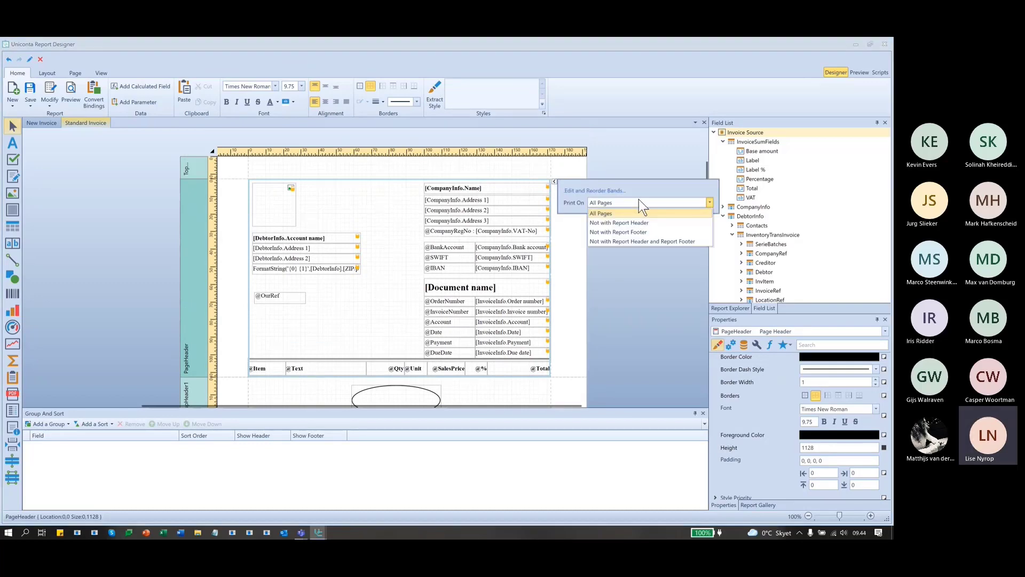
left_click(671, 222)
left_click(636, 273)
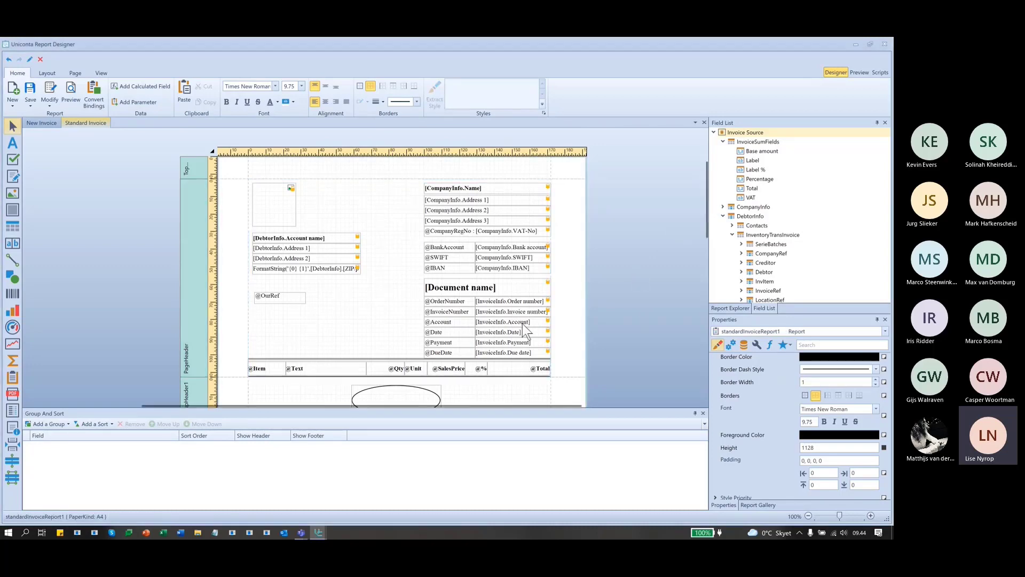
Save the Standard Invoice report with the changed page header setting.
scroll(597, 318, "down", 1)
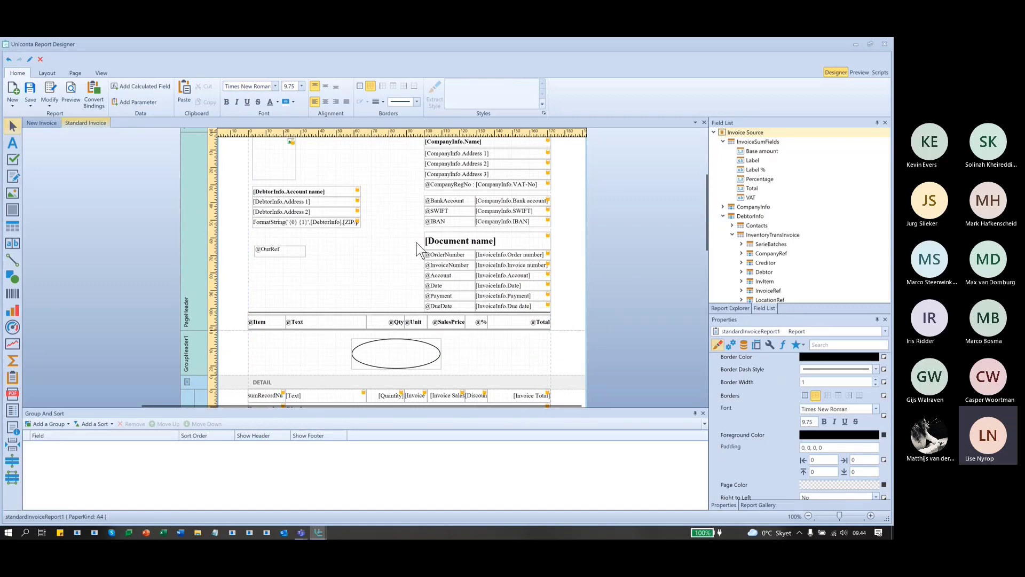
left_click(31, 91)
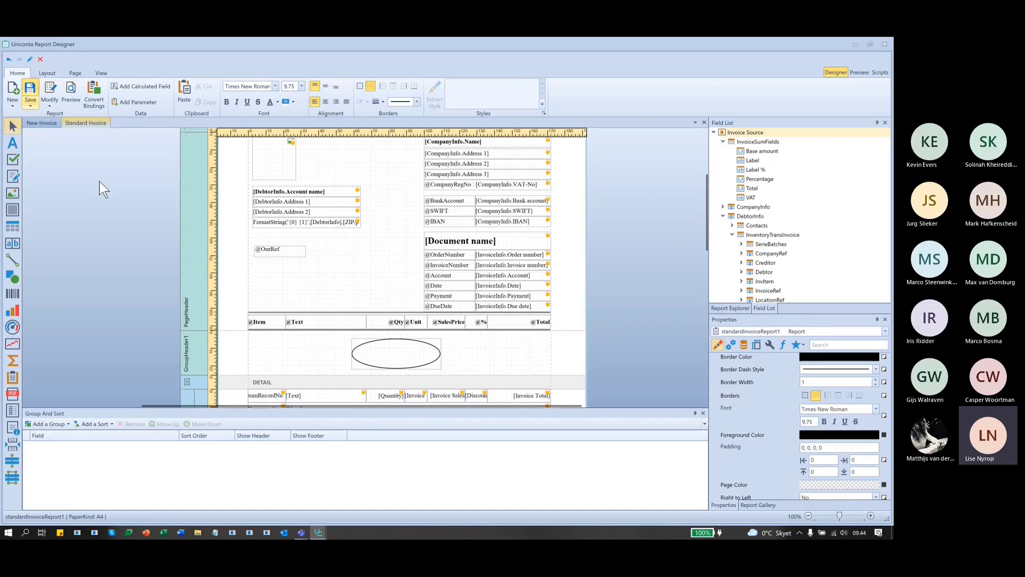
left_click(459, 304)
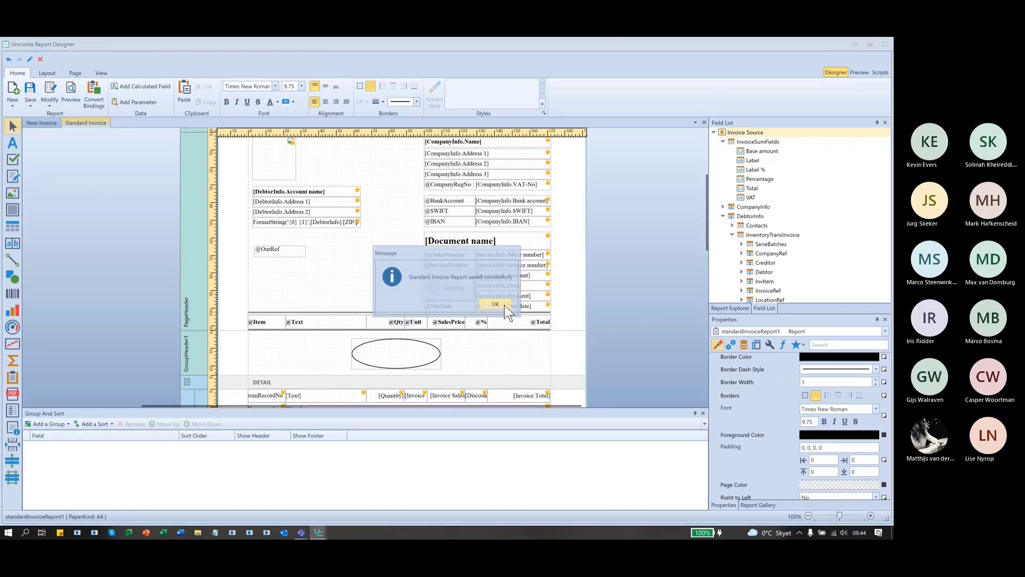
Switch to the main Uniconta window, examine where the ellipse prints across the pro forma invoice preview's pages, and return to the report designer.
left_click(854, 43)
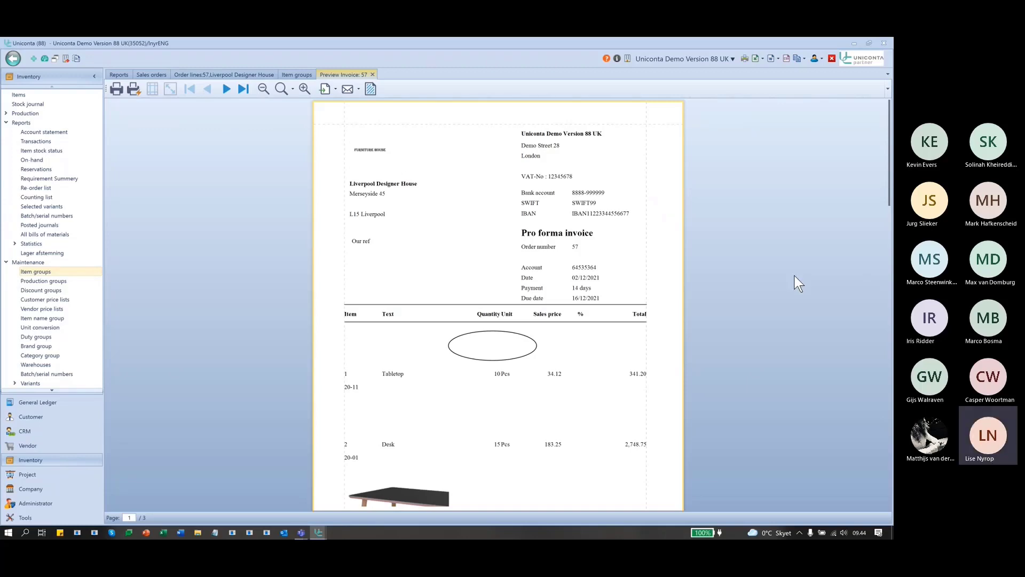
scroll(794, 276, "down", 12)
scroll(798, 283, "down", 10)
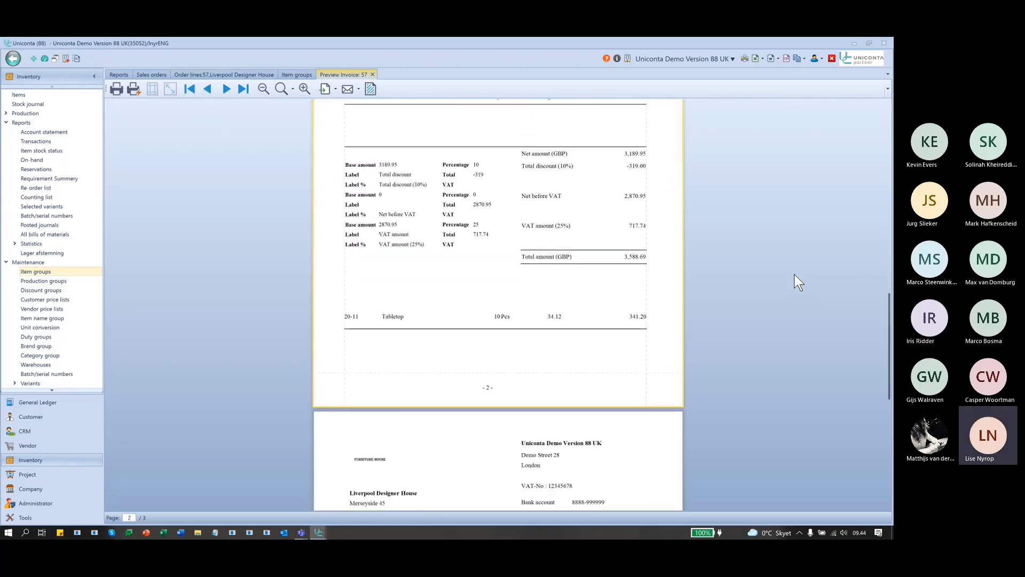
scroll(784, 271, "up", 20)
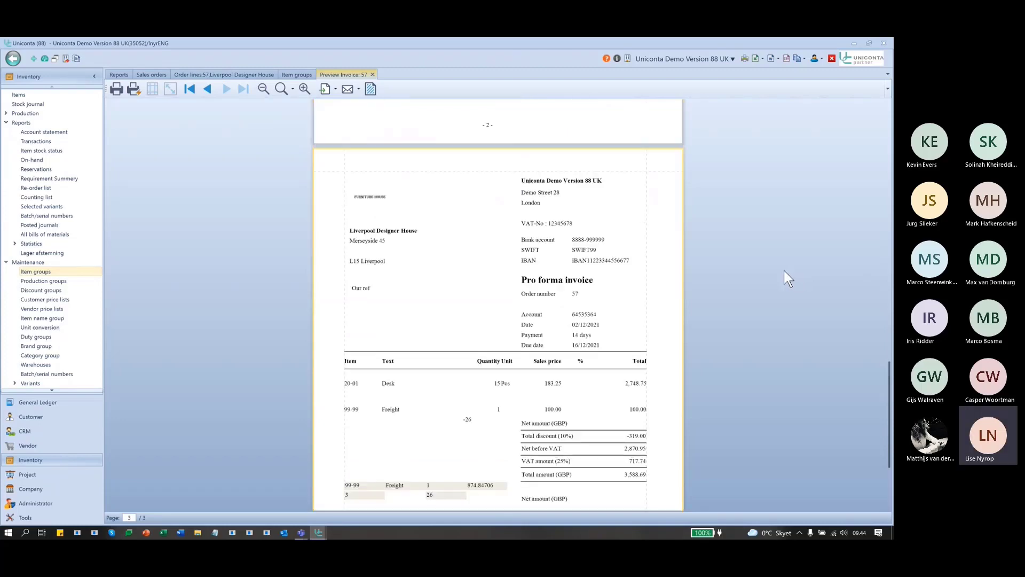
scroll(784, 270, "up", 4)
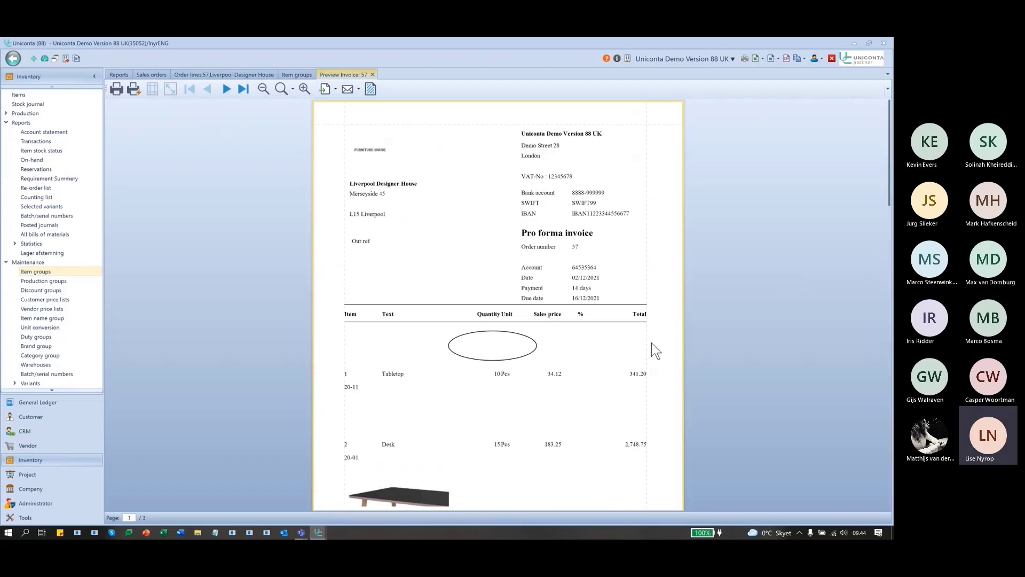
scroll(516, 344, "down", 10)
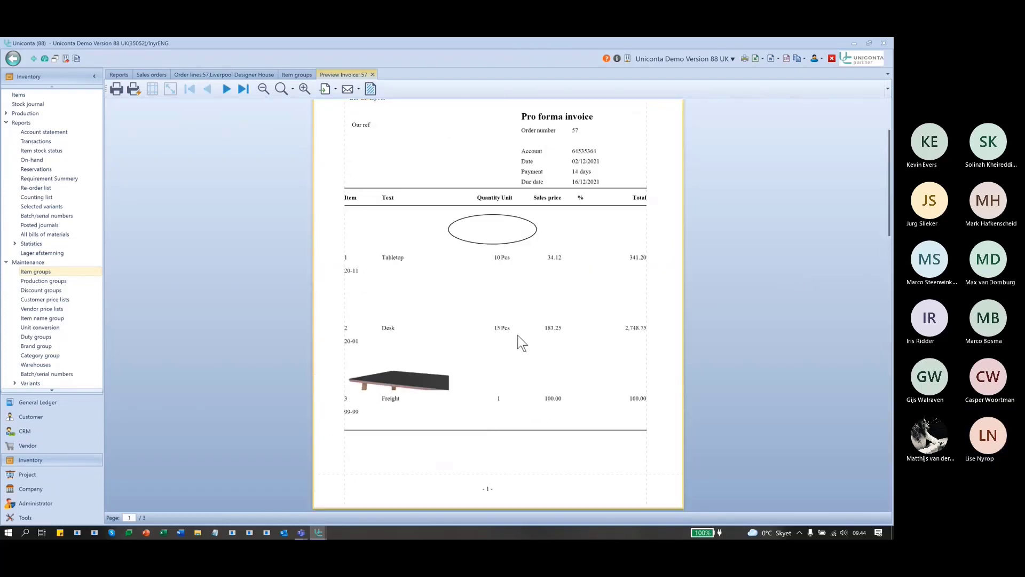
scroll(520, 331, "up", 10)
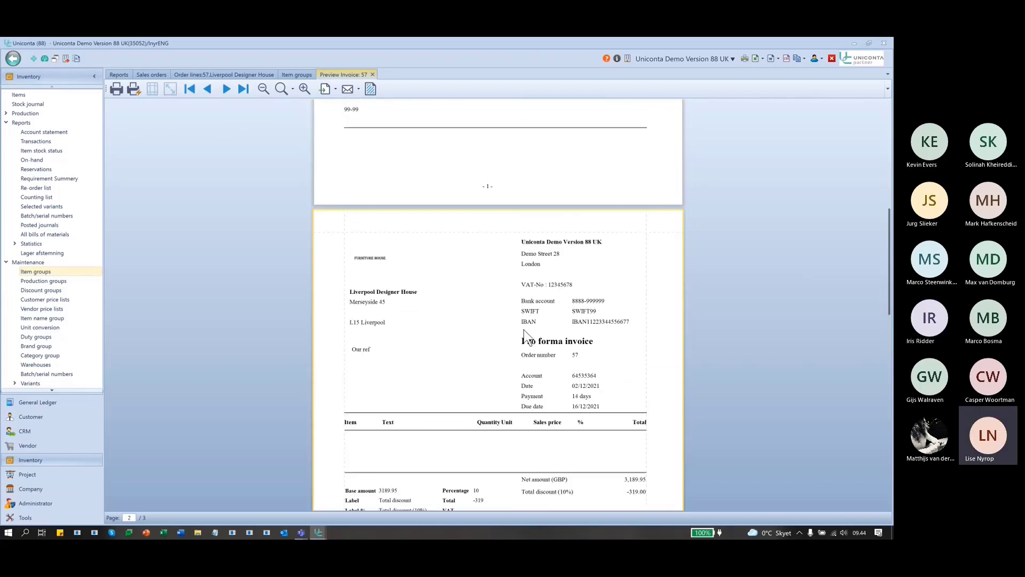
left_click(373, 75)
key("alt+Tab")
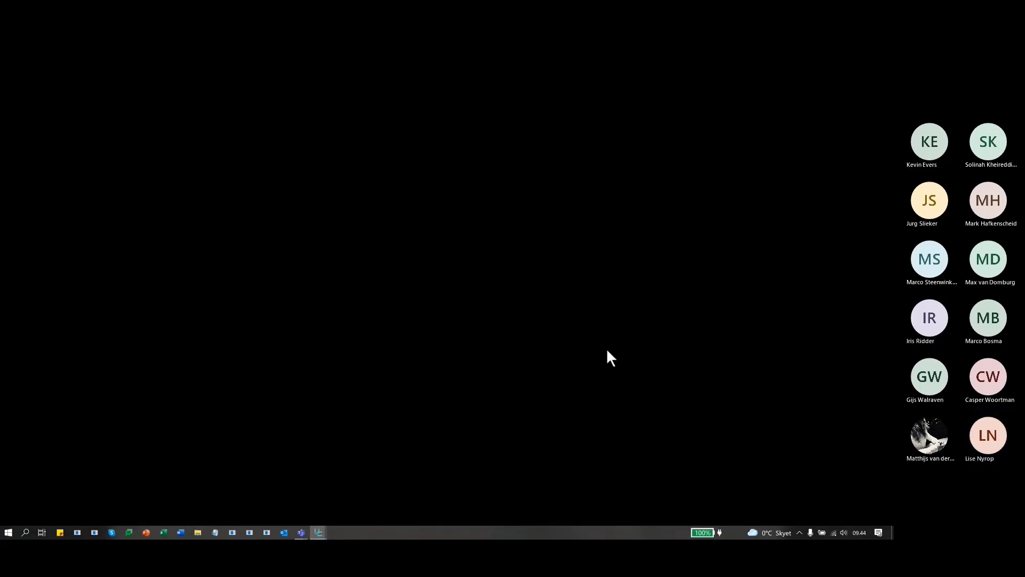
Set the Page Break option of the group header band containing the ellipse to After the Band.
left_click(193, 353)
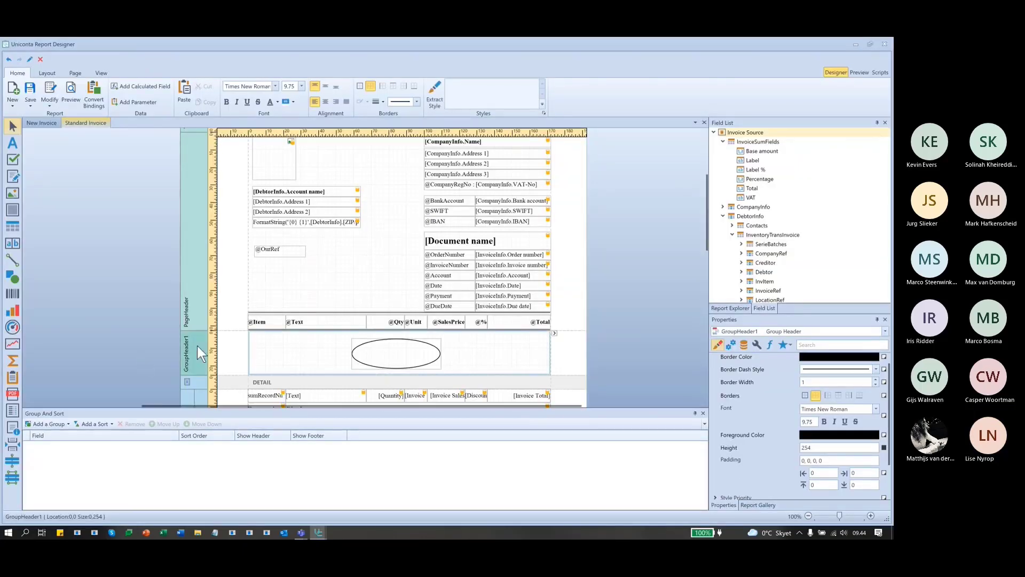
left_click(554, 332)
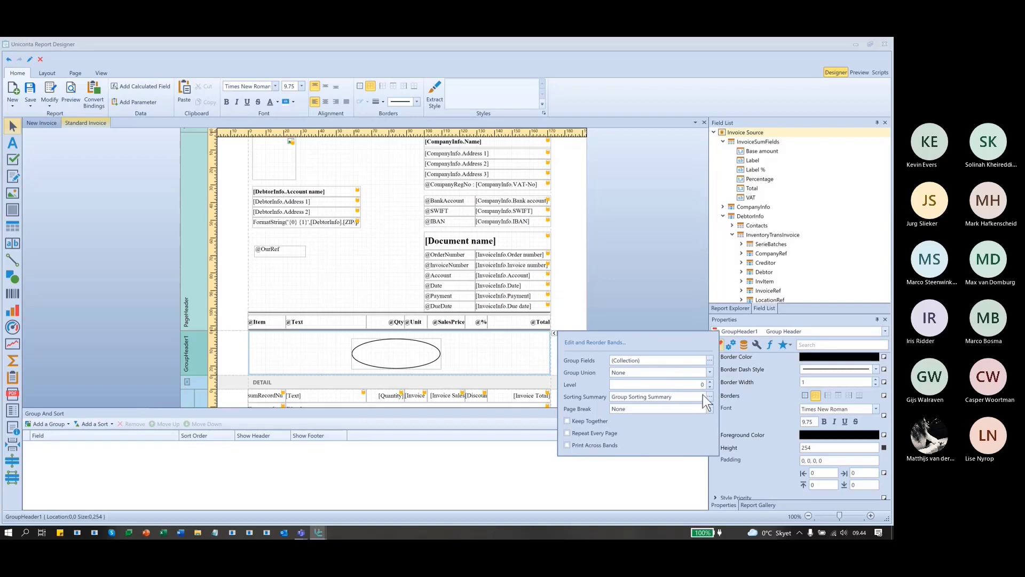
left_click(697, 408)
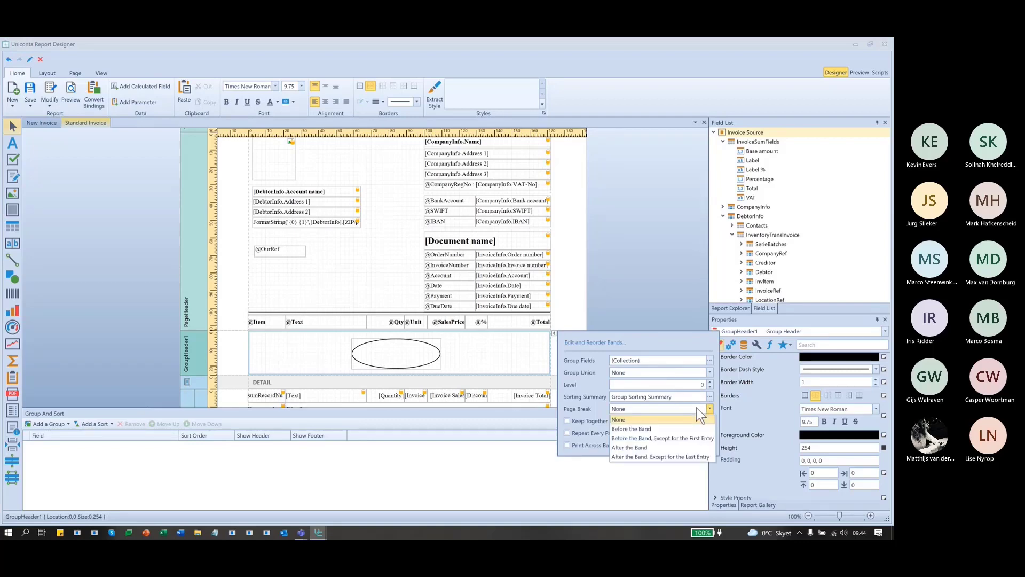
left_click(686, 445)
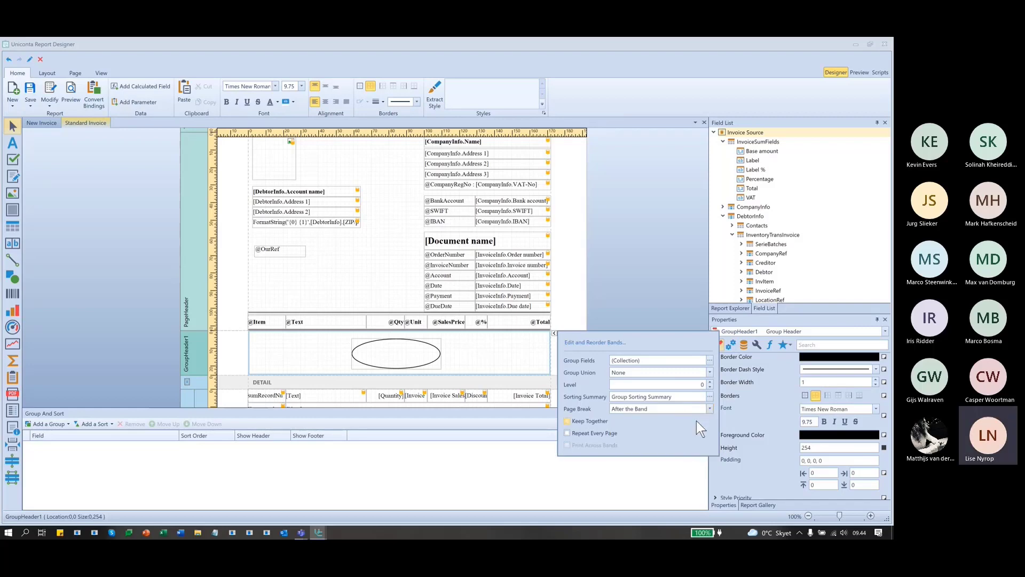
left_click(620, 229)
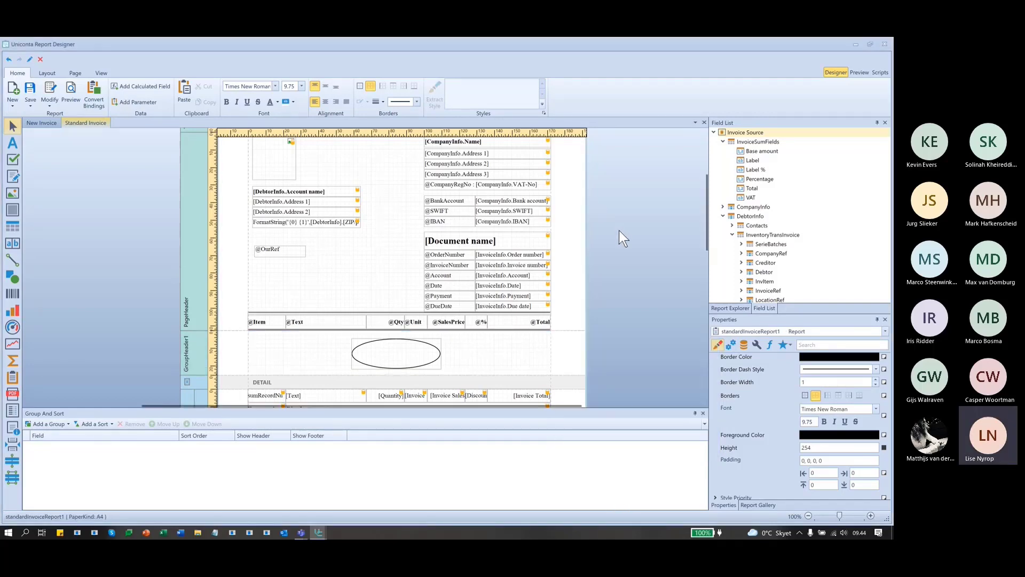
Save the Standard Invoice report with the group header's new page break.
left_click(31, 91)
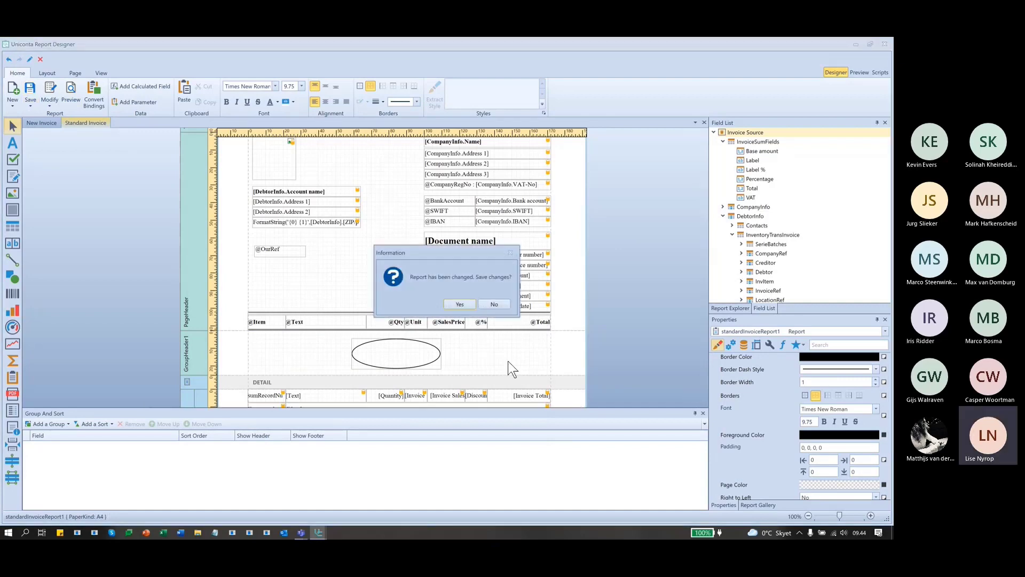
left_click(448, 303)
left_click(502, 306)
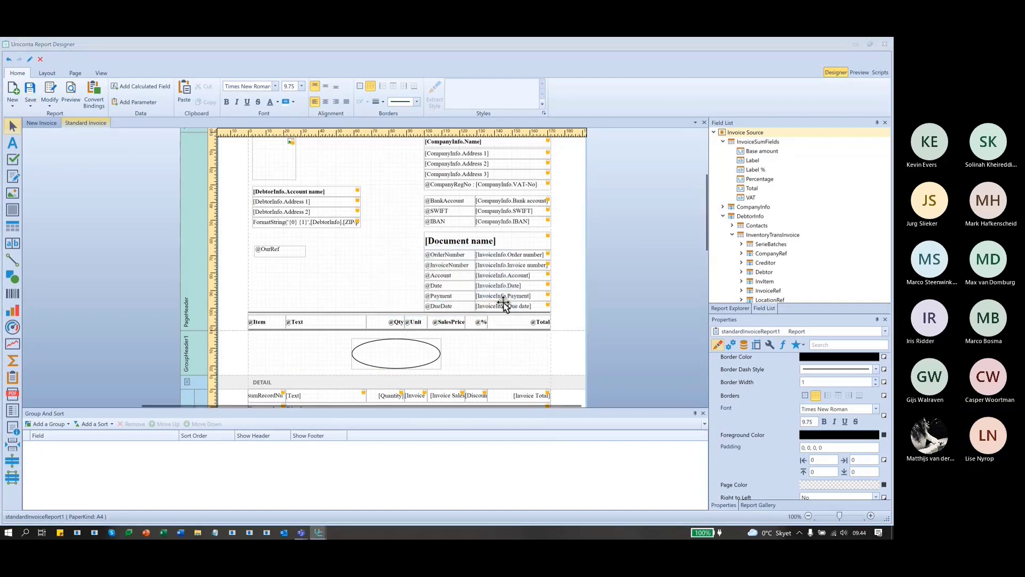
Check the page break after the ellipse in the pro forma invoice preview in the main Uniconta window, and close the preview.
left_click(854, 43)
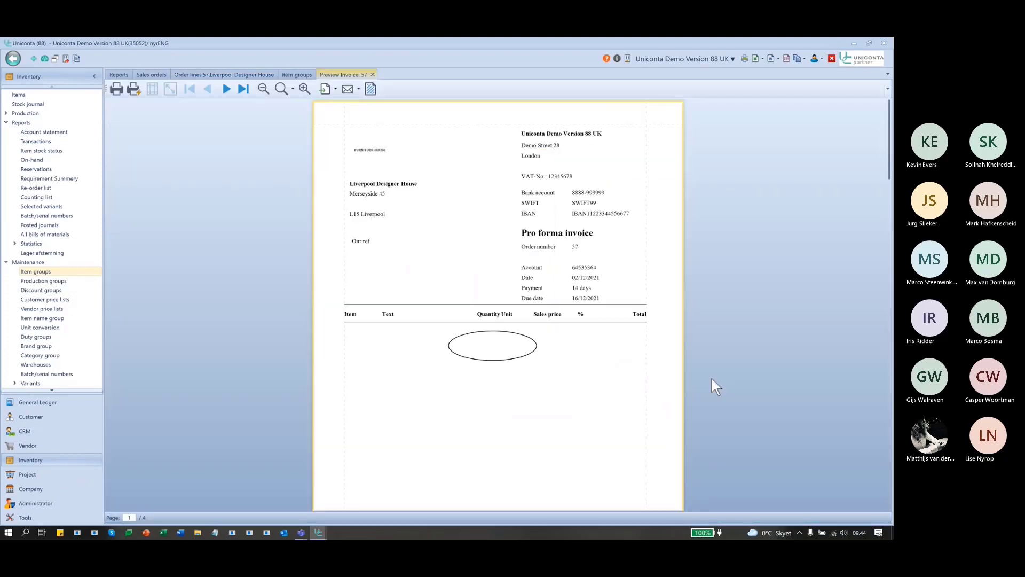
scroll(713, 379, "down", 1)
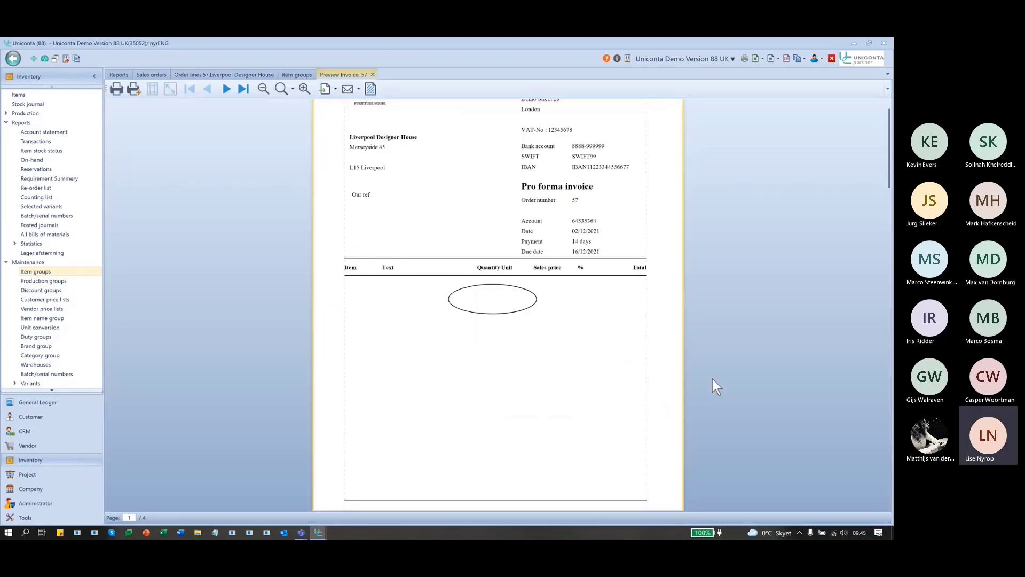
scroll(711, 374, "up", 1)
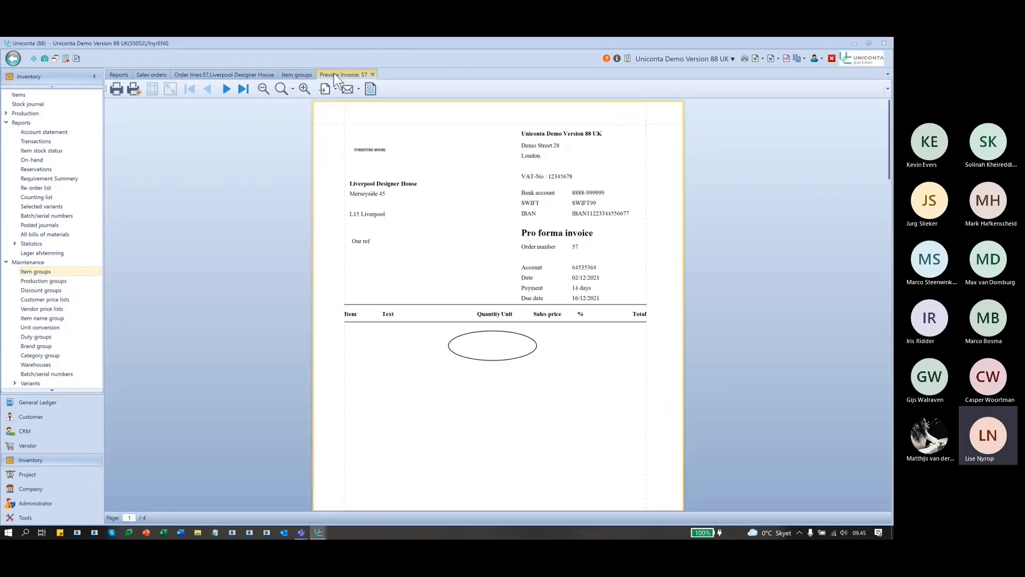
left_click(372, 74)
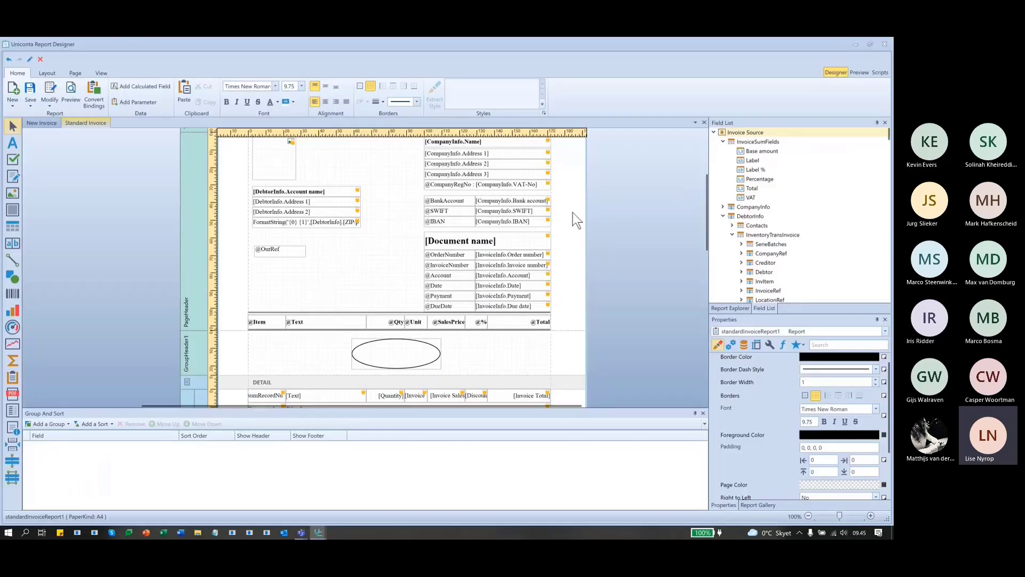
Review the page header band's Print On choices in the report designer, keeping Not with Report Header.
left_click(575, 219)
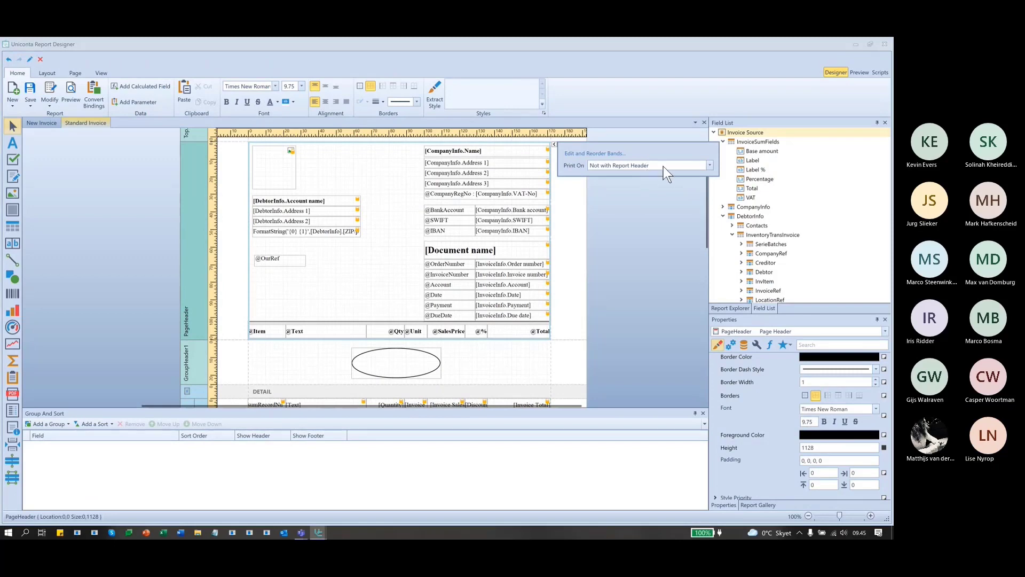
left_click(664, 166)
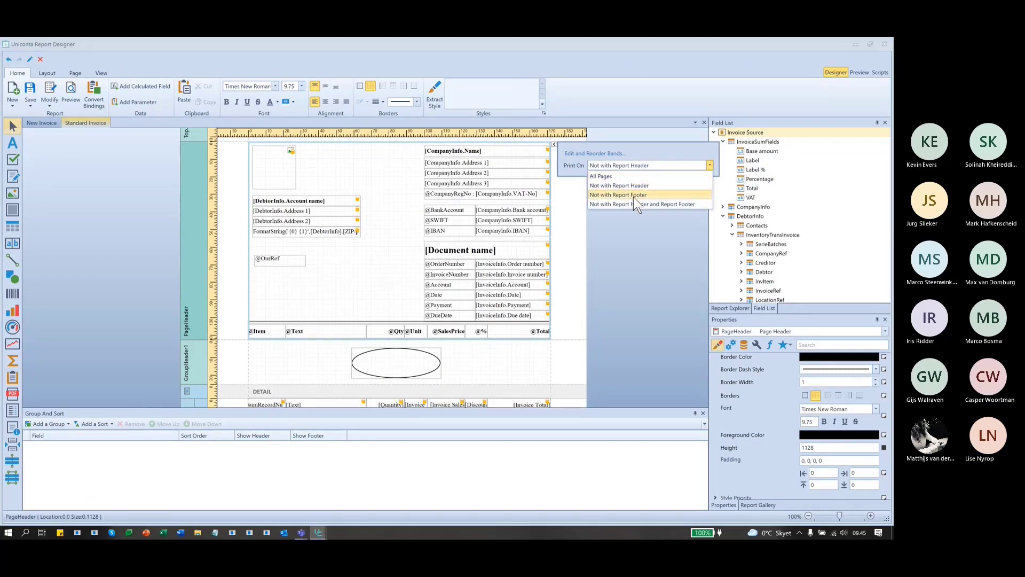
left_click(663, 184)
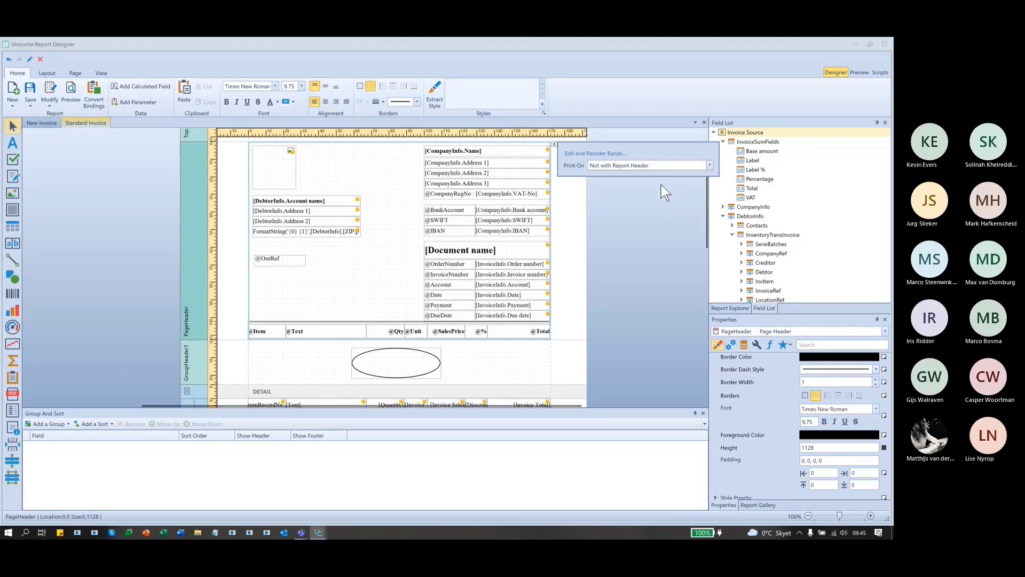
left_click(630, 234)
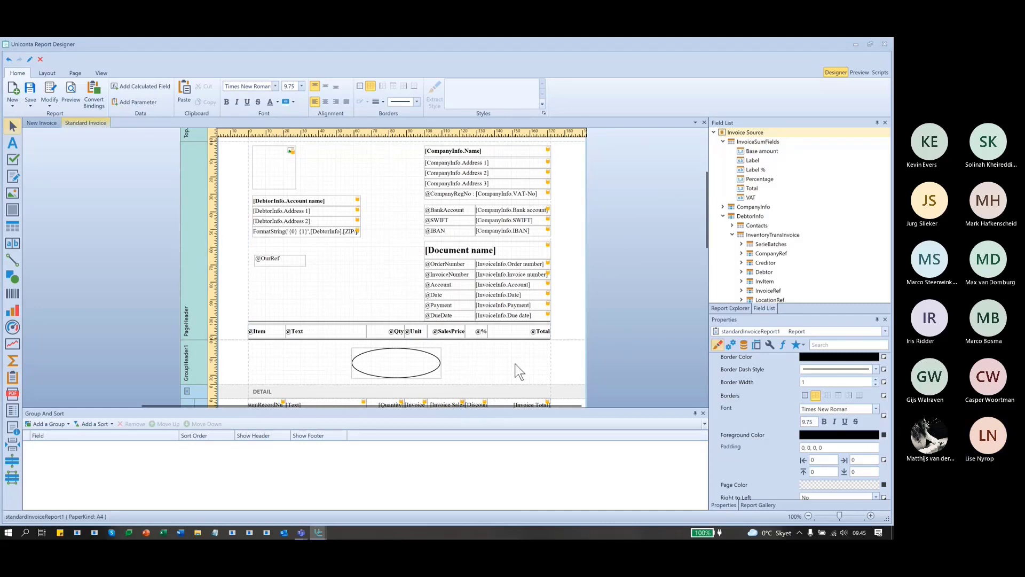
Review the group header band's Page Break choices, keeping After the Band.
left_click(554, 343)
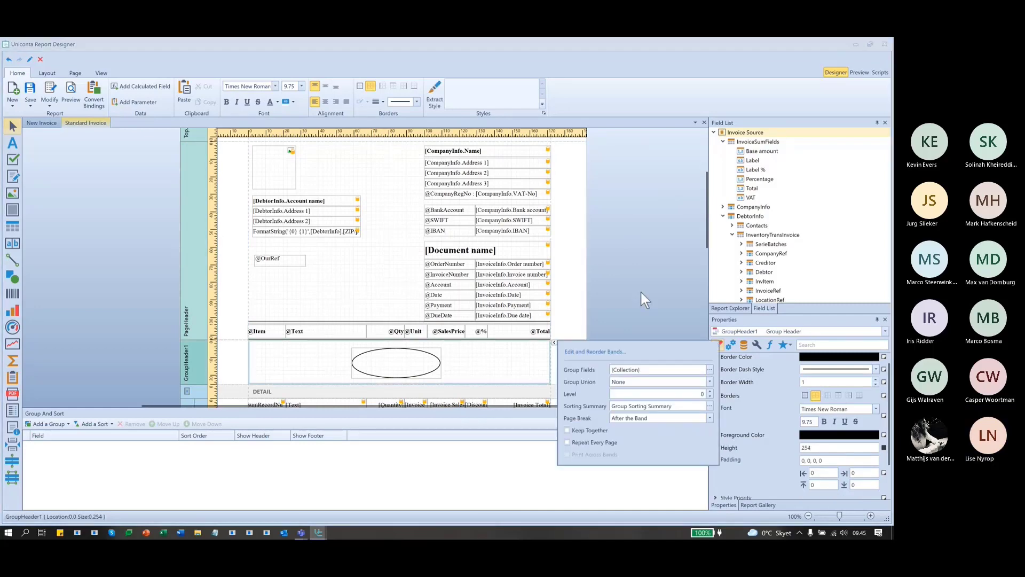
left_click(695, 418)
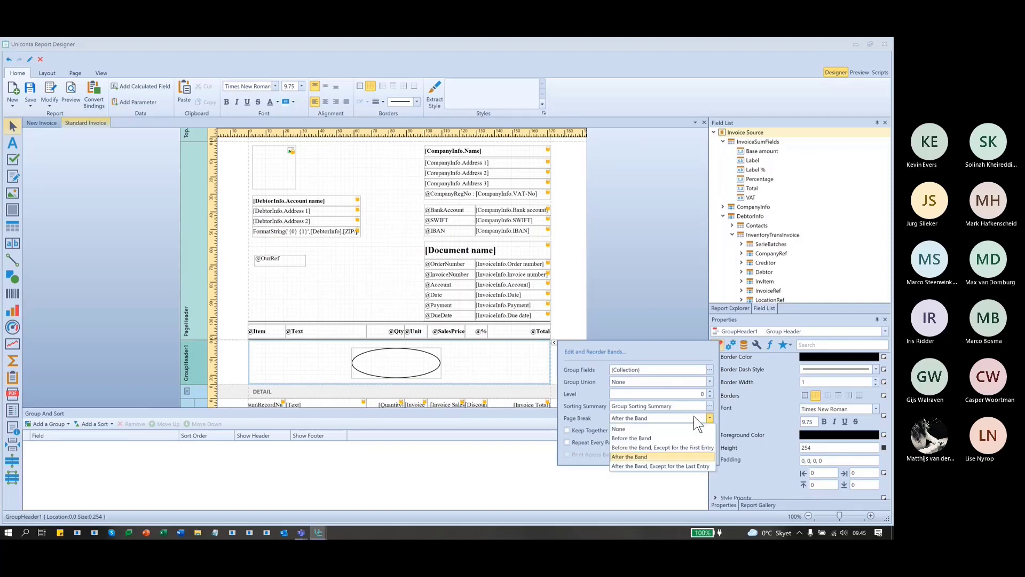
left_click(690, 455)
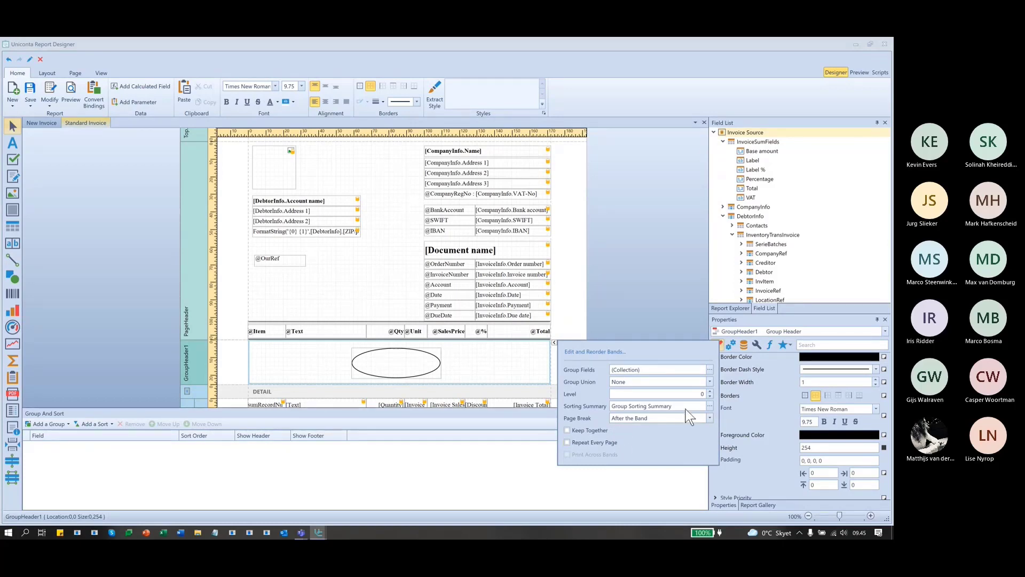
left_click(668, 288)
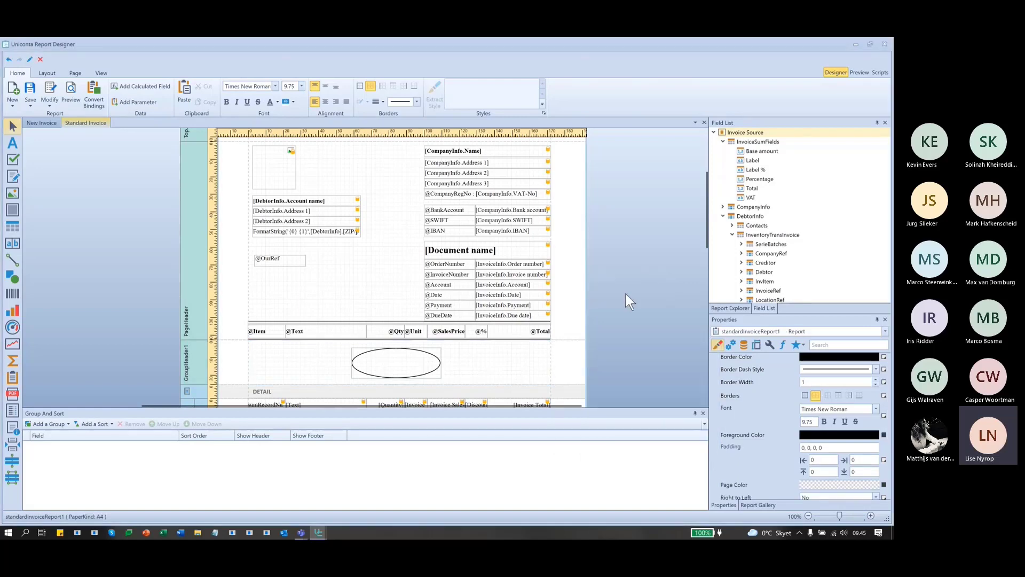
Select the group header band and examine its position between the page header and the detail section.
scroll(613, 297, "down", 2)
scroll(630, 297, "down", 2)
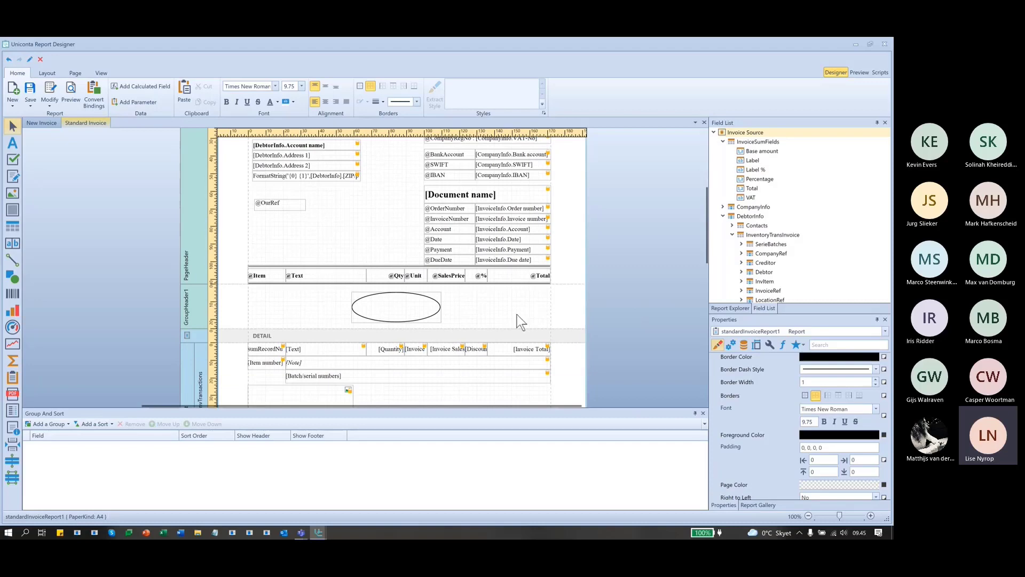
left_click(245, 307)
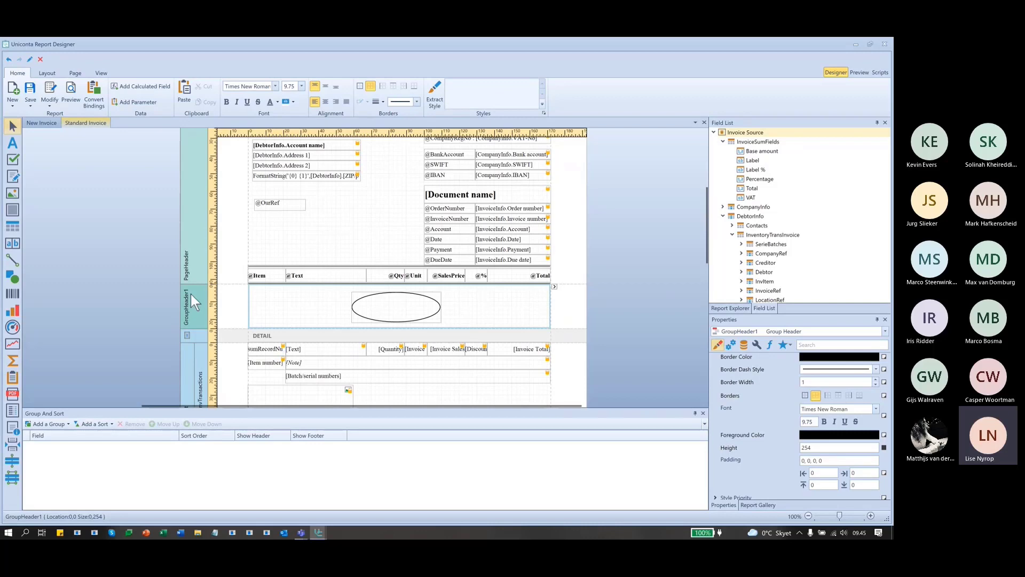
scroll(509, 300, "up", 3)
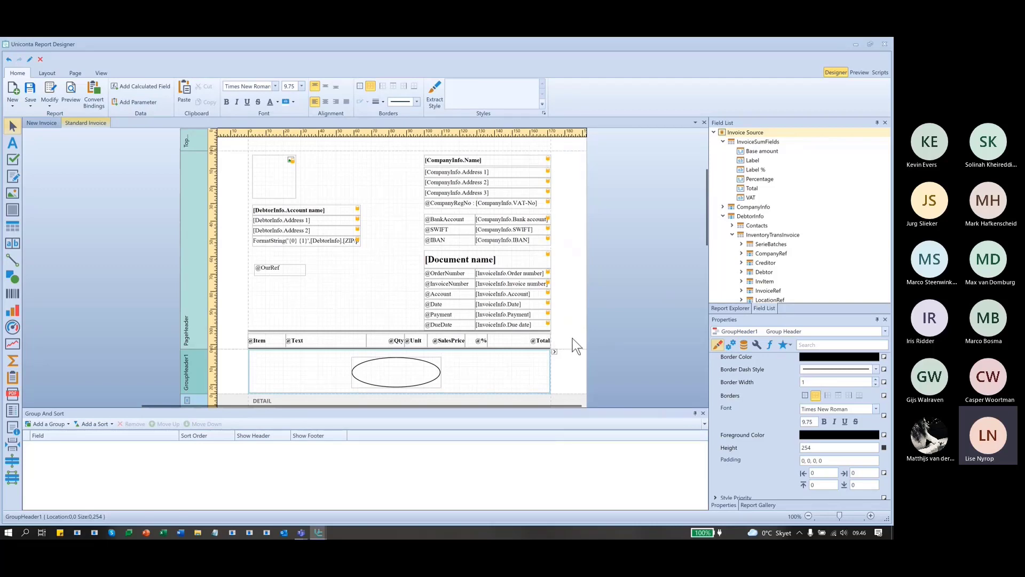
scroll(572, 338, "down", 3)
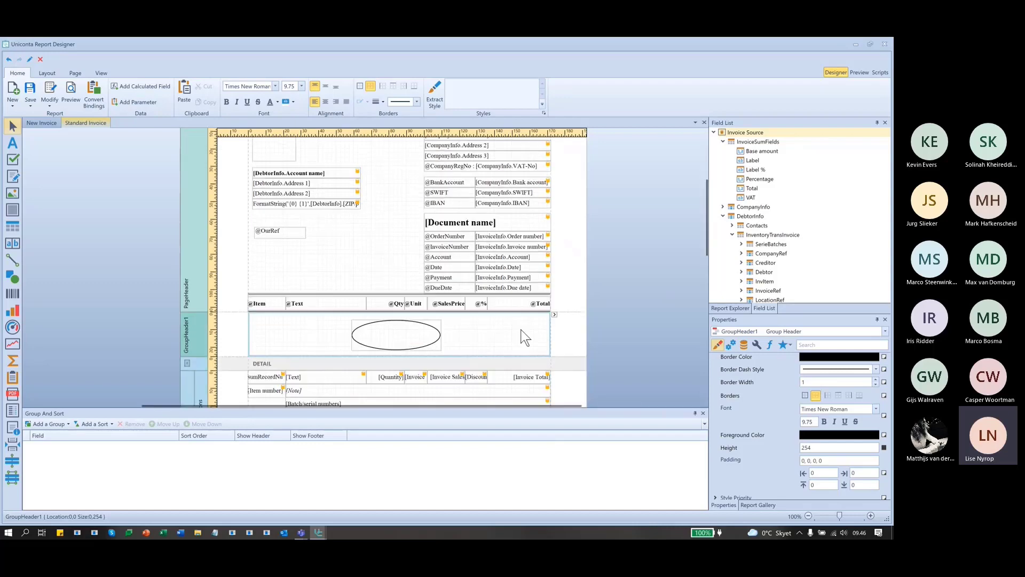
Delete the ellipse from the group header band and enlarge the band's height to about 1275.
left_click(390, 316)
key("Delete")
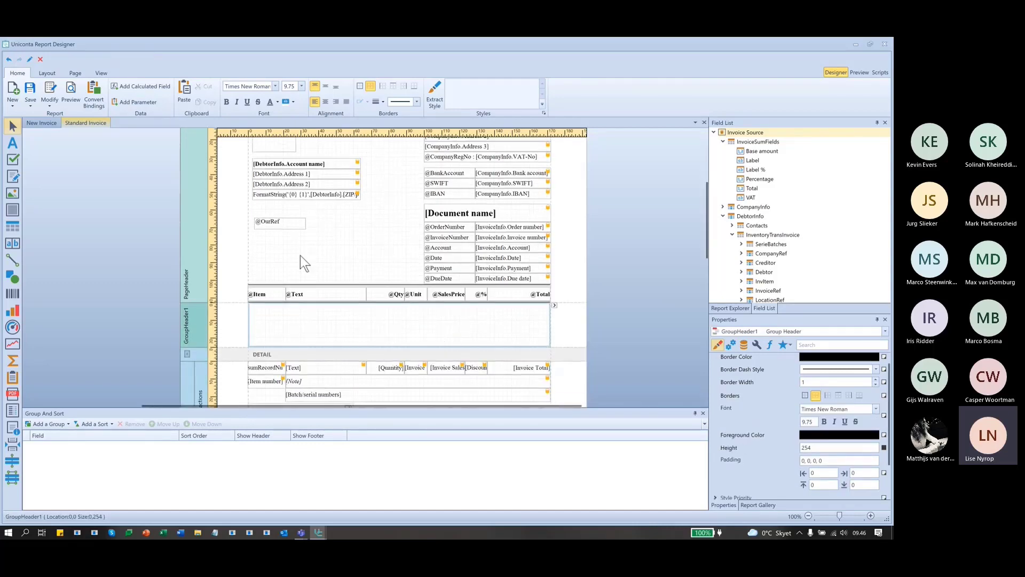
scroll(342, 360, "down", 5)
scroll(366, 232, "down", 2)
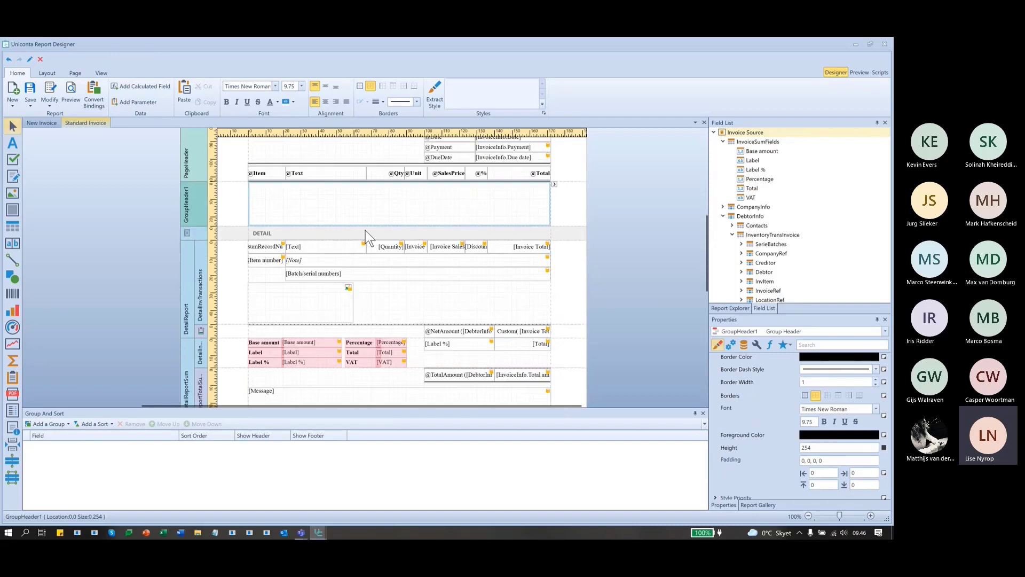
left_click_drag(366, 225, 353, 402)
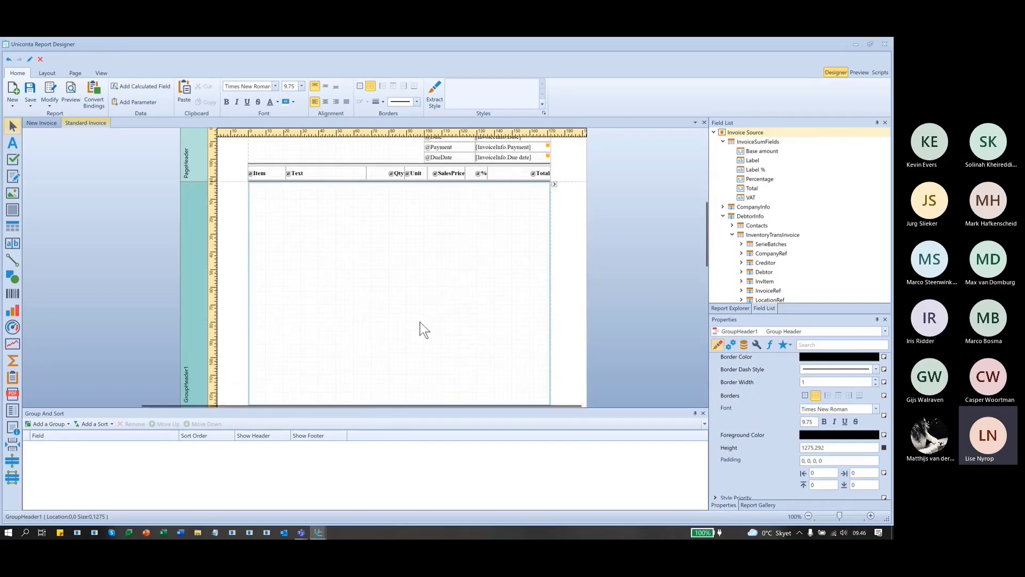
Move the logo, address, bank and document fields from the page header into the group header, and reduce the group header's height to about 1053.
scroll(420, 327, "up", 2)
scroll(421, 321, "up", 10)
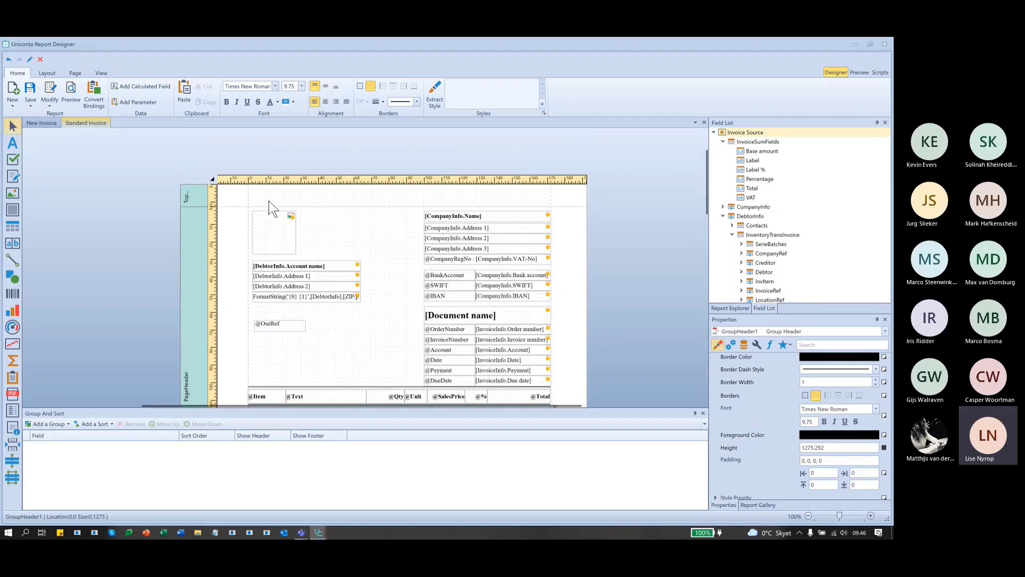
left_click_drag(235, 196, 570, 394)
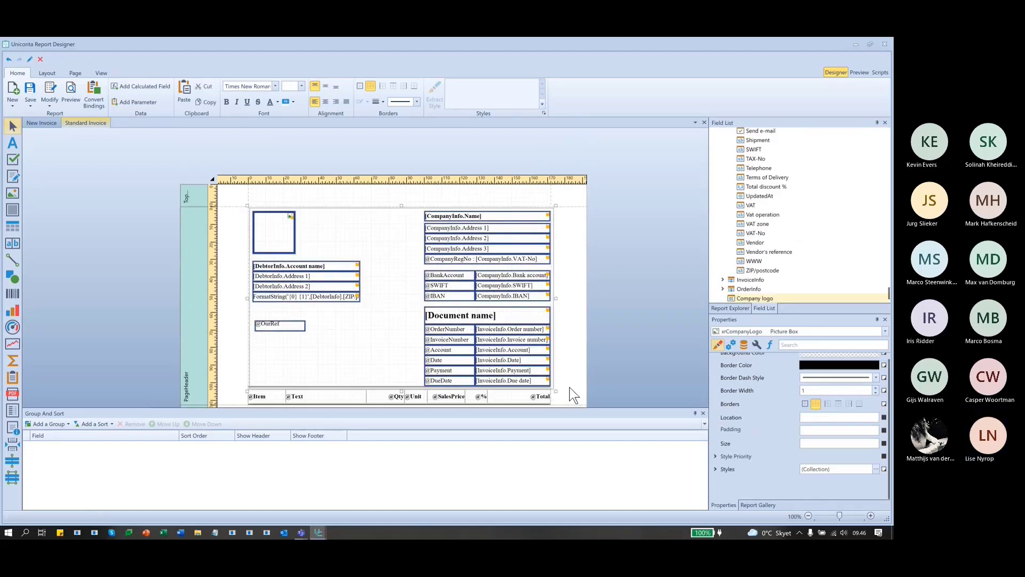
key("Delete")
scroll(568, 386, "down", 3)
scroll(484, 347, "down", 3)
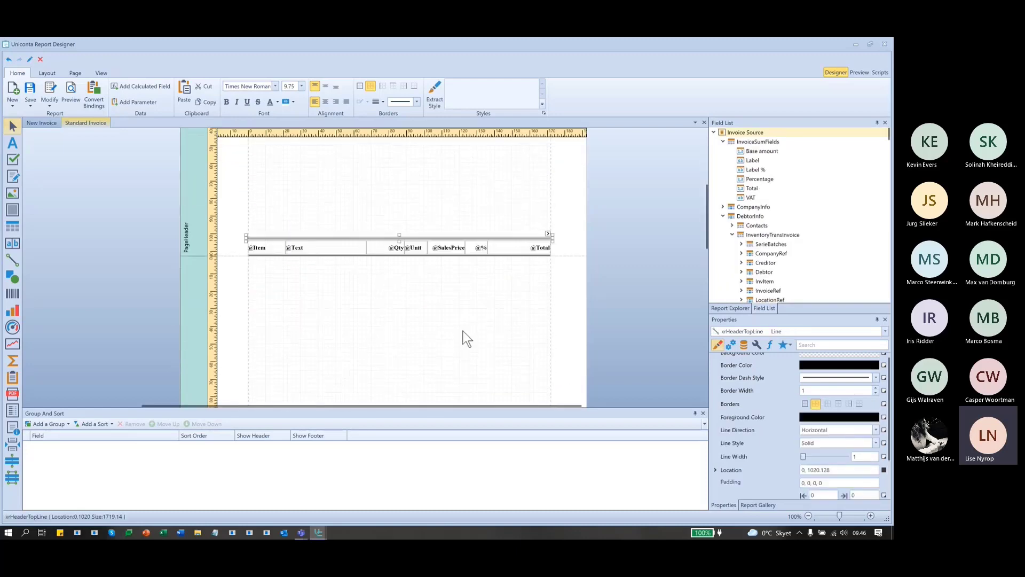
left_click(303, 258)
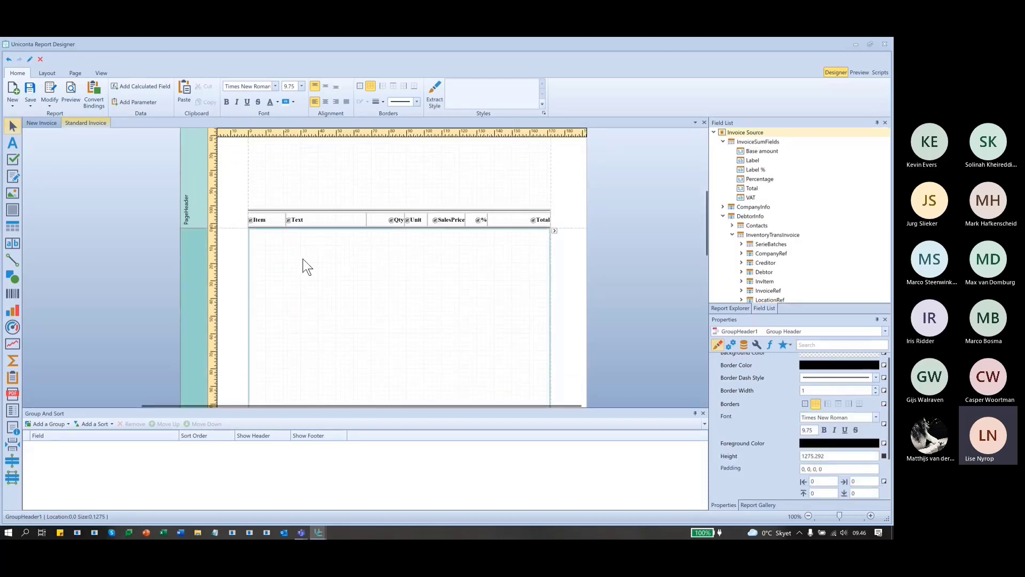
key("ctrl+v")
scroll(608, 297, "down", 1)
scroll(608, 297, "down", 2)
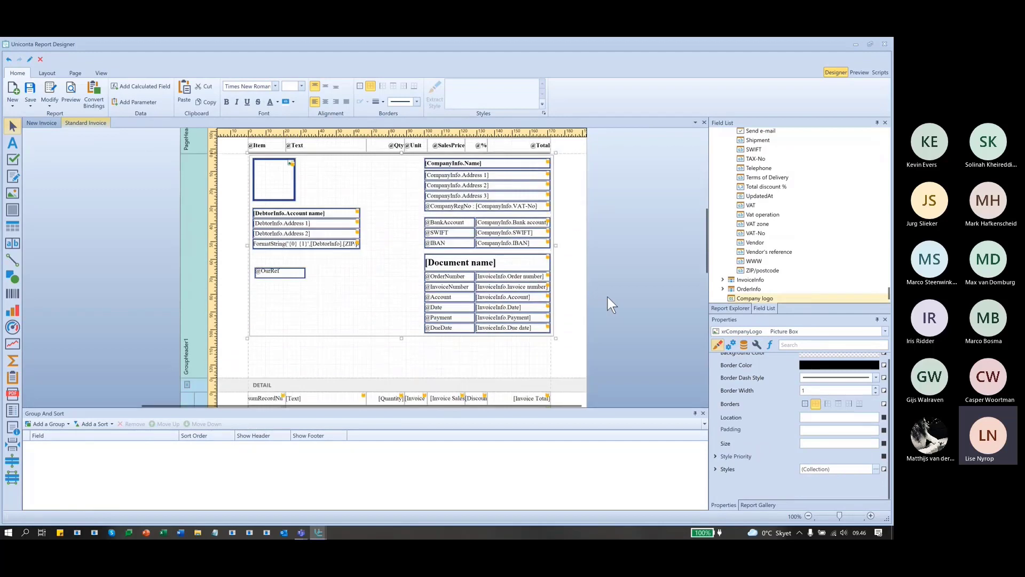
left_click(390, 368)
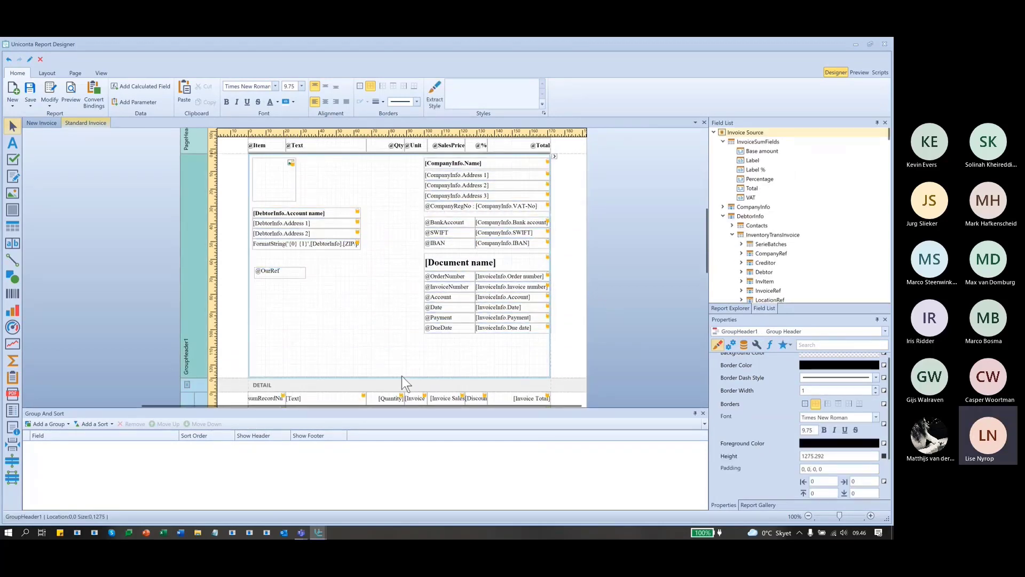
left_click_drag(402, 376, 318, 242)
Move the column heading row with its lines up near the start of the page header, and shrink that band's height to about 263.
scroll(409, 277, "up", 5)
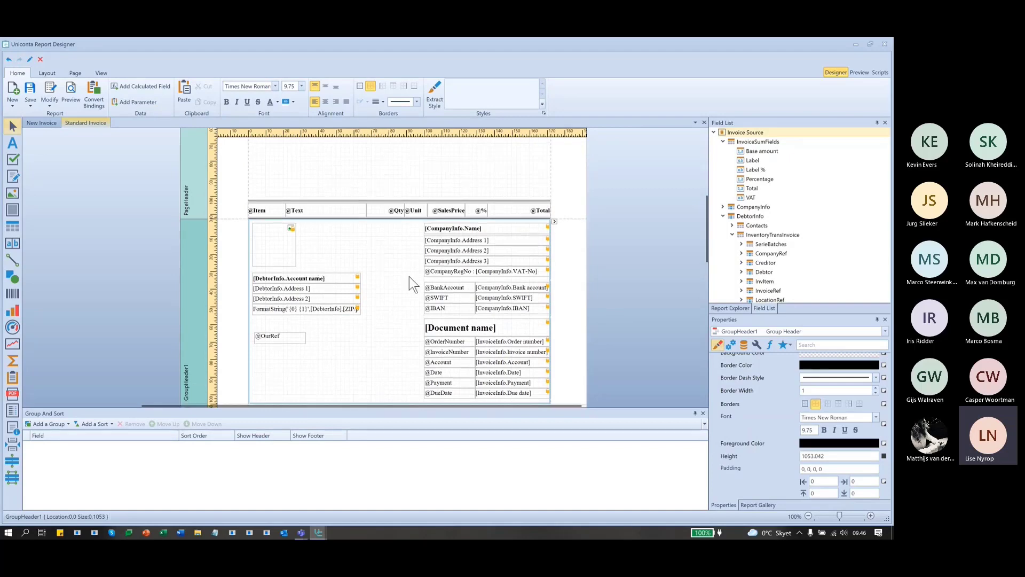
left_click_drag(241, 270, 552, 304)
left_click_drag(408, 302, 414, 150)
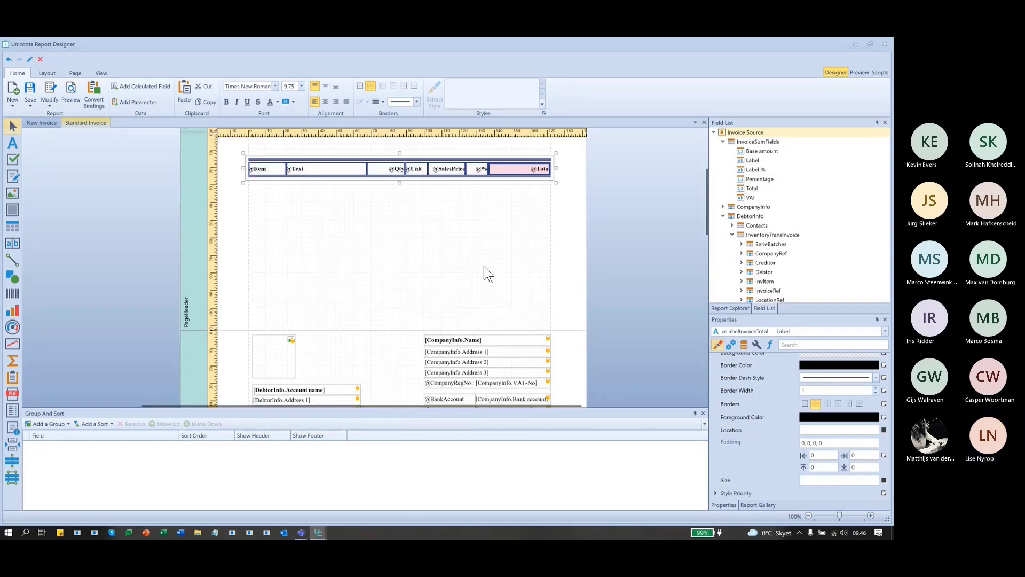
scroll(484, 266, "up", 2)
scroll(484, 265, "up", 1)
left_click(456, 349)
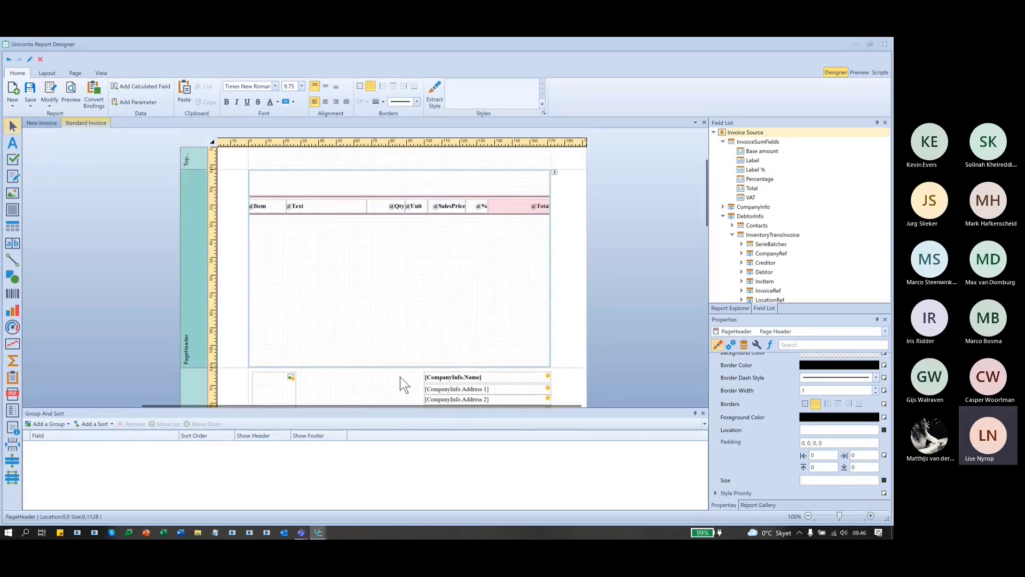
left_click_drag(396, 366, 411, 216)
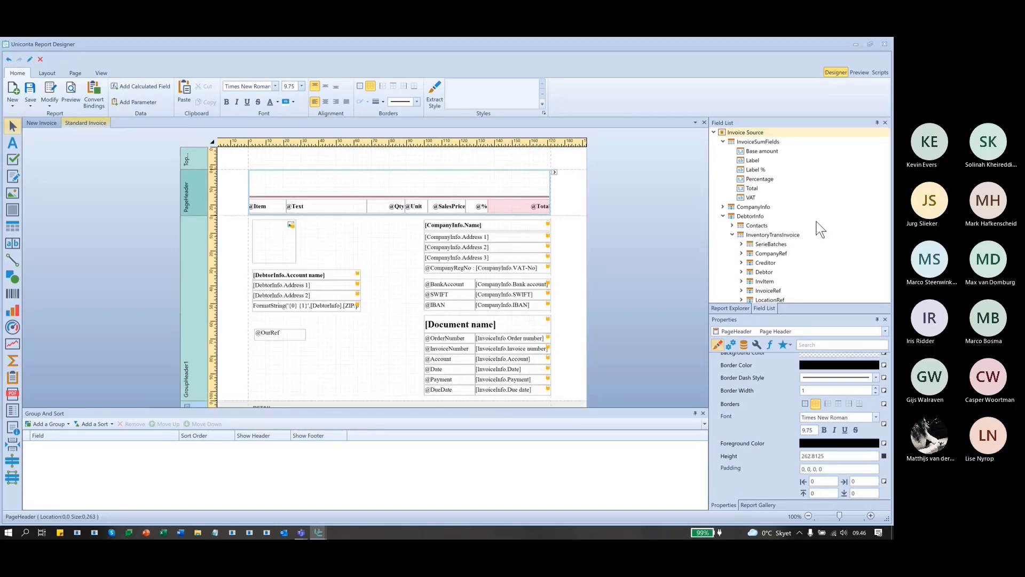
Save the modified Standard Invoice report and dismiss the save message.
left_click(32, 92)
left_click(473, 300)
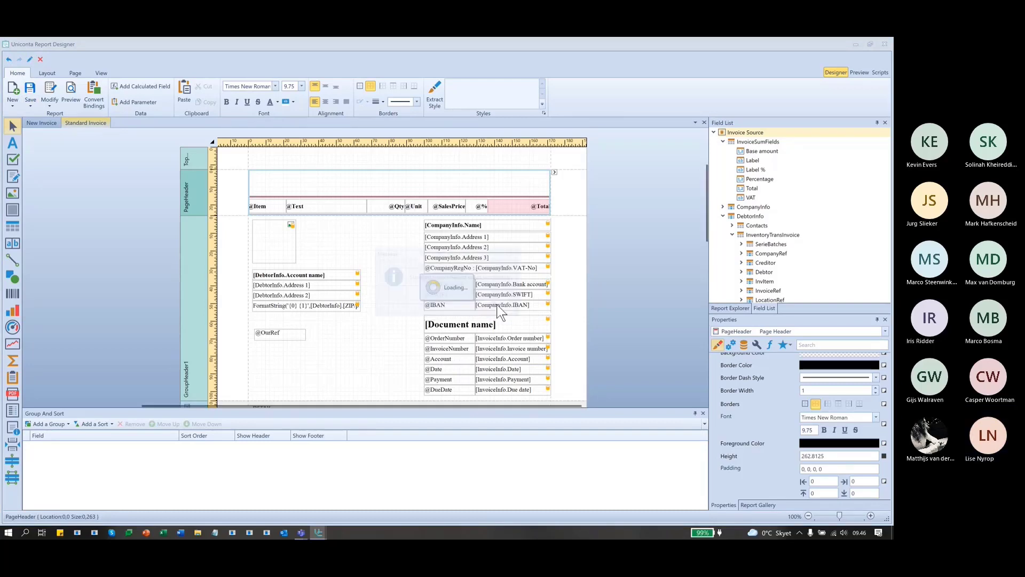
left_click(497, 300)
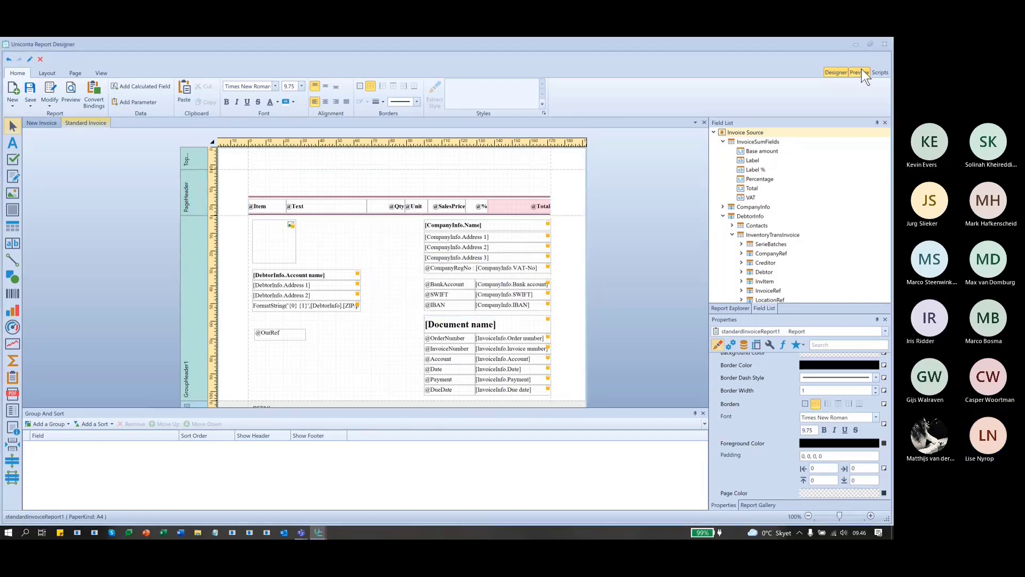
Examine all pages of the pro forma invoice preview in the main Uniconta window, and close the preview.
double_click(852, 40)
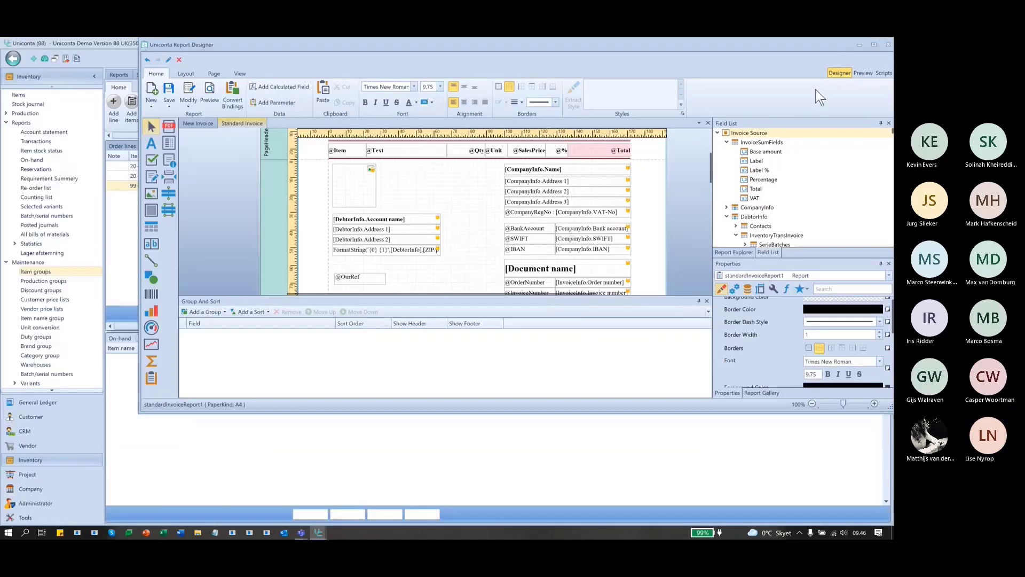
left_click(888, 44)
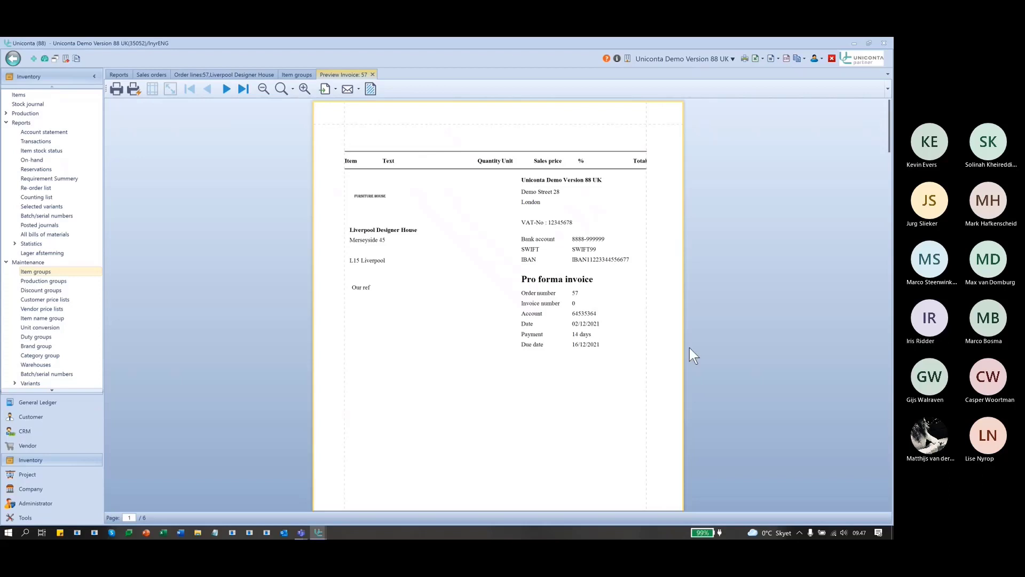
scroll(662, 363, "down", 10)
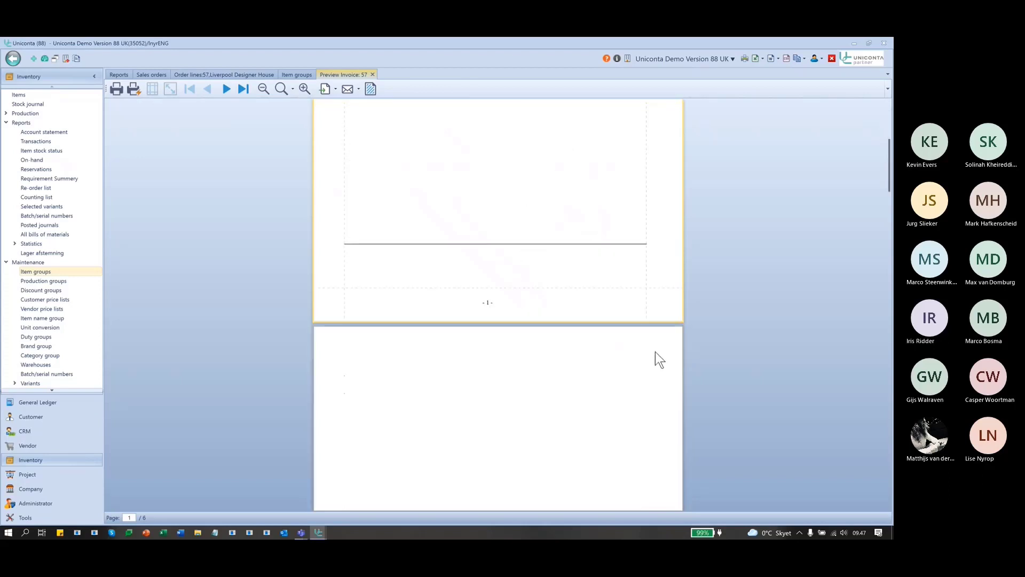
scroll(654, 350, "down", 15)
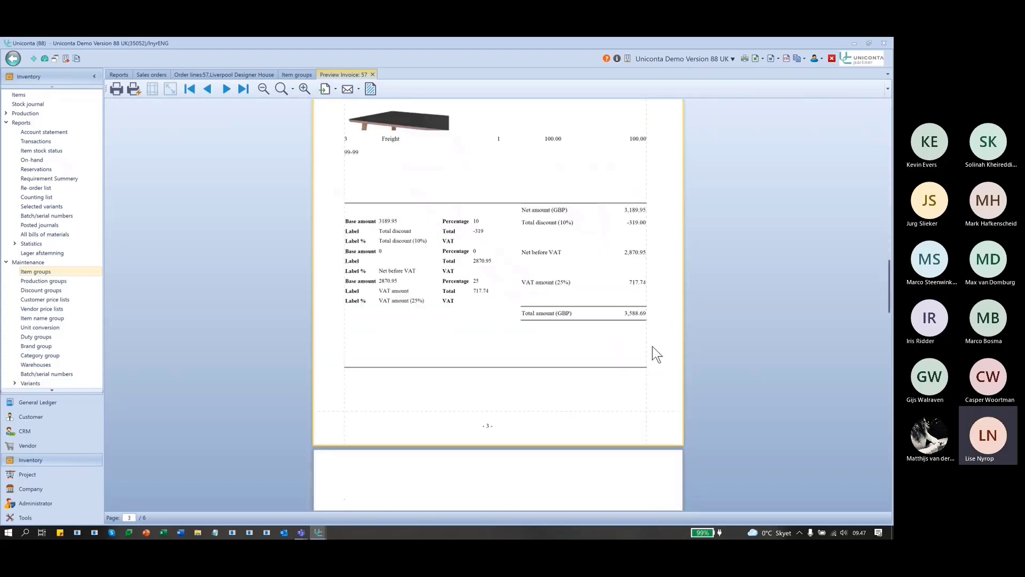
scroll(655, 348, "down", 15)
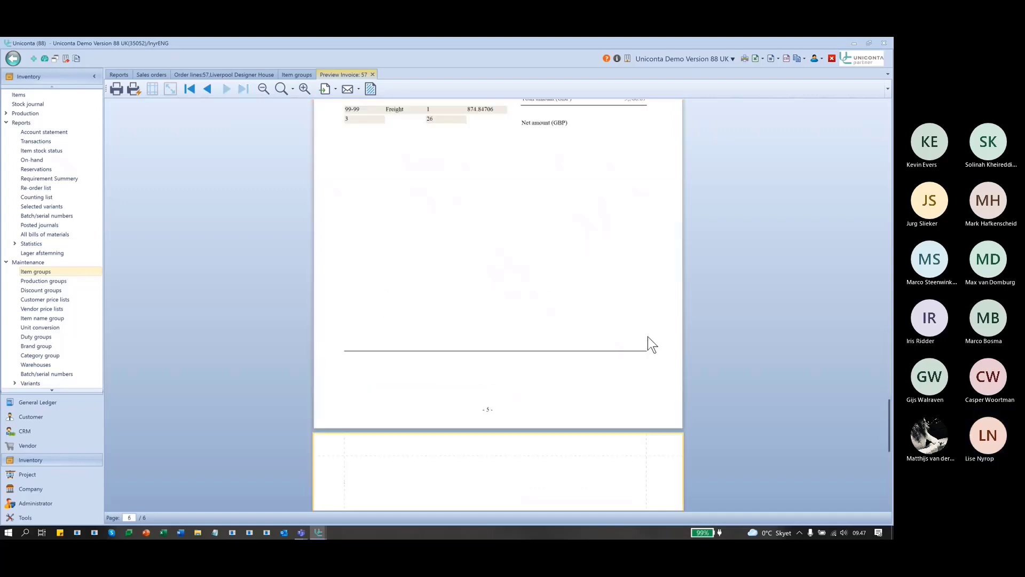
scroll(649, 342, "down", 4)
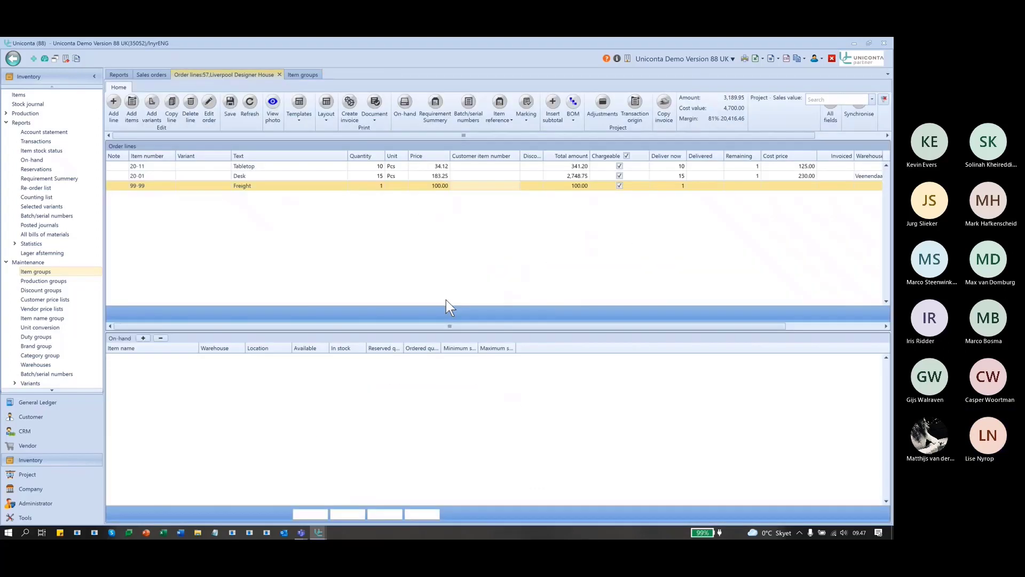
Return to the Uniconta Report Designer and set the group header band's Page Break to None.
key("alt+Tab")
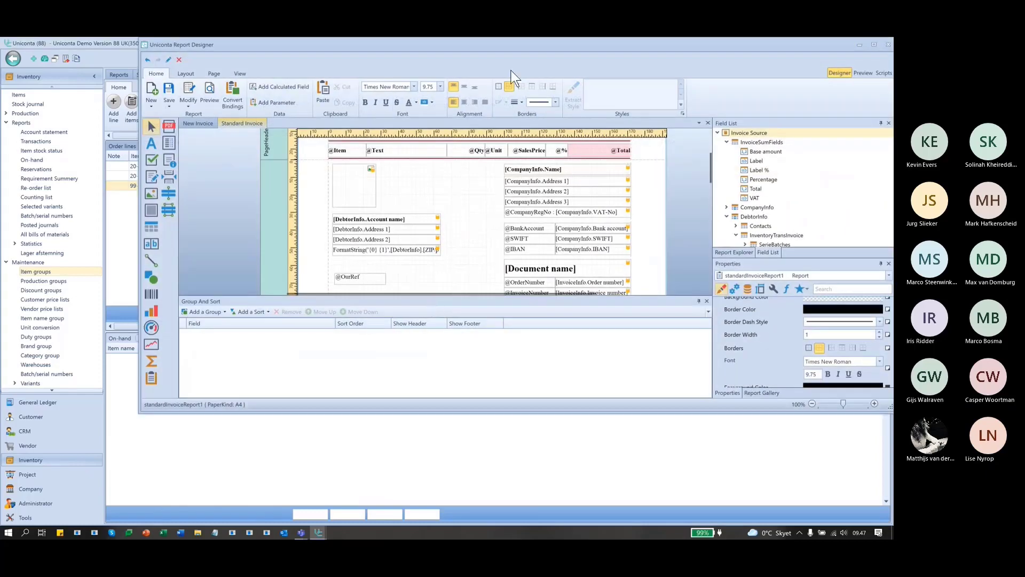
double_click(767, 44)
scroll(406, 241, "down", 3)
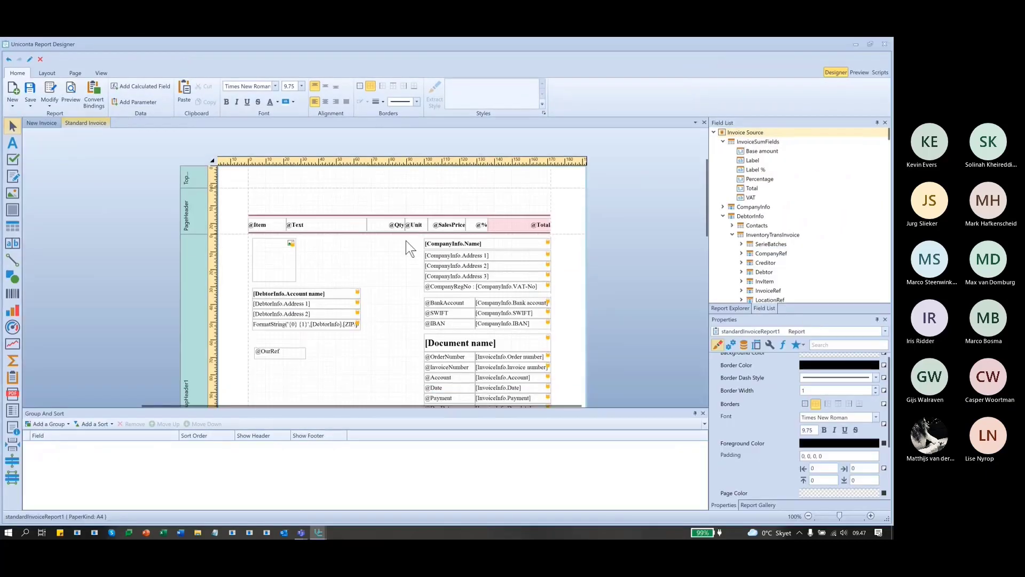
left_click(389, 205)
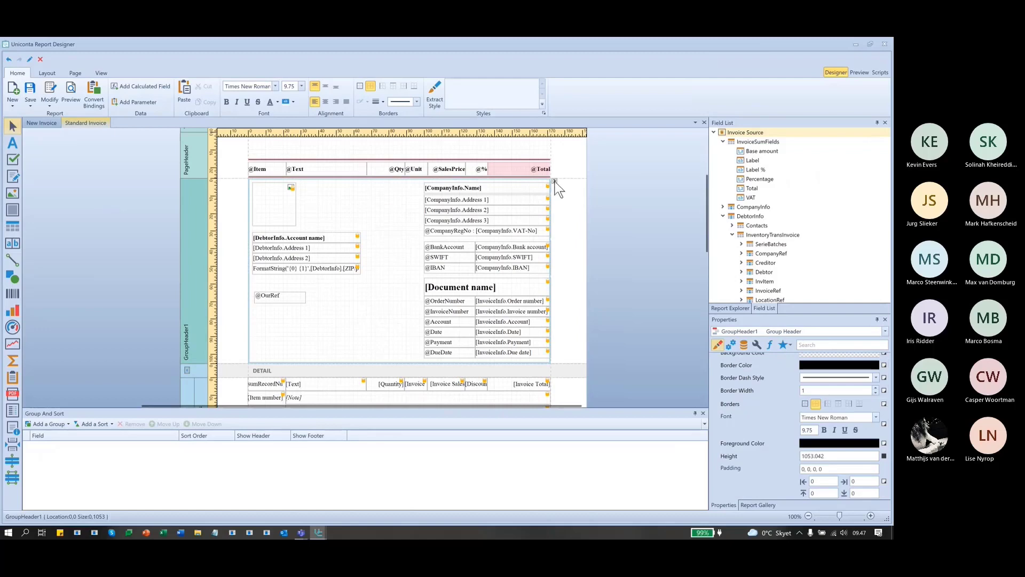
left_click(554, 182)
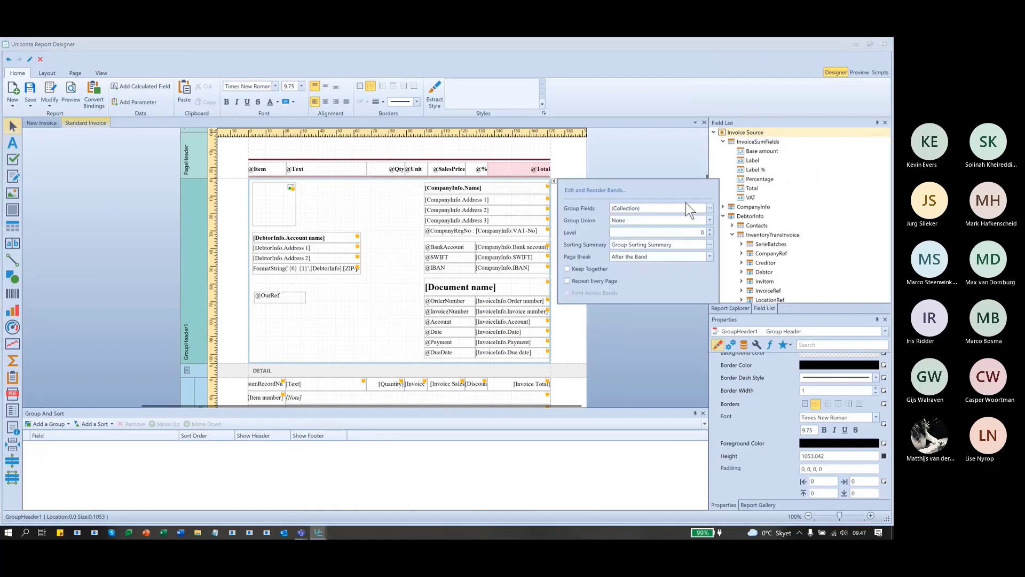
left_click(666, 258)
left_click(656, 267)
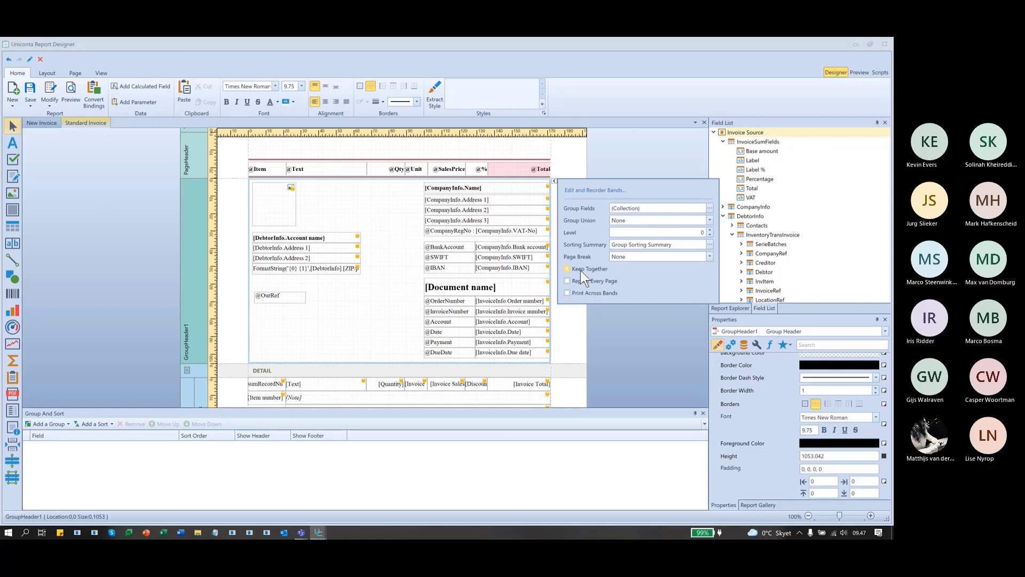
left_click(662, 340)
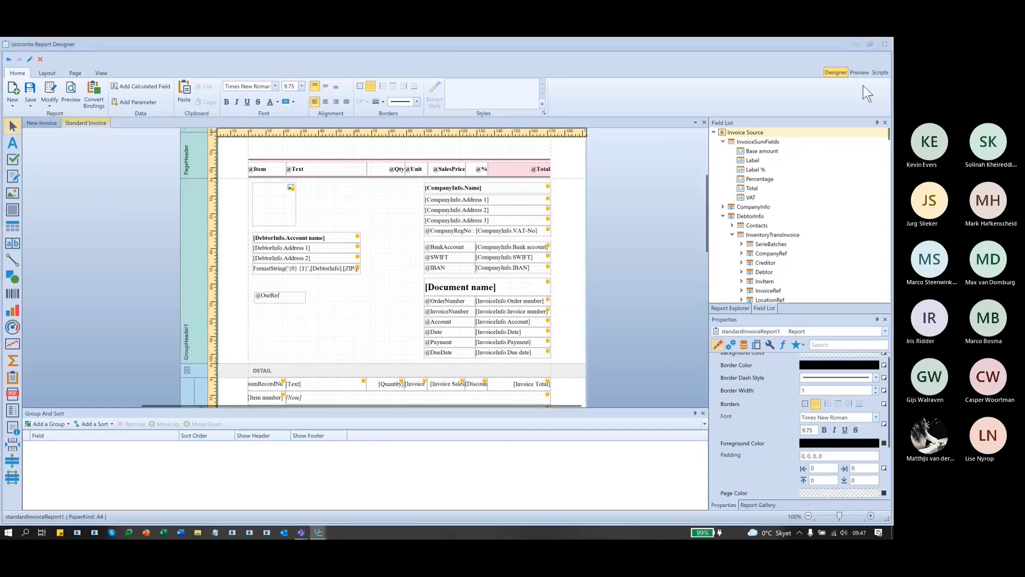
Preview the Standard Invoice to check where the detail lines start below the group header, and return to the design view.
left_click(843, 71)
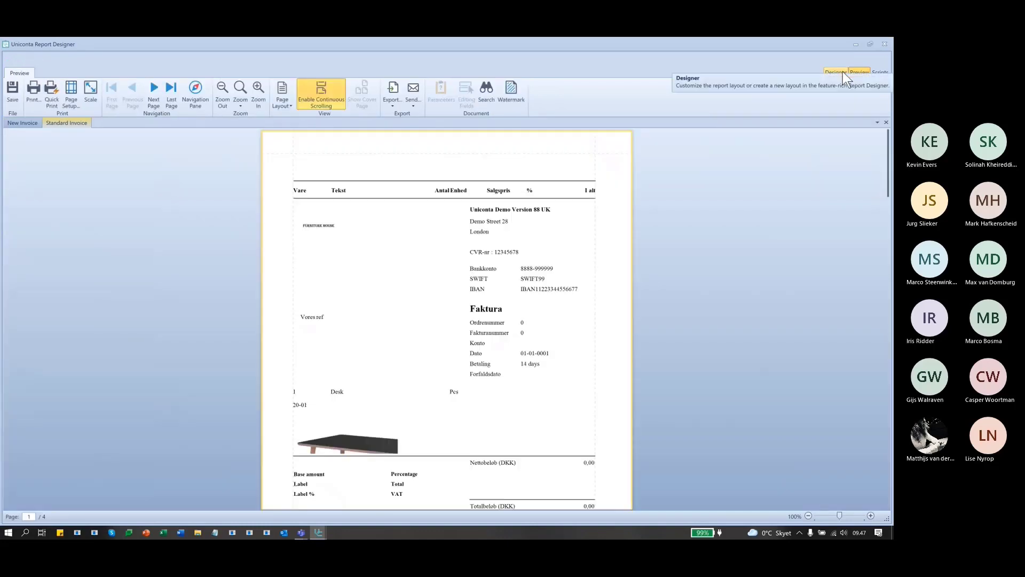
left_click(842, 71)
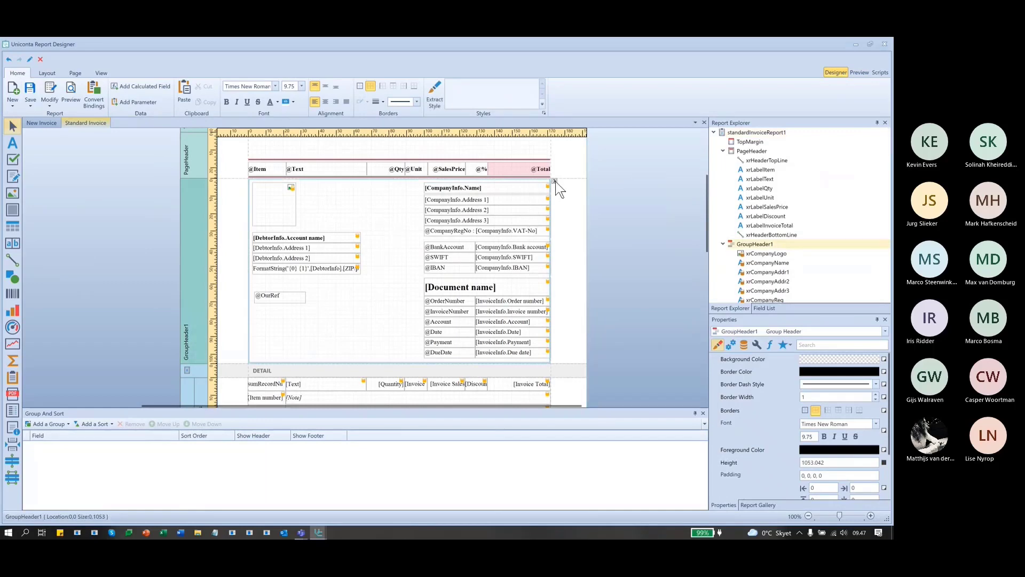
Review the group header band's Page Break and Group Union choices, keeping None for both, and enable Keep Together.
left_click(555, 181)
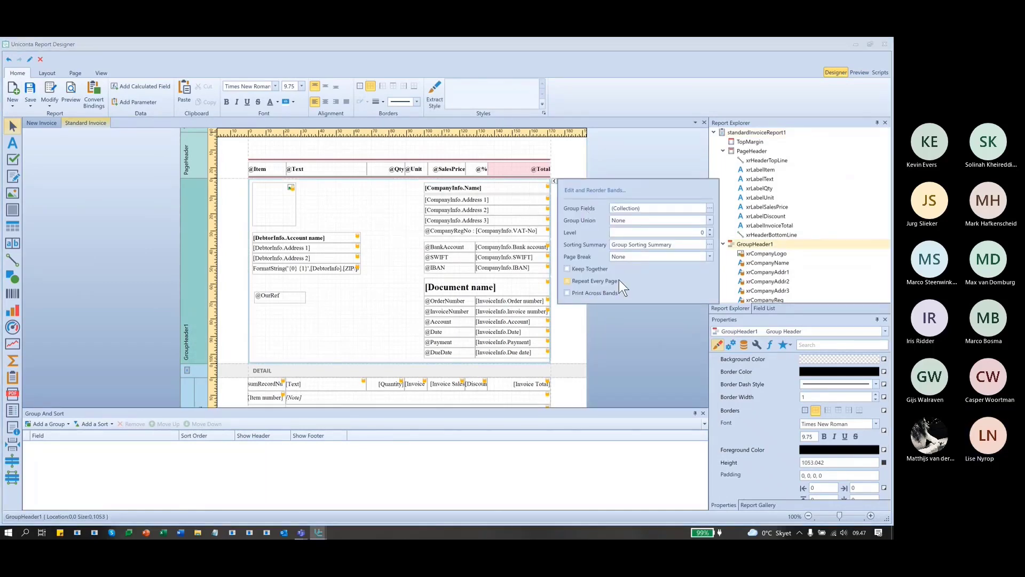
left_click(655, 258)
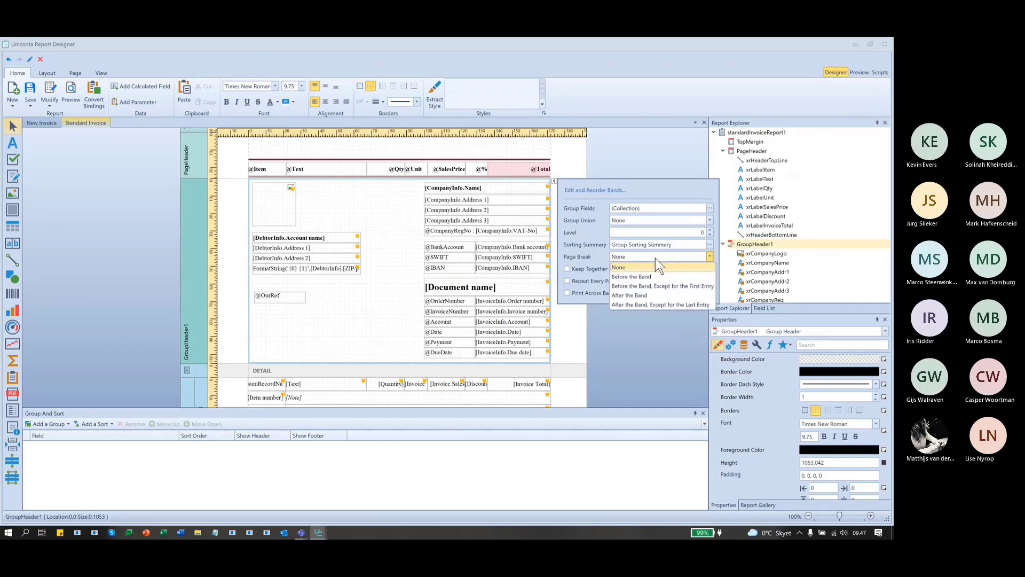
left_click(655, 256)
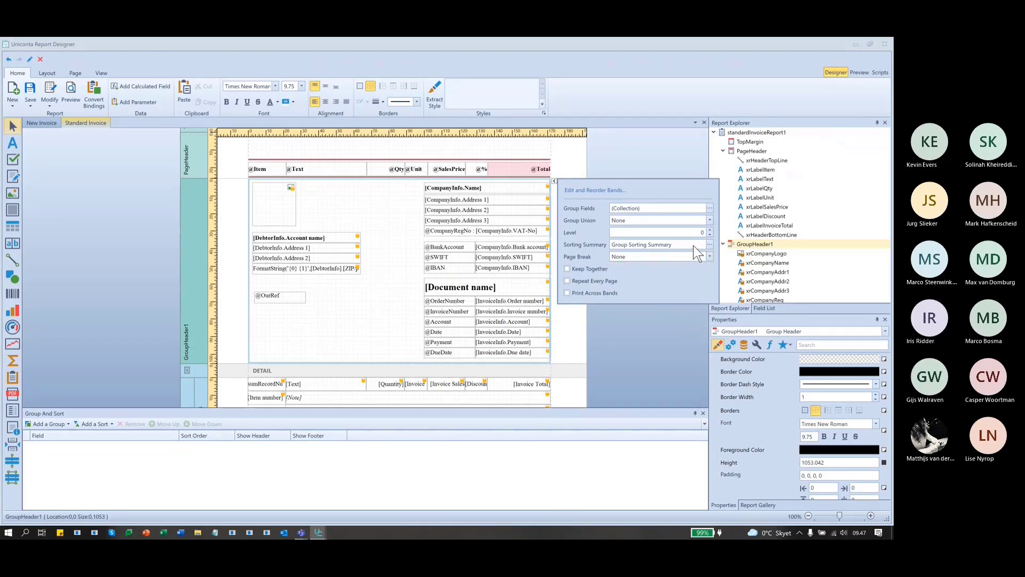
left_click(647, 220)
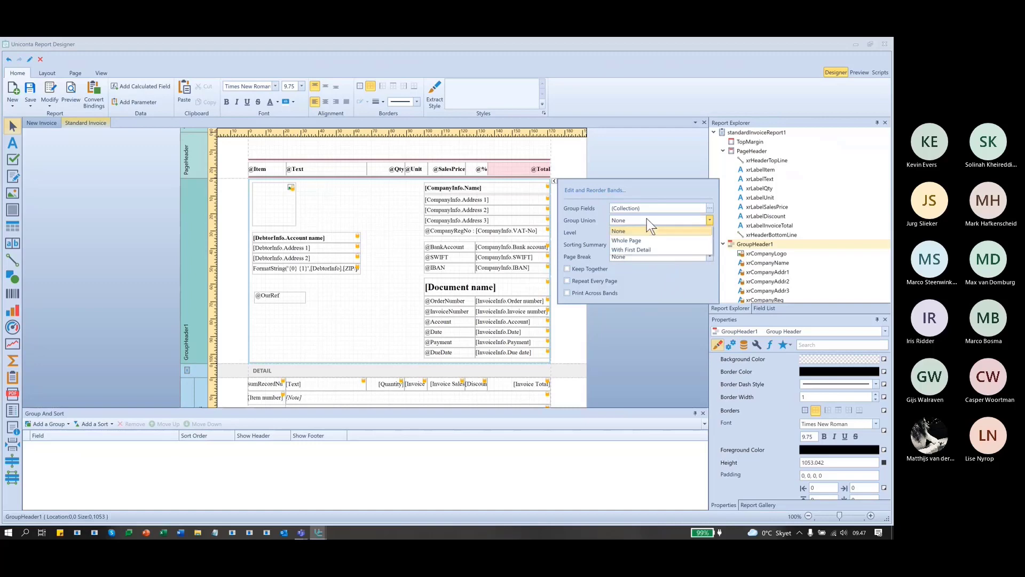
left_click(646, 220)
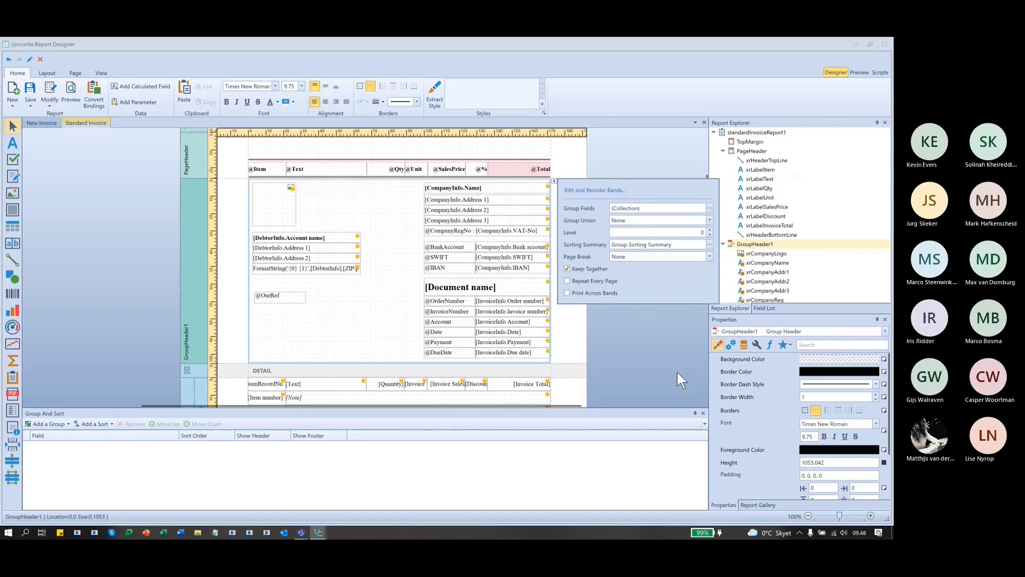
left_click(611, 346)
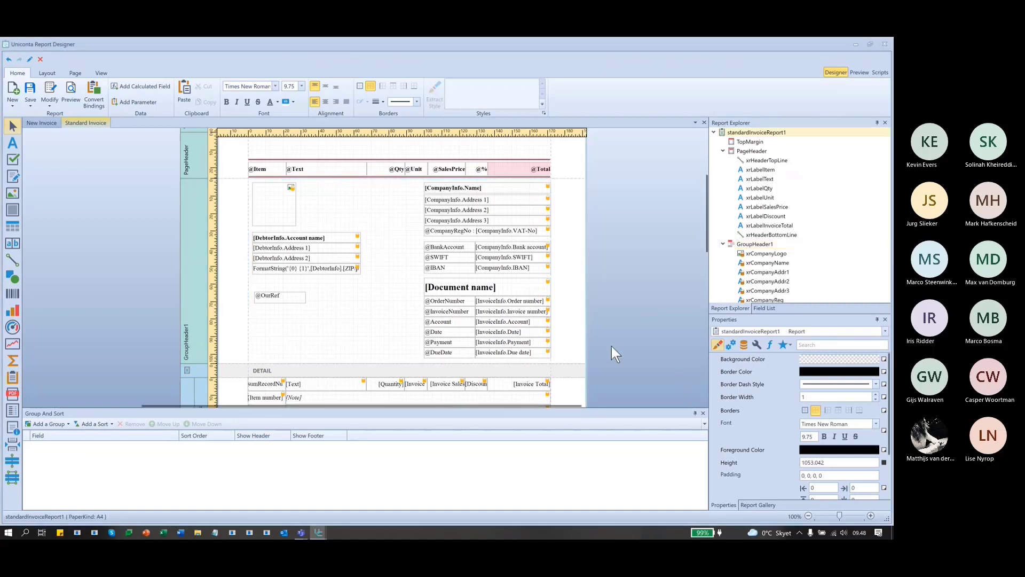
Review the Standard Invoice report's expression, appearance and behavior properties, and preview the report.
left_click(783, 346)
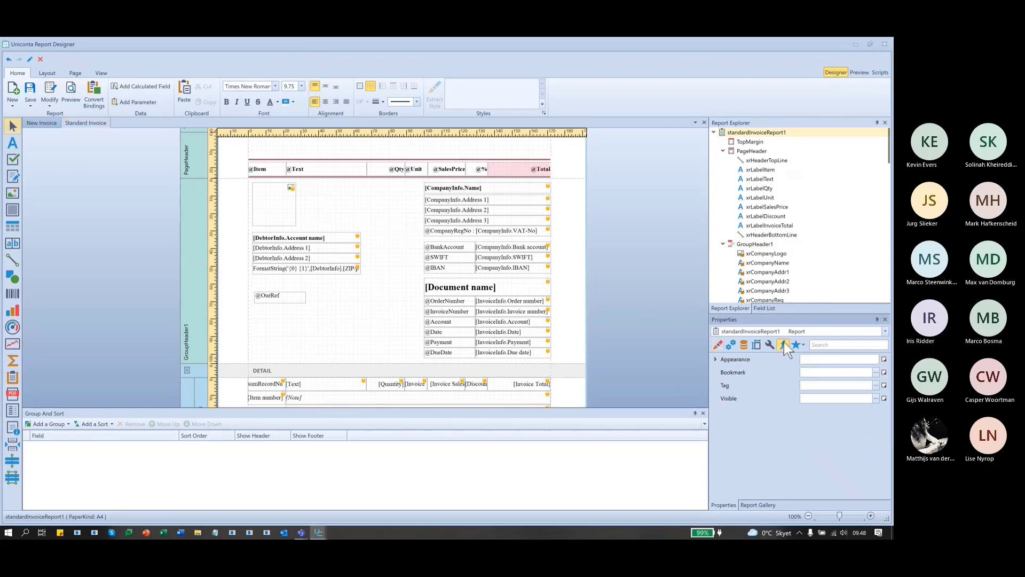
left_click(718, 345)
scroll(739, 451, "down", 2)
scroll(737, 445, "down", 3)
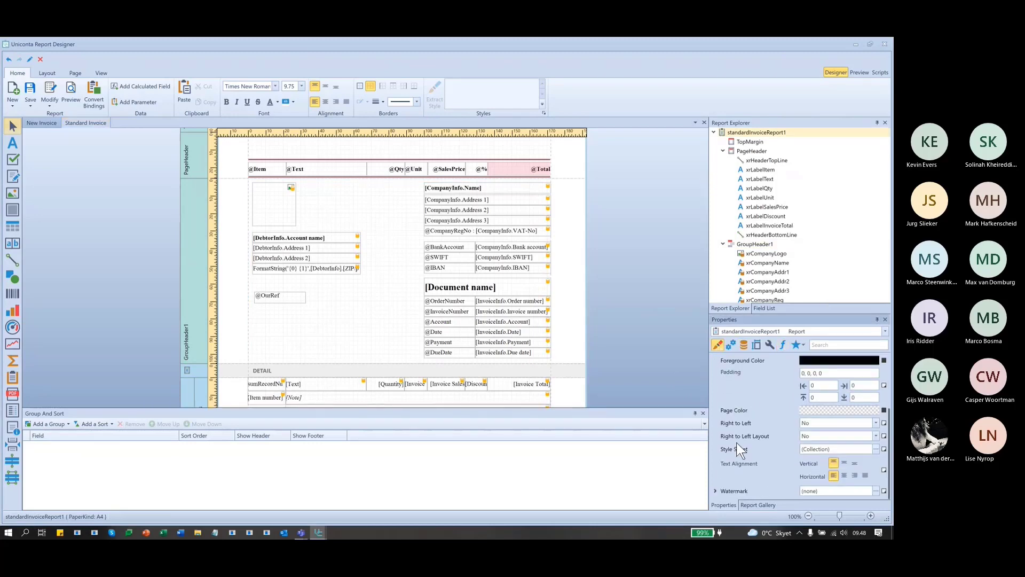
left_click(729, 343)
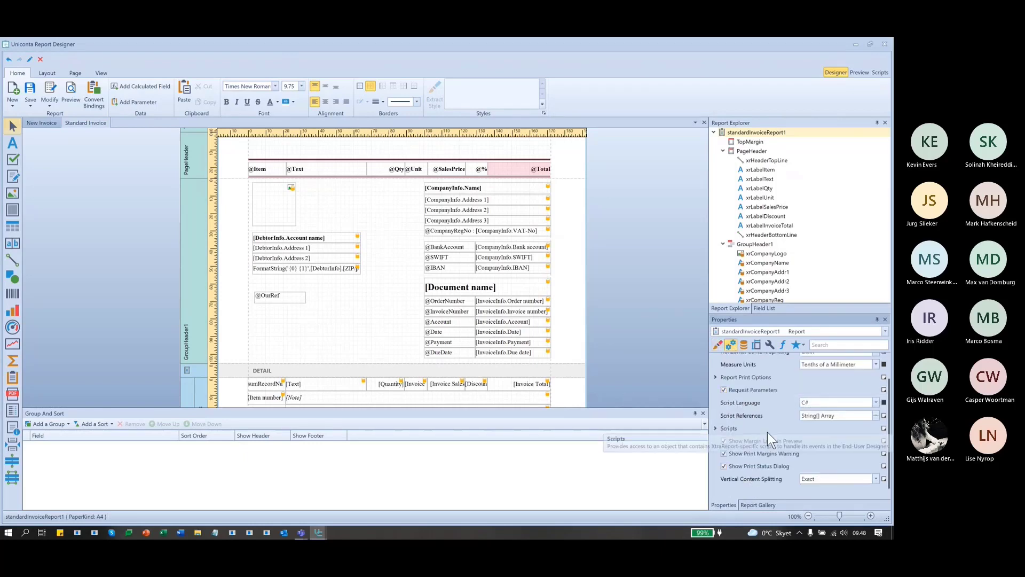
scroll(767, 431, "down", 1)
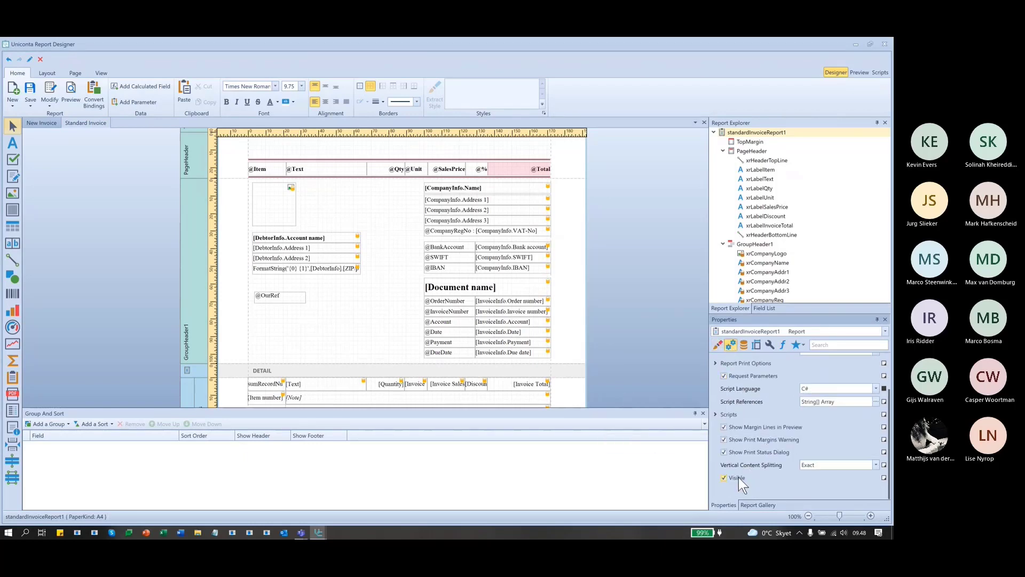
left_click(859, 72)
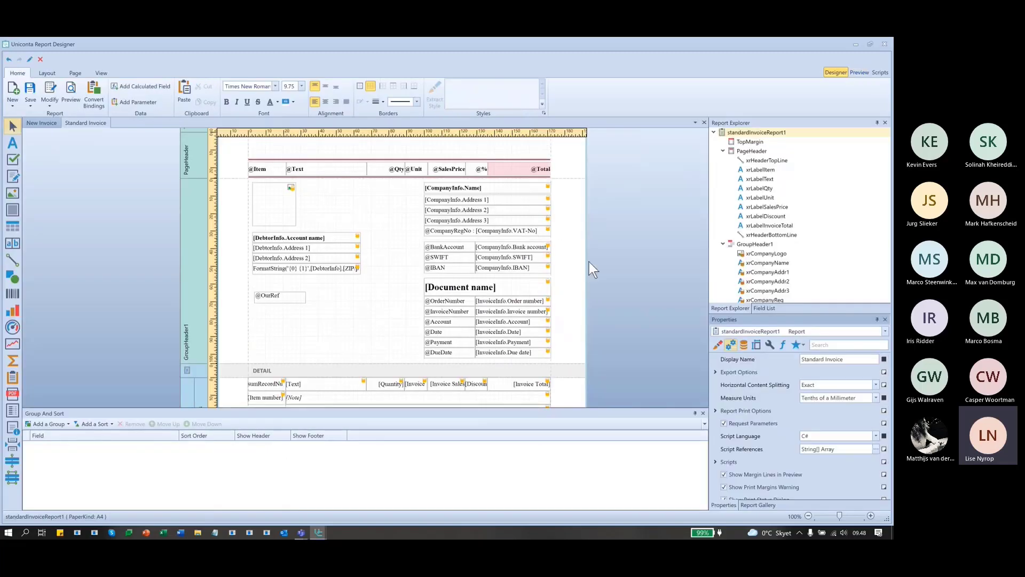
Examine the Standard Invoice bands from the group header through the detail reports to ReportFooter1, and return to the page header.
scroll(589, 261, "up", 4)
scroll(468, 262, "down", 3)
scroll(467, 263, "down", 1)
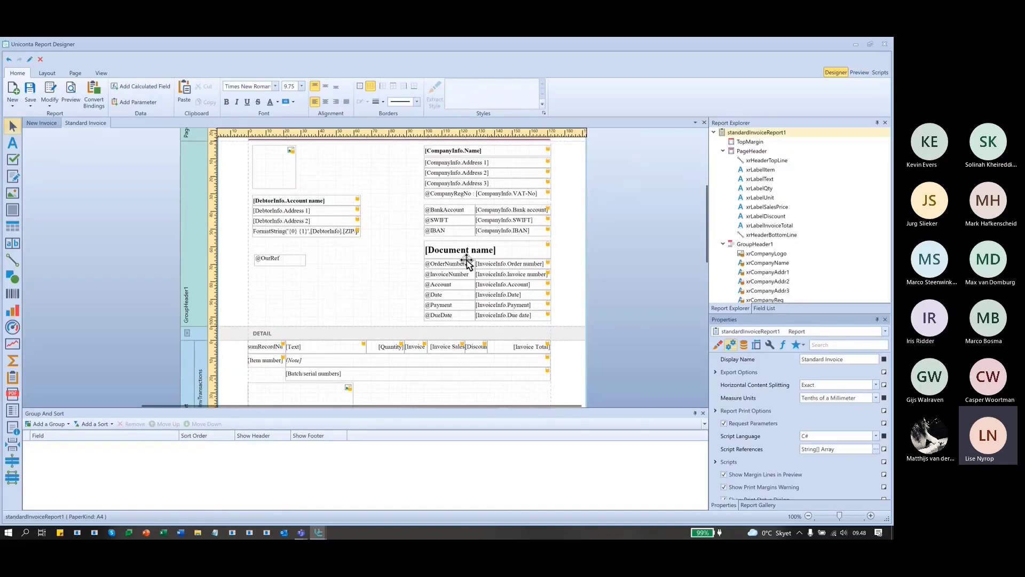
scroll(285, 286, "down", 2)
scroll(283, 286, "down", 3)
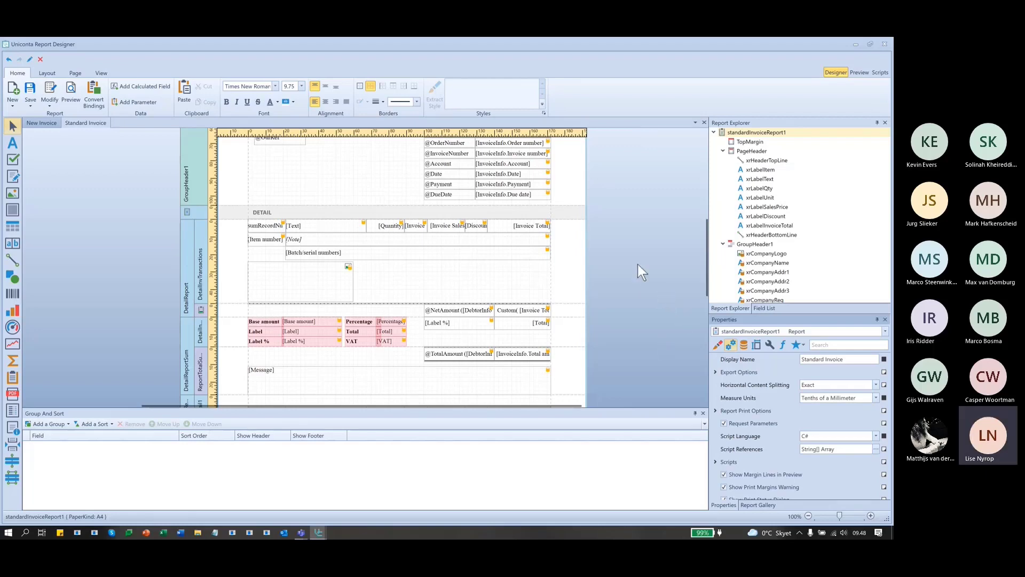
scroll(602, 249, "down", 5)
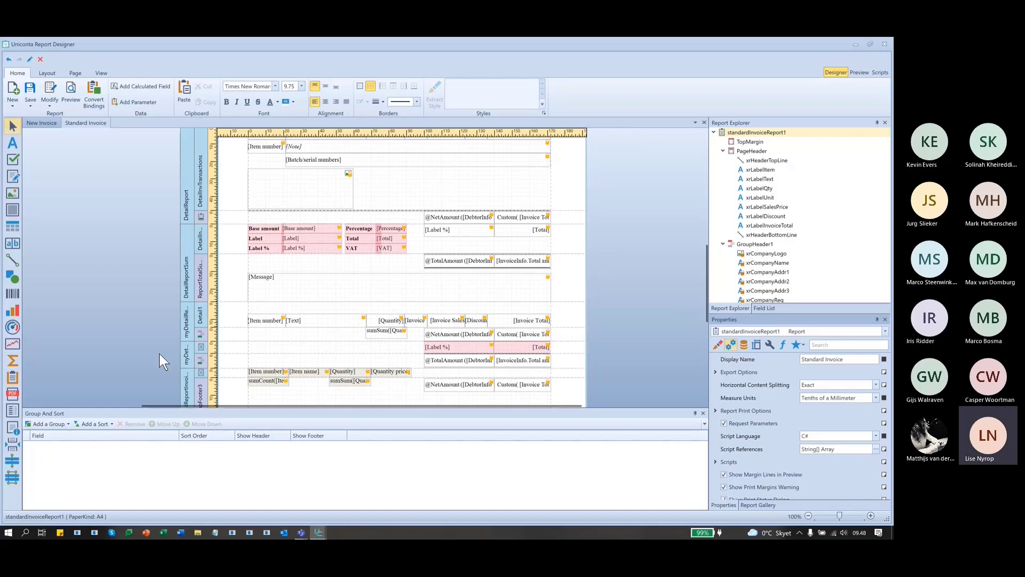
scroll(191, 379, "down", 4)
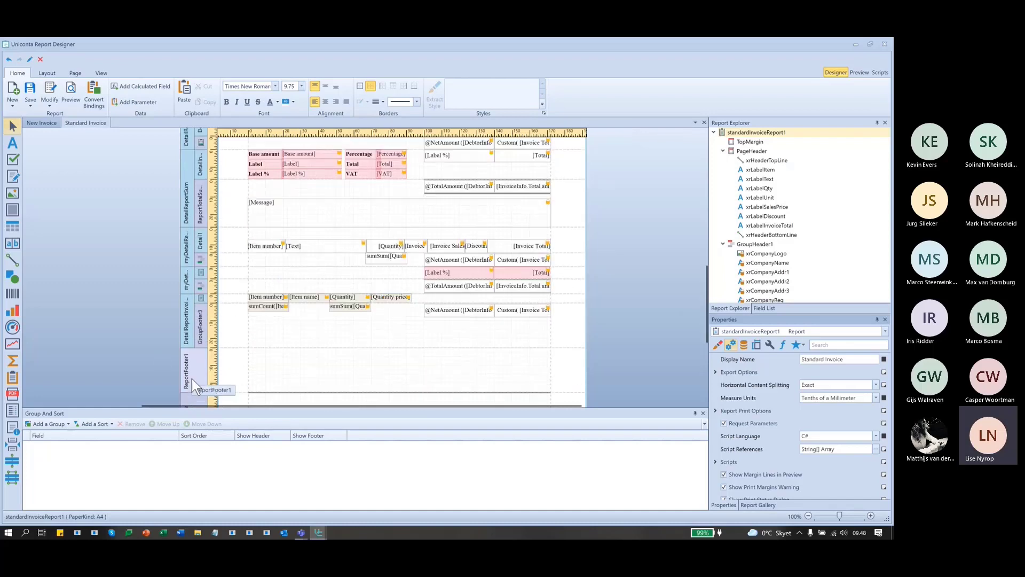
scroll(191, 379, "up", 5)
scroll(205, 348, "up", 11)
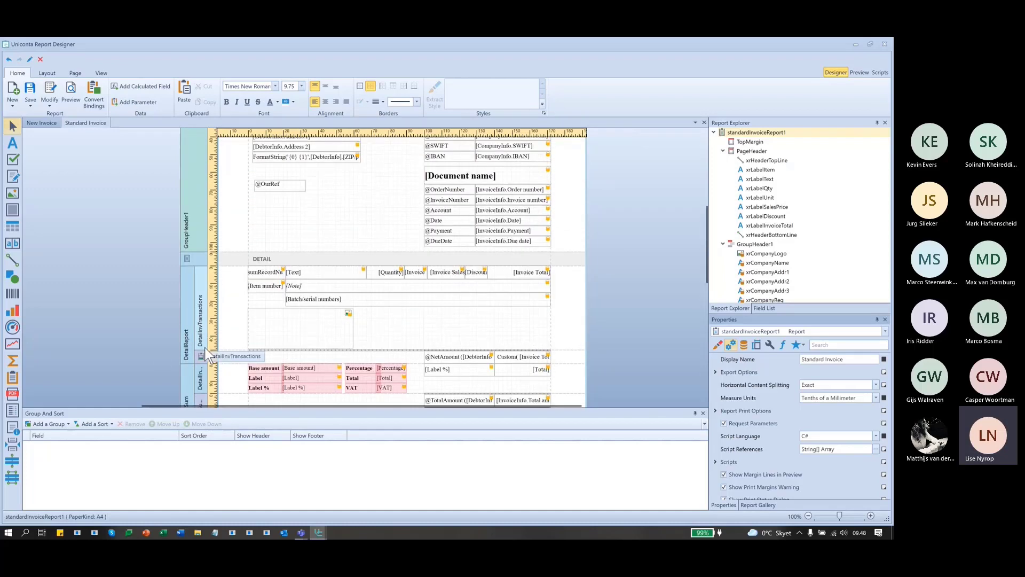
scroll(205, 348, "up", 4)
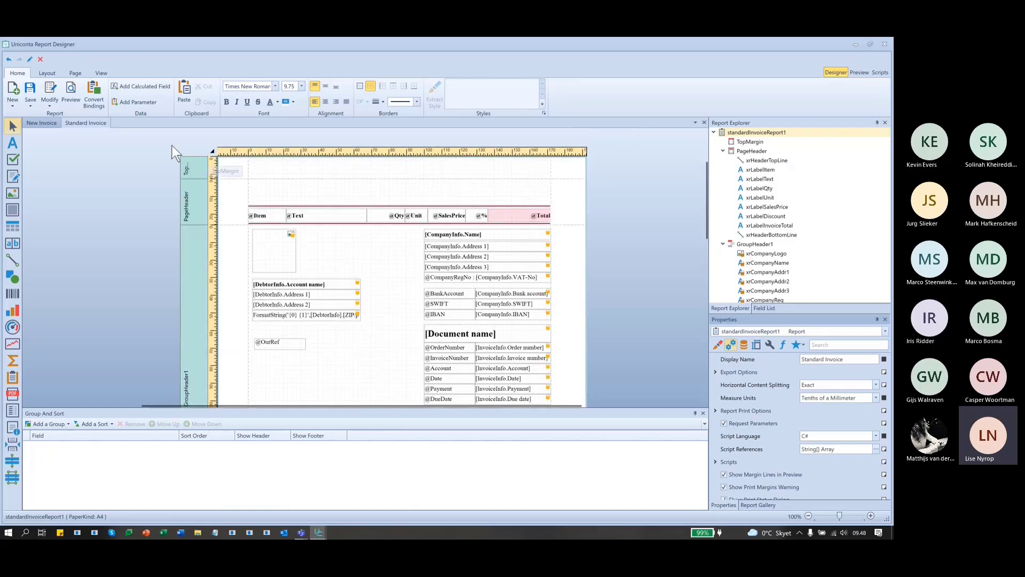
Review the page header band's Insert Detail Report choices, and look up the InvoiceSumFields source in the field list.
right_click(201, 205)
mouse_move(235, 244)
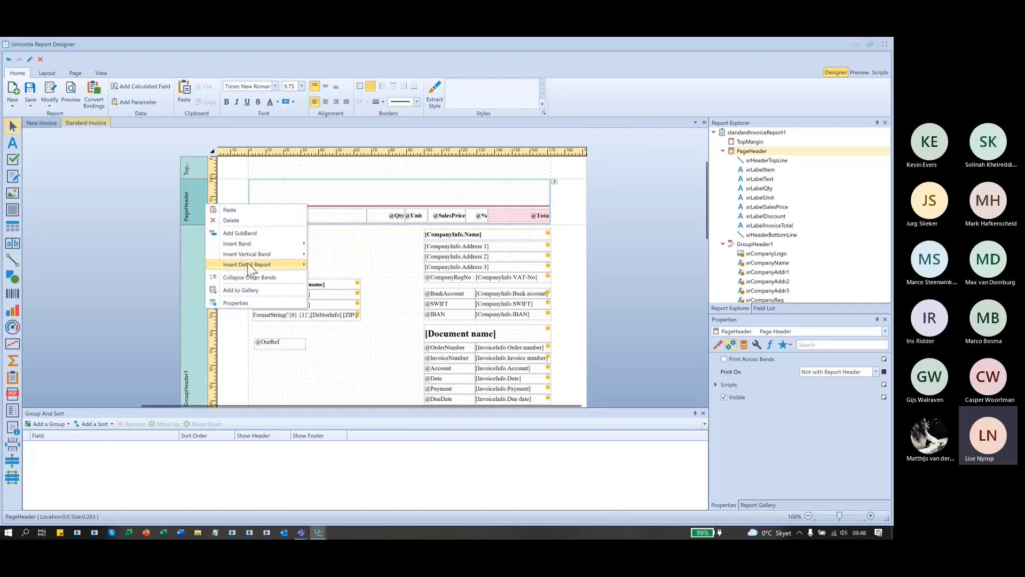
mouse_move(295, 263)
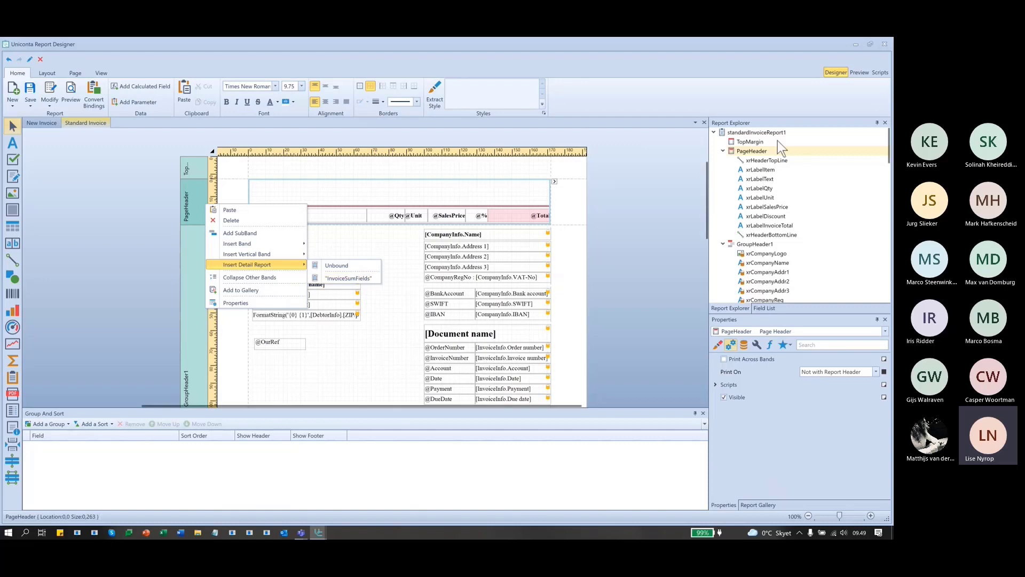
left_click(767, 308)
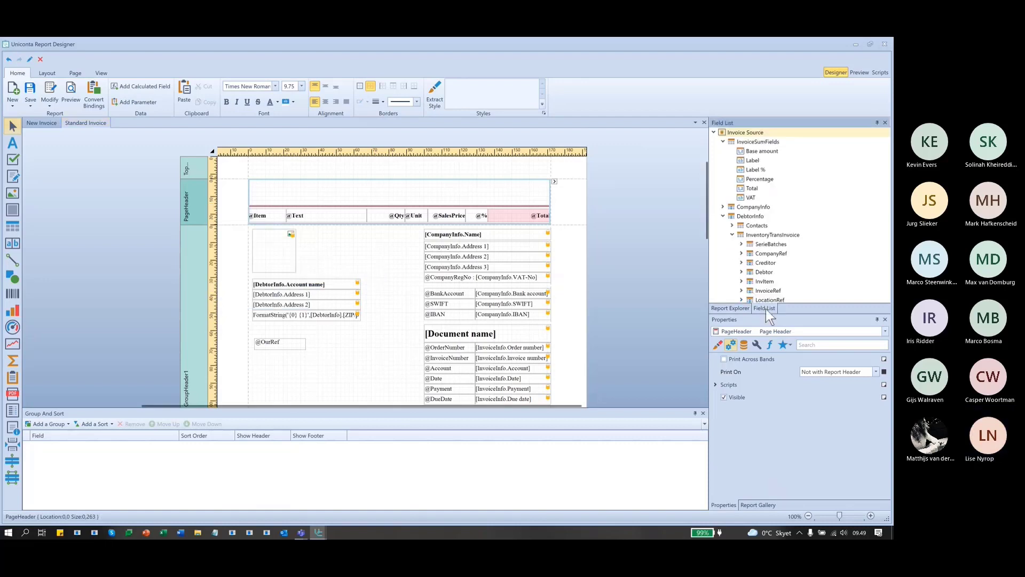
left_click(751, 143)
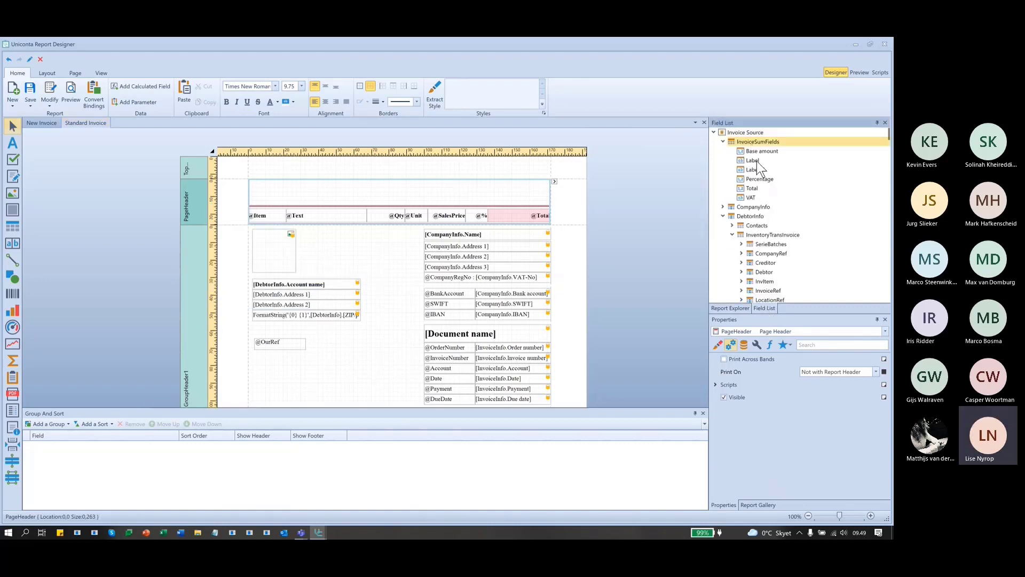
Review the group header band's insert options without adding a band, and examine the detail and total bands below it.
left_click(196, 236)
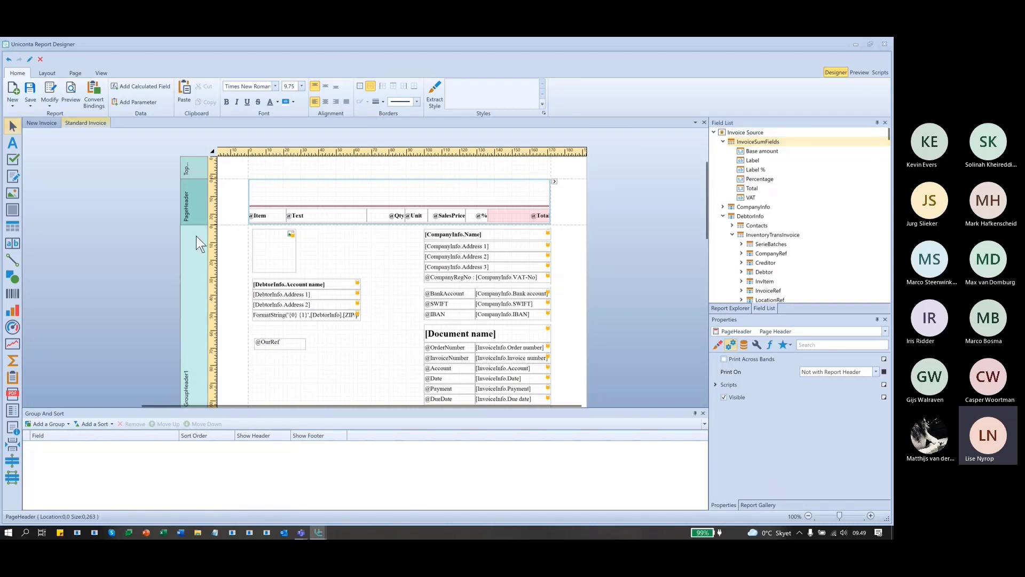
right_click(196, 236)
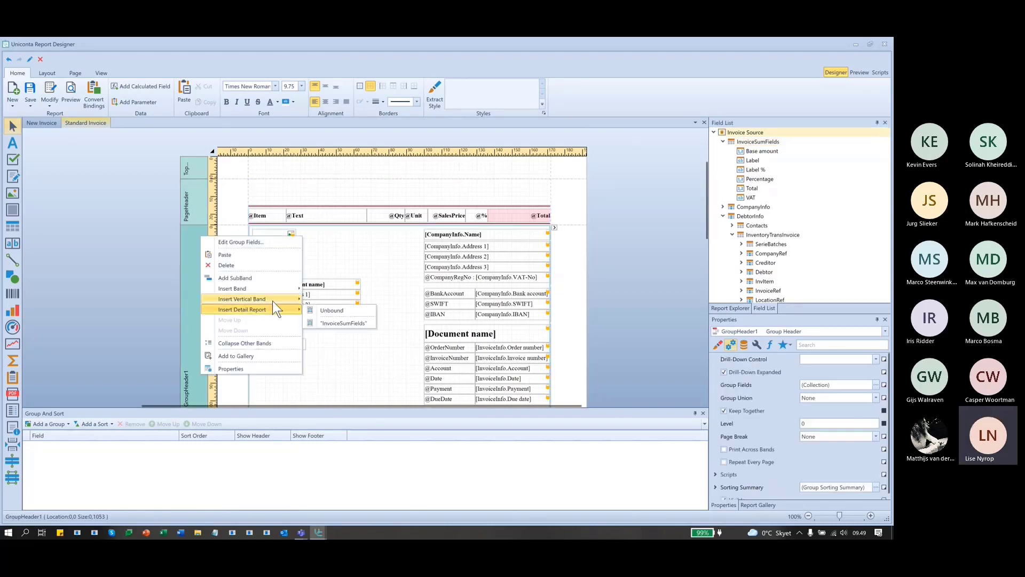
mouse_move(271, 297)
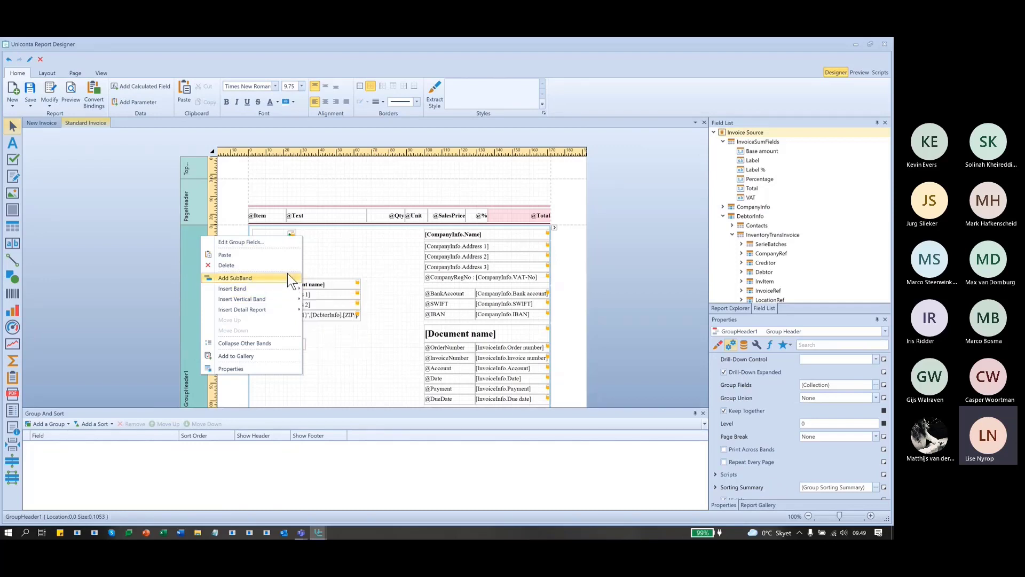
left_click(188, 283)
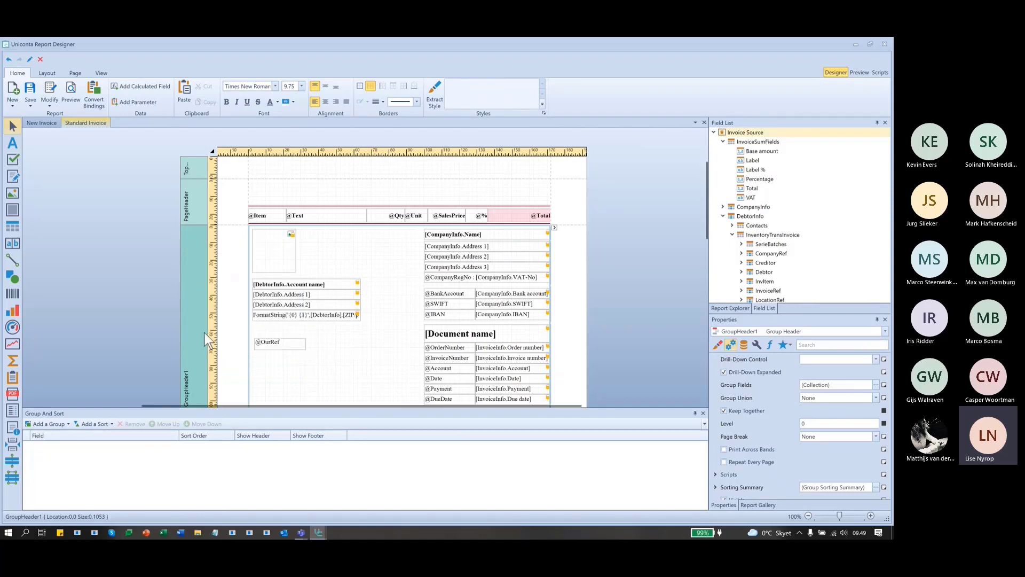
scroll(204, 333, "down", 2)
scroll(204, 332, "down", 3)
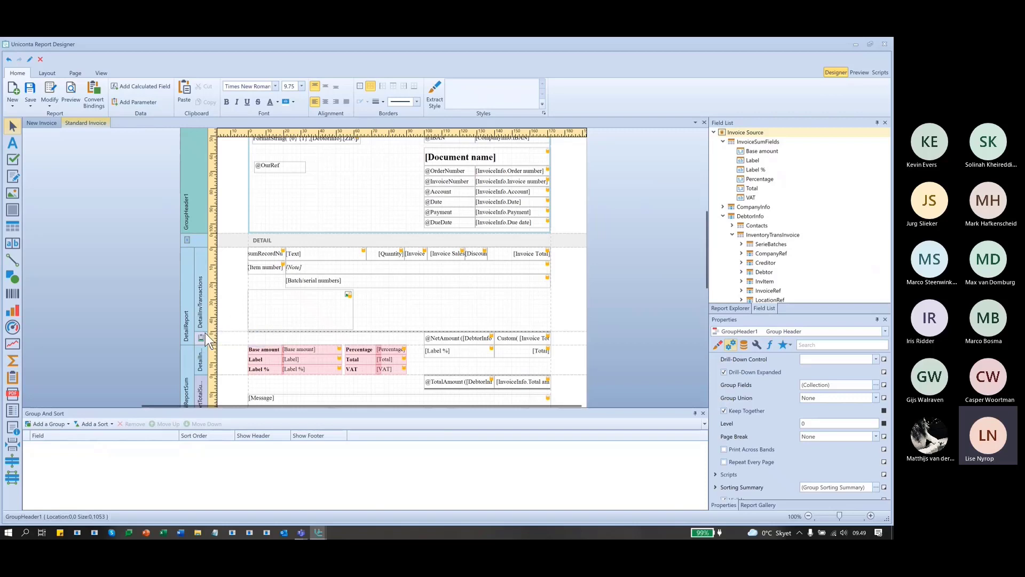
scroll(203, 326, "down", 2)
scroll(203, 325, "down", 2)
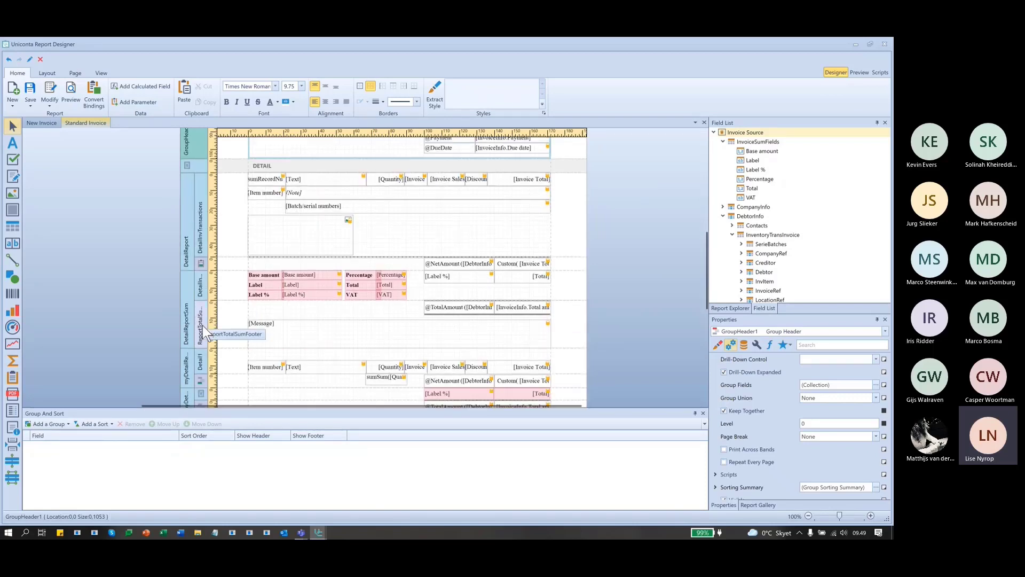
scroll(267, 272, "down", 1)
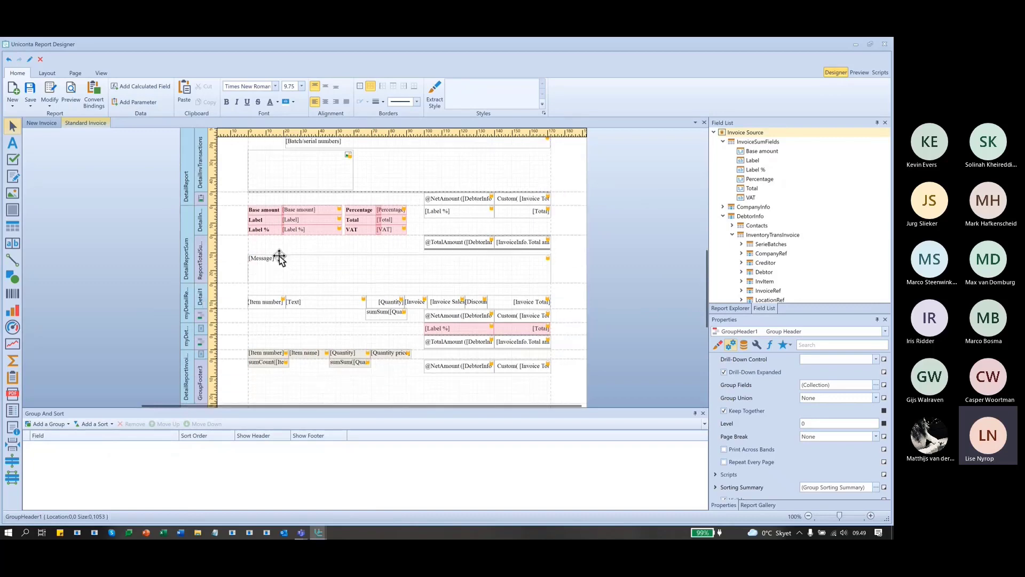
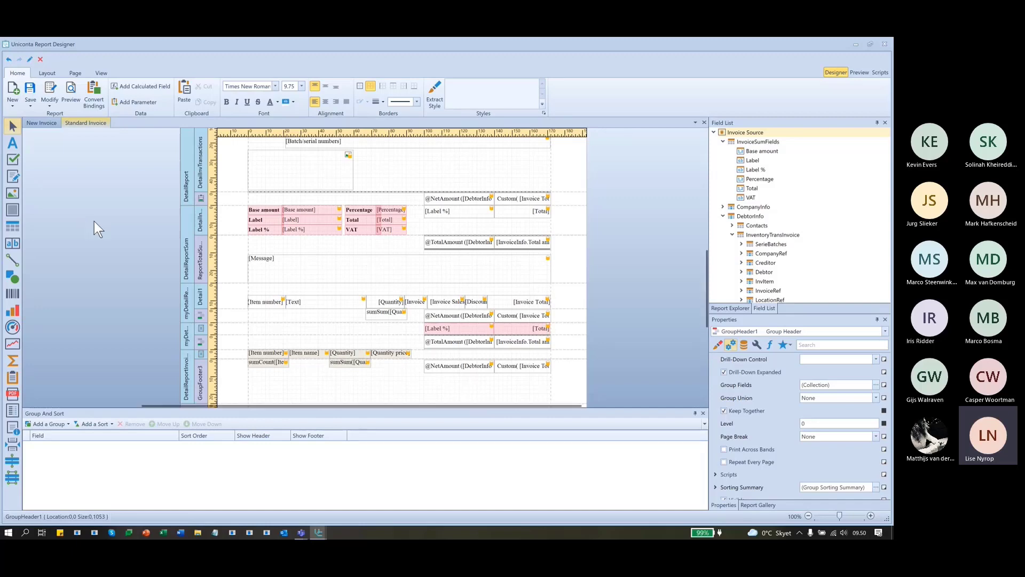
Create a new special report based on the standard customer Statement.
left_click(12, 91)
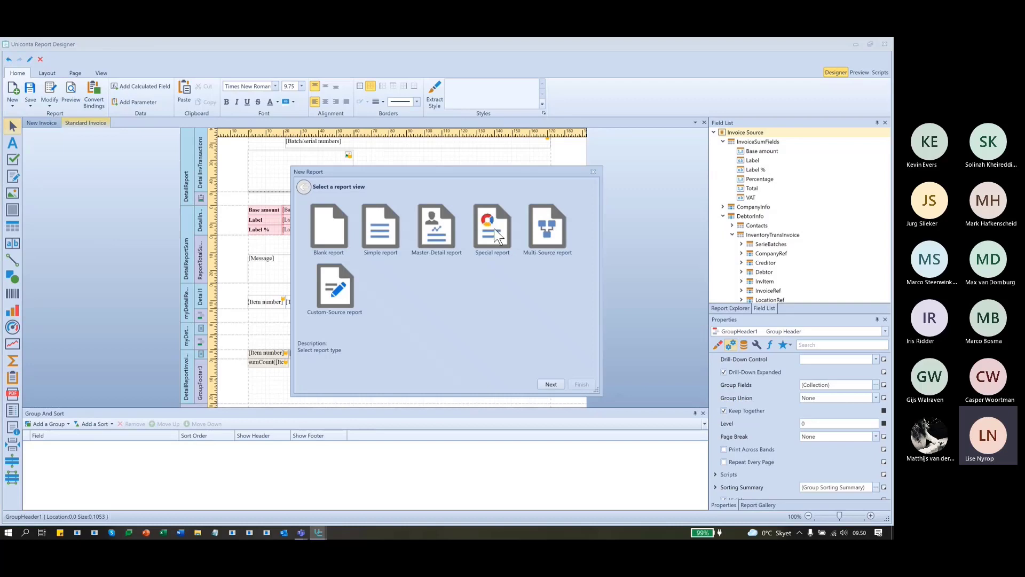
left_click(486, 214)
left_click(547, 384)
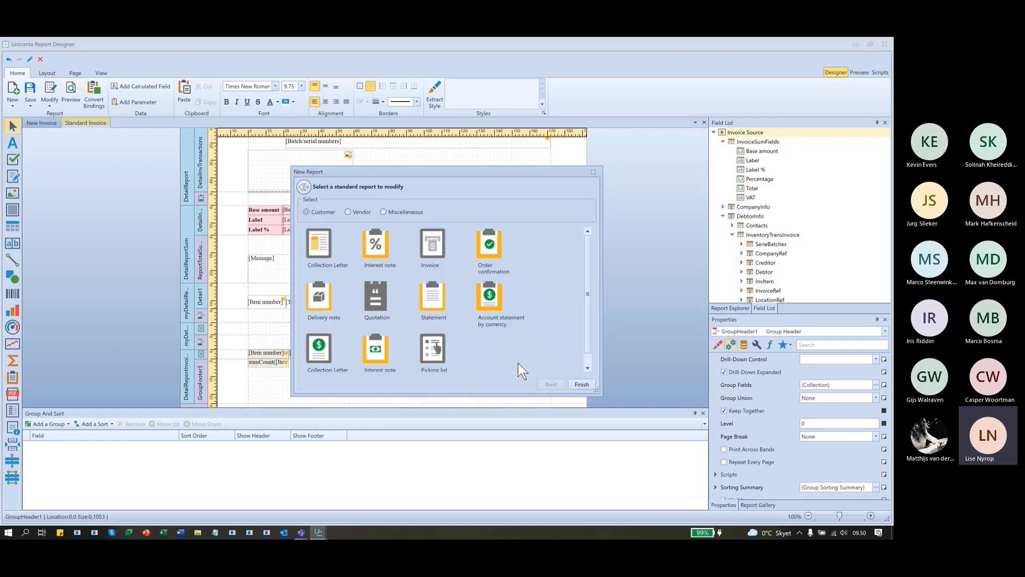
scroll(518, 361, "down", 1)
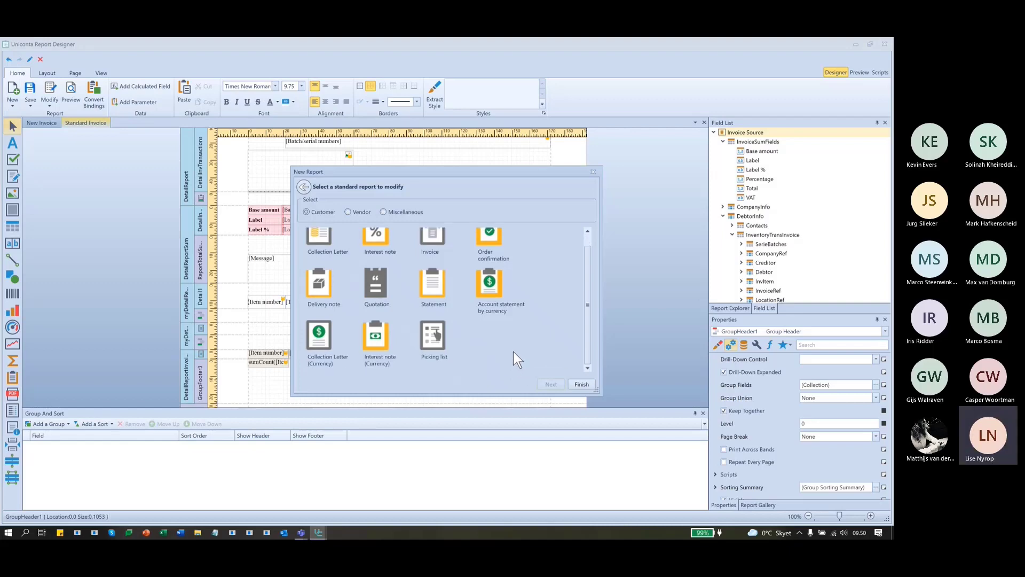
left_click(428, 286)
left_click(575, 386)
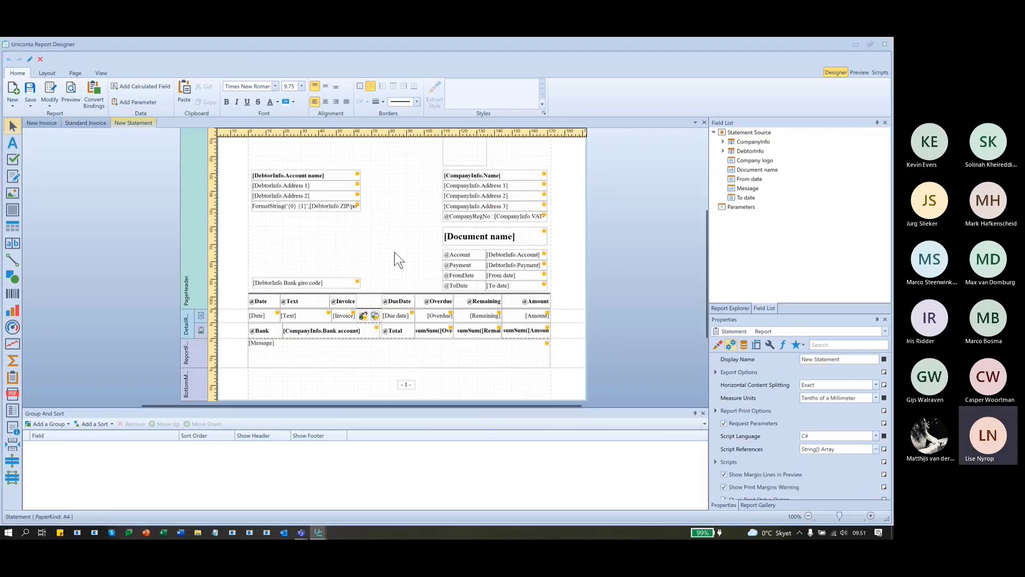
Inspect the Mobilepay and invoice picture boxes and the message label in the new statement, preview it, and return to the design view.
scroll(395, 252, "down", 1)
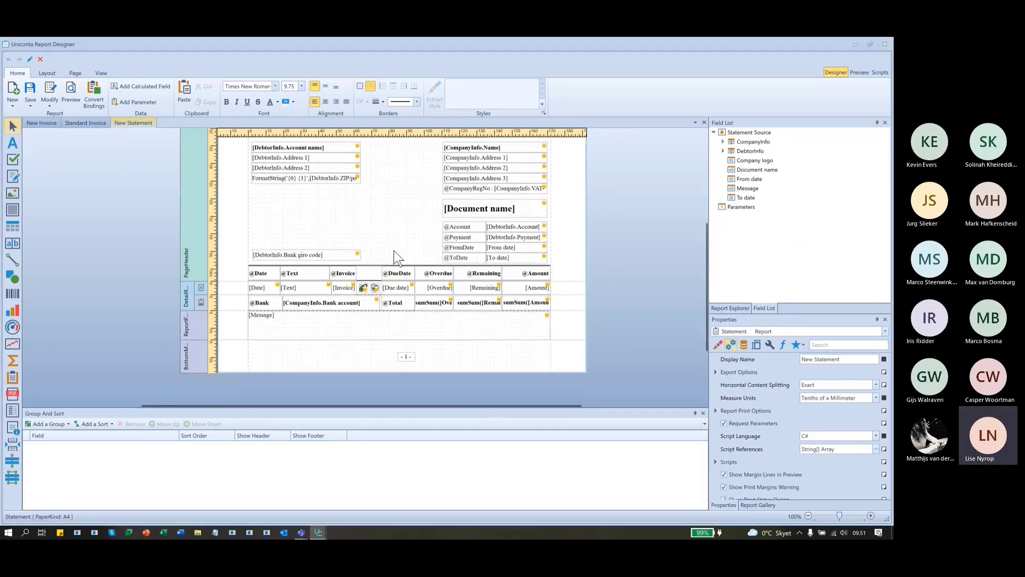
left_click(374, 288)
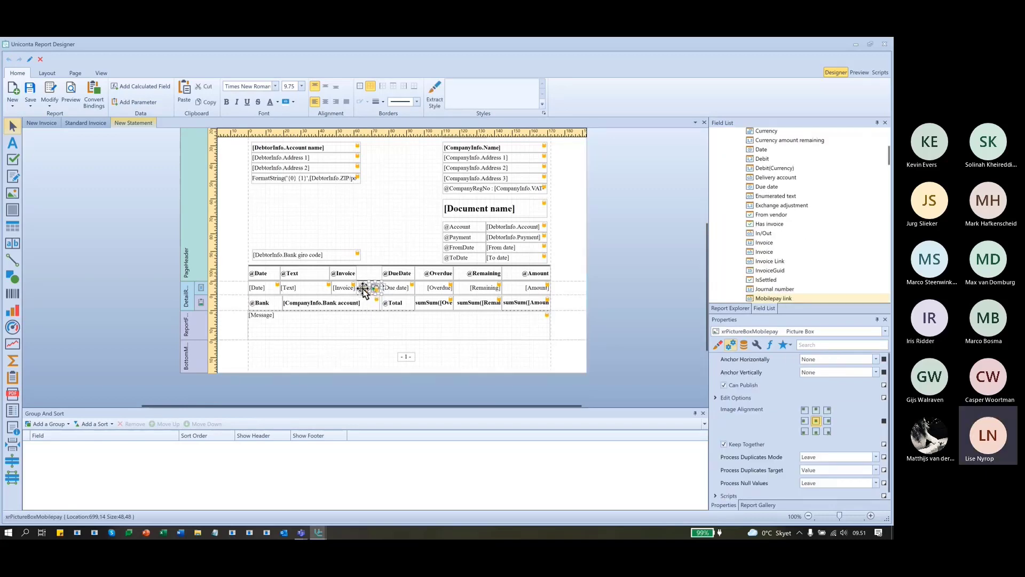
left_click(363, 289)
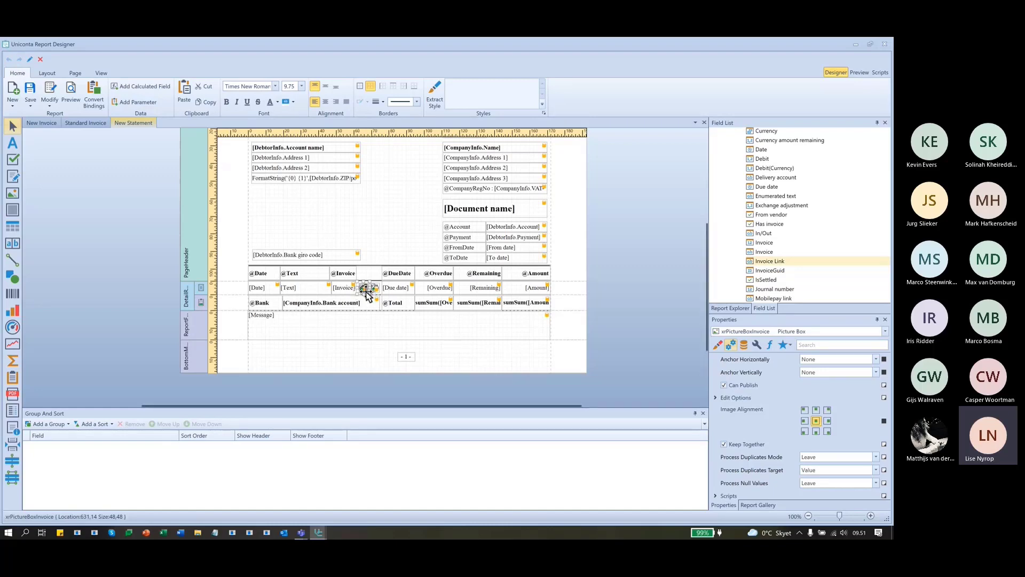
left_click(378, 330)
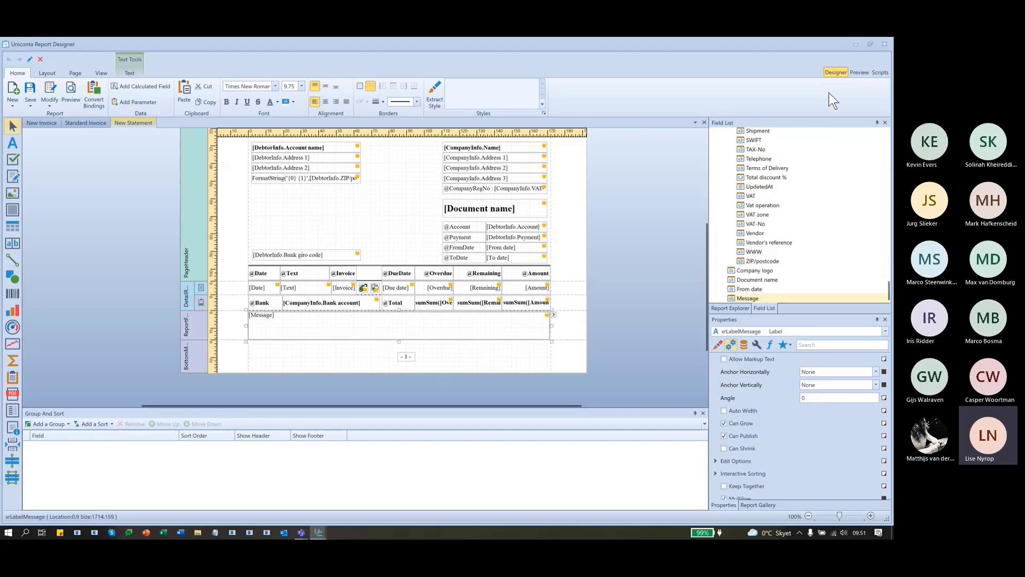
left_click(859, 73)
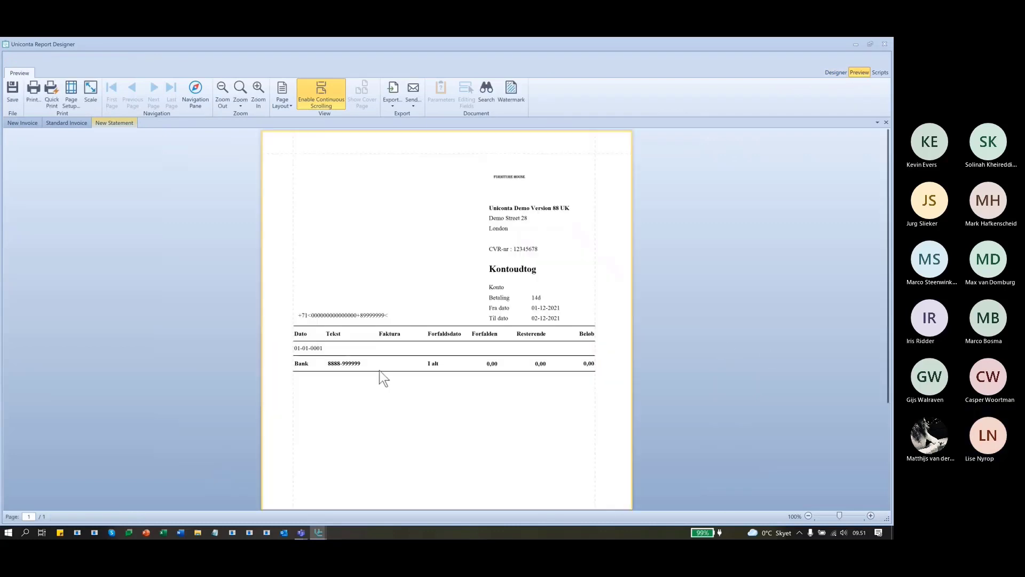
left_click(829, 74)
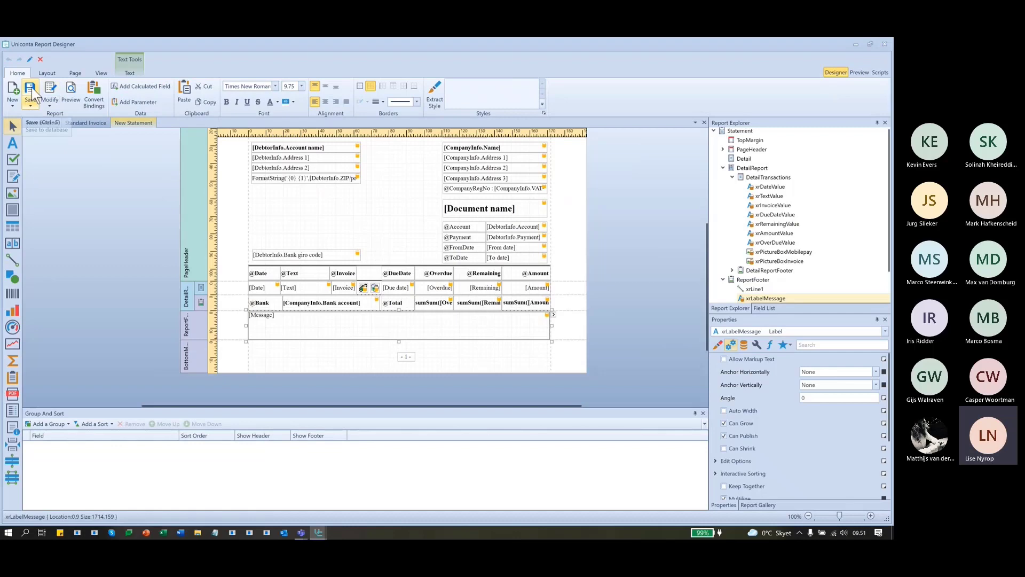
Start saving the new statement report and name it MyStandardStatement.
left_click(31, 94)
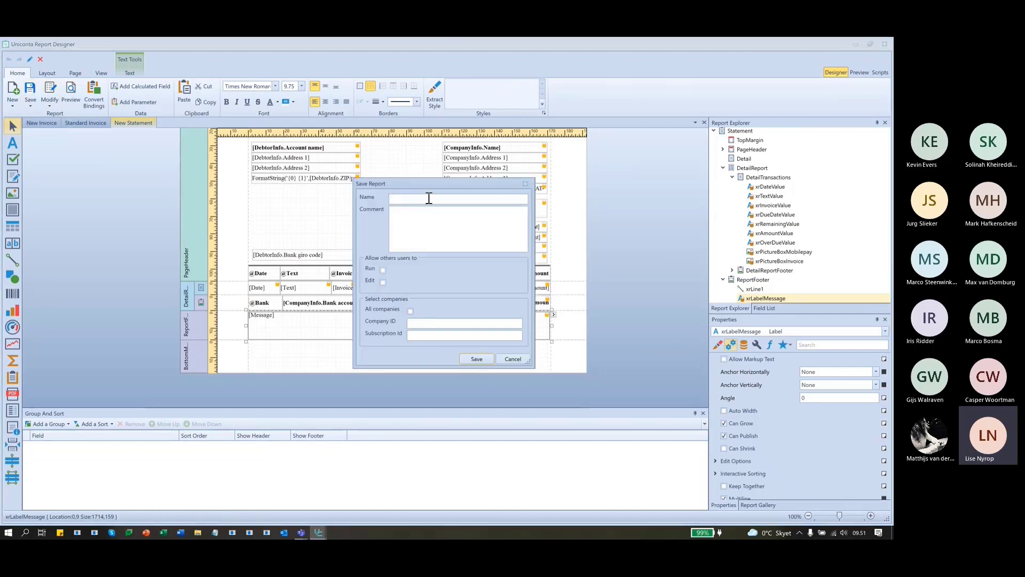
type("My")
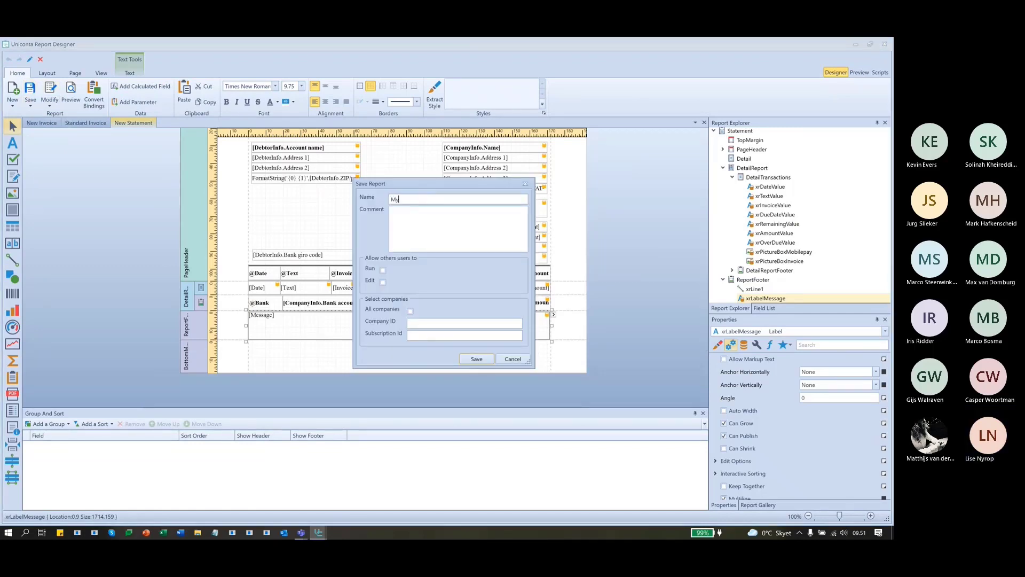
type("StandardStatement")
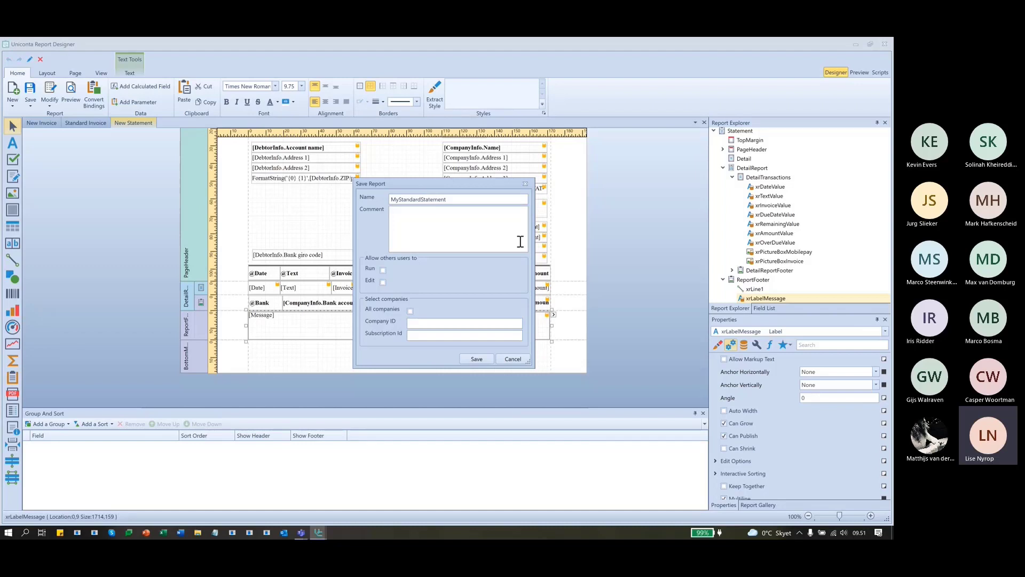
left_click(471, 198)
left_click(479, 218)
Enter "Created: 2021-12-02" as the report's comment and make room for another line above it.
type("2021-")
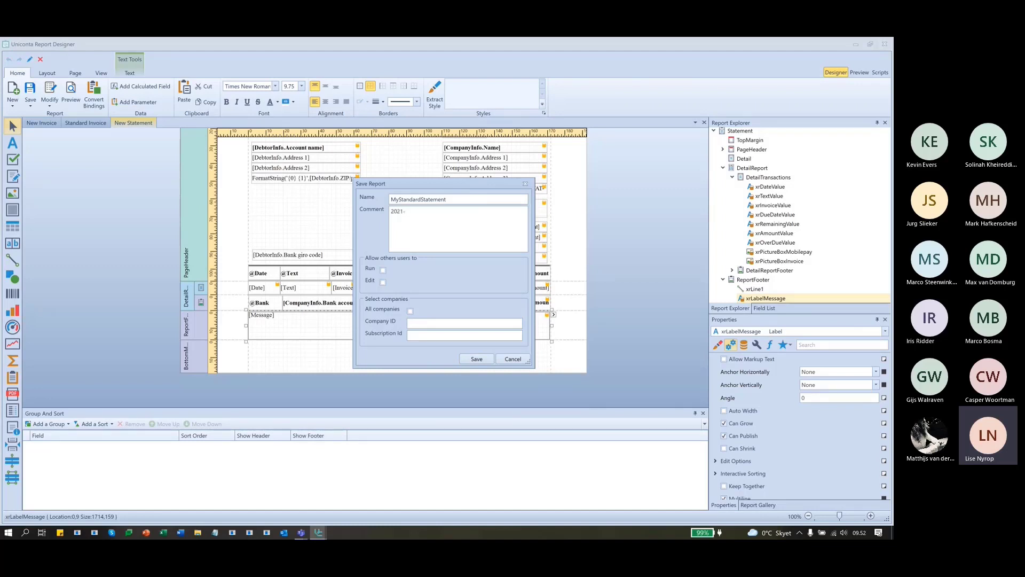
type("1")
type("2-03")
key("Left")
key("Left")
key("Left")
key("Left")
type("Created")
key("Return")
Add the comment line "Uptated: 2021-12-03 - put in new picture" above the creation date.
type("Upte")
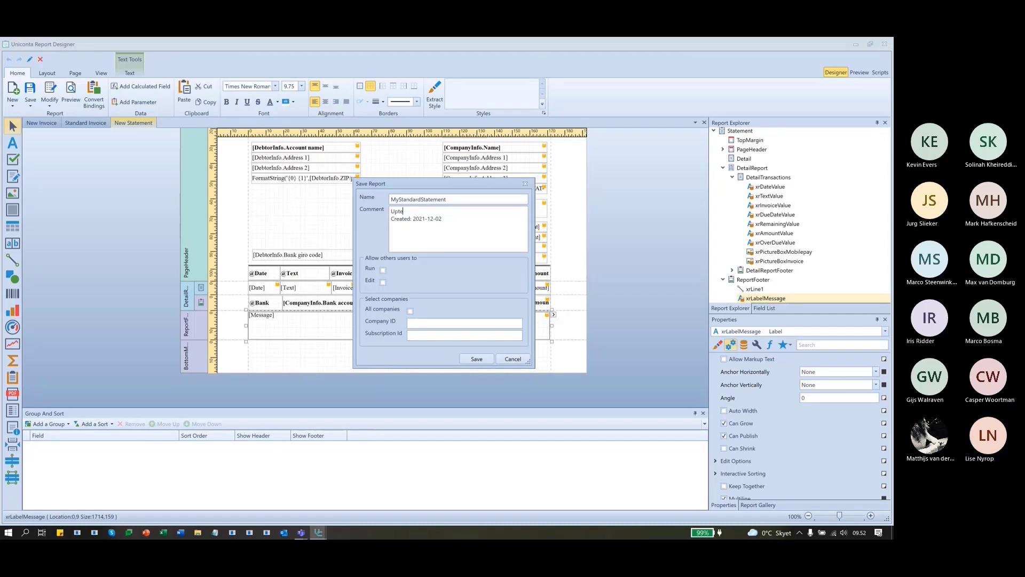
key("BackSpace")
type("ated: 2021")
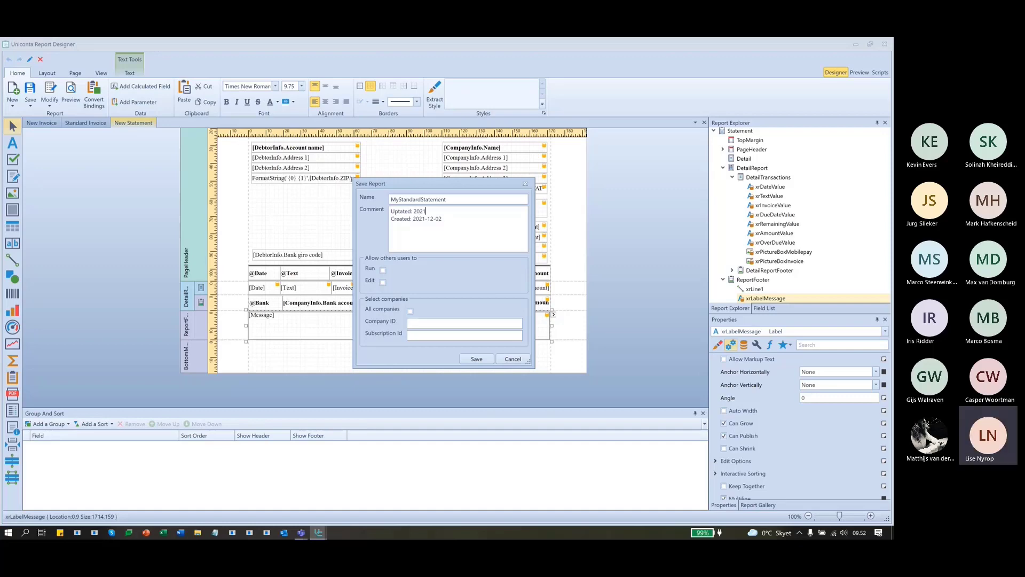
type("-12")
type("-03")
type(" -")
type(" put ")
type("in new")
type(" picu")
type("re")
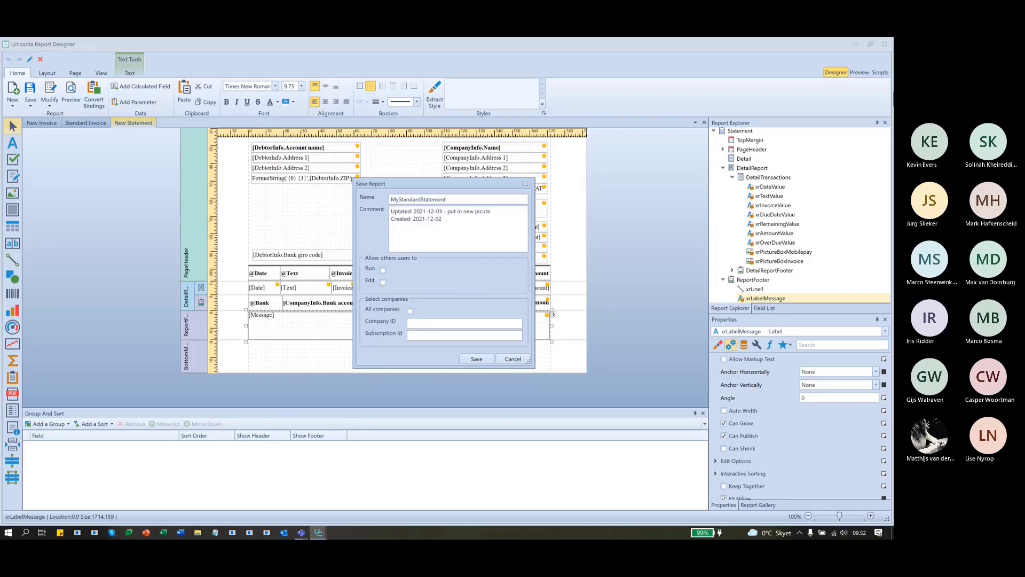
key("BackSpace")
key("BackSpace")
type("ture")
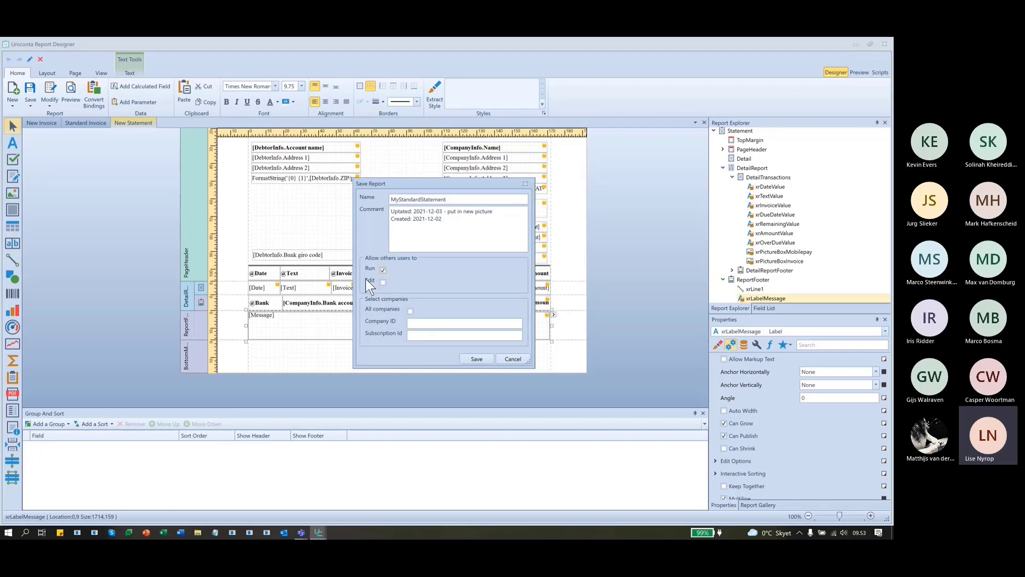
Try out the edit permission and the subscription ID field for sharing the report, and discard the save.
left_click(384, 281)
left_click(386, 283)
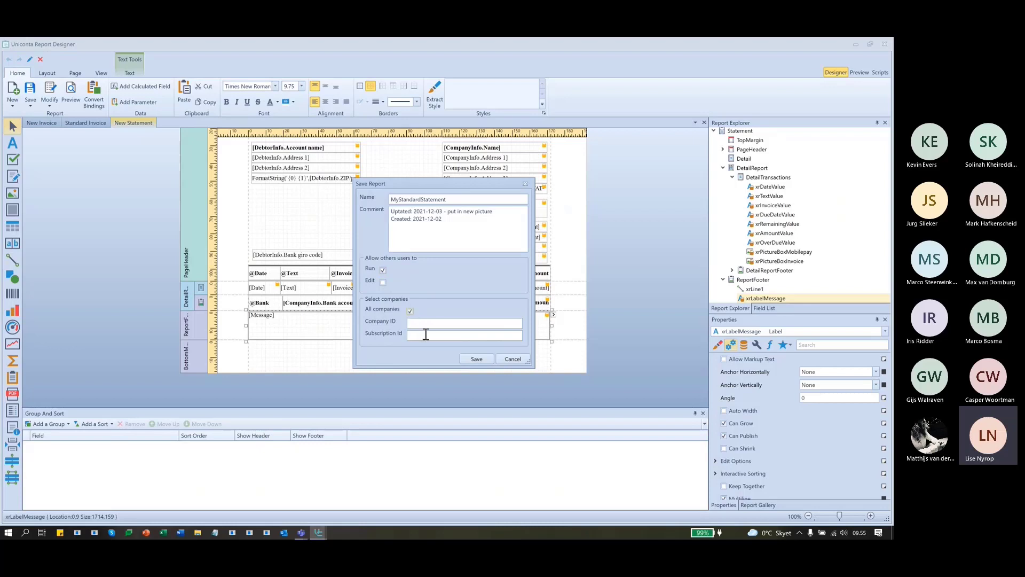
left_click(427, 336)
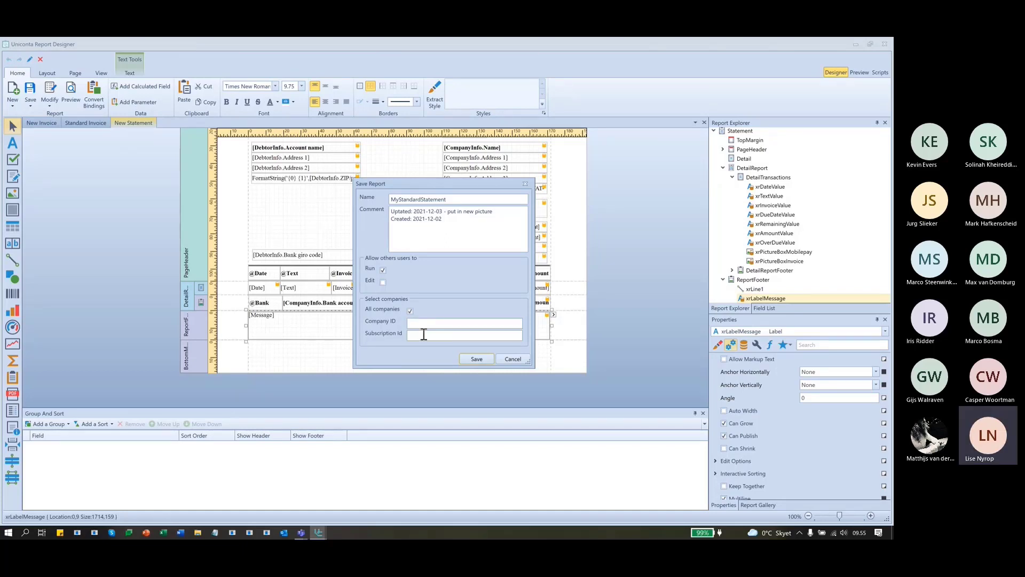
left_click(425, 335)
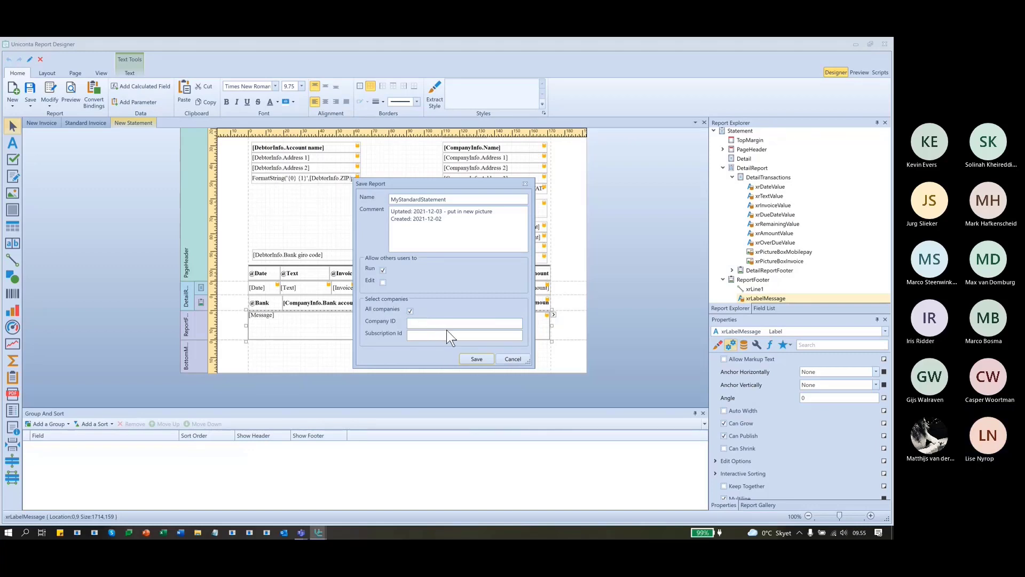
left_click(524, 361)
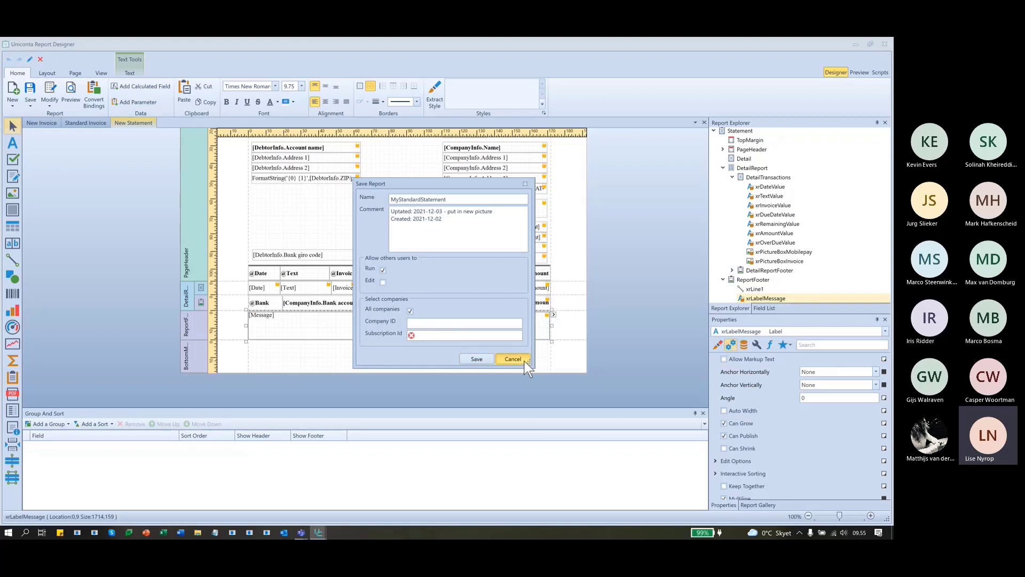
left_click(524, 361)
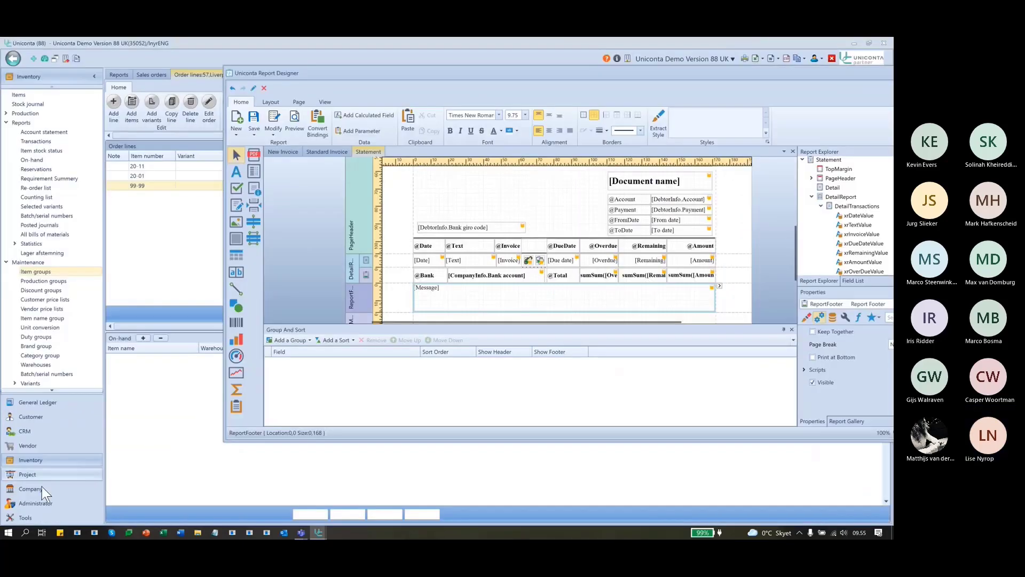
Look up the company's subscription under the company maintenance settings without adding a new one.
left_click(42, 486)
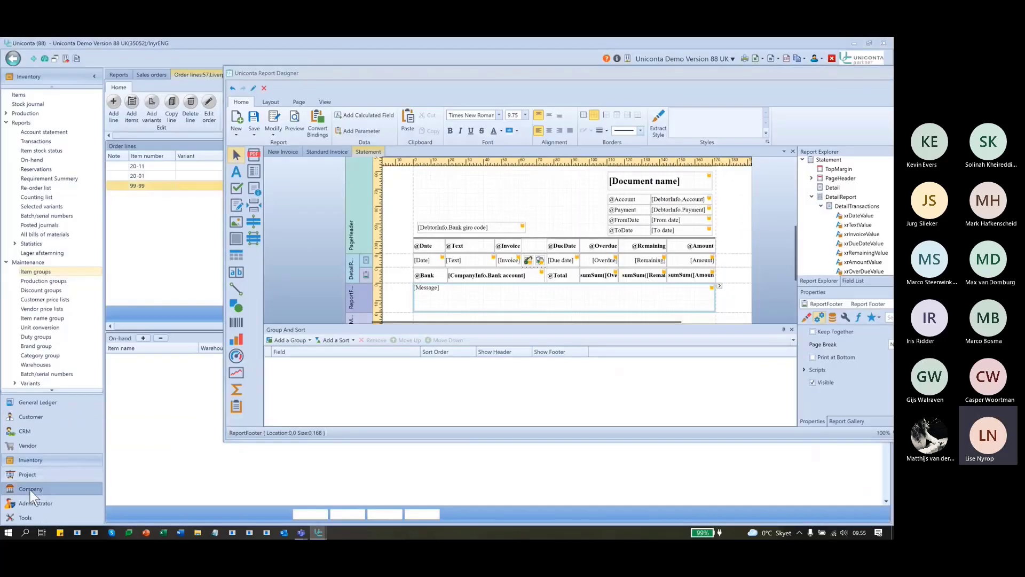
left_click(6, 165)
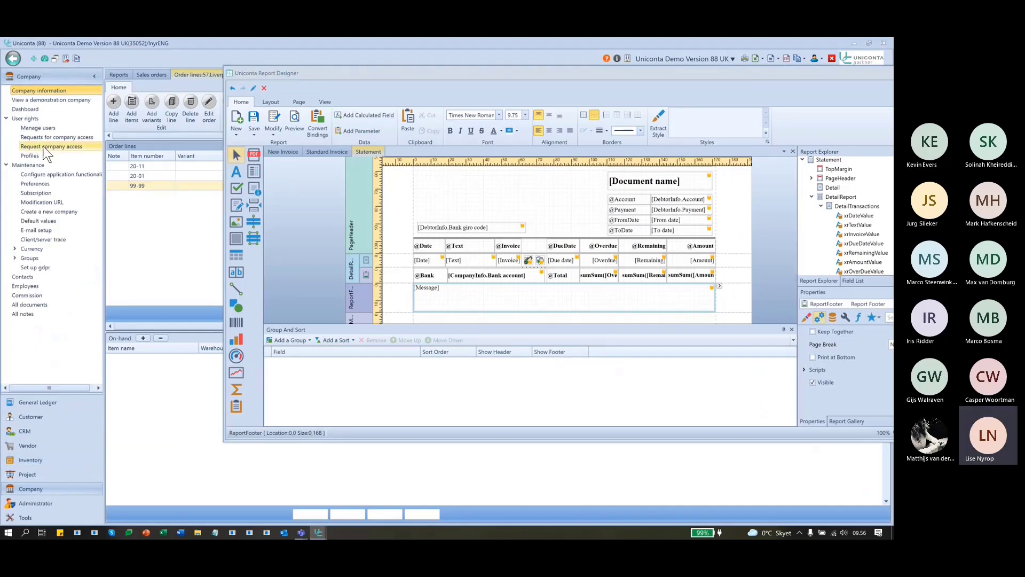
left_click(49, 193)
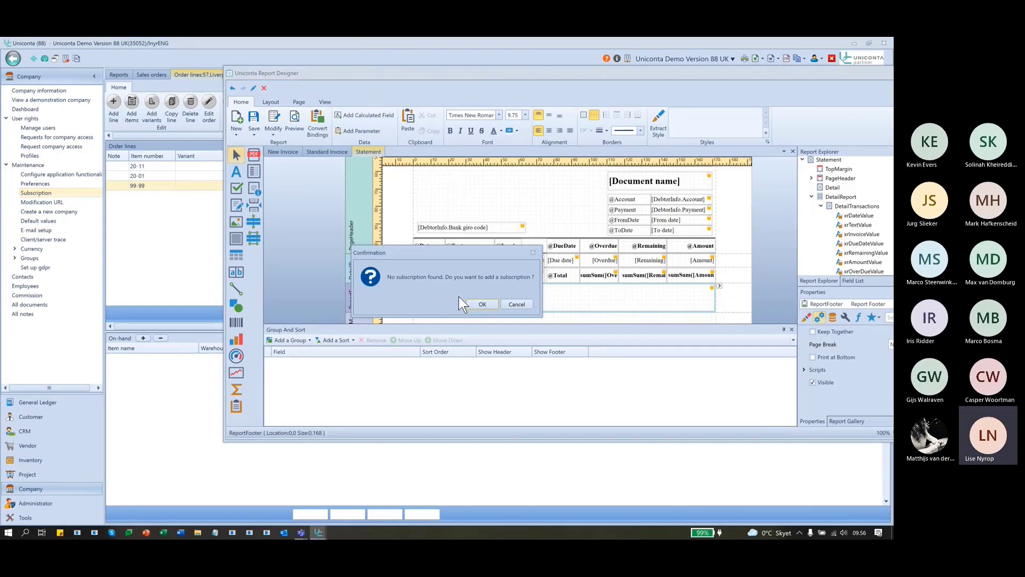
left_click(519, 305)
Save the statement report as StandardStatement with the comment 2021-12-02.
left_click_drag(666, 75, 557, 84)
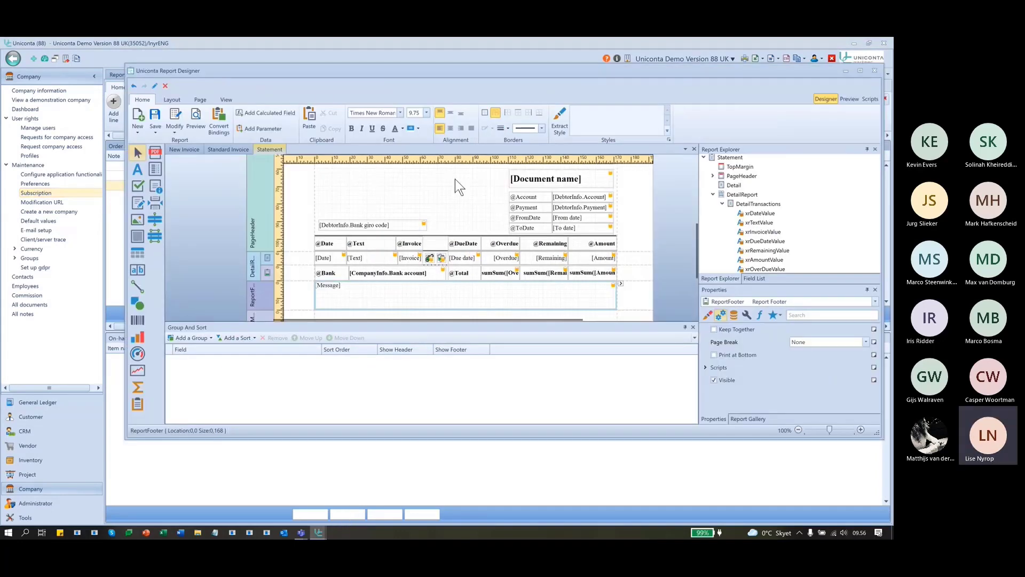
left_click(156, 117)
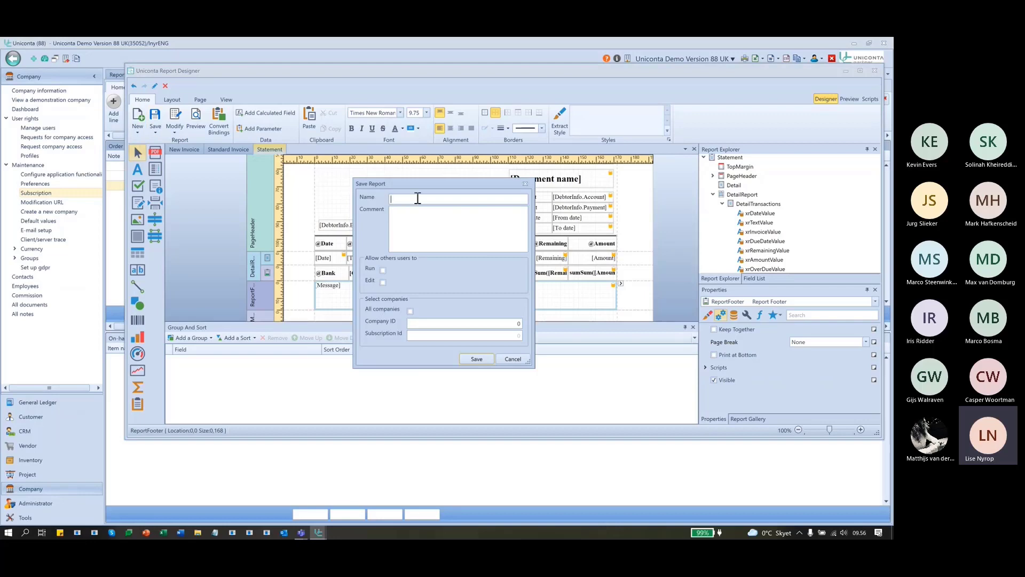
type("S")
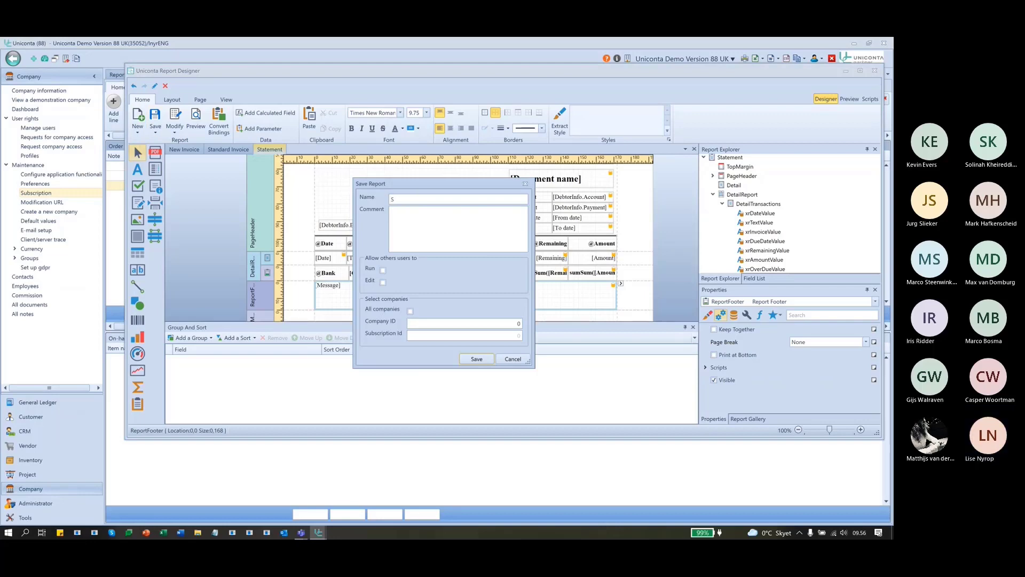
type("tandard")
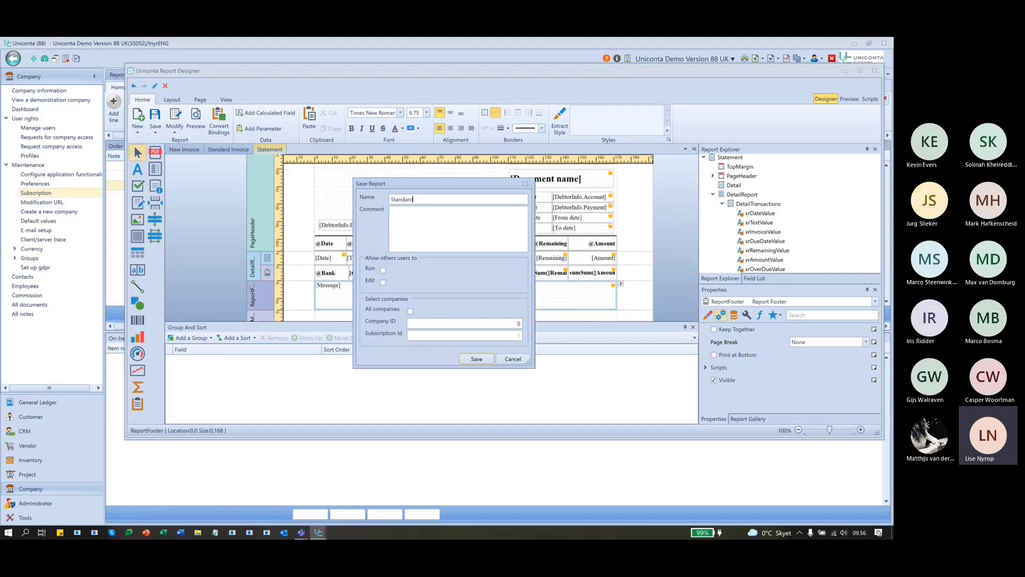
type("Statement")
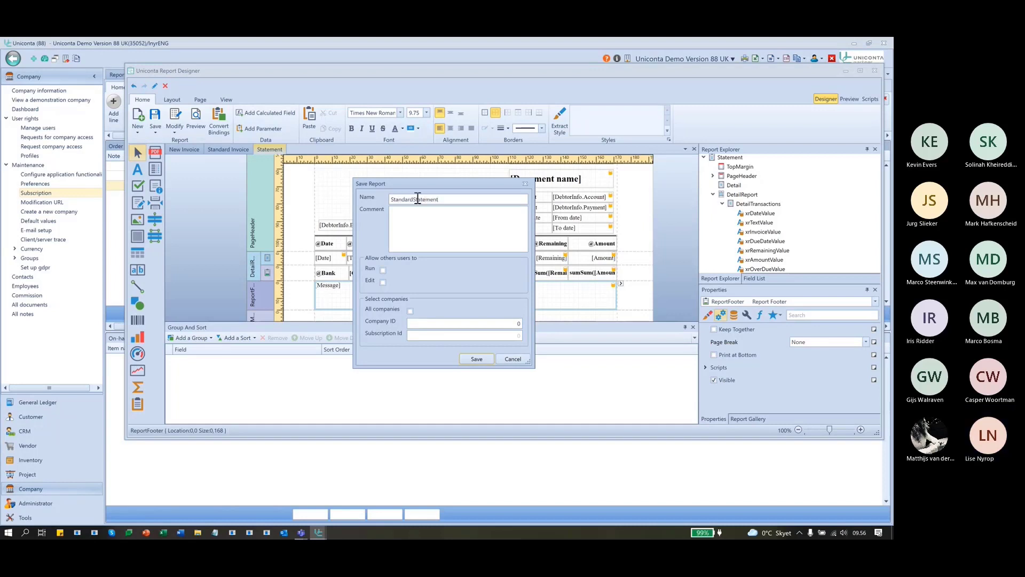
left_click(476, 238)
type("2021")
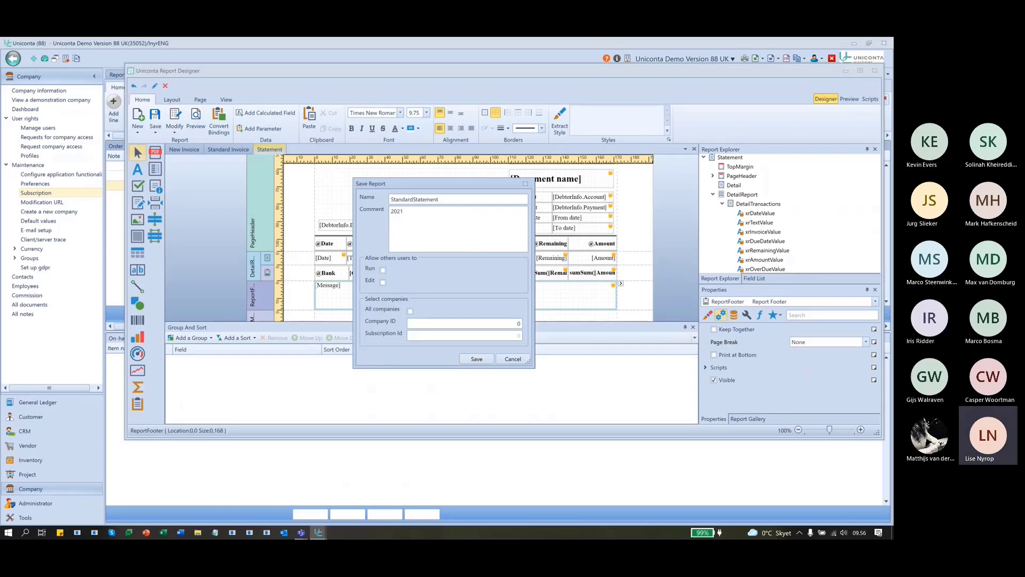
type("-1-2")
type("-02")
left_click(477, 358)
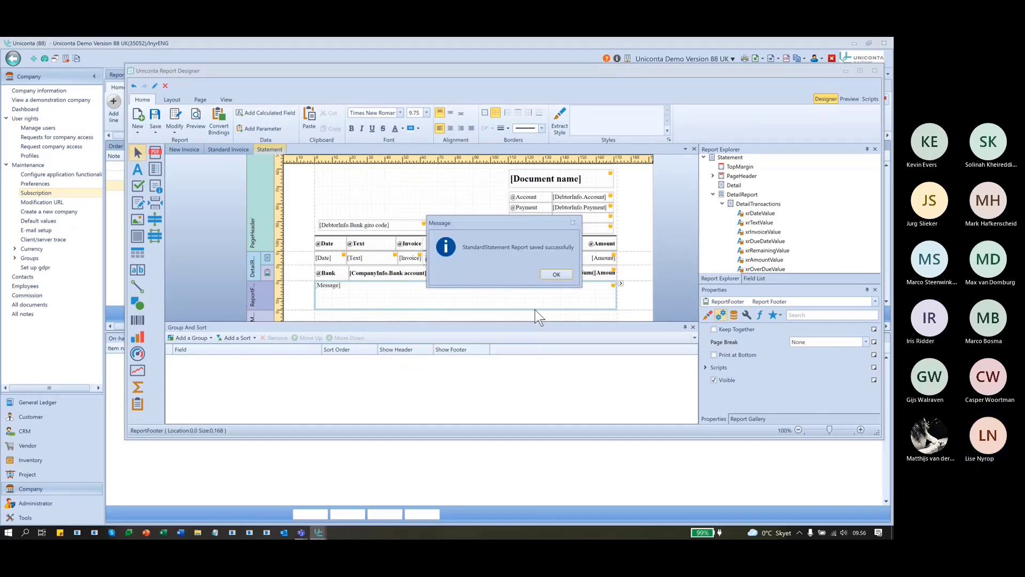
left_click(561, 277)
List the Account statement reports in the reports overview and check the saved StandardStatement entry.
left_click_drag(237, 73, 261, 266)
left_click(114, 74)
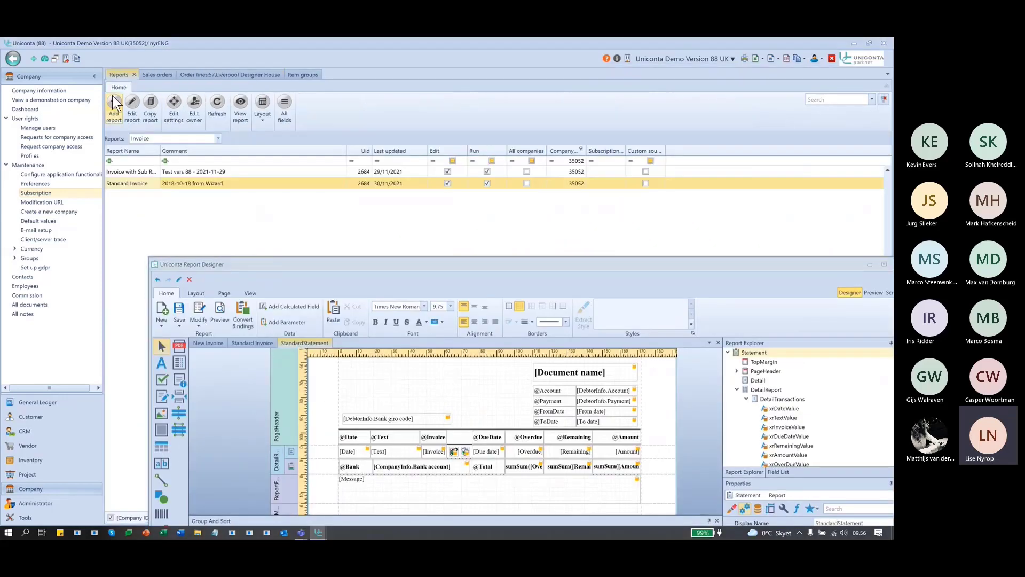
left_click(173, 138)
scroll(156, 286, "down", 1)
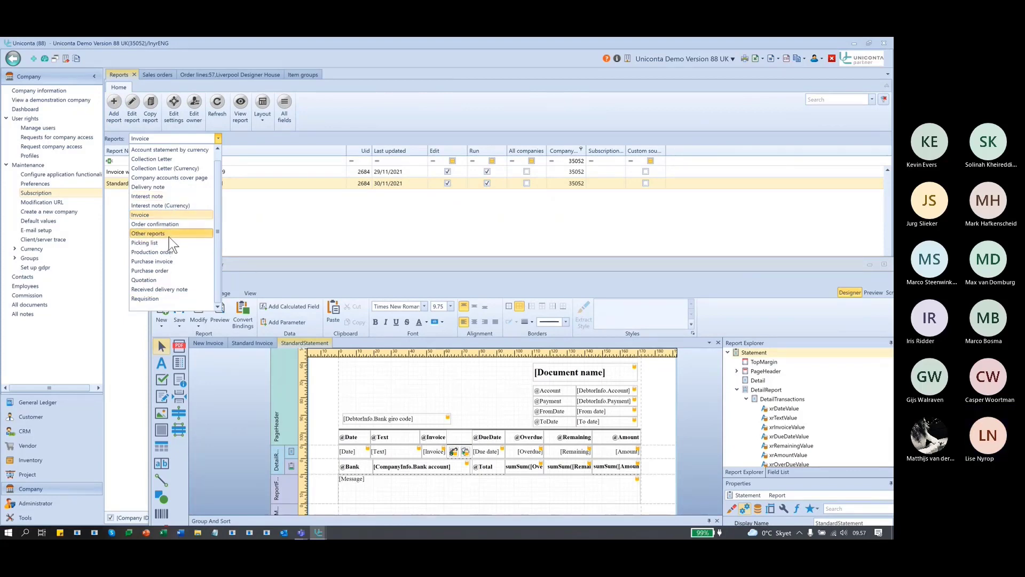
scroll(168, 236, "up", 1)
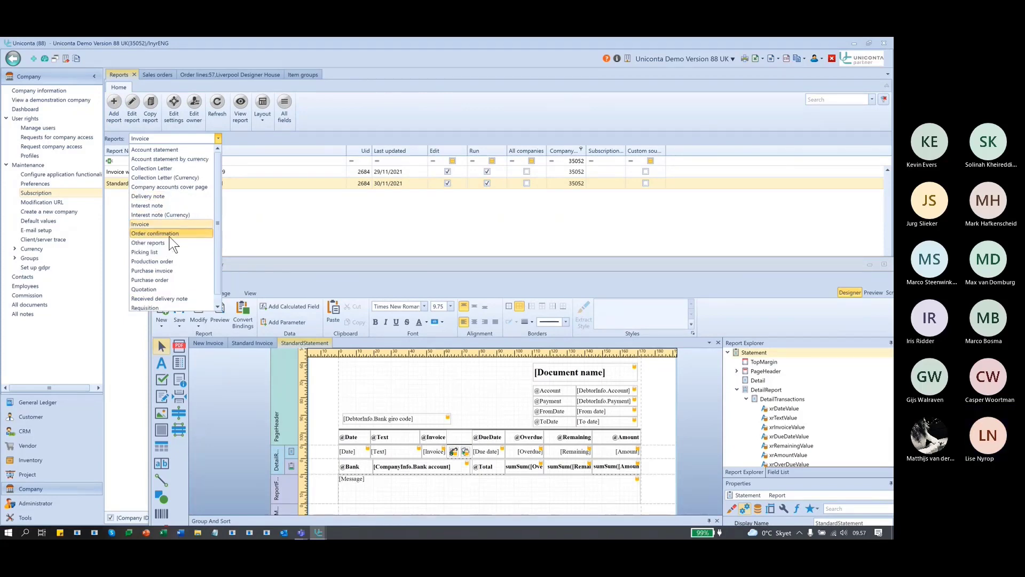
left_click(175, 151)
left_click(140, 176)
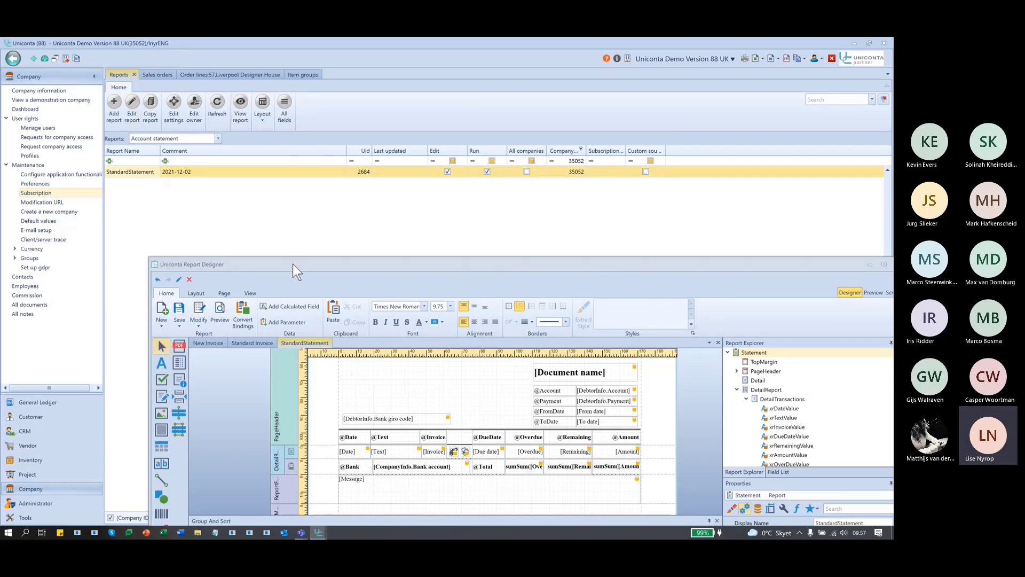
Open the account statement of the first customer, account 01, from the customer list.
left_click_drag(292, 264, 345, 108)
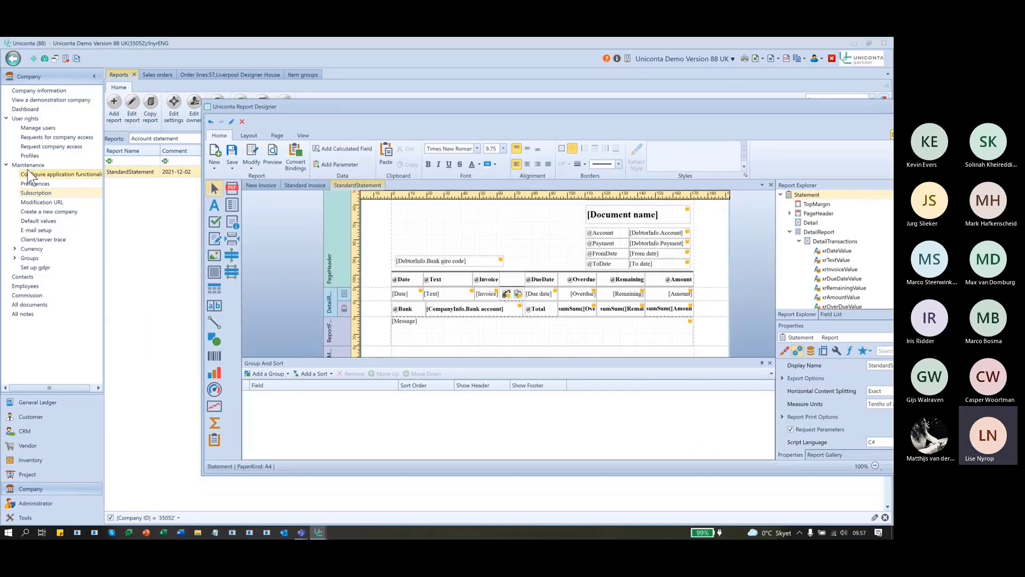
left_click(26, 418)
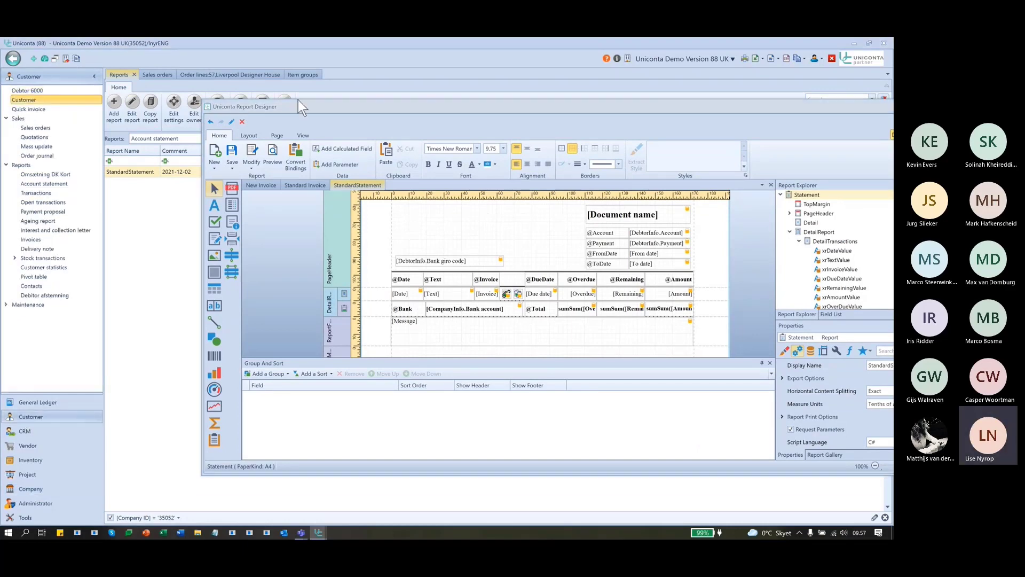
left_click_drag(319, 108, 204, 350)
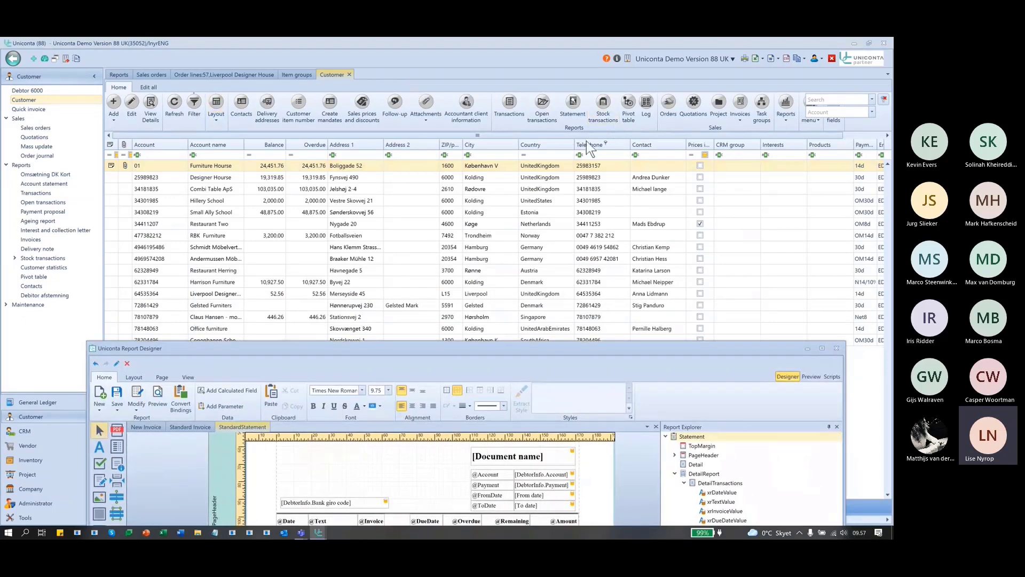
left_click(573, 107)
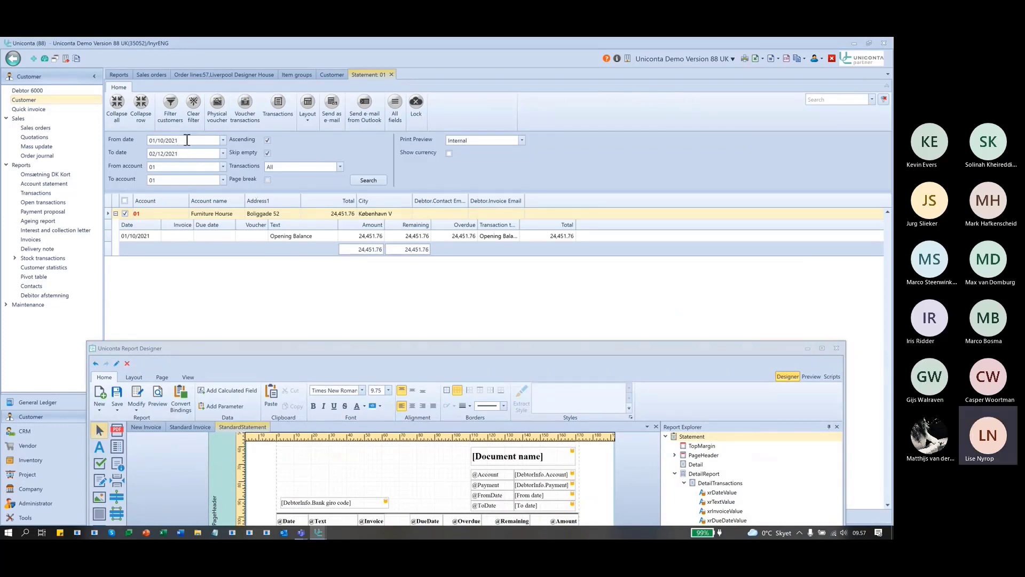
Set the statement's from date to 01/10/2019 and search for the account's transactions.
double_click(161, 140)
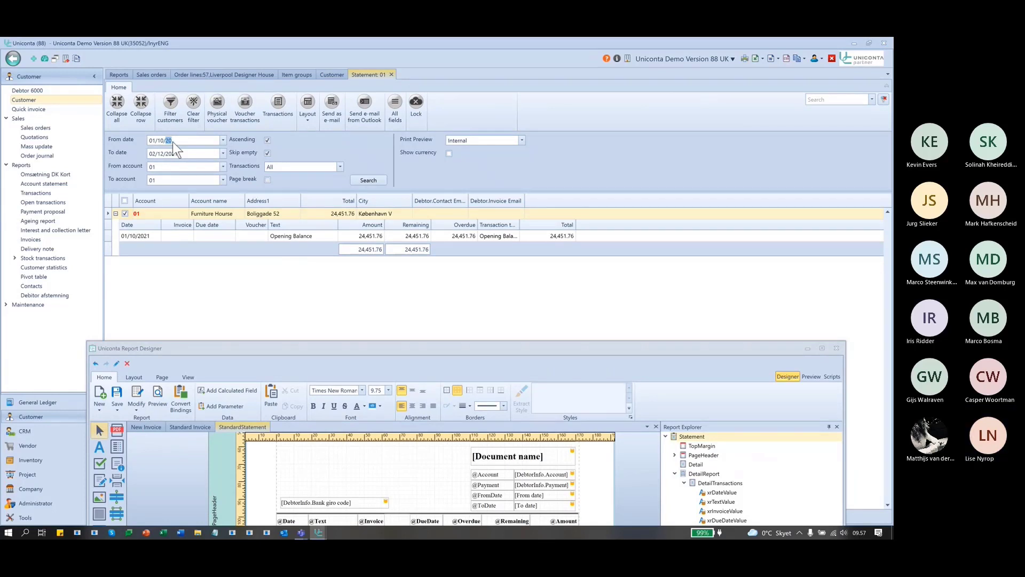
left_click(376, 181)
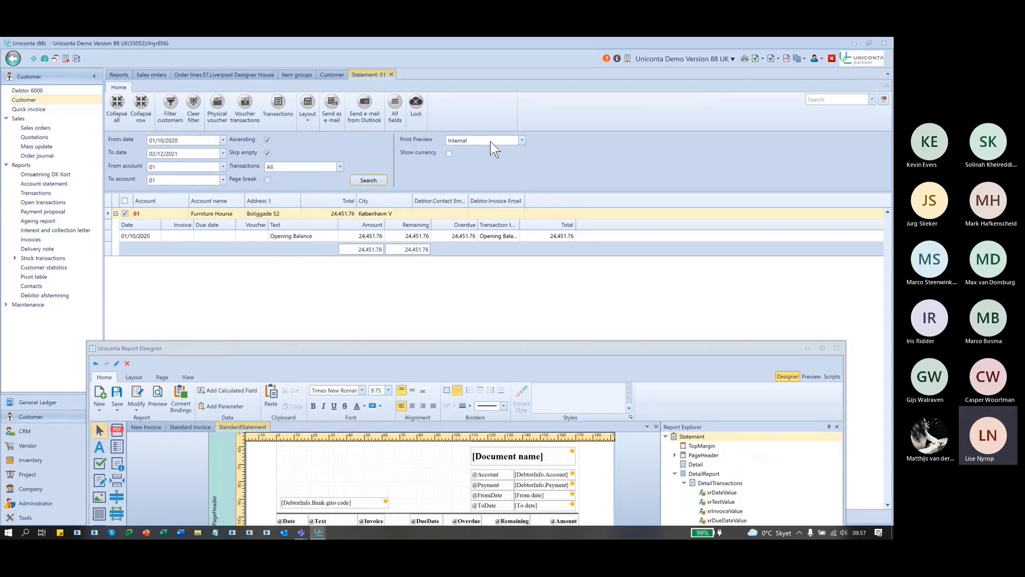
type("19")
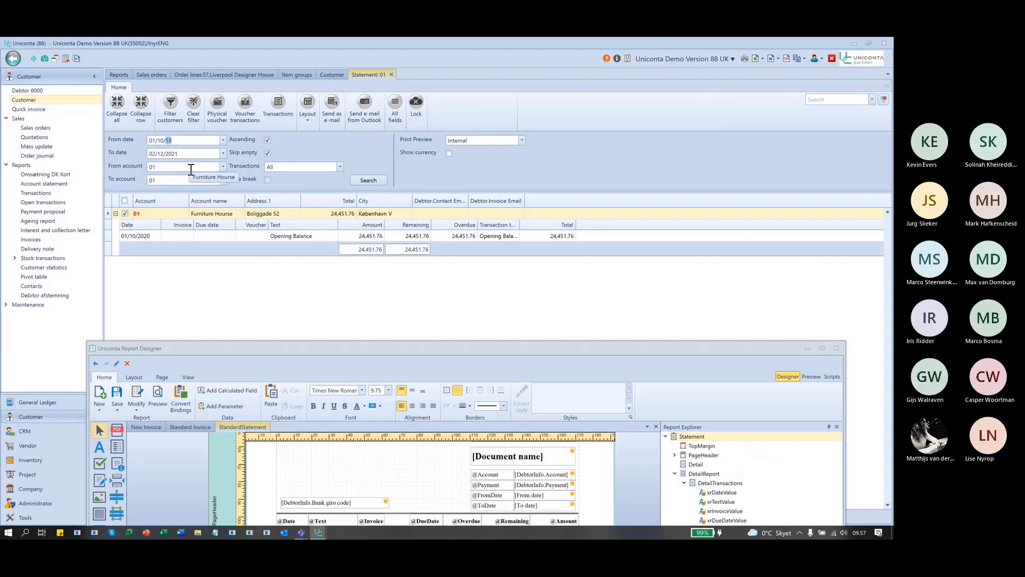
left_click(368, 181)
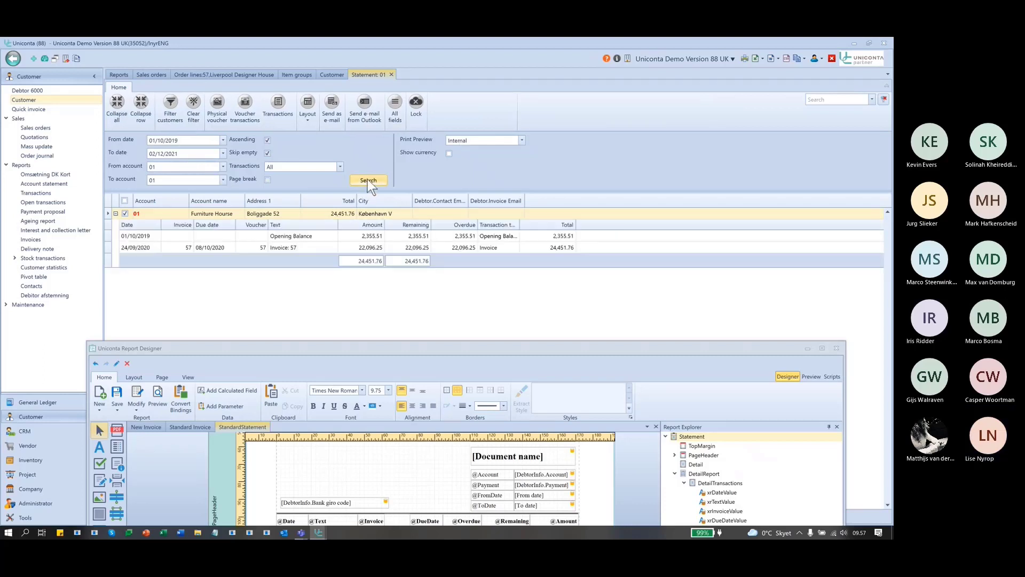
Set the statement's print preview to External and preview the printed statement for account 01.
left_click(312, 247)
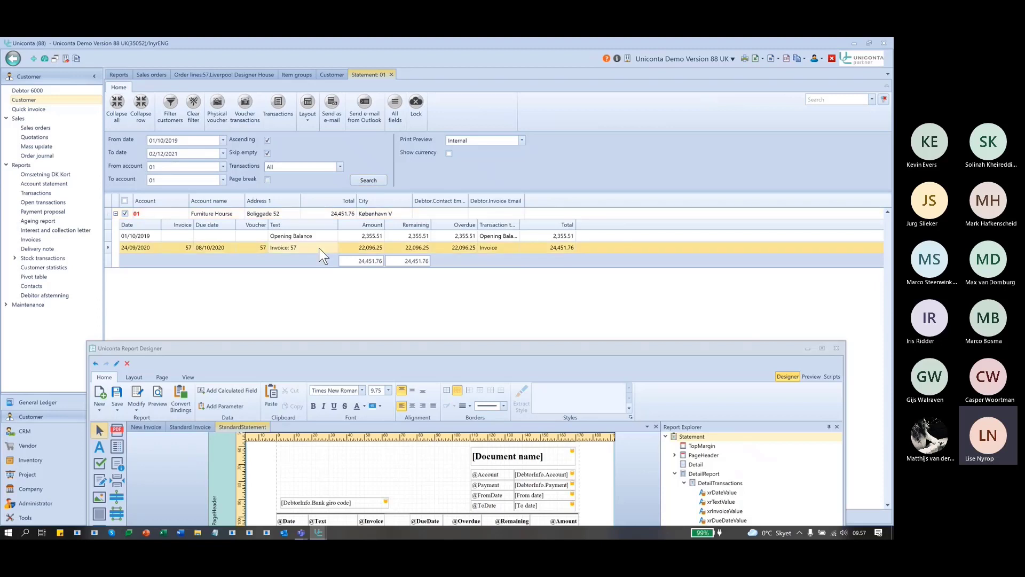
left_click(492, 136)
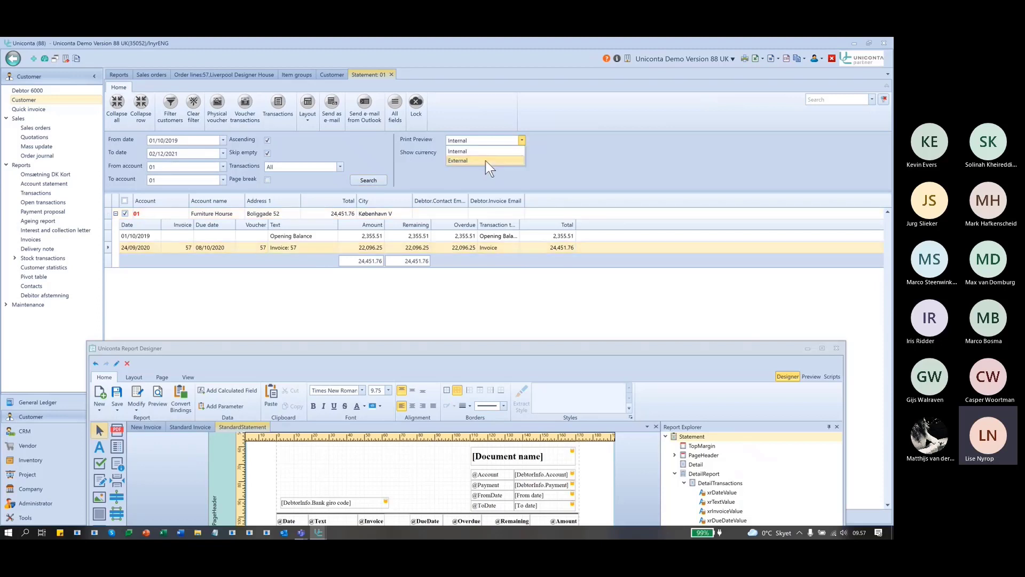
left_click(485, 160)
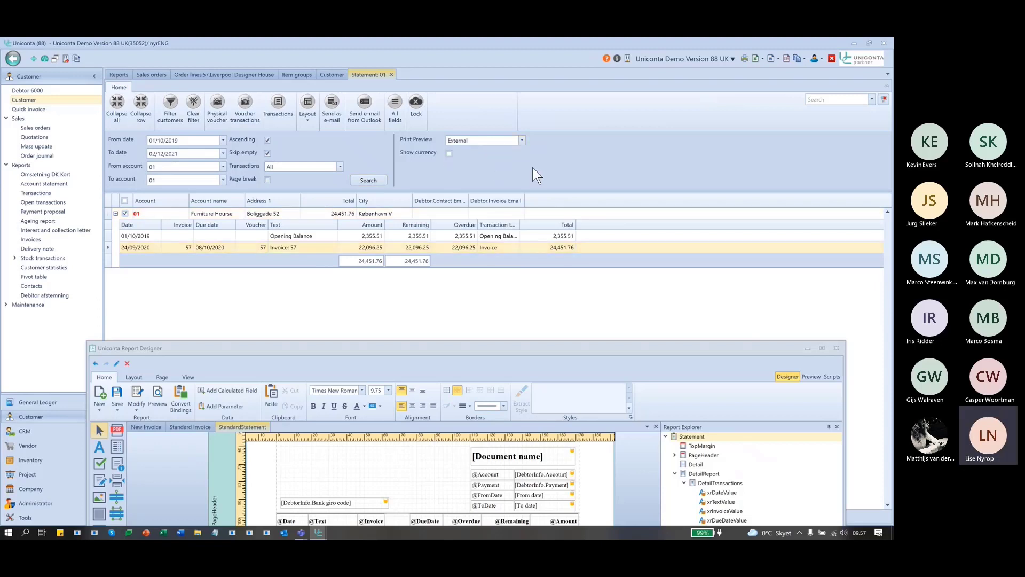
left_click(745, 59)
left_click_drag(668, 350, 619, 474)
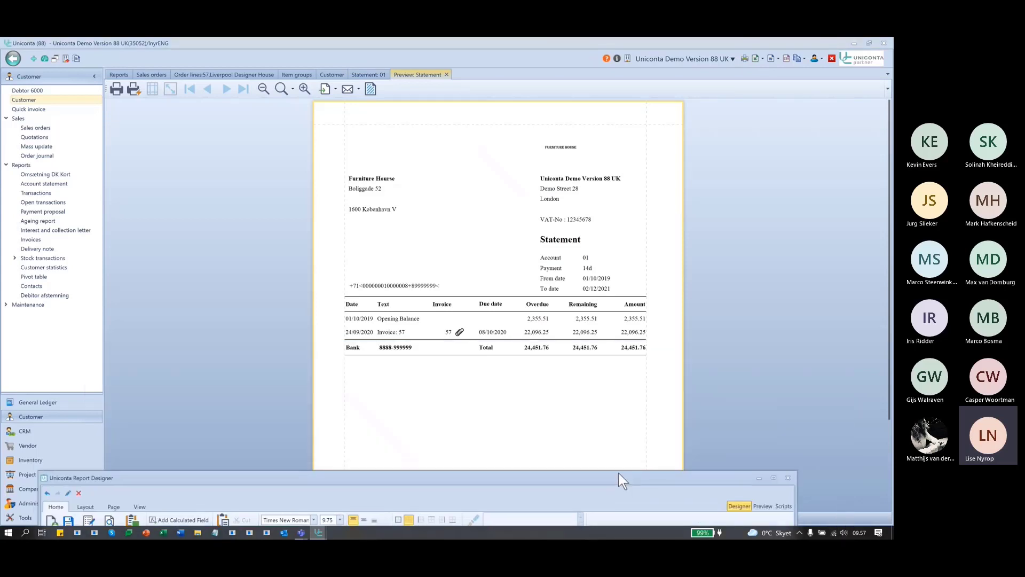
Open invoice 57 through the paperclip link on the statement preview, examine its header, lines, totals and bank details, and return to the statement.
left_click(465, 331)
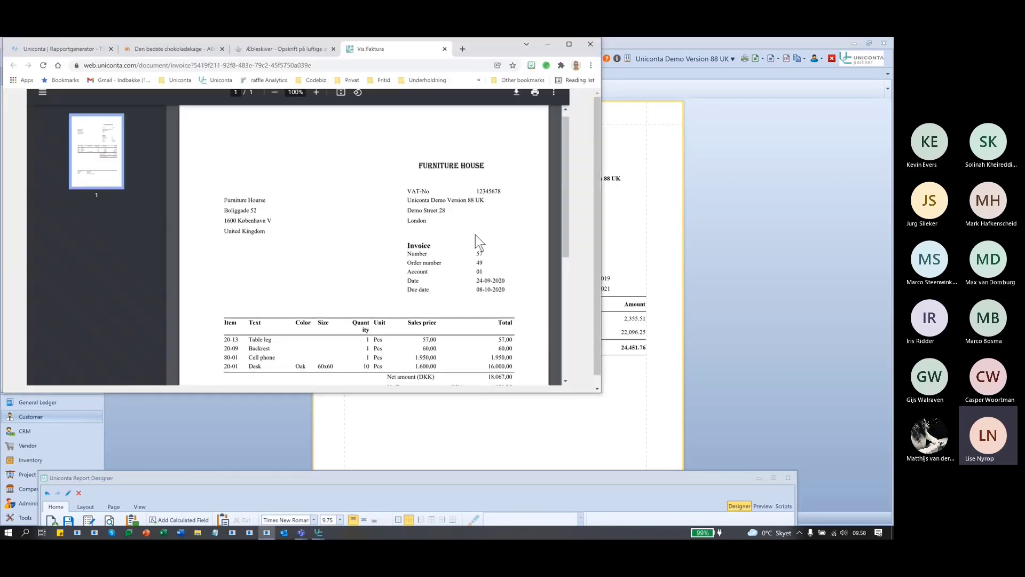
scroll(476, 240, "down", 3)
scroll(489, 287, "down", 3)
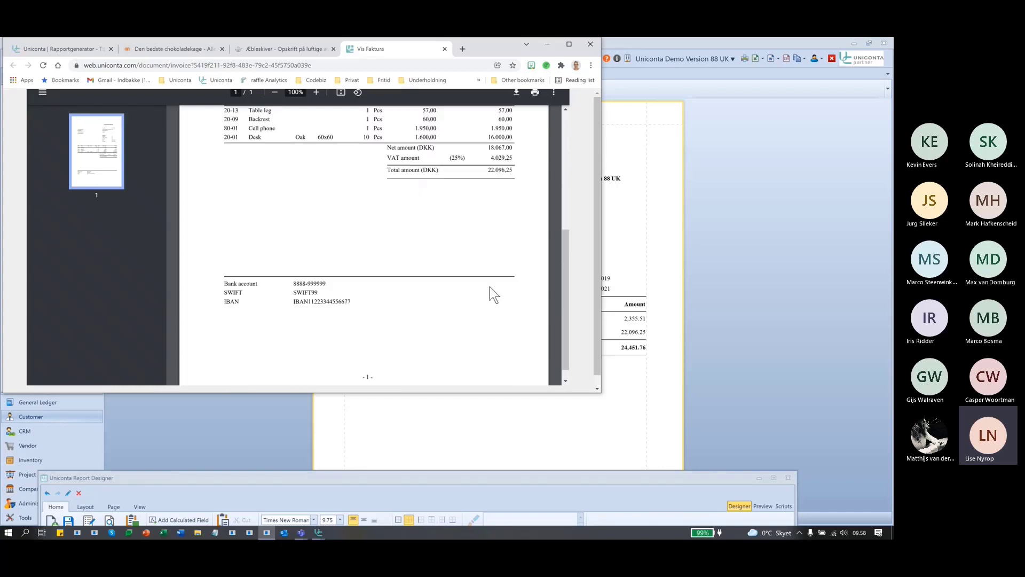
scroll(489, 286, "up", 2)
scroll(489, 286, "up", 2)
scroll(489, 287, "down", 1)
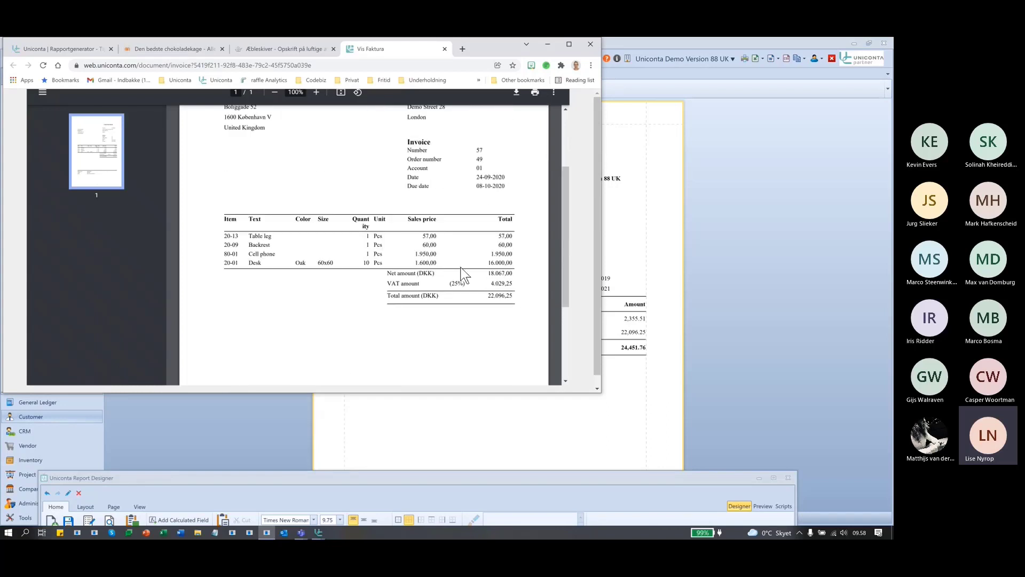
scroll(476, 267, "up", 3)
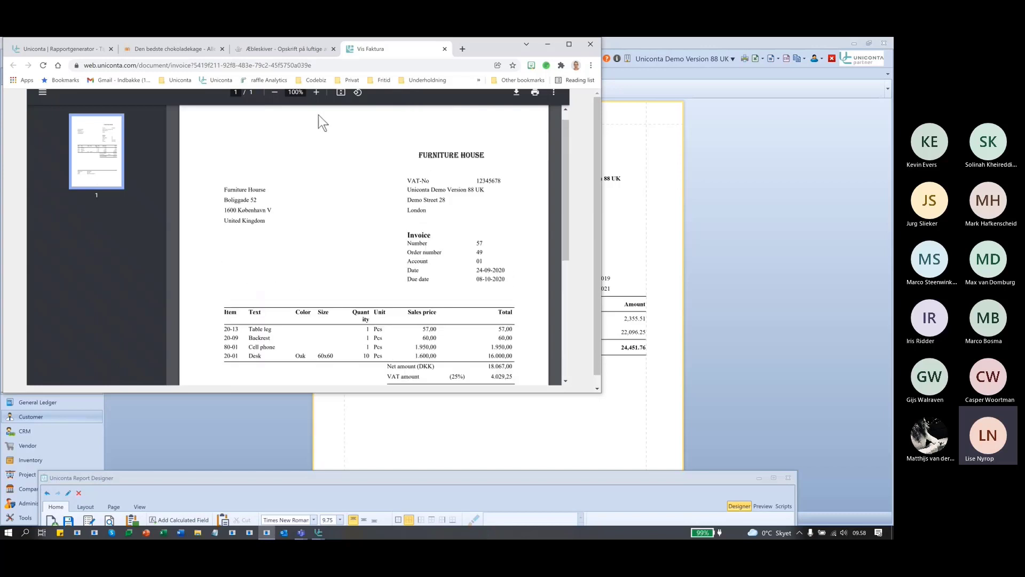
scroll(422, 325, "down", 3)
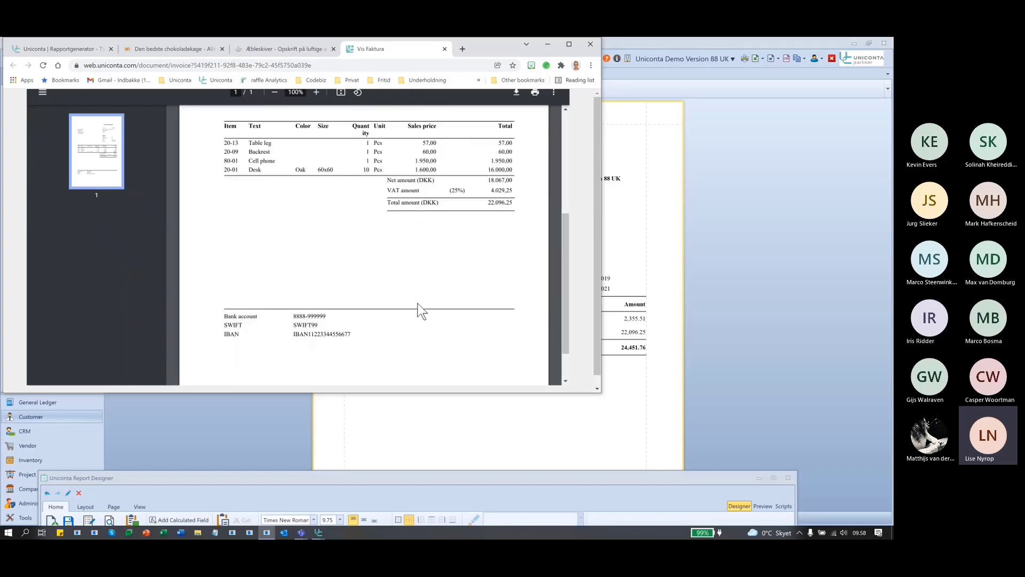
scroll(421, 321, "up", 4)
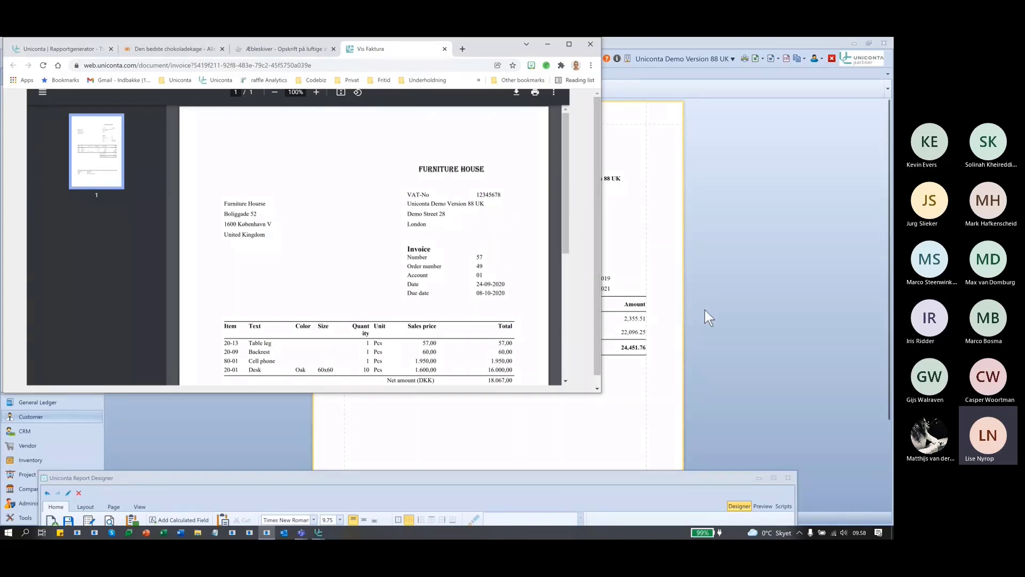
left_click(657, 314)
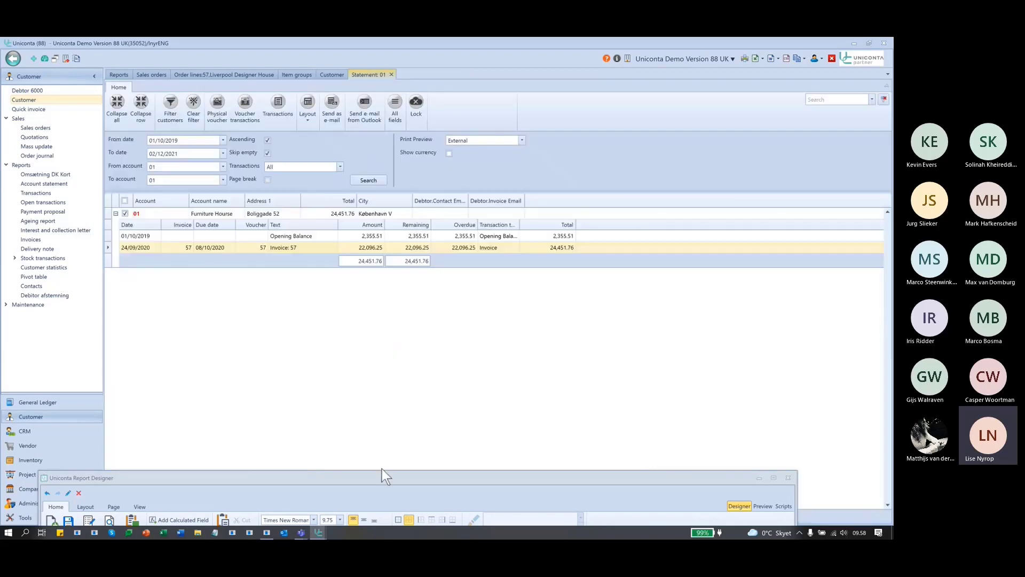
Bring the report designer back into view and enlarge the DetailTransactions band to a height of about 275.
left_click_drag(381, 477, 422, 78)
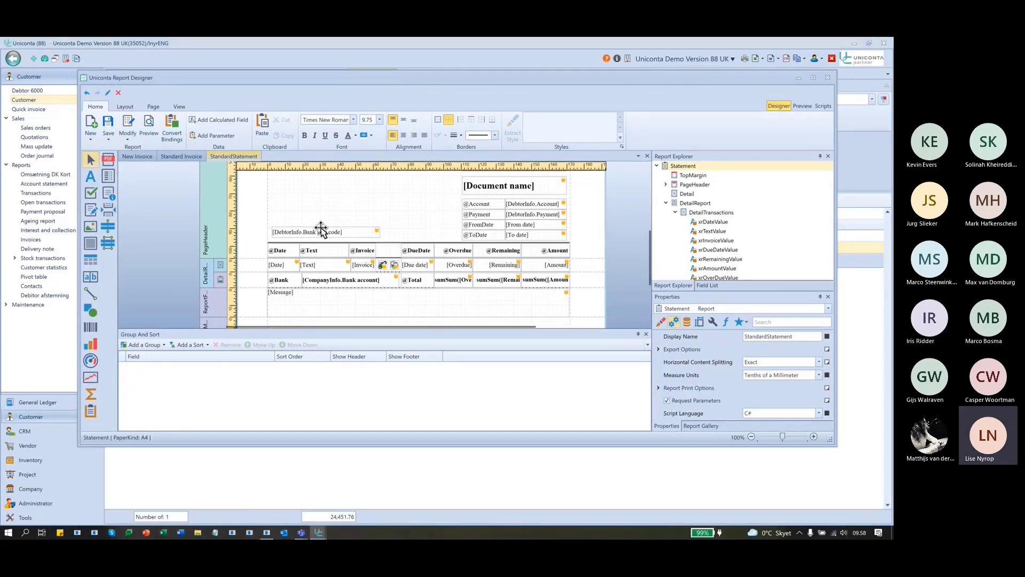
left_click(593, 264)
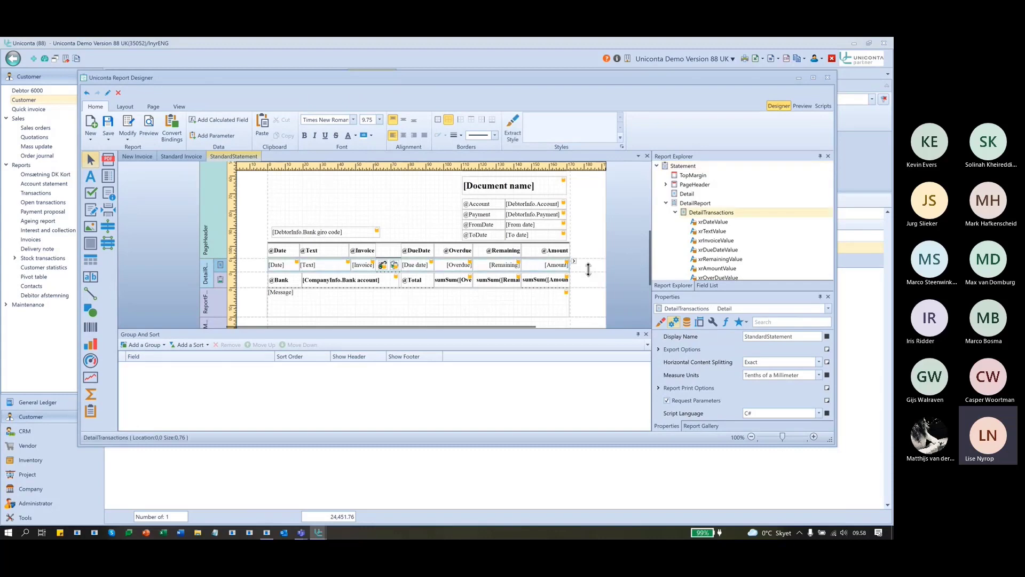
left_click_drag(597, 305, 598, 306)
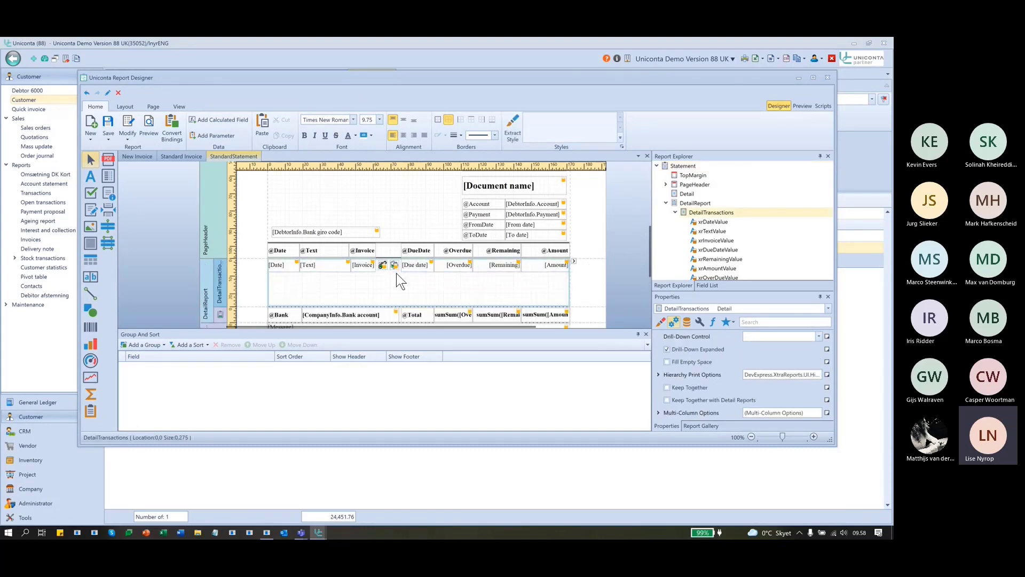
Draw a picture box about 117 by 66 in the DetailTransactions band, below the invoice paperclip icon.
left_click(383, 266)
scroll(398, 270, "up", 1)
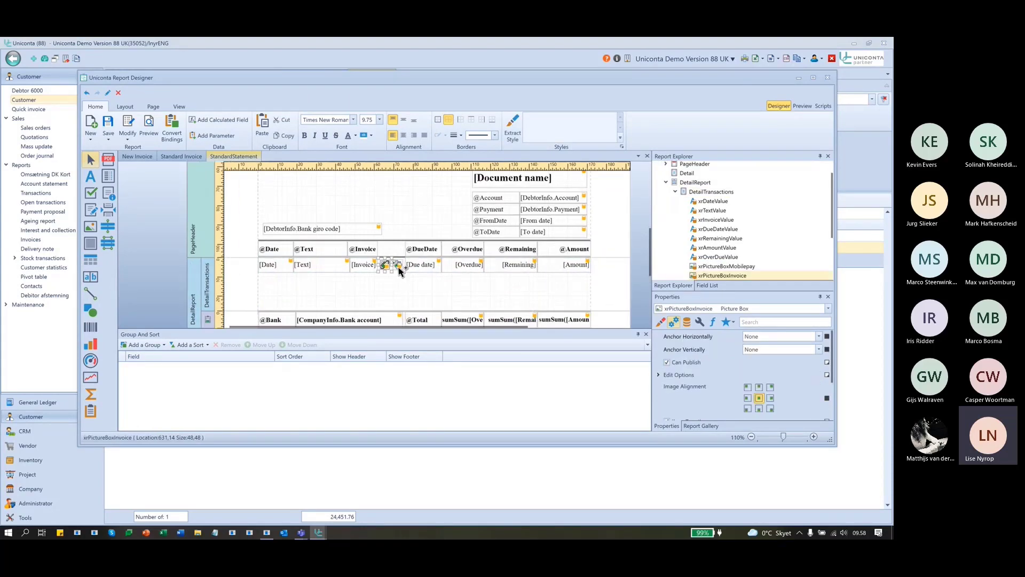
scroll(399, 270, "up", 5)
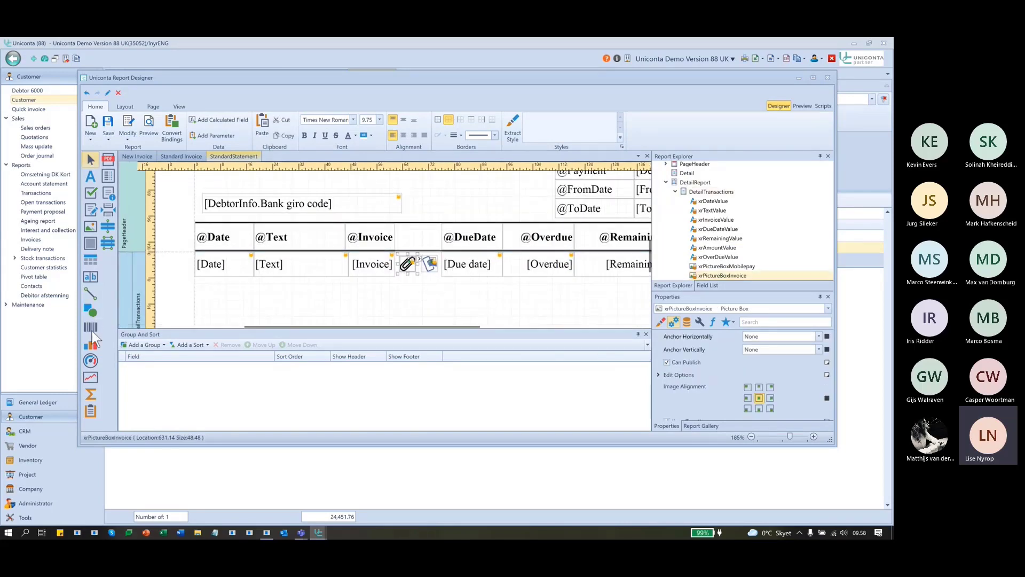
left_click(91, 227)
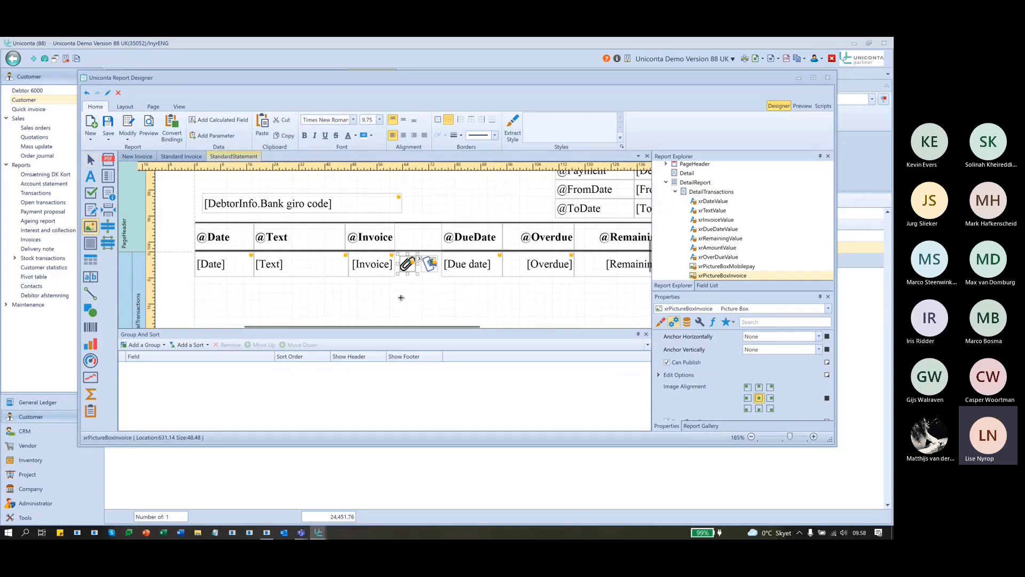
left_click_drag(397, 286, 436, 308)
left_click(432, 281)
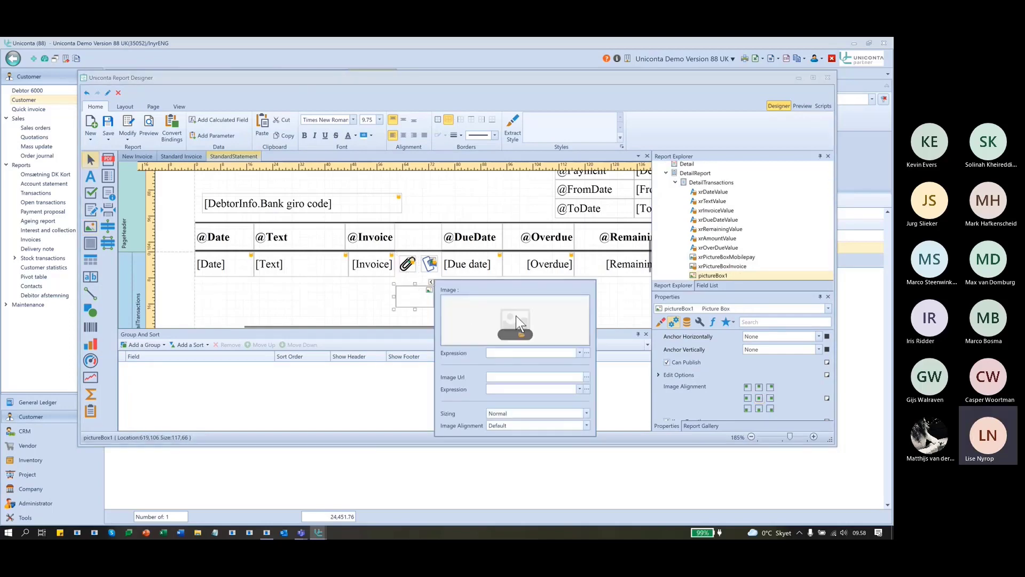
left_click(346, 302)
left_click(346, 302)
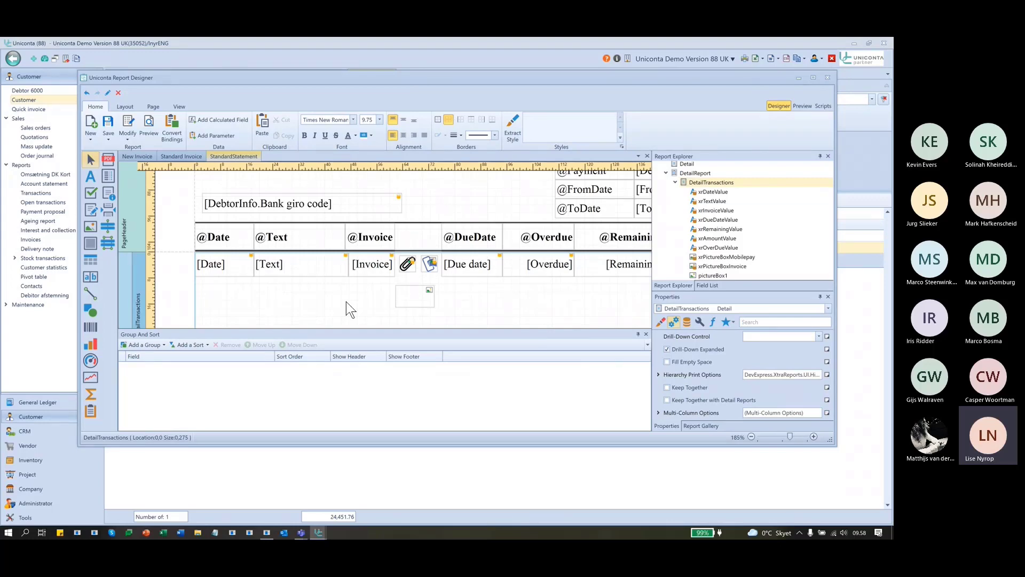
Inspect the company logo picture box in the statement's page header.
scroll(350, 308, "up", 5)
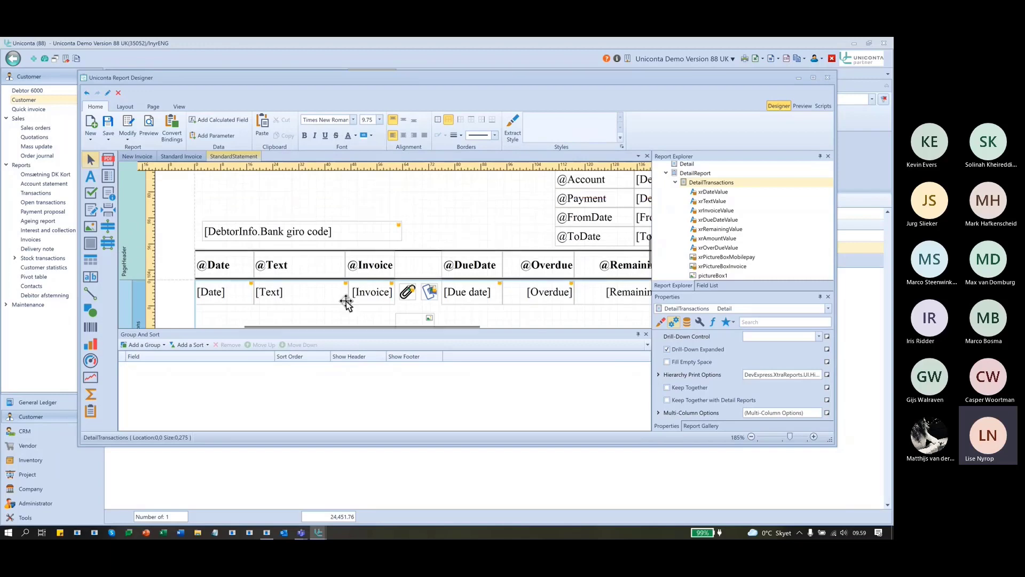
scroll(347, 291, "up", 5)
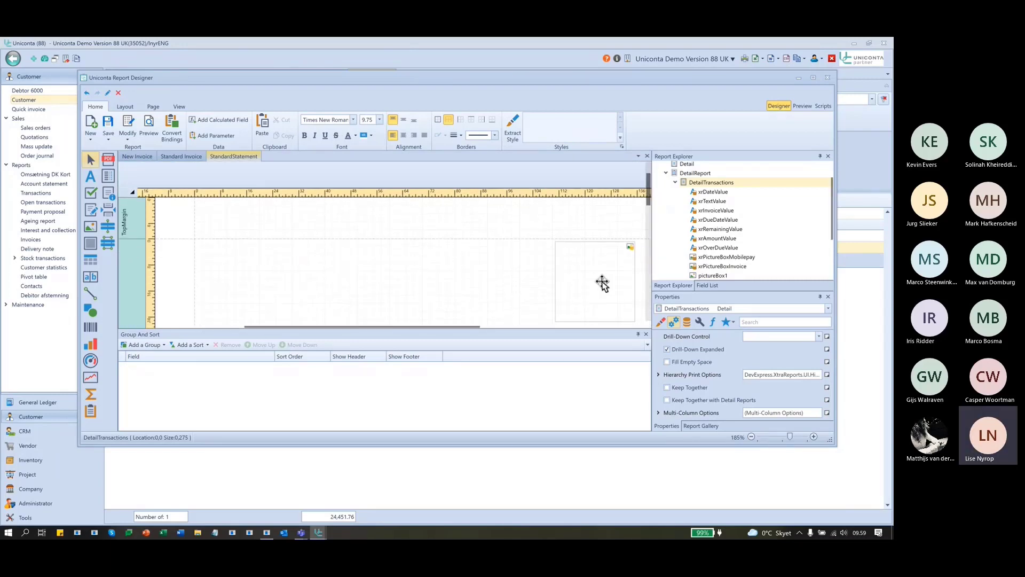
left_click(603, 283)
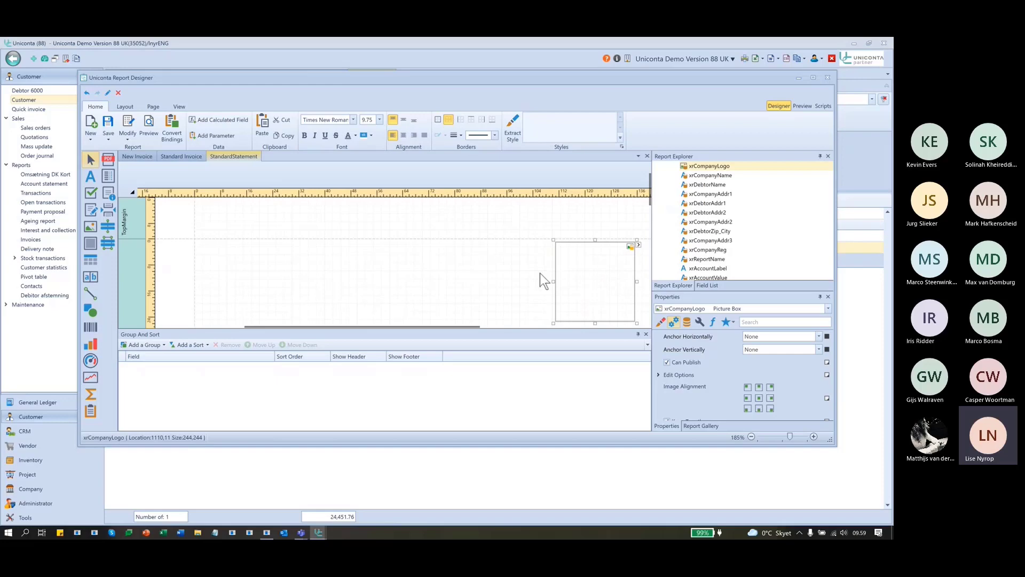
scroll(536, 280, "down", 10)
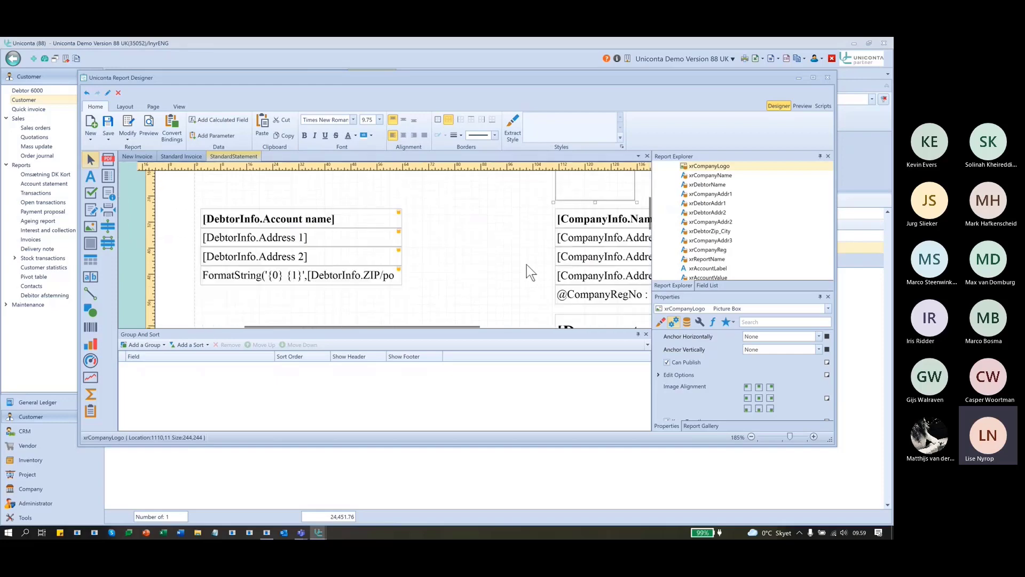
scroll(524, 261, "down", 3)
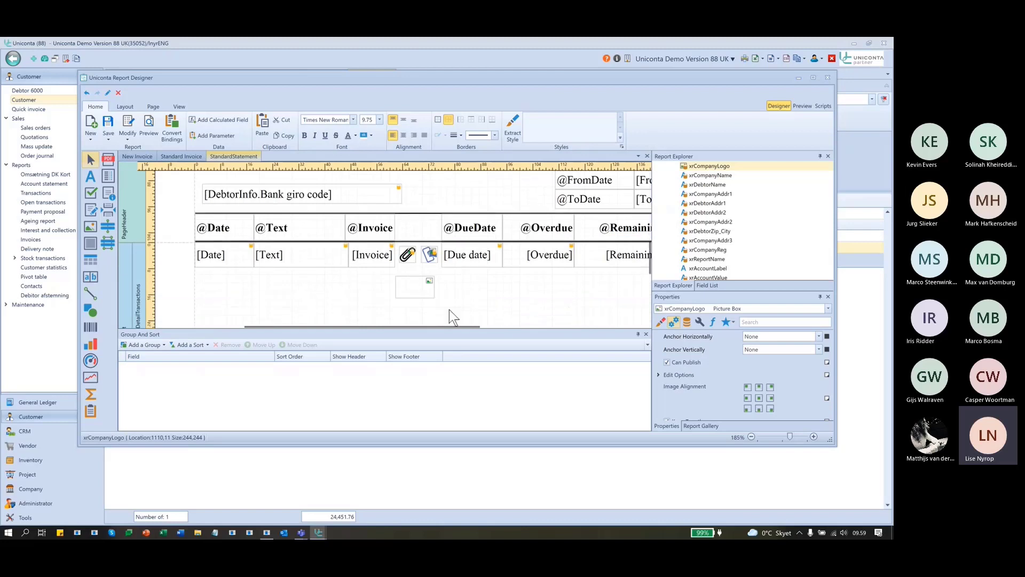
Load the image file logo_new.png into the new picture box below the paperclip icon.
left_click(407, 287)
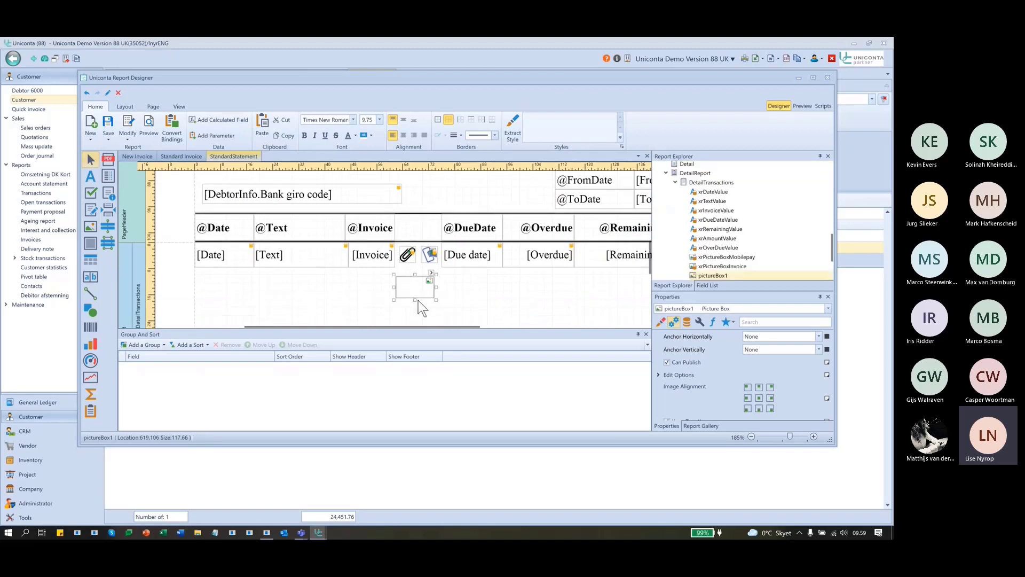
left_click(431, 273)
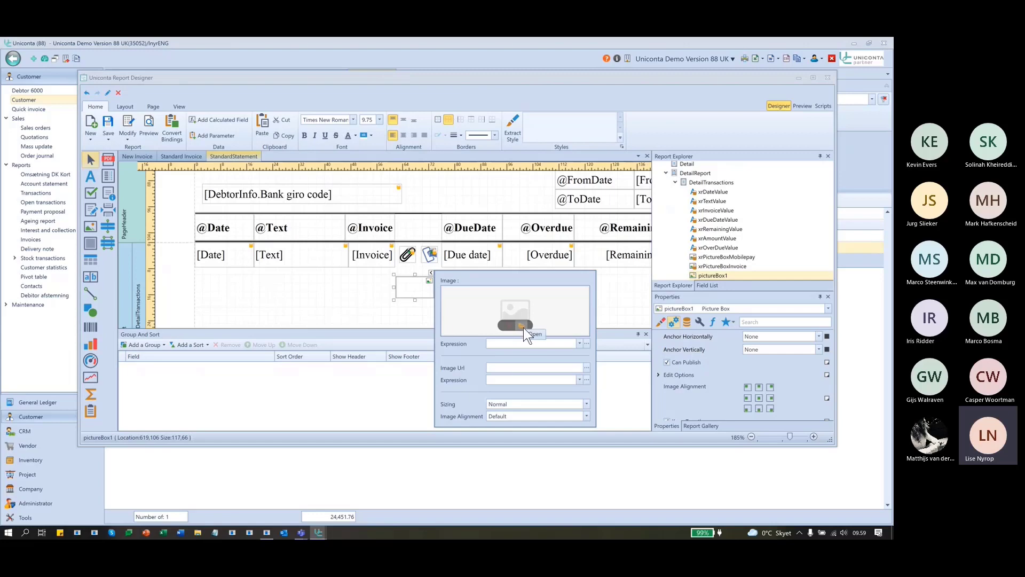
left_click(522, 324)
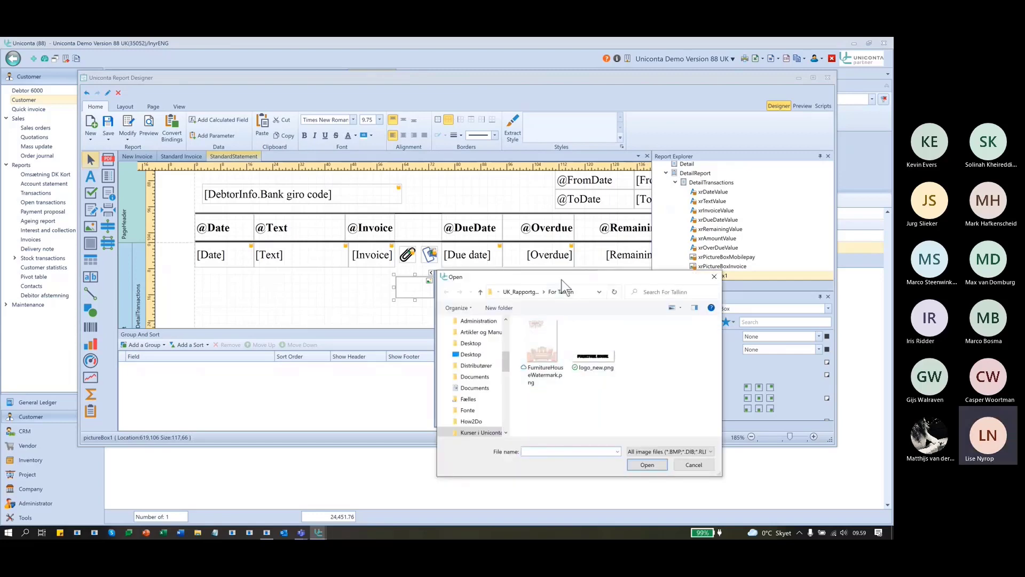
left_click_drag(562, 279, 709, 233)
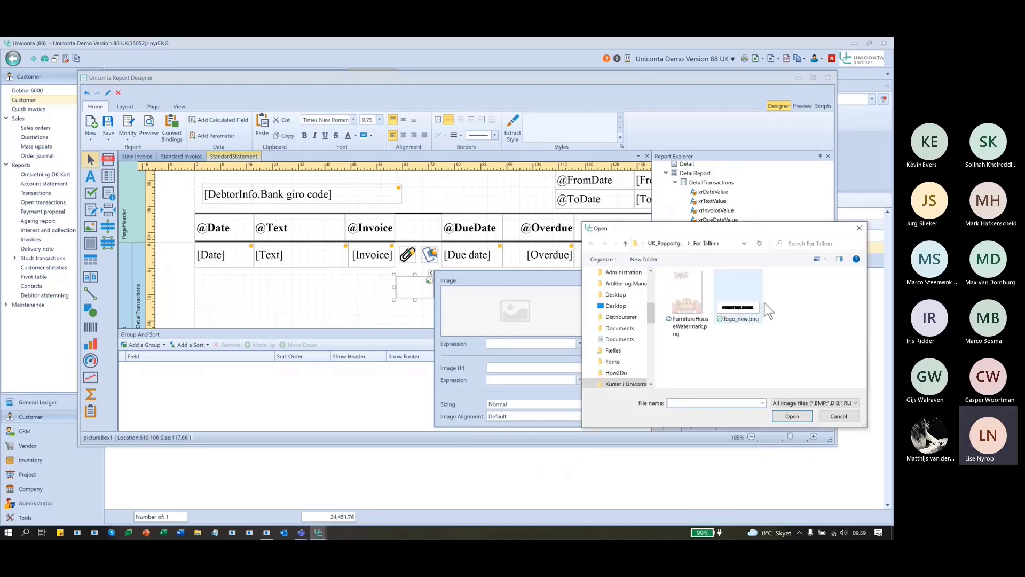
left_click(749, 310)
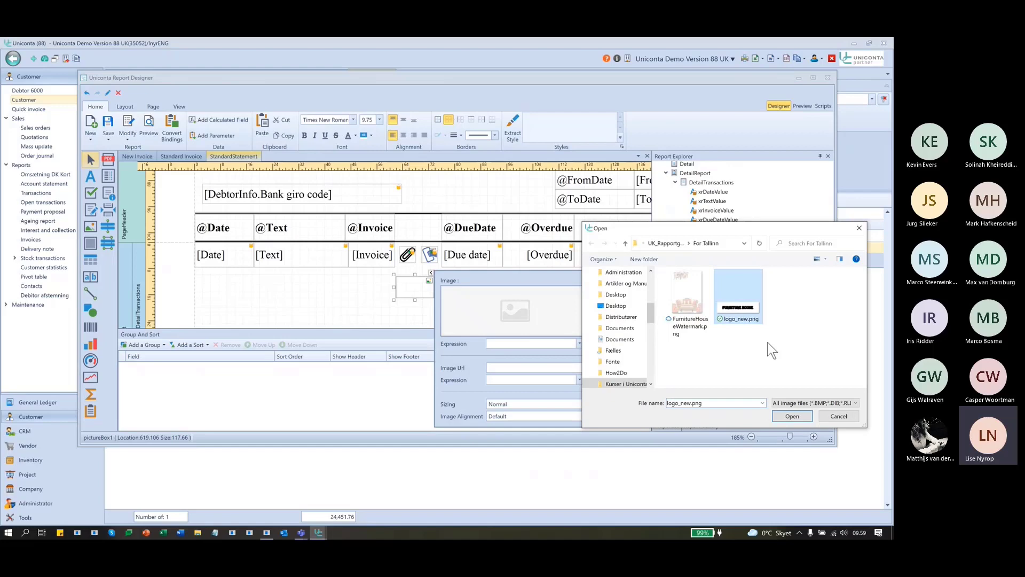
left_click(793, 416)
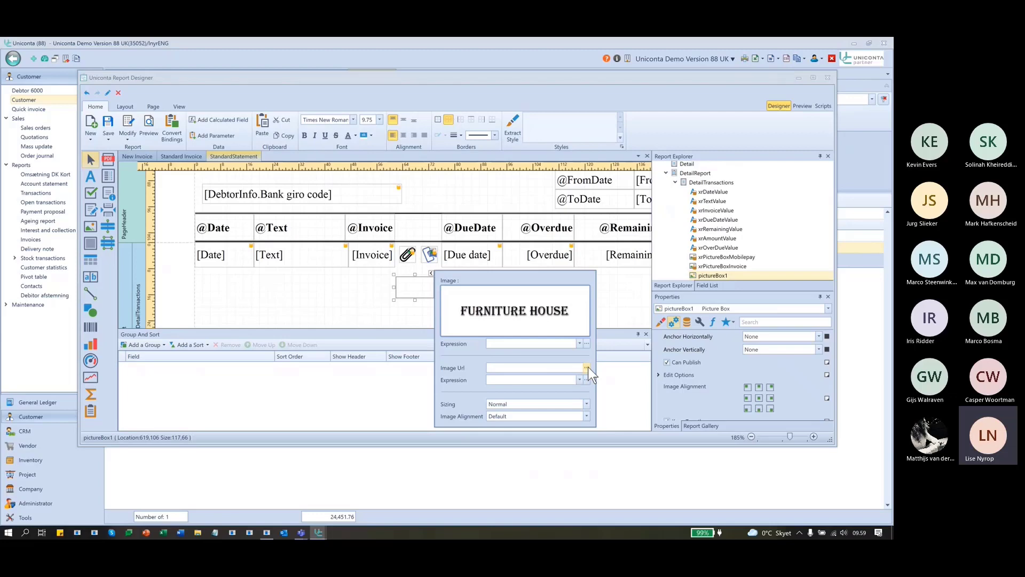
Set the image sizing of the new logo picture box in the DetailTransactions band to Squeeze.
mouse_move(541, 328)
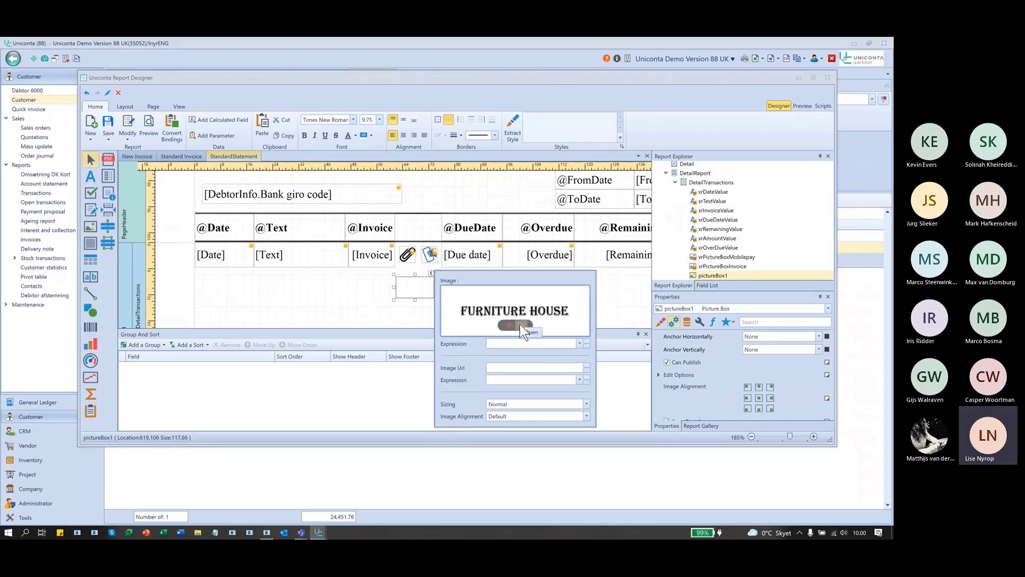
left_click(587, 403)
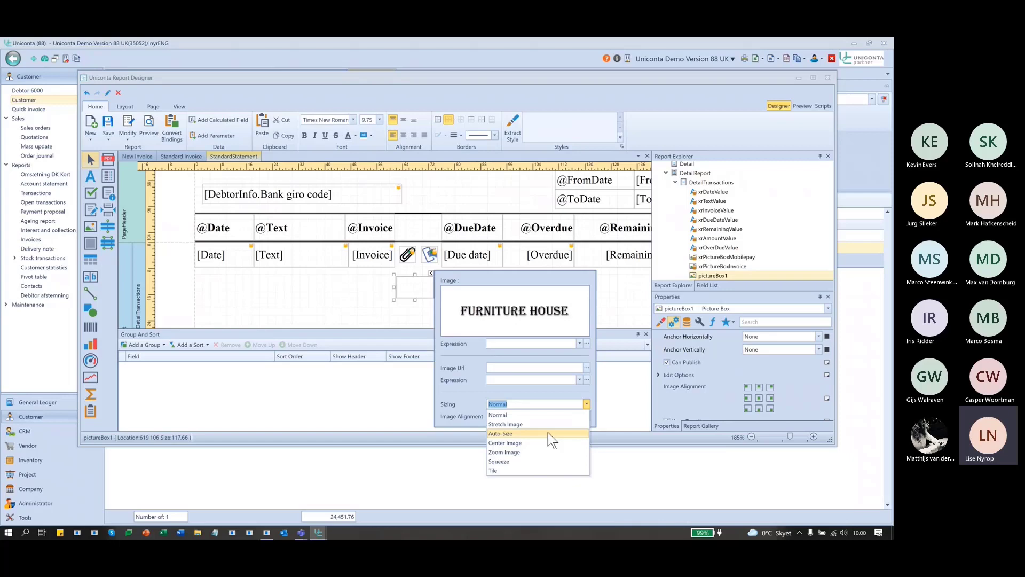
left_click(533, 460)
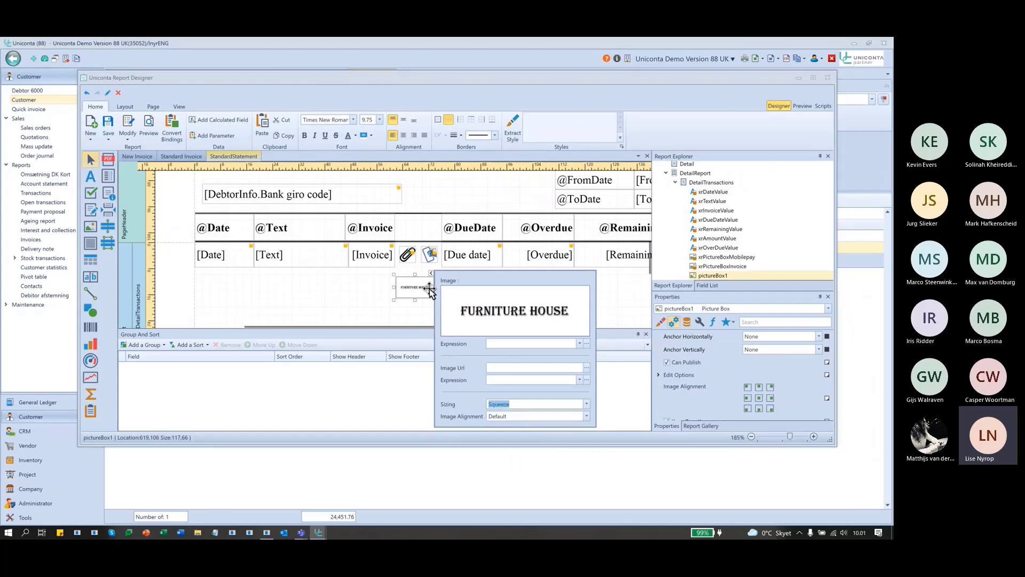
left_click(358, 289)
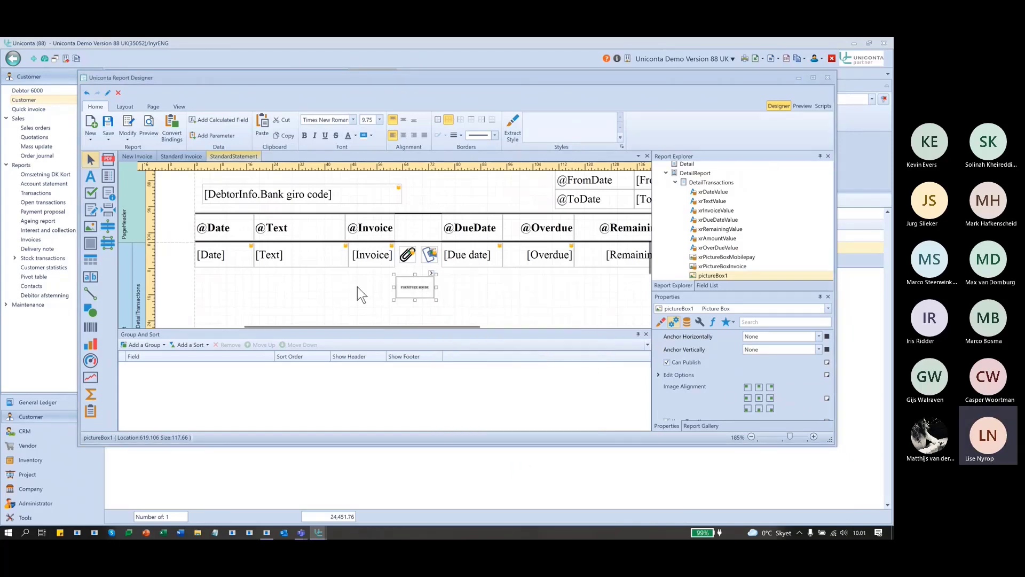
Resize the logo picture box to about 242 by 48 and move it to about 562, 82, directly beneath the paperclip icon.
left_click(429, 291)
left_click_drag(436, 300, 431, 279)
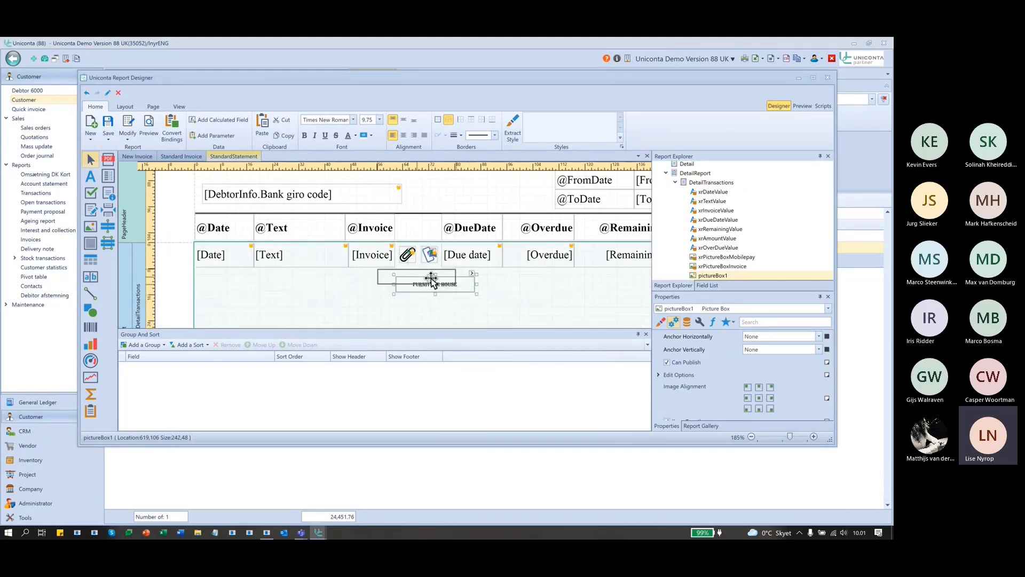
left_click(462, 295)
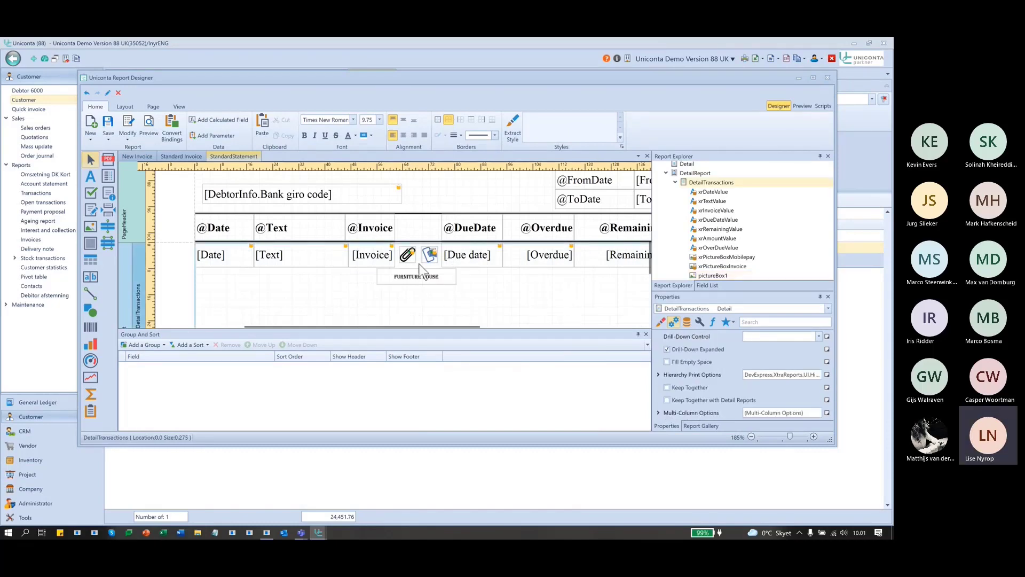
left_click(408, 279)
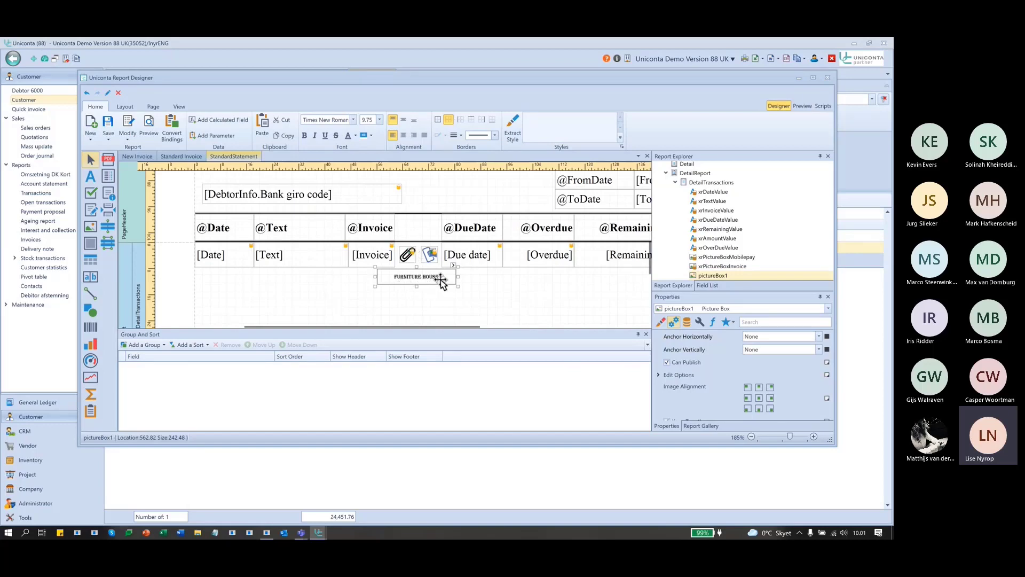
Check which Navigation URL expression the paperclip picture box in the transaction row uses.
left_click(407, 254)
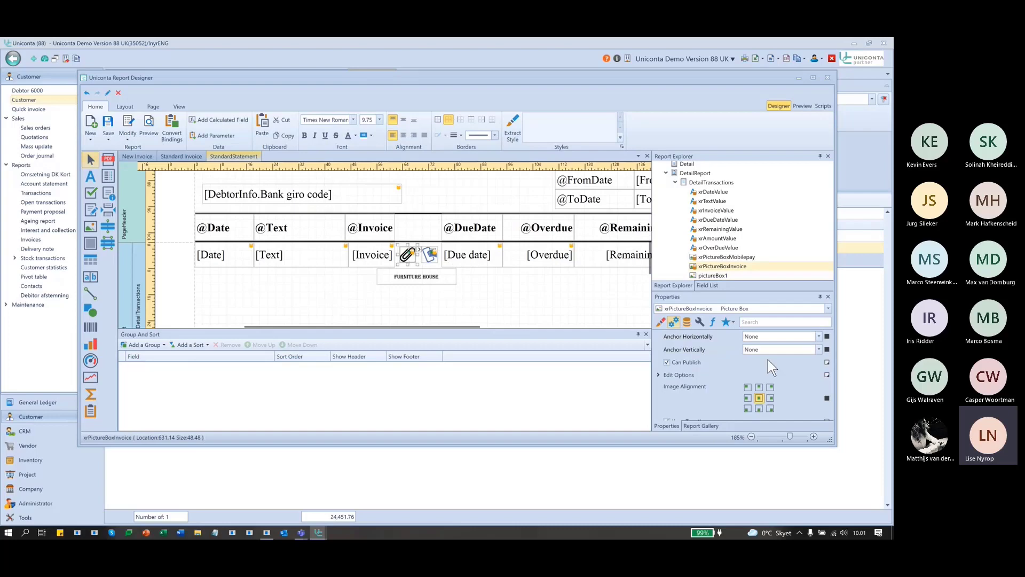
left_click(714, 322)
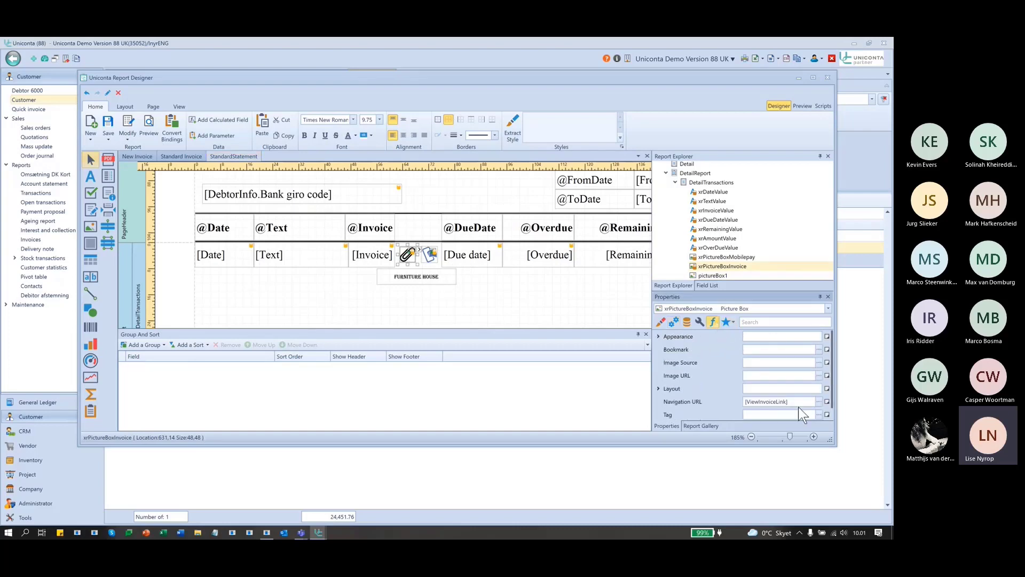
scroll(790, 386, "down", 1)
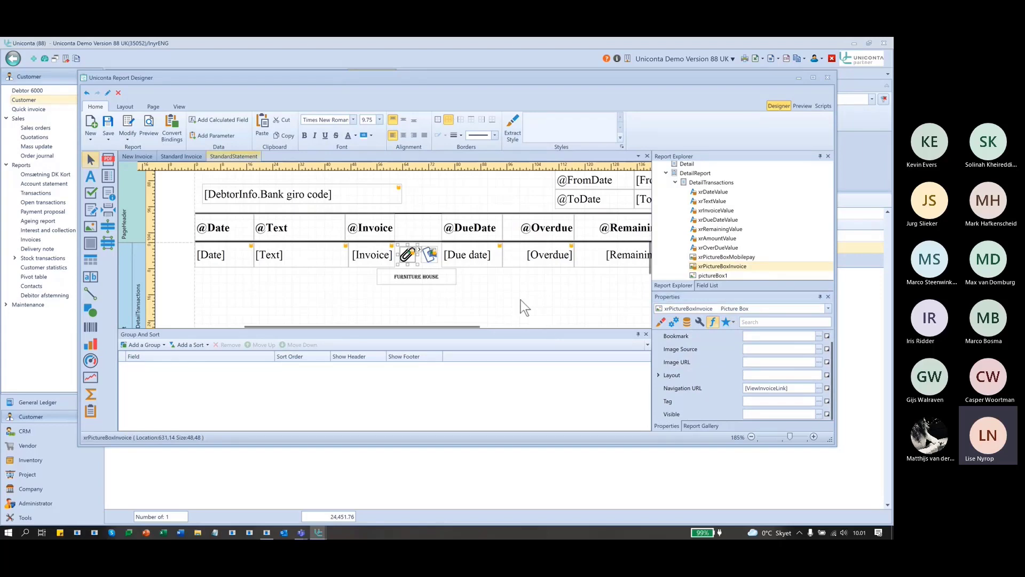
Select the logo picture box below the paperclip icon and check its image settings.
left_click(429, 277)
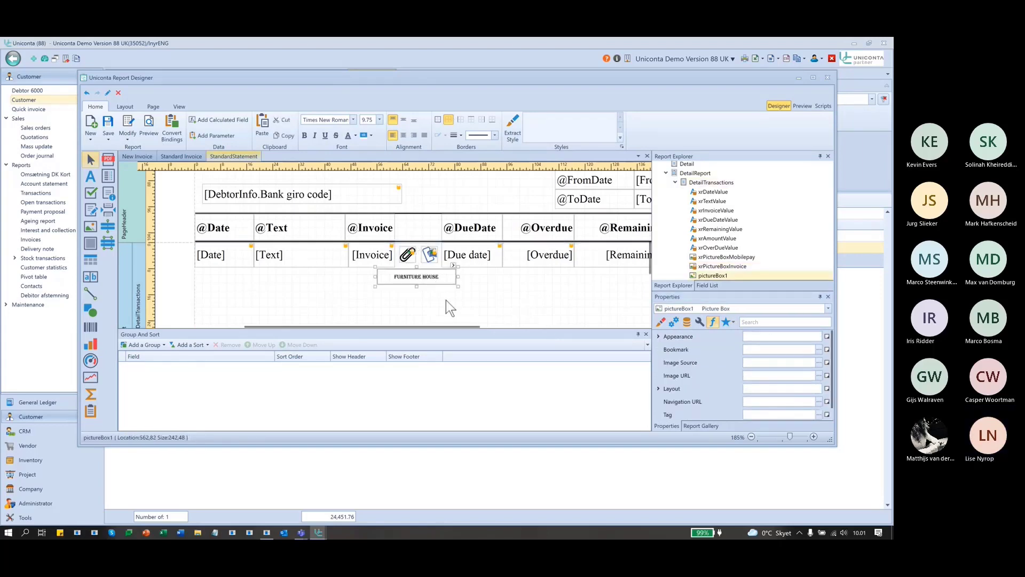
left_click(453, 265)
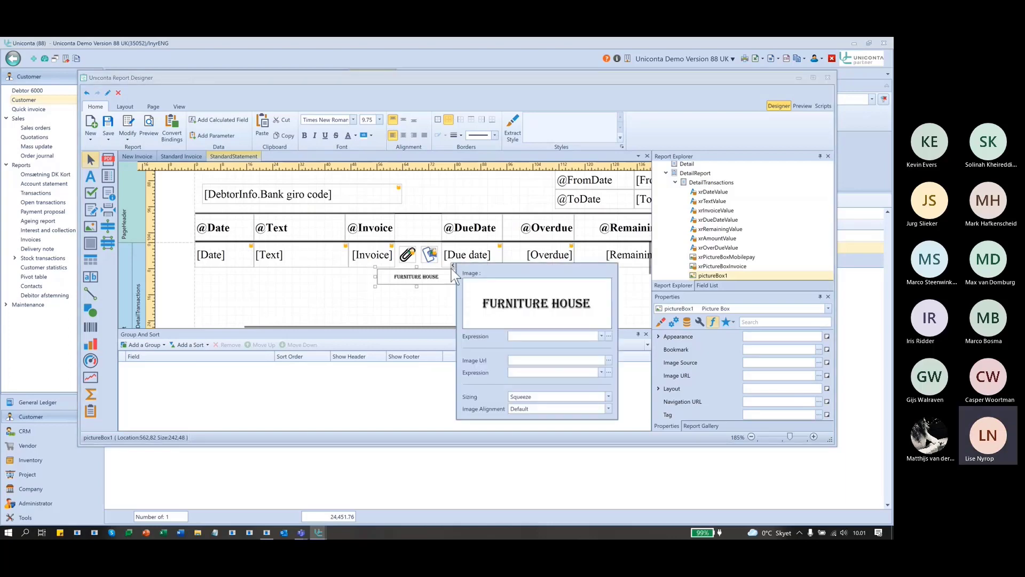
left_click(413, 307)
left_click(412, 308)
left_click(432, 280)
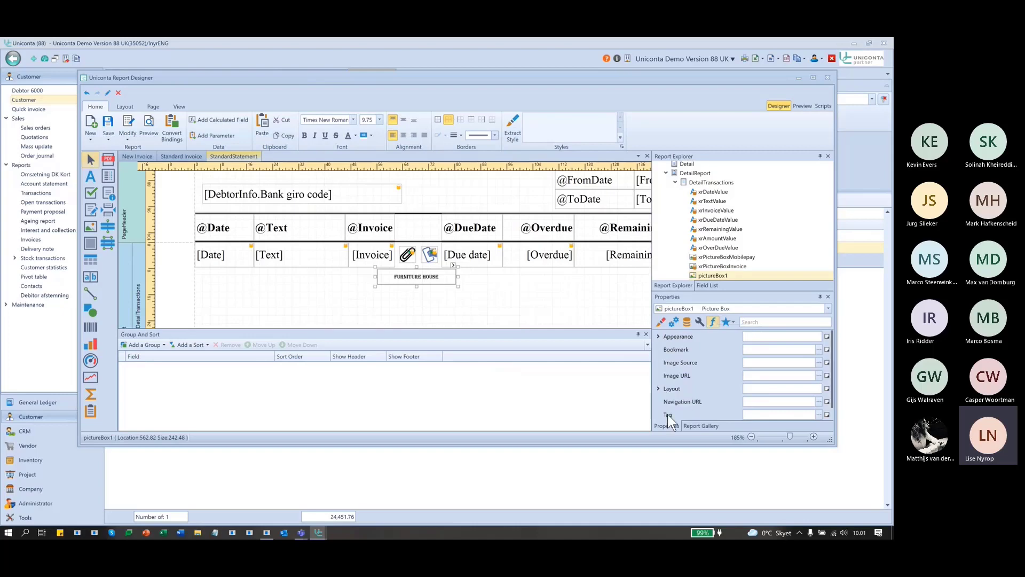
Try to set the logo picture box's Navigation URL expression to the Invoice Link field.
scroll(702, 399, "down", 1)
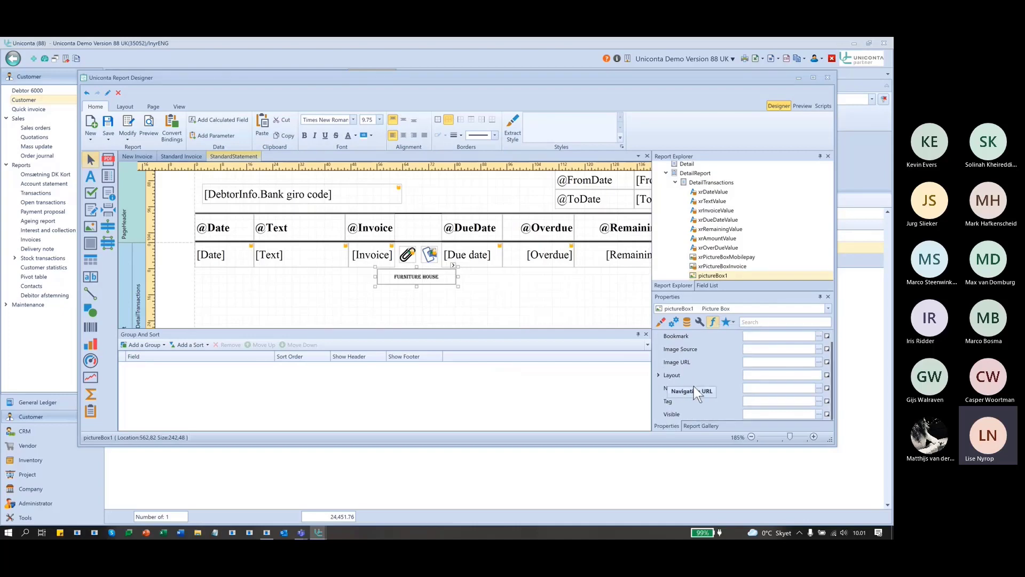
left_click(820, 388)
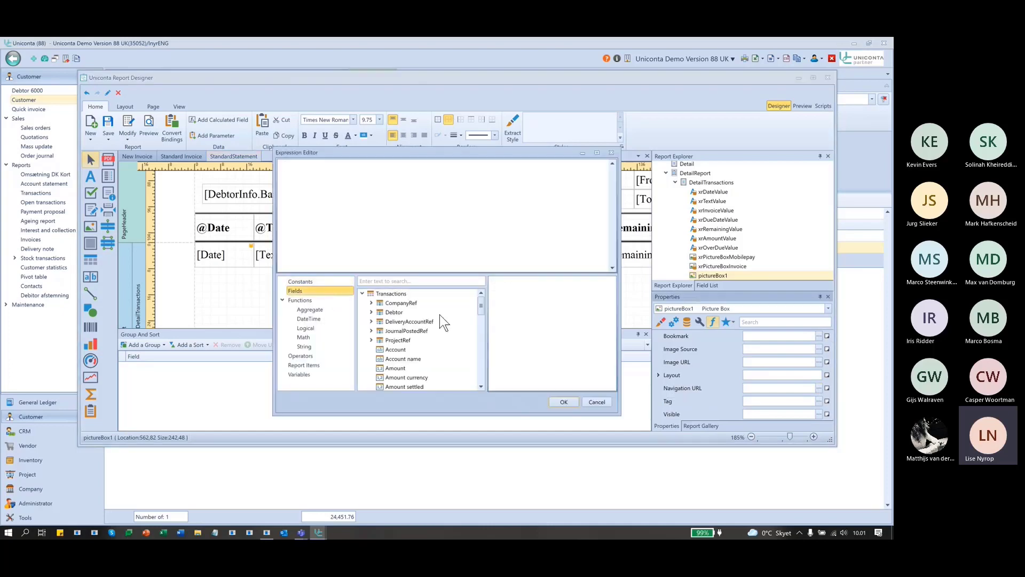
scroll(441, 326, "down", 8)
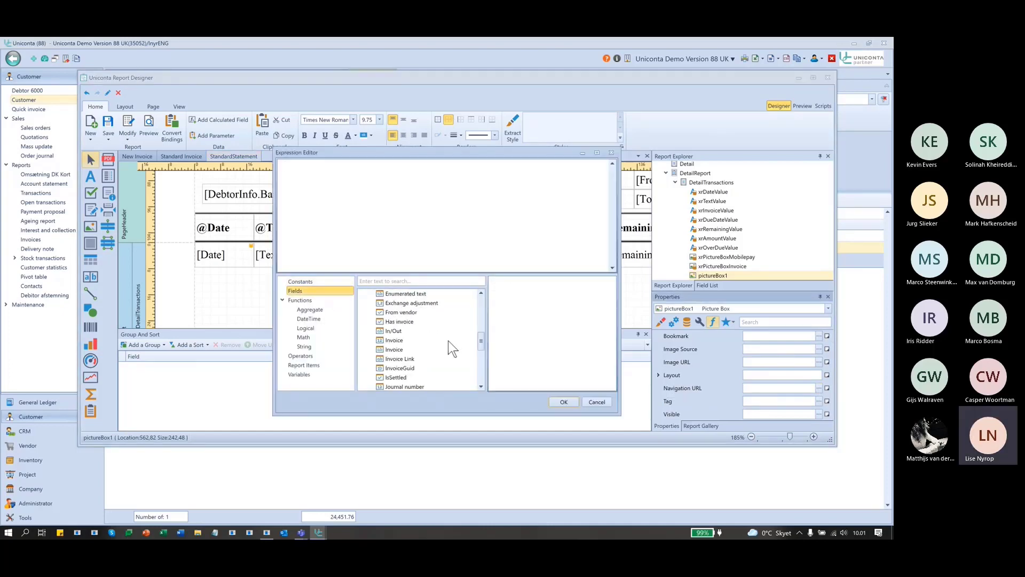
scroll(451, 348, "down", 3)
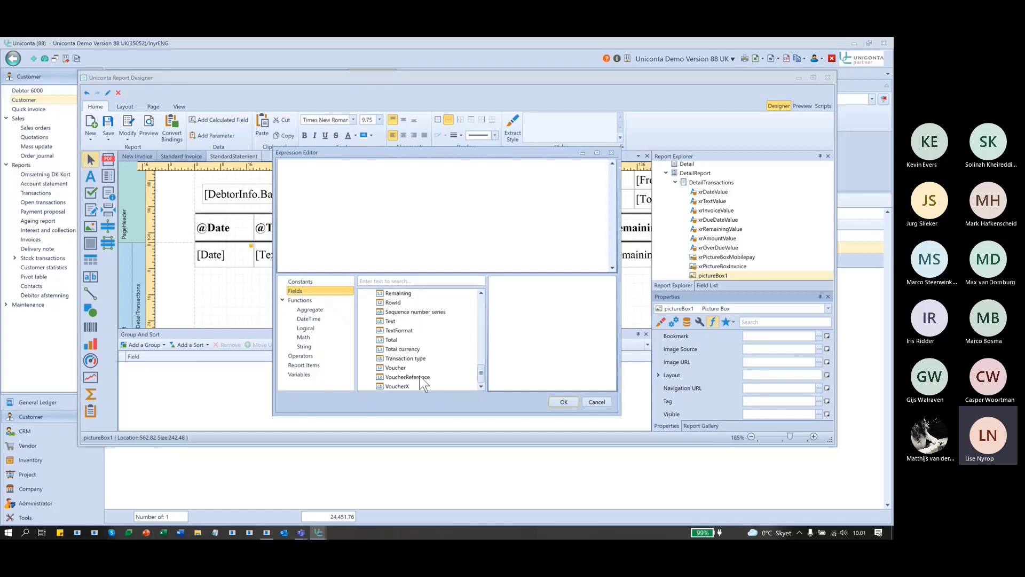
scroll(421, 374, "up", 3)
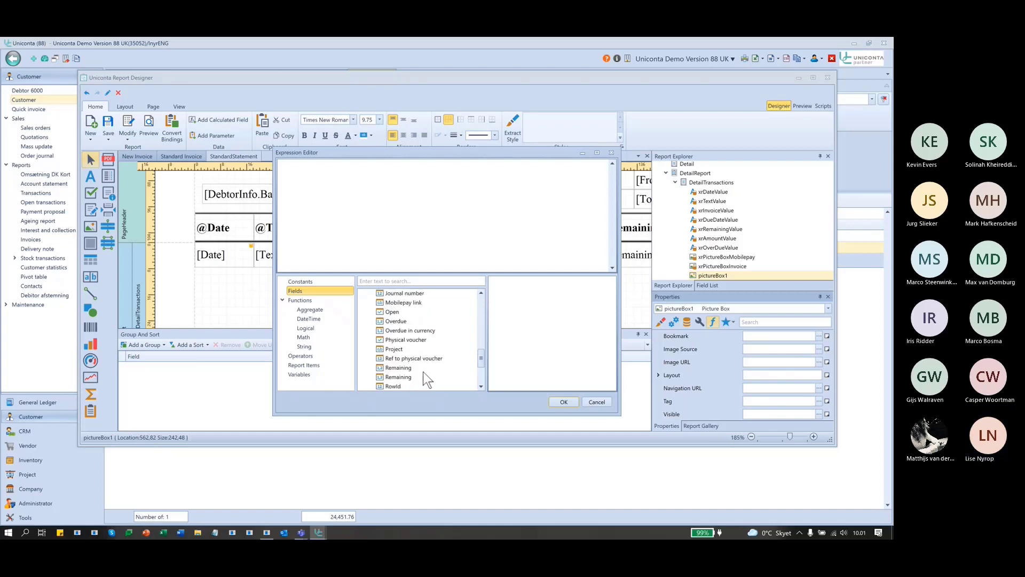
scroll(424, 372, "up", 2)
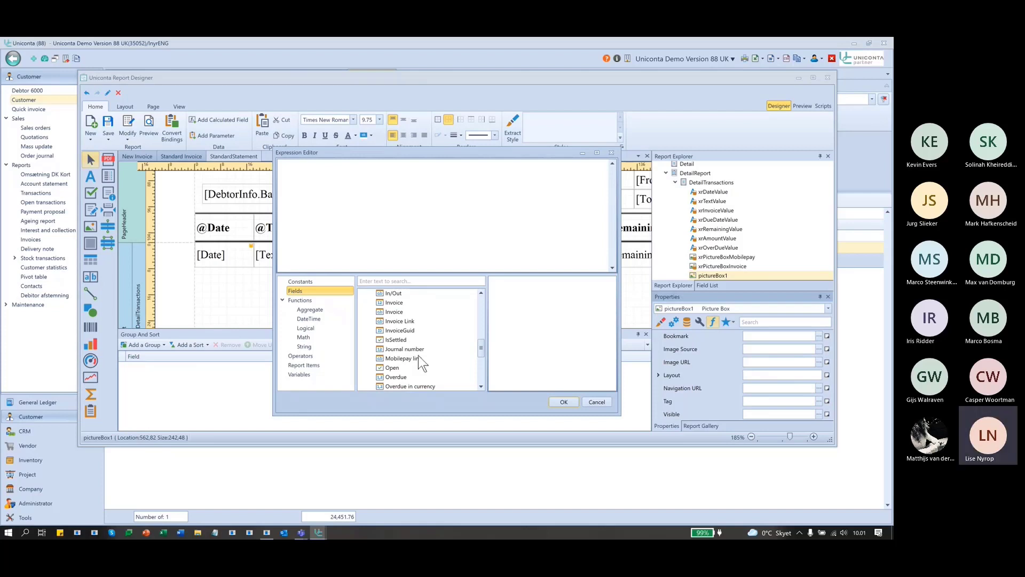
left_click(401, 320)
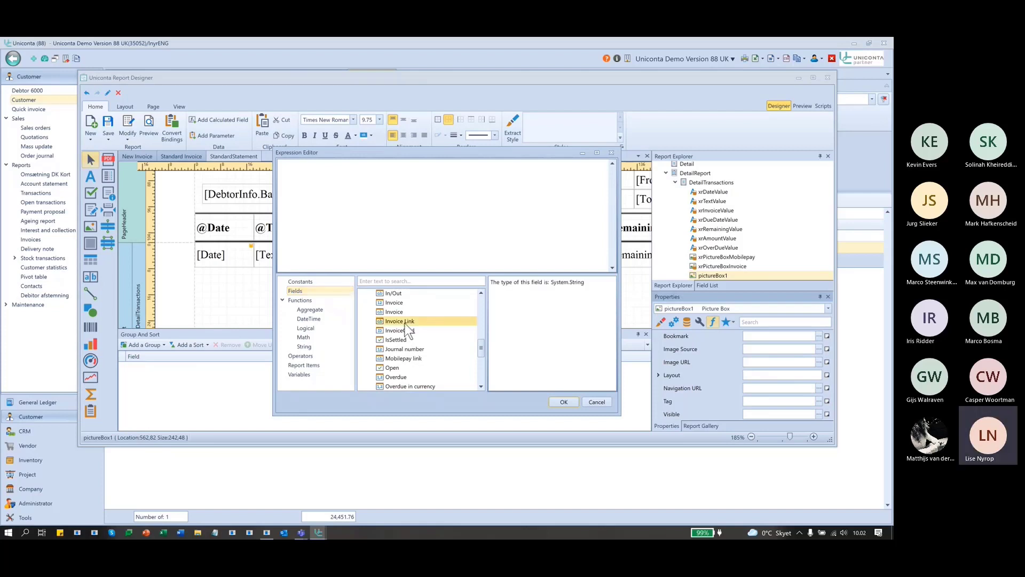
left_click(564, 402)
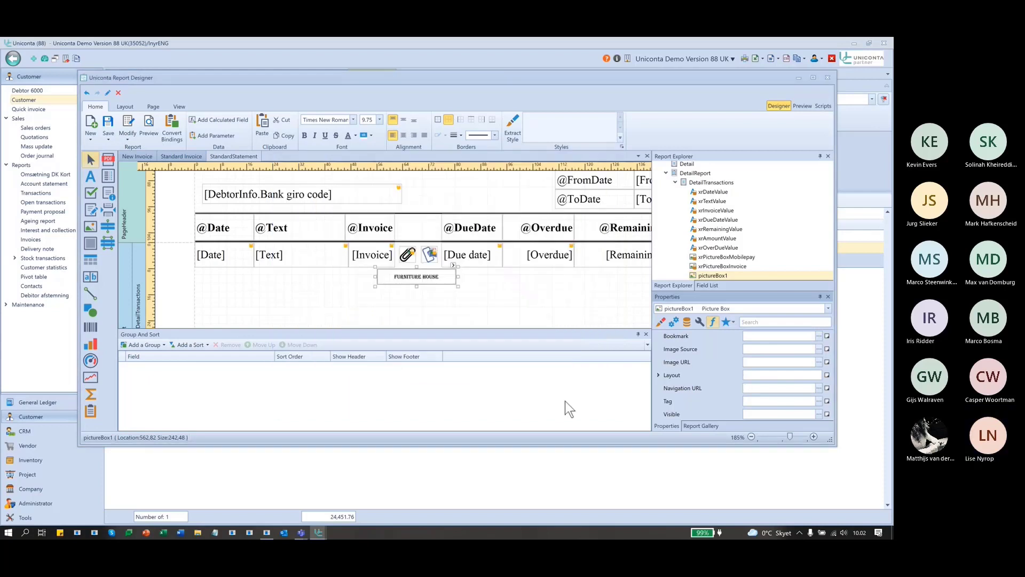
Set the logo picture box's Navigation URL expression to [ViewInvoiceLink] by inserting the Invoice Link field.
left_click(818, 388)
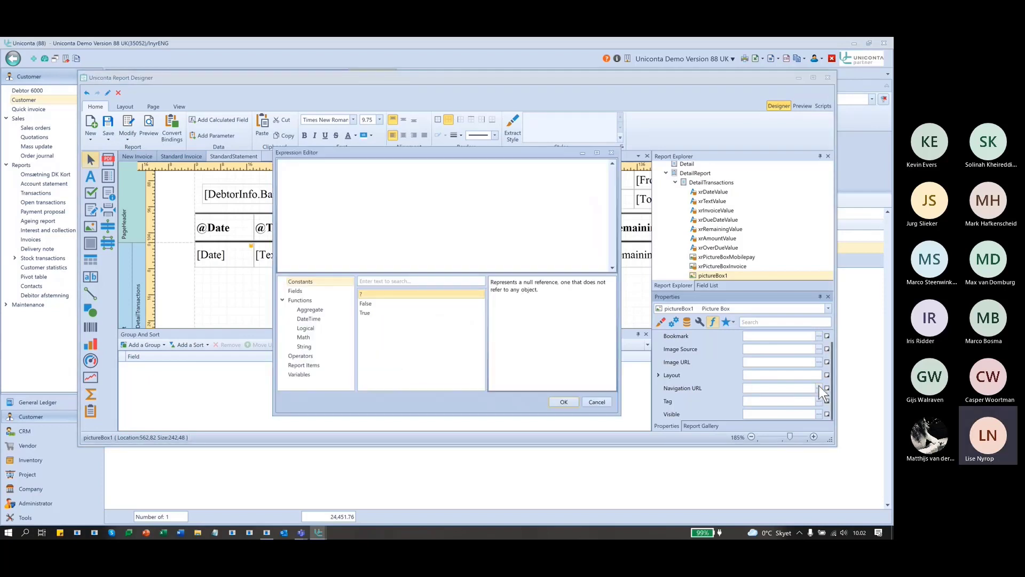
left_click(294, 291)
scroll(415, 347, "down", 6)
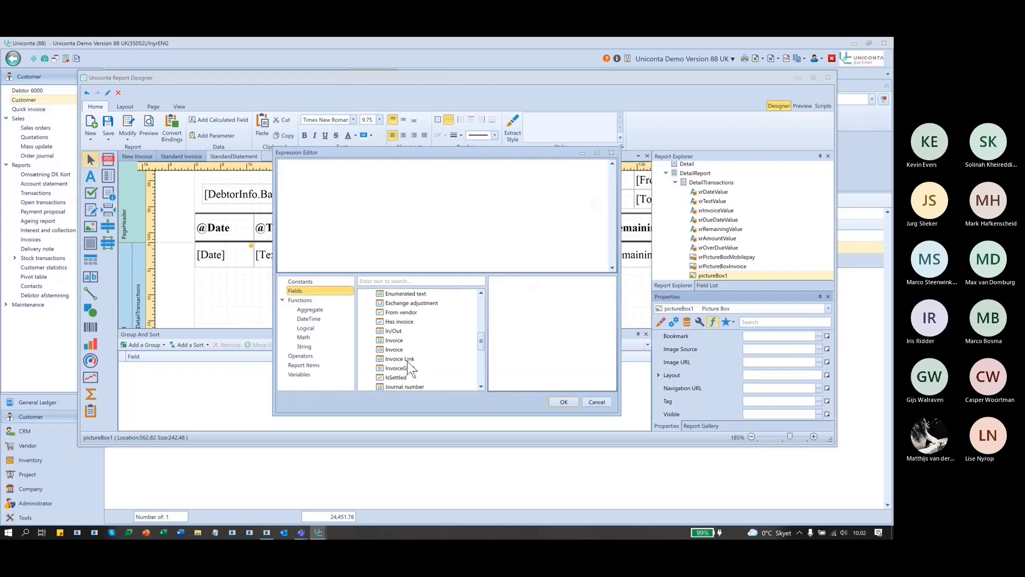
double_click(409, 360)
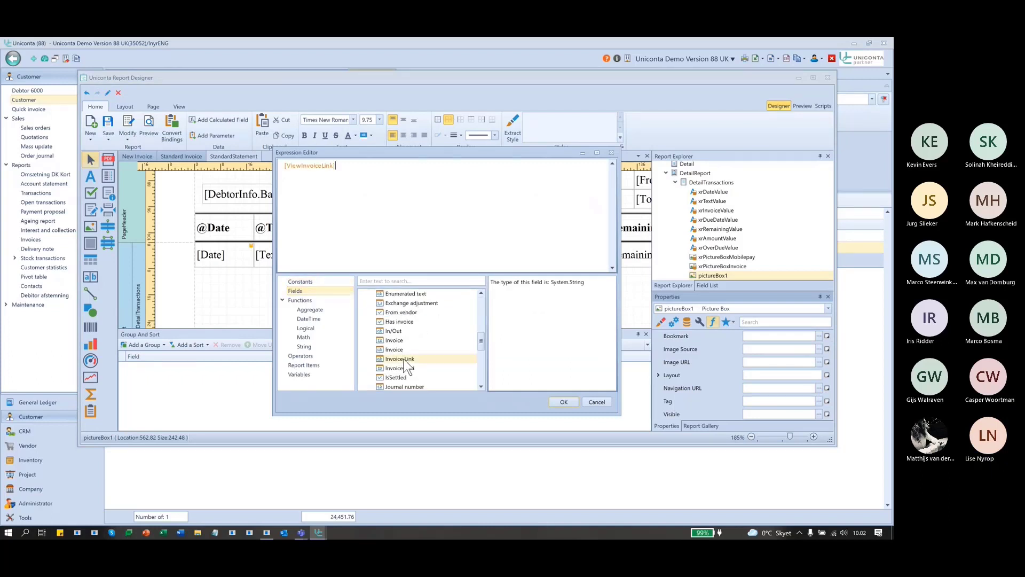
left_click(564, 402)
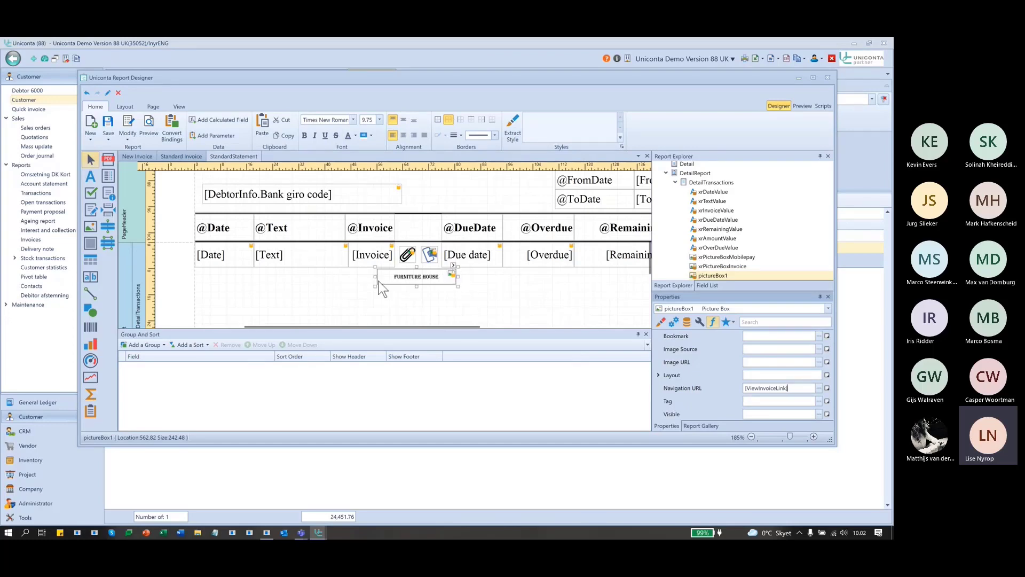
Reduce the height of the DetailTransactions band so it ends just below the logo picture box.
left_click(502, 252)
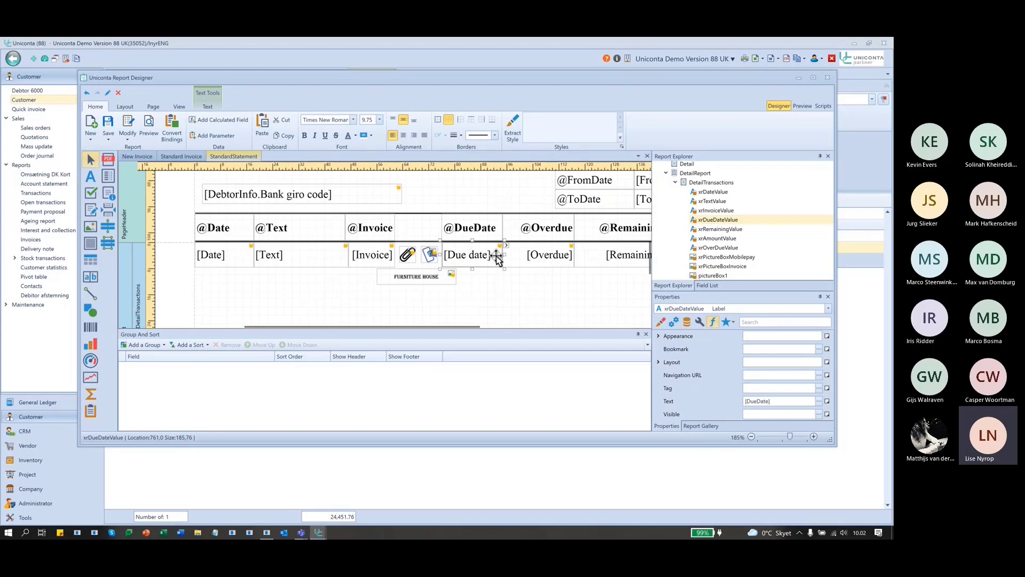
left_click(421, 277)
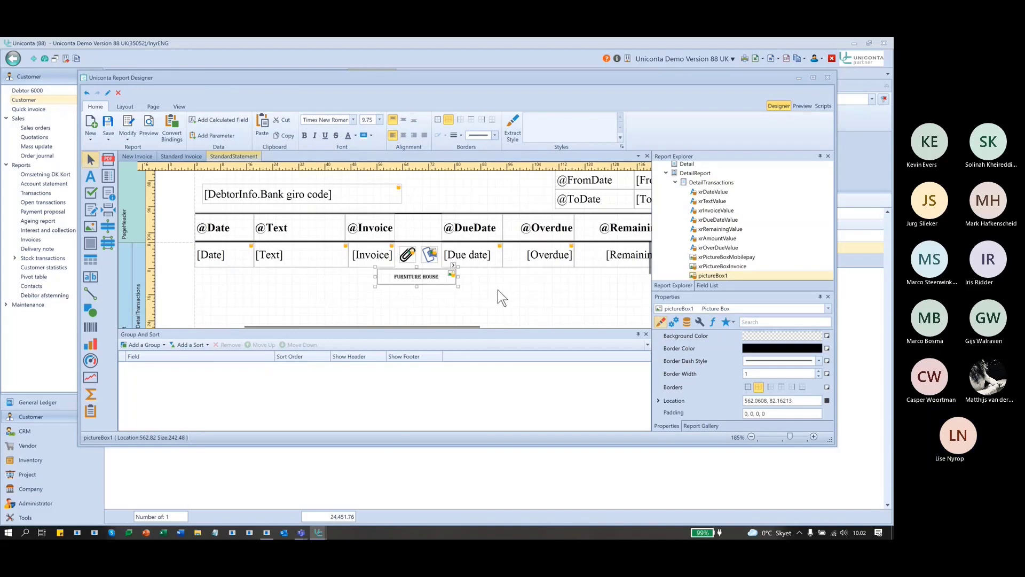
scroll(491, 297, "down", 1)
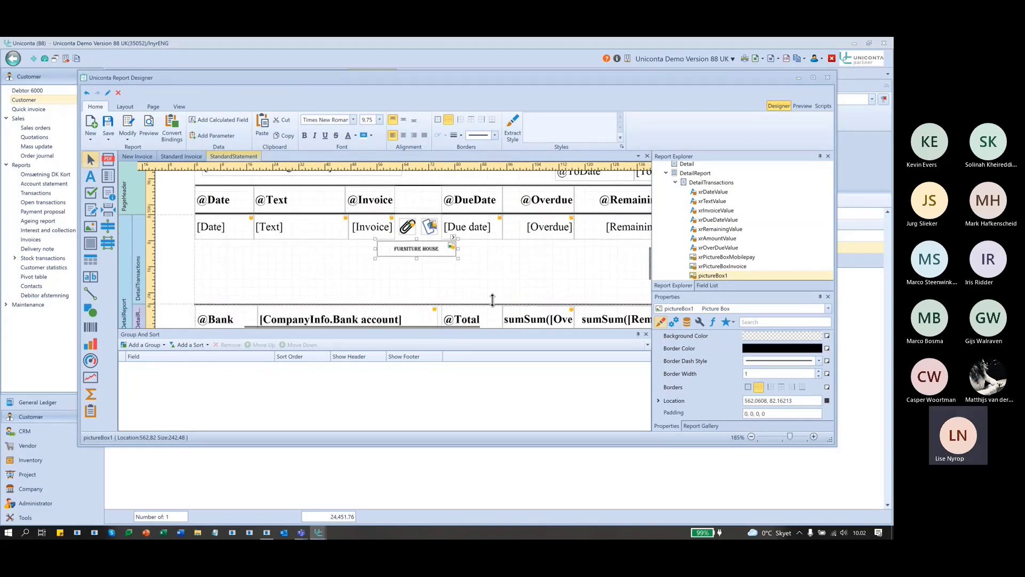
left_click_drag(493, 299, 481, 258)
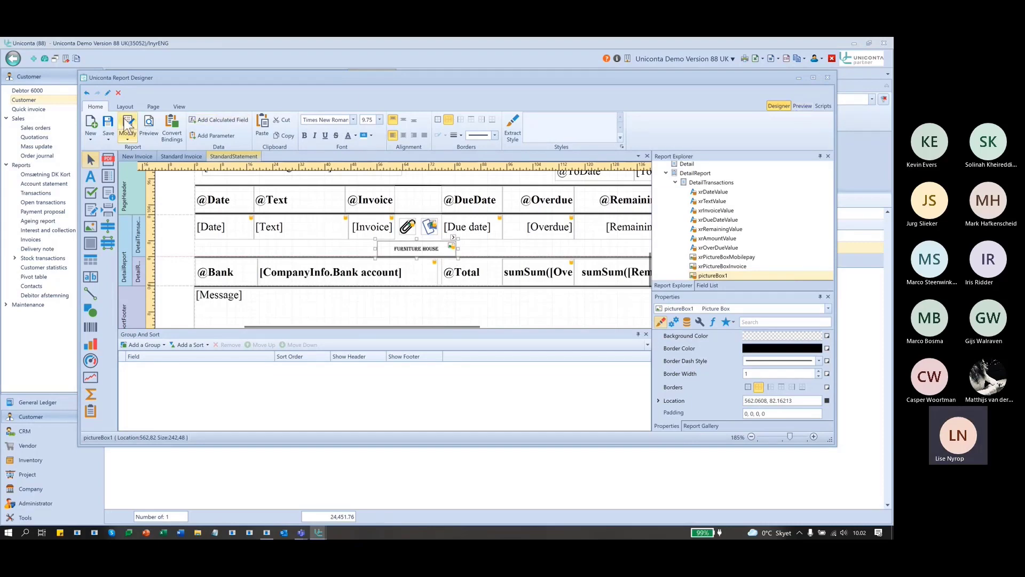
Save the modified StandardStatement report.
left_click(108, 125)
left_click(460, 279)
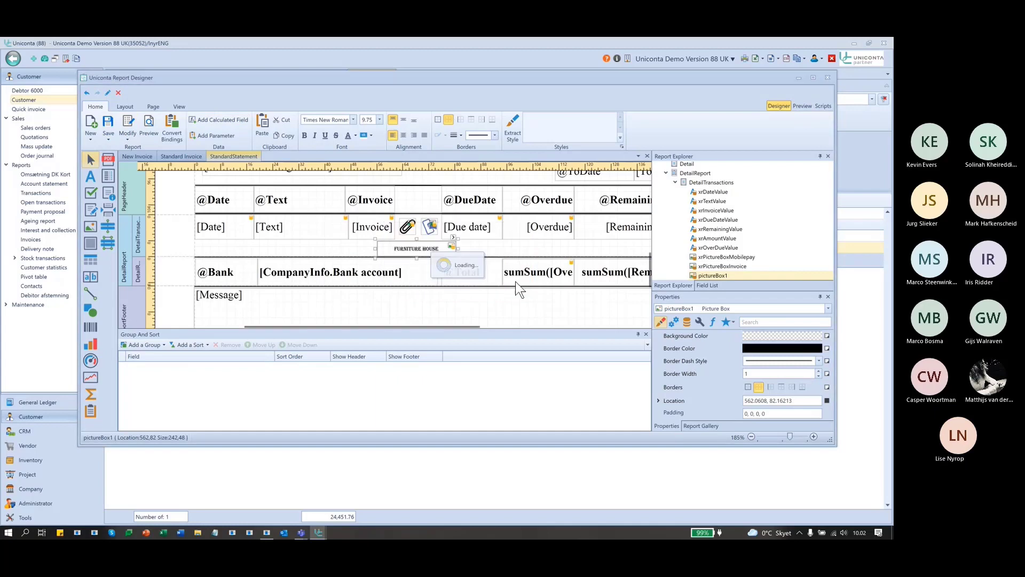
left_click(514, 281)
Minimise the report designer, preview the customer's statement and close the preview.
left_click(798, 76)
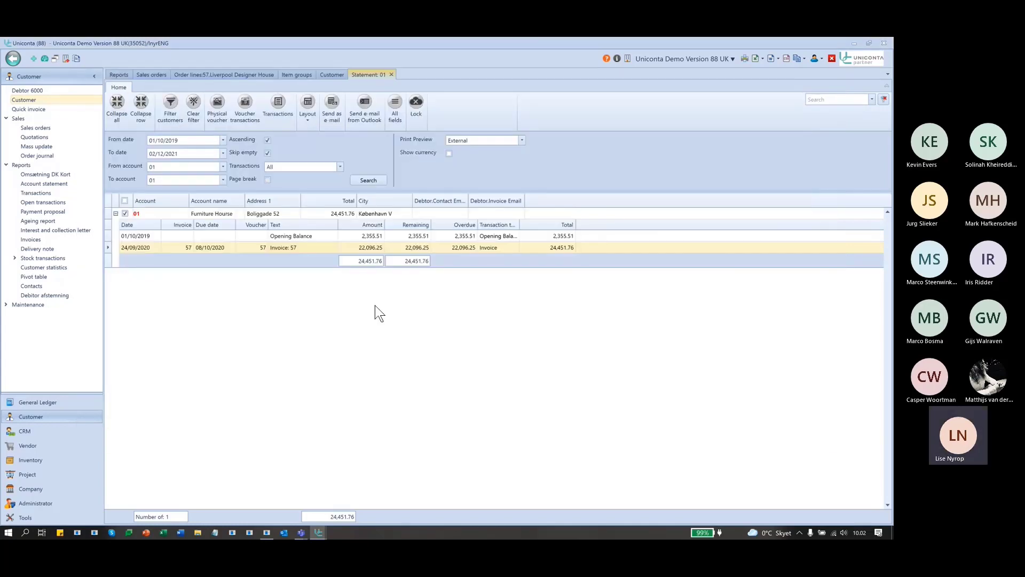
left_click(746, 57)
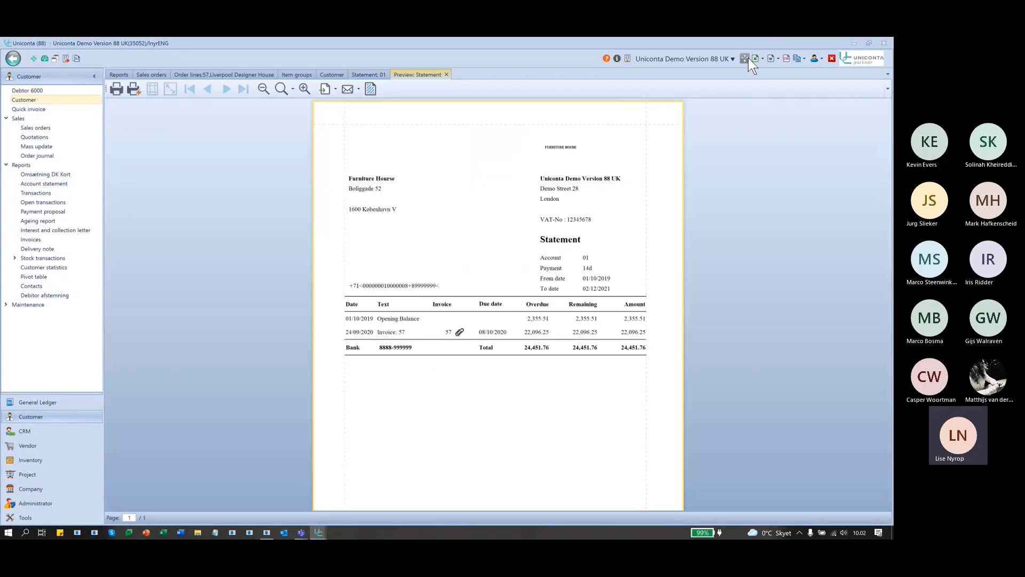
left_click(446, 75)
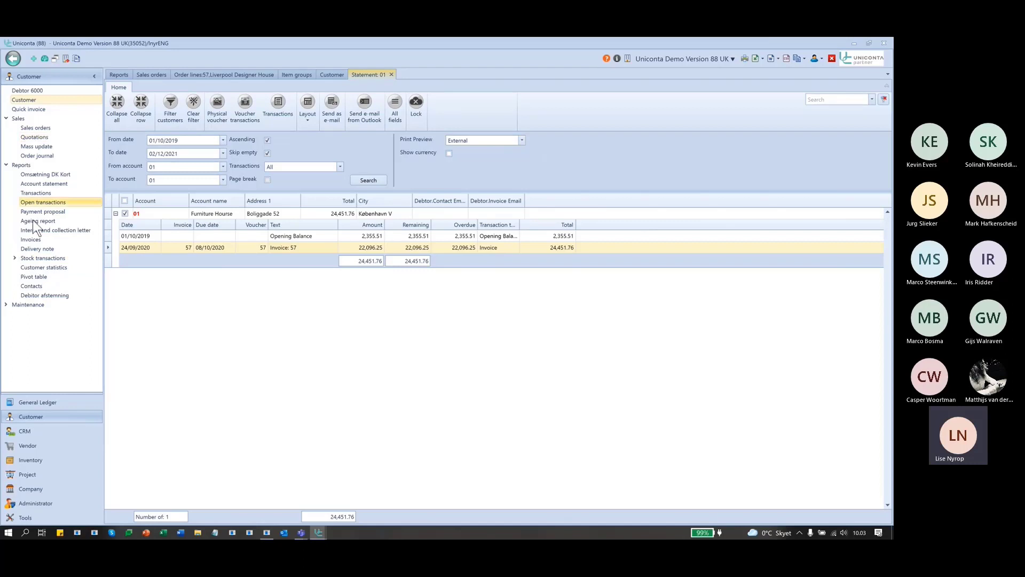
Set the Report: Statement layout of the RapportGenerator_01 layout group to StandardStatement, save it and refresh the group list.
left_click(7, 305)
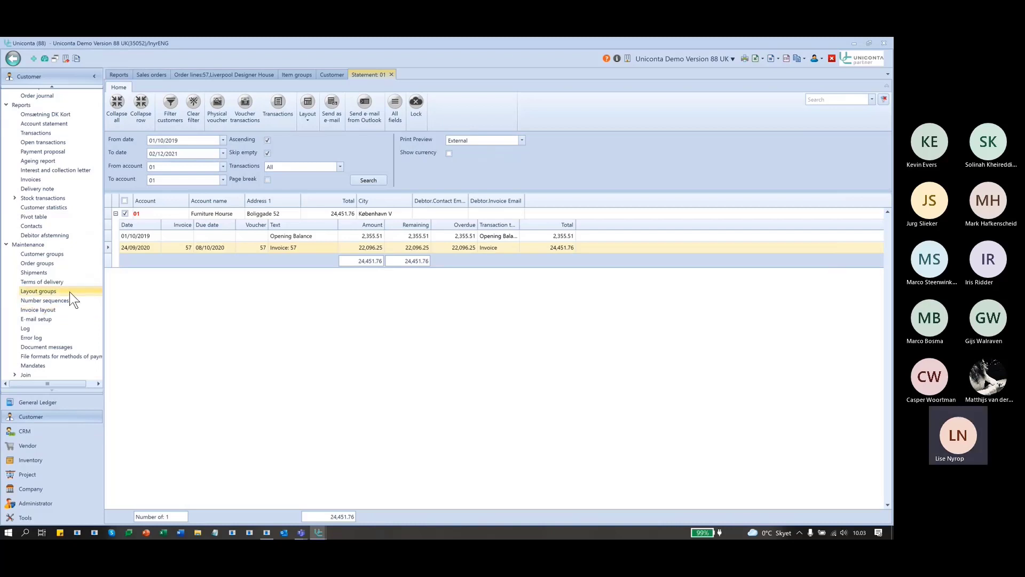
left_click(69, 291)
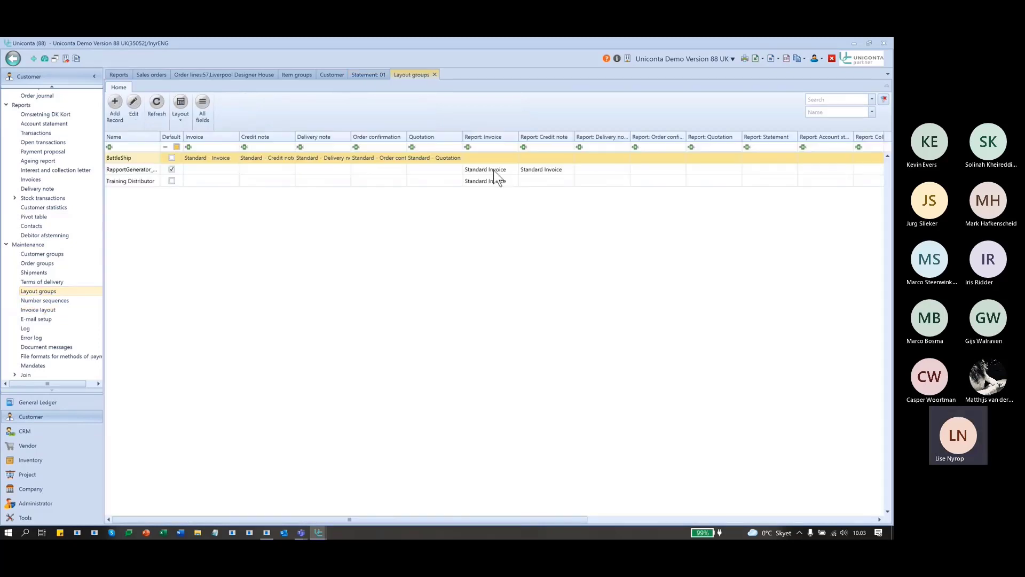
left_click(179, 169)
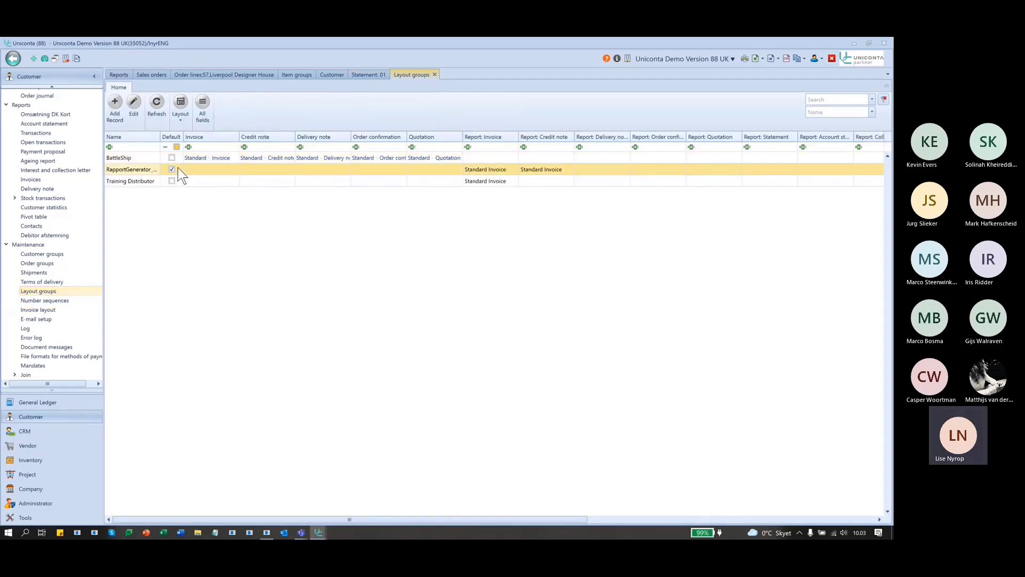
left_click(136, 104)
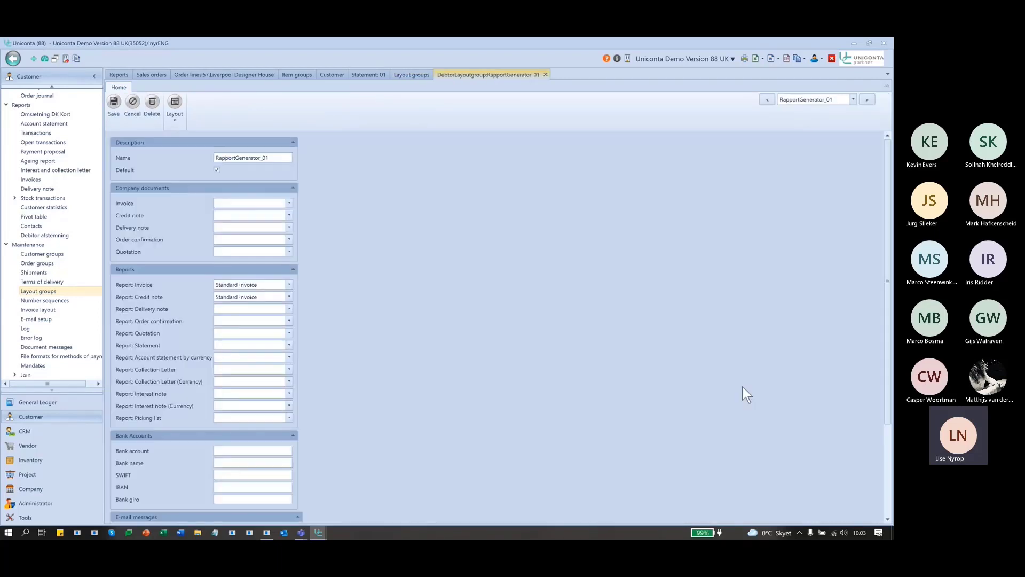
left_click(289, 345)
left_click(257, 357)
left_click(115, 105)
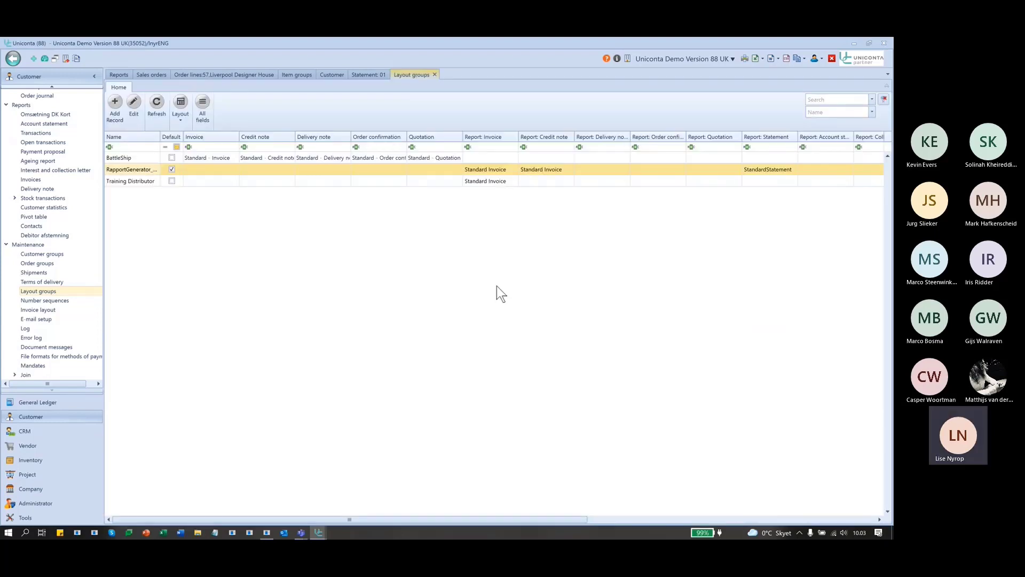
left_click(156, 102)
Rerun the Furniture Hourse statement search, preview the printed statement and close the preview.
left_click(389, 74)
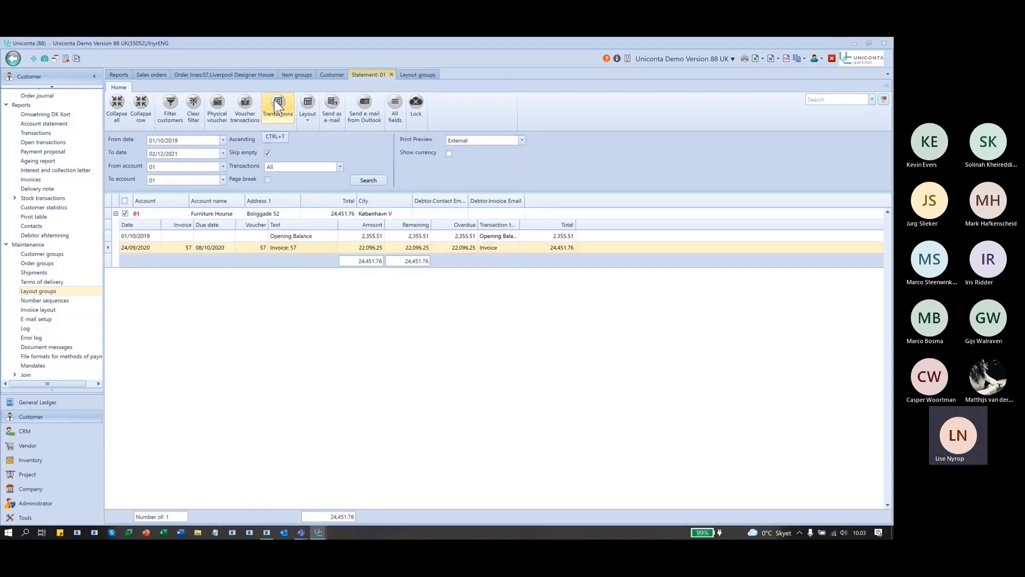
left_click(369, 181)
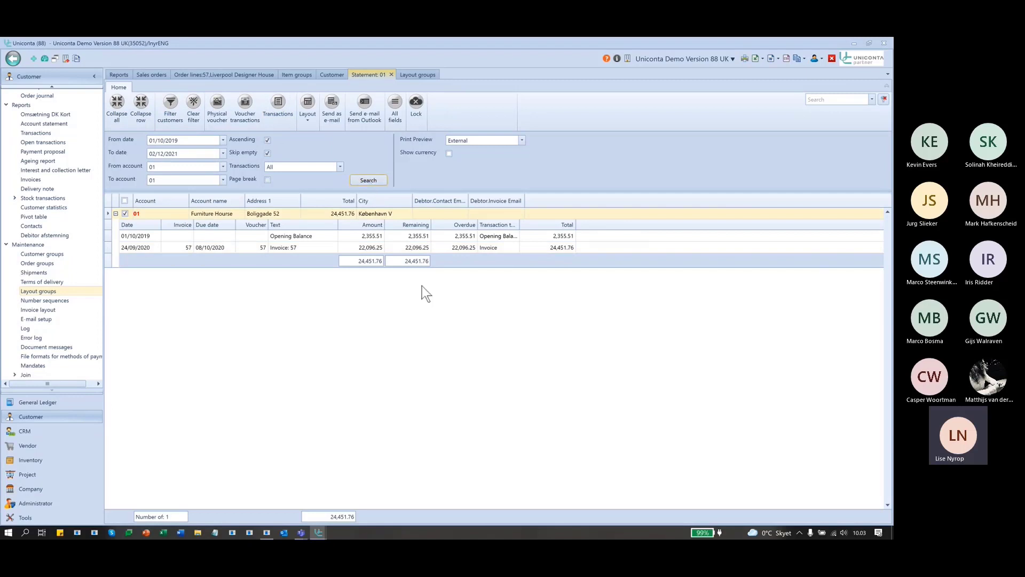
left_click(745, 58)
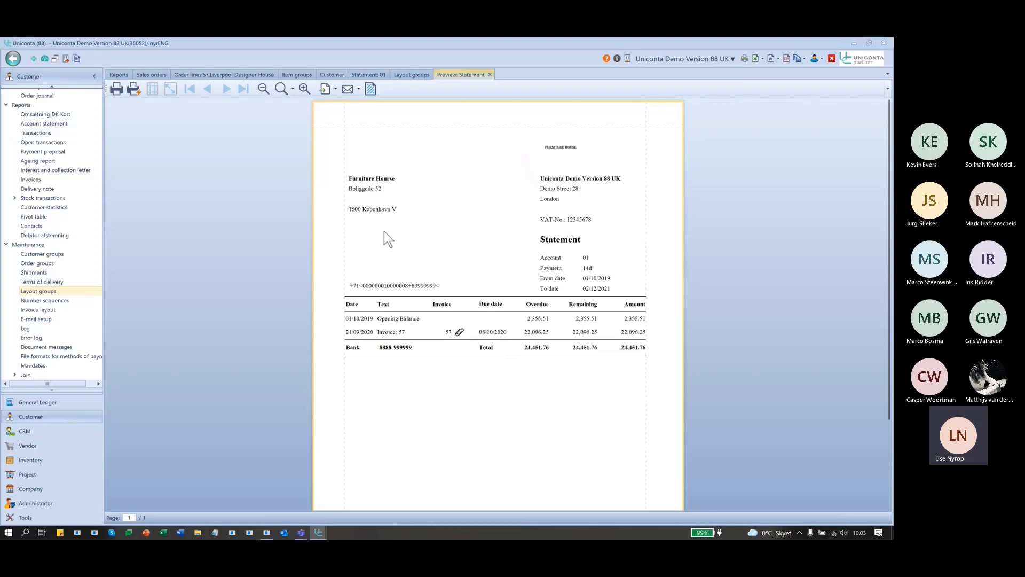
left_click(490, 74)
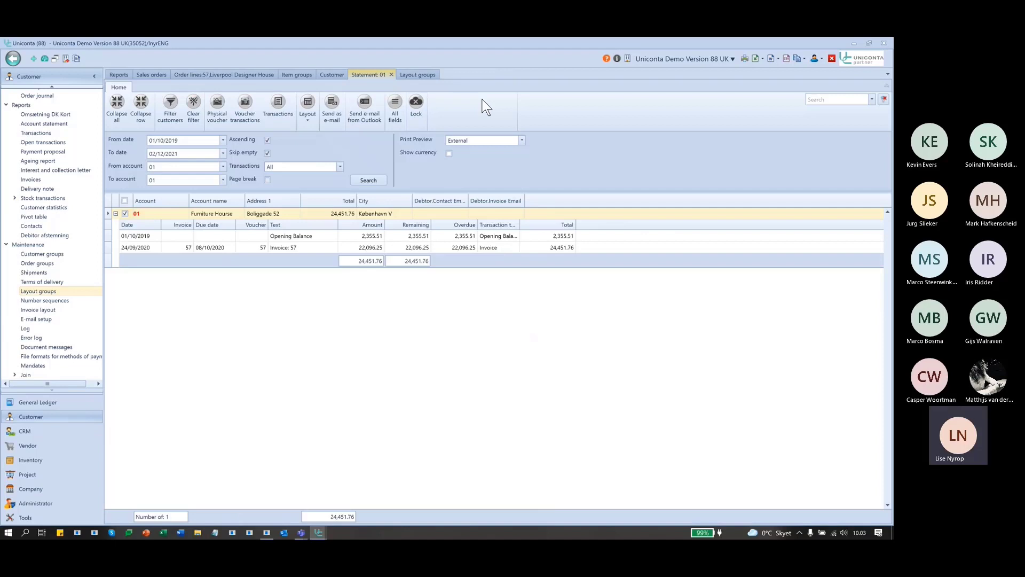
Change the statement's account range to Liverpool Designer House and search its transactions.
left_click(222, 168)
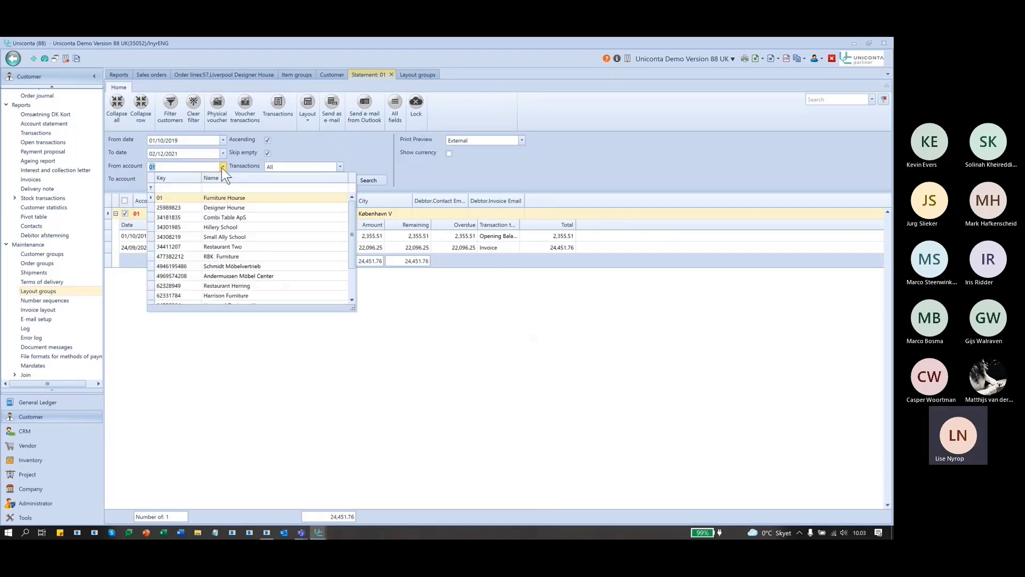
scroll(242, 258, "down", 1)
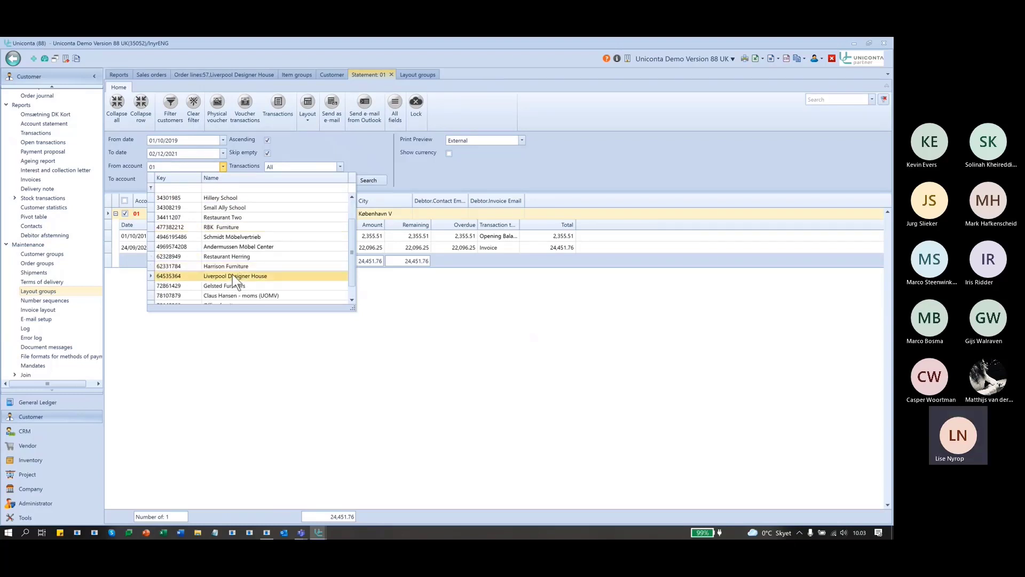
left_click(234, 275)
left_click(375, 177)
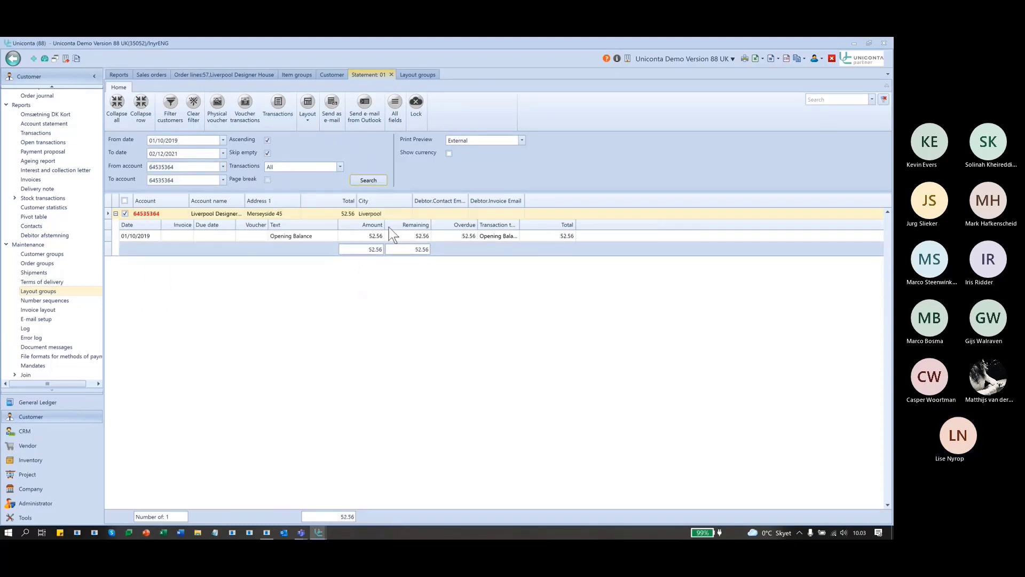
Save the Liverpool Designer House order lines, generate their invoice dated 01/11/2021, and close the invoice preview.
left_click(209, 75)
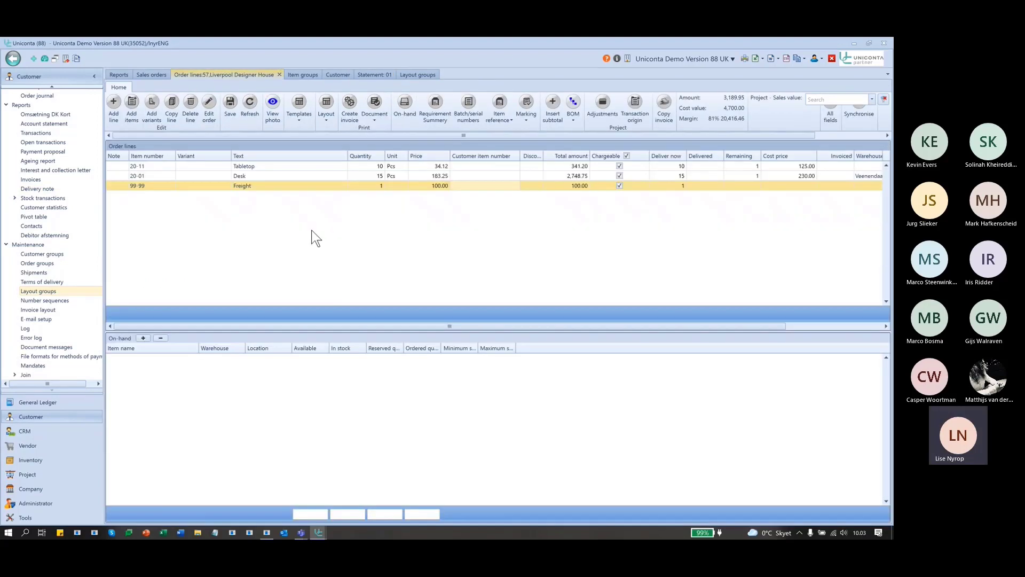
left_click(230, 107)
left_click(350, 104)
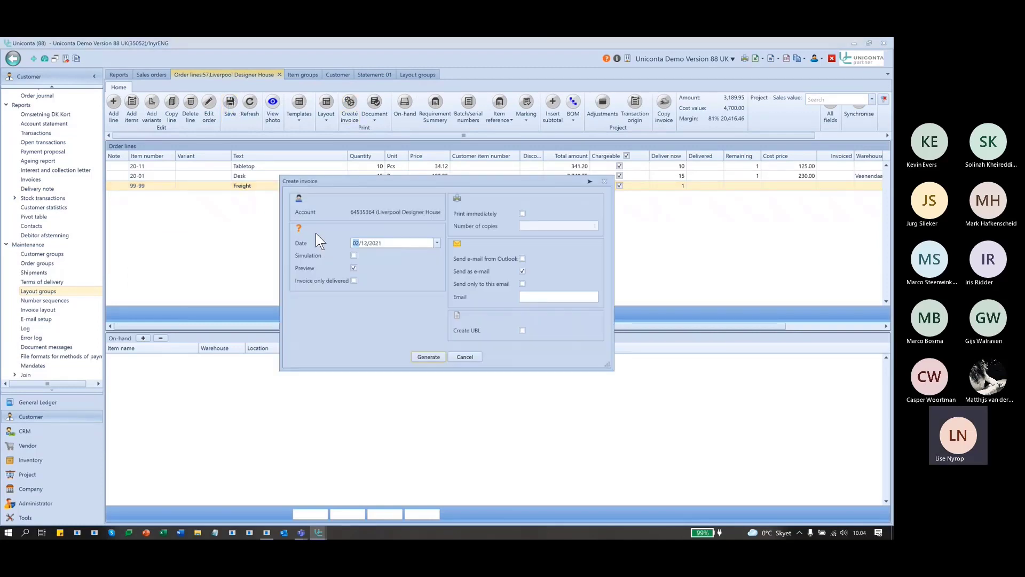
type("01")
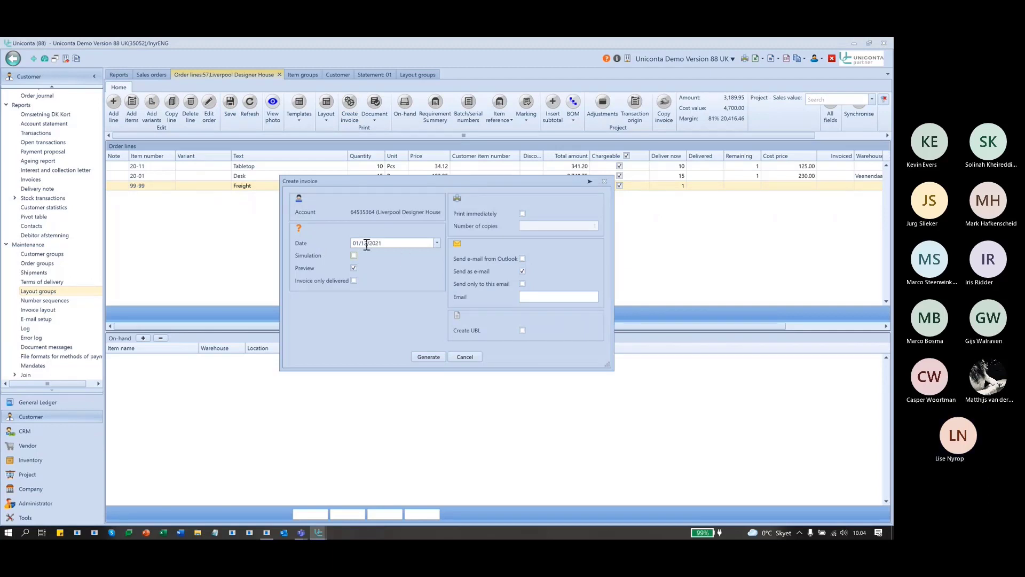
left_click(524, 271)
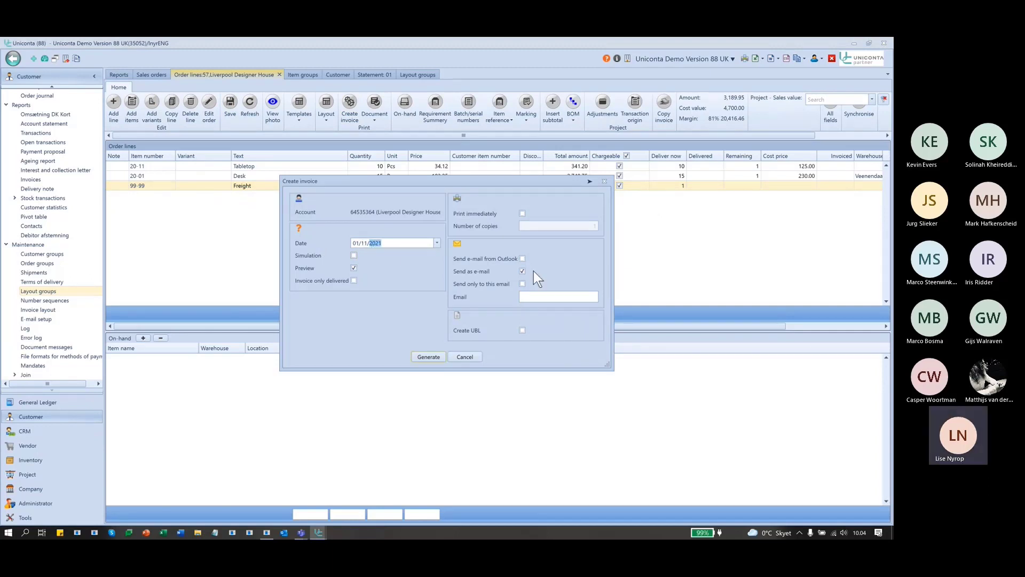
left_click(429, 356)
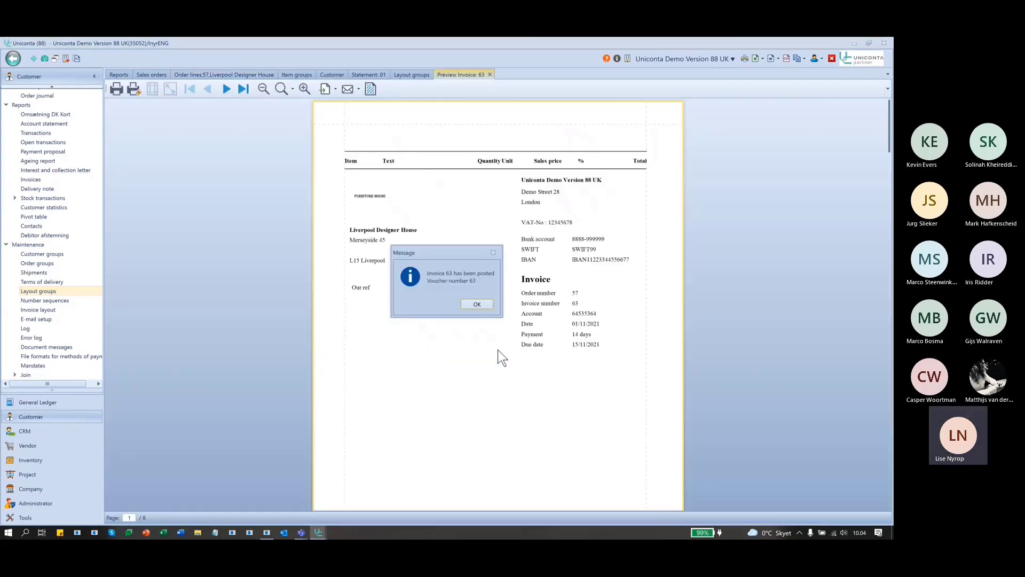
left_click(477, 304)
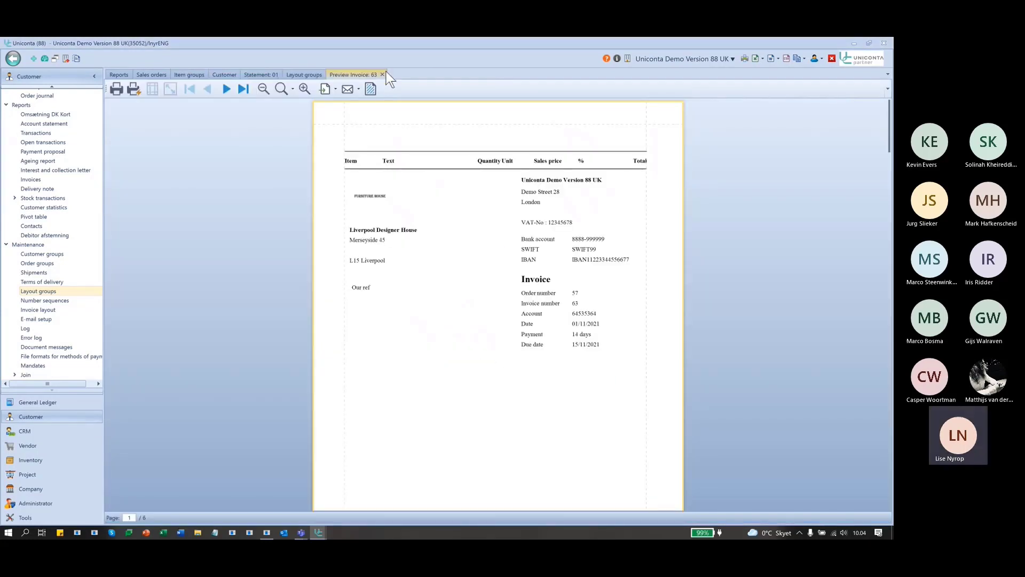
left_click(382, 74)
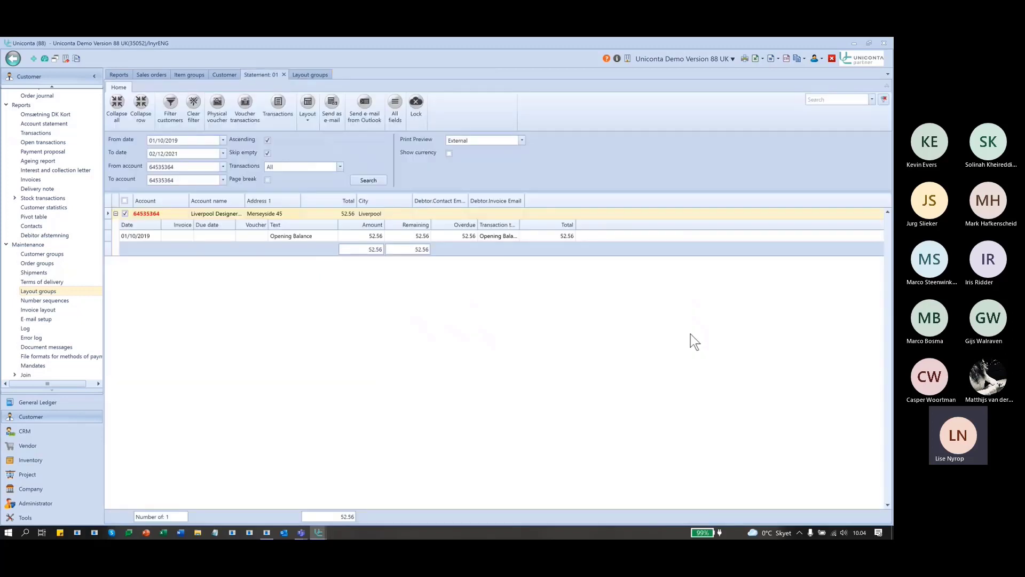
Preview the refreshed Liverpool Designer House statement and open its invoice through the paperclip link.
left_click(368, 180)
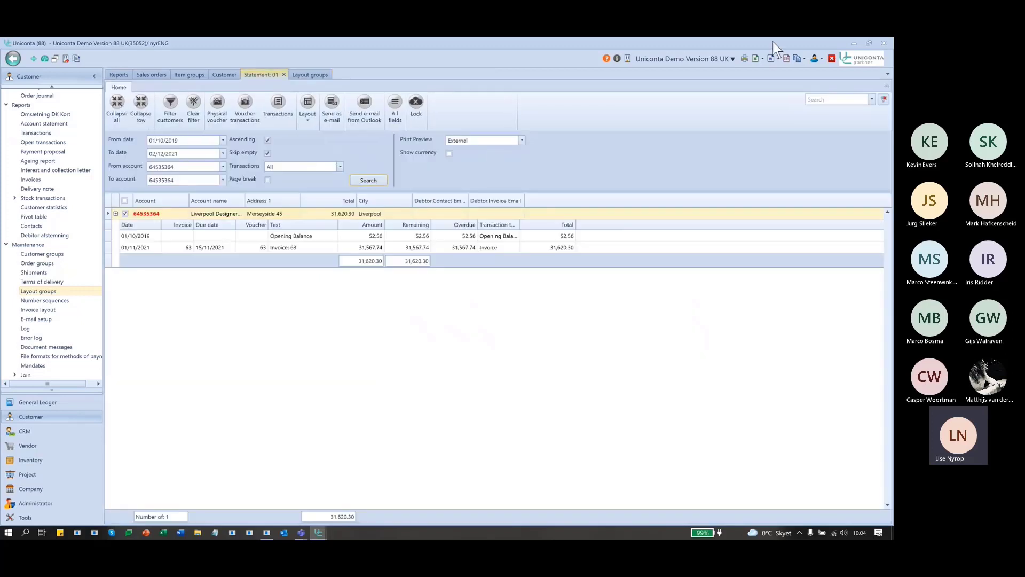
left_click(745, 57)
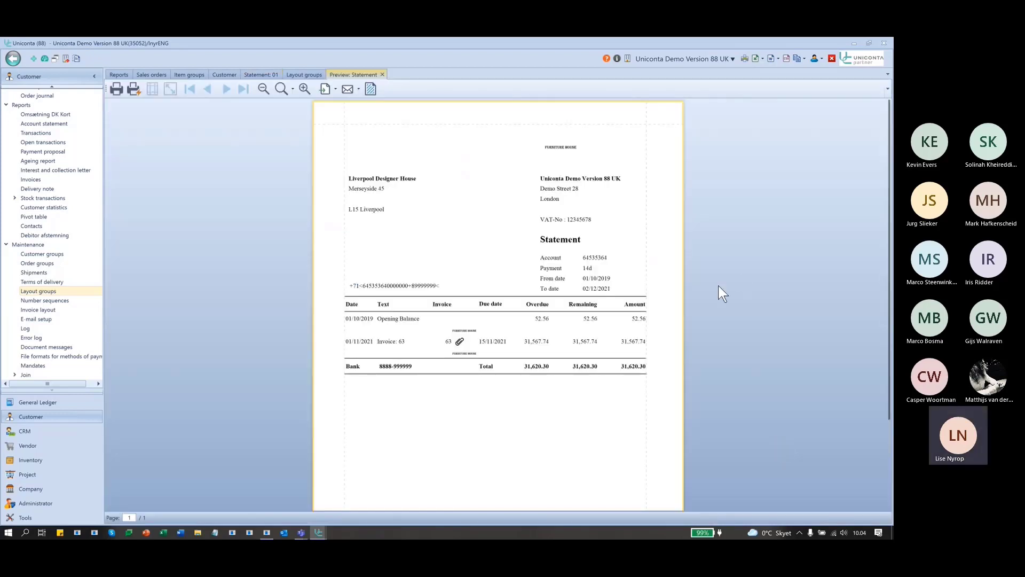
left_click(459, 344)
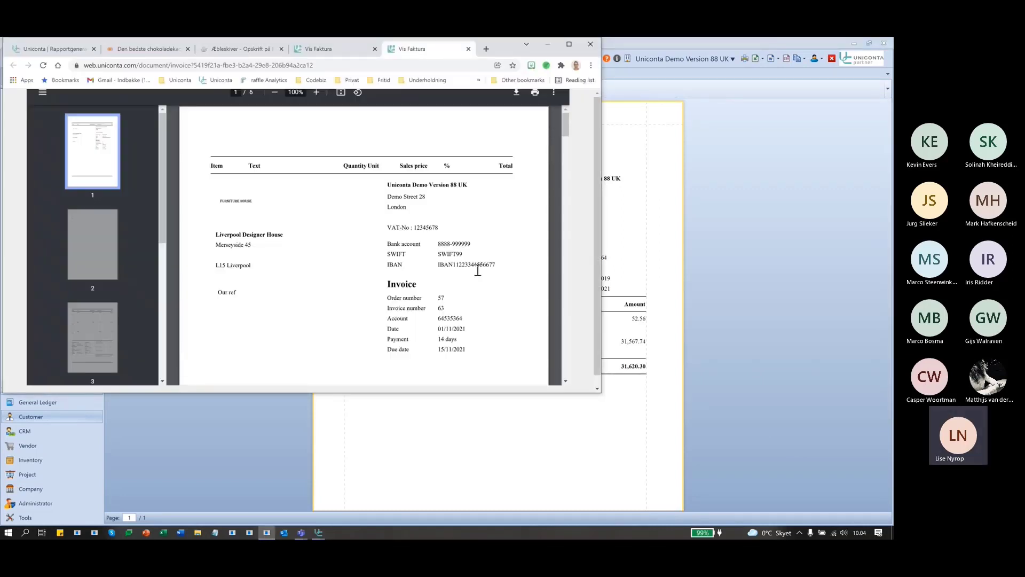
Examine the pages of the linked invoice in the browser and return to the statement preview.
scroll(476, 270, "down", 1)
scroll(484, 158, "down", 3)
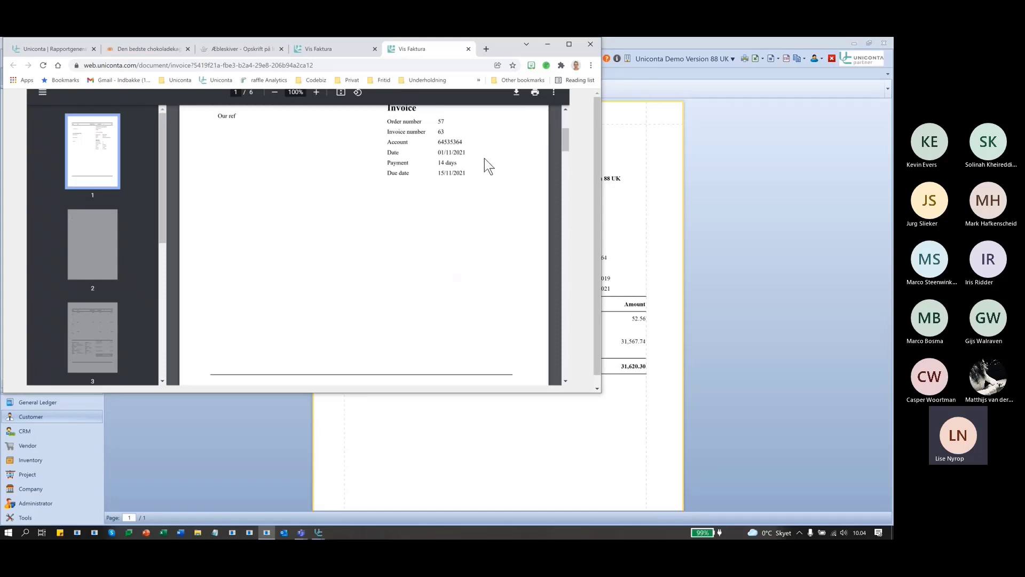
scroll(485, 159, "down", 4)
scroll(485, 161, "down", 20)
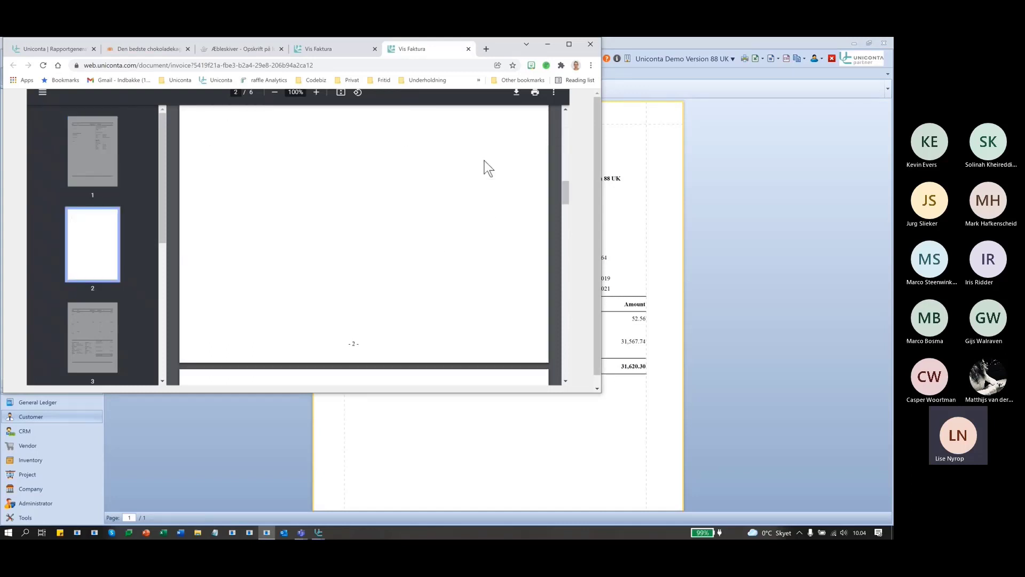
scroll(484, 160, "down", 10)
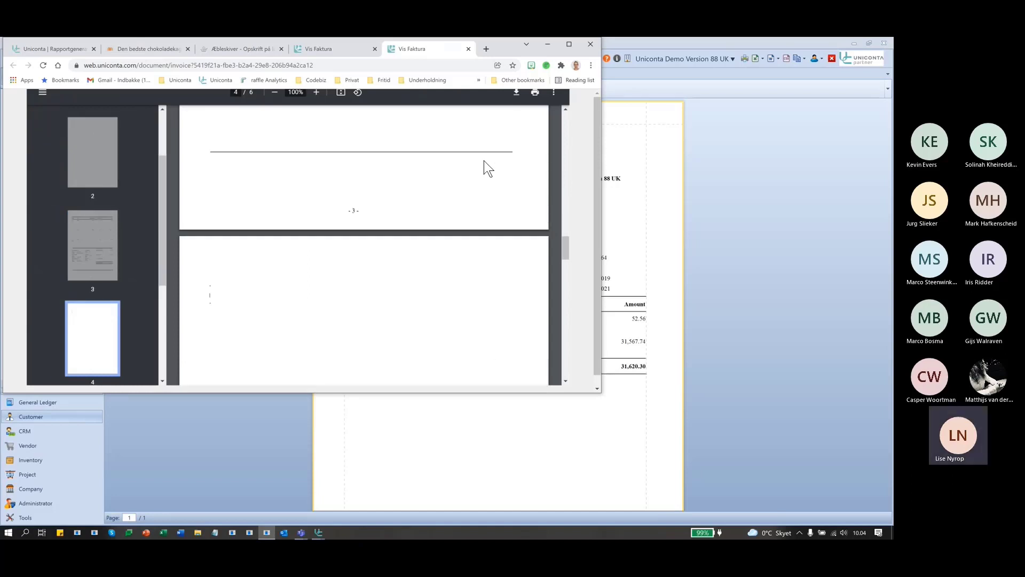
scroll(481, 158, "down", 6)
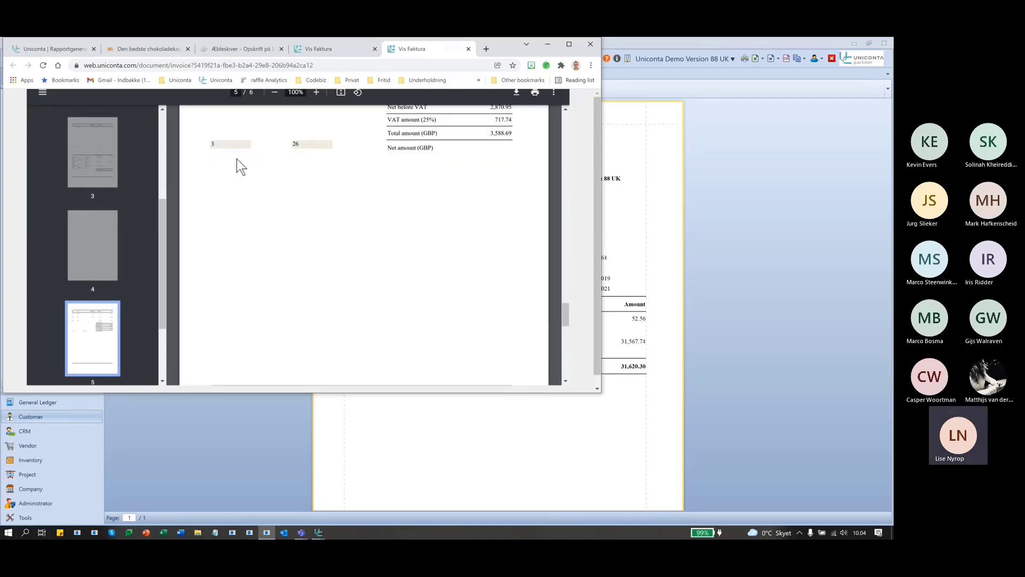
scroll(355, 241, "down", 10)
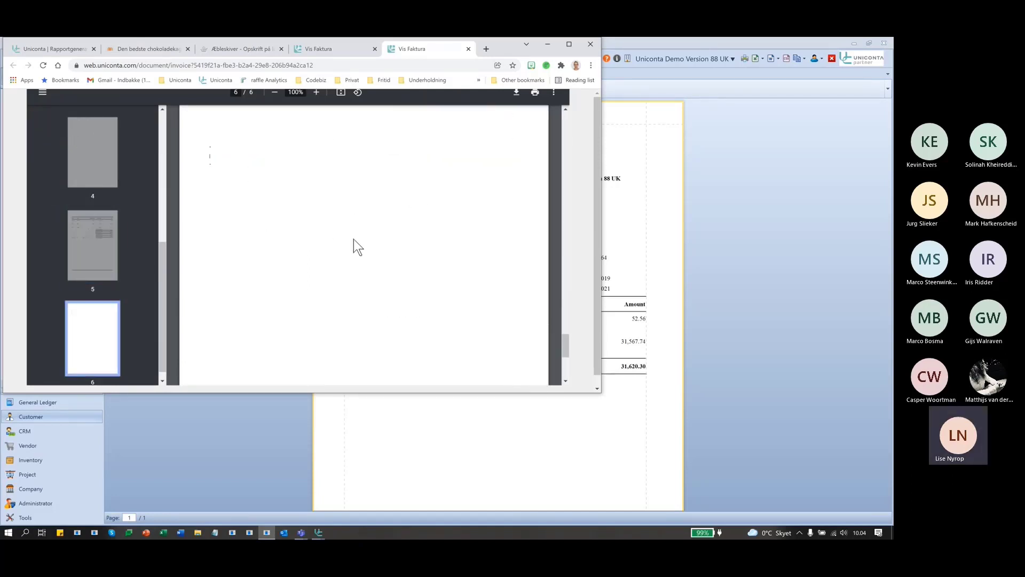
scroll(353, 239, "up", 10)
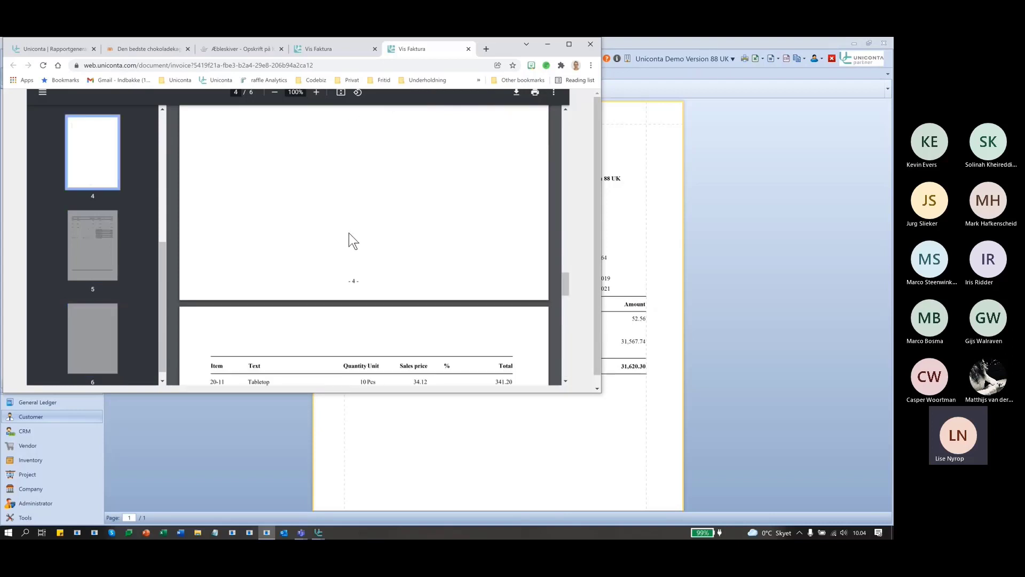
scroll(351, 214, "up", 15)
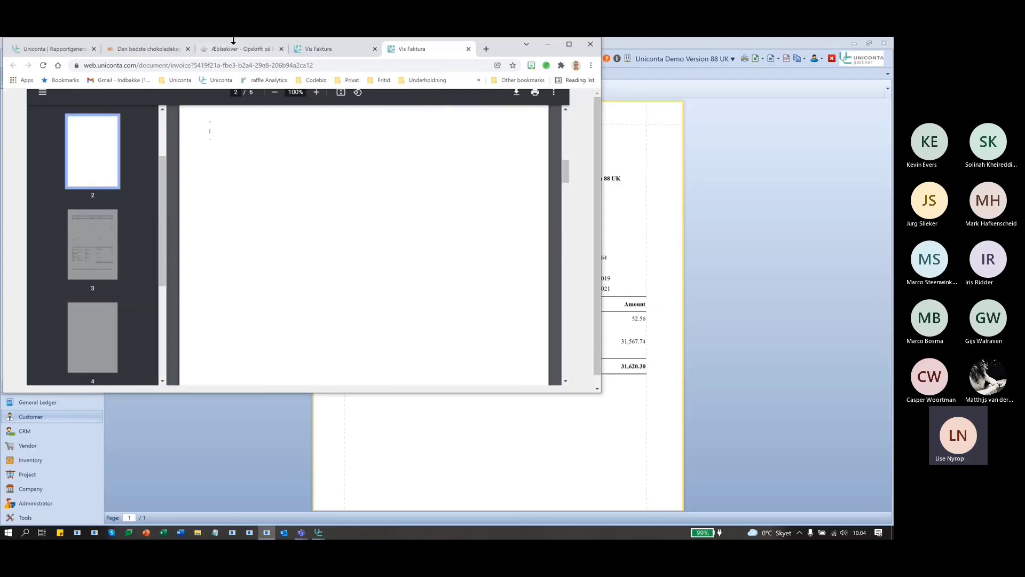
scroll(360, 261, "up", 1)
scroll(360, 261, "up", 10)
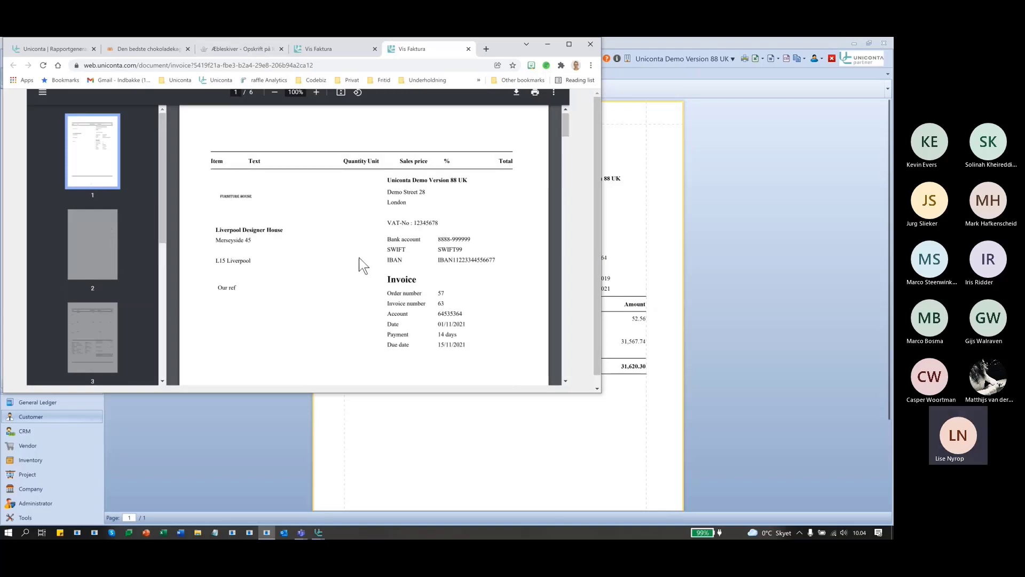
scroll(365, 264, "down", 10)
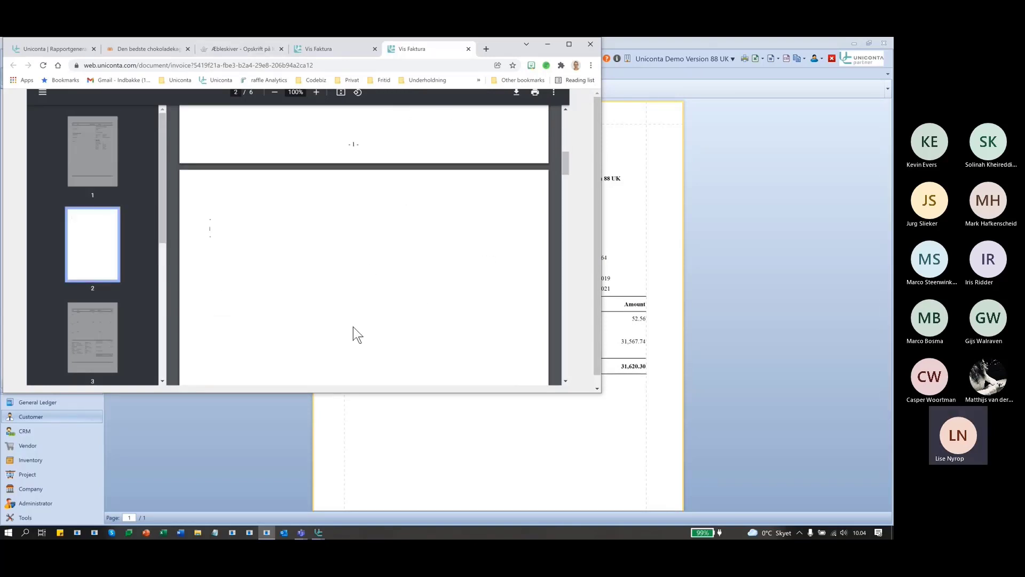
left_click(787, 242)
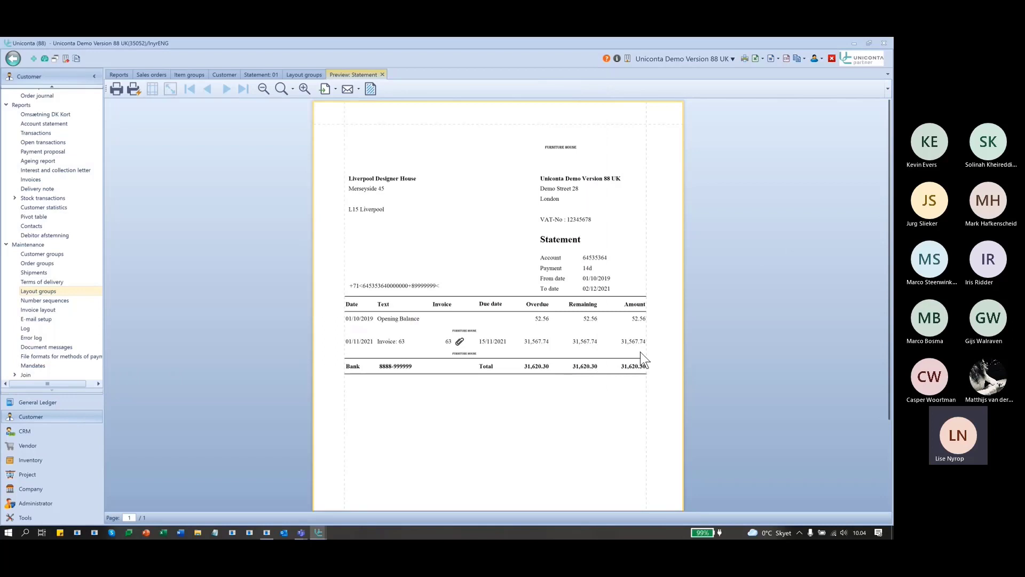
Open the invoice through the logo image below the statement's invoice line, check its pages and return to the preview.
left_click(463, 353)
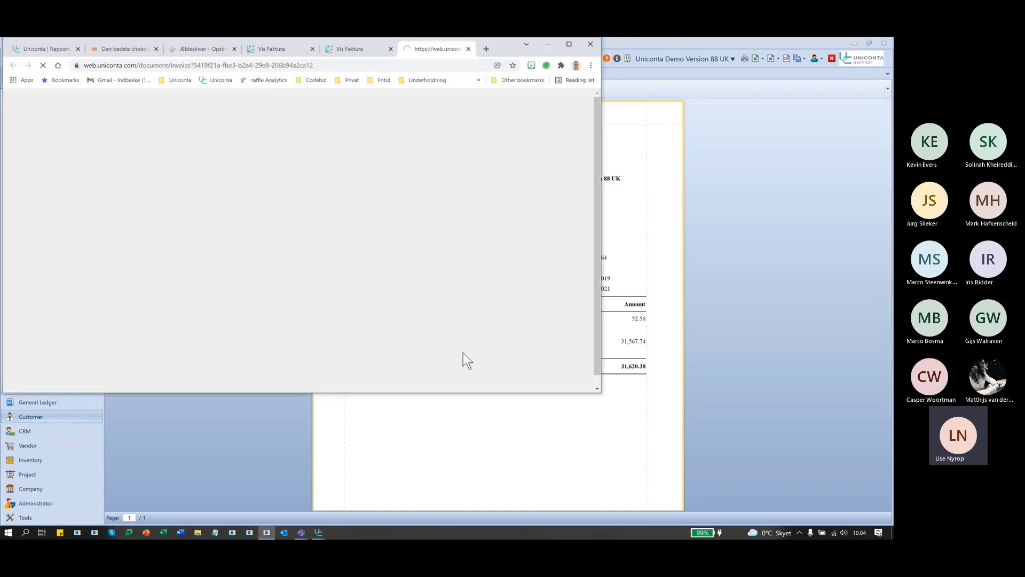
scroll(401, 358, "down", 10)
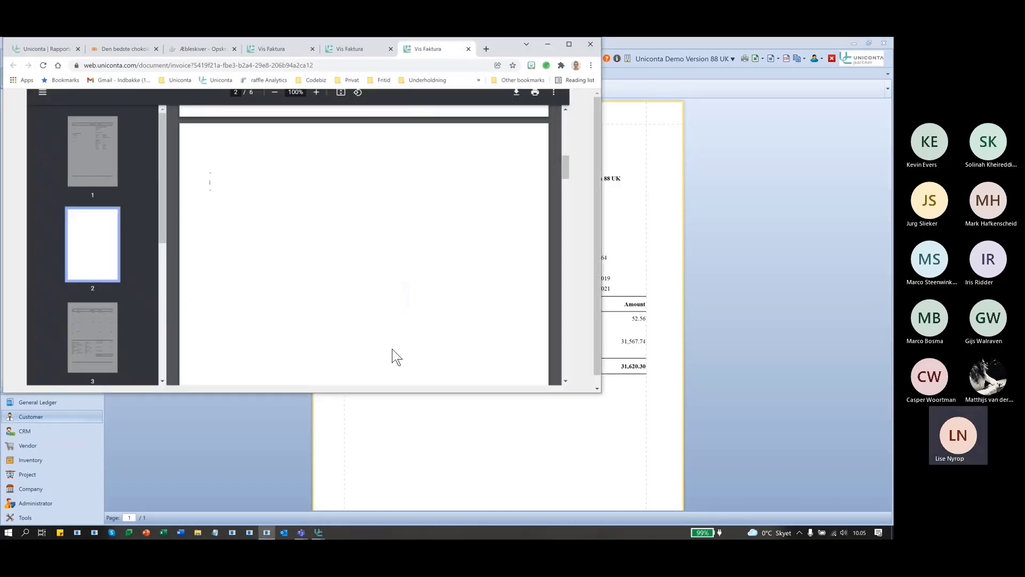
left_click(606, 121)
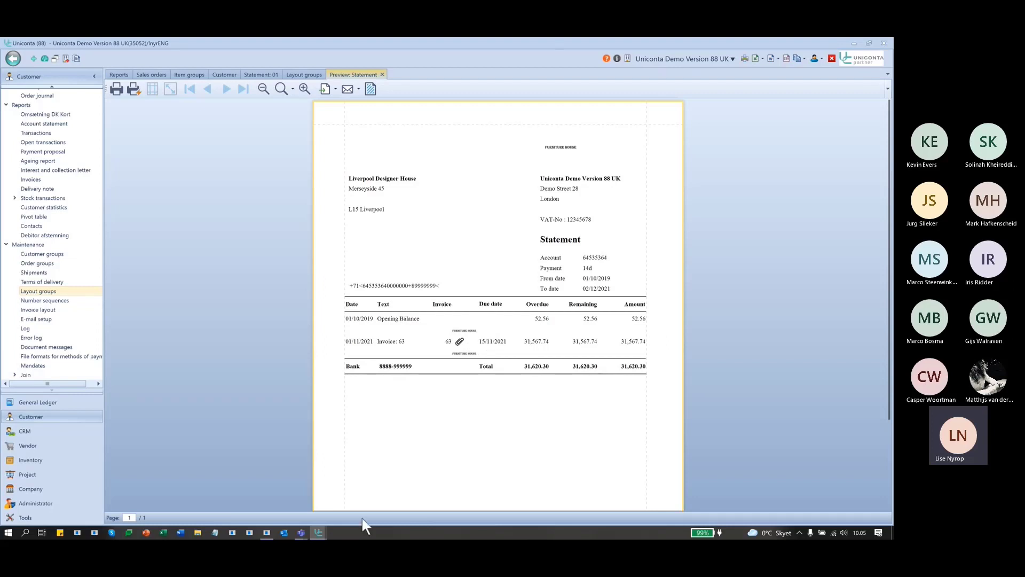
Switch to the Report Designer and show the expression properties of the logo picture box beneath the invoice line in StandardStatement.
key("alt+Tab")
key("alt+Tab")
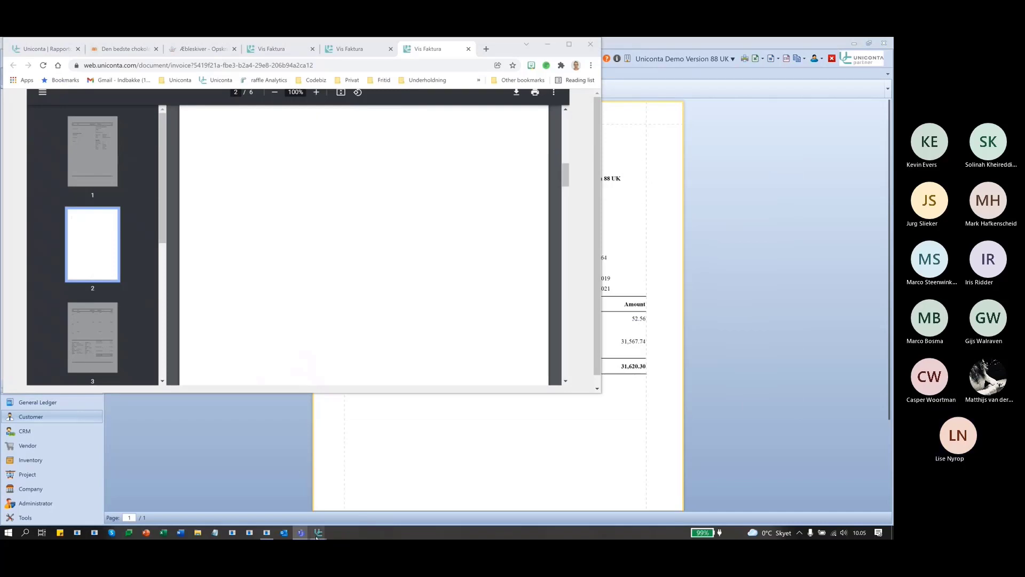
mouse_move(319, 533)
left_click(412, 488)
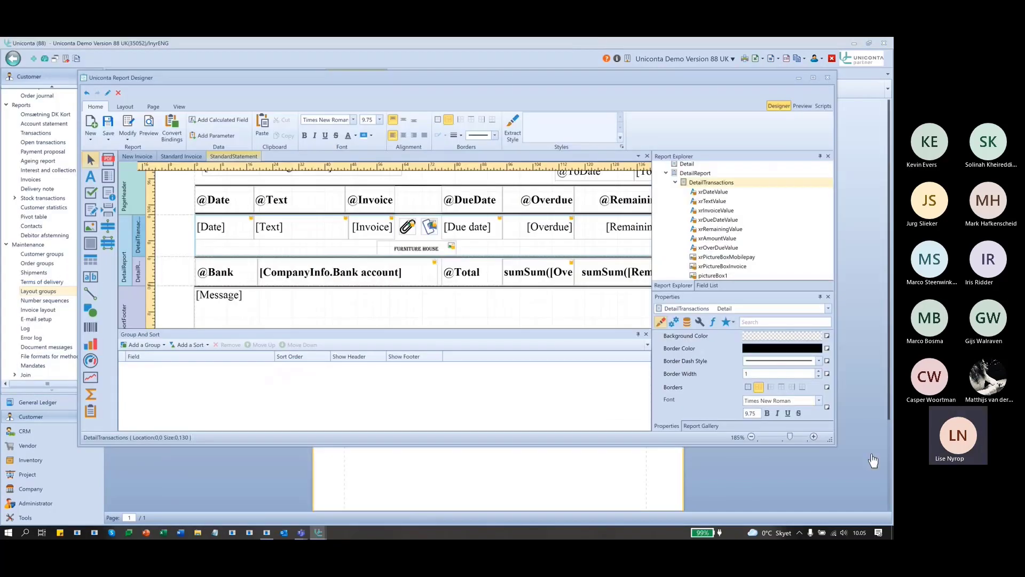
double_click(520, 75)
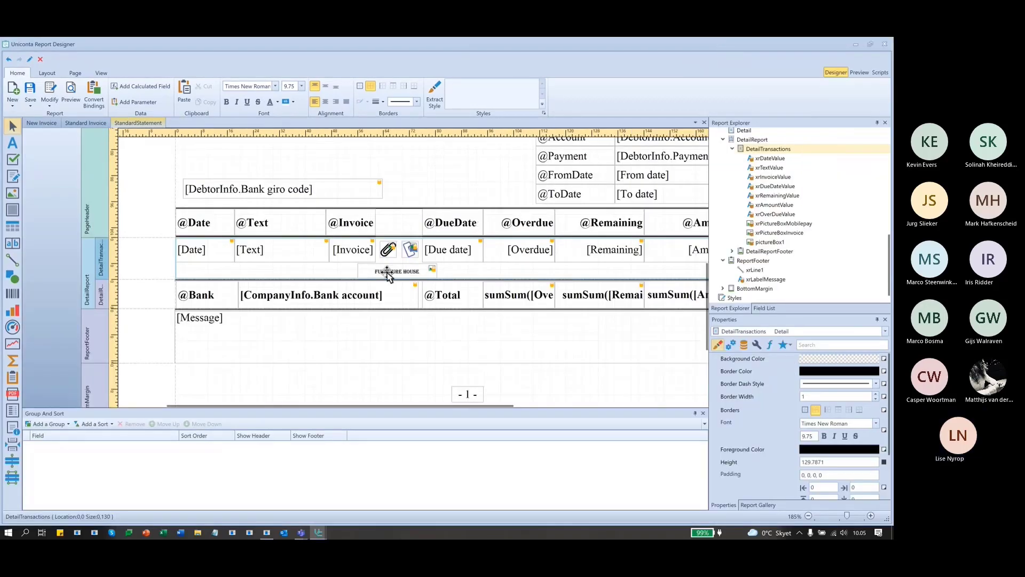
left_click(388, 272)
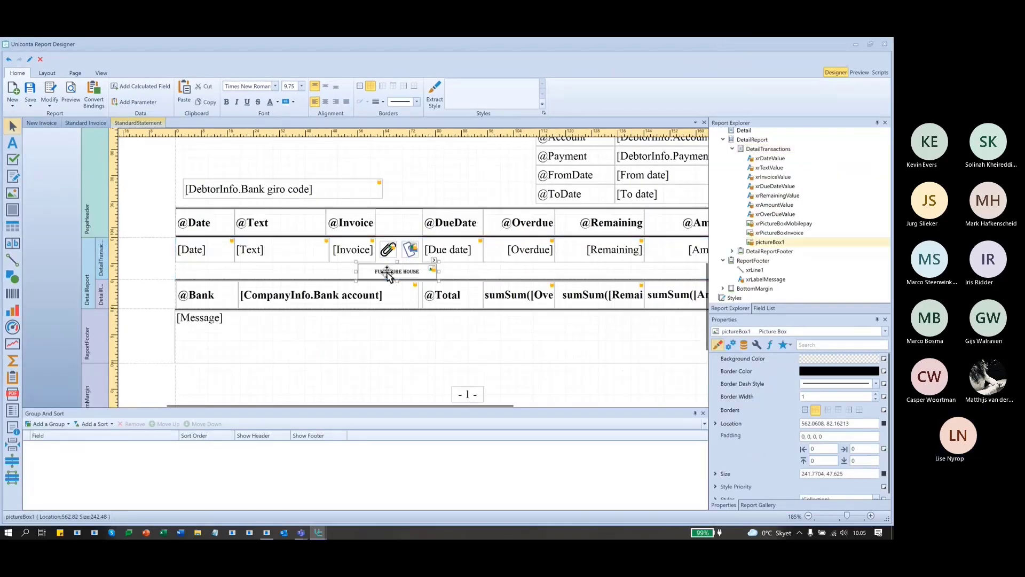
left_click(769, 344)
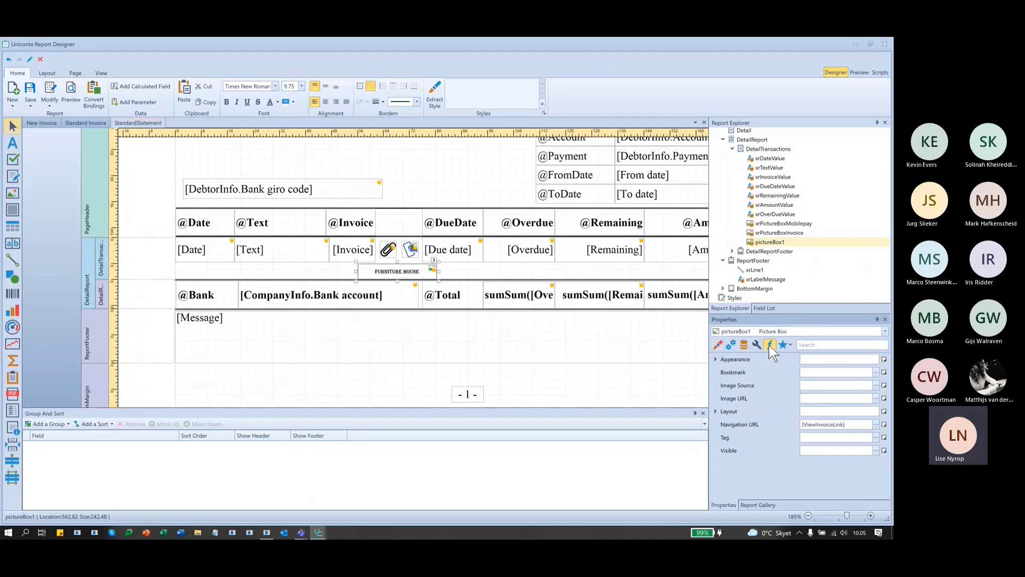
Insert the logical function Iif into the expression for the logo picture box's Visible property.
left_click(838, 450)
left_click(876, 452)
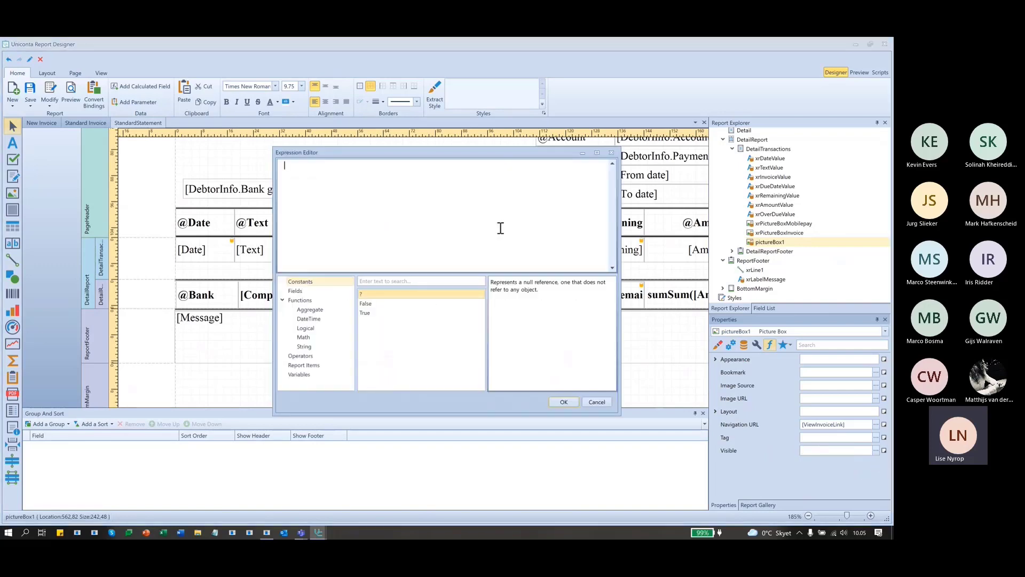
left_click_drag(451, 151, 630, 100)
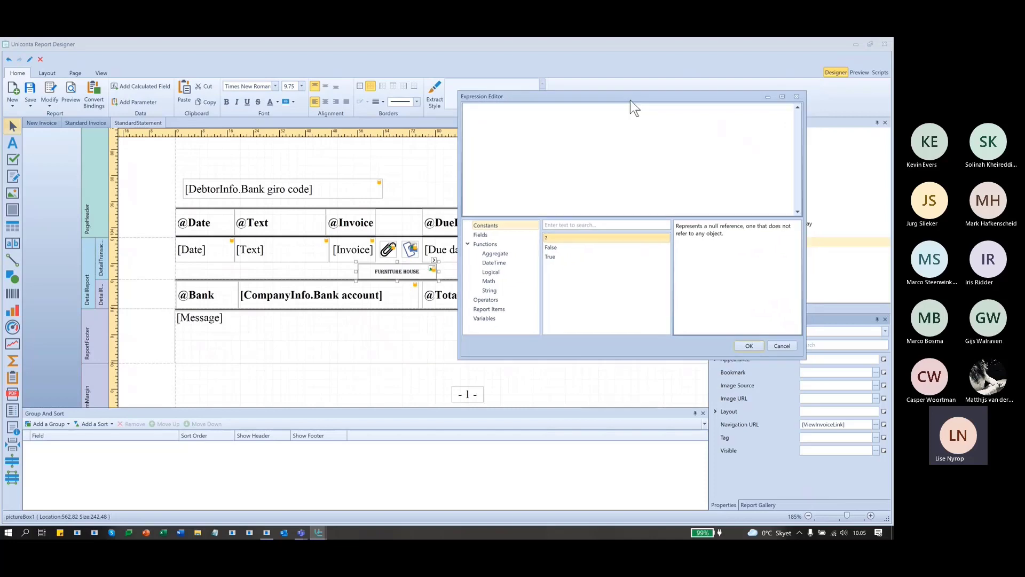
left_click(489, 272)
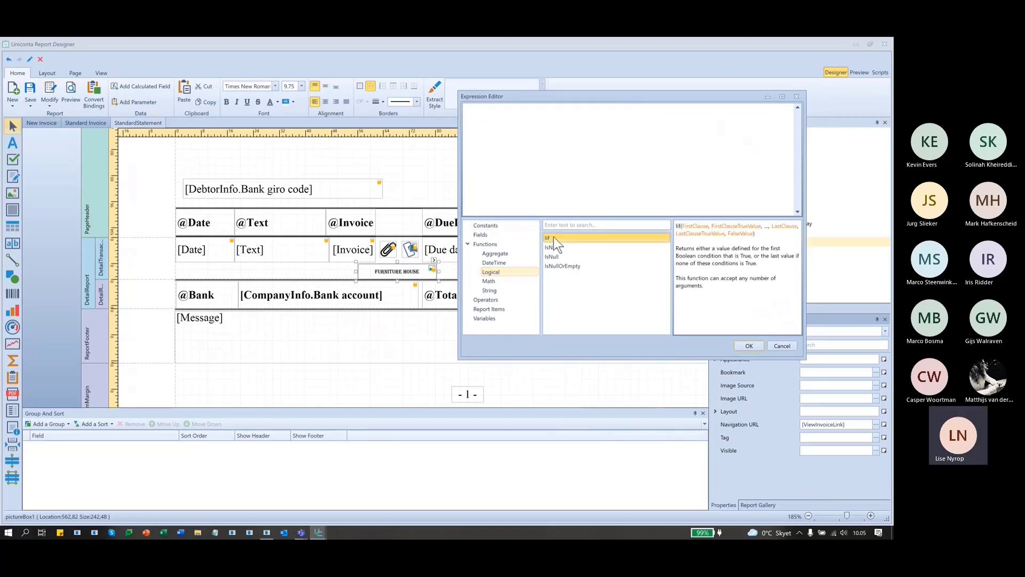
double_click(553, 238)
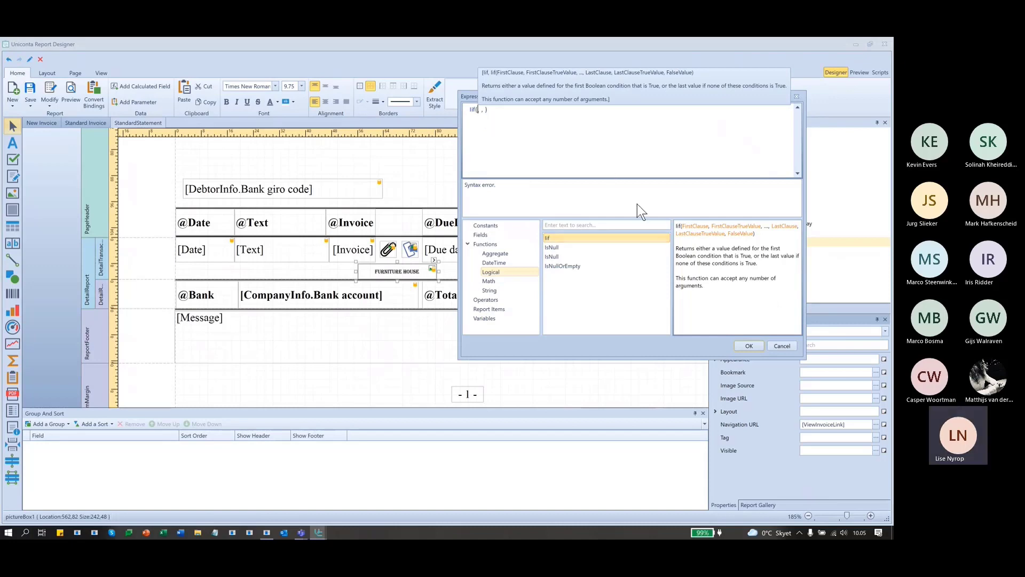
type("vi,")
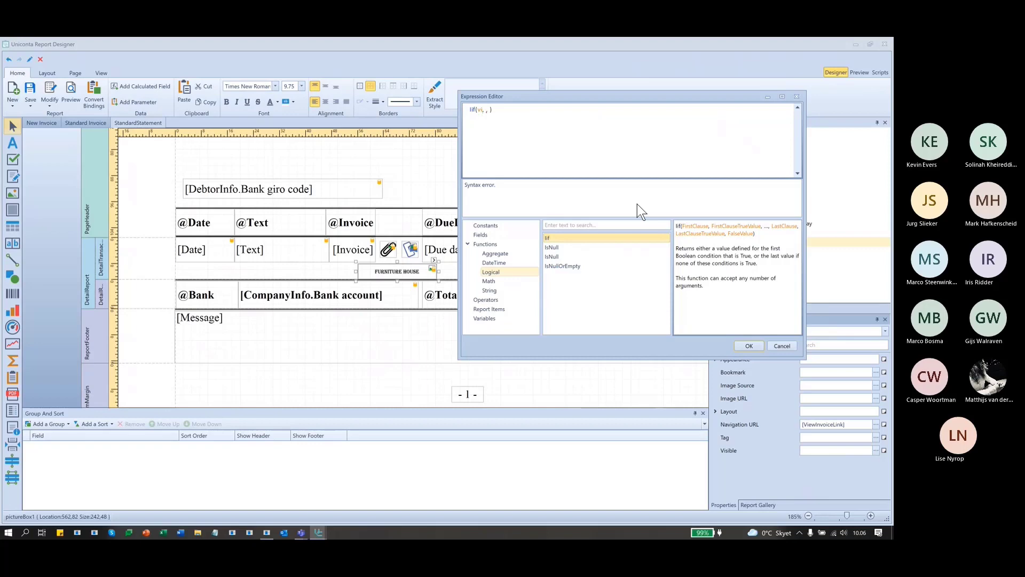
type("ieq")
key("BackSpace")
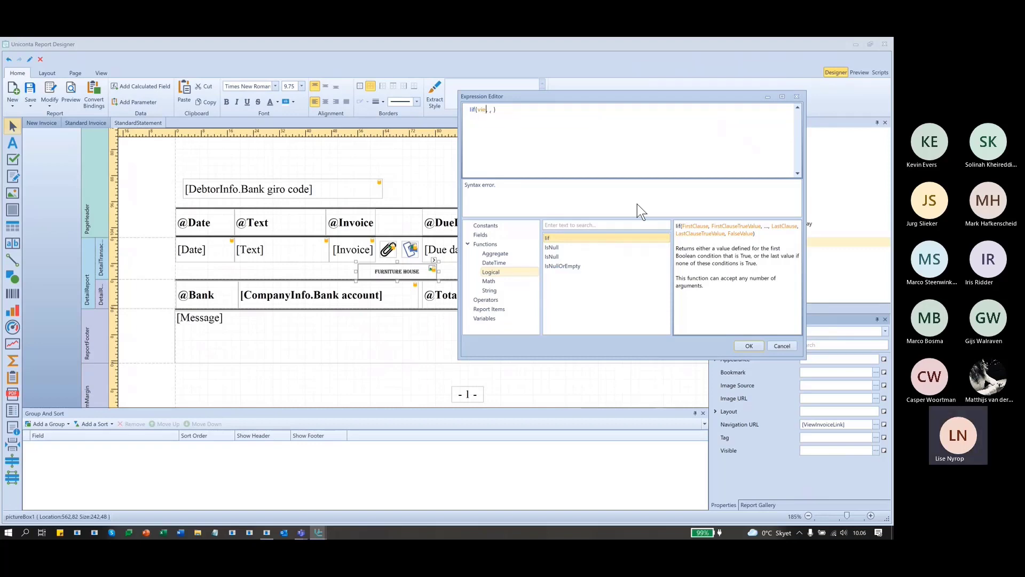
type("w")
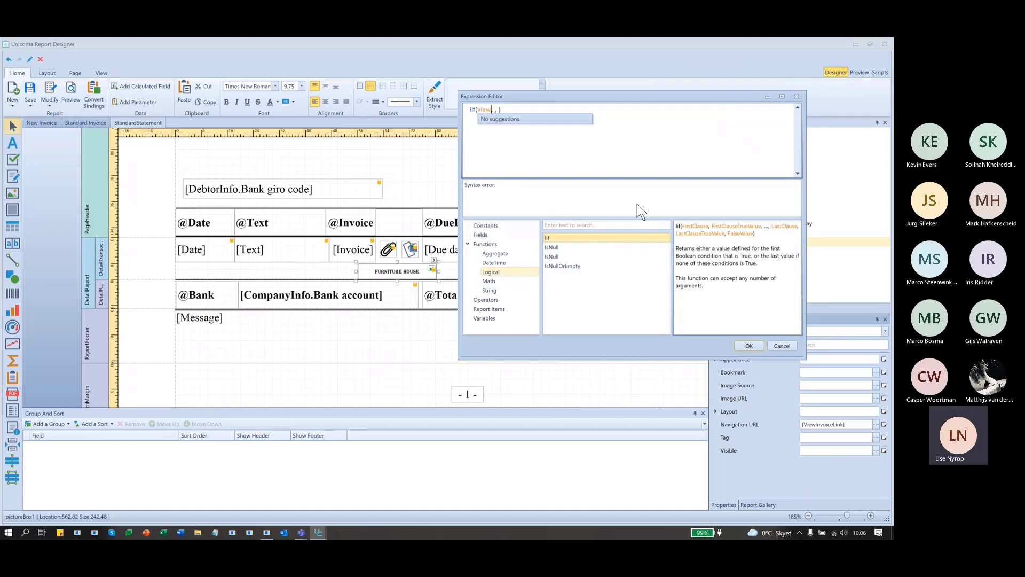
key("BackSpace")
key("BackSpace")
key("BackSpace")
key("BackSpace")
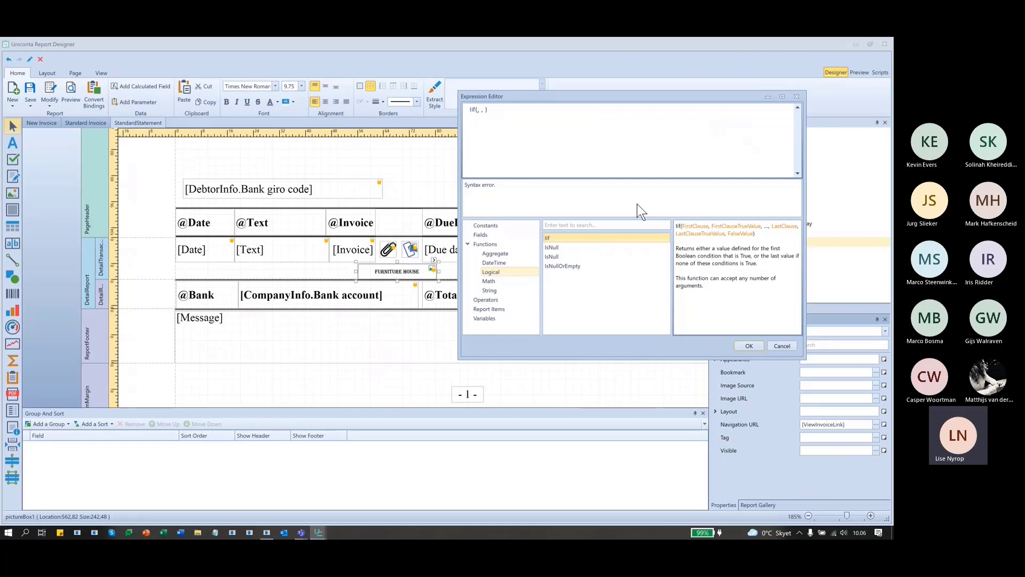
Set the Iif condition to Len([ViewInvoiceLink])>0 using the Invoice Link field.
left_click(481, 235)
scroll(607, 300, "down", 2)
scroll(607, 299, "down", 5)
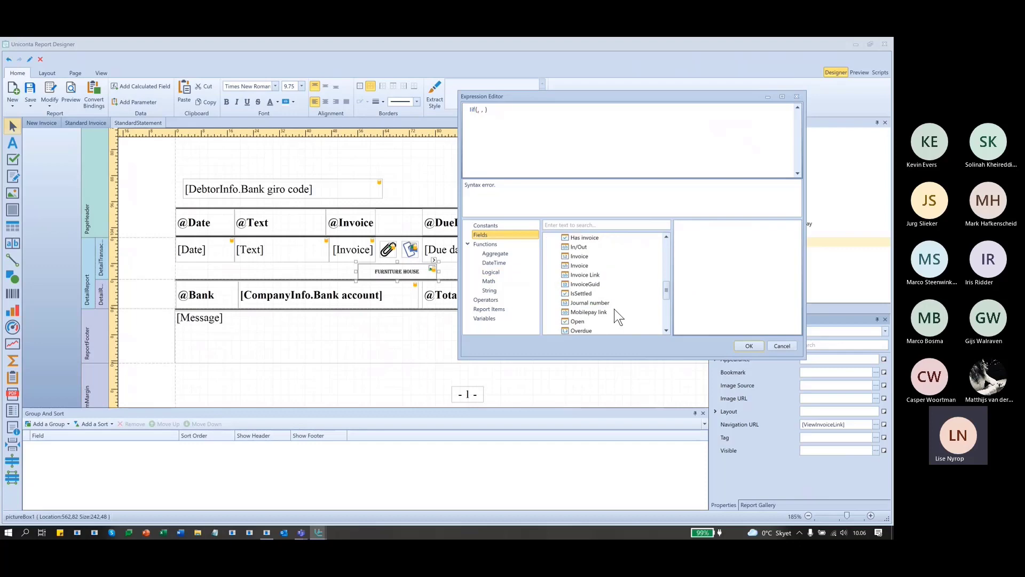
left_click(578, 275)
double_click(580, 275)
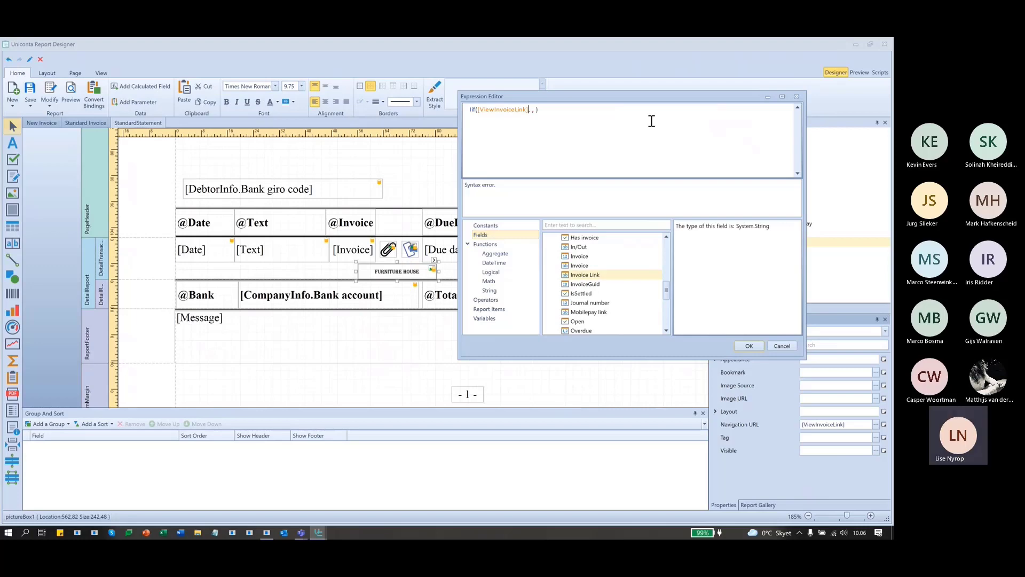
key("ctrl+Left")
type("len")
key("Return")
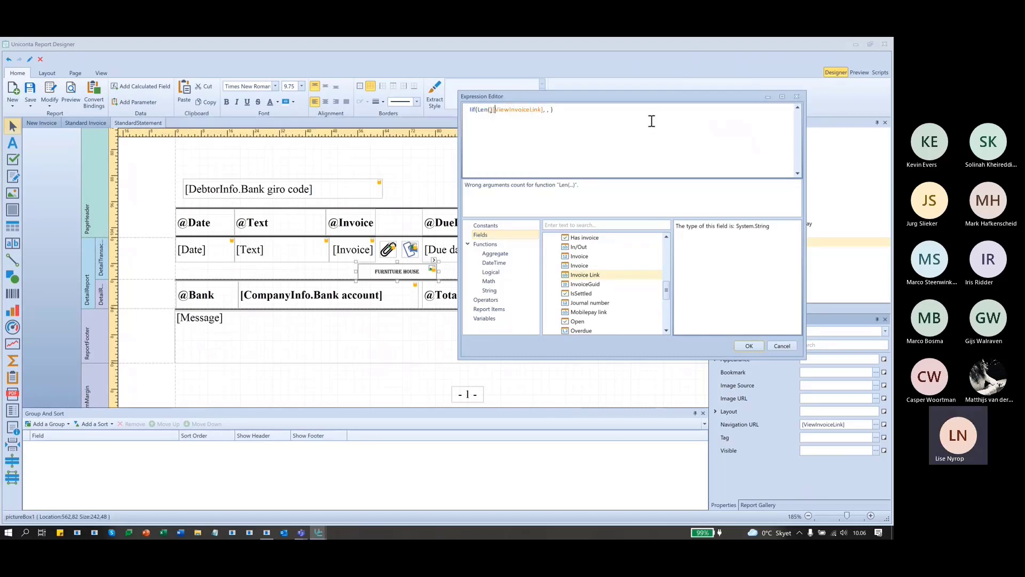
key("Delete")
type(")>0")
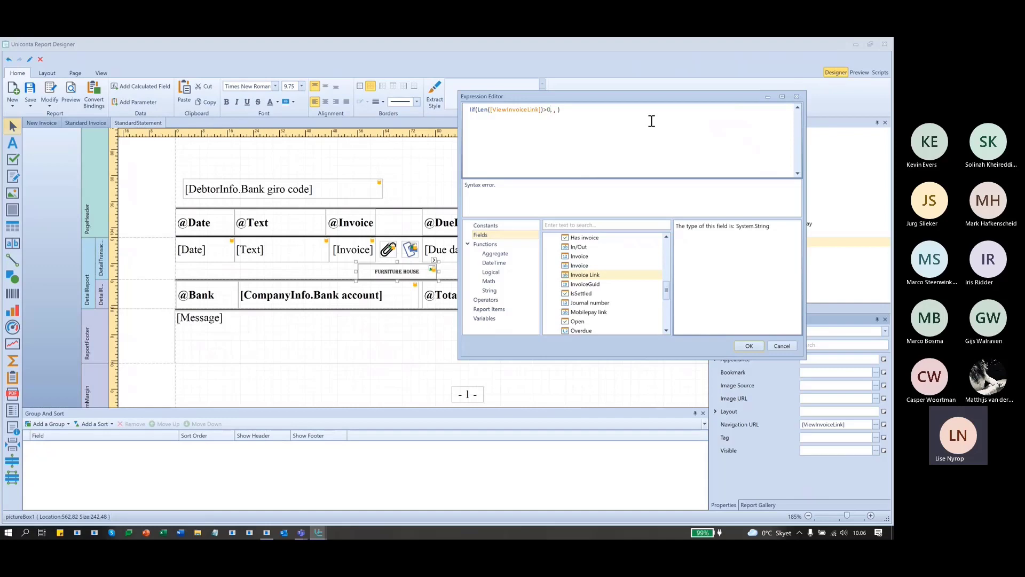
Complete the Iif expression with the results true and false, tidy its spacing, and apply it to the logo's Visible property.
type("true")
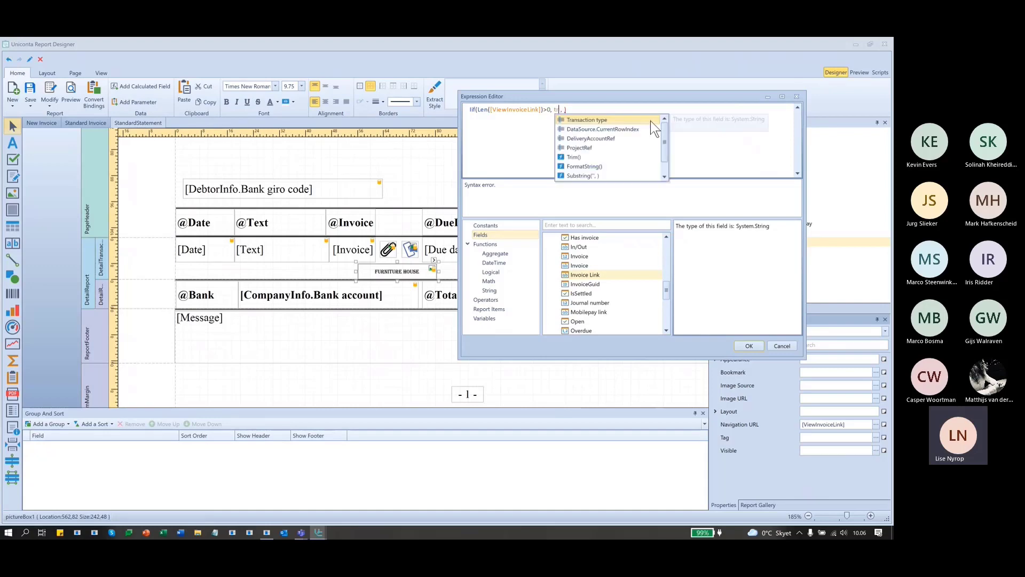
type(" , False")
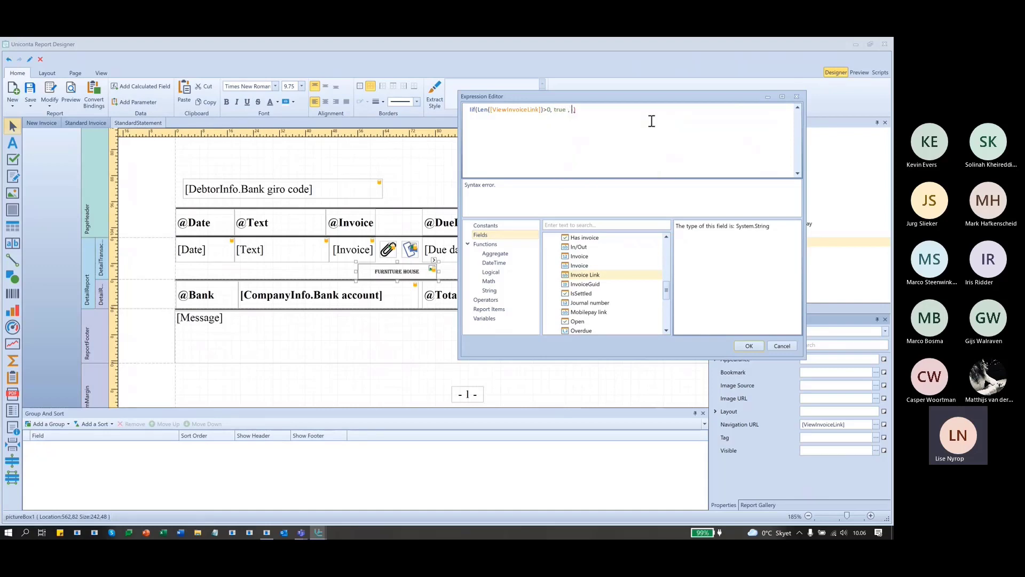
key("Left")
key("Left")
key("Left")
key("Left")
key("Left")
key("Left")
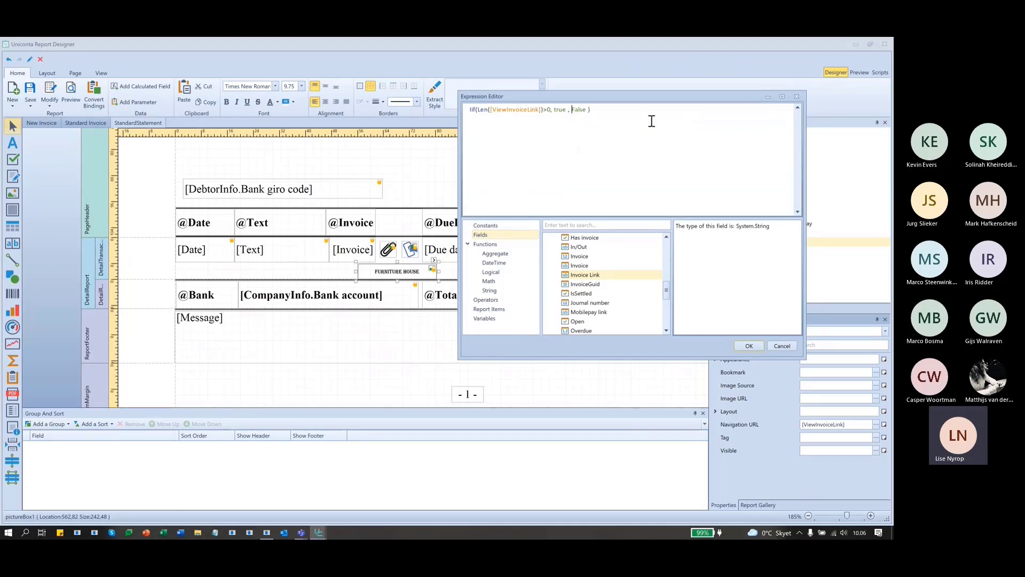
key("Delete")
type("f")
key("Left")
key("Left")
key("Left")
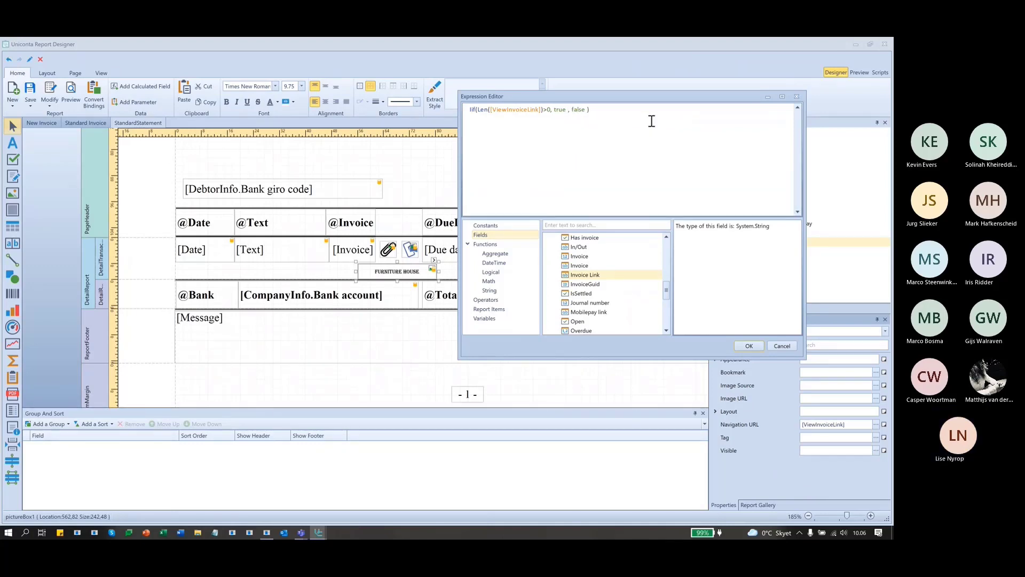
key("BackSpace")
left_click(582, 109)
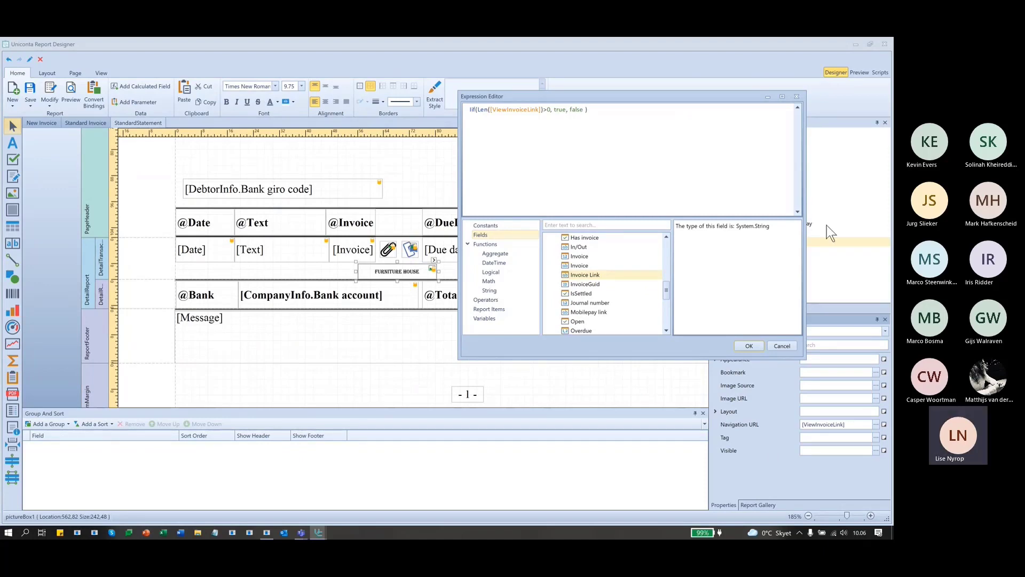
key("Right")
key("Delete")
left_click(749, 345)
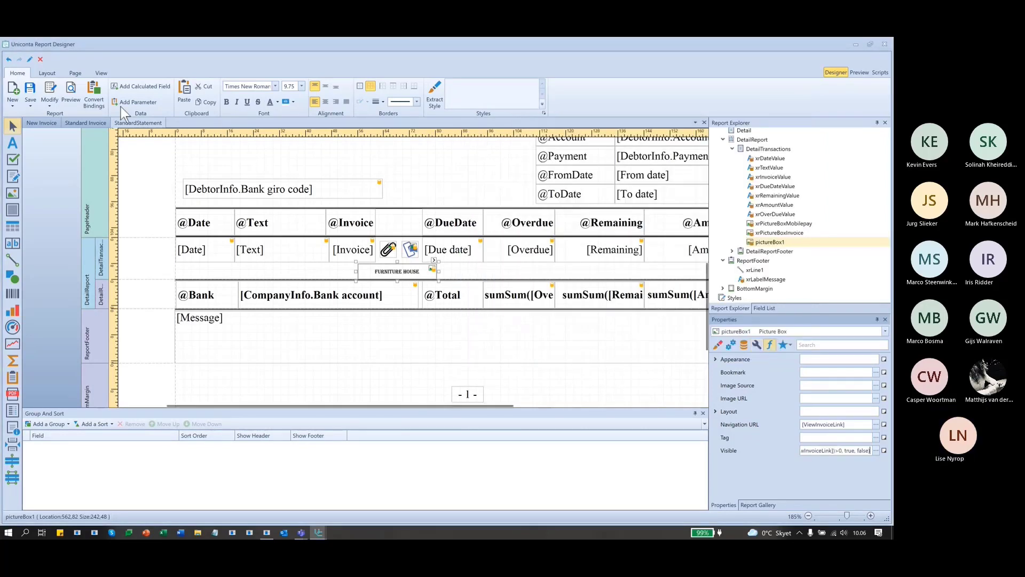
Save the changed StandardStatement report and return to the customer statement.
left_click(29, 89)
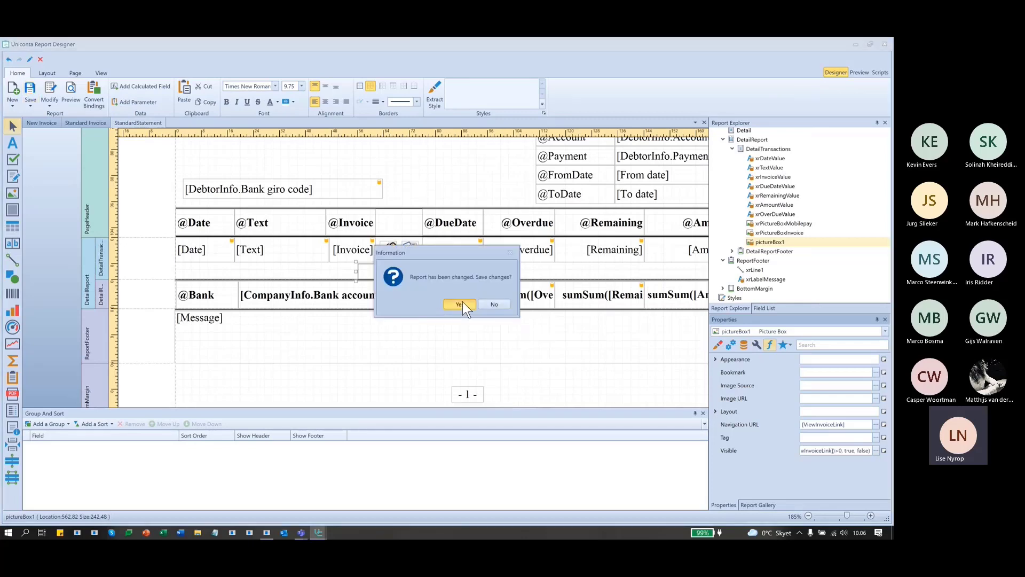
left_click(461, 303)
left_click(490, 303)
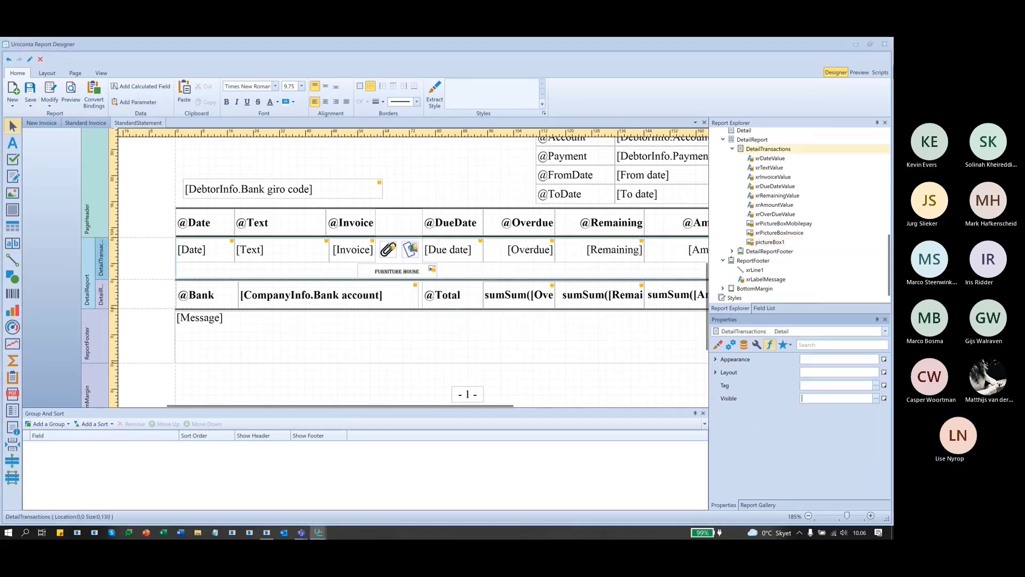
left_click(857, 44)
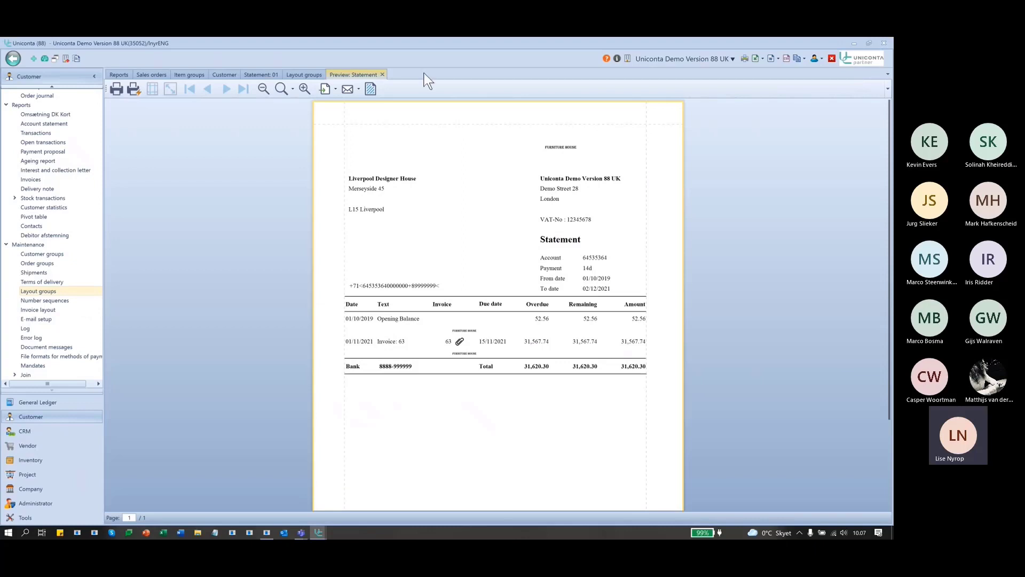
Preview the Liverpool Designer House statement again, check on which lines the logo is shown, and close the preview.
left_click(383, 75)
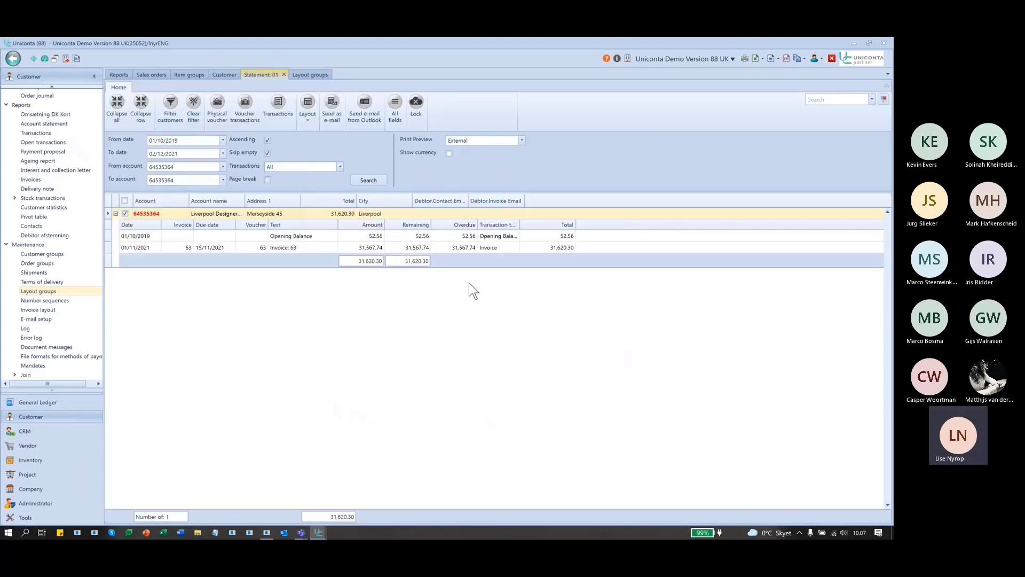
left_click(745, 57)
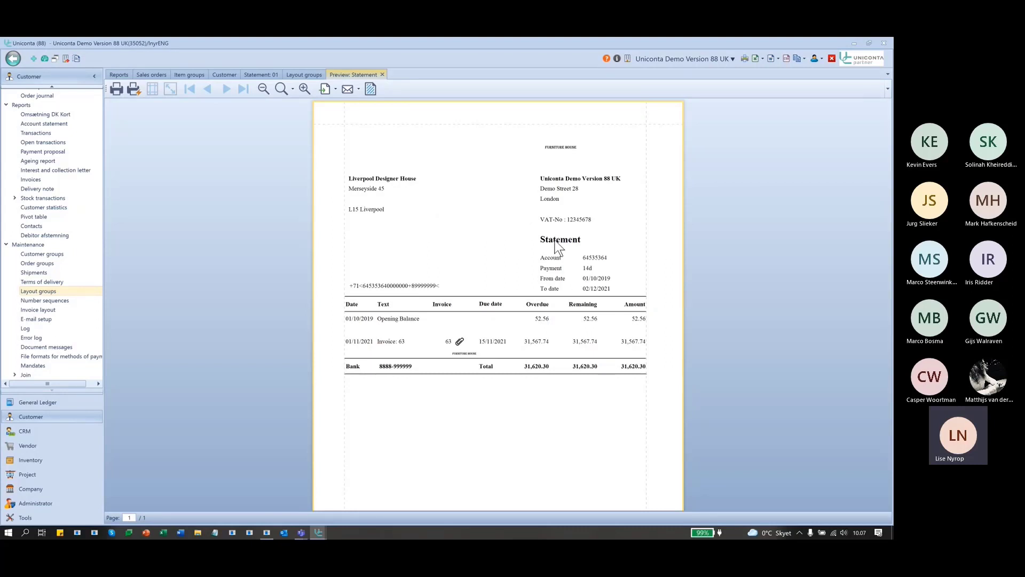
scroll(558, 283, "down", 3)
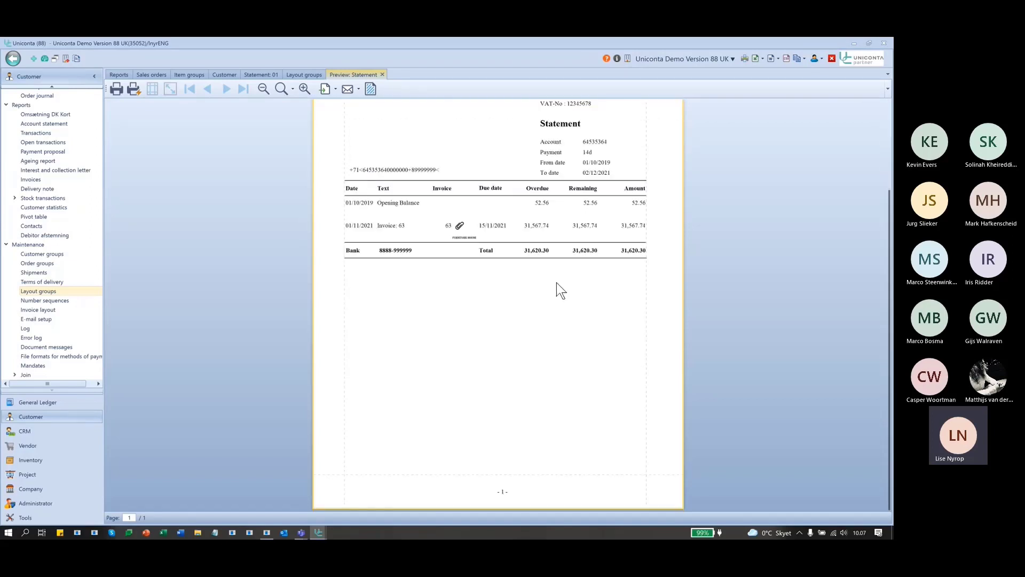
scroll(557, 281, "up", 3)
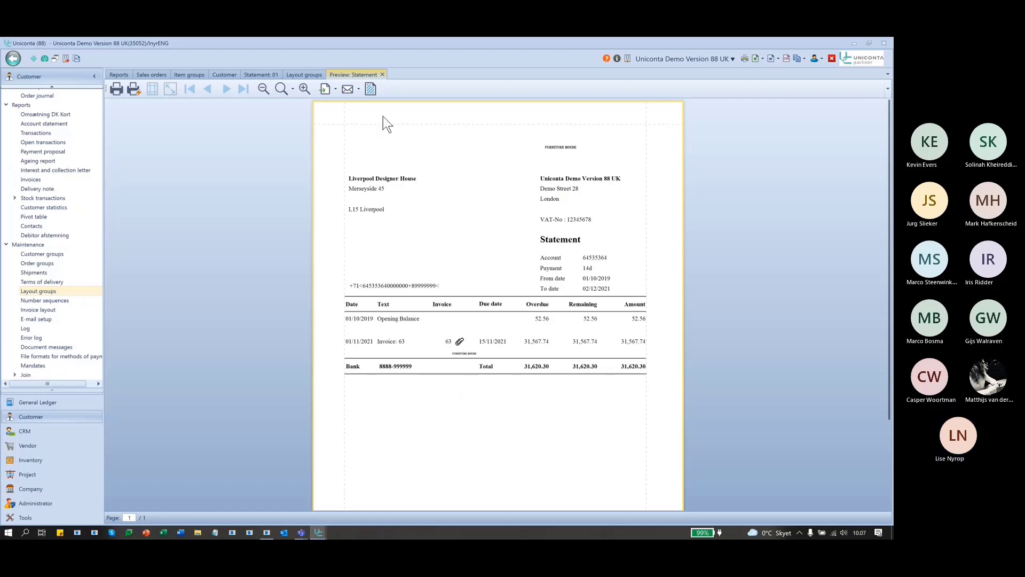
left_click(382, 74)
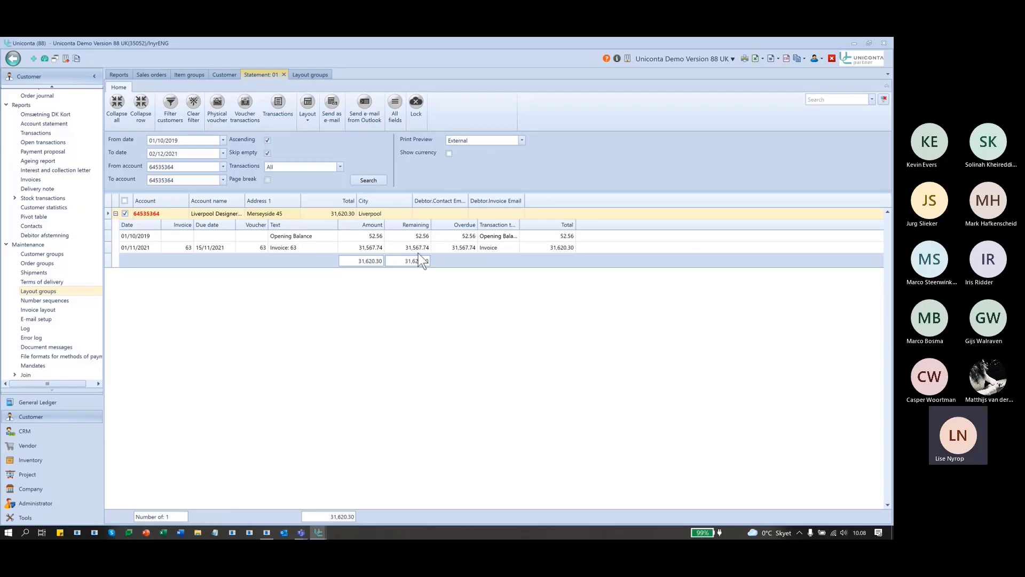
Examine the header area of the StandardStatement layout in the Report Designer and return to the customer statement.
mouse_move(318, 532)
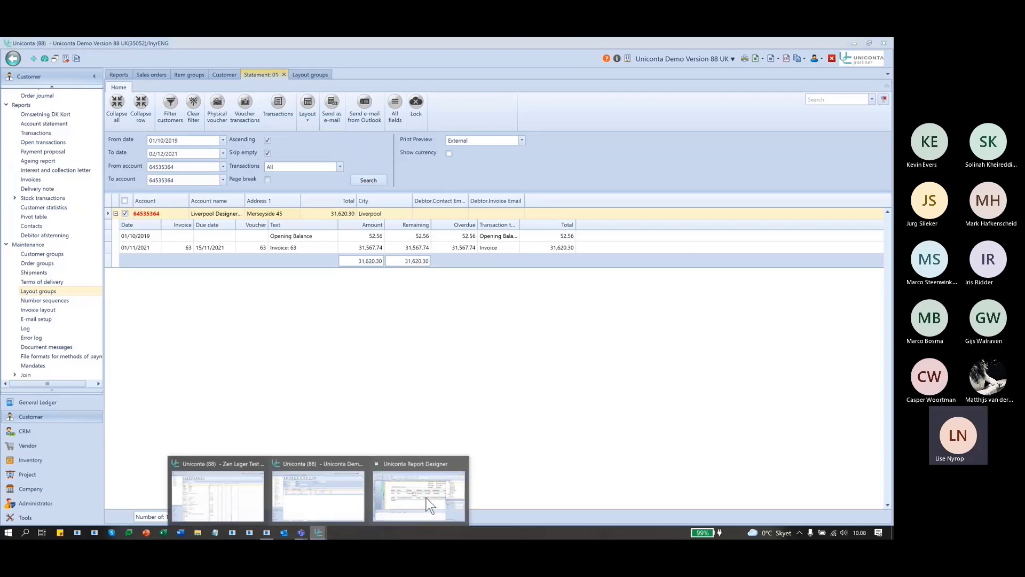
left_click(426, 498)
scroll(454, 320, "up", 5)
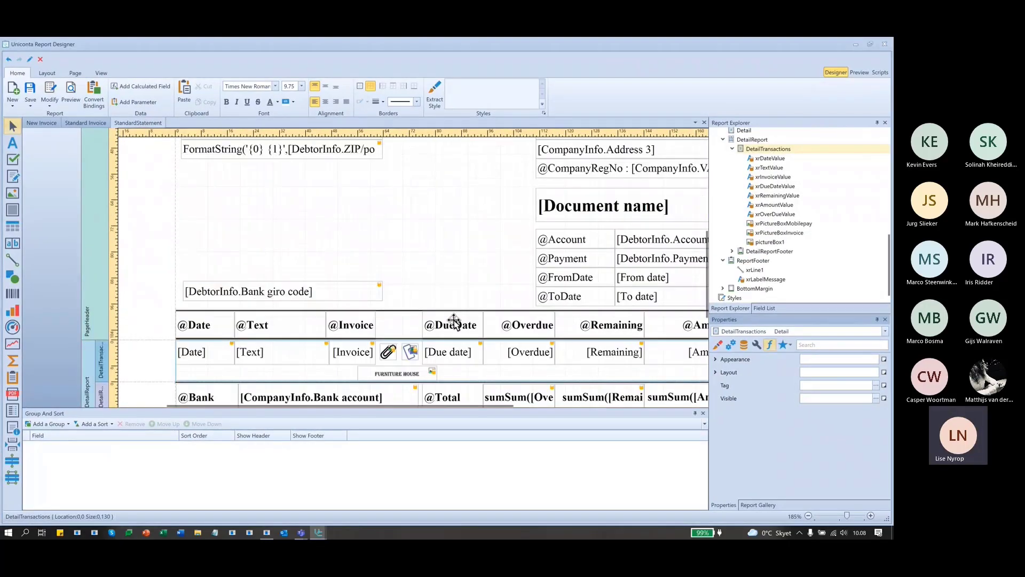
scroll(457, 318, "up", 3)
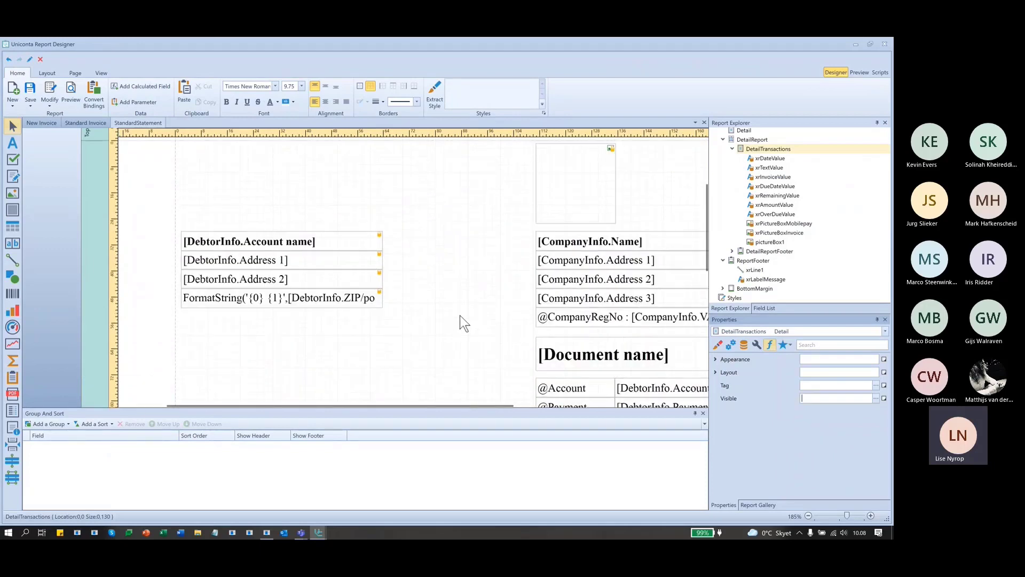
left_click(856, 46)
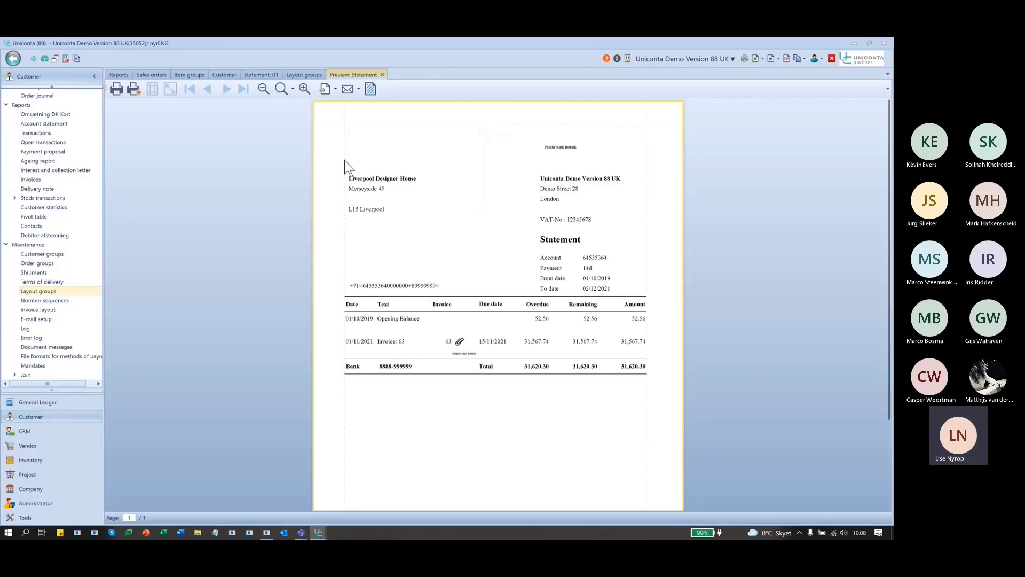
Examine the gap in the customer's address block in the statement preview and the matching address labels in the StandardStatement layout.
left_click_drag(338, 155, 441, 226)
left_click(396, 200)
mouse_move(319, 533)
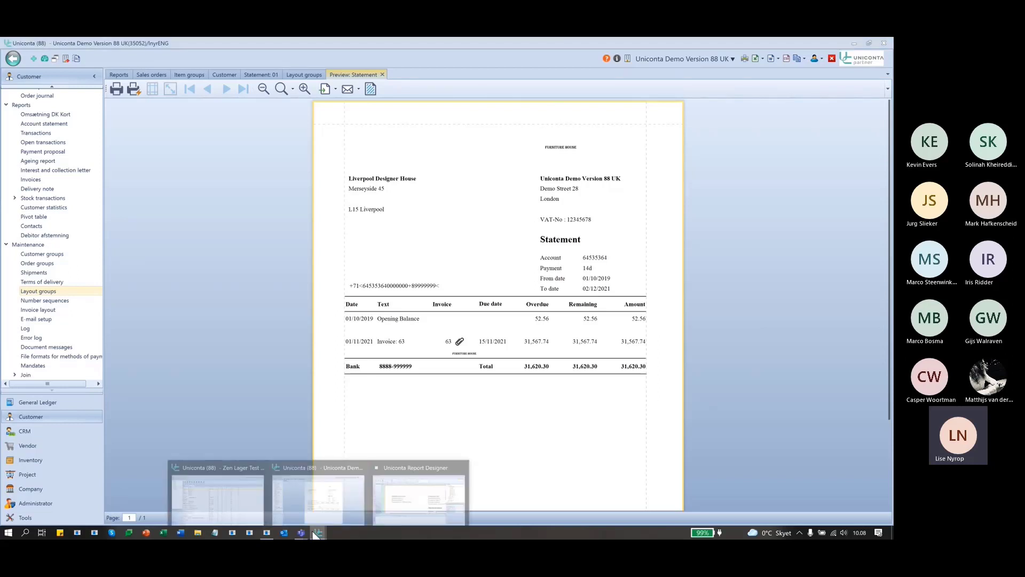
mouse_move(386, 501)
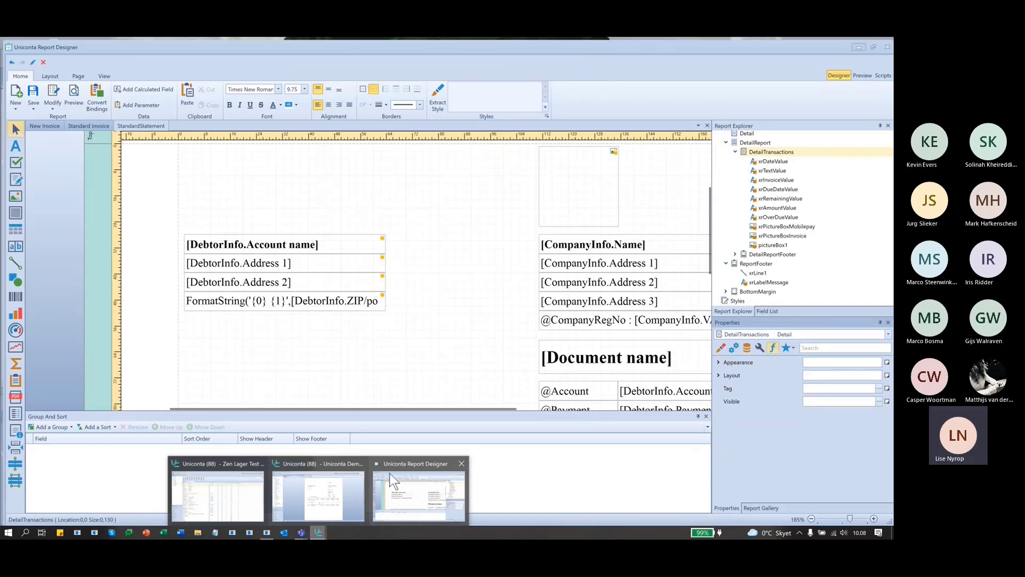
left_click(341, 497)
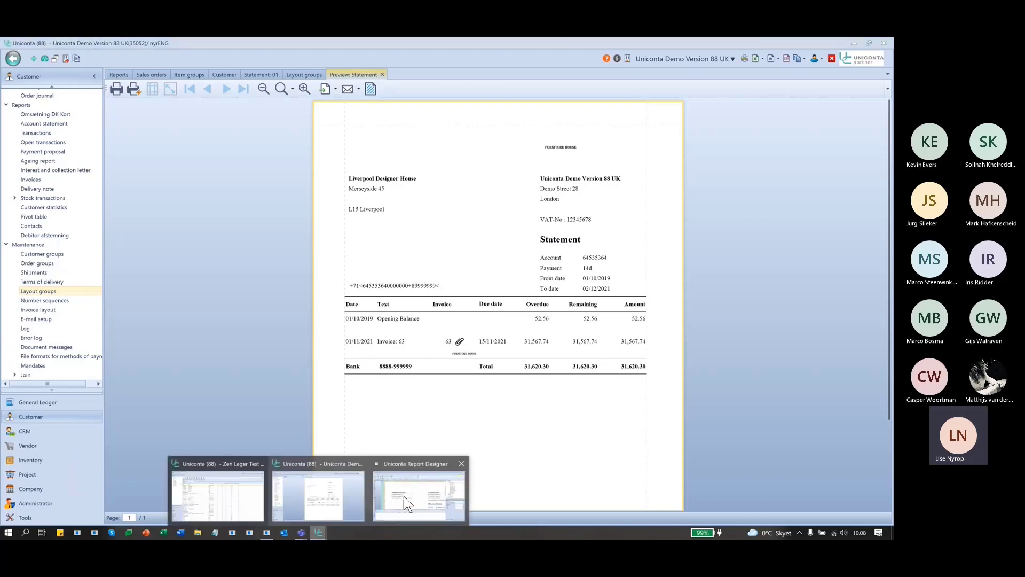
left_click(403, 495)
left_click(307, 285)
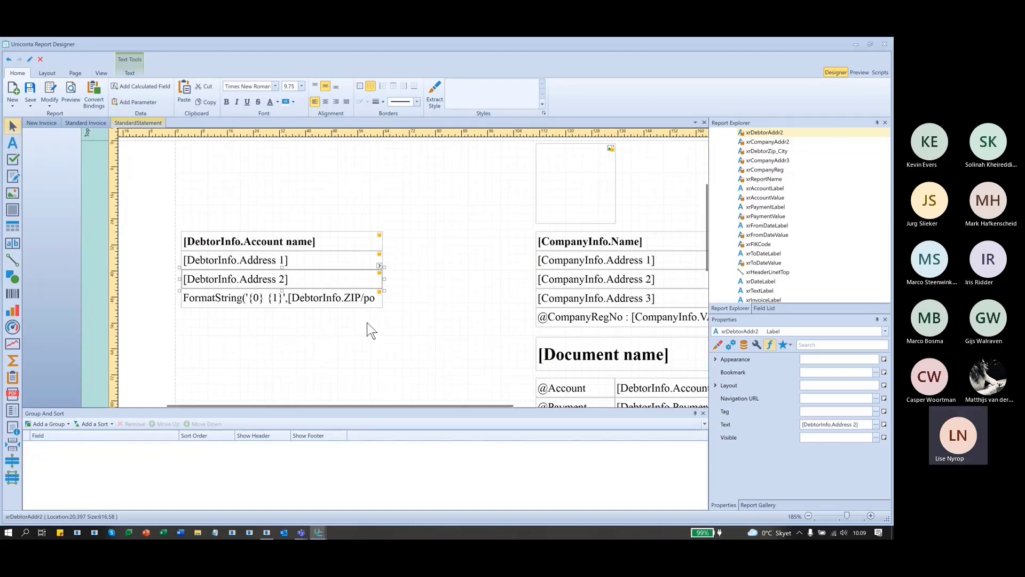
left_click(327, 302)
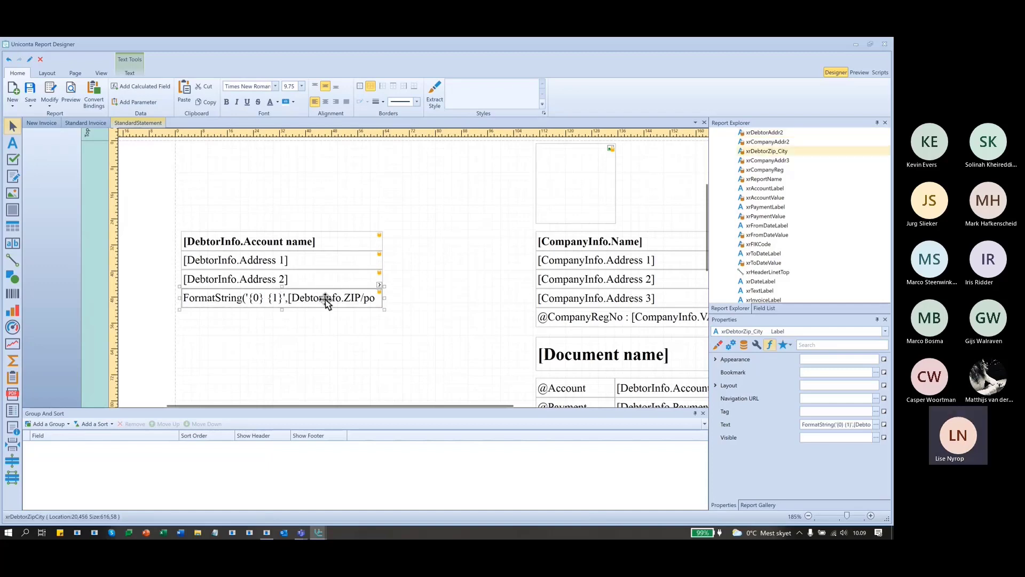
left_click(327, 285)
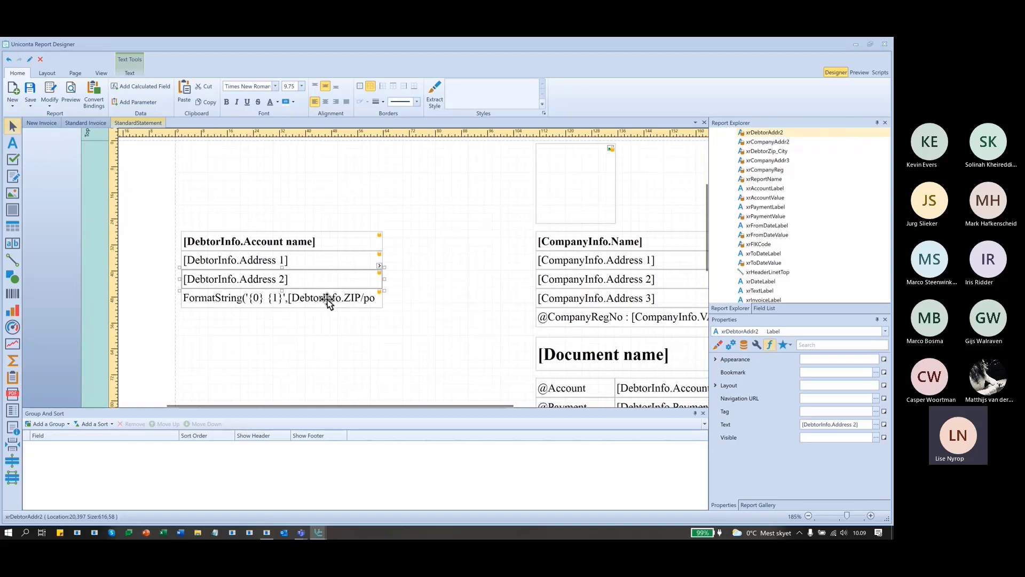
left_click(276, 340)
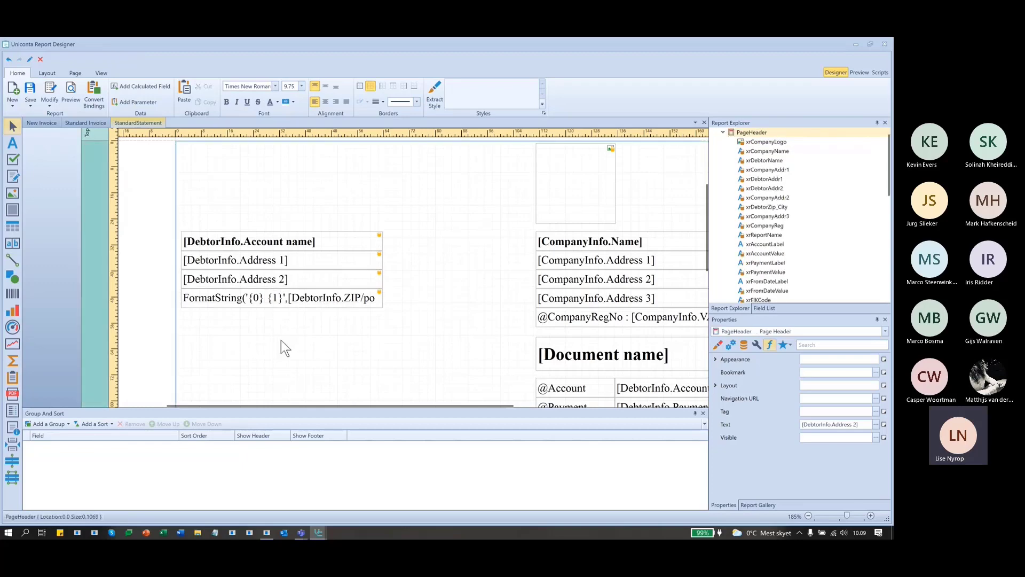
Add a panel of about 758 by 326 below the customer address and move the account name, address and ZIP/city labels into it.
left_click(10, 212)
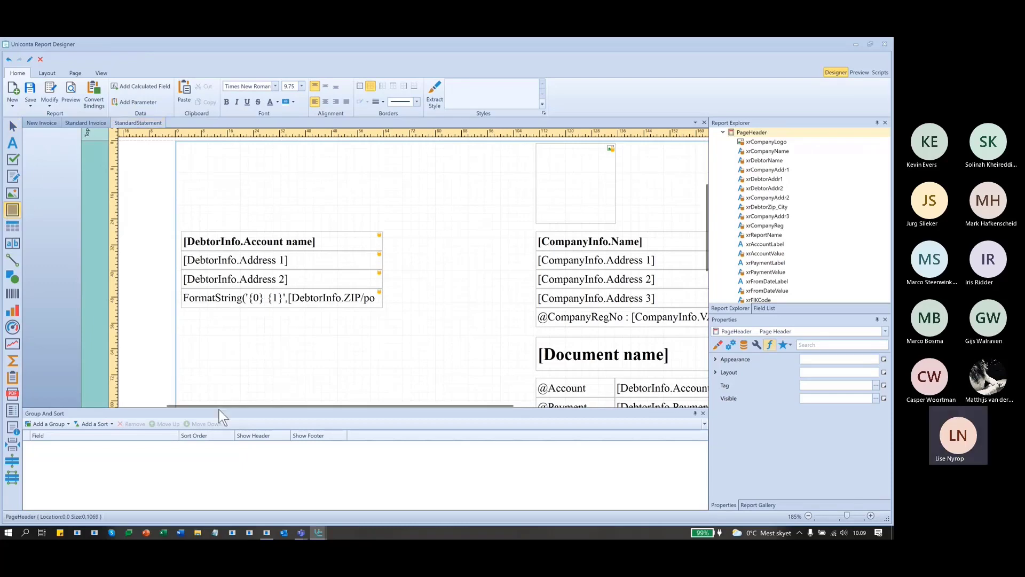
scroll(233, 373, "down", 3)
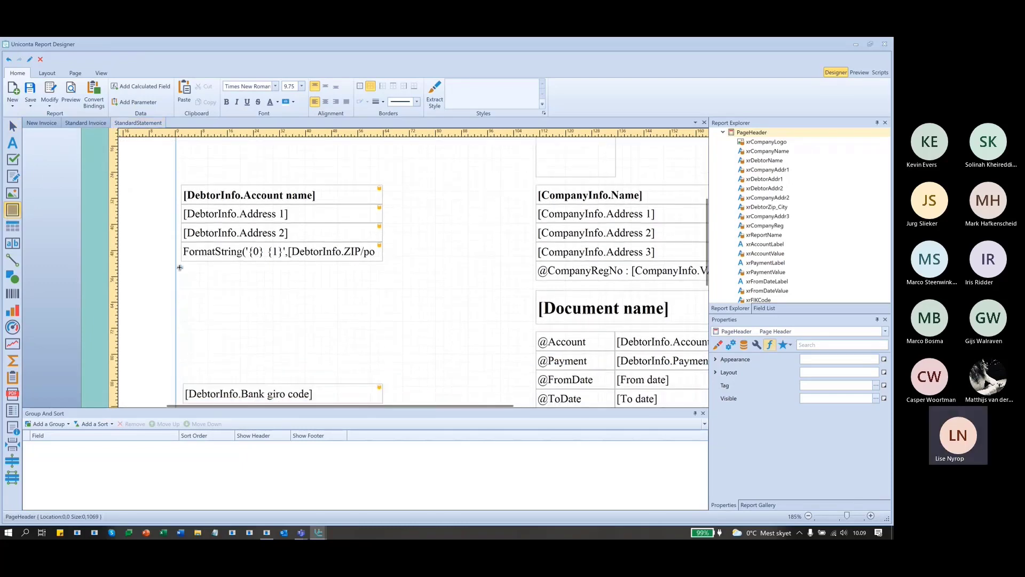
left_click_drag(180, 267, 426, 374)
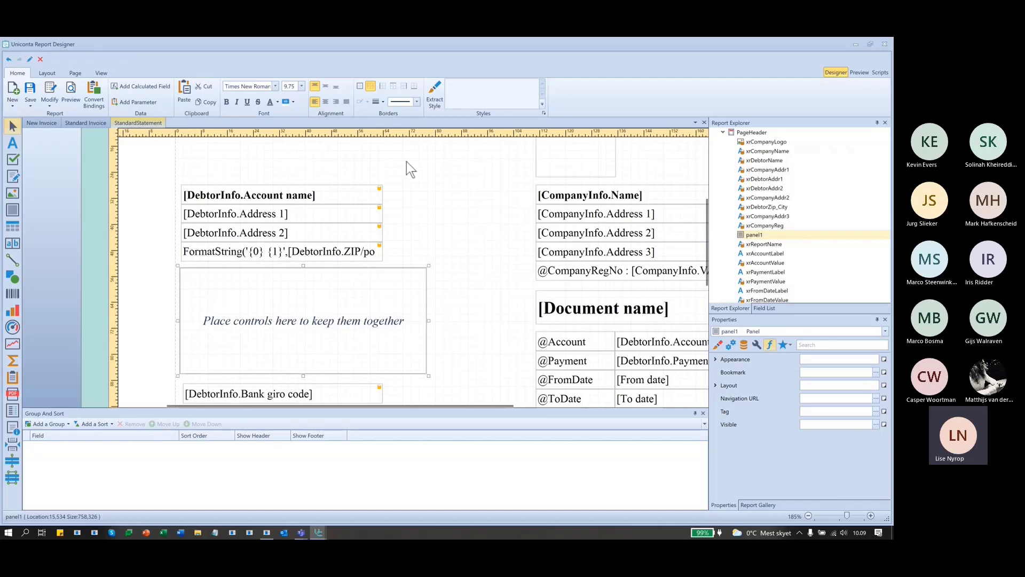
left_click_drag(406, 163, 170, 266)
left_click_drag(279, 211, 278, 297)
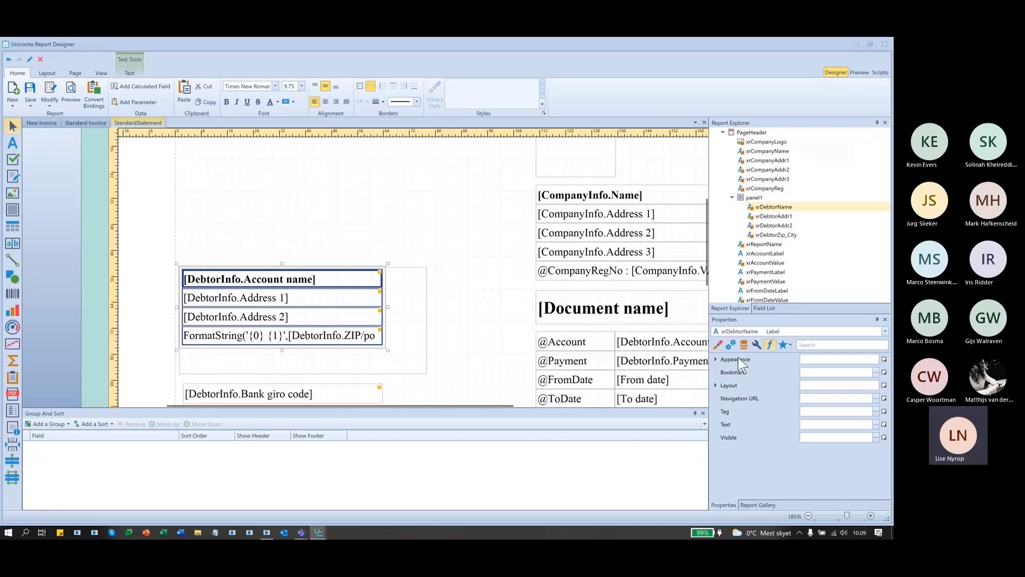
Move the address panel up to the former place of the customer address labels and save the changed report.
left_click(731, 344)
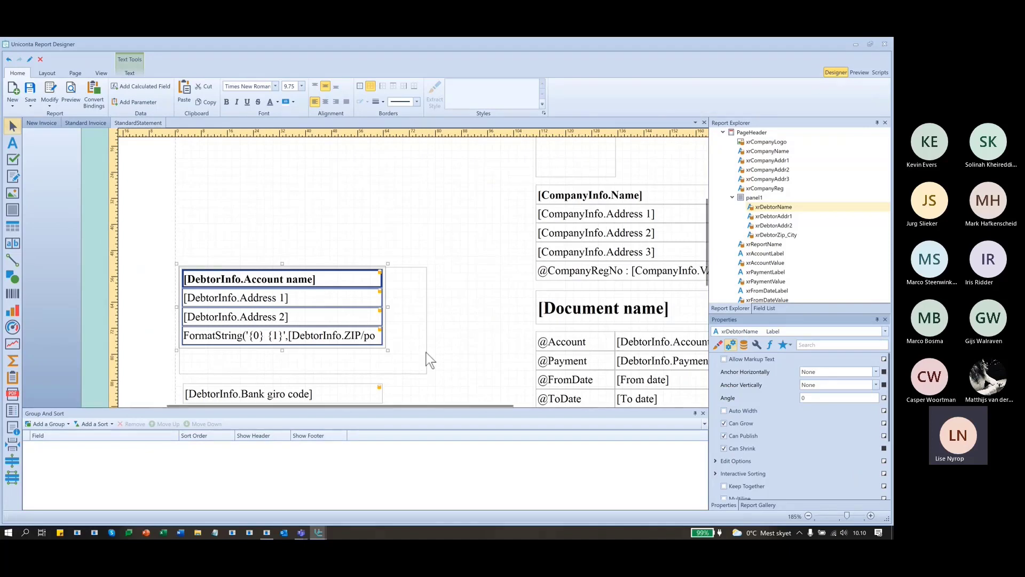
left_click_drag(412, 346, 413, 272)
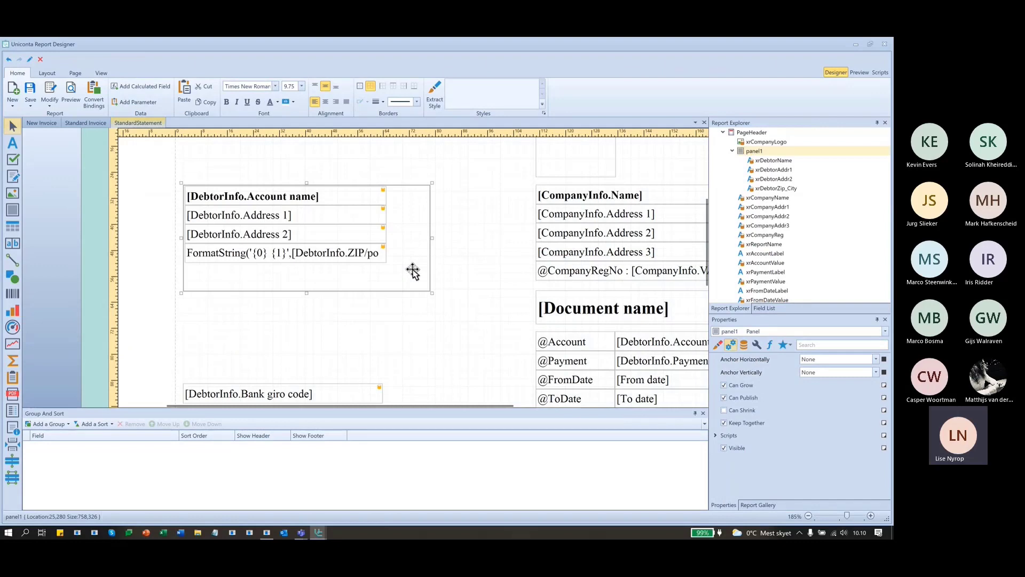
left_click(40, 88)
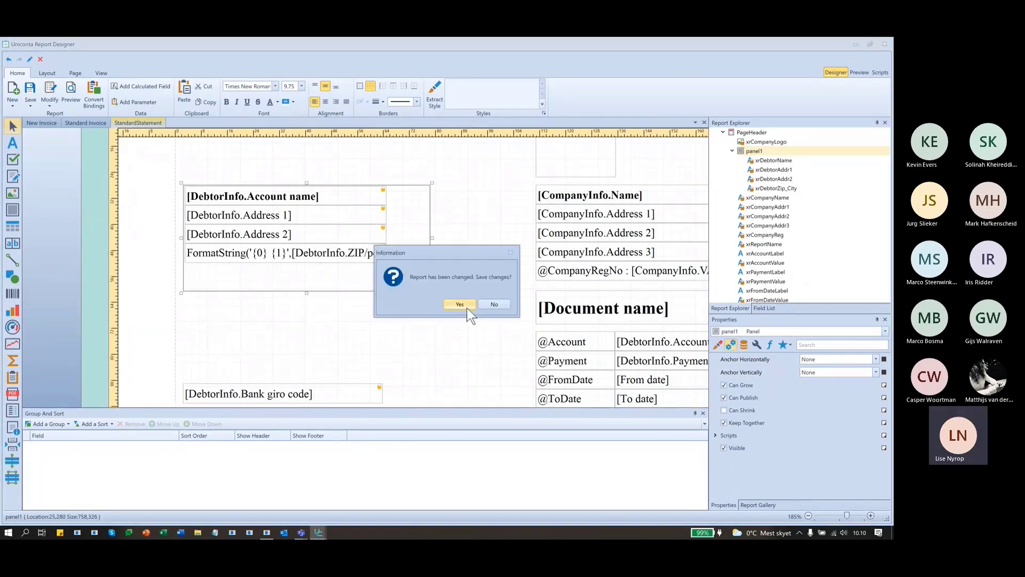
left_click(466, 306)
left_click(504, 302)
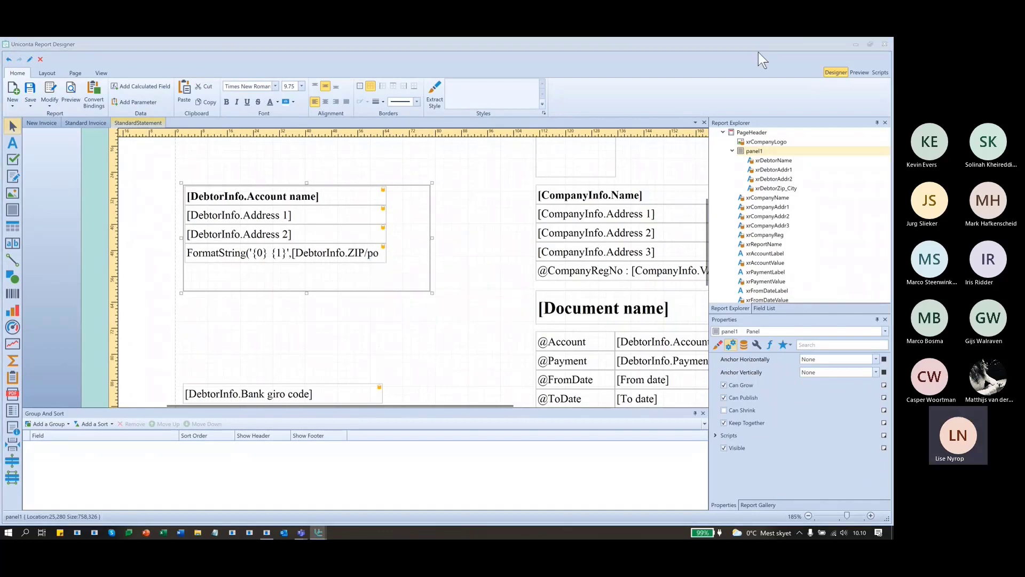
Preview the customer statement again with the saved layout, check the spacing of the address block, and close the preview.
left_click(853, 43)
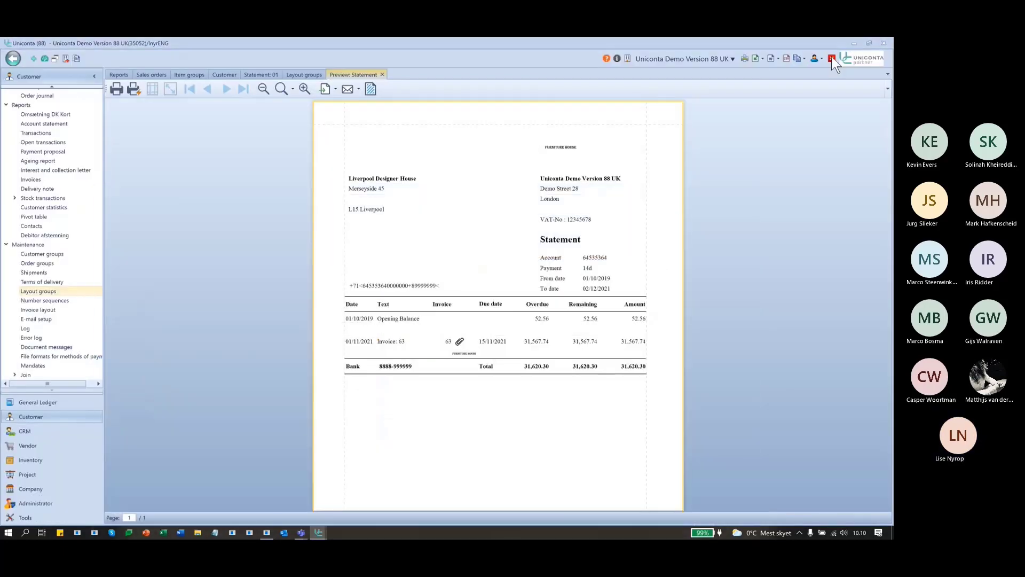
left_click(382, 74)
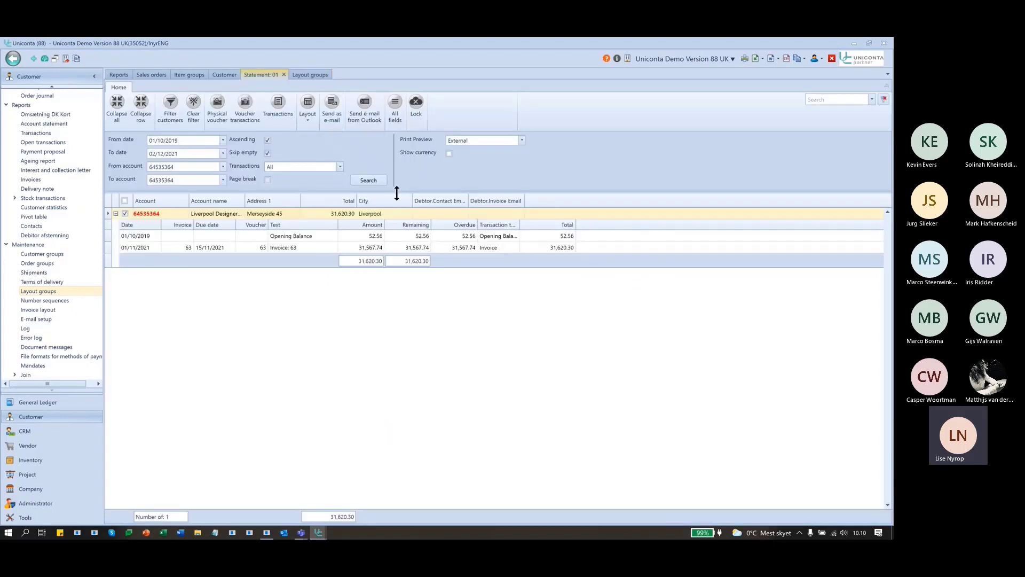
left_click(744, 58)
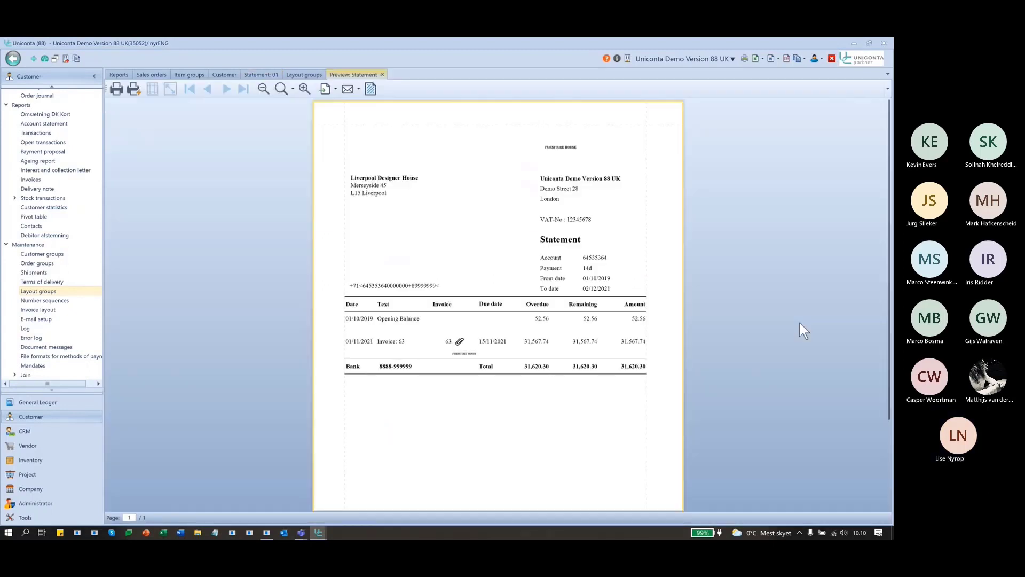
left_click_drag(343, 165, 414, 201)
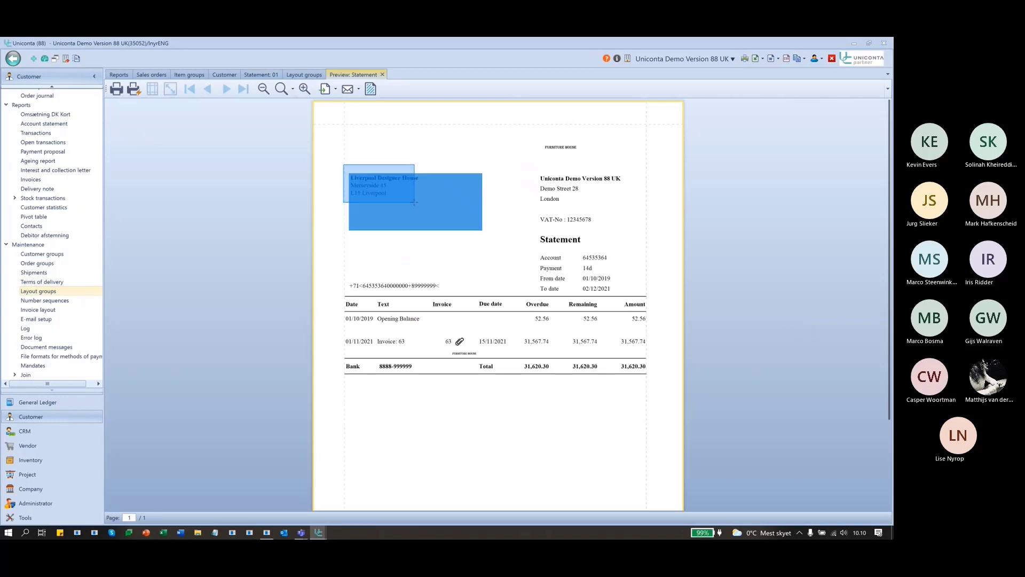
left_click(426, 148)
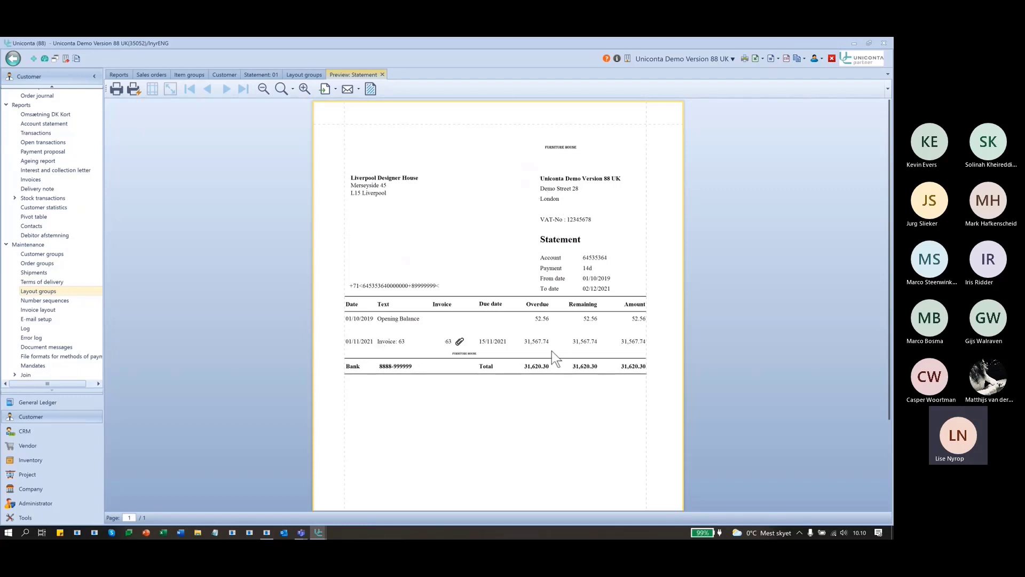
left_click(383, 74)
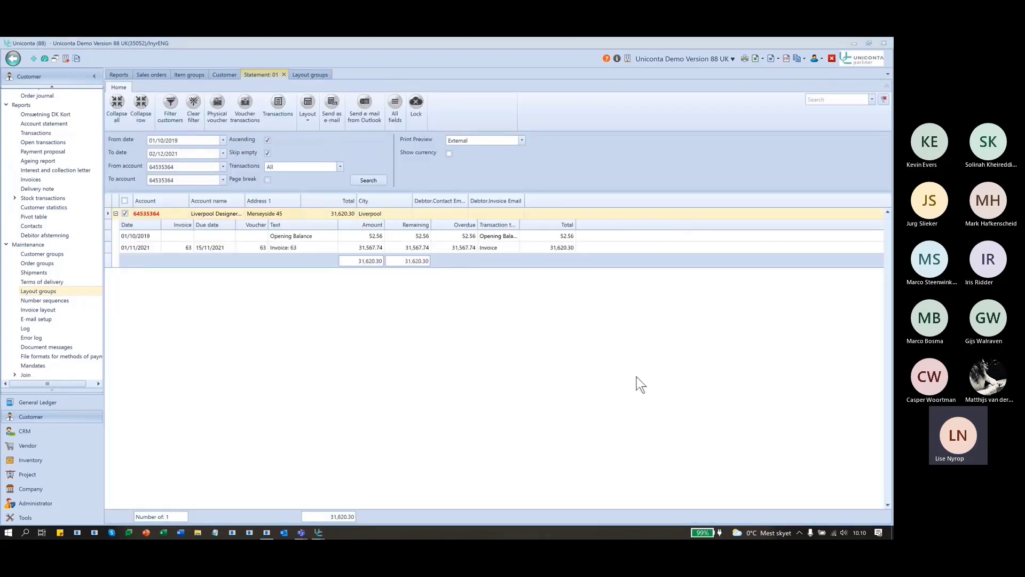
Delete the Mobilepay and invoice picture boxes from the transaction line and fit the logo, about 95 by 58, between Invoice and Due date.
key("alt+Tab")
scroll(337, 321, "down", 3)
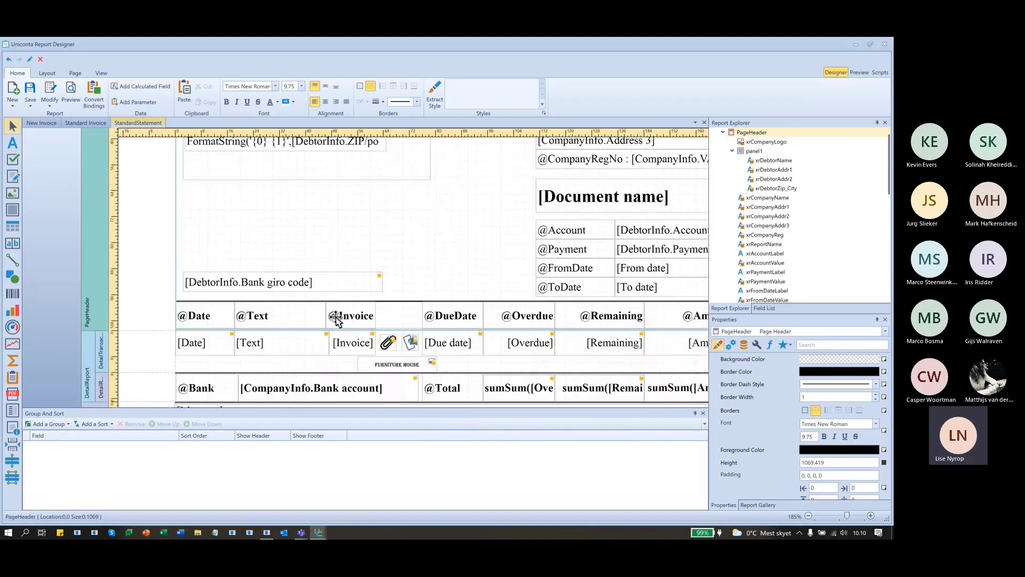
scroll(337, 321, "down", 1)
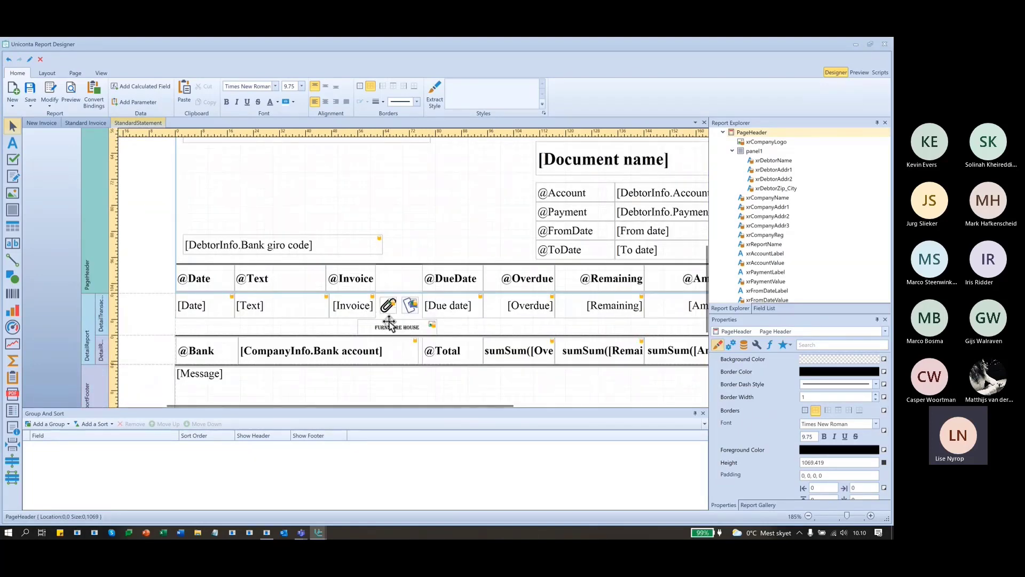
left_click(408, 308)
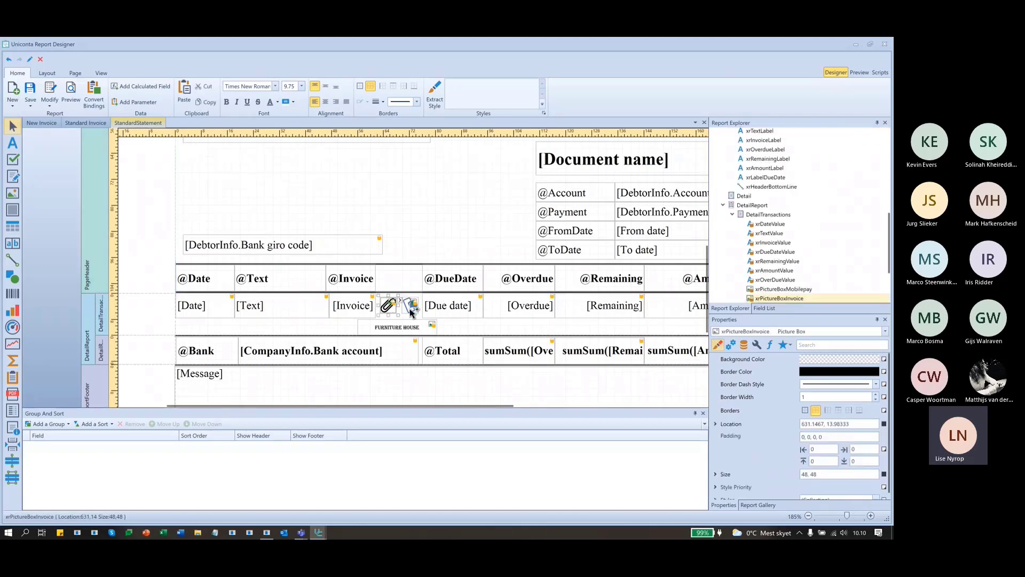
key("Delete")
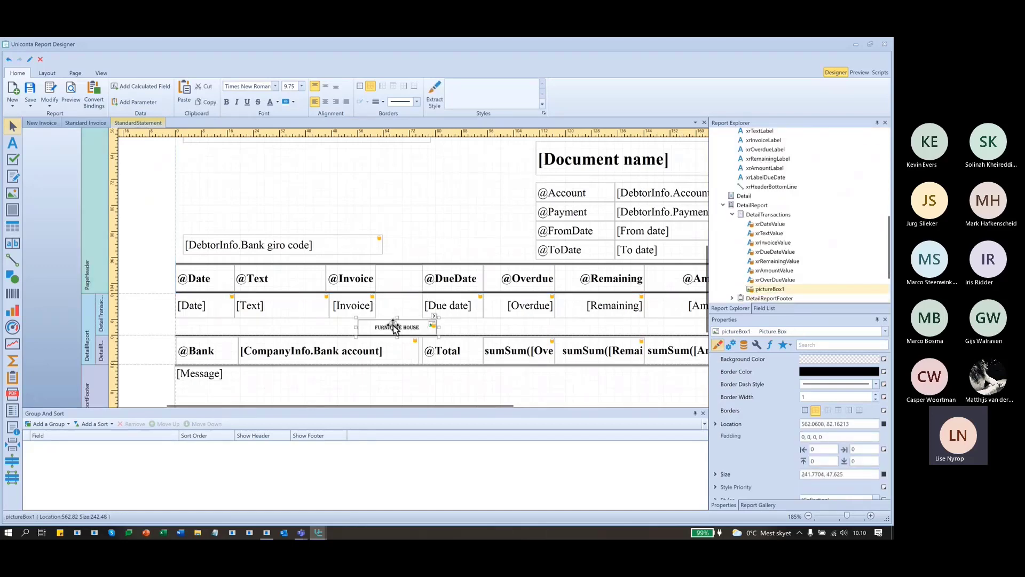
mouse_move(396, 325)
left_mouse_down()
mouse_move(396, 305)
mouse_move(365, 315)
mouse_move(414, 319)
left_mouse_up()
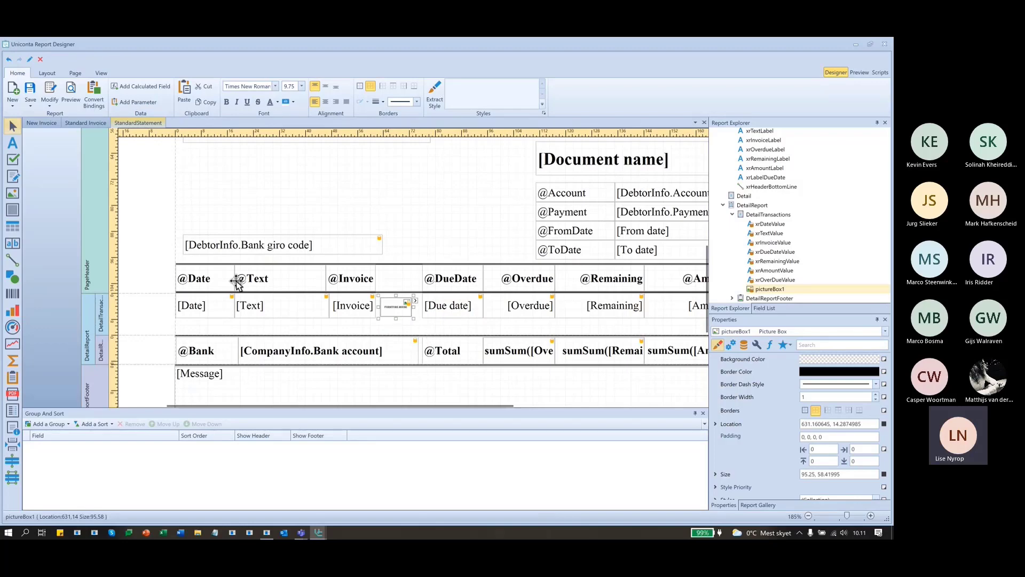
Reduce the height of all transaction-line fields together and resize the DetailTransactions band to a height of about 251.
left_click_drag(161, 321, 773, 289)
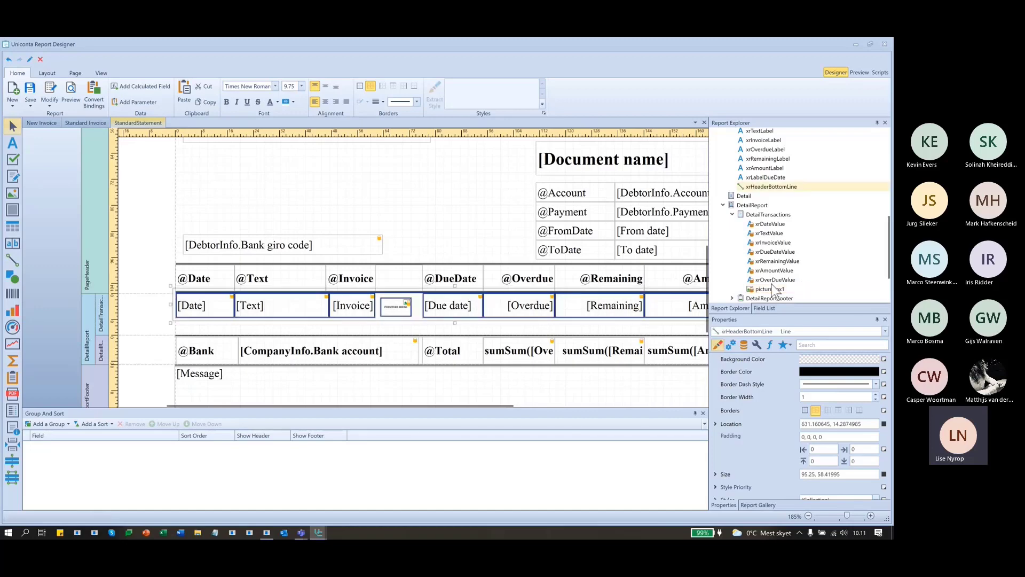
left_click(193, 292, "ctrl")
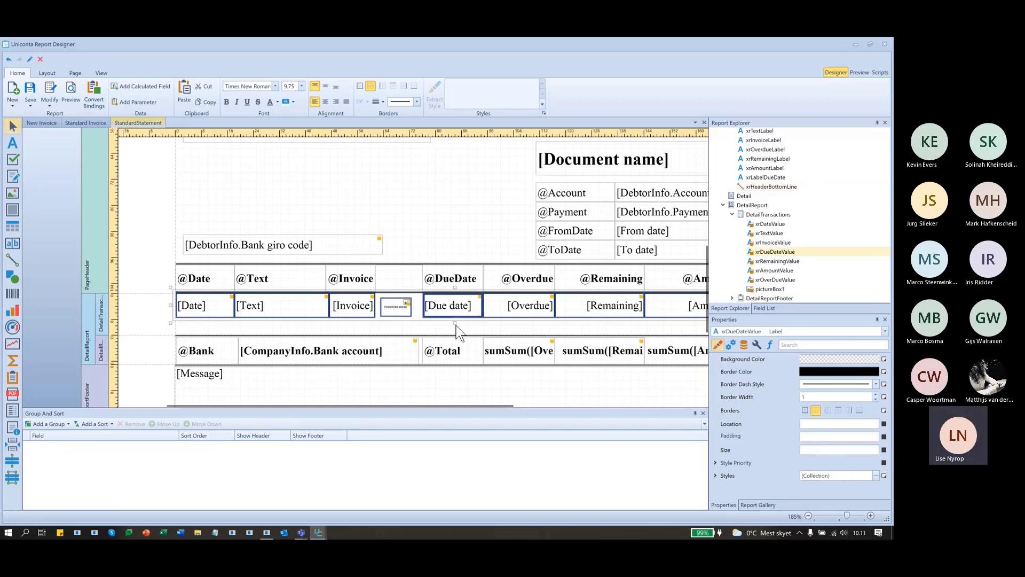
left_click_drag(456, 325, 455, 312)
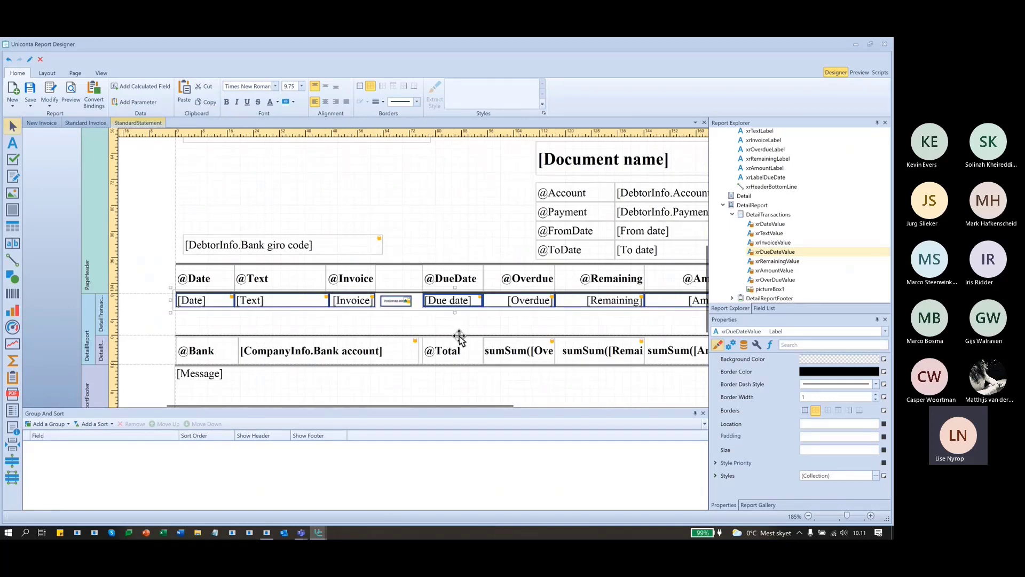
left_click_drag(460, 336, 456, 304)
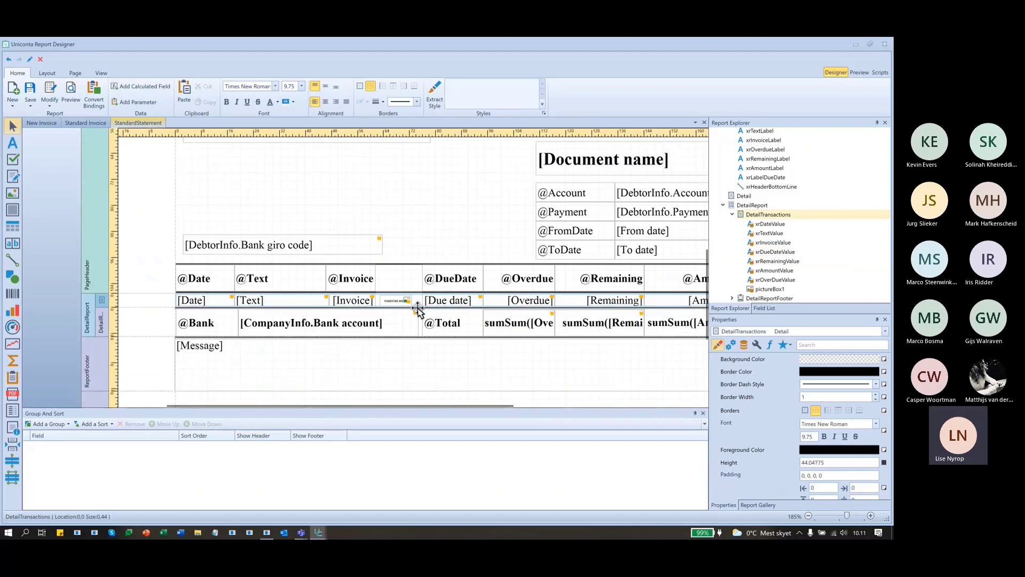
left_click_drag(419, 306, 420, 373)
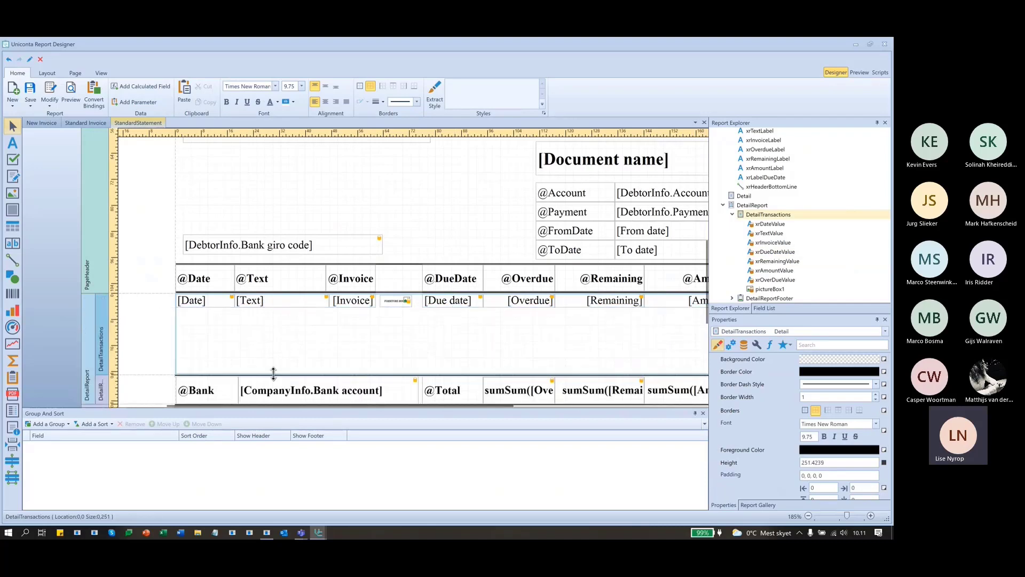
Add a panel below the transaction-line fields and narrow it to the page width, about 1709 by 112.
left_click(12, 211)
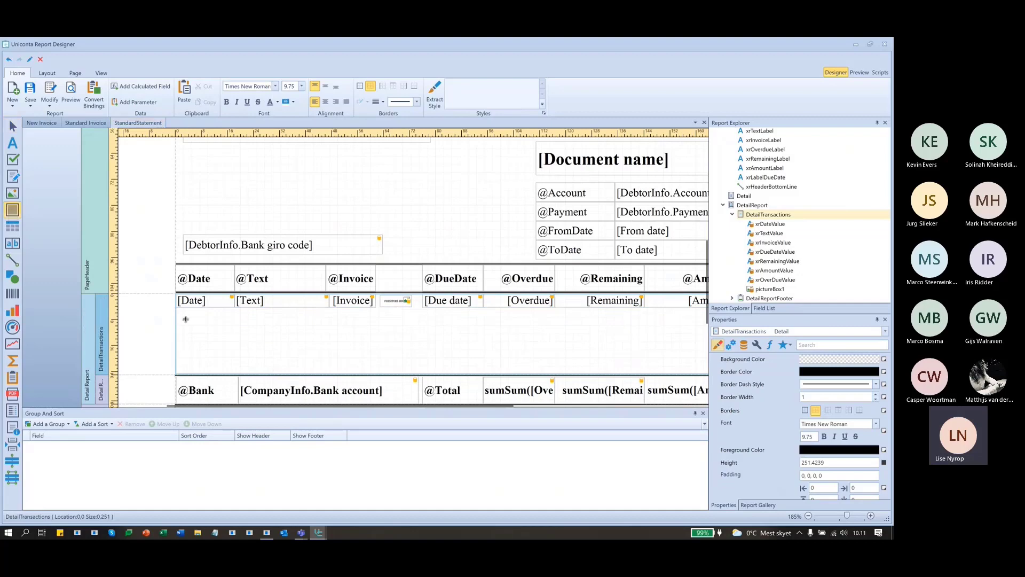
left_click_drag(177, 321, 818, 358)
scroll(521, 332, "down", 3)
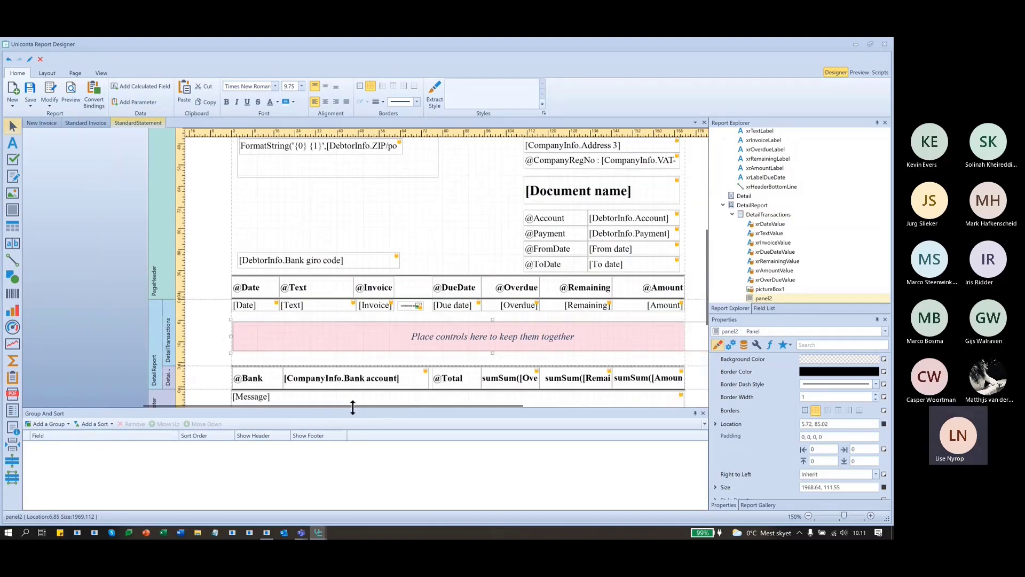
left_click_drag(354, 404, 380, 407)
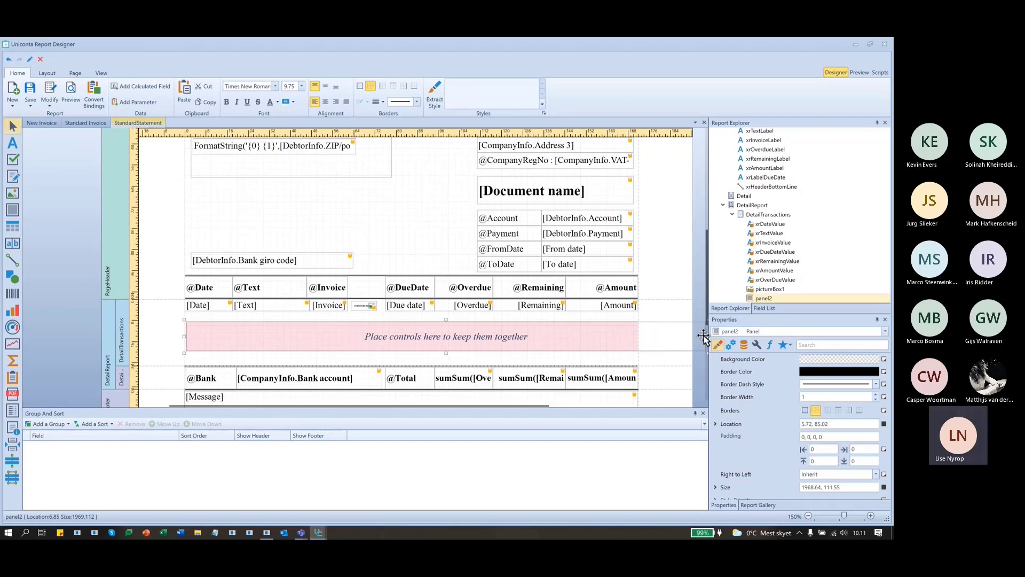
left_click_drag(708, 341, 647, 337)
left_click_drag(772, 336, 691, 335)
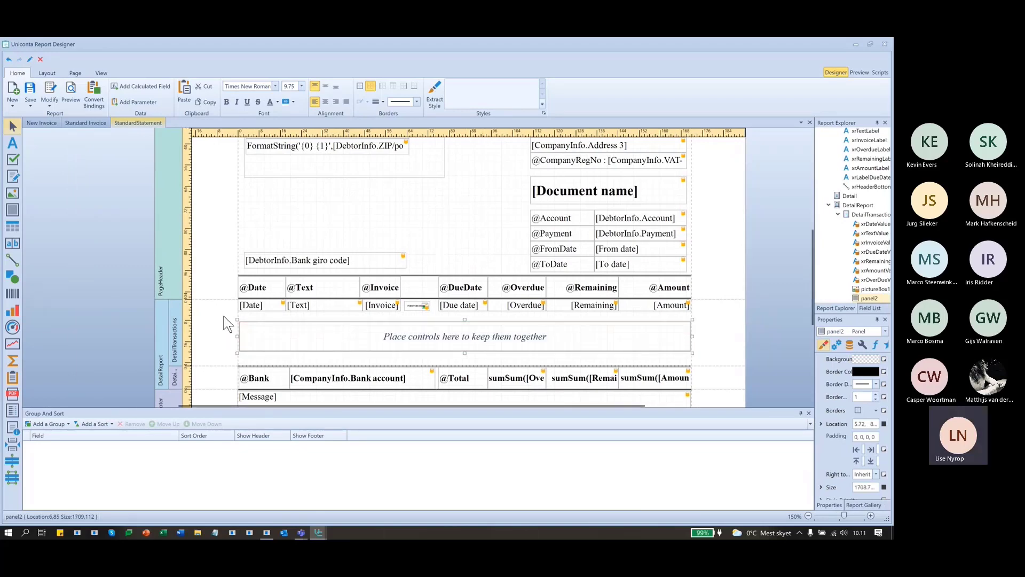
Select all transaction-line fields together with the logo and move them into the empty panel below.
left_click_drag(229, 312, 687, 314)
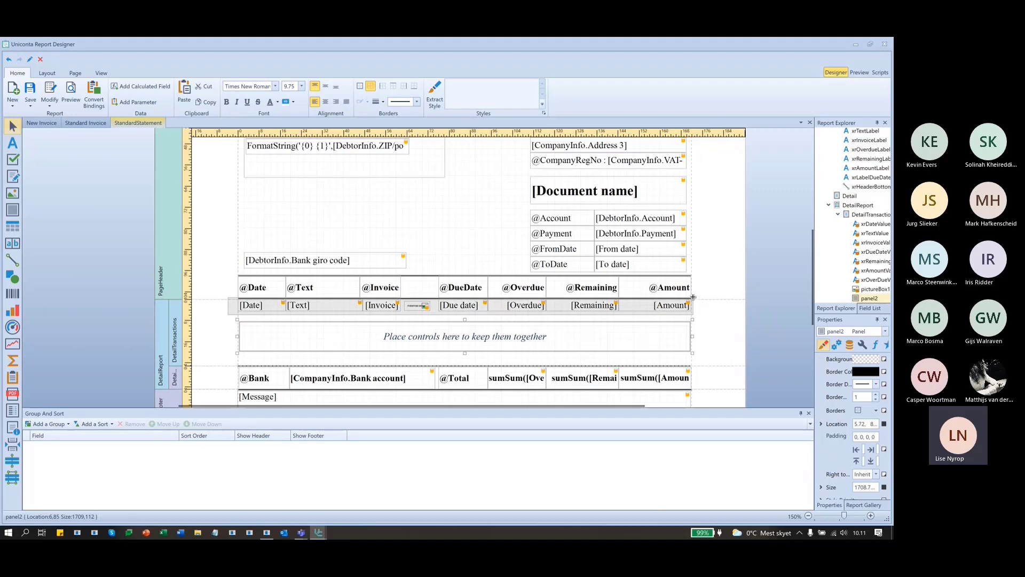
left_click(693, 300)
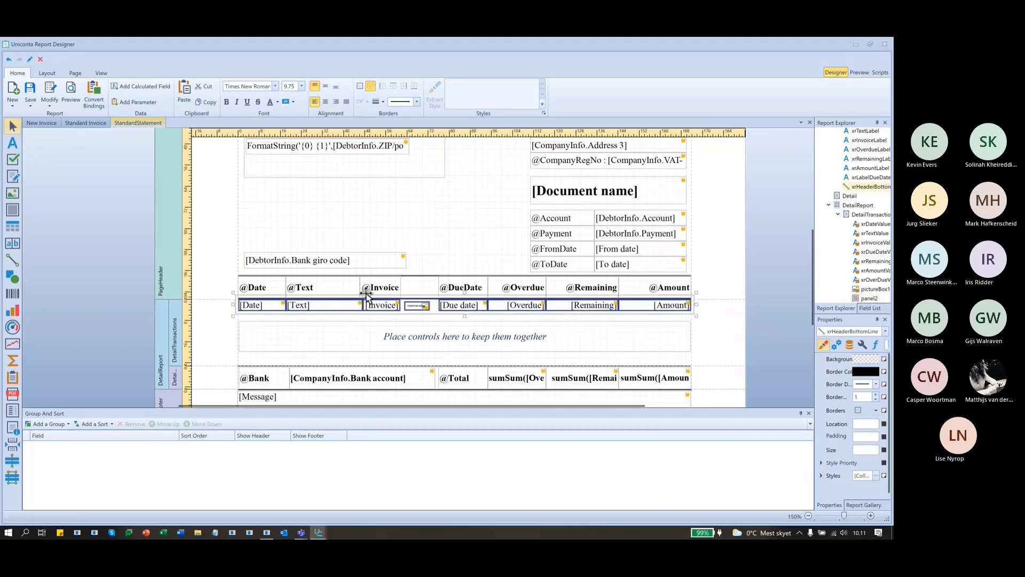
left_click(417, 297, "ctrl")
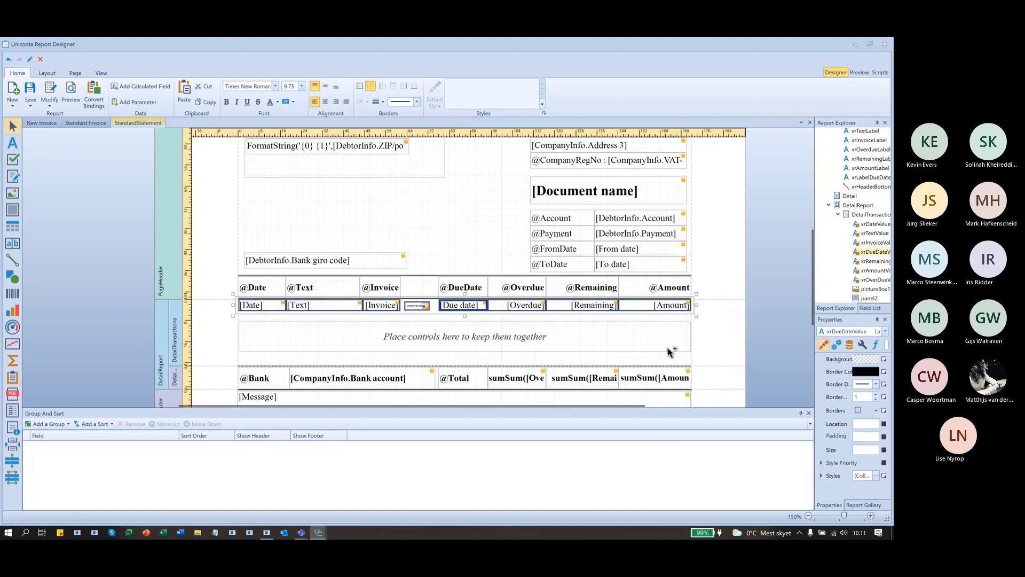
left_click_drag(458, 305, 459, 331)
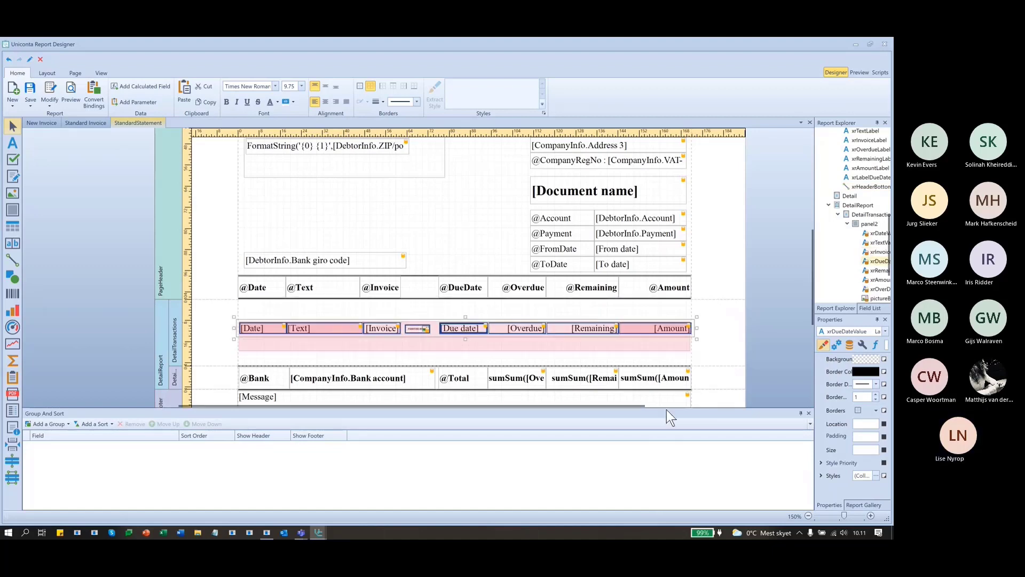
Narrow the Amount field to a width of about 255 and move the filled panel to location 0, 0 in the DetailTransactions band.
left_click(659, 326)
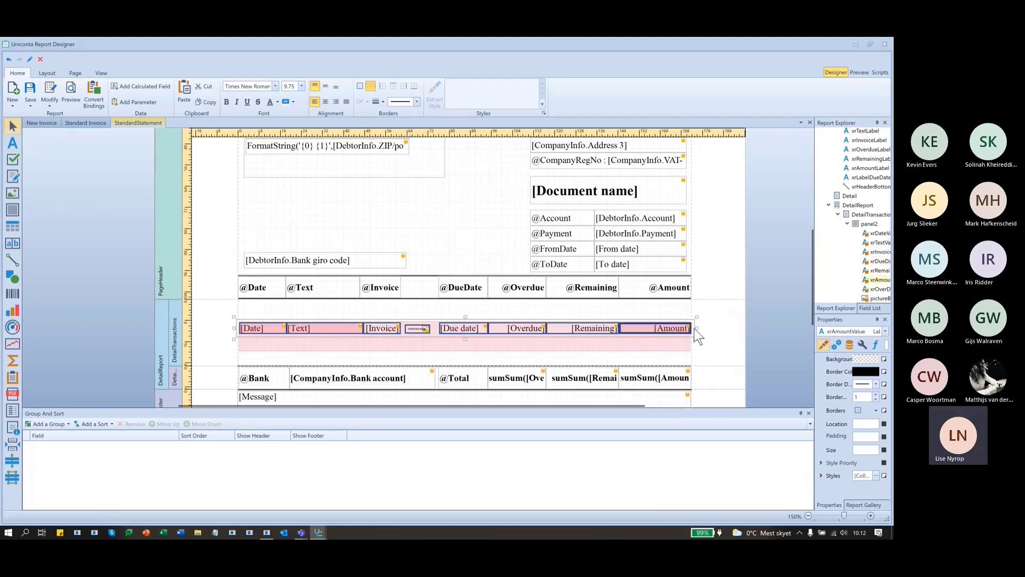
left_click(664, 327)
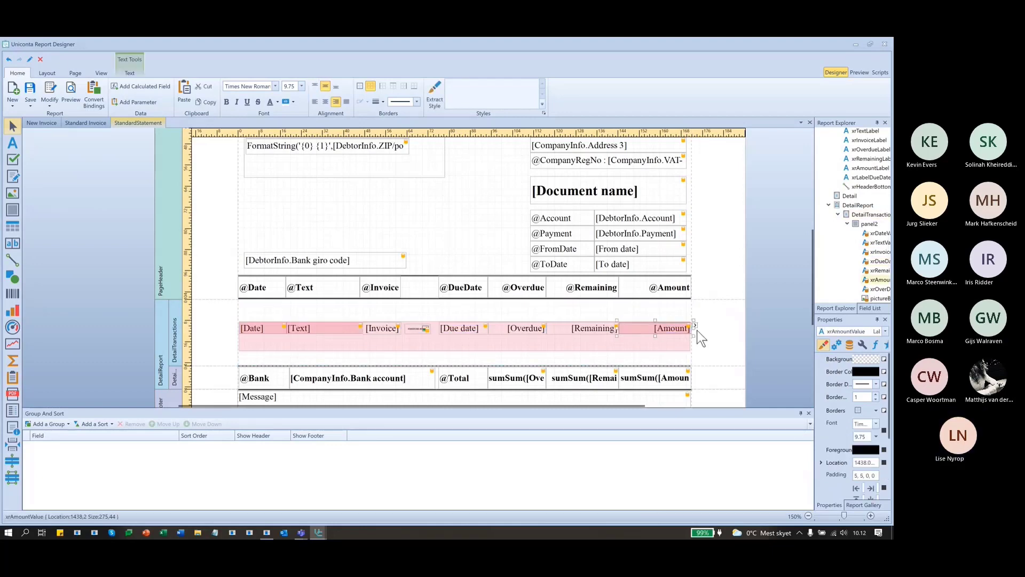
left_click_drag(694, 325, 689, 325)
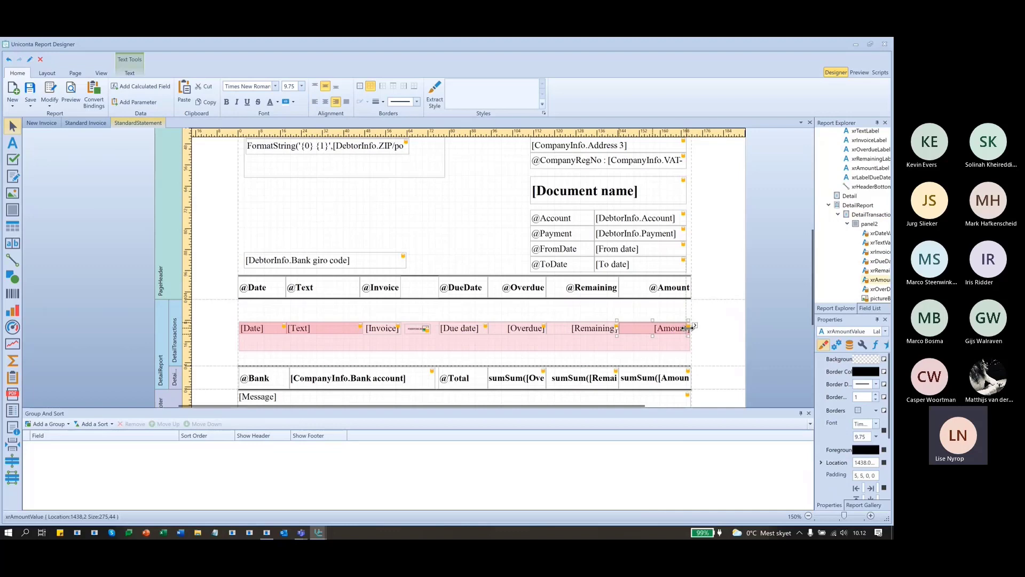
left_click(717, 330)
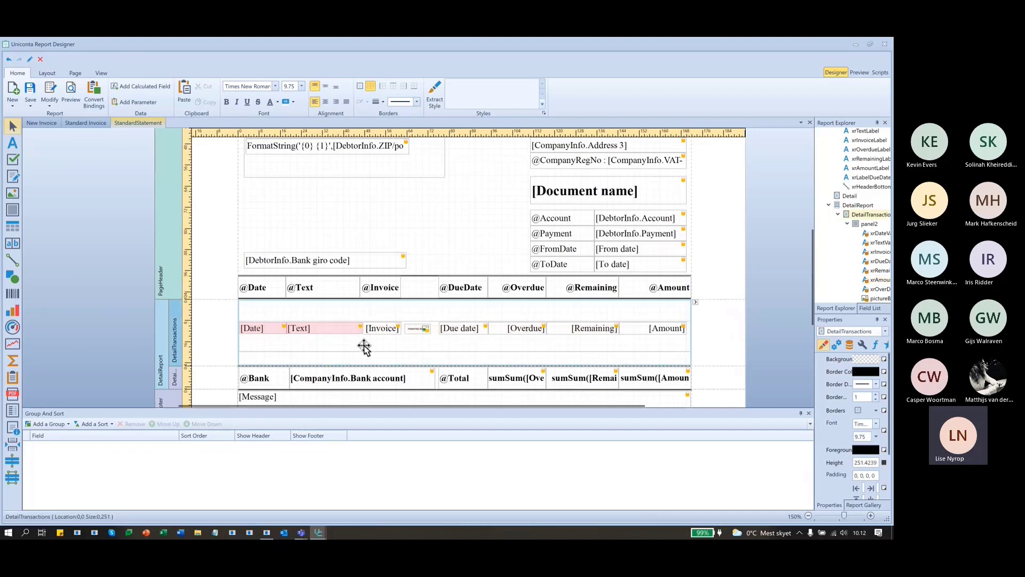
left_click_drag(364, 345, 362, 323)
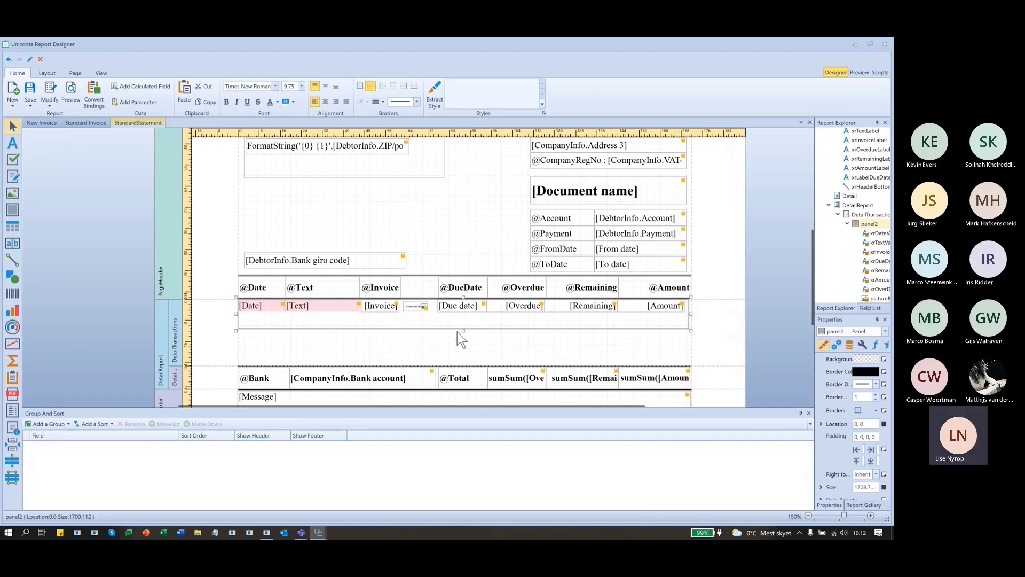
Widen the properties area and enable Can Shrink for the Amount, Remaining and Overdue fields in the transaction line.
left_click(174, 297)
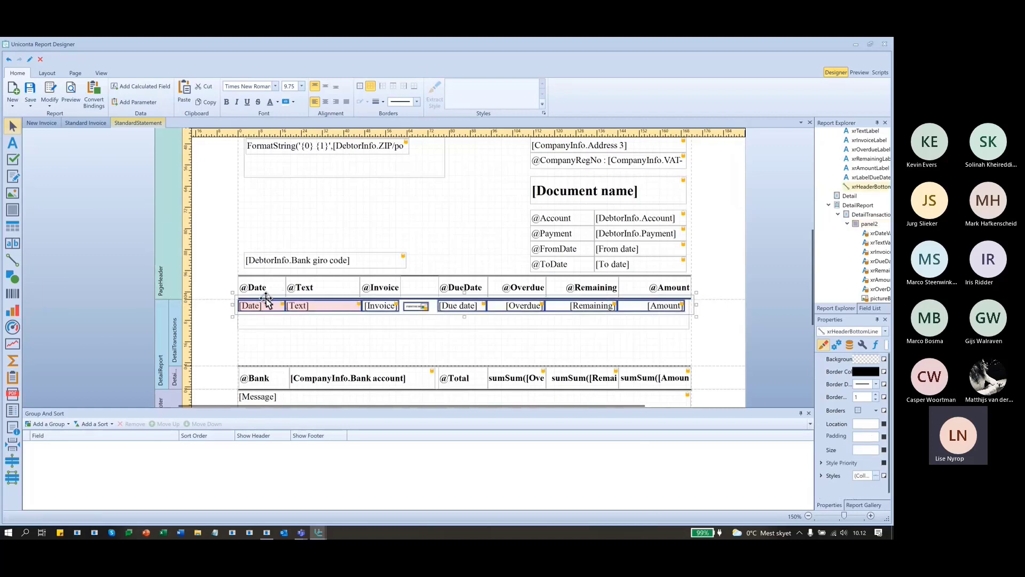
left_click(458, 306)
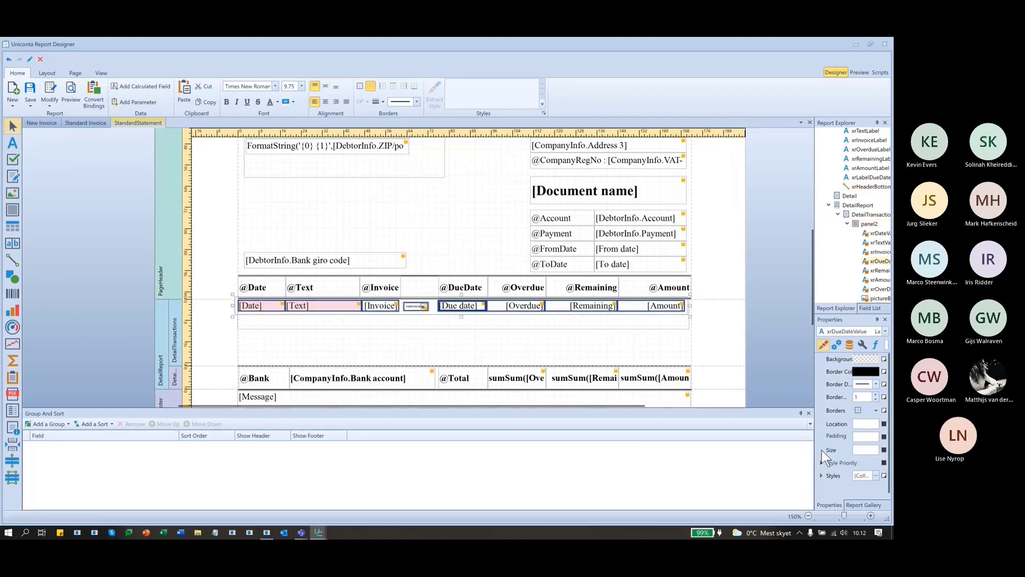
left_click_drag(814, 450, 736, 448)
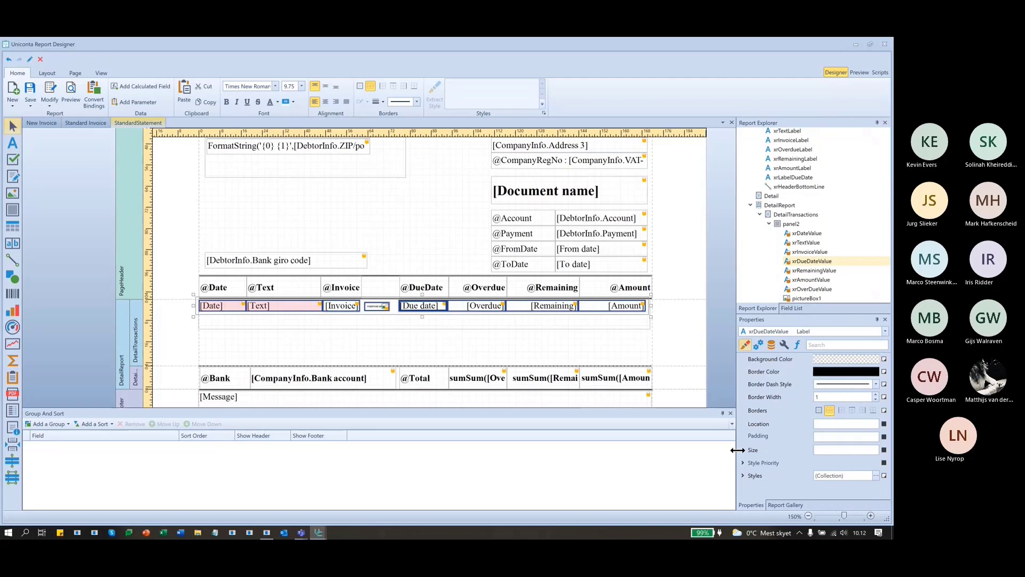
left_click(759, 345)
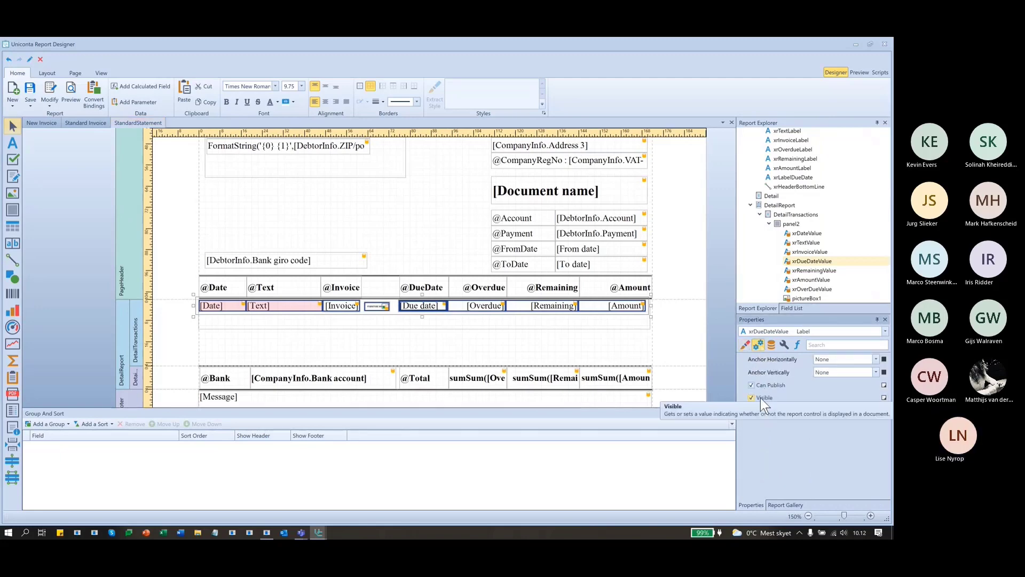
left_click(582, 321)
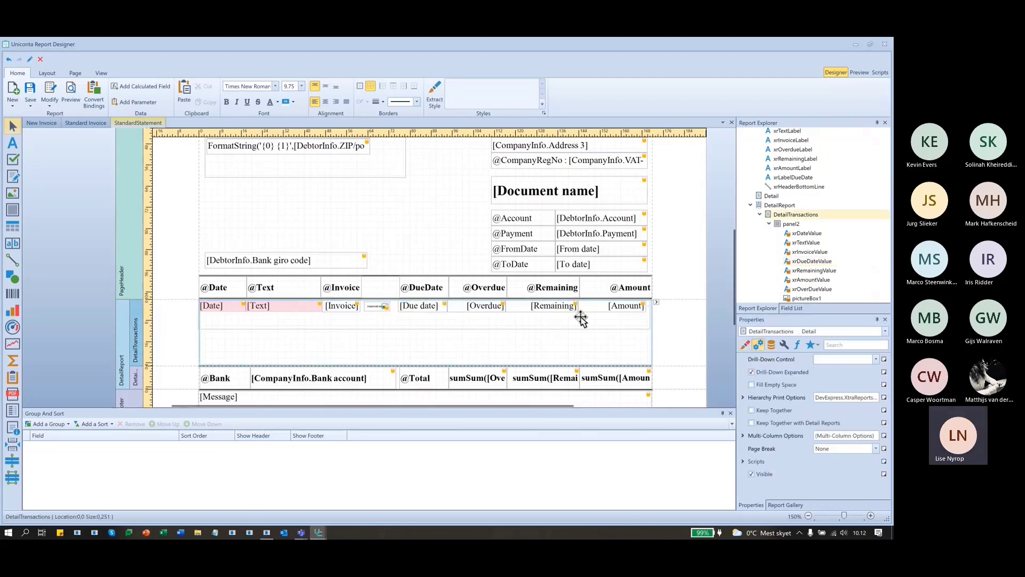
left_click(610, 305)
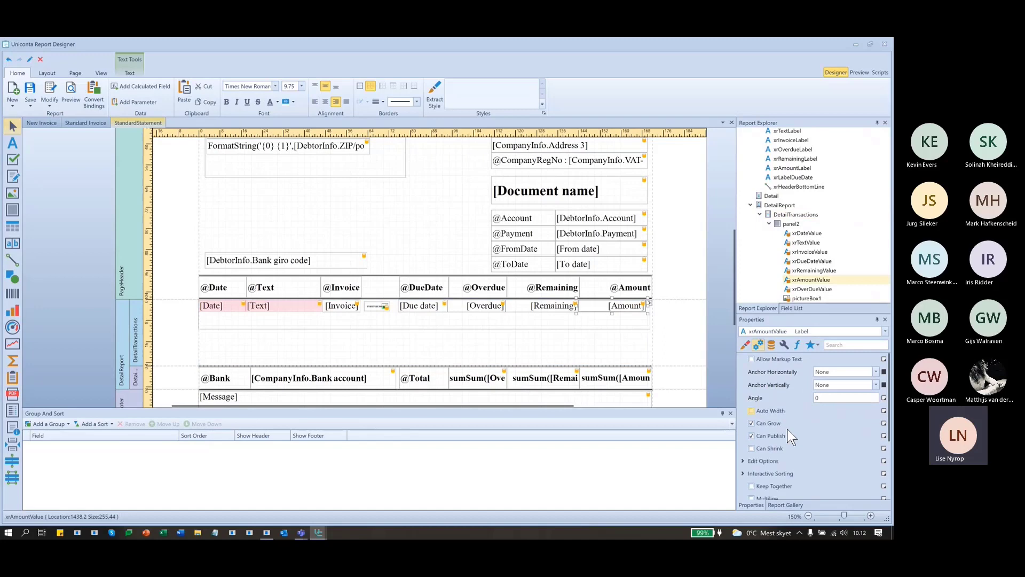
left_click(751, 448)
left_click(555, 307)
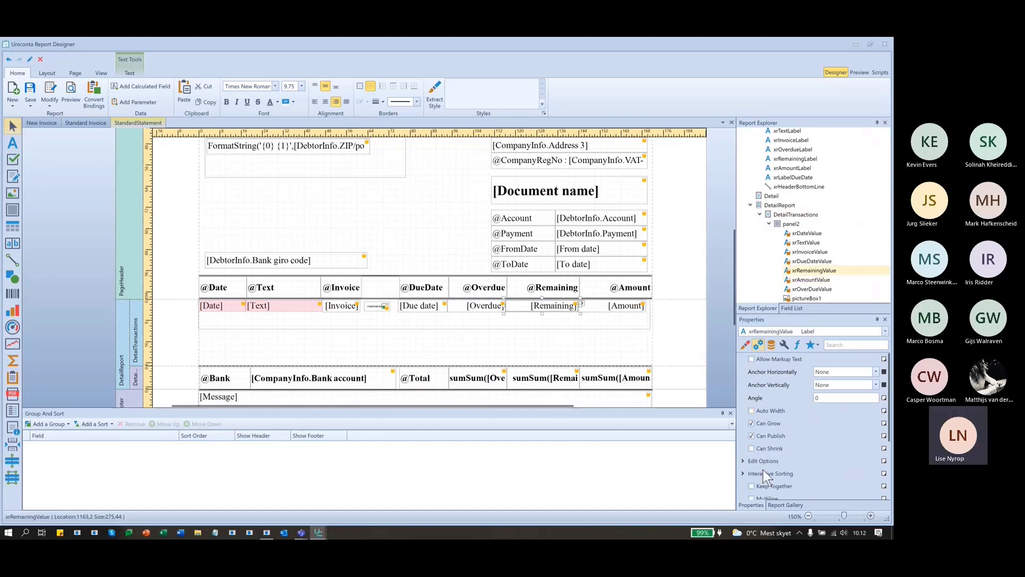
left_click(475, 307)
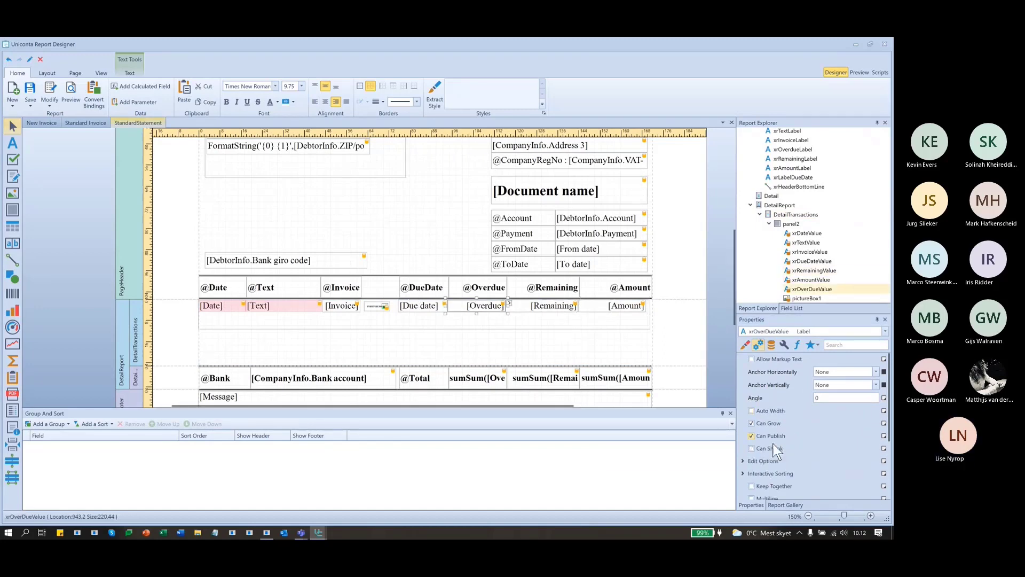
left_click(753, 448)
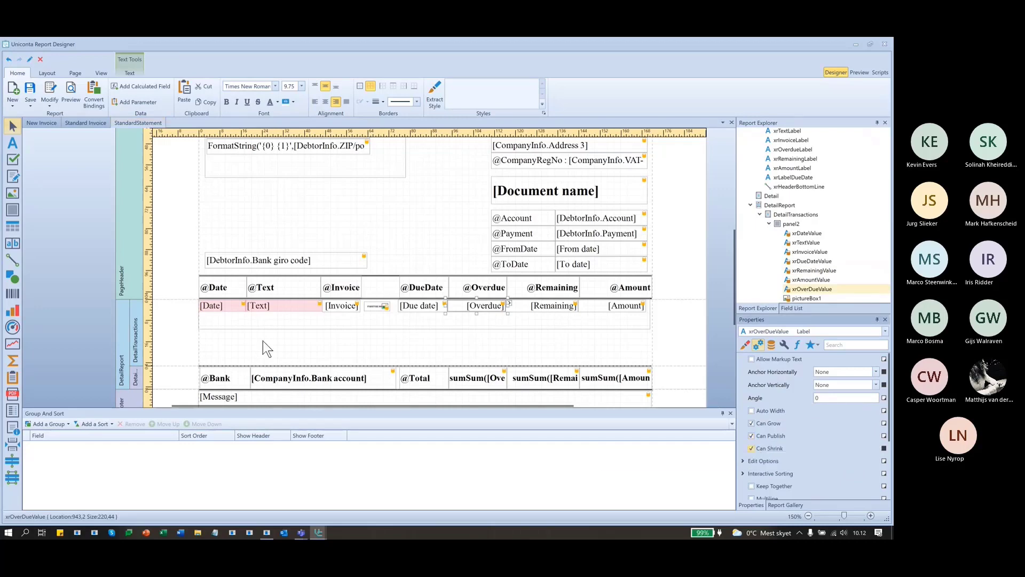
Enable Can Shrink for the Due date, Invoice, Text and Date fields together.
left_click(416, 308)
left_click(348, 309, "ctrl")
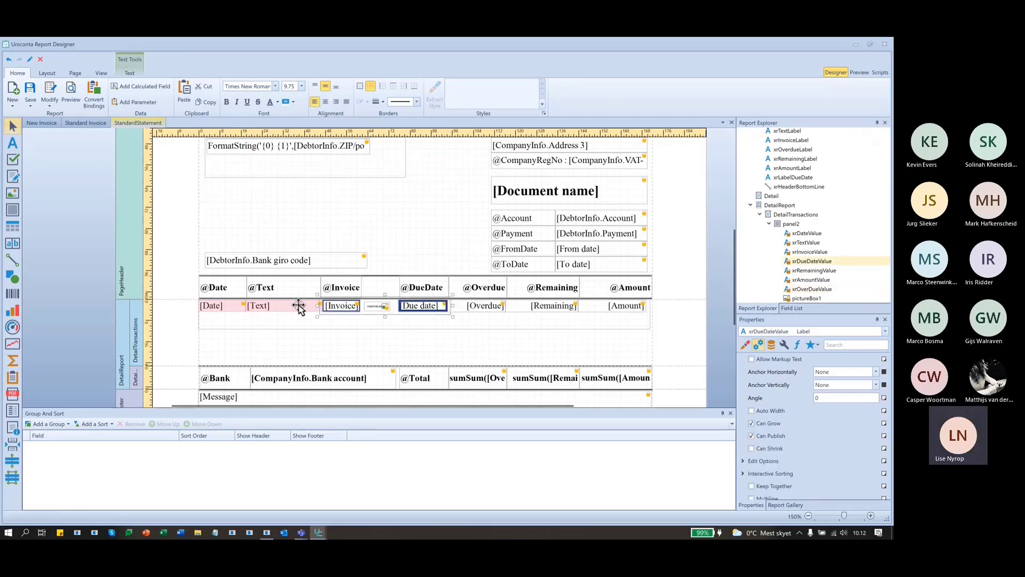
left_click(298, 307, "ctrl")
left_click(229, 306, "ctrl")
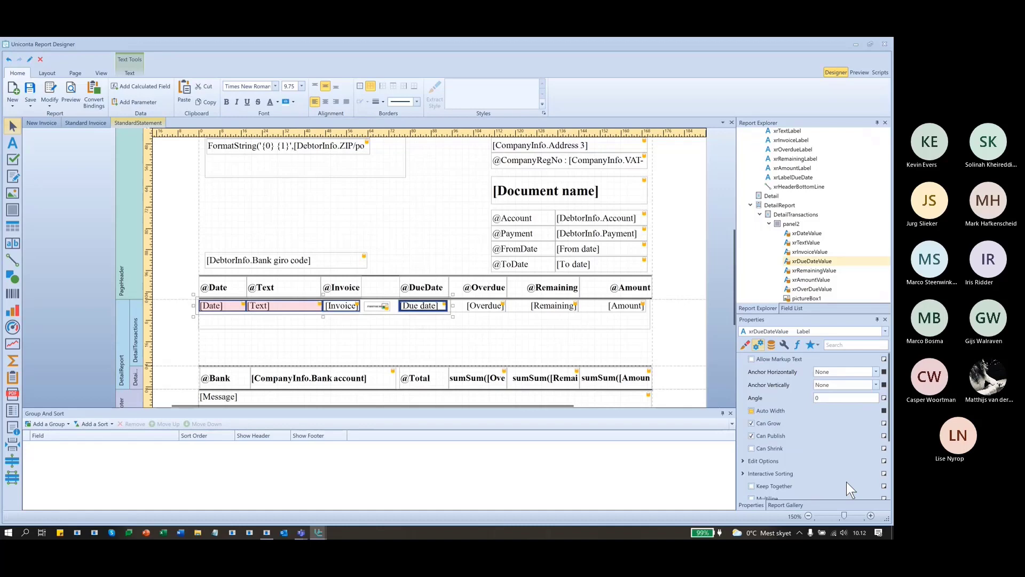
left_click(753, 448)
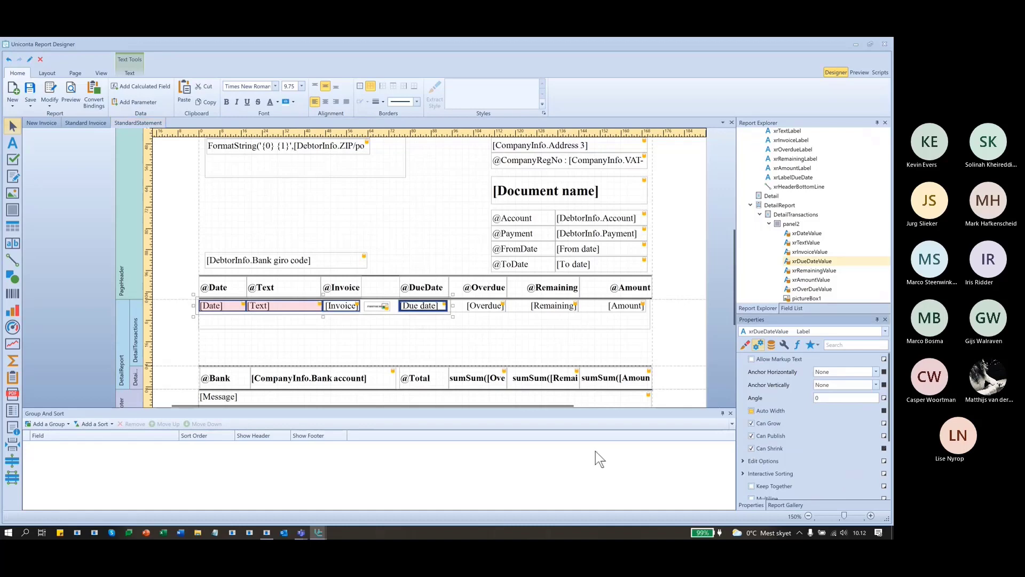
Examine the location and size properties of the logo picture box in the transaction line.
left_click(378, 308)
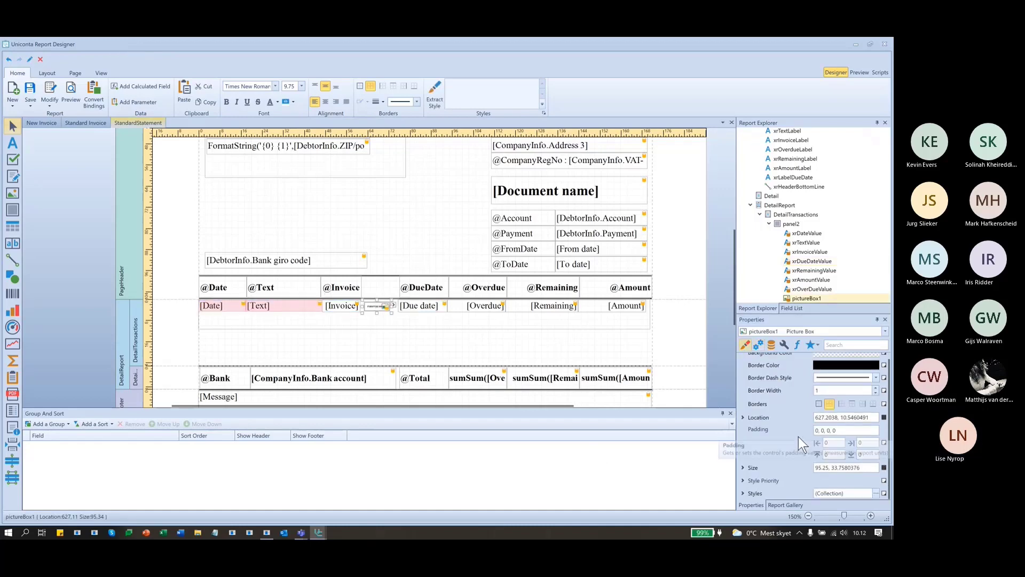
left_click(742, 468)
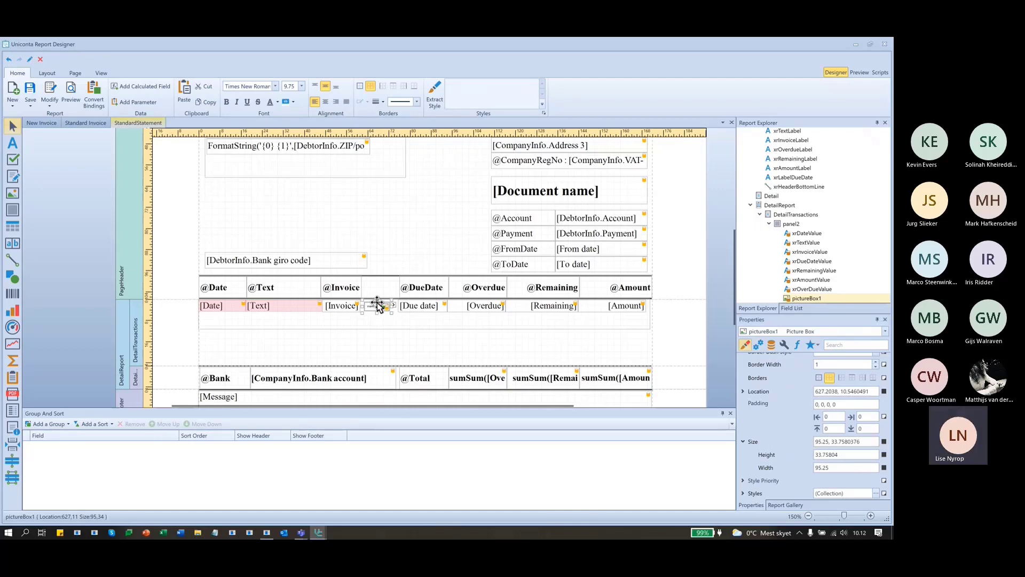
left_click(679, 309)
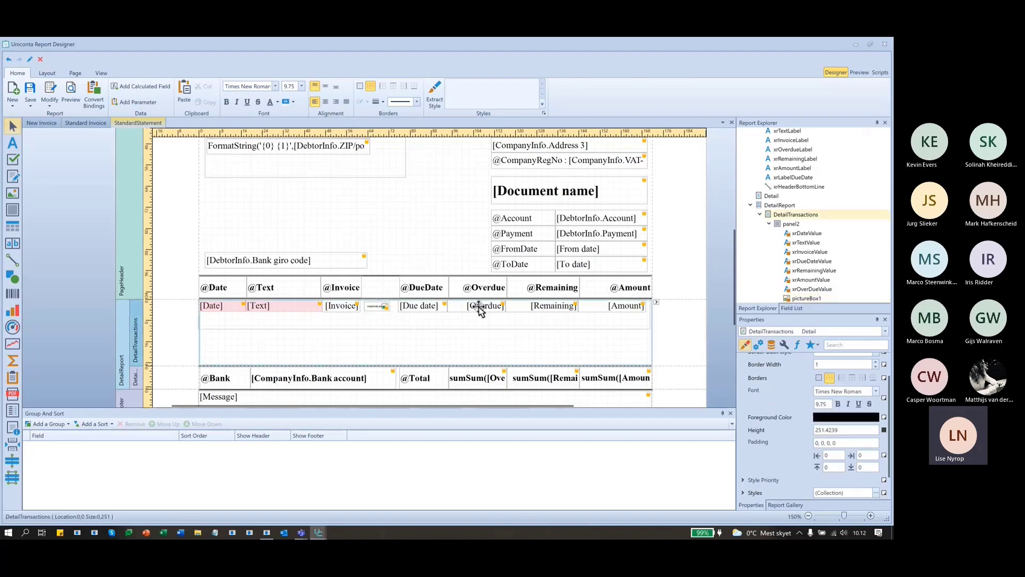
left_click(374, 300)
left_click(376, 303)
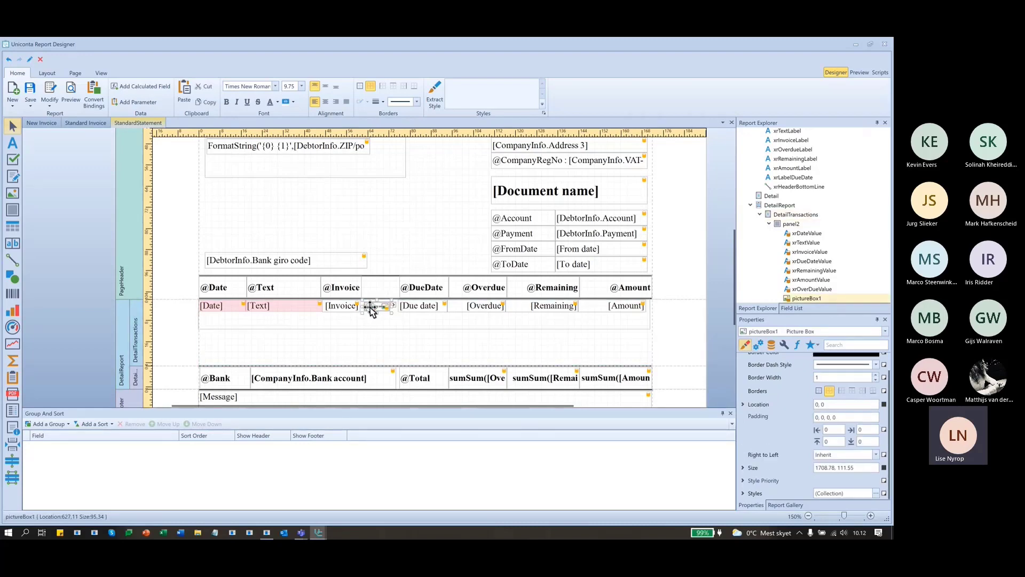
Reduce the panel's height to fit the transaction line and shrink the DetailTransactions band to a height of about 55.
left_click(397, 331)
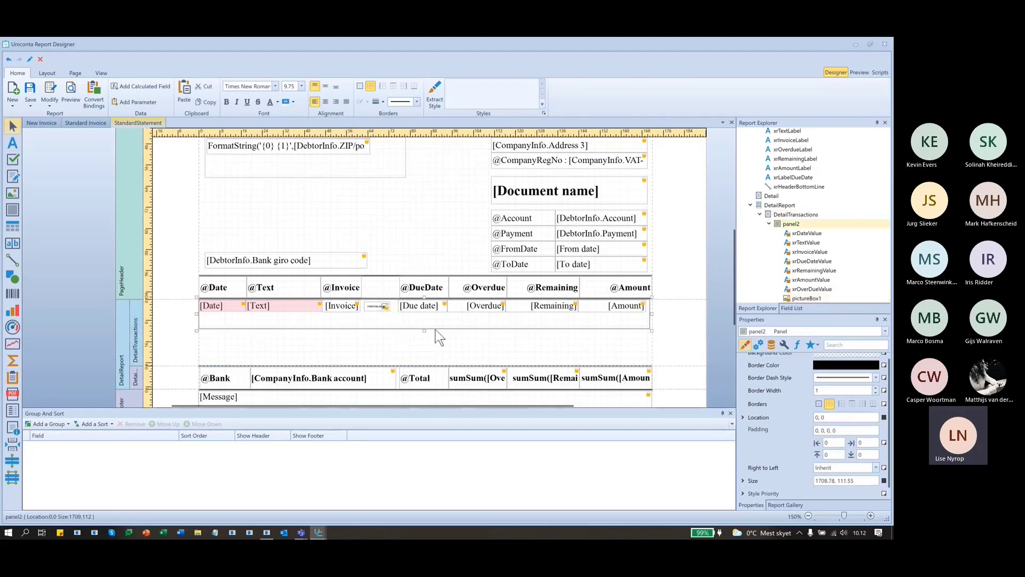
left_click_drag(424, 329, 426, 314)
left_click(427, 361)
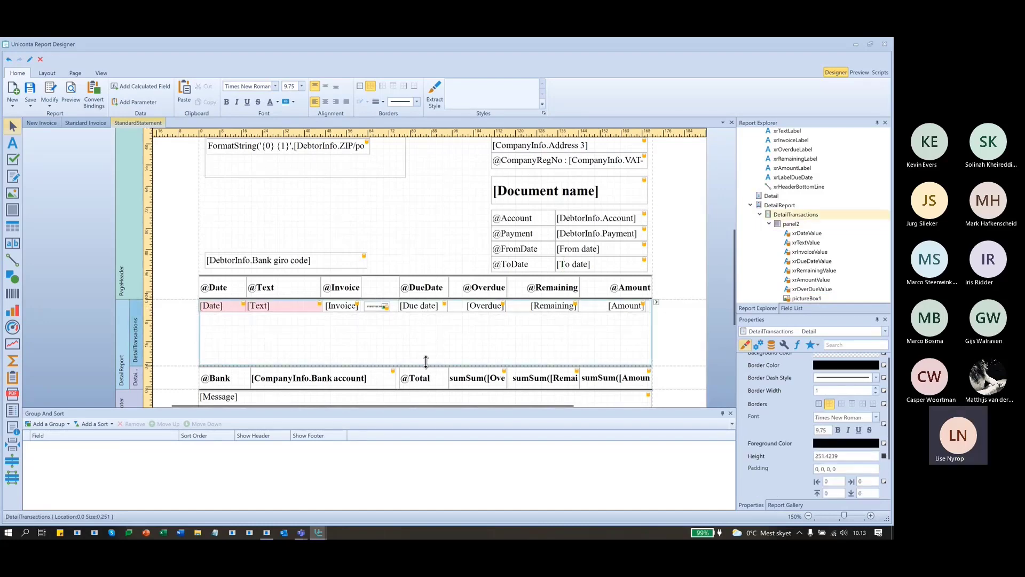
left_click_drag(426, 362, 427, 315)
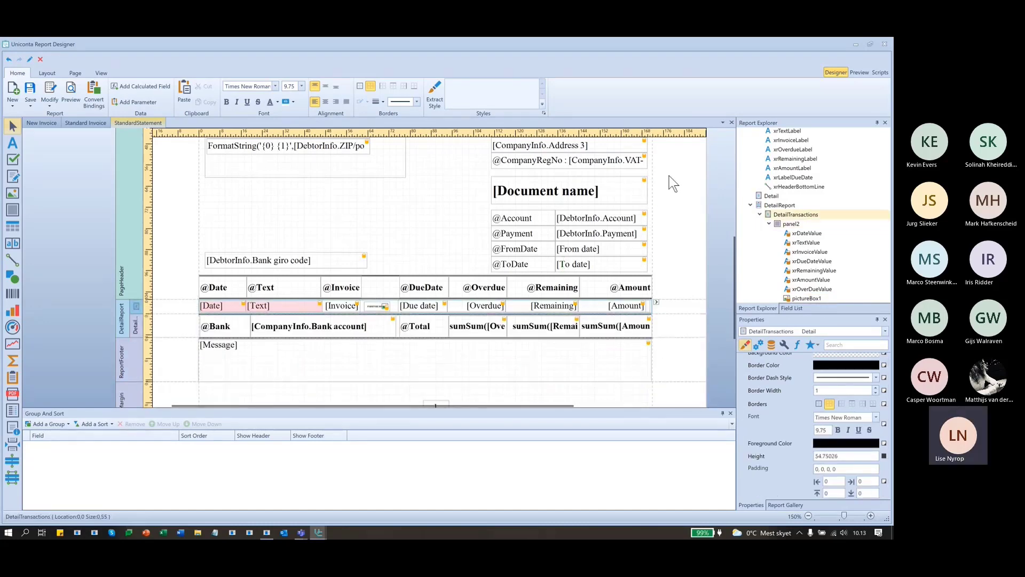
Save the StandardStatement report and dismiss the confirmation message.
left_click(28, 90)
left_click(475, 300)
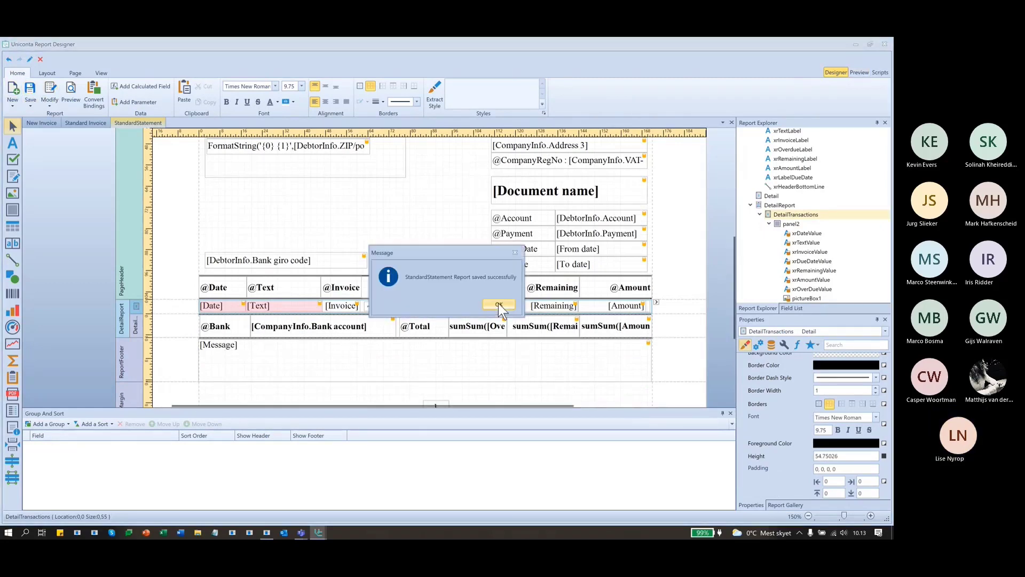
left_click(499, 303)
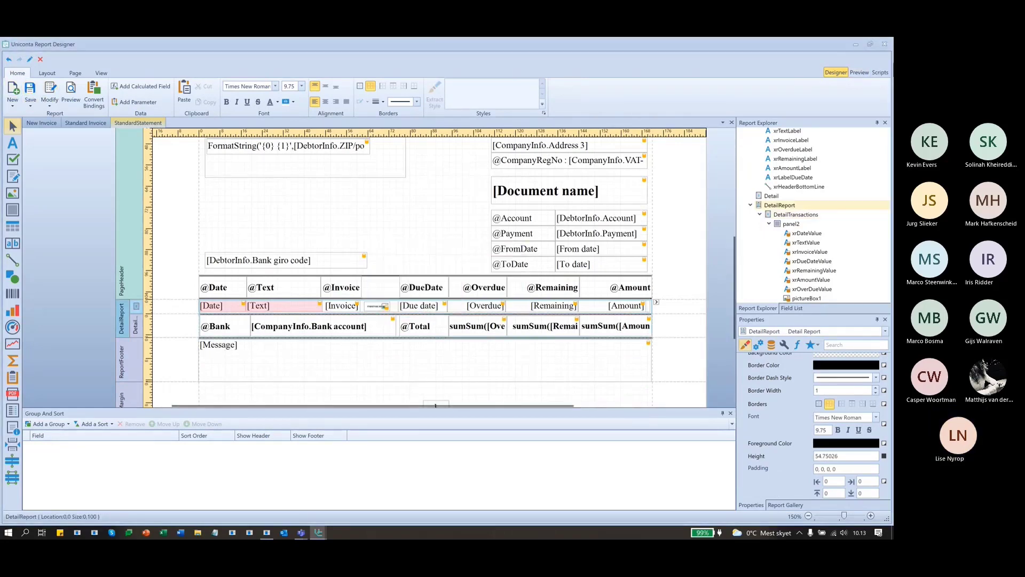
Switch to the main Uniconta window to preview the customer statement, close the preview, and return to the Report Designer.
left_click(856, 45)
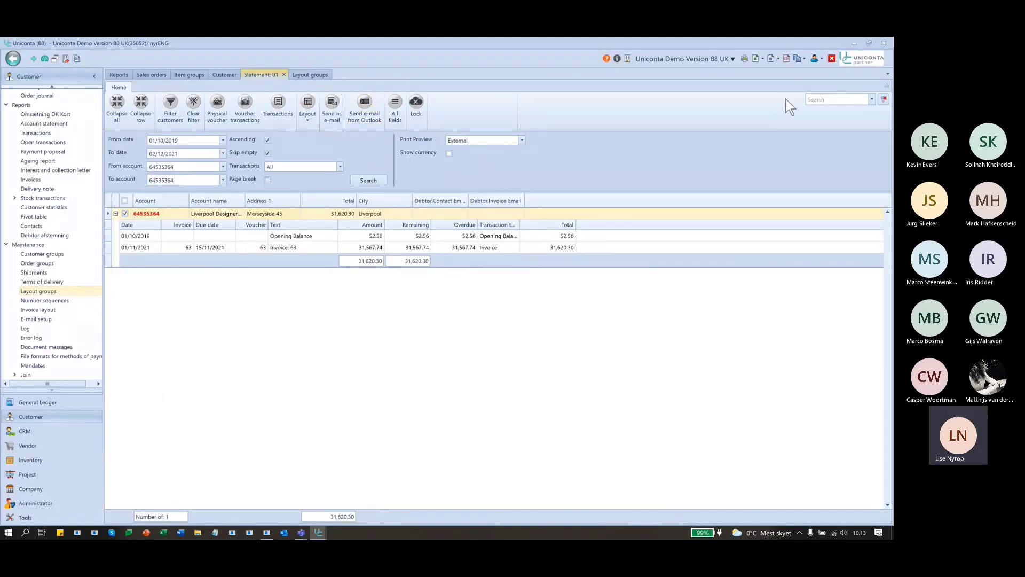
left_click(745, 61)
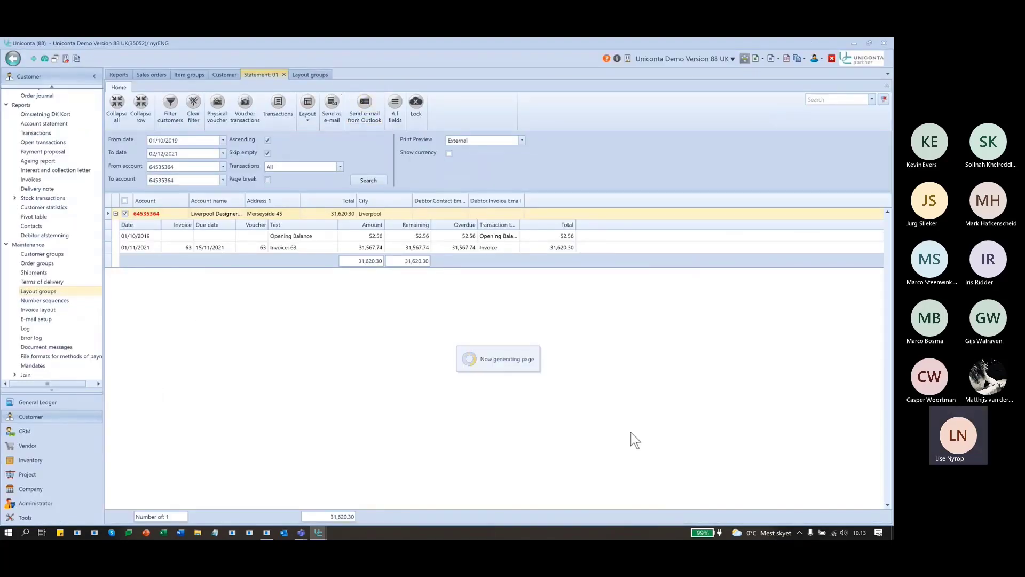
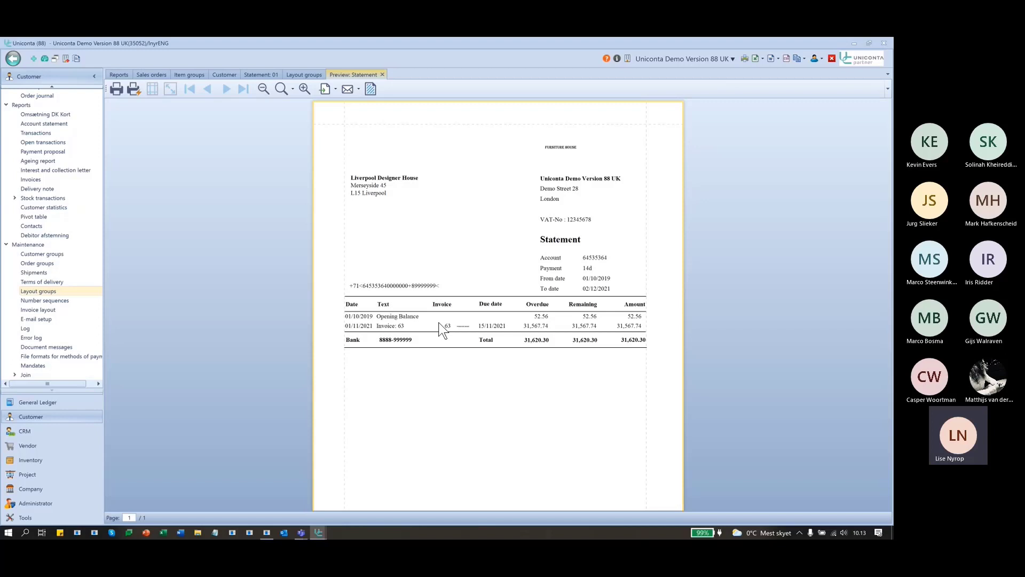
left_click(382, 75)
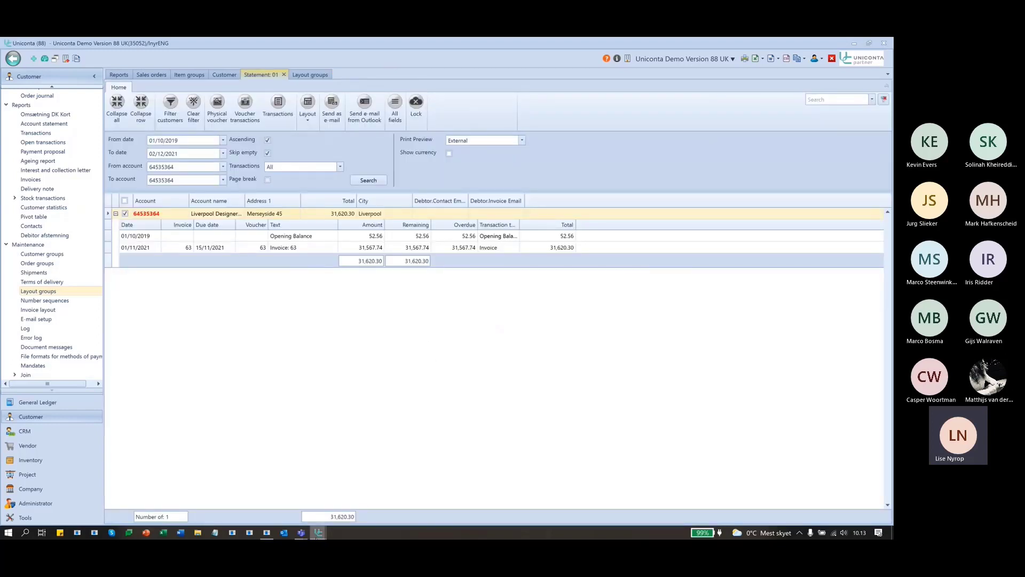
mouse_move(320, 536)
left_click(416, 486)
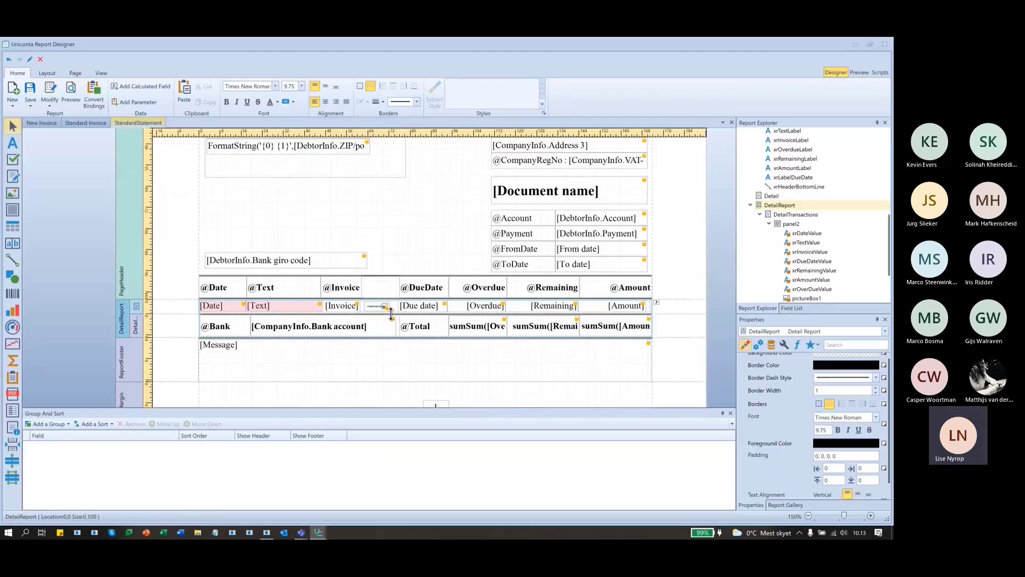
Move the ZIP/city field in the debtor address panel down to a vertical location of about 206, leaving a gap below Address 2.
scroll(333, 245, "up", 3)
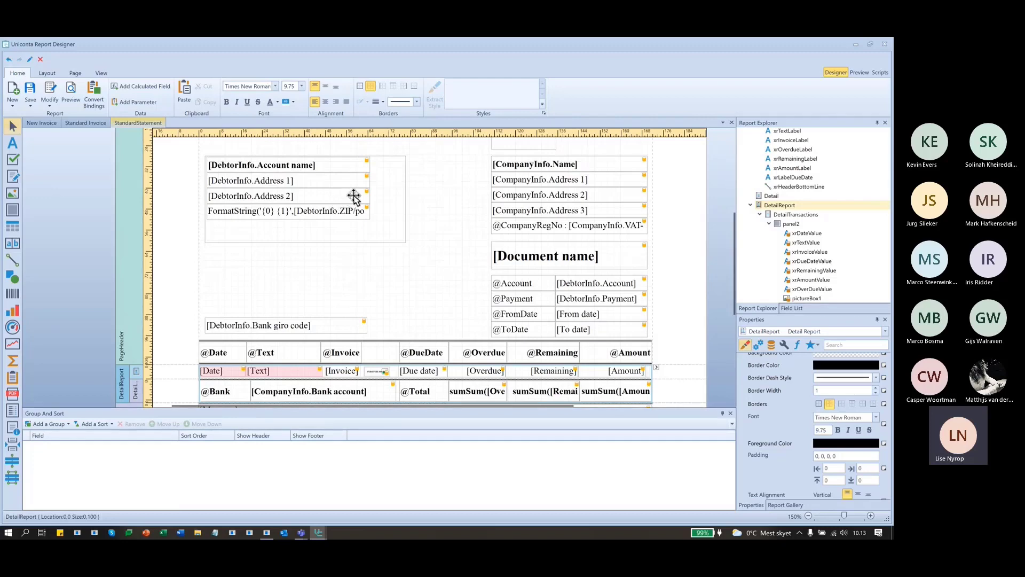
left_click(319, 213)
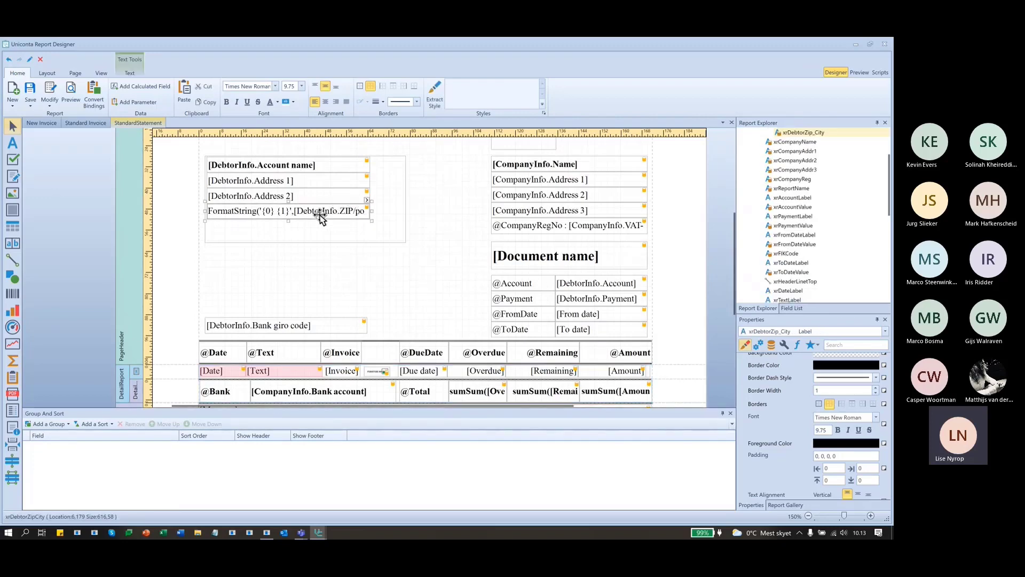
left_click_drag(320, 213, 321, 220)
left_click(329, 269)
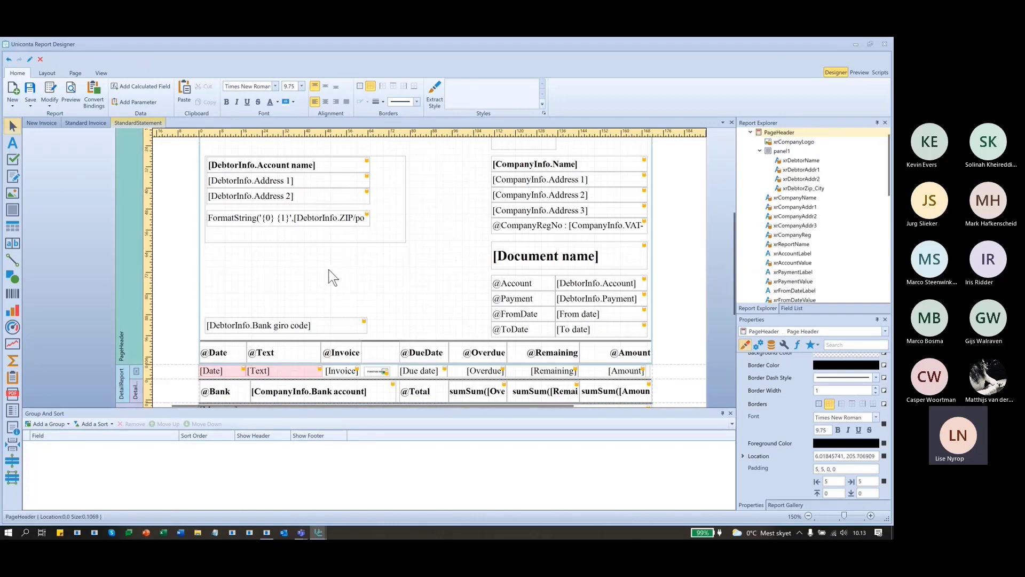
Nudge the ZIP/city field up and down in small increments beneath Address 2, ending at a vertical location of about 187.
left_click(316, 219)
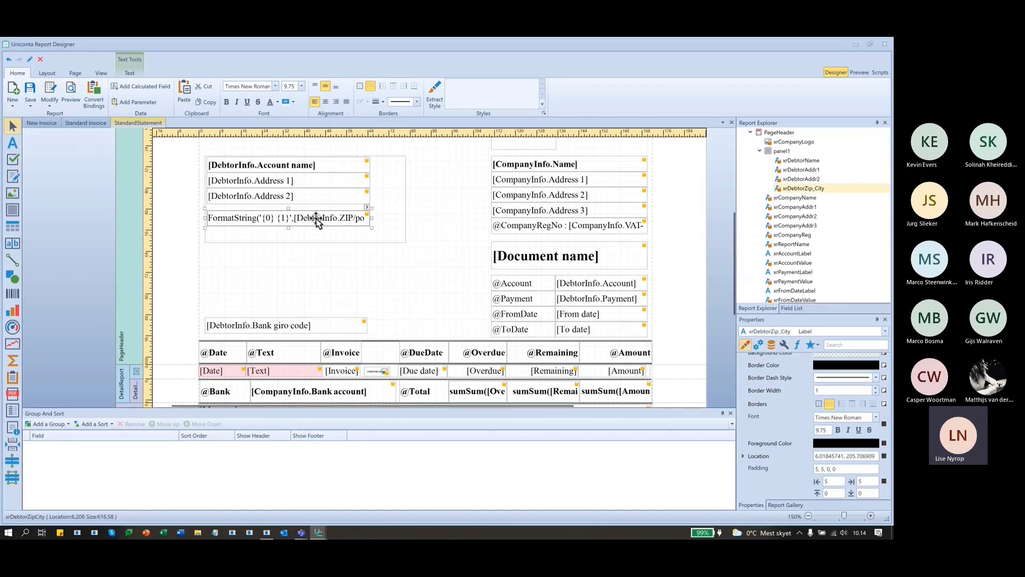
key("Up")
key("Up")
key("Up")
key("Up")
key("Up")
key("Up")
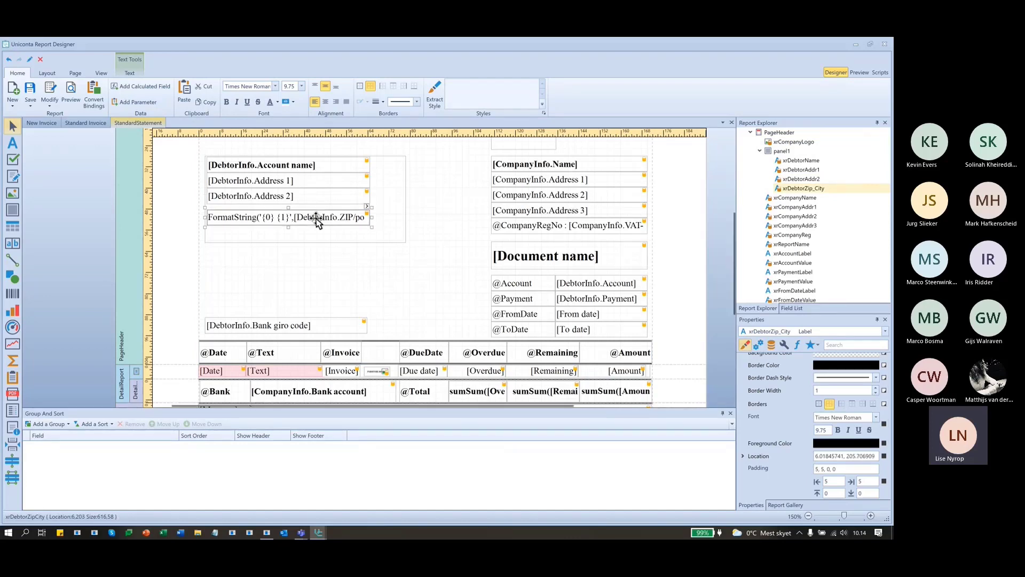
key("Up")
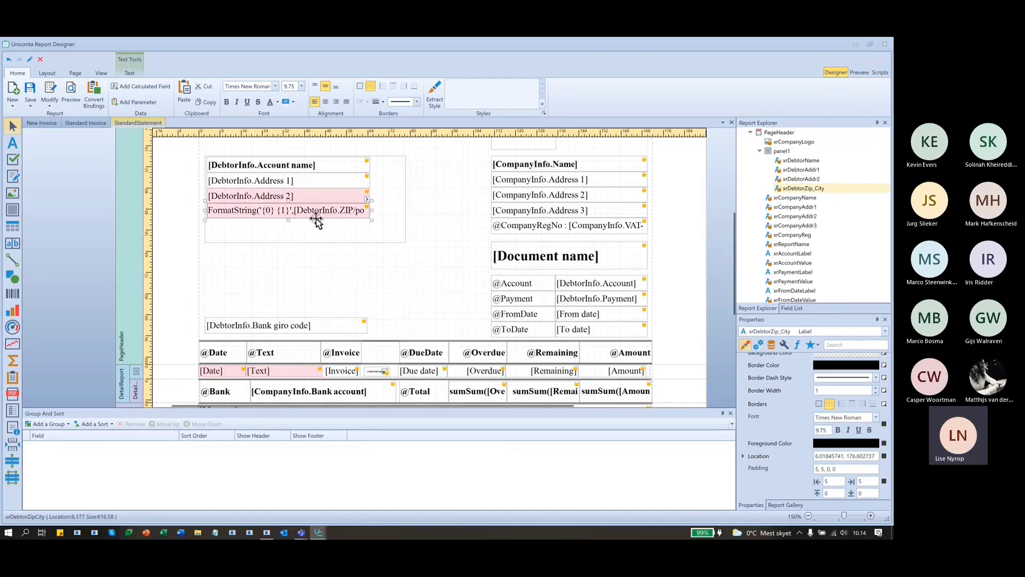
key("Down")
key("Down")
key("Up")
key("Up")
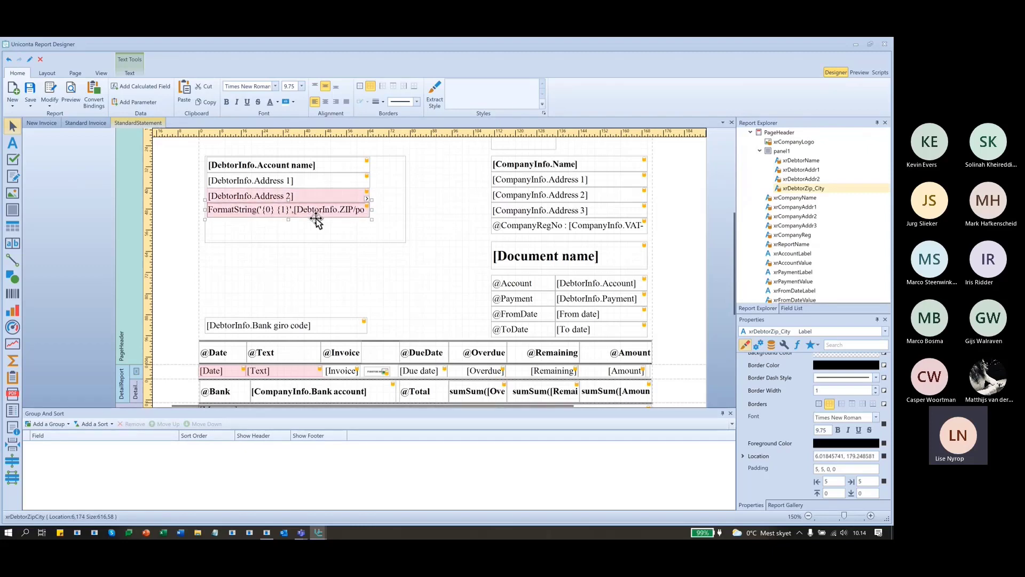
key("Down")
key("Down")
key("Down")
key("Down")
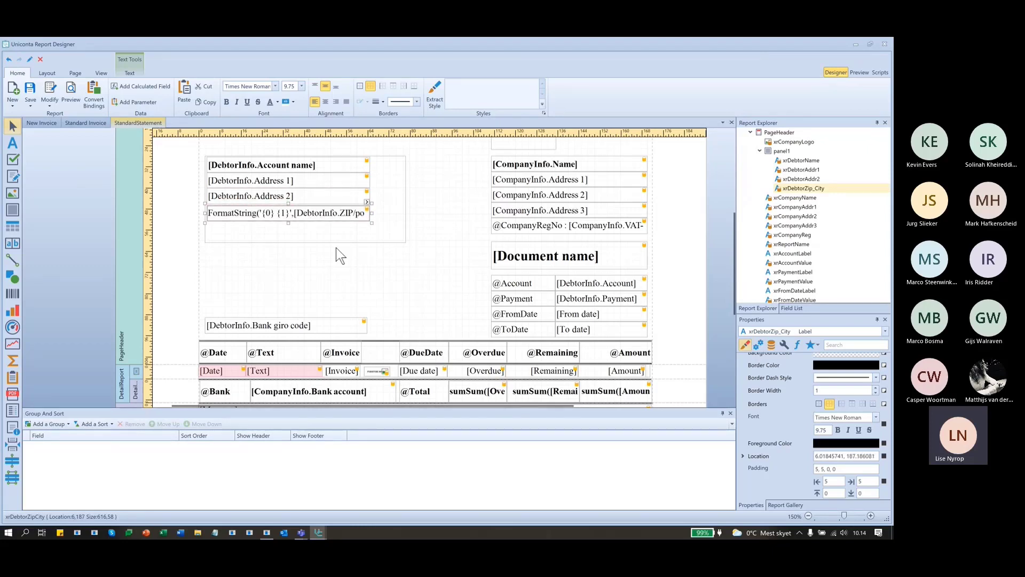
Select the Address 2 and ZIP/city fields together and remove the vertical spacing between them.
left_click(325, 227)
left_click(319, 197)
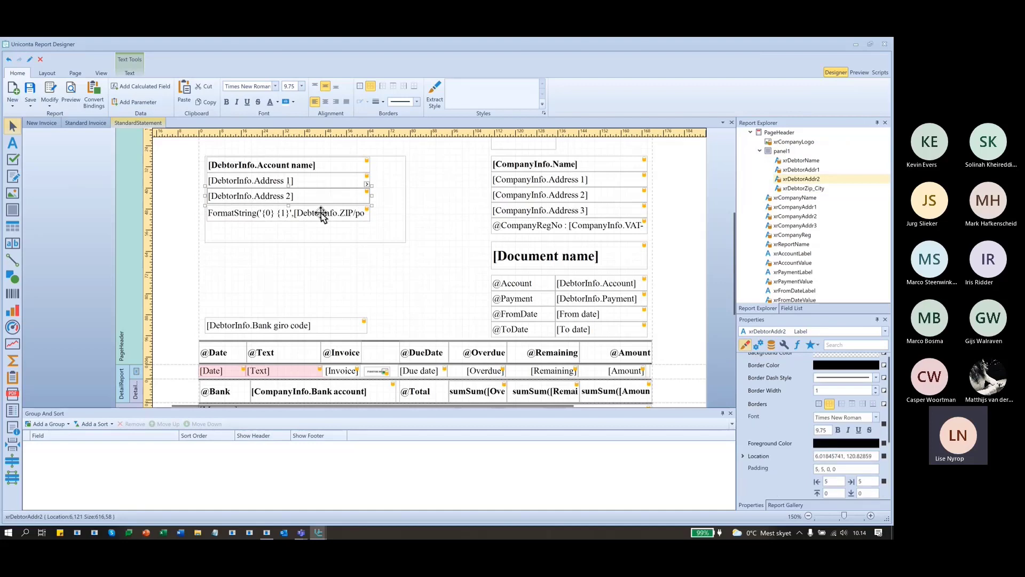
left_click(320, 213, "shift")
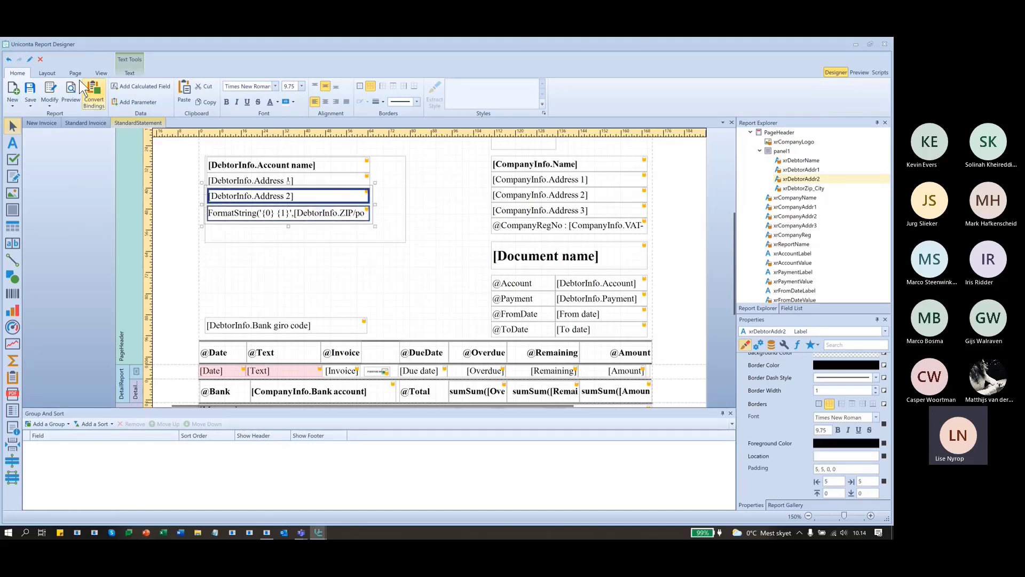
left_click(47, 74)
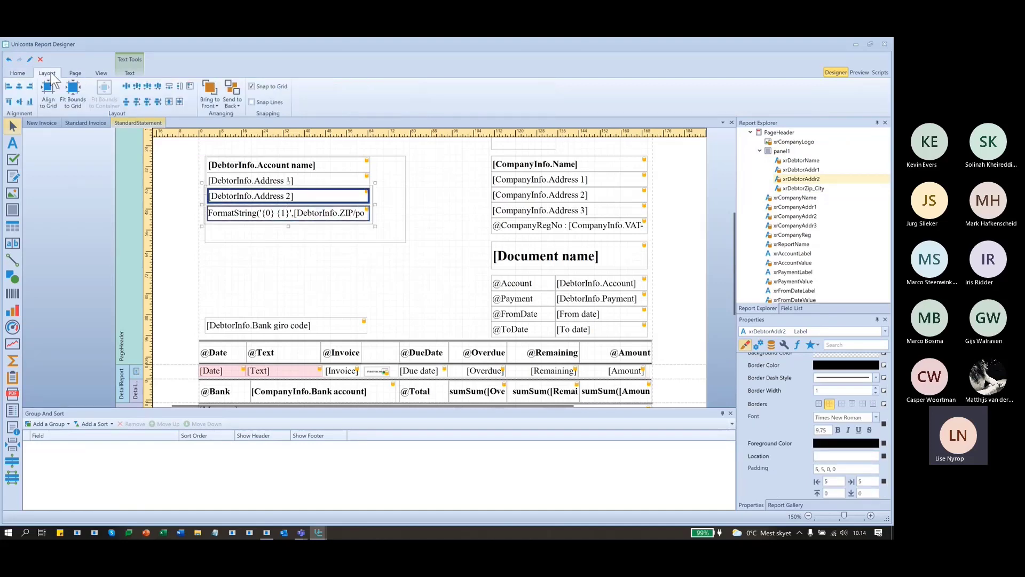
left_click(158, 102)
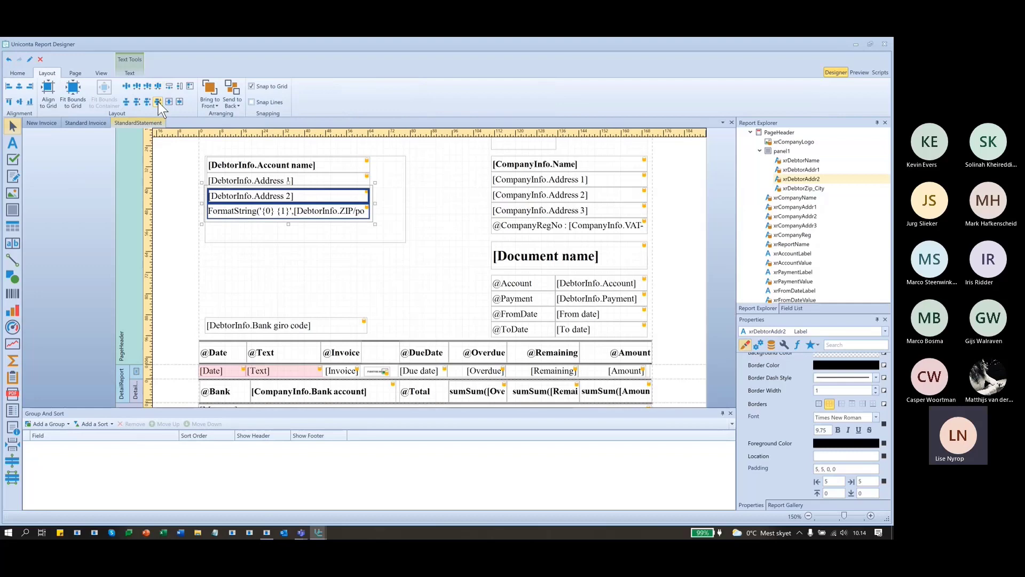
left_click(476, 241)
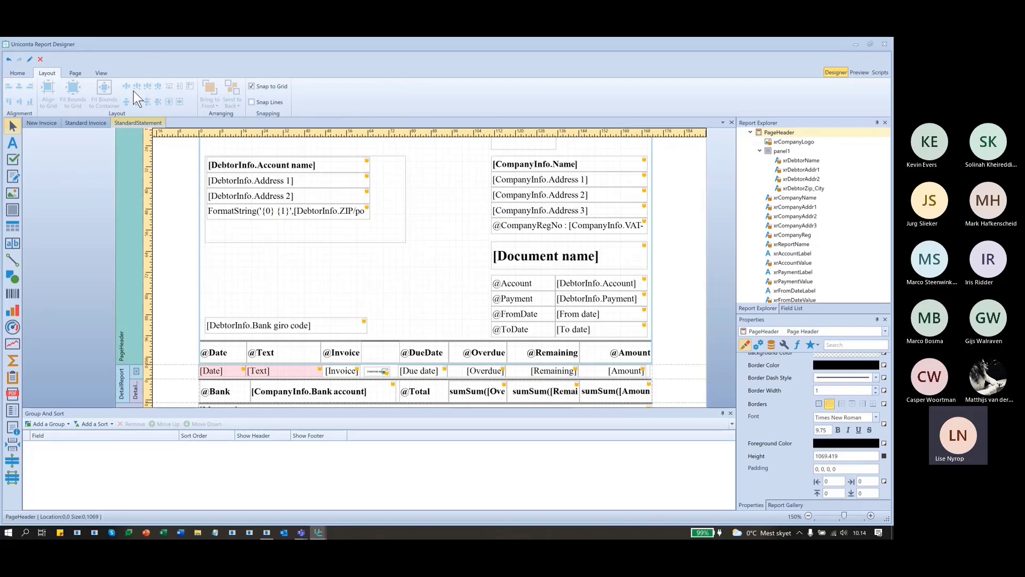
Check the placement of the account name, Address 1, Address 2 and ZIP/city fields in the debtor address panel one by one.
left_click(248, 172)
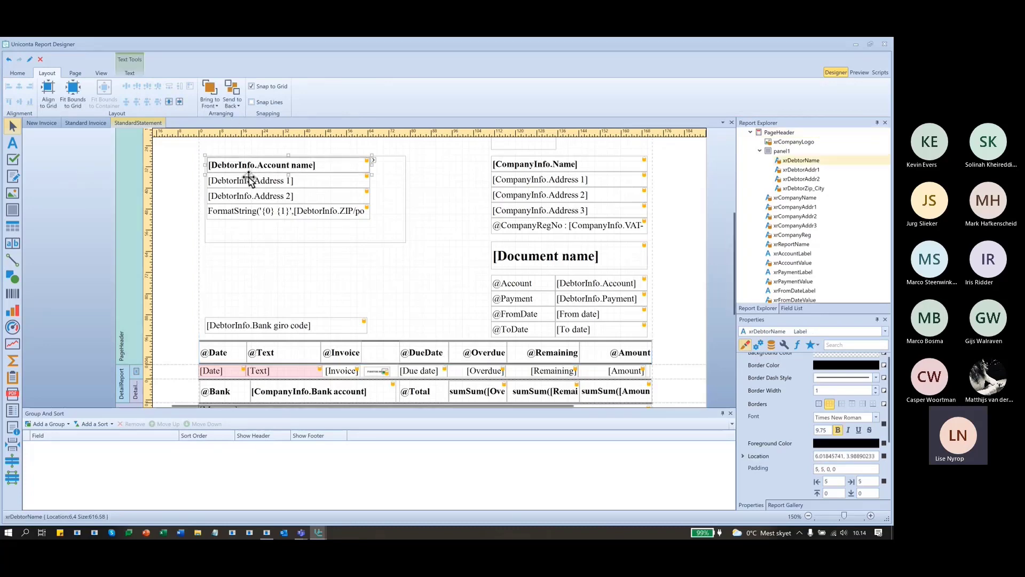
left_click(249, 180)
left_click(248, 194)
left_click(248, 209)
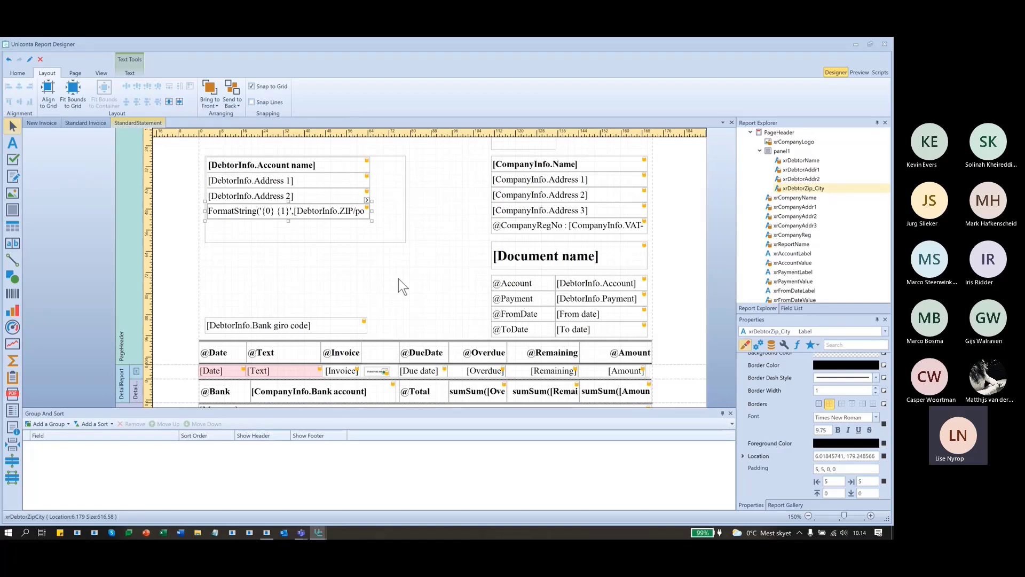
scroll(397, 255, "down", 2)
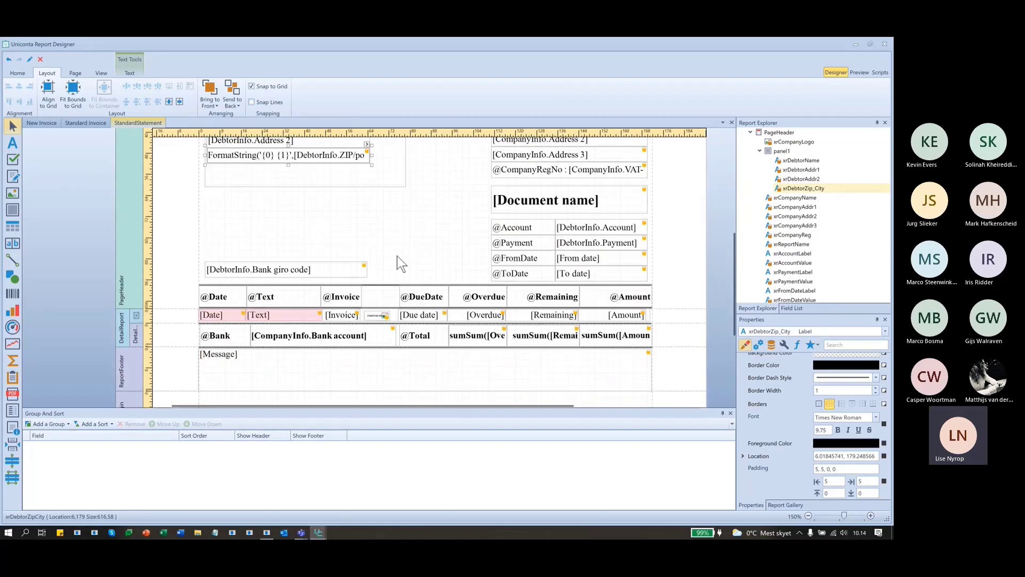
Add a rich text control about 962 by 165 units in size to the page header, between the debtor address panel and the bank giro code.
scroll(398, 256, "down", 4)
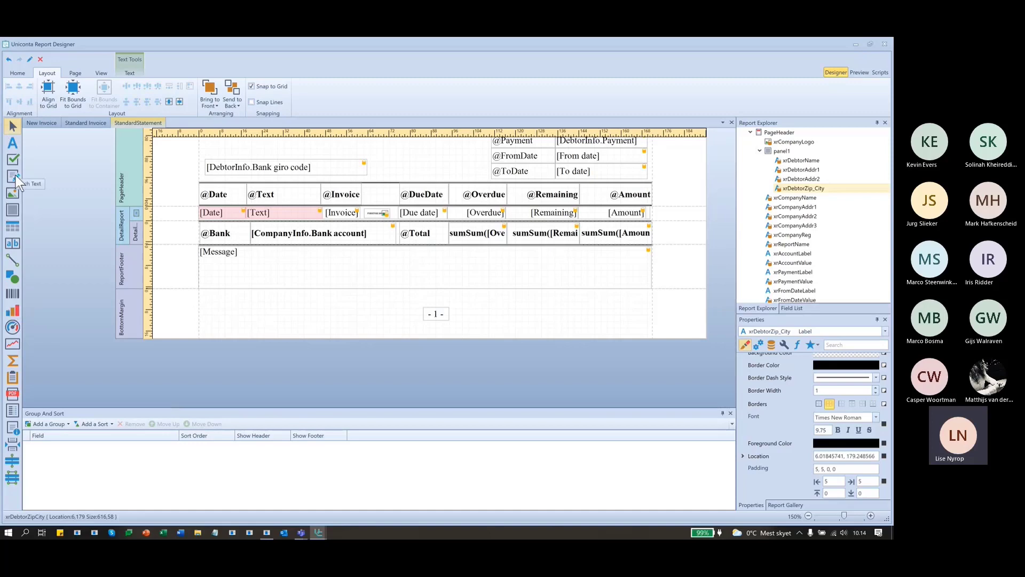
scroll(284, 206, "up", 3)
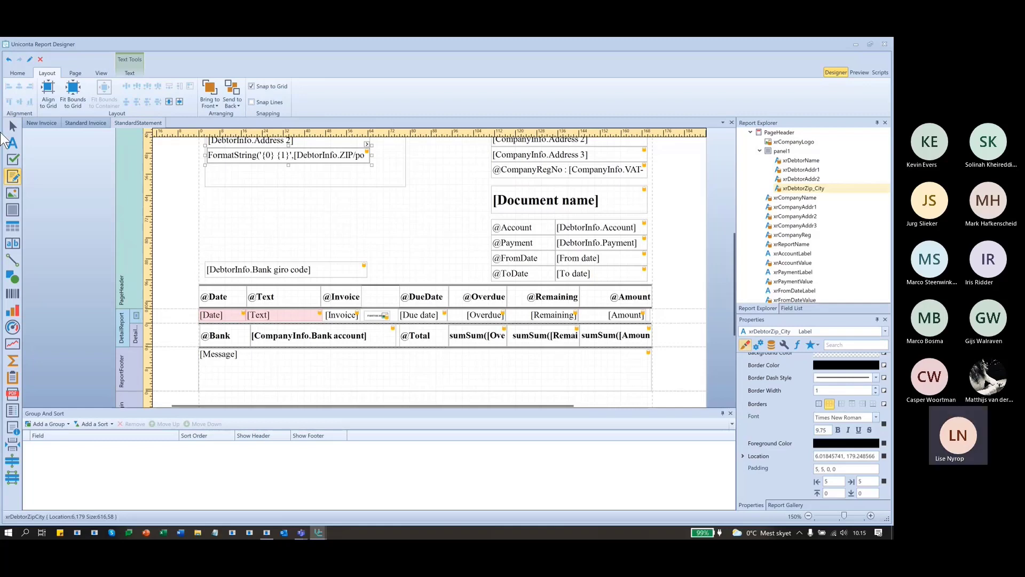
left_click(14, 174)
left_click_drag(212, 201, 466, 245)
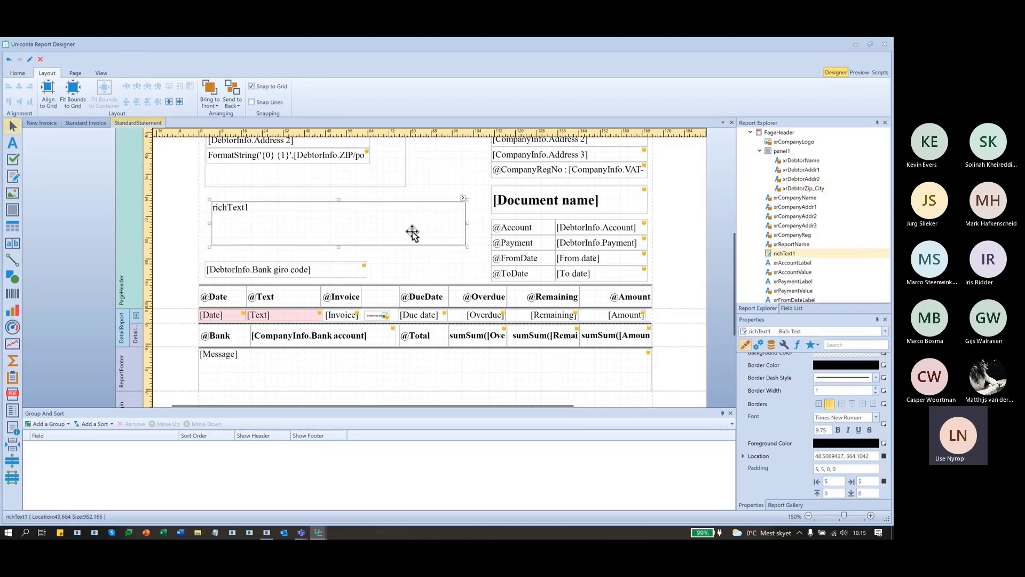
Replace the new rich text control's placeholder with "Hallo World" in the Snap ITC font using the Rich Text Editor.
left_click(463, 198)
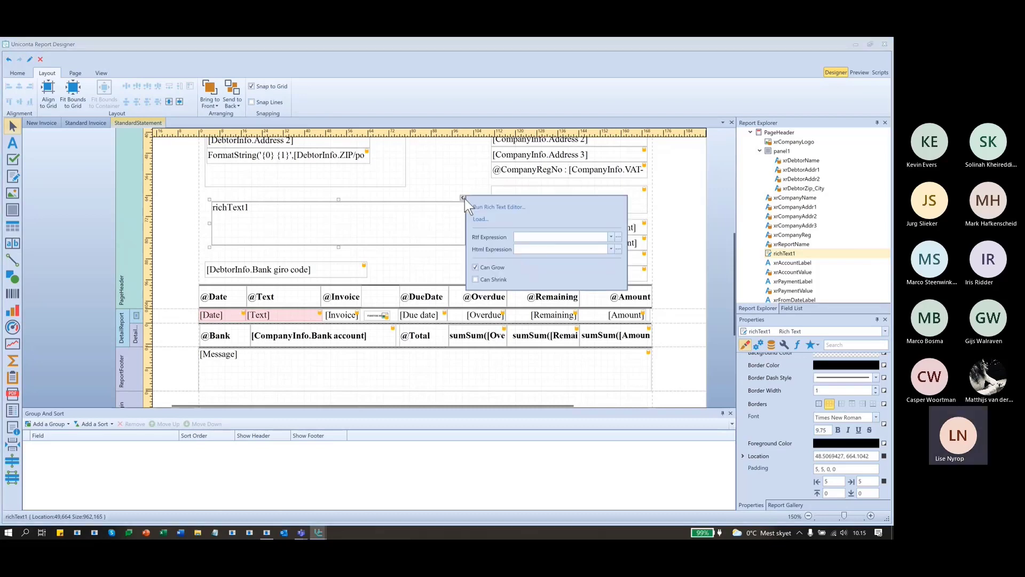
left_click(512, 209)
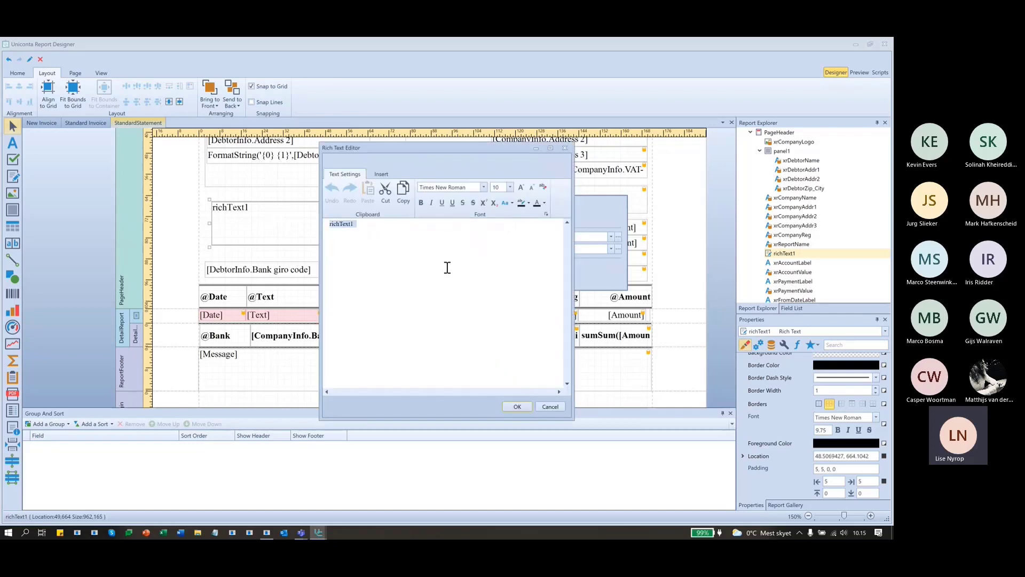
left_click(479, 187)
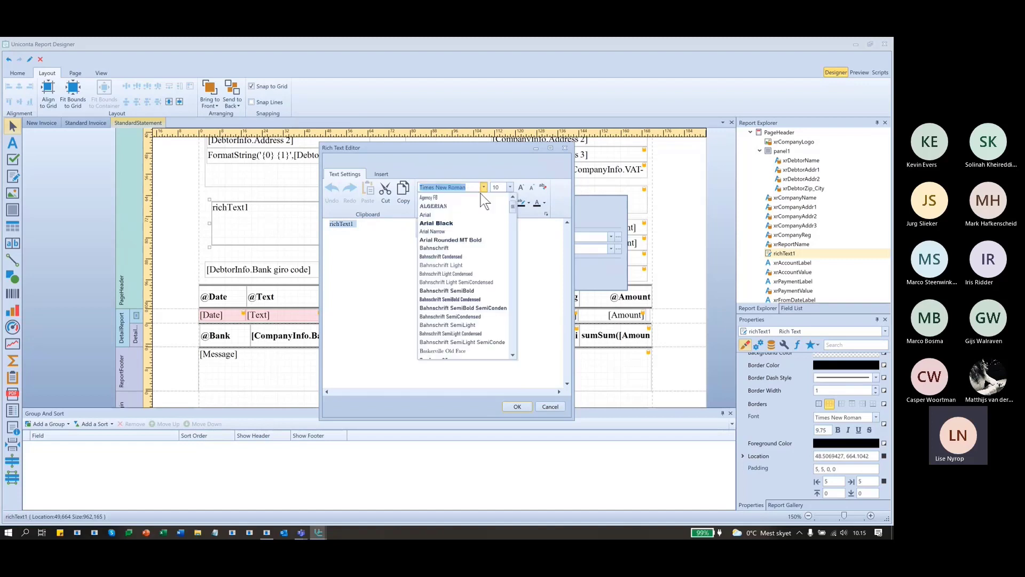
left_click(453, 293)
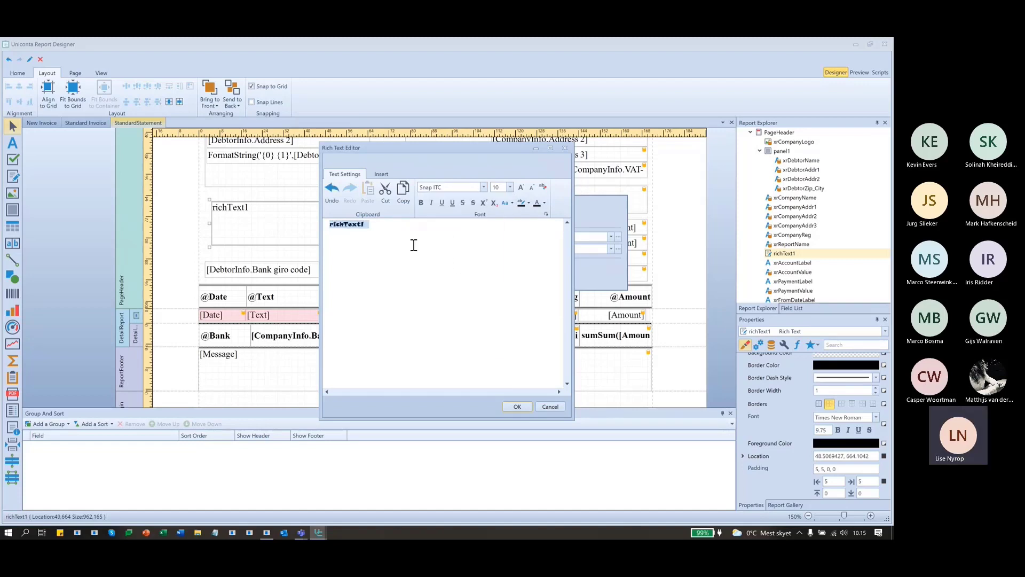
type("Hallo")
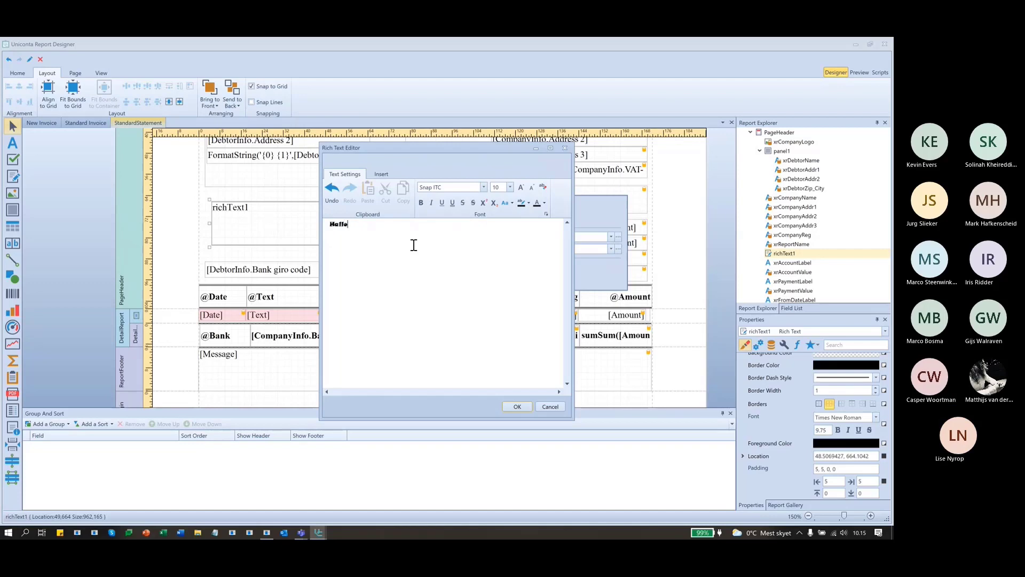
type(" World")
Colour the word "World" red and apply the formatted text to the rich text control.
double_click(360, 225)
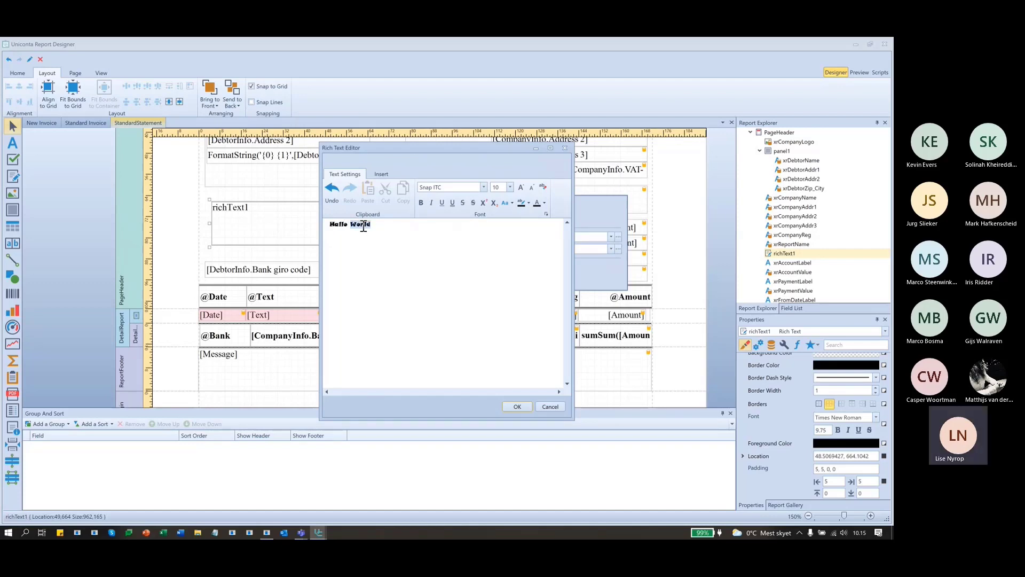
left_click(544, 204)
left_click(578, 234)
left_click(518, 408)
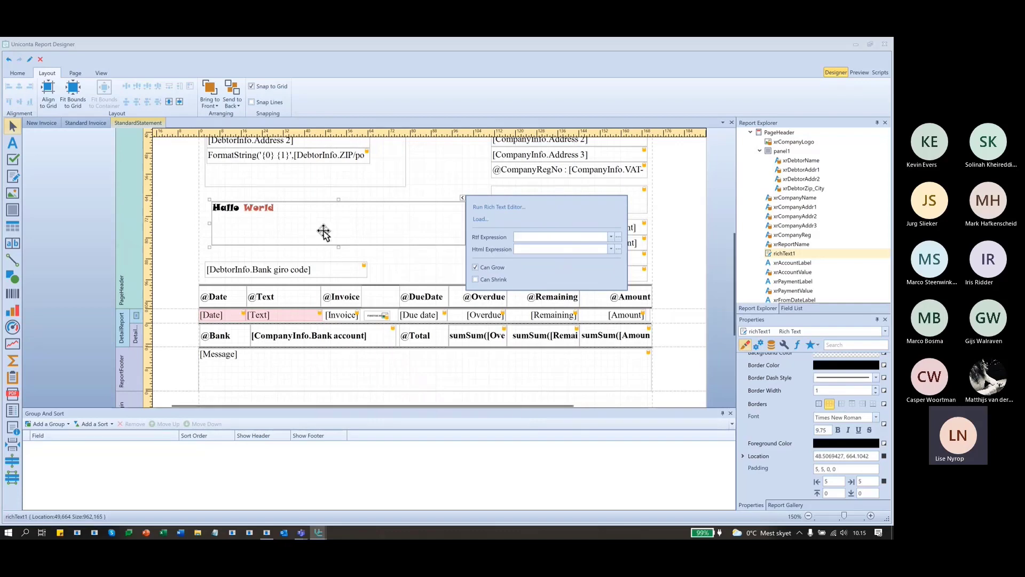
Inspect the column heading labels, the payment and date labels, and the rich text control one by one.
left_click(346, 298)
left_click(346, 298)
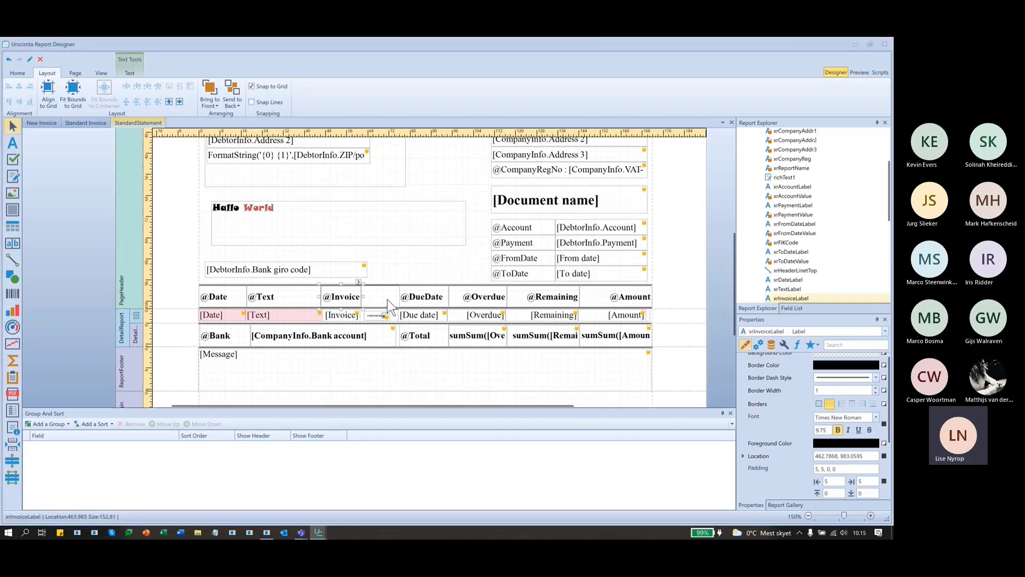
left_click(438, 300)
left_click(536, 243)
left_click(529, 258)
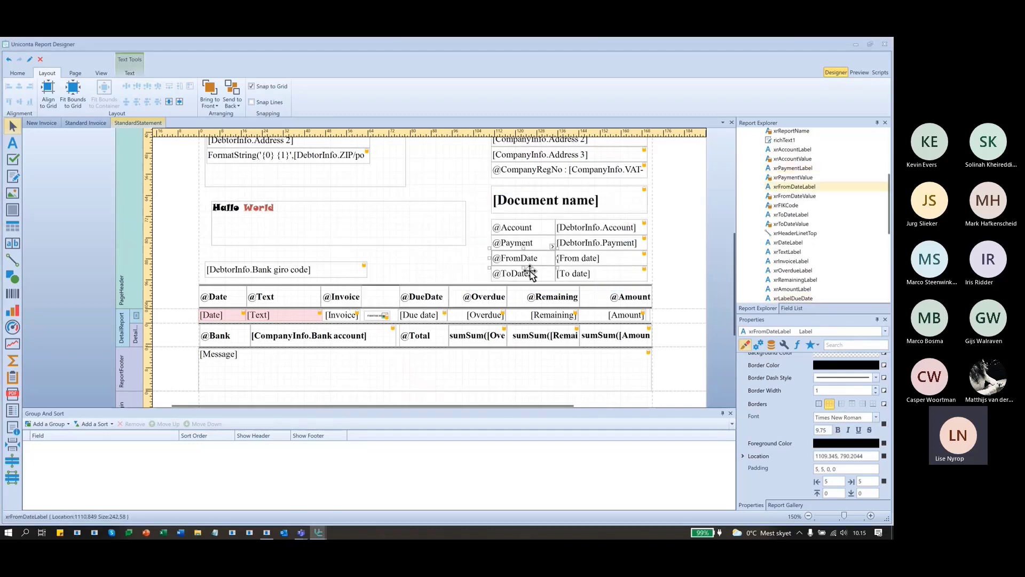
left_click(533, 275)
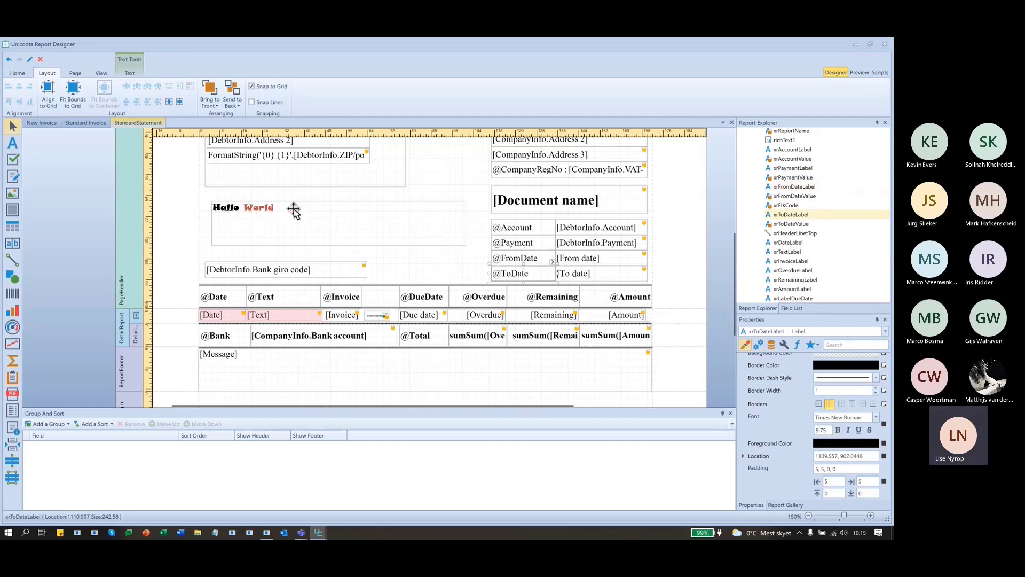
left_click(267, 208)
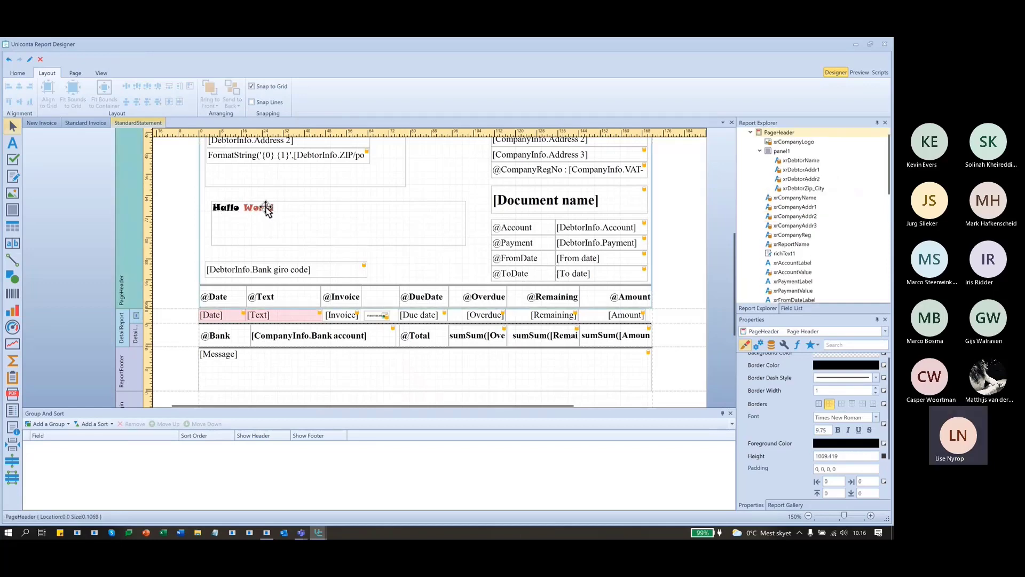
left_click(266, 207)
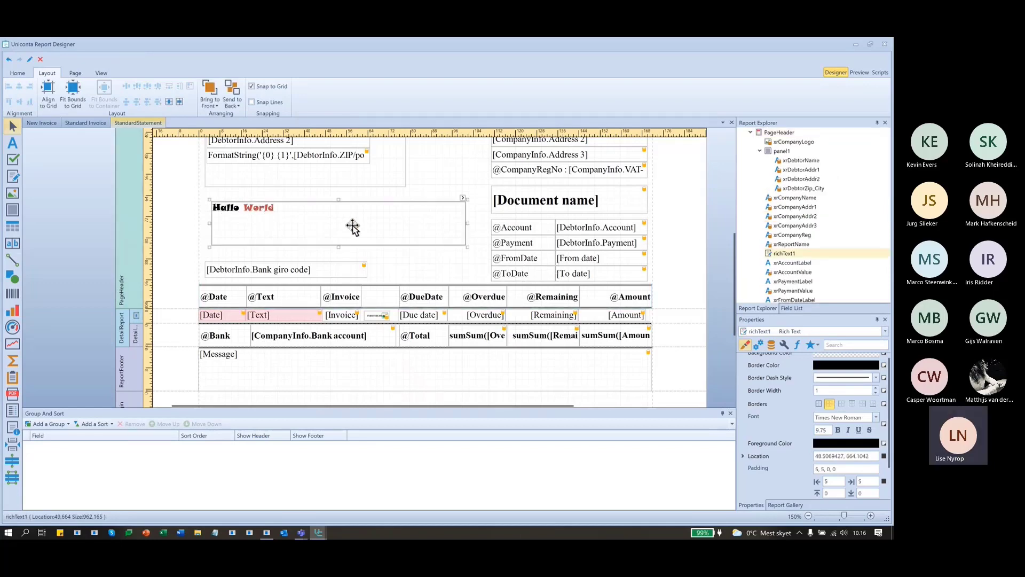
left_click(431, 301)
left_click(19, 73)
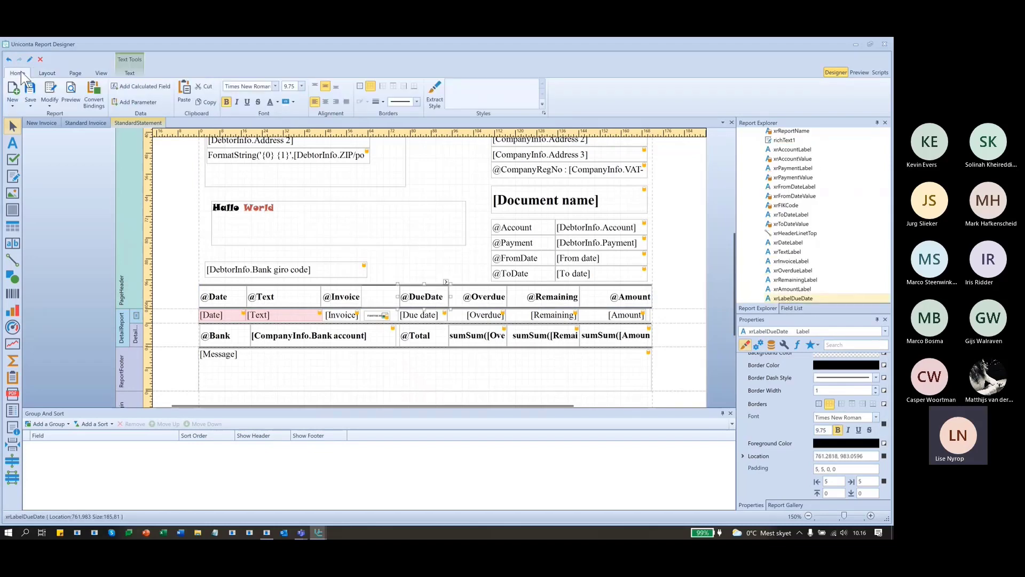
left_click(276, 102)
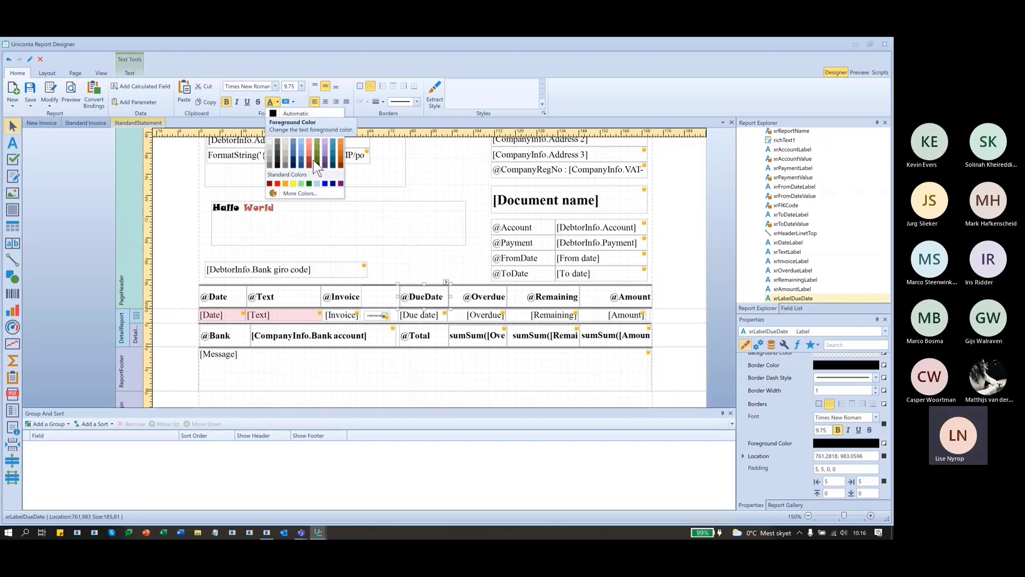
left_click(639, 98)
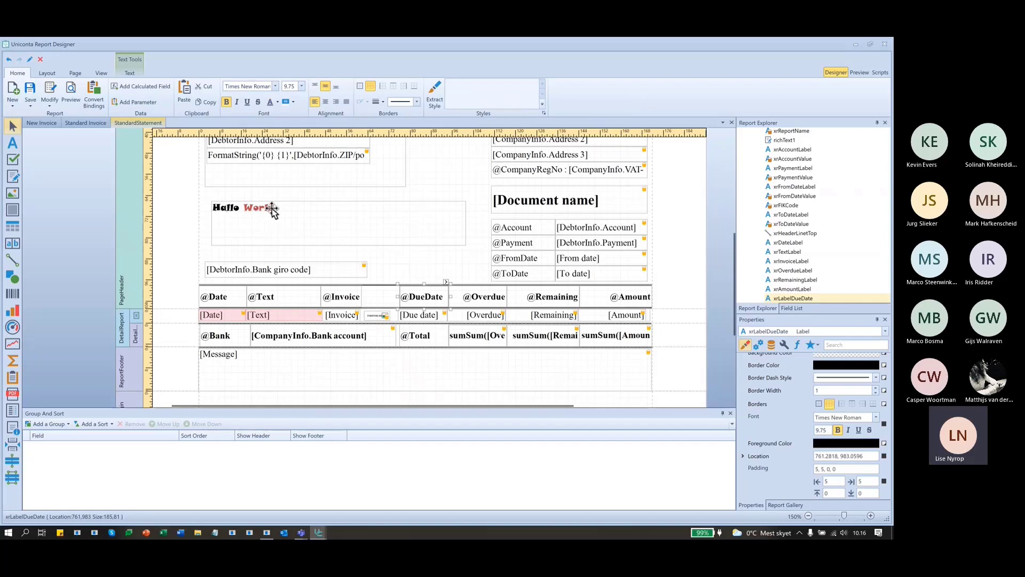
Examine the rich text control's task options and the expression editor for its Rtf Expression.
left_click(337, 224)
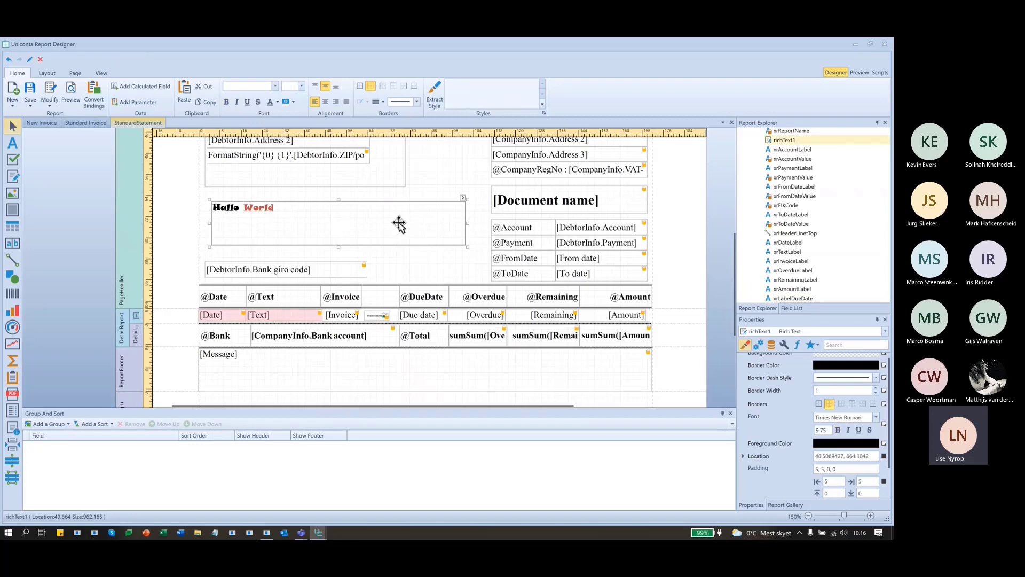
left_click(463, 197)
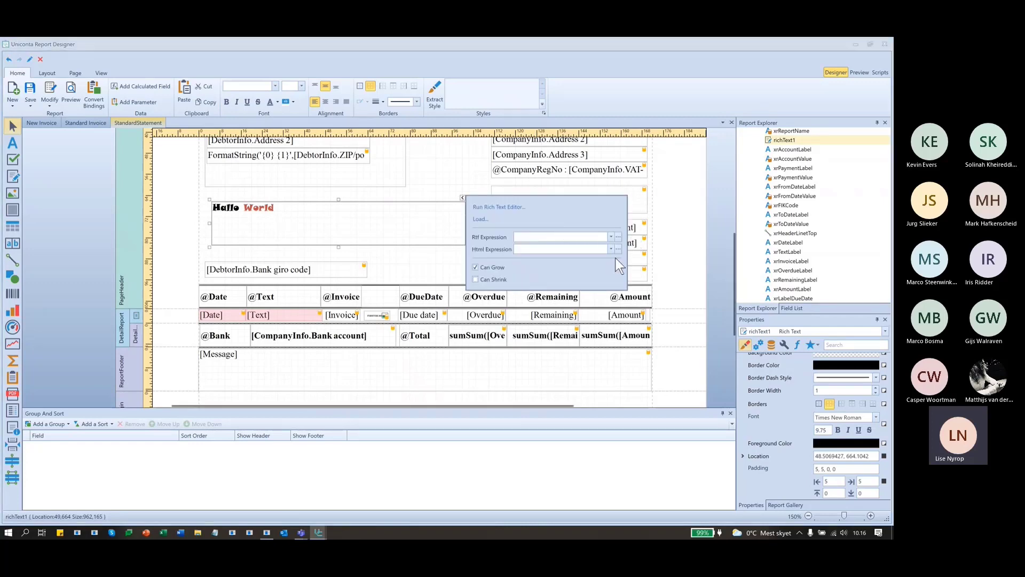
left_click(620, 235)
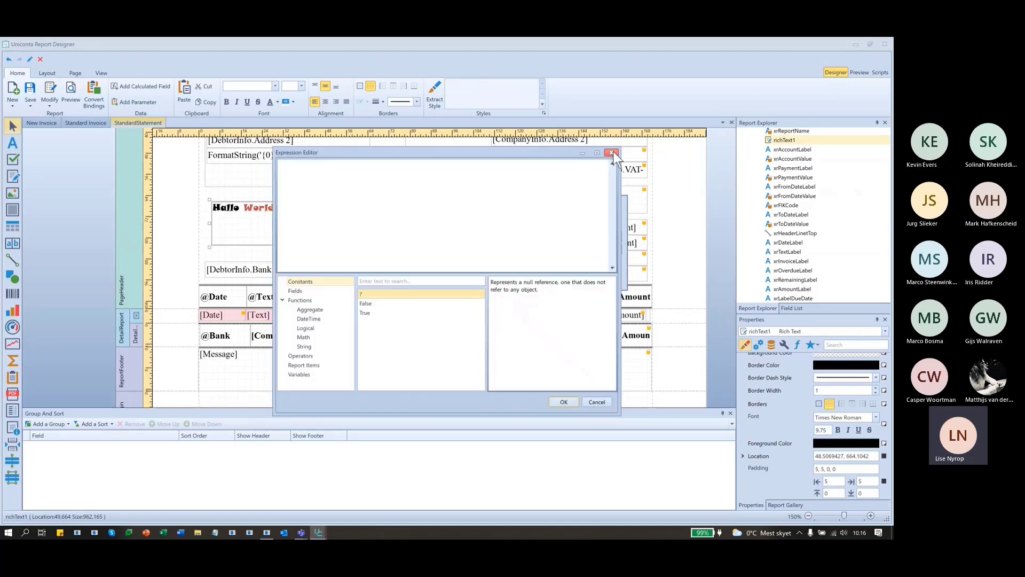
left_click(612, 153)
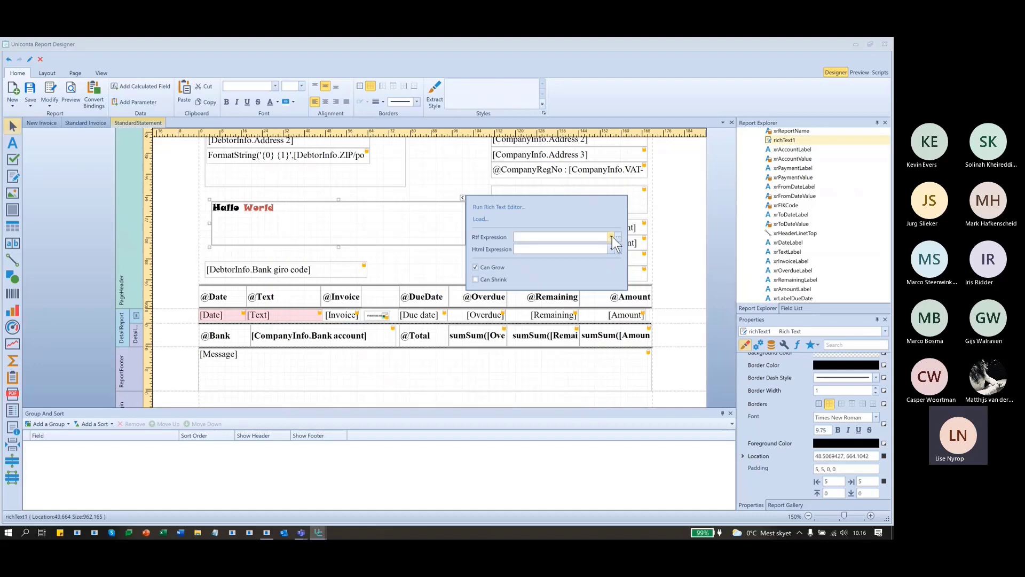
left_click(610, 236)
Load the file MinForside.rtf from the 2021 folder into the rich text control.
left_click(483, 223)
left_click(483, 220)
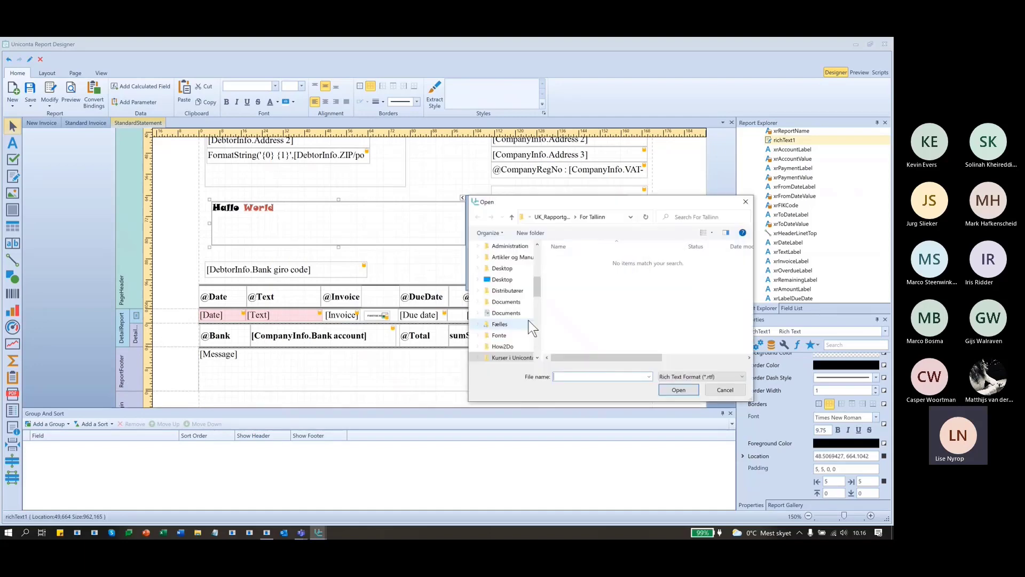
left_click(555, 216)
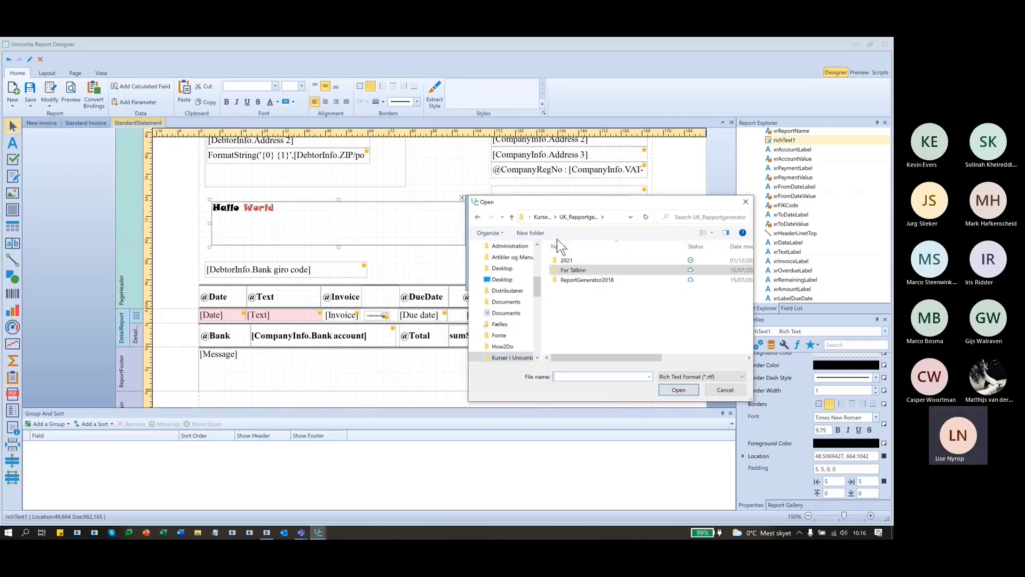
double_click(569, 258)
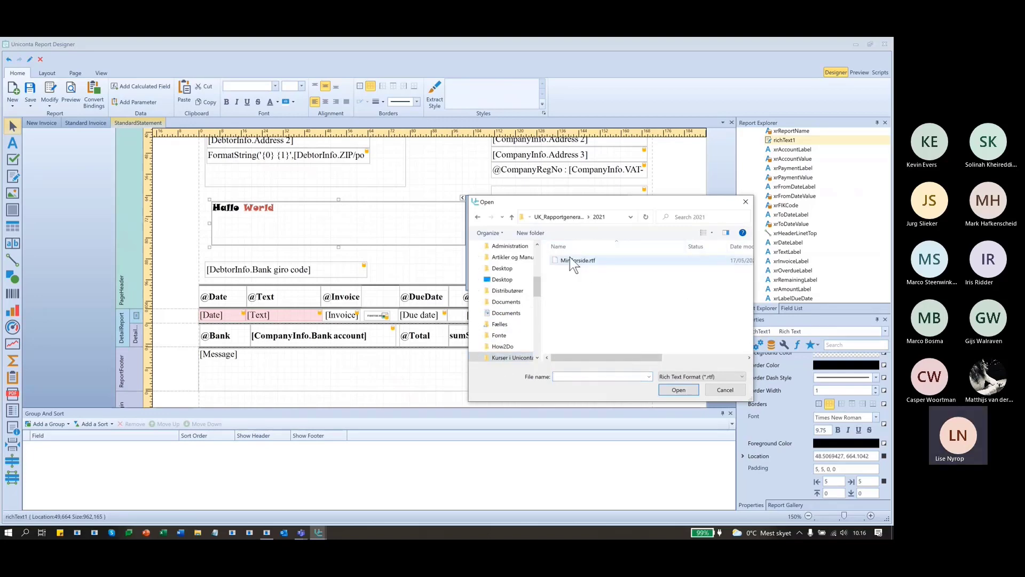
left_click(585, 261)
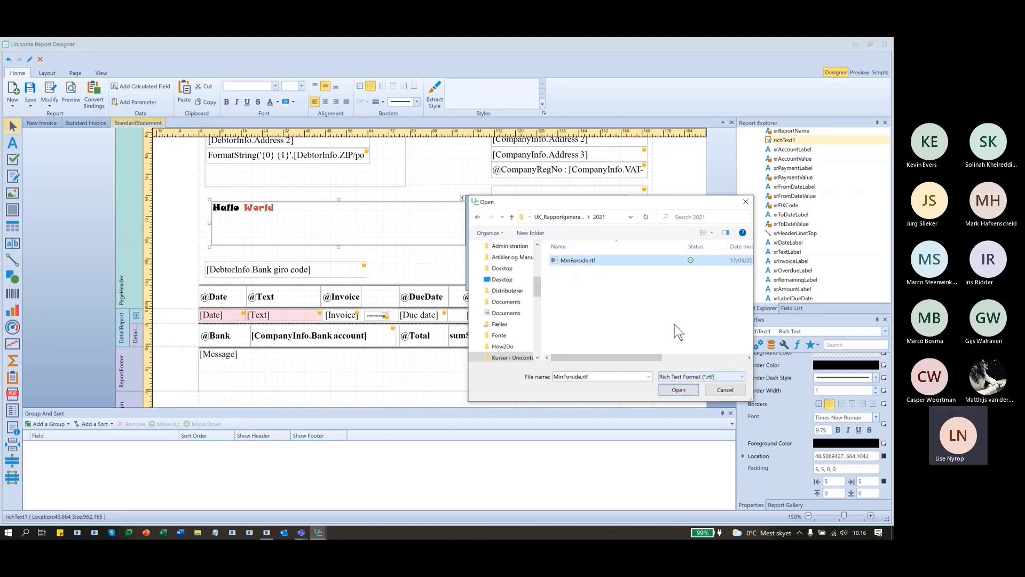
left_click(679, 389)
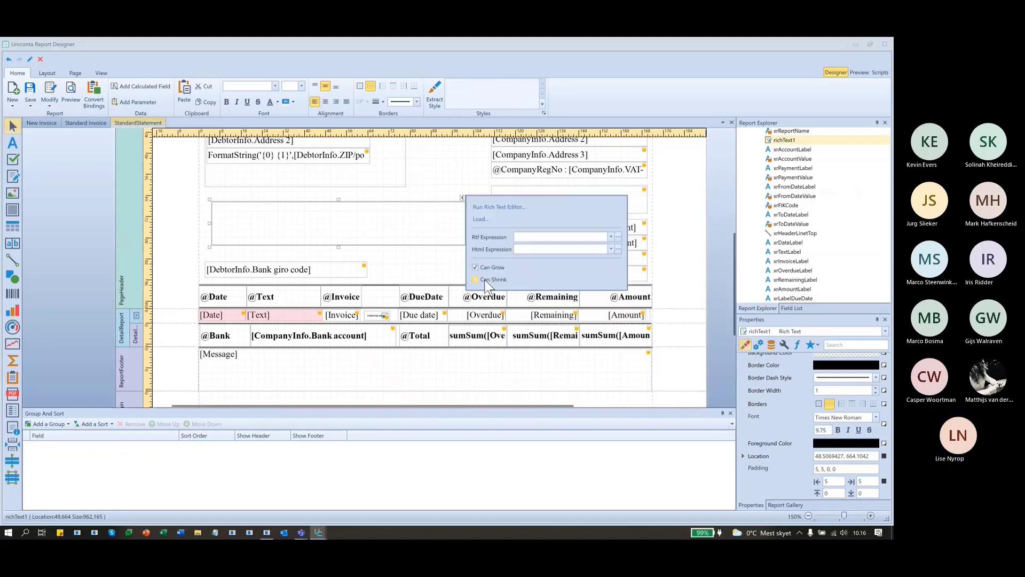
left_click(393, 194)
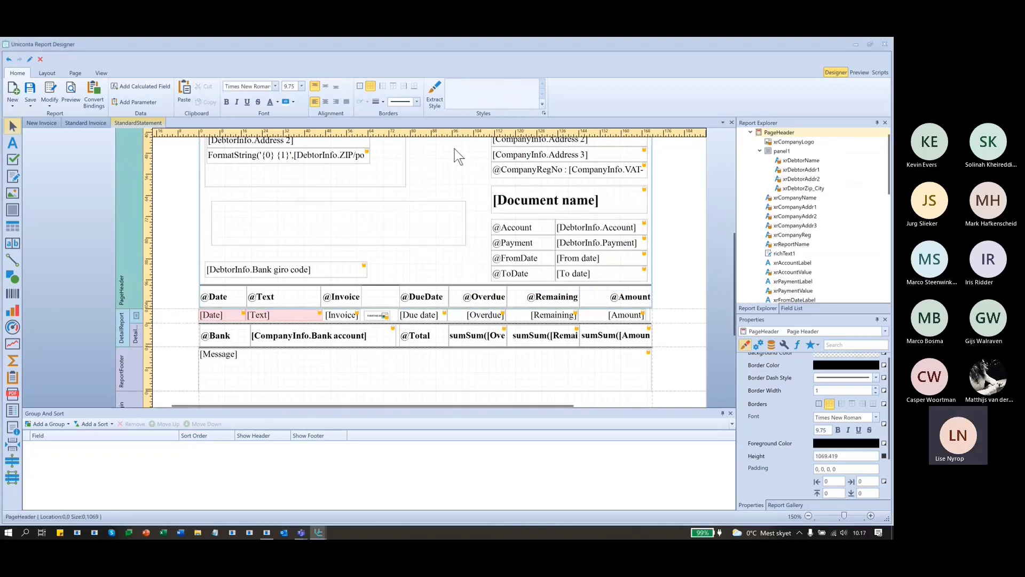
Preview the StandardStatement report and examine how the loaded rich text appears on its first three pages.
left_click(97, 73)
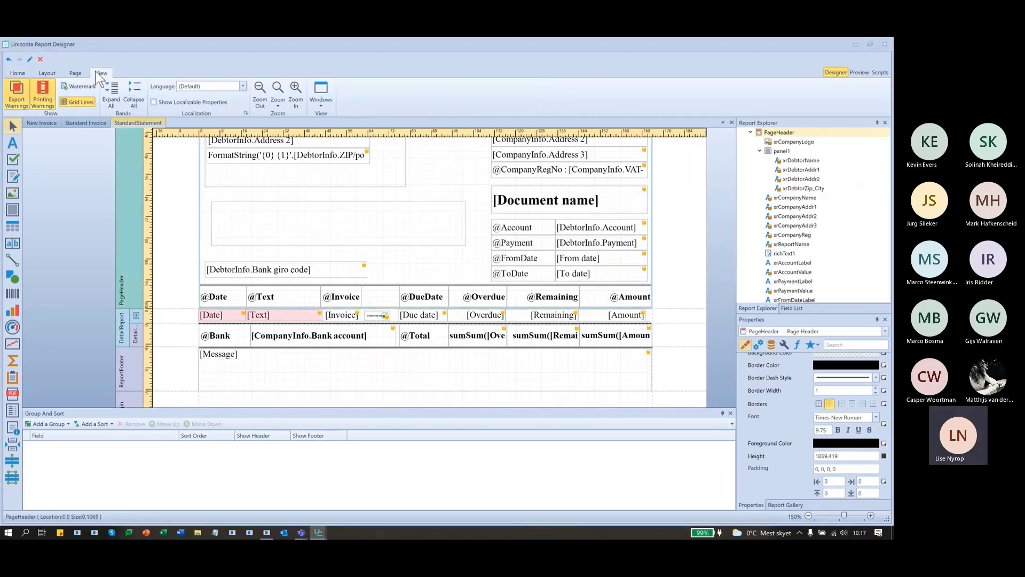
left_click(21, 73)
left_click(100, 73)
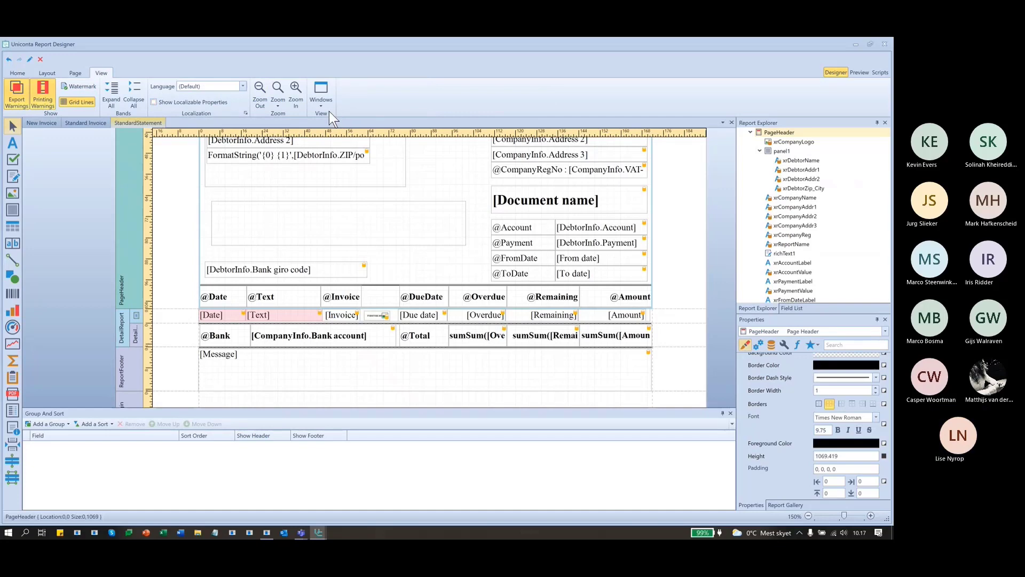
left_click(858, 73)
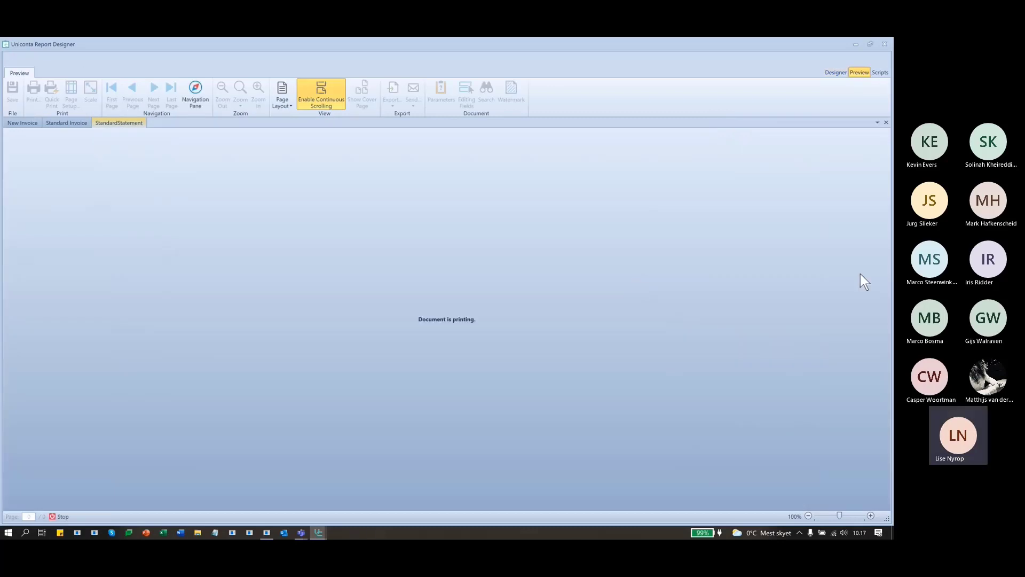
scroll(607, 220, "down", 2)
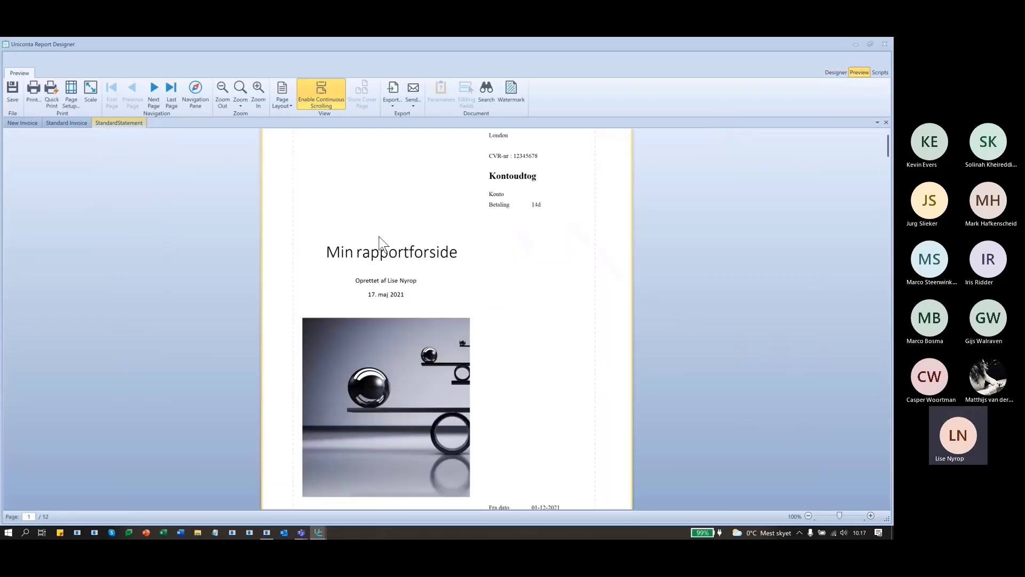
scroll(475, 295, "down", 4)
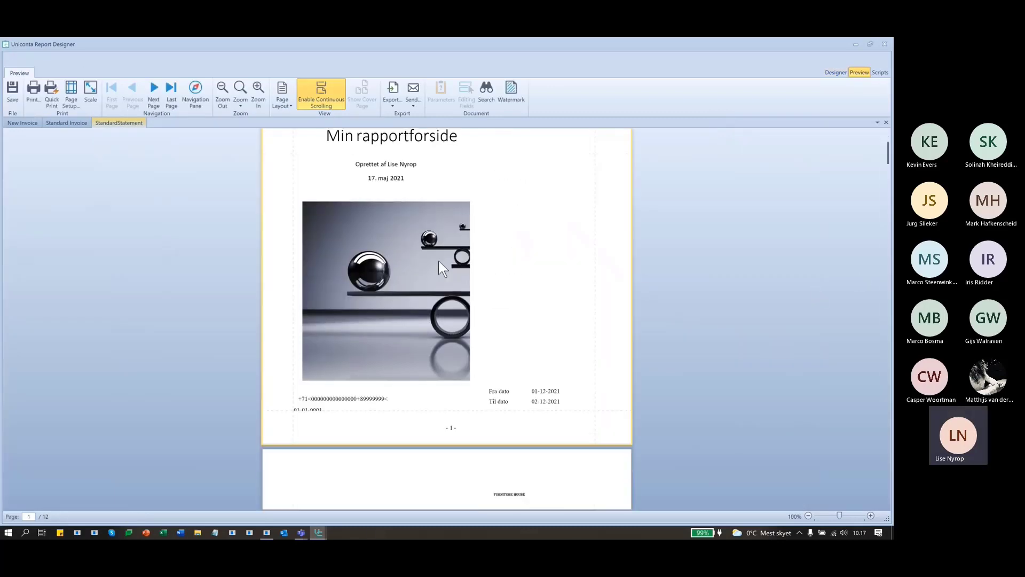
scroll(438, 259, "down", 12)
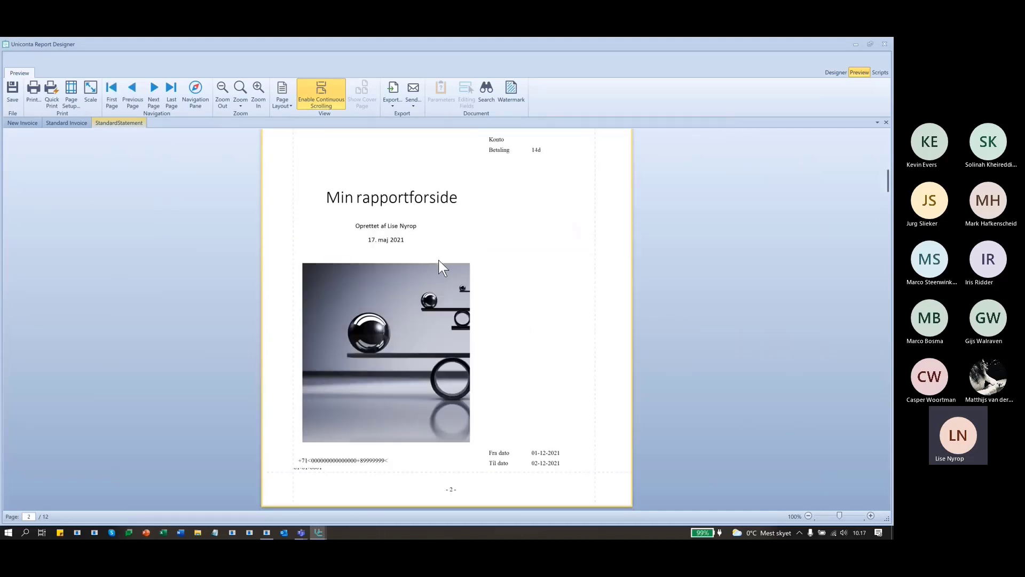
scroll(437, 258, "down", 10)
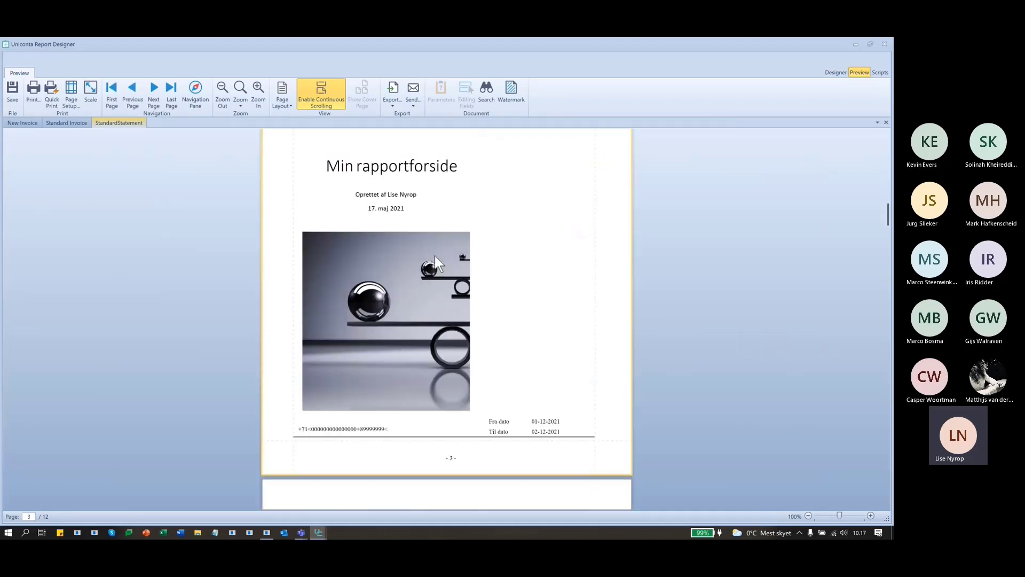
Examine how the loaded rich text repeats on the remaining pages of the report preview, and return to the first page.
scroll(435, 255, "down", 1)
scroll(433, 254, "down", 12)
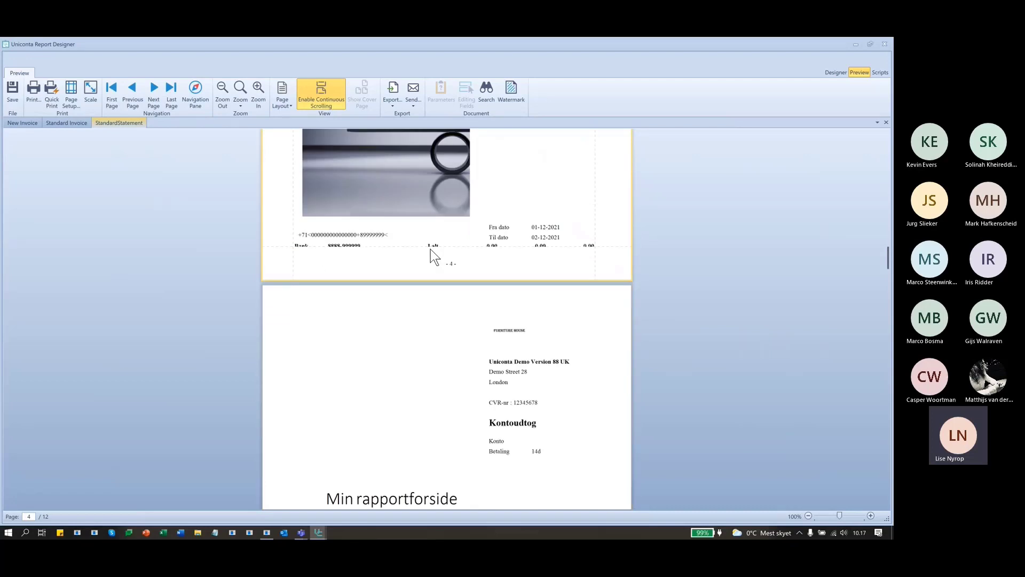
scroll(431, 249, "down", 10)
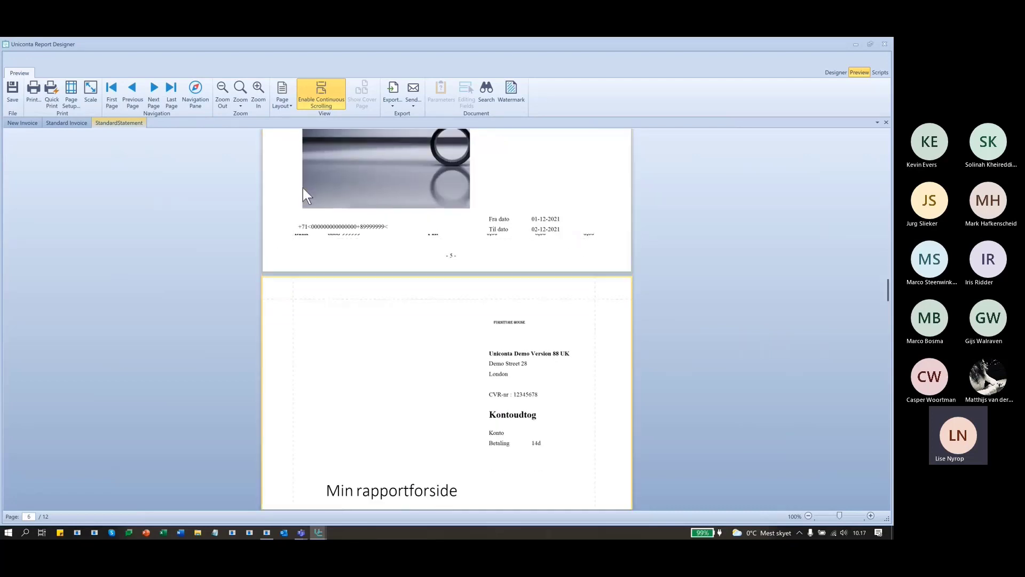
scroll(475, 288, "down", 10)
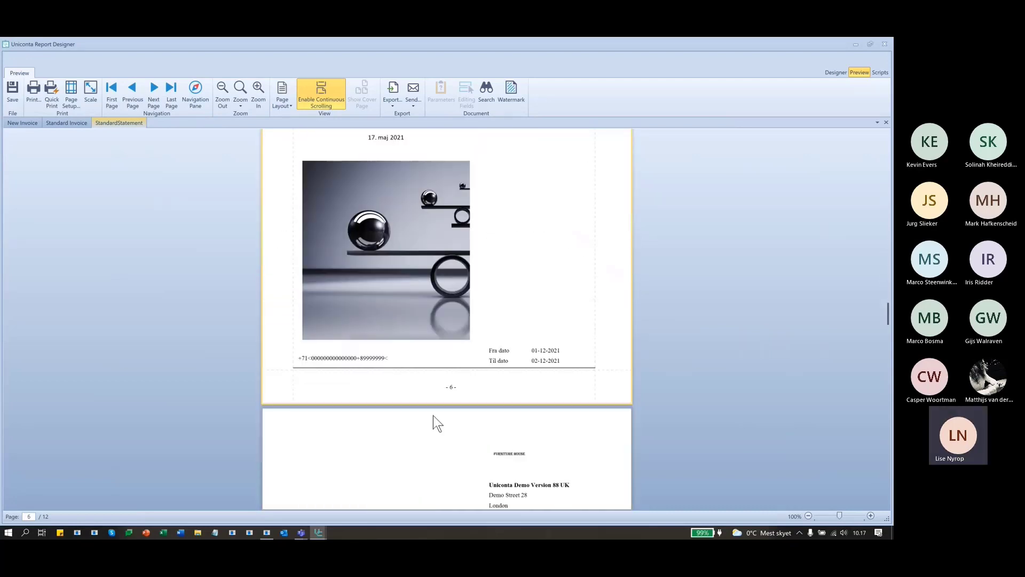
scroll(421, 466, "down", 3)
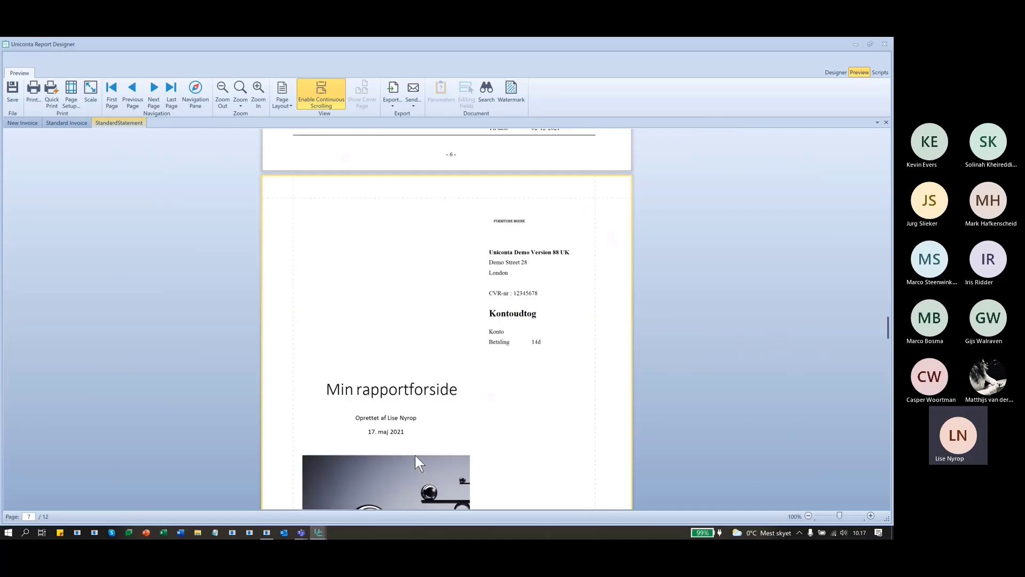
scroll(414, 451, "down", 2)
scroll(409, 435, "up", 6)
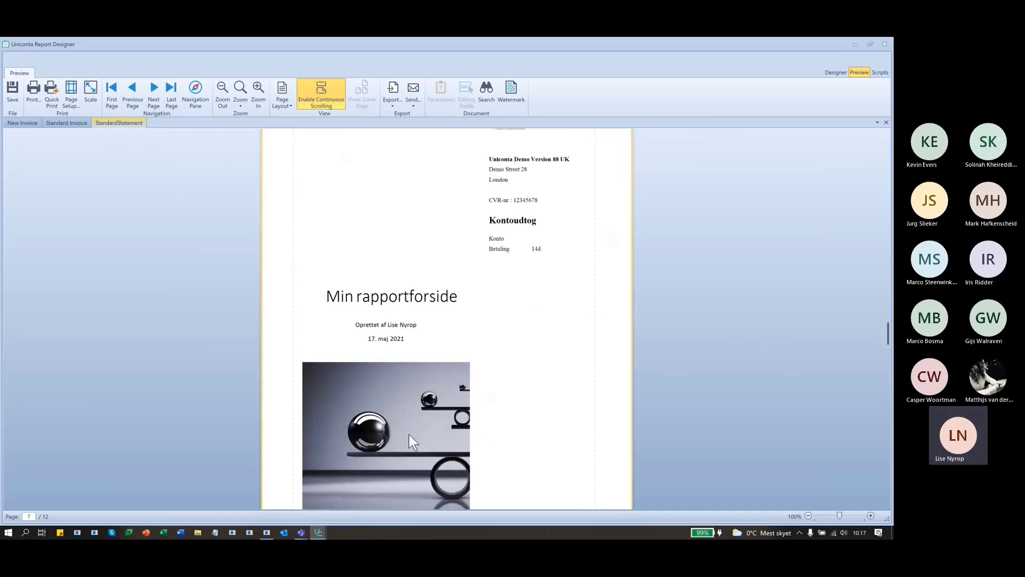
scroll(406, 417, "up", 15)
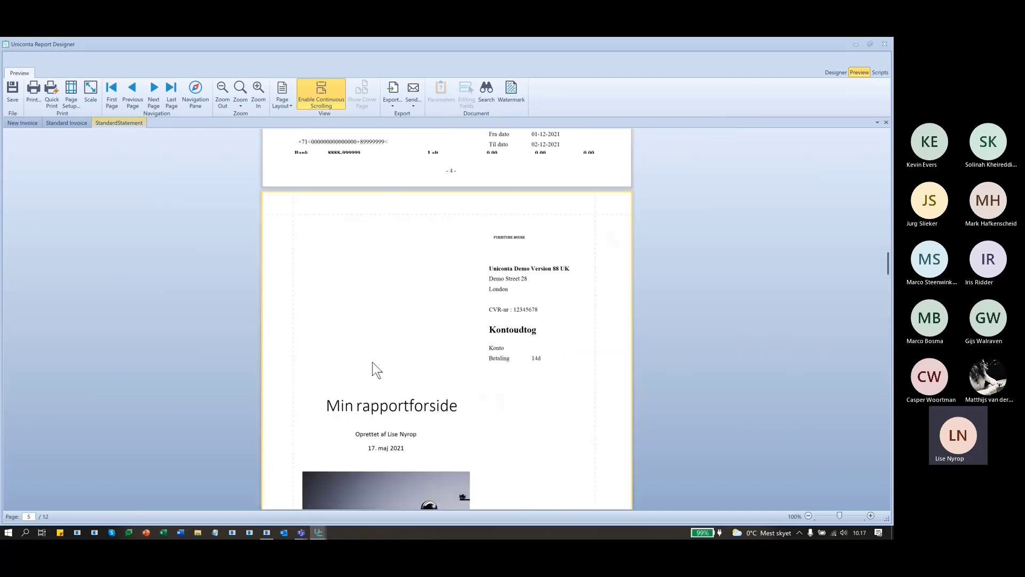
scroll(373, 361, "up", 20)
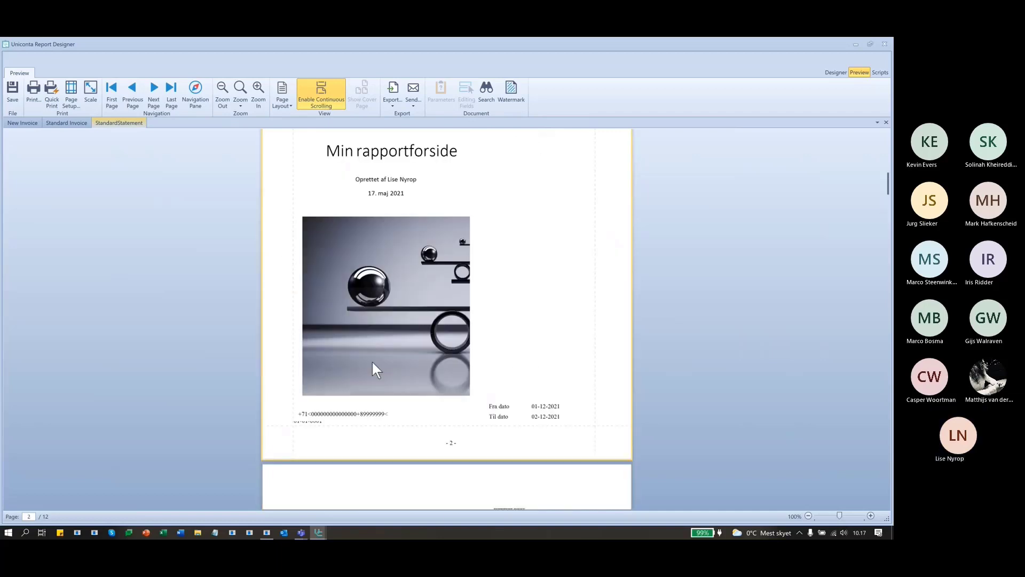
scroll(373, 363, "up", 9)
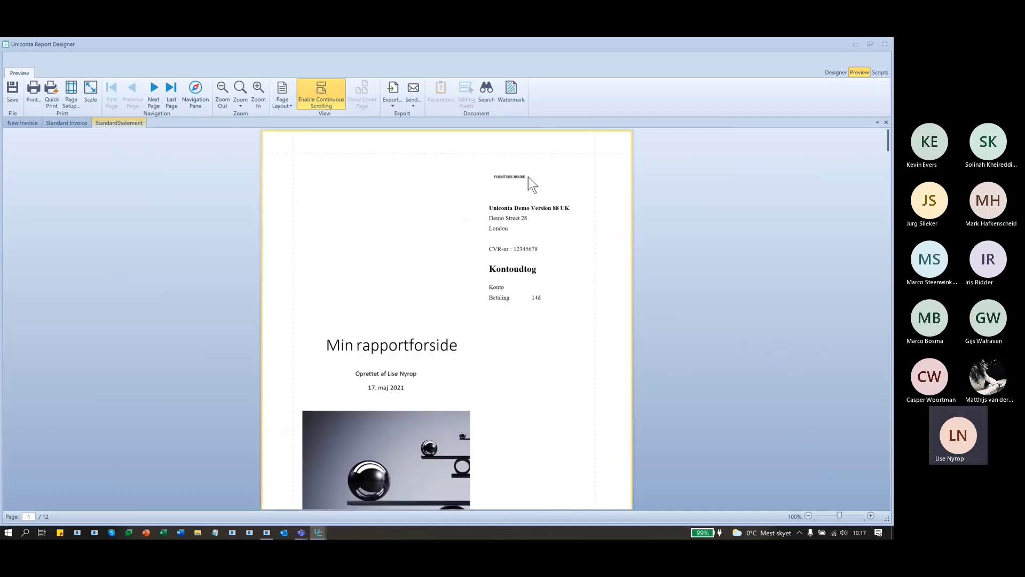
Return to the report design and examine the Html Expression option among the rich text control's tasks.
left_click(831, 72)
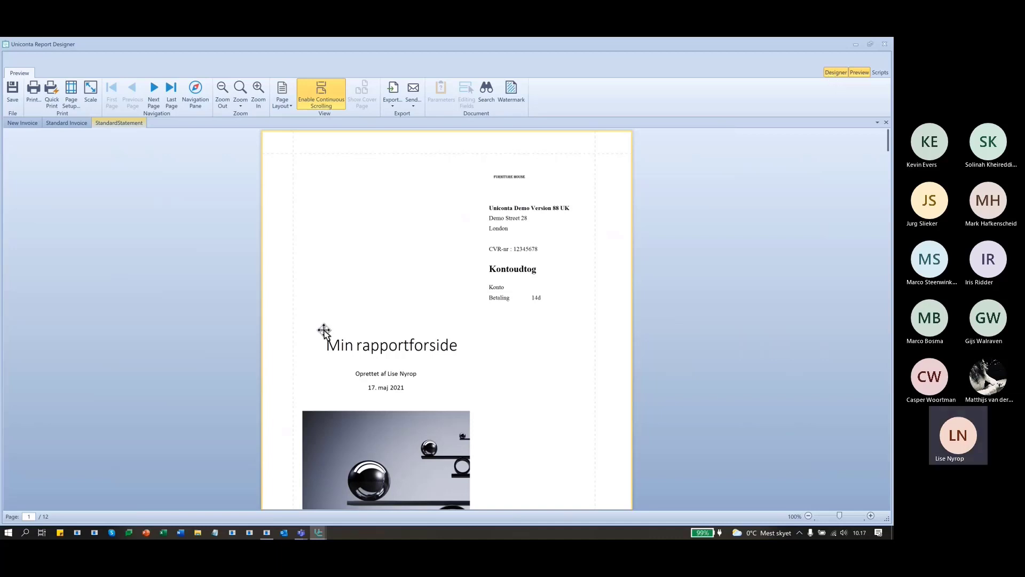
left_click(300, 223)
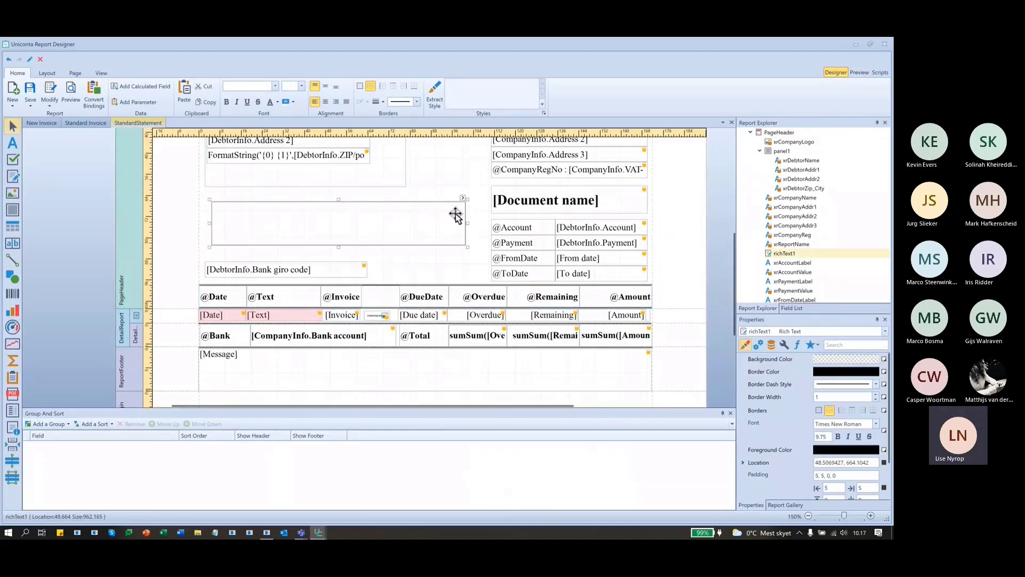
left_click(463, 197)
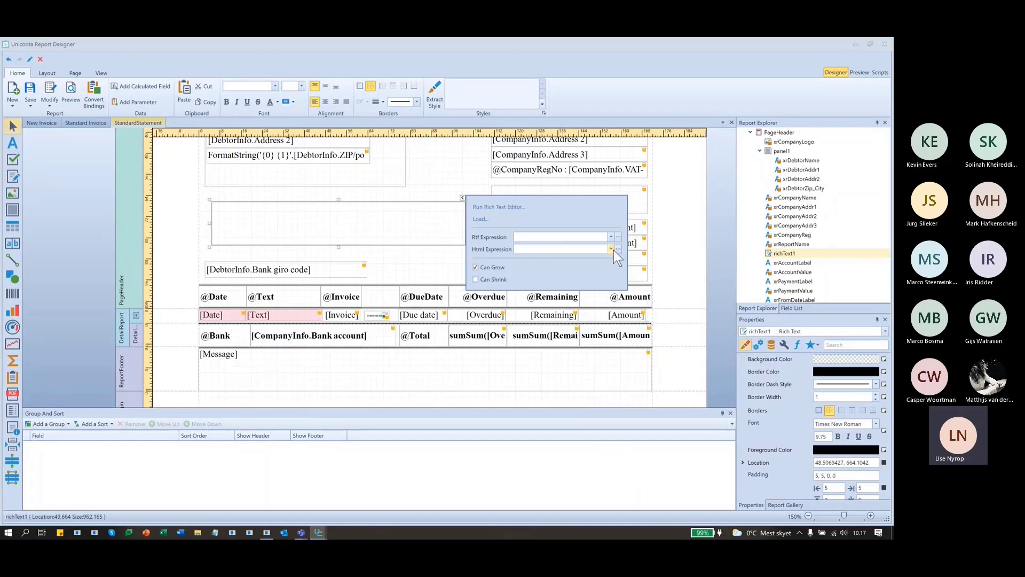
left_click(524, 249)
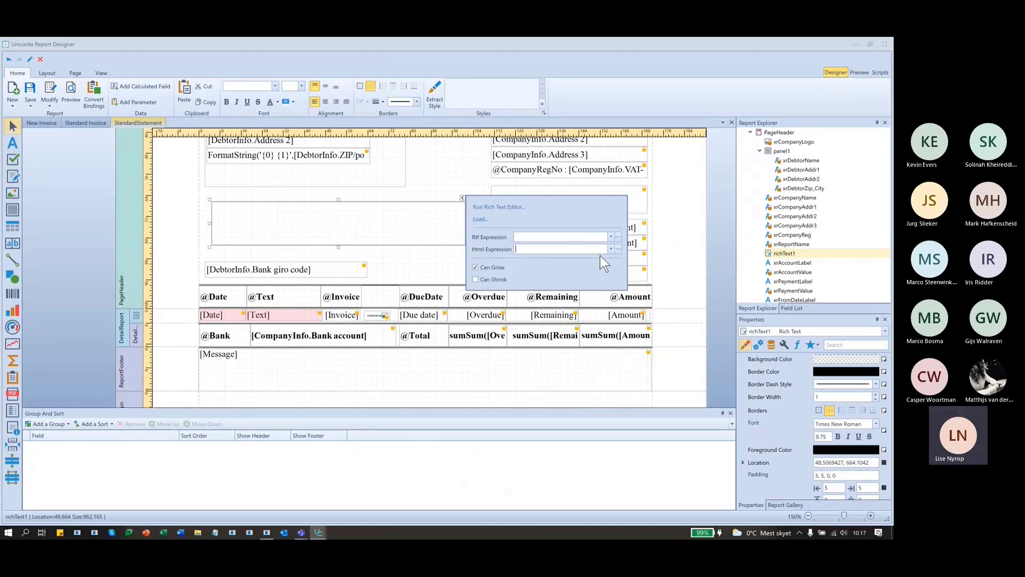
left_click(428, 170)
Delete the rich text control from the page header above the bank giro code field.
left_click(401, 210)
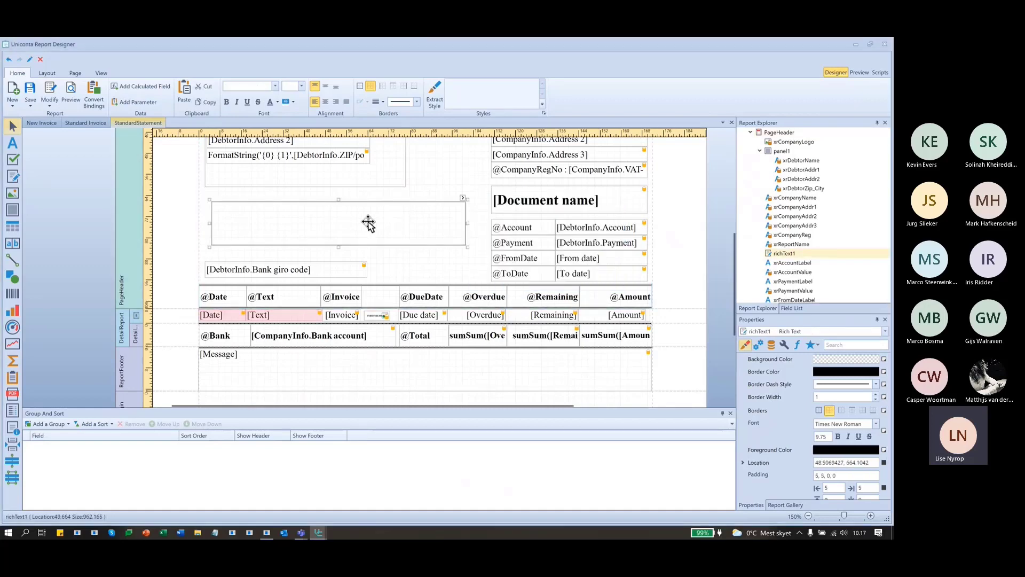
right_click(443, 218)
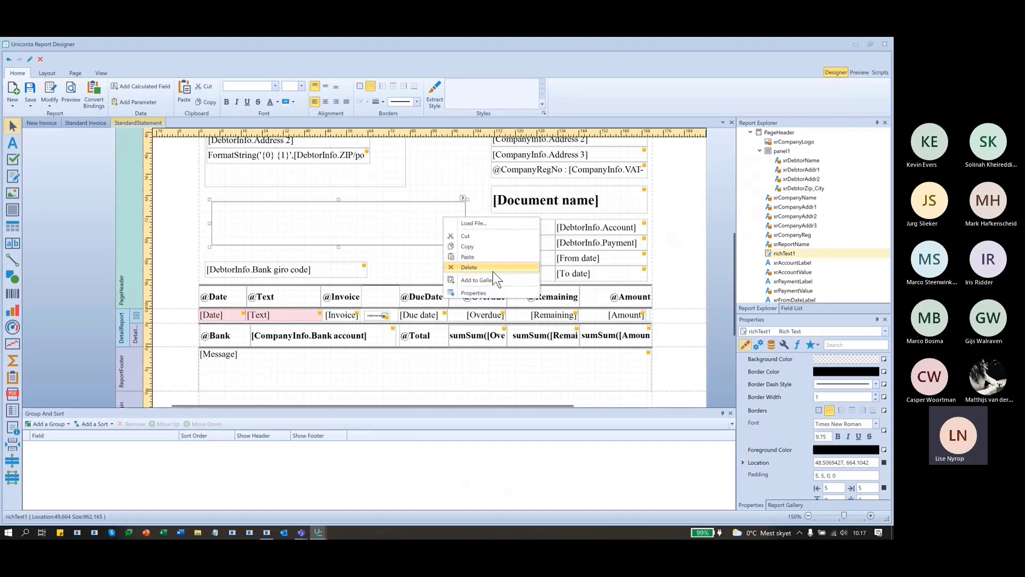
left_click(480, 266)
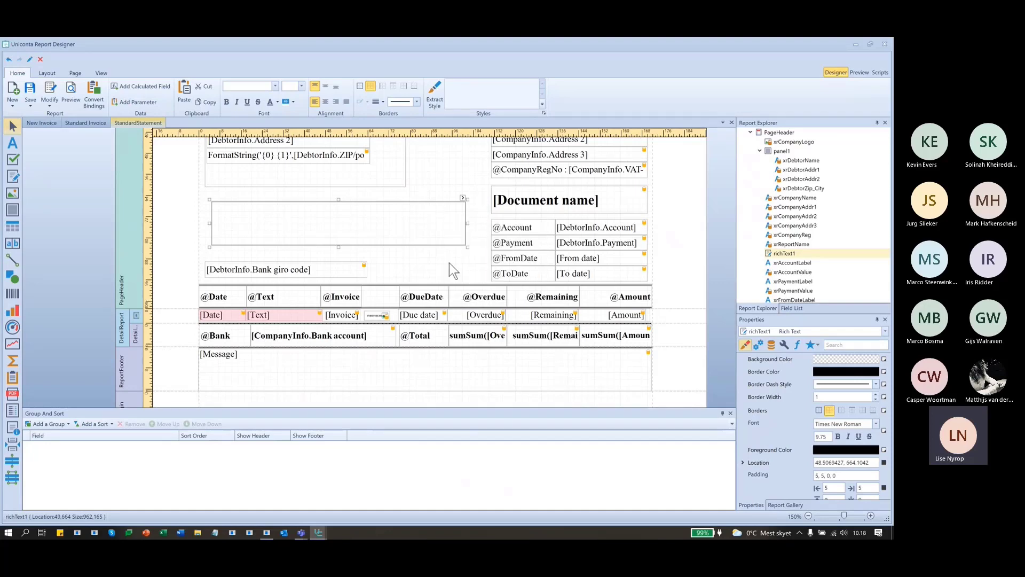
Insert a Page Footer band into the StandardStatement report.
scroll(262, 257, "up", 4)
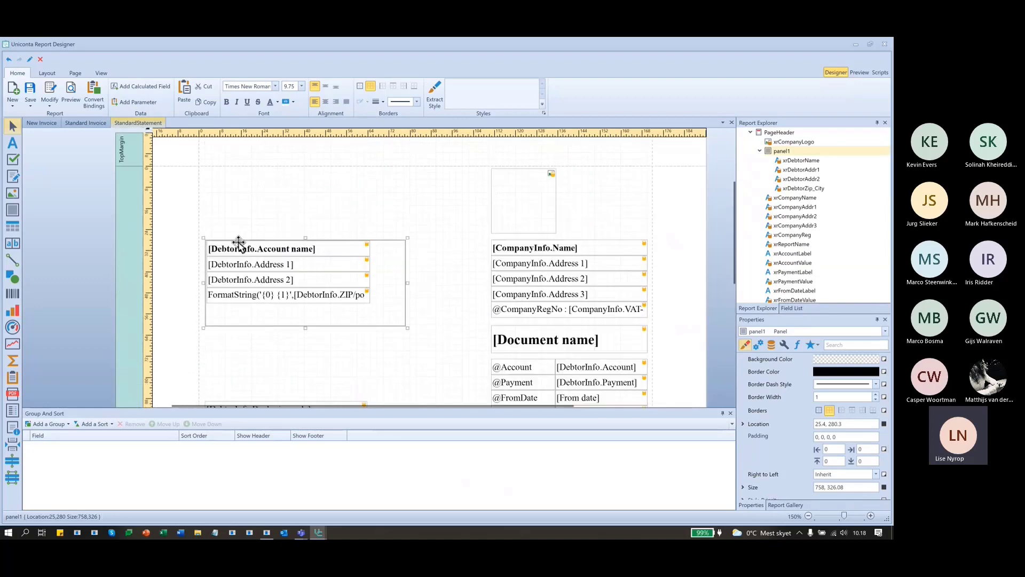
scroll(238, 244, "down", 7)
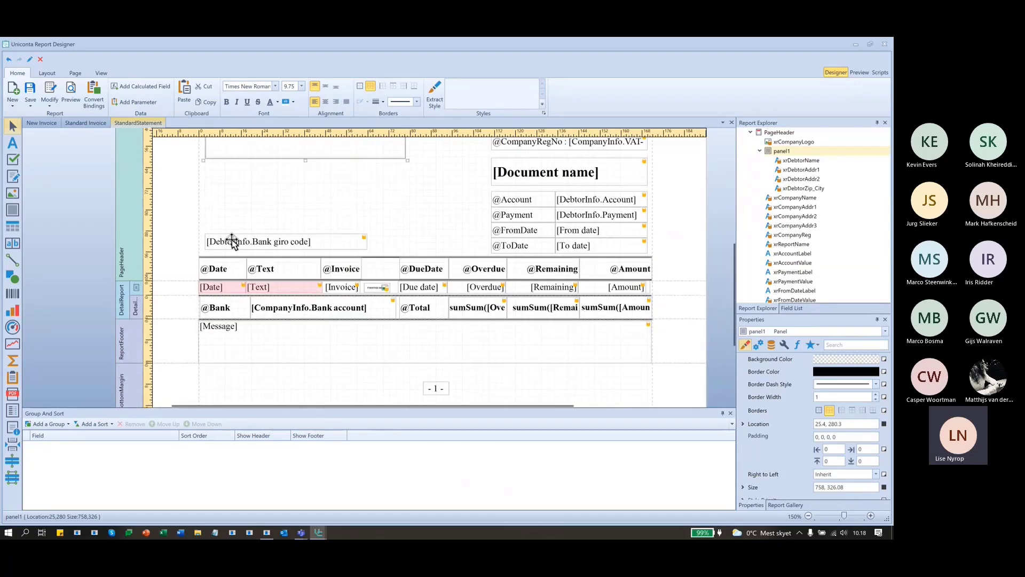
right_click(137, 277)
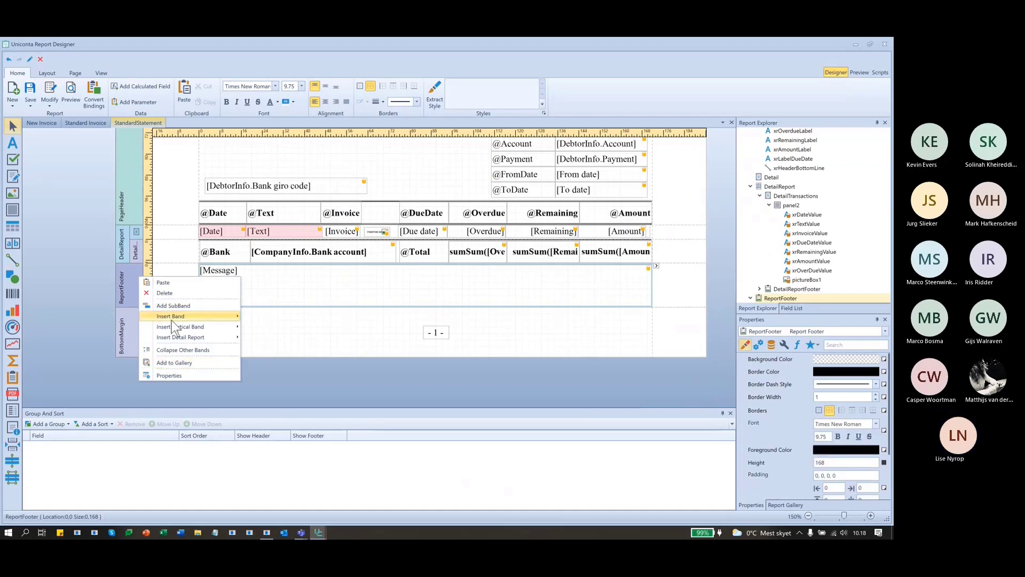
mouse_move(171, 318)
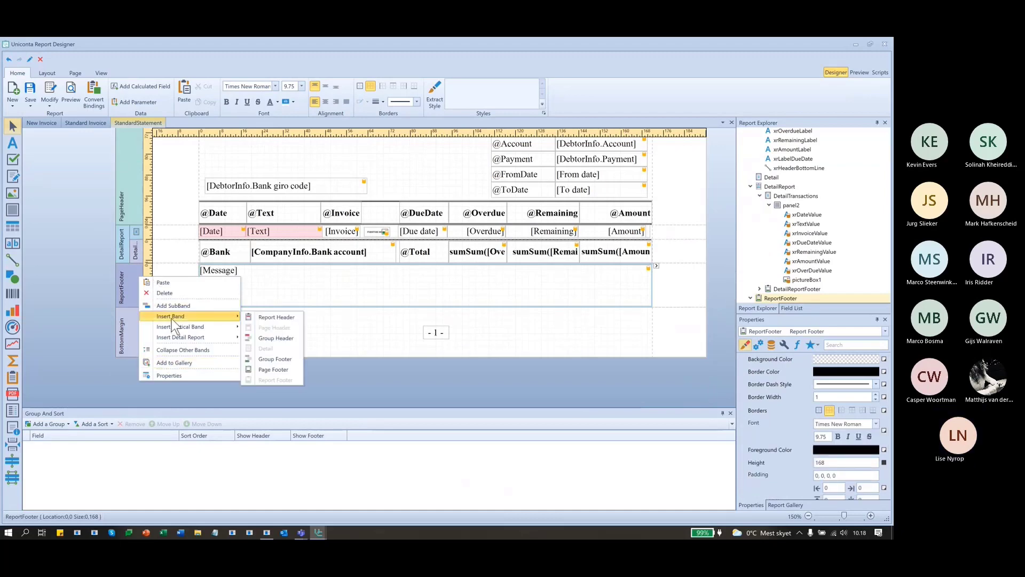
left_click(278, 372)
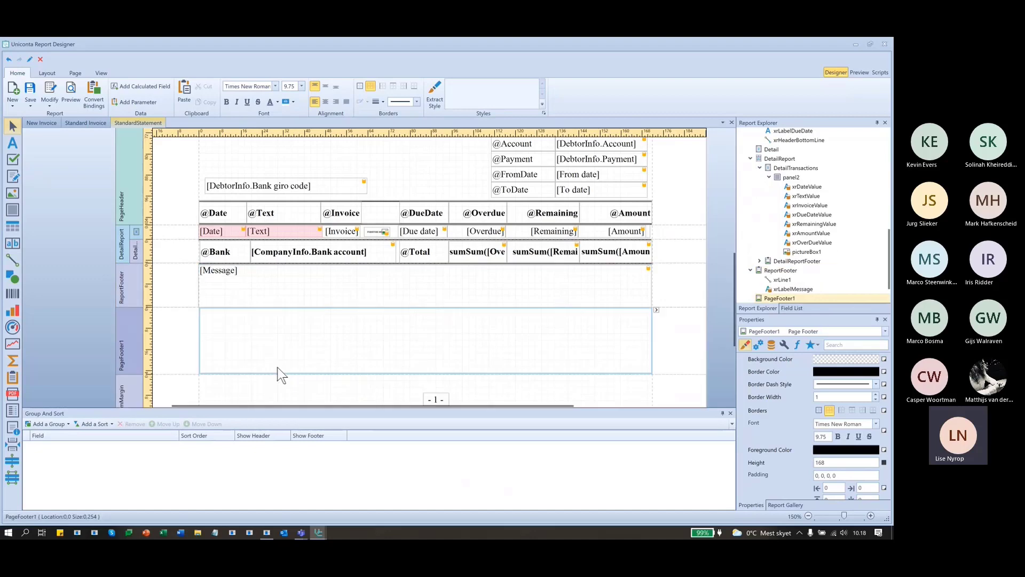
Draw a full-width rich text control of about 1714 by 206 in the page footer and load MinForside.rtf into it.
left_click(13, 176)
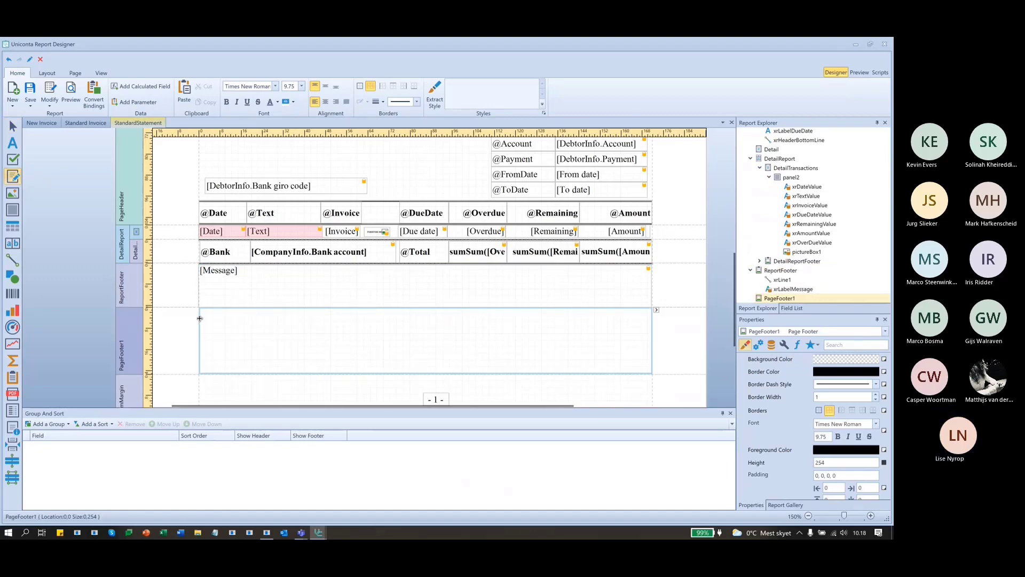
mouse_move(201, 319)
left_mouse_down()
mouse_move(558, 346)
mouse_move(652, 339)
mouse_move(652, 373)
left_mouse_up()
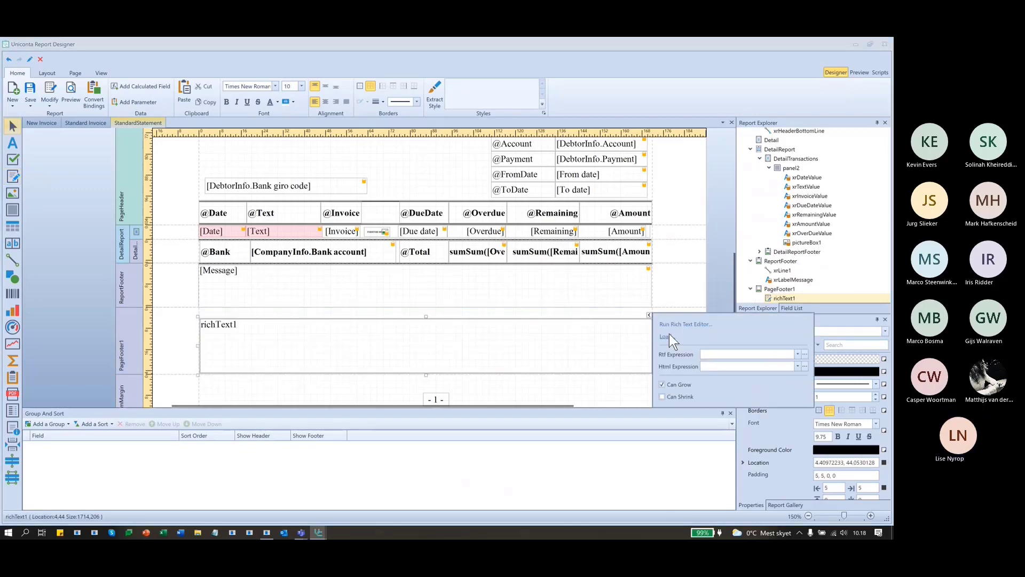
left_click(669, 333)
double_click(721, 341)
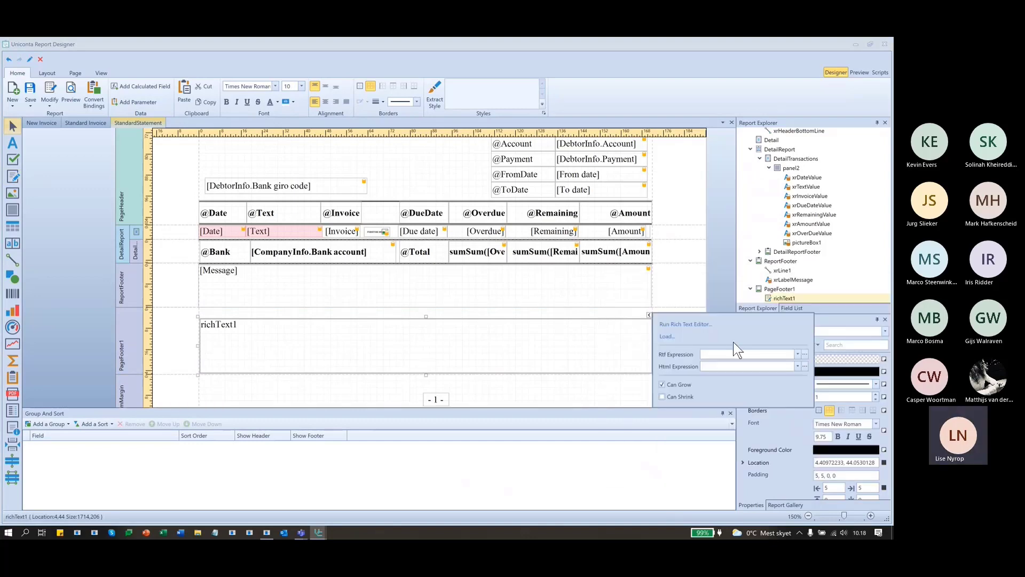
left_click(718, 280)
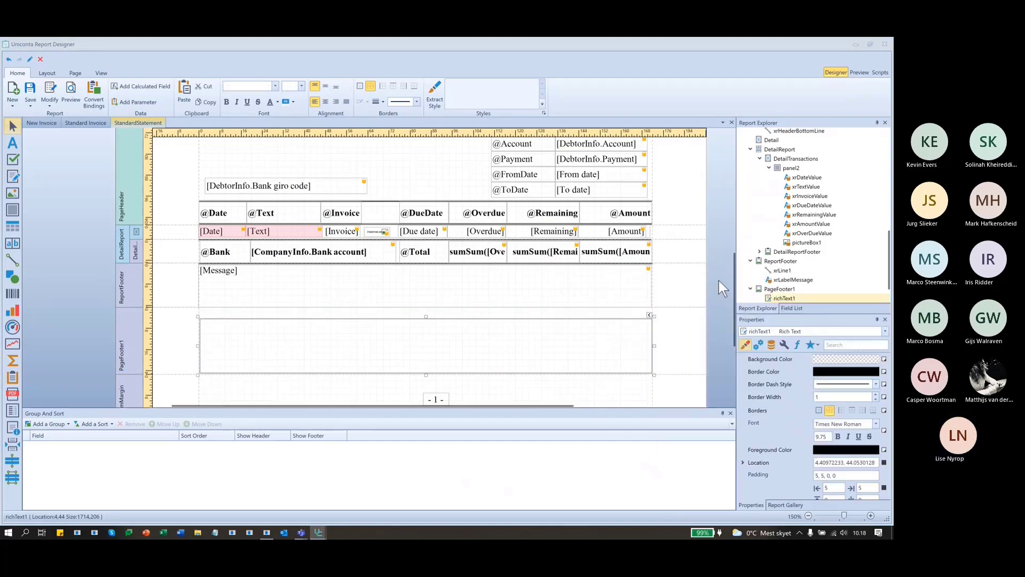
left_click(718, 281)
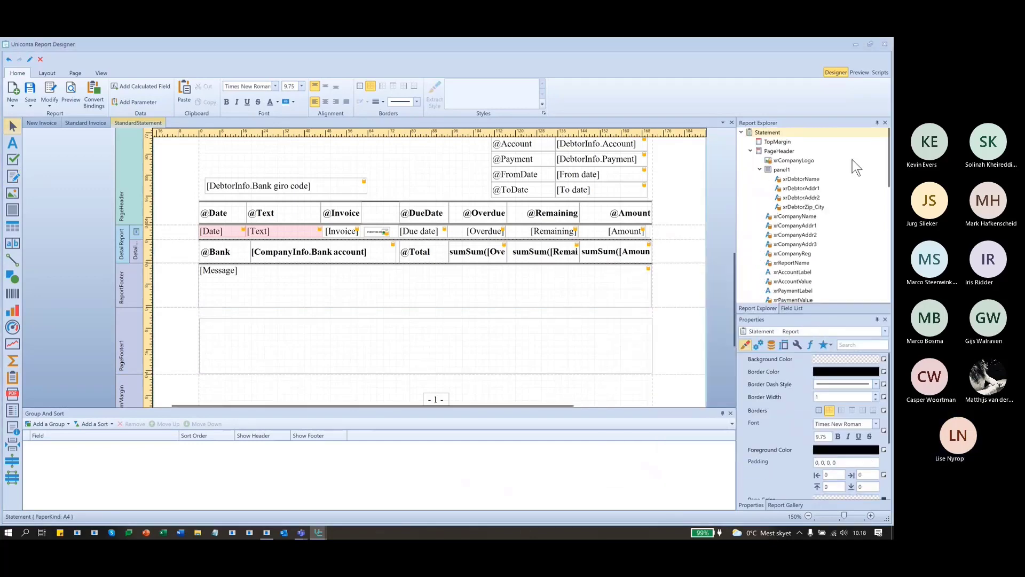
Preview the report and examine how the page footer's rich text appears across the first five pages.
left_click(865, 73)
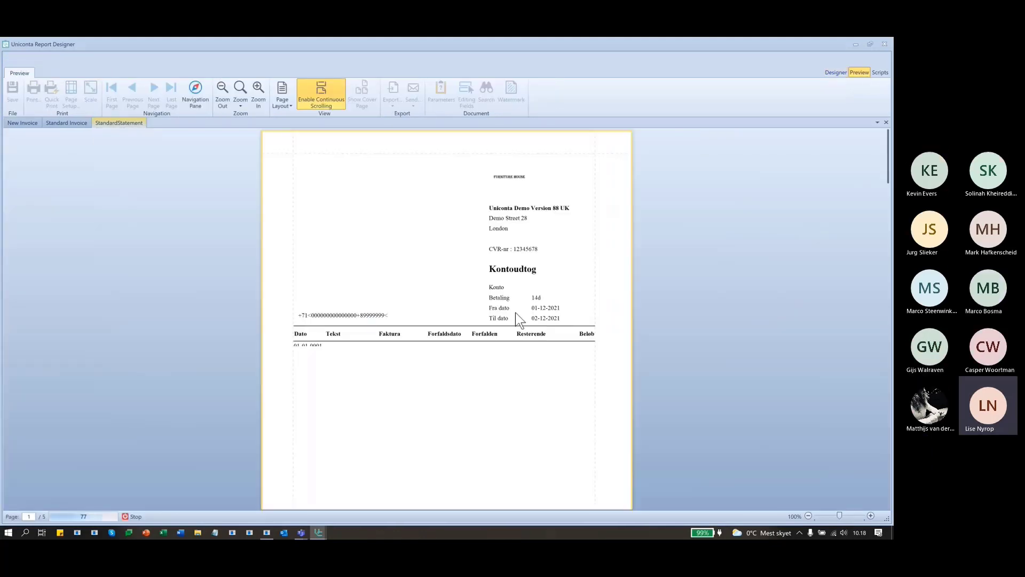
scroll(492, 293, "down", 3)
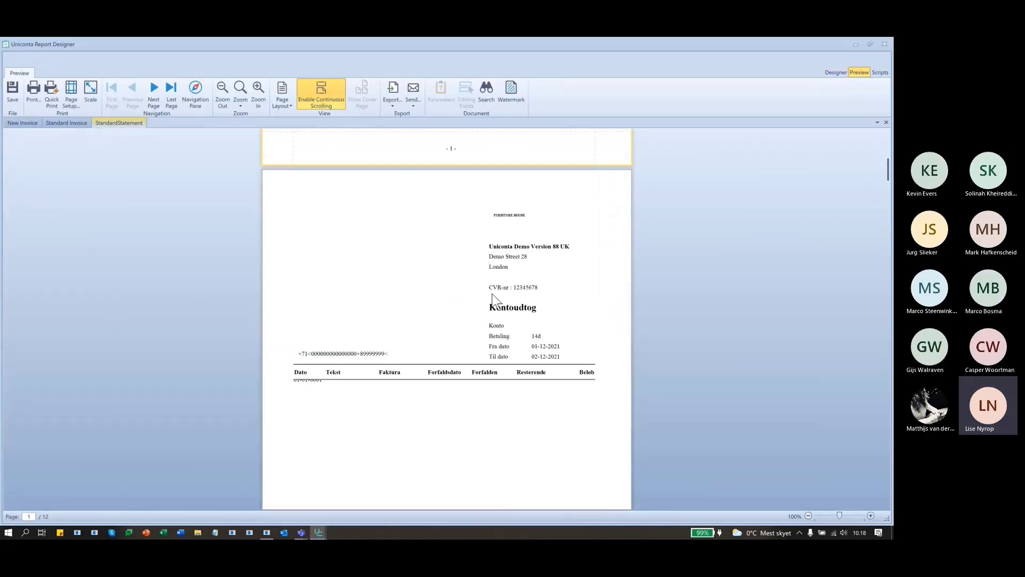
scroll(566, 352, "down", 8)
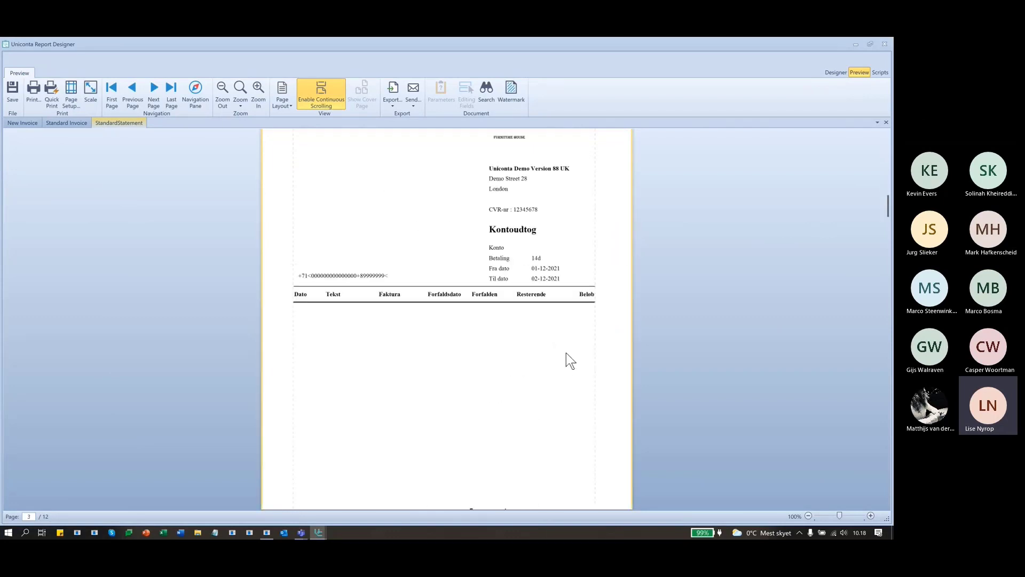
scroll(561, 352, "down", 8)
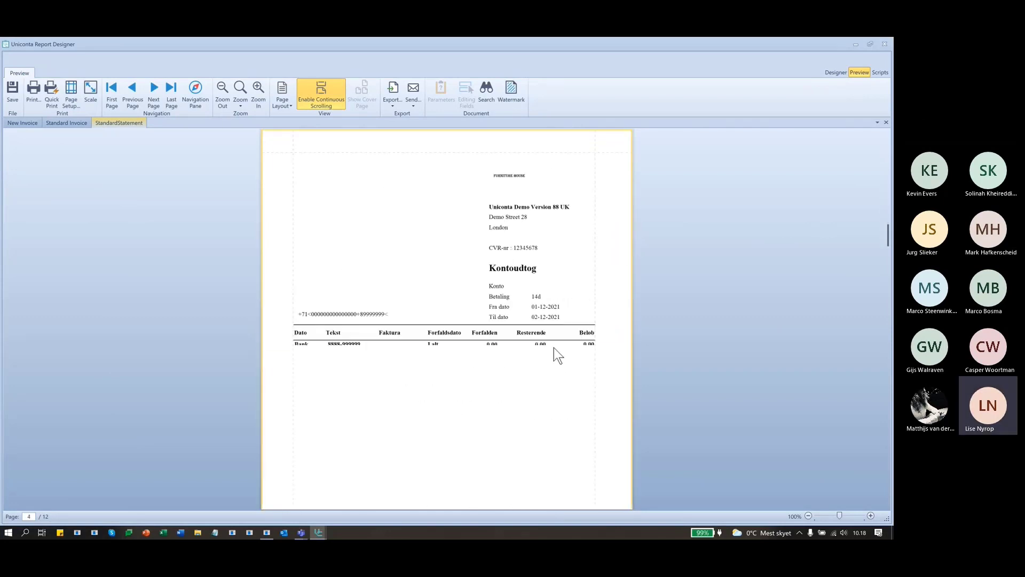
scroll(549, 342, "down", 6)
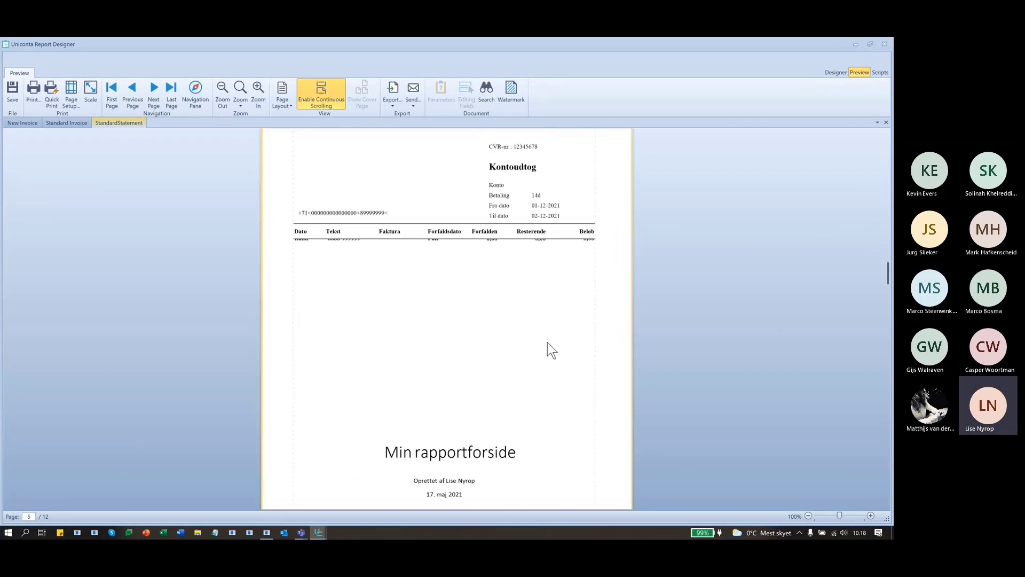
Return to the report design and delete the rich text control from the page footer.
left_click(832, 73)
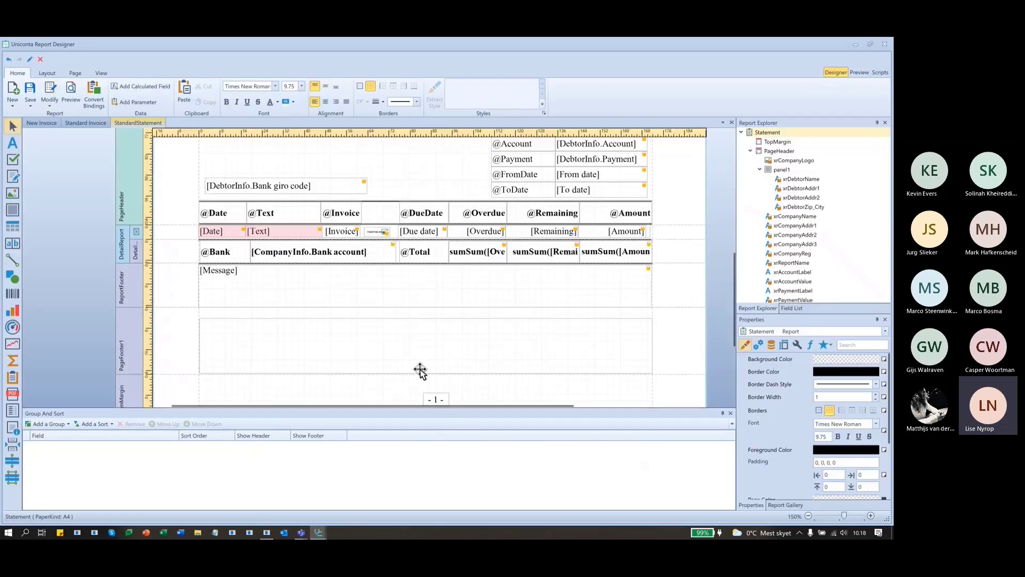
left_click(469, 348)
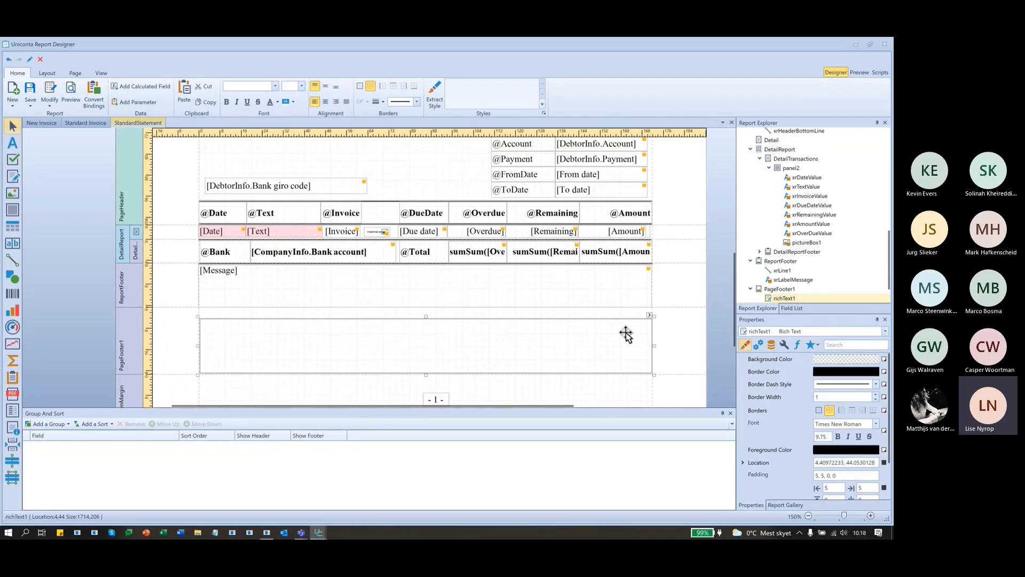
key("Delete")
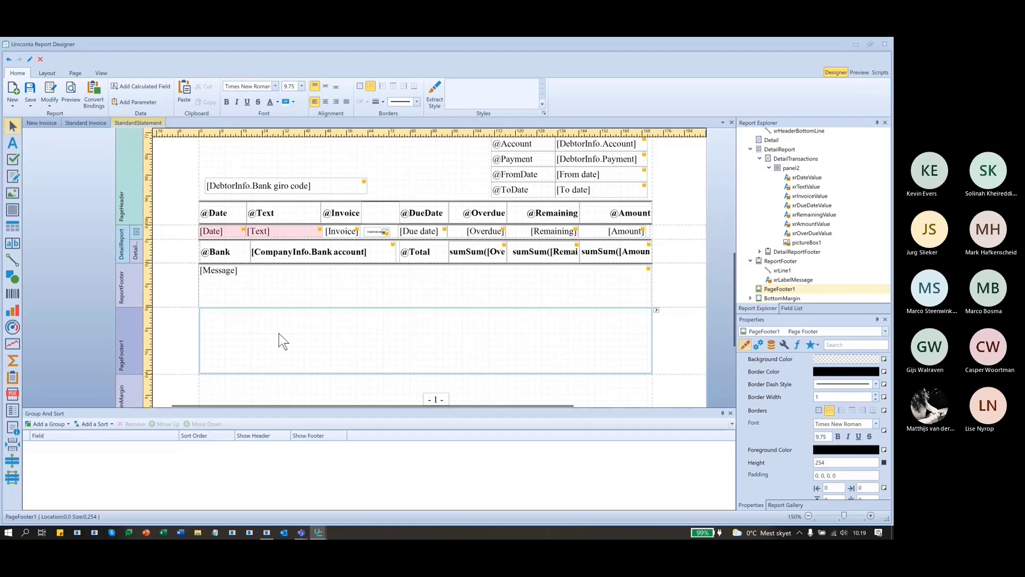
Draw a picture box of about 889 by 180 in the page header, above the bank giro code field.
scroll(279, 333, "up", 3)
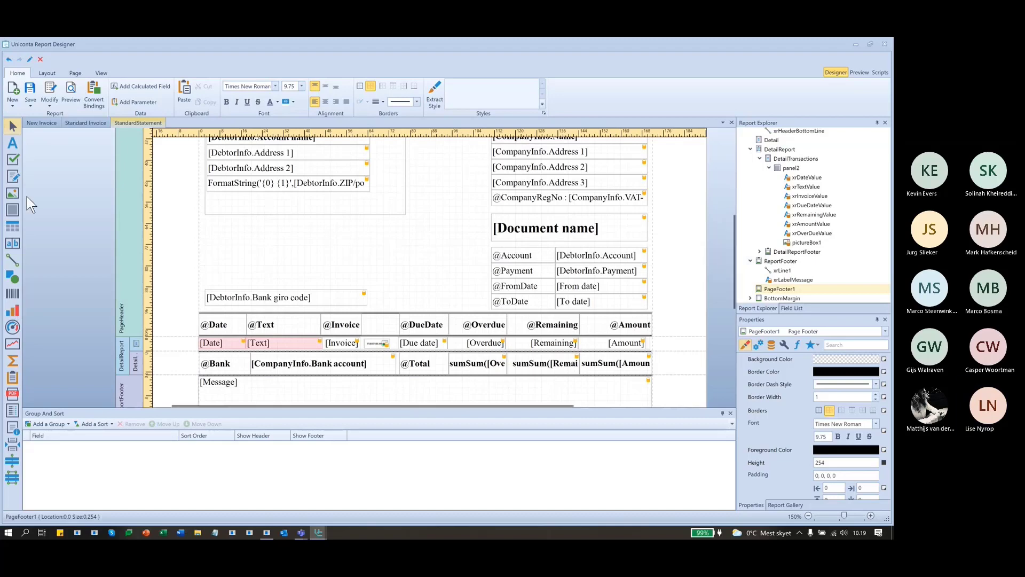
left_click(13, 192)
left_click_drag(216, 224, 451, 270)
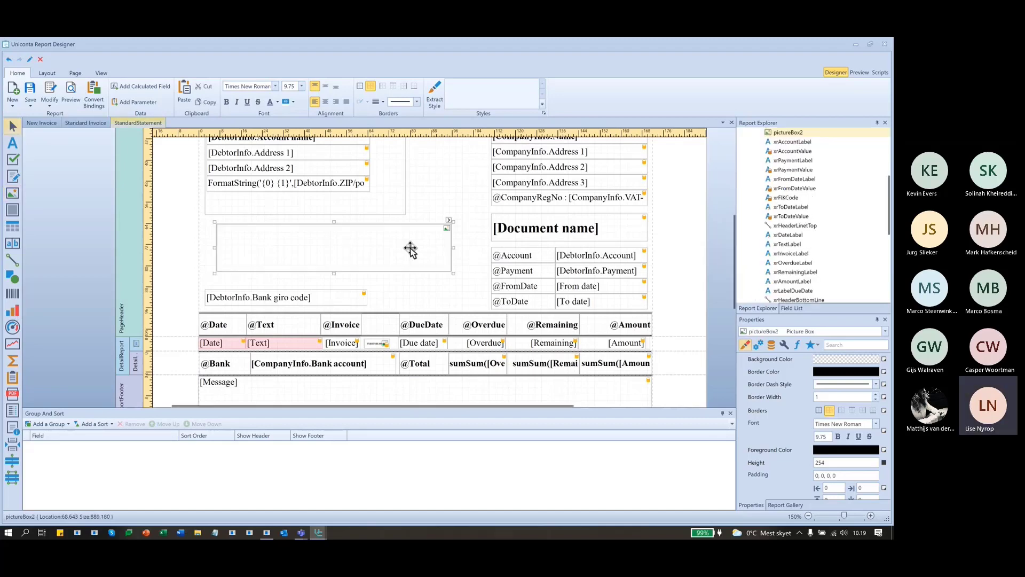
Load the image Stolesaet_2 into the new picture box above the bank giro code field.
left_click(449, 219)
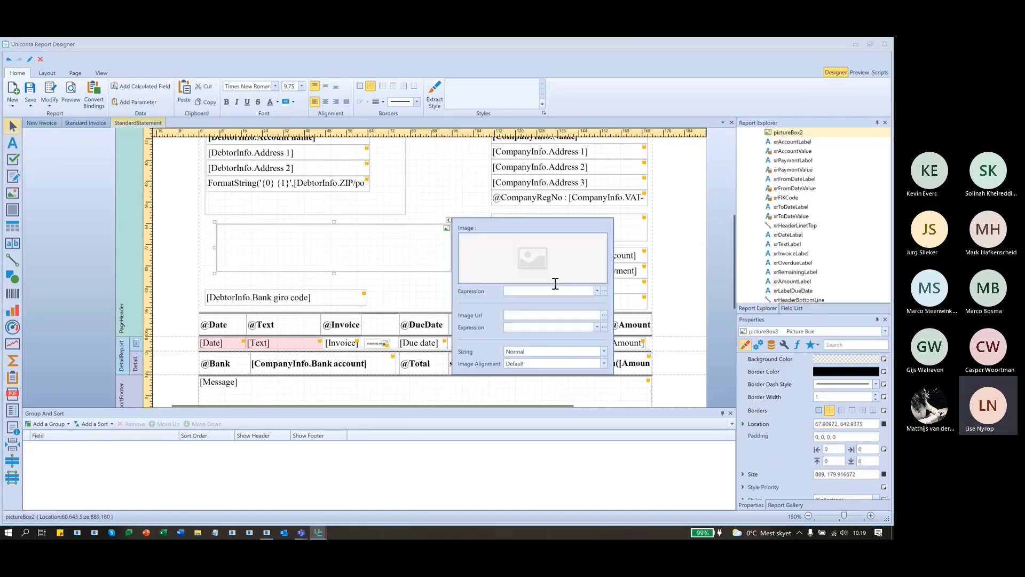
left_click(542, 272)
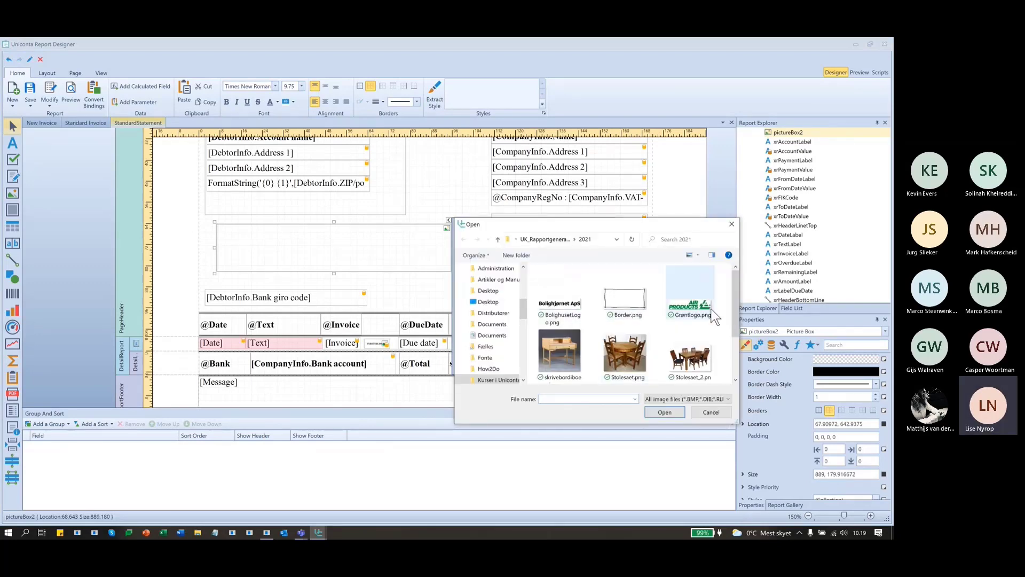
left_click(684, 374)
left_click(662, 411)
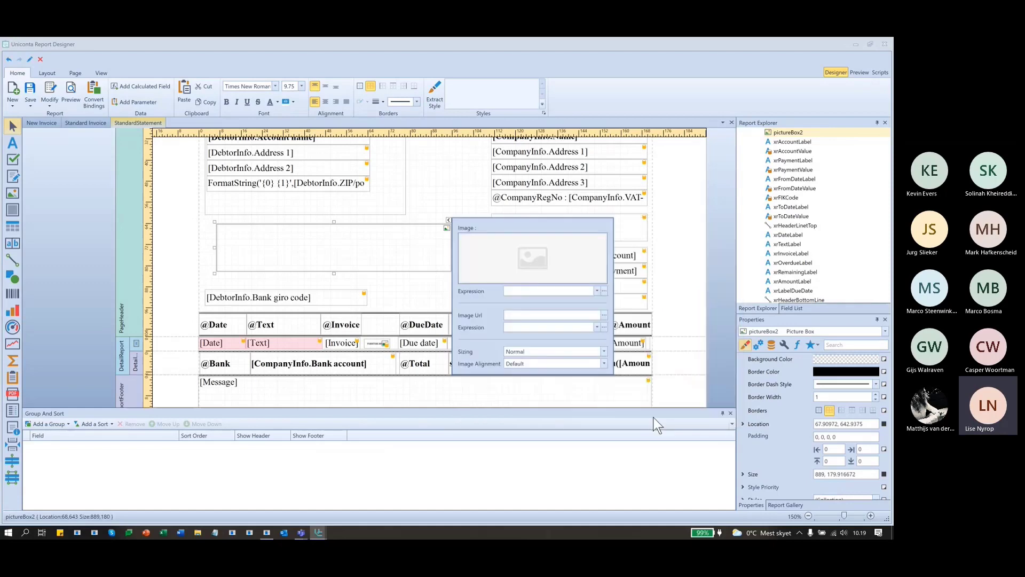
left_click(374, 245)
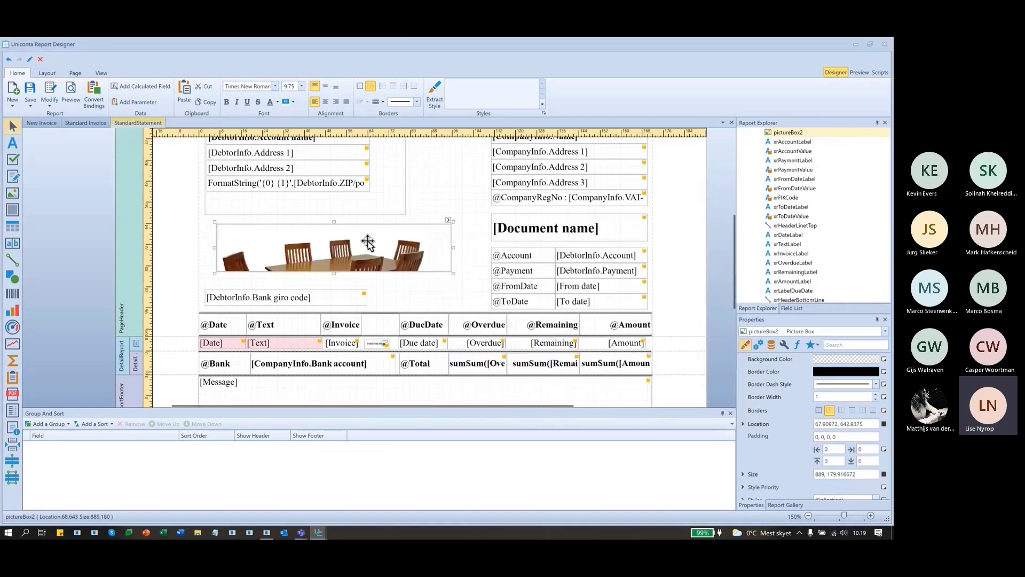
Set the sizing mode of the dining-table picture box to Squeeze.
left_click(448, 221)
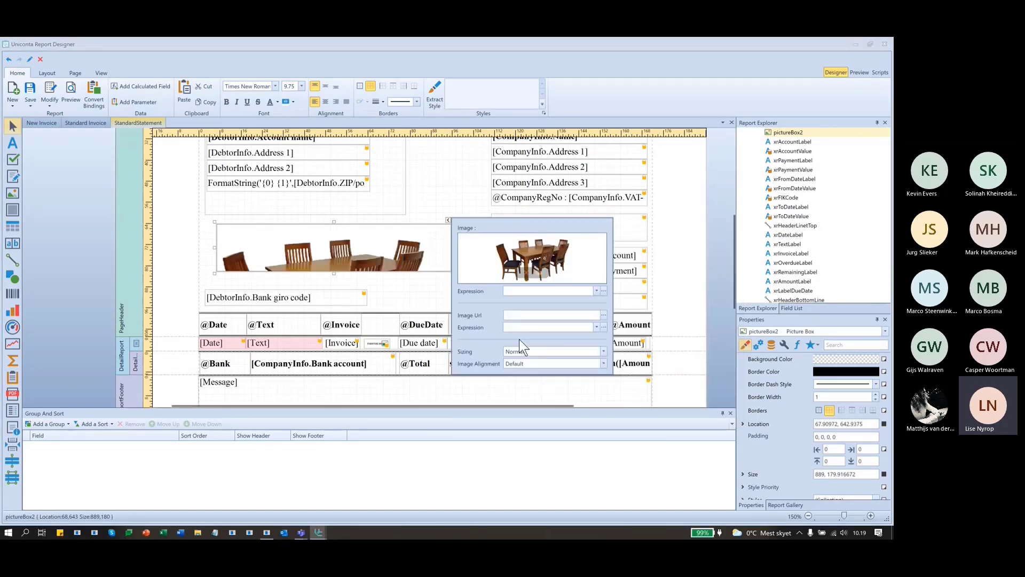
left_click(604, 351)
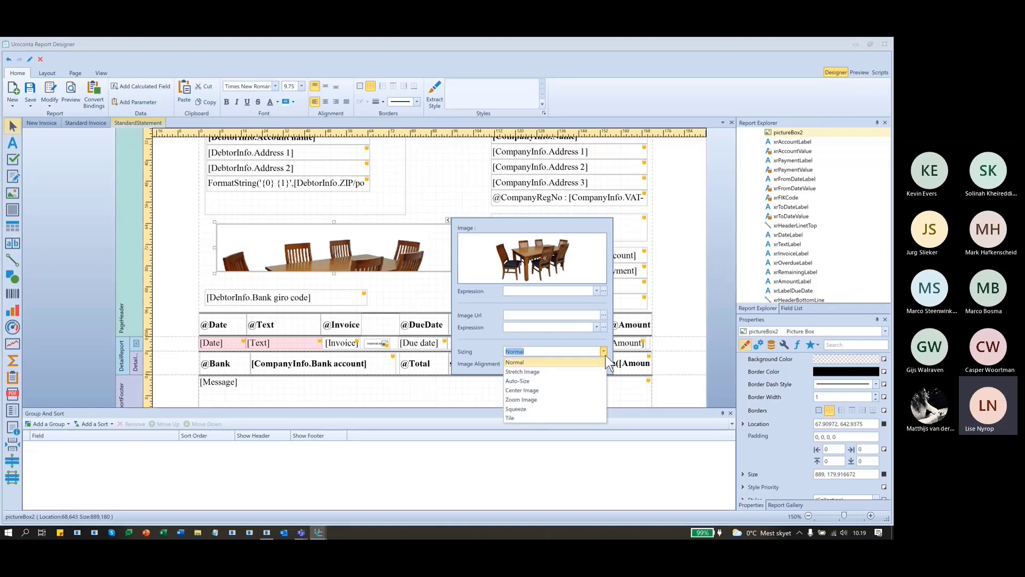
left_click(553, 405)
left_click(426, 173)
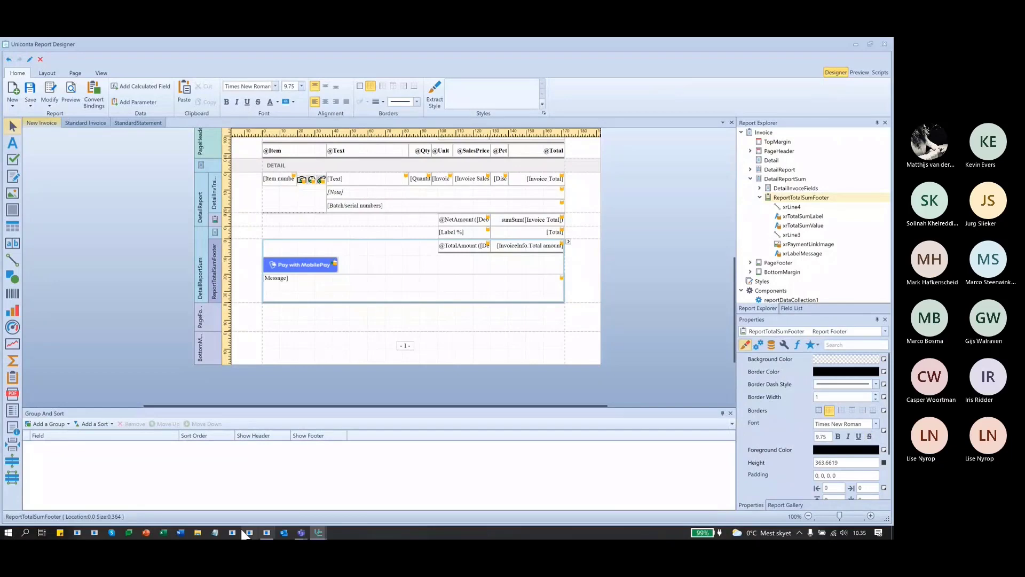
mouse_move(301, 534)
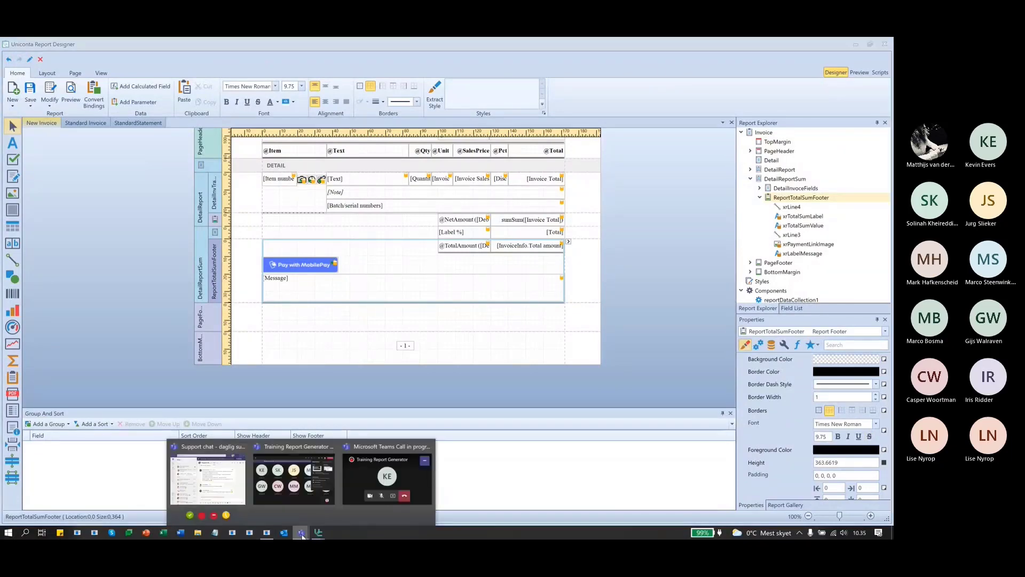
mouse_move(366, 478)
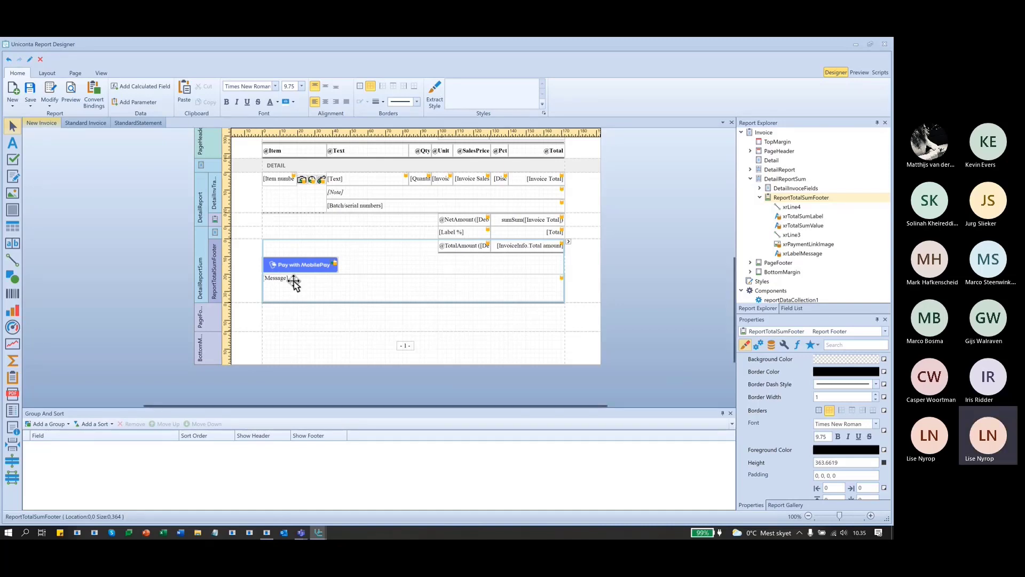
Examine the New Invoice layout, including the MobilePay payment image and the message label in the report total footer.
scroll(633, 302, "up", 1)
scroll(632, 301, "up", 4)
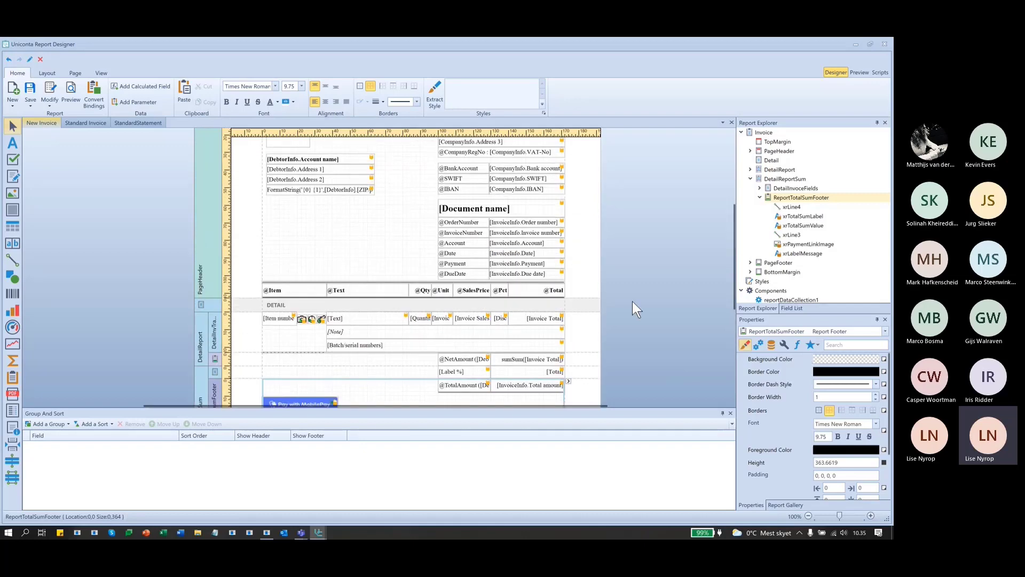
scroll(632, 301, "down", 1)
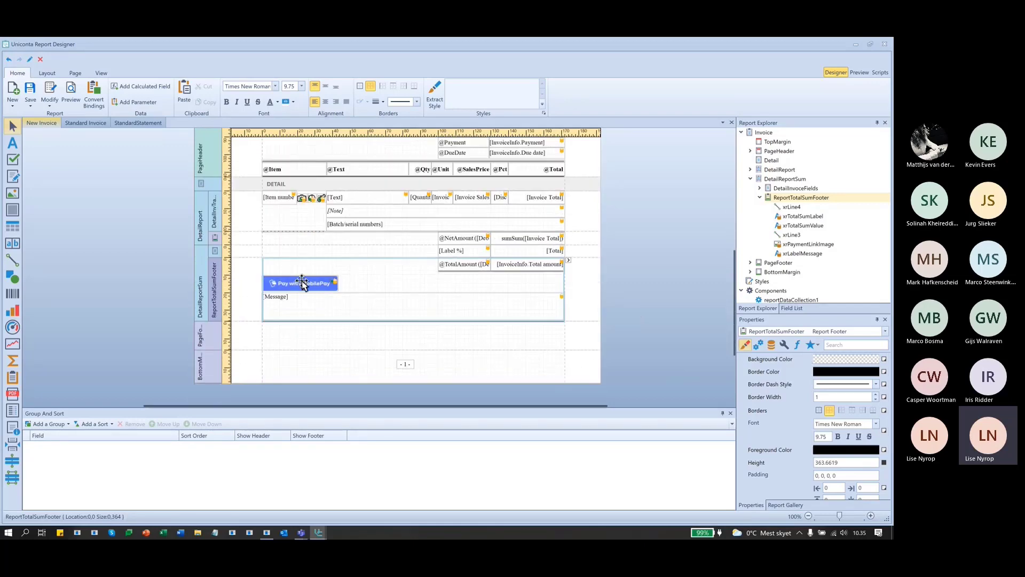
left_click(326, 284)
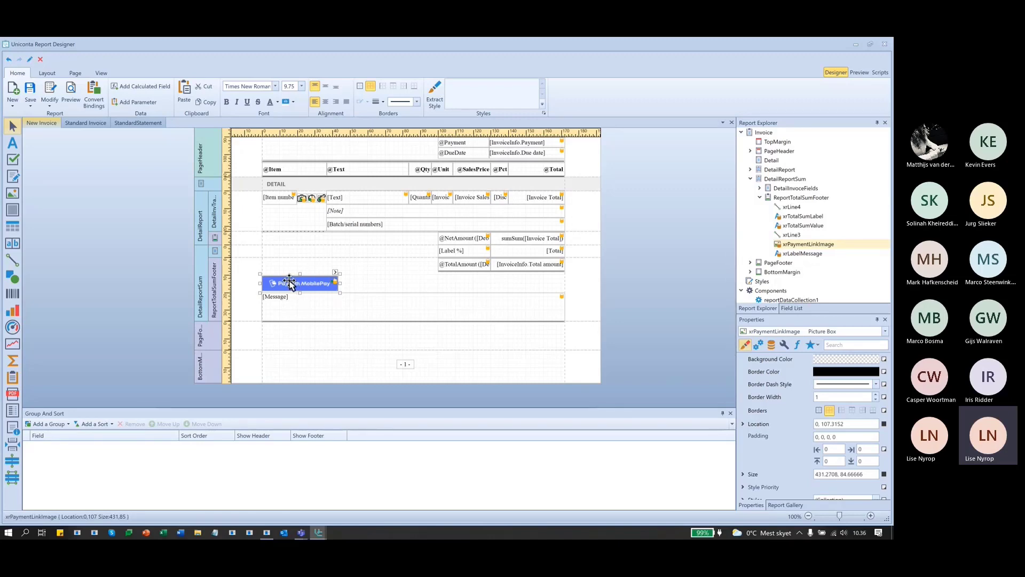
left_click(360, 274)
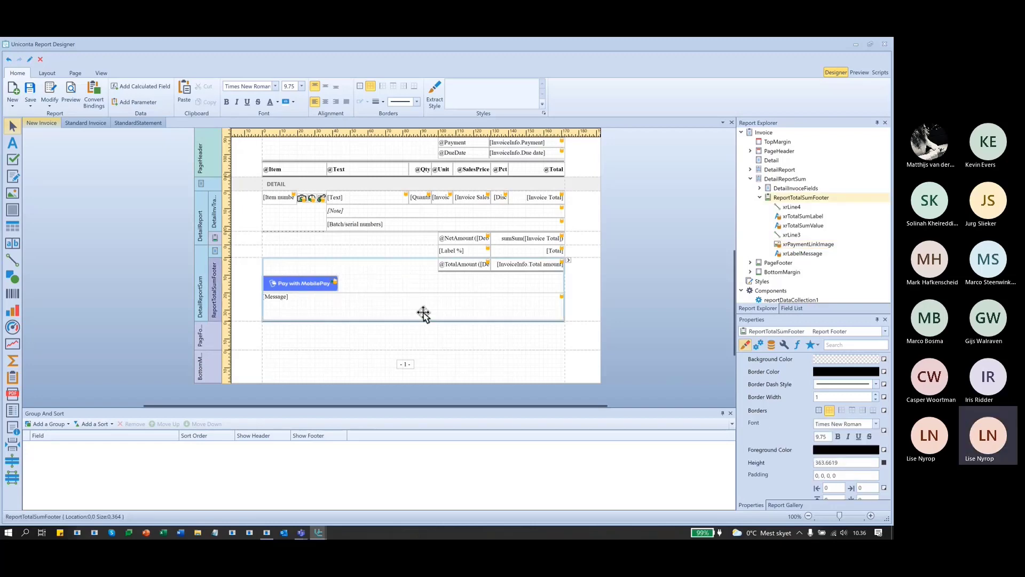
left_click(401, 308)
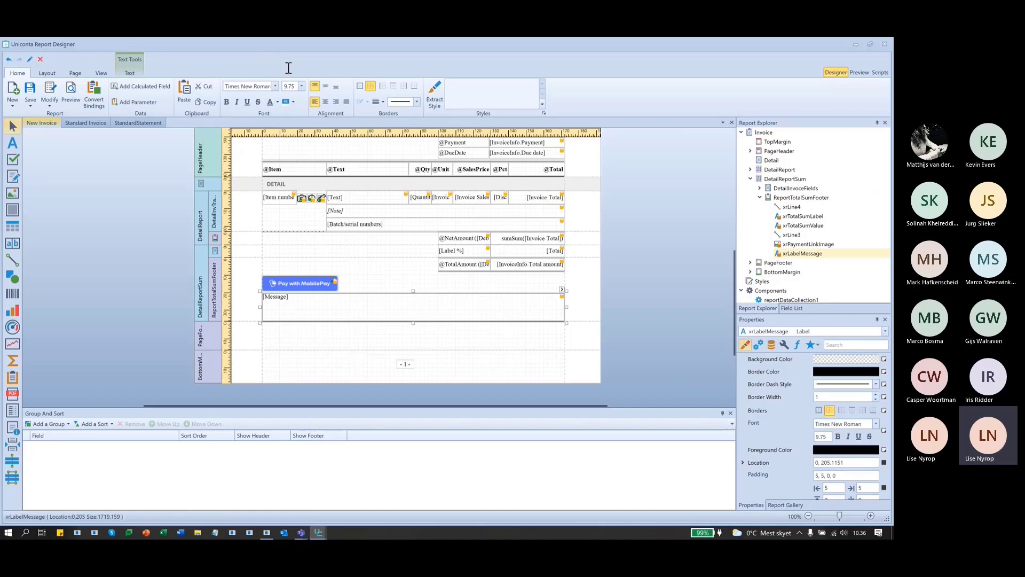
Switch to Uniconta to view the customer document messages list, and return to the report designer.
left_click_drag(271, 52, 434, 62)
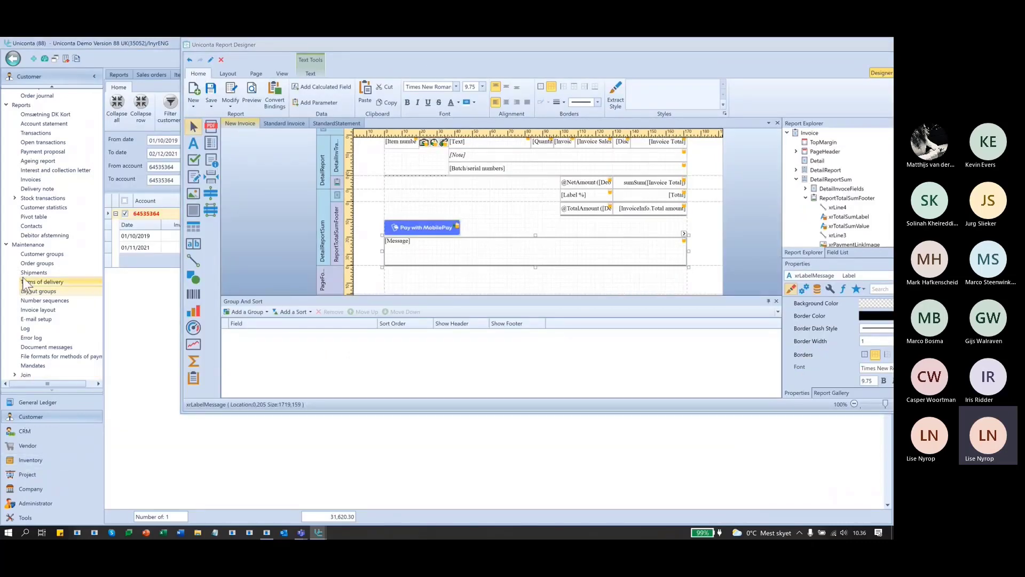
left_click(47, 348)
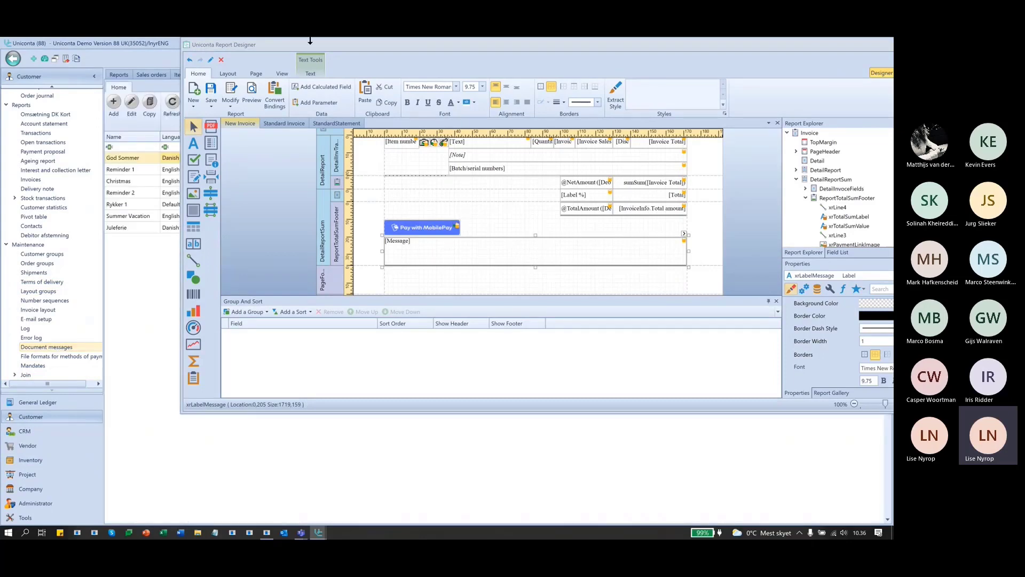
left_click_drag(314, 46, 472, 54)
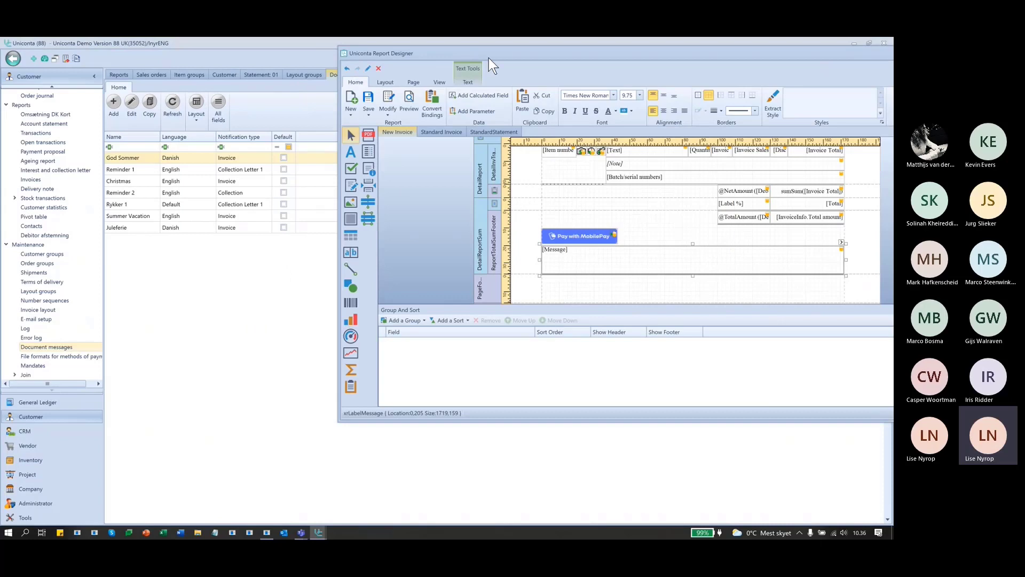
left_click_drag(569, 55, 290, 61)
double_click(290, 61)
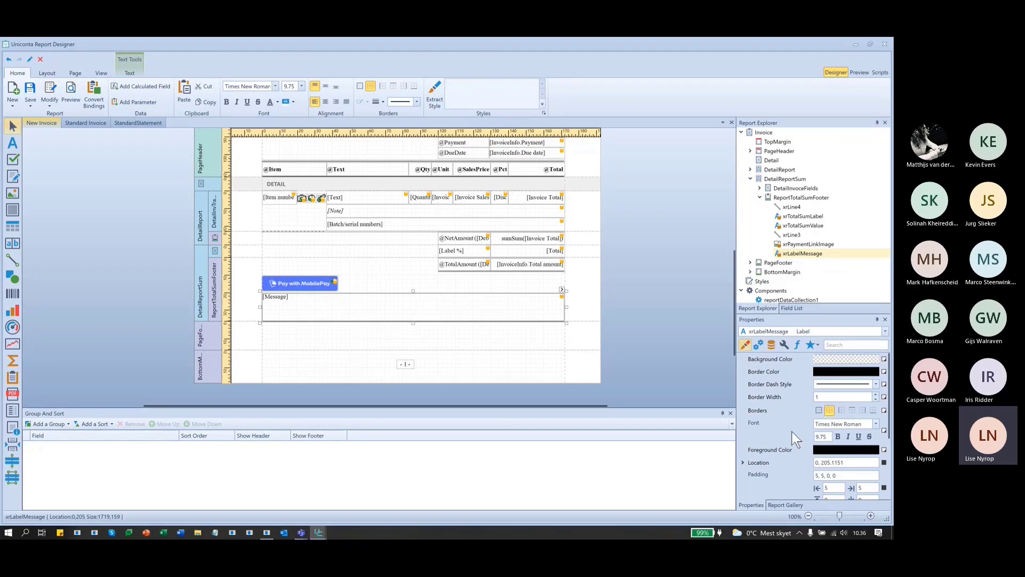
Set the message label's Process Null Values behaviour to Suppress and Shrink.
left_click(771, 343)
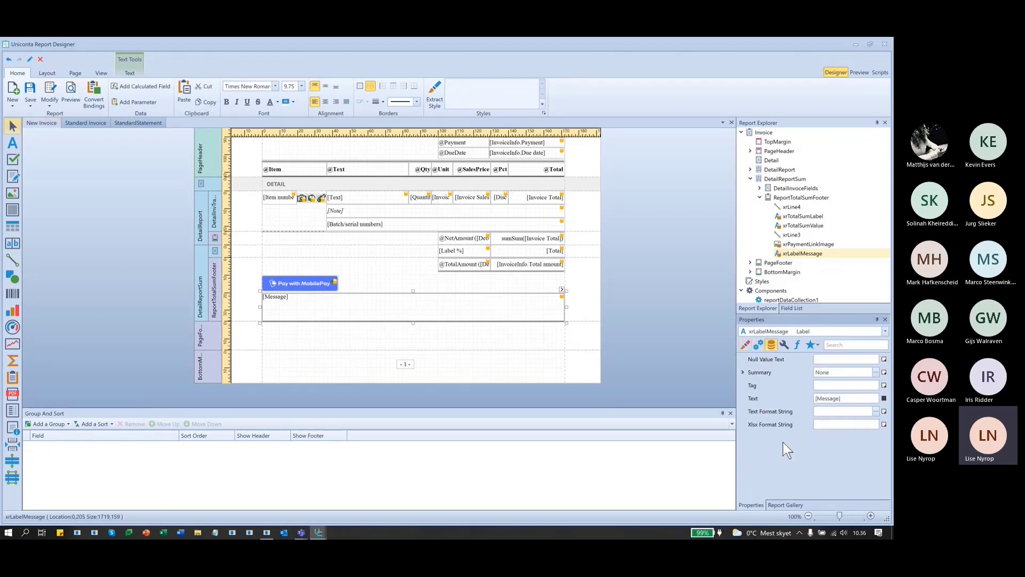
left_click(756, 345)
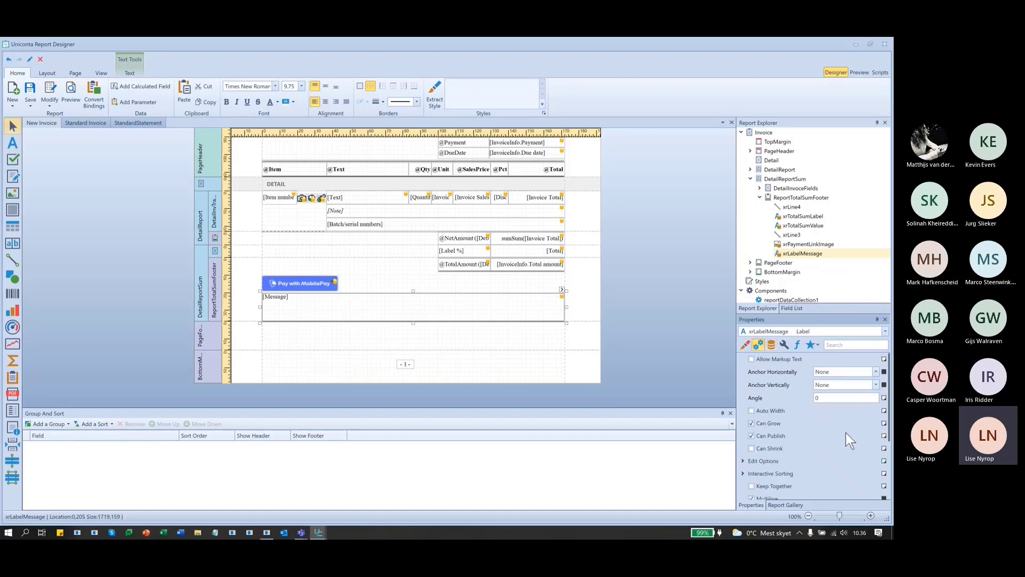
scroll(849, 454, "down", 3)
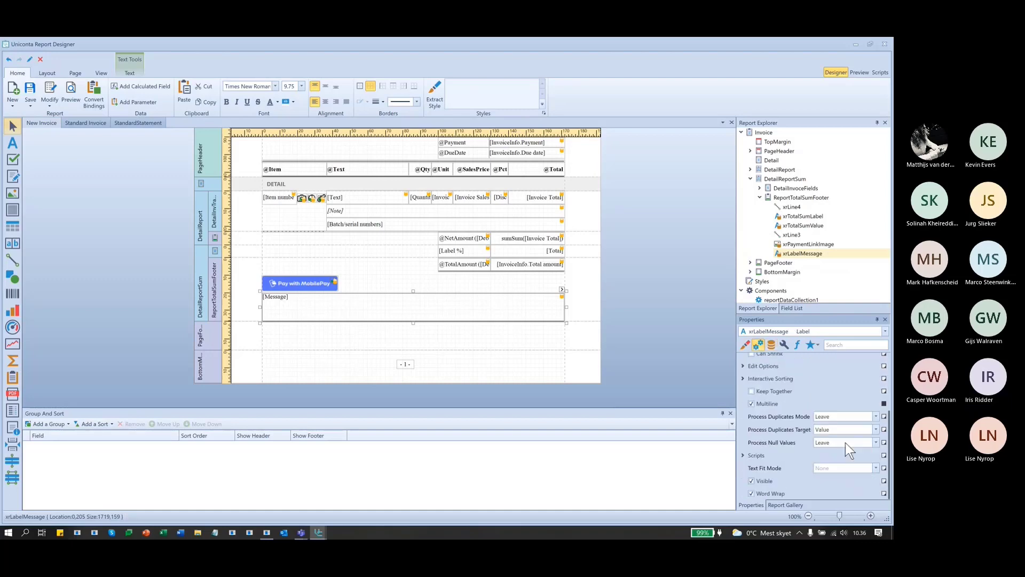
mouse_move(761, 444)
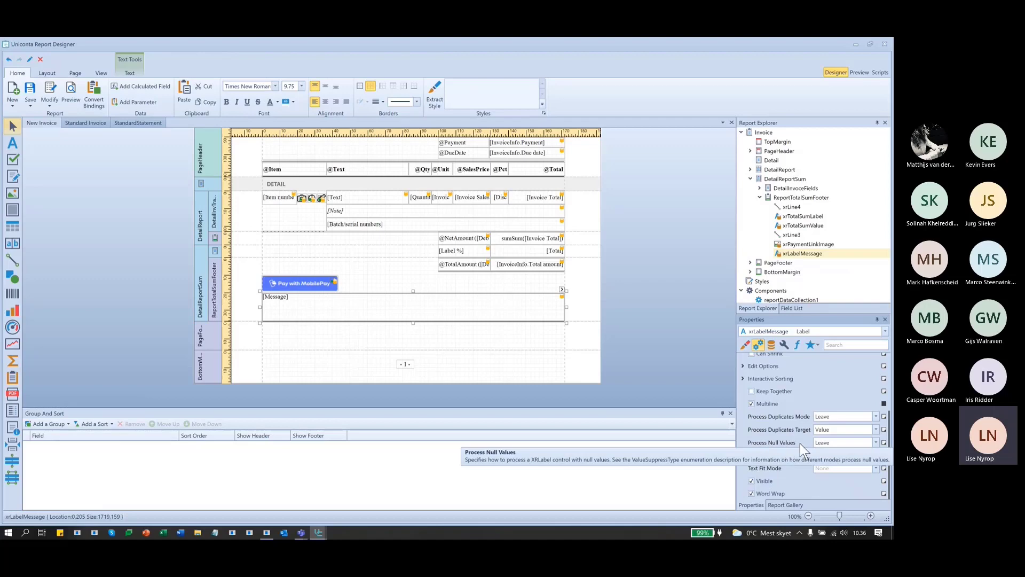
left_click(876, 442)
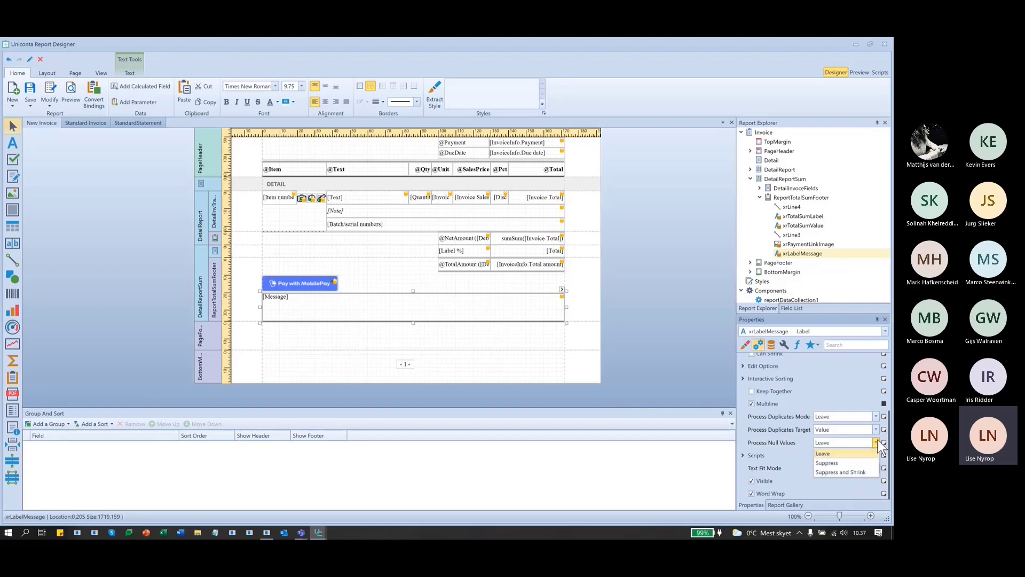
left_click(841, 473)
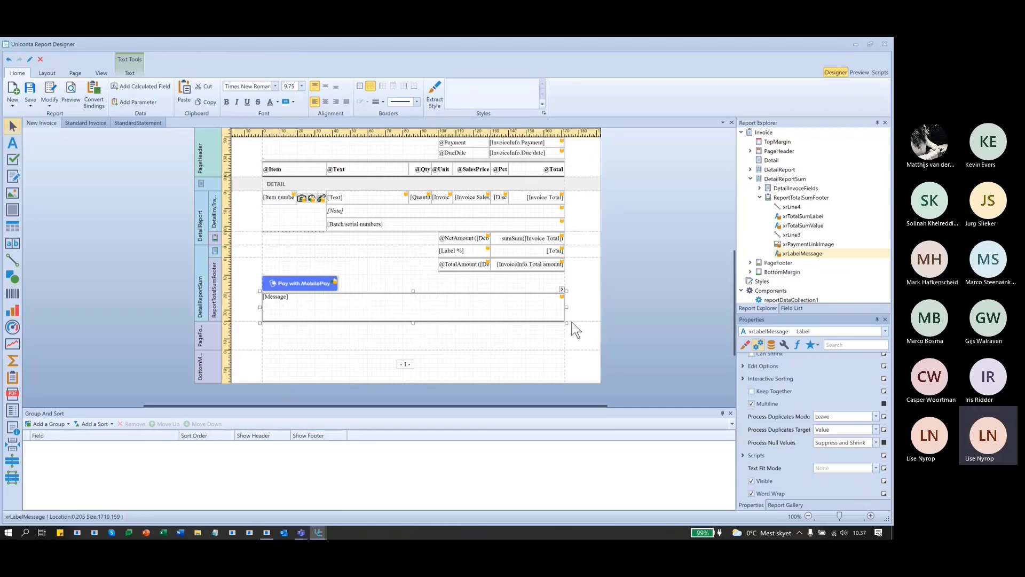
Enlarge the report total footer to a height of about 677 and shrink it back to about 364.
left_click(503, 280)
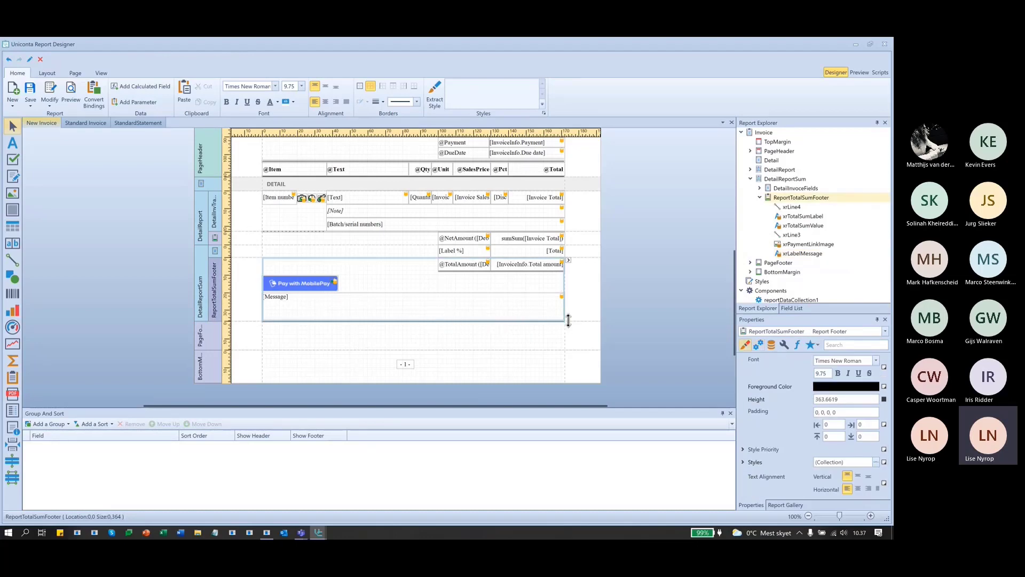
left_click_drag(569, 321, 577, 376)
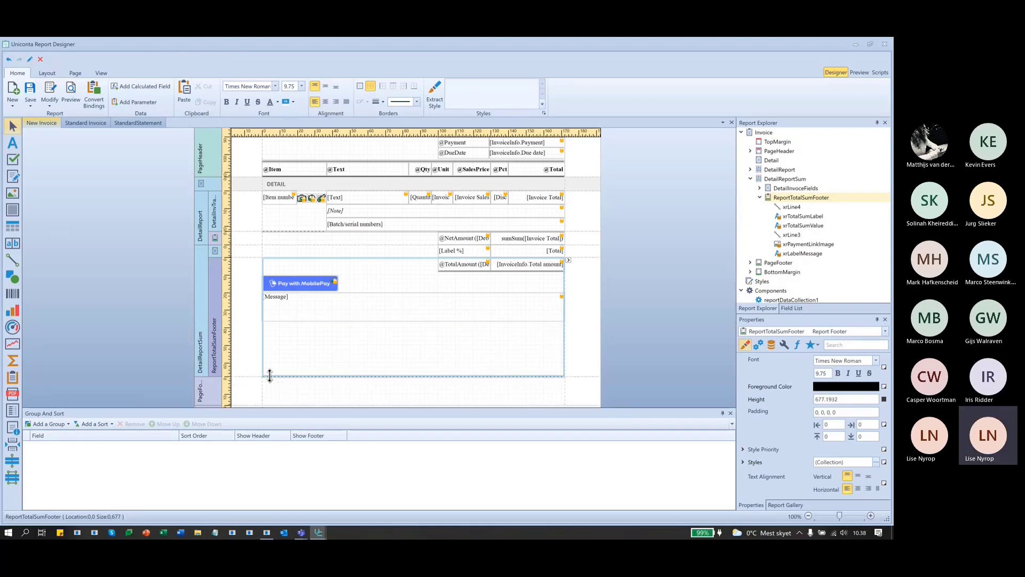
left_click_drag(270, 375, 271, 321)
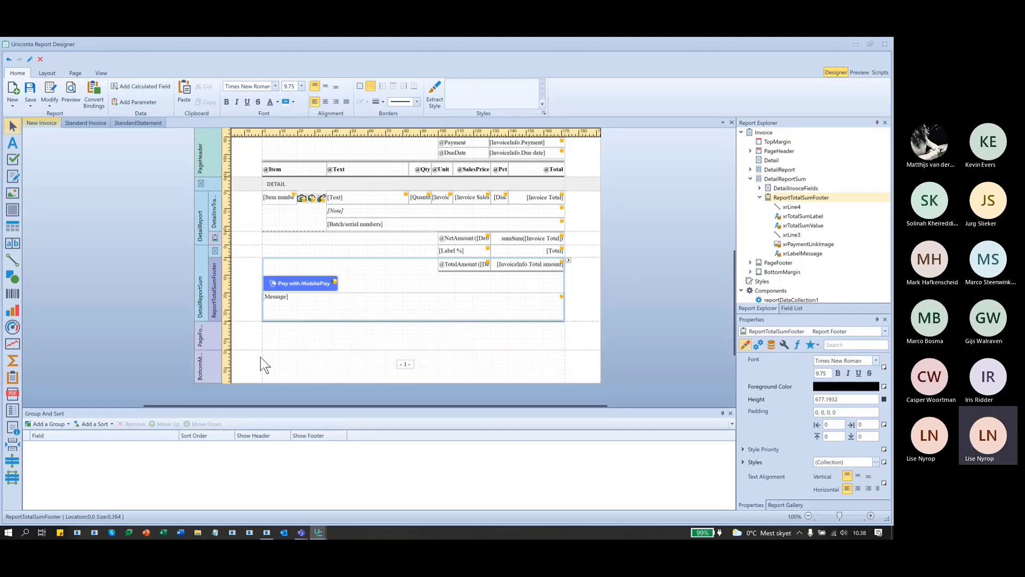
Try to place a full-width PDF content control in the page footer area, and undo the placement.
left_click(256, 339)
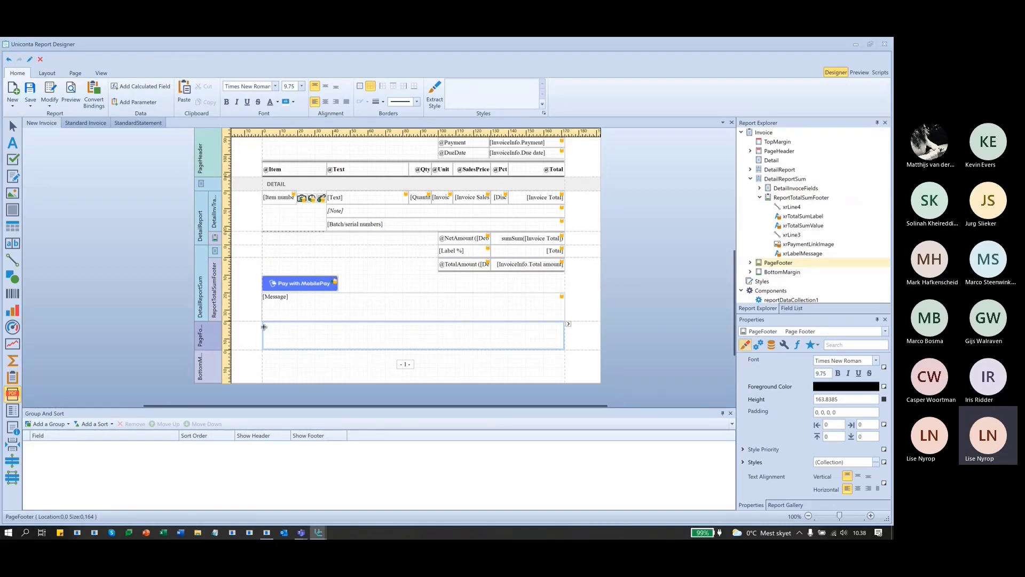
left_click_drag(264, 327, 437, 339)
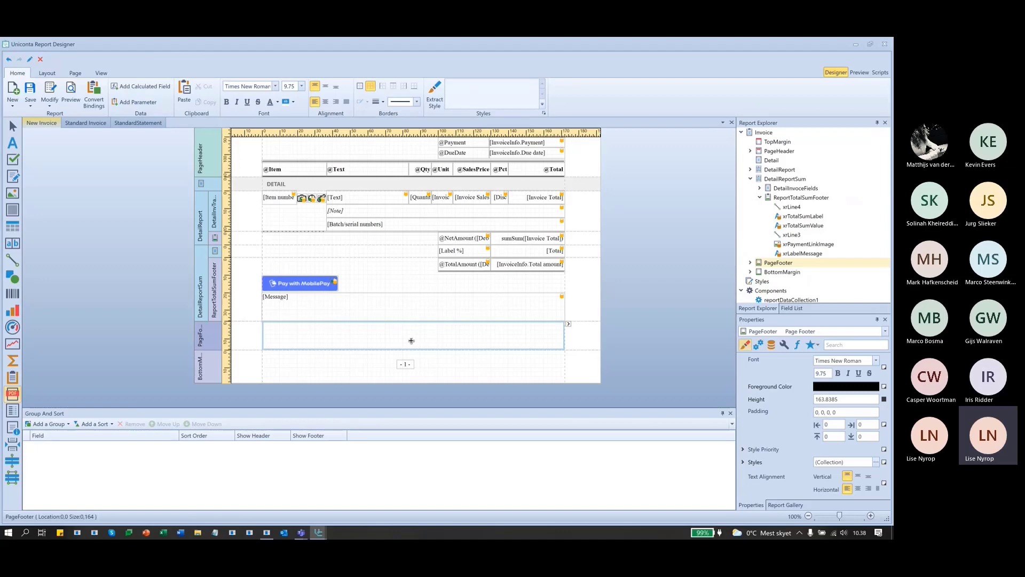
left_click_drag(283, 327, 442, 344)
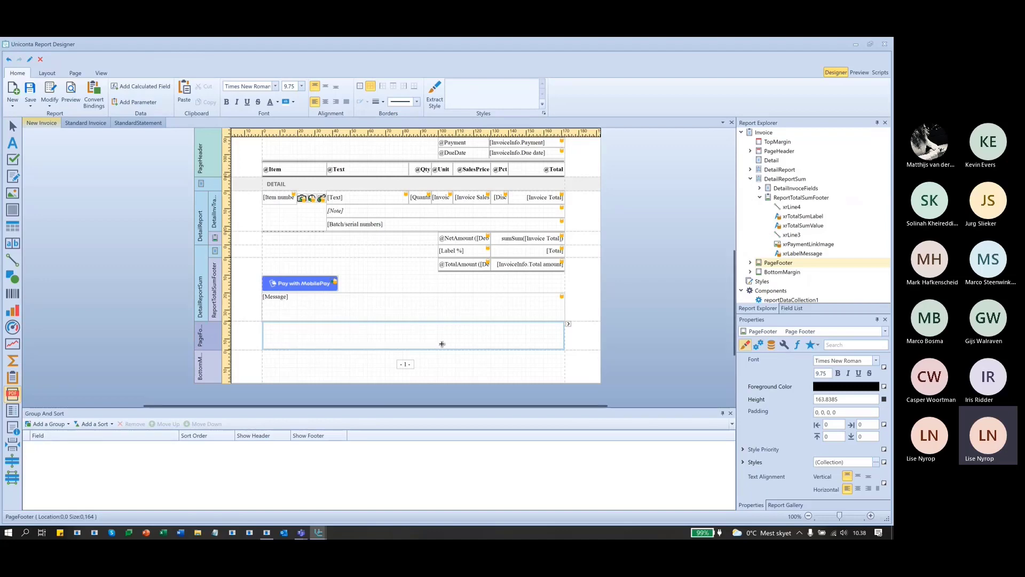
left_click_drag(264, 331, 566, 343)
left_click(606, 314)
left_click(586, 314)
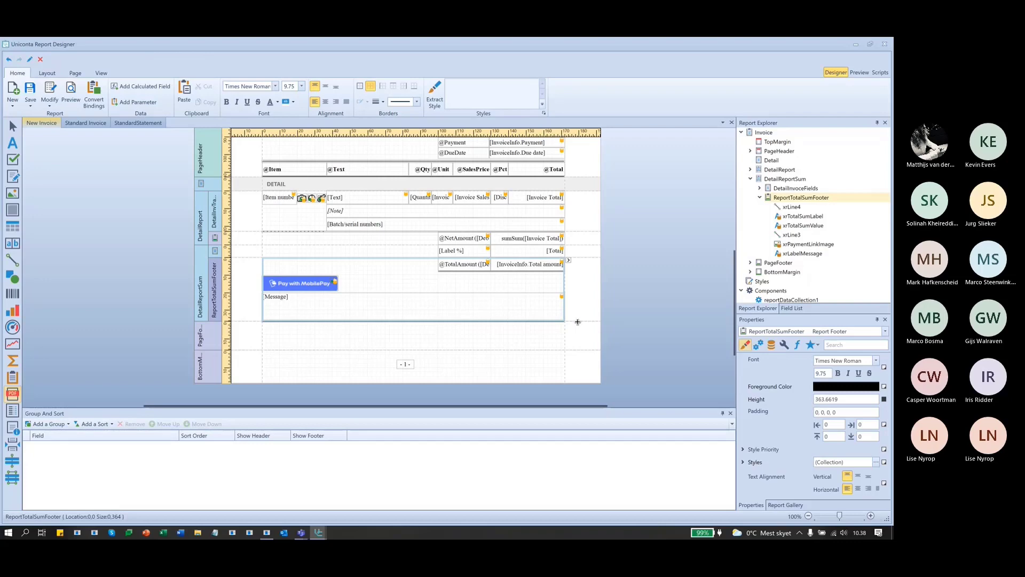
left_click(579, 328)
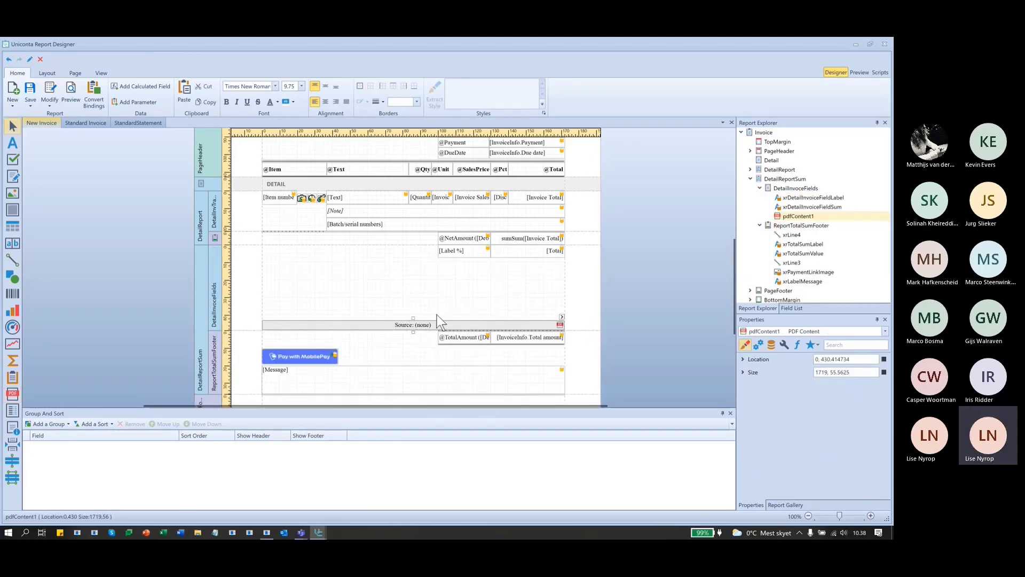
key("ctrl+z")
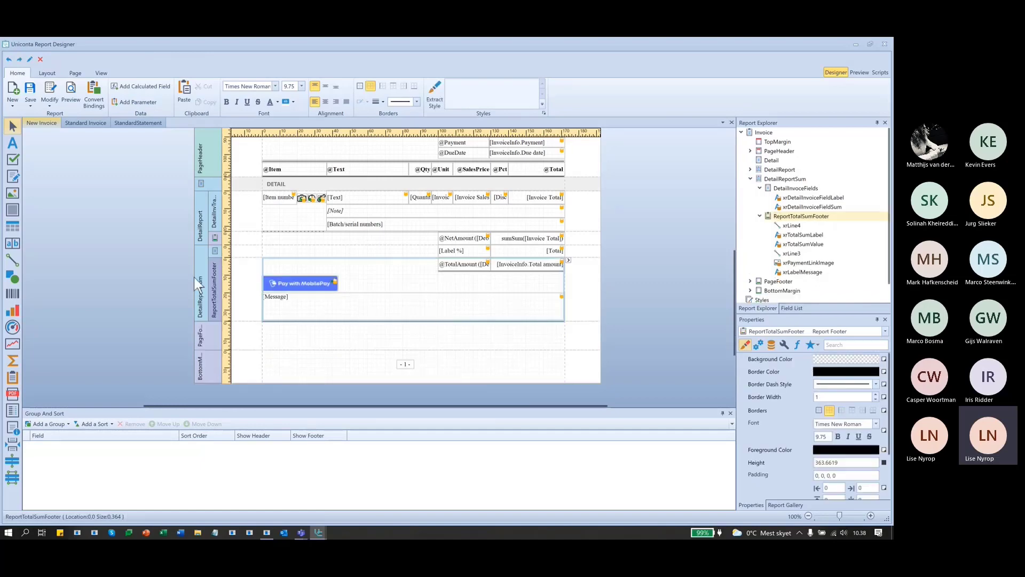
Extend the report total footer band to a height of about 549, leaving room below the message label.
left_click(671, 282)
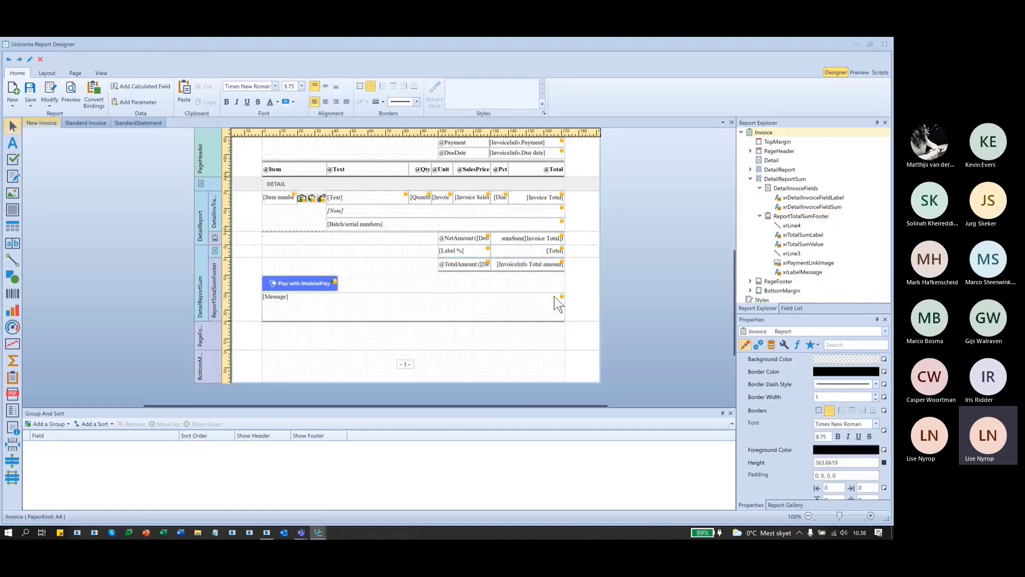
left_click(579, 281)
left_click_drag(568, 320, 568, 353)
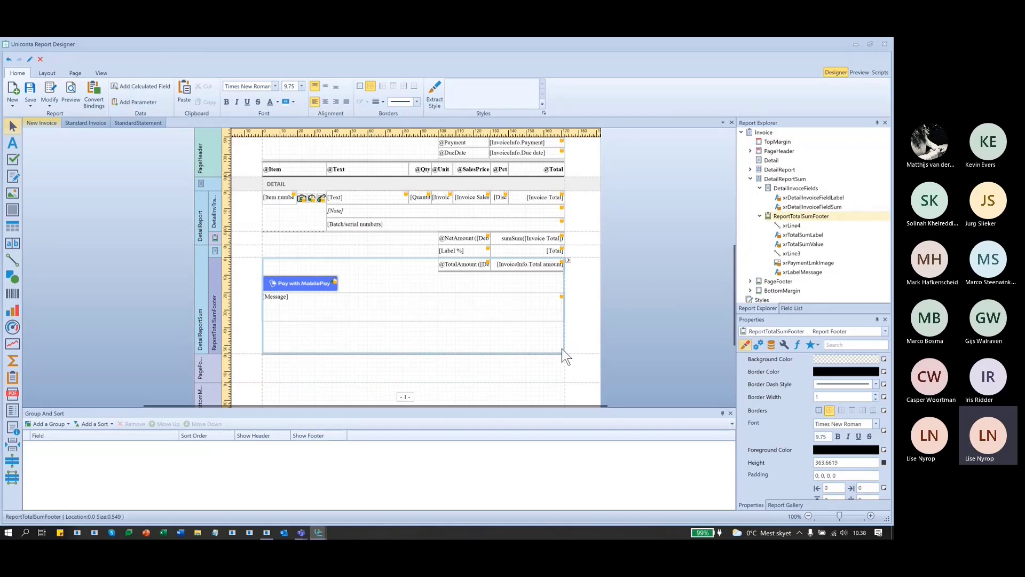
Add a full-width PDF content control about 58 high below the message label and load Produktkatalog_01.pdf as its source.
left_click(12, 394)
left_click_drag(264, 326, 562, 341)
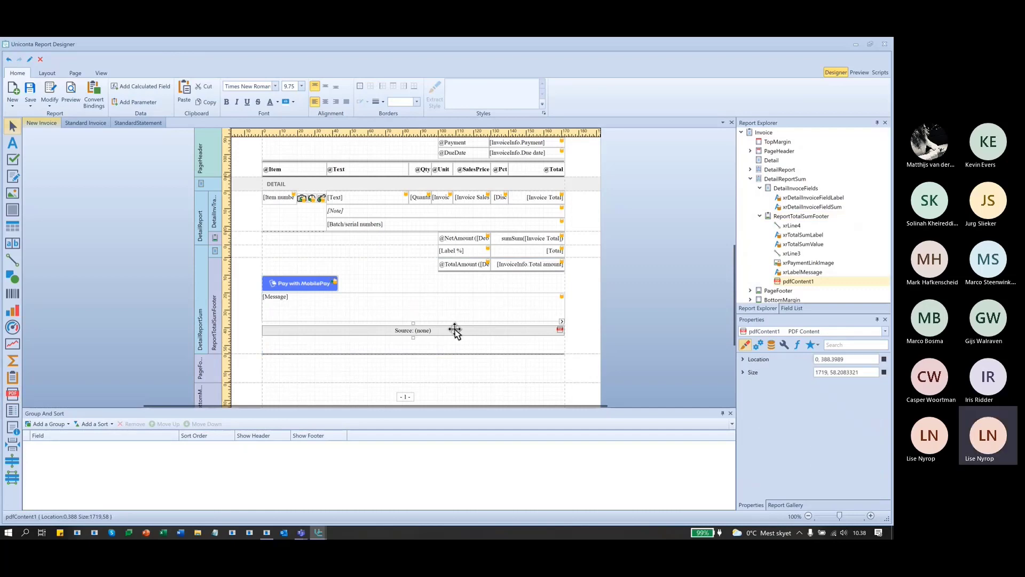
left_click(561, 321)
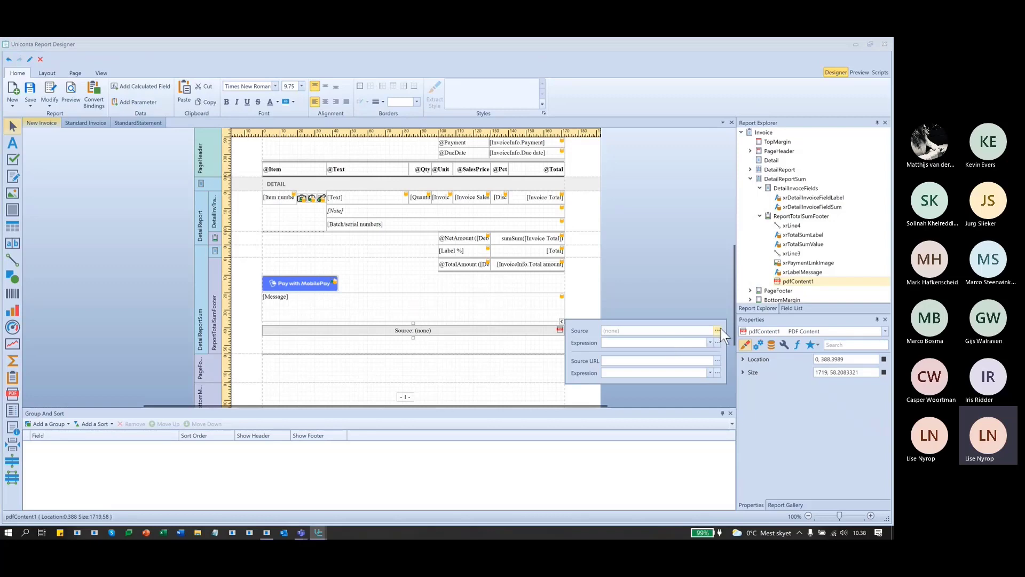
left_click(718, 331)
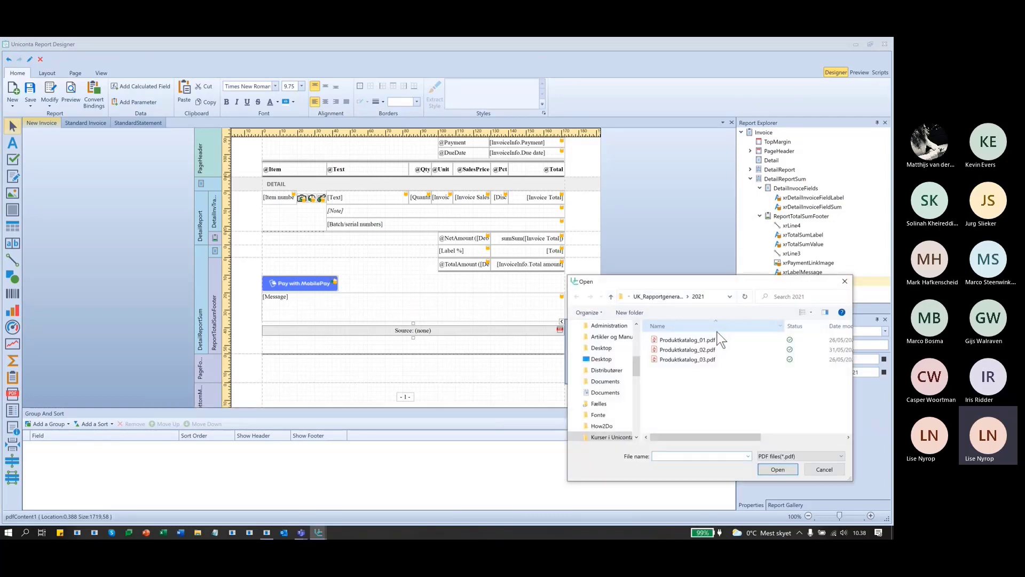
left_click(687, 340)
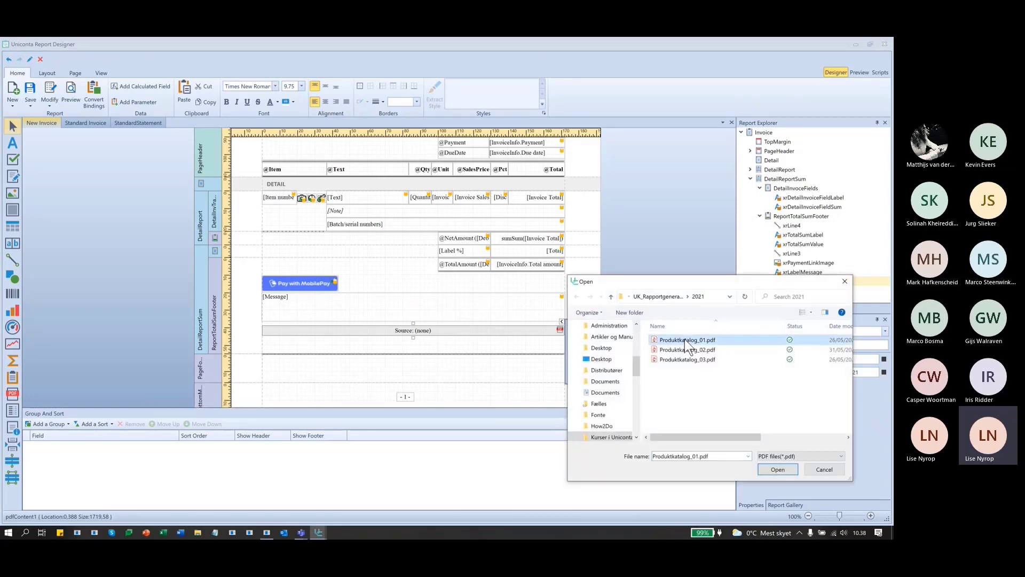
left_click(783, 474)
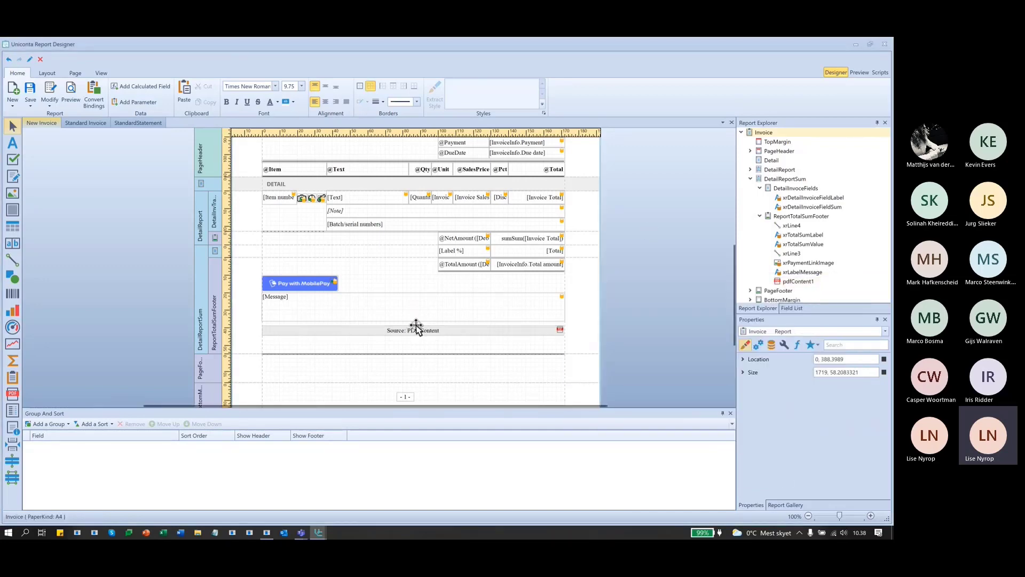
left_click(574, 317)
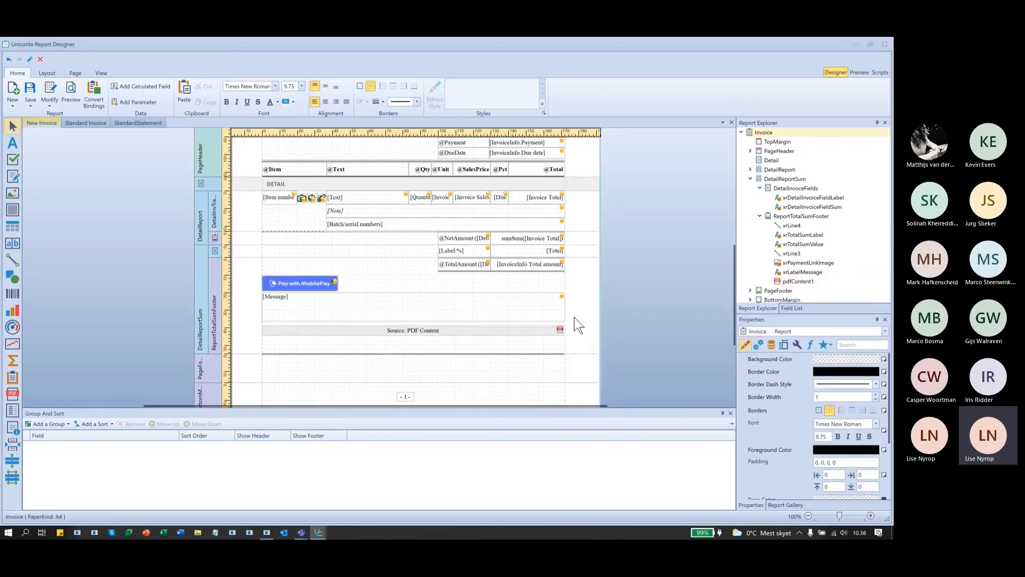
Preview the invoice and examine the product catalogue page that follows it.
left_click(859, 72)
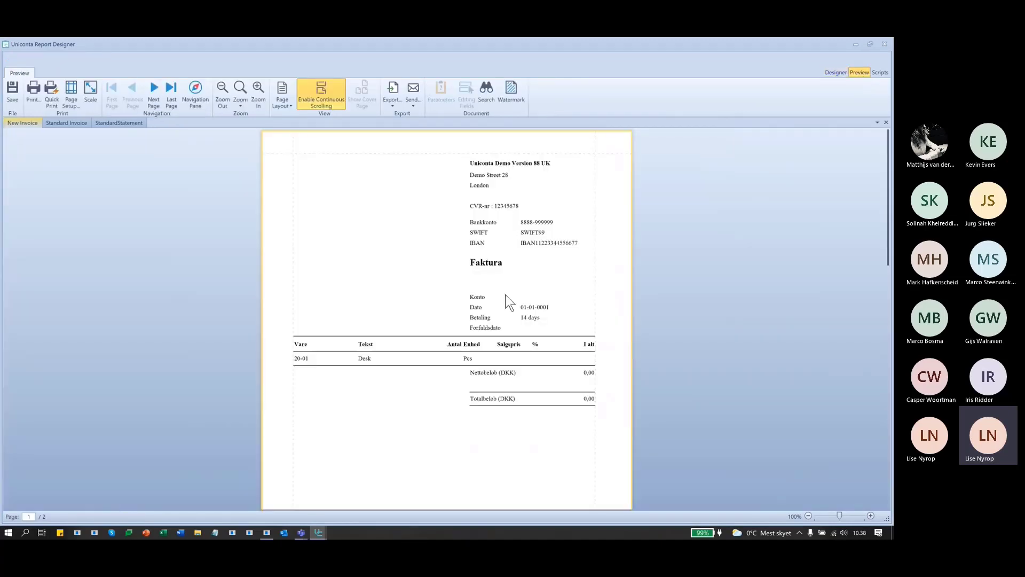
scroll(506, 294, "down", 5)
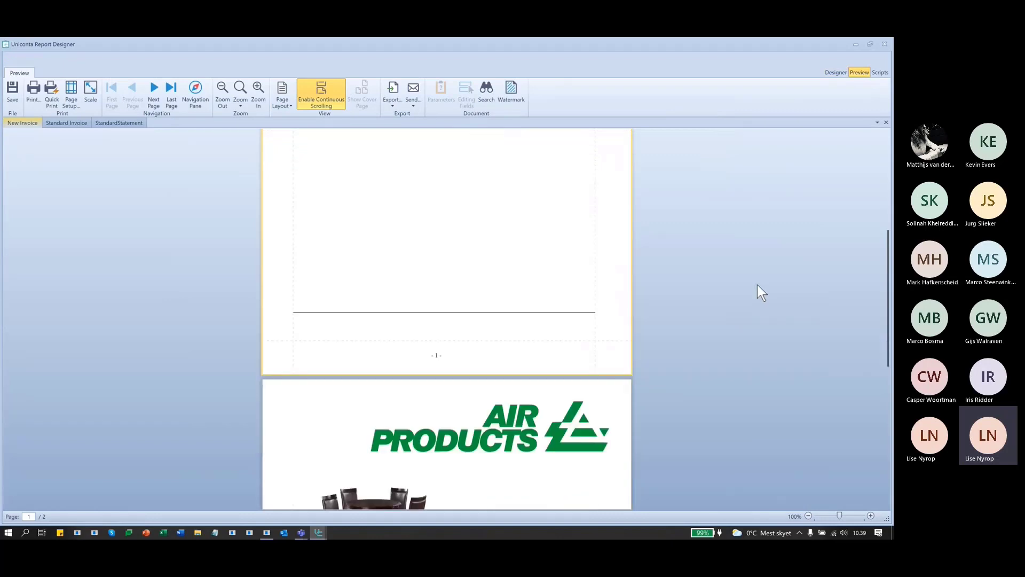
scroll(758, 285, "down", 3)
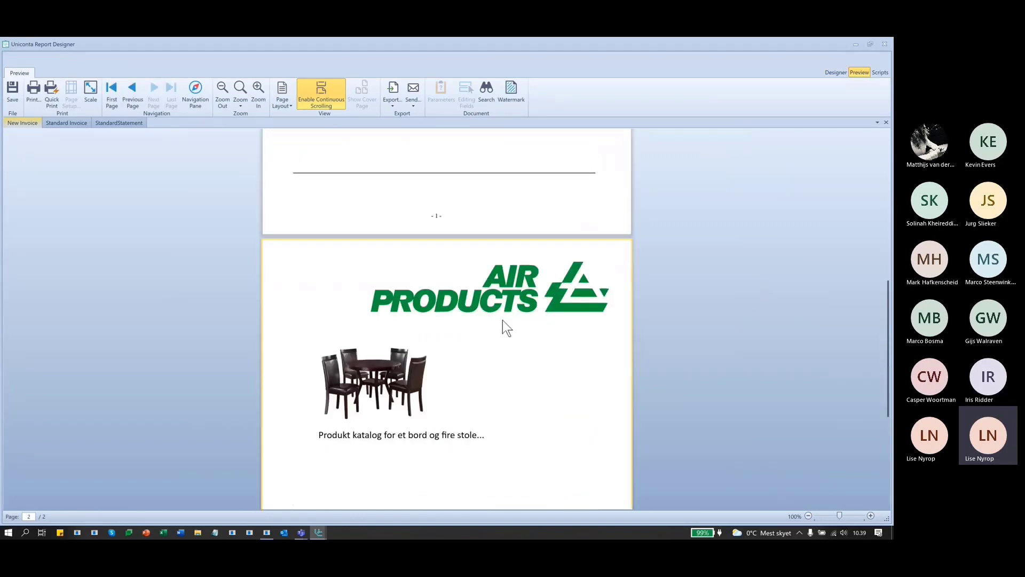
scroll(480, 333, "down", 5)
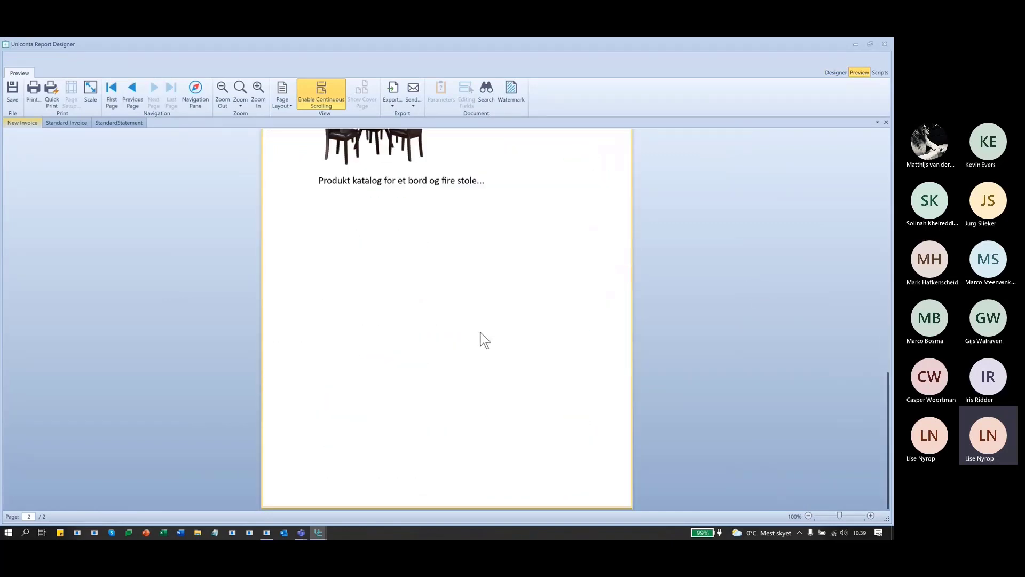
scroll(479, 331, "up", 5)
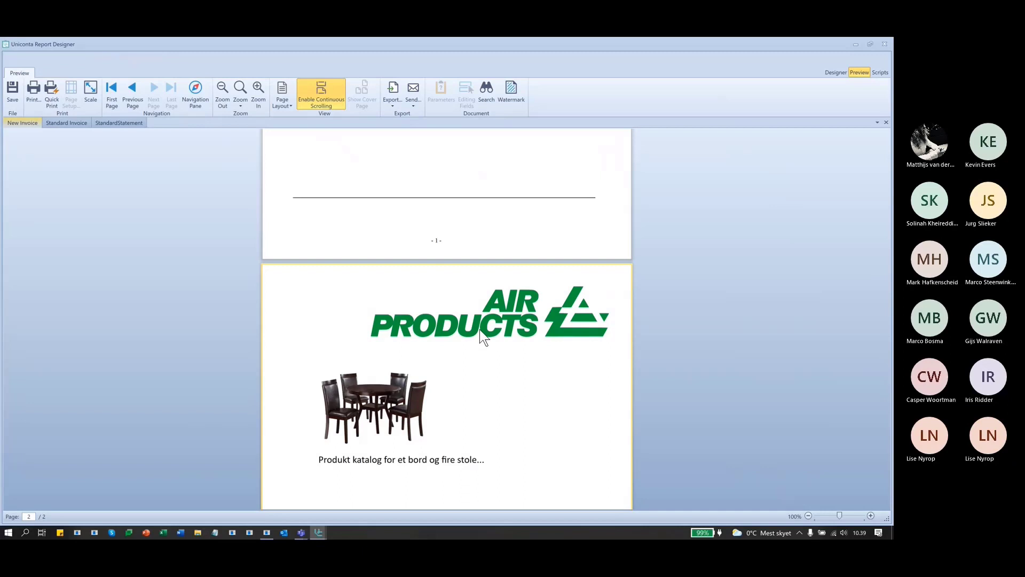
double_click(331, 42)
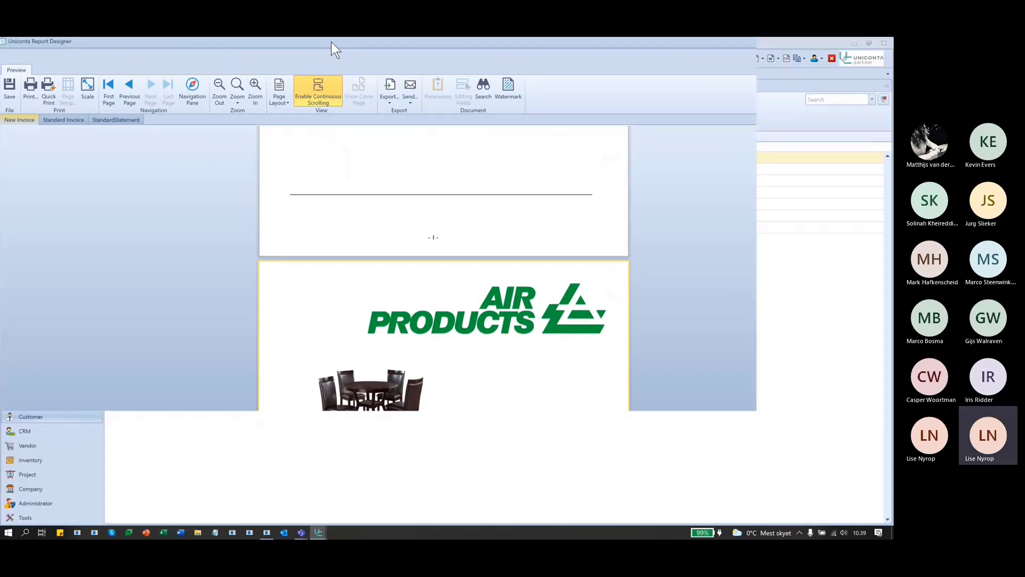
scroll(36, 260, "up", 3)
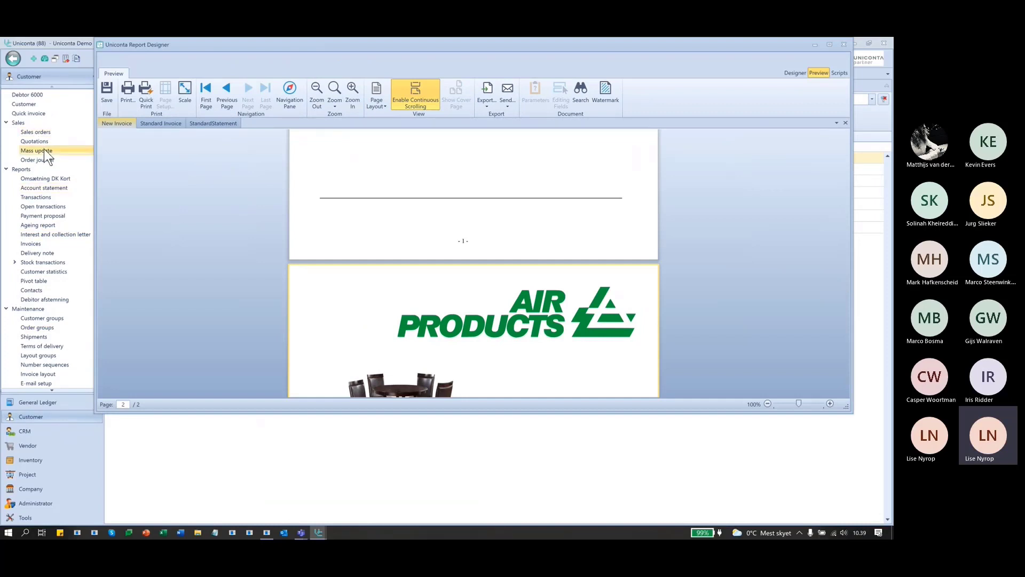
double_click(493, 46)
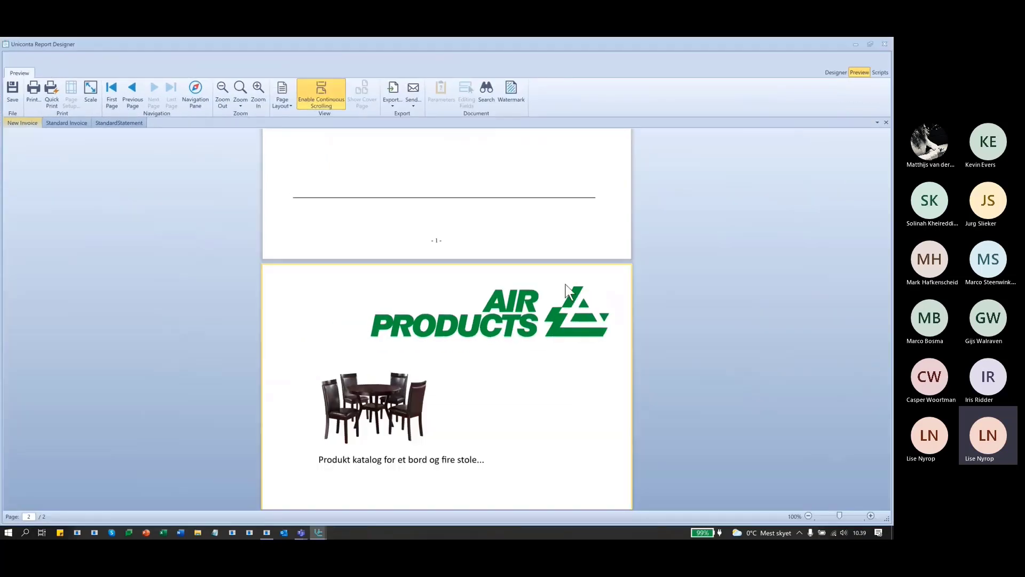
Review the catalogue page and the invoice page in the preview, and return to the report design.
scroll(683, 398, "down", 3)
scroll(563, 373, "down", 1)
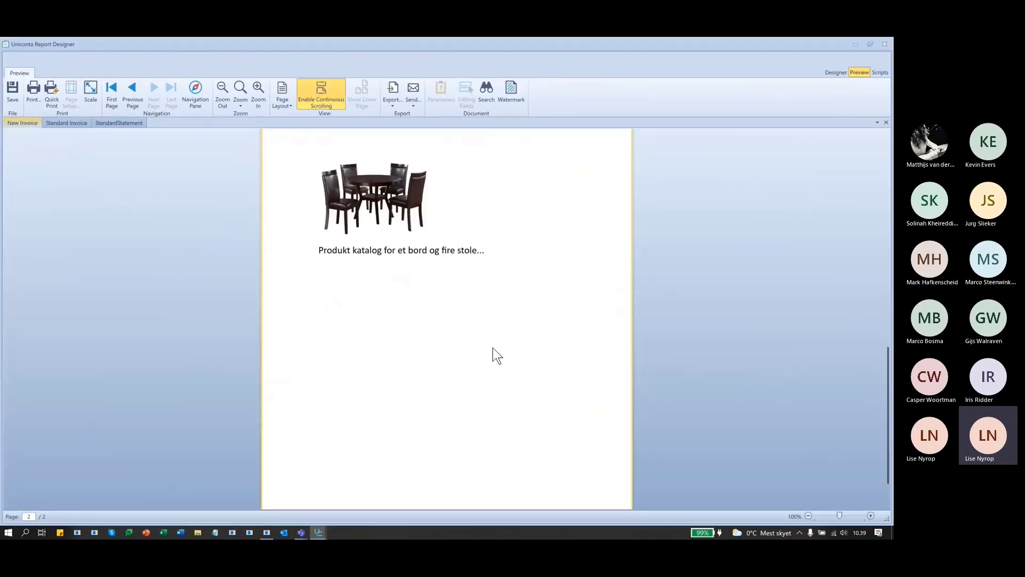
scroll(493, 348, "up", 3)
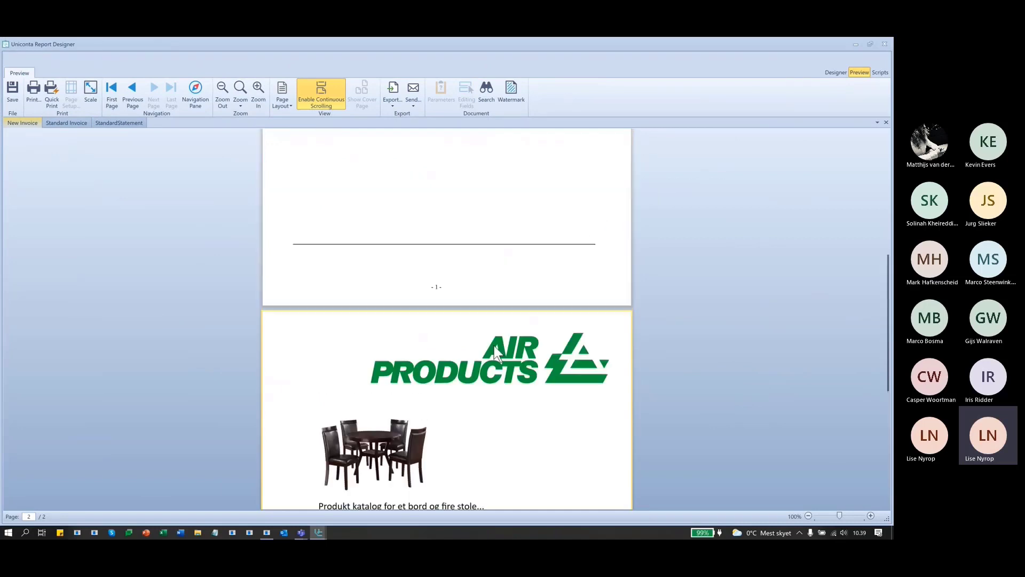
scroll(496, 354, "up", 6)
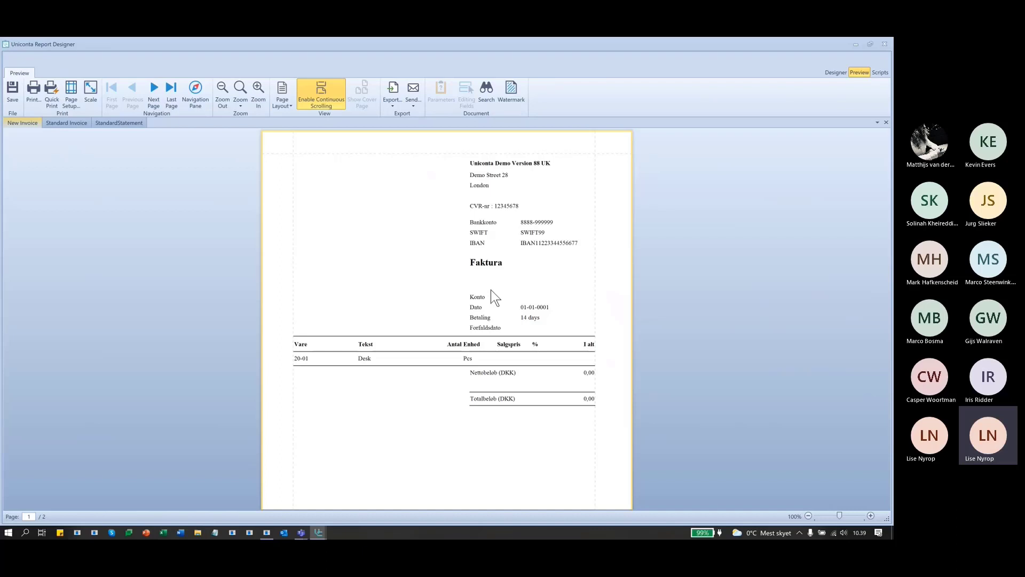
left_click(837, 71)
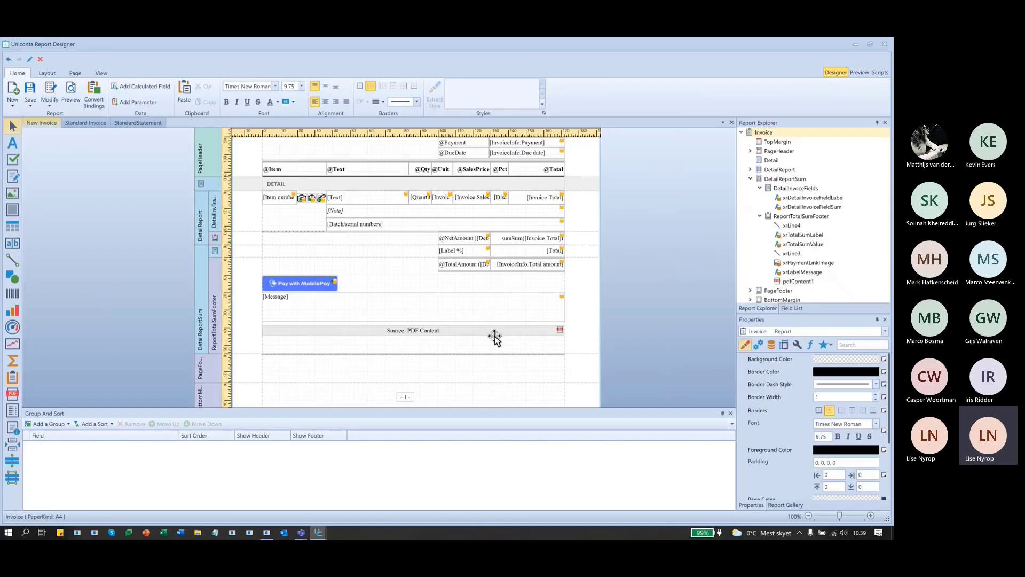
left_click(430, 331)
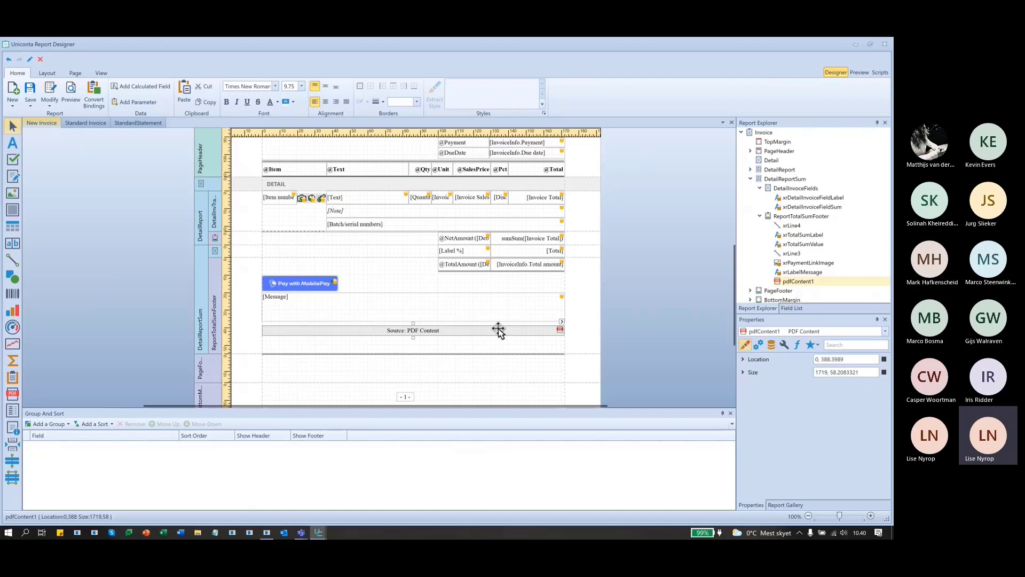
left_click(622, 320)
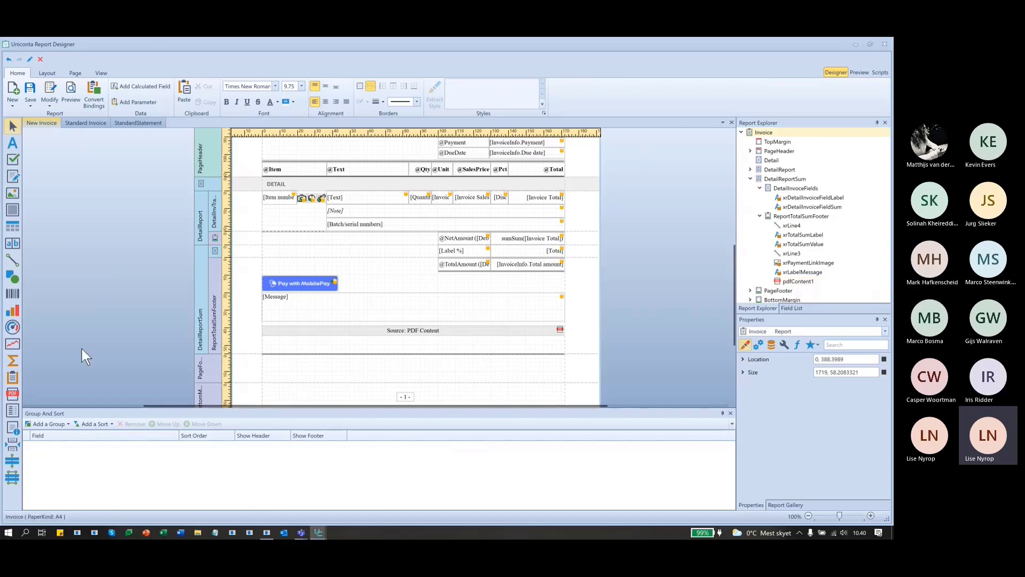
left_click(17, 393)
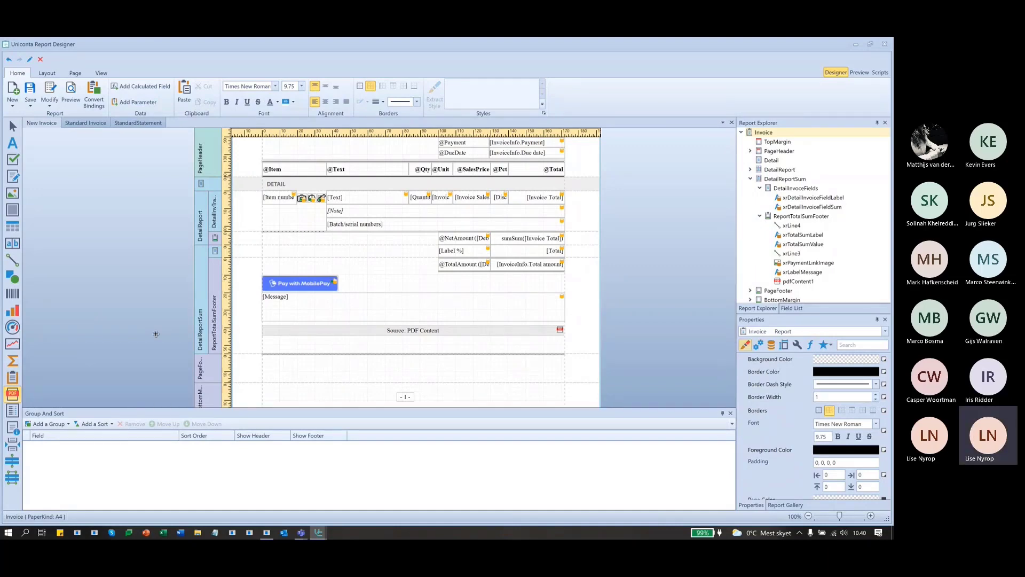
Start a new report and browse the Blank, Simple and Master-Detail report types.
left_click(15, 83)
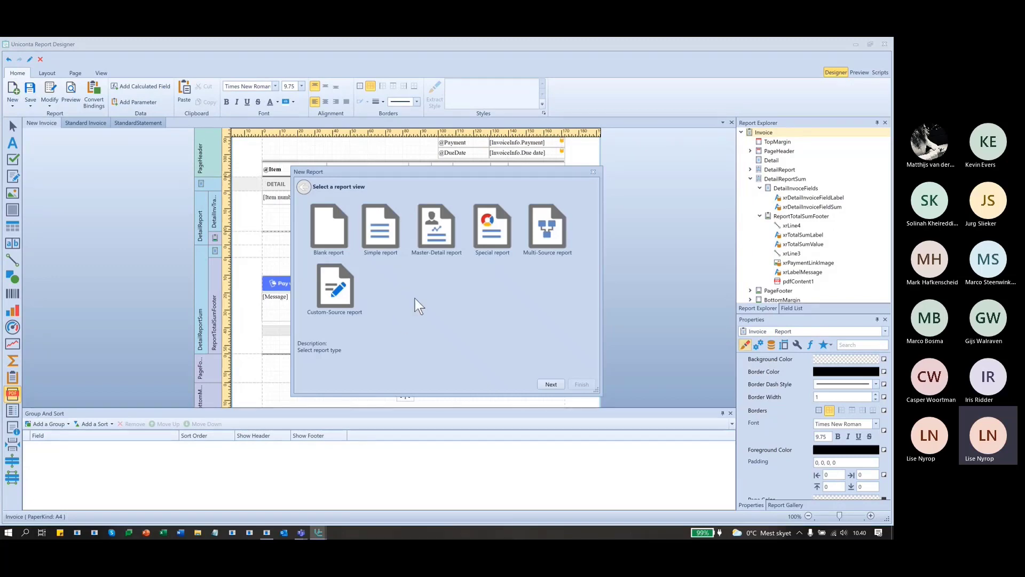
left_click(335, 225)
left_click(376, 225)
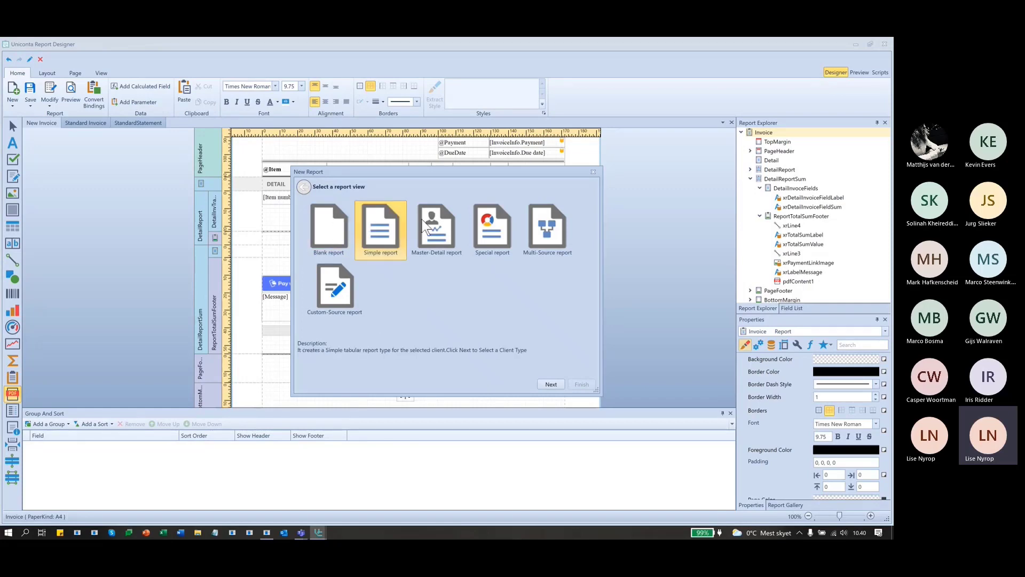
left_click(423, 224)
Review the Special report type's standard reports for Customer, Vendor and Miscellaneous, and return to the report type selection.
left_click(490, 224)
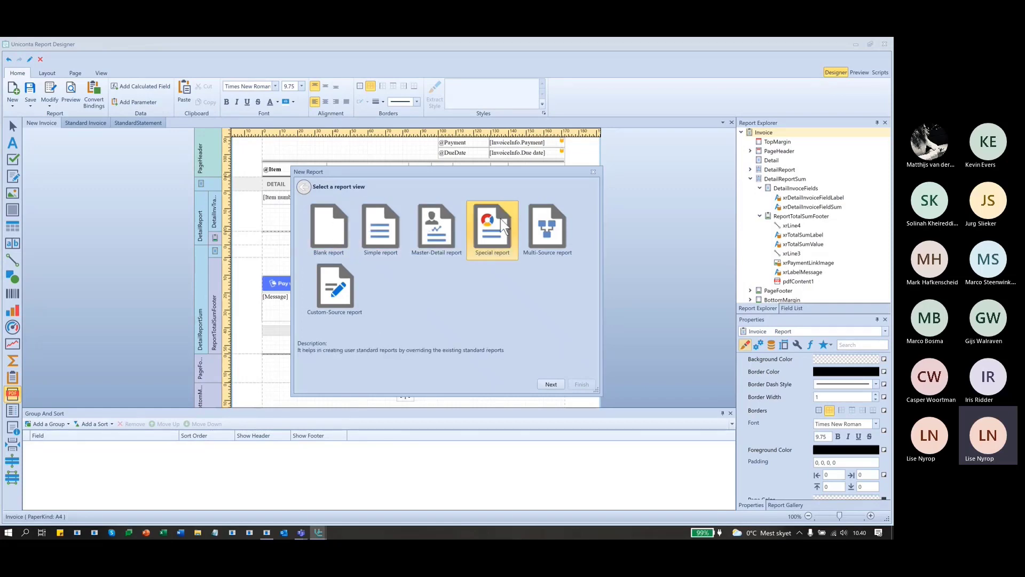
left_click(551, 384)
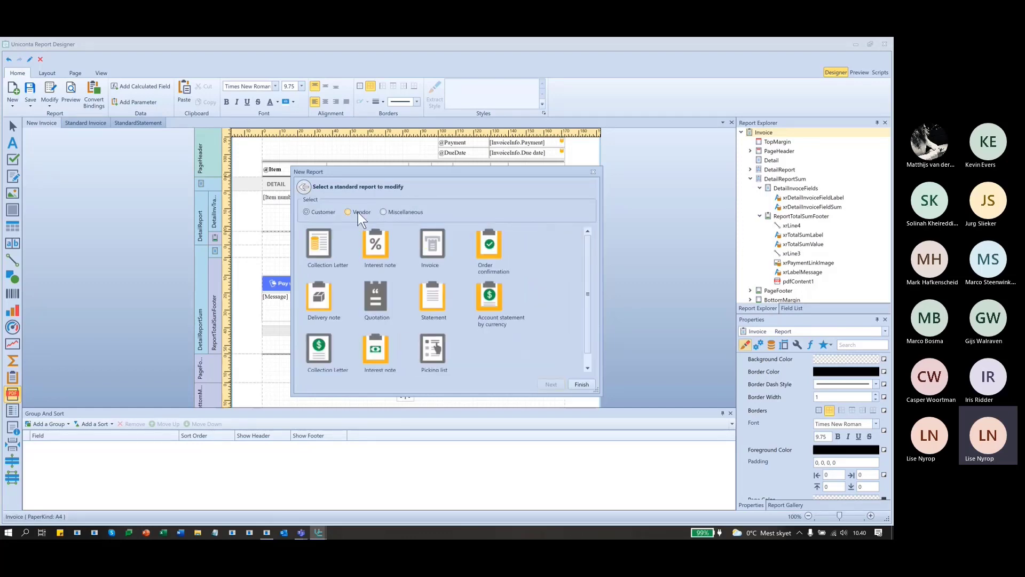
left_click(358, 212)
left_click(396, 211)
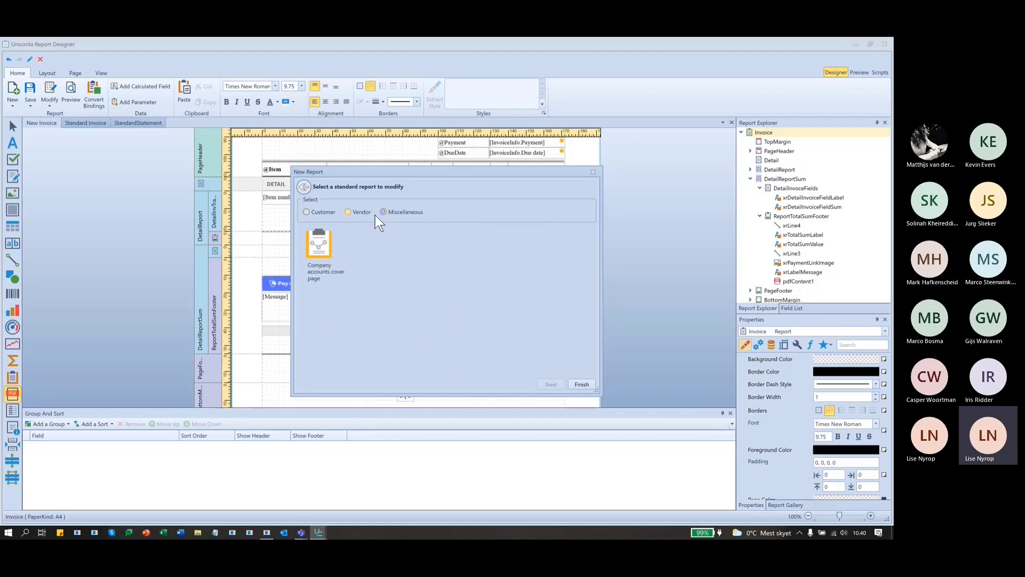
left_click(304, 188)
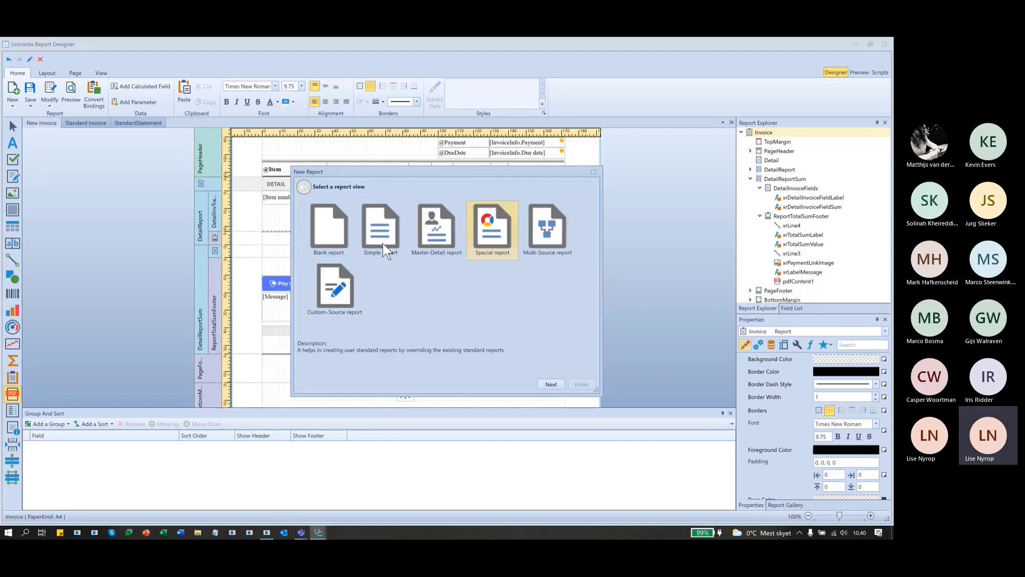
Compare the Blank, Simple and Master-Detail descriptions, choose the Multi-Source report and continue to the client class selection.
left_click(325, 233)
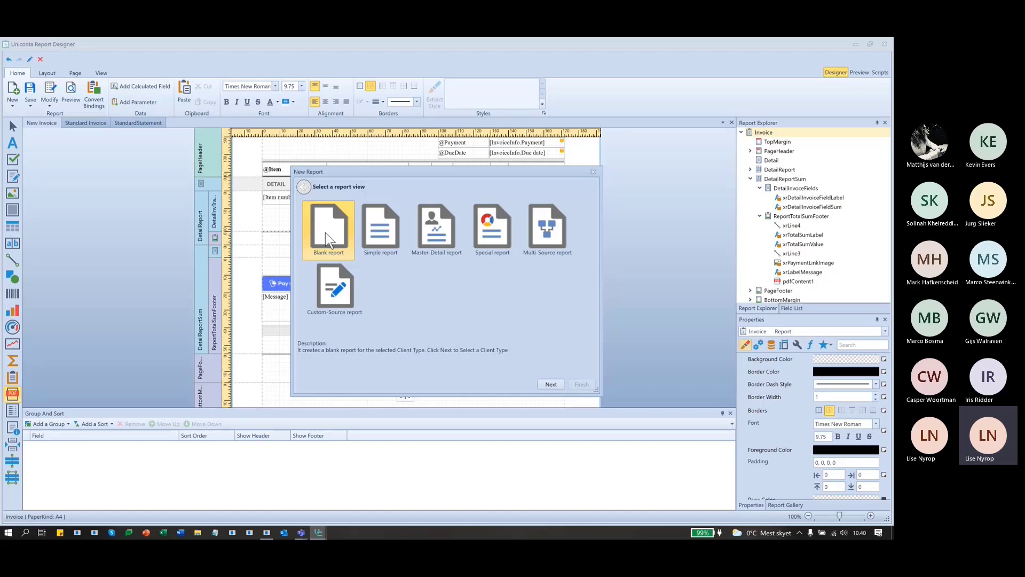
left_click(374, 220)
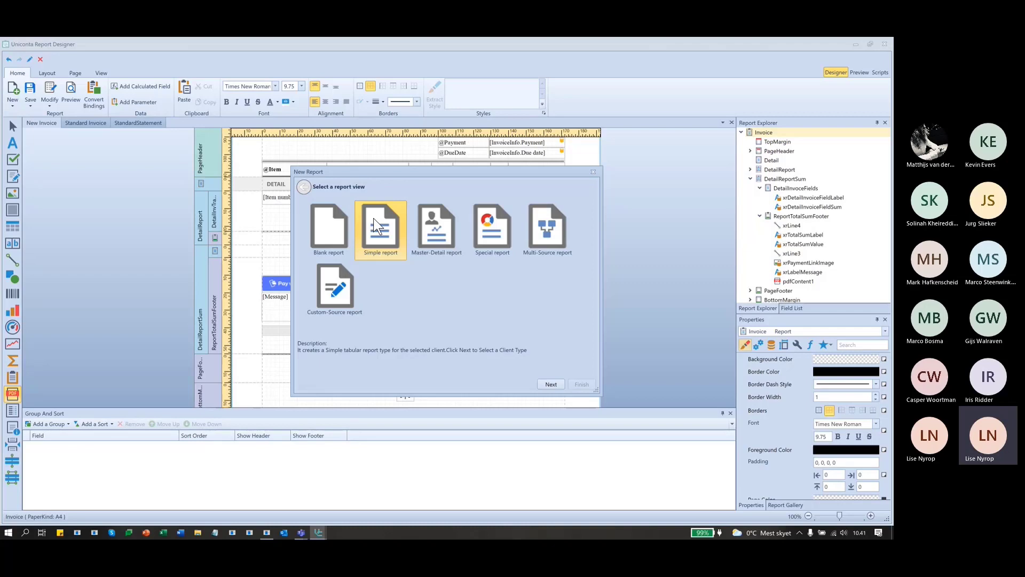
left_click(447, 216)
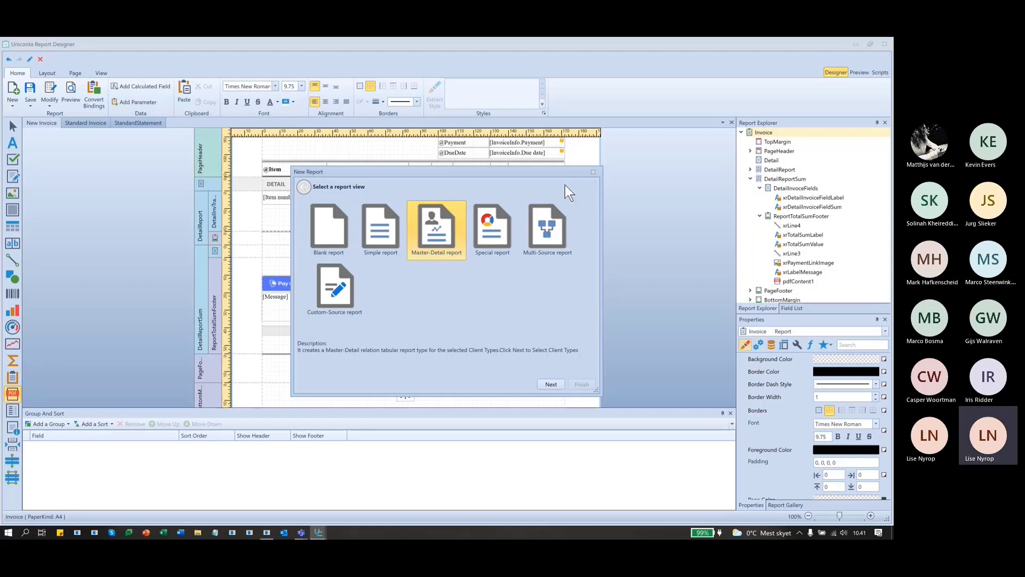
left_click(545, 220)
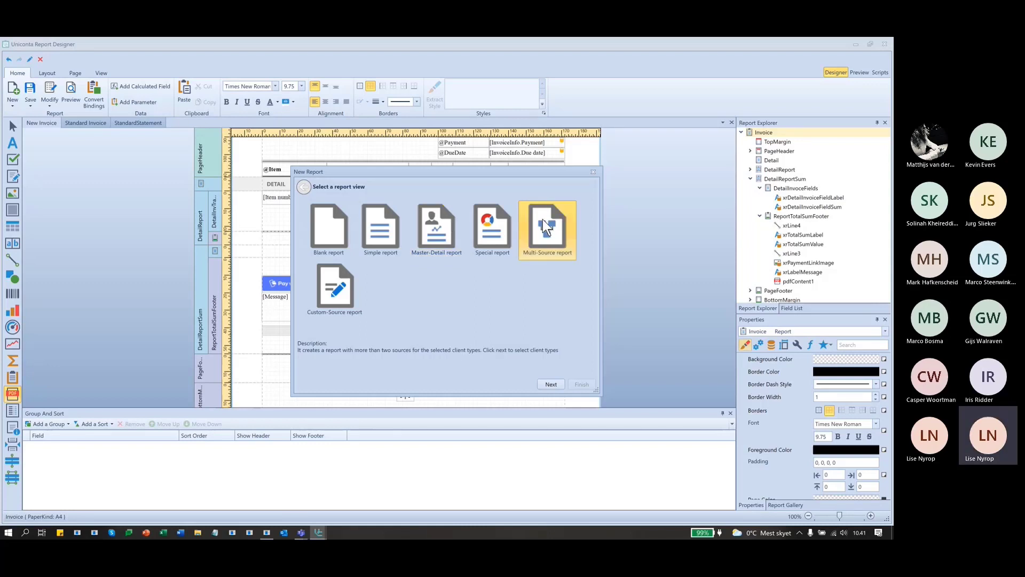
left_click(549, 382)
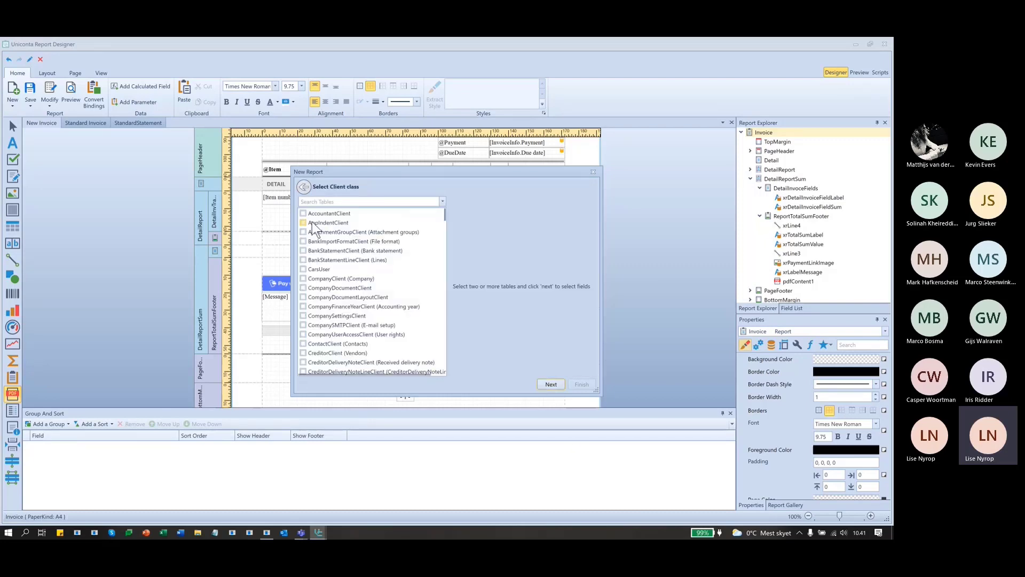
Try selecting several client tables, such as AttachmentGroupClient, CarsUser and CompanySettingsClient, and clear all of them again.
left_click(312, 222)
left_click(303, 232)
left_click(303, 260)
left_click(303, 270)
left_click(303, 315)
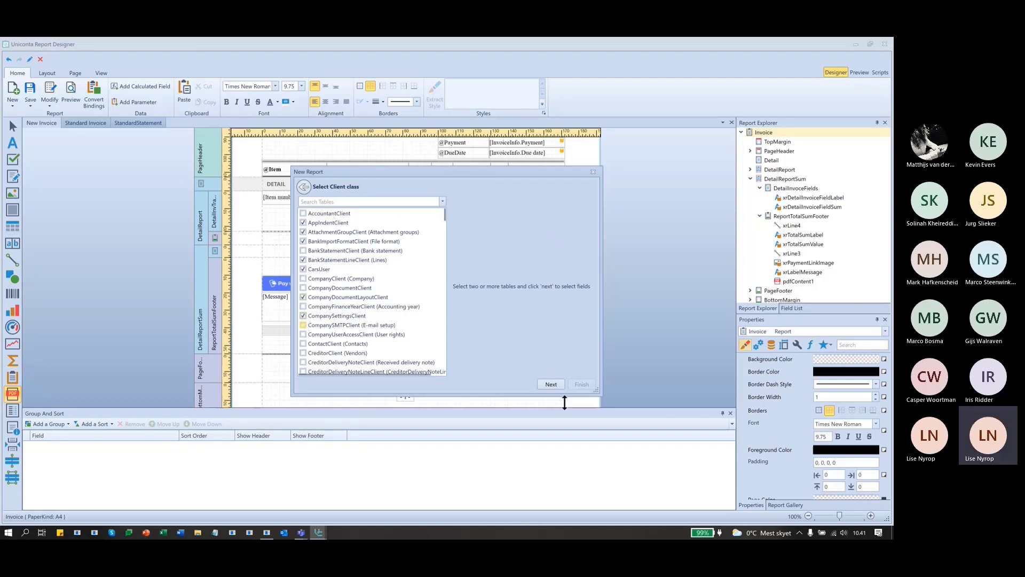
left_click(304, 241)
left_click(304, 260)
left_click(303, 269)
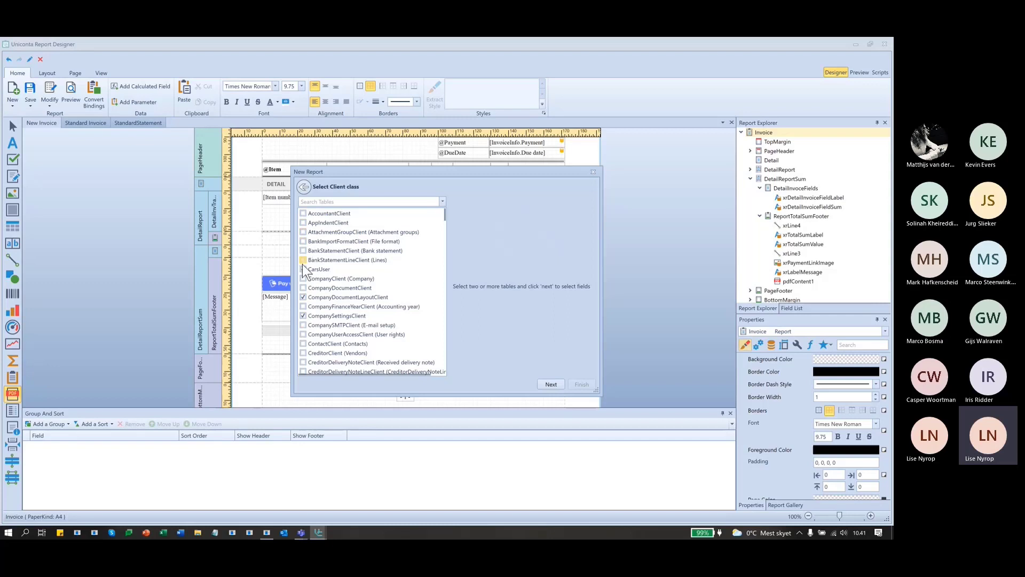
left_click(303, 297)
left_click(304, 315)
scroll(329, 354, "down", 3)
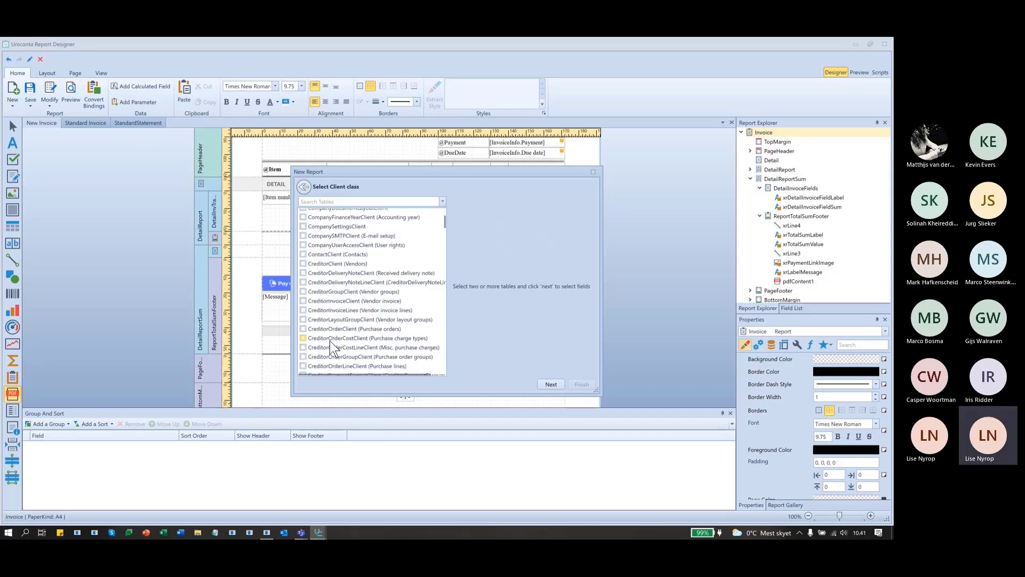
Select the CreditorClient (Vendors) and DebtorClient (Customers) tables for the multi-source report and continue to the field selection.
left_click(304, 264)
scroll(308, 319, "down", 7)
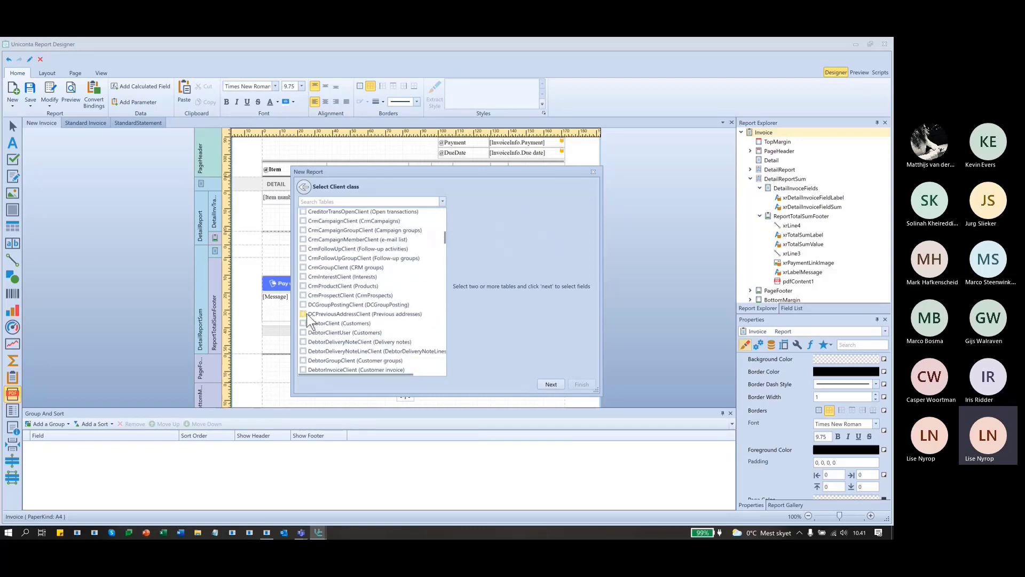
left_click(303, 323)
left_click(554, 384)
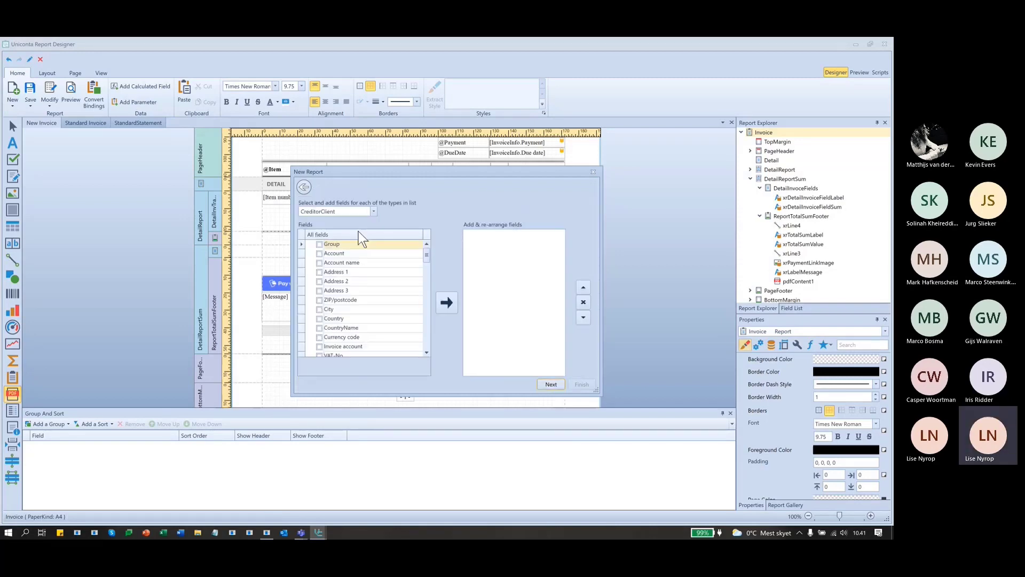
Add the Account, Account name, Address 1, Address 2 and Address 3 fields for CreditorClient and continue to the following table.
left_click(319, 262)
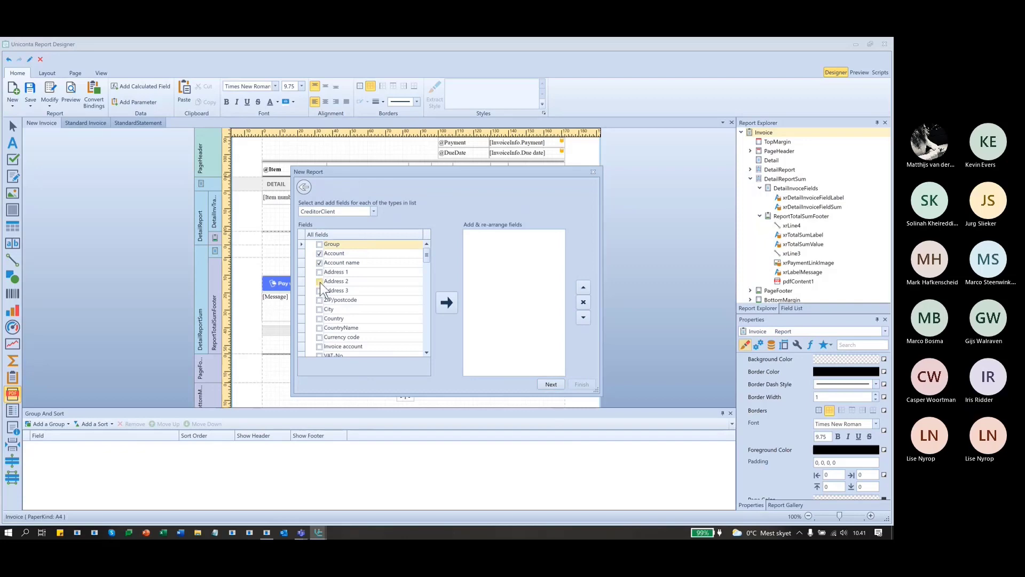
left_click(319, 272)
left_click(320, 281)
left_click(319, 290)
left_click(447, 302)
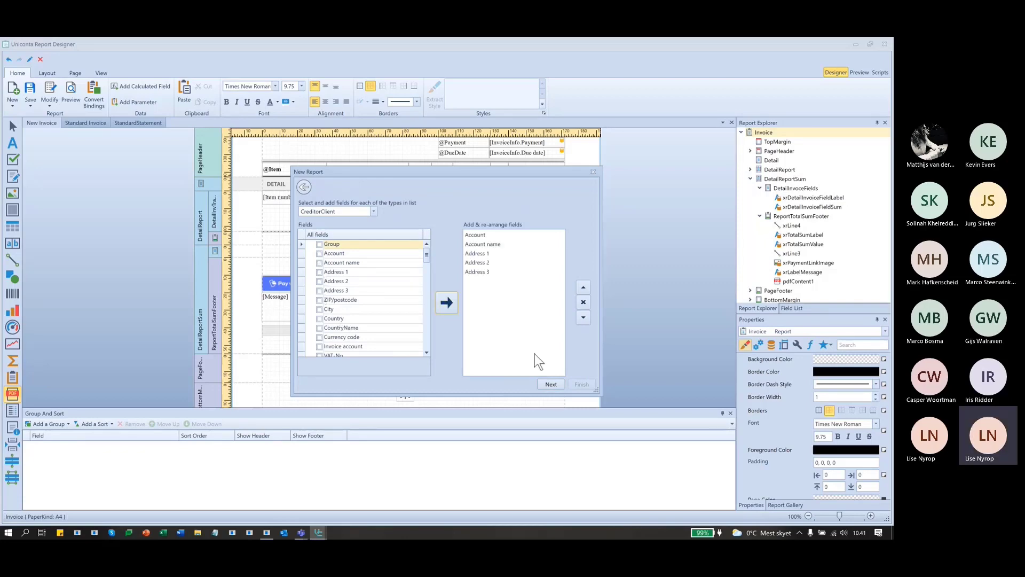
left_click(551, 384)
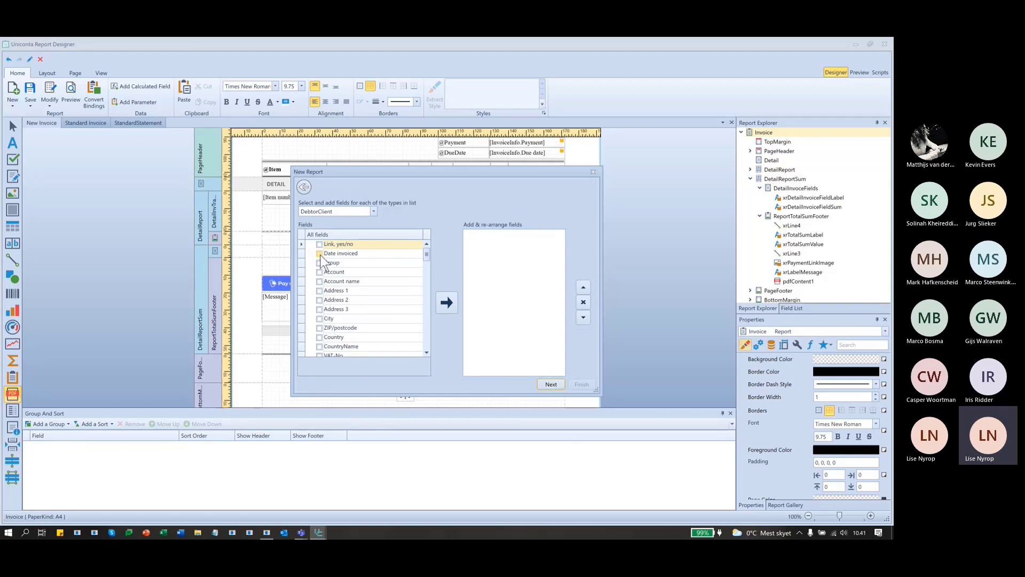
Add Account, Account name, Address 1, Address 2 and Address 3 for DebtorClient and continue to the printer settings.
left_click(319, 281)
left_click(319, 299)
left_click(319, 309)
left_click(444, 303)
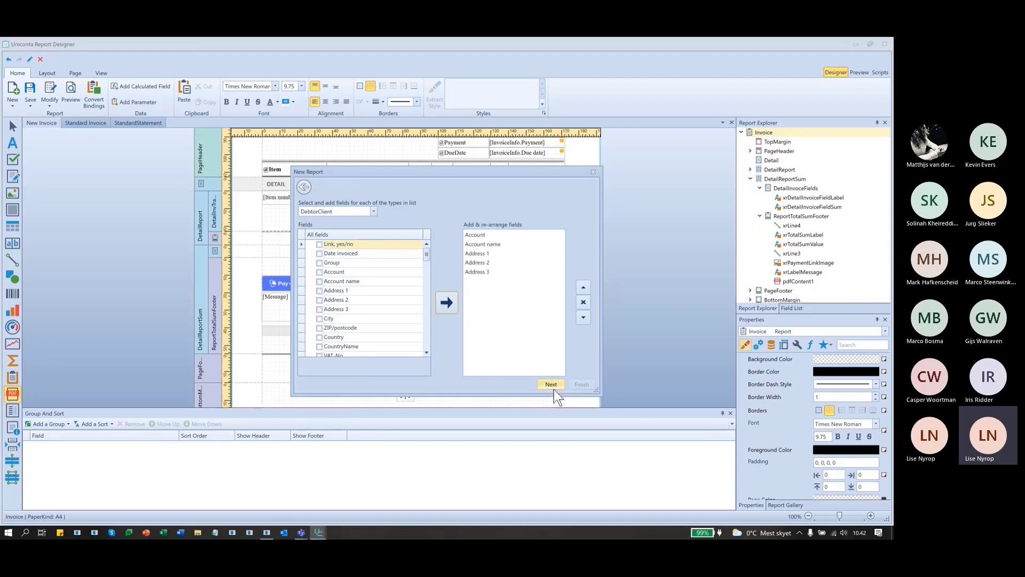
left_click(549, 382)
left_click(554, 385)
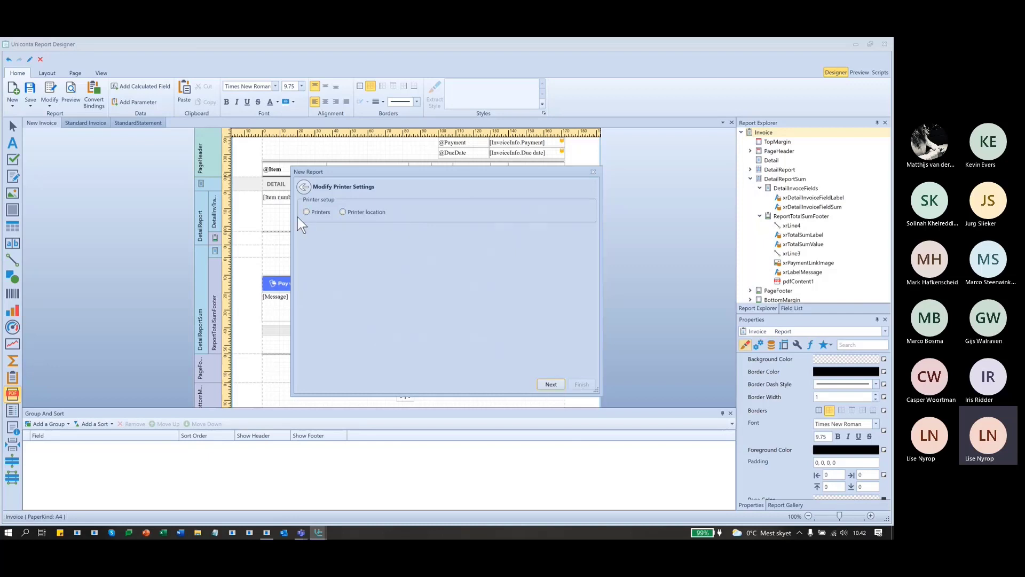
Review the Printers and Printer location options, keep Printers without choosing a printer, and continue to the data connection settings.
left_click(324, 211)
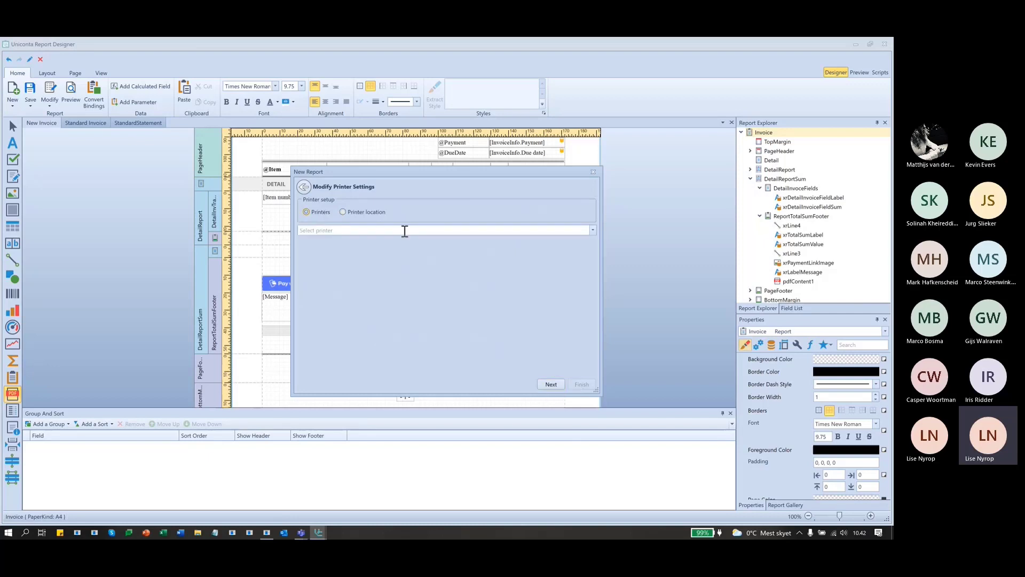
left_click(592, 230)
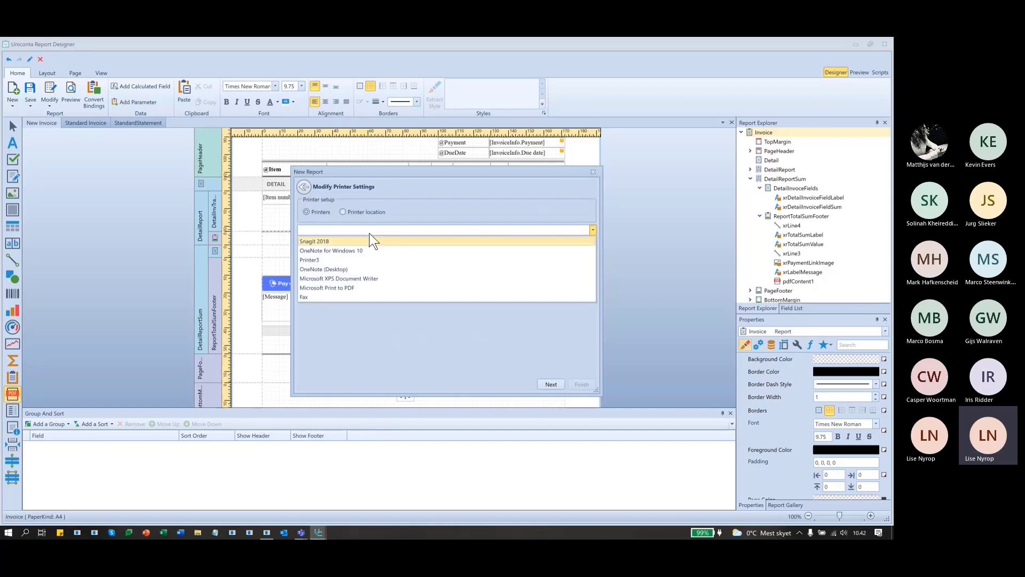
left_click(343, 210)
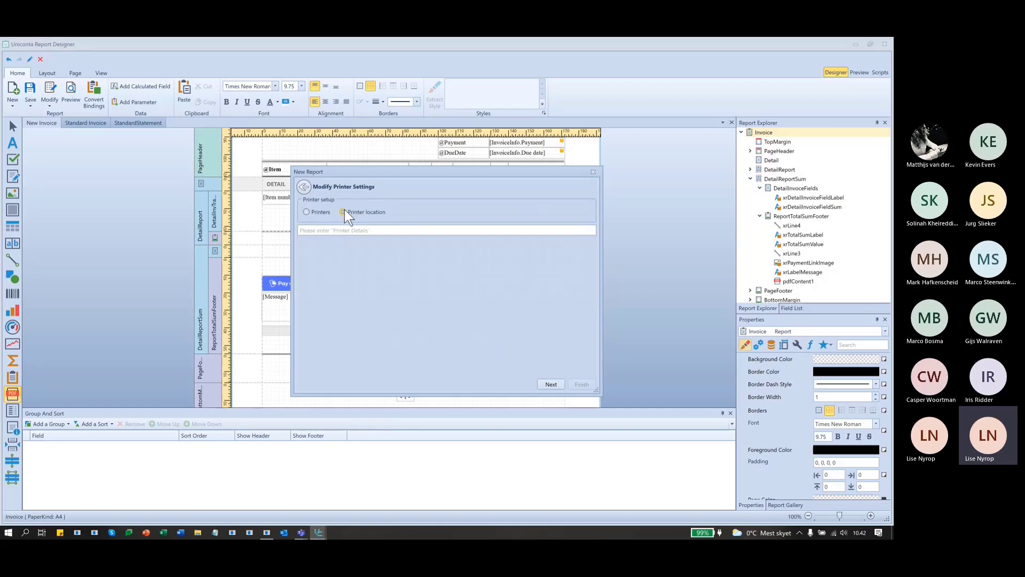
left_click(429, 231)
left_click(308, 211)
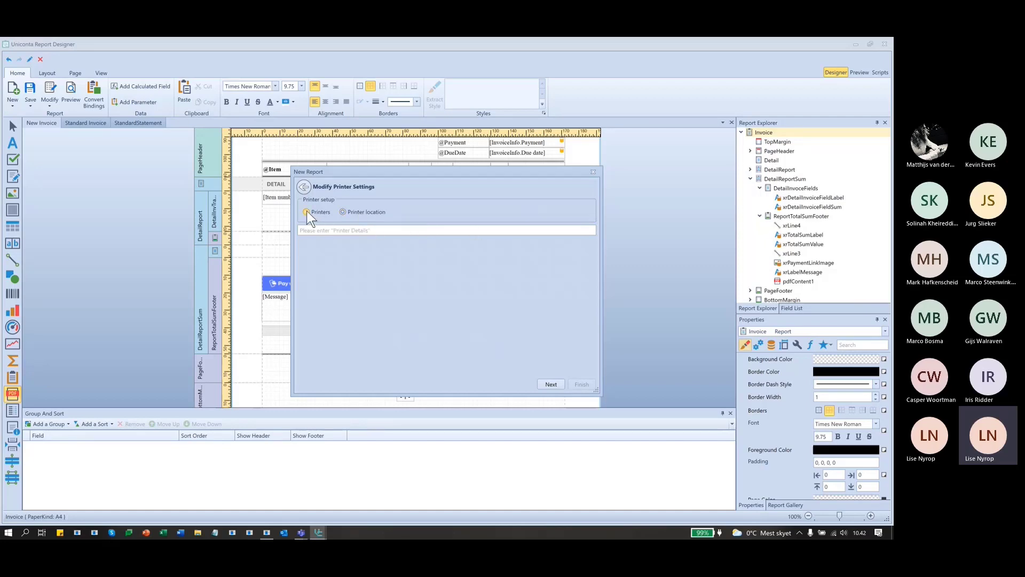
left_click(555, 383)
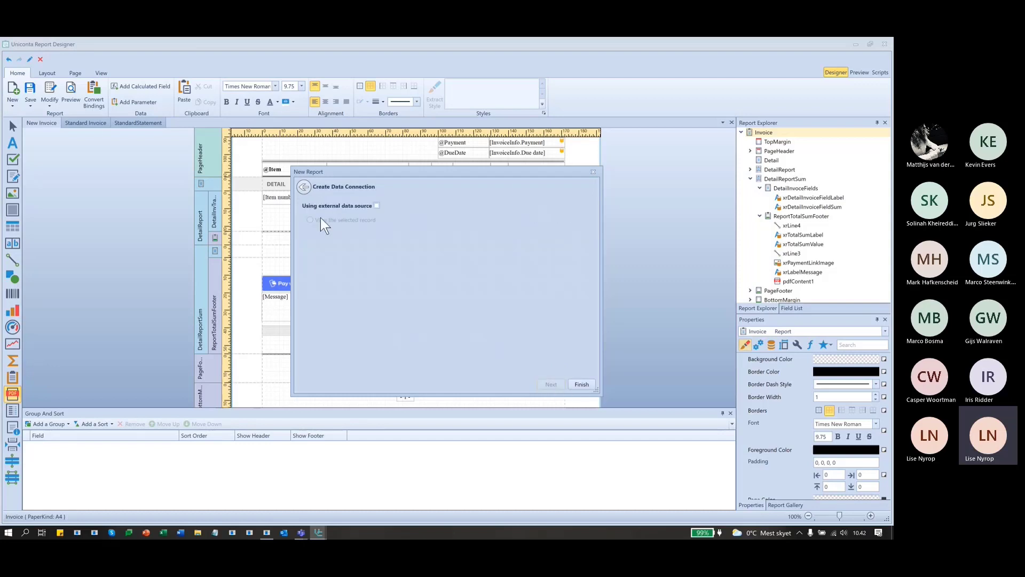
Check the description of the external data source option, leave the option off and finish creating the multi-source report.
left_click(378, 205)
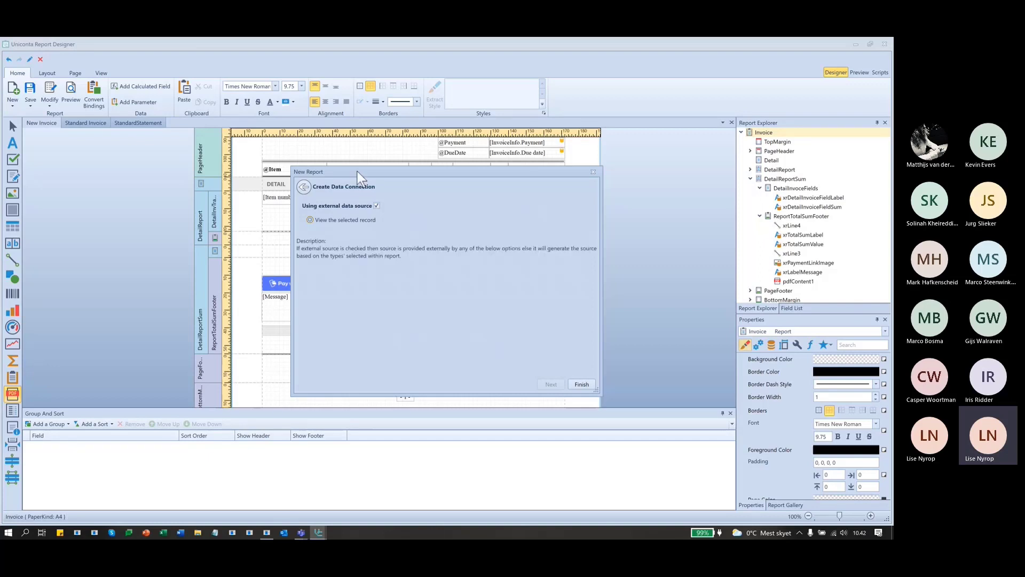
left_click(376, 206)
left_click(582, 384)
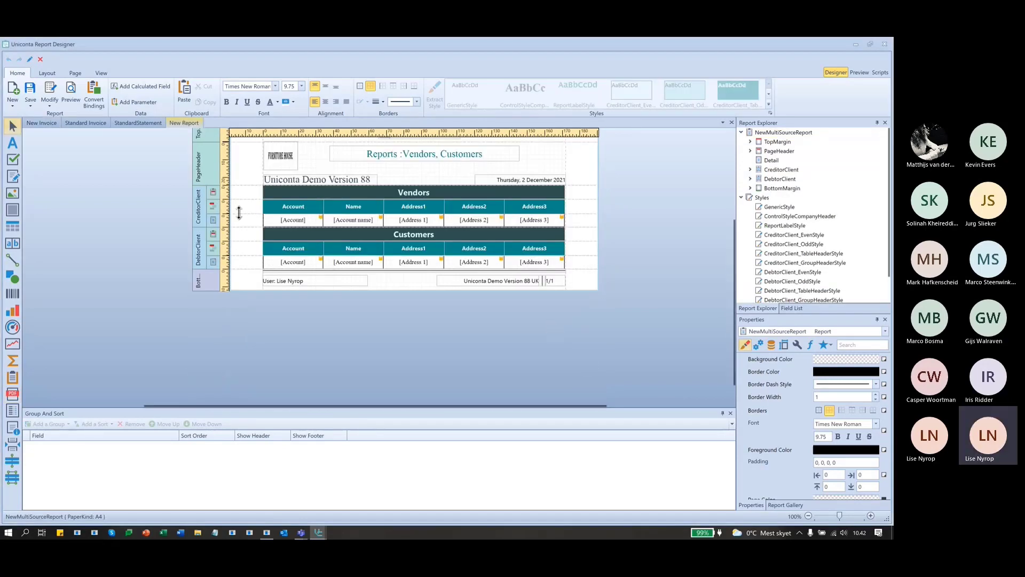
Examine the CreditorClient and DebtorClient detail bands in the new report's design.
left_click(195, 201)
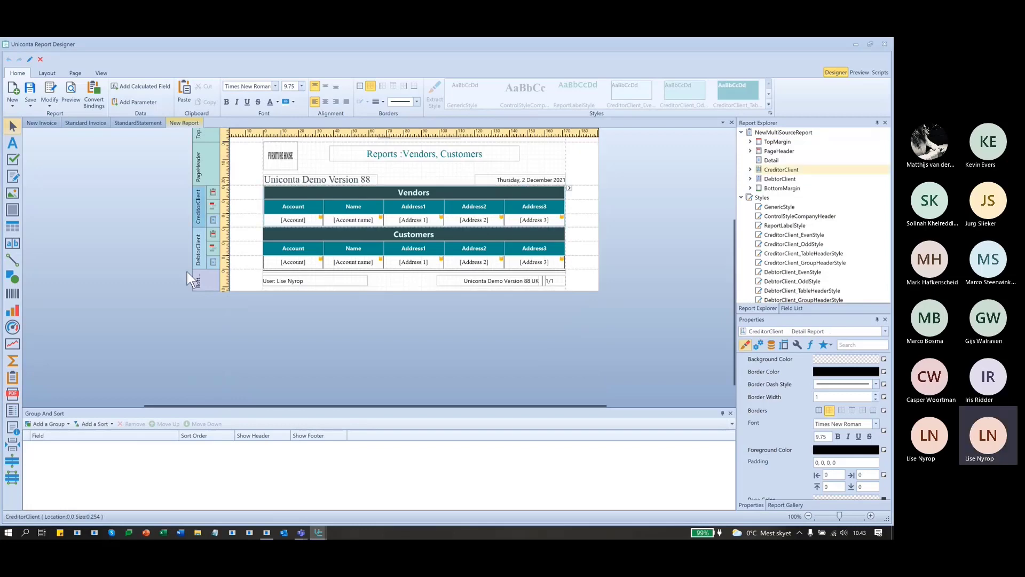
left_click(196, 246)
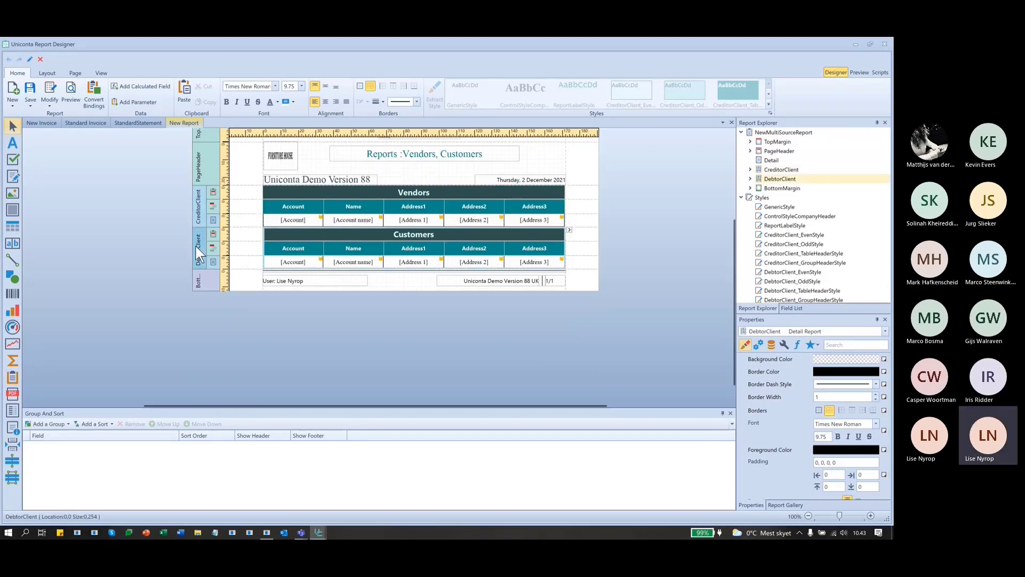
left_click(198, 213)
Preview the multi-source report and look through its Vendors and Customers tables.
left_click(858, 71)
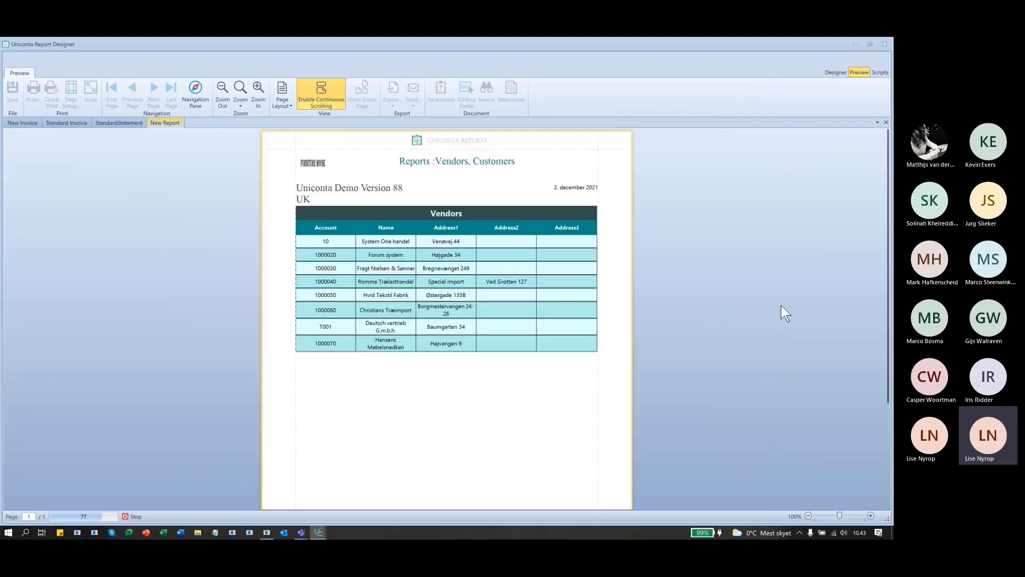
scroll(764, 262, "down", 2)
scroll(764, 262, "down", 6)
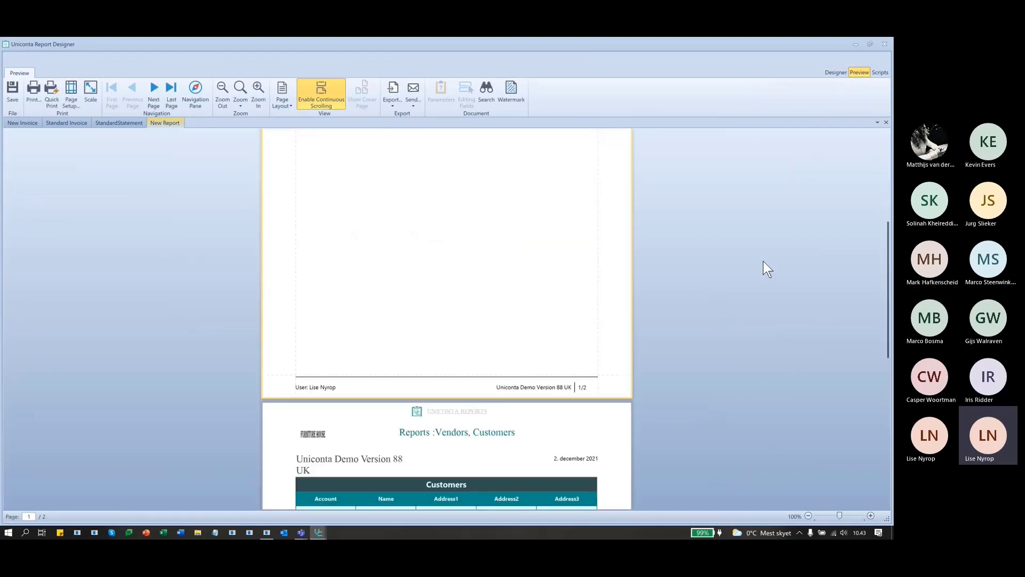
scroll(764, 261, "down", 5)
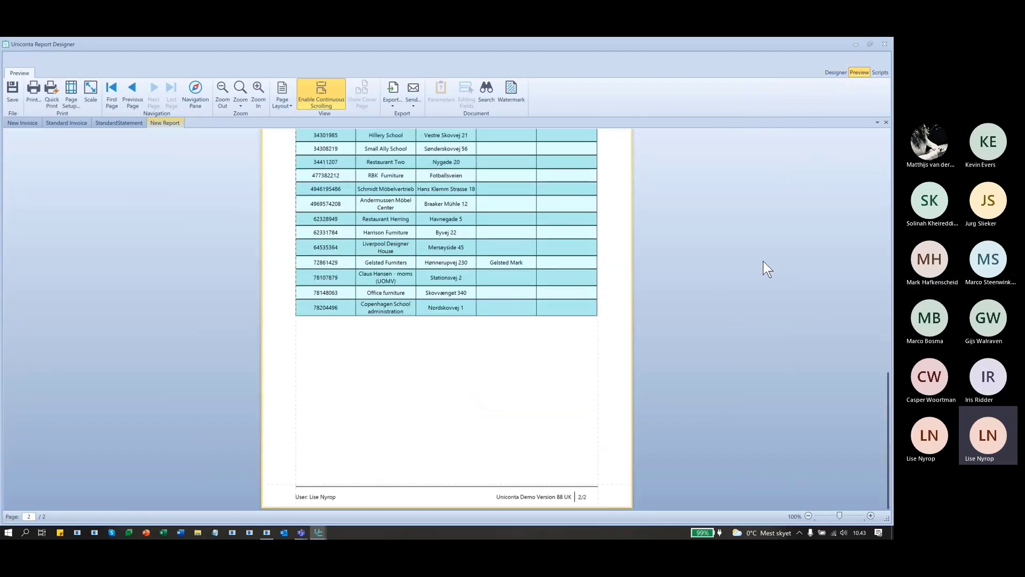
scroll(763, 258, "up", 7)
scroll(761, 253, "up", 8)
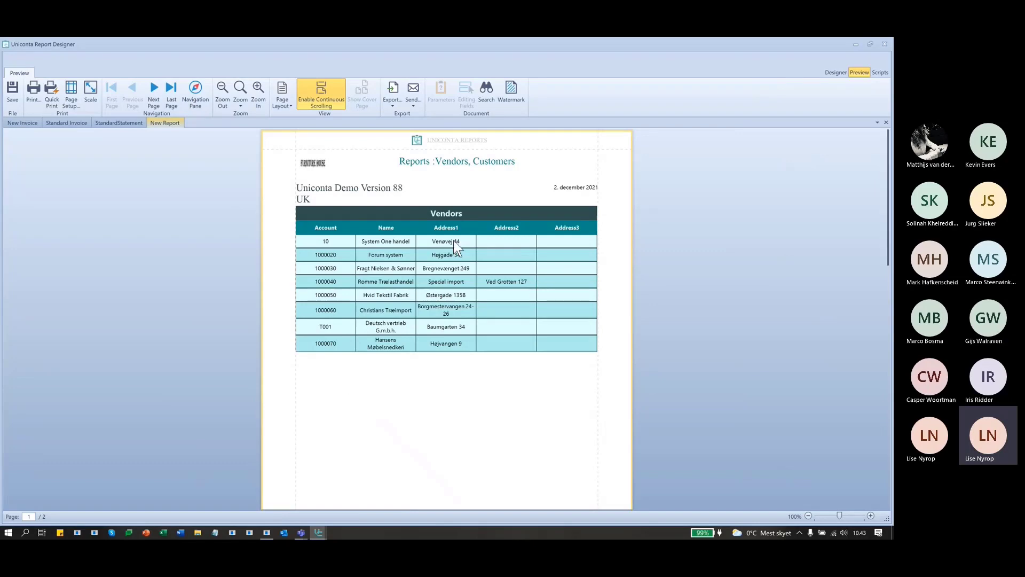
scroll(458, 442, "down", 8)
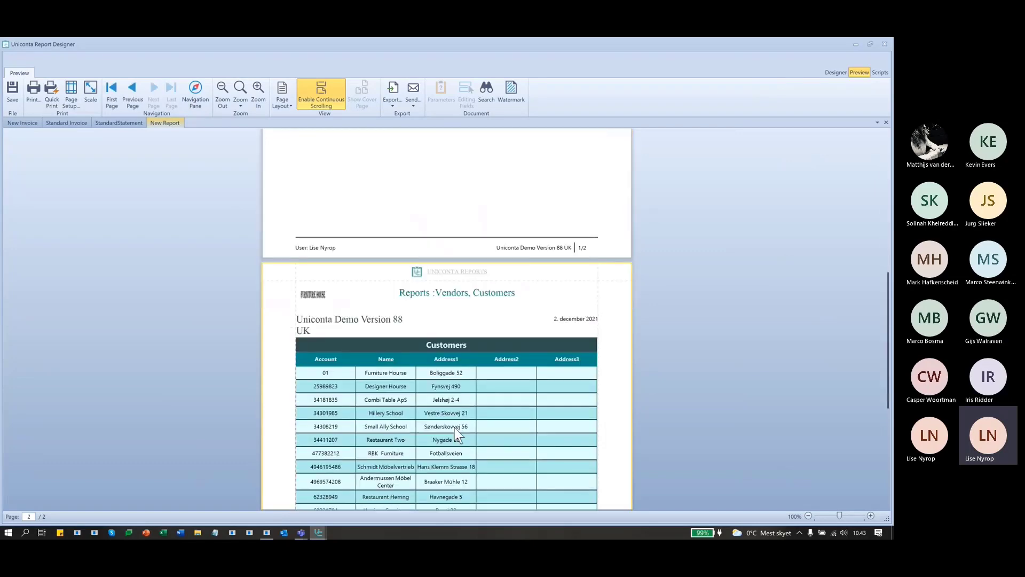
scroll(451, 412, "down", 5)
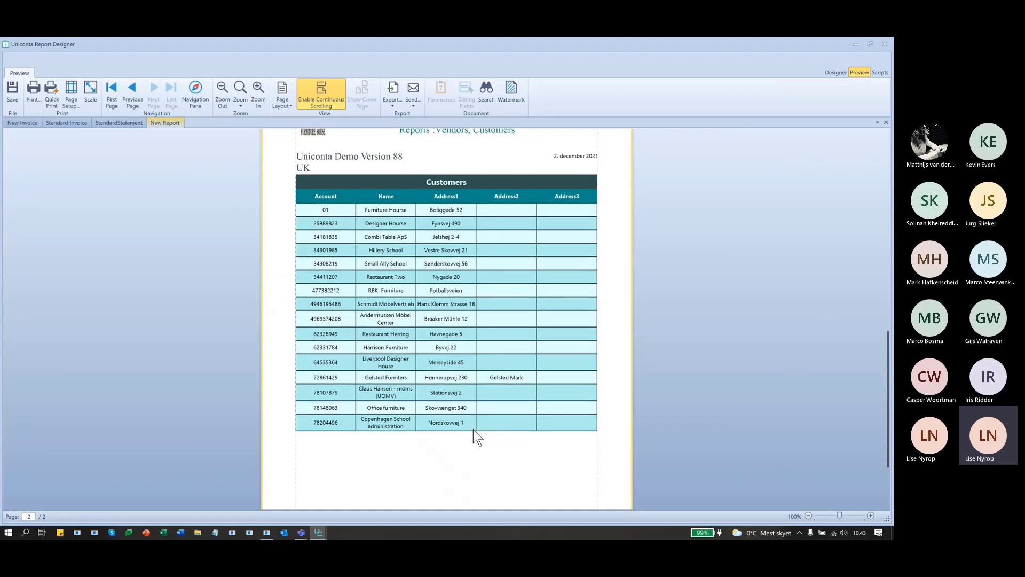
scroll(473, 424, "up", 4)
scroll(472, 420, "up", 7)
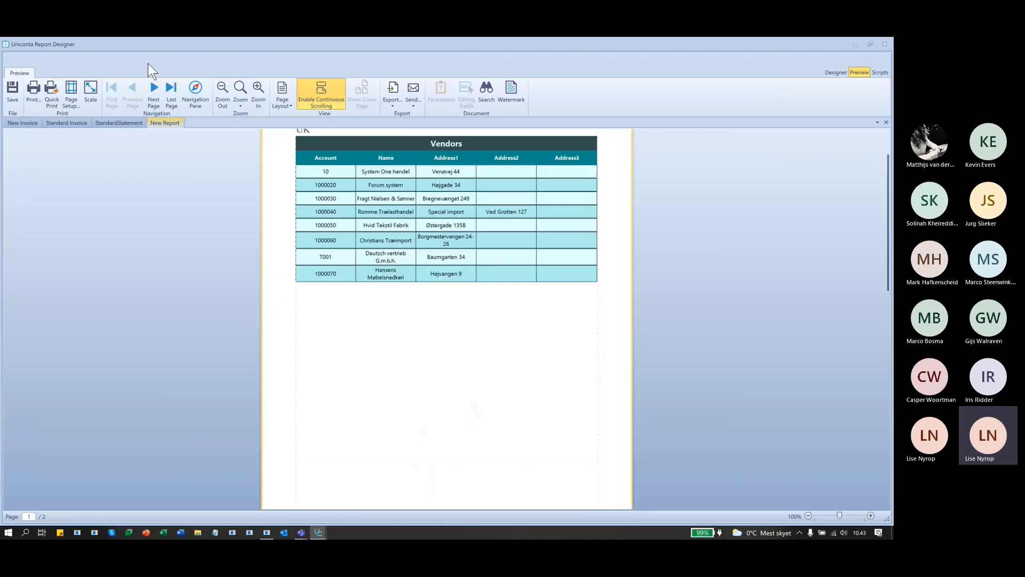
Return to the design view and close the new multi-source report.
left_click(833, 72)
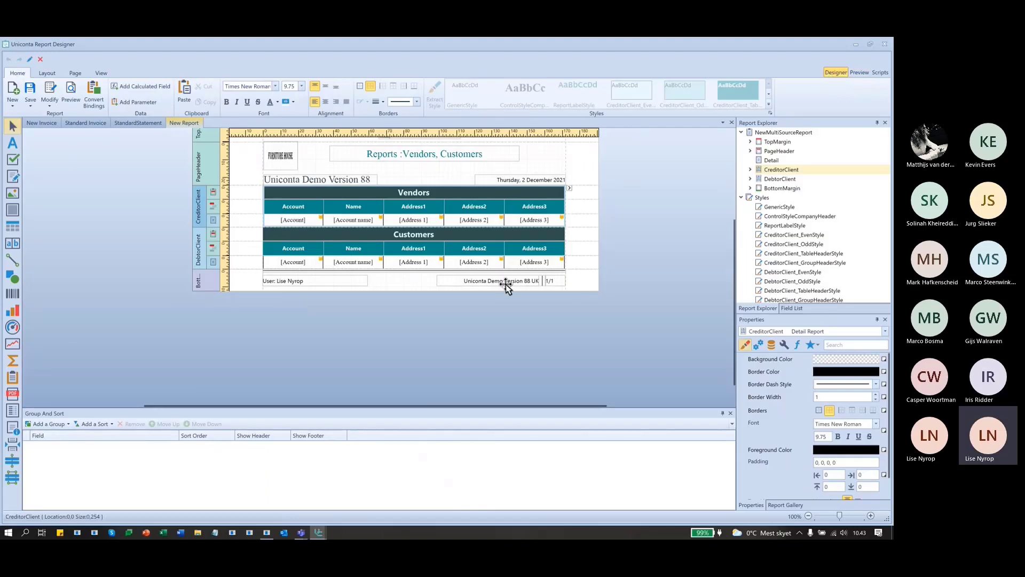
scroll(599, 283, "up", 1)
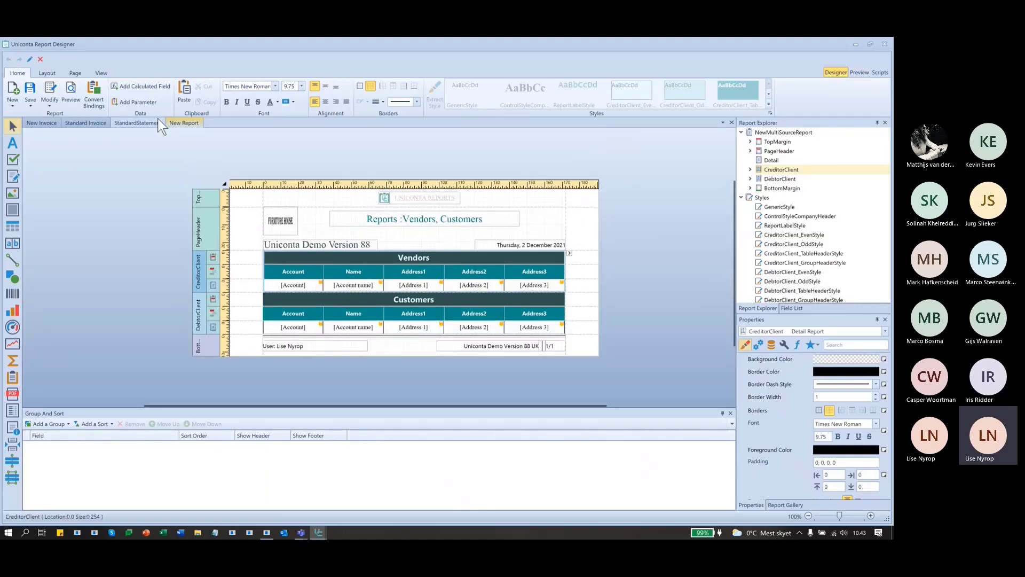
left_click(731, 123)
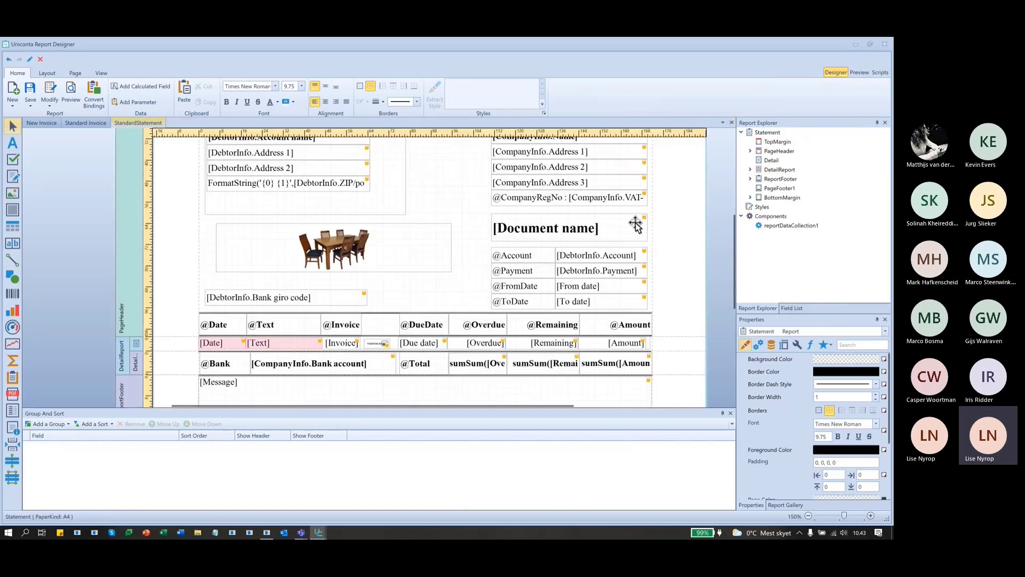
Start a new report, choose the Custom-Source report type and continue to the source settings.
left_click(12, 91)
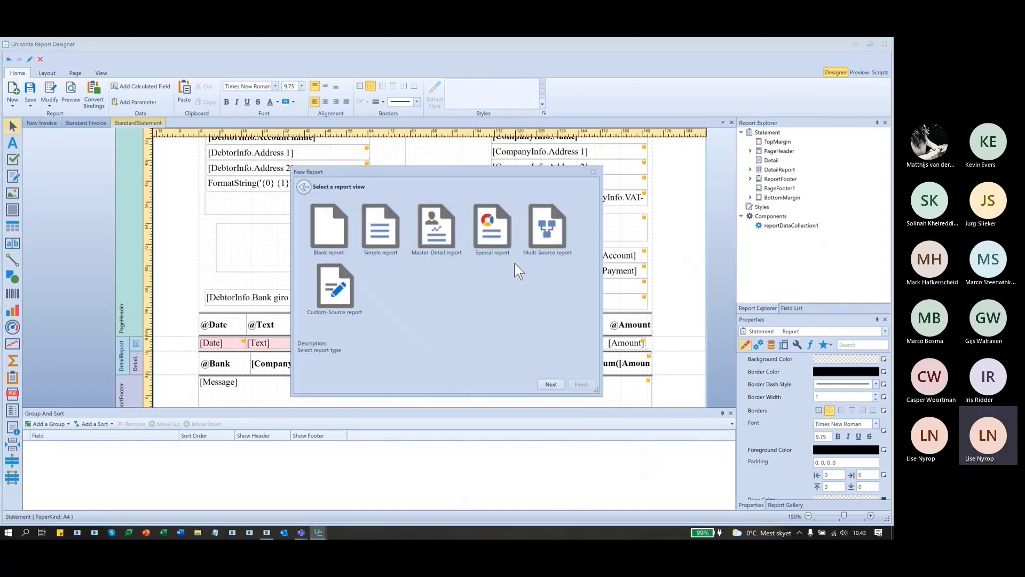
left_click(334, 286)
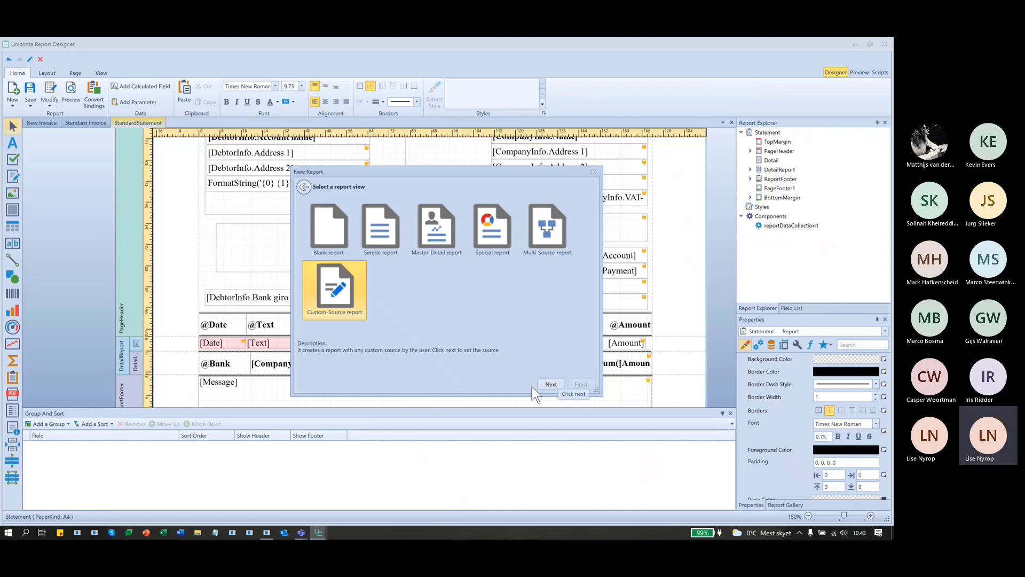
left_click(551, 383)
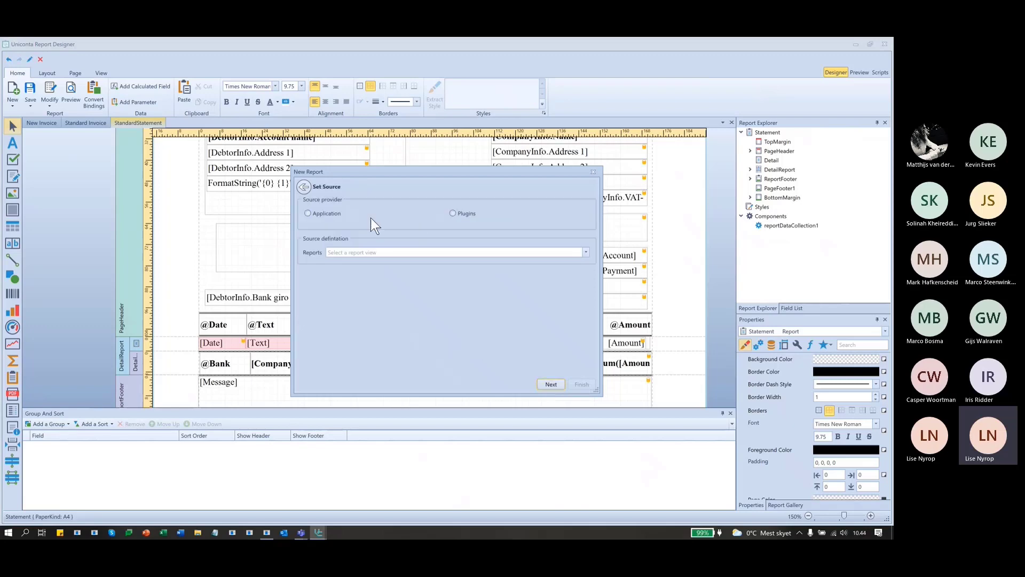
Review the Application provider's Type, Source name and Reports settings, and cancel the new report.
left_click(308, 214)
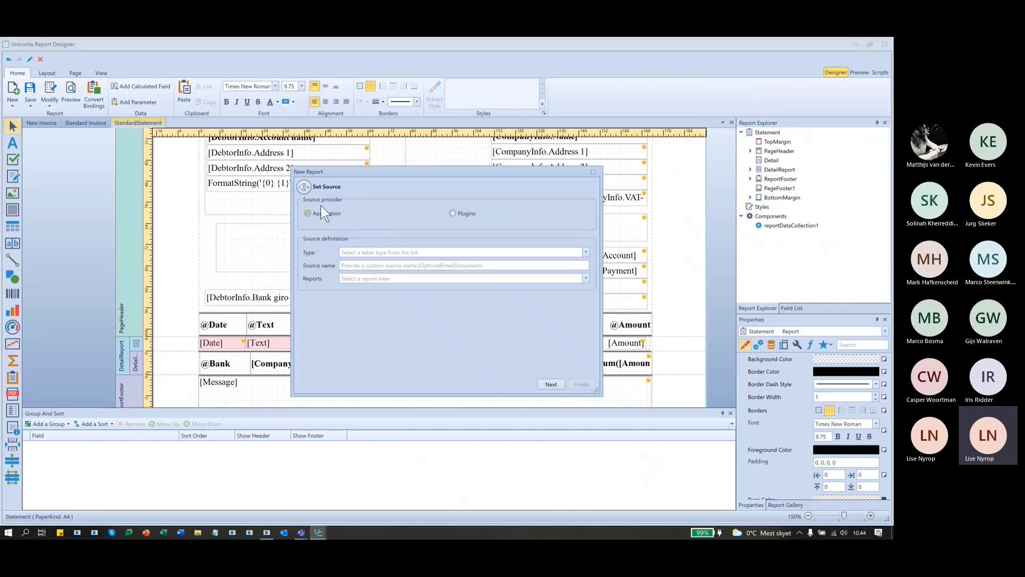
left_click(487, 252)
left_click(586, 251)
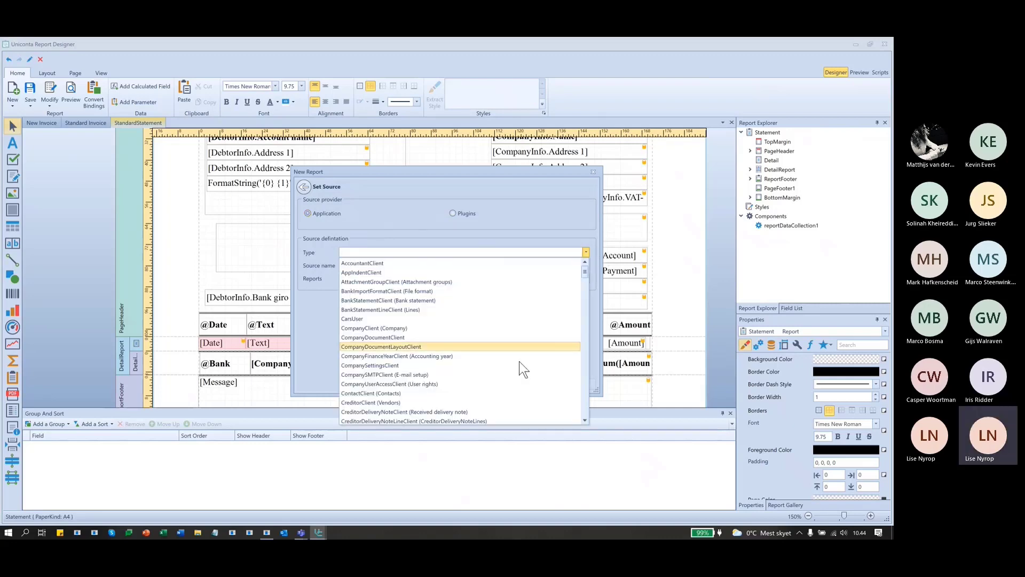
left_click(421, 230)
left_click(419, 265)
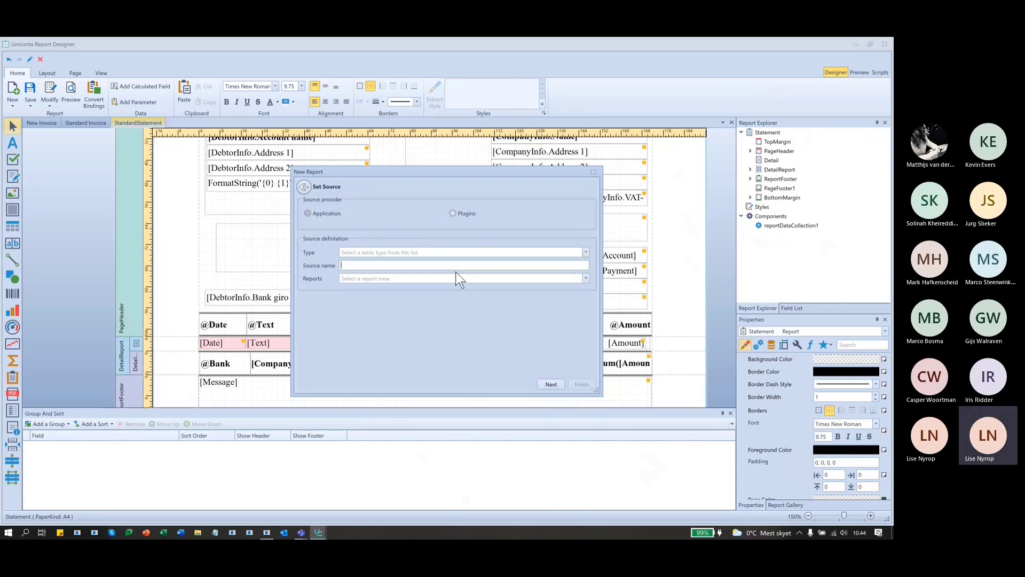
left_click(457, 279)
left_click(593, 172)
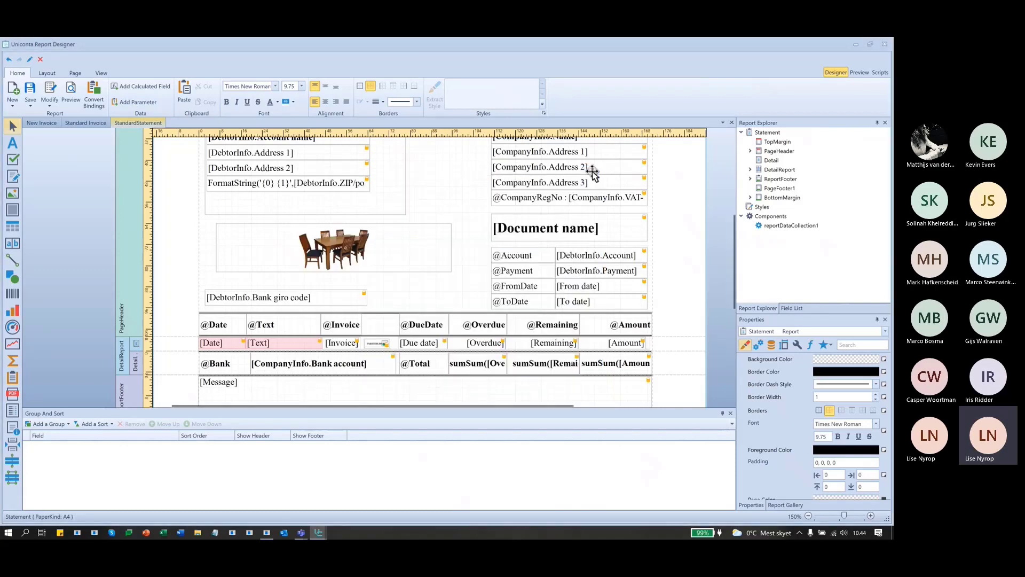
Start a new report, choose the Simple report type and look through its available client tables.
left_click(13, 90)
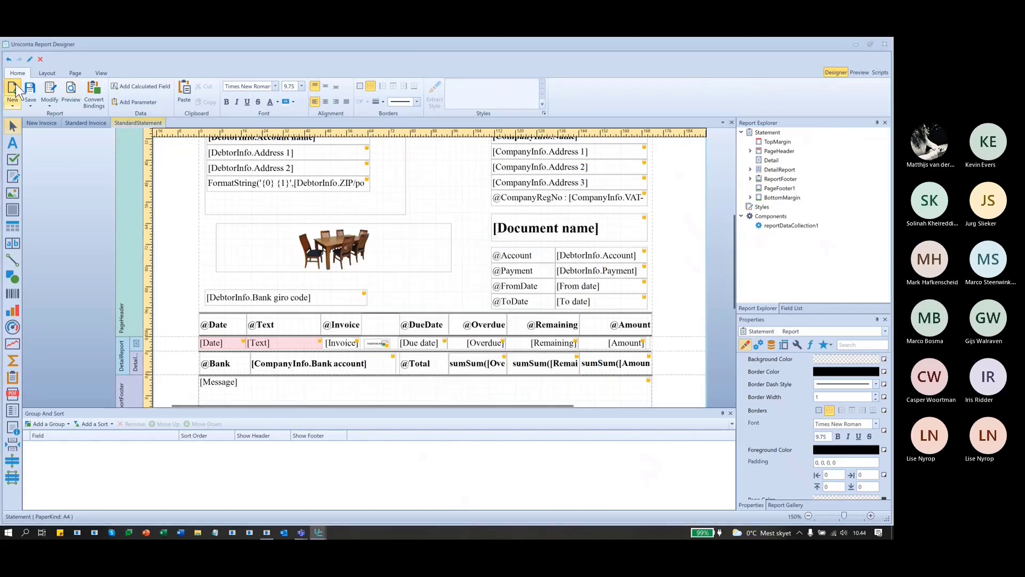
left_click(335, 238)
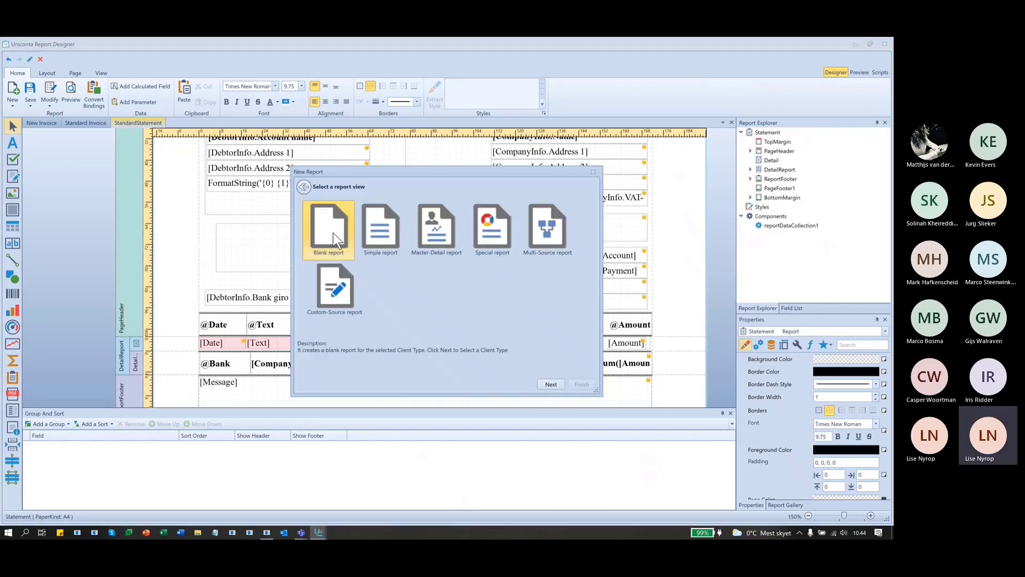
left_click(450, 225)
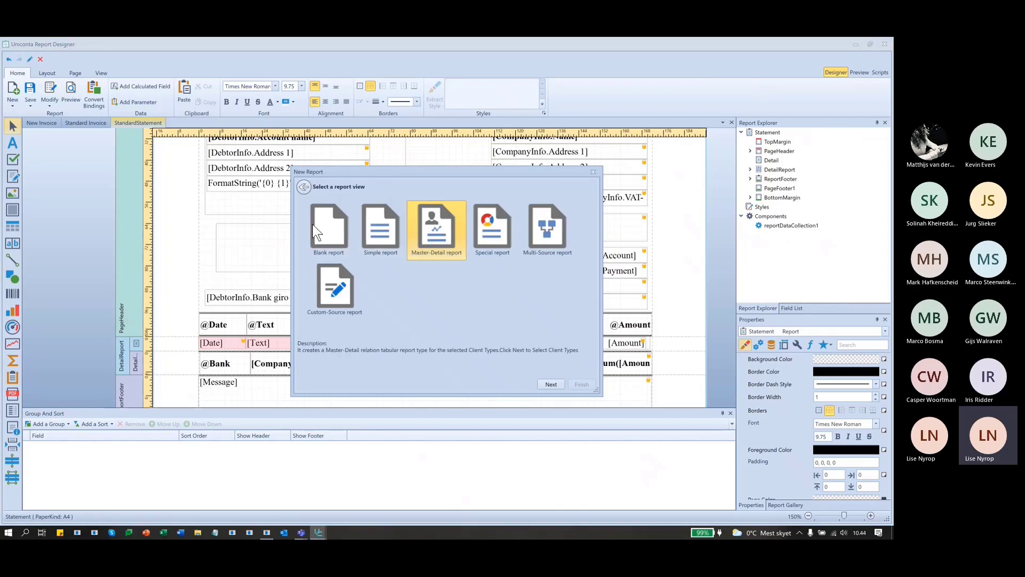
left_click(384, 235)
left_click(546, 386)
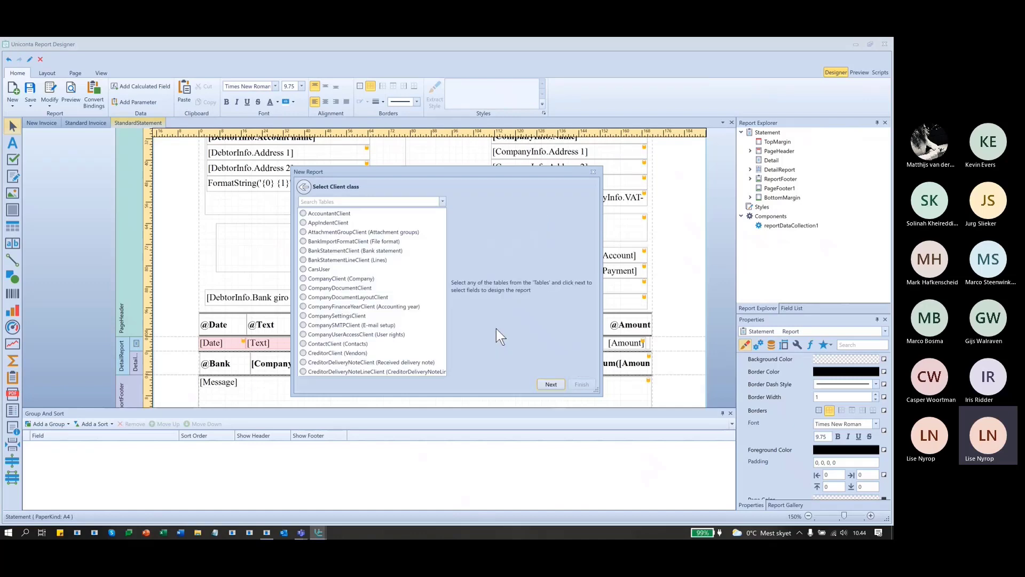
left_click(319, 269)
scroll(332, 316, "down", 5)
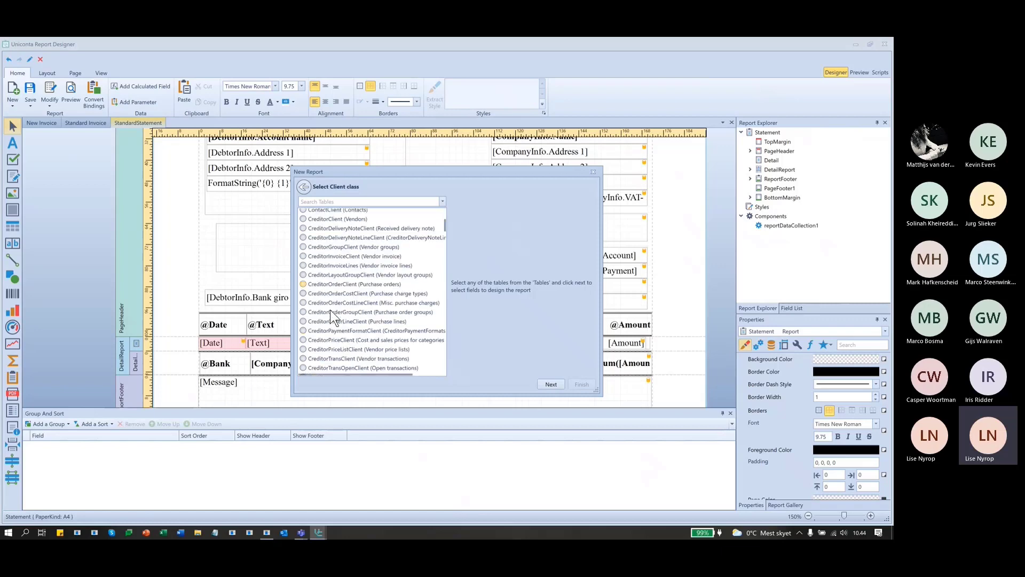
scroll(332, 321, "down", 1)
left_click(327, 346)
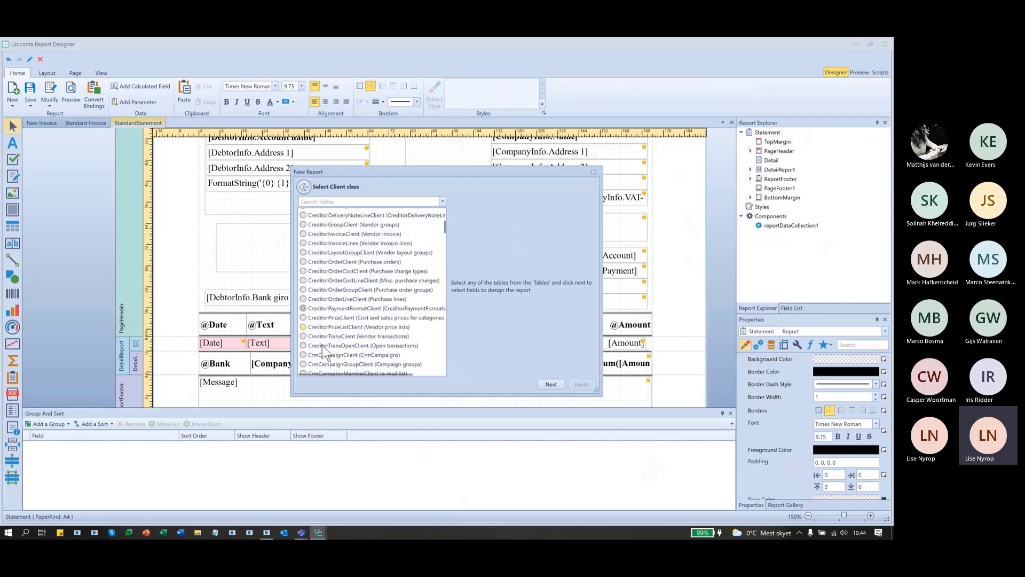
Switch to a Master-Detail report with CreditorClient (Vendors) as master and CreditorTransClient (Vendor transactions) as detail, and continue to field selection.
left_click(303, 184)
left_click(440, 253)
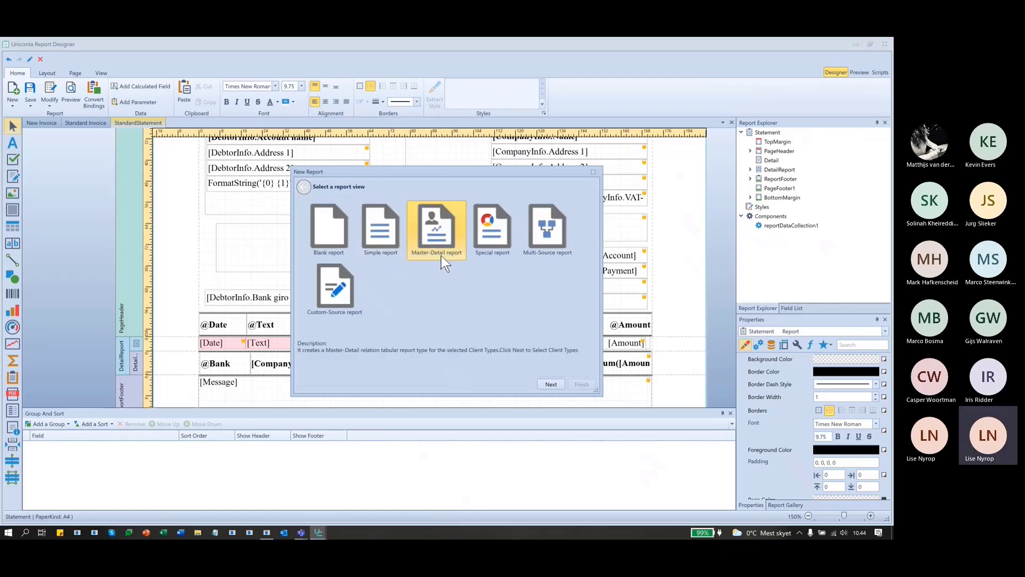
left_click(550, 384)
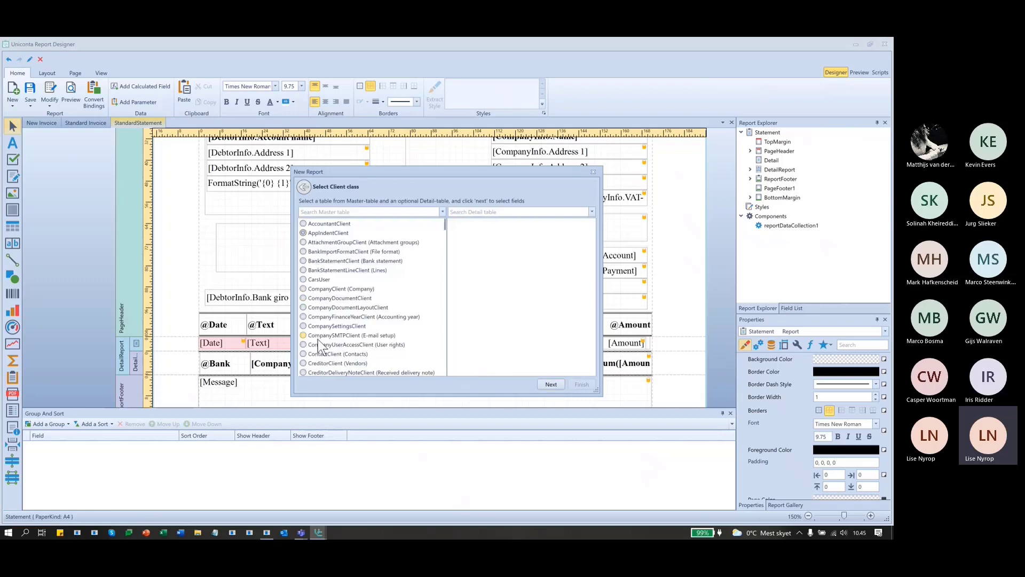
scroll(309, 328, "down", 6)
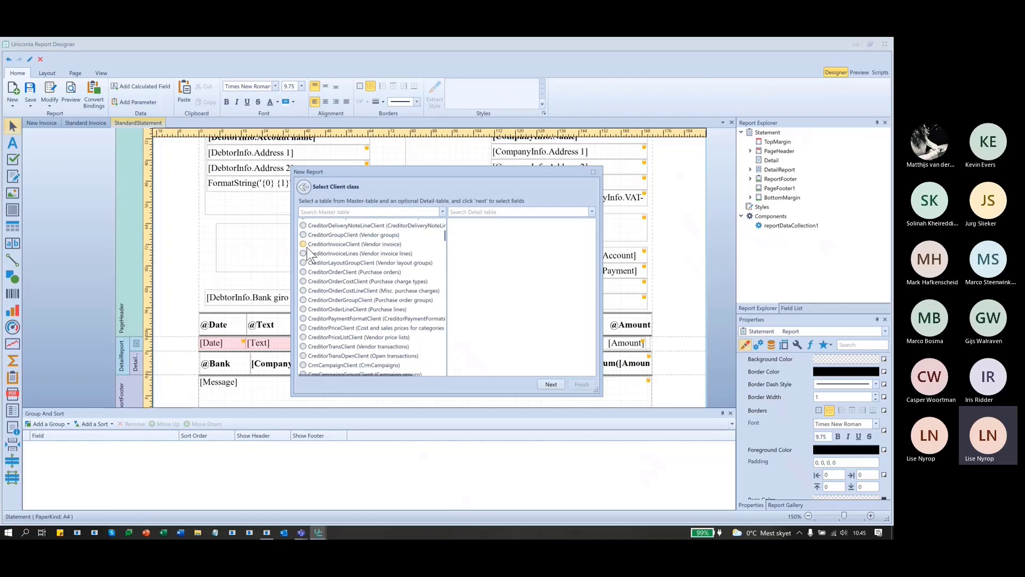
scroll(306, 308, "up", 1)
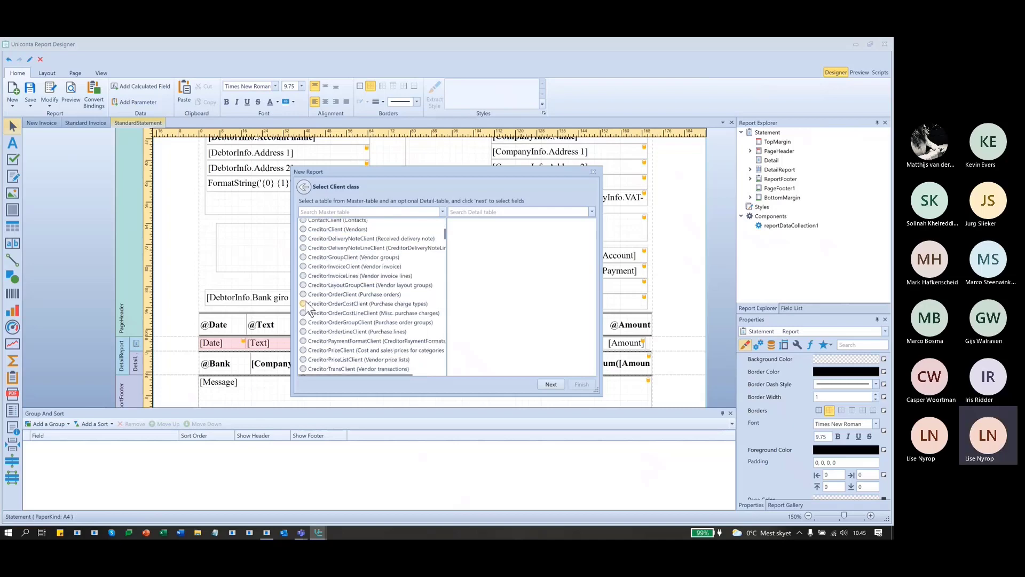
left_click(303, 229)
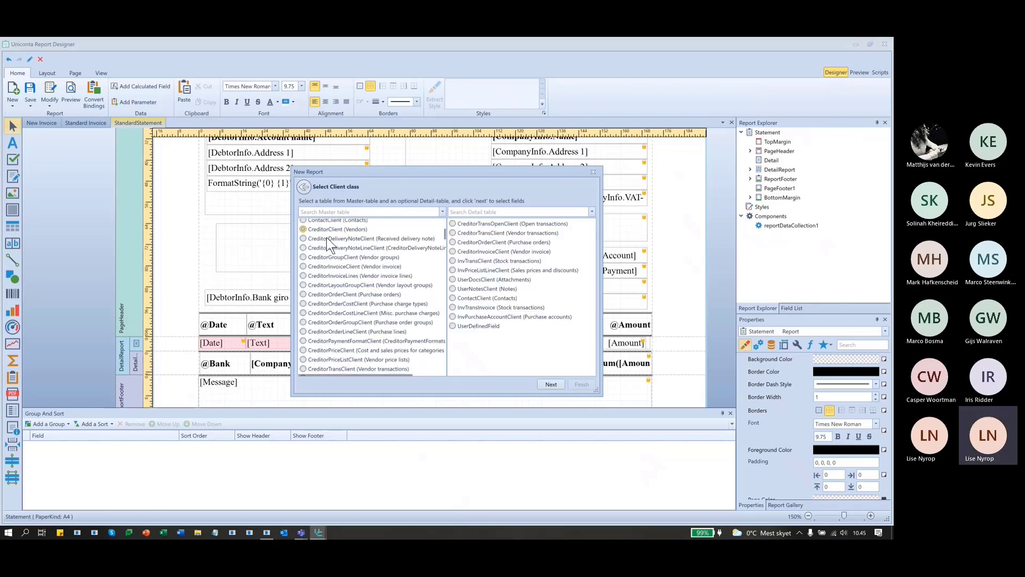
left_click(484, 235)
left_click(552, 386)
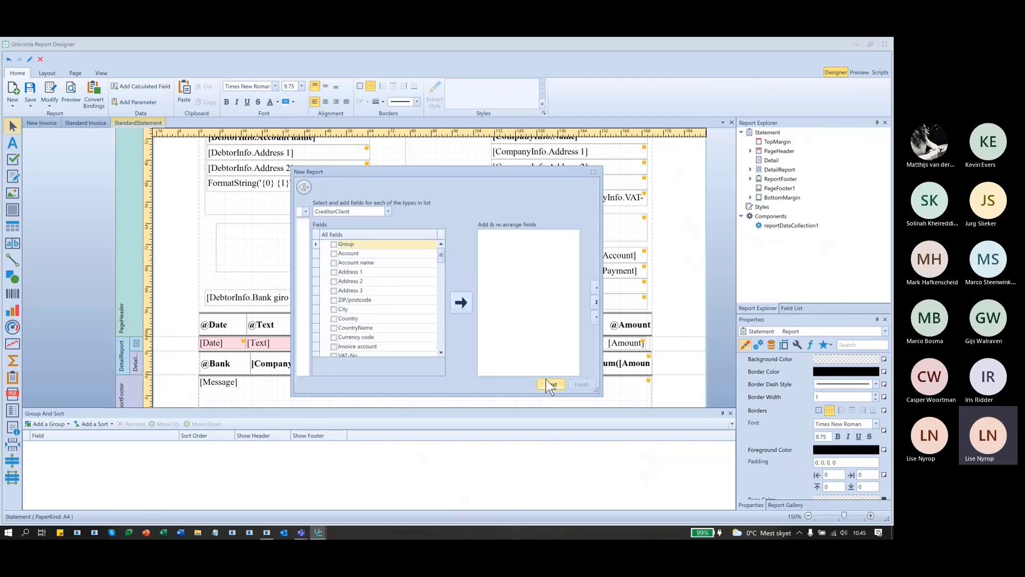
Check which tables can supply fields for the master-detail report and return to the report type selection.
left_click(373, 212)
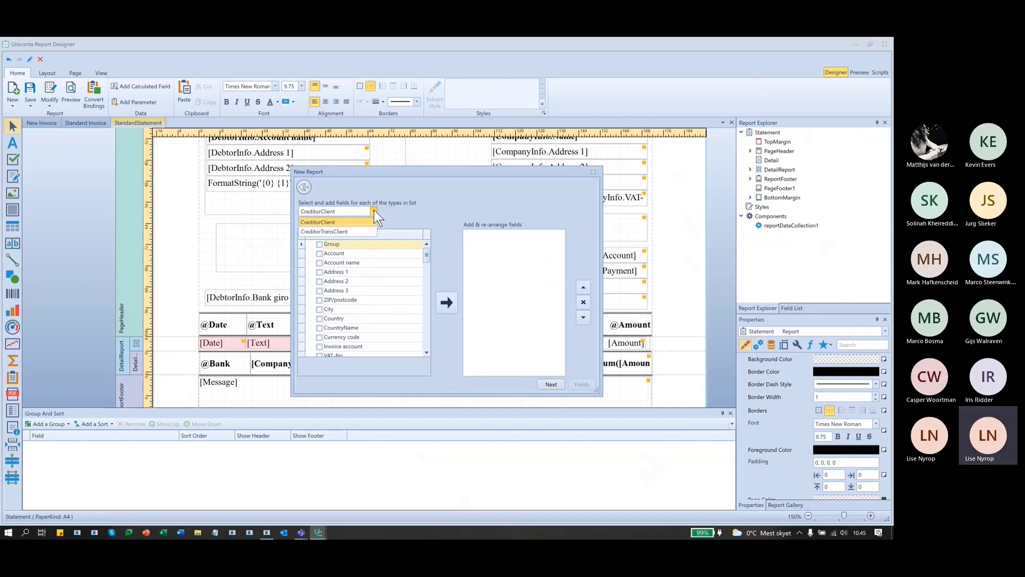
left_click(373, 211)
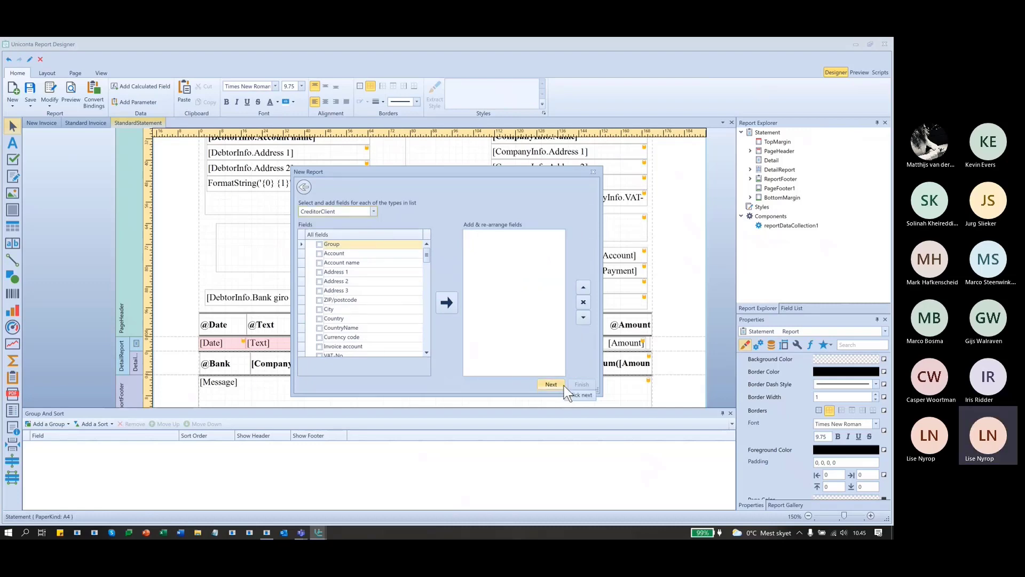
left_click(306, 187)
left_click(306, 187)
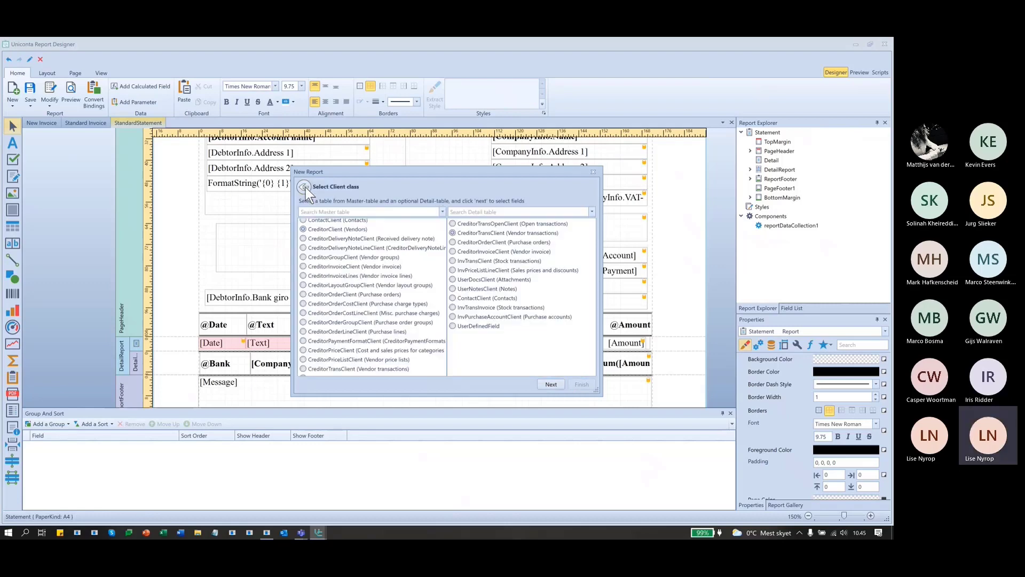
left_click(305, 187)
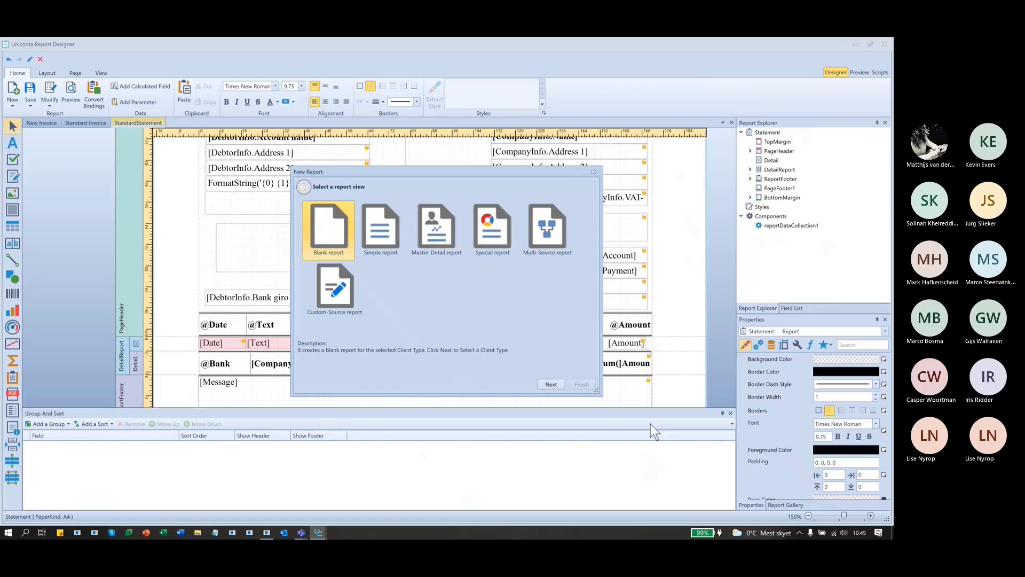
Compare the Single and Multi source options of the Blank report type and return to the report type selection.
left_click(550, 384)
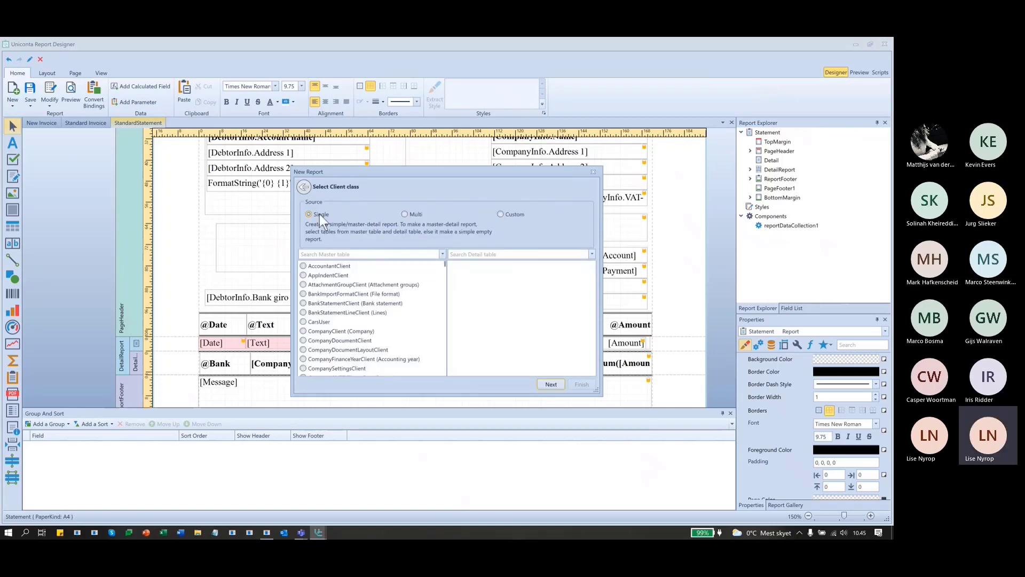
left_click(405, 215)
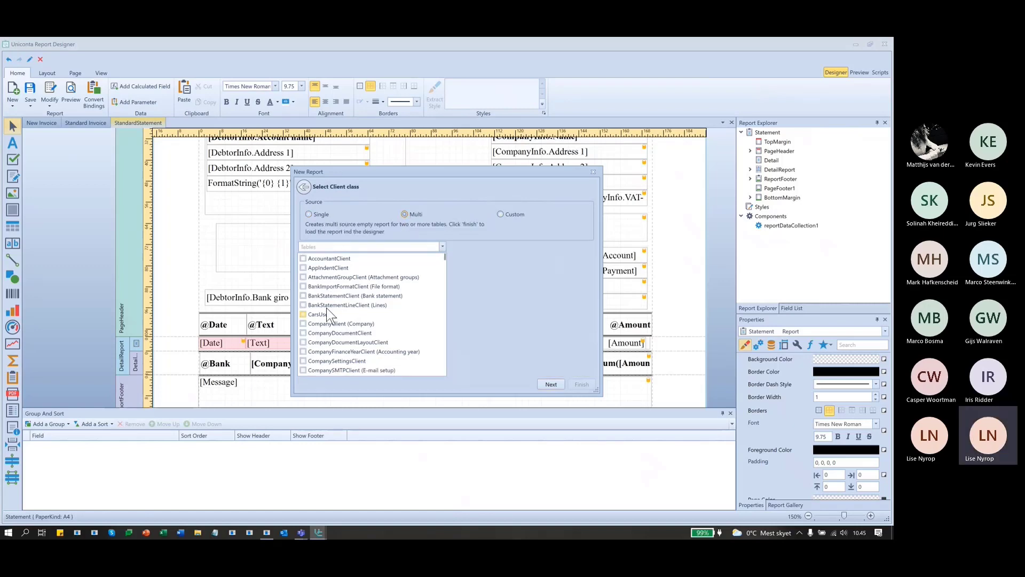
left_click(313, 214)
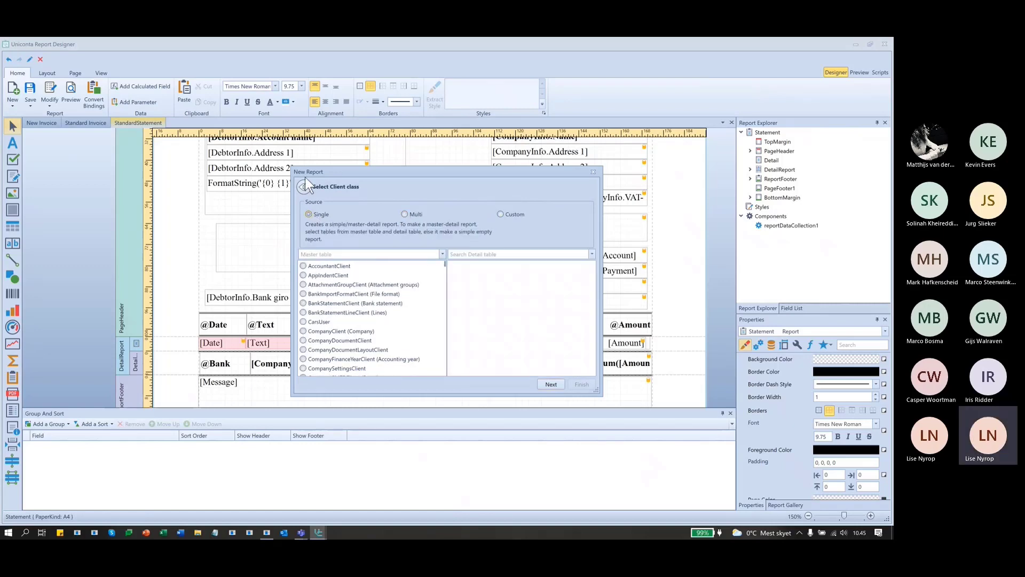
left_click(305, 187)
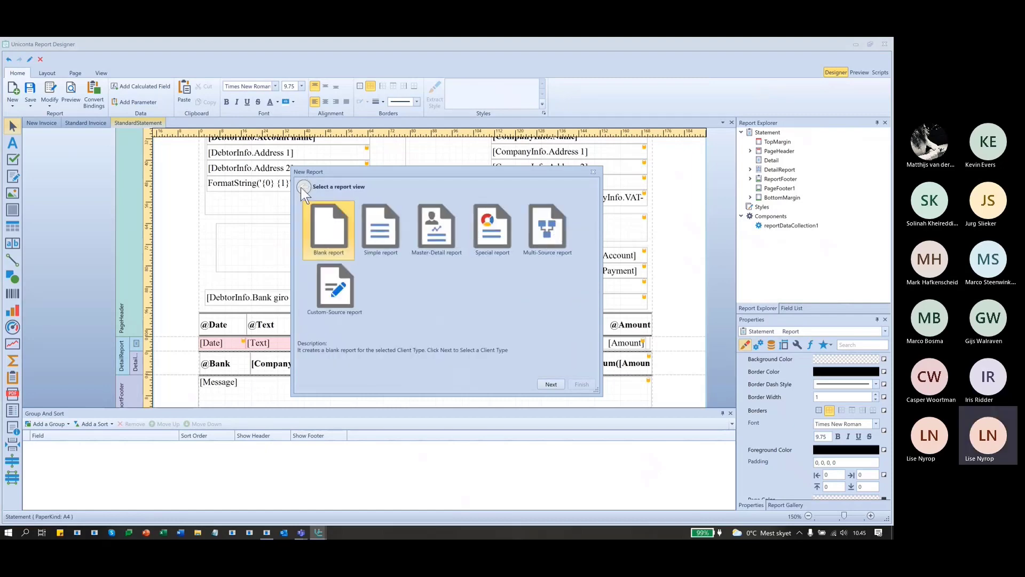
Set up a single-source blank report, finding master table InvItemClientUser (Items) with "item" and adding InvTransClient (Stock transactions) as detail, and continue to the data connection.
left_click(553, 383)
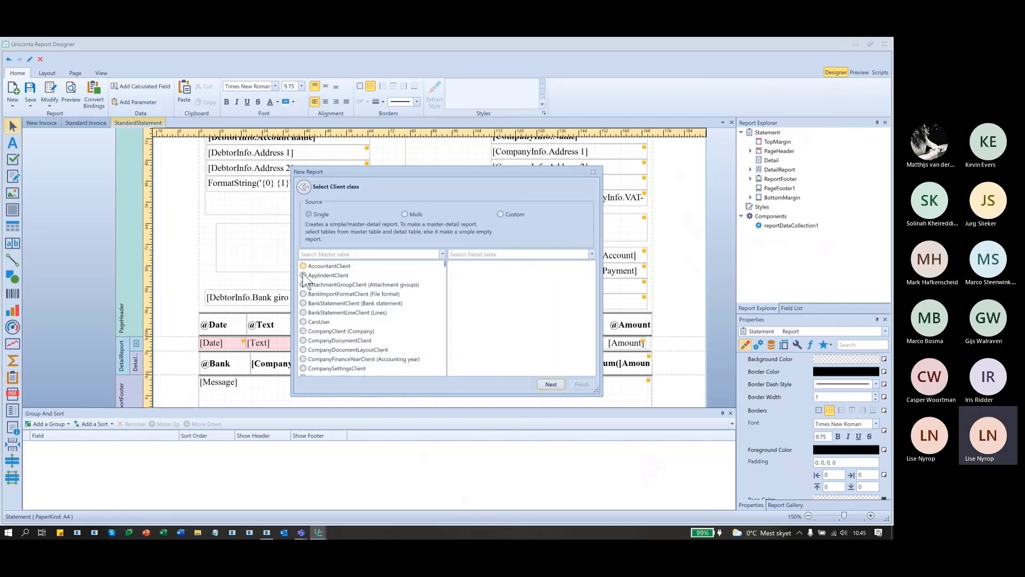
scroll(312, 328, "down", 10)
scroll(315, 335, "down", 2)
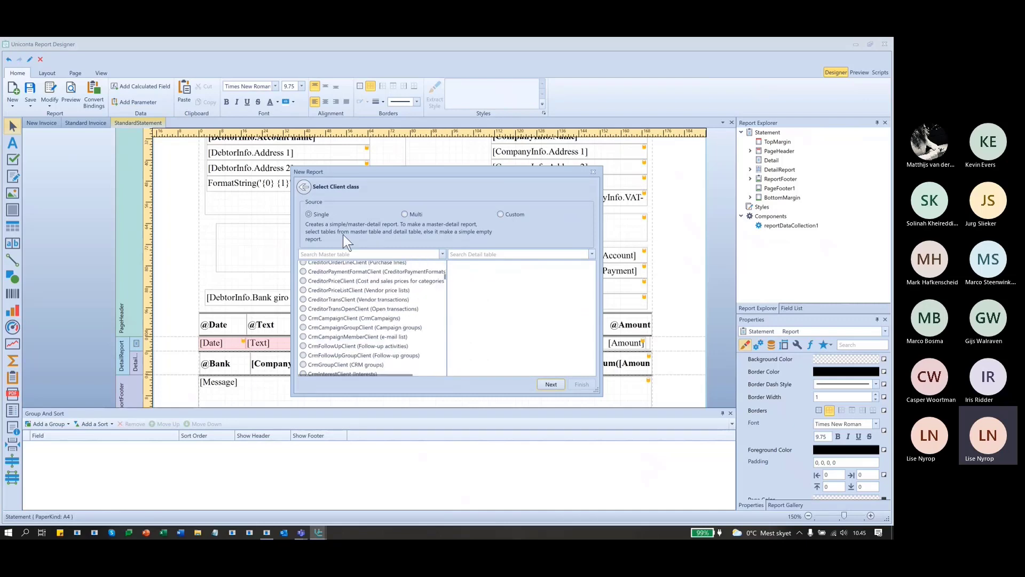
left_click(349, 253)
type("item")
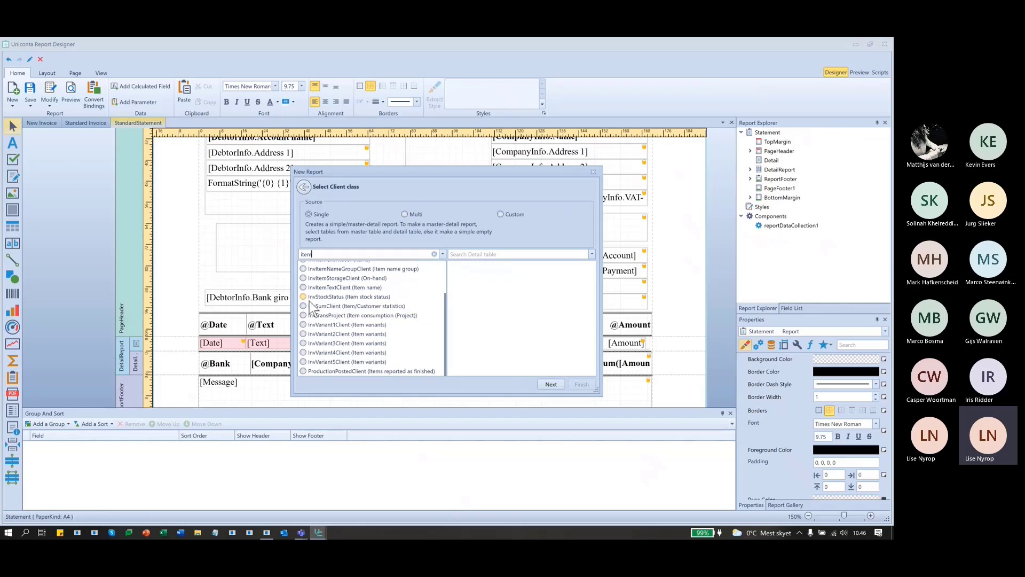
scroll(313, 294, "up", 2)
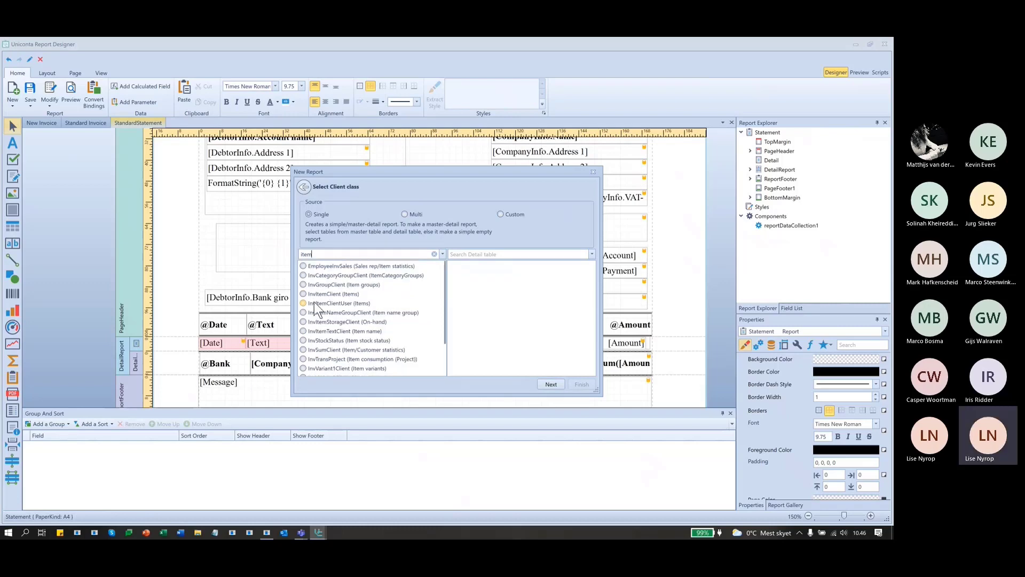
left_click(312, 294)
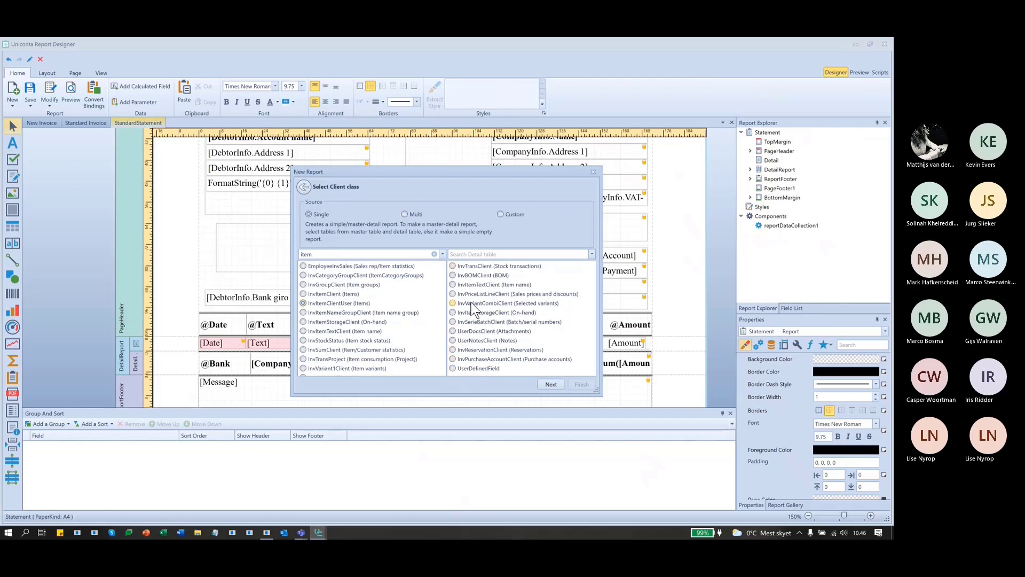
left_click(454, 265)
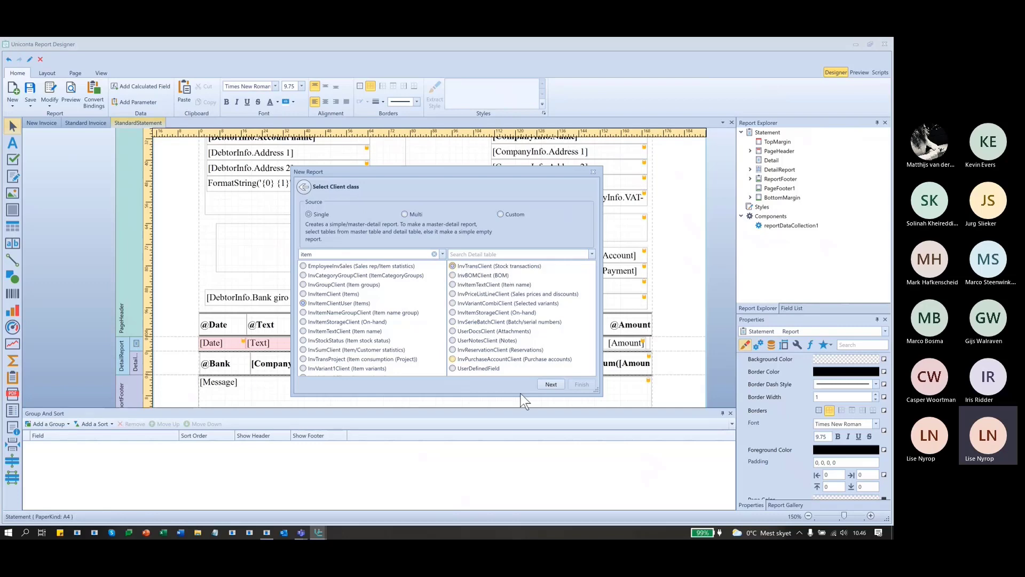
left_click(556, 383)
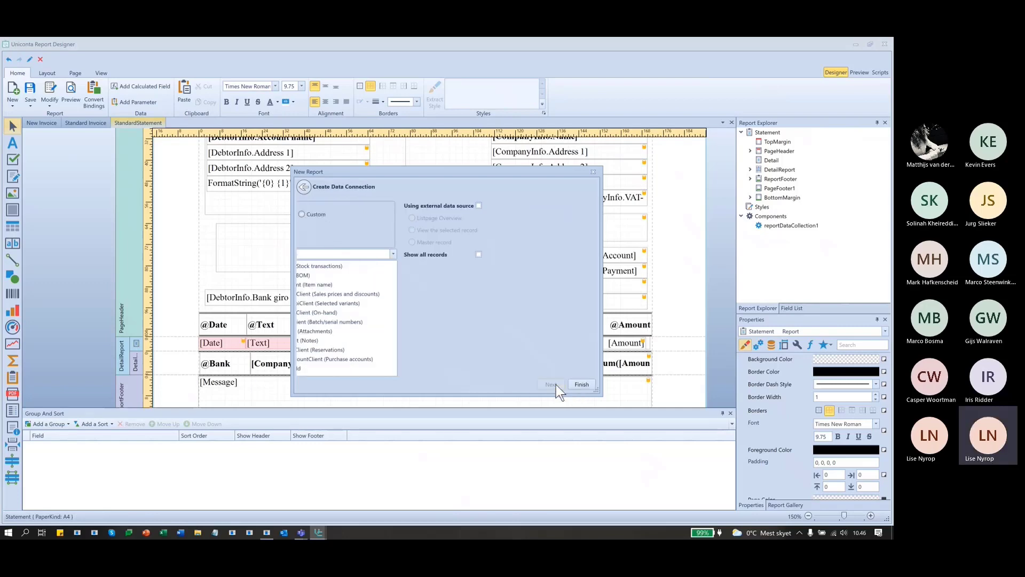
Enable the external data source, review the Listpage Overview and View the selected record options, and choose Master record.
mouse_move(328, 204)
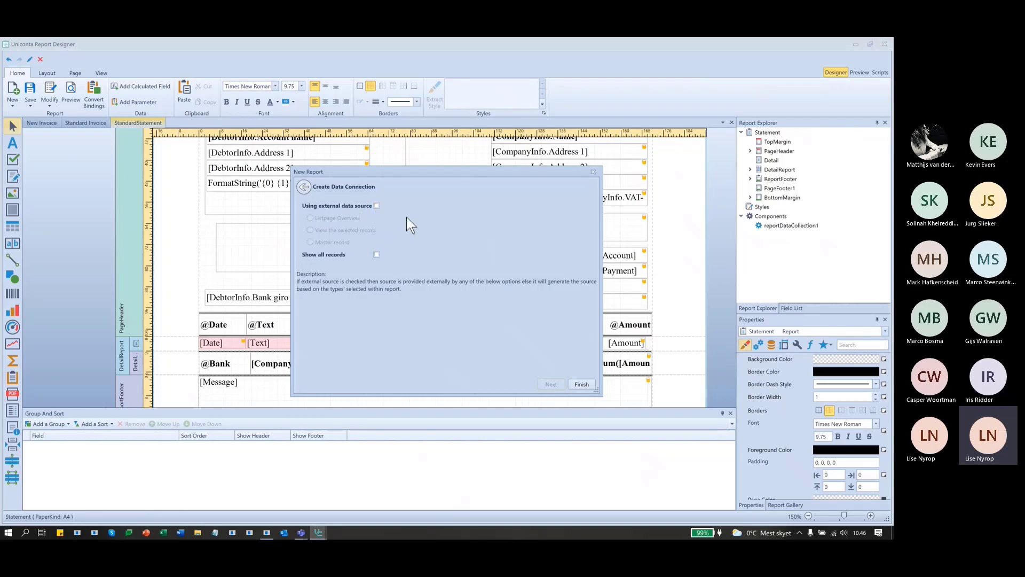
left_click(376, 206)
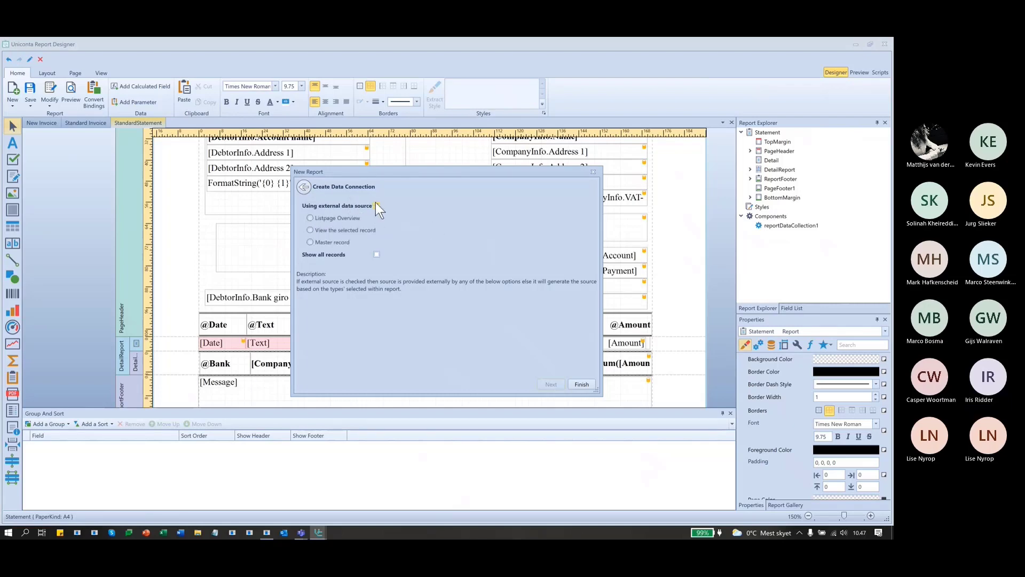
left_click(310, 230)
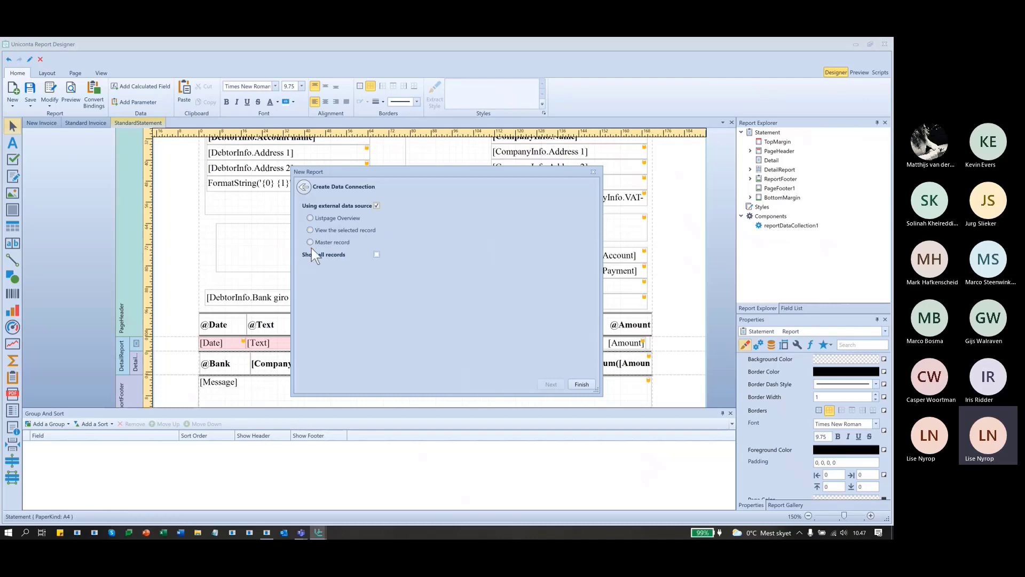
left_click(310, 244)
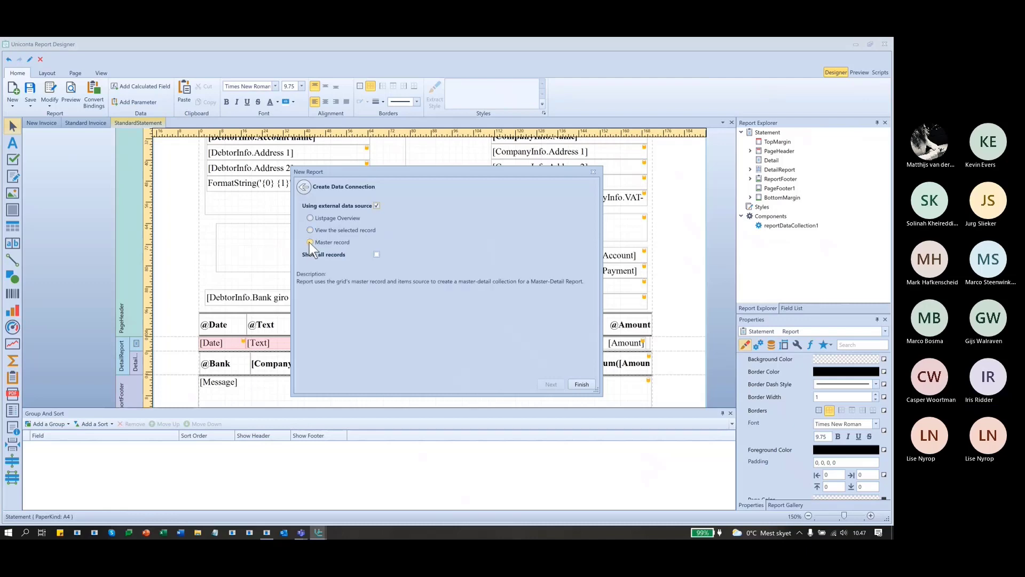
left_click(319, 215)
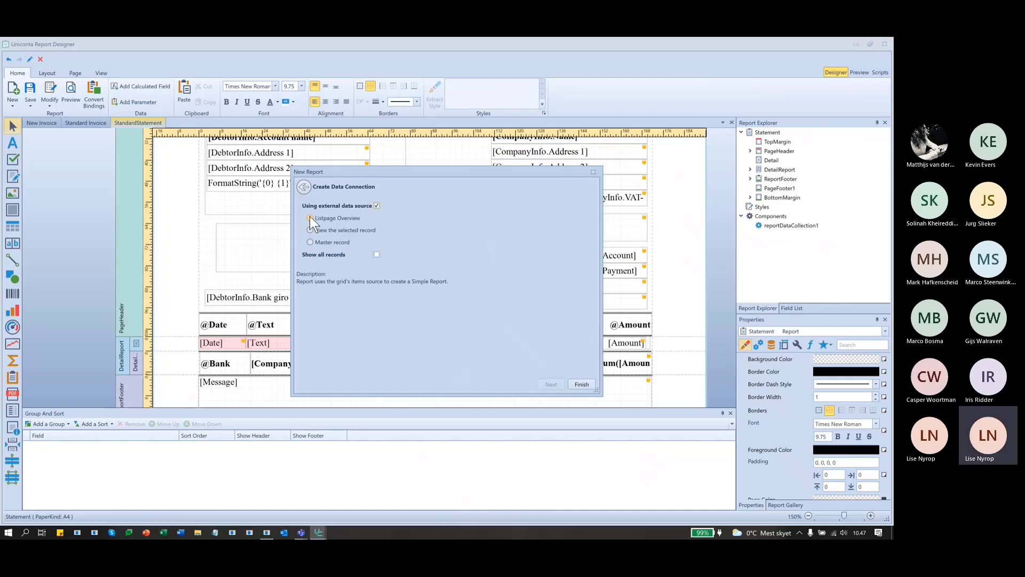
left_click(312, 229)
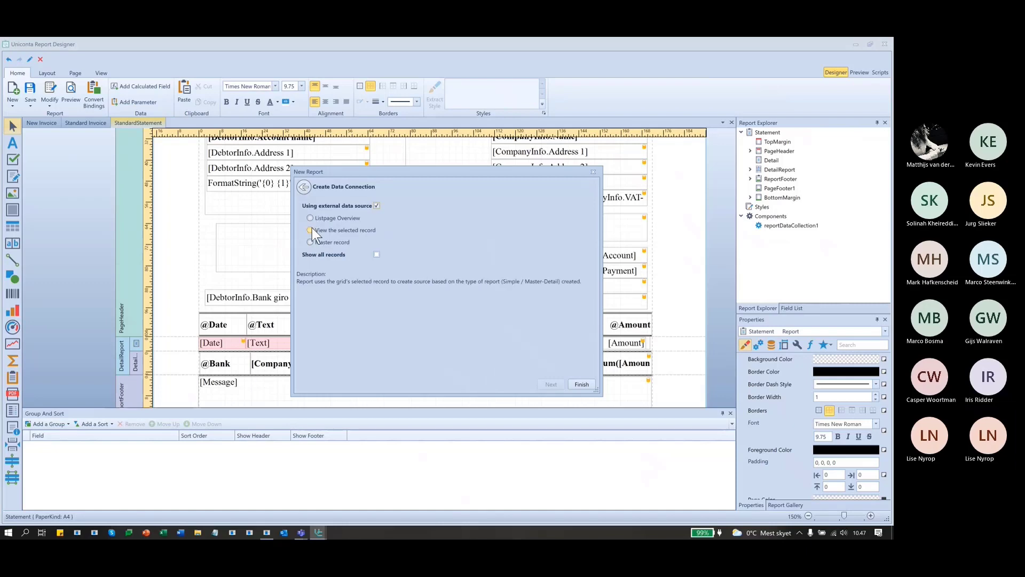
left_click(310, 218)
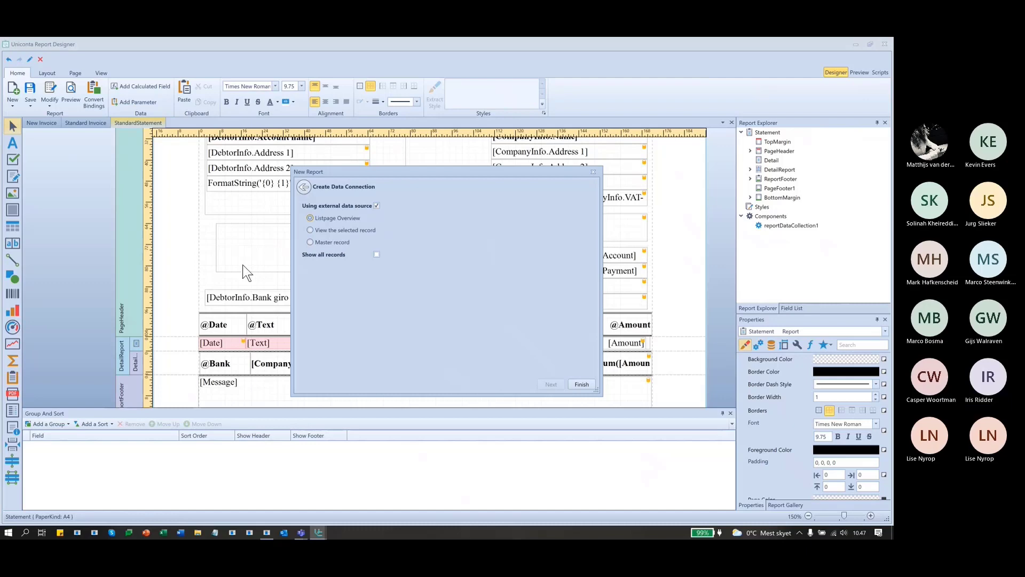
mouse_move(335, 231)
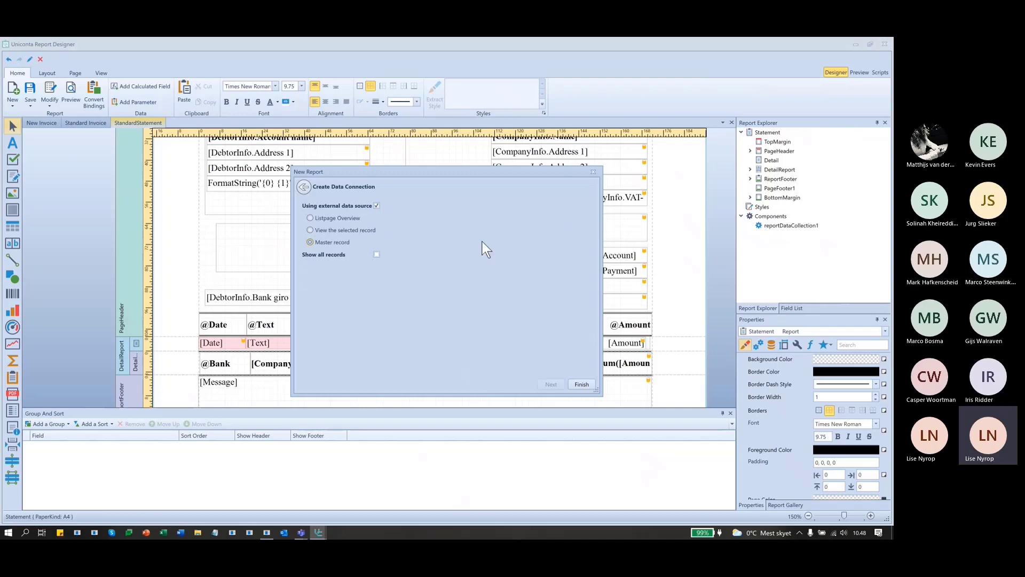
Switch the external data source off and on again, and finish creating the blank report.
mouse_move(376, 255)
left_click(376, 205)
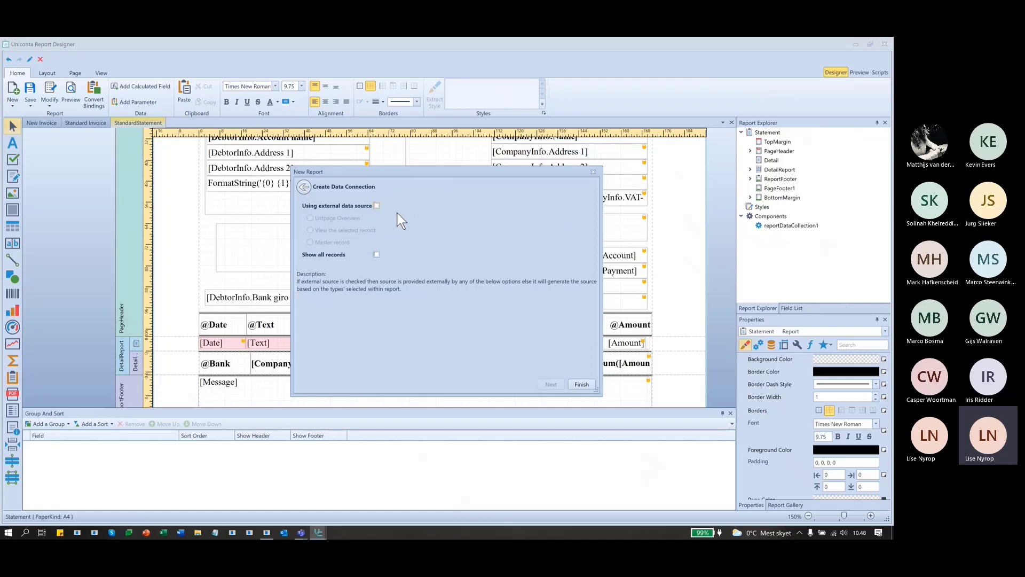
left_click(376, 206)
left_click(586, 381)
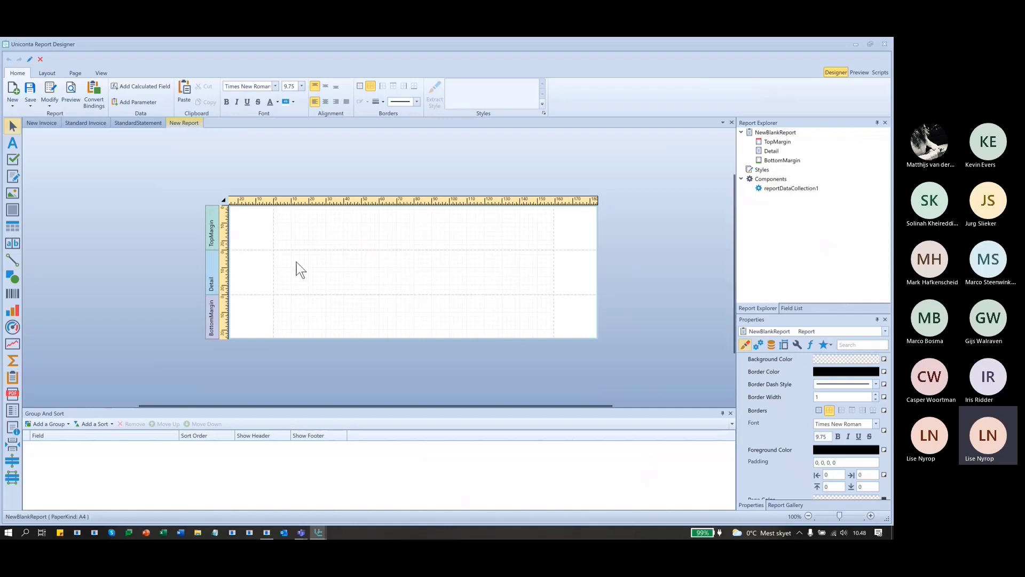
Place the Master table's Item name and Item number fields side by side in the Detail band.
left_click(793, 307)
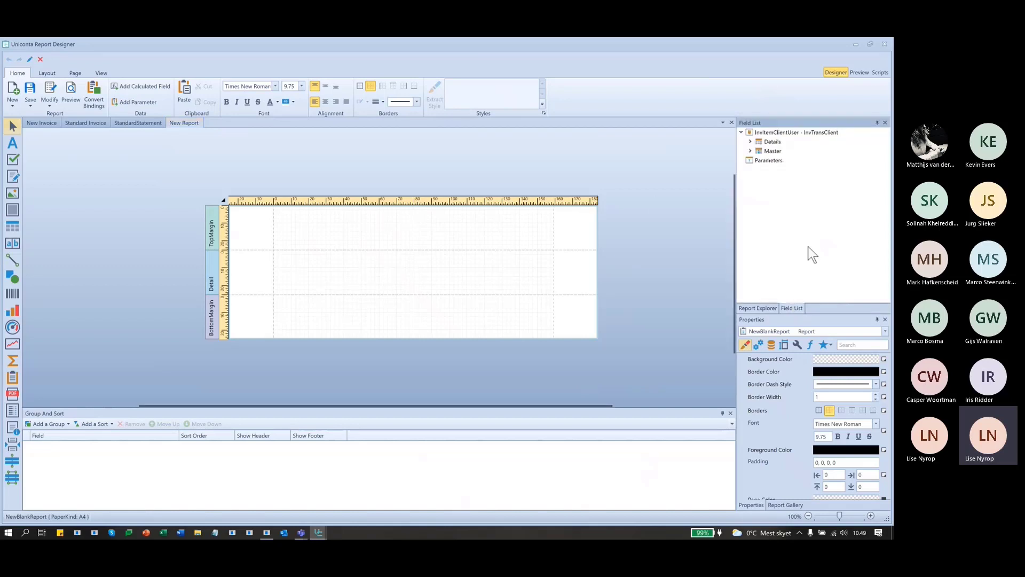
left_click(750, 151)
scroll(828, 229, "down", 5)
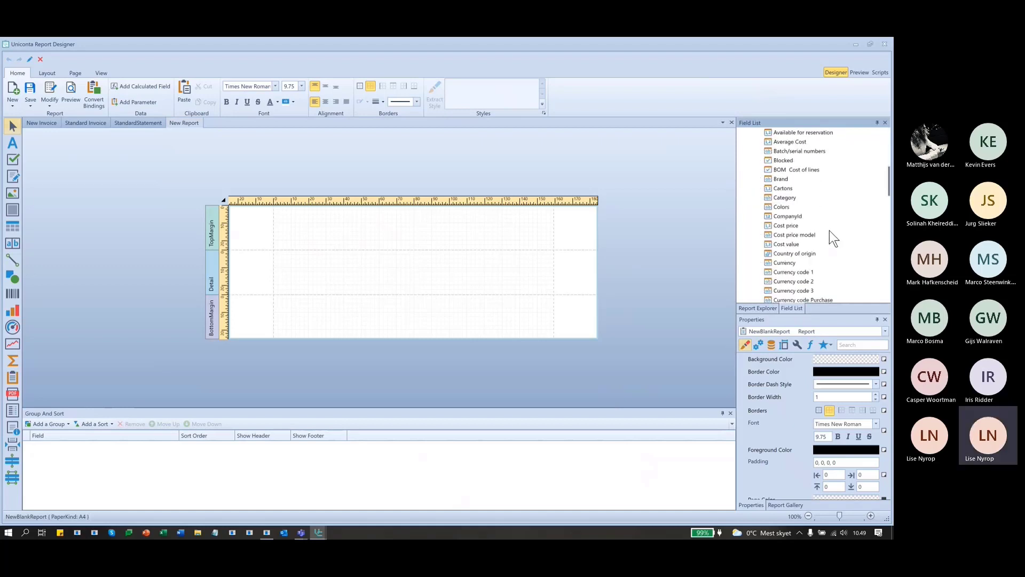
scroll(827, 227, "down", 10)
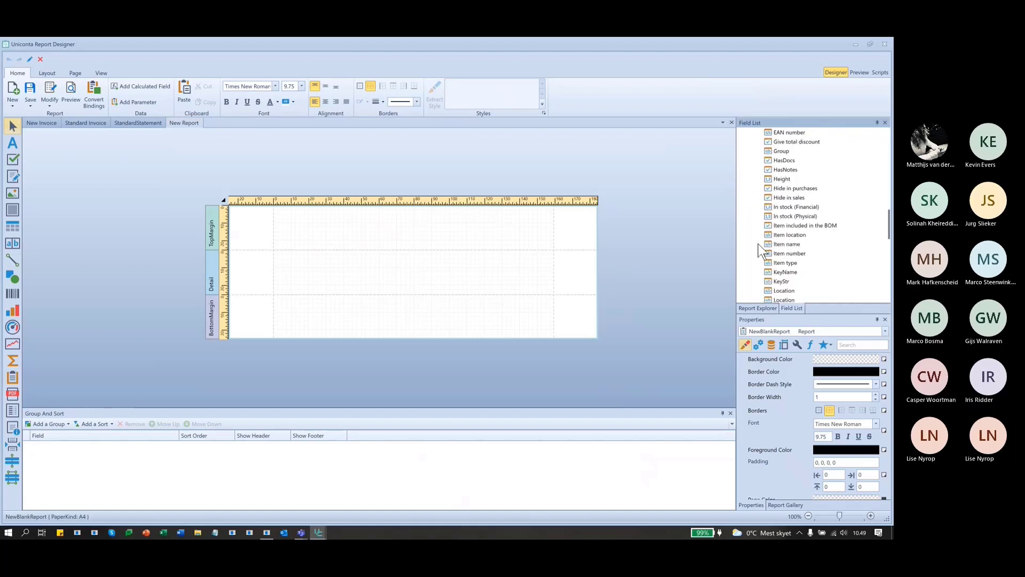
left_click_drag(784, 243, 297, 262)
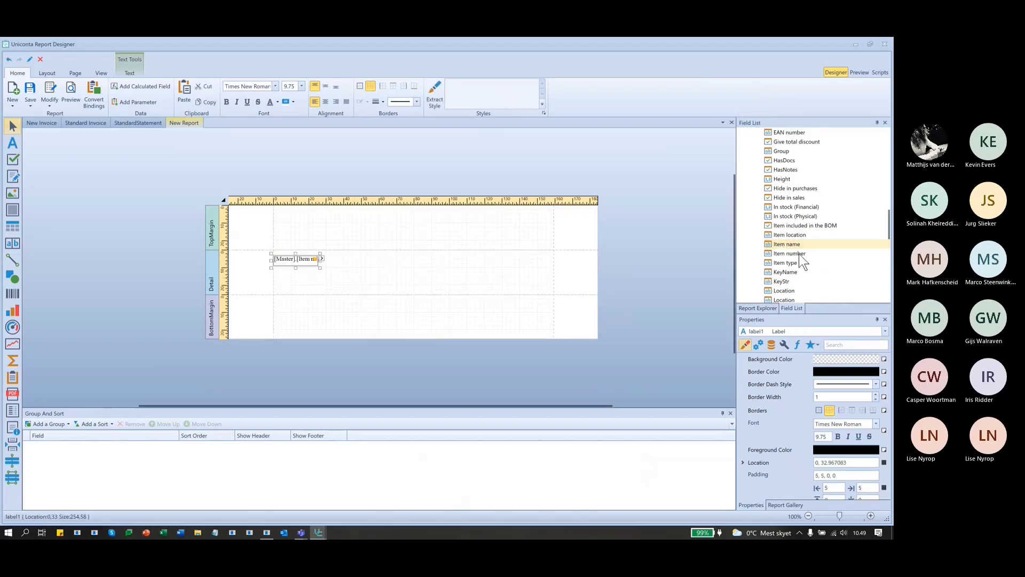
left_click_drag(795, 254, 350, 263)
Add the Master table's Cost price and Sales price 1 fields in the same row of the Detail band.
scroll(796, 232, "down", 5)
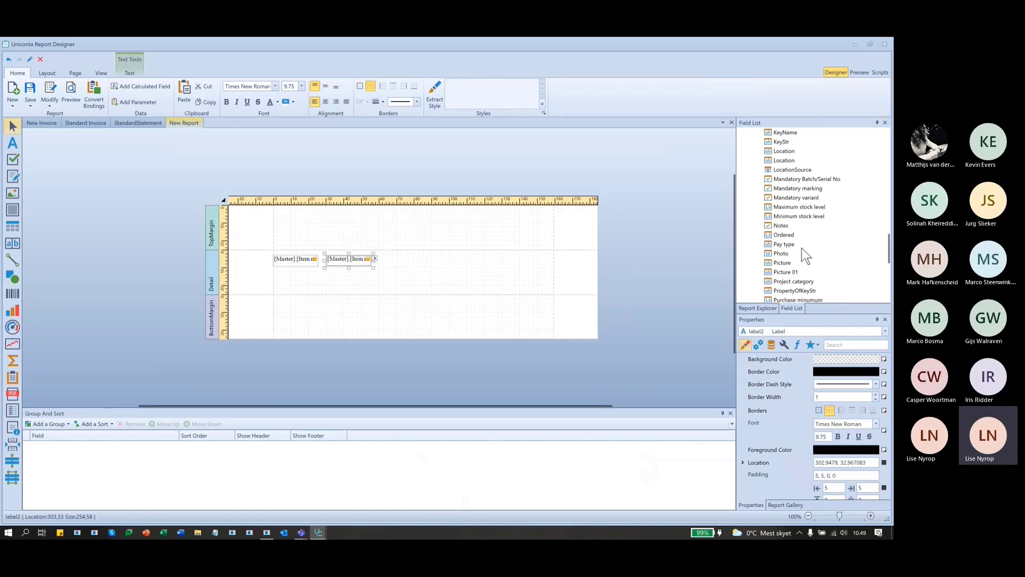
scroll(801, 243, "up", 10)
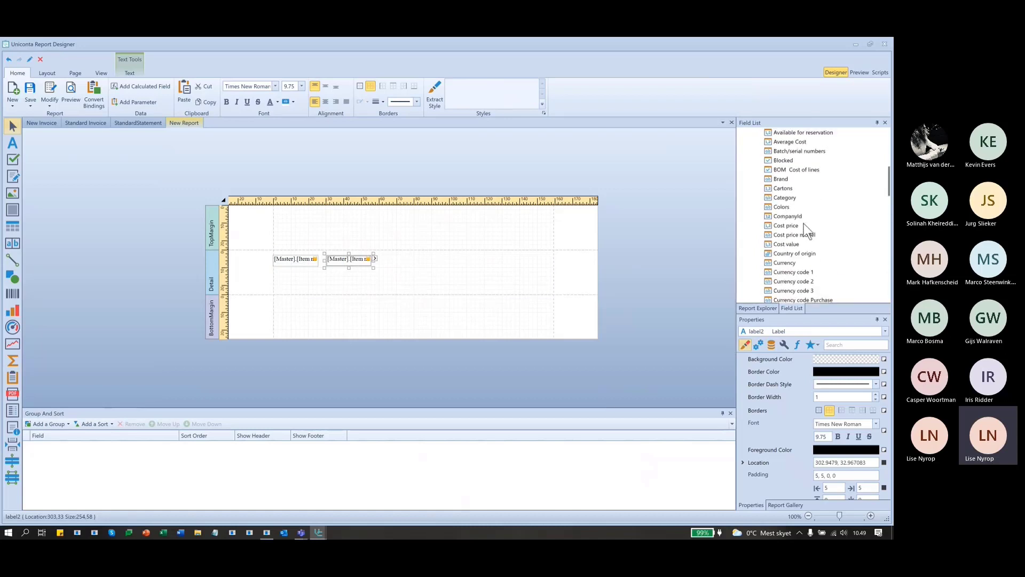
left_click_drag(786, 224, 415, 264)
scroll(825, 250, "down", 4)
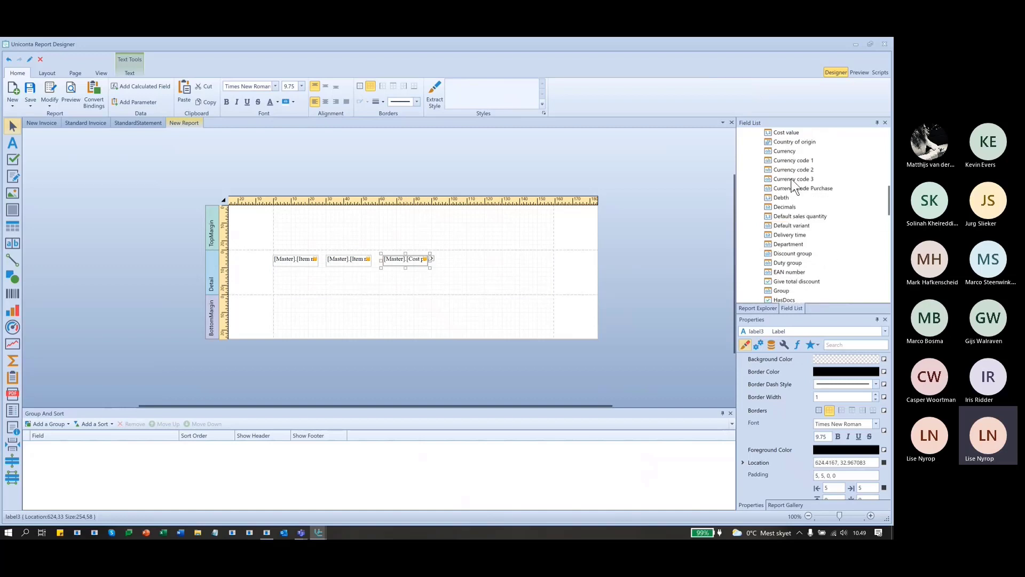
scroll(796, 235, "down", 10)
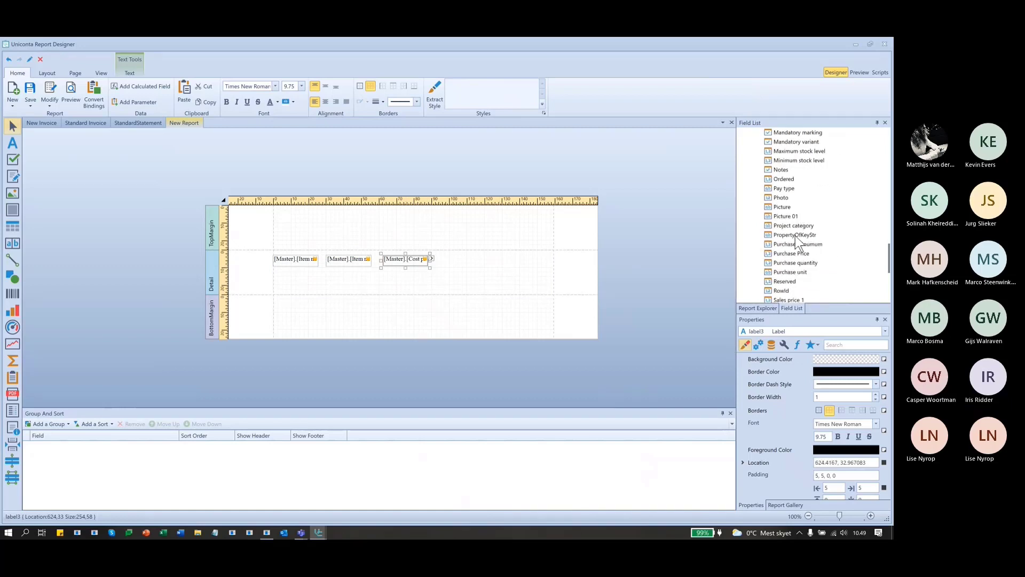
scroll(795, 236, "down", 4)
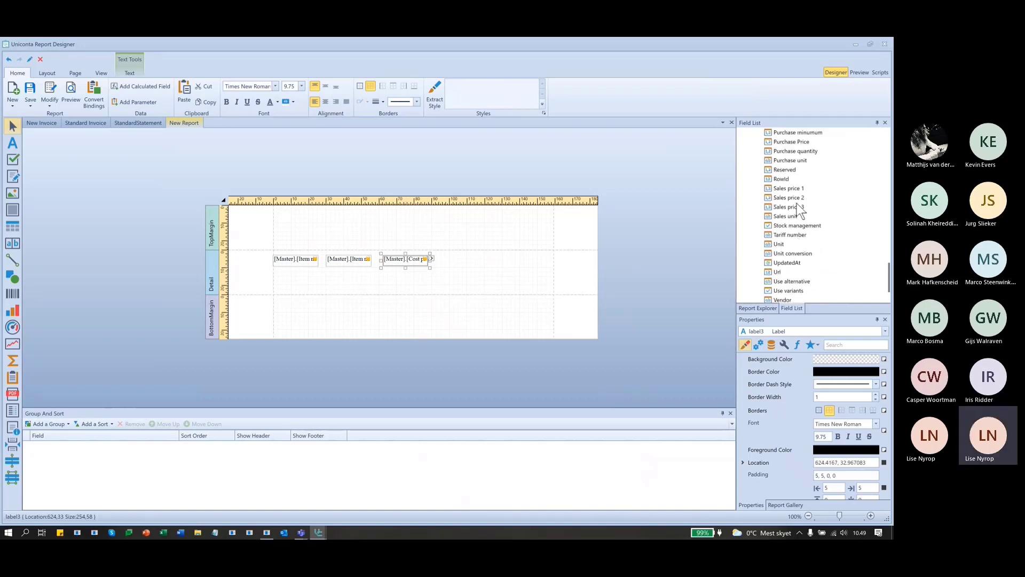
left_click_drag(788, 189, 467, 263)
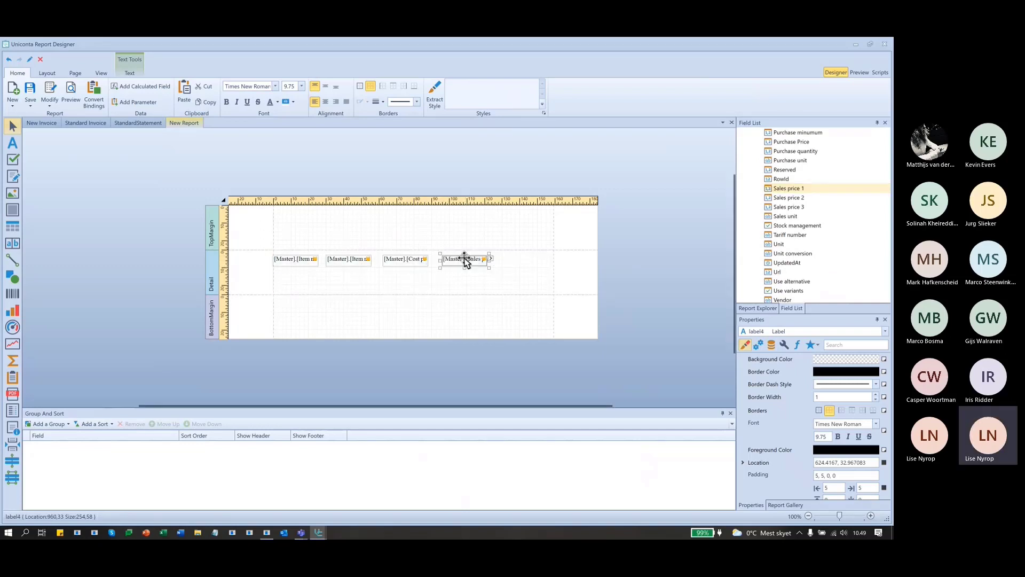
Preview the new report and look through the item rows on its pages.
left_click(862, 73)
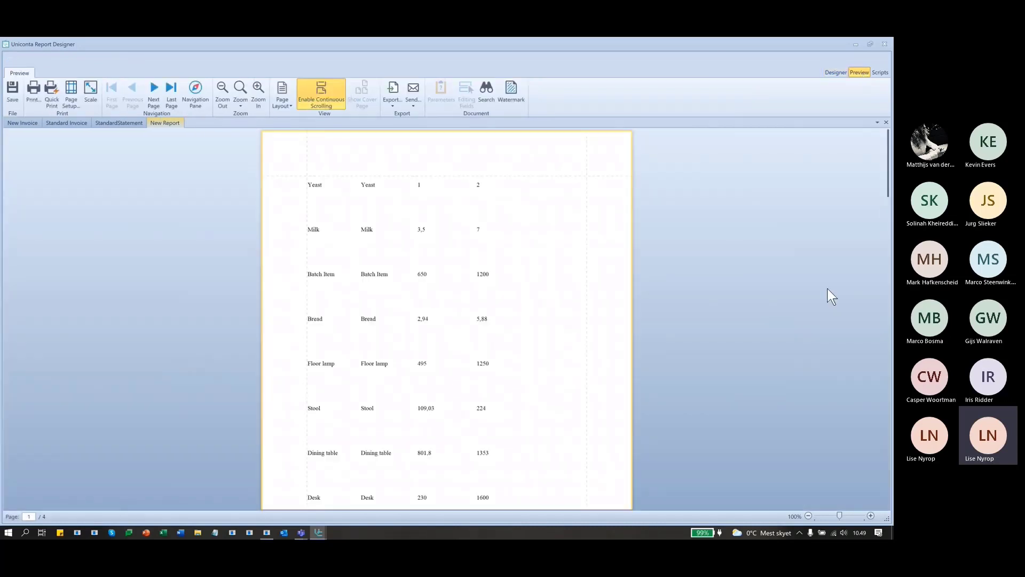
scroll(657, 307, "down", 1)
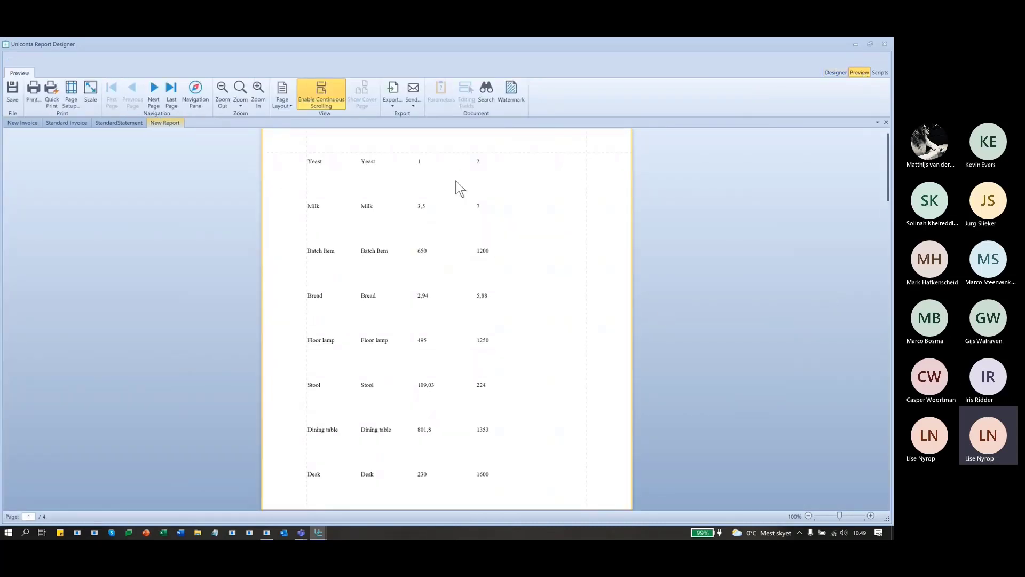
scroll(595, 361, "down", 4)
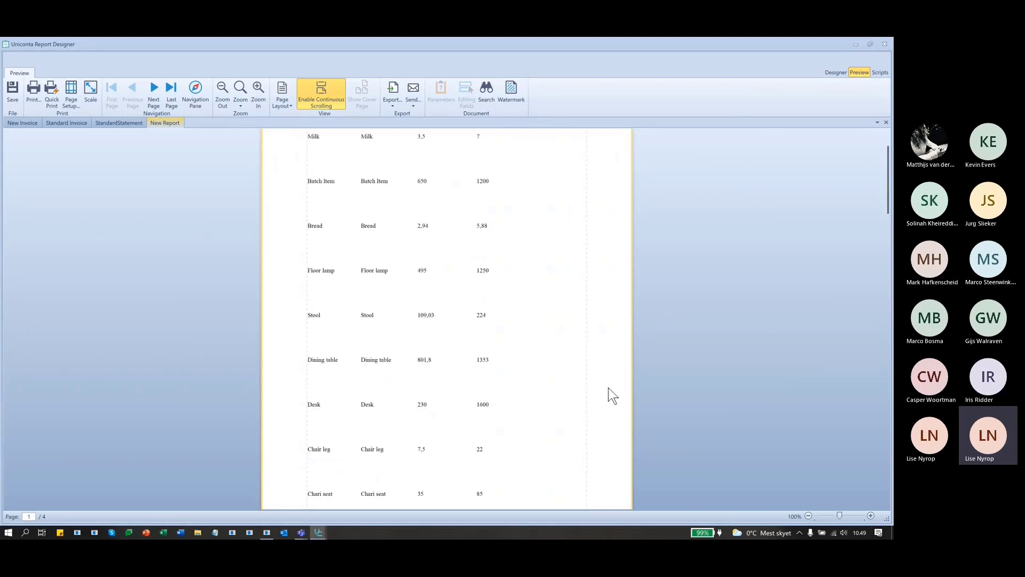
scroll(606, 401, "down", 3)
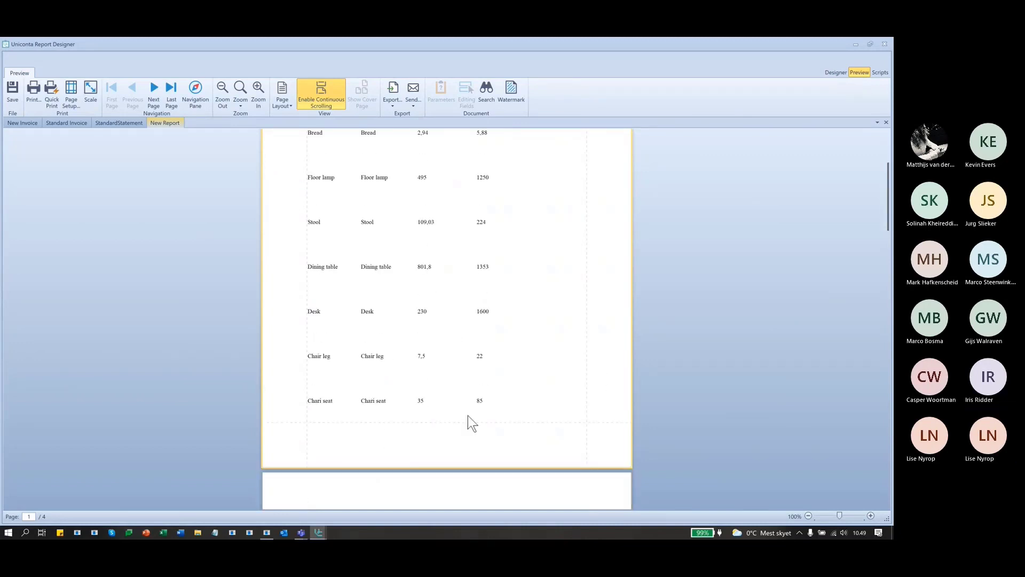
scroll(468, 416, "down", 5)
scroll(468, 416, "down", 13)
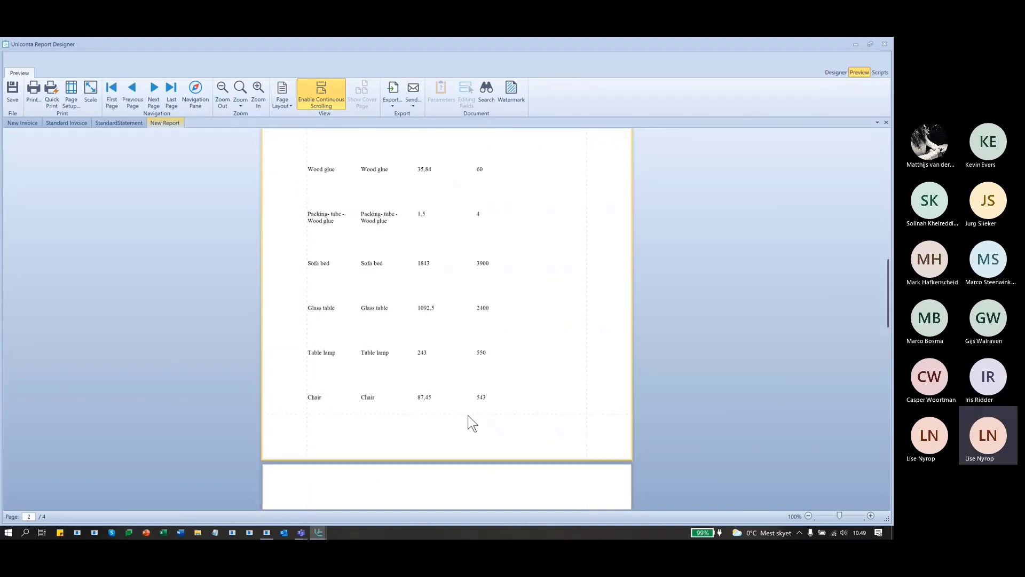
scroll(465, 414, "up", 20)
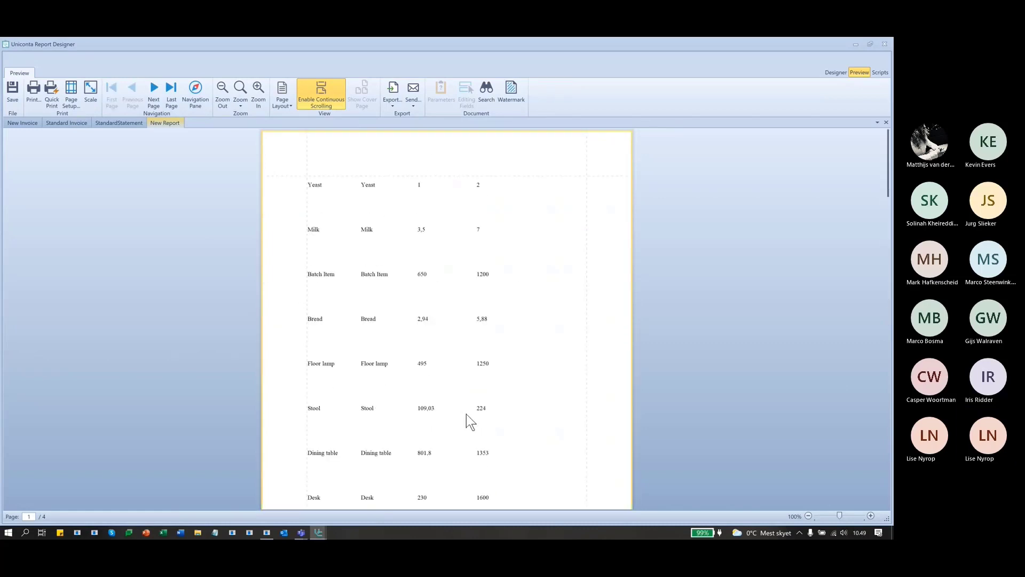
Return to the report design and shrink the Detail band to a height of about 93, just enough for the field row.
left_click(836, 72)
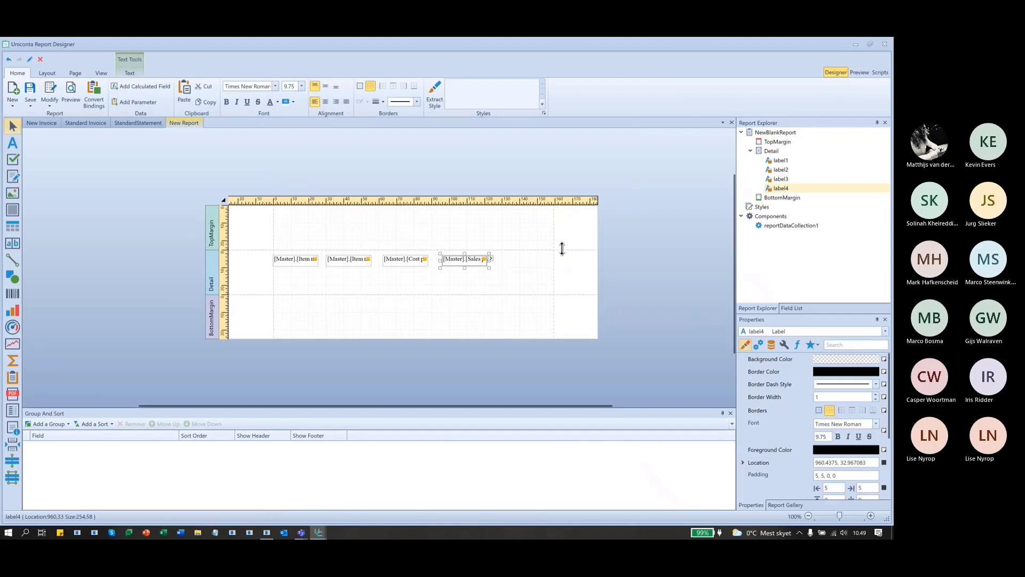
left_click(374, 295)
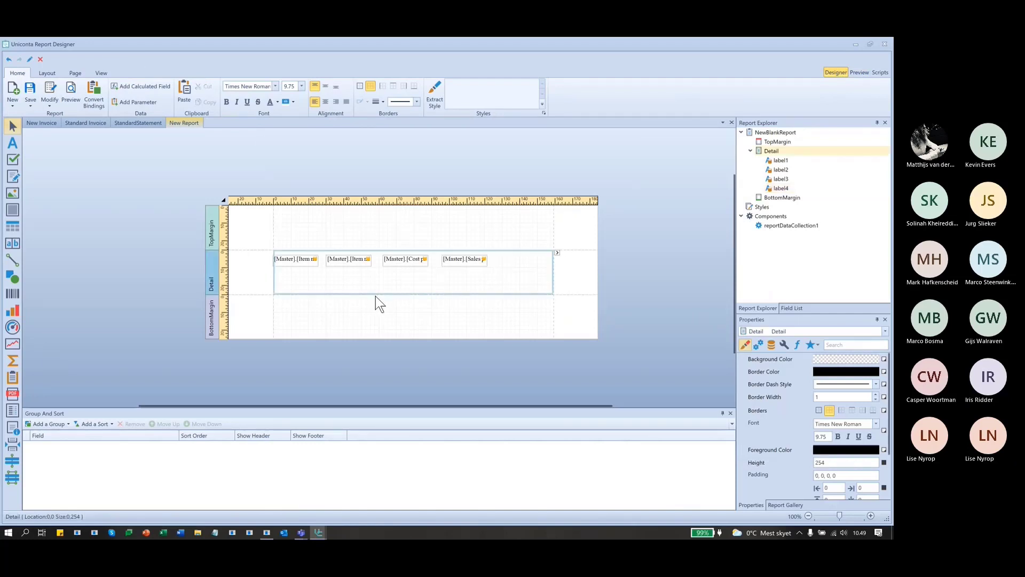
left_click_drag(376, 294, 377, 265)
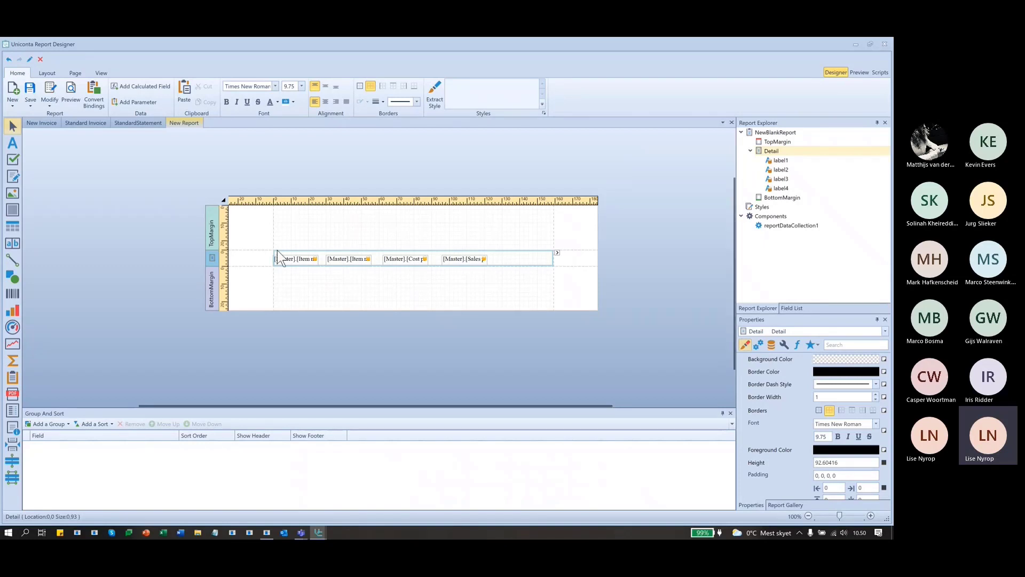
Check which band types can be inserted from the Detail band, leaving the list without choosing one.
right_click(254, 257)
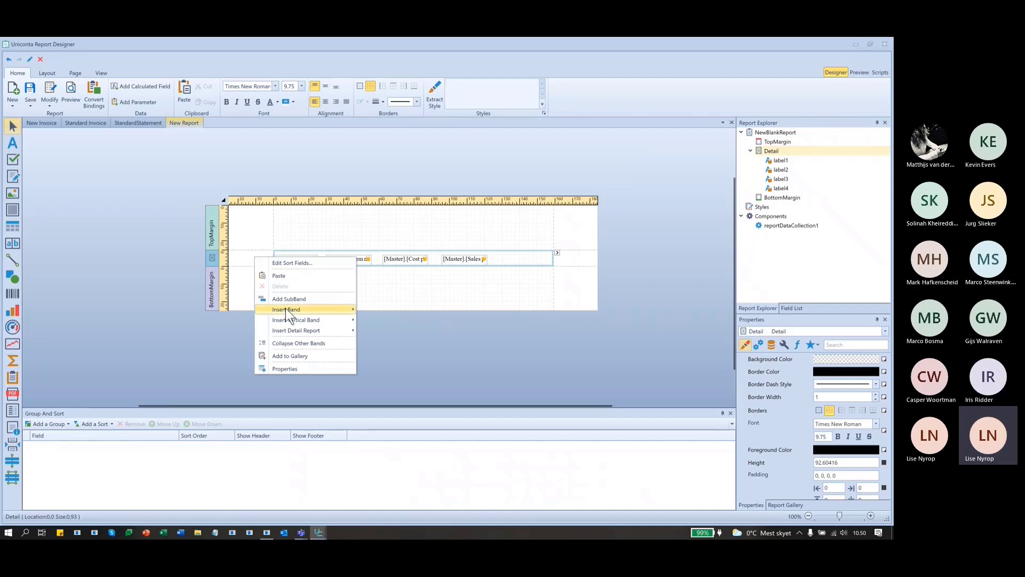
mouse_move(315, 309)
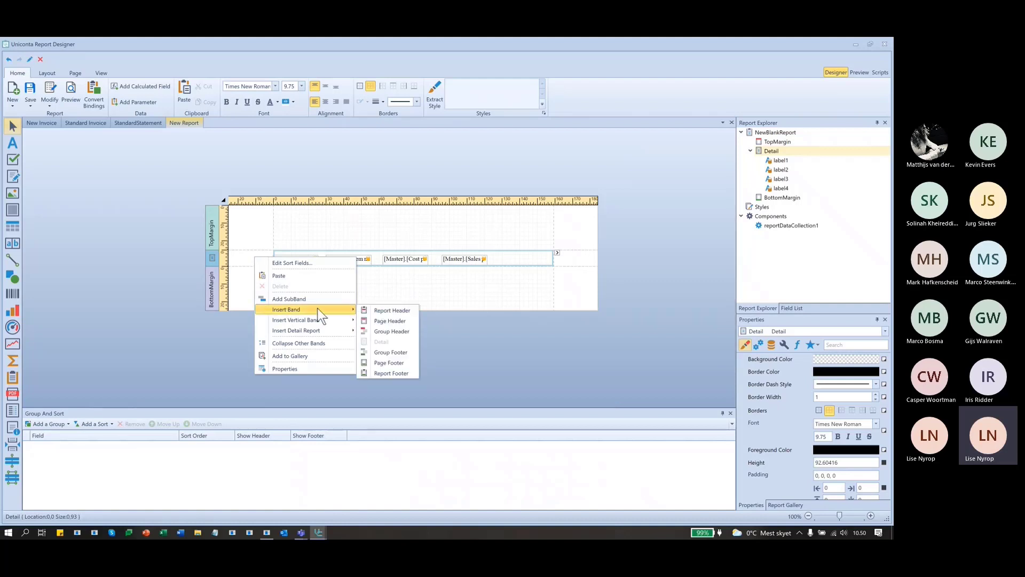
left_click(508, 258)
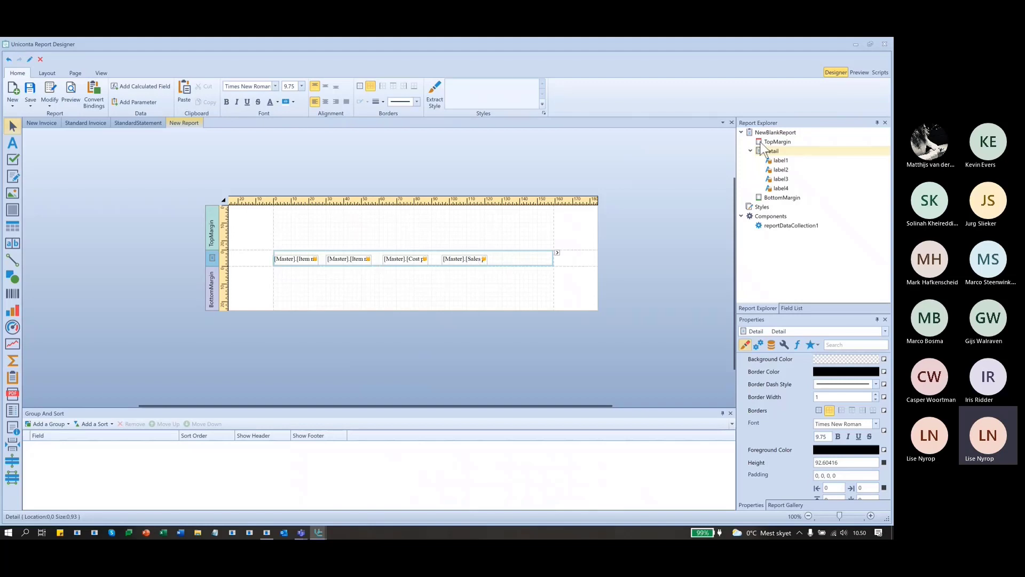
Examine the Master table's field list, comparing the In stock (Financial) and In stock (Physical) fields.
left_click(791, 308)
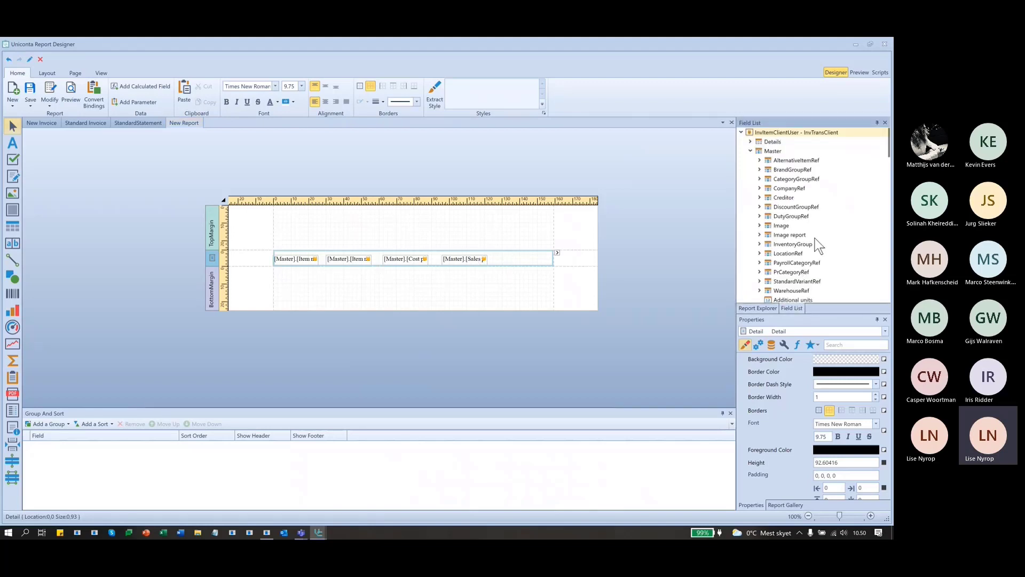
scroll(815, 238, "down", 10)
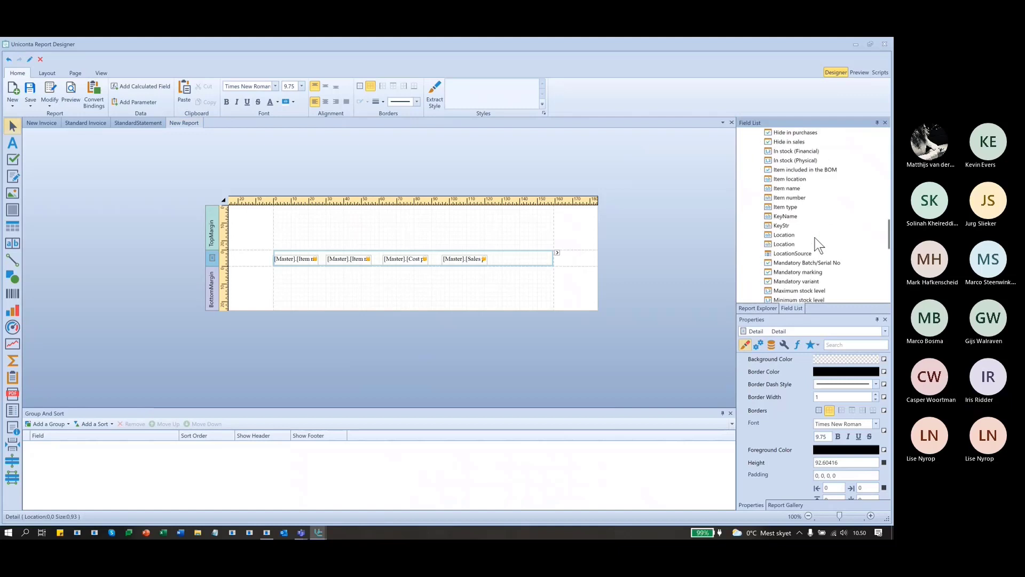
scroll(815, 238, "down", 10)
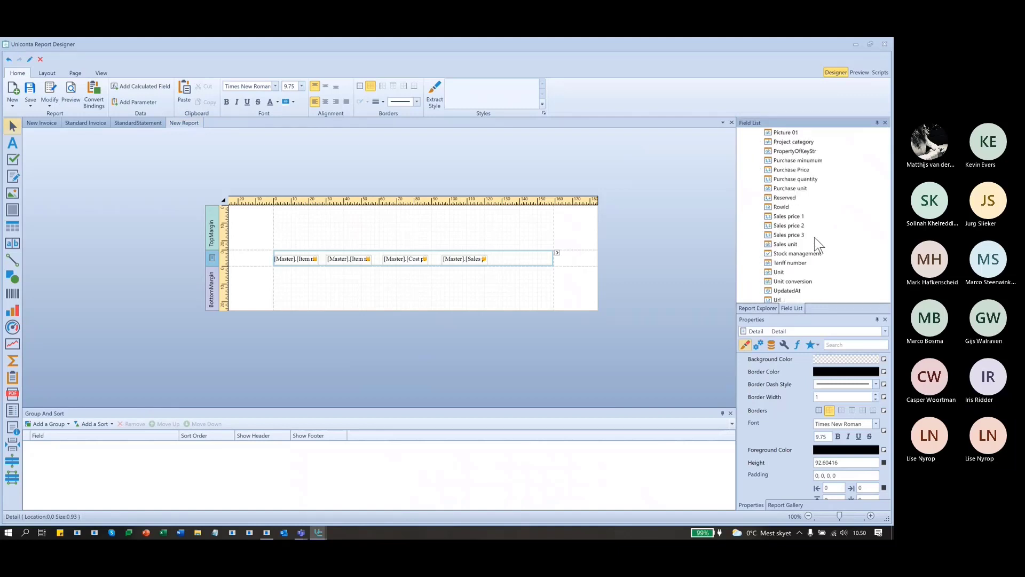
scroll(815, 238, "up", 2)
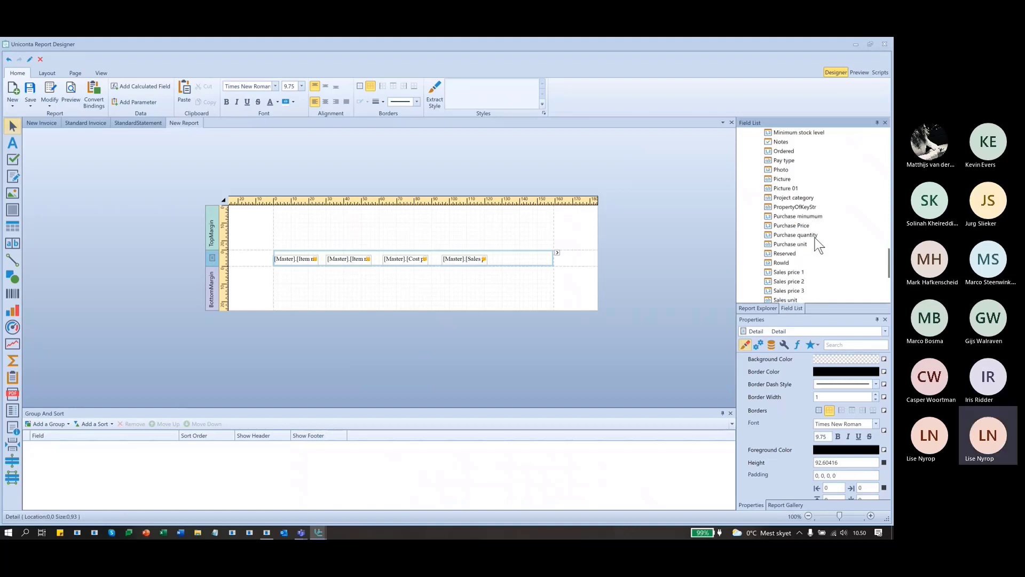
scroll(816, 239, "up", 4)
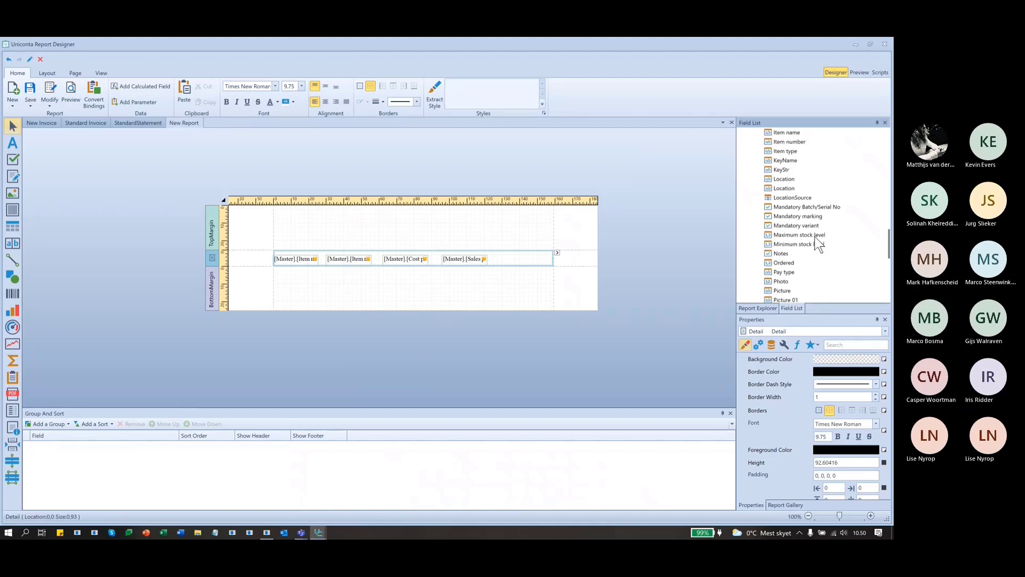
scroll(816, 239, "up", 2)
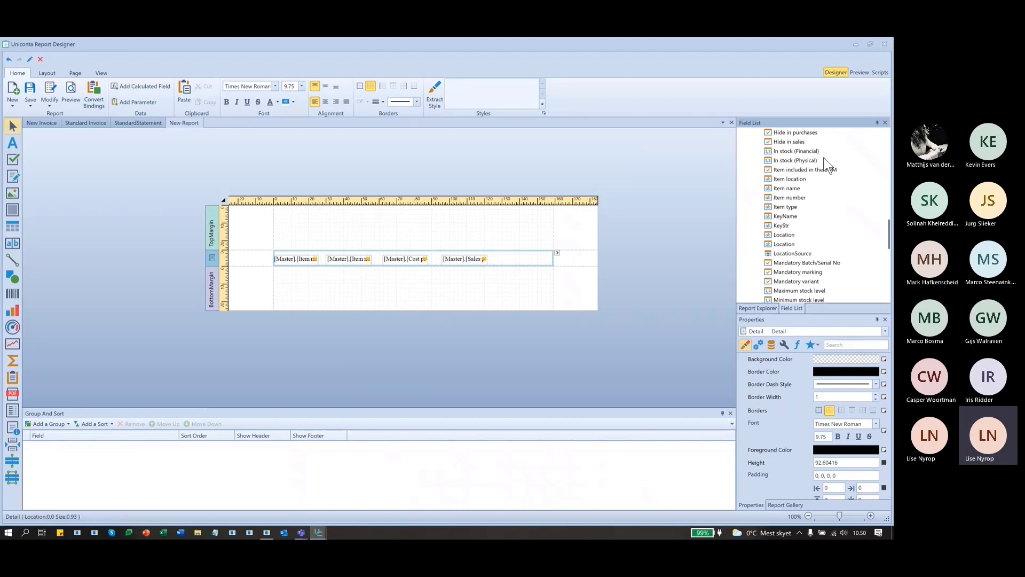
left_click(803, 153)
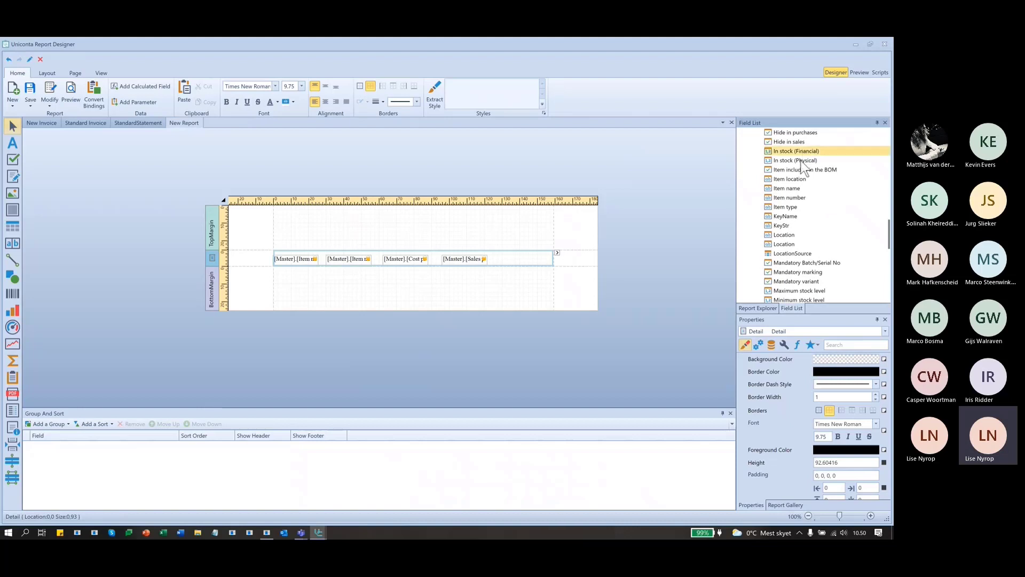
left_click(810, 161)
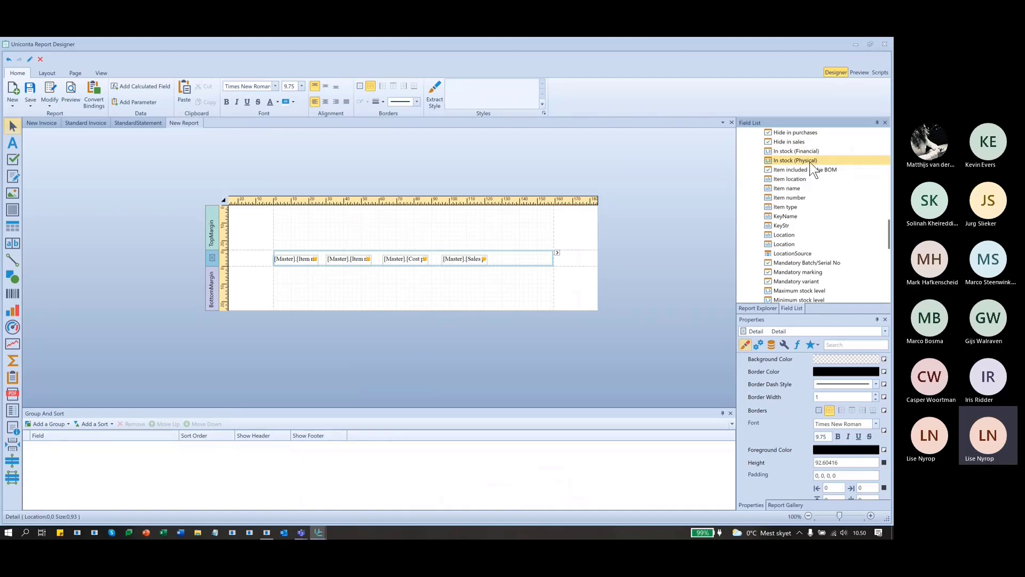
left_click(815, 152)
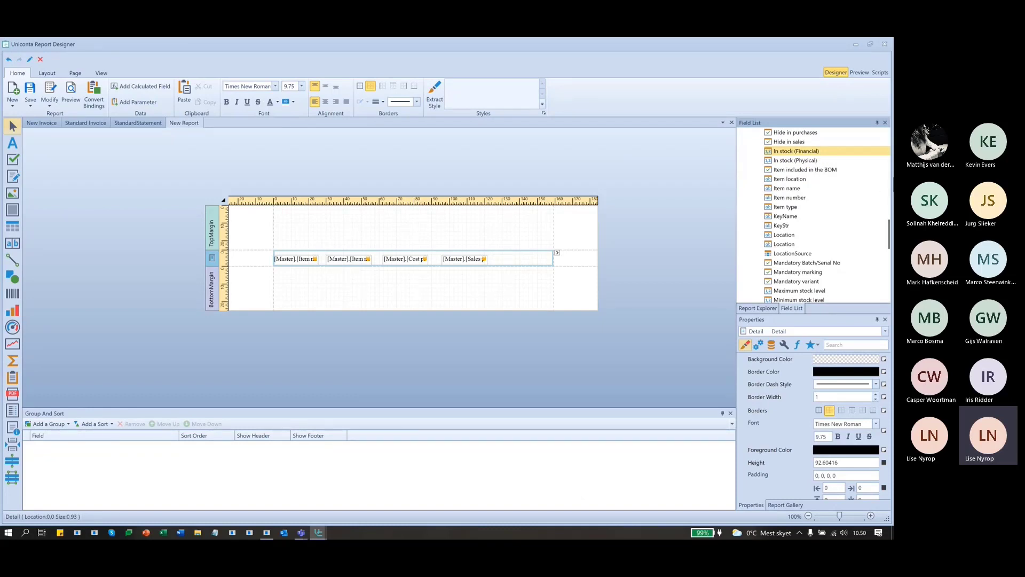
left_click(798, 160)
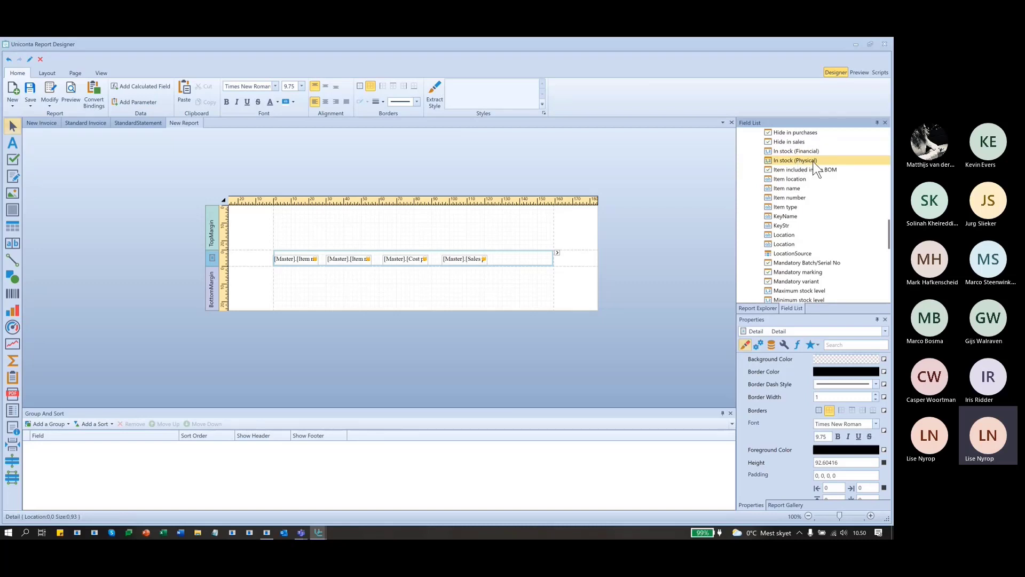
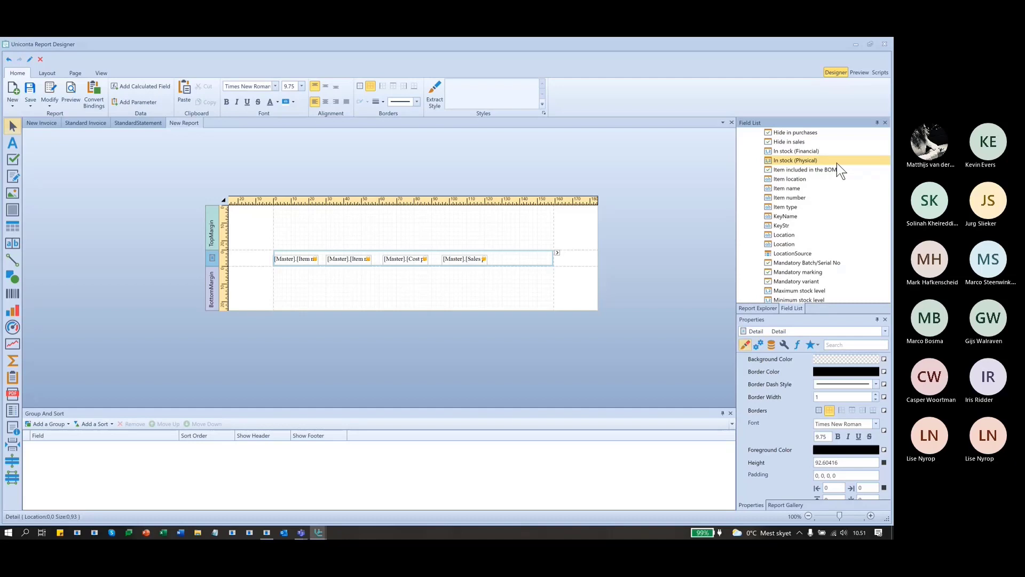
Add the In stock (Physical) field after the sales price, and place the first two item fields edge to edge with their tops aligned.
left_click_drag(838, 162, 522, 262)
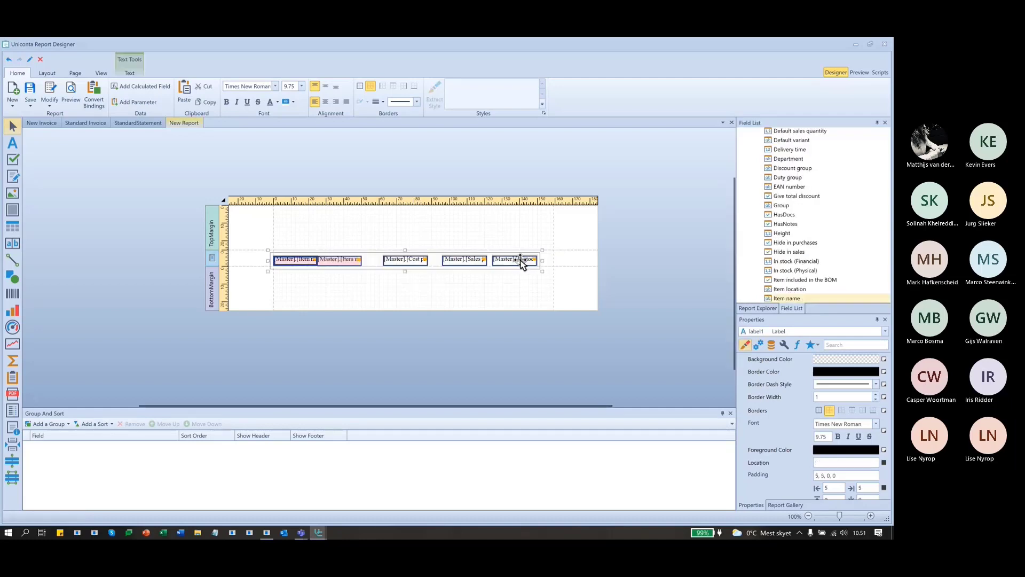
left_click(522, 262, "ctrl")
left_click(468, 263, "ctrl")
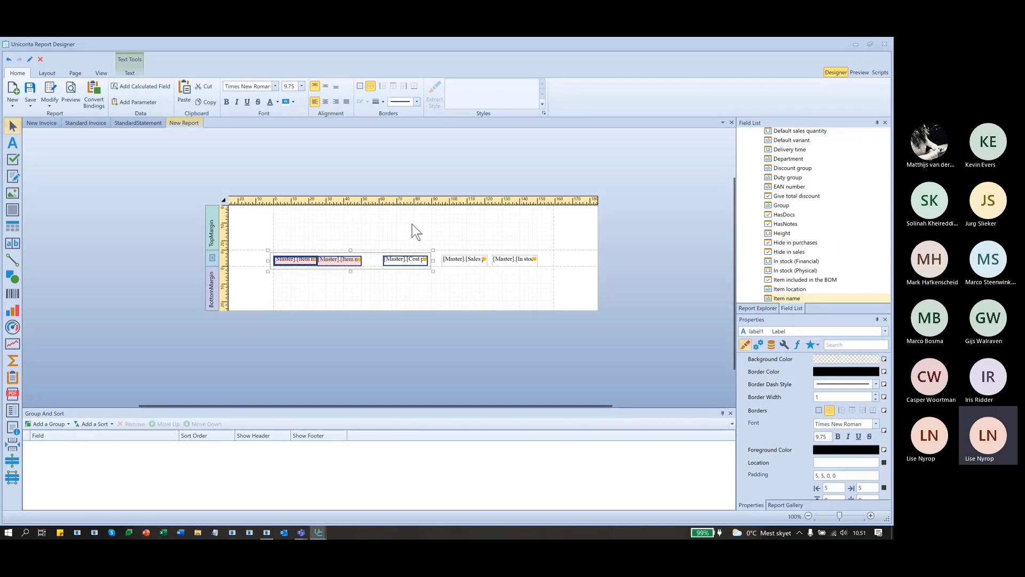
left_click(415, 259, "ctrl")
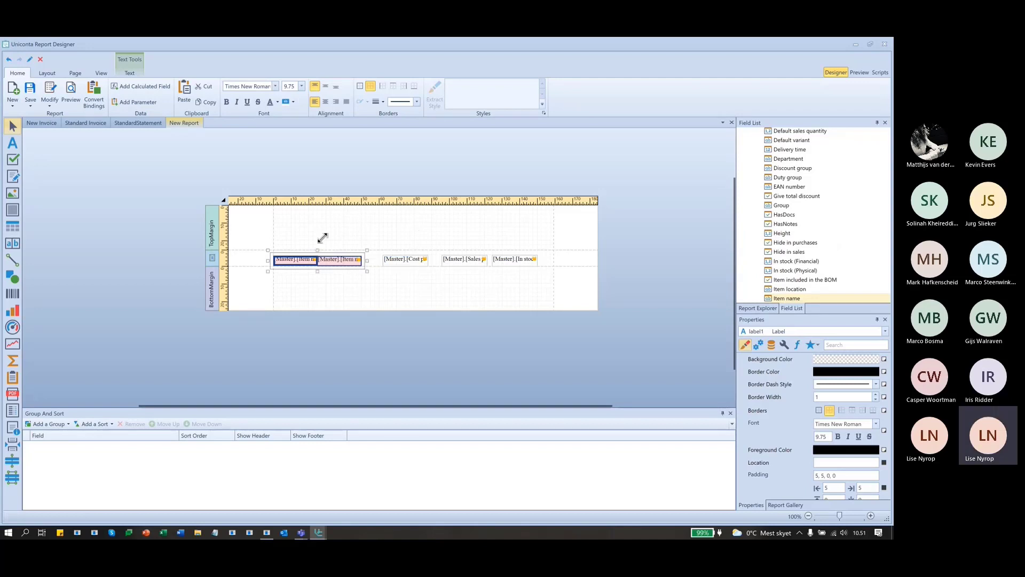
left_click(47, 73)
left_click(158, 86)
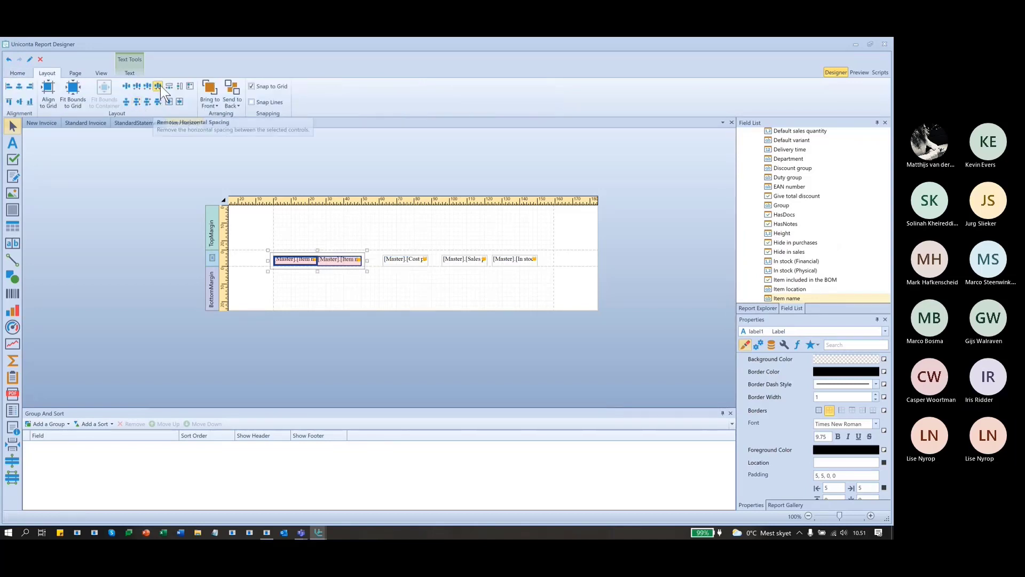
left_click(8, 103)
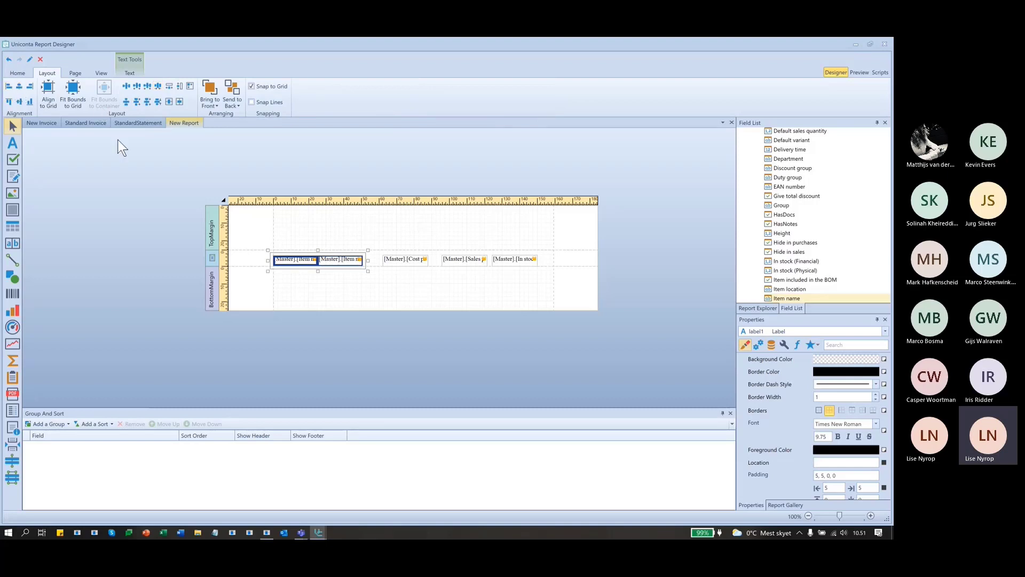
Move the stock field in front of the cost price, and top-align it with the second item, cost and sales price fields without horizontal spacing.
left_click(421, 259)
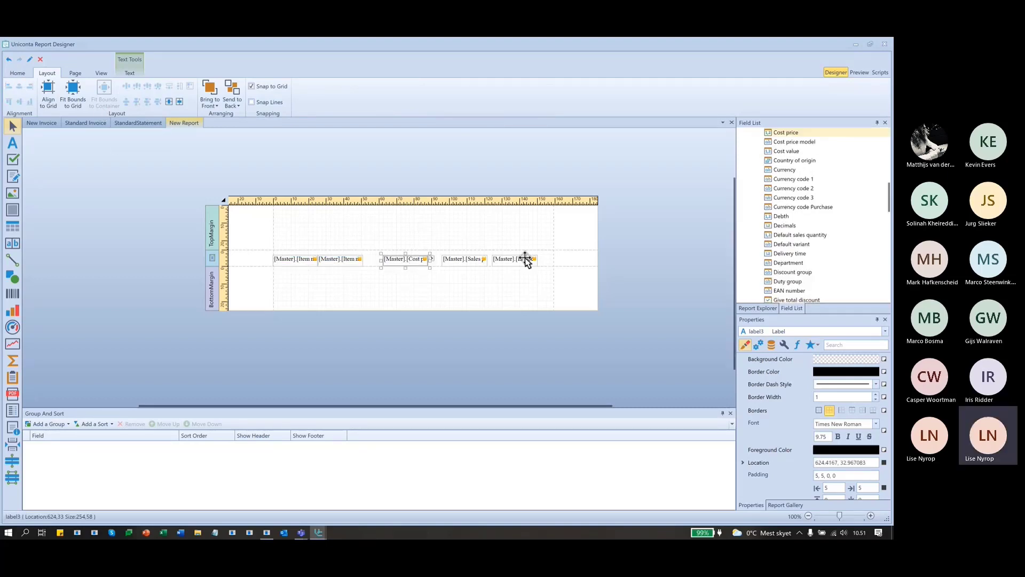
left_click_drag(526, 258, 390, 256)
left_click(341, 262)
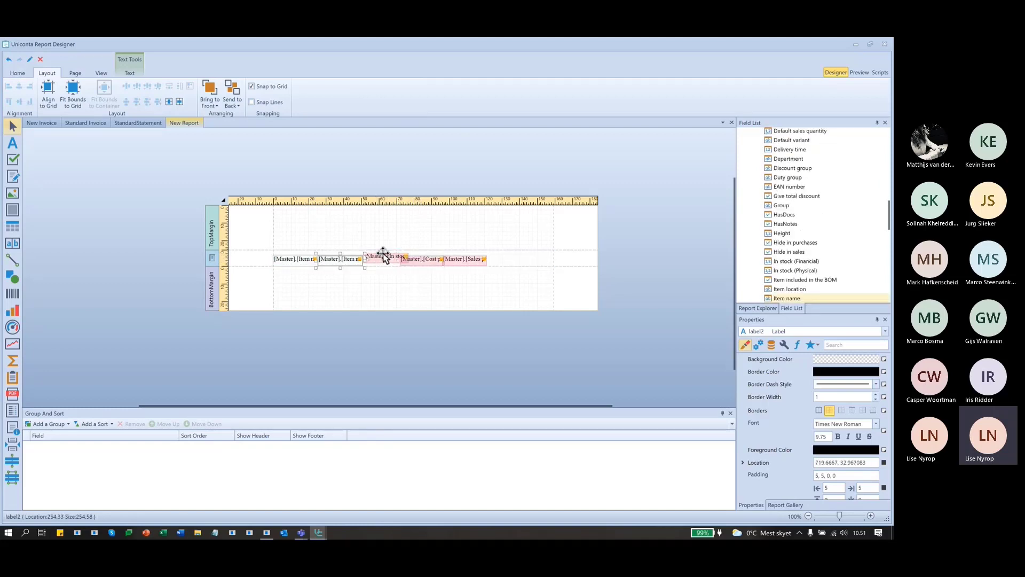
left_click(422, 259, "ctrl")
left_click(464, 260, "ctrl")
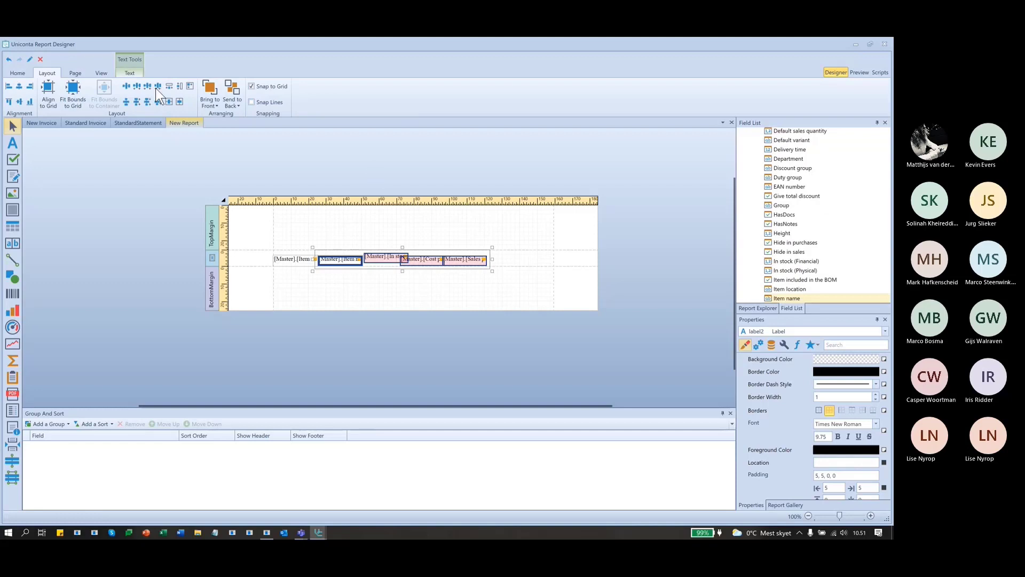
left_click(13, 101)
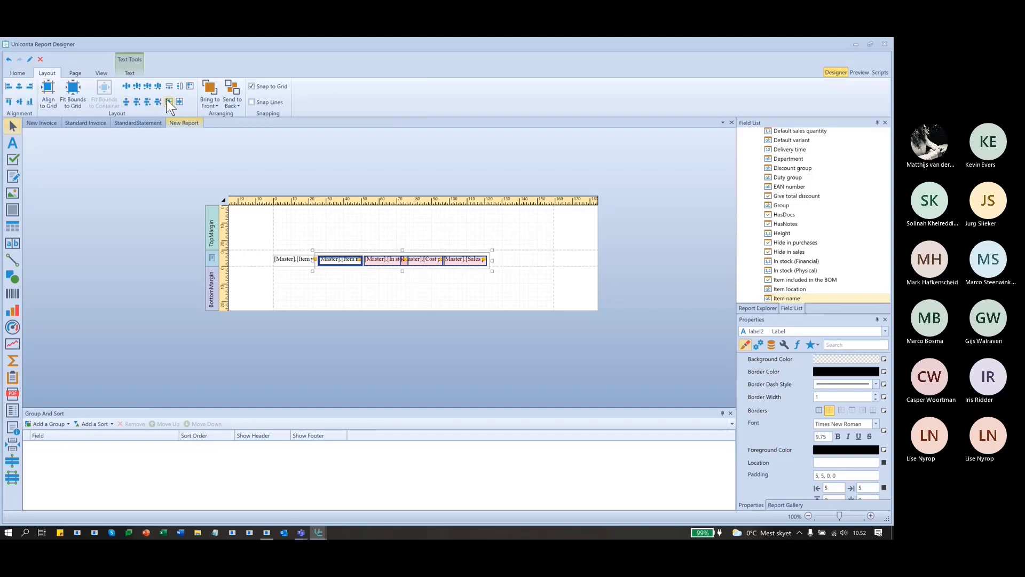
left_click(159, 84)
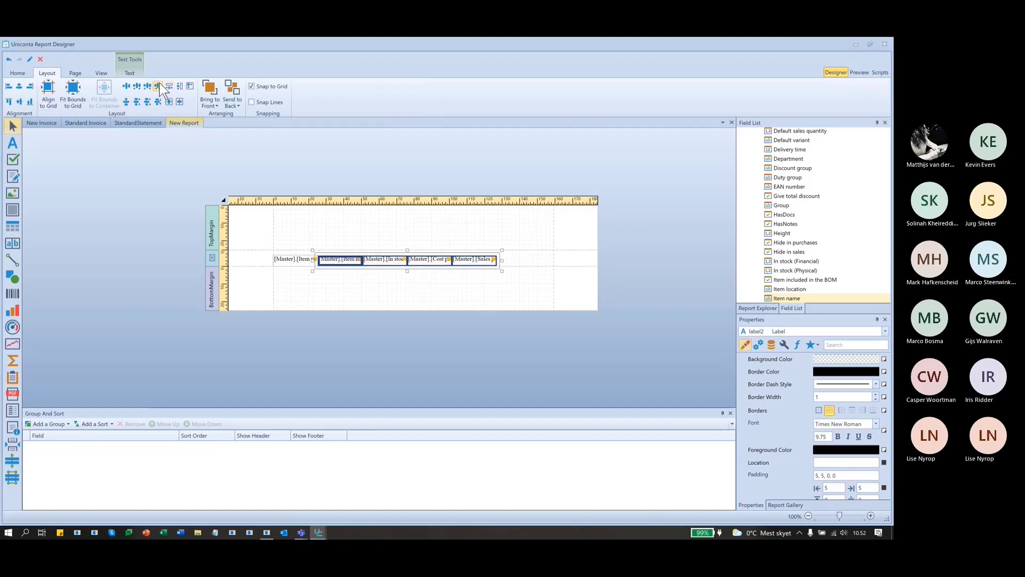
Preview the report to check the aligned item, stock and price columns, and return to the design.
left_click(531, 257)
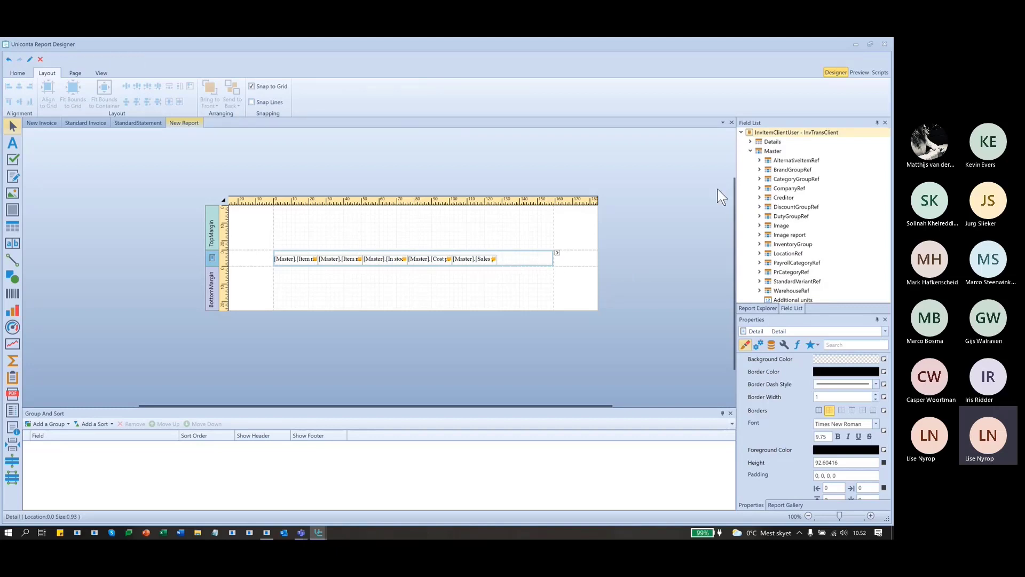
left_click(865, 70)
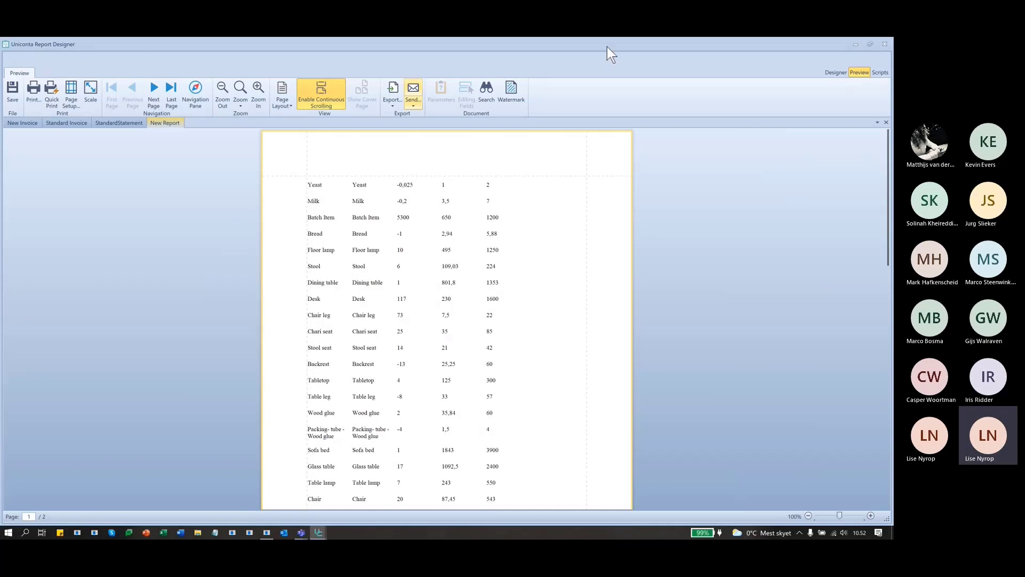
left_click(836, 73)
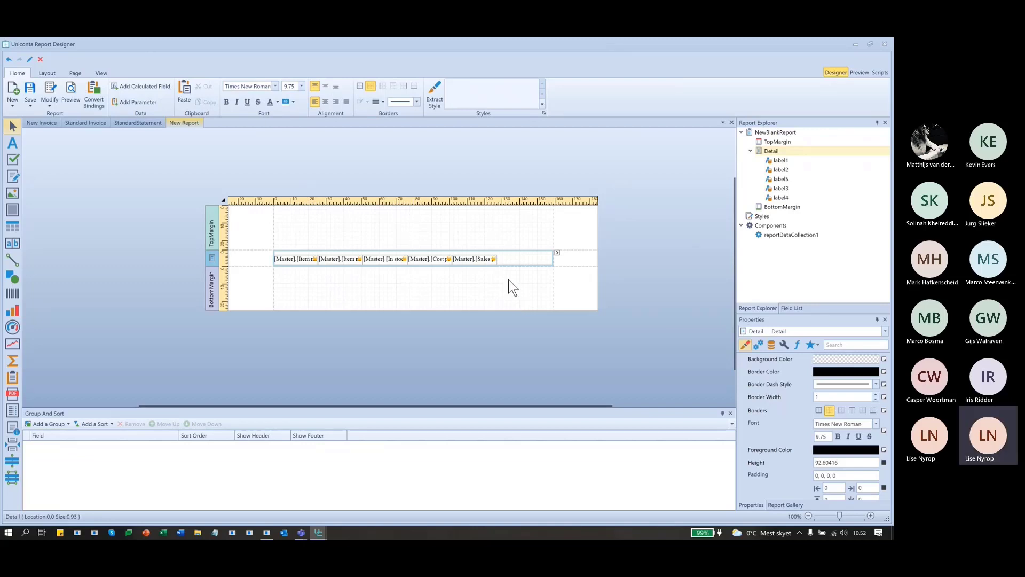
Draw a label about 235 by 40 after the sales price field and insert In stock (Physical) from the Master fields into its expression.
left_click(13, 142)
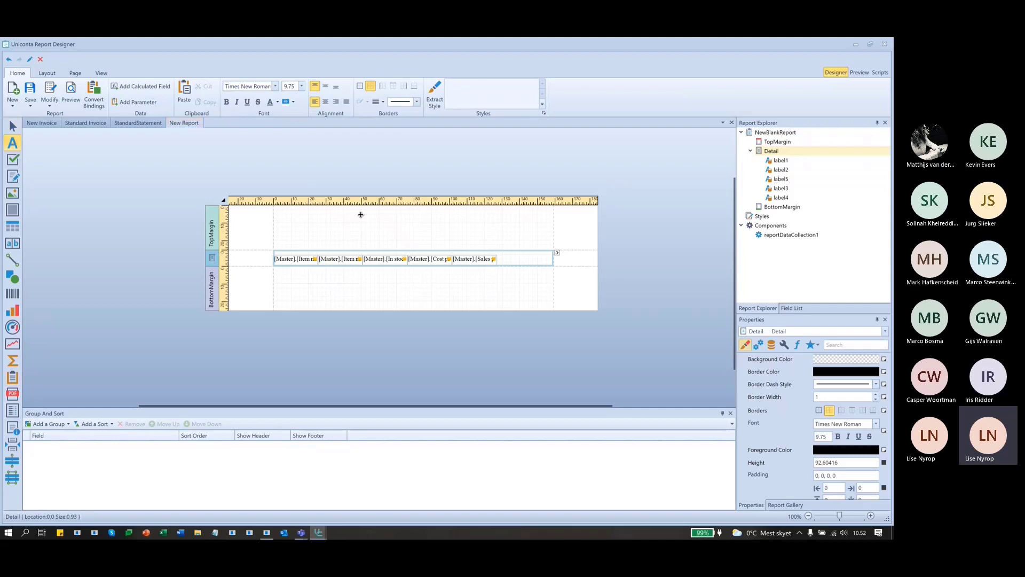
left_click_drag(502, 257, 541, 254)
left_click(539, 254)
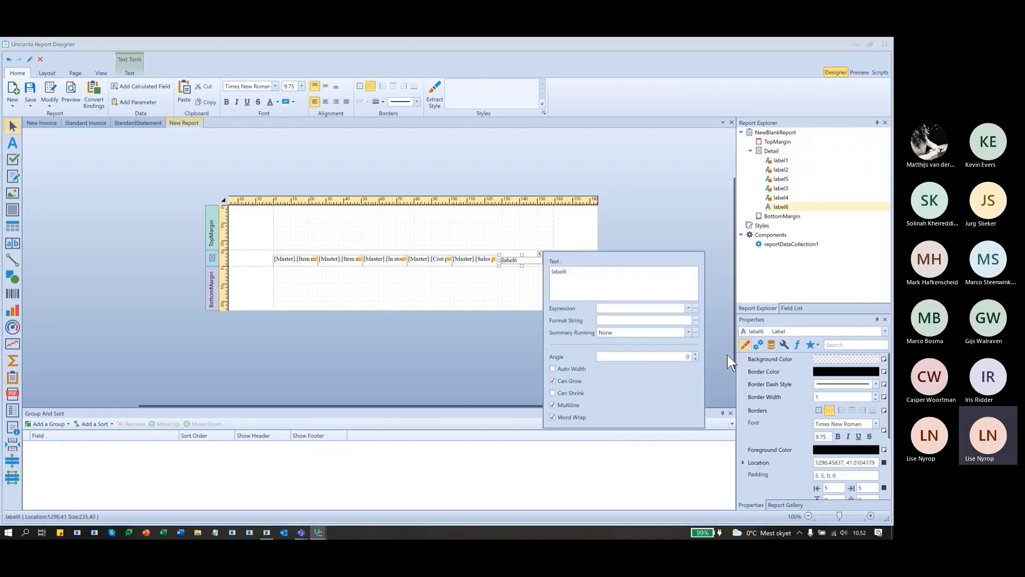
left_click(696, 309)
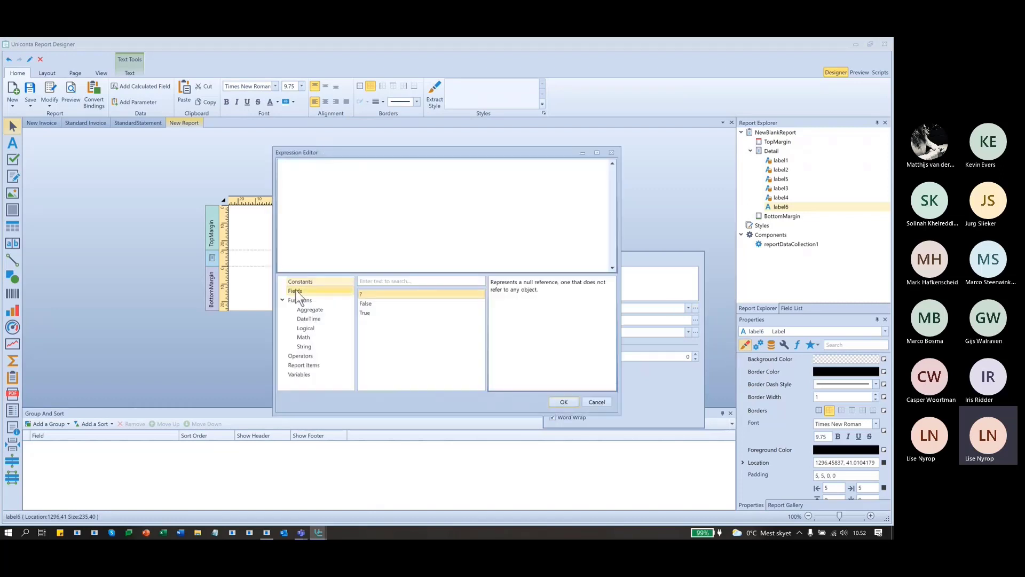
left_click(295, 290)
scroll(415, 361, "down", 5)
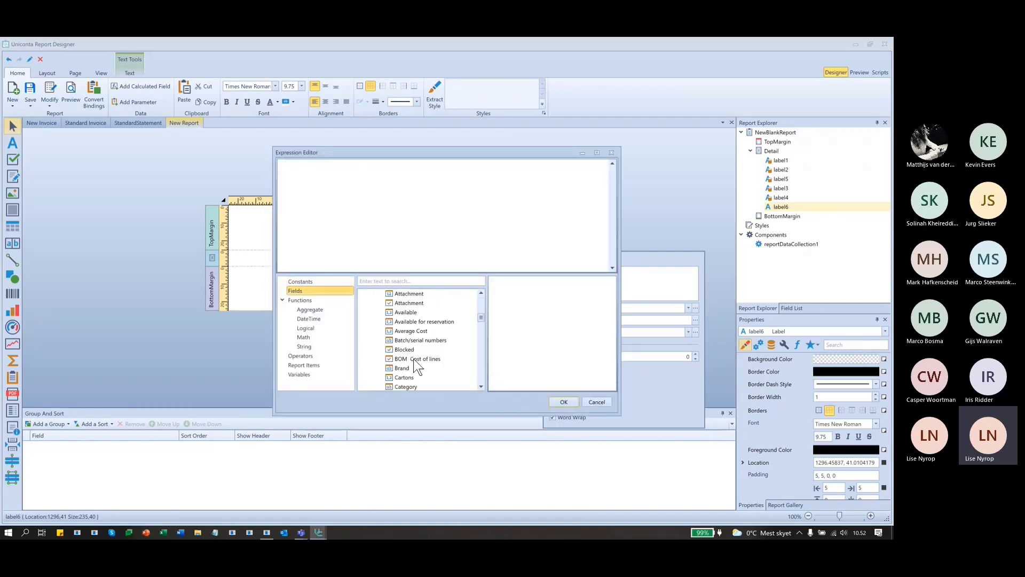
scroll(414, 359, "down", 5)
scroll(414, 359, "down", 6)
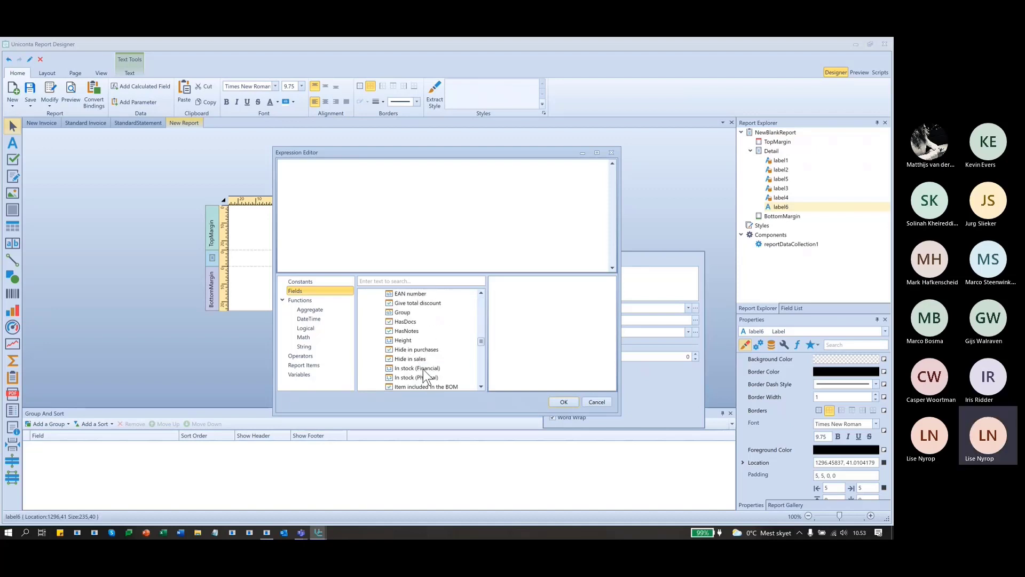
double_click(424, 374)
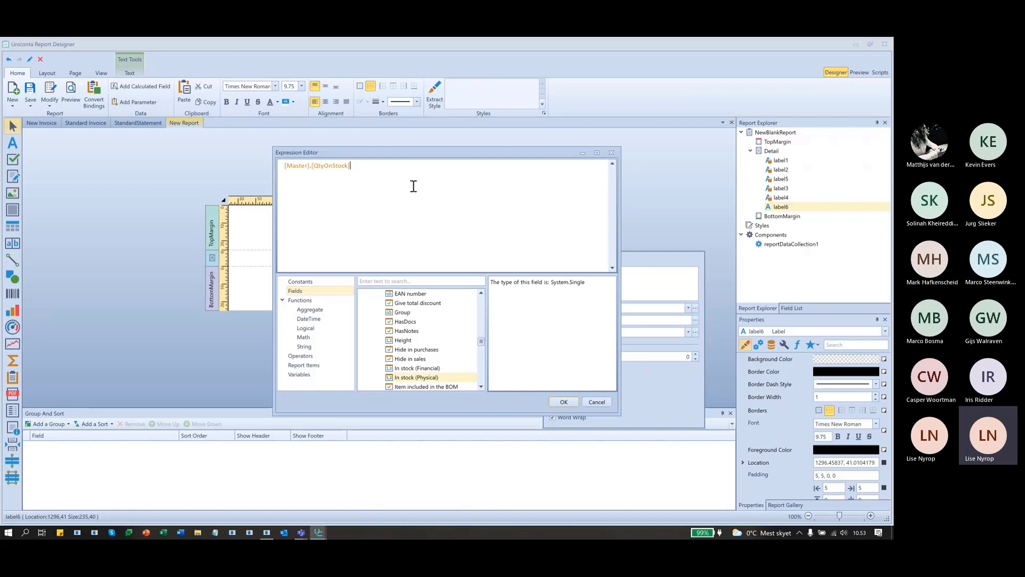
Complete the label's expression by multiplying the stock quantity by the Master table's Cost price, and apply it.
type("*")
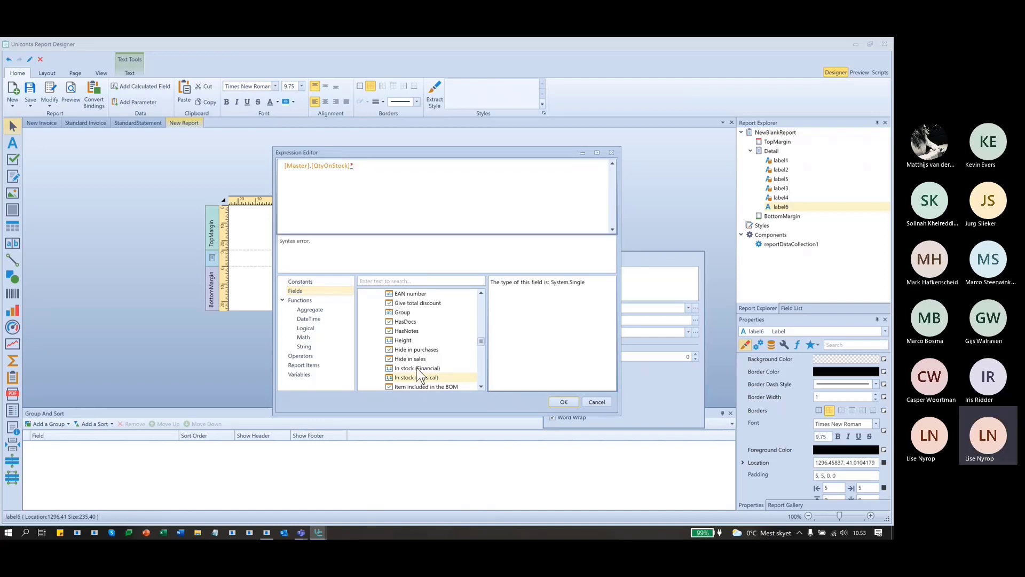
scroll(416, 370, "up", 8)
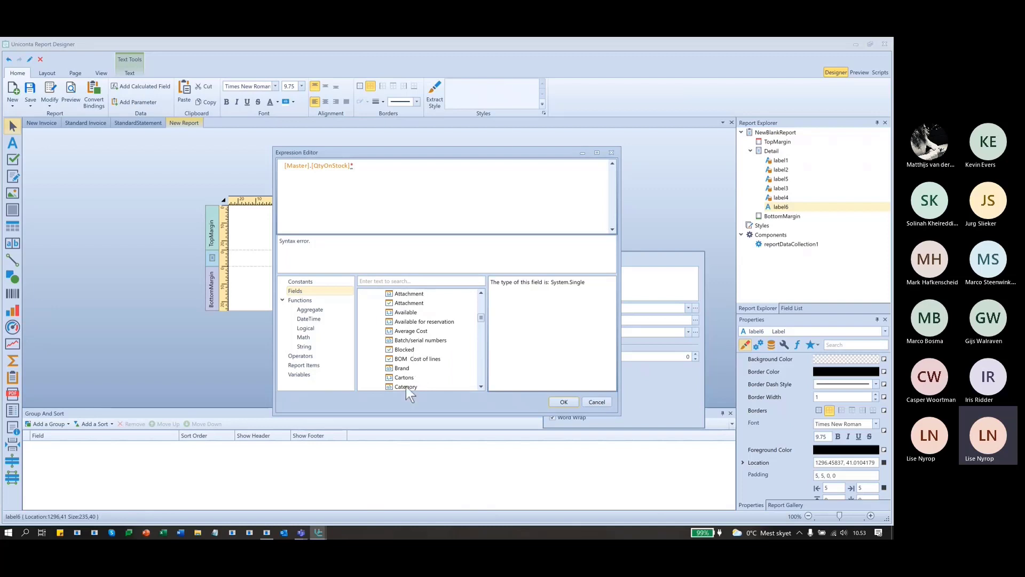
scroll(407, 338, "down", 3)
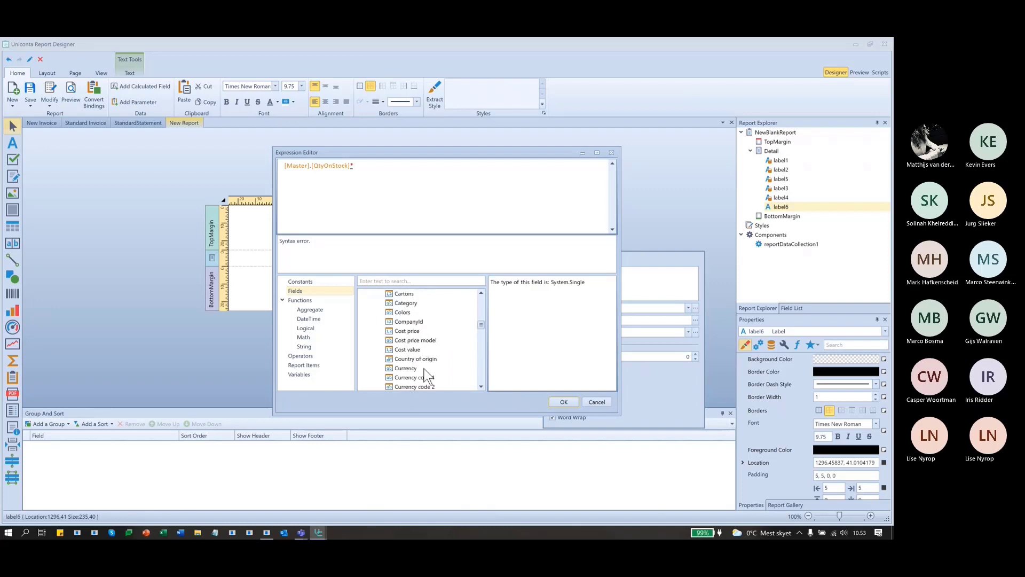
double_click(403, 331)
left_click(564, 402)
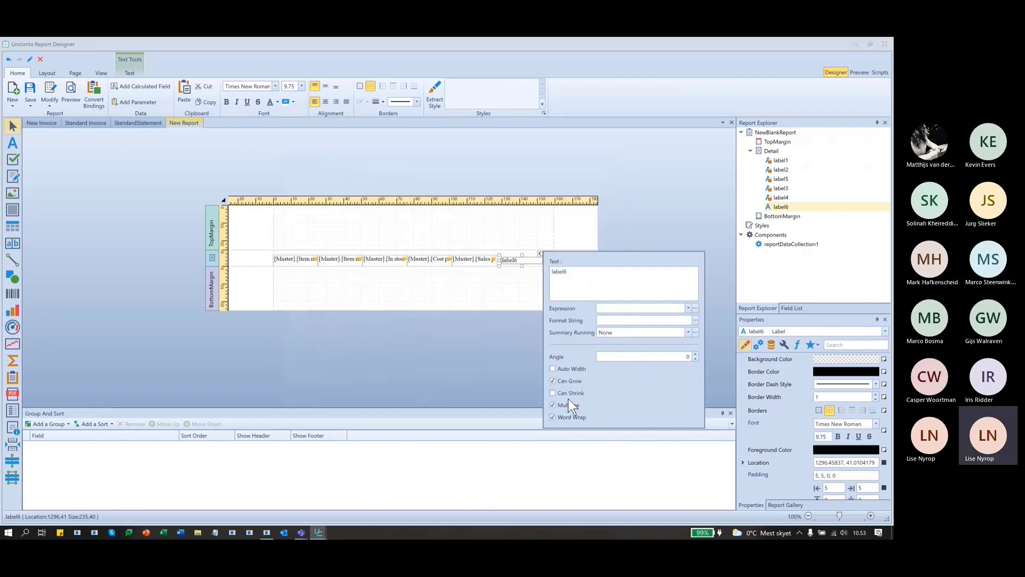
left_click(578, 226)
left_click(578, 227)
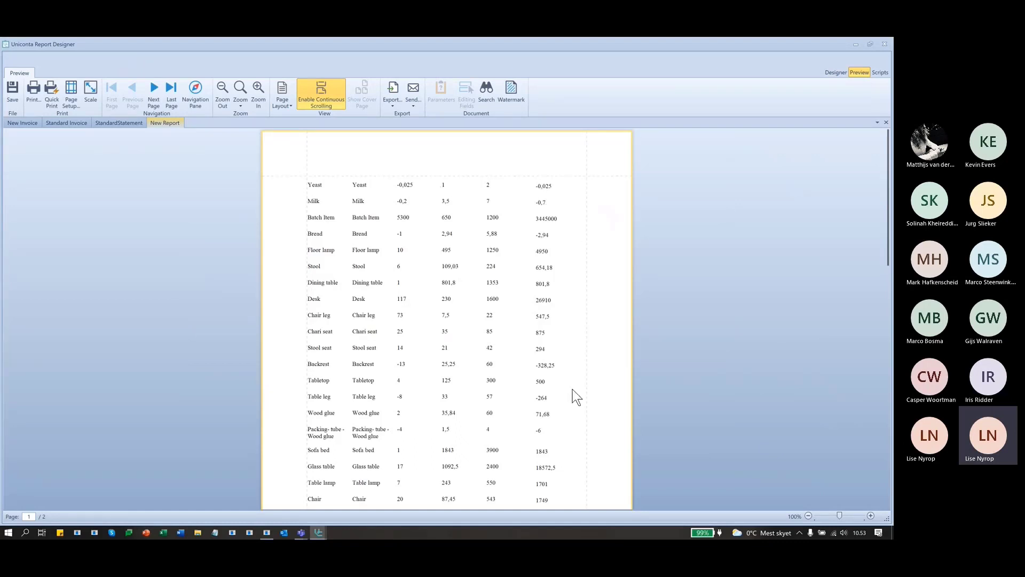
Look through the calculated stock value column in the report preview and return to the design.
scroll(576, 397, "down", 1)
scroll(576, 404, "down", 3)
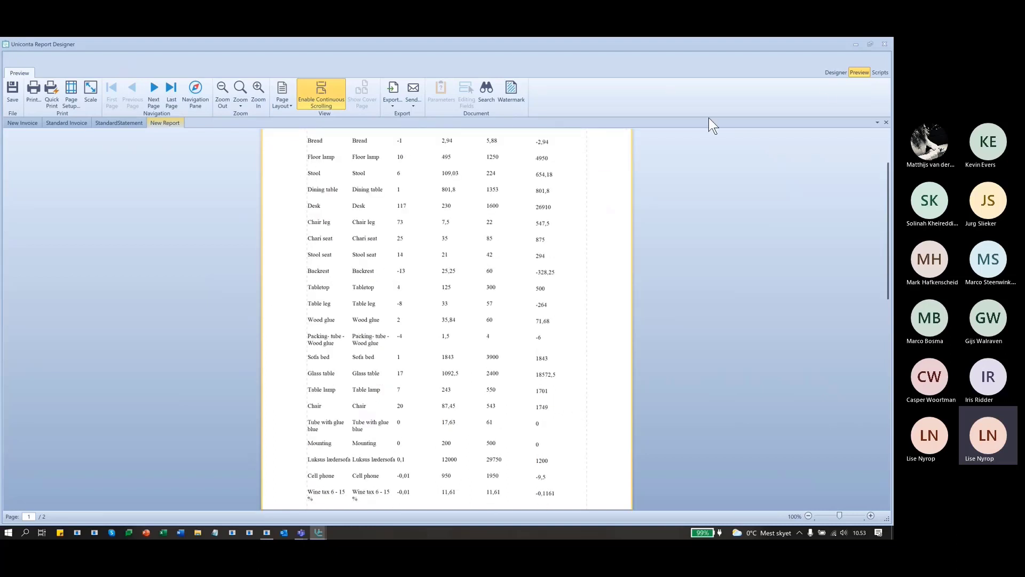
left_click(837, 73)
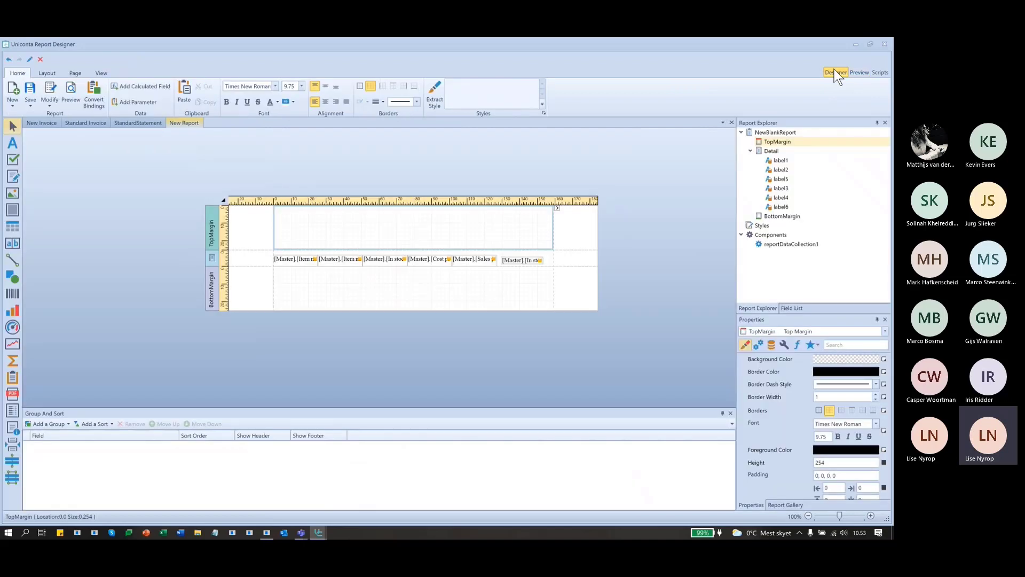
Check which calculated-field options the Master table's field list offers, without choosing one.
left_click(527, 260)
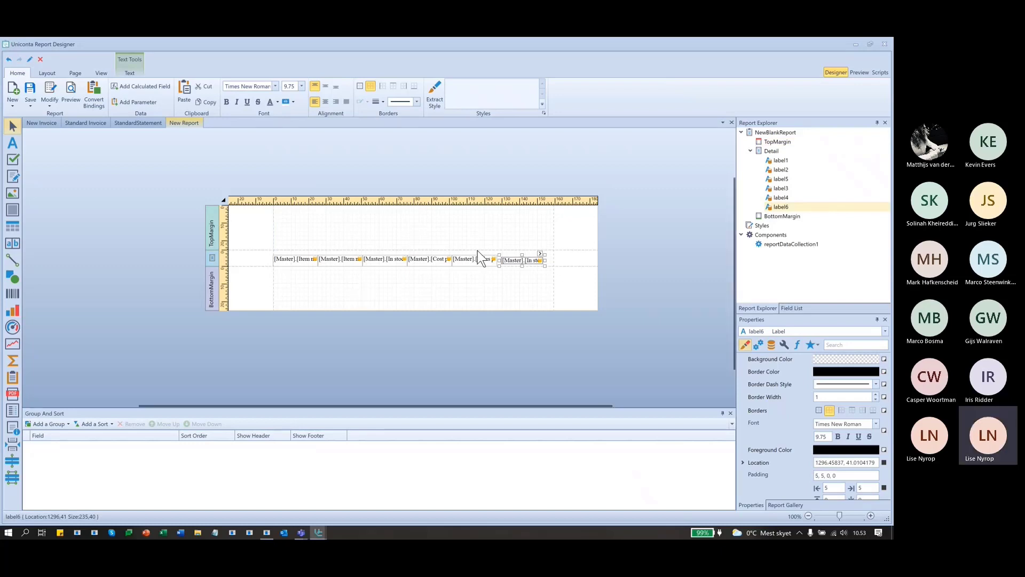
left_click(793, 308)
scroll(775, 251, "up", 10)
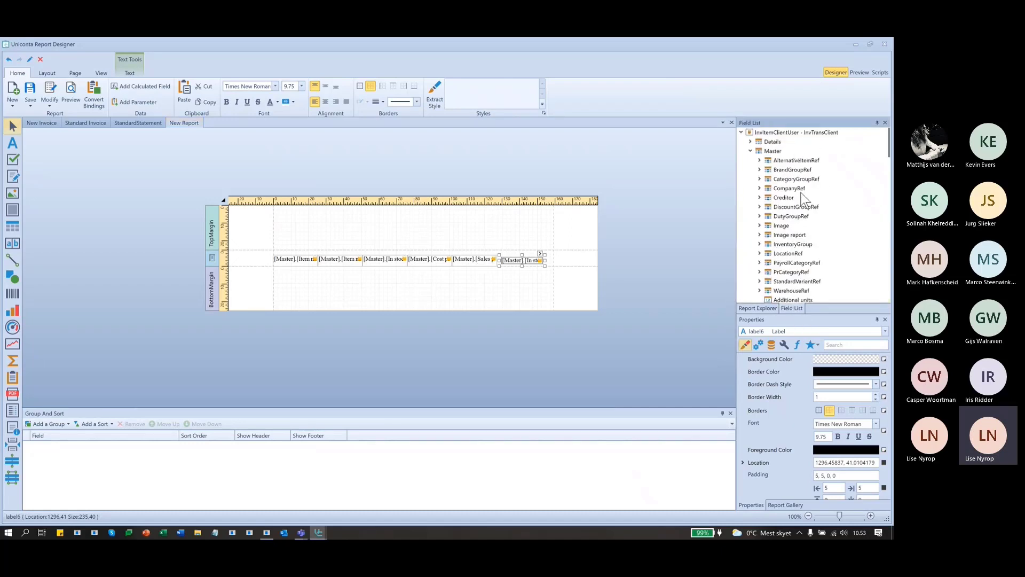
scroll(804, 200, "down", 6)
right_click(788, 171)
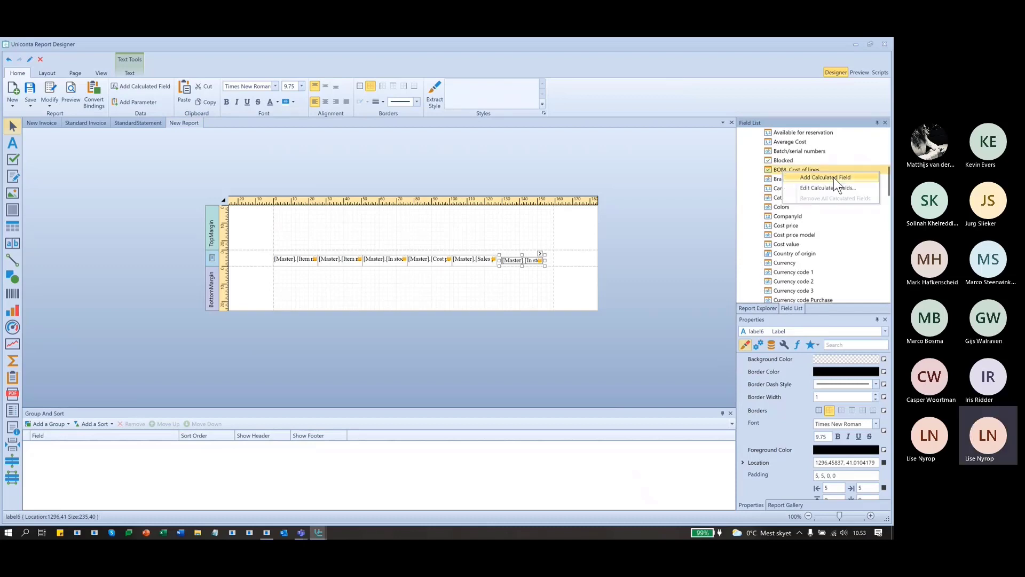
right_click(786, 154)
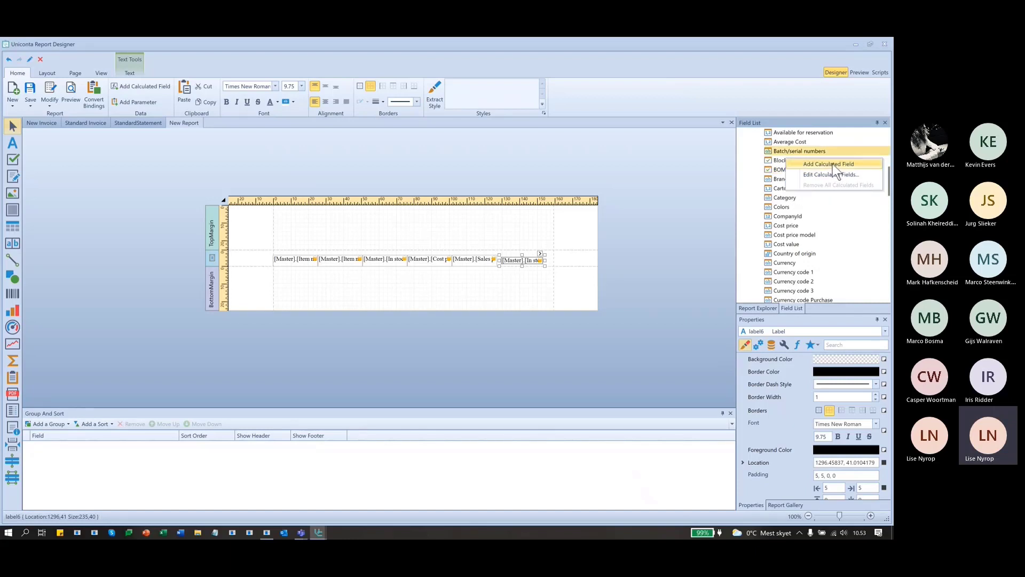
Add a new calculated field to the report.
left_click(149, 86)
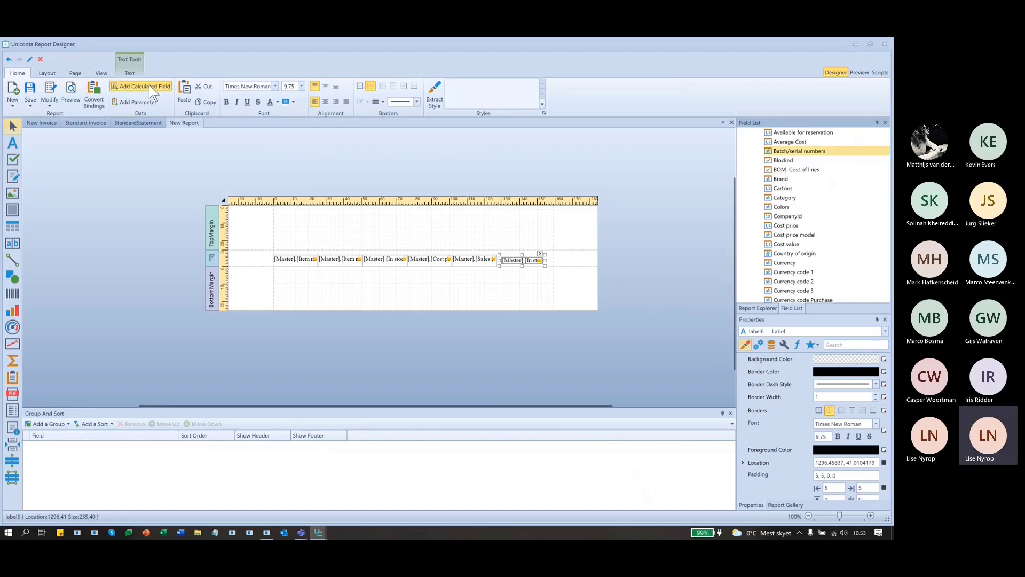
left_click(149, 85)
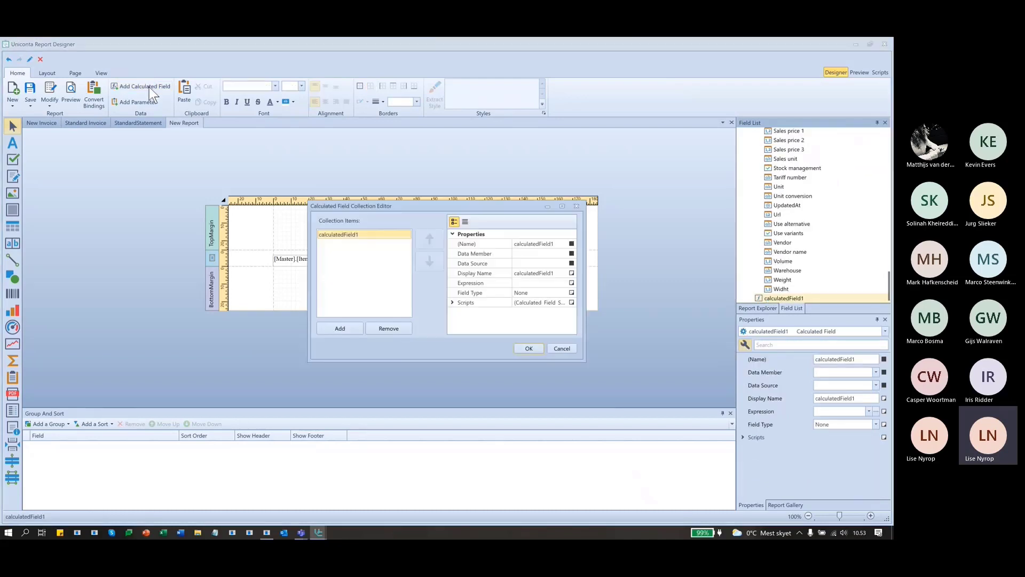
left_click(372, 233)
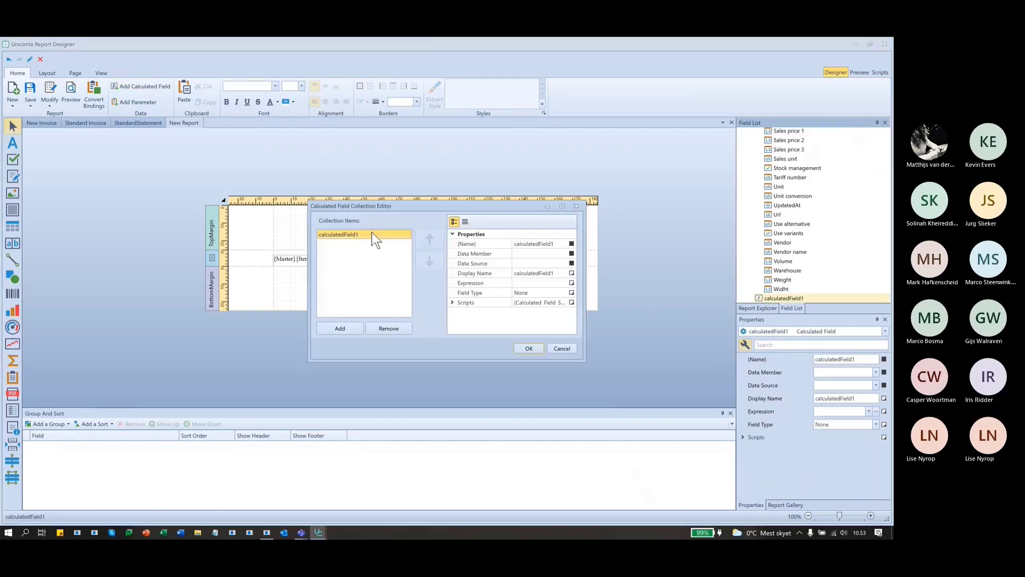
left_click_drag(403, 205, 398, 178)
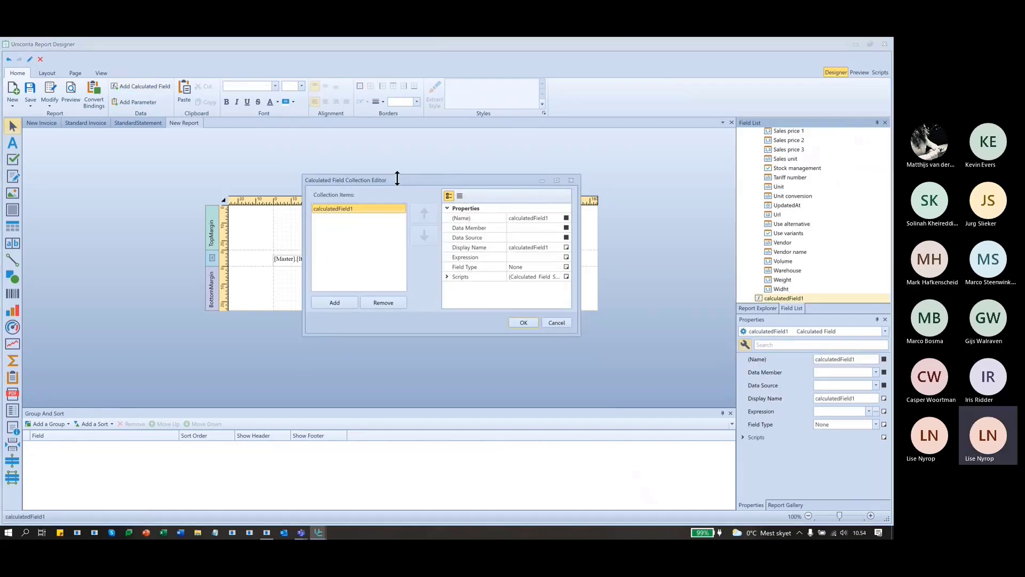
Name the new calculated field calCostpriceOnStock.
left_click(555, 218)
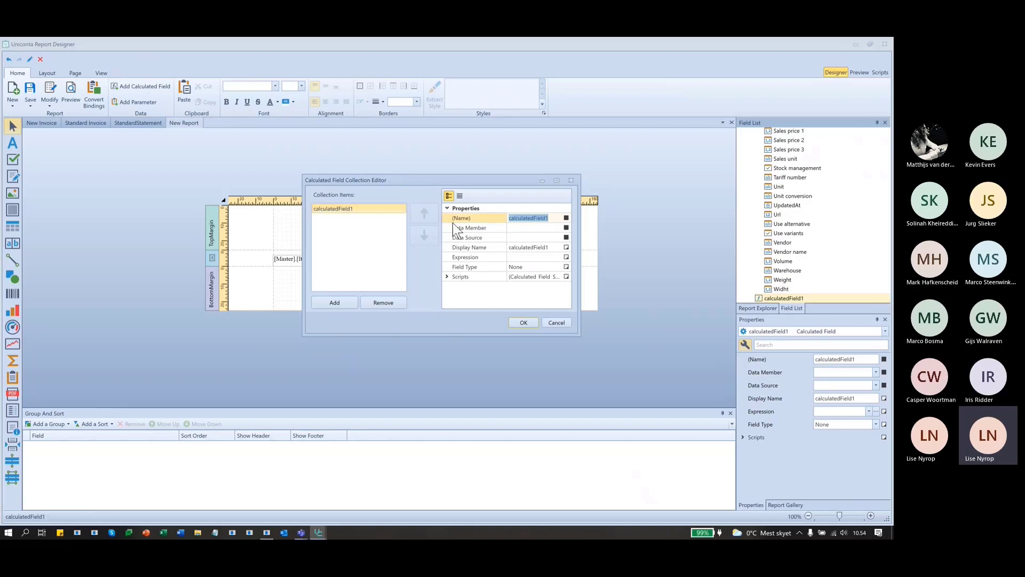
type("ca")
type("l")
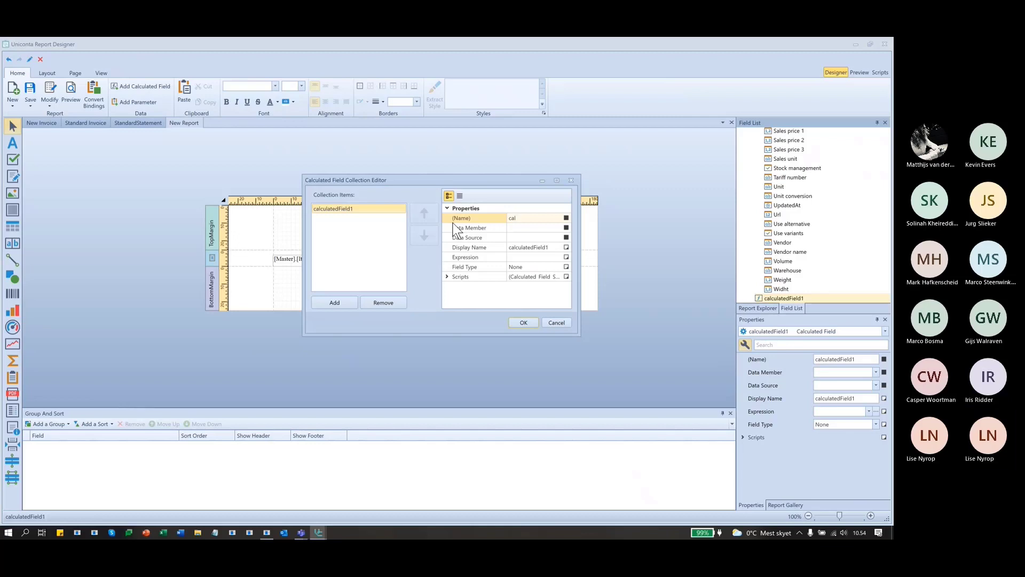
type("Cost")
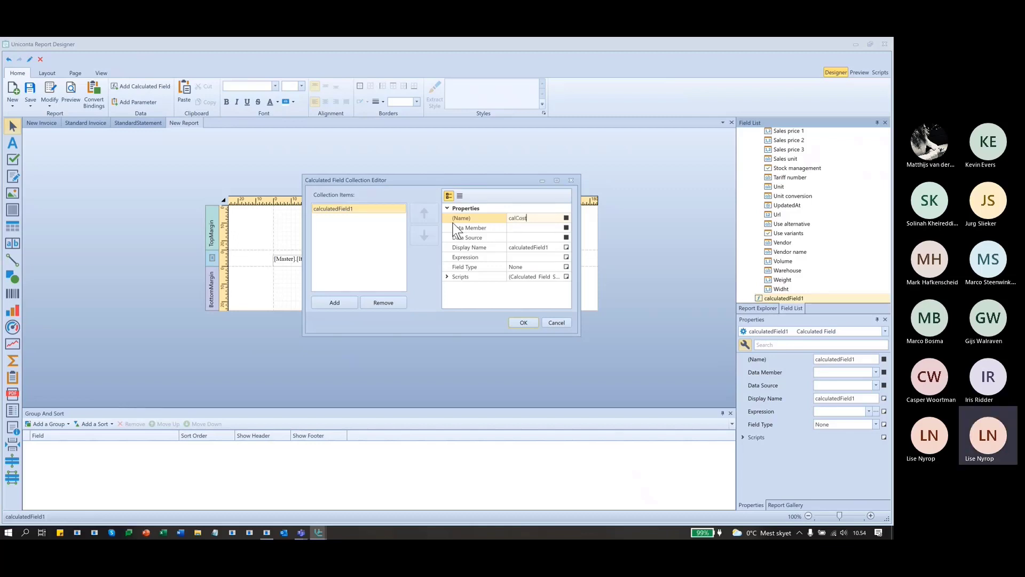
type("p")
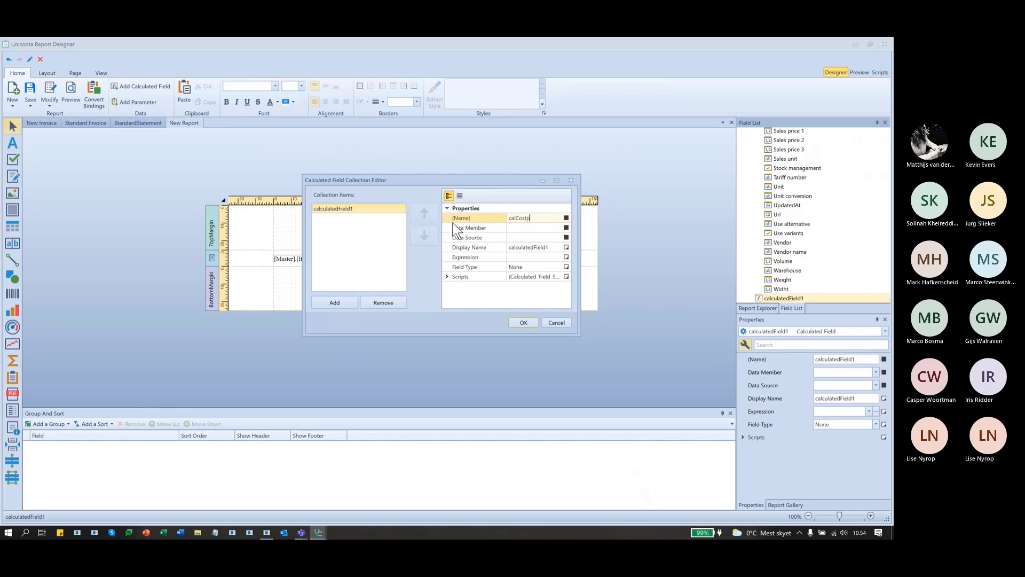
type("ri")
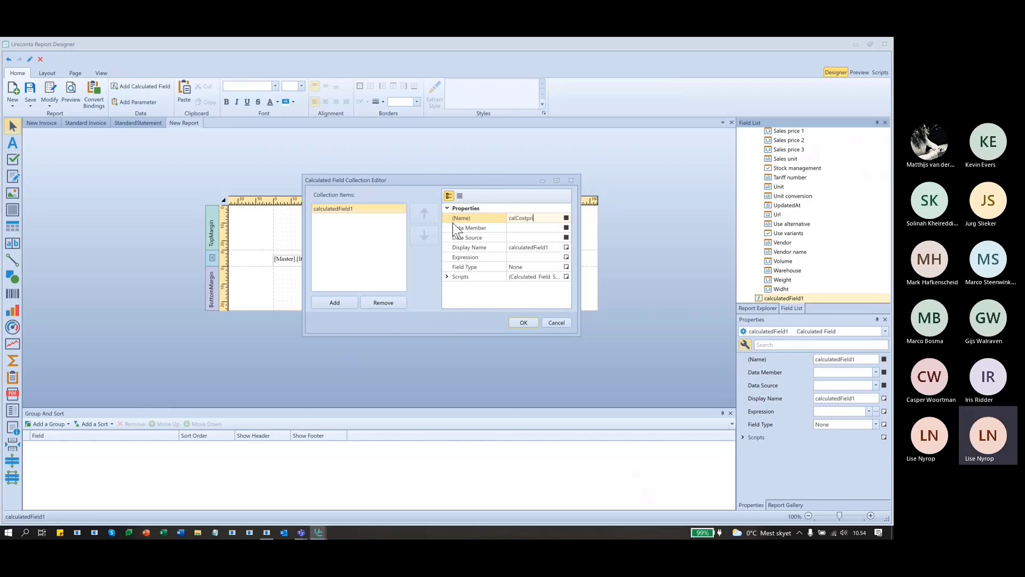
type("ceO")
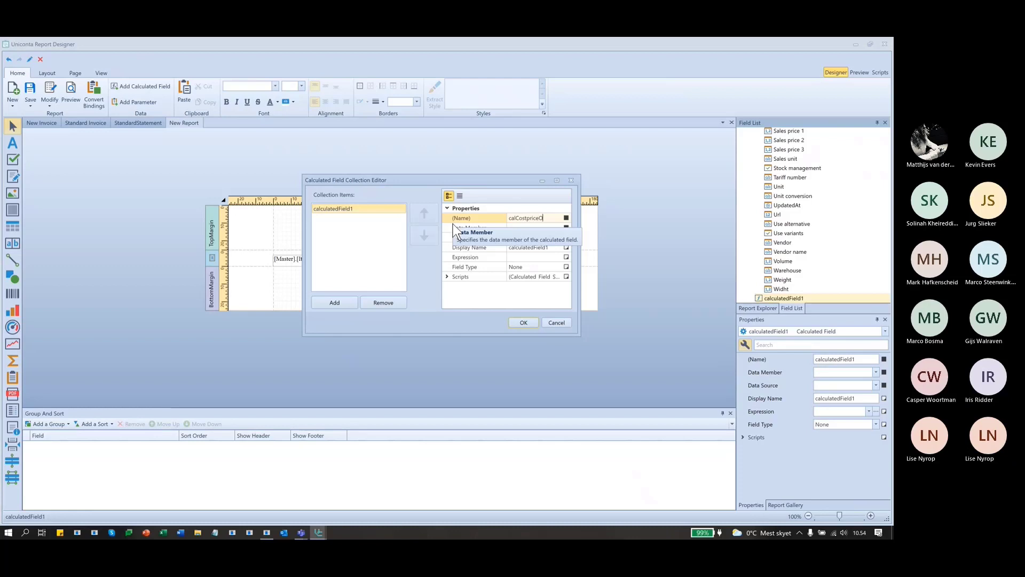
type("nStock")
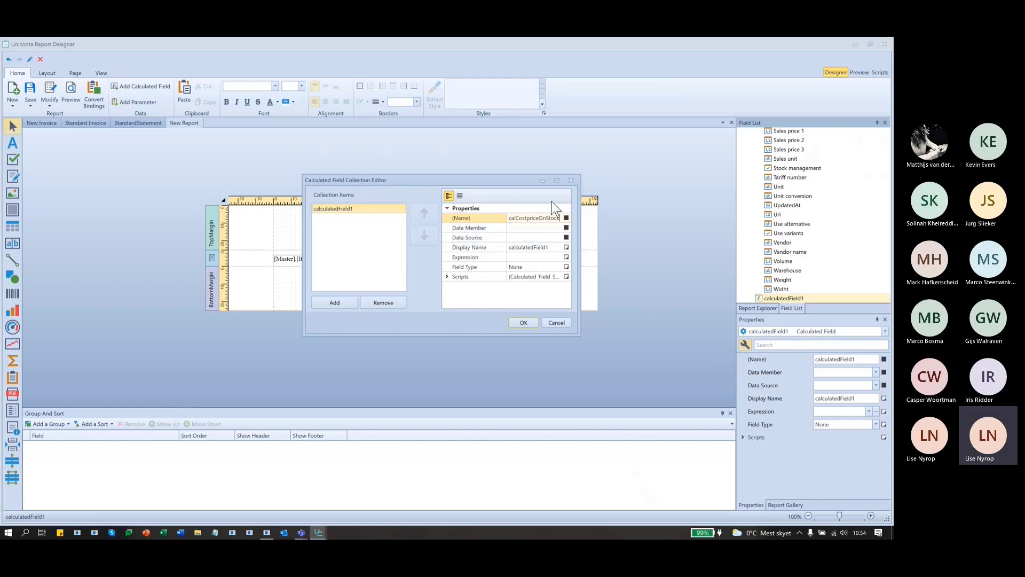
Copy the calculated field's name calCostpriceOnStock into its display name.
left_click(556, 248)
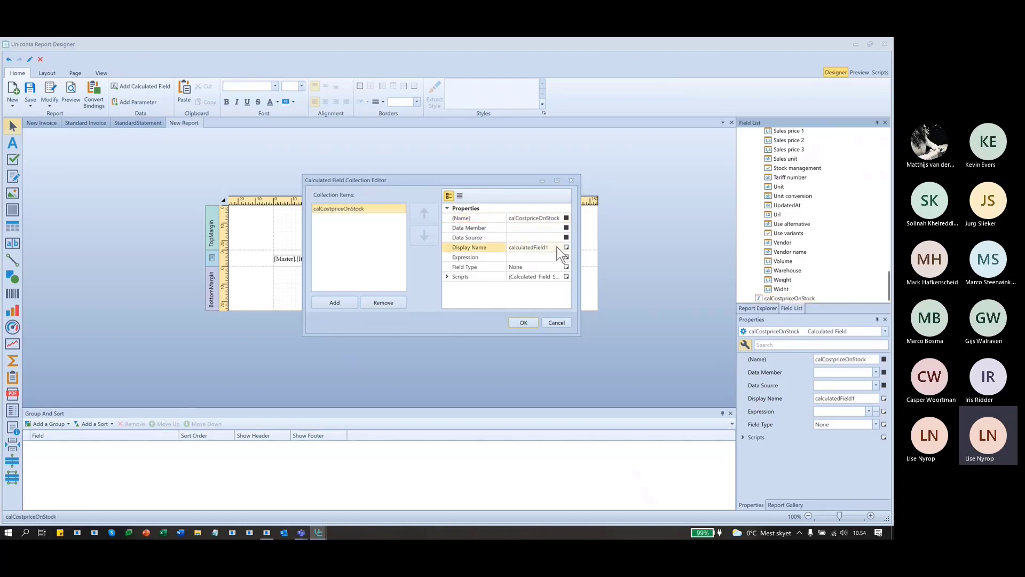
left_click(534, 216)
left_click(522, 219)
key("ctrl+c")
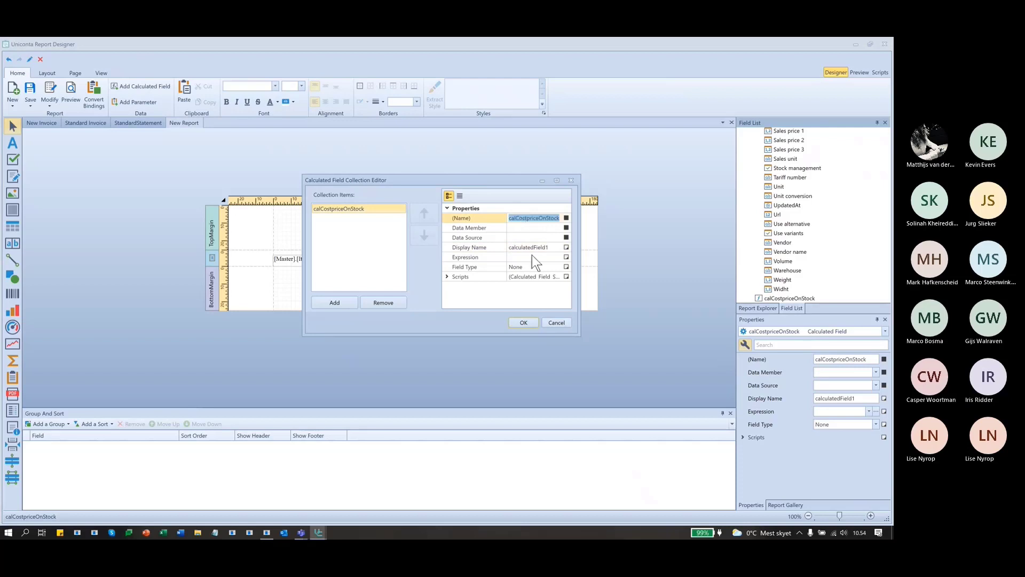
left_click(553, 247)
key("ctrl+a")
key("ctrl+v")
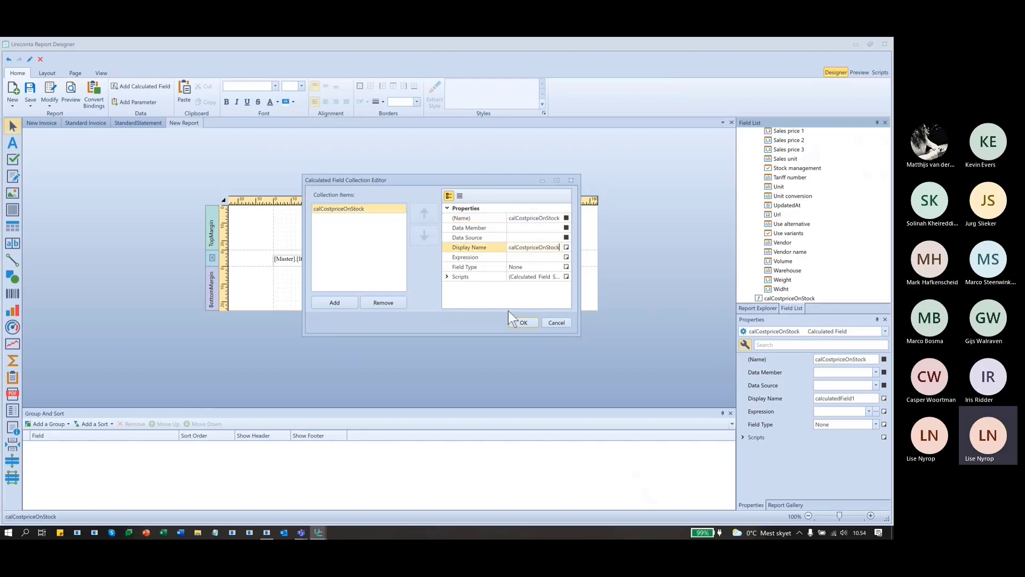
Open the calculated field's expression for editing and list the available fields.
left_click(520, 256)
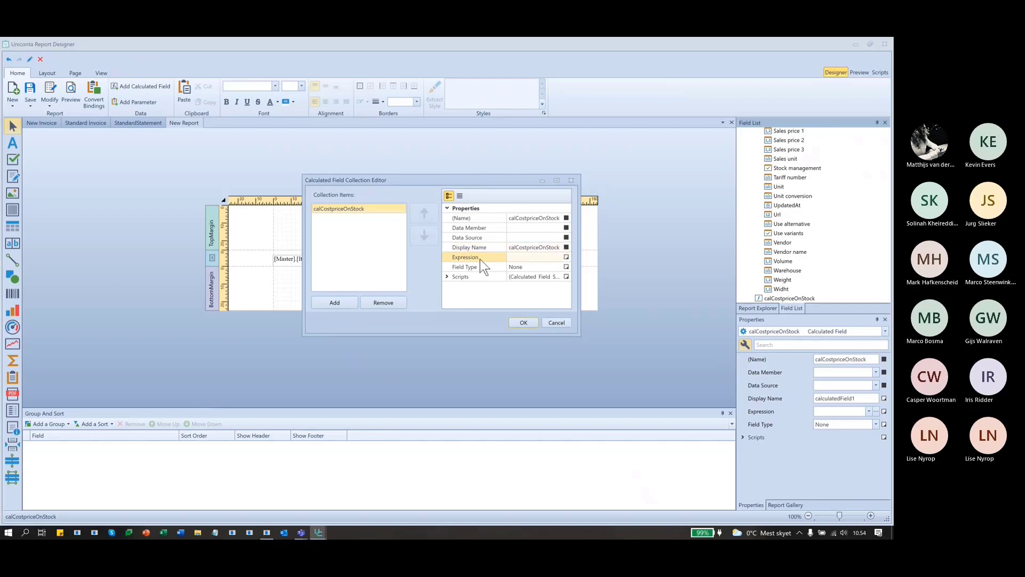
left_click(566, 257)
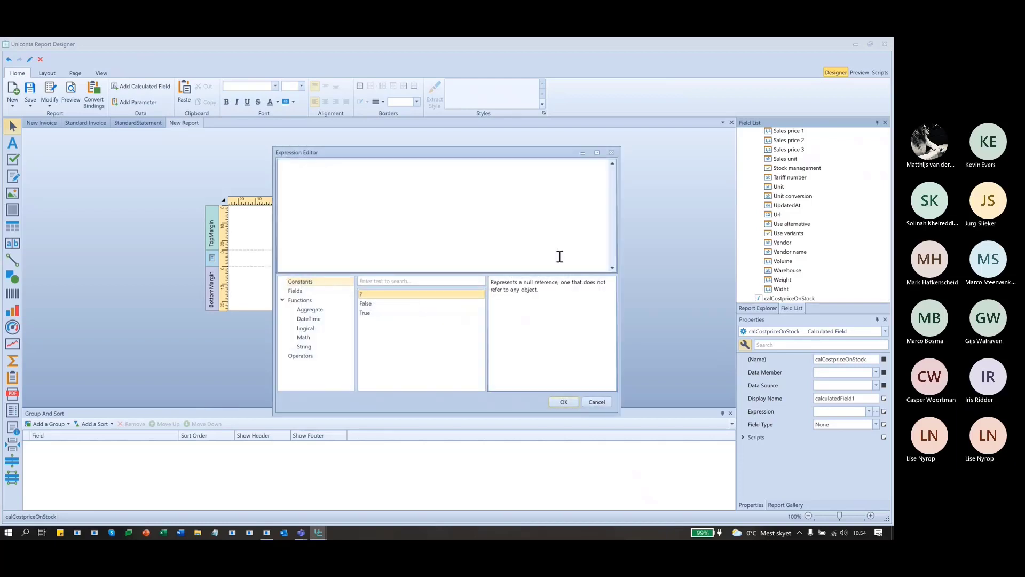
left_click_drag(469, 154, 539, 128)
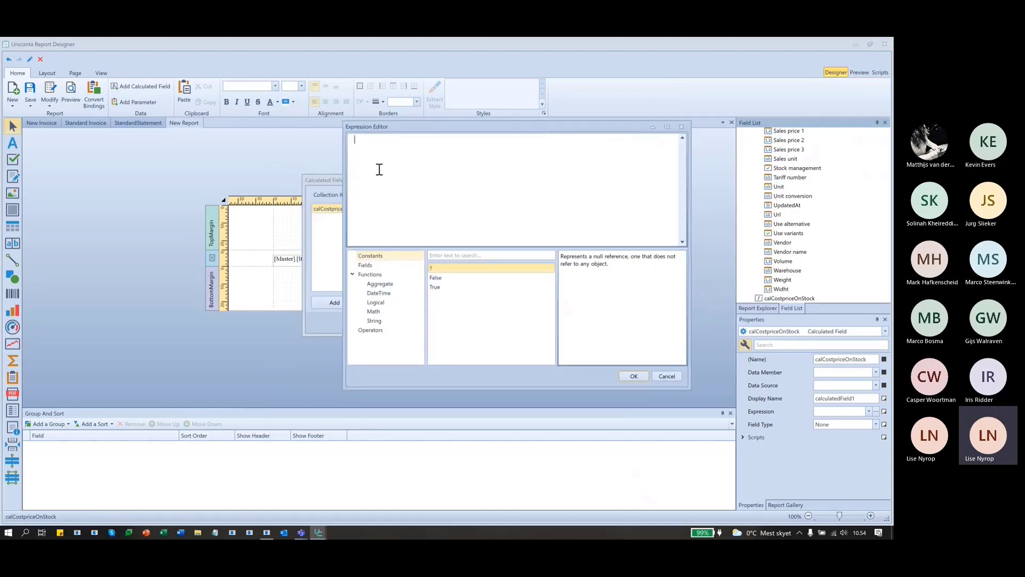
left_click(373, 267)
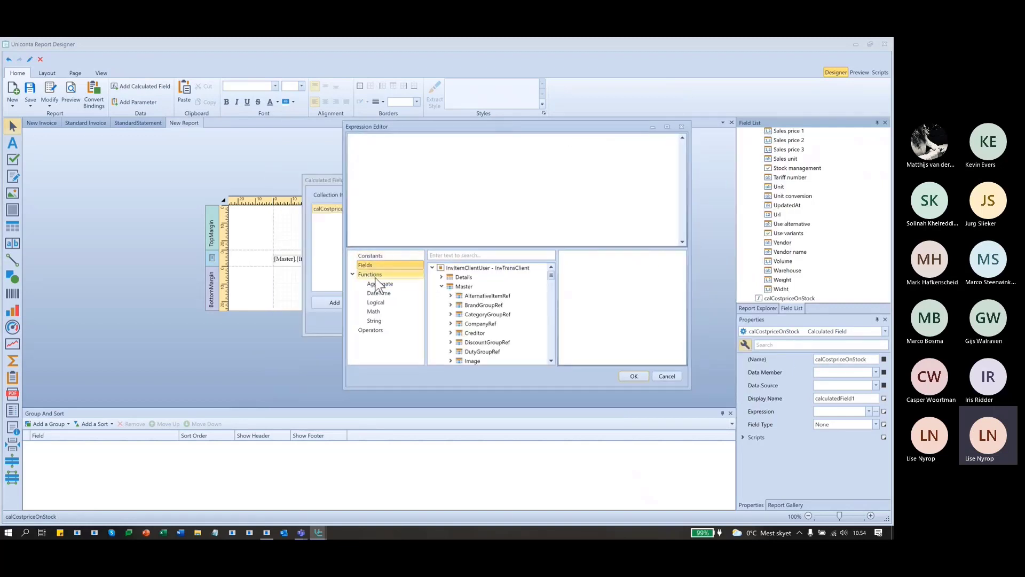
left_click(367, 146)
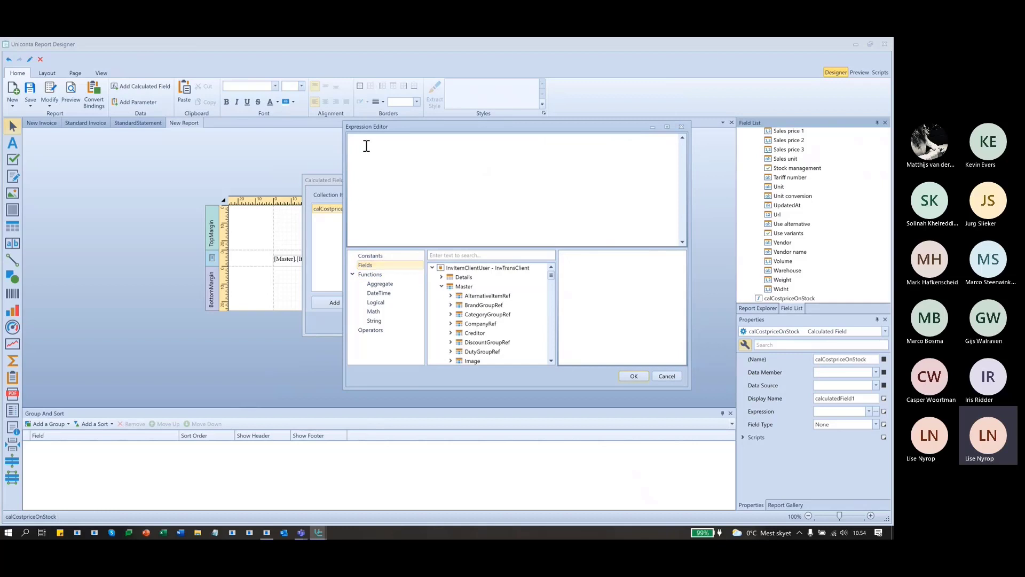
type("cost")
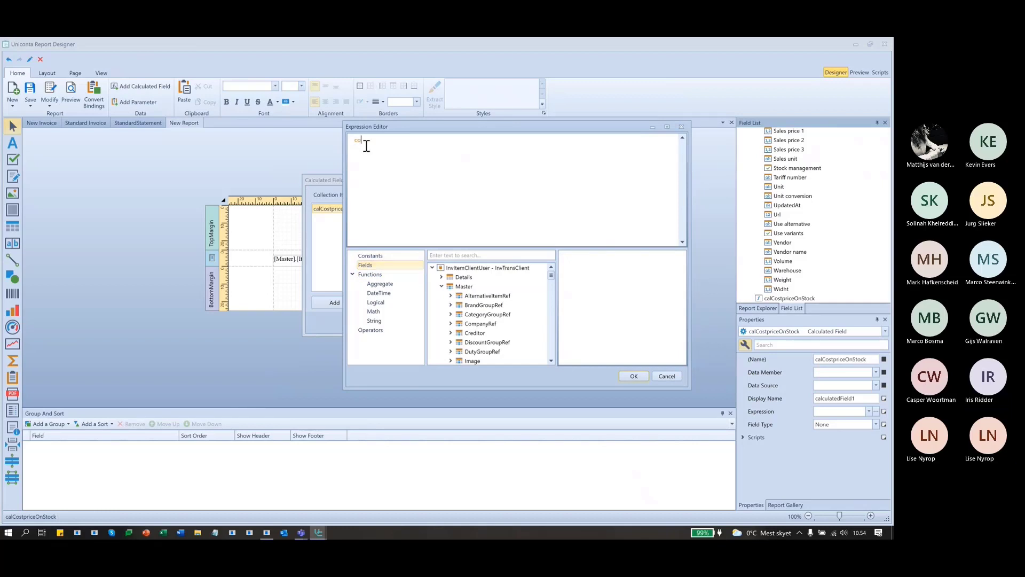
key("BackSpace")
key("BackSpace")
key("BackSpace")
key("BackSpace")
Start the calculated field's expression with the Master table's cost price, [Master].[Cost price].
type("[Master]")
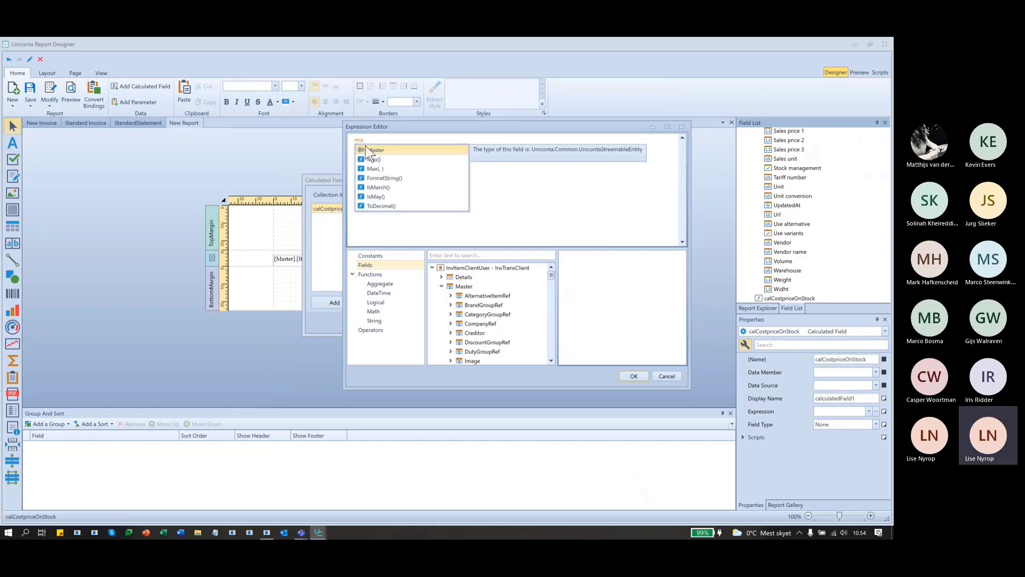
key("Return")
type(".cos")
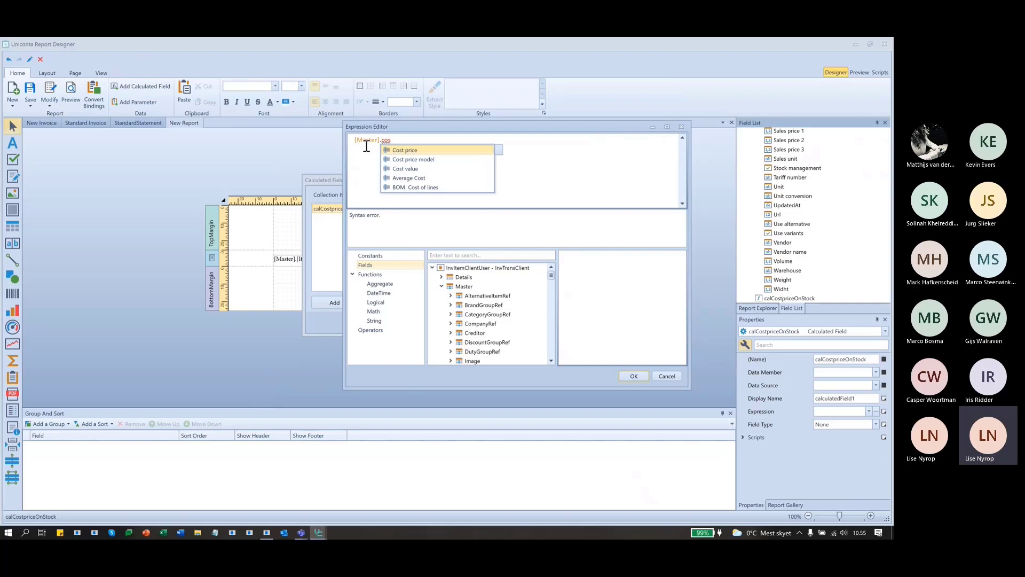
key("Return")
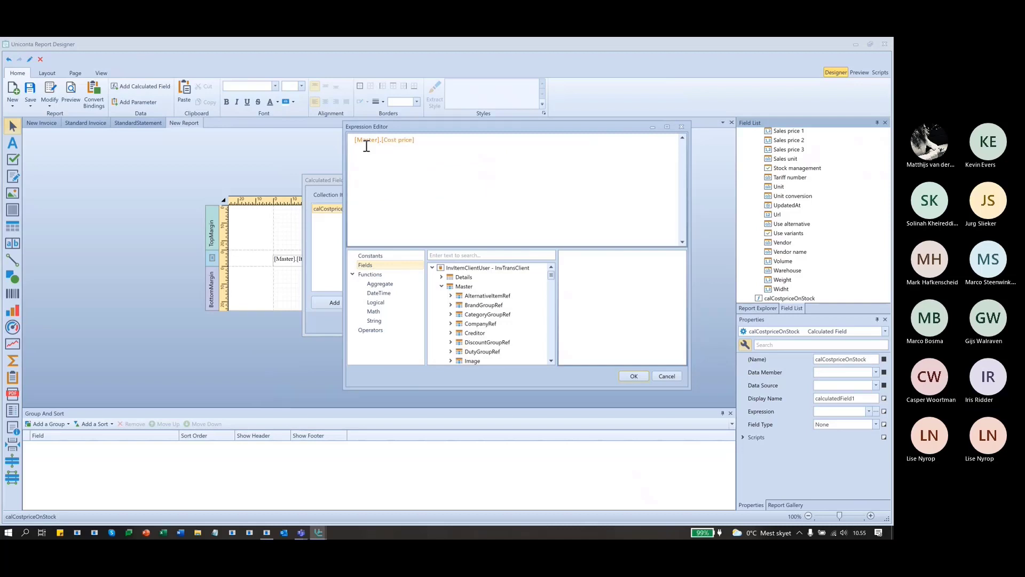
Multiply the cost price by [Master].[In stock (Physical)] in the expression, and apply the calculated field.
type("*mast")
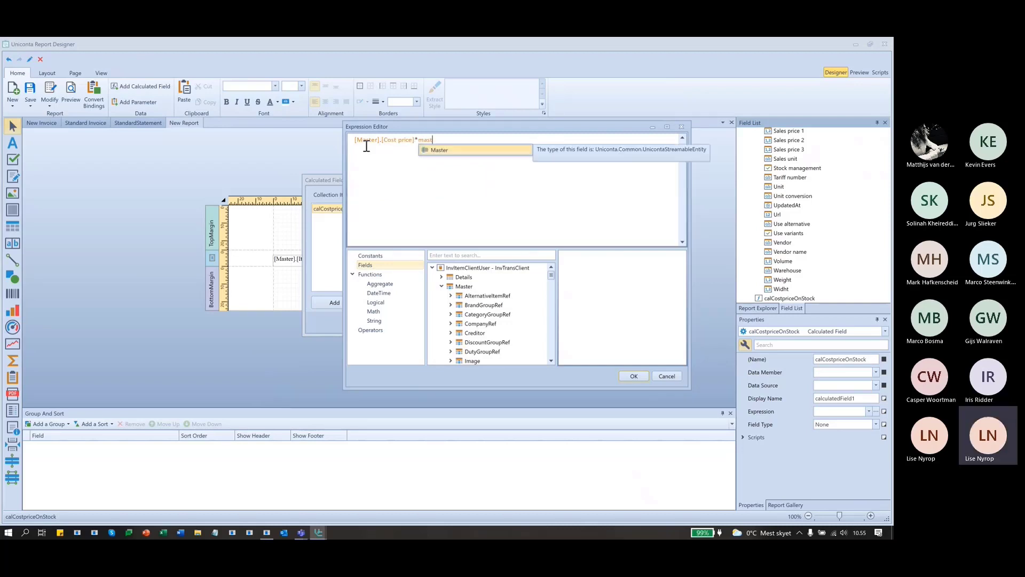
key("Return")
type(".")
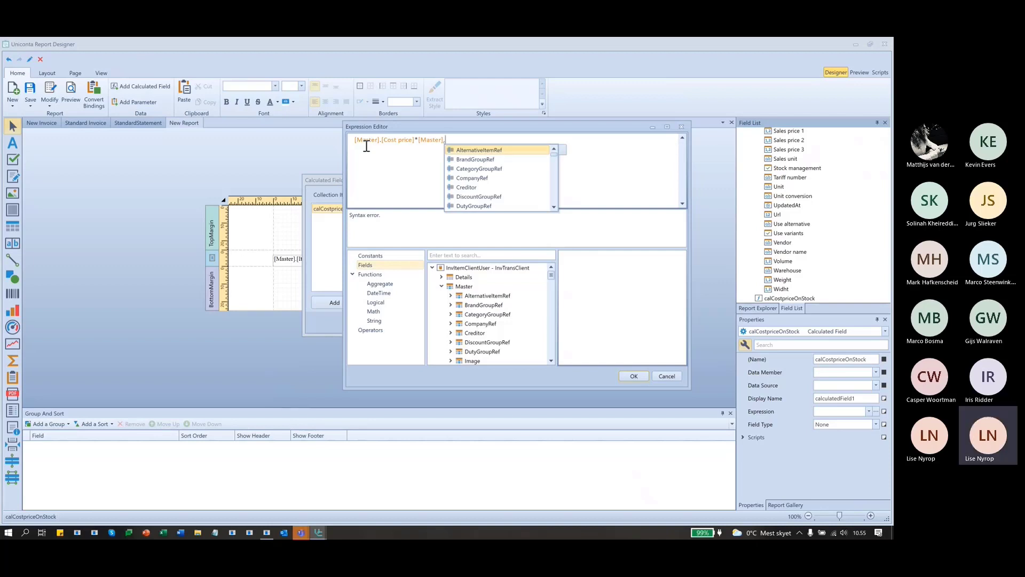
type("in")
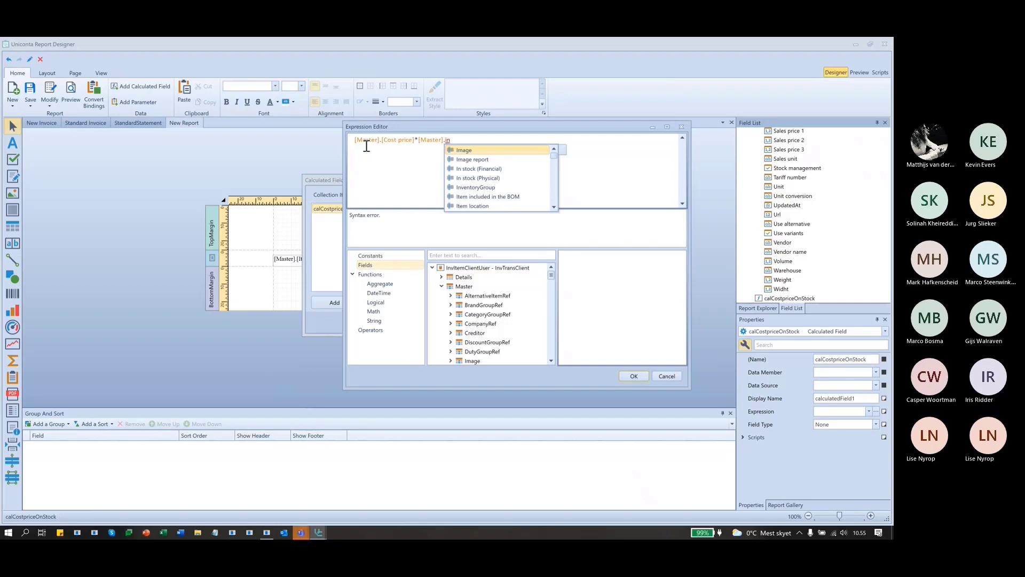
key("Down")
key("Down")
key("Down")
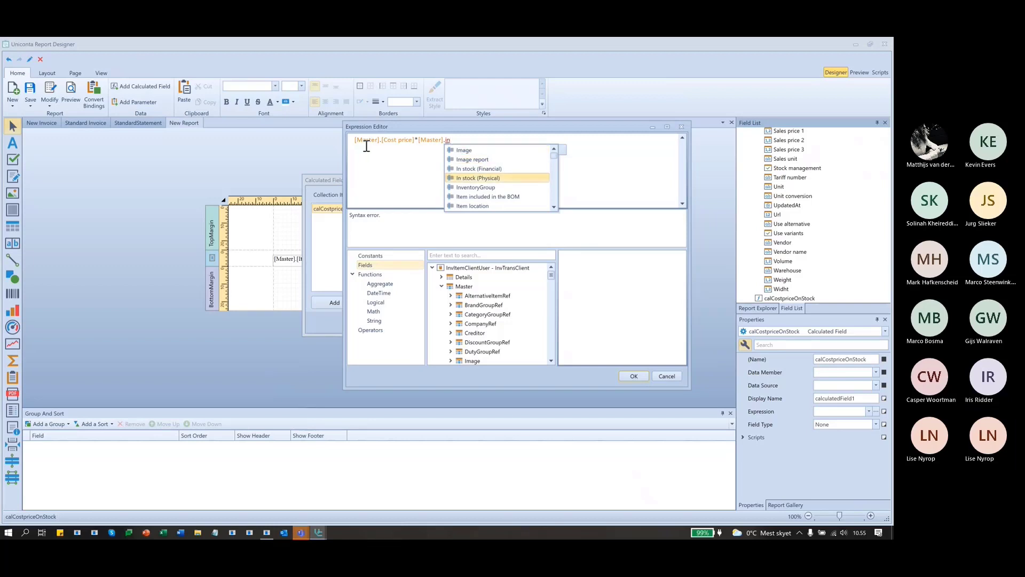
key("Return")
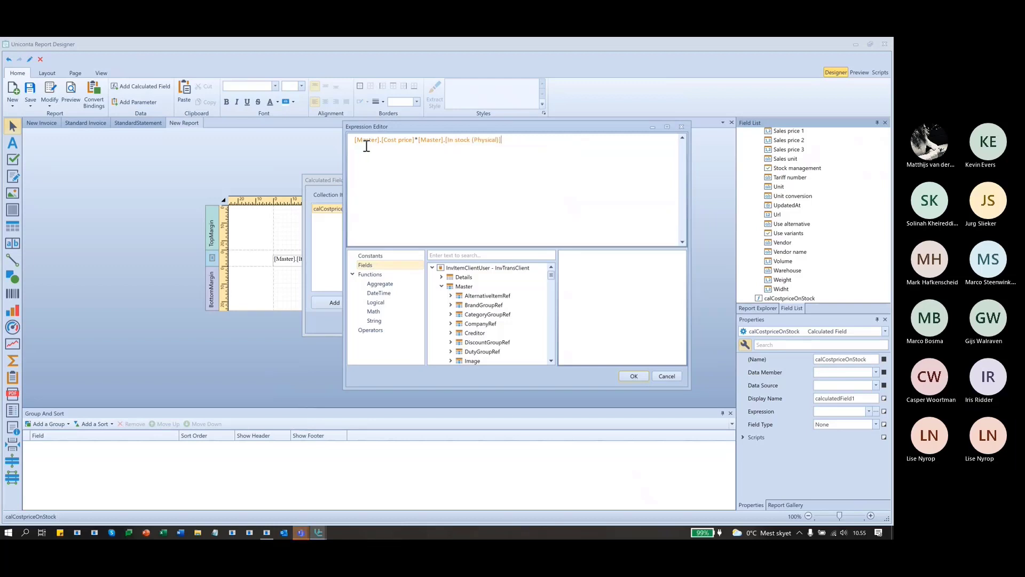
left_click(633, 375)
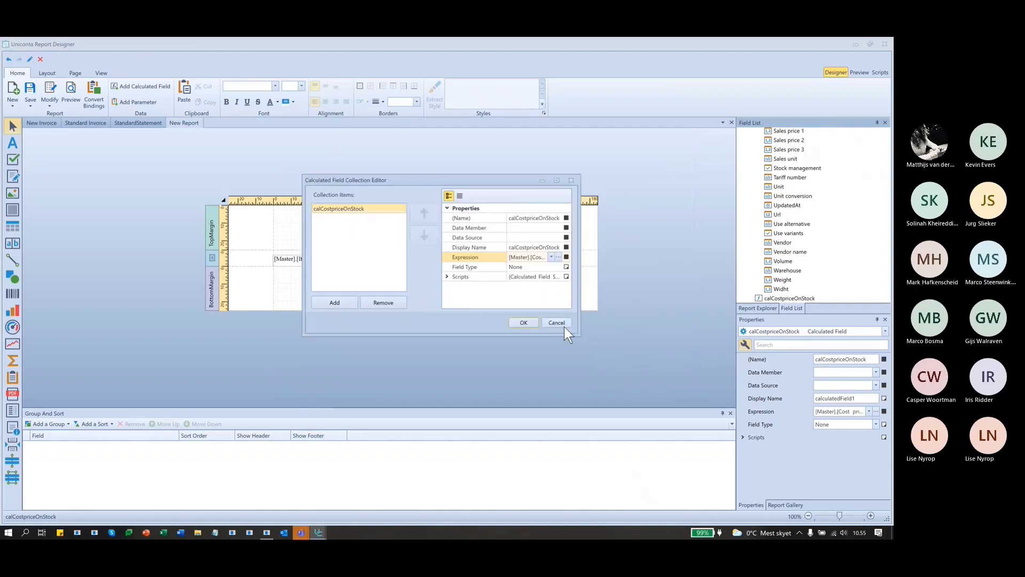
left_click(524, 322)
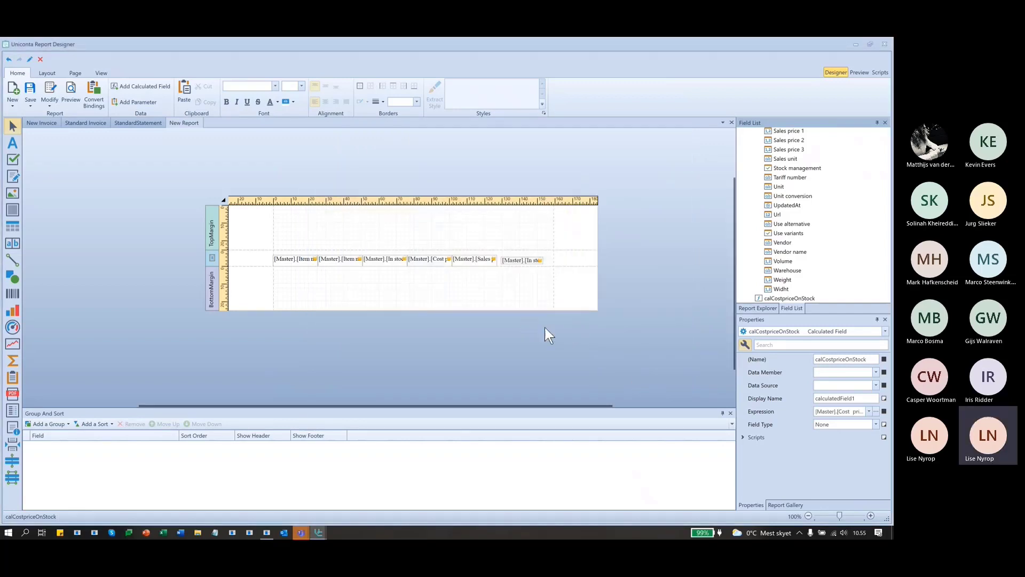
Locate calCostpriceOnStock in the field list and enlarge the Detail band to a height of about 216.
scroll(810, 272, "down", 1)
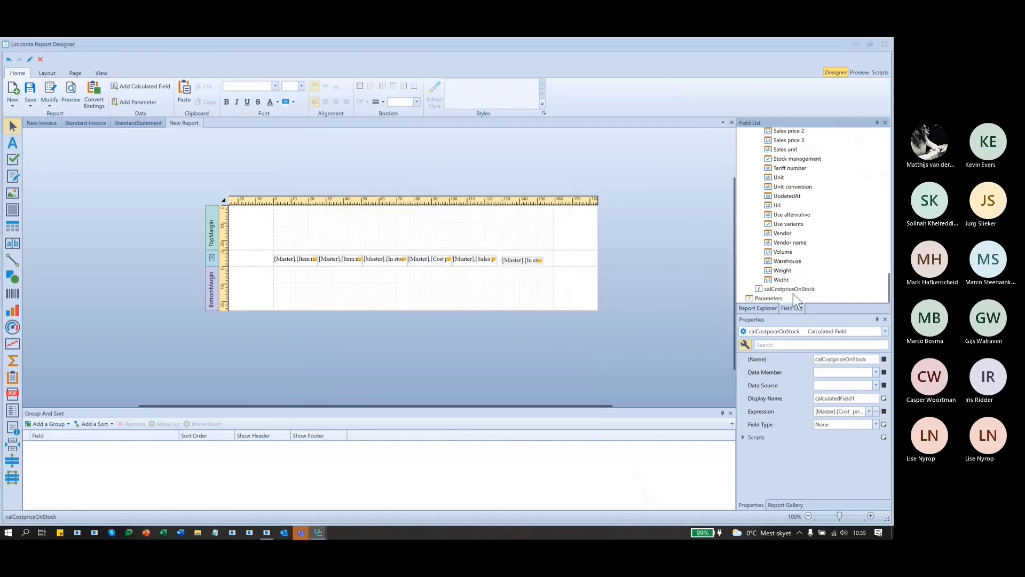
left_click(790, 289)
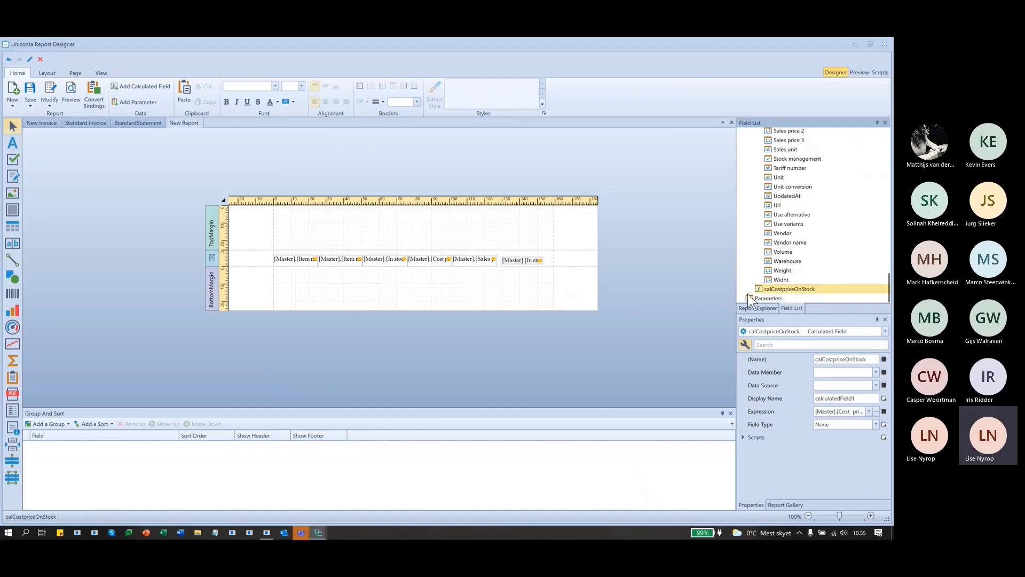
left_click(523, 262)
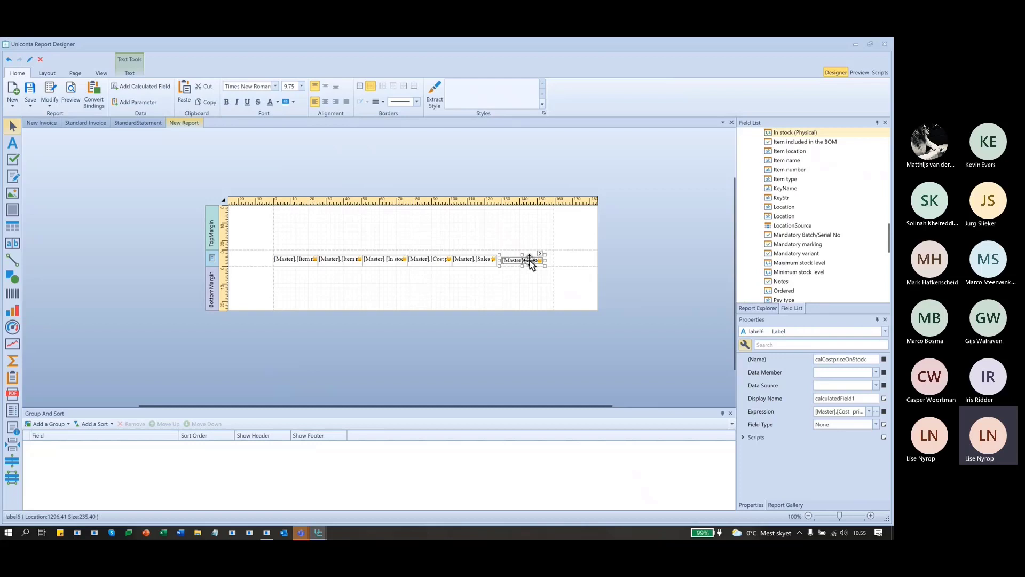
left_click(569, 264)
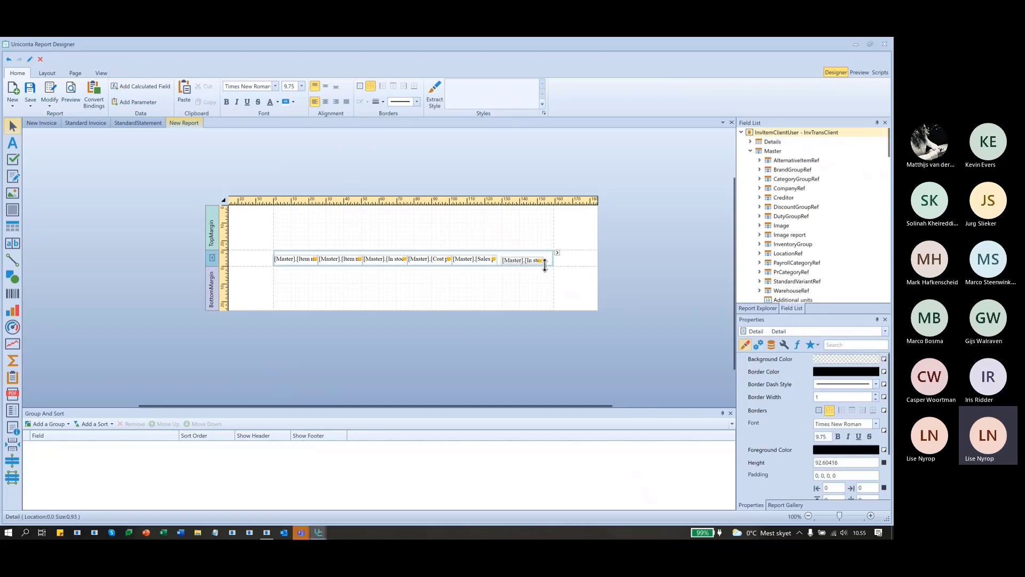
left_click_drag(545, 265, 521, 287)
scroll(844, 254, "down", 4)
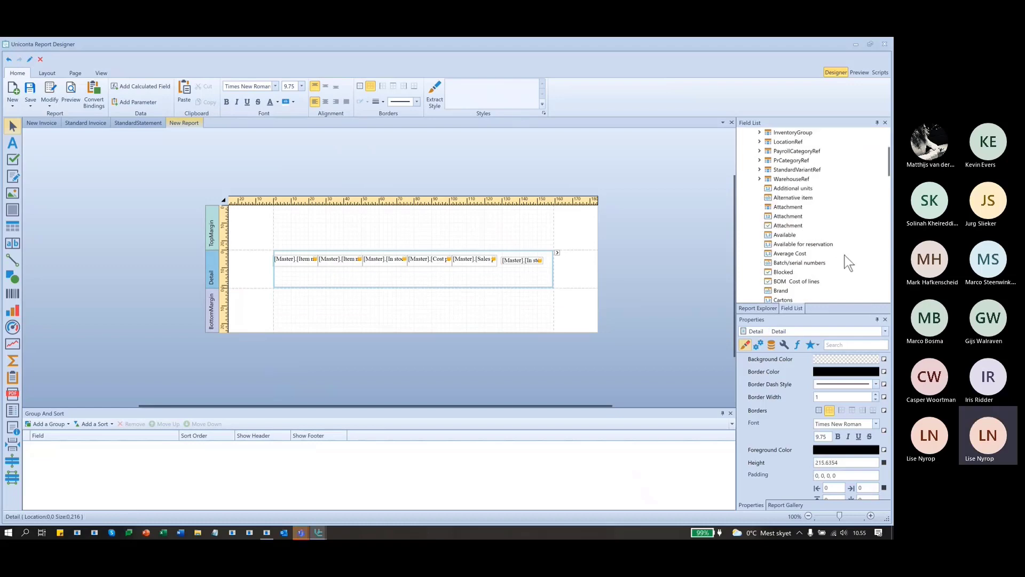
Place a label for calCostpriceOnStock beneath the stock value expression label in the Detail band and bind it to that calculated field.
scroll(844, 254, "down", 15)
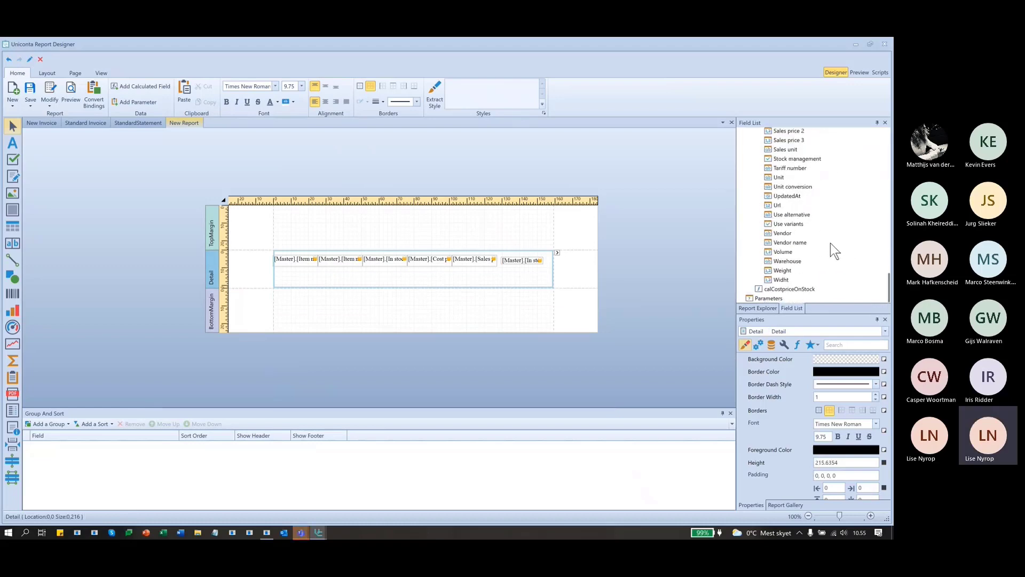
left_click(796, 290)
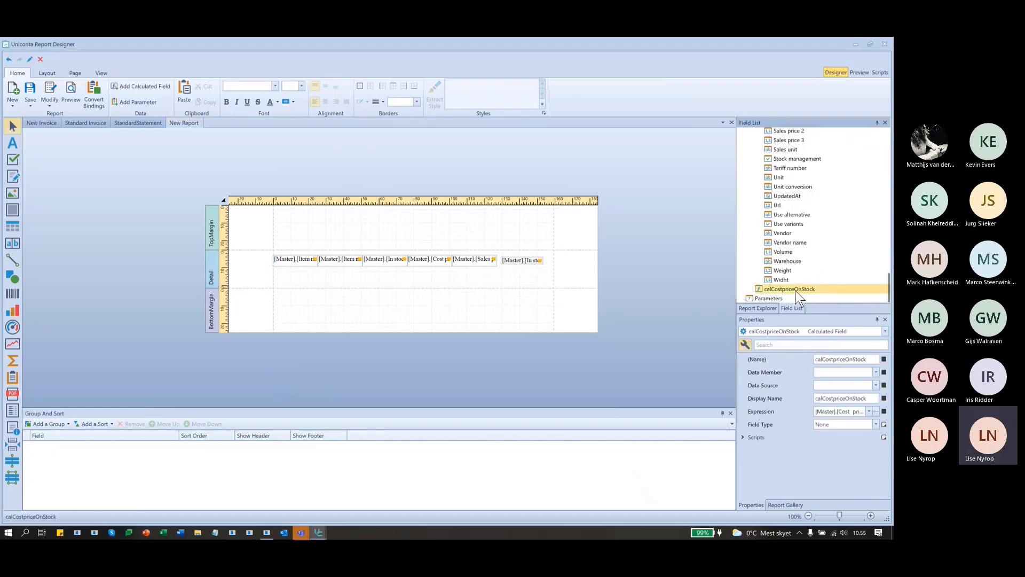
left_click_drag(795, 290, 521, 275)
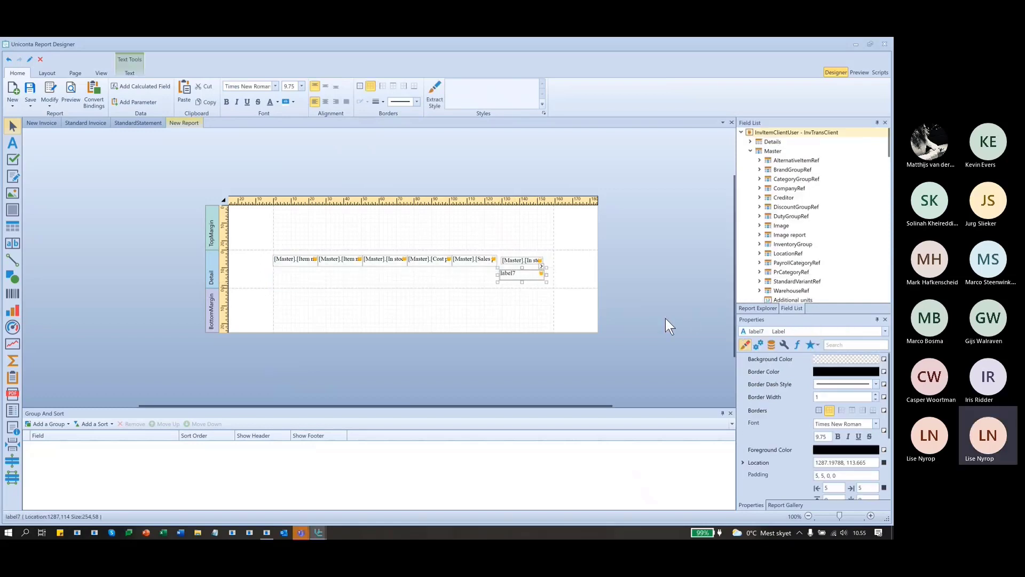
scroll(794, 267, "down", 12)
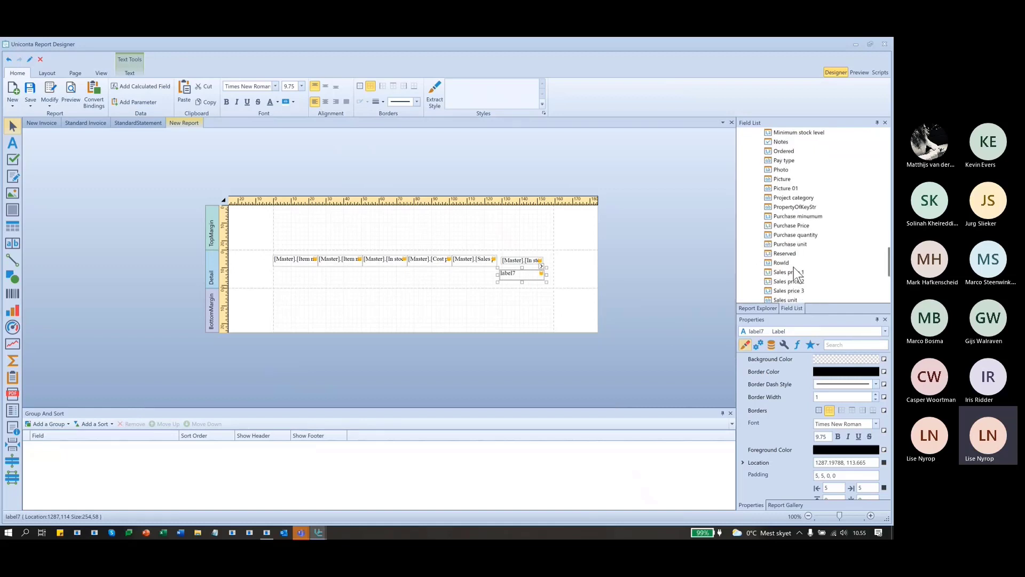
scroll(793, 267, "down", 5)
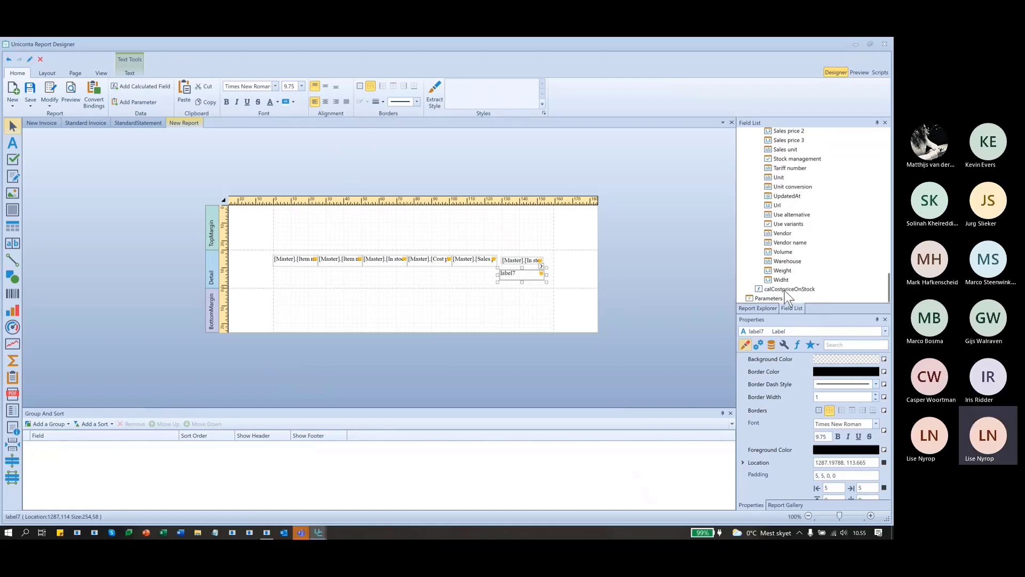
left_click(790, 290)
left_click_drag(793, 289, 524, 275)
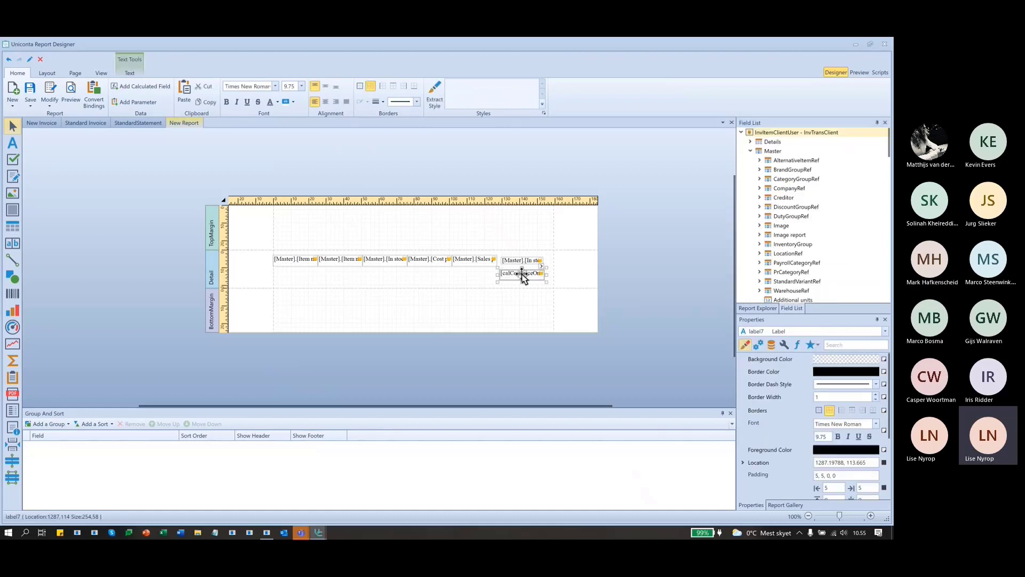
left_click(561, 281)
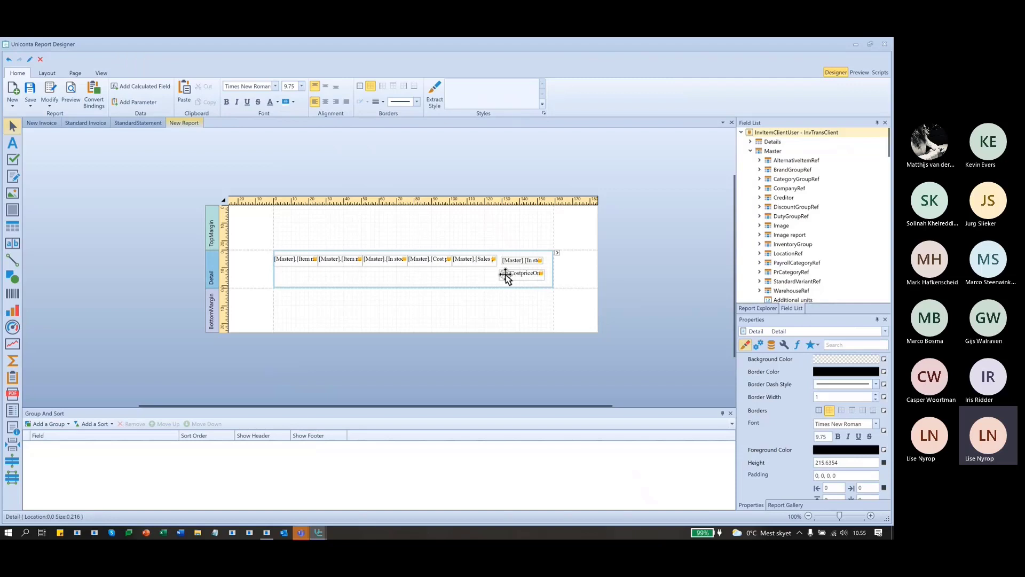
Compare the calculated field's label with the stock value expression label, and check both values in the report preview.
scroll(844, 260, "down", 15)
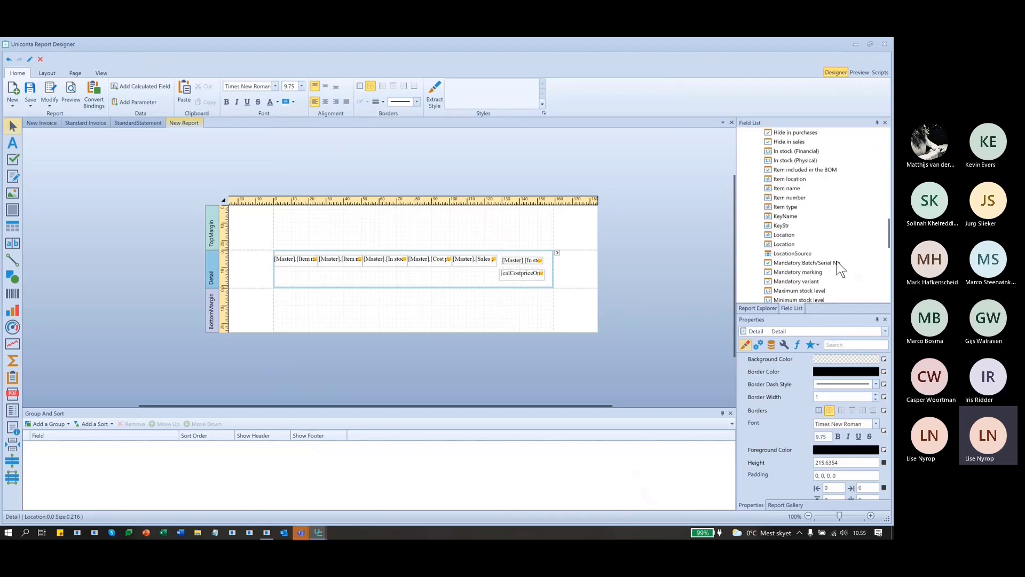
left_click(789, 288)
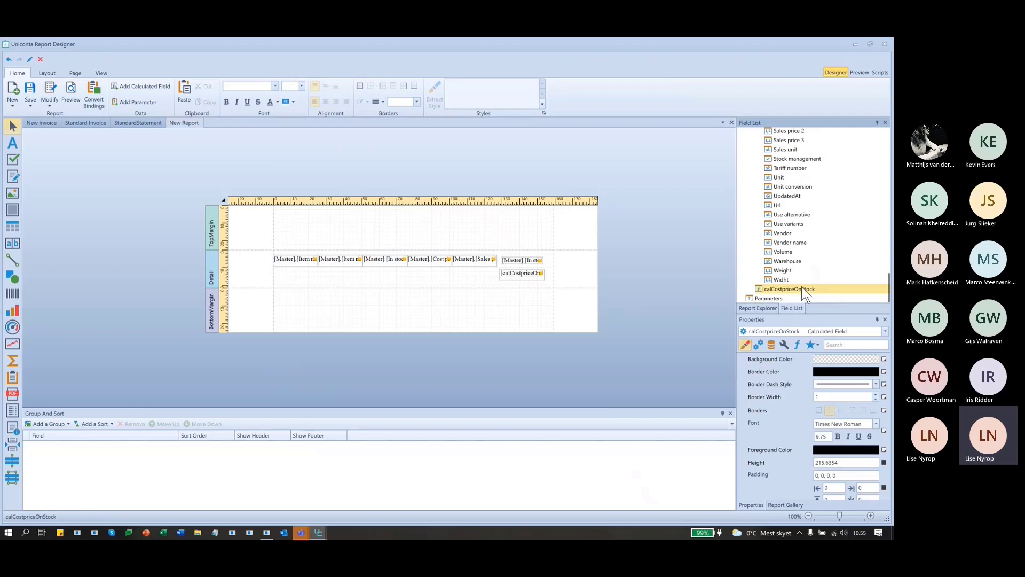
left_click(520, 273)
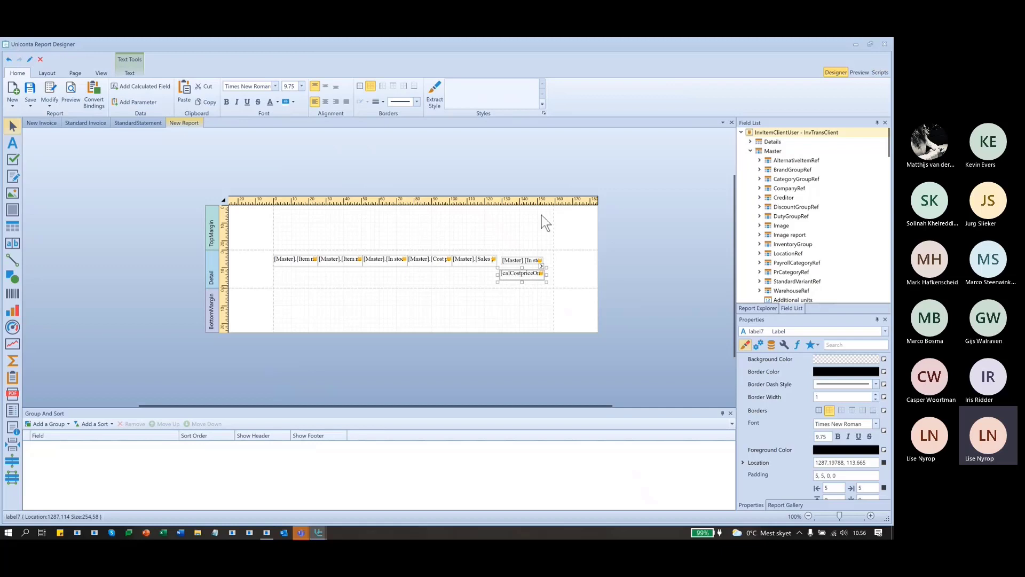
left_click(516, 260)
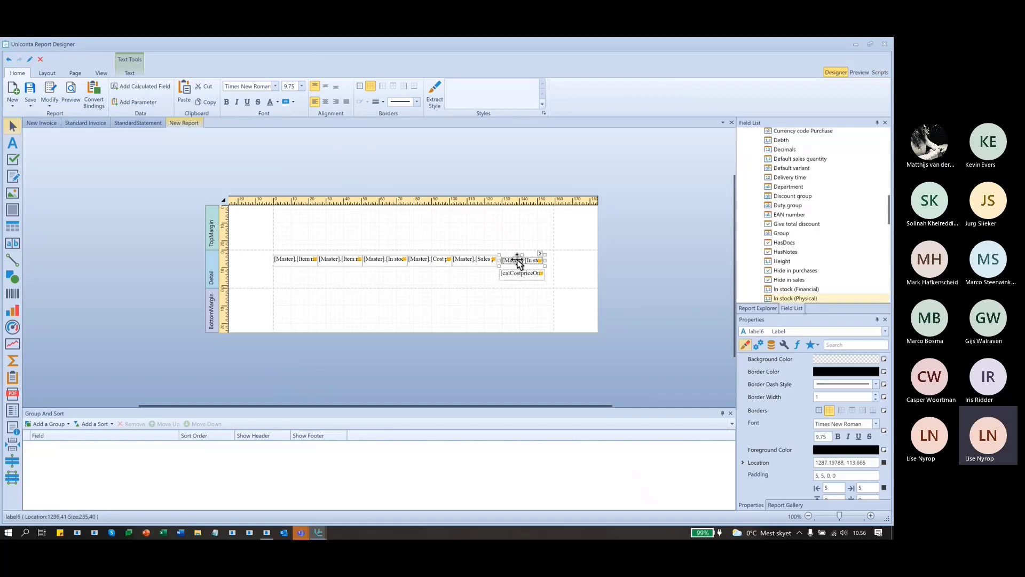
left_click(859, 72)
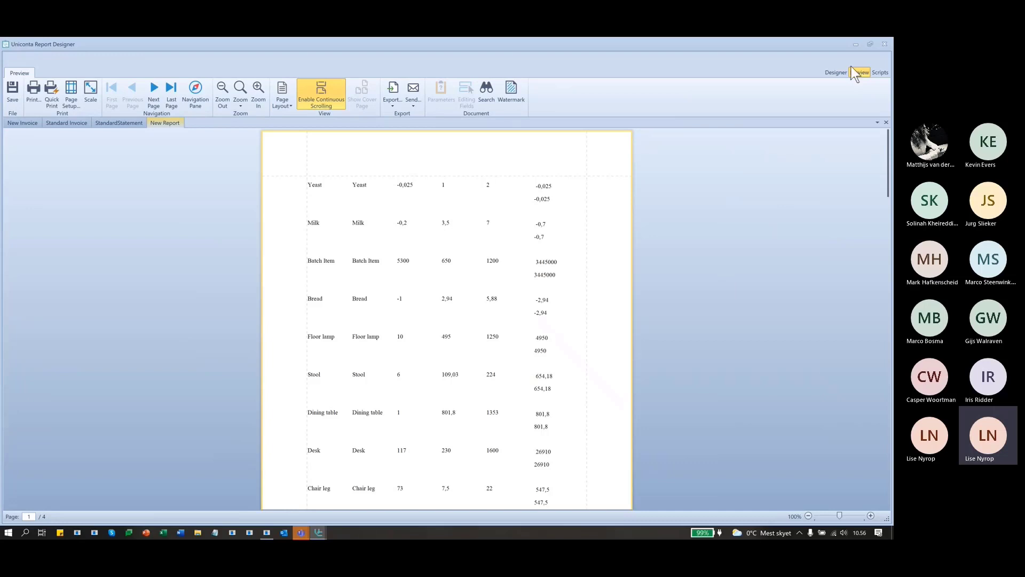
left_click(834, 73)
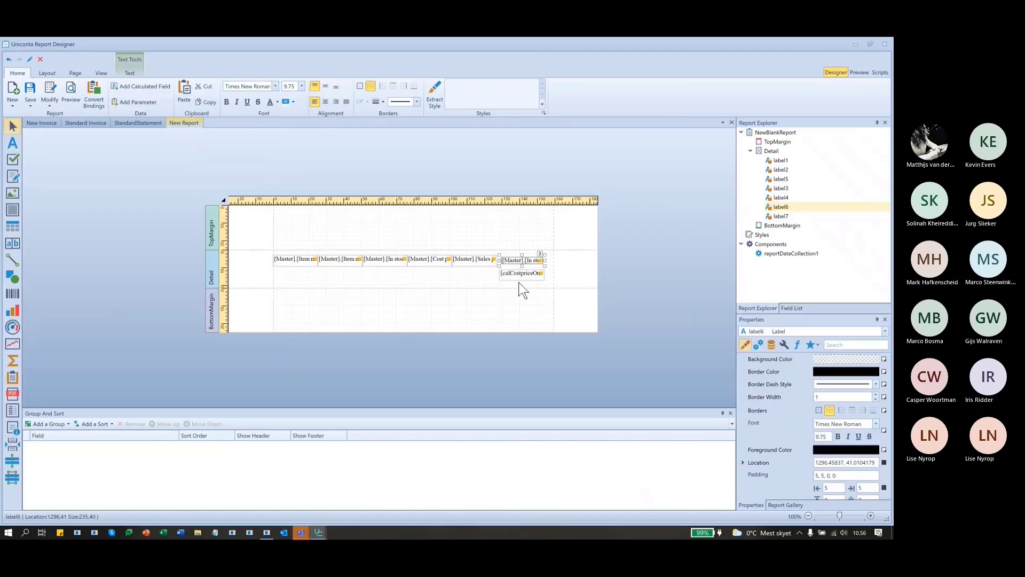
Inspect the text and expression settings of the stock value expression label and the calCostpriceOnStock label.
left_click(540, 255)
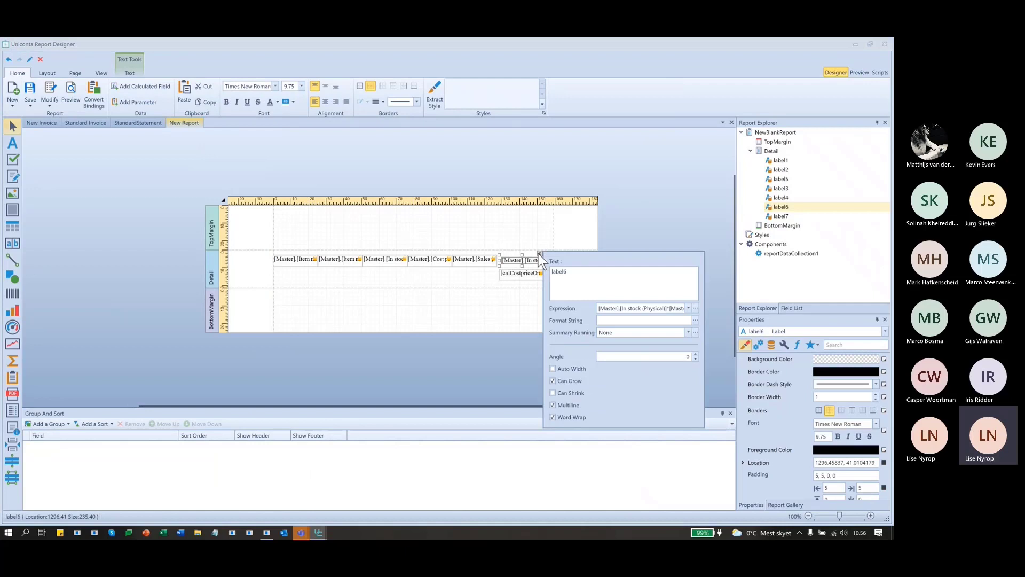
left_click(690, 218)
left_click(534, 274)
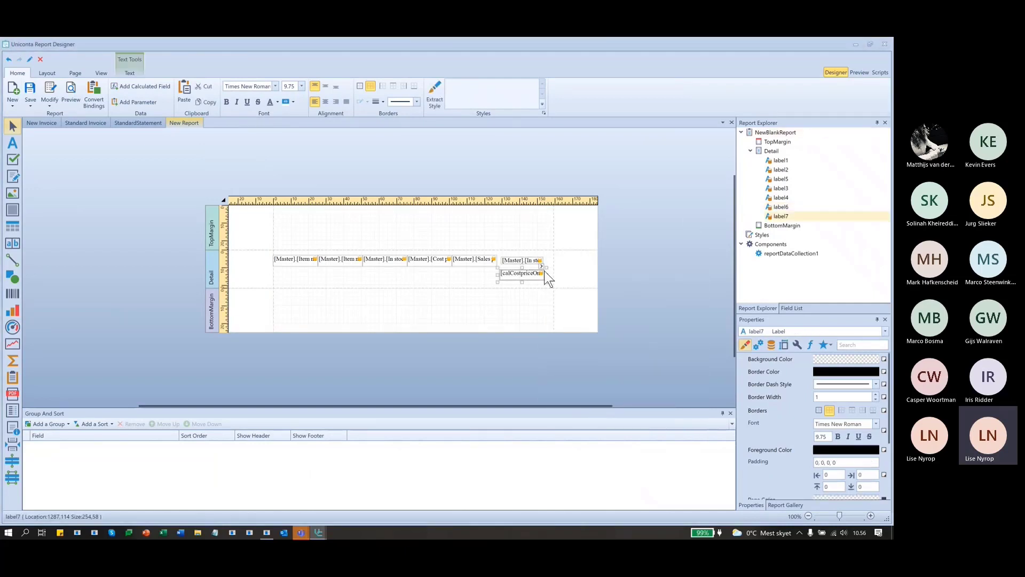
left_click(542, 266)
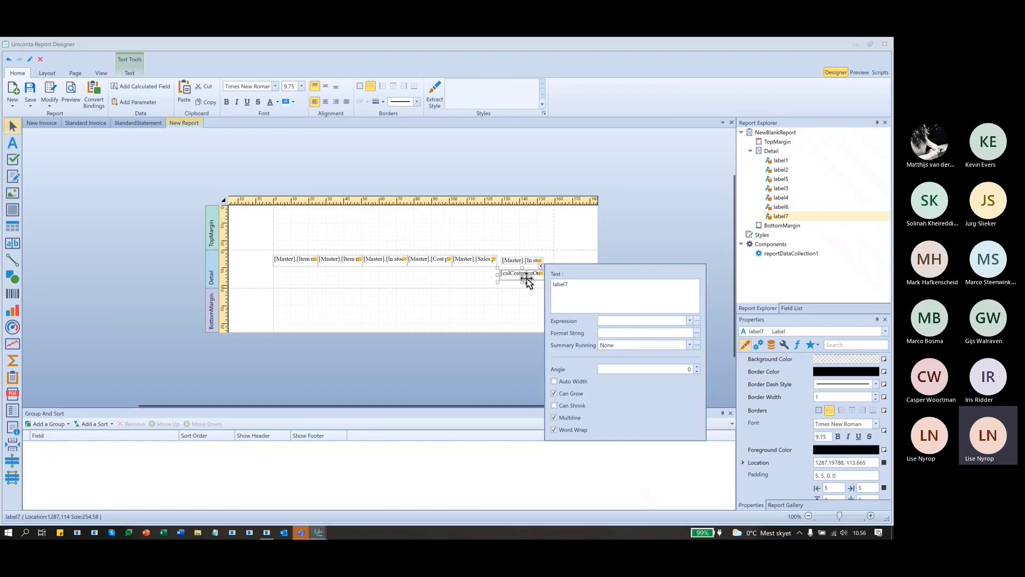
left_click(640, 229)
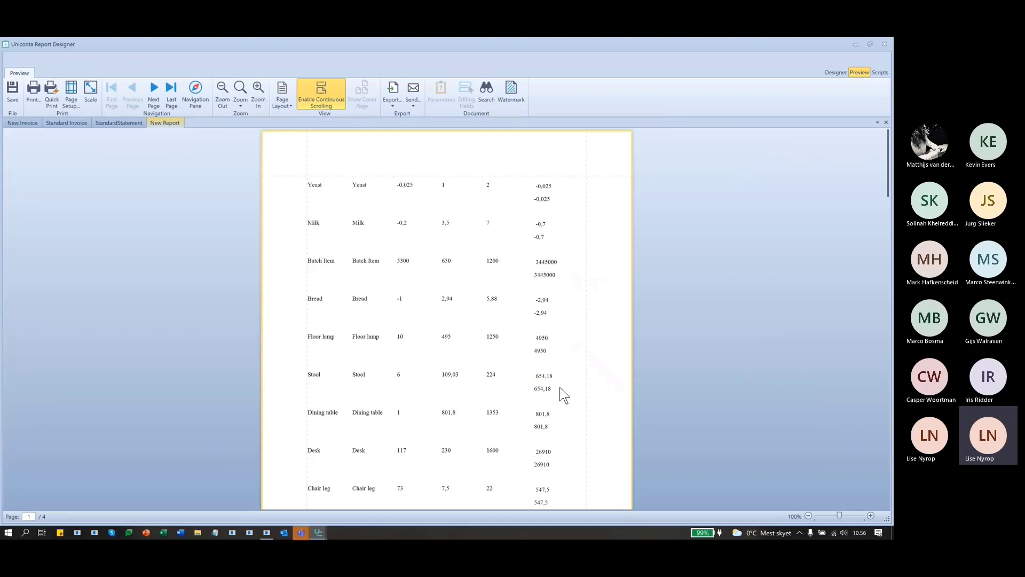
Examine how the item values line up in the report preview and return to the design view.
scroll(559, 386, "down", 1)
scroll(560, 386, "up", 1)
left_click(839, 71)
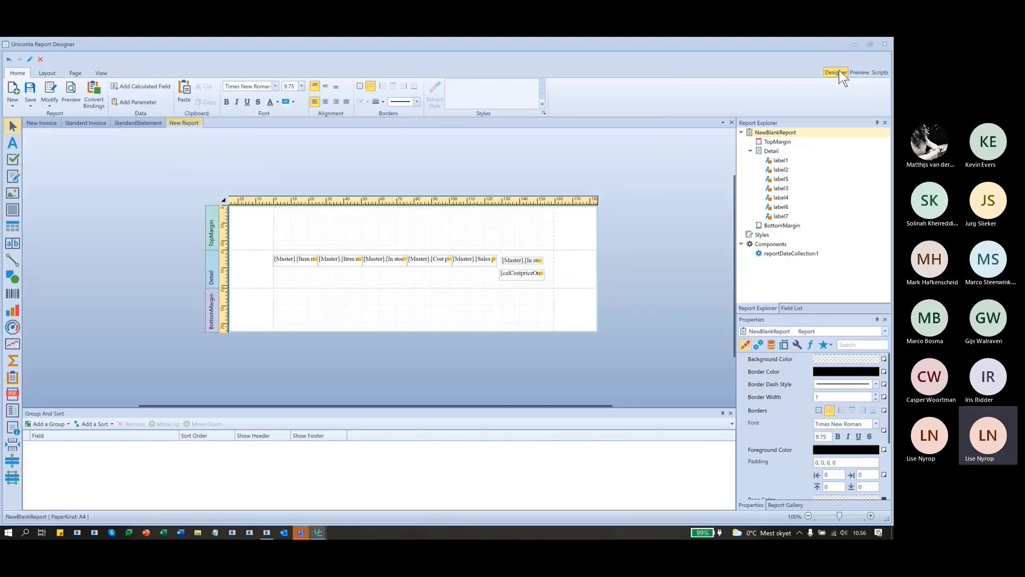
Top-align the stock value expression label with the sales price label, match its width and height, and remove the horizontal gap between them.
left_click(469, 260)
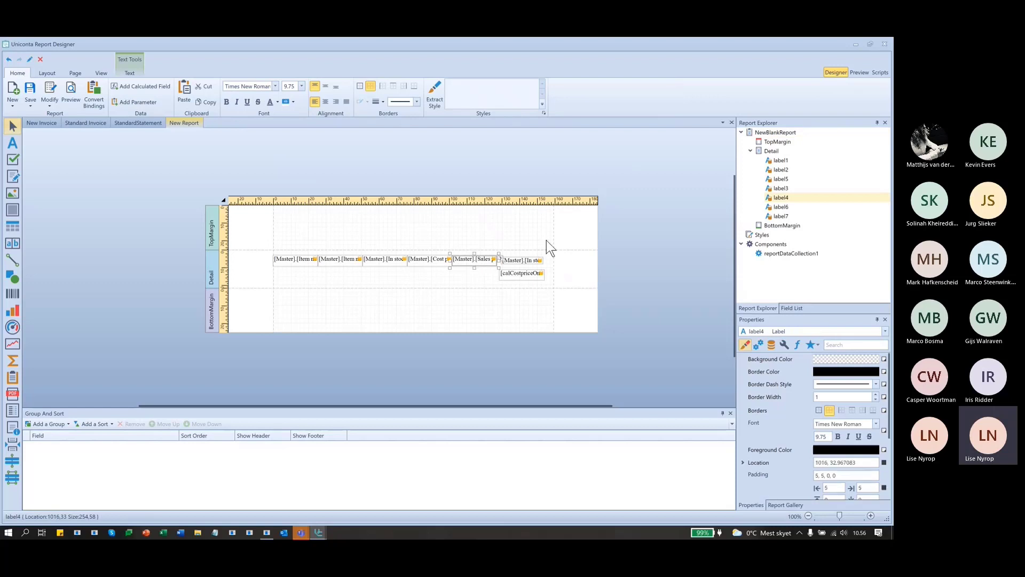
left_click(523, 261, "ctrl")
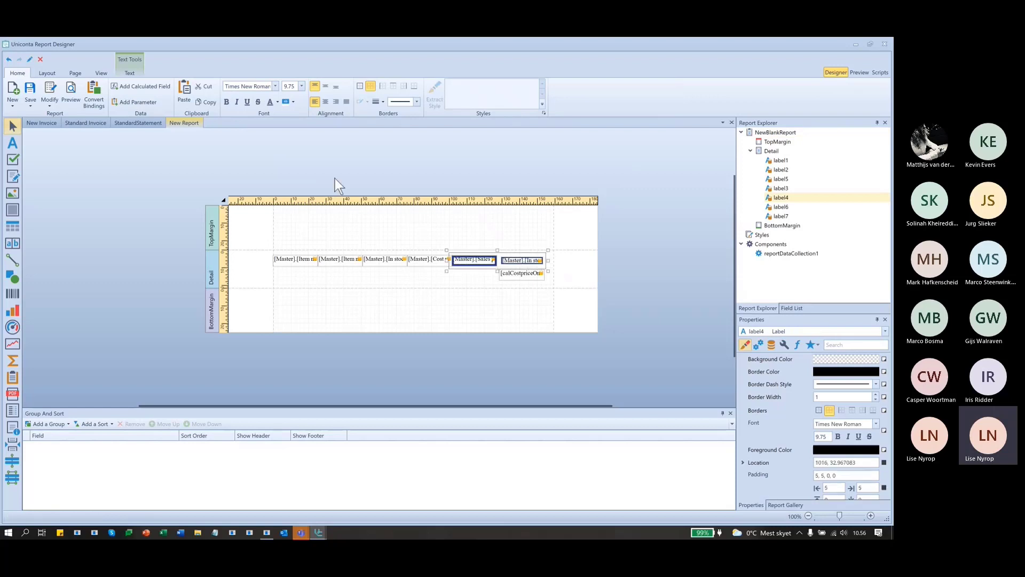
left_click(52, 73)
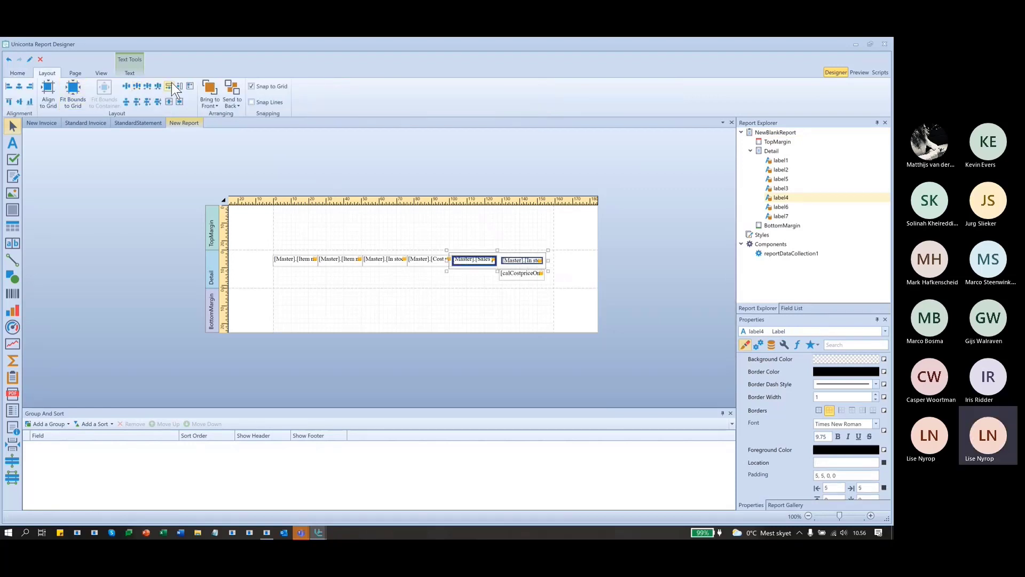
left_click(9, 101)
left_click(167, 86)
left_click(181, 87)
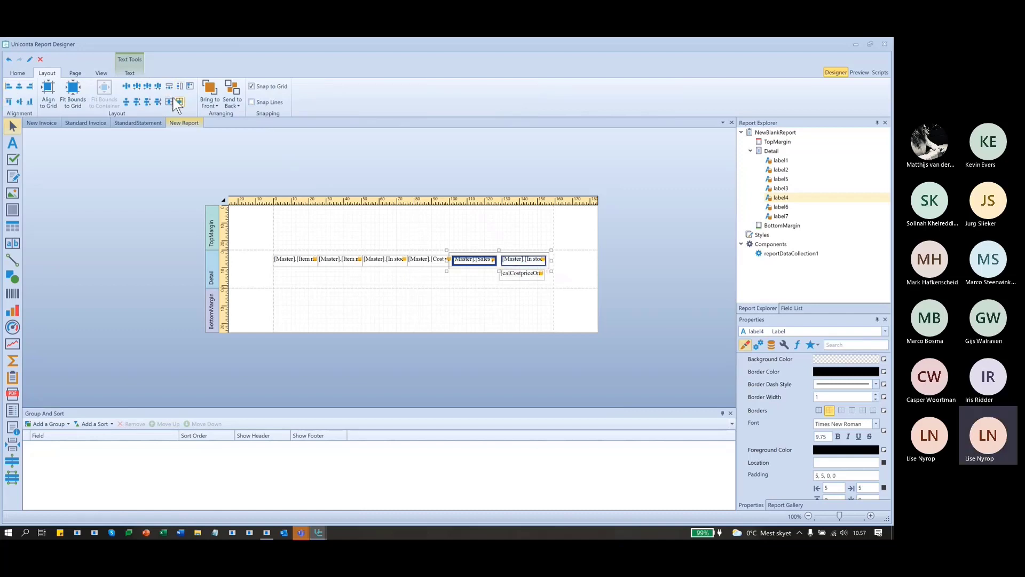
left_click(156, 104)
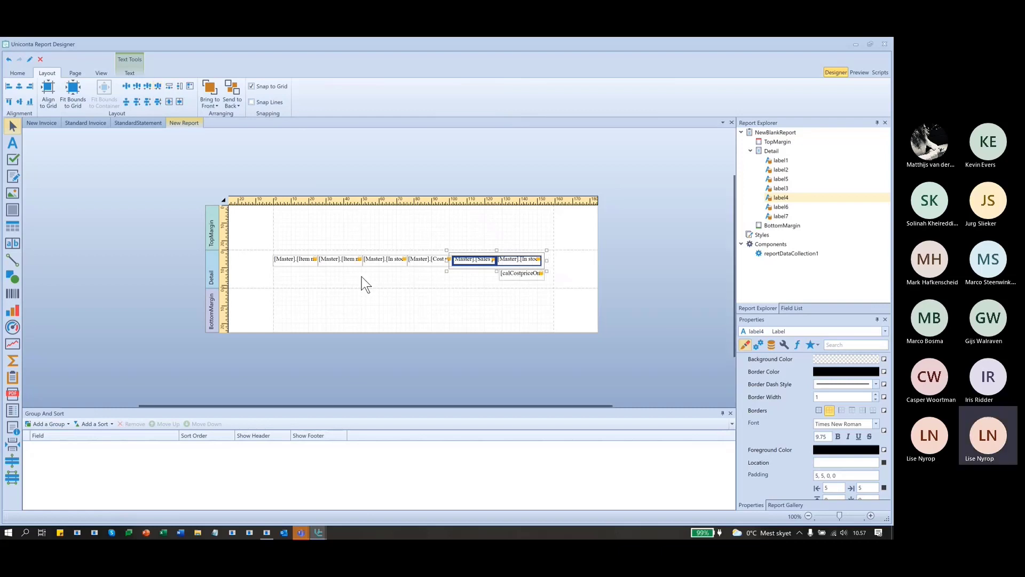
left_click(634, 252)
Remove the vertical gap between the stock value expression label and the calCostpriceOnStock label, and align their left edges.
left_click(523, 259)
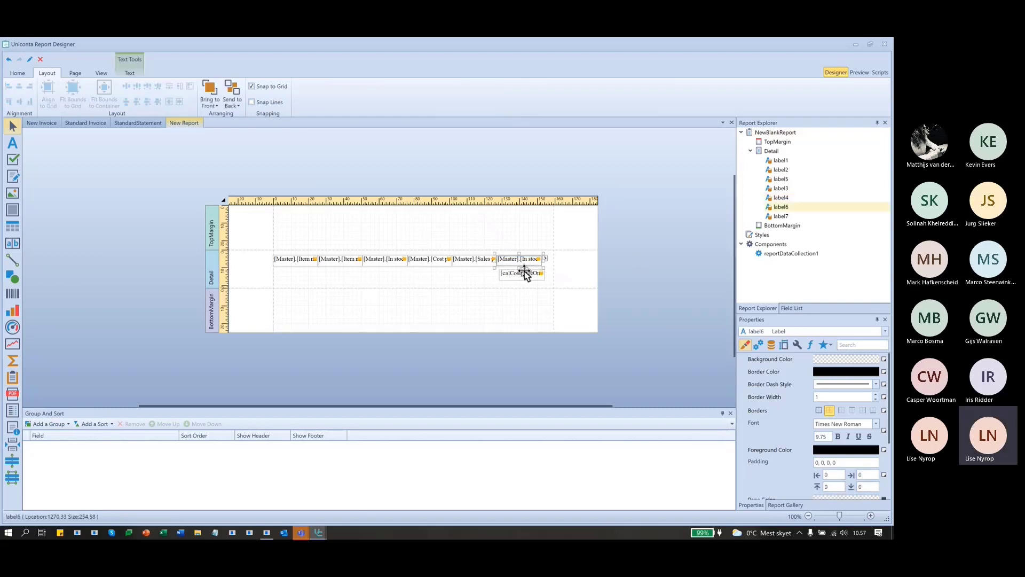
left_click(522, 275, "ctrl")
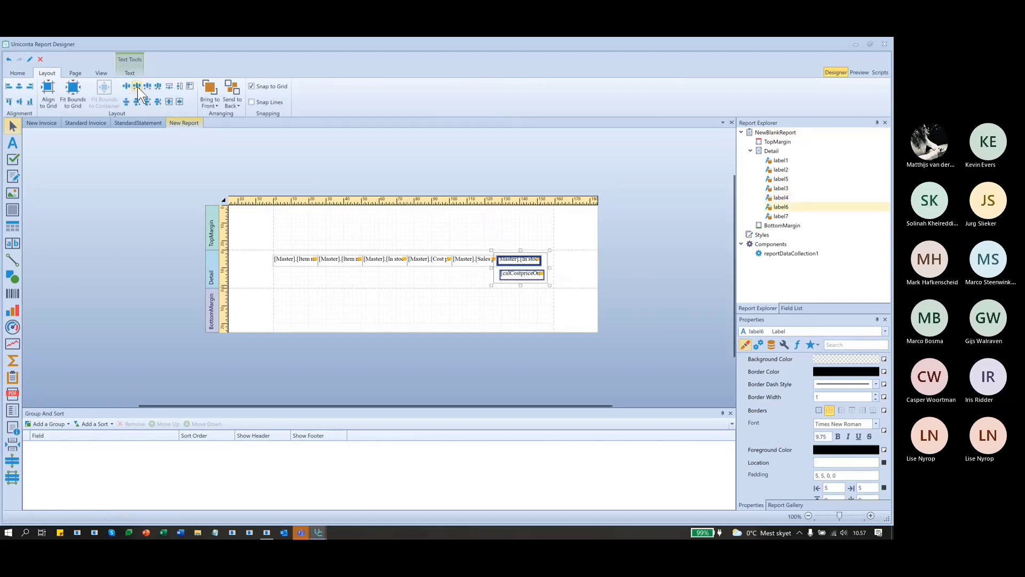
left_click(158, 99)
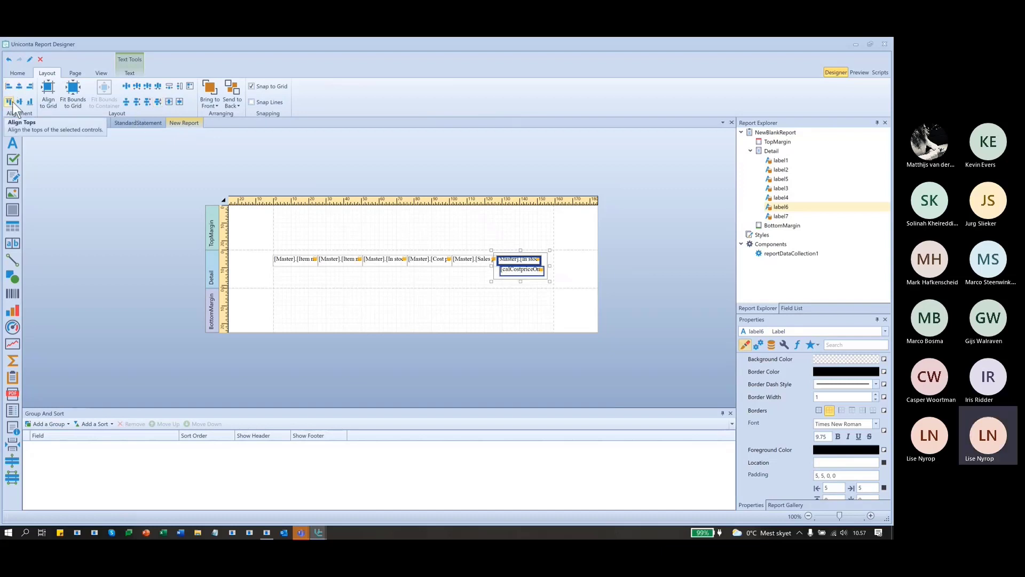
left_click(8, 85)
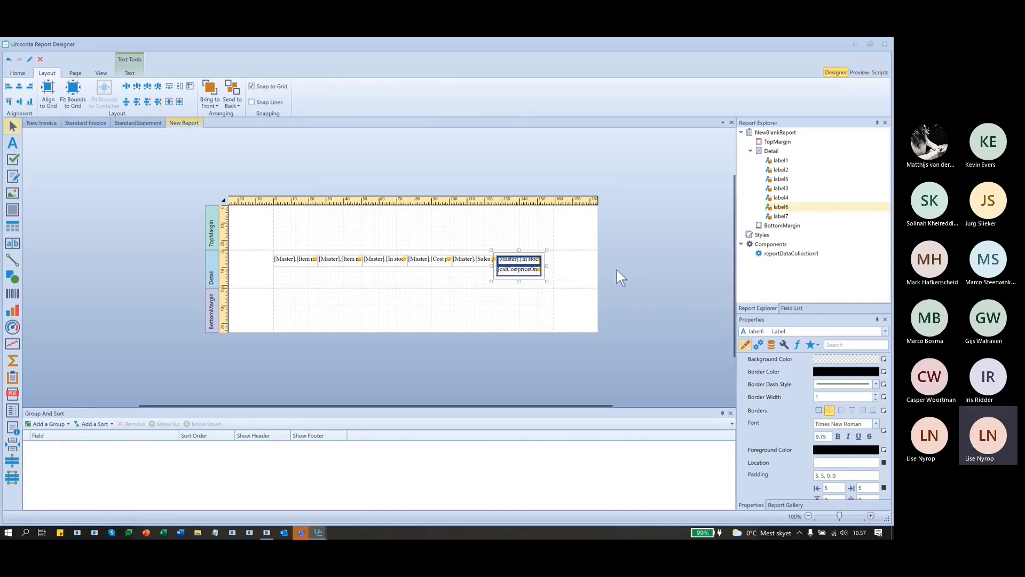
left_click(634, 261)
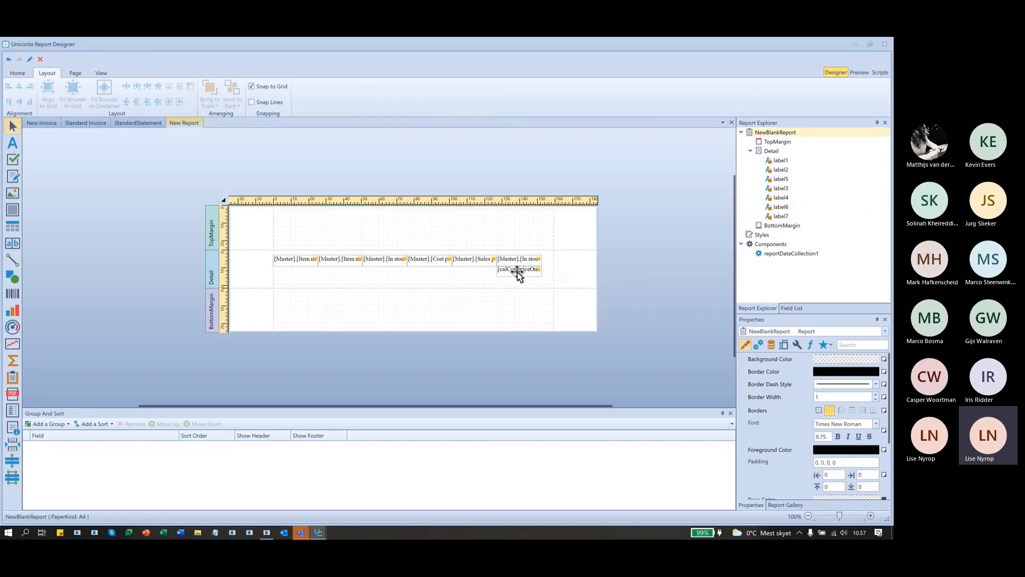
Set the vertical text alignment of all seven labels in the Detail band to middle.
left_click_drag(551, 245, 271, 282)
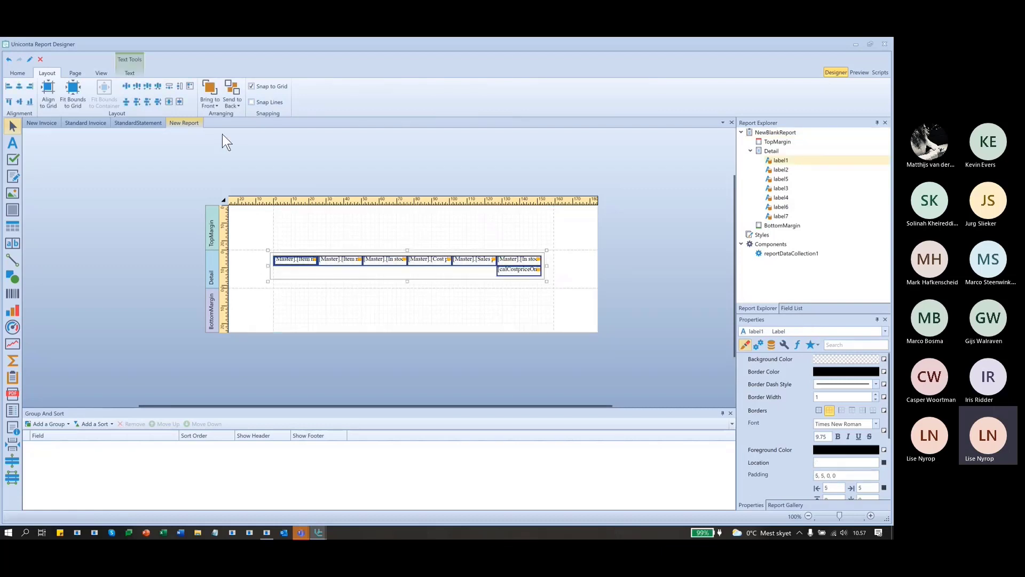
left_click(27, 75)
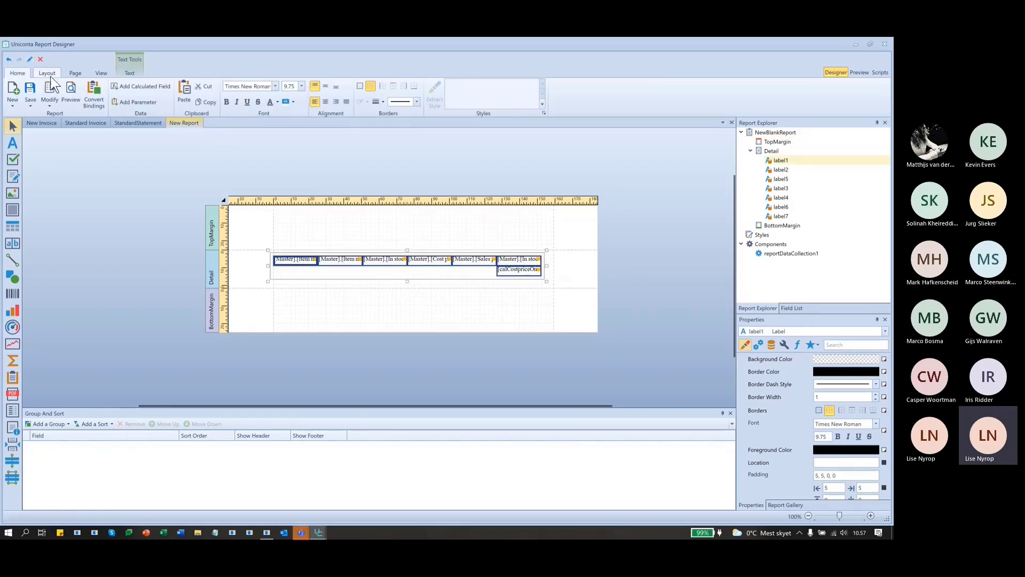
left_click(327, 86)
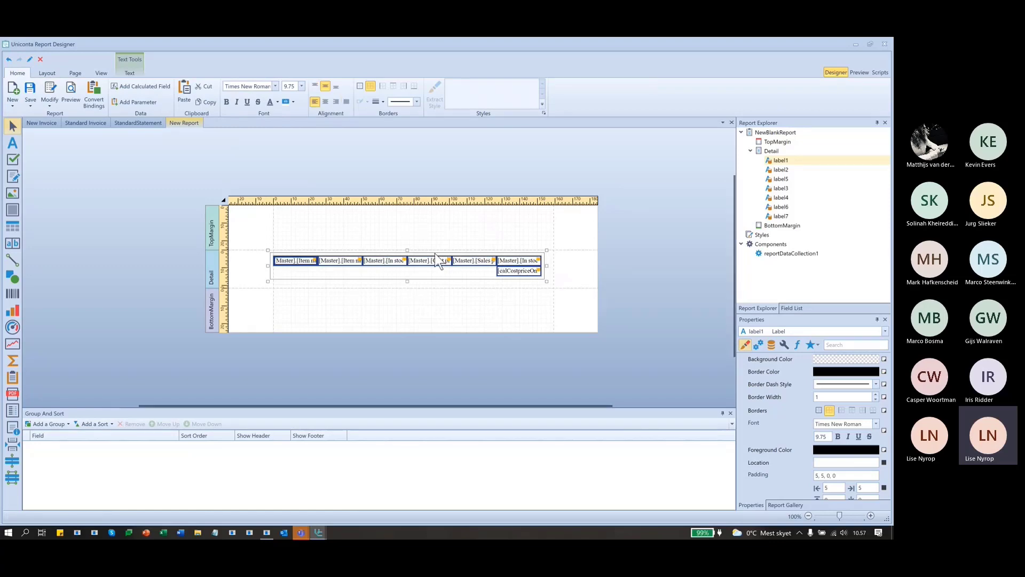
left_click(371, 226)
Right-align the text of the cost price, sales price, stock value expression and calCostpriceOnStock labels.
left_click(419, 262)
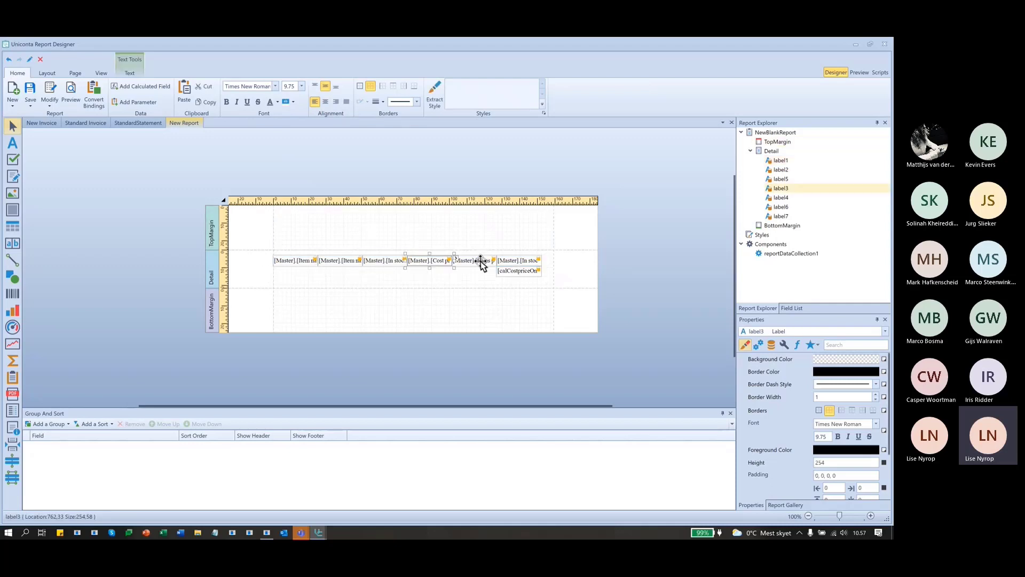
left_click(474, 260, "shift")
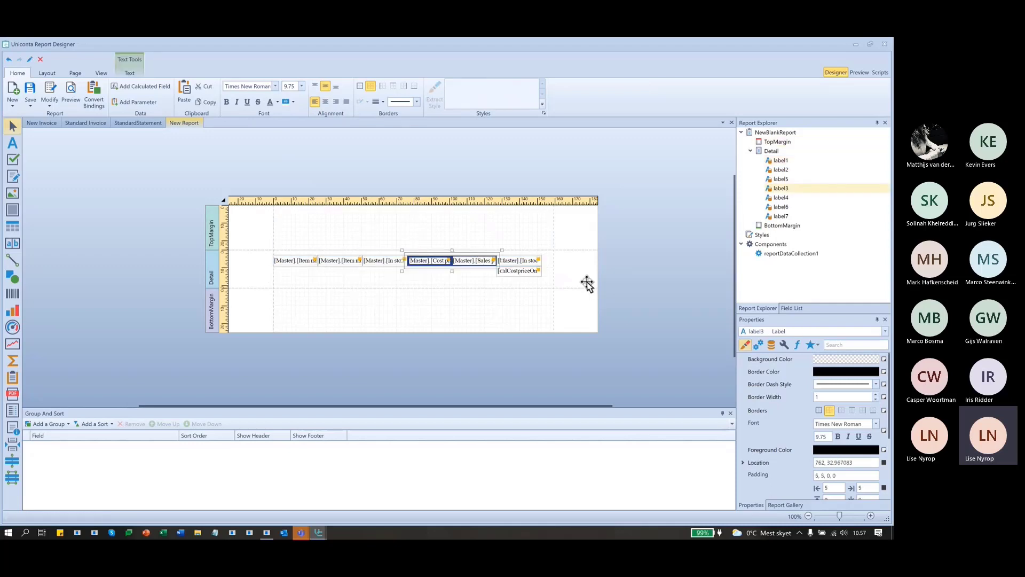
left_click(534, 261, "shift")
left_click(522, 271, "shift")
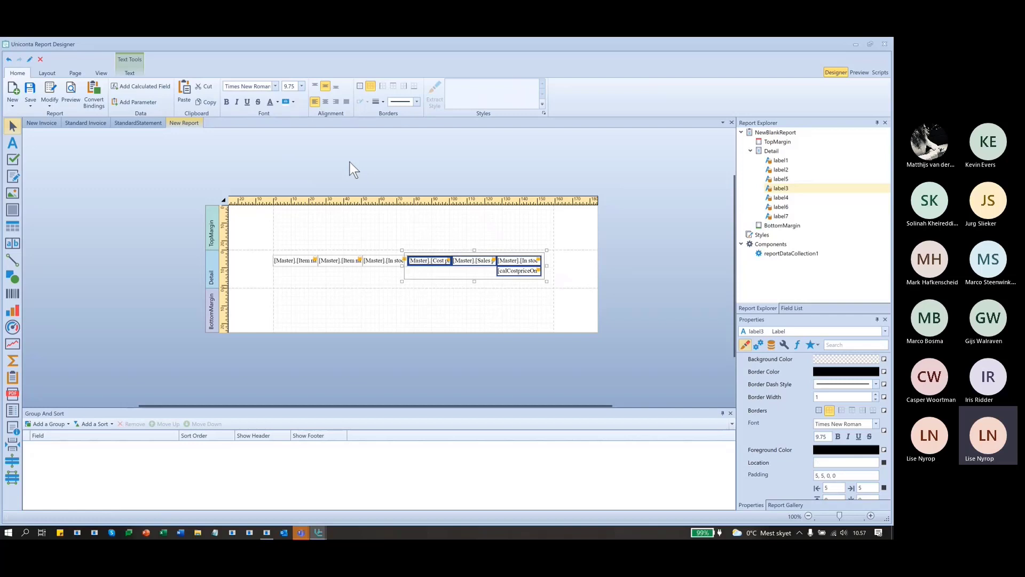
left_click(335, 103)
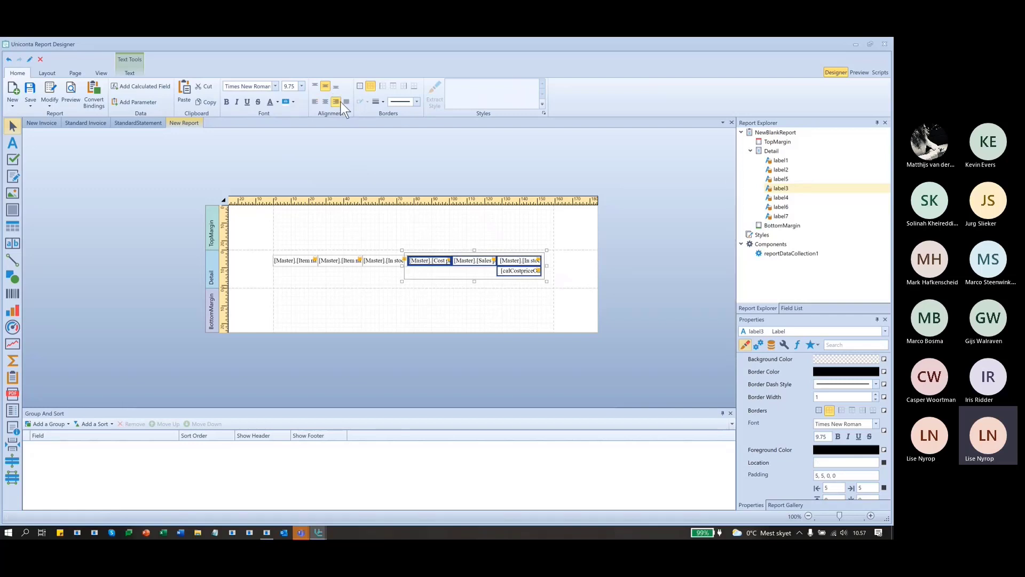
Right-align the text of the in stock label in the Detail band.
left_click(664, 302)
left_click(386, 261)
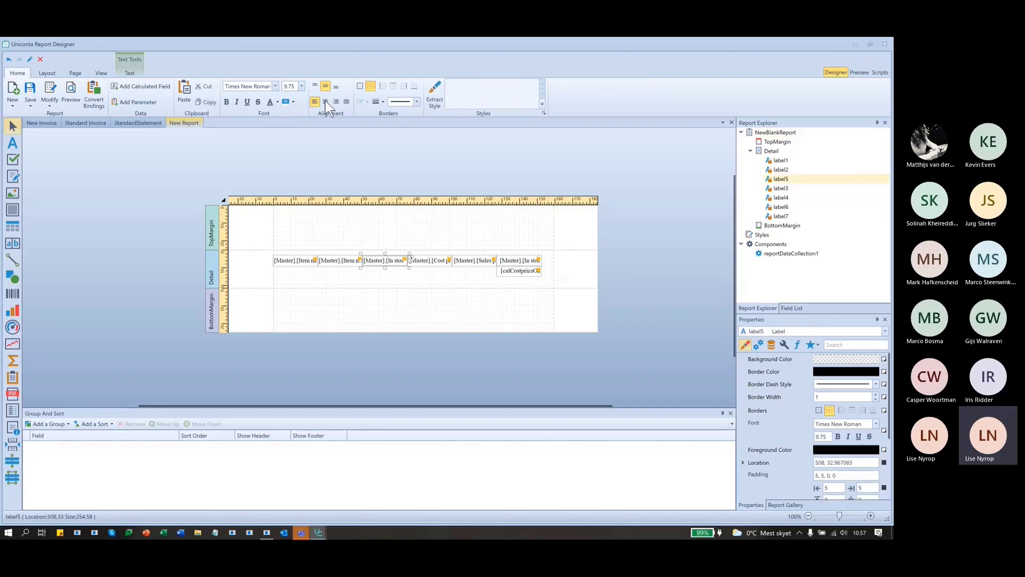
left_click(335, 101)
left_click(666, 242)
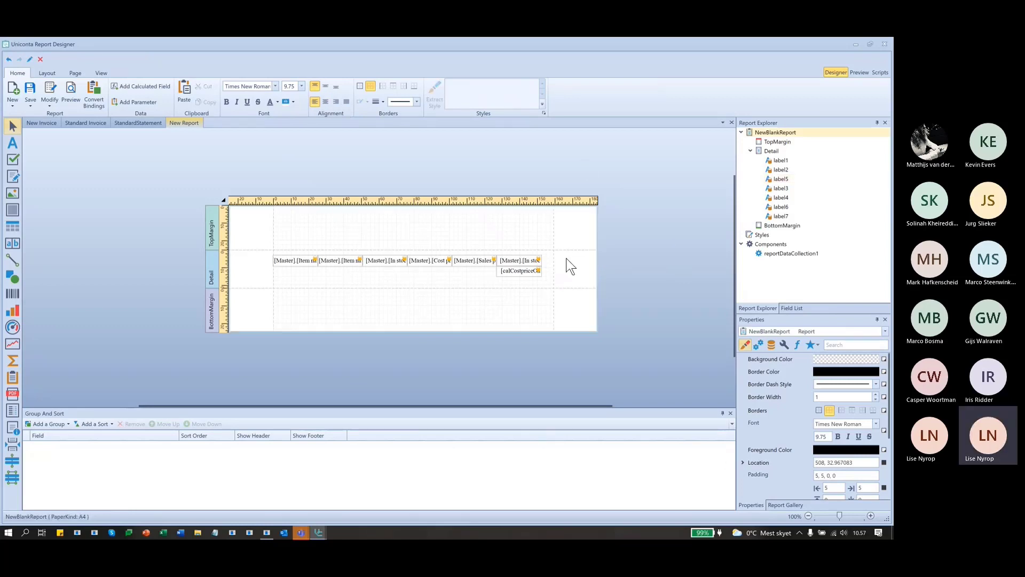
Set the stock value expression label's format string to the standard Number format n2.
left_click(525, 261)
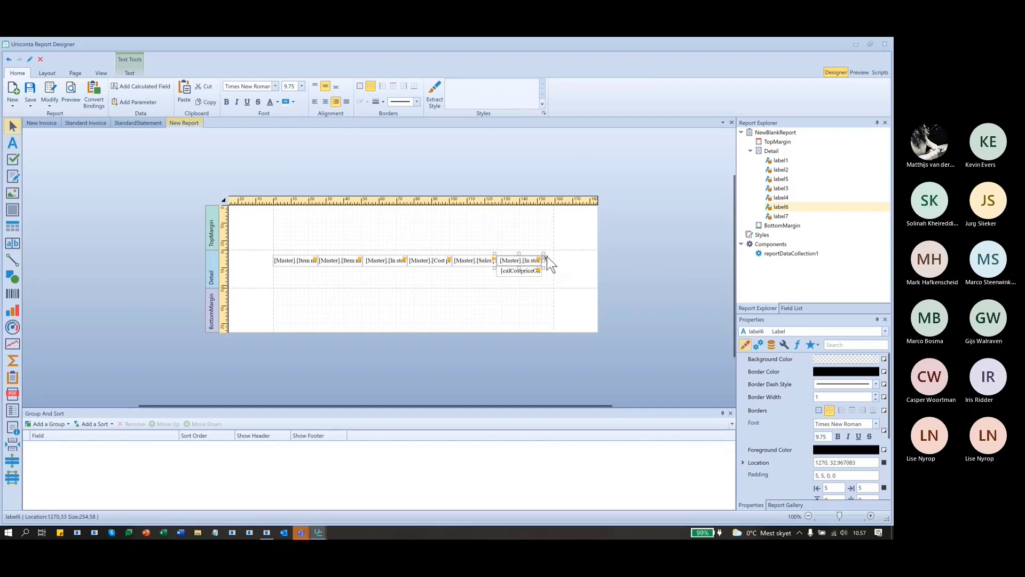
left_click(546, 258)
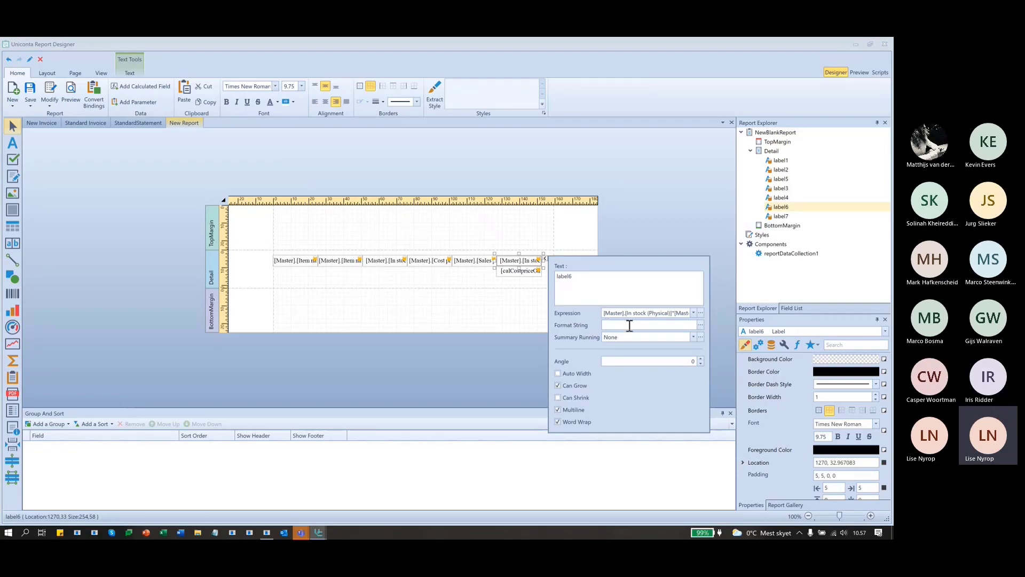
left_click(701, 324)
left_click_drag(613, 263, 393, 275)
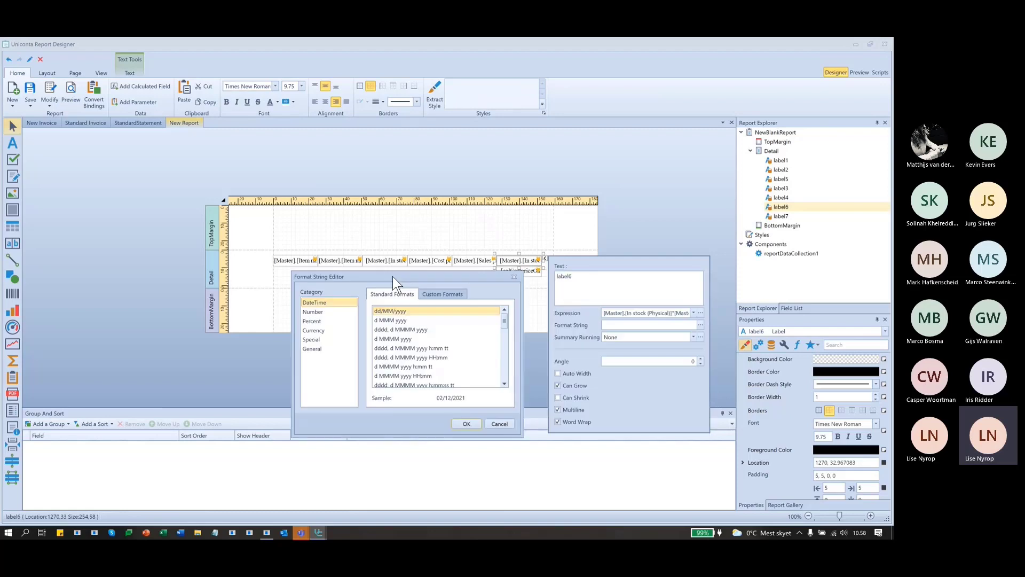
left_click(338, 311)
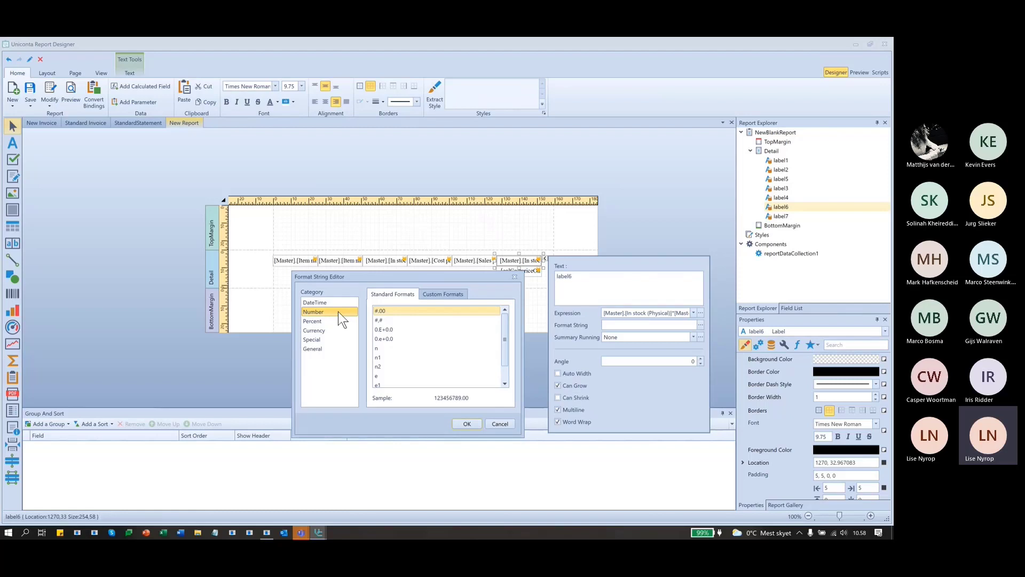
left_click(381, 367)
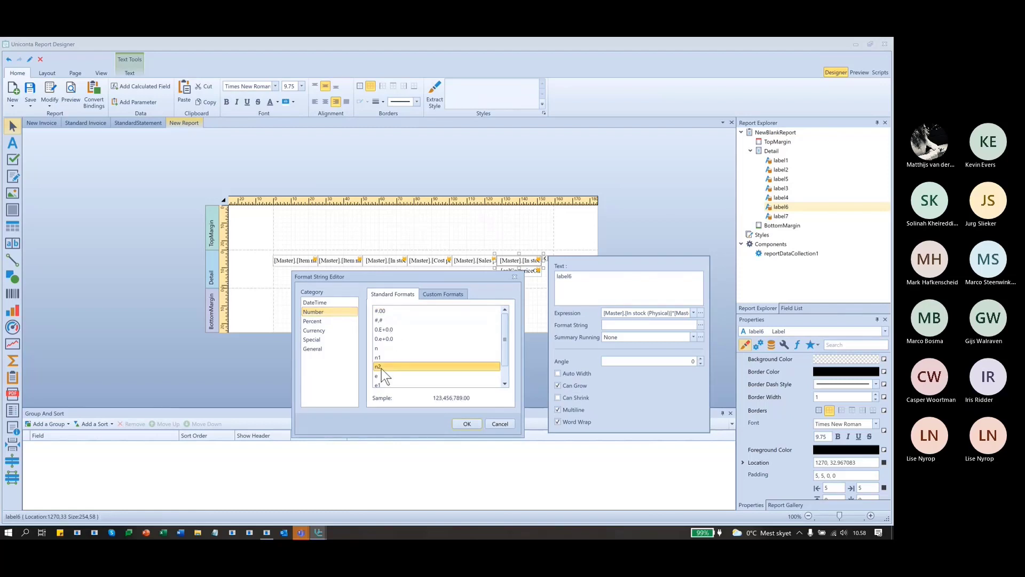
left_click(472, 423)
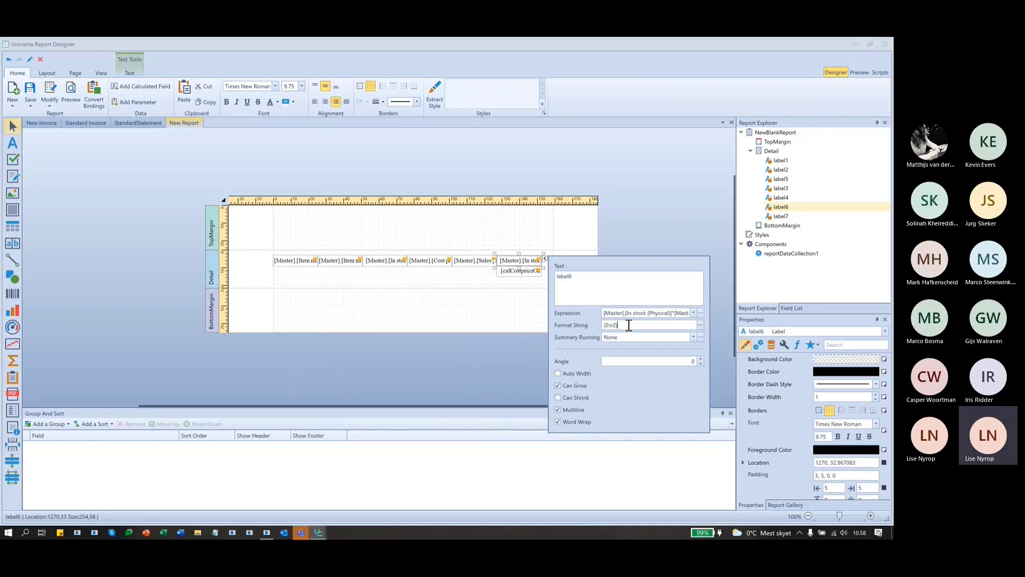
left_click(655, 185)
left_click(652, 188)
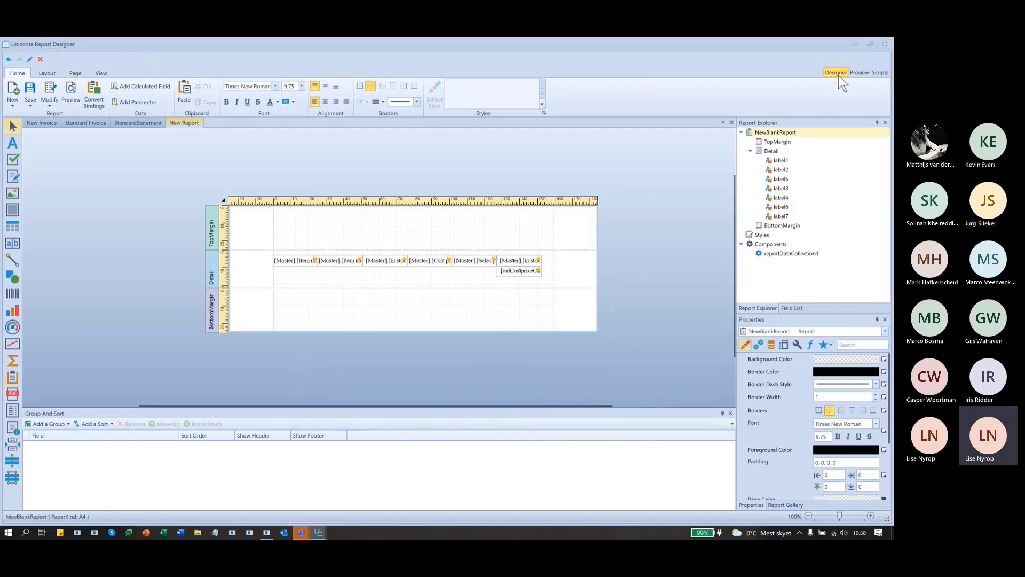
Preview the report to check the number format of the stock value expression, and return to the design view.
left_click(855, 75)
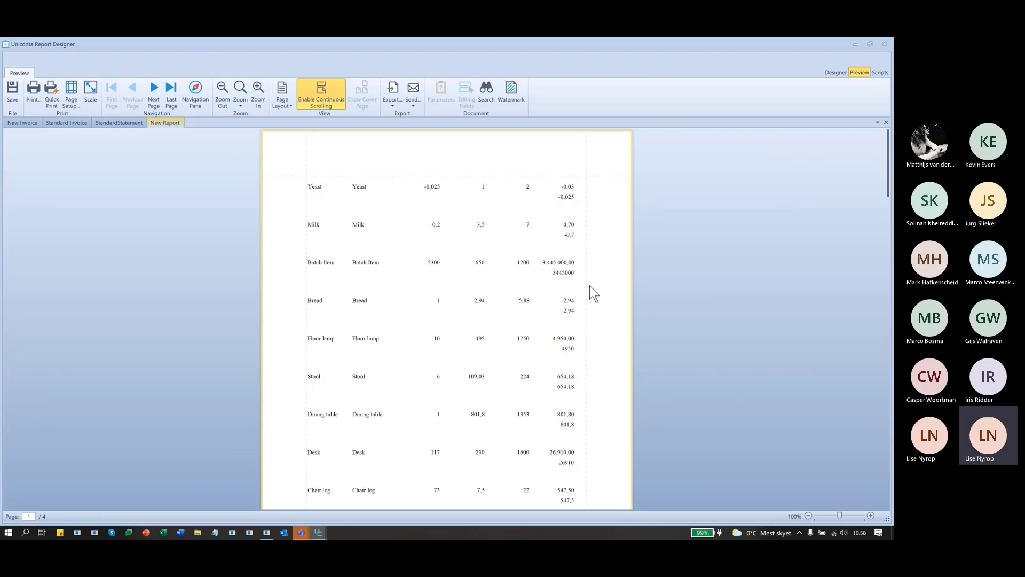
scroll(638, 466, "down", 5)
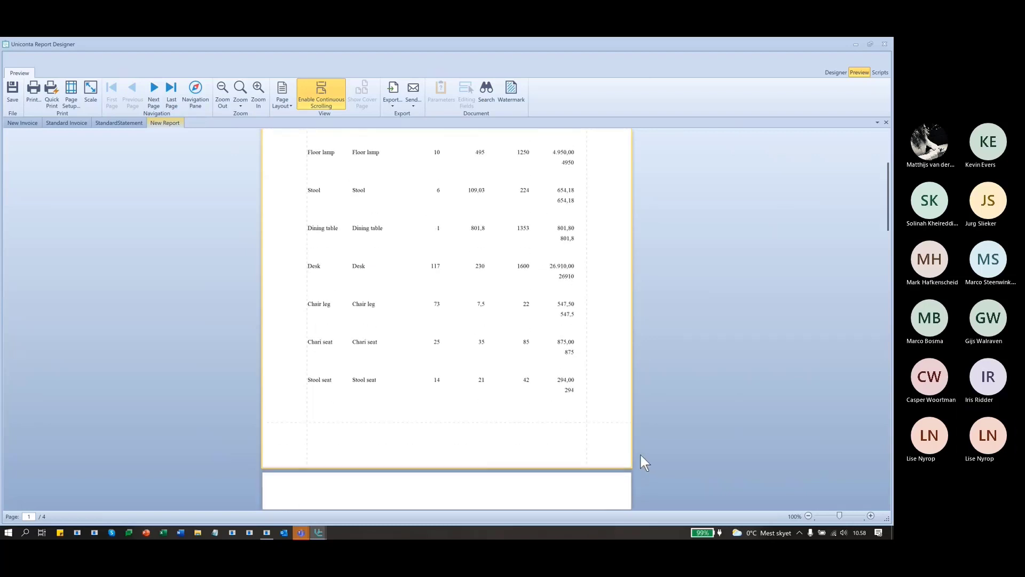
scroll(640, 448, "down", 1)
scroll(642, 430, "up", 6)
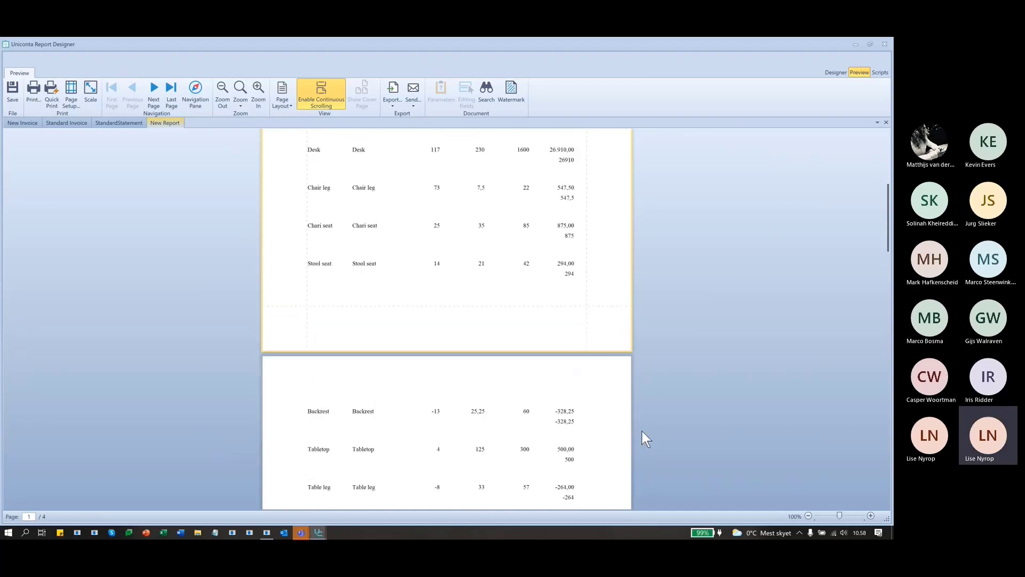
left_click(831, 72)
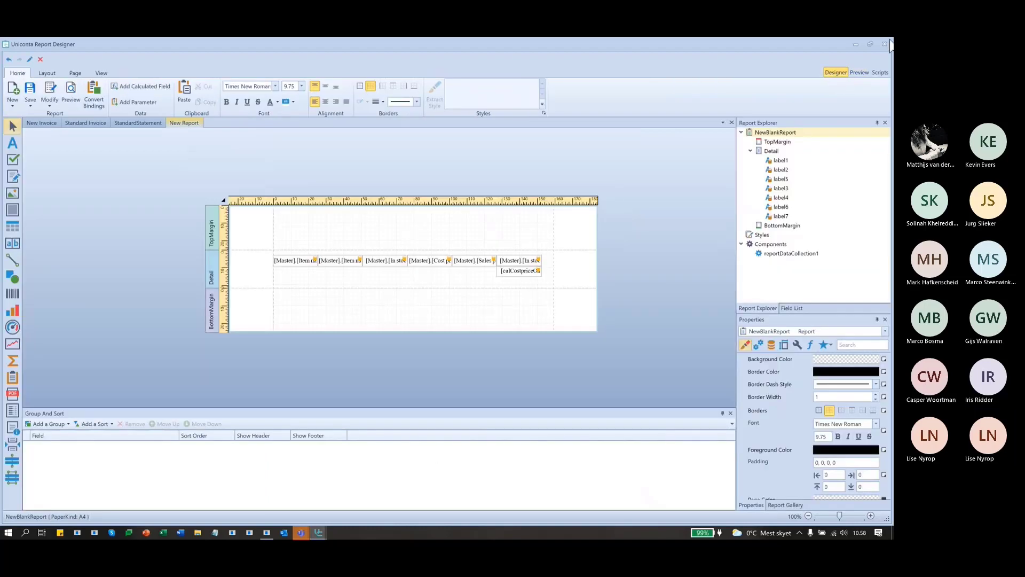
Add a € sign and a space before the n2 format in the stock value expression label's format string.
left_click(514, 262)
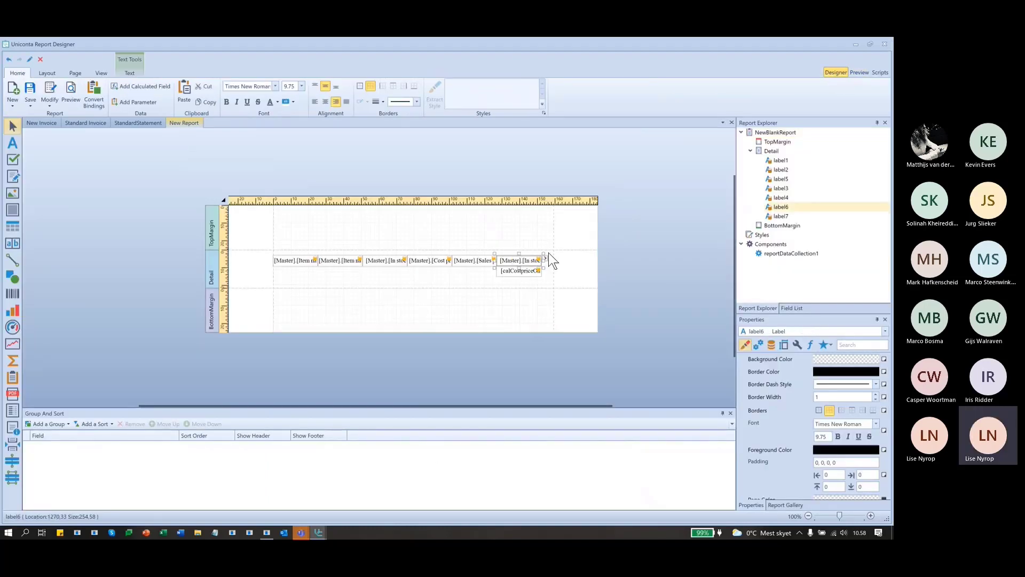
left_click(546, 259)
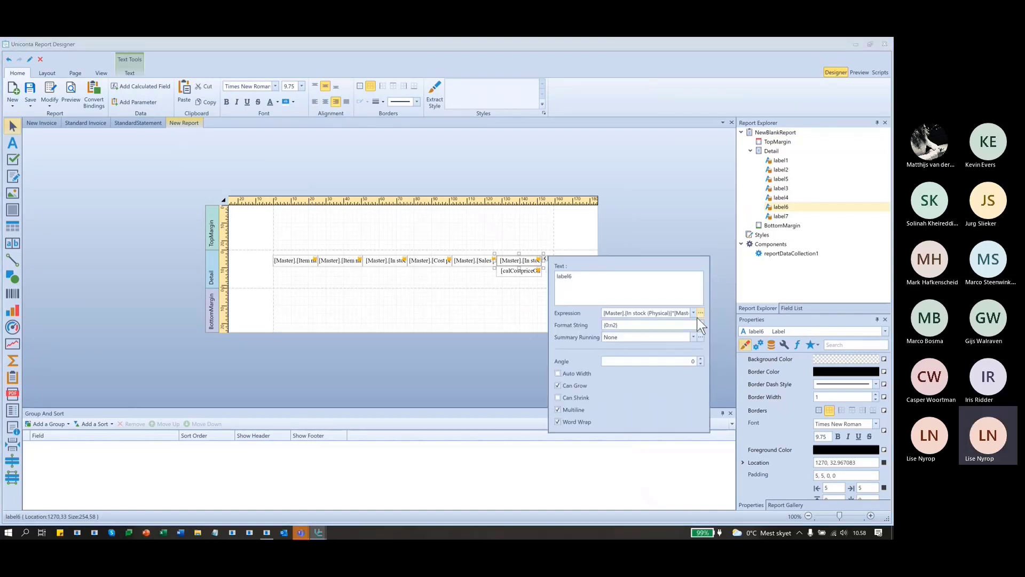
key("Return")
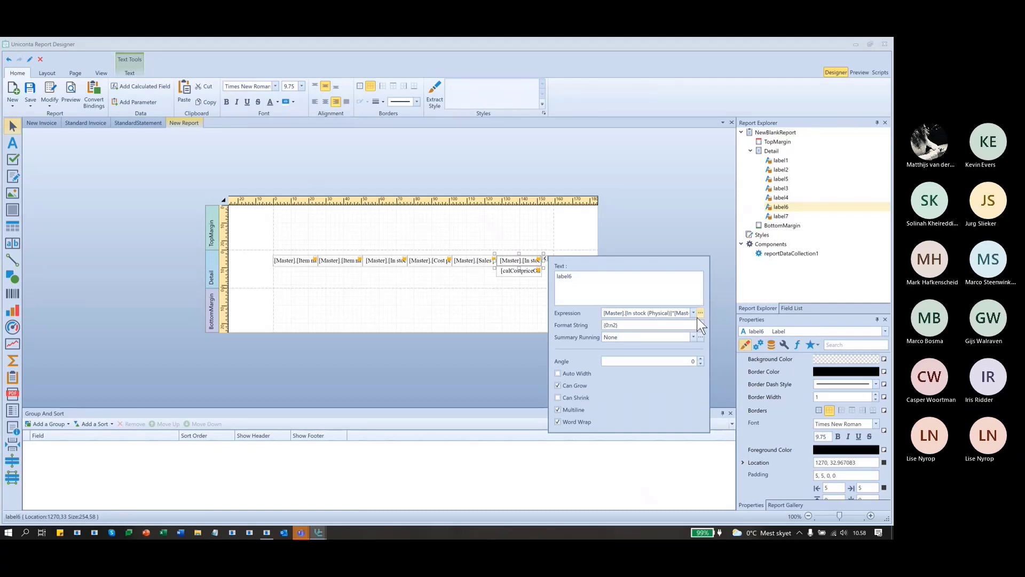
type("€")
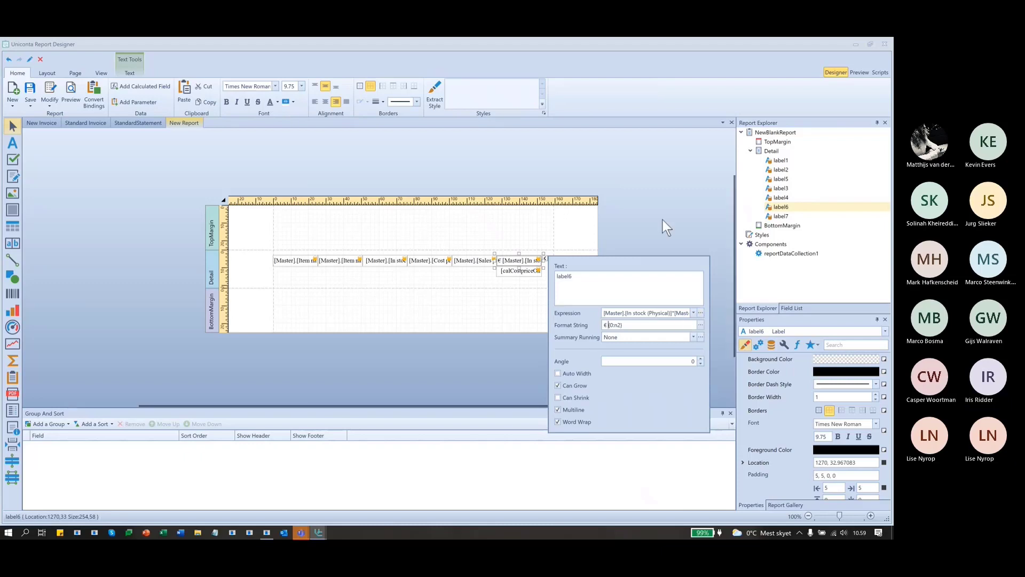
left_click(702, 208)
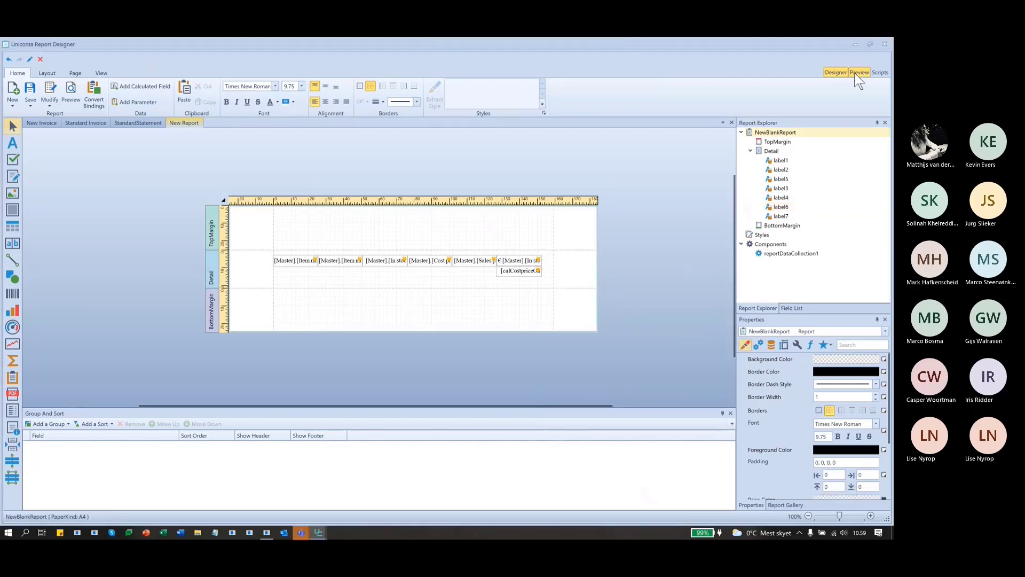
Preview the report pages to check the euro-prefixed stock values, and return to the design view.
left_click(857, 72)
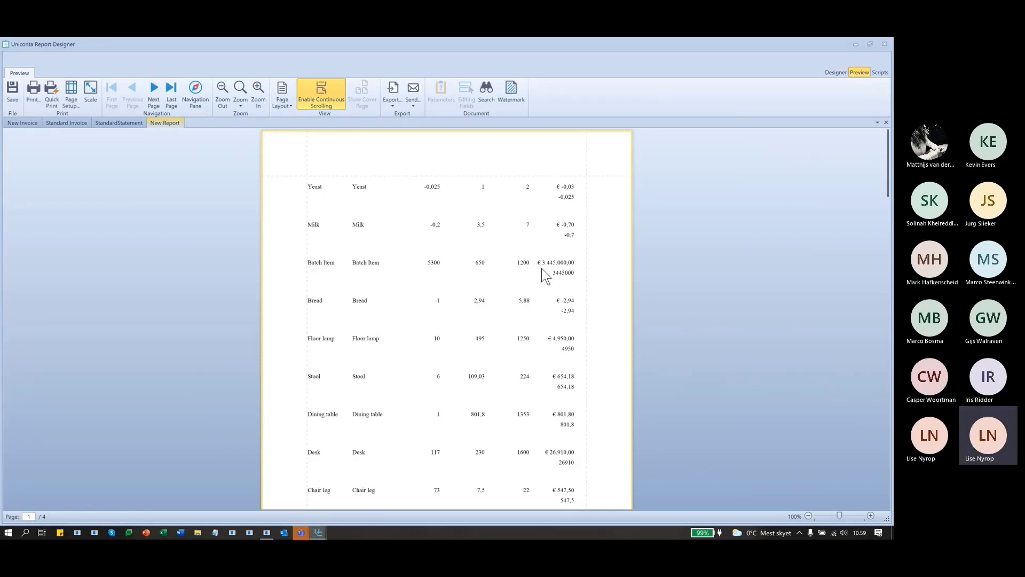
scroll(597, 399, "down", 3)
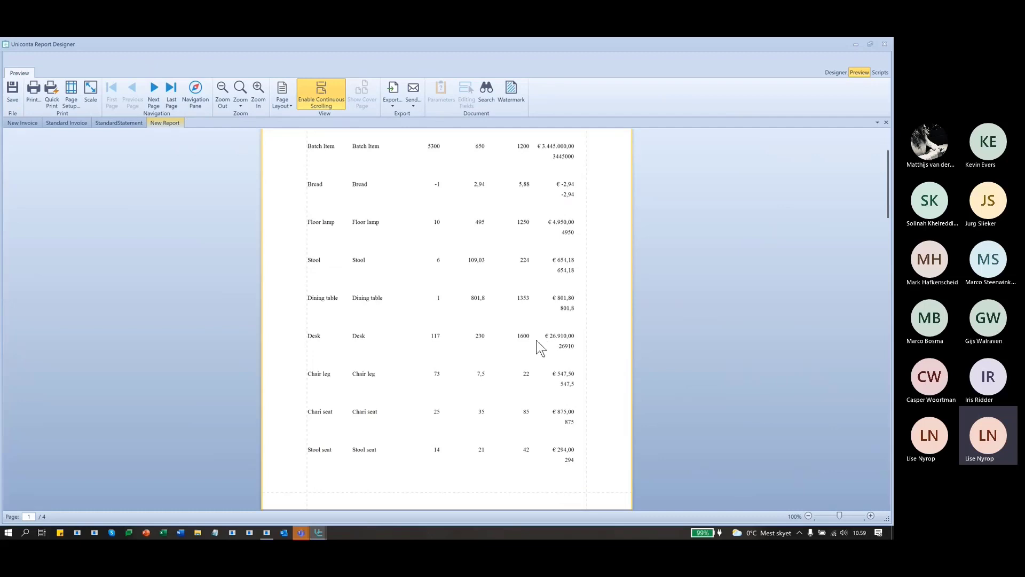
scroll(597, 467, "down", 1)
scroll(600, 474, "down", 3)
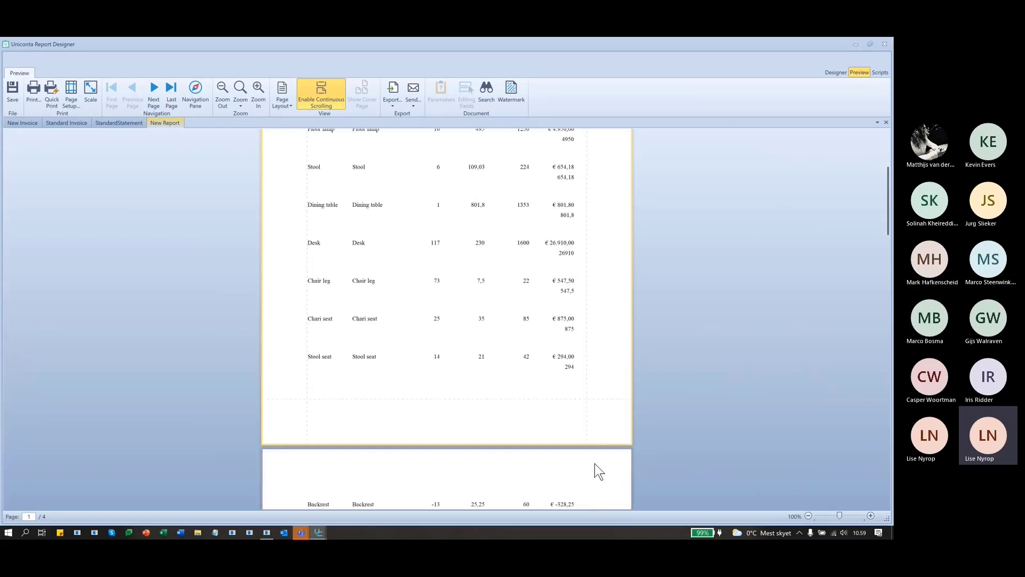
scroll(593, 457, "down", 9)
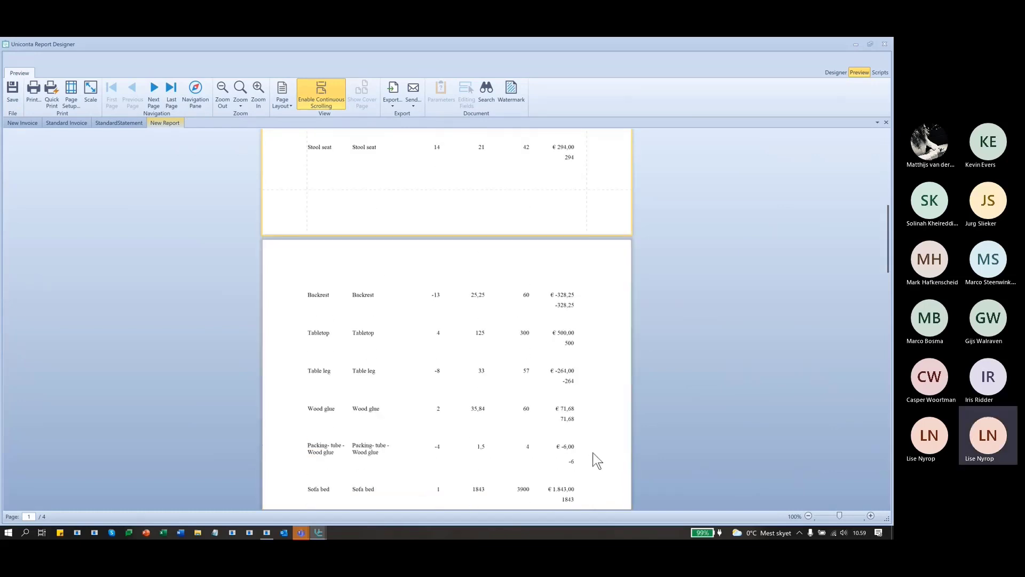
scroll(593, 452, "up", 3)
scroll(594, 449, "up", 15)
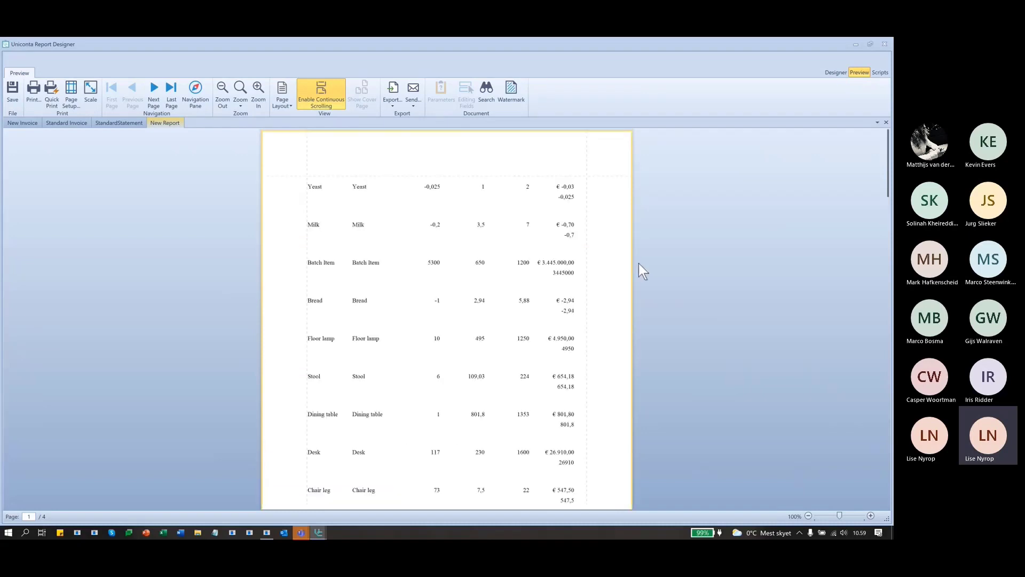
left_click(834, 73)
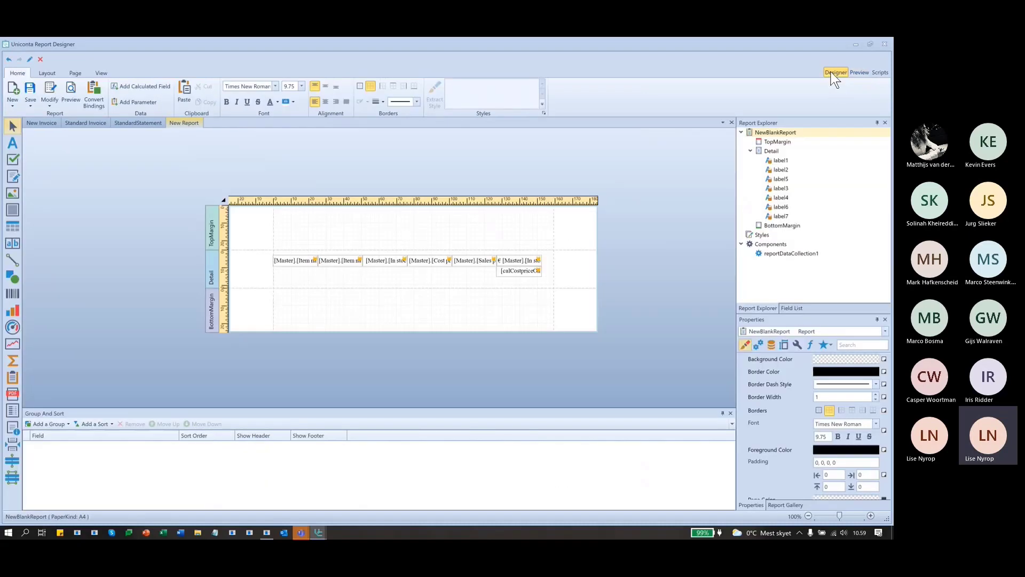
Open the format string editor for the calCostpriceOnStock label and compare samples of the Number formats, including n, #,# and #.00.
left_click(520, 273)
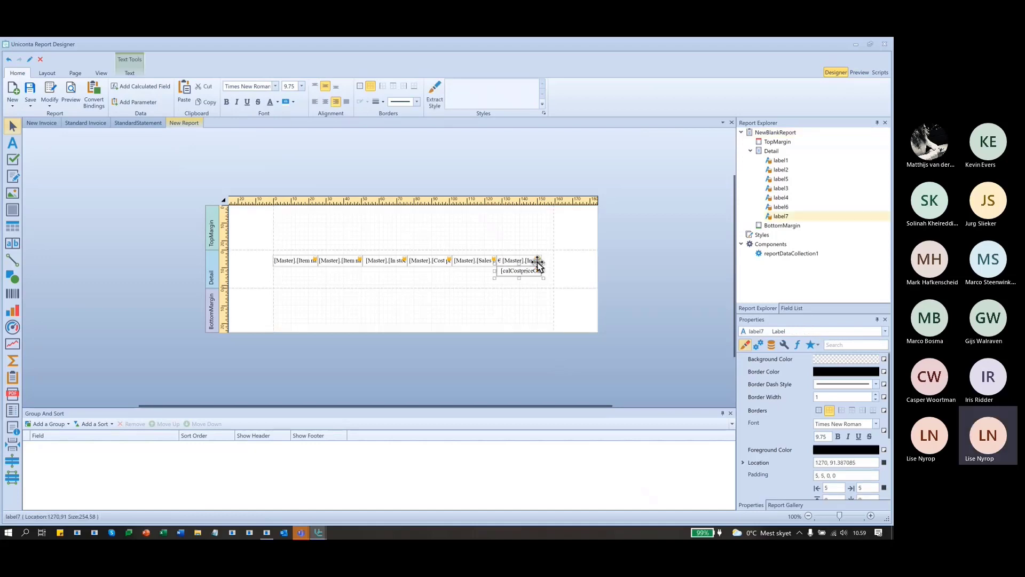
left_click(538, 262)
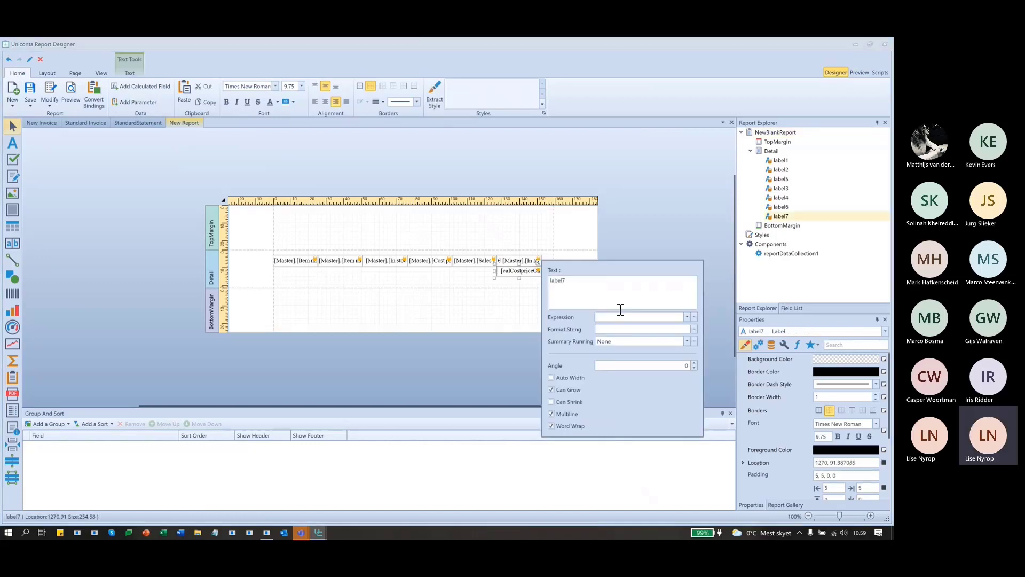
left_click(693, 328)
left_click(536, 306)
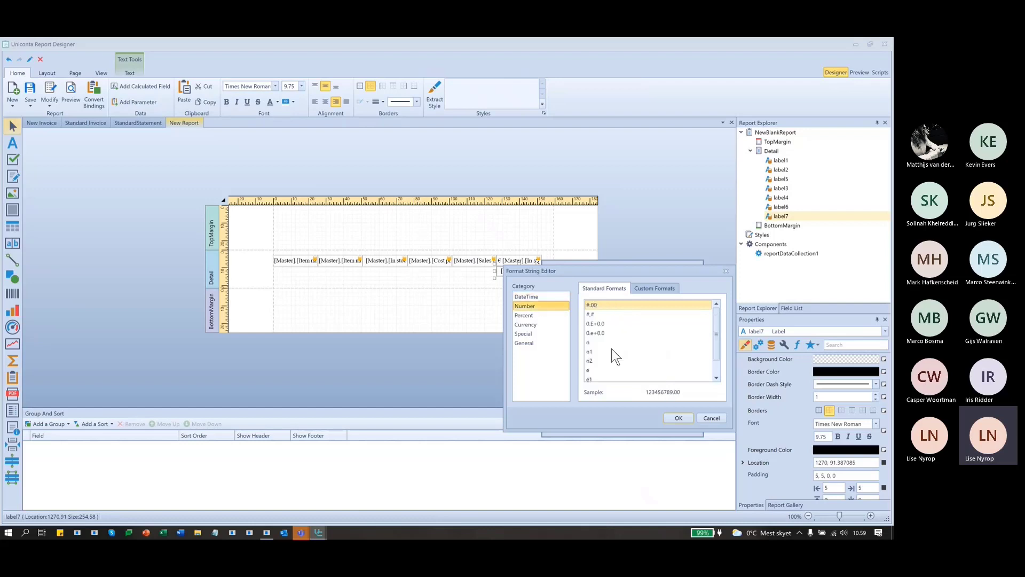
scroll(651, 332, "down", 1)
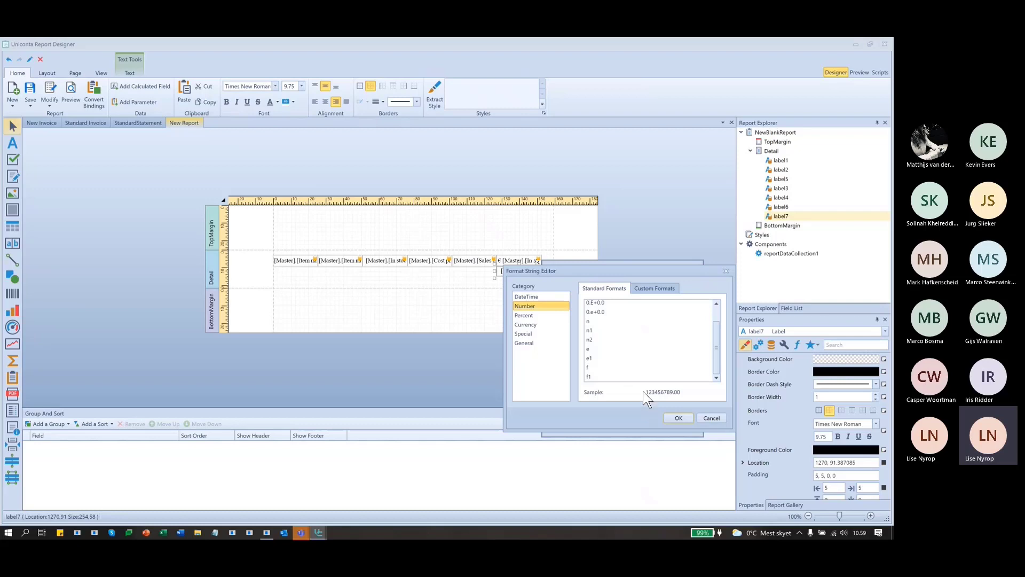
left_click(591, 376)
left_click_drag(590, 366, 586, 336)
left_click(589, 322)
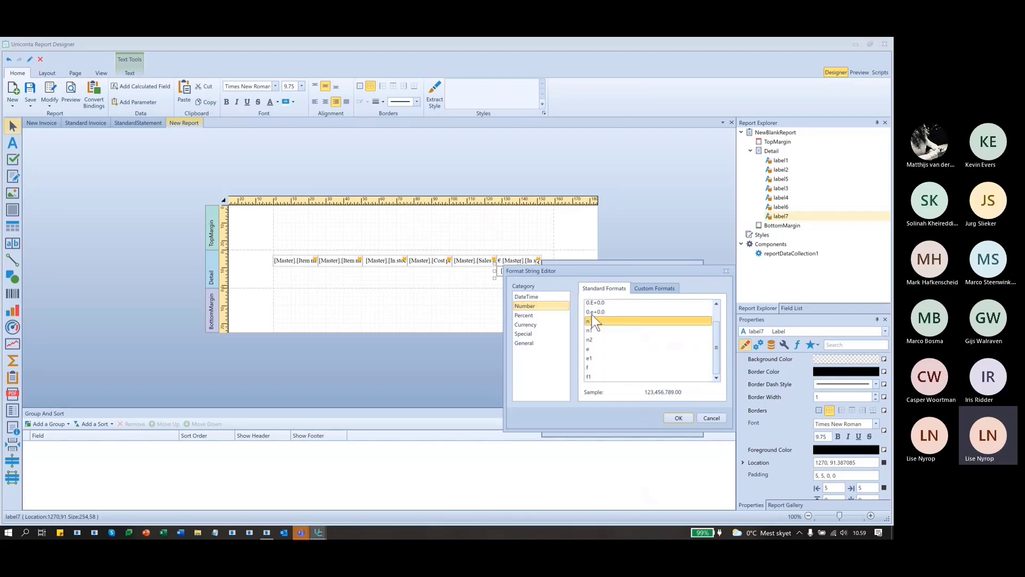
left_click(589, 315)
scroll(589, 322, "up", 1)
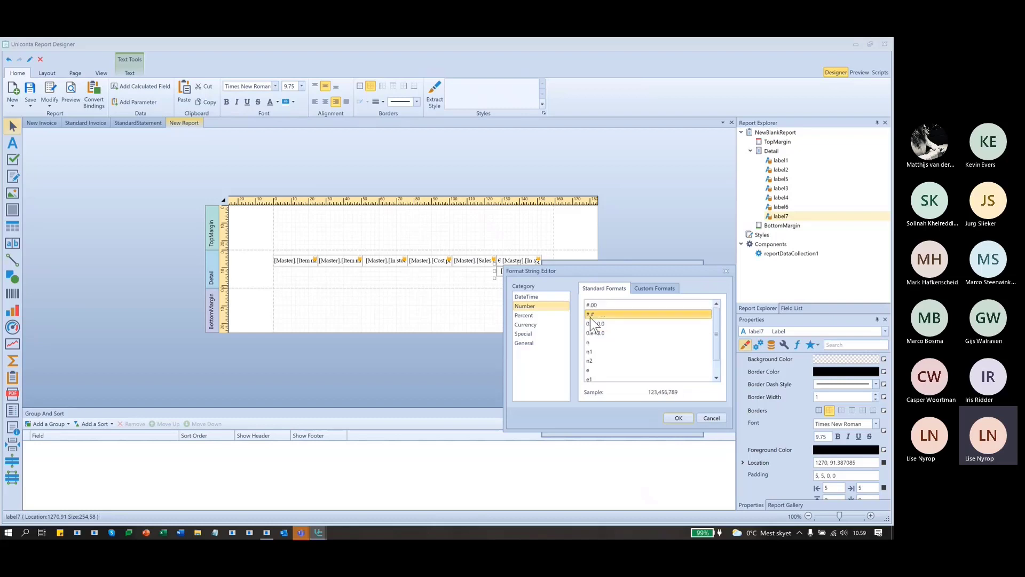
left_click(590, 304)
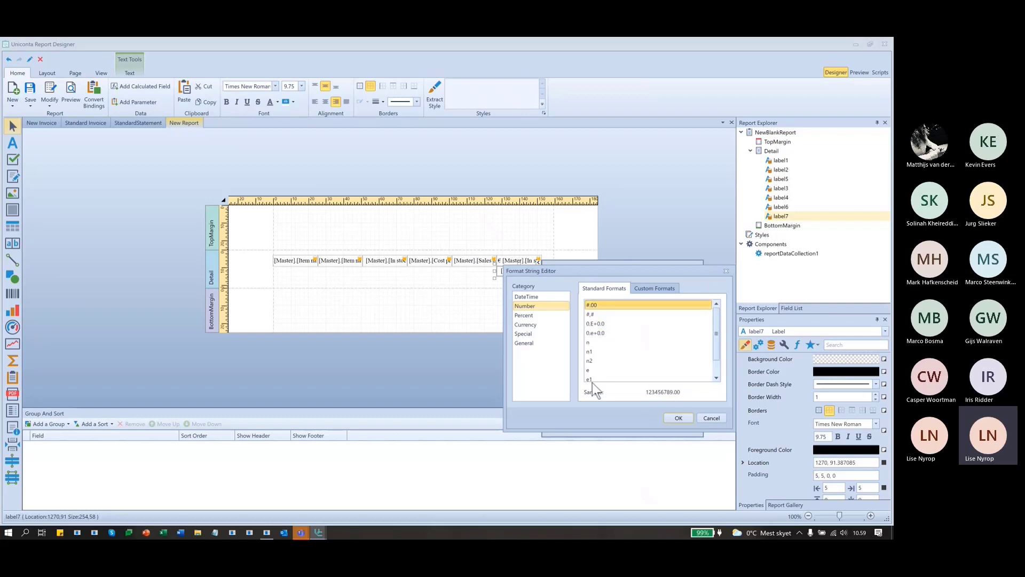
Compare the samples of the Currency formats $0.00, $0, c and c2 for the calCostpriceOnStock label.
left_click(525, 324)
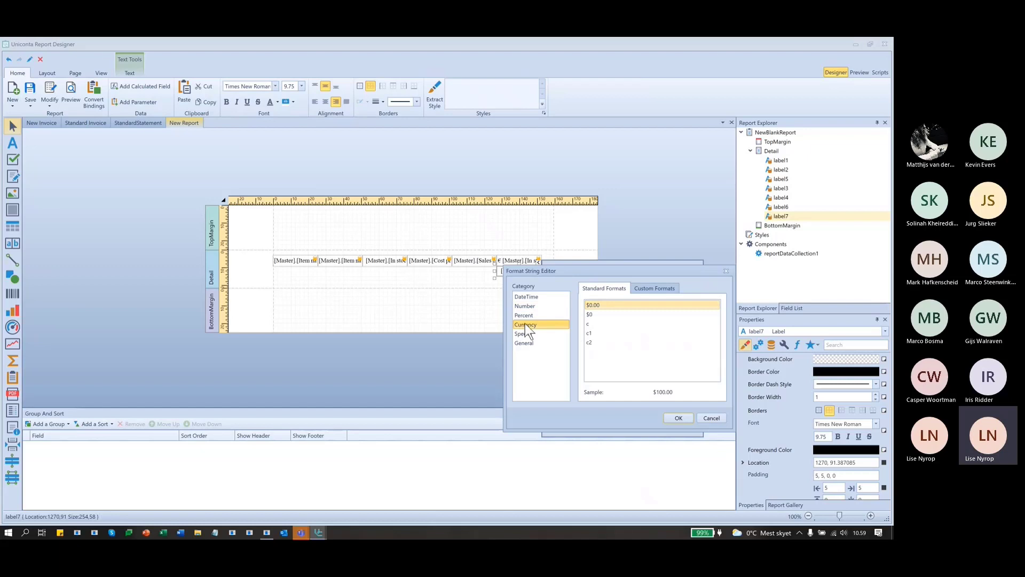
left_click(589, 315)
left_click(590, 324)
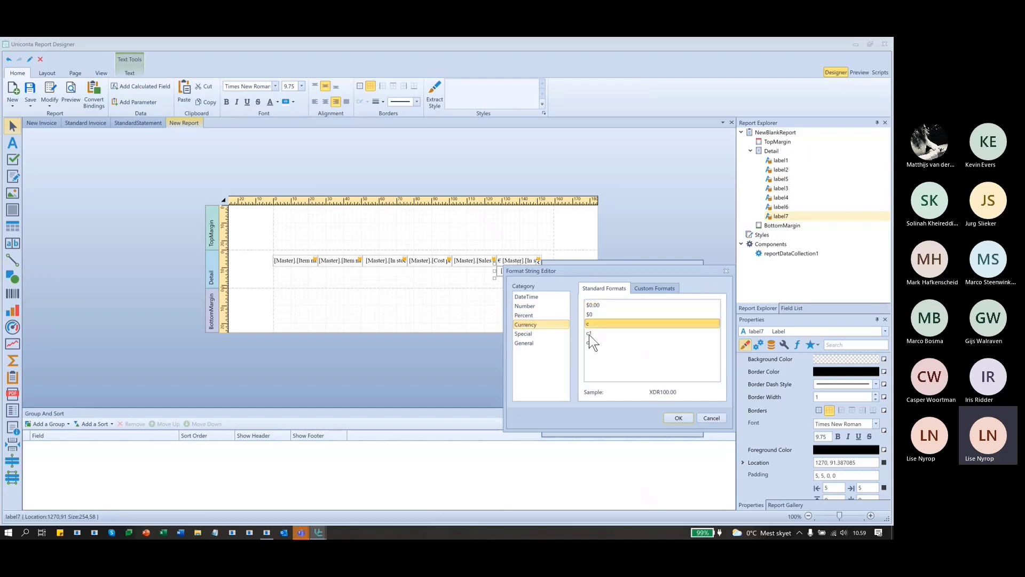
left_click(588, 341)
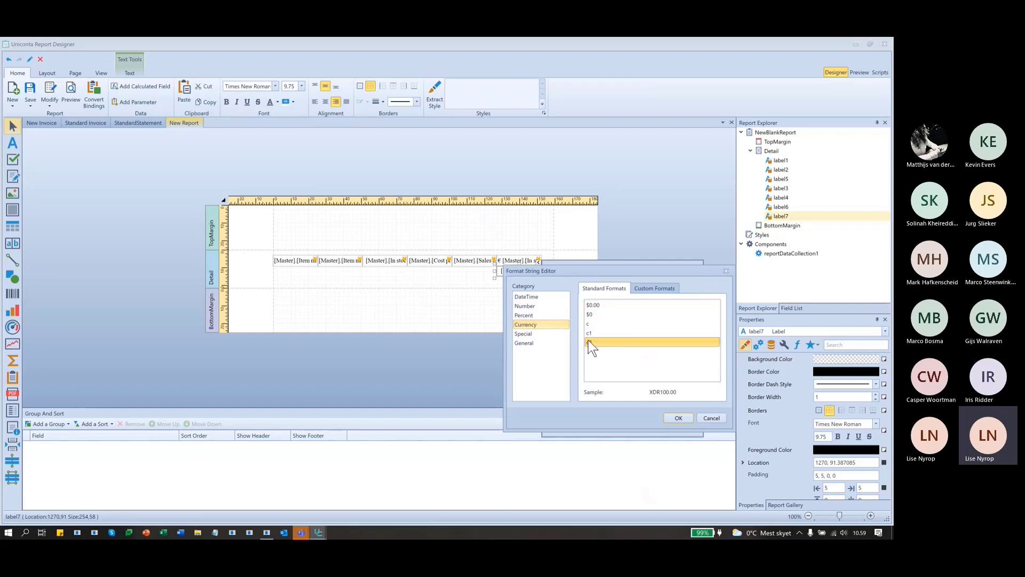
left_click(596, 303)
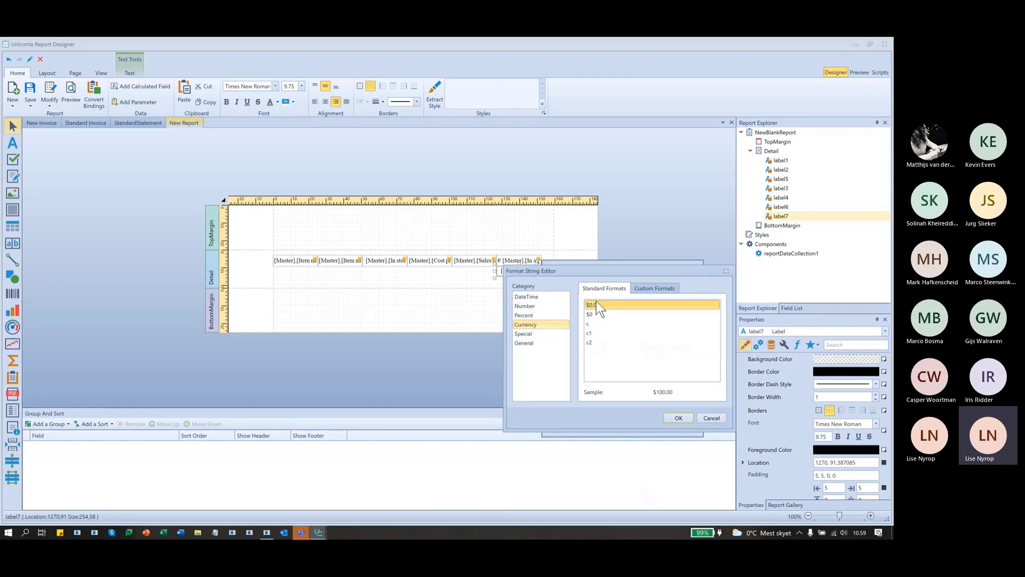
Set the calCostpriceOnStock label's format string to DKK {0:n2}, based on the n2 Number format, and turn off Multiline.
left_click(527, 305)
left_click(590, 361)
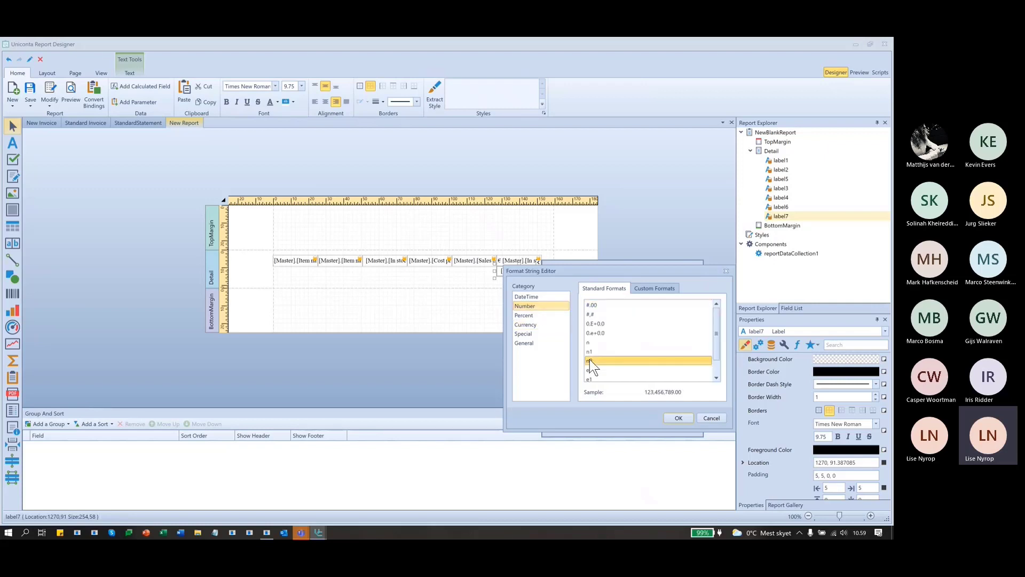
left_click(678, 419)
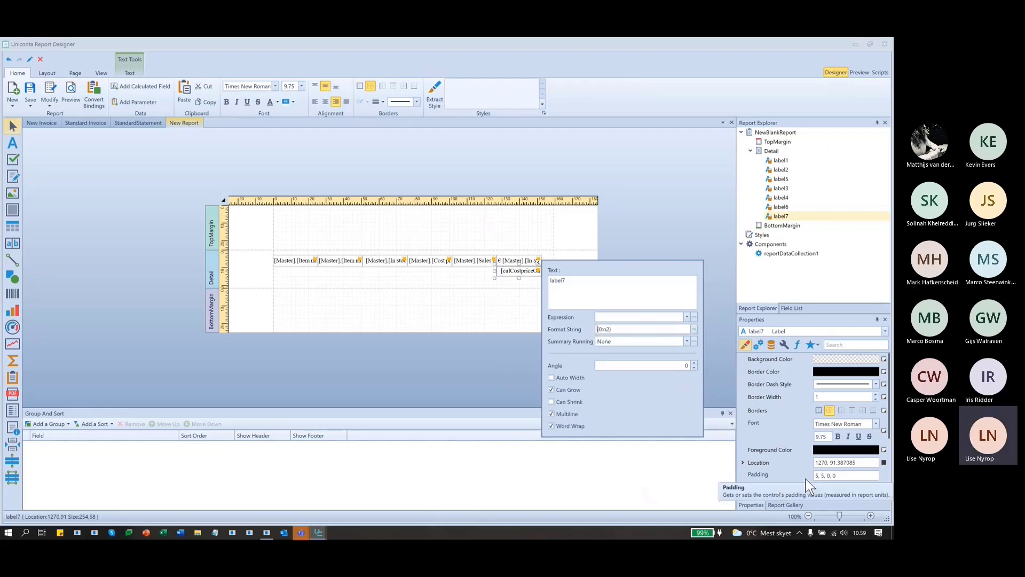
type("DKK")
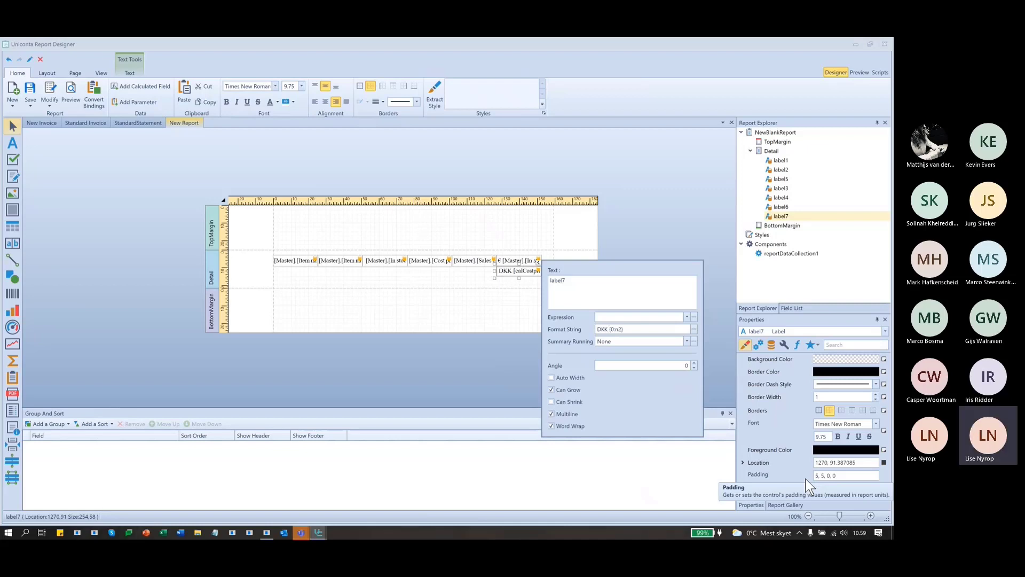
left_click(658, 410)
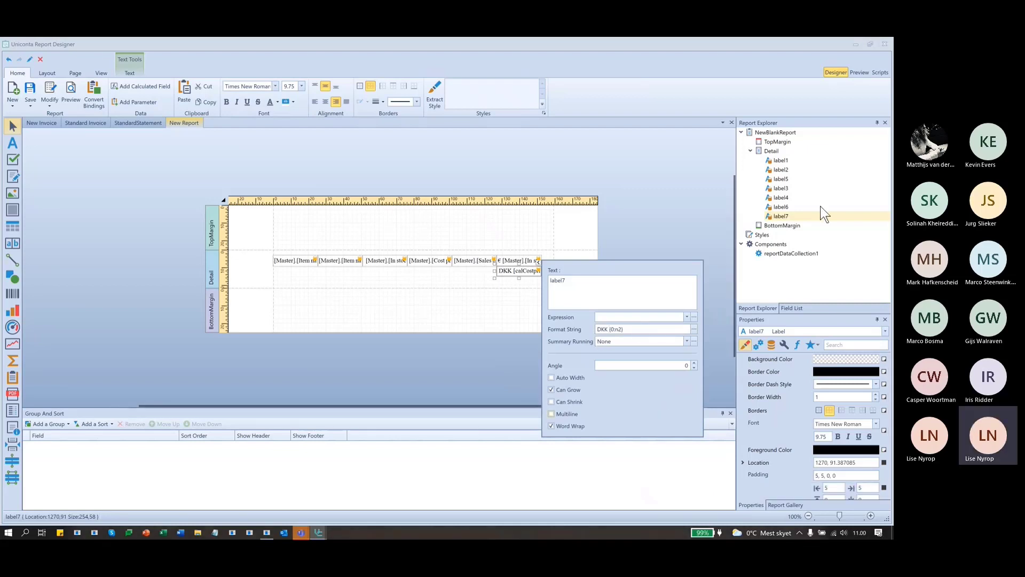
Preview the report to check the DKK-prefixed stock values beneath the euro values, and return to the design view.
left_click(861, 72)
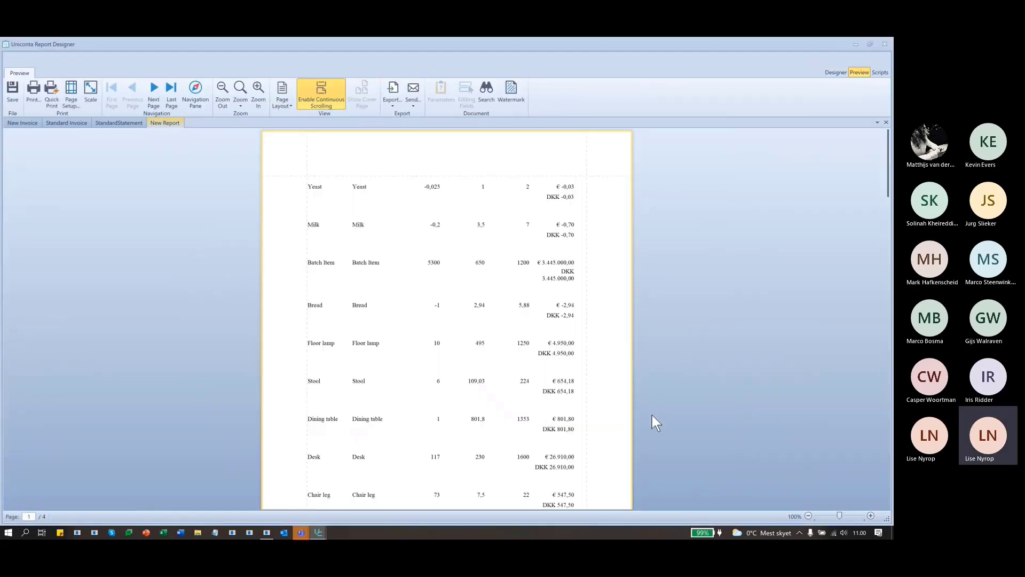
scroll(652, 413, "down", 3)
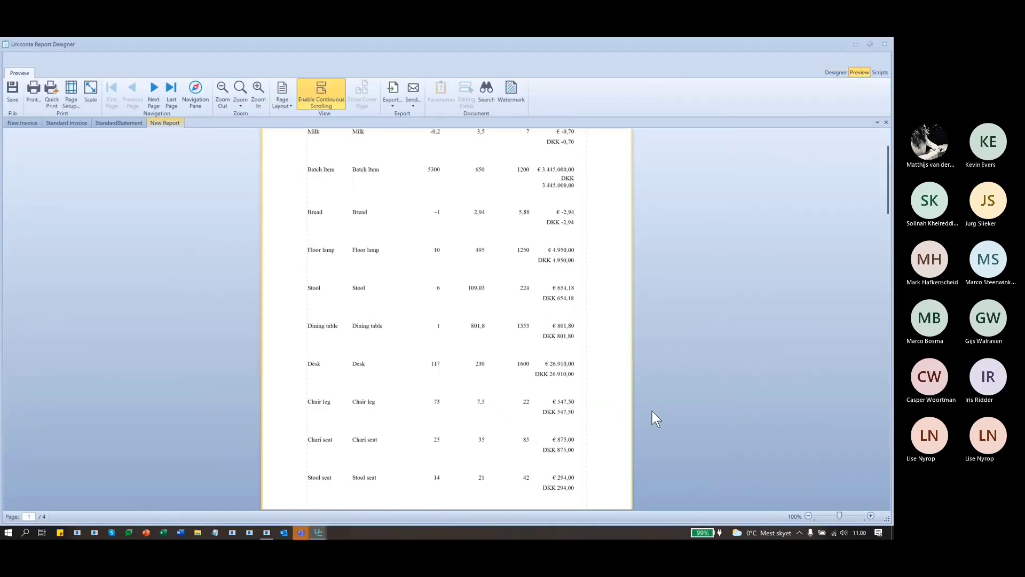
scroll(653, 411, "up", 3)
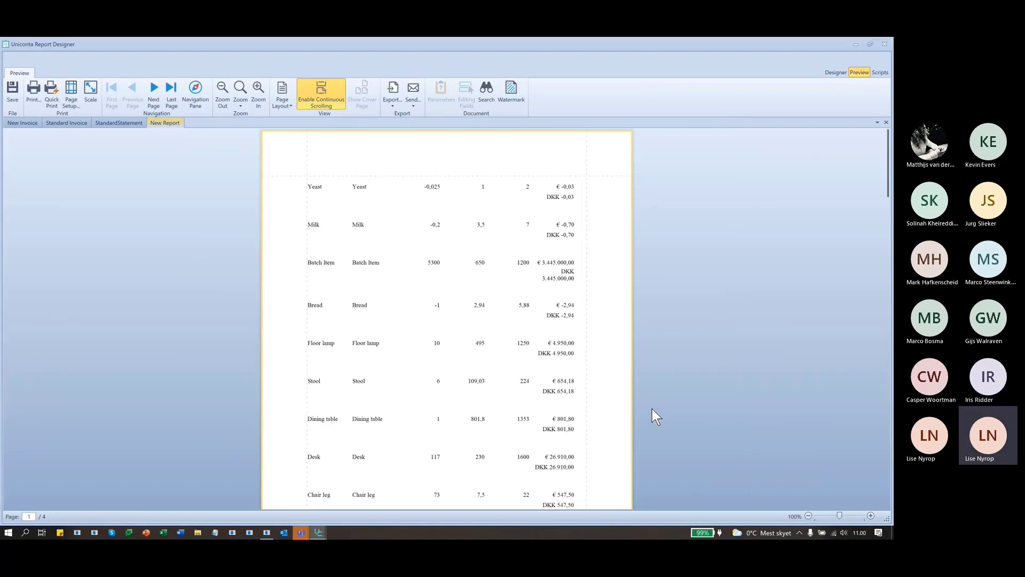
left_click(835, 73)
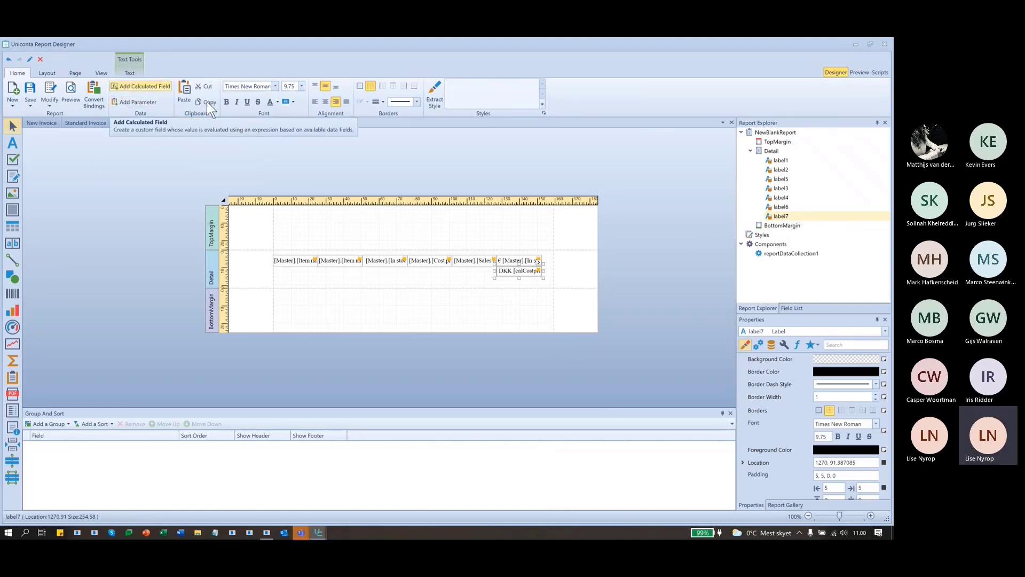
Select the calCostpriceOnStock calculated field in the field list to view its properties, and collapse the Master fields.
left_click(795, 308)
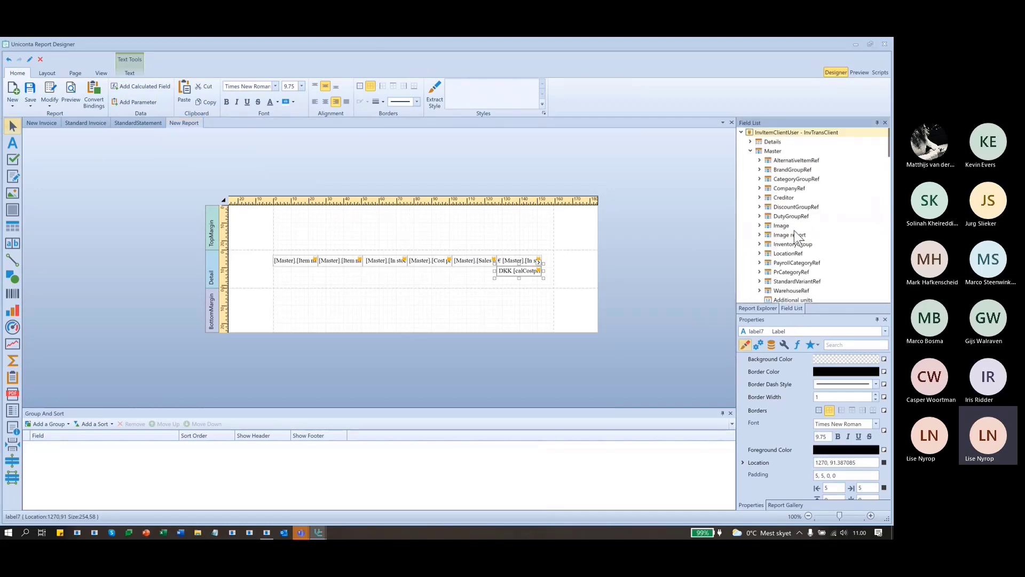
scroll(796, 236, "down", 15)
scroll(797, 238, "down", 8)
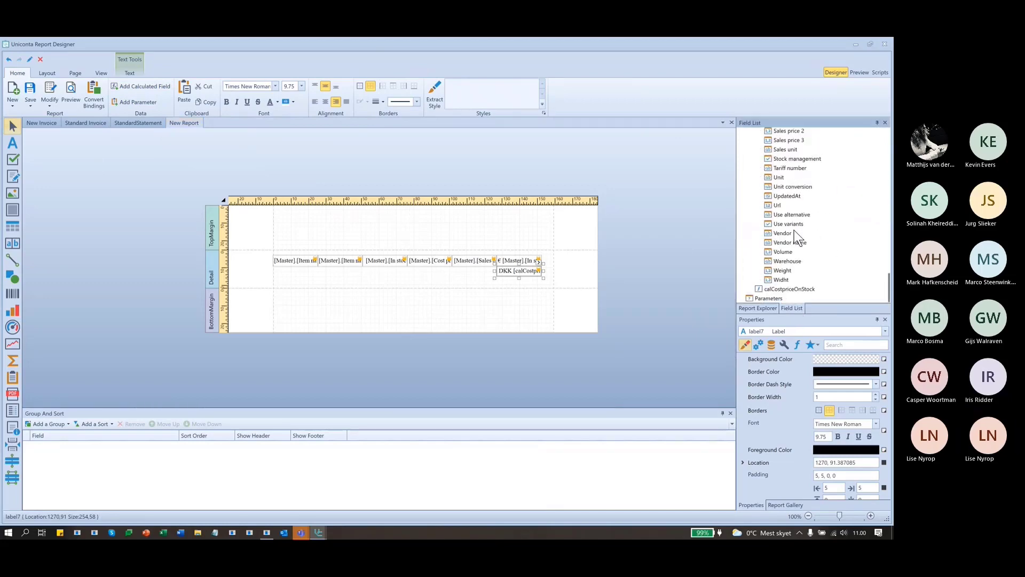
left_click(791, 289)
scroll(790, 267, "up", 15)
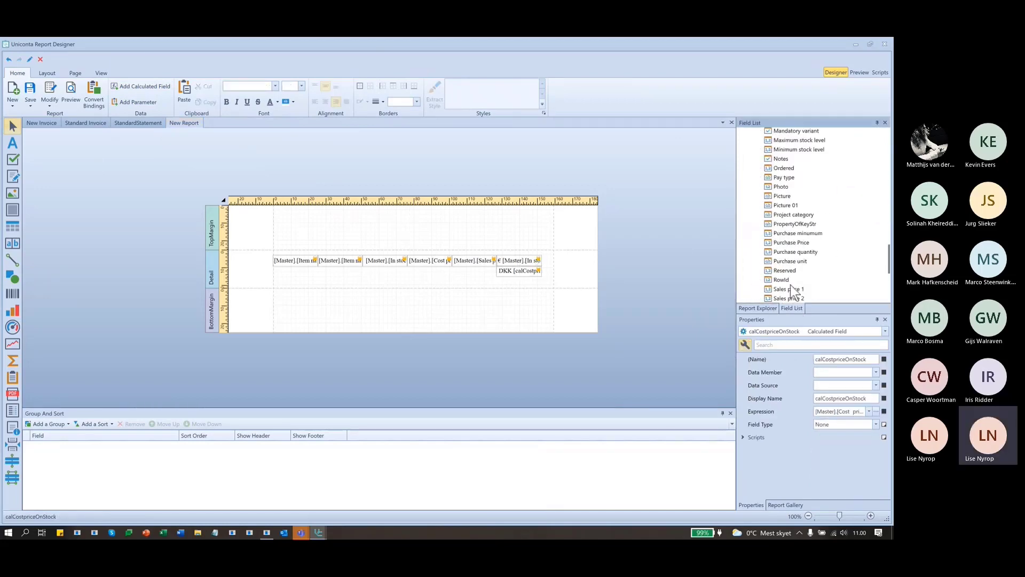
scroll(790, 249, "up", 10)
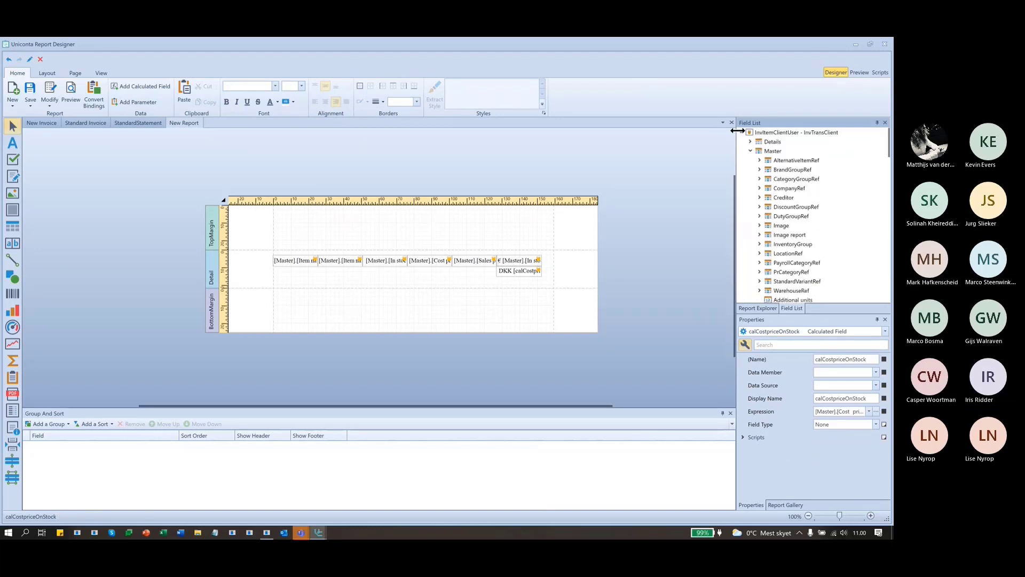
left_click(750, 151)
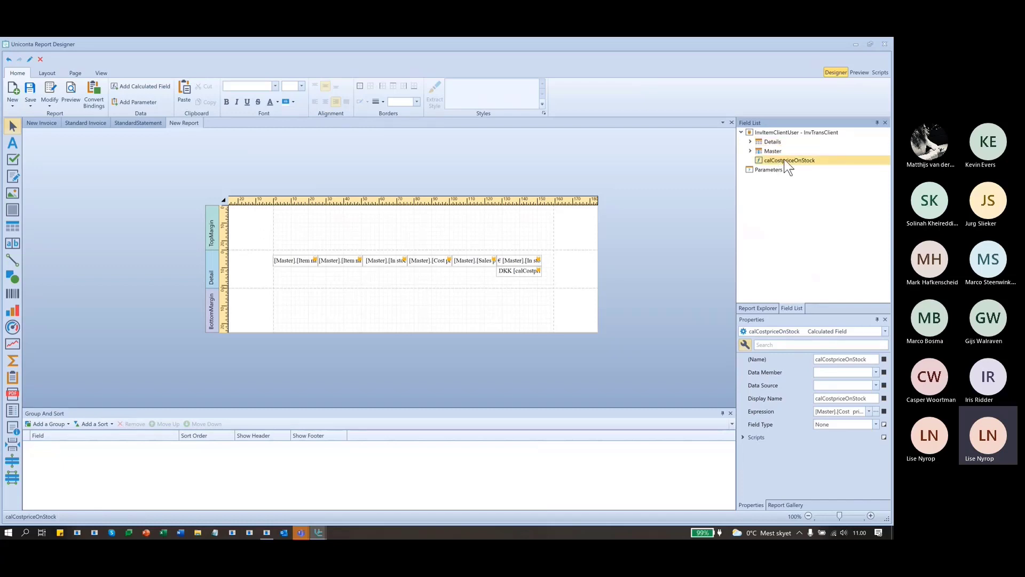
Add a calculated field to the Master table of the report's data source.
left_click(774, 152)
left_click(770, 152)
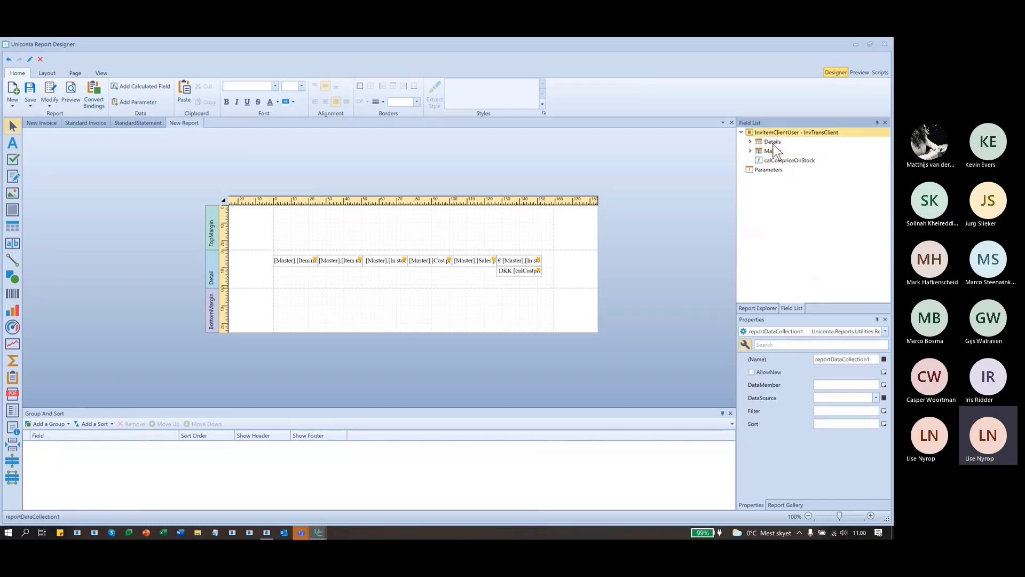
left_click(771, 142)
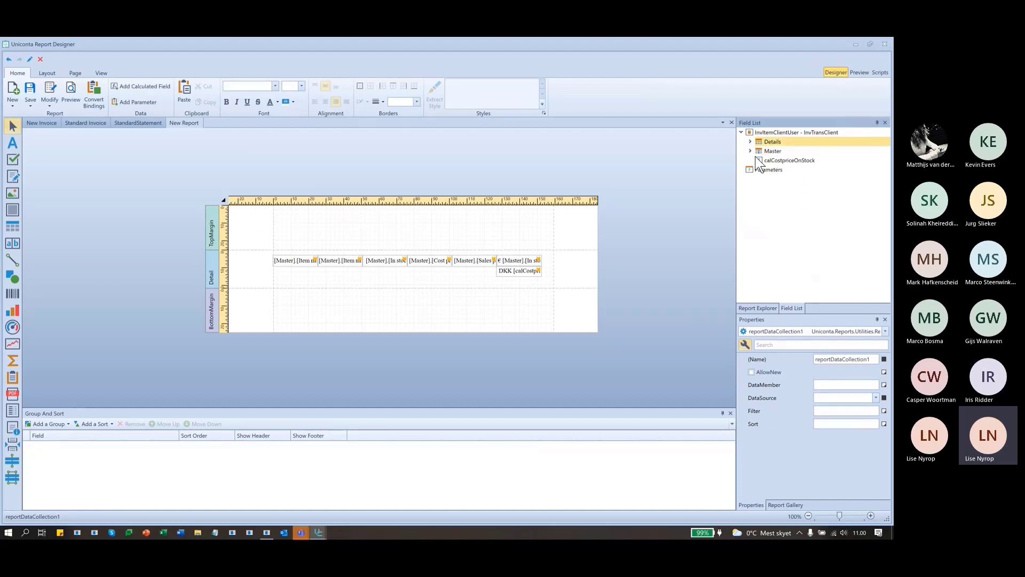
left_click(751, 151)
scroll(765, 282, "down", 8)
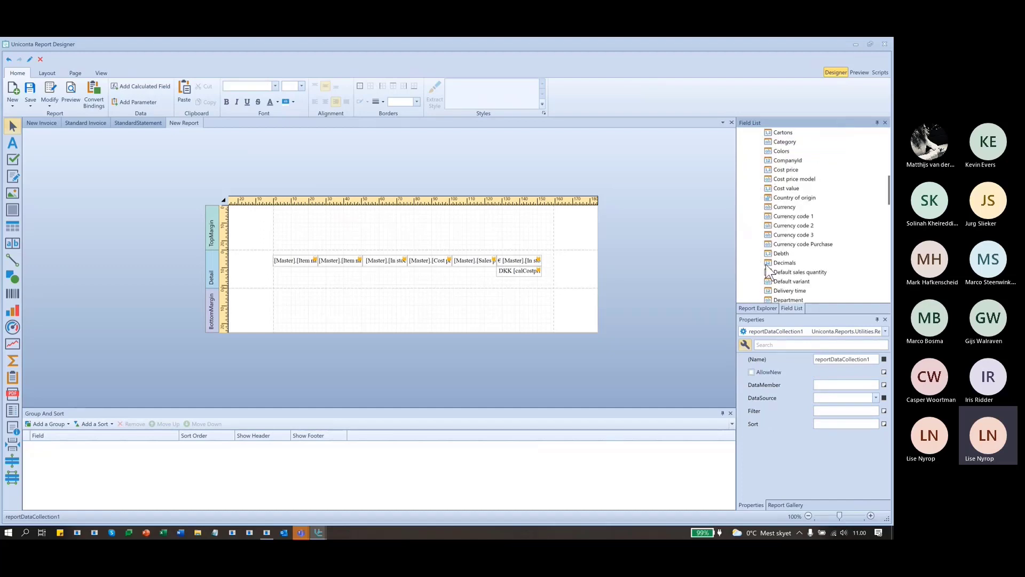
left_click(799, 207)
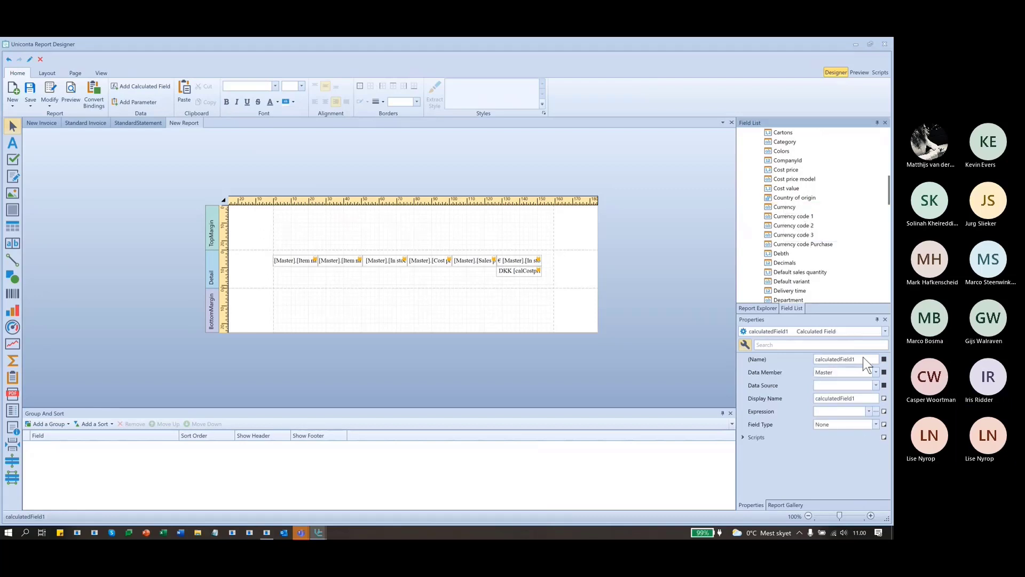
Look through the Master table's field list for the new calculated field.
left_click(838, 289)
scroll(834, 294, "up", 4)
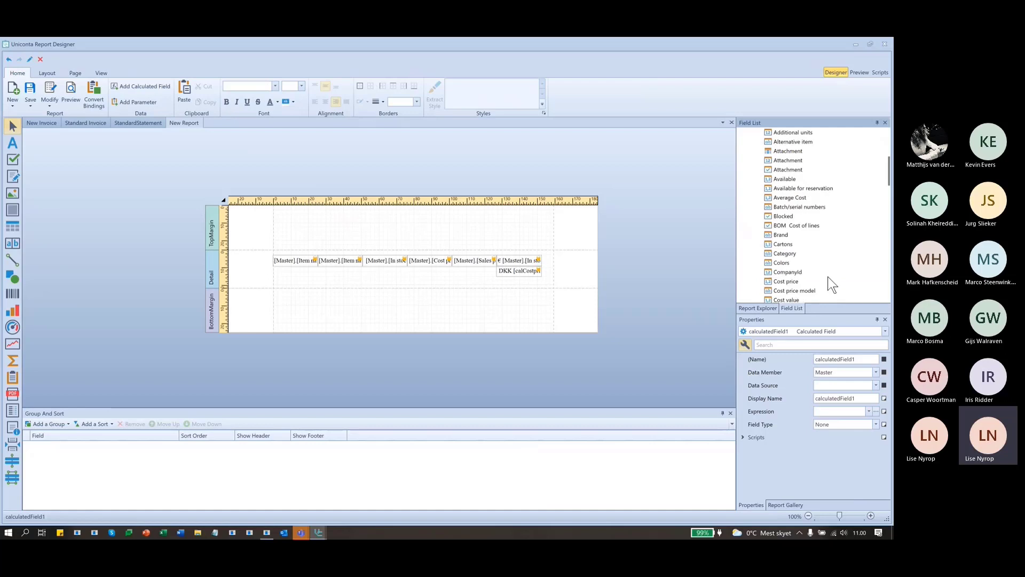
left_click(815, 225)
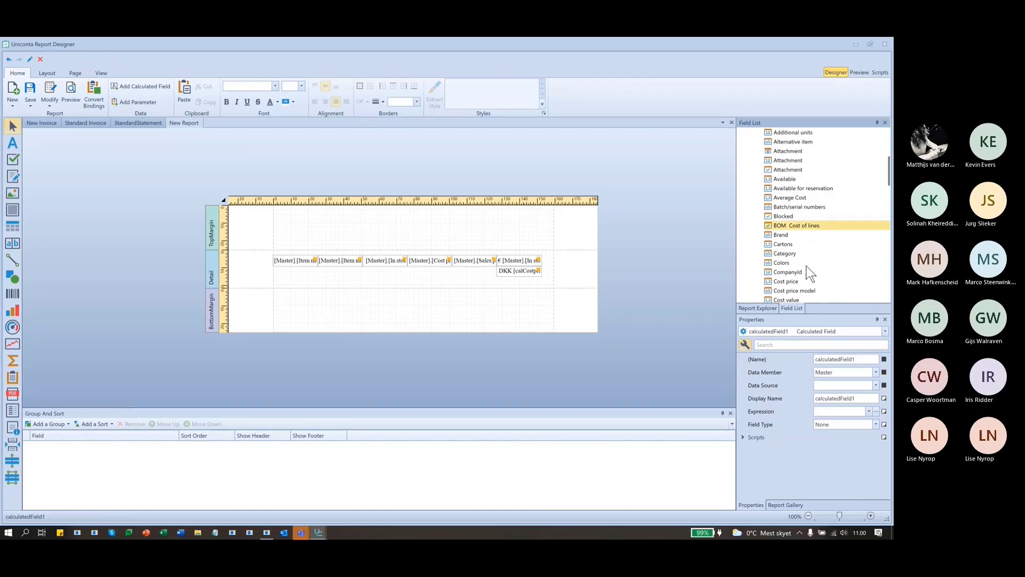
scroll(807, 266, "down", 6)
scroll(806, 219, "down", 10)
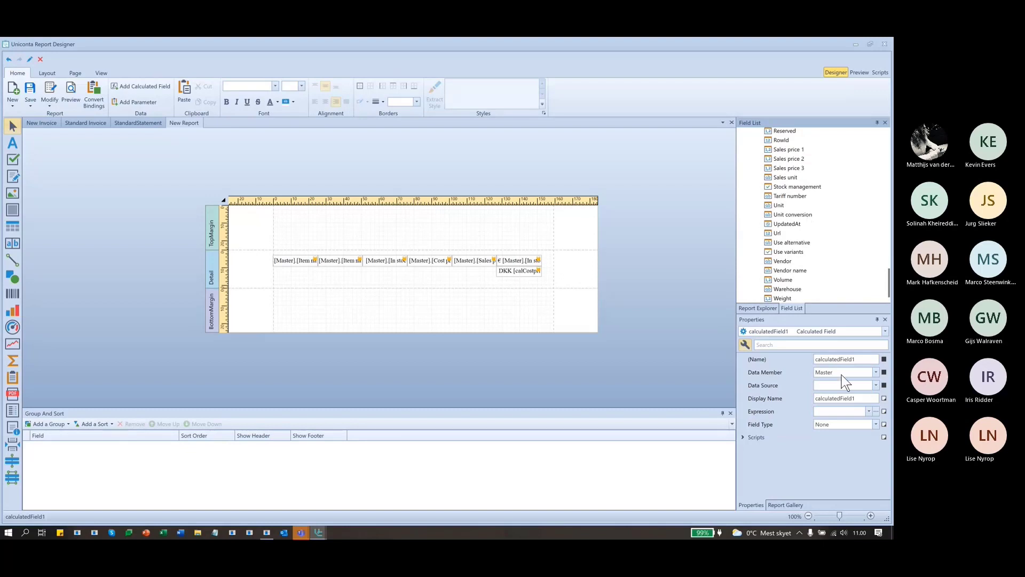
left_click(867, 411)
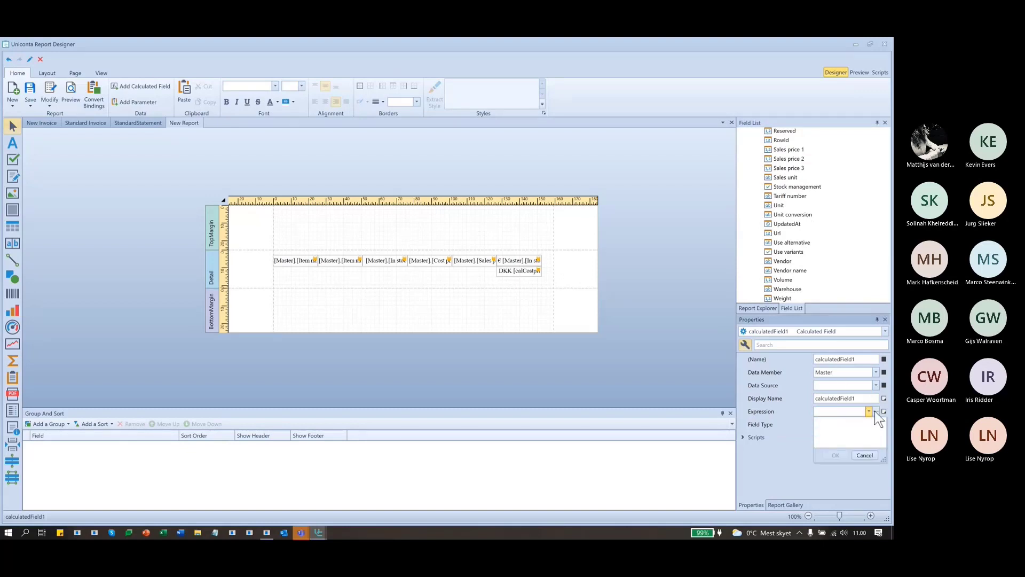
left_click(875, 412)
left_click(877, 411)
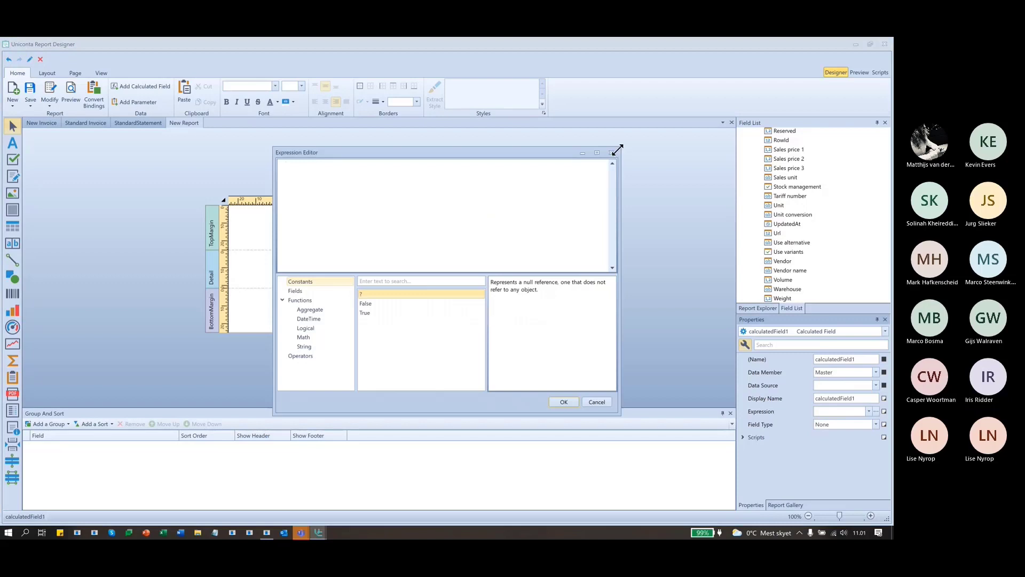
left_click(611, 153)
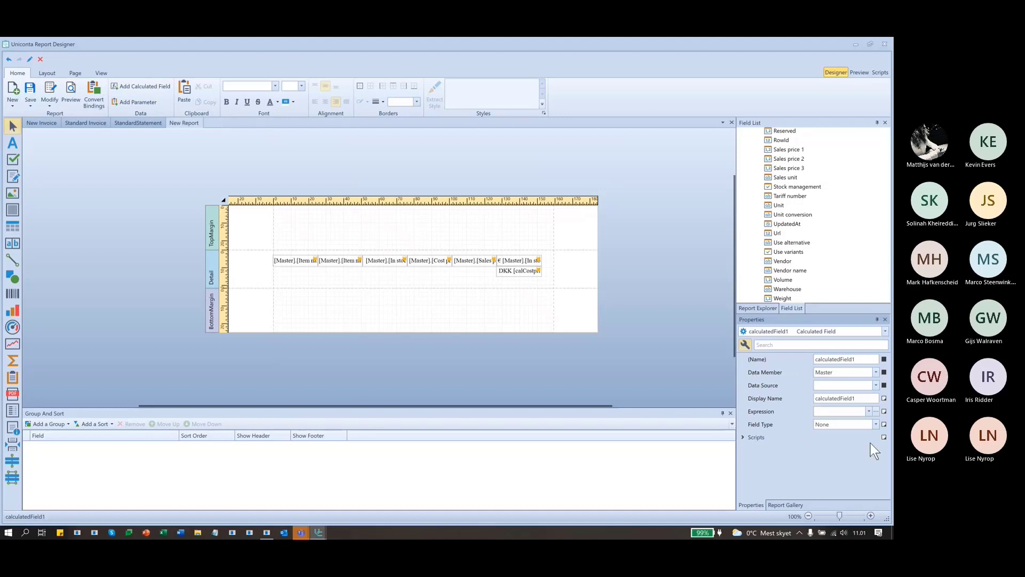
Check the new calculated field's Data Member and review the Master fields again from the end of the list back to the start.
left_click(857, 371)
left_click(857, 370)
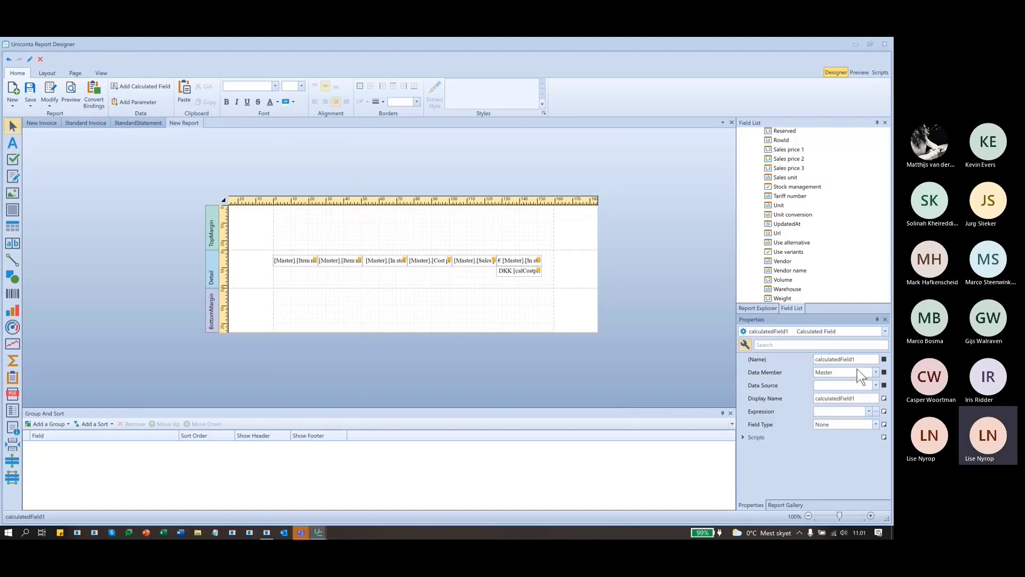
scroll(809, 254, "up", 1)
scroll(808, 254, "up", 12)
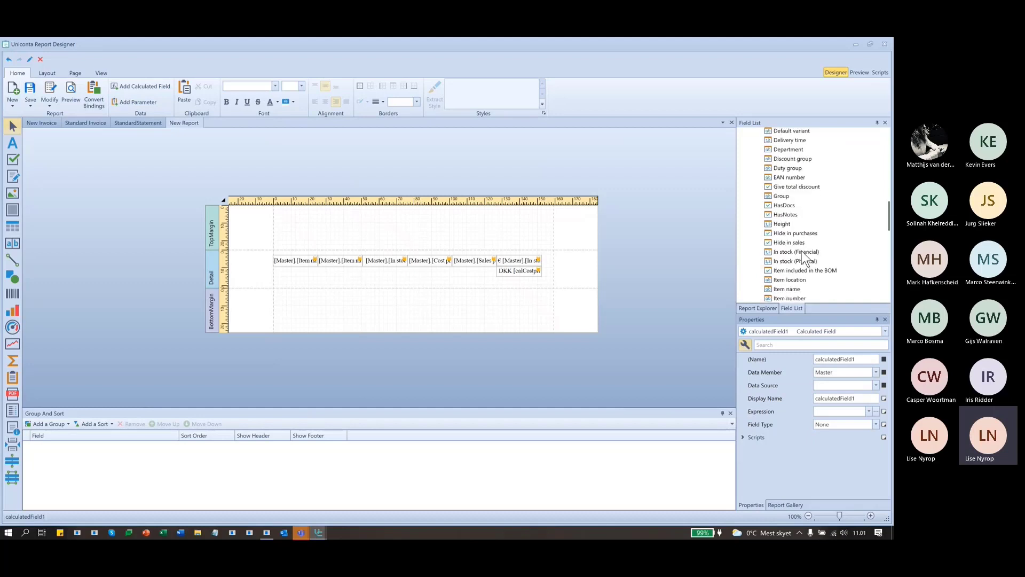
scroll(804, 256, "up", 2)
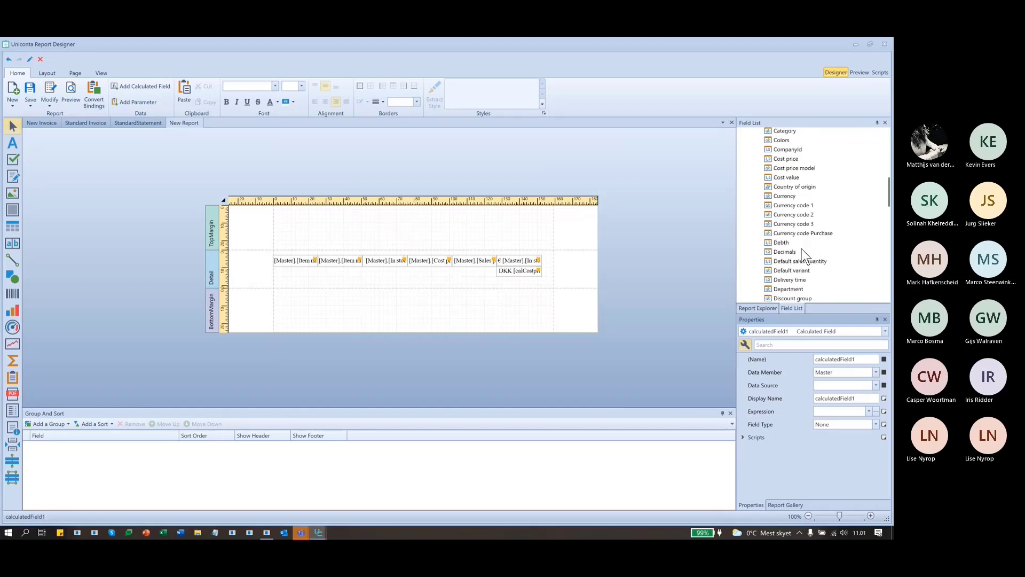
scroll(803, 255, "up", 10)
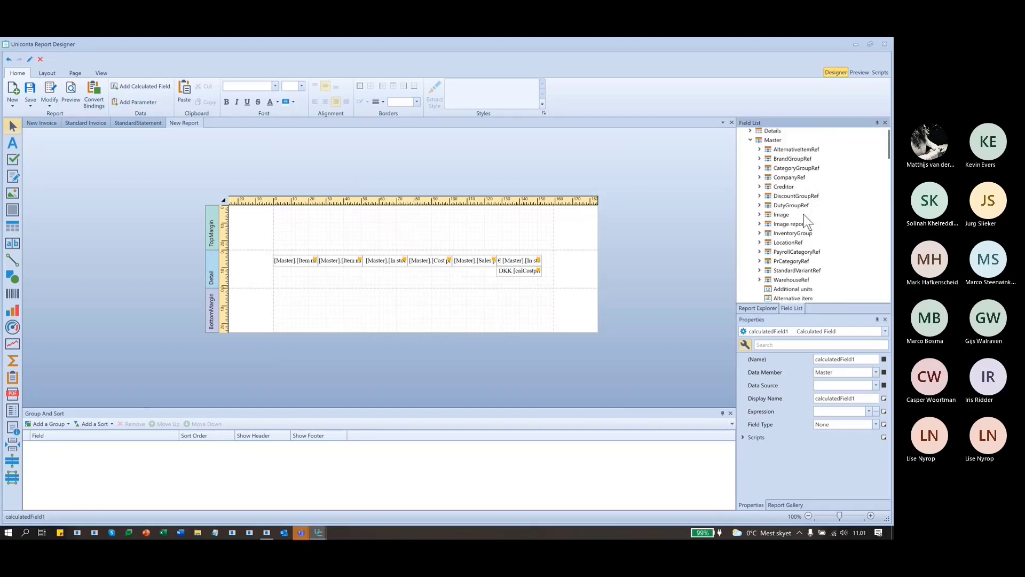
scroll(803, 213, "up", 2)
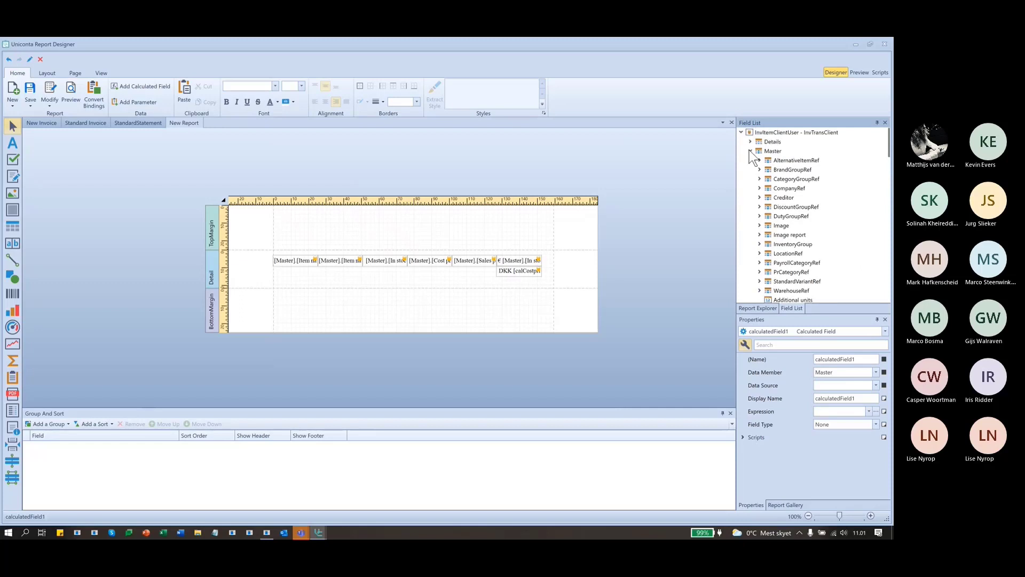
left_click(751, 151)
Open the report's calculated field collection for editing and set the Data Member of calculatedField1 to Details.
left_click(792, 159)
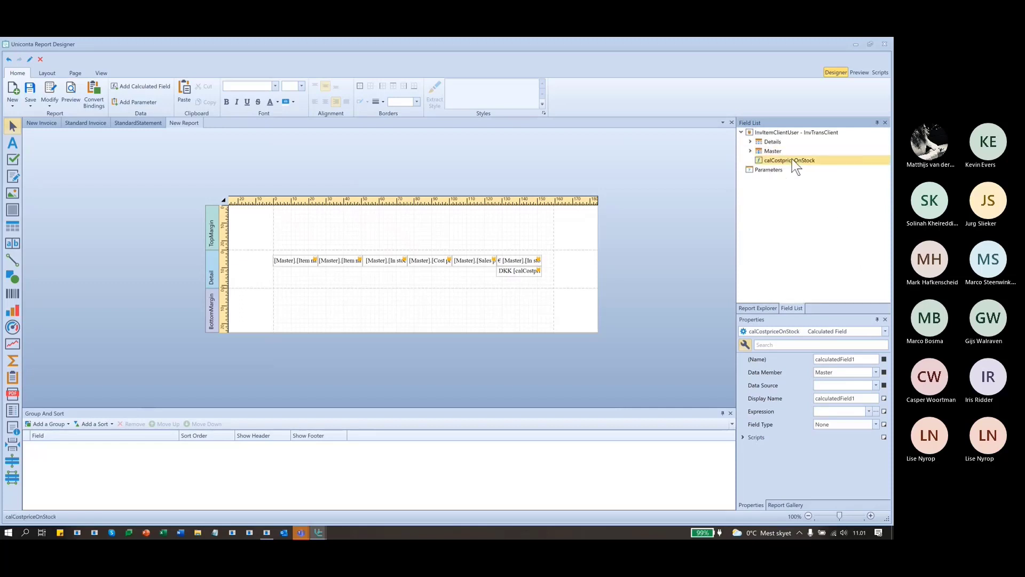
right_click(792, 160)
right_click(774, 158)
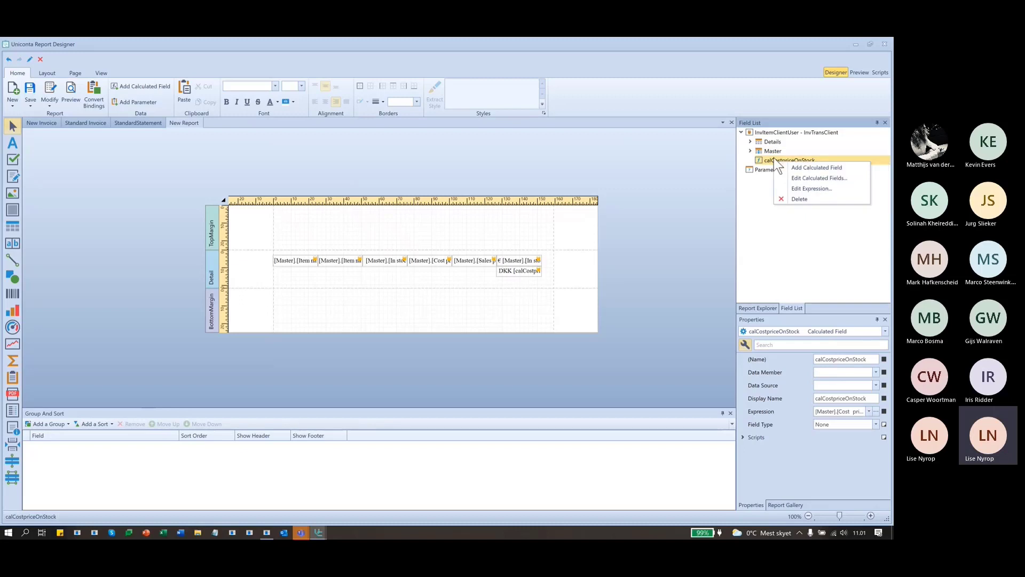
left_click(845, 178)
left_click(370, 236)
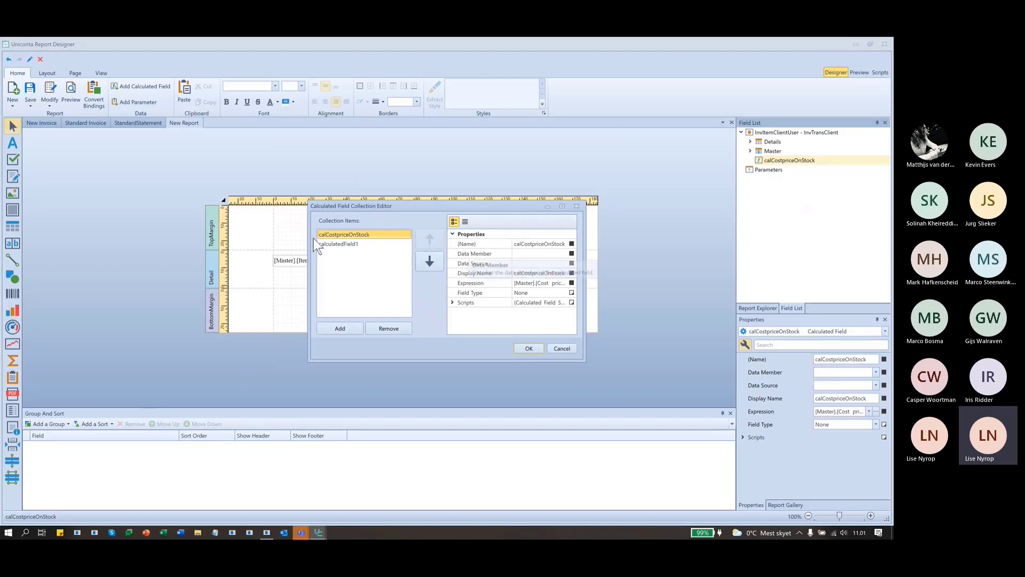
left_click(340, 244)
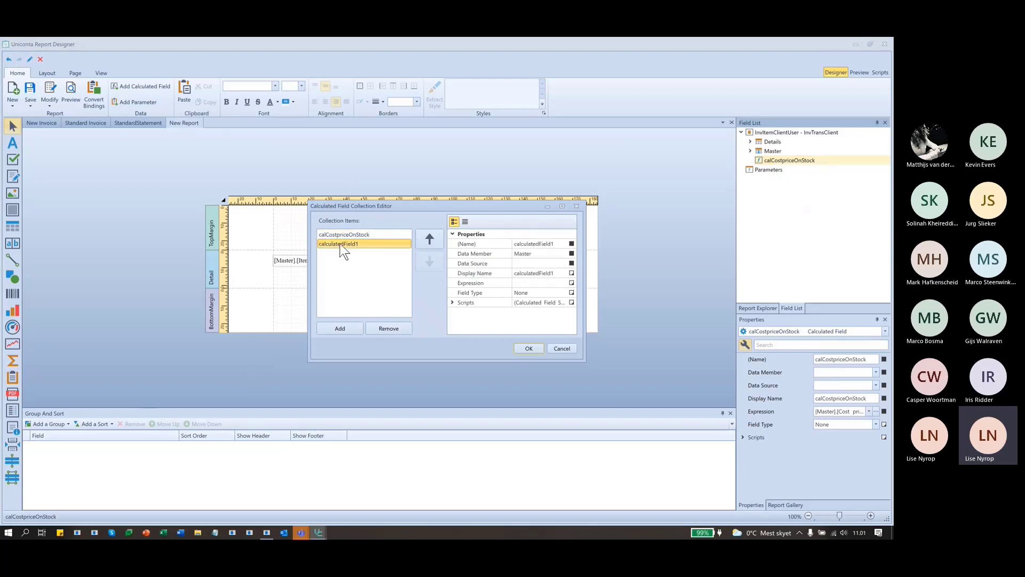
left_click(492, 255)
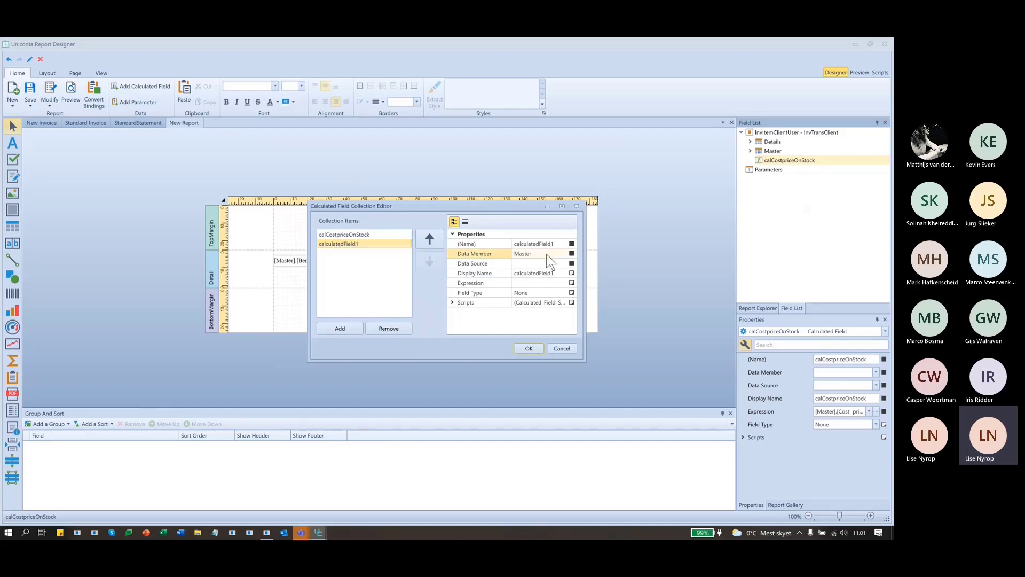
left_click(564, 254)
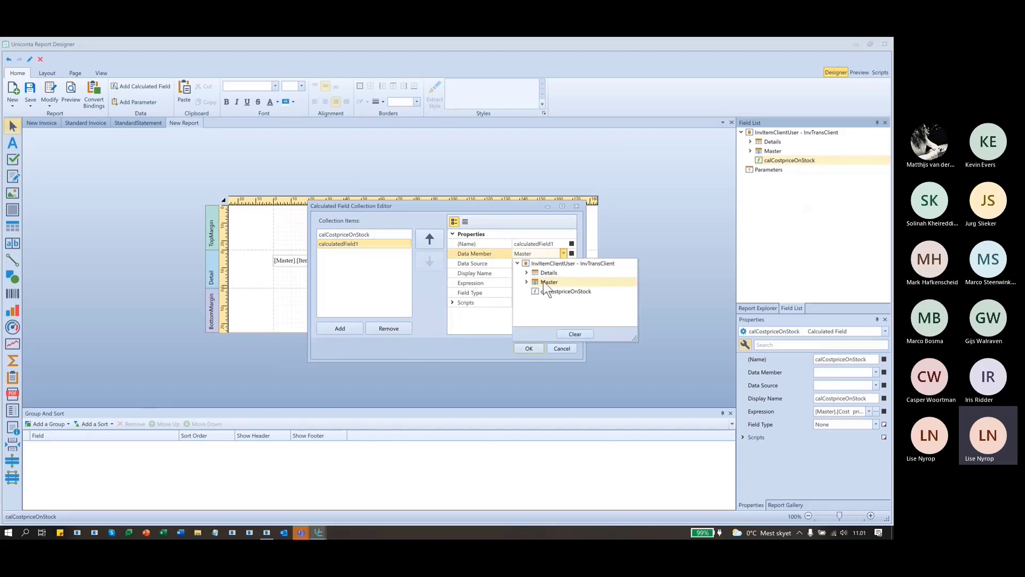
left_click(539, 251)
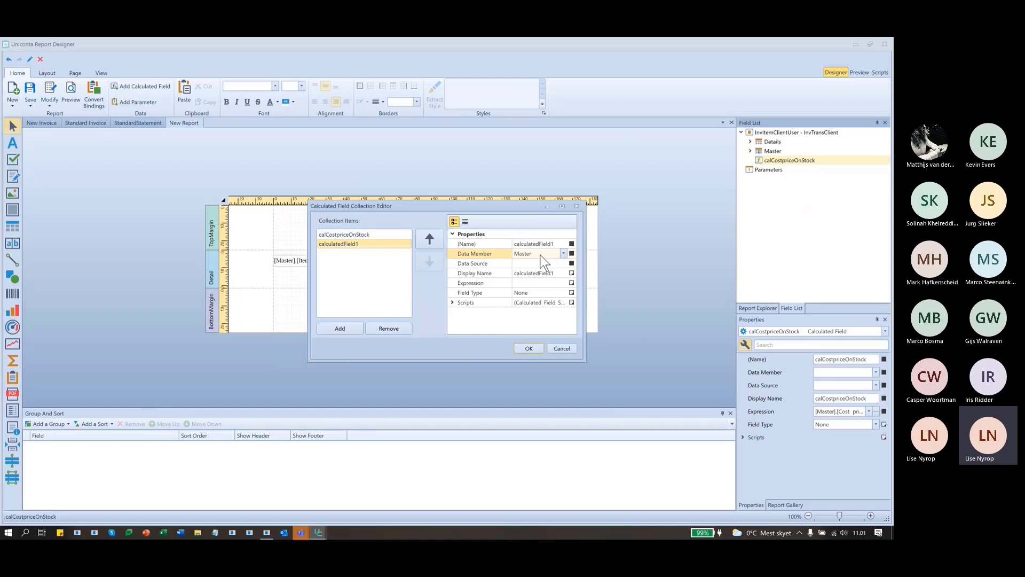
left_click(541, 255)
left_click(549, 272)
Examine the tables and fields offered as Data Member for calculatedField1, keeping Details selected.
left_click(547, 253)
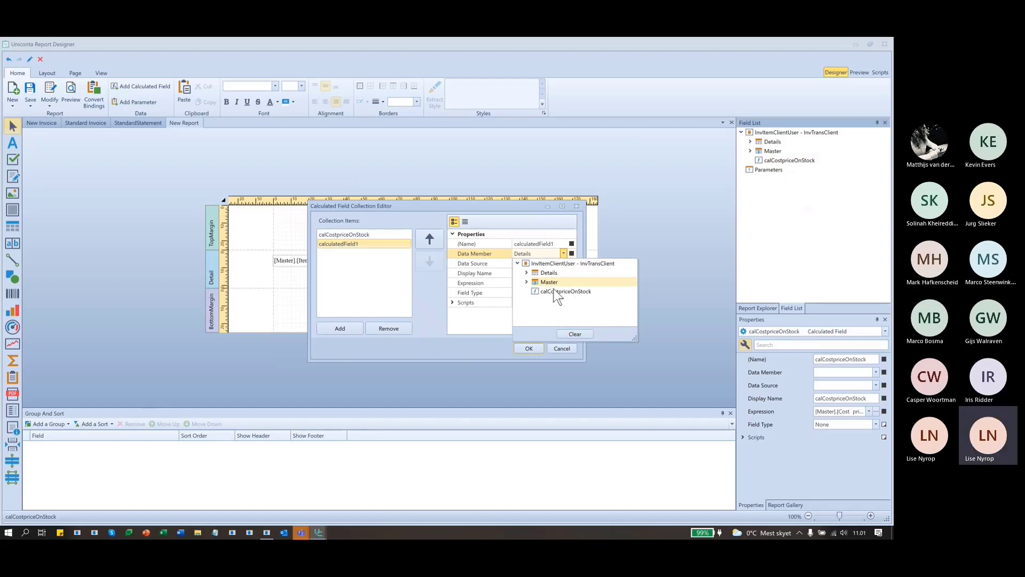
double_click(551, 274)
left_click(549, 256)
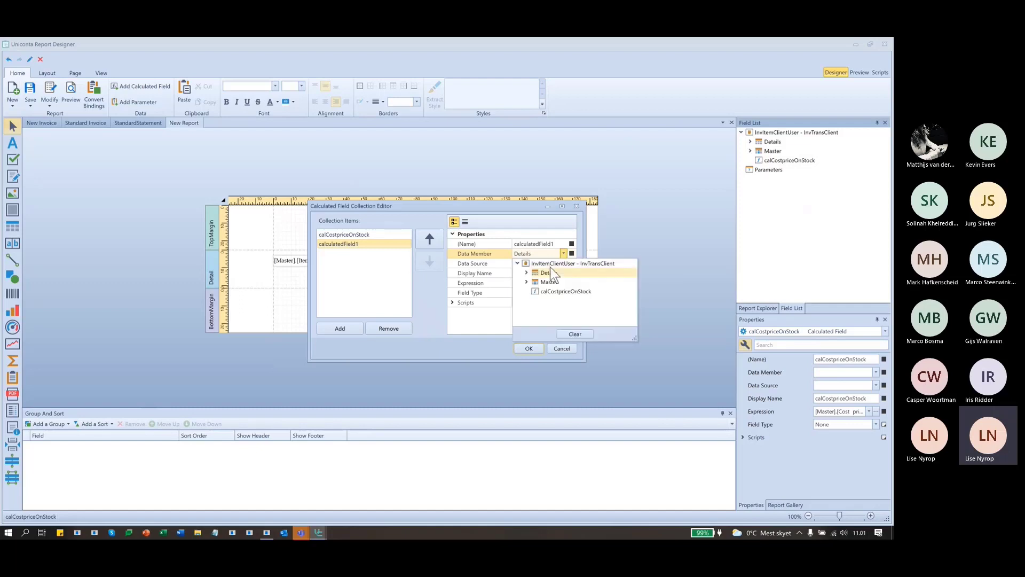
left_click(526, 282)
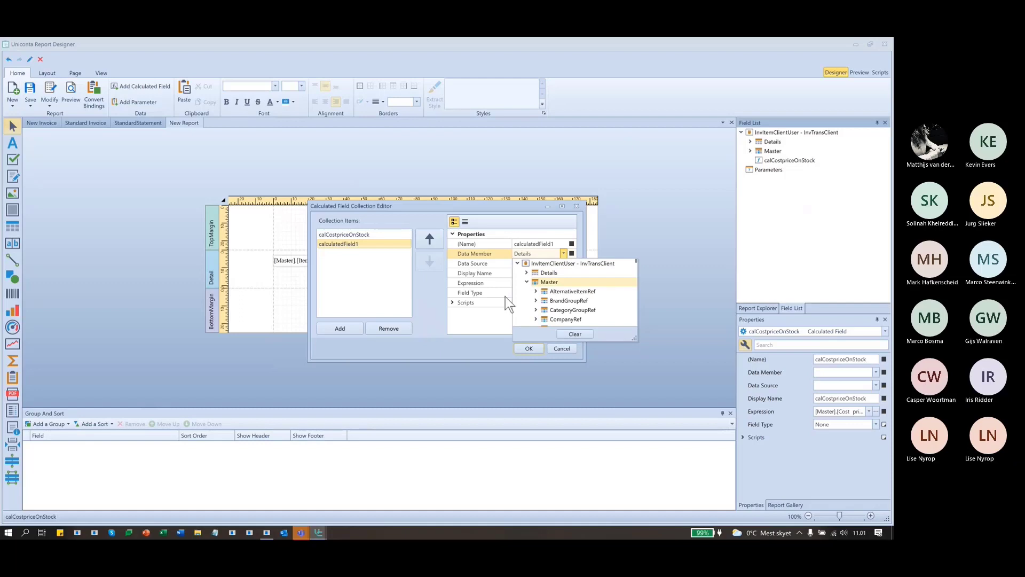
left_click(533, 255)
left_click(559, 254)
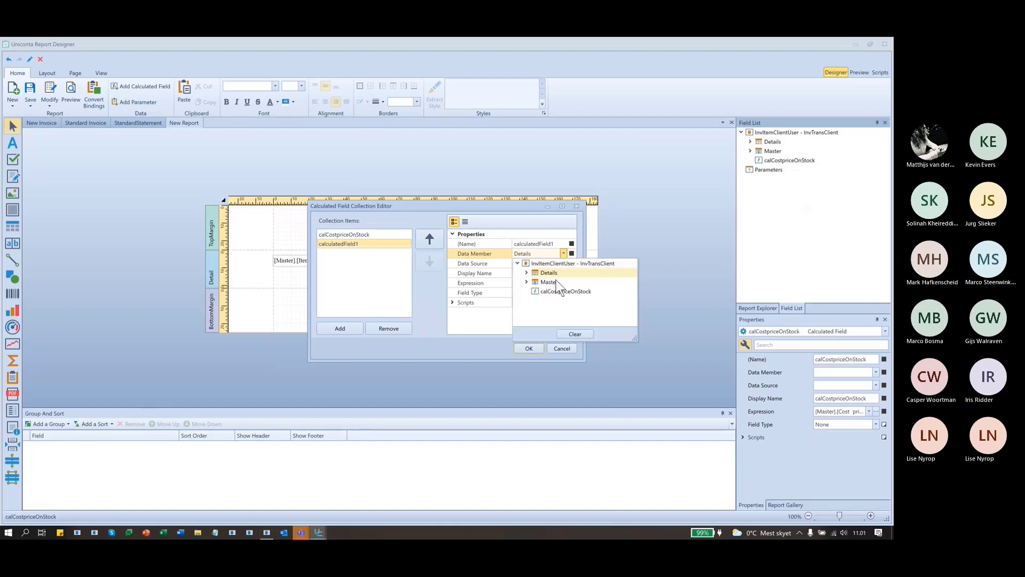
left_click(556, 274)
left_click(559, 252)
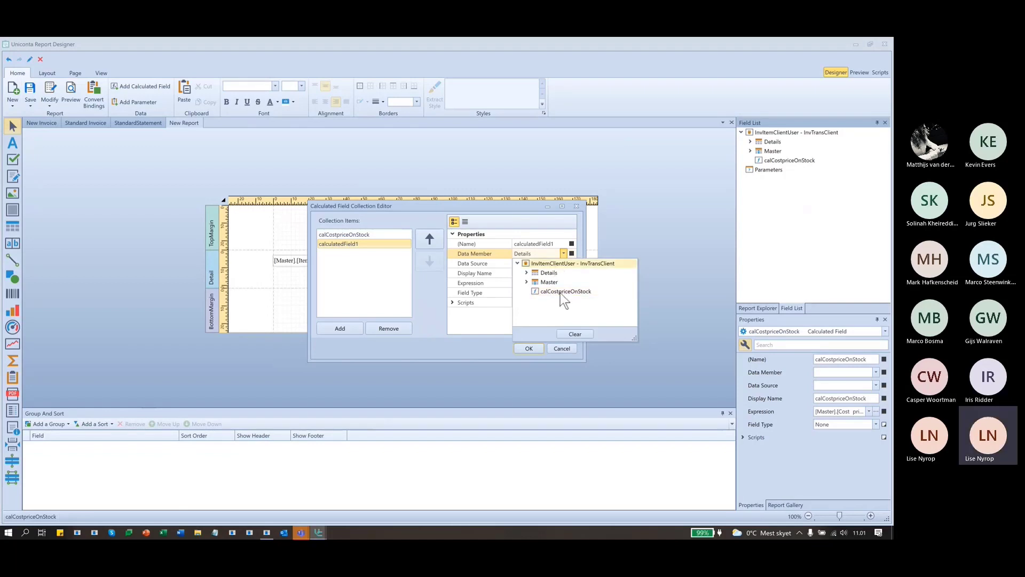
left_click(546, 254)
left_click(546, 255)
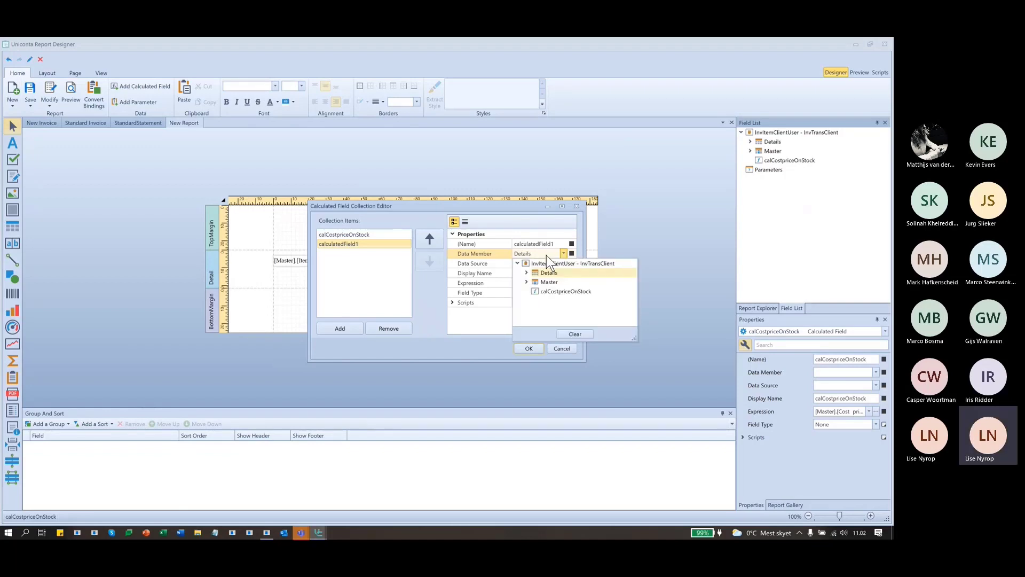
left_click(484, 289)
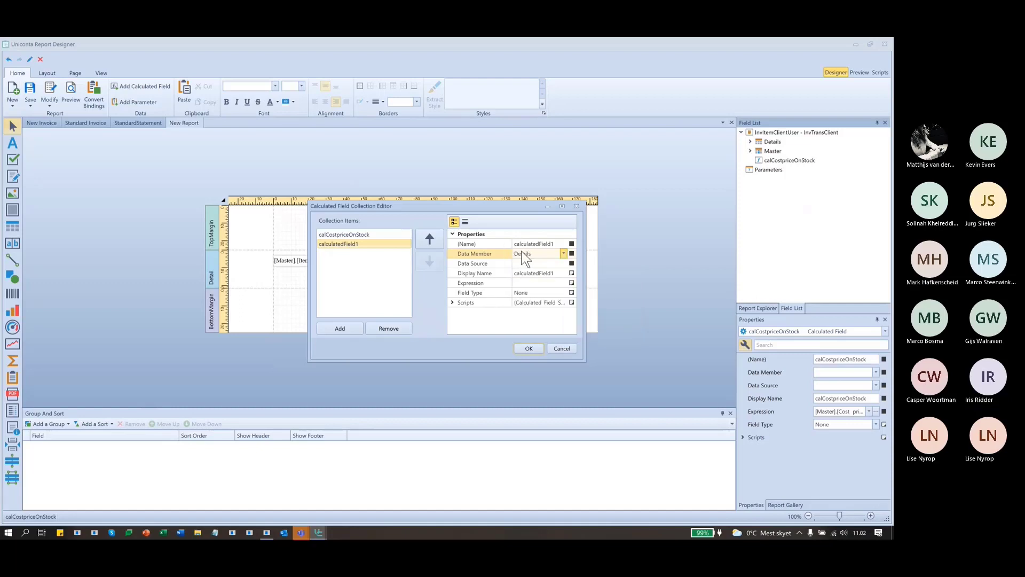
Add another calculated field to the collection with Details as its Data Member and accept the changes.
left_click(338, 328)
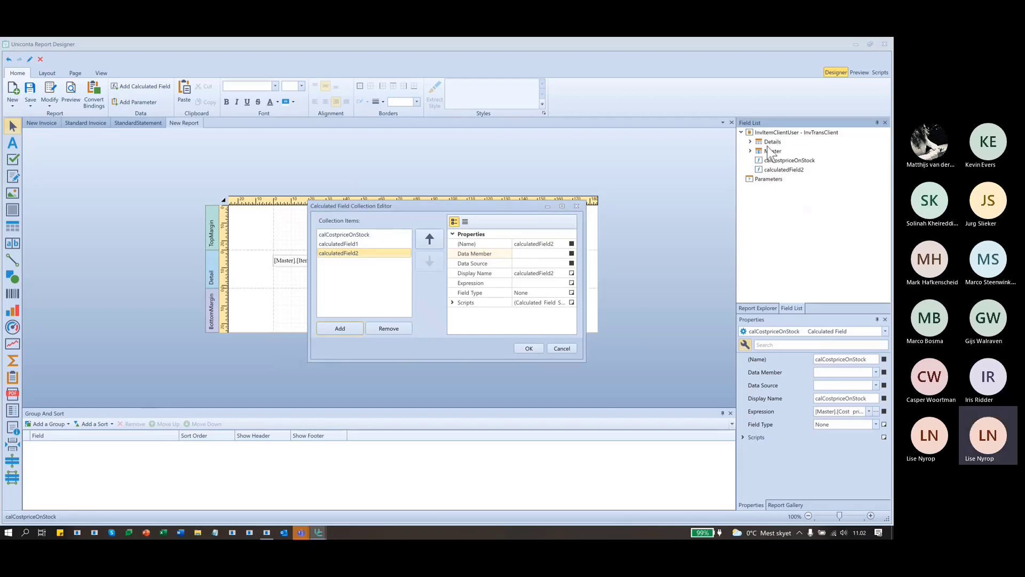
left_click(533, 252)
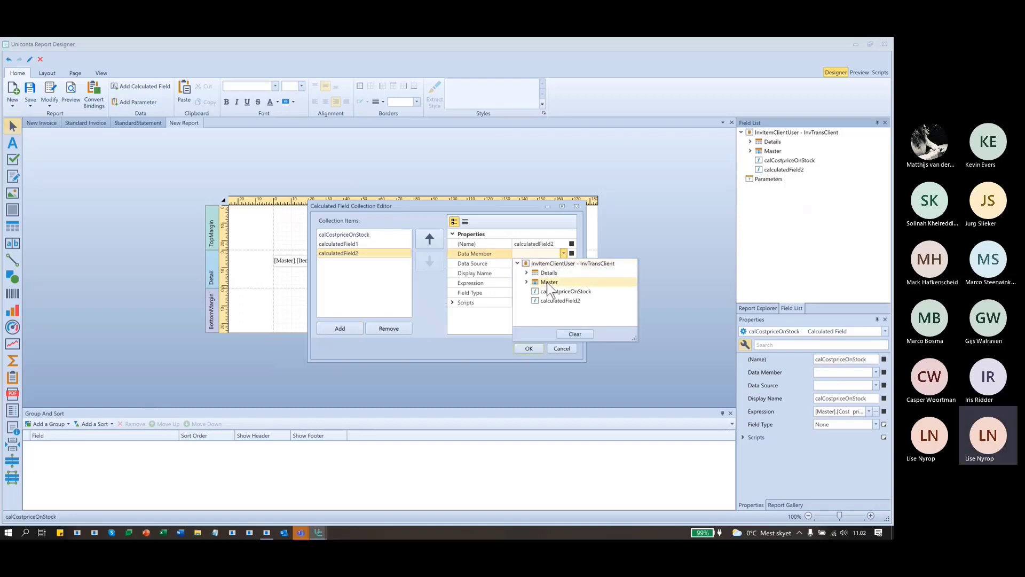
left_click(765, 150)
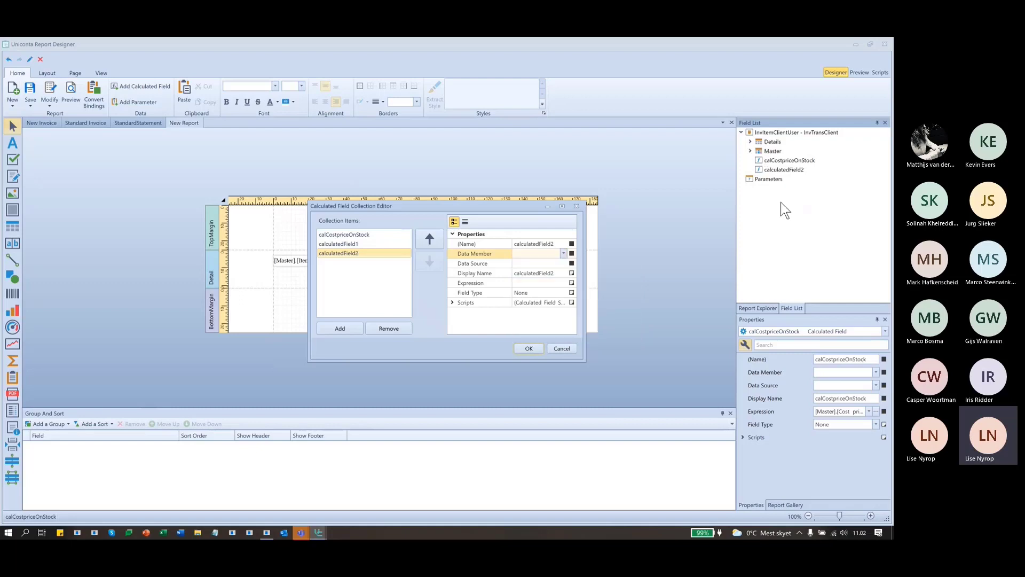
left_click(550, 253)
left_click(536, 277)
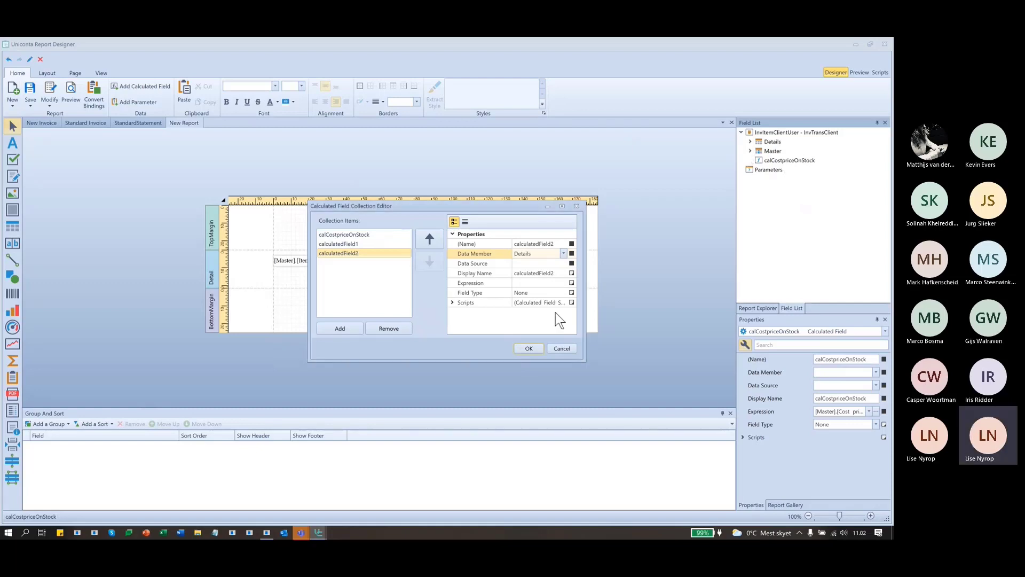
left_click(528, 348)
Look through the Details table's fields for the calculated fields assigned to it.
left_click(781, 162)
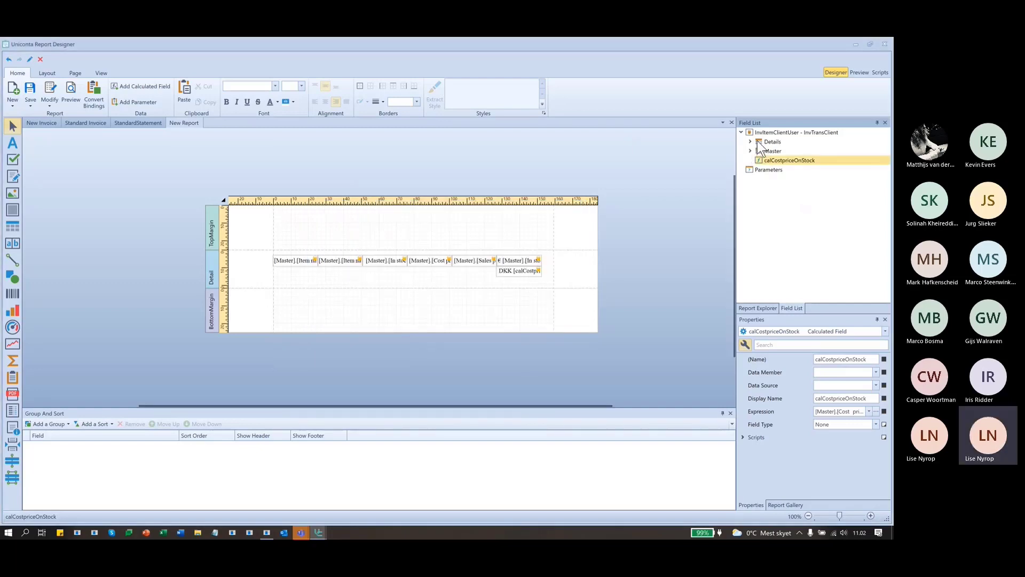
left_click(751, 142)
scroll(803, 258, "down", 6)
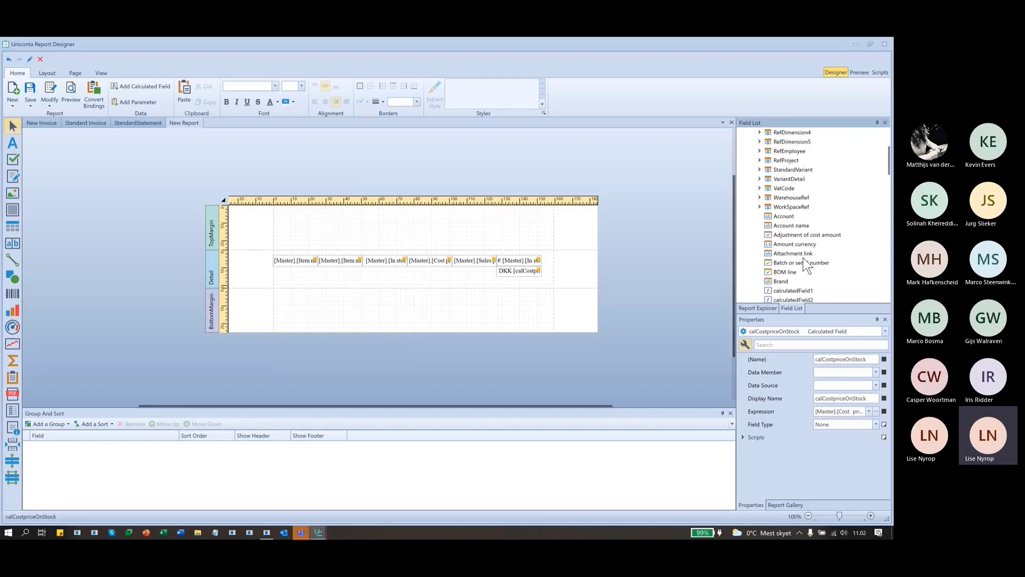
Compare where calculatedField2 and calCostpriceOnStock sit in the field list relative to the Details and Master tables.
left_click(799, 244)
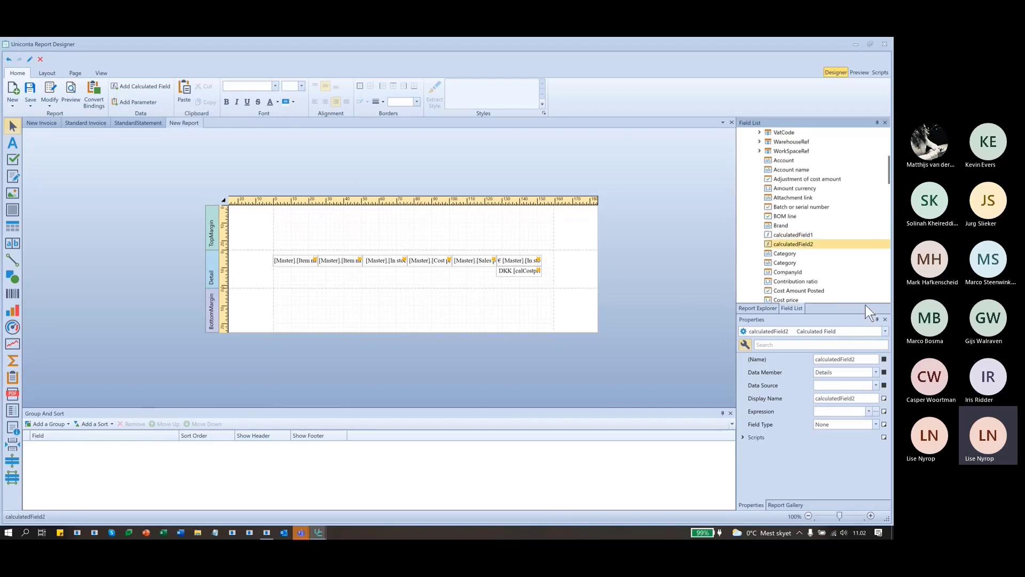
scroll(756, 231, "up", 5)
scroll(756, 231, "up", 5)
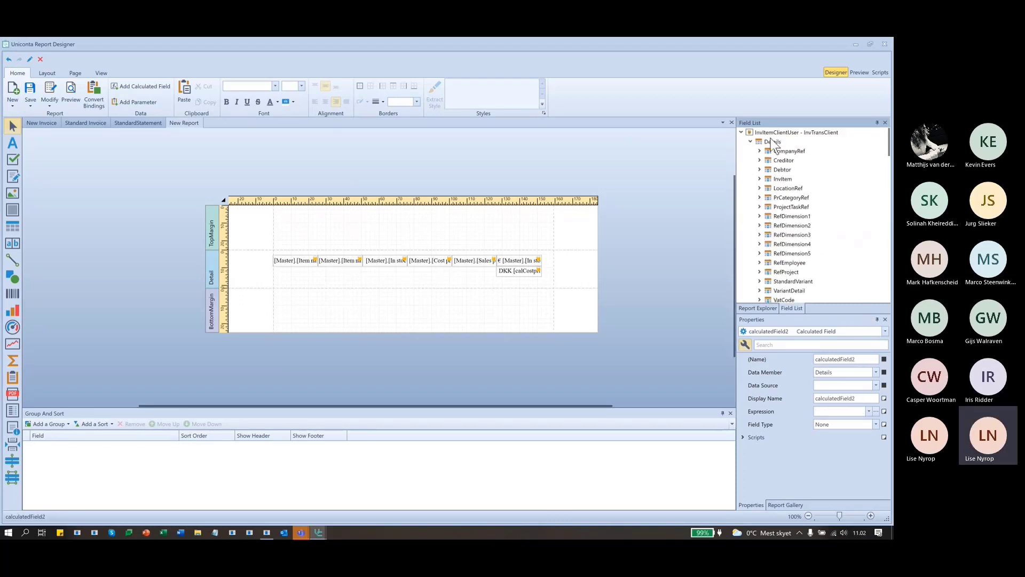
left_click(750, 142)
left_click(770, 161)
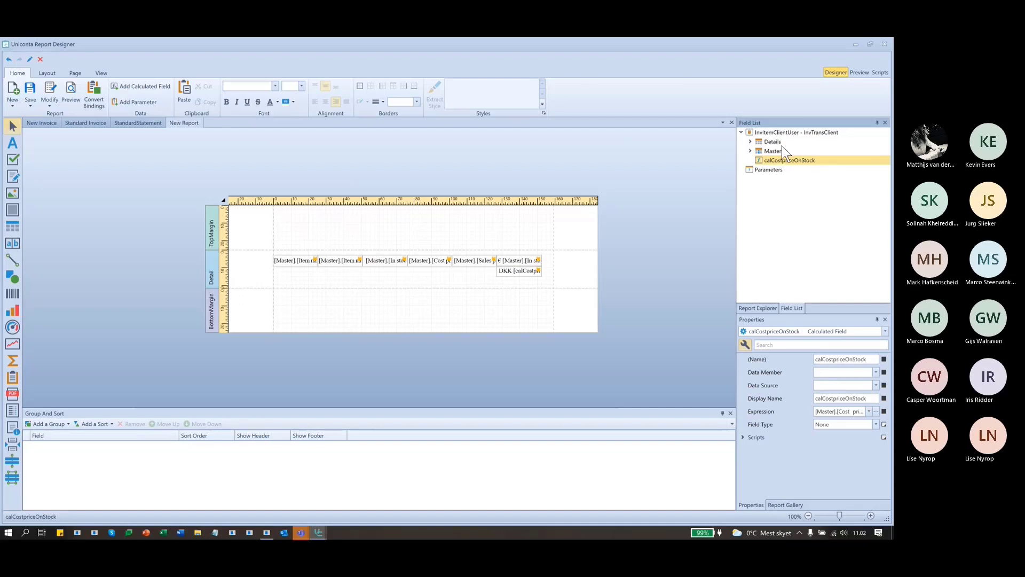
left_click(750, 150)
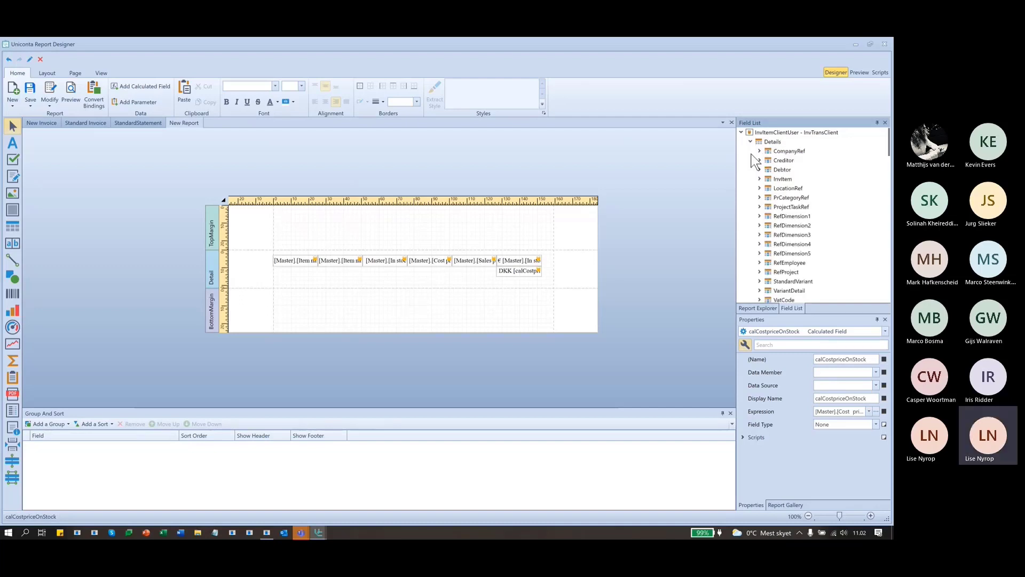
left_click(750, 150)
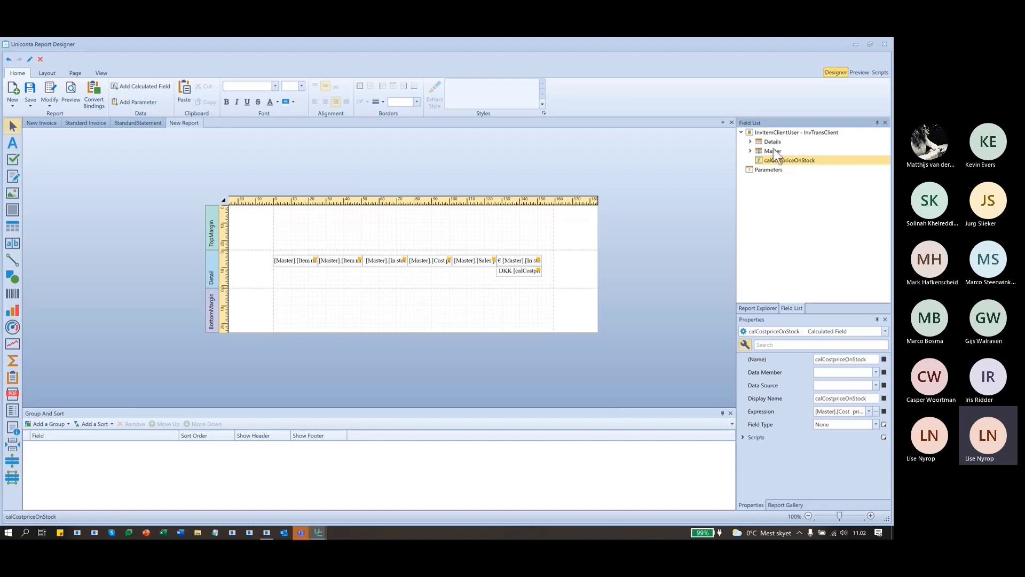
left_click(750, 150)
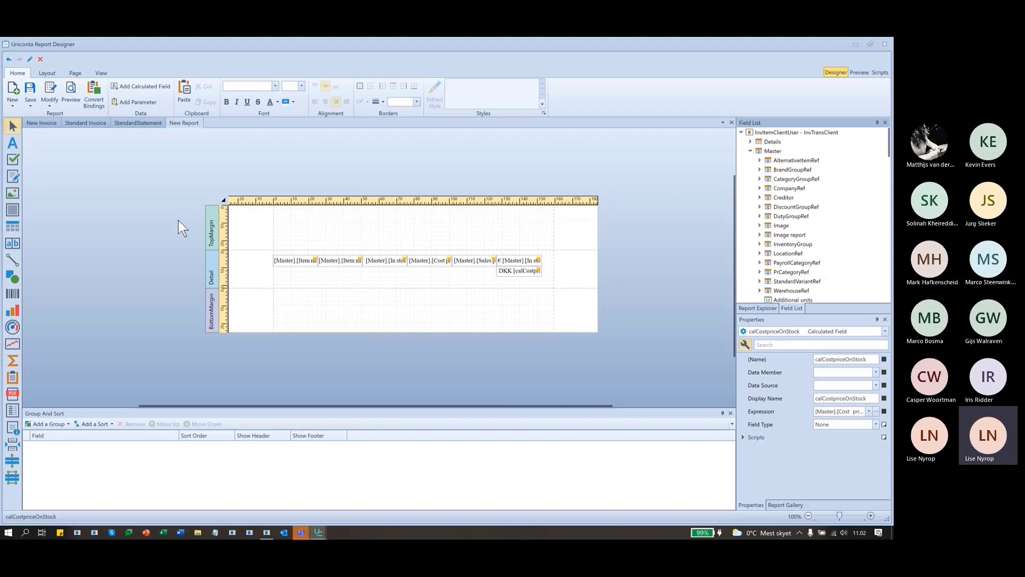
In the Standard Invoice report, examine the calculated field options offered for the InventoryTransInvoice table under DebtorInfo.
left_click(78, 121)
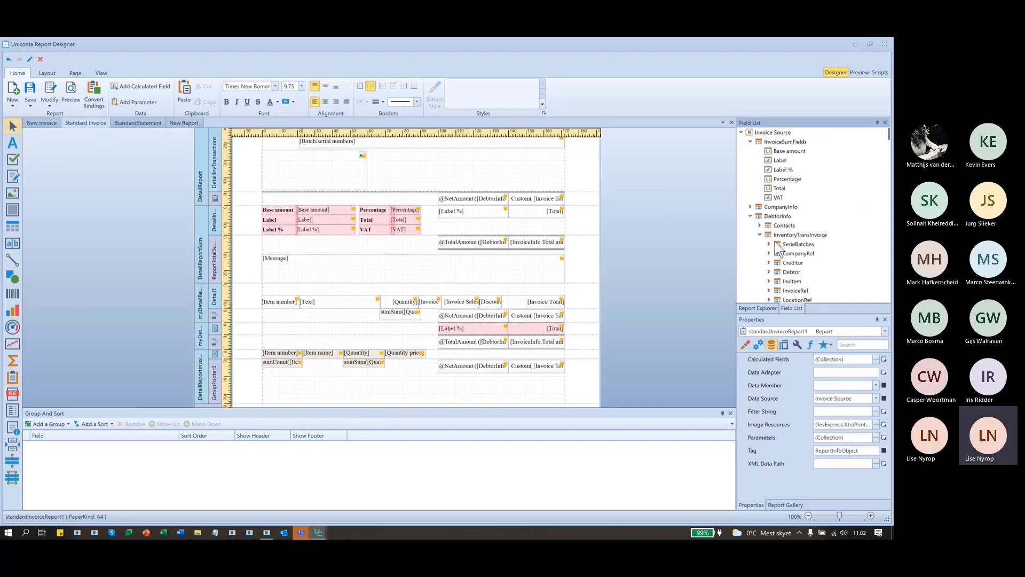
left_click(810, 235)
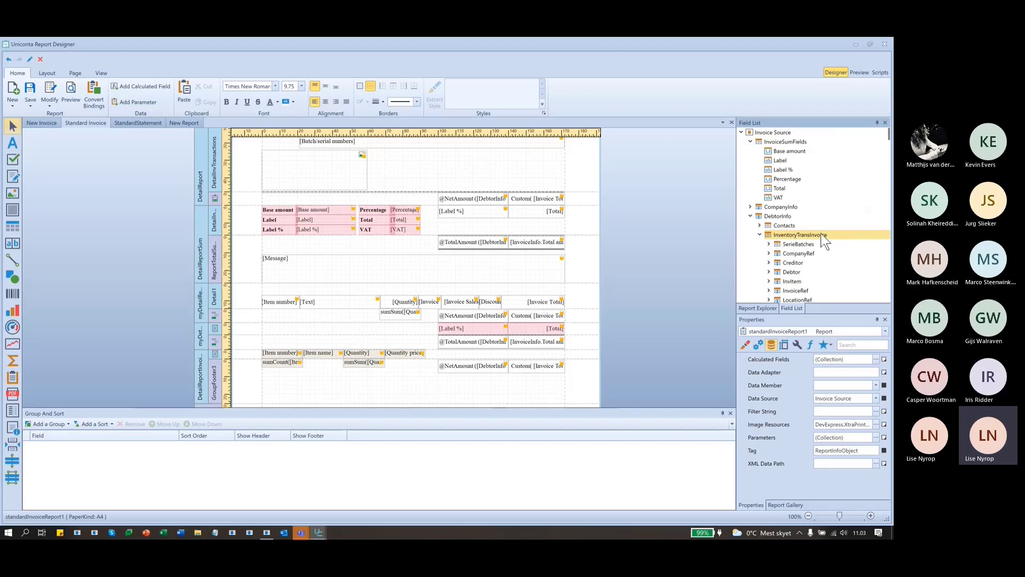
left_click(760, 235)
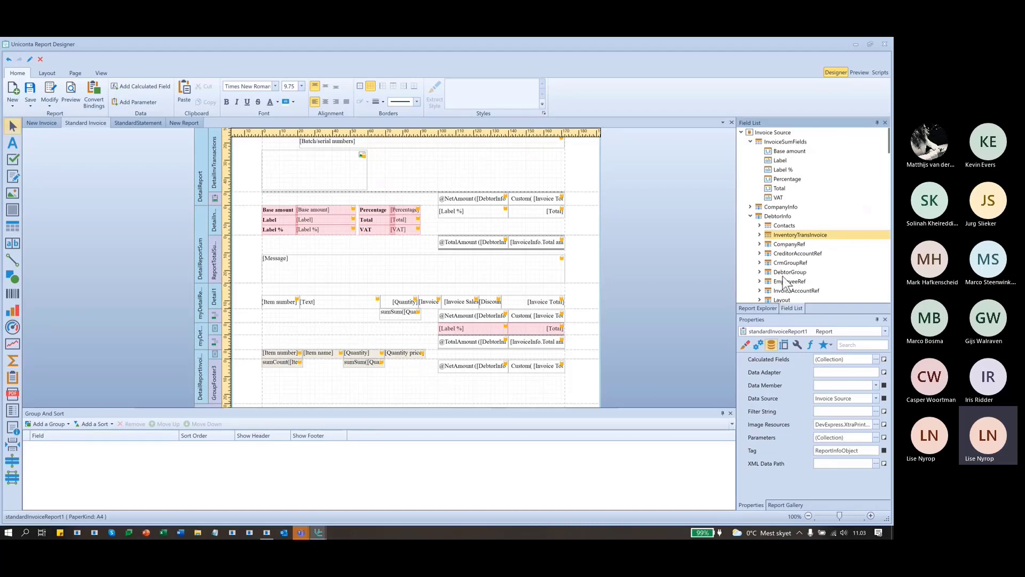
right_click(799, 238)
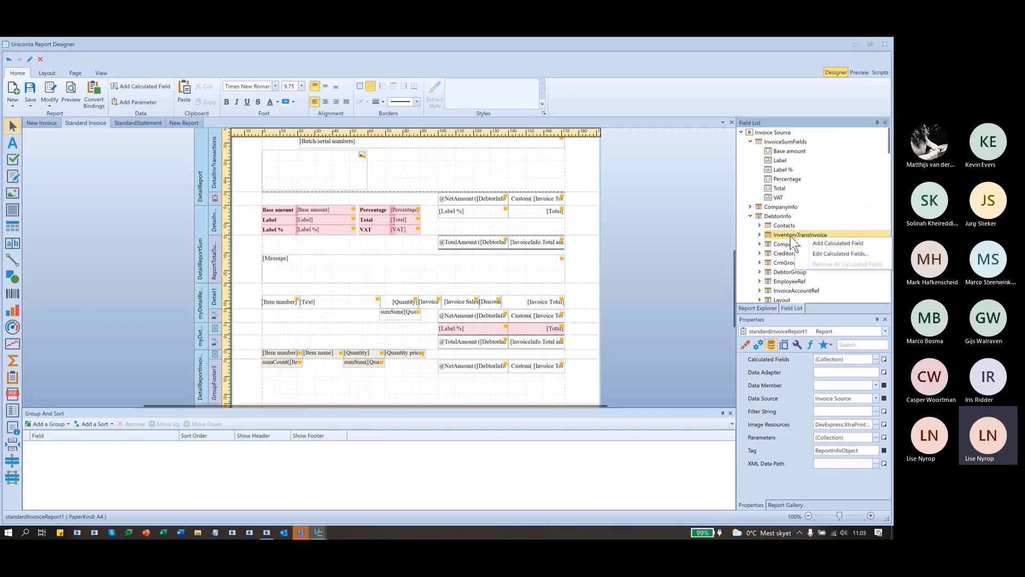
left_click(828, 188)
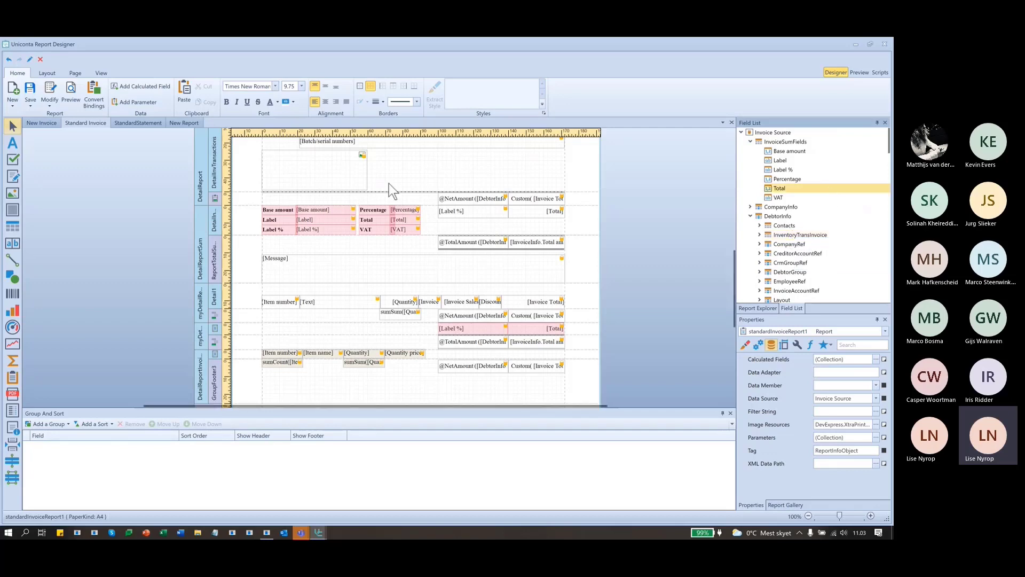
Return to the New Report, preview its inventory items and go back to the design view with its expression properties shown.
left_click(189, 123)
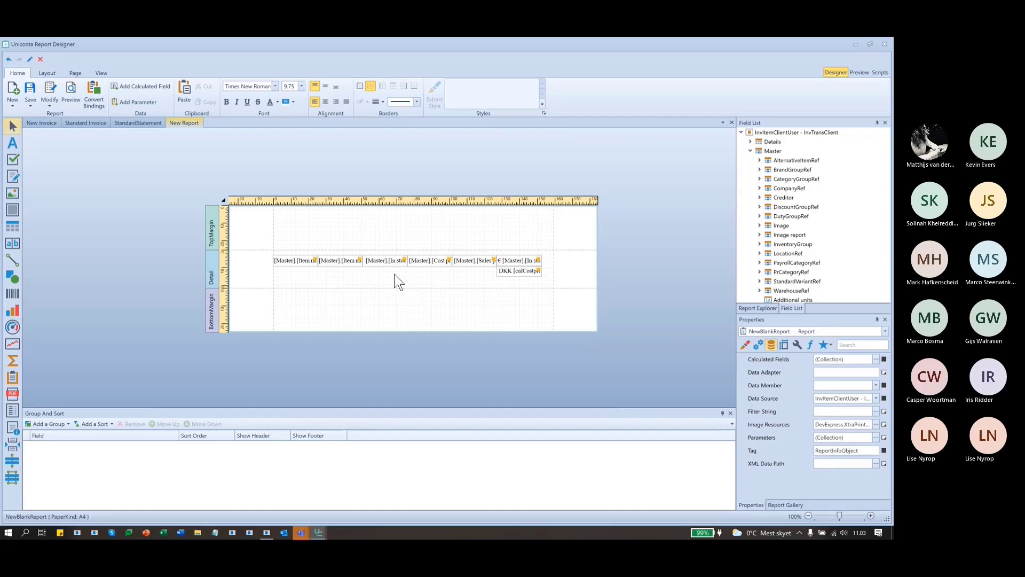
left_click(810, 344)
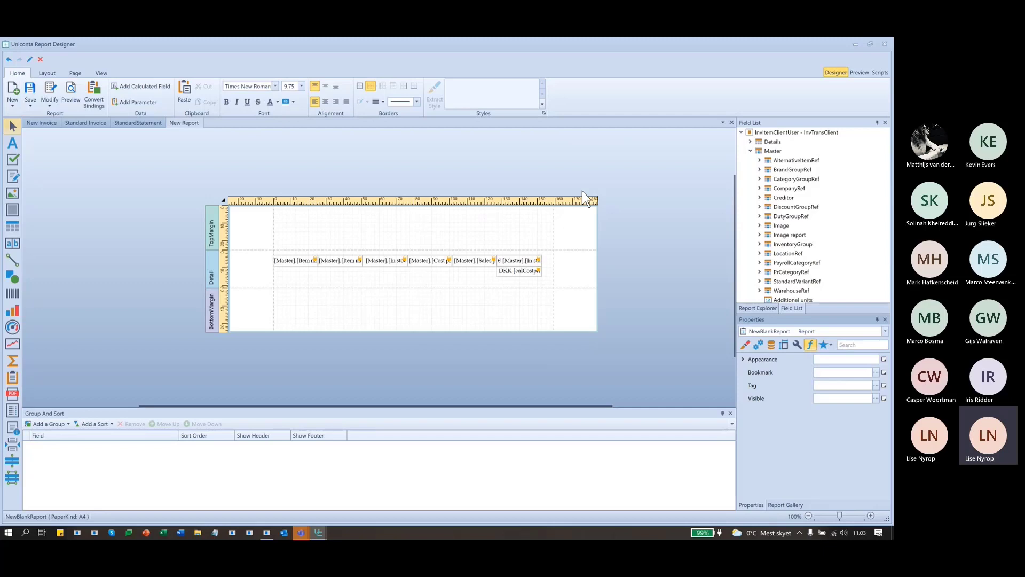
left_click(861, 71)
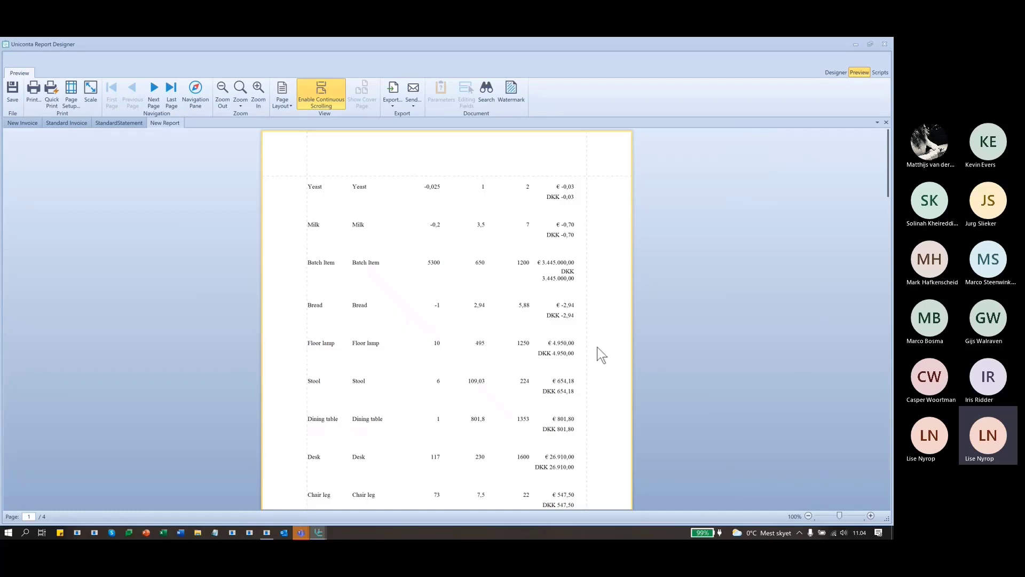
left_click(833, 73)
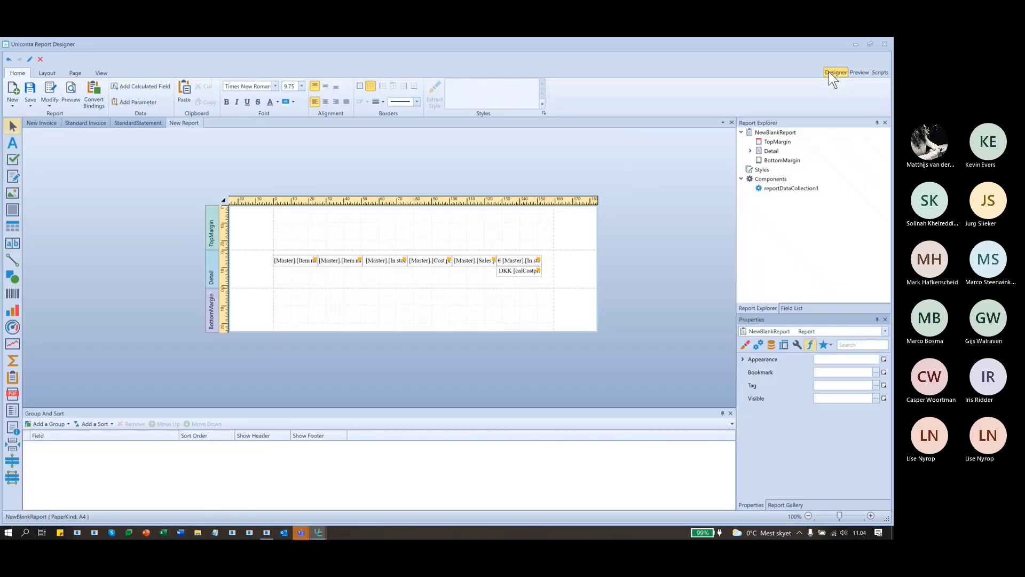
Open the expression for the Detail band's Visible property and start it with an empty three-argument Iif function.
left_click(211, 273)
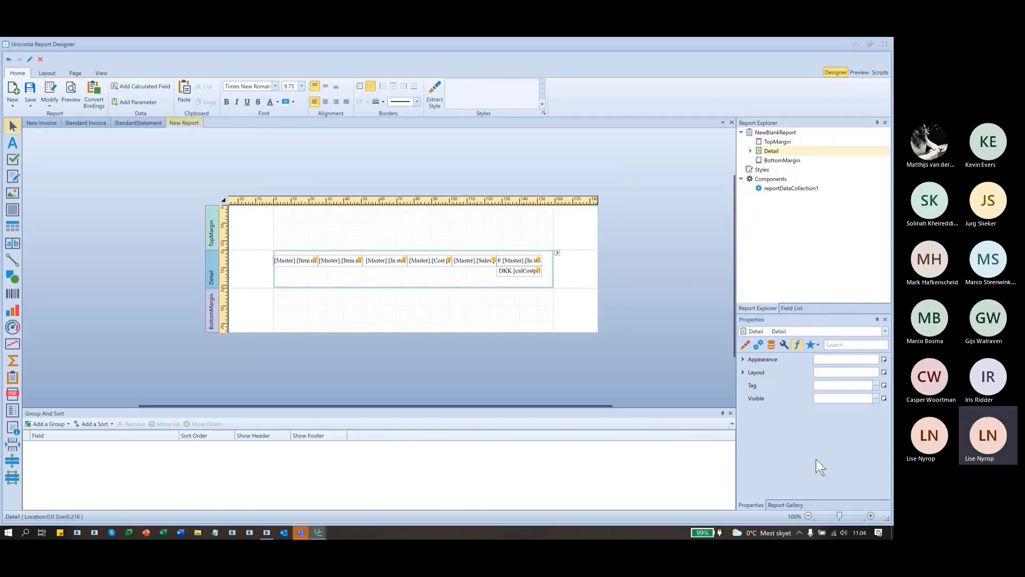
left_click(875, 397)
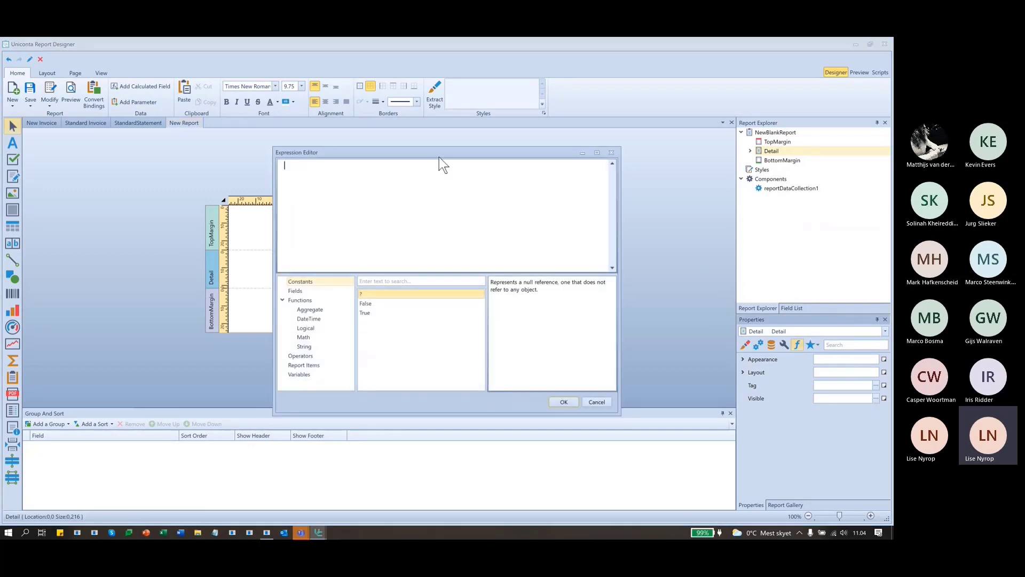
left_click_drag(439, 156, 677, 123)
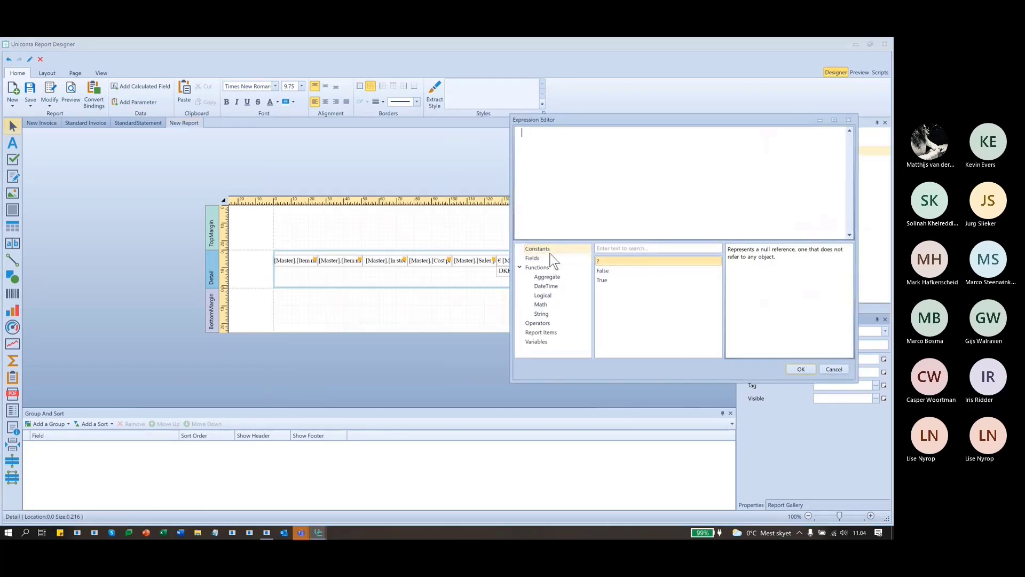
type("Iif(, , )")
key("Return")
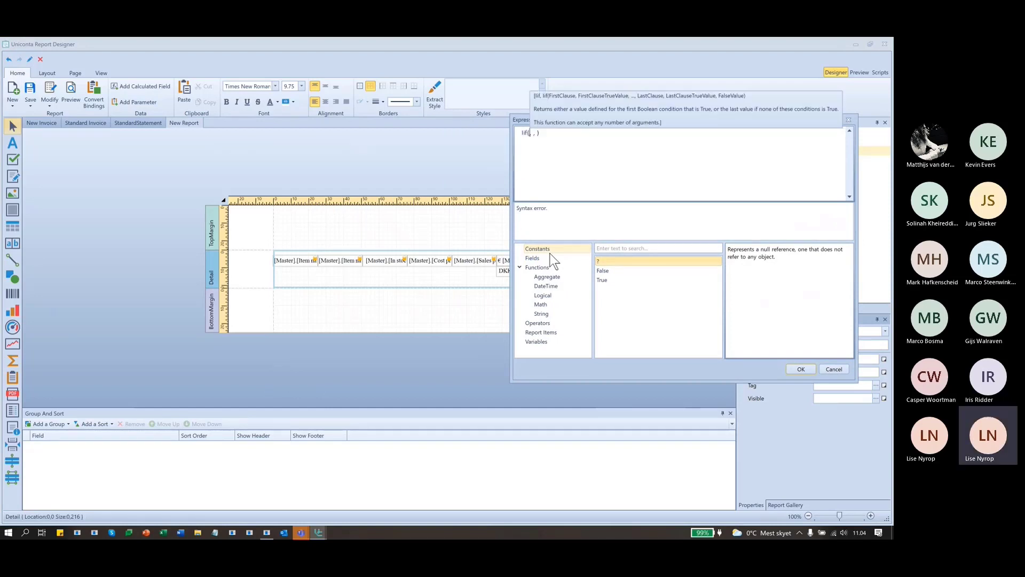
type("inc")
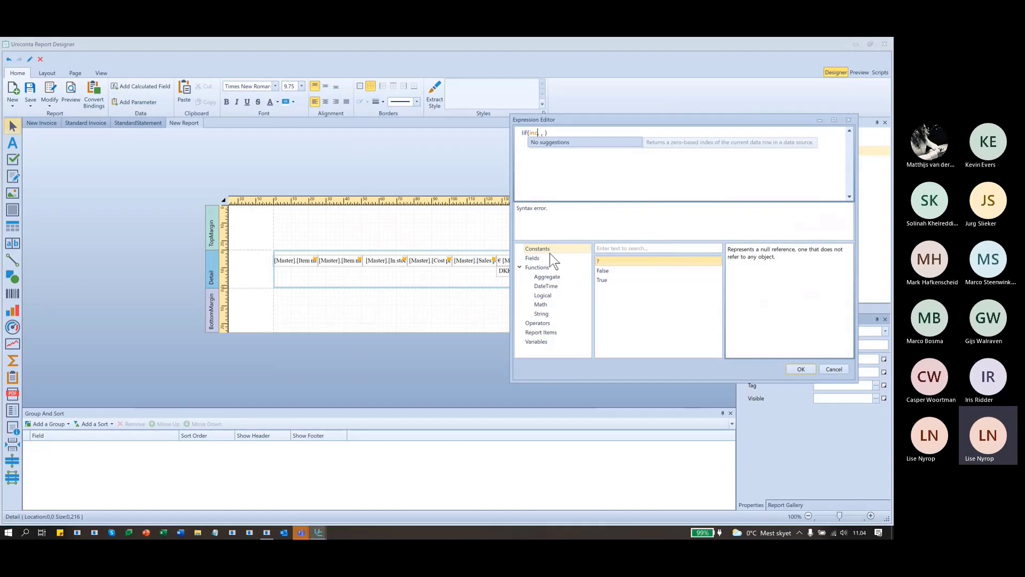
key("BackSpace")
key("BackSpace")
key("BackSpace")
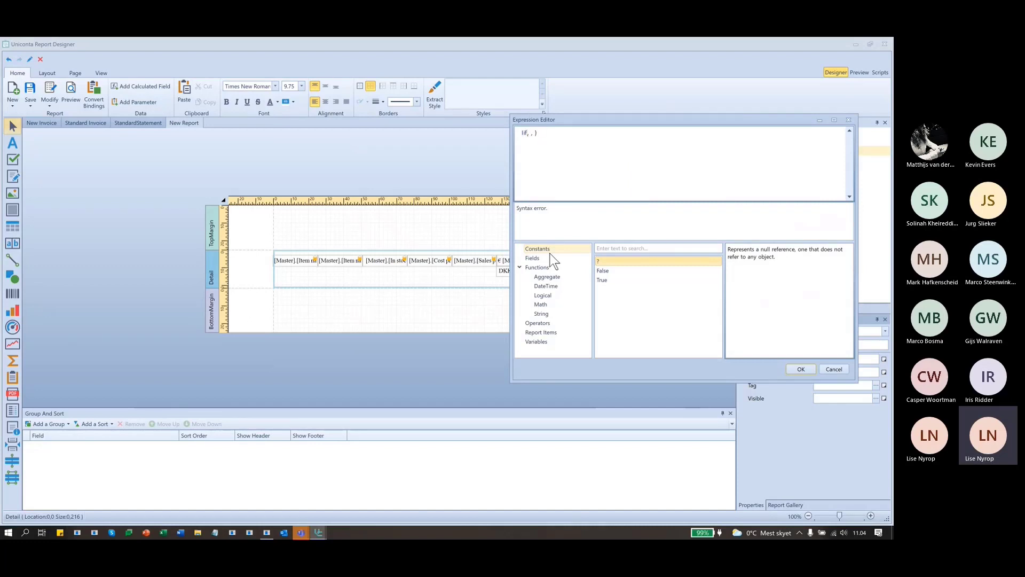
Insert the field [Master].[In stock (Physical)] as the first argument of the Iif function.
type("([Master]")
key("Return")
type(".in")
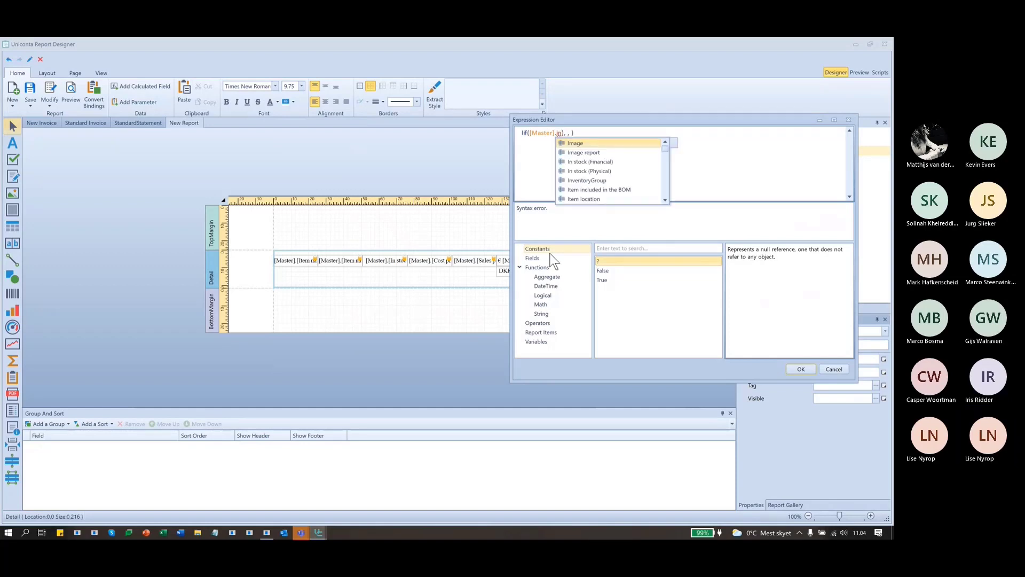
key("Down")
key("Down")
key("Down")
key("Return")
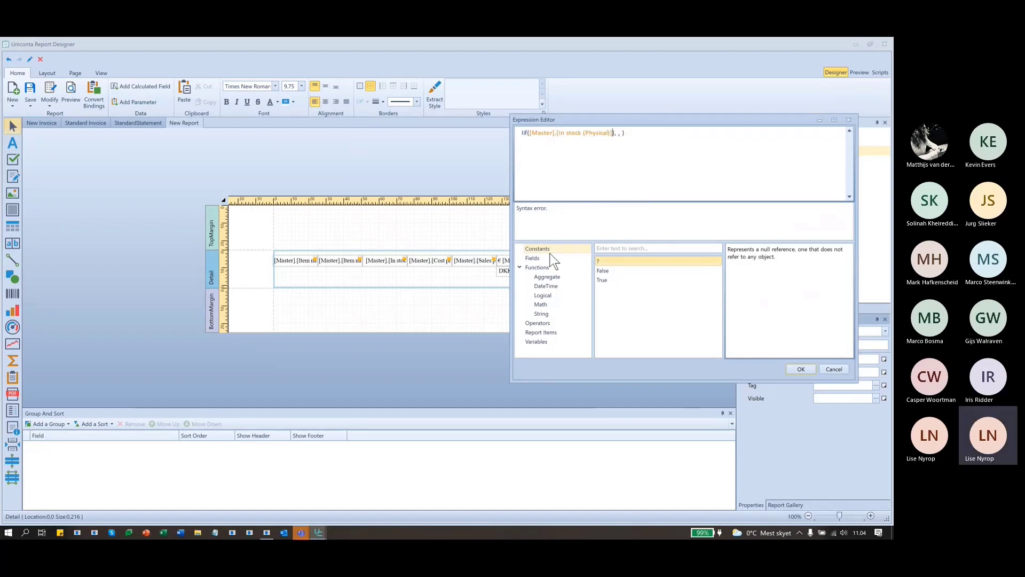
Complete the condition with >0, set the Iif results to True and False, and try to accept the expression.
type(">0")
key("Right")
key("Right")
key("Right")
type("True")
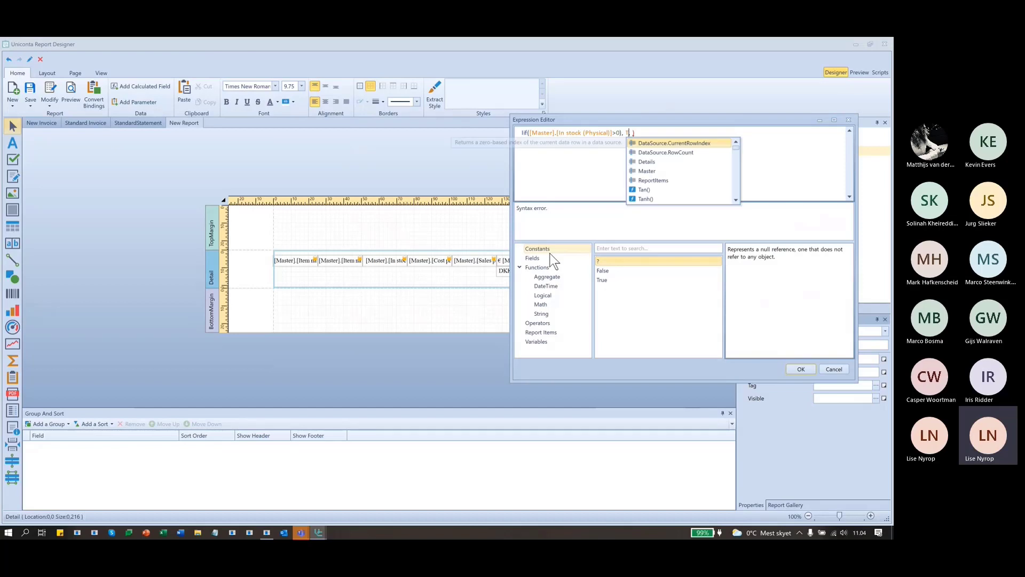
key("Right")
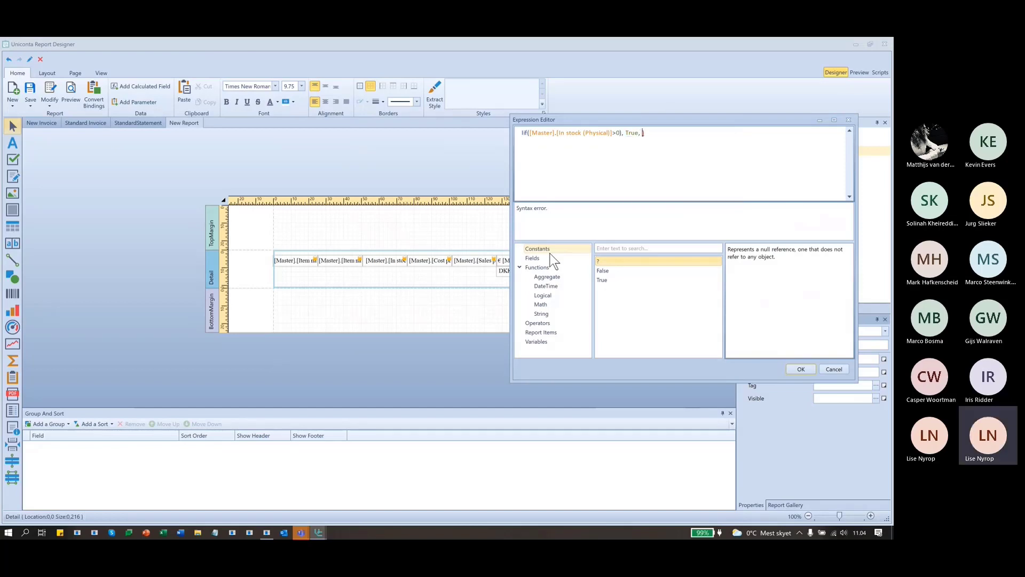
type("False")
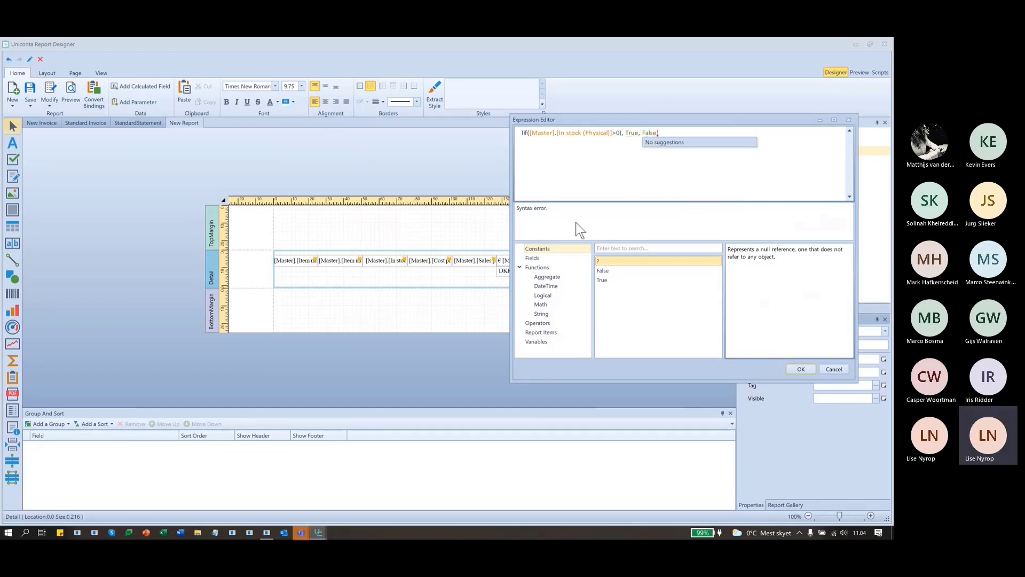
left_click(801, 369)
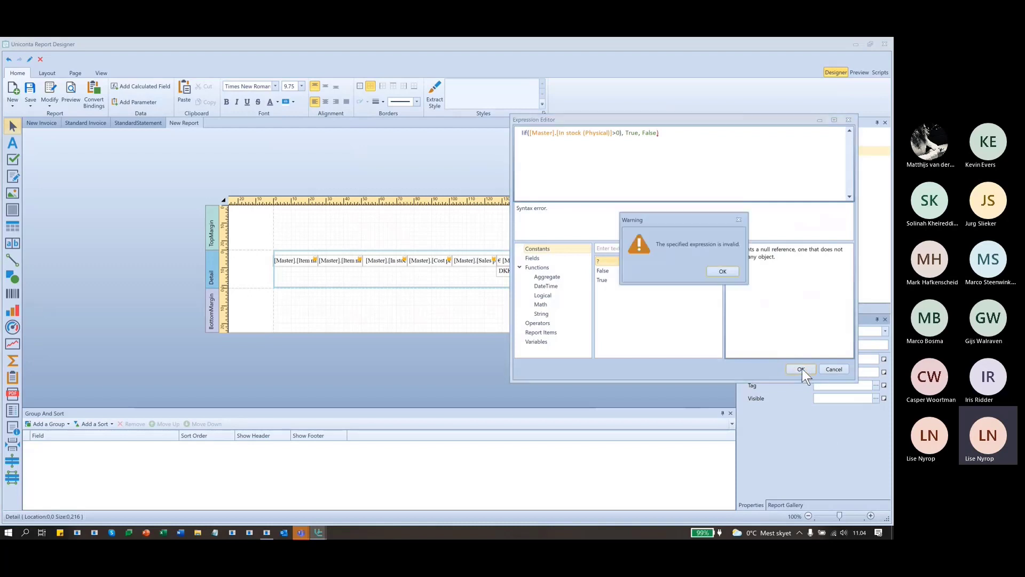
left_click(722, 271)
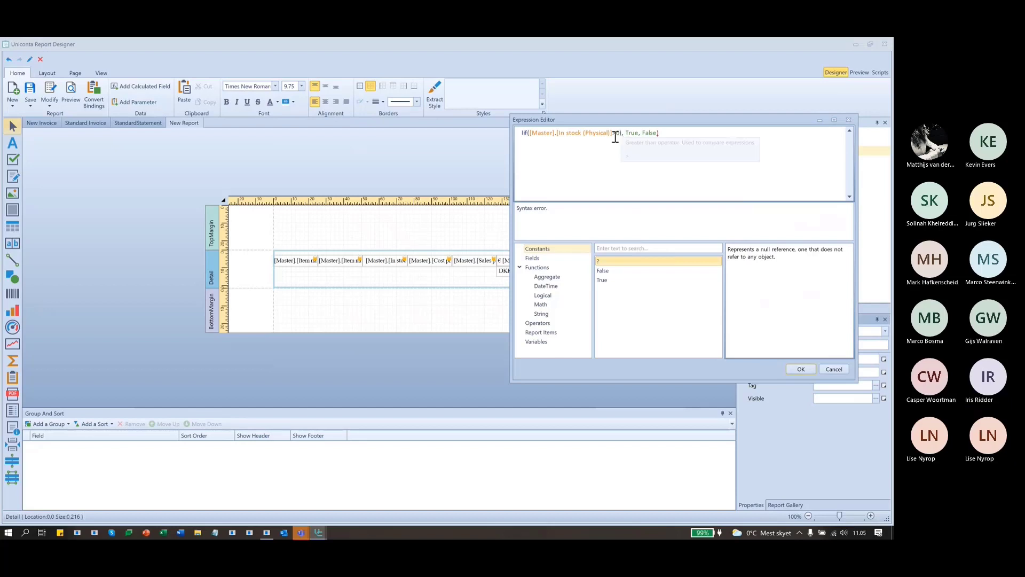
Remove the surplus closing parenthesis so the expression reads Iif([Master].[In stock (Physical)]>0, True, False), and accept it.
mouse_move(530, 136)
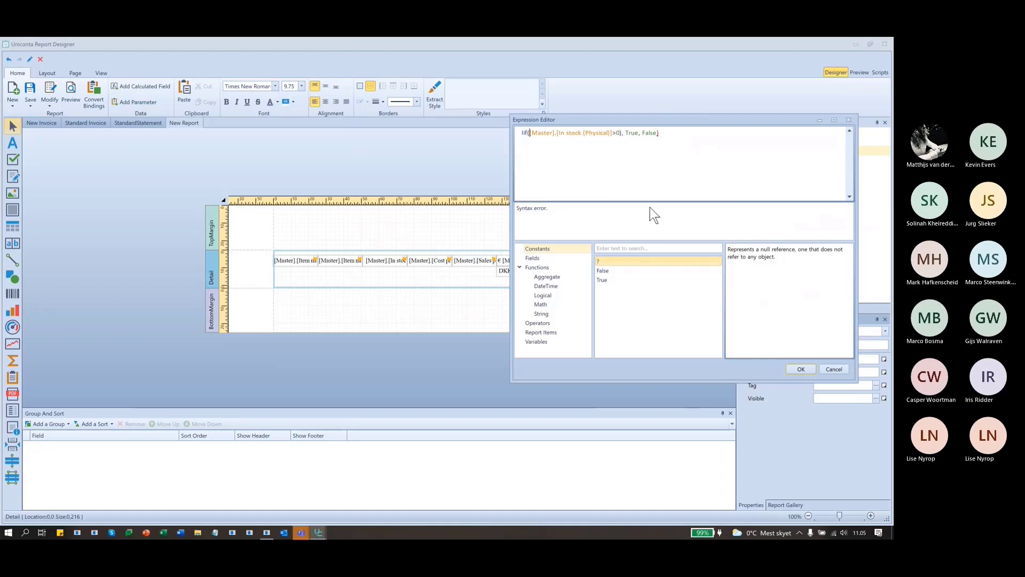
key("Right")
key("Right")
key("Right")
key("Right")
key("Right")
key("Right")
key("Right")
key("Right")
key("Right")
key("Right")
key("Right")
key("Right")
key("Right")
key("Right")
key("Right")
key("Right")
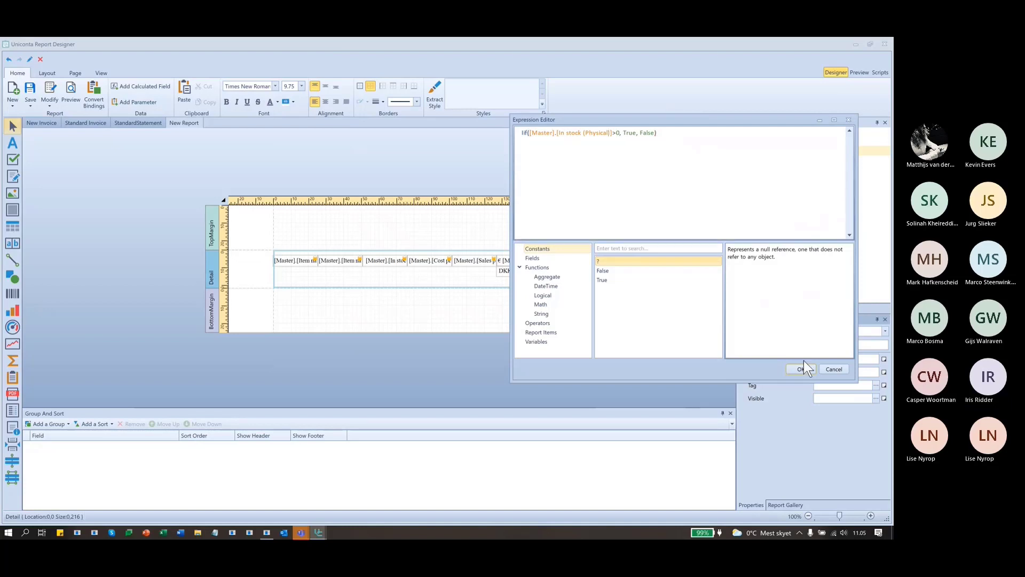
left_click(805, 367)
left_click(632, 248)
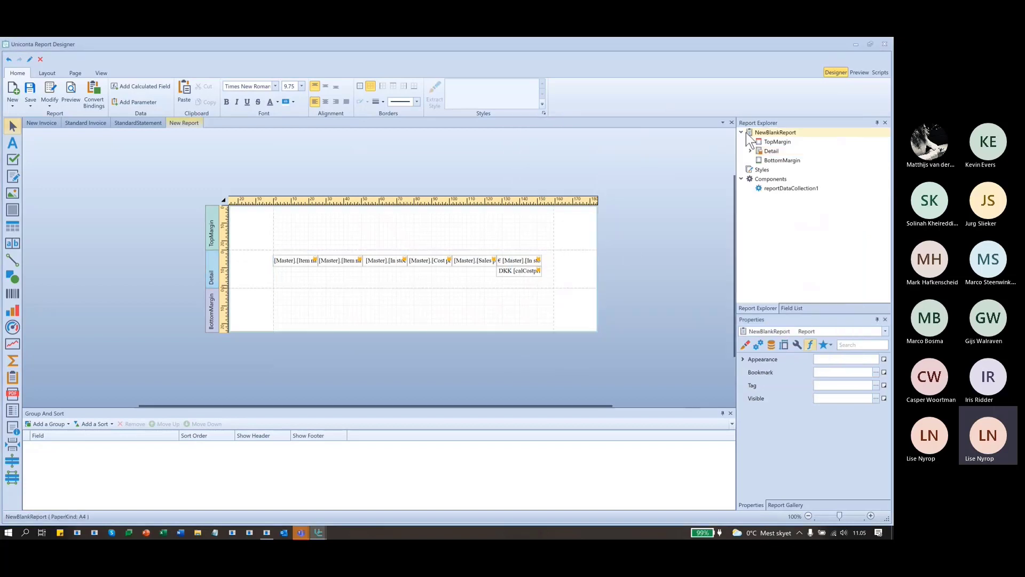
Preview the report and check the physical stock quantities of the listed items on all pages.
left_click(867, 73)
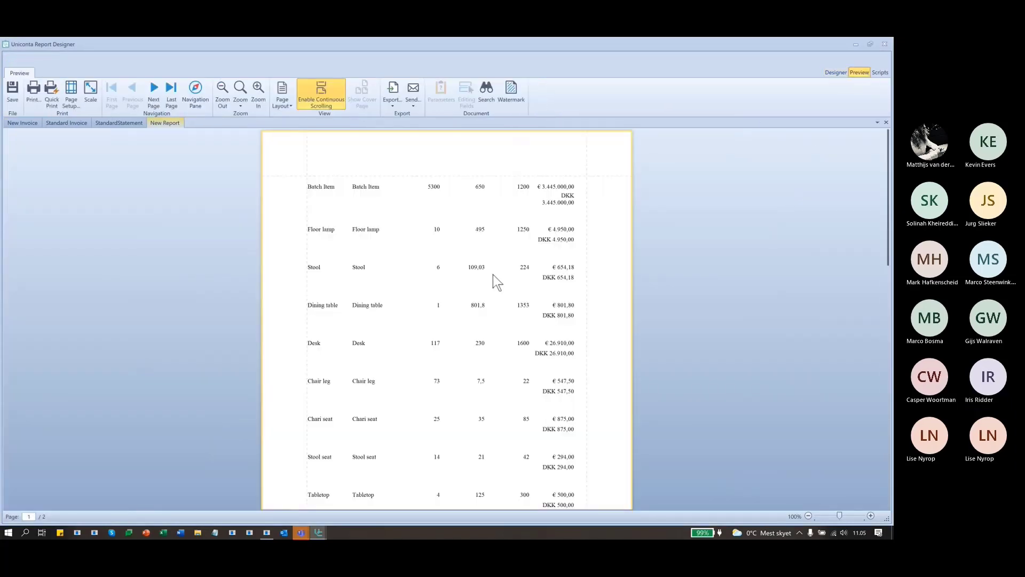
scroll(488, 359, "down", 1)
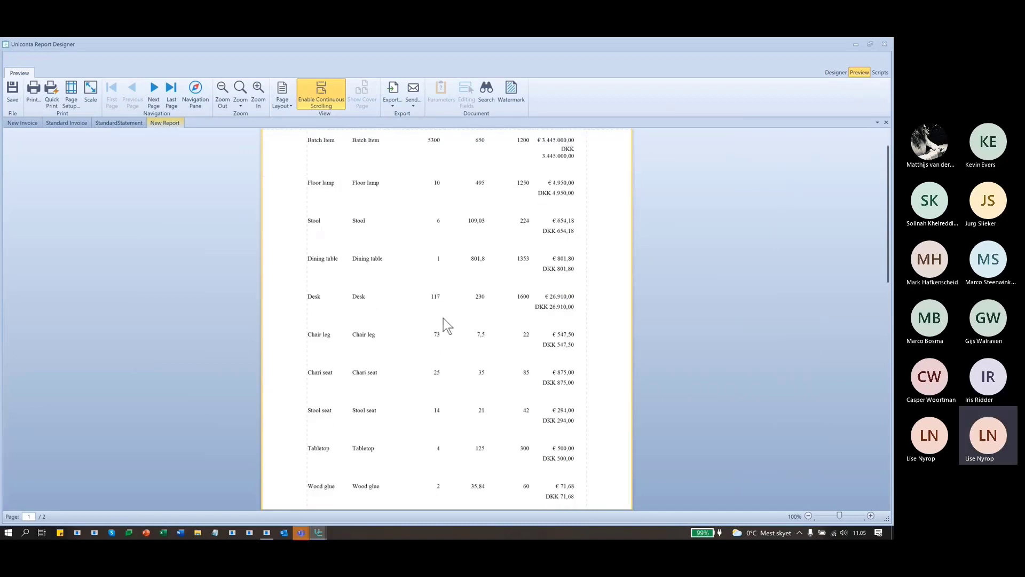
scroll(441, 325, "down", 2)
scroll(442, 326, "down", 5)
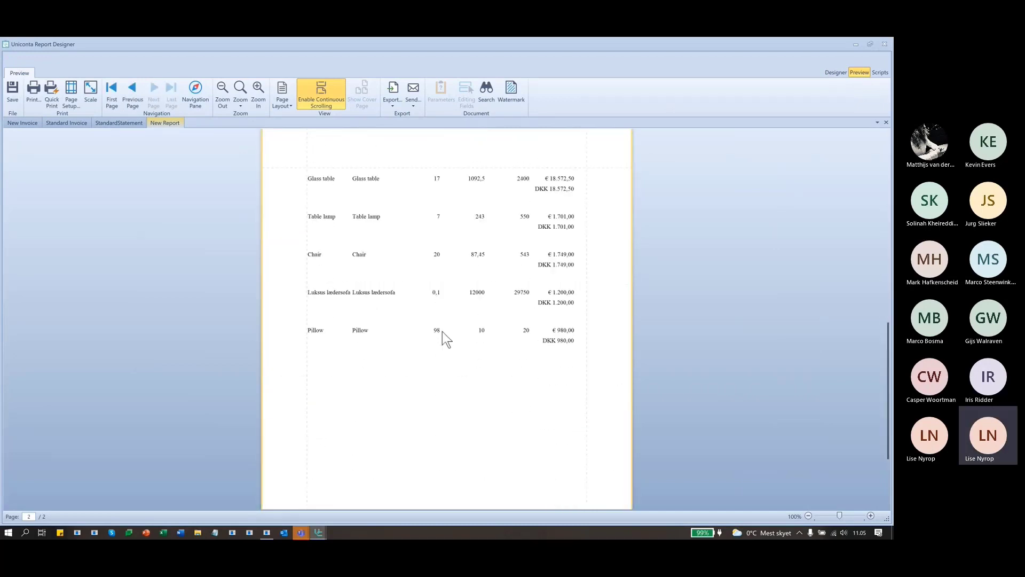
scroll(442, 331, "up", 10)
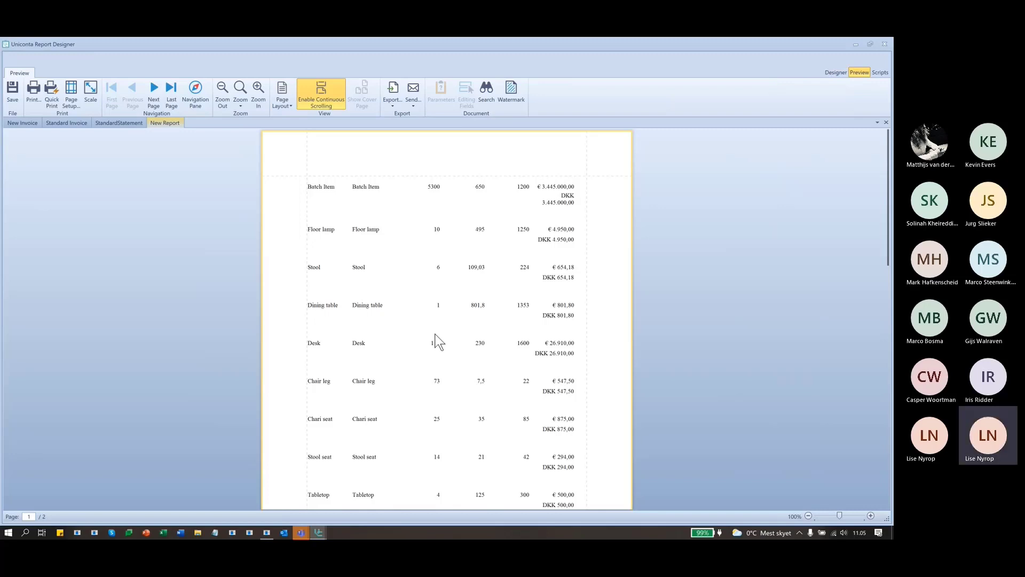
Look through the stock quantities and item names in the previewed item list.
scroll(439, 341, "down", 1)
scroll(439, 342, "down", 3)
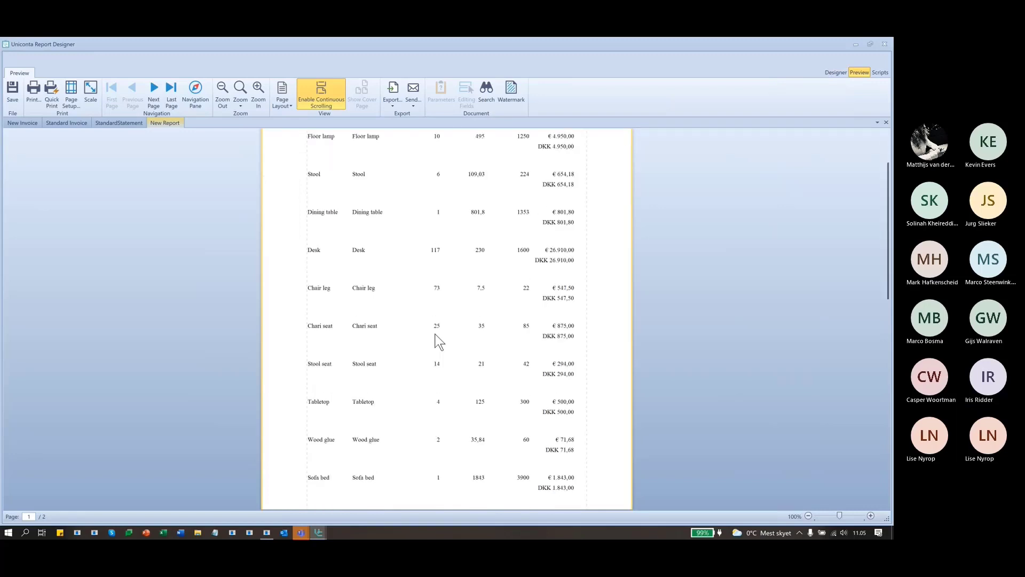
scroll(439, 342, "down", 3)
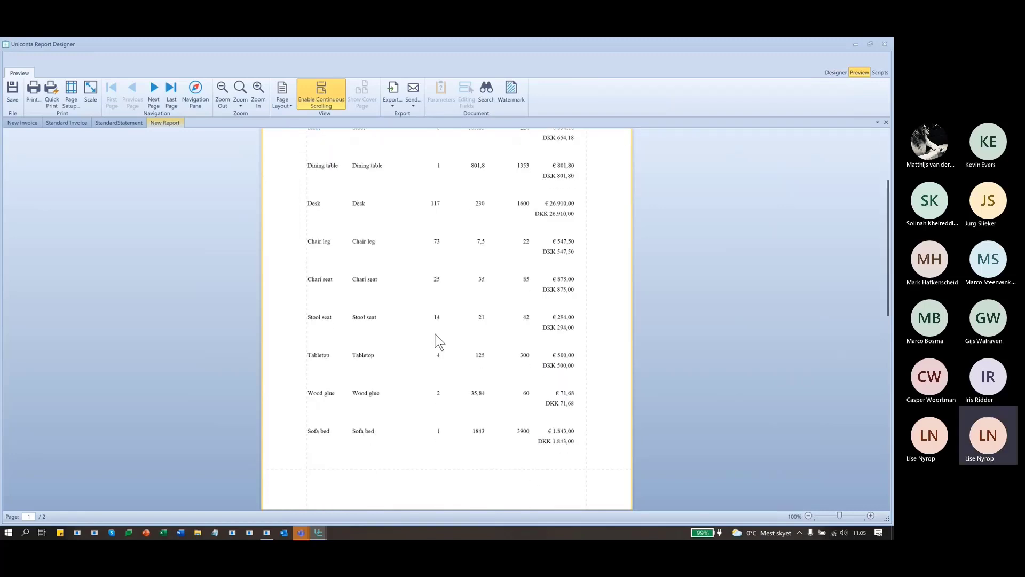
scroll(439, 341, "up", 4)
scroll(438, 340, "up", 3)
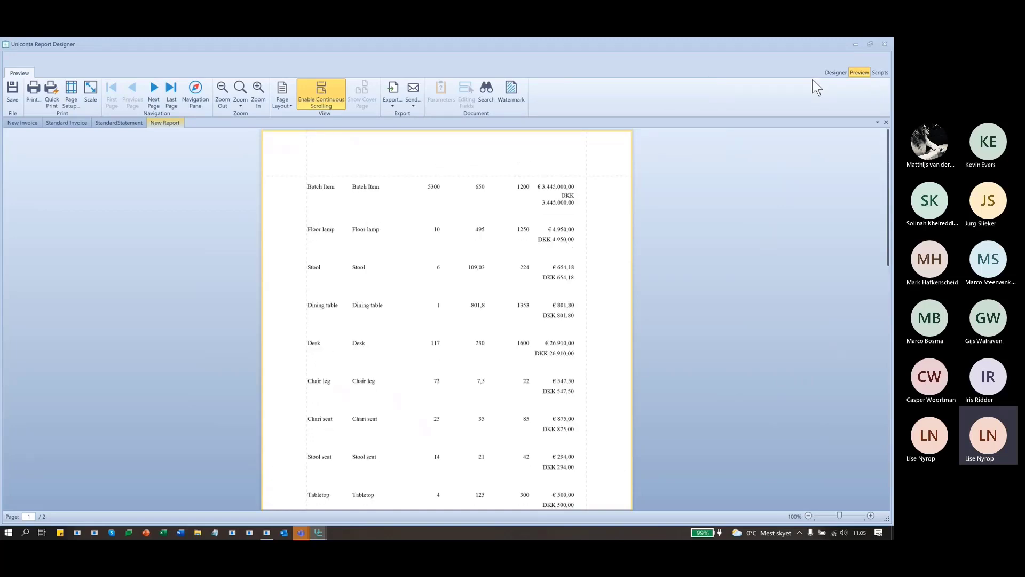
Return to the report design and inspect the expression settings and available data fields of the item name label.
left_click(836, 72)
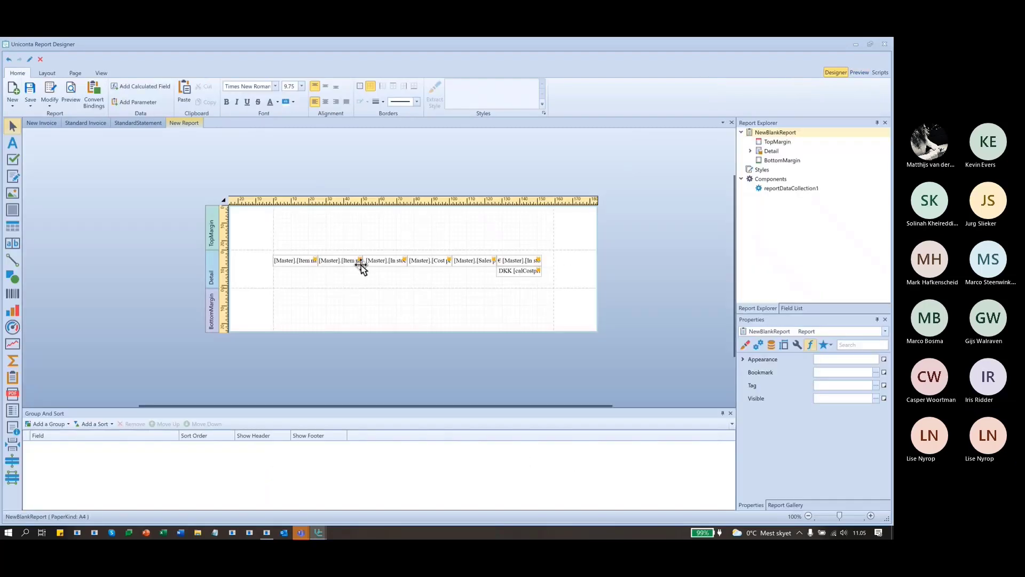
left_click(320, 261)
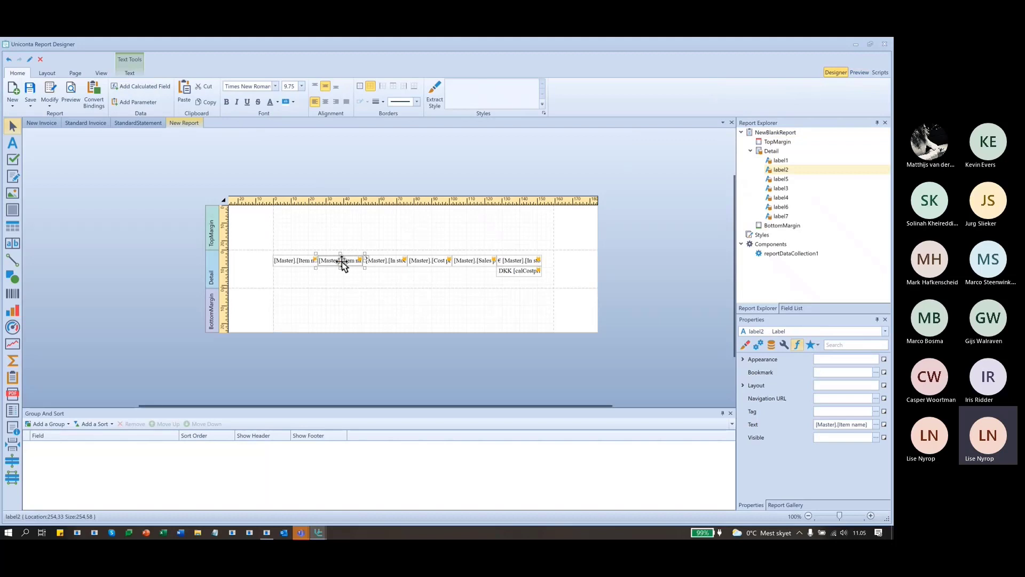
left_click(366, 259)
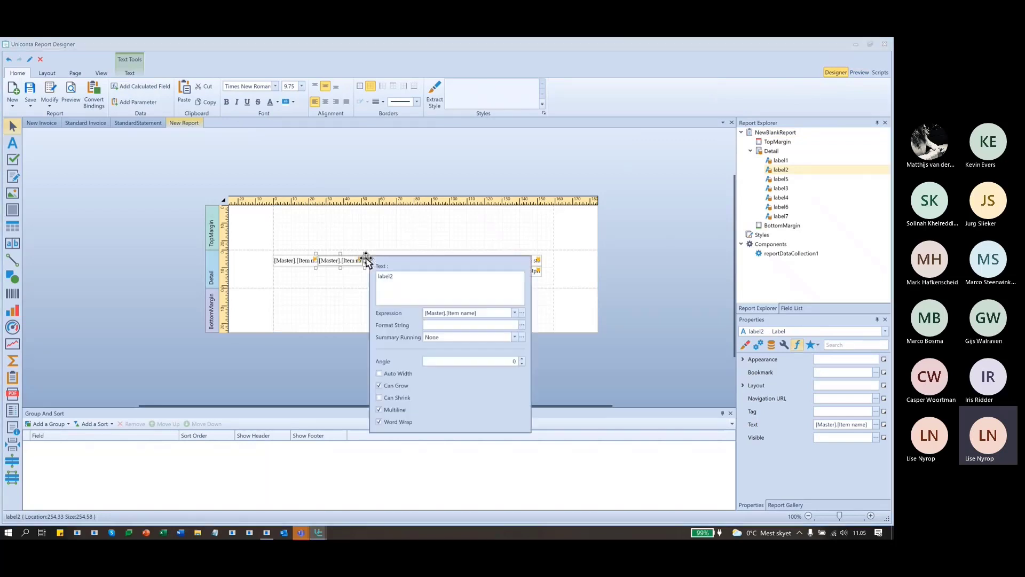
left_click(486, 314)
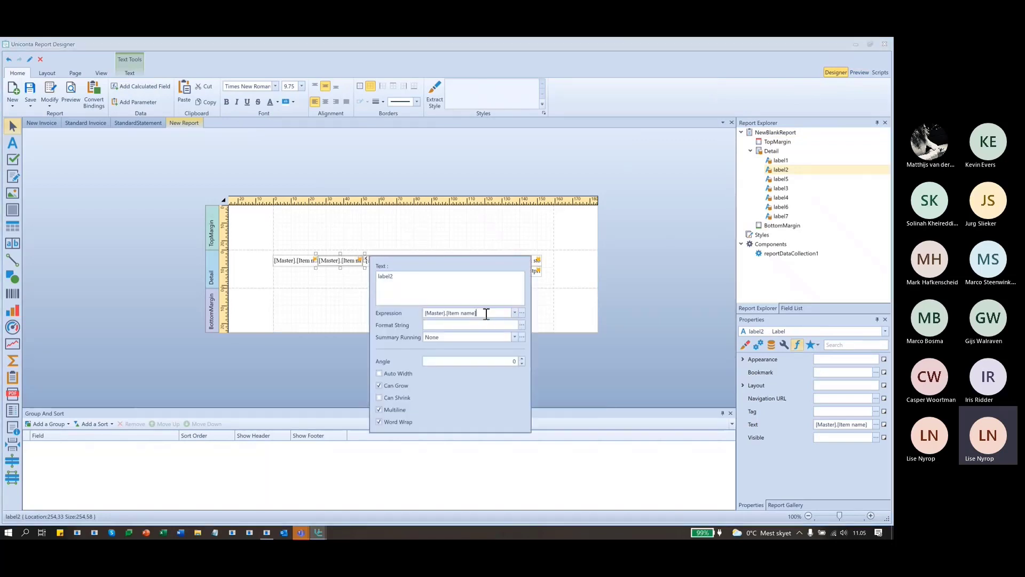
left_click(515, 313)
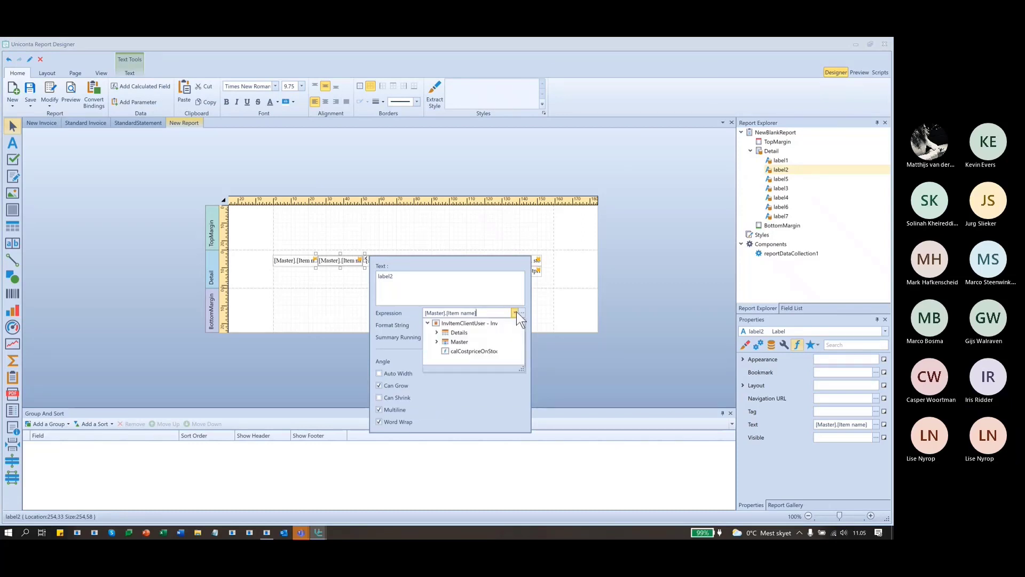
left_click(517, 312)
left_click(640, 307)
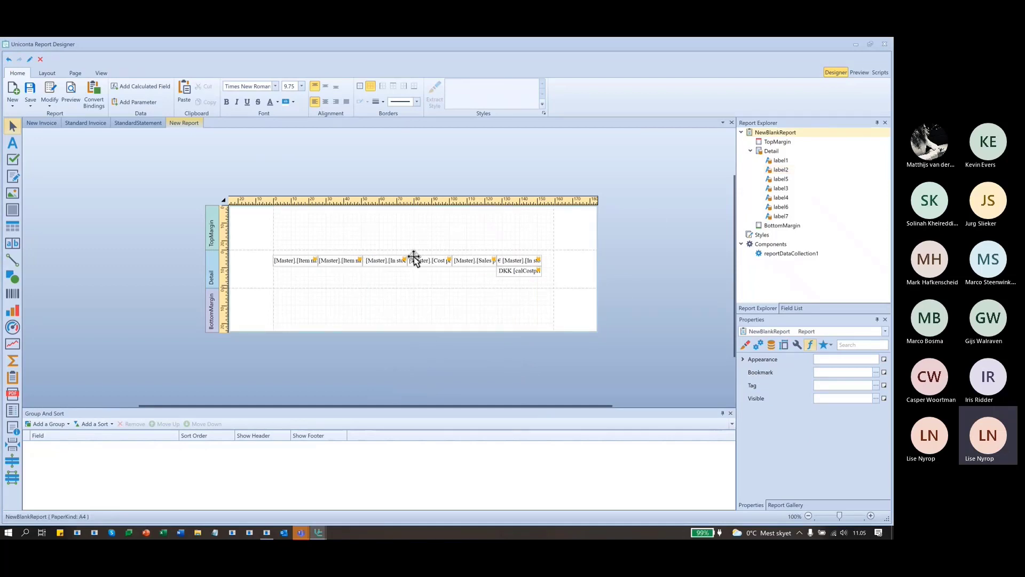
Preview the report again and compare the items' physical stock quantities, particularly those above 100.
left_click(859, 73)
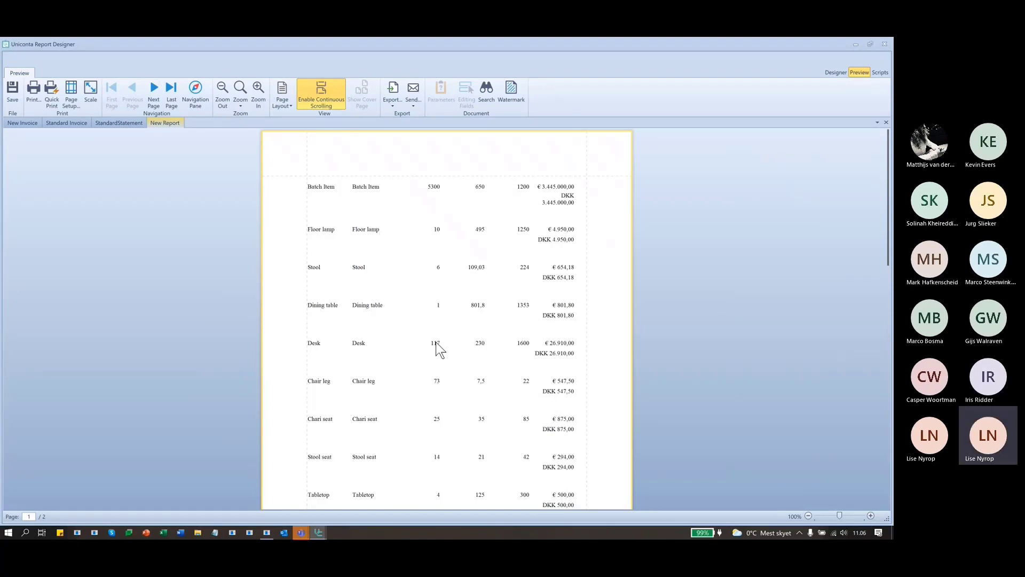
scroll(436, 342, "down", 5)
scroll(436, 342, "up", 5)
scroll(444, 425, "down", 2)
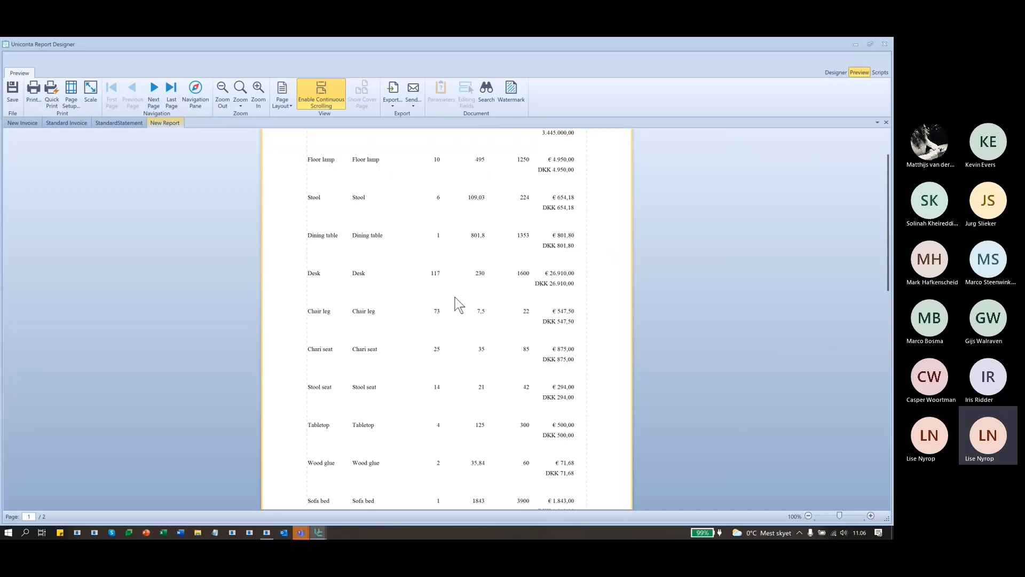
scroll(469, 309, "up", 2)
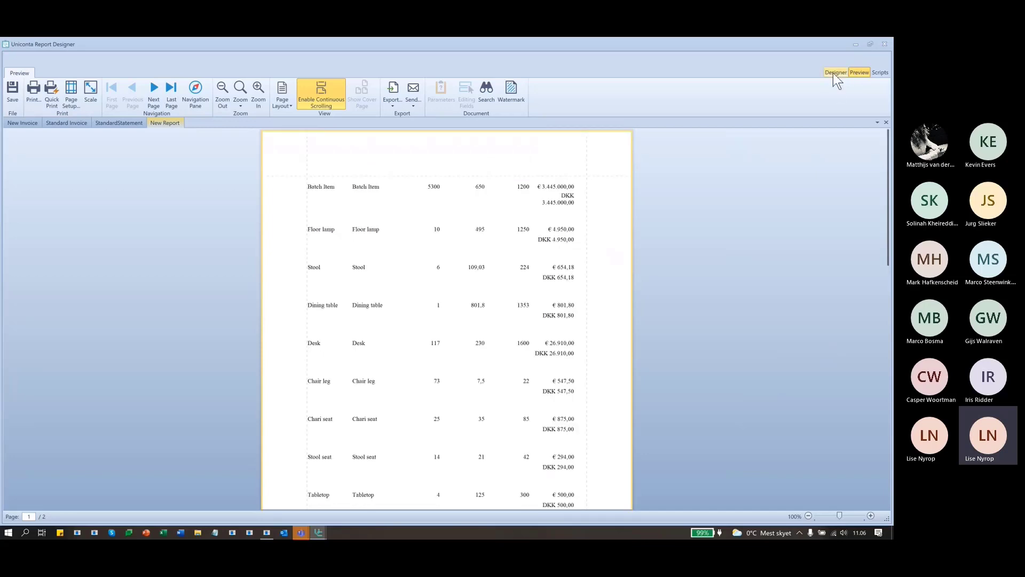
In the report design, open the Visible expression of the item name label and start it with an Iif function.
left_click(835, 71)
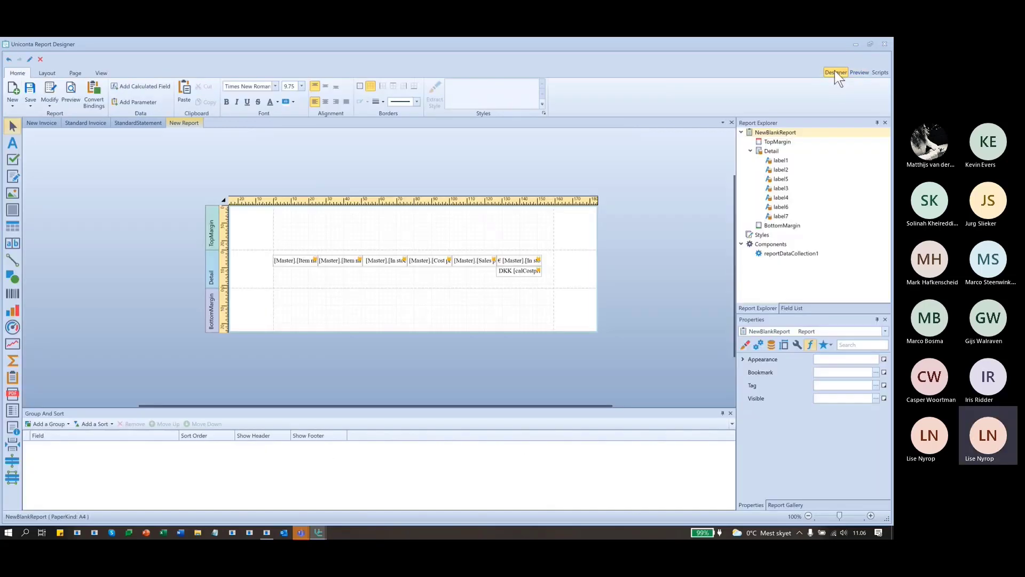
left_click(336, 262)
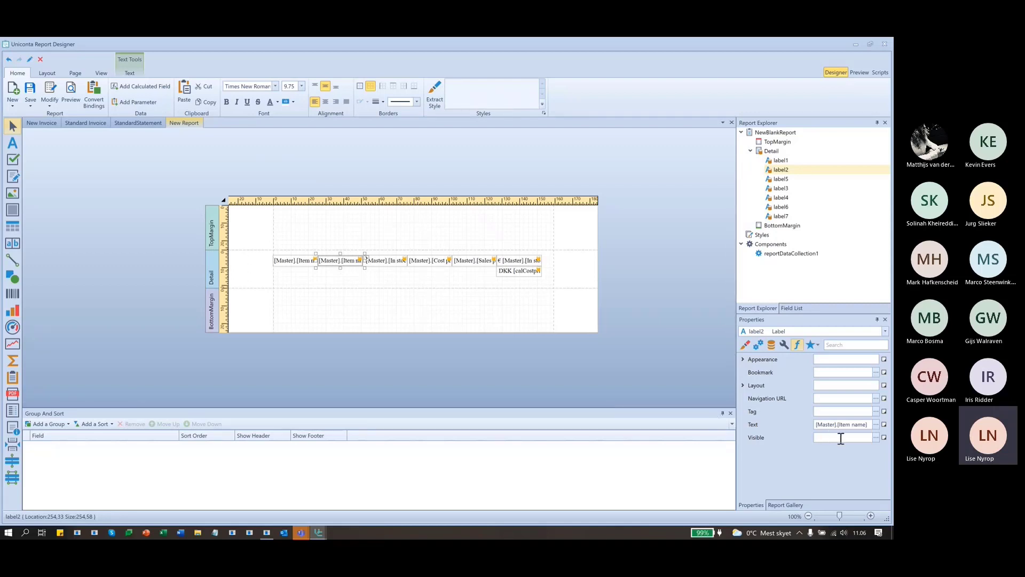
left_click(877, 438)
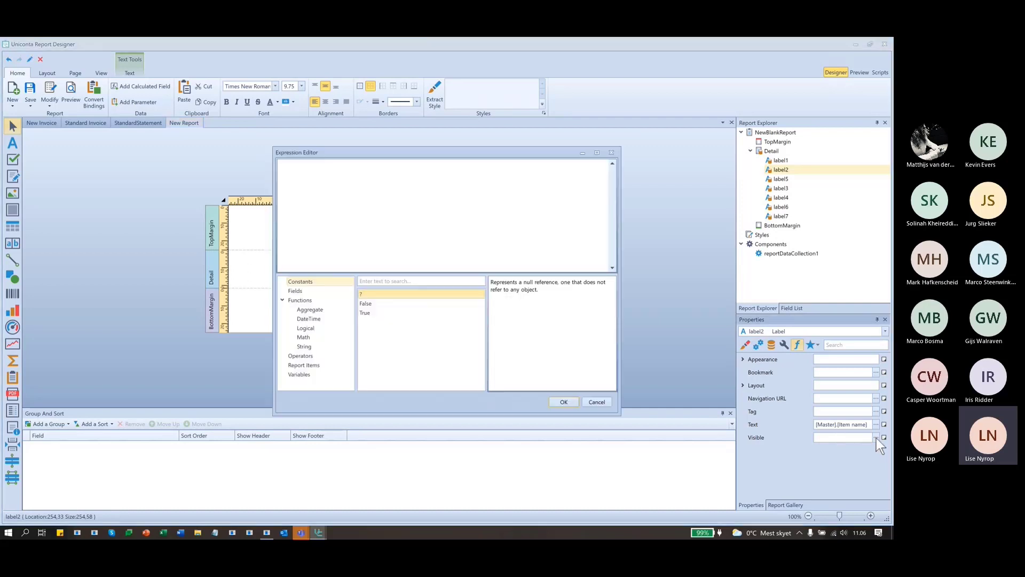
left_click_drag(468, 153, 604, 117)
left_click(434, 257)
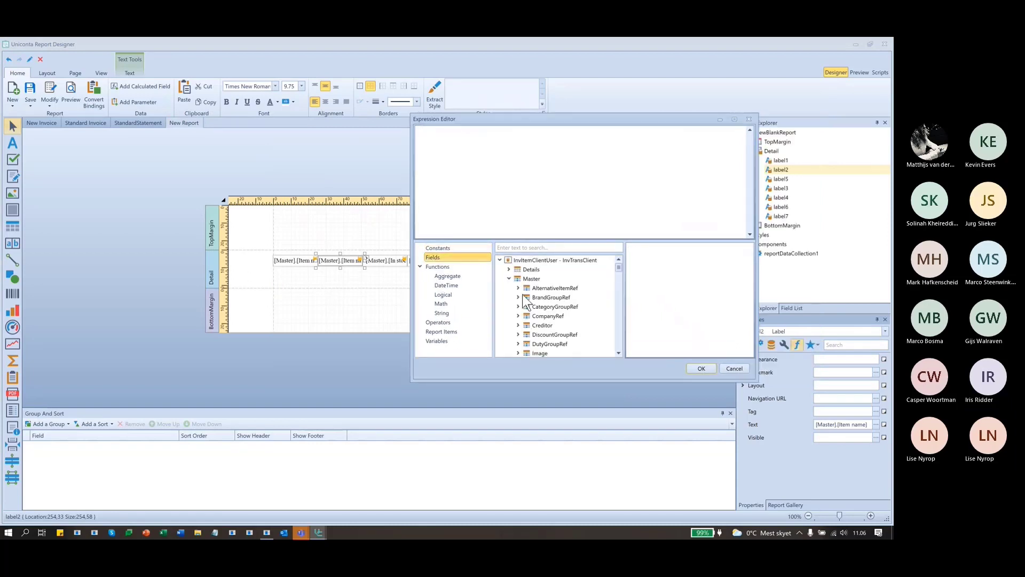
left_click(536, 168)
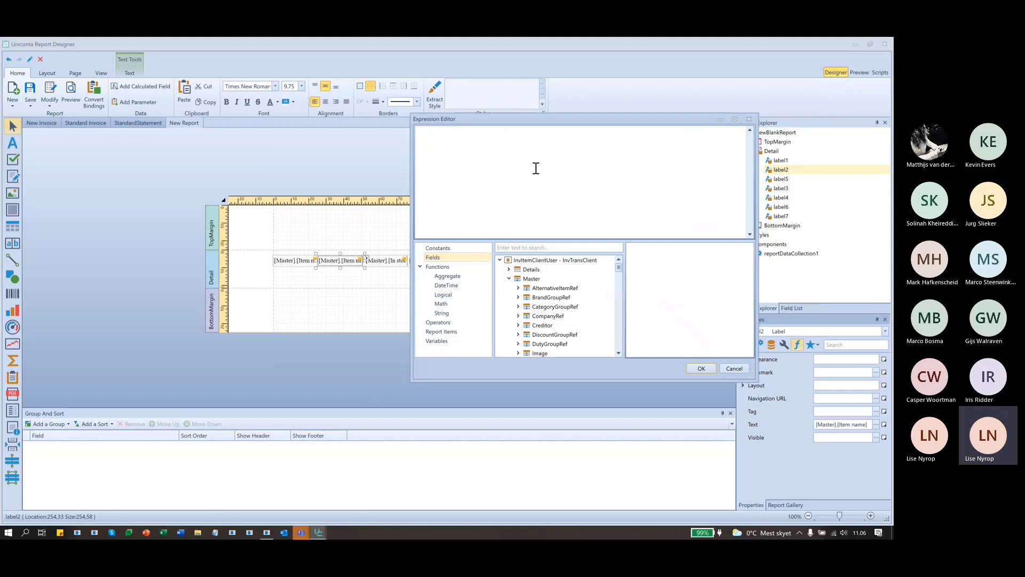
type("Iif(, , )")
key("Return")
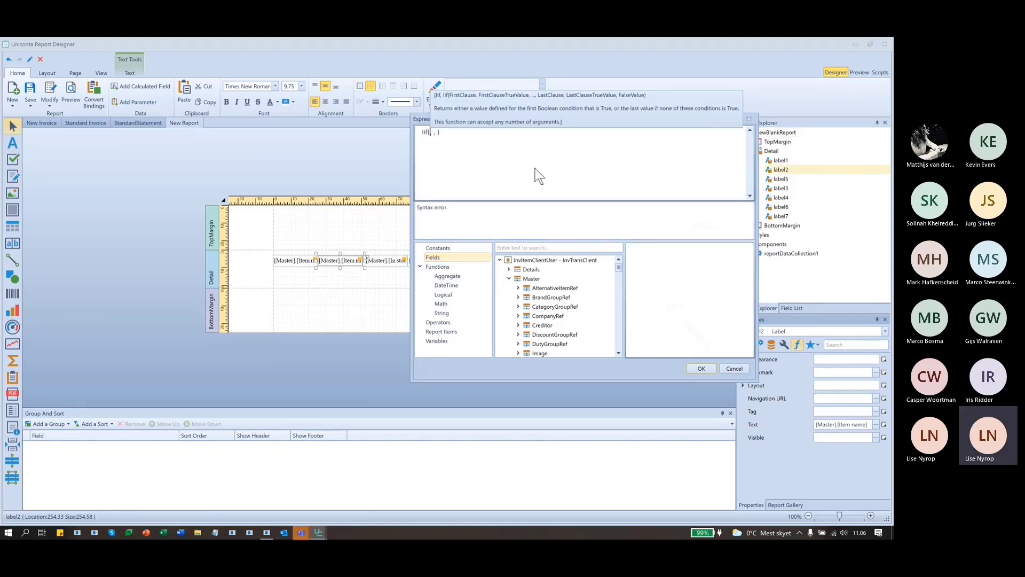
Set the Iif condition to [Master].[In stock (Physical)]>100.
type("mas")
key("Return")
type(".in")
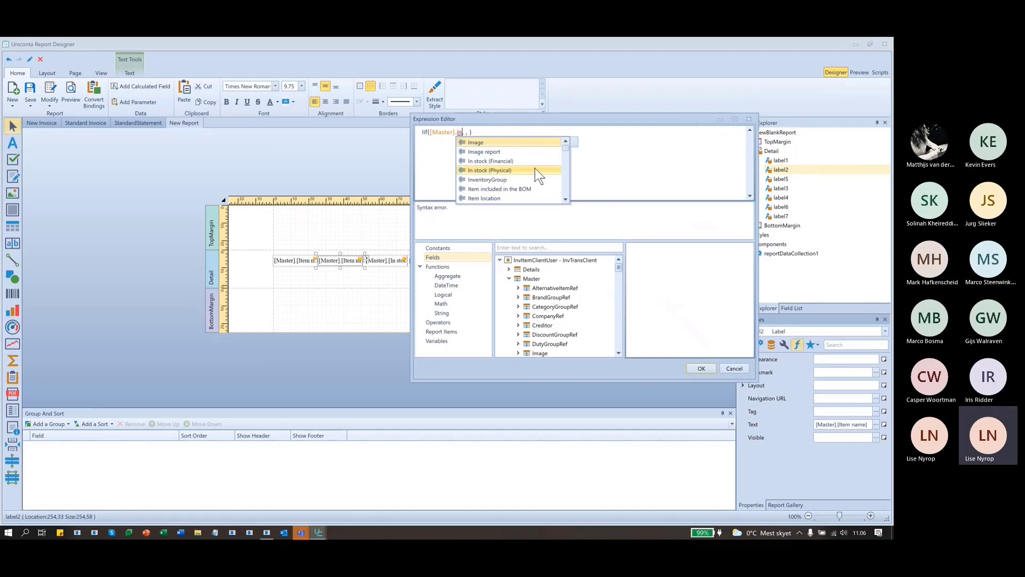
left_click(536, 173)
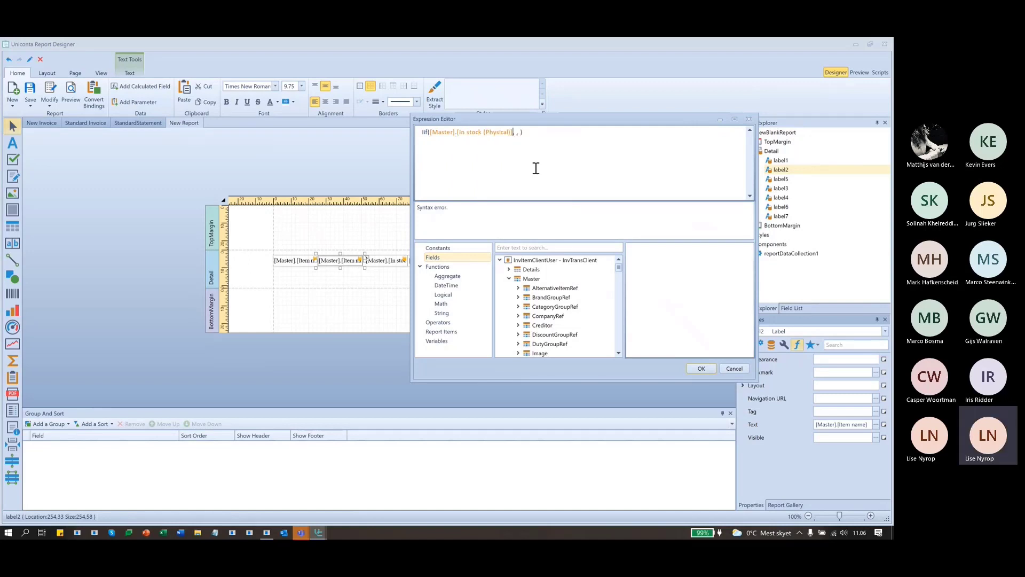
type(">100,")
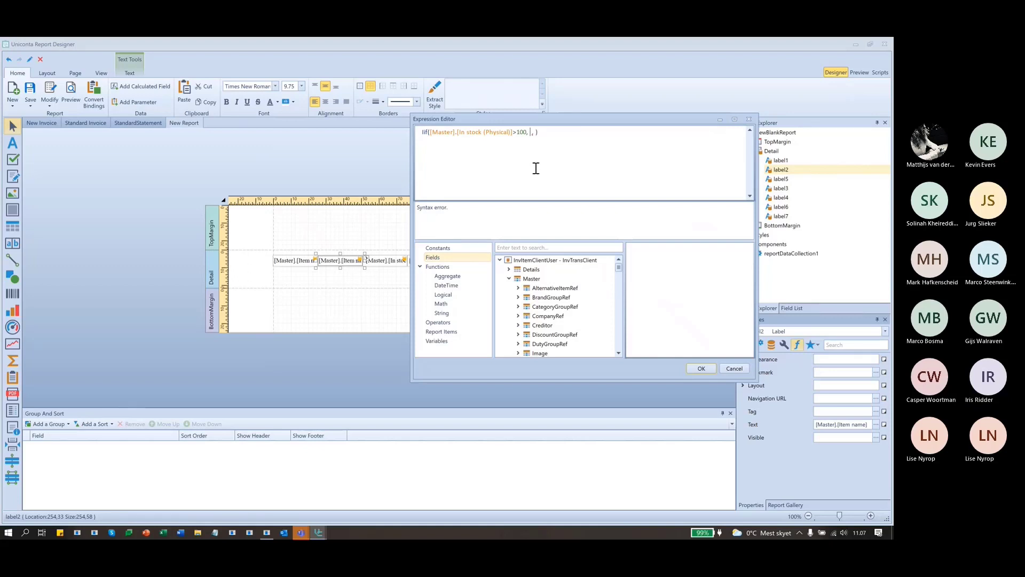
Set the Iif results to False and True, in that order, and accept the expression.
type(" False")
key("Right")
key("Right")
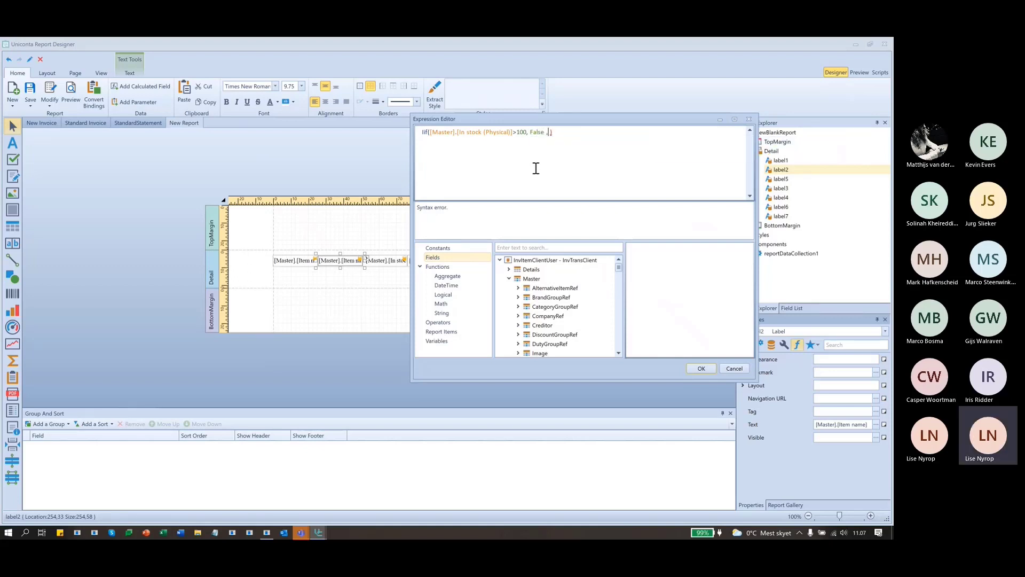
type("tru ")
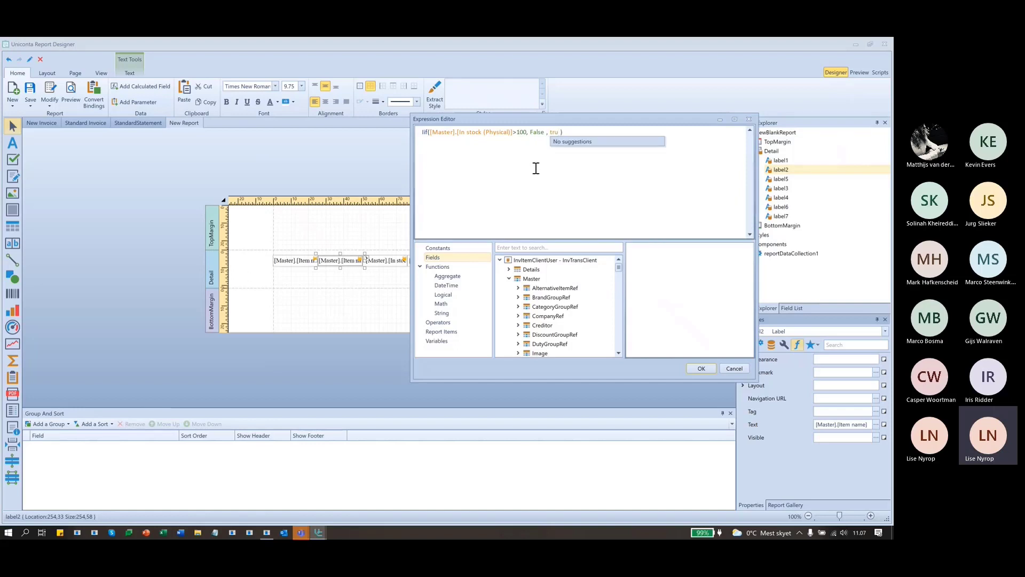
type("e")
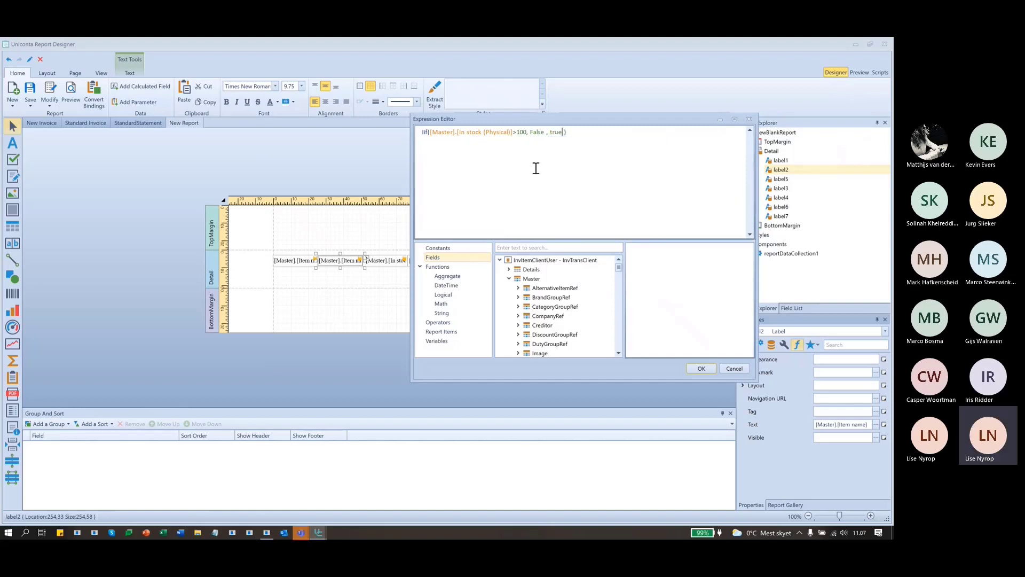
type("T")
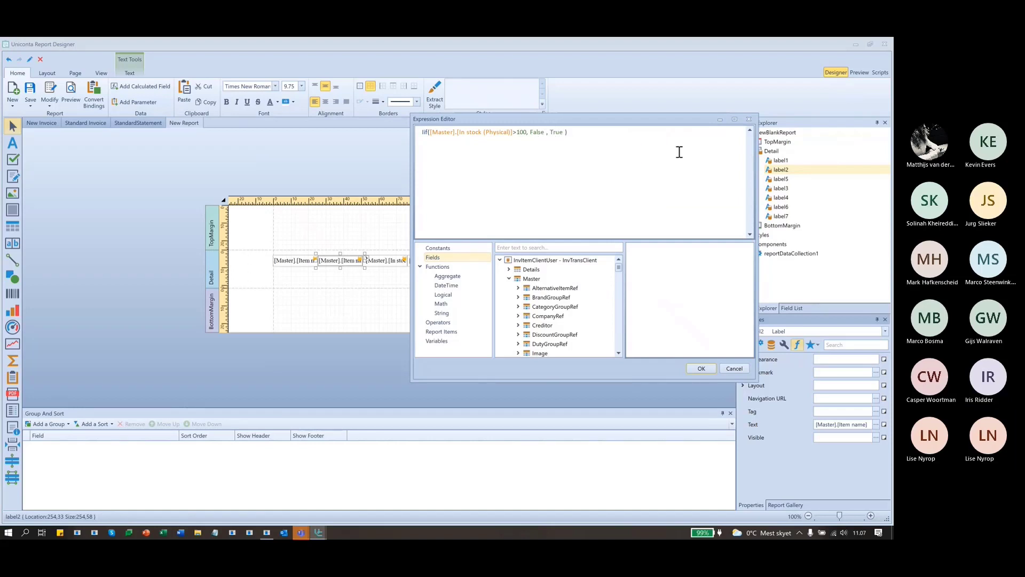
left_click(700, 368)
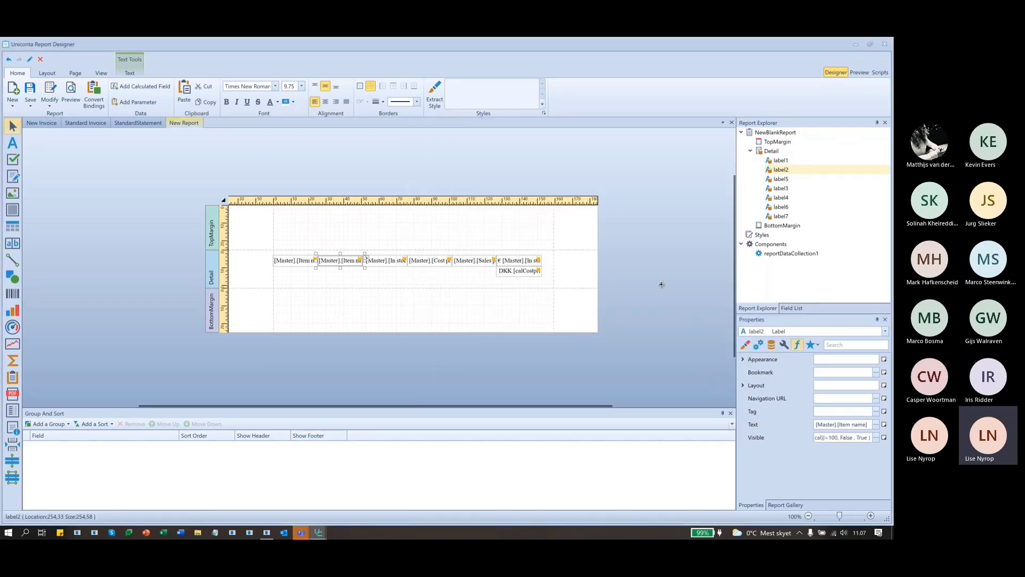
Dismiss the save dialog, preview the report and check the item name column for items with more than 100 in stock.
left_click(30, 91)
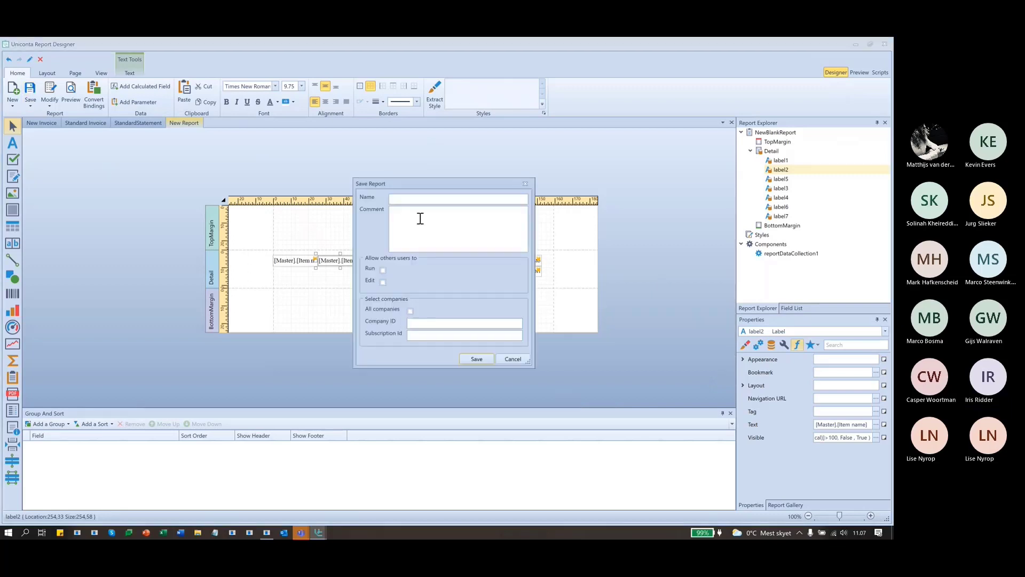
left_click(526, 184)
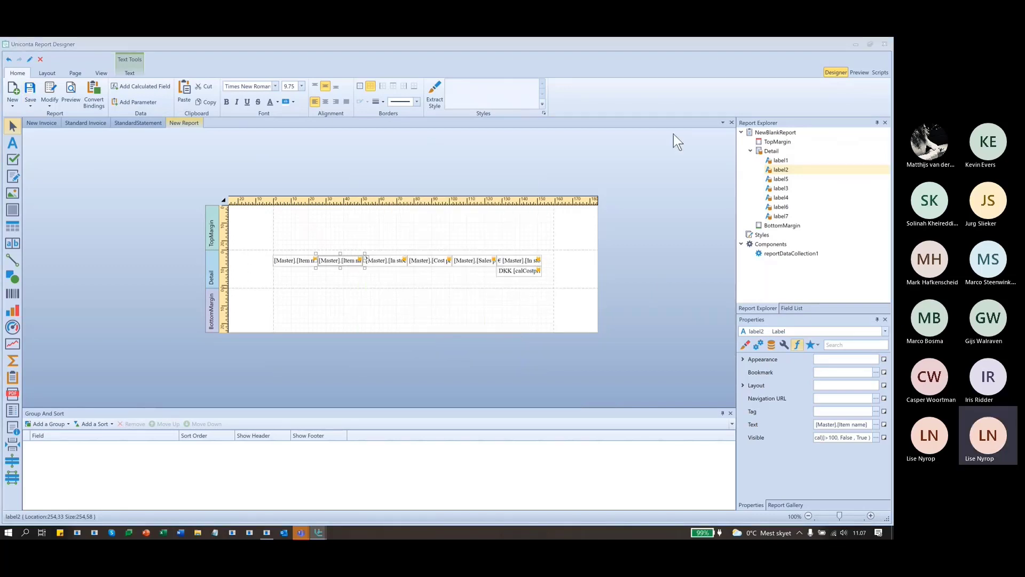
left_click(857, 72)
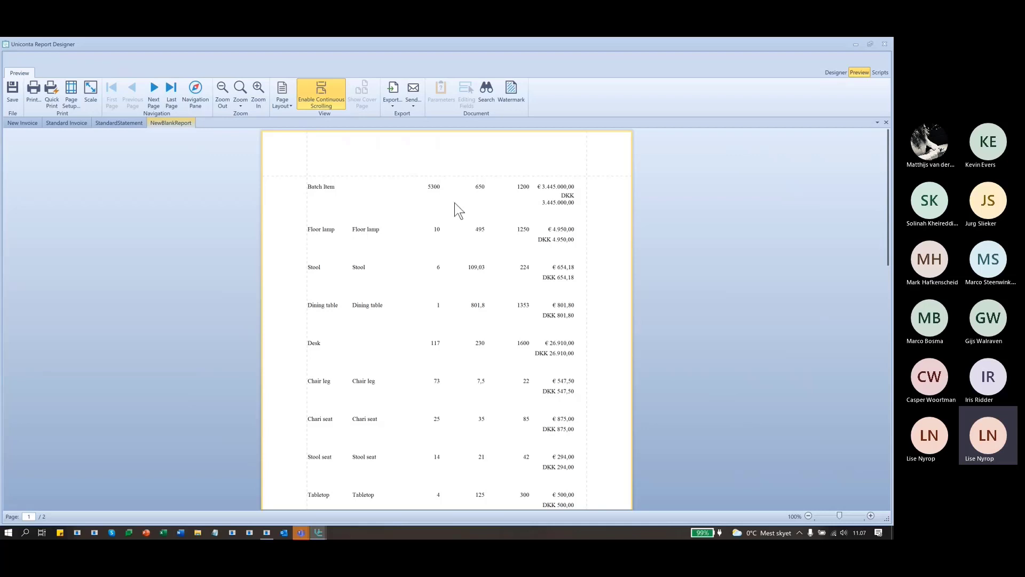
scroll(452, 319, "down", 1)
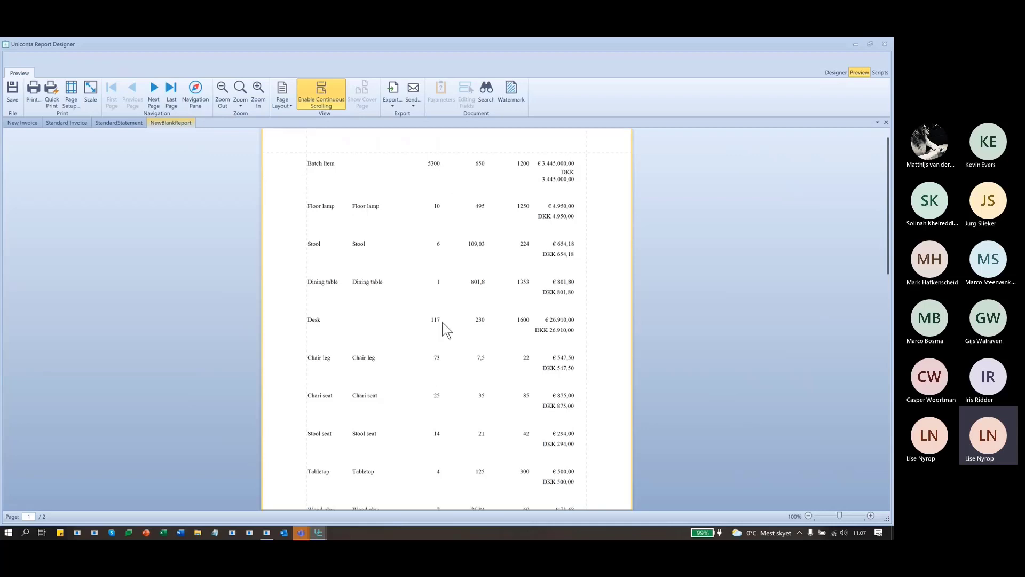
mouse_move(339, 302)
left_mouse_down()
mouse_move(404, 343)
mouse_move(398, 337)
left_mouse_up()
mouse_move(354, 317)
left_mouse_down()
mouse_move(398, 331)
mouse_move(389, 329)
left_mouse_up()
scroll(444, 344, "down", 2)
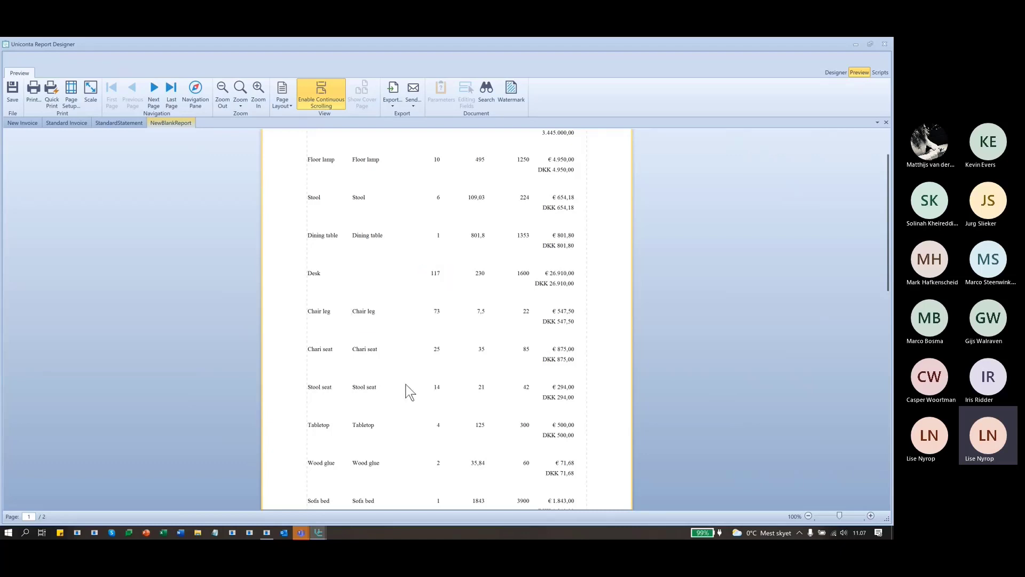
scroll(404, 385, "down", 3)
scroll(374, 331, "up", 5)
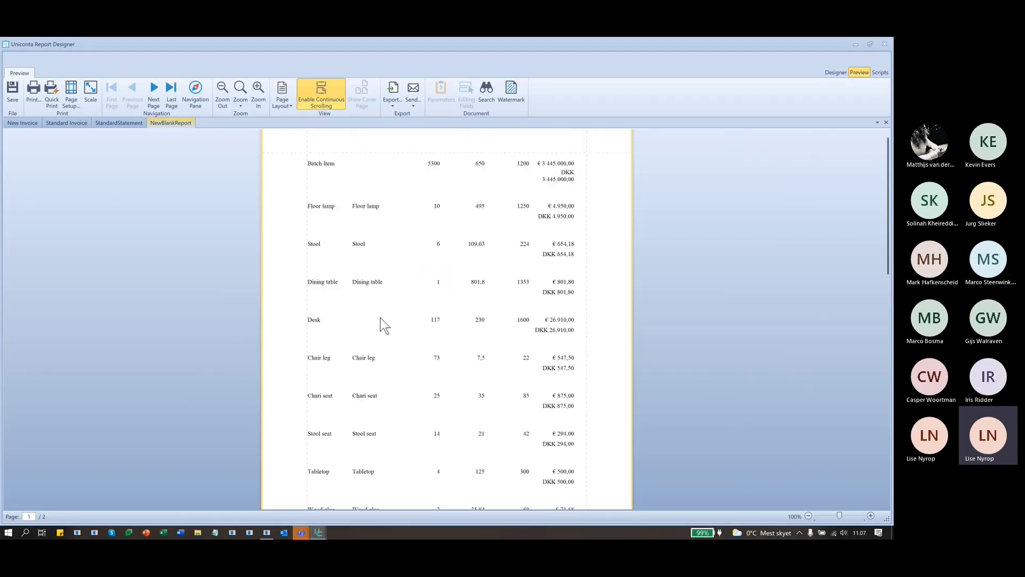
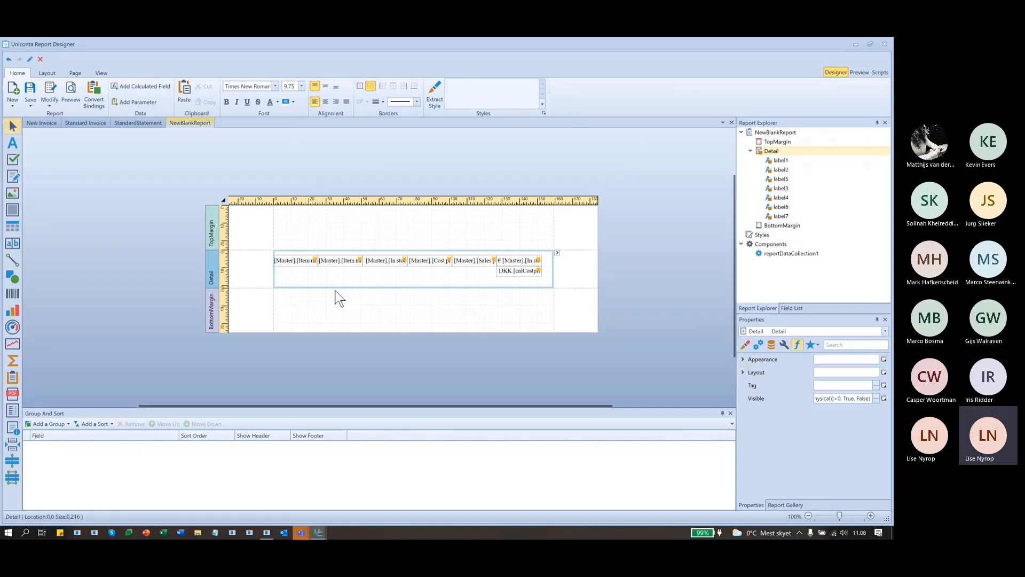
Draw a label about 374 by 56 in size below the item name label in the Detail band and start its text expression with Iif.
left_click(14, 144)
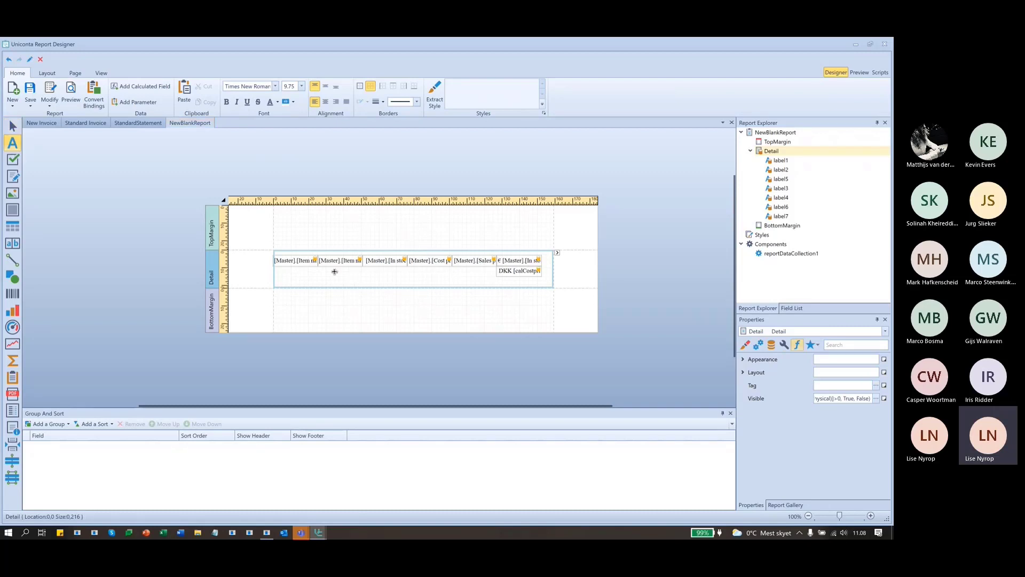
left_click_drag(319, 273, 385, 284)
left_click(383, 267)
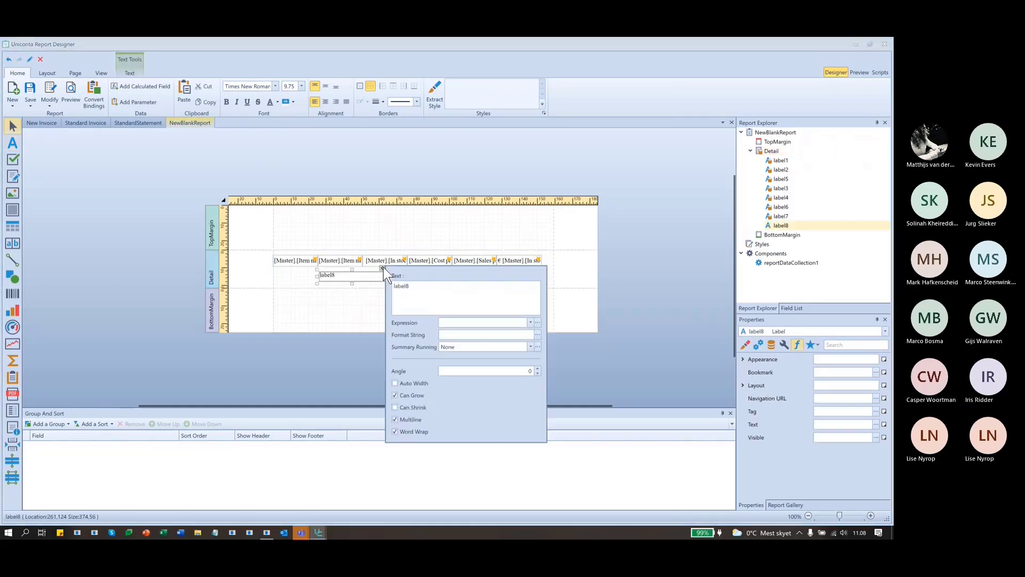
left_click(538, 322)
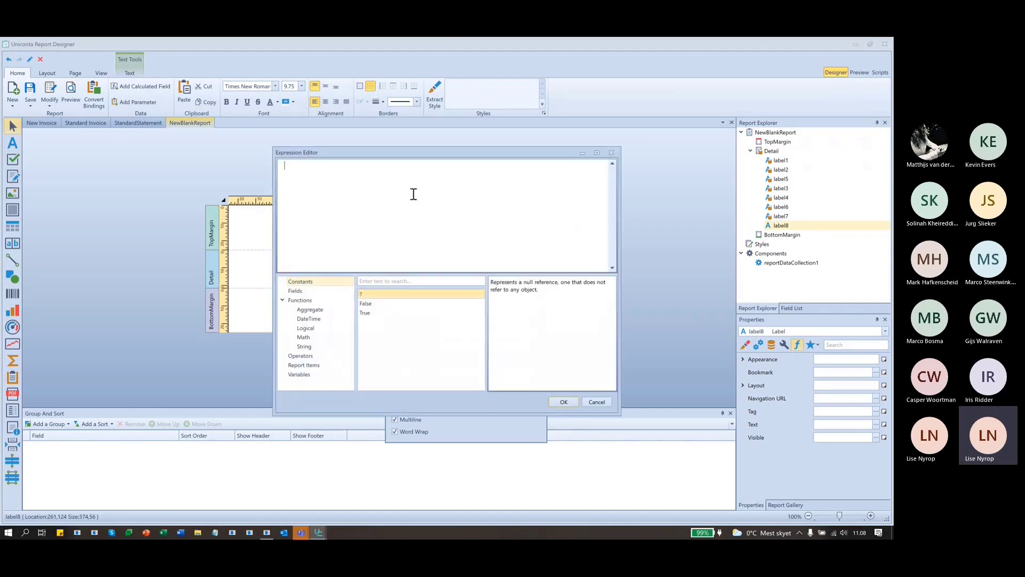
type("Iif")
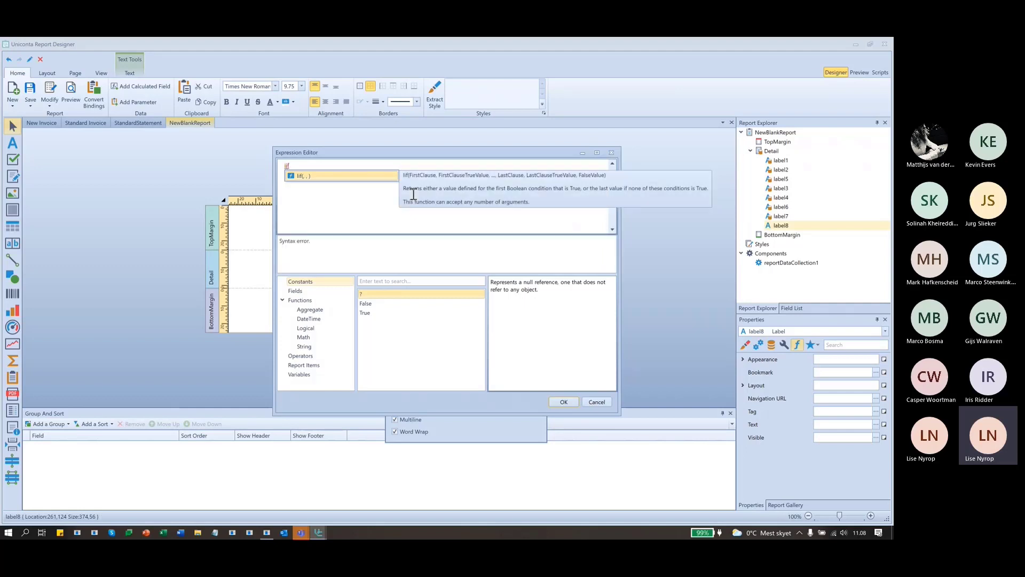
key("Return")
Set the Iif condition of the new label's expression to [Master].[In stock (Physical)]>100.
type("master, , )")
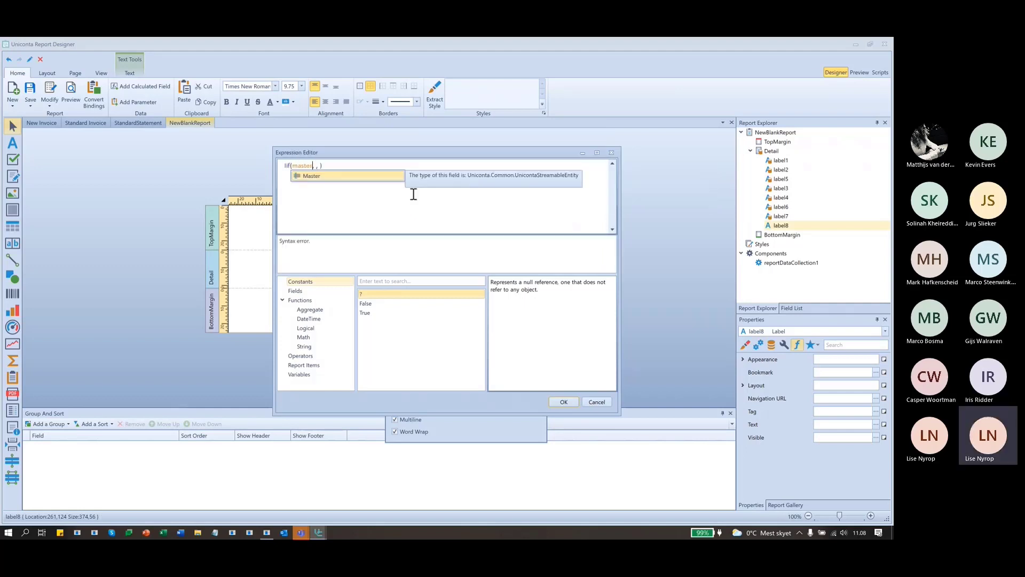
key("Return")
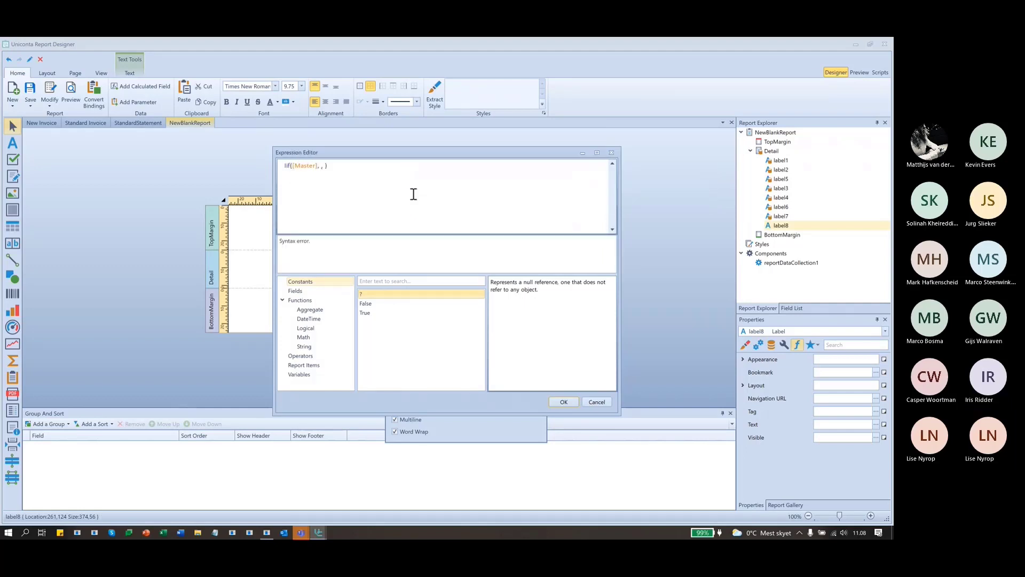
type(".in")
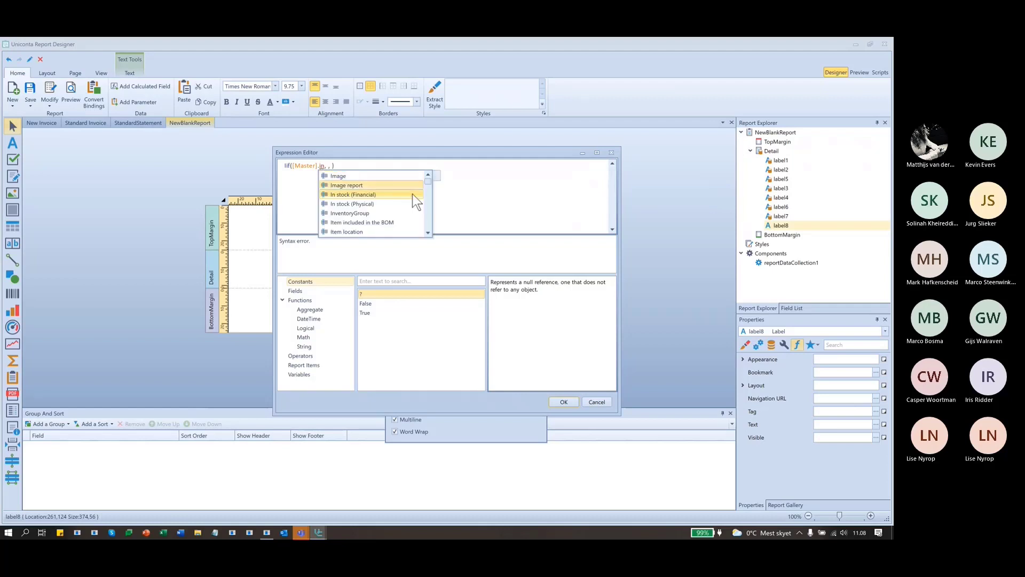
key("Down")
key("Return")
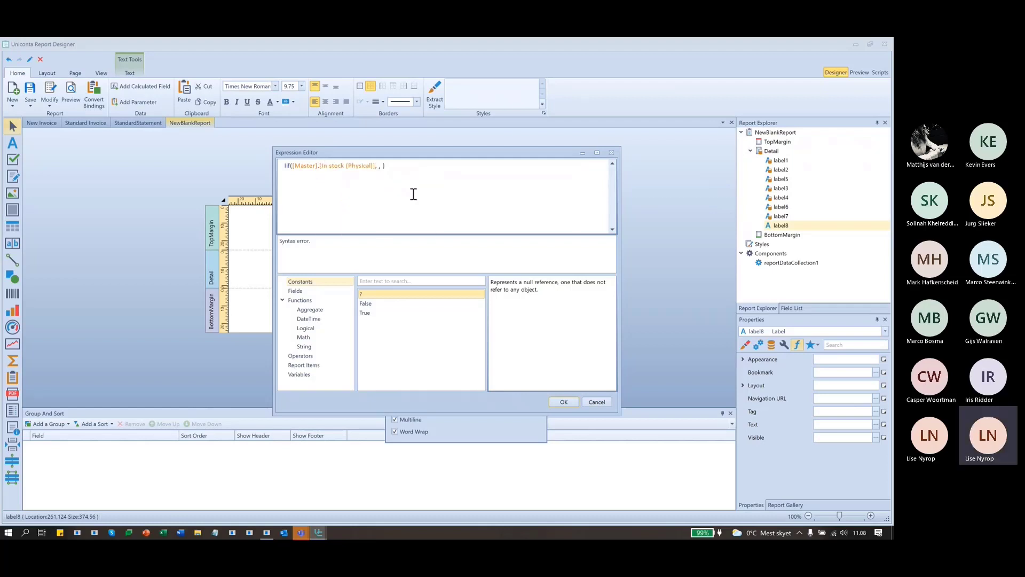
type(">100, ")
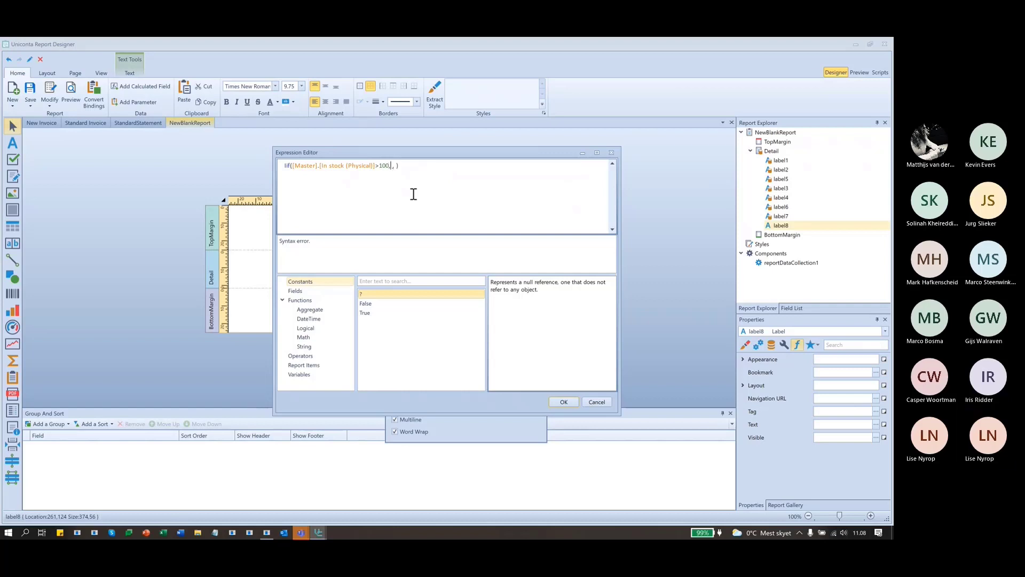
Set the Iif results to 'We do have enough!' and 'Bye some more', in that order, and accept the expression.
type("' ")
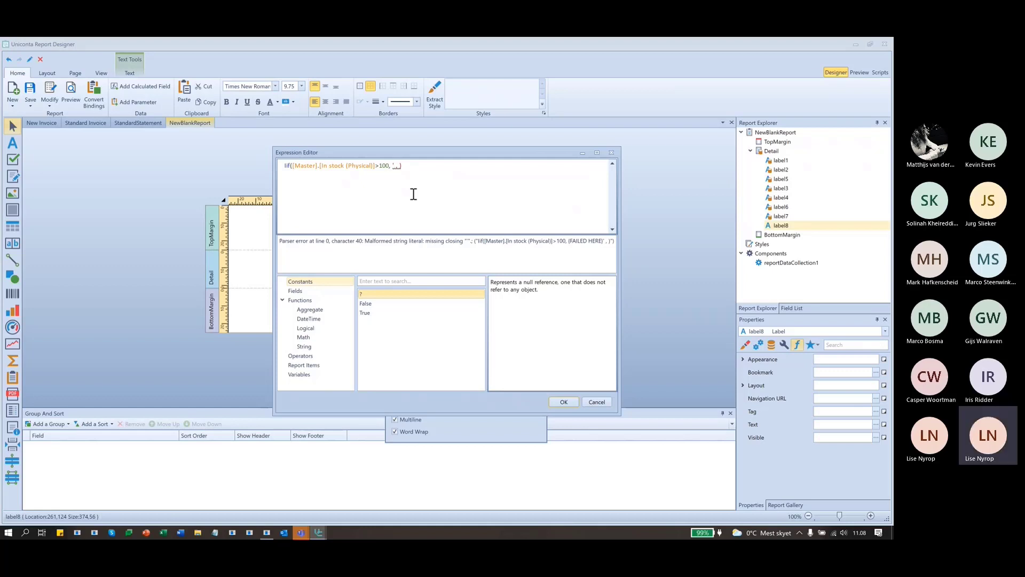
type("We do have ")
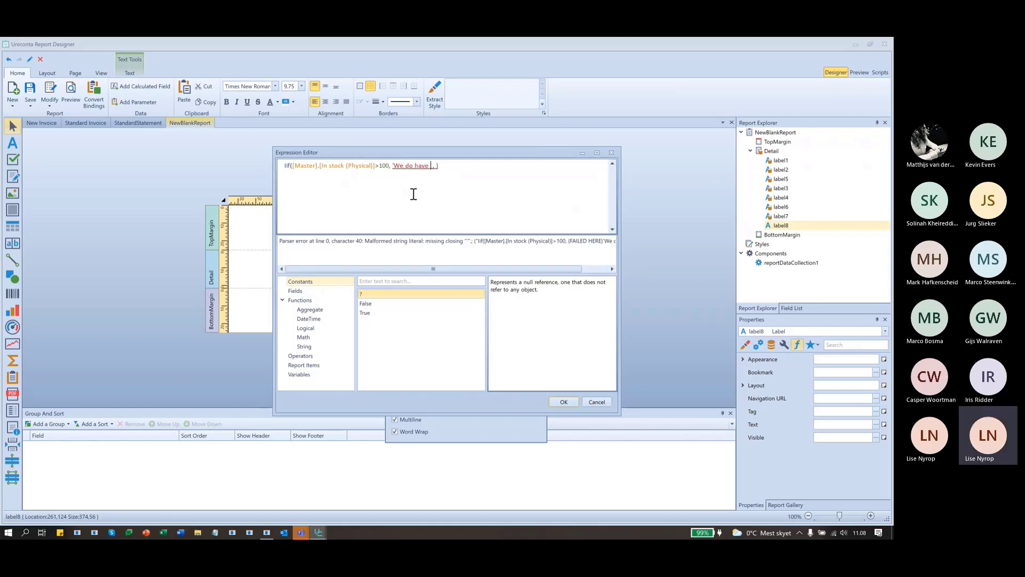
type("enough")
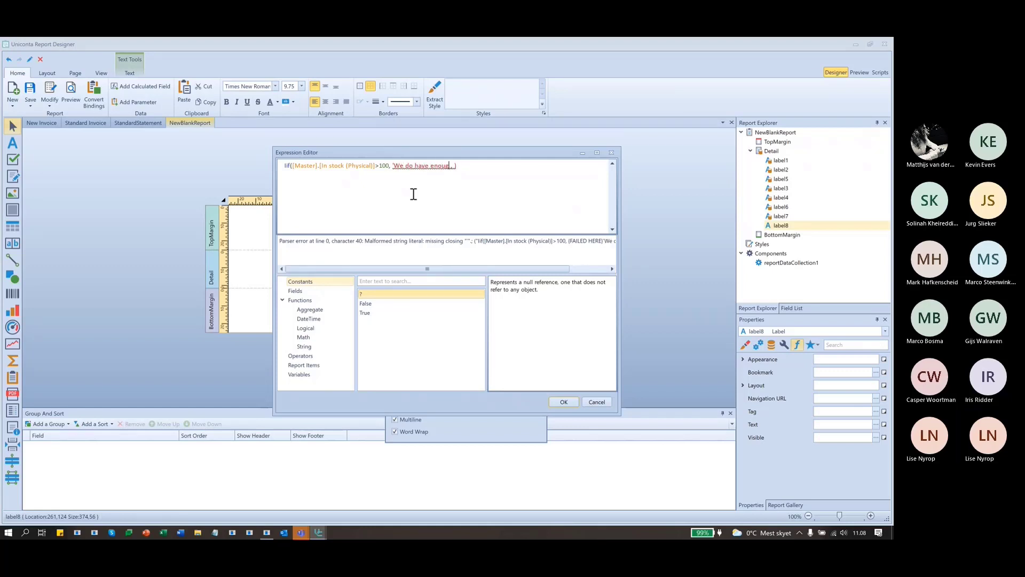
type("!' , ")
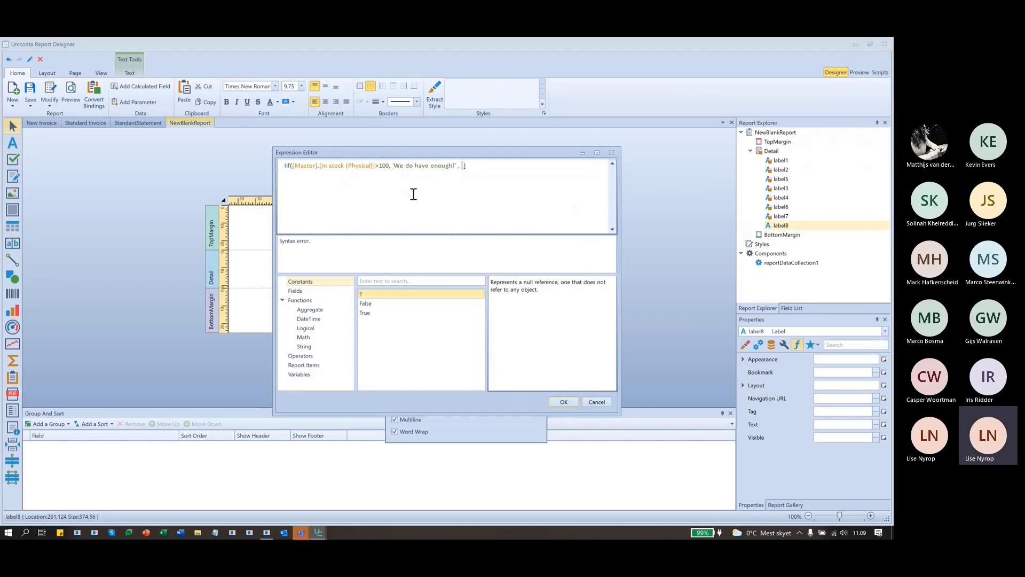
type("'")
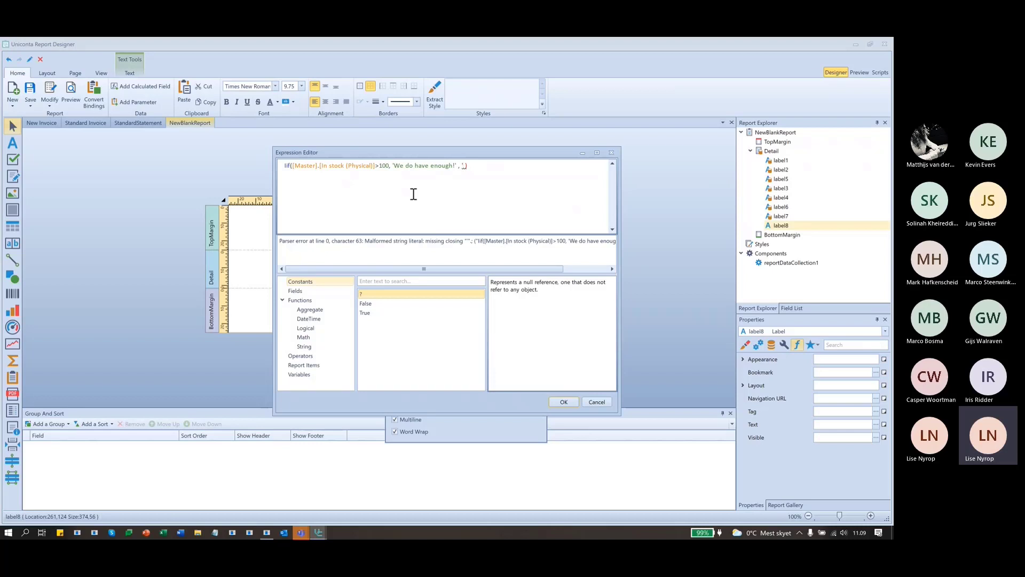
type("Bye some m")
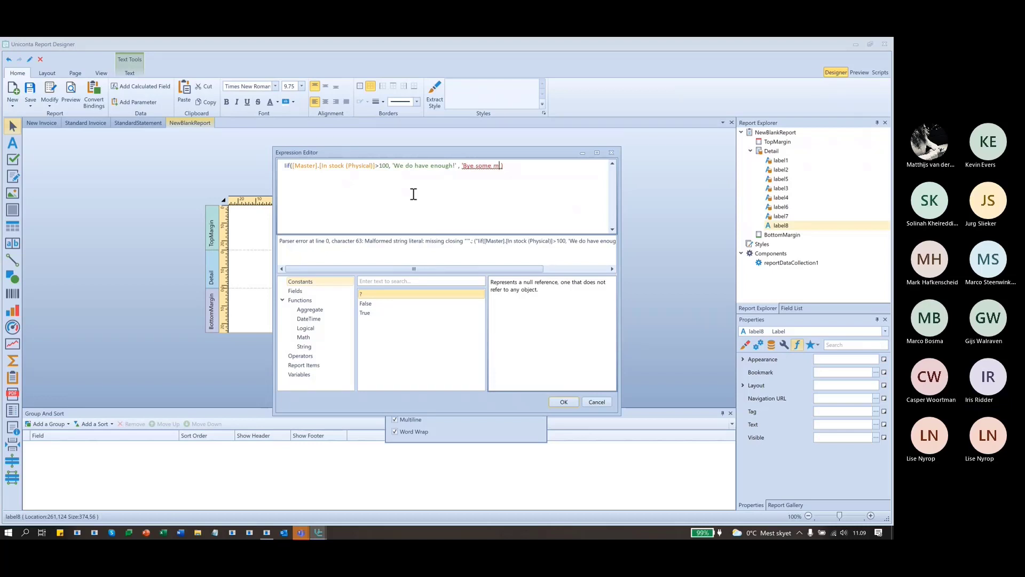
type("ore'")
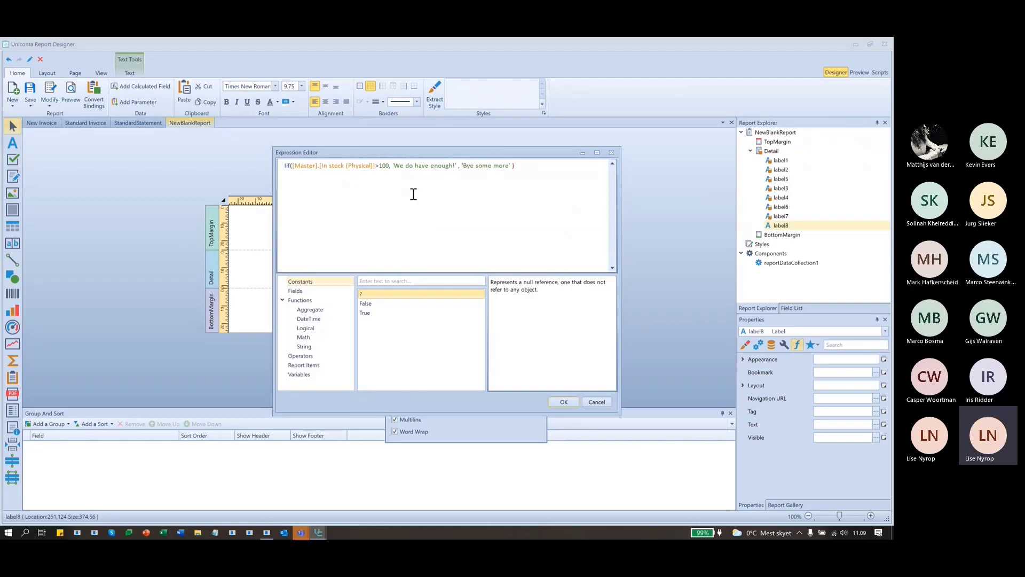
left_click(561, 402)
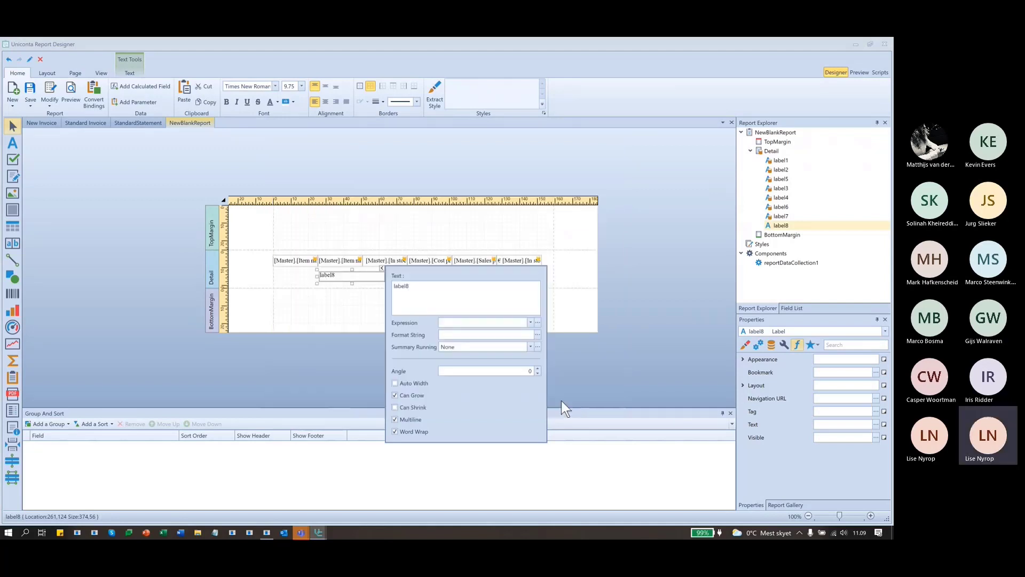
left_click(632, 349)
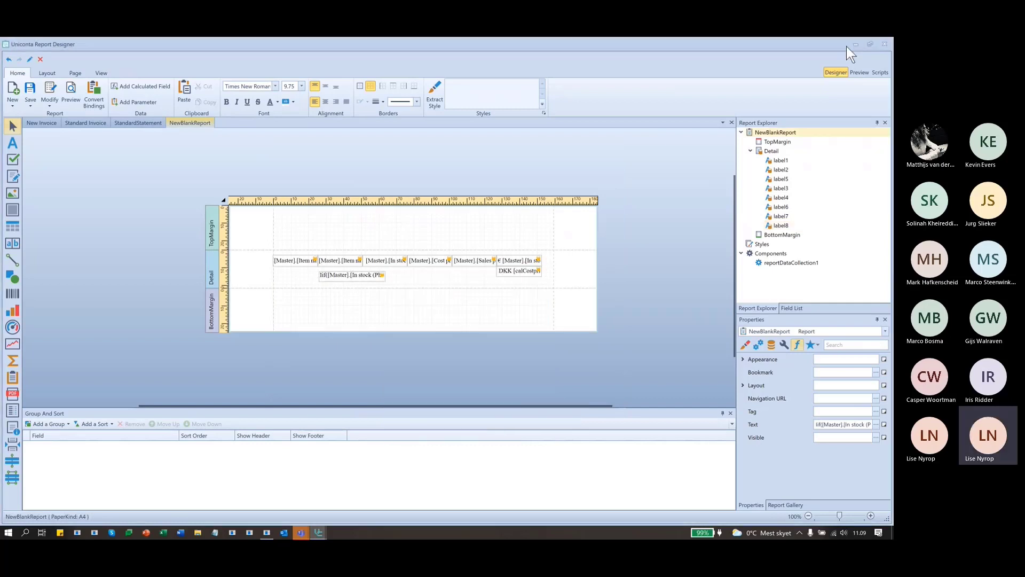
Preview the report and check the stock message under each item against its quantity.
left_click(858, 74)
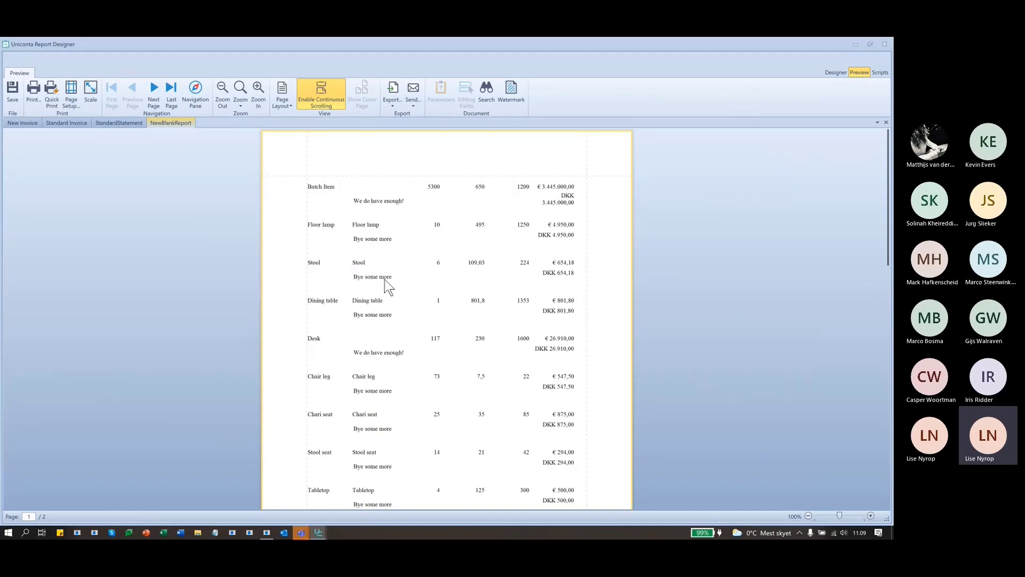
scroll(385, 280, "down", 5)
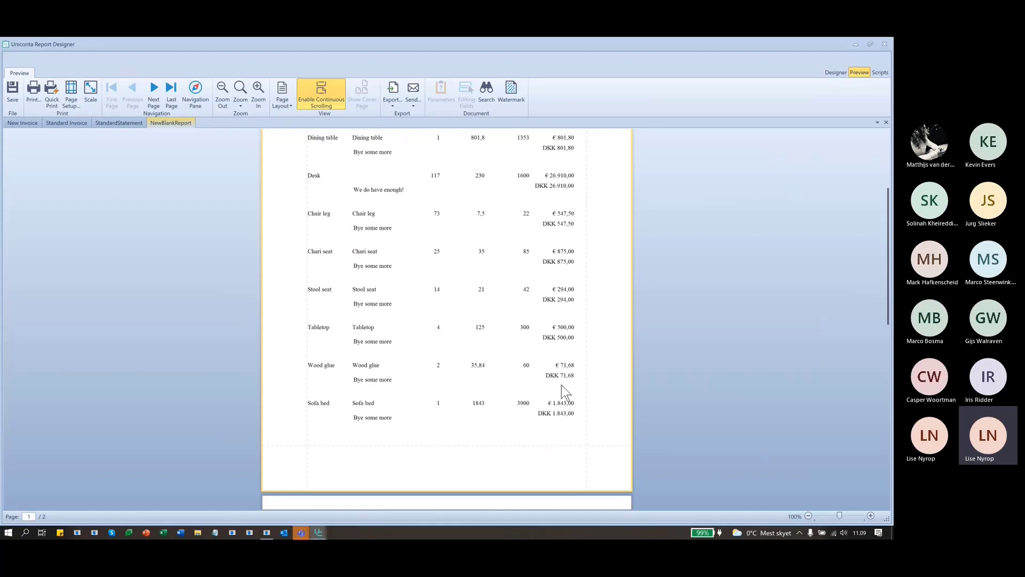
scroll(562, 385, "up", 5)
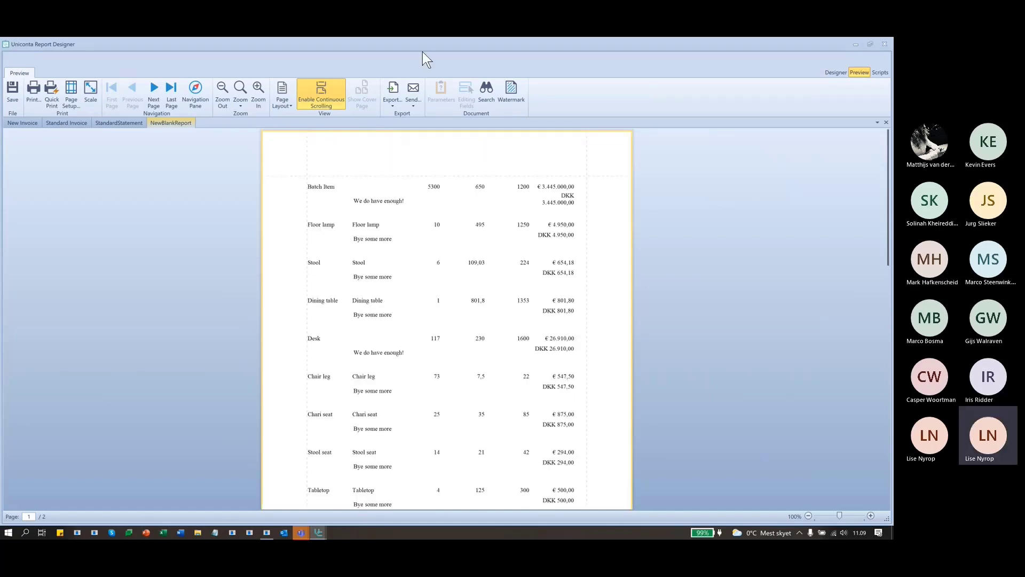
Return to the report design and reopen the text expression of the stock message label.
left_click(829, 72)
left_click(409, 273)
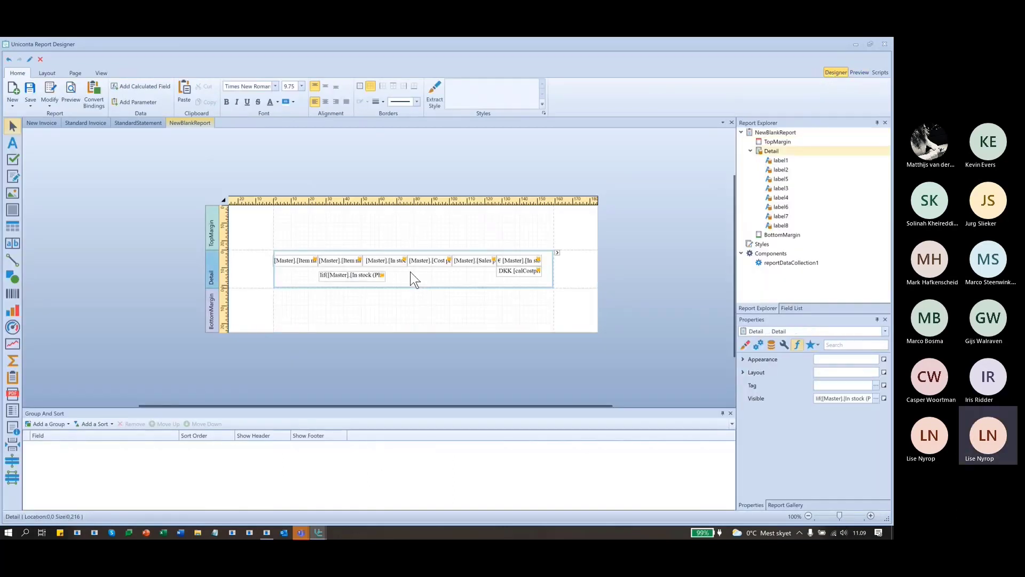
left_click(364, 275)
left_click(382, 267)
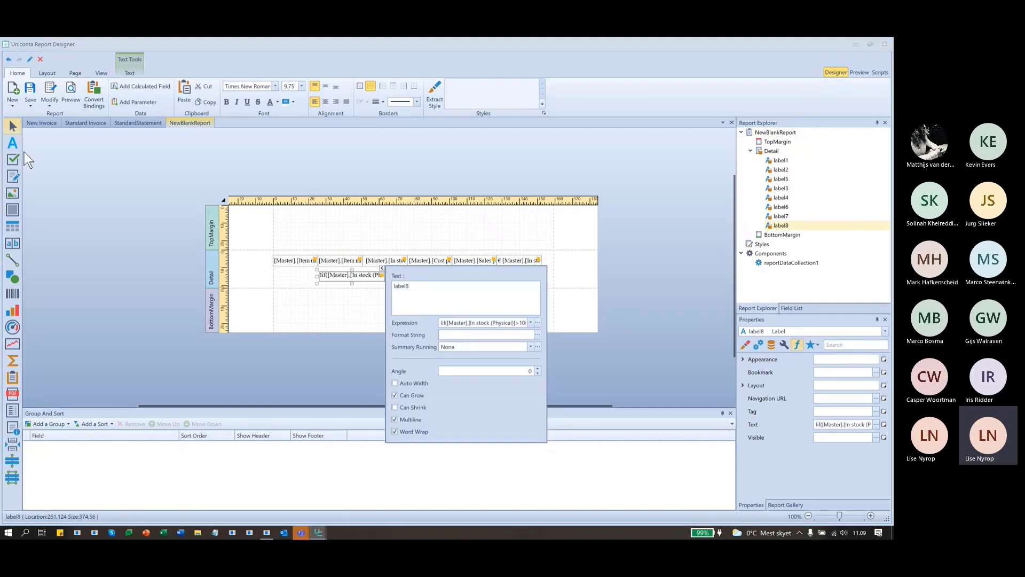
left_click(538, 322)
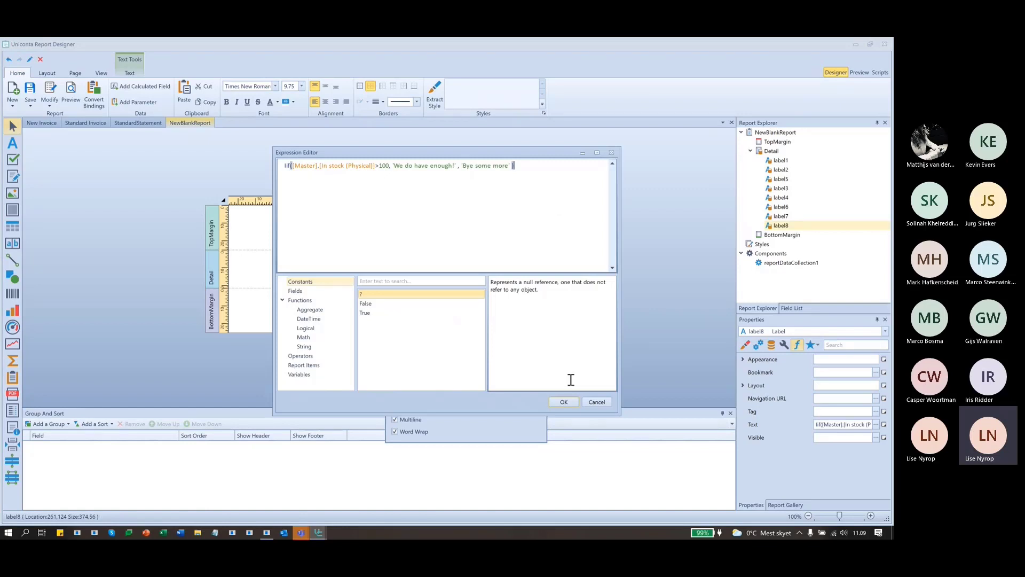
Review the descriptions of the Aggregate functions, including Avg, Exists, Max, Min, Single and Sum.
left_click(310, 310)
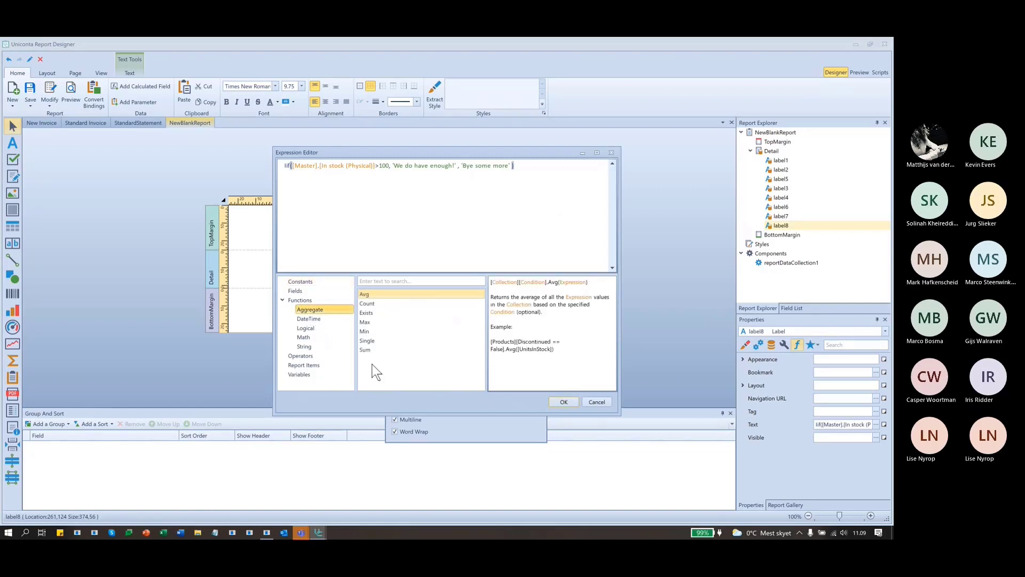
left_click(368, 296)
left_click(368, 313)
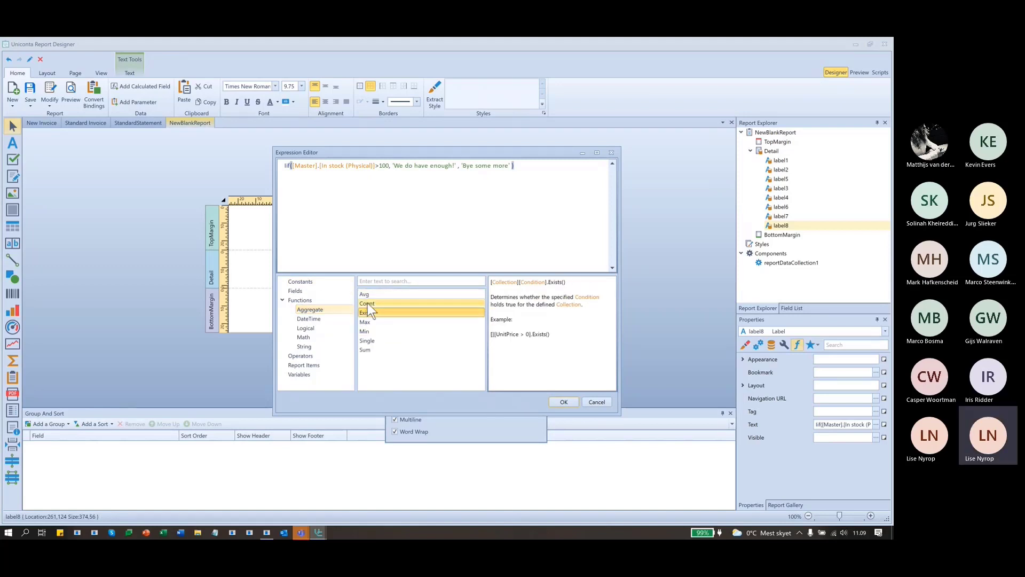
left_click(367, 321)
left_click(367, 331)
left_click(365, 340)
left_click(368, 349)
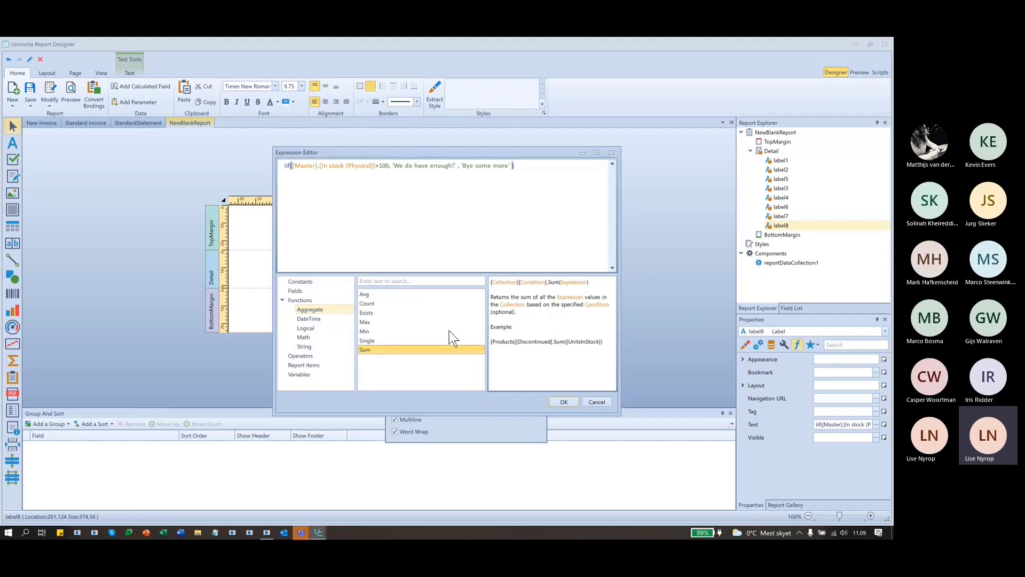
Browse the DateTime functions and read the descriptions of AddDays, AddHours, DateDiffYear, GetDate and Today.
left_click(315, 319)
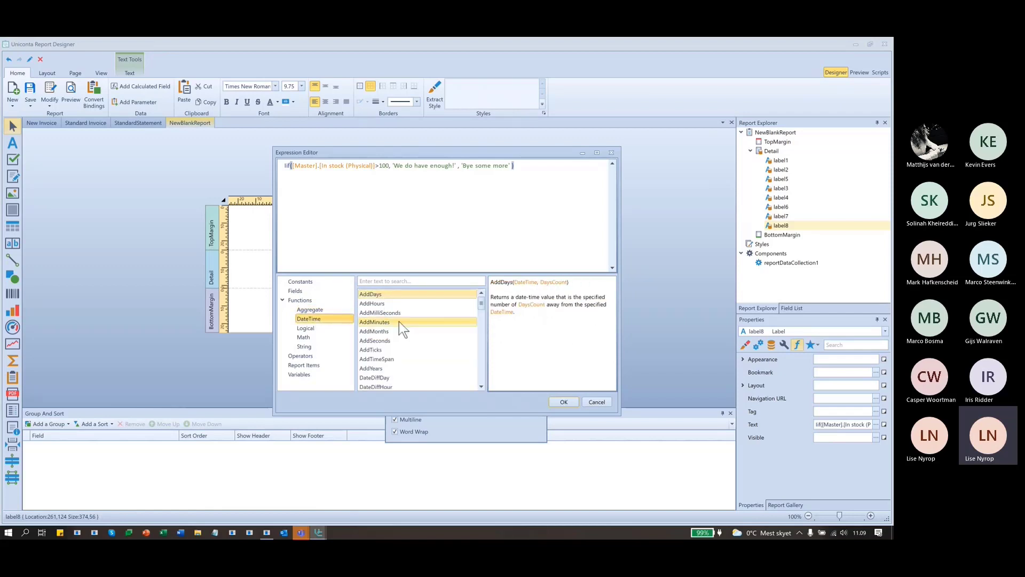
left_click(386, 296)
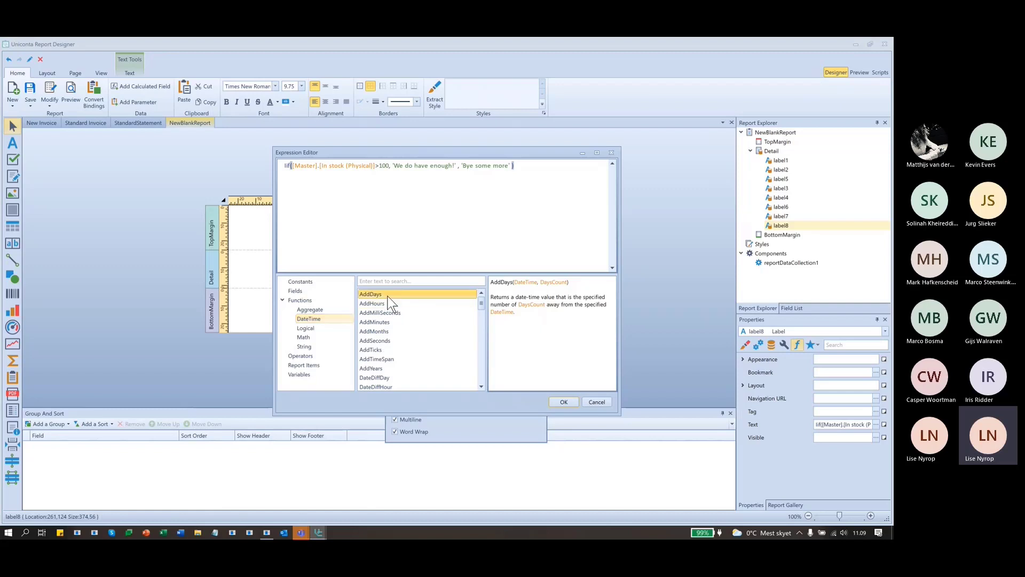
left_click(412, 305)
scroll(413, 351, "down", 2)
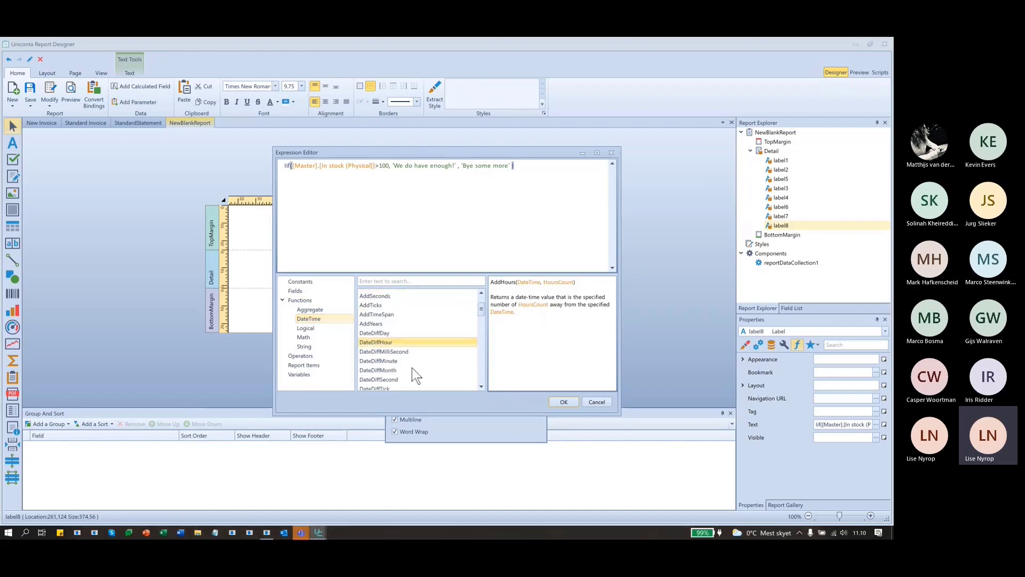
scroll(412, 372, "down", 2)
left_click(379, 354)
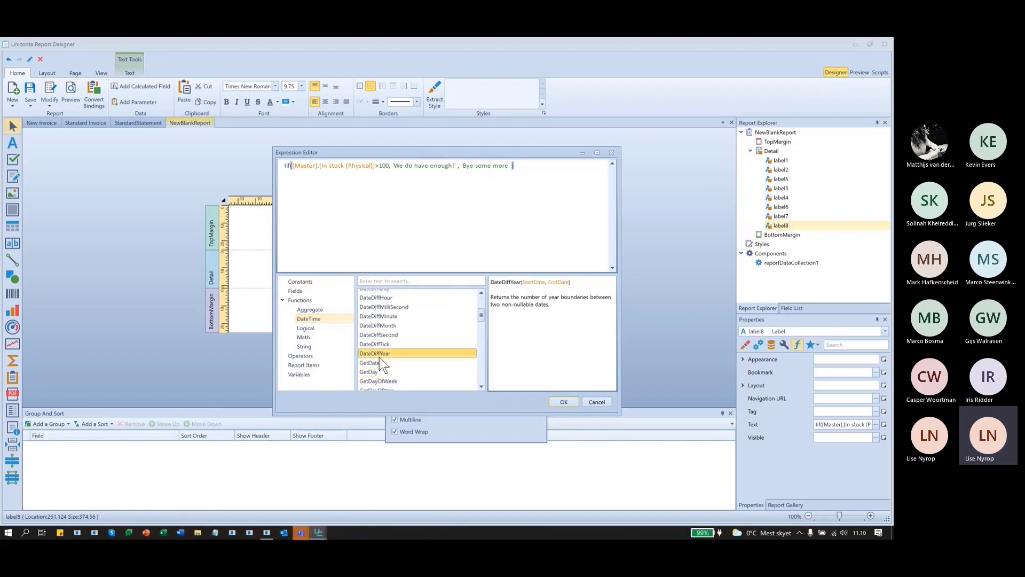
left_click(379, 362)
scroll(386, 361, "down", 6)
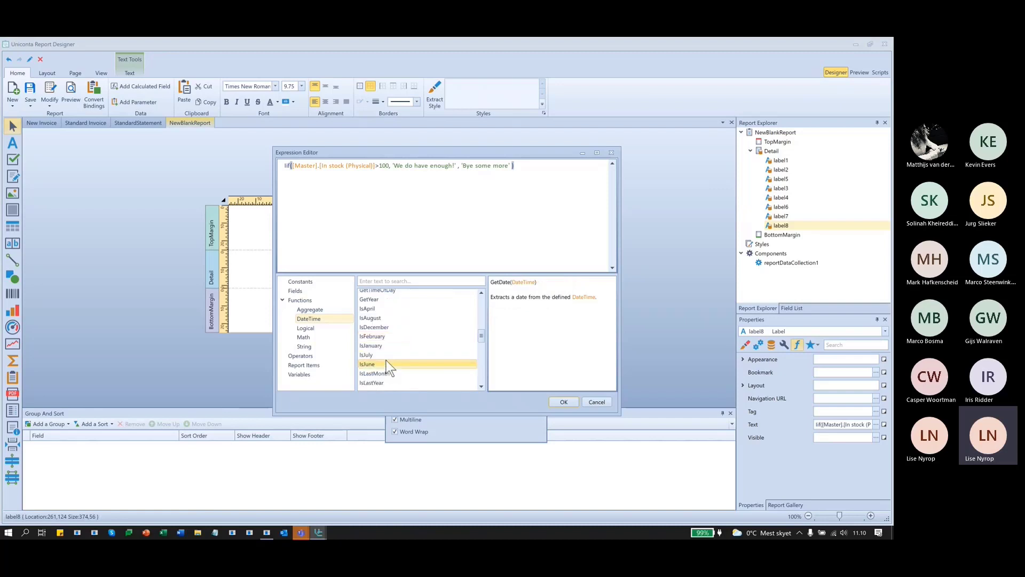
scroll(386, 360, "down", 2)
scroll(386, 360, "down", 3)
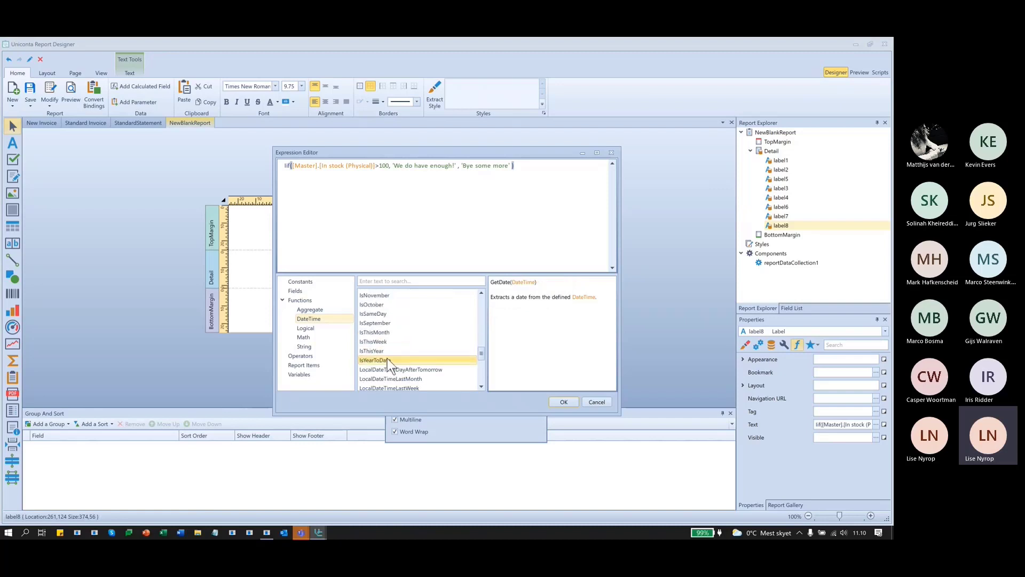
scroll(386, 359, "down", 5)
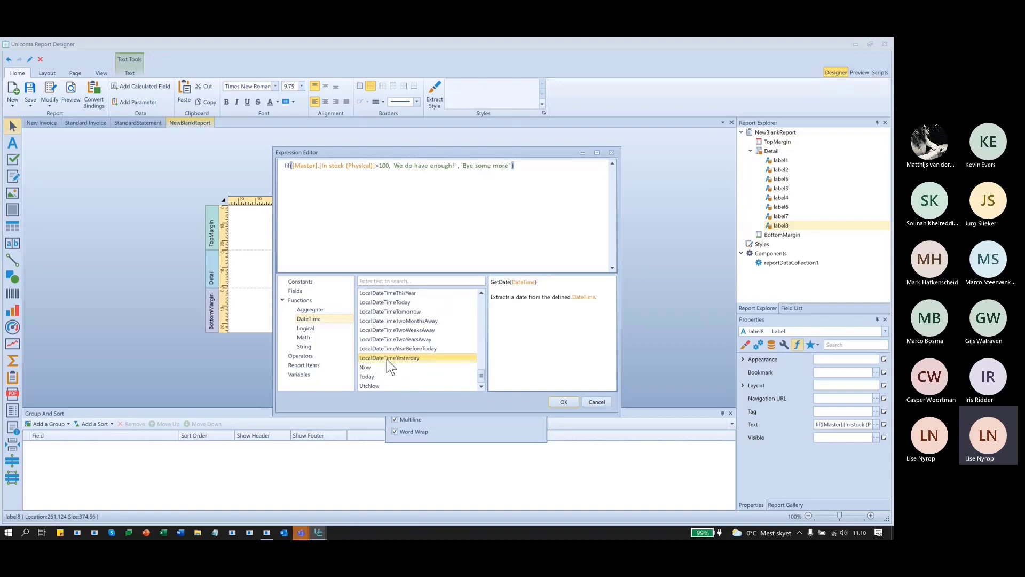
left_click(380, 377)
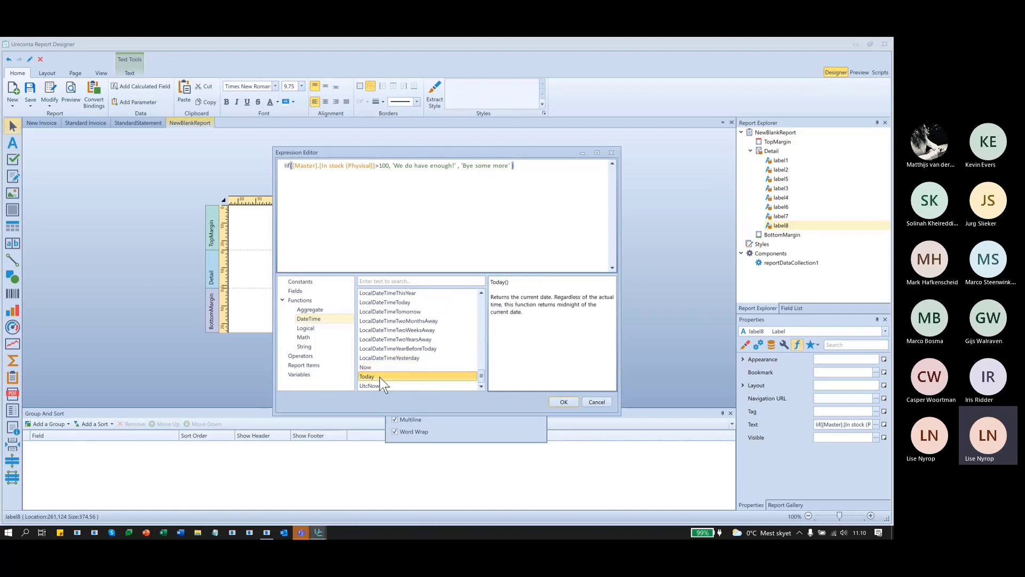
Browse further DateTime functions, such as GetMonth and IsAugust, and read the description of IsDecember.
scroll(399, 364, "up", 9)
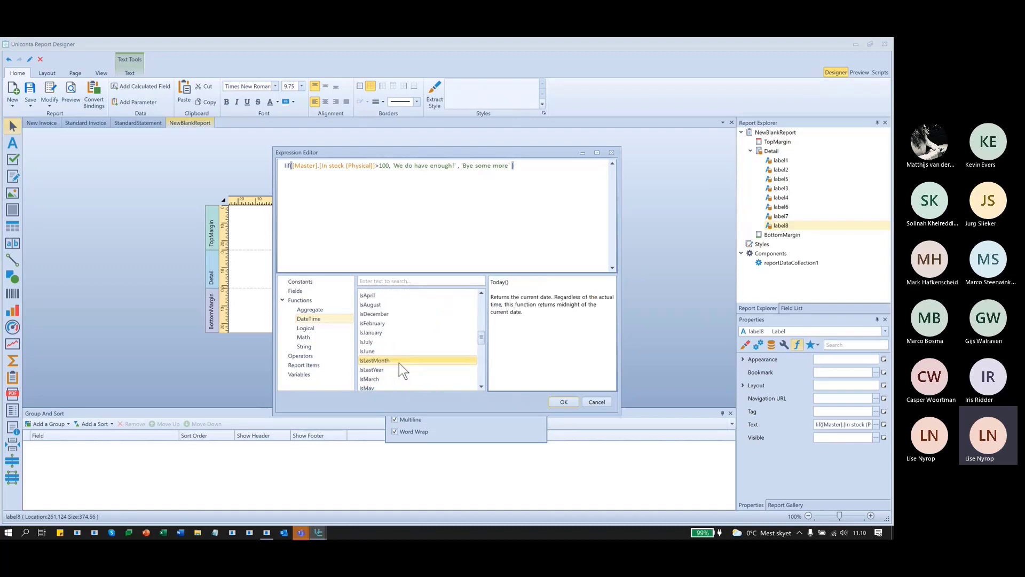
left_click(382, 314)
scroll(382, 315, "up", 1)
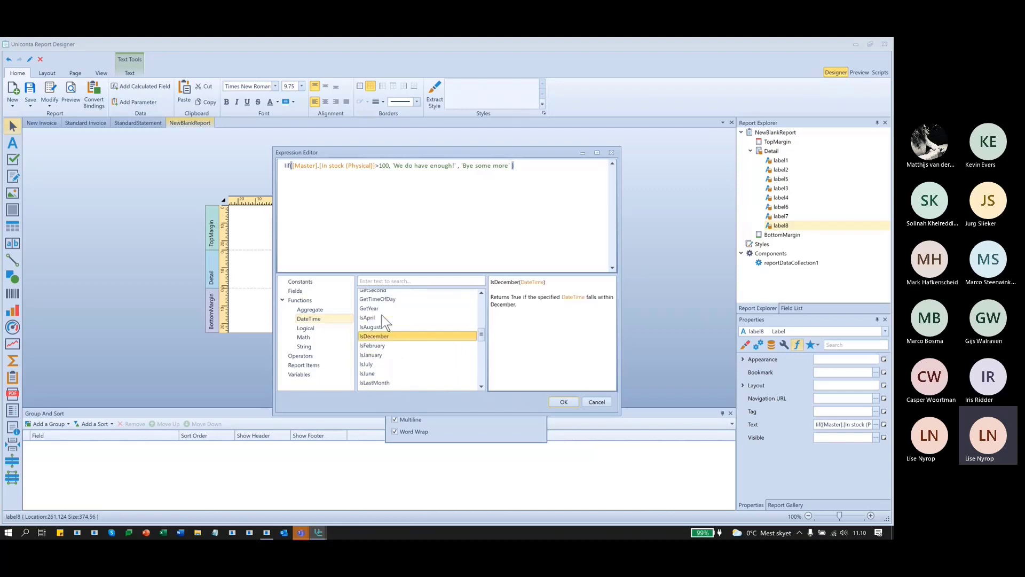
scroll(382, 315, "up", 2)
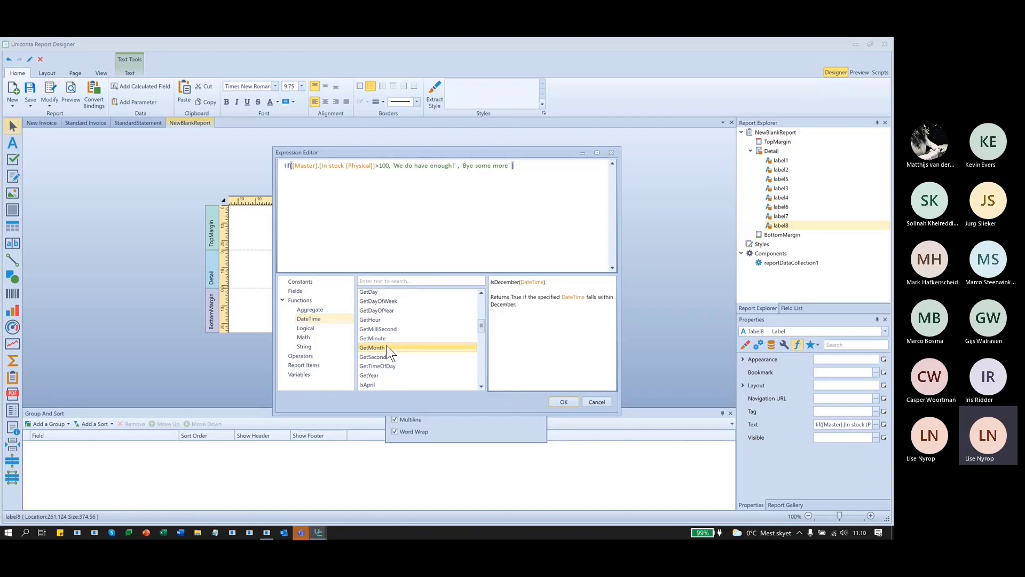
scroll(387, 345, "down", 2)
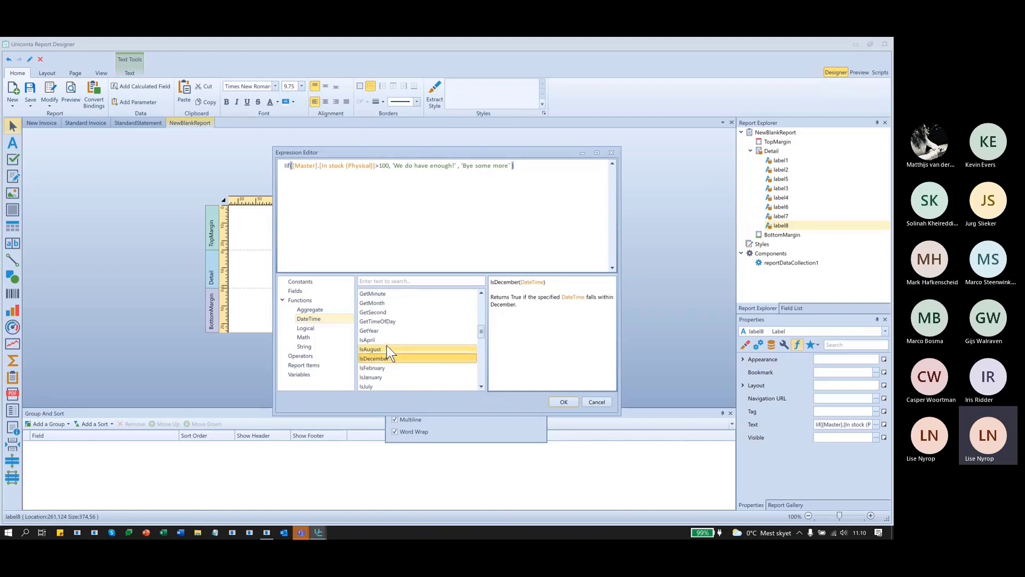
Read the descriptions of the Logical functions IsNullOrEmpty, IsNull and Iif.
left_click(305, 327)
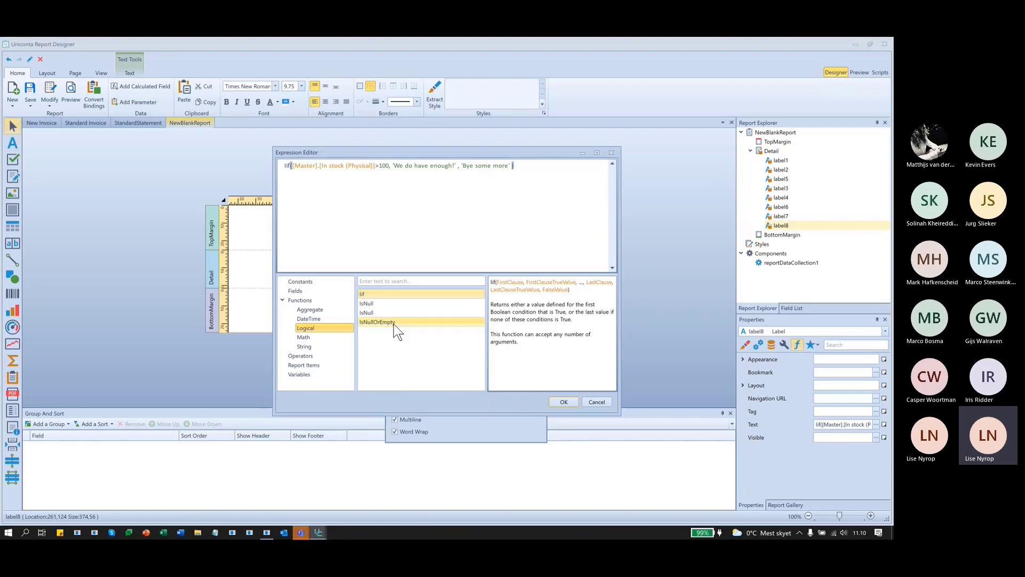
left_click(409, 322)
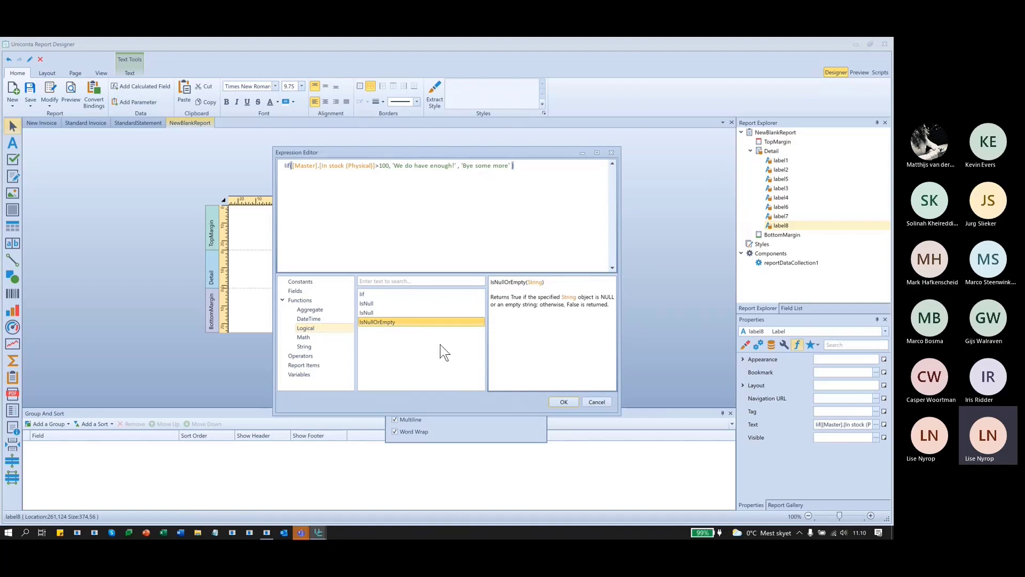
left_click(379, 313)
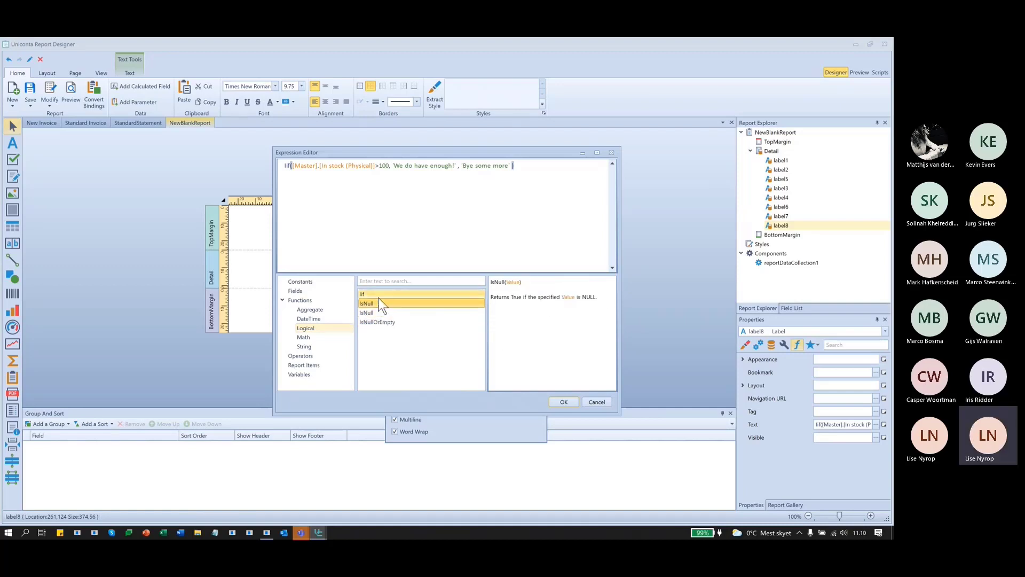
left_click(378, 295)
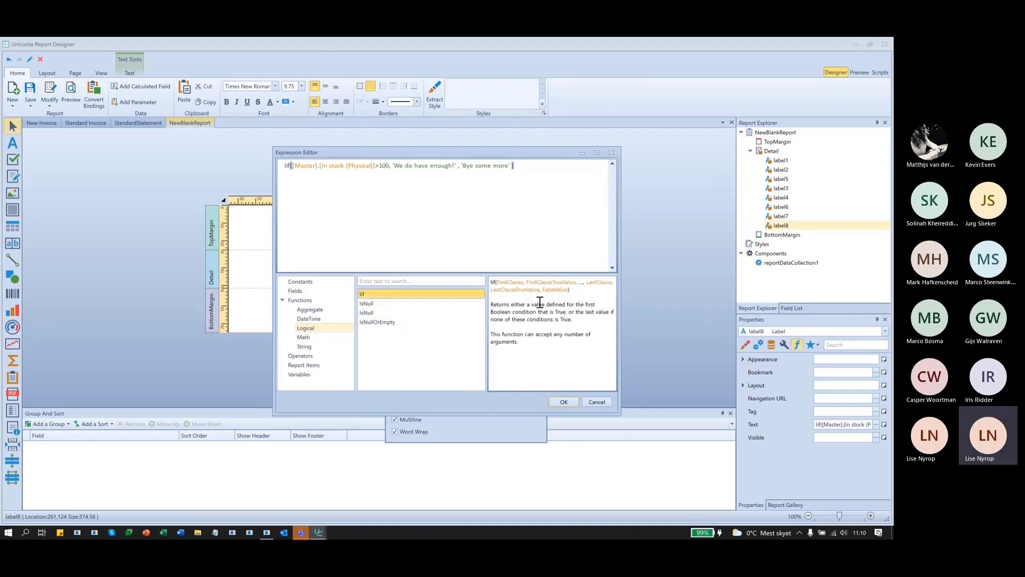
left_click(542, 344)
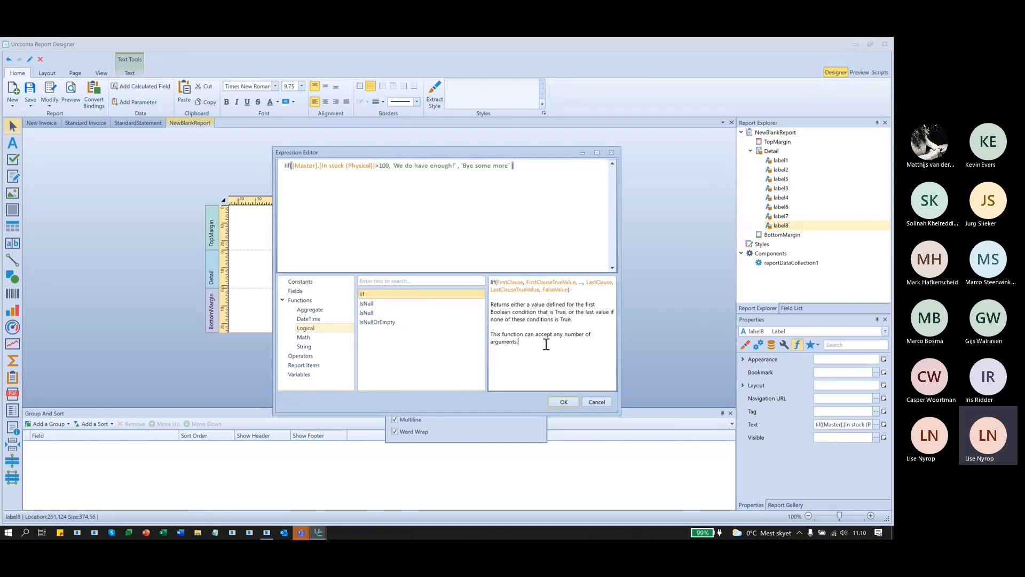
Browse the Math functions down to ToDecimal, ToDouble, ToInt and ToLong, and cancel out of the expression editor.
left_click(309, 338)
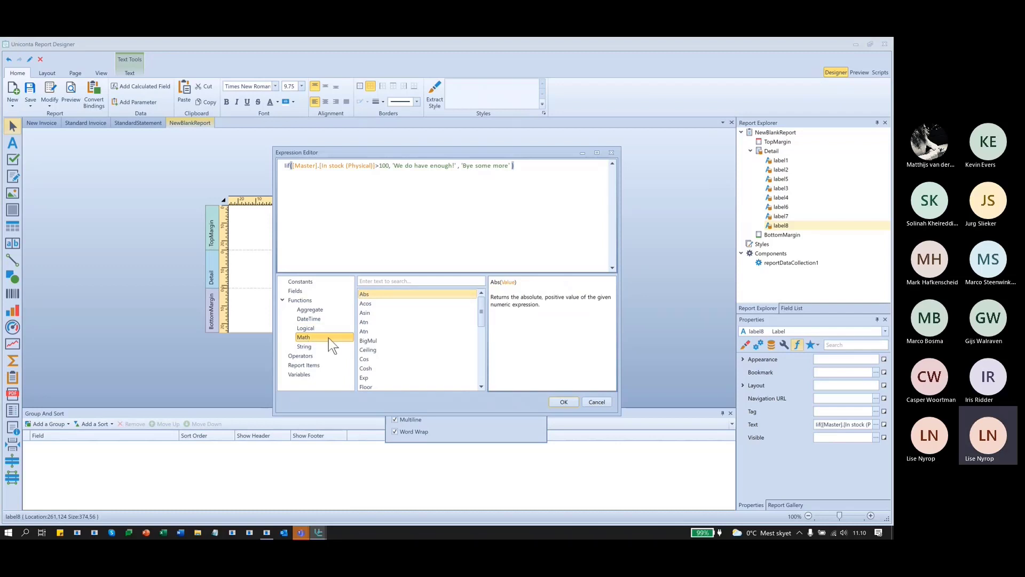
scroll(430, 320, "down", 6)
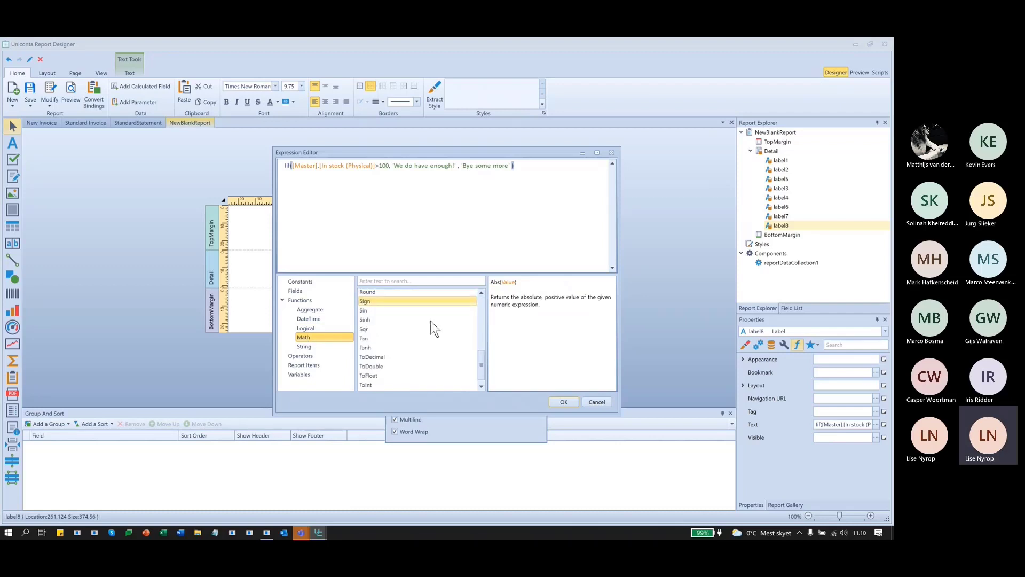
scroll(430, 320, "down", 1)
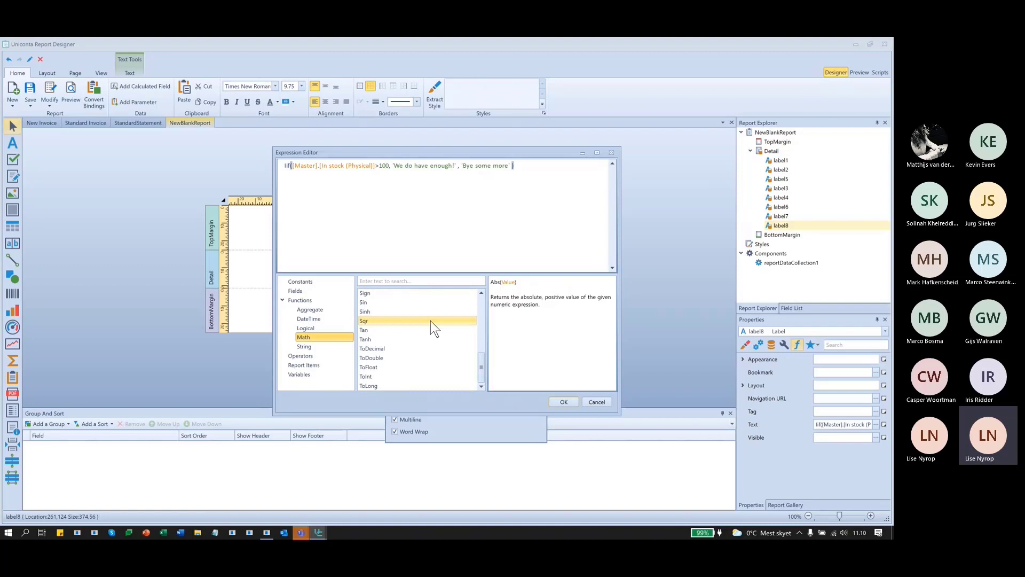
left_click(599, 403)
Look through the inventory report's available fields around In stock (Physical), Maximum stock level and Minimum stock level.
left_click(789, 305)
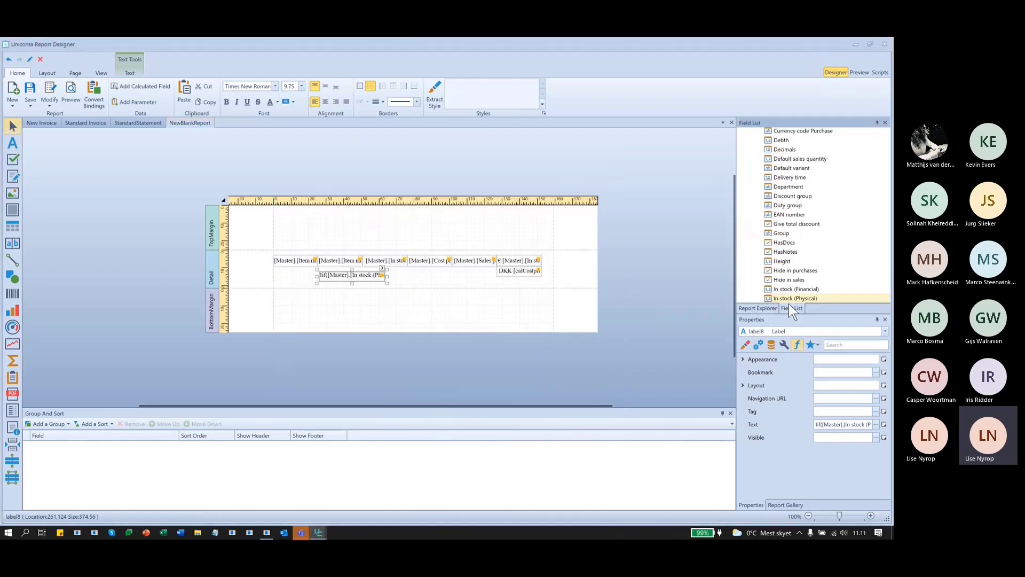
scroll(825, 257, "down", 5)
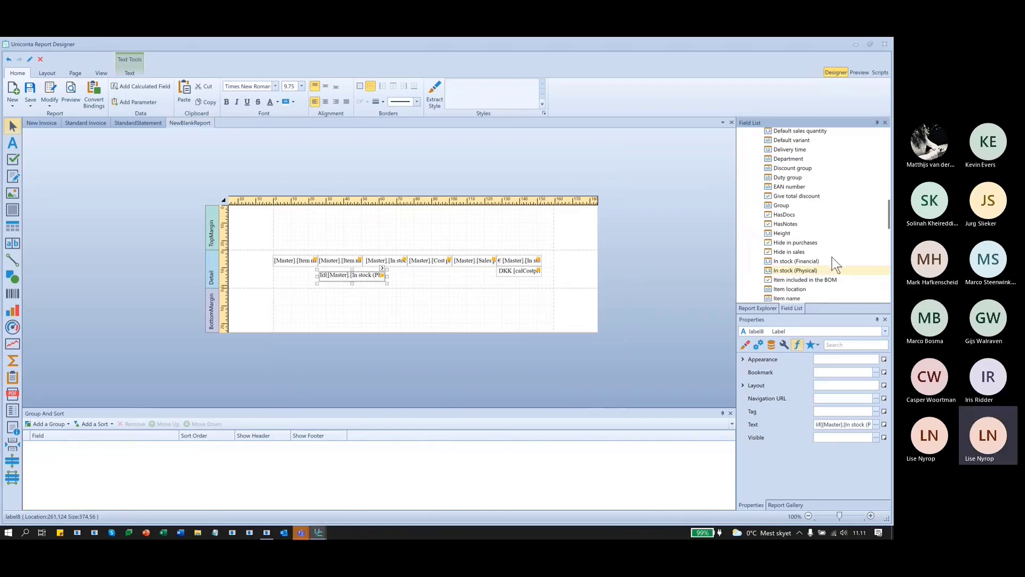
scroll(832, 258, "down", 2)
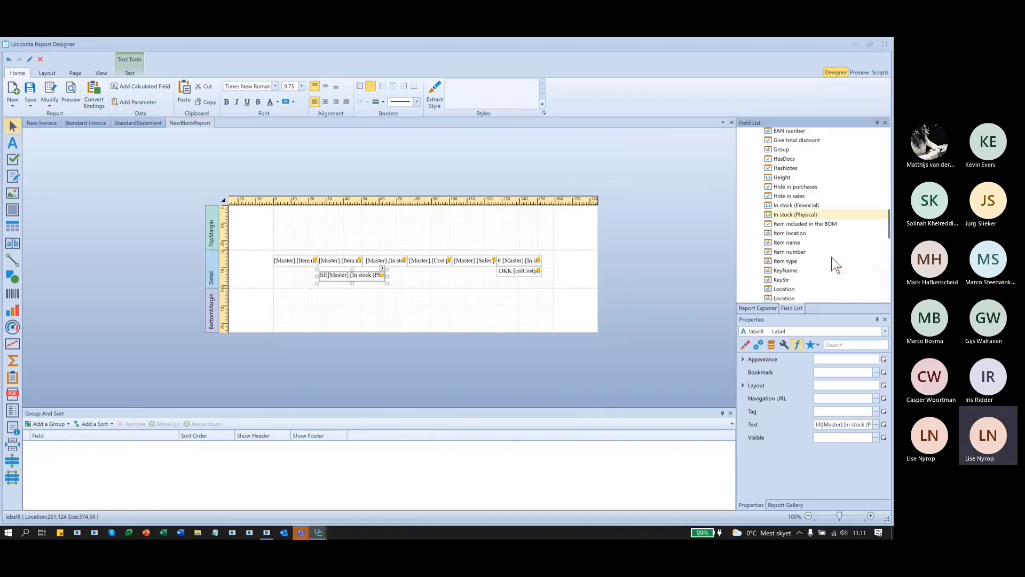
scroll(836, 264, "down", 3)
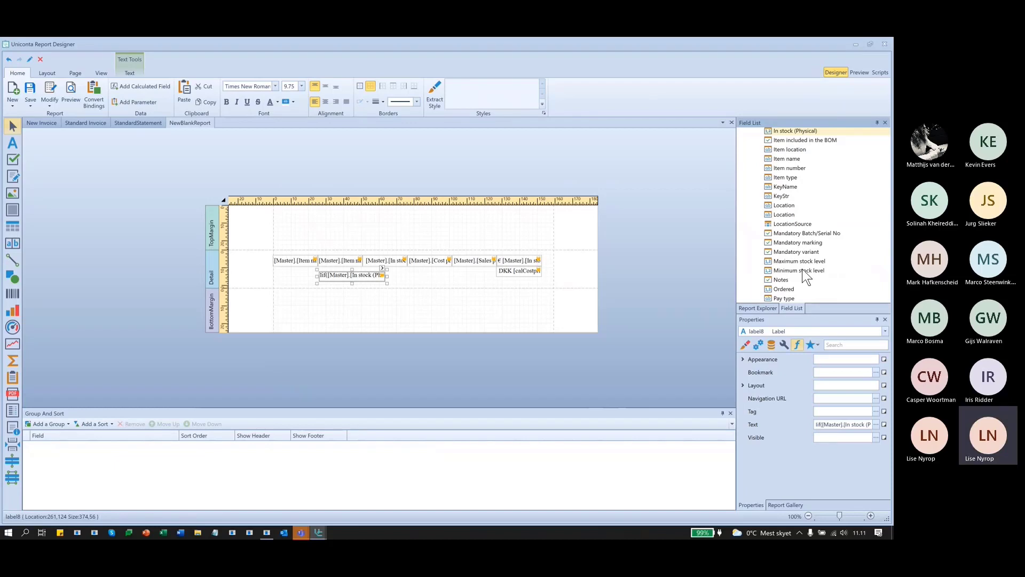
scroll(804, 275, "down", 1)
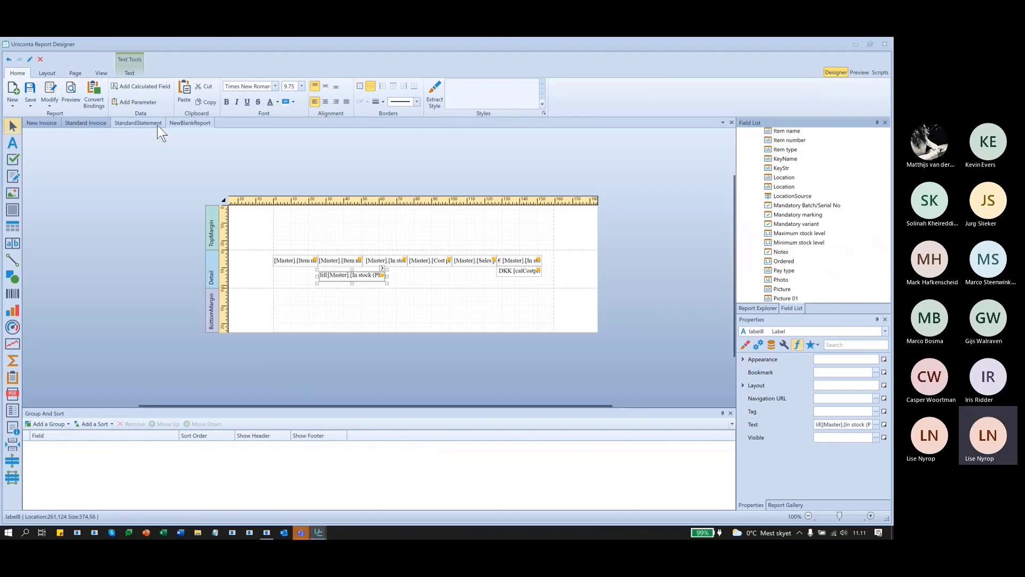
Switch to the New Invoice report and find the field behind the quantity label of the invoice lines.
left_click(36, 123)
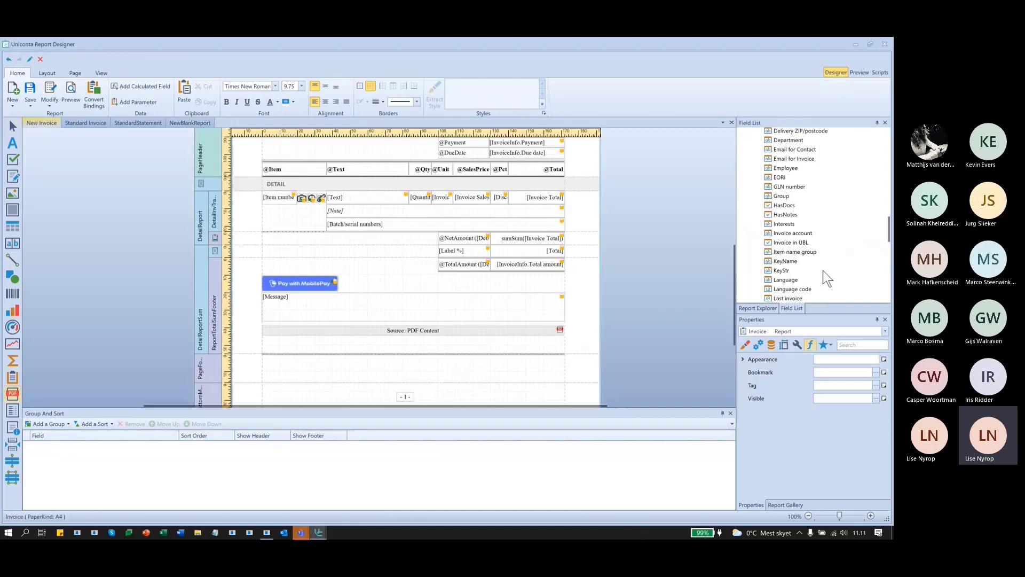
scroll(823, 271, "up", 1)
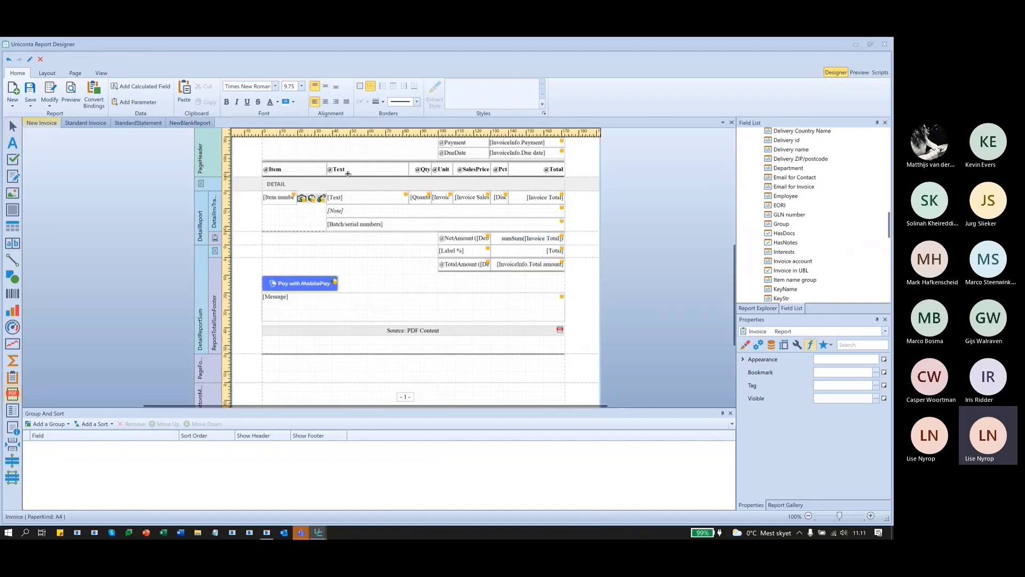
left_click(417, 196)
scroll(833, 257, "down", 2)
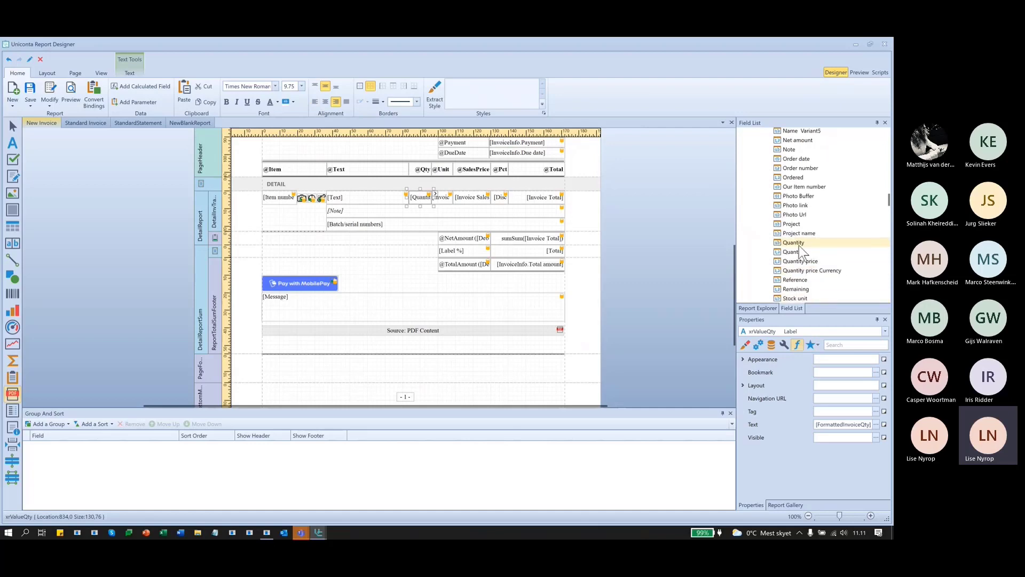
left_click(787, 244)
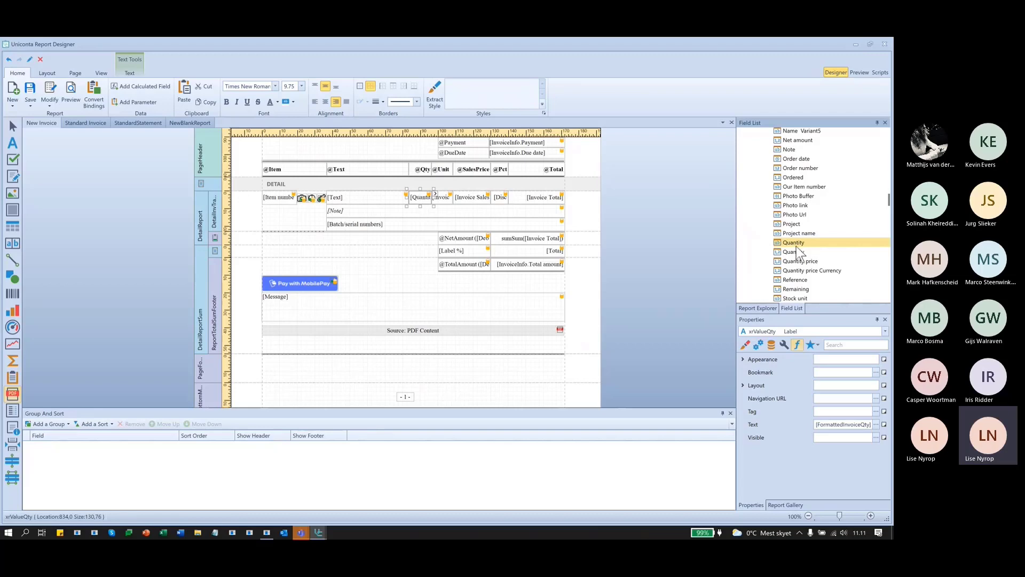
left_click(297, 217)
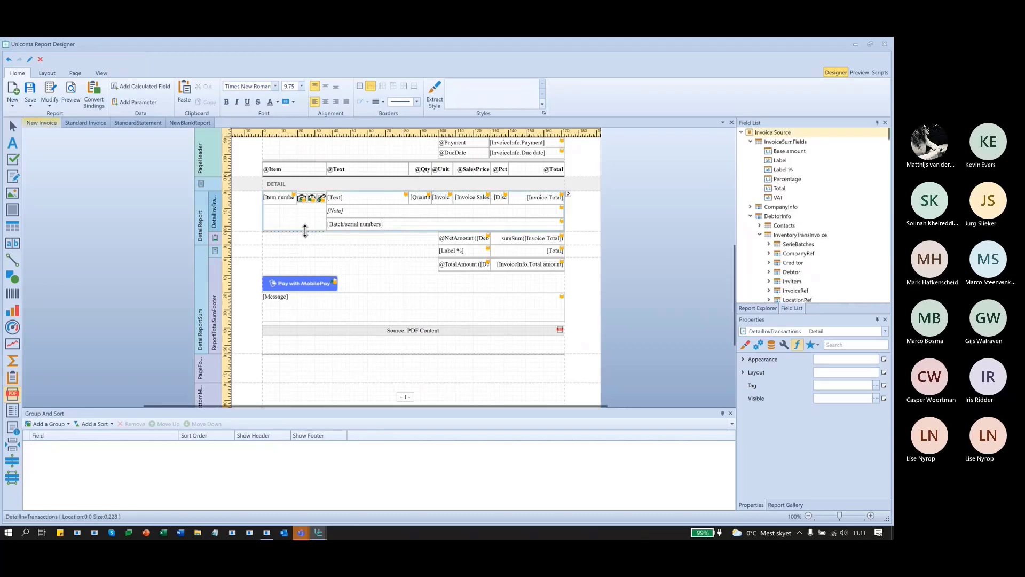
left_click_drag(305, 231, 308, 278)
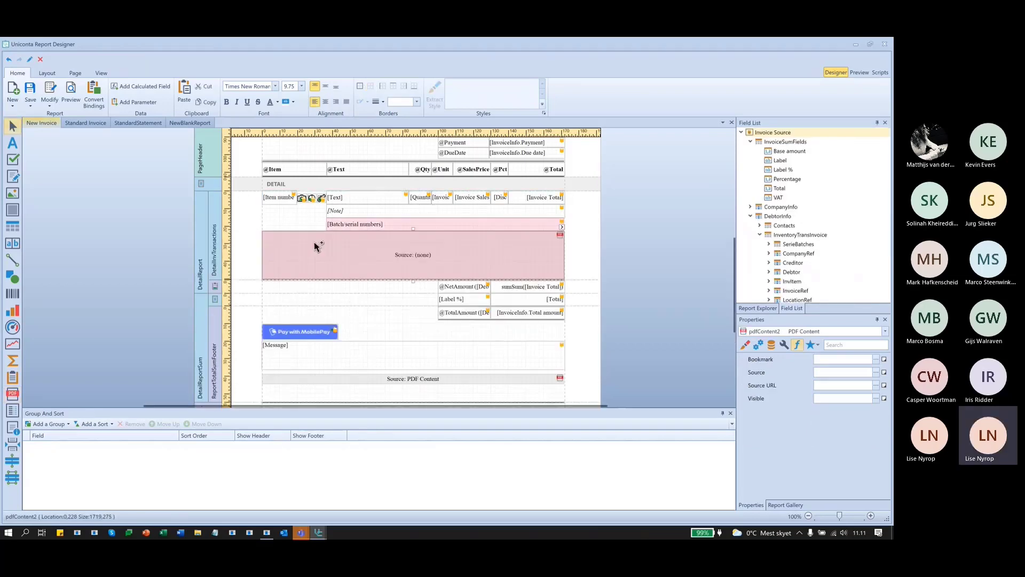
key("ctrl+z")
left_click(642, 230)
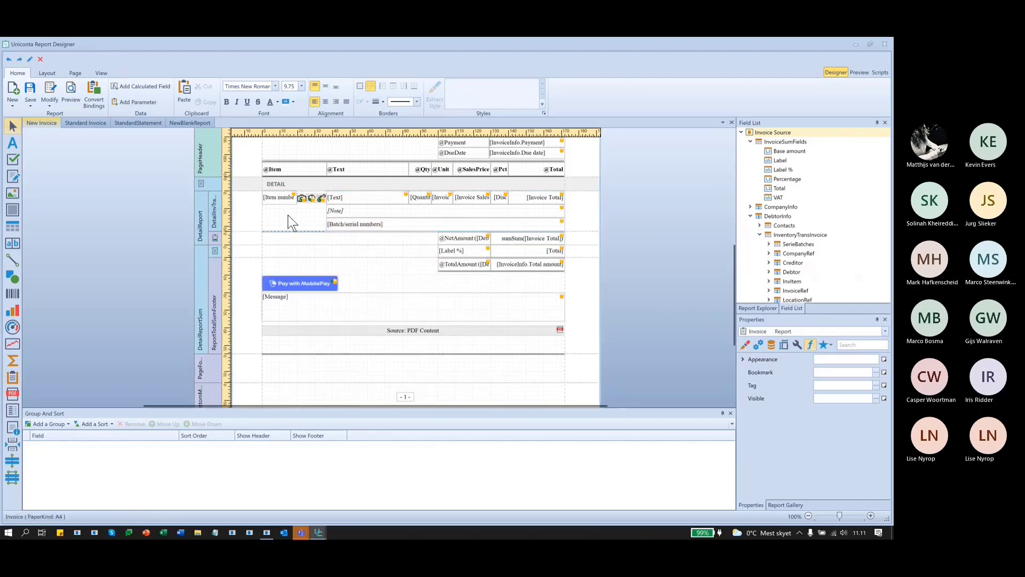
Extend the invoice line detail section to a height of about 525 and place the formatted Quantity field in its empty space below the item number.
left_click(288, 215)
left_click_drag(297, 231, 297, 280)
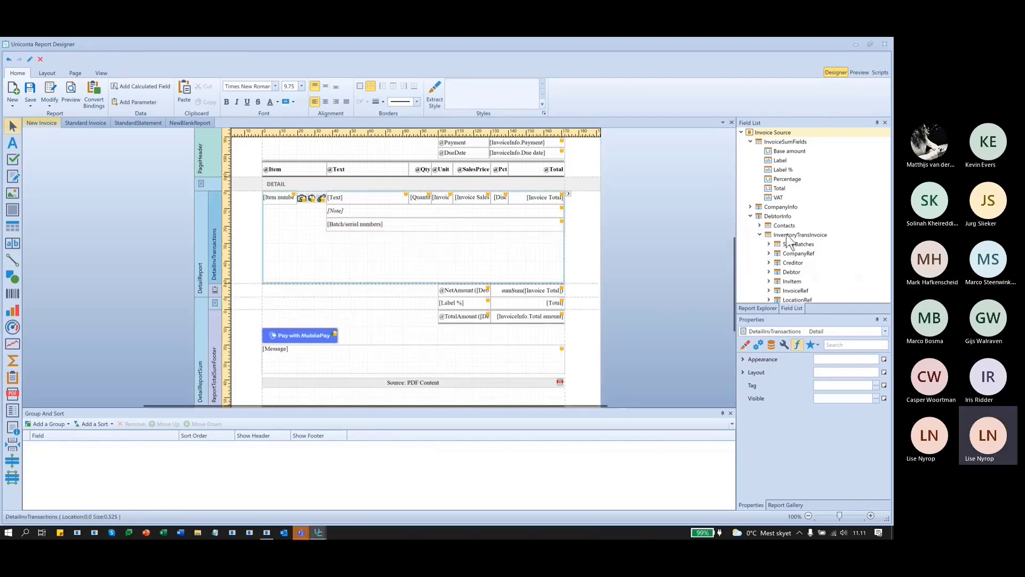
left_click(412, 199)
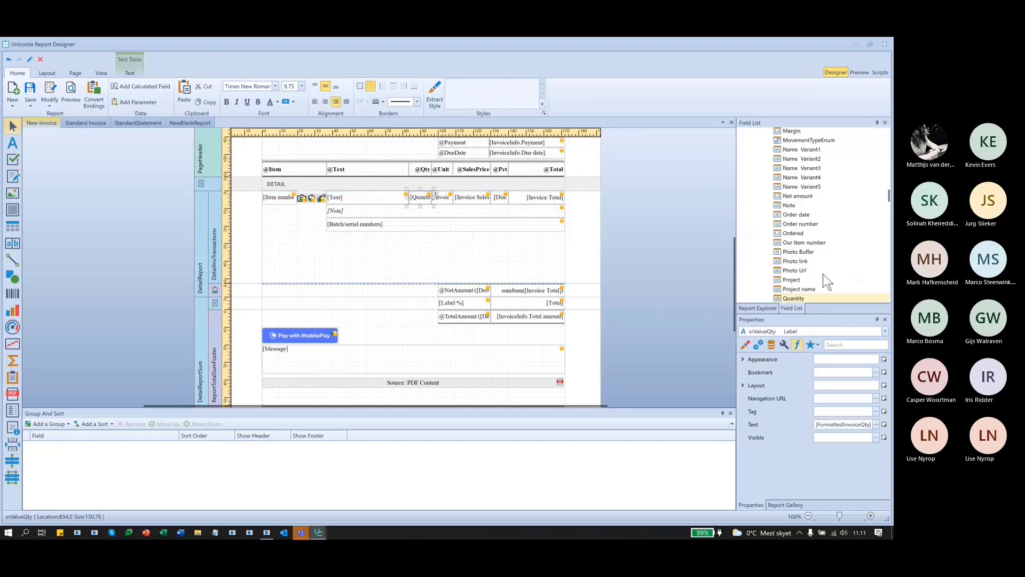
scroll(817, 274, "down", 1)
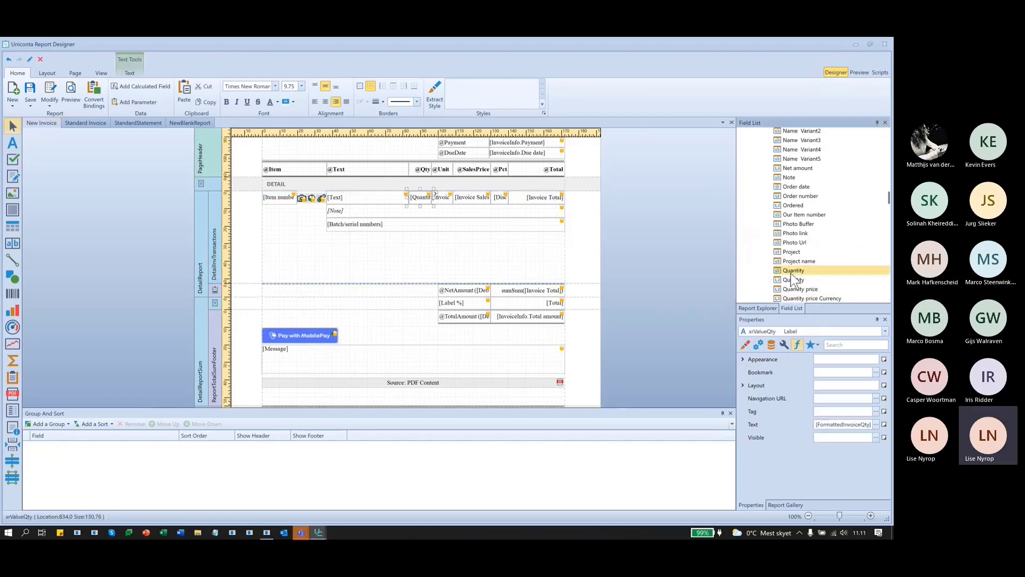
left_click_drag(792, 275, 300, 249)
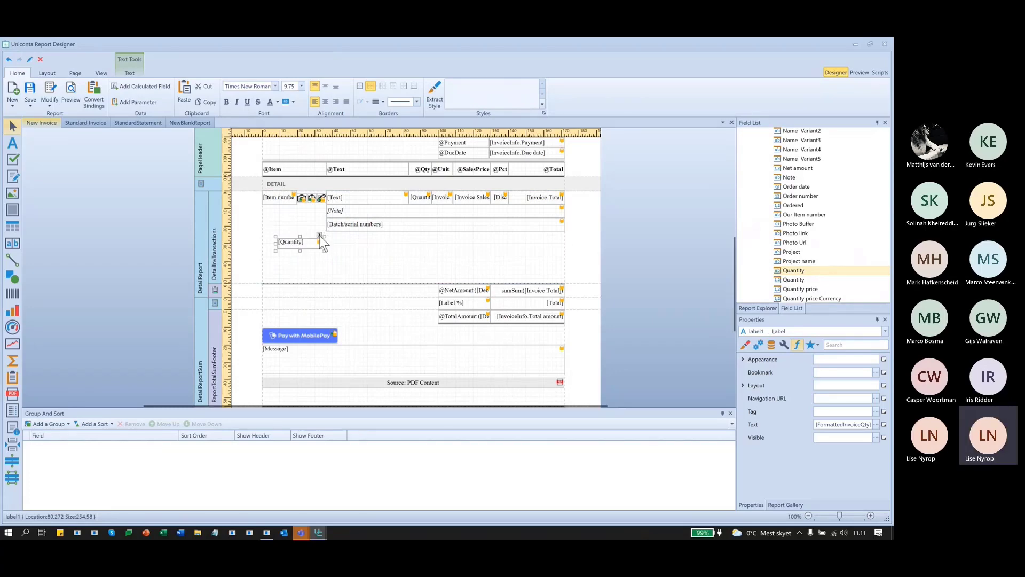
Wrap the new Quantity label's expression in the ToDouble function so that it reads ToDouble([FormattedInvoiceQty]).
left_click(319, 235)
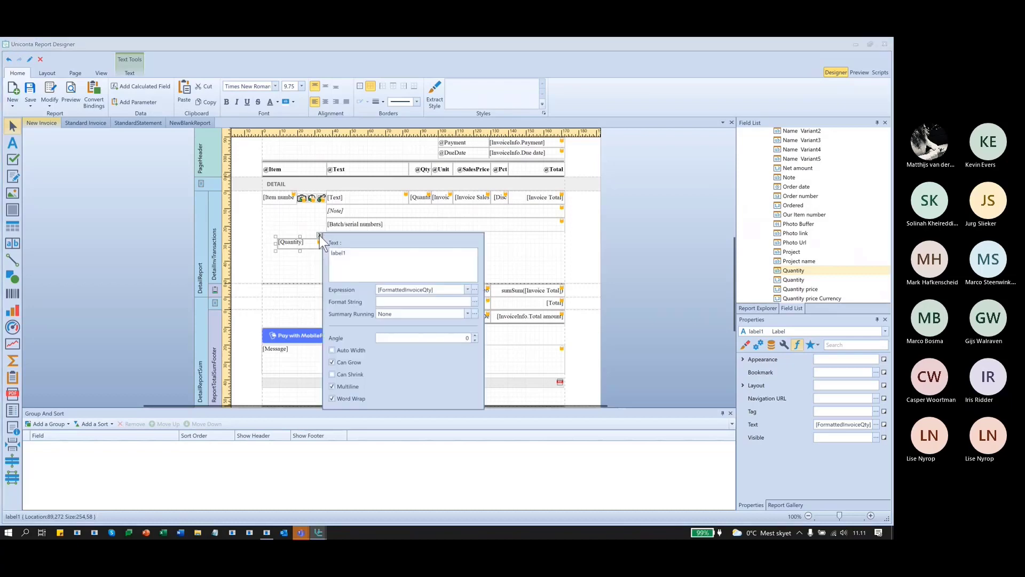
left_click(475, 289)
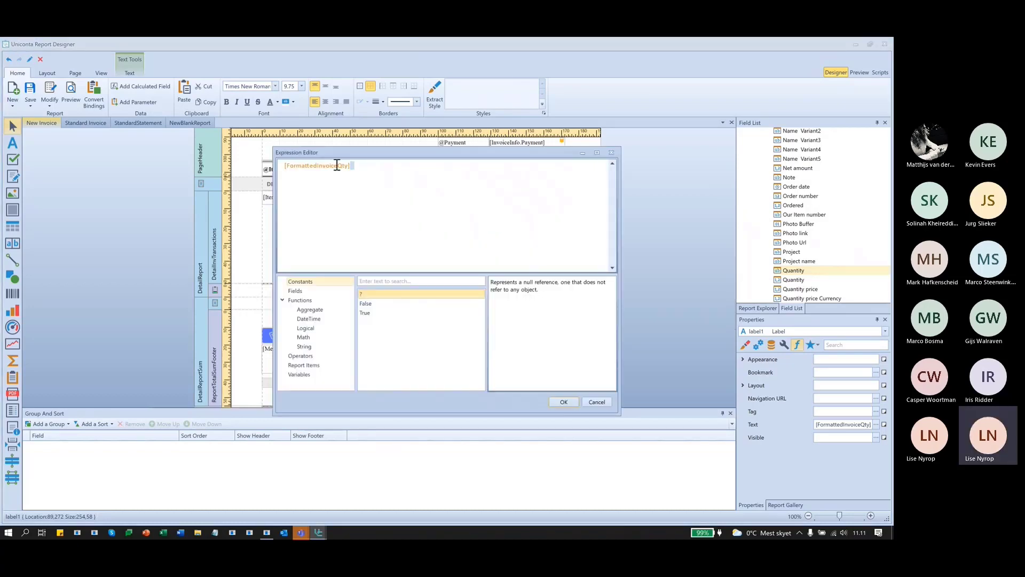
left_click_drag(351, 165, 252, 163)
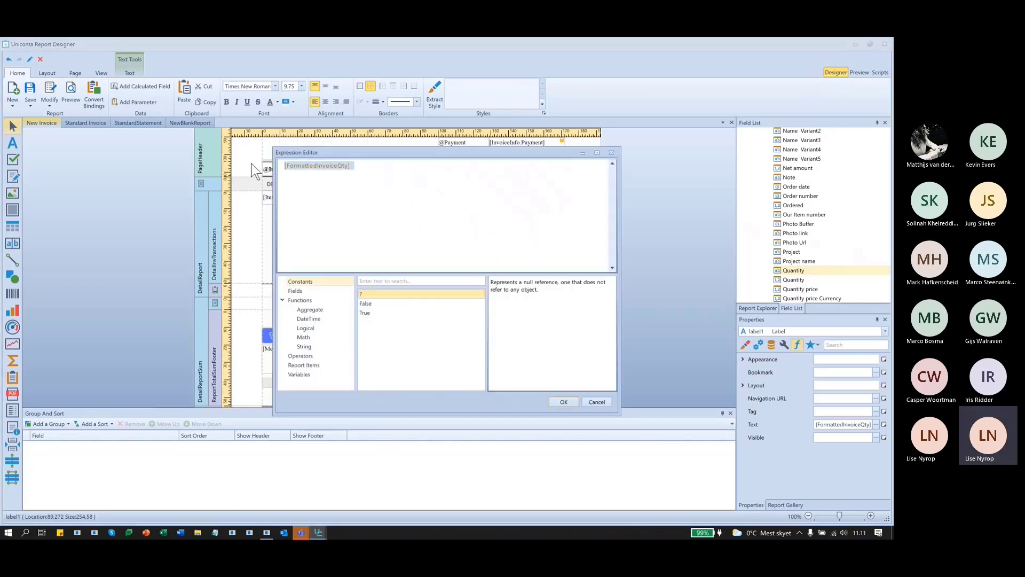
left_click(375, 174)
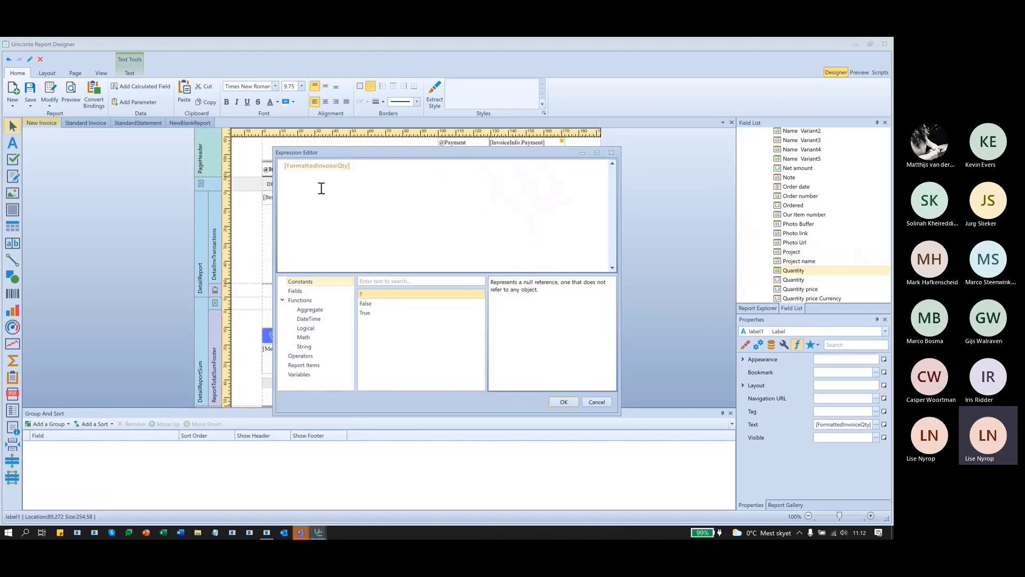
left_click(305, 337)
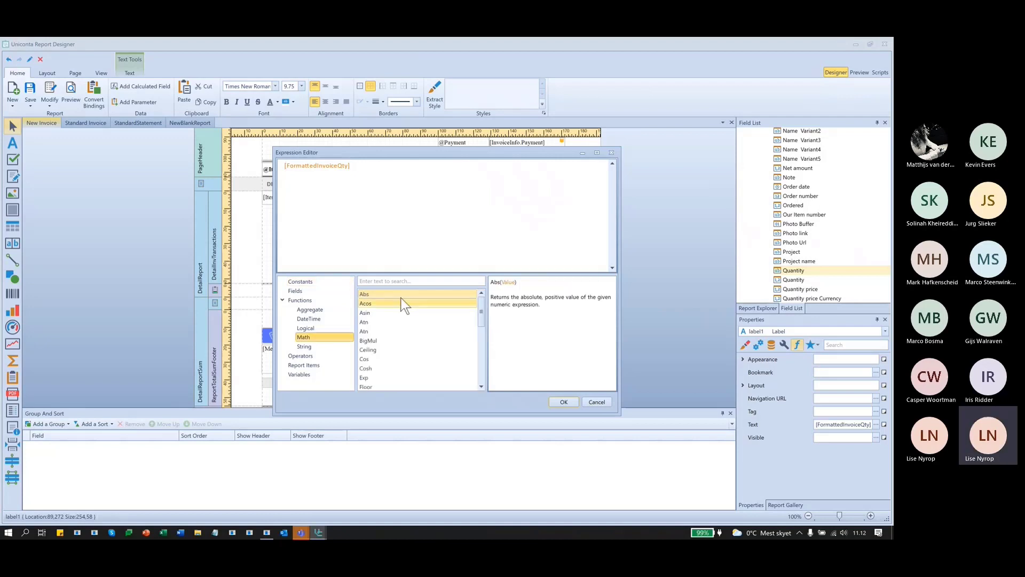
left_click(407, 281)
type("to")
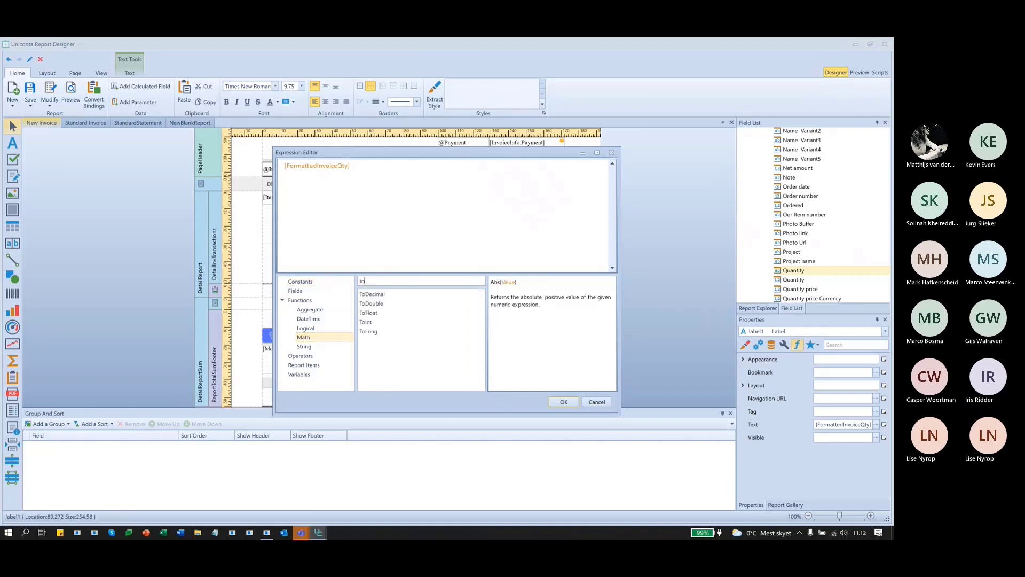
double_click(386, 303)
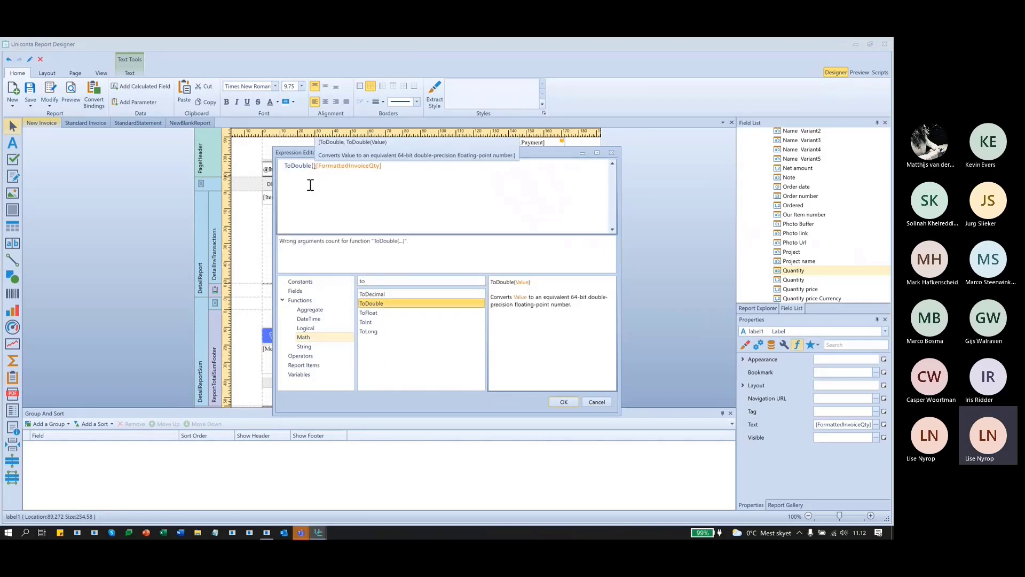
left_click(312, 166)
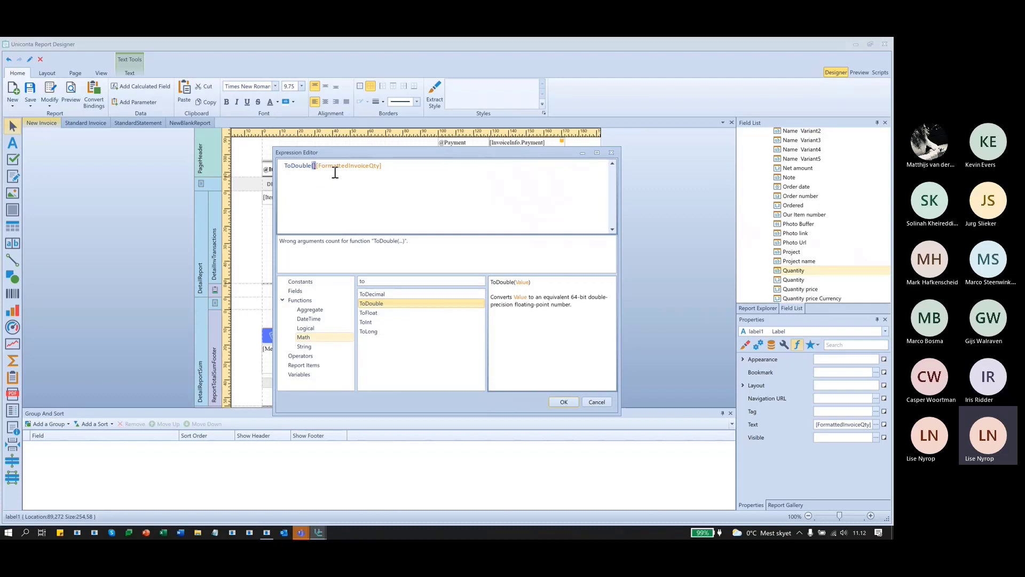
key("Delete")
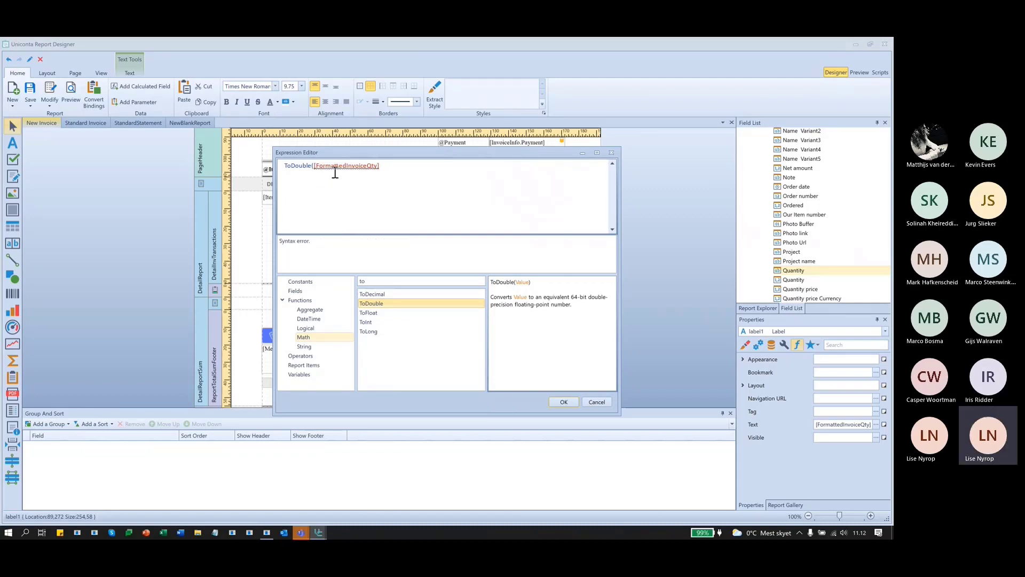
type(")")
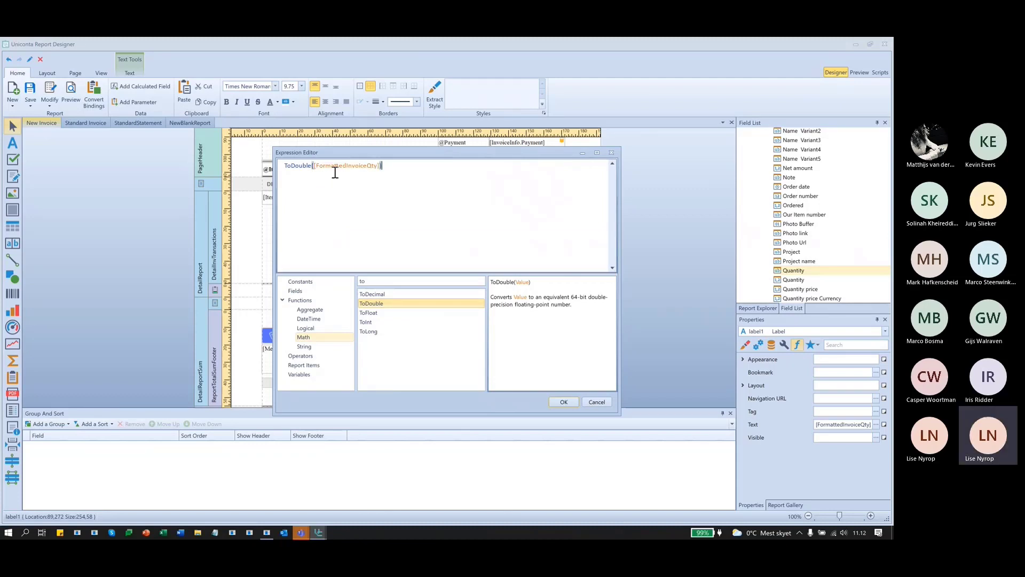
Multiply the converted quantity by the Quantity price field in the label's expression and accept it.
left_click_drag(416, 153, 402, 213)
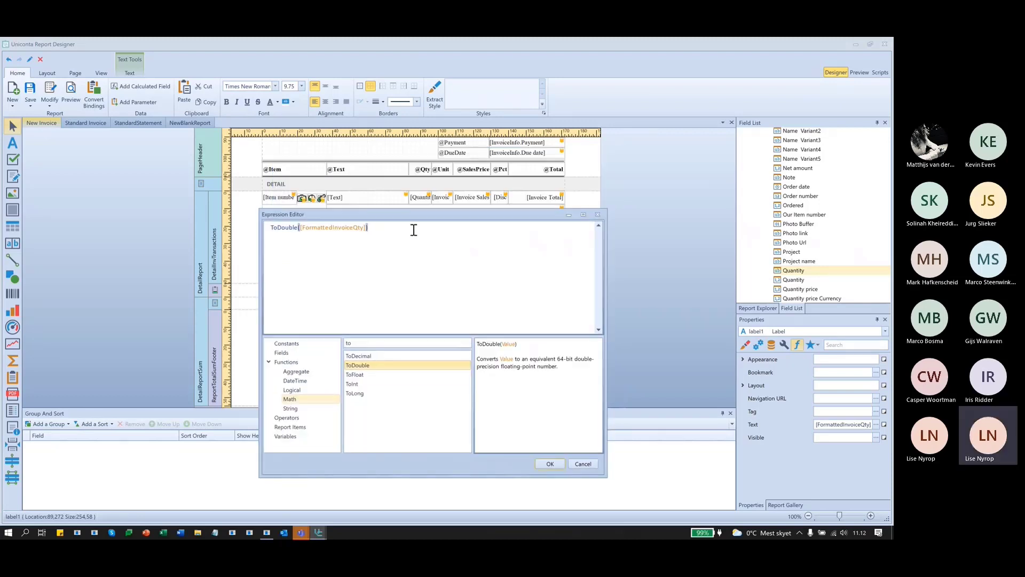
type("*")
left_click_drag(420, 216, 456, 219)
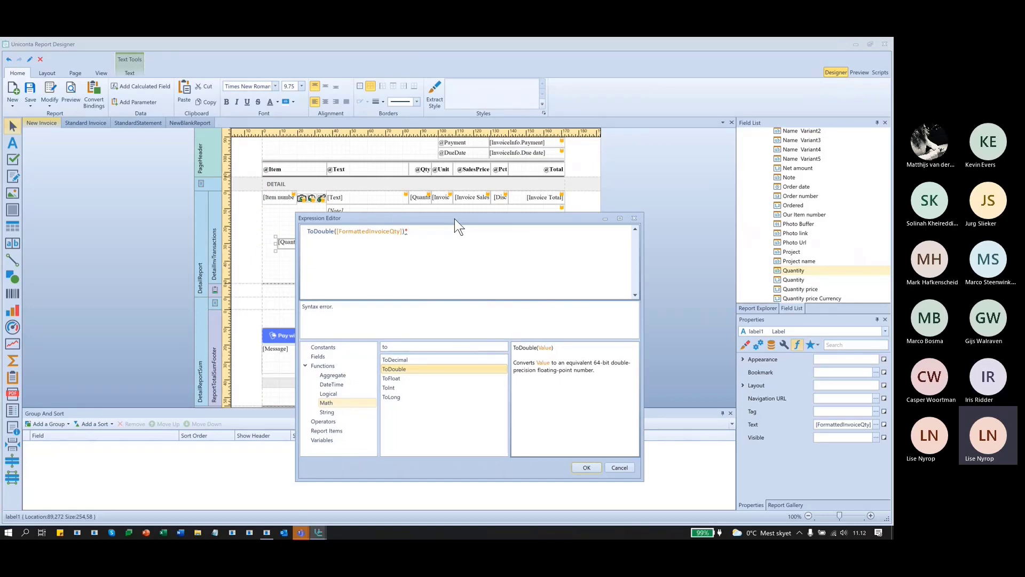
type("sa")
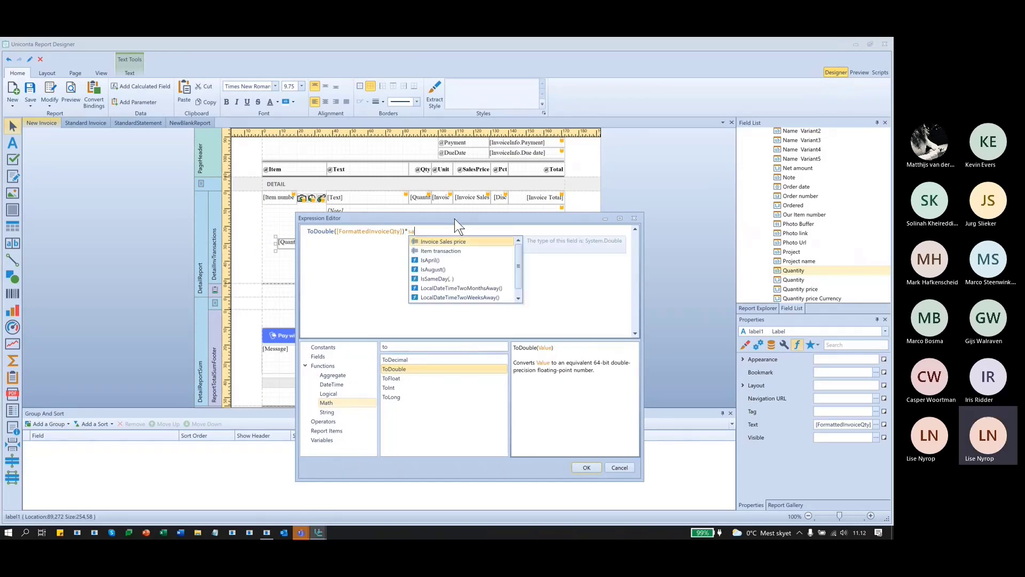
type("l")
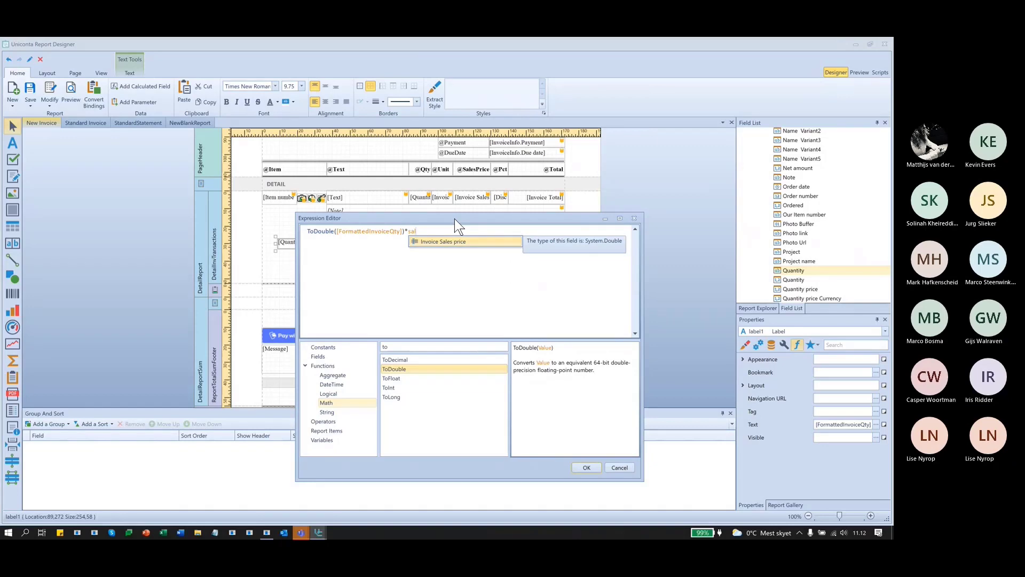
key("BackSpace")
key("BackSpace")
type("pri")
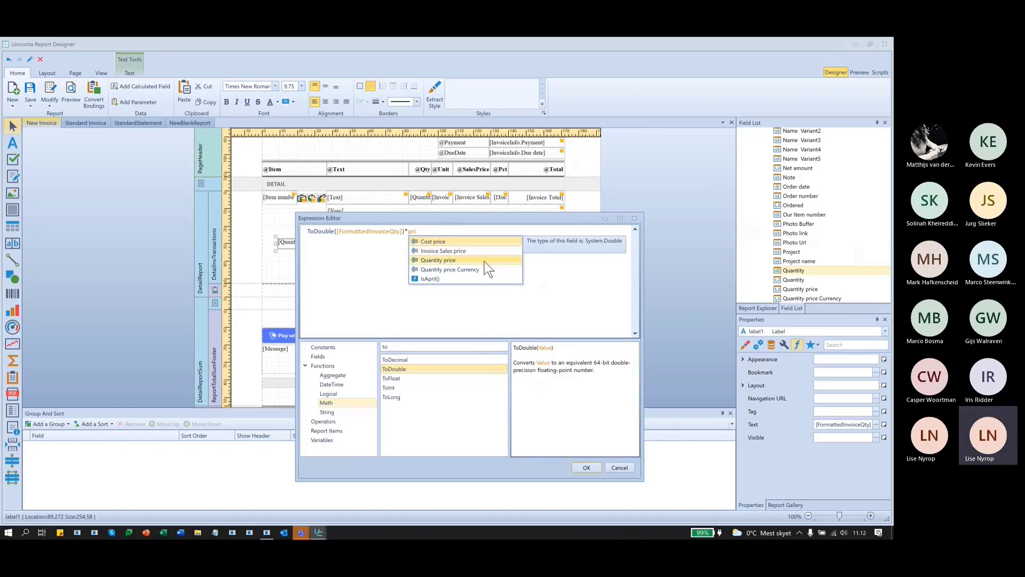
left_click(484, 262)
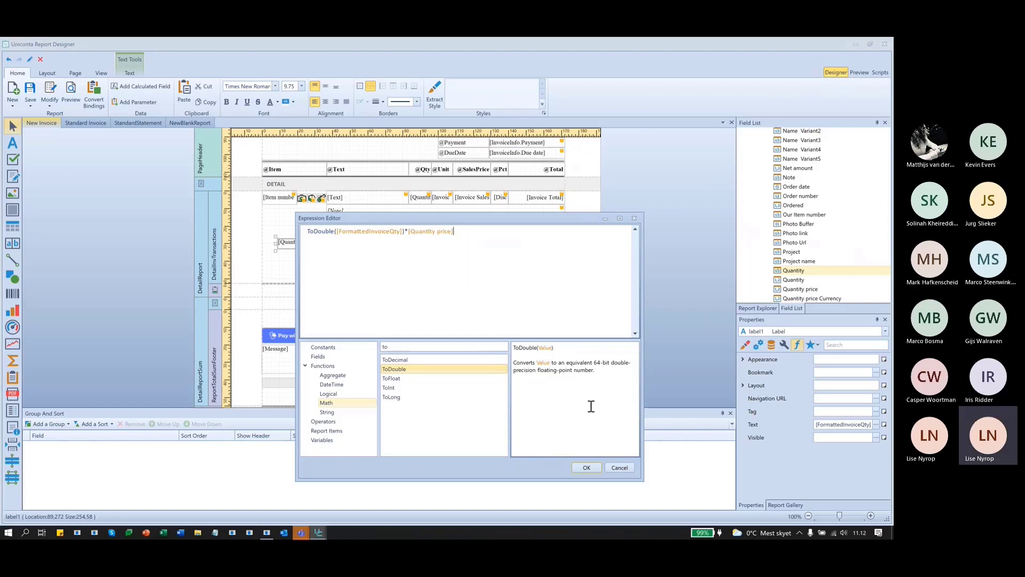
left_click(596, 470)
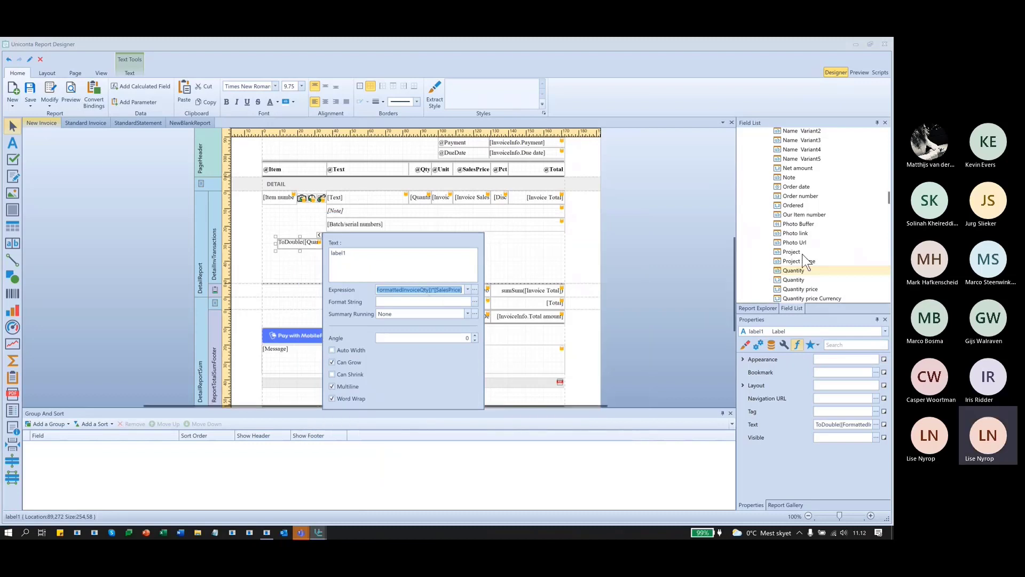
Widen the ToDouble label in the invoice line detail section to about 774 so its whole expression fits.
scroll(807, 265, "down", 1)
scroll(805, 256, "down", 3)
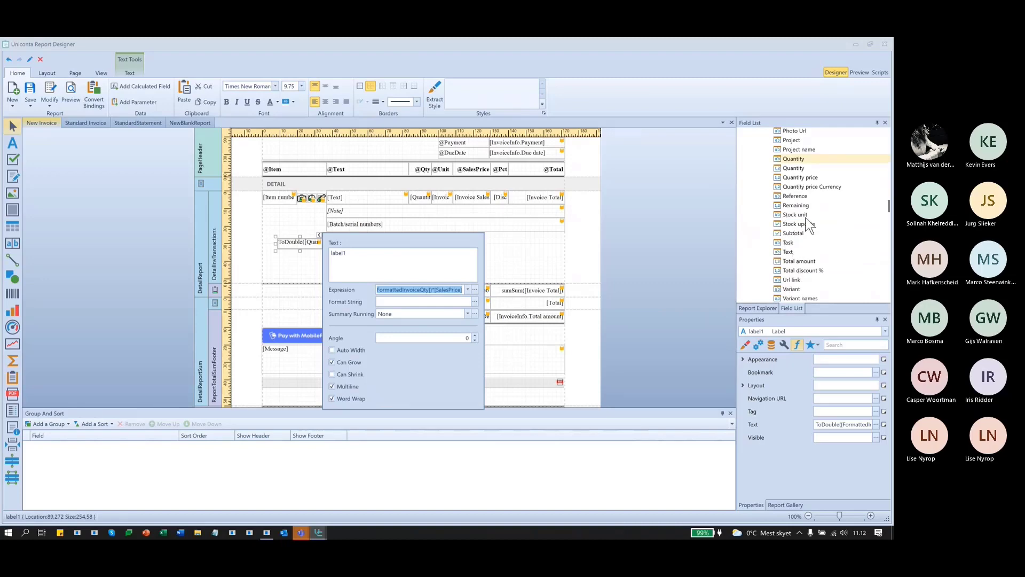
scroll(808, 224, "up", 1)
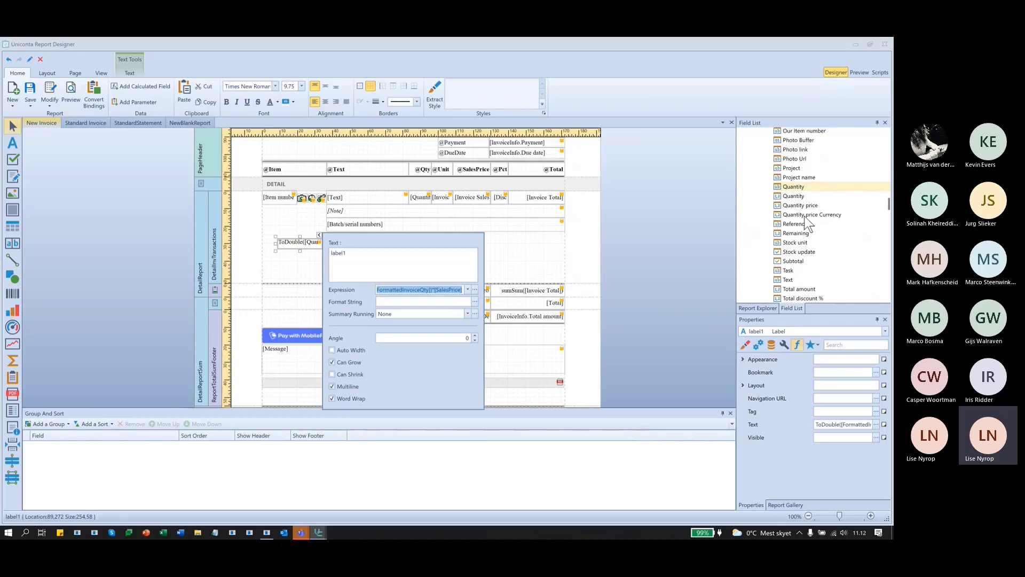
scroll(808, 224, "up", 1)
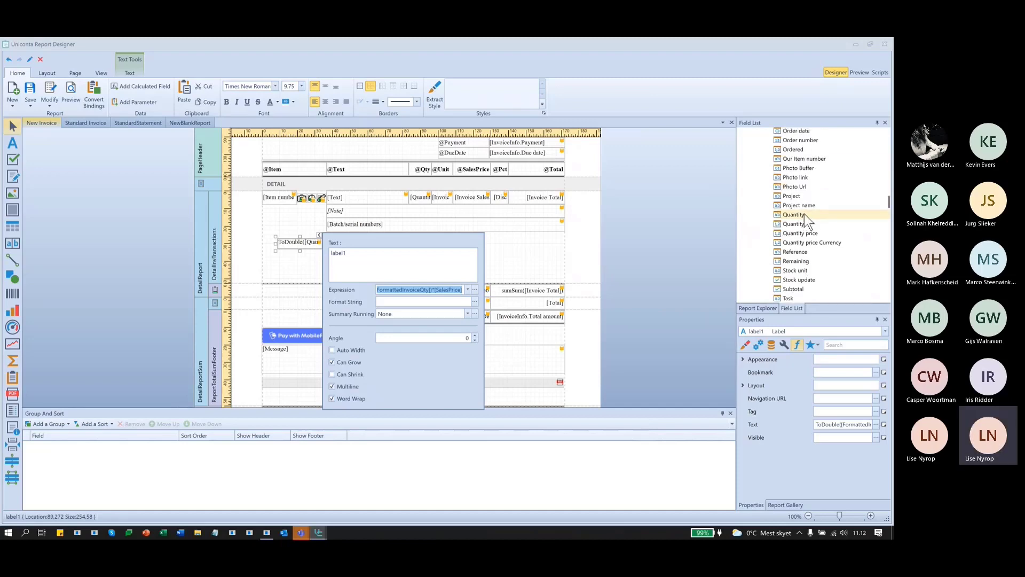
left_click(300, 258)
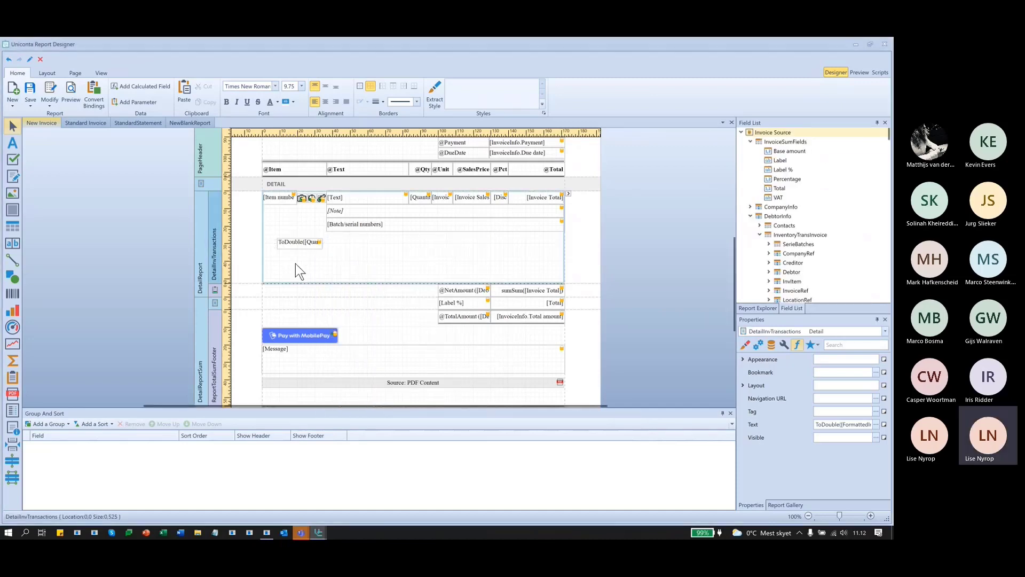
left_click(318, 246)
left_click_drag(324, 243, 417, 243)
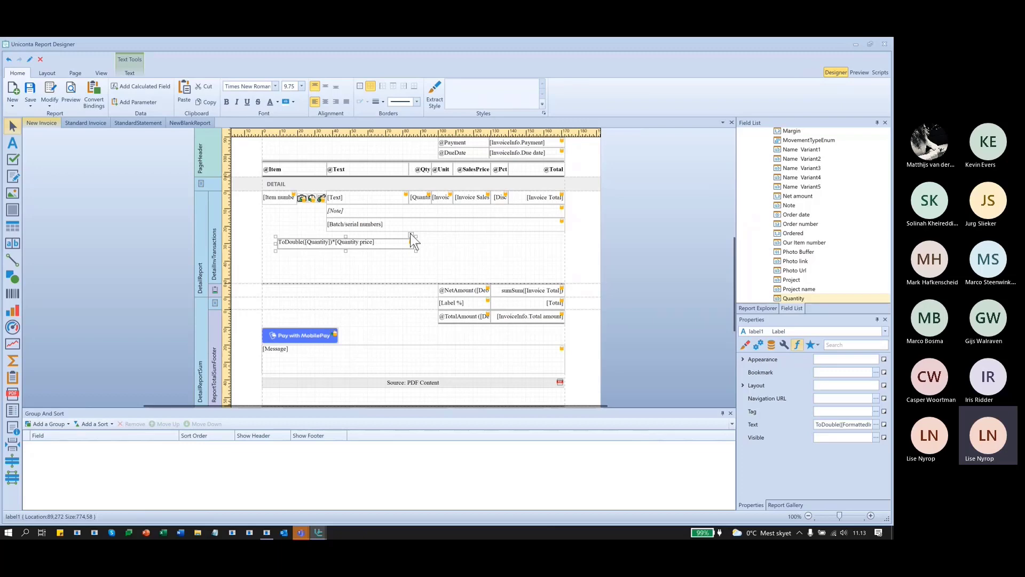
left_click(438, 243)
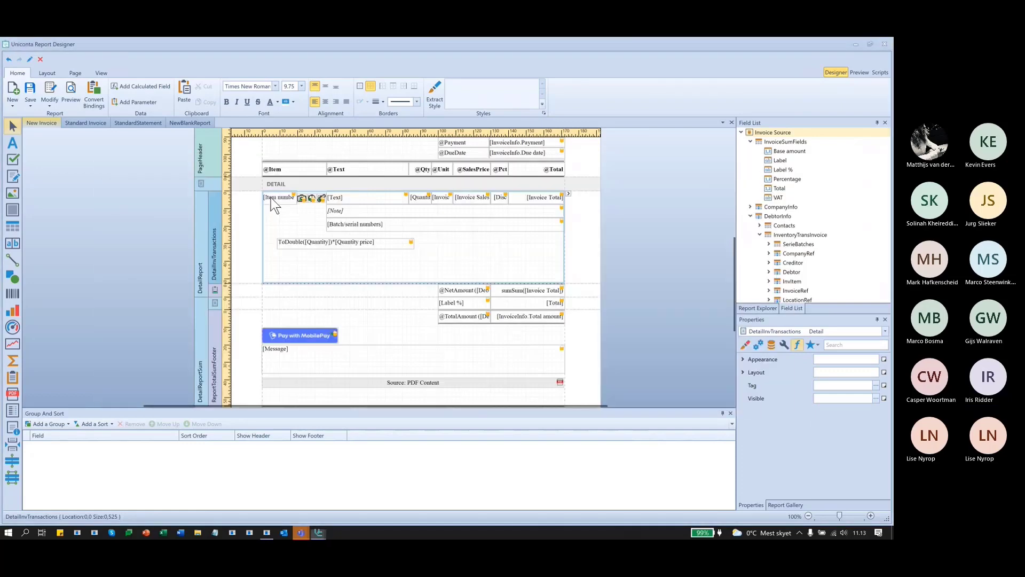
Switch to NewBlankReport and draw a label about 458 wide and 67 high beneath the cost and sales price fields, with its quick settings open.
left_click(188, 123)
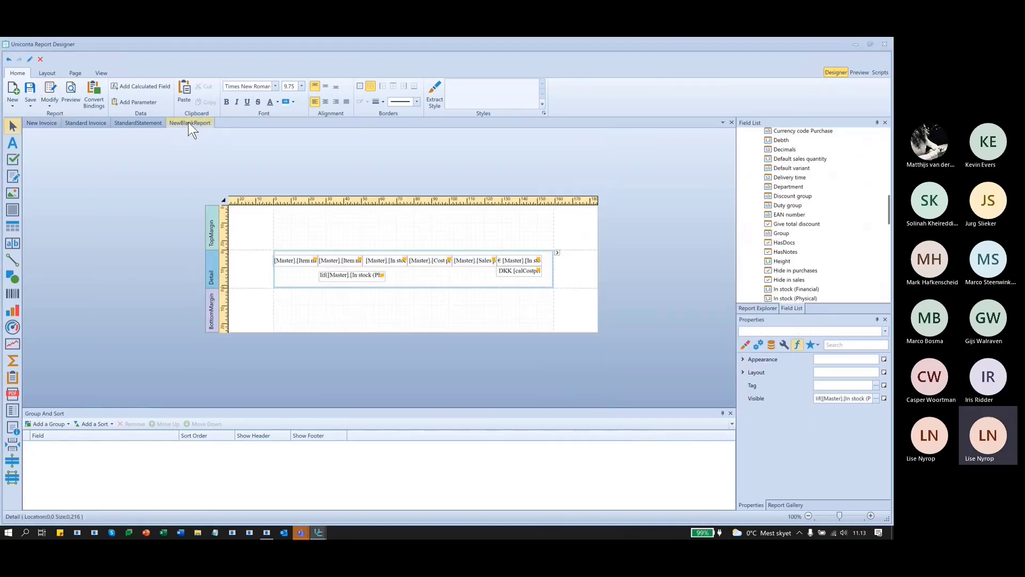
left_click(345, 274)
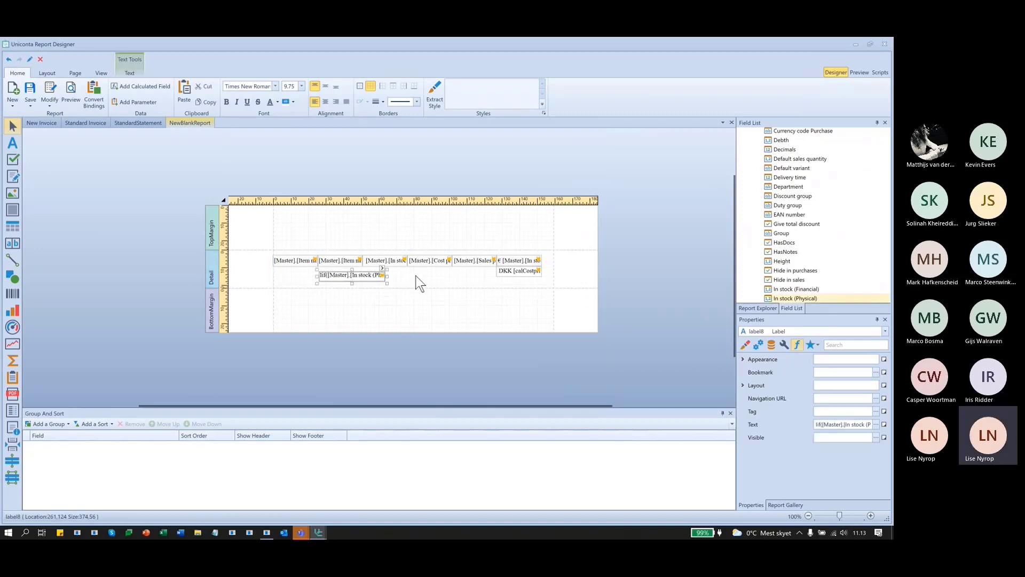
left_click(420, 283)
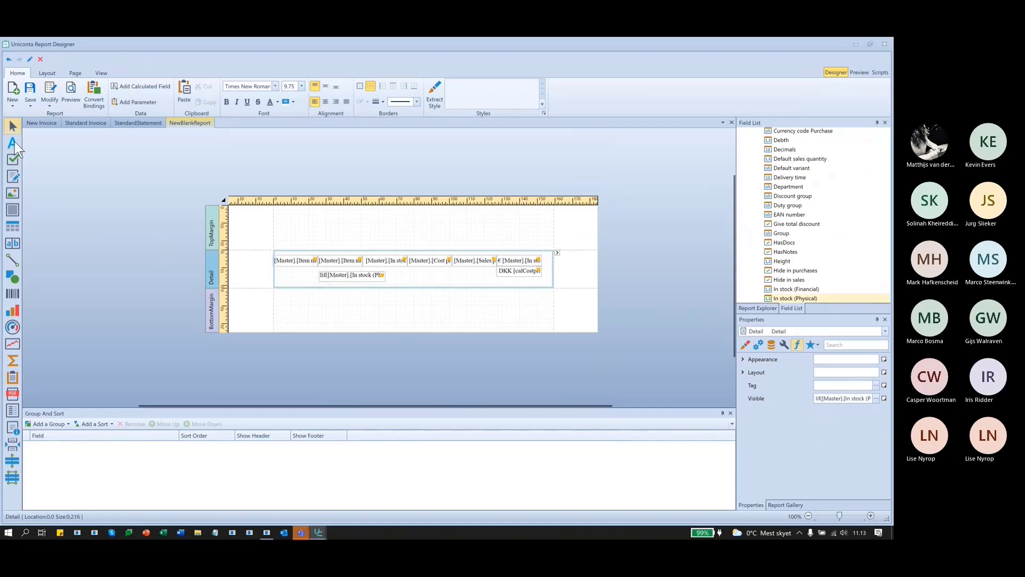
left_click_drag(406, 270, 490, 286)
left_click(485, 268)
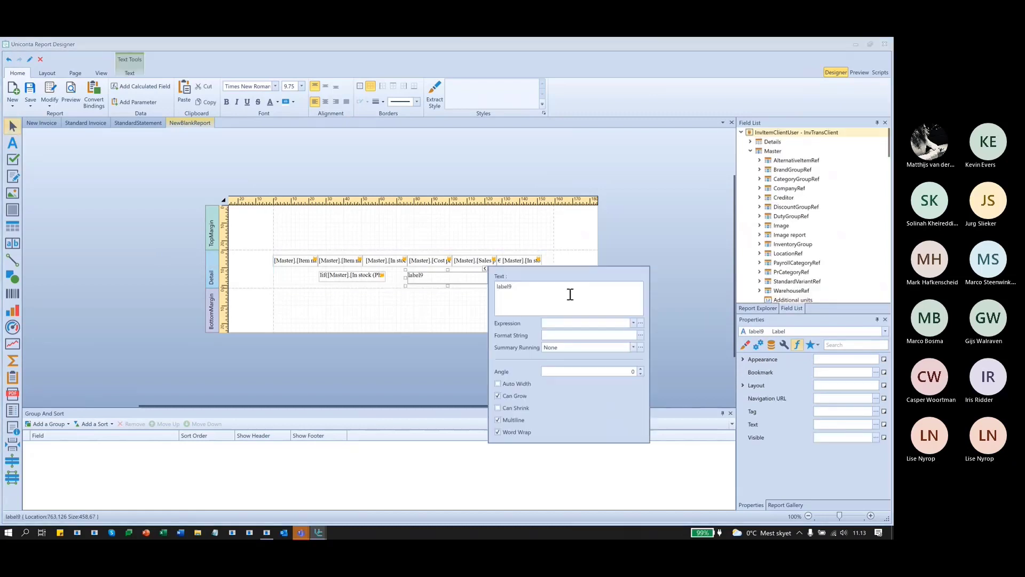
Examine the descriptions of the Math functions Abs, Round, ToDecimal and ToDouble in the new label's expression editor.
left_click(641, 322)
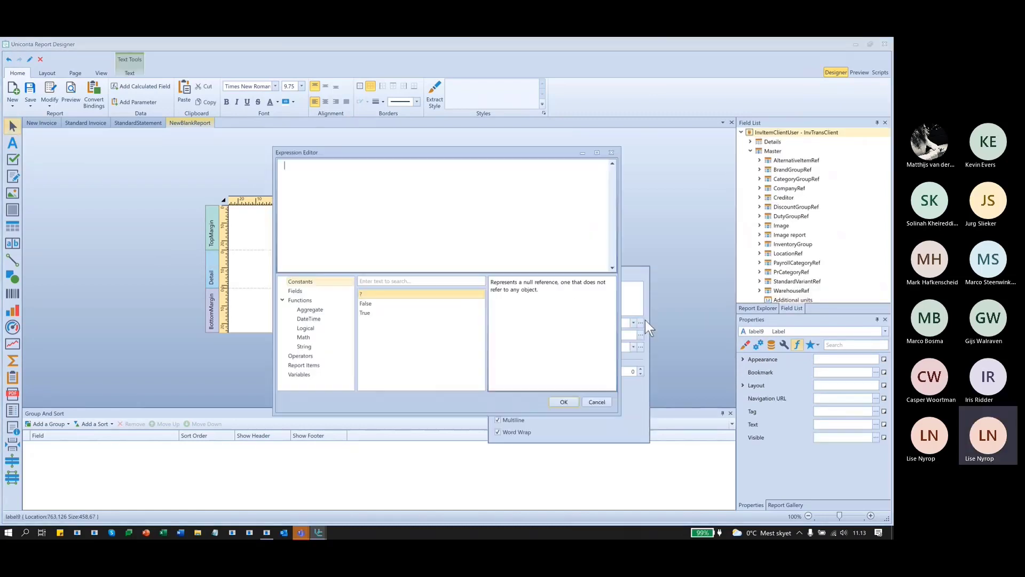
left_click(315, 337)
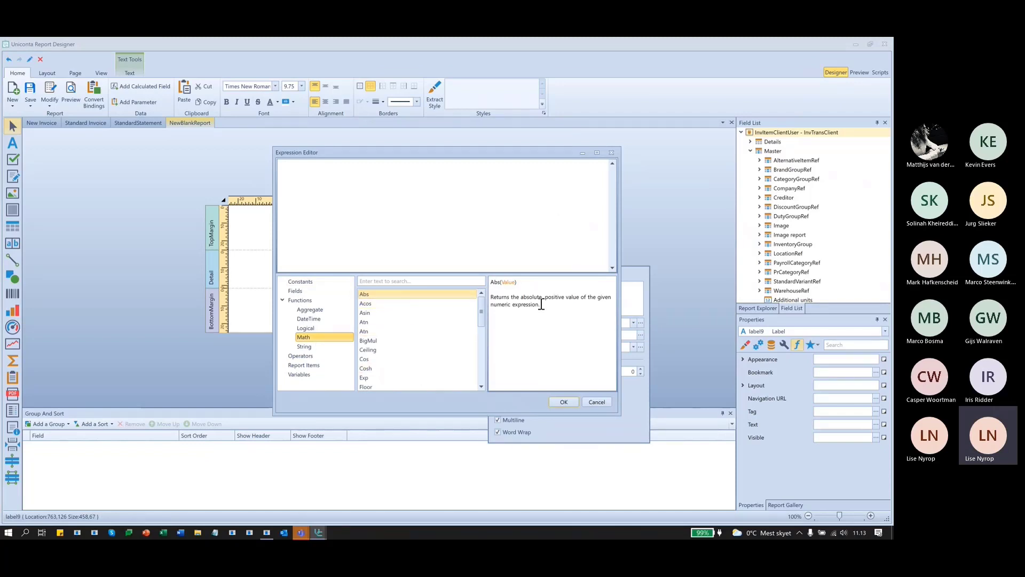
left_click_drag(545, 297, 591, 304)
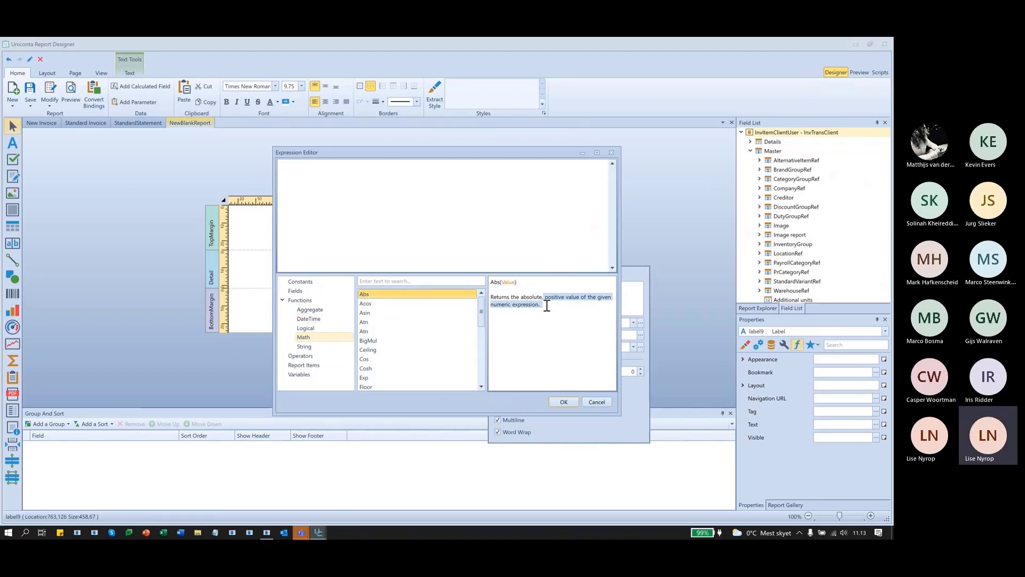
scroll(427, 341, "down", 2)
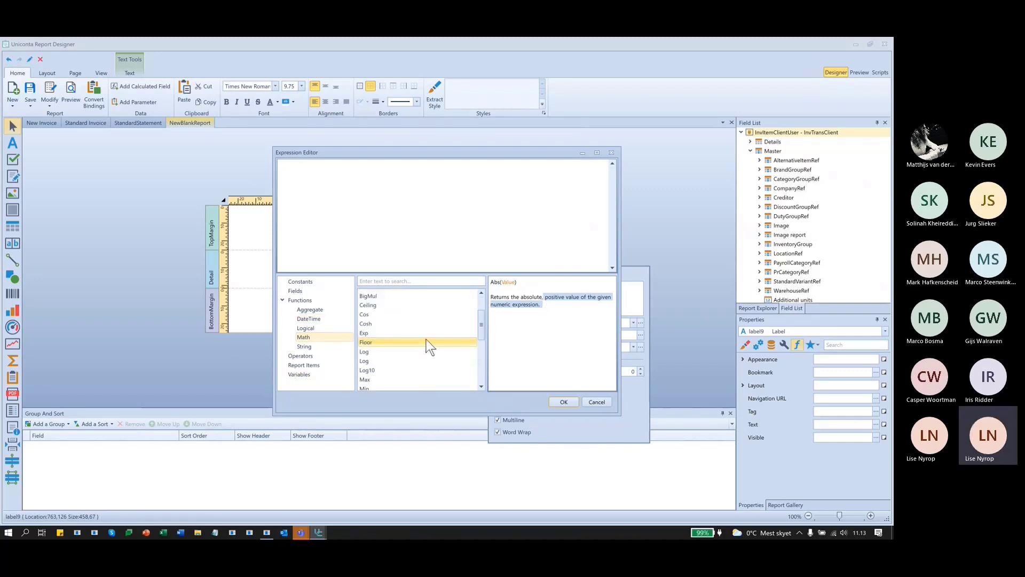
scroll(426, 339, "down", 2)
scroll(426, 339, "down", 2)
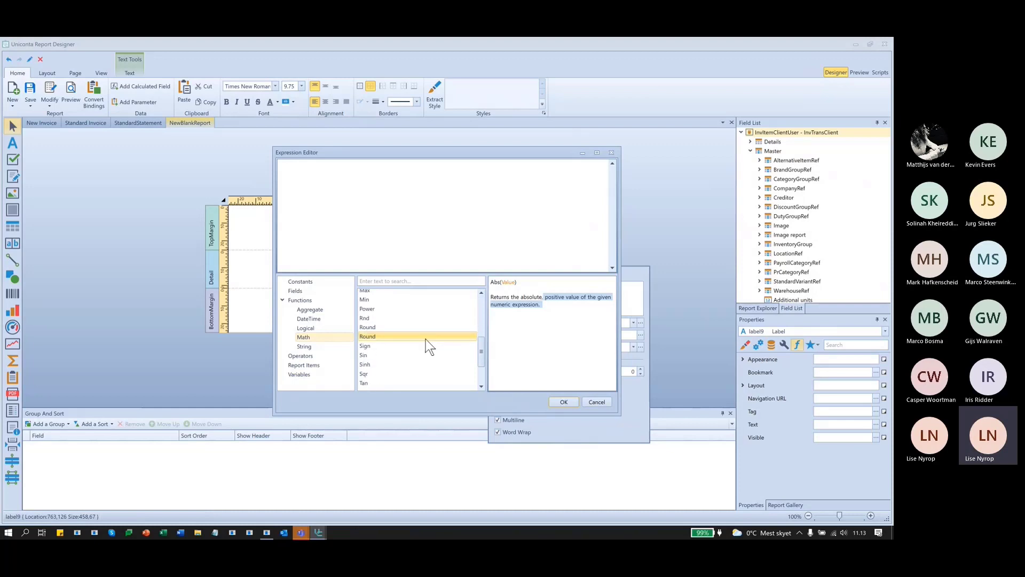
left_click(409, 325)
left_click(389, 337)
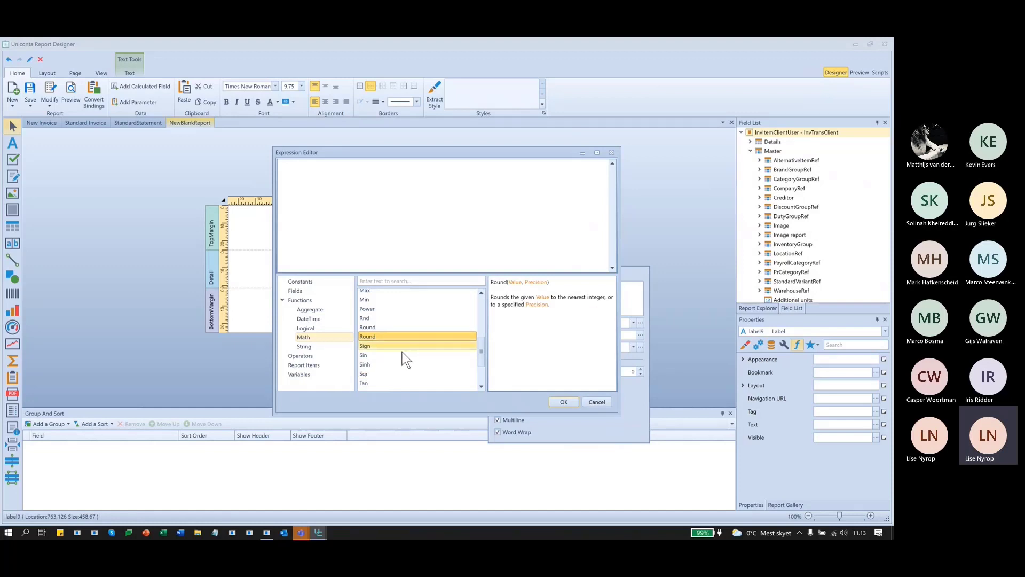
scroll(402, 352, "down", 2)
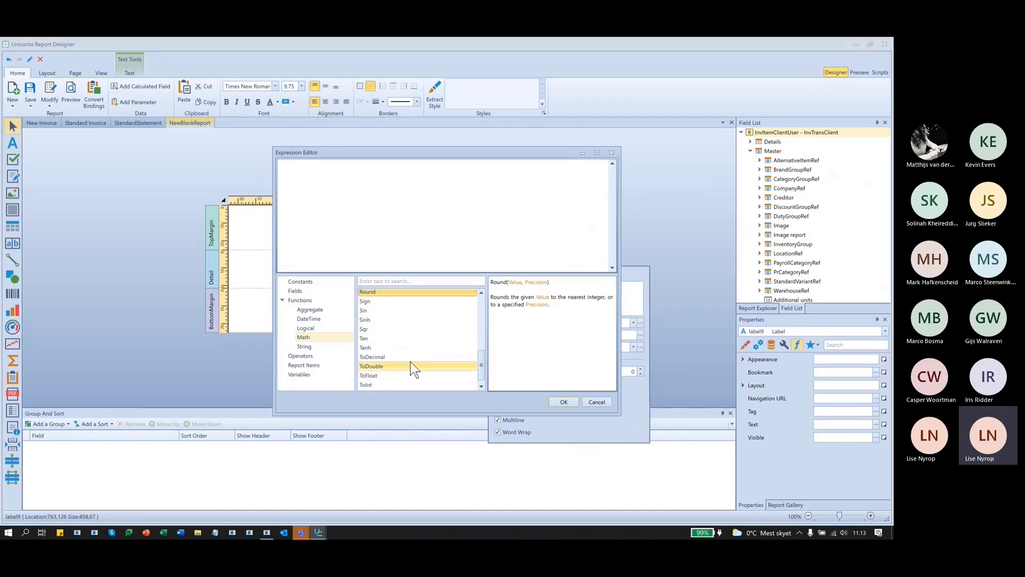
left_click(410, 358)
left_click(398, 366)
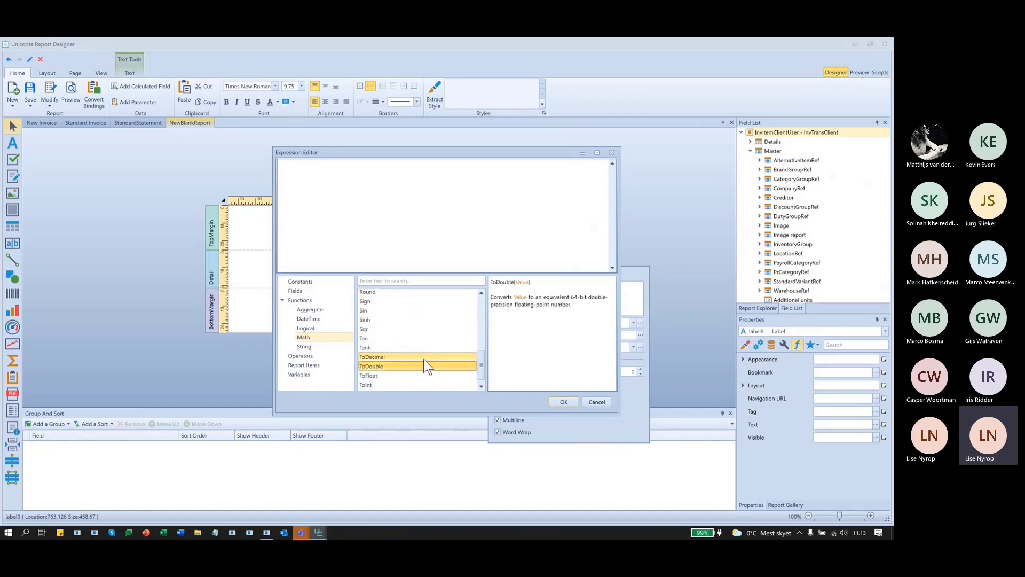
Insert the Concat string function into the new label's expression and place the cursor among its arguments.
scroll(398, 373, "down", 1)
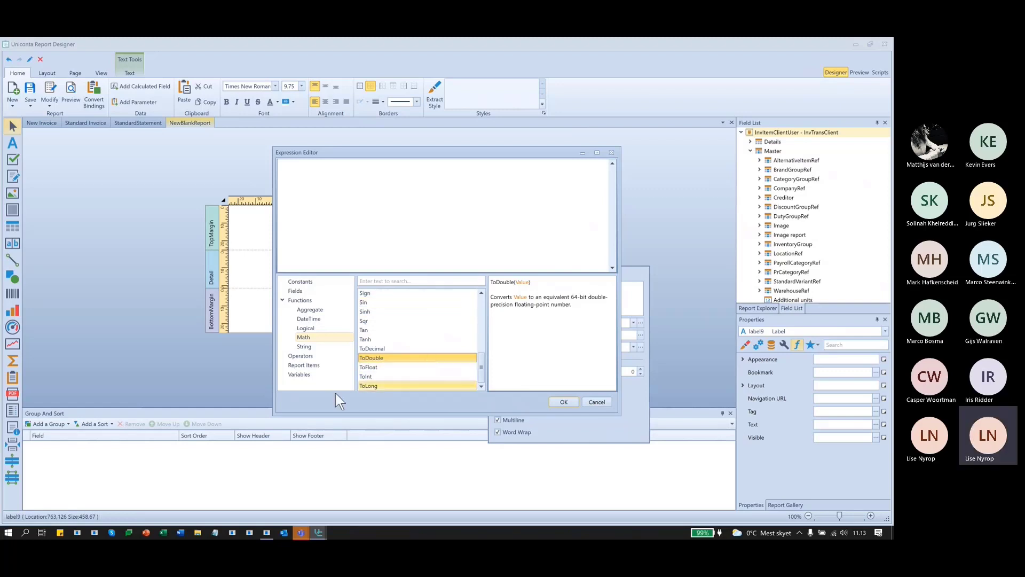
left_click(304, 347)
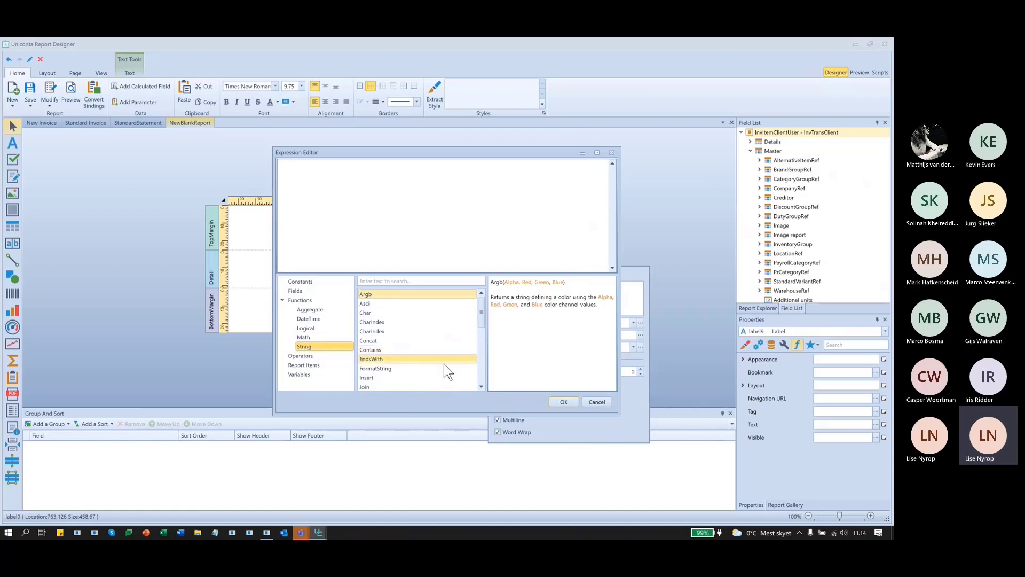
left_click(412, 338)
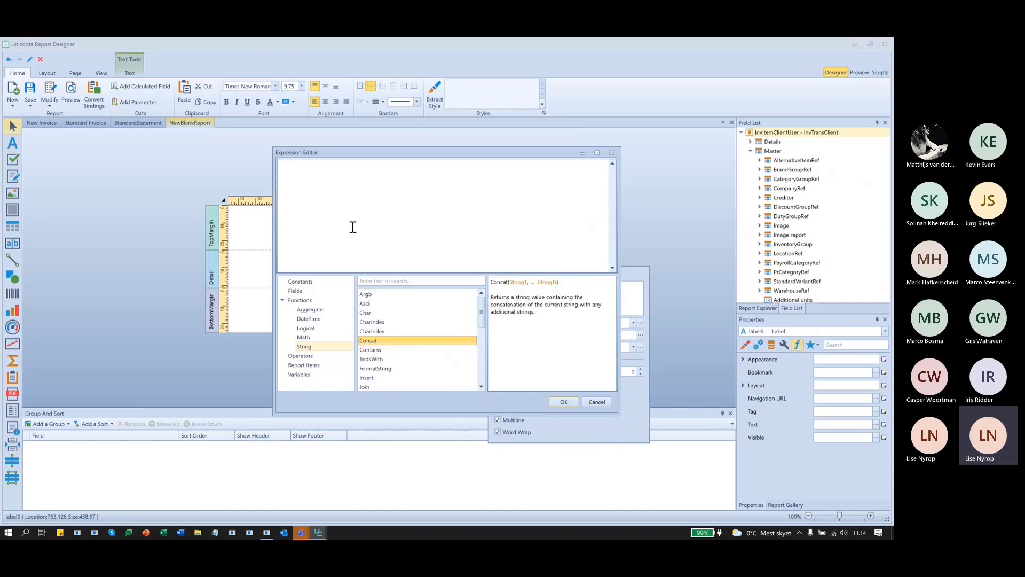
double_click(368, 340)
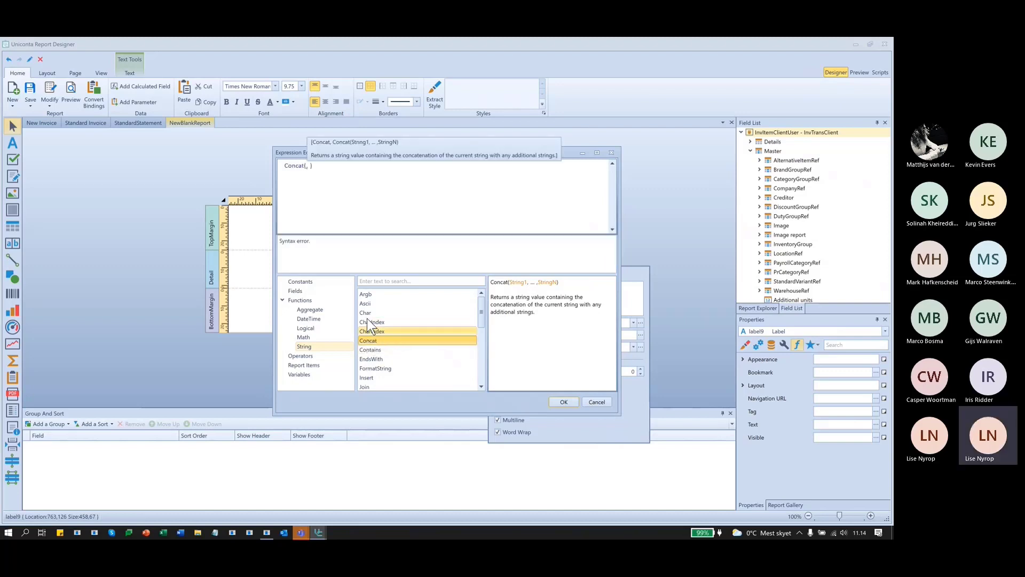
left_click(410, 179)
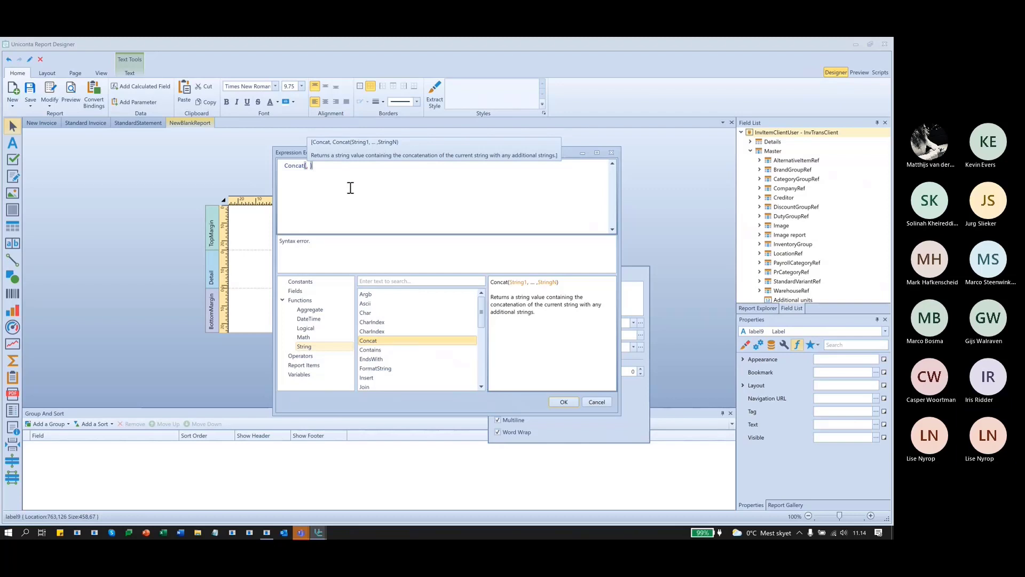
key("Left")
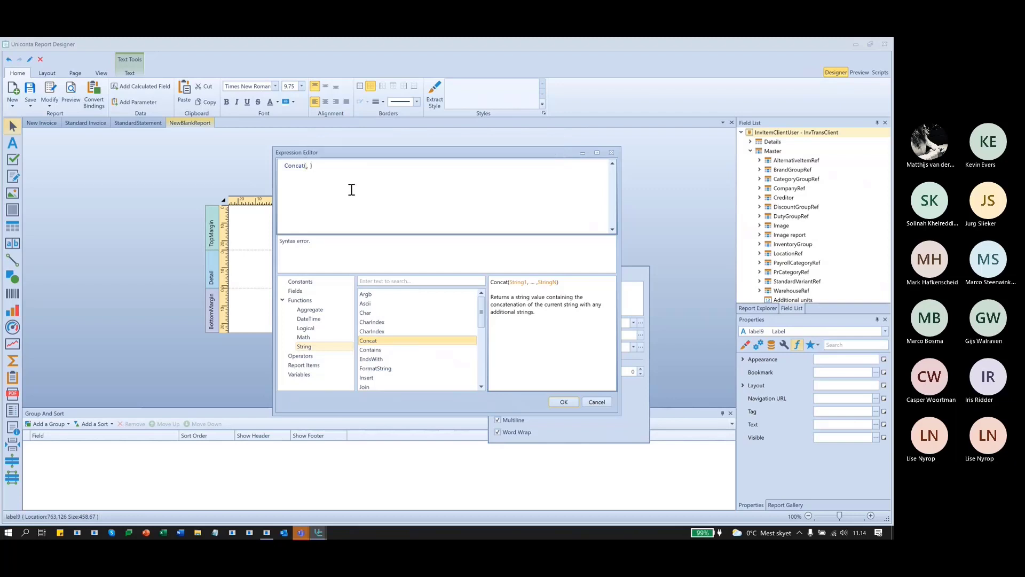
type("master.")
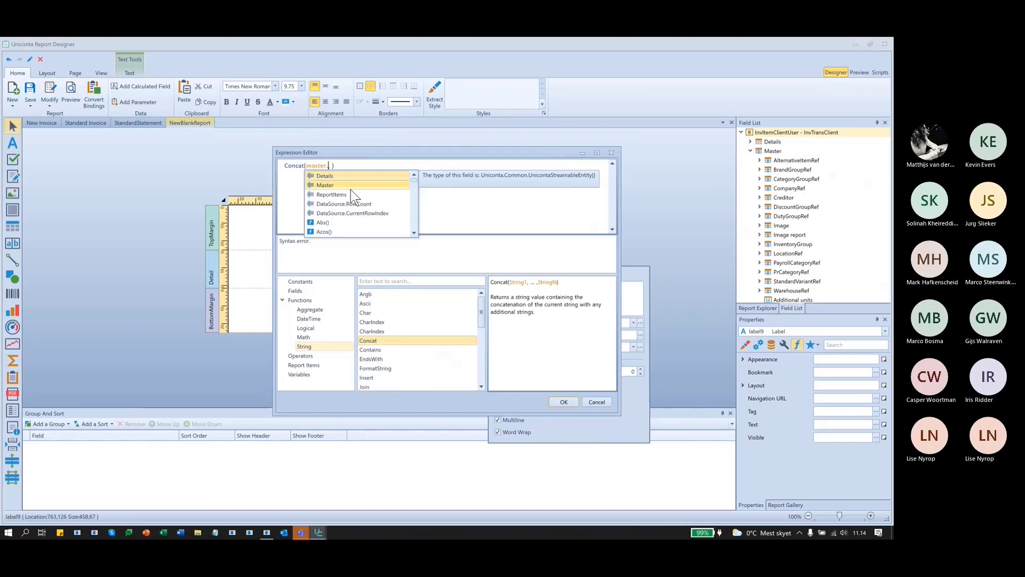
double_click(354, 185)
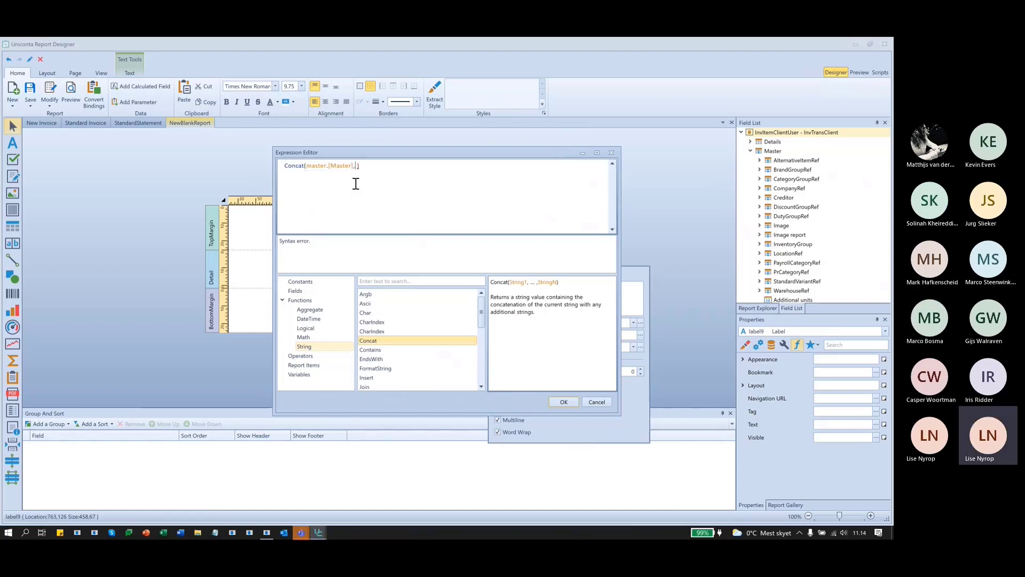
key("ctrl+shift+Left")
key("ctrl+shift+Left")
key("ctrl+shift+Left")
key("ctrl+shift+Left")
Enter [Master].[Item name] as the first argument of the Concat function.
type("mas")
key("Return")
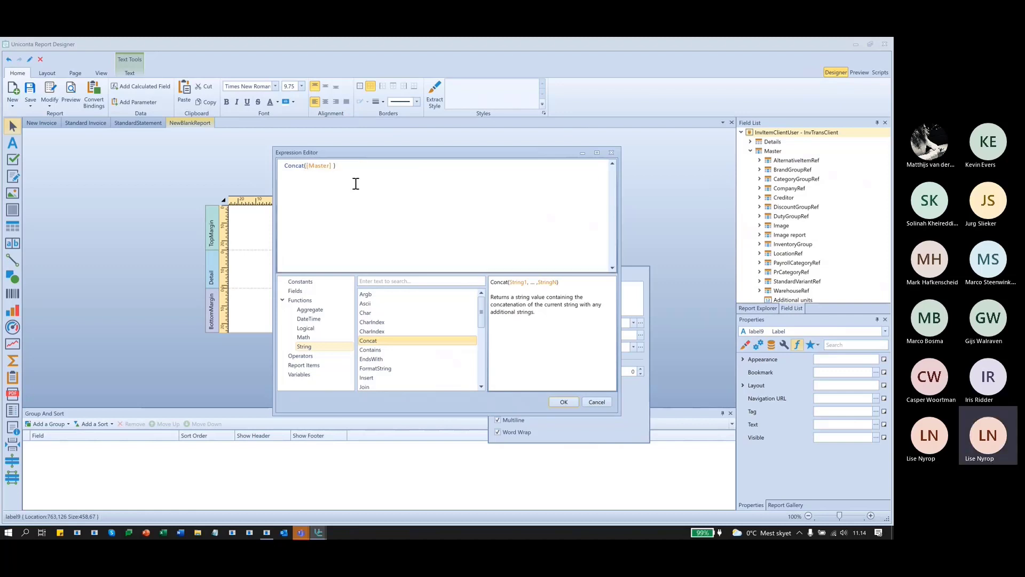
type(".")
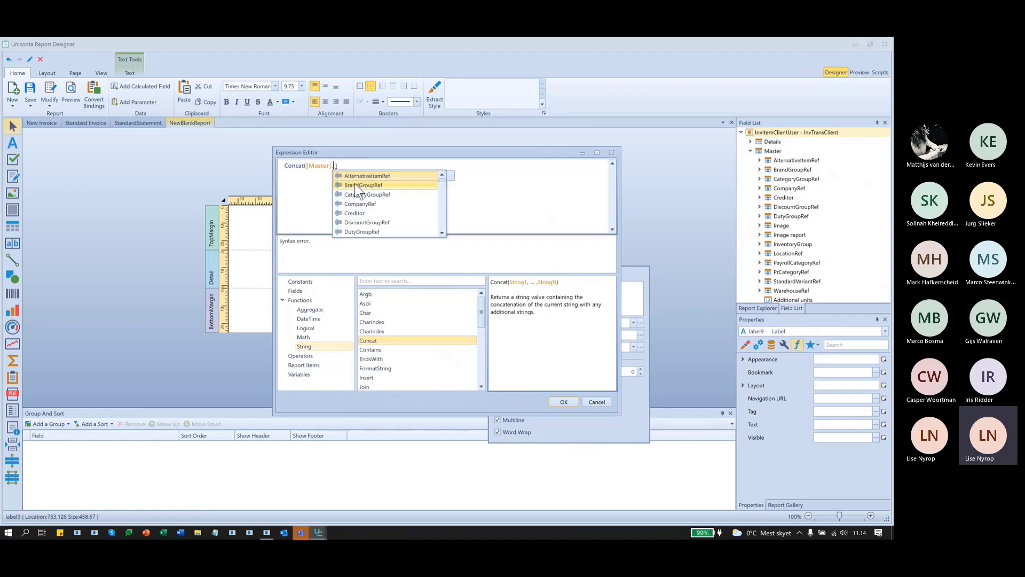
key("Escape")
type("i")
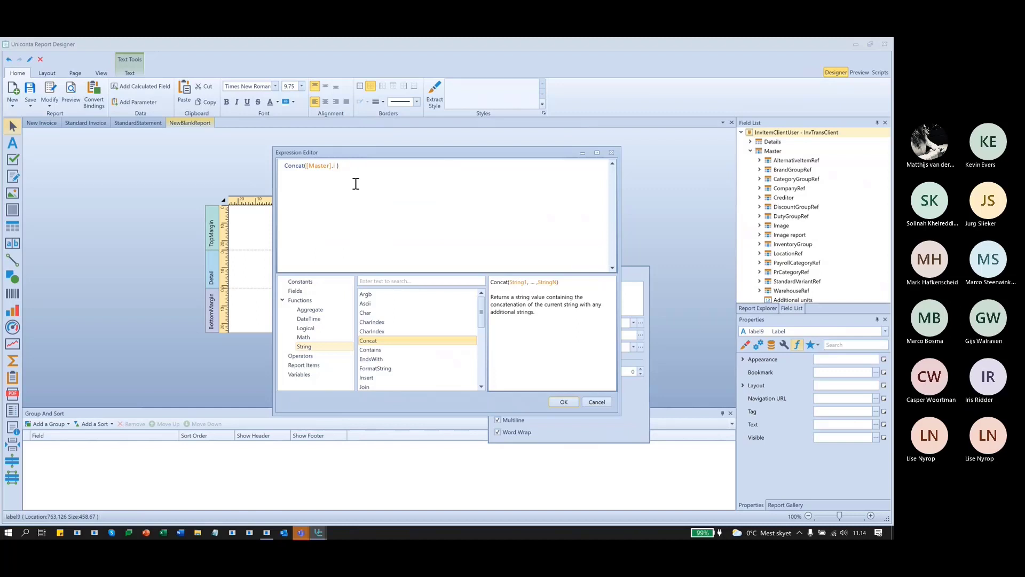
key("BackSpace")
type("nam")
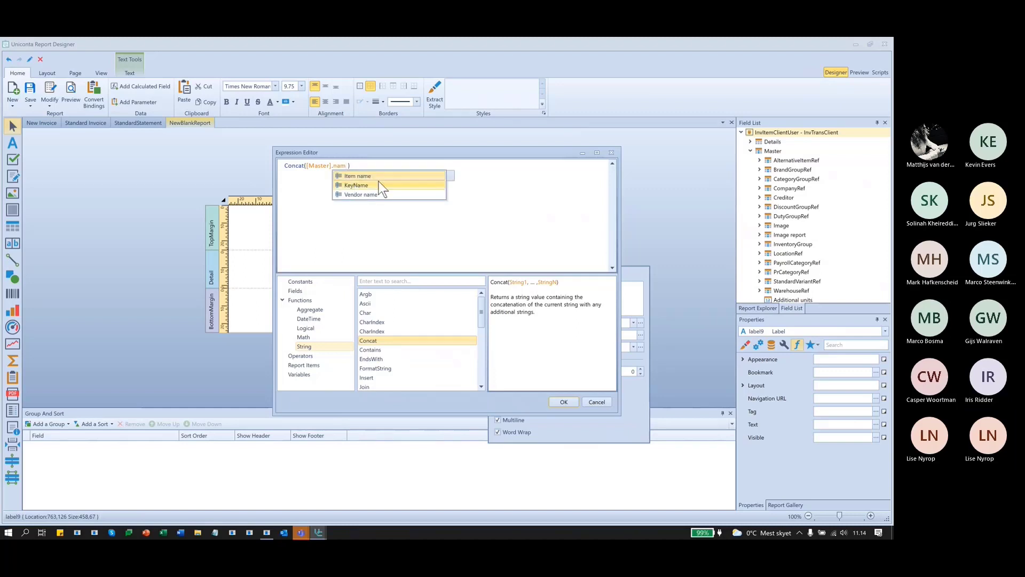
key("Return")
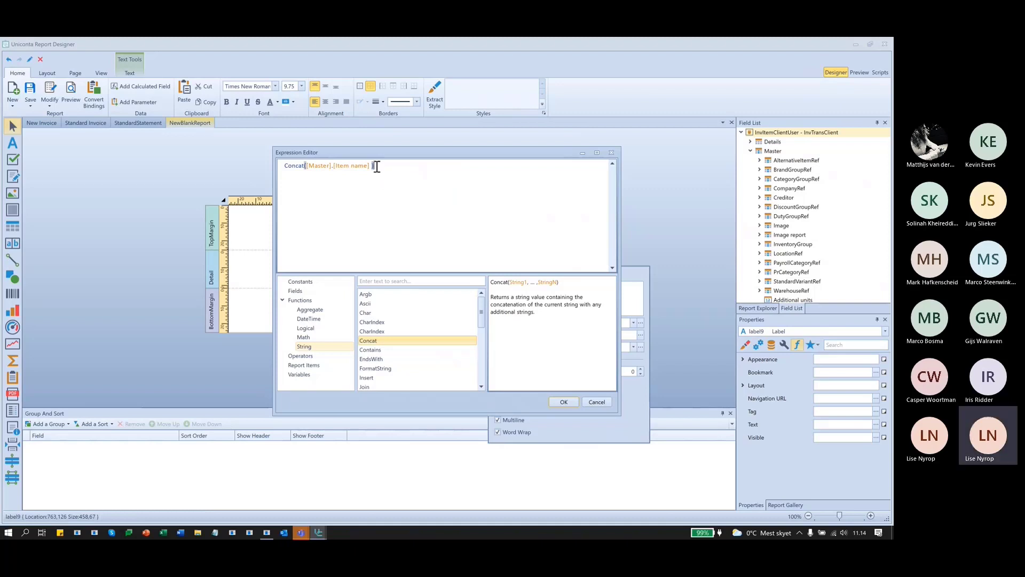
Add a space string ' ' and [Master].[Item number] as further Concat arguments and close the function.
type(",")
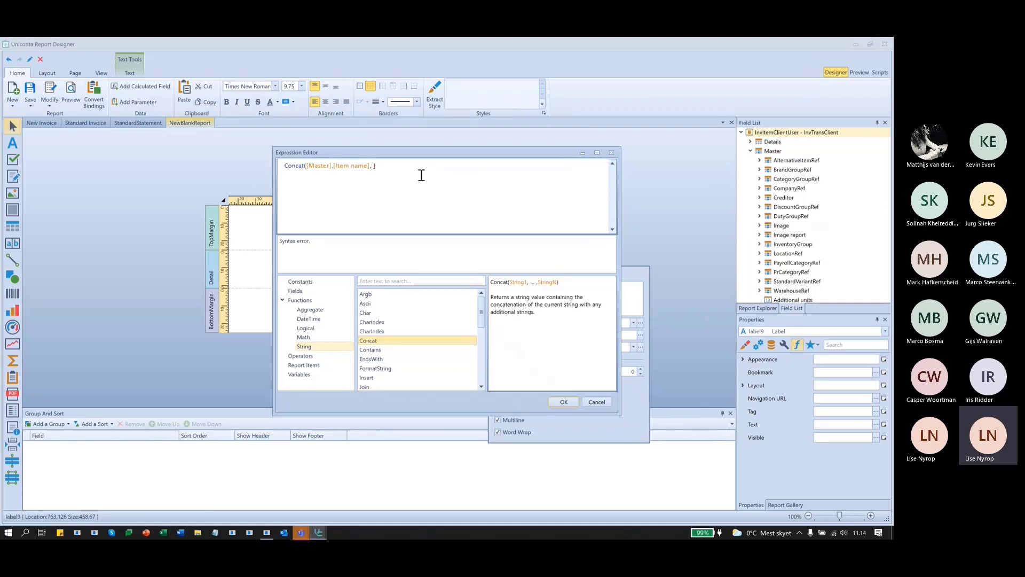
type(" )")
type("'")
key("BackSpace")
key("BackSpace")
type("' ',")
type(" [Master]")
type(",")
type("nu")
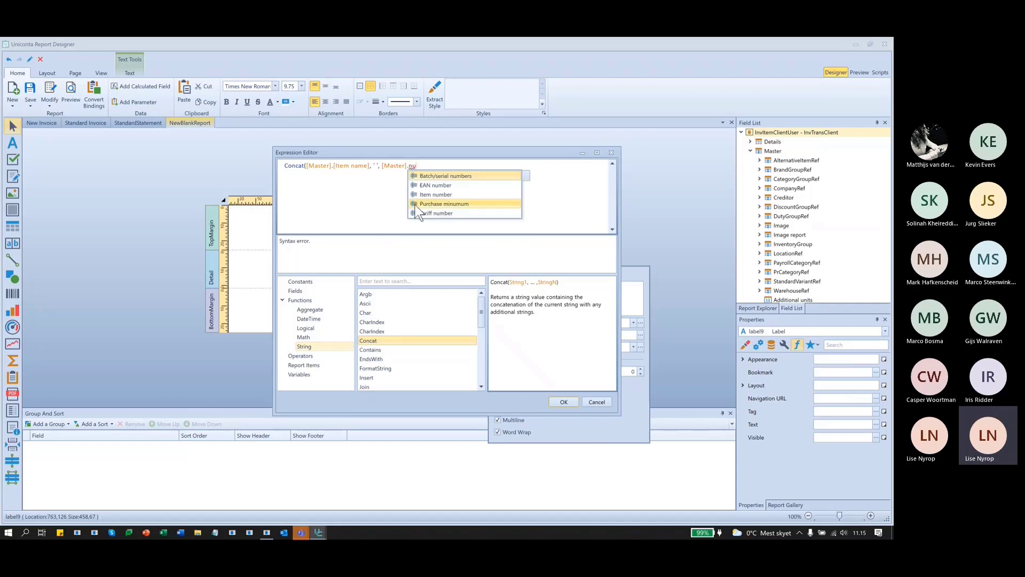
left_click(430, 195)
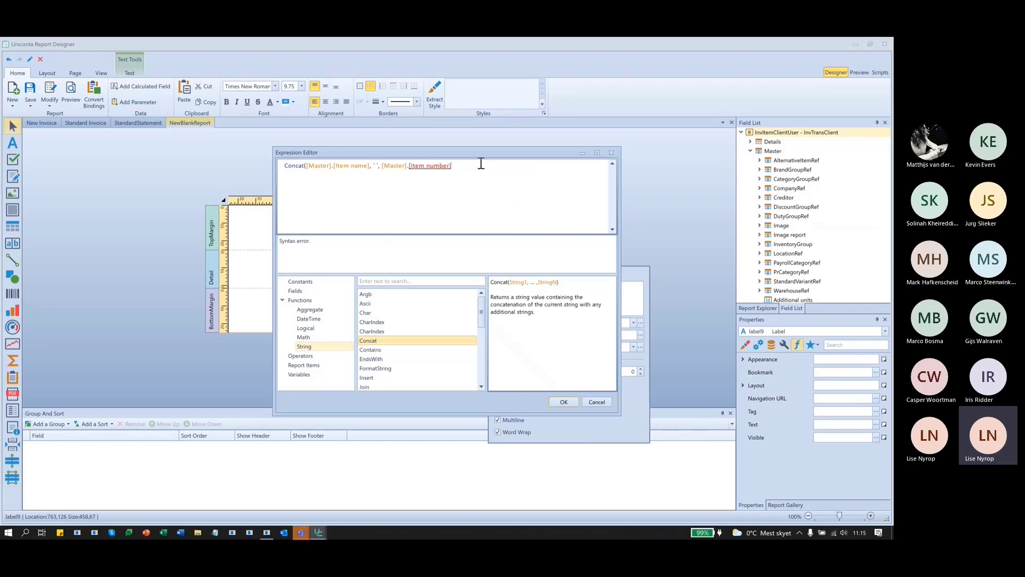
type(")")
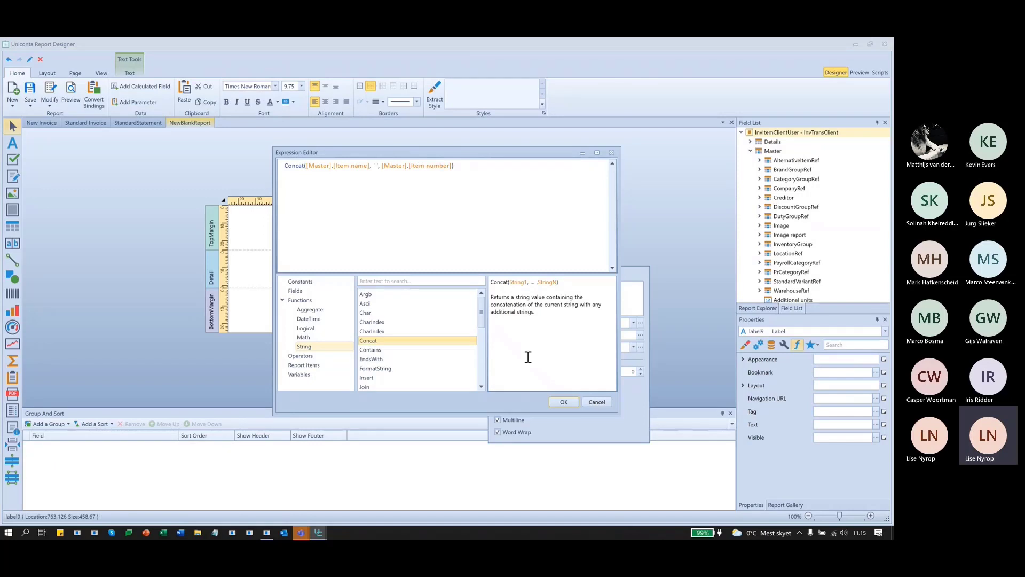
Enclose the item number in parentheses by extending the separator to ' (' and adding ')' as last argument, and accept the expression.
type("(")
type(", ")
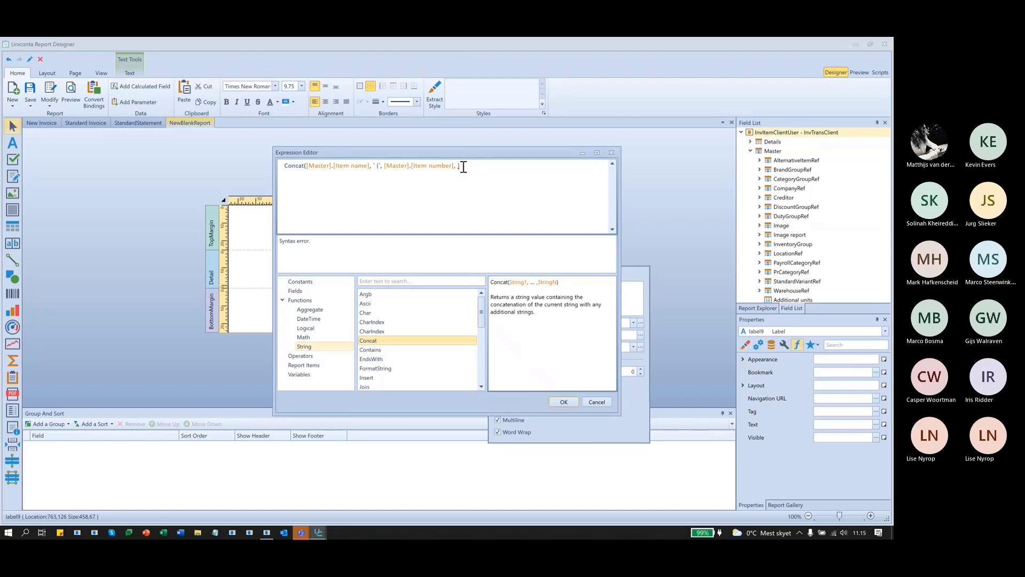
type("'")
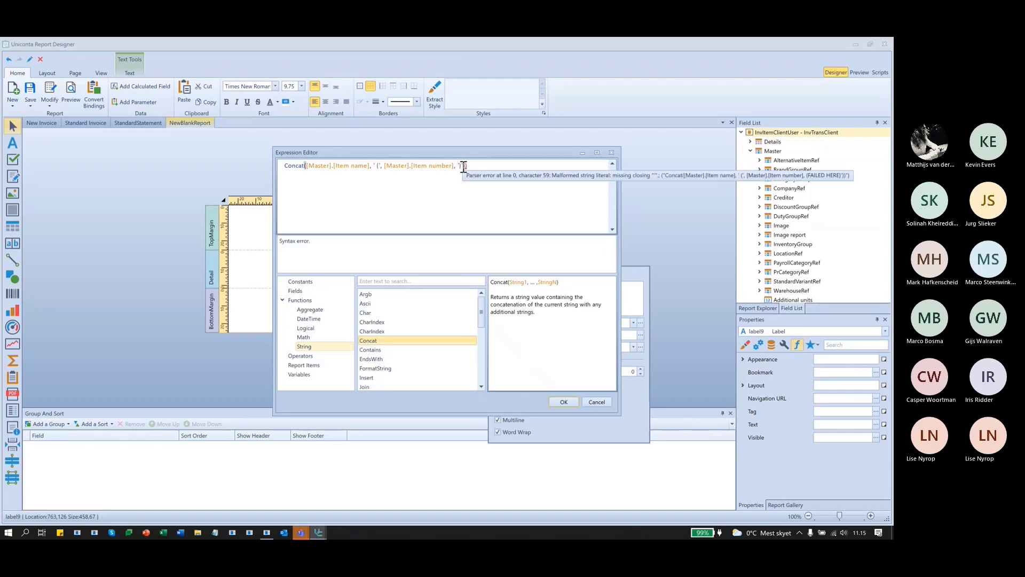
left_click(466, 166)
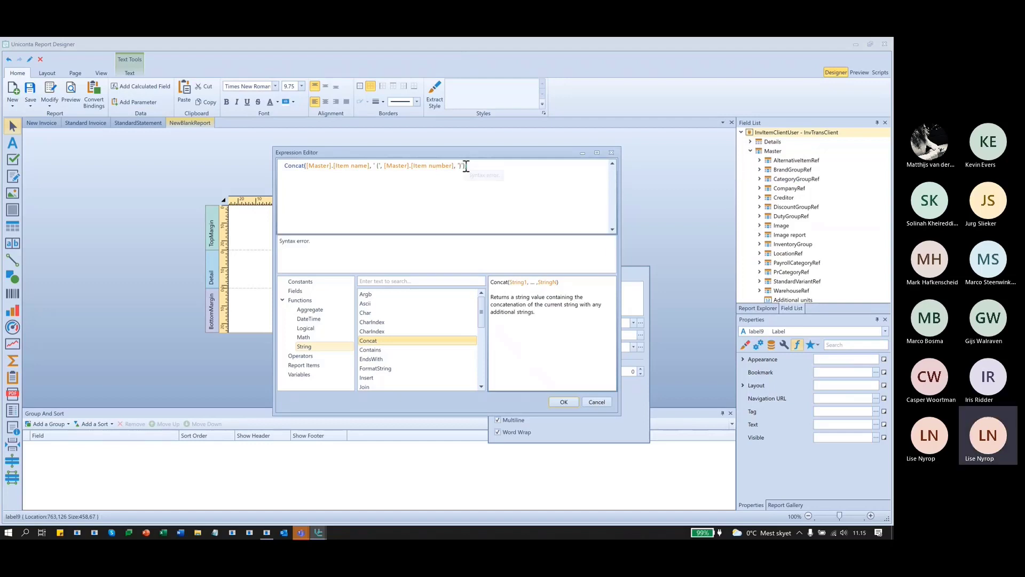
type(")")
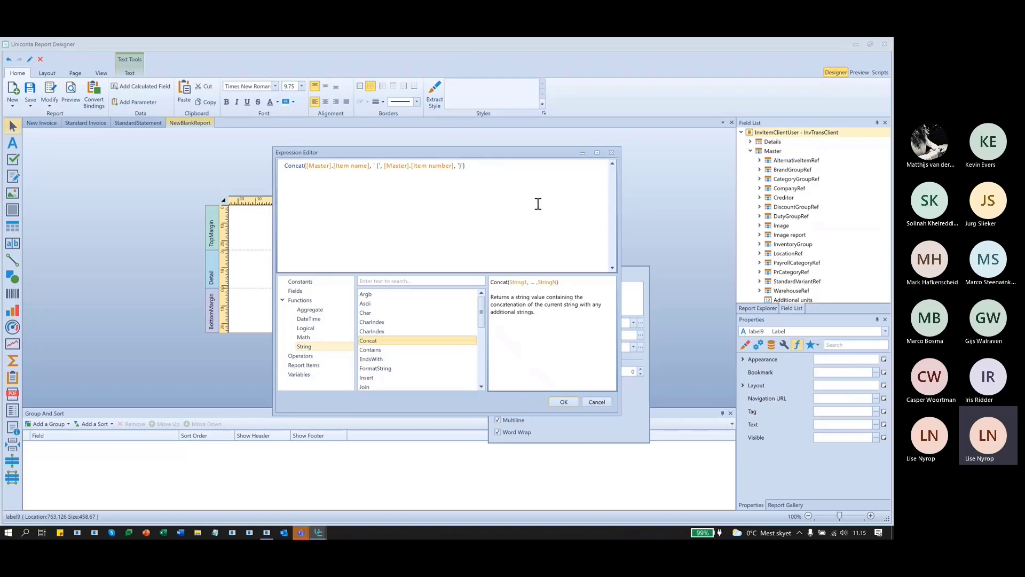
mouse_move(299, 166)
left_click(561, 401)
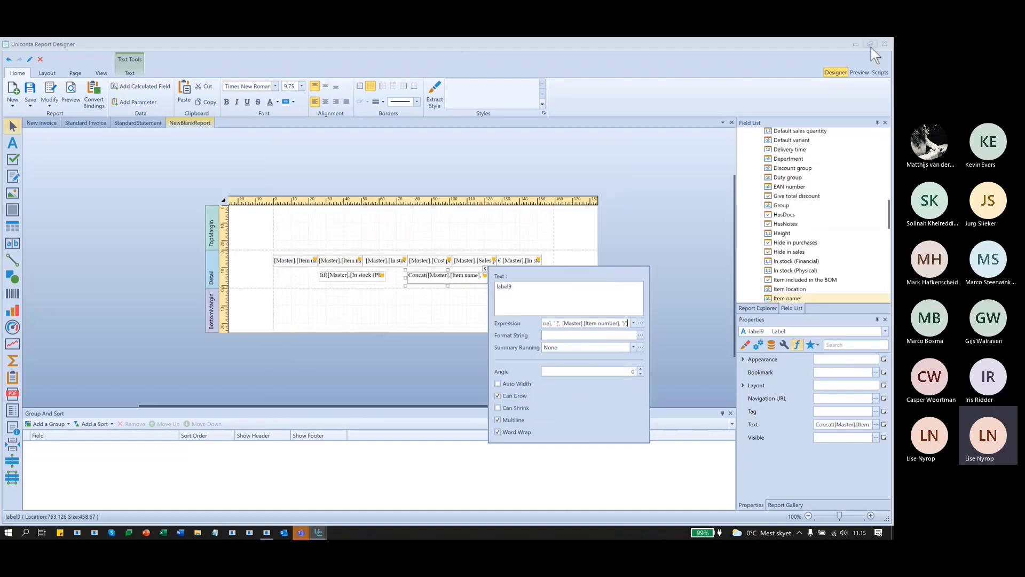
Preview the report to check the concatenated item name and number, and return to the design view.
left_click(858, 72)
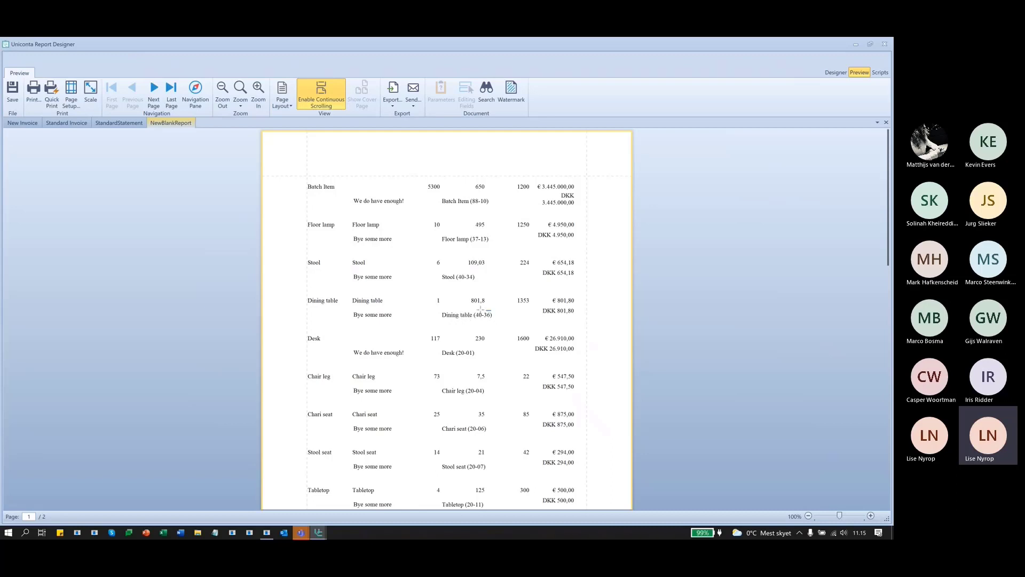
left_click_drag(481, 308, 432, 321)
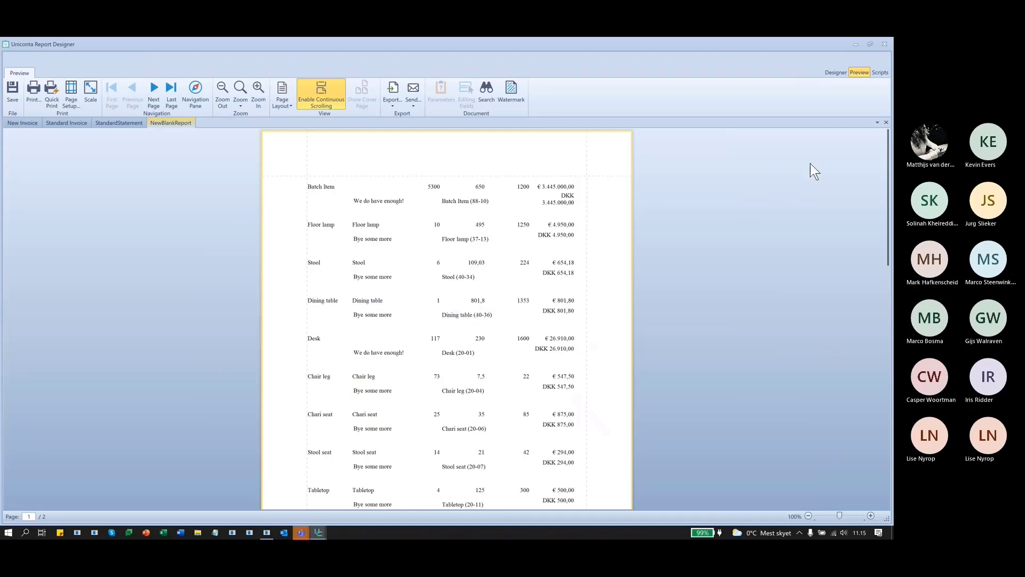
left_click(837, 73)
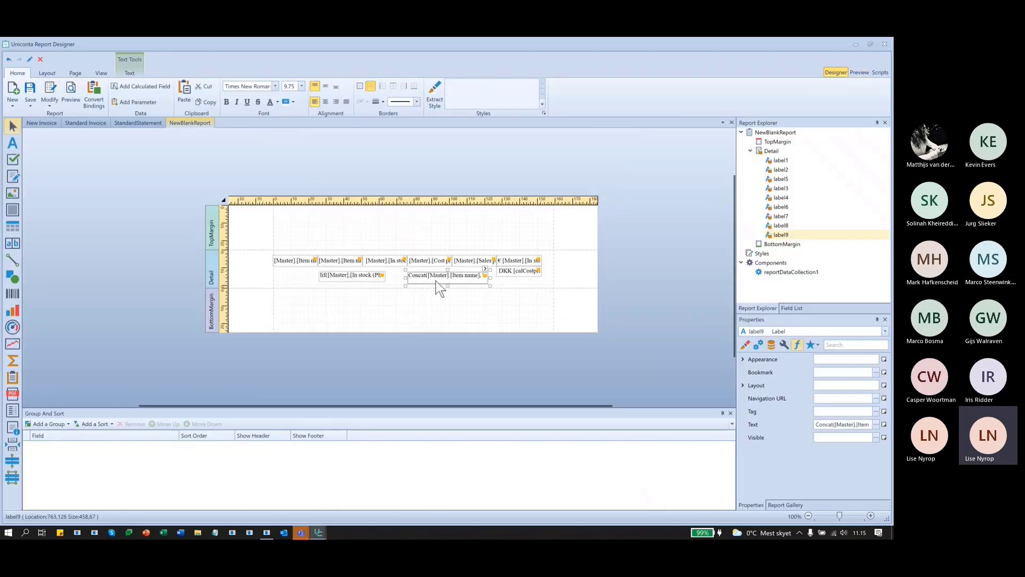
Move the Concat label beneath the item fields and draw a label about 553 wide and 71 high below it, with its quick settings open.
left_click_drag(330, 279, 412, 316)
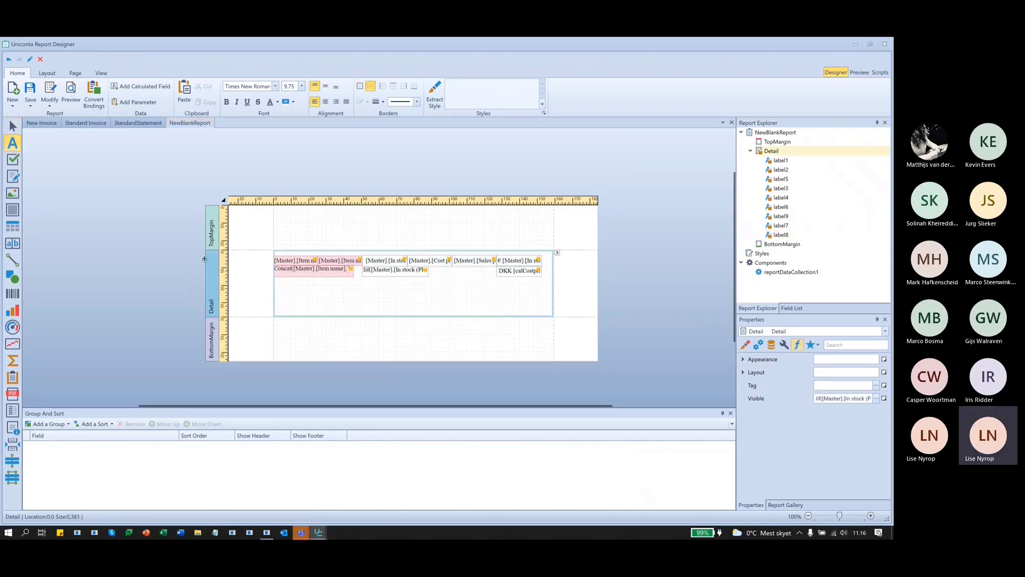
left_click_drag(276, 280, 372, 293)
left_click(370, 277)
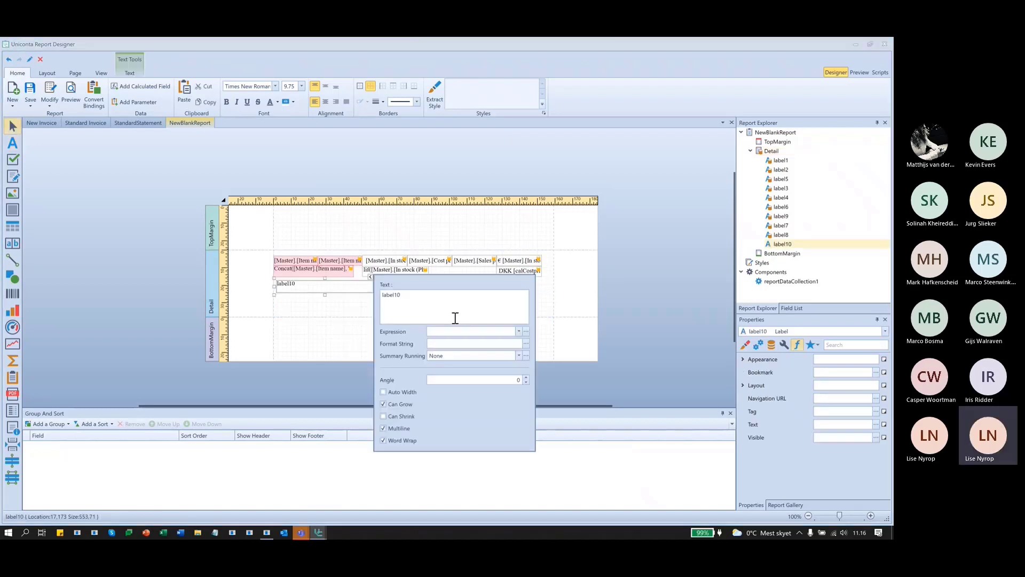
Insert the FormatString string function into the new label's expression.
left_click(526, 329)
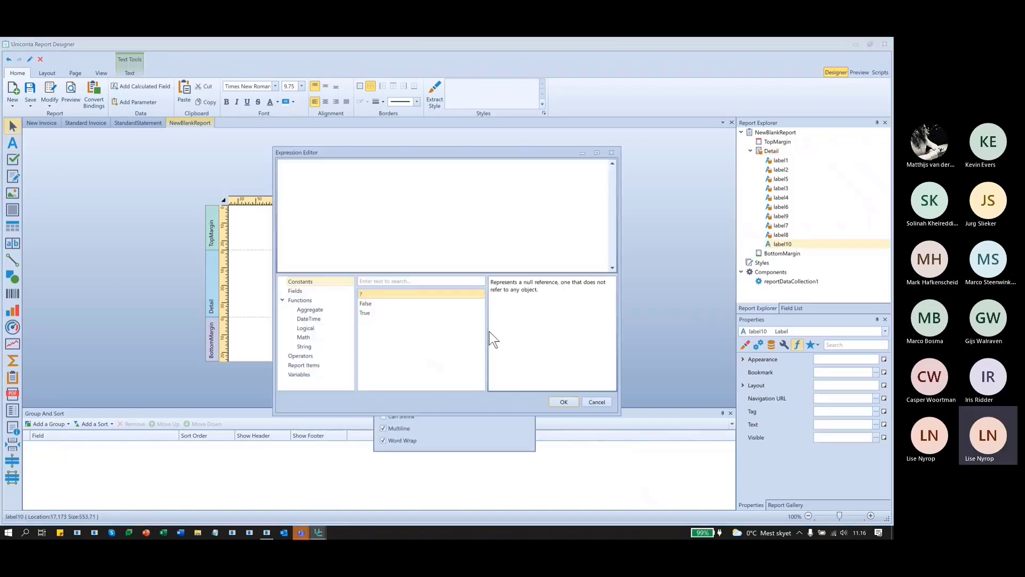
left_click(313, 346)
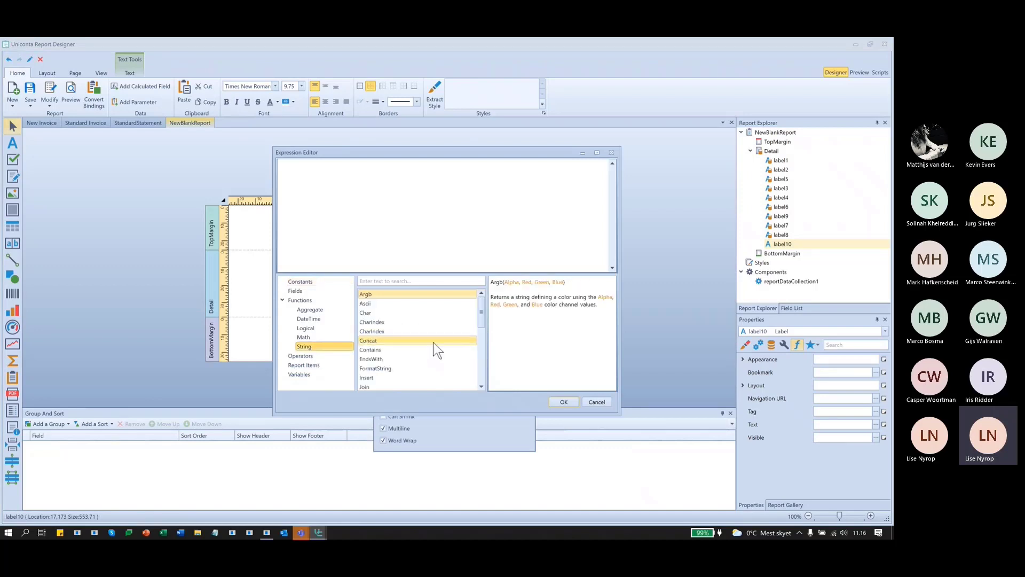
double_click(396, 369)
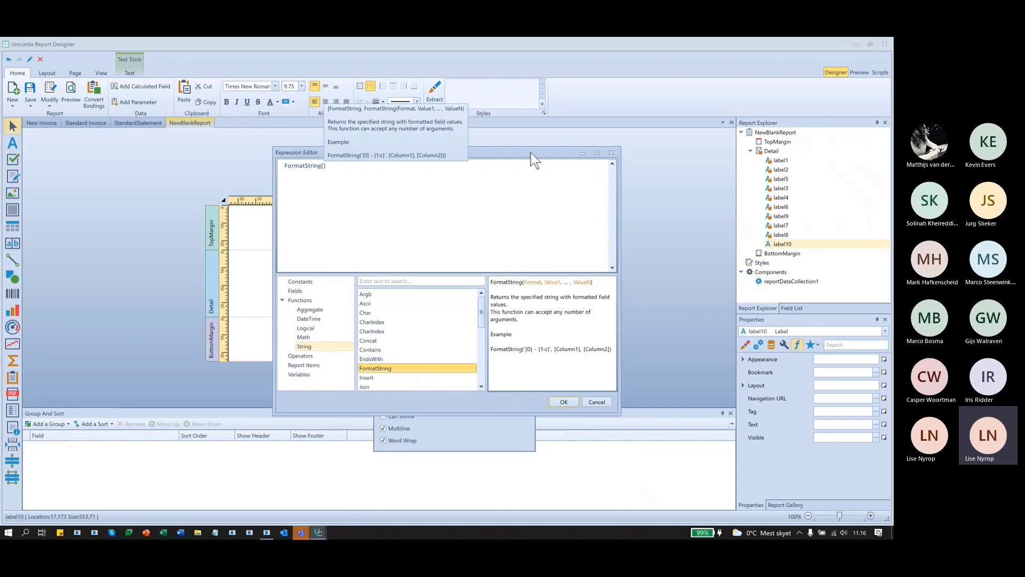
left_click(334, 167)
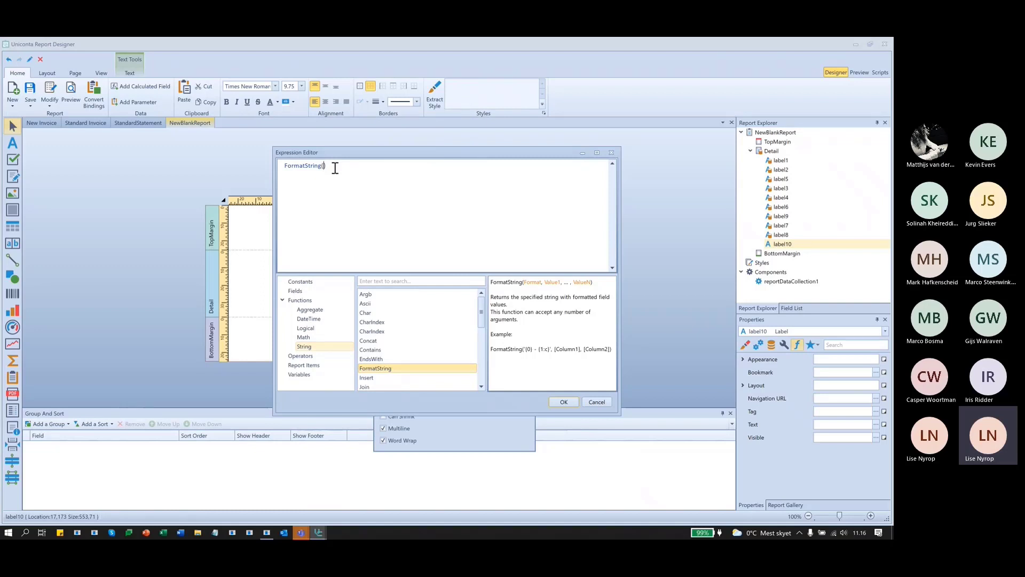
Give FormatString an empty quoted format argument followed by the [Master].[Item name] field as its first value.
type("'',")
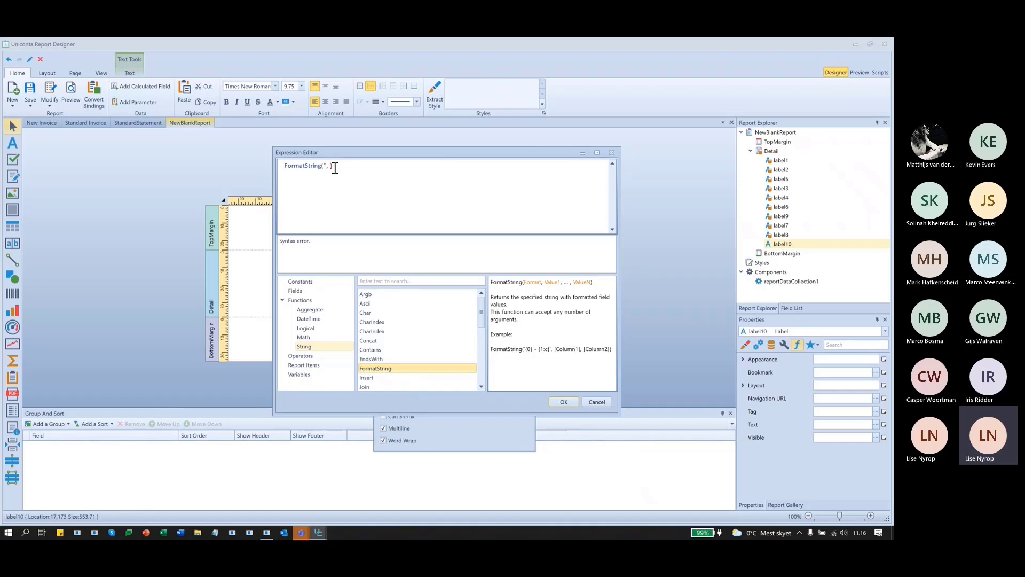
type("[Master]")
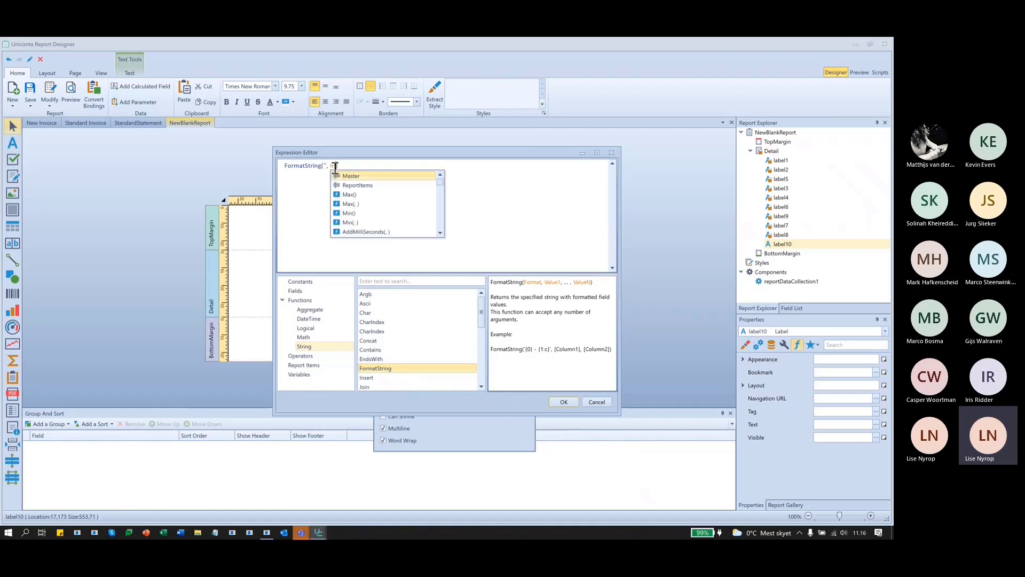
key("Return")
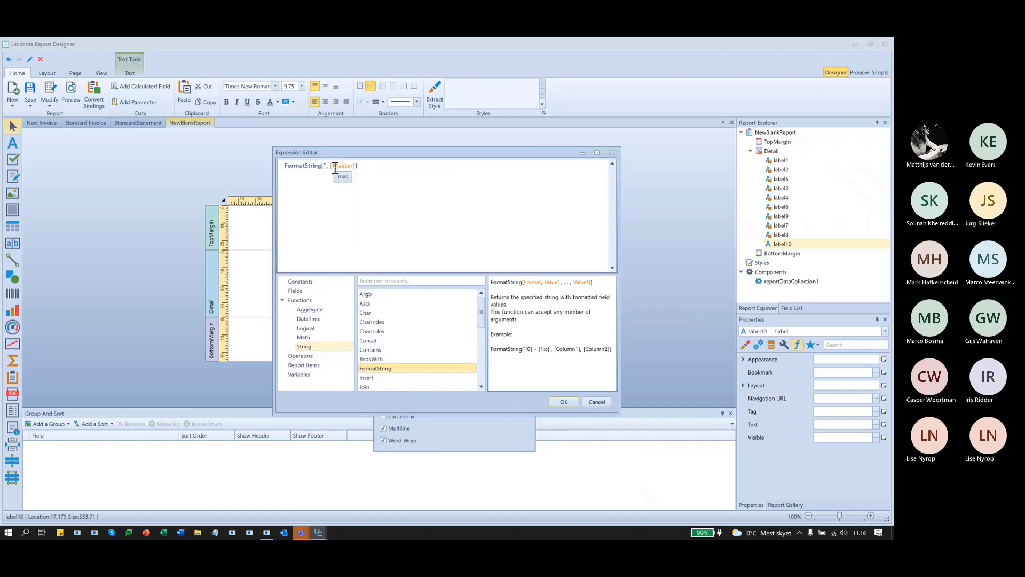
type(".na")
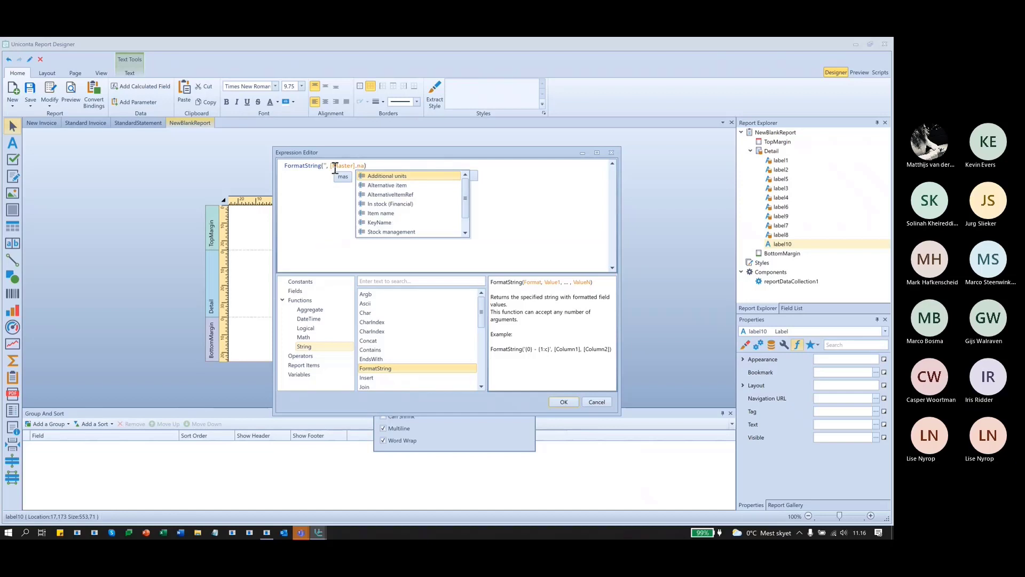
type("m")
key("Return")
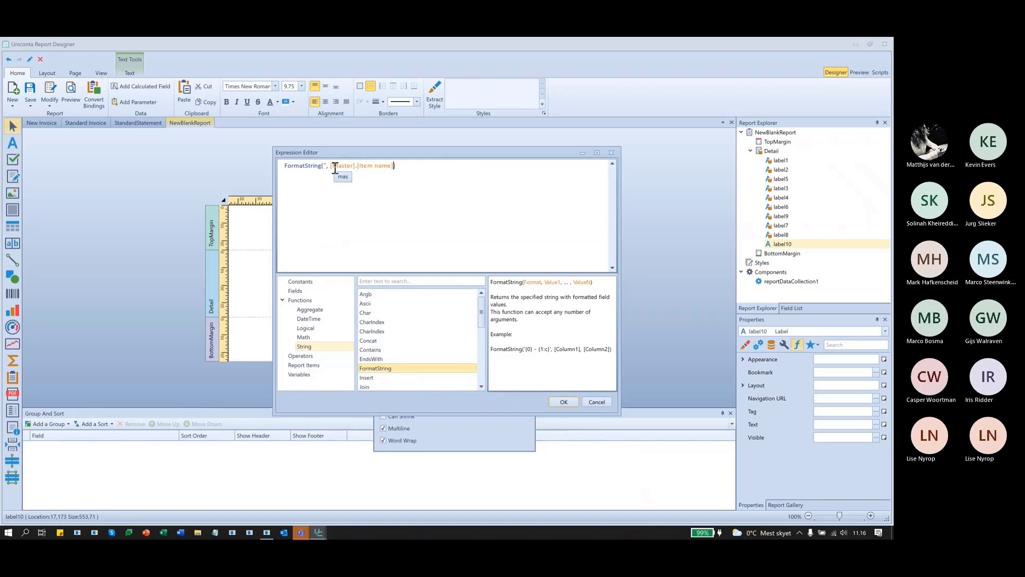
Add [Master].[Item number] as the second value of the FormatString function.
type(", ")
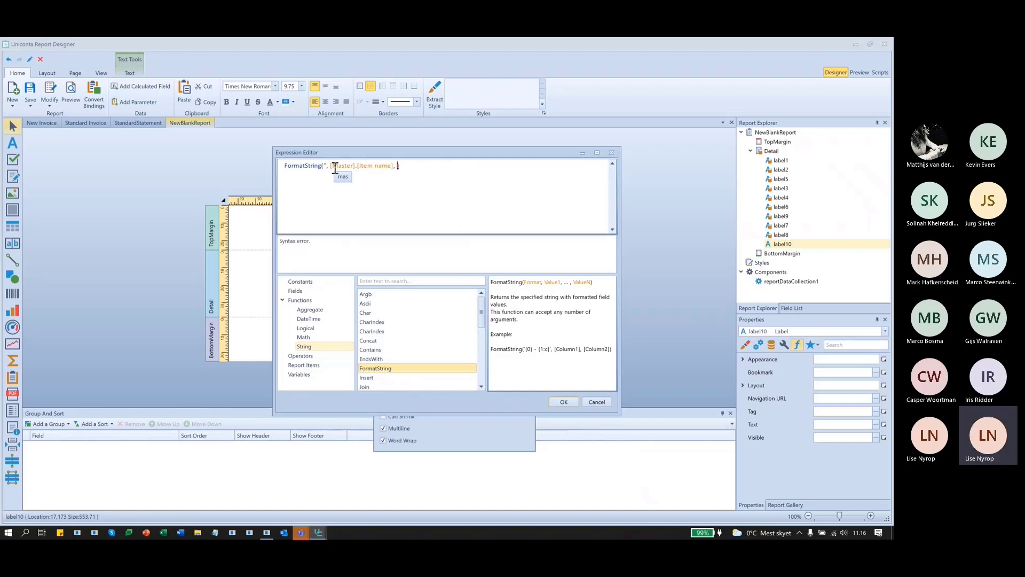
type("mas")
key("Return")
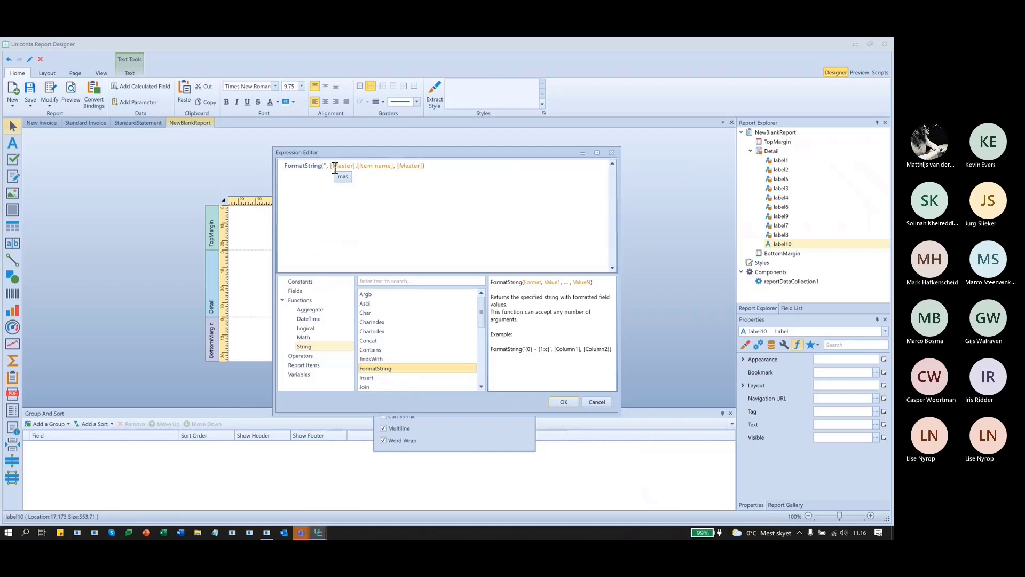
type(".")
type("nu")
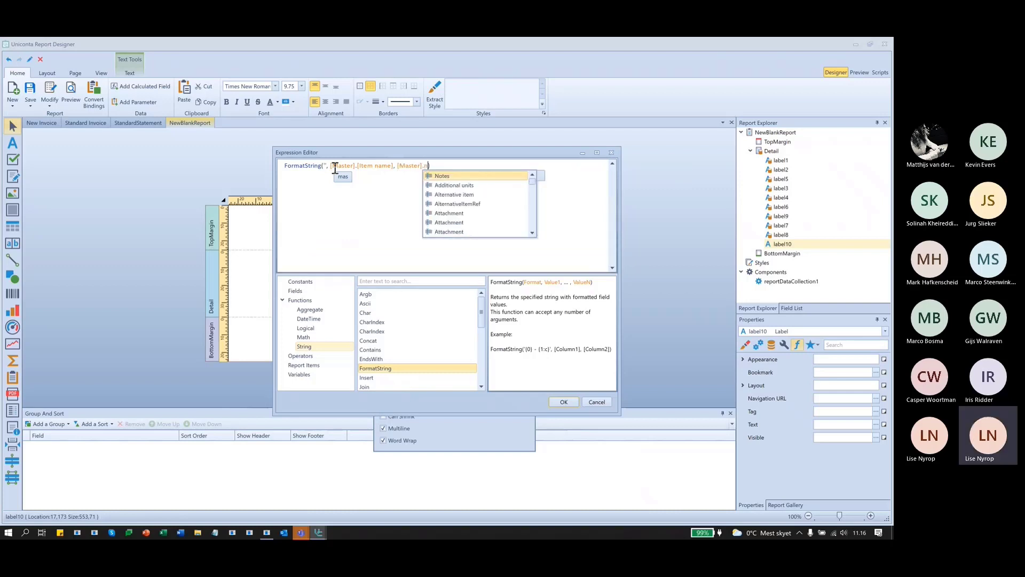
key("Down")
key("Down")
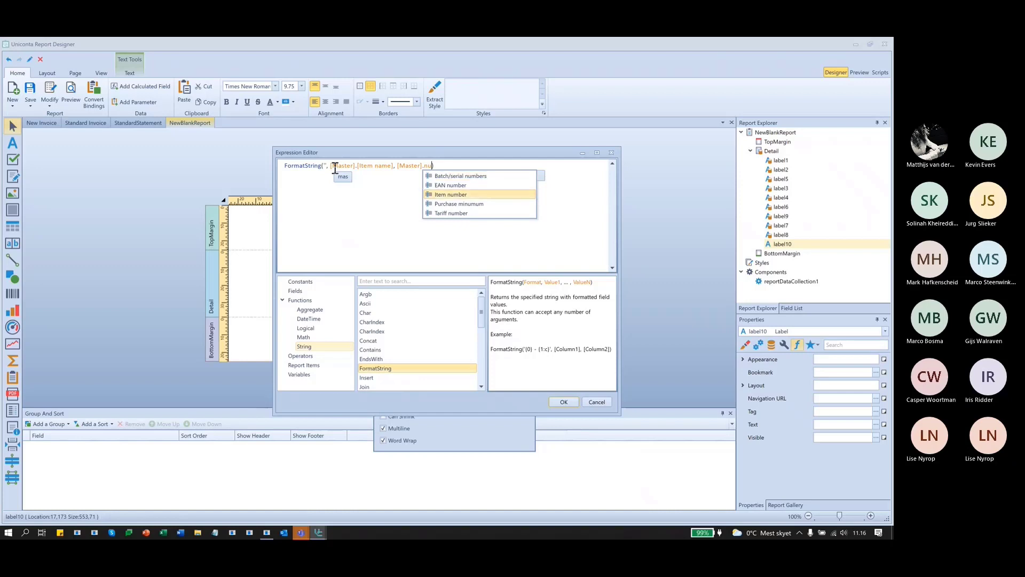
key("Return")
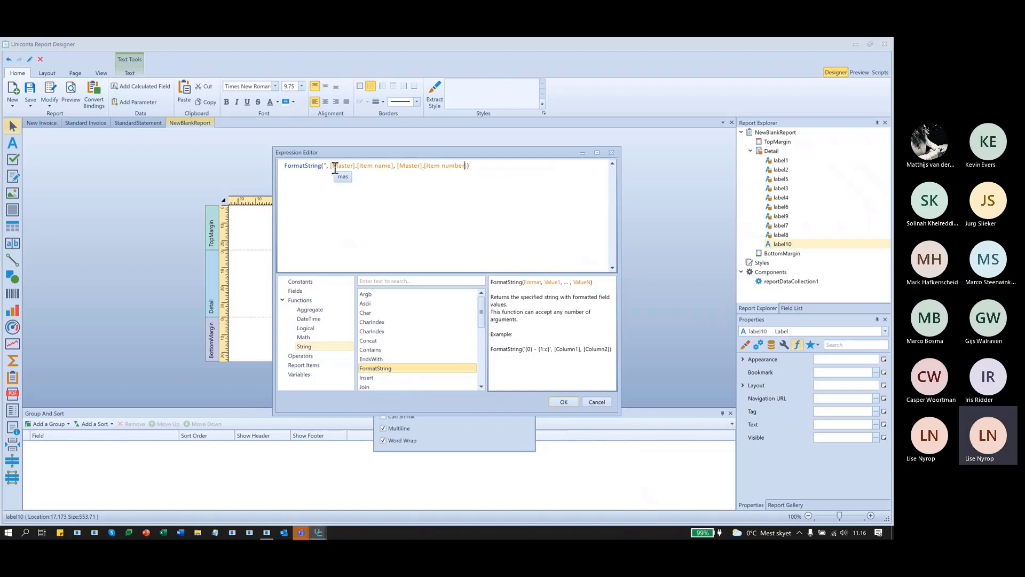
Fill the empty format argument with two empty placeholders separated by a space, '{} {}'.
key("Left")
key("Left")
key("Left")
key("Left")
key("Left")
key("Left")
key("Left")
key("Left")
key("Left")
key("Left")
key("Left")
key("Left")
key("Left")
key("Left")
key("Left")
key("Left")
key("Left")
key("Left")
key("Left")
key("Left")
type("{}")
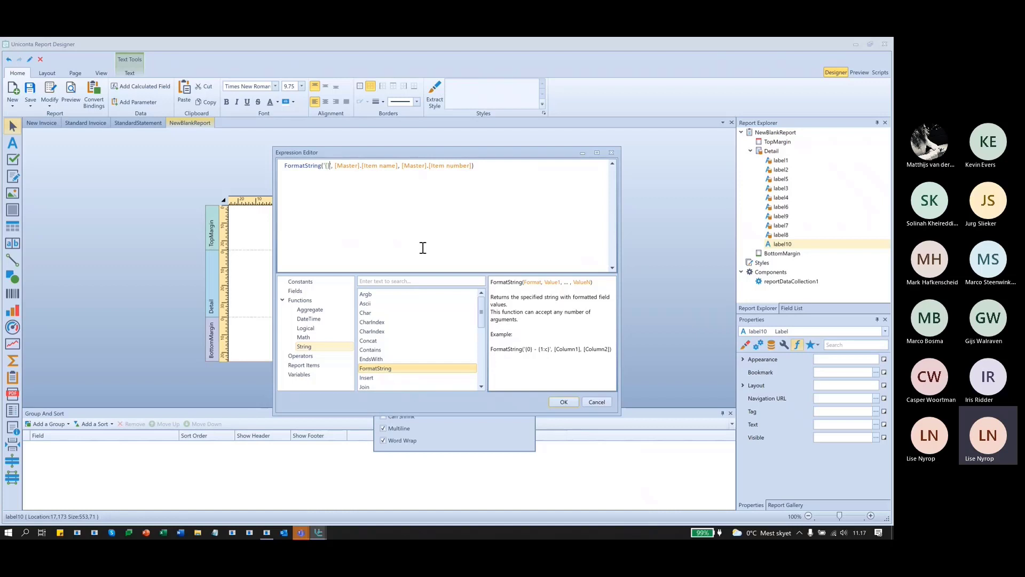
type(" {}")
key("Left")
key("Left")
Add [Master].[Sales price 1] as the third value at the end of the FormatString function.
left_click_drag(344, 166, 479, 170)
left_click(480, 168)
type(", ")
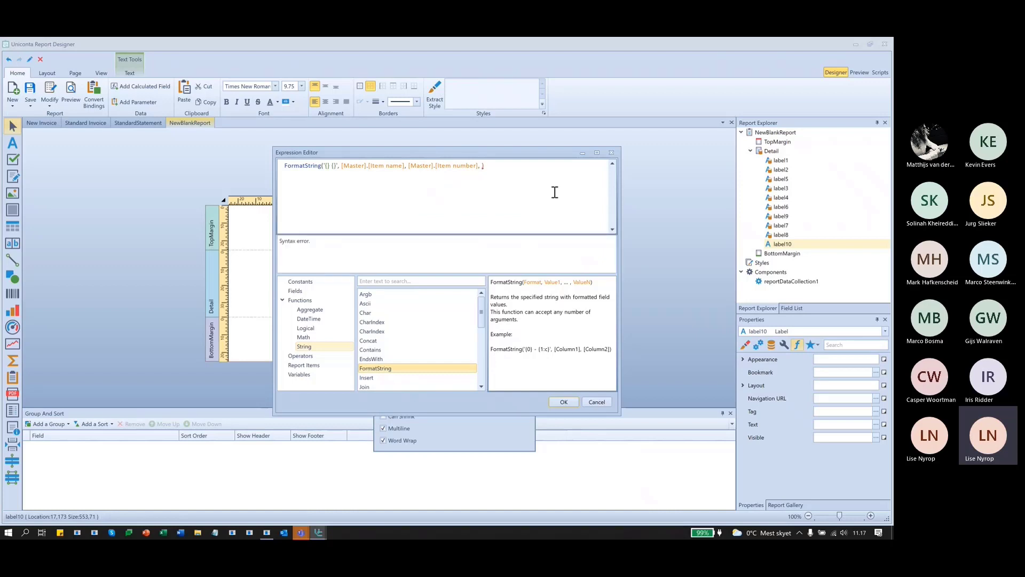
type("mas")
key("Return")
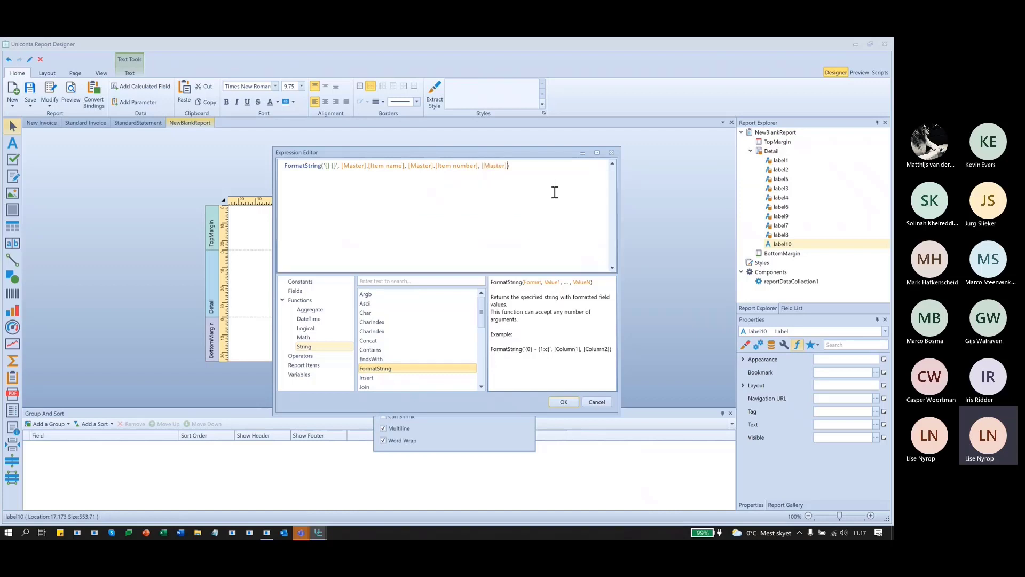
type(".sa")
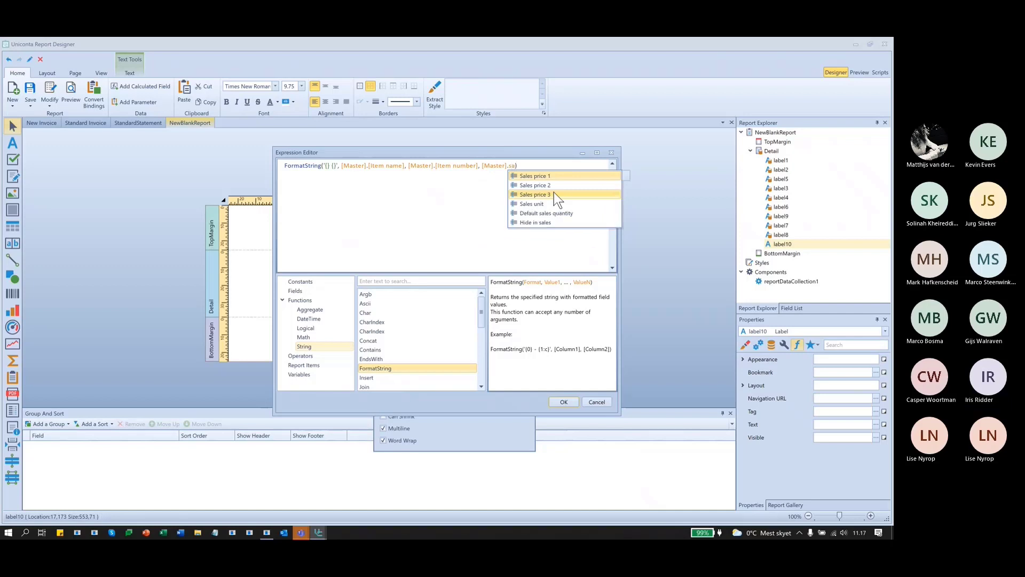
key("Return")
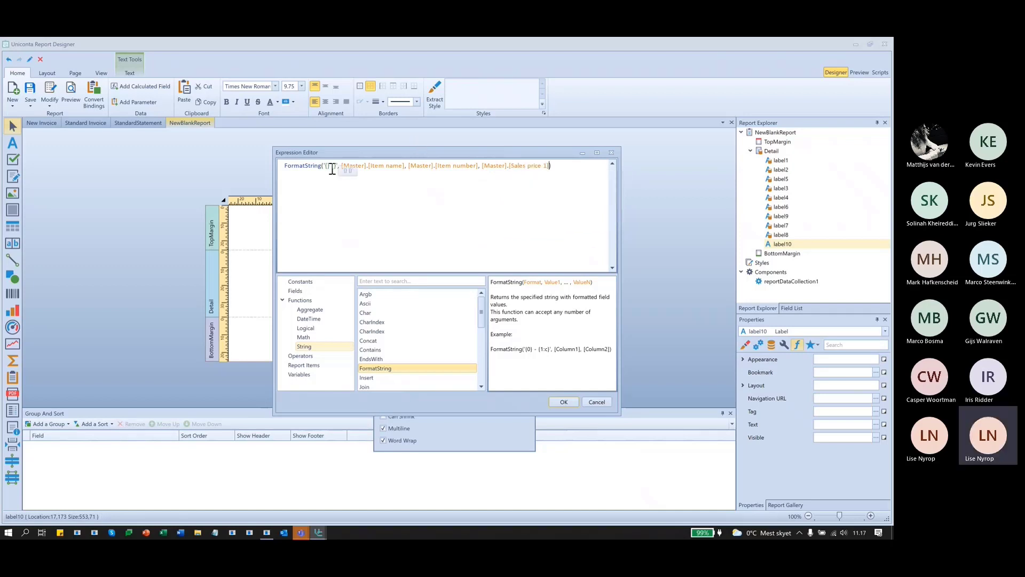
Add a third placeholder, number the placeholders so the format reads '{0} {1} {2}', and accept the expression.
left_click(337, 166)
type("{} {")
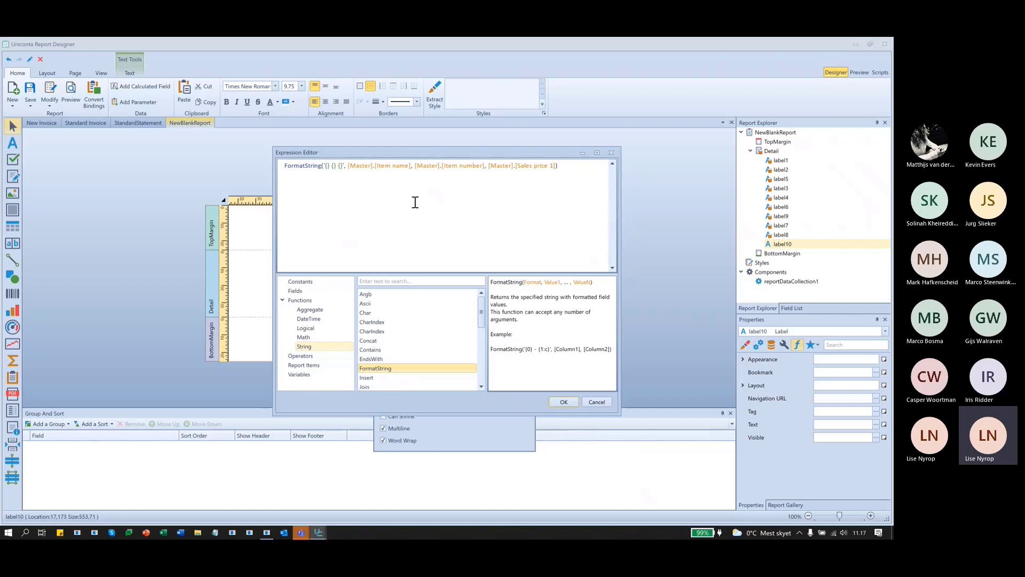
key("Left")
key("Left")
key("Left")
key("Left")
key("Left")
key("Left")
key("Left")
type("0} {1")
key("Right")
key("Right")
key("Right")
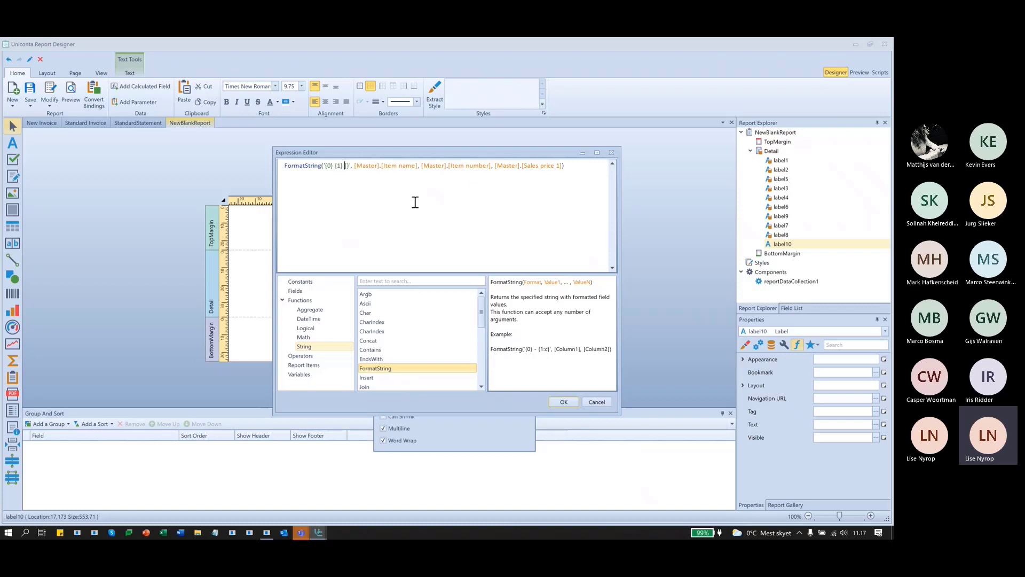
type("2")
left_click(560, 400)
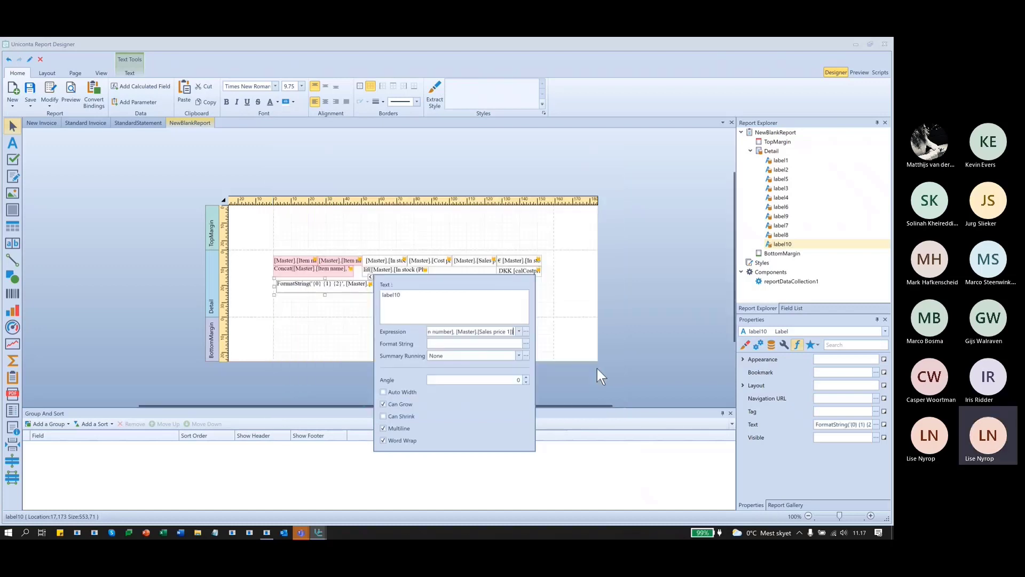
Preview the report to check the line combining item name, number and sales price, and return to the design view.
left_click(691, 164)
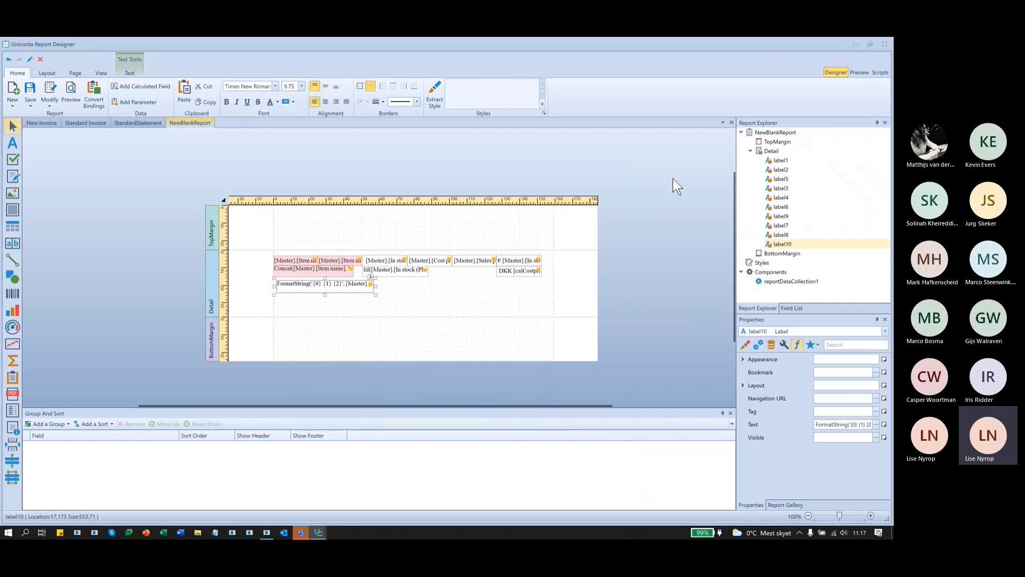
left_click(864, 73)
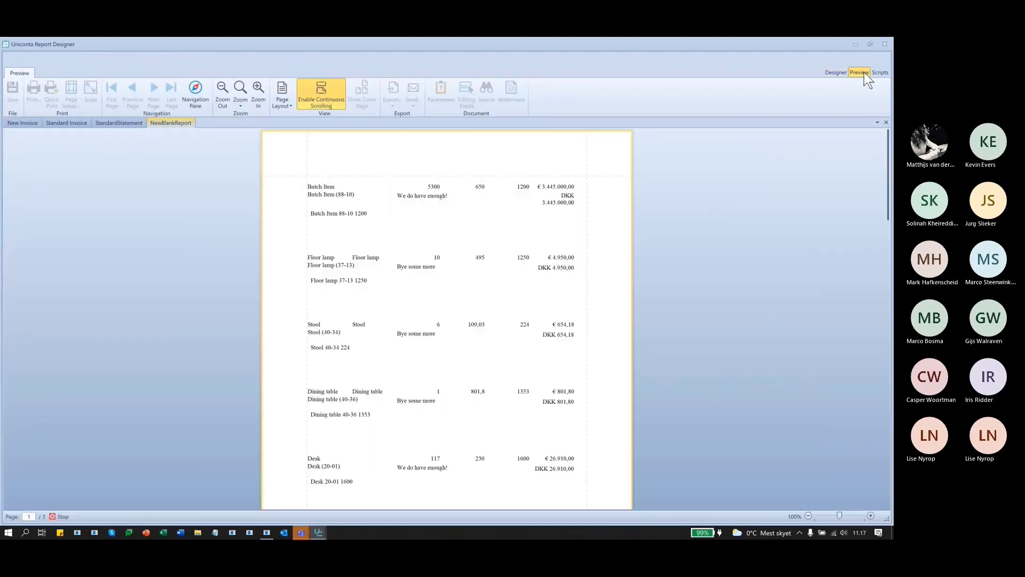
left_click_drag(310, 282, 335, 283)
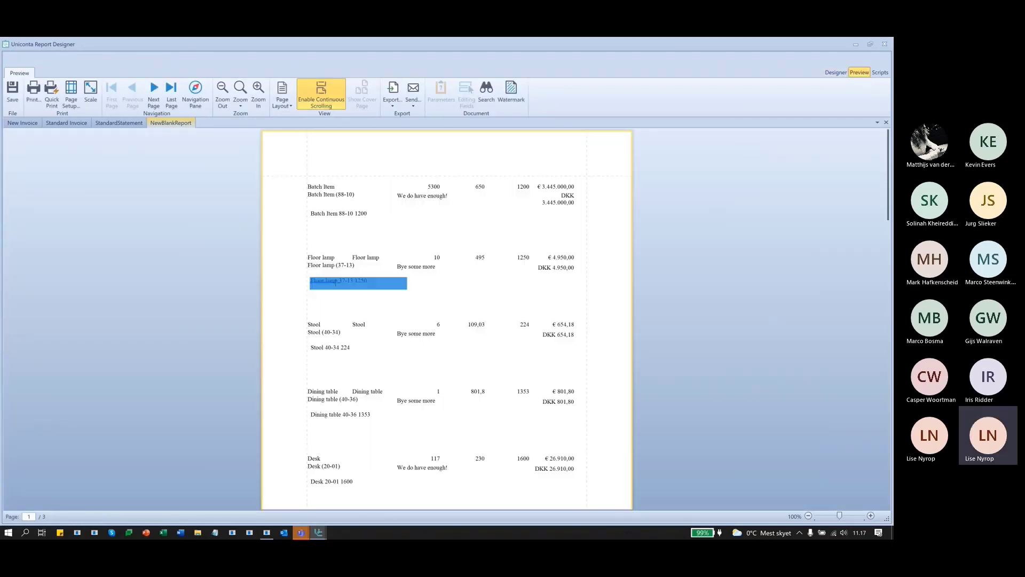
left_click(353, 281)
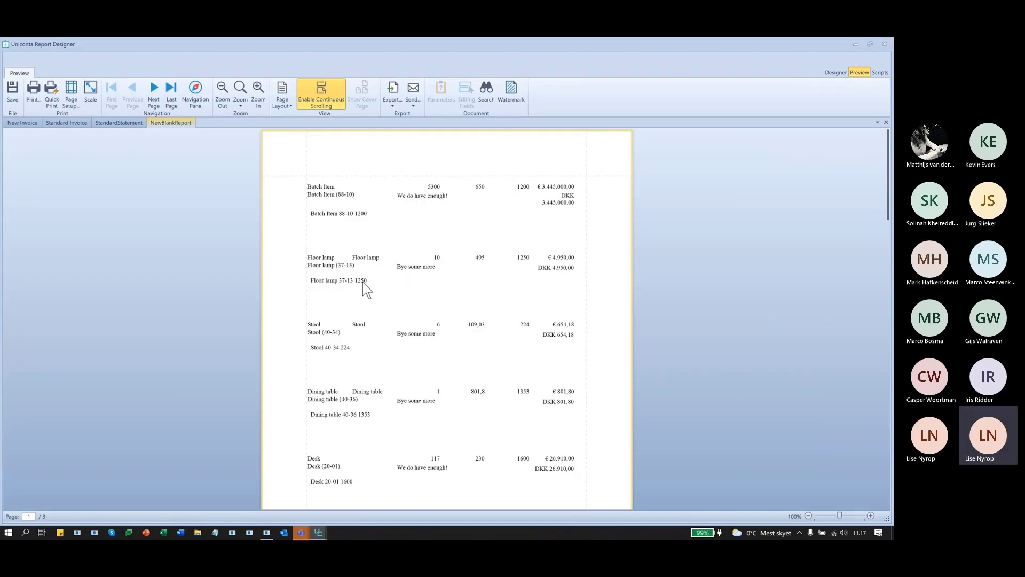
left_click_drag(382, 281, 309, 281)
left_click(836, 72)
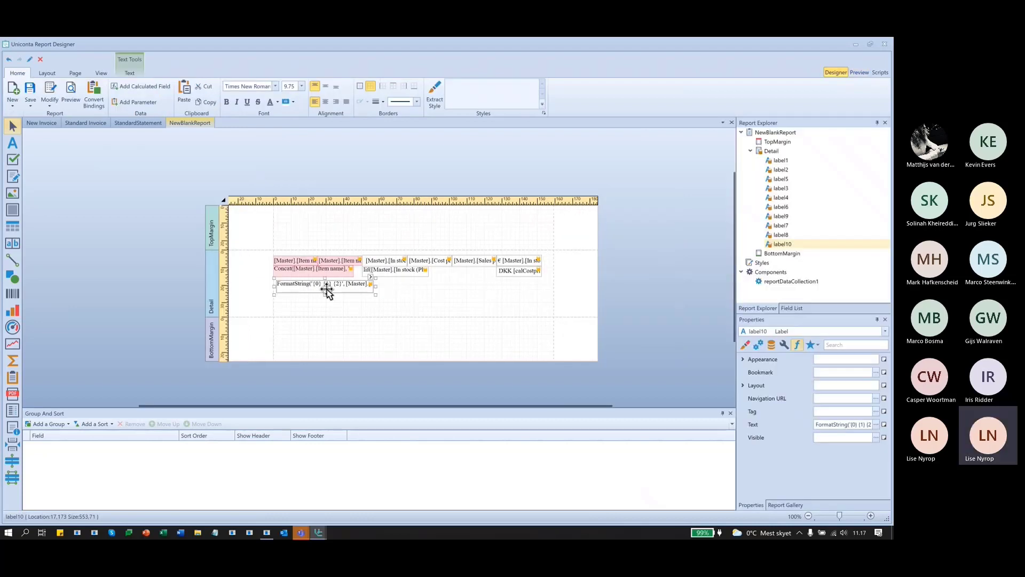
Reopen the FormatString label's expression, enclose {1} in parentheses and insert 'Price: ' before {2}.
left_click(371, 277)
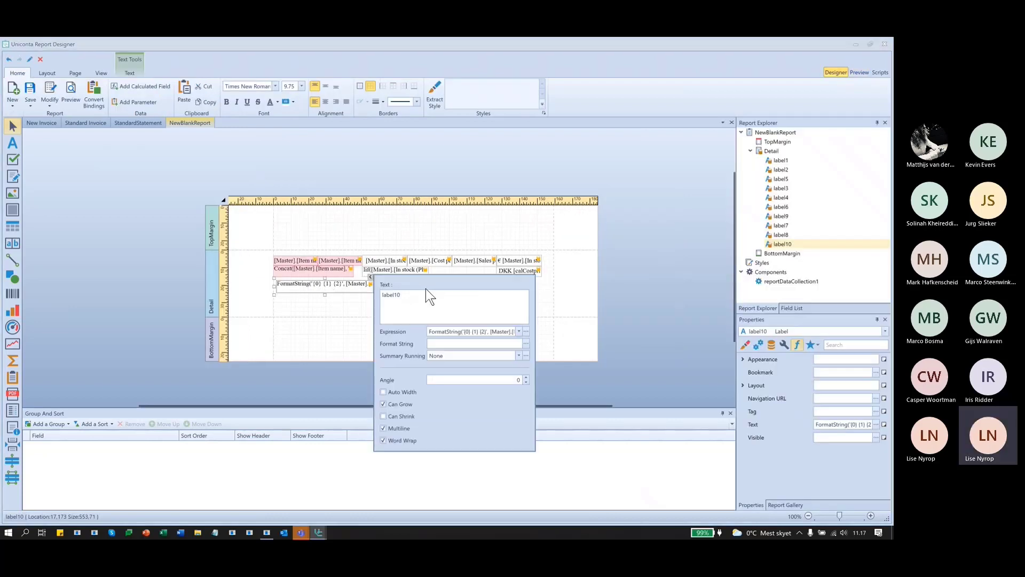
left_click(525, 331)
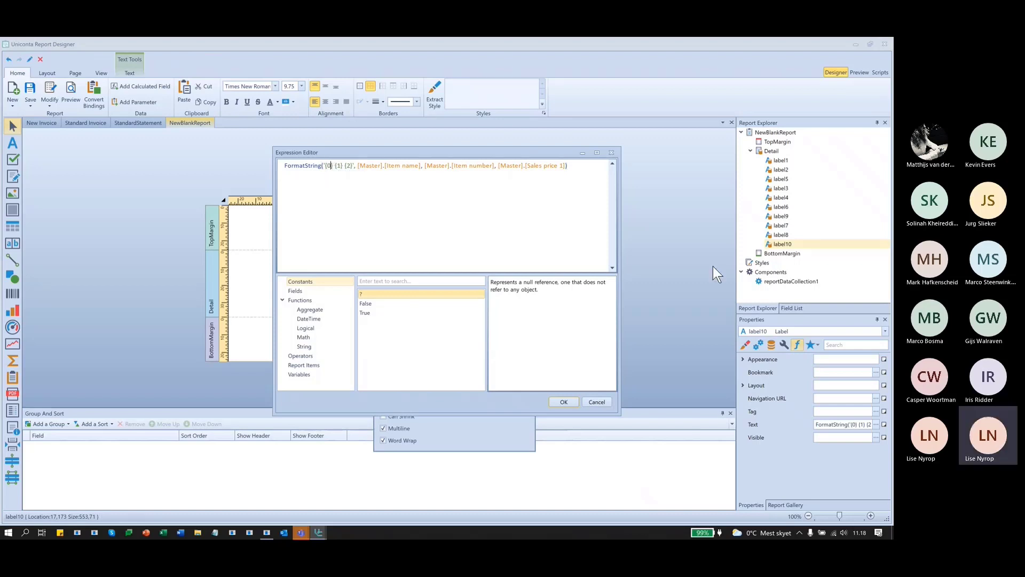
type("({1}")
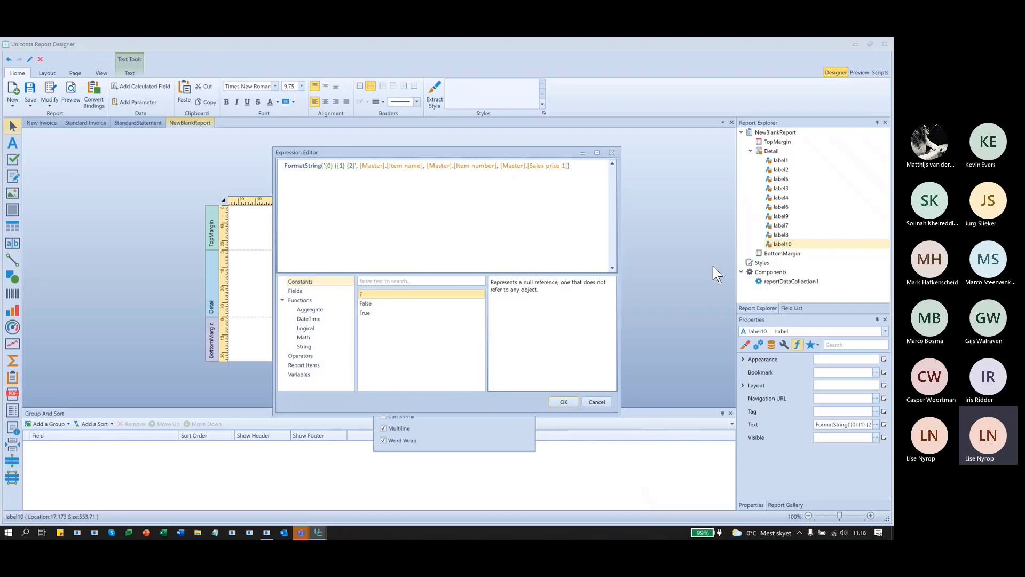
type(") Price:")
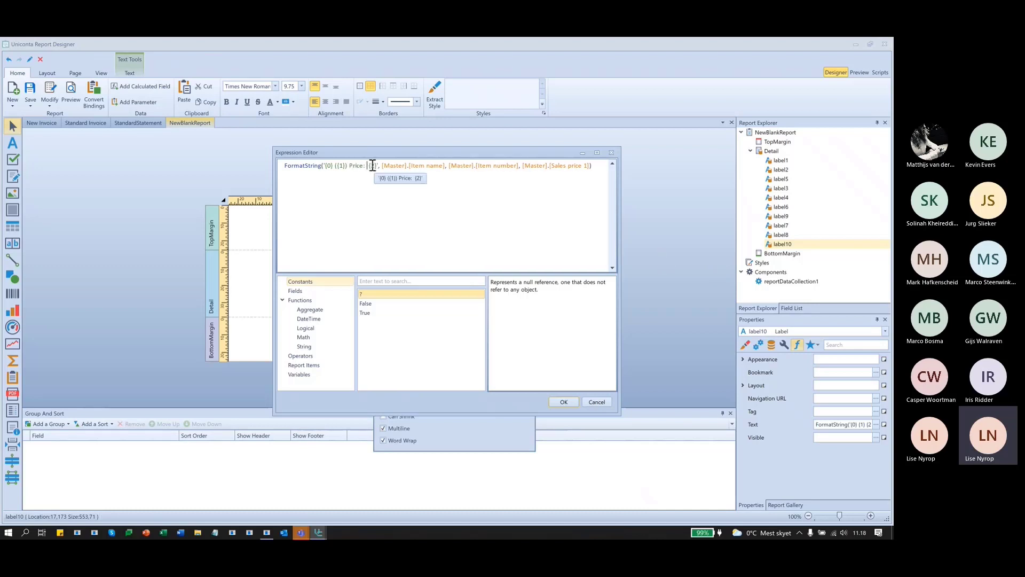
Add the number format prefix n2: inside the price placeholder so it reads {n2:2}, and accept the expression.
type("n2:")
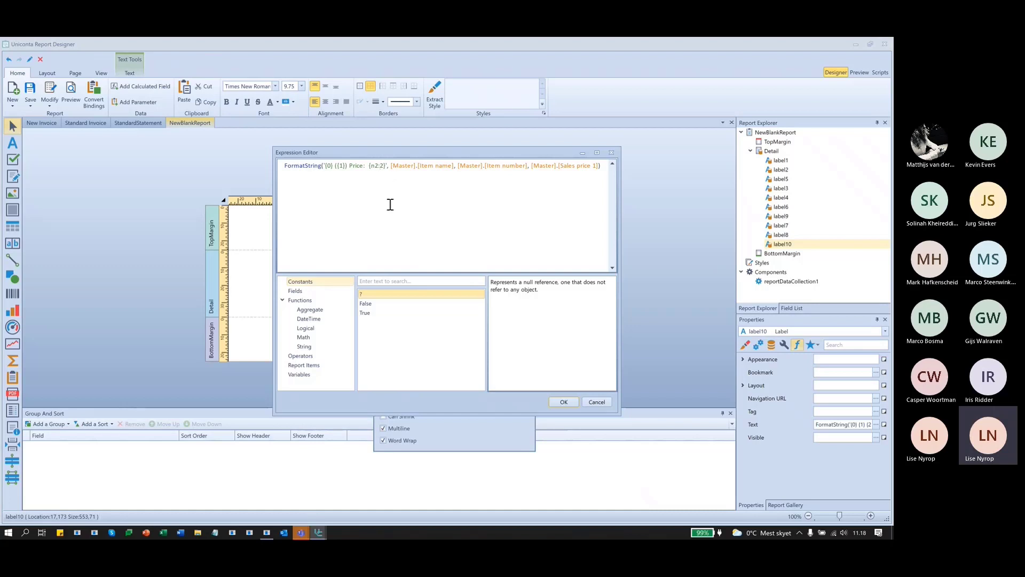
key("BackSpace")
key("BackSpace")
key("BackSpace")
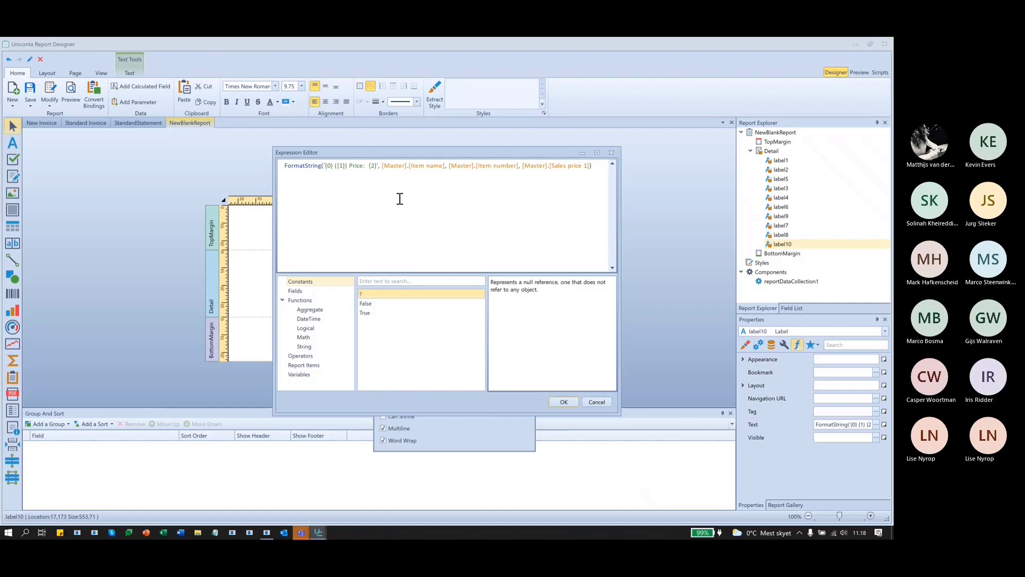
type("n2:")
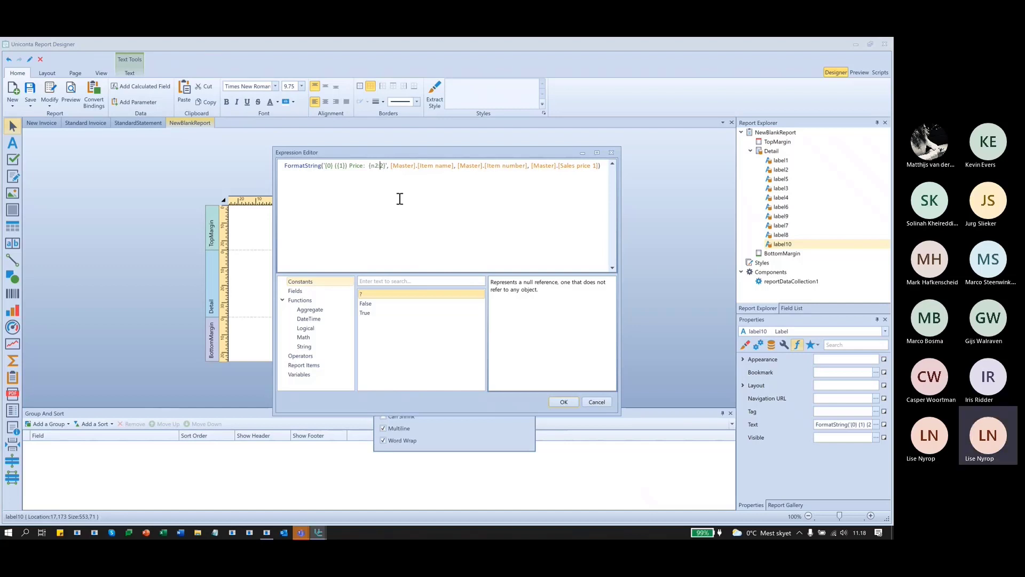
left_click(564, 402)
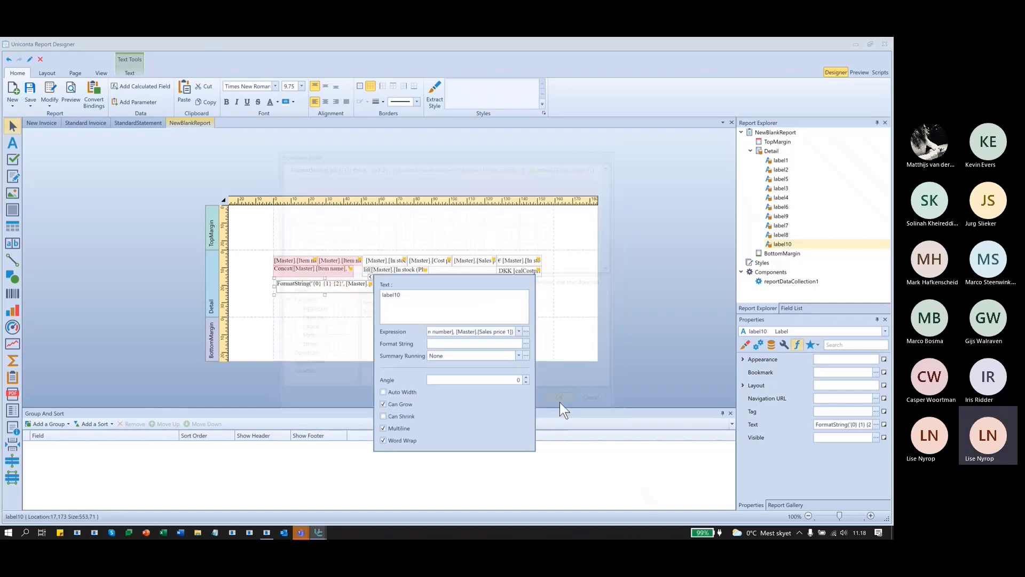
Check the FormatString label in the report preview, and examine the format string in the DKK label's quick settings.
left_click(851, 72)
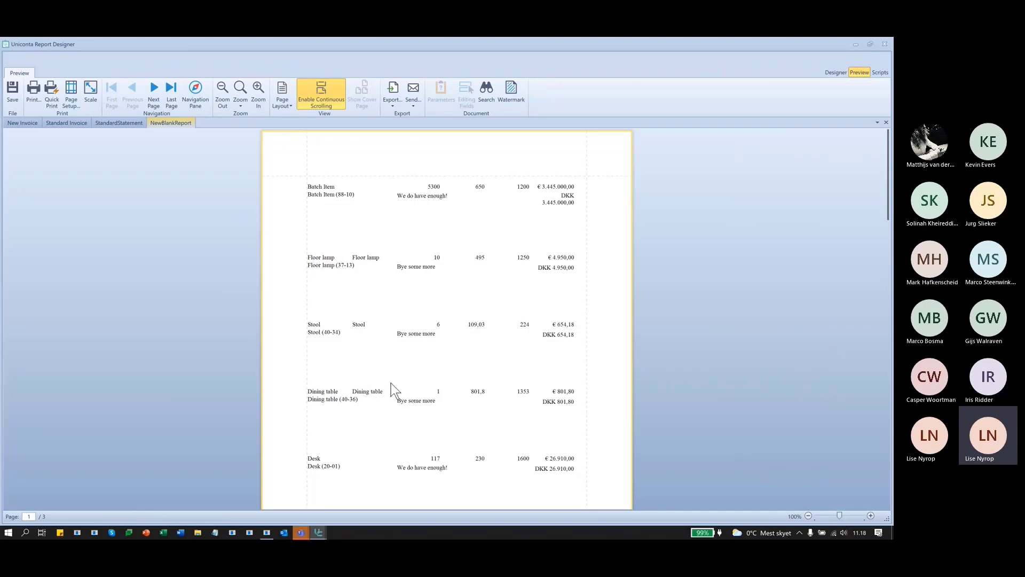
left_click(835, 72)
left_click(522, 272)
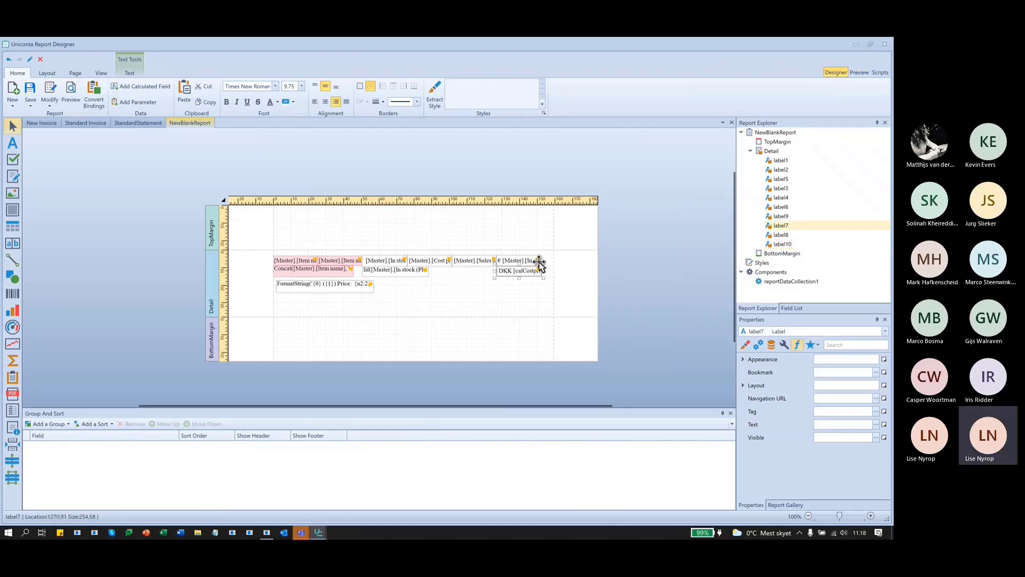
left_click(538, 261)
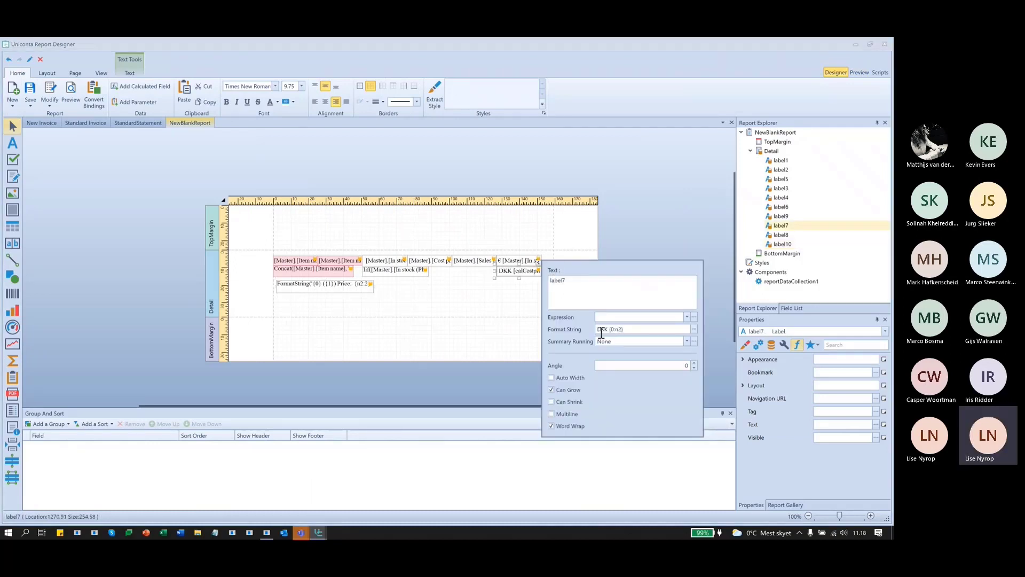
left_click_drag(610, 331, 635, 342)
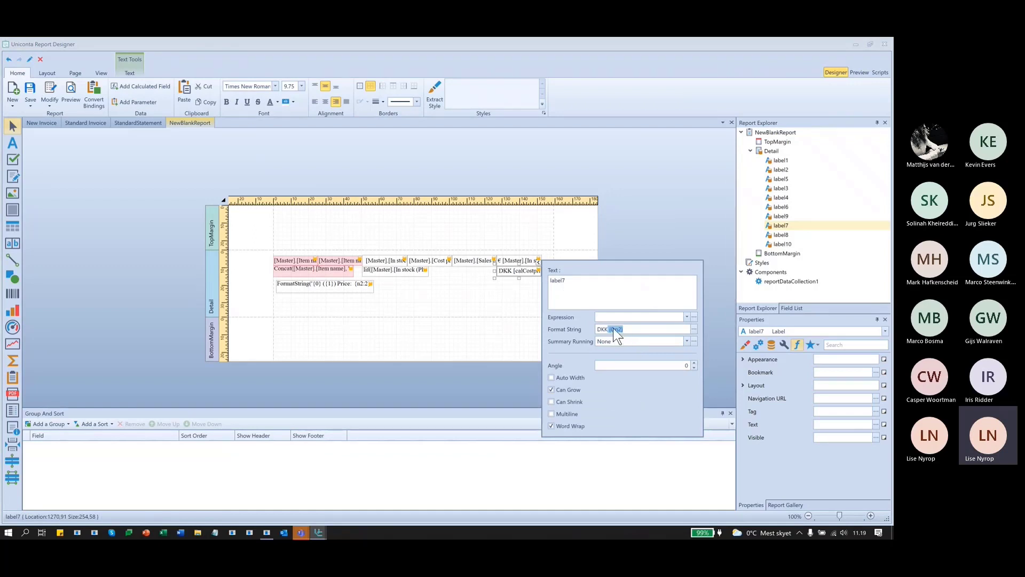
In the FormatString label's expression, correct the price placeholder to {2:n2} so the number format follows the index.
left_click(309, 287)
left_click(309, 287)
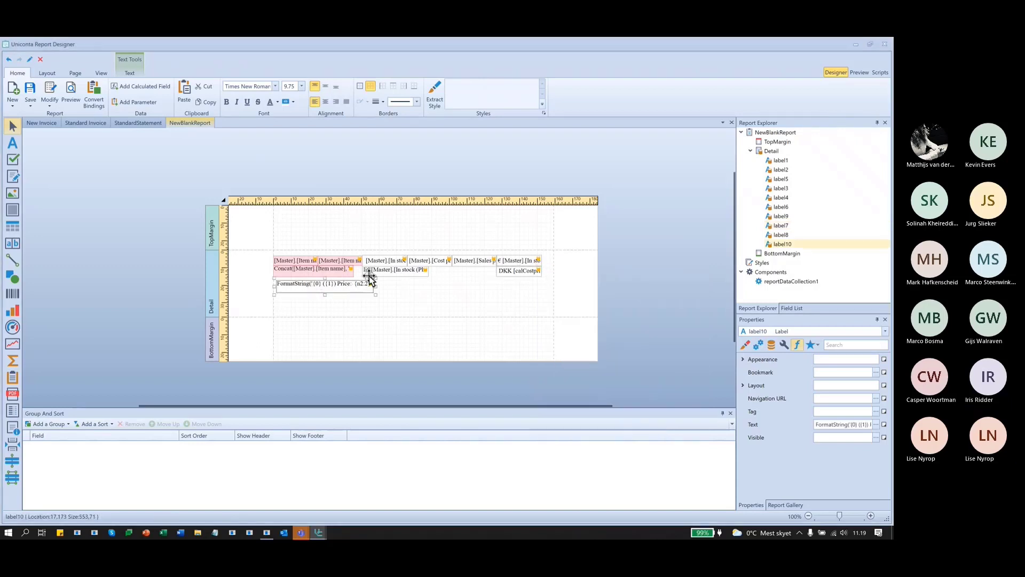
left_click(369, 276)
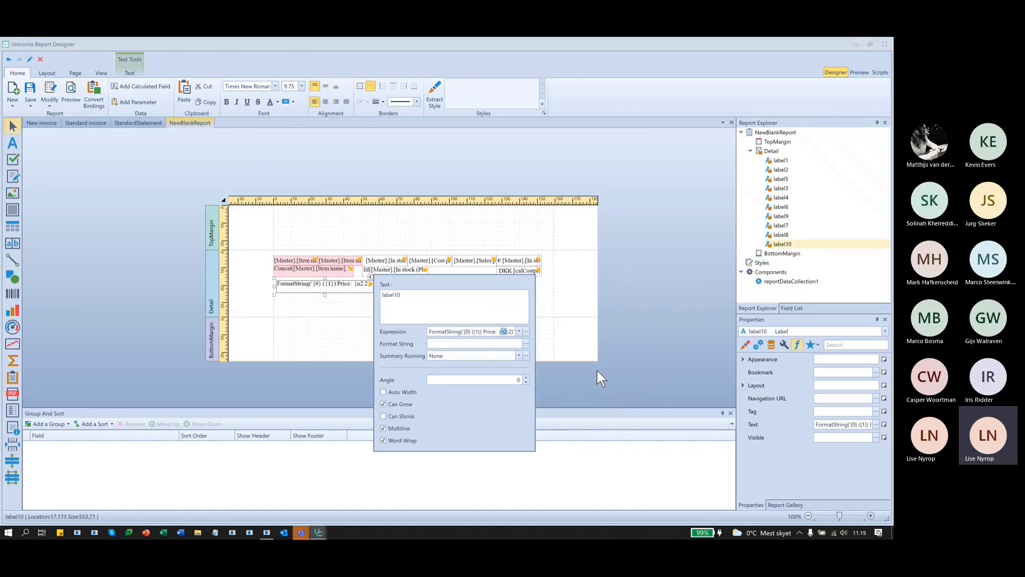
key("Delete")
key("Delete")
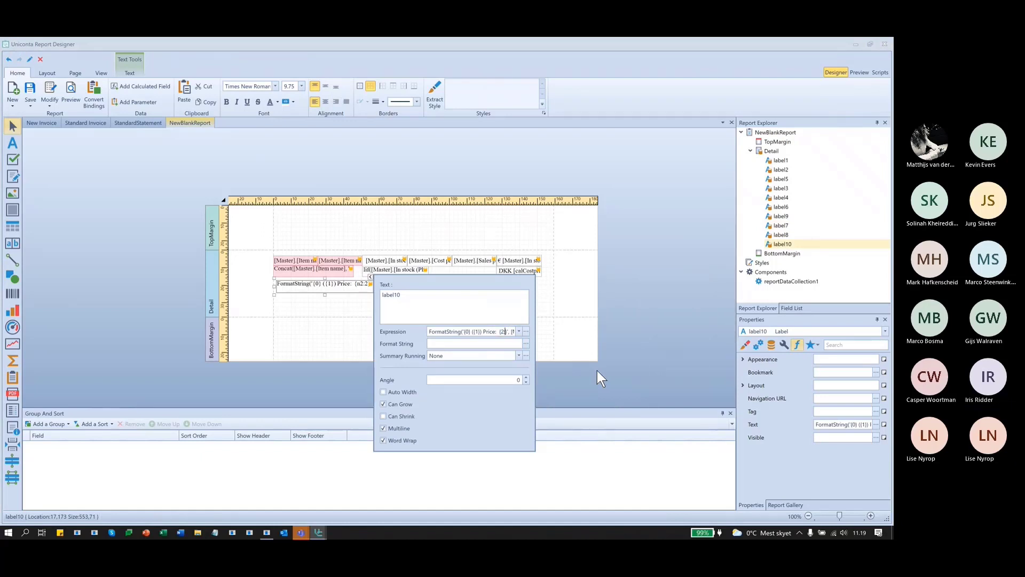
type("n2")
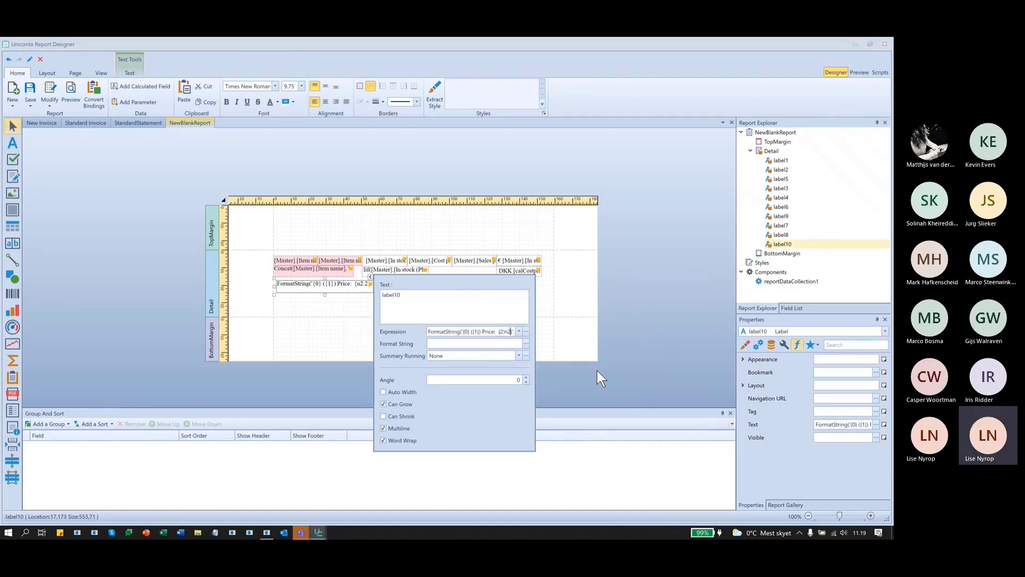
left_click(632, 318)
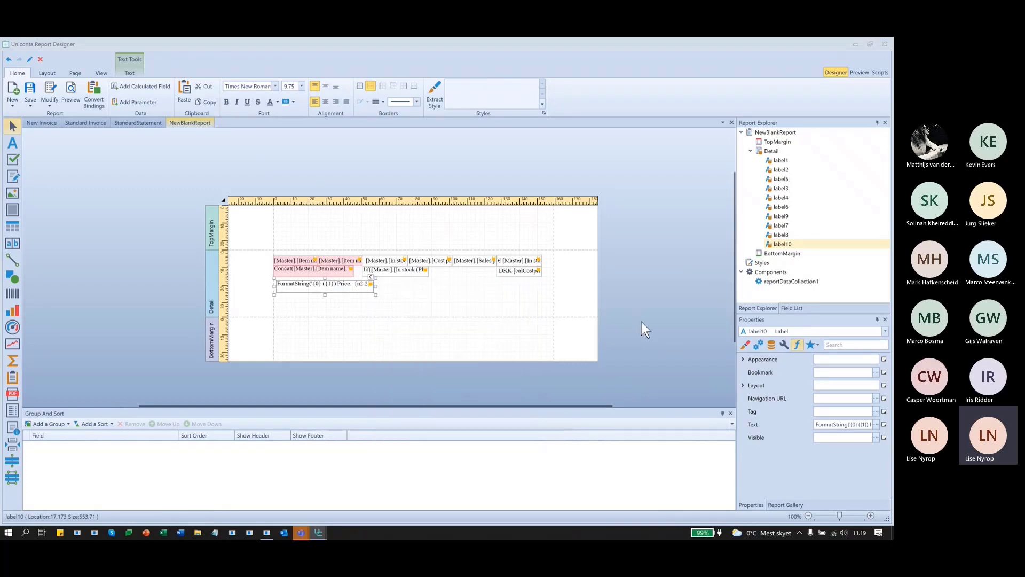
Preview the report to check the price formatting in the FormatString lines, and return to the design view.
left_click(862, 72)
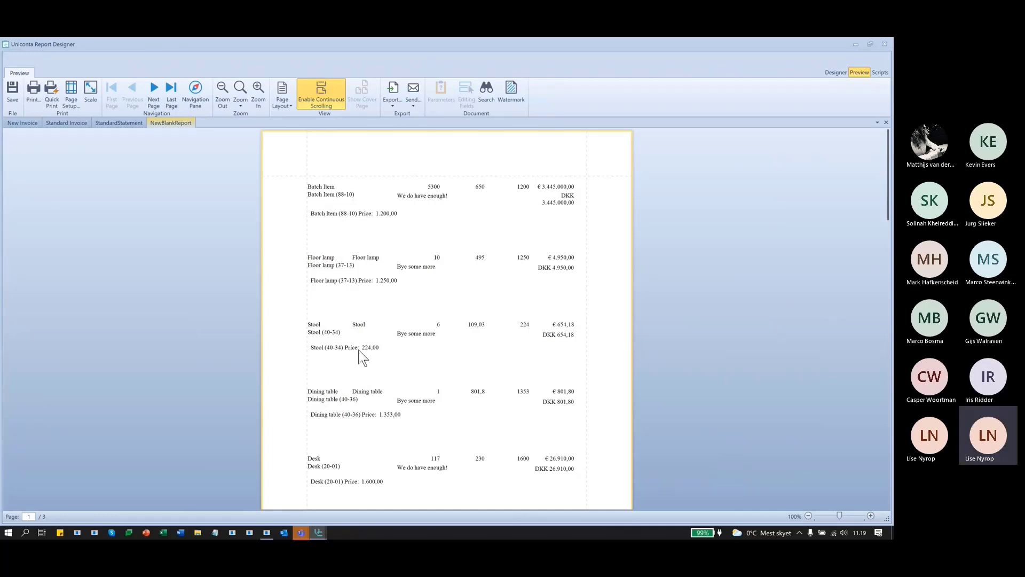
left_click_drag(358, 347, 347, 347)
left_click(828, 77)
Reopen the FormatString label's full expression and review its format text and the item name, item number and sales price arguments.
left_click(349, 289)
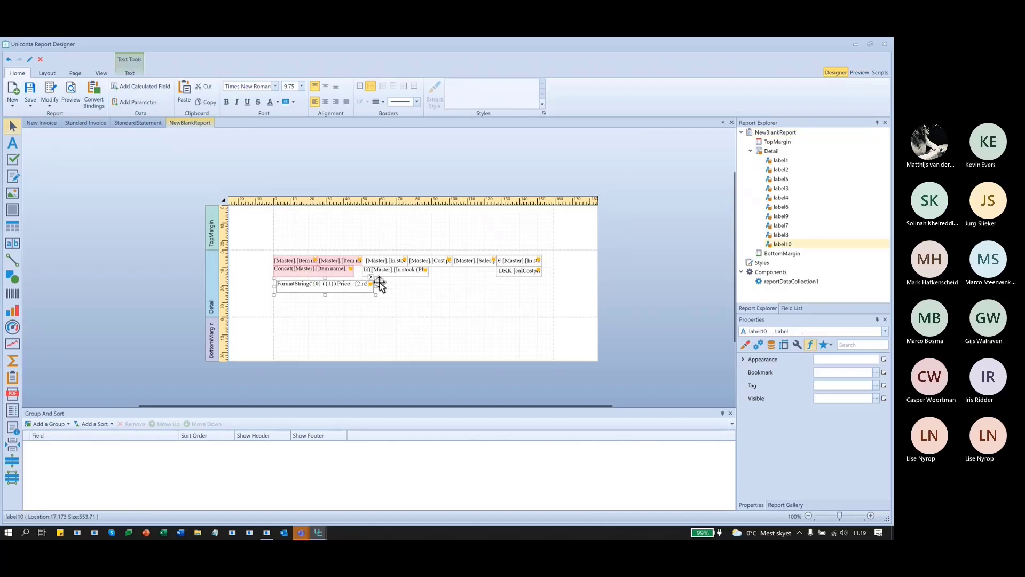
left_click(368, 275)
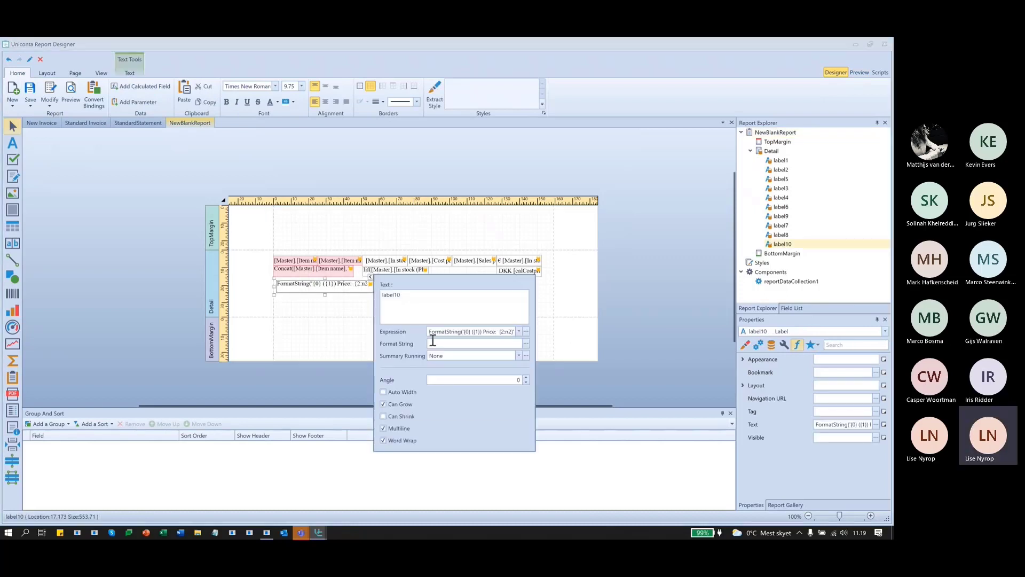
left_click(528, 332)
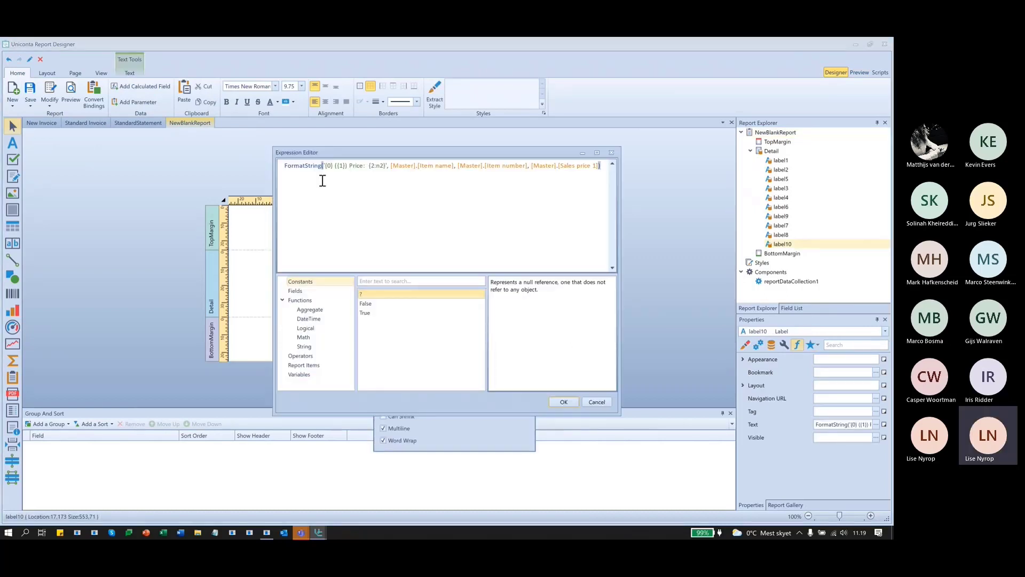
left_click_drag(321, 166, 390, 167)
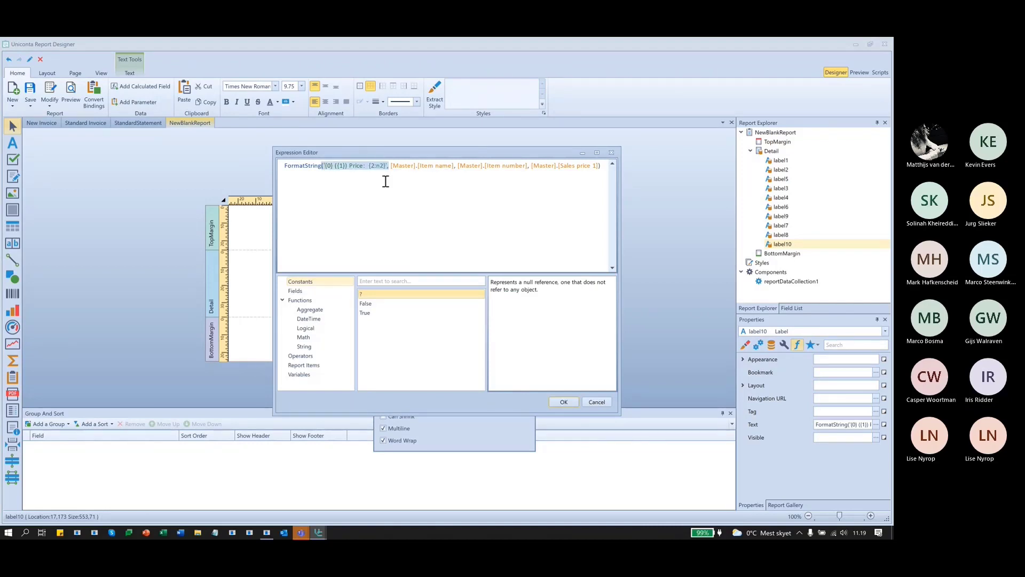
left_click(387, 167)
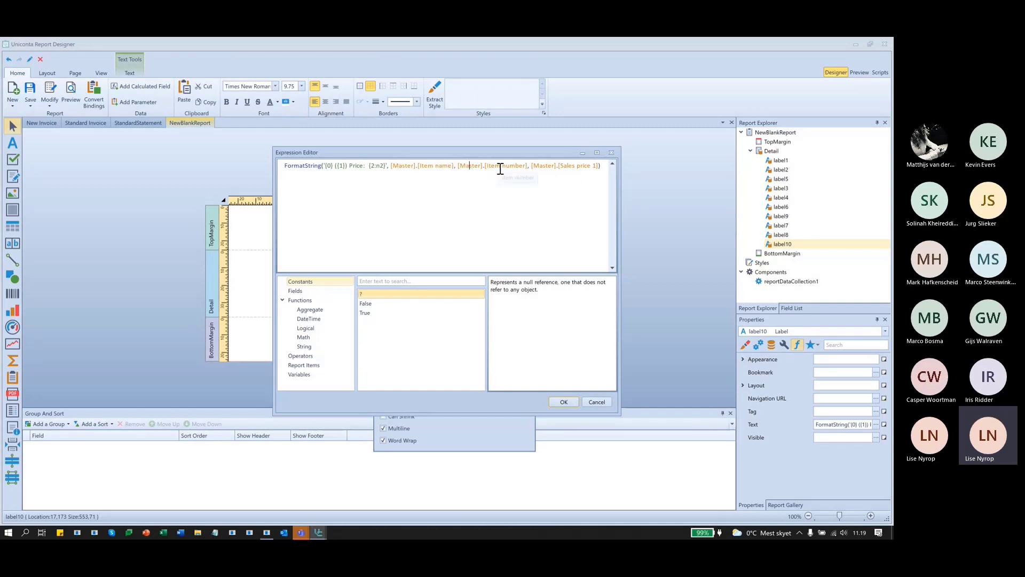
left_click(573, 165)
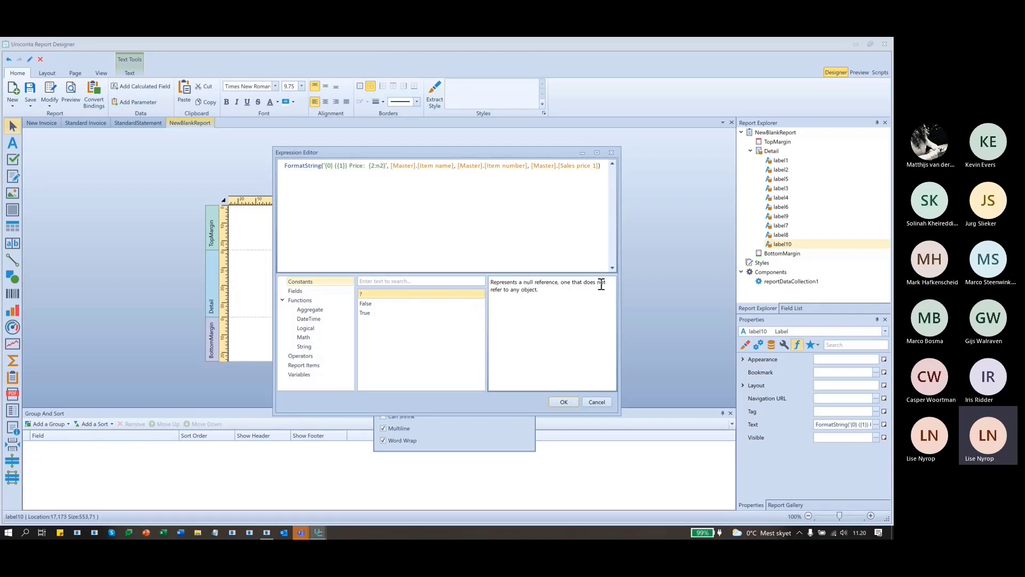
left_click(564, 402)
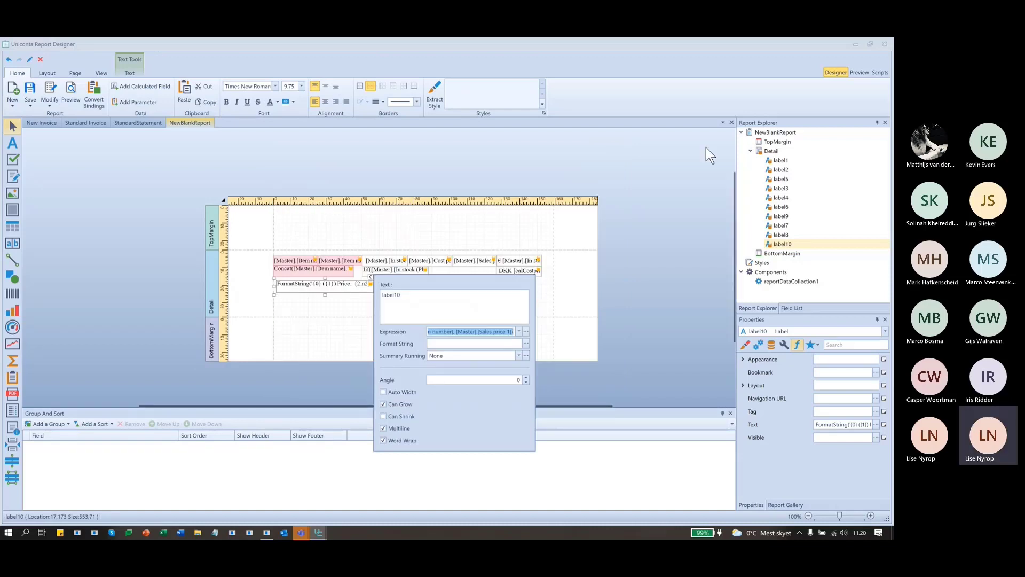
Switch to the New Invoice report and examine the FormatString expression combining ZIP/postcode and City in the debtor address label.
left_click(46, 115)
left_click(44, 123)
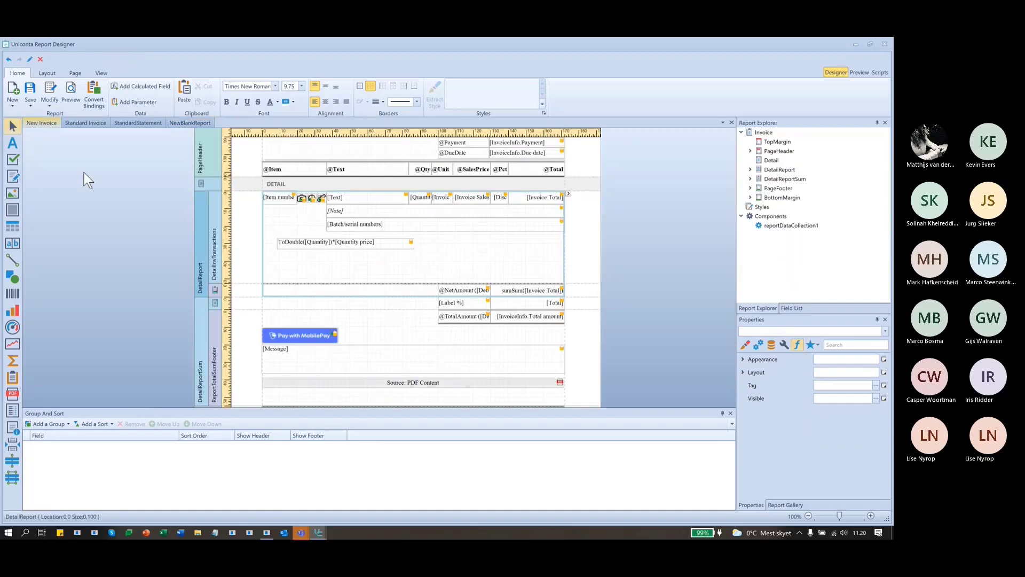
scroll(250, 296, "up", 3)
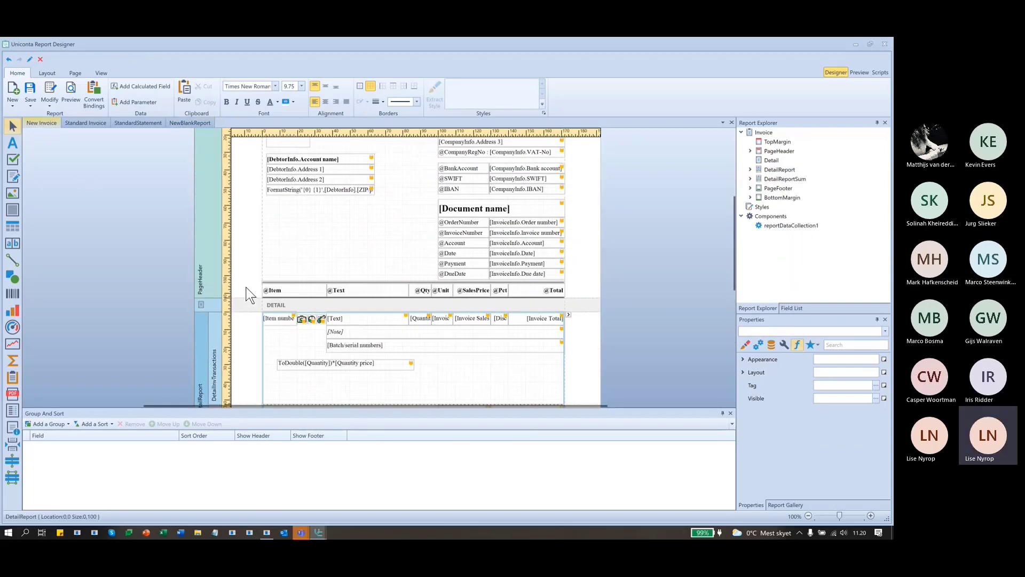
left_click(343, 200)
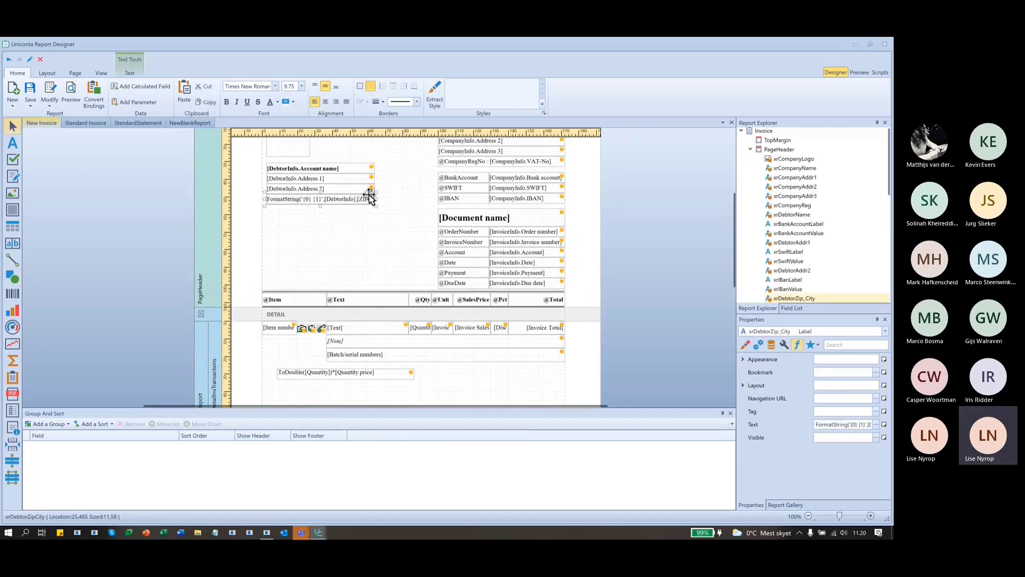
left_click(372, 191)
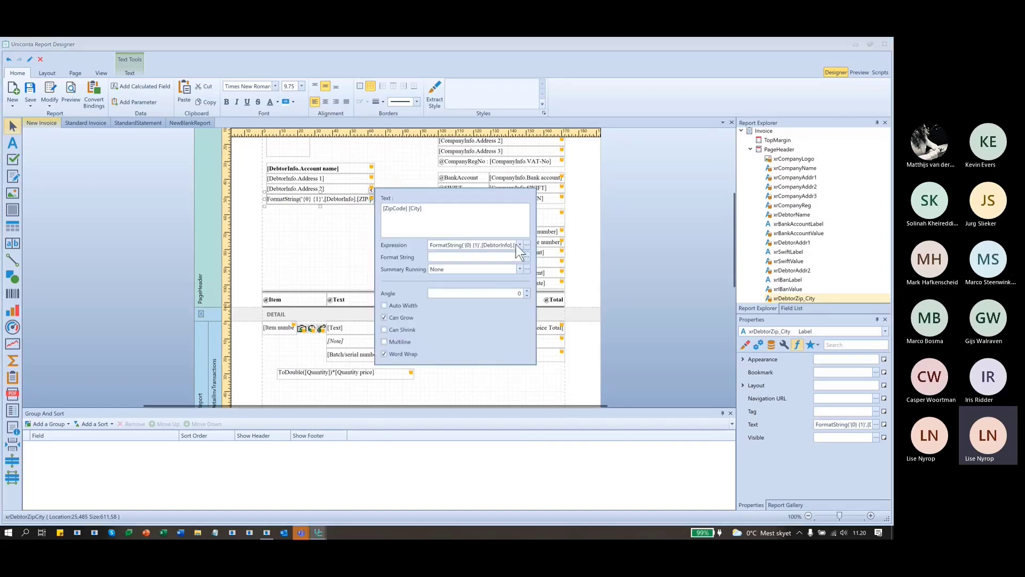
left_click(526, 244)
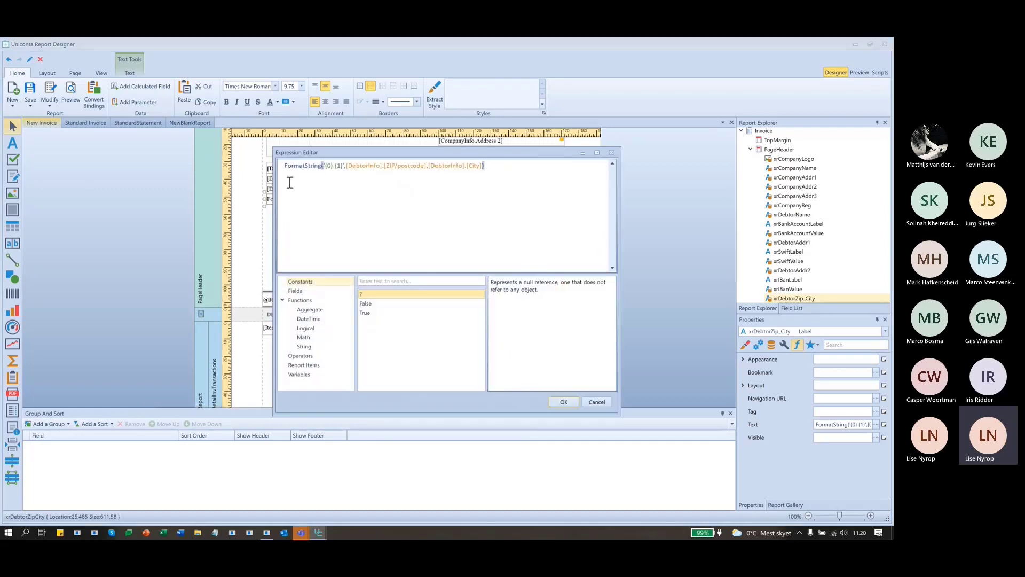
left_click(328, 172)
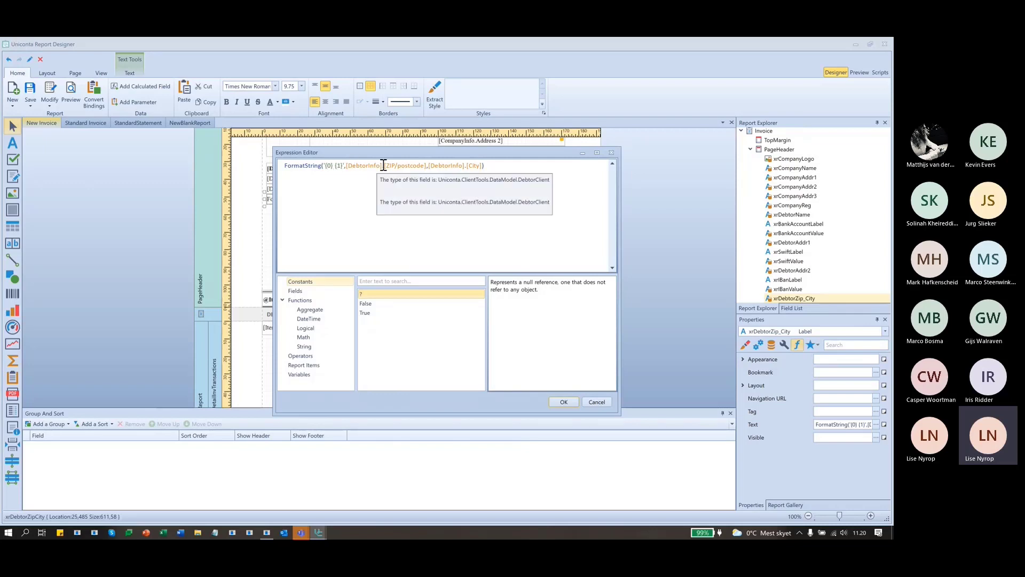
left_click(521, 169)
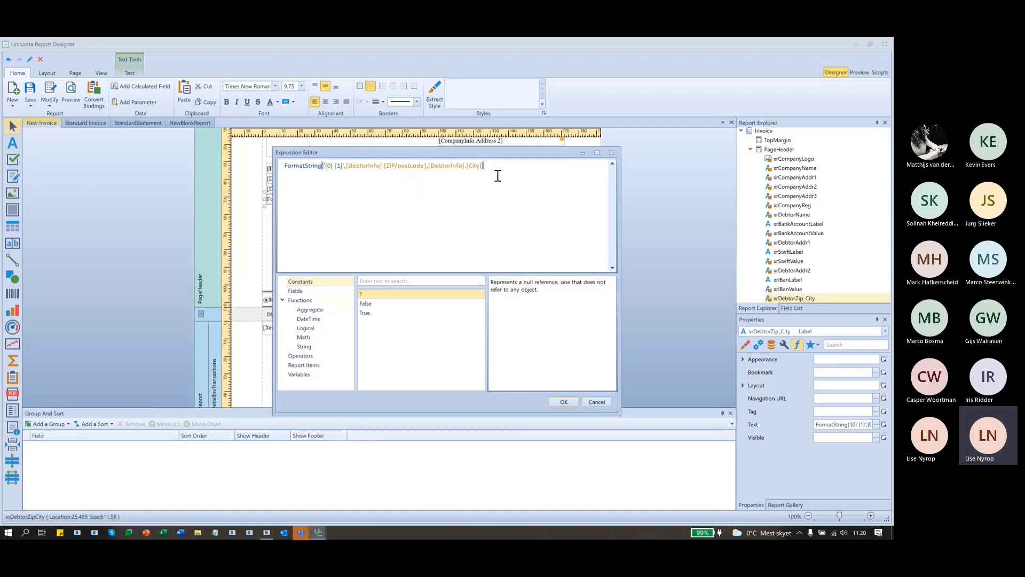
left_click_drag(291, 189, 394, 183)
left_click(399, 187)
left_click(613, 153)
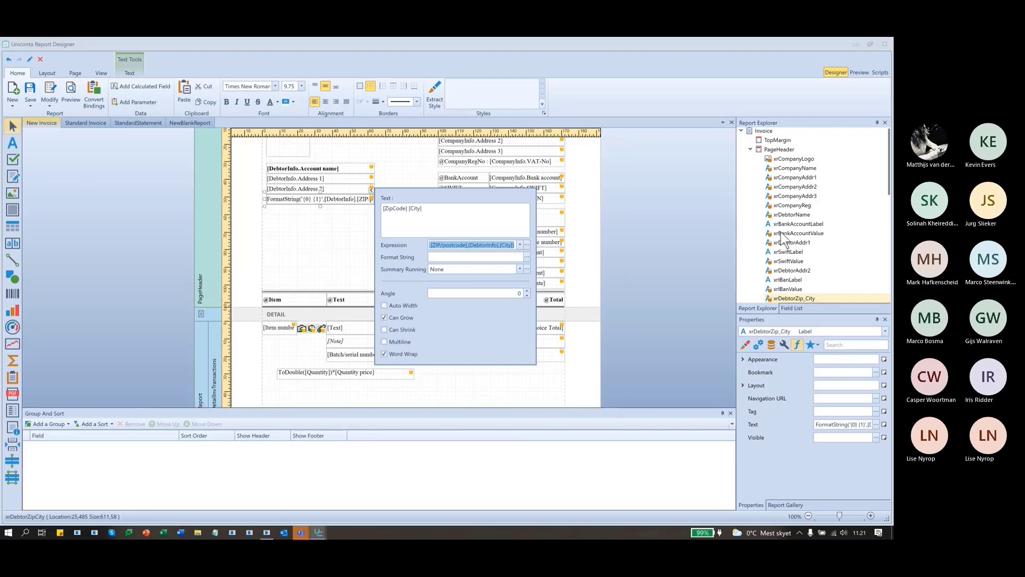
left_click(717, 210)
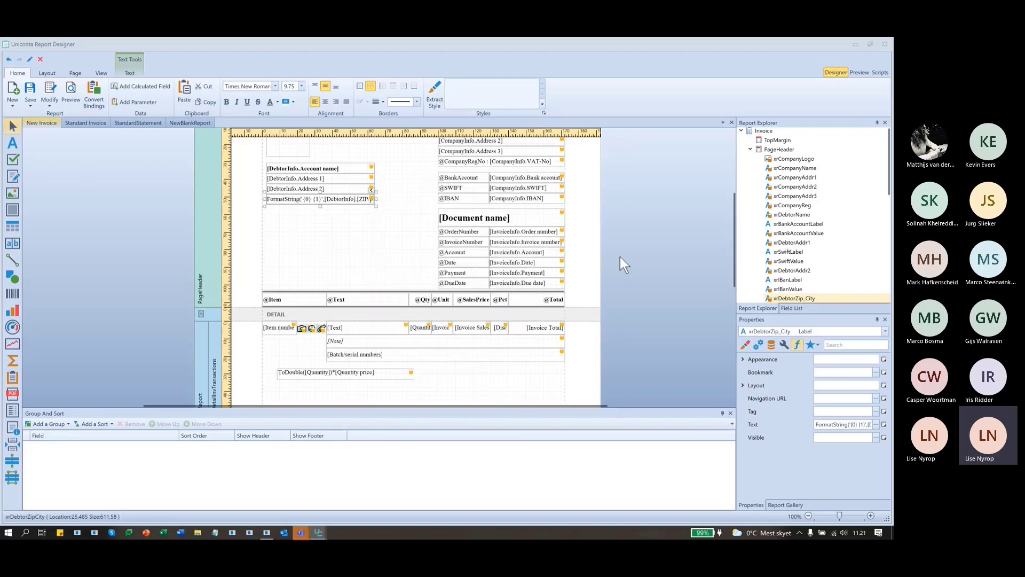
Examine which properties of the debtor ZIP and city label accept expressions, including those in the Appearance group.
left_click(345, 203)
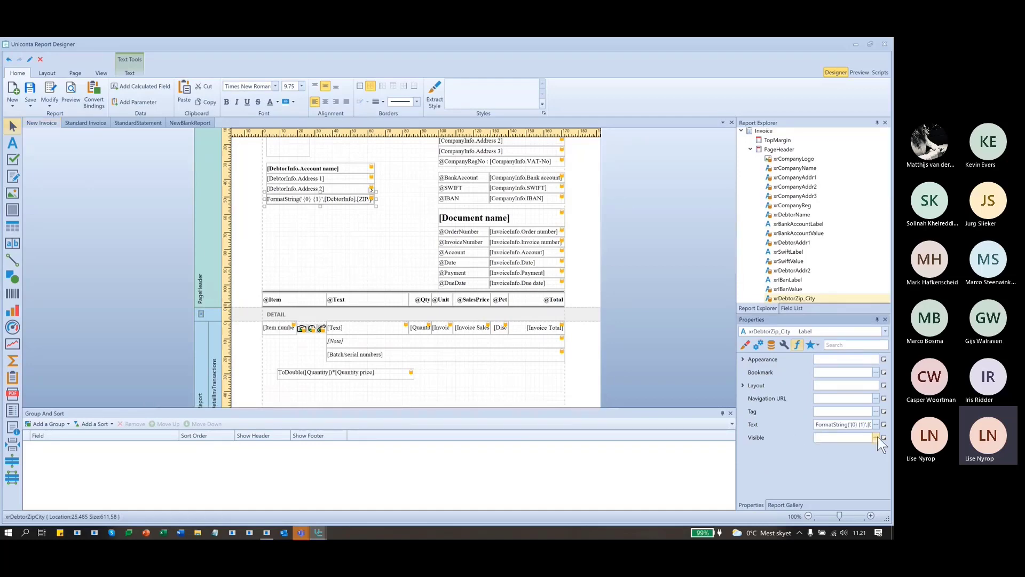
left_click(755, 438)
left_click(743, 359)
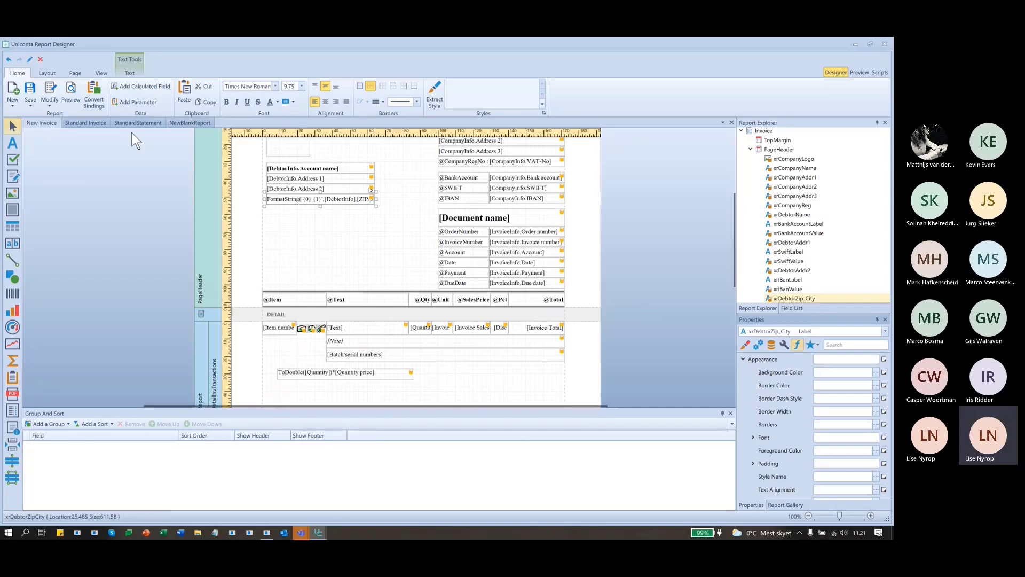
left_click(46, 126)
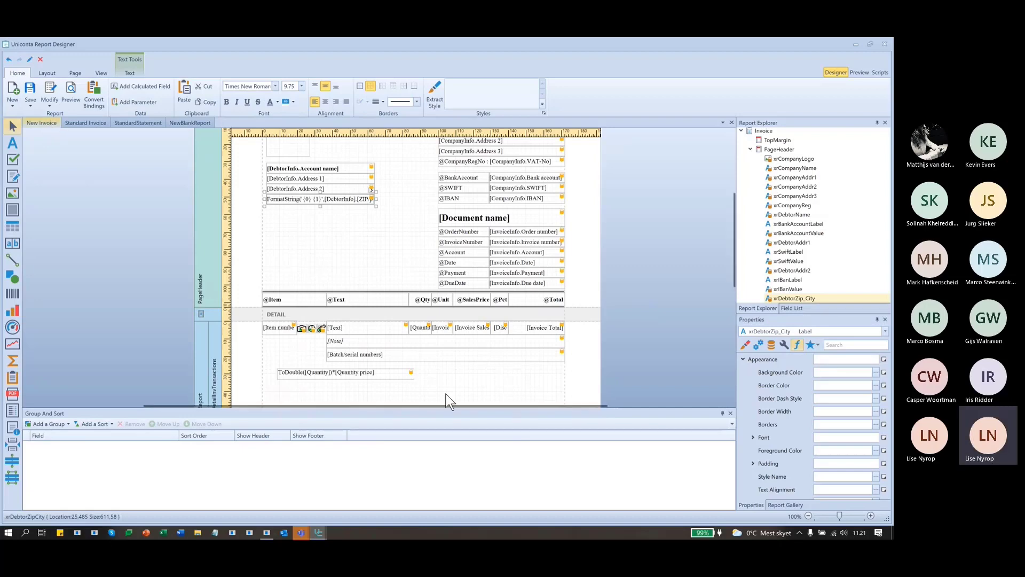
Delete the ToDouble label from the invoice lines and shrink the DetailInvTransactions band to a height of about 228.
left_click_drag(463, 393, 268, 365)
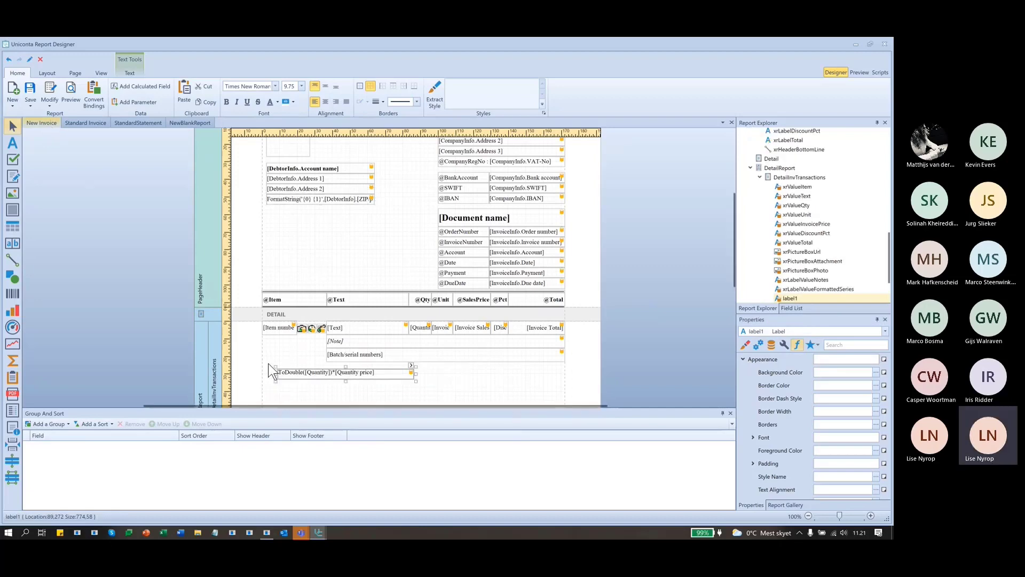
key("Delete")
left_click(260, 370)
scroll(347, 372, "down", 1)
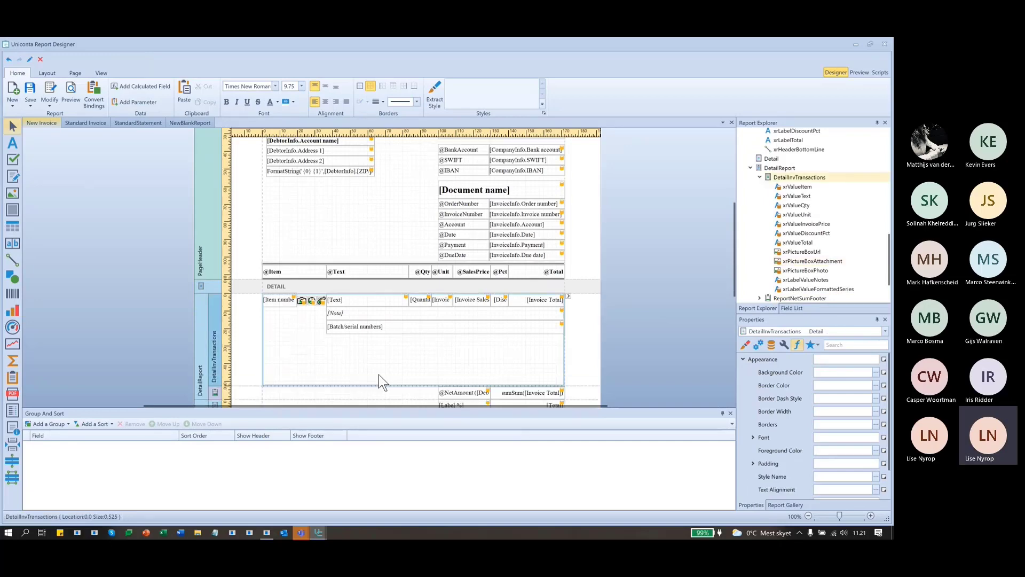
left_click_drag(379, 384, 399, 334)
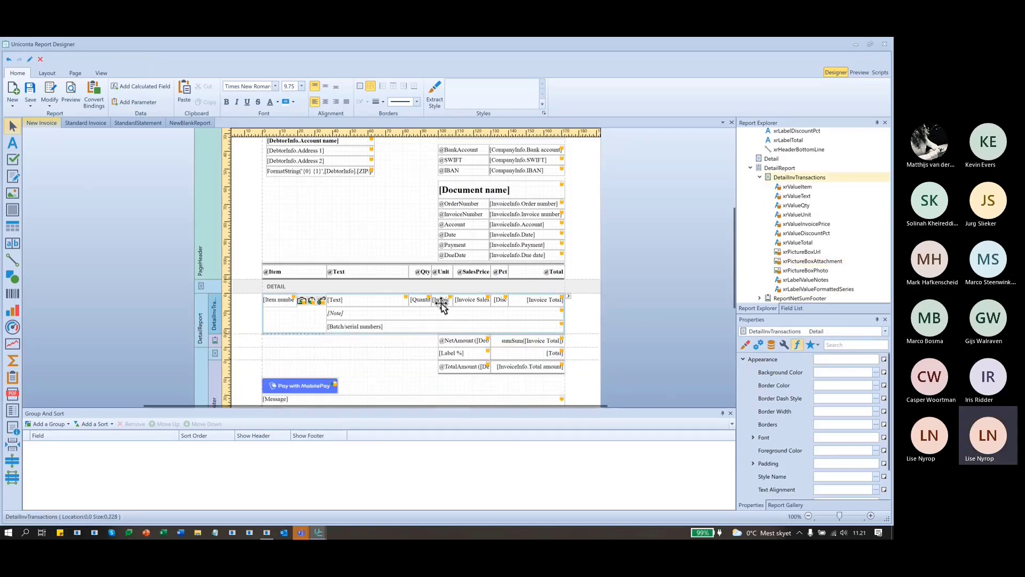
Open the expression for the Bold font property of the invoice line's quantity label and enter an empty three-argument Iif function.
left_click(420, 301)
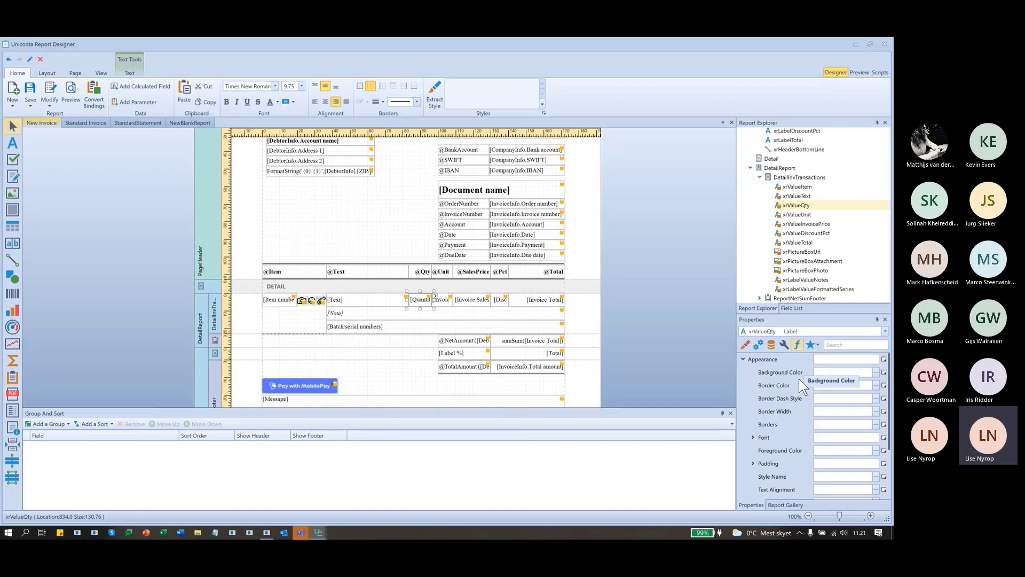
scroll(785, 440, "down", 2)
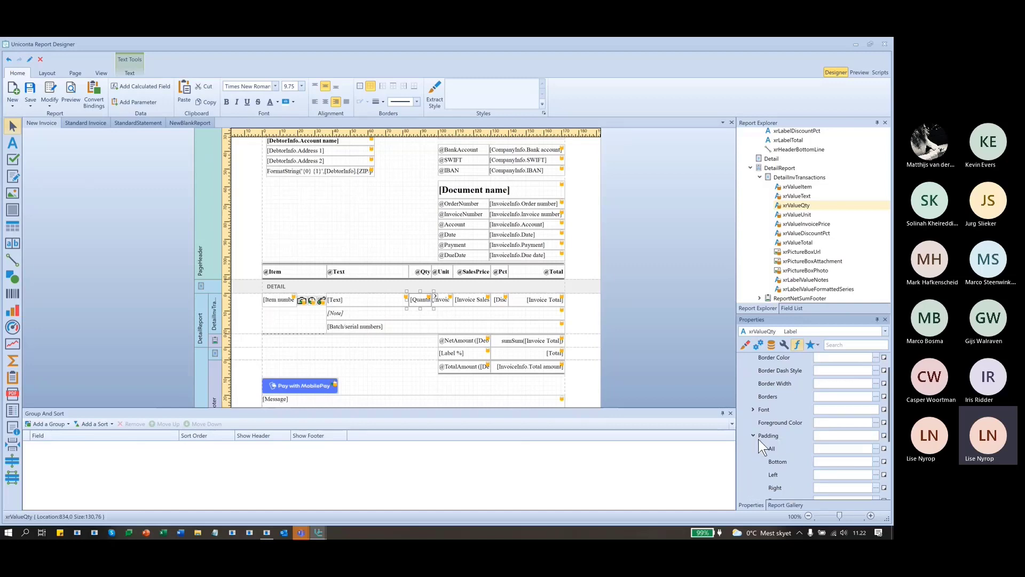
left_click(753, 435)
left_click(753, 409)
left_click(876, 422)
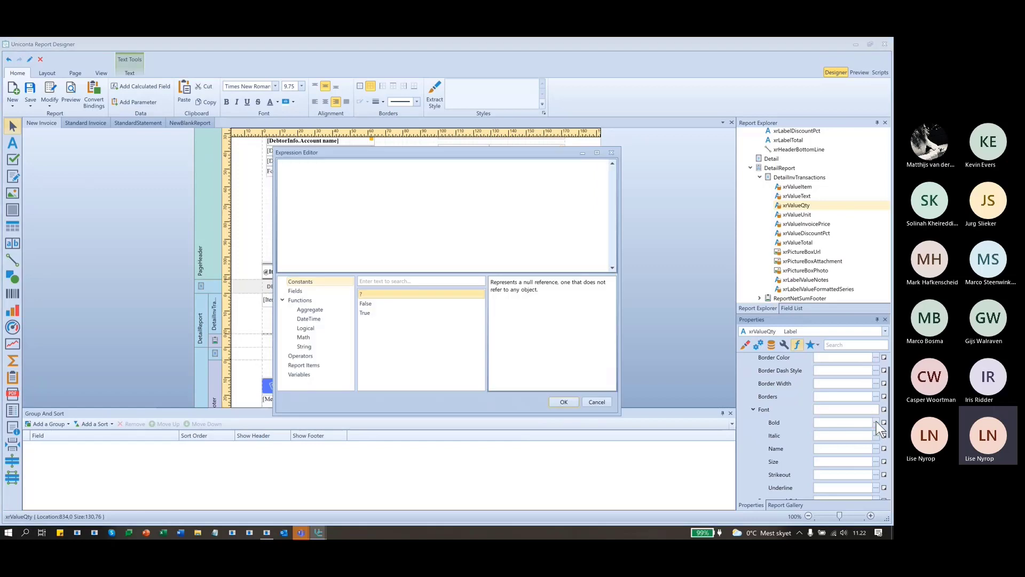
left_click_drag(478, 154, 709, 131)
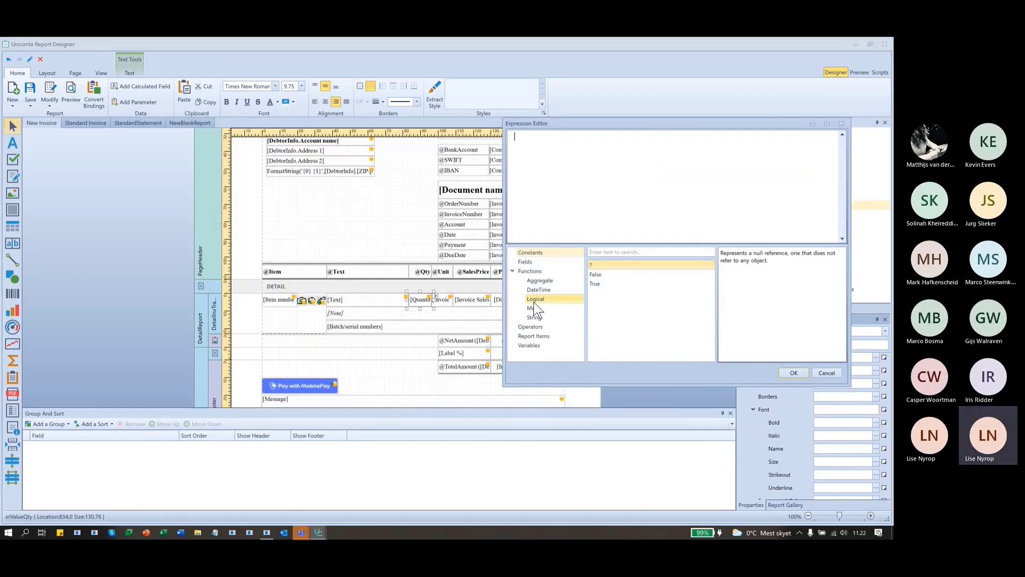
type("iif(, ,")
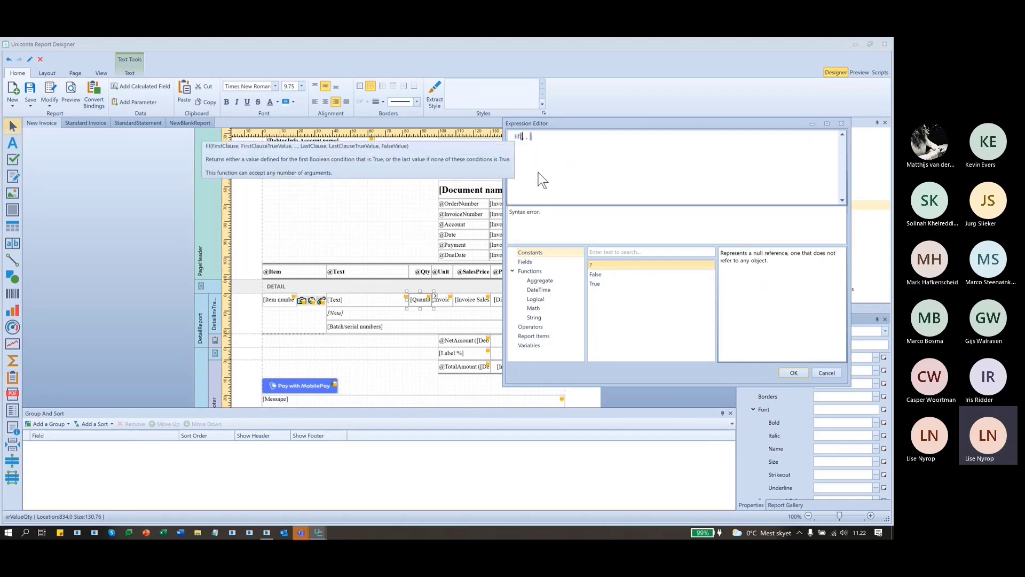
key("Return")
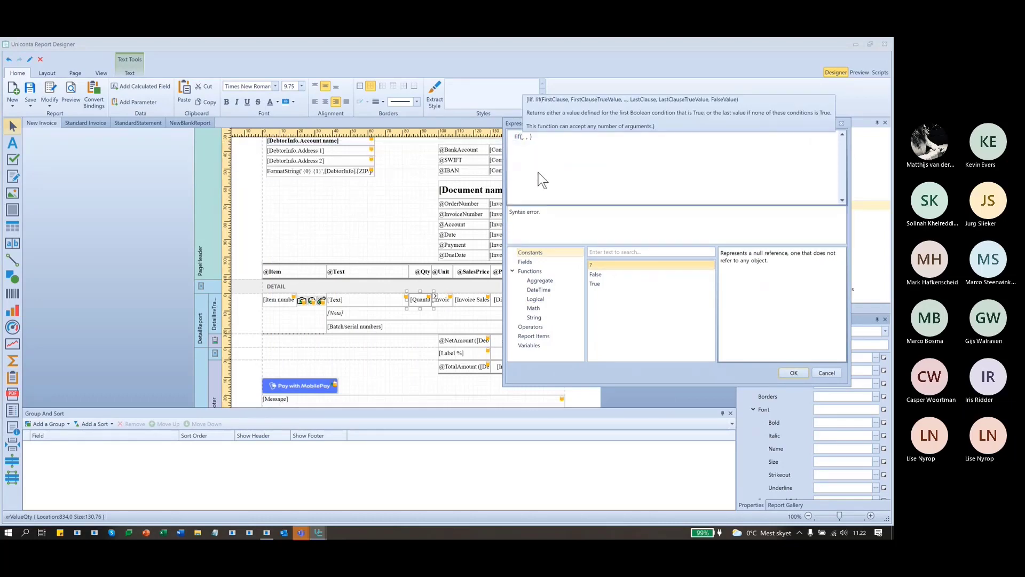
type("qt")
key("BackSpace")
key("BackSpace")
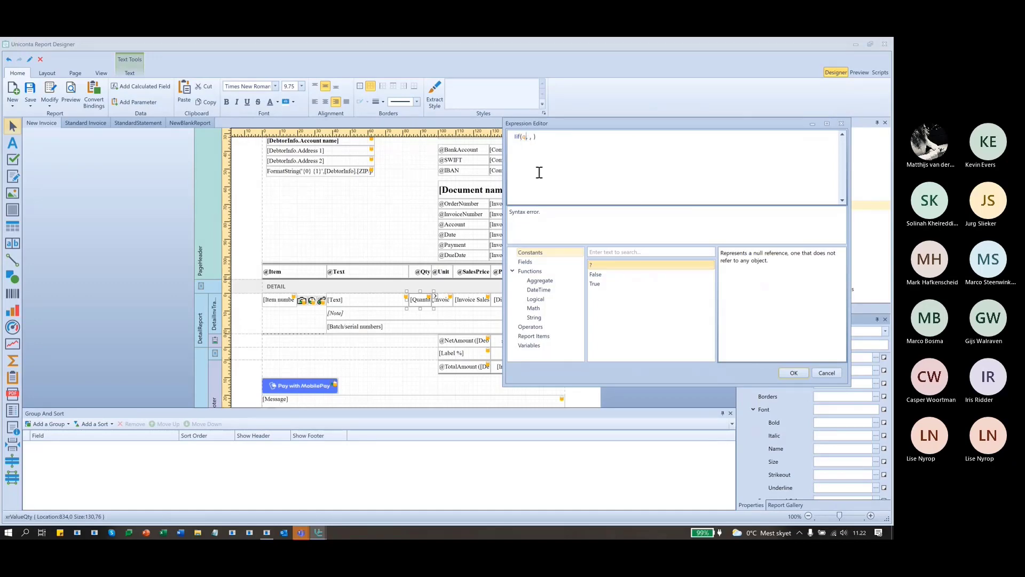
type("FormatString()")
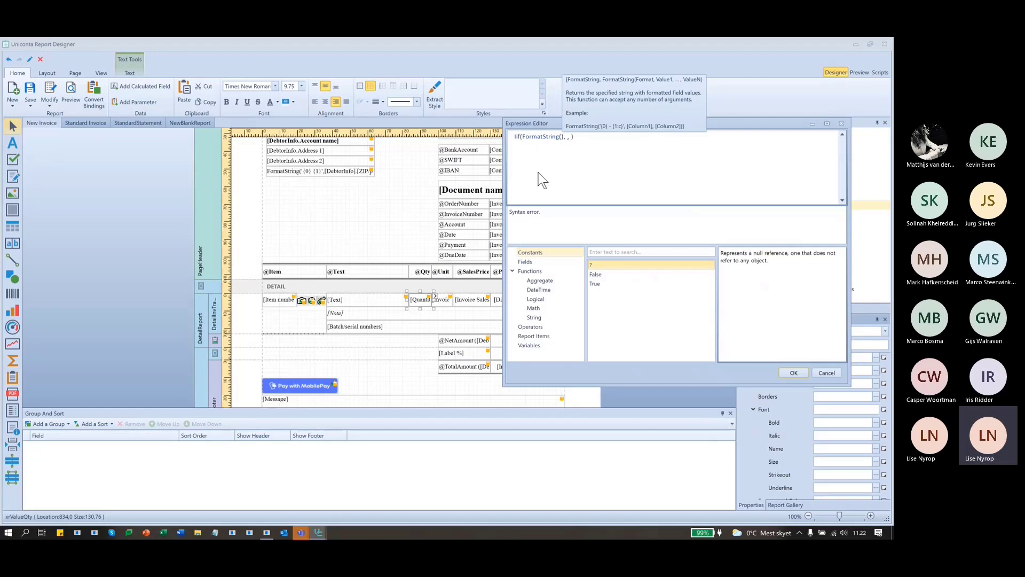
key("BackSpace")
key("BackSpace")
key("BackSpace")
key("BackSpace")
key("BackSpace")
key("BackSpace")
key("BackSpace")
key("BackSpace")
key("BackSpace")
key("BackSpace")
key("BackSpace")
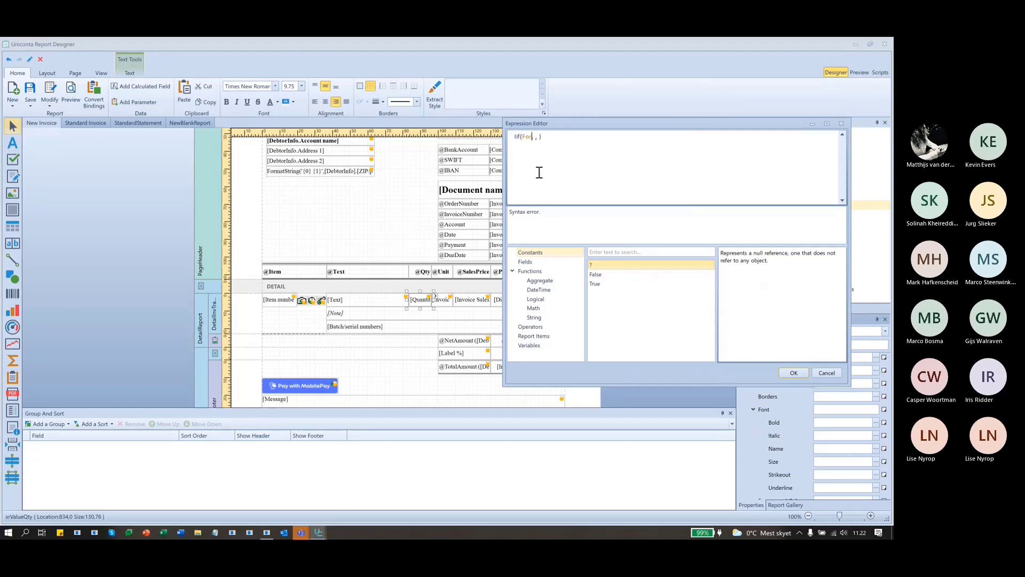
key("BackSpace")
key("BackSpace")
key("BackSpace")
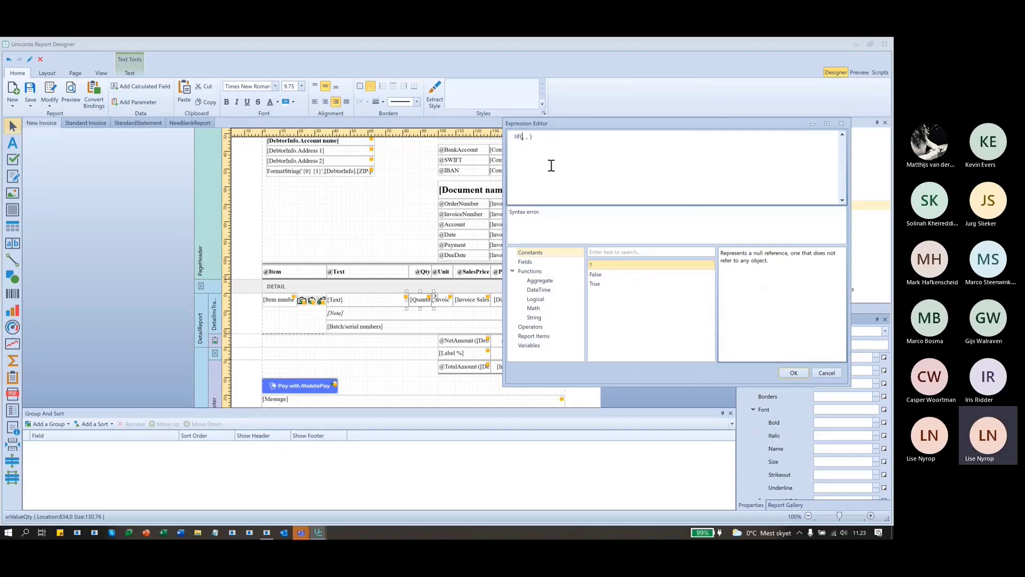
Find the Quantity fields with the filter q and insert FormattedInvoiceQty as the first argument of Iif.
left_click(525, 262)
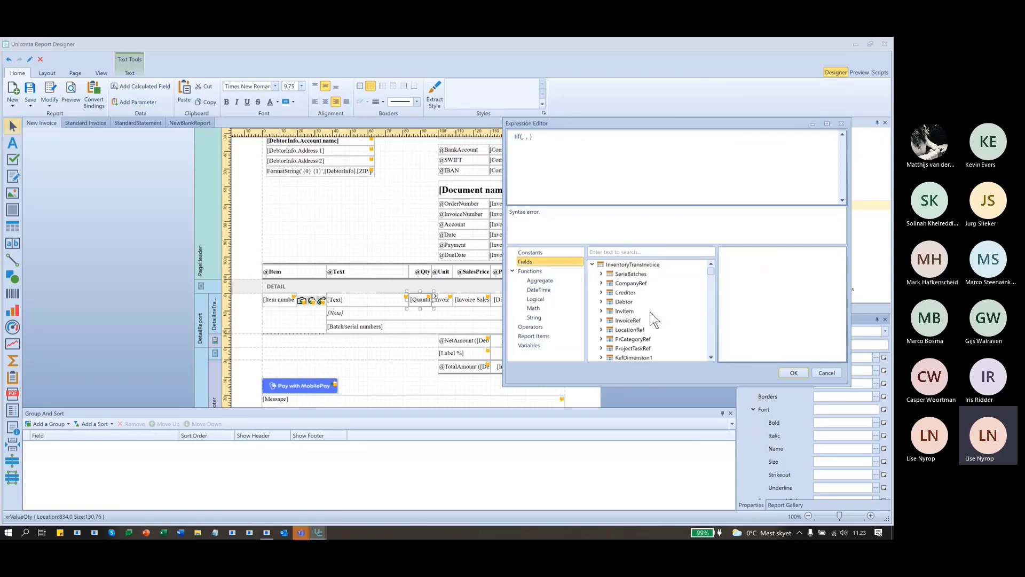
scroll(650, 311, "down", 2)
scroll(648, 302, "up", 2)
scroll(672, 304, "down", 10)
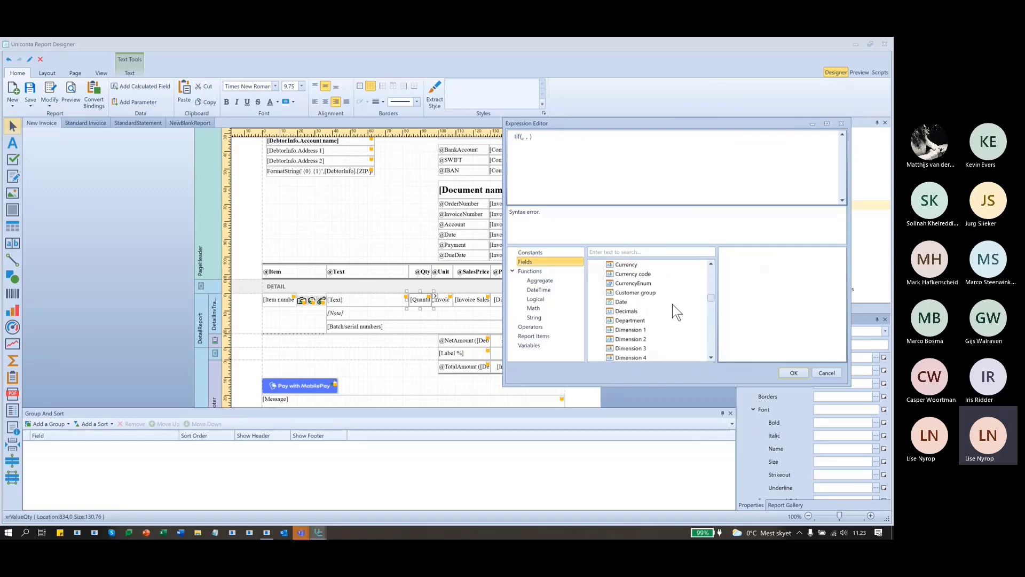
scroll(672, 303, "down", 8)
left_click(617, 252)
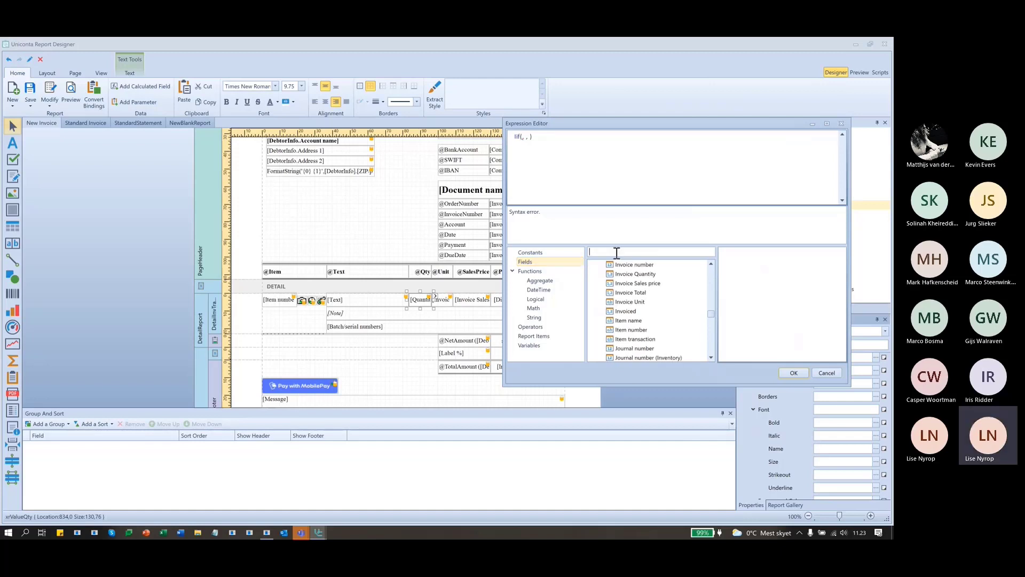
type("q")
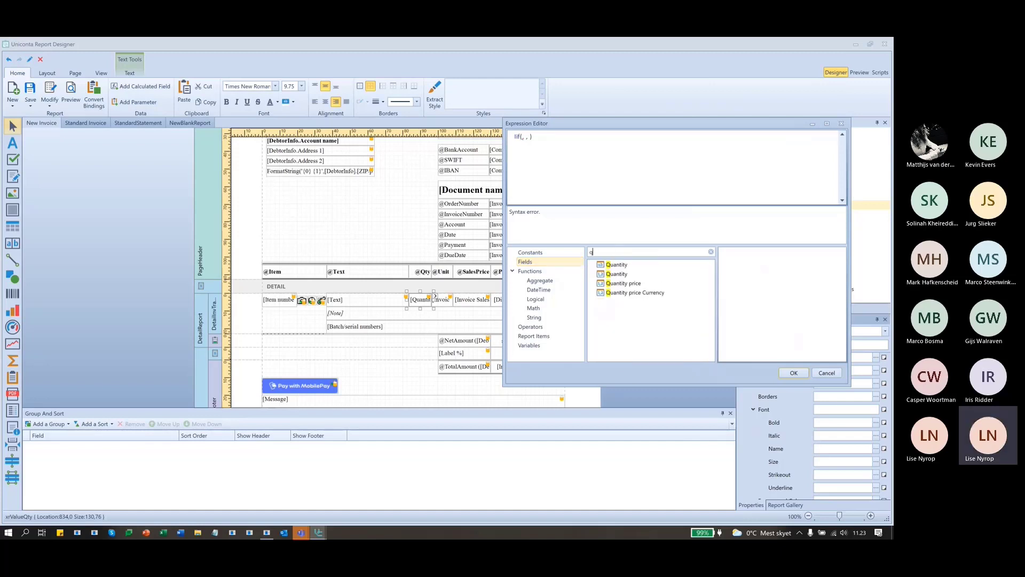
left_click(622, 275)
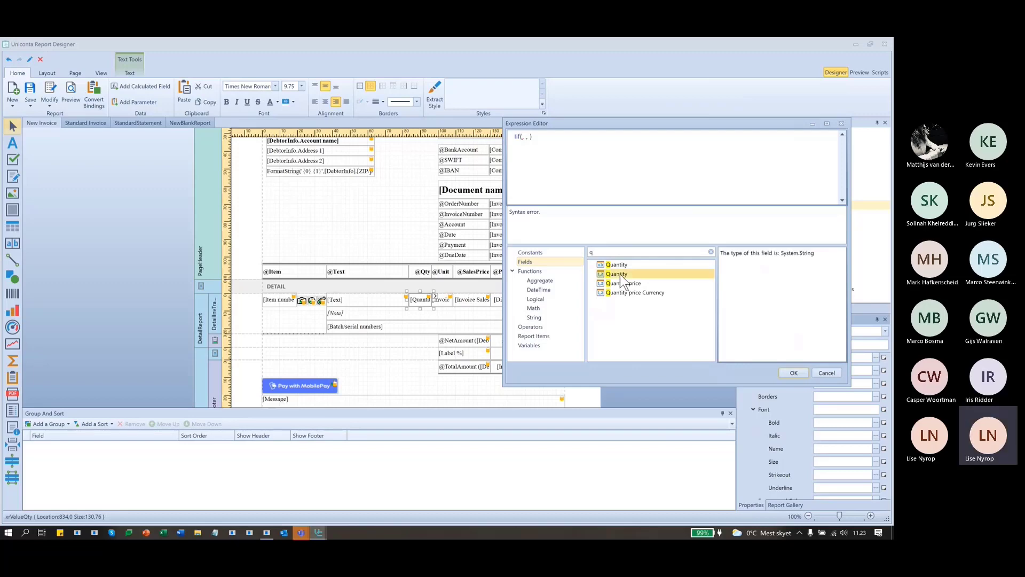
left_click(621, 265)
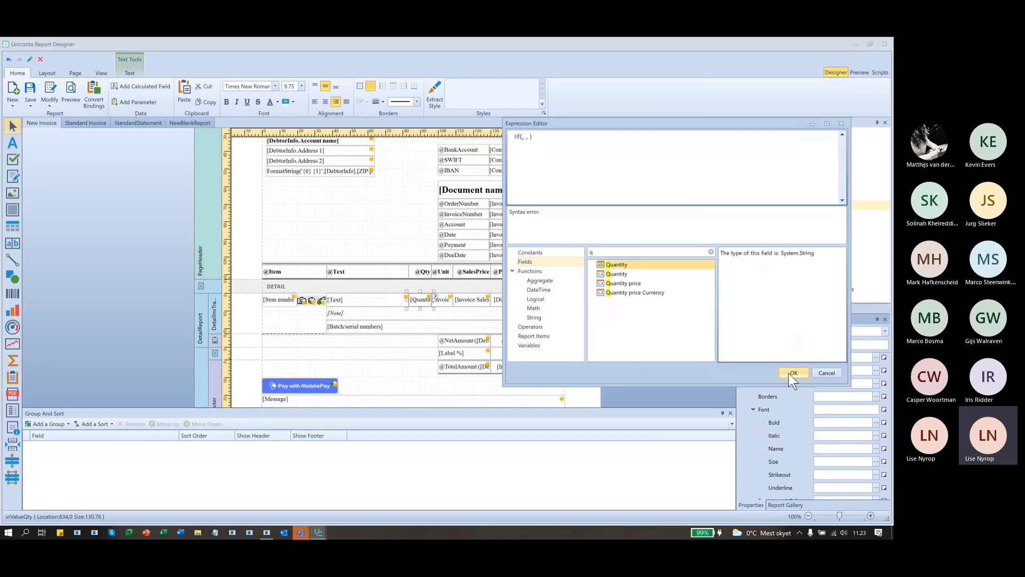
double_click(630, 266)
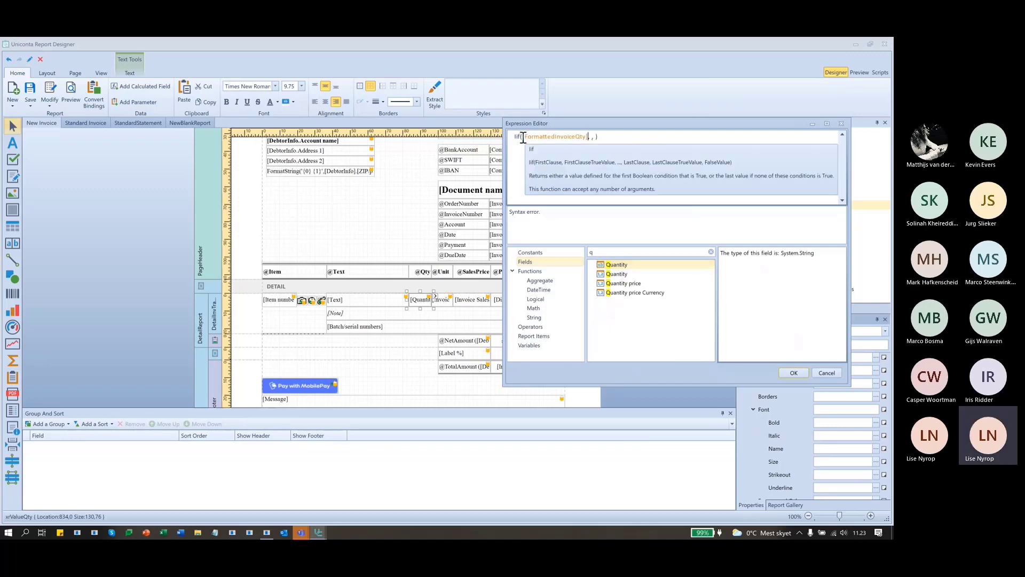
Complete the Bold expression as Iif(ToDouble([FormattedInvoiceQty])>0, true , false ).
type("todo")
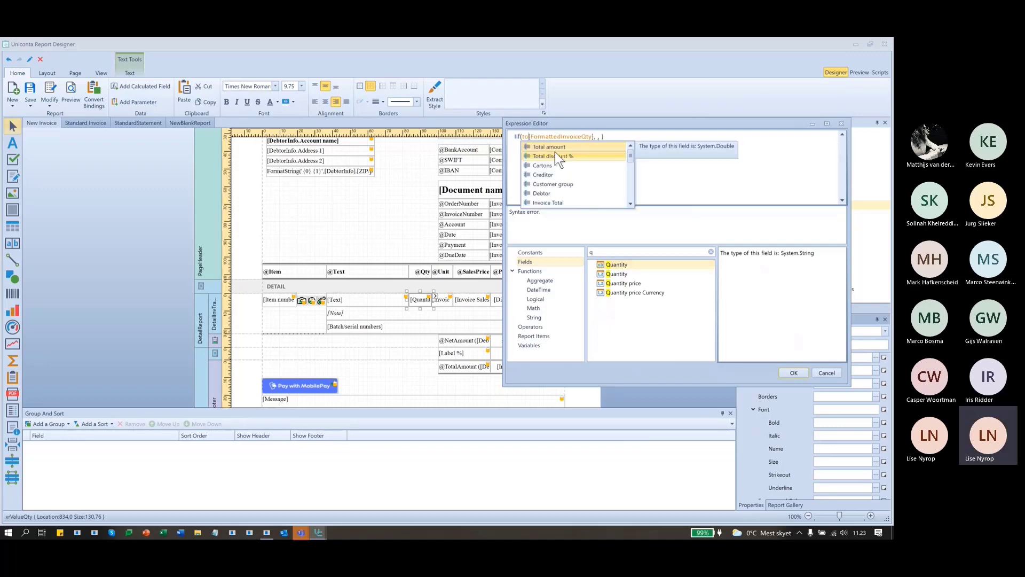
left_click(556, 150)
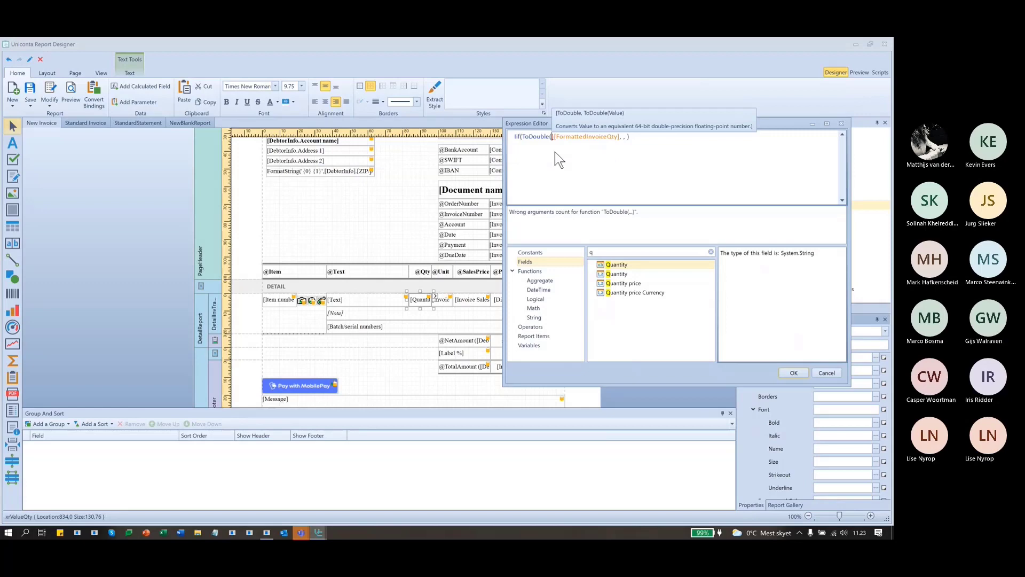
key("Right")
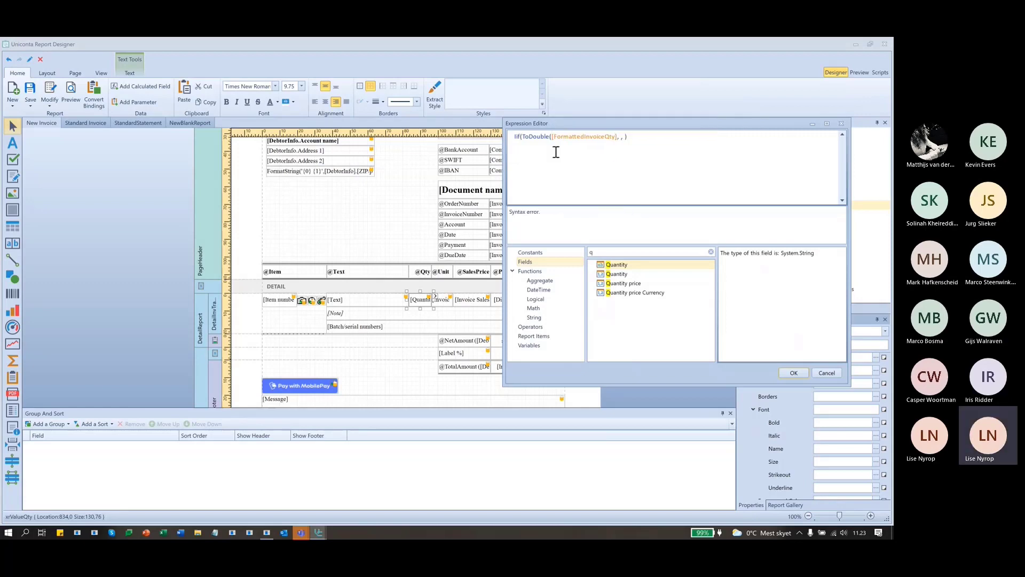
type(")>0, true , ")
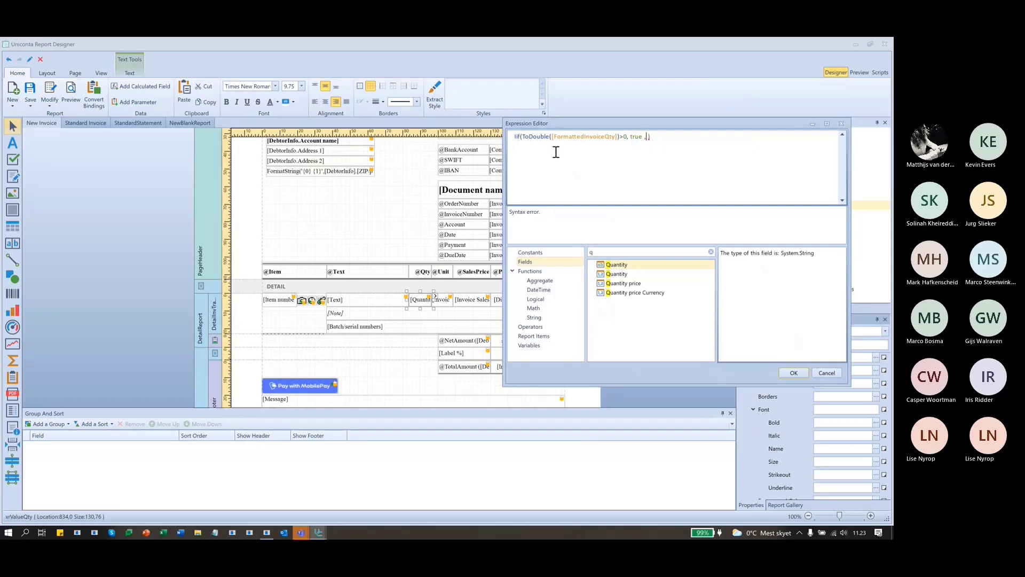
type("fal")
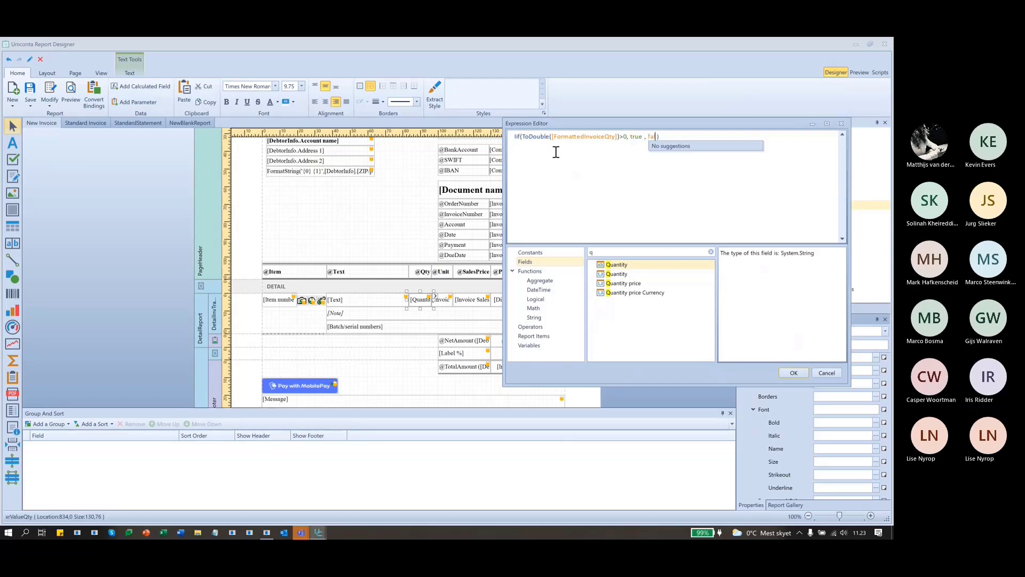
type("s")
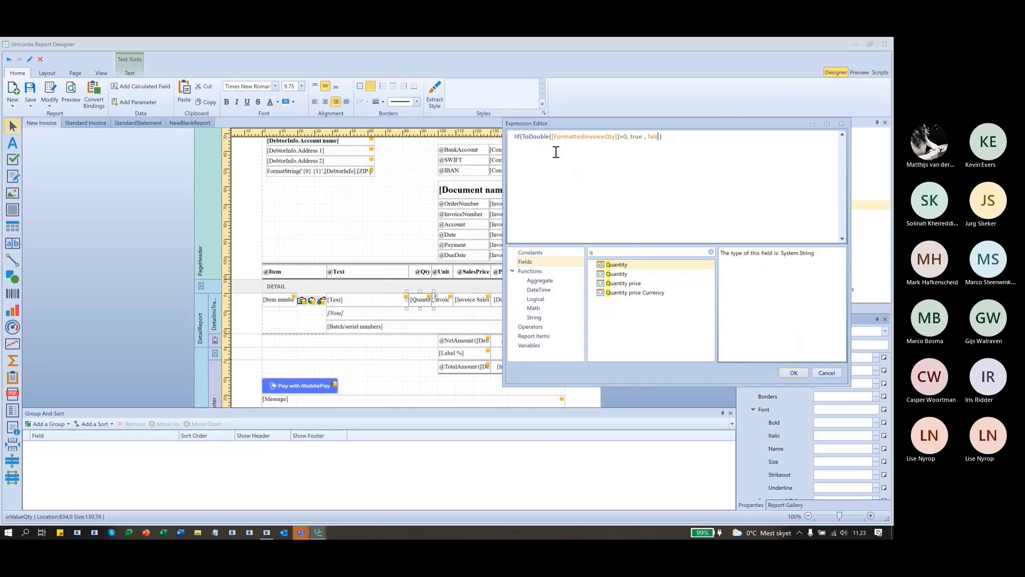
type("e")
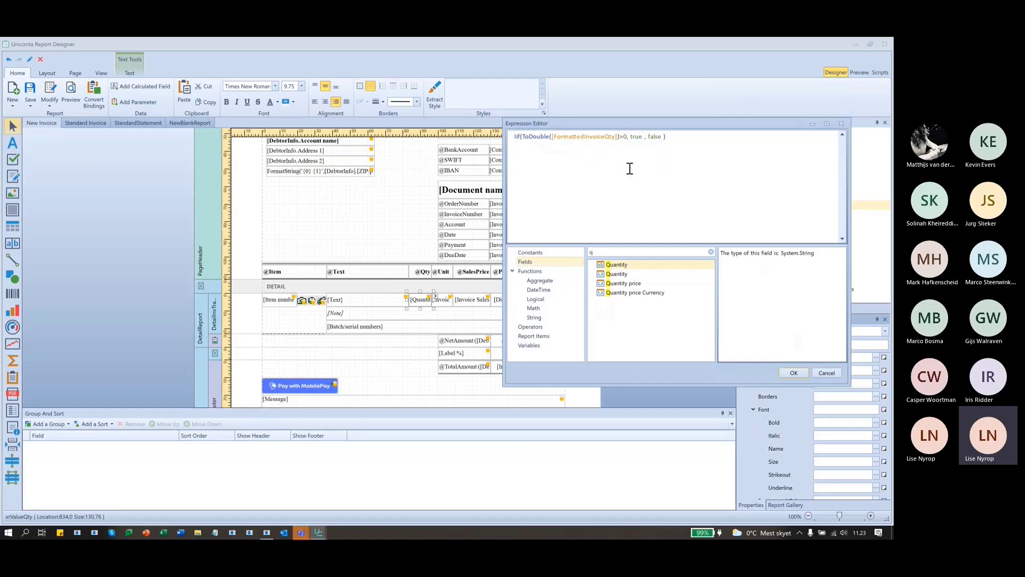
Copy the whole Iif expression and apply it to the quantity label's Bold property.
left_click_drag(669, 138, 411, 149)
key("ctrl+c")
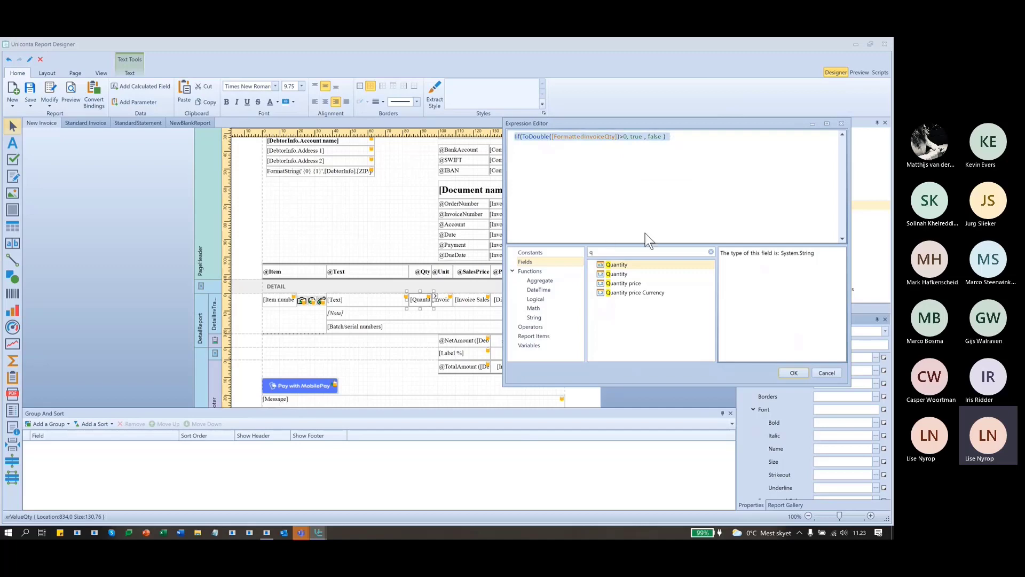
left_click(793, 372)
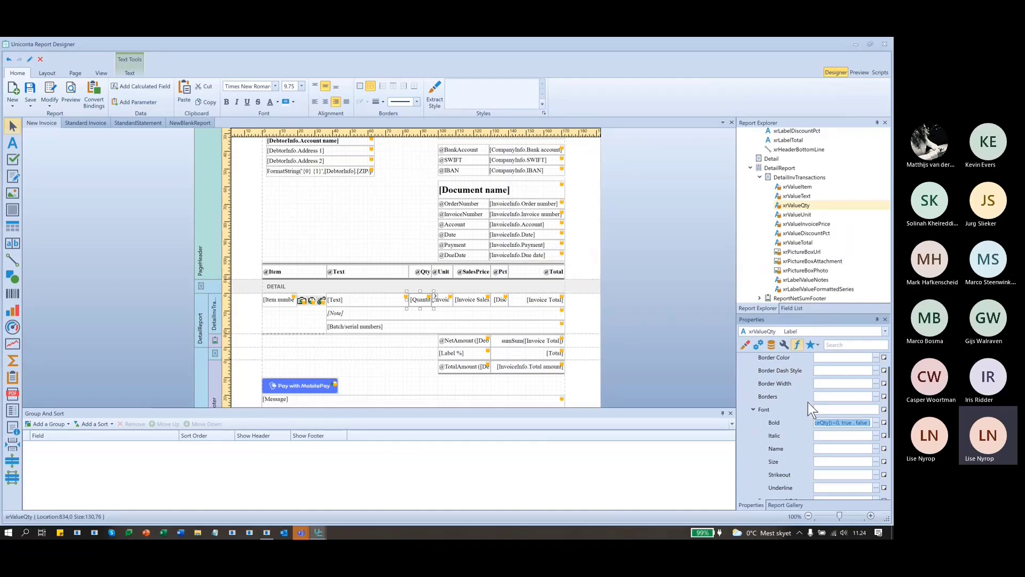
Open the expression for the quantity label's Foreground Color and paste the copied Iif expression into it.
scroll(748, 407, "down", 3)
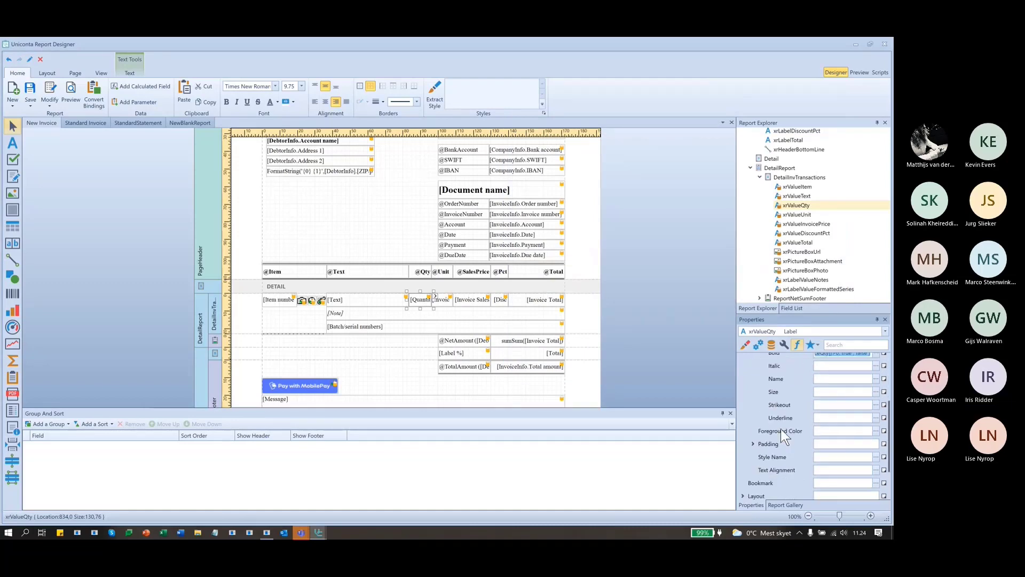
left_click(783, 430)
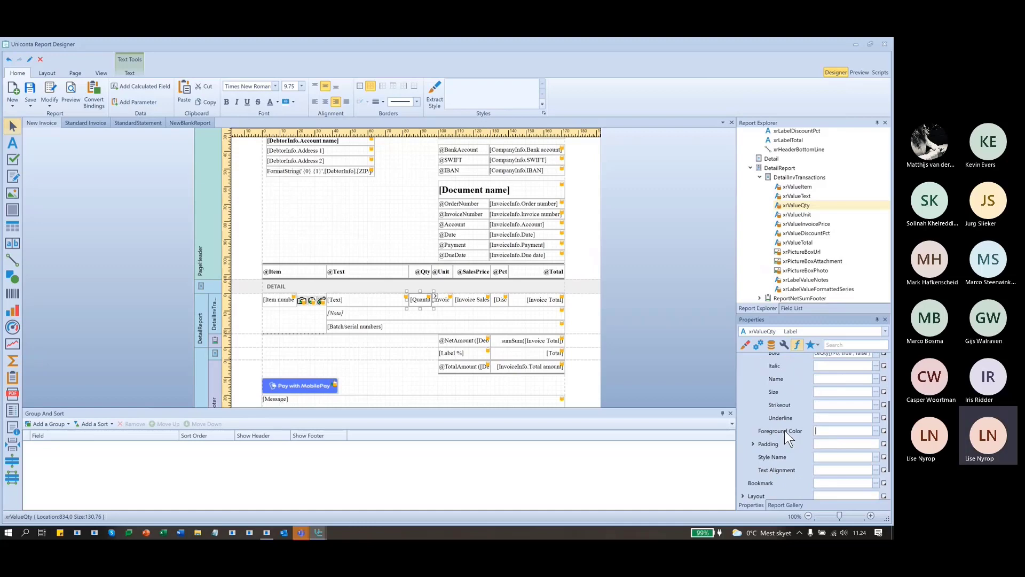
left_click(876, 431)
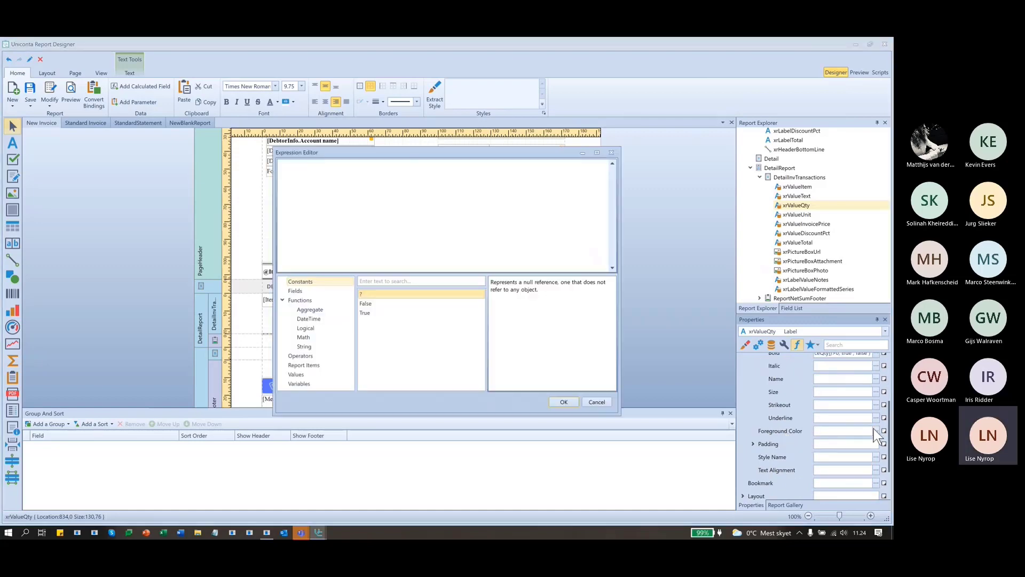
left_click(365, 185)
key("ctrl+v")
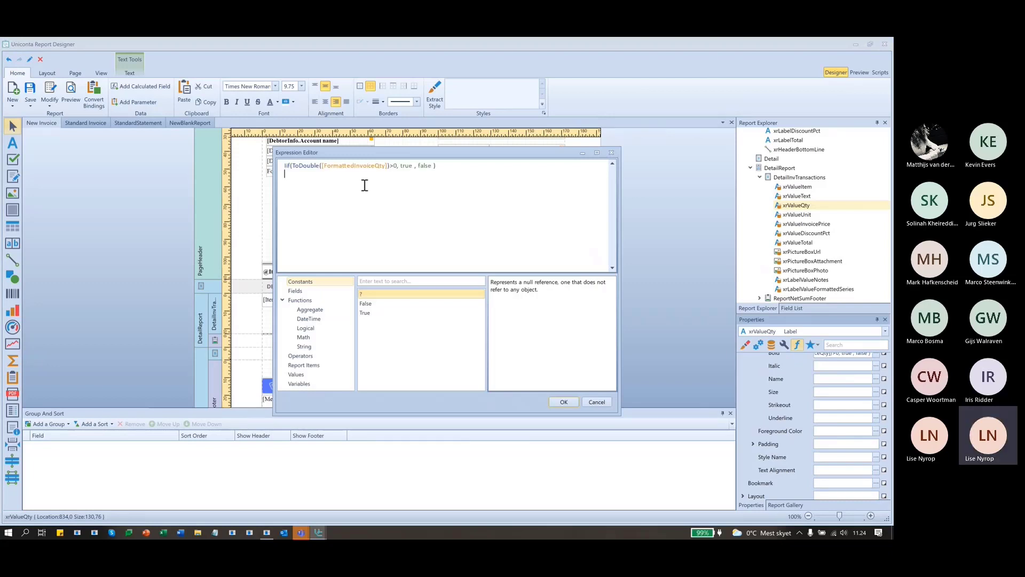
Replace the true and false results in the quantity label's Foreground Color expression with Blue and red.
double_click(405, 166)
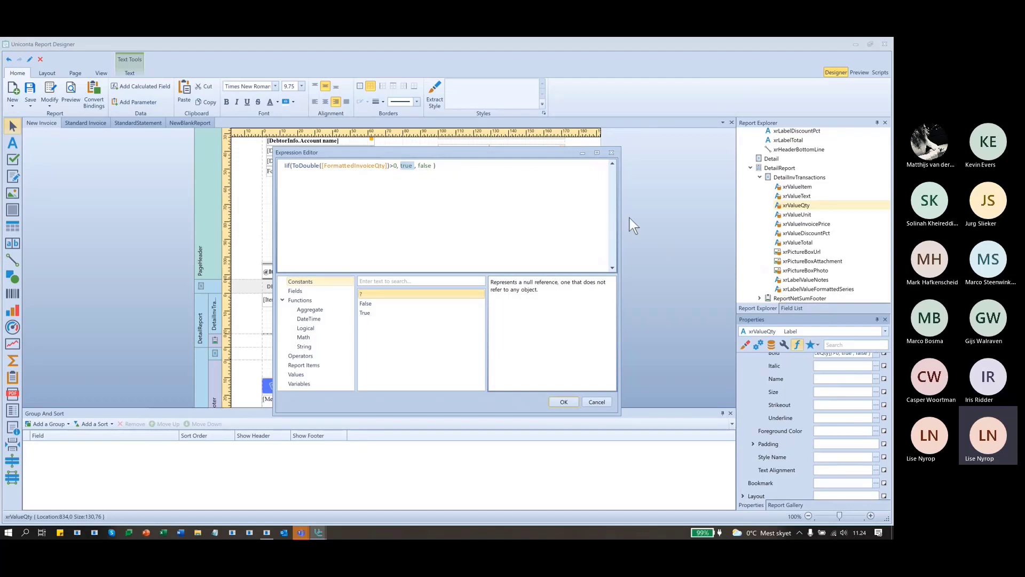
type("Blue")
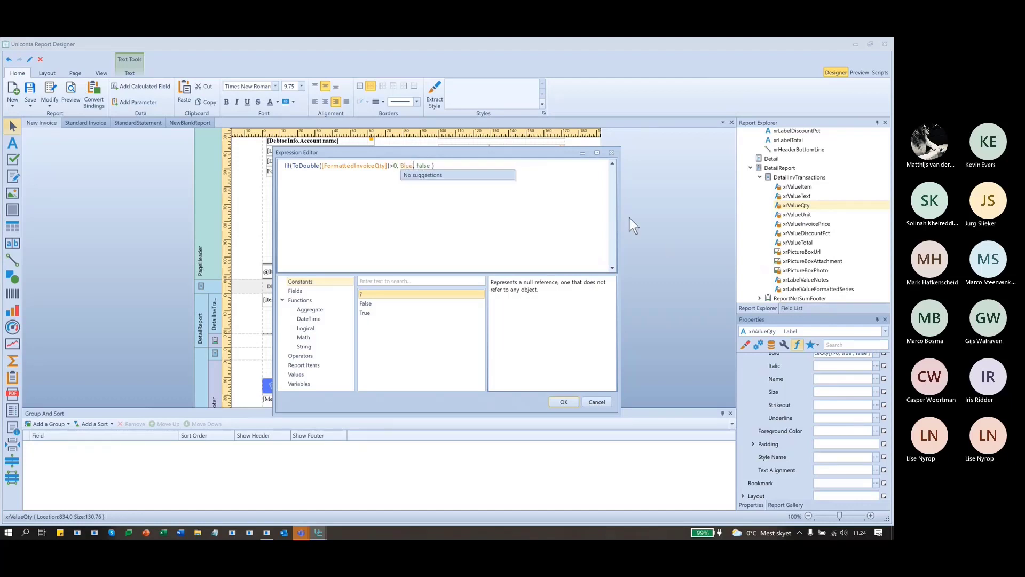
key("ctrl+Right")
key("ctrl+shift+Right")
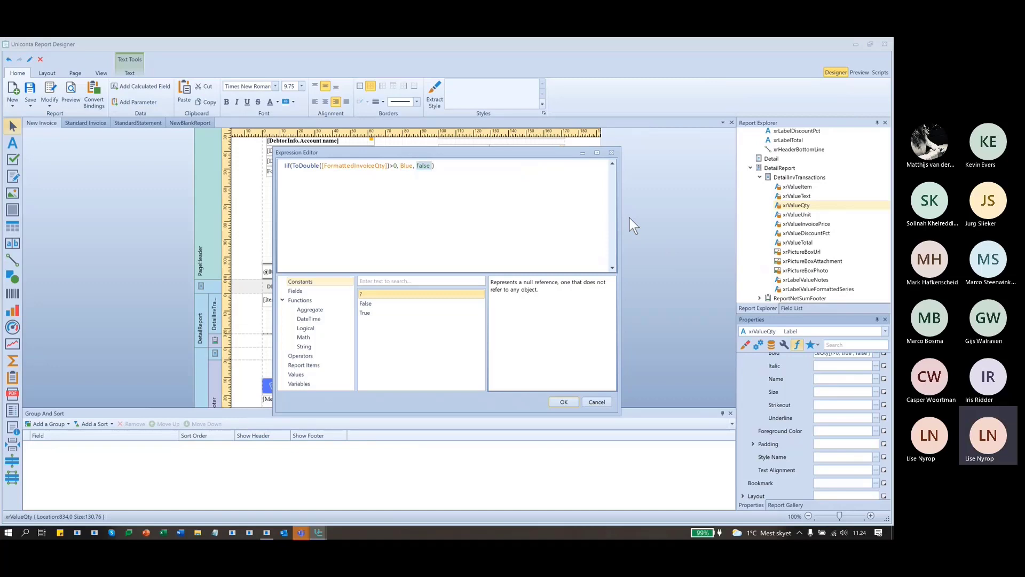
type("Bl")
key("BackSpace")
key("BackSpace")
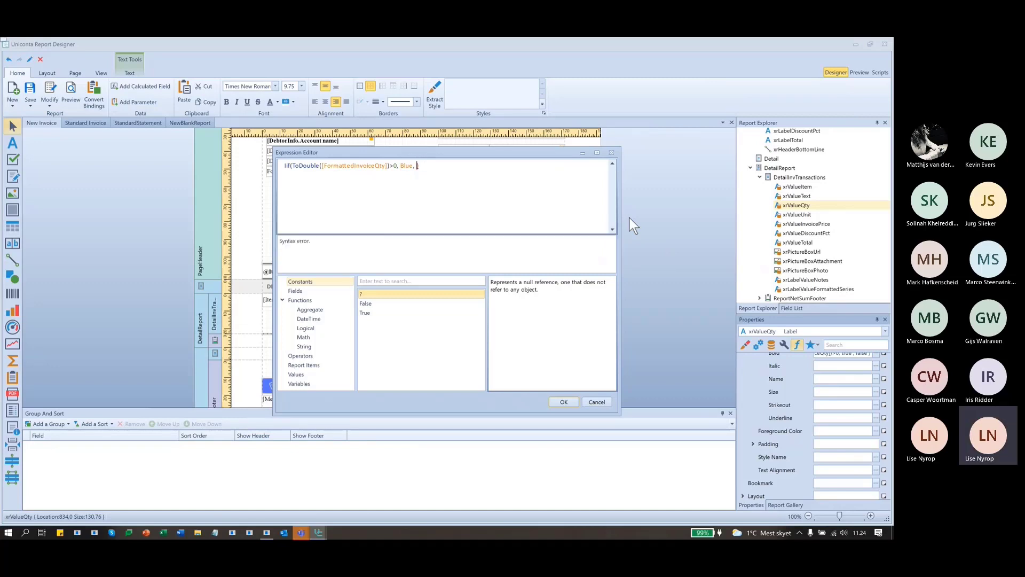
type("red")
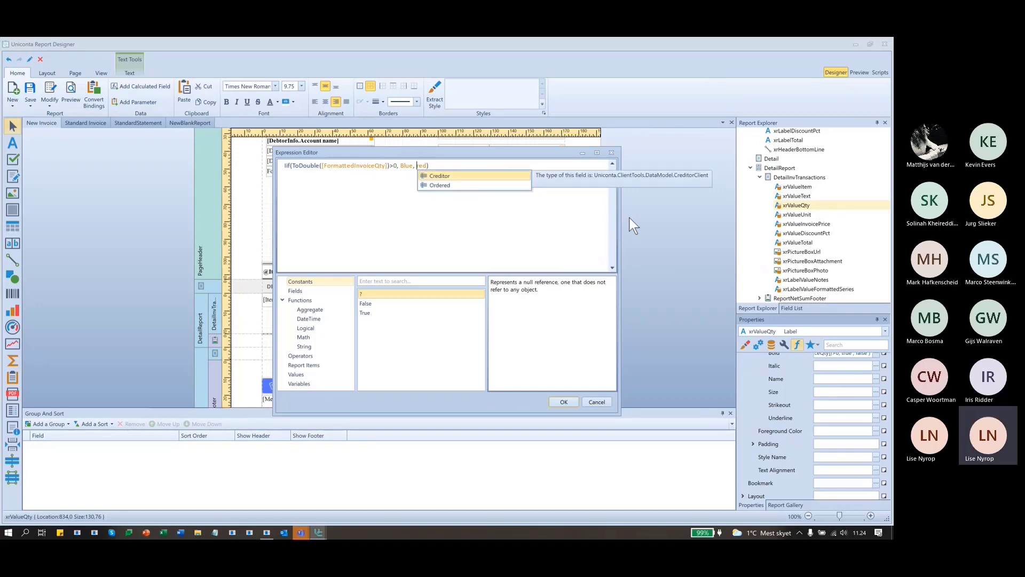
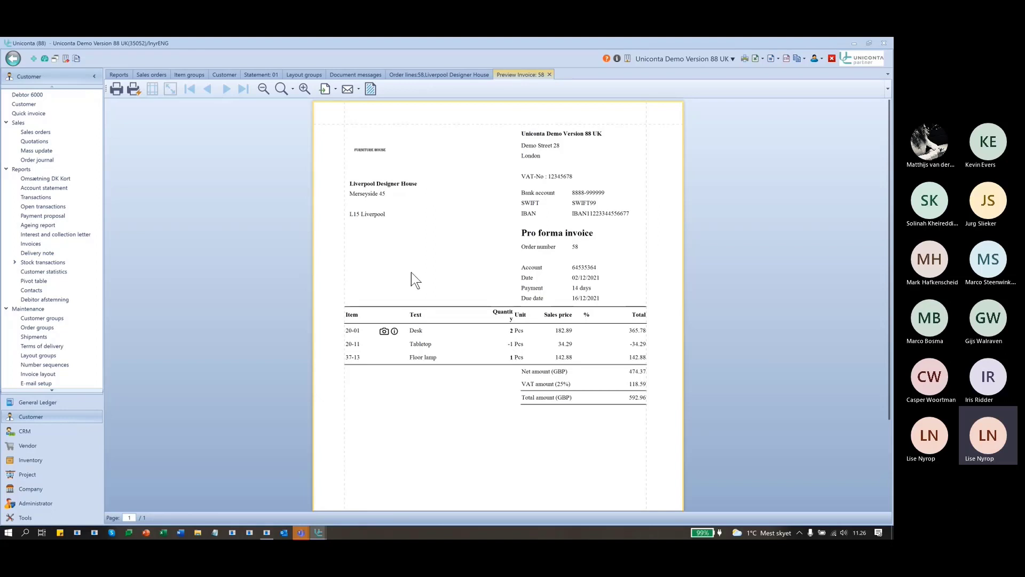
Close the invoice preview, switch to Uniconta Report Designer and show the appearance expressions of the quantity label in the detail band.
left_click(550, 74)
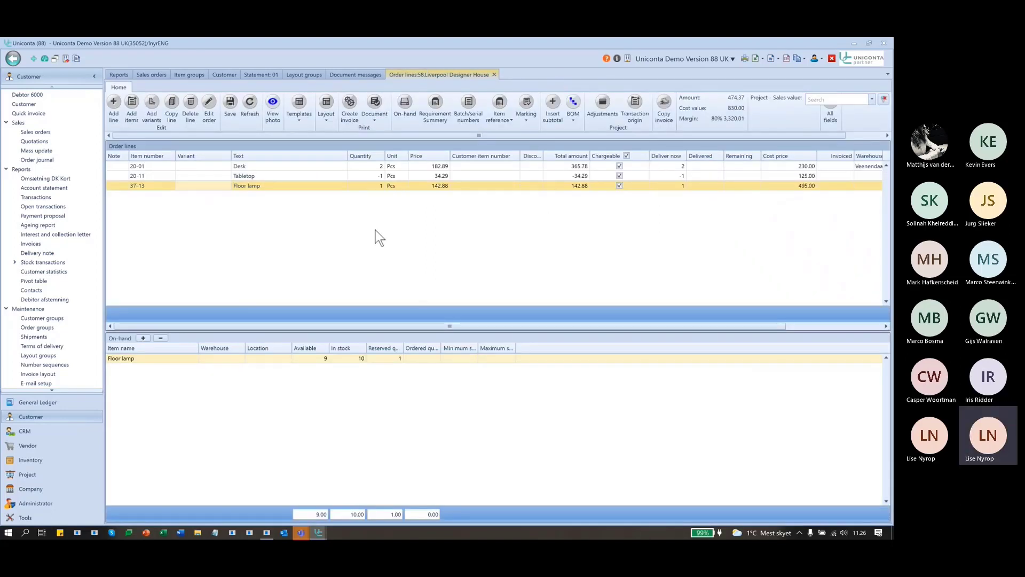
key("alt+Tab")
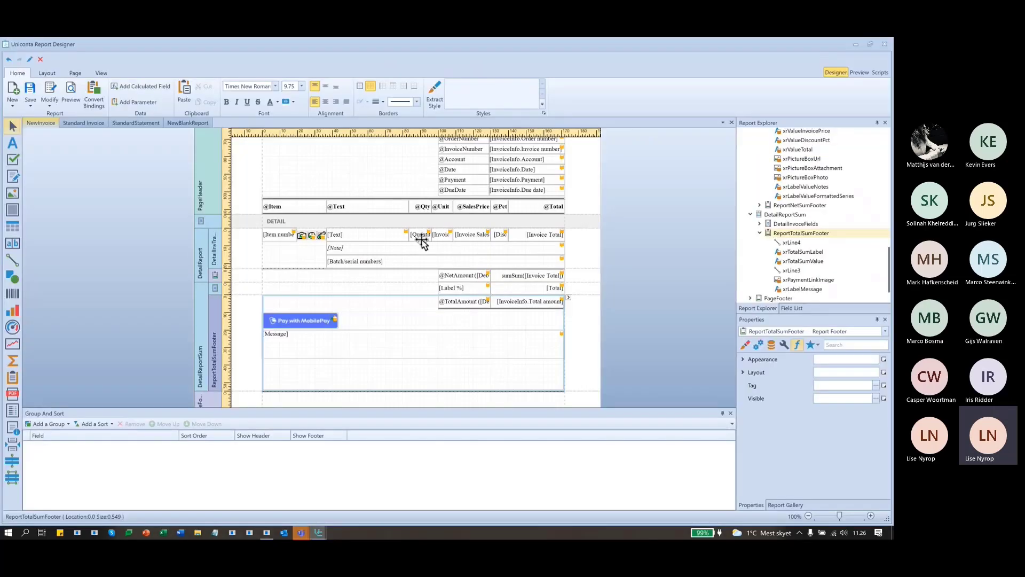
left_click(420, 235)
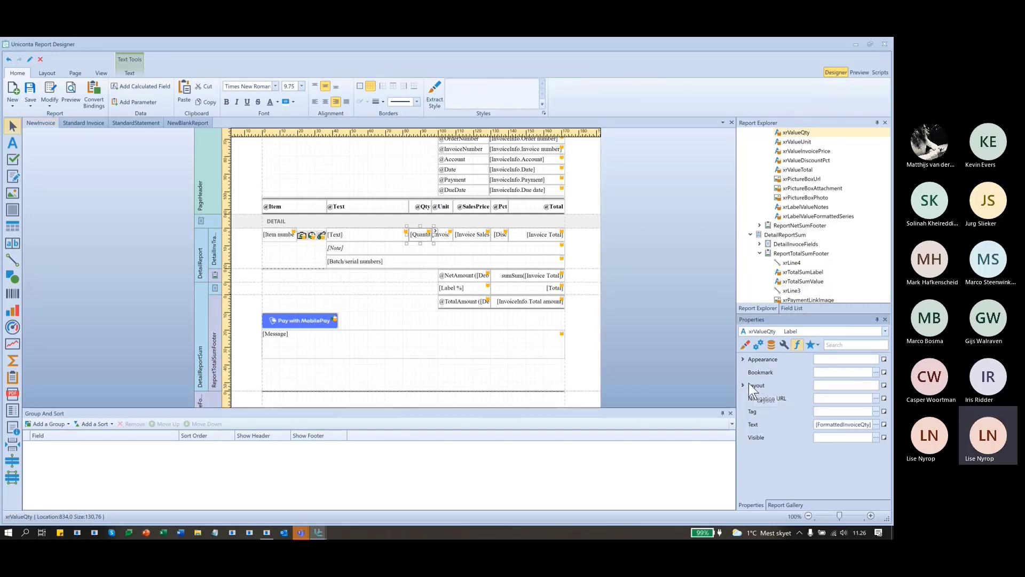
left_click(742, 359)
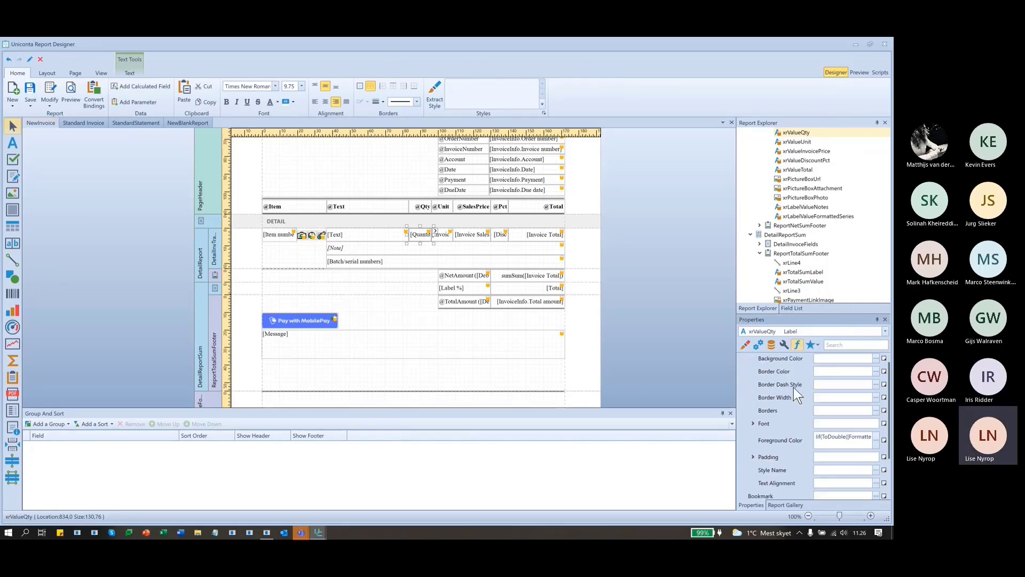
scroll(801, 433, "down", 1)
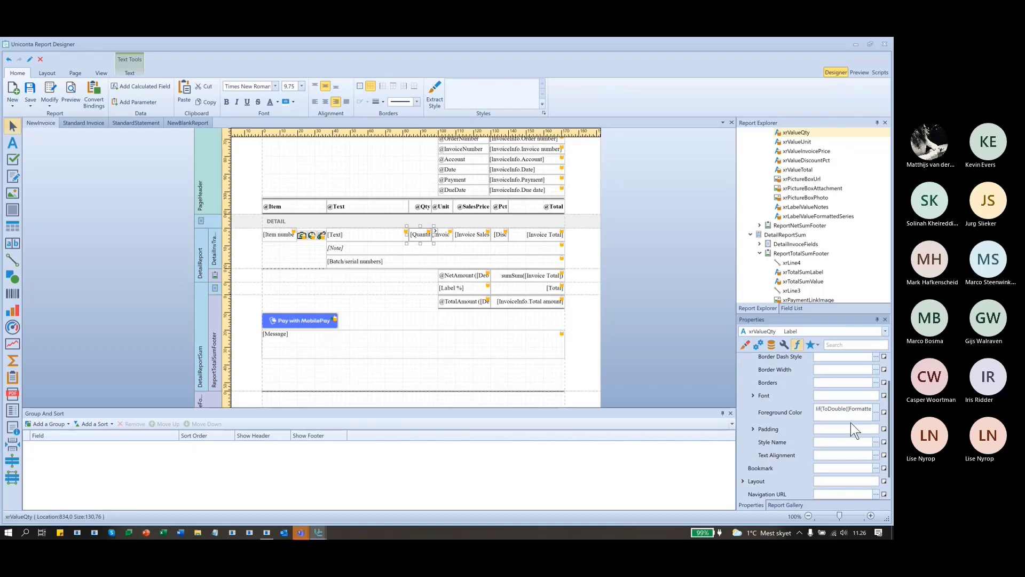
Change the quantity label's Foreground Color expression to Iif(ToDouble([FormattedInvoiceQty])>0, 'blue', 'red') and apply it.
left_click(875, 412)
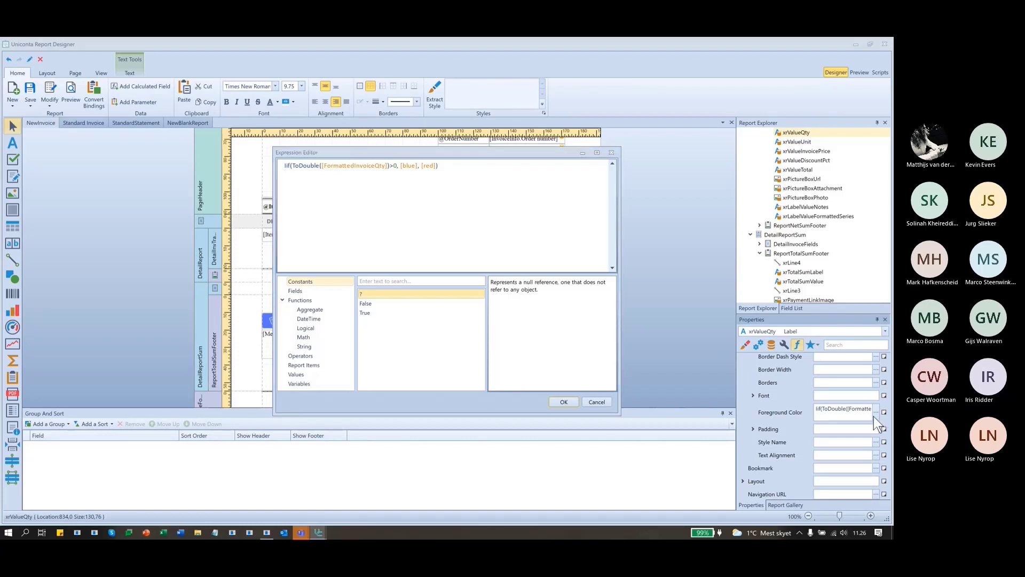
left_click(403, 166)
key("BackSpace")
type("'")
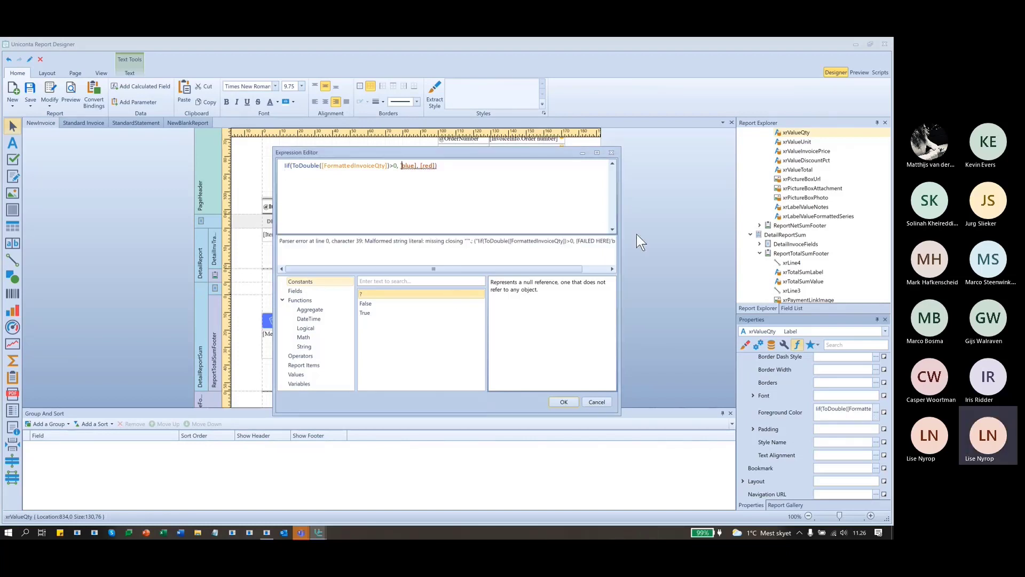
key("Right")
key("Right")
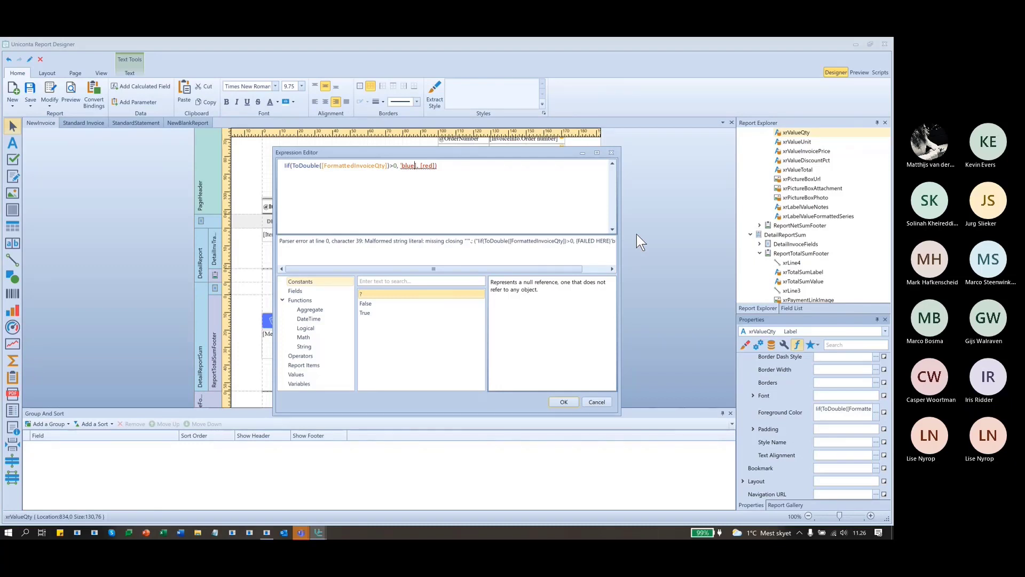
key("BackSpace")
type("'")
key("Delete")
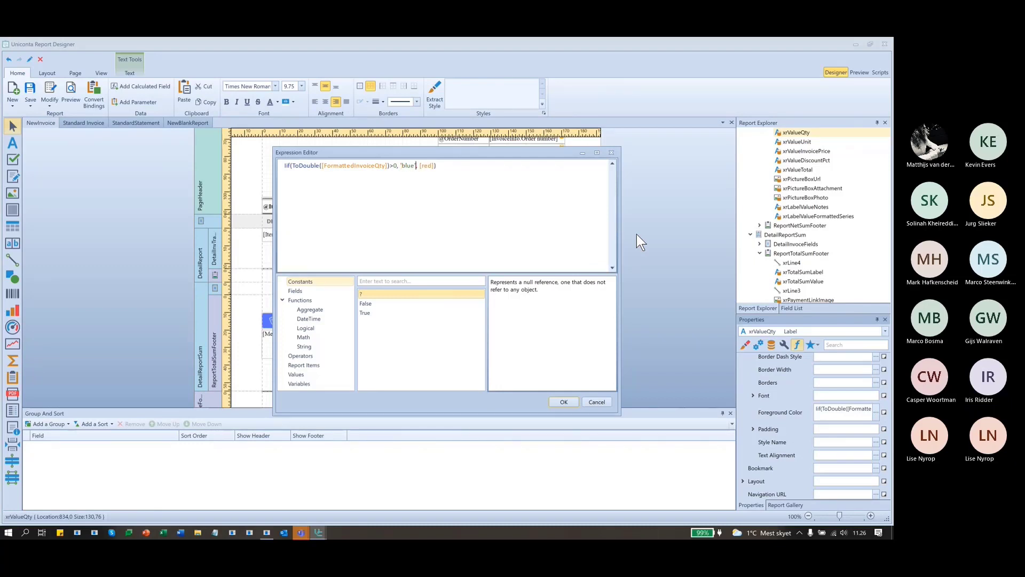
type("'")
key("Delete")
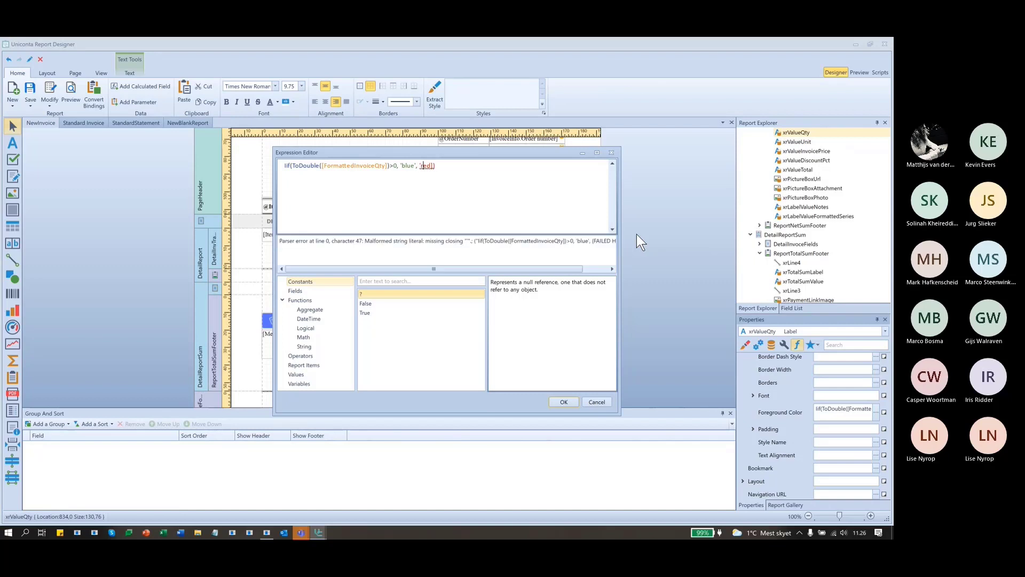
key("BackSpace")
type("'")
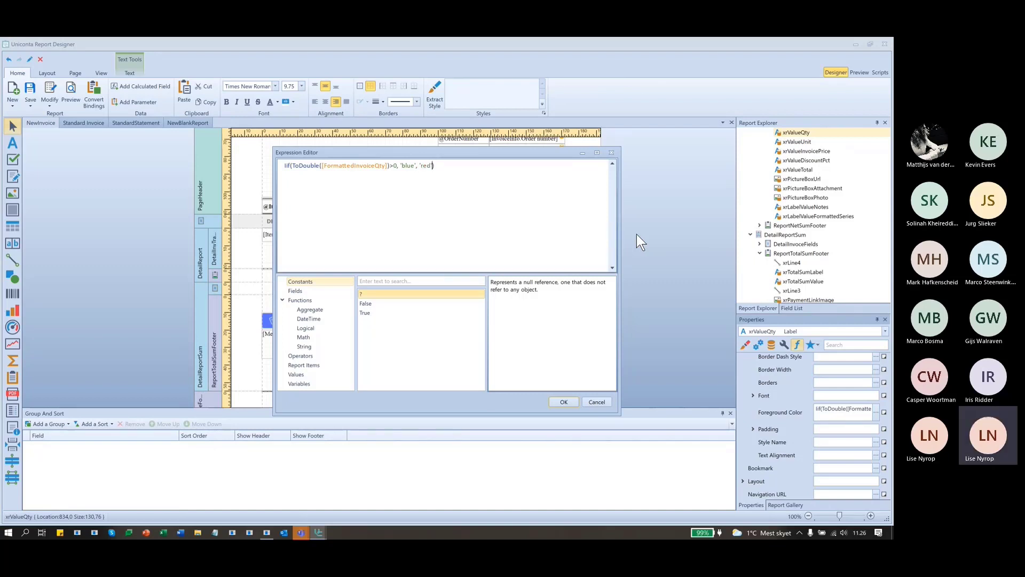
left_click(563, 402)
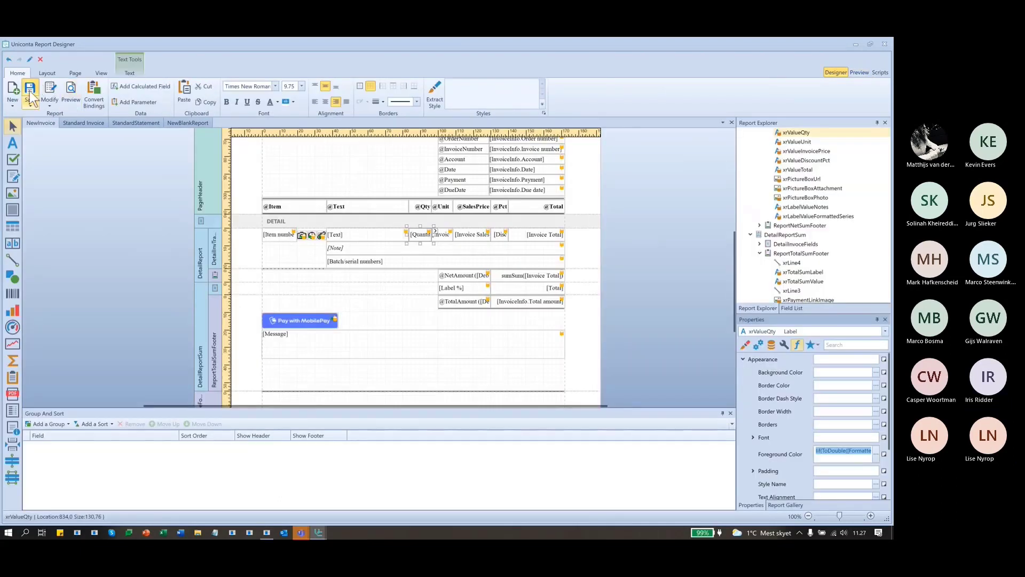
Save the NewInvoice report with the corrected quantity colour and minimize the report designer.
left_click(30, 90)
left_click(467, 306)
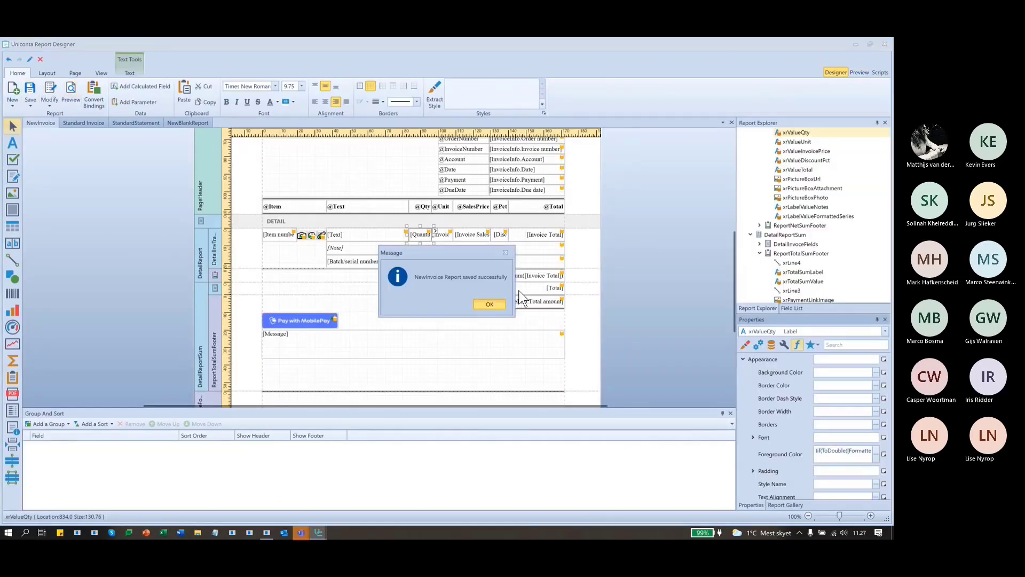
left_click(499, 306)
left_click(855, 45)
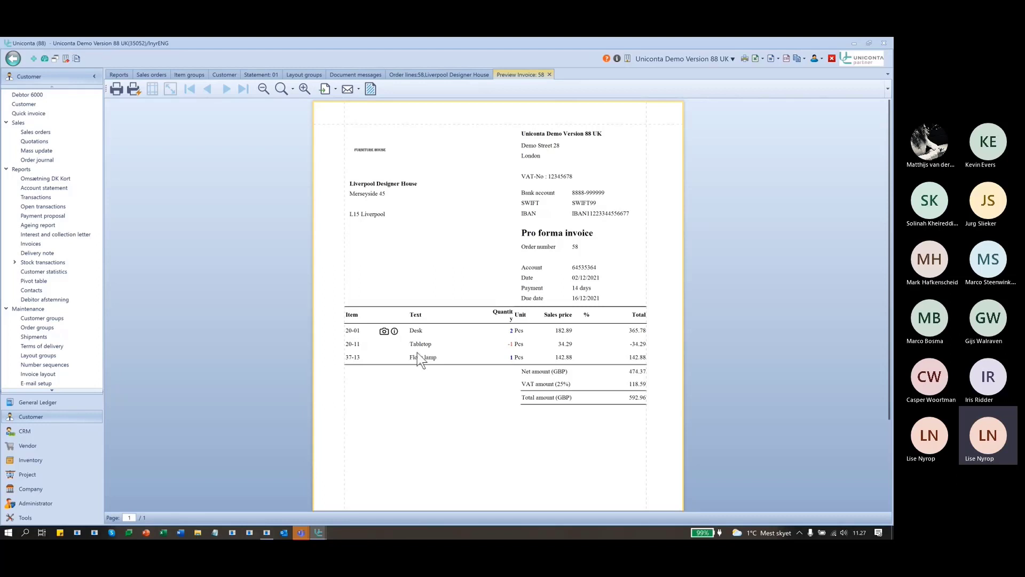
Close the invoice preview, return to the report designer and copy the quantity label's Foreground Color expression to the [Text] label's Foreground Color.
left_click(550, 74)
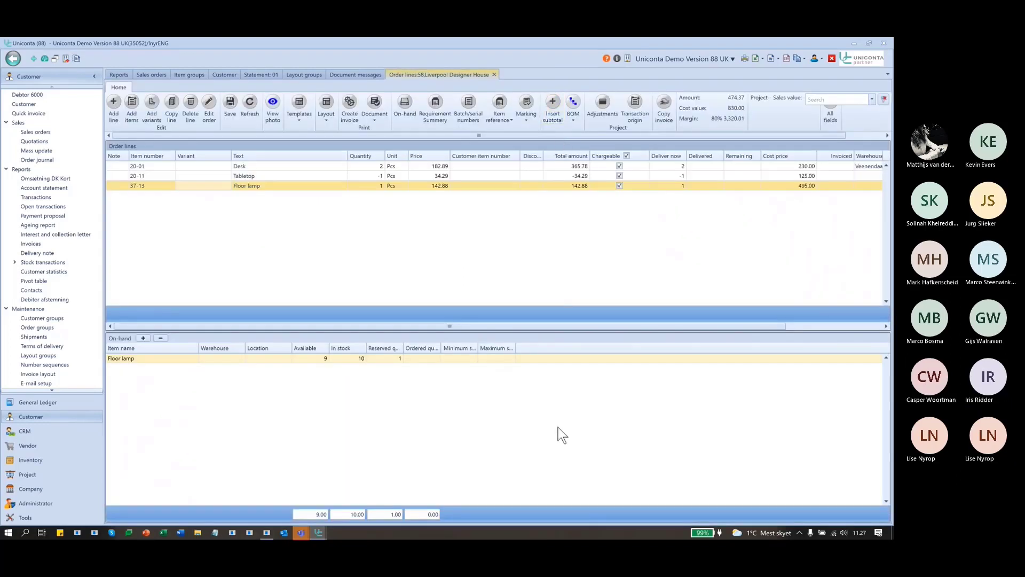
key("alt+Tab")
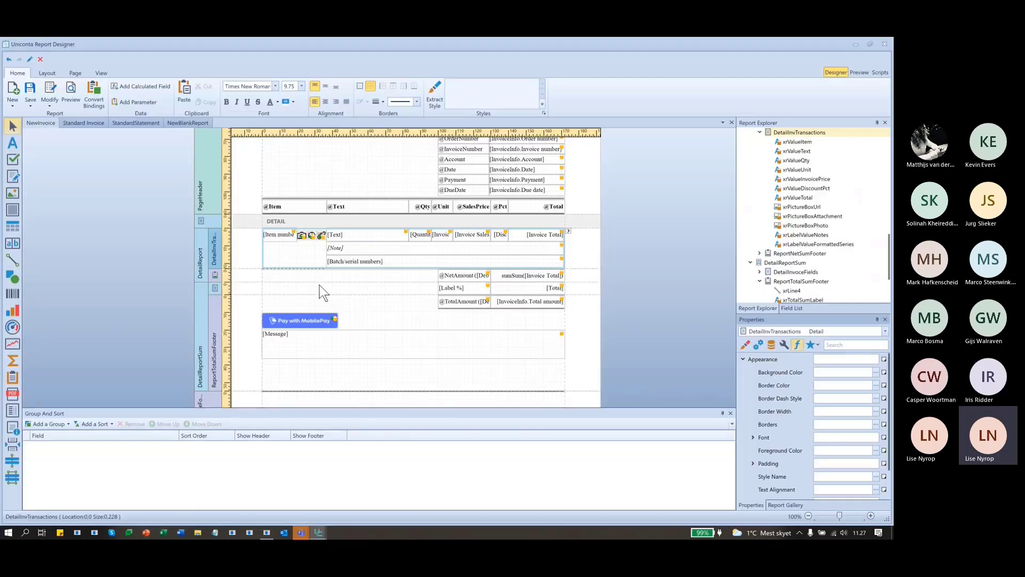
left_click(418, 235)
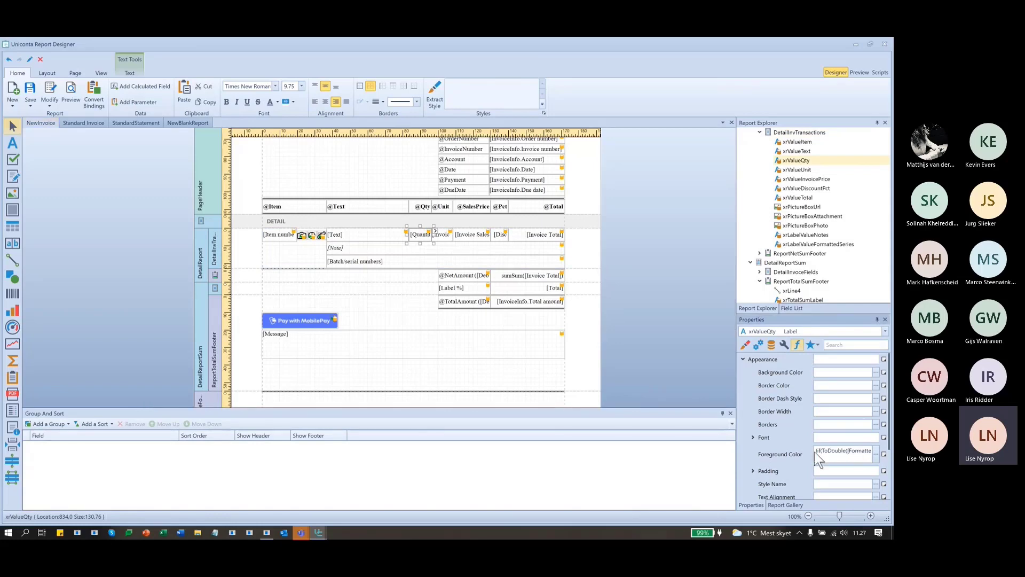
key("ctrl+a")
left_click(355, 236)
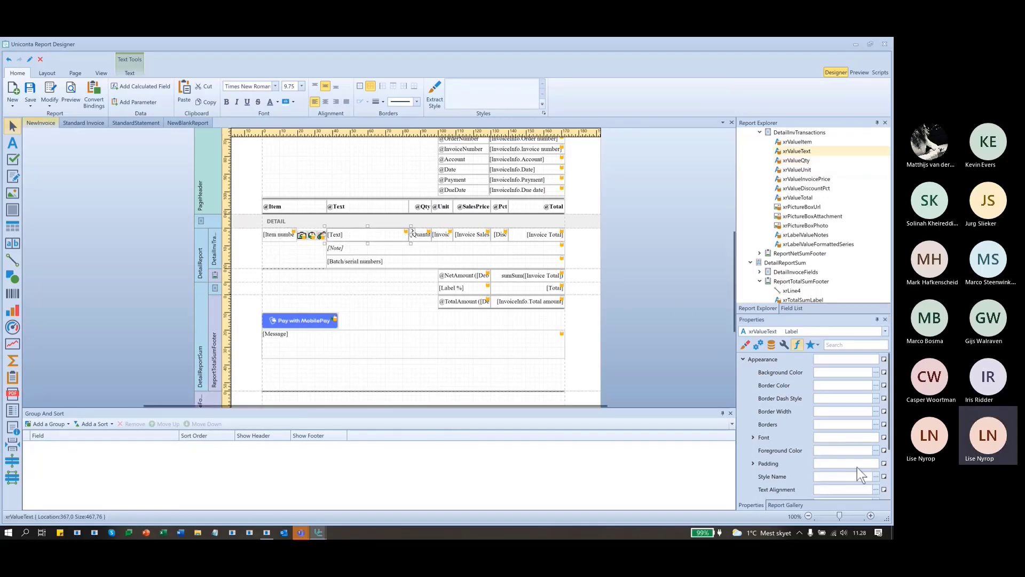
left_click(851, 451)
key("ctrl+v")
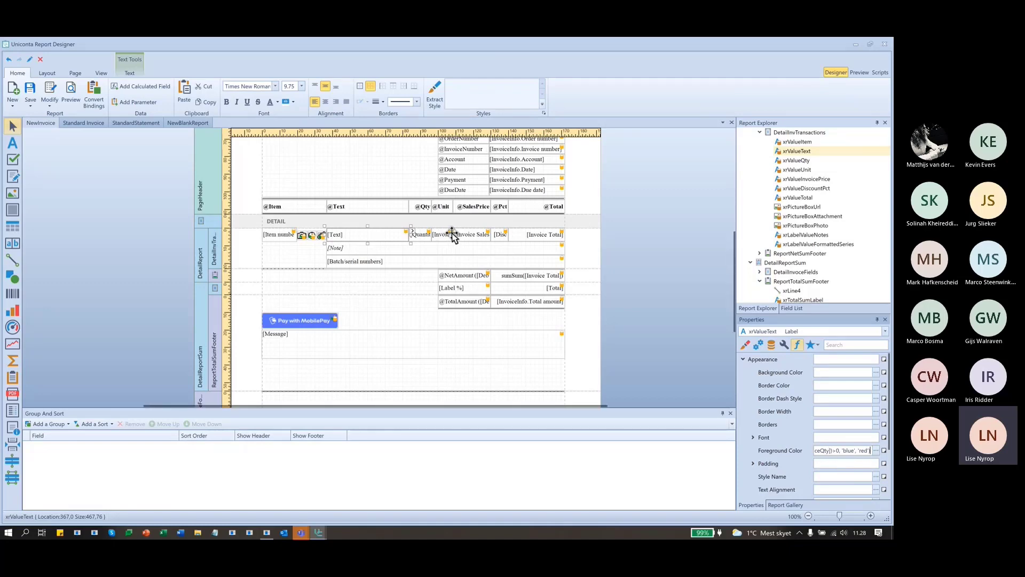
Save the NewInvoice report with the coloured [Text] label and return to the Uniconta main window.
left_click(656, 232)
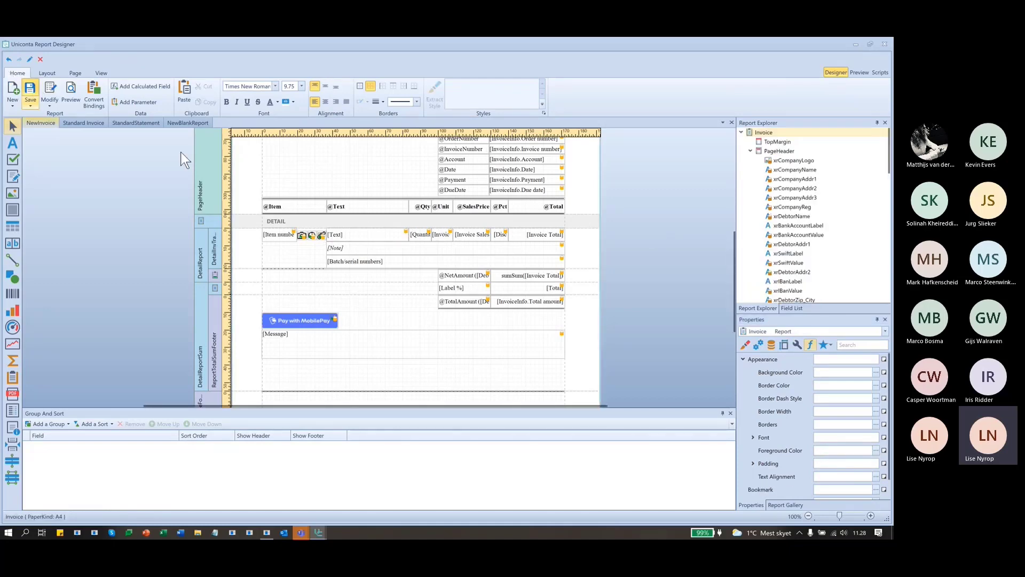
left_click(487, 305)
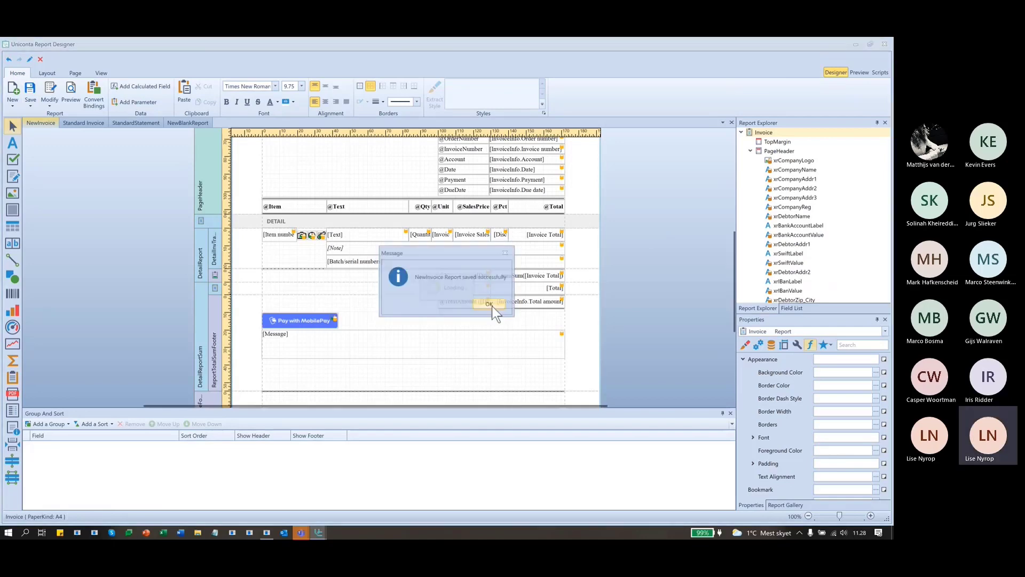
left_click(855, 44)
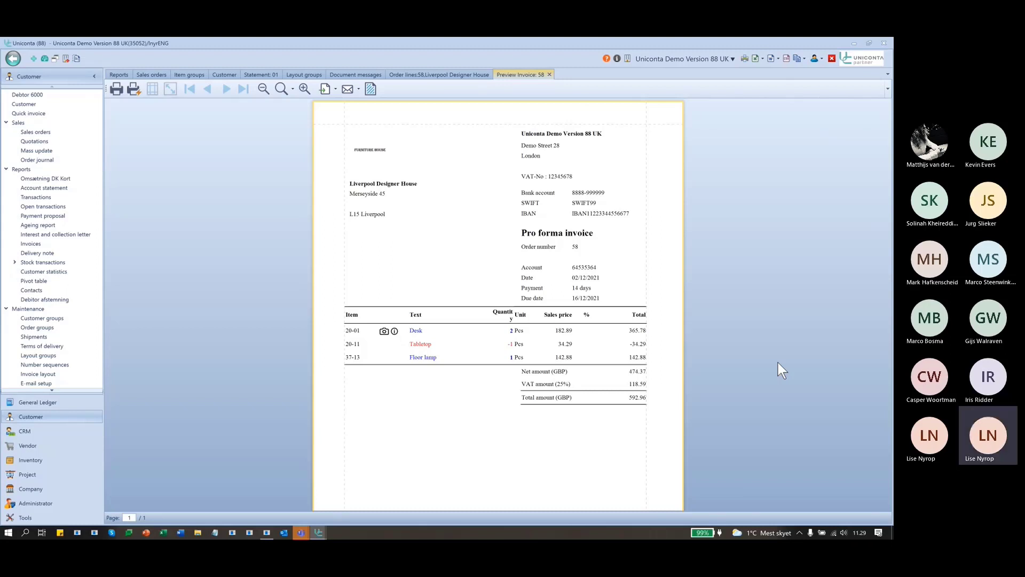
left_click(549, 75)
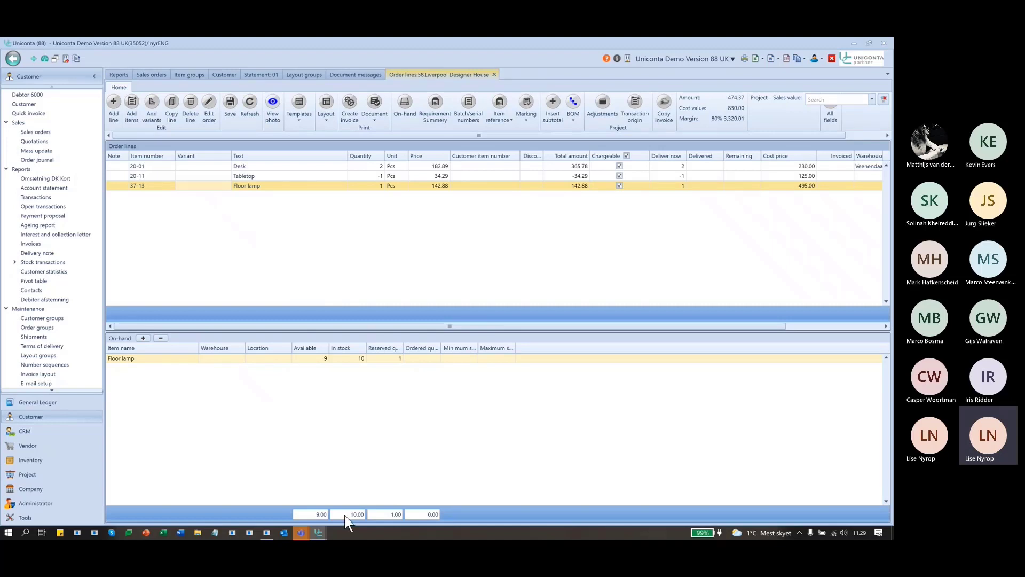
mouse_move(318, 532)
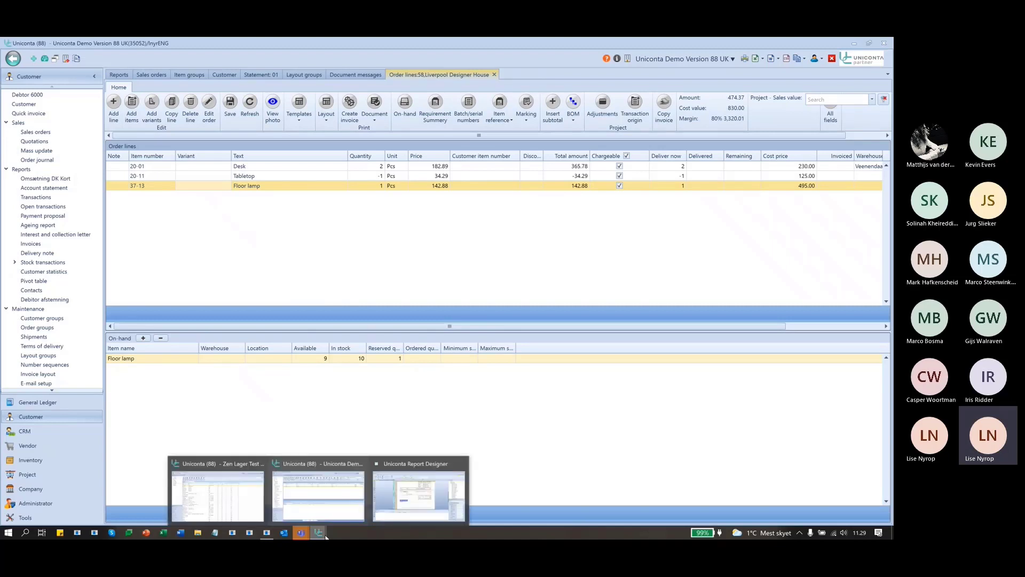
left_click(453, 492)
scroll(614, 265, "up", 5)
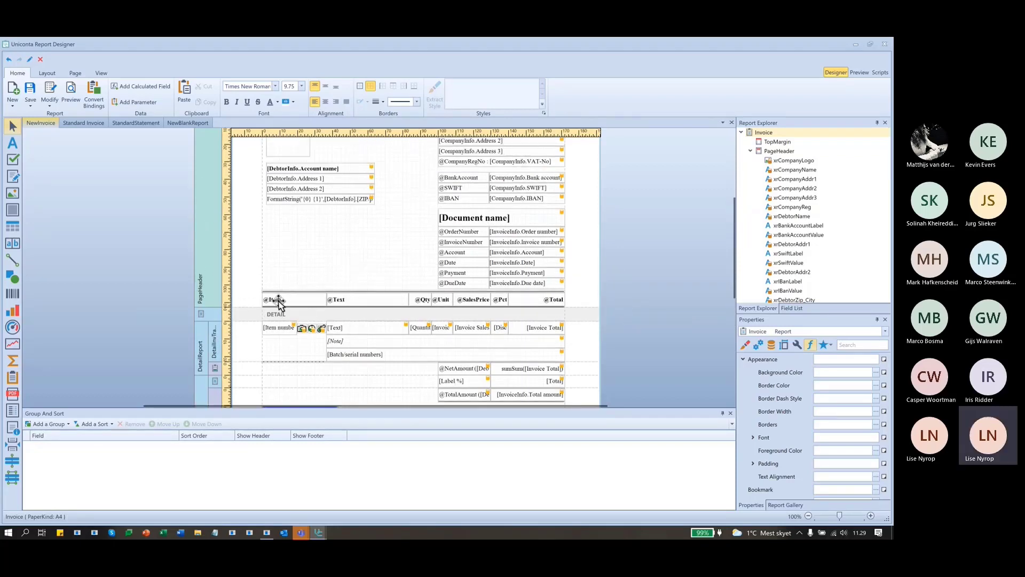
left_click(286, 300)
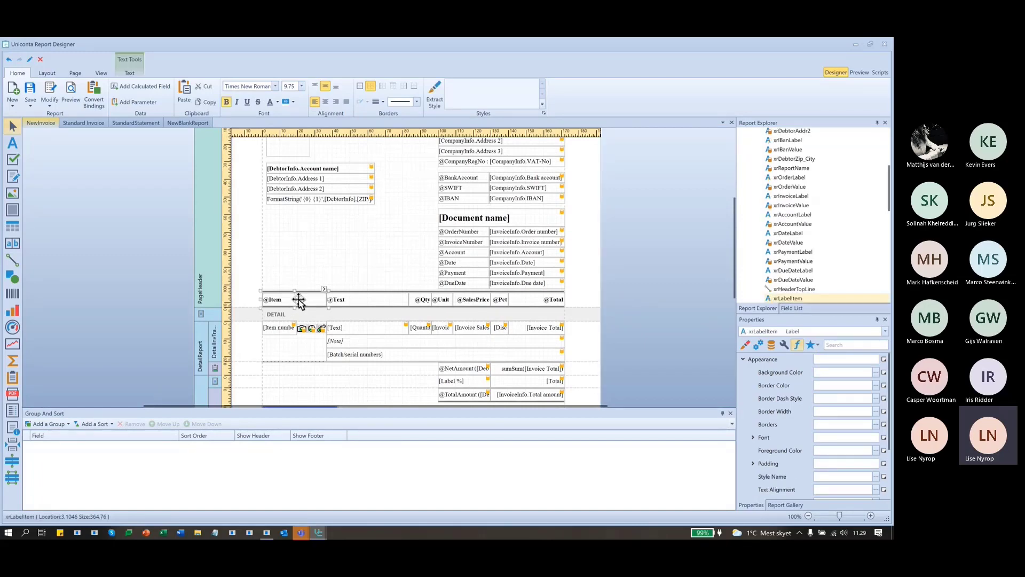
scroll(285, 303, "up", 3)
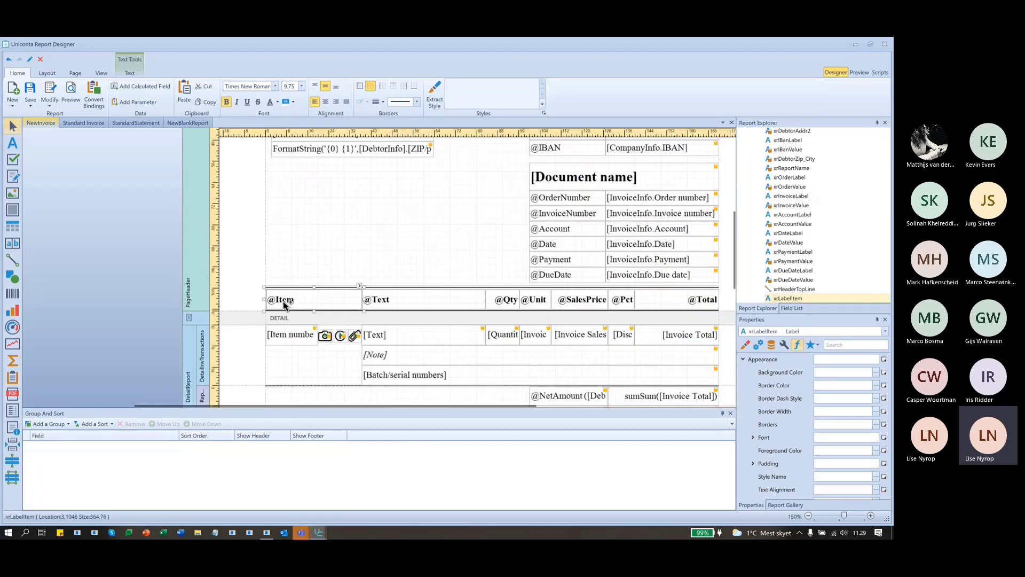
scroll(284, 303, "up", 3)
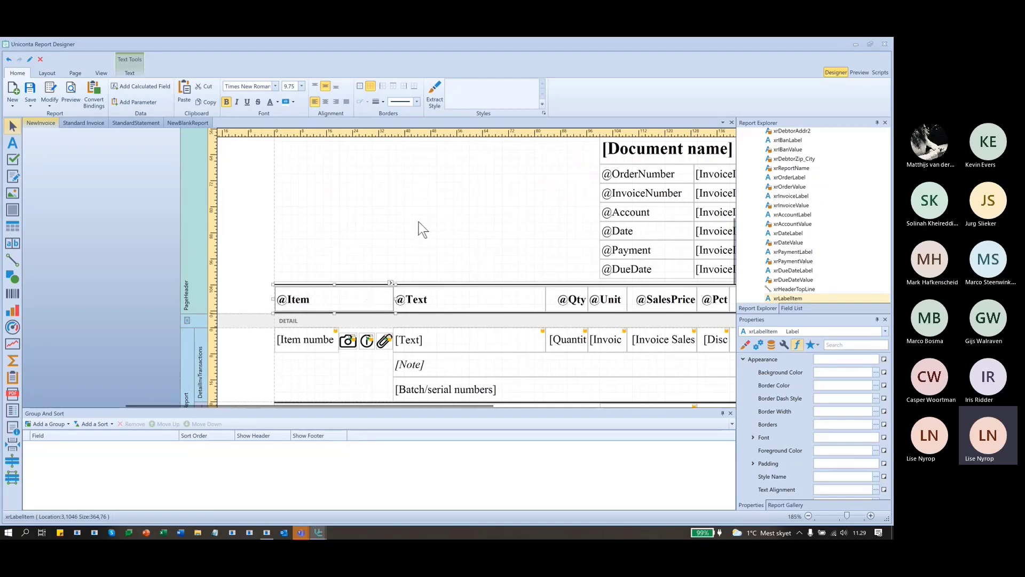
scroll(418, 222, "up", 2)
scroll(419, 221, "up", 1)
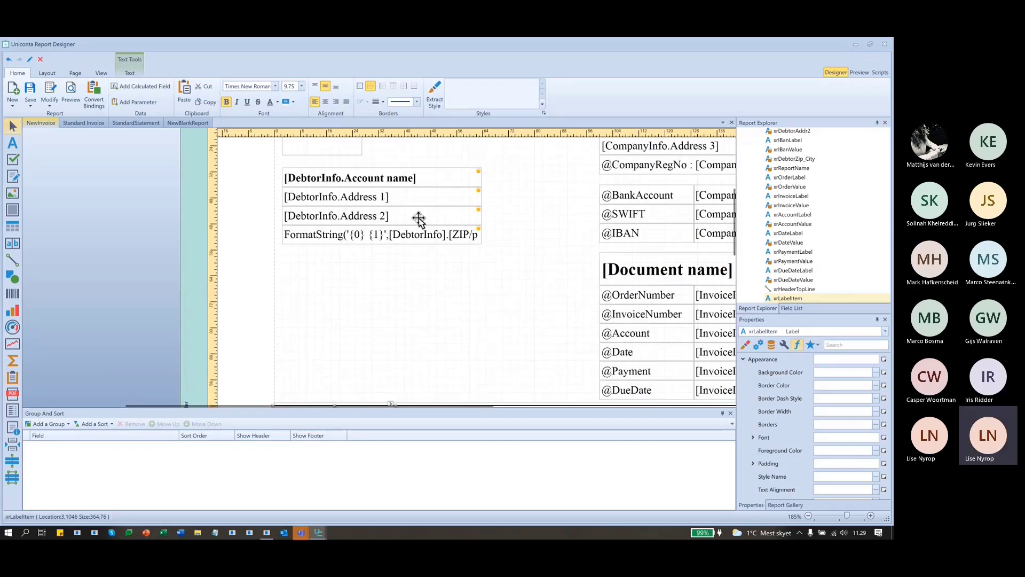
Leave the report designer for the Uniconta main window and open the Labels list from the Tools section.
scroll(419, 223, "down", 2)
scroll(419, 225, "down", 1)
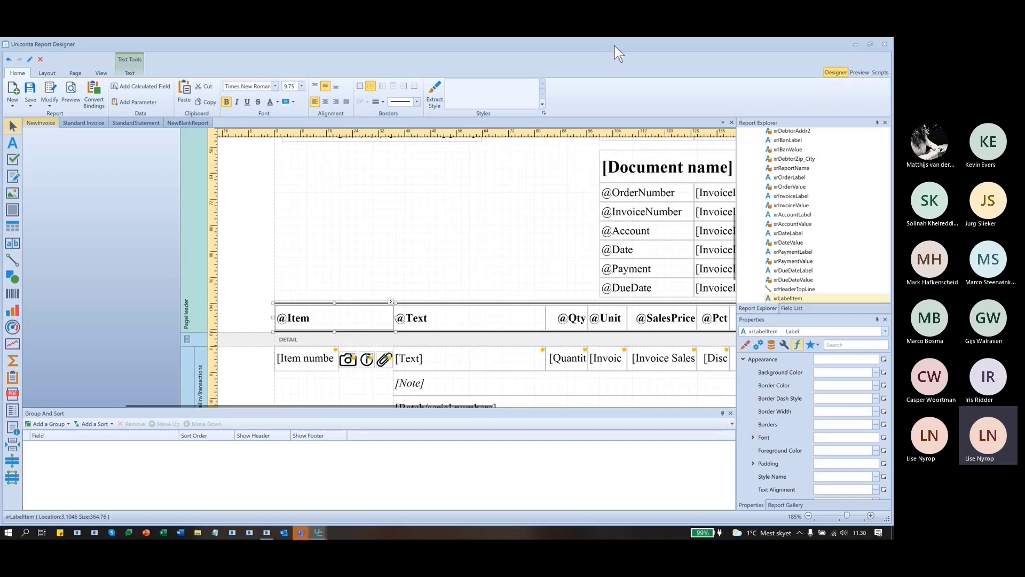
left_click(854, 43)
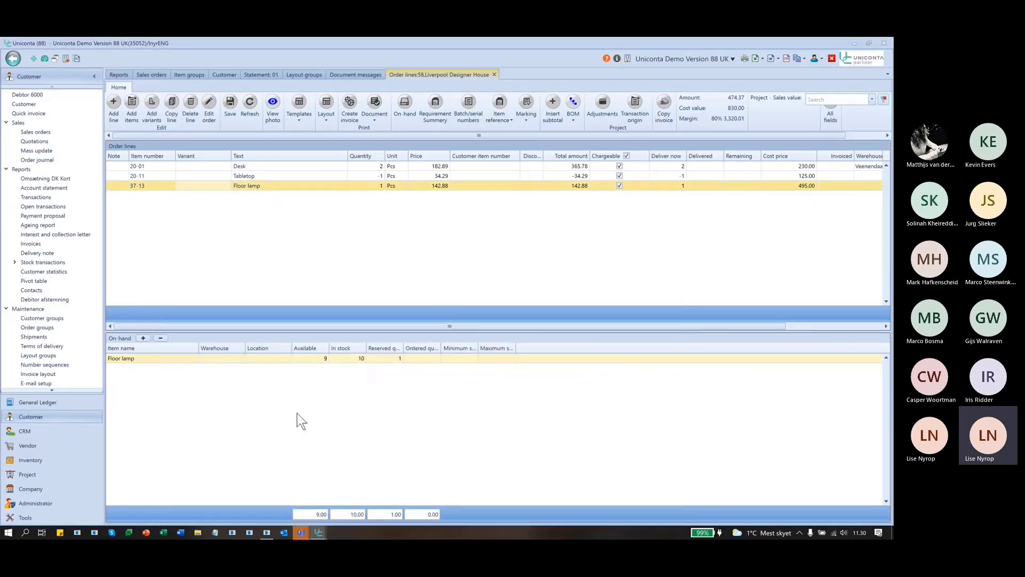
left_click(24, 518)
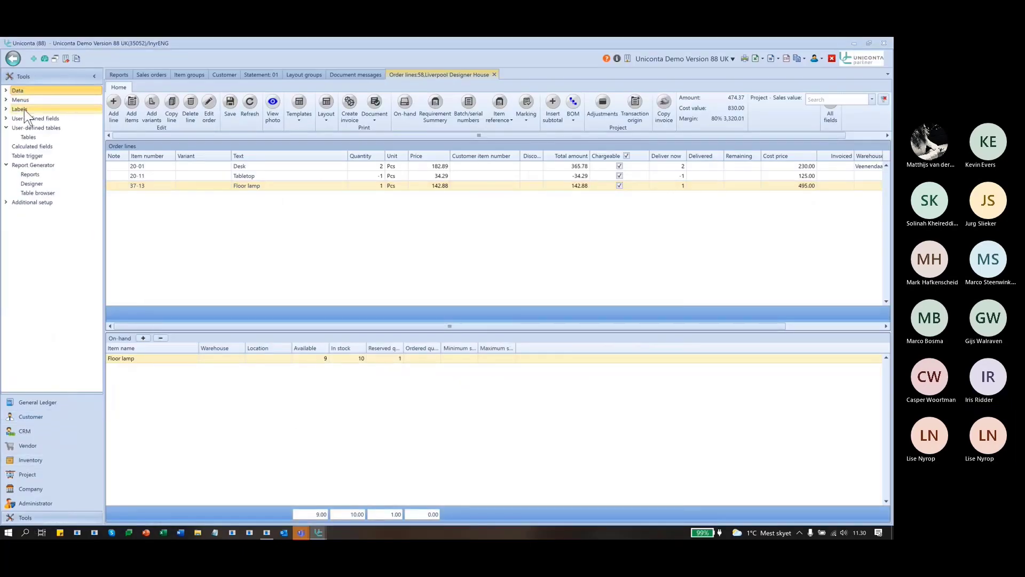
left_click(7, 109)
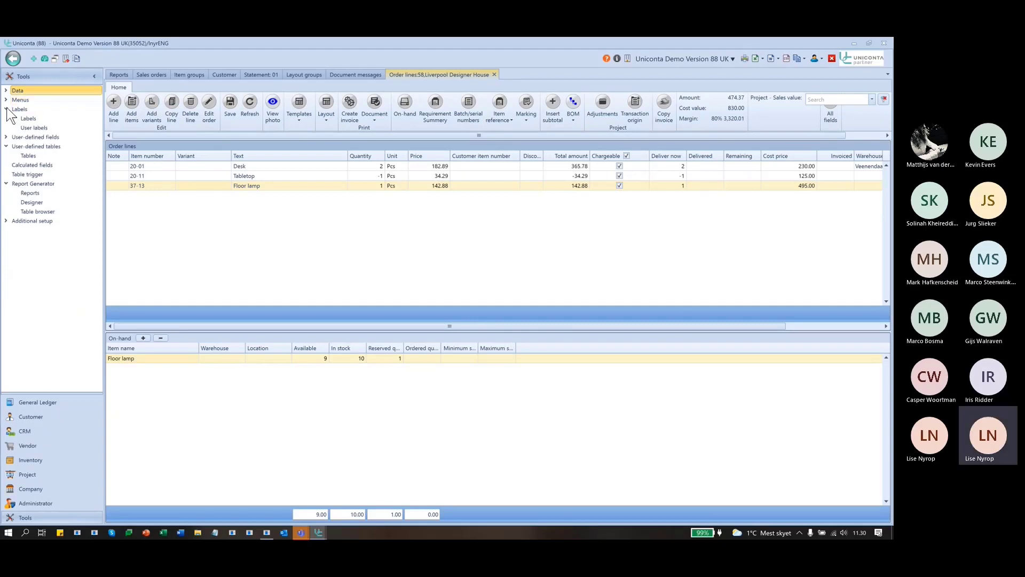
left_click(40, 120)
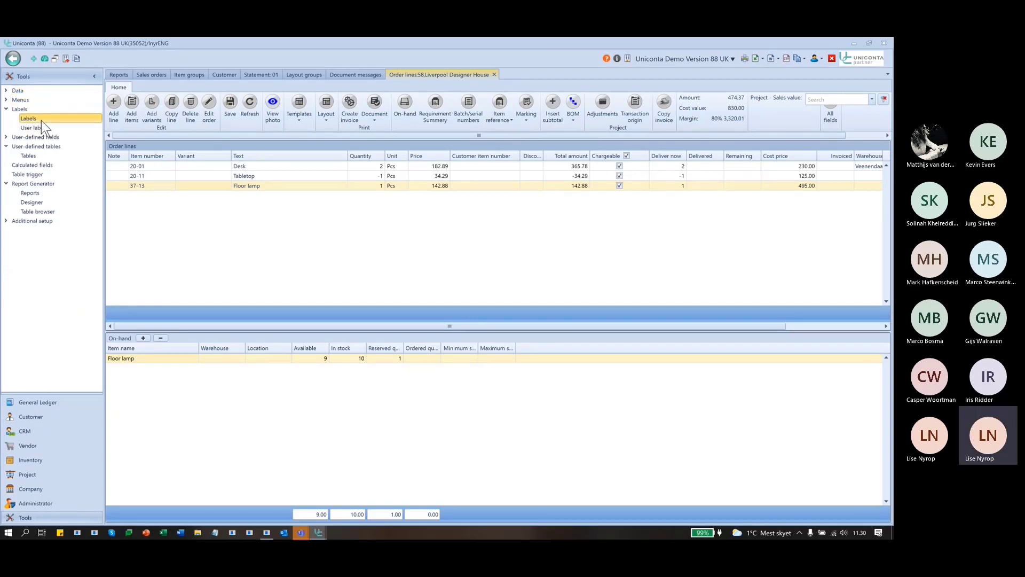
scroll(272, 280, "down", 10)
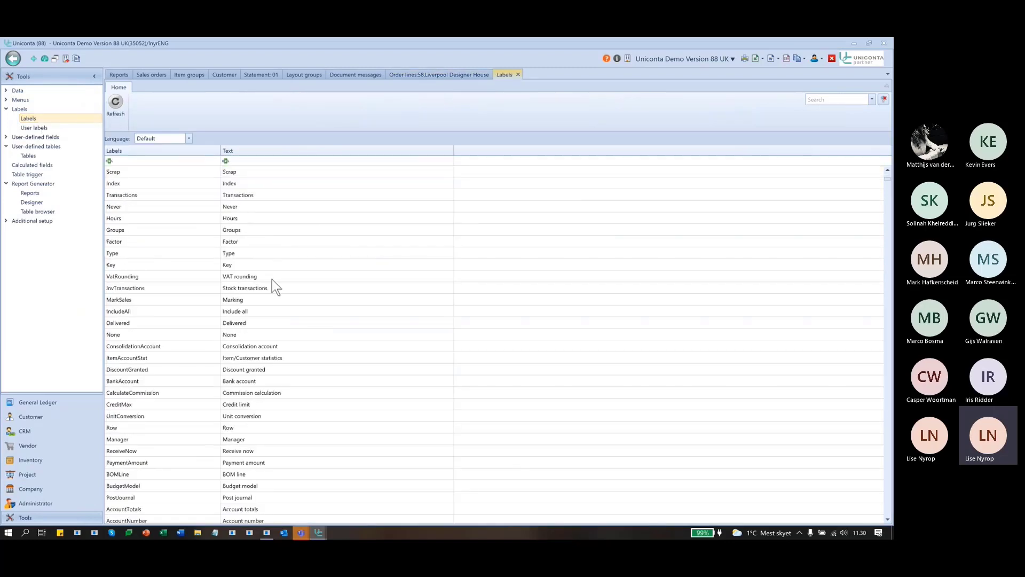
left_click_drag(889, 181, 880, 129)
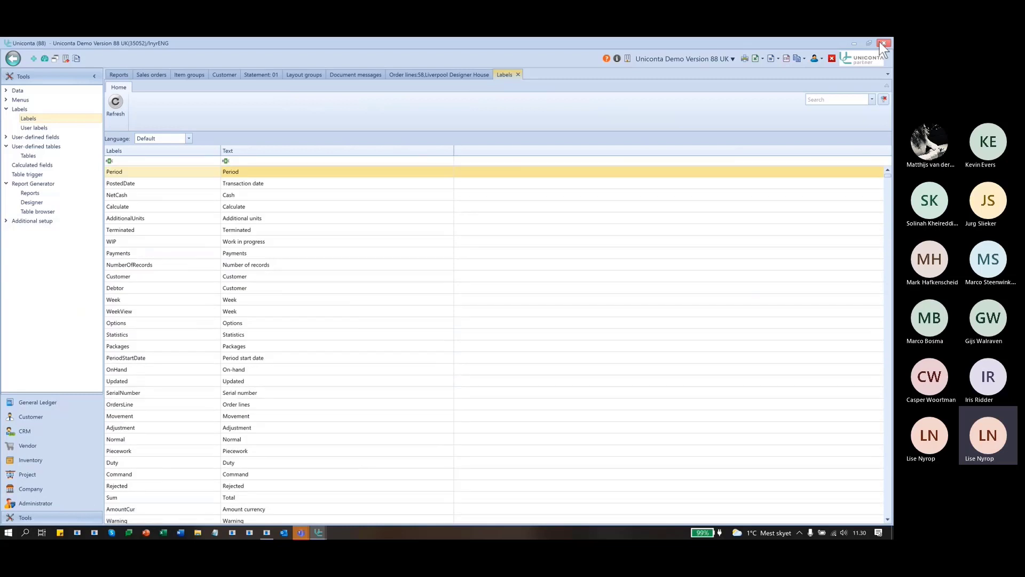
Show the totals row in the Labels list and add a record count under the Labels column.
right_click(194, 149)
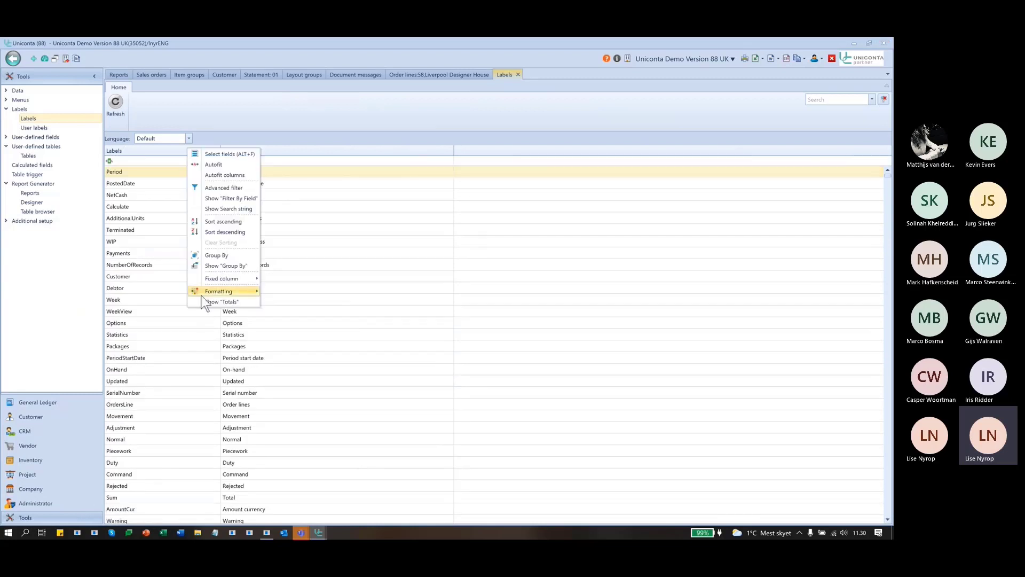
left_click(220, 302)
right_click(132, 508)
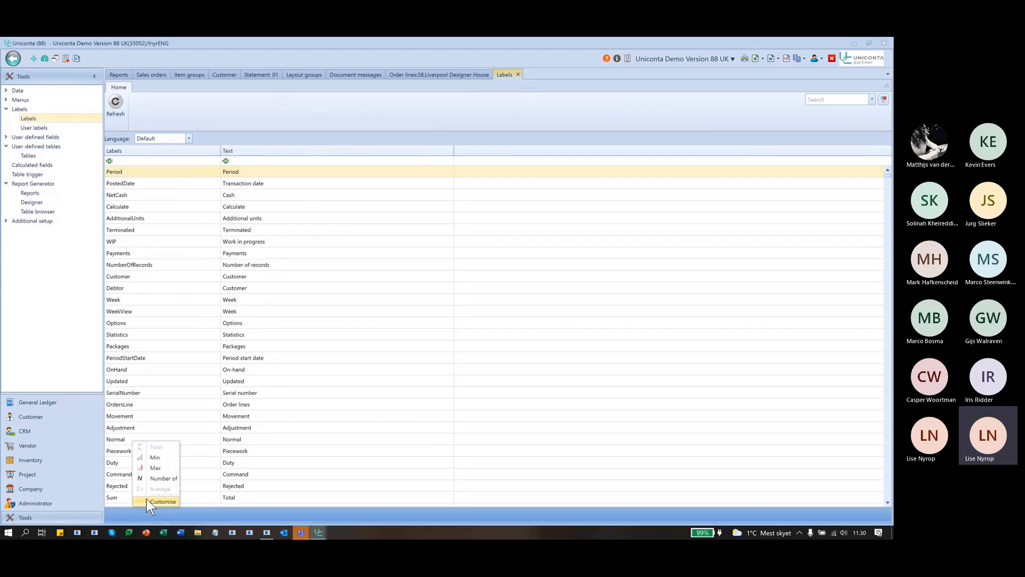
left_click(158, 478)
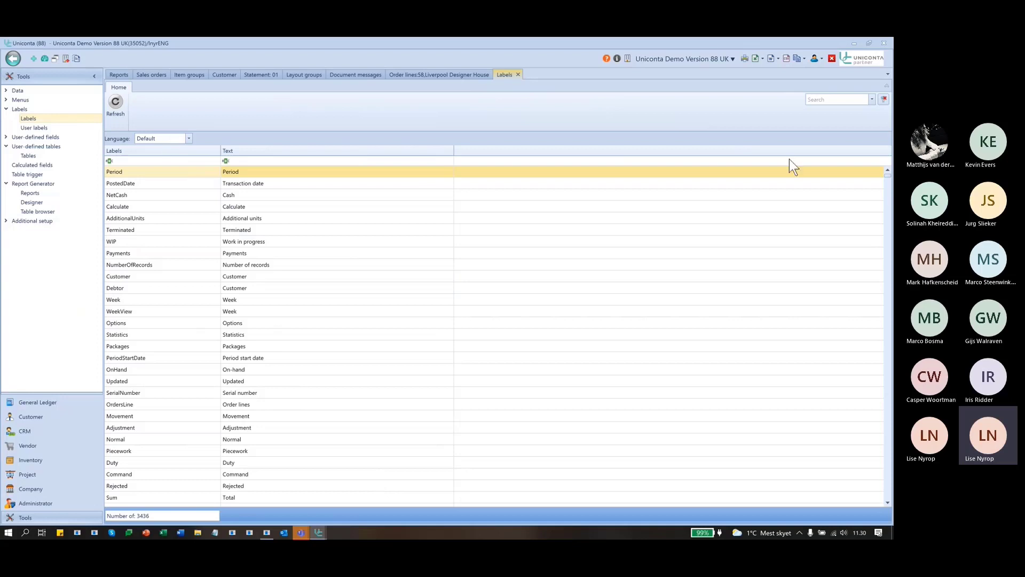
Search the Labels list for "item" and switch the label language to Dutch.
left_click(816, 101)
type("item")
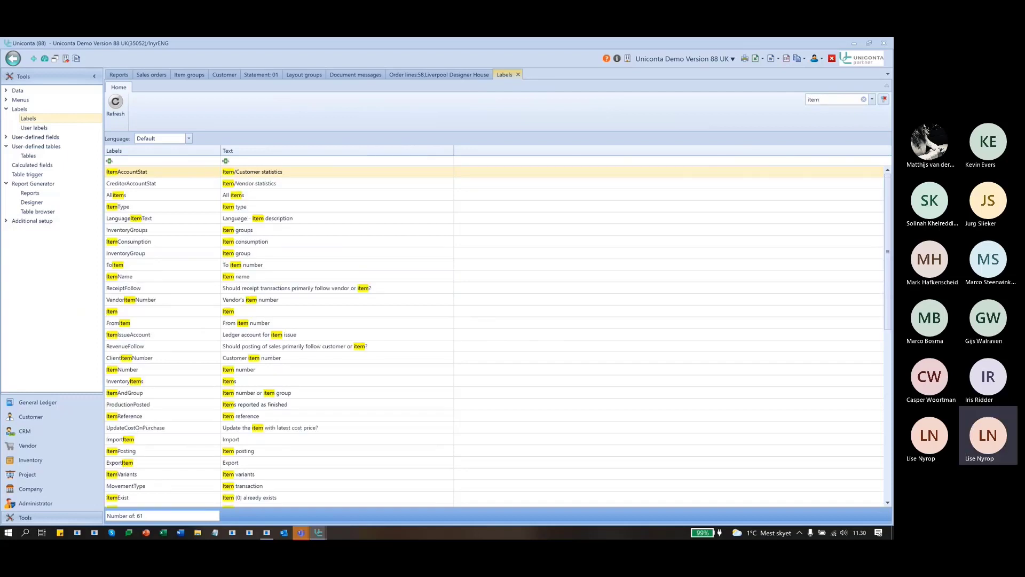
left_click(139, 314)
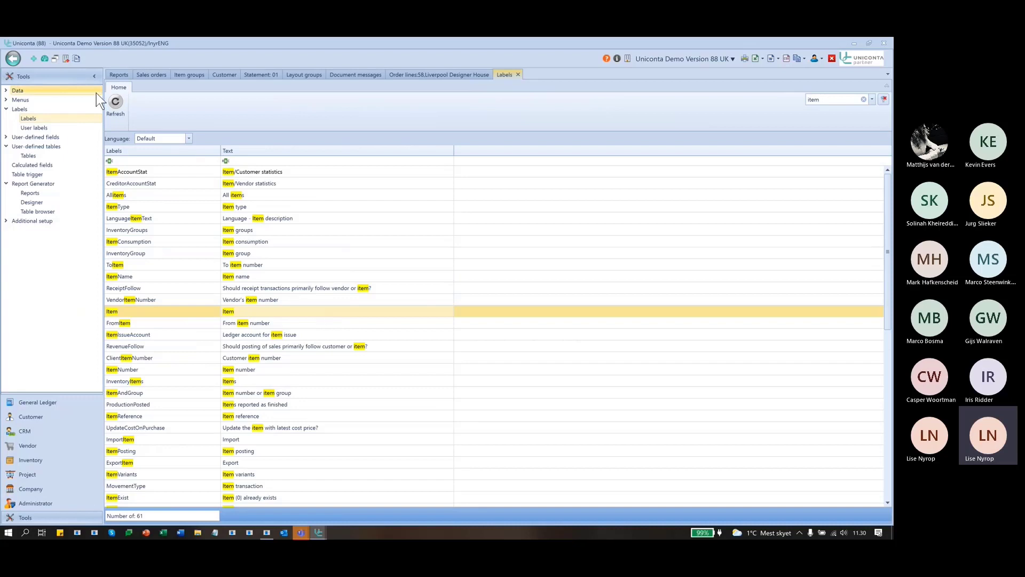
left_click(189, 139)
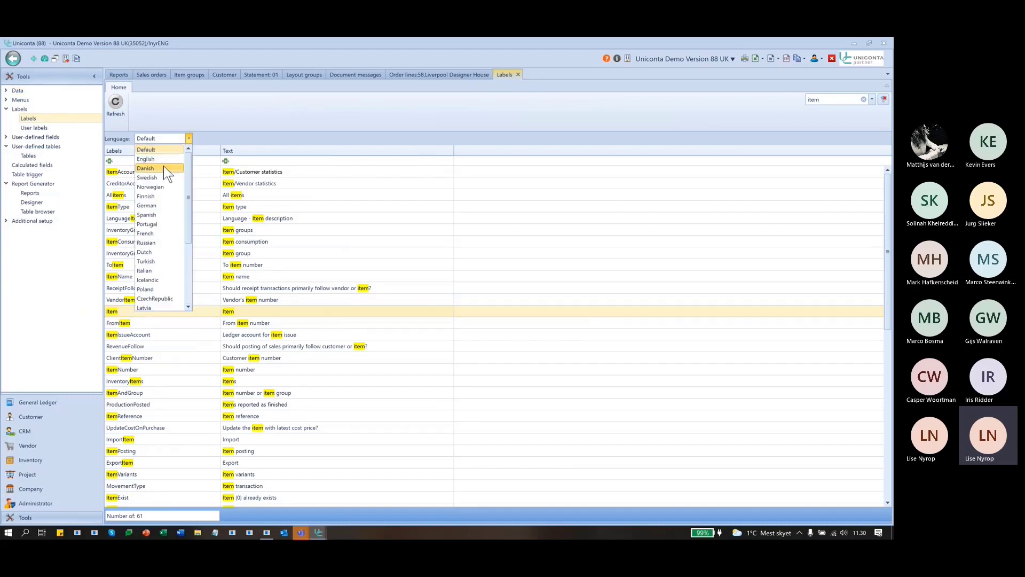
left_click(175, 252)
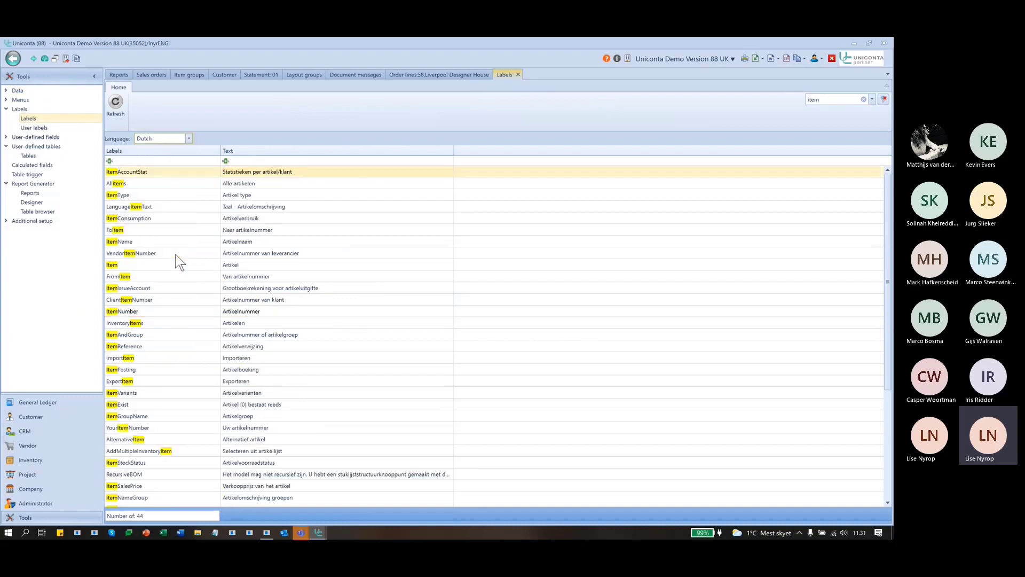
Filter the Labels column to entries equal to "item" and select the Item label.
left_click(149, 161)
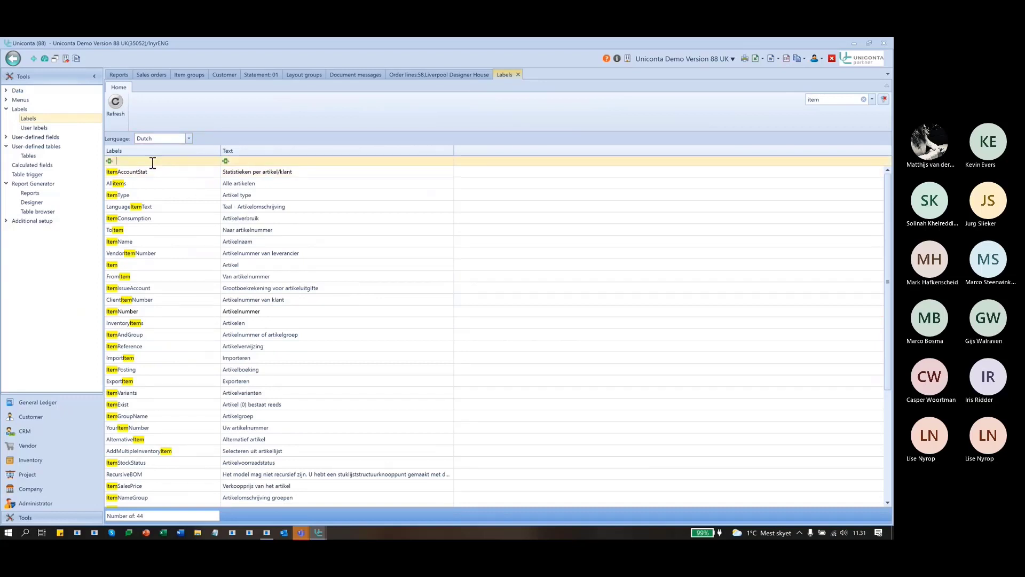
type("item")
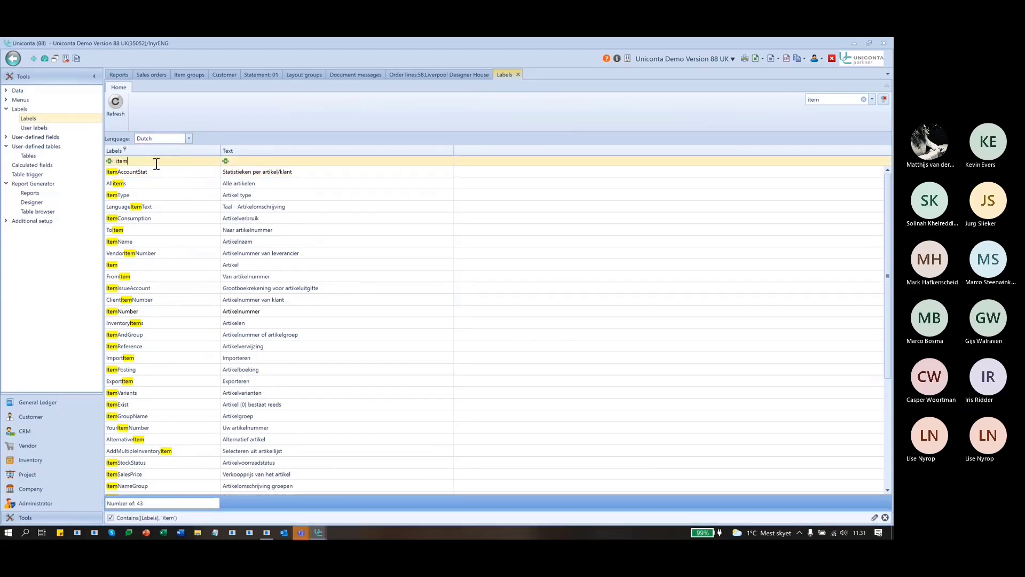
left_click(110, 161)
left_click(114, 174)
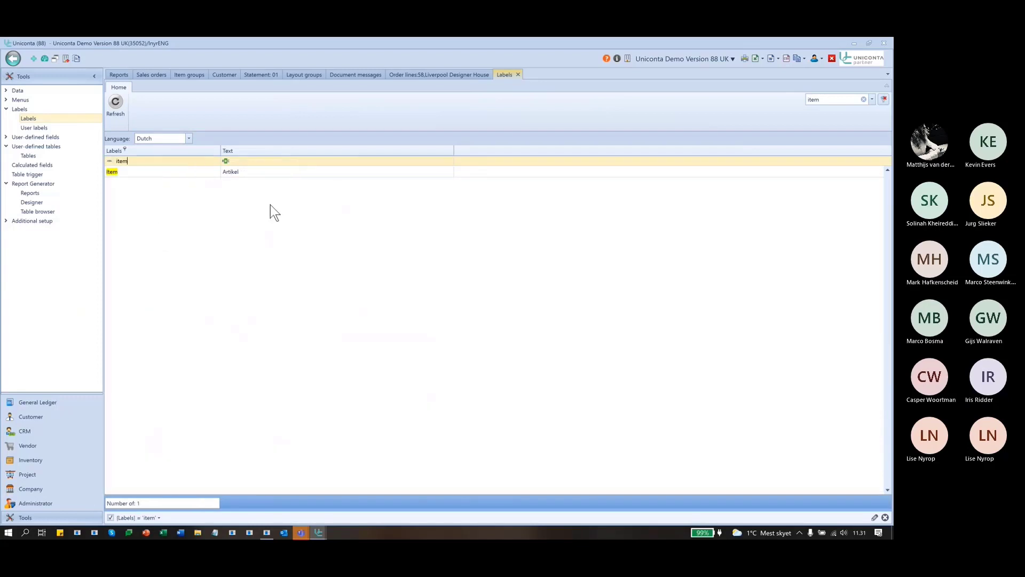
left_click(161, 172)
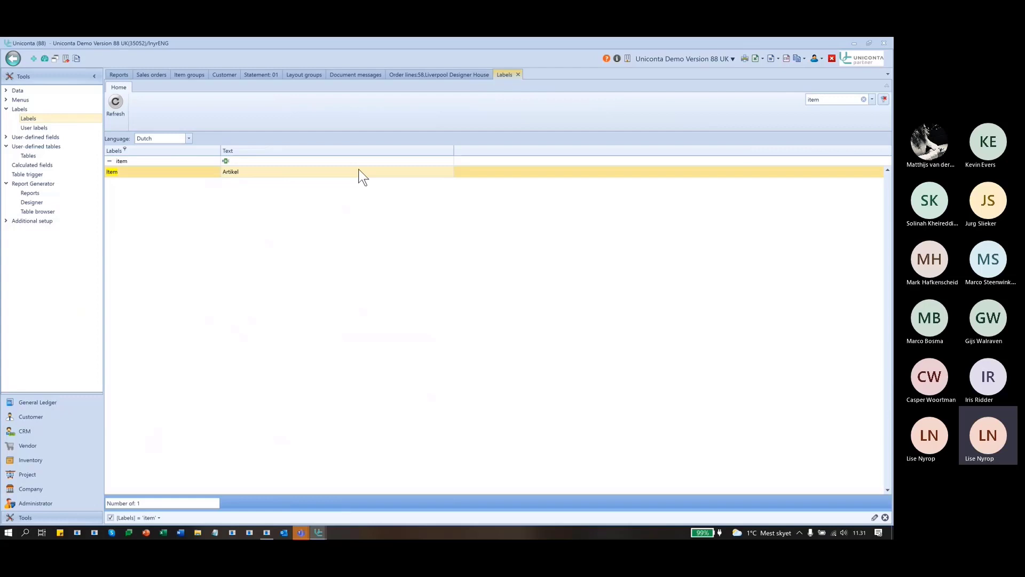
Switch the label language to English to examine the translation of the Item label.
left_click(189, 139)
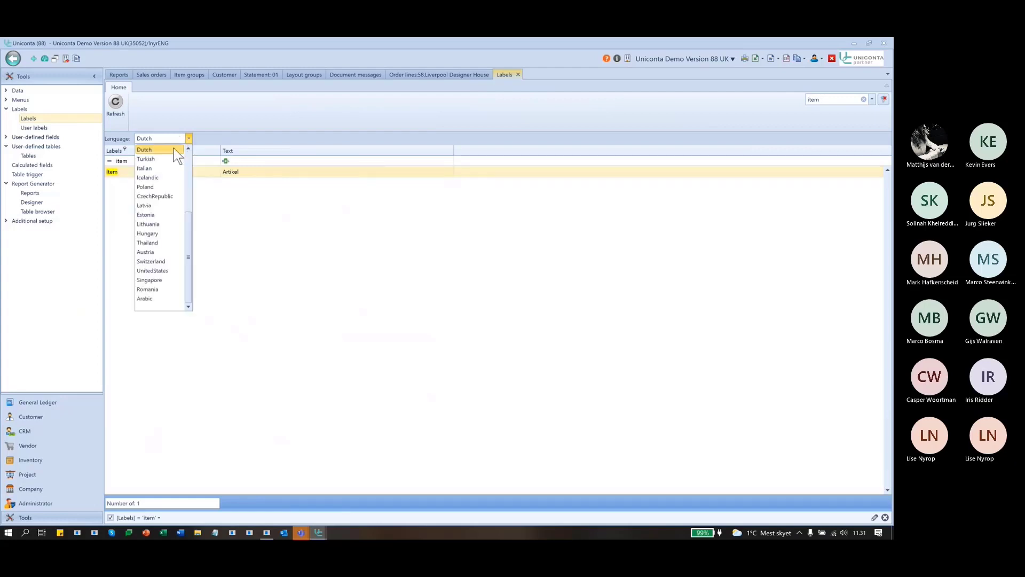
left_click(188, 138)
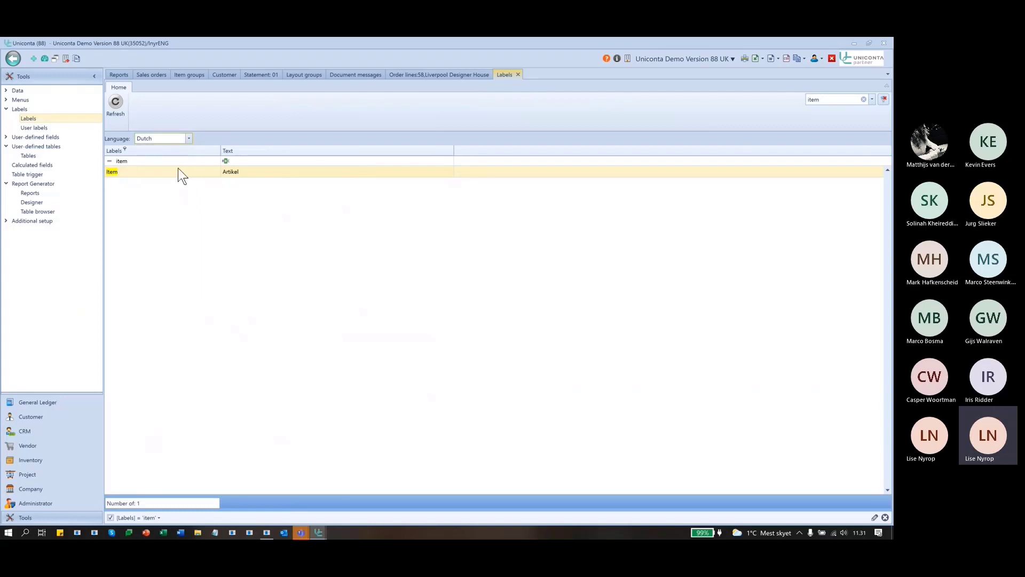
left_click(237, 171)
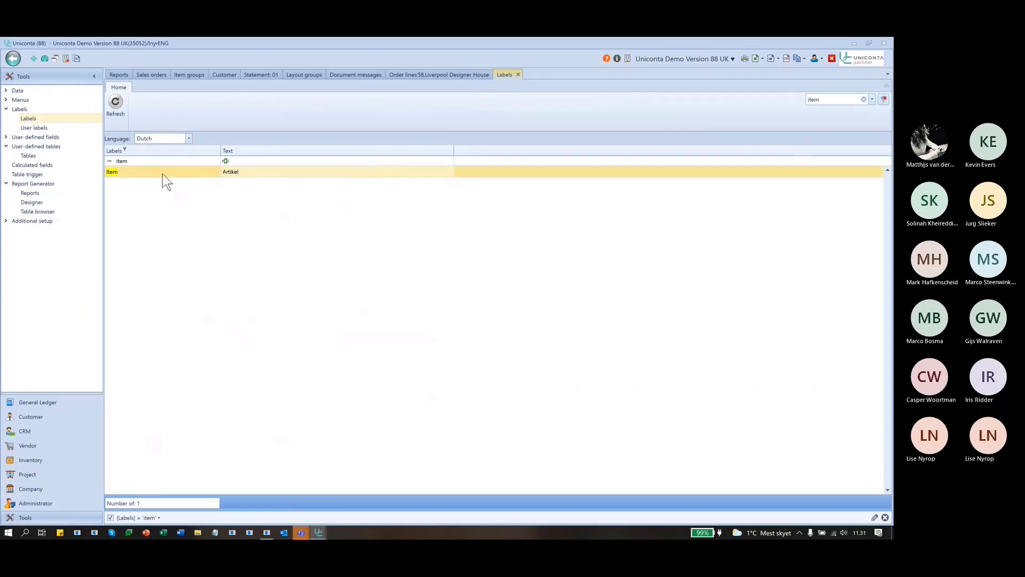
left_click(188, 139)
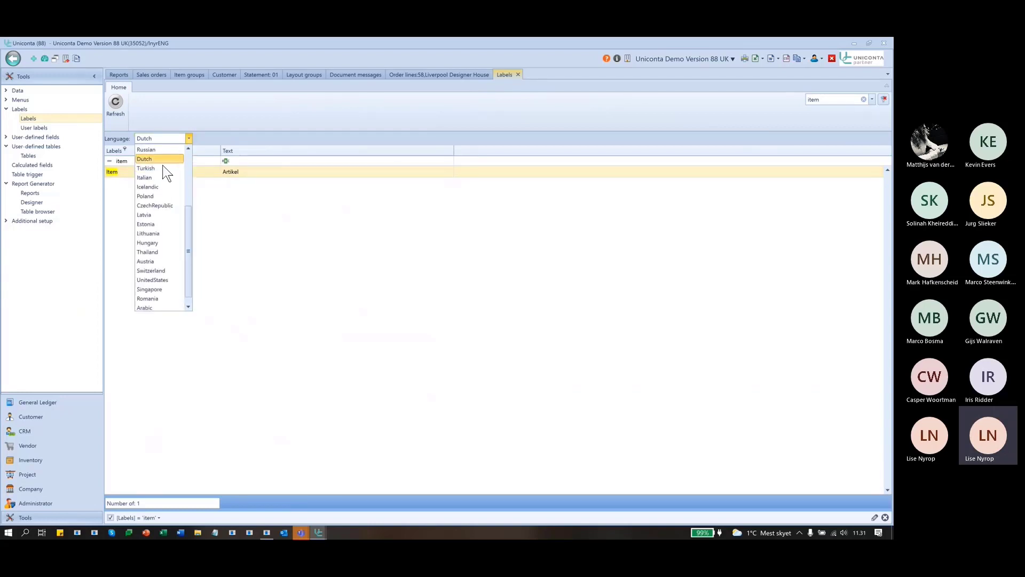
scroll(164, 168, "up", 4)
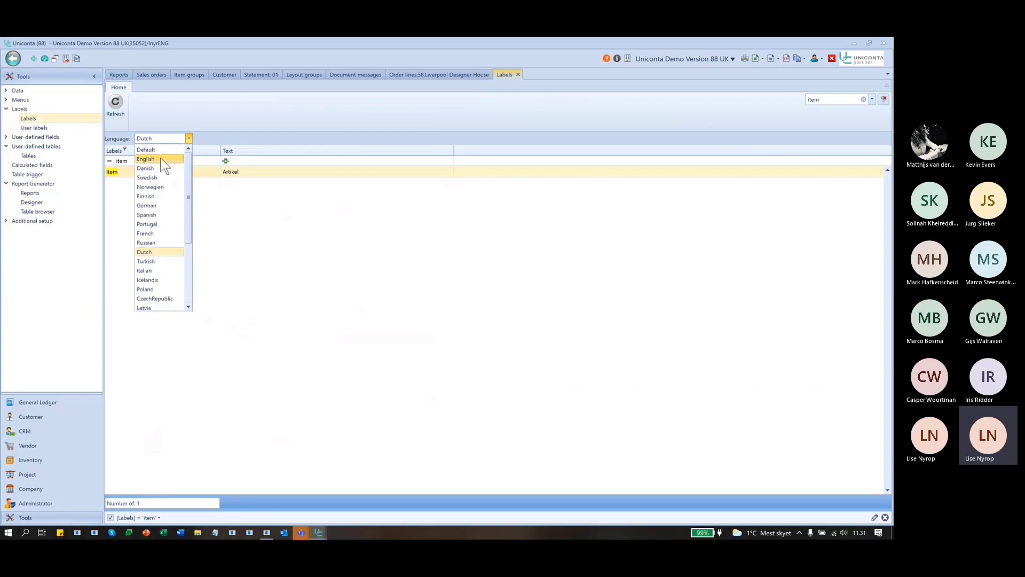
left_click(162, 158)
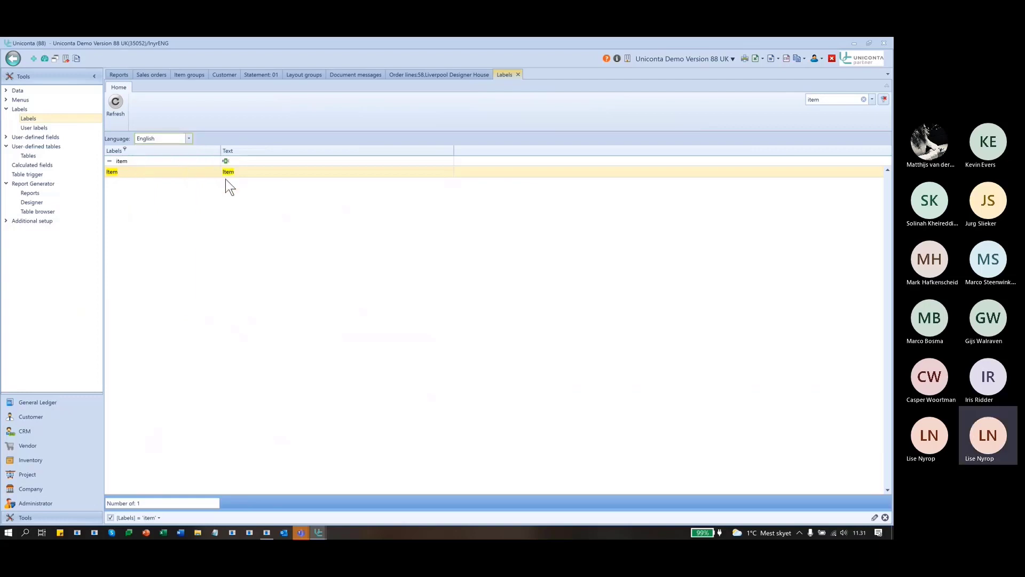
Open User labels and add a line for the label Item with the text "Article" in English.
left_click(56, 129)
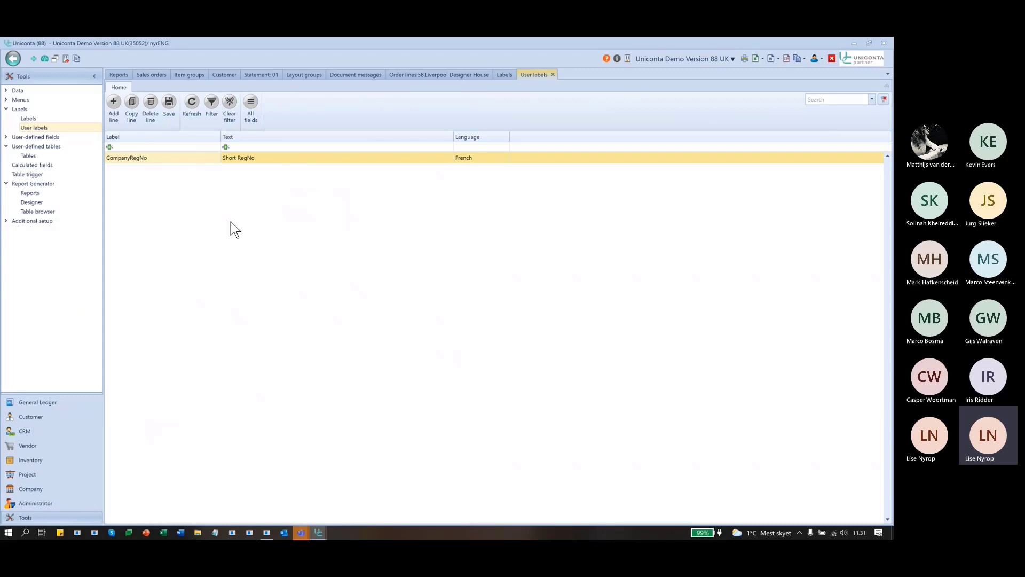
left_click(114, 103)
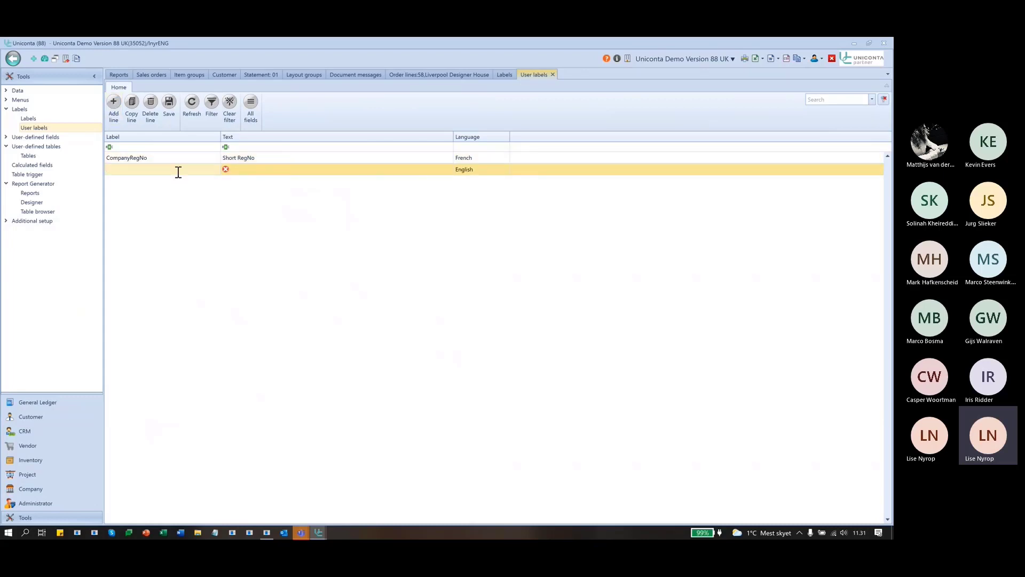
type("Item")
left_click(246, 158)
left_click(306, 169)
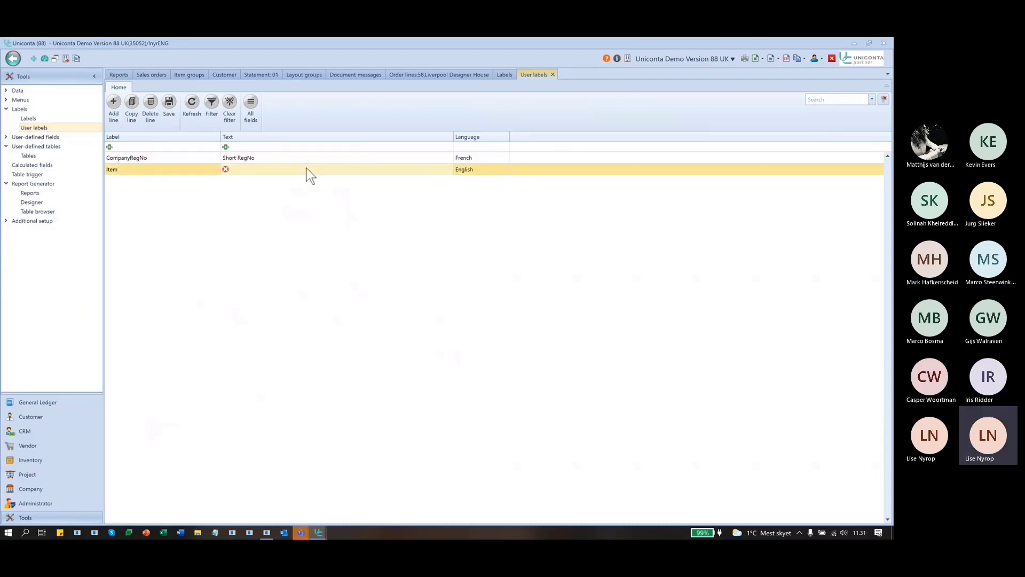
type("Artick")
key("BackSpace")
left_click(484, 172)
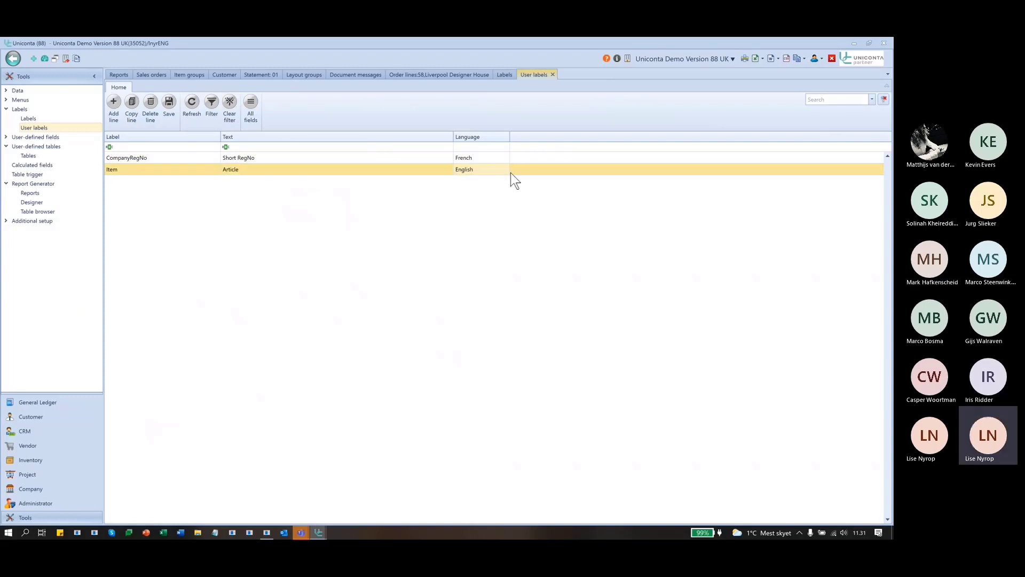
Add another English user label line for Customer and begin its text with "Best cu".
left_click(113, 103)
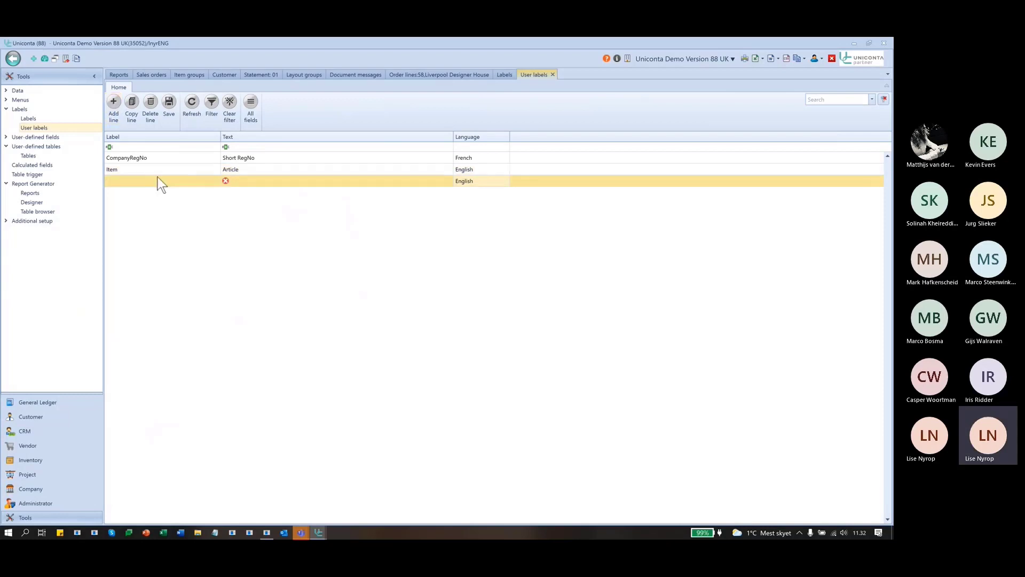
left_click(155, 180)
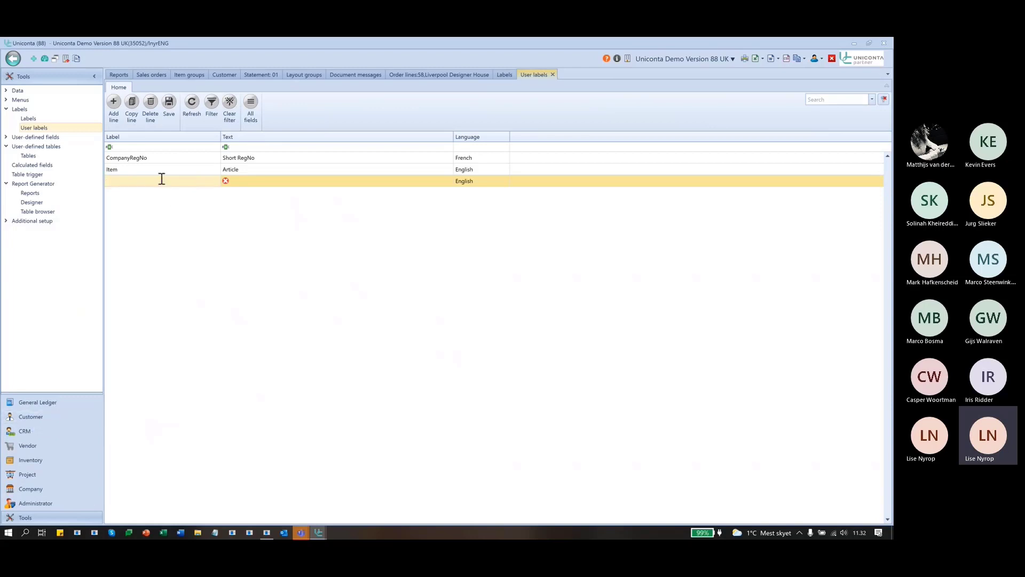
type("Customer")
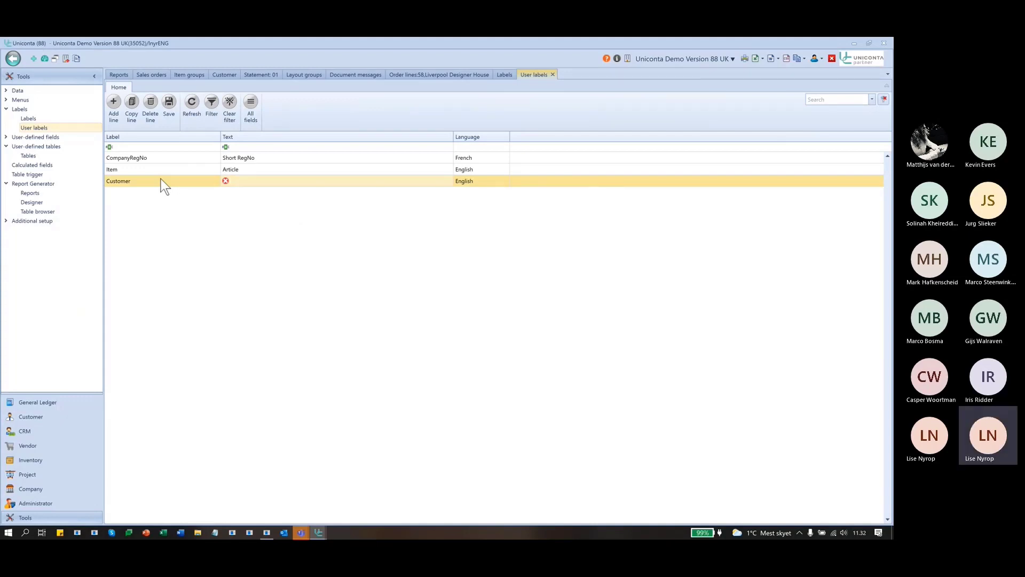
type("Best cu")
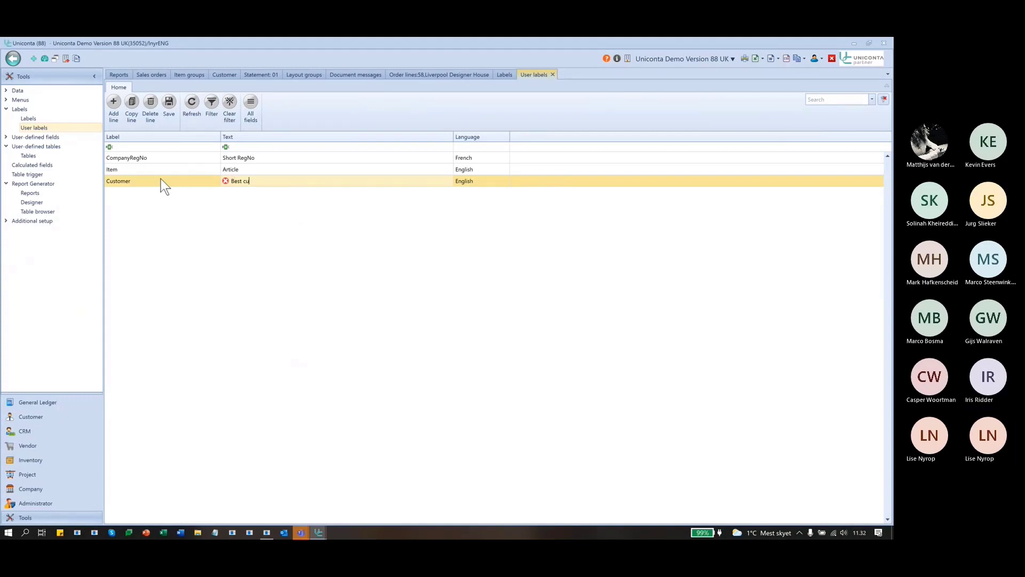
Complete the text of the English Customer user label as "Best customer".
type("stomer")
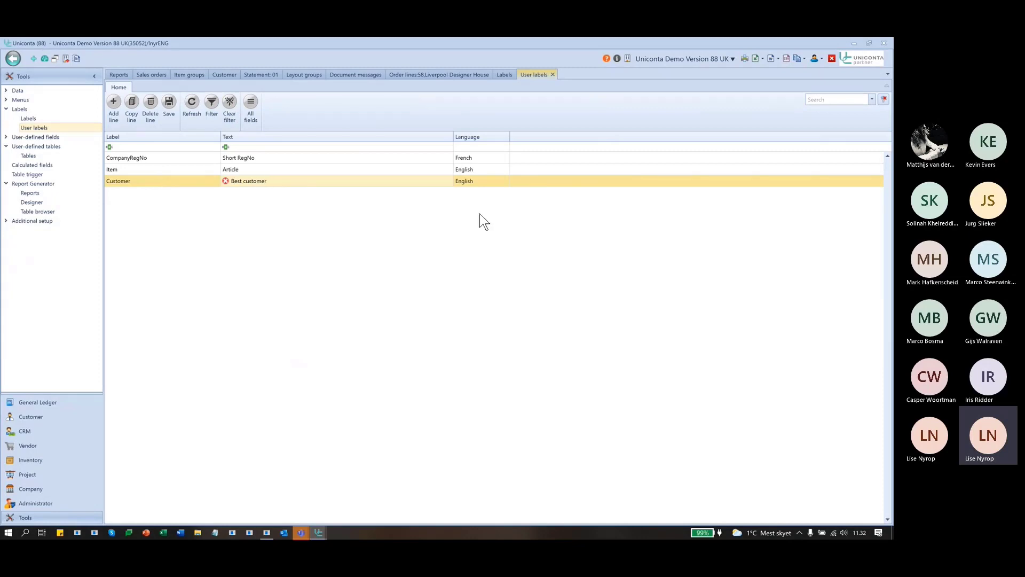
left_click(479, 213)
left_click(302, 178)
left_click(157, 171)
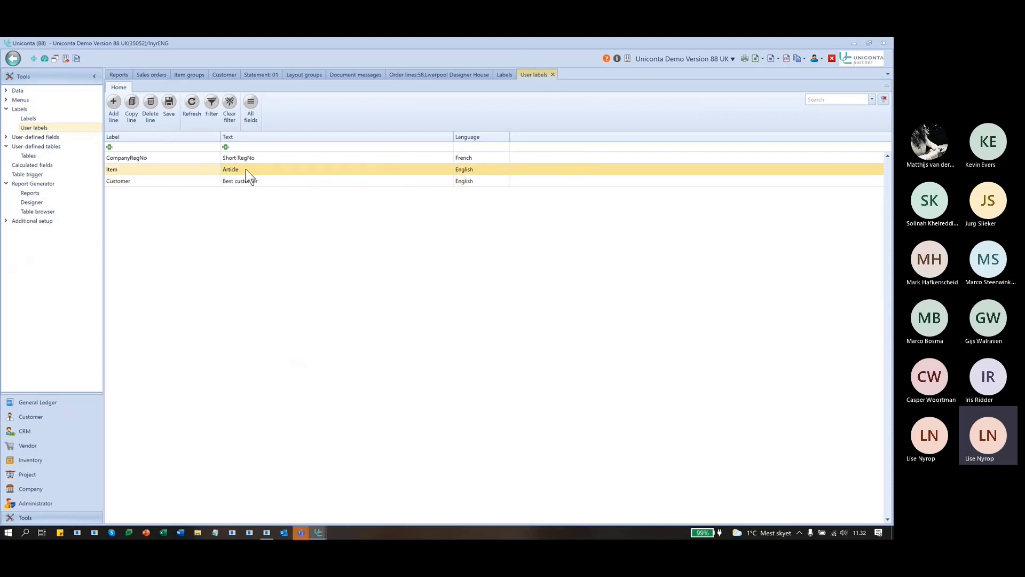
Preview the pro forma invoice of order 58 from its order lines to check the Article heading, and return to the user labels.
left_click(245, 170)
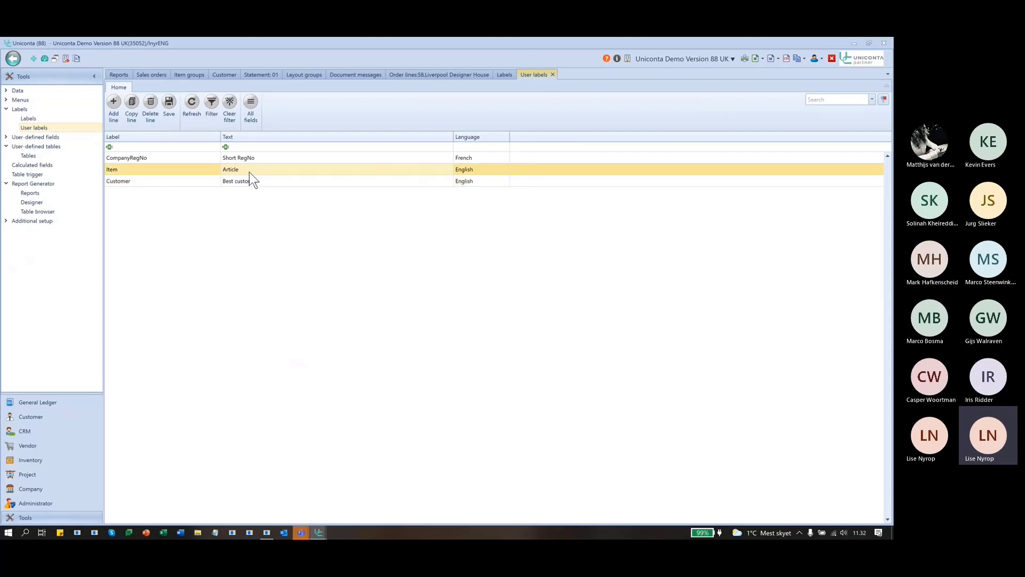
left_click(248, 170)
left_click(439, 74)
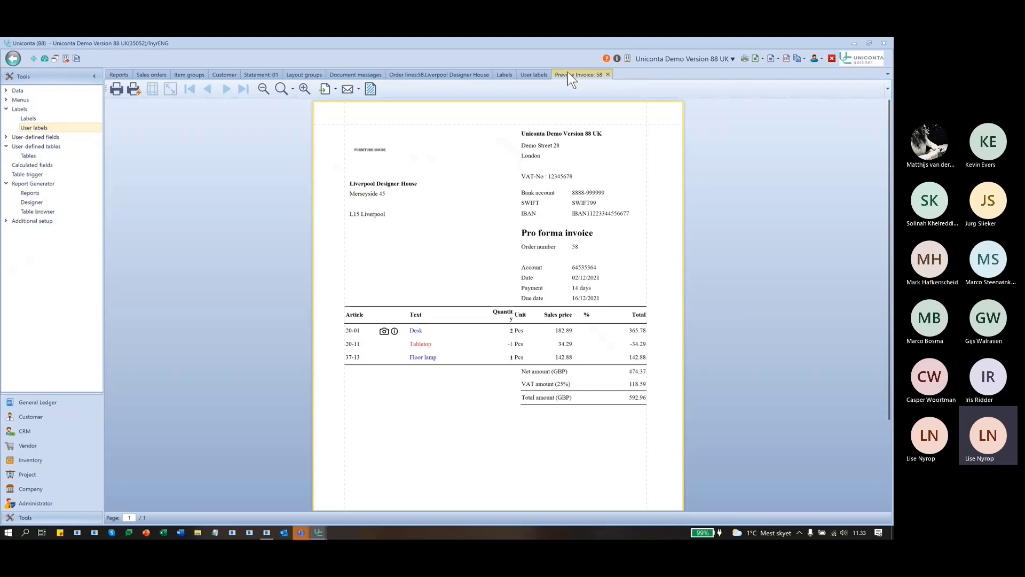
left_click(529, 77)
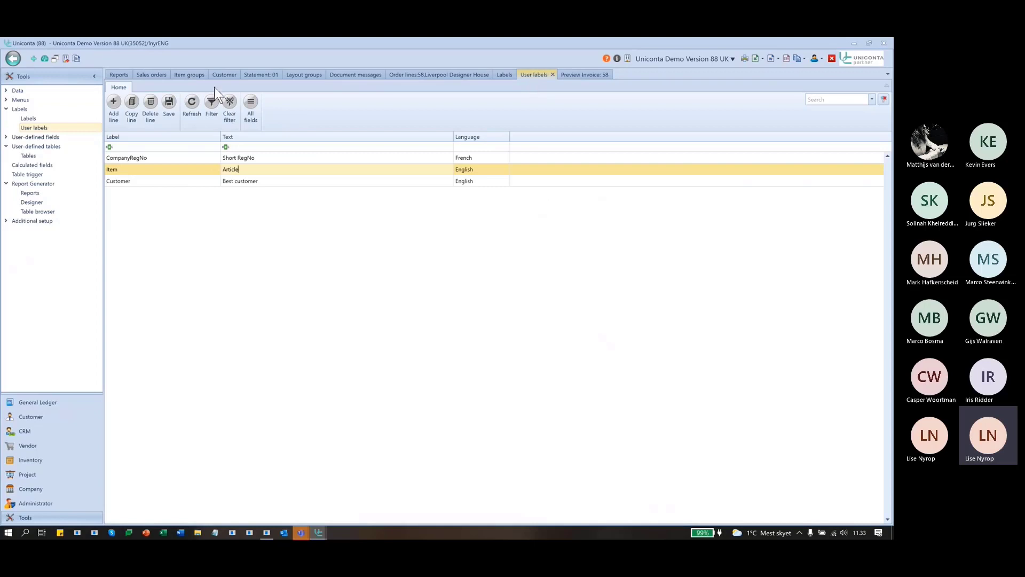
Add an English user label named Mylable below the Item line with the text "This is my label", and save it.
left_click(178, 171)
left_click(248, 172)
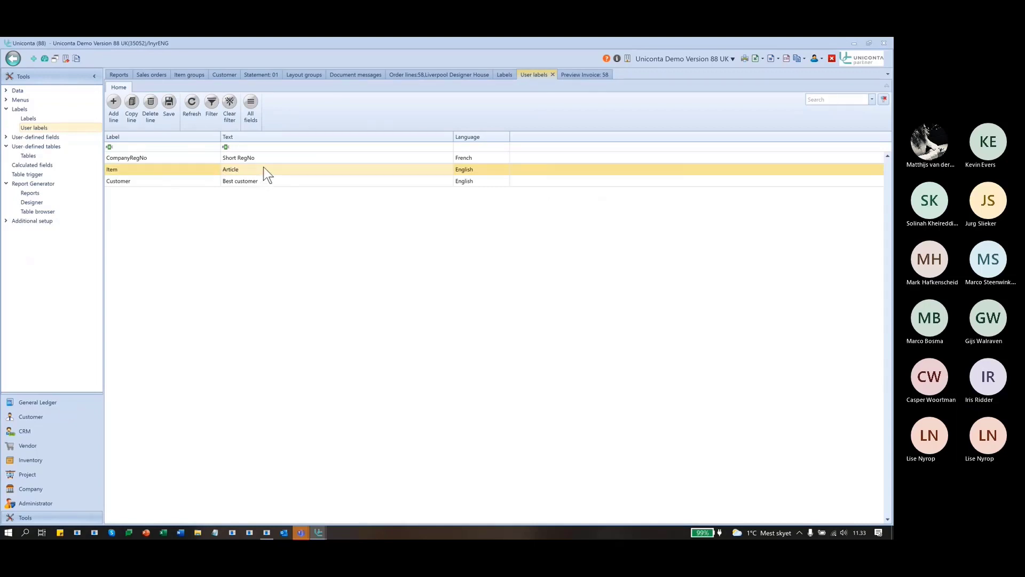
left_click(113, 103)
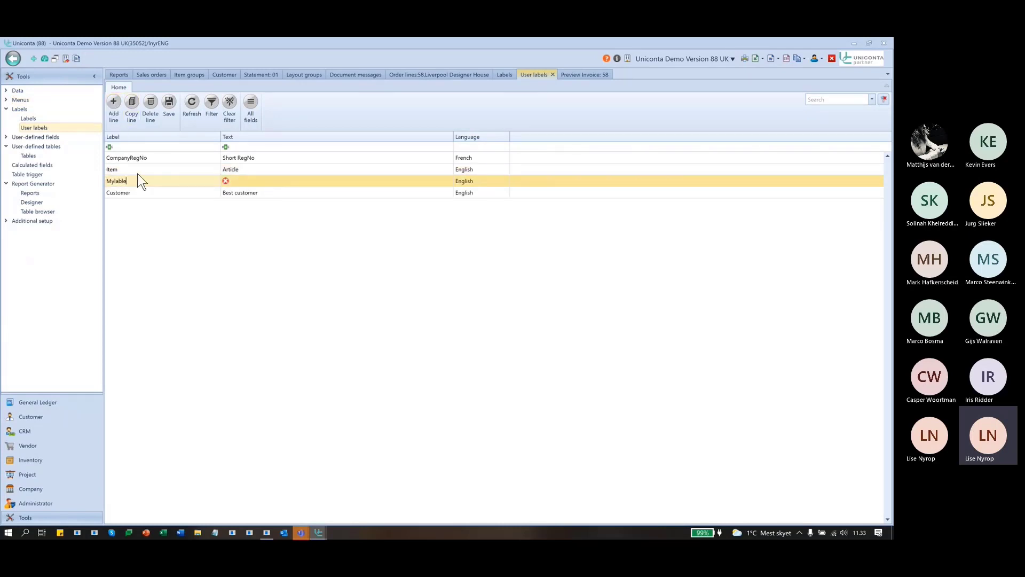
key("Tab")
type("Th")
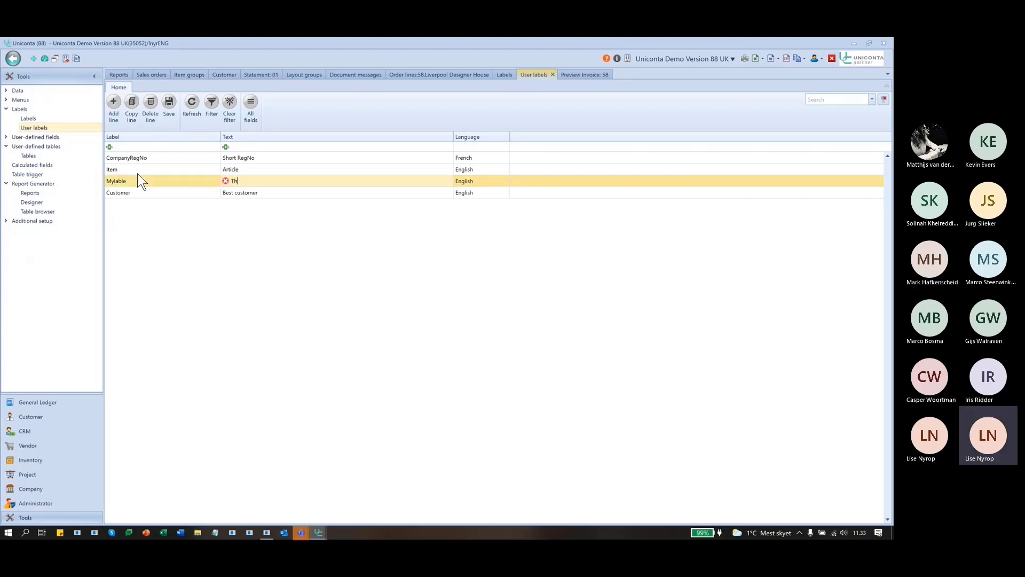
type("is is my label")
key("Tab")
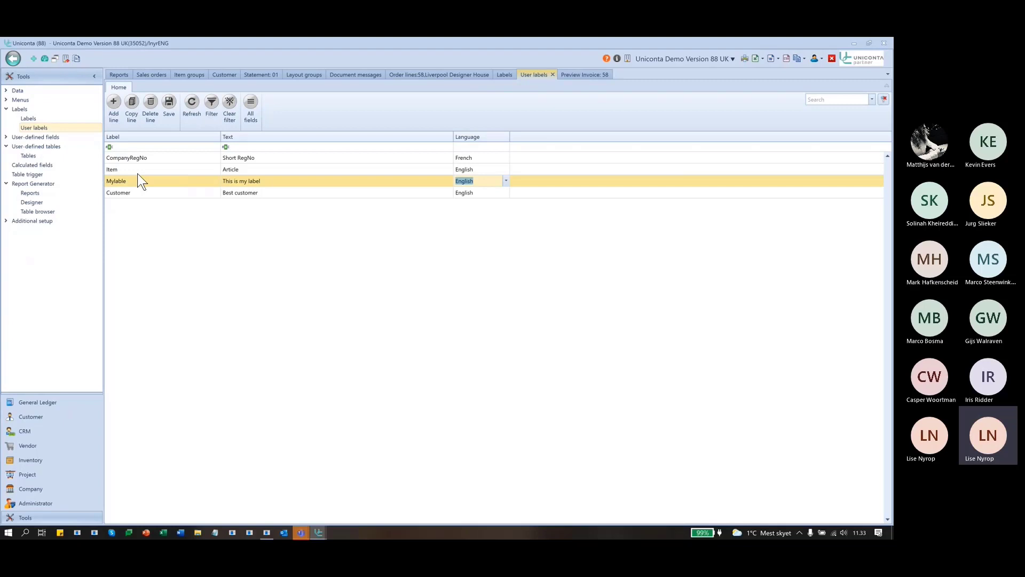
left_click(169, 101)
Add a second Item user label with the text "Artikel" and the language Danish.
left_click(131, 165)
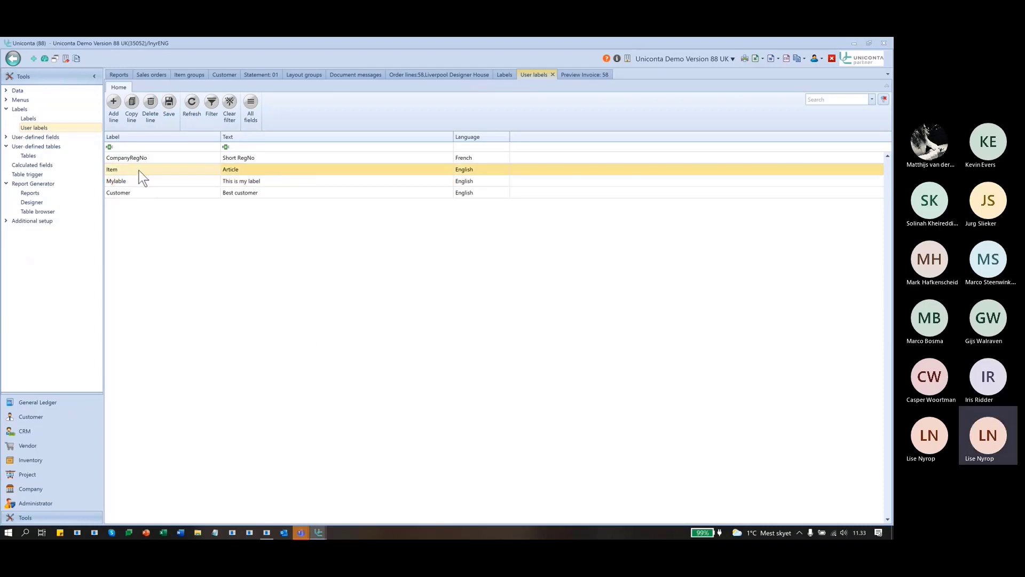
left_click(130, 113)
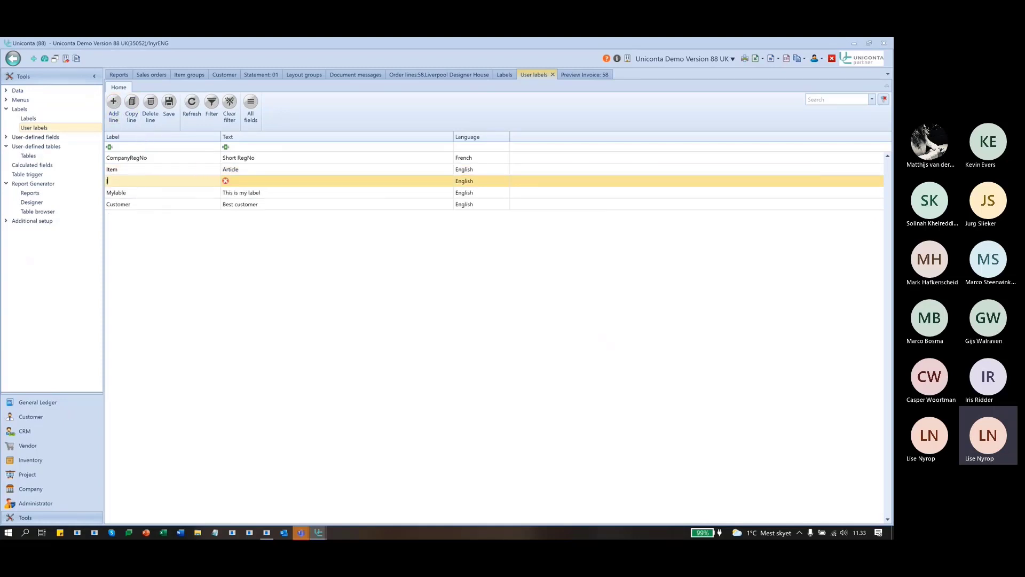
type("Item")
key("Tab")
type("Artikkel")
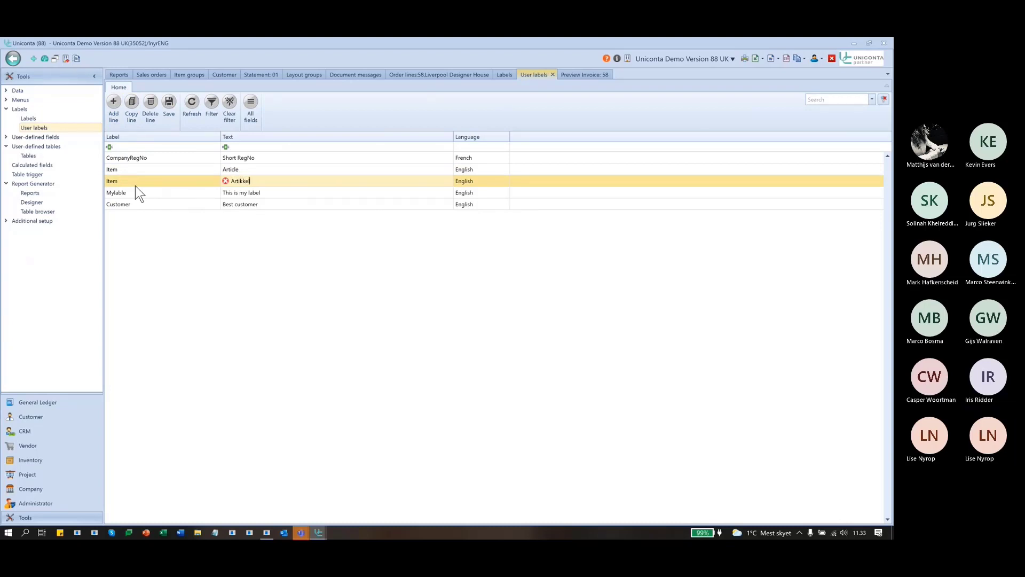
key("BackSpace")
key("BackSpace")
key("BackSpace")
type("el")
key("Tab")
type("Da")
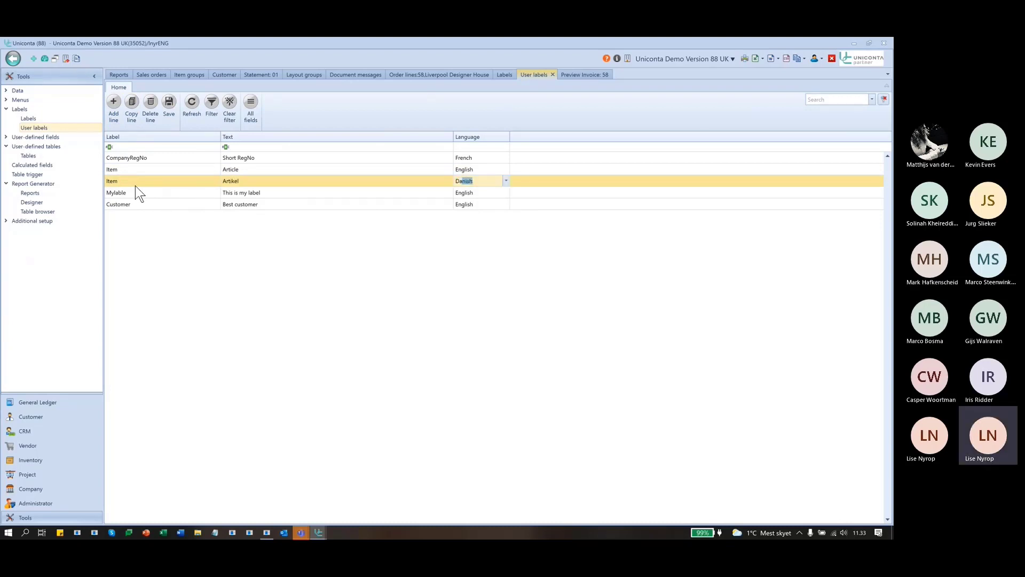
key("Tab")
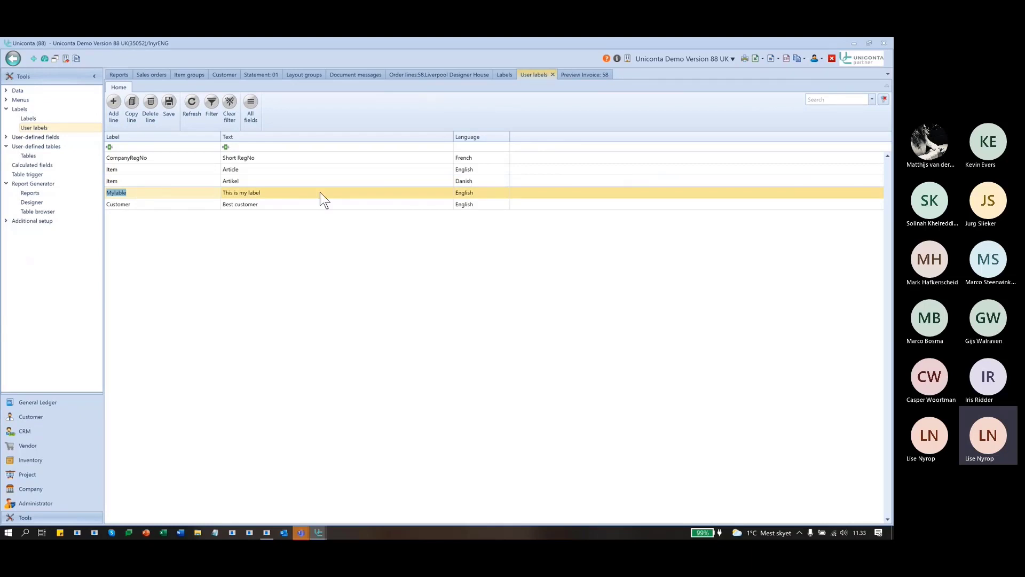
left_click(150, 181)
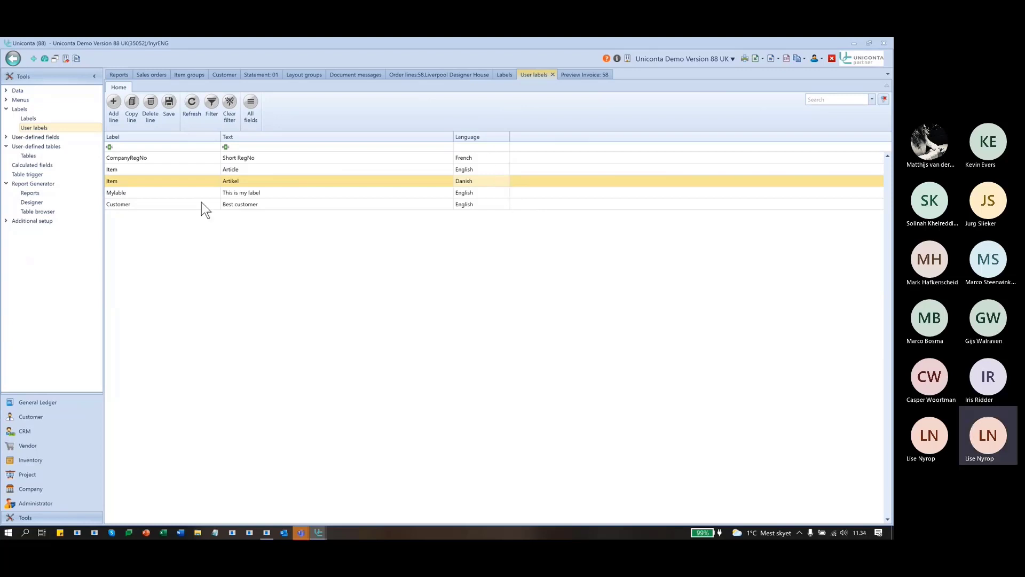
left_click(161, 195)
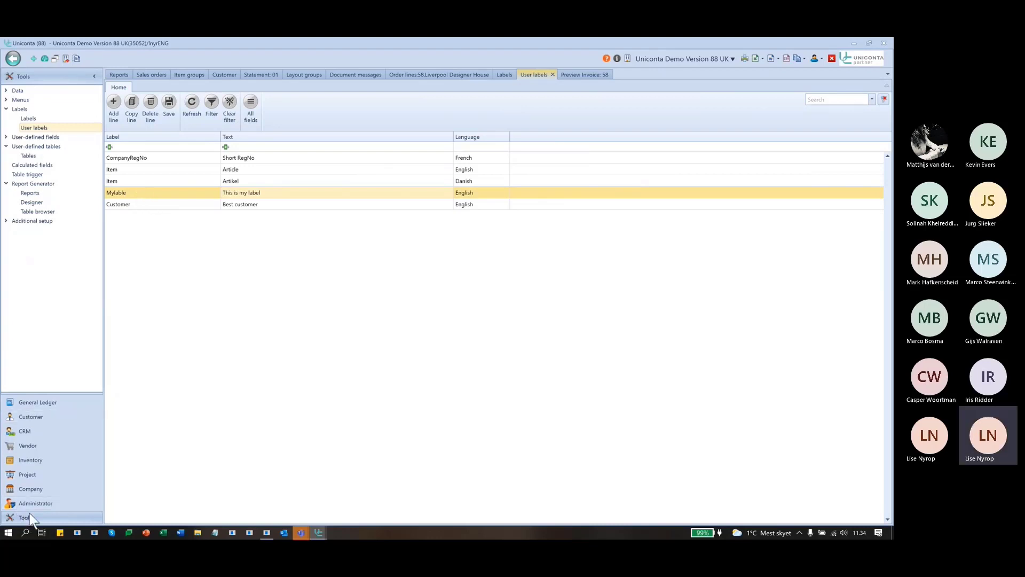
Switch to Uniconta Report Designer and draw a label about 551 by 83 in the empty page header area below the debtor address of NewInvoice.
key("alt+Tab")
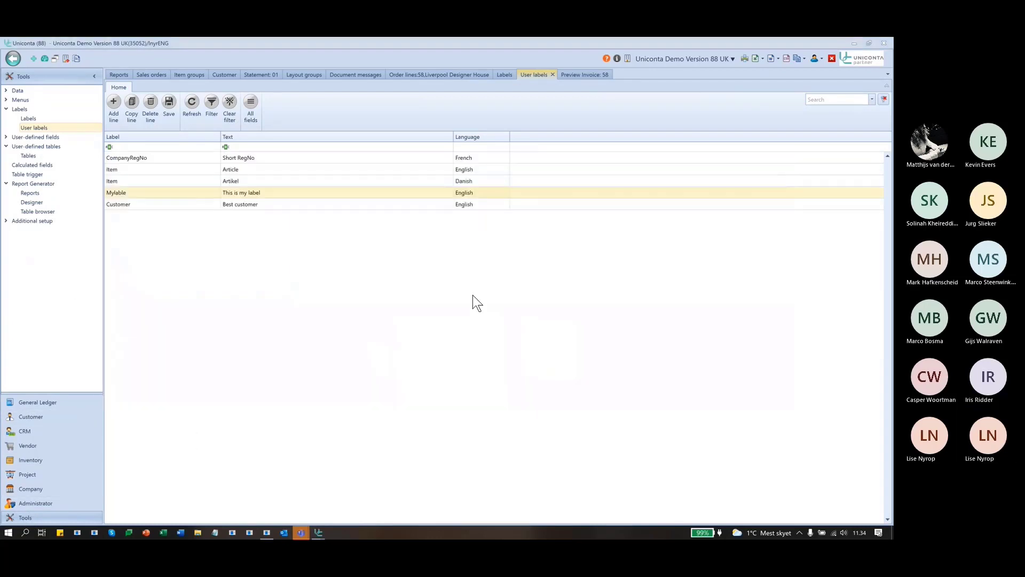
scroll(464, 288, "up", 1)
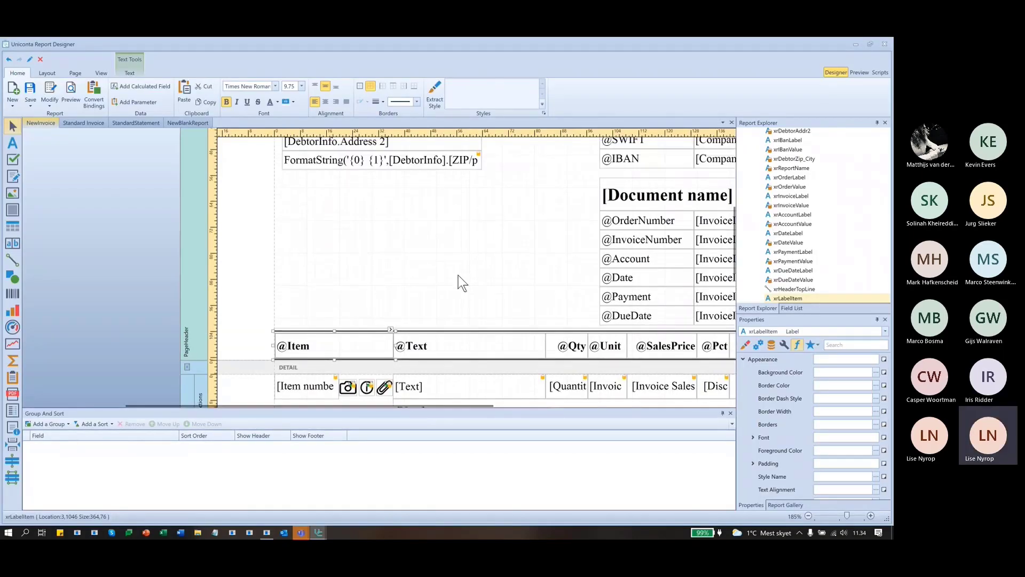
left_click(335, 269)
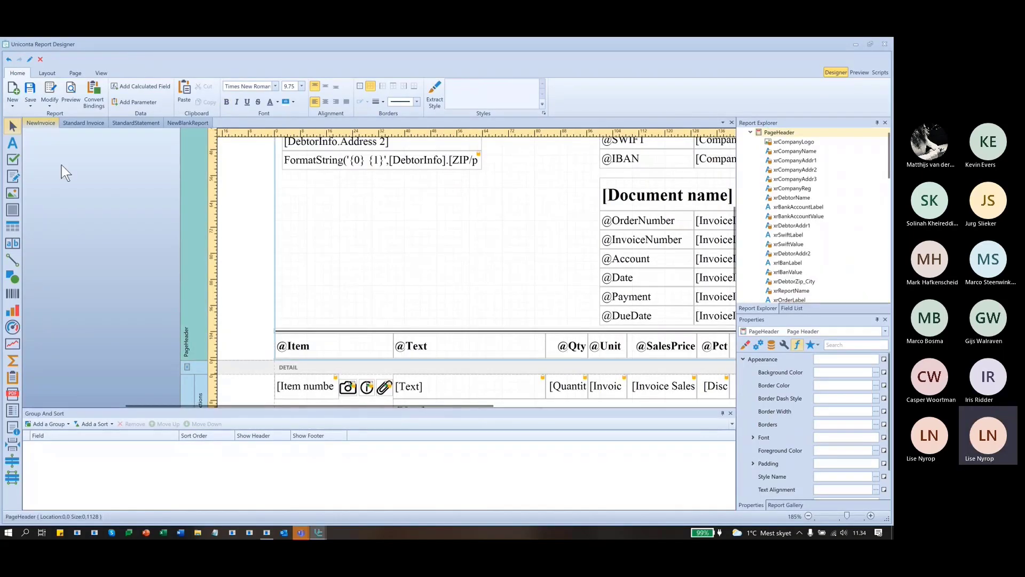
left_click(12, 142)
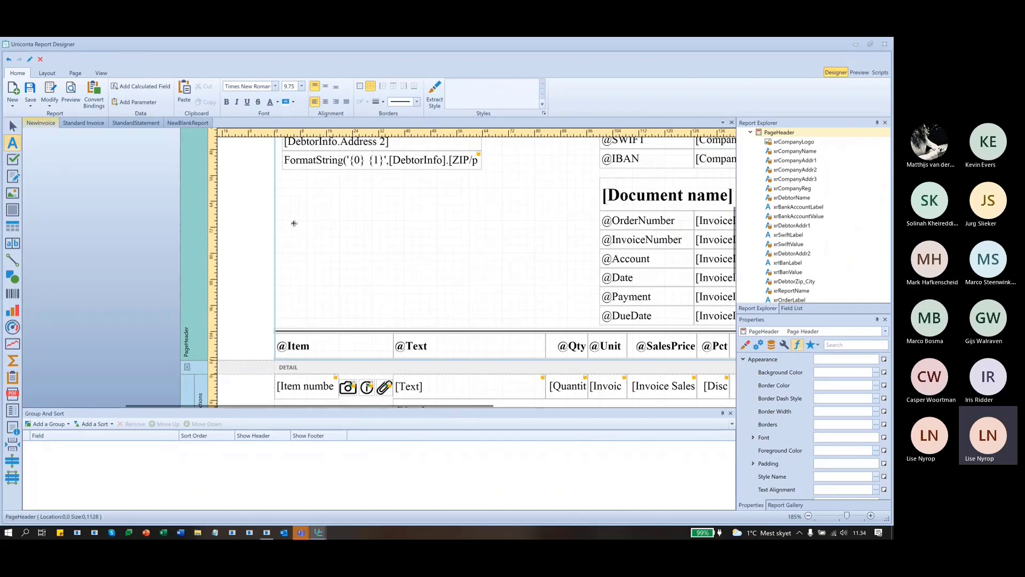
mouse_move(291, 220)
left_mouse_down()
mouse_move(442, 255)
mouse_move(473, 248)
left_mouse_up()
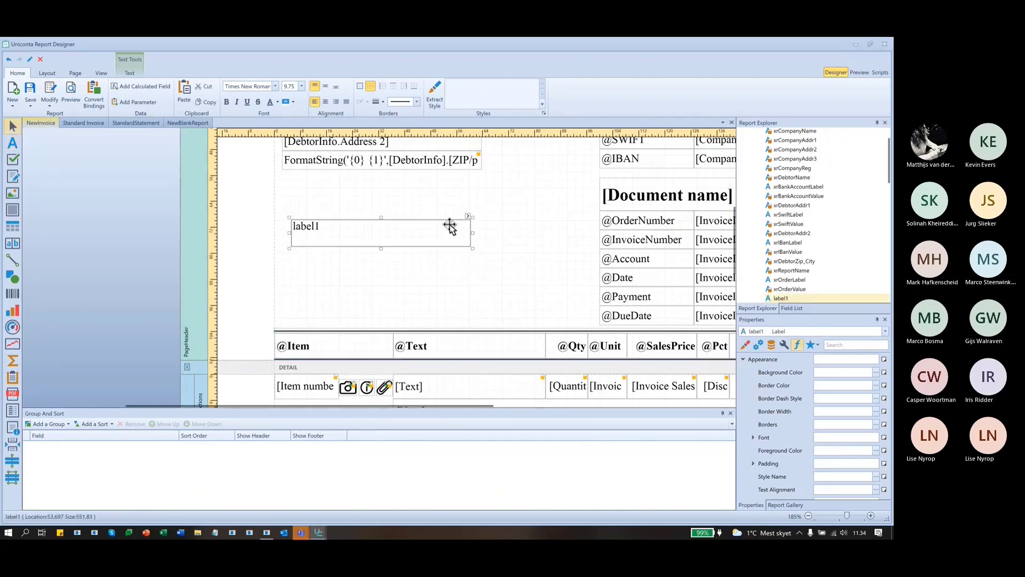
Set the new page header label's font size to 14.
left_click(301, 85)
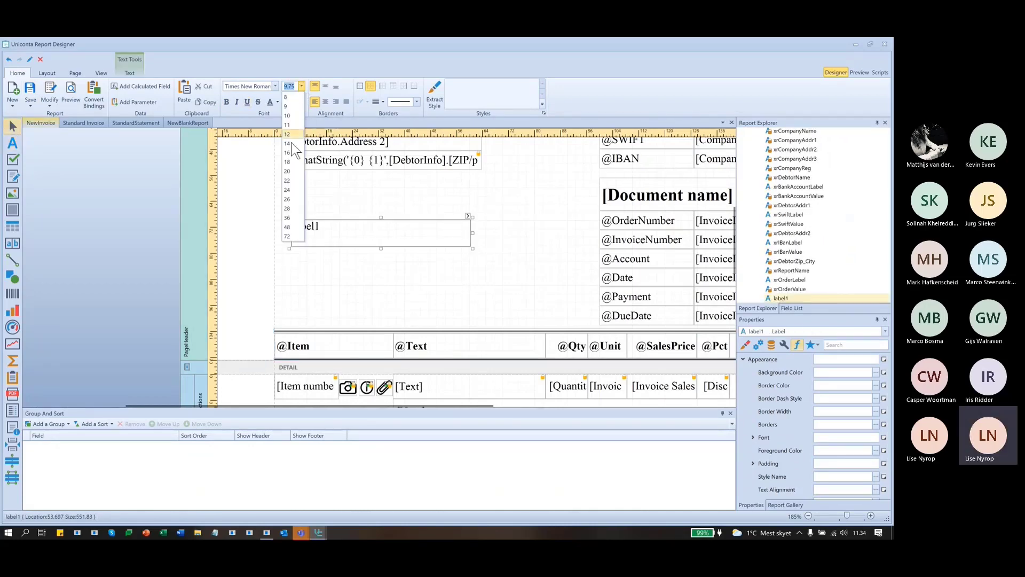
left_click(289, 181)
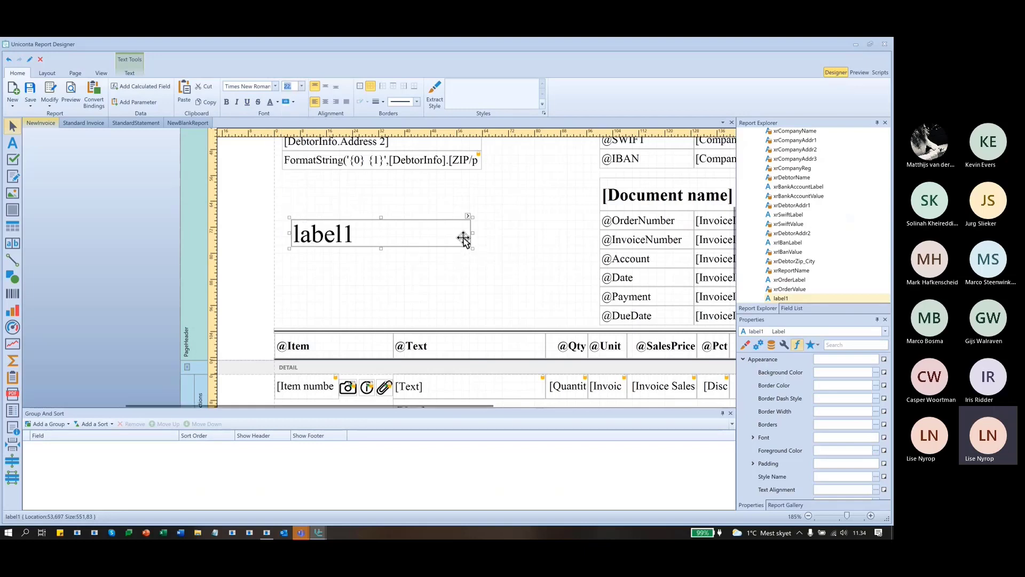
left_click(292, 87)
left_click_drag(291, 87, 203, 76)
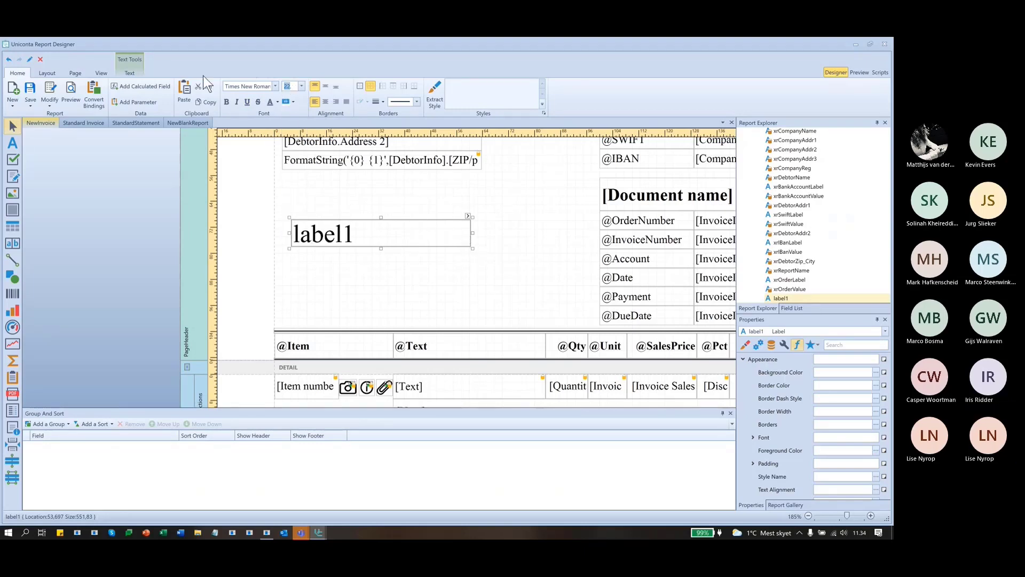
type("14")
left_click(226, 101)
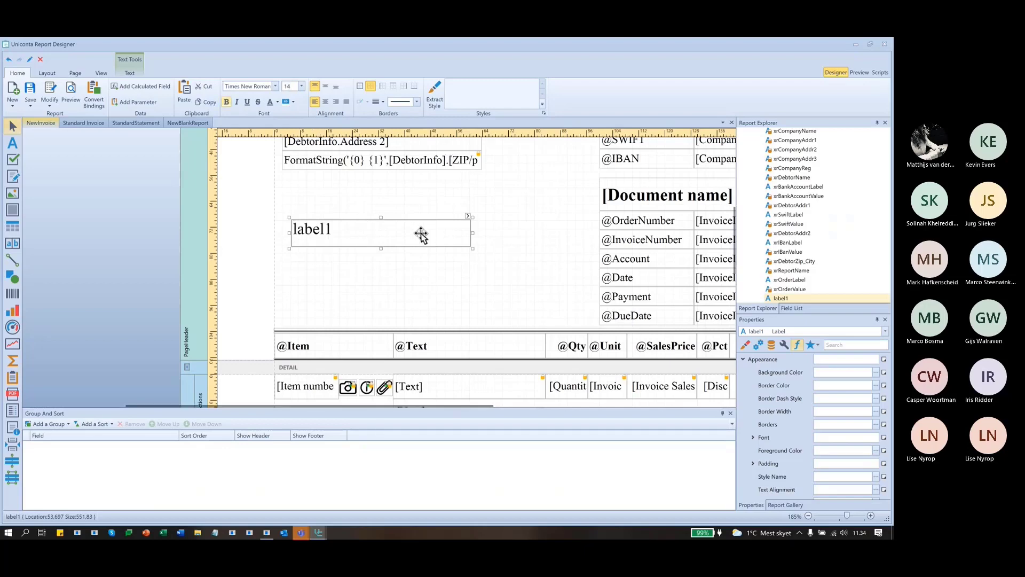
left_click(469, 215)
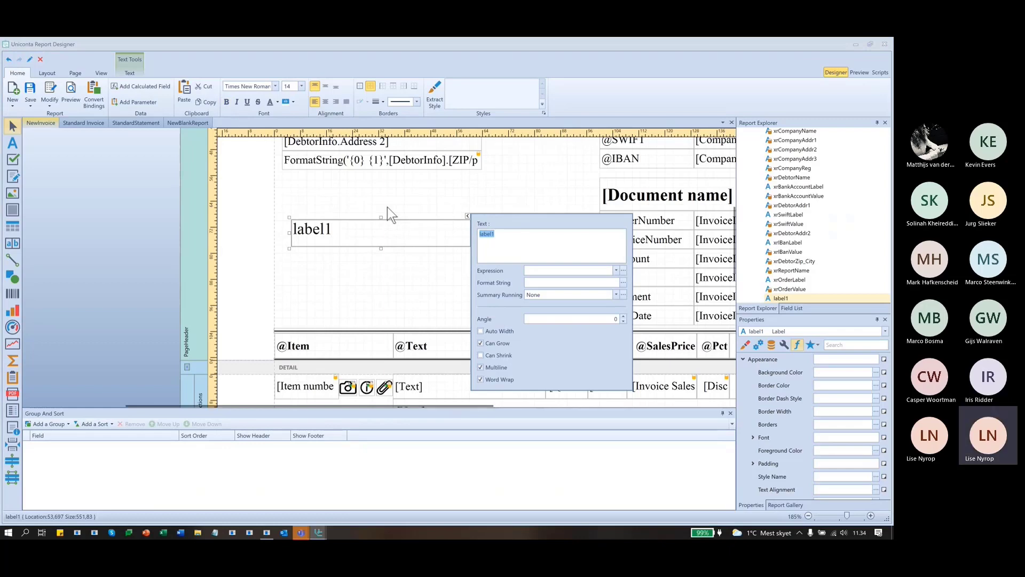
type("@m")
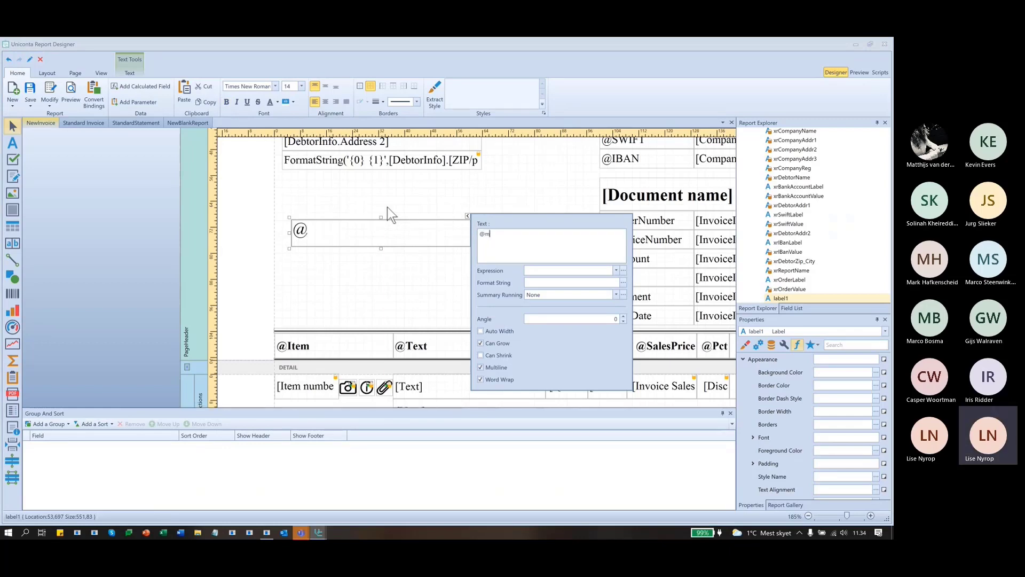
type("ylabel")
left_click(586, 270)
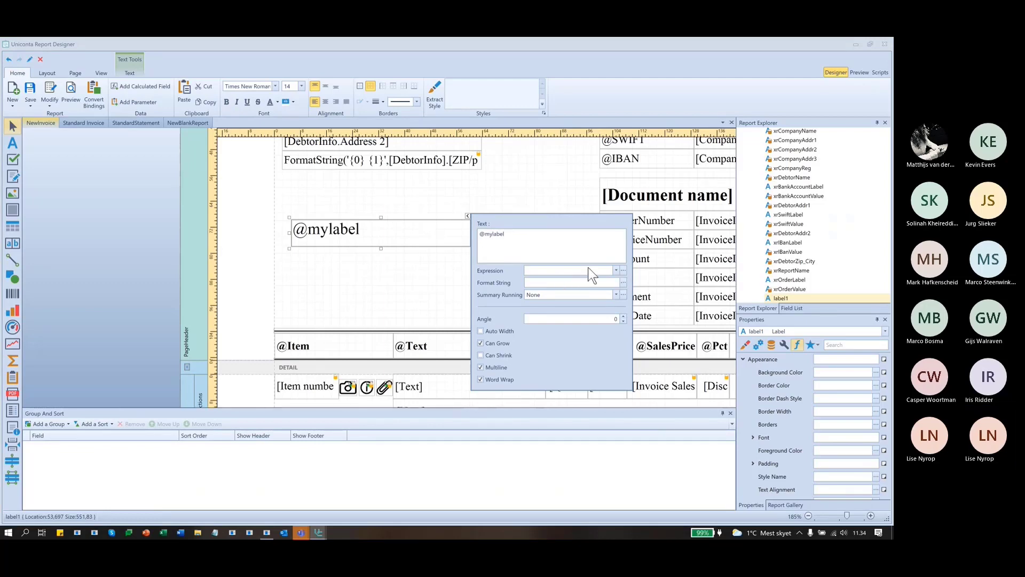
left_click(560, 194)
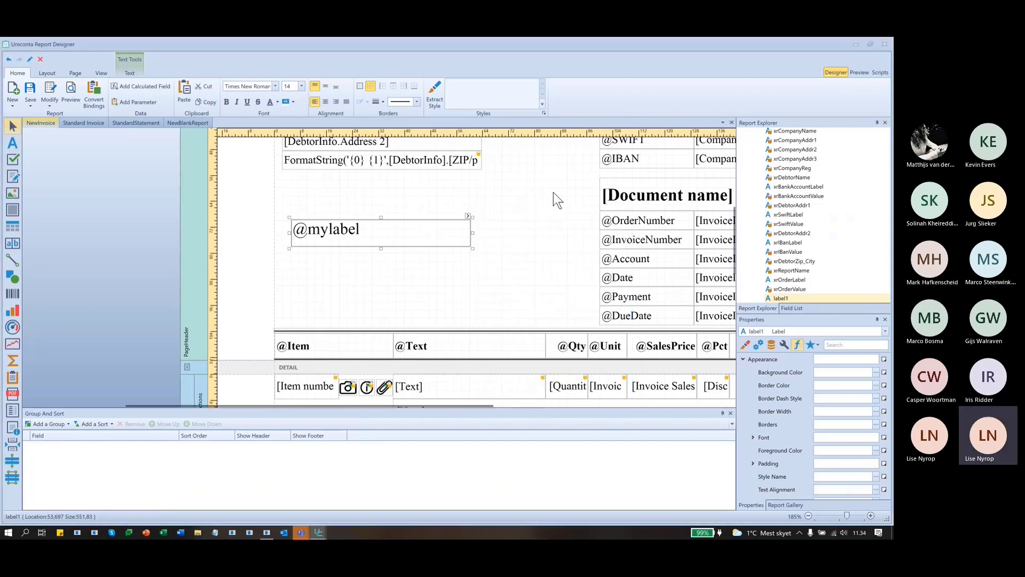
left_click(864, 72)
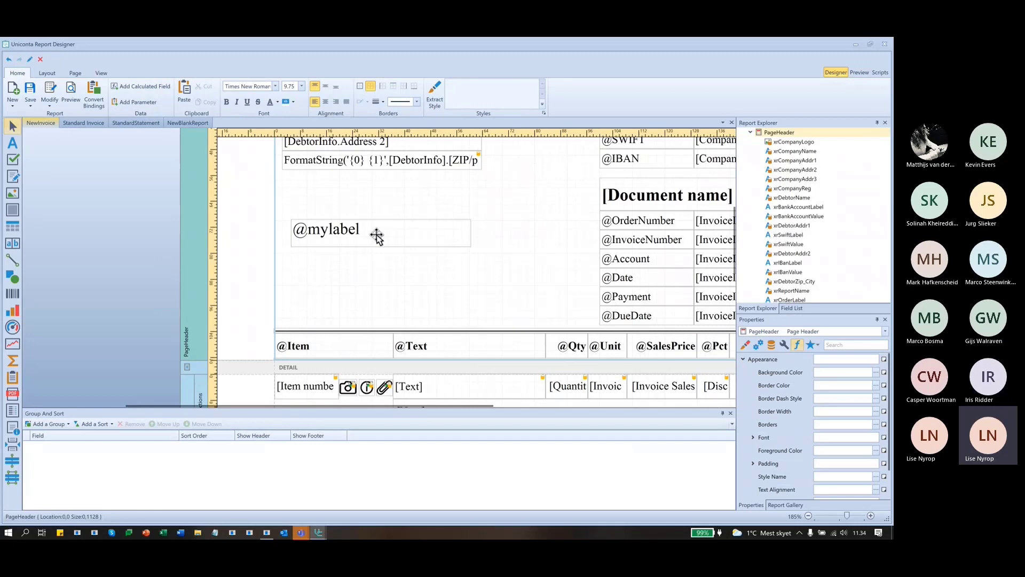
left_click(378, 236)
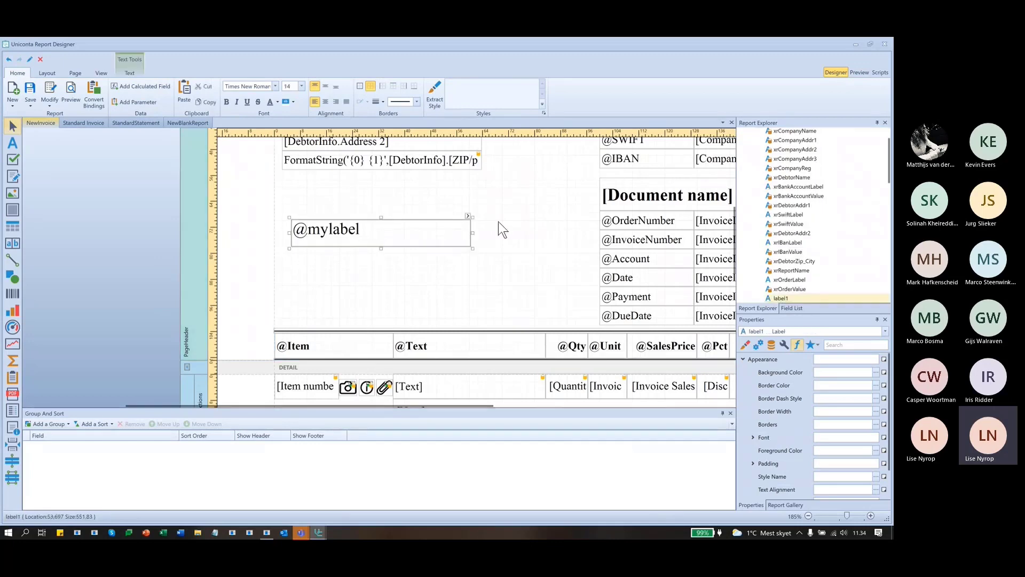
left_click(468, 215)
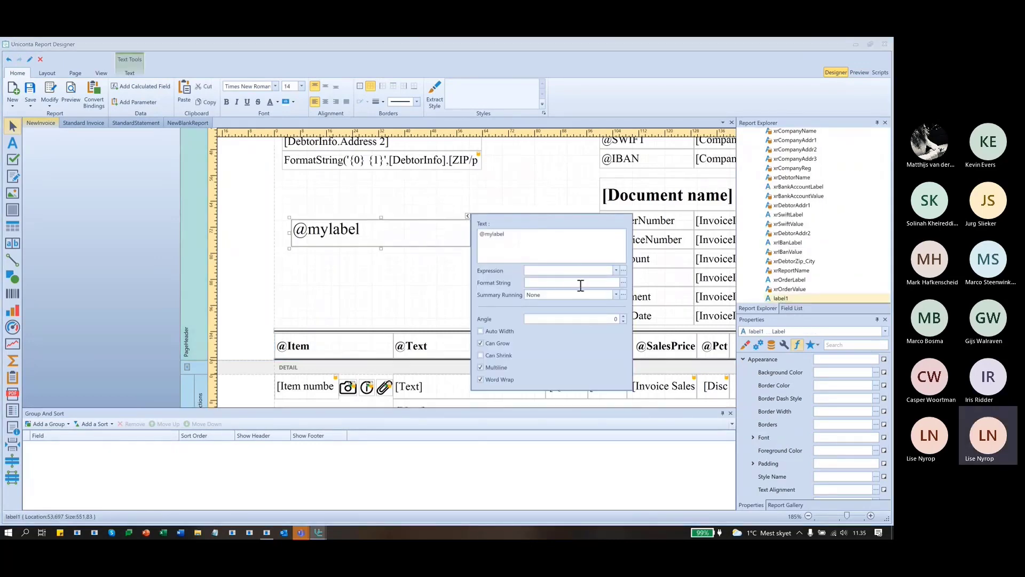
left_click(582, 272)
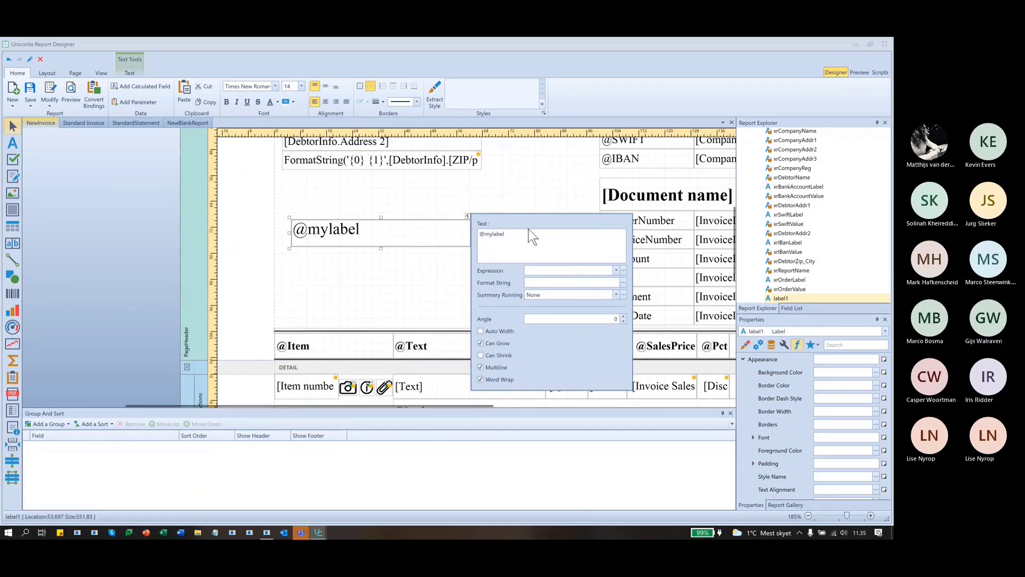
key("shift+Right")
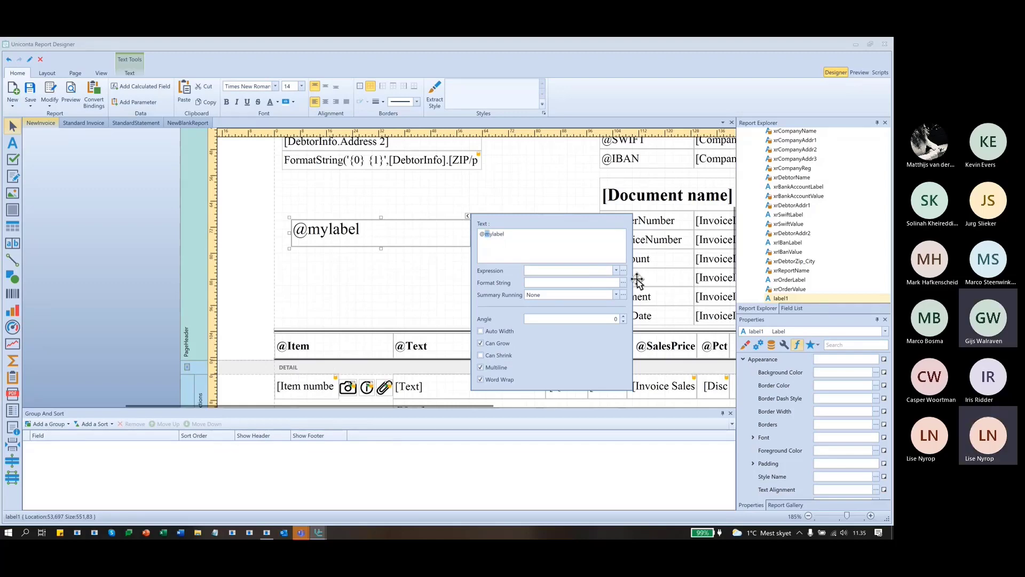
type("M")
left_click(555, 150)
left_click(646, 181)
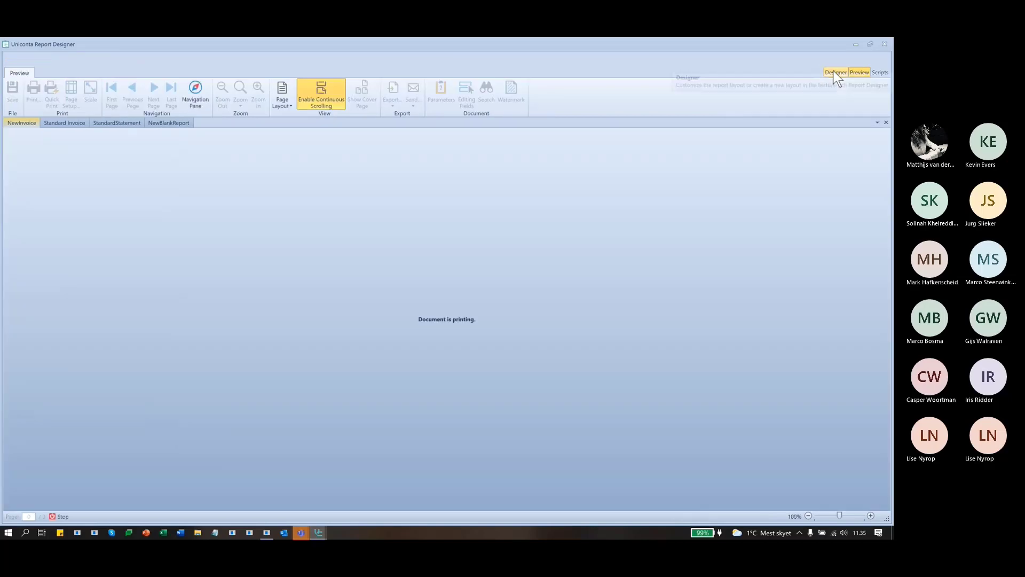
left_click(834, 71)
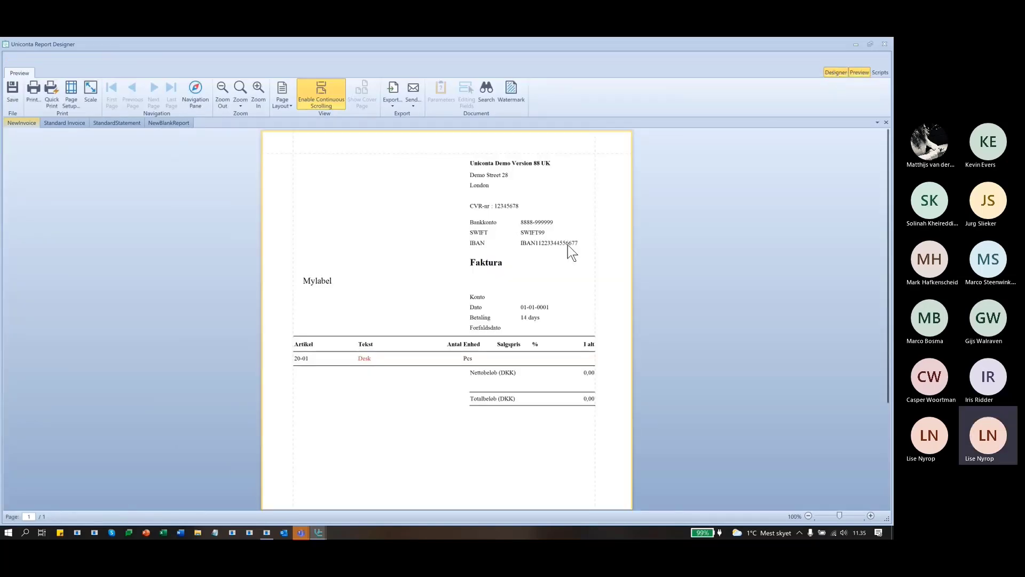
left_click(405, 236)
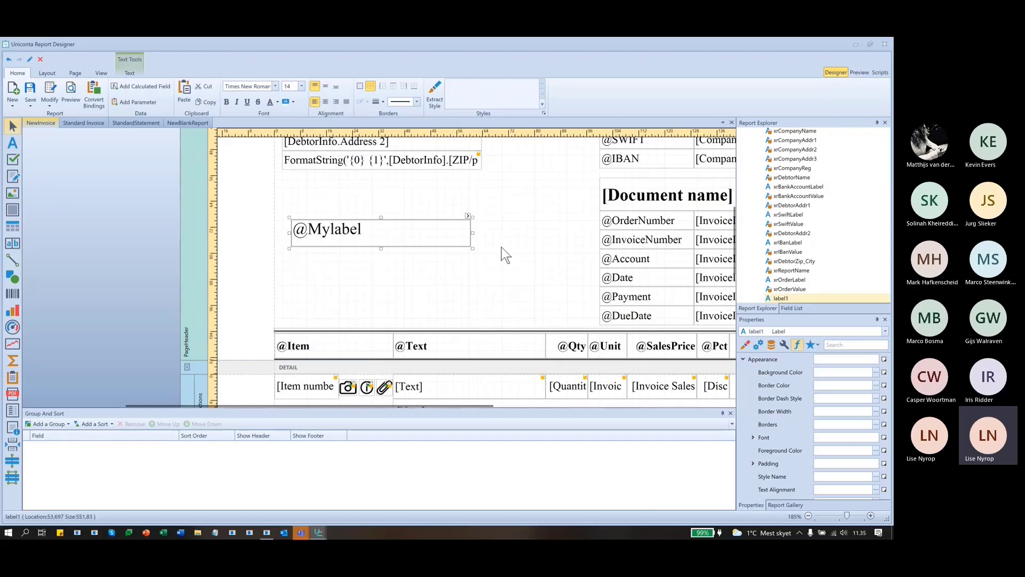
left_click(362, 352)
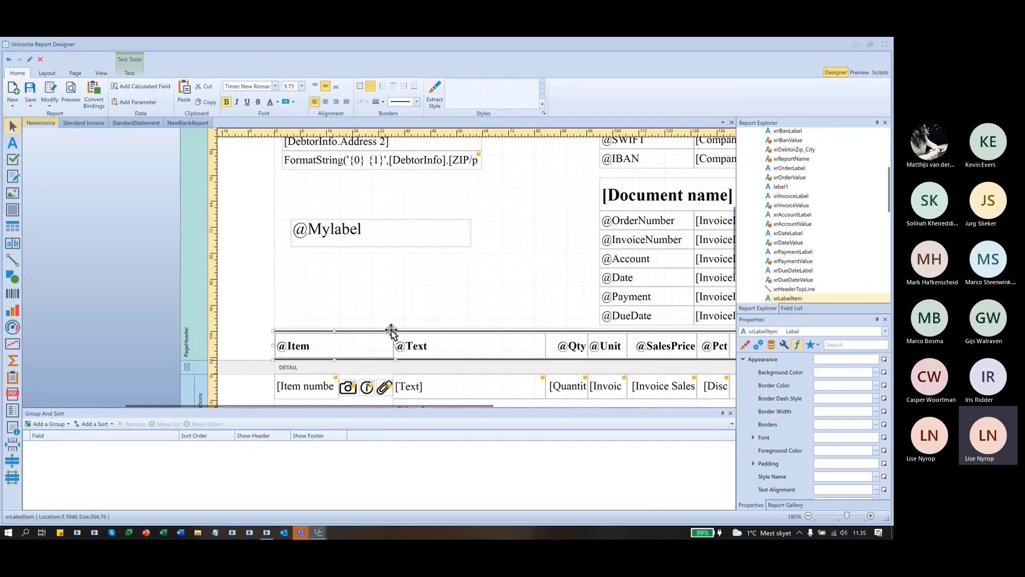
left_click(392, 331)
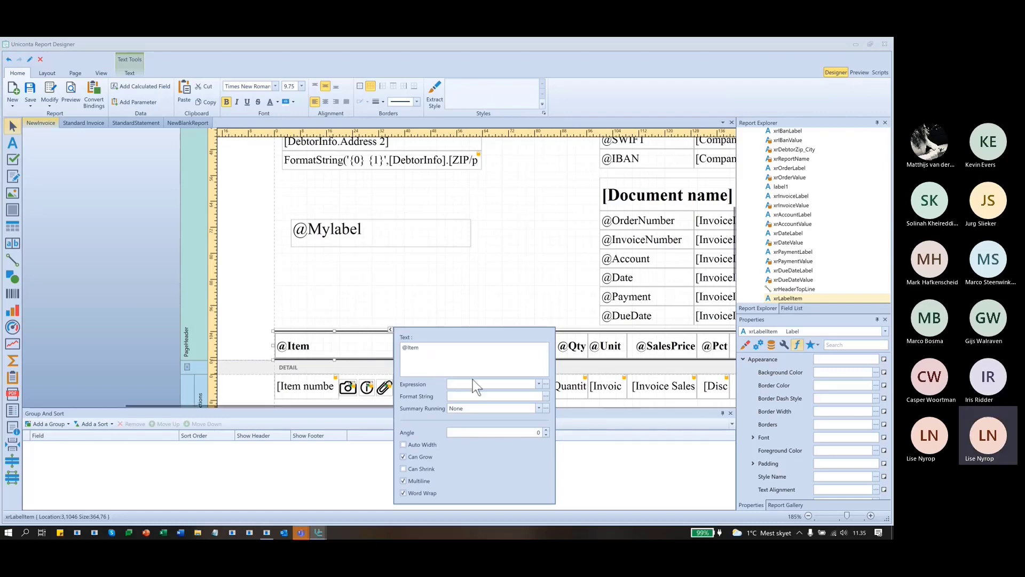
left_click(393, 240)
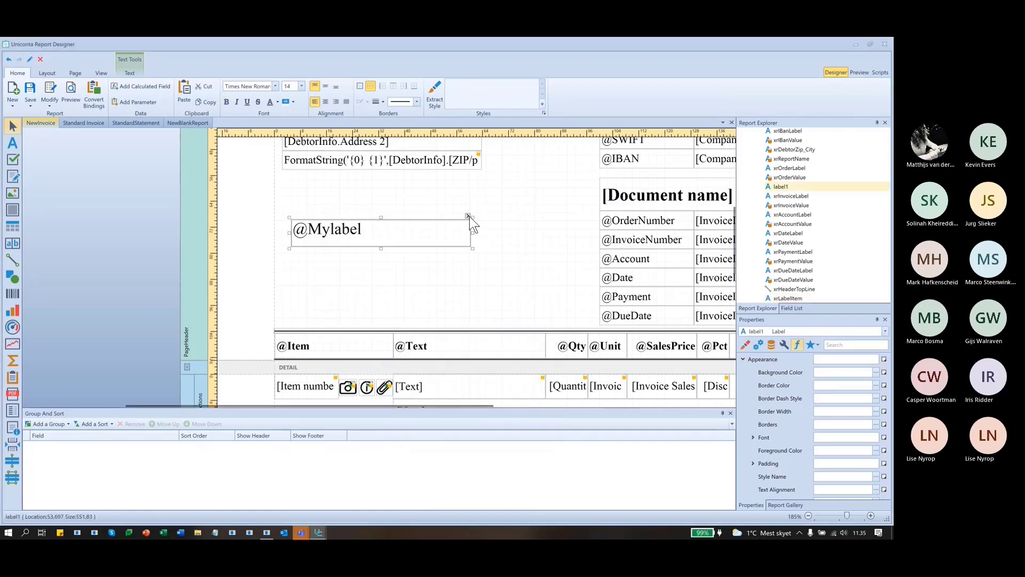
left_click(469, 216)
left_click(543, 270)
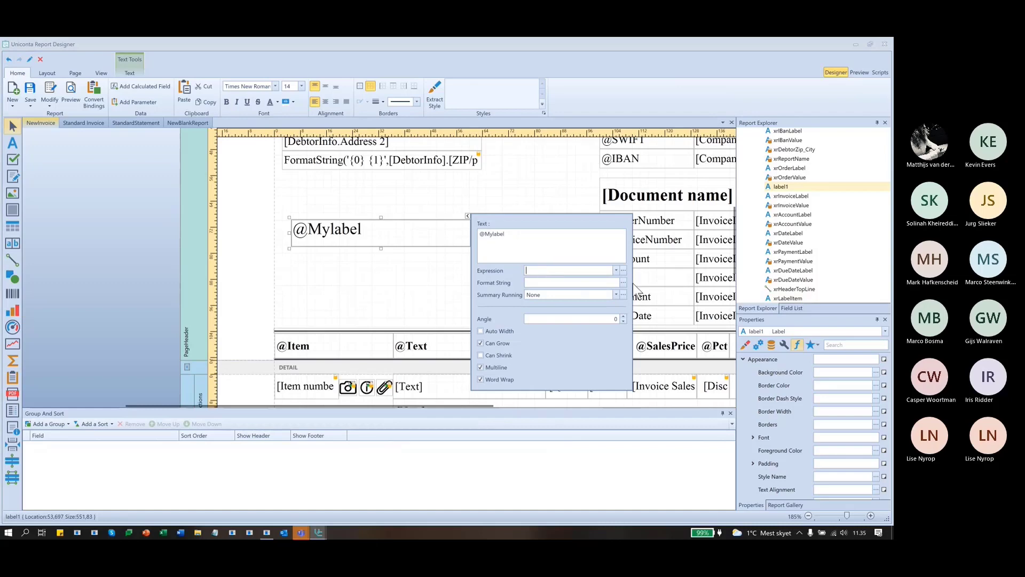
type("@")
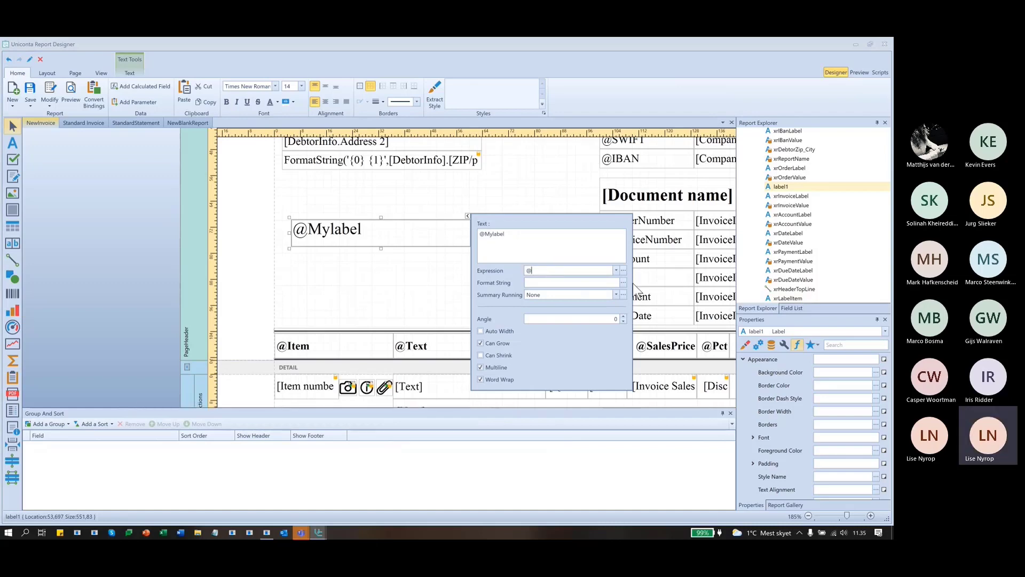
key("BackSpace")
left_click(558, 281)
type("@")
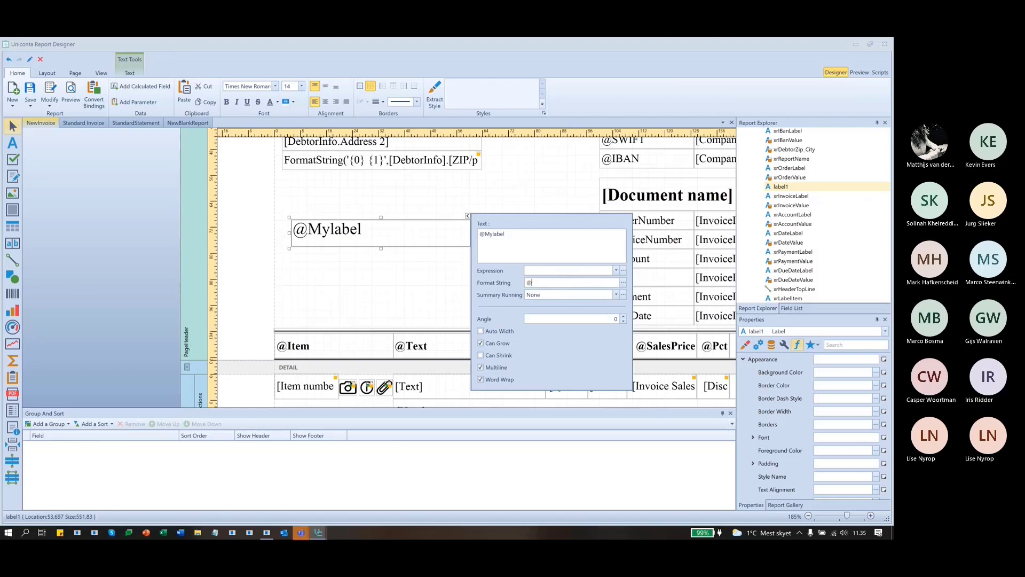
type("Mylab")
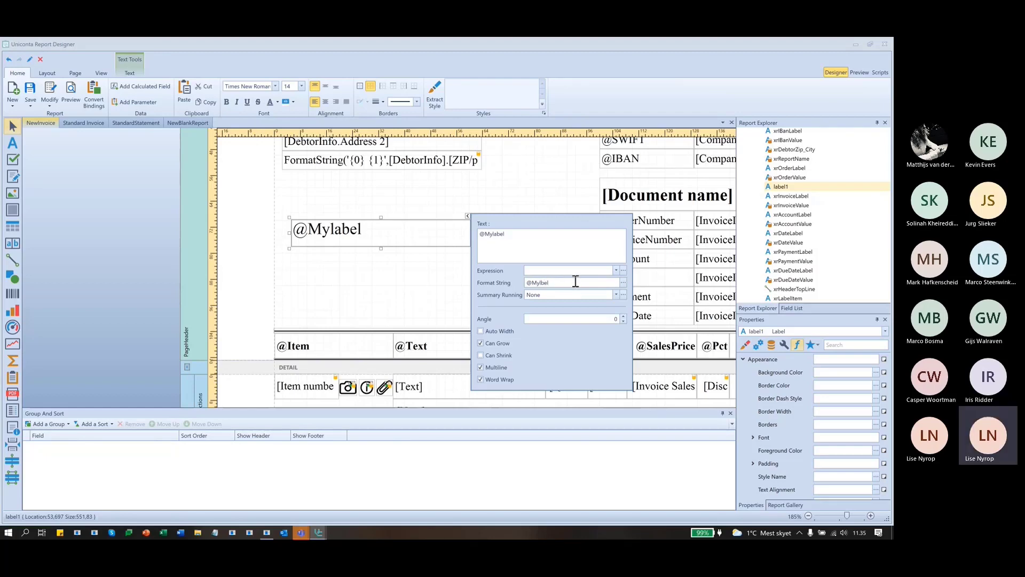
key("BackSpace")
type("abe")
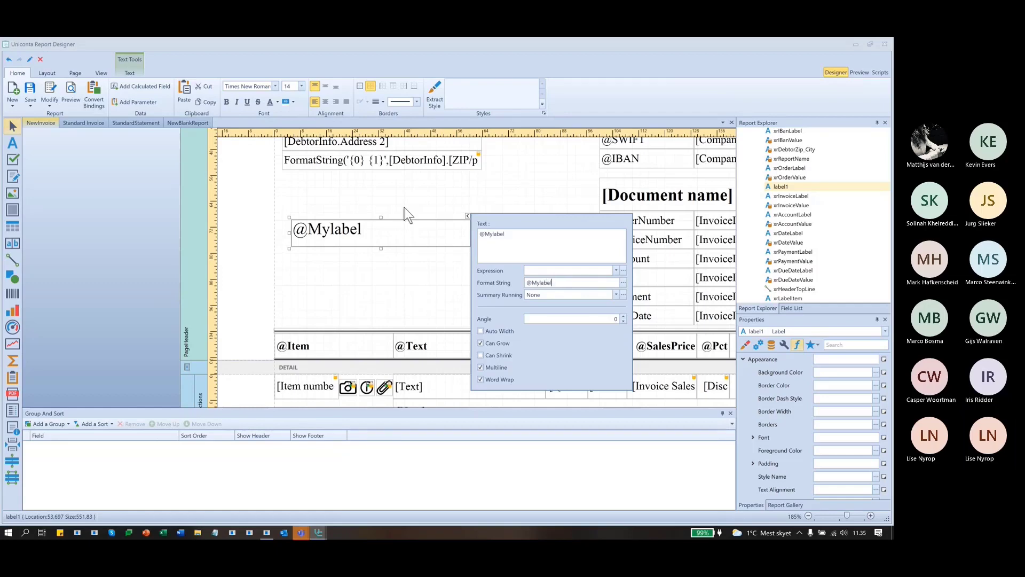
type("l")
left_click(423, 277)
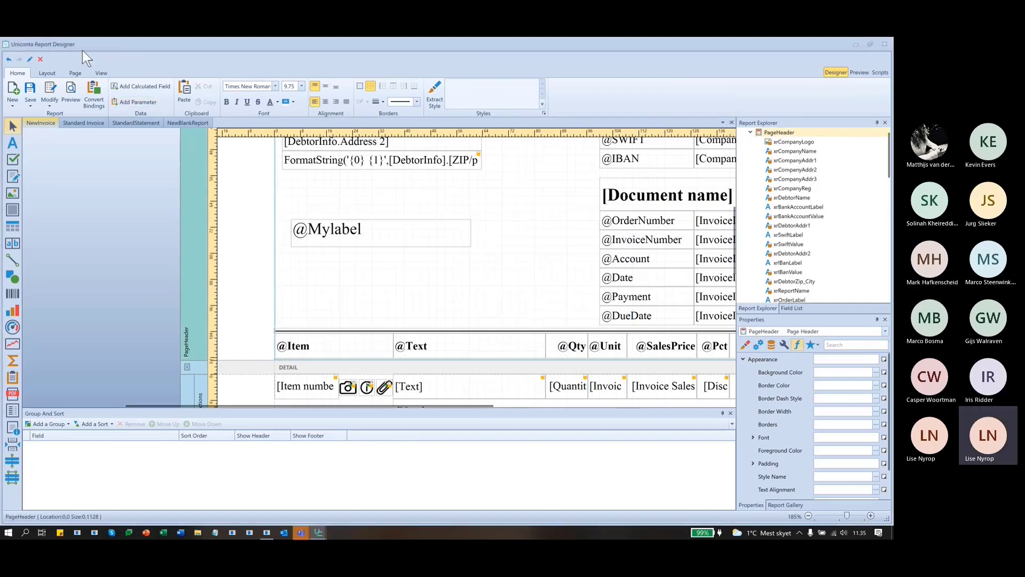
left_click_drag(101, 37, 320, 234)
left_click_drag(260, 243, 195, 163)
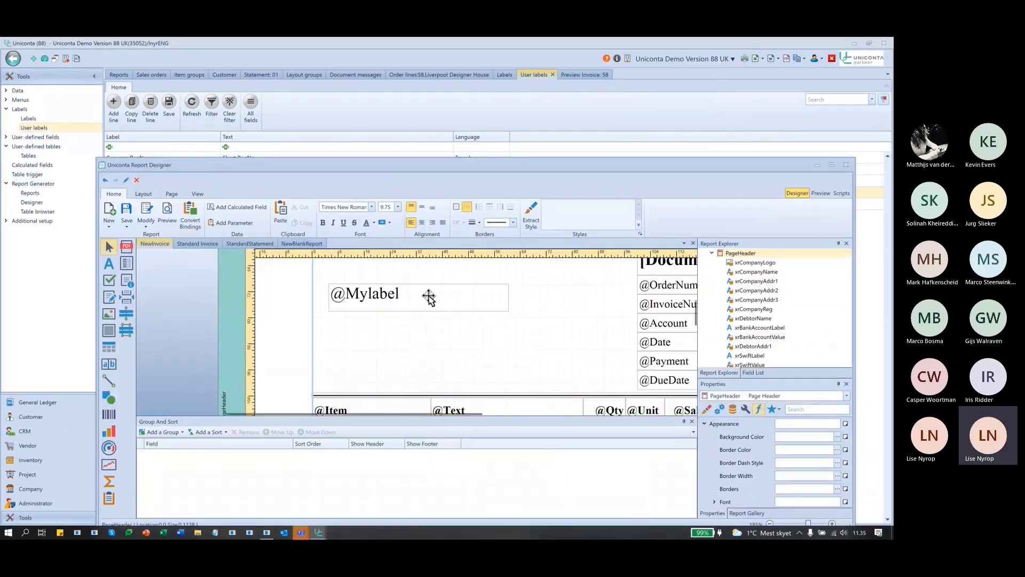
left_click(470, 298)
left_click(505, 280)
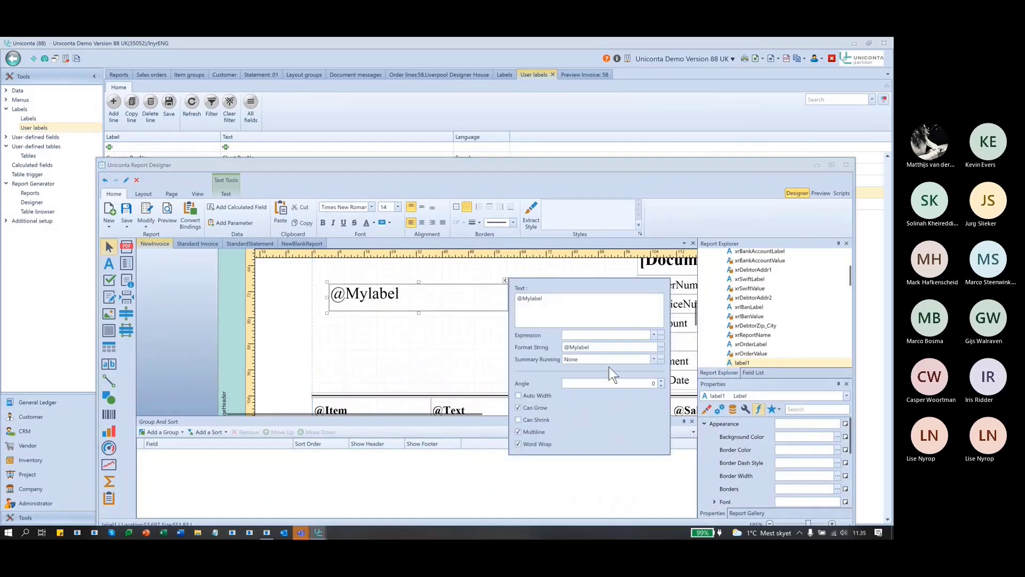
left_click(634, 347)
left_click(599, 298)
key("BackSpace")
key("BackSpace")
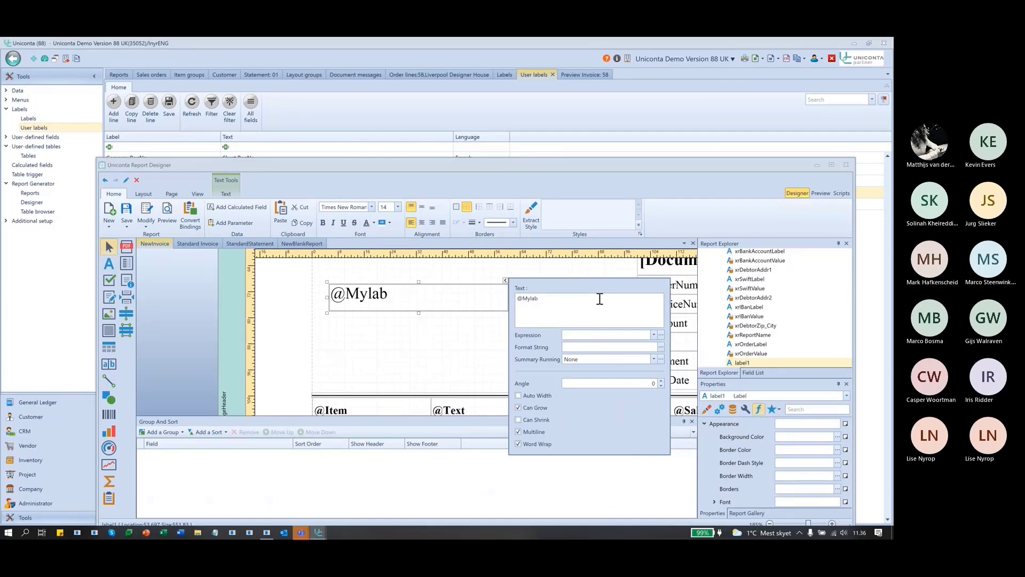
type("le")
left_click(411, 324)
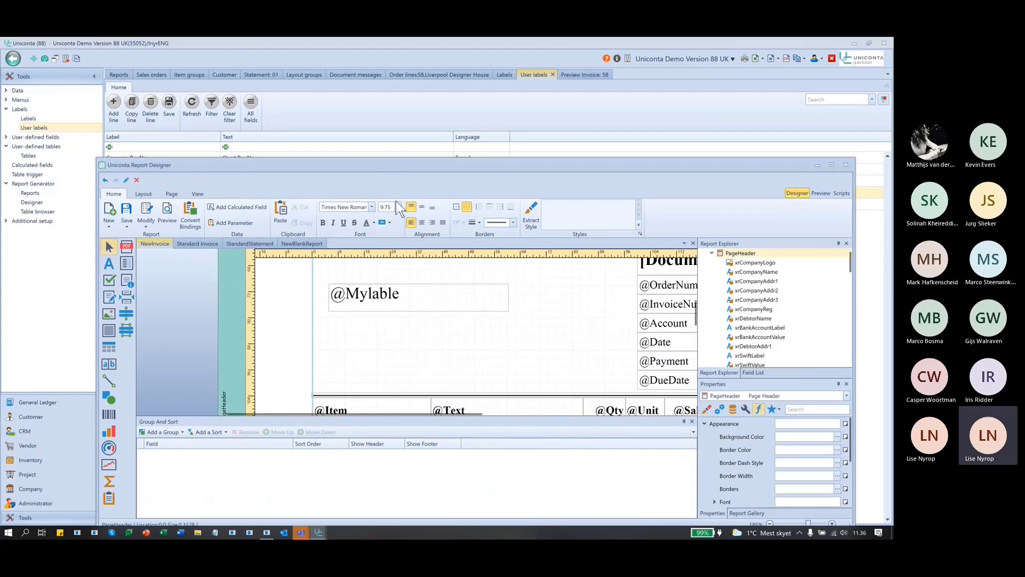
Preview NewInvoice and compare the printed label text with the Mylable entry in the user labels list.
left_click_drag(383, 161, 385, 104)
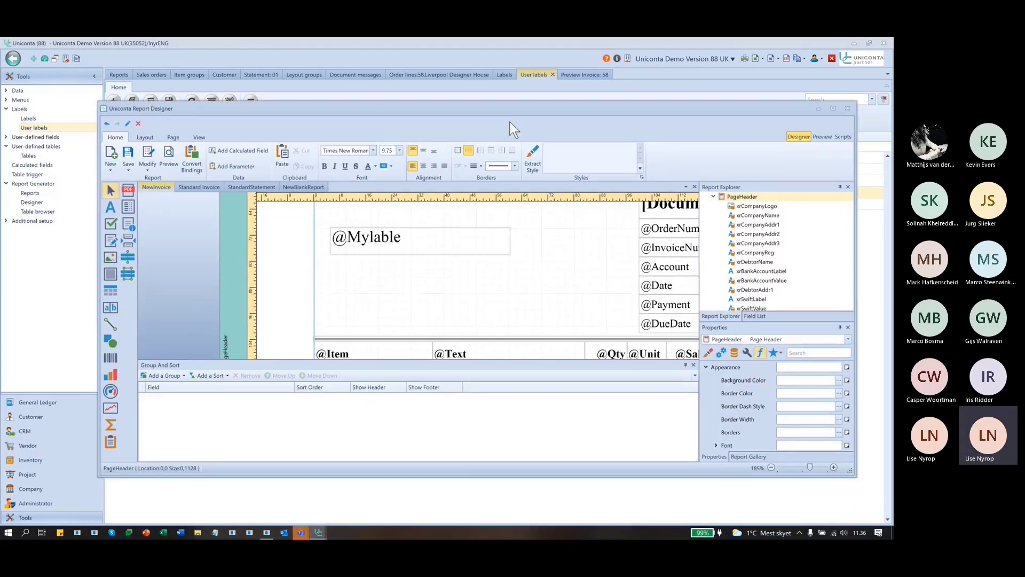
left_click(824, 138)
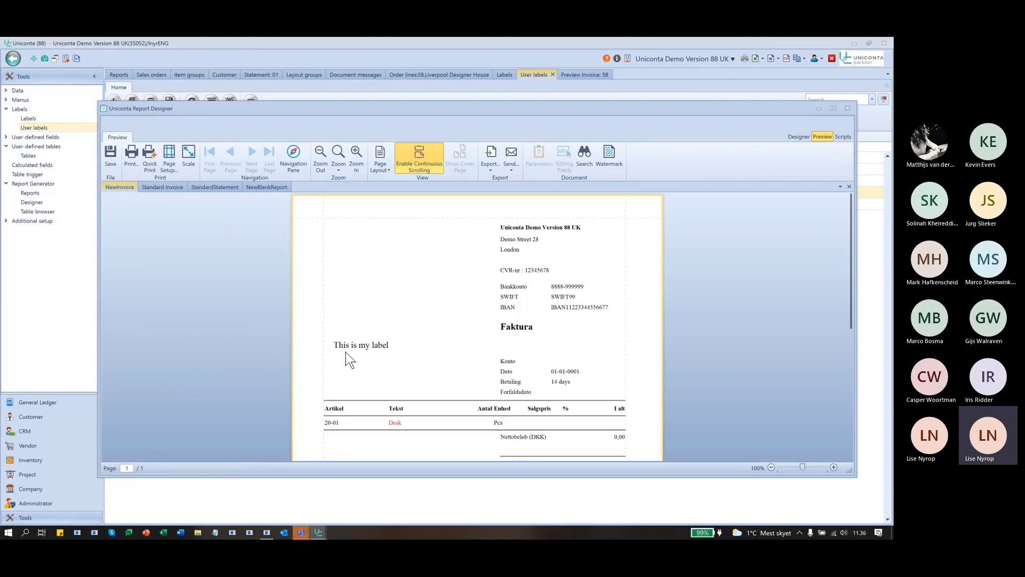
left_click_drag(671, 111, 657, 227)
left_click(121, 193)
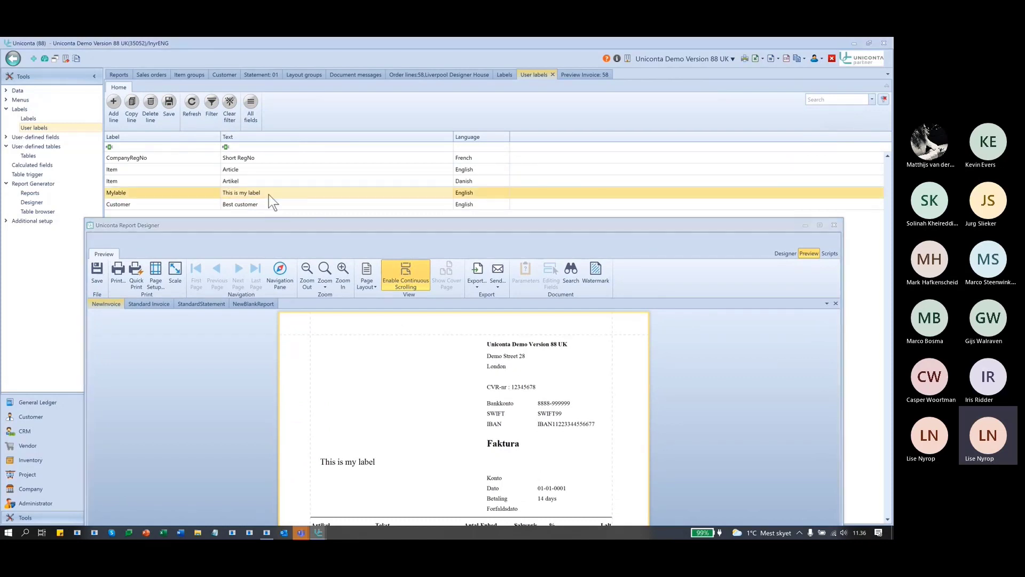
left_click_drag(294, 230, 299, 99)
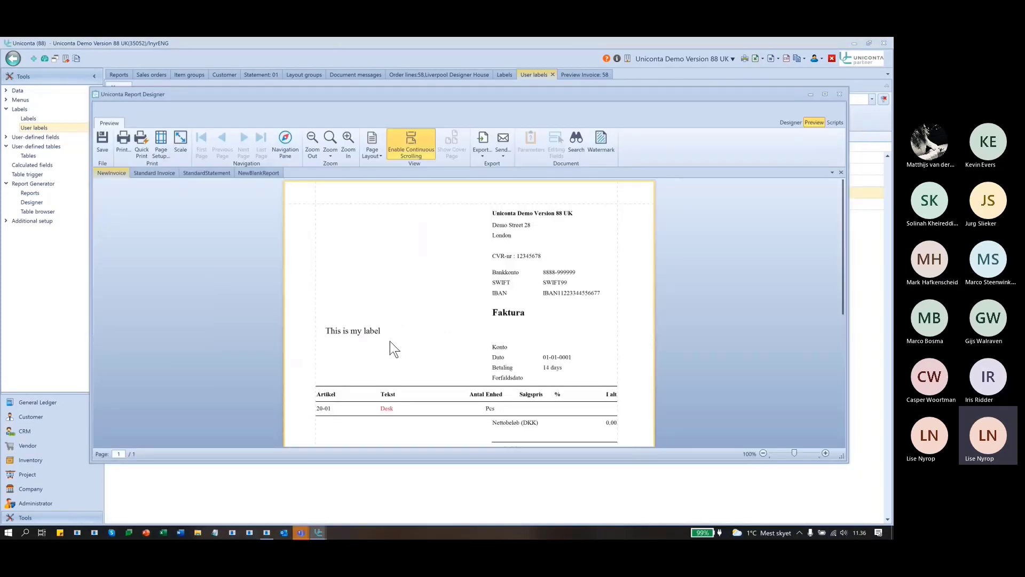
Switch to the main Uniconta window and open the user-defined fields for the Customer table.
left_click_drag(294, 96, 487, 102)
left_click(30, 518)
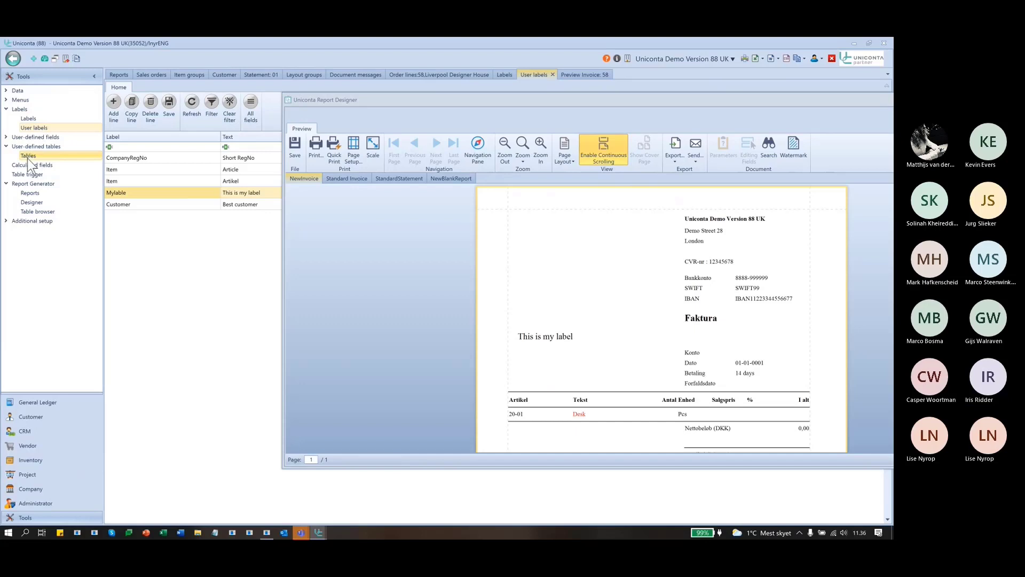
left_click(7, 137)
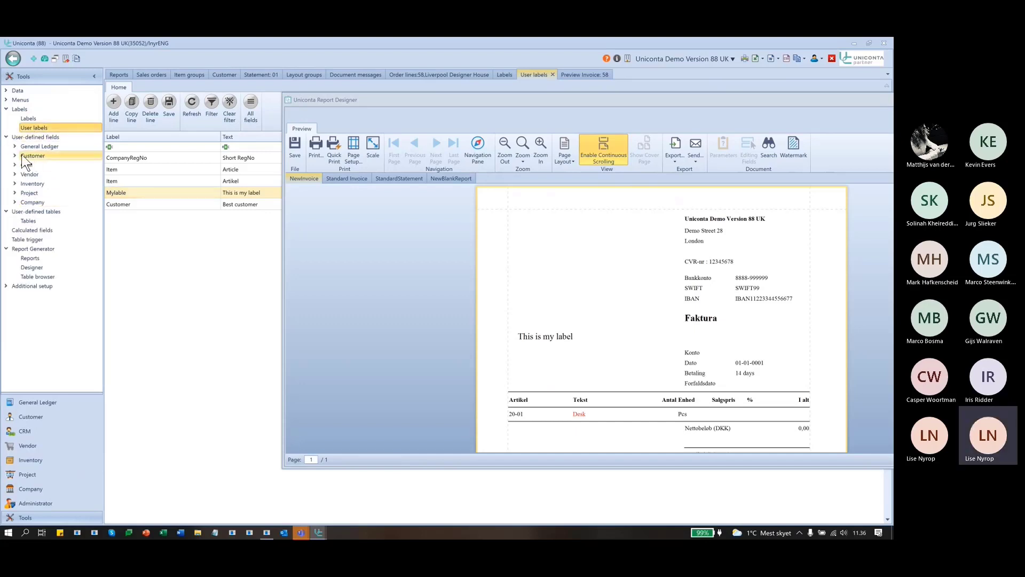
left_click(17, 156)
left_click(15, 156)
left_click(44, 165)
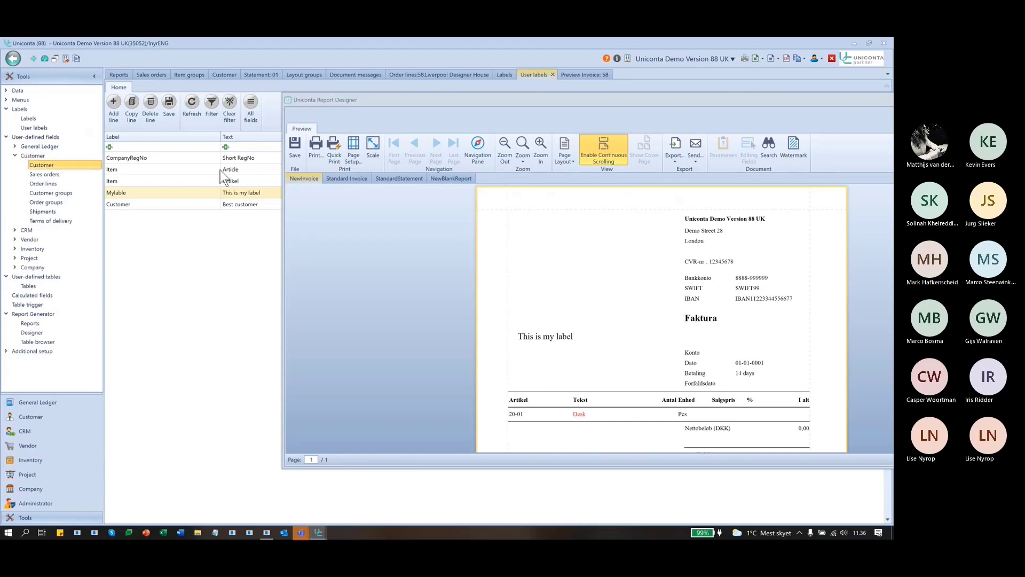
left_click_drag(440, 104, 526, 105)
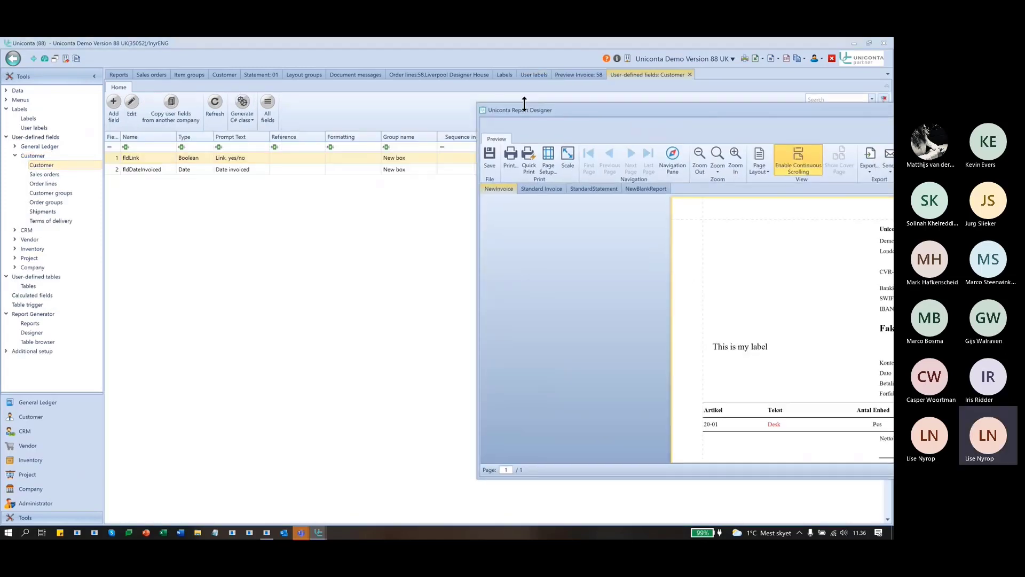
left_click(142, 169)
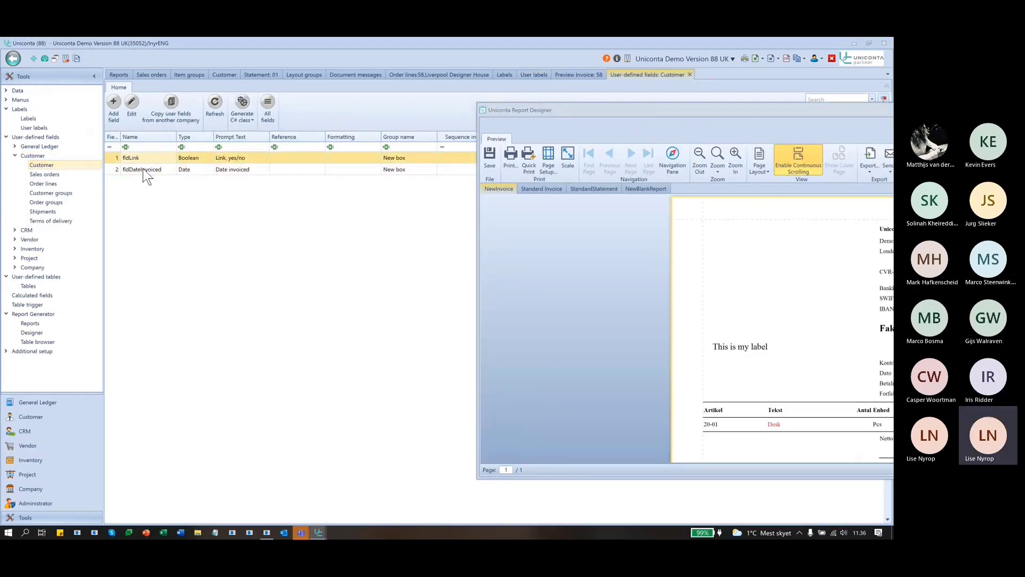
left_click(113, 104)
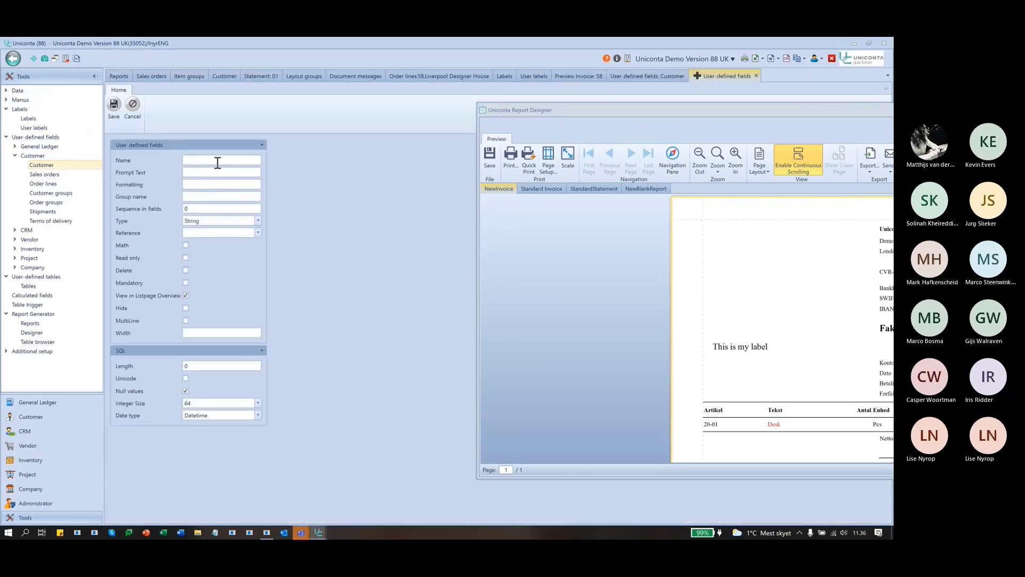
type("fldMyField")
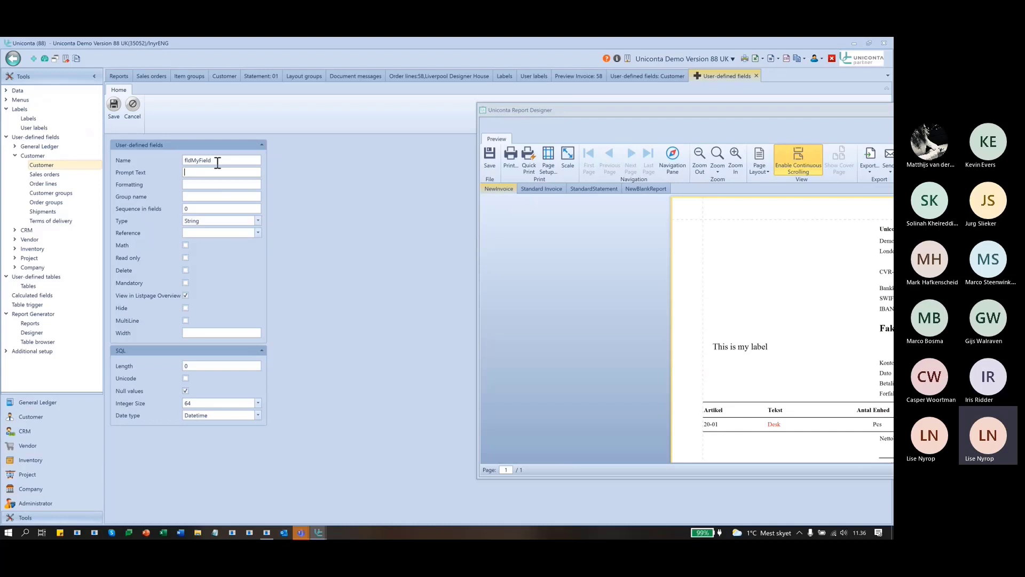
type("@Mylable")
key("Tab")
left_click(213, 224)
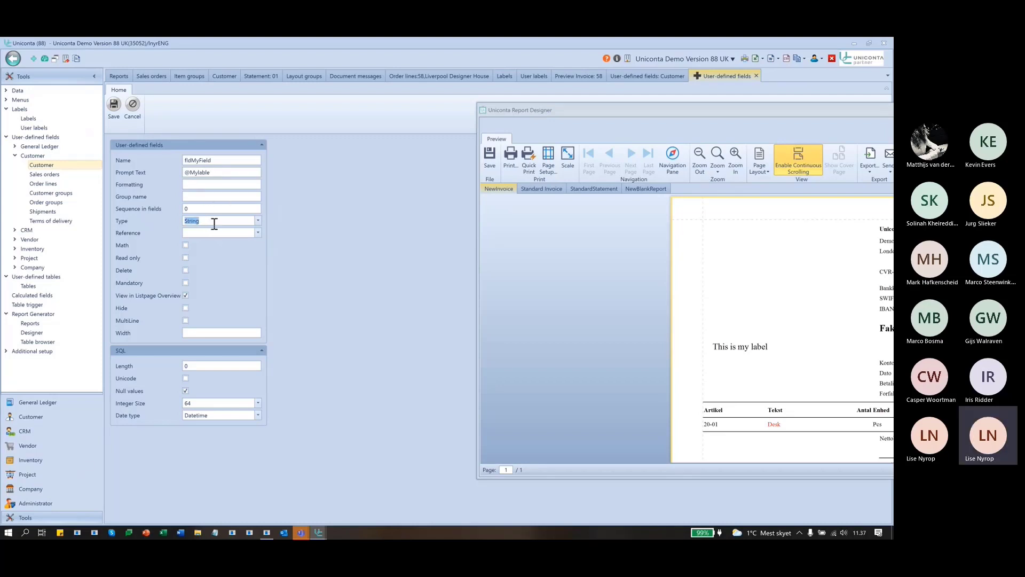
left_click(114, 104)
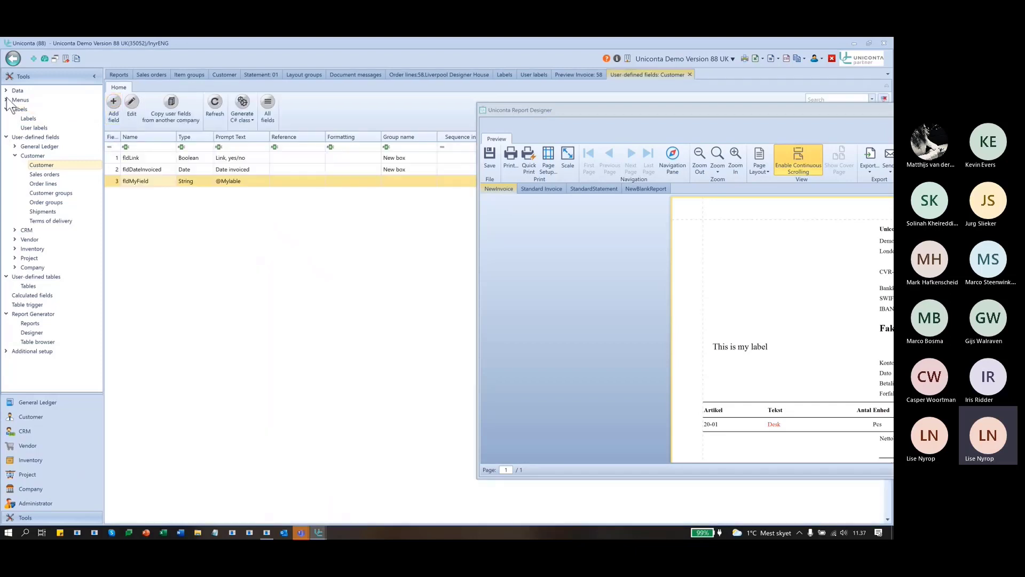
Open the customer list and look through its last columns for the new user-defined field.
left_click(33, 418)
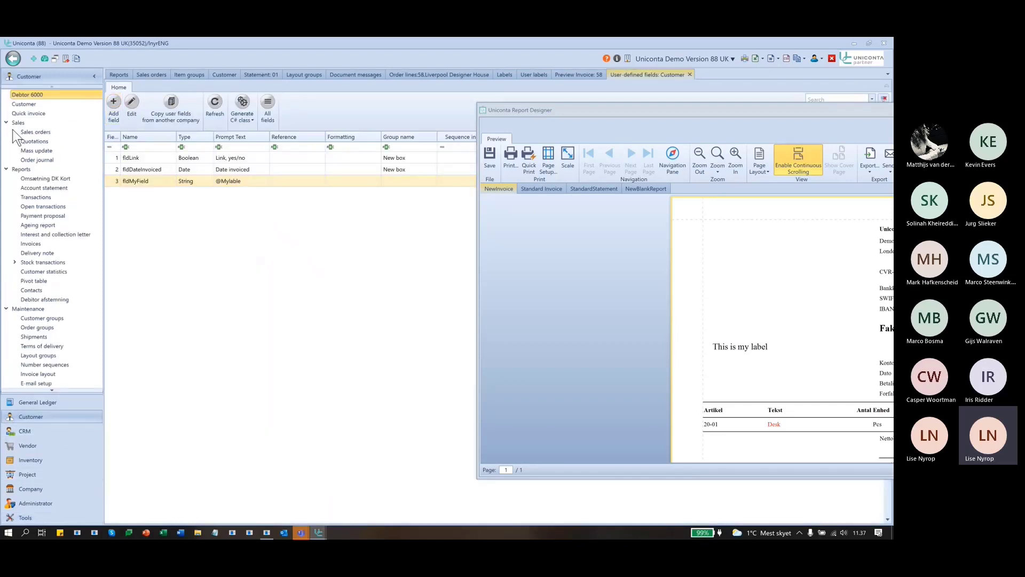
left_click(21, 103)
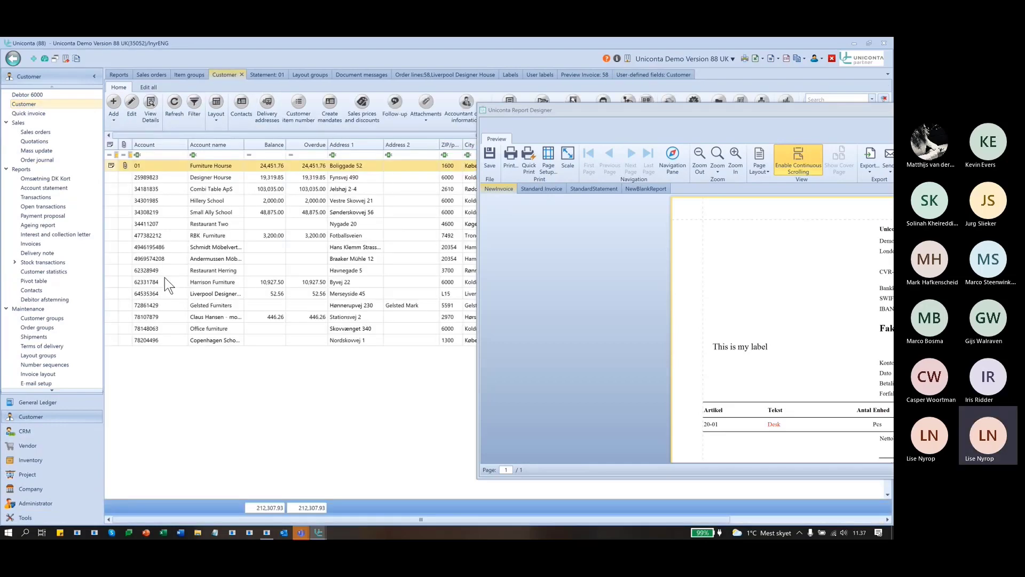
left_click_drag(208, 520, 539, 518)
left_click_drag(690, 110, 496, 310)
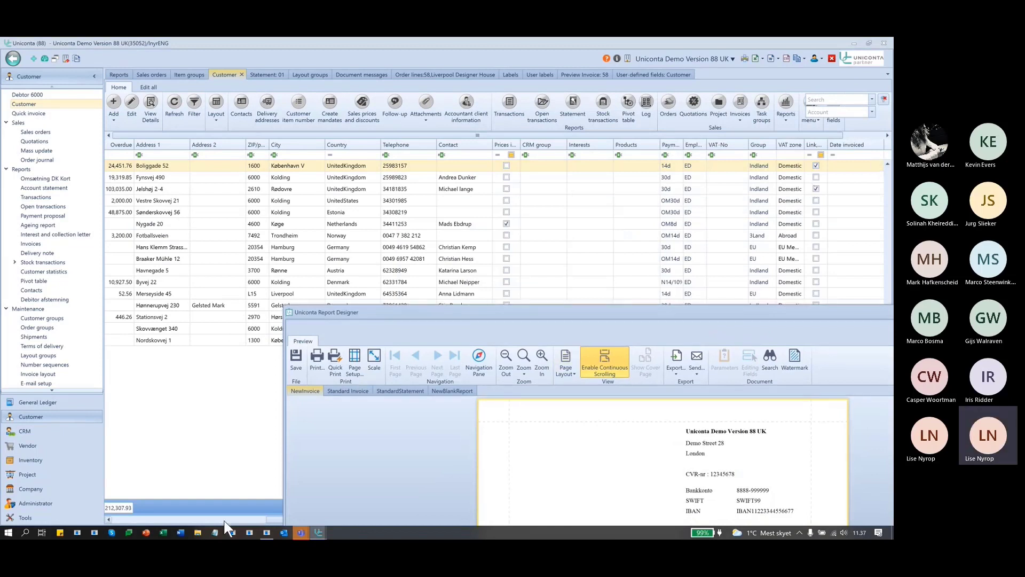
left_click_drag(273, 519, 332, 511)
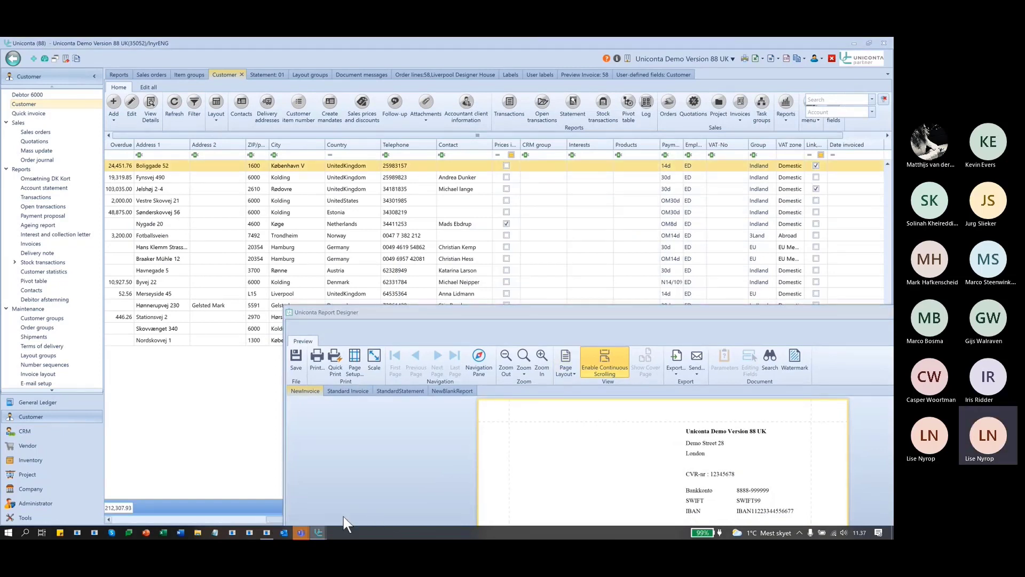
left_click_drag(270, 518, 231, 505)
Reopen the customer list to load the new field, check its column heading, and return to the Report Designer preview.
left_click(242, 74)
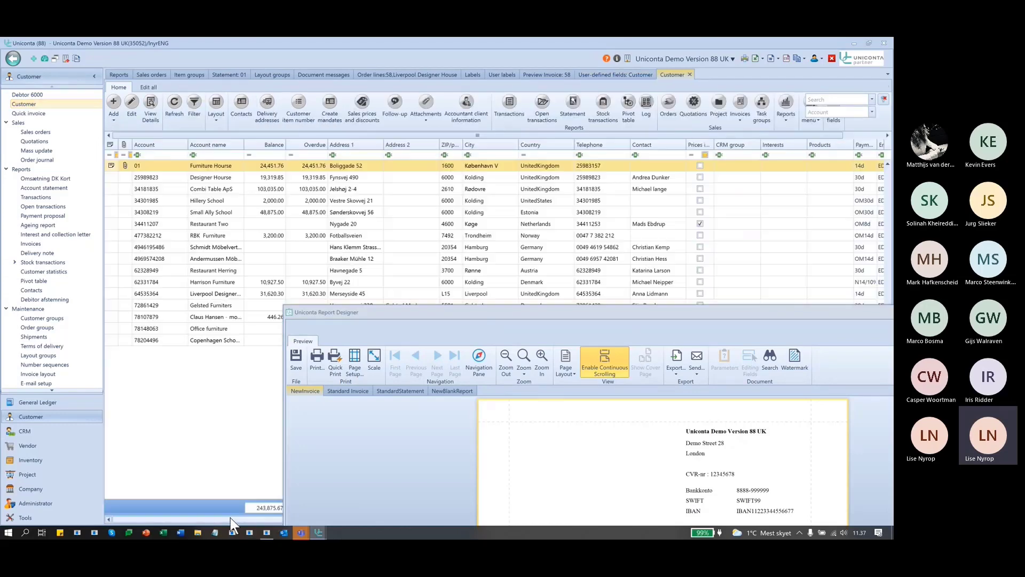
left_click_drag(230, 520, 598, 533)
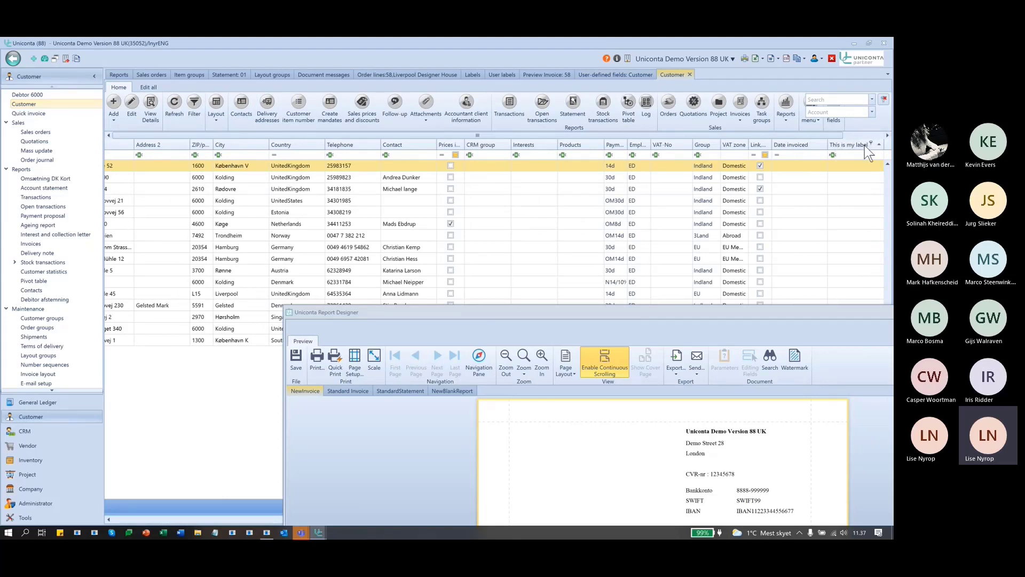
left_click_drag(618, 315, 478, 79)
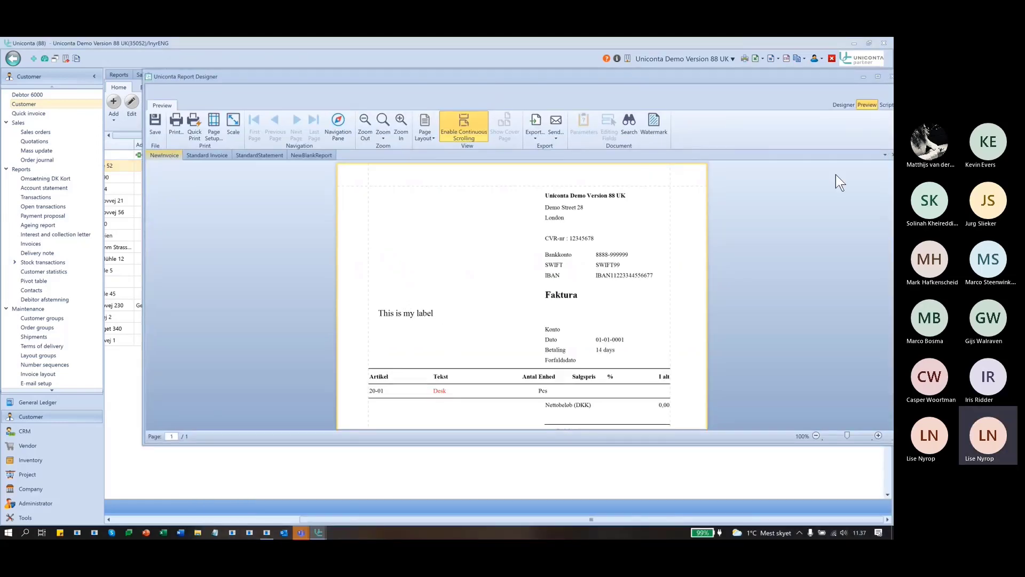
Return the NewInvoice report to design view and move the Report Designer window aside to uncover the main Uniconta window.
left_click(838, 106)
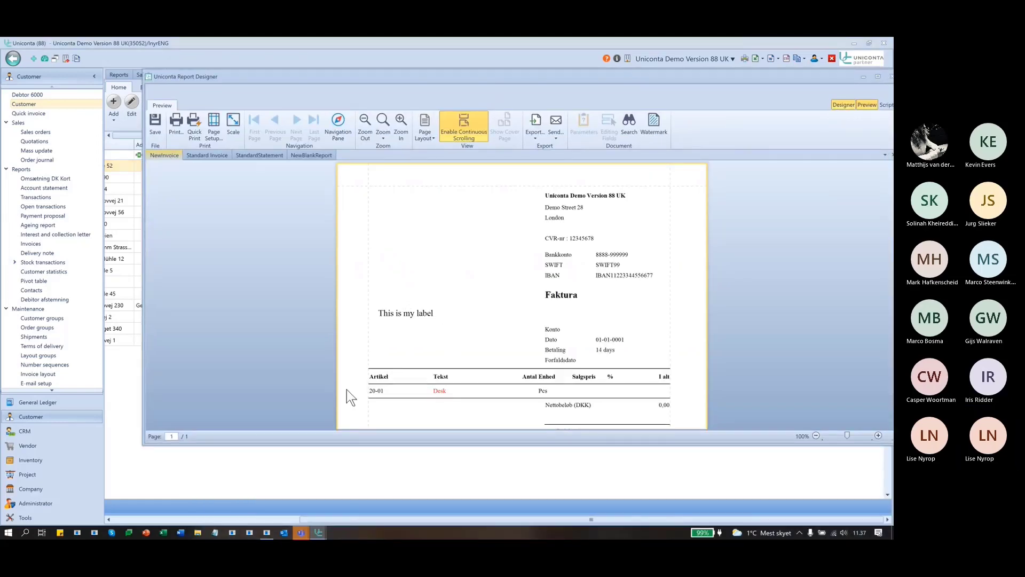
scroll(441, 277, "down", 1)
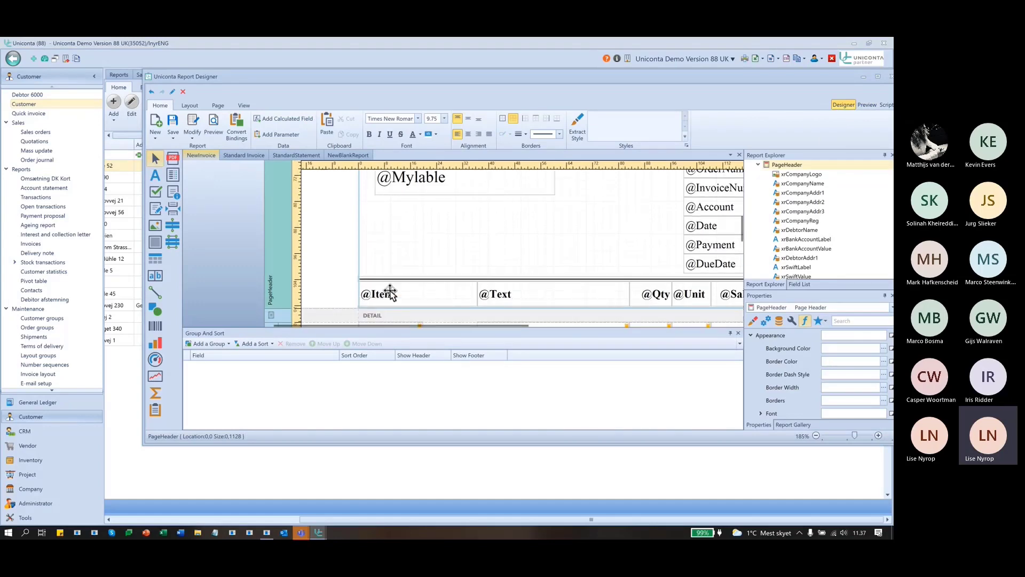
left_click_drag(312, 78, 565, 150)
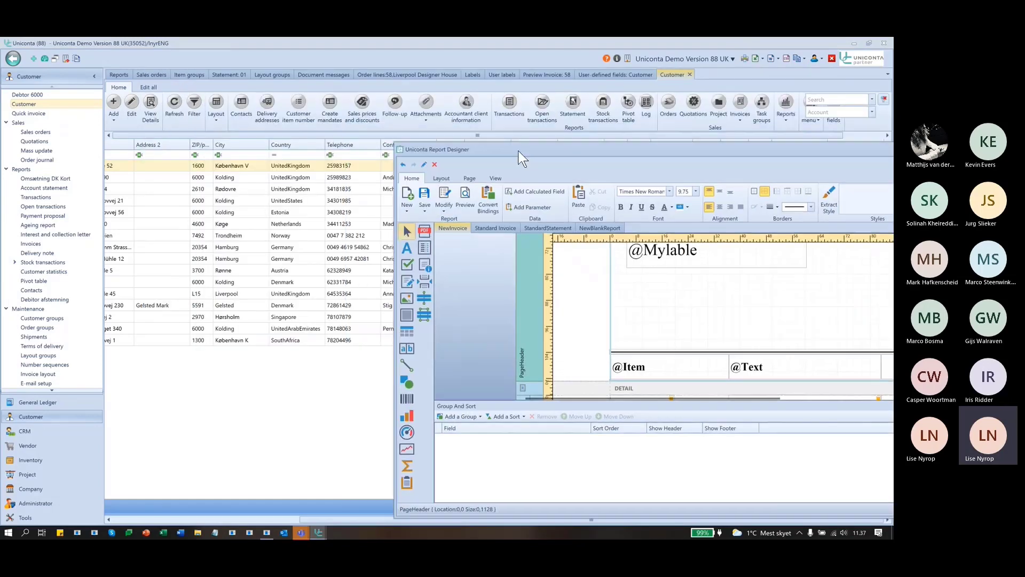
Open the inventory item list and a new item form based on Desk to look at its field labels.
left_click(27, 463)
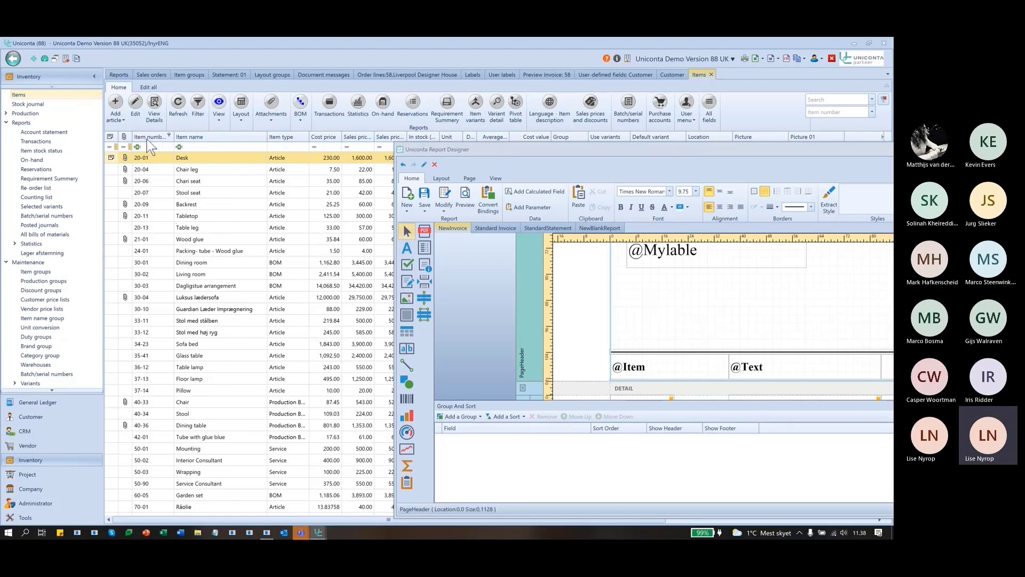
left_click(115, 115)
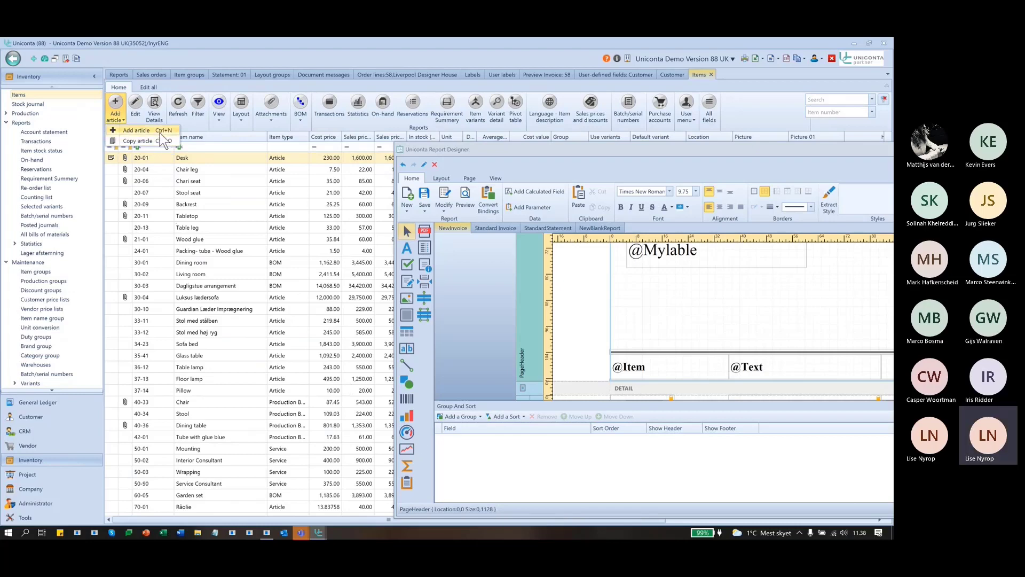
left_click(456, 152)
left_click_drag(456, 153, 536, 148)
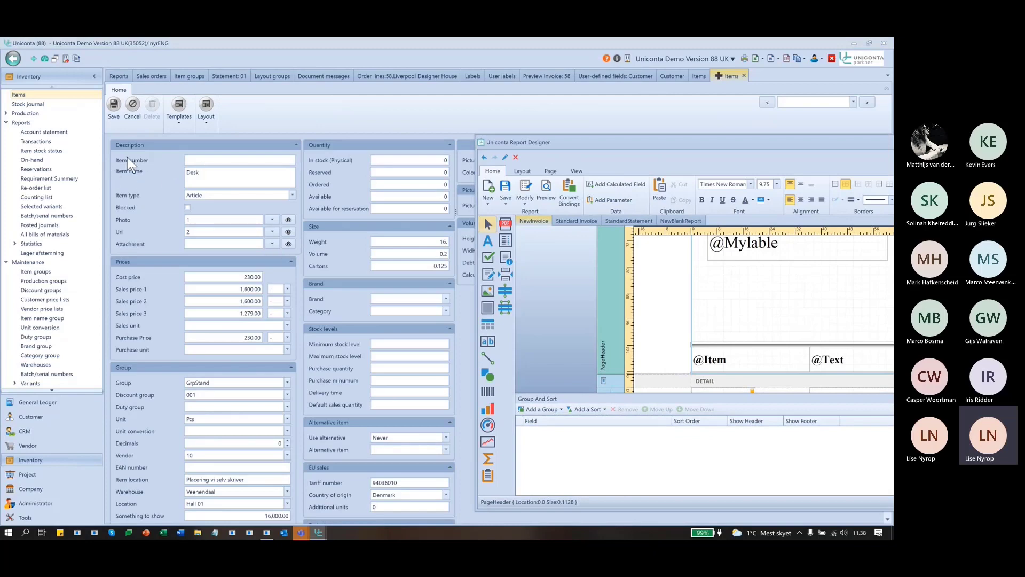
mouse_move(136, 165)
left_mouse_down()
mouse_move(146, 152)
mouse_move(130, 162)
left_mouse_up()
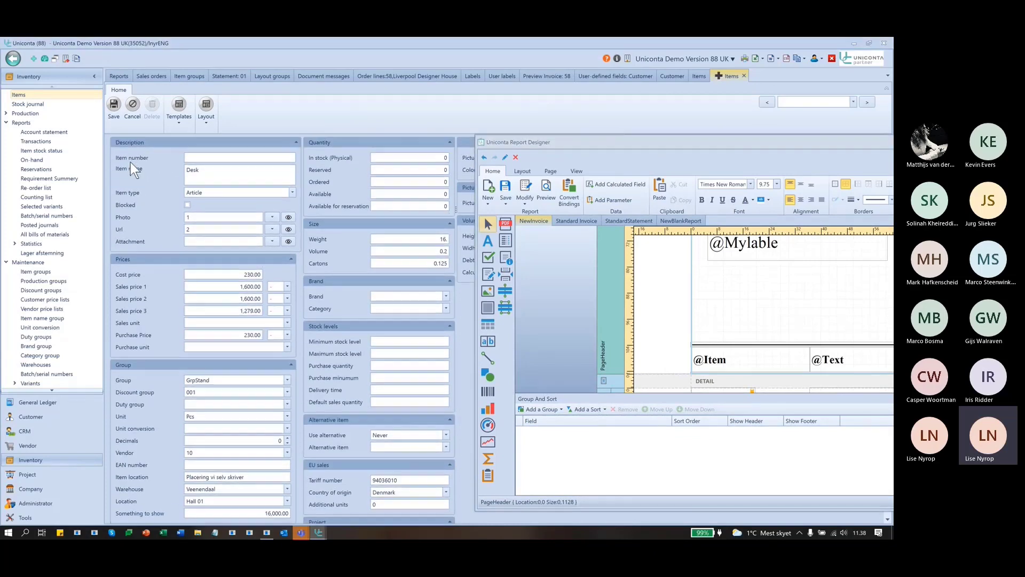
Enlarge the Report Designer to look at the @ labels on NewInvoice, and move its window down out of the way.
double_click(593, 142)
scroll(419, 276, "up", 2)
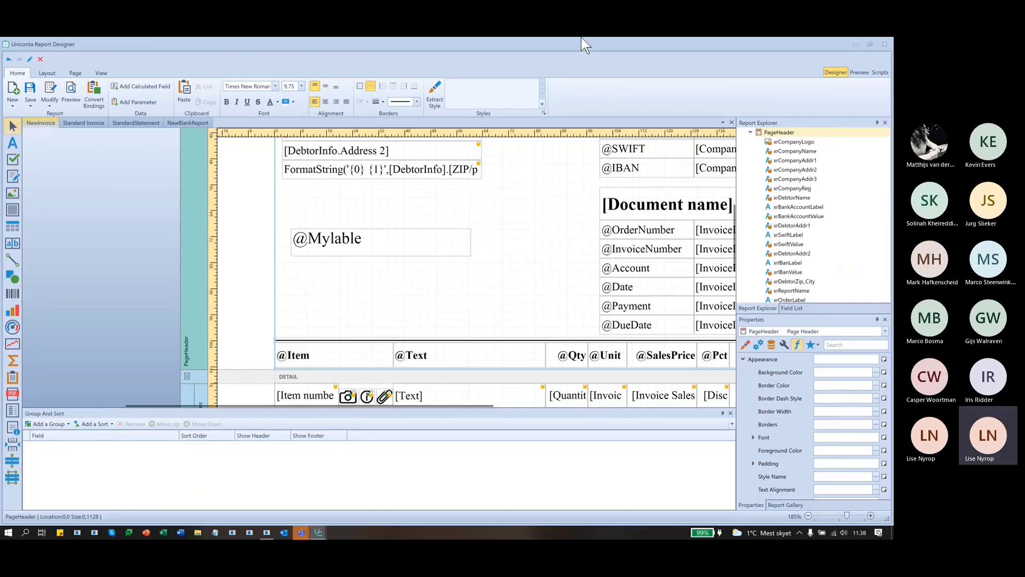
left_click_drag(577, 47, 531, 377)
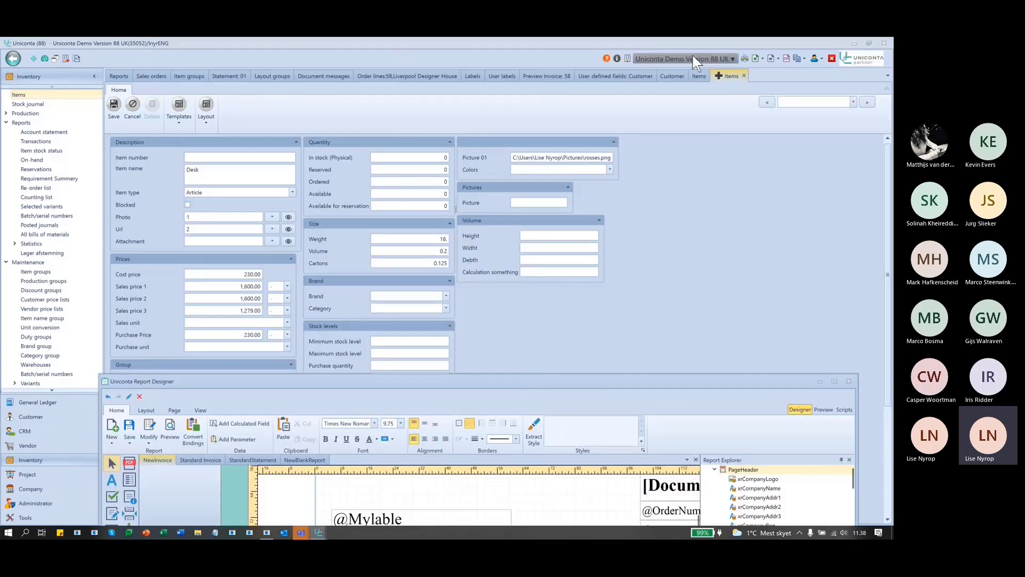
Switch to the user labels list and select the CompanyRegNo label.
left_click(627, 75)
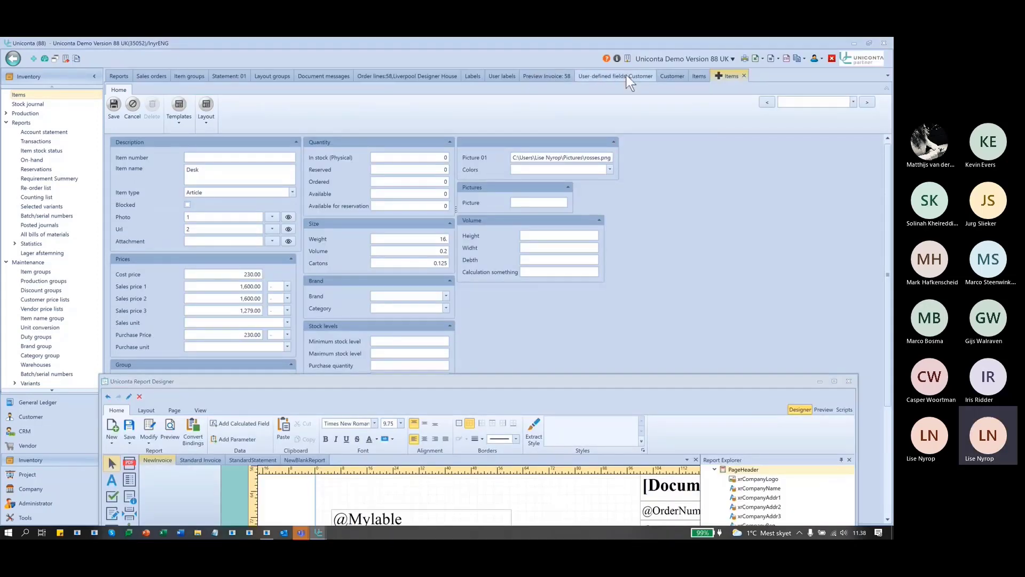
left_click(501, 76)
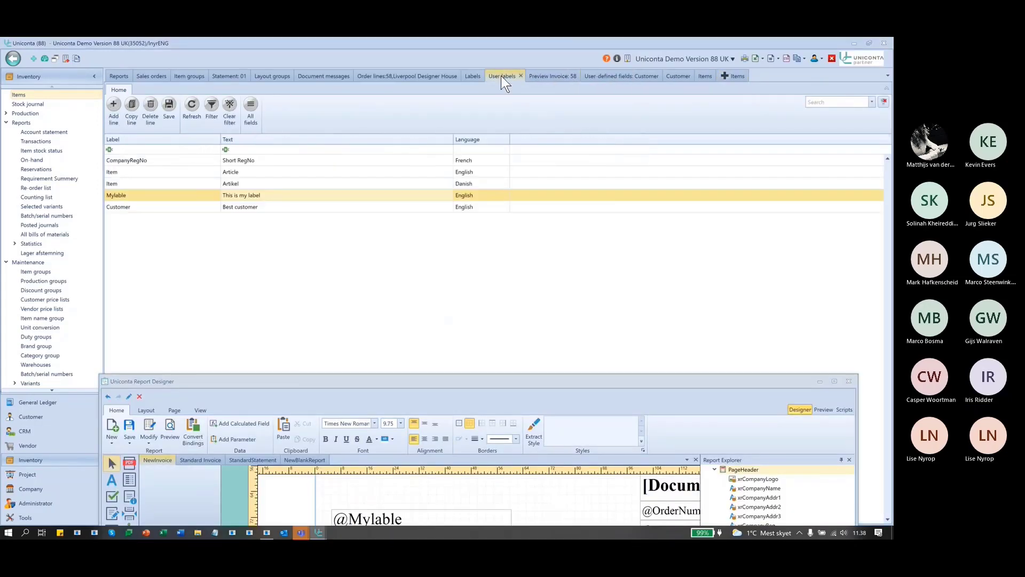
left_click(277, 156)
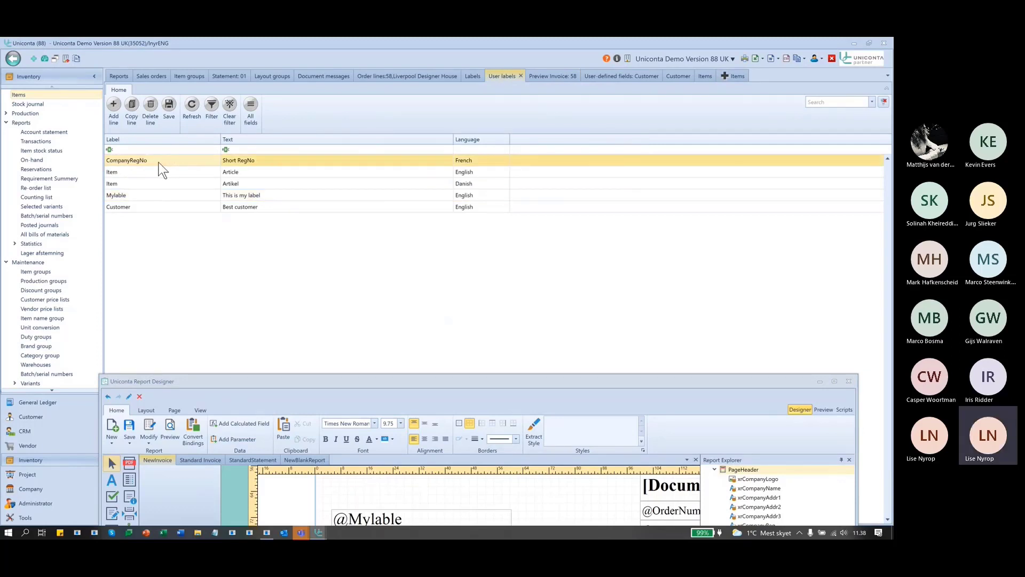
Switch to the standard labels list and clear its "item" search text and label filter.
left_click(470, 75)
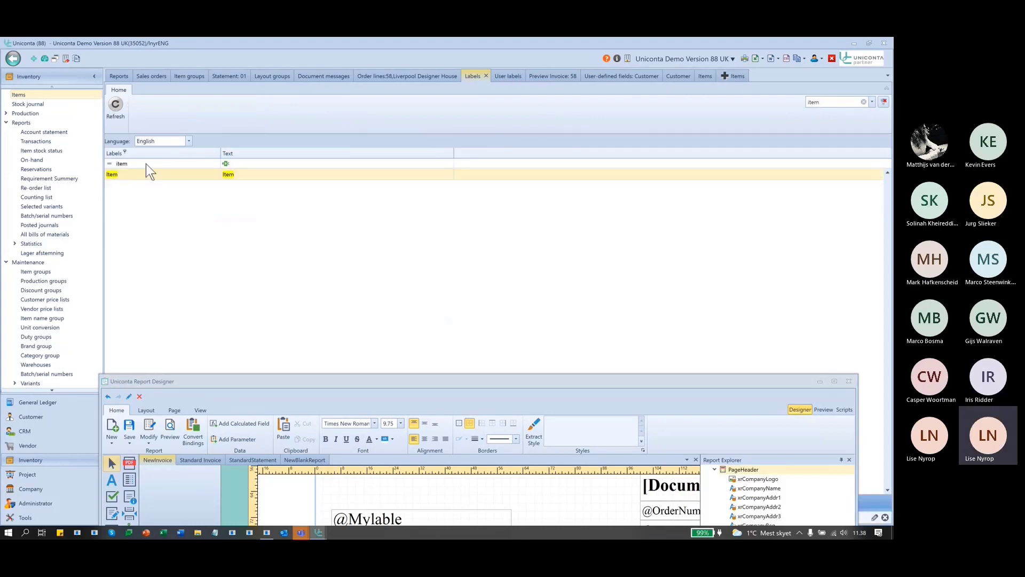
double_click(813, 102)
key("BackSpace")
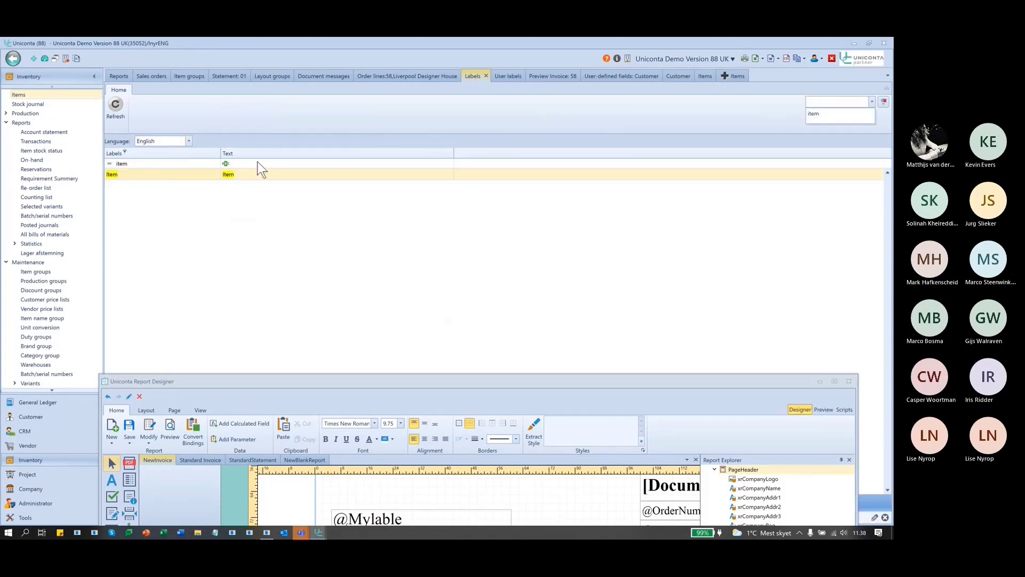
left_click(133, 163)
key("BackSpace")
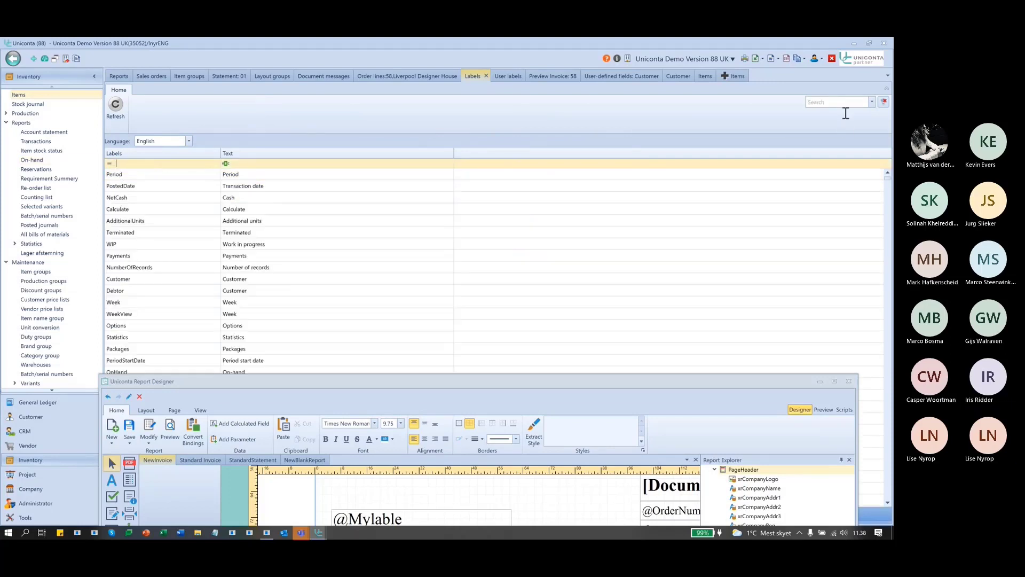
Search the standard labels for companyReg and switch the label language to French.
left_click(833, 102)
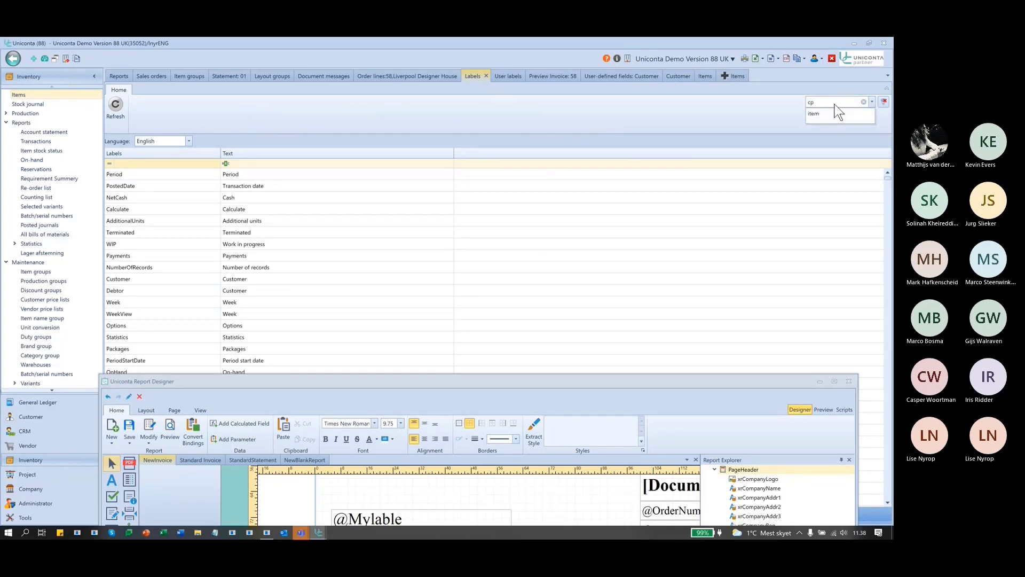
key("Return")
key("BackSpace")
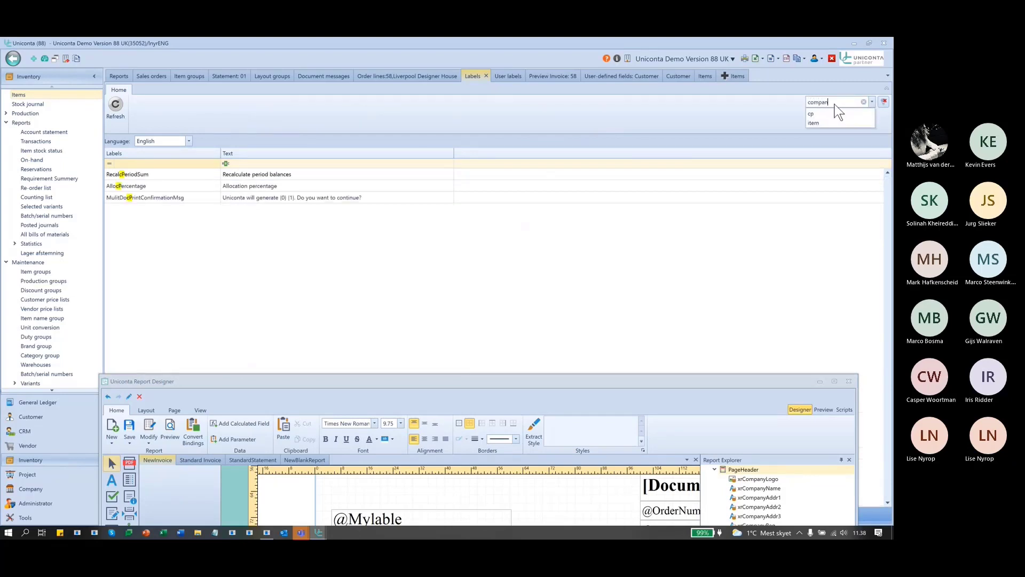
key("Return")
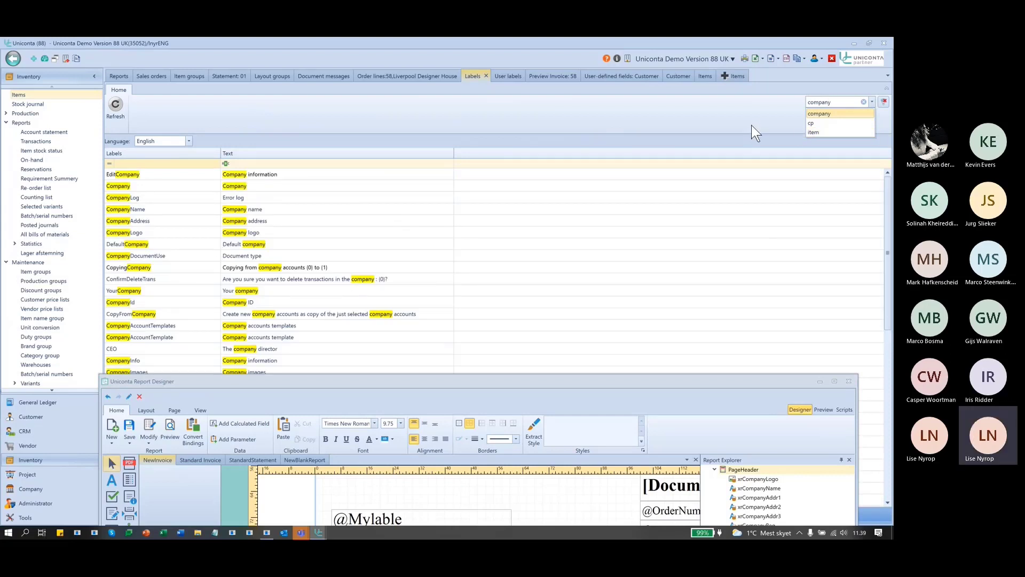
type("Reg")
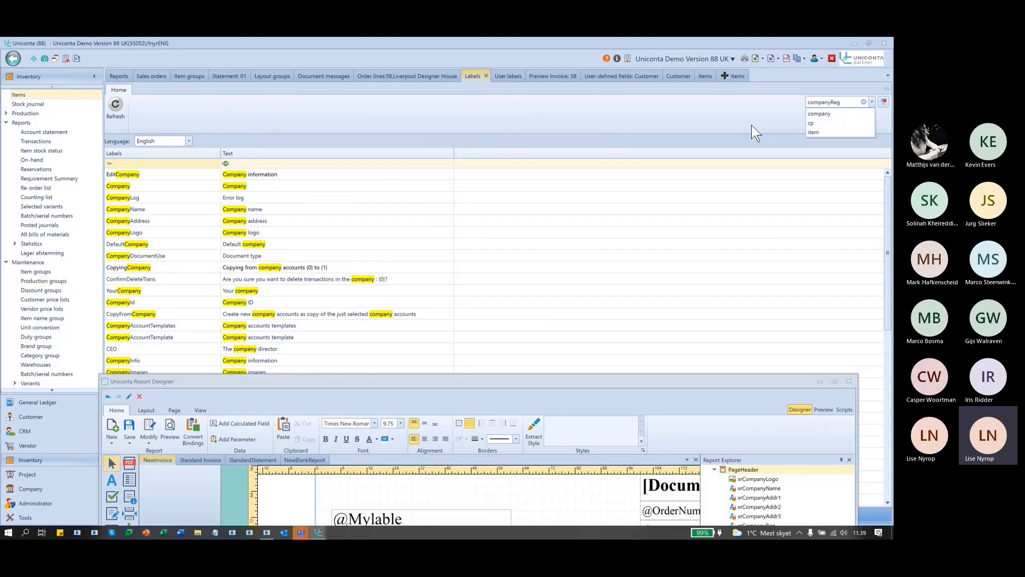
key("Return")
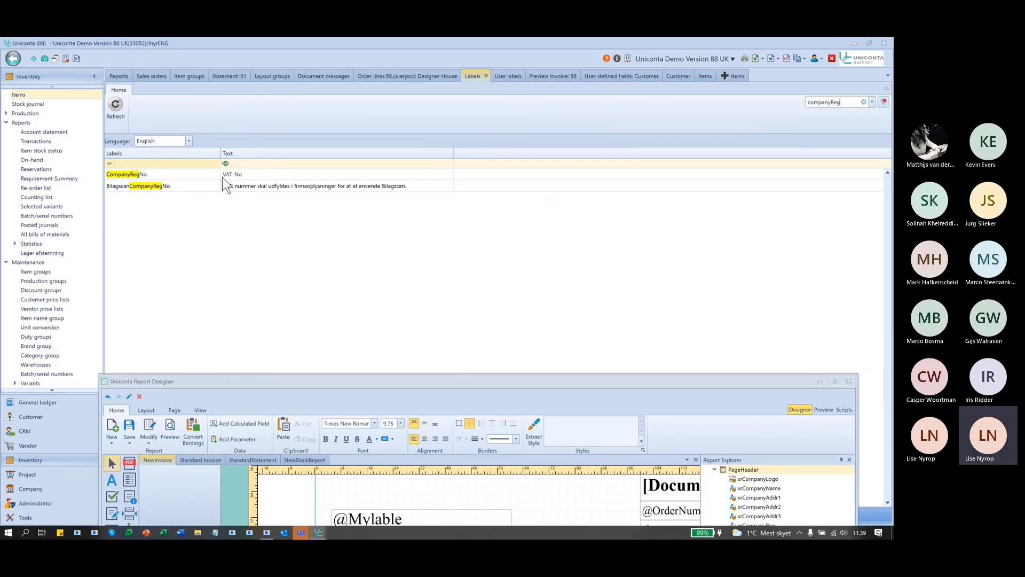
left_click(194, 188)
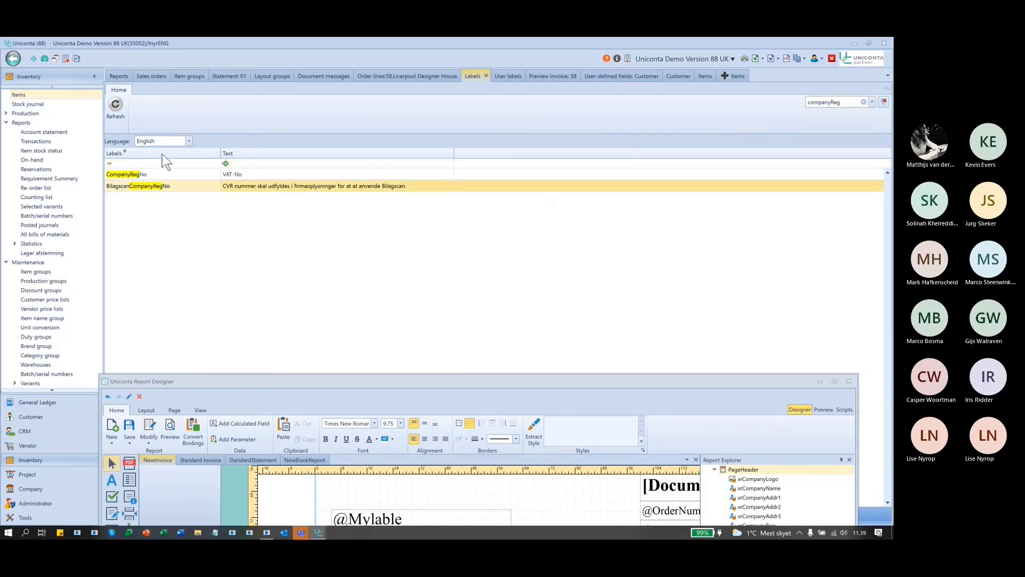
left_click(189, 141)
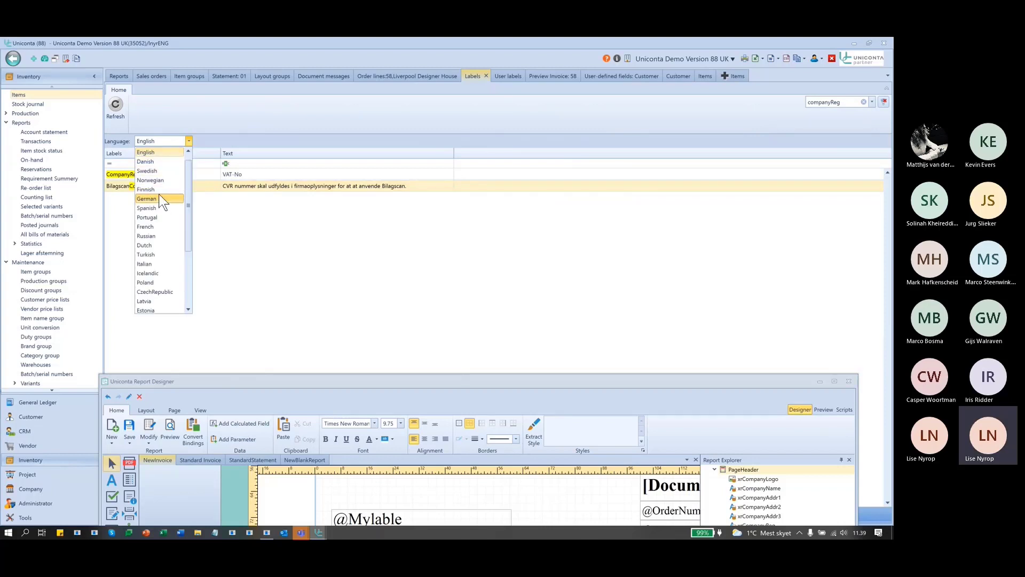
left_click(152, 226)
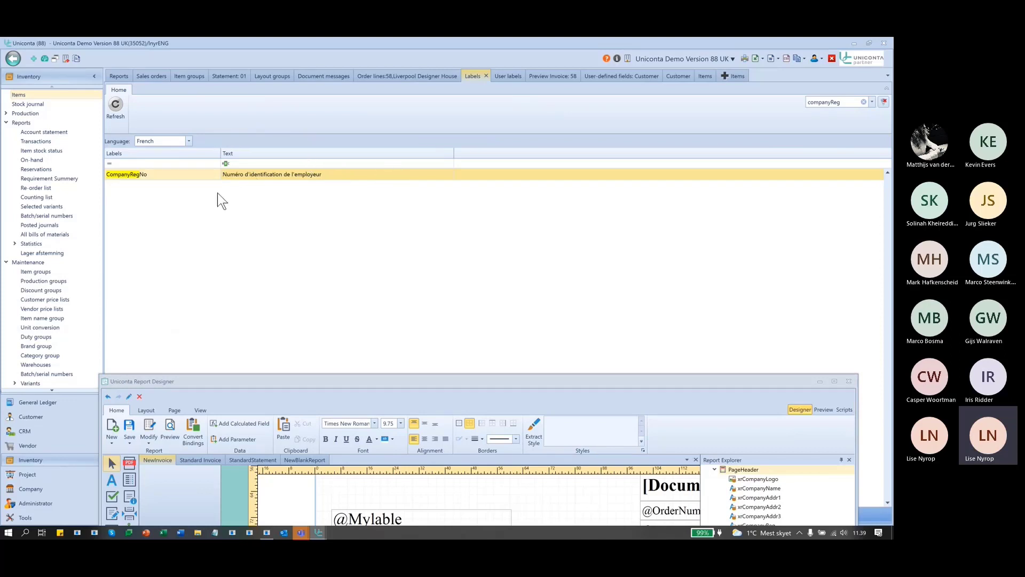
Return to the user labels, examine the text of the French CompanyRegNo label, and close the list.
left_click(507, 76)
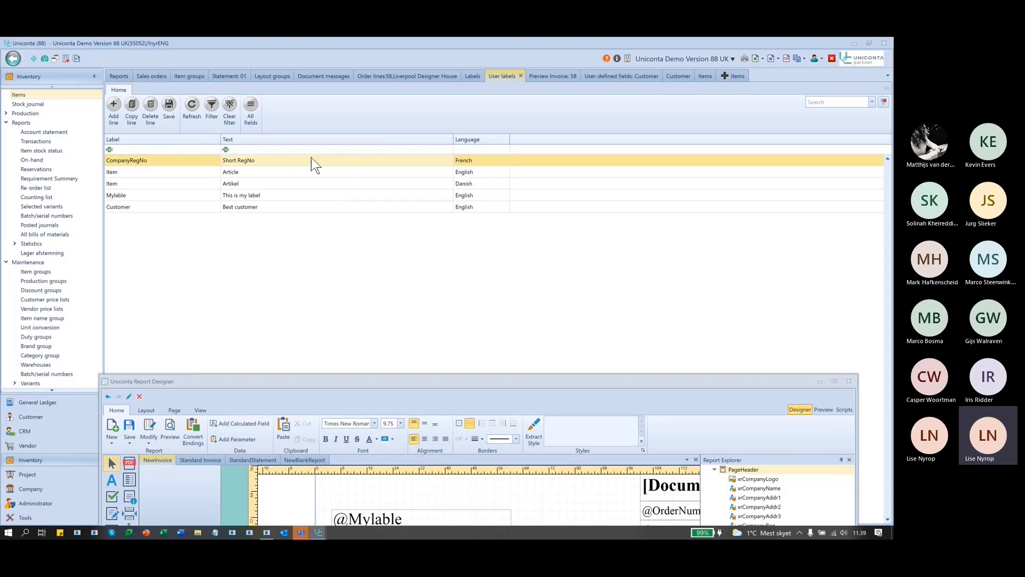
left_click(275, 160)
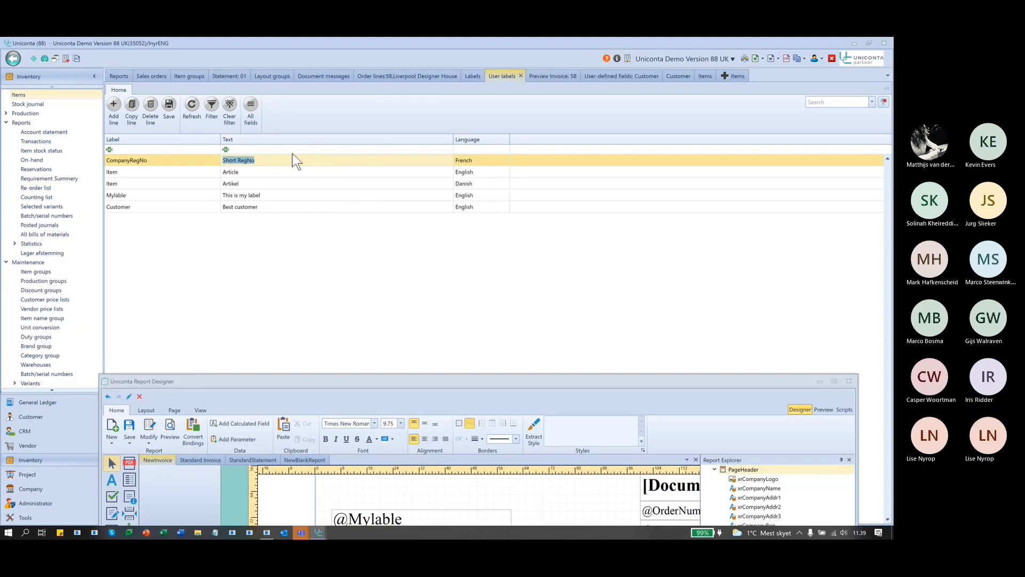
left_click(360, 159)
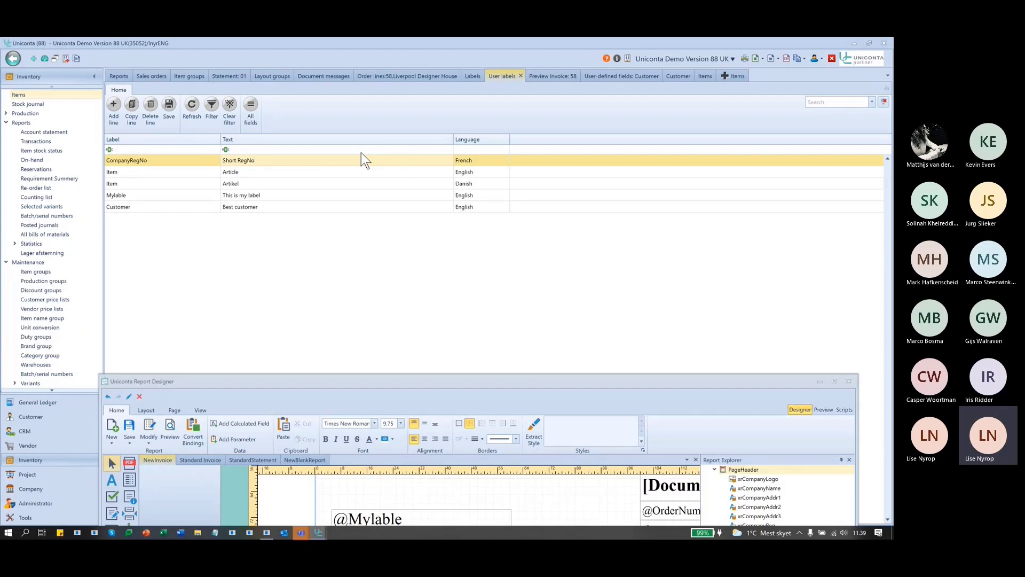
left_click(521, 75)
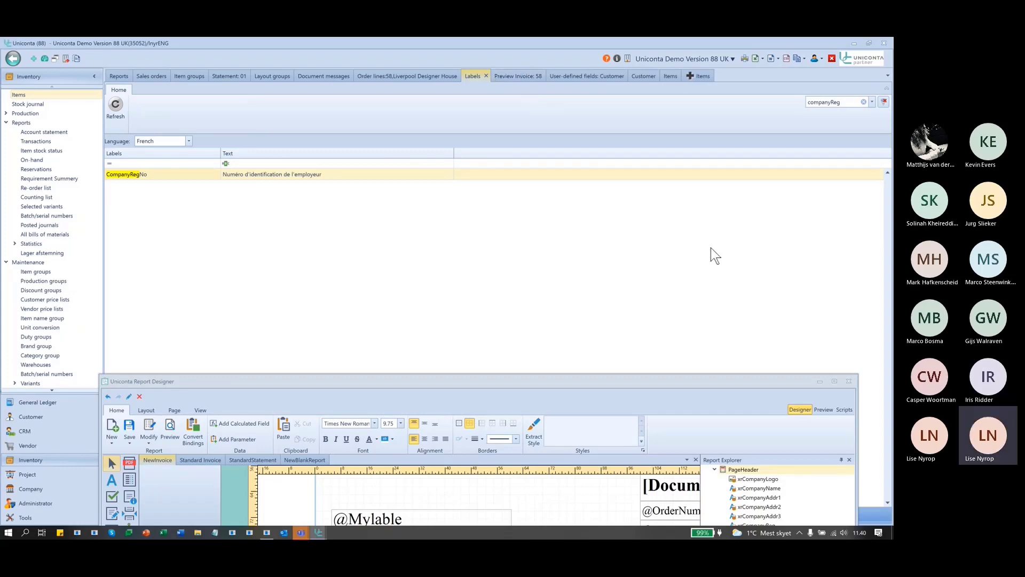
Bring up the NewBlankReport layout in the Report Designer and move its window aside.
left_click_drag(459, 384, 424, 111)
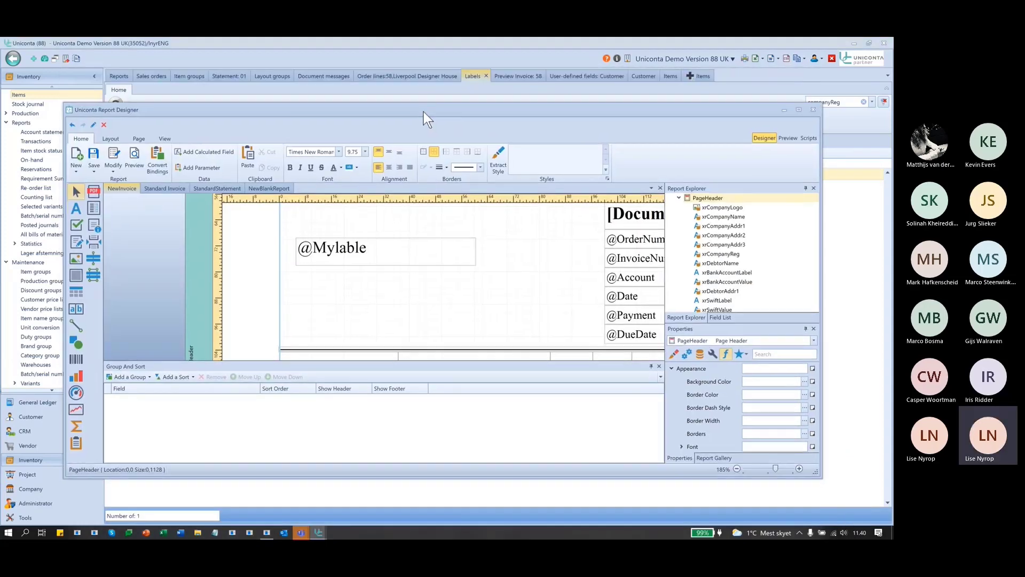
double_click(424, 111)
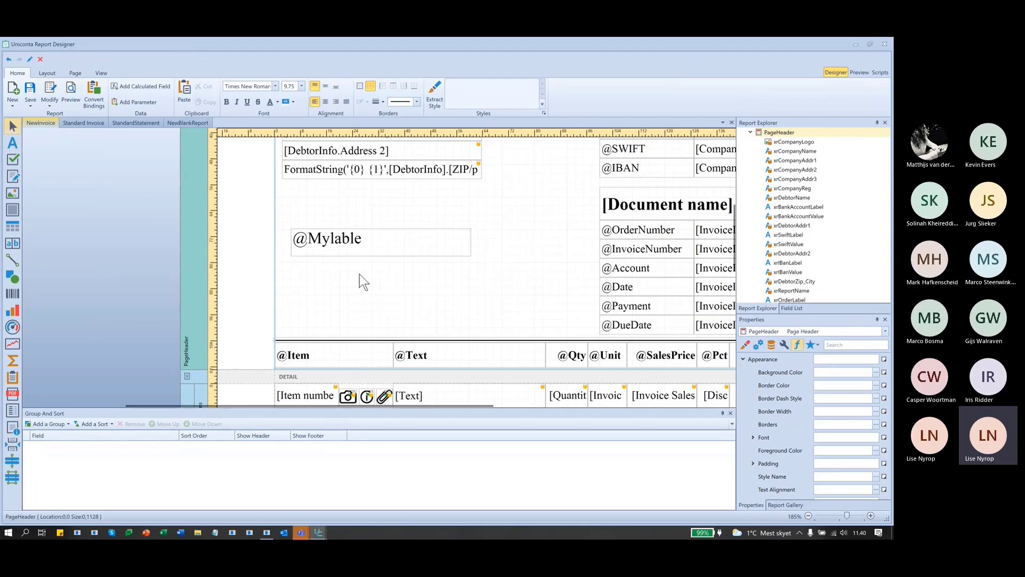
left_click(195, 121)
left_click_drag(296, 67, 627, 158)
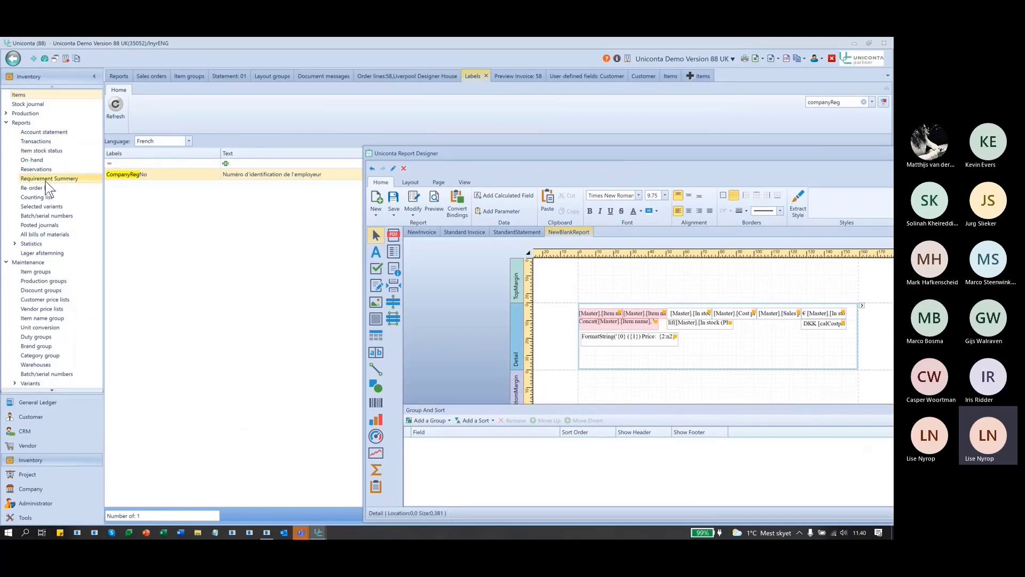
Open the documents attached to the Desk item from the item list, look at both entries, and close them.
left_click(38, 94)
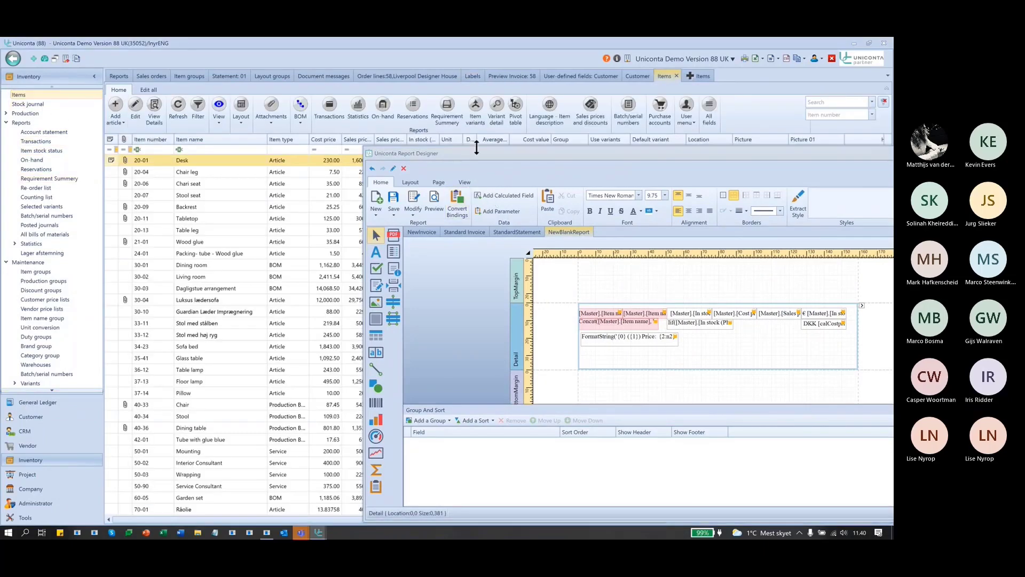
left_click_drag(492, 156, 612, 145)
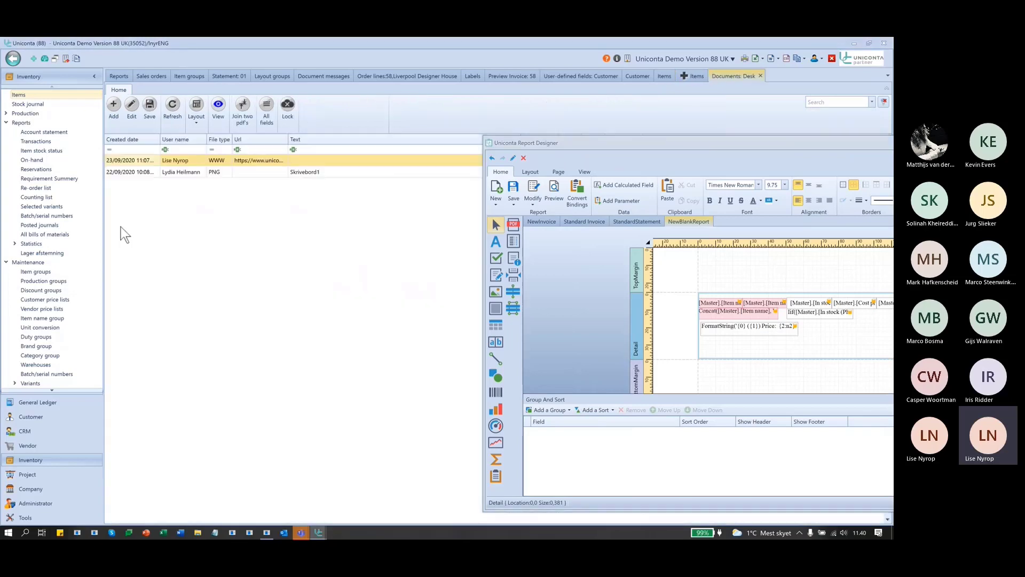
left_click(190, 158)
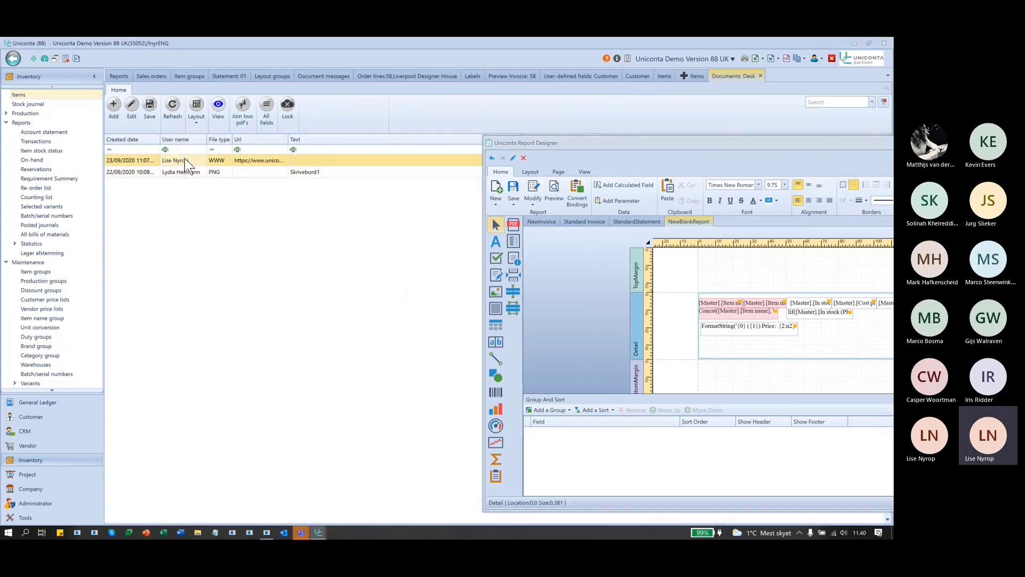
left_click(182, 171)
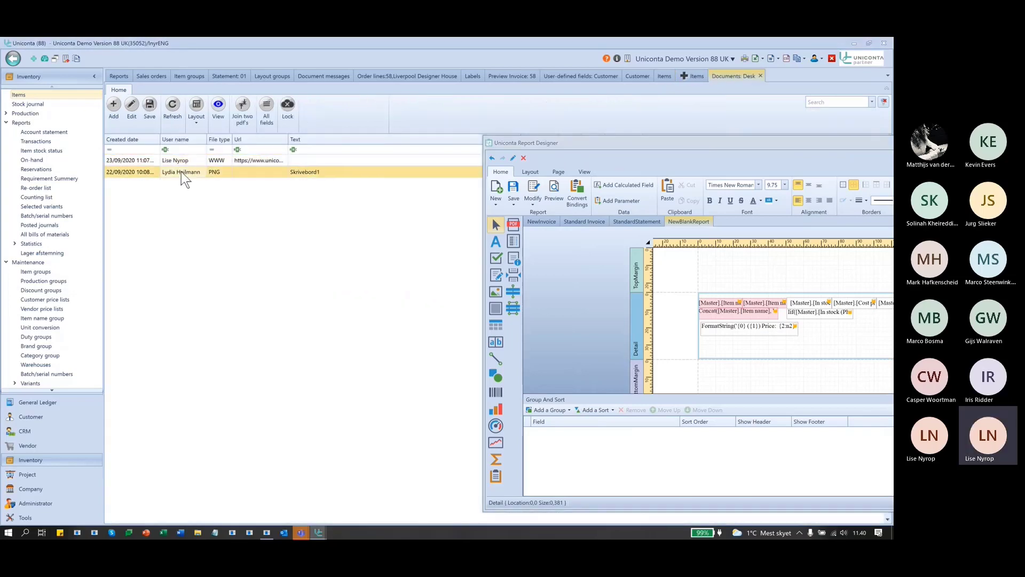
left_click(760, 76)
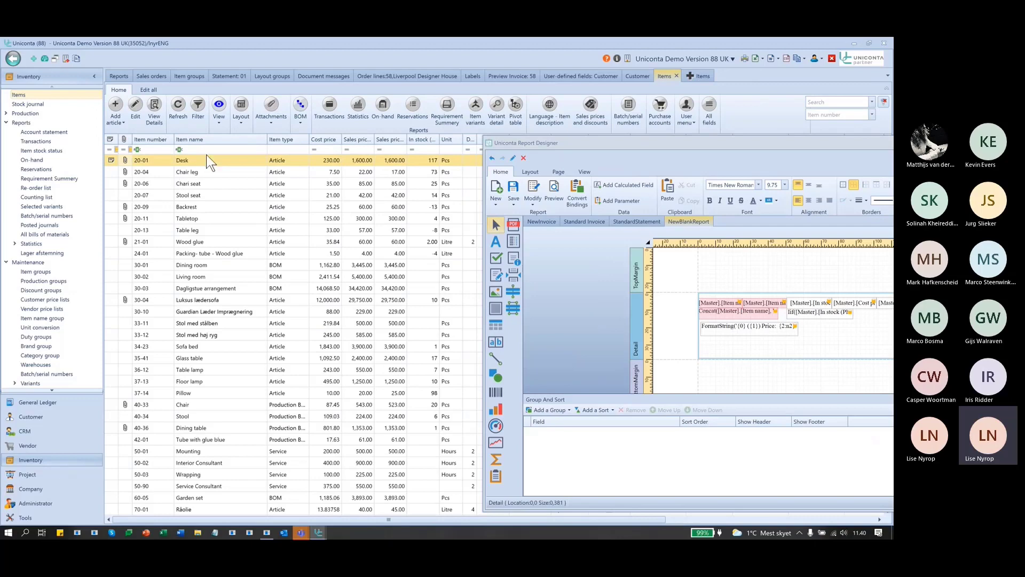
Move the Report Designer window clear of the item list, open the Desk item's documents, and widen the Url column.
left_click_drag(526, 146, 534, 242)
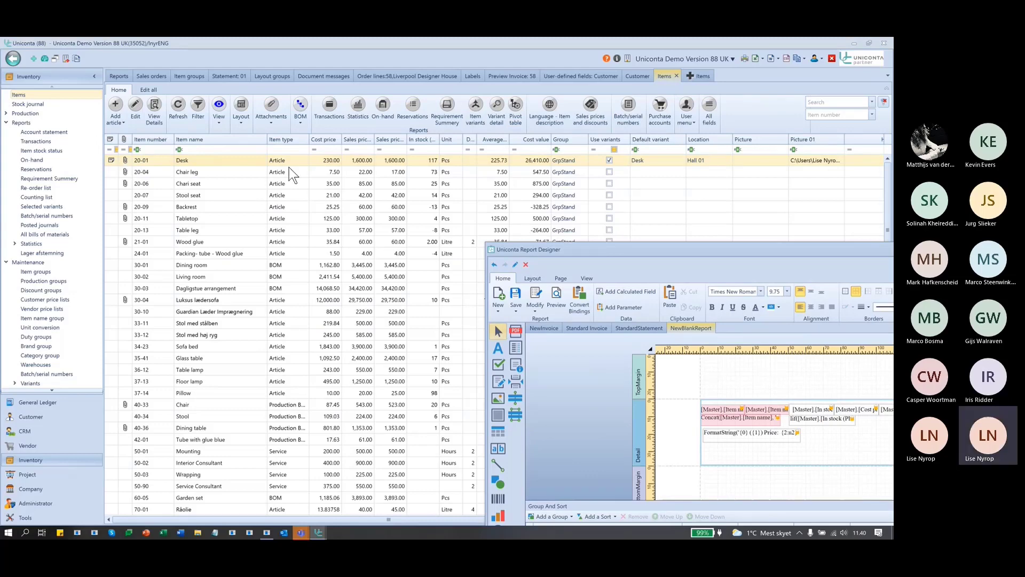
left_click(276, 120)
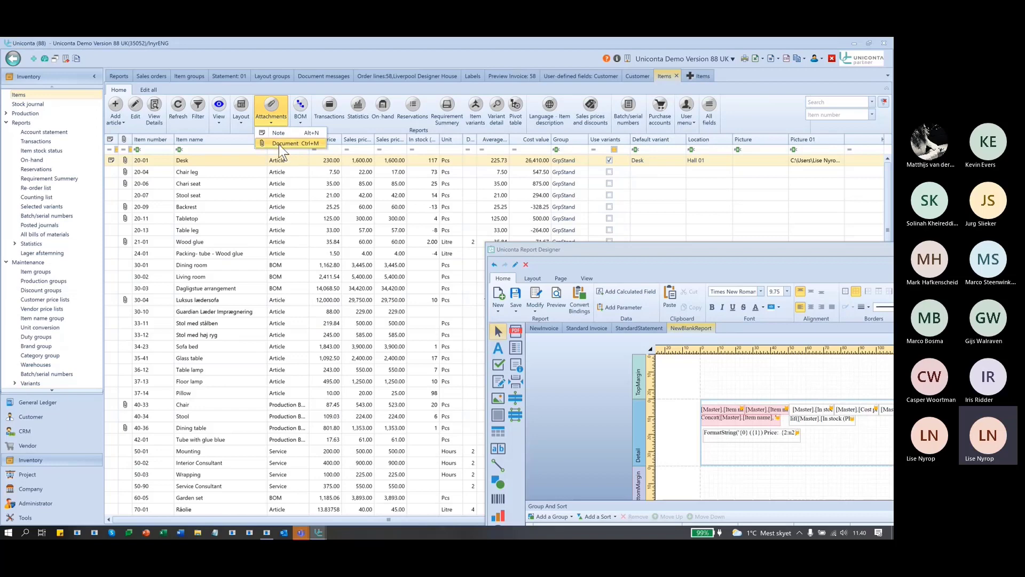
left_click(279, 144)
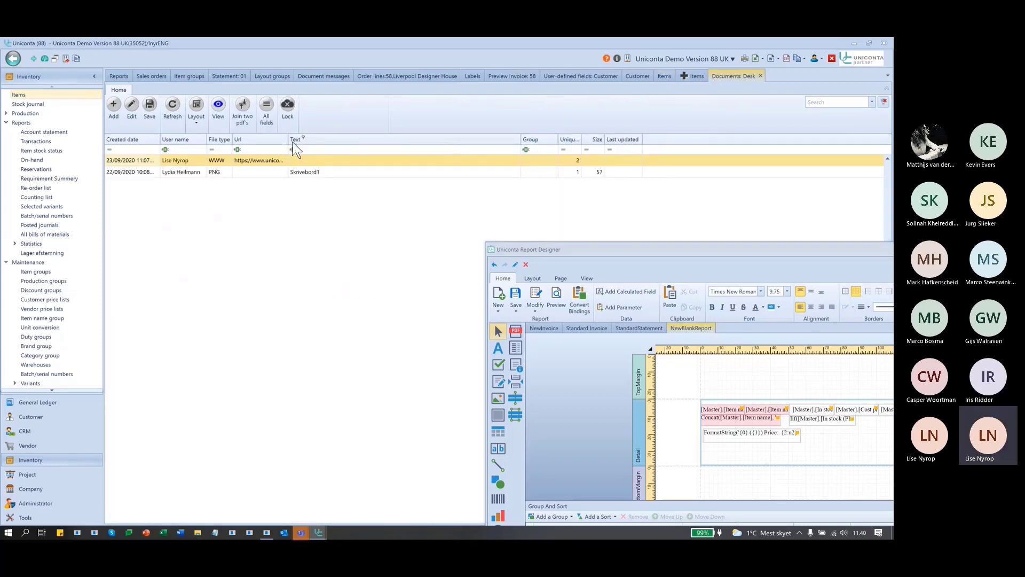
left_click_drag(288, 139, 475, 133)
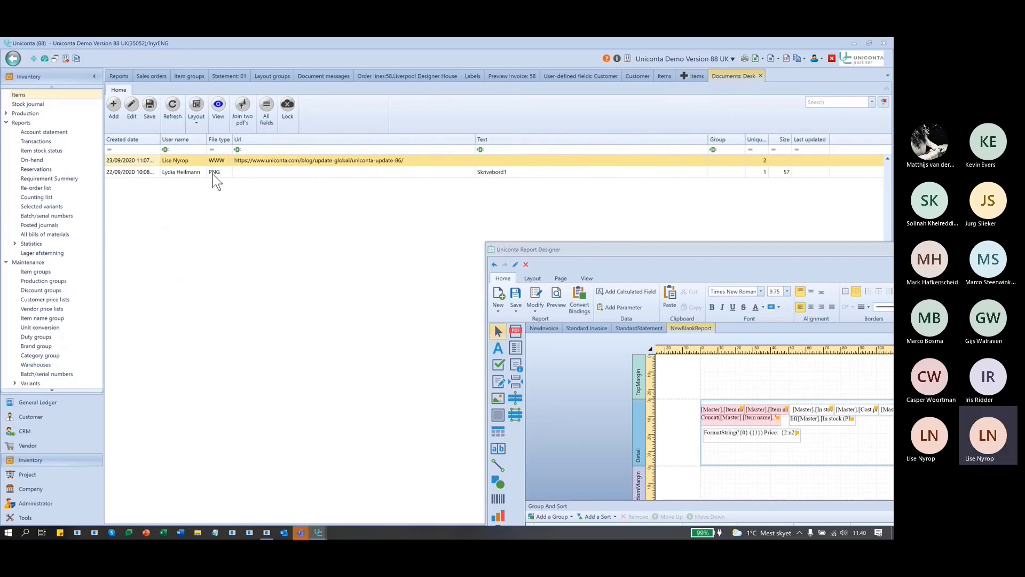
View the Skrivebord1 PNG picture attached to the Desk item and close the viewer.
left_click(175, 174)
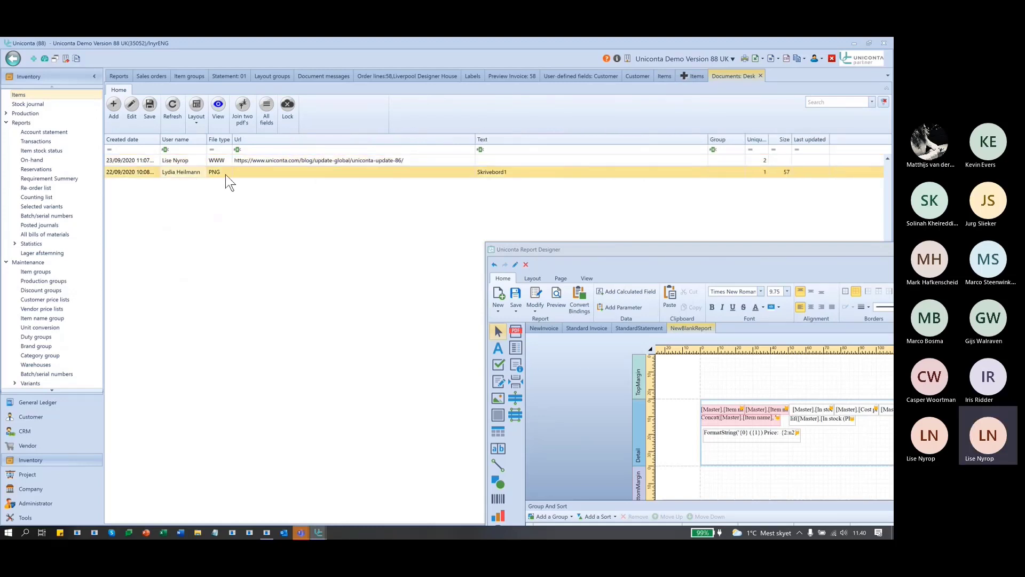
left_click(220, 110)
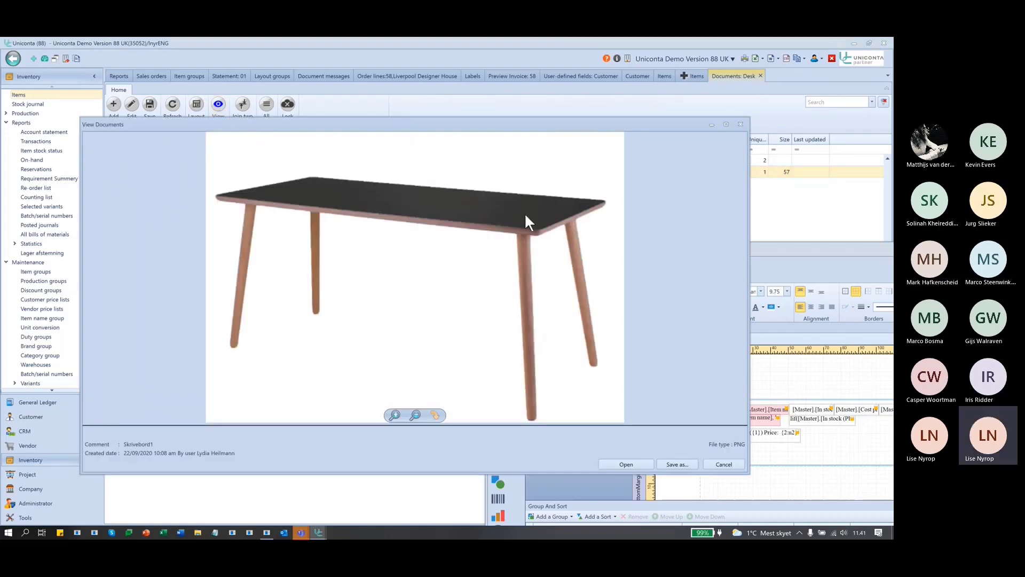
left_click(740, 125)
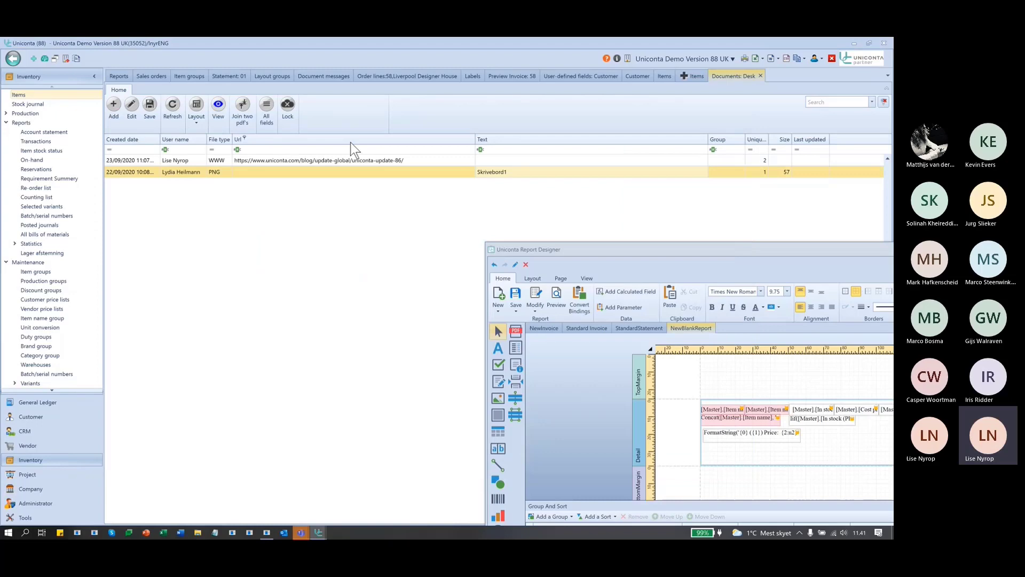
View the WWW attachment of the Desk item, skim the linked web page, and close the browser and the viewer.
left_click(311, 160)
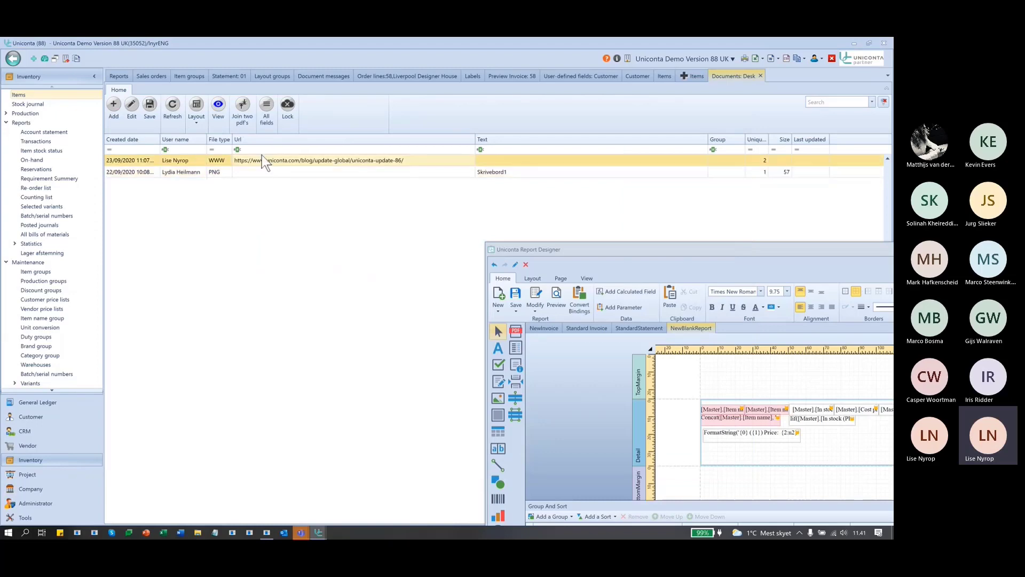
left_click(219, 107)
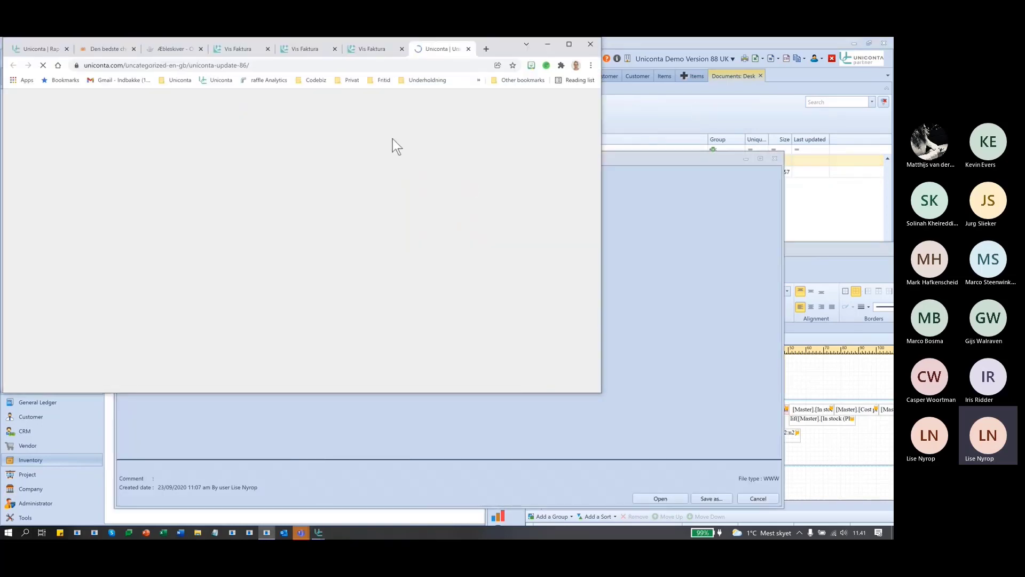
scroll(425, 254, "down", 10)
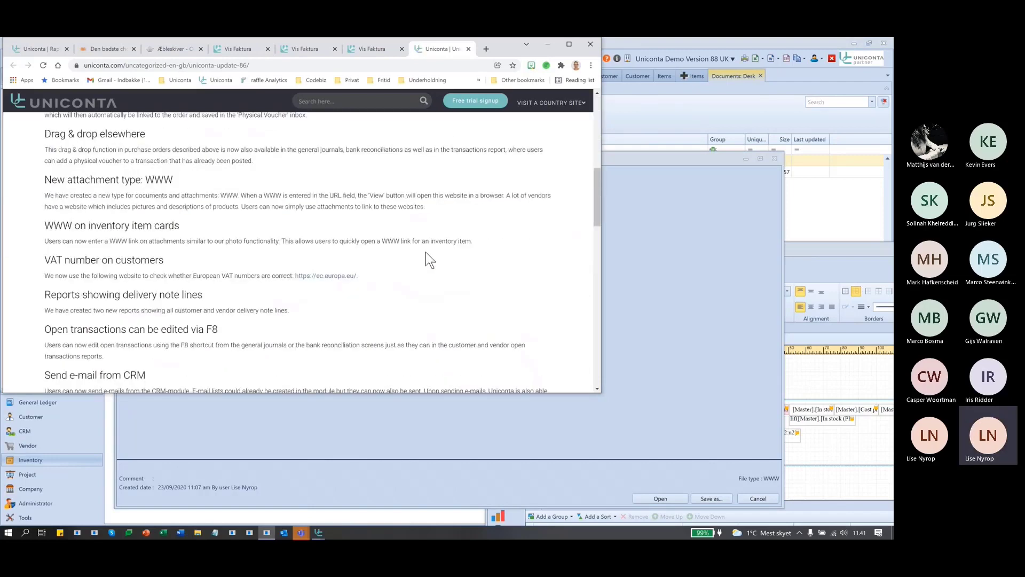
scroll(425, 251, "up", 15)
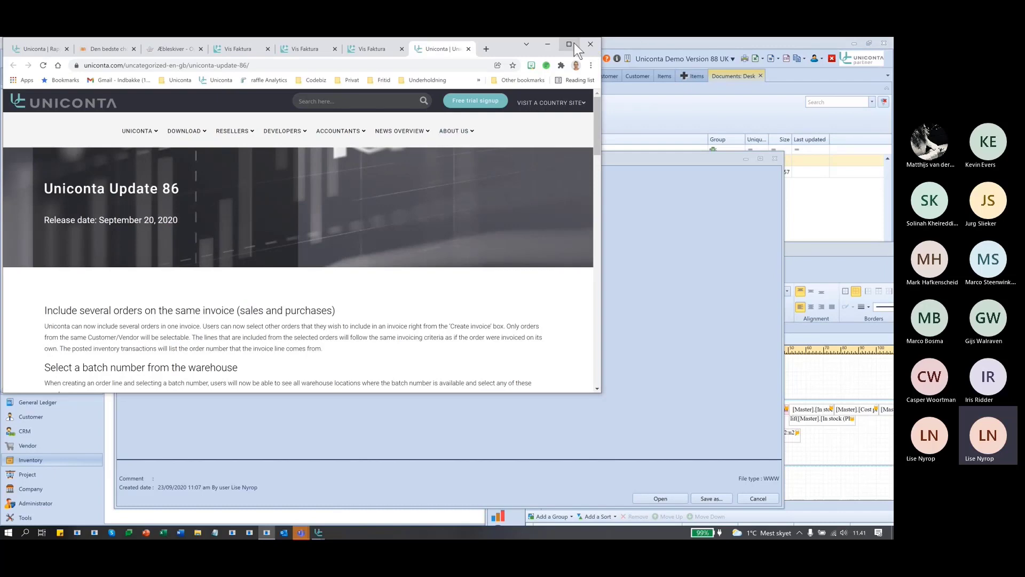
left_click(590, 45)
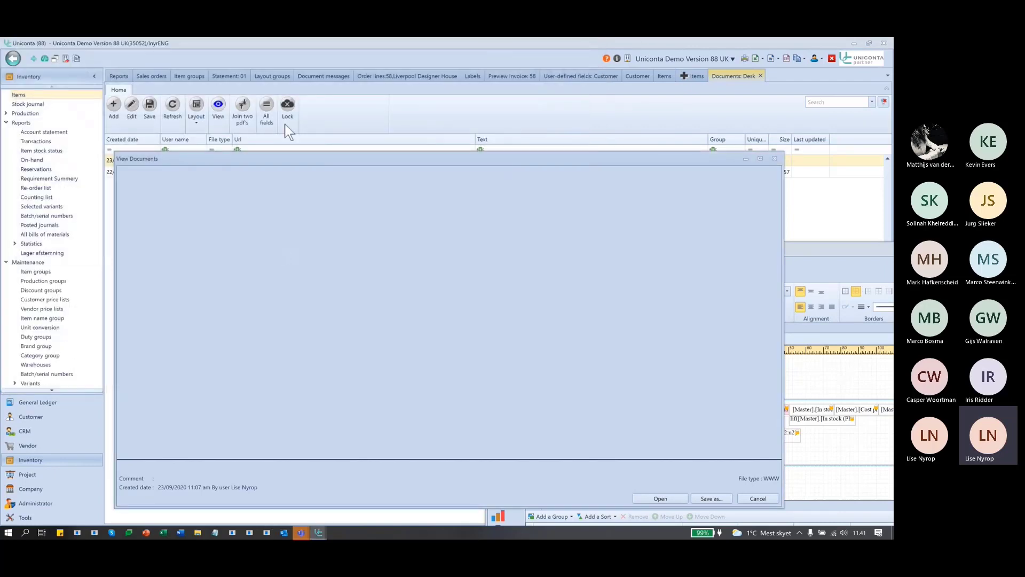
mouse_move(316, 159)
left_mouse_down()
mouse_move(405, 245)
mouse_move(290, 189)
mouse_move(322, 149)
left_mouse_up()
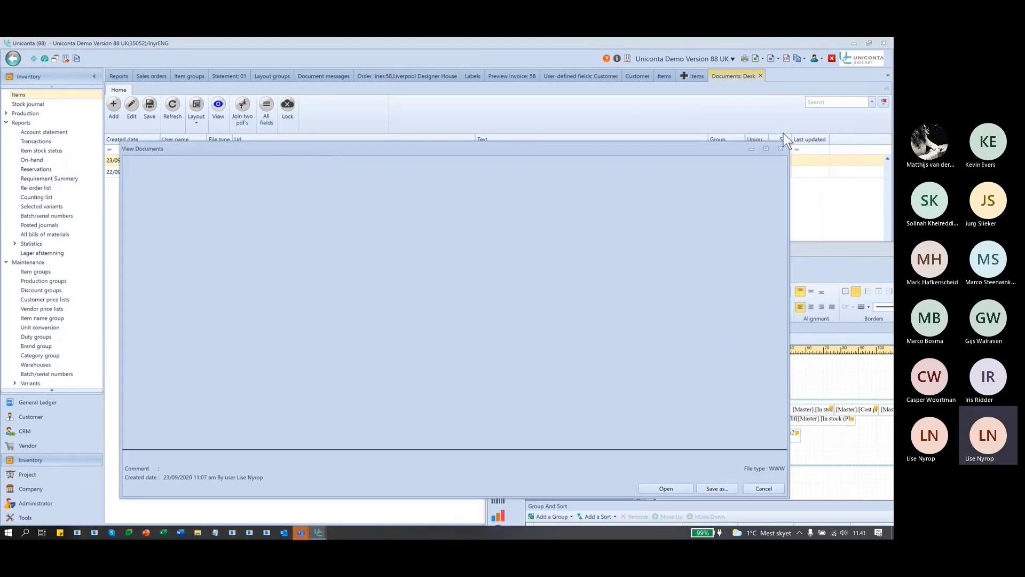
left_click(780, 148)
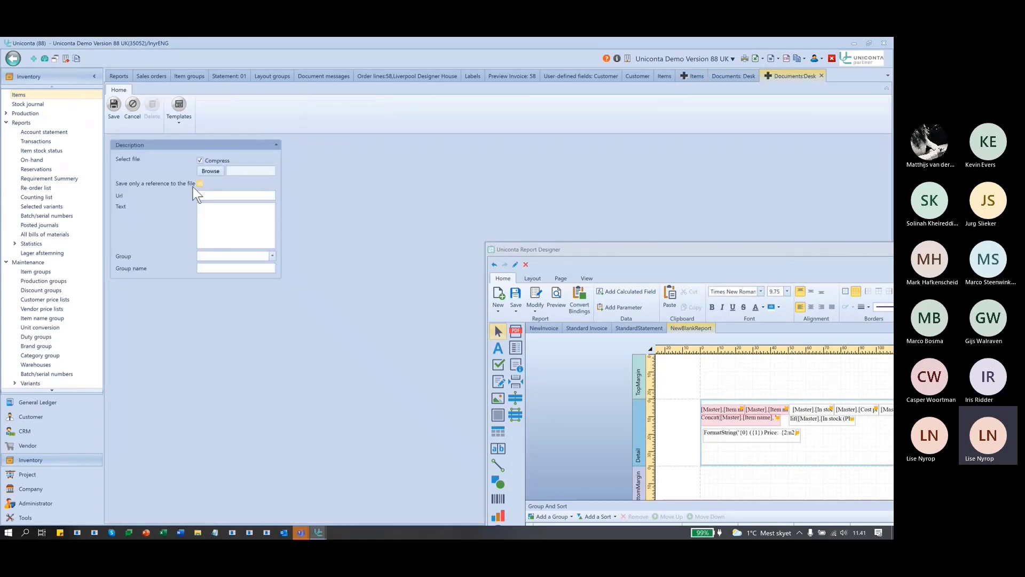
For a new document on the Desk item, browse for a file in Kurser i Uniconta > UK_Rapportgenerator > 2021.
left_click(215, 173)
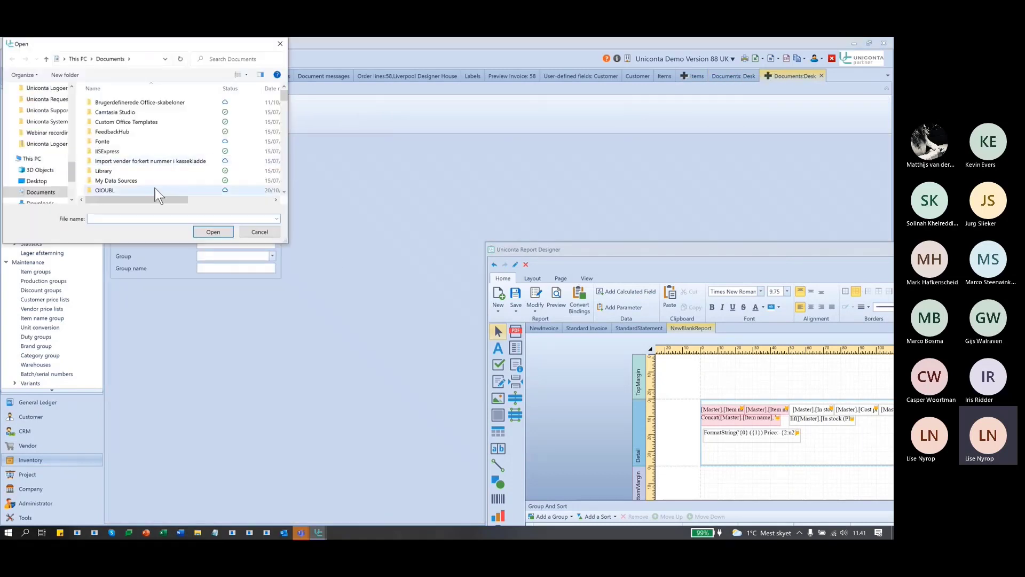
scroll(154, 178, "down", 5)
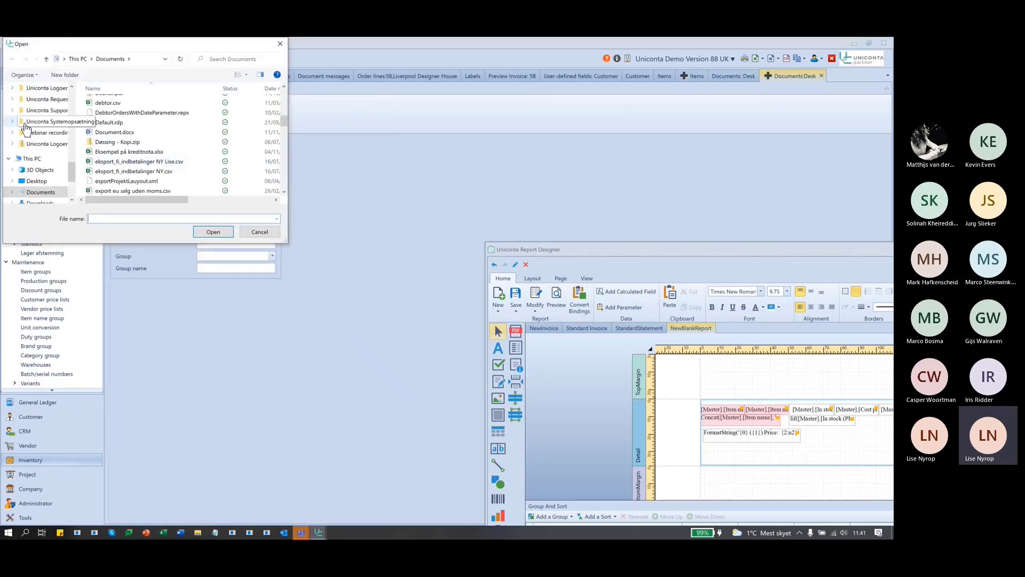
scroll(29, 160, "up", 2)
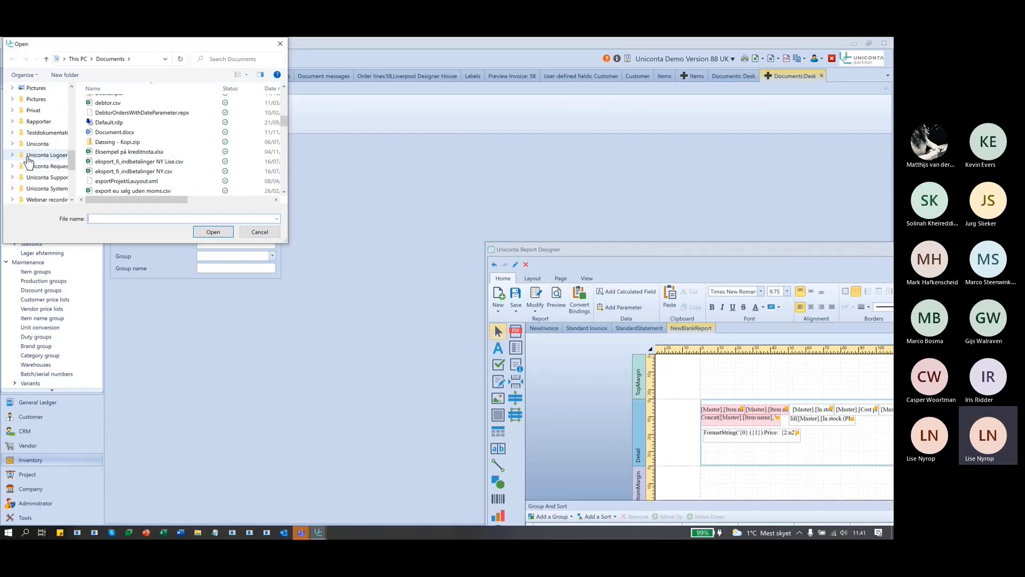
scroll(29, 160, "up", 1)
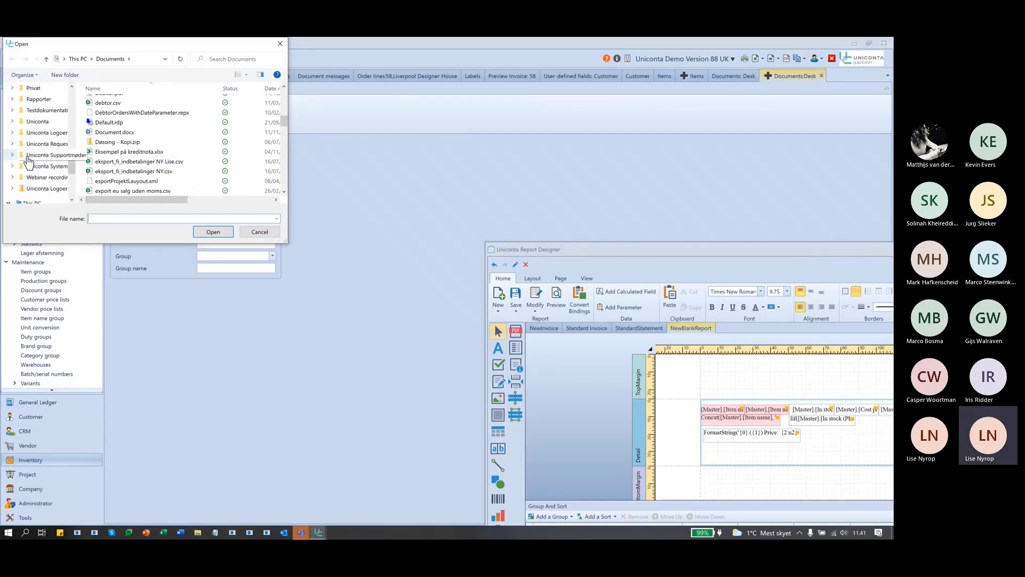
scroll(30, 161, "up", 5)
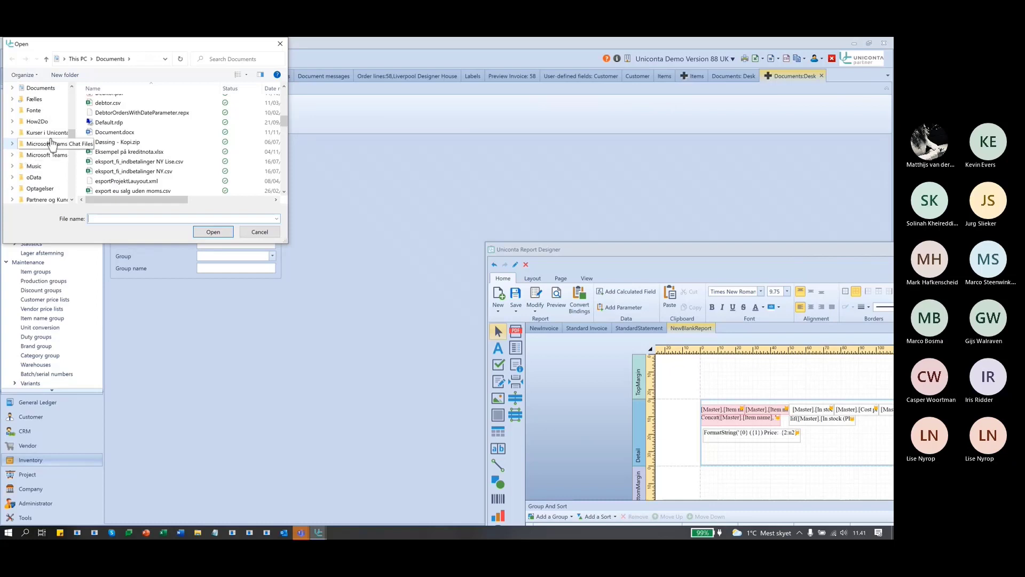
left_click(49, 136)
scroll(121, 144, "down", 3)
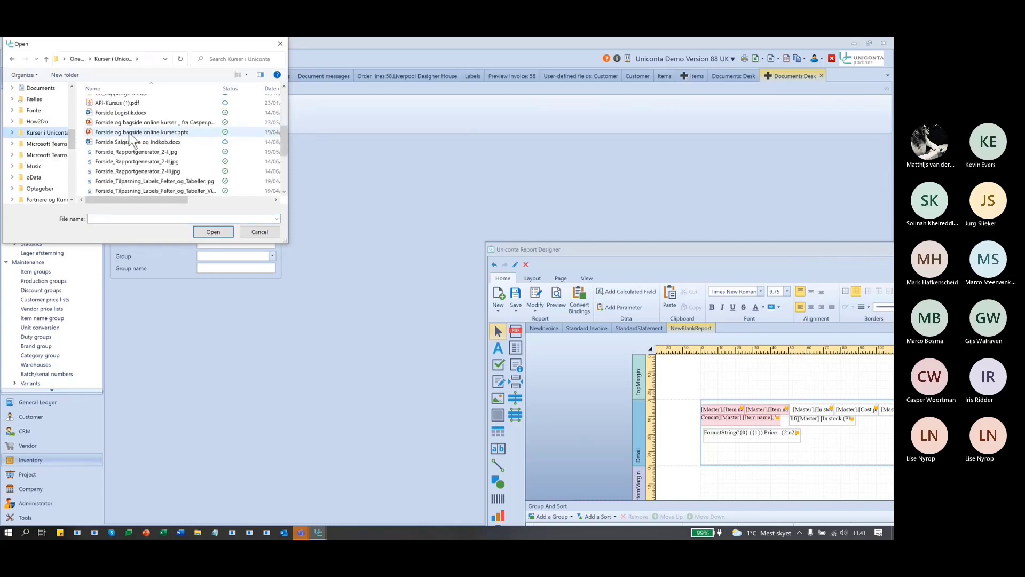
scroll(122, 146, "up", 2)
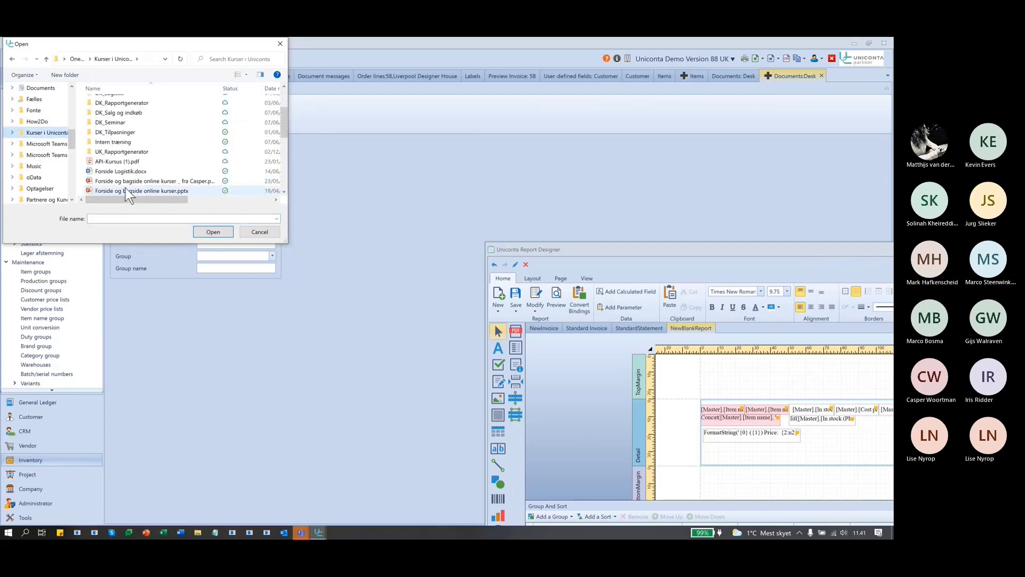
double_click(122, 151)
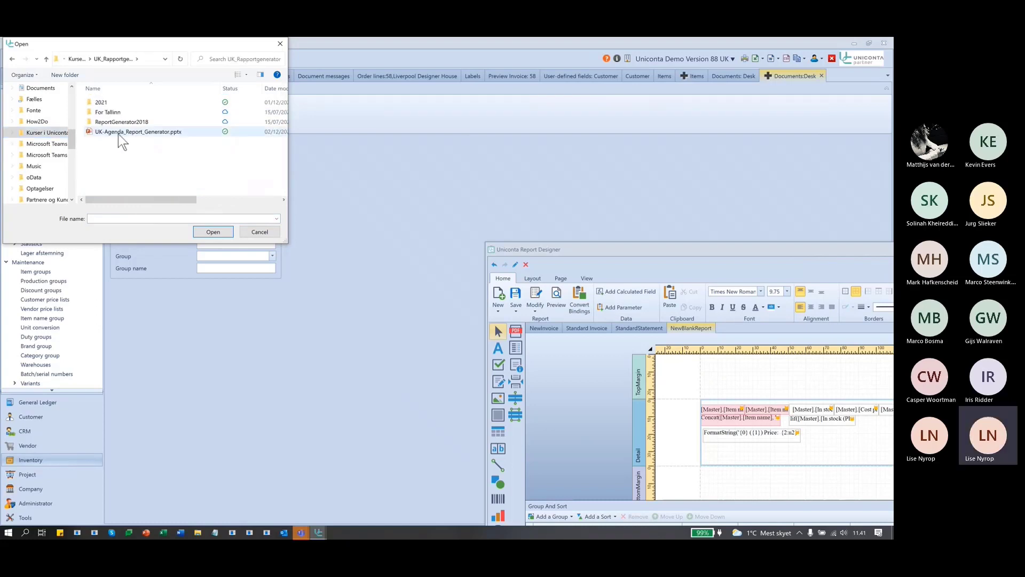
double_click(102, 102)
Choose Stolesaet.png as the file for the new Desk document.
scroll(184, 170, "down", 4)
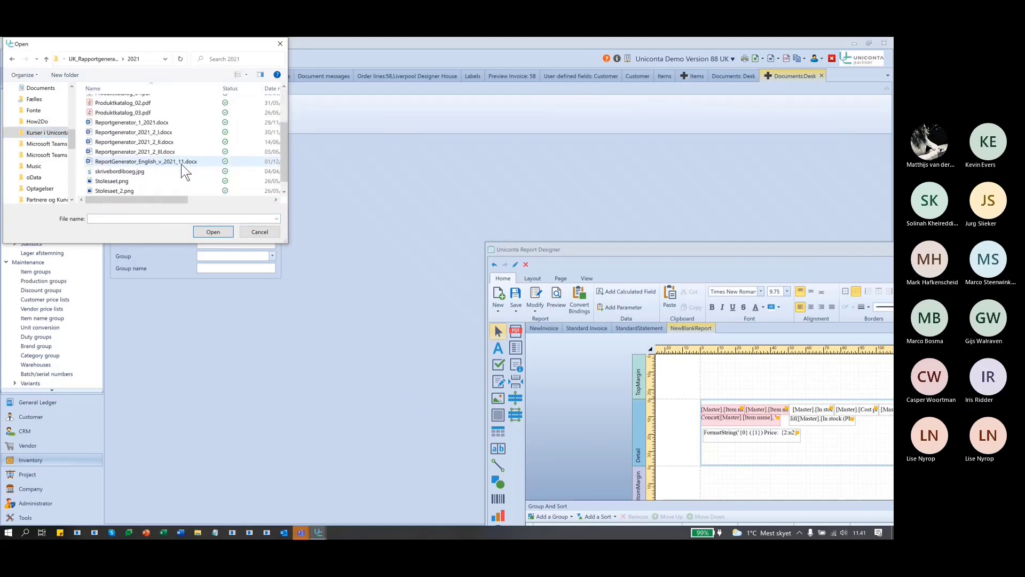
scroll(169, 163, "down", 1)
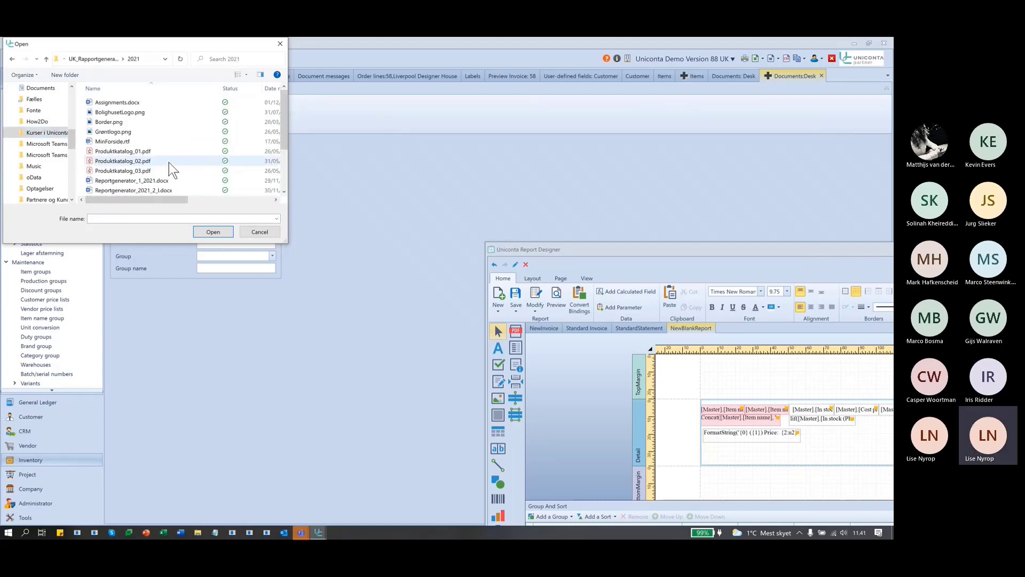
left_click(113, 175)
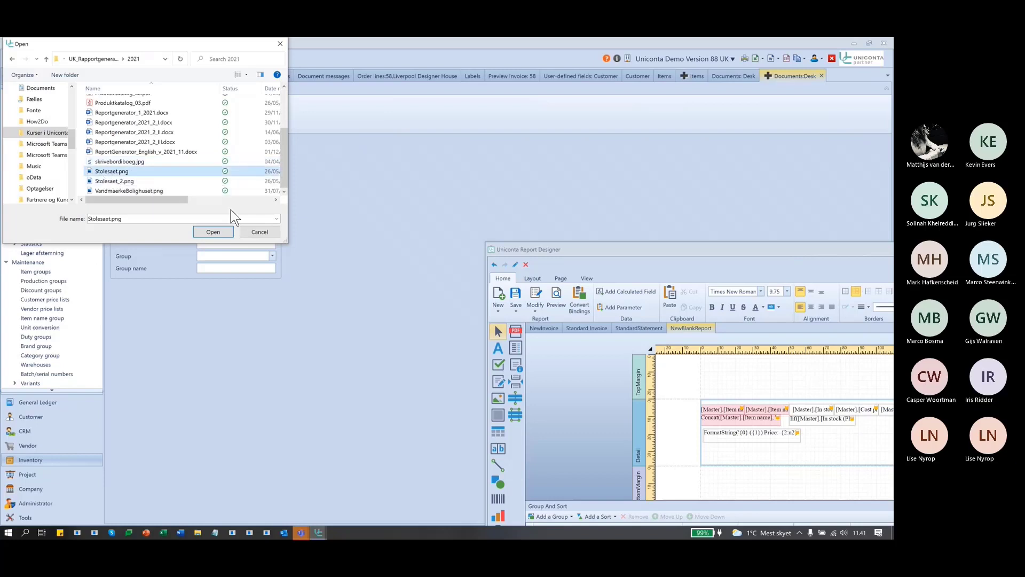
left_click(214, 231)
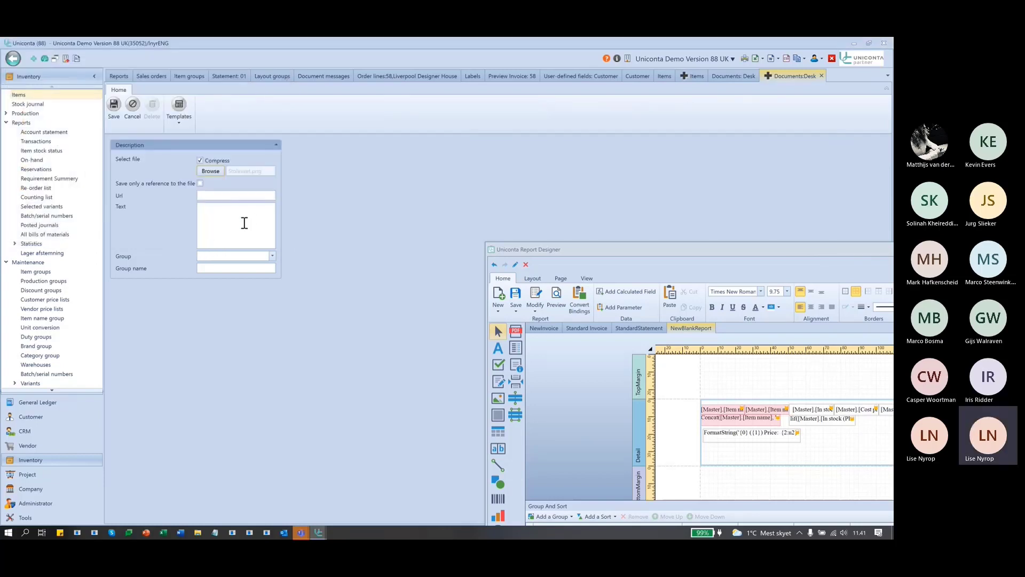
Turn off Compress, choose Stolesaet_2.png as the file, and save the new Desk document.
left_click(200, 160)
left_click(211, 170)
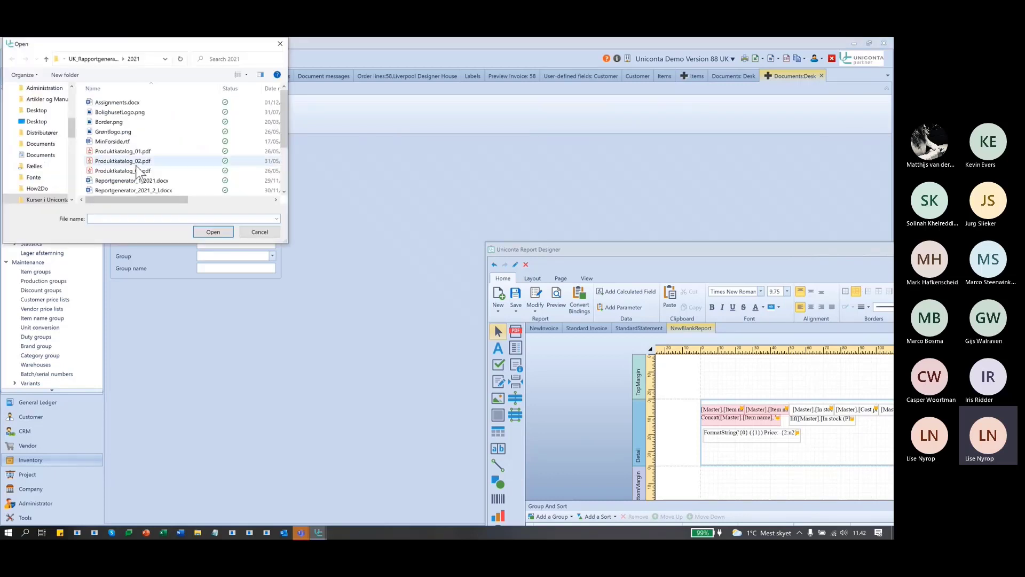
scroll(130, 170, "down", 2)
double_click(116, 181)
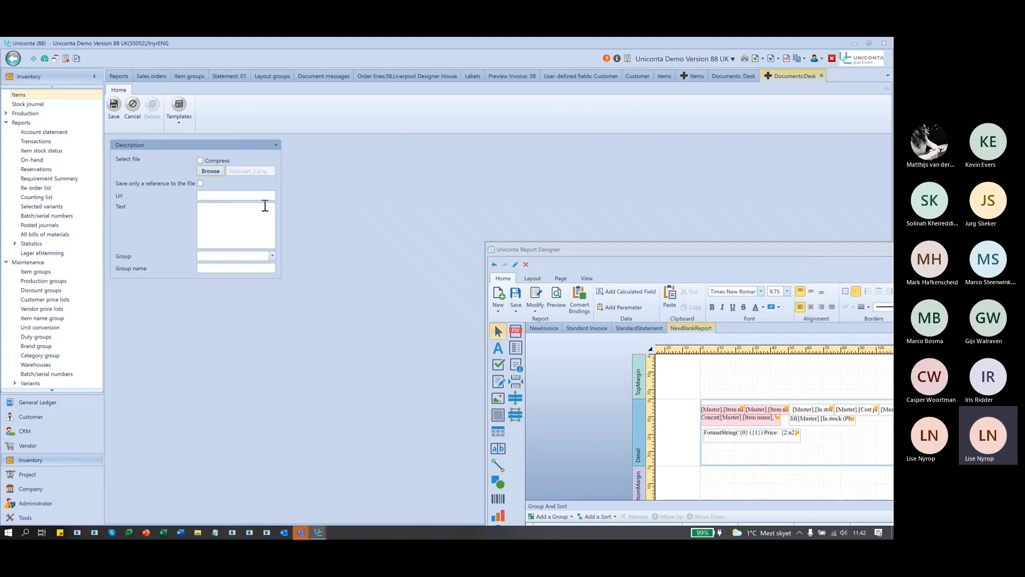
left_click(115, 107)
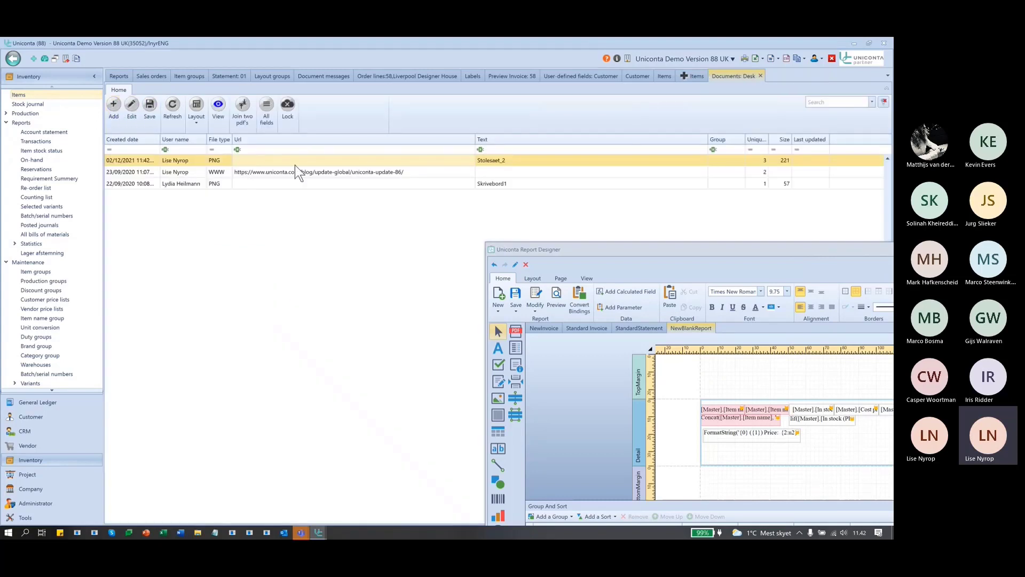
View the added Stolesaet_2 picture, then close the viewer and the Desk documents list.
left_click(219, 105)
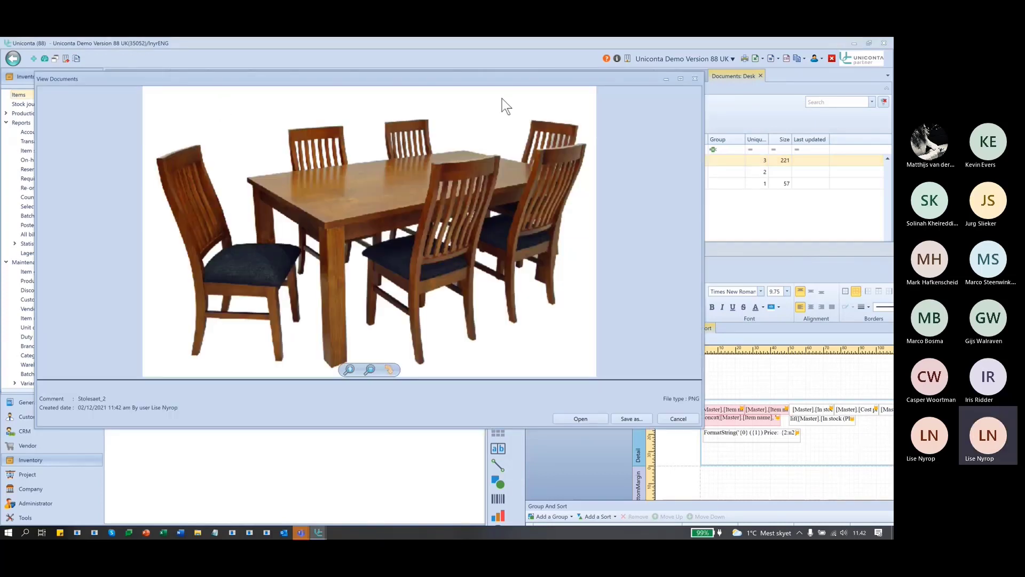
left_click(695, 78)
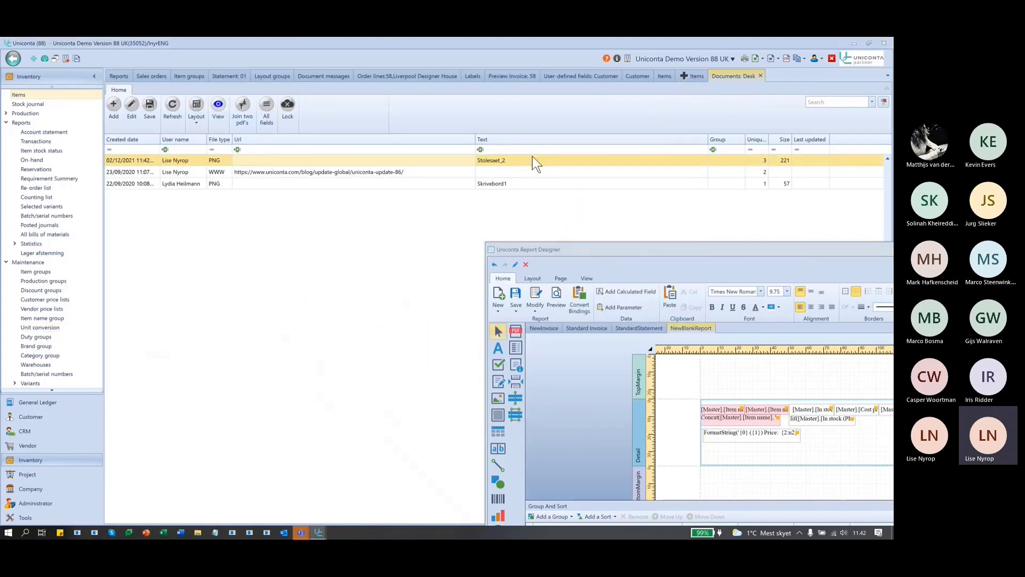
left_click(761, 76)
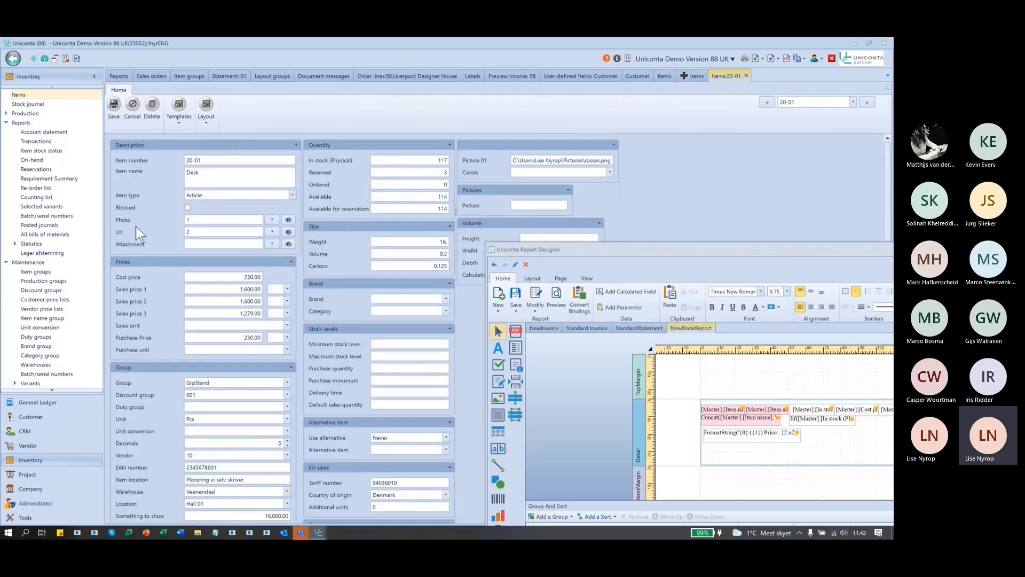
Set the Photo of item 20-01 to document 3 and view that photo.
left_click(273, 221)
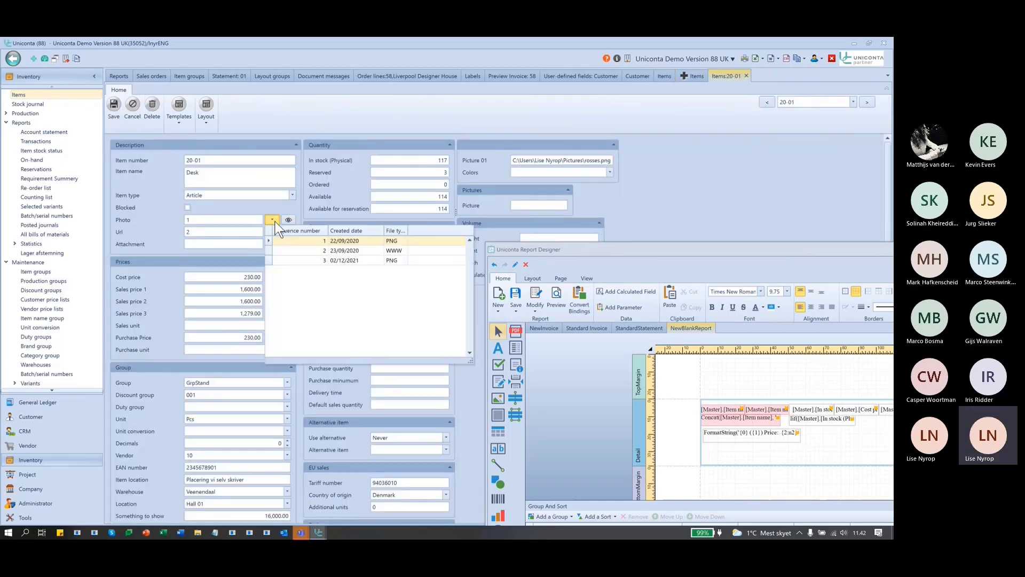
left_click(357, 261)
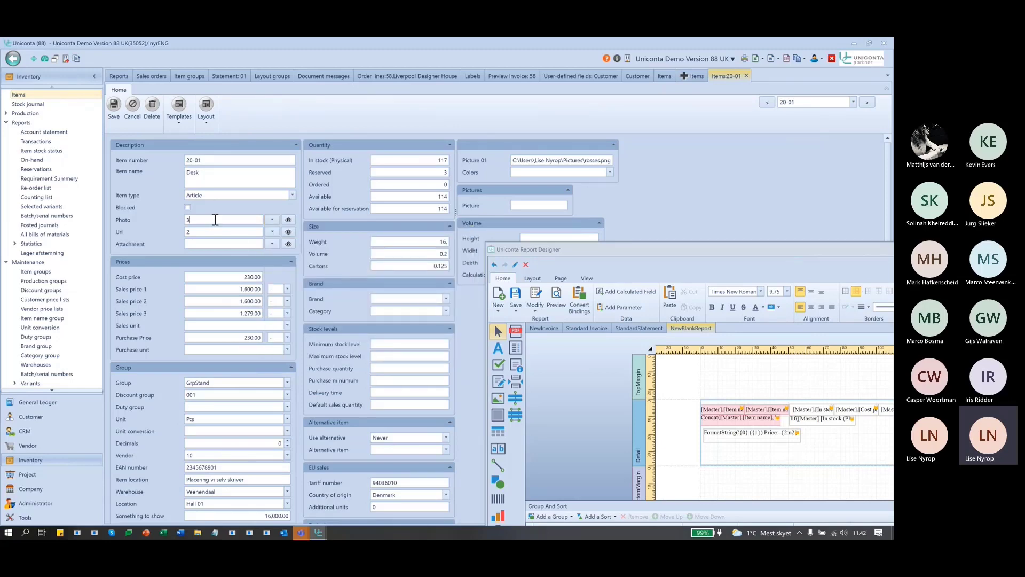
left_click(287, 220)
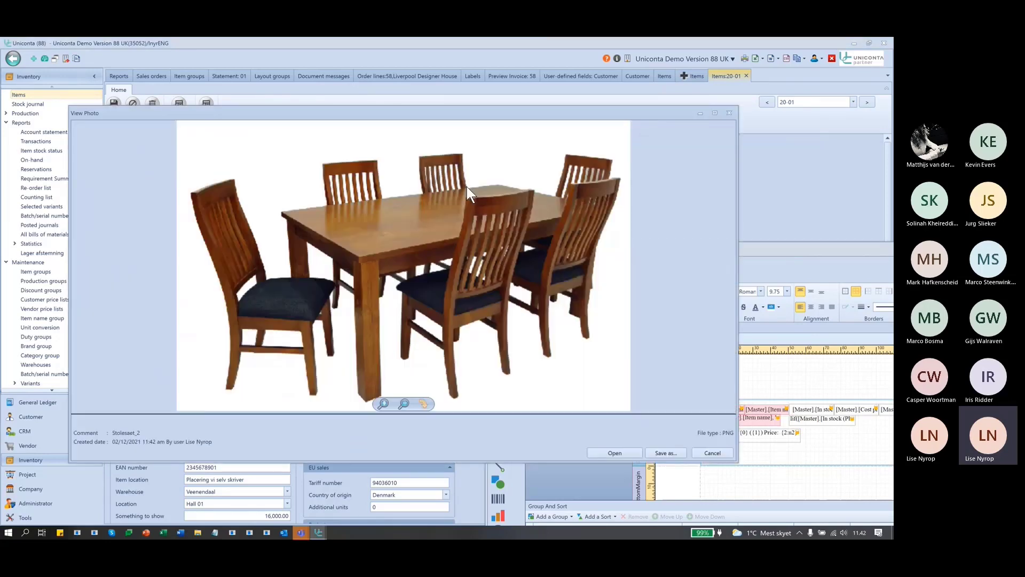
Close the photo viewer and save item 20-01.
left_click(729, 112)
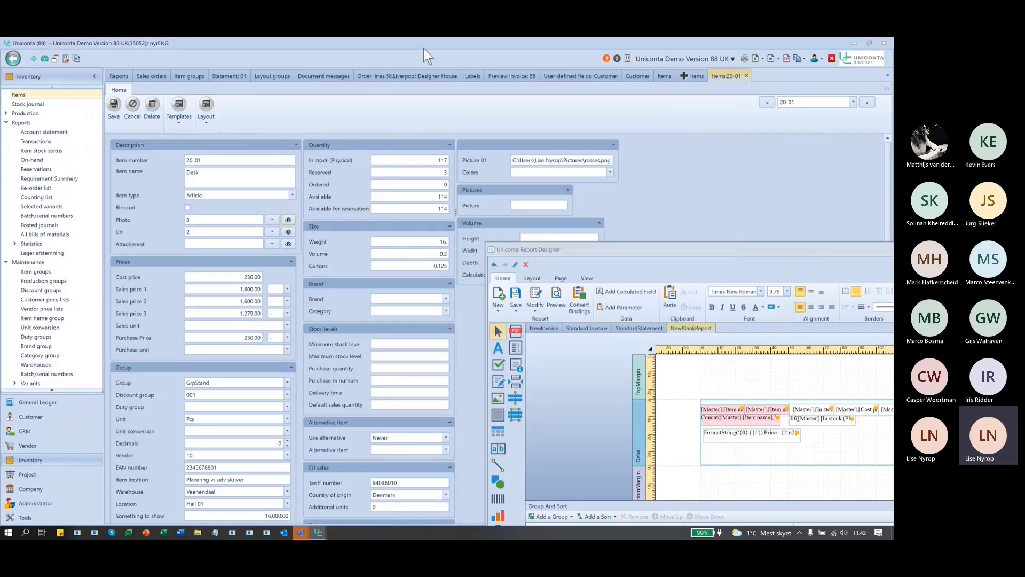
left_click(115, 107)
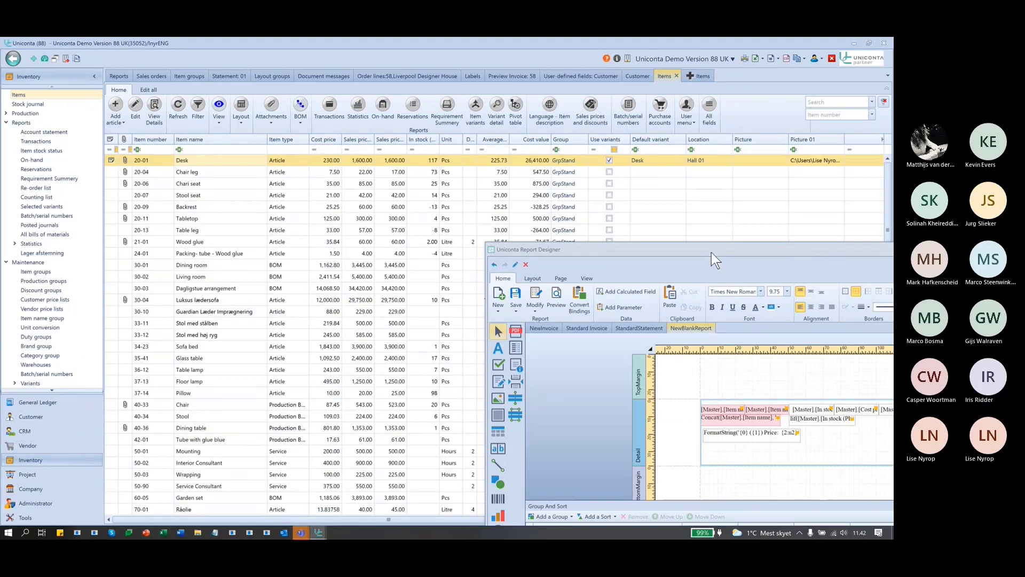
Maximize the Report Designer and draw a picture box about 73 × 30 mm in the Detail band, below the FormatString label.
left_click_drag(711, 252, 278, 95)
double_click(277, 95)
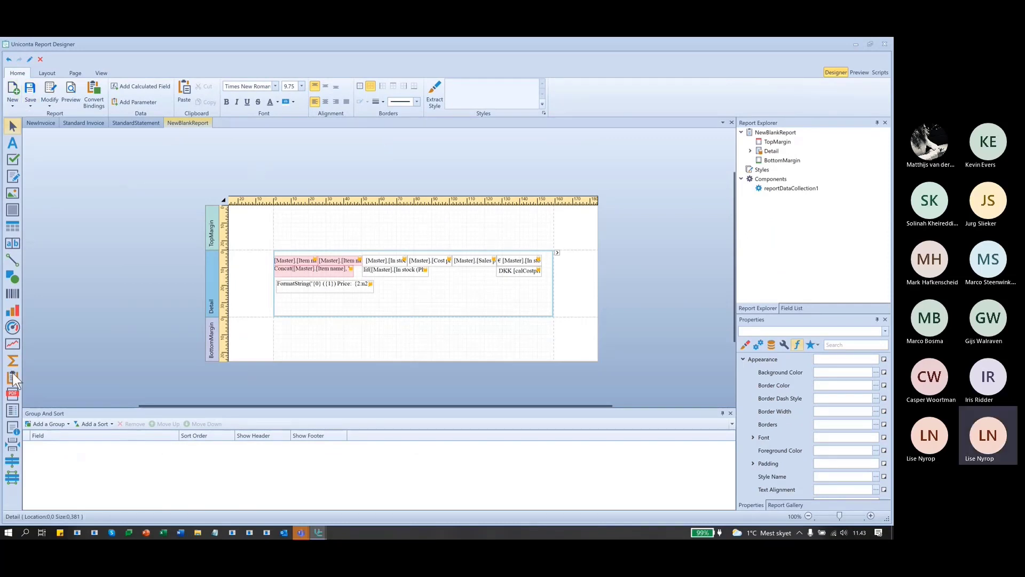
left_click(15, 189)
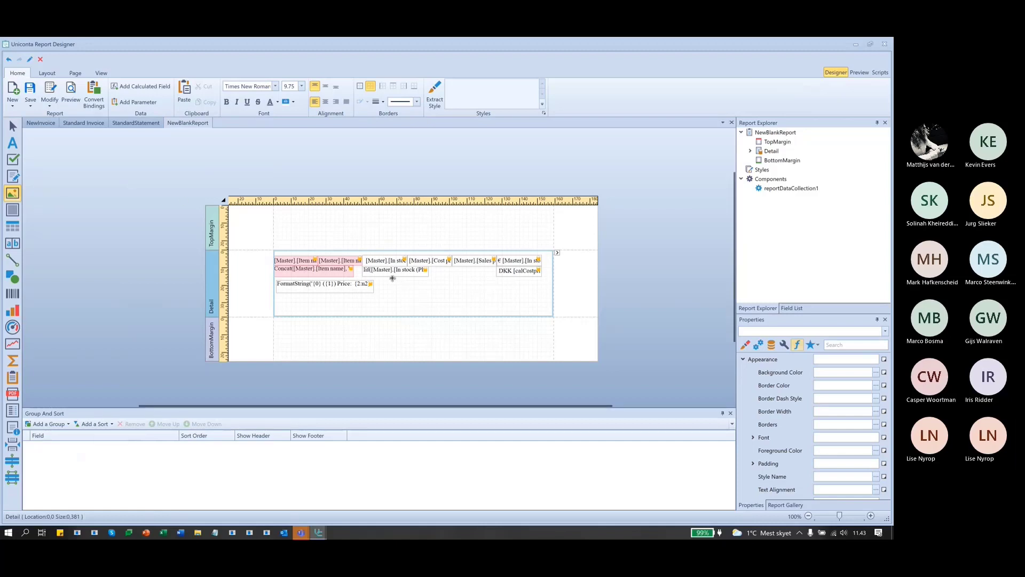
mouse_move(277, 297)
left_mouse_down()
mouse_move(294, 309)
mouse_move(425, 335)
mouse_move(396, 343)
mouse_move(411, 344)
mouse_move(406, 350)
left_mouse_up()
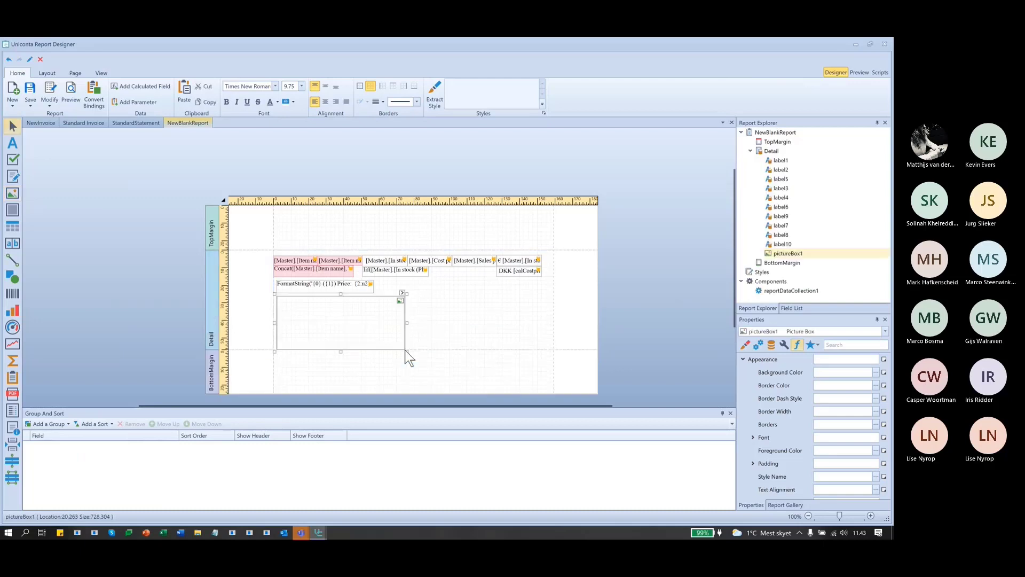
left_click(396, 288)
left_click(390, 315)
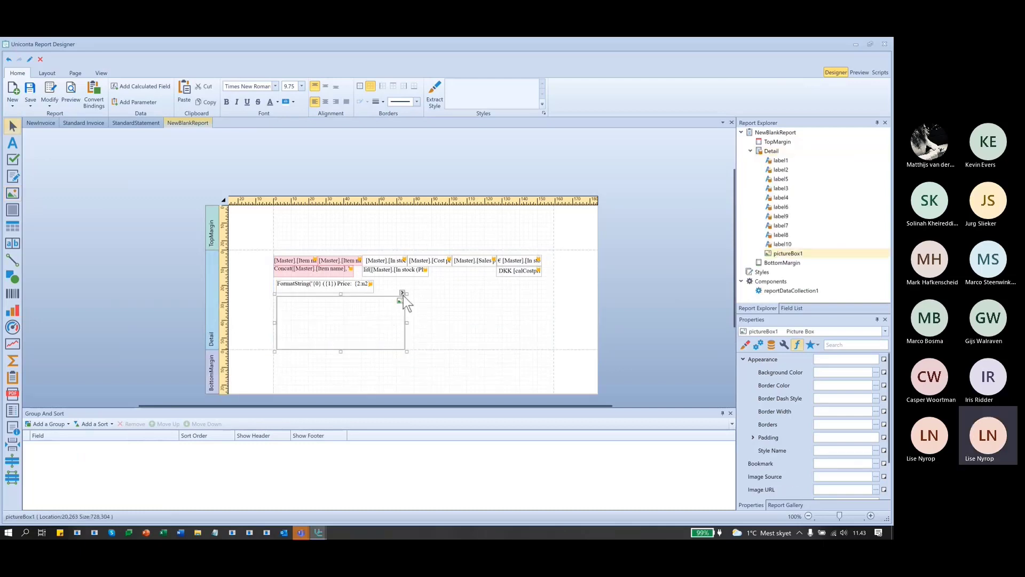
Bind the picture box's image expression to the Img field under Master > Image.
left_click(403, 291)
mouse_move(481, 329)
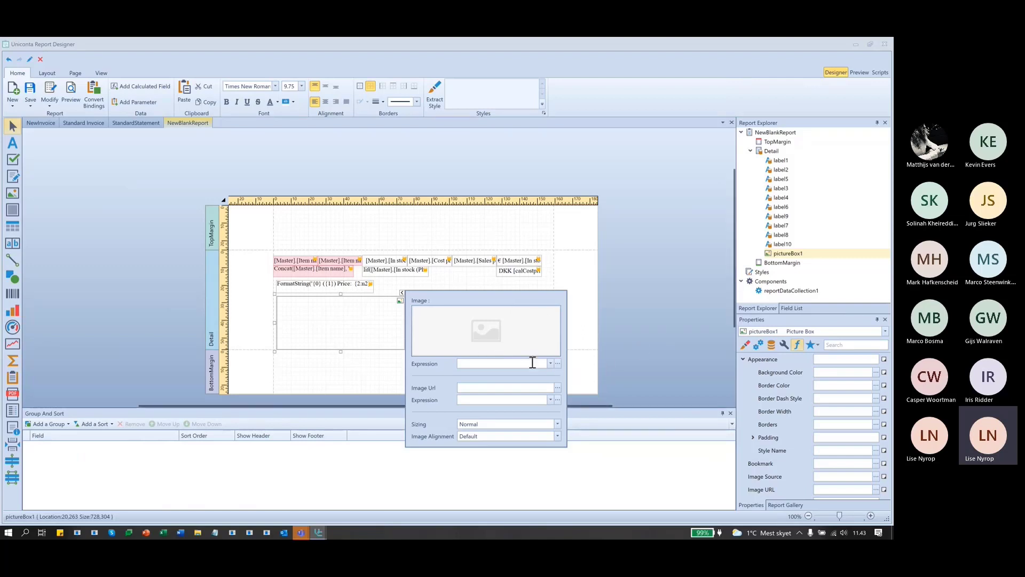
left_click(550, 364)
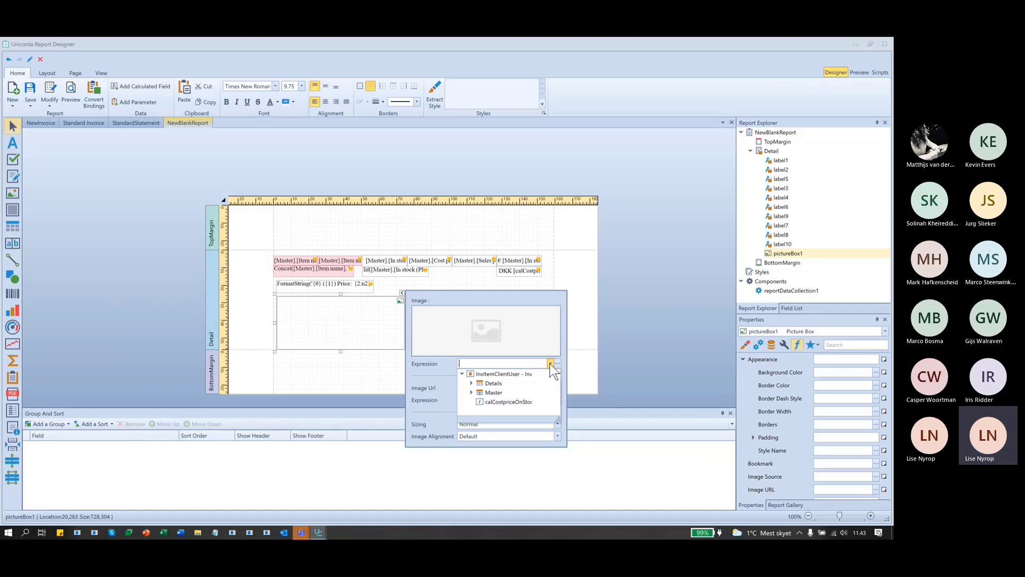
left_click(472, 392)
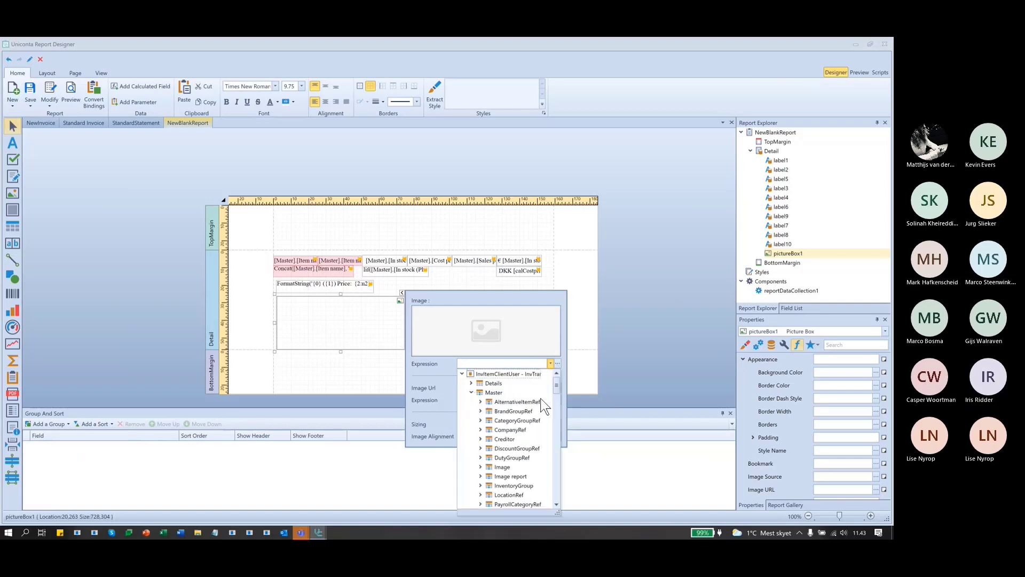
scroll(540, 455, "down", 3)
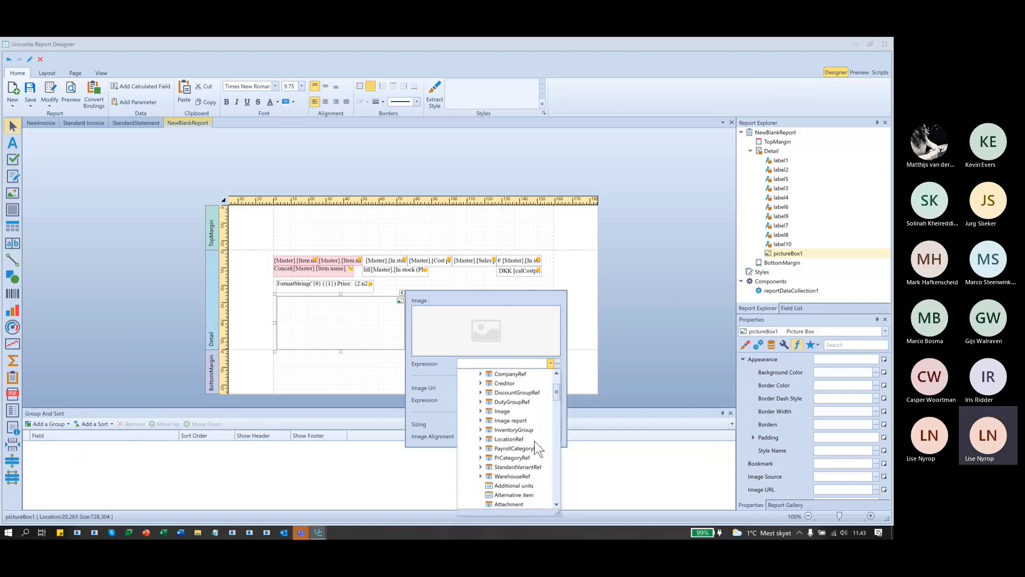
left_click(480, 411)
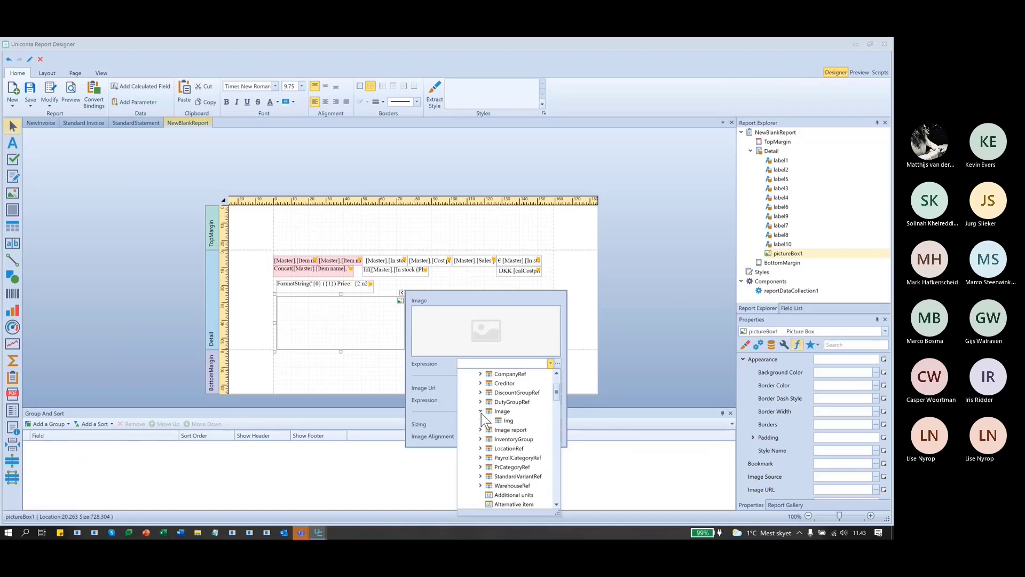
left_click(508, 421)
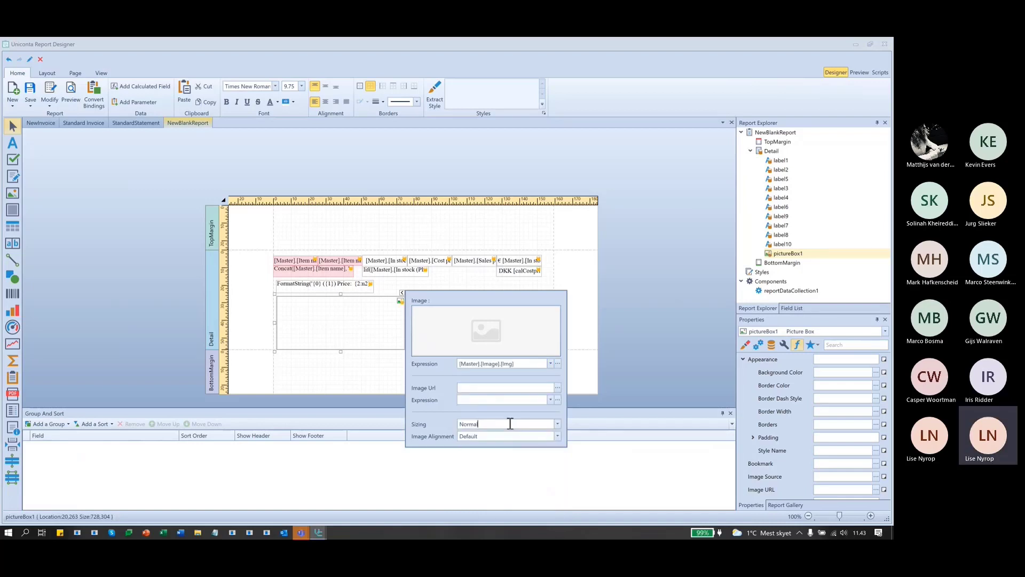
left_click(648, 322)
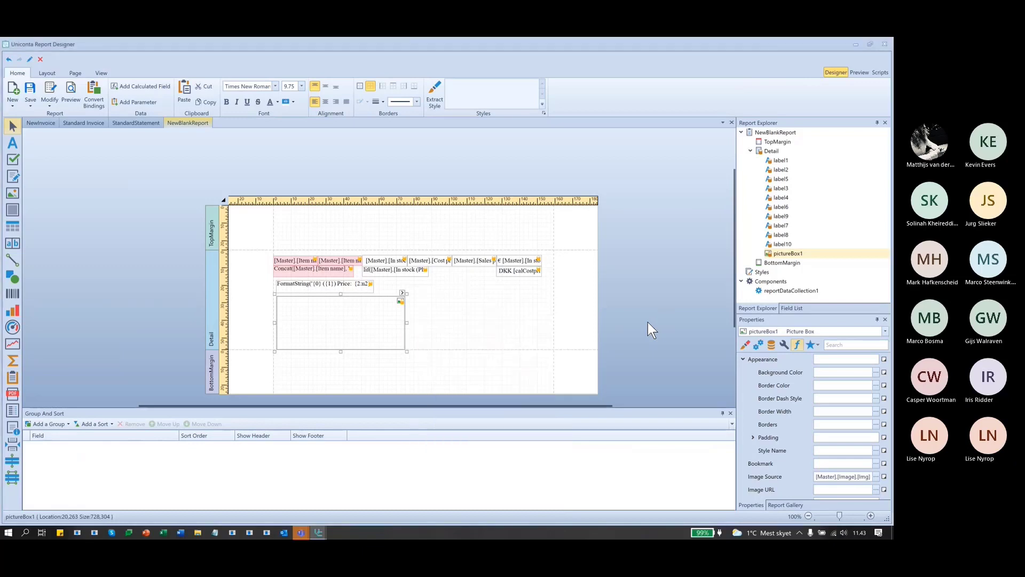
Preview NewBlankReport and look through its pages, checking how the picture is printed for the Desk item.
left_click(863, 70)
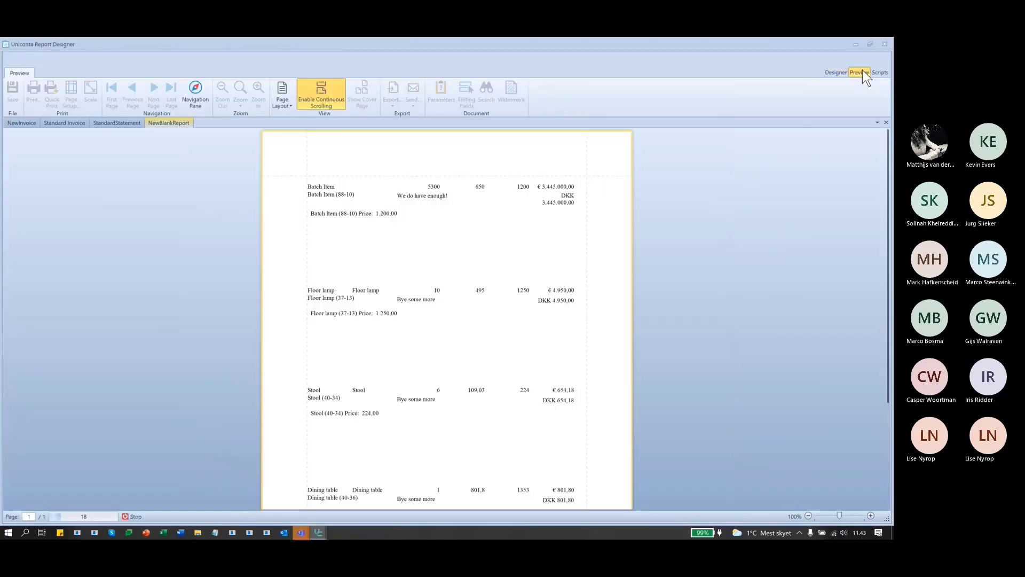
scroll(693, 348, "down", 1)
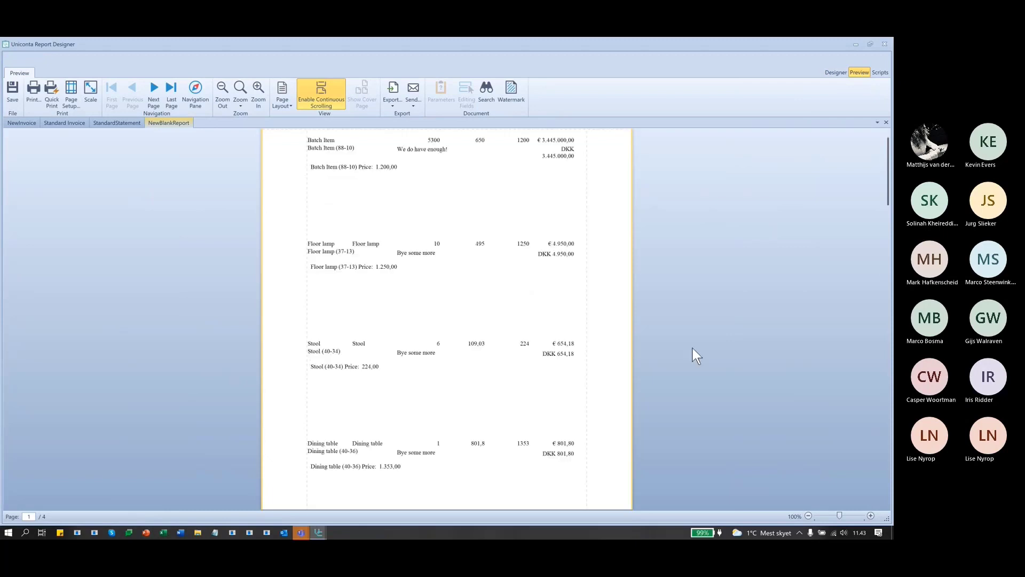
scroll(693, 348, "down", 7)
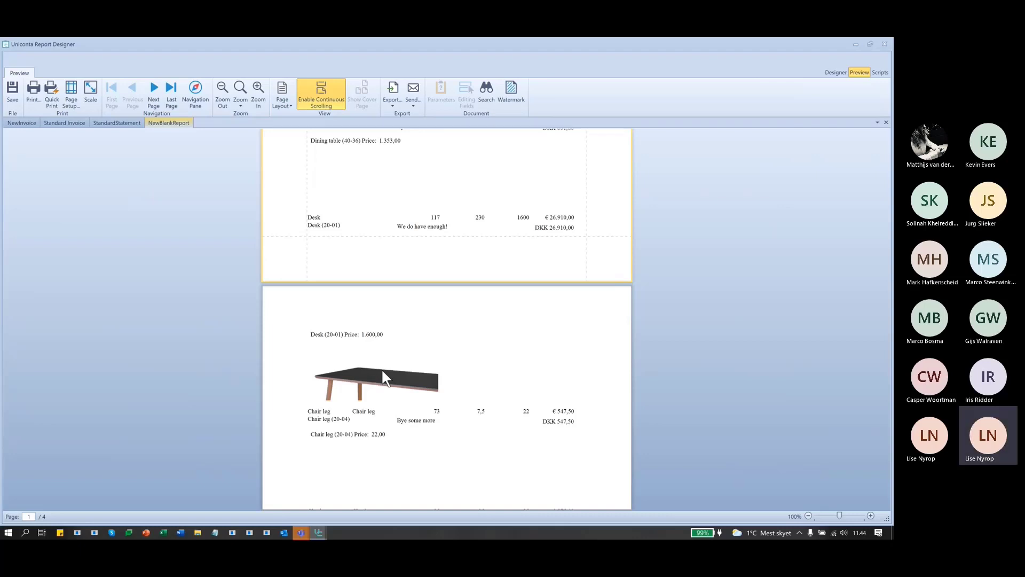
scroll(466, 403, "down", 2)
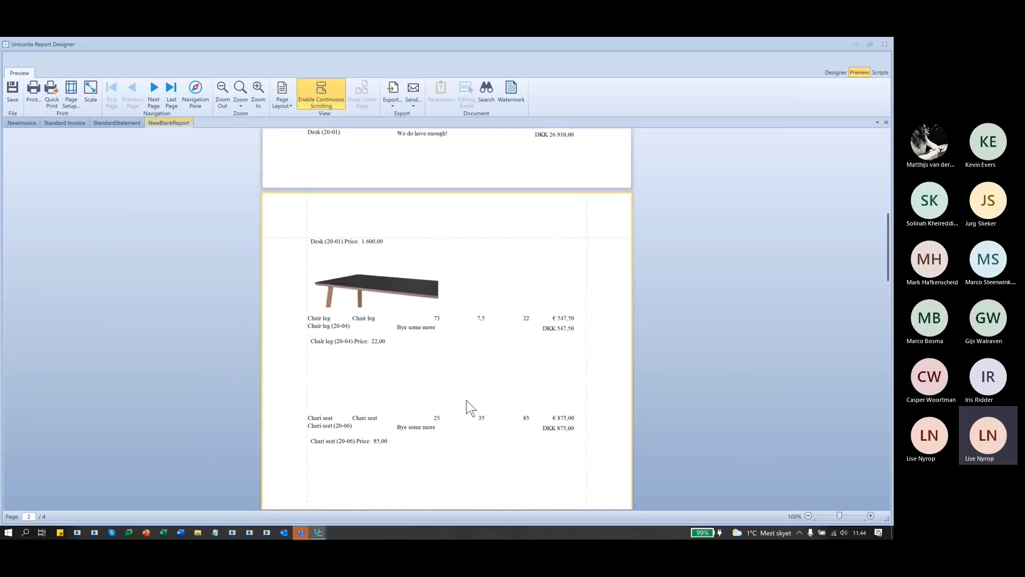
scroll(528, 357, "down", 9)
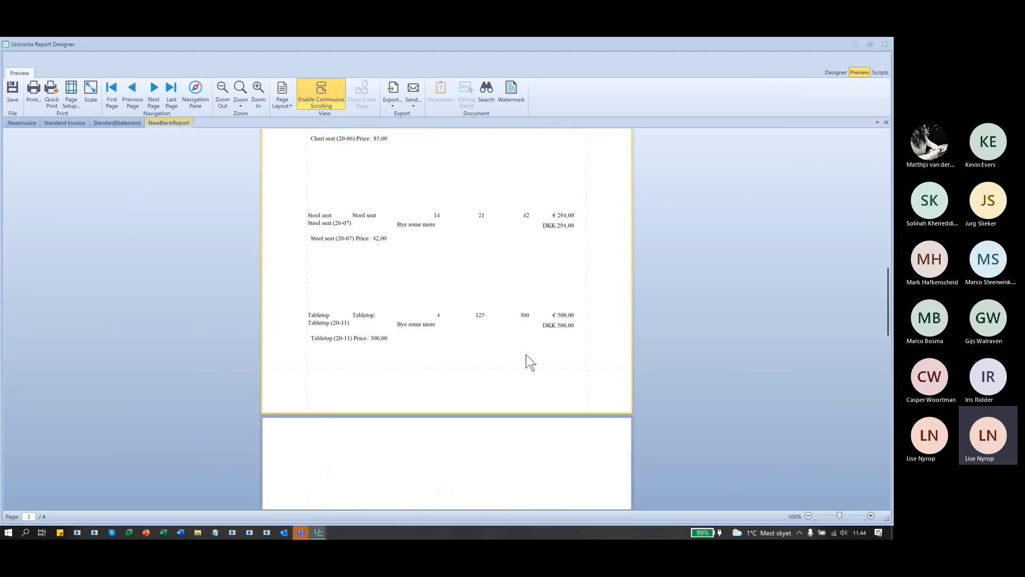
scroll(521, 348, "down", 10)
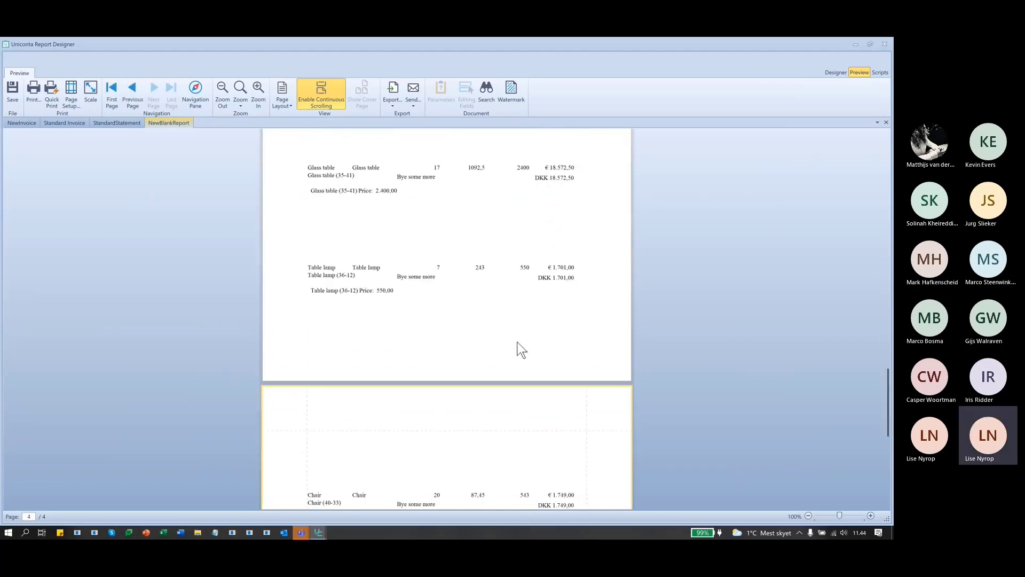
scroll(517, 341, "down", 10)
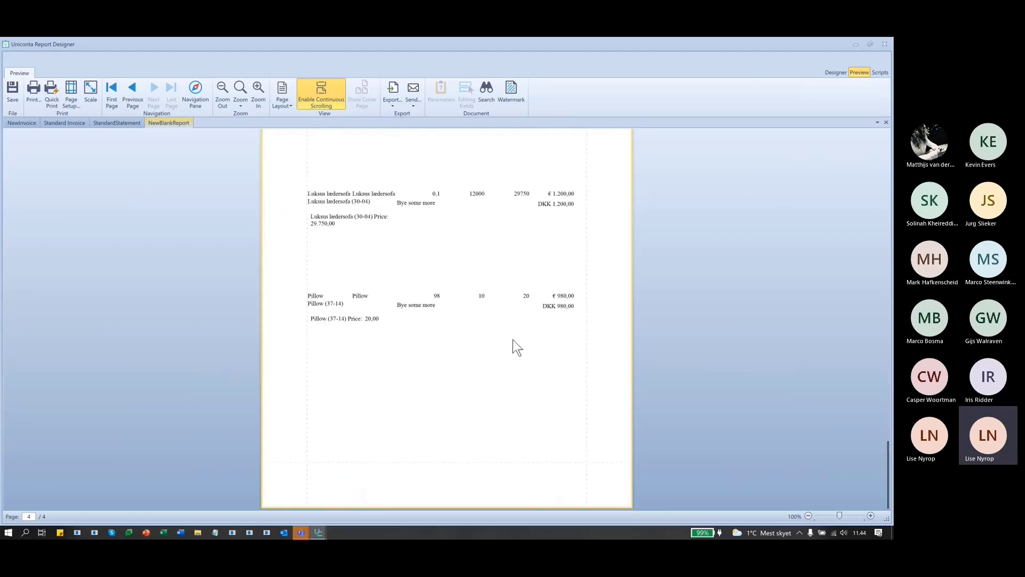
scroll(513, 338, "up", 20)
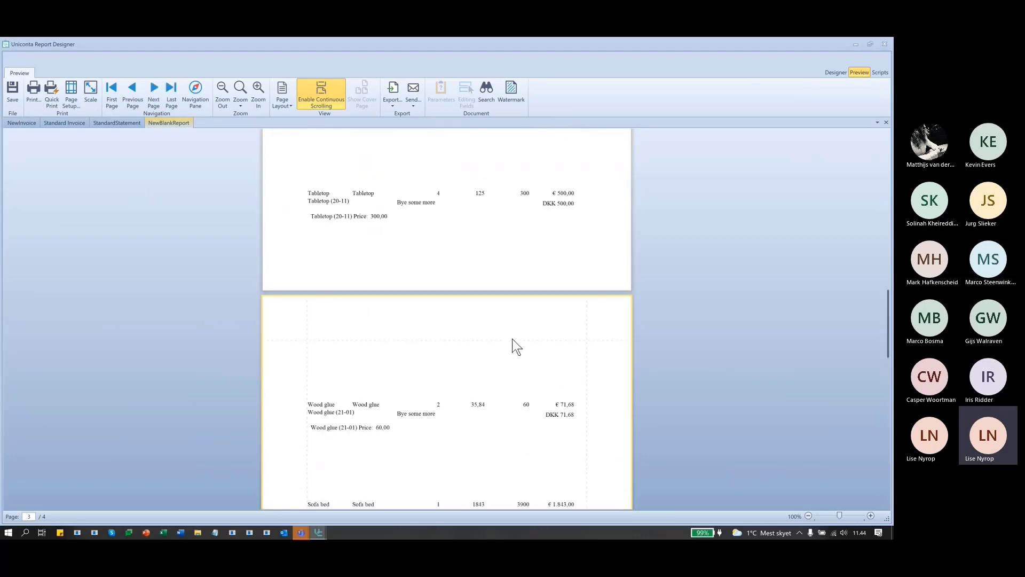
scroll(511, 338, "up", 10)
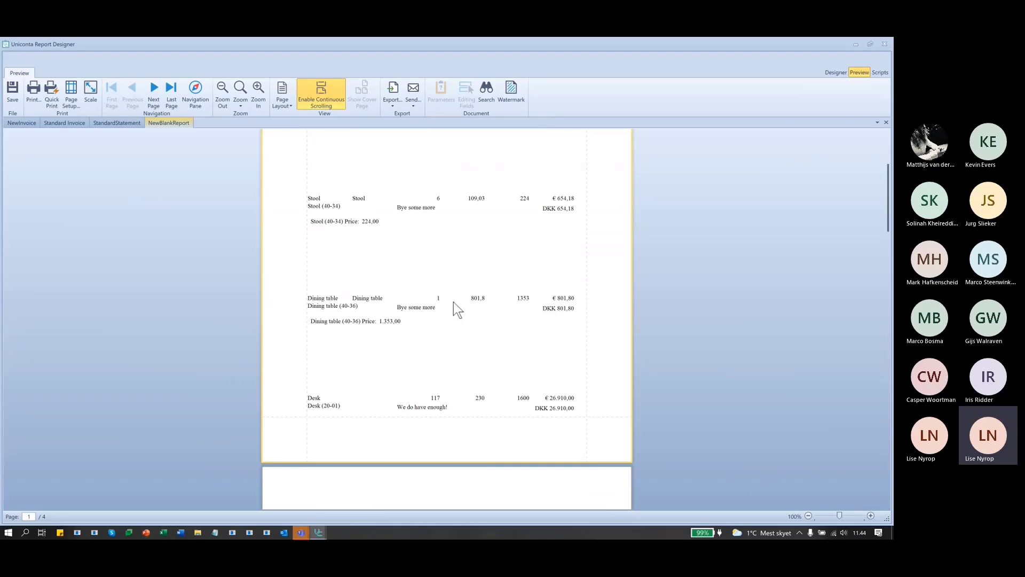
scroll(413, 431, "down", 5)
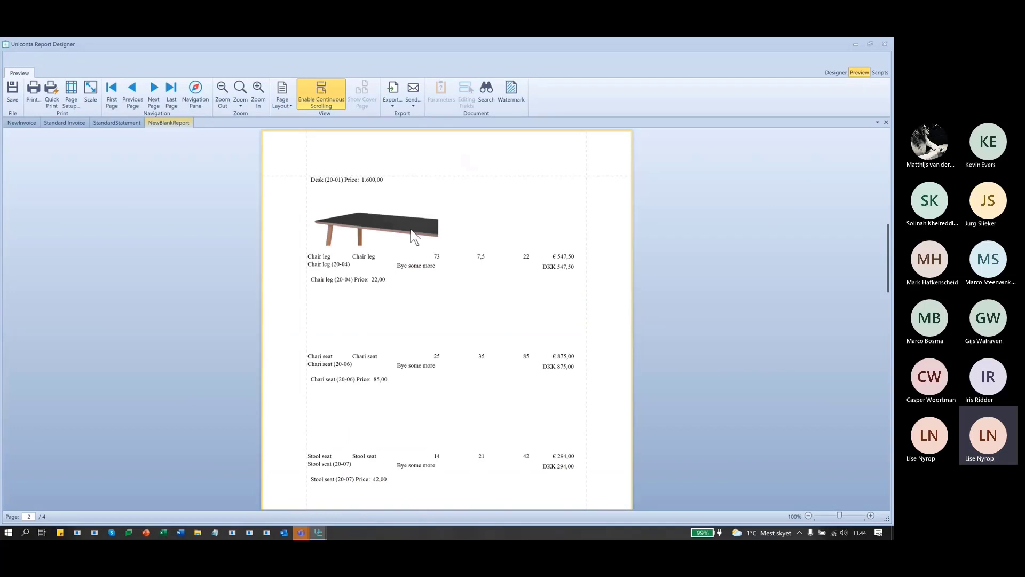
Return to the report design and set the picture box's Sizing to Squeeze.
left_click(829, 72)
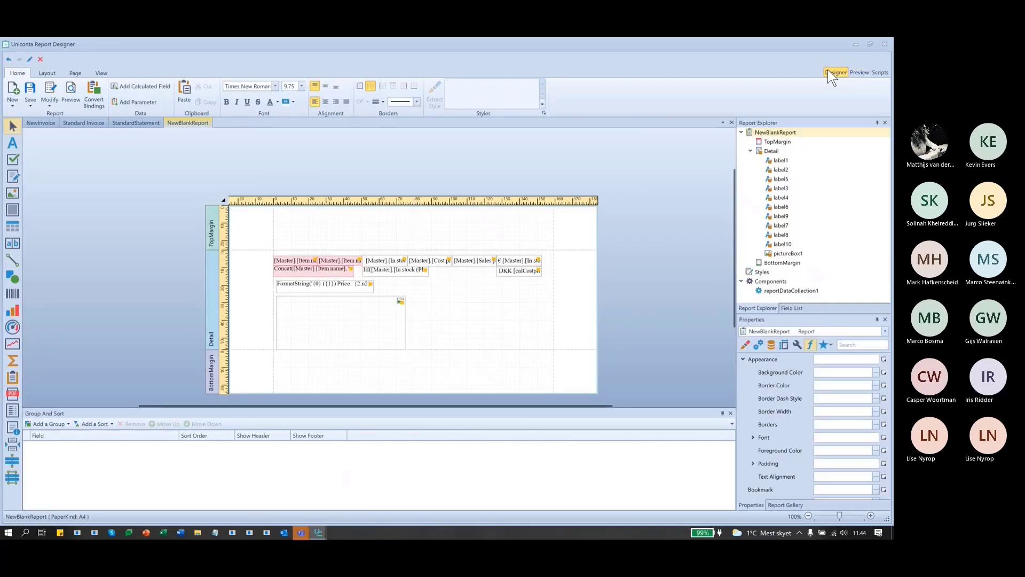
left_click(402, 292)
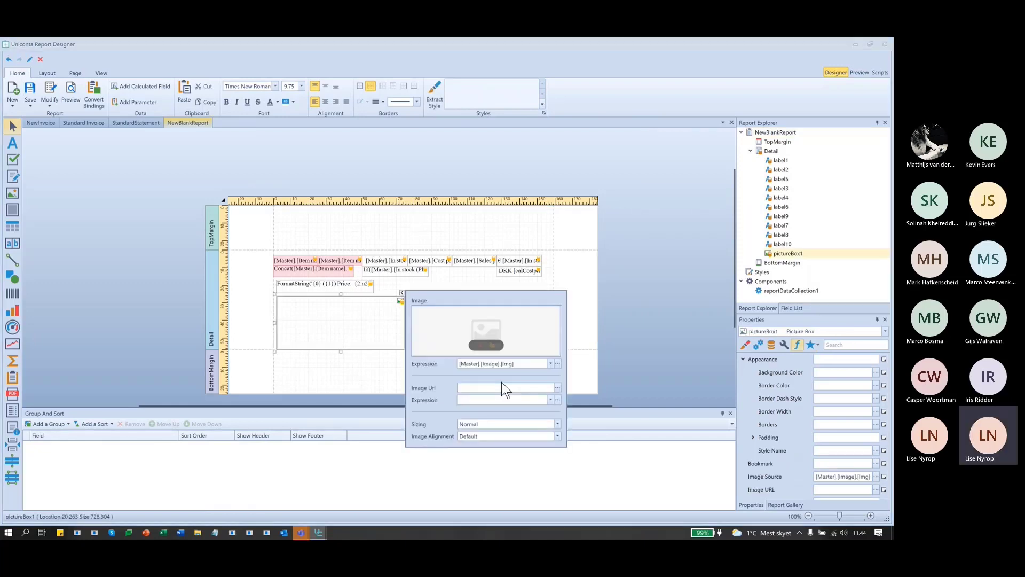
left_click(557, 424)
left_click(465, 482)
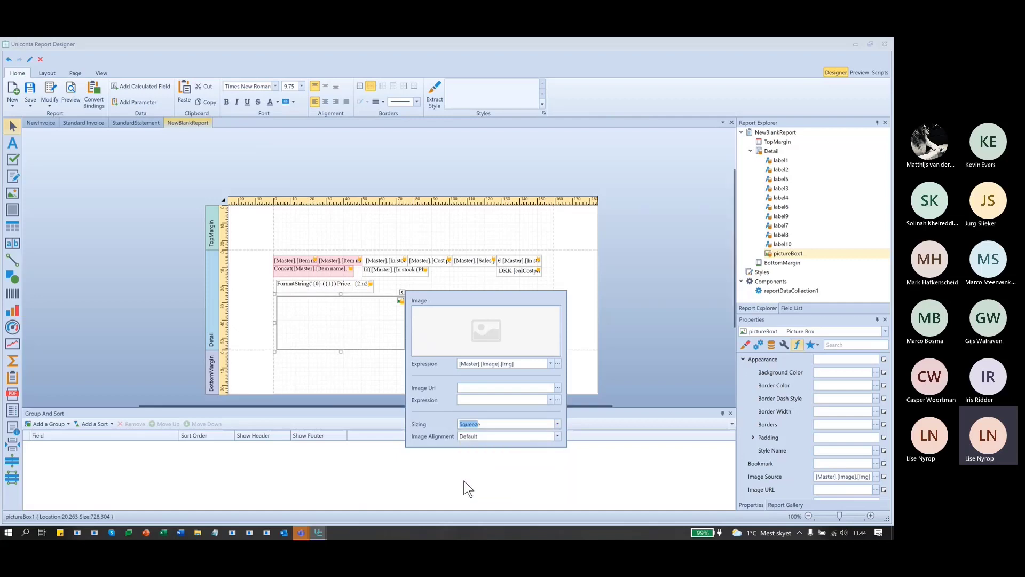
left_click(660, 211)
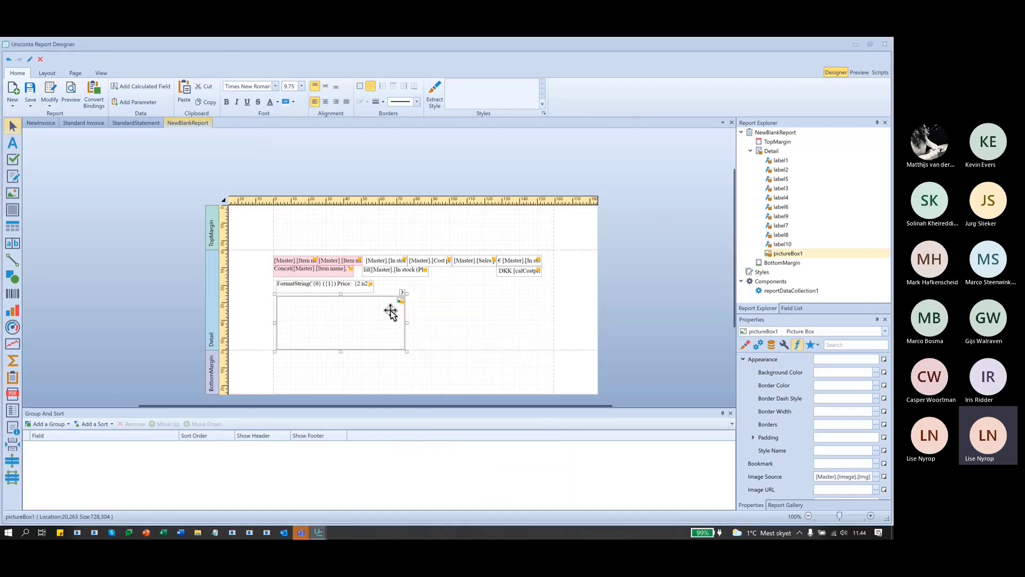
Restore the Report Designer to a smaller window and inspect the picture box's image expression in the Expression Editor without changing it.
double_click(420, 46)
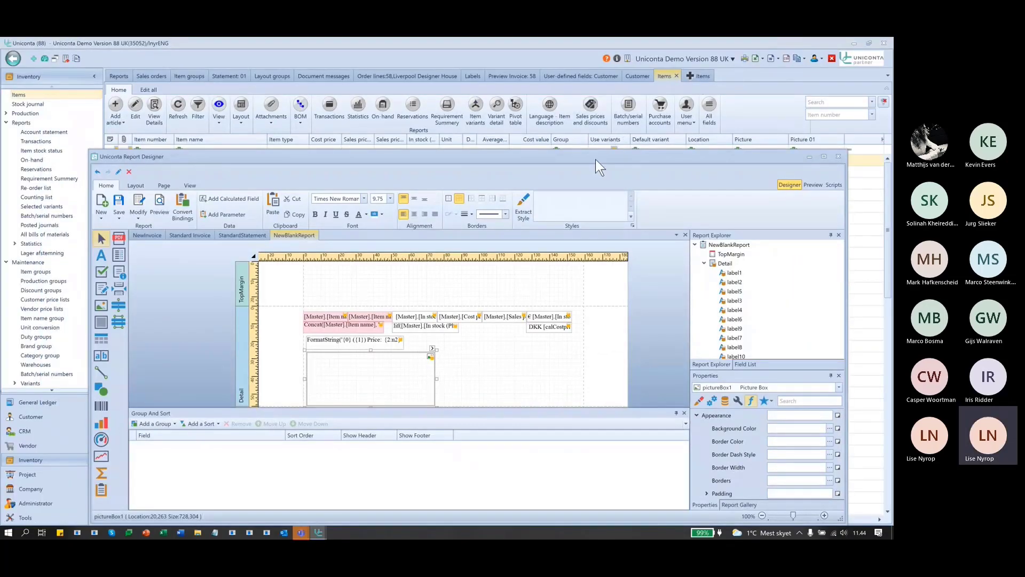
left_click_drag(597, 160, 571, 255)
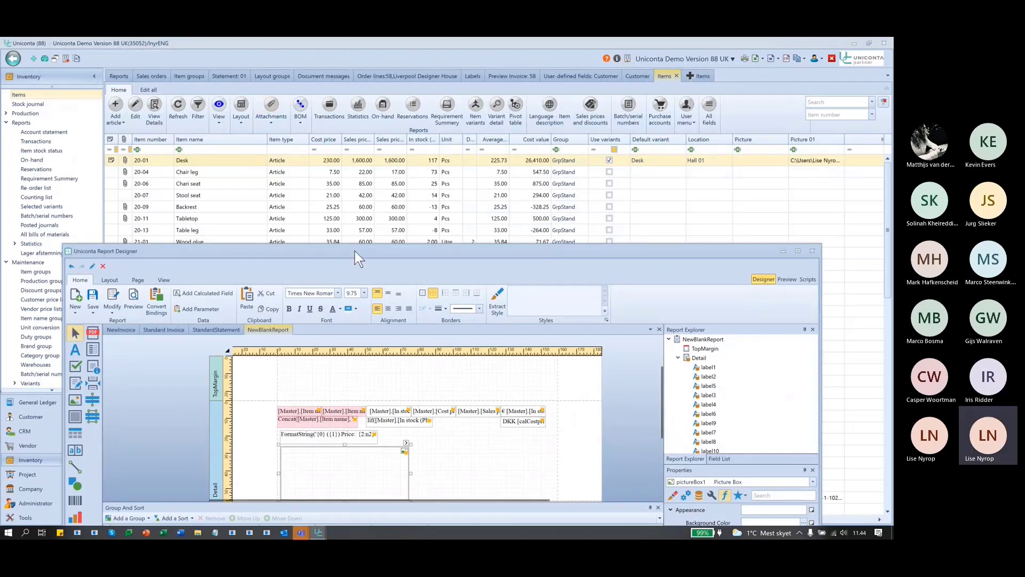
left_click_drag(355, 251, 361, 99)
left_click(412, 290)
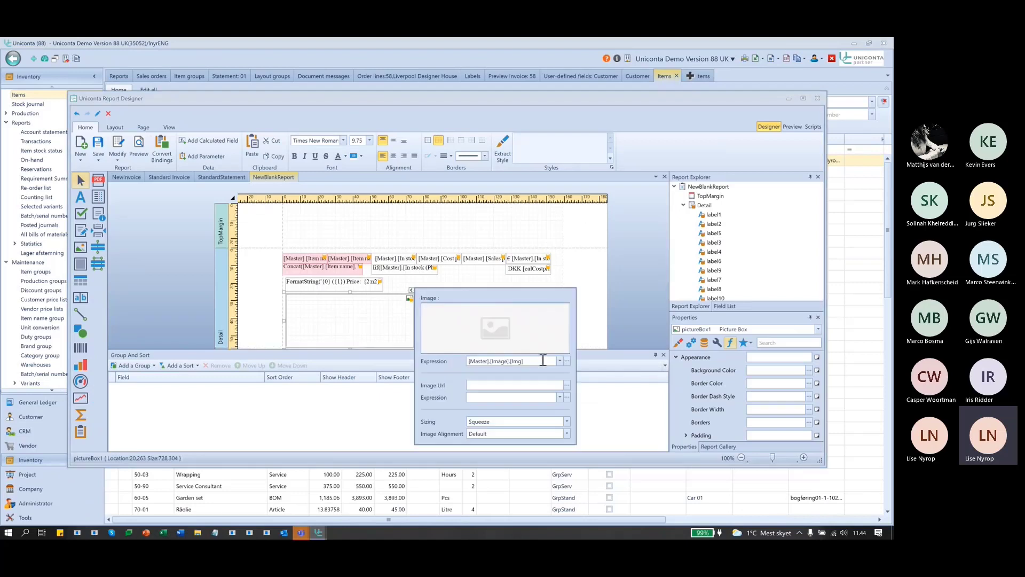
left_click(567, 361)
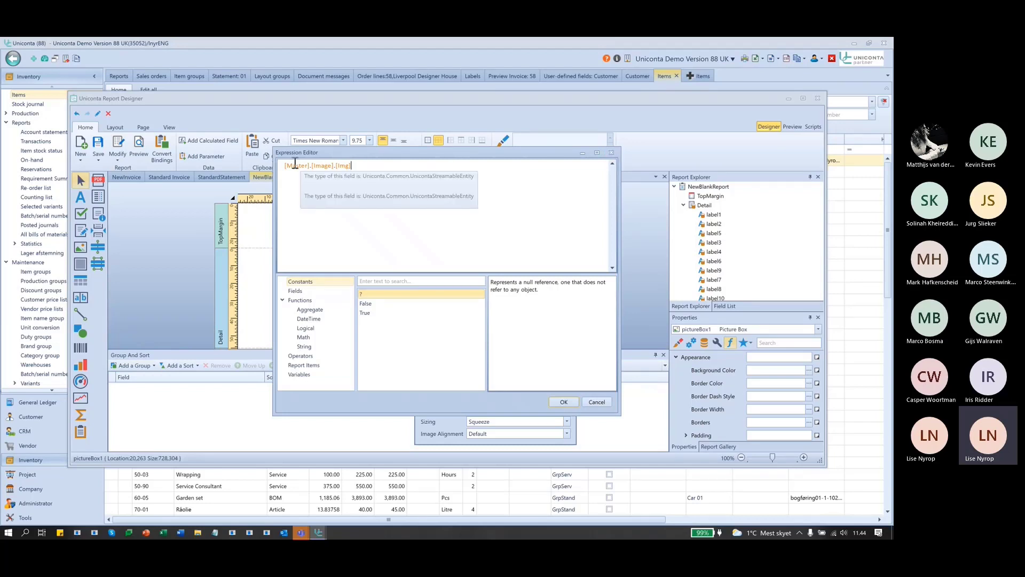
left_click(612, 152)
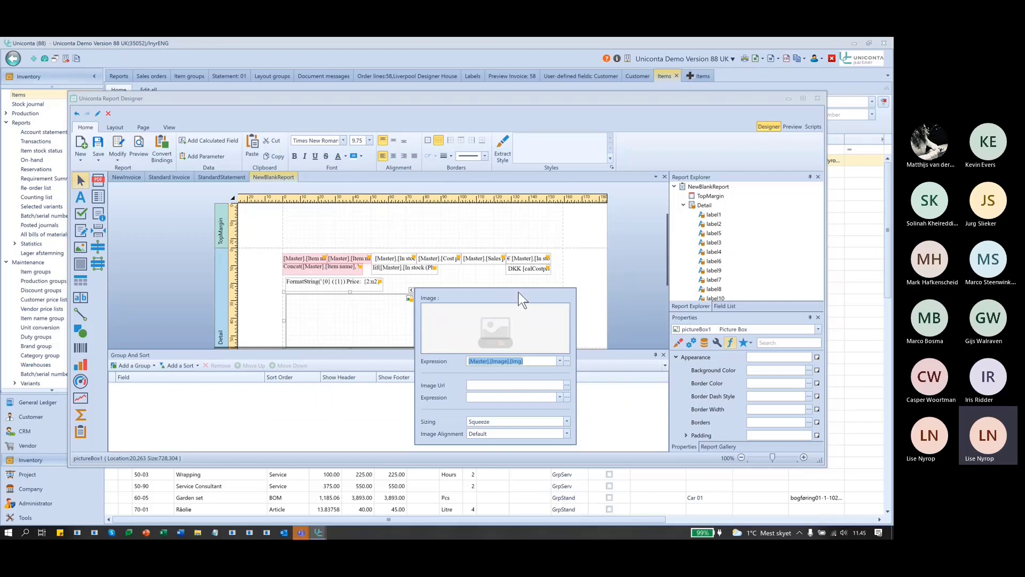
left_click(583, 290)
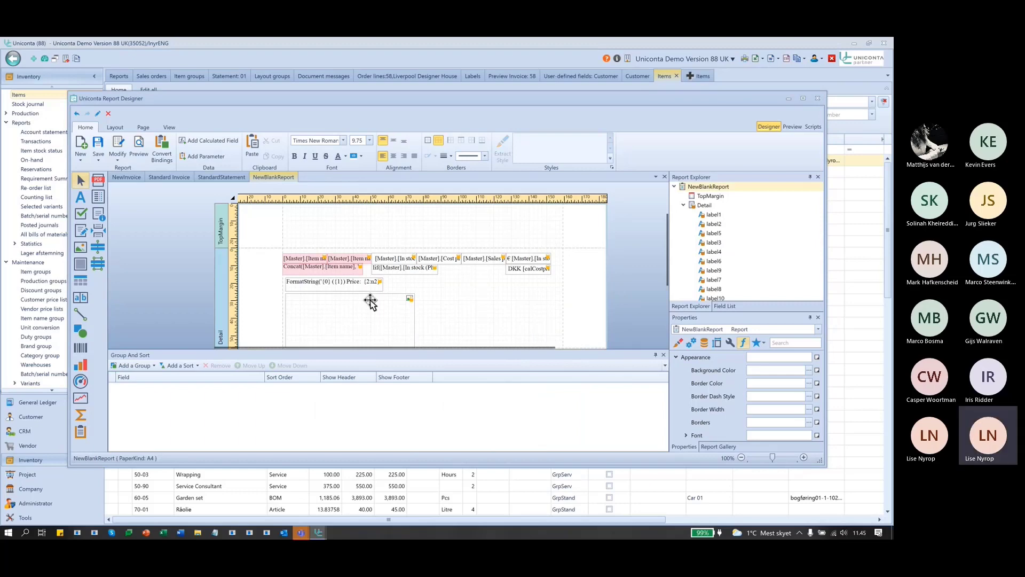
Select the picture box in the Detail band and examine its image settings and its list of expression properties.
left_click(439, 305)
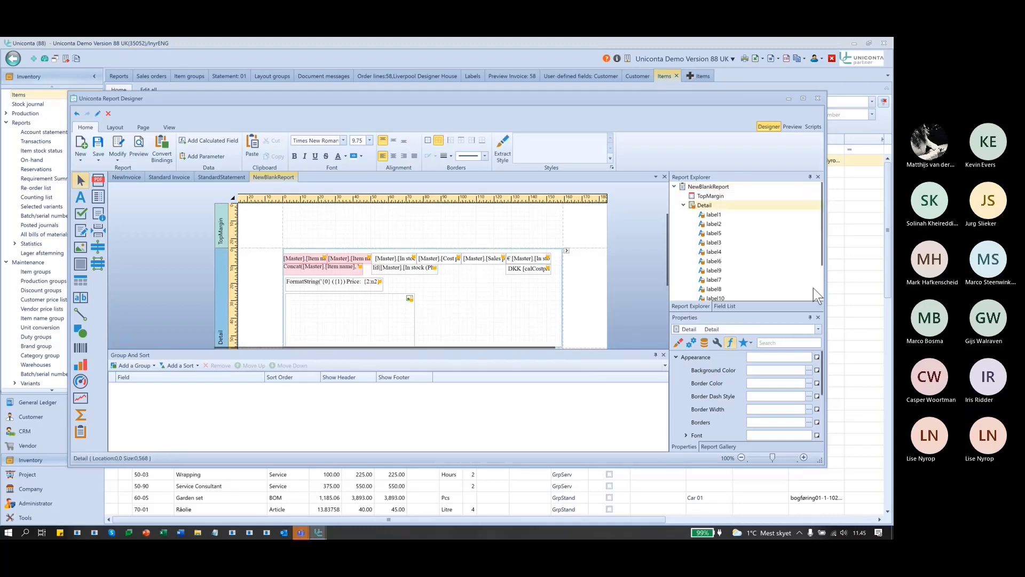
left_click(355, 307)
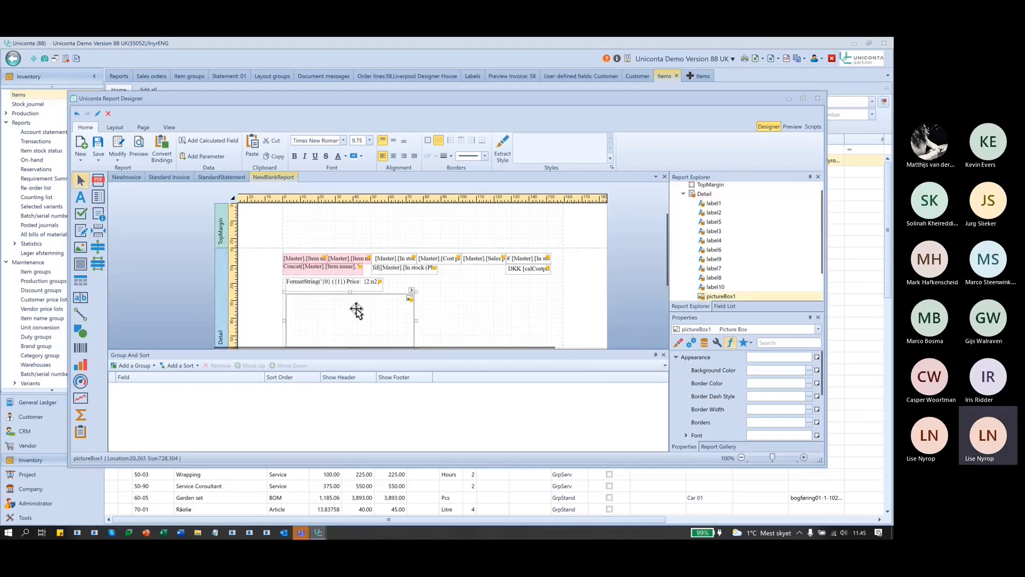
left_click(411, 291)
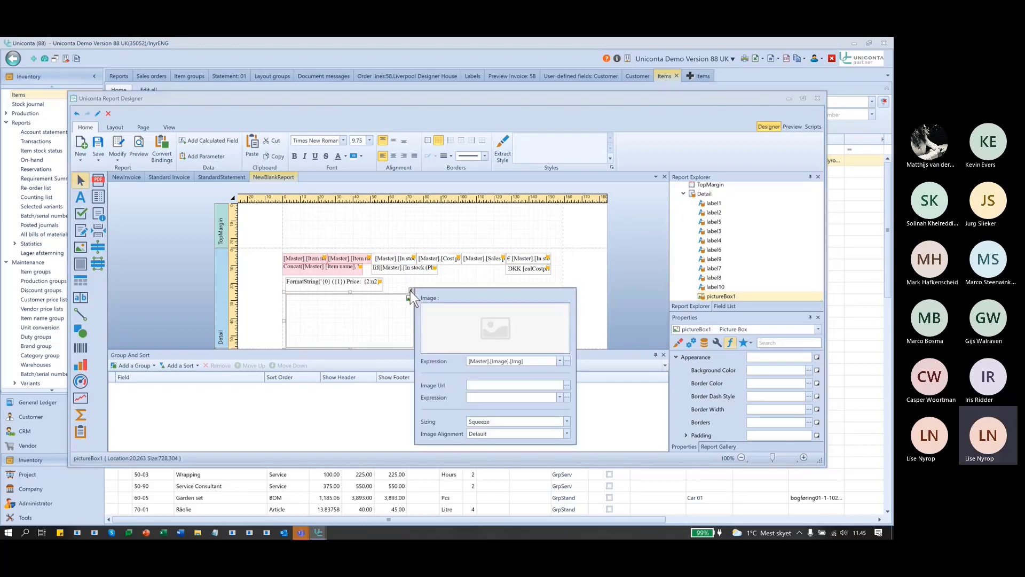
left_click(411, 291)
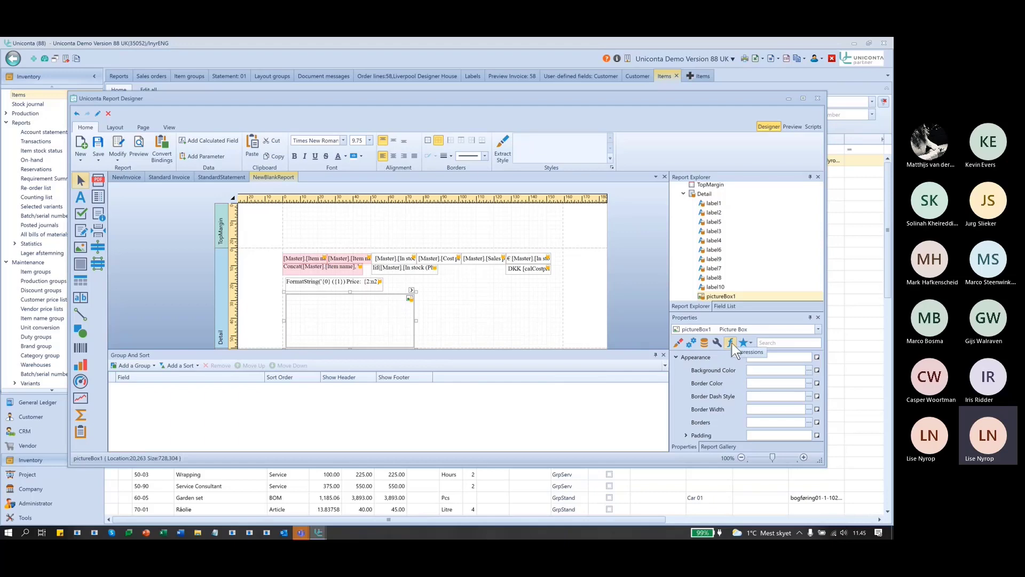
scroll(710, 399, "down", 1)
scroll(709, 396, "up", 1)
scroll(722, 386, "down", 5)
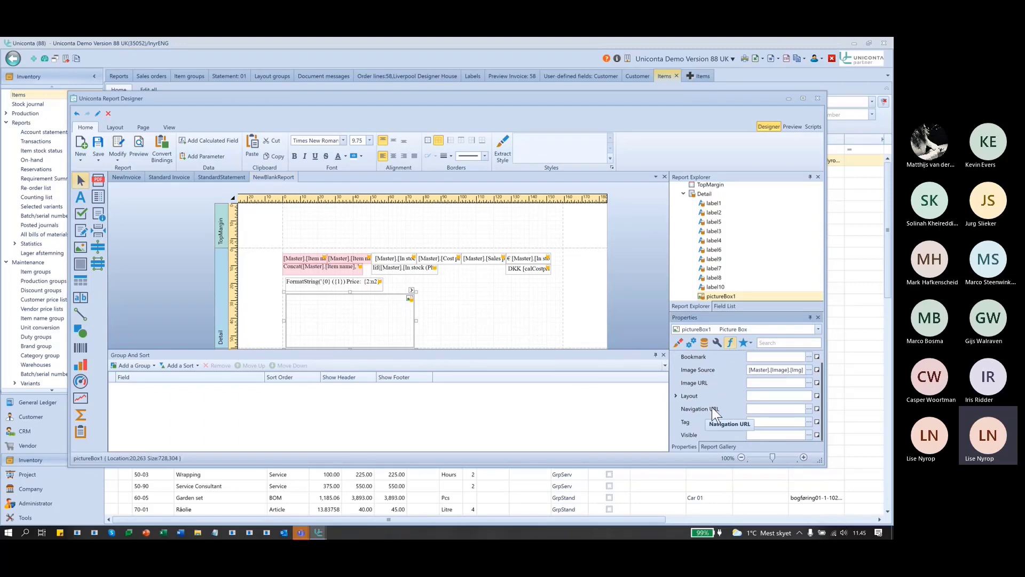
Browse the Master fields available for the picture box's Navigation URL expression, looking for one that holds a link.
left_click(809, 409)
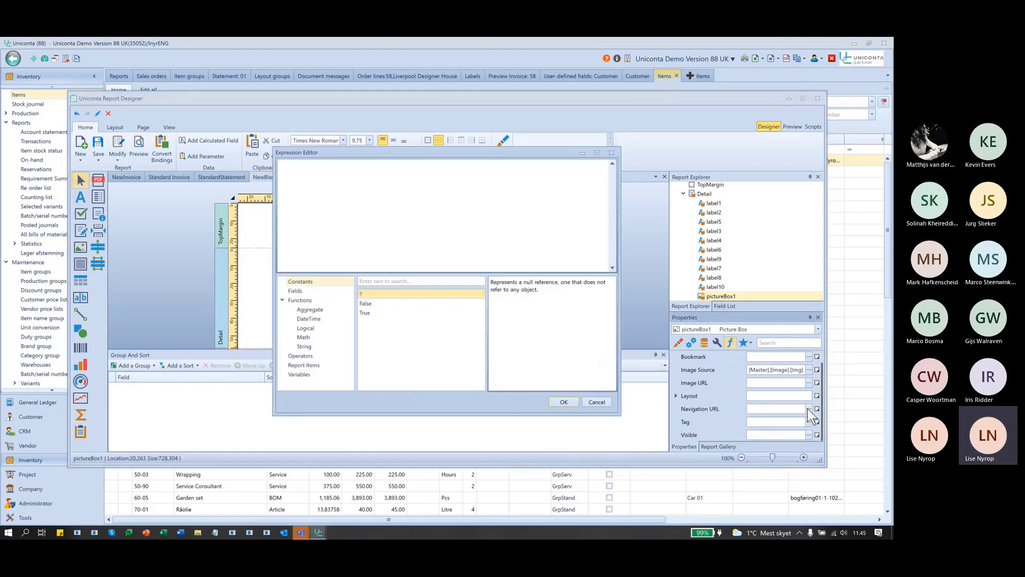
left_click(296, 293)
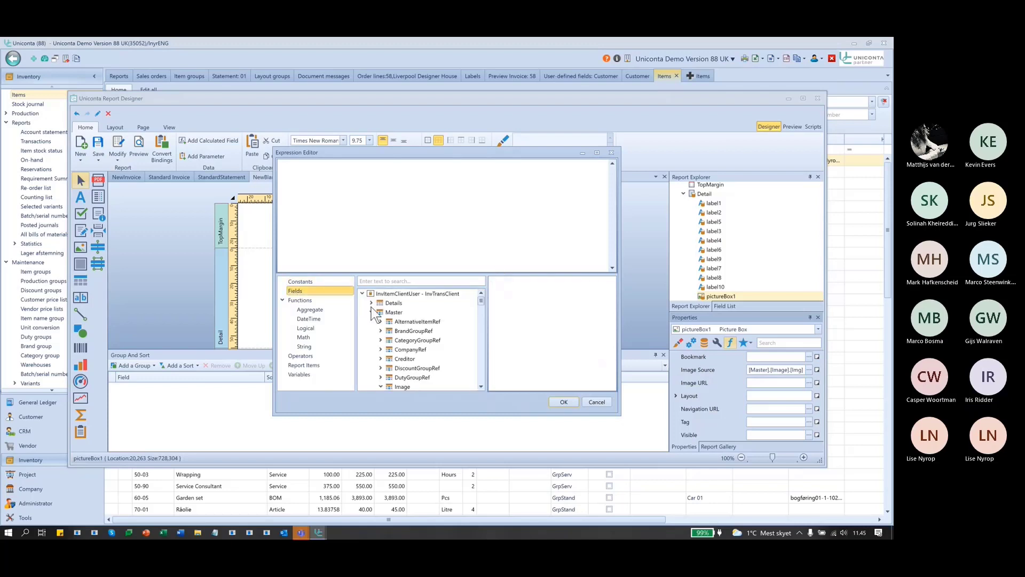
scroll(458, 366, "down", 2)
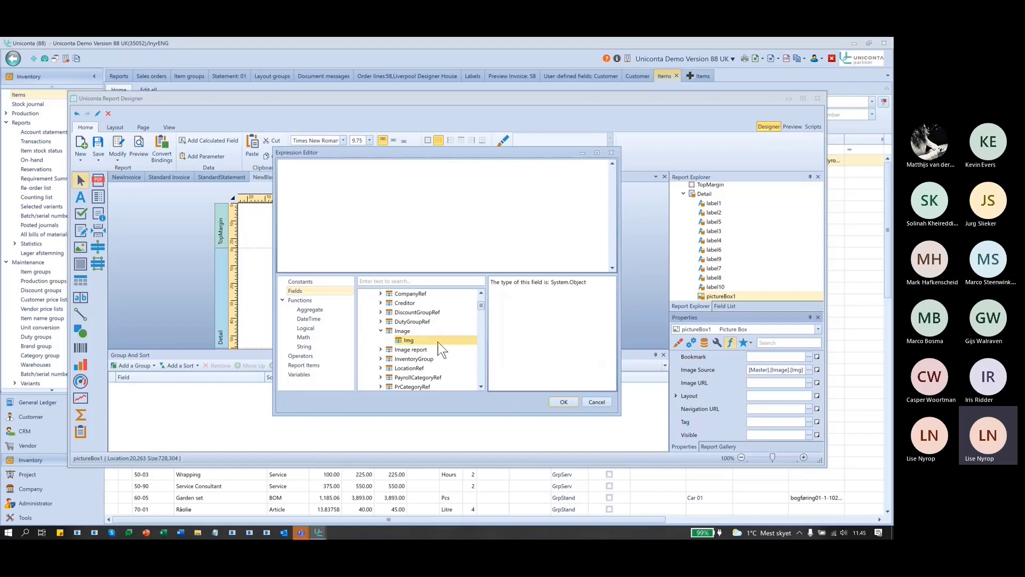
scroll(451, 344, "down", 1)
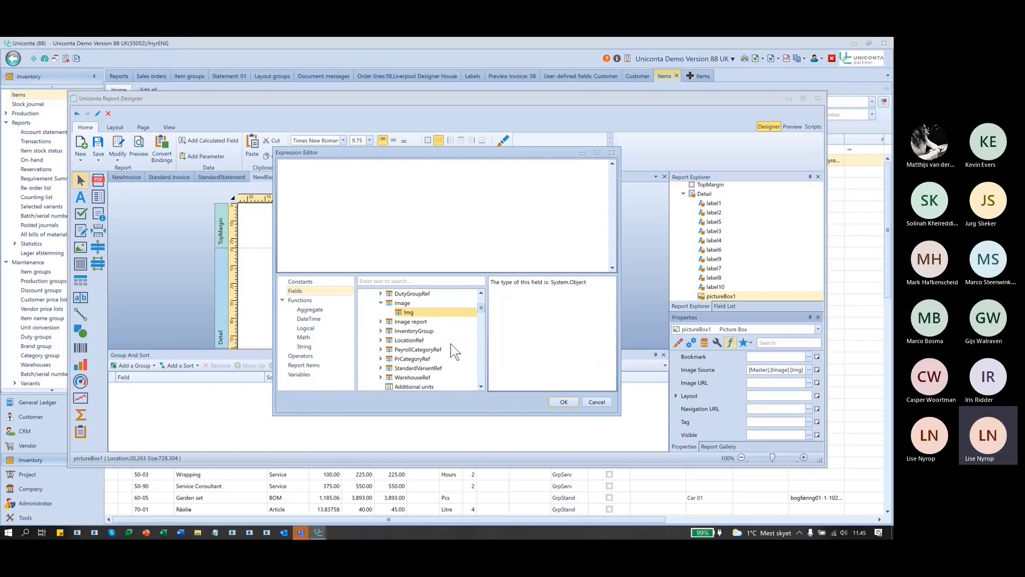
scroll(450, 344, "down", 1)
scroll(450, 344, "down", 1)
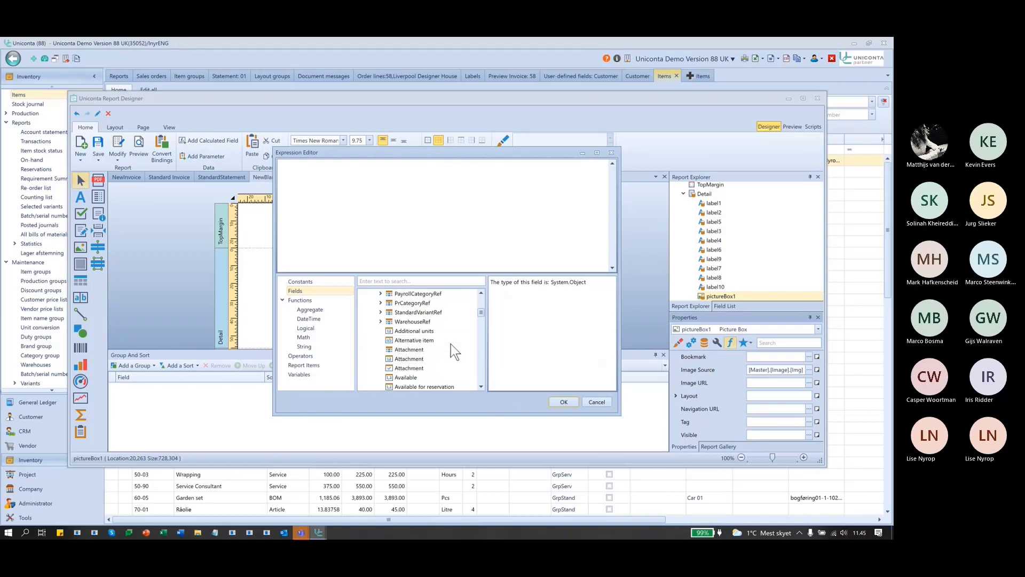
scroll(450, 344, "down", 1)
scroll(450, 344, "down", 2)
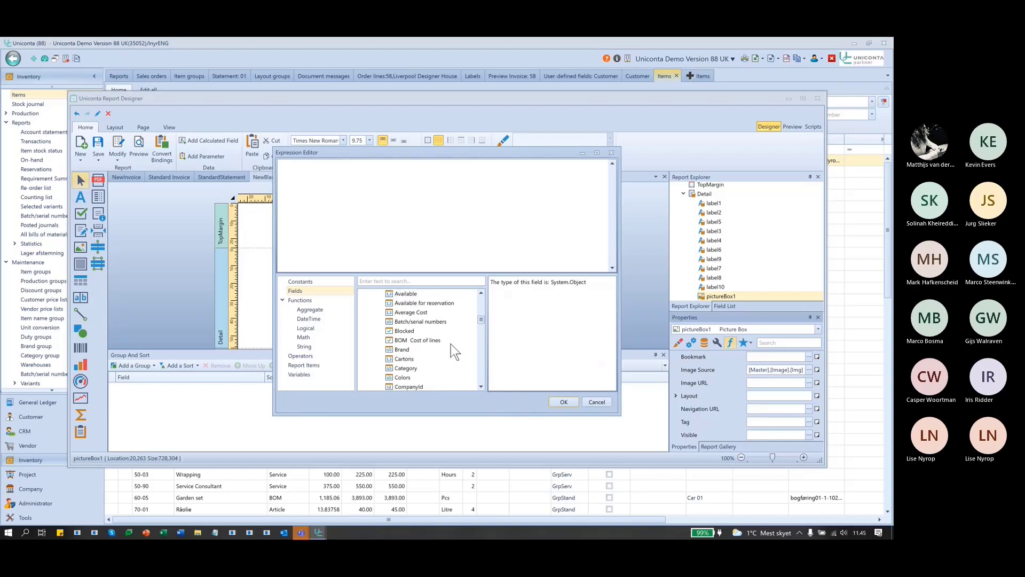
scroll(450, 344, "down", 5)
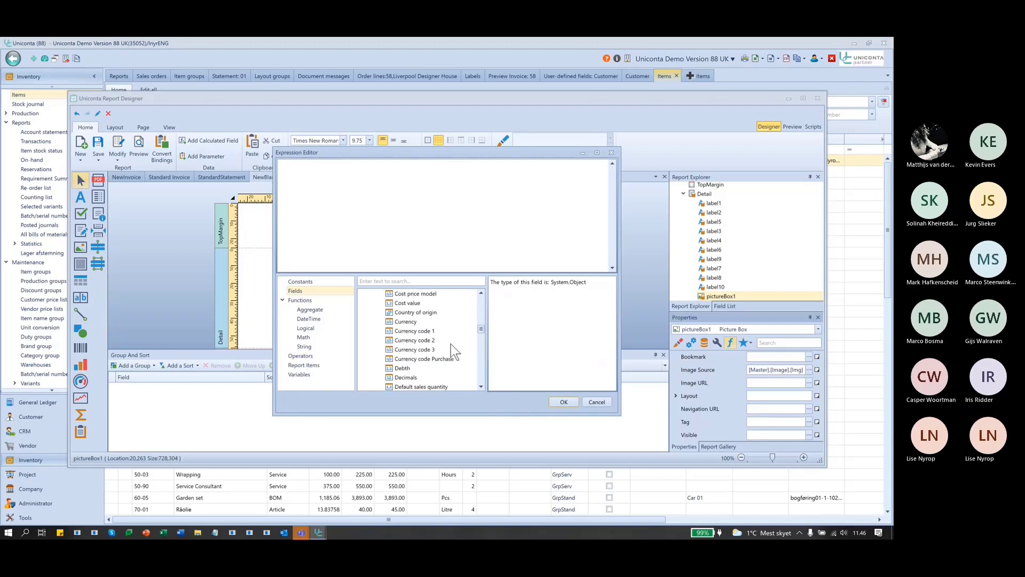
scroll(451, 344, "down", 2)
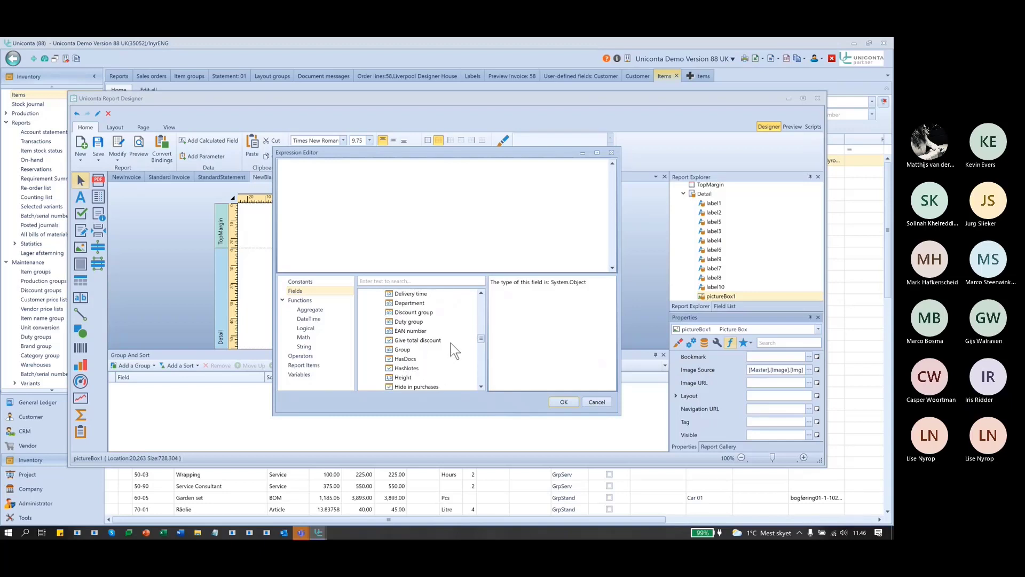
scroll(451, 343, "down", 4)
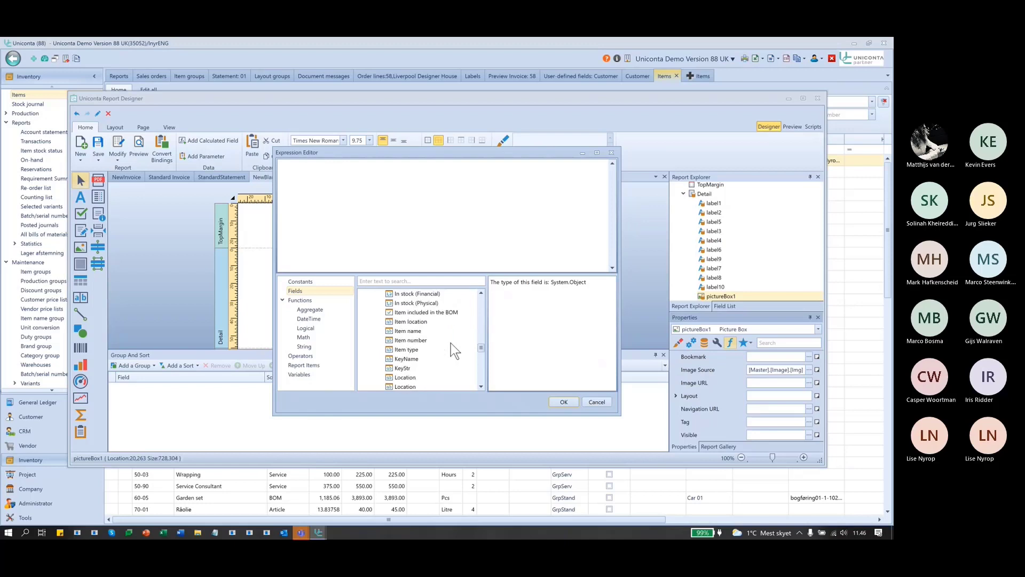
scroll(451, 343, "down", 4)
scroll(451, 342, "down", 4)
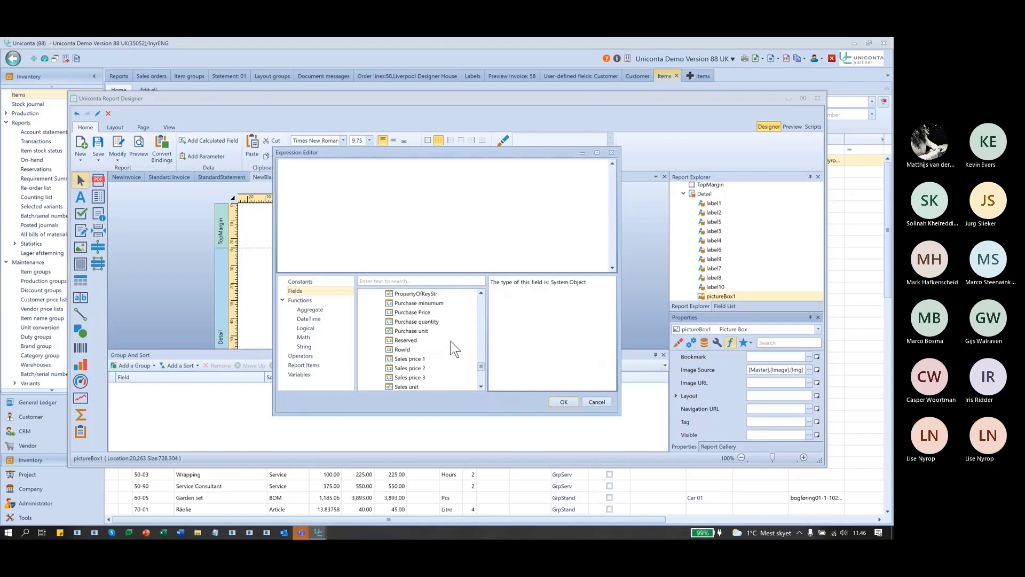
scroll(450, 340, "down", 6)
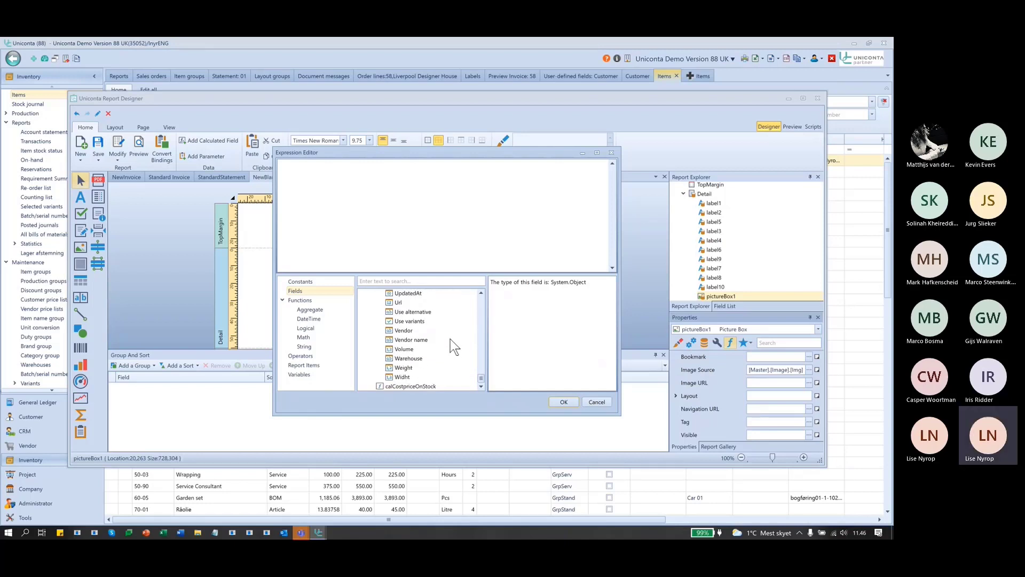
scroll(435, 318, "up", 2)
Search the fields for "lin", clear the search and close the Expression Editor without setting an expression.
left_click(430, 280)
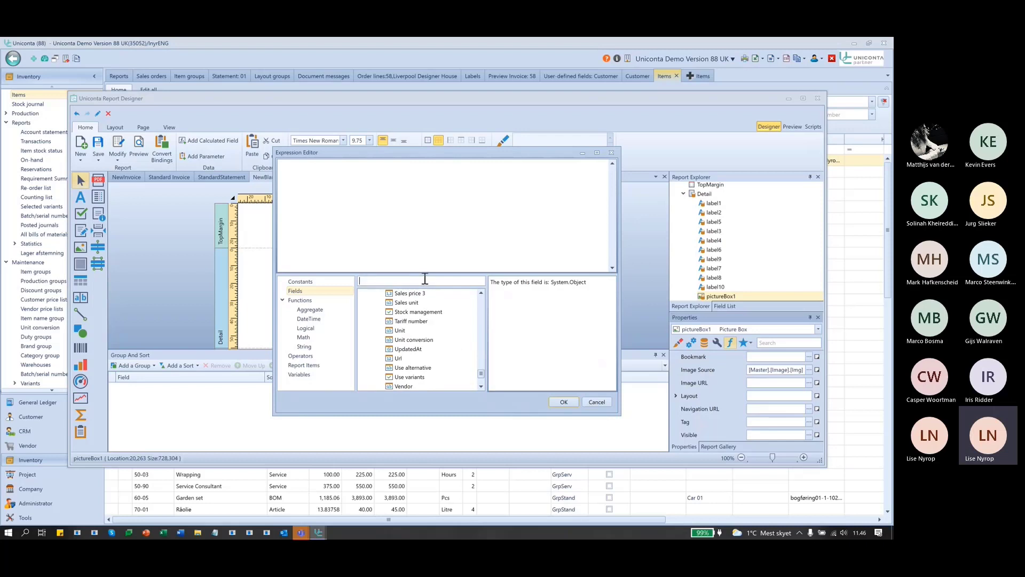
type("lin")
key("BackSpace")
key("BackSpace")
key("BackSpace")
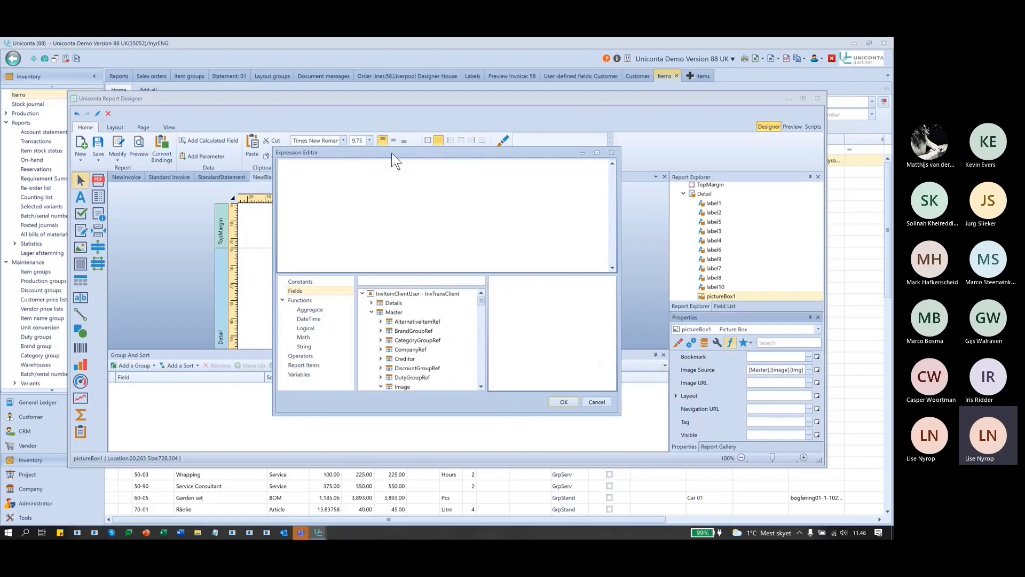
left_click_drag(392, 153, 562, 179)
left_click(780, 180)
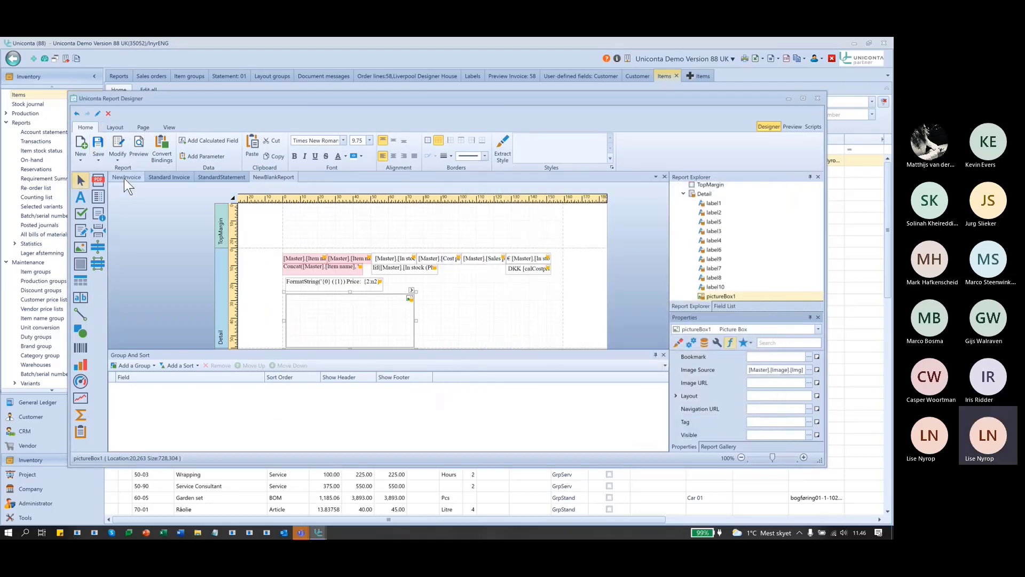
Open the NewInvoice report and check the expressions of the URL picture box beside the item number for its Navigation URL.
left_click(125, 177)
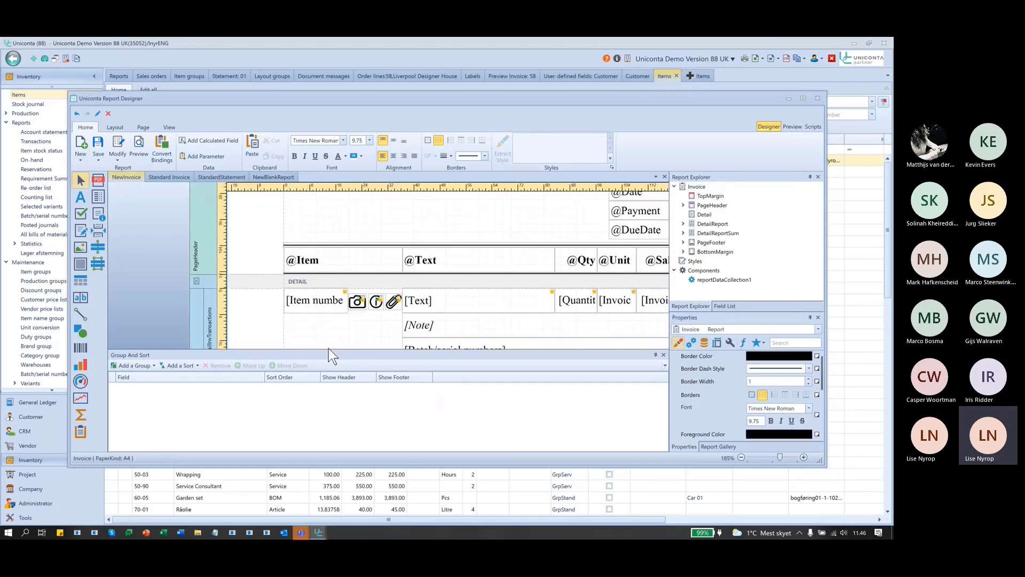
left_click(376, 302)
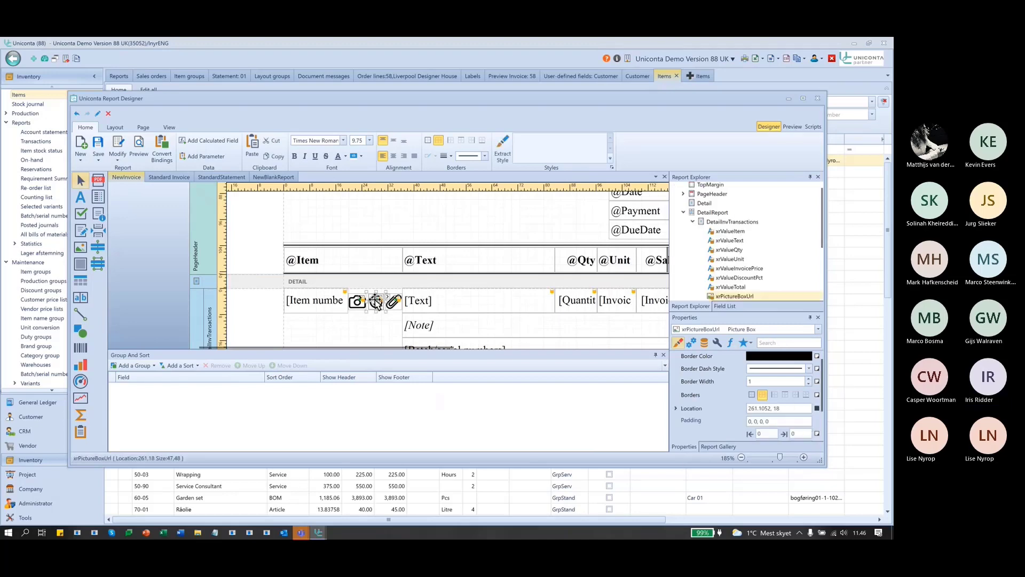
left_click(703, 344)
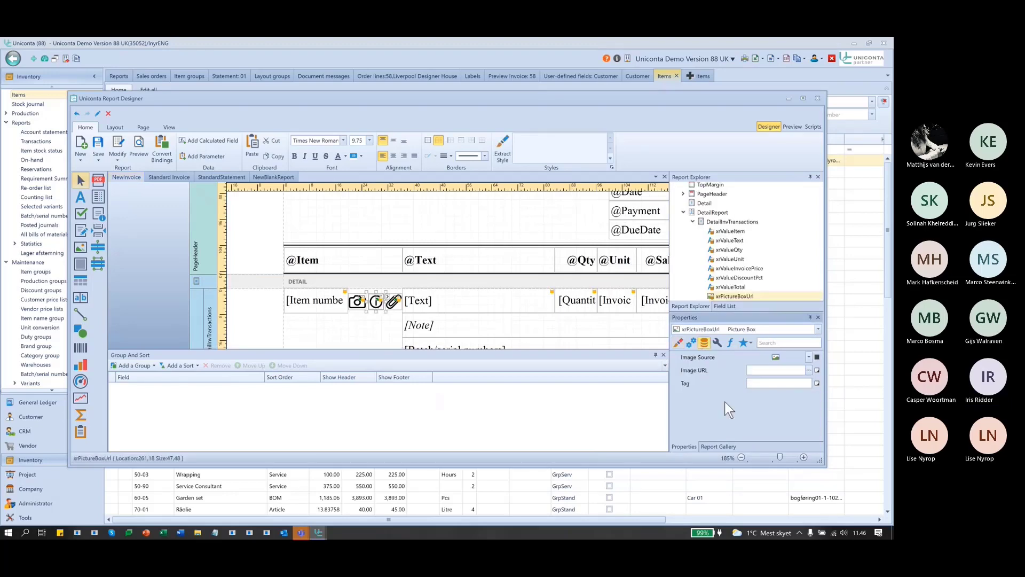
left_click(730, 343)
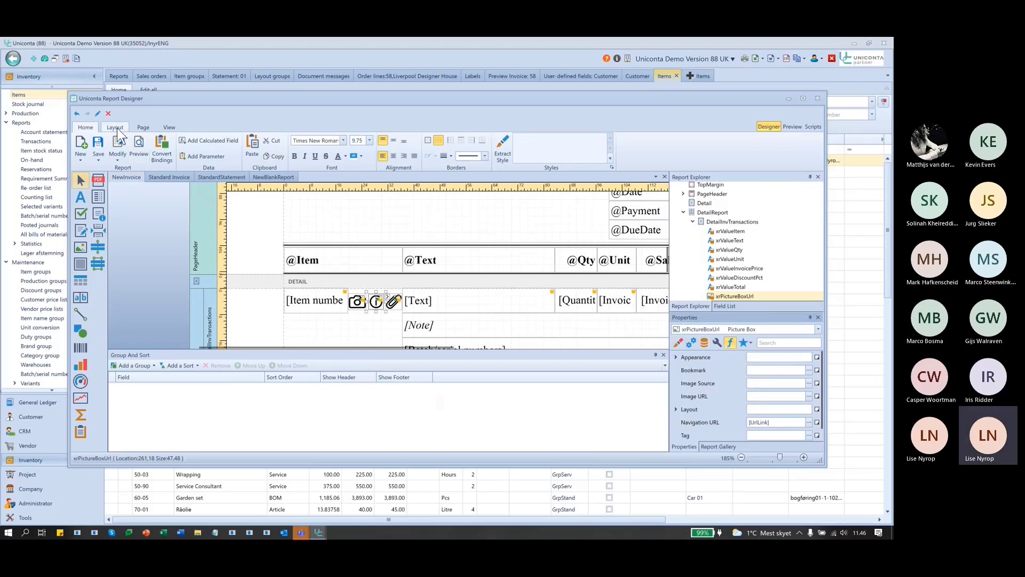
Return to NewBlankReport and try to enter url directly as the picture box's Navigation URL expression, clearing it again.
left_click(273, 177)
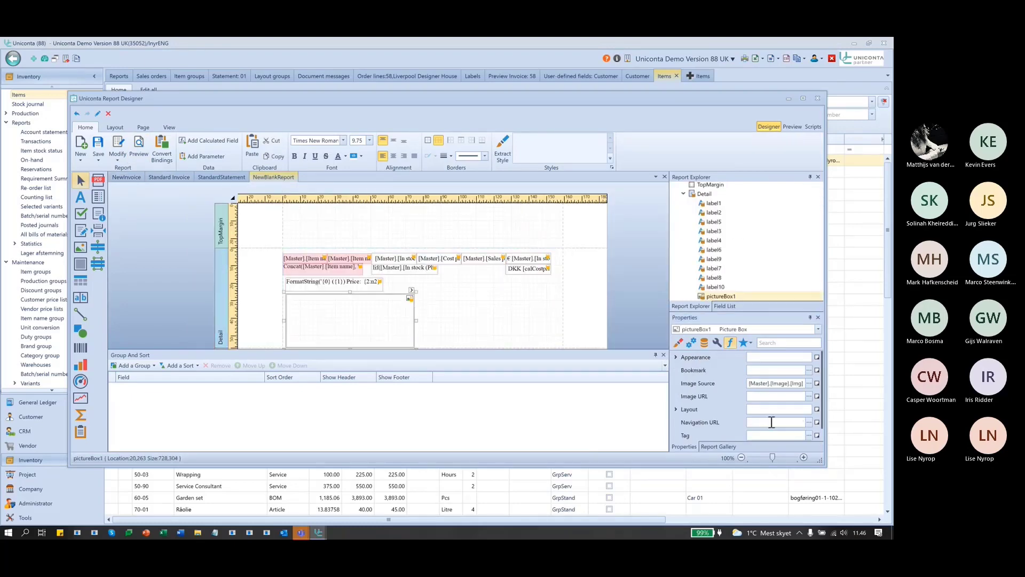
left_click(771, 421)
type("url")
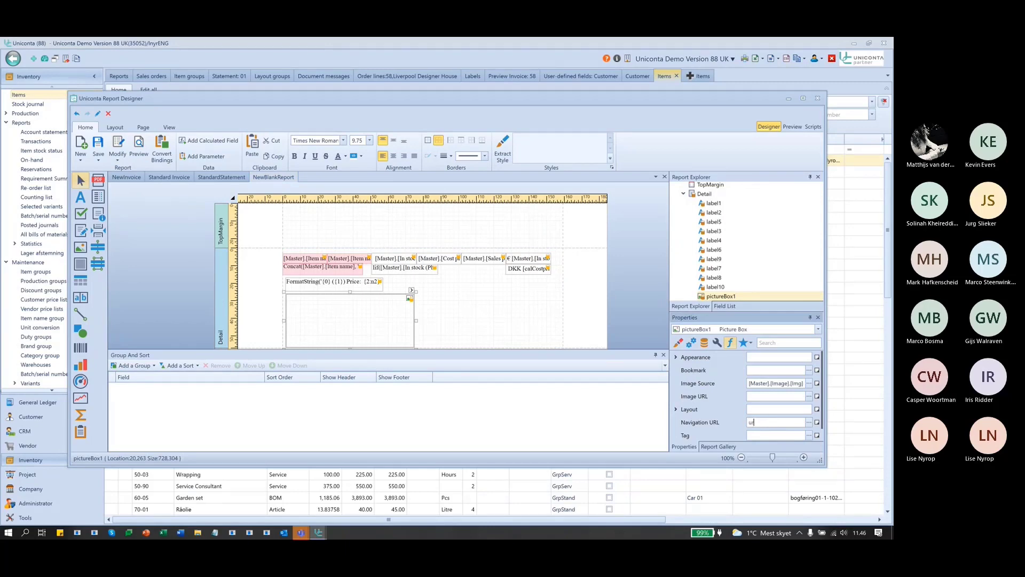
double_click(759, 422)
key("BackSpace")
Try to find the url field for the picture box's Navigation URL in the Expression Editor.
left_click(809, 422)
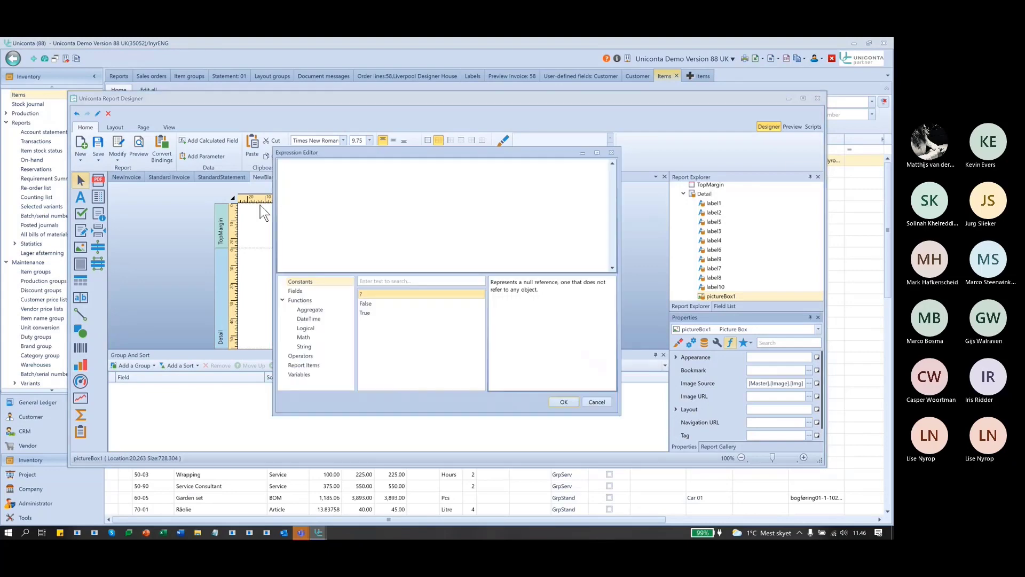
left_click(302, 290)
left_click(383, 281)
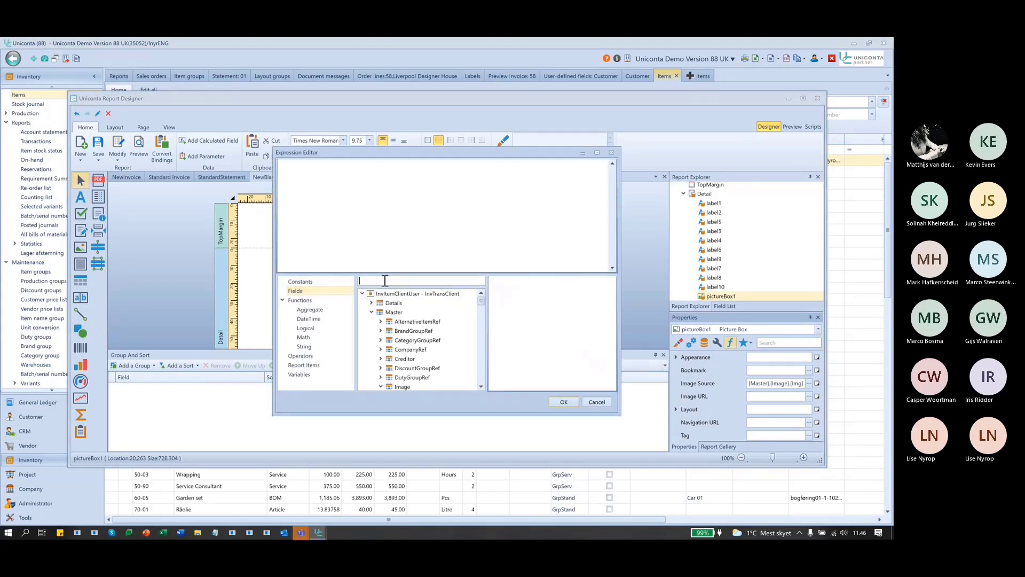
type("url")
key("Return")
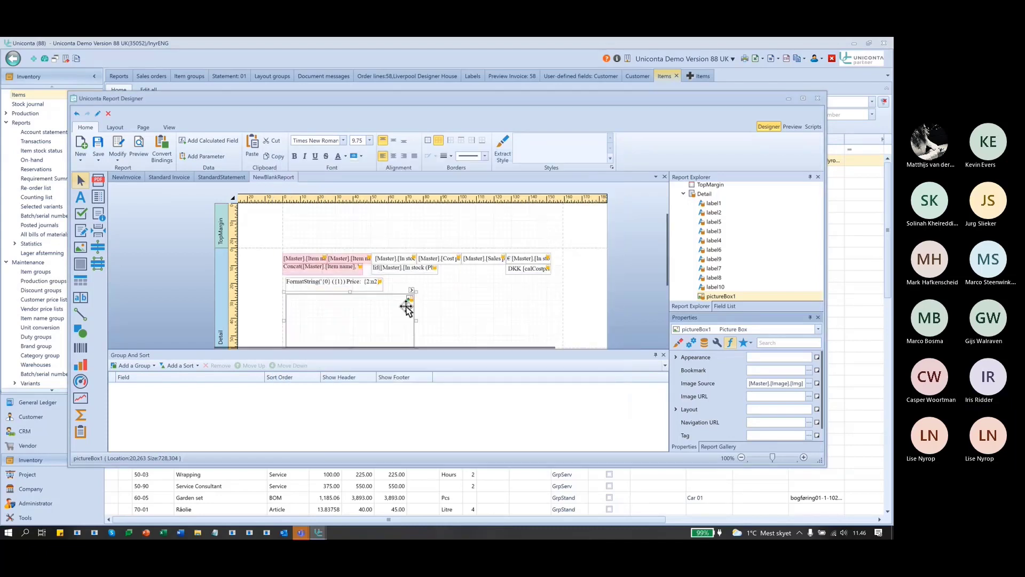
Reselect the picture box in the Detail band and check its image and URL expressions.
left_click(501, 319)
left_click(376, 300)
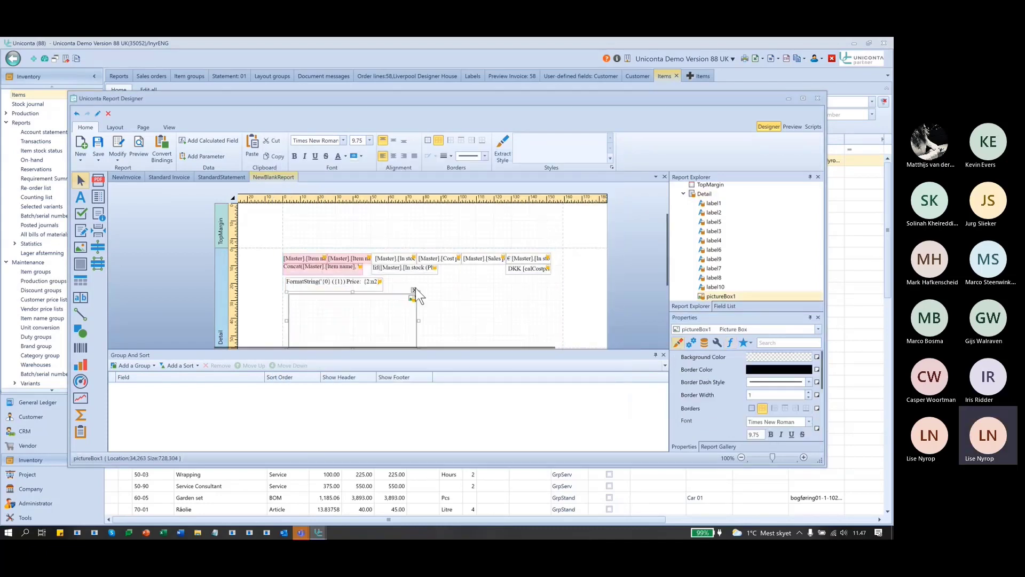
left_click(414, 290)
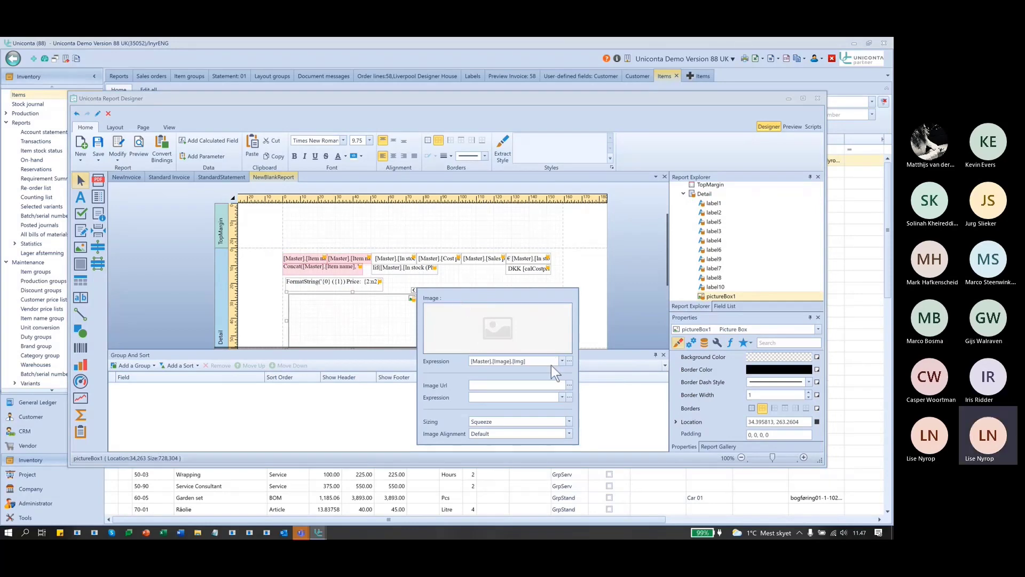
left_click(731, 343)
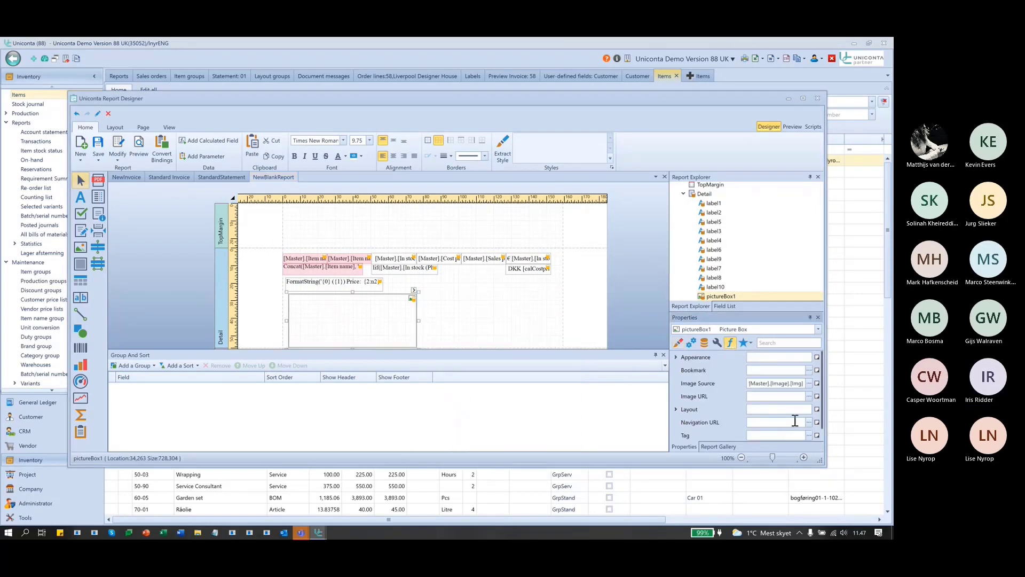
Open the Expression Editor for the picture box's Navigation URL and search the fields for "url".
left_click(793, 423)
left_click(809, 422)
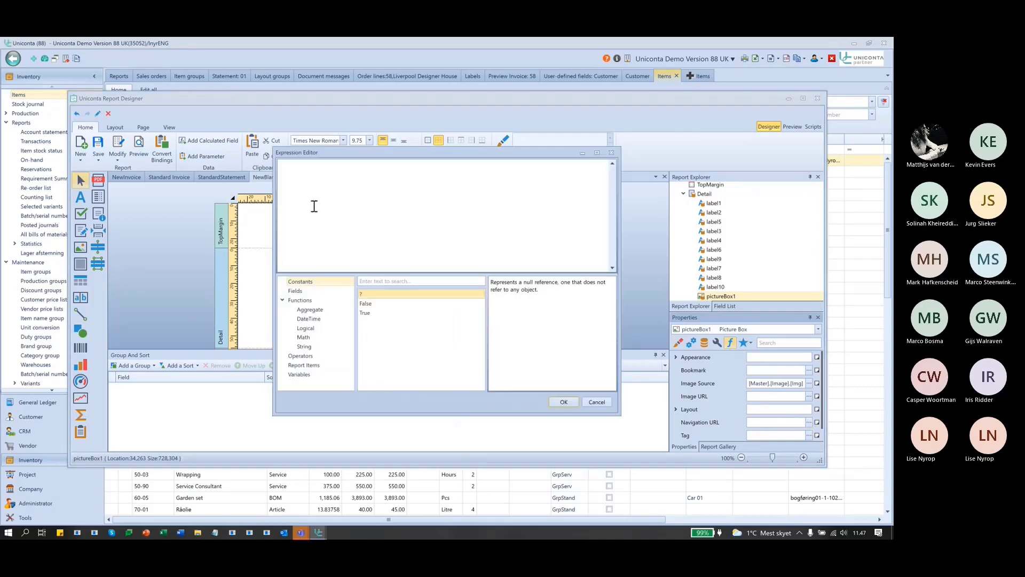
type("url")
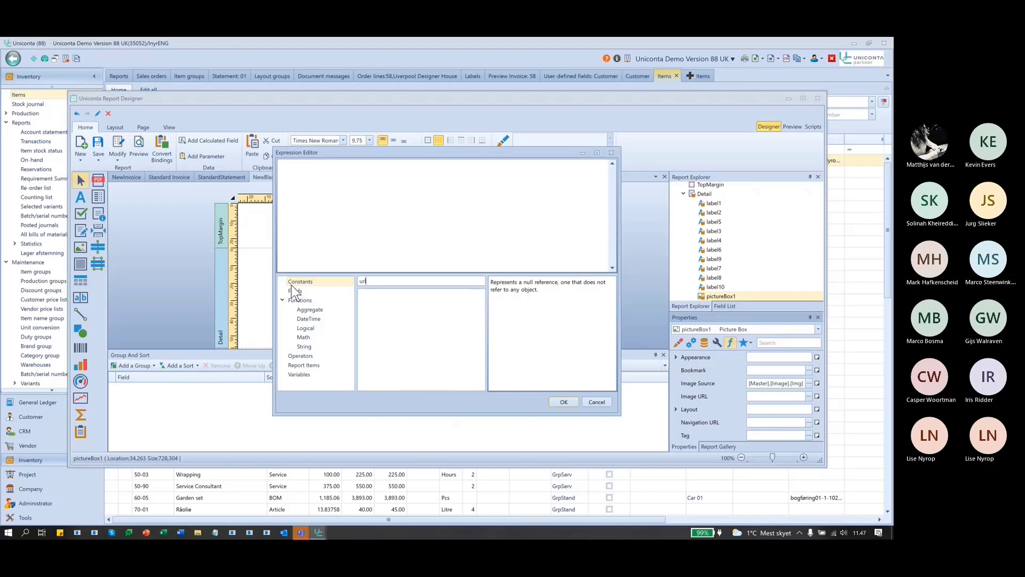
left_click(295, 291)
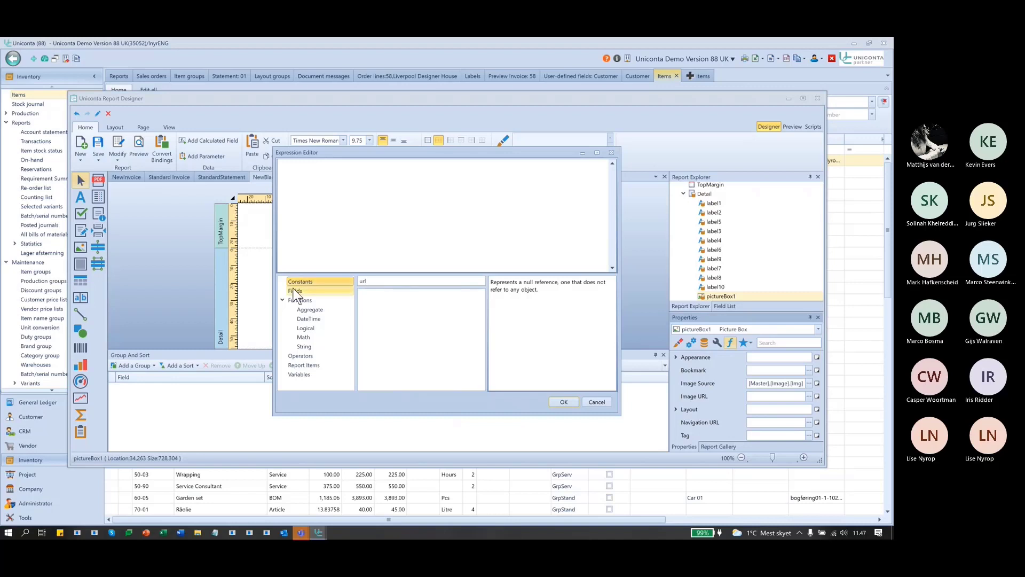
left_click(376, 284)
type("url")
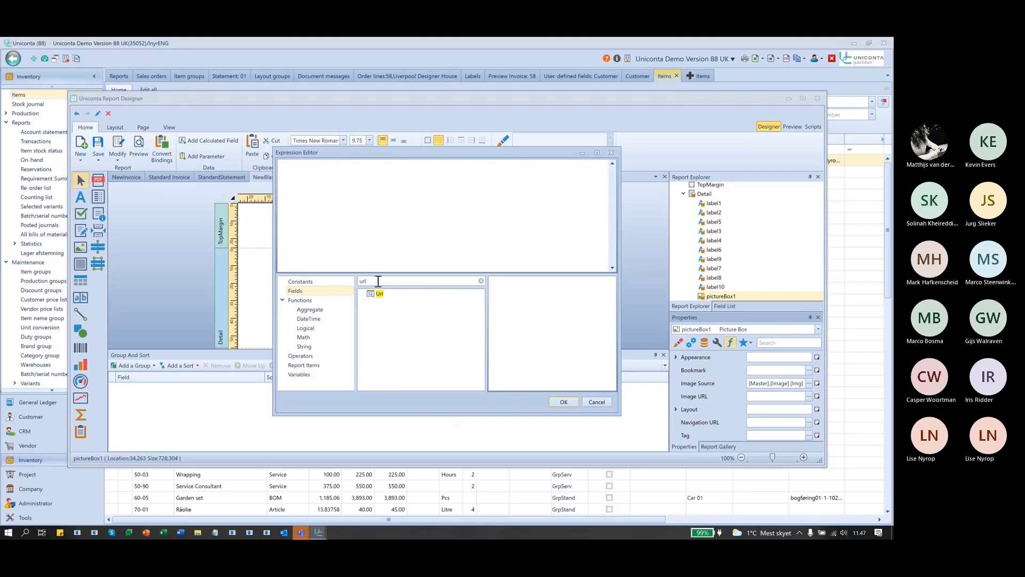
Search the fields for "l", clear the search and browse the full field list for a link field.
left_click_drag(378, 281, 338, 273)
type("l")
key("BackSpace")
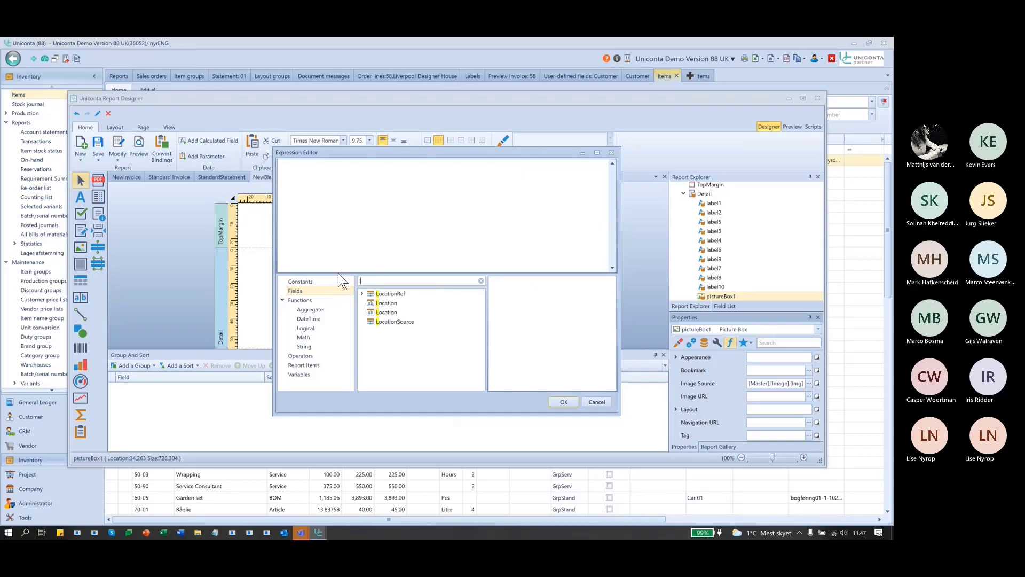
scroll(443, 361, "down", 1)
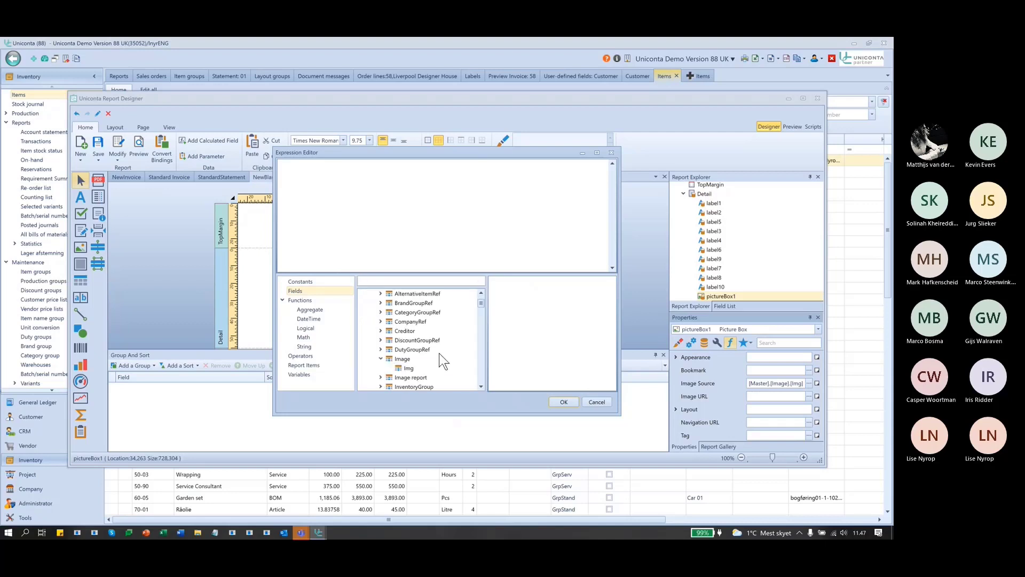
scroll(442, 358, "down", 2)
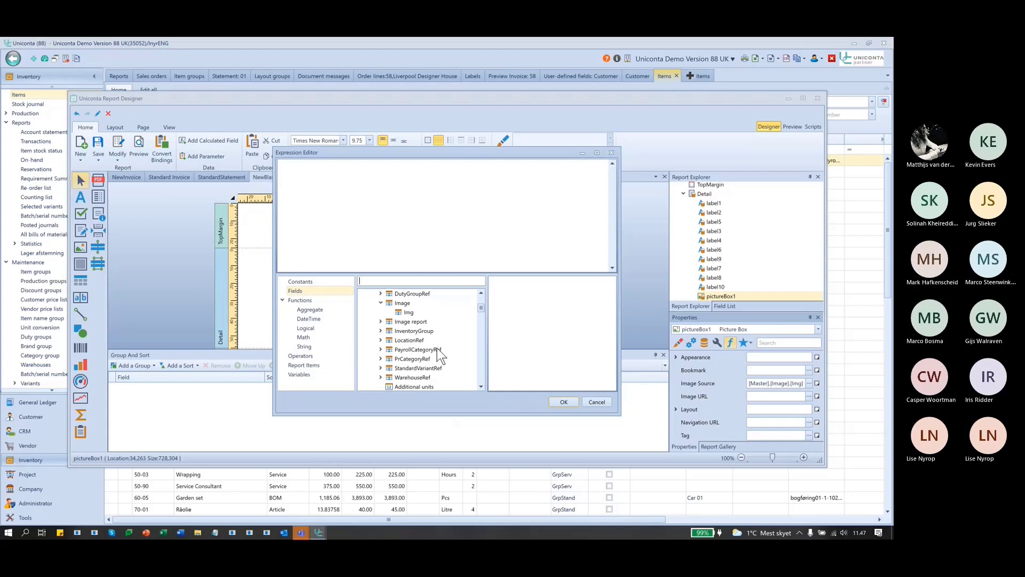
scroll(436, 347, "down", 2)
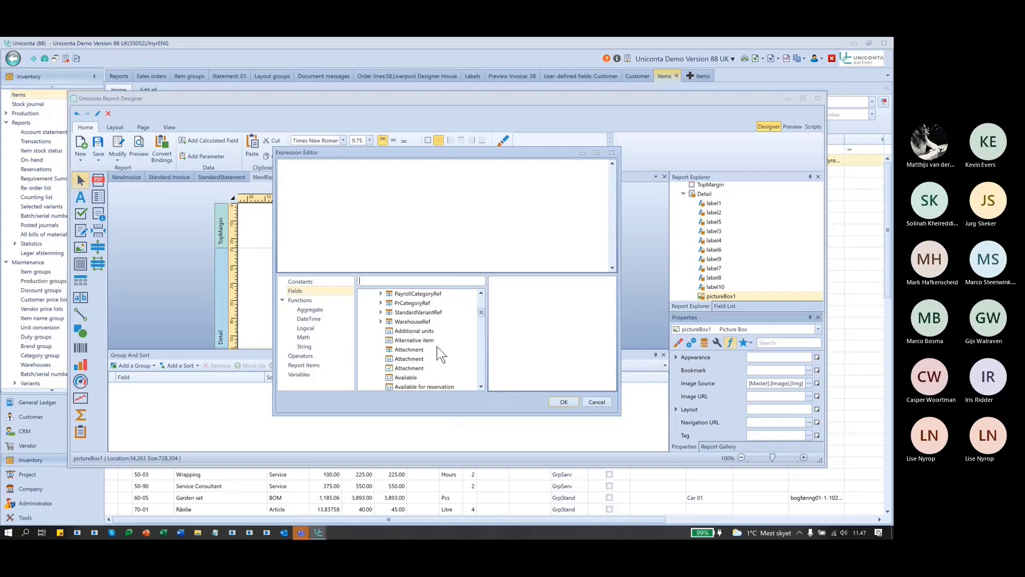
scroll(437, 346, "down", 1)
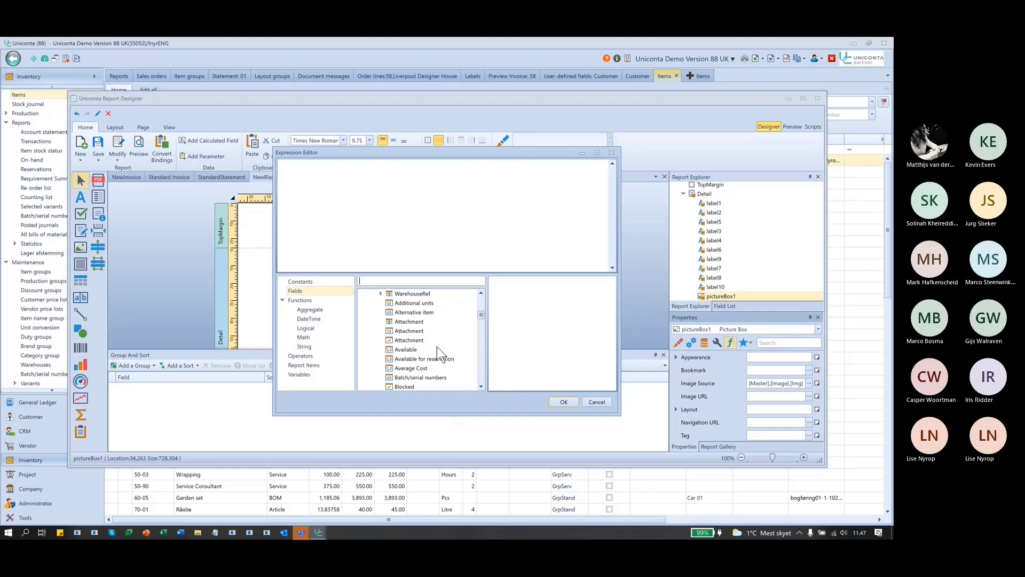
scroll(437, 346, "up", 5)
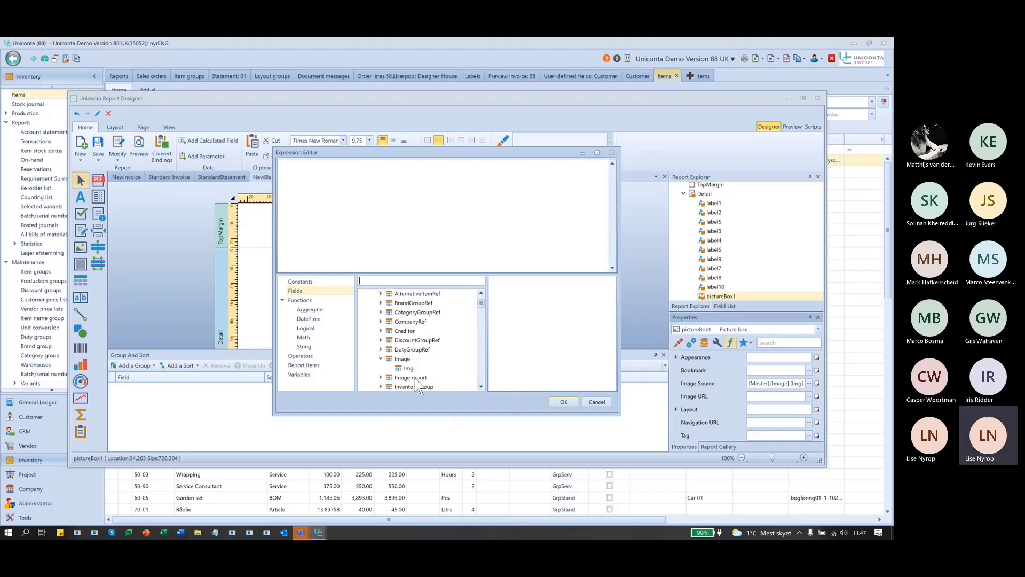
Set the picture box's Navigation URL expression to the item's Url field and try the link in the report preview.
left_click(365, 280)
type("url")
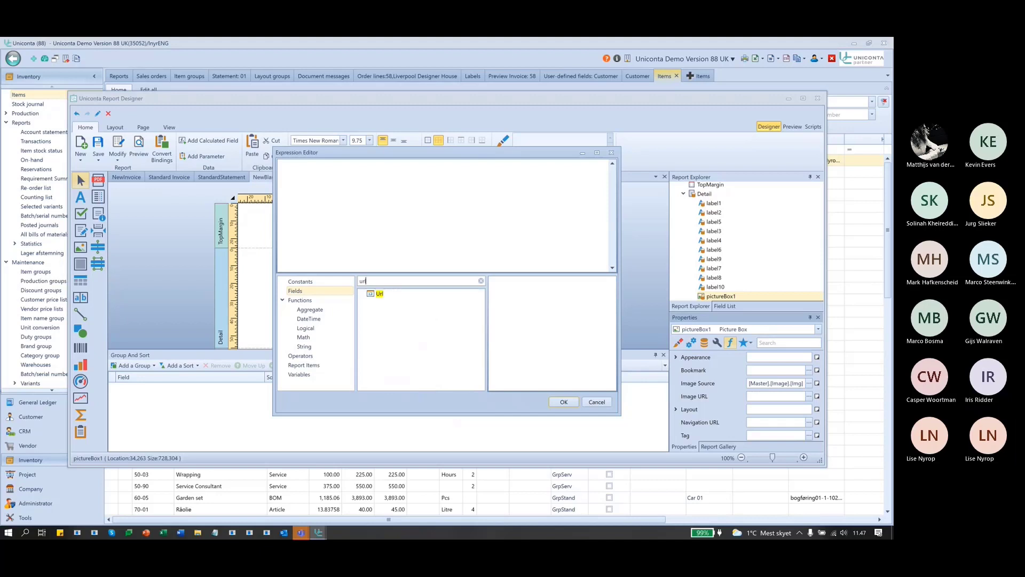
double_click(368, 294)
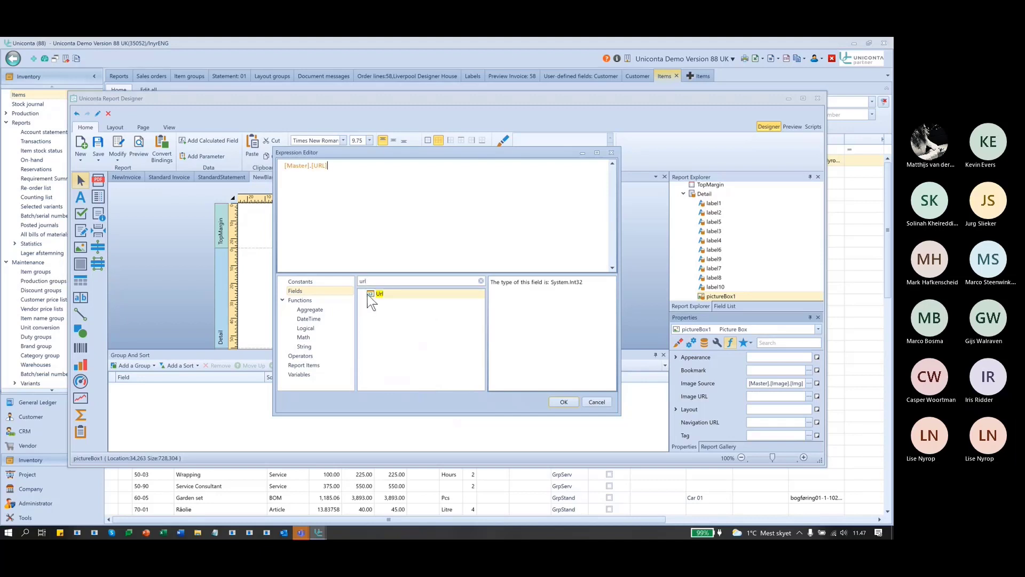
left_click(562, 401)
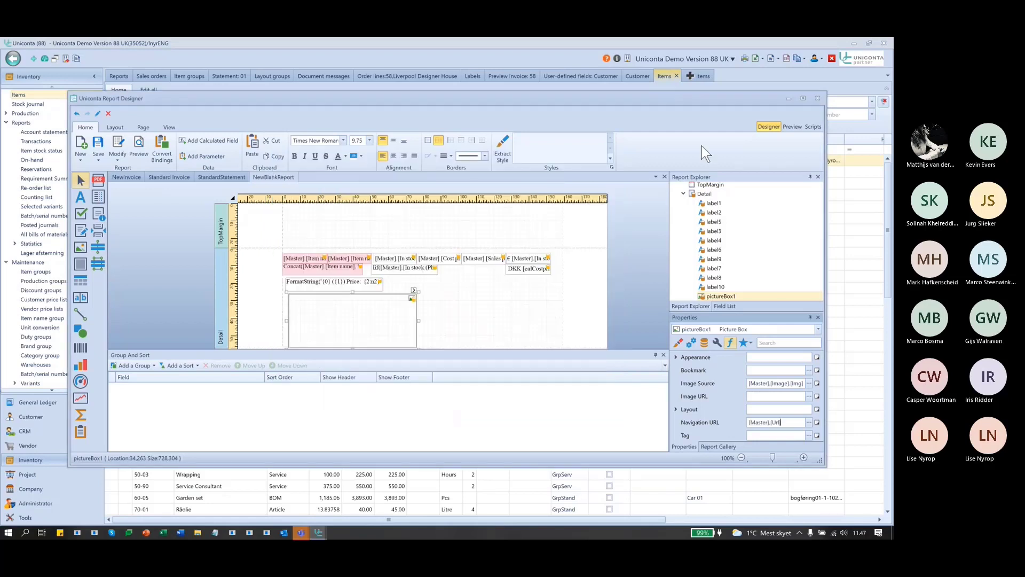
left_click(792, 127)
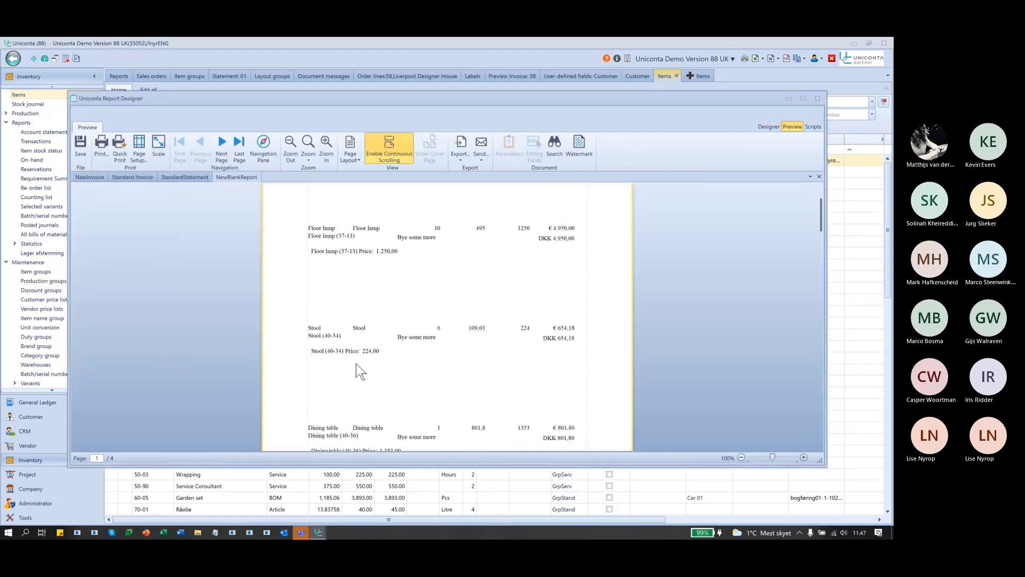
scroll(360, 371, "down", 3)
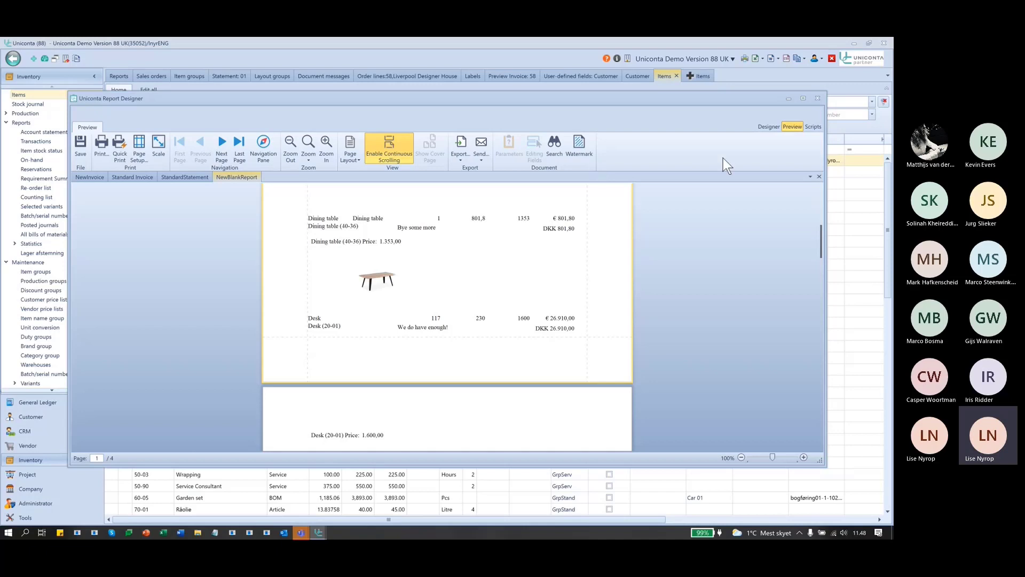
In the NewInvoice report, compare the Navigation URL expressions of the attachment, URL and photo picture boxes beside the item number.
left_click(769, 127)
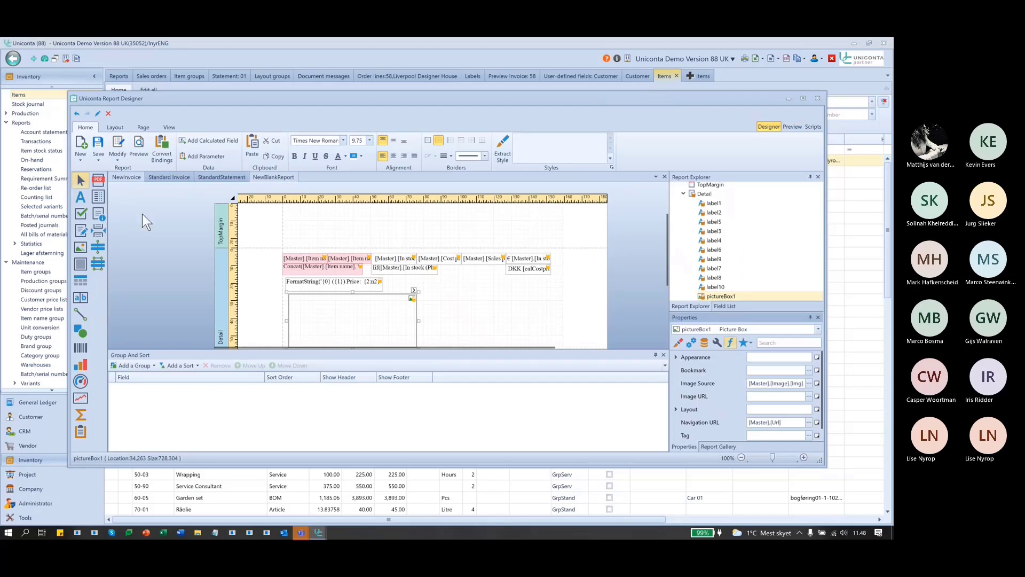
left_click(123, 177)
left_click(393, 302)
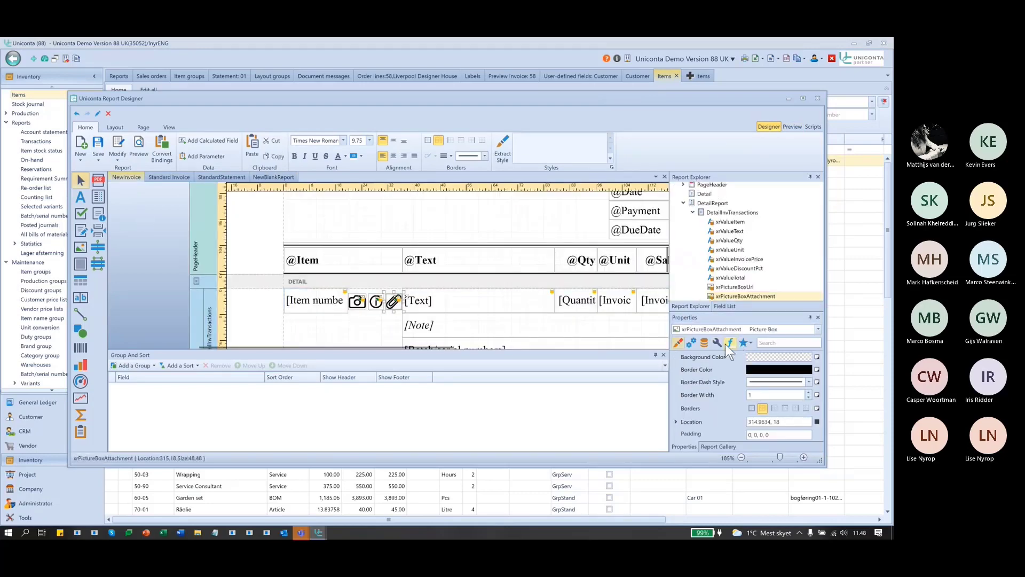
left_click(729, 343)
scroll(768, 412, "down", 2)
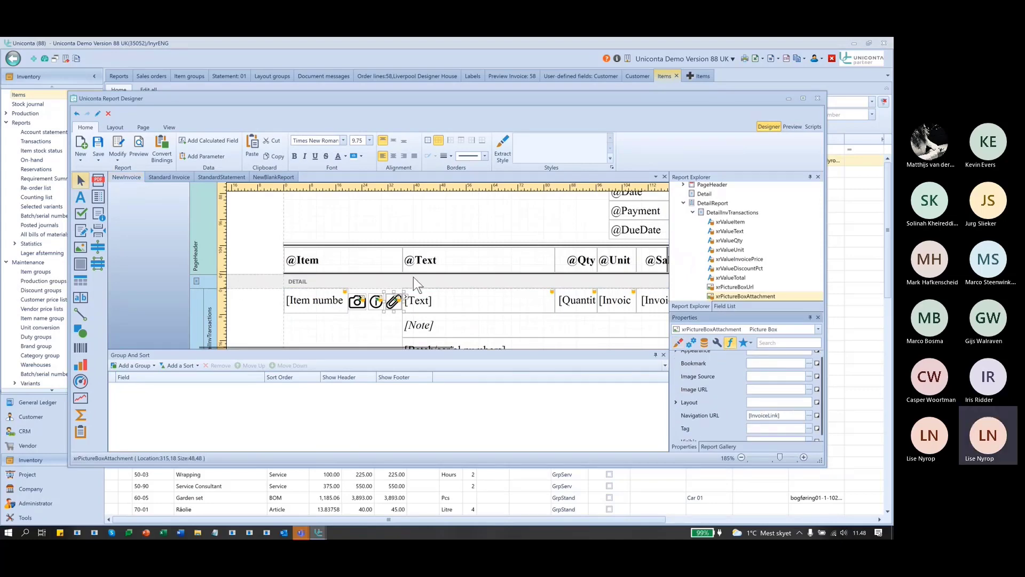
left_click(378, 302)
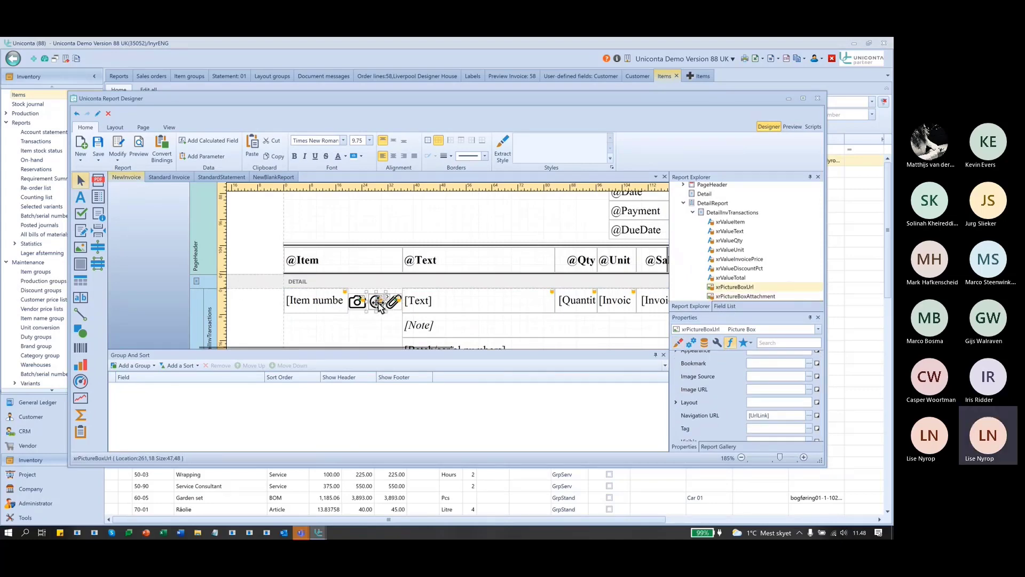
left_click(361, 302)
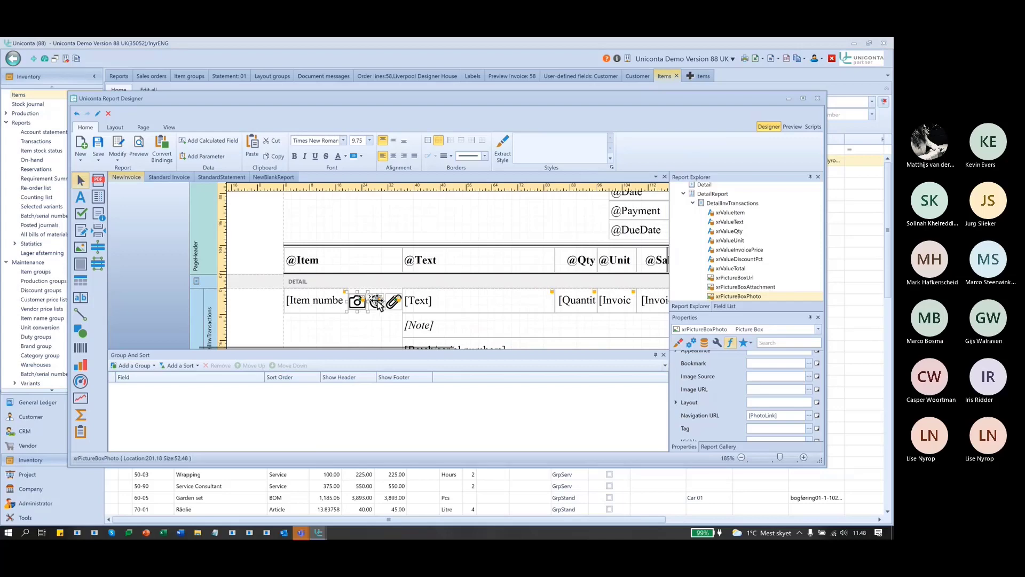
Copy [UrlLink] from NewInvoice's URL picture box into the Navigation URL of NewBlankReport's picture box and preview the report.
left_click(377, 302)
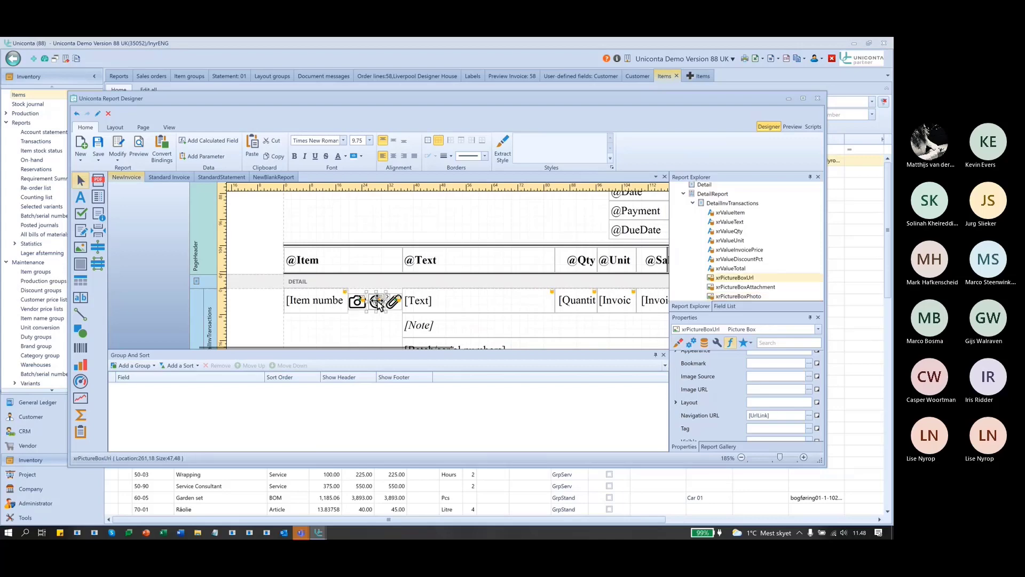
left_click(785, 415)
key("ctrl+c")
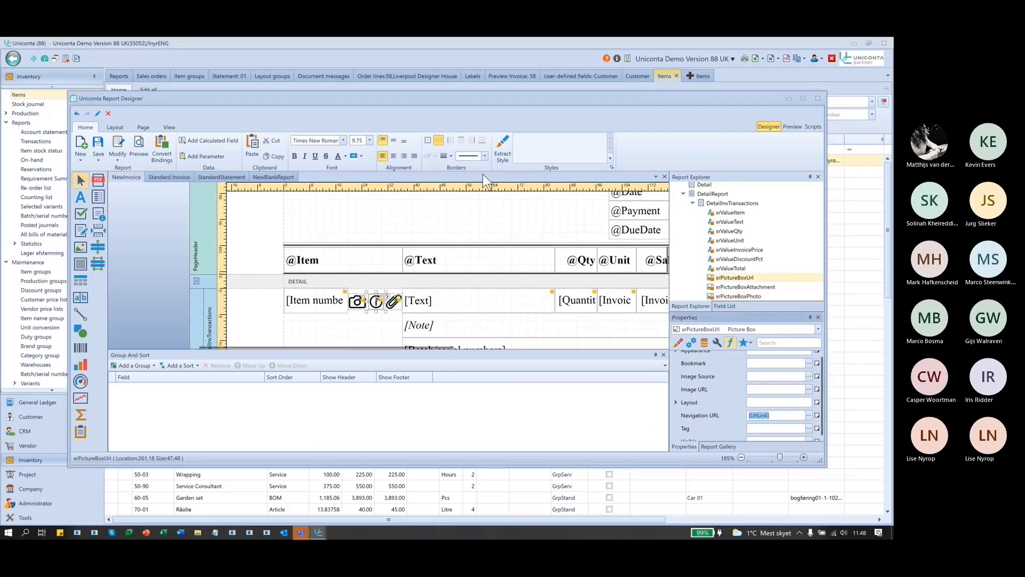
left_click(271, 177)
left_click(383, 321)
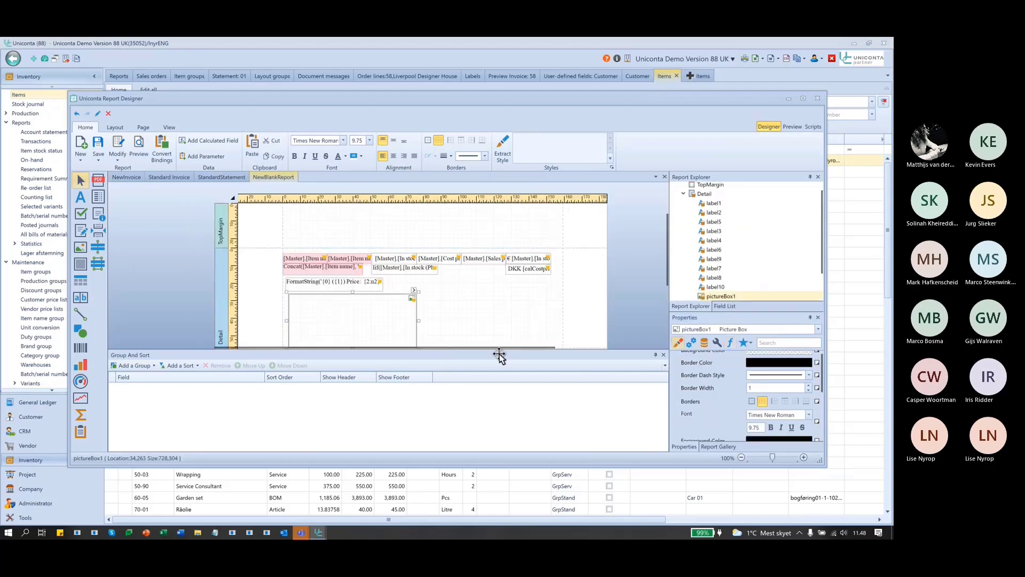
left_click(733, 343)
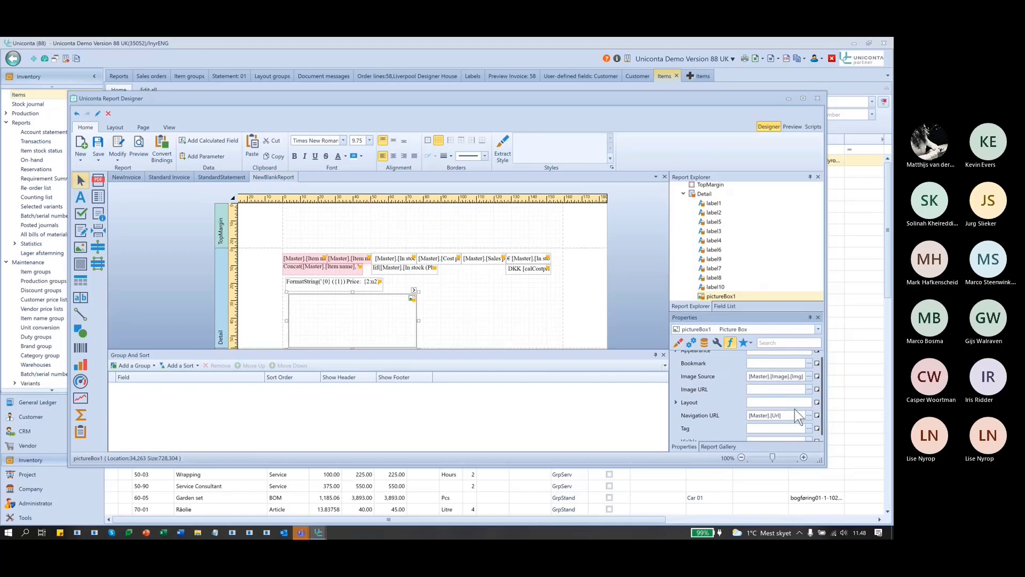
left_click_drag(761, 411, 723, 418)
key("ctrl+v")
left_click(790, 125)
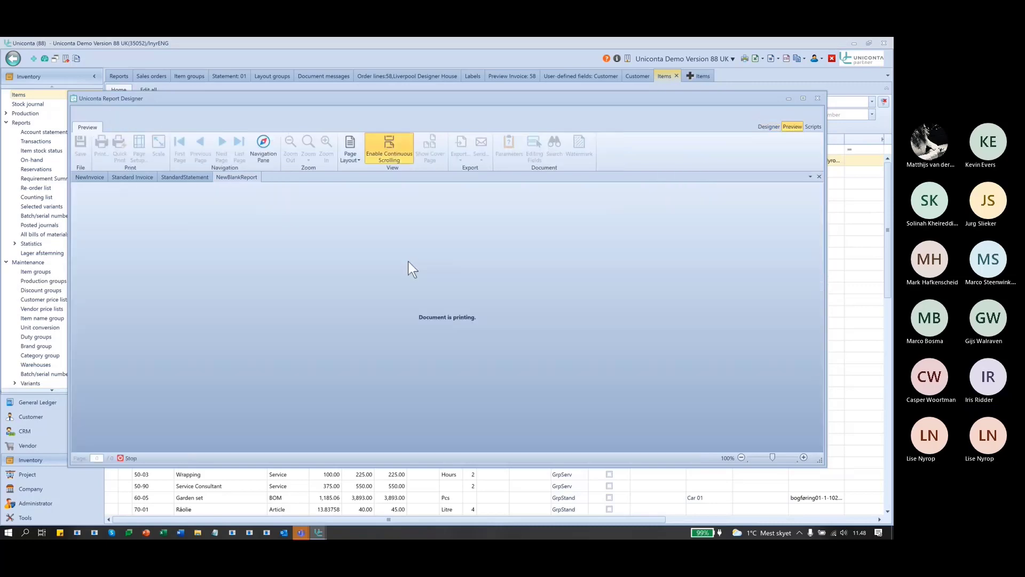
scroll(408, 263, "down", 5)
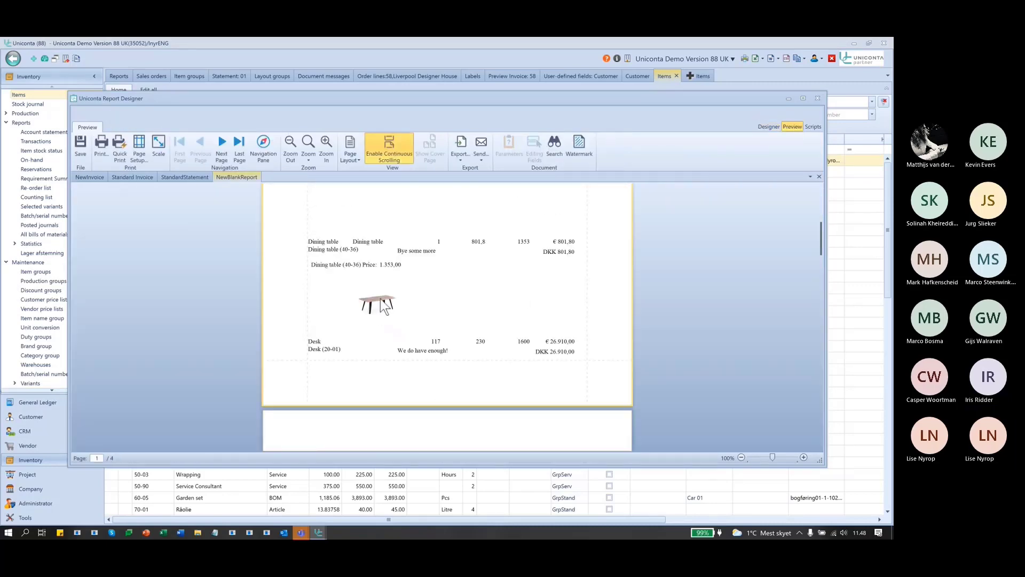
left_click(769, 126)
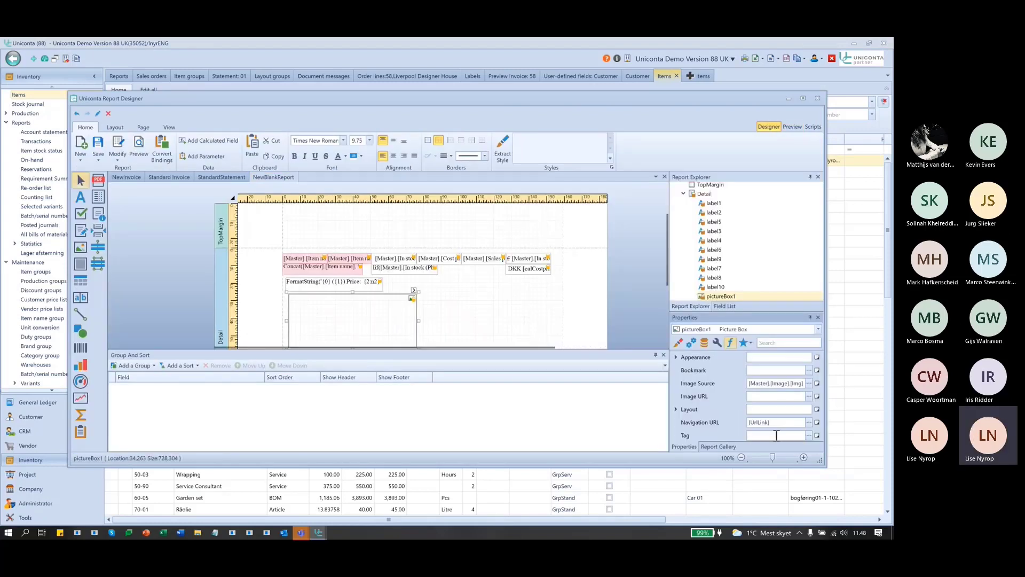
left_click(786, 423)
left_click(687, 422)
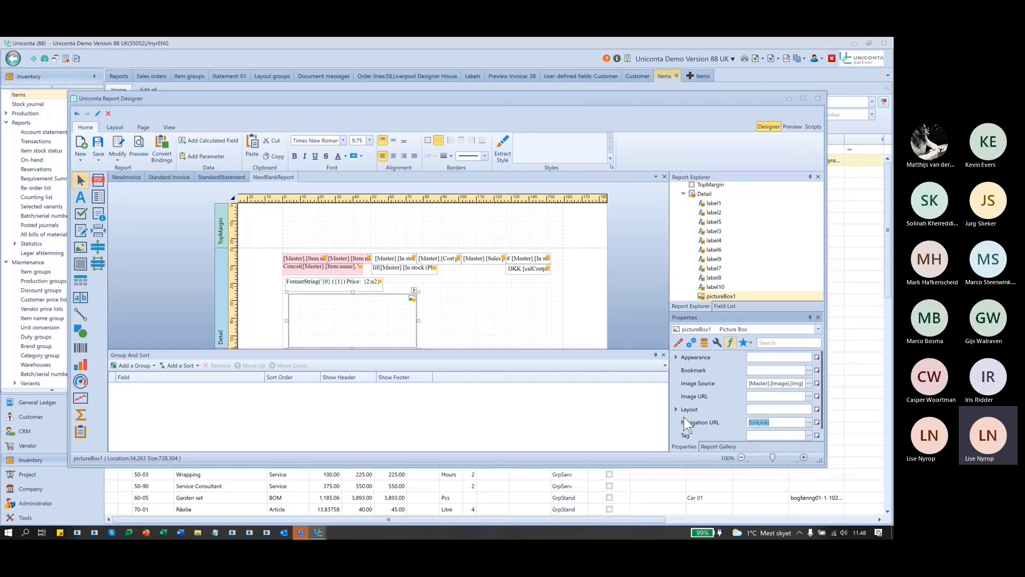
key("BackSpace")
type("w")
key("BackSpace")
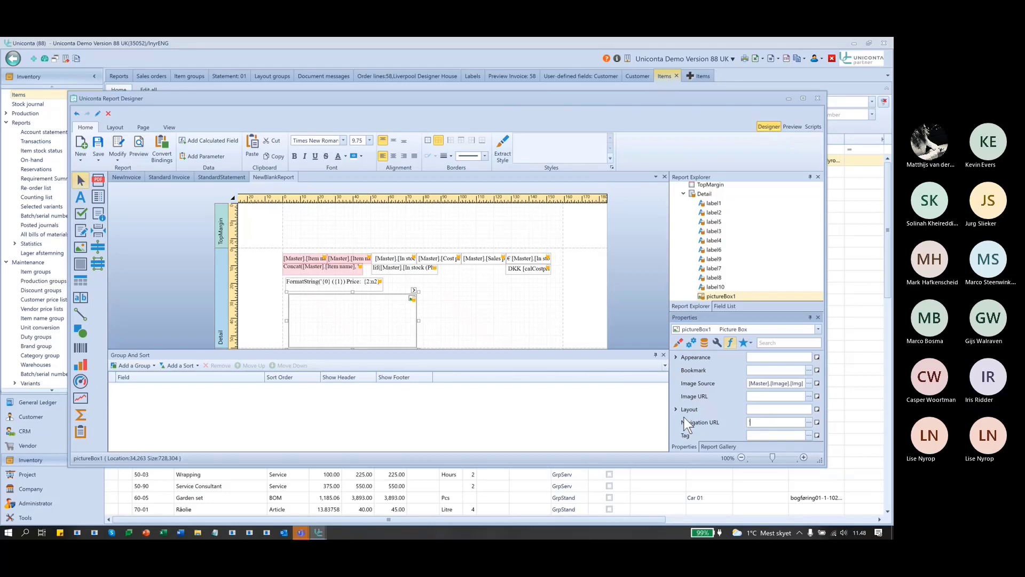
type("'http")
type("://www.unic")
type("onta.com")
type("'")
key("Tab")
Preview NewBlankReport and check the link on the dining table's photo.
left_click(793, 128)
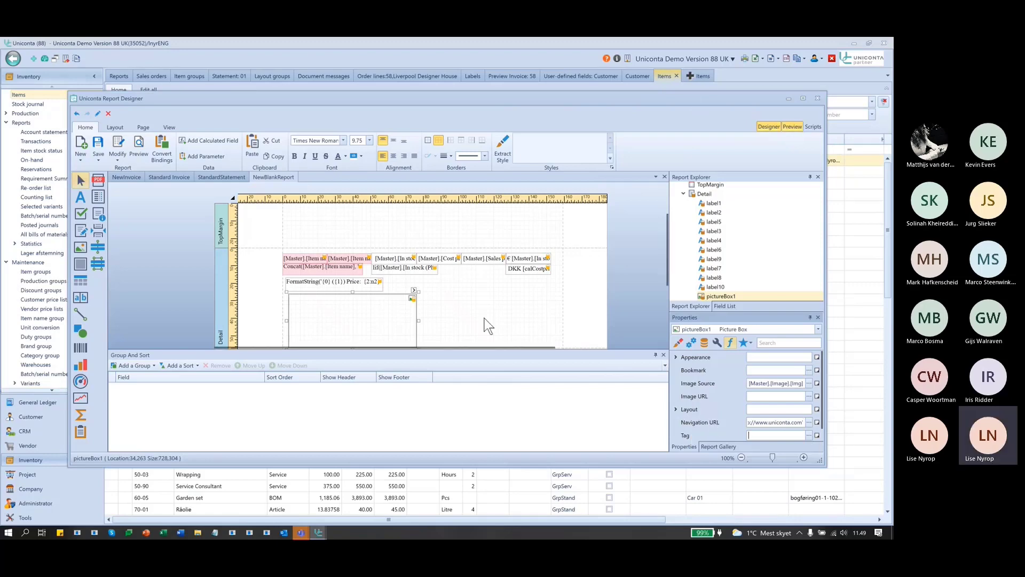
scroll(504, 287, "down", 6)
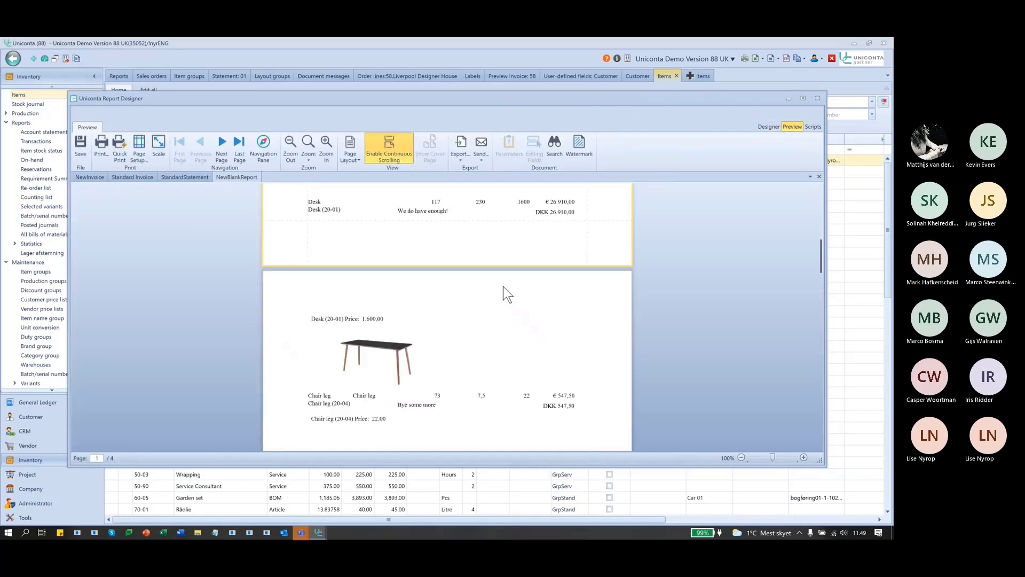
scroll(504, 287, "up", 5)
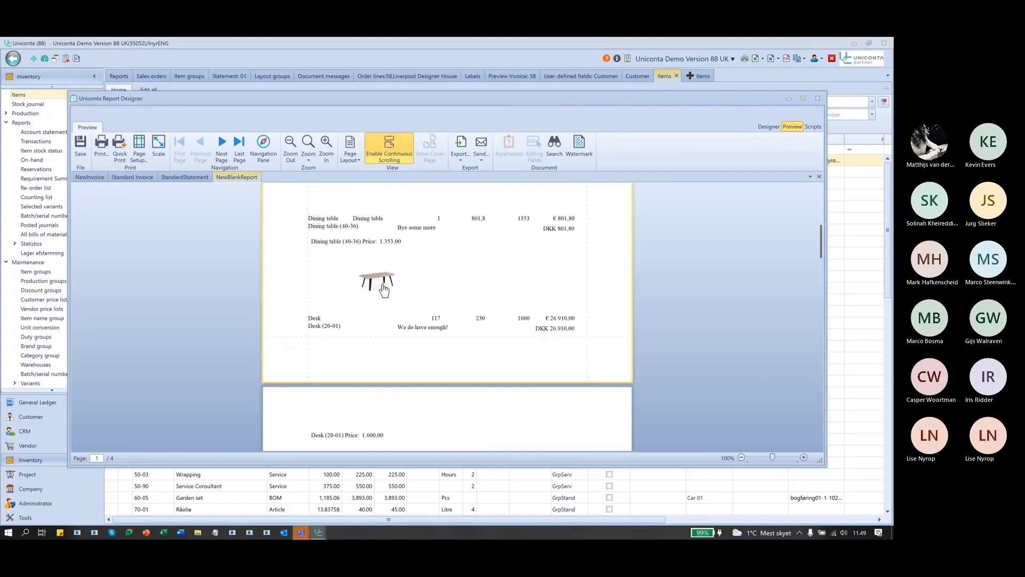
Follow the link on the dining table's photo, look over the Uniconta website, close it and review the previewed item photos.
left_click(384, 289)
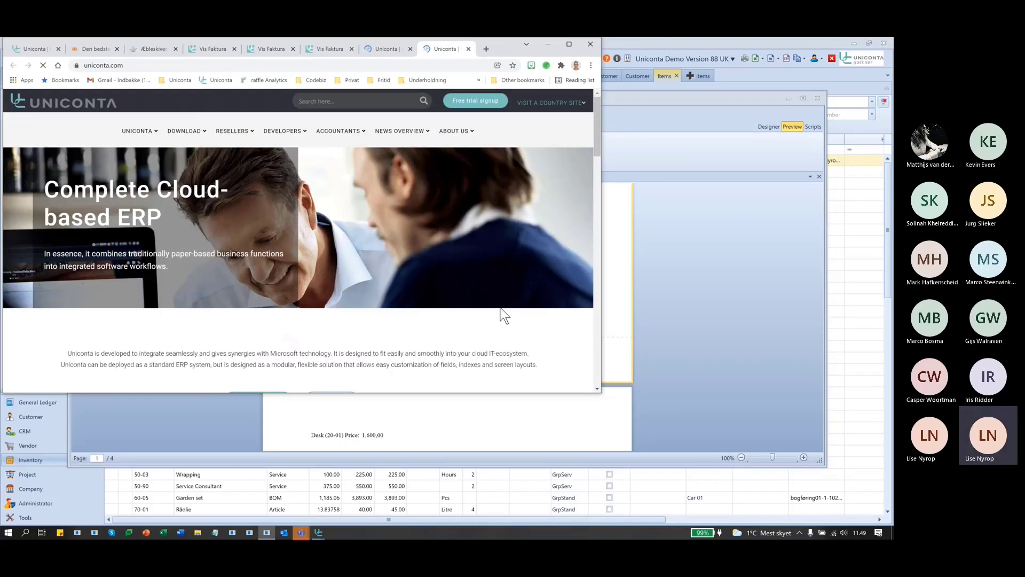
scroll(501, 308, "down", 5)
scroll(501, 306, "up", 5)
left_click(592, 47)
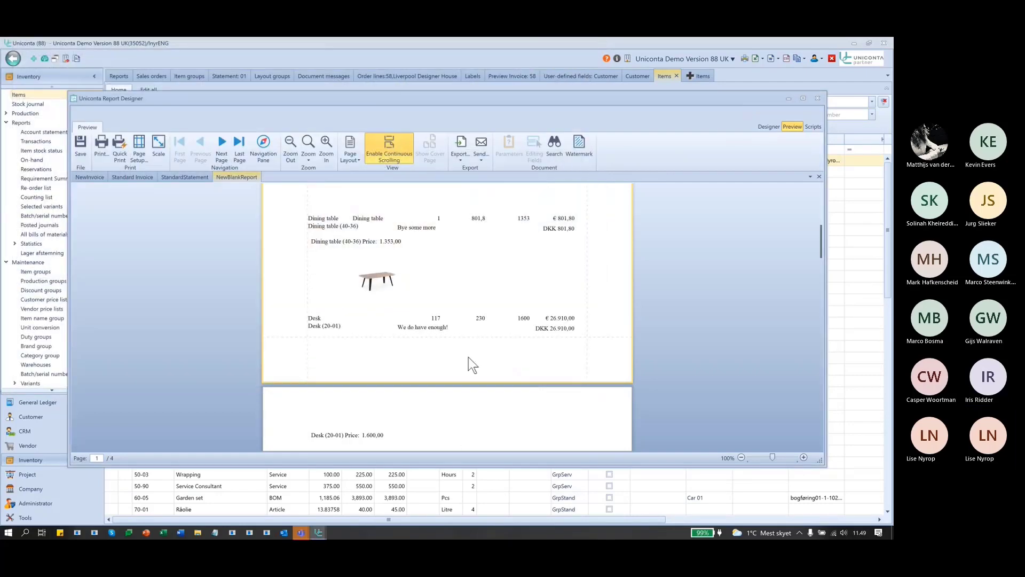
scroll(467, 356, "down", 3)
scroll(377, 355, "up", 3)
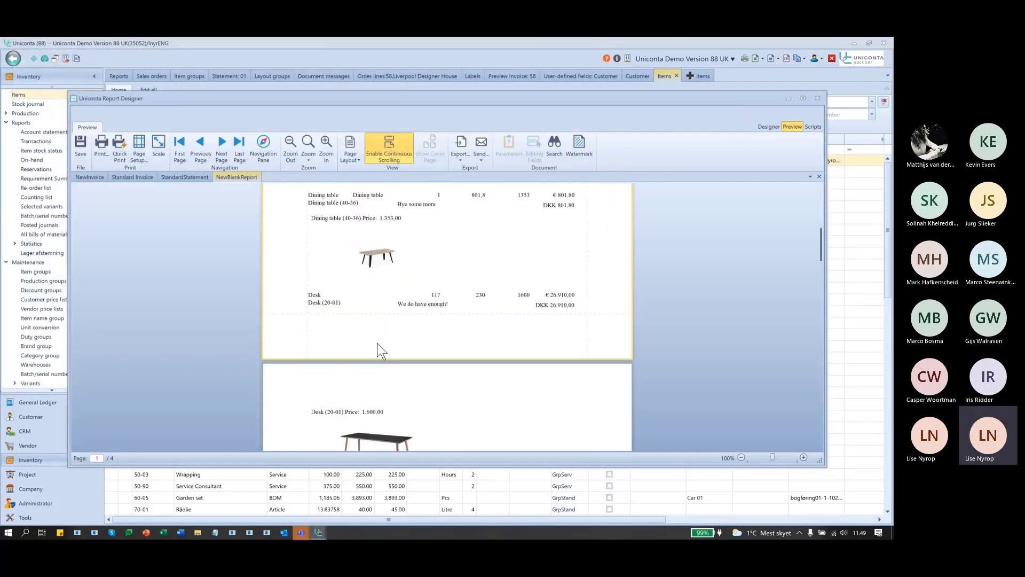
scroll(374, 428, "down", 1)
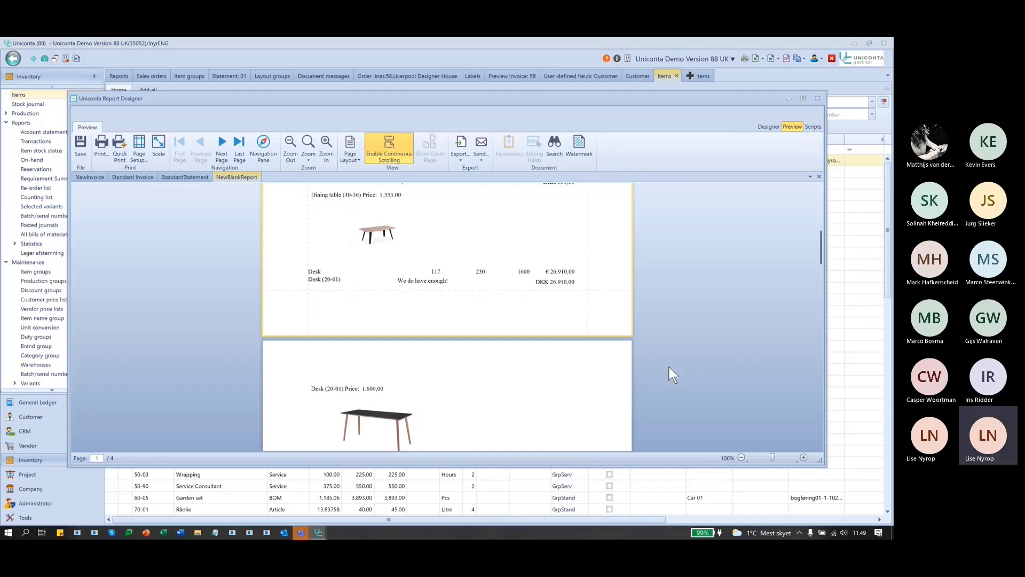
scroll(671, 371, "up", 3)
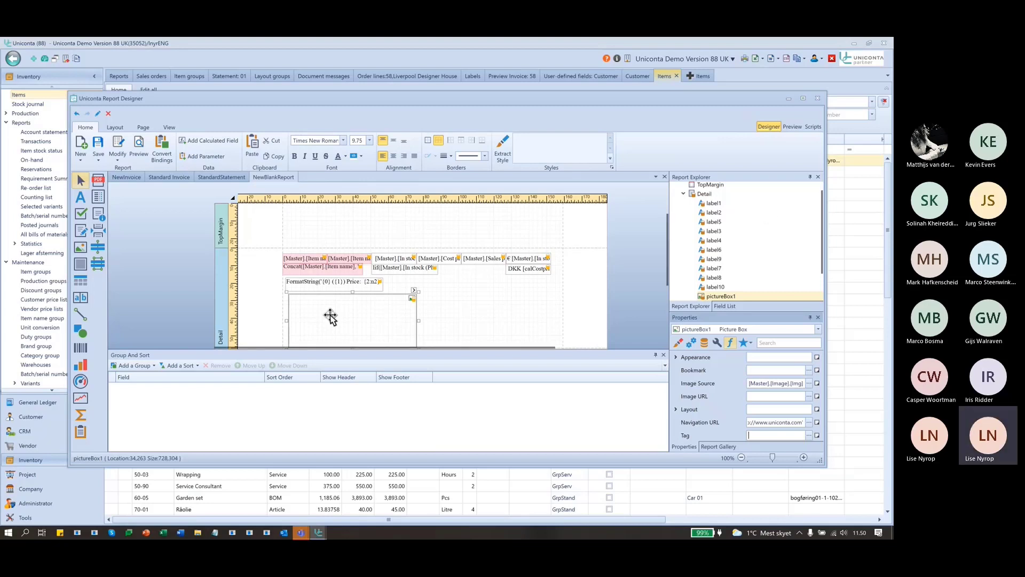
left_click(511, 293)
scroll(502, 289, "down", 2)
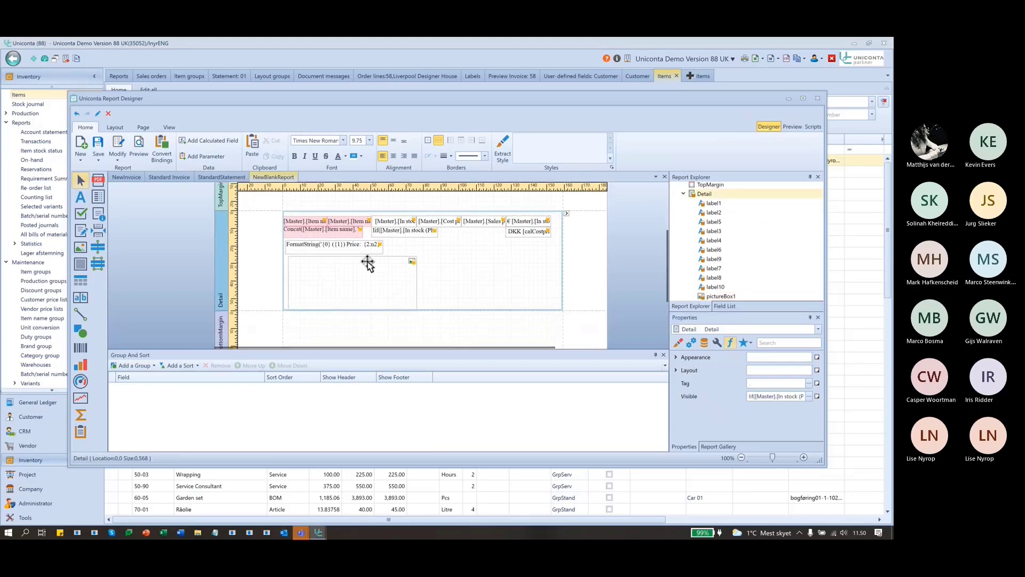
left_click(344, 277)
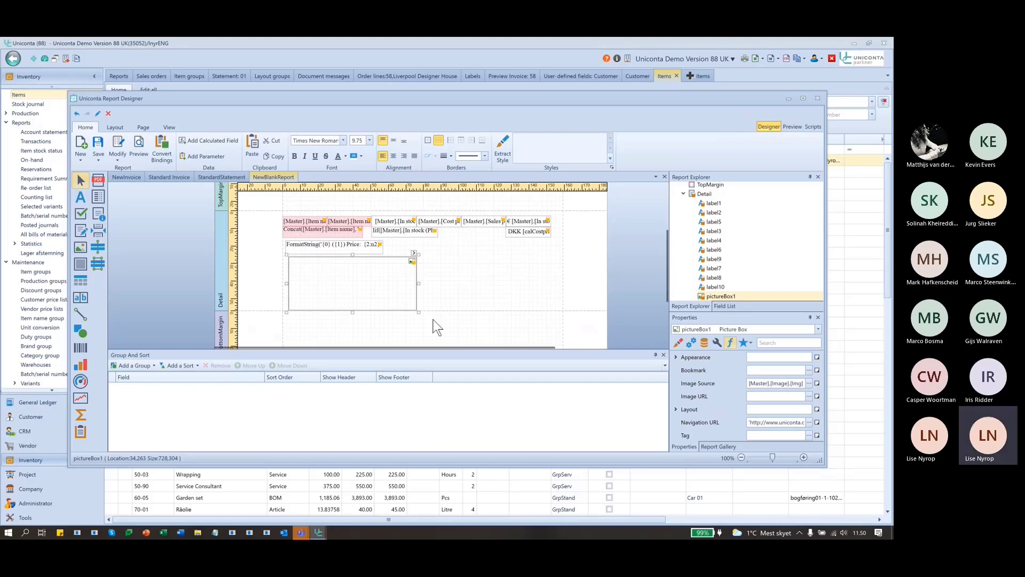
right_click(229, 254)
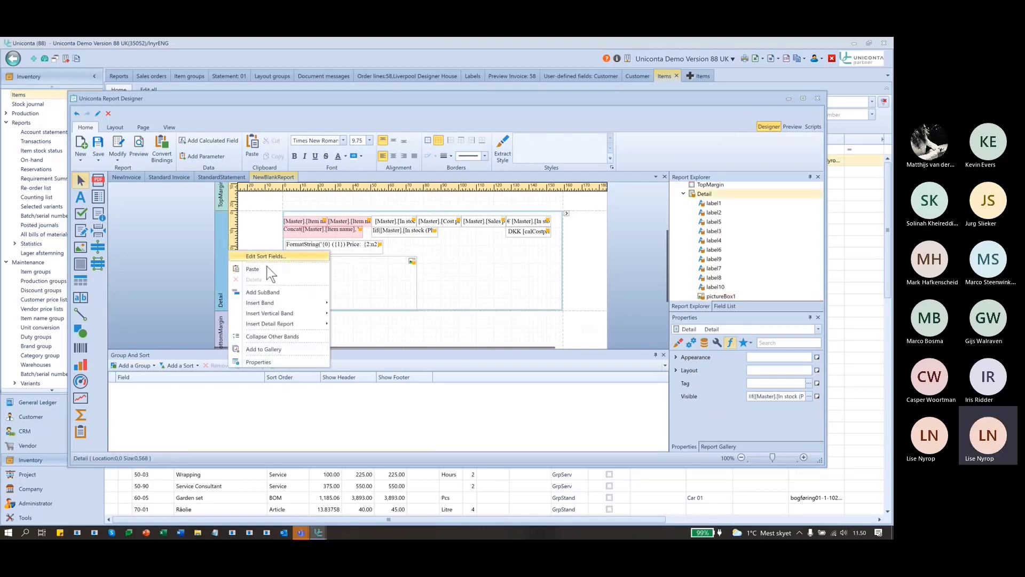
mouse_move(266, 303)
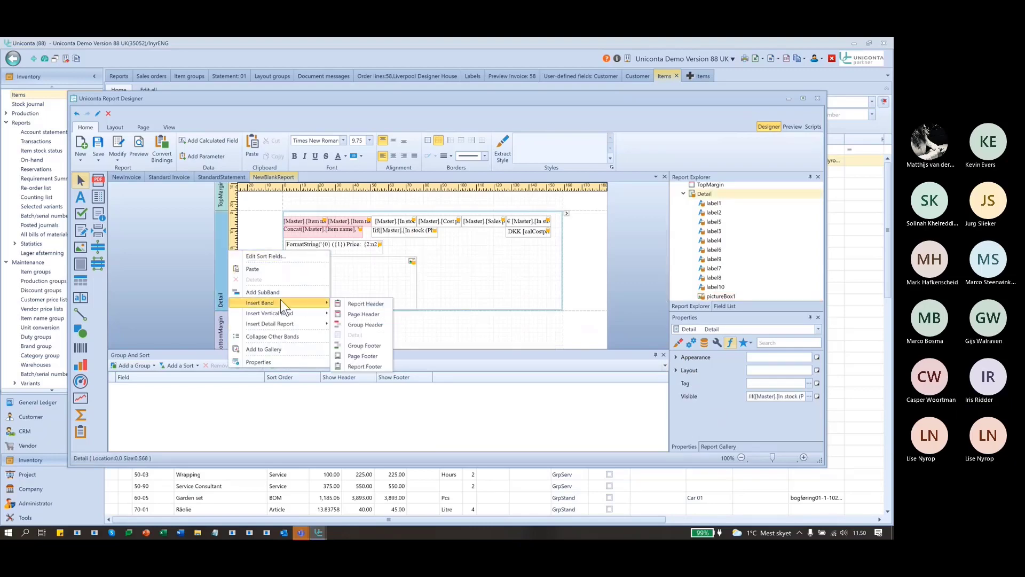
left_click(518, 300)
left_click(415, 327)
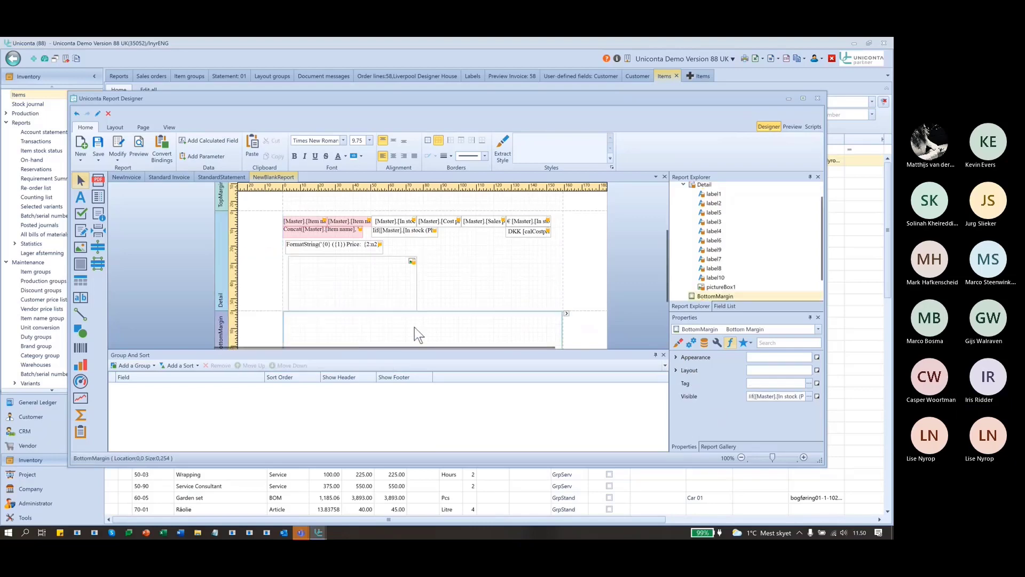
Insert a group footer band and a page footer band between the Detail band and the bottom margin.
scroll(414, 327, "down", 2)
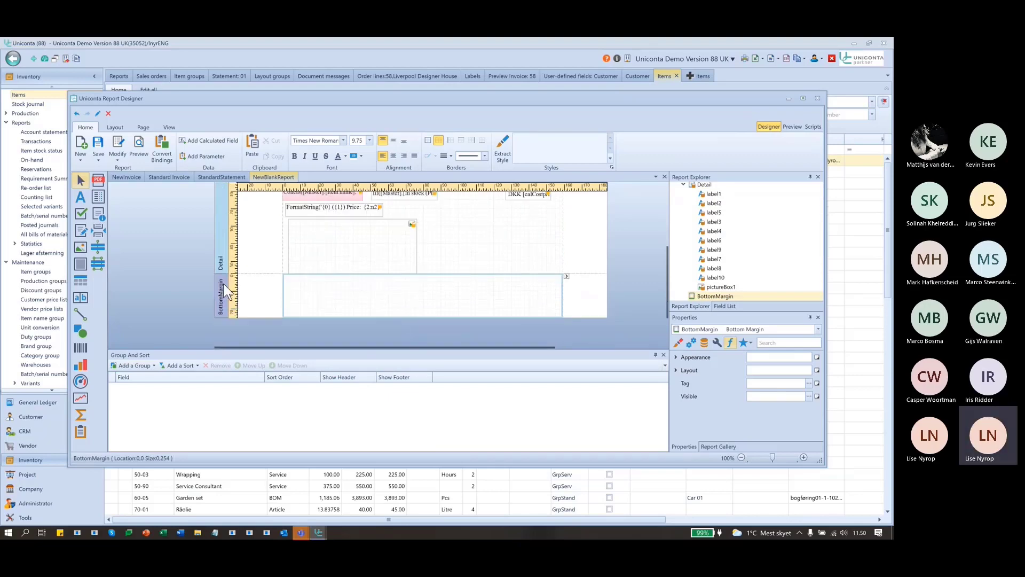
right_click(225, 292)
mouse_move(255, 314)
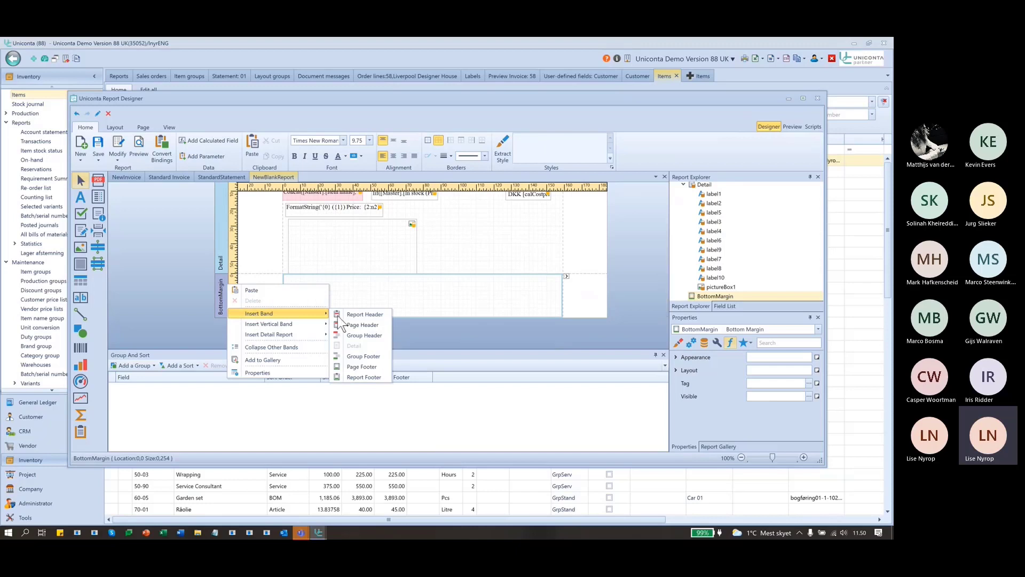
left_click(370, 356)
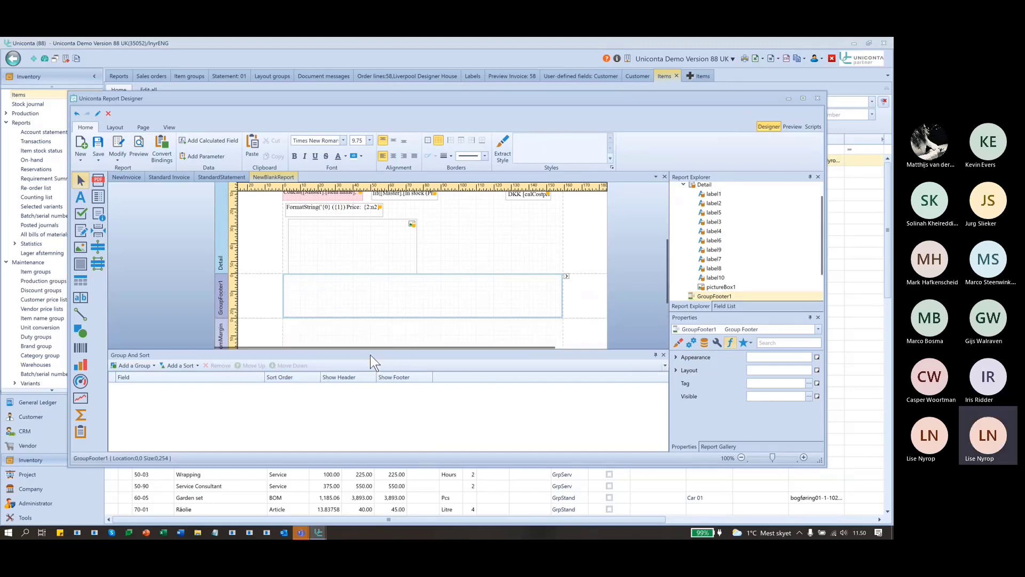
right_click(222, 294)
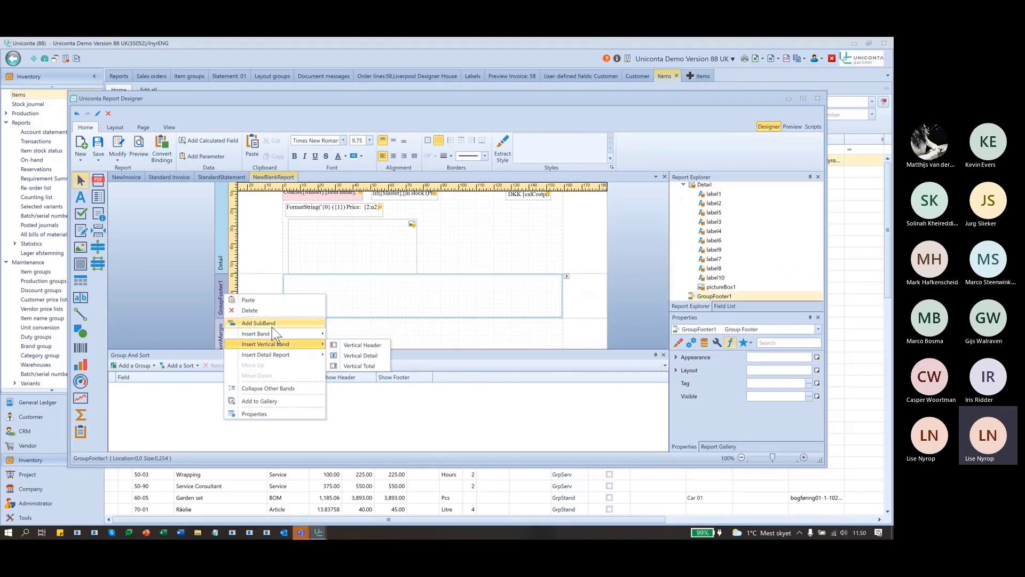
mouse_move(281, 333)
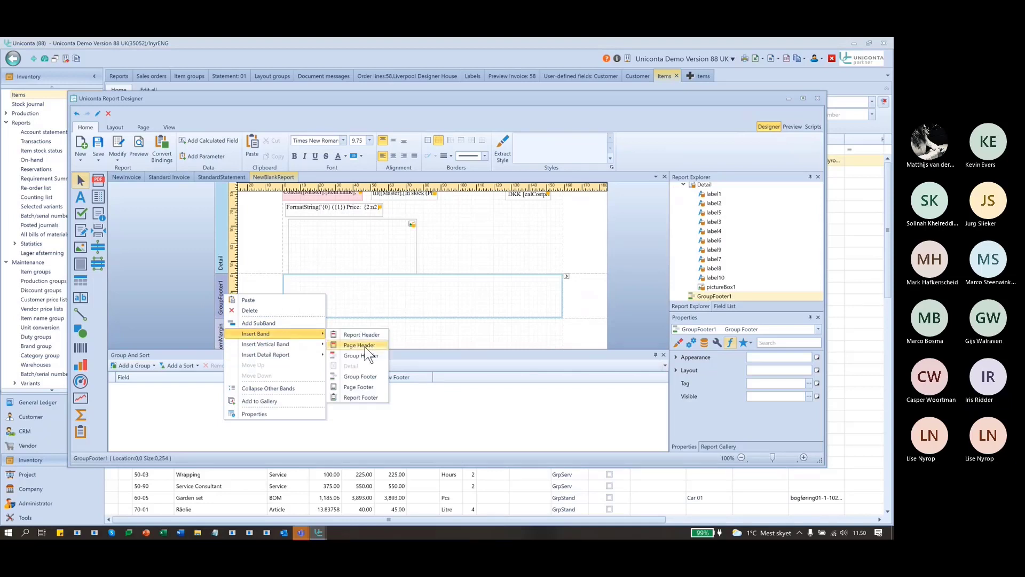
left_click(364, 386)
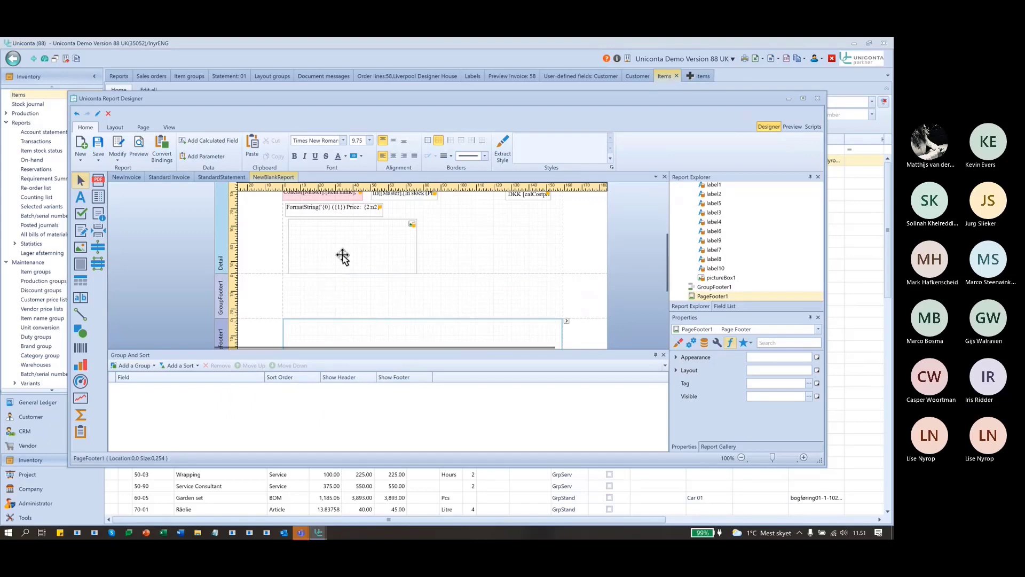
Delete the picture box from the Detail band and shrink the band to end just below the formatted price label.
scroll(352, 272, "up", 2)
left_click(360, 284)
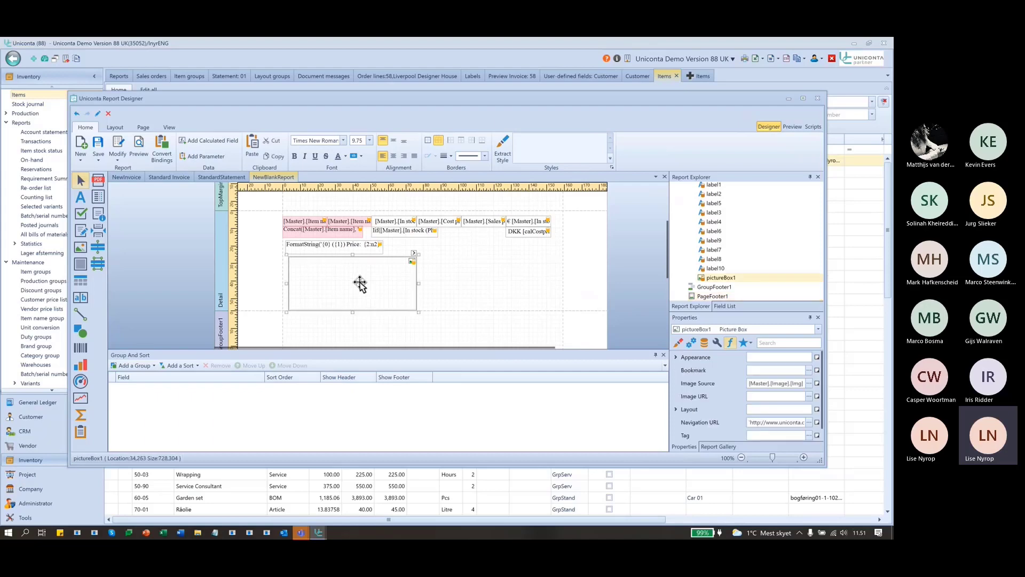
key("Delete")
left_click_drag(409, 311, 417, 248)
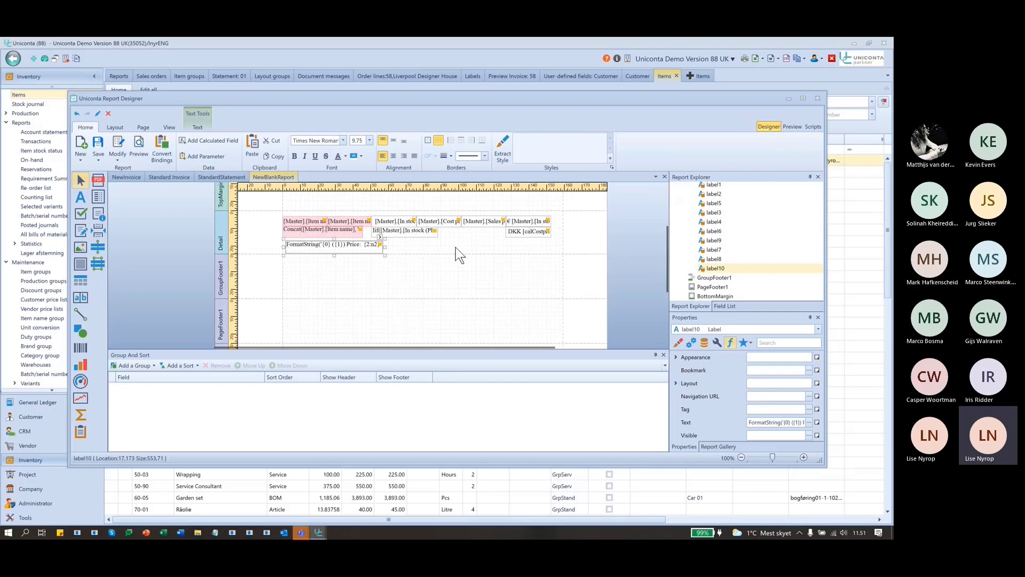
Draw a label about 48 mm wide and 6 mm high in the upper part of the group footer.
left_click(300, 274)
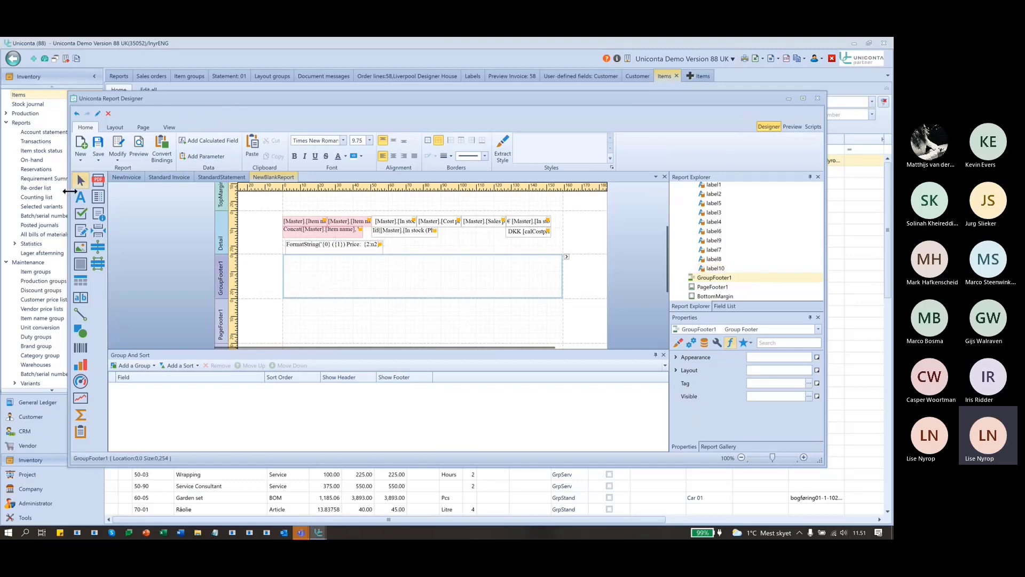
left_click(80, 197)
left_click_drag(289, 264, 376, 272)
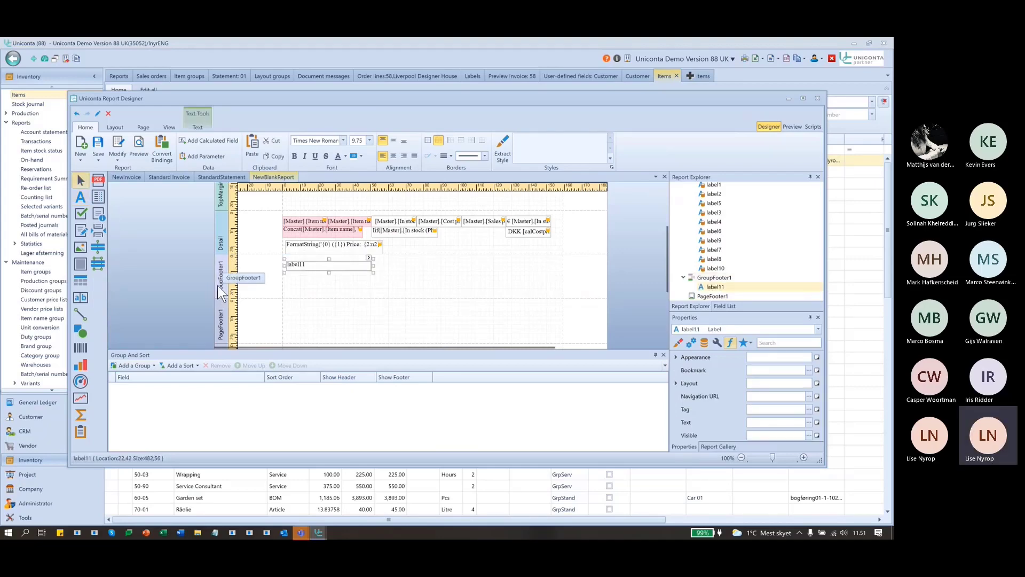
Set Summary Running to Group for the new label in the group footer.
left_click(370, 258)
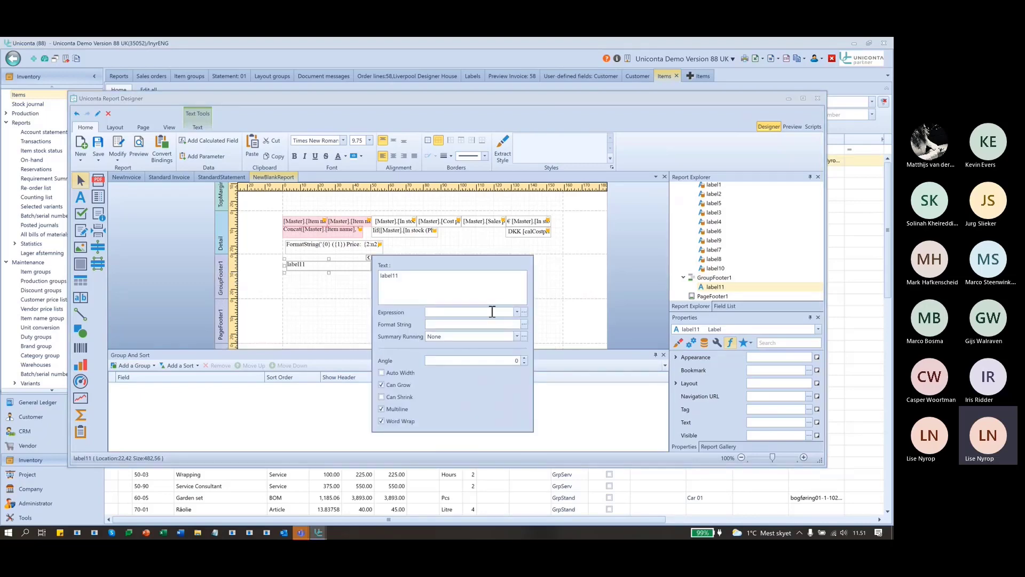
left_click(518, 338)
left_click(436, 364)
left_click(517, 336)
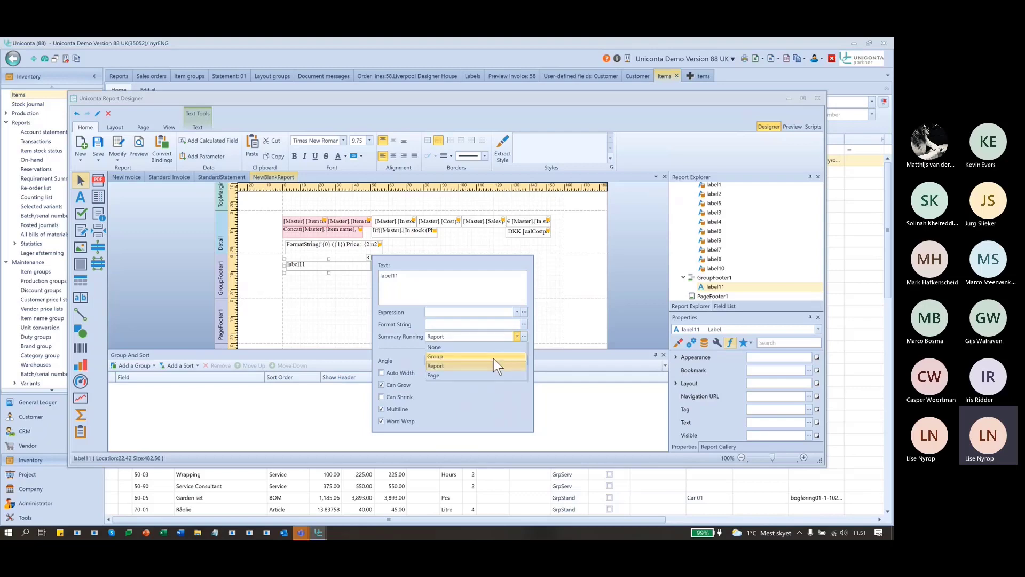
left_click(494, 356)
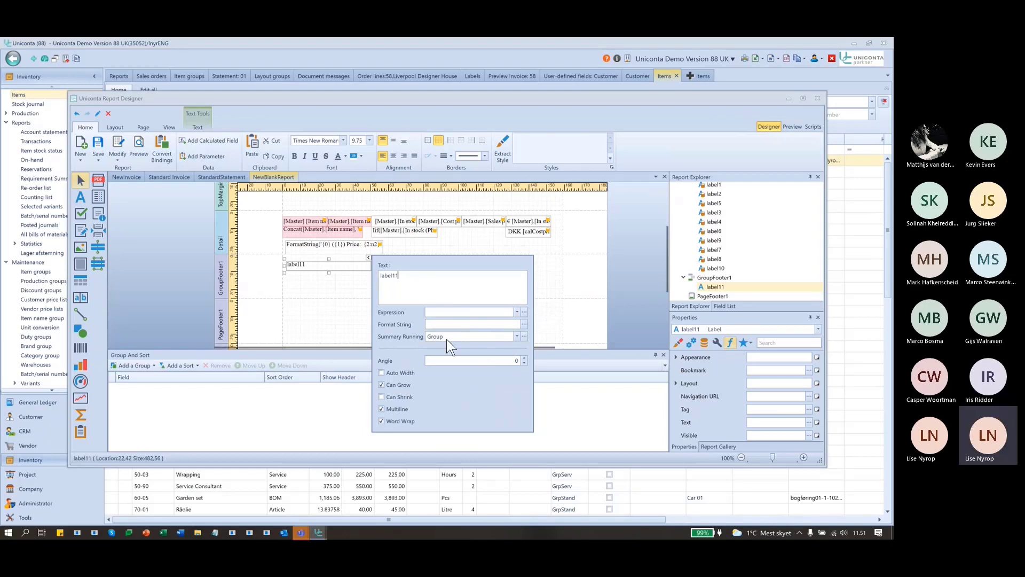
Set the group footer label's expression to sumCount of the Item number field under Master.
left_click(524, 311)
left_click(319, 350)
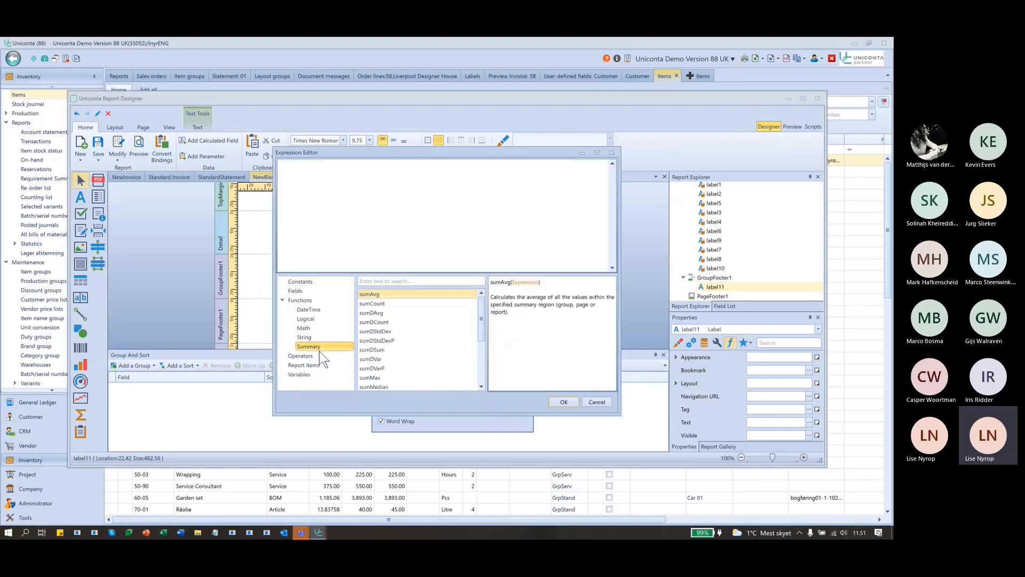
double_click(386, 304)
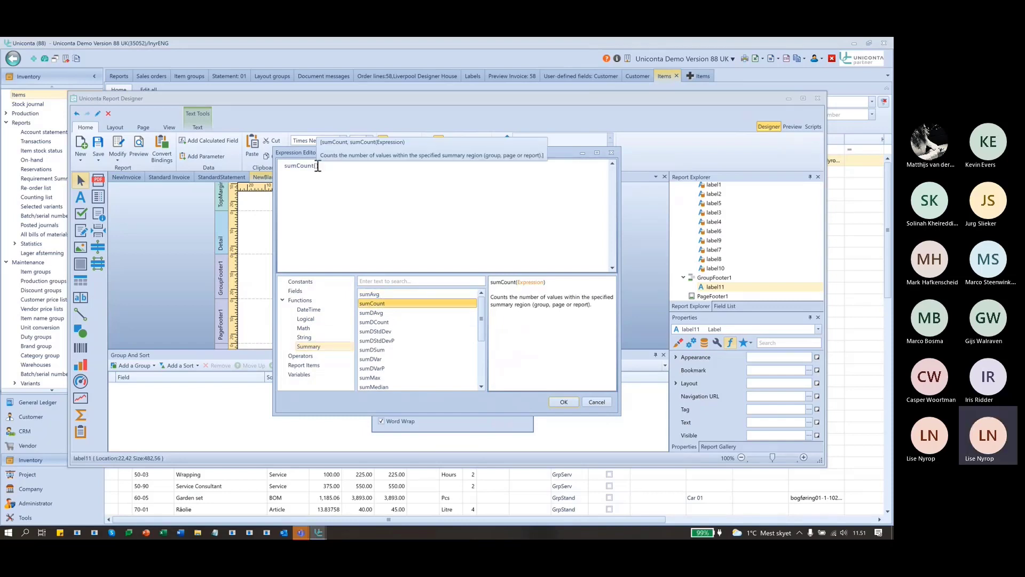
left_click(324, 293)
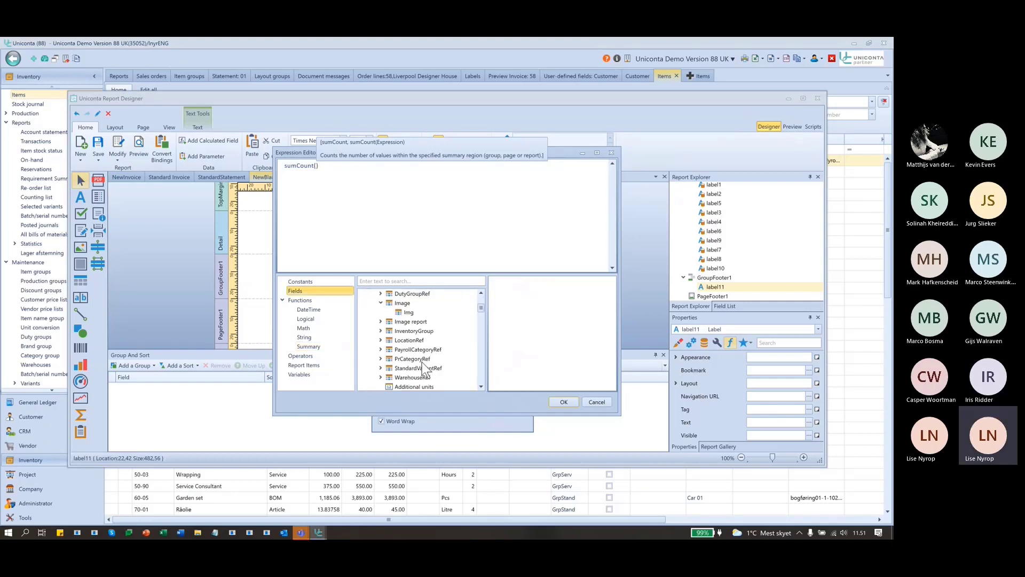
scroll(422, 362, "down", 5)
scroll(422, 359, "down", 10)
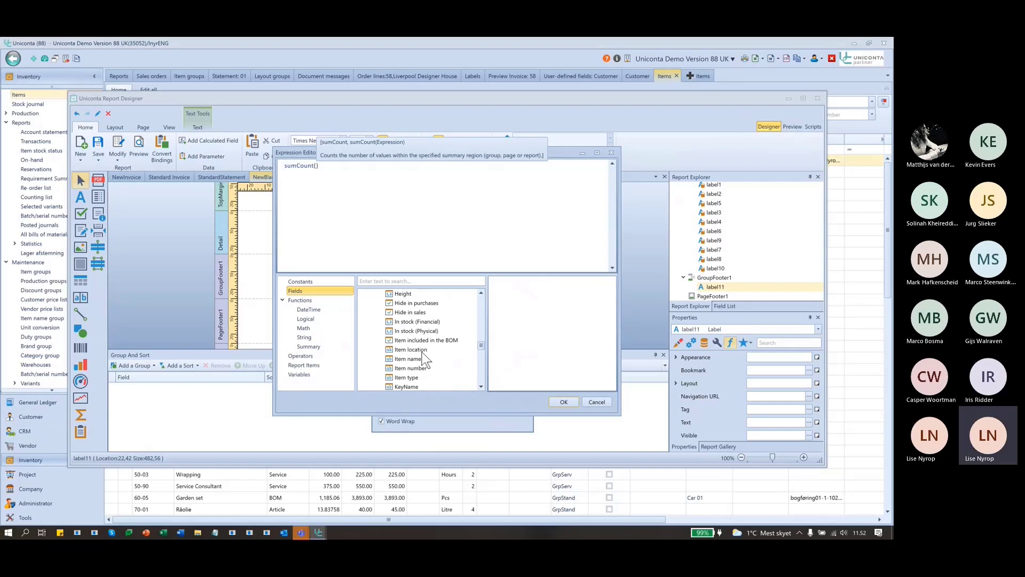
double_click(414, 368)
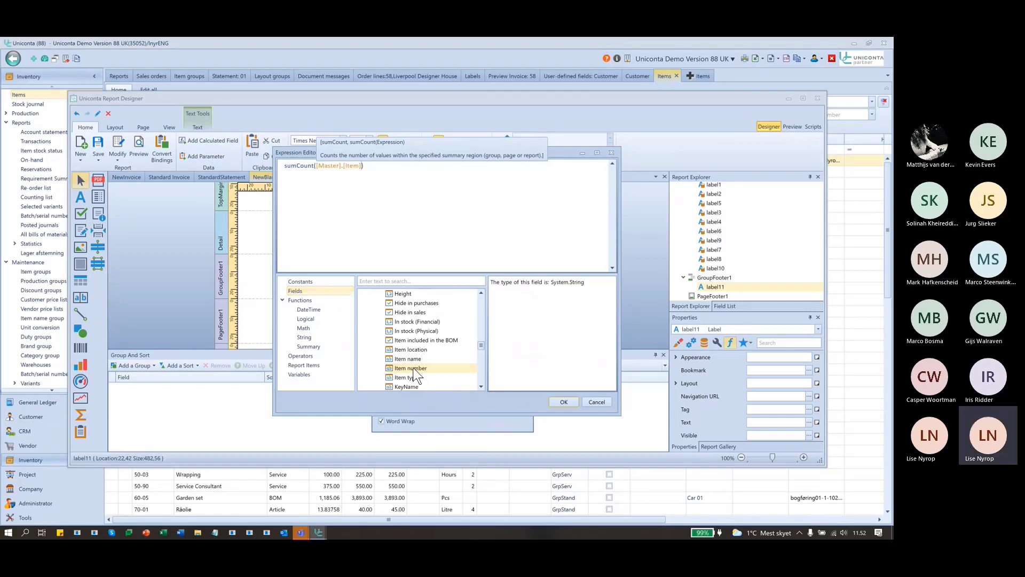
left_click(564, 402)
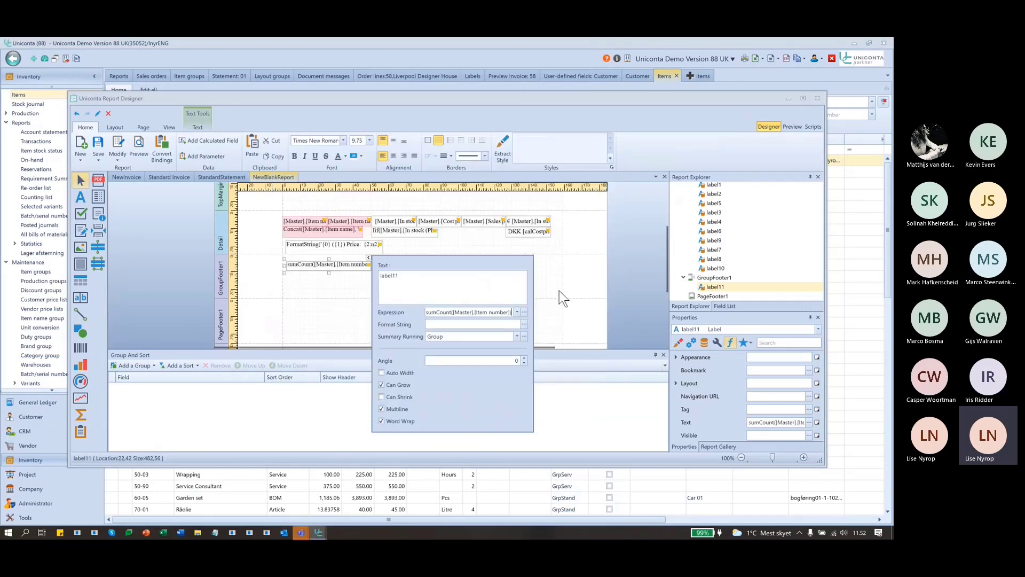
left_click(321, 279)
left_click(322, 277)
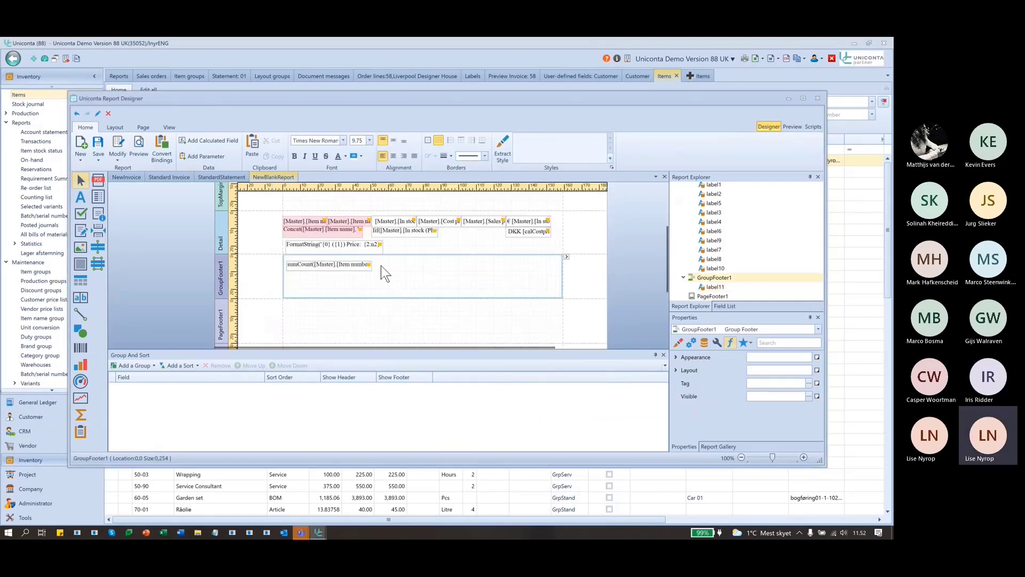
Examine the samples of the standard Number formats for the group footer label, leaving its format string empty.
left_click(350, 267)
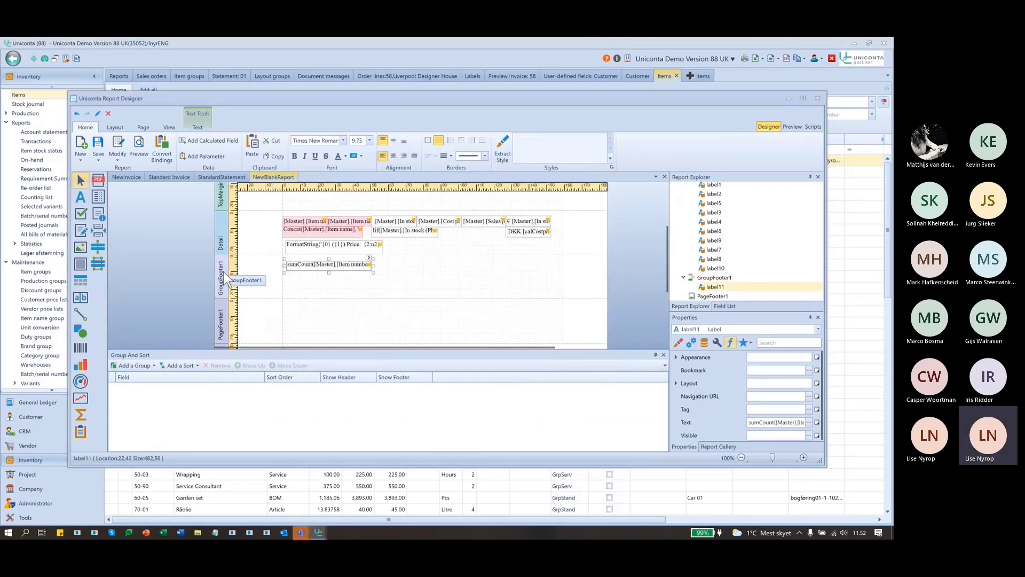
left_click(326, 294)
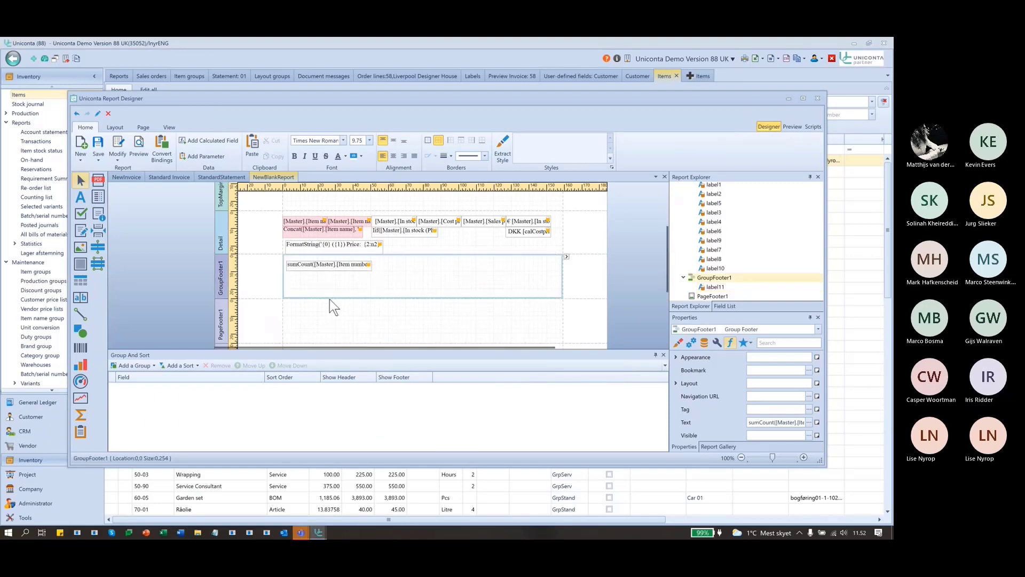
left_click(291, 264)
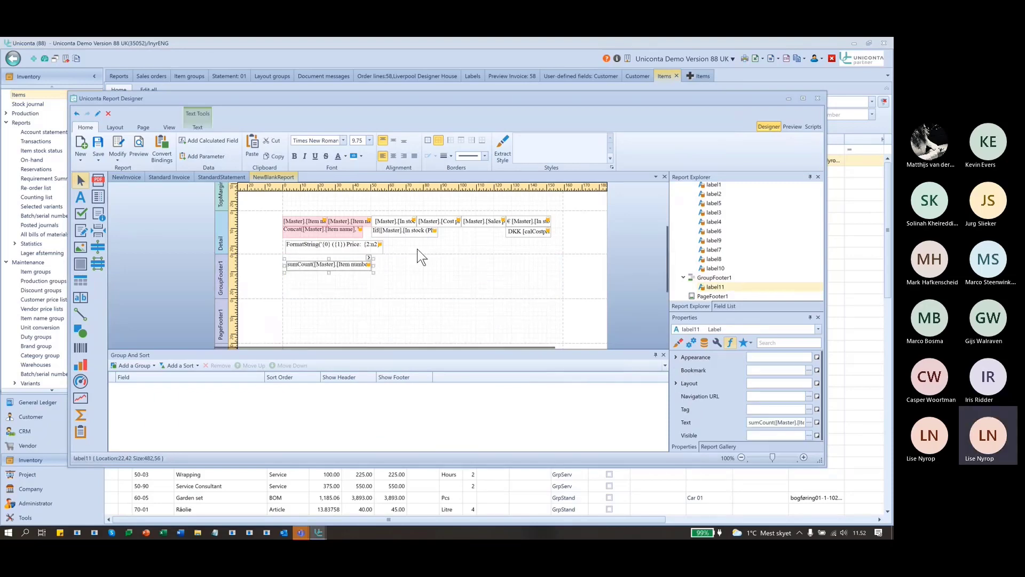
left_click(369, 258)
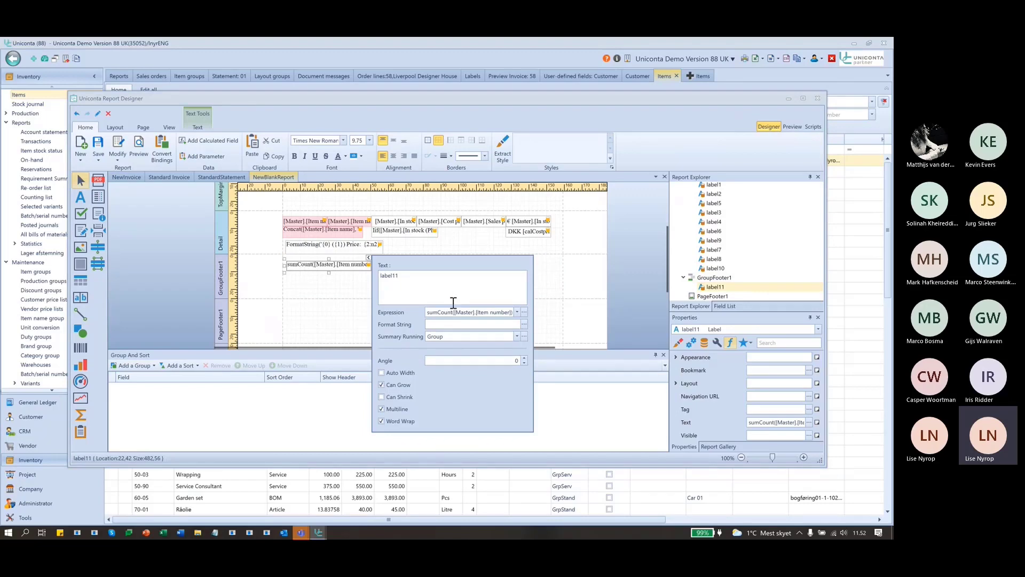
left_click(432, 325)
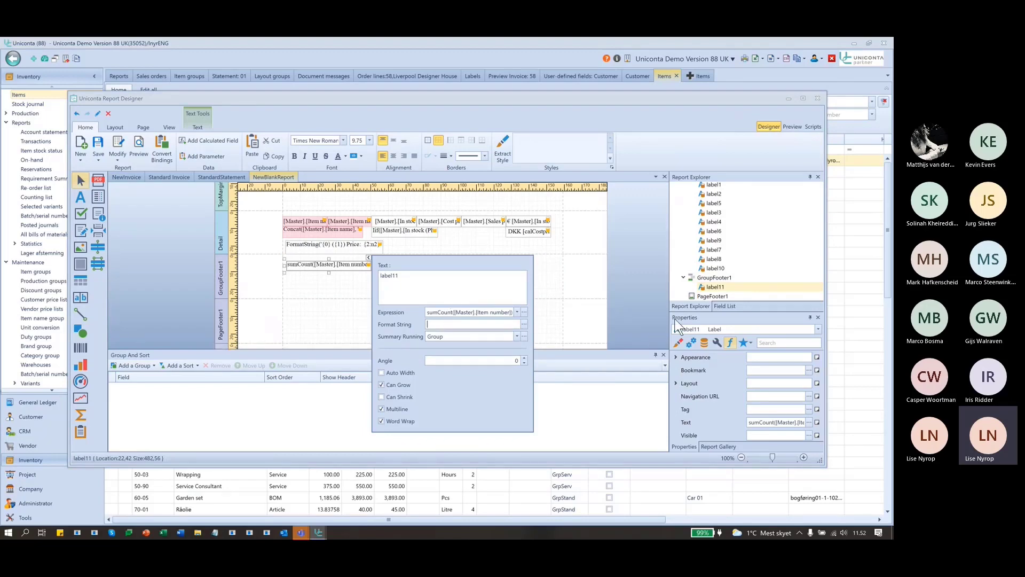
left_click(524, 324)
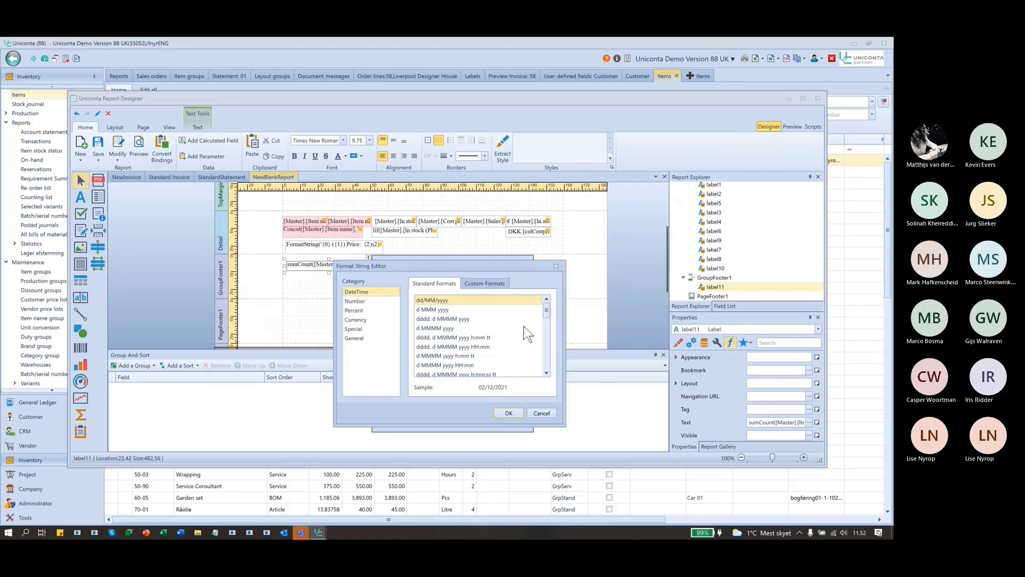
left_click(354, 301)
left_click(443, 337)
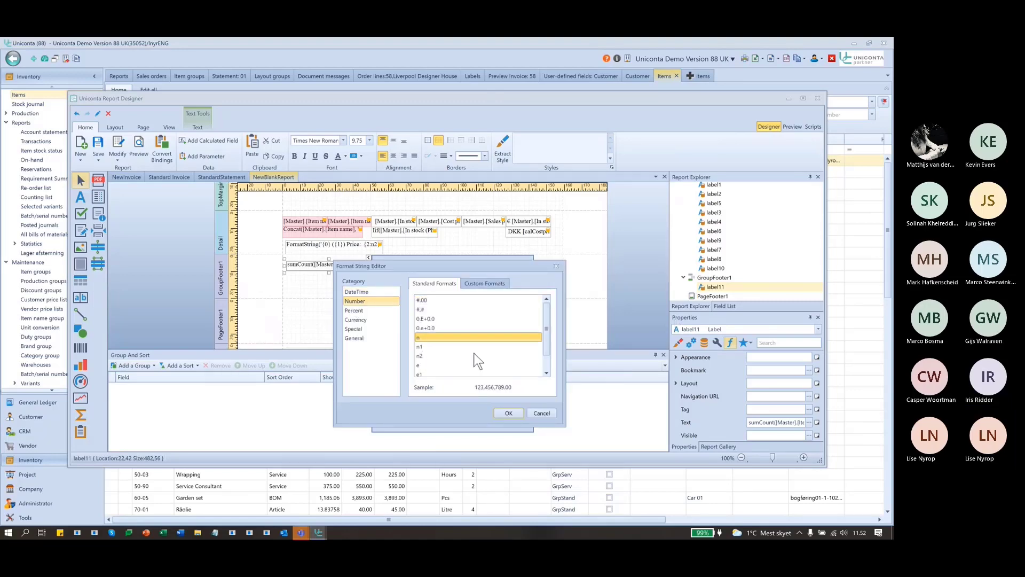
left_click(418, 366)
scroll(423, 354, "down", 1)
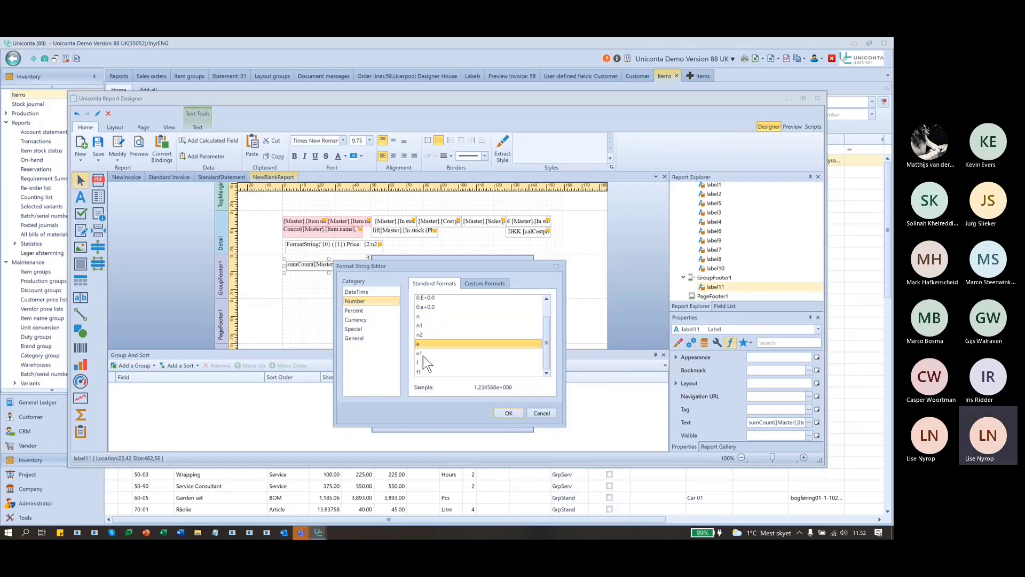
left_click(419, 362)
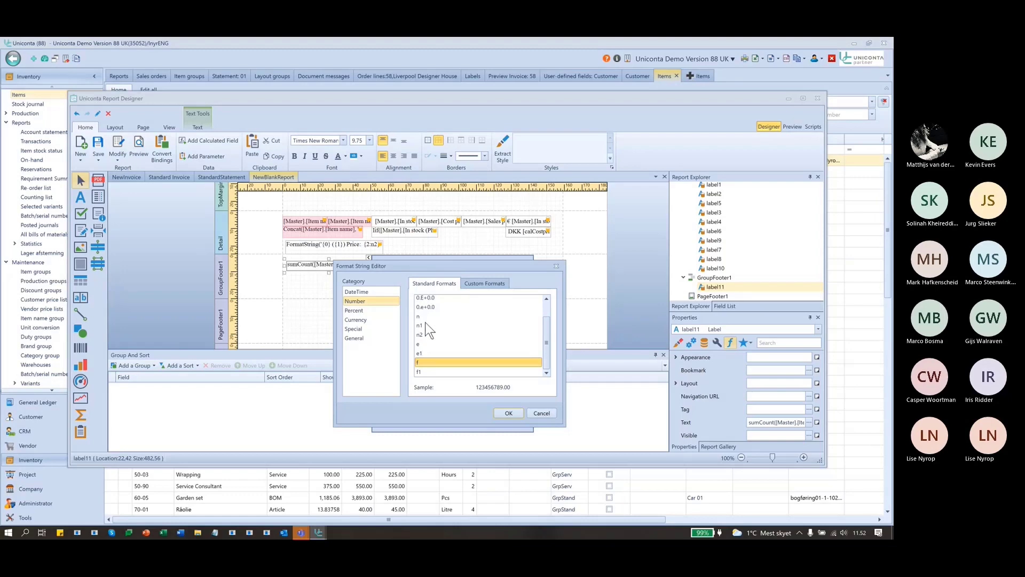
left_click(421, 372)
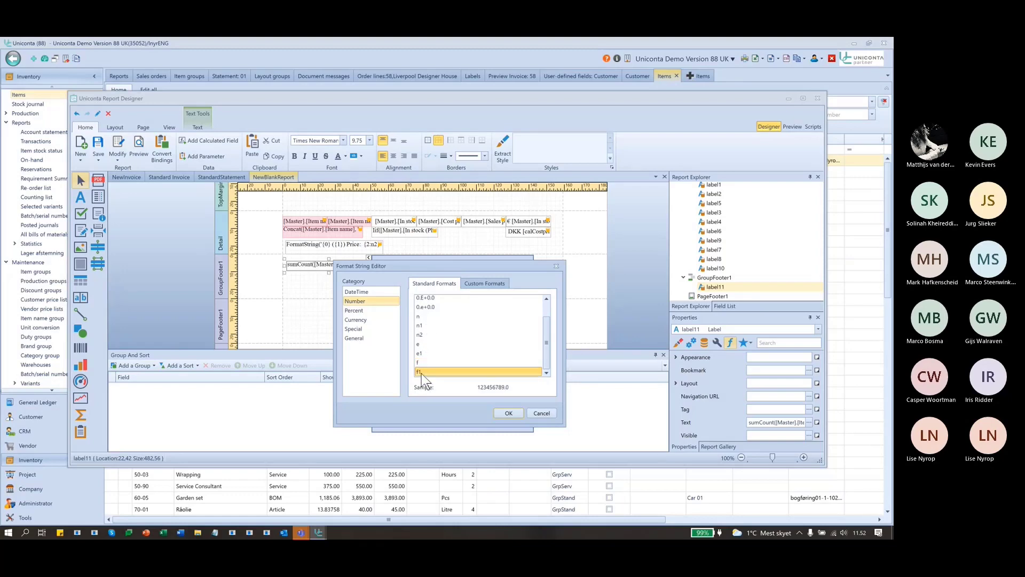
scroll(419, 360, "up", 1)
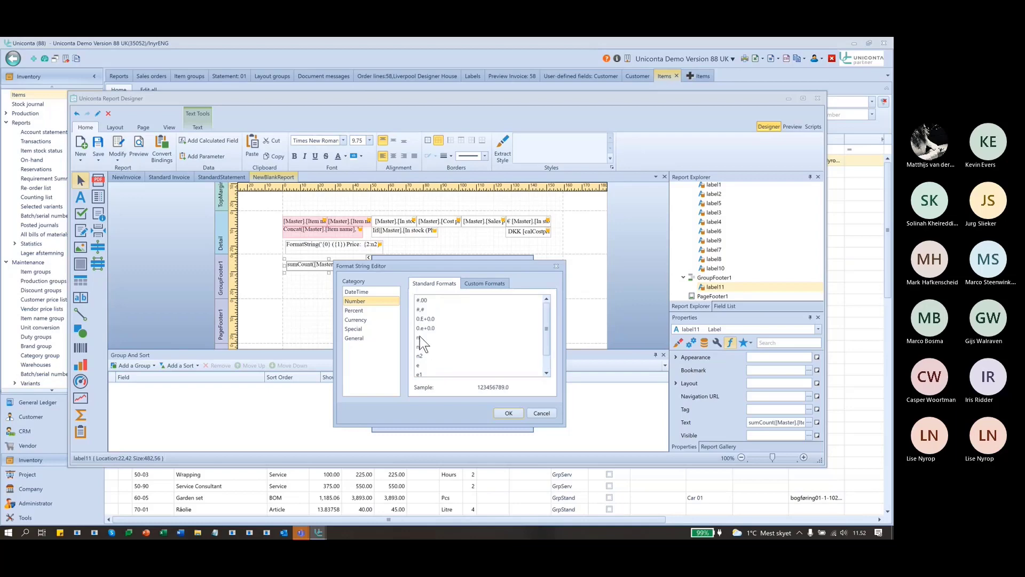
left_click(420, 337)
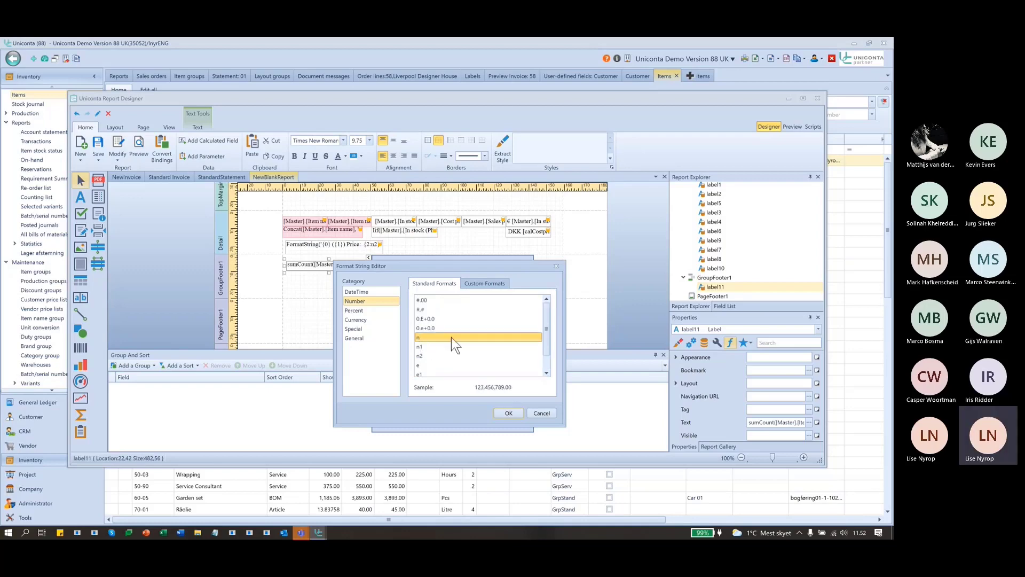
left_click(424, 364)
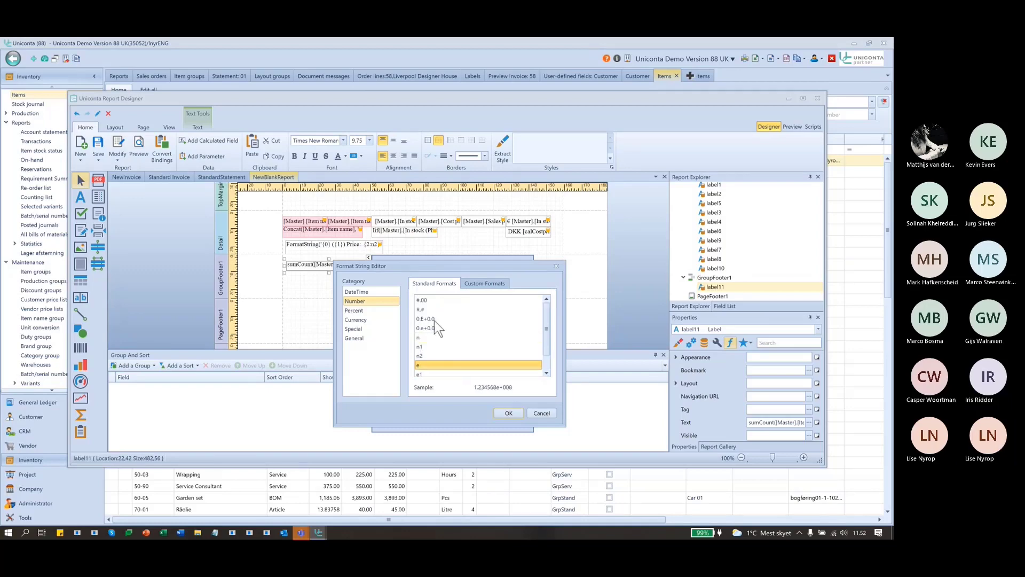
left_click(557, 266)
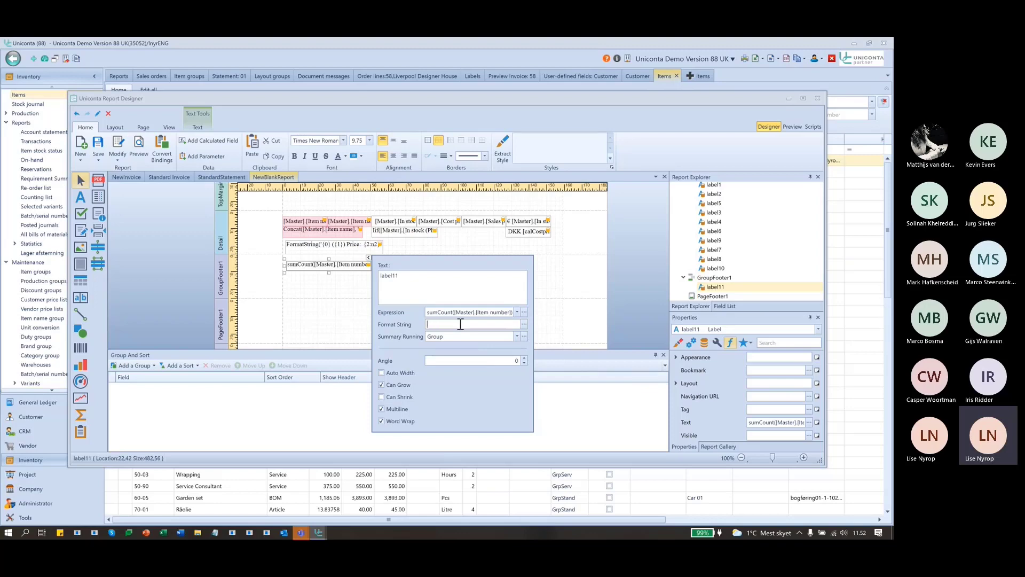
Try to give the group footer label the custom format "Count all items: {0}", keeping the DateTime format d selected.
left_click(524, 324)
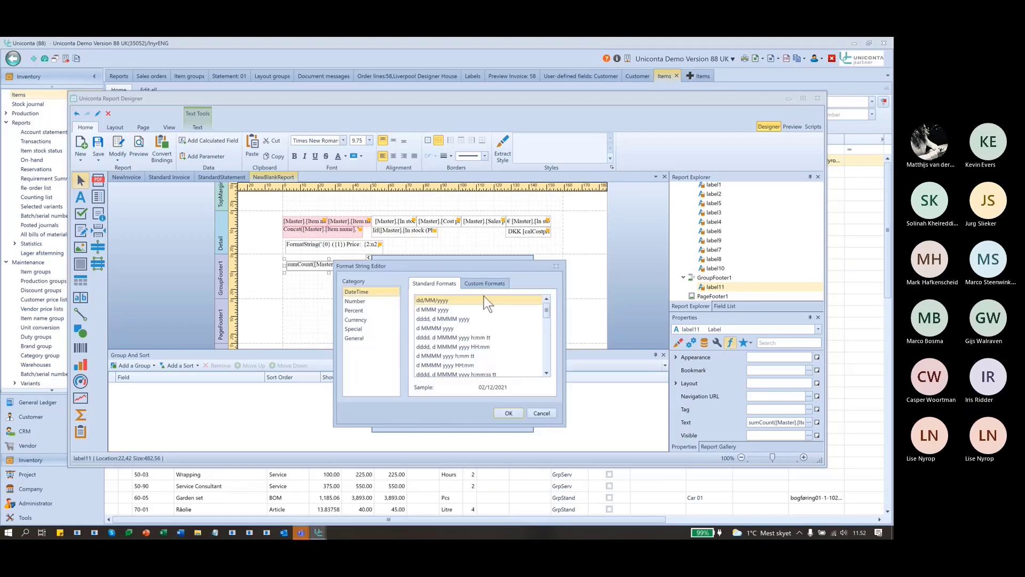
left_click(483, 283)
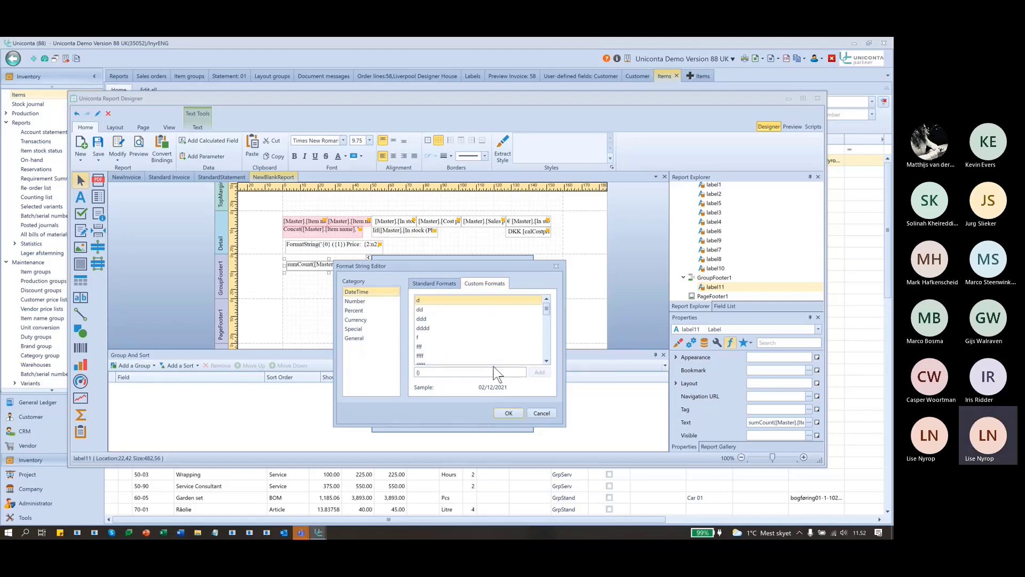
type("0")
type("All")
key("BackSpace")
key("BackSpace")
key("BackSpace")
key("BackSpace")
type("Count all items")
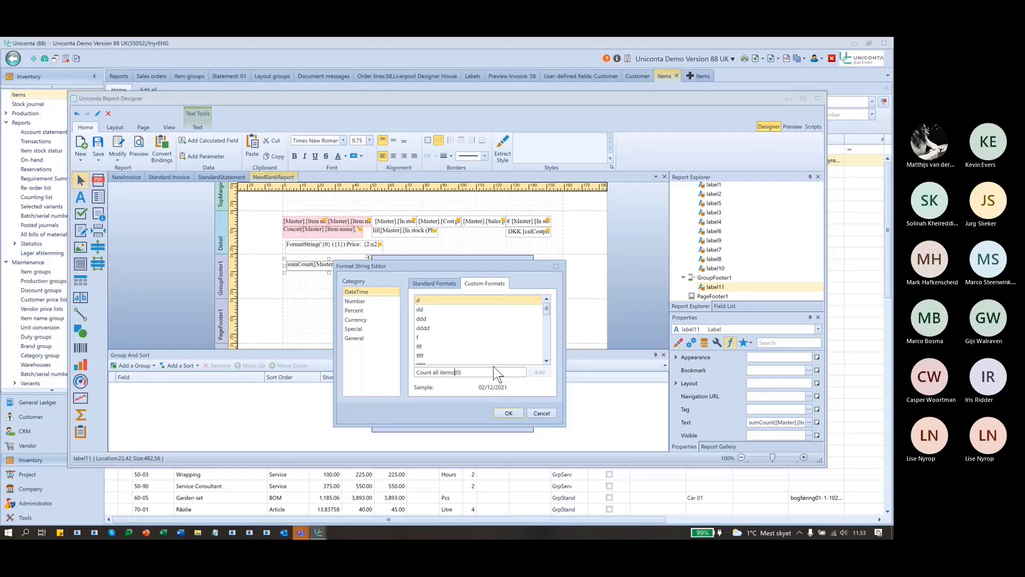
type(":")
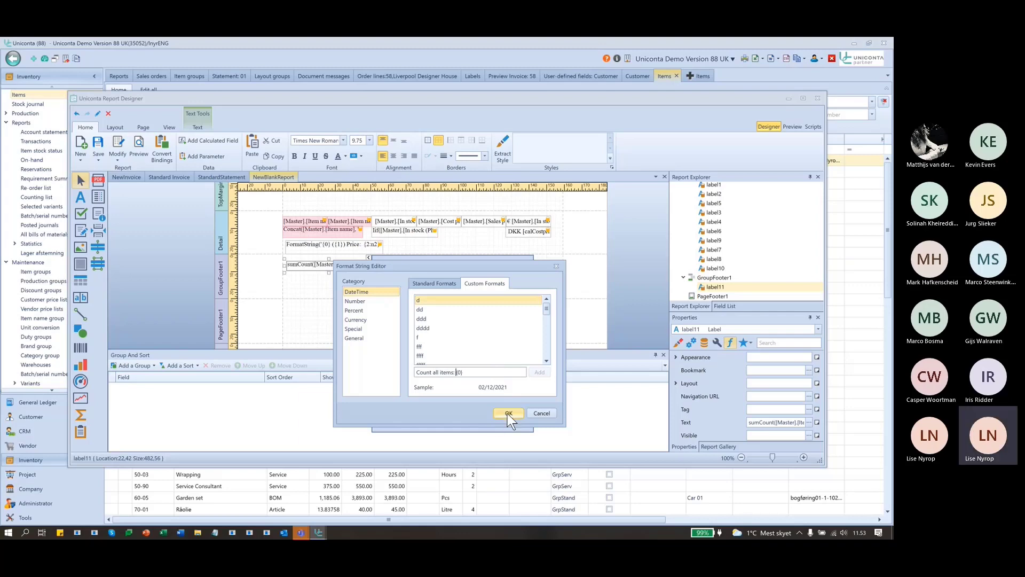
left_click(507, 413)
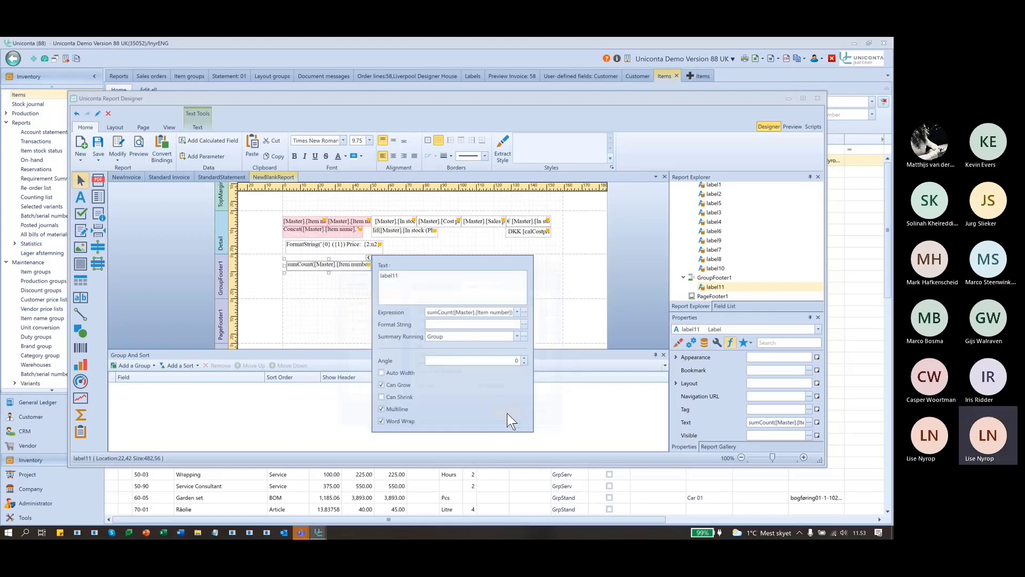
Put the text "Count all items: " before {0:d} in the group footer label's format string.
left_click(458, 325)
key("Home")
type("Count all items:")
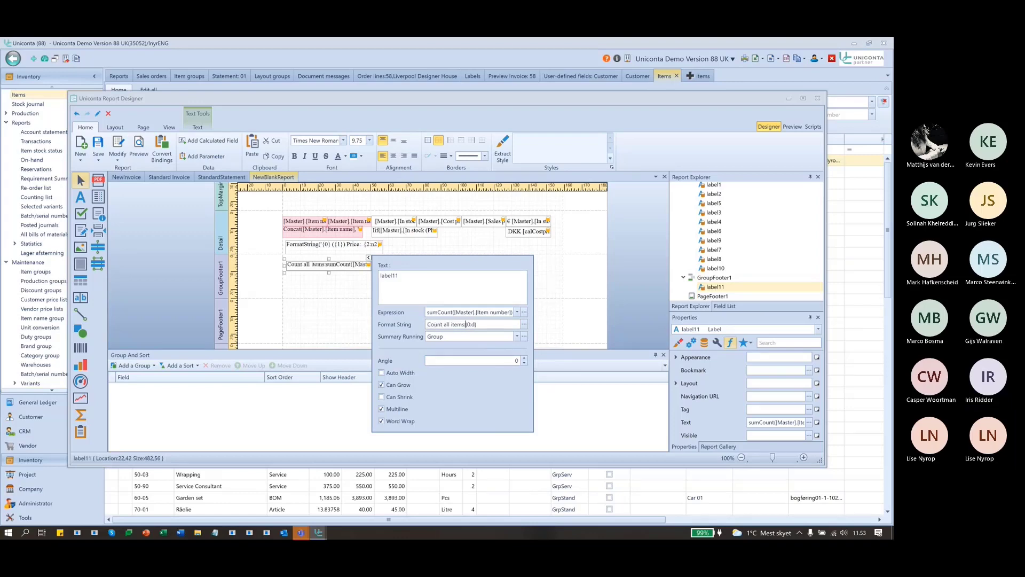
left_click(608, 304)
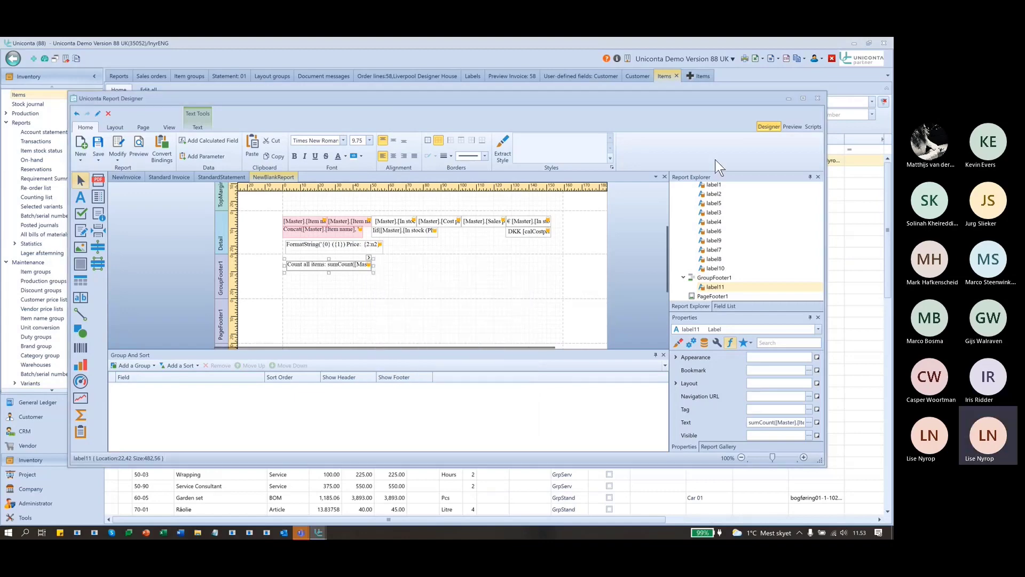
Preview the report, examine the item count line below the last item, and return to the design.
left_click(793, 127)
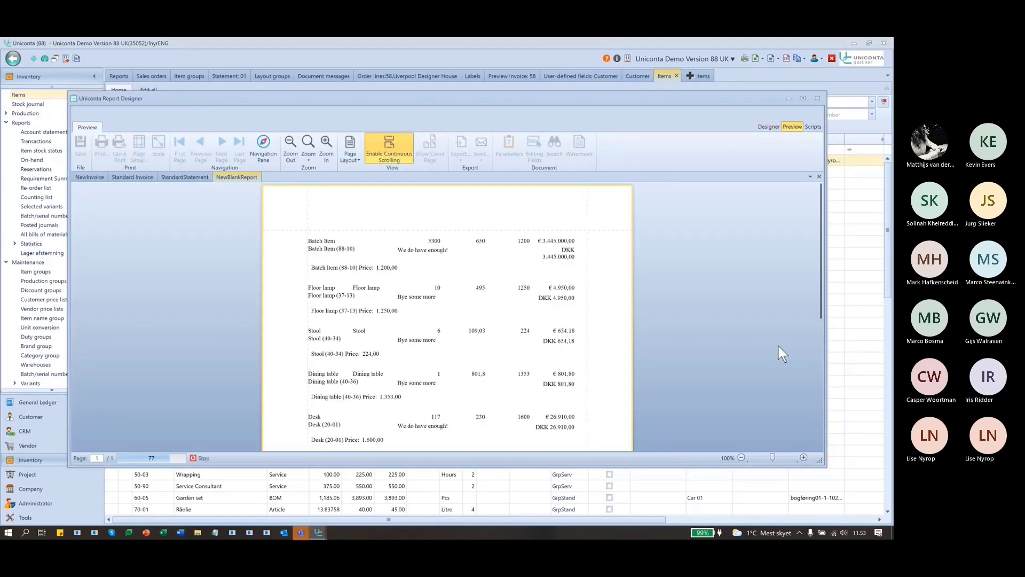
scroll(700, 339, "down", 3)
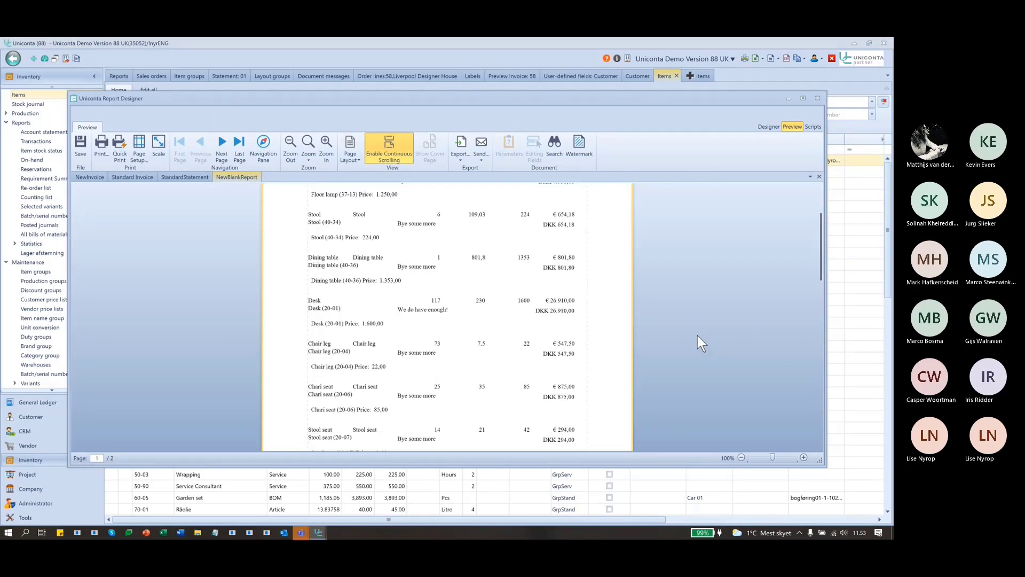
scroll(697, 336, "down", 15)
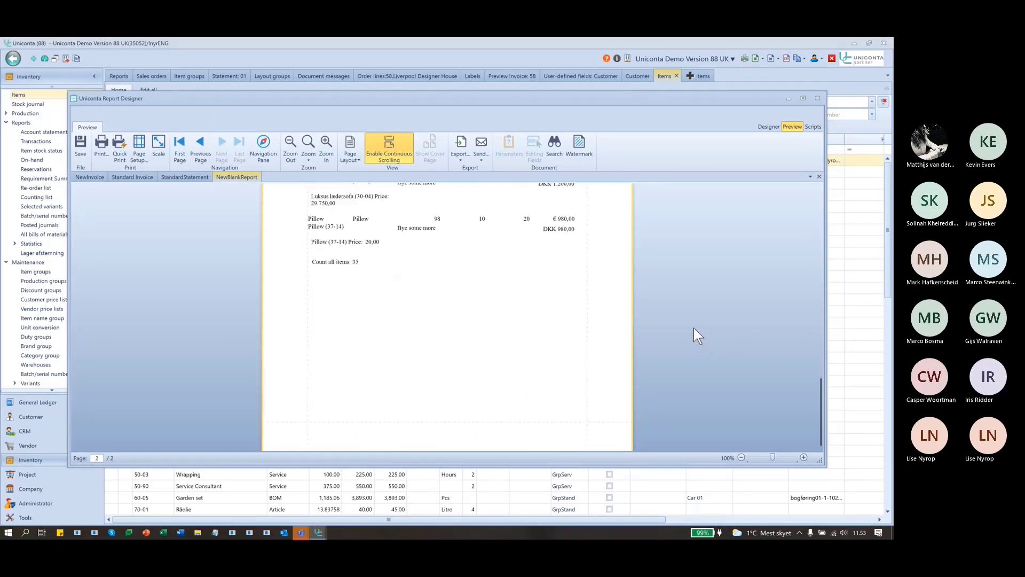
scroll(344, 373, "up", 1)
left_click_drag(298, 310, 380, 324)
left_click(478, 357)
scroll(478, 357, "down", 2)
scroll(478, 357, "up", 2)
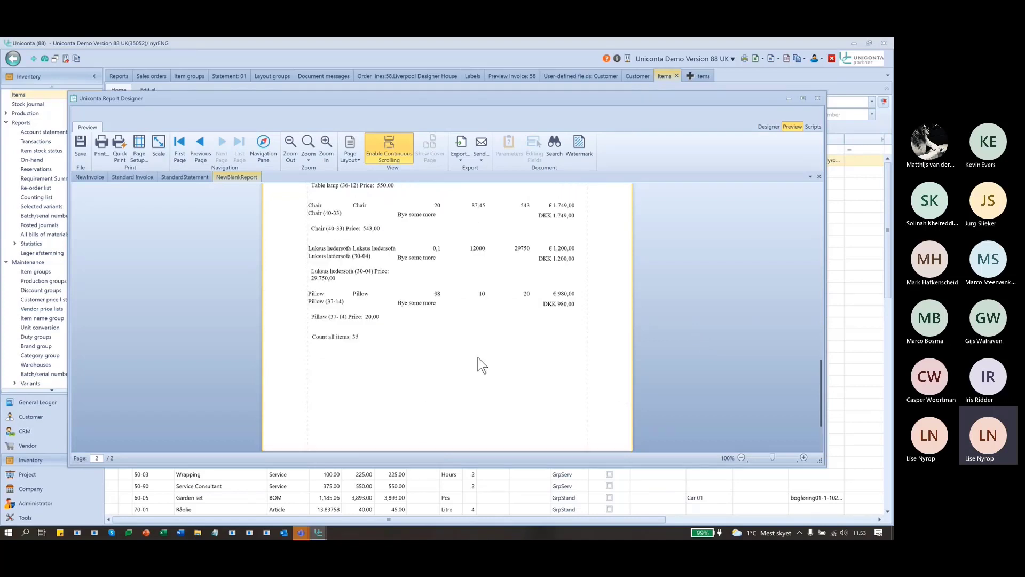
mouse_move(309, 325)
left_mouse_down()
mouse_move(347, 338)
mouse_move(299, 338)
left_mouse_up()
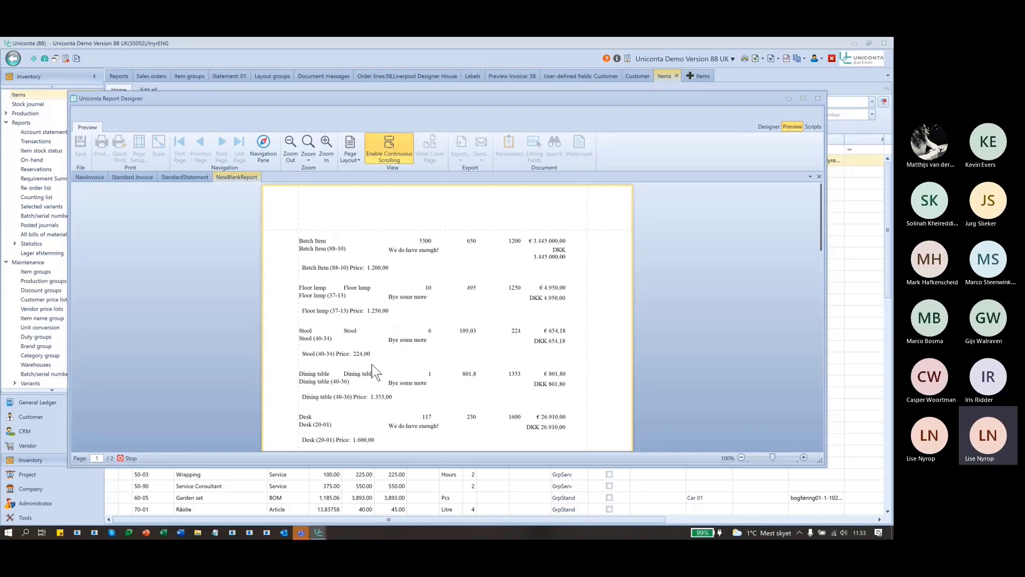
left_click(772, 127)
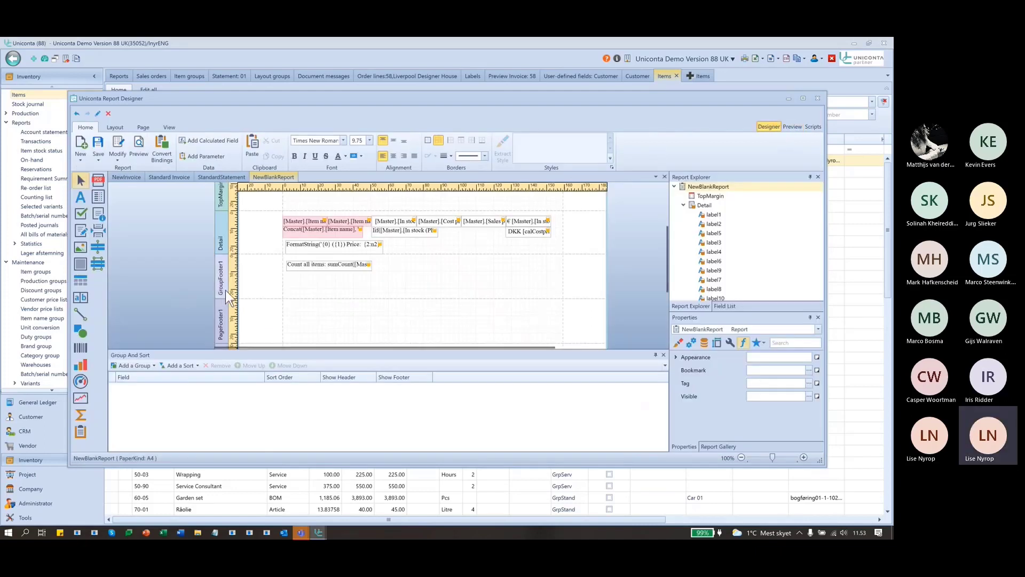
Shrink the group footer band to end just below its label and make the label's text bold.
left_click(220, 268)
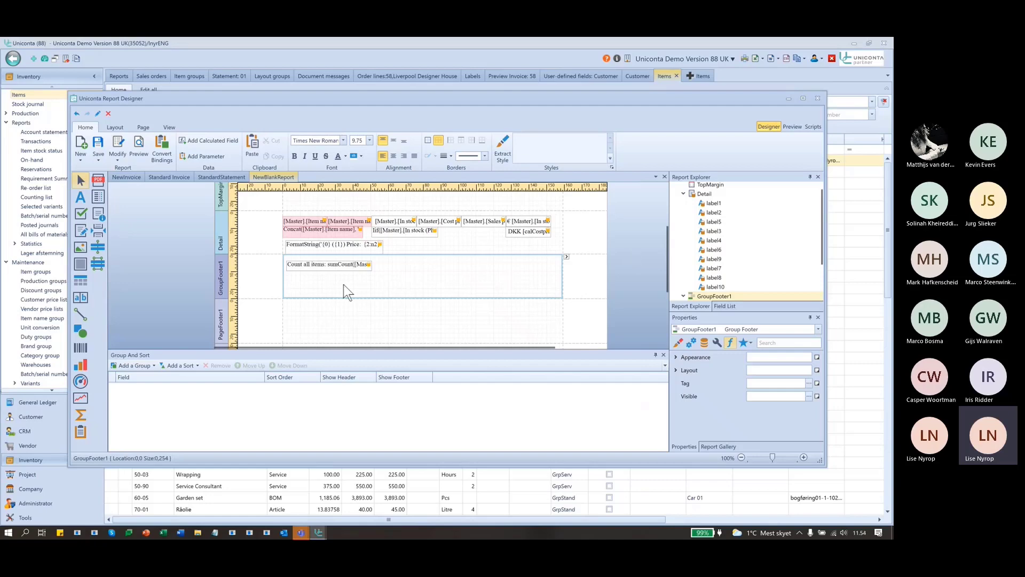
left_click_drag(357, 297, 358, 277)
left_click(357, 264)
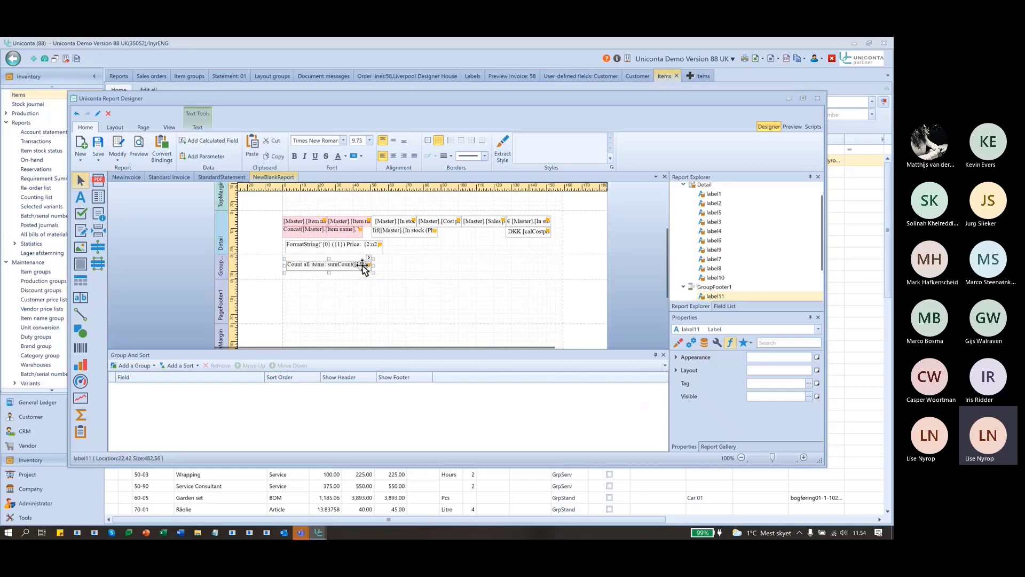
left_click(295, 156)
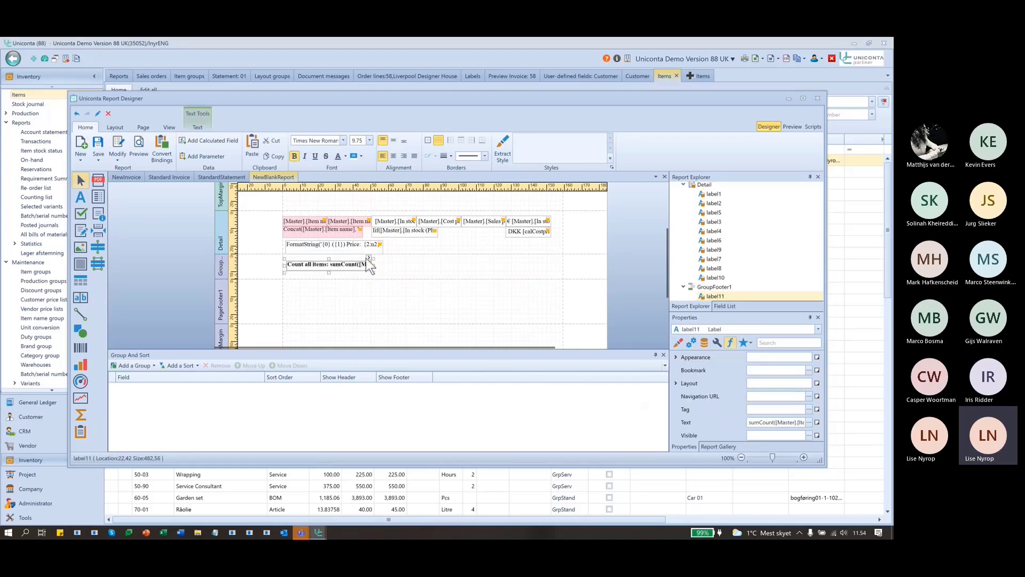
left_click(342, 303)
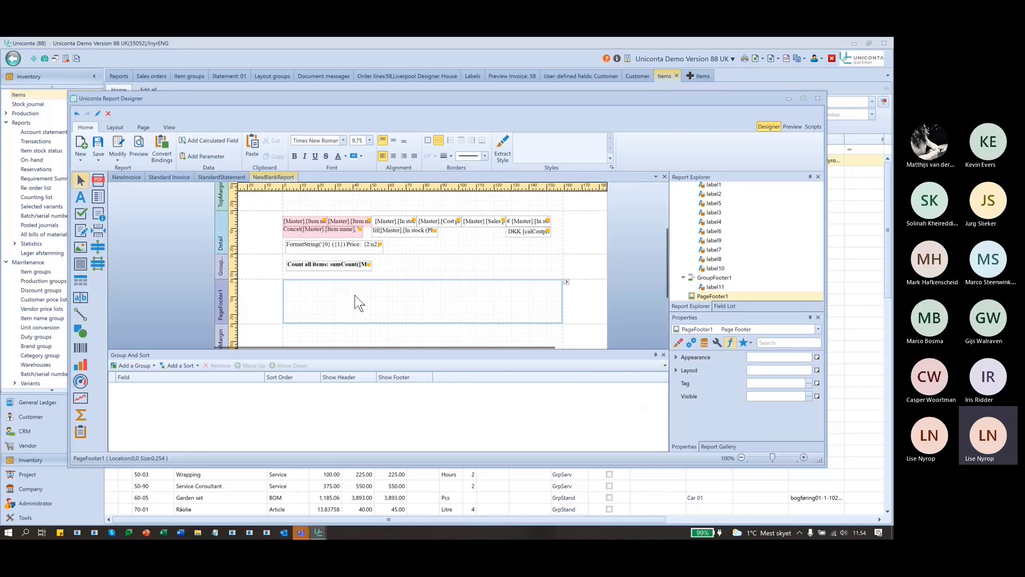
Preview the report around the break between its two pages, then return to the design.
left_click(793, 127)
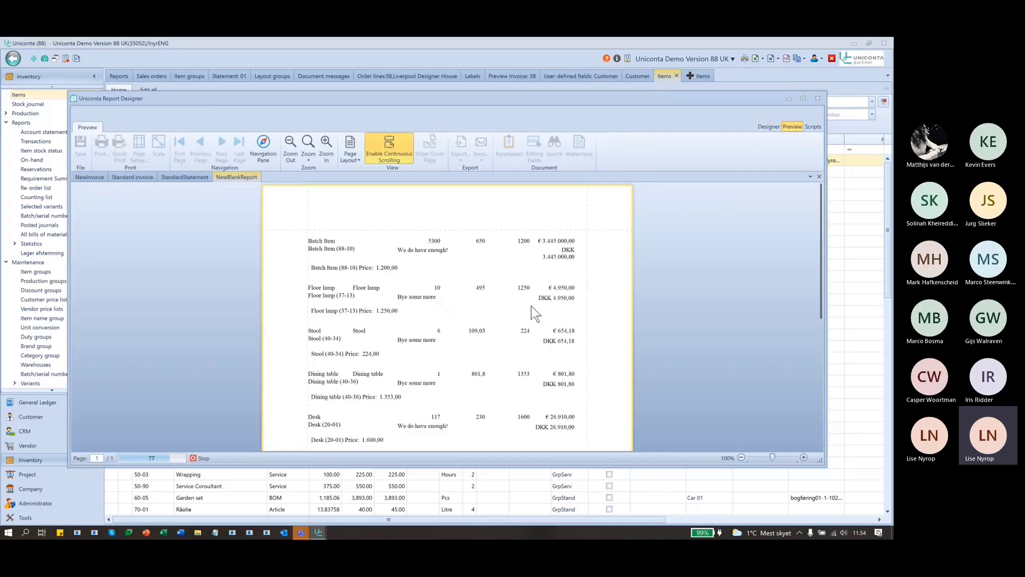
scroll(531, 306, "down", 6)
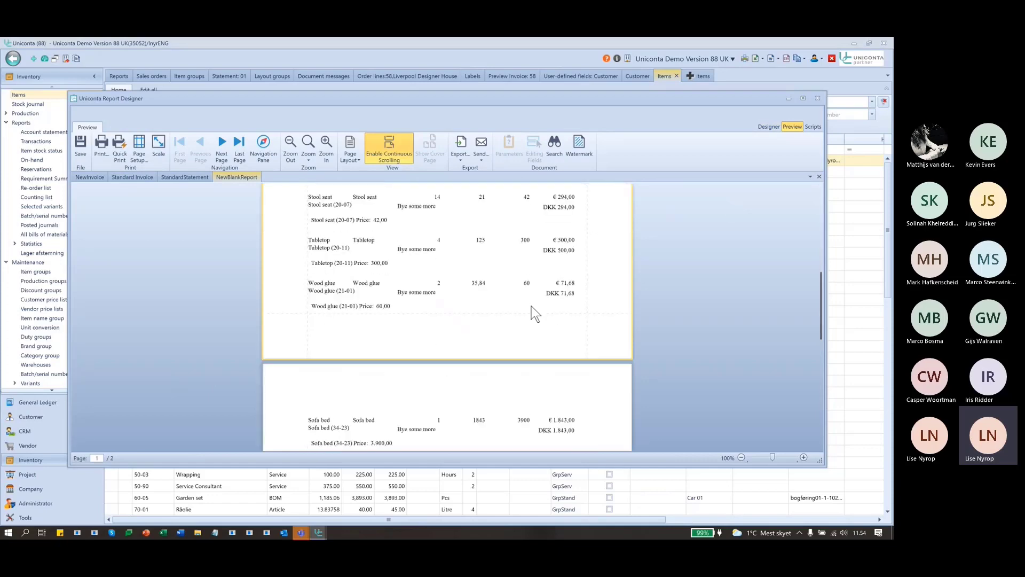
scroll(531, 306, "up", 4)
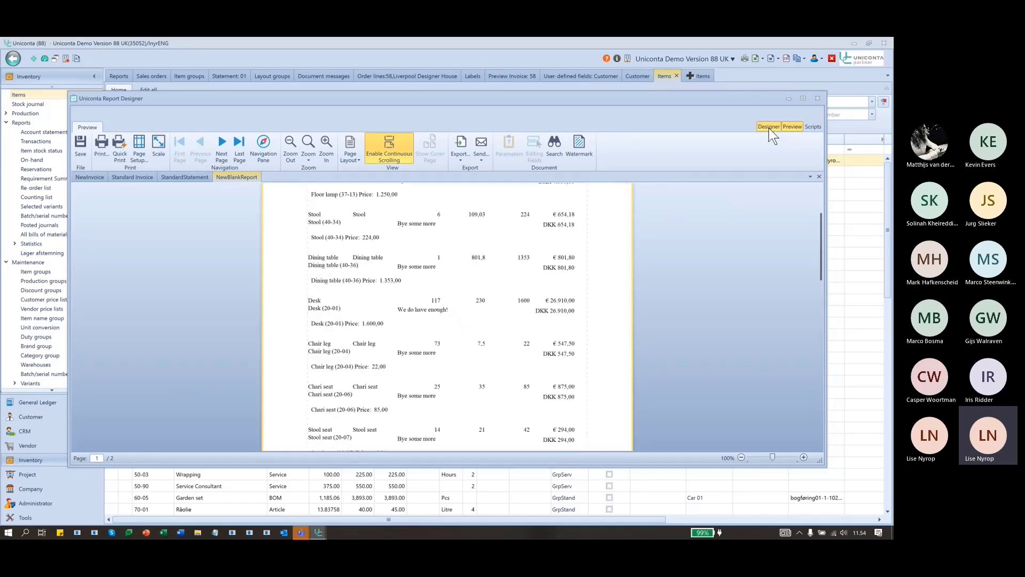
left_click(769, 126)
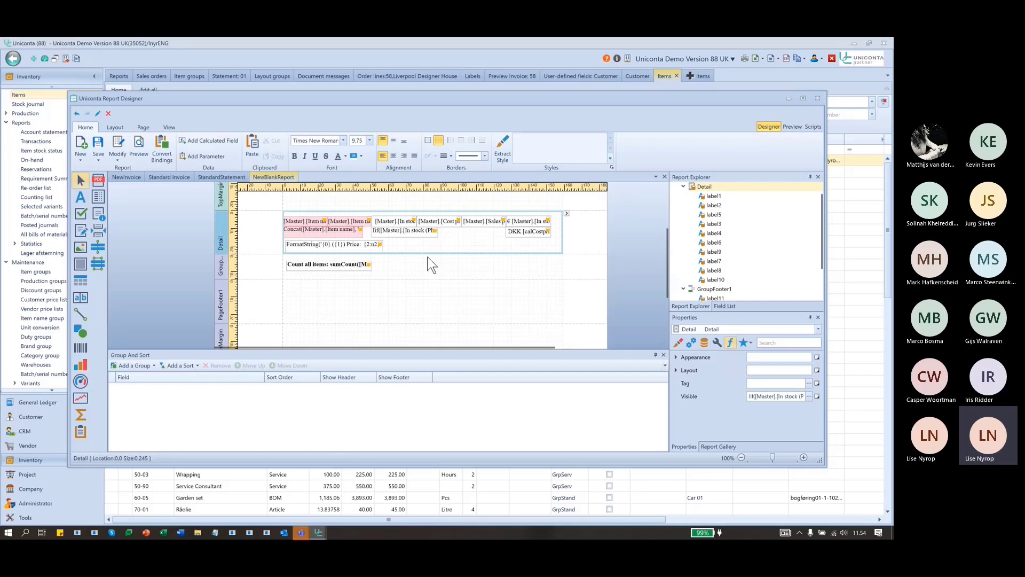
Extend the detail band to about 32.5 mm high and draw a horizontal line about 155 mm long below its fields.
left_click_drag(428, 253, 427, 267)
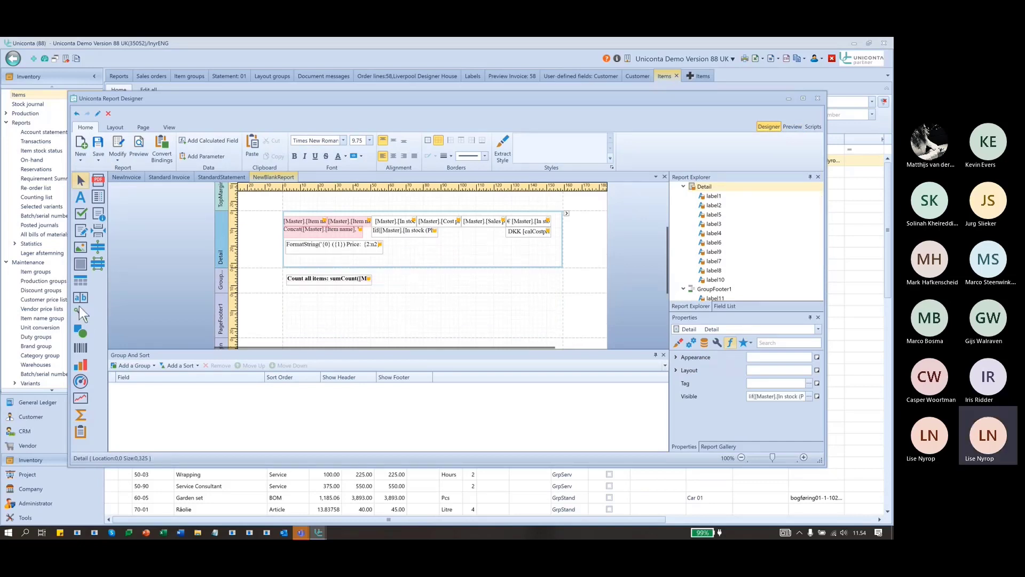
left_click(82, 317)
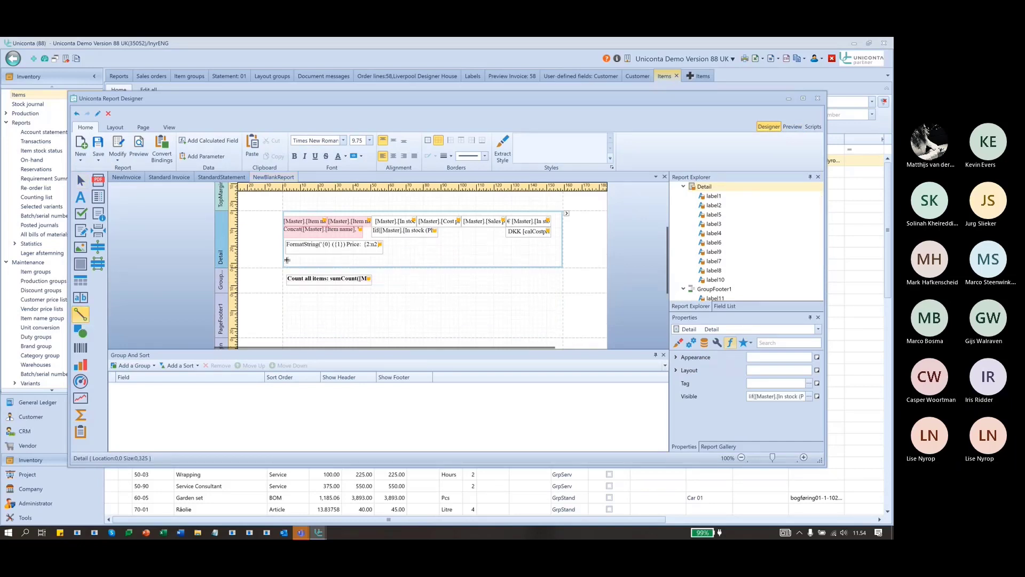
left_click_drag(286, 259, 561, 262)
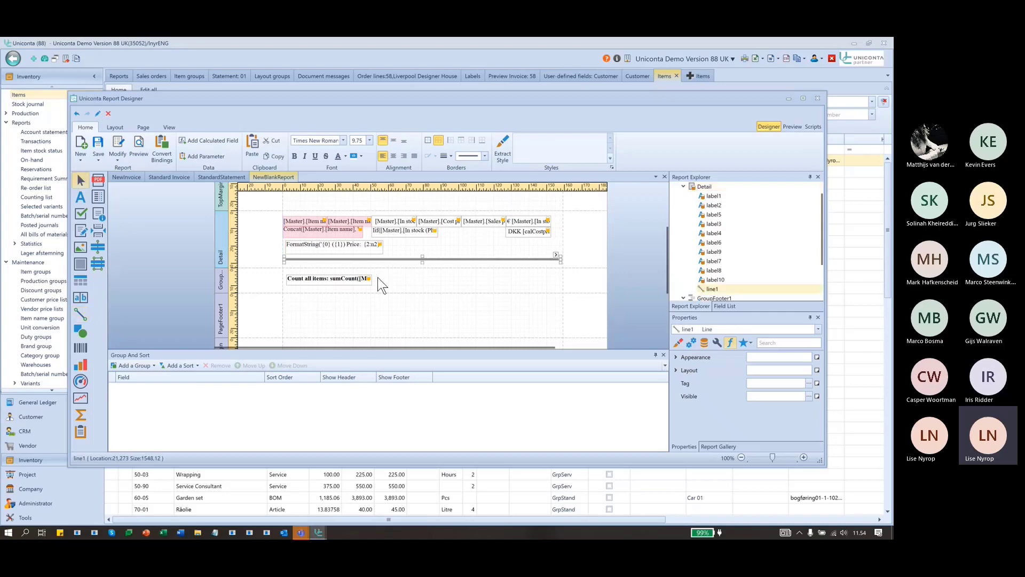
Copy the group footer's count label into the page footer and widen both labels to about 92 mm.
left_click(318, 278)
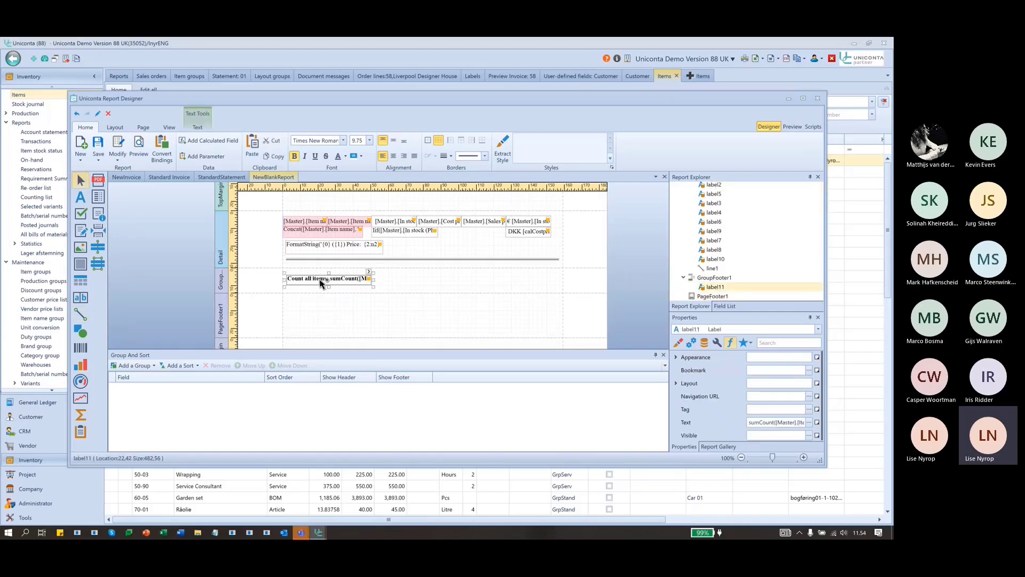
left_click(331, 315)
key("ctrl+v")
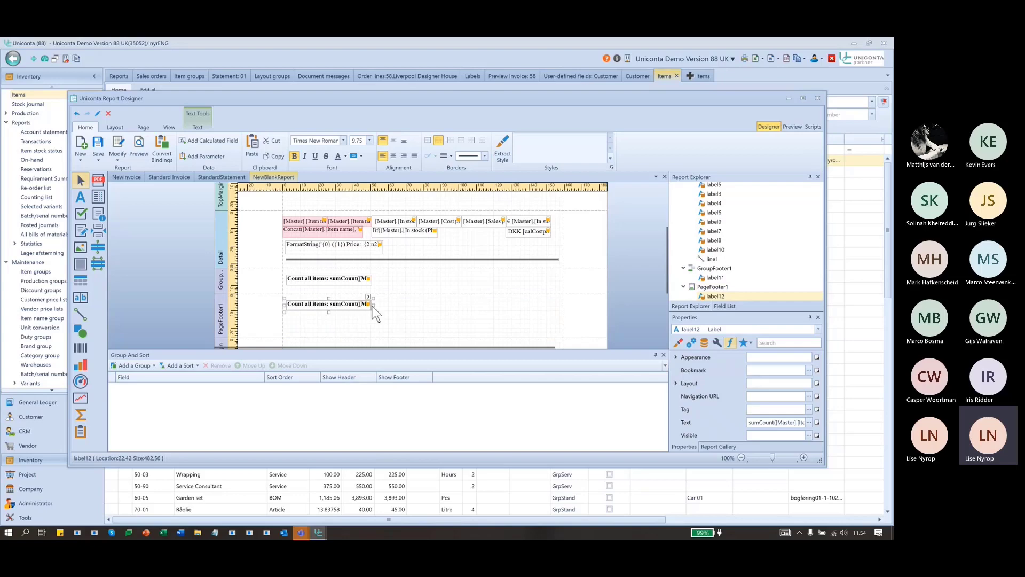
left_click_drag(372, 305, 449, 304)
left_click(402, 281)
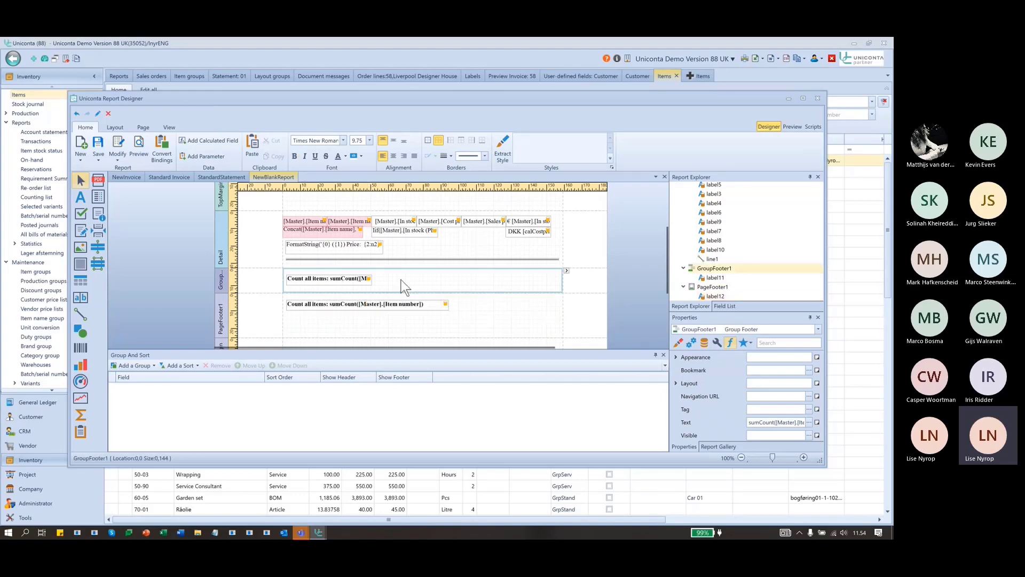
left_click(353, 278)
left_click_drag(369, 279, 451, 281)
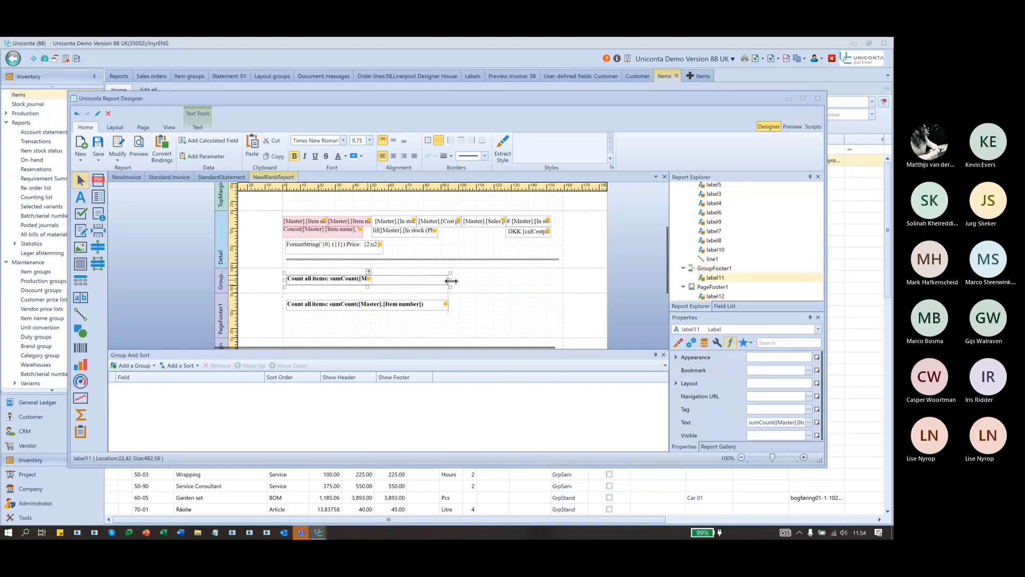
Set the page footer label's Summary Running option to Page.
left_click(386, 303)
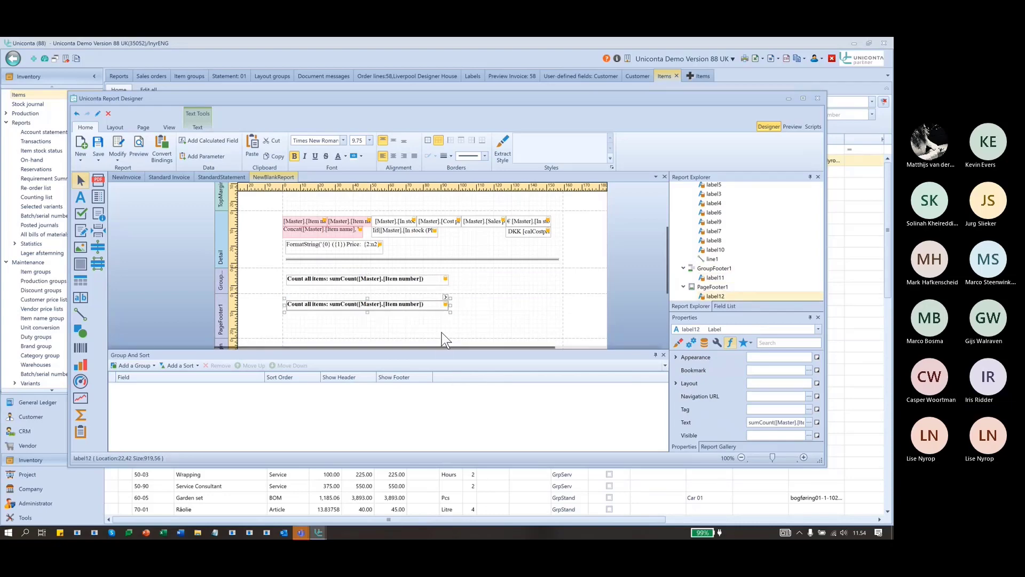
left_click(445, 298)
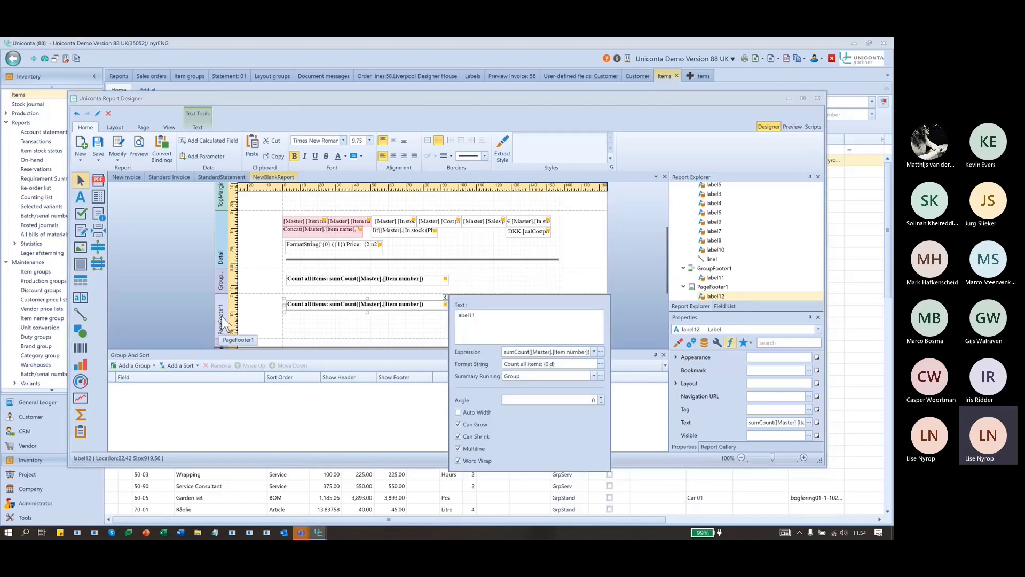
left_click(590, 378)
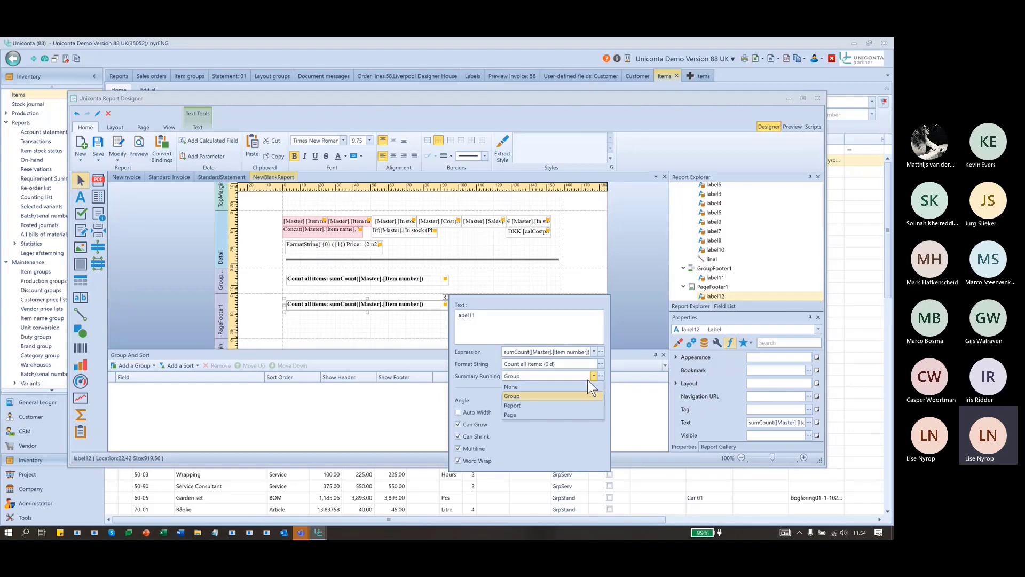
left_click(530, 415)
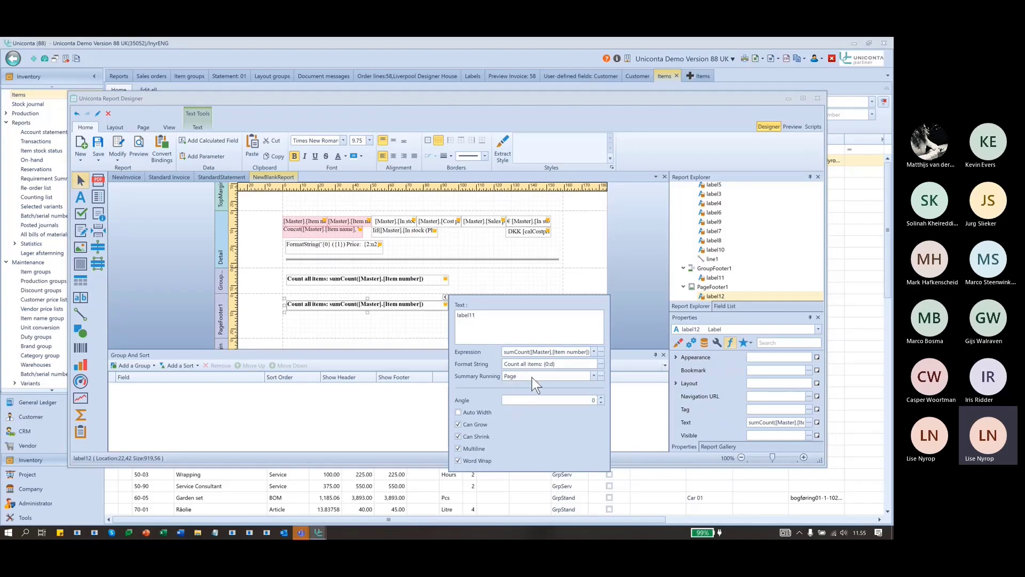
left_click(611, 277)
left_click(610, 276)
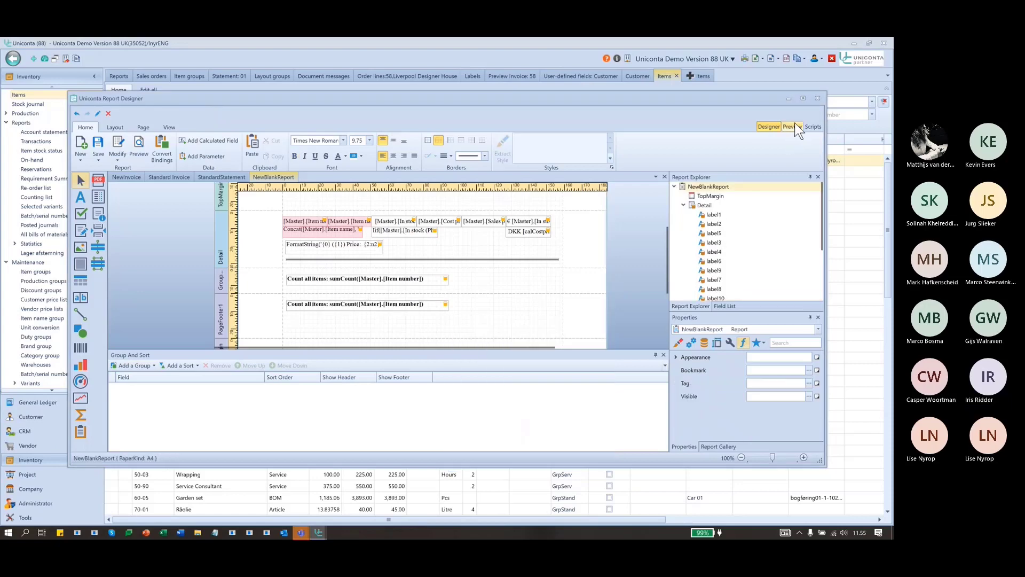
Preview the report, compare the item counts at the end of each page with the overall count, and return to the design.
left_click(793, 127)
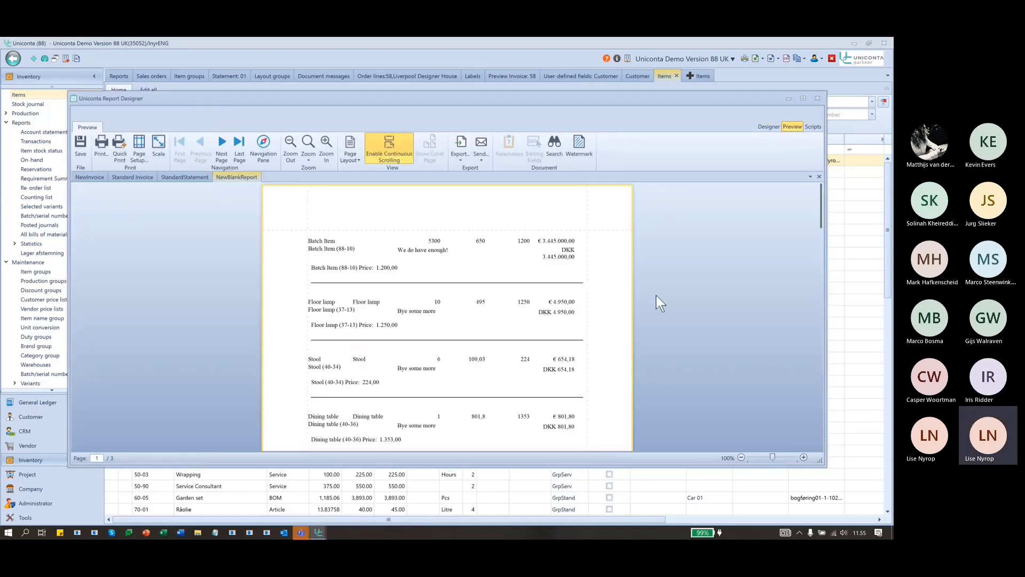
scroll(661, 303, "down", 5)
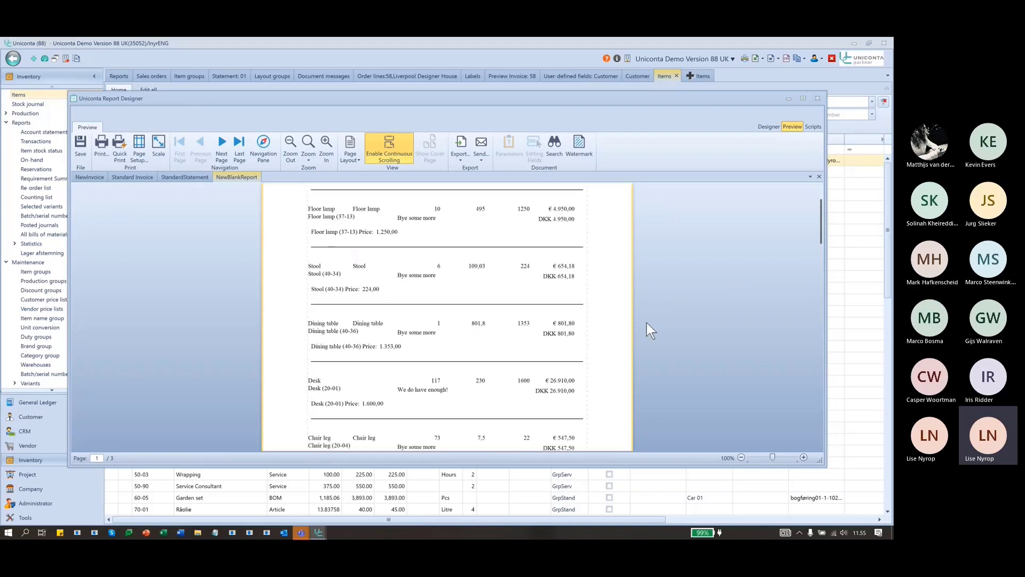
scroll(647, 321, "down", 1)
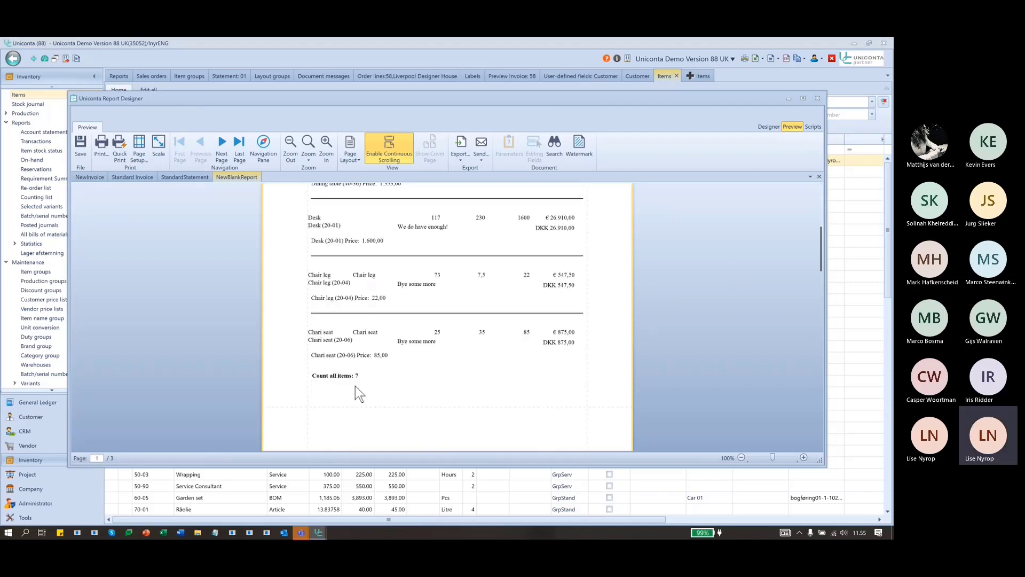
scroll(588, 385, "up", 1)
scroll(569, 268, "up", 2)
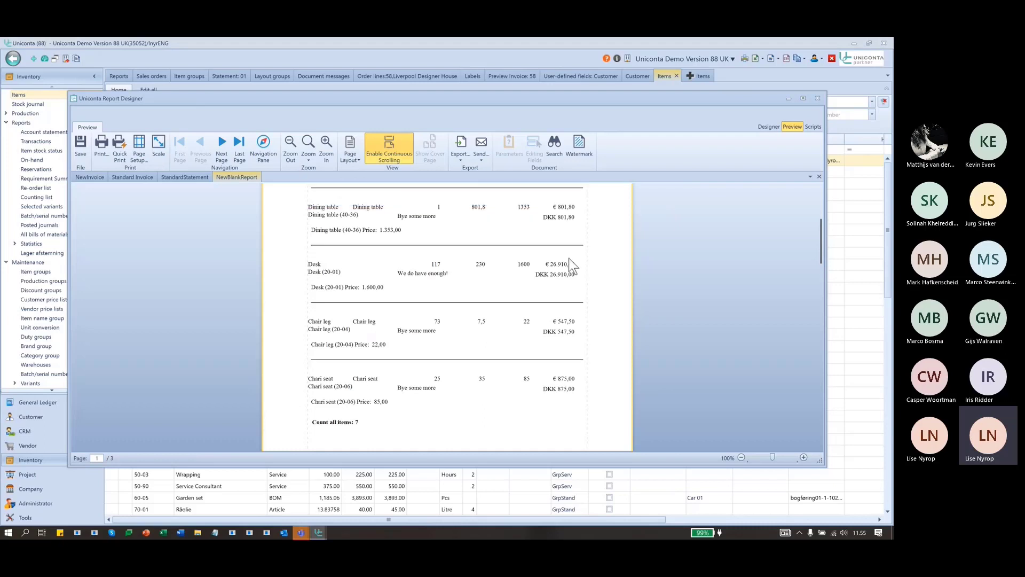
scroll(567, 259, "up", 3)
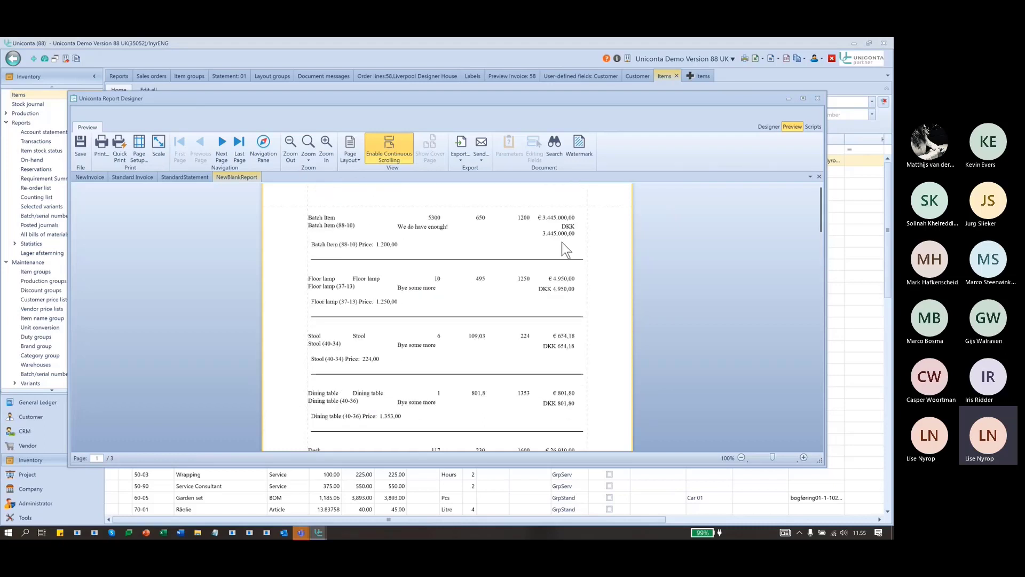
scroll(563, 245, "down", 6)
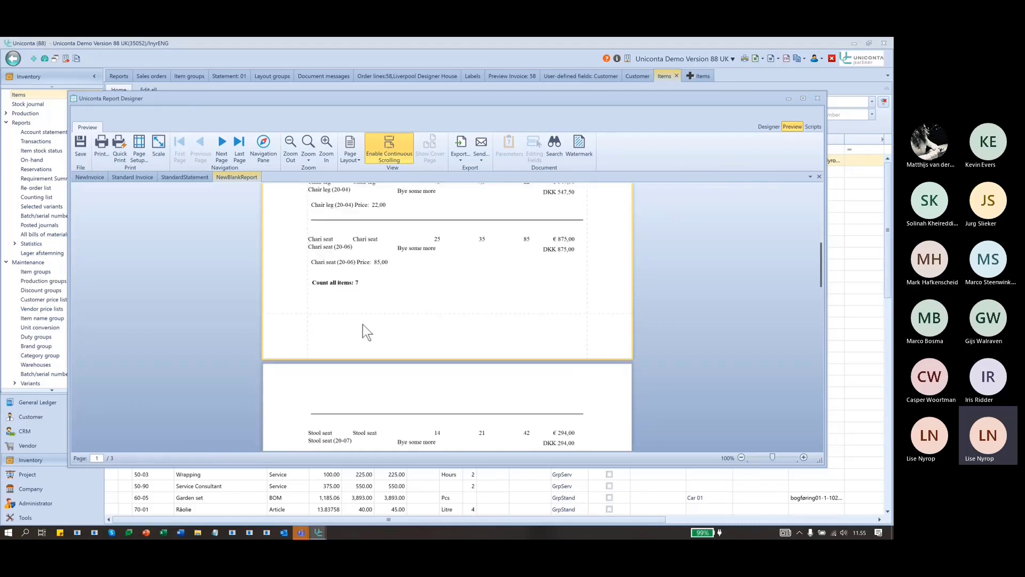
scroll(586, 331, "down", 8)
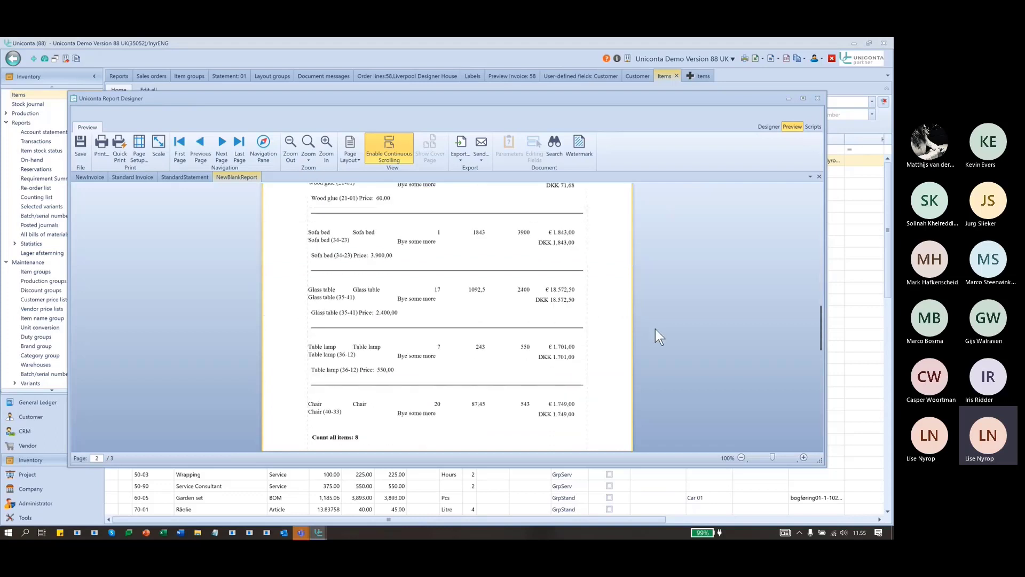
scroll(655, 329, "down", 2)
scroll(655, 329, "down", 10)
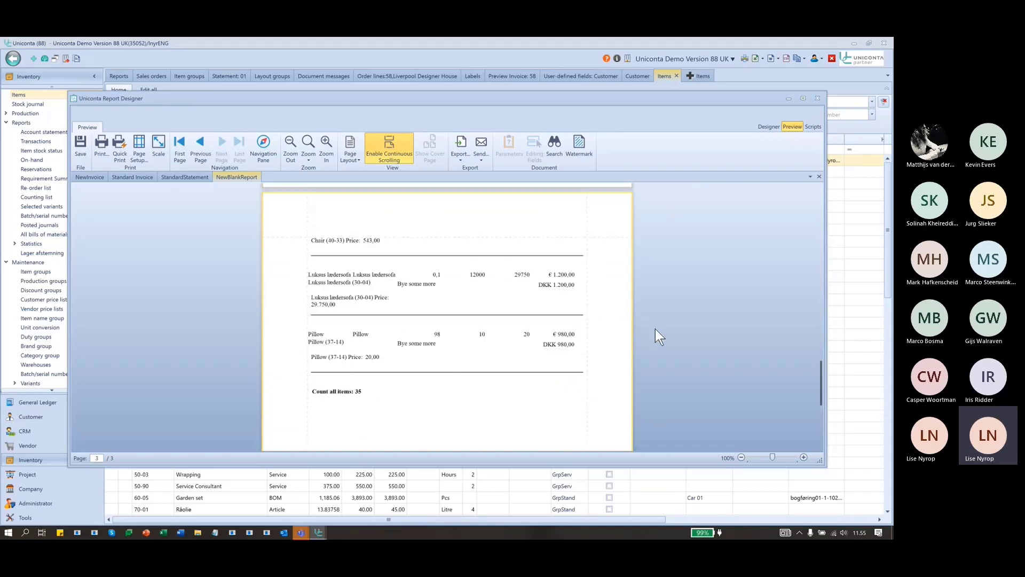
scroll(655, 328, "up", 1)
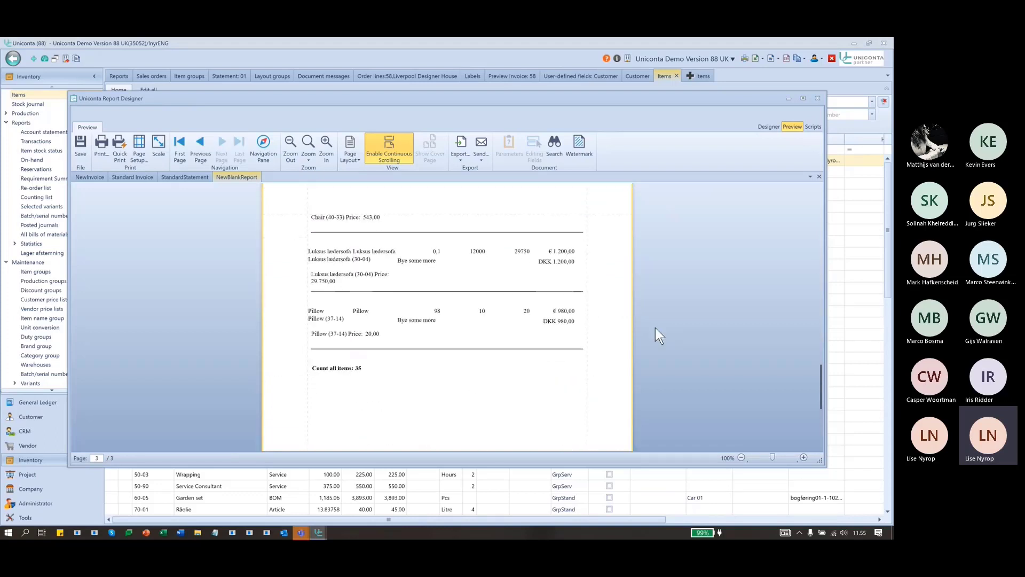
scroll(495, 384, "down", 5)
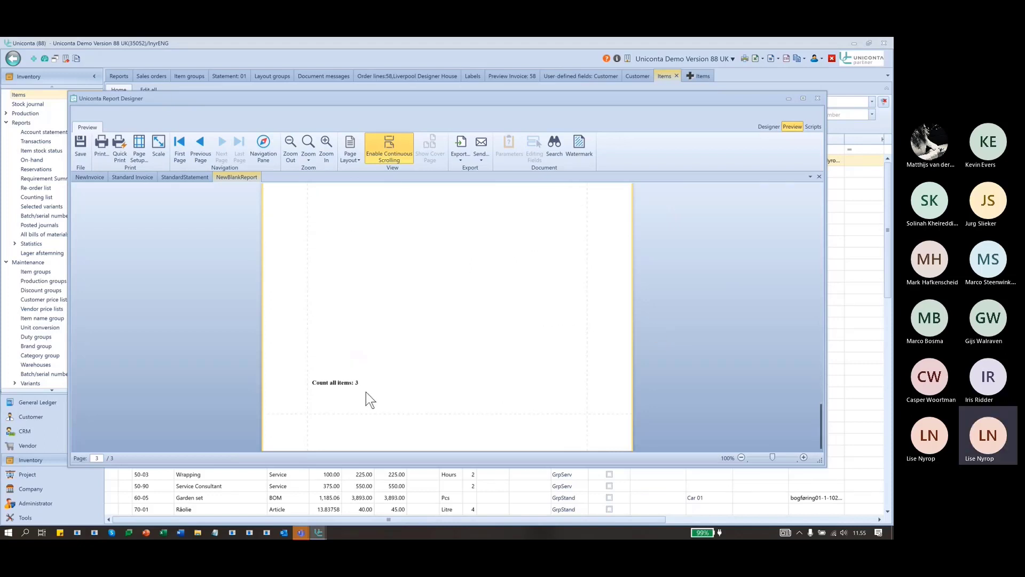
scroll(470, 376, "up", 2)
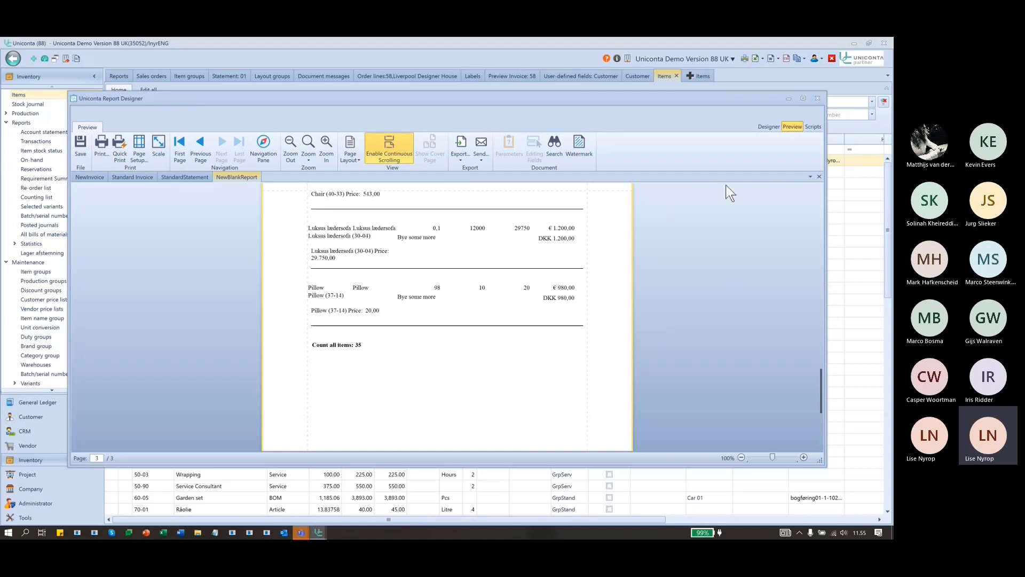
left_click(776, 127)
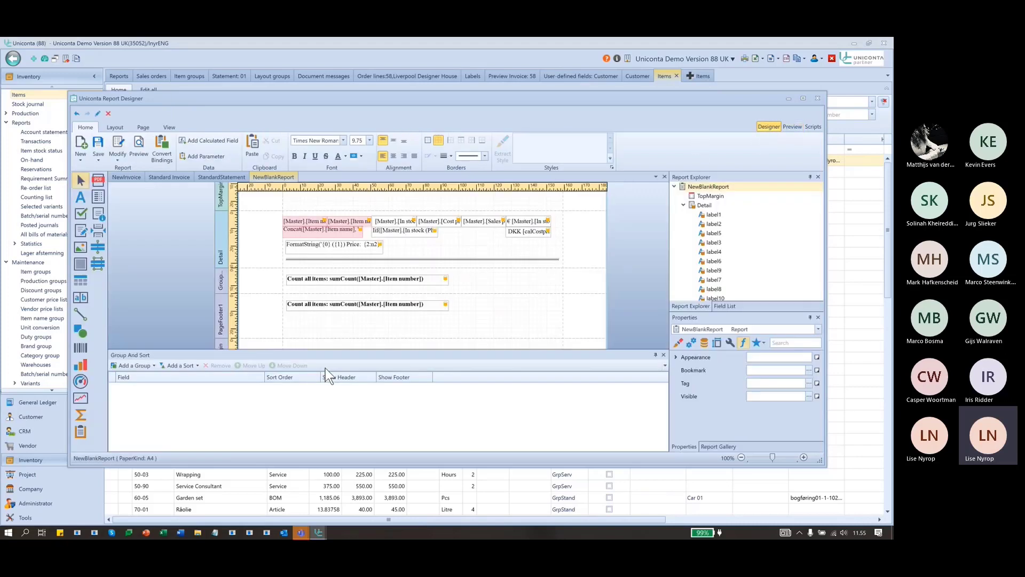
Turn on Print at Bottom for the group footer band.
scroll(260, 304, "down", 1)
left_click(221, 261)
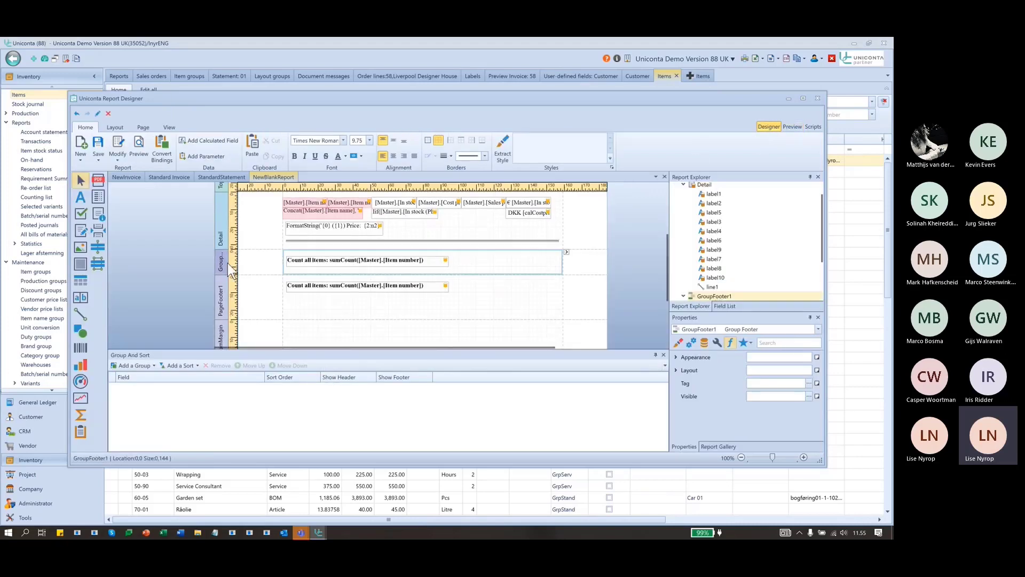
left_click(536, 291)
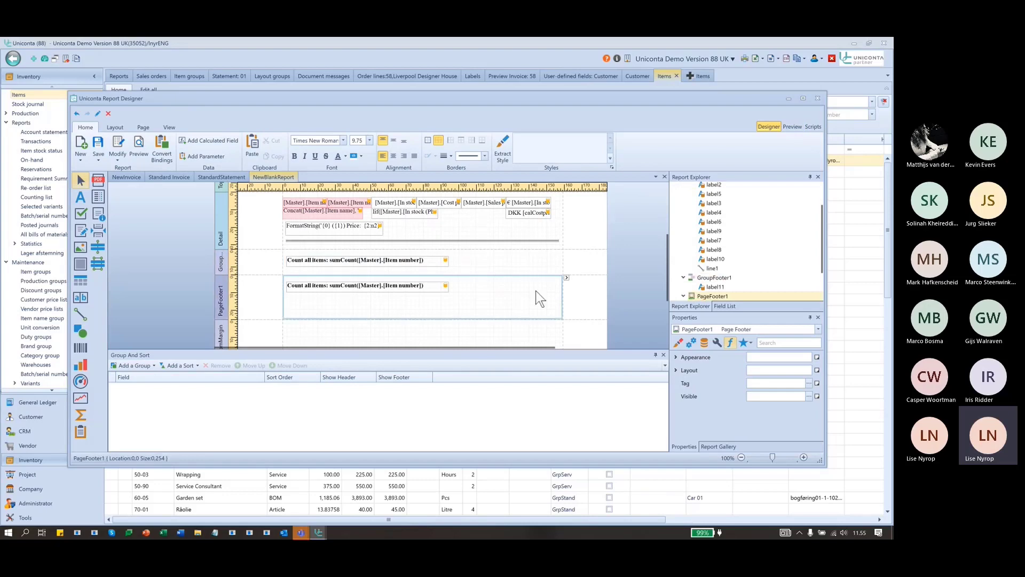
left_click(567, 278)
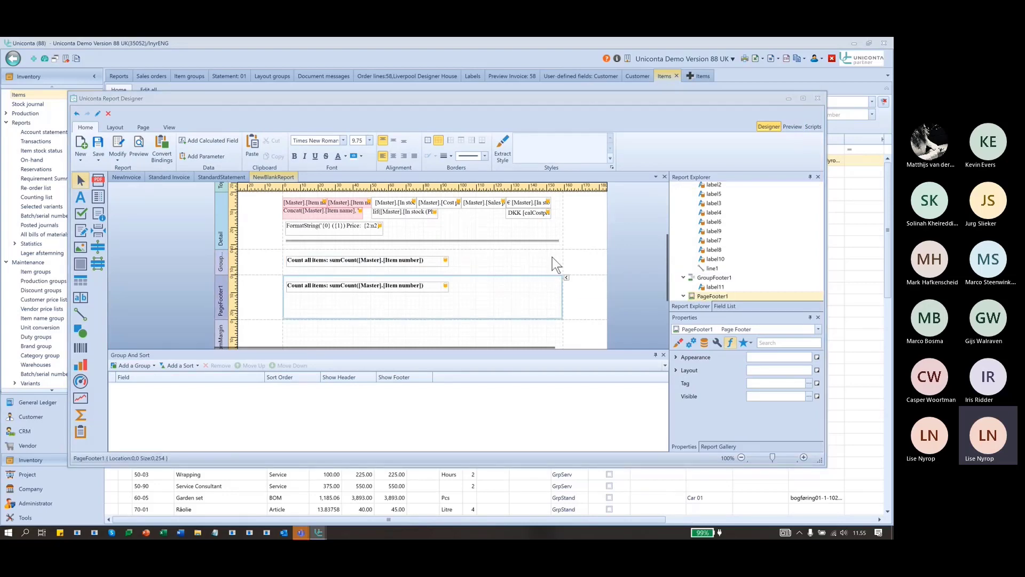
left_click(556, 259)
left_click(566, 252)
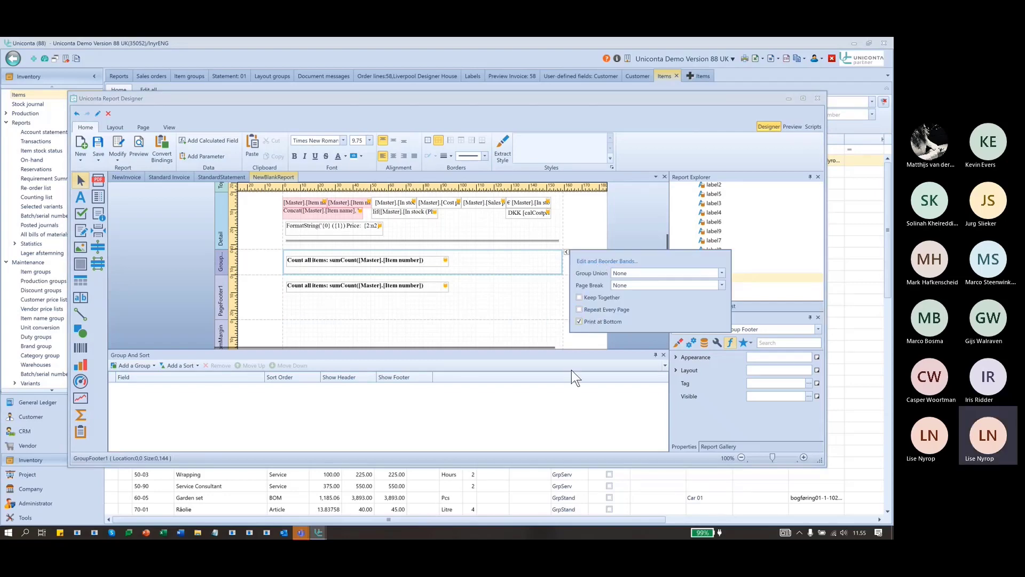
left_click(637, 207)
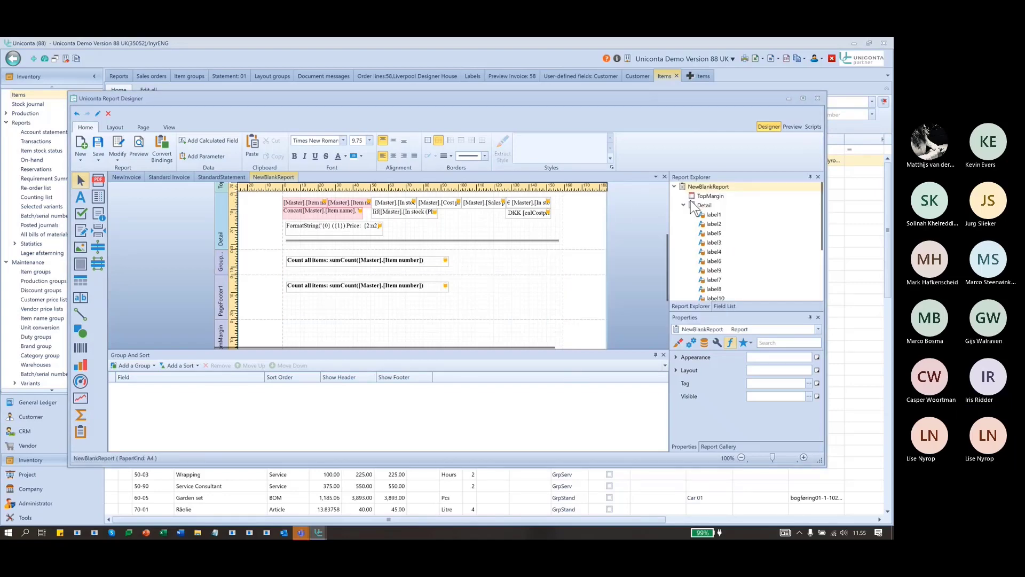
Preview the report through to its last page, examine where both footer counts are printed, and return to the design.
left_click(793, 126)
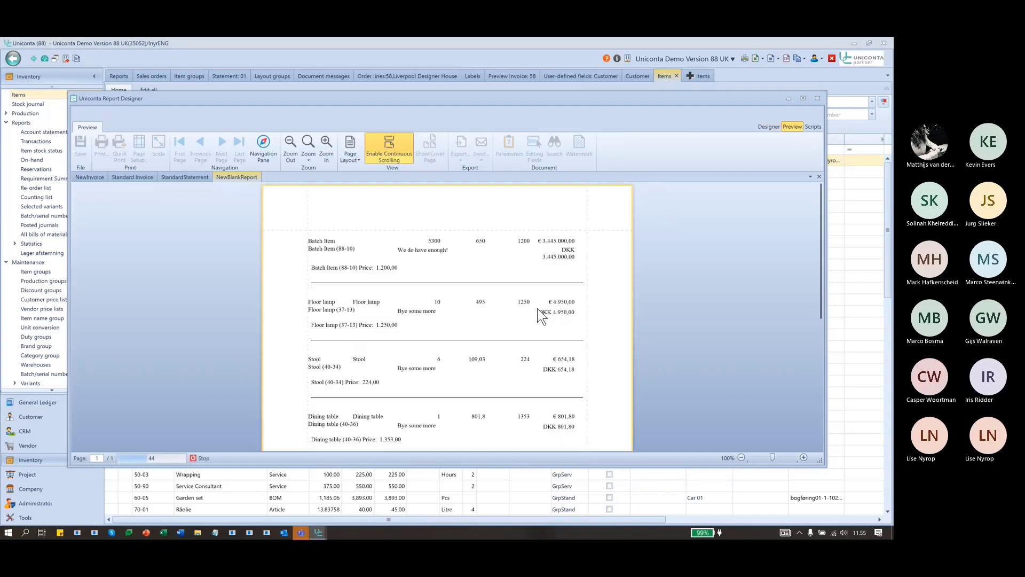
scroll(537, 309, "down", 5)
scroll(626, 315, "down", 10)
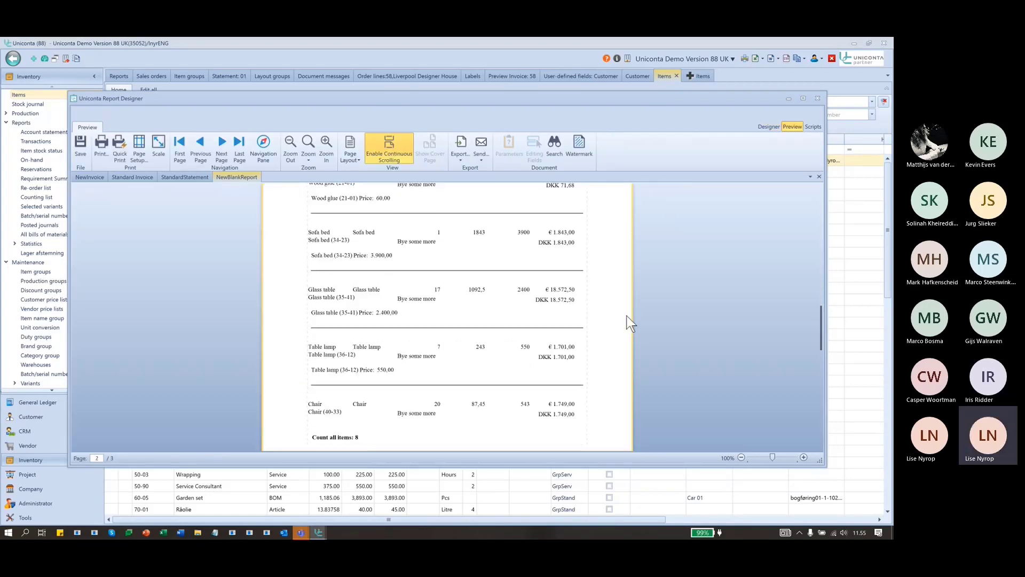
scroll(626, 316, "down", 4)
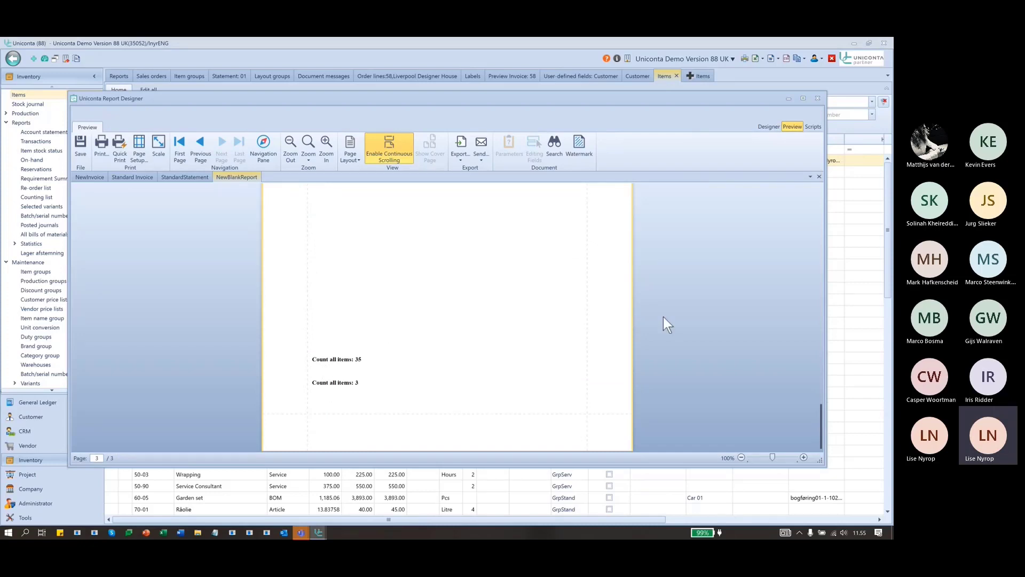
left_click(772, 125)
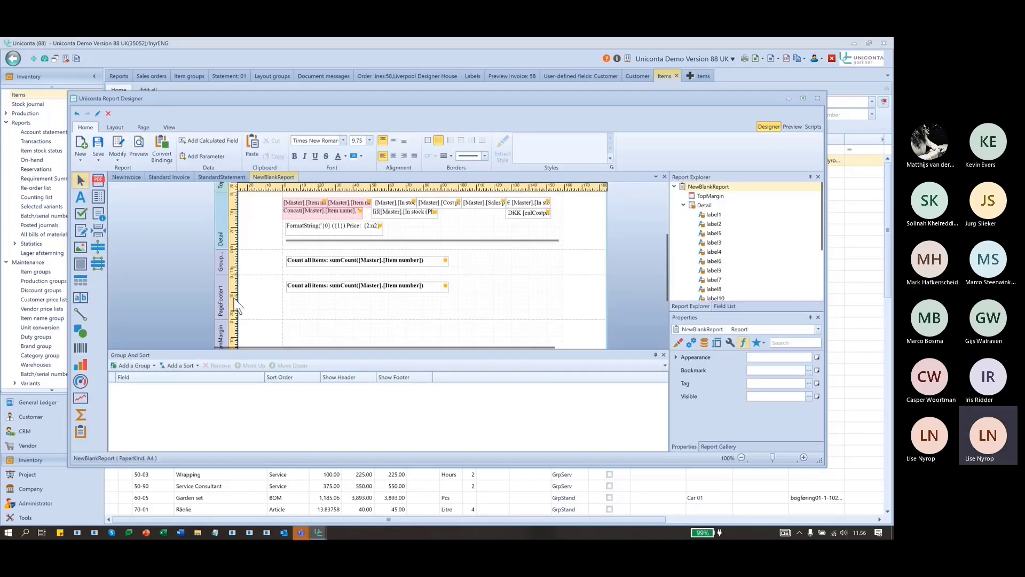
Locate the page footer and group footer bands in the report's structure and select the group footer.
scroll(726, 263, "down", 2)
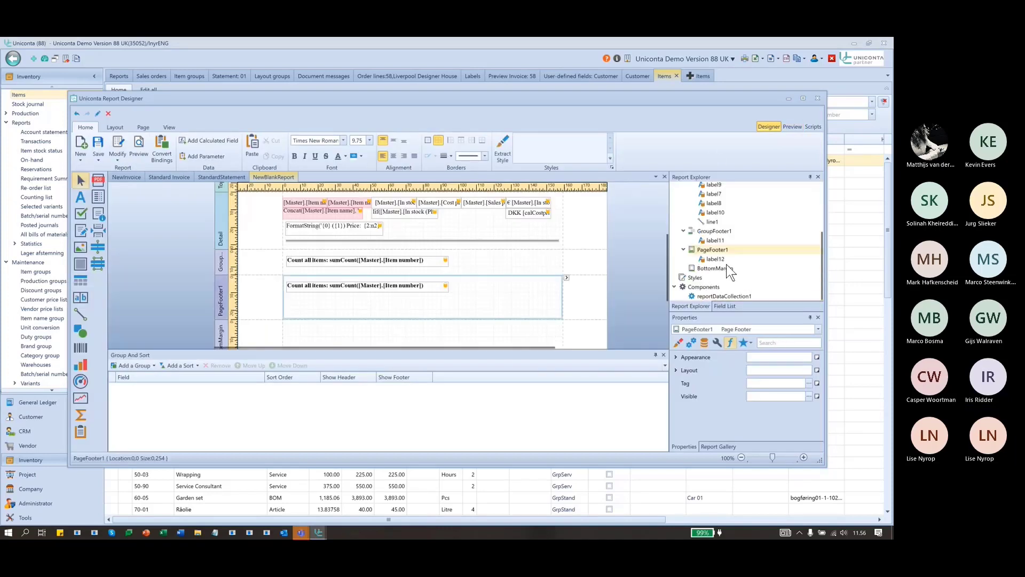
mouse_move(724, 251)
left_mouse_down()
mouse_move(717, 268)
mouse_move(728, 231)
mouse_move(714, 264)
left_mouse_up()
left_click(719, 223)
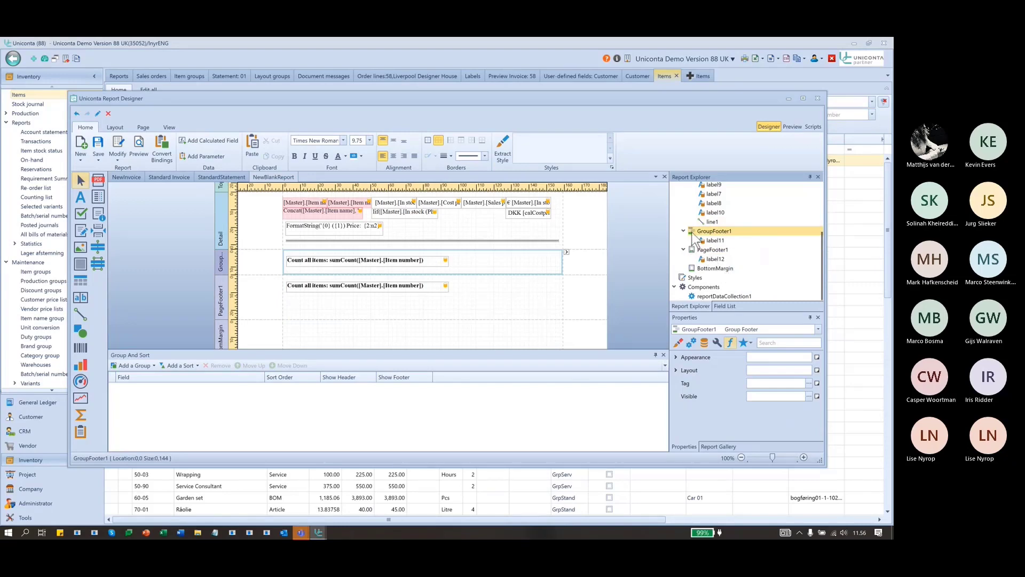
Examine the group footer's context options and the page footer's settings in the Band Collection Editor, leaving everything as it is.
right_click(693, 235)
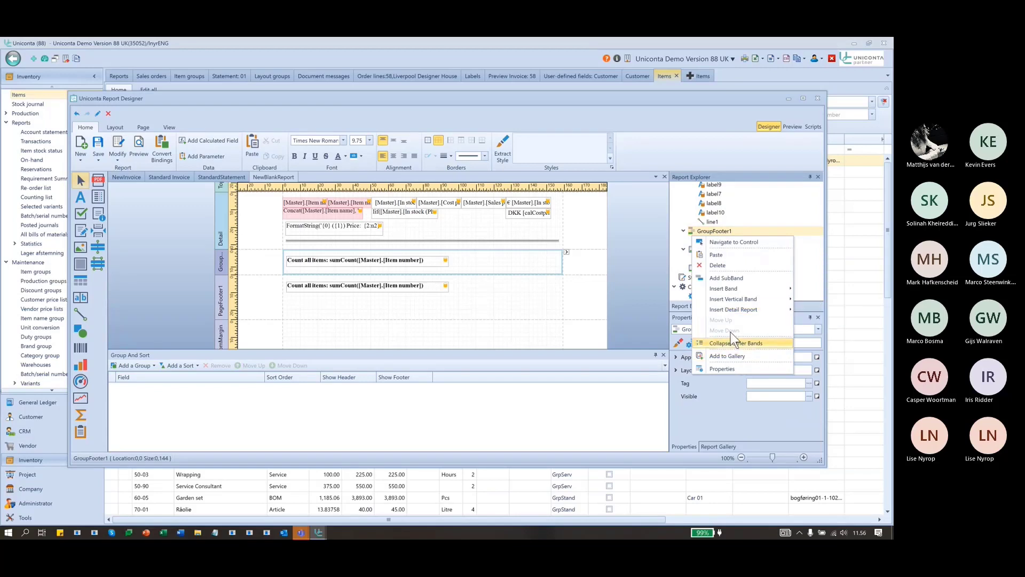
left_click(724, 230)
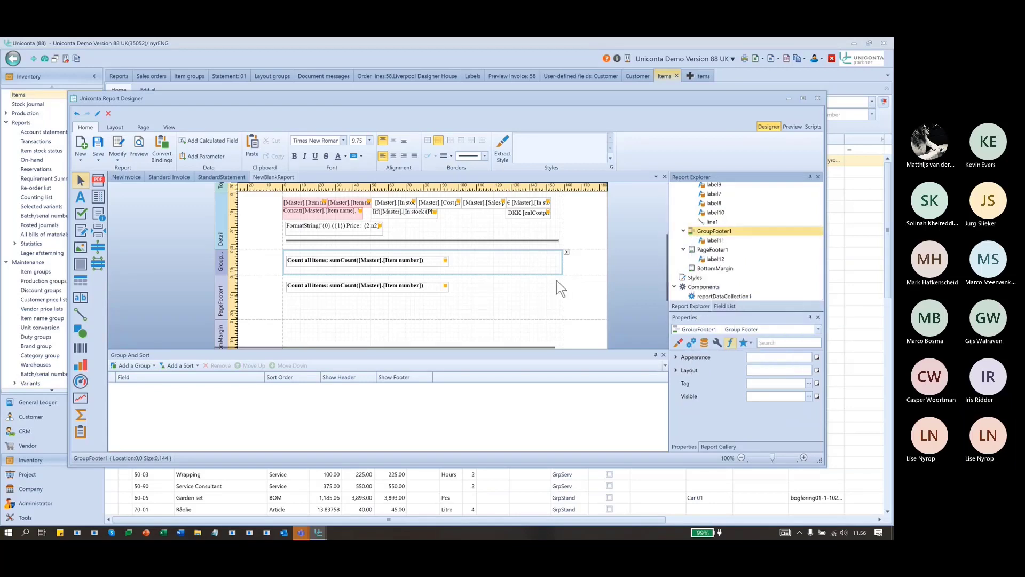
left_click(556, 281)
left_click(566, 278)
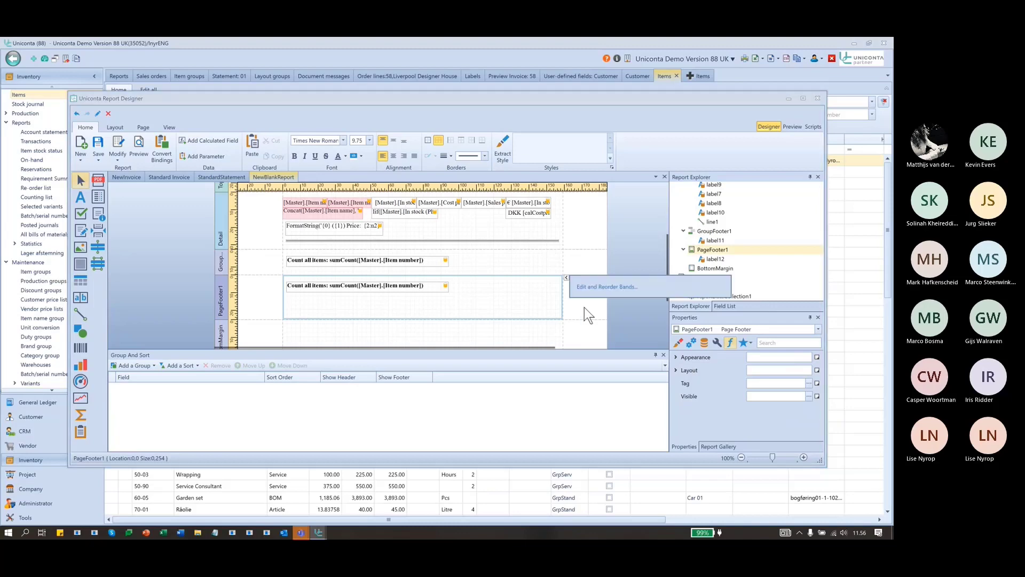
left_click(620, 289)
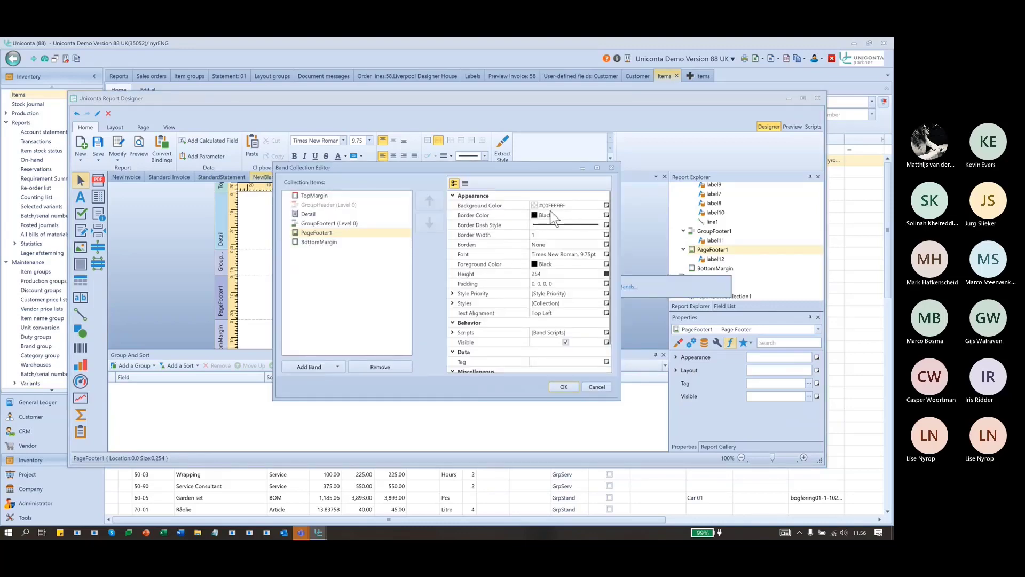
scroll(579, 326, "down", 1)
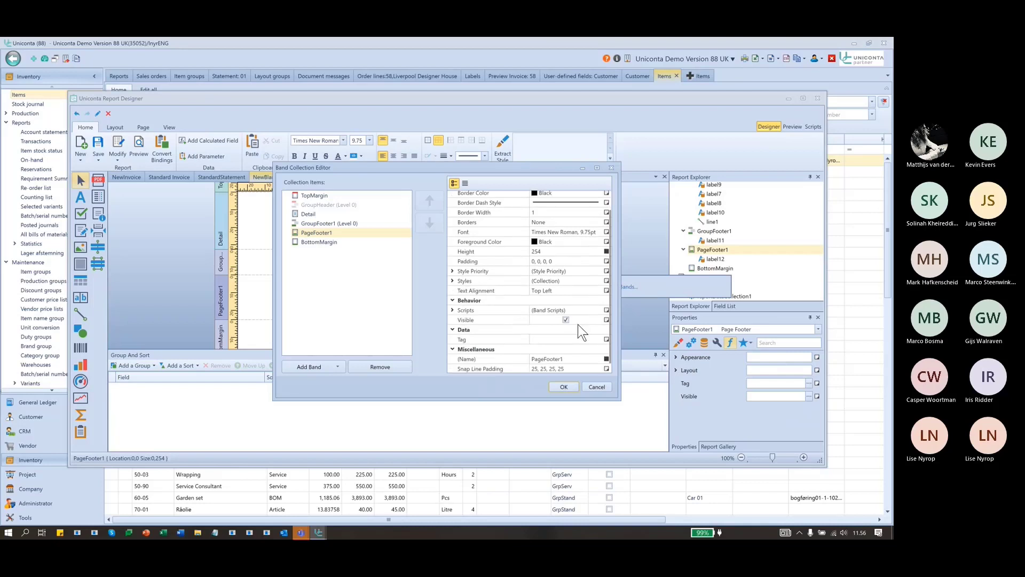
scroll(578, 325, "down", 1)
scroll(578, 325, "up", 1)
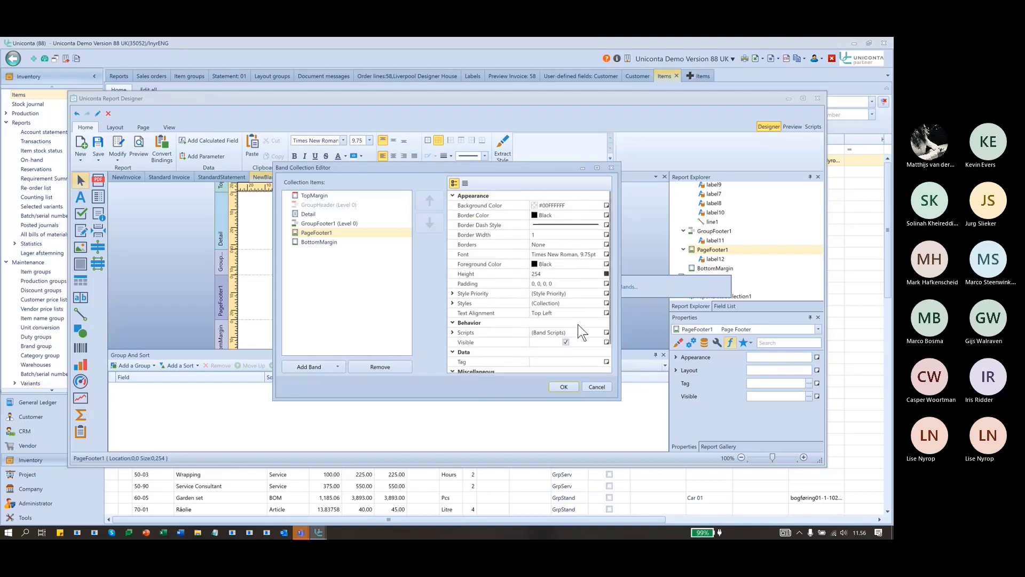
left_click(612, 168)
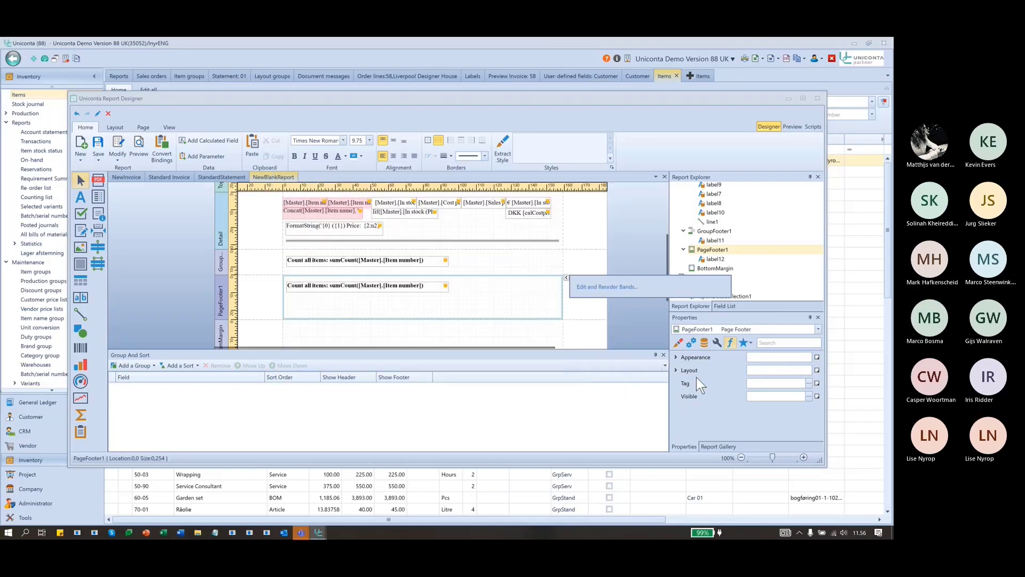
Examine the page footer's behavior and appearance properties, keeping Print On at All Pages.
left_click(693, 344)
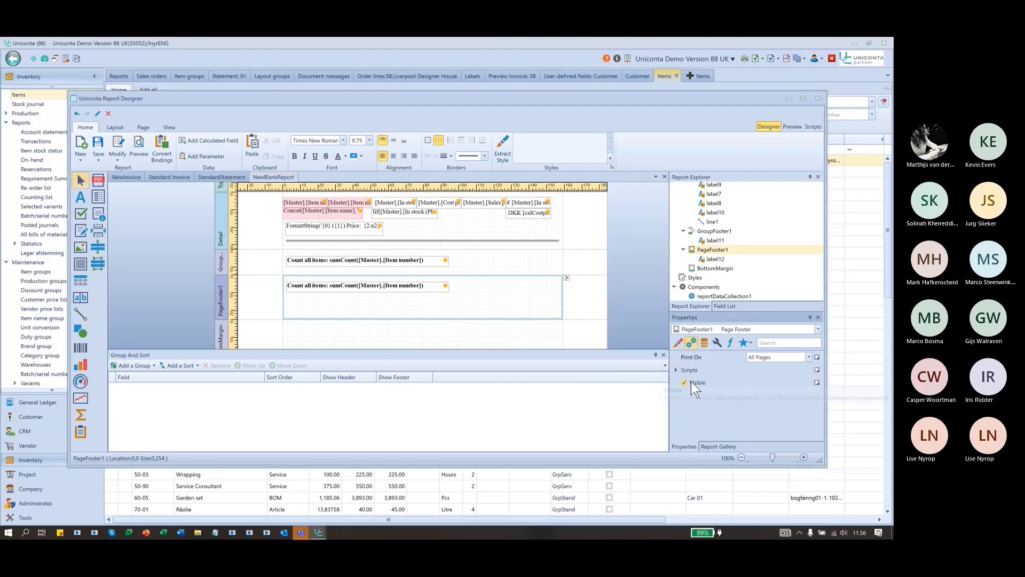
left_click(784, 355)
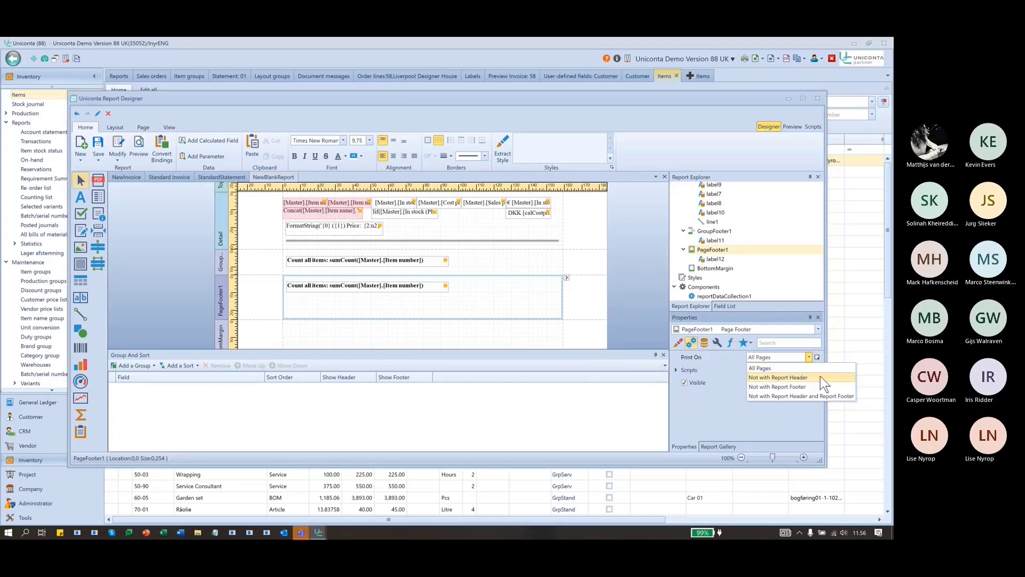
left_click(787, 367)
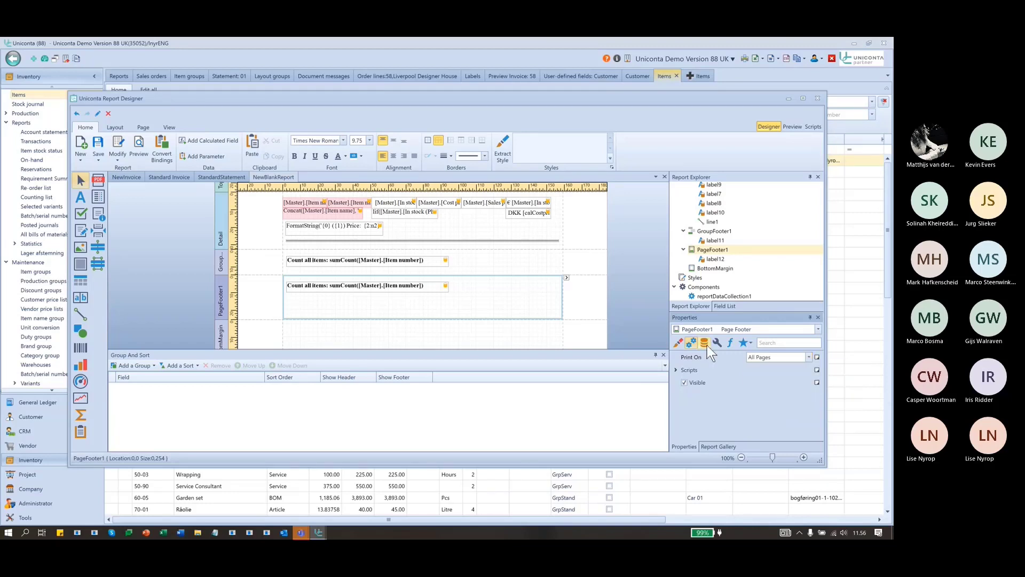
left_click(678, 342)
scroll(727, 401, "down", 5)
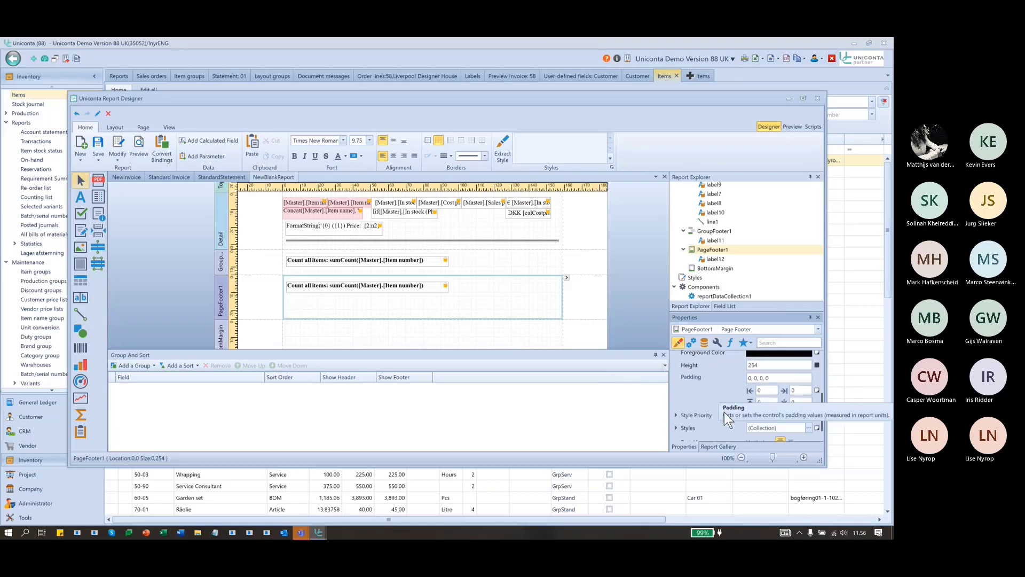
scroll(796, 425, "down", 2)
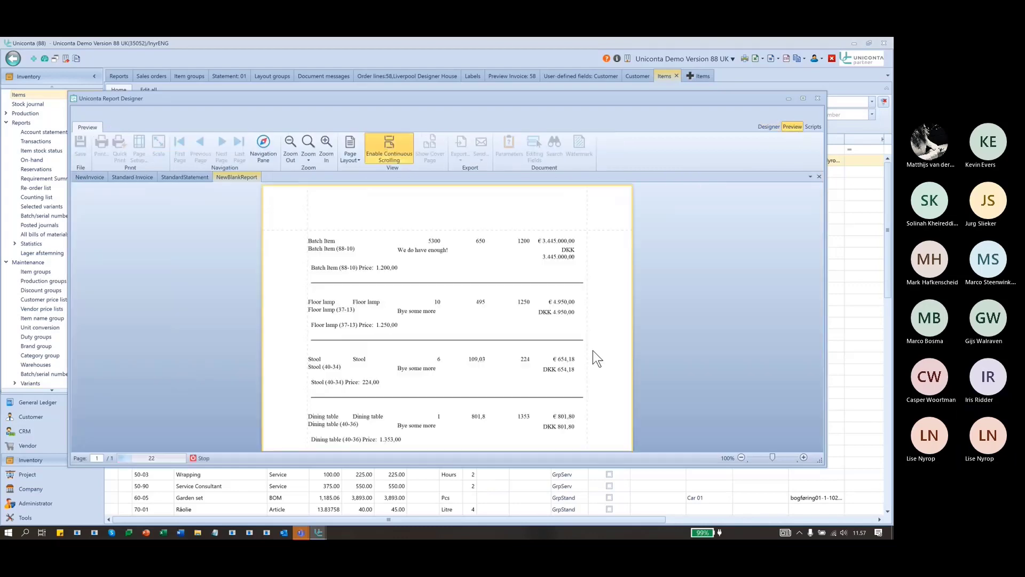
Preview the report through to its last page, compare the group and page footer counts, and return to the design.
scroll(591, 337, "down", 3)
scroll(591, 336, "down", 10)
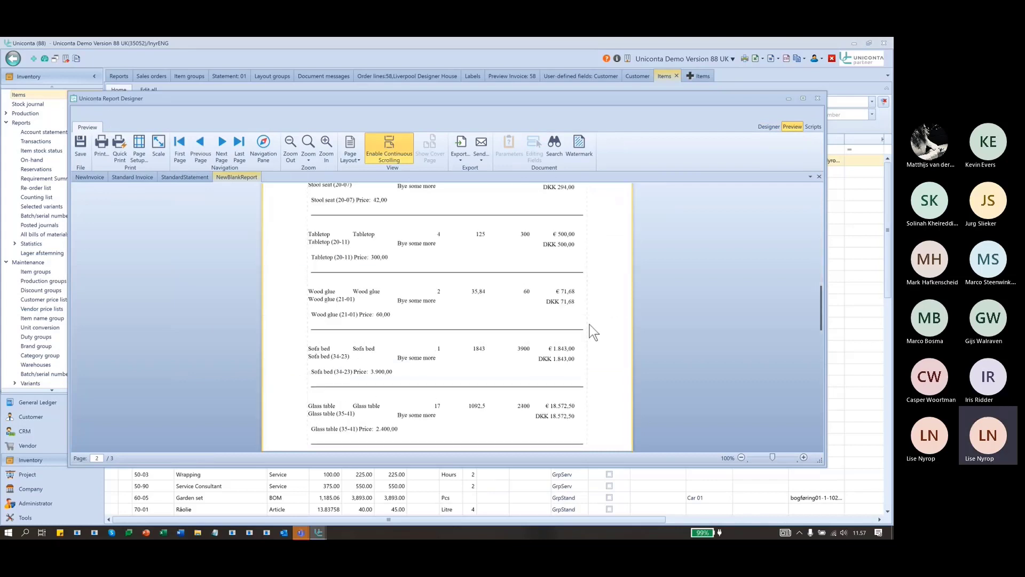
scroll(589, 322, "down", 10)
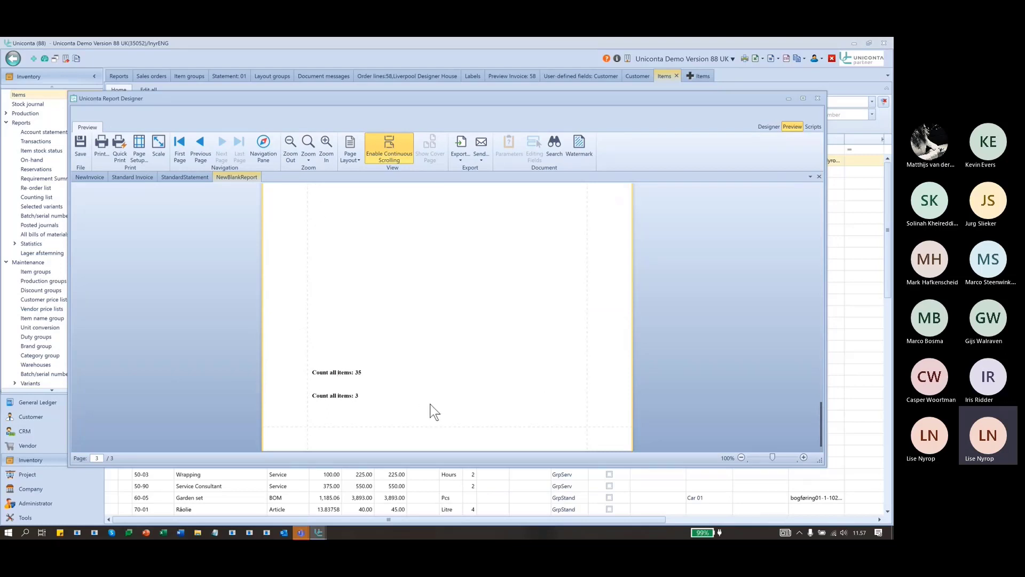
scroll(466, 374, "up", 3)
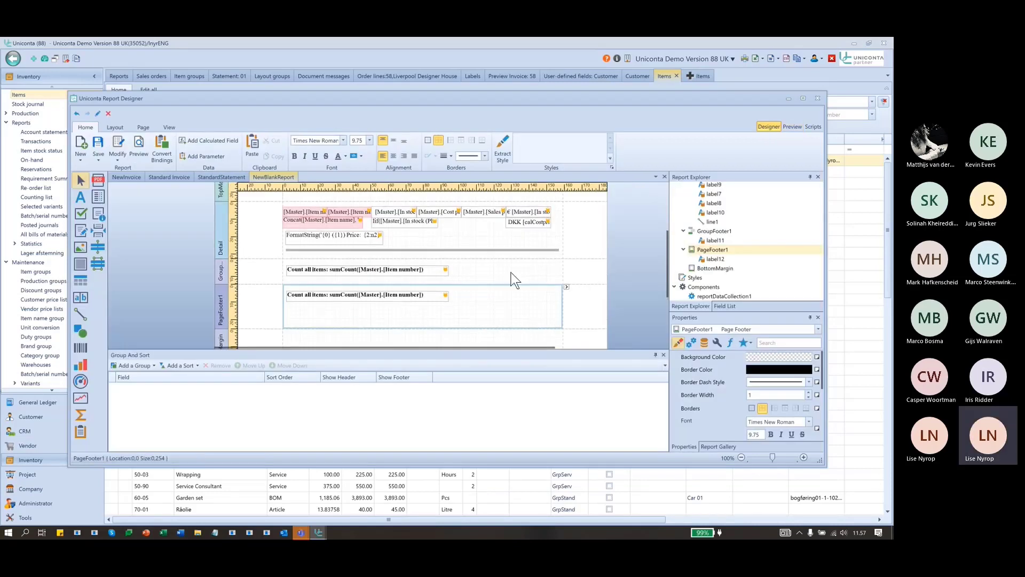
Draw a label about 523 by 65 units in the page footer band, just right of its item count label.
left_click(512, 276)
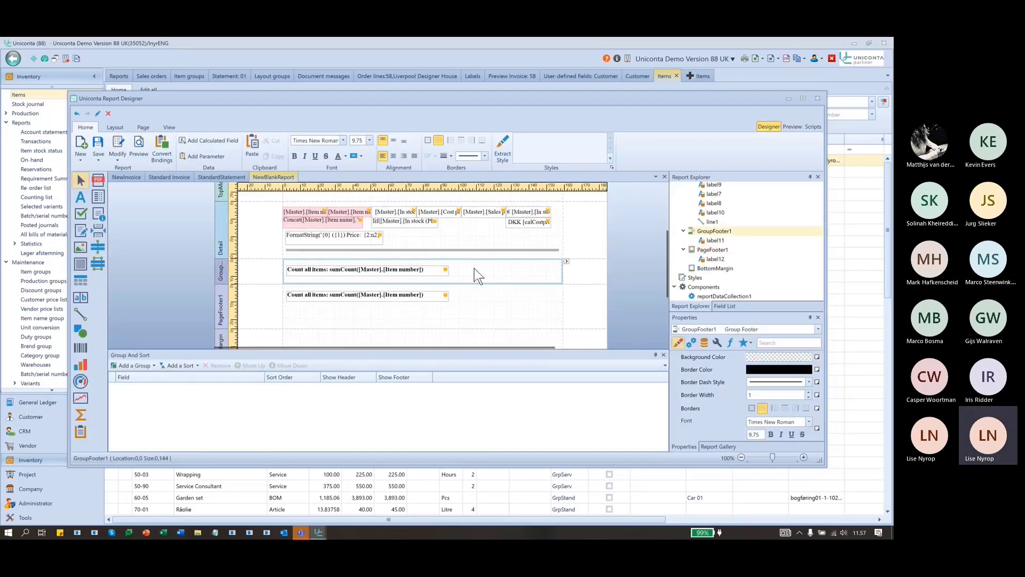
left_click(441, 269)
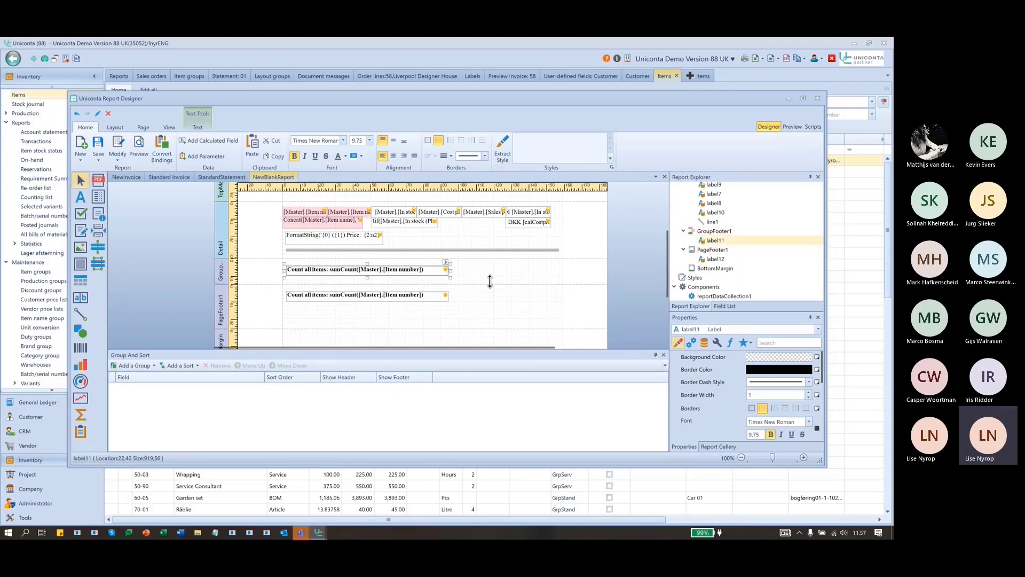
left_click(489, 314)
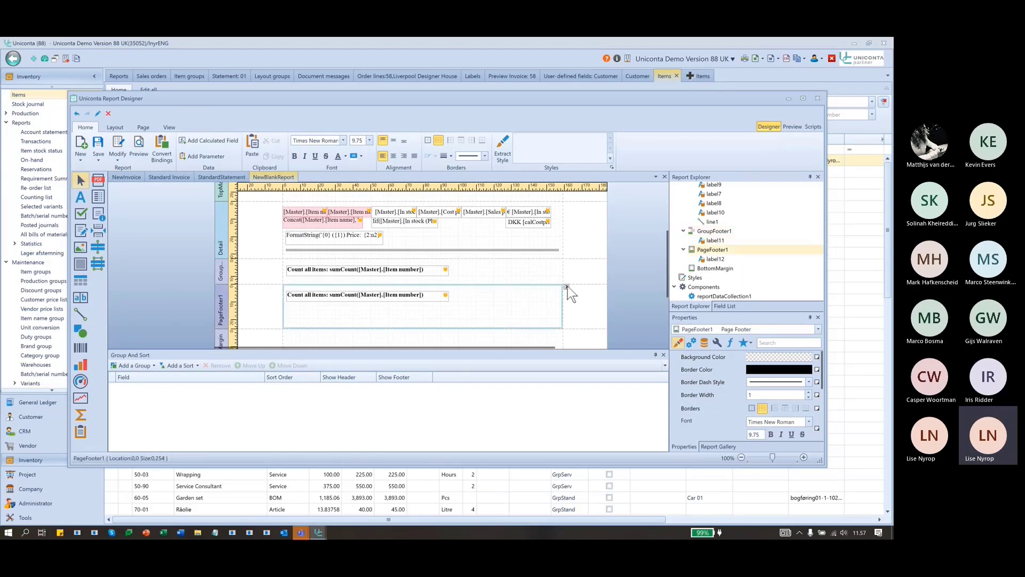
left_click(80, 197)
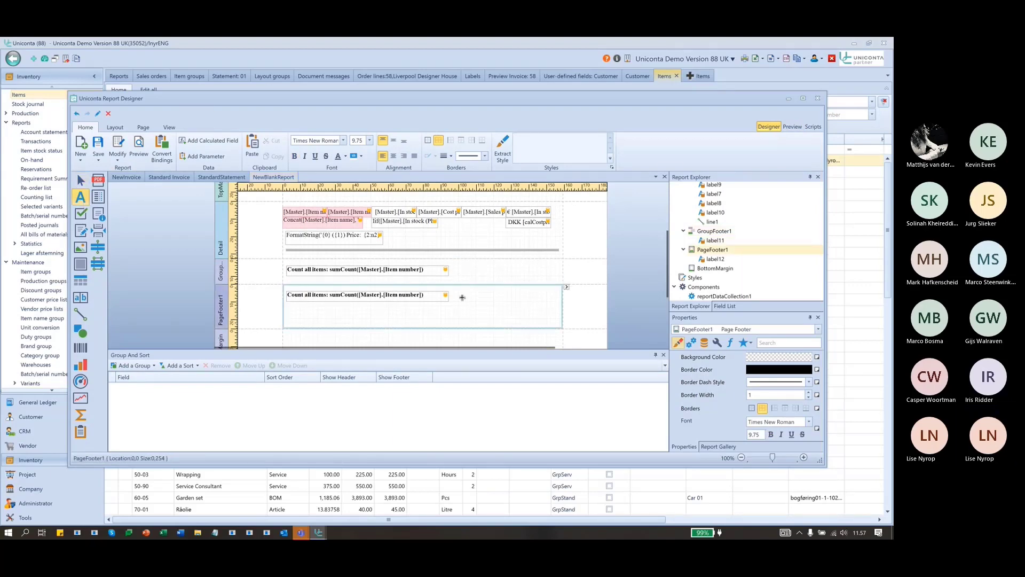
left_click_drag(461, 293, 549, 301)
Set Summary Running to Page for the new page footer label.
left_click(548, 288)
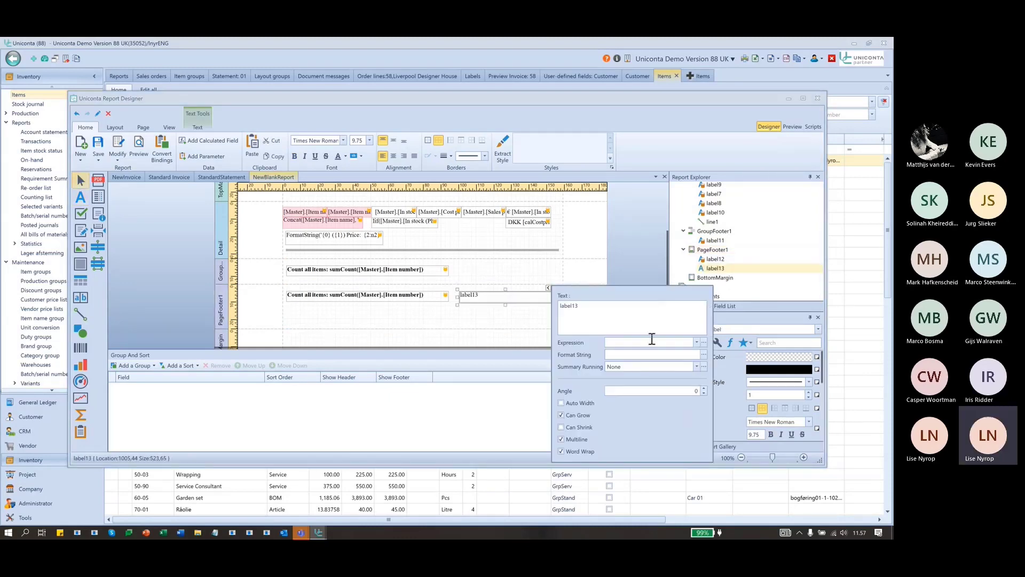
left_click(696, 367)
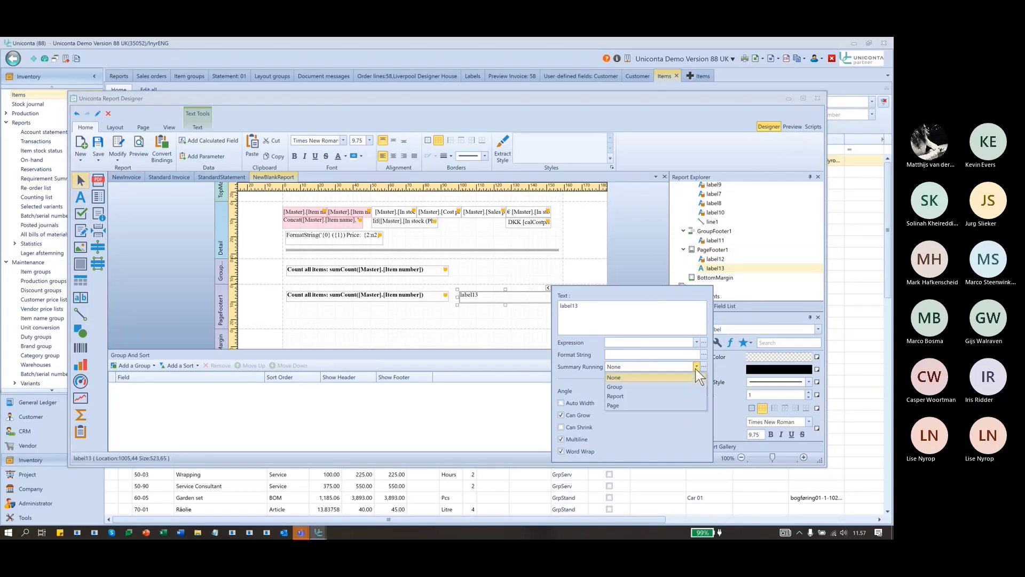
left_click(656, 414)
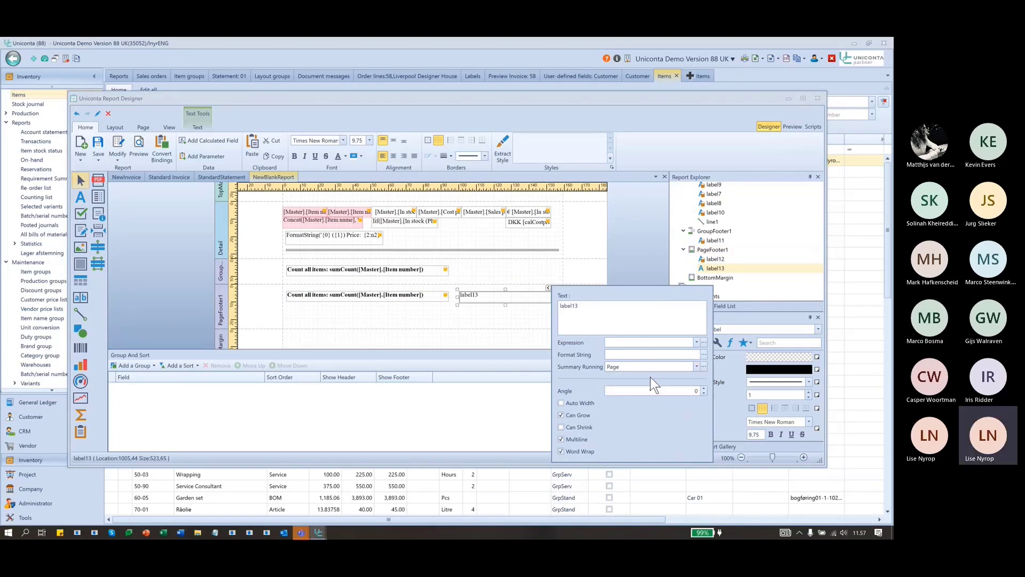
Start the new label's expression with the sumSum summary function and move the Expression Editor aside to expose the report layout.
left_click(704, 342)
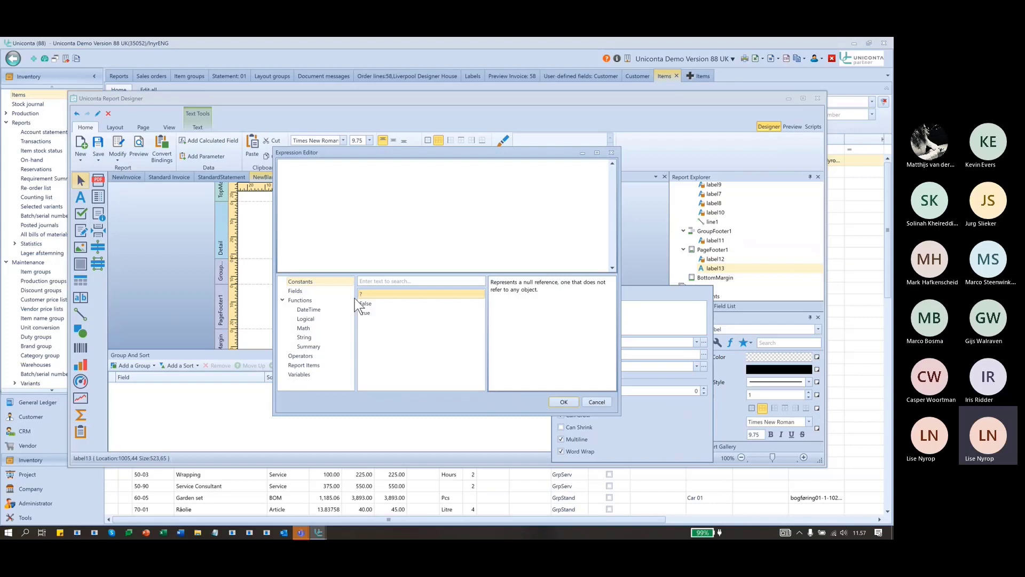
left_click(308, 346)
scroll(385, 351, "down", 3)
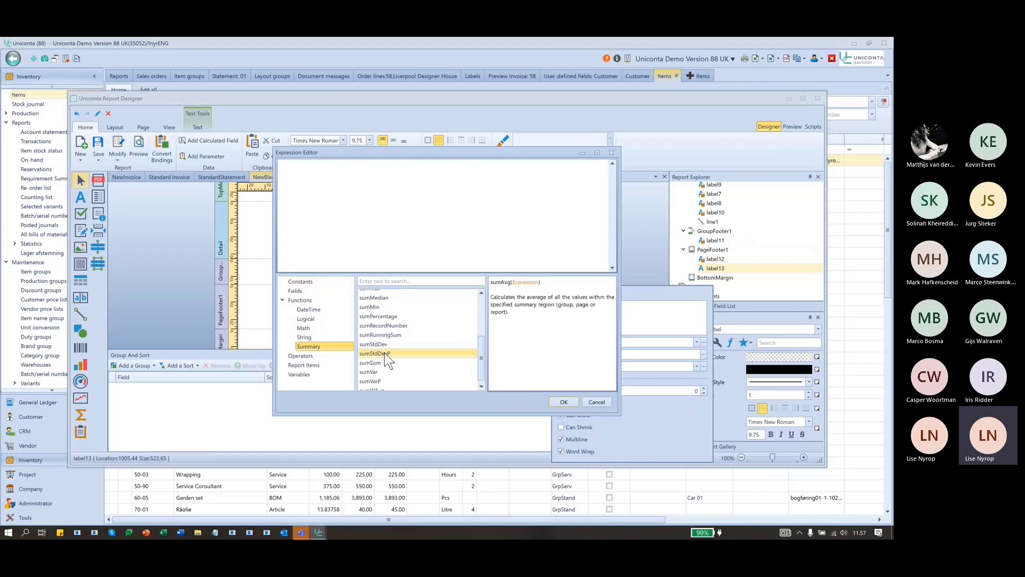
double_click(380, 362)
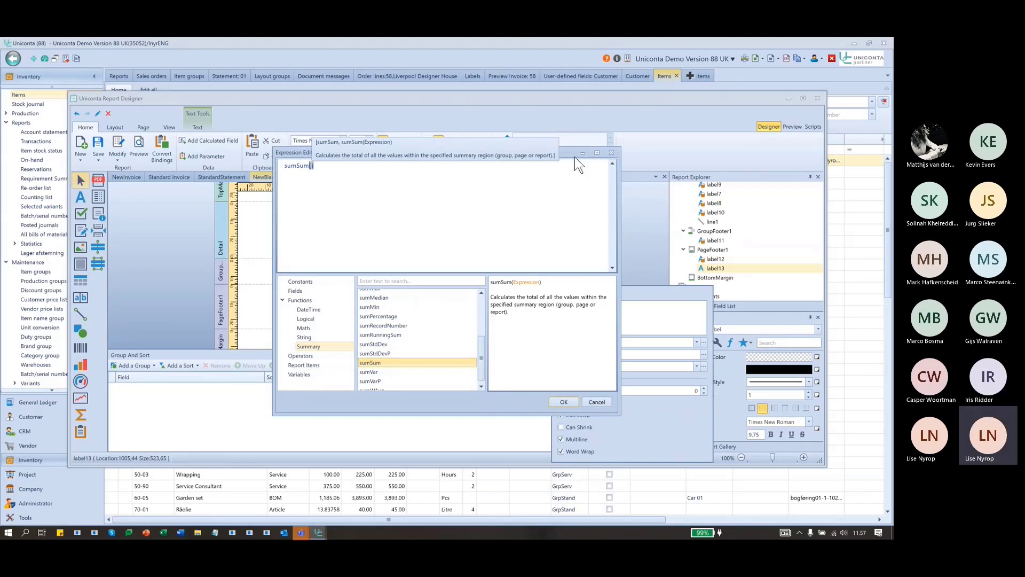
left_click_drag(575, 156, 570, 307)
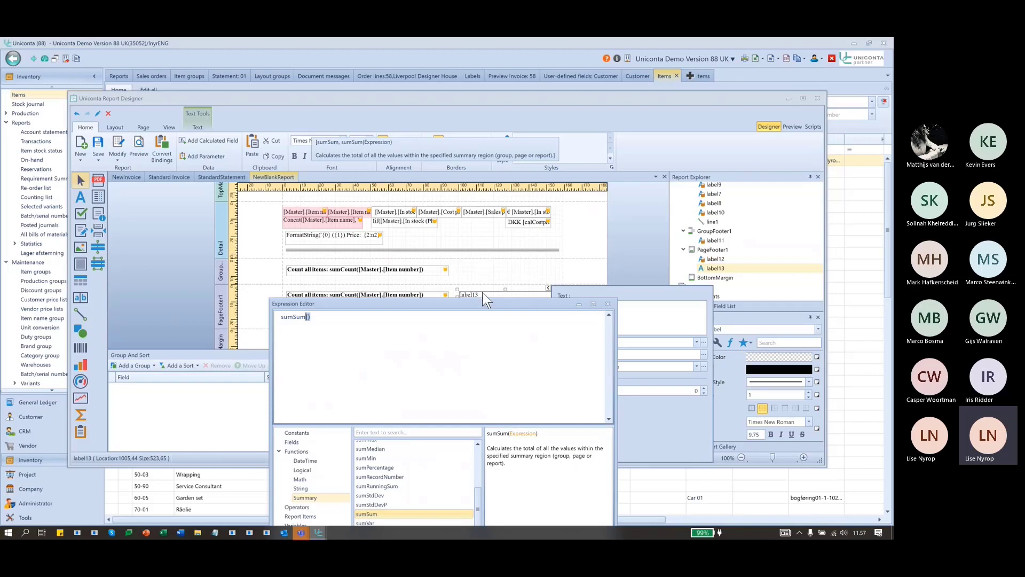
left_click_drag(476, 305, 385, 263)
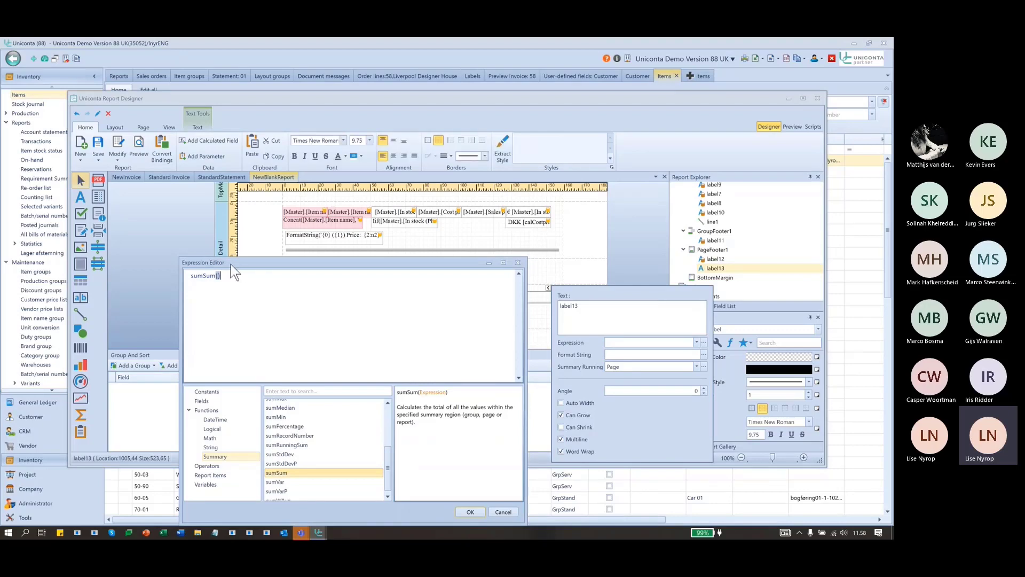
Try to fill in the sumSum argument with a calculated field by name, entering calco and [Master].cal.
type("cal")
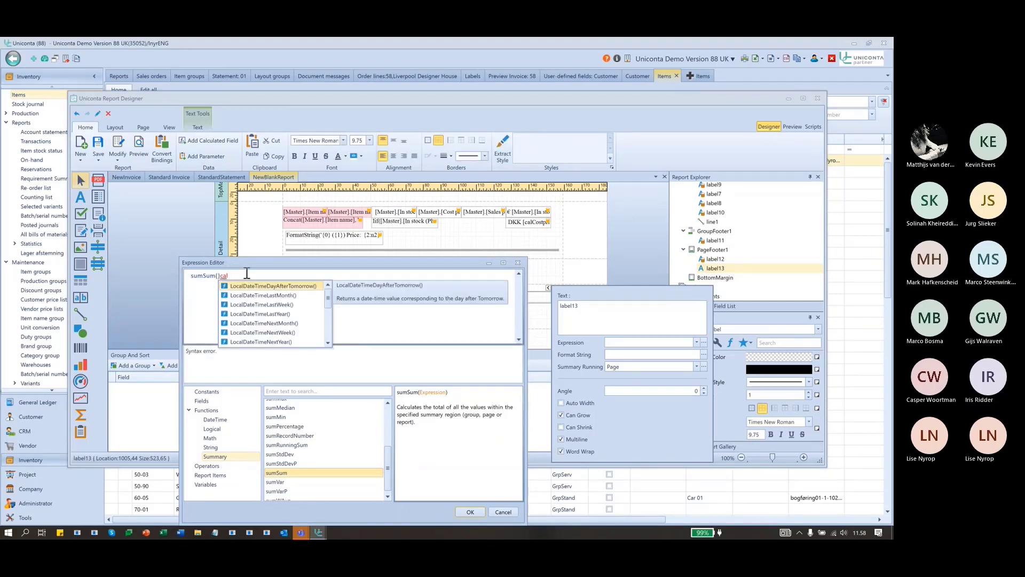
key("BackSpace")
key("BackSpace")
key("BackSpace")
key("BackSpace")
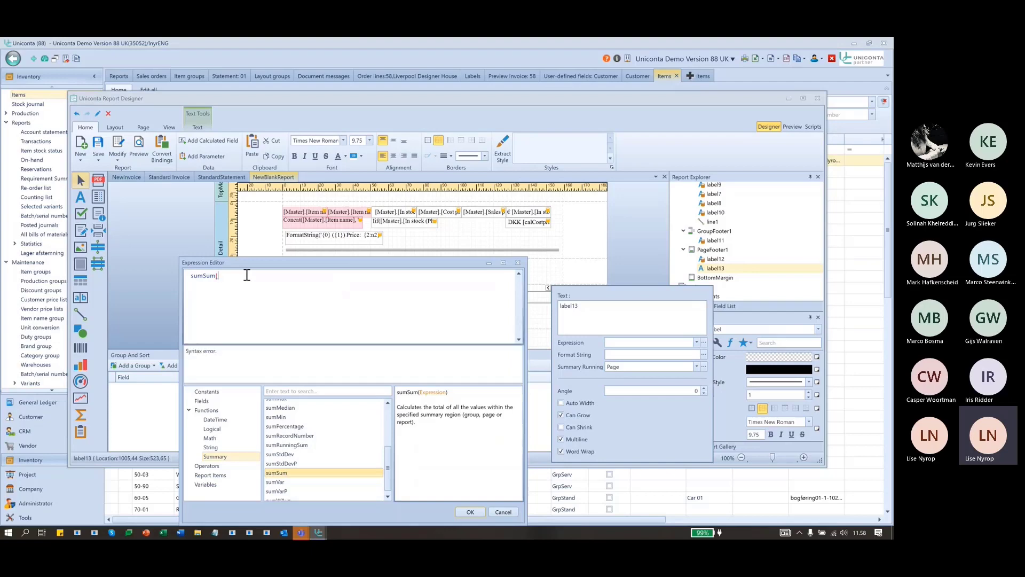
type("calco")
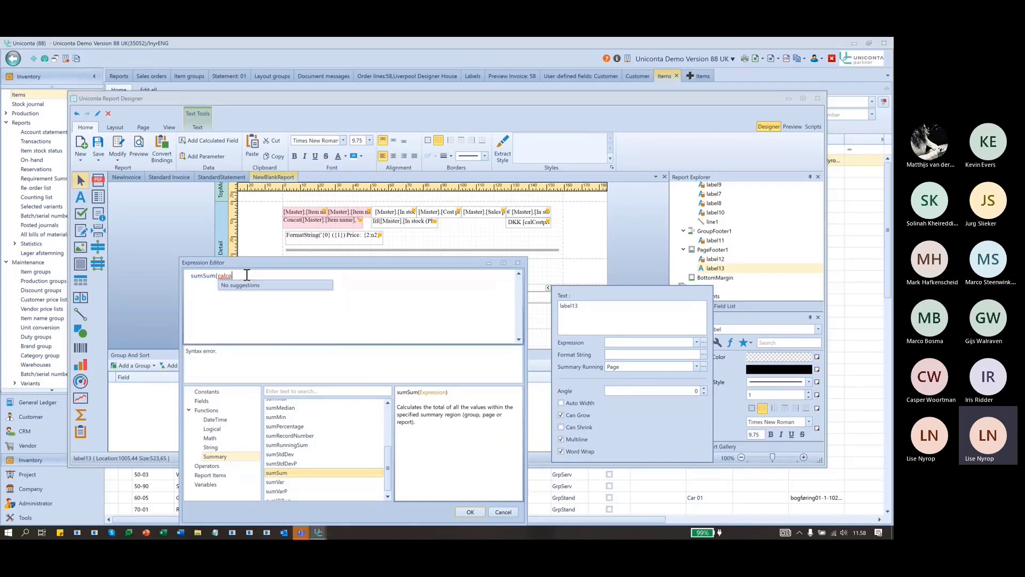
key("BackSpace")
key("BackSpace")
key("BackSpace")
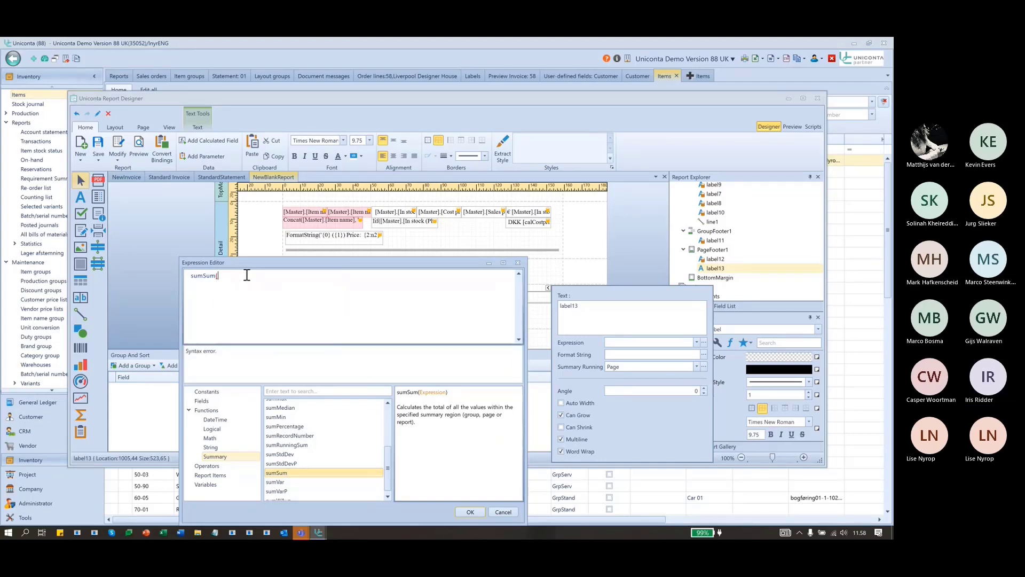
key("BackSpace")
type("Mast")
key("Return")
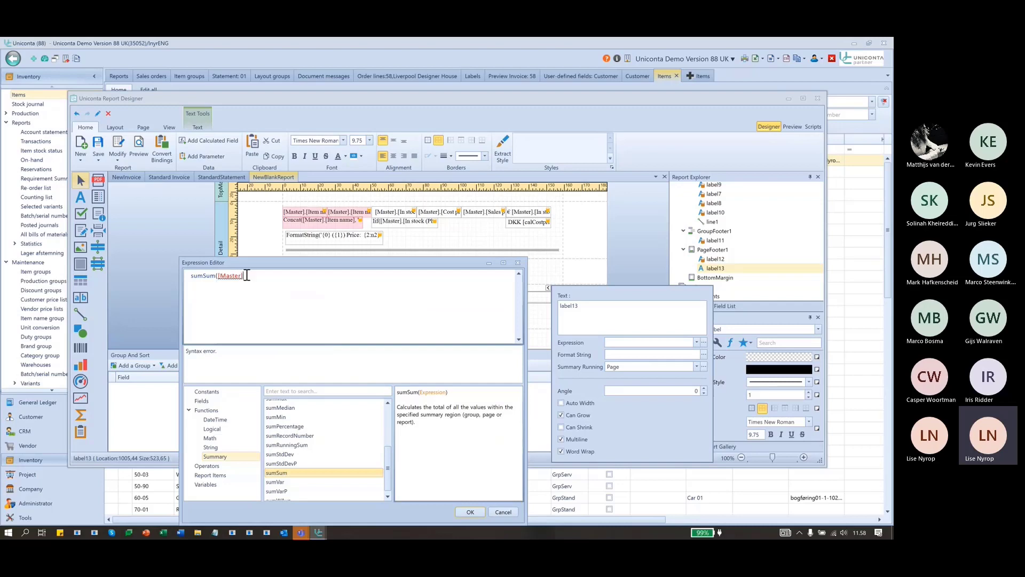
type(".cal")
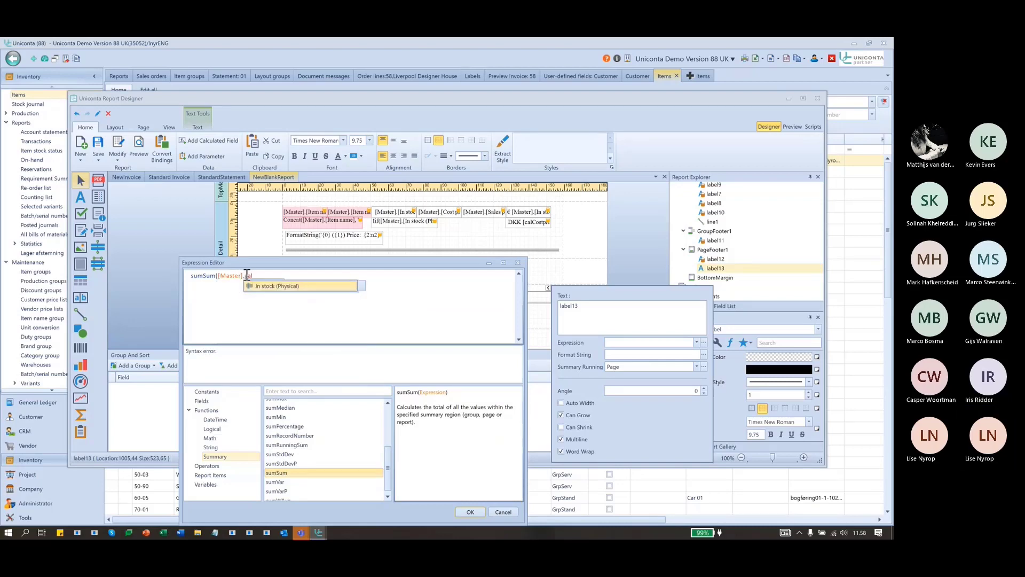
key("BackSpace")
key("BackSpace")
key("BackSpace")
key("BackSpace")
key("BackSpace")
key("BackSpace")
key("BackSpace")
key("BackSpace")
key("BackSpace")
key("BackSpace")
key("BackSpace")
key("BackSpace")
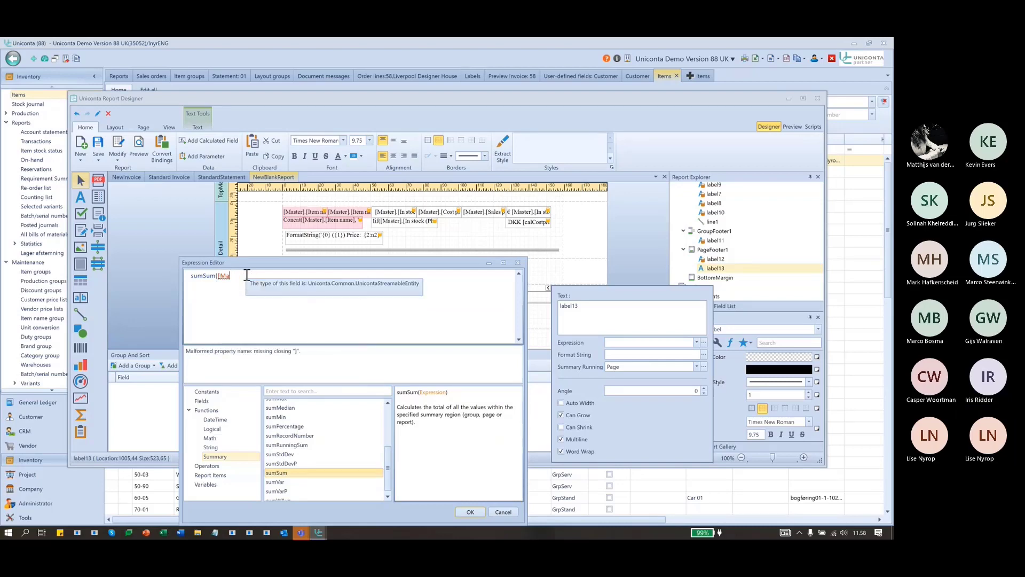
Complete the page footer label's expression as sumSum([calCostpriceOnStock]) using the calculated field, and apply it.
left_click(211, 401)
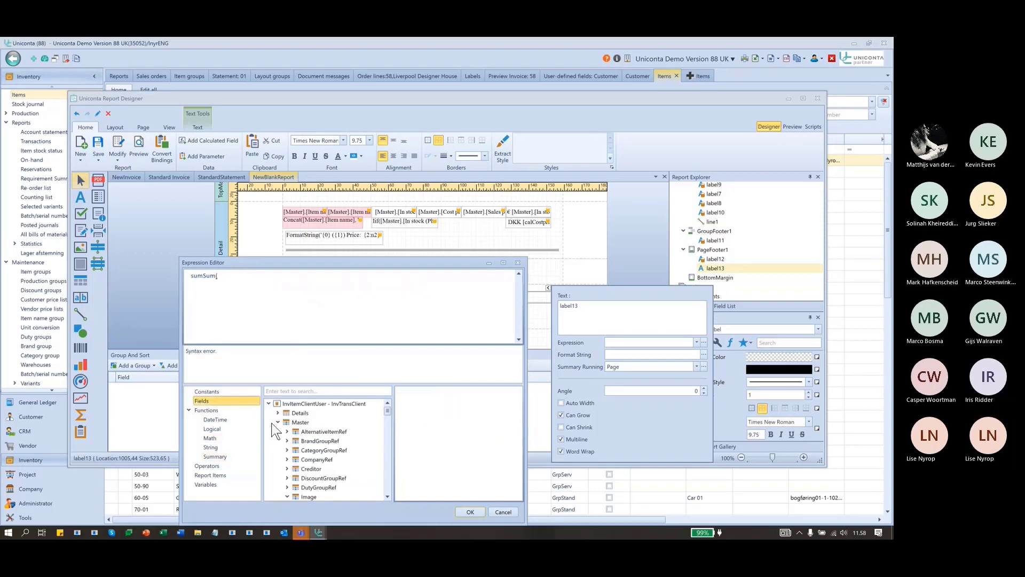
left_click(278, 421)
double_click(306, 432)
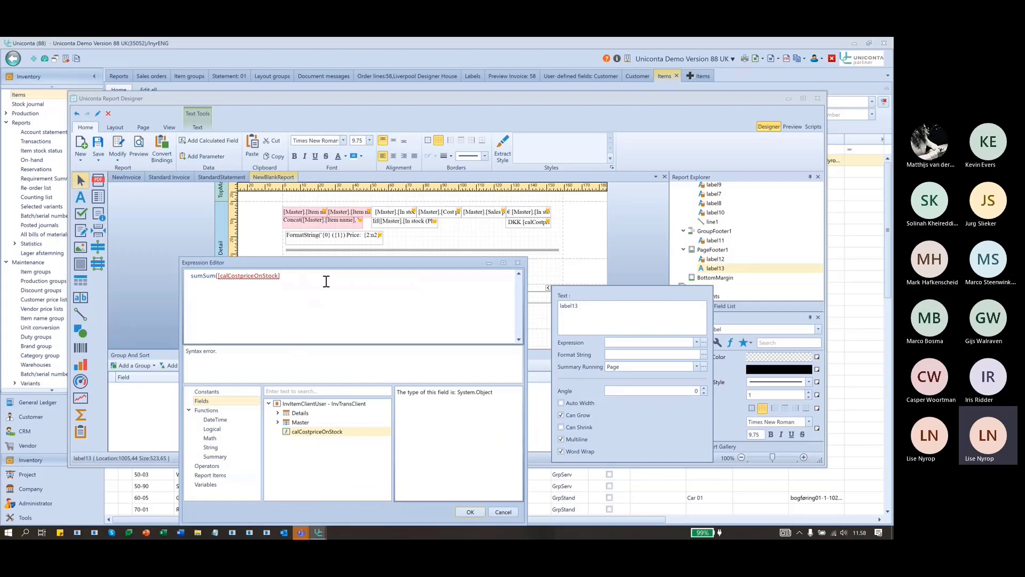
type(")")
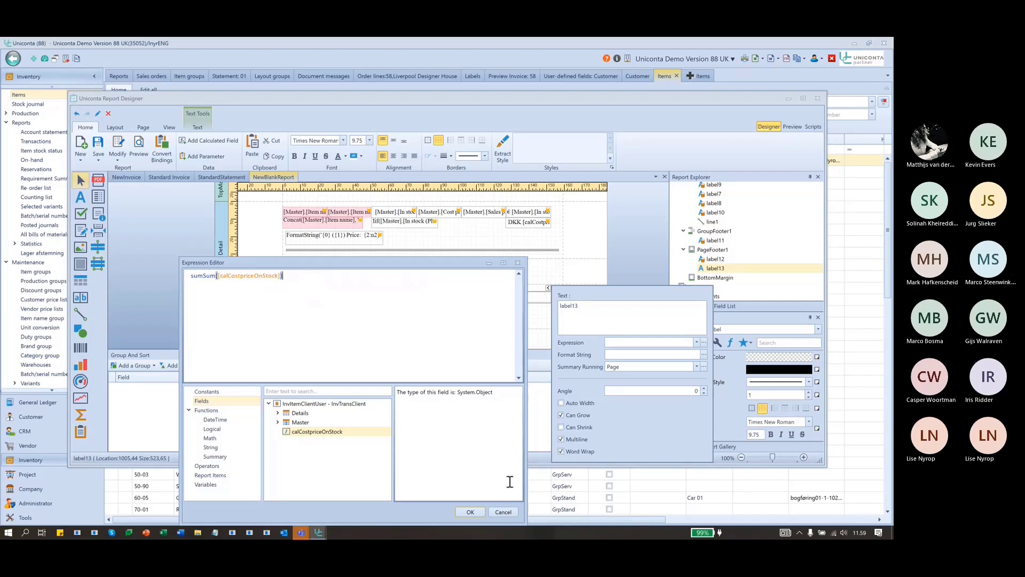
left_click(470, 511)
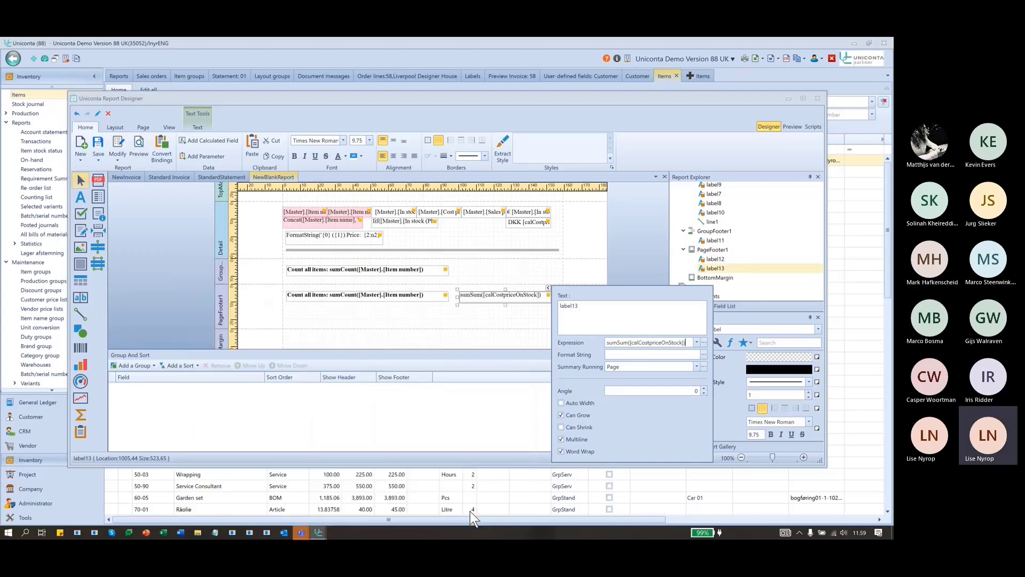
left_click(517, 294)
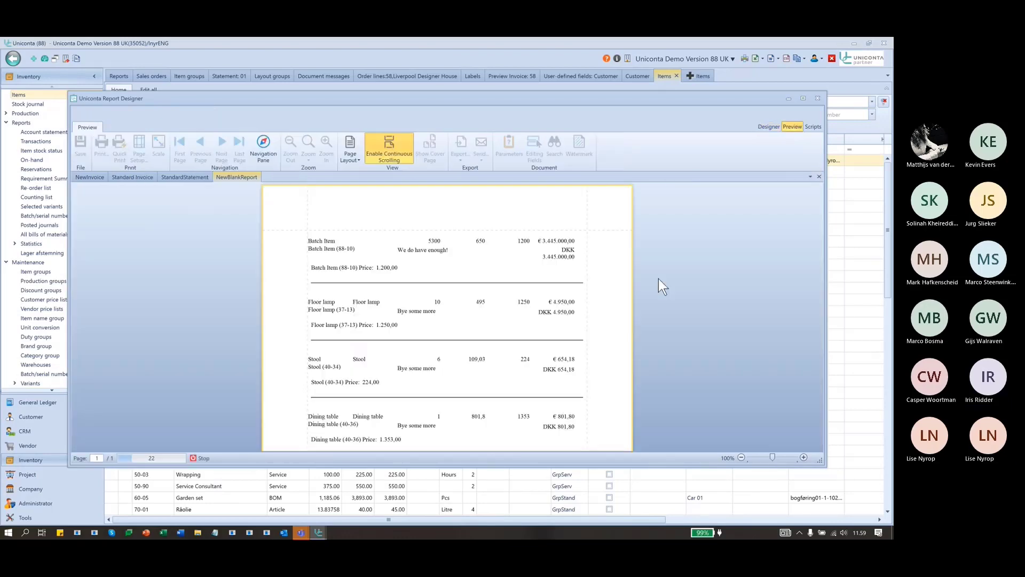
Preview the report and compare the first page's footer sum and item count with its item lines.
scroll(659, 278, "down", 2)
scroll(658, 287, "down", 1)
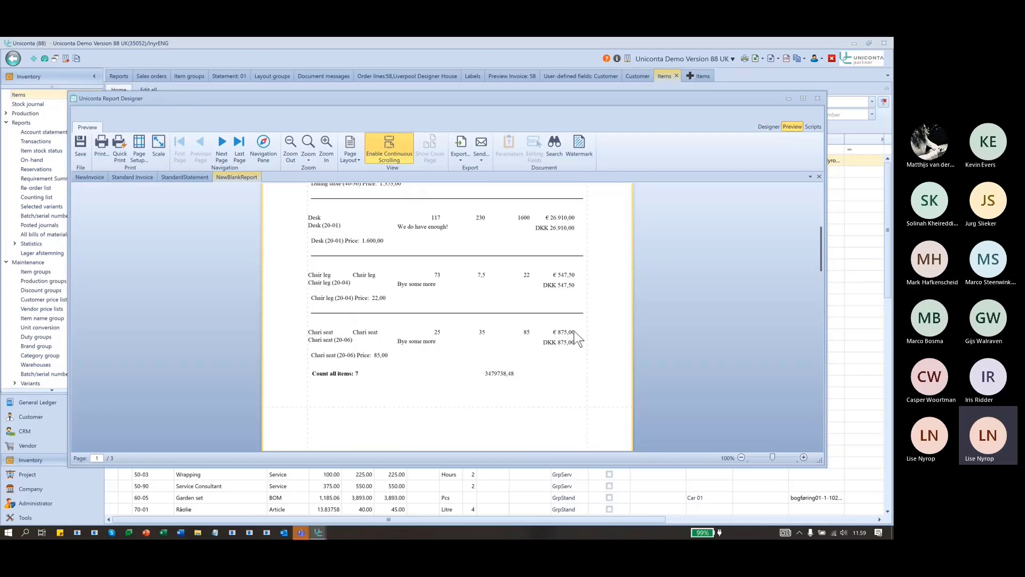
scroll(578, 338, "up", 1)
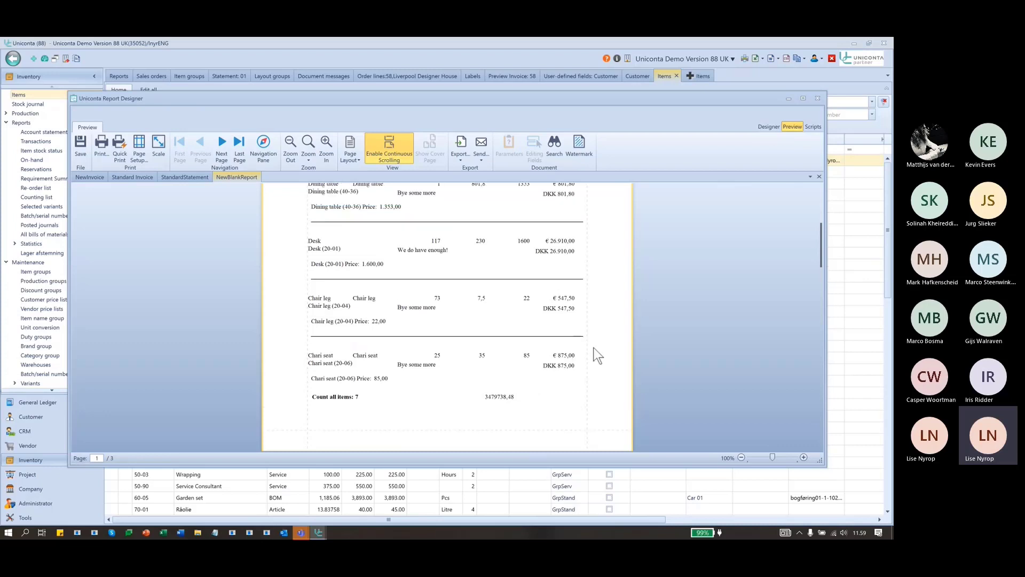
scroll(597, 344, "up", 5)
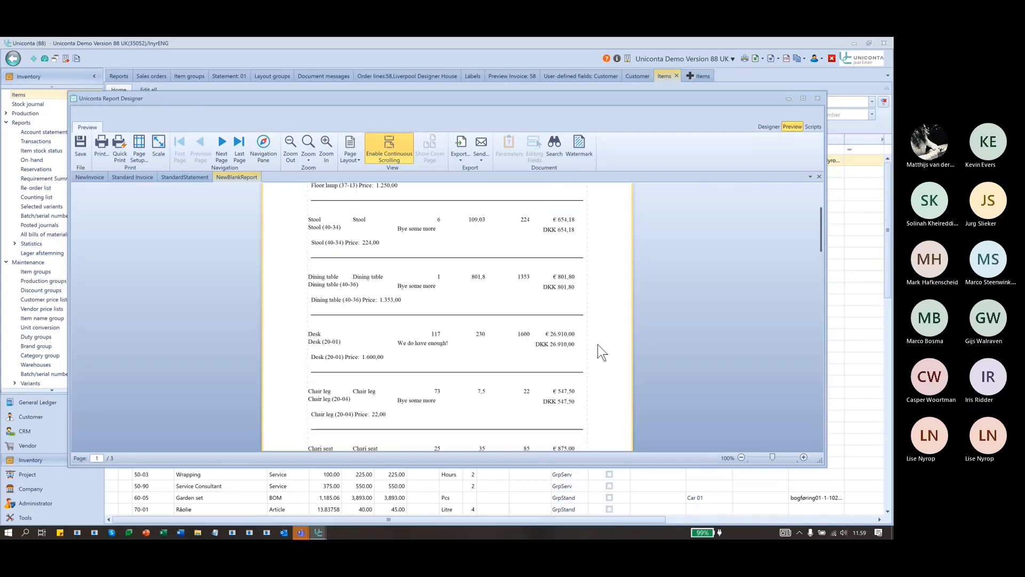
scroll(574, 314, "up", 1)
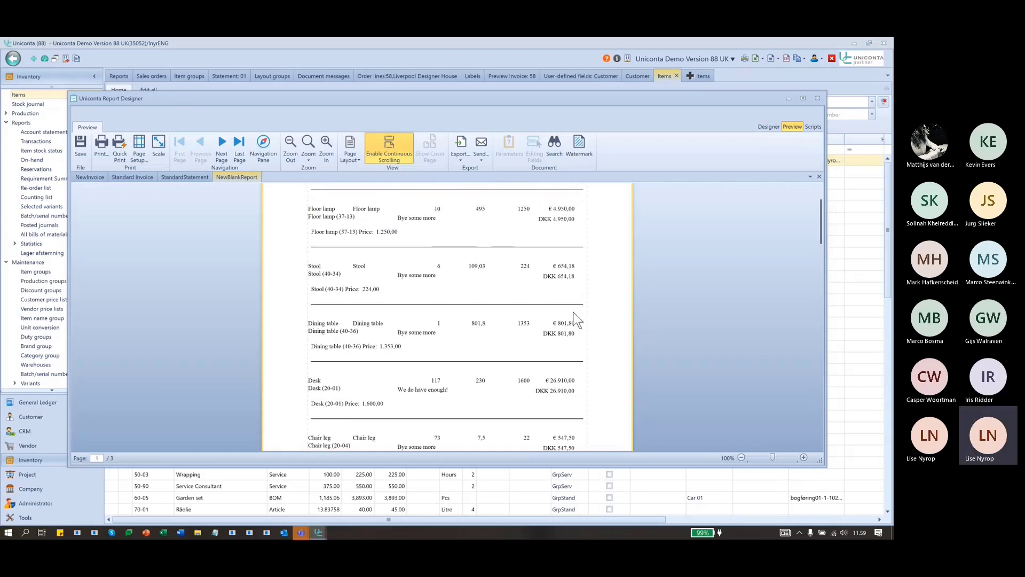
scroll(578, 321, "up", 2)
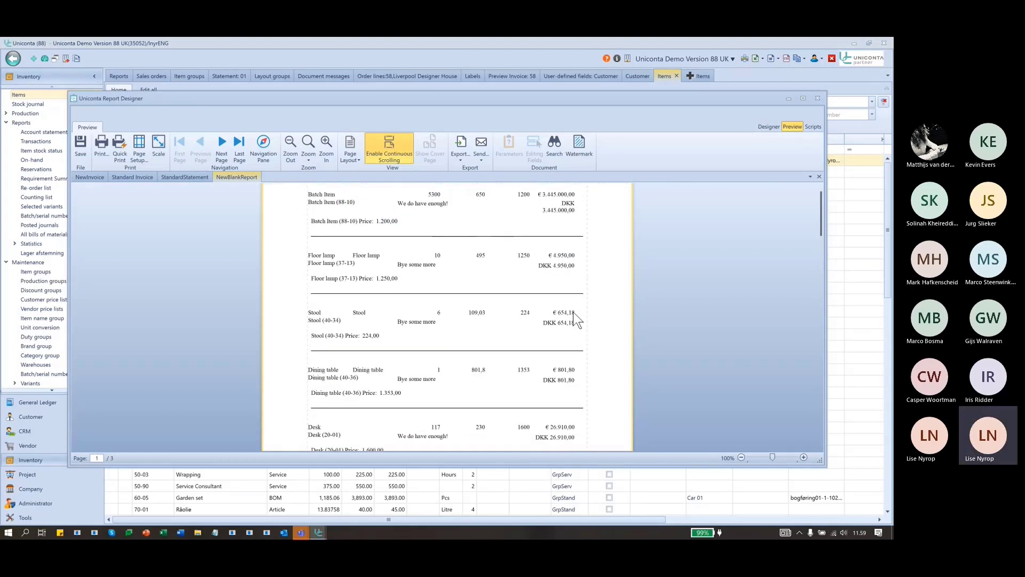
scroll(577, 321, "up", 2)
scroll(575, 320, "down", 15)
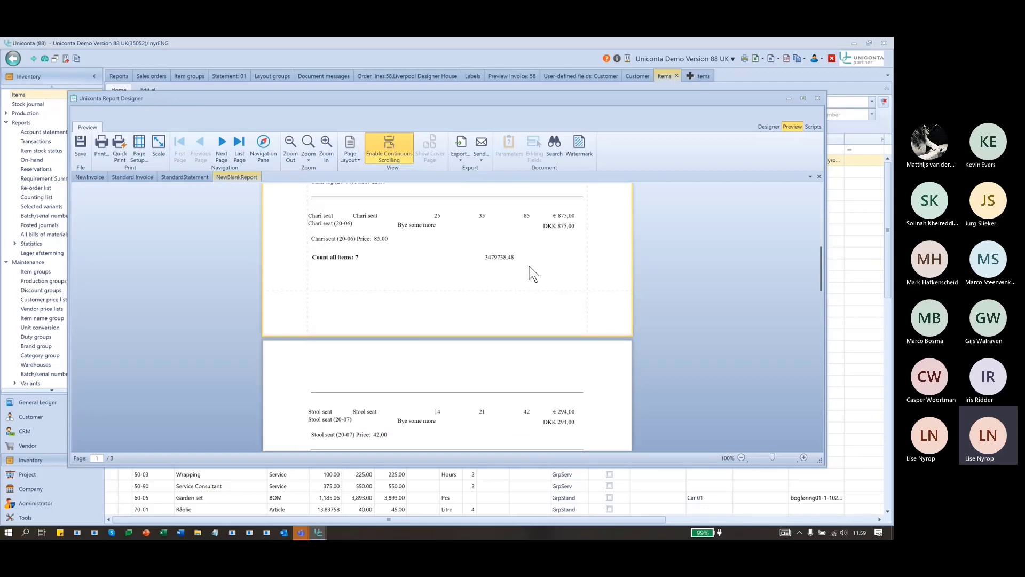
Return to the report design and inspect the detail band's € and DKK cost price labels, including the € label's expression.
left_click(769, 127)
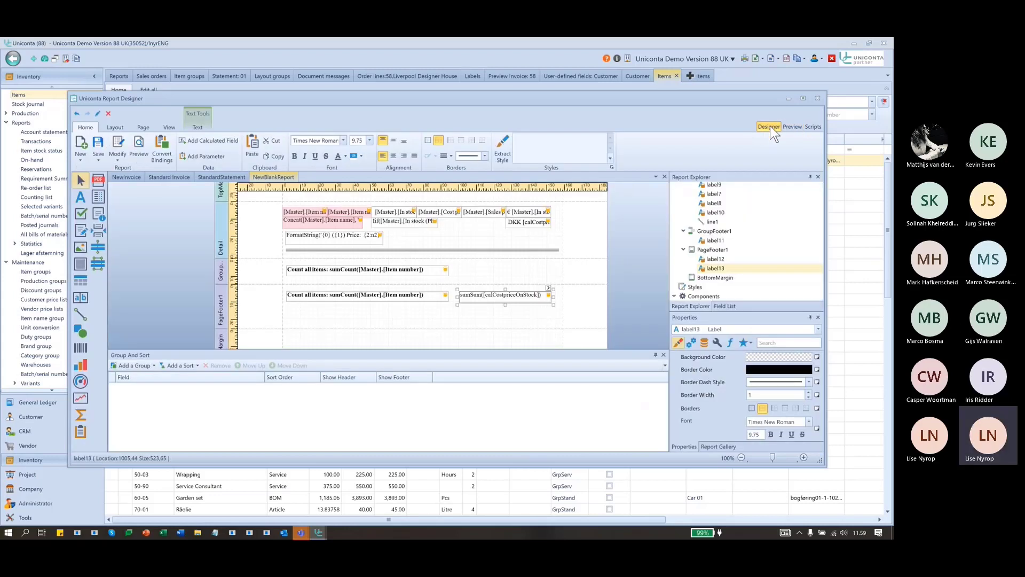
left_click(530, 224)
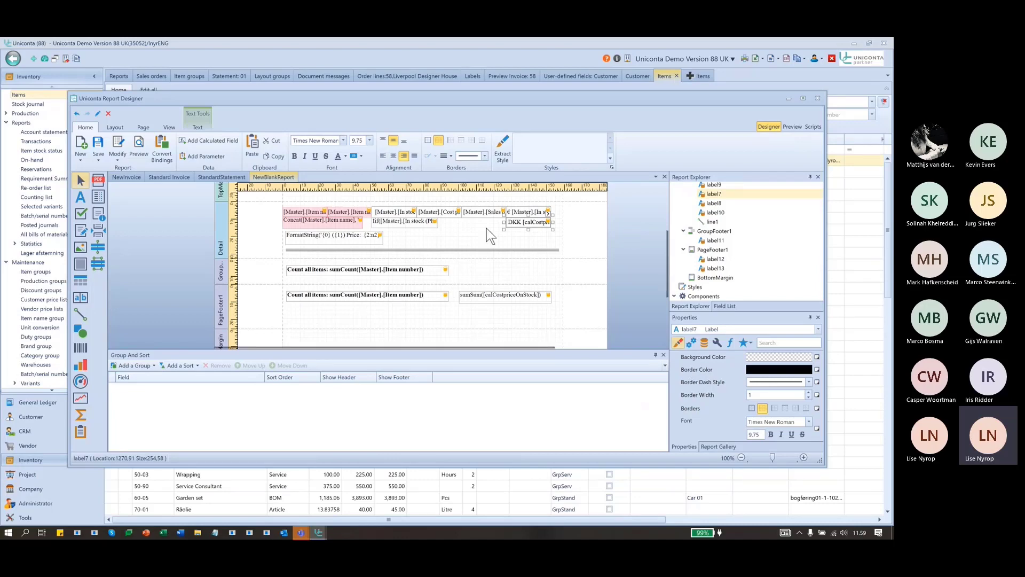
left_click(533, 212)
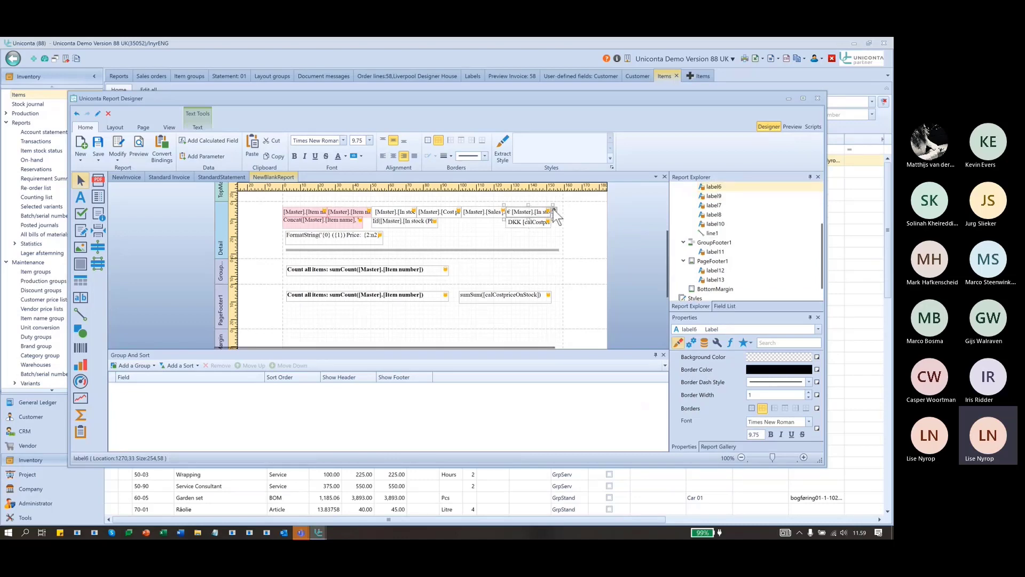
left_click(554, 209)
left_click(634, 263)
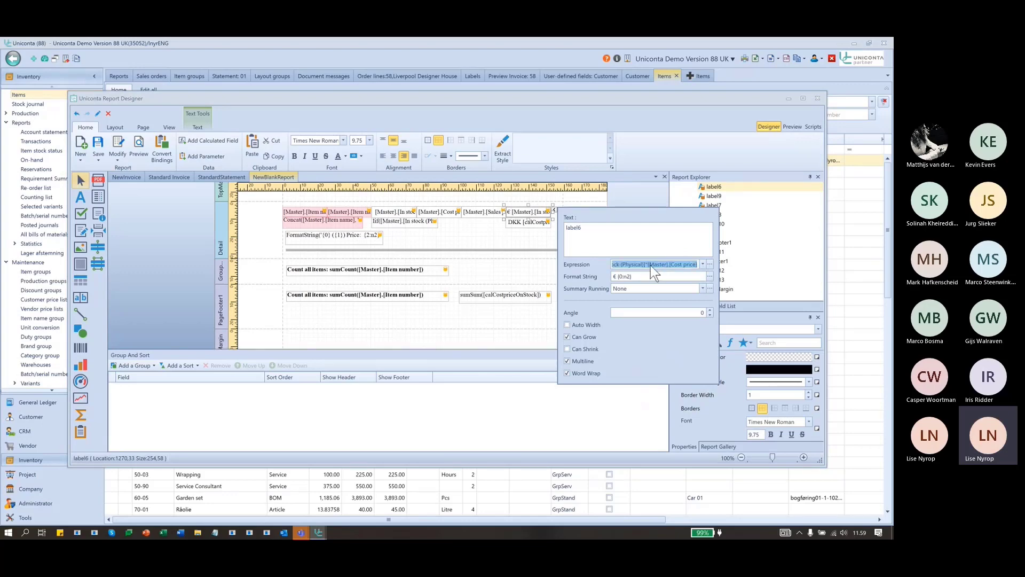
left_click(644, 203)
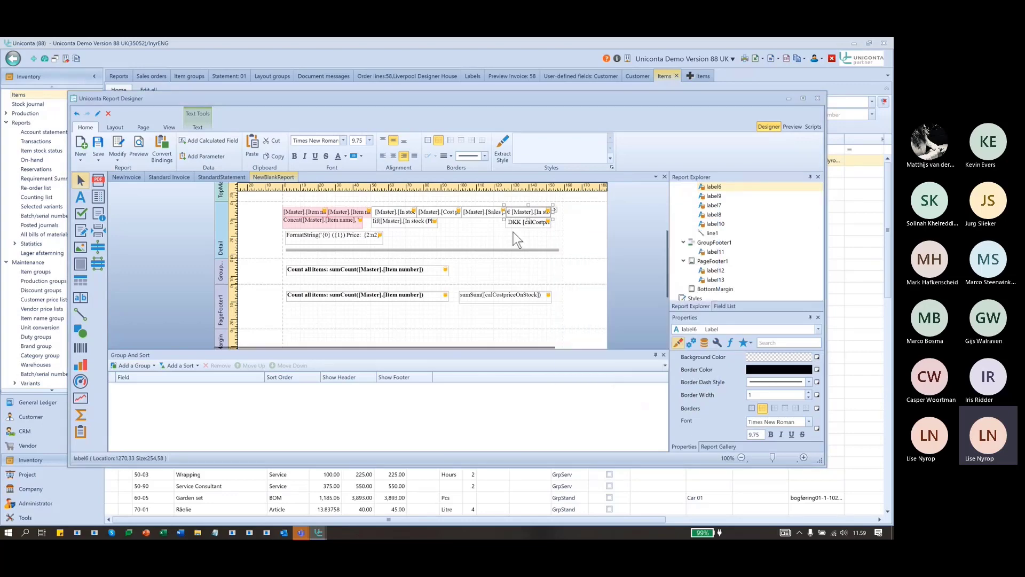
left_click(524, 224)
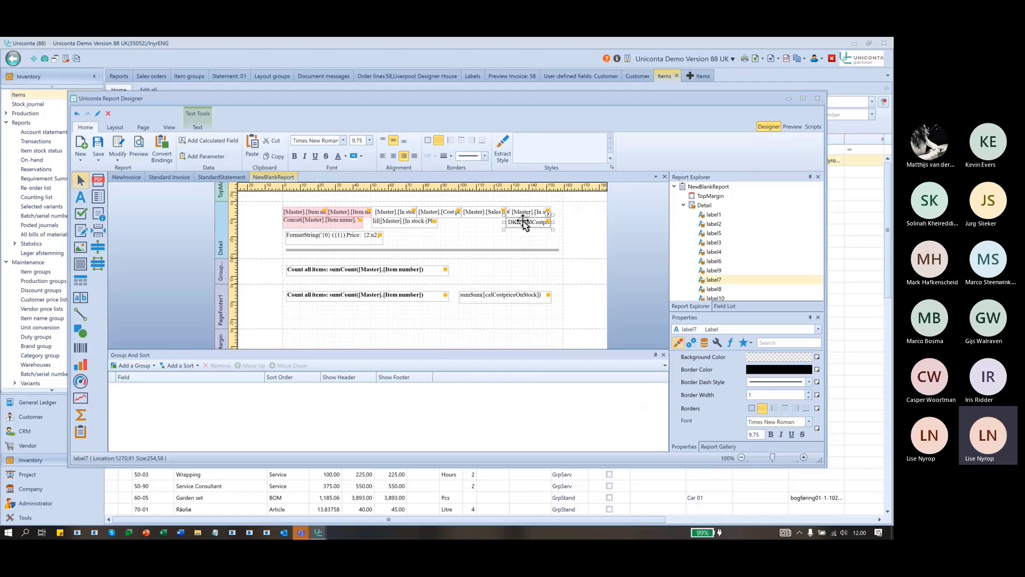
left_click(494, 327)
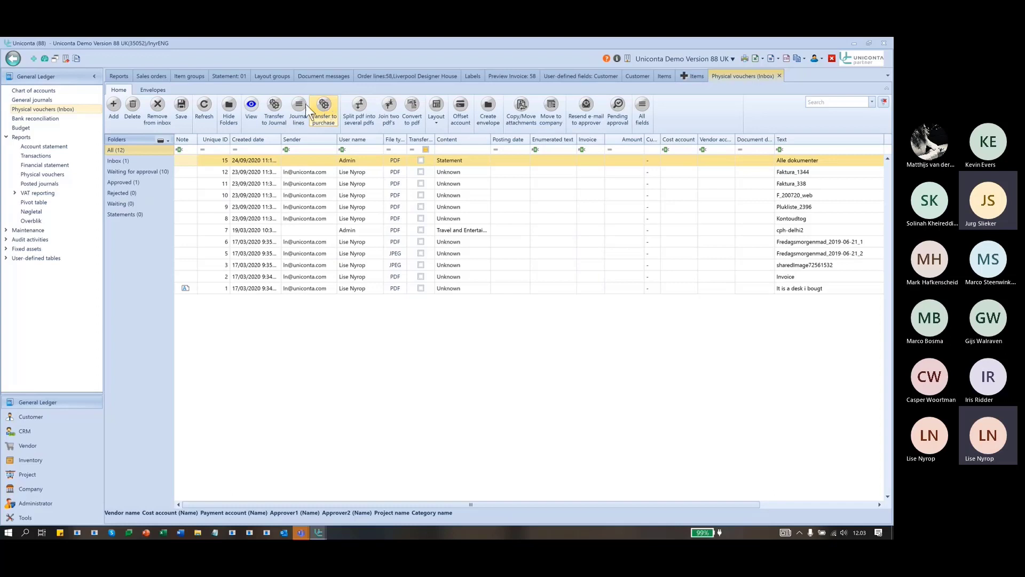
Show the Vendor functions and try to transfer the Statement voucher from the physical vouchers inbox to a purchase.
left_click(24, 446)
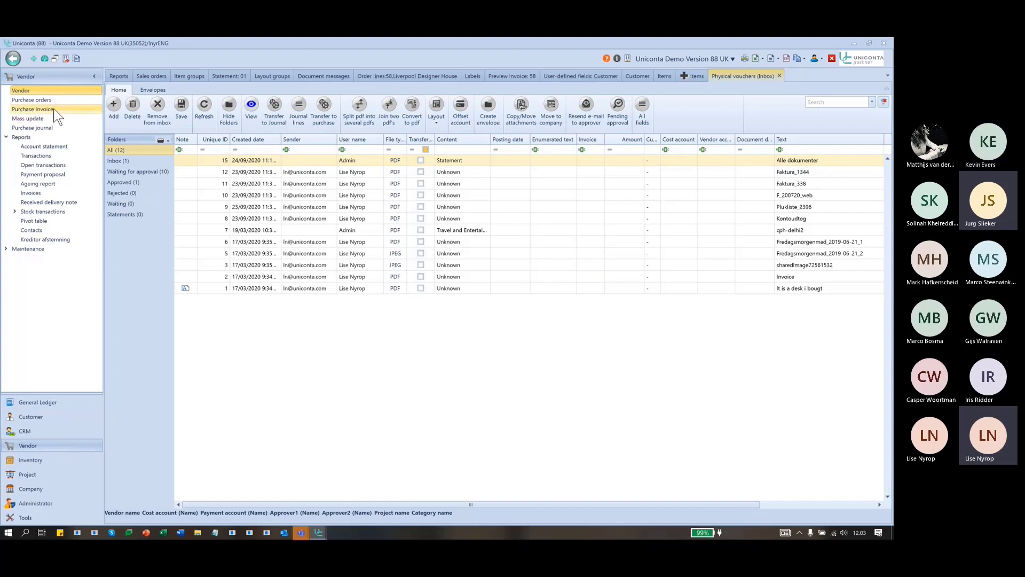
left_click(329, 101)
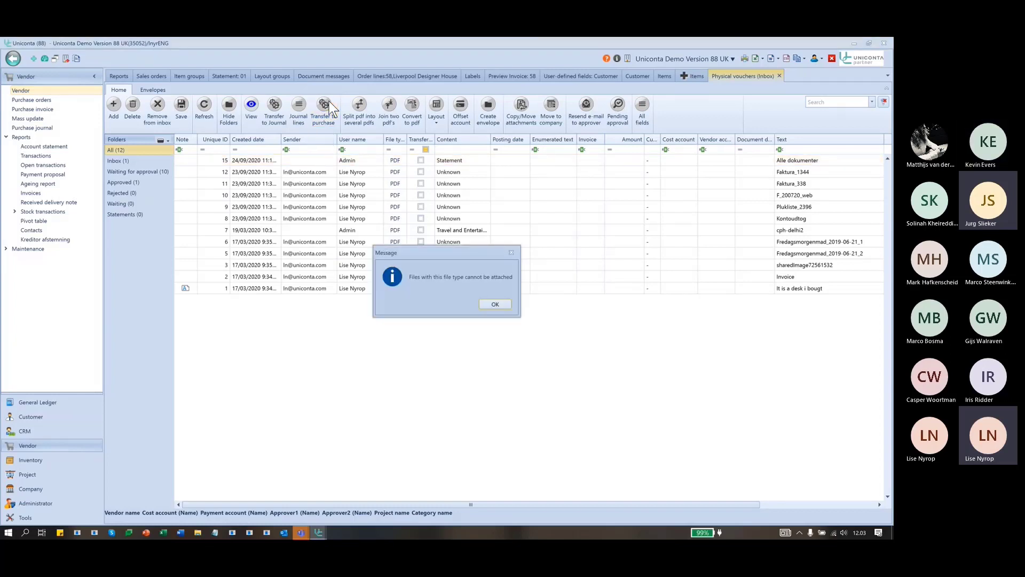
left_click(495, 303)
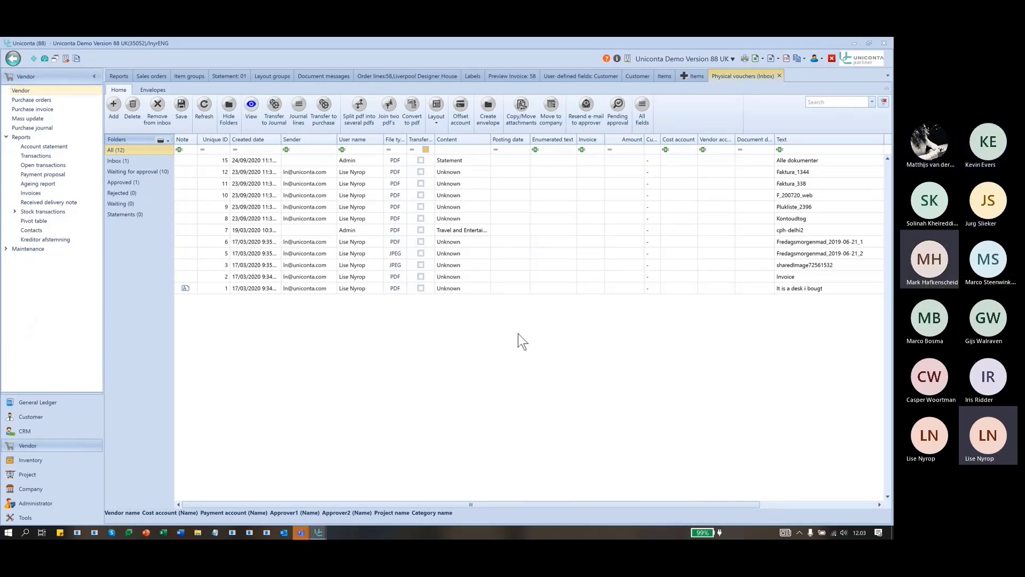
Switch from the physical vouchers inbox back to the Uniconta Report Designer window.
key("alt+Tab")
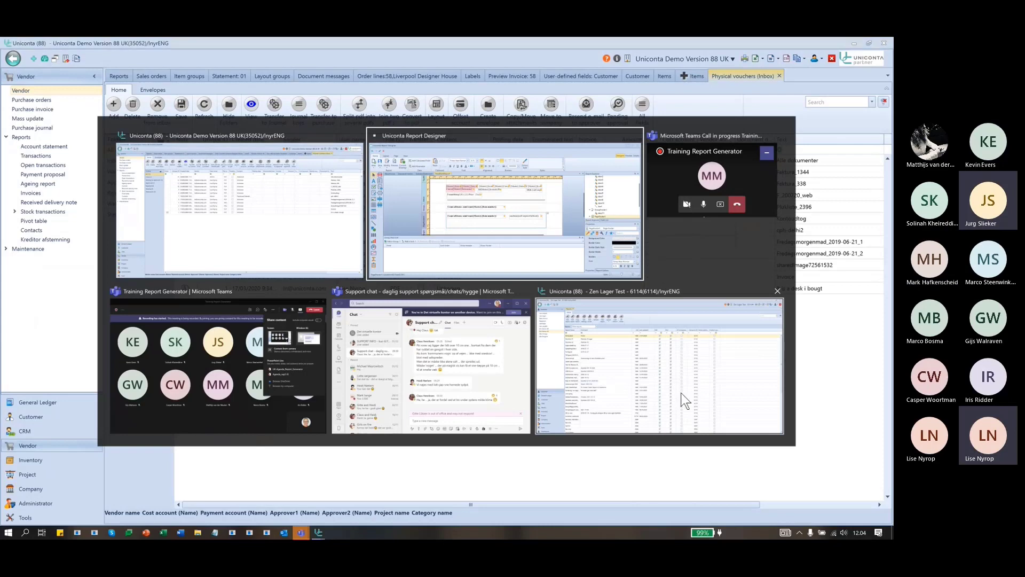